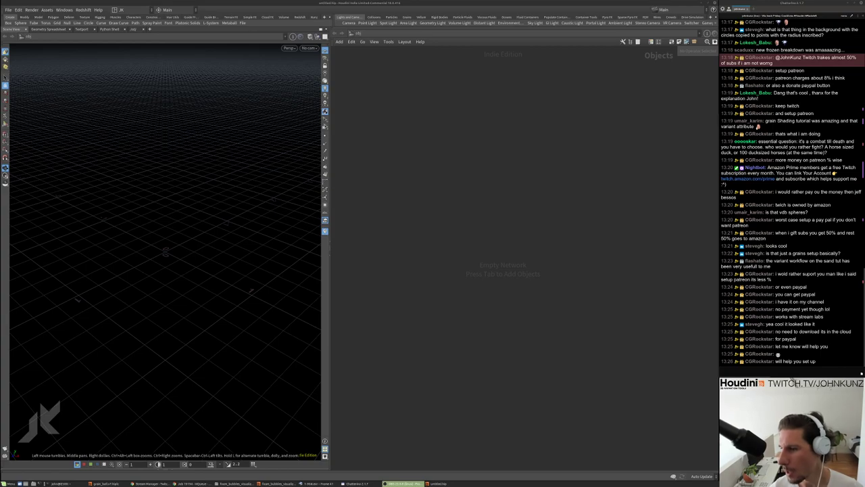
# Create a Box geometry object, dive into box1, then switch to the grain_ball_v7 scene
pyautogui.click(496, 292)
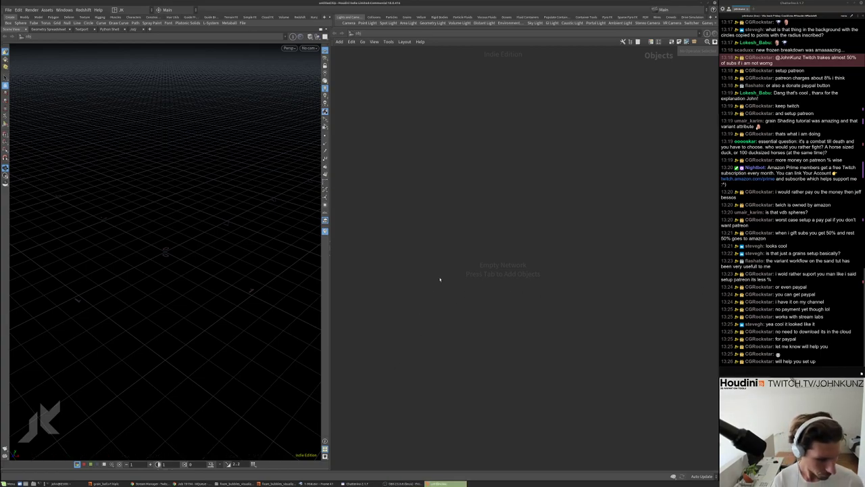
pyautogui.press('Tab')
pyautogui.write('b')
pyautogui.press('Down')
pyautogui.press('Down')
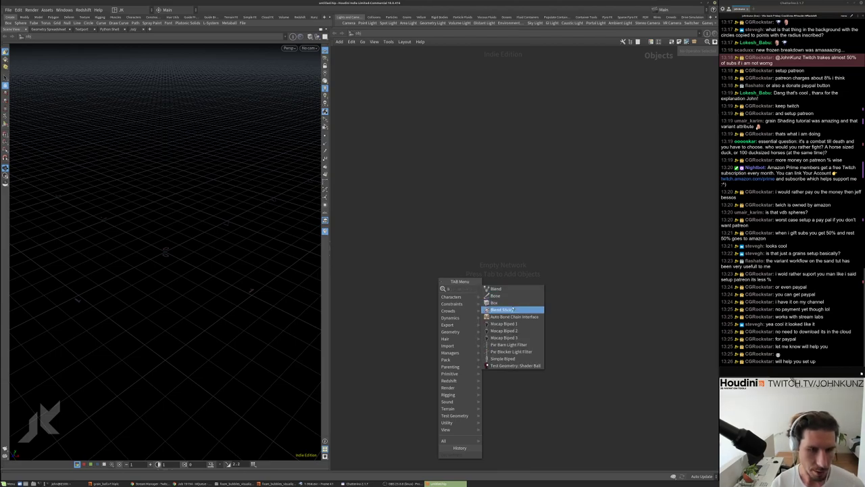
pyautogui.press('Return')
pyautogui.click(508, 261)
pyautogui.doubleClick(507, 261)
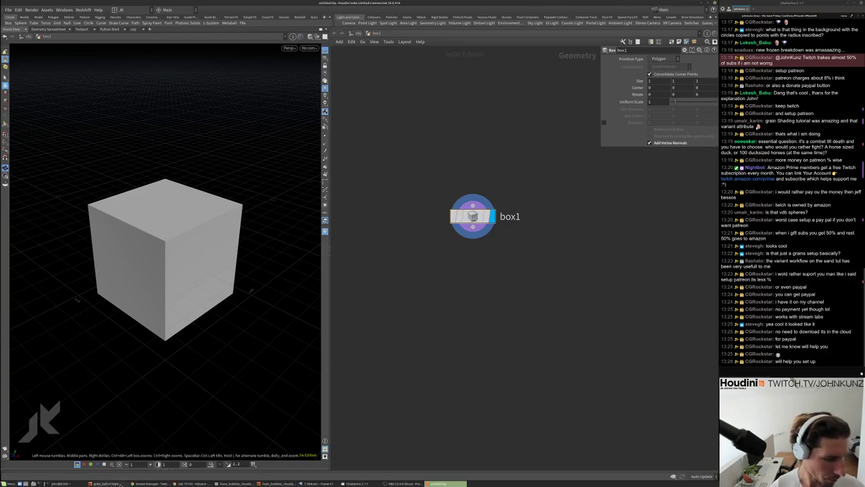
pyautogui.click(104, 483)
pyautogui.scroll(3, 258, 271)
pyautogui.scroll(-2, 257, 271)
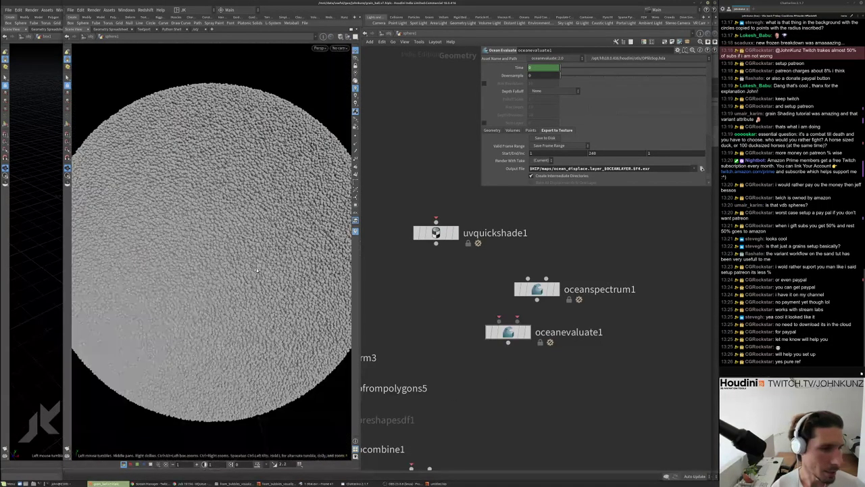
pyautogui.scroll(-1, 257, 271)
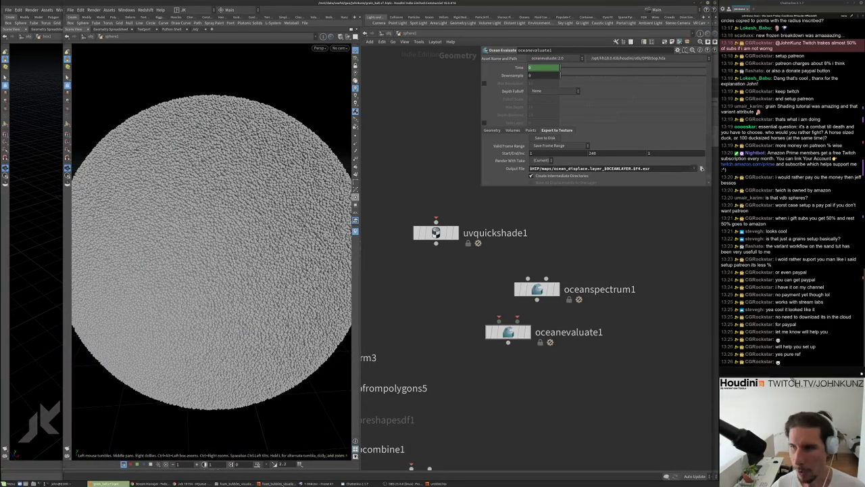
pyautogui.hotkey('alt', 'Tab')
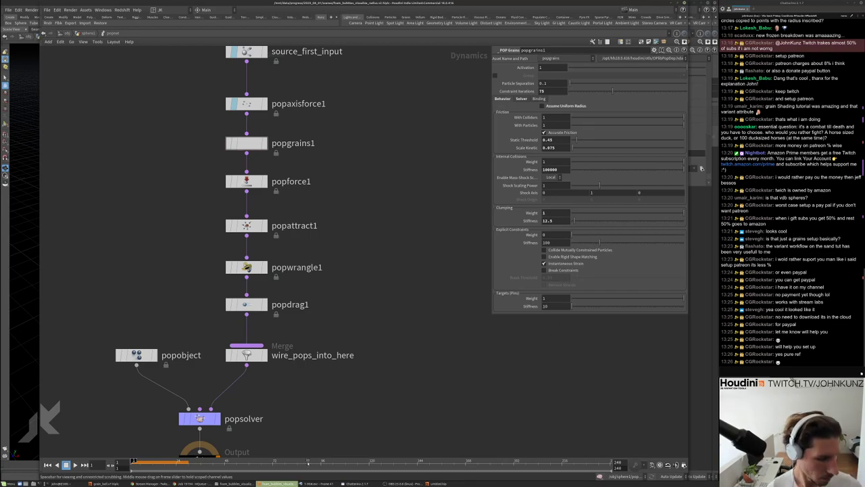
pyautogui.click(454, 484)
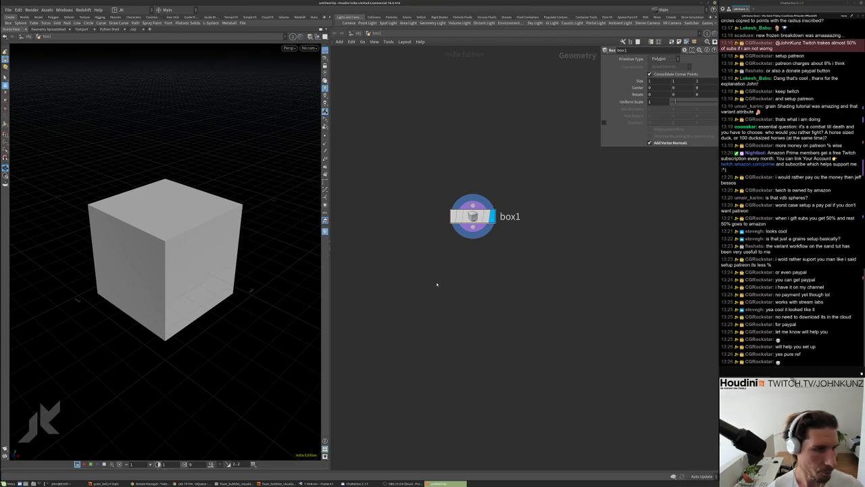
# Add a volume1 node wired under box1 and select it
pyautogui.press('h')
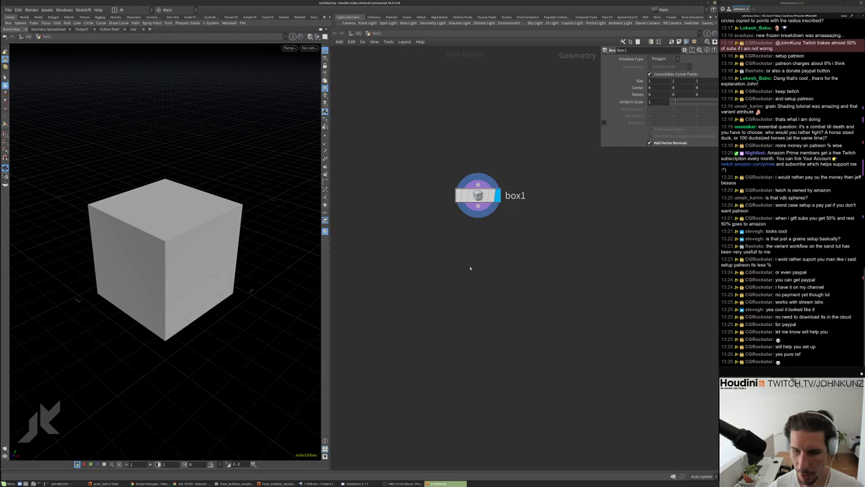
pyautogui.press('Tab')
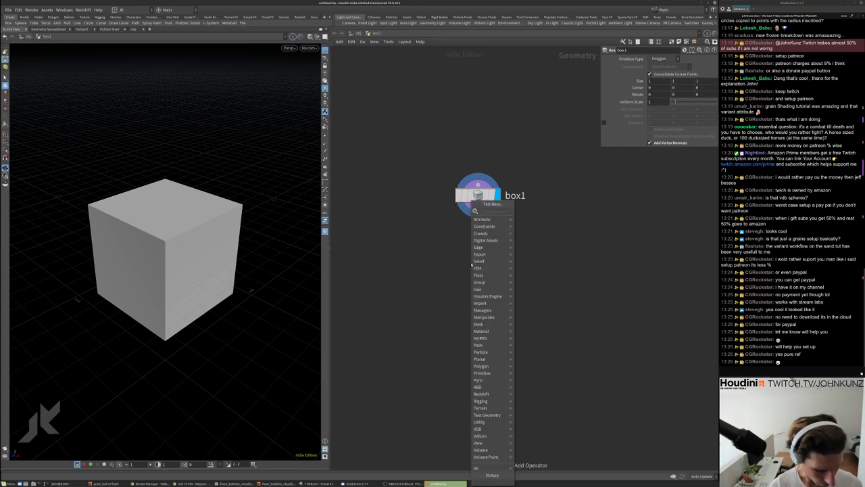
pyautogui.write('volume')
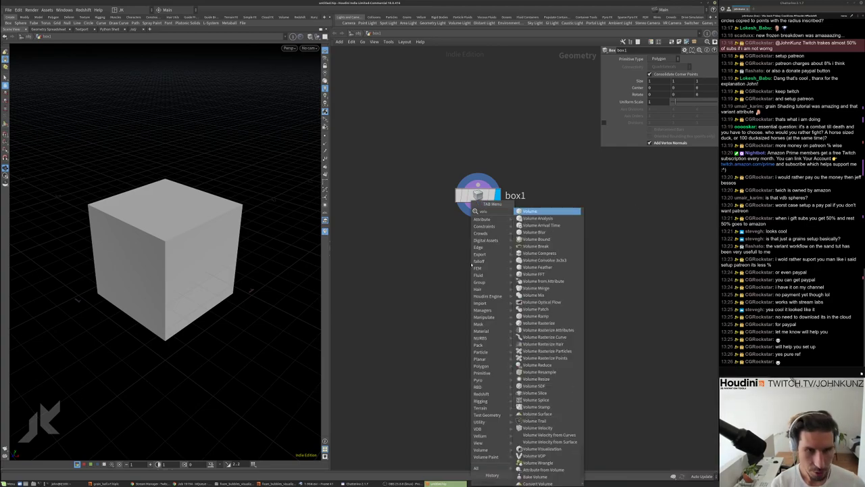
pyautogui.press('Return')
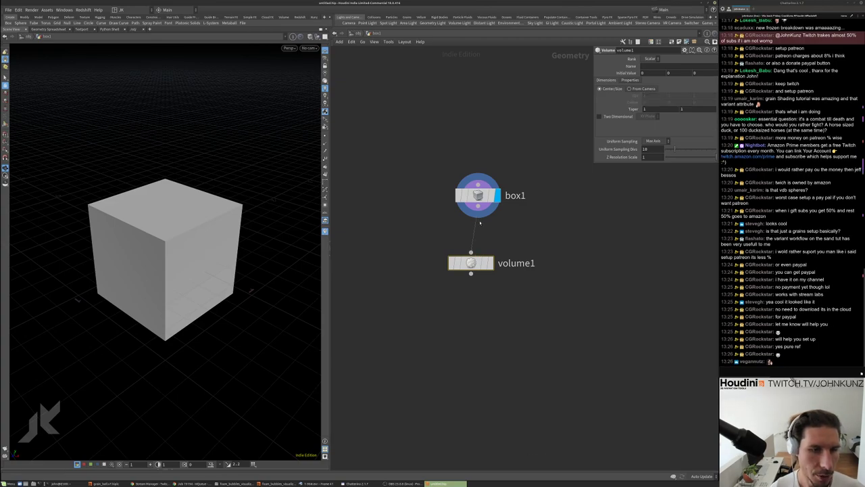
pyautogui.click(470, 271)
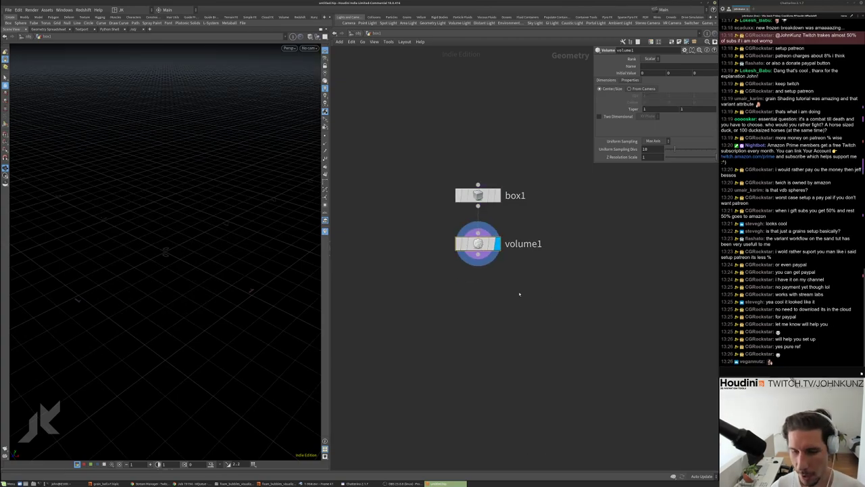
pyautogui.moveTo(517, 294); pyautogui.dragTo(522, 246, button='middle')
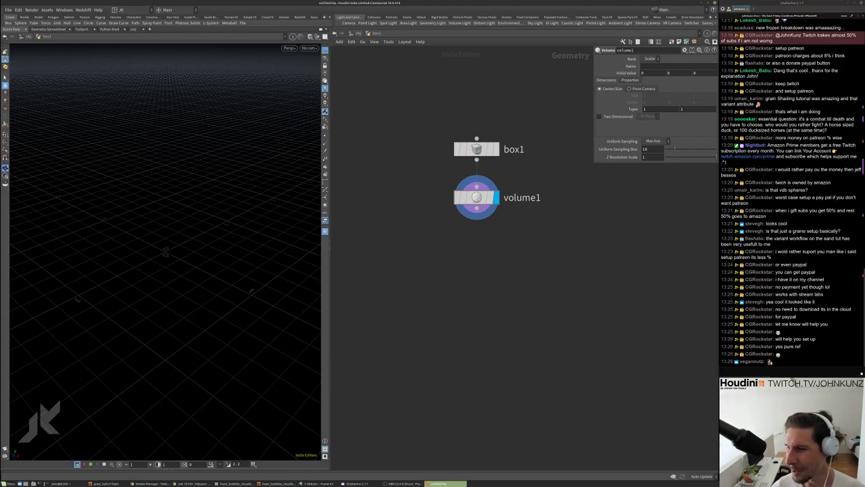
pyautogui.hotkey('alt', 'Tab')
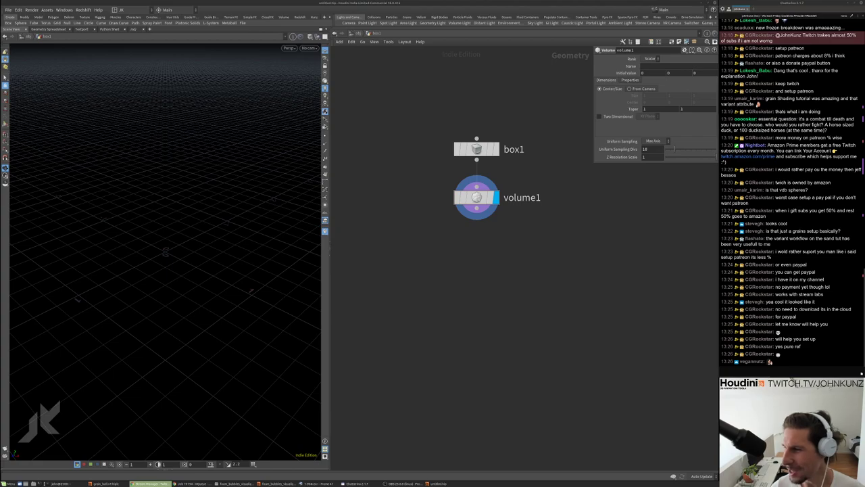
pyautogui.hotkey('alt', 'Tab')
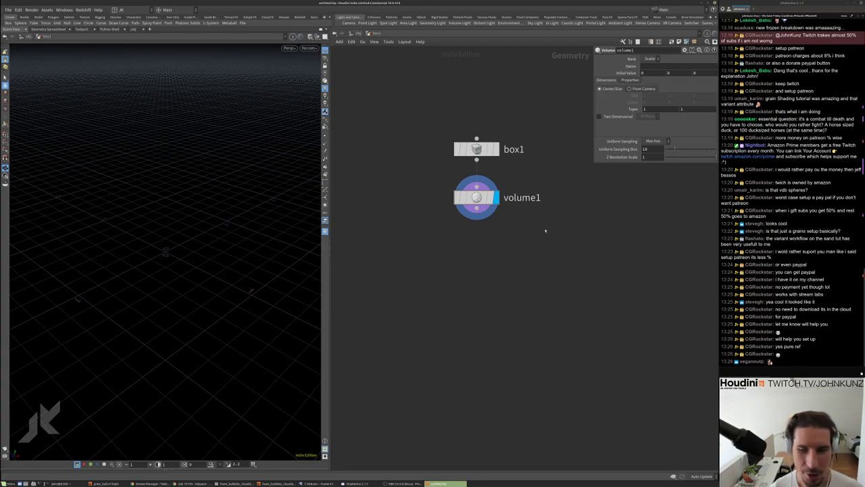
pyautogui.moveTo(539, 232); pyautogui.dragTo(519, 214, button='middle')
pyautogui.click(462, 177)
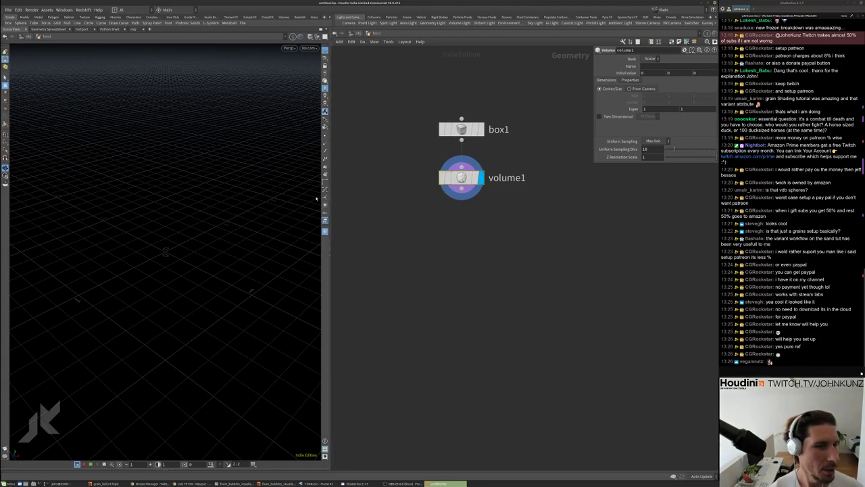
# Set volume1's Initial Value to 1 and its Name to density
pyautogui.click(643, 72)
pyautogui.write('1')
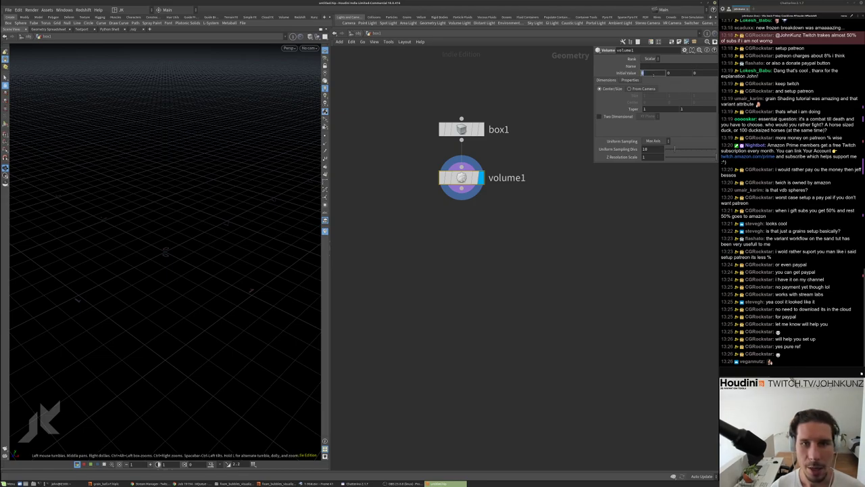
pyautogui.press('Return')
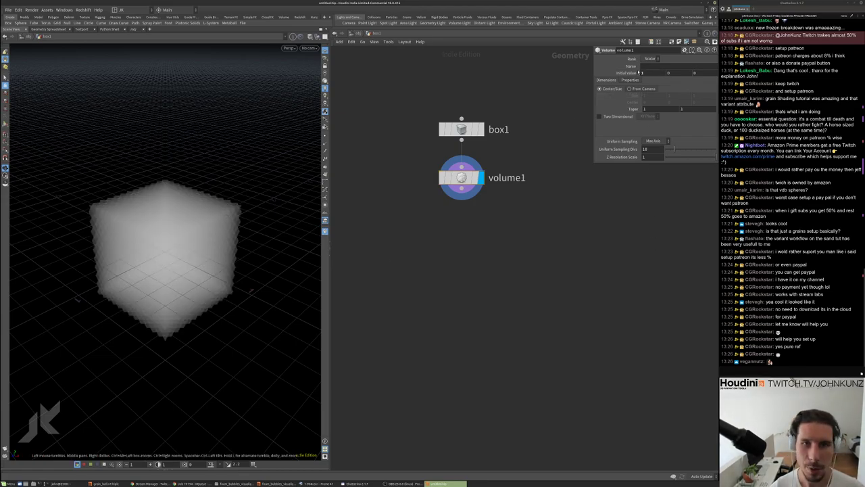
pyautogui.click(652, 67)
pyautogui.write('density')
pyautogui.press('Return')
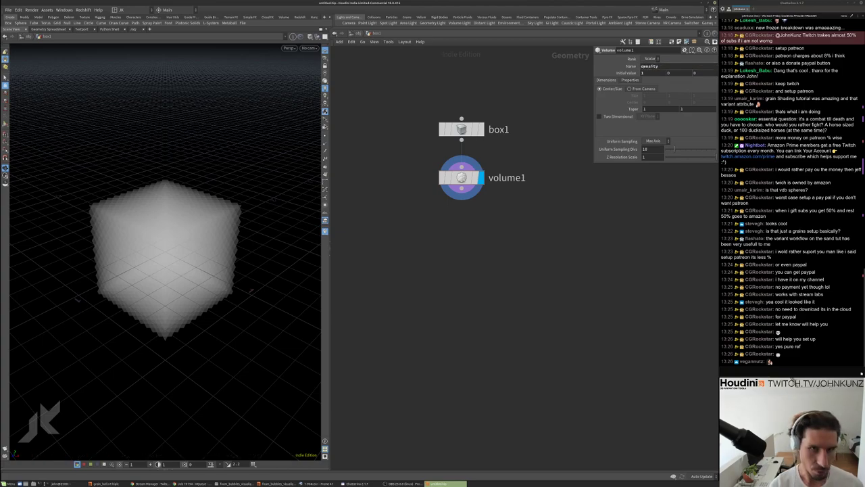
# Tumble the viewport to inspect the white density fog cube
pyautogui.moveTo(192, 253); pyautogui.dragTo(213, 216)
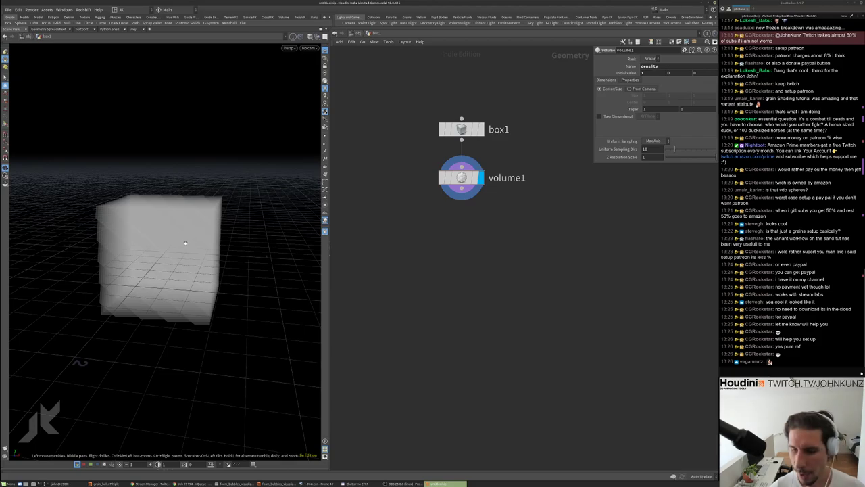
pyautogui.moveTo(185, 243); pyautogui.dragTo(222, 248)
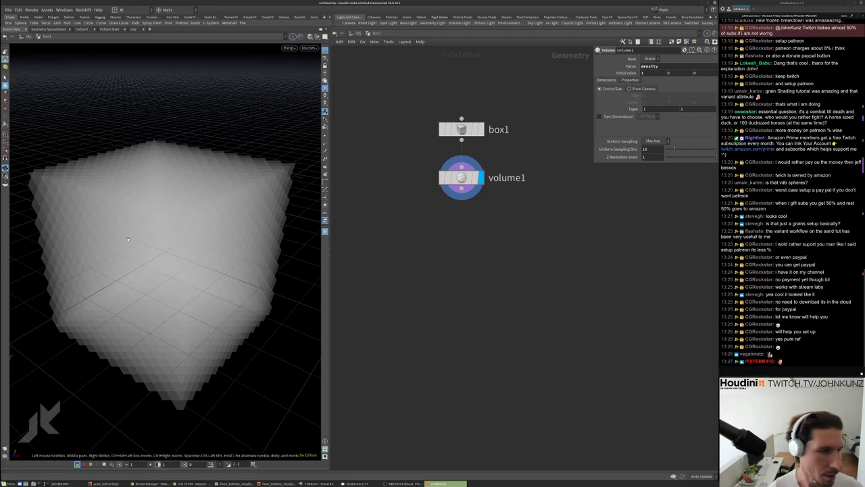
pyautogui.moveTo(177, 215); pyautogui.dragTo(481, 306)
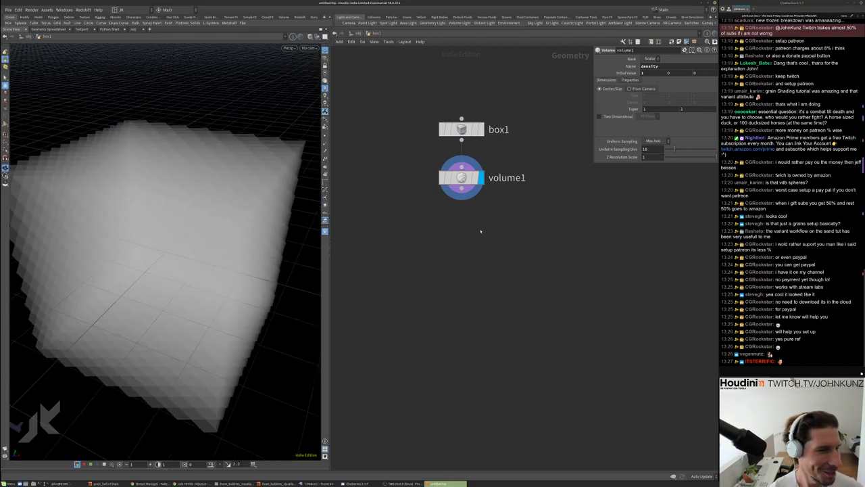
pyautogui.press('Tab')
# Add a Volume VOP wired below volume1 and dive inside volumevop1
pyautogui.write('vop')
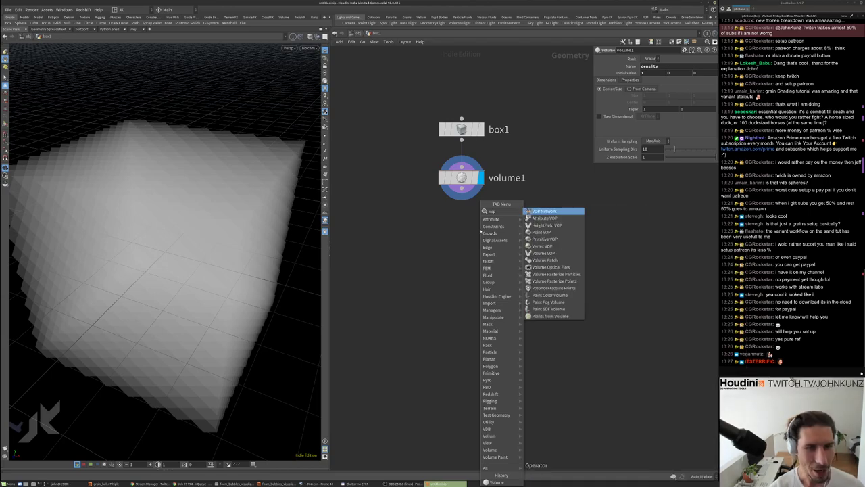
pyautogui.press('Down')
pyautogui.press('Down')
pyautogui.press('Down')
pyautogui.press('Down')
pyautogui.press('Down')
pyautogui.press('Down')
pyautogui.press('Return')
pyautogui.click(520, 236)
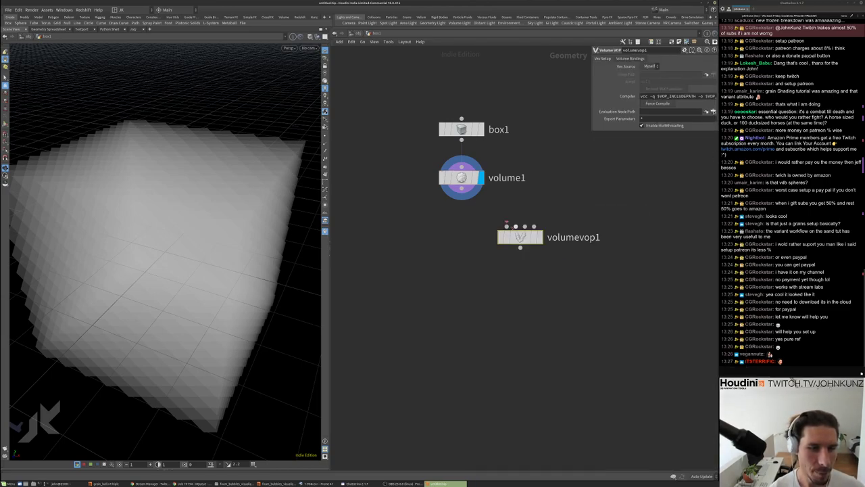
pyautogui.doubleClick(520, 237)
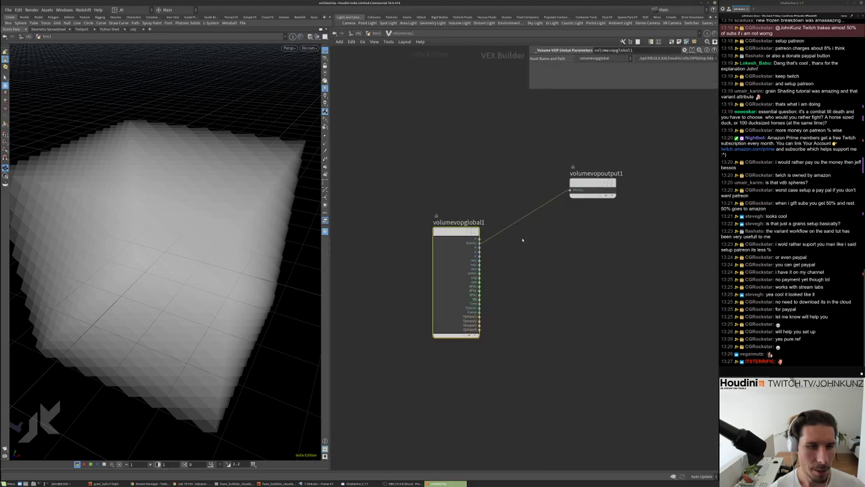
# Lay out the VOP nodes and add an Anti-Aliased Noise fed by volumevopglobal1
pyautogui.moveTo(592, 183); pyautogui.dragTo(642, 237)
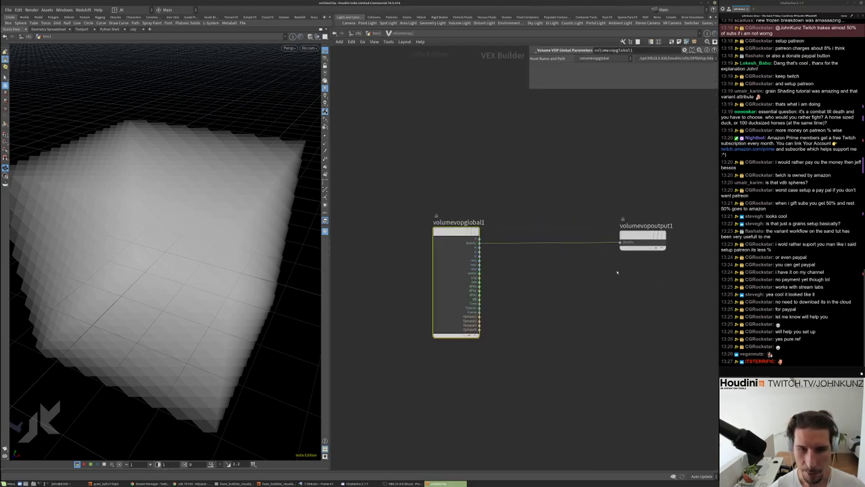
pyautogui.moveTo(617, 271); pyautogui.dragTo(627, 250, button='middle')
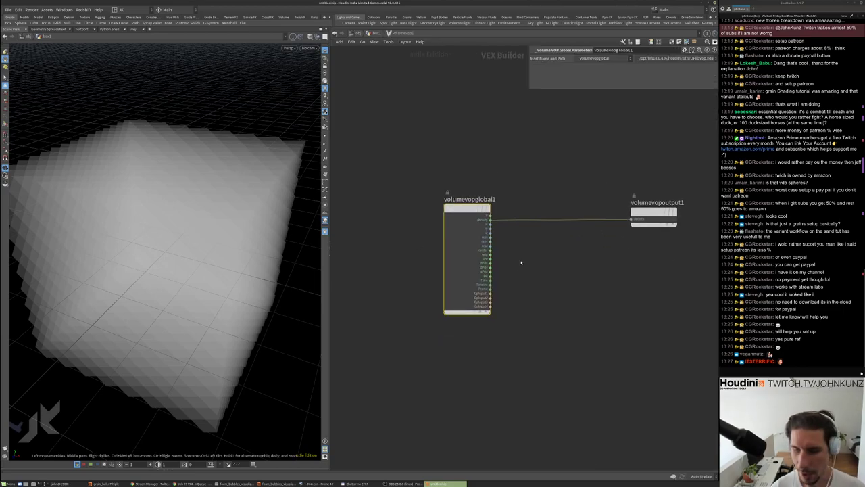
pyautogui.moveTo(523, 182); pyautogui.dragTo(445, 227)
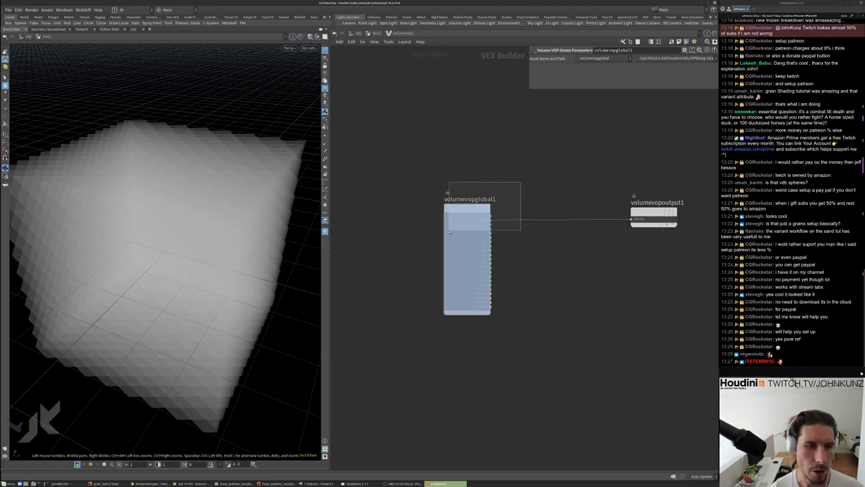
pyautogui.press('l')
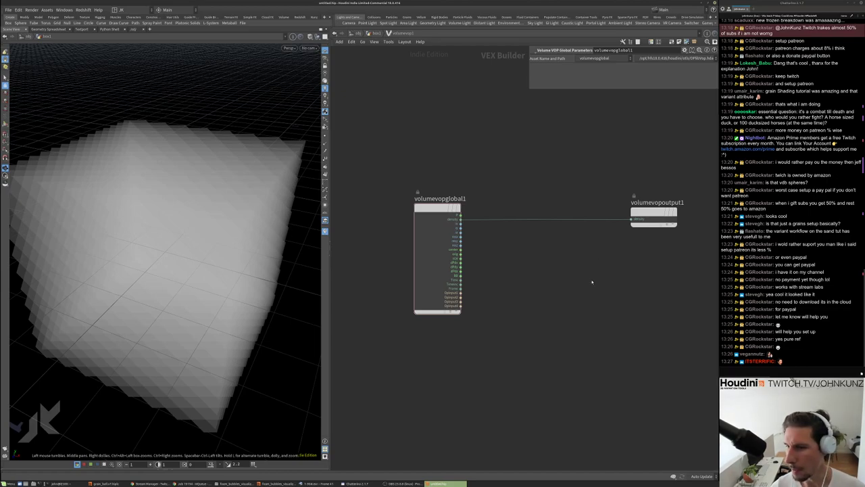
pyautogui.press('Tab')
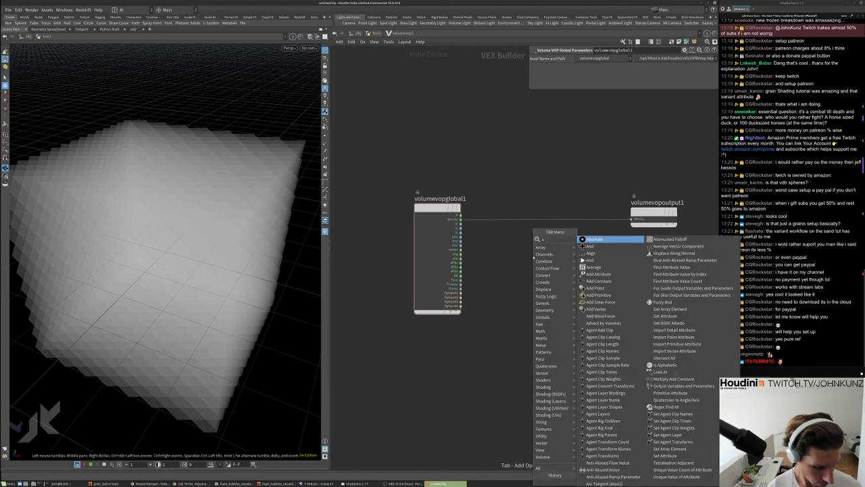
pyautogui.click(611, 254)
pyautogui.click(542, 260)
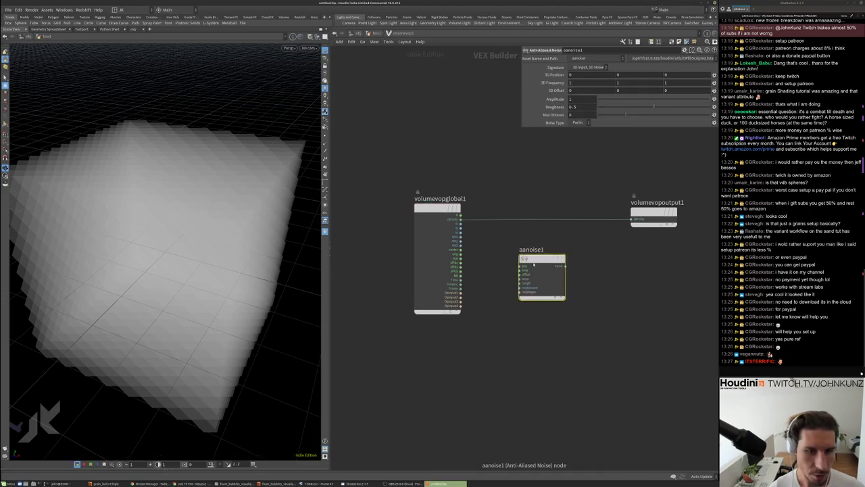
pyautogui.moveTo(460, 222); pyautogui.dragTo(633, 218)
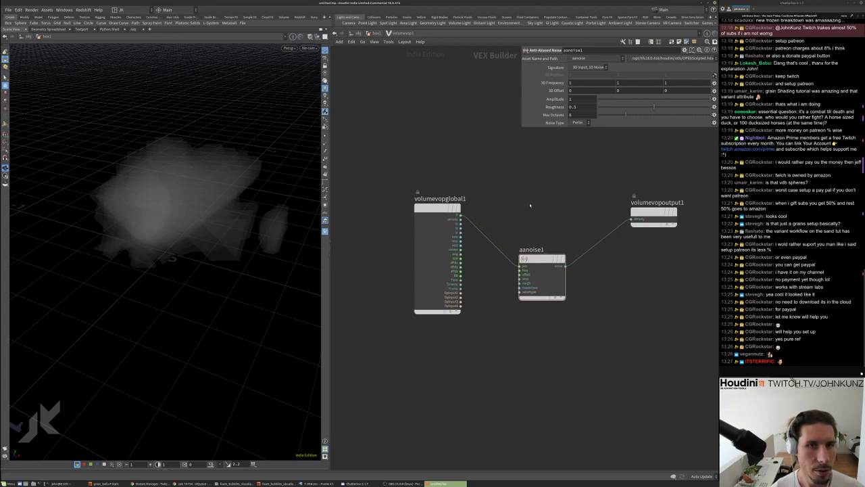
# Back at geometry level, add a Convert VDB node wired under volumevop1
pyautogui.press('u')
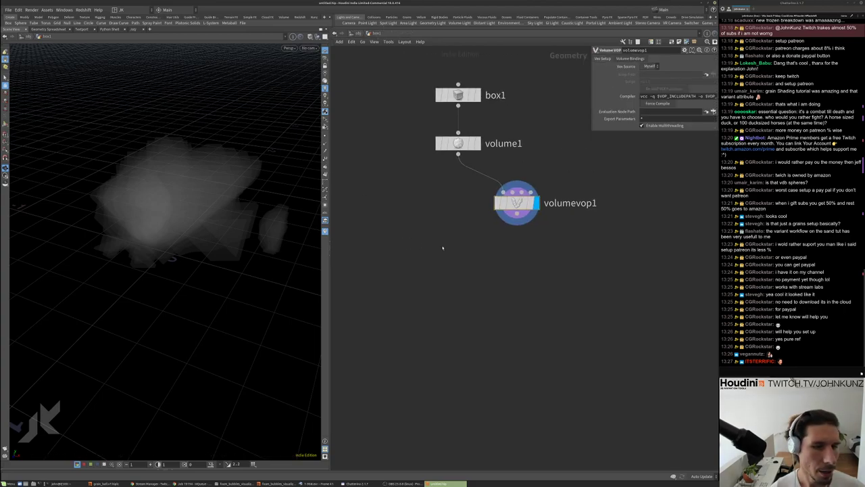
pyautogui.press('Tab')
pyautogui.write('tr')
pyautogui.press('Escape')
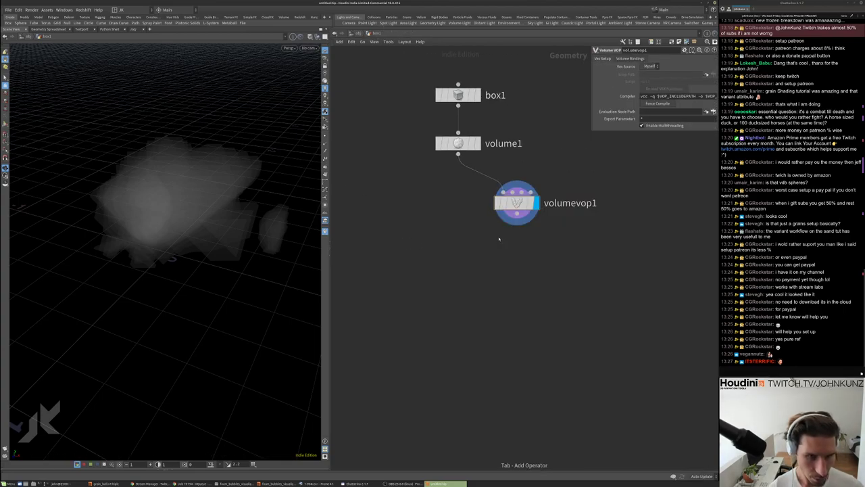
pyautogui.press('Tab')
pyautogui.write('co')
pyautogui.press('BackSpace')
pyautogui.press('BackSpace')
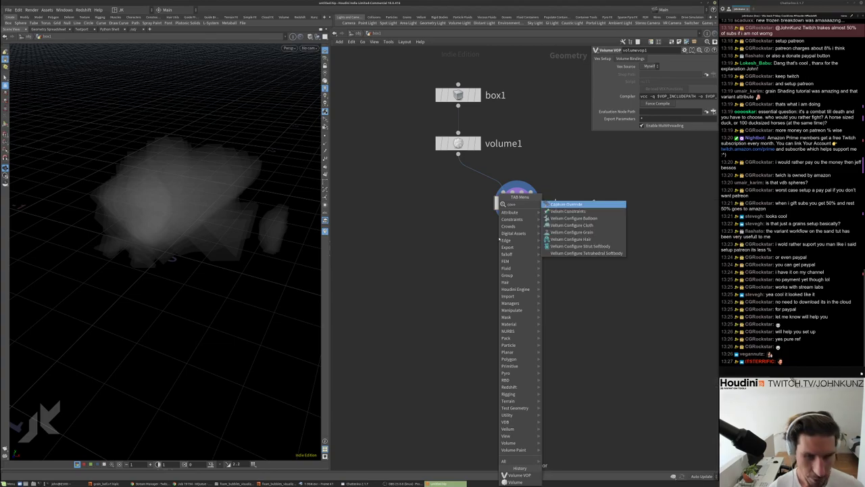
pyautogui.press('Escape')
pyautogui.press('Tab')
pyautogui.write('convert')
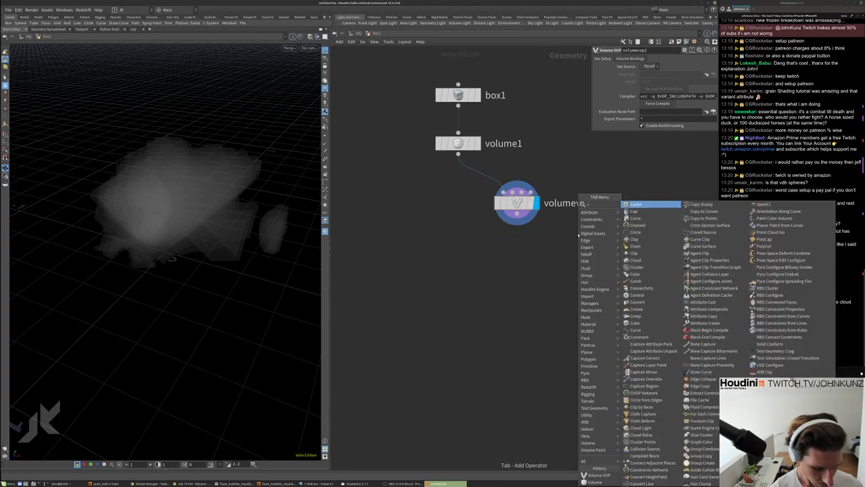
pyautogui.press('Down')
pyautogui.press('Down')
pyautogui.press('Down')
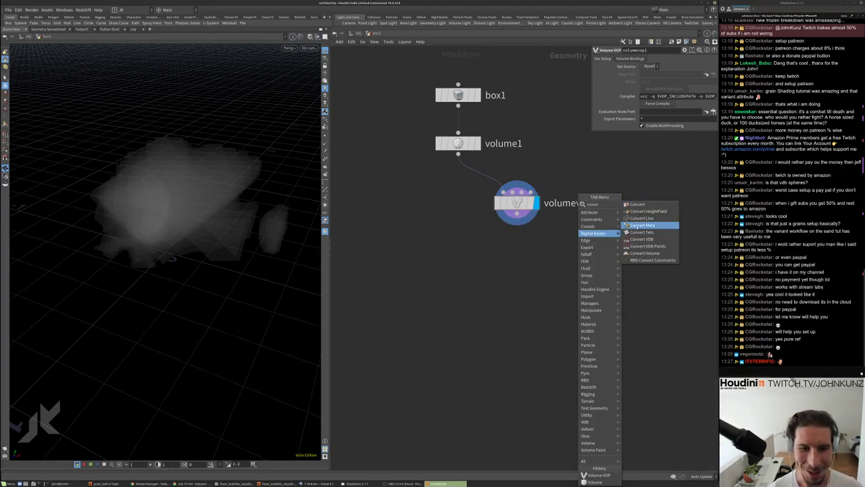
pyautogui.press('Down')
pyautogui.press('Down')
pyautogui.press('Return')
pyautogui.click(573, 256)
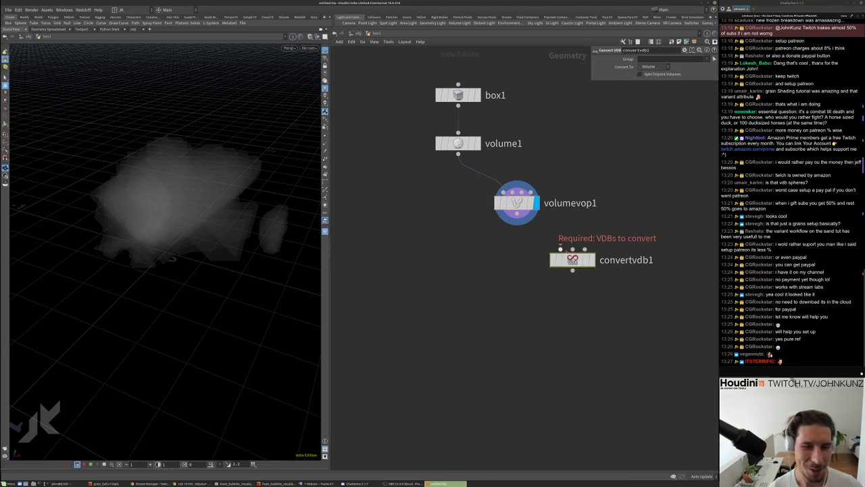
pyautogui.click(560, 249)
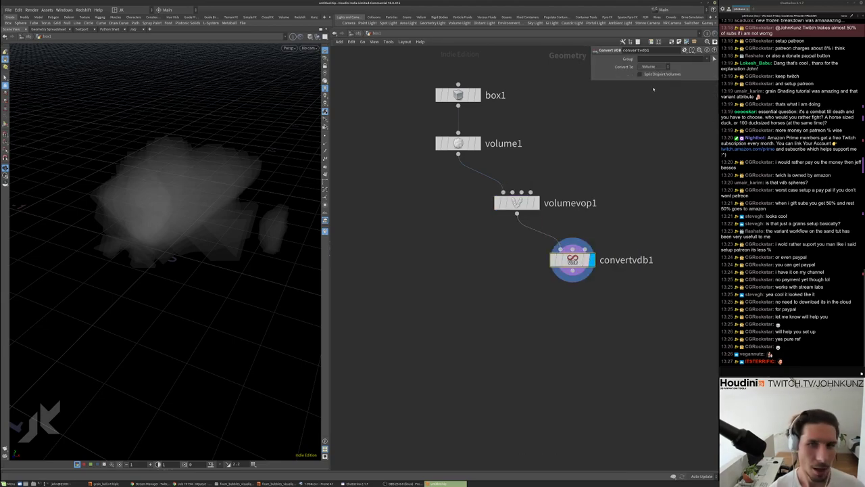
# Set convertvdb1's Convert To to VDB, then display and select volume1
pyautogui.click(661, 66)
pyautogui.click(658, 82)
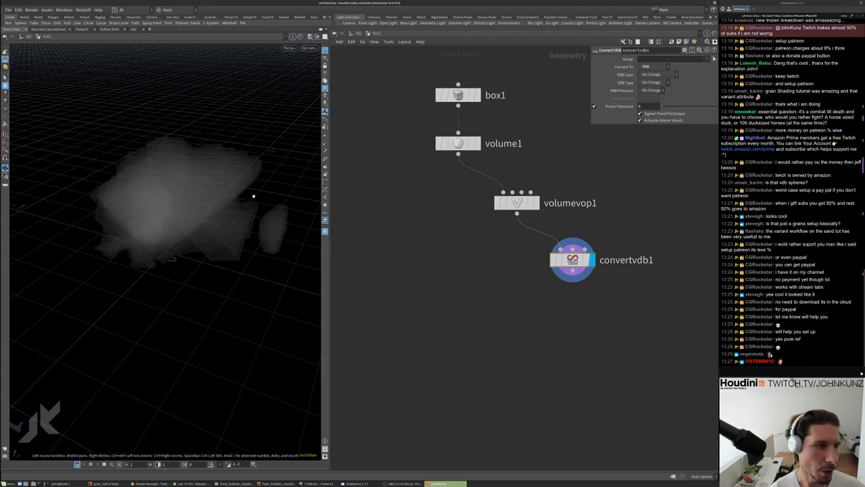
pyautogui.press('h')
pyautogui.click(478, 144)
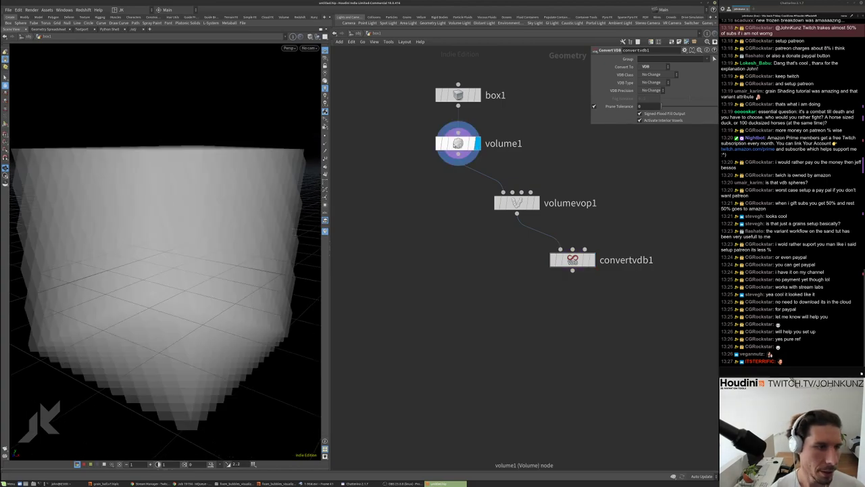
pyautogui.click(466, 143)
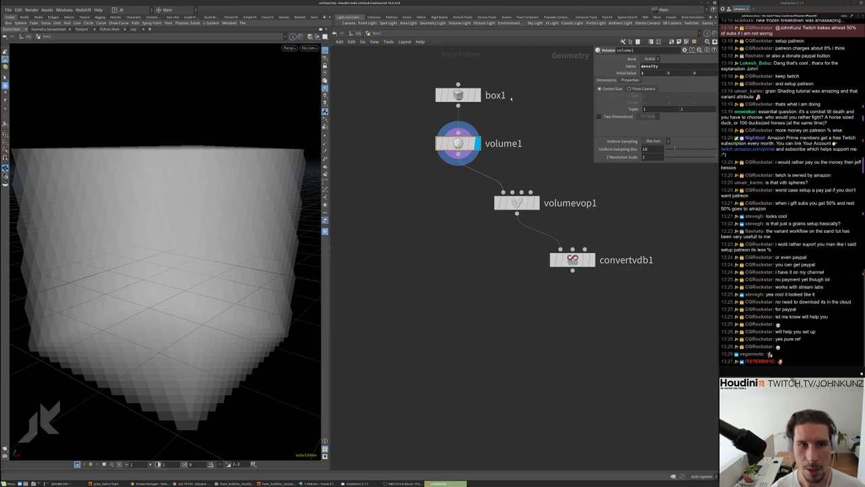
# Move box1 above volume1, compare node outputs, and display convertvdb1
pyautogui.moveTo(458, 95); pyautogui.dragTo(458, 86)
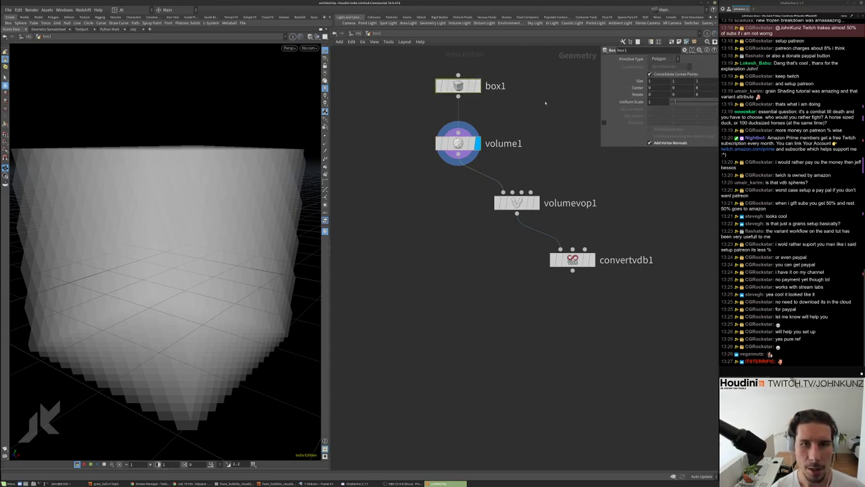
pyautogui.moveTo(162, 182); pyautogui.dragTo(290, 218)
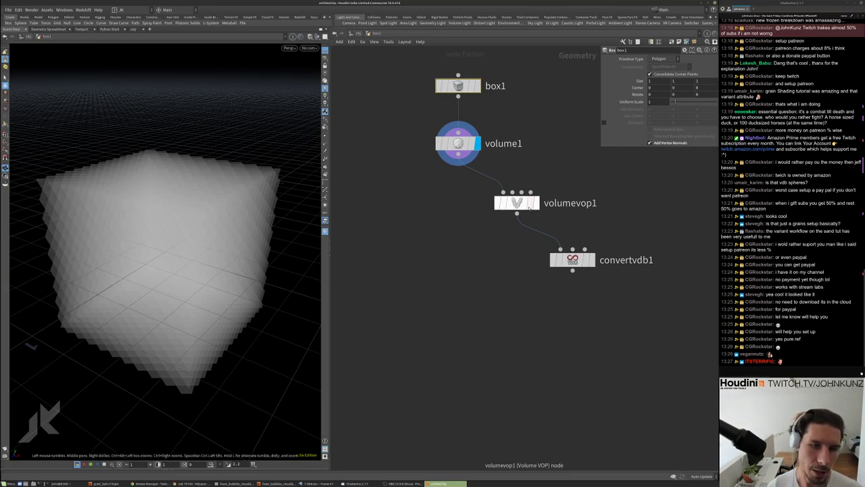
pyautogui.click(533, 203)
pyautogui.click(478, 143)
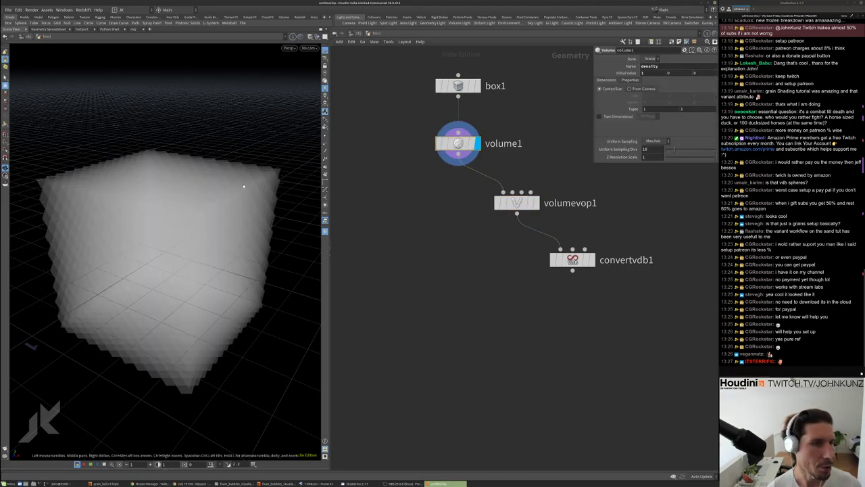
pyautogui.moveTo(244, 186); pyautogui.dragTo(229, 162)
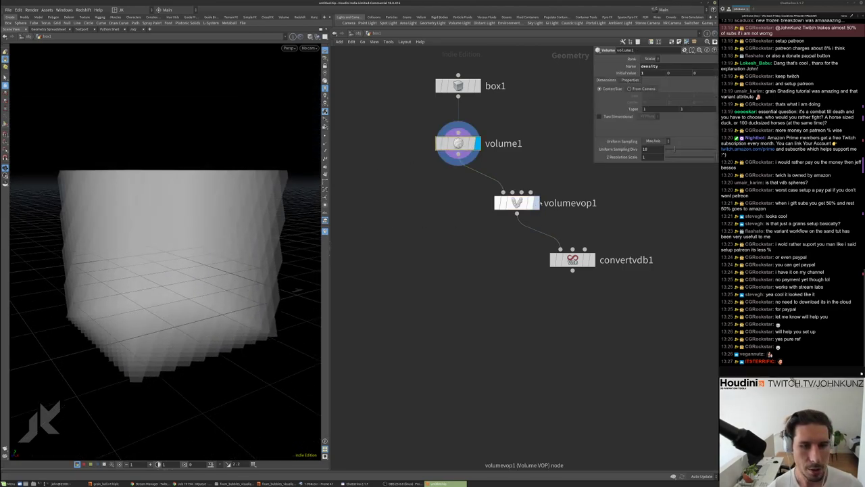
pyautogui.click(590, 260)
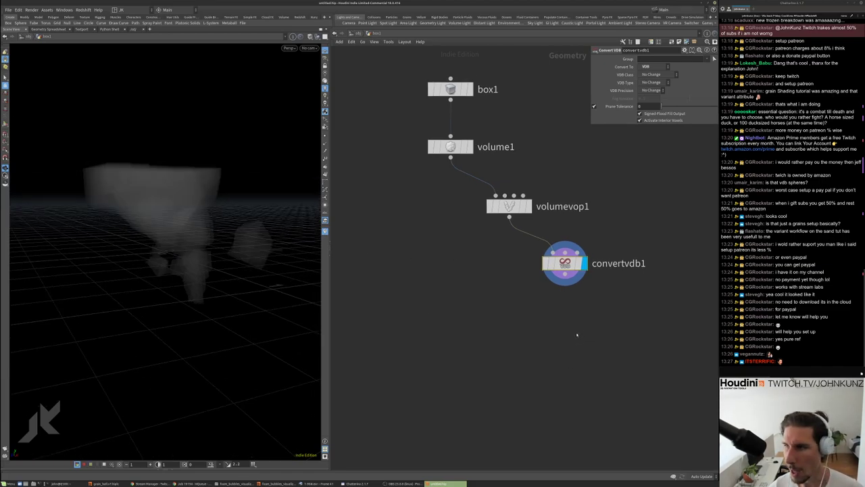
# Add a VDB Visualize Tree wired after convertvdb1 and display it
pyautogui.press('Tab')
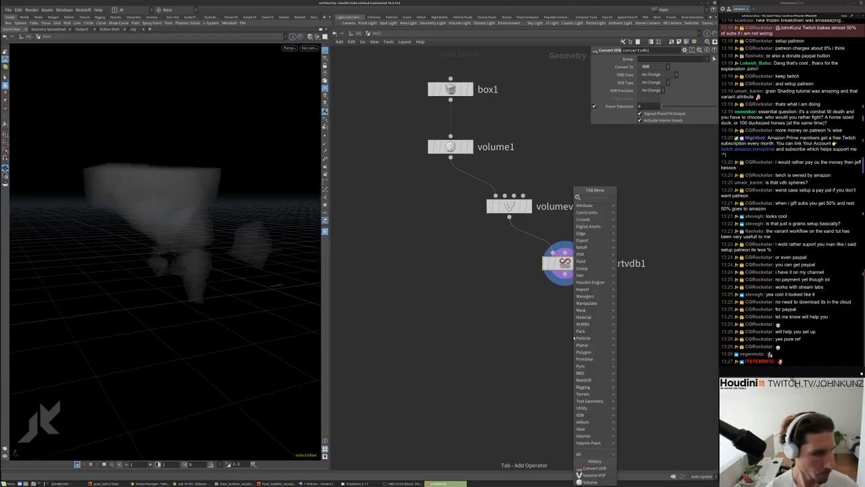
pyautogui.write('vdbvis')
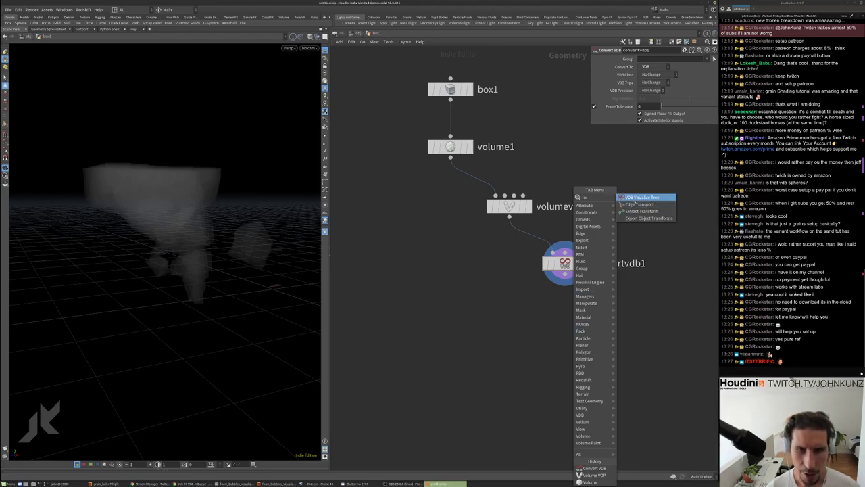
pyautogui.press('Return')
pyautogui.click(630, 305)
pyautogui.moveTo(630, 296); pyautogui.dragTo(565, 270)
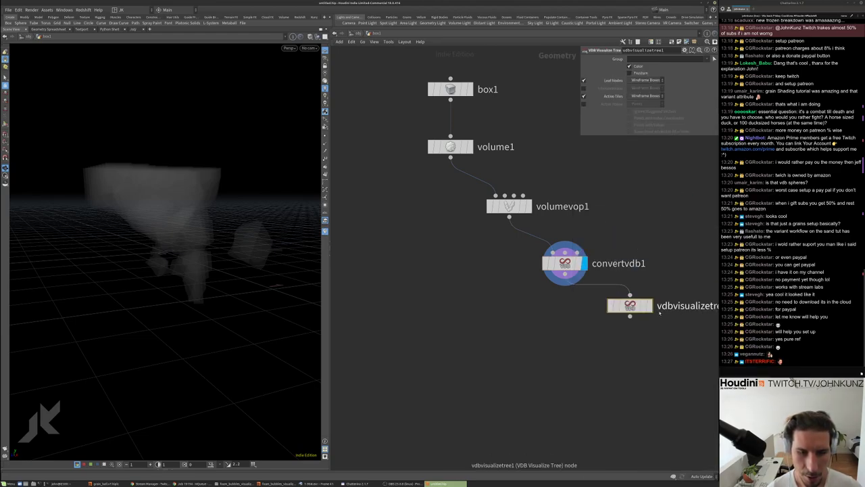
pyautogui.click(648, 306)
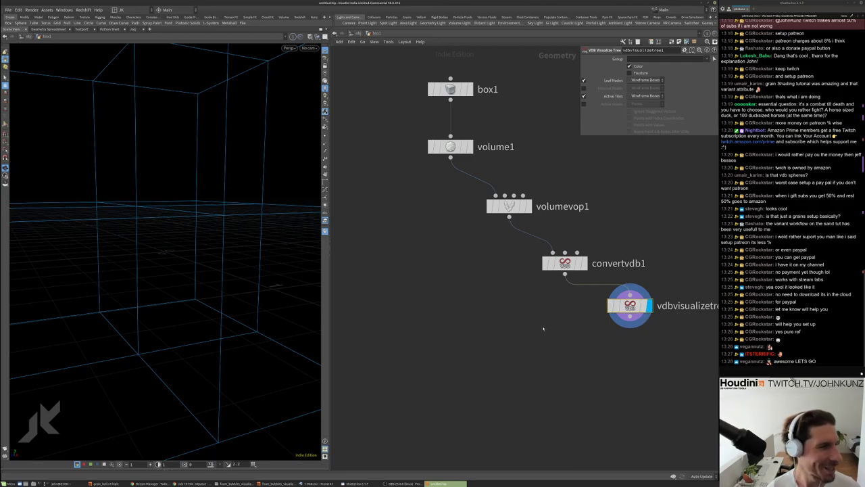
pyautogui.press('h')
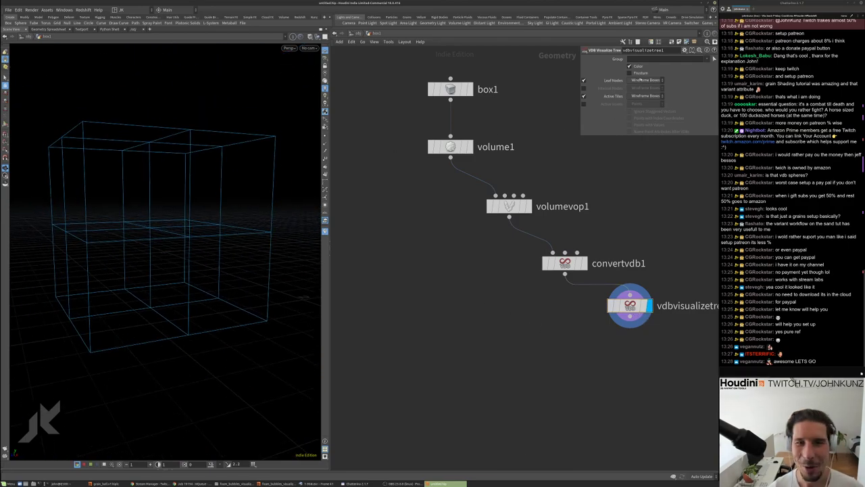
# Turn off Leaf Nodes, show Active Voxels as Solid Boxes, and use wireframe shading
pyautogui.click(584, 80)
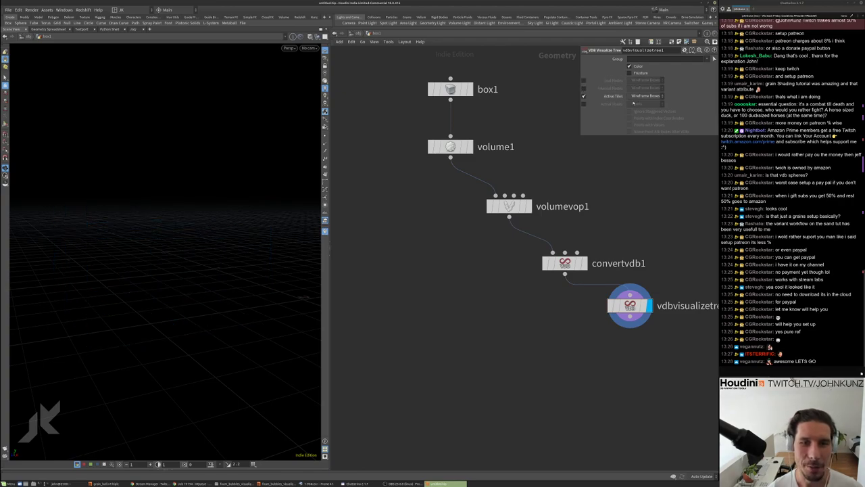
pyautogui.click(584, 103)
pyautogui.moveTo(223, 225); pyautogui.dragTo(259, 210)
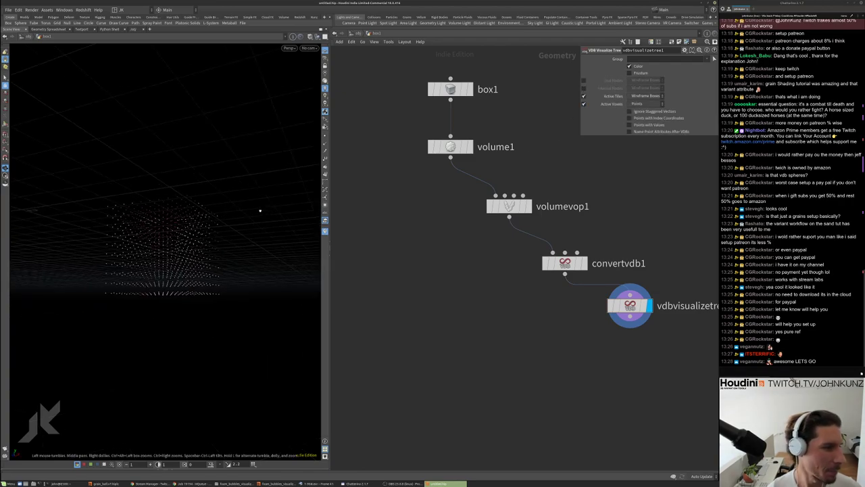
pyautogui.scroll(5, 256, 206)
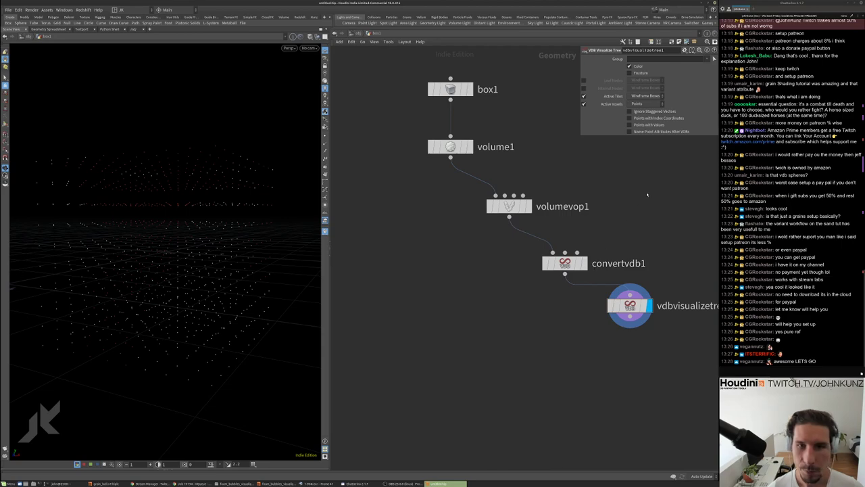
pyautogui.click(637, 104)
pyautogui.click(642, 118)
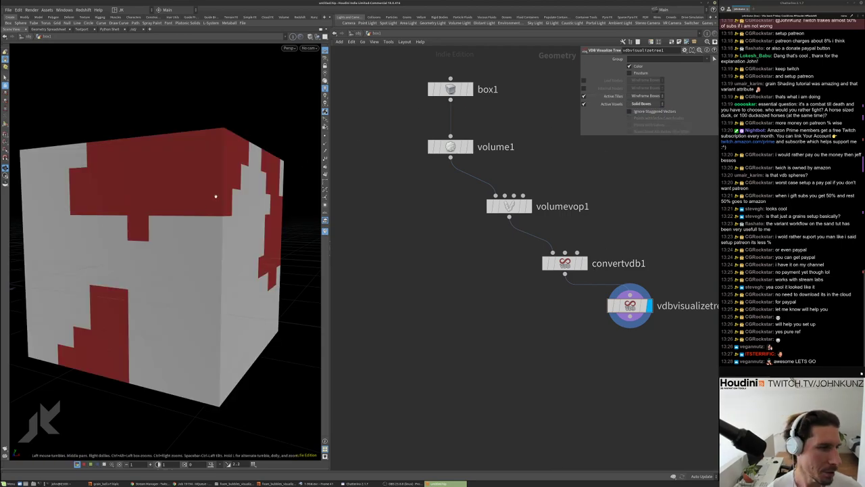
pyautogui.moveTo(215, 196); pyautogui.dragTo(286, 178)
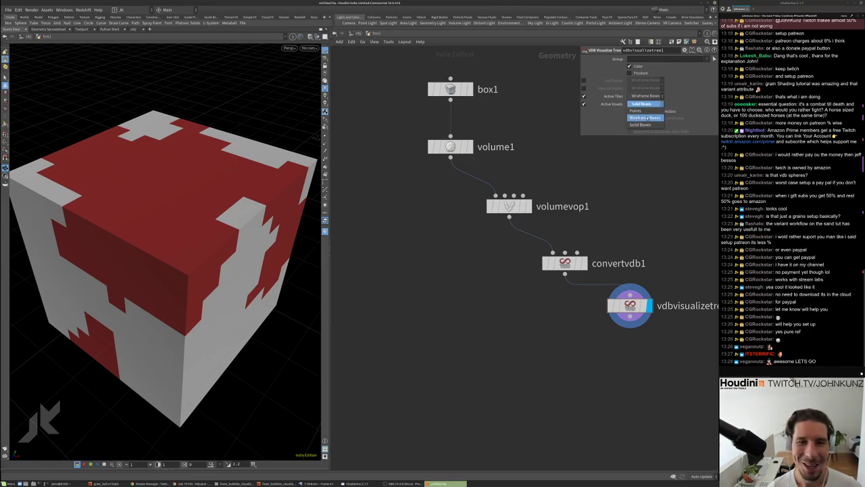
pyautogui.click(315, 37)
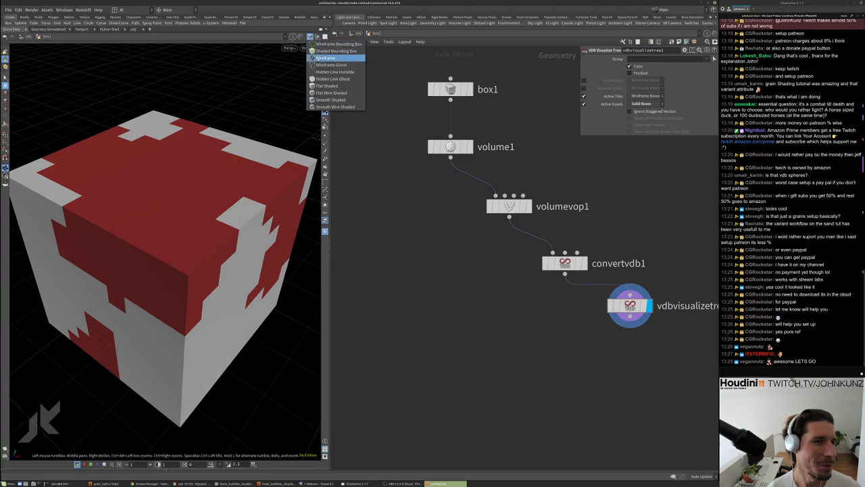
pyautogui.click(334, 57)
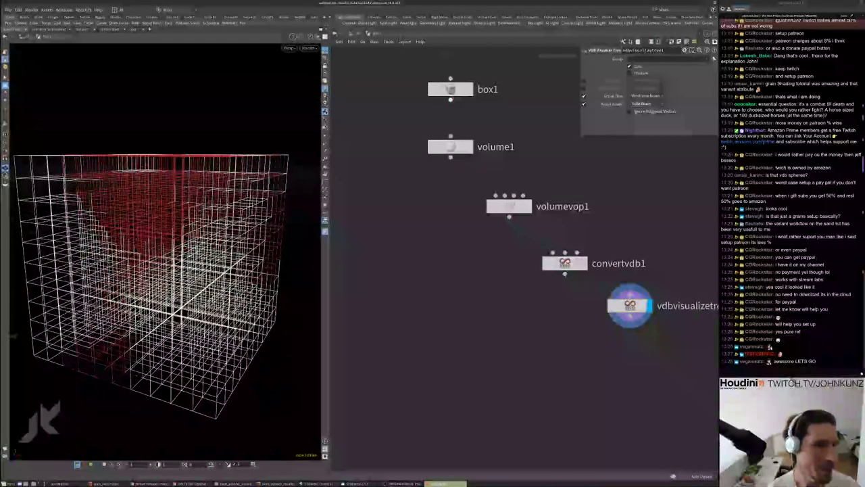
pyautogui.click(450, 147)
# Raise volume1's uniform sampling divisions to 65
pyautogui.doubleClick(646, 148)
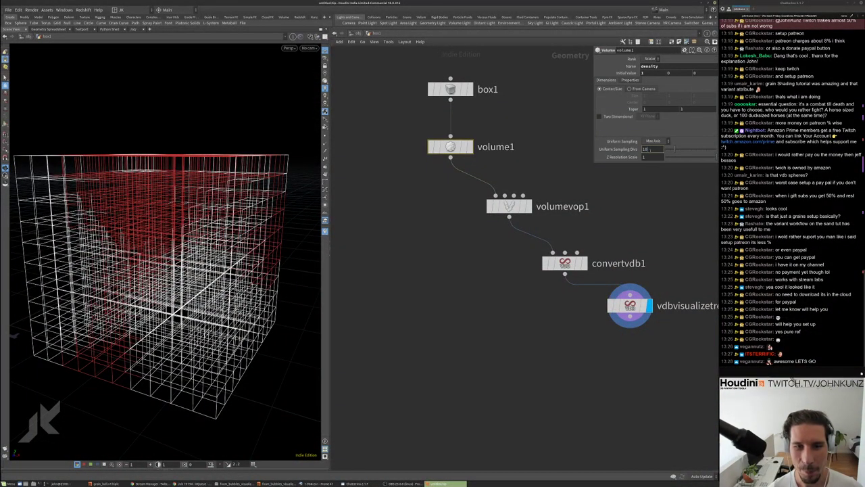
pyautogui.write('65')
pyautogui.press('Return')
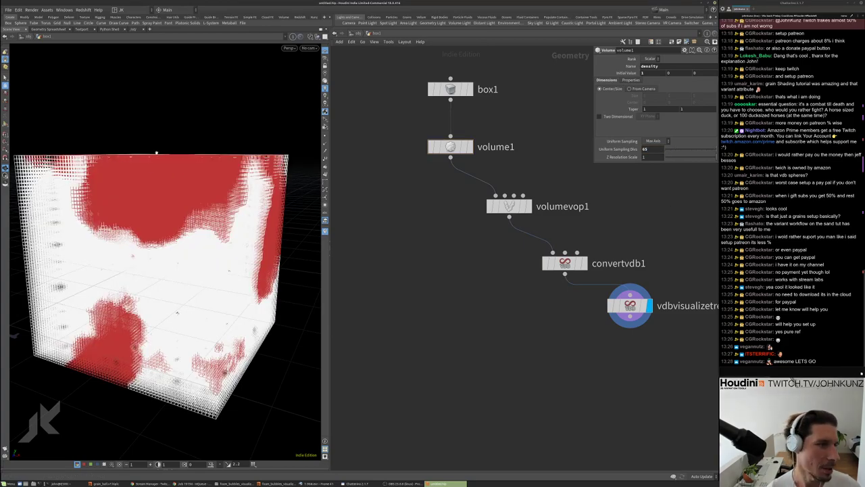
pyautogui.moveTo(177, 312); pyautogui.dragTo(167, 161)
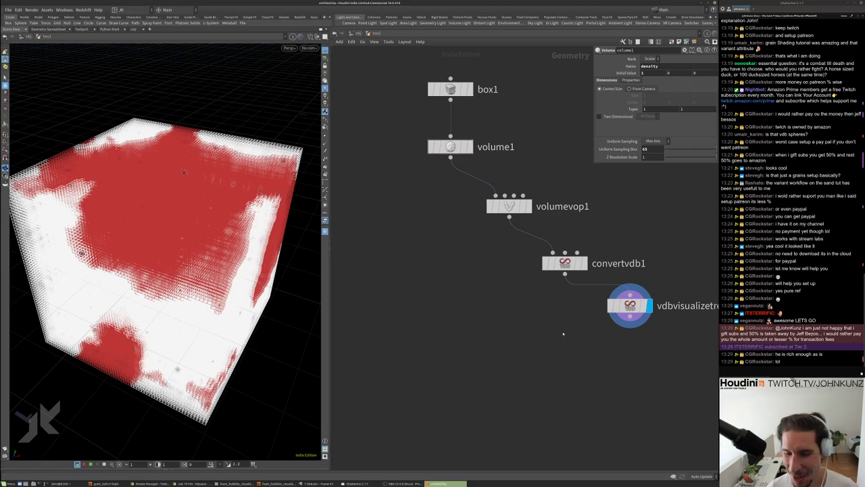
# Move vdbvisualizetree1 directly under convertvdb1
pyautogui.moveTo(565, 331); pyautogui.dragTo(558, 309, button='middle')
pyautogui.moveTo(622, 285); pyautogui.dragTo(559, 290)
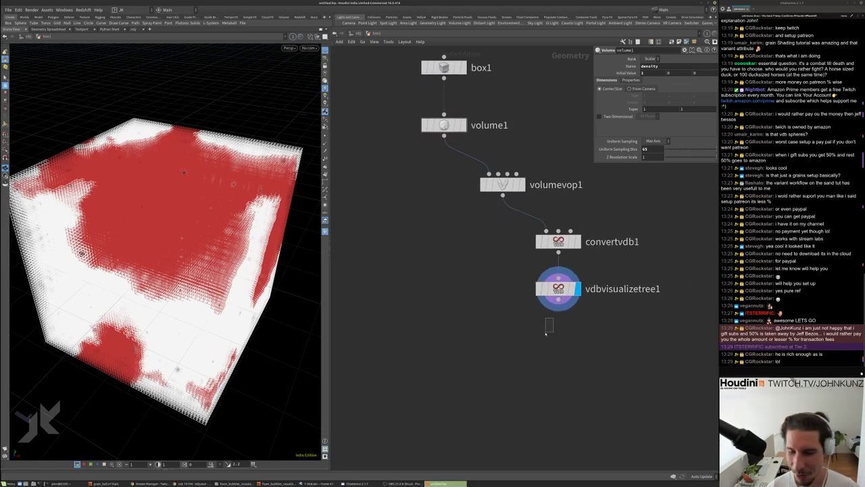
pyautogui.scroll(-1, 544, 333)
pyautogui.moveTo(544, 333); pyautogui.dragTo(534, 280, button='middle')
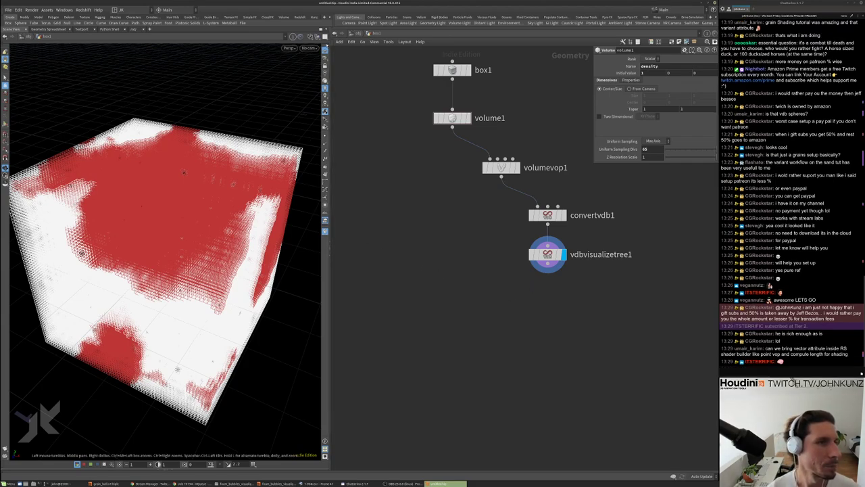
# Set the viewport volume display to solid shaded cubes, then display volumevop1
pyautogui.click(310, 36)
pyautogui.click(334, 99)
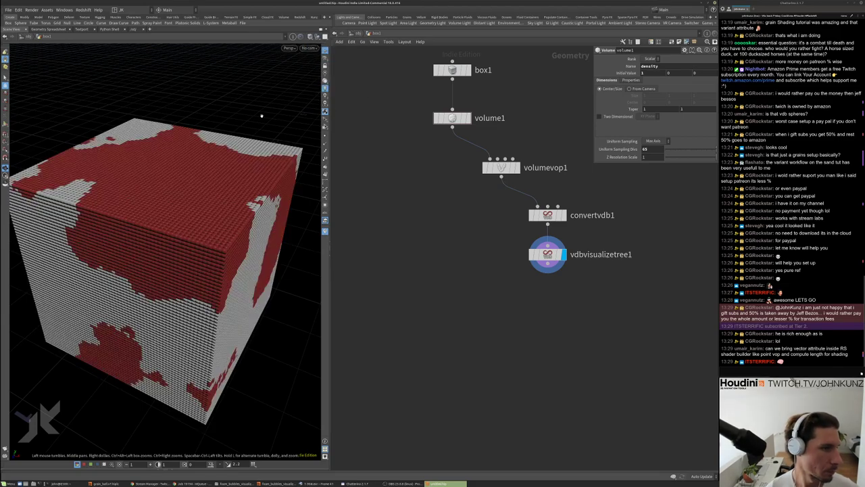
pyautogui.press('h')
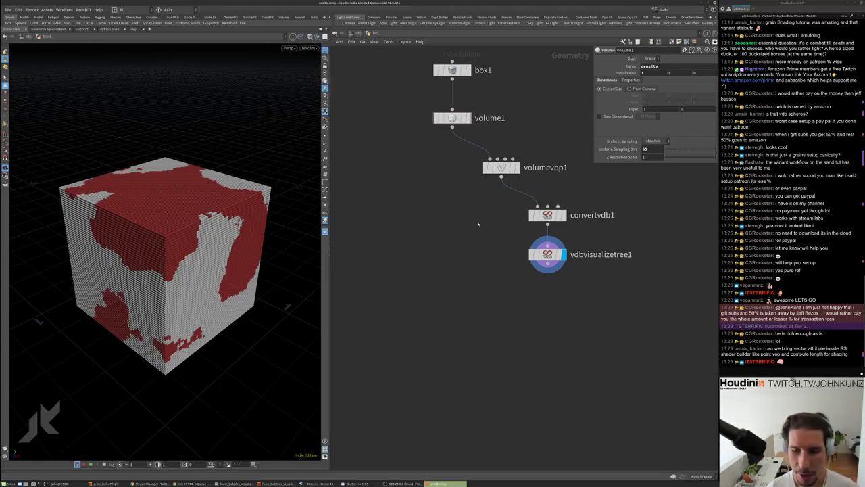
pyautogui.scroll(2, 479, 226)
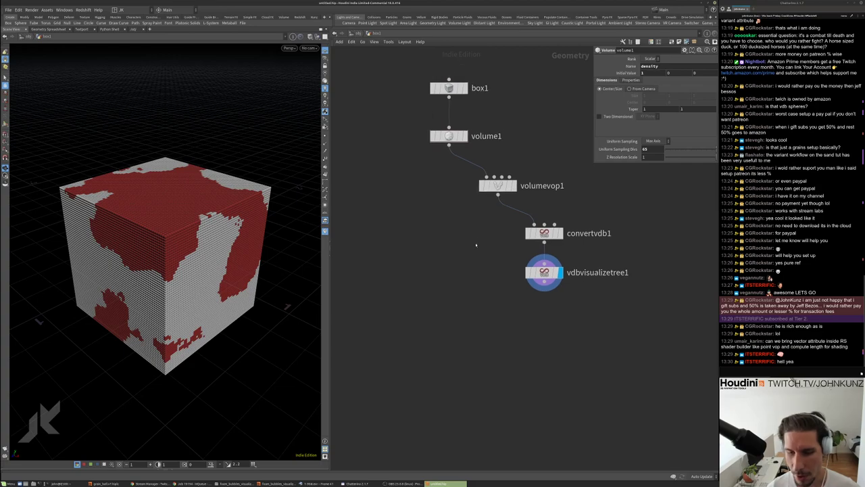
pyautogui.click(519, 174)
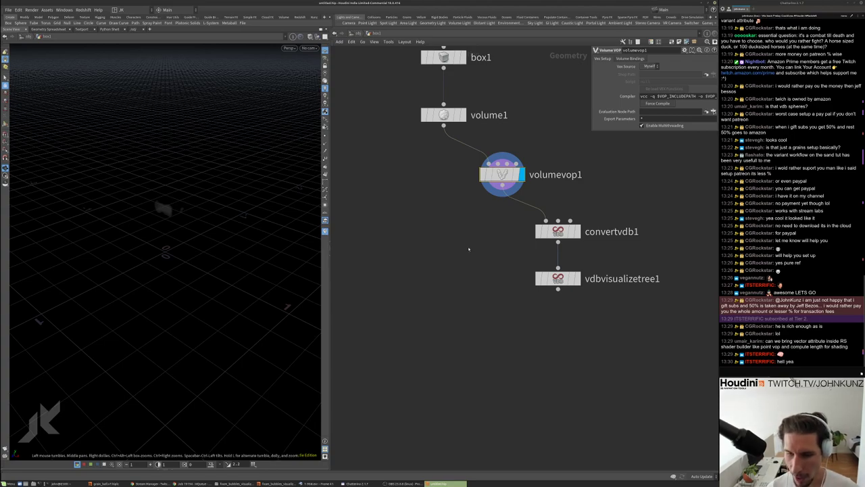
# Toggle display between vdbvisualizetree1 and volumevop1, settle on convertvdb1, shift vdbvisualizetree1 right
pyautogui.moveTo(468, 248); pyautogui.dragTo(444, 267, button='middle')
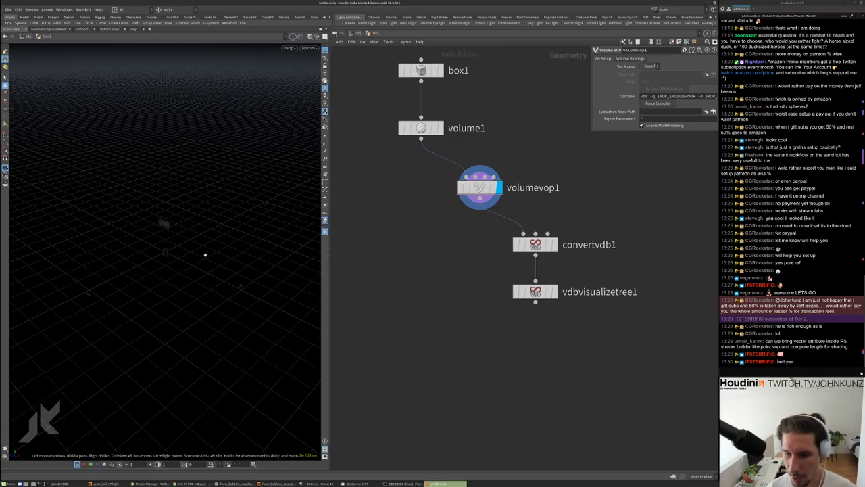
pyautogui.moveTo(205, 255); pyautogui.dragTo(205, 249)
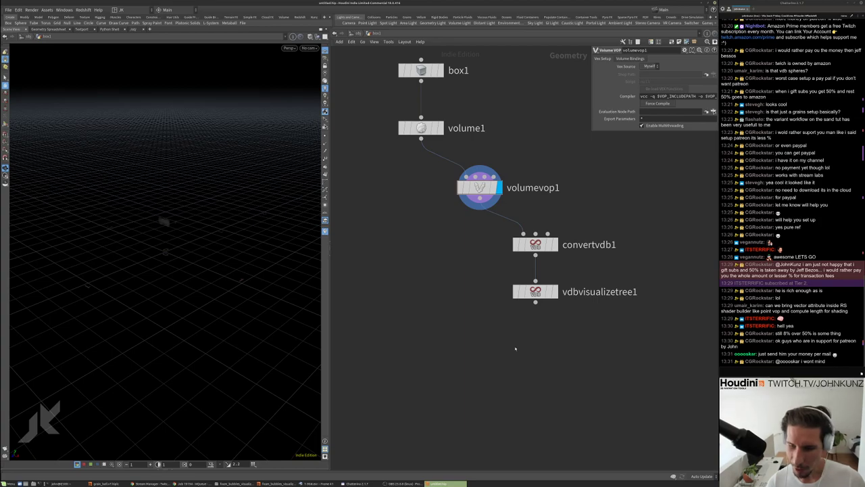
pyautogui.moveTo(515, 345); pyautogui.dragTo(520, 350, button='middle')
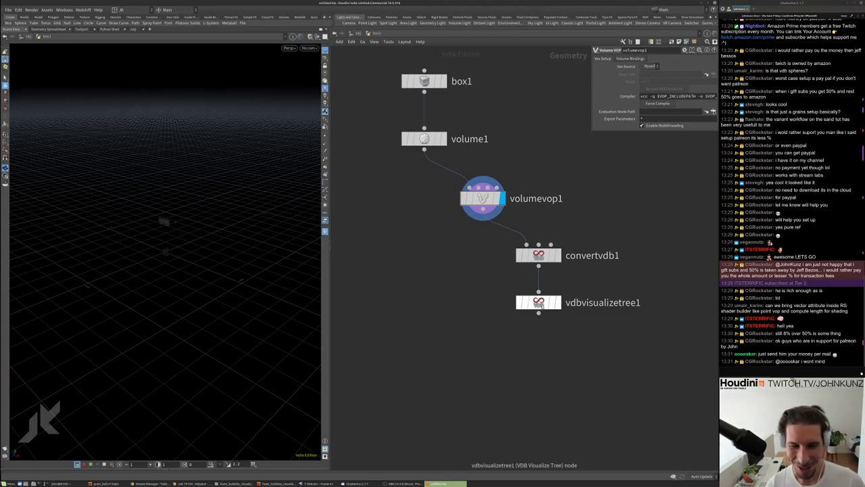
pyautogui.click(556, 303)
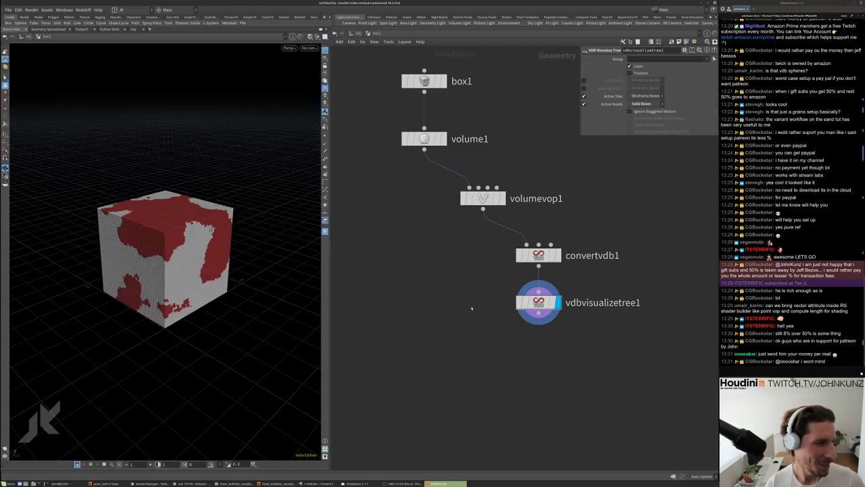
pyautogui.click(502, 198)
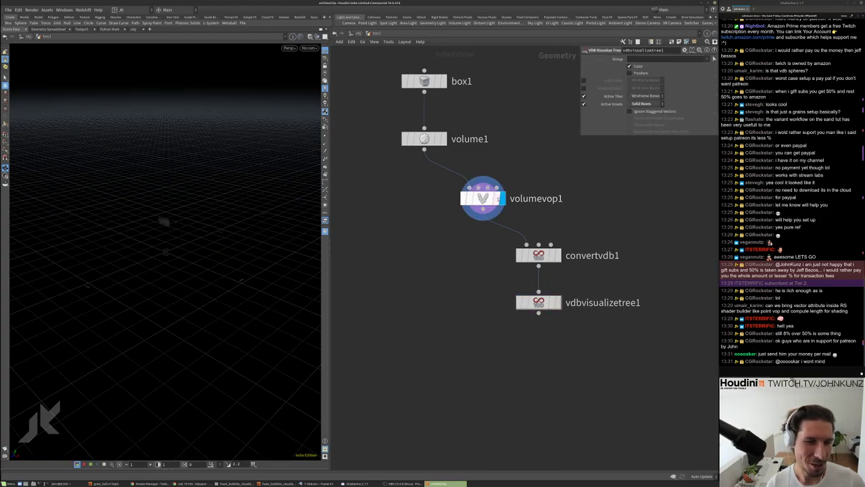
pyautogui.click(558, 255)
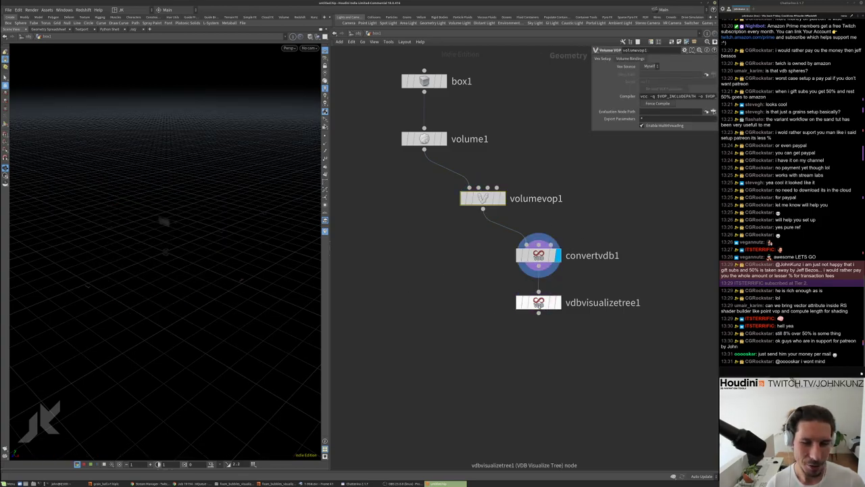
pyautogui.moveTo(538, 302); pyautogui.dragTo(623, 309)
pyautogui.click(537, 255)
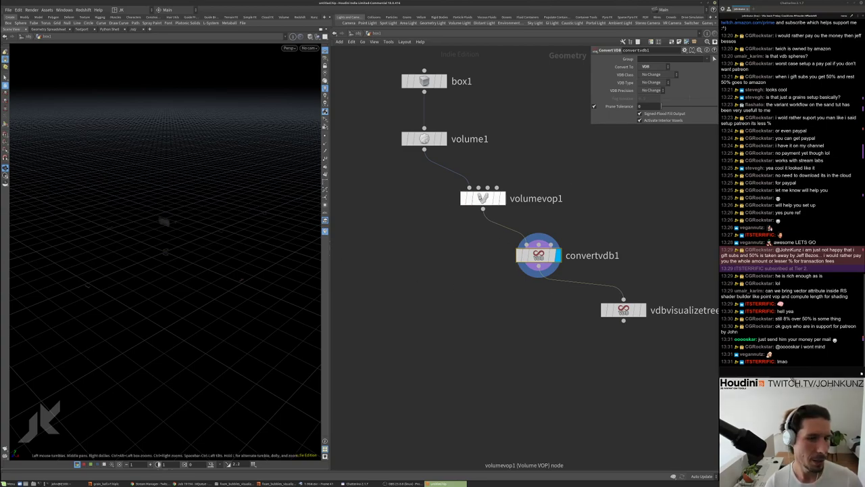
# Add a convertvdb2 node placed below convertvdb1
pyautogui.press('Tab')
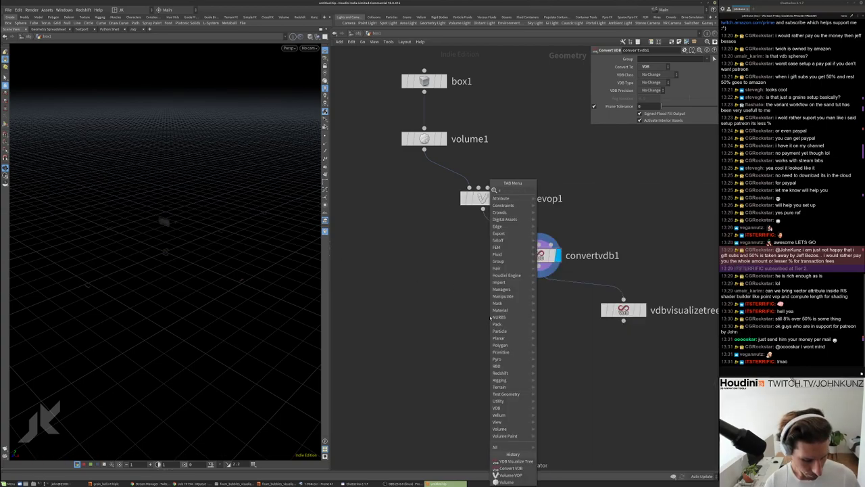
pyautogui.write('conver')
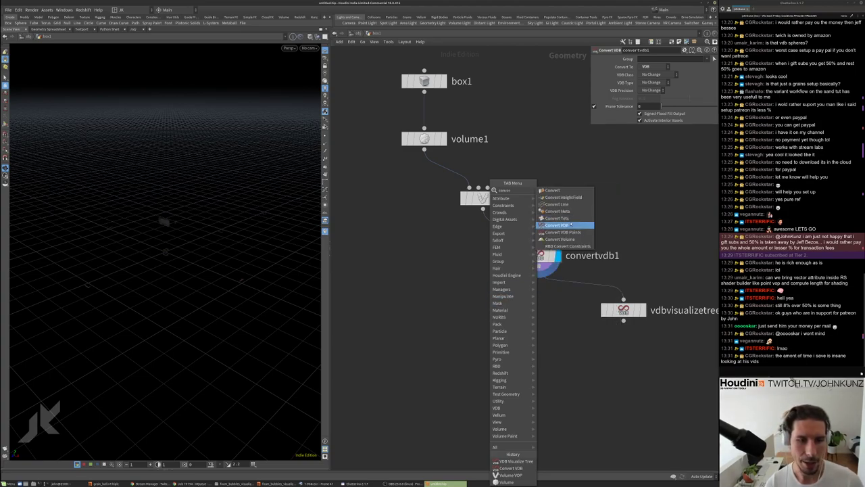
pyautogui.click(558, 225)
pyautogui.click(546, 303)
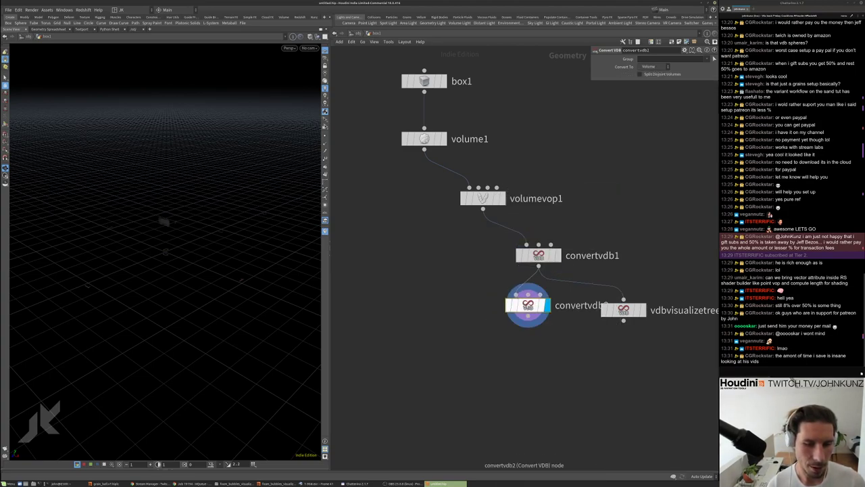
pyautogui.moveTo(541, 304); pyautogui.dragTo(552, 344)
# Set convertvdb2 to VDB, class Convert Fog to SDF, Fog Isovalue 0.061
pyautogui.click(651, 66)
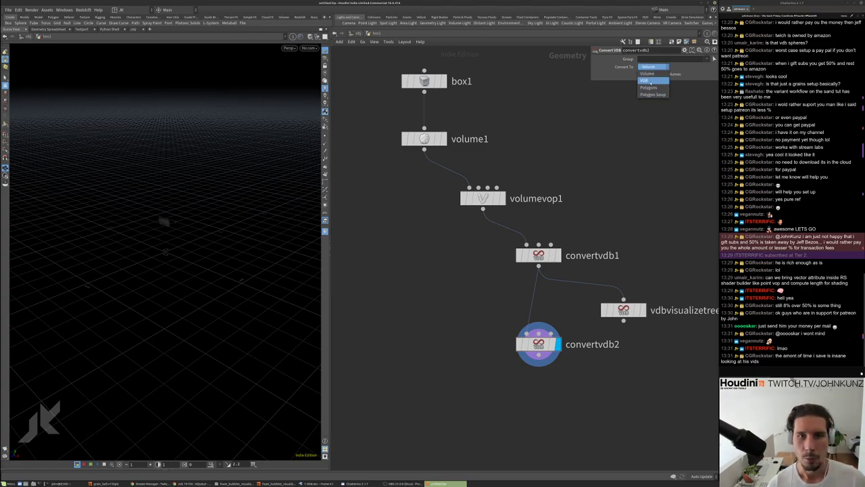
pyautogui.click(651, 81)
pyautogui.click(652, 75)
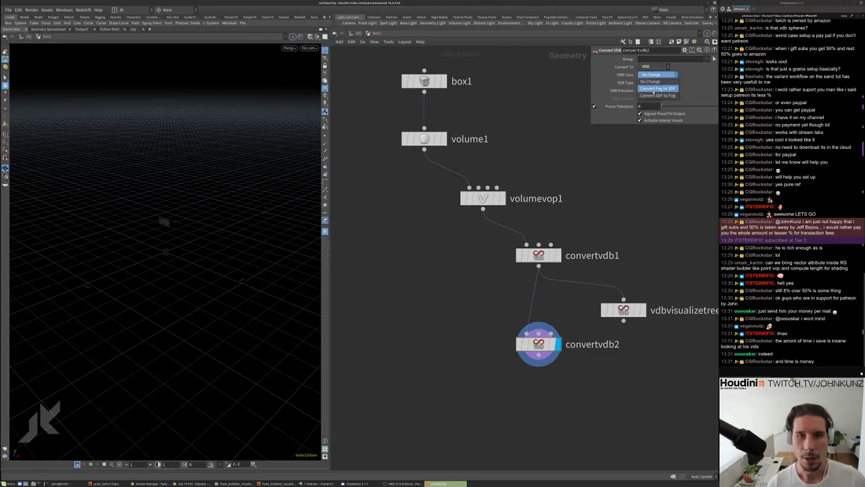
pyautogui.click(654, 89)
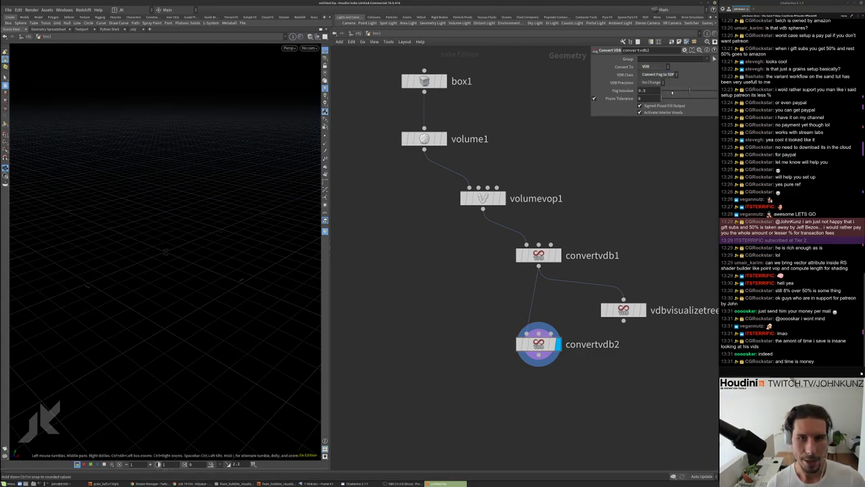
pyautogui.moveTo(670, 93); pyautogui.dragTo(663, 90)
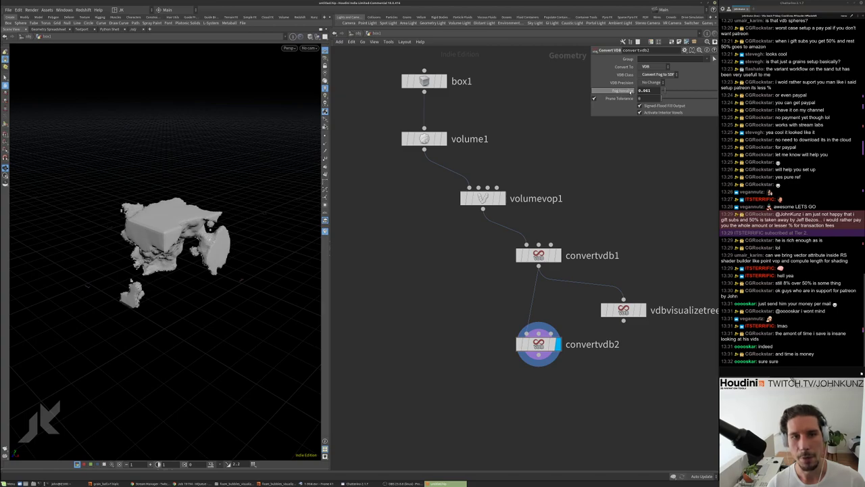
pyautogui.doubleClick(645, 90)
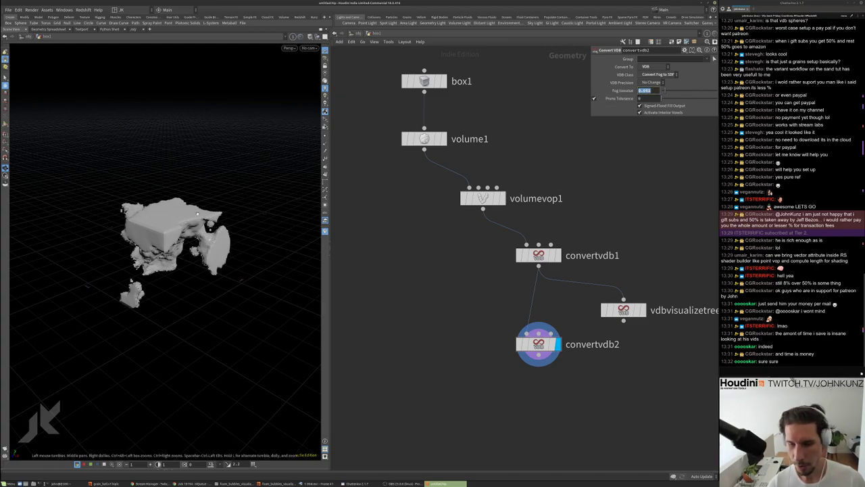
# Inspect the noisy SDF surface against the Volume VOP output and frame it
pyautogui.moveTo(175, 200); pyautogui.dragTo(174, 298)
pyautogui.moveTo(166, 181); pyautogui.dragTo(203, 203)
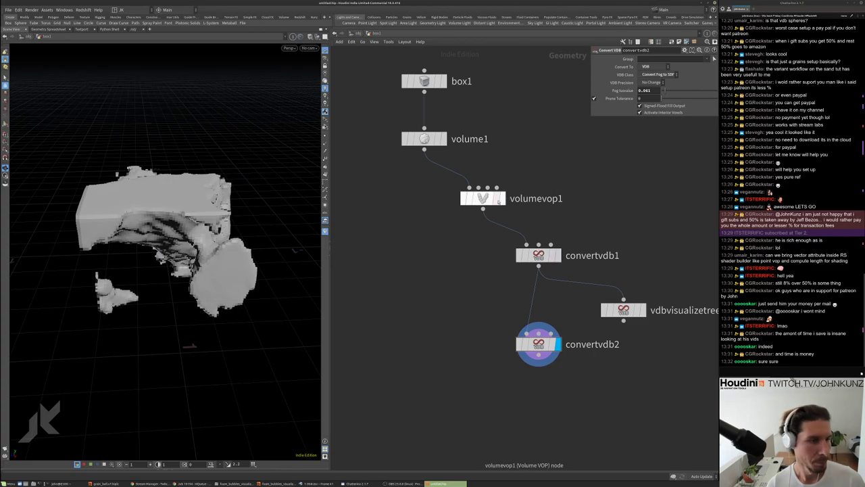
pyautogui.click(498, 198)
pyautogui.click(502, 198)
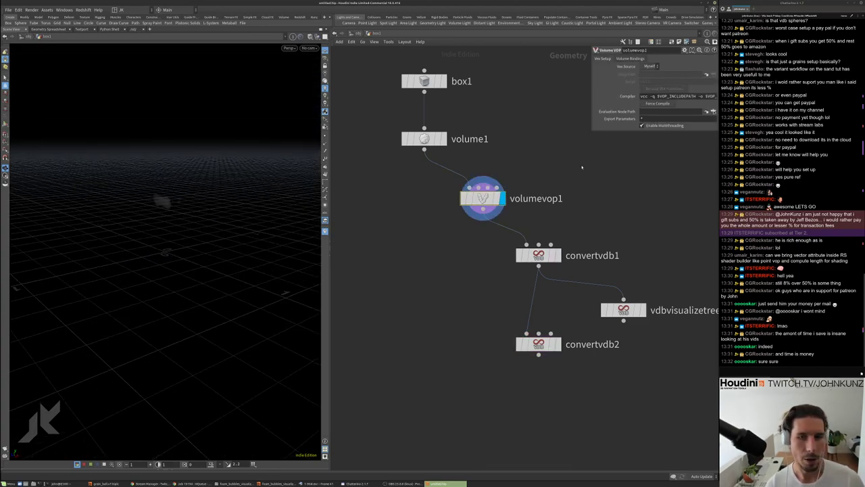
pyautogui.click(558, 344)
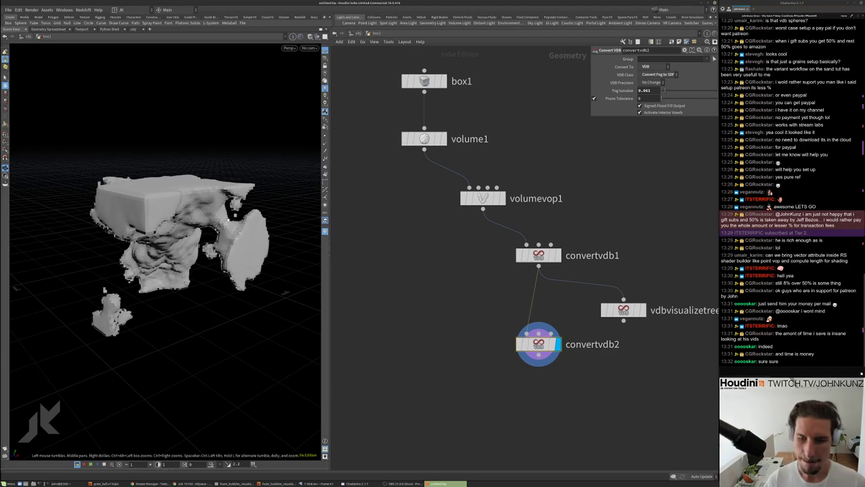
pyautogui.moveTo(426, 289); pyautogui.dragTo(467, 260, button='middle')
pyautogui.press('g')
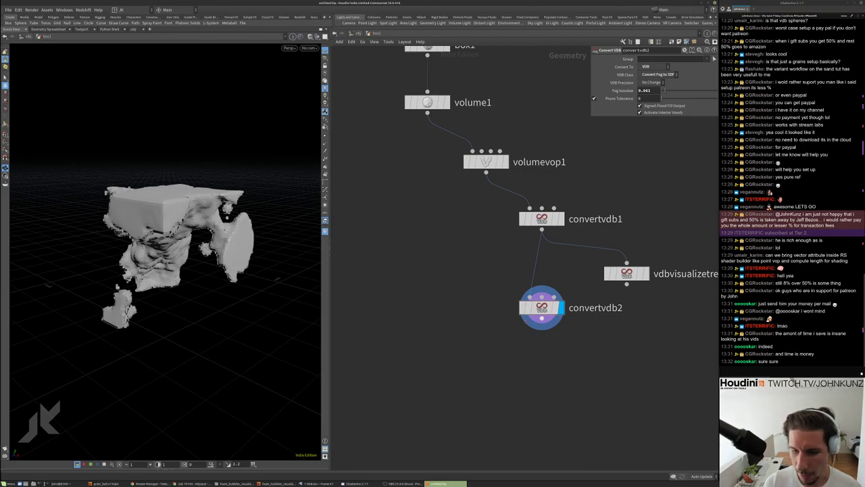
pyautogui.moveTo(545, 350); pyautogui.dragTo(549, 332, button='middle')
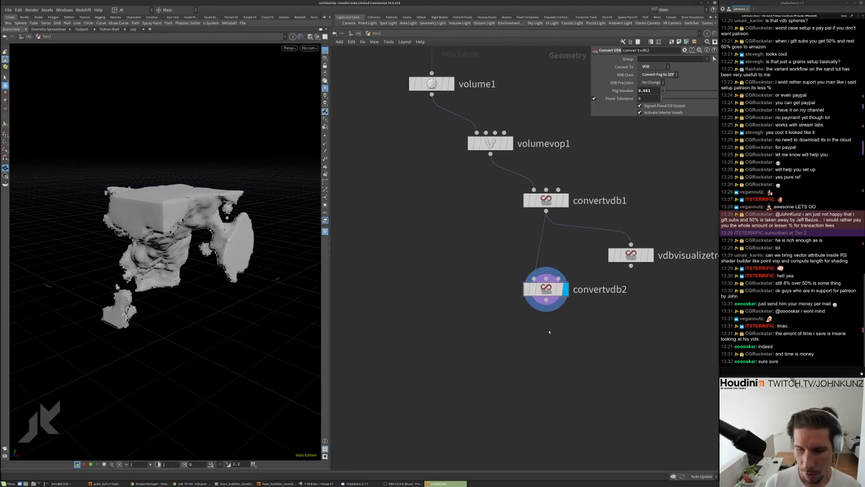
pyautogui.moveTo(550, 334); pyautogui.dragTo(542, 315, button='middle')
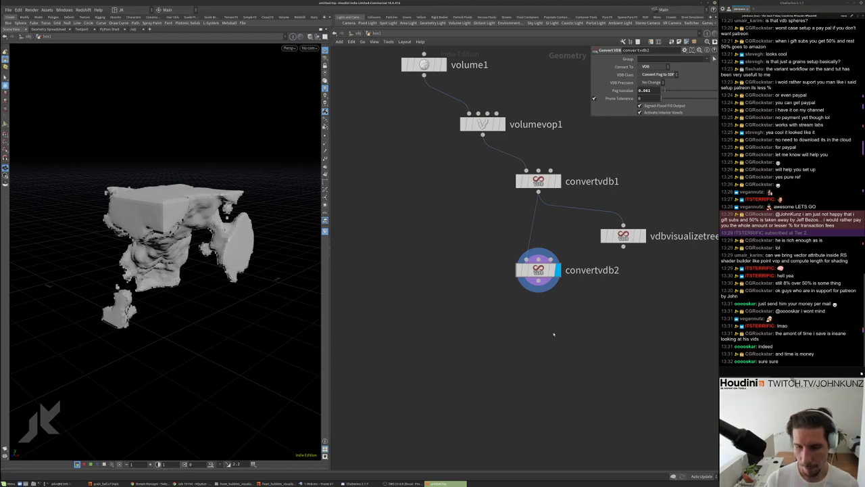
pyautogui.moveTo(554, 335); pyautogui.dragTo(551, 325, button='middle')
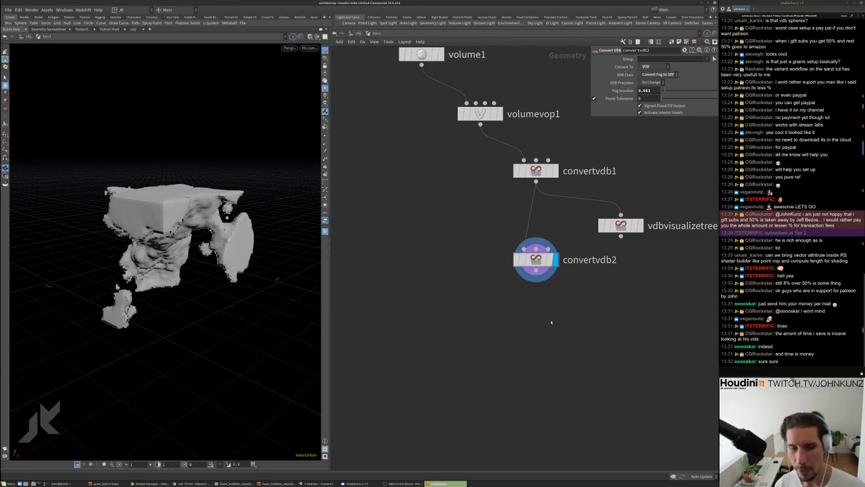
# Add an OpenCL node (opencl1) and position it beside convertvdb2
pyautogui.press('Tab')
pyautogui.write('en')
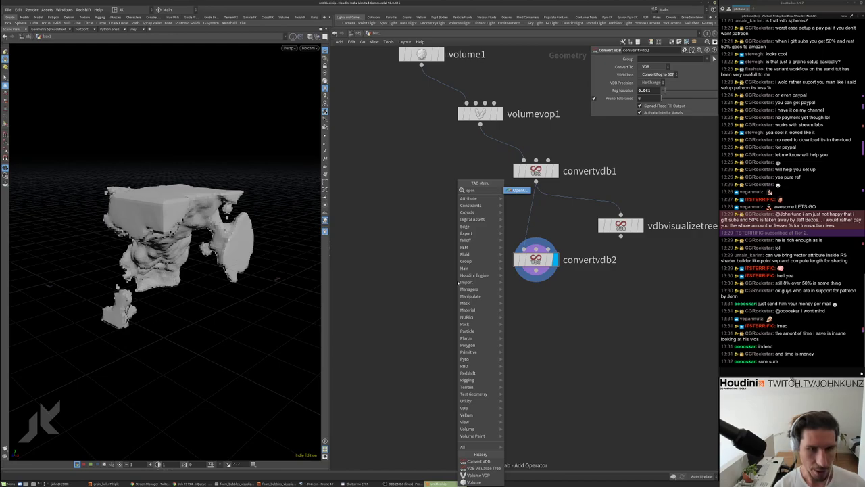
pyautogui.click(515, 192)
pyautogui.click(598, 336)
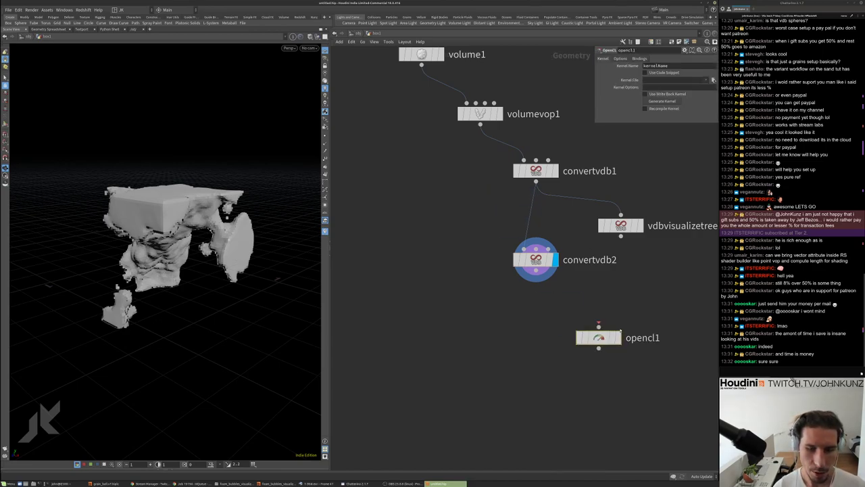
pyautogui.moveTo(640, 286); pyautogui.dragTo(610, 255, button='middle')
pyautogui.moveTo(569, 307); pyautogui.dragTo(613, 236)
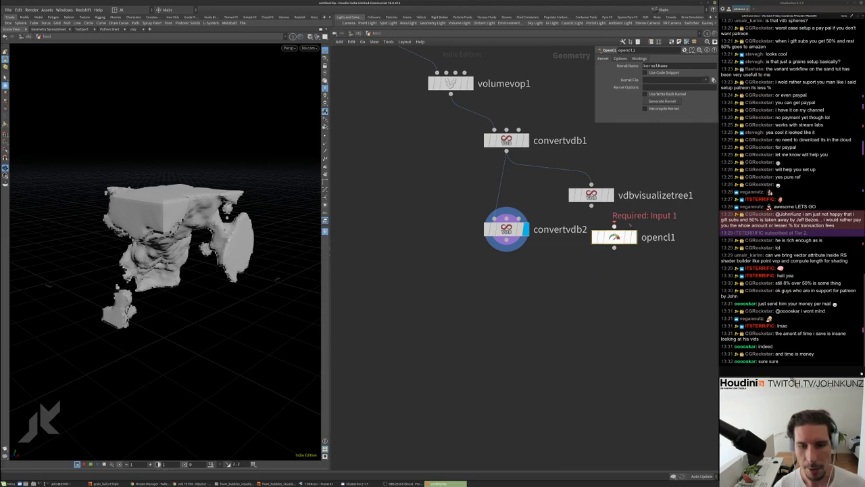
pyautogui.moveTo(615, 236); pyautogui.dragTo(634, 238)
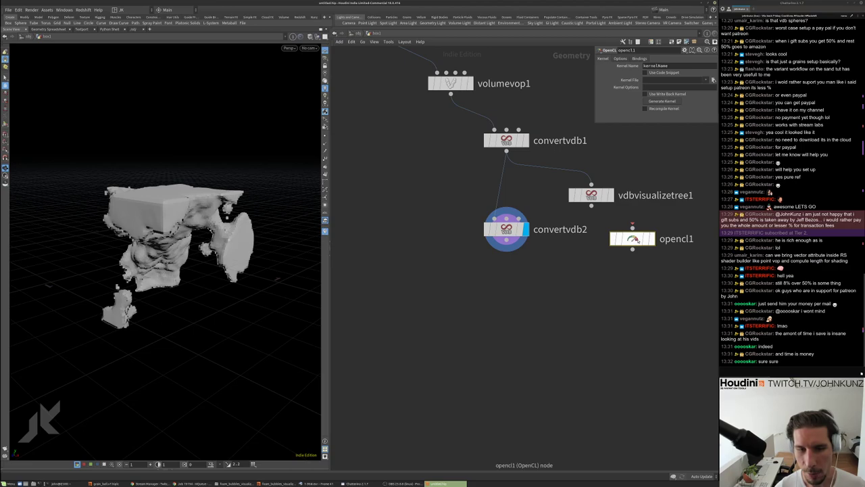
pyautogui.moveTo(633, 238); pyautogui.dragTo(649, 243)
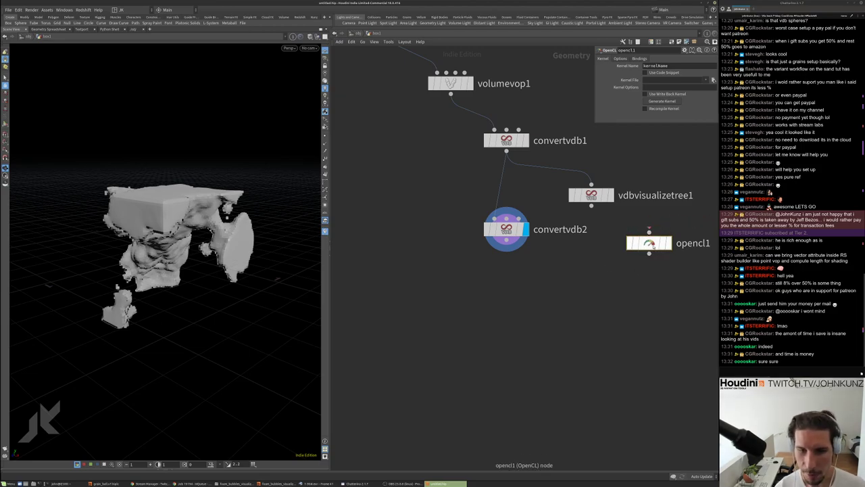
# Review the OpenCL node's parameter pages and enable Use Code Snippet
pyautogui.click(631, 59)
pyautogui.click(620, 59)
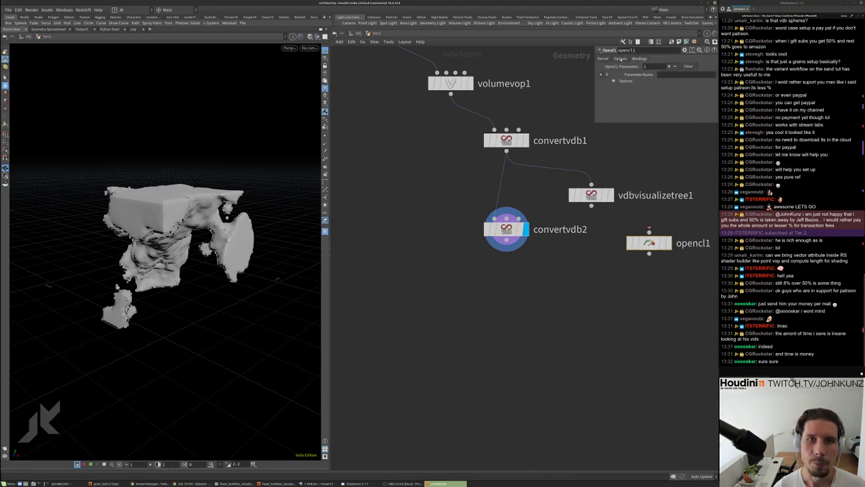
pyautogui.click(601, 59)
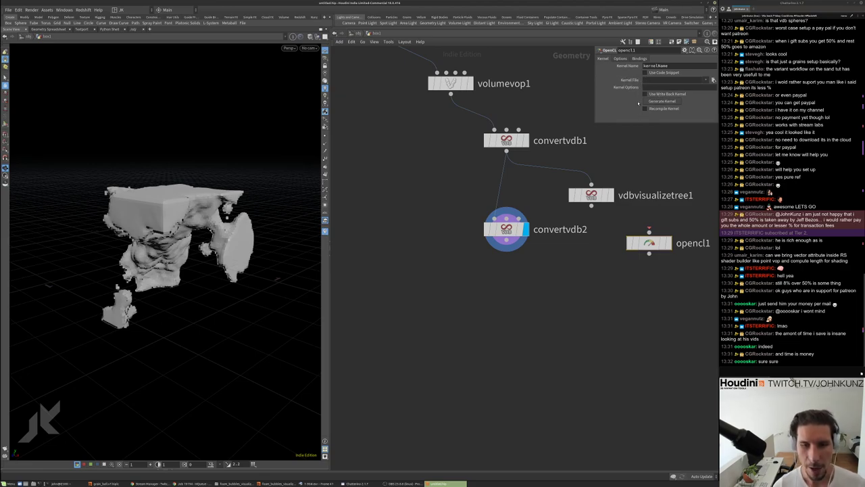
pyautogui.click(645, 72)
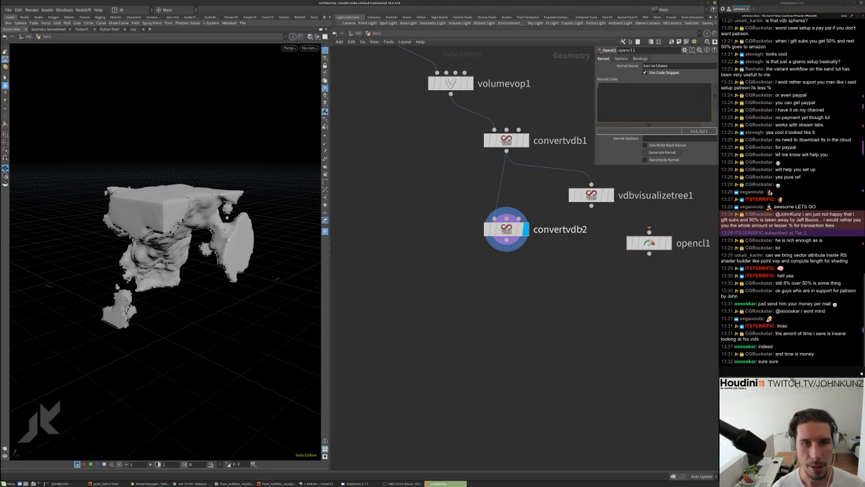
# Delete the opencl1 node so convertvdb2 ends the chain again
pyautogui.scroll(-5, 611, 257)
pyautogui.scroll(4, 621, 254)
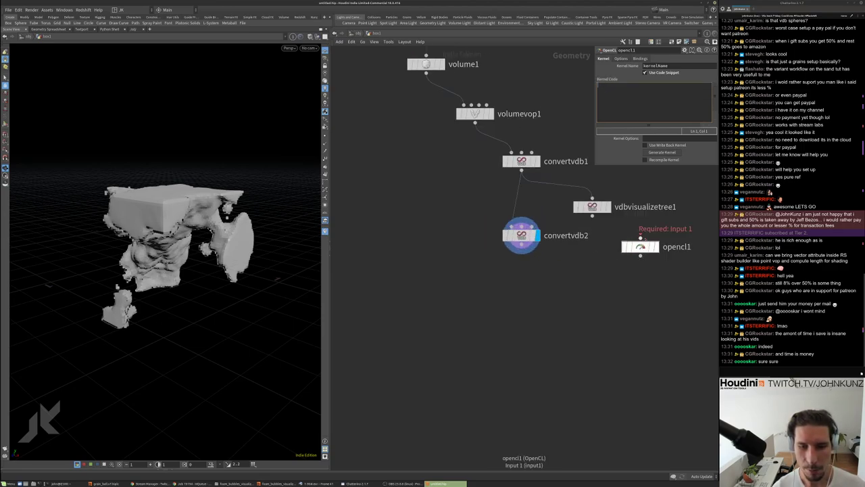
pyautogui.moveTo(660, 278); pyautogui.dragTo(625, 257, button='middle')
pyautogui.moveTo(607, 225); pyautogui.dragTo(663, 209)
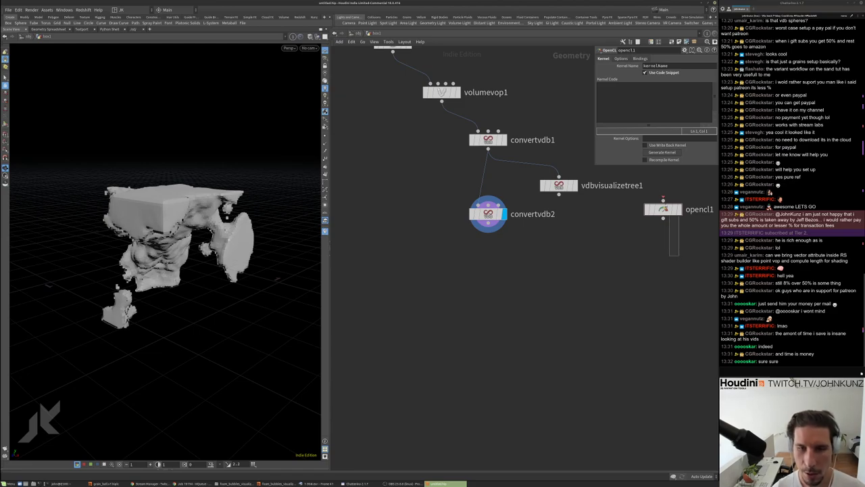
pyautogui.press('Delete')
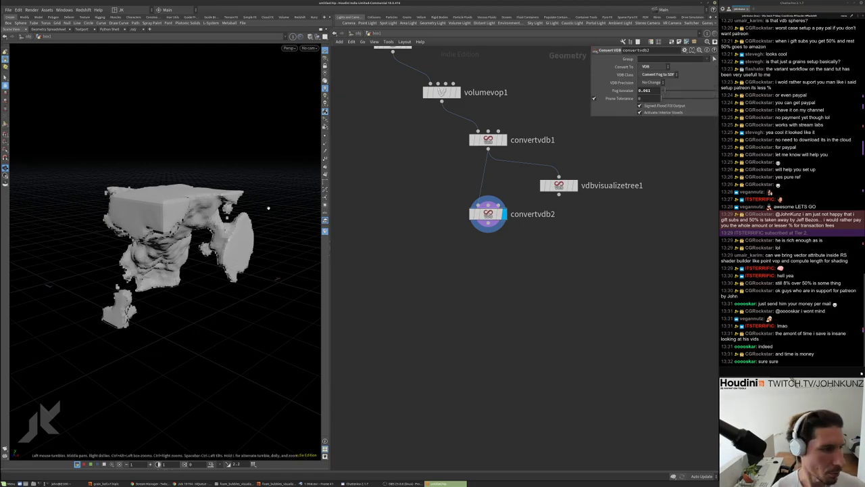
# Inside volumevop1, set aanoise1's Noise Type to Simplex
pyautogui.moveTo(264, 193)
pyautogui.mouseDown()
pyautogui.moveTo(267, 208)
pyautogui.moveTo(261, 188)
pyautogui.moveTo(252, 197)
pyautogui.moveTo(260, 193)
pyautogui.mouseUp()
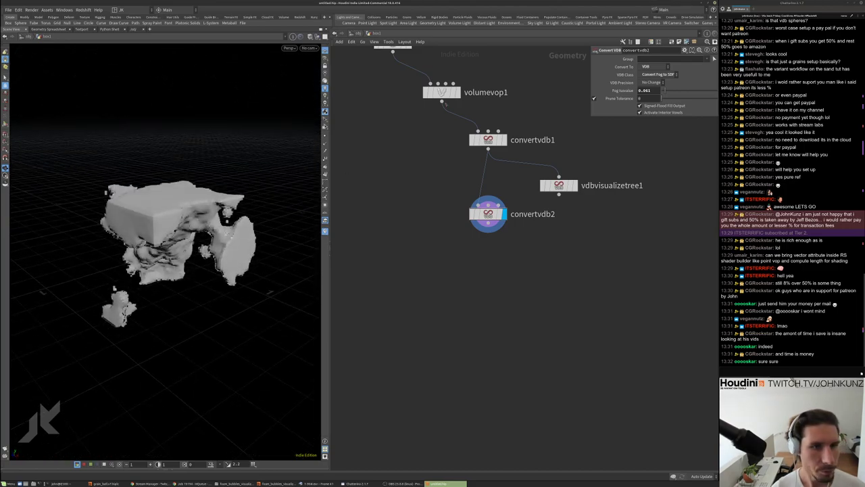
pyautogui.doubleClick(441, 92)
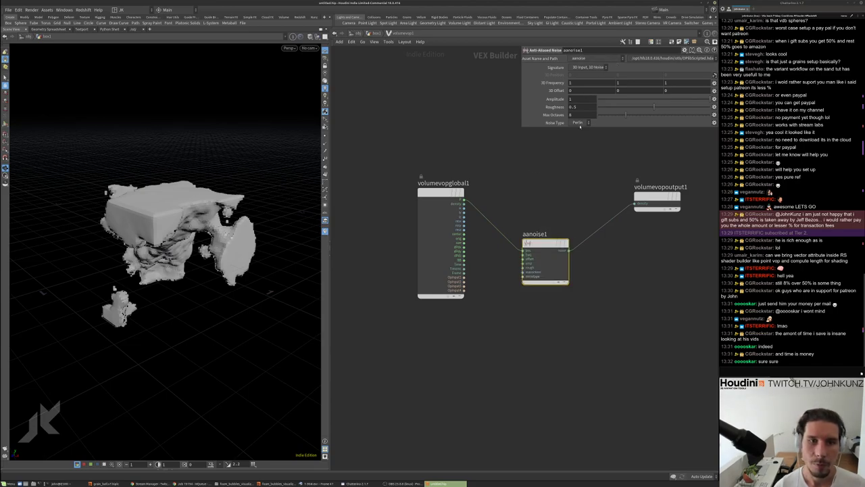
pyautogui.click(580, 123)
pyautogui.click(578, 134)
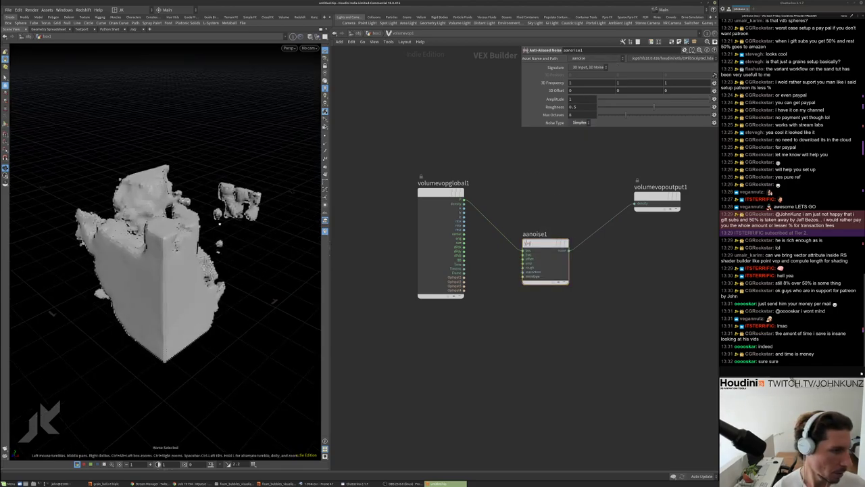
# Lower aanoise1's Roughness from 0.286 down to 0.141 while viewing the volume from above
pyautogui.moveTo(220, 224); pyautogui.dragTo(251, 201)
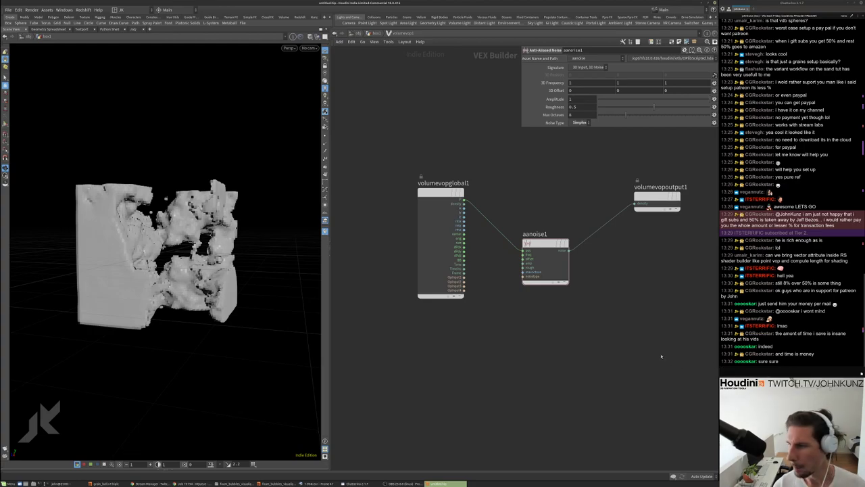
pyautogui.moveTo(186, 244); pyautogui.dragTo(282, 268)
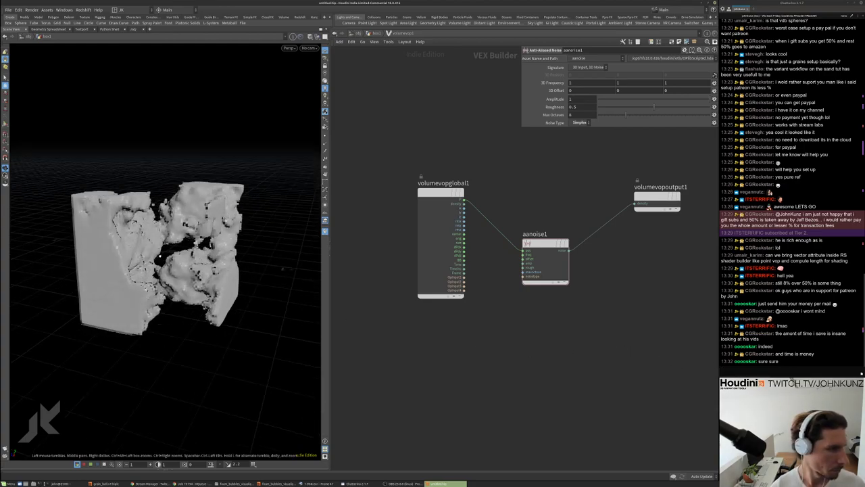
pyautogui.moveTo(191, 271); pyautogui.dragTo(236, 223)
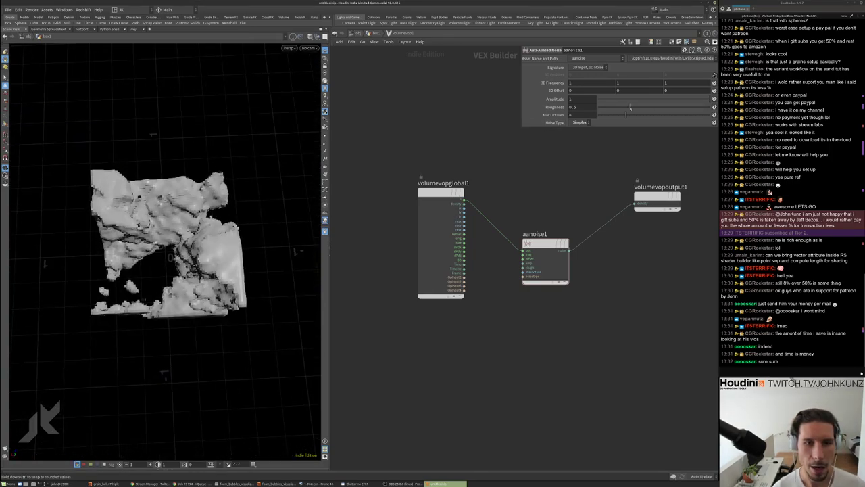
pyautogui.moveTo(653, 107); pyautogui.dragTo(629, 107)
pyautogui.moveTo(203, 223); pyautogui.dragTo(228, 183)
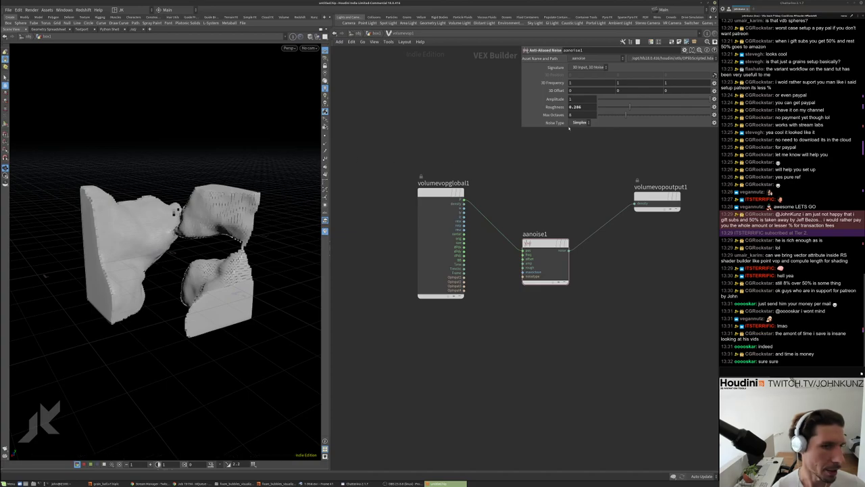
pyautogui.moveTo(629, 107); pyautogui.dragTo(603, 108)
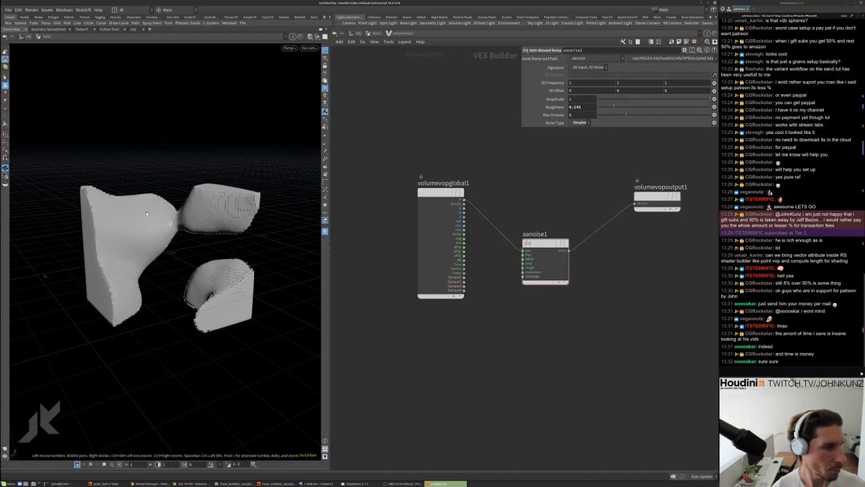
pyautogui.moveTo(203, 257); pyautogui.dragTo(226, 244)
# Tidy the VOP network by moving volumevopoutput1 down-right and aanoise1 slightly right
pyautogui.moveTo(619, 267); pyautogui.dragTo(589, 260, button='middle')
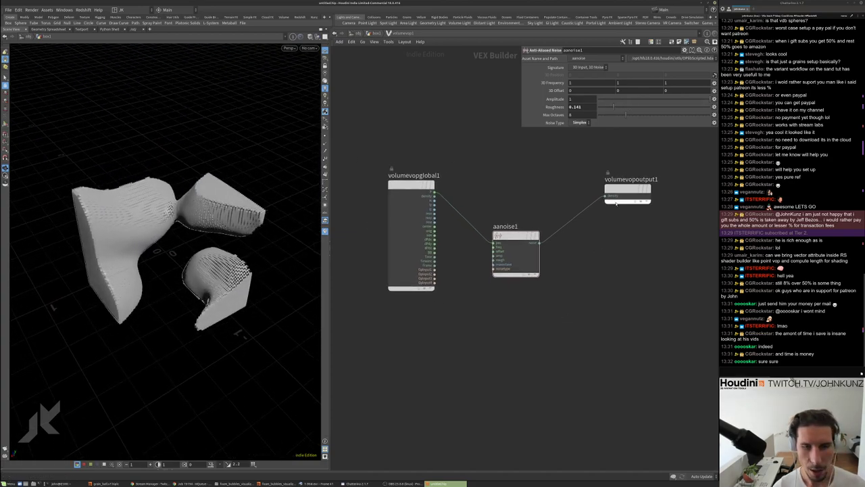
pyautogui.click(605, 196)
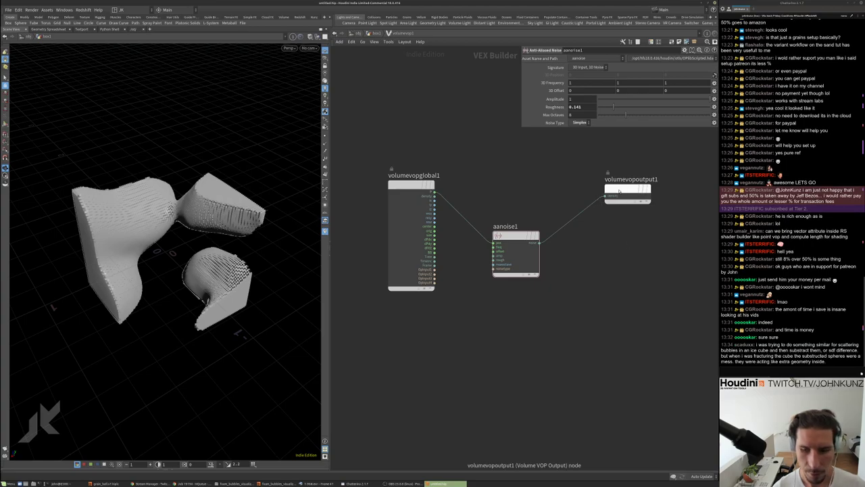
pyautogui.moveTo(627, 196); pyautogui.dragTo(654, 238)
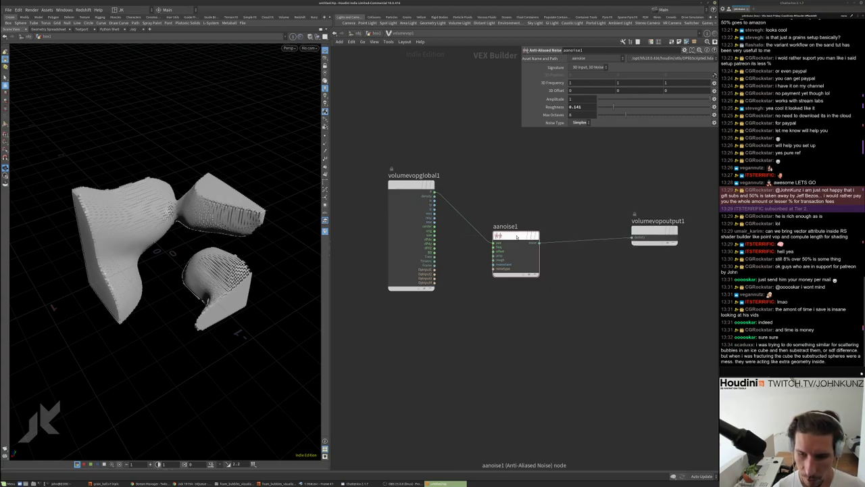
pyautogui.moveTo(522, 238); pyautogui.dragTo(544, 234)
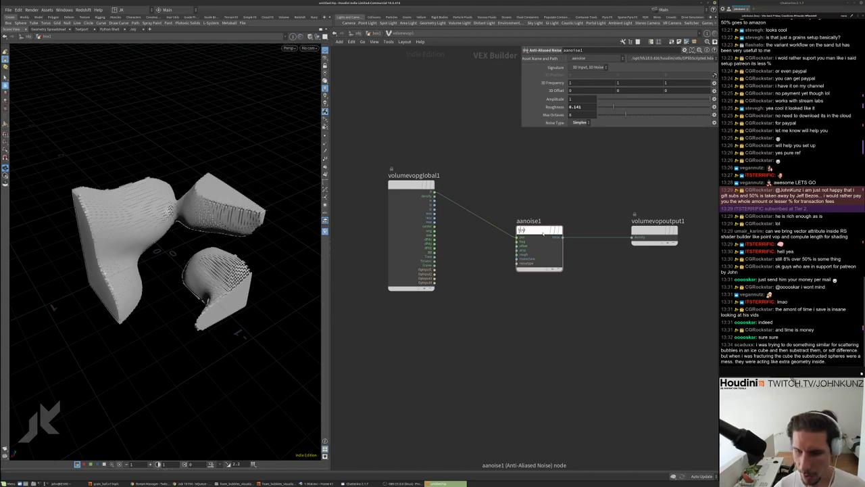
pyautogui.scroll(-2, 601, 367)
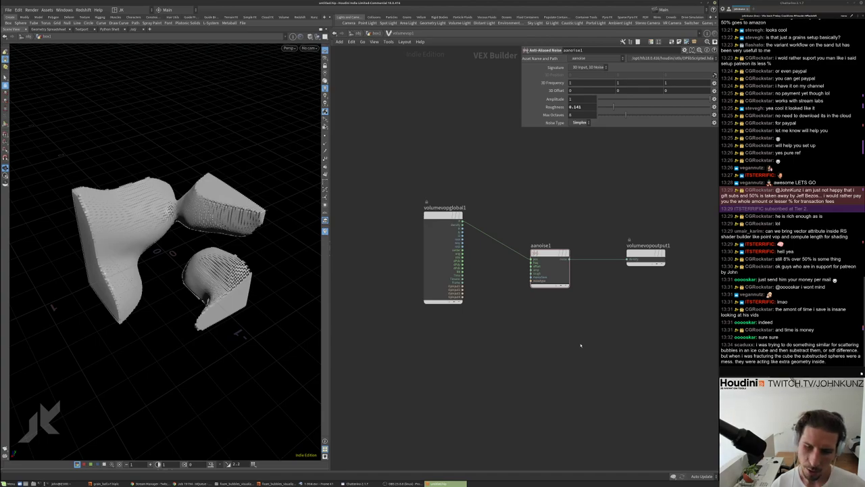
pyautogui.scroll(2, 580, 345)
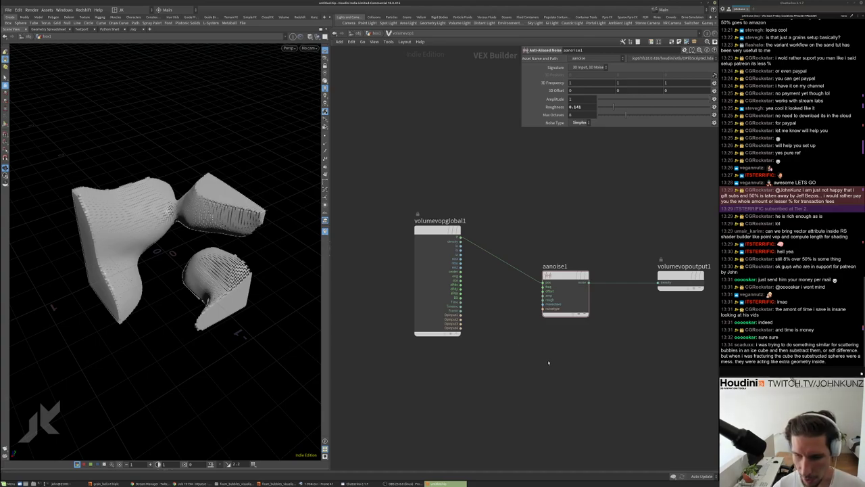
pyautogui.moveTo(438, 233); pyautogui.dragTo(419, 247)
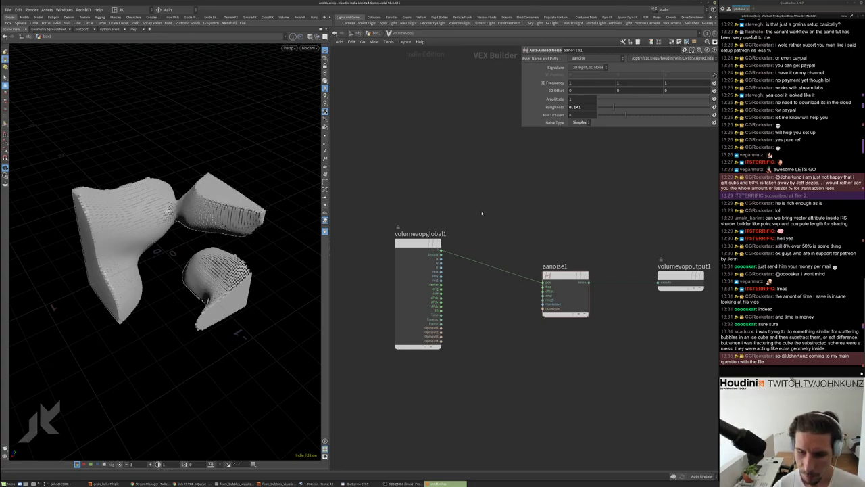
pyautogui.moveTo(482, 214); pyautogui.dragTo(491, 180, button='middle')
pyautogui.moveTo(490, 180); pyautogui.dragTo(419, 244)
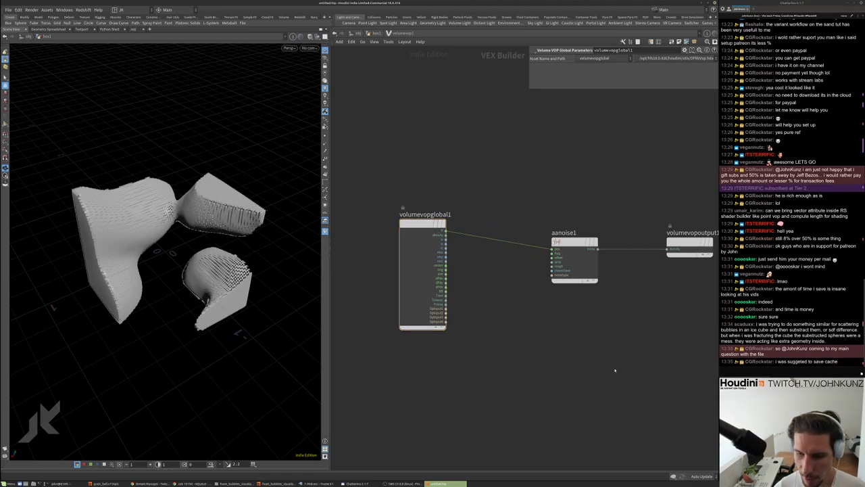
pyautogui.moveTo(611, 367); pyautogui.dragTo(593, 364, button='middle')
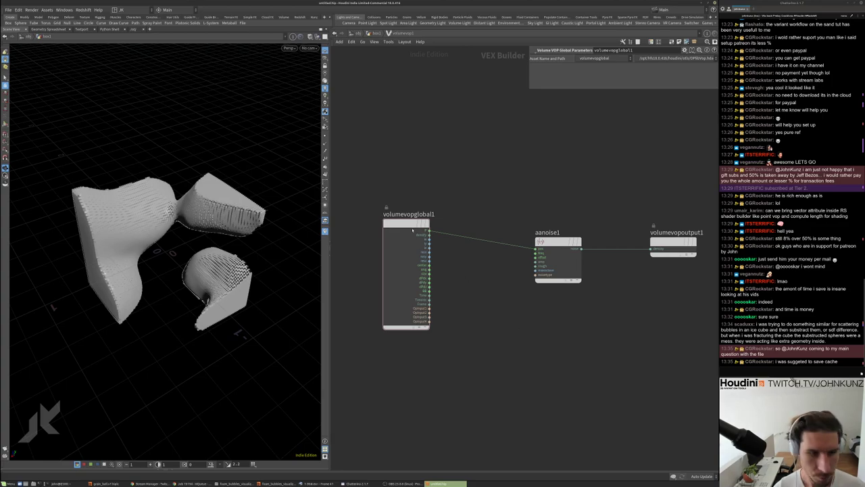
pyautogui.moveTo(412, 231); pyautogui.dragTo(404, 244)
pyautogui.moveTo(168, 252); pyautogui.dragTo(183, 250)
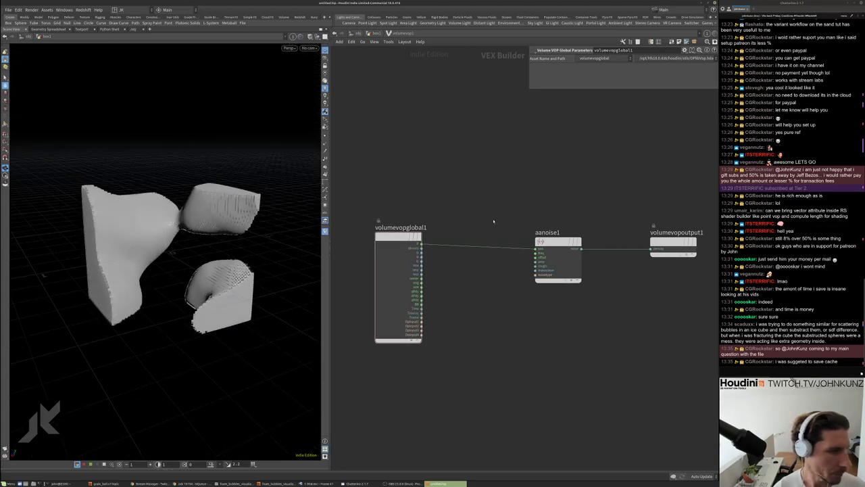
# Insert a Multiply Constant node (mulconst1) on the P wire before aanoise1
pyautogui.press('Tab')
pyautogui.write('mul')
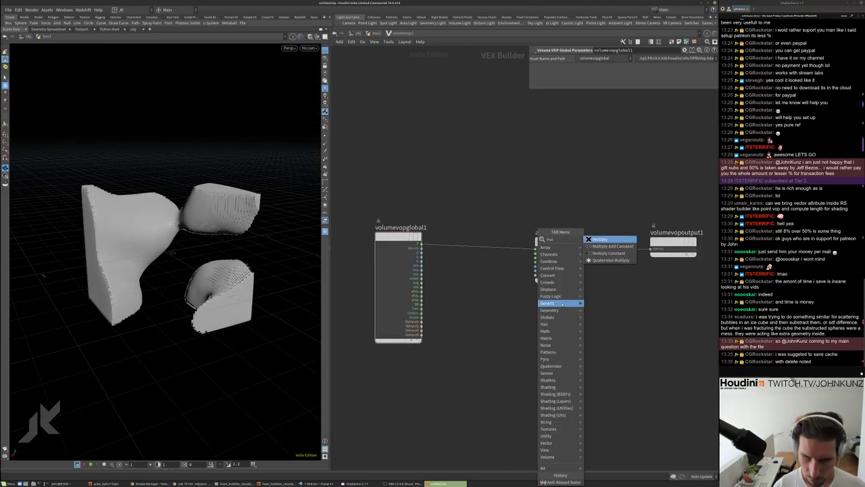
pyautogui.click(608, 254)
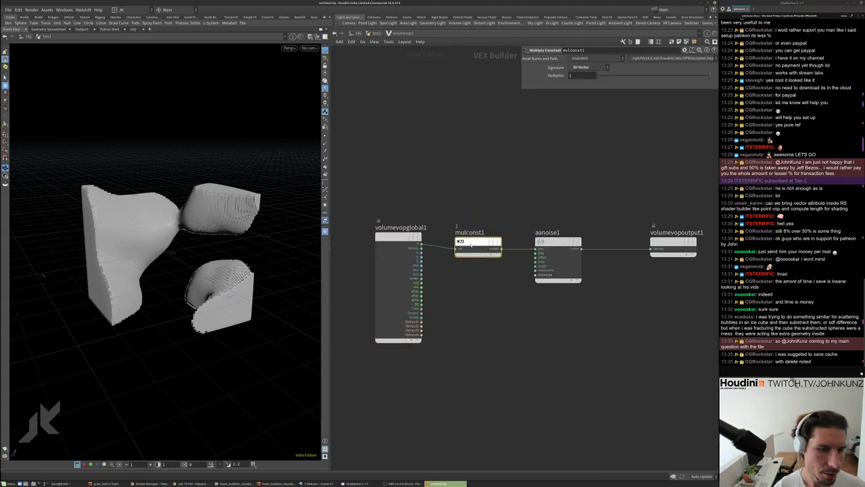
pyautogui.click(475, 234)
pyautogui.click(540, 241)
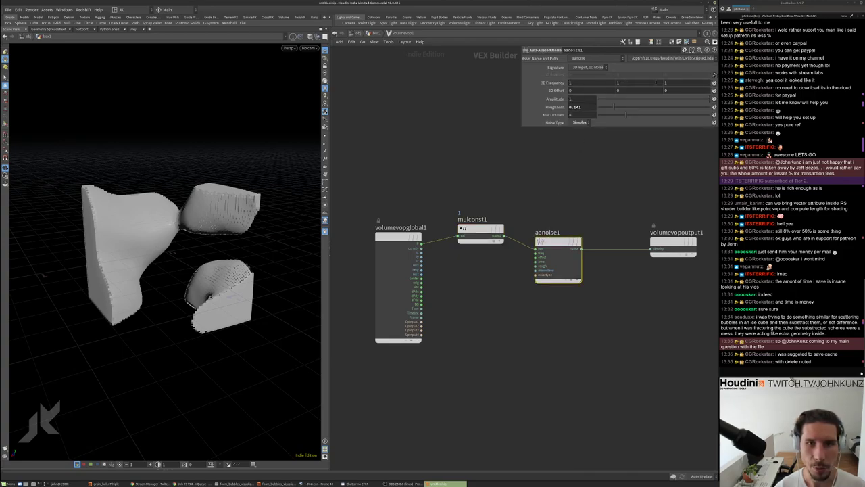
pyautogui.click(479, 233)
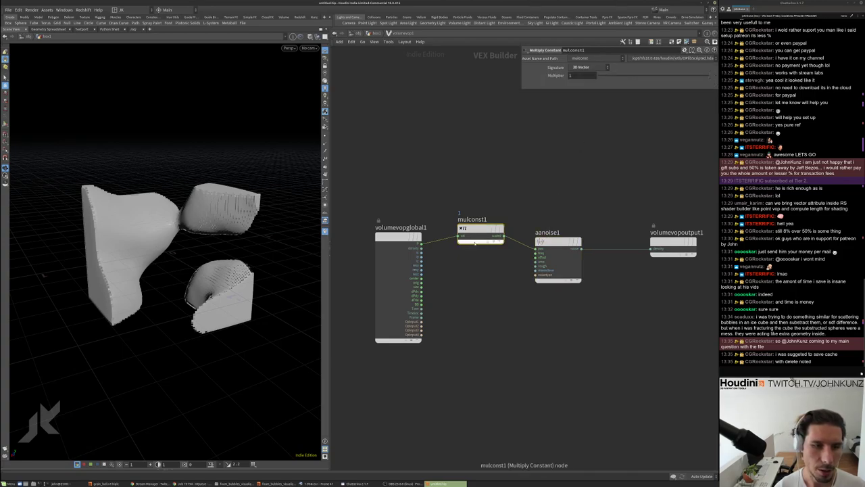
# Set mulconst1's Multiplier to 4, then change it to 2
pyautogui.click(574, 75)
pyautogui.write('4')
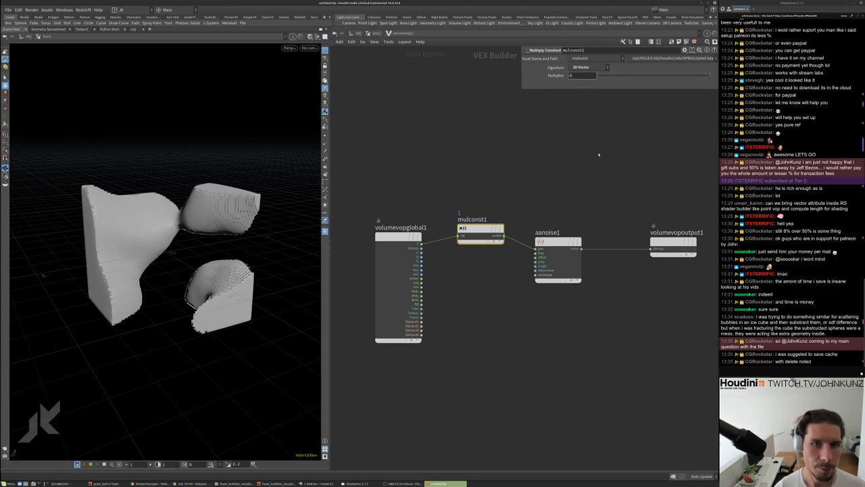
pyautogui.press('Return')
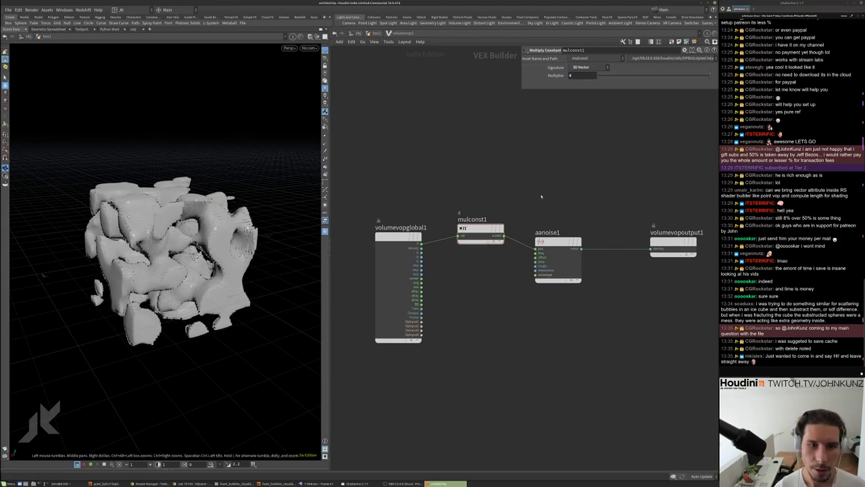
pyautogui.click(573, 75)
pyautogui.write('2')
pyautogui.press('Return')
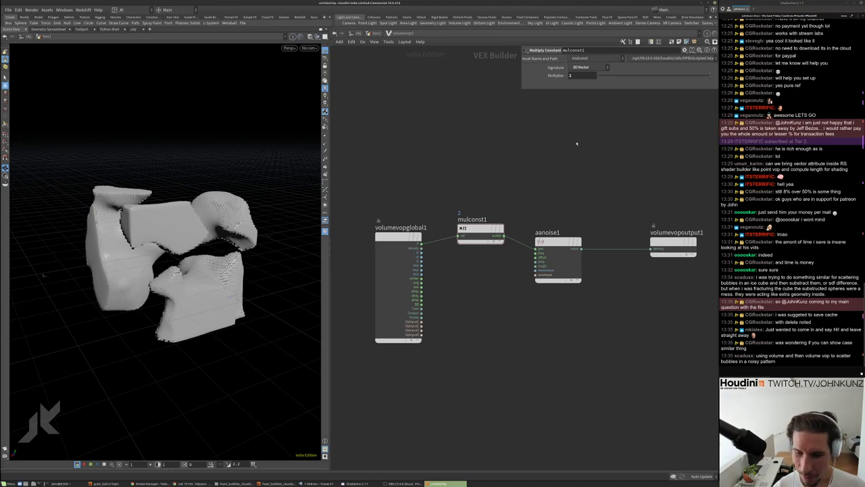
# Back in the geometry network, add scatter1 fed by volumevop1 and display its points
pyautogui.press('u')
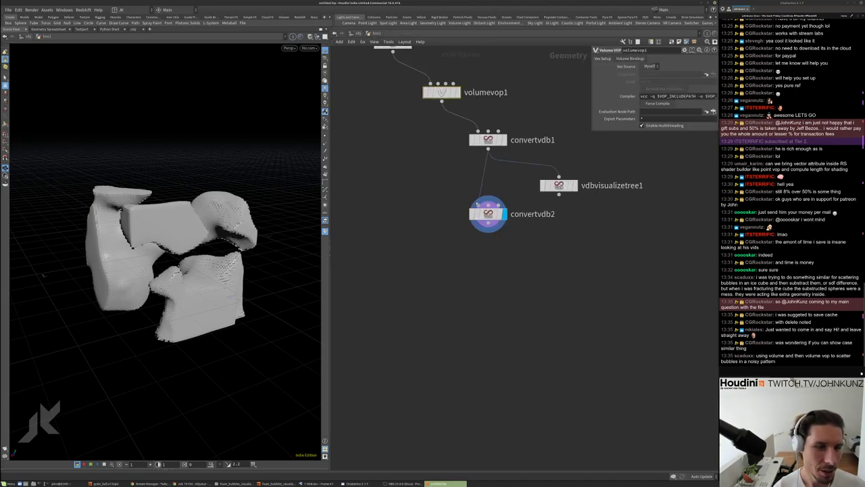
pyautogui.press('Tab')
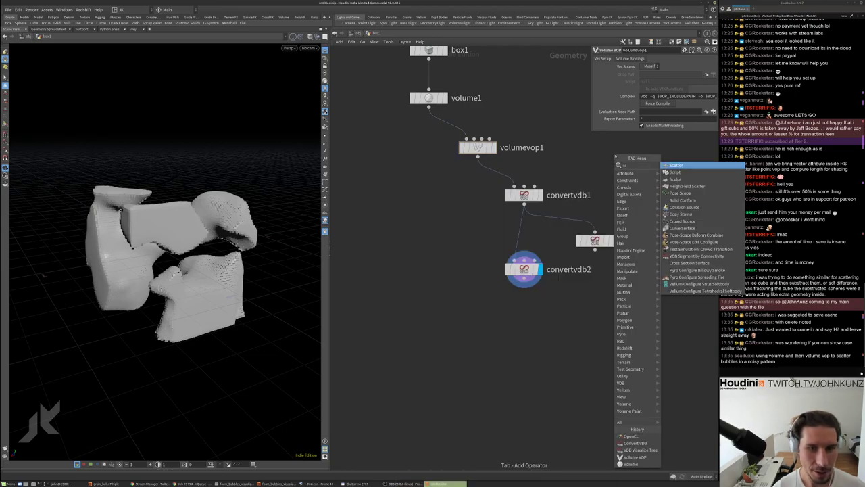
pyautogui.click(622, 169)
pyautogui.click(599, 174)
pyautogui.press('h')
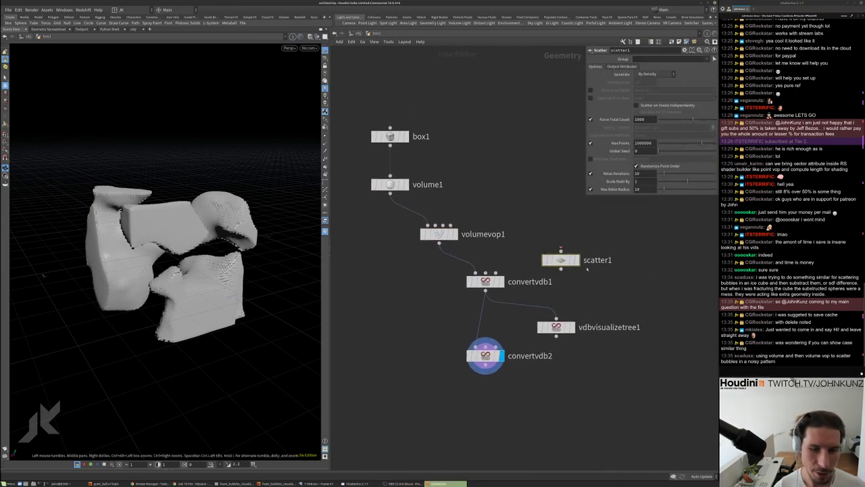
pyautogui.moveTo(560, 250); pyautogui.dragTo(657, 283)
pyautogui.click(653, 281)
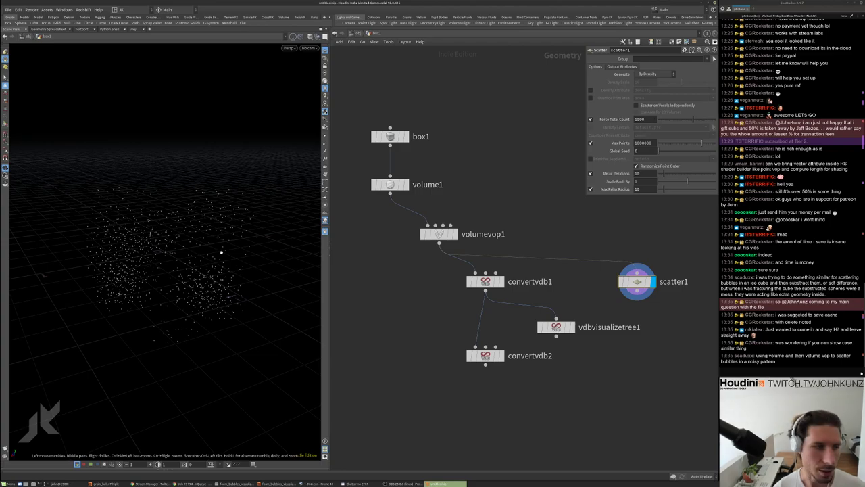
# Compare results by toggling Density Attribute, scatter1's bypass and convertvdb2's template overlay
pyautogui.moveTo(222, 250)
pyautogui.mouseDown()
pyautogui.moveTo(205, 299)
pyautogui.moveTo(208, 242)
pyautogui.moveTo(236, 244)
pyautogui.mouseUp()
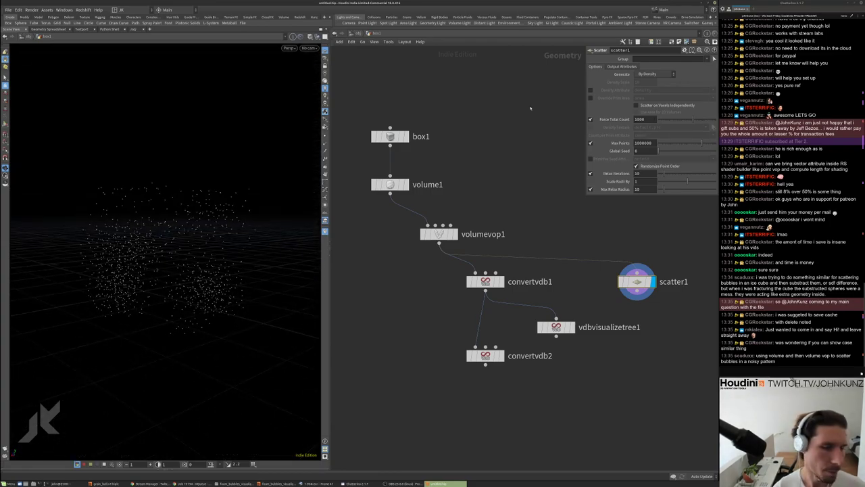
pyautogui.click(590, 90)
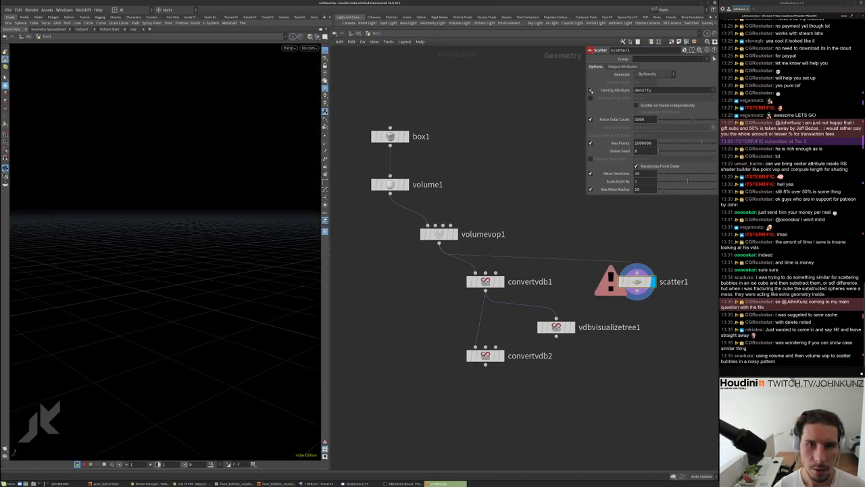
pyautogui.click(590, 90)
pyautogui.click(620, 282)
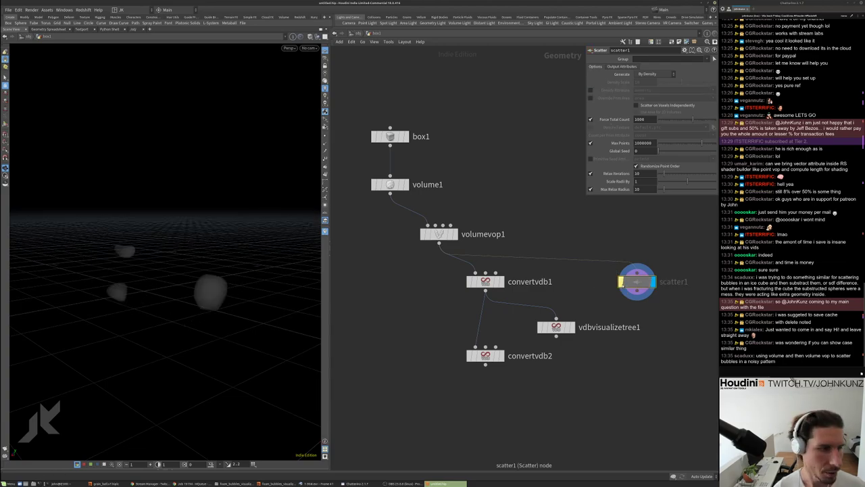
pyautogui.click(621, 282)
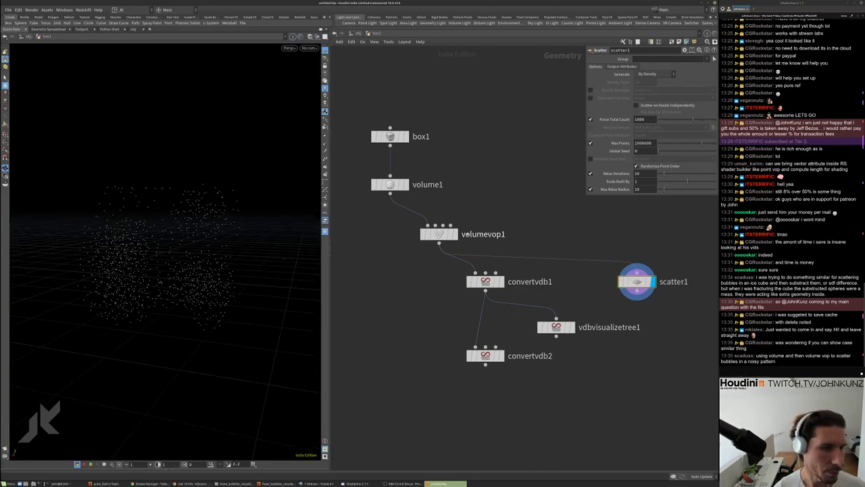
pyautogui.click(498, 356)
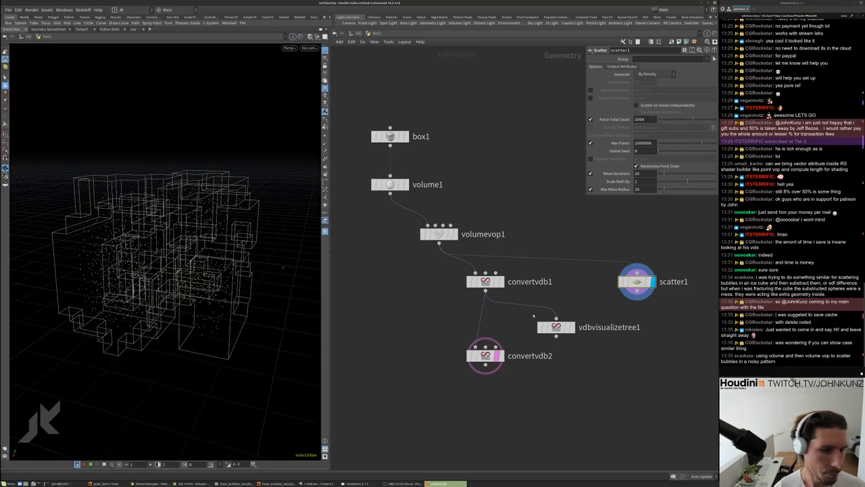
pyautogui.click(497, 356)
# Add convertvdb3 below convertvdb2, display it, and set Convert To to Polygon Soup
pyautogui.press('Tab')
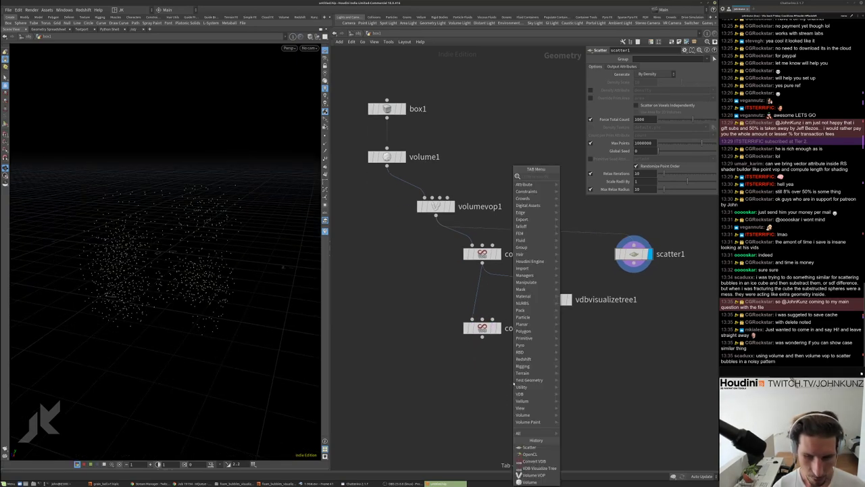
pyautogui.write('convert')
pyautogui.press('Down')
pyautogui.press('Down')
pyautogui.press('Down')
pyautogui.press('Down')
pyautogui.press('Down')
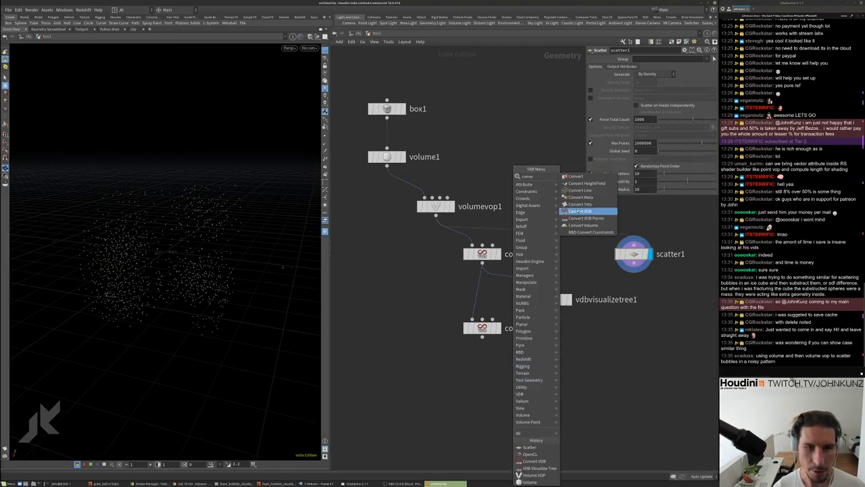
pyautogui.press('Return')
pyautogui.click(503, 372)
pyautogui.click(504, 382)
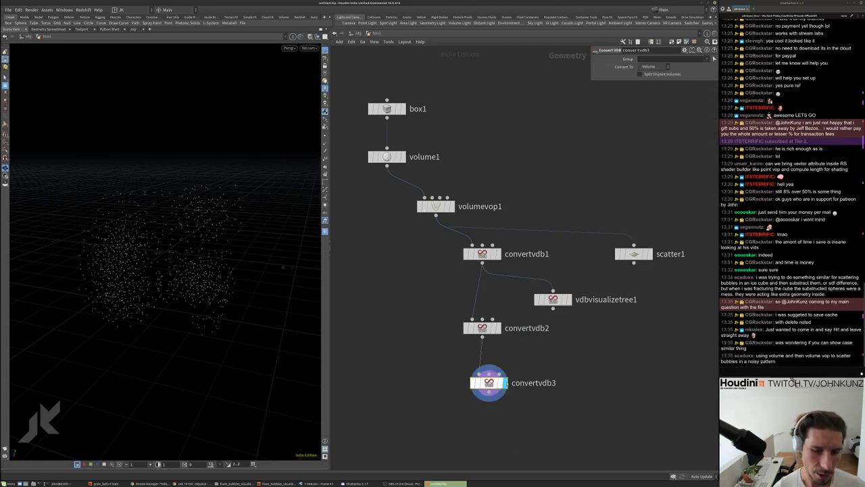
pyautogui.click(651, 67)
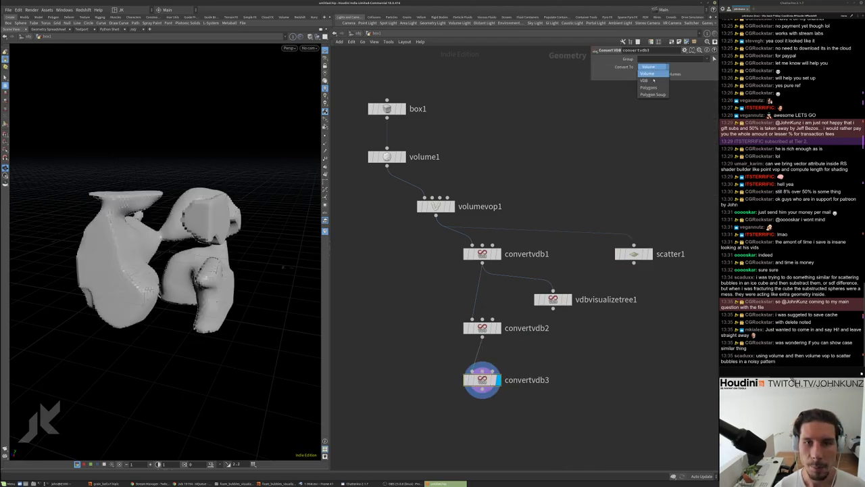
pyautogui.click(652, 96)
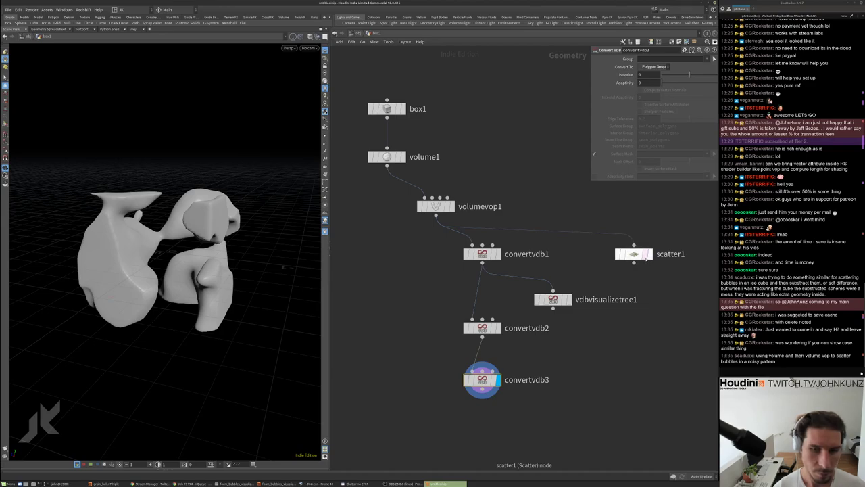
# Select scatter1 and orbit around the smooth surface, then search for a Copy node
pyautogui.click(644, 255)
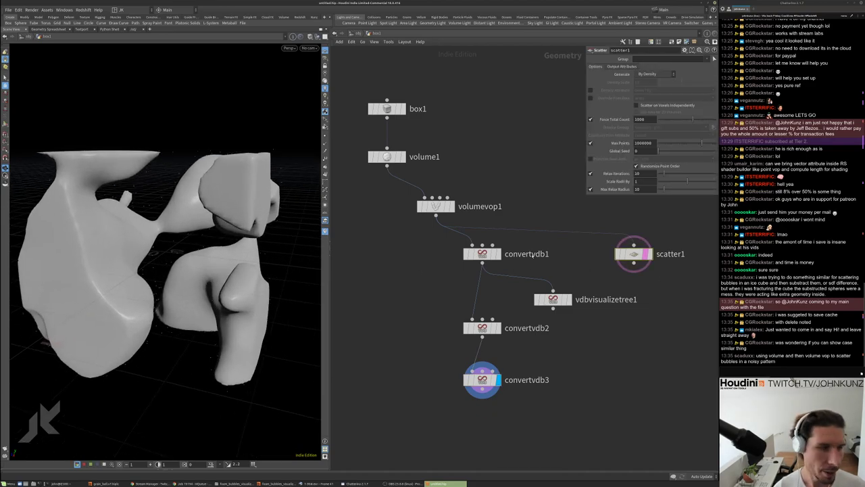
pyautogui.moveTo(135, 203); pyautogui.dragTo(246, 207)
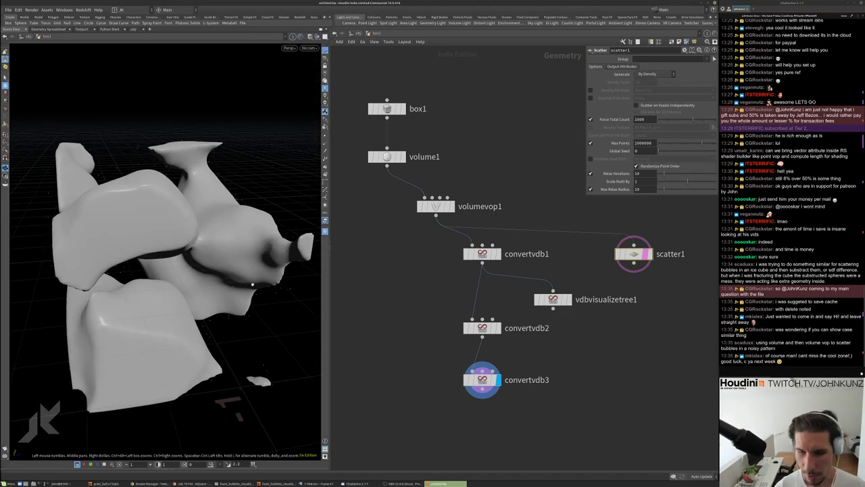
pyautogui.moveTo(632, 316); pyautogui.dragTo(615, 343, button='middle')
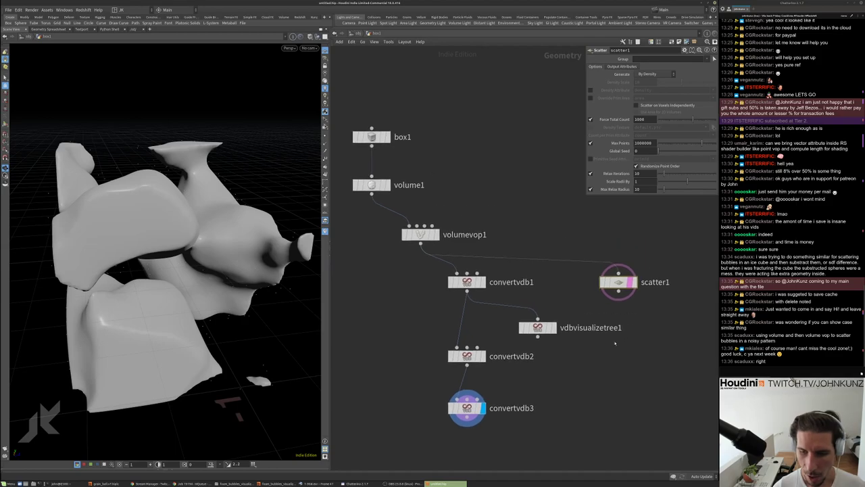
pyautogui.moveTo(318, 308); pyautogui.dragTo(298, 290)
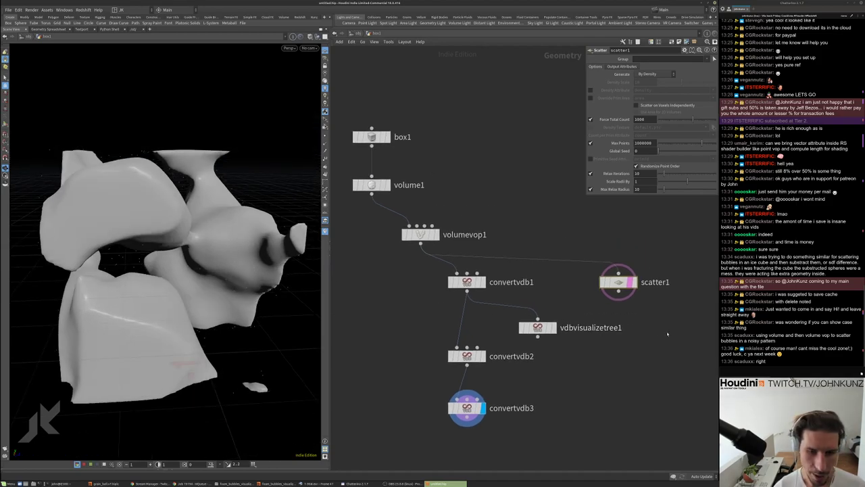
pyautogui.press('Tab')
pyautogui.write('copy')
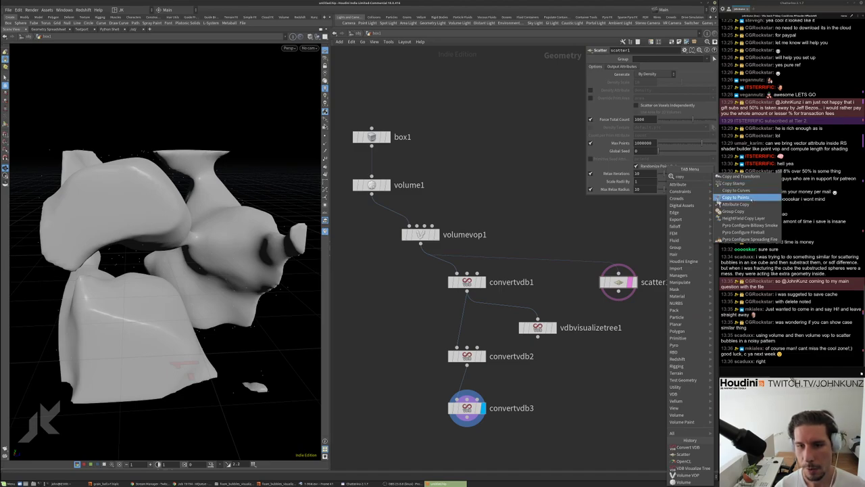
# Add a Copy to Points node below scatter1 using its points as targets
pyautogui.click(735, 197)
pyautogui.click(619, 331)
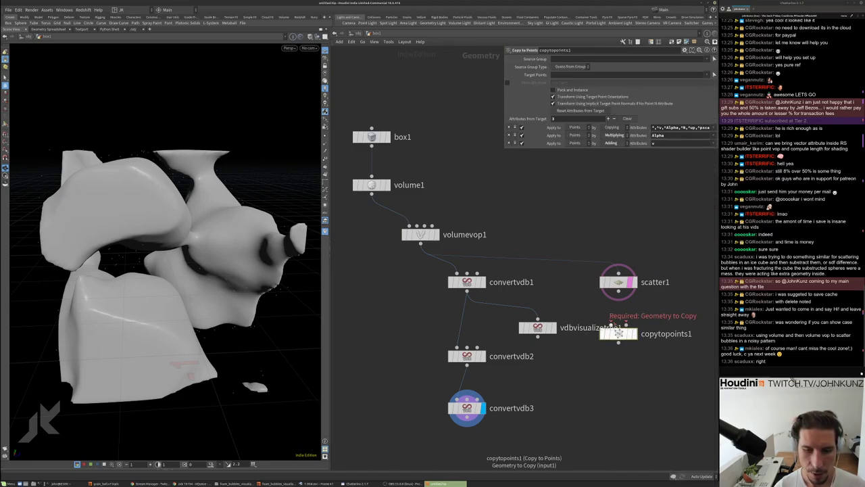
pyautogui.moveTo(623, 324); pyautogui.dragTo(619, 296)
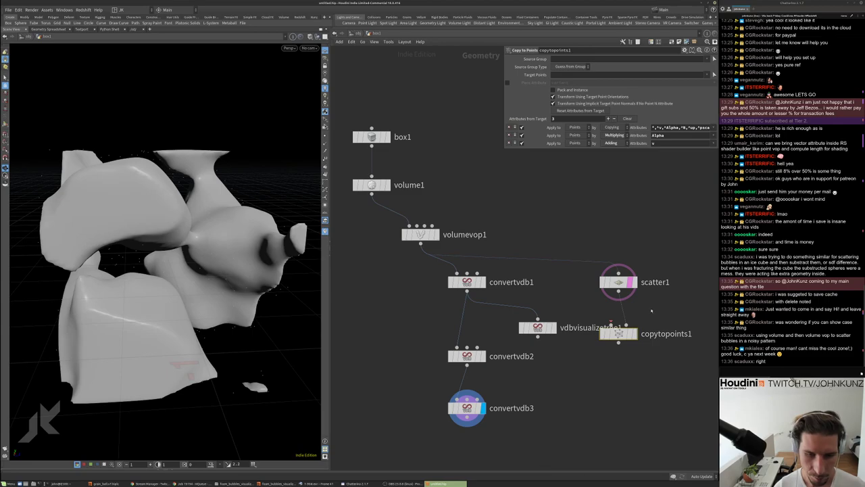
# Feed a Sphere into copytopoints1, display it, and shrink the sphere's Uniform Scale to 0.0066
pyautogui.press('Tab')
pyautogui.write('sph')
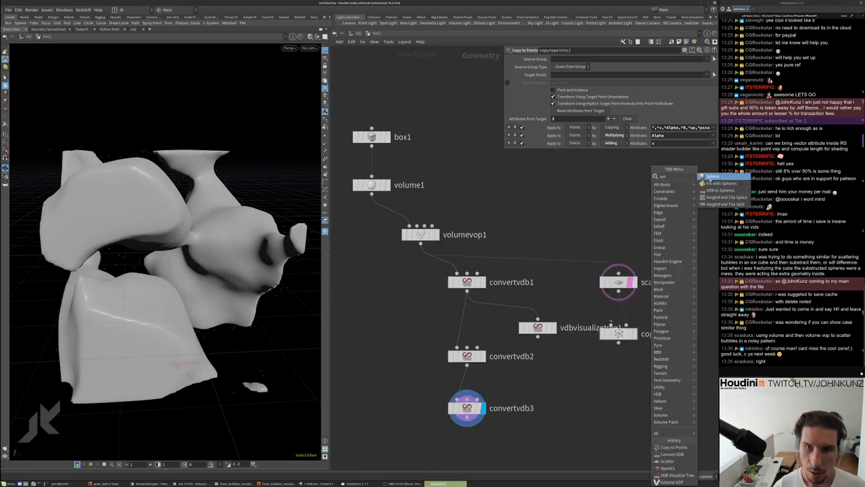
pyautogui.press('Return')
pyautogui.click(672, 289)
pyautogui.moveTo(672, 298); pyautogui.dragTo(617, 363)
pyautogui.click(634, 335)
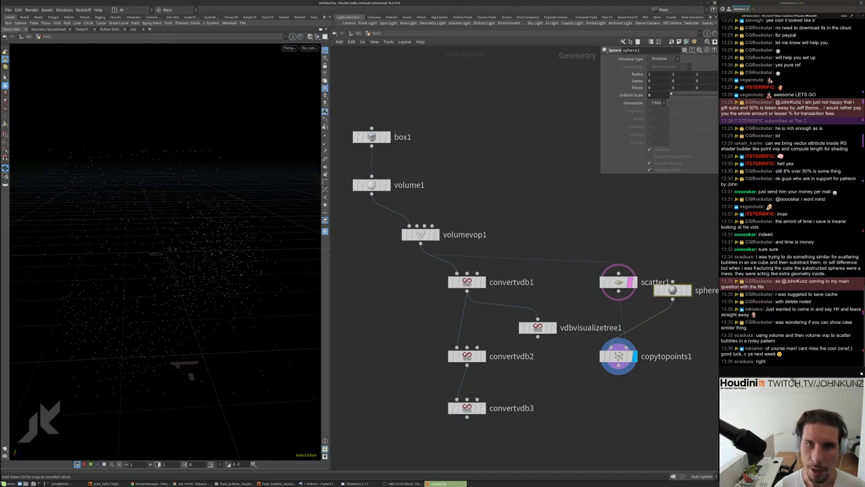
pyautogui.click(667, 95)
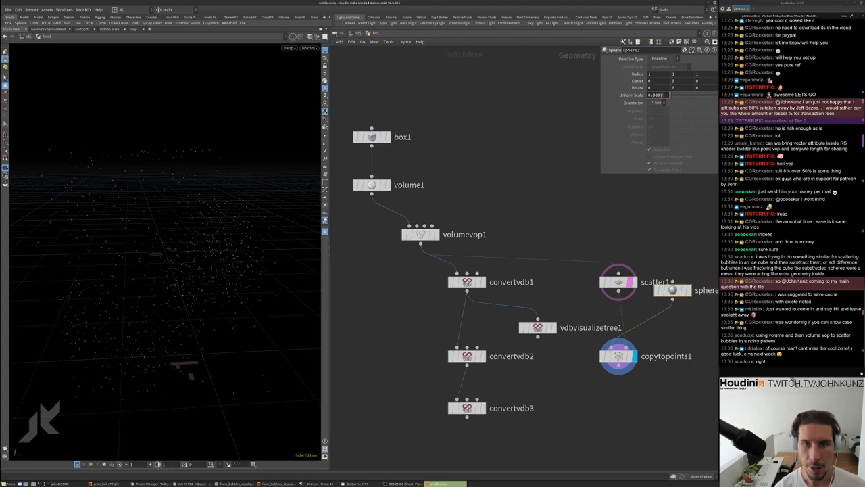
pyautogui.press('Return')
# Insert a Reverse node (reverse1) on the sphere wire just below sphere1
pyautogui.moveTo(639, 289); pyautogui.dragTo(590, 276, button='middle')
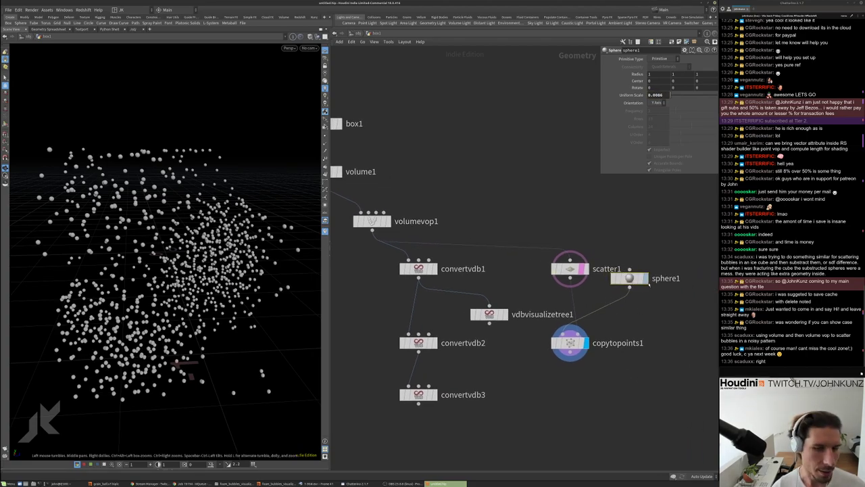
pyautogui.press('Tab')
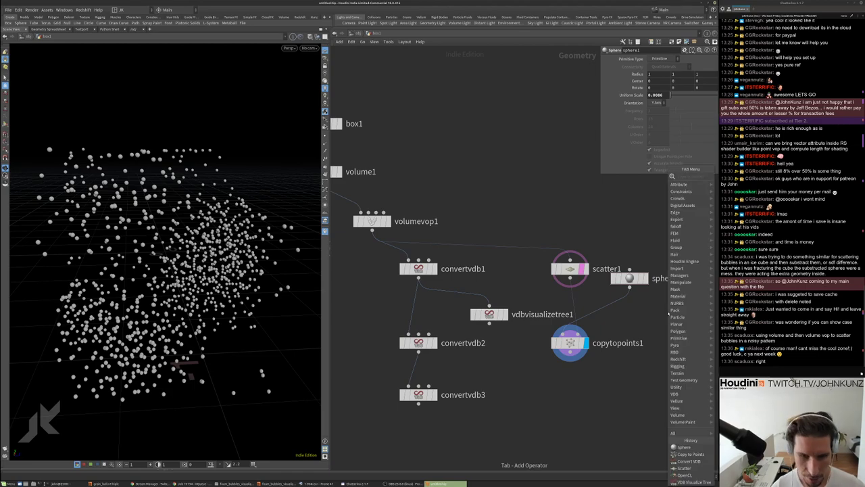
pyautogui.write('reverse')
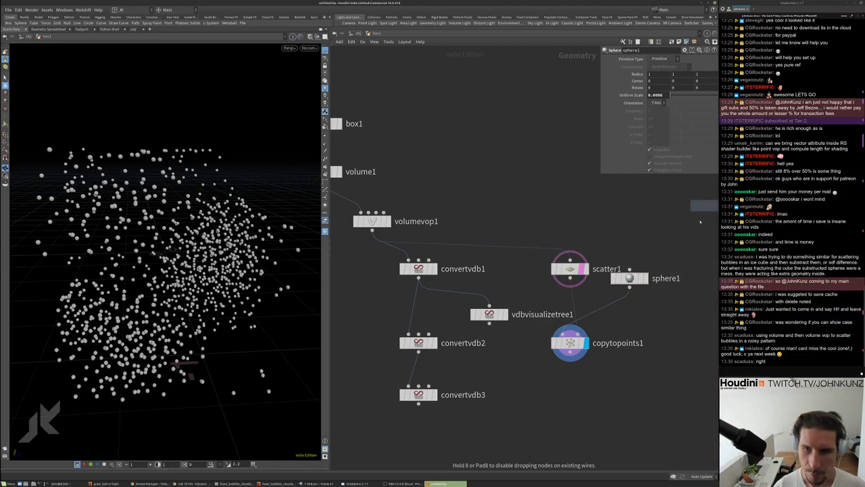
pyautogui.press('Return')
pyautogui.click(609, 324)
pyautogui.moveTo(609, 328); pyautogui.dragTo(612, 310)
# Set sphere1's primitive type to Polygon, briefly comparing it with Primitive
pyautogui.click(628, 278)
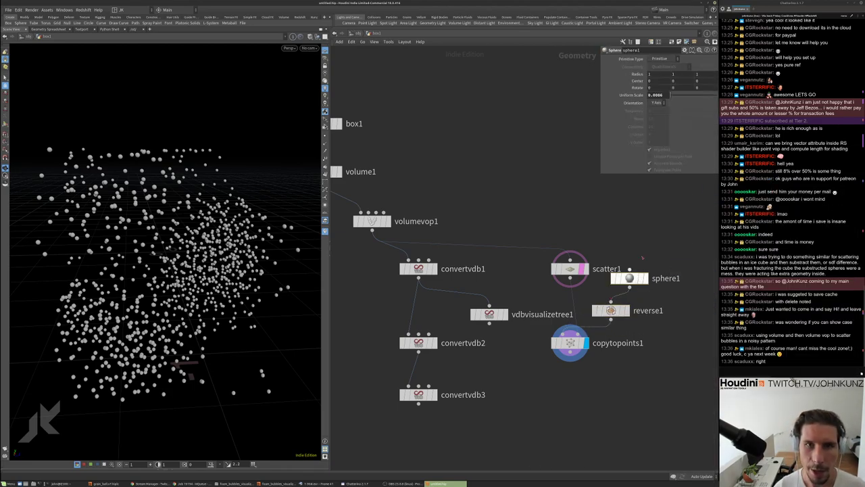
pyautogui.click(665, 60)
pyautogui.click(659, 69)
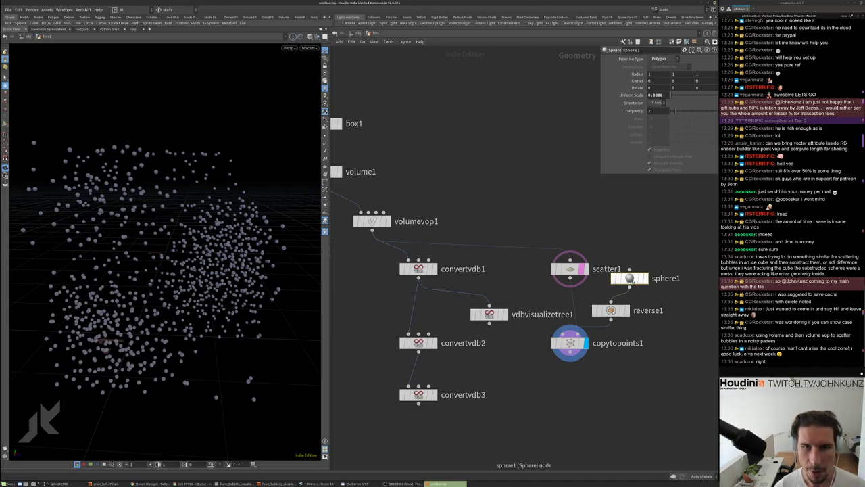
pyautogui.middleClick(637, 270)
pyautogui.click(675, 65)
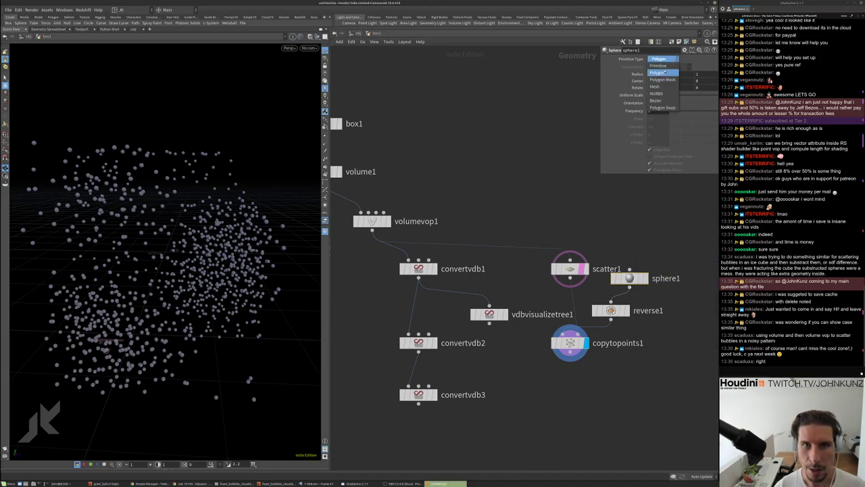
pyautogui.click(659, 59)
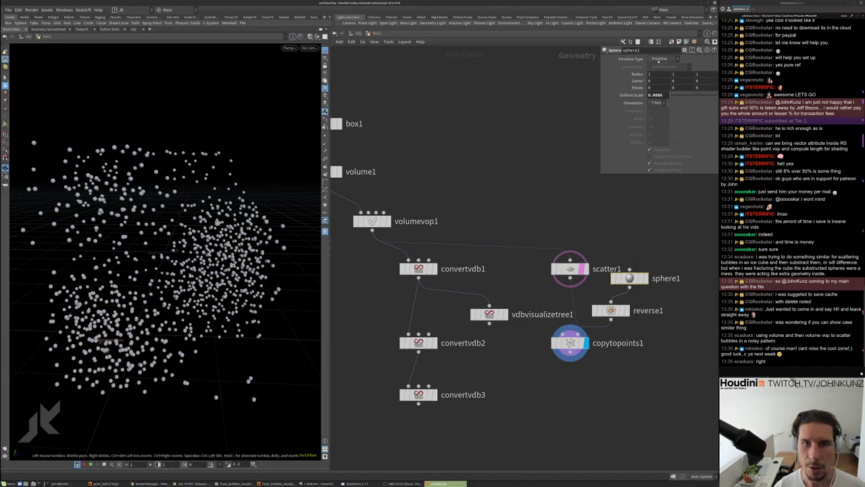
pyautogui.click(653, 61)
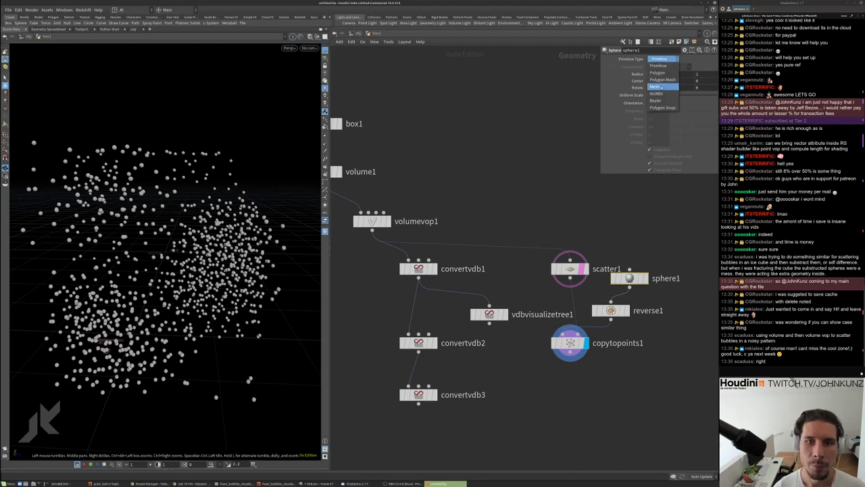
pyautogui.click(661, 73)
pyautogui.moveTo(581, 371); pyautogui.dragTo(579, 340, button='middle')
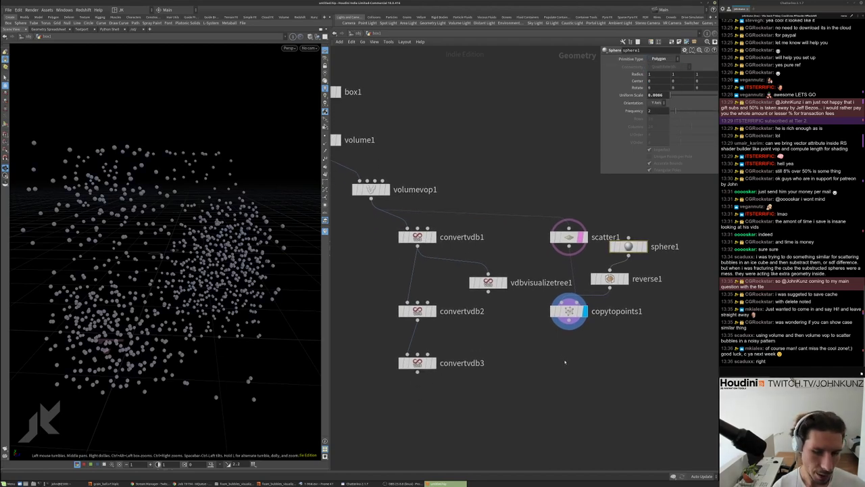
pyautogui.press('Tab')
# Add merge1 combining convertvdb3 and copytopoints1, and display the merged result
pyautogui.write('mer')
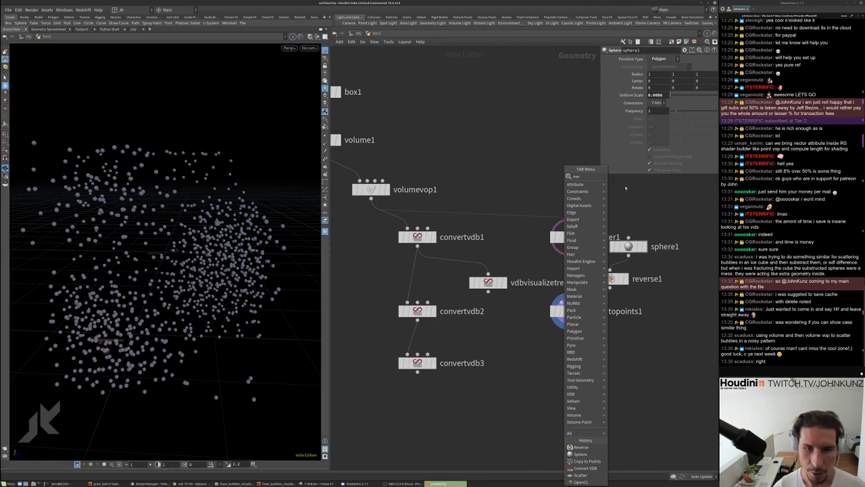
pyautogui.click(622, 175)
pyautogui.click(564, 377)
pyautogui.moveTo(417, 371); pyautogui.dragTo(567, 365)
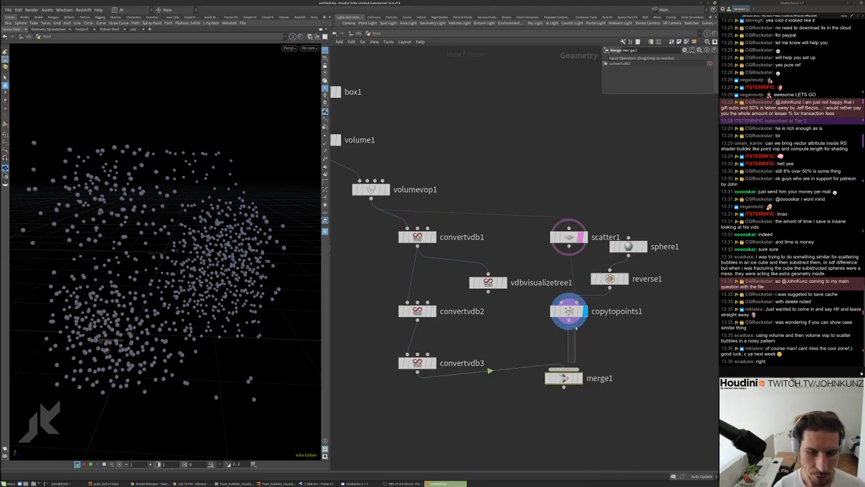
pyautogui.moveTo(576, 327); pyautogui.dragTo(566, 370)
pyautogui.click(577, 378)
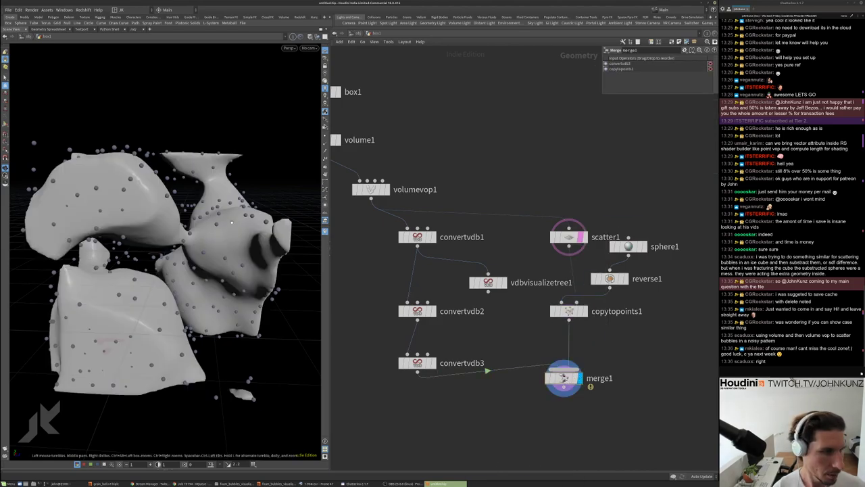
# Orbit and zoom in close on the bubbles, centring the big bubble sphere
pyautogui.moveTo(231, 222); pyautogui.dragTo(208, 220)
pyautogui.moveTo(260, 251); pyautogui.dragTo(208, 245)
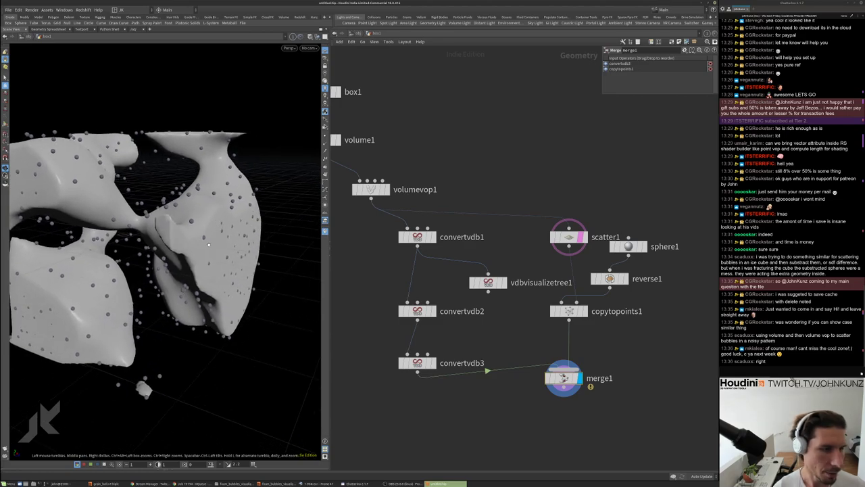
pyautogui.scroll(10, 214, 234)
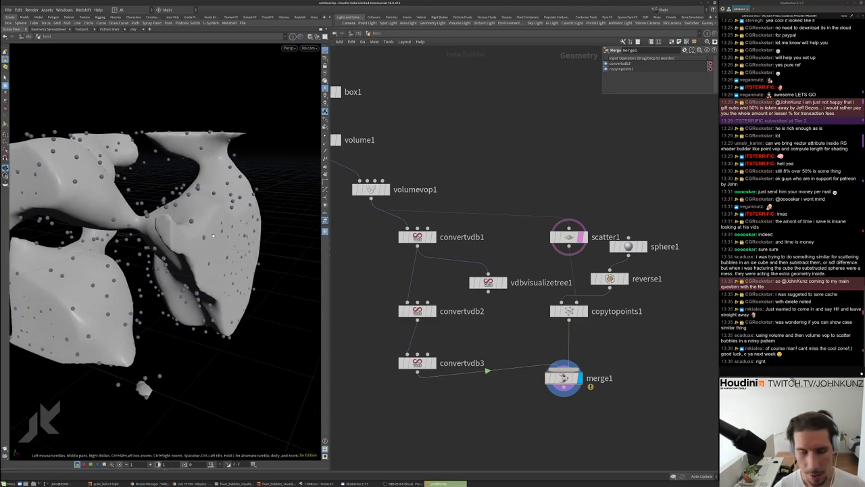
pyautogui.scroll(5, 224, 232)
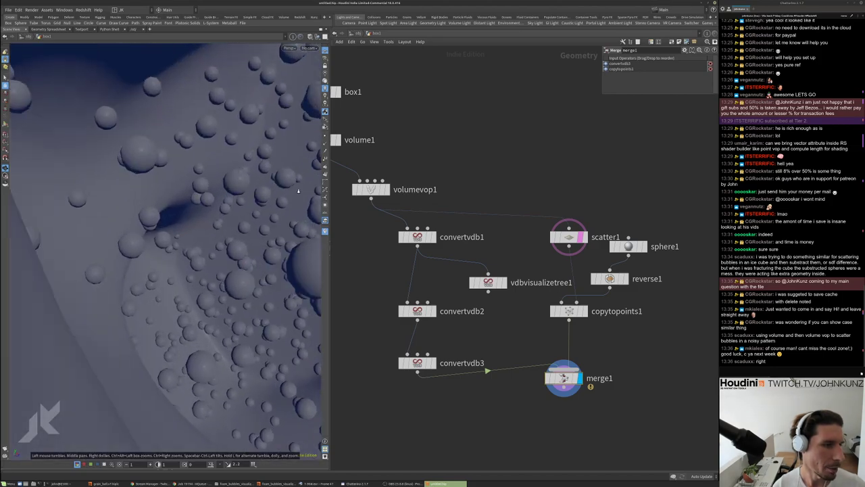
pyautogui.scroll(-5, 224, 232)
pyautogui.moveTo(223, 233); pyautogui.dragTo(199, 257)
pyautogui.scroll(5, 169, 237)
pyautogui.scroll(-3, 170, 237)
pyautogui.scroll(8, 199, 256)
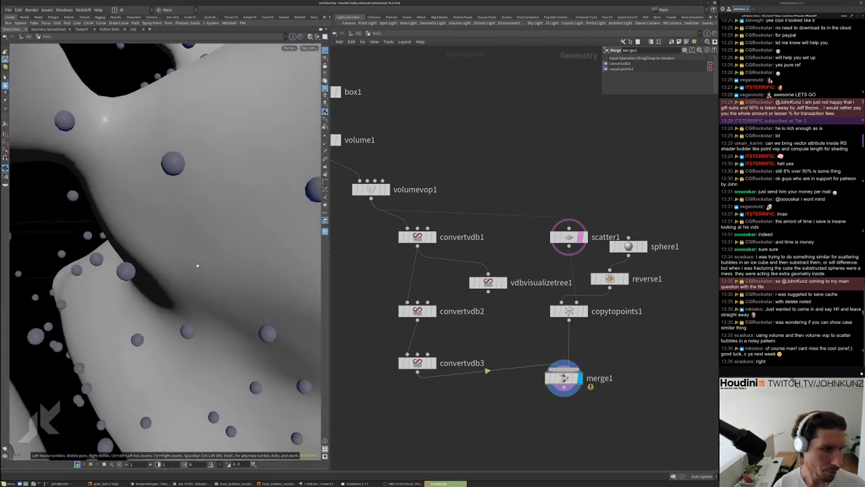
pyautogui.scroll(2, 256, 247)
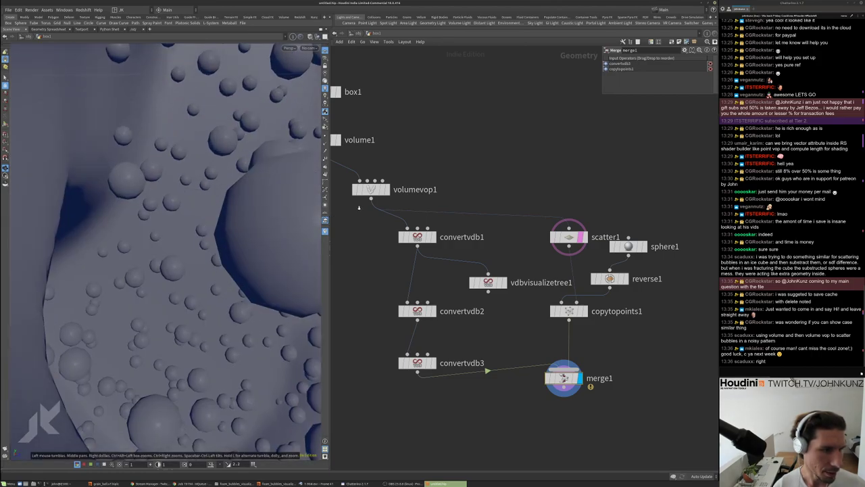
pyautogui.moveTo(257, 248); pyautogui.dragTo(143, 257)
pyautogui.scroll(4, 143, 256)
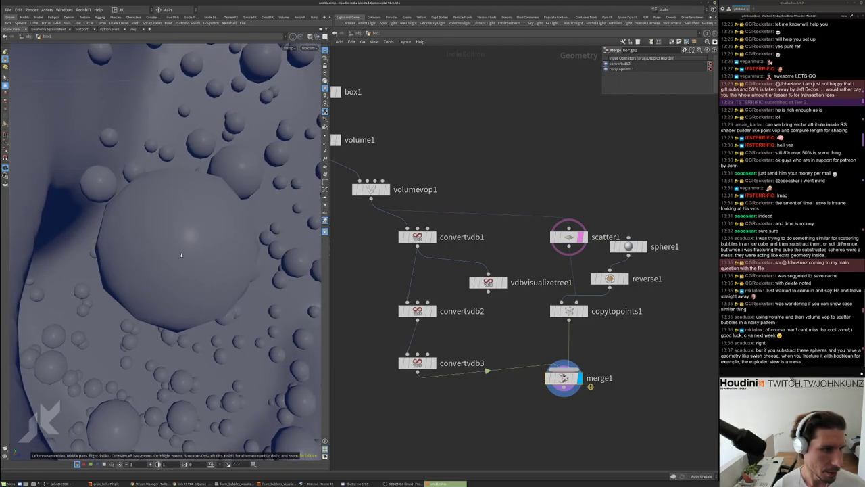
pyautogui.scroll(3, 214, 247)
pyautogui.scroll(6, 215, 248)
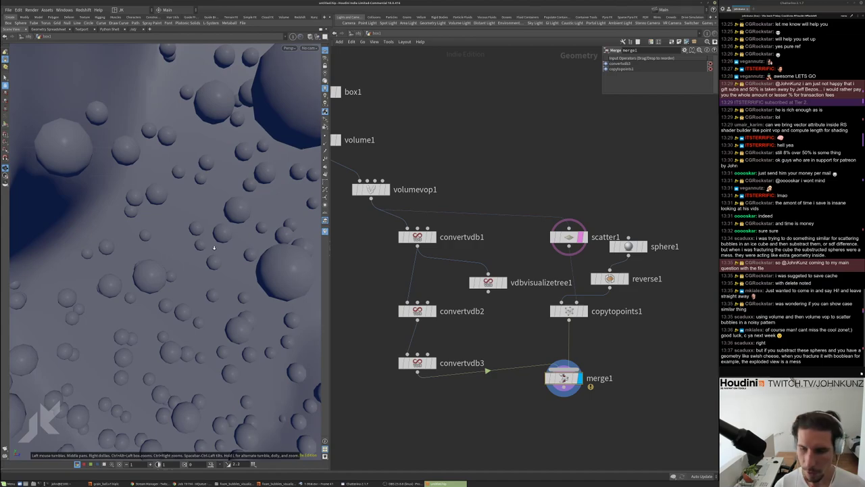
pyautogui.scroll(2, 160, 275)
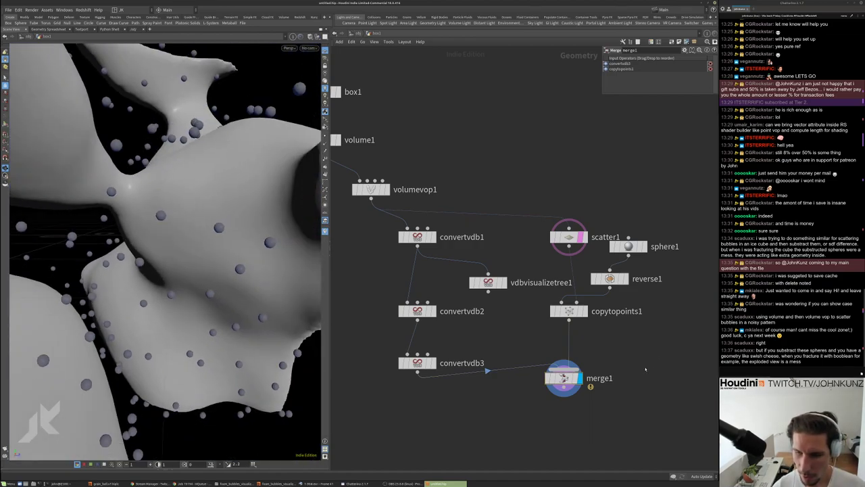
pyautogui.scroll(-2, 653, 365)
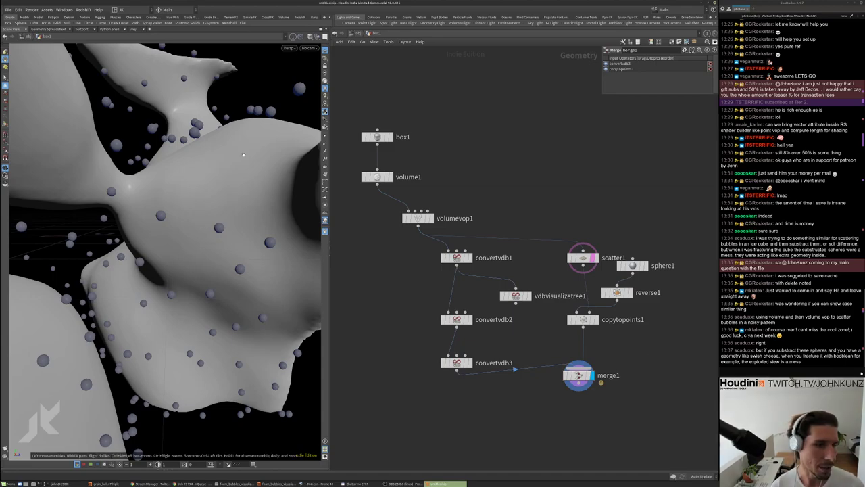
pyautogui.scroll(-5, 203, 230)
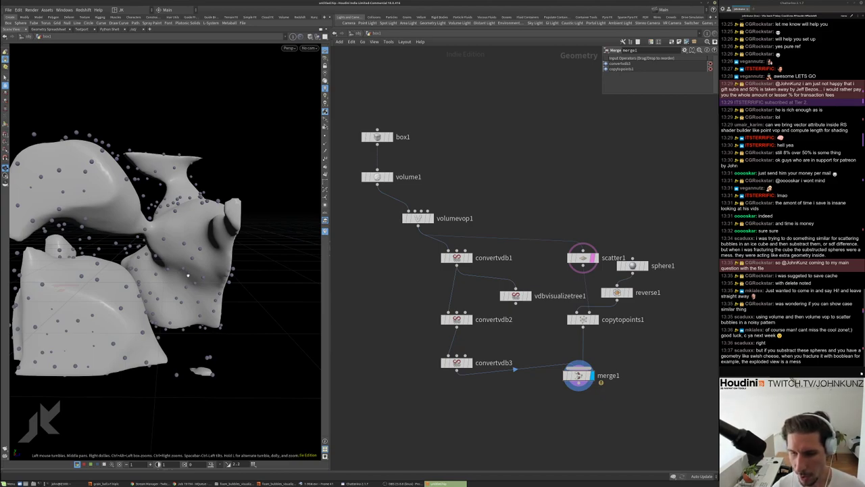
pyautogui.scroll(10, 159, 276)
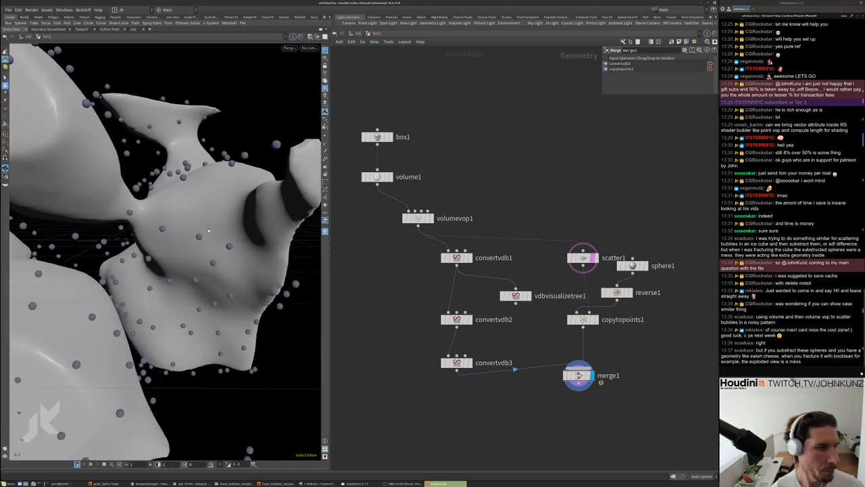
pyautogui.scroll(-6, 140, 286)
pyautogui.scroll(-2, 140, 287)
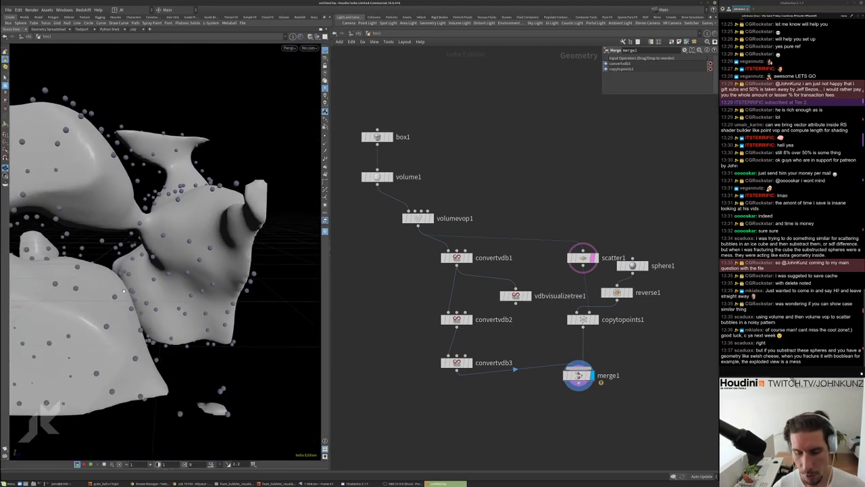
# Orbit and zoom around the fractured surface from new angles, then shift the network view
pyautogui.moveTo(145, 304); pyautogui.dragTo(229, 267)
pyautogui.scroll(5, 239, 263)
pyautogui.scroll(8, 239, 263)
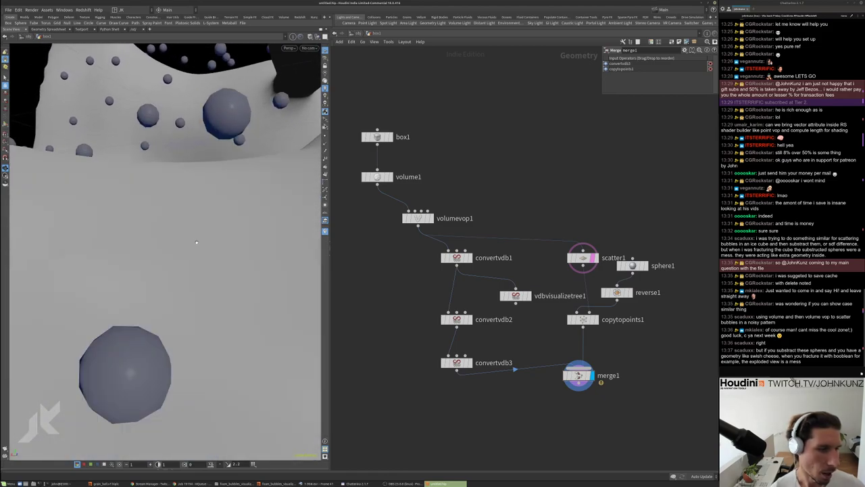
pyautogui.scroll(-10, 223, 233)
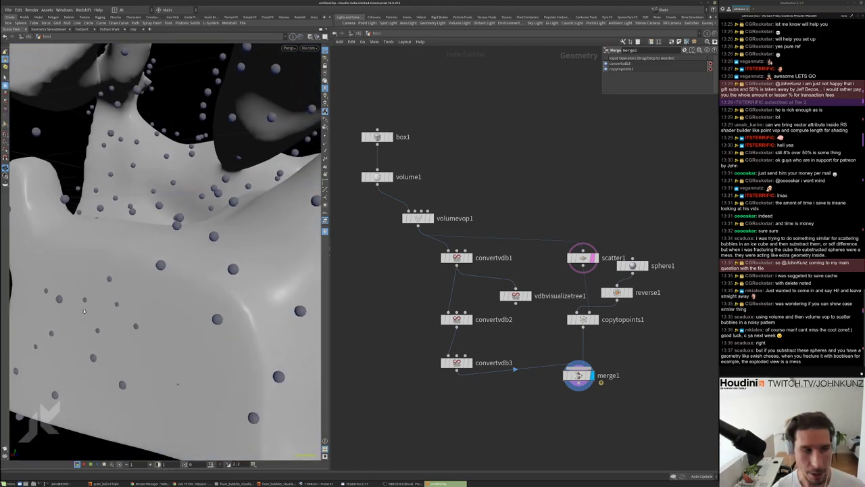
pyautogui.moveTo(223, 232); pyautogui.dragTo(188, 253)
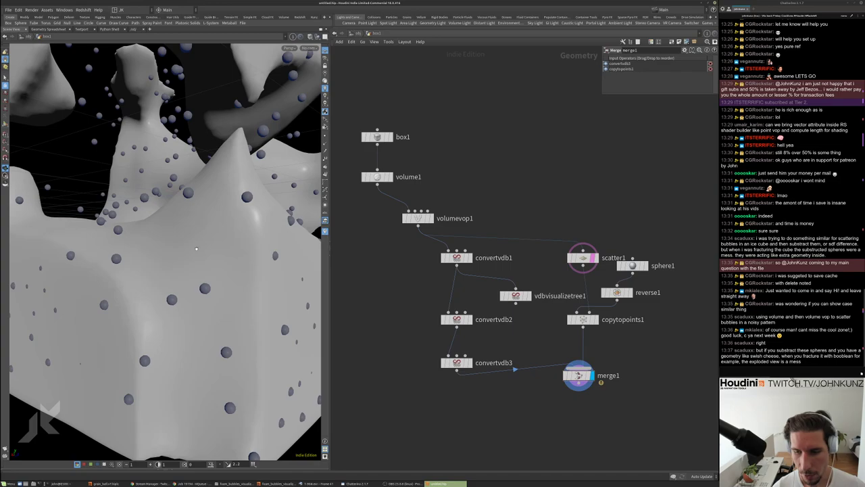
pyautogui.scroll(-10, 196, 248)
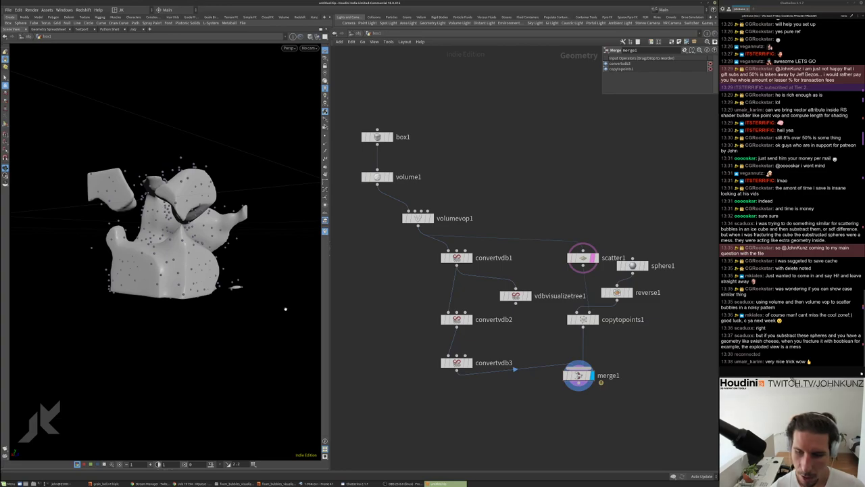
pyautogui.scroll(15, 236, 286)
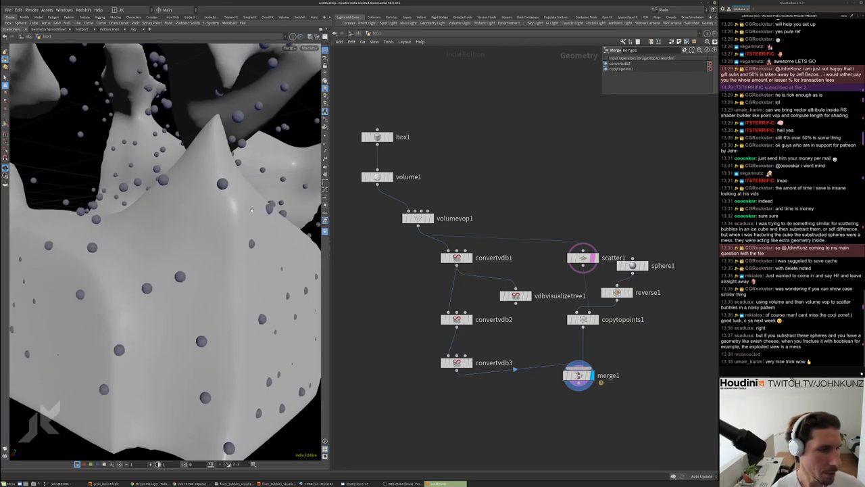
pyautogui.scroll(15, 241, 231)
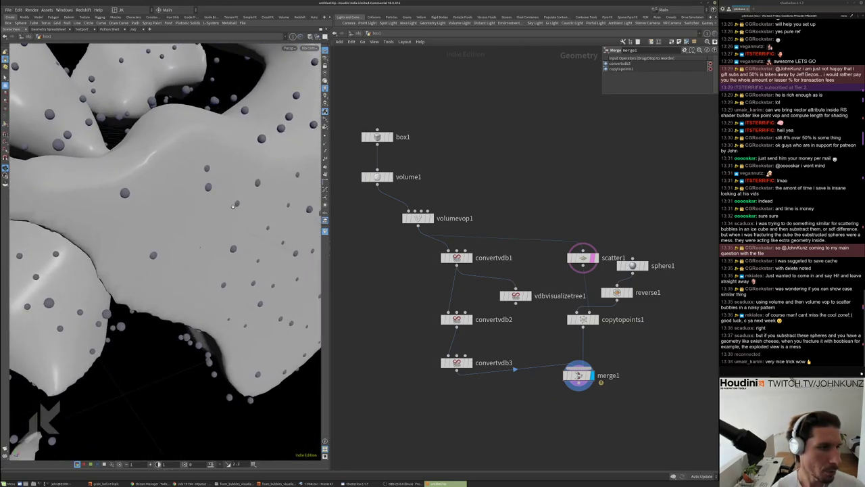
pyautogui.scroll(-5, 221, 178)
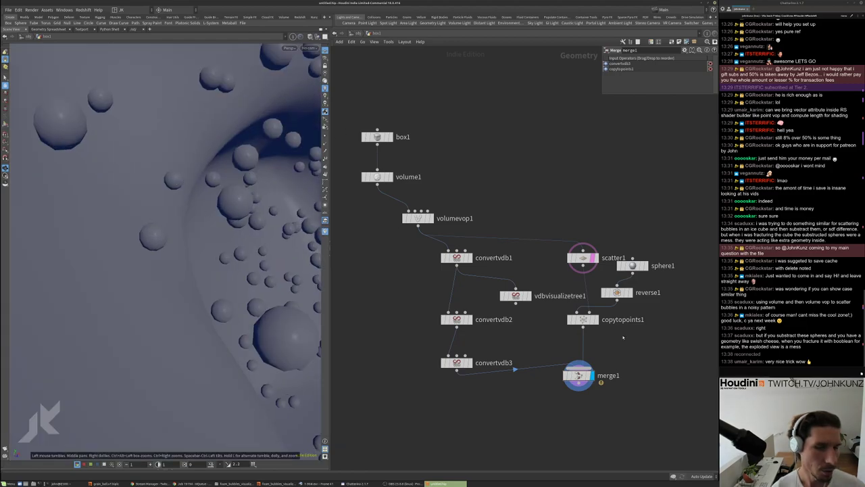
pyautogui.moveTo(623, 336); pyautogui.dragTo(595, 308, button='middle')
# Add an unconnected Transform Pieces node (transformpieces1) beside the merge setup
pyautogui.press('Tab')
pyautogui.write('tra')
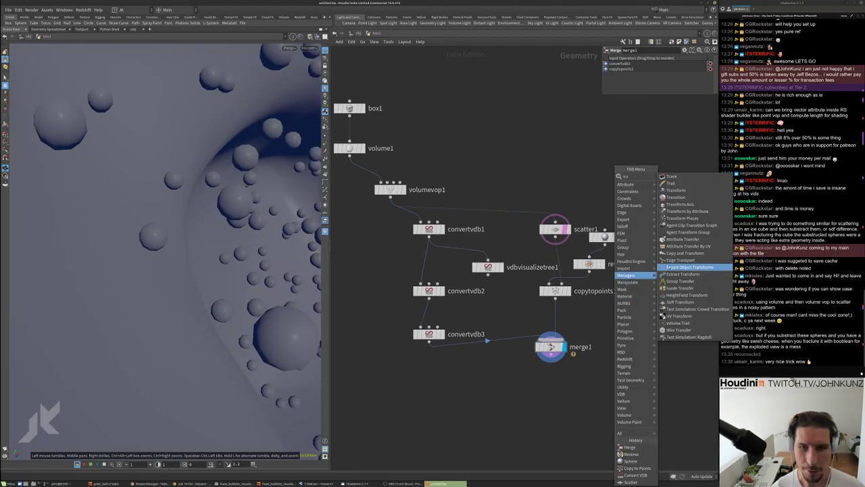
pyautogui.click(682, 217)
pyautogui.click(628, 317)
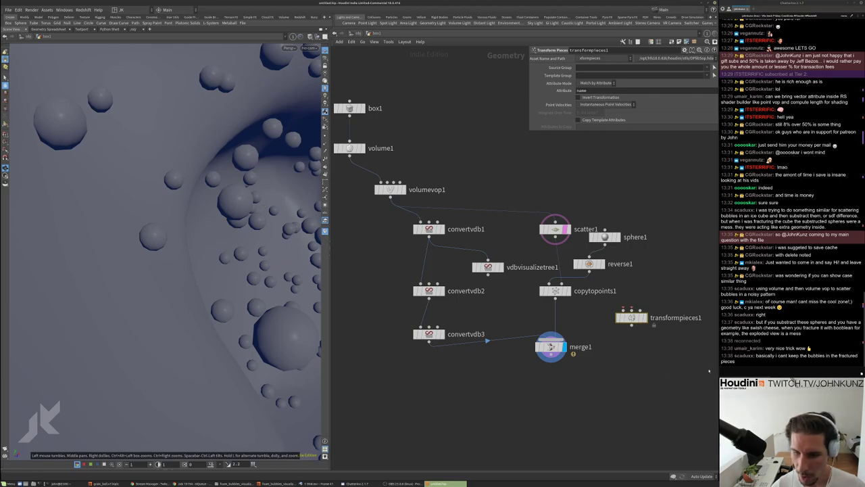
pyautogui.scroll(2, 632, 317)
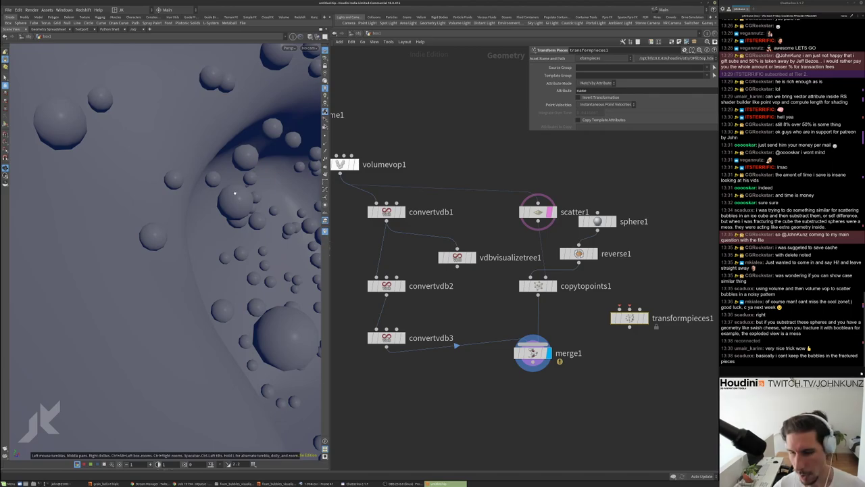
pyautogui.moveTo(236, 209); pyautogui.dragTo(235, 248)
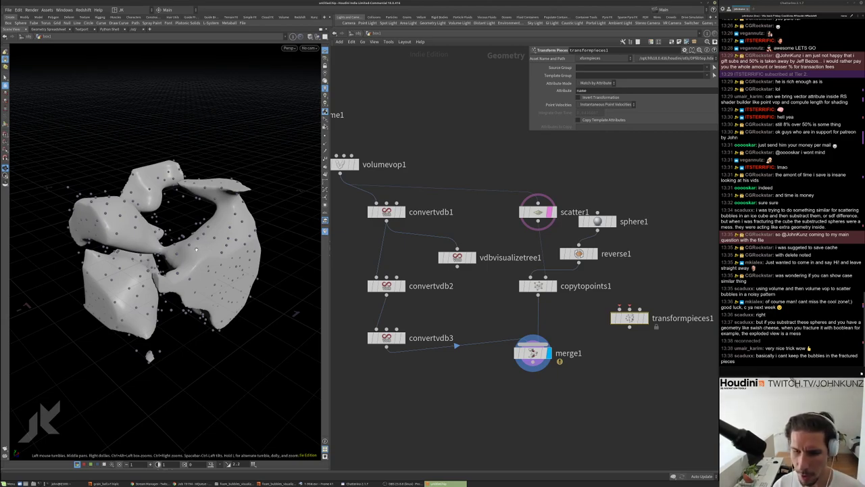
pyautogui.moveTo(174, 243)
pyautogui.mouseDown()
pyautogui.moveTo(111, 258)
pyautogui.moveTo(173, 258)
pyautogui.moveTo(162, 253)
pyautogui.moveTo(172, 248)
pyautogui.mouseUp()
pyautogui.moveTo(233, 269); pyautogui.dragTo(232, 257)
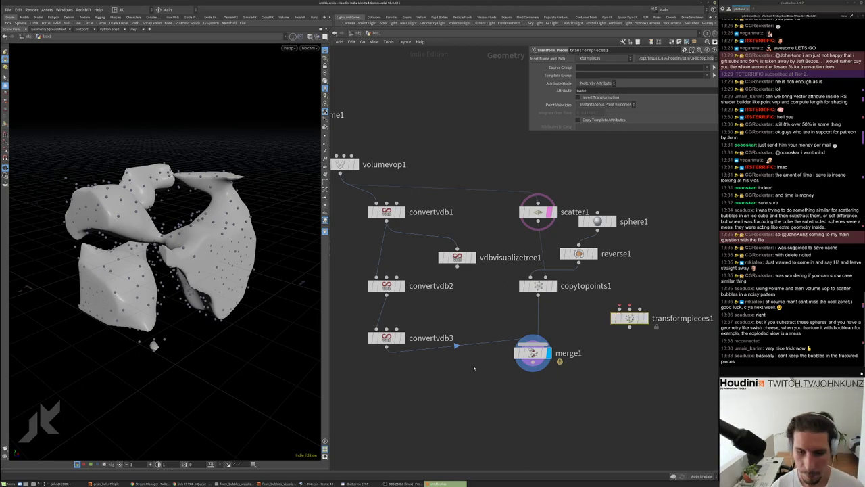
pyautogui.scroll(-2, 459, 351)
pyautogui.scroll(3, 418, 313)
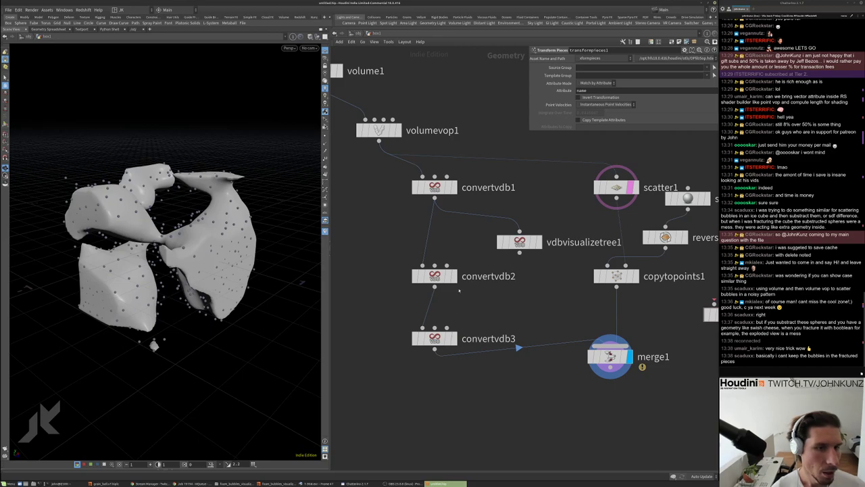
# Select the three Convert VDB nodes and shift them to the left
pyautogui.click(436, 338)
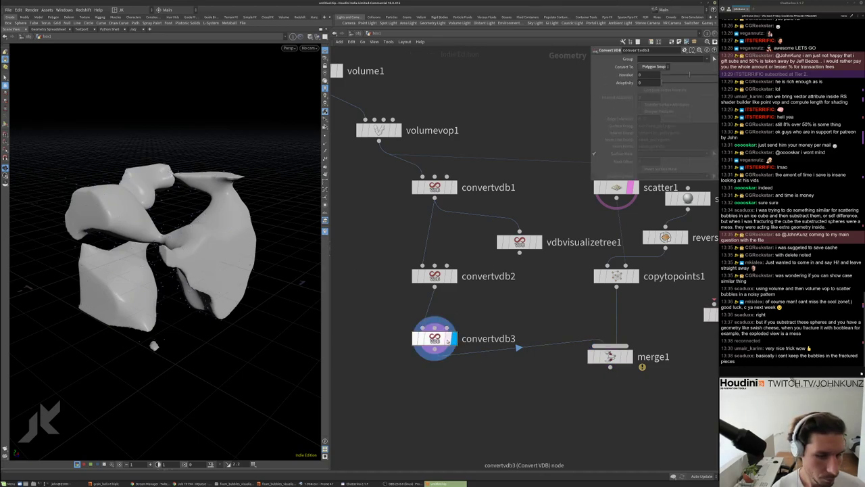
pyautogui.scroll(-3, 382, 264)
pyautogui.moveTo(483, 375); pyautogui.dragTo(420, 255)
pyautogui.click(412, 261)
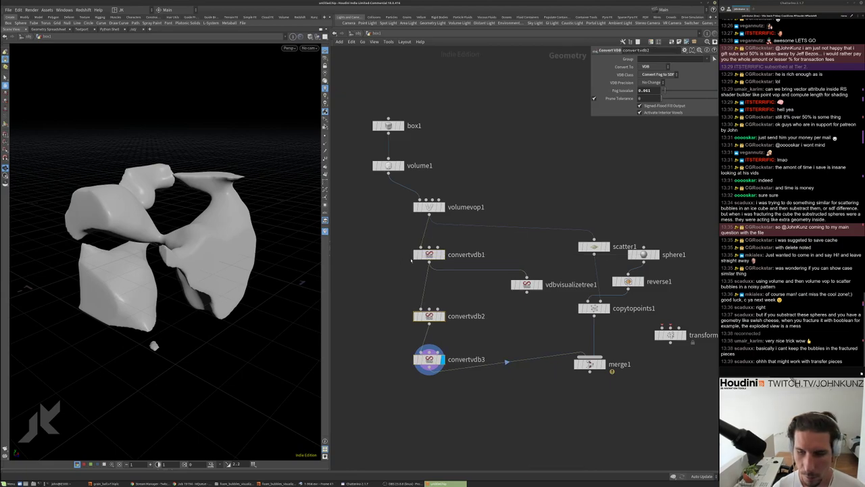
pyautogui.moveTo(690, 284); pyautogui.dragTo(572, 268, button='middle')
pyautogui.scroll(2, 573, 268)
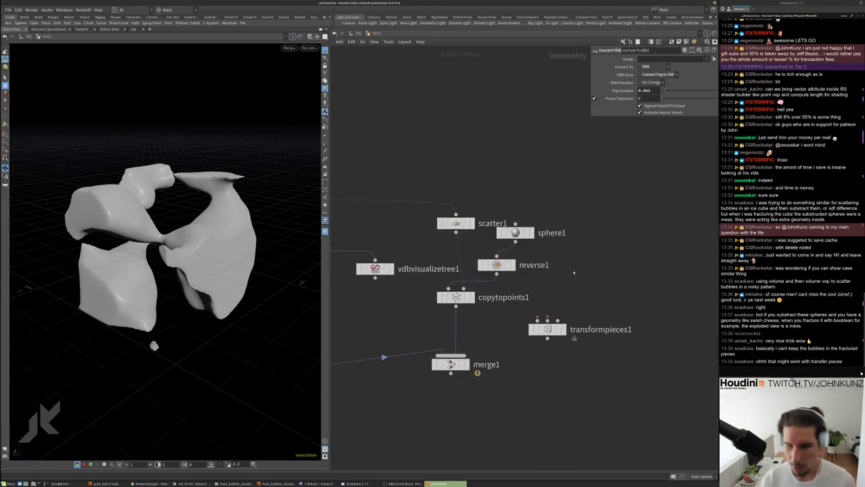
pyautogui.press('Tab')
pyautogui.write('tra')
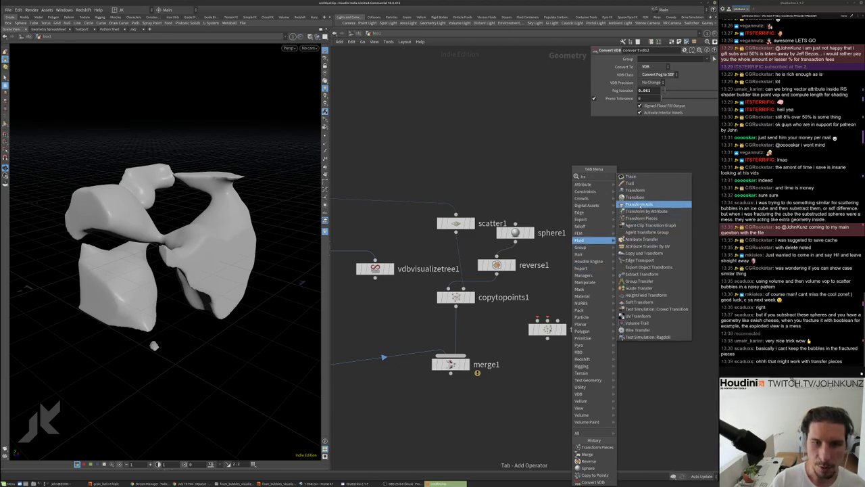
# Add attribtransfer1 with Points set to name and wire it into transformpieces1
pyautogui.click(627, 253)
pyautogui.click(627, 257)
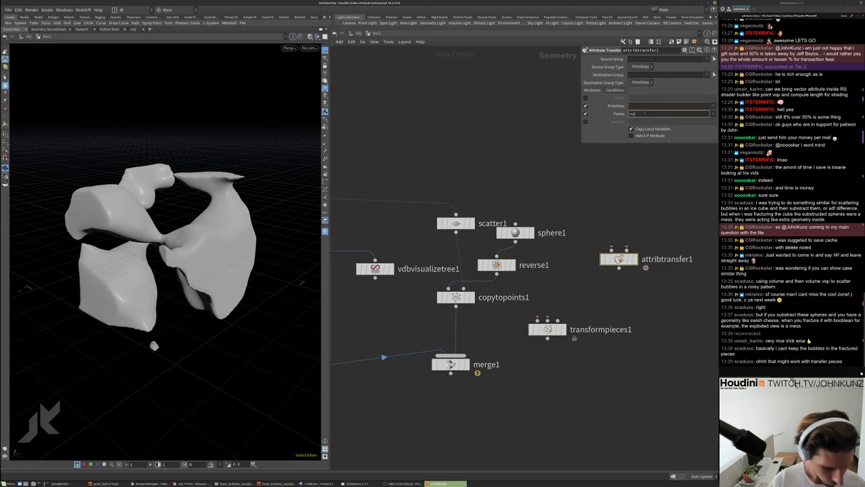
pyautogui.write('name')
pyautogui.press('Return')
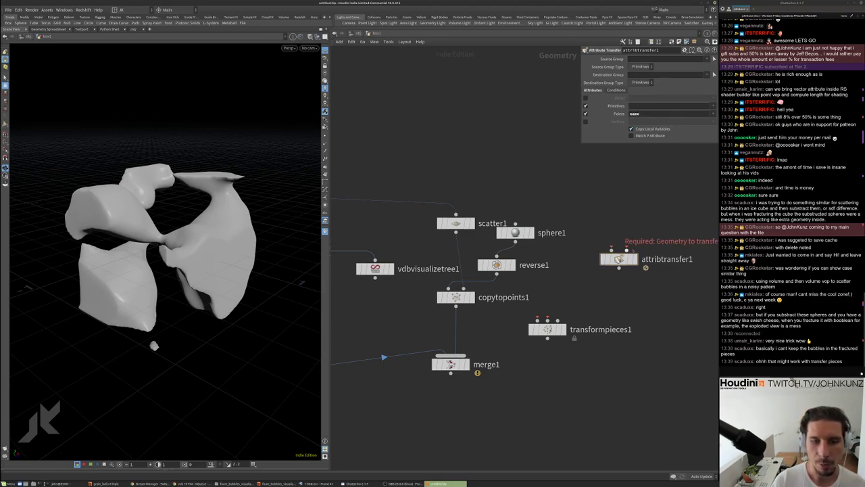
pyautogui.moveTo(618, 268); pyautogui.dragTo(539, 319)
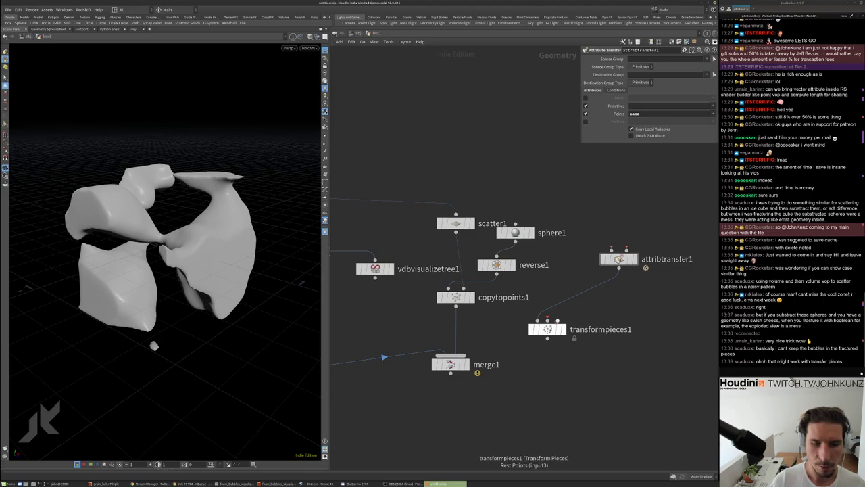
# Add a Dop Import node with import style Create Points to Represent Objects
pyautogui.press('Tab')
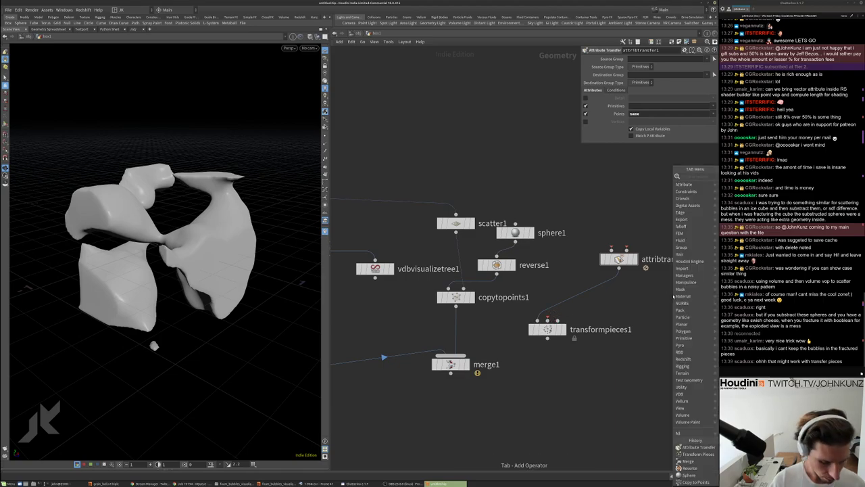
pyautogui.write('dop')
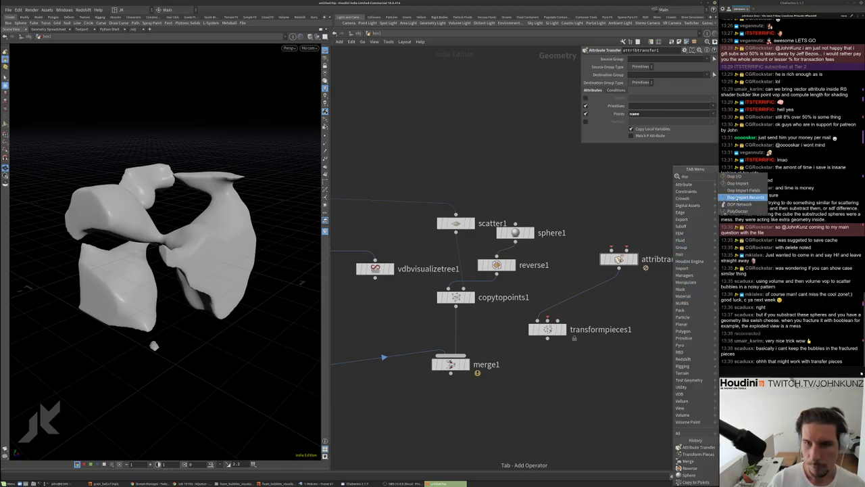
pyautogui.click(741, 183)
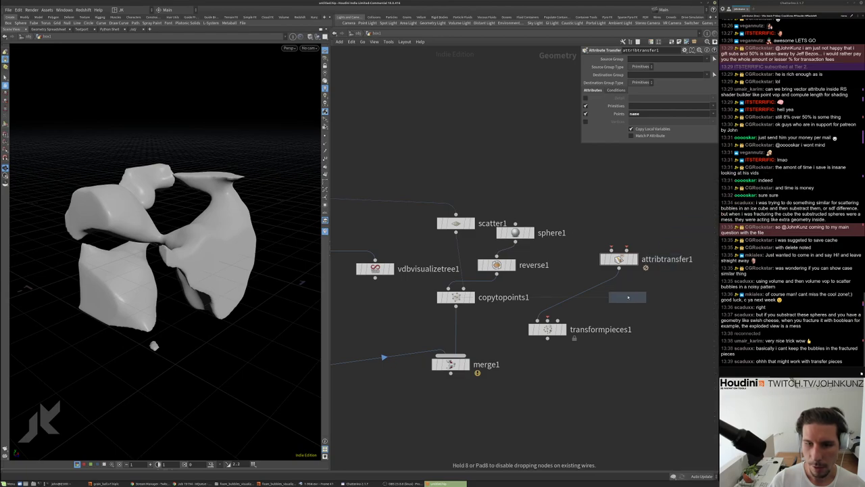
pyautogui.click(627, 296)
pyautogui.click(666, 80)
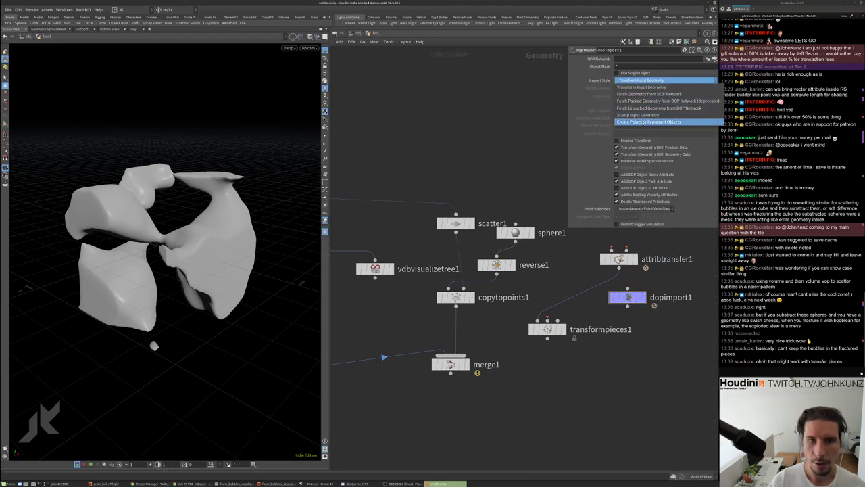
pyautogui.click(647, 122)
# Position transformpieces1 directly under attribtransfer1, next to dopimport1
pyautogui.moveTo(548, 329); pyautogui.dragTo(660, 286)
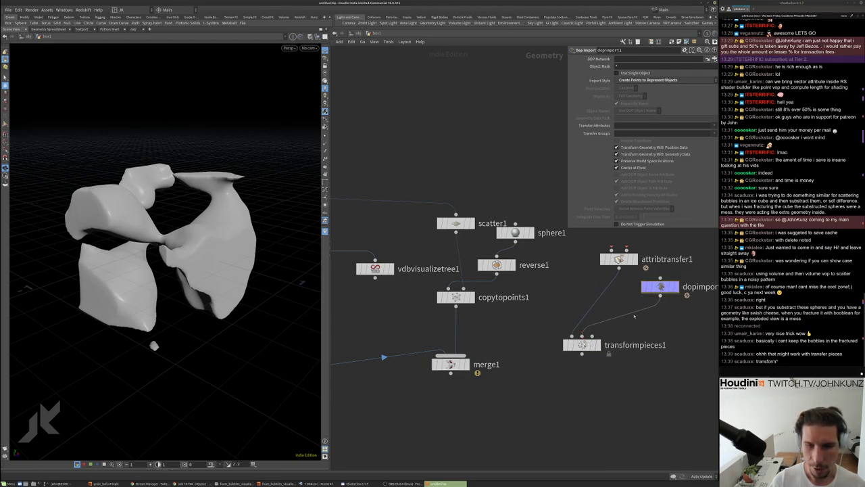
pyautogui.moveTo(582, 345); pyautogui.dragTo(619, 336)
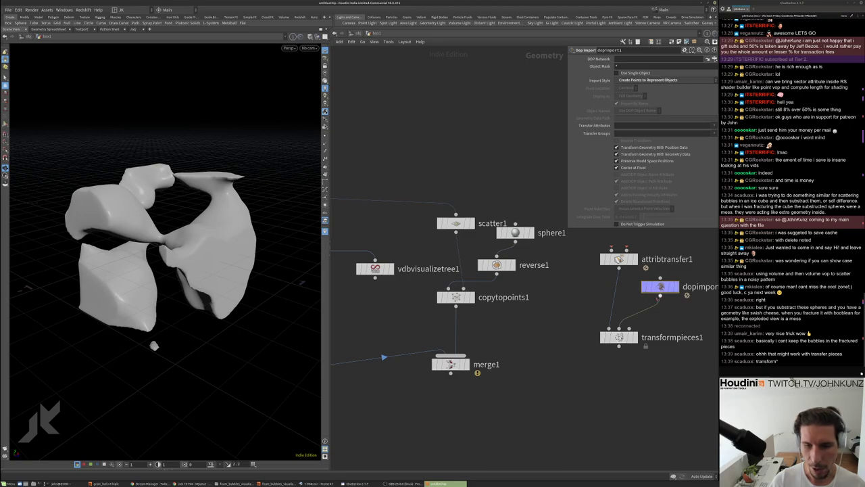
pyautogui.scroll(-4, 610, 311)
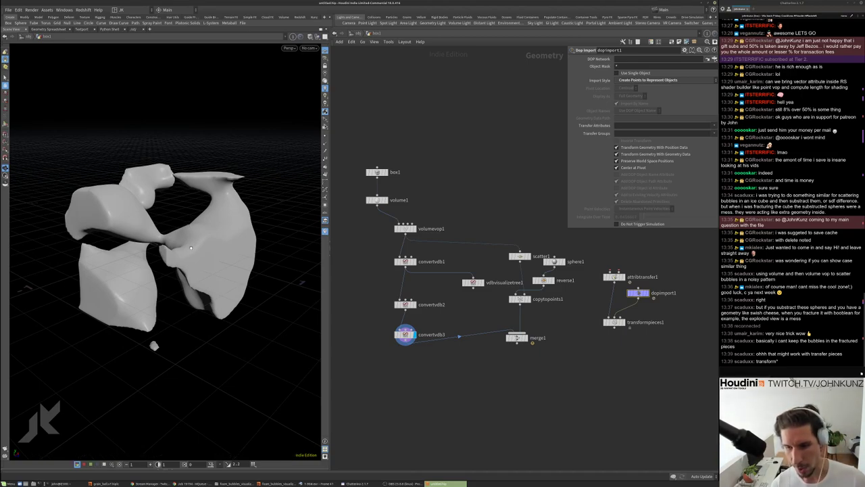
pyautogui.scroll(2, 181, 254)
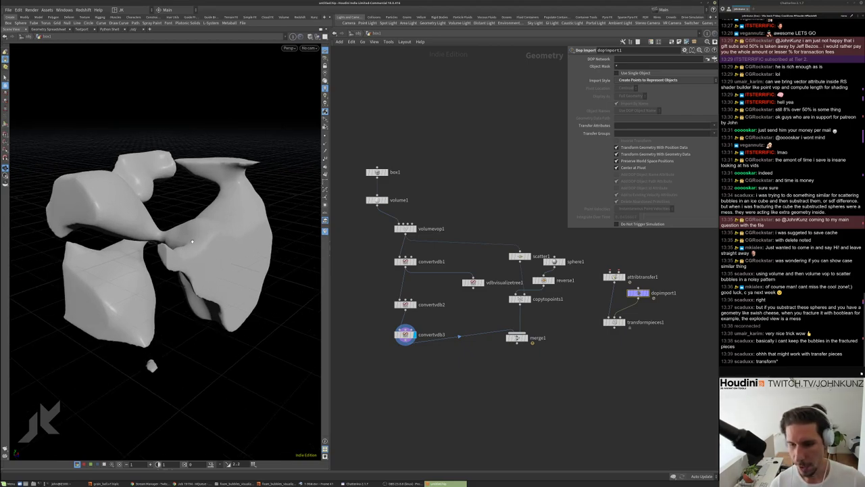
pyautogui.scroll(3, 604, 287)
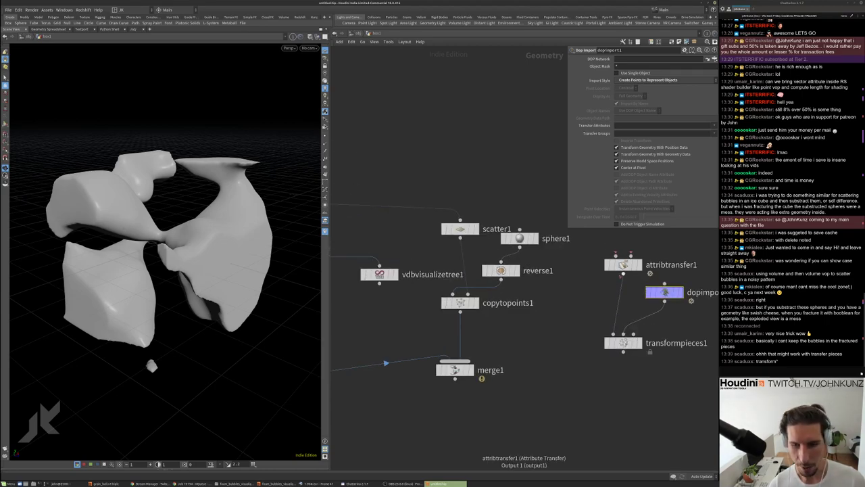
pyautogui.scroll(-3, 617, 284)
pyautogui.scroll(-1, 617, 283)
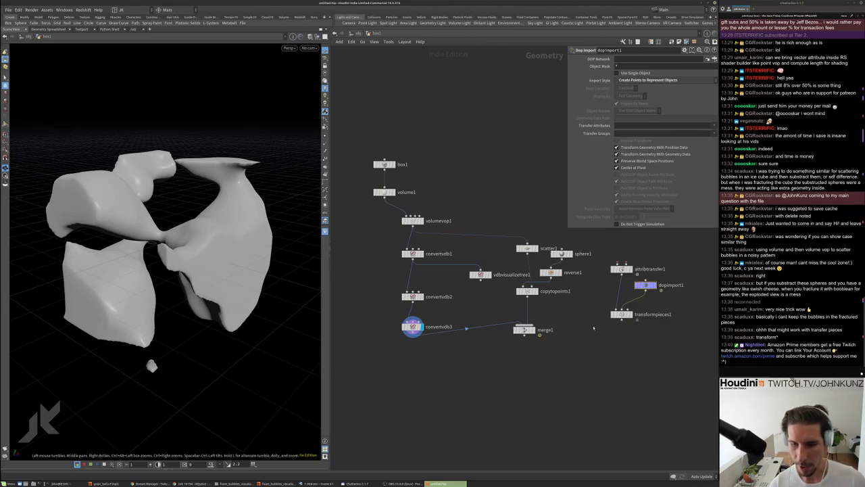
pyautogui.moveTo(590, 325); pyautogui.dragTo(600, 344, button='middle')
# Inside volumevop1, set mulconst1's Multiplier to 4
pyautogui.scroll(2, 384, 291)
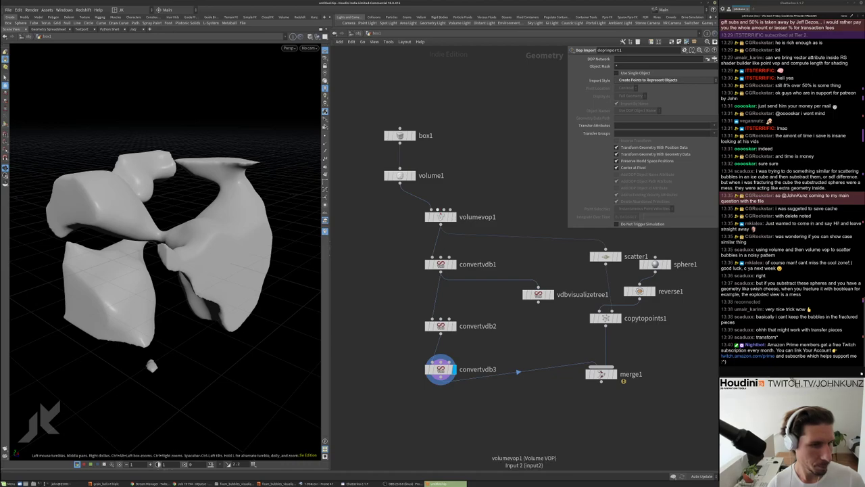
pyautogui.doubleClick(441, 216)
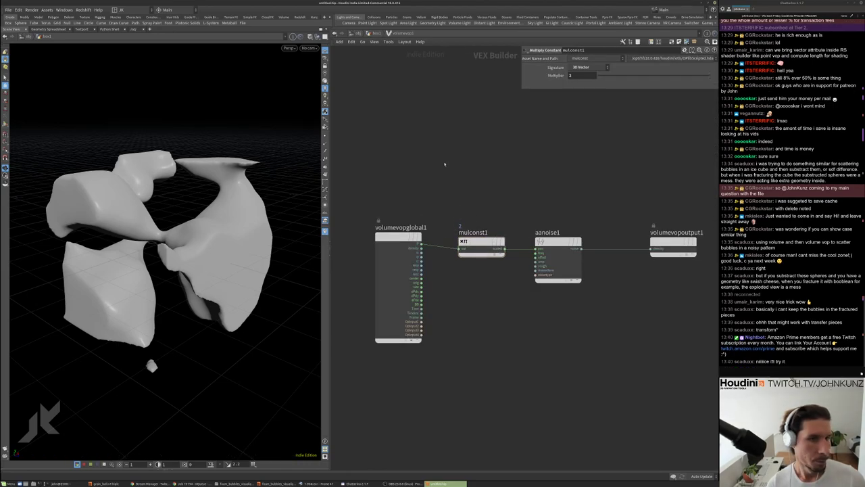
pyautogui.click(482, 244)
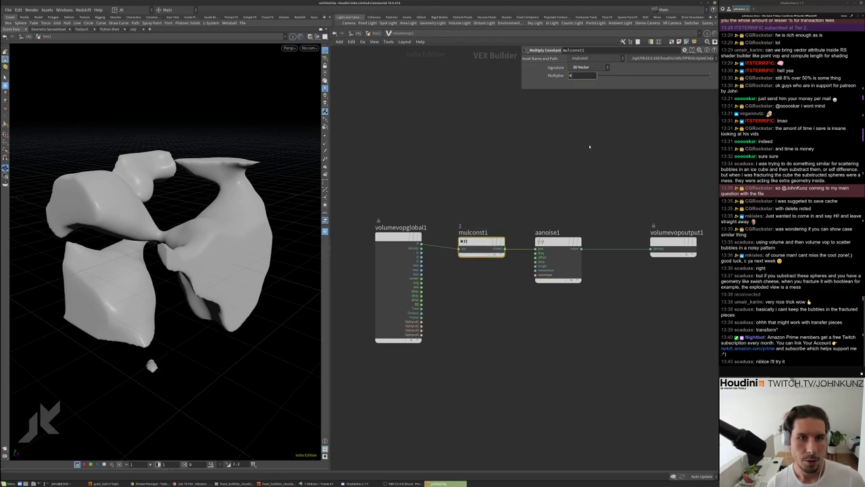
pyautogui.write('4')
pyautogui.press('Return')
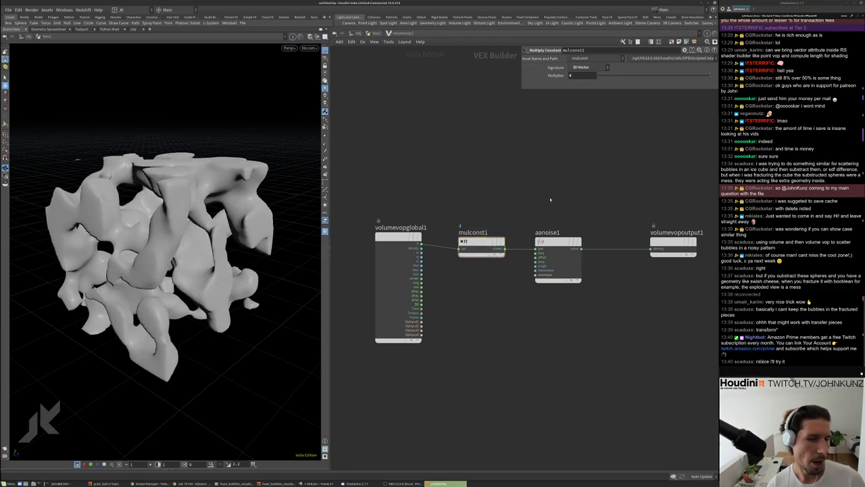
pyautogui.scroll(2, 495, 226)
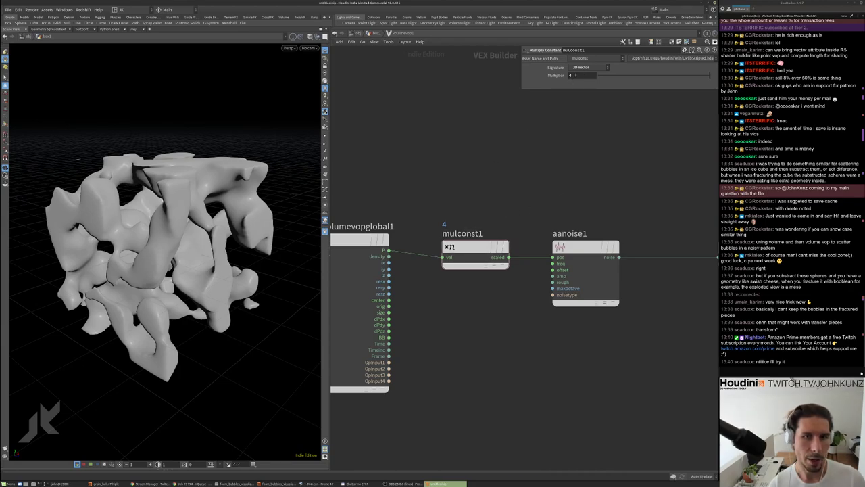
pyautogui.click(613, 76)
pyautogui.moveTo(641, 77); pyautogui.dragTo(709, 76)
pyautogui.write('4')
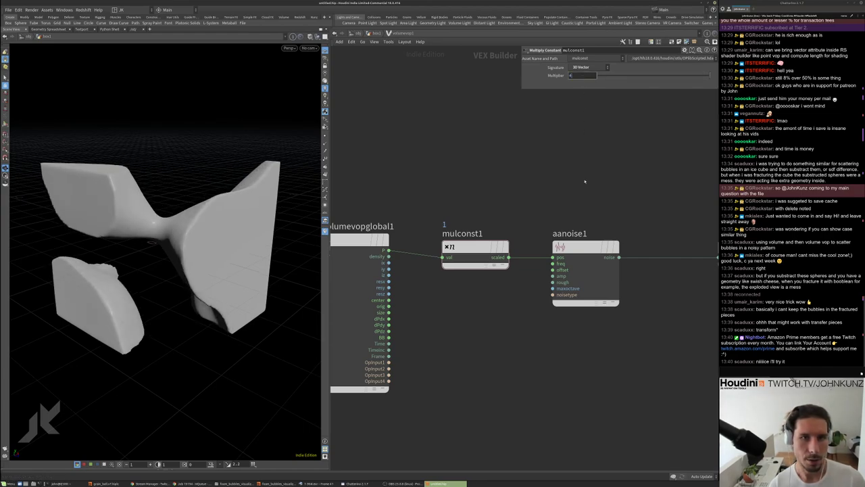
pyautogui.press('Return')
# Test aanoise1's frequency and bypassing mulconst1, keeping frequency at 1 and mulconst1 active
pyautogui.click(584, 271)
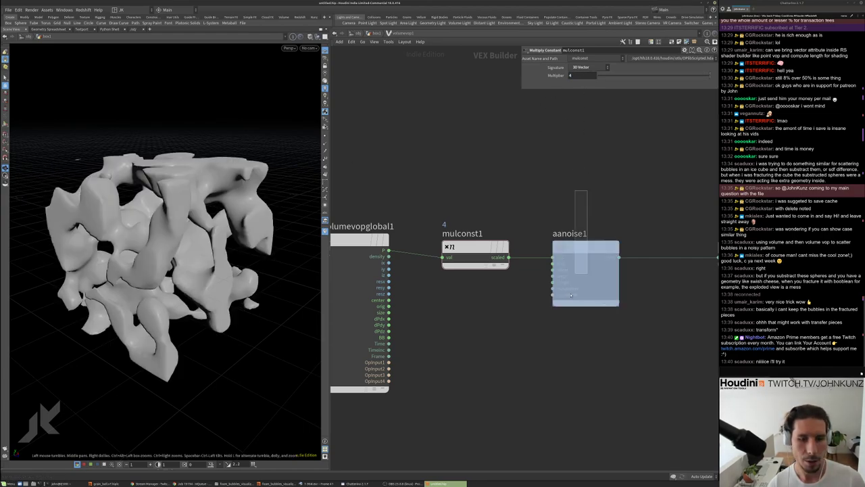
pyautogui.moveTo(557, 82); pyautogui.dragTo(584, 82, button='middle')
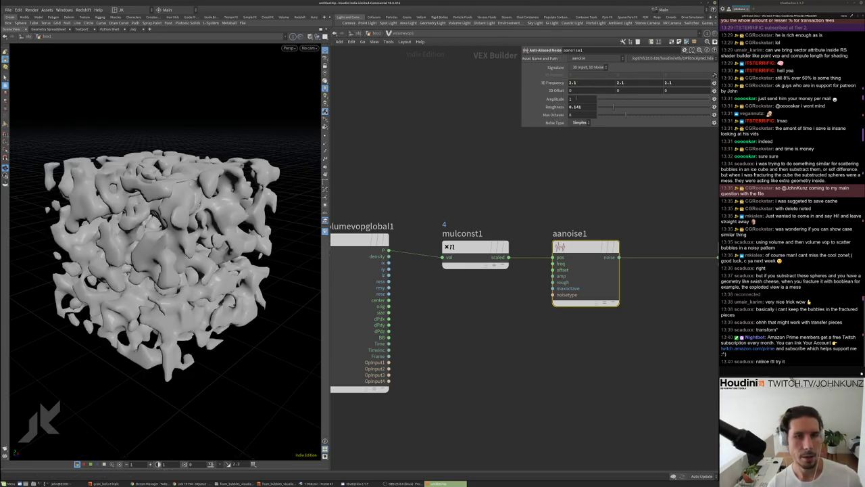
pyautogui.hotkey('ctrl', 'z')
pyautogui.scroll(1, 475, 251)
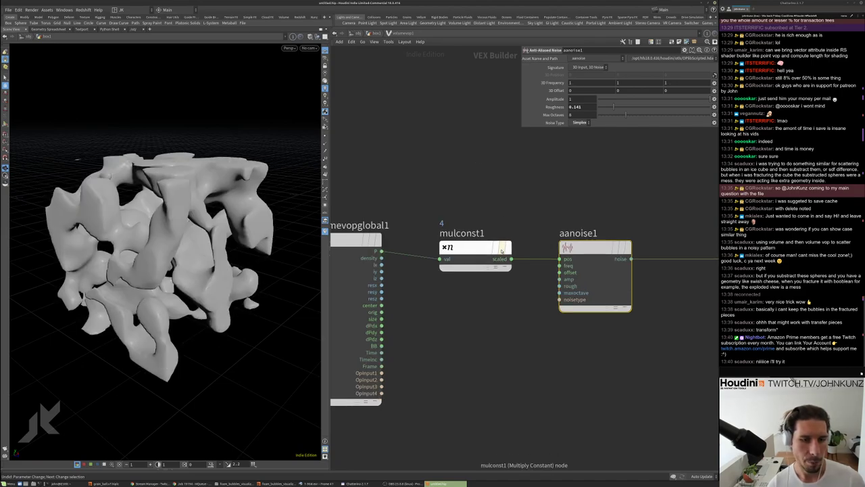
pyautogui.click(503, 247)
pyautogui.click(504, 247)
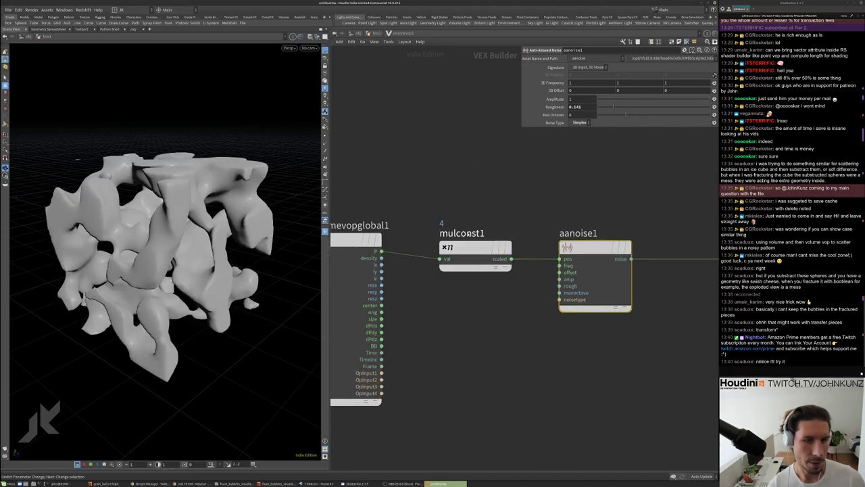
# Orbit the noise volume and reframe the network to inspect the finer, blobbier noise
pyautogui.scroll(-2, 484, 226)
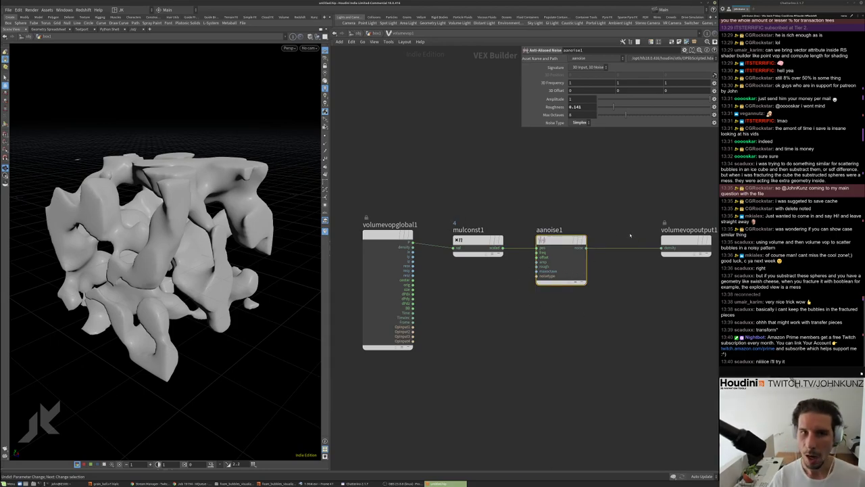
pyautogui.scroll(-2, 637, 237)
pyautogui.scroll(2, 540, 242)
pyautogui.scroll(-1, 535, 241)
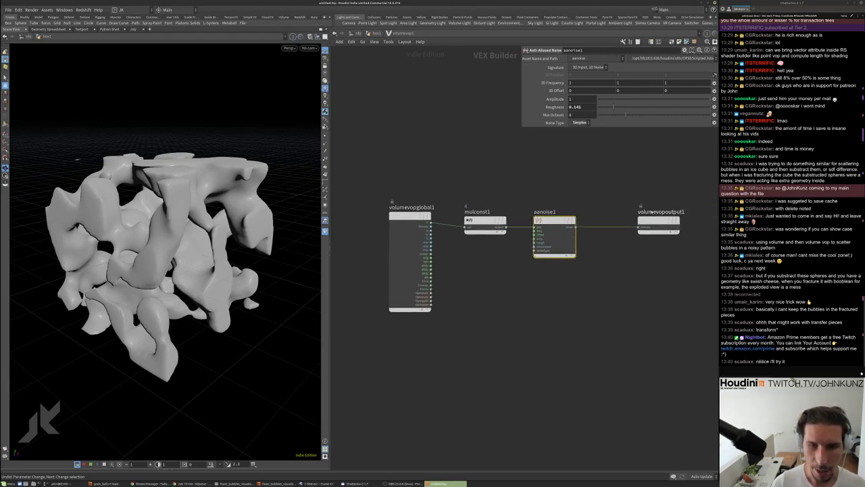
pyautogui.scroll(-1, 507, 263)
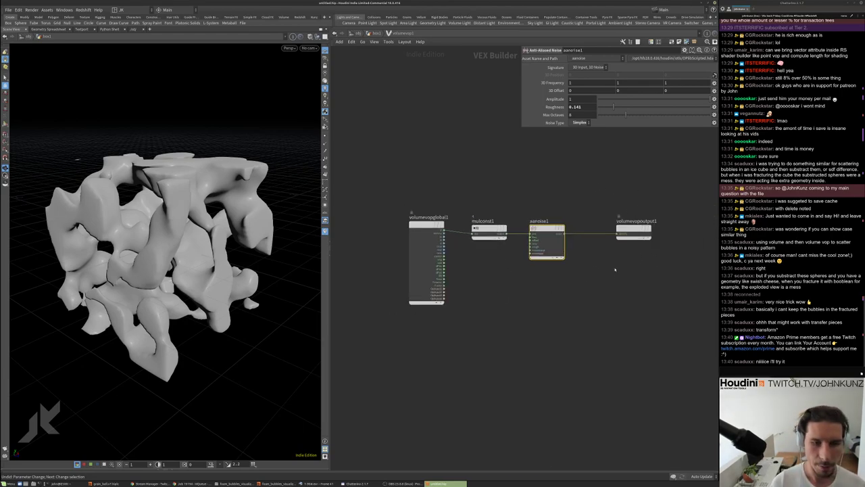
pyautogui.moveTo(142, 202); pyautogui.dragTo(271, 175)
pyautogui.press('g')
pyautogui.press('h')
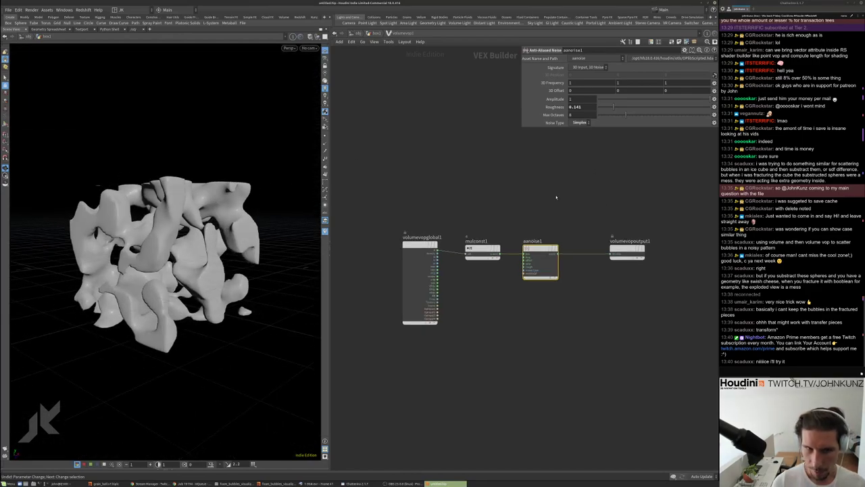
pyautogui.moveTo(280, 207); pyautogui.dragTo(127, 223)
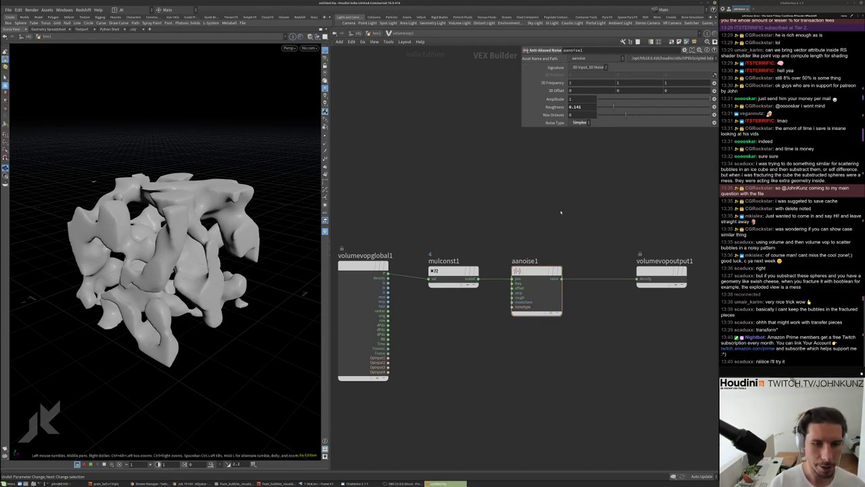
pyautogui.moveTo(487, 361); pyautogui.dragTo(506, 325, button='middle')
pyautogui.press('Tab')
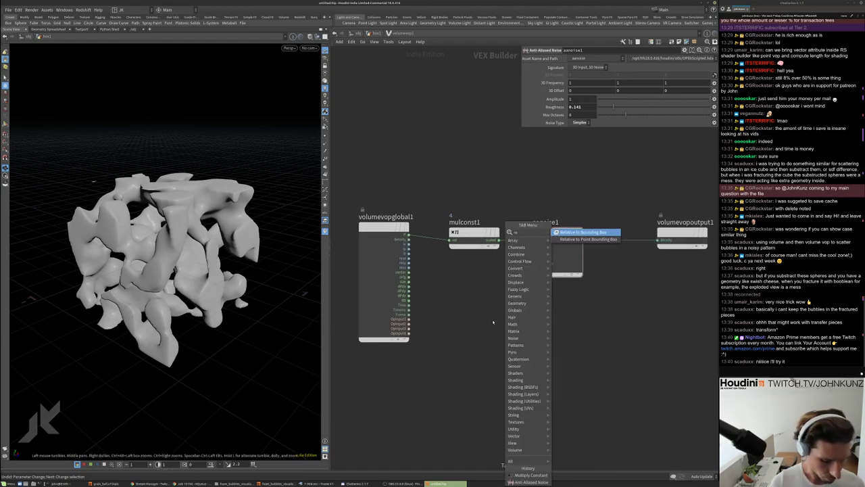
pyautogui.click(562, 255)
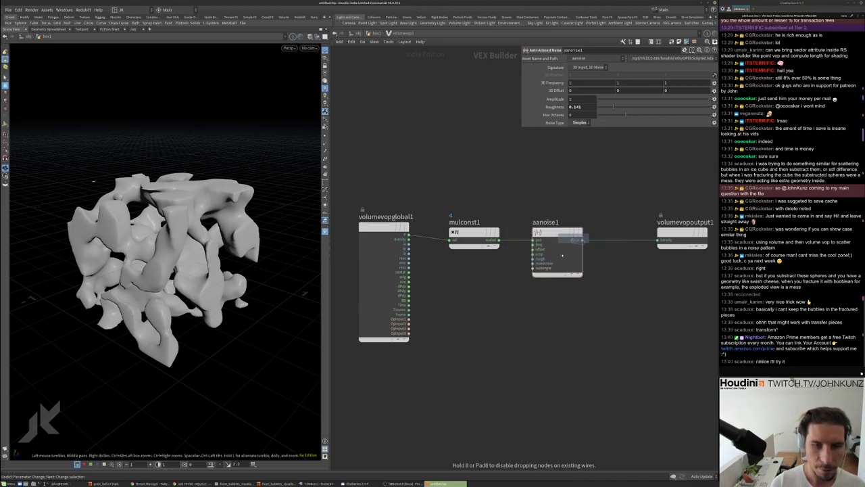
pyautogui.click(506, 322)
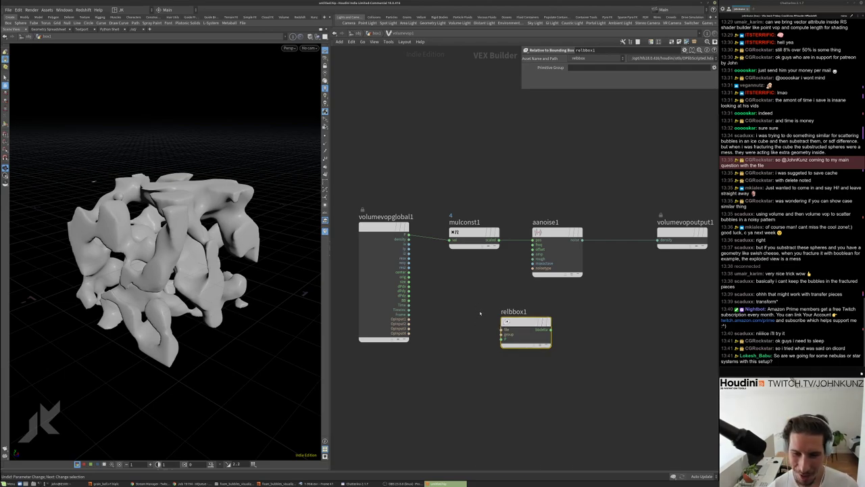
pyautogui.scroll(5, 133, 267)
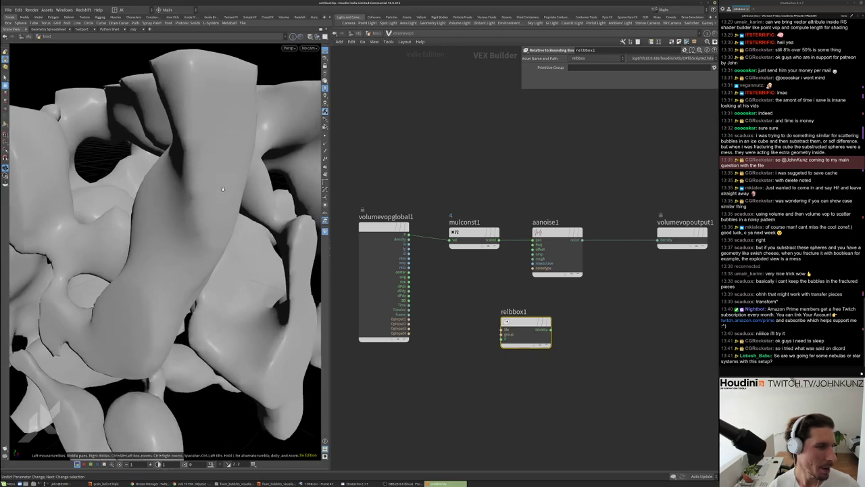
pyautogui.scroll(-5, 133, 267)
pyautogui.scroll(8, 133, 267)
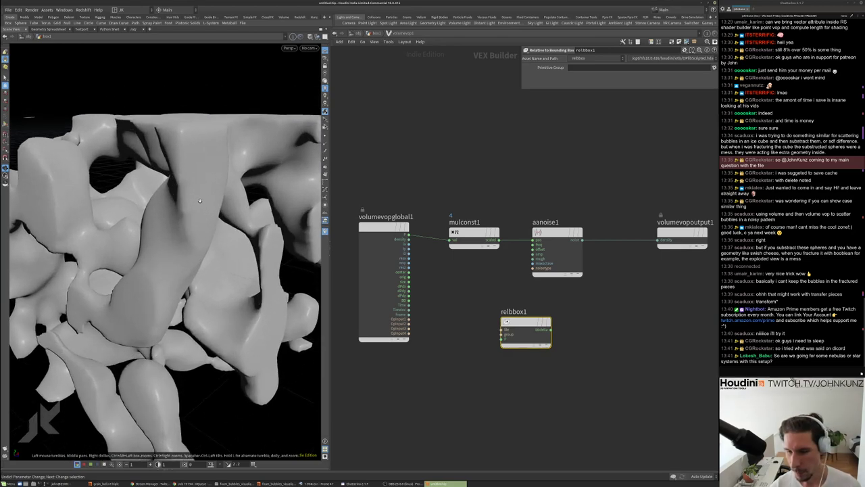
pyautogui.scroll(-10, 199, 201)
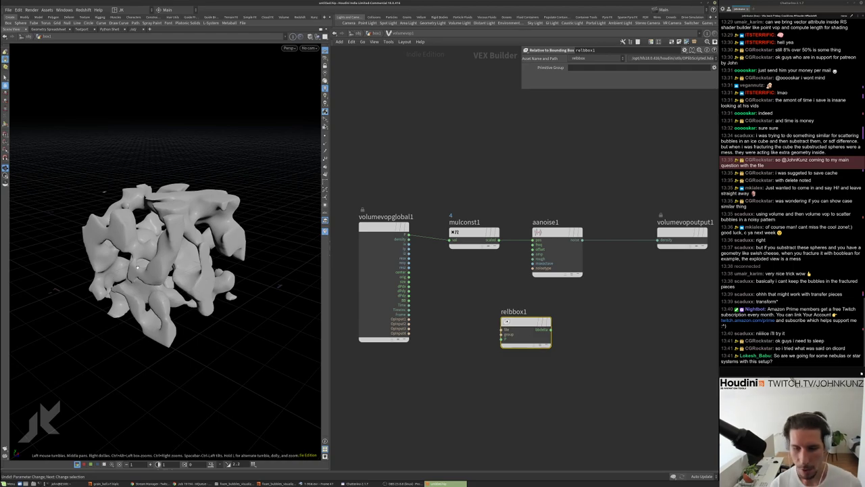
pyautogui.moveTo(137, 267); pyautogui.dragTo(94, 228)
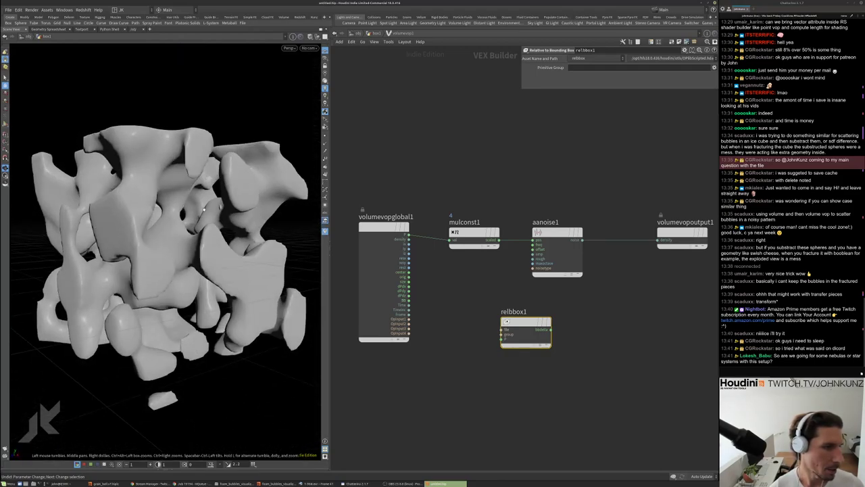
pyautogui.moveTo(233, 242); pyautogui.dragTo(157, 223)
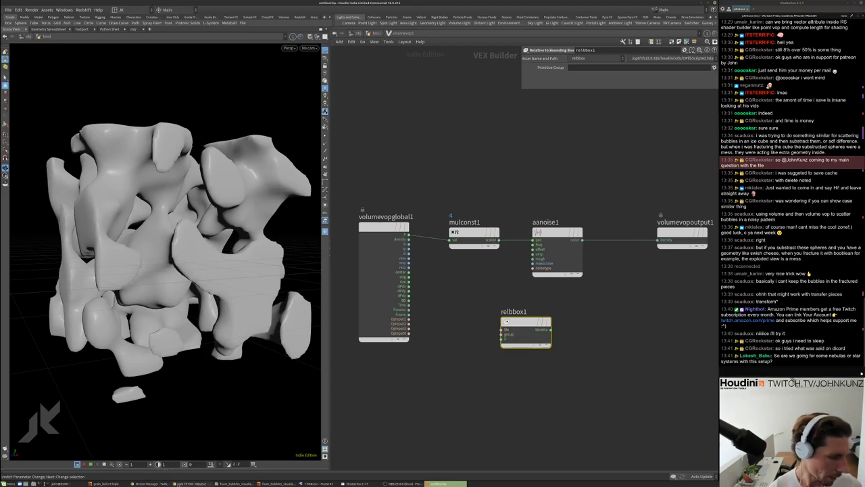
pyautogui.click(193, 483)
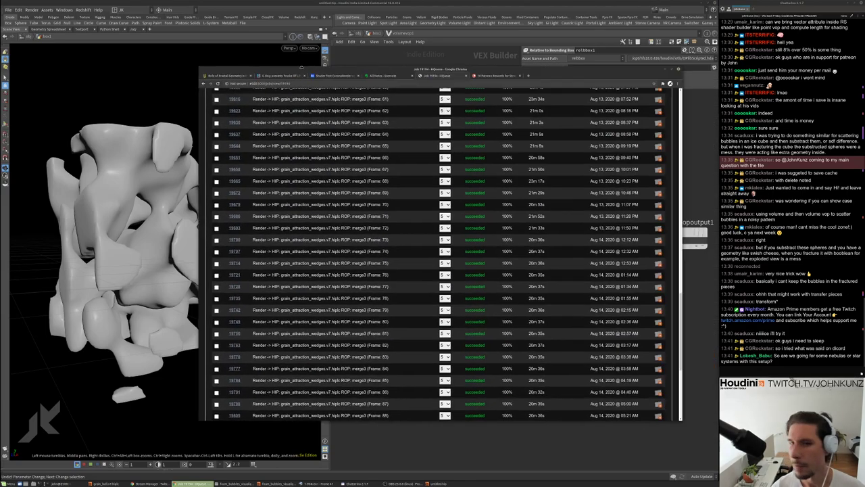
# Search Google for 'zeitgeistsed' in a new Chrome tab
pyautogui.hotkey('ctrl', 't')
pyautogui.write('zei')
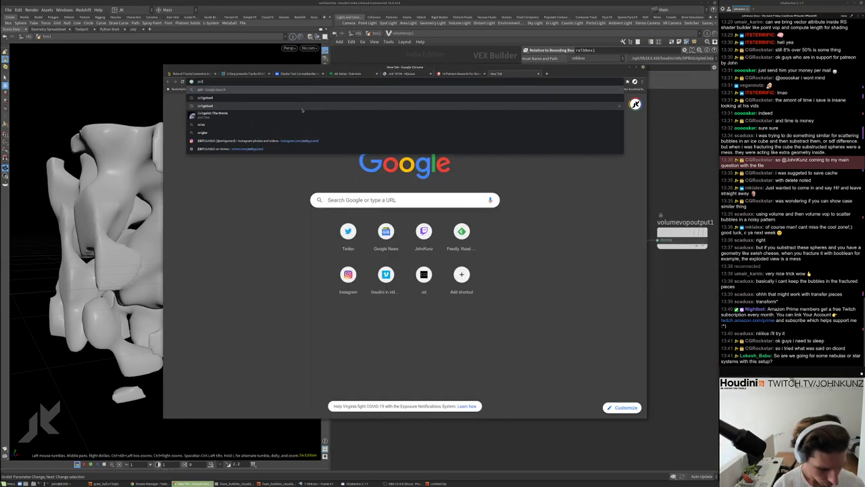
pyautogui.write('tgeist')
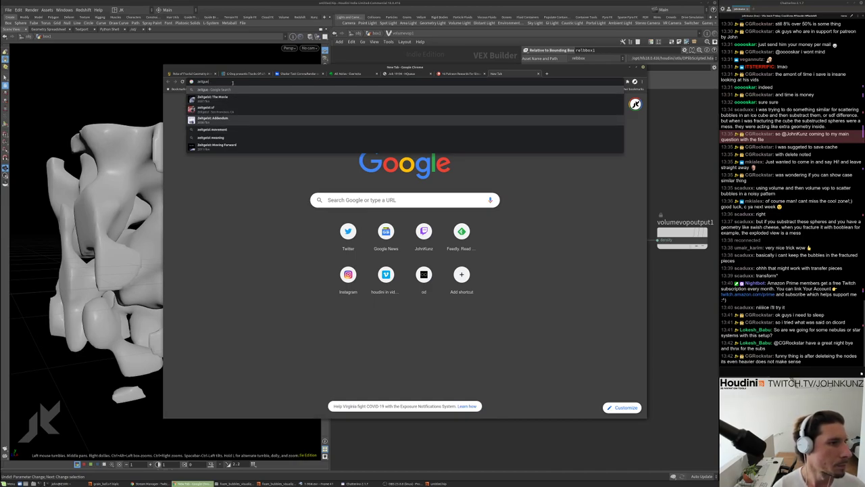
pyautogui.write('sed')
pyautogui.press('Return')
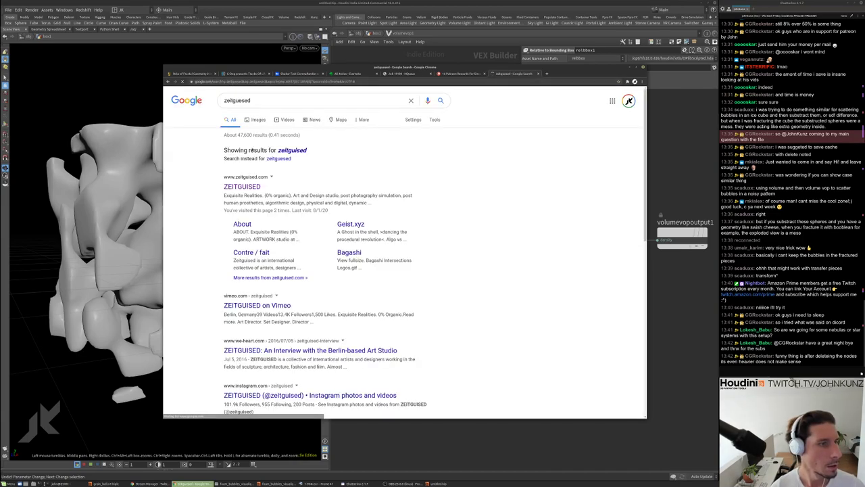
# Open the ZEITGUISED website, scroll through its portfolio, and return to Houdini
pyautogui.click(242, 187)
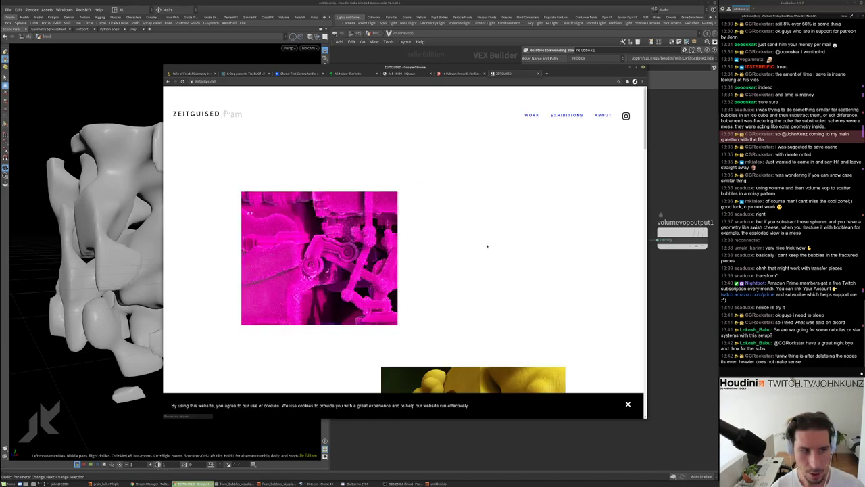
pyautogui.scroll(-5, 487, 245)
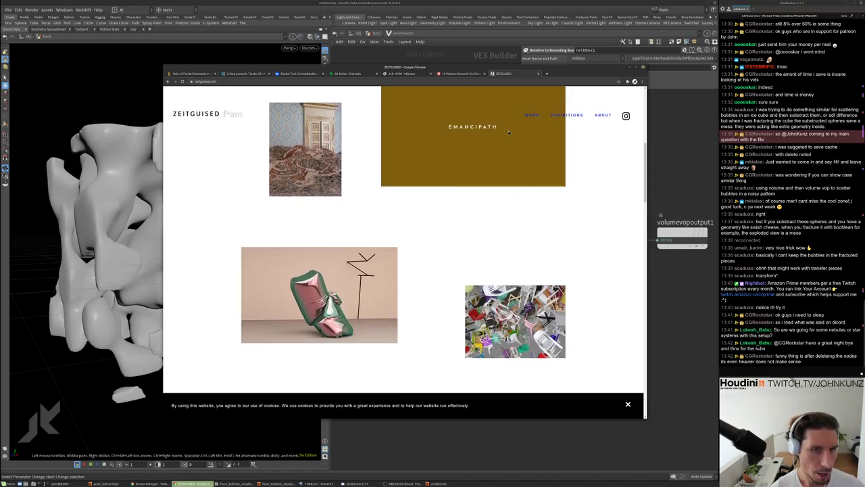
pyautogui.scroll(1, 512, 223)
pyautogui.scroll(-2, 512, 216)
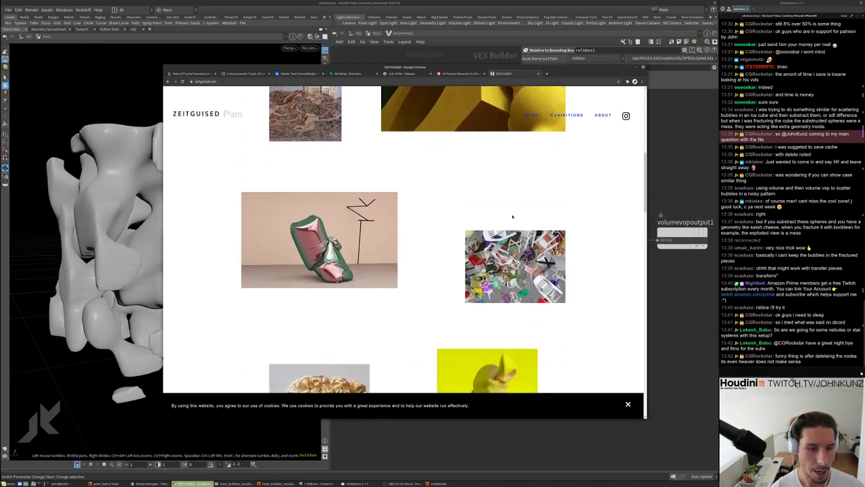
pyautogui.scroll(-7, 512, 217)
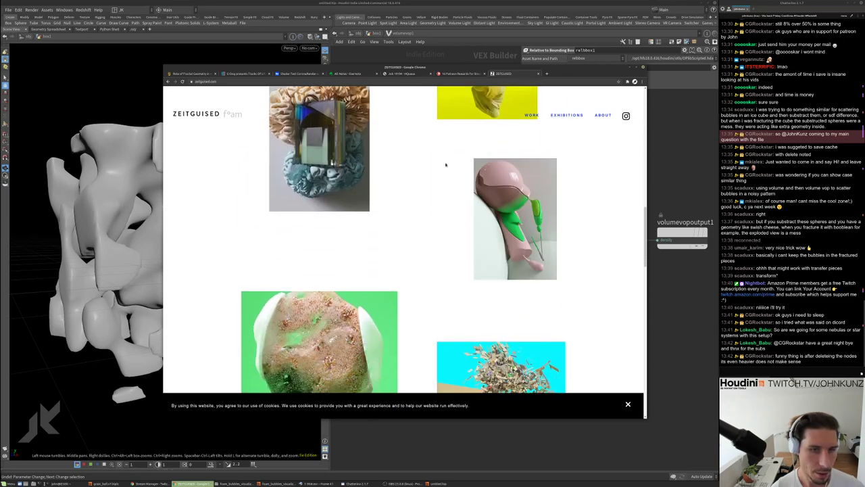
pyautogui.scroll(-3, 370, 298)
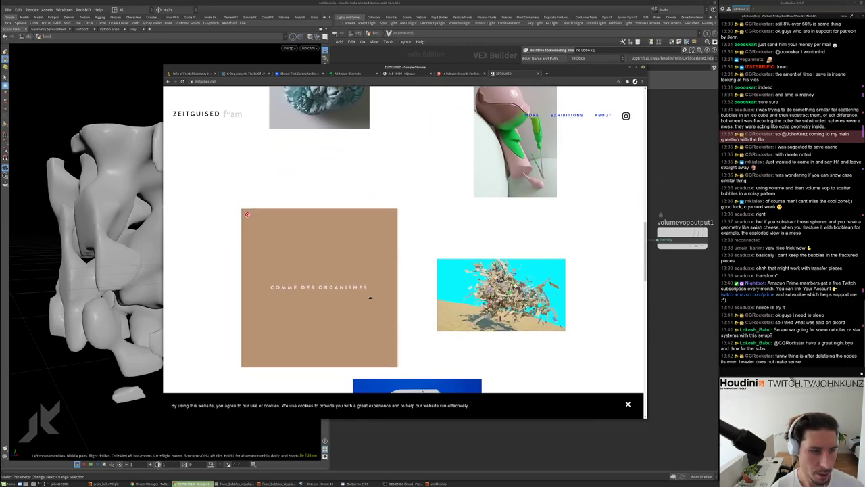
pyautogui.scroll(-8, 409, 259)
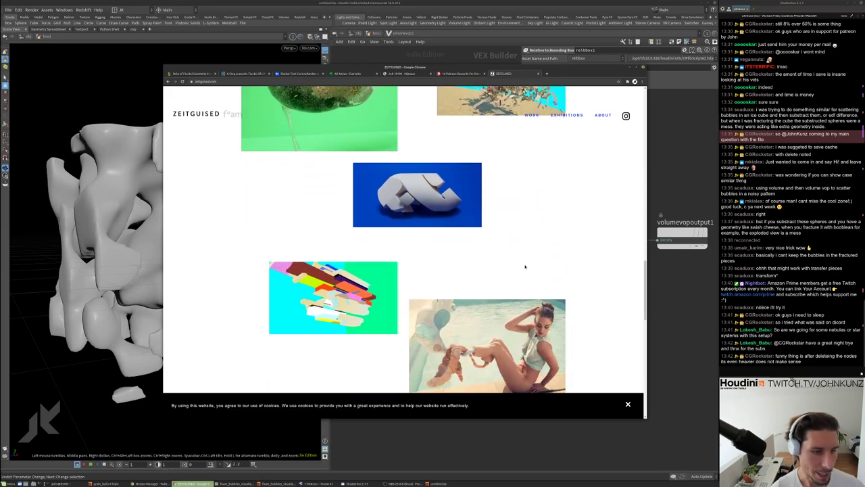
pyautogui.scroll(-6, 524, 266)
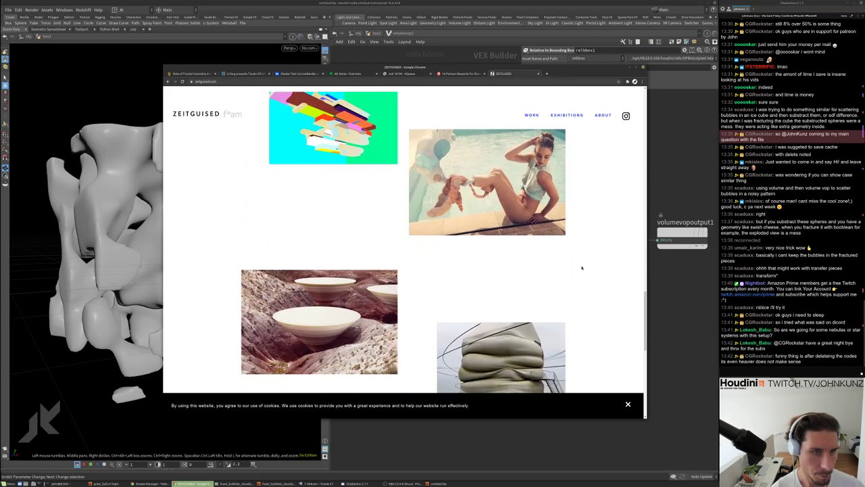
pyautogui.scroll(-1, 581, 267)
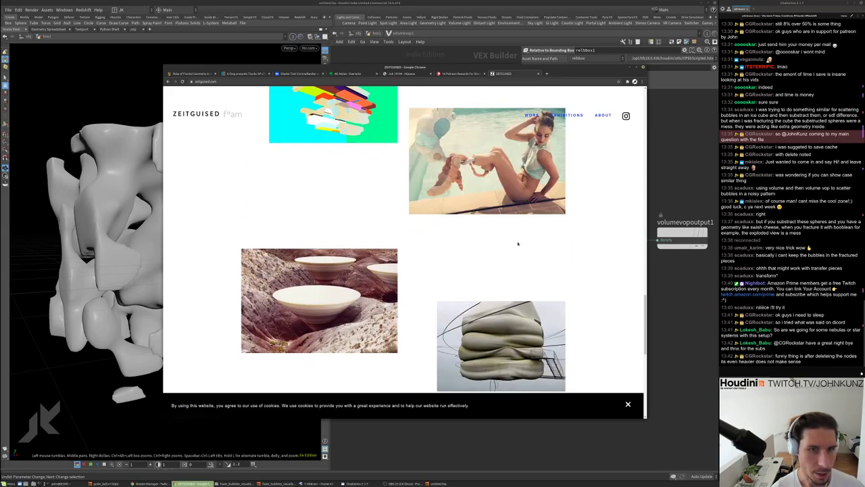
pyautogui.scroll(-12, 518, 243)
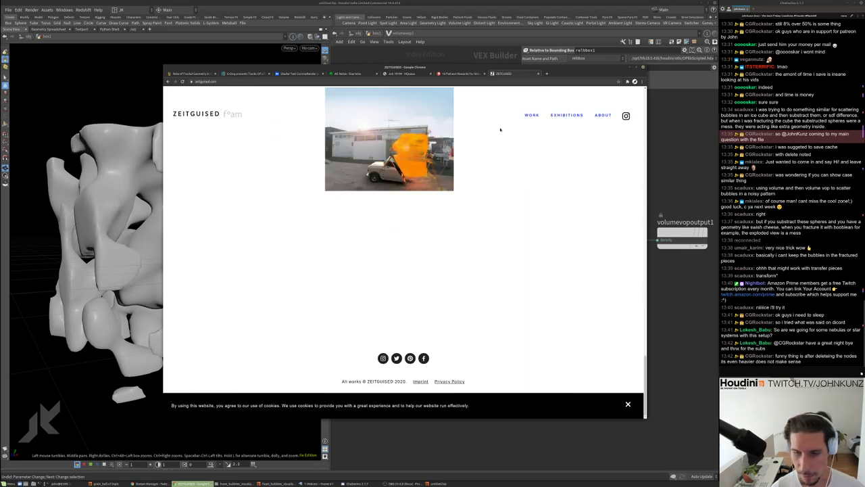
pyautogui.hotkey('alt', 'Tab')
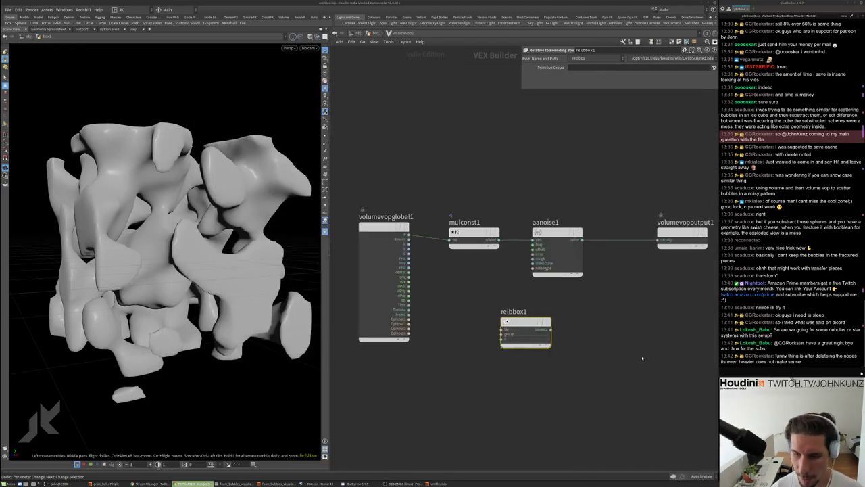
# Wire volumevopglobal1's P and OpInput1 into relbbox1's P and file inputs, then exit to geometry
pyautogui.scroll(-2, 577, 370)
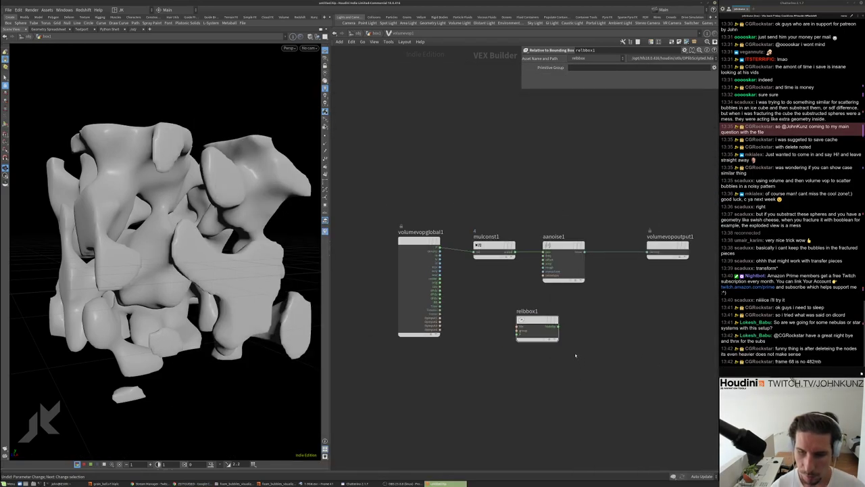
pyautogui.scroll(3, 554, 348)
pyautogui.moveTo(548, 342); pyautogui.dragTo(439, 239)
pyautogui.moveTo(491, 344); pyautogui.dragTo(427, 338)
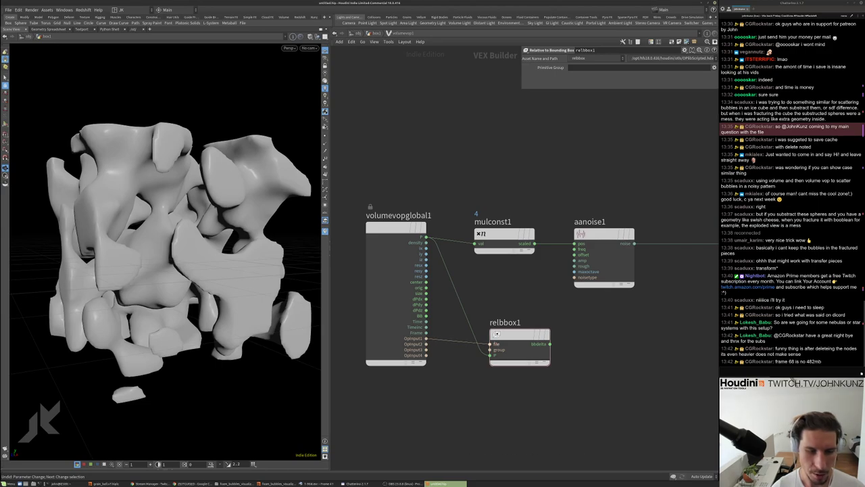
pyautogui.moveTo(498, 359); pyautogui.dragTo(483, 360)
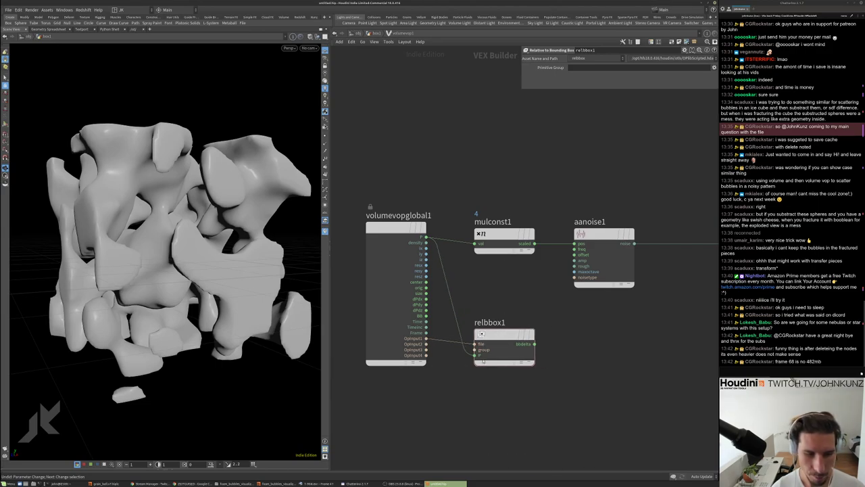
pyautogui.press('h')
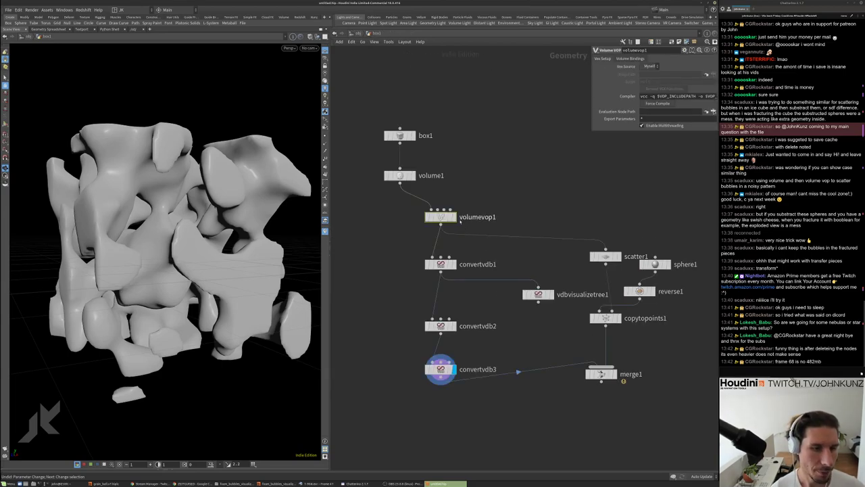
# Display volumevop1 and wire relbbox1's output into volumevopoutput1's density for a gradient box
pyautogui.click(454, 216)
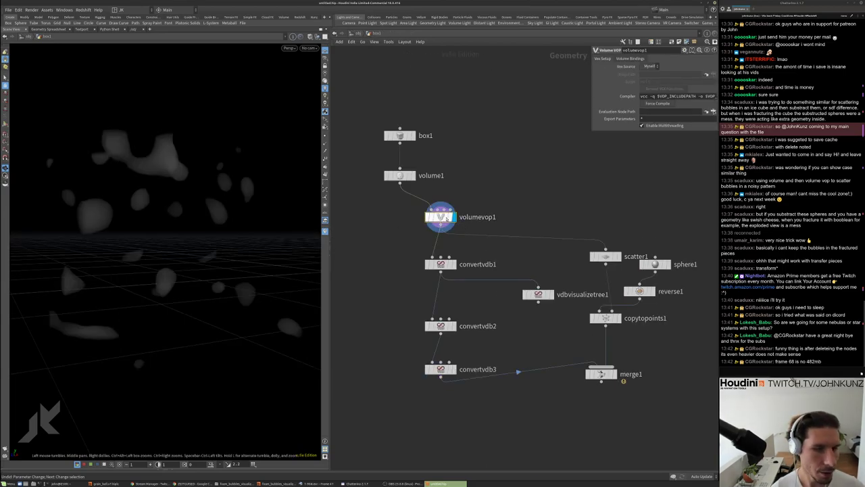
pyautogui.doubleClick(440, 217)
pyautogui.moveTo(623, 267); pyautogui.dragTo(465, 344)
pyautogui.moveTo(169, 207); pyautogui.dragTo(223, 243)
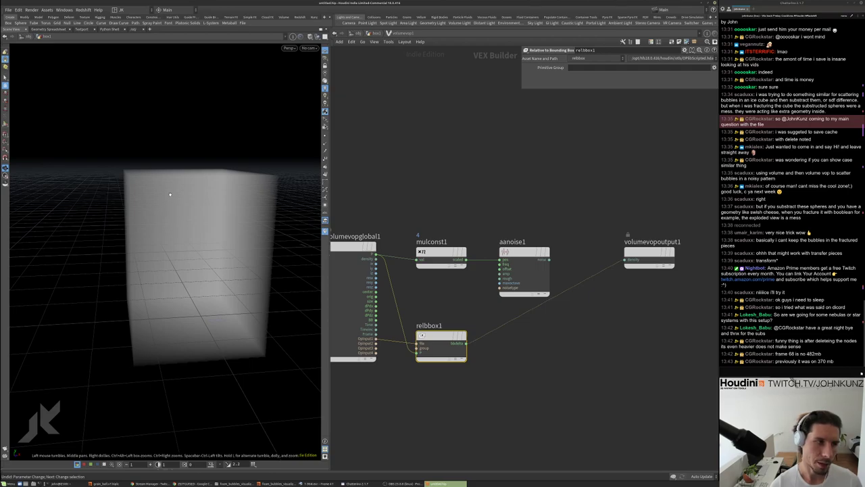
pyautogui.moveTo(170, 194); pyautogui.dragTo(160, 176)
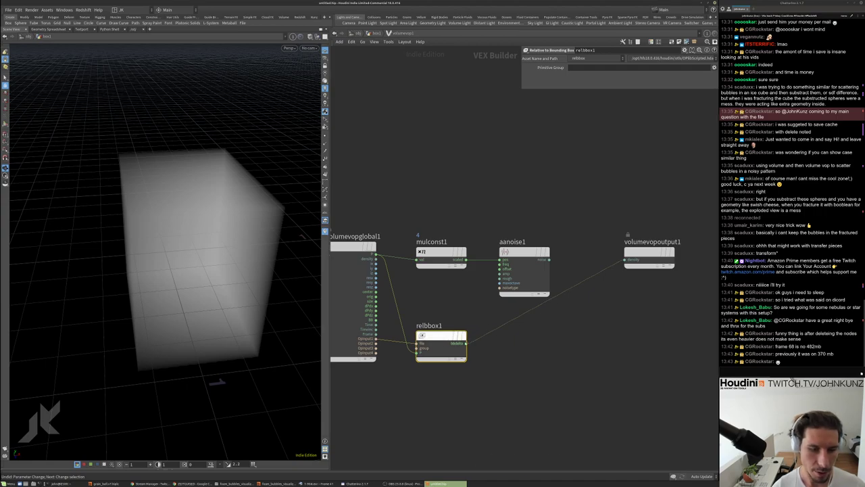
pyautogui.press('Tab')
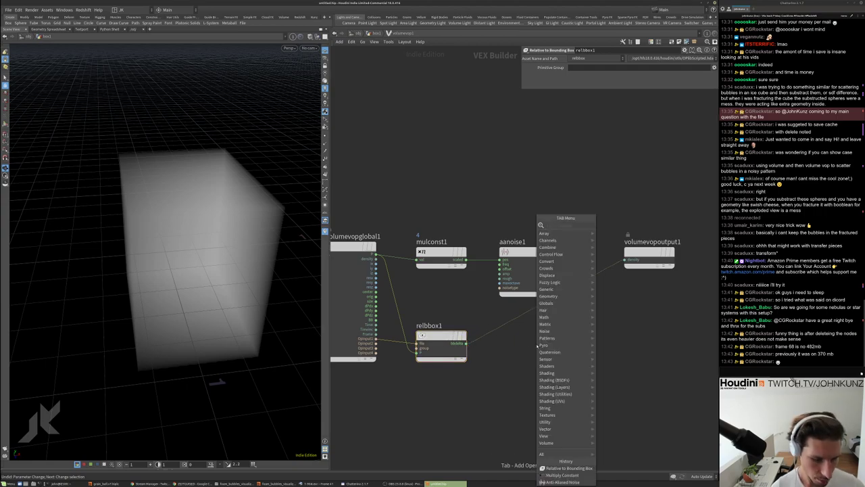
pyautogui.write('flo')
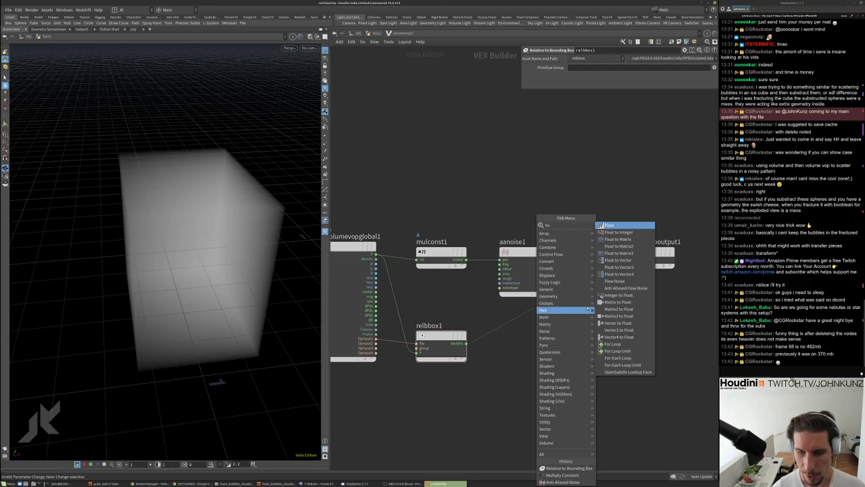
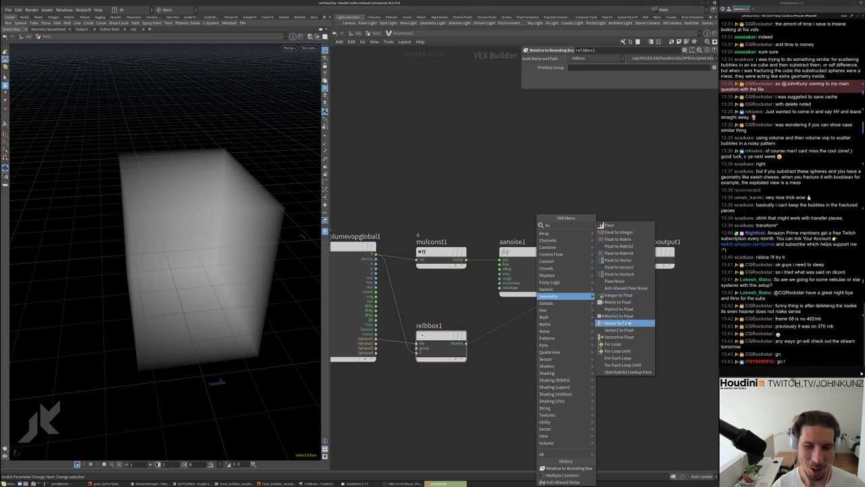
# Insert vectofloat1 on the relbbox1 wire and connect its fval1 output to the density input
pyautogui.click(624, 323)
pyautogui.click(520, 320)
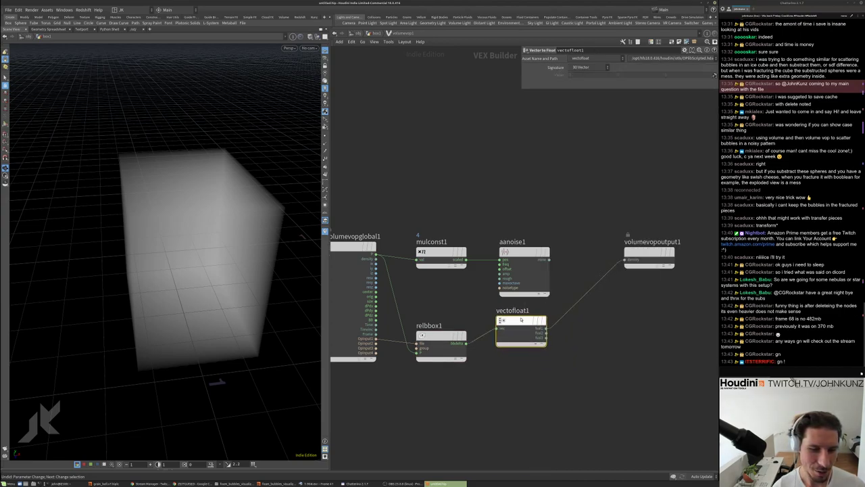
pyautogui.moveTo(521, 320); pyautogui.dragTo(523, 335)
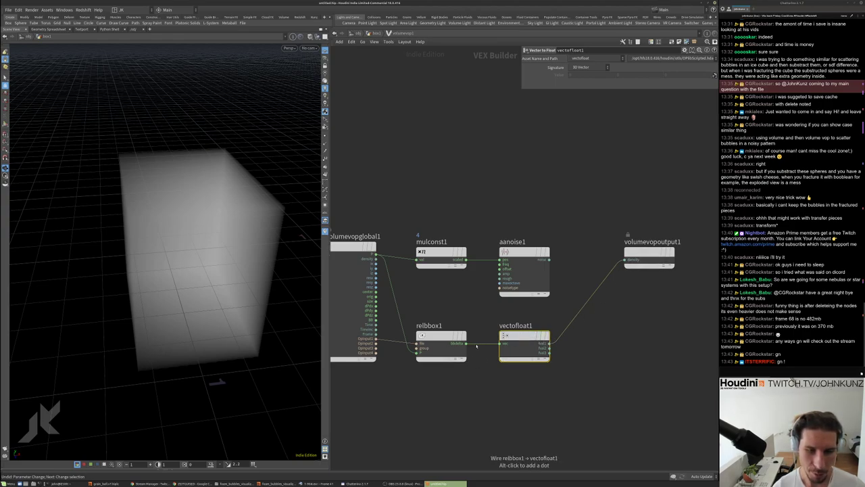
pyautogui.moveTo(549, 346); pyautogui.dragTo(625, 261)
pyautogui.moveTo(212, 236); pyautogui.dragTo(227, 223)
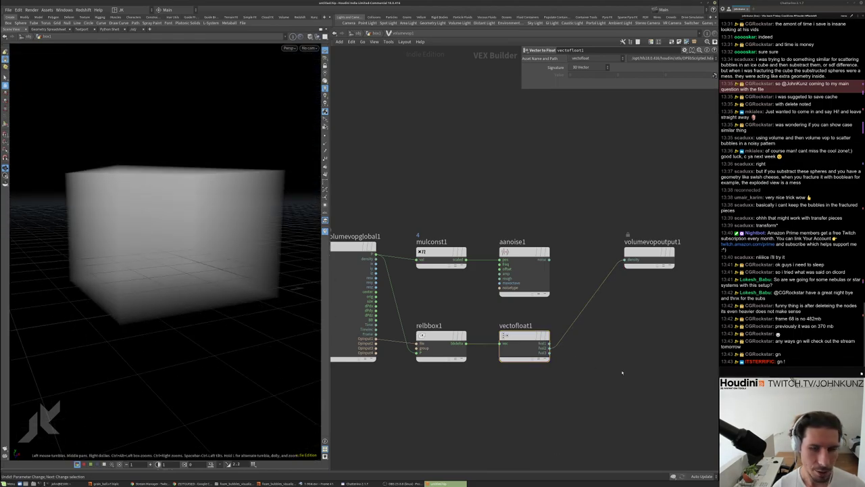
pyautogui.moveTo(622, 372); pyautogui.dragTo(556, 350, button='middle')
pyautogui.moveTo(587, 252); pyautogui.dragTo(688, 318)
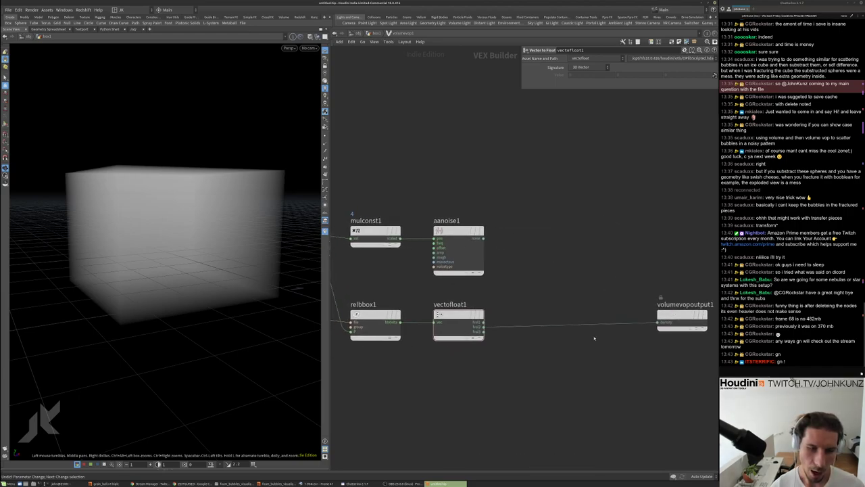
# Inspect the cube-shaped fog volume, starting and then cancelling a Subtract node search
pyautogui.moveTo(175, 261); pyautogui.dragTo(169, 254)
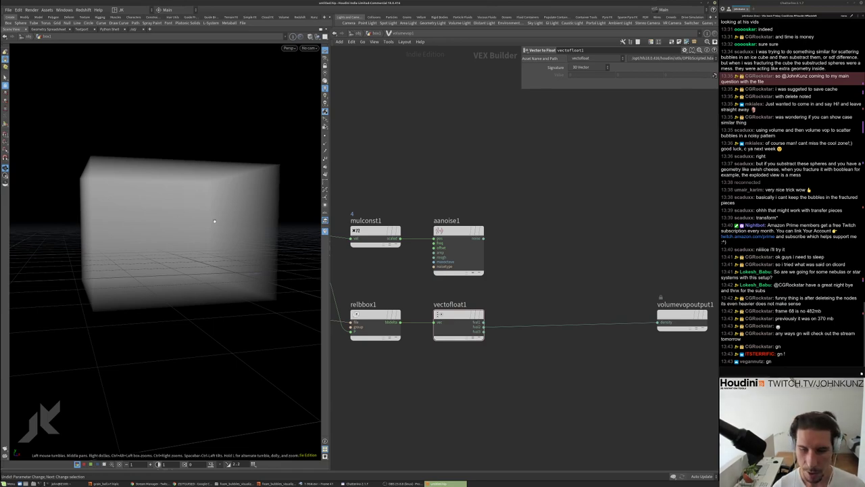
pyautogui.moveTo(527, 370); pyautogui.dragTo(521, 359, button='middle')
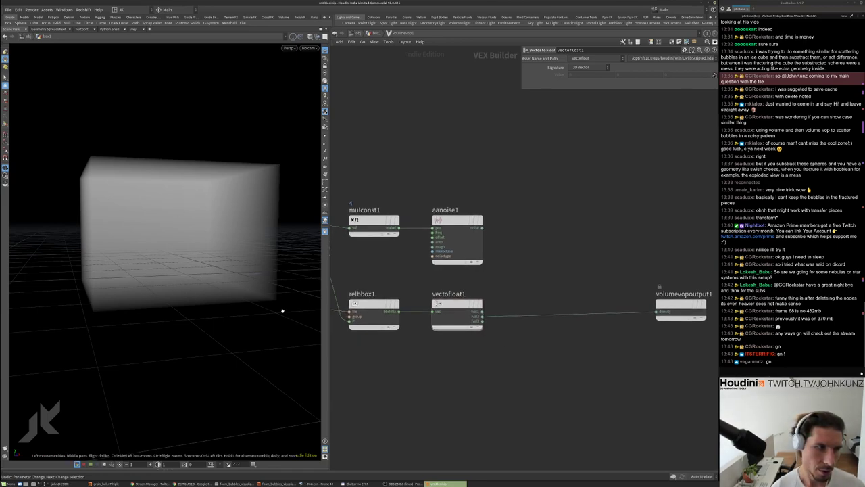
pyautogui.press('Tab')
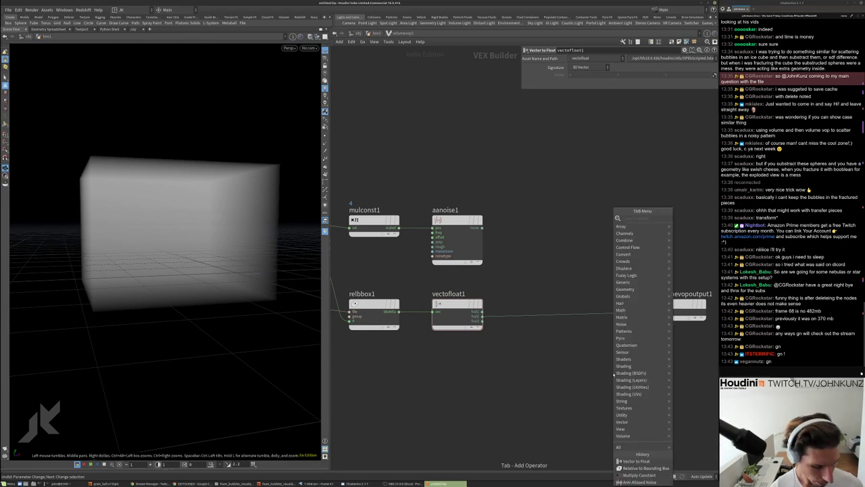
pyautogui.write('sub')
pyautogui.press('Down')
pyautogui.press('Down')
pyautogui.press('Down')
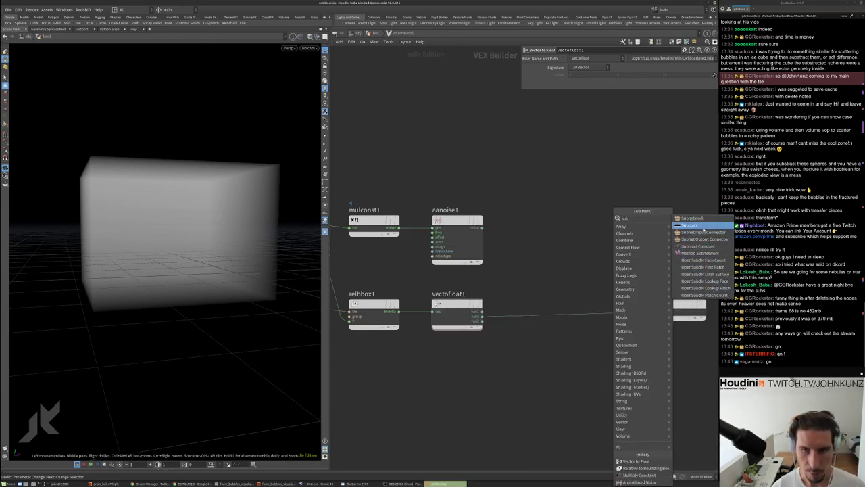
pyautogui.press('Escape')
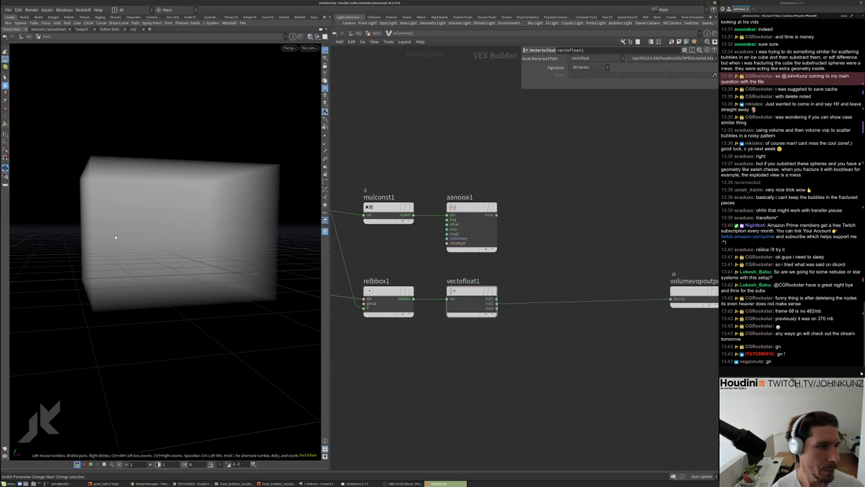
pyautogui.moveTo(267, 186); pyautogui.dragTo(260, 214)
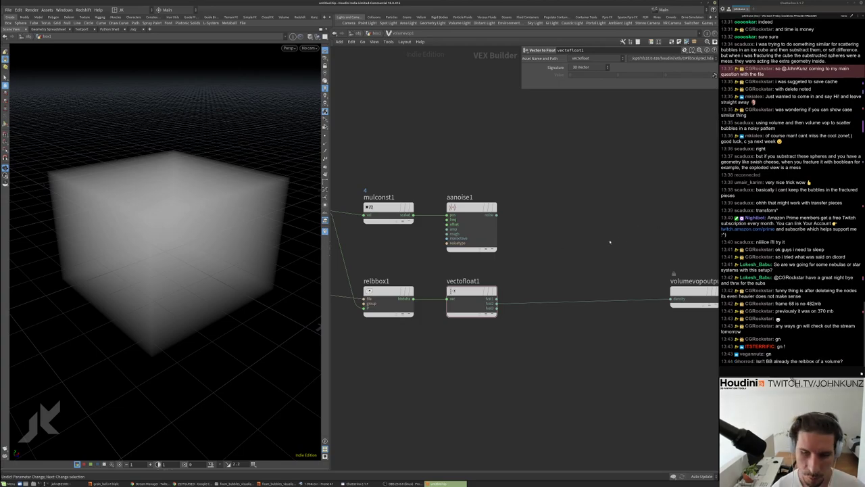
pyautogui.moveTo(608, 239); pyautogui.dragTo(602, 209, button='middle')
pyautogui.scroll(-3, 601, 216)
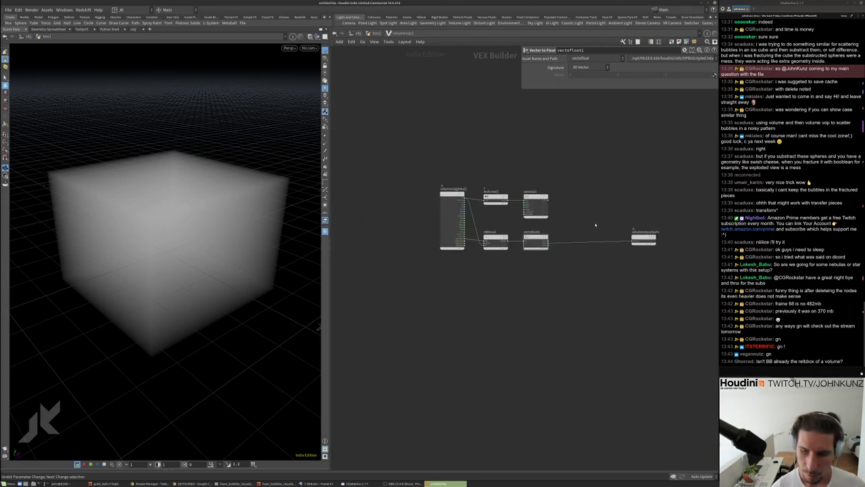
pyautogui.scroll(3, 588, 256)
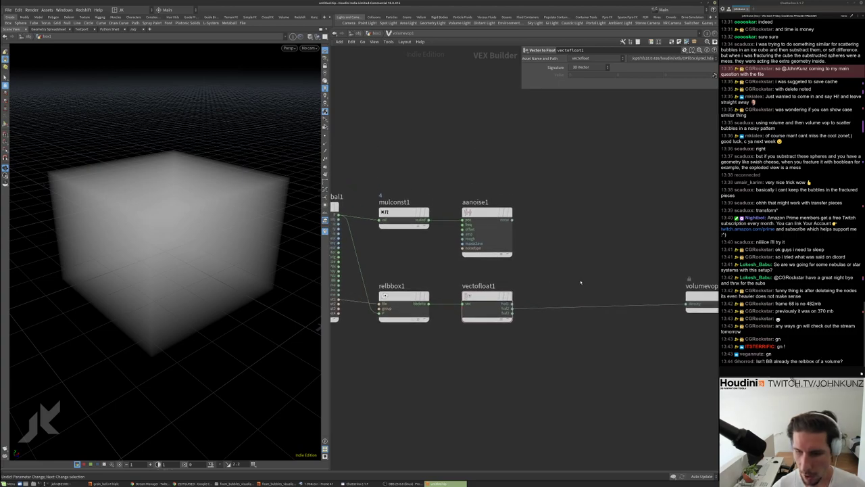
pyautogui.scroll(-1, 572, 279)
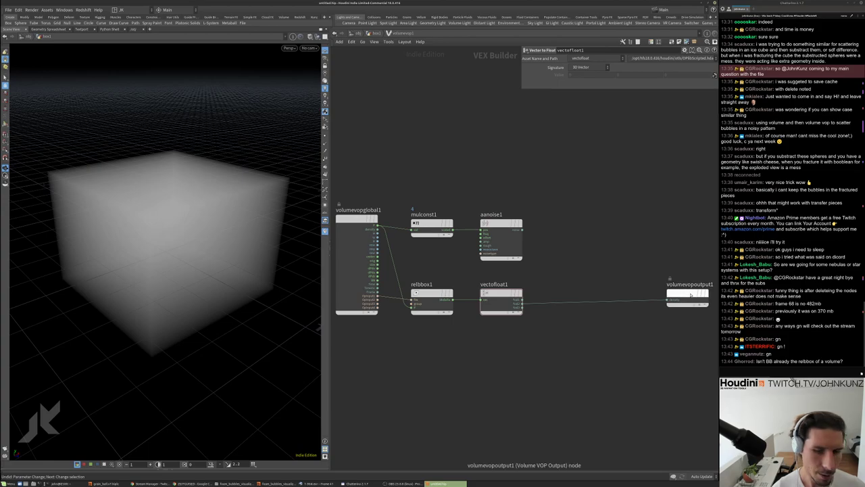
# Wire a volumevopglobal1 output toward relbbox1 and frame the whole network
pyautogui.moveTo(691, 294); pyautogui.dragTo(655, 277)
pyautogui.click(377, 229)
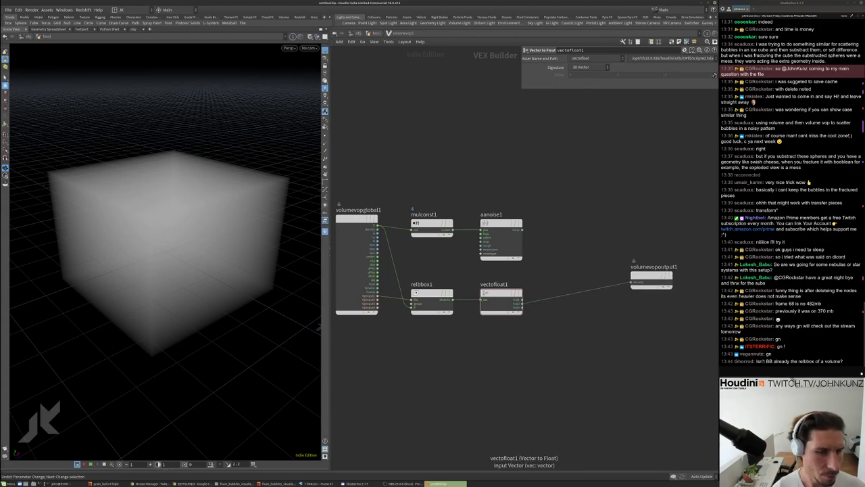
pyautogui.click(408, 285)
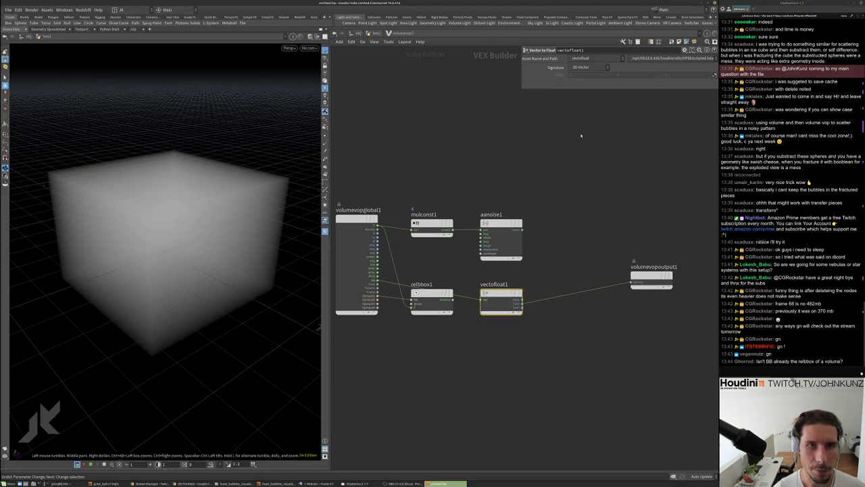
pyautogui.press('h')
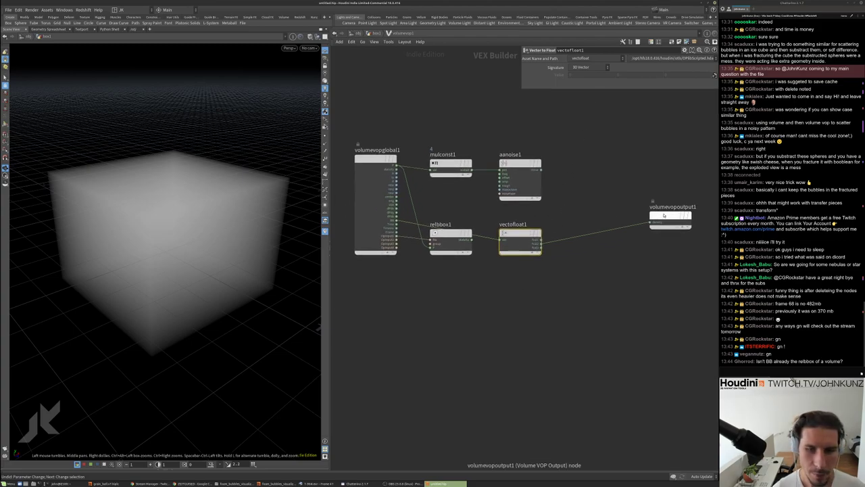
# Review the box volume and the mulconst1, aanoise1, relbbox1 and vectofloat1 nodes
pyautogui.moveTo(270, 223); pyautogui.dragTo(230, 202)
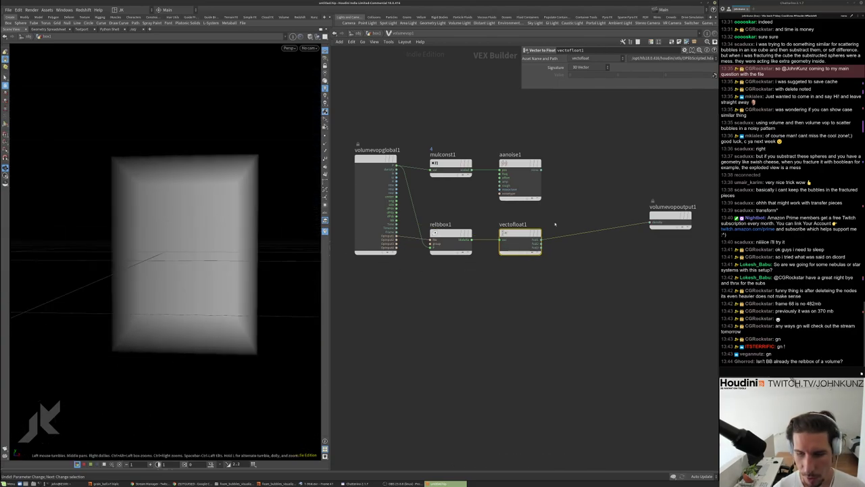
pyautogui.scroll(3, 482, 218)
pyautogui.scroll(-3, 491, 285)
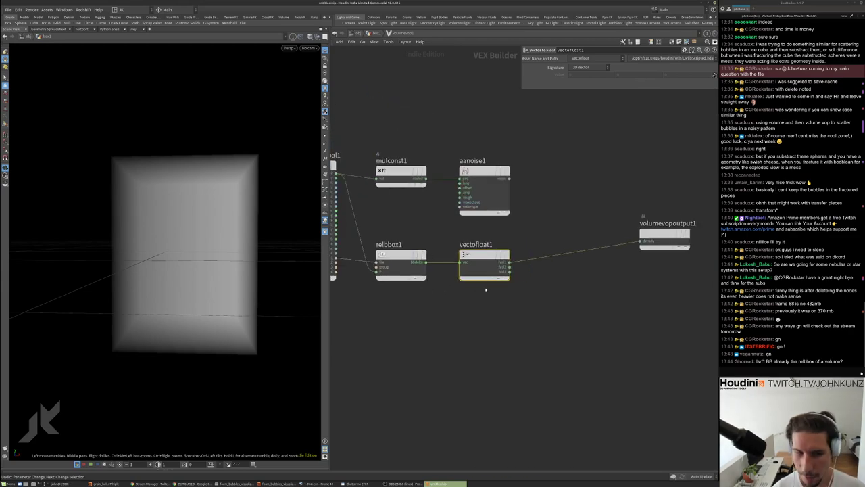
pyautogui.moveTo(491, 286); pyautogui.dragTo(534, 288, button='middle')
pyautogui.scroll(2, 347, 236)
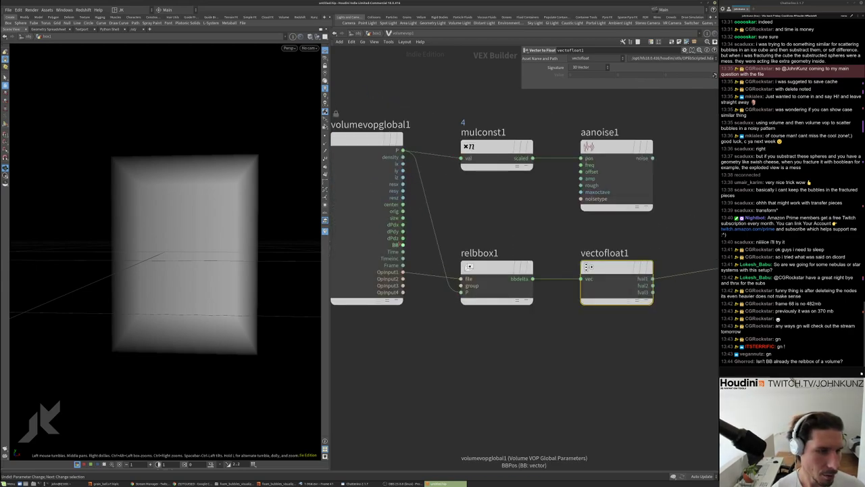
pyautogui.scroll(-2, 404, 245)
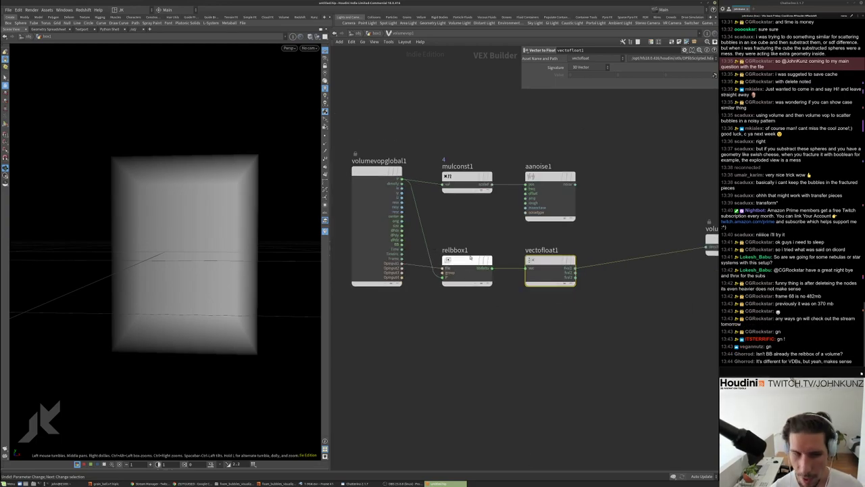
pyautogui.moveTo(541, 331); pyautogui.dragTo(537, 327, button='middle')
pyautogui.scroll(-2, 537, 327)
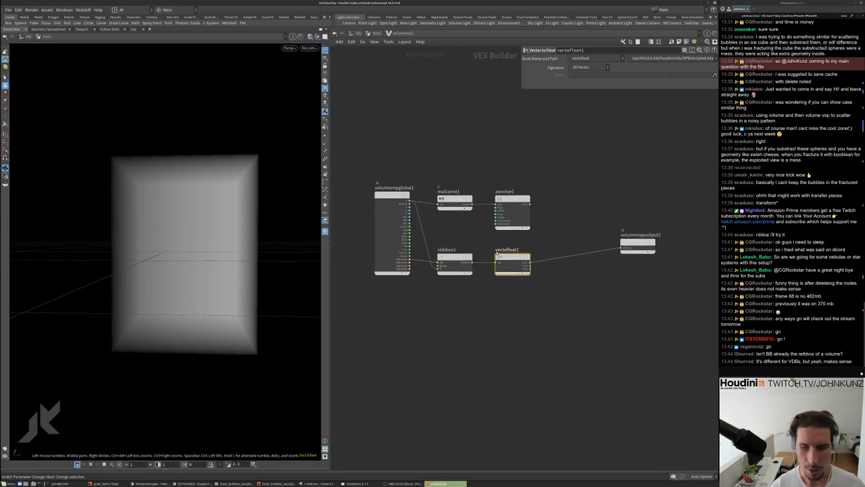
pyautogui.moveTo(437, 166); pyautogui.dragTo(520, 290)
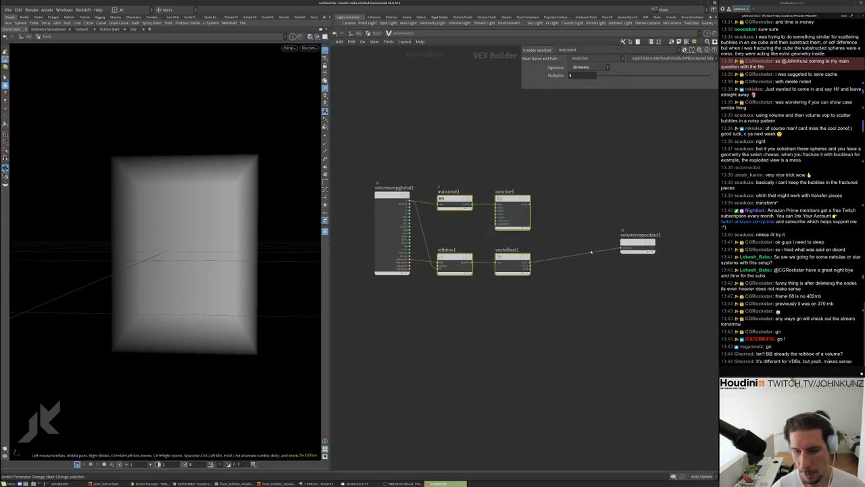
pyautogui.scroll(2, 591, 251)
pyautogui.click(572, 284)
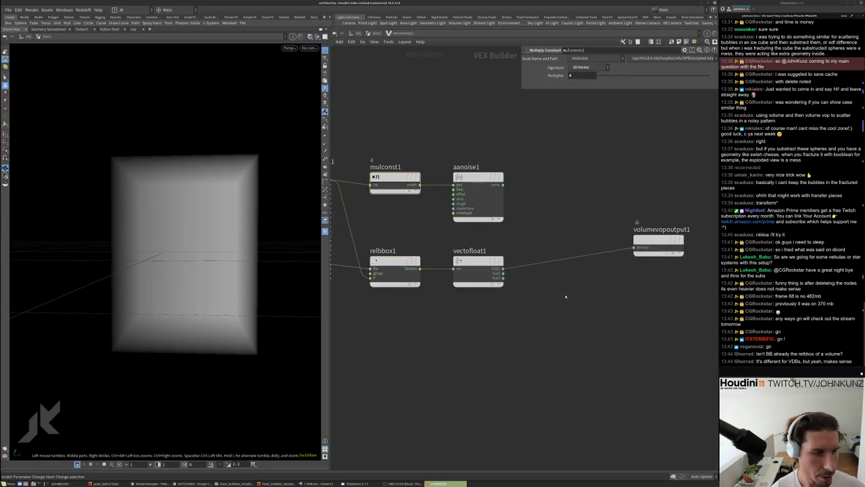
pyautogui.moveTo(272, 299); pyautogui.dragTo(303, 261)
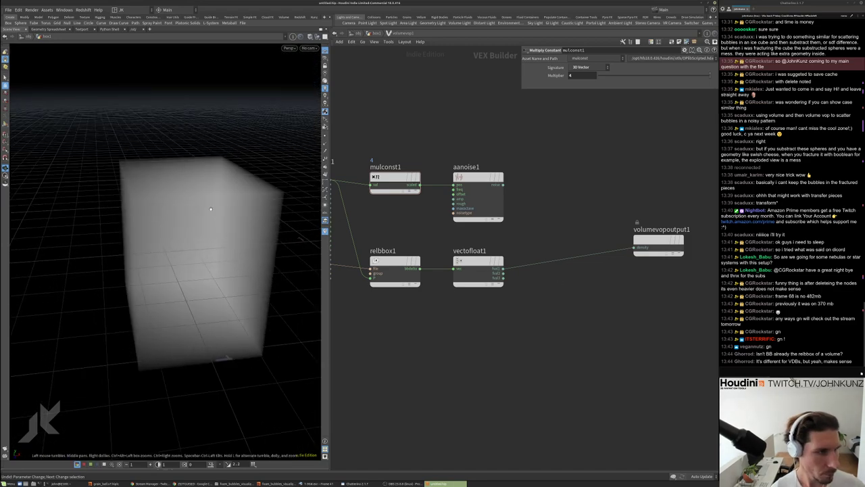
# Feed aanoise1's noise into density to preview the noise blobs
pyautogui.click(634, 247)
pyautogui.click(513, 184)
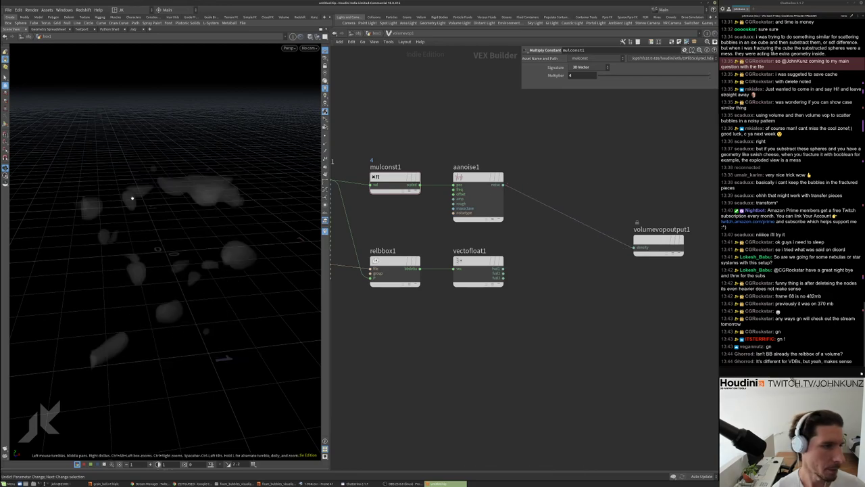
pyautogui.moveTo(201, 202); pyautogui.dragTo(173, 171)
pyautogui.moveTo(226, 272); pyautogui.dragTo(236, 225)
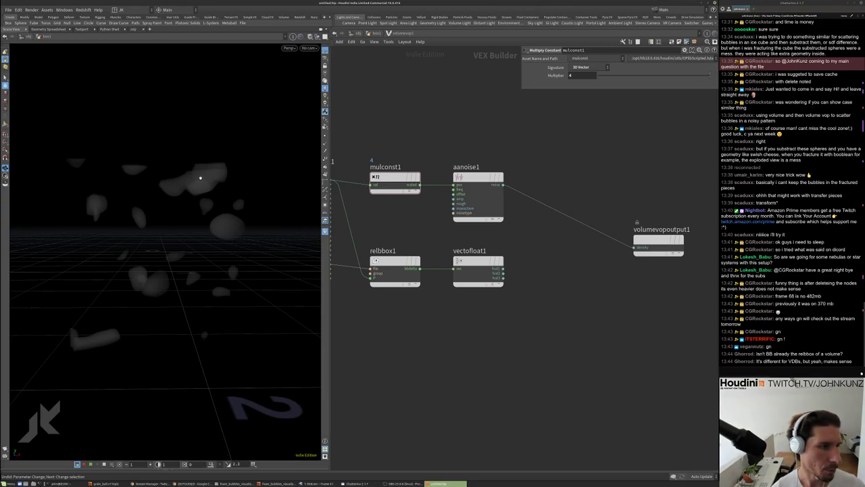
pyautogui.moveTo(203, 104); pyautogui.dragTo(195, 168)
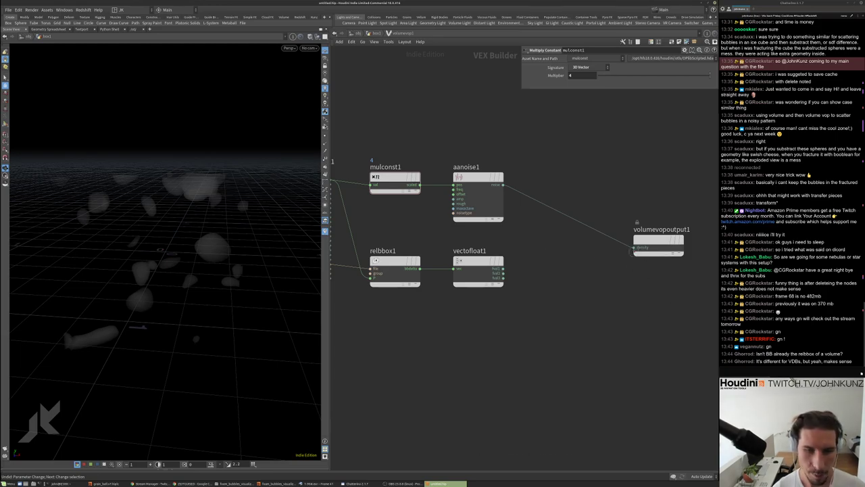
# Reconnect density to vectofloat1's gradient so the box volume returns
pyautogui.moveTo(503, 268); pyautogui.dragTo(634, 247)
pyautogui.moveTo(184, 225); pyautogui.dragTo(154, 226)
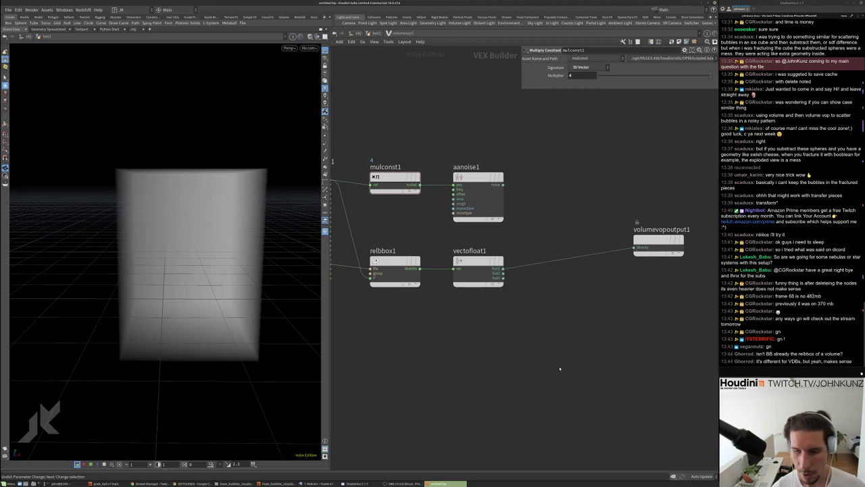
pyautogui.moveTo(561, 359); pyautogui.dragTo(539, 366, button='middle')
# Insert subconst1 between vectofloat1 and the output with Subtract set to 0.5
pyautogui.press('Tab')
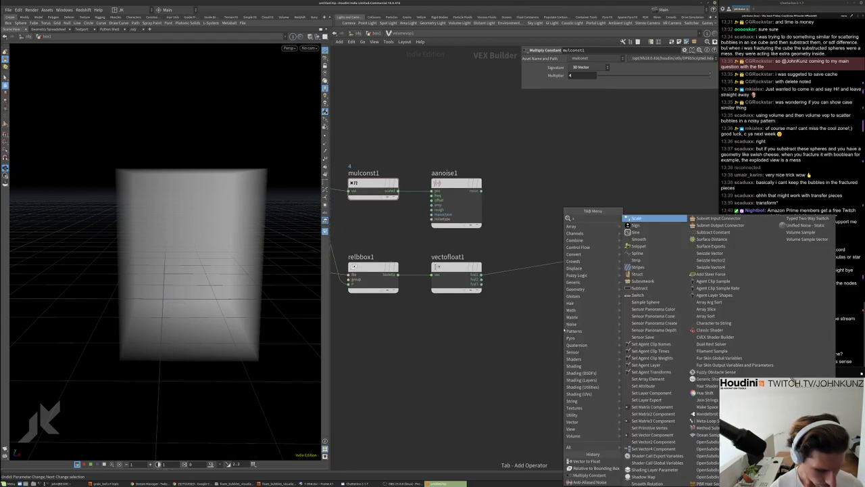
pyautogui.write('subtr')
pyautogui.press('Down')
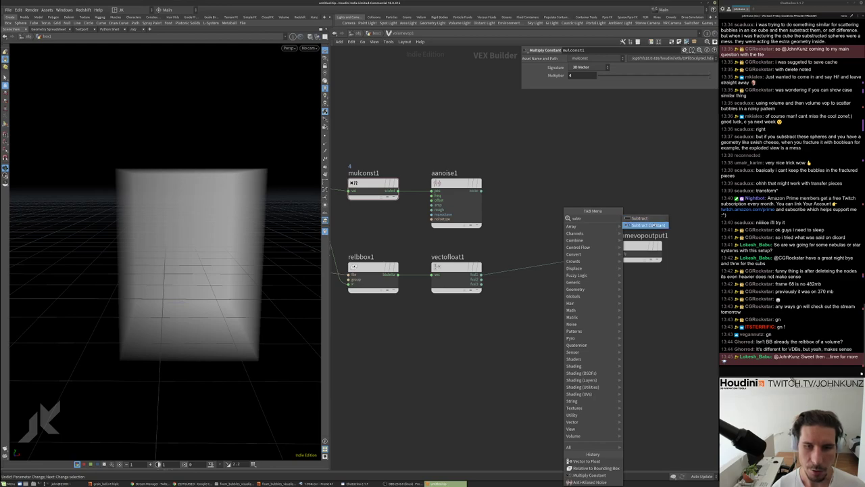
pyautogui.press('Return')
pyautogui.click(543, 304)
pyautogui.moveTo(543, 304); pyautogui.dragTo(539, 271)
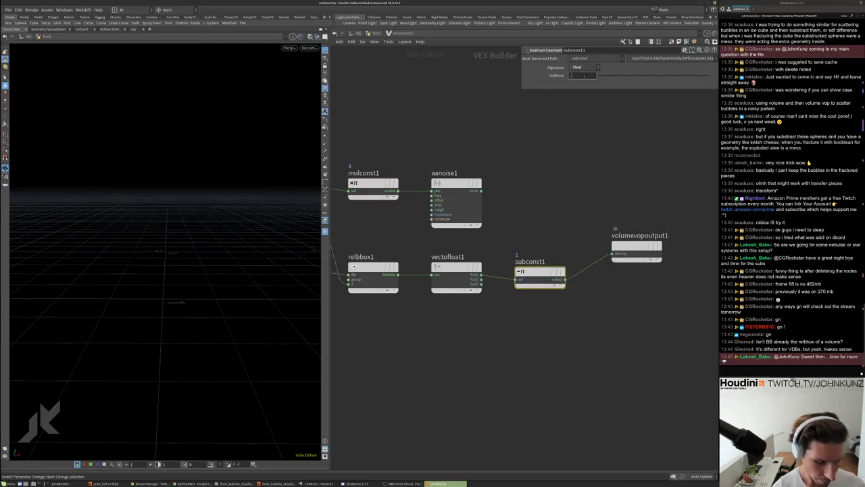
pyautogui.write('.5')
pyautogui.press('Return')
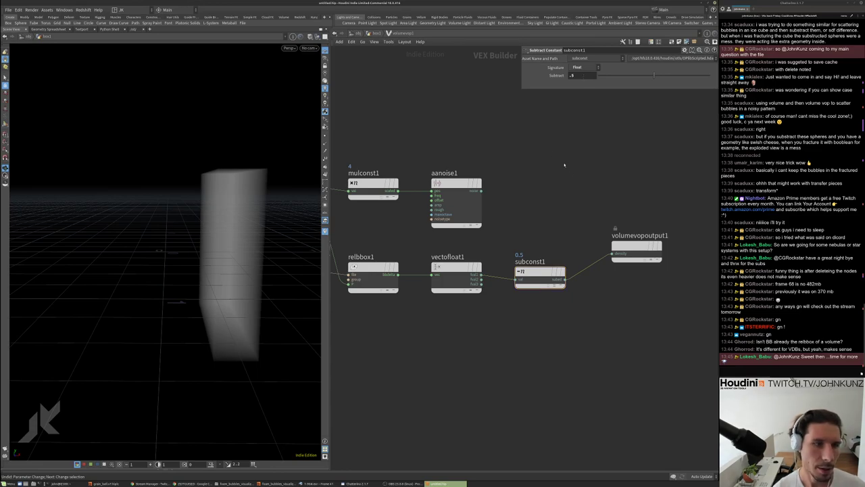
pyautogui.moveTo(179, 149); pyautogui.dragTo(178, 232)
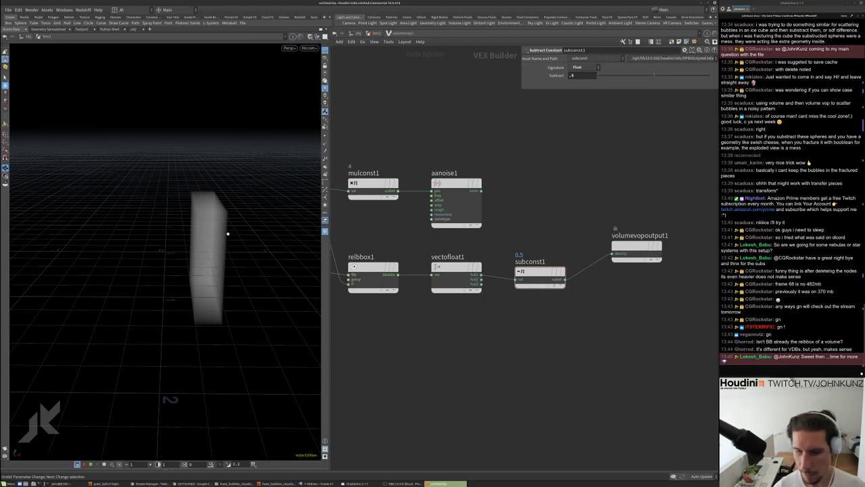
pyautogui.moveTo(590, 327); pyautogui.dragTo(518, 328, button='middle')
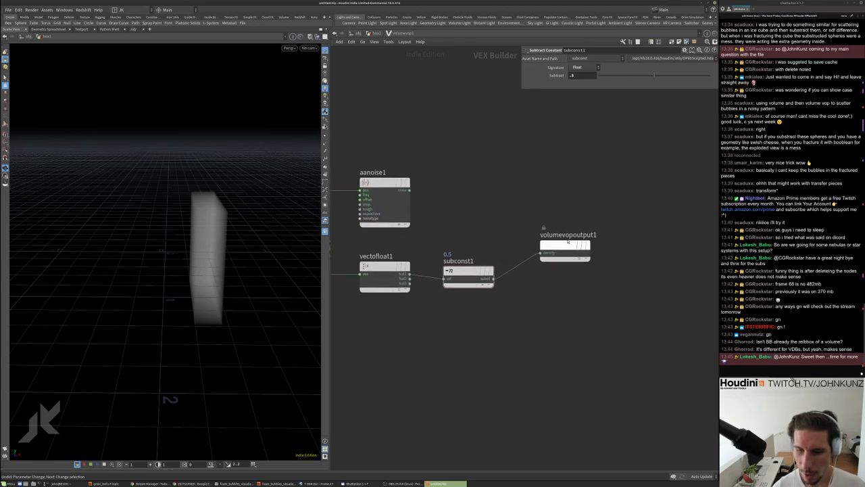
pyautogui.moveTo(566, 246); pyautogui.dragTo(609, 254)
# Insert an abs1 Absolute node between subconst1 and the volume output
pyautogui.press('Tab')
pyautogui.write('a')
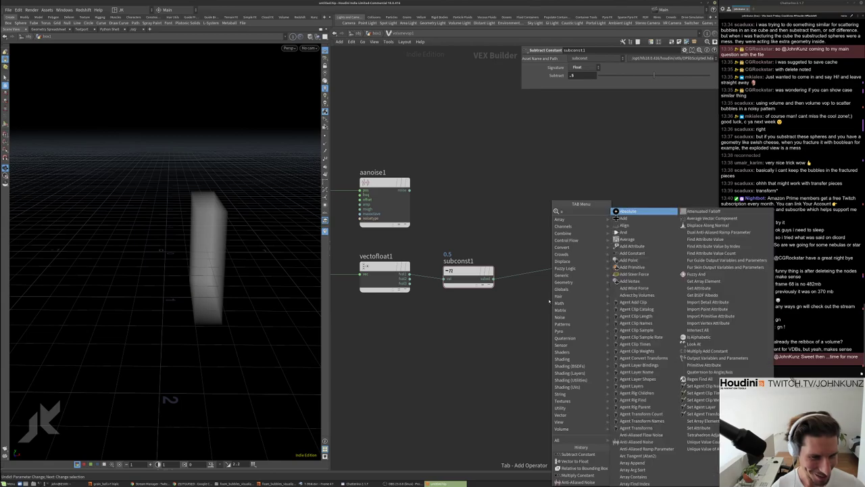
pyautogui.write('bs')
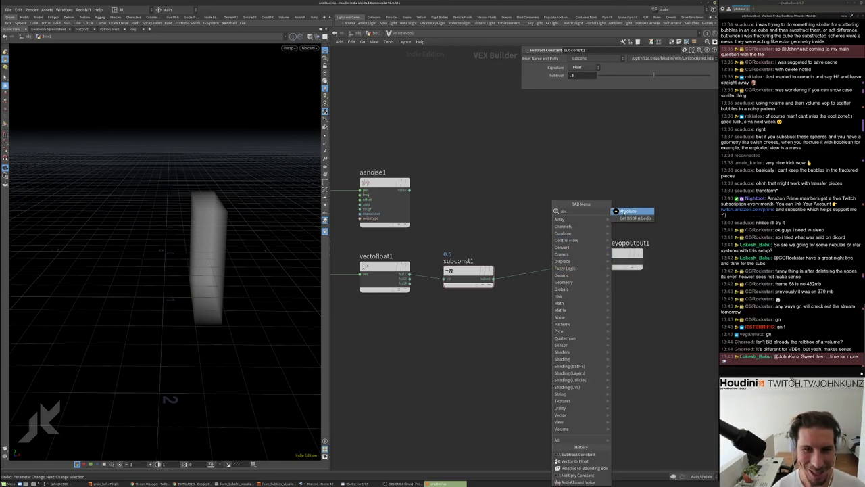
pyautogui.press('Return')
pyautogui.click(559, 321)
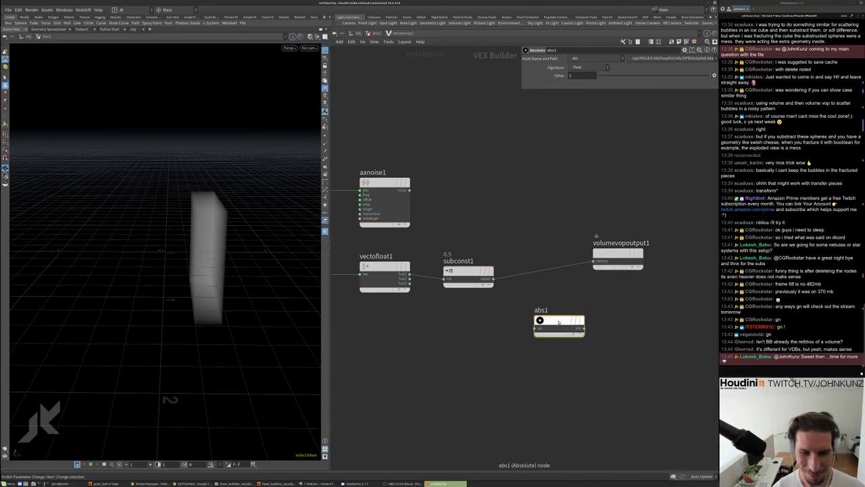
pyautogui.moveTo(557, 323); pyautogui.dragTo(530, 274)
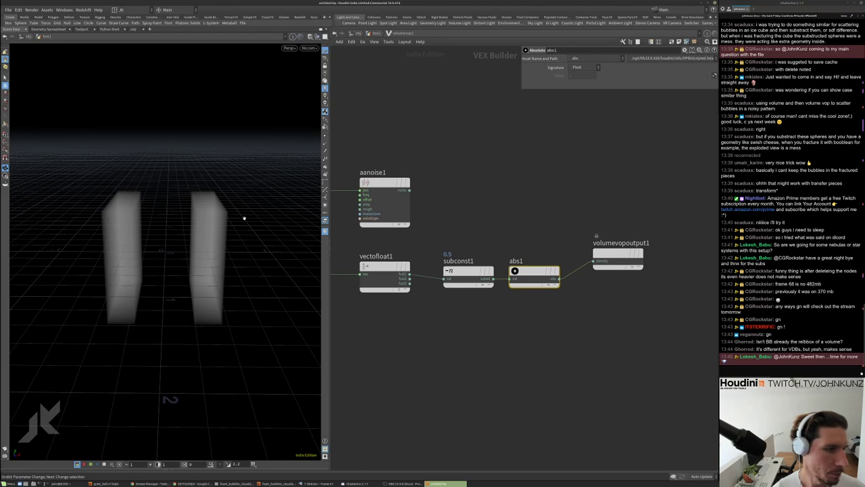
pyautogui.moveTo(598, 350); pyautogui.dragTo(567, 316, button='middle')
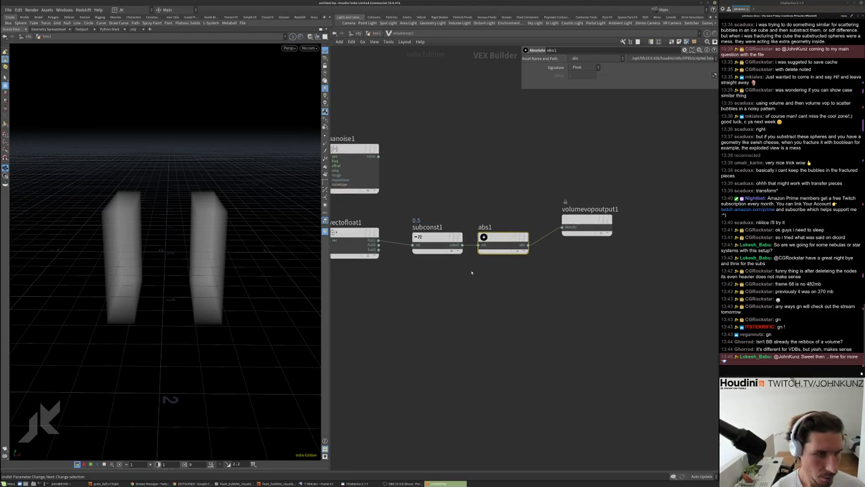
pyautogui.moveTo(158, 235); pyautogui.dragTo(162, 223)
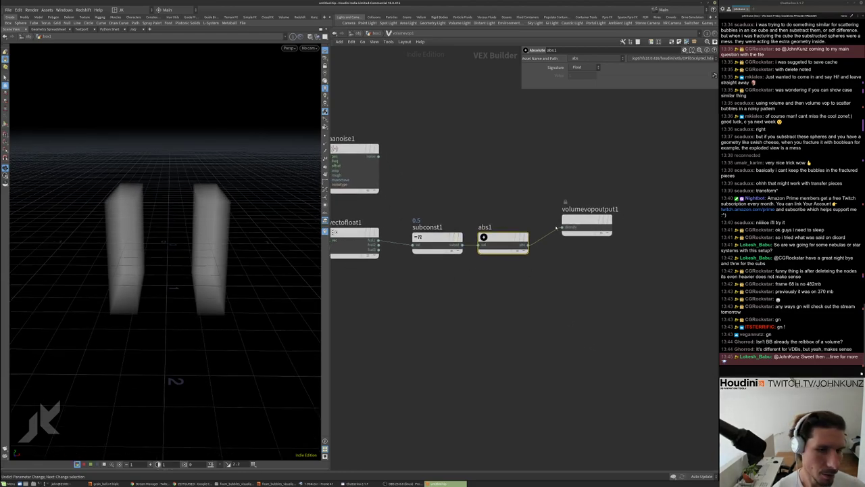
pyautogui.moveTo(379, 240); pyautogui.dragTo(411, 241)
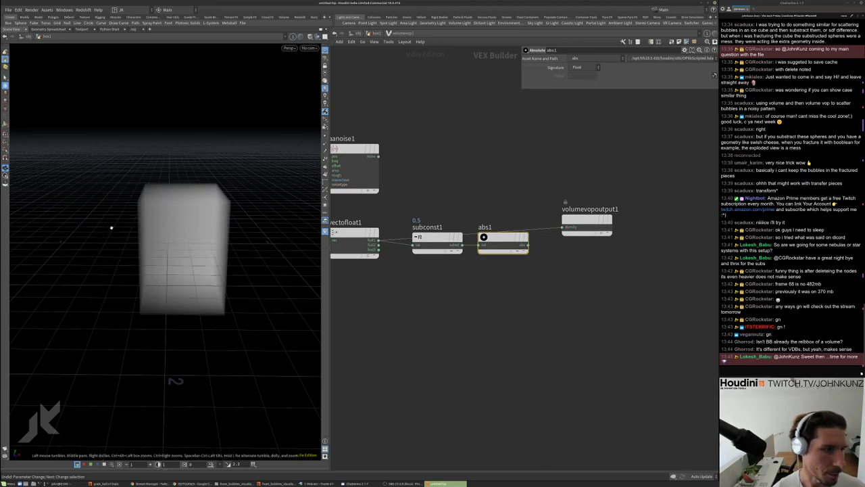
pyautogui.moveTo(587, 221); pyautogui.dragTo(597, 227)
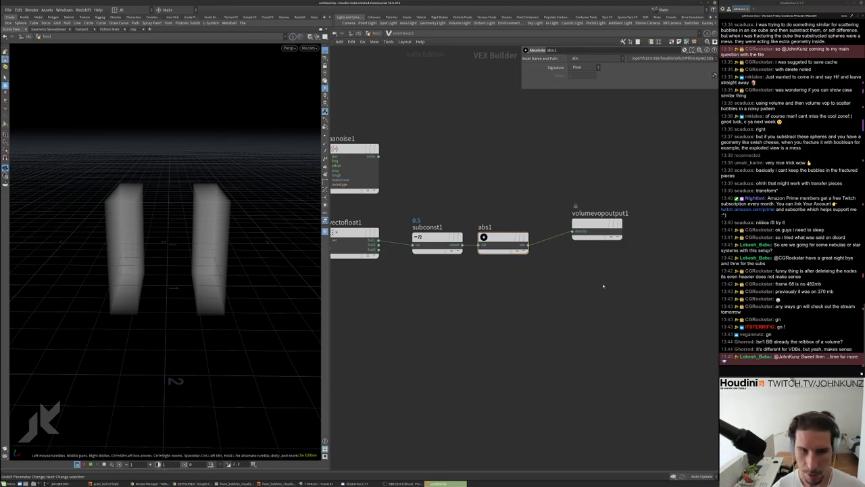
pyautogui.moveTo(586, 223); pyautogui.dragTo(613, 224)
# Add mulconst2 after abs1 with a Multiplier of 2
pyautogui.press('Tab')
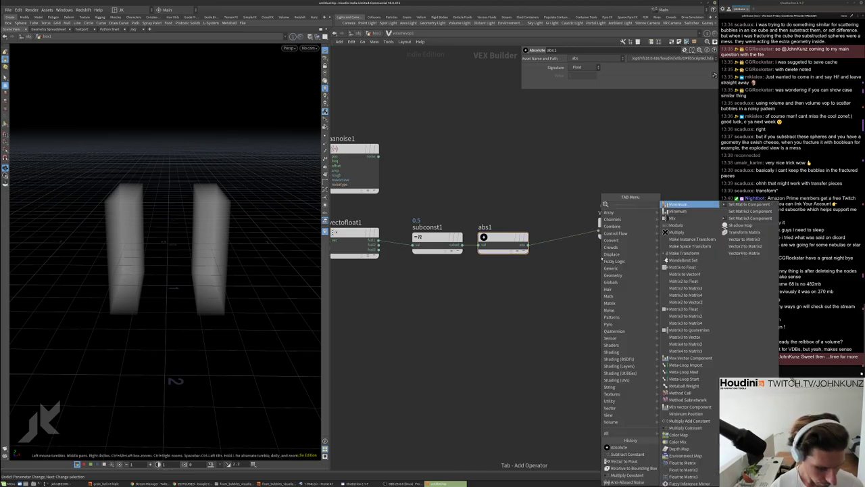
pyautogui.moveTo(612, 226)
pyautogui.click(679, 222)
pyautogui.click(561, 271)
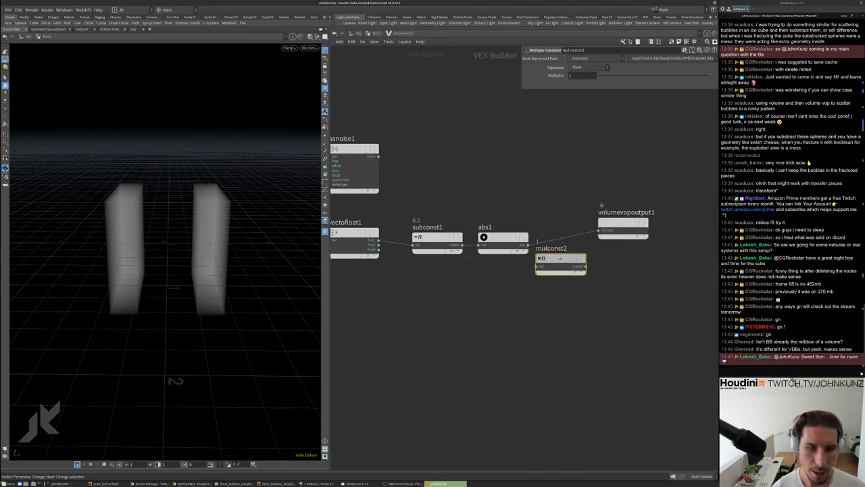
pyautogui.moveTo(560, 270); pyautogui.dragTo(562, 253)
pyautogui.write('2')
pyautogui.press('Return')
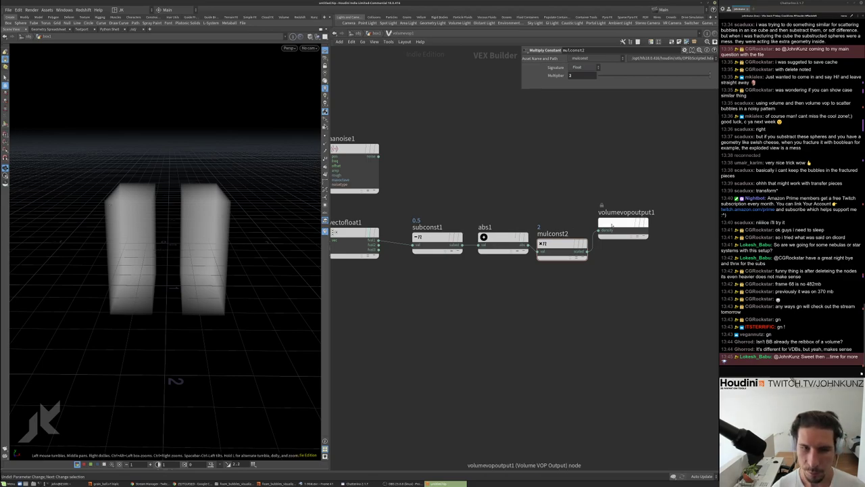
pyautogui.moveTo(623, 226); pyautogui.dragTo(681, 211)
pyautogui.press('Tab')
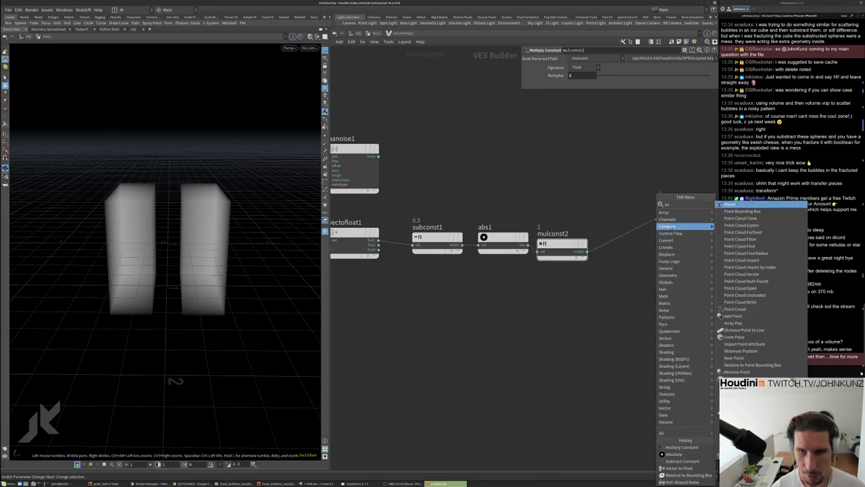
# Add pow1 after mulconst2 and set its Exponent to 0.1
pyautogui.press('Return')
pyautogui.click(618, 262)
pyautogui.moveTo(618, 262); pyautogui.dragTo(623, 247)
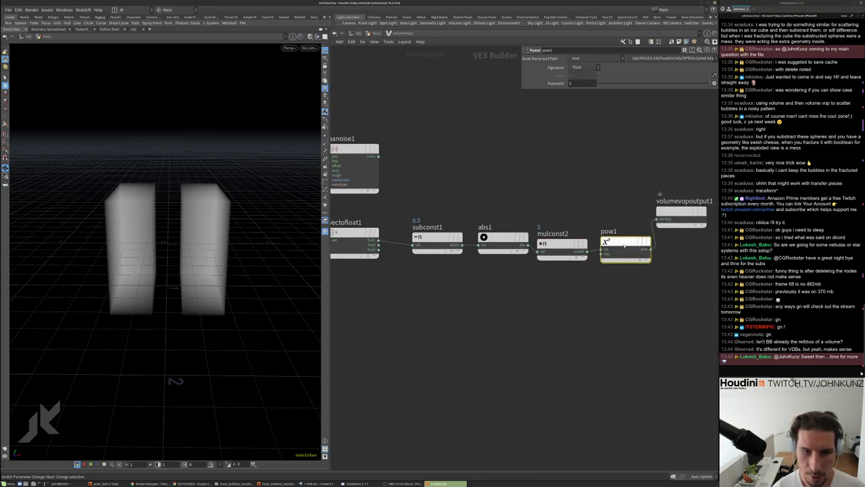
pyautogui.middleClick(588, 83)
pyautogui.moveTo(588, 83); pyautogui.dragTo(568, 88, button='middle')
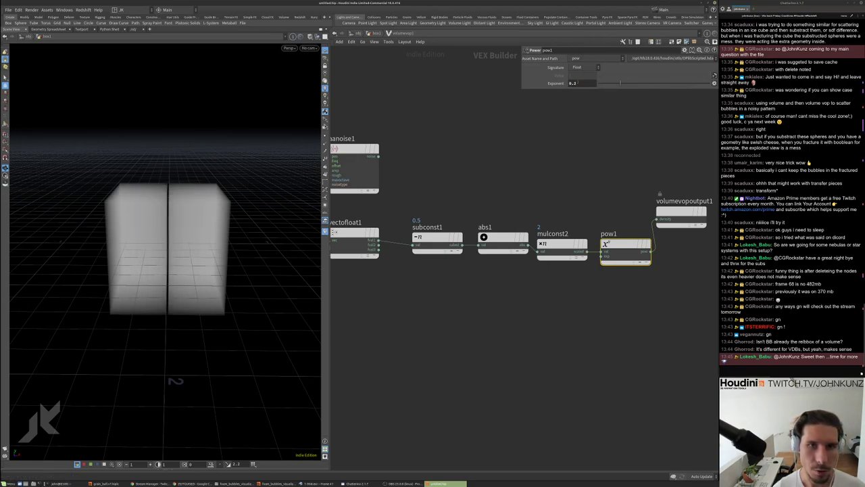
pyautogui.moveTo(616, 85); pyautogui.dragTo(613, 84)
pyautogui.click(644, 85)
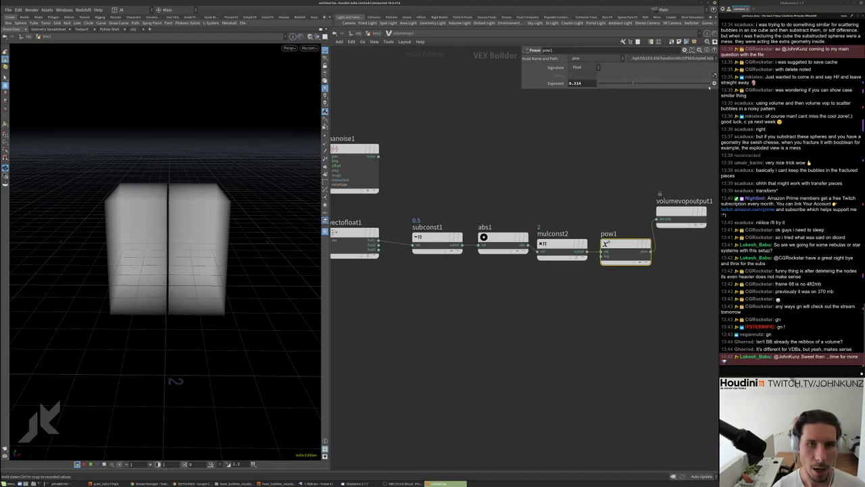
pyautogui.moveTo(578, 82); pyautogui.dragTo(686, 84, button='middle')
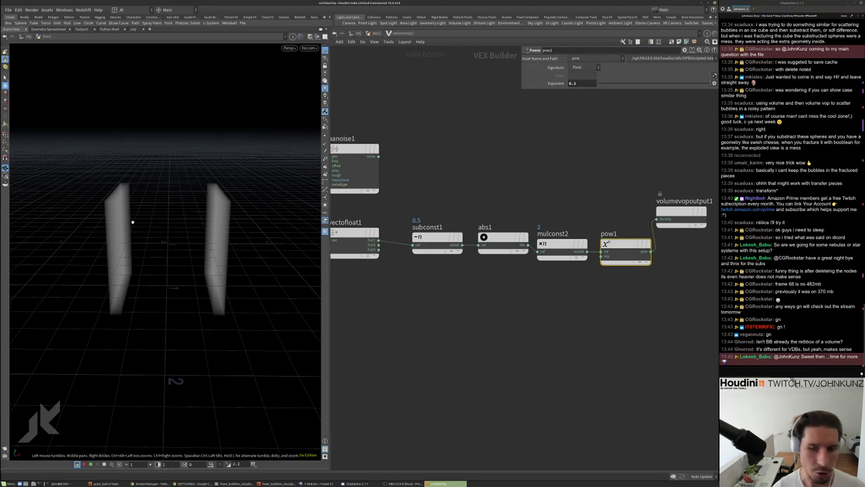
pyautogui.scroll(-3, 645, 306)
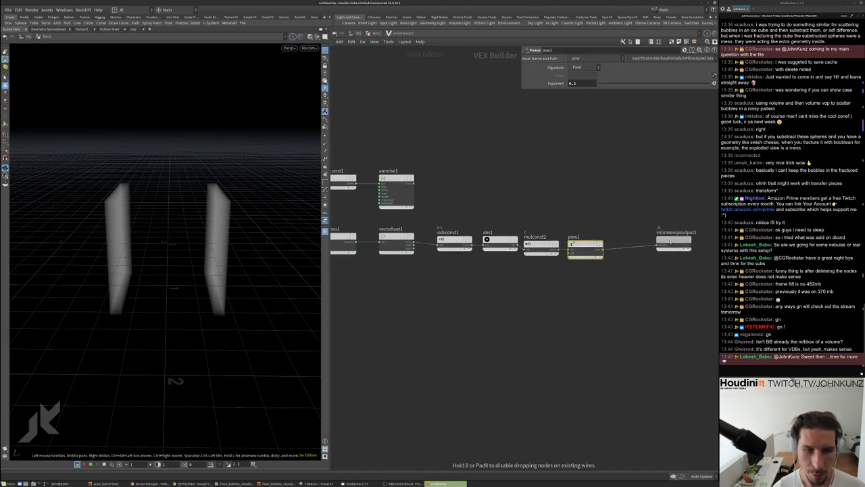
# Move the subconst1–pow1 chain up, feed aanoise1 into mulconst2 and pow1 into the output
pyautogui.click(598, 287)
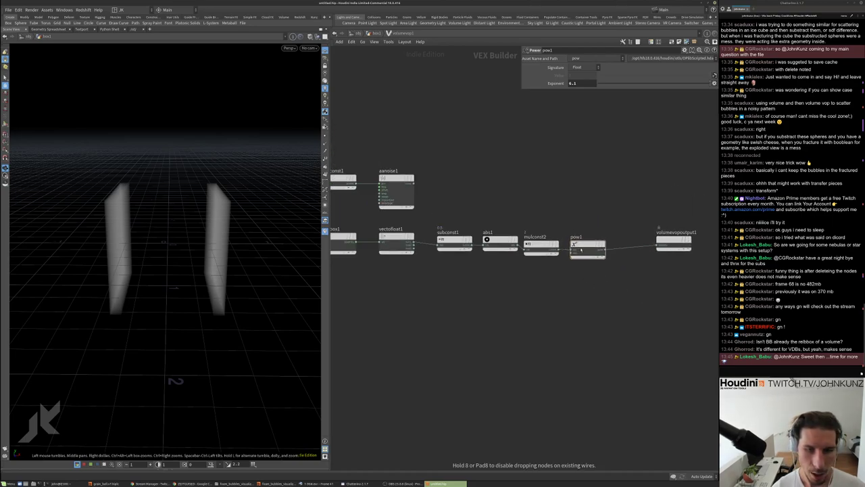
pyautogui.moveTo(613, 310); pyautogui.dragTo(437, 223)
pyautogui.moveTo(500, 242); pyautogui.dragTo(508, 215)
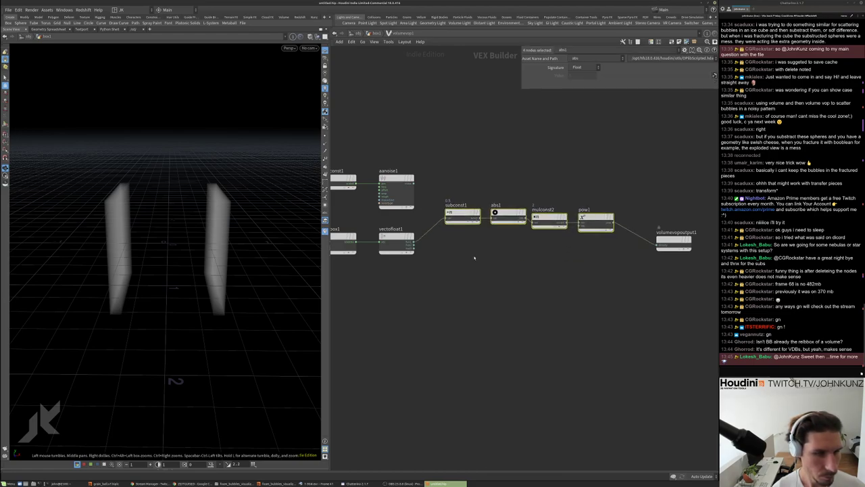
pyautogui.moveTo(515, 252); pyautogui.dragTo(528, 278, button='middle')
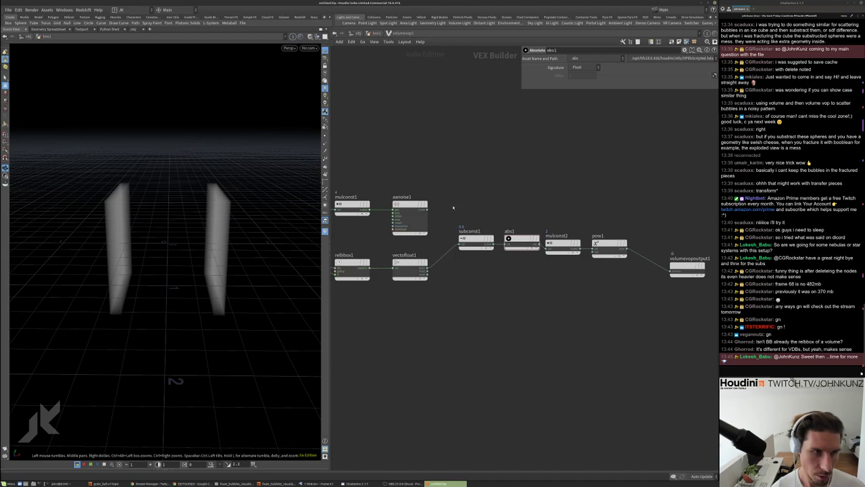
pyautogui.moveTo(427, 210); pyautogui.dragTo(546, 244)
pyautogui.moveTo(627, 252); pyautogui.dragTo(680, 211)
# Add subtract1 before the output with pow1 as its second input, then select the subconst1–pow1 chain
pyautogui.press('Tab')
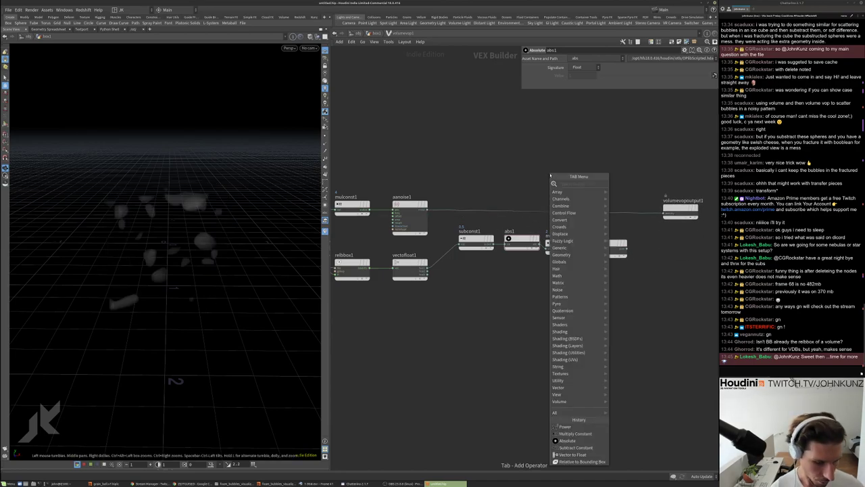
pyautogui.write('sub')
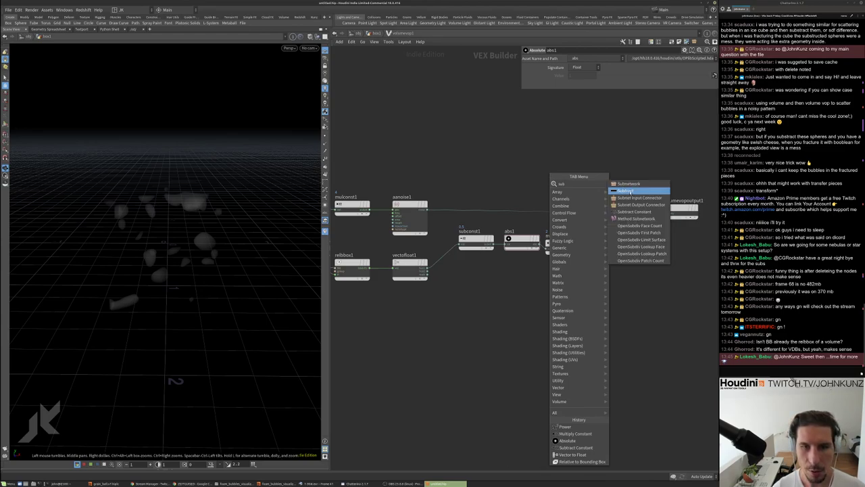
pyautogui.click(626, 191)
pyautogui.click(545, 218)
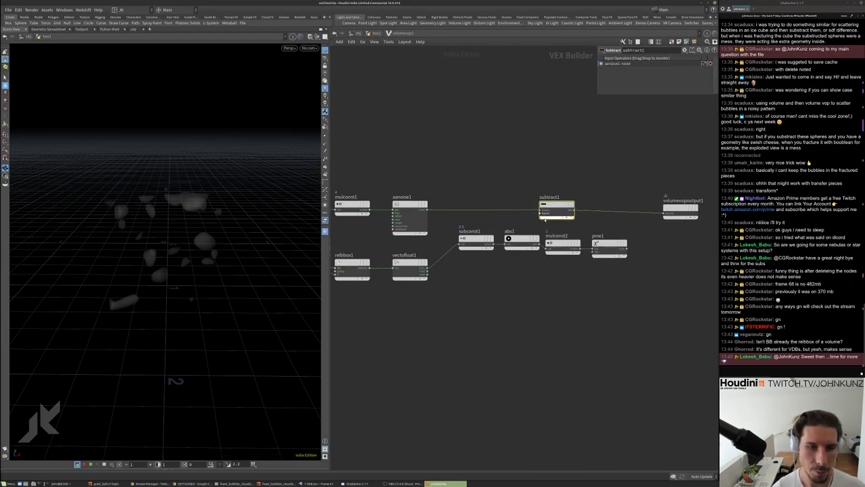
pyautogui.moveTo(542, 215); pyautogui.dragTo(629, 244)
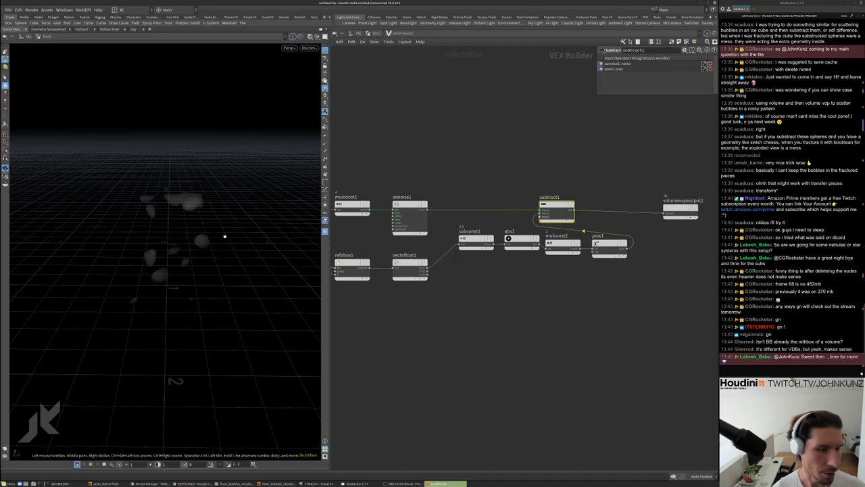
pyautogui.moveTo(94, 229); pyautogui.dragTo(163, 243)
pyautogui.moveTo(630, 290); pyautogui.dragTo(457, 230)
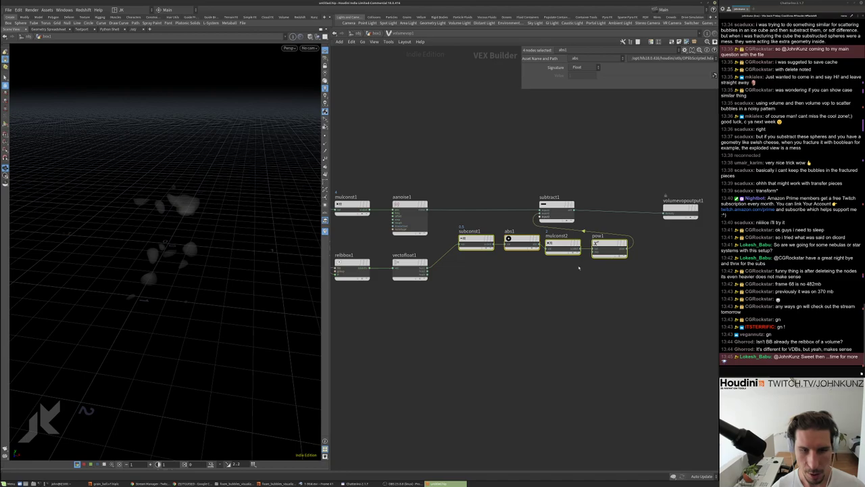
# Duplicate the subconst–abs–mulconst–pow chain twice and lay the copies out in a grid
pyautogui.keyDown('alt'); pyautogui.moveTo(476, 239); pyautogui.dragTo(473, 289); pyautogui.keyUp('alt')
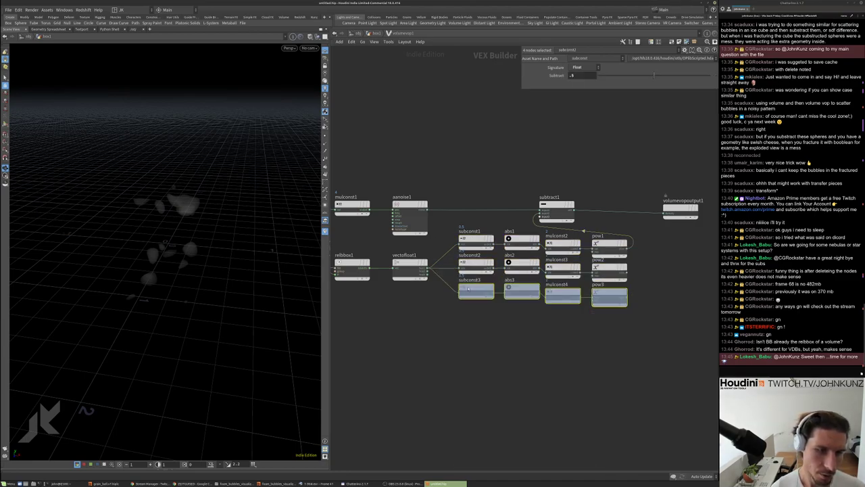
pyautogui.click(492, 334)
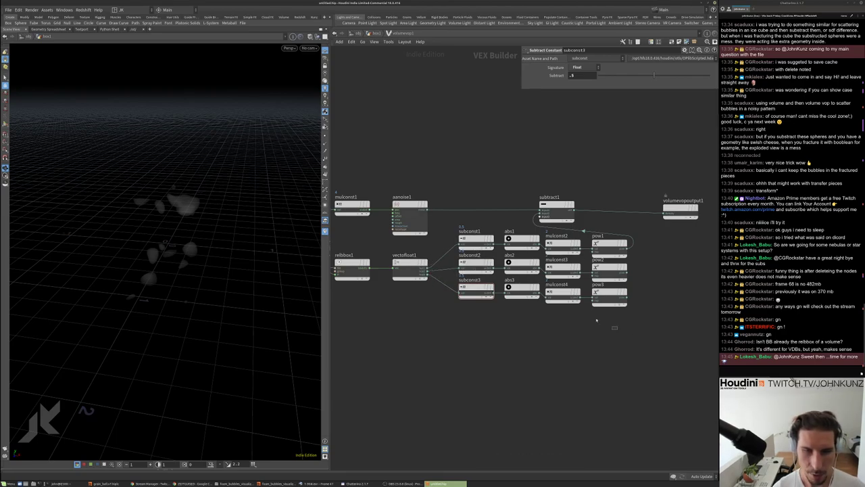
pyautogui.moveTo(596, 320); pyautogui.dragTo(454, 227)
pyautogui.press('l')
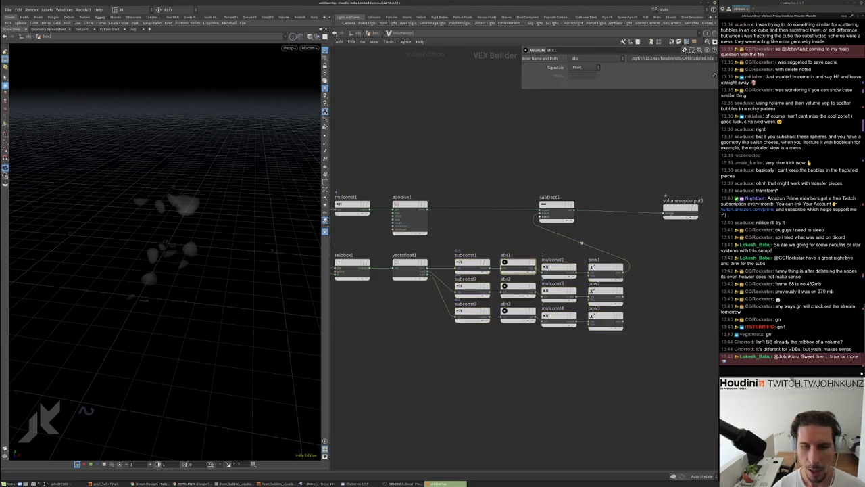
# Replace subtract1 with a pow node's result as the volume output's density
pyautogui.click(663, 215)
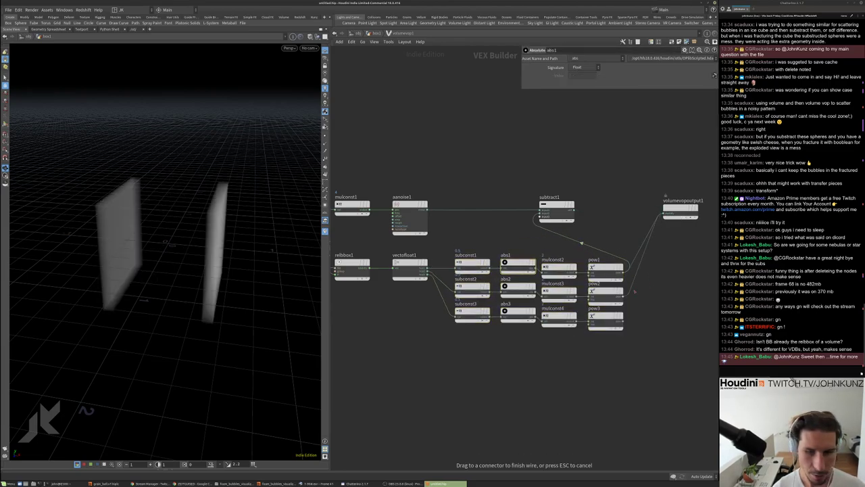
pyautogui.click(623, 319)
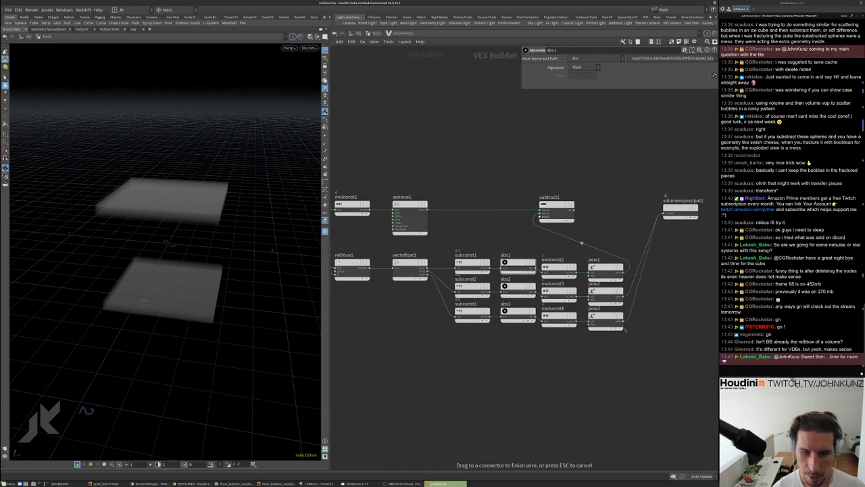
pyautogui.moveTo(197, 205); pyautogui.dragTo(256, 234)
pyautogui.moveTo(703, 222); pyautogui.dragTo(602, 189, button='middle')
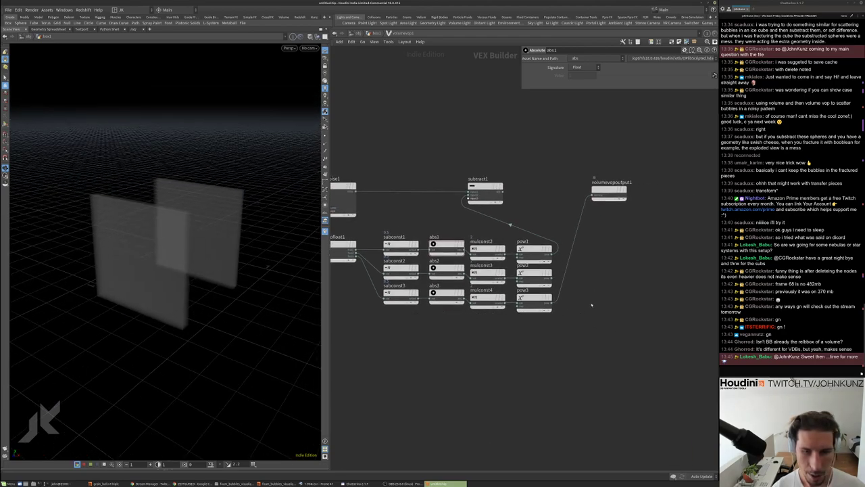
pyautogui.scroll(1, 610, 183)
pyautogui.moveTo(609, 184); pyautogui.dragTo(685, 205)
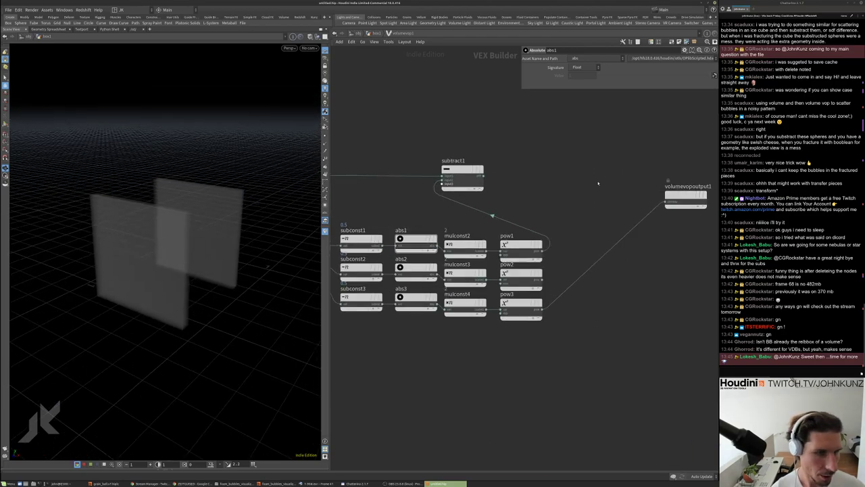
# Create add1 summing pow1, pow2 and pow3 to drive the density output
pyautogui.press('Tab')
pyautogui.moveTo(622, 194)
pyautogui.click(666, 202)
pyautogui.click(588, 211)
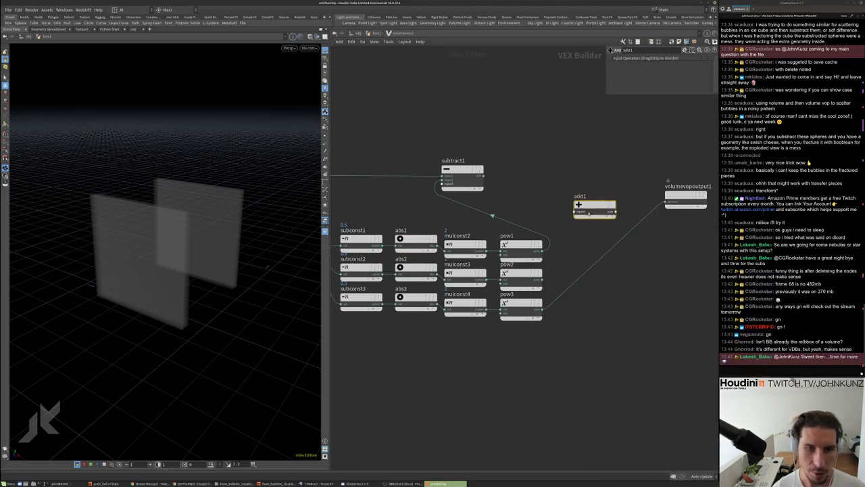
pyautogui.moveTo(542, 251); pyautogui.dragTo(575, 215)
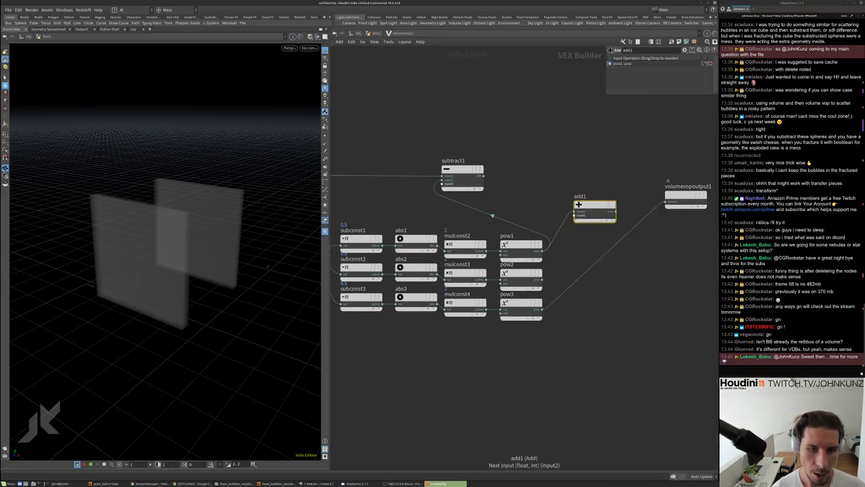
pyautogui.moveTo(542, 279); pyautogui.dragTo(604, 236)
pyautogui.click(575, 220)
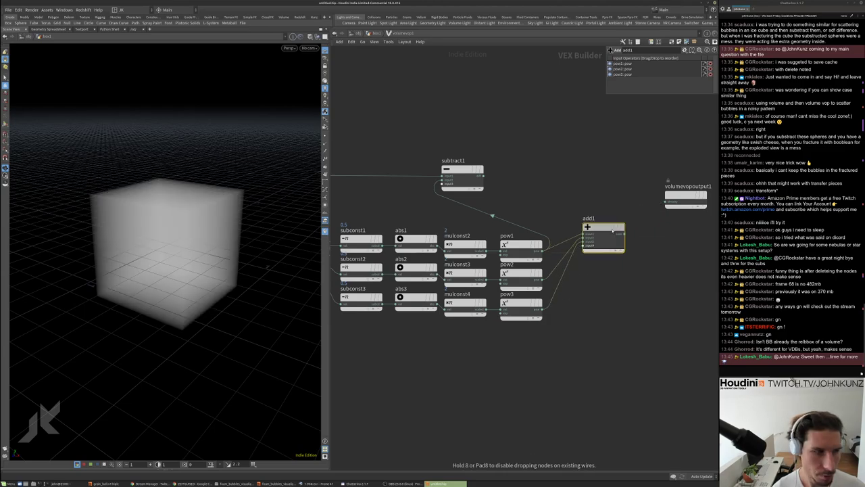
pyautogui.moveTo(217, 244)
pyautogui.mouseDown()
pyautogui.moveTo(247, 271)
pyautogui.moveTo(190, 210)
pyautogui.moveTo(178, 257)
pyautogui.mouseUp()
pyautogui.moveTo(177, 257); pyautogui.dragTo(249, 194, button='right')
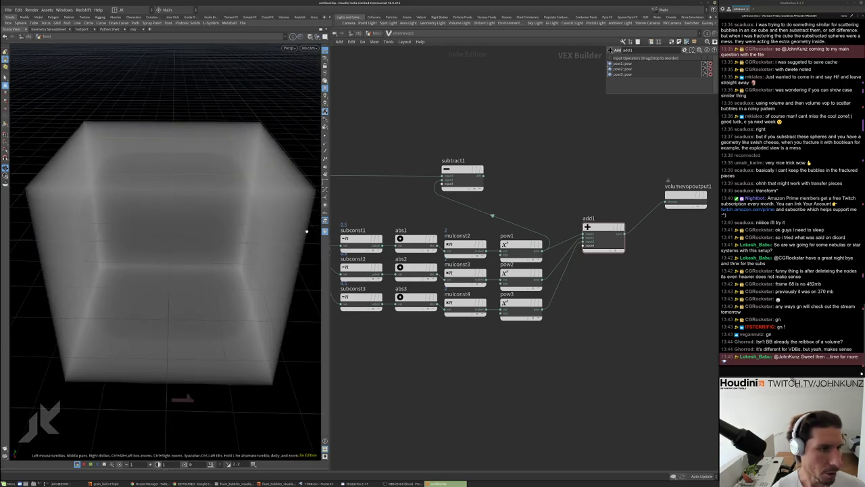
pyautogui.moveTo(307, 231); pyautogui.dragTo(248, 230)
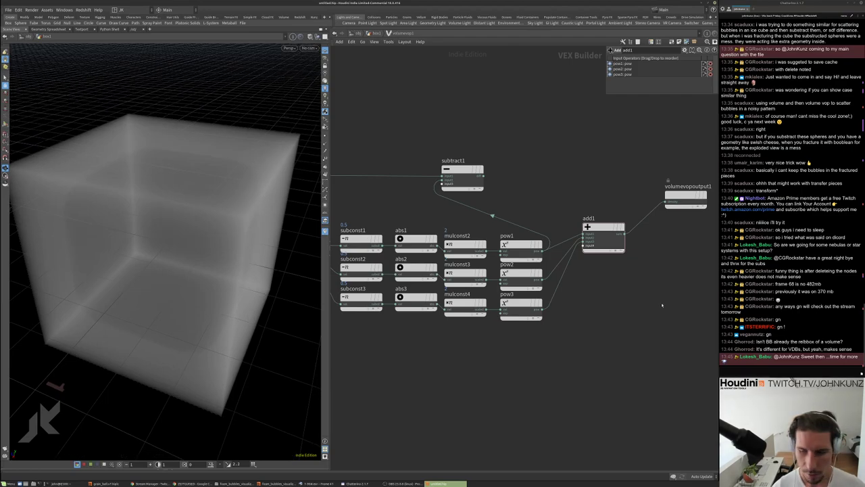
pyautogui.press('Tab')
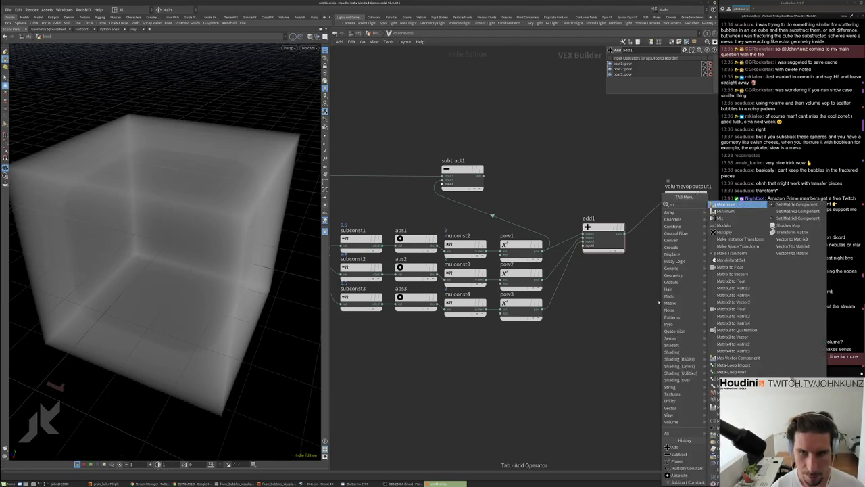
# Create max1 fed by the power results and connect it to the volume output
pyautogui.click(736, 204)
pyautogui.click(602, 291)
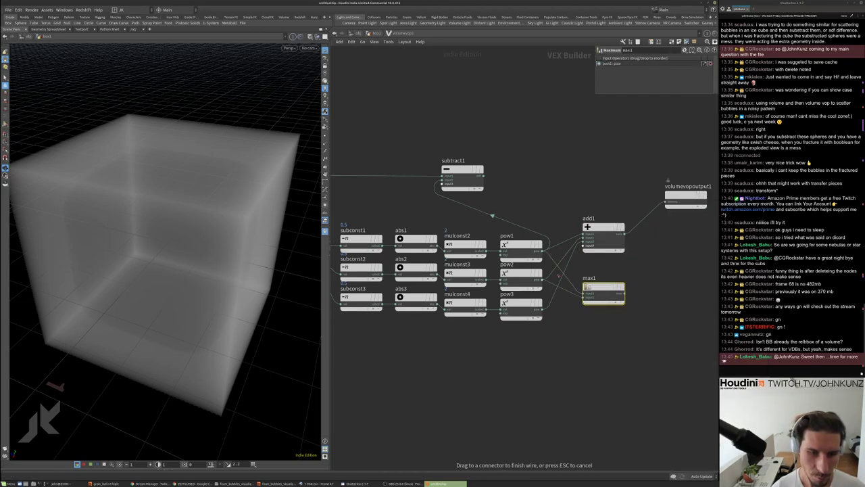
pyautogui.moveTo(583, 296); pyautogui.dragTo(540, 279)
pyautogui.moveTo(583, 300); pyautogui.dragTo(541, 308)
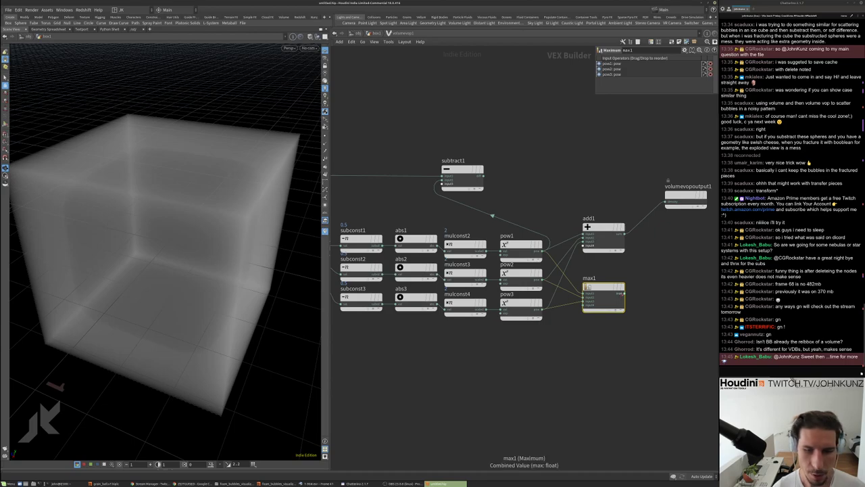
pyautogui.moveTo(623, 292); pyautogui.dragTo(660, 235)
pyautogui.click(666, 202)
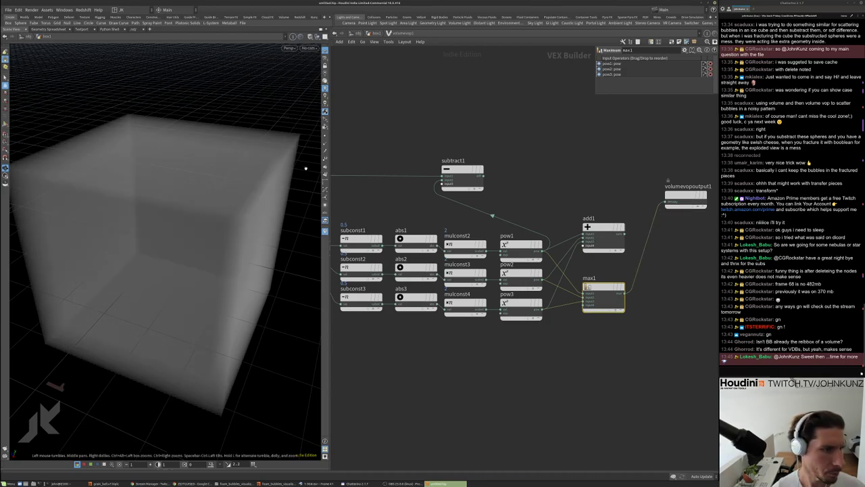
# Orbit and zoom around the cube to inspect the max1 result
pyautogui.moveTo(223, 101); pyautogui.dragTo(300, 166)
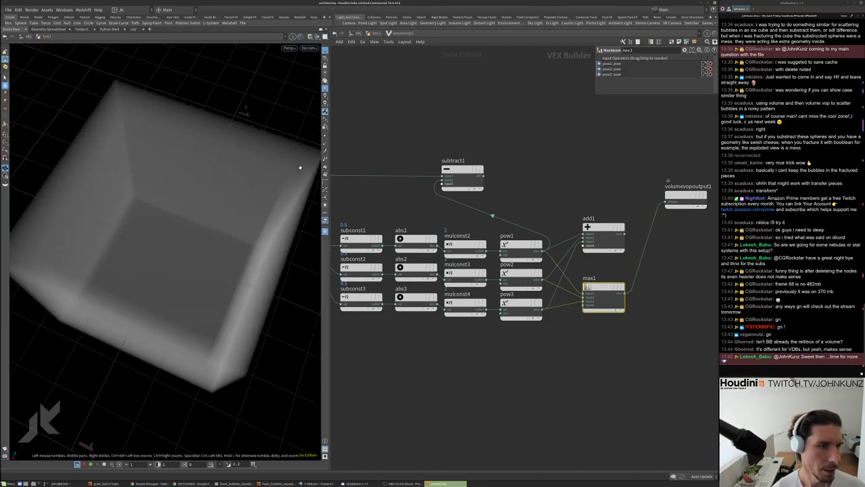
pyautogui.moveTo(288, 208); pyautogui.dragTo(252, 146)
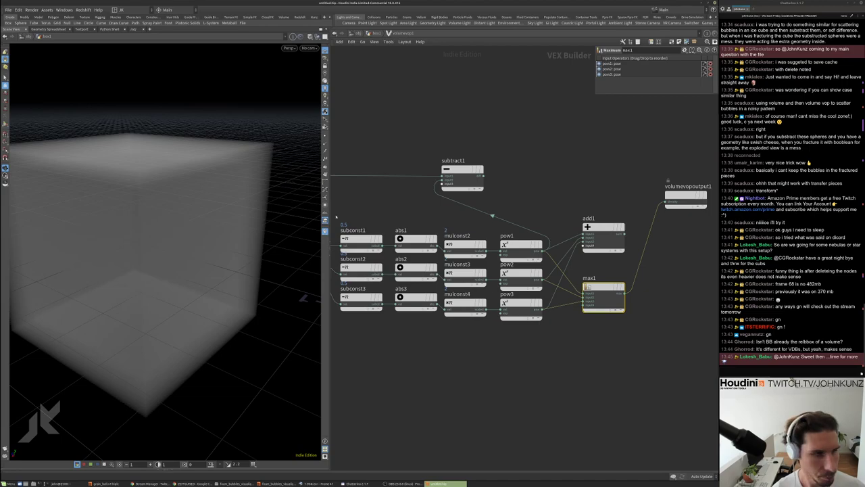
pyautogui.moveTo(215, 165); pyautogui.dragTo(204, 200)
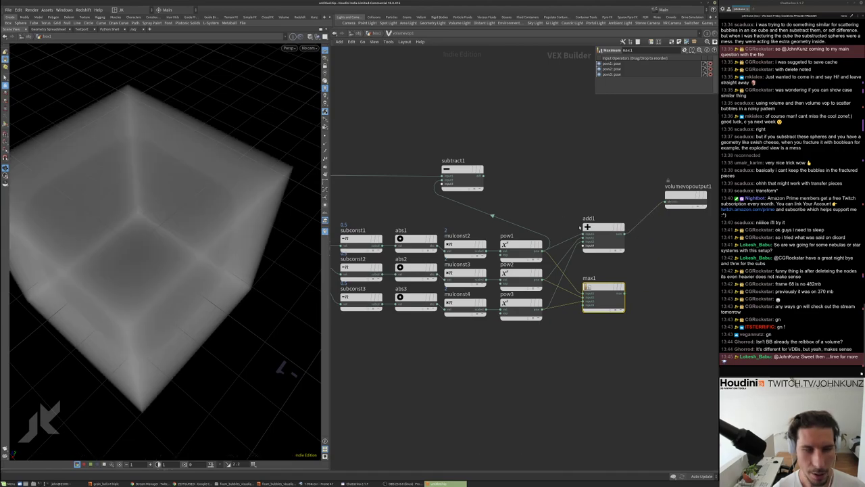
pyautogui.moveTo(223, 164); pyautogui.dragTo(202, 169)
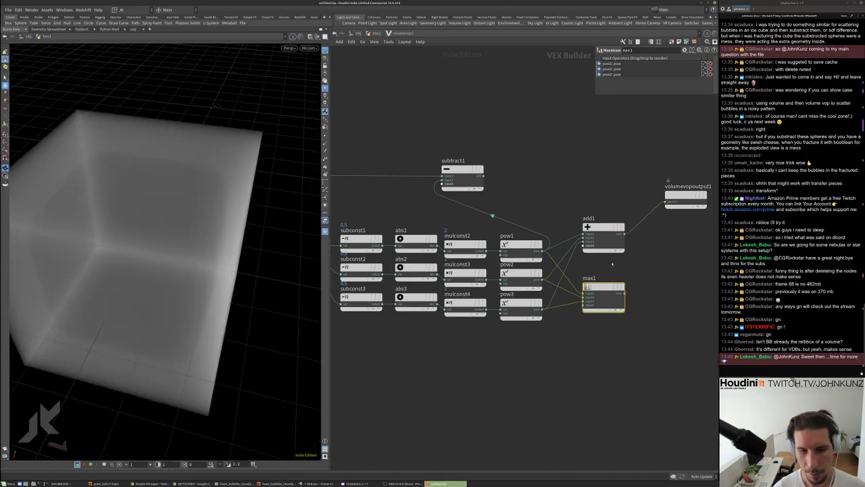
pyautogui.scroll(3, 613, 259)
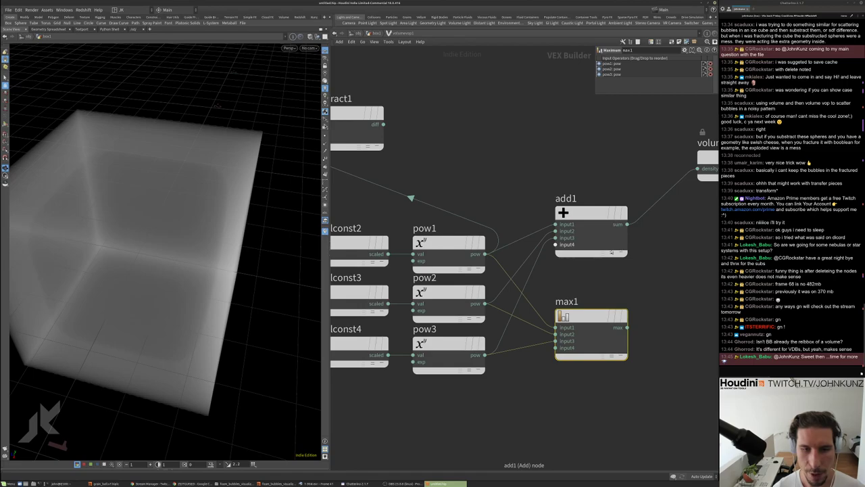
pyautogui.scroll(-2, 605, 243)
pyautogui.scroll(-3, 598, 233)
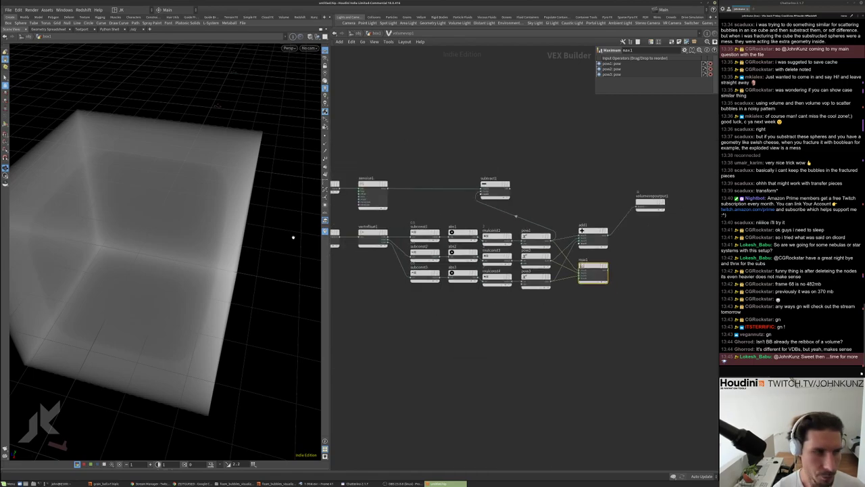
pyautogui.scroll(1, 602, 207)
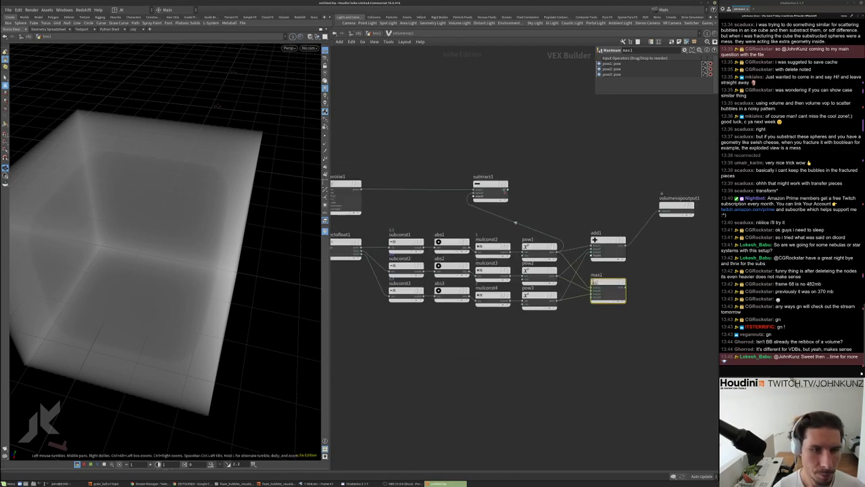
# Reconnect subtract1 to density and feed max1's result into subtract1's second input
pyautogui.click(669, 206)
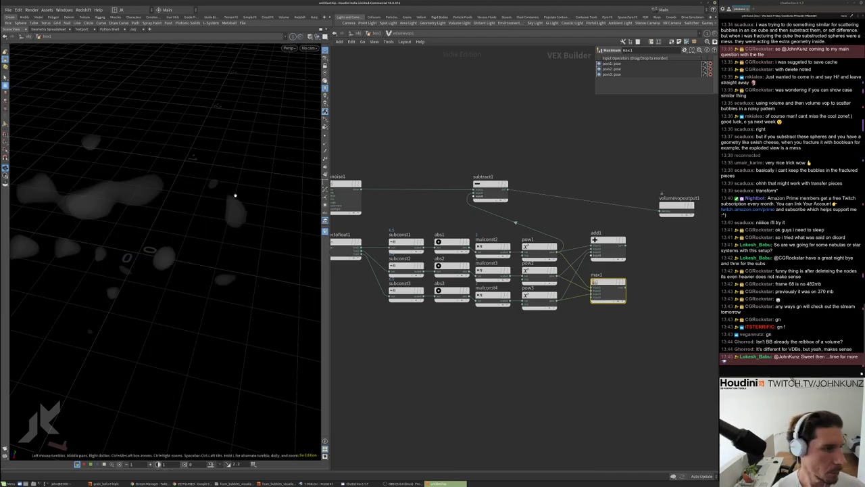
pyautogui.press('g')
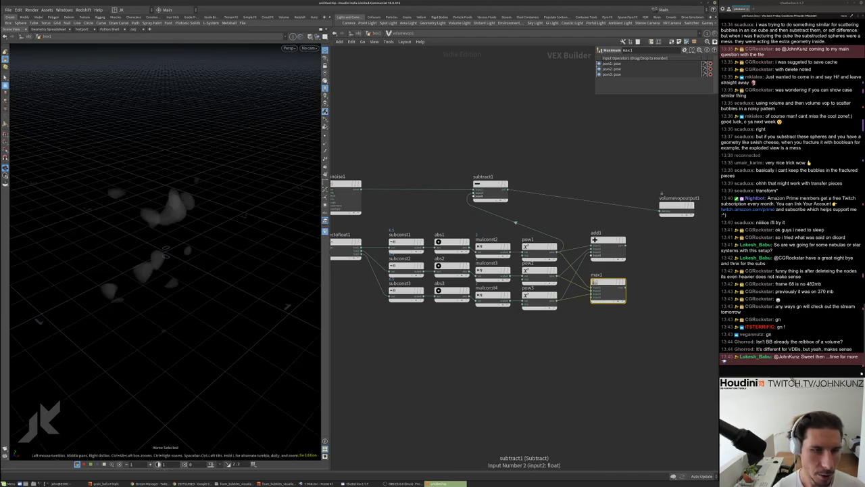
pyautogui.click(477, 196)
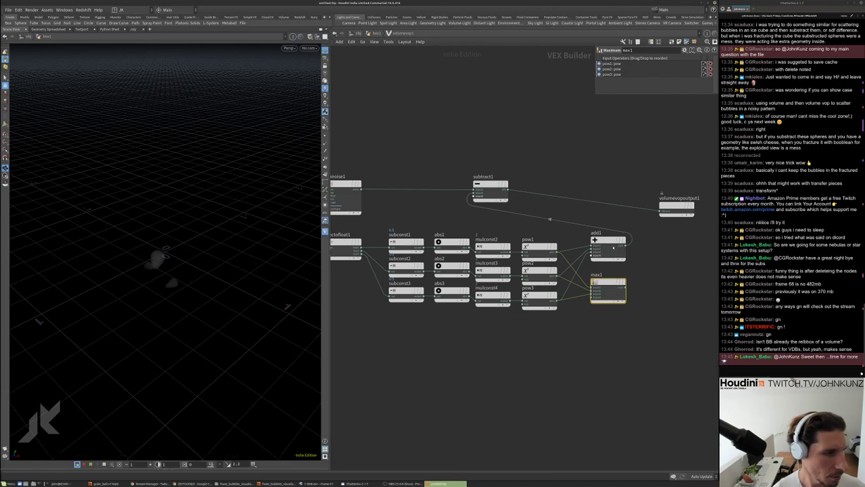
pyautogui.moveTo(161, 218); pyautogui.dragTo(168, 269)
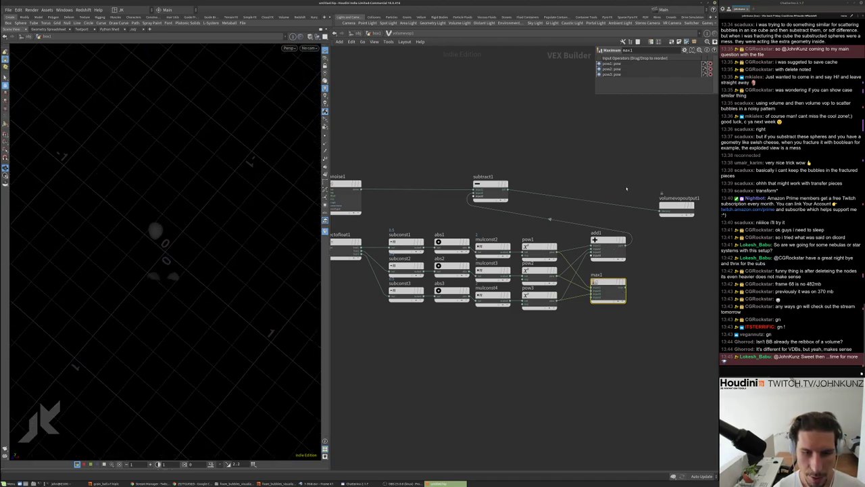
pyautogui.click(627, 291)
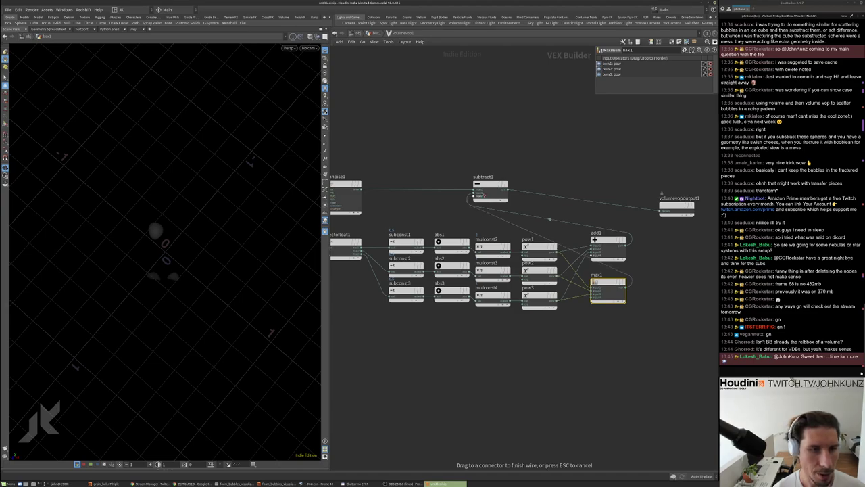
pyautogui.click(549, 218)
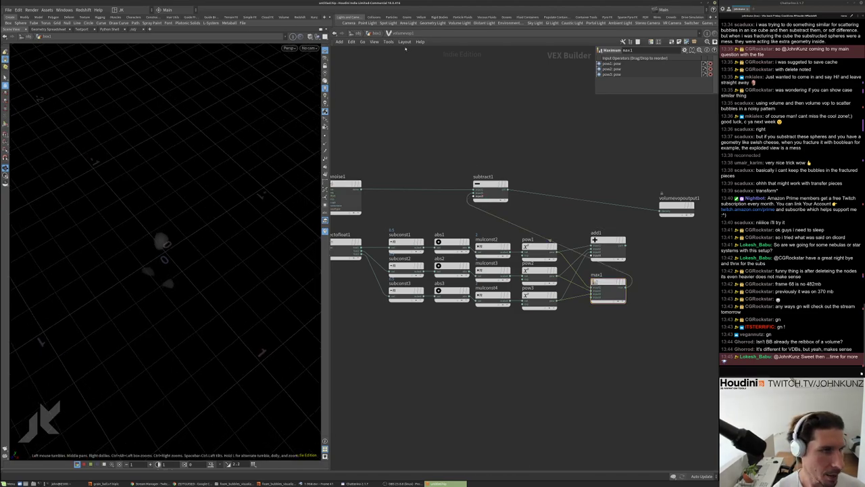
# Return to geometry level and display convertvdb3's blob meshes in the viewport
pyautogui.click(369, 33)
pyautogui.click(453, 369)
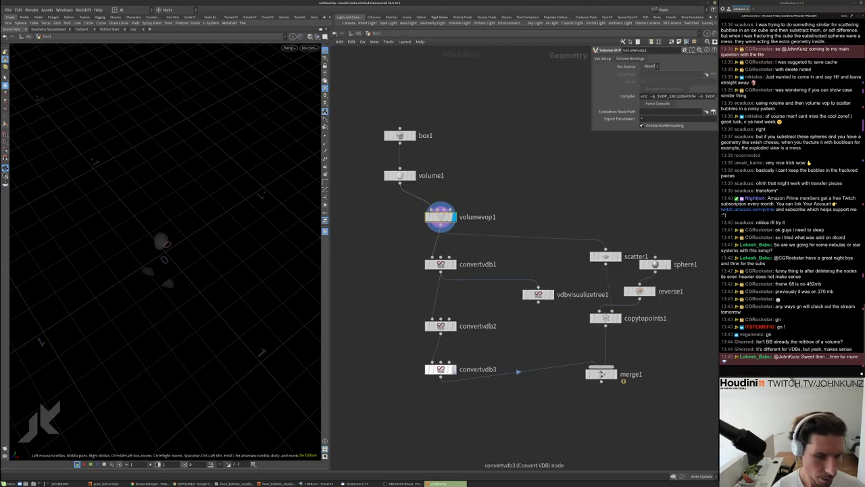
pyautogui.click(447, 370)
# Inside volumevop1, connect add1's sum into subtract1
pyautogui.moveTo(136, 239); pyautogui.dragTo(250, 228)
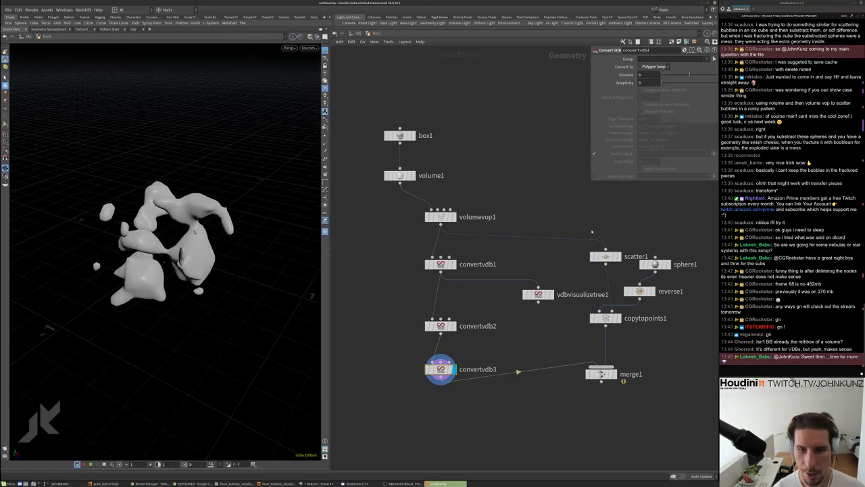
pyautogui.doubleClick(440, 216)
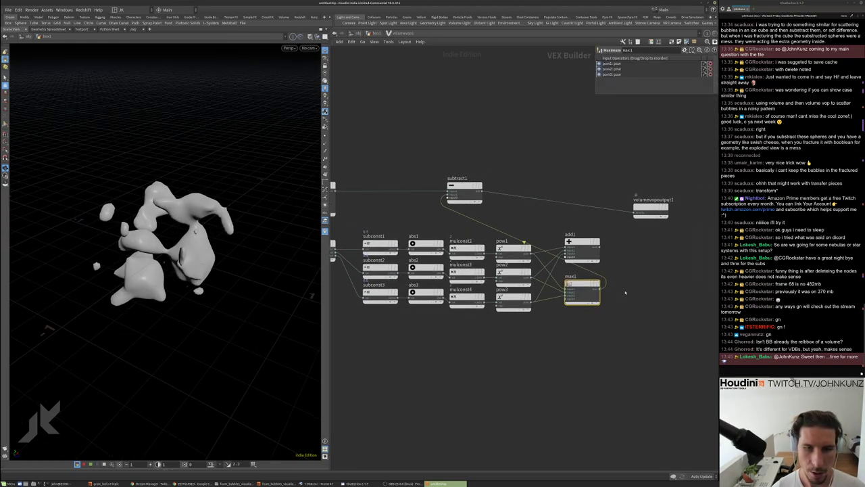
pyautogui.click(599, 241)
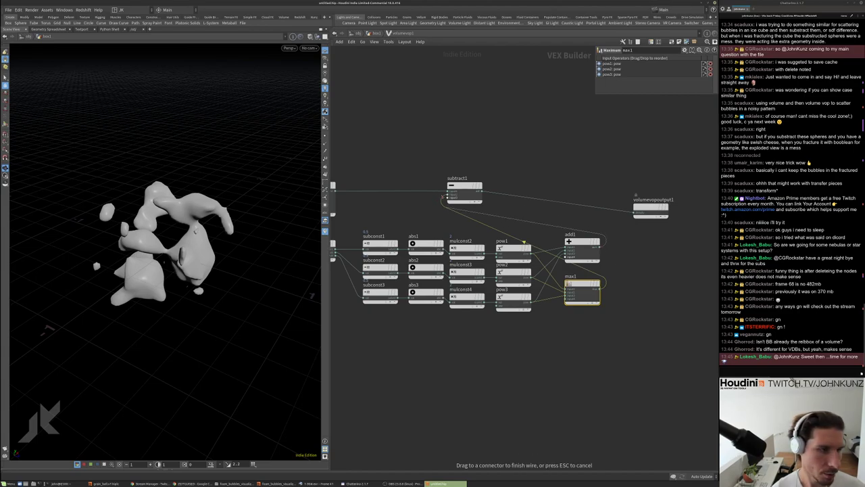
# Orbit and zoom around the reshaped blob to inspect it from several angles
pyautogui.moveTo(223, 185); pyautogui.dragTo(179, 130)
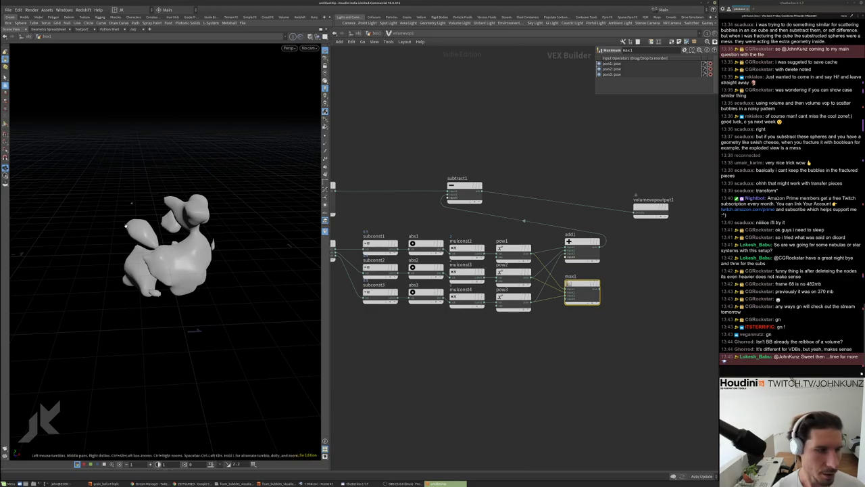
pyautogui.moveTo(176, 284); pyautogui.dragTo(131, 311)
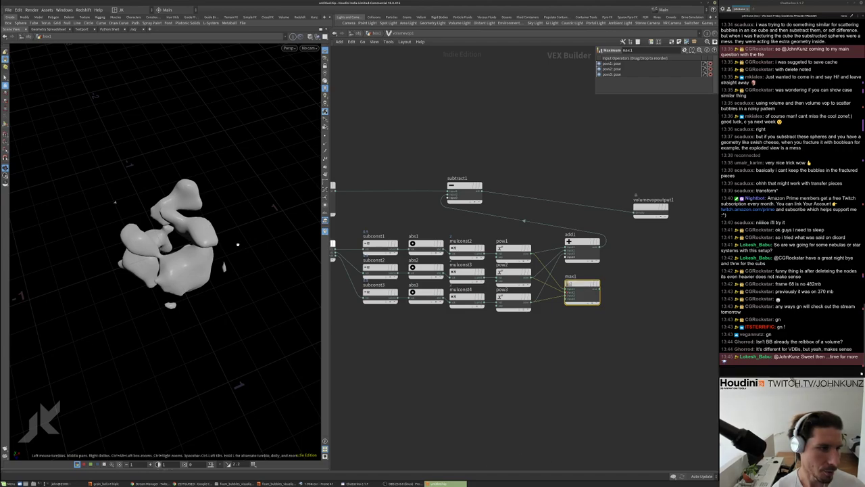
pyautogui.moveTo(269, 220); pyautogui.dragTo(175, 173)
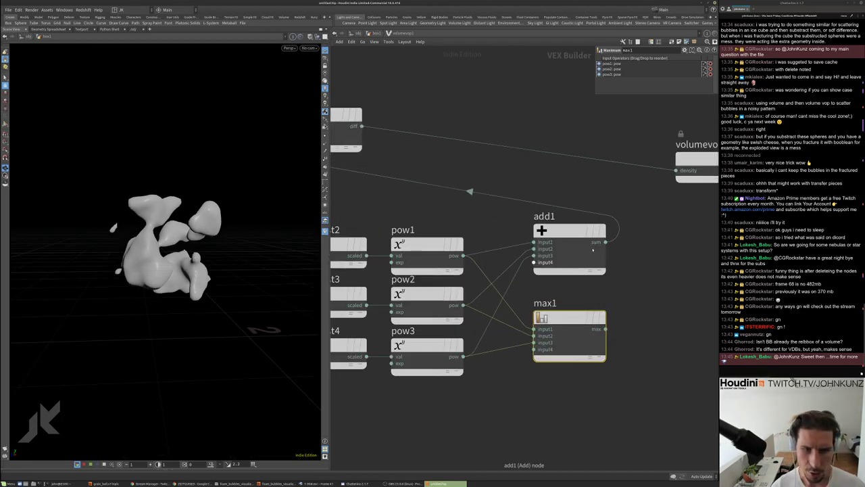
pyautogui.scroll(4, 593, 251)
pyautogui.moveTo(175, 223); pyautogui.dragTo(207, 200)
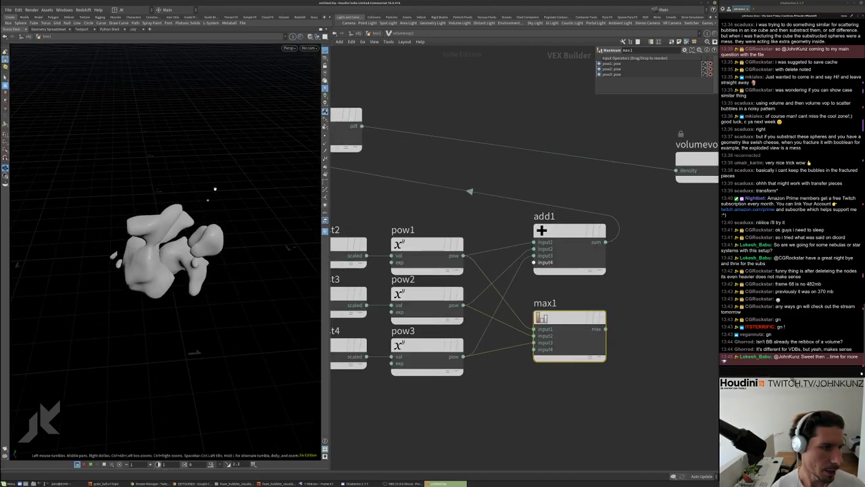
pyautogui.scroll(-4, 589, 192)
# Align volumevopoutput1 with subtract1, then return to geometry level to view the blobs
pyautogui.moveTo(644, 173); pyautogui.dragTo(645, 156)
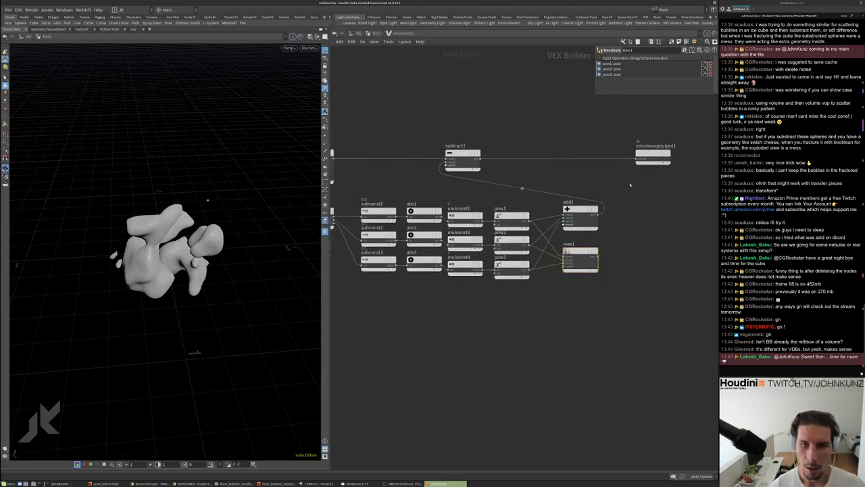
pyautogui.scroll(-3, 621, 187)
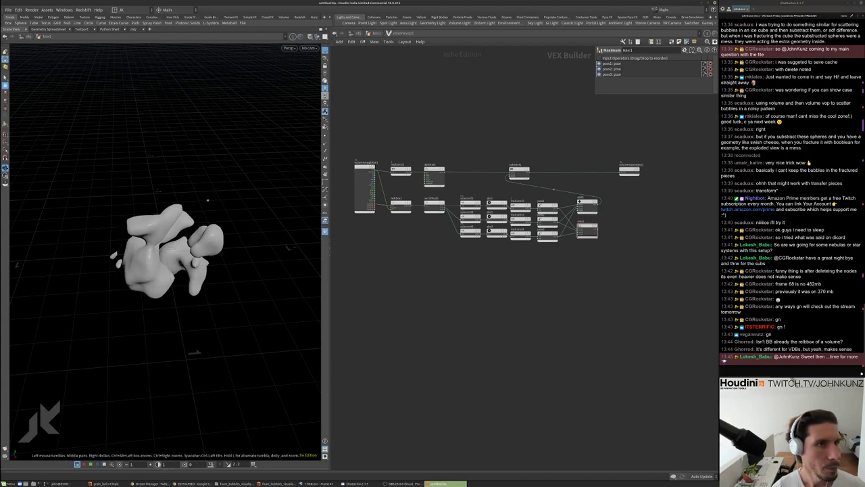
pyautogui.press('u')
pyautogui.scroll(2, 401, 179)
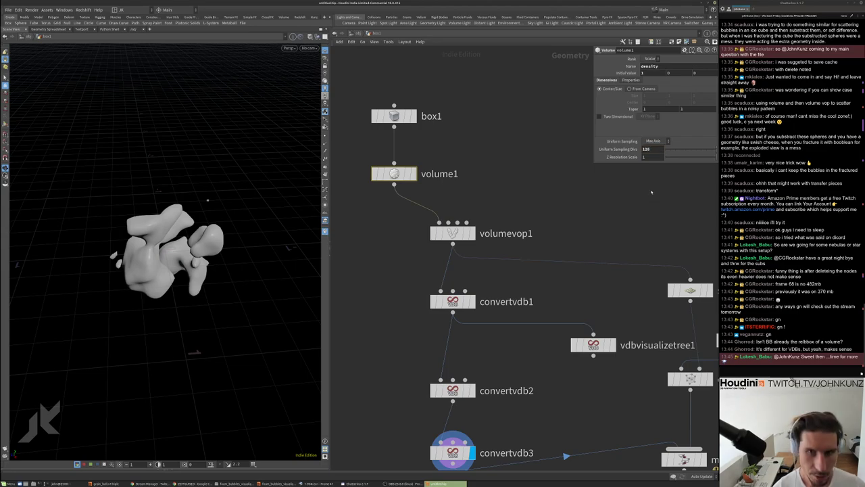
pyautogui.moveTo(203, 202); pyautogui.dragTo(230, 230)
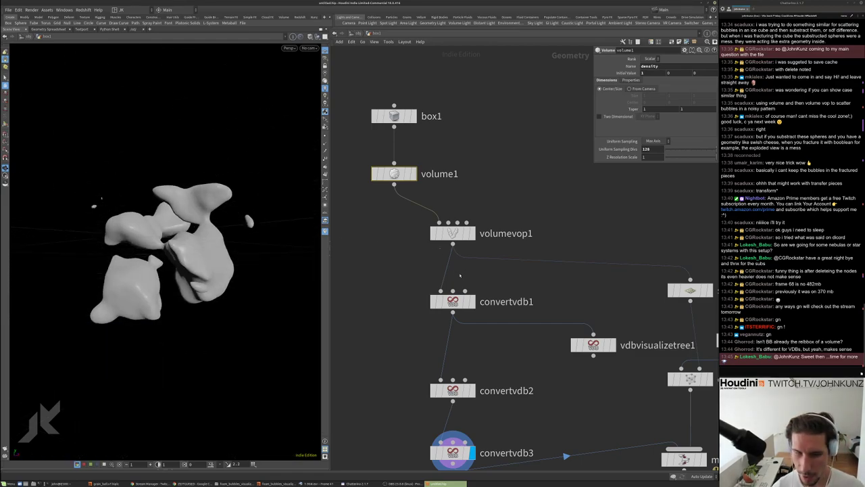
# Enter volumevop1, shift volumevopglobal1 left and review aanoise1's noise settings
pyautogui.doubleClick(453, 233)
pyautogui.scroll(3, 514, 338)
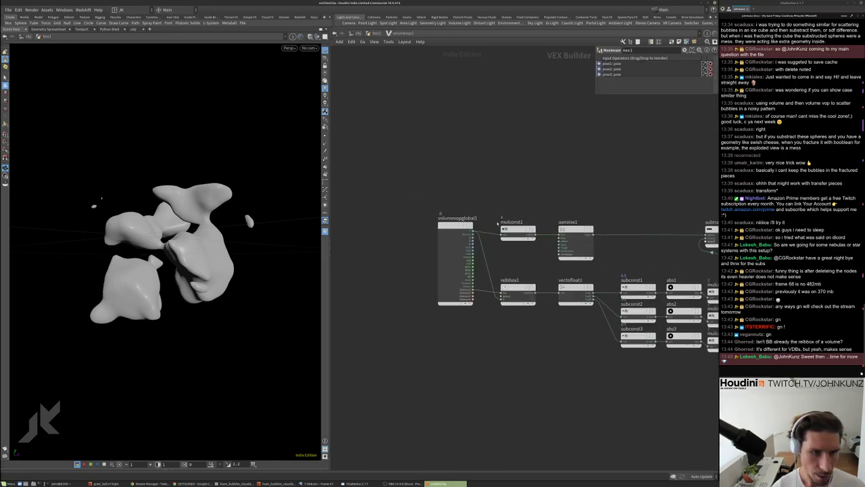
pyautogui.moveTo(465, 235); pyautogui.dragTo(411, 239)
pyautogui.moveTo(603, 258); pyautogui.dragTo(540, 197)
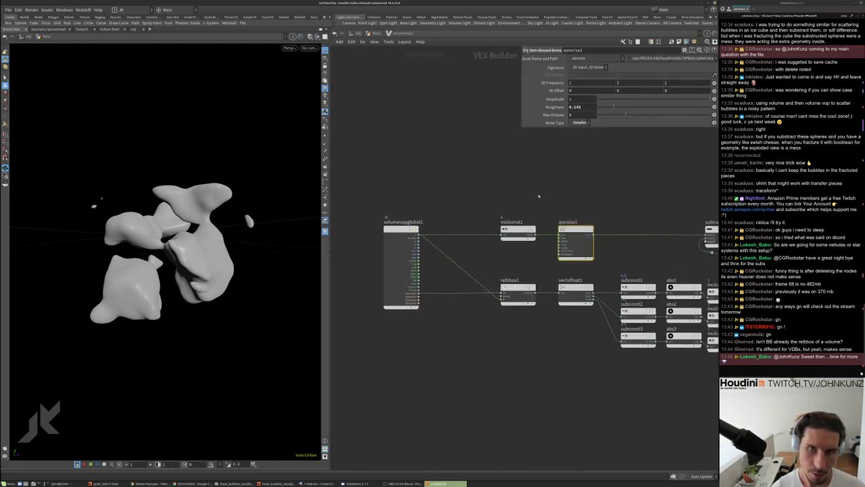
pyautogui.scroll(2, 493, 192)
# Create aanoise2 above mulconst1, fed by global position P, plus a new Add node
pyautogui.press('Tab')
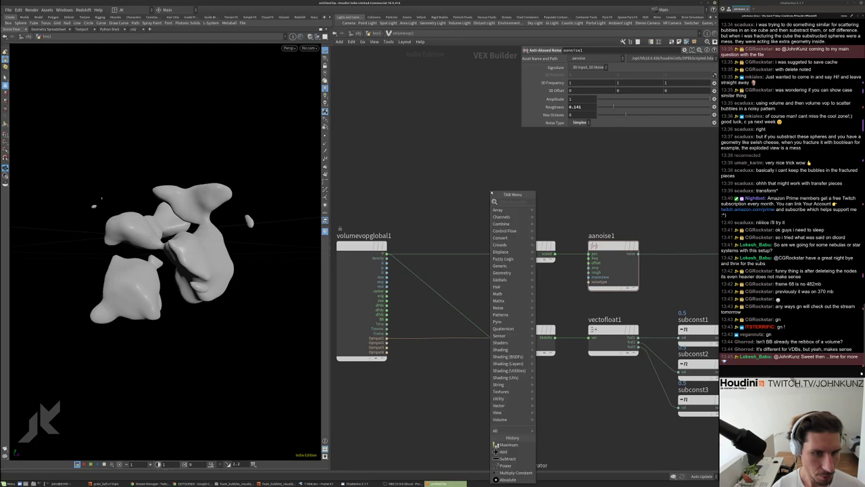
pyautogui.write('ant')
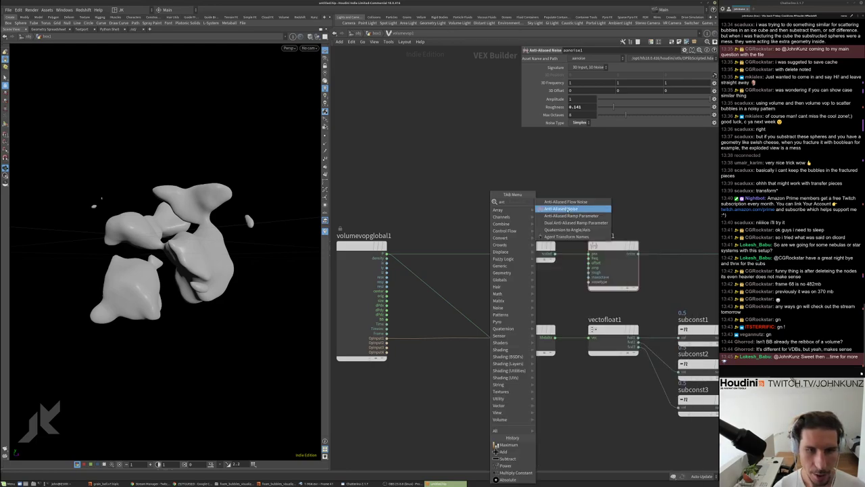
pyautogui.click(562, 209)
pyautogui.click(451, 181)
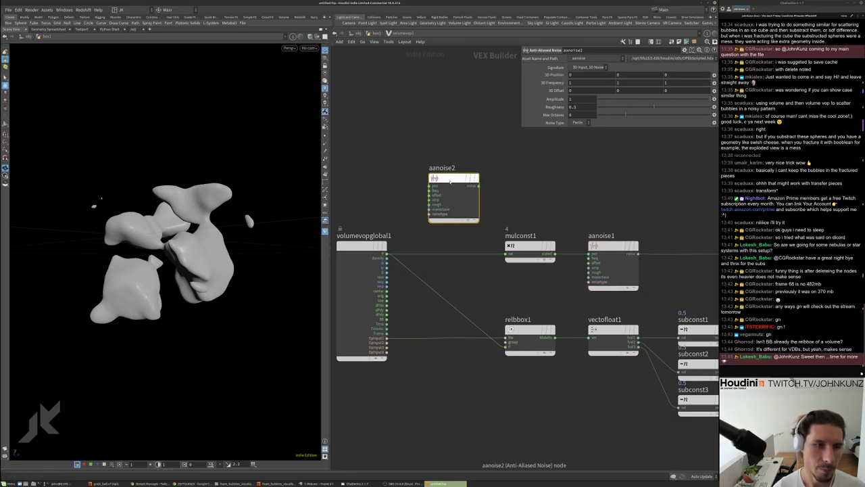
pyautogui.click(421, 169)
pyautogui.click(387, 257)
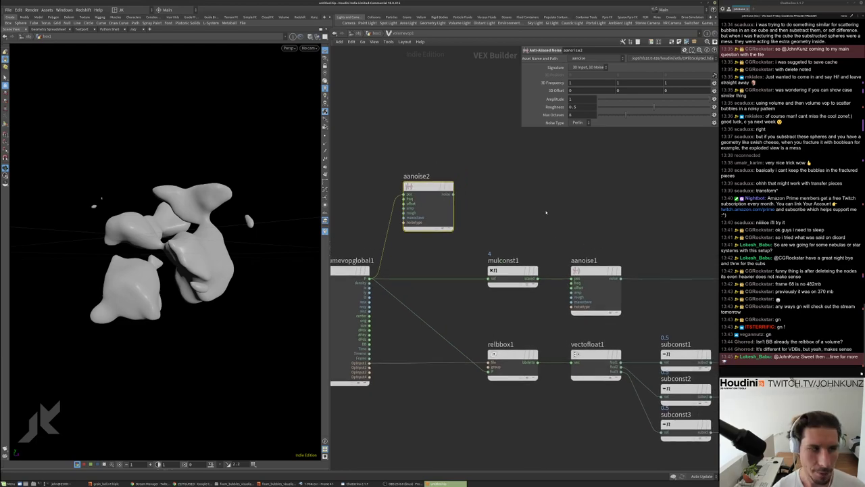
pyautogui.press('Tab')
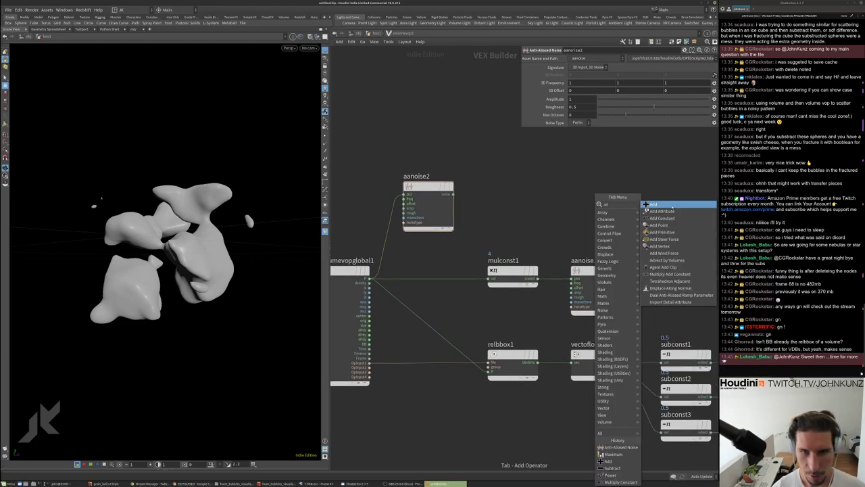
pyautogui.click(656, 231)
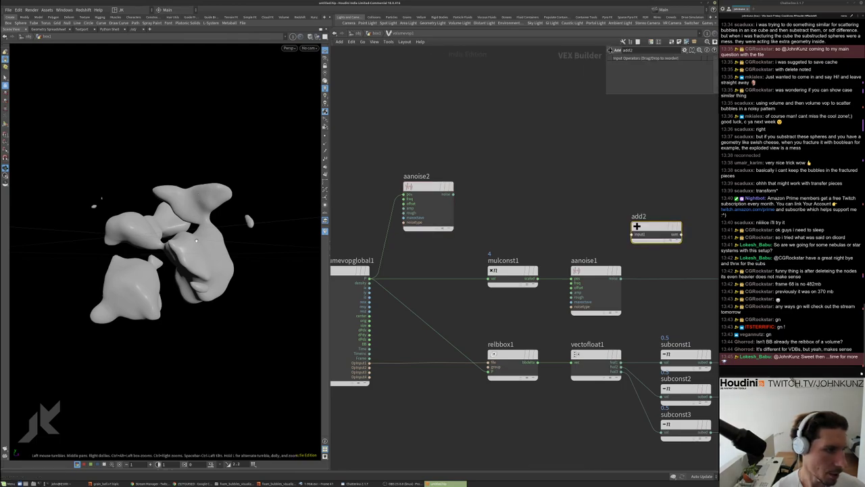
# Splice add2 into the aanoise1-to-subtract wire and inspect the noisier blob
pyautogui.moveTo(183, 212); pyautogui.dragTo(201, 265)
pyautogui.moveTo(652, 234); pyautogui.dragTo(578, 202, button='middle')
pyautogui.moveTo(578, 202); pyautogui.dragTo(582, 224)
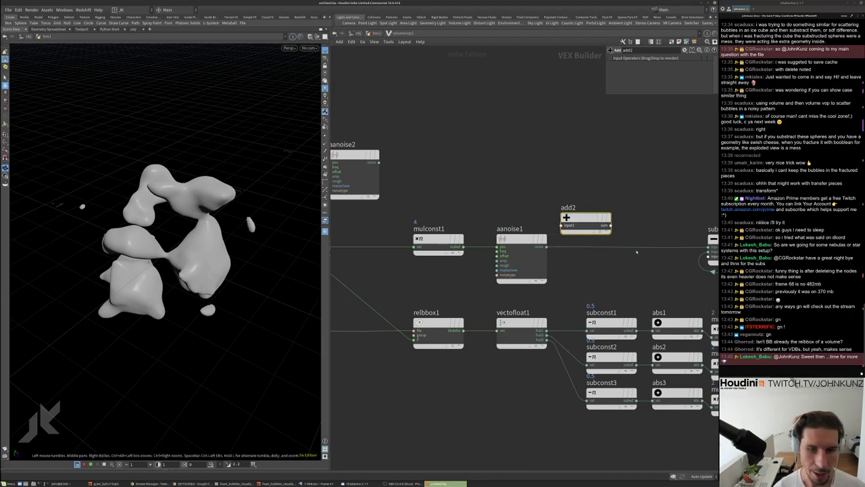
pyautogui.moveTo(585, 223); pyautogui.dragTo(376, 172)
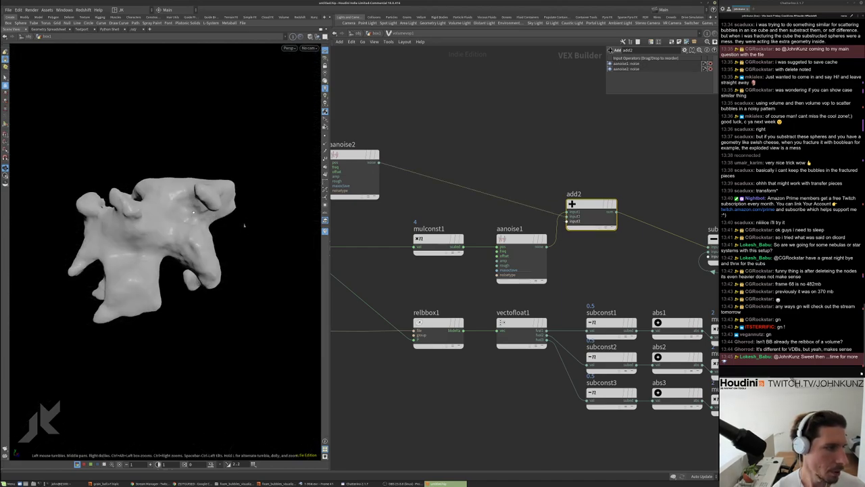
pyautogui.moveTo(244, 225); pyautogui.dragTo(295, 156)
pyautogui.press('h')
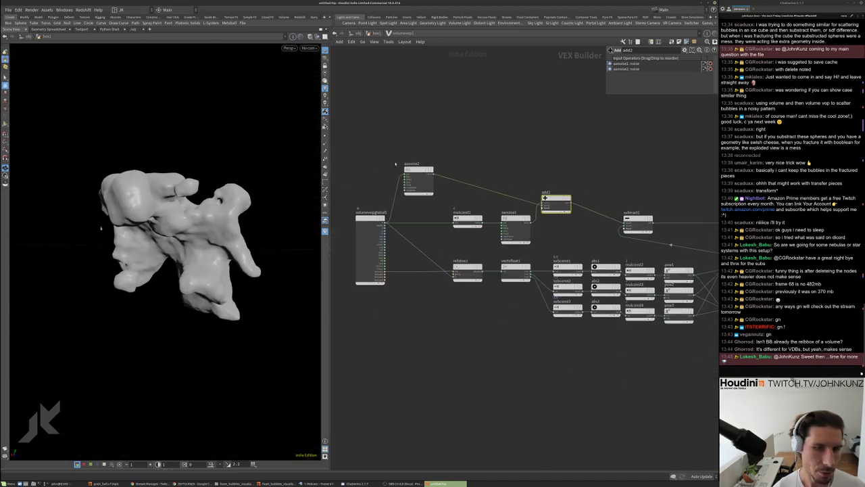
pyautogui.moveTo(165, 225); pyautogui.dragTo(190, 227)
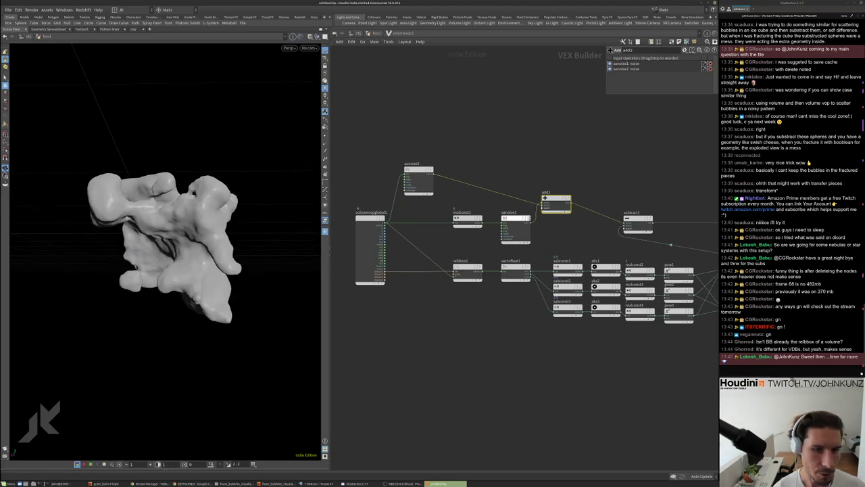
pyautogui.moveTo(186, 218); pyautogui.dragTo(261, 214)
pyautogui.scroll(3, 523, 197)
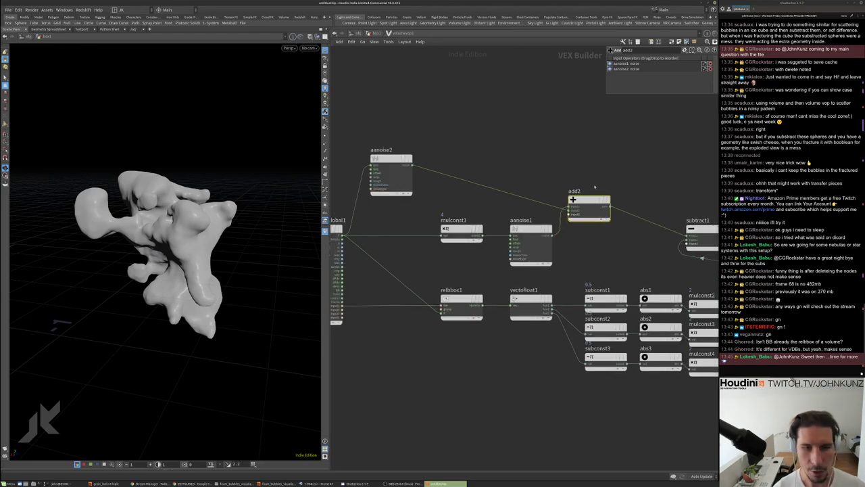
# Set aanoise2 to 3D Input, 3D Noise and wire its noise into add2's next input
pyautogui.moveTo(589, 200); pyautogui.dragTo(398, 238)
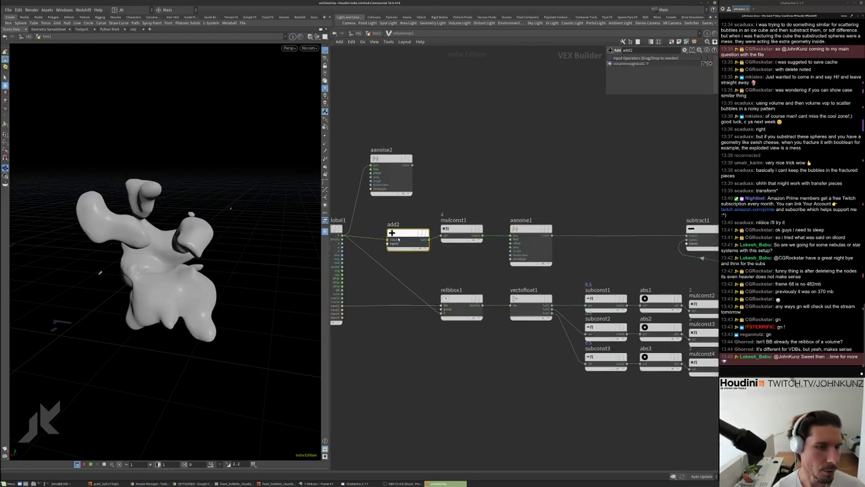
pyautogui.moveTo(470, 197); pyautogui.dragTo(510, 154, button='middle')
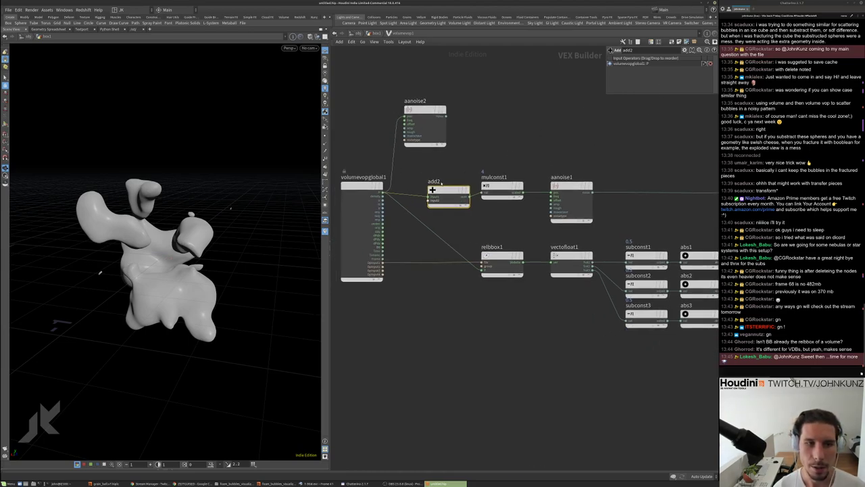
pyautogui.click(440, 109)
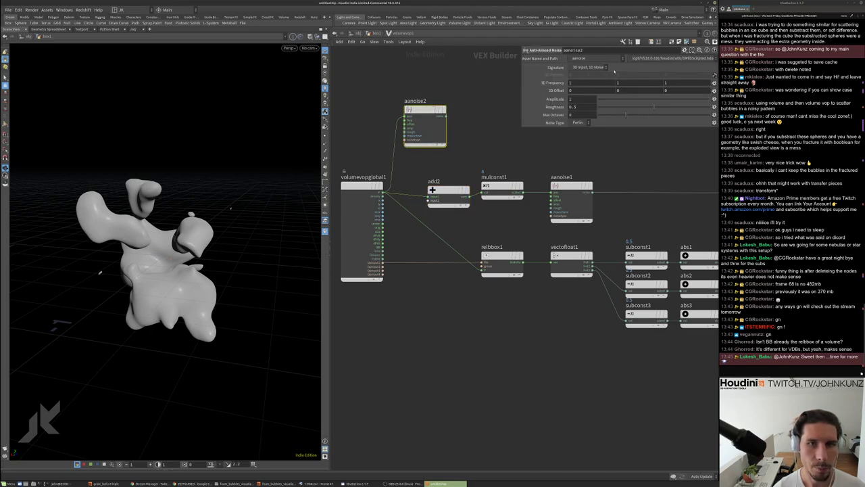
pyautogui.click(605, 68)
pyautogui.click(588, 81)
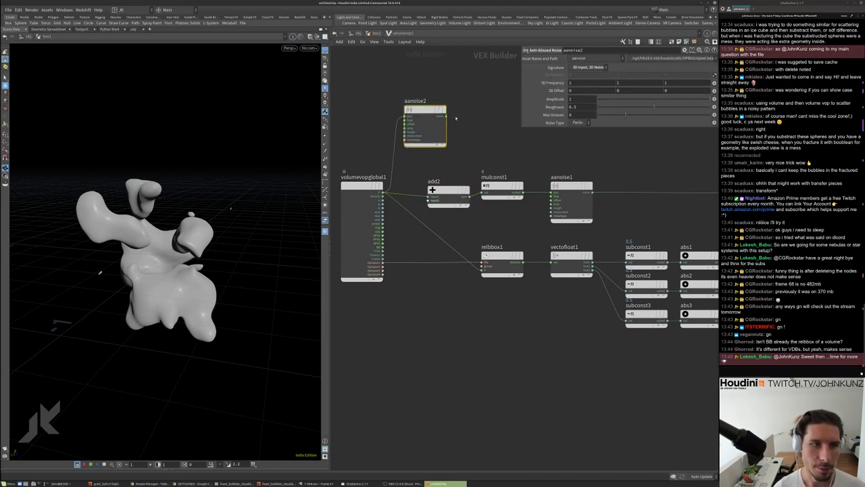
pyautogui.click(445, 116)
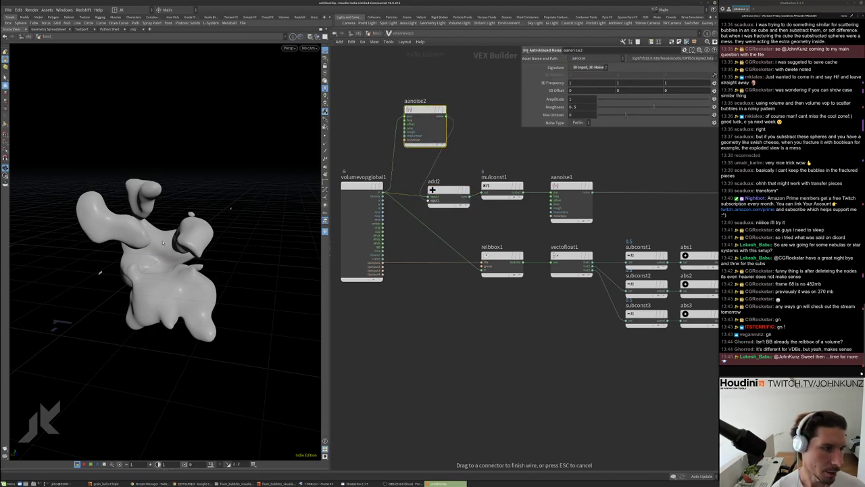
pyautogui.click(429, 200)
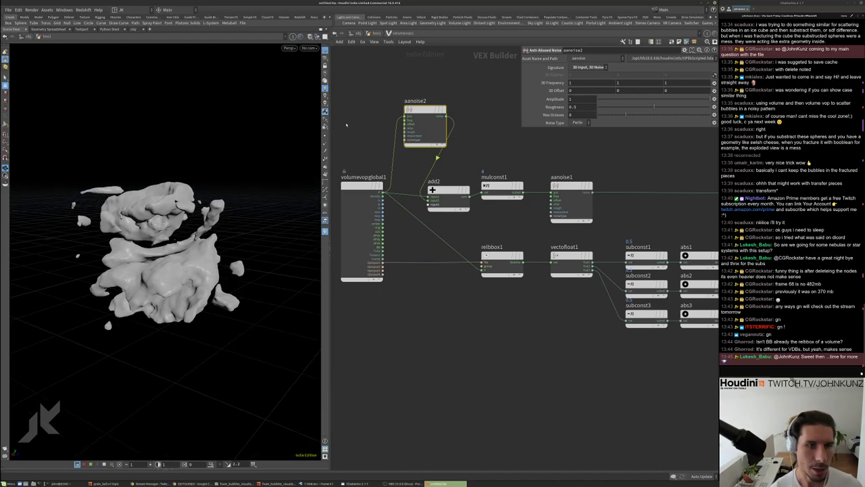
# Compare aanoise1's noise settings, then reselect aanoise2
pyautogui.moveTo(424, 114); pyautogui.dragTo(420, 108)
pyautogui.scroll(3, 420, 108)
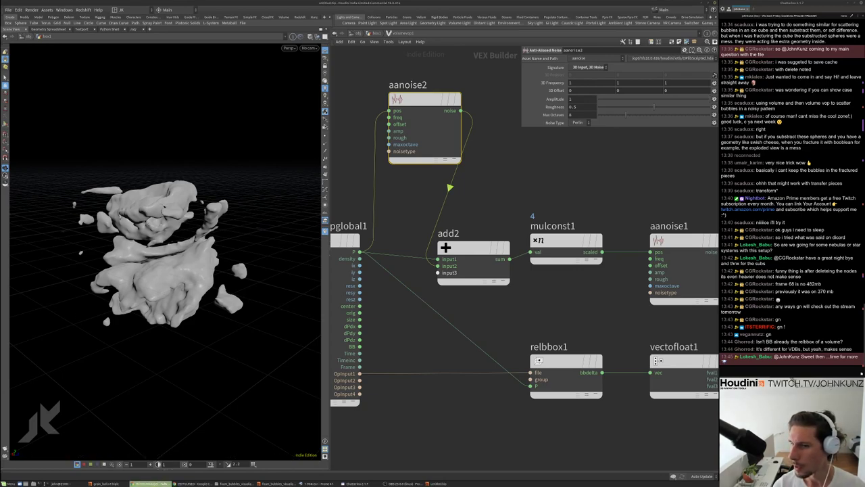
pyautogui.moveTo(655, 252); pyautogui.dragTo(608, 257, button='middle')
pyautogui.click(608, 267)
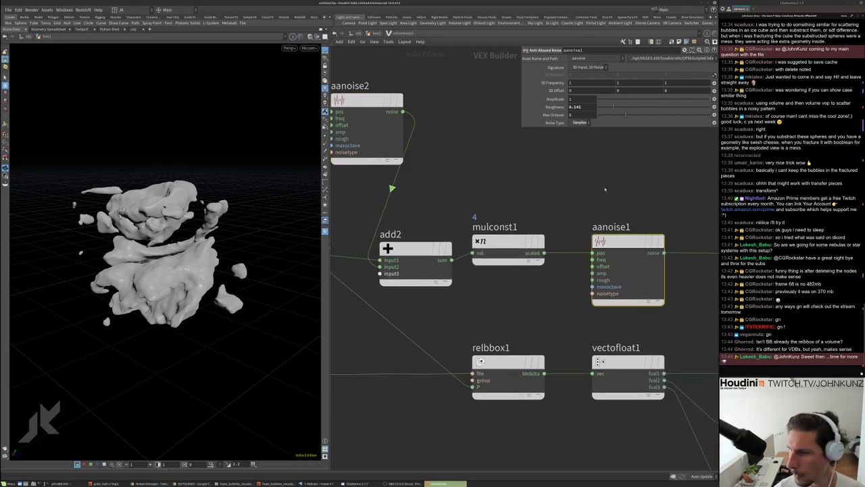
pyautogui.moveTo(346, 199); pyautogui.dragTo(401, 196, button='middle')
pyautogui.click(419, 122)
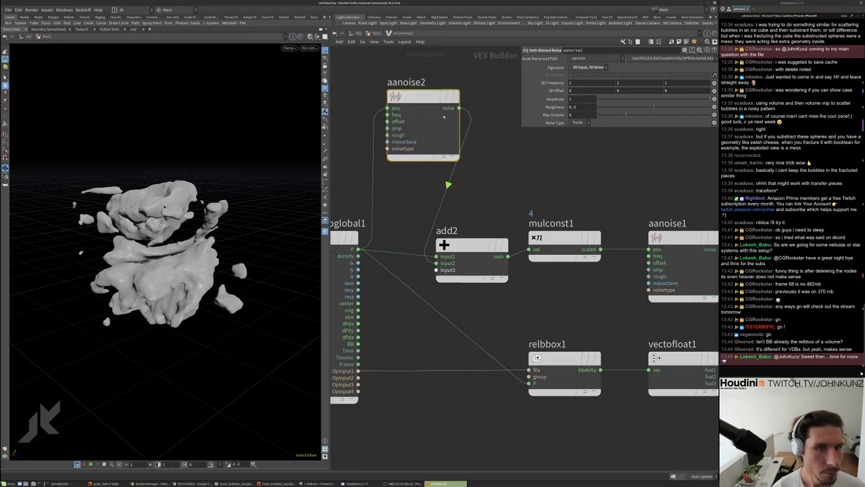
# Set aanoise2's roughness to 0.882 and 3D frequency to 4, 4, 4
pyautogui.click(610, 106)
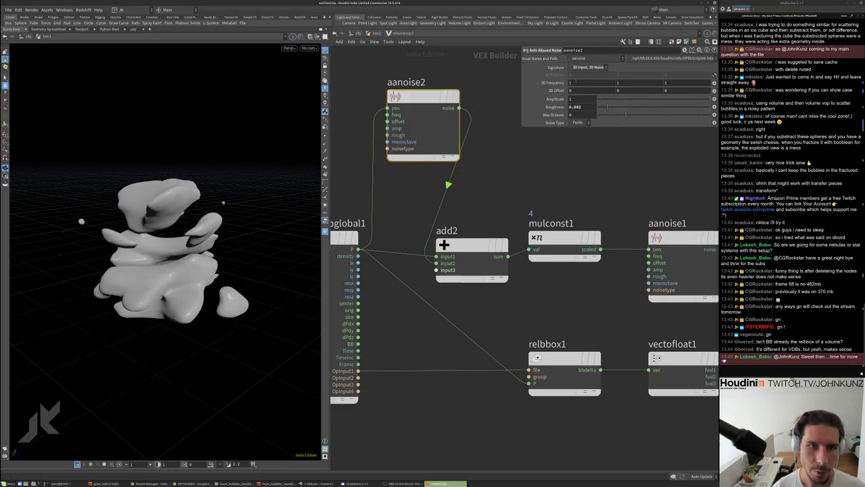
pyautogui.click(579, 83)
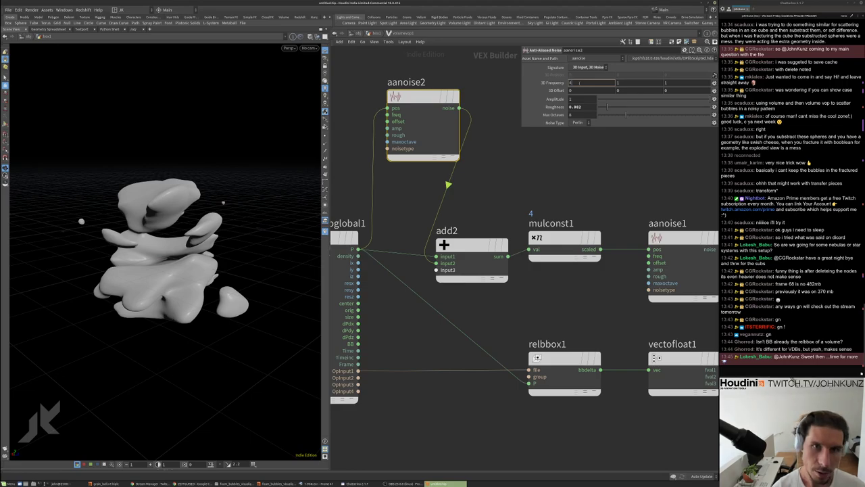
pyautogui.write('4')
pyautogui.press('Tab')
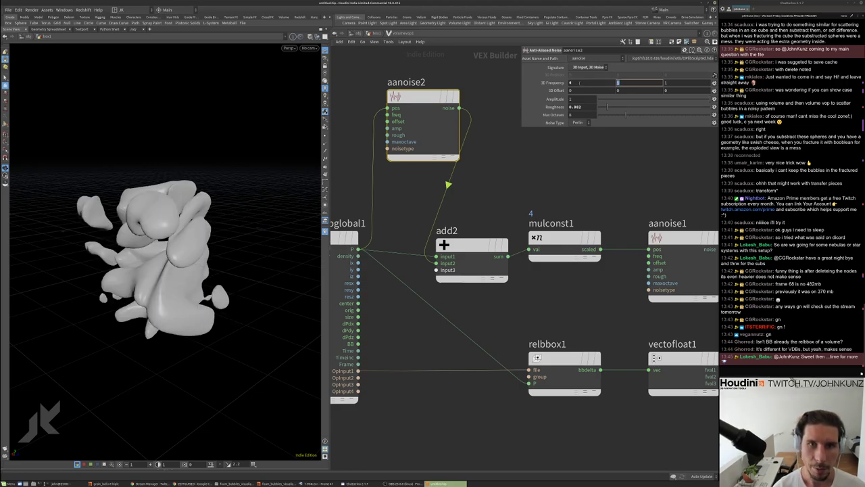
pyautogui.write('4')
pyautogui.press('Tab')
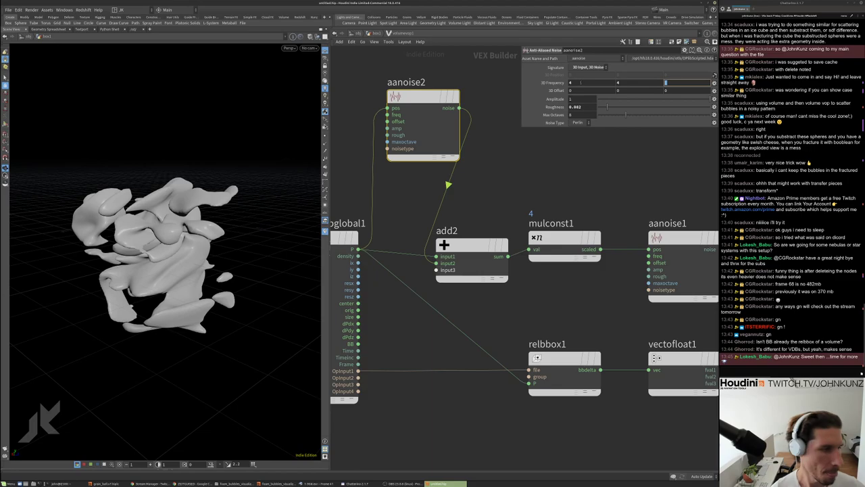
pyautogui.write('4')
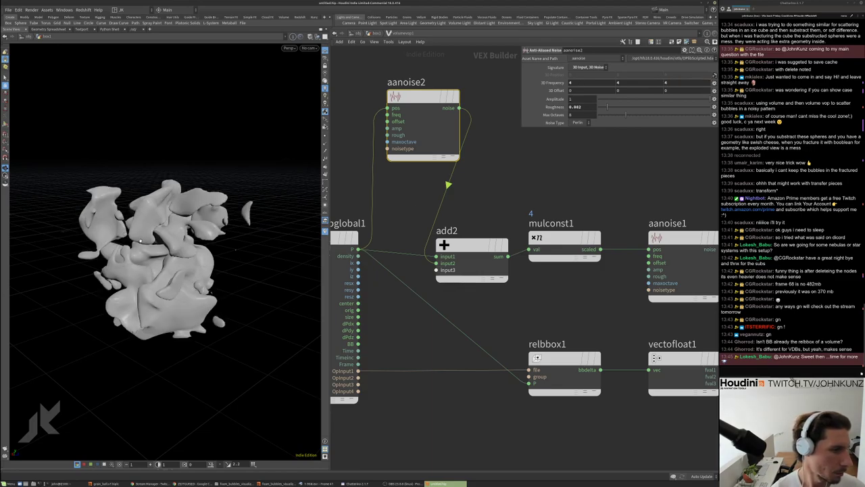
pyautogui.moveTo(140, 240); pyautogui.dragTo(352, 287)
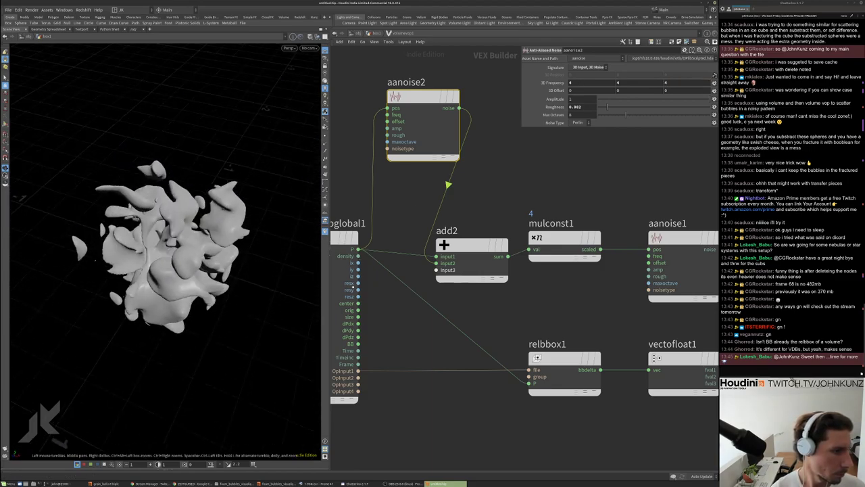
pyautogui.scroll(10, 165, 257)
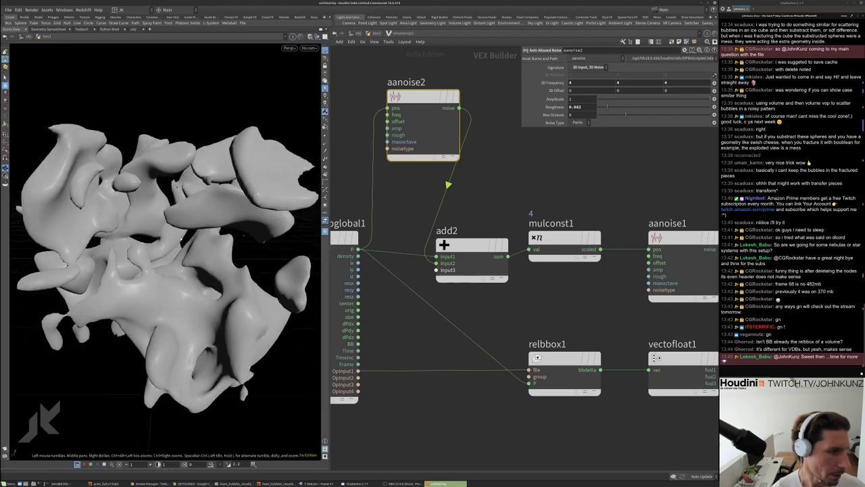
pyautogui.moveTo(165, 257); pyautogui.dragTo(200, 261)
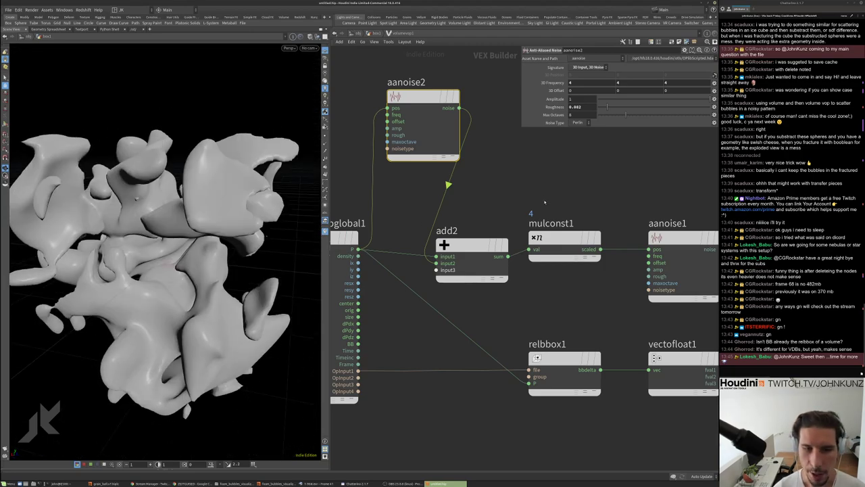
pyautogui.scroll(-3, 544, 201)
pyautogui.scroll(3, 517, 228)
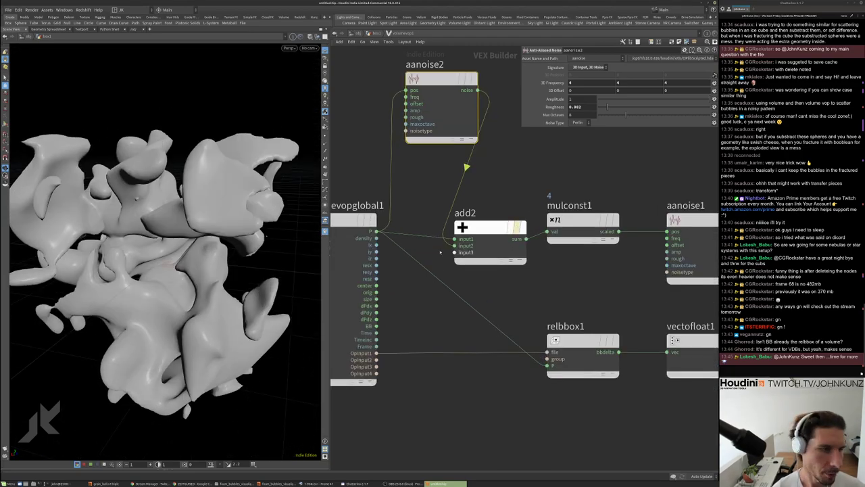
# Bypass add2 to compare against the plain blob, then re-enable it
pyautogui.press('b')
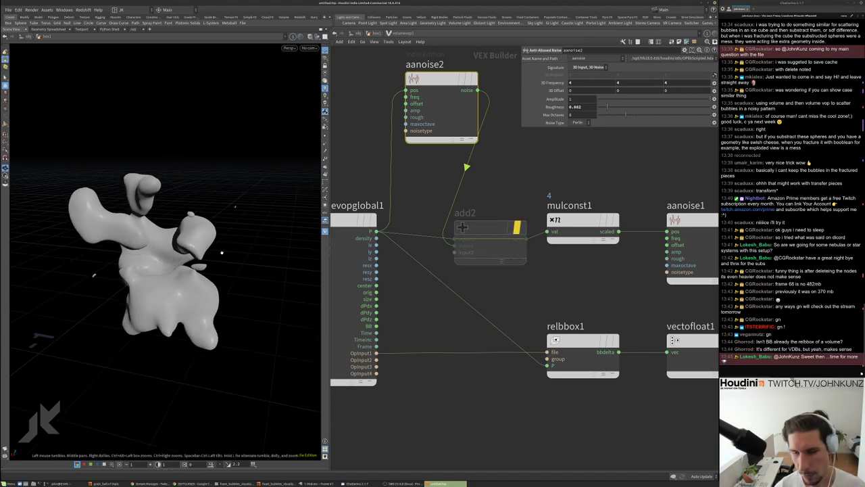
pyautogui.moveTo(246, 269); pyautogui.dragTo(138, 225)
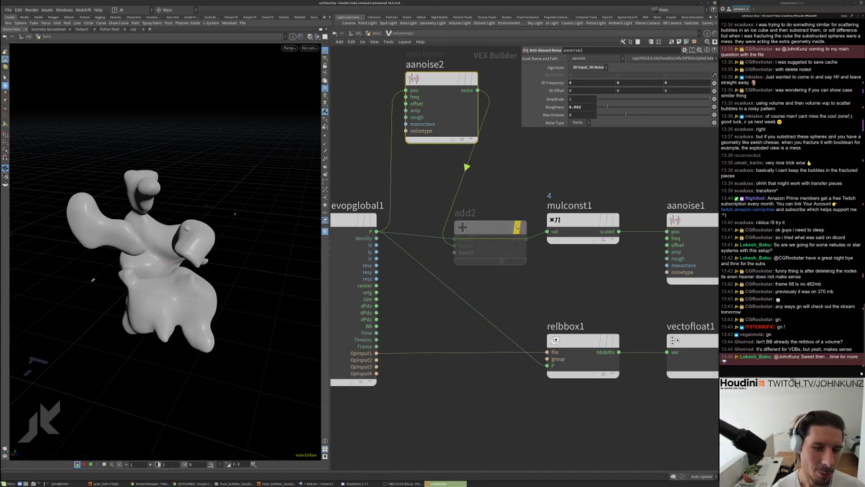
pyautogui.click(517, 228)
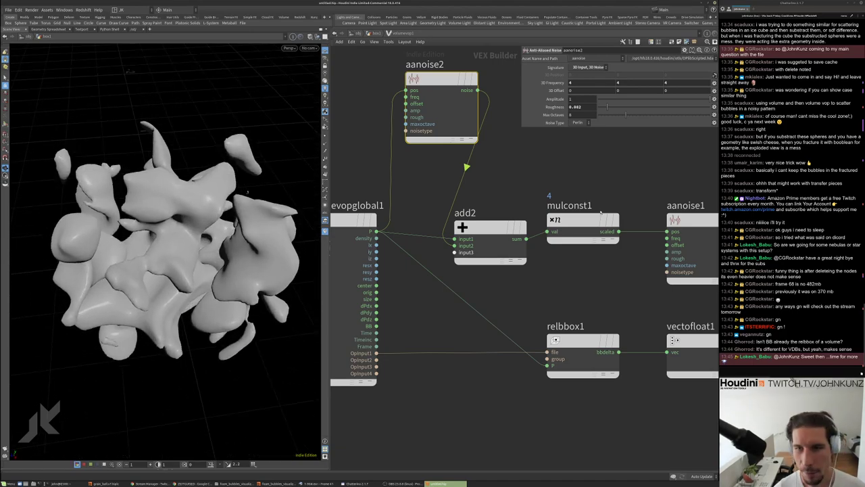
pyautogui.moveTo(589, 169); pyautogui.dragTo(589, 184, button='middle')
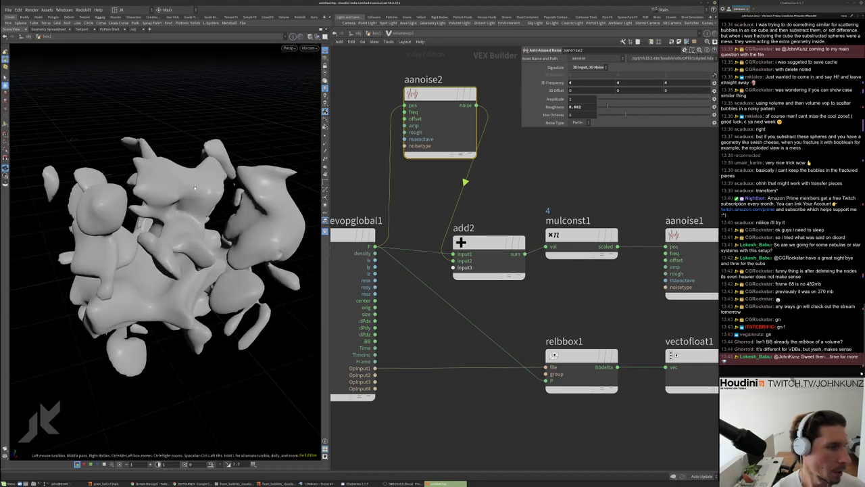
# Set aanoise2's Z frequency to 1 after trying 2
pyautogui.click(665, 82)
pyautogui.write('2')
pyautogui.press('Return')
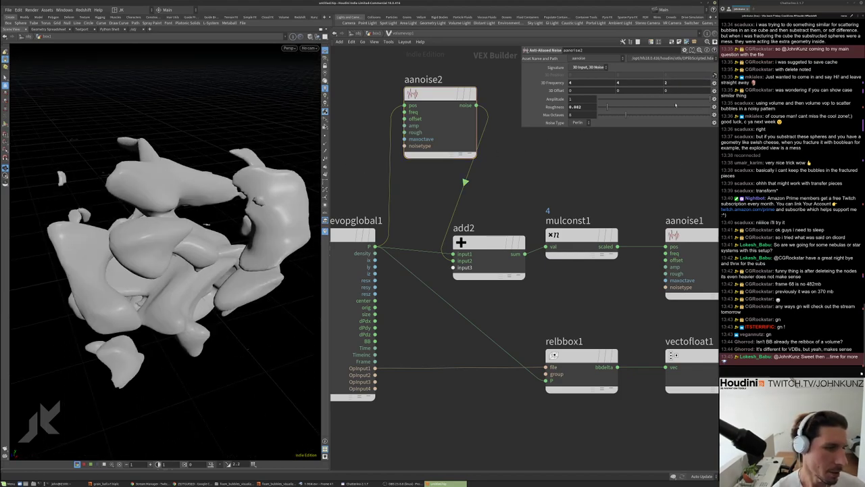
pyautogui.click(665, 82)
pyautogui.write('1')
pyautogui.press('Return')
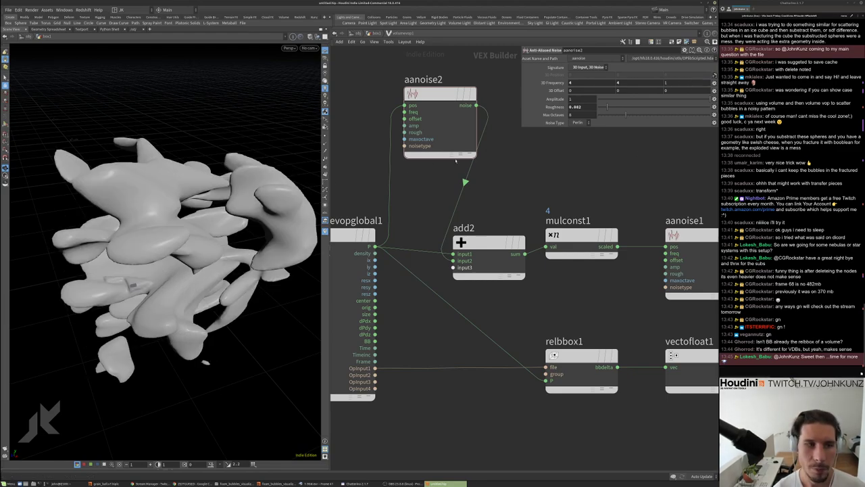
pyautogui.moveTo(290, 169); pyautogui.dragTo(153, 372)
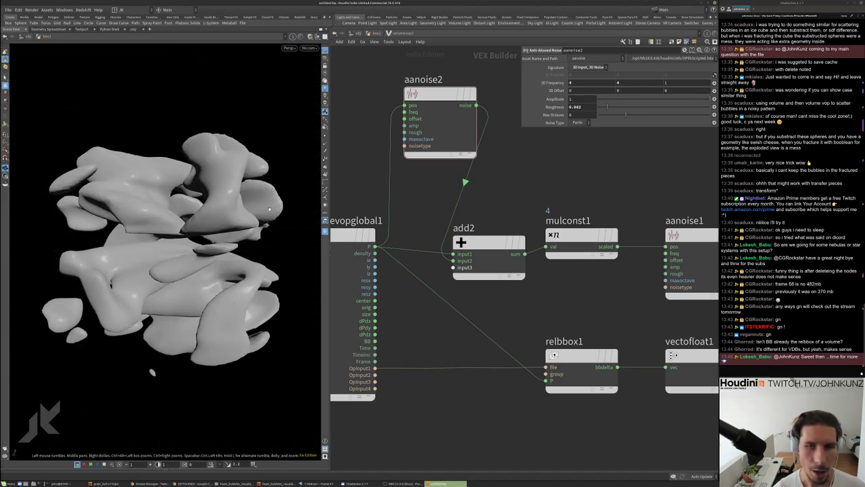
# Tune aanoise2's amplitude, trying 0.25 and 3, then ladder-drag it to -0.537
pyautogui.click(572, 99)
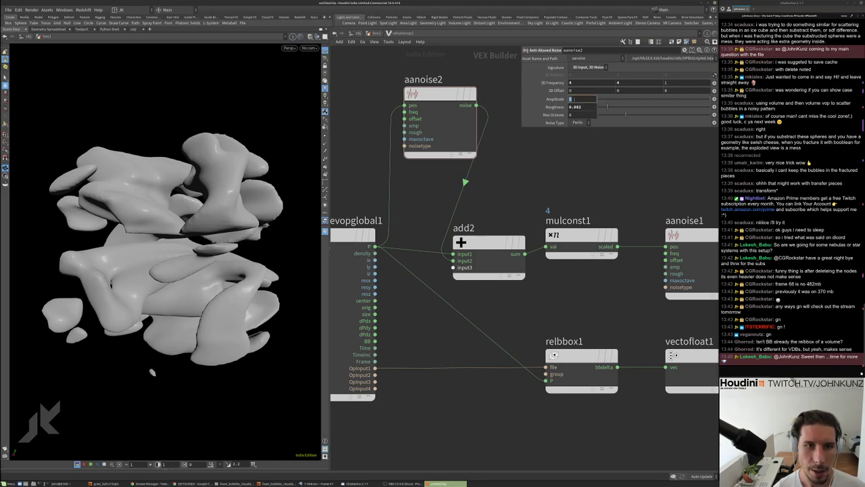
pyautogui.write('.25')
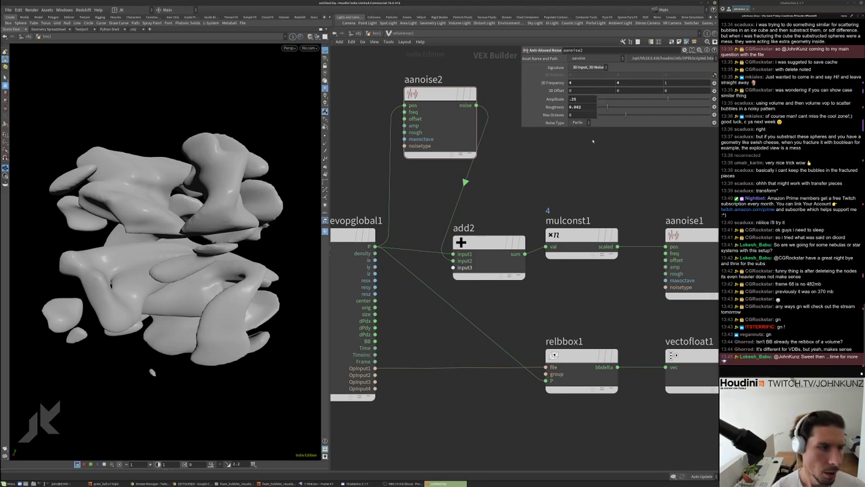
pyautogui.press('Return')
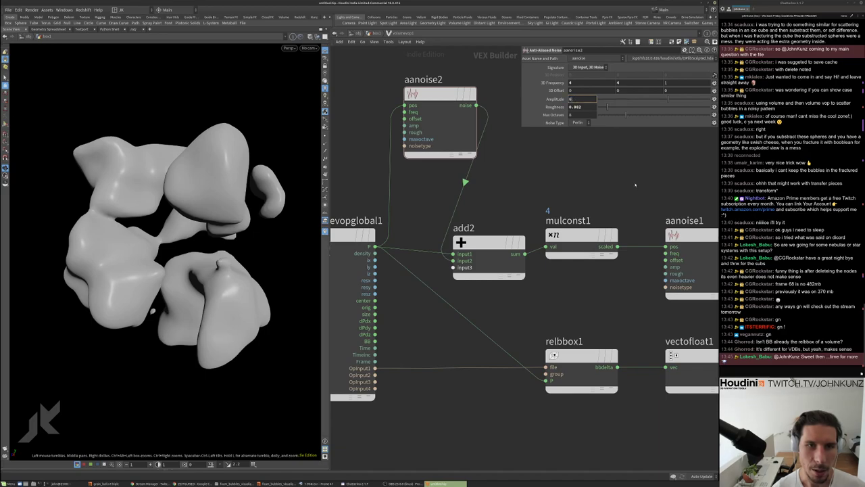
pyautogui.press('Return')
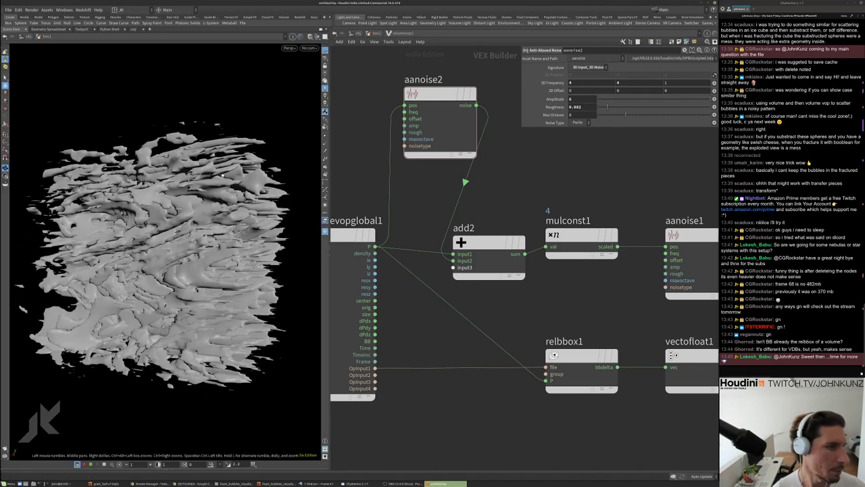
pyautogui.click(571, 98)
pyautogui.write('3')
pyautogui.press('Return')
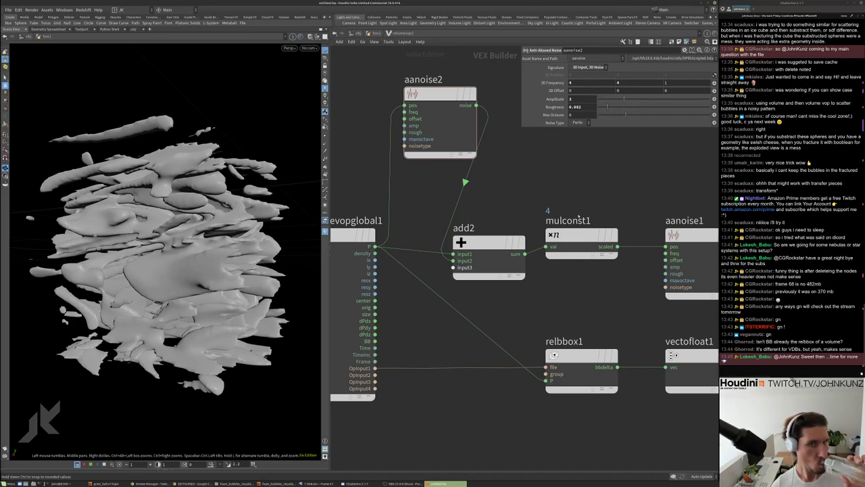
pyautogui.moveTo(266, 189)
pyautogui.mouseDown()
pyautogui.moveTo(156, 204)
pyautogui.moveTo(283, 193)
pyautogui.mouseUp()
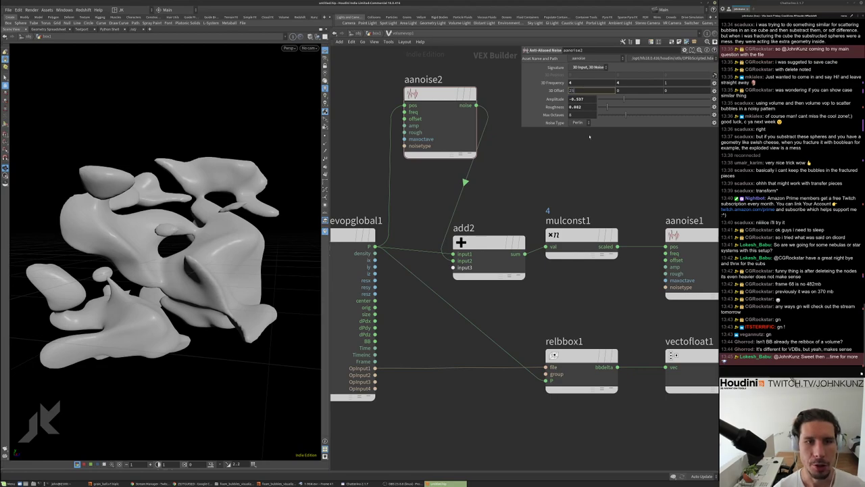
# Set aanoise2's 3D offset X to 25 and ladder Y to 49
pyautogui.press('Return')
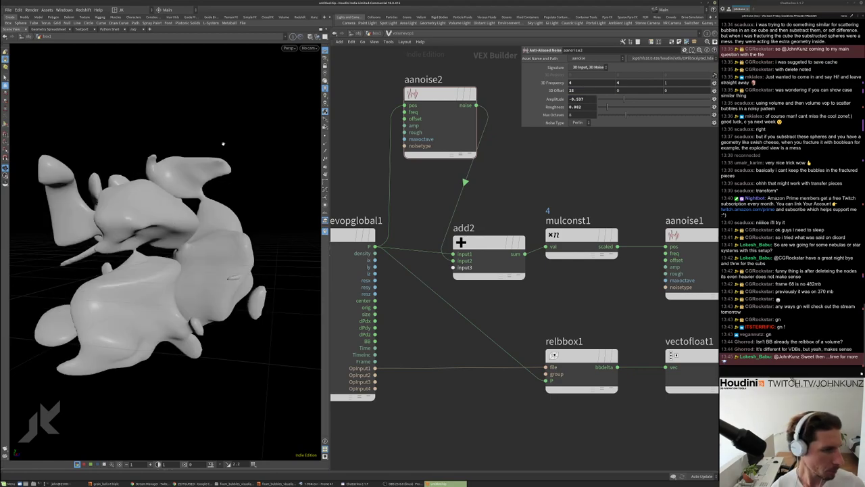
pyautogui.press('Tab')
pyautogui.write('64')
pyautogui.press('Return')
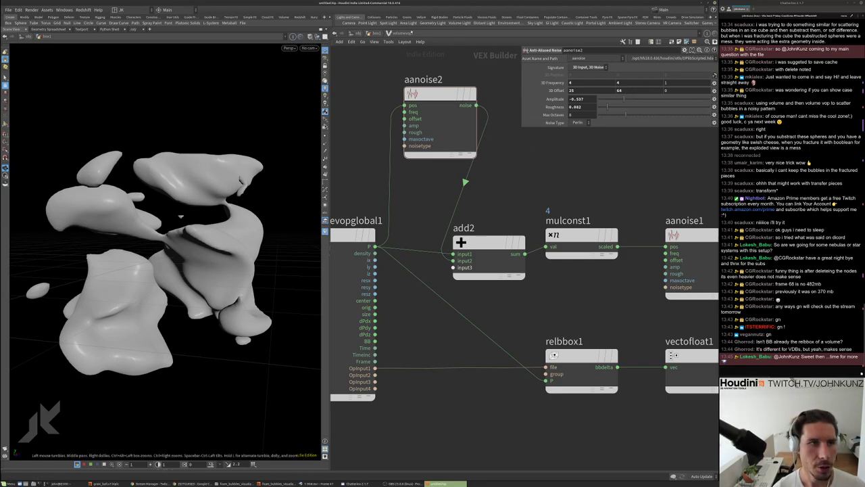
pyautogui.middleClick(627, 90)
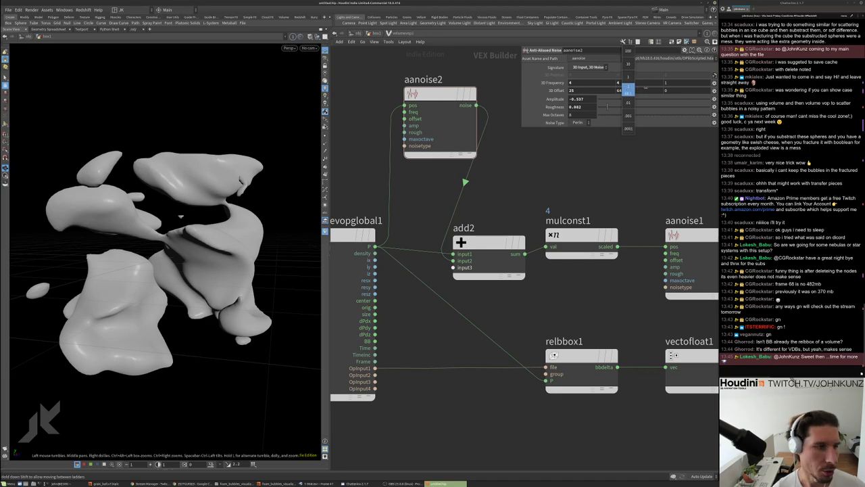
pyautogui.moveTo(181, 216); pyautogui.dragTo(183, 241, button='middle')
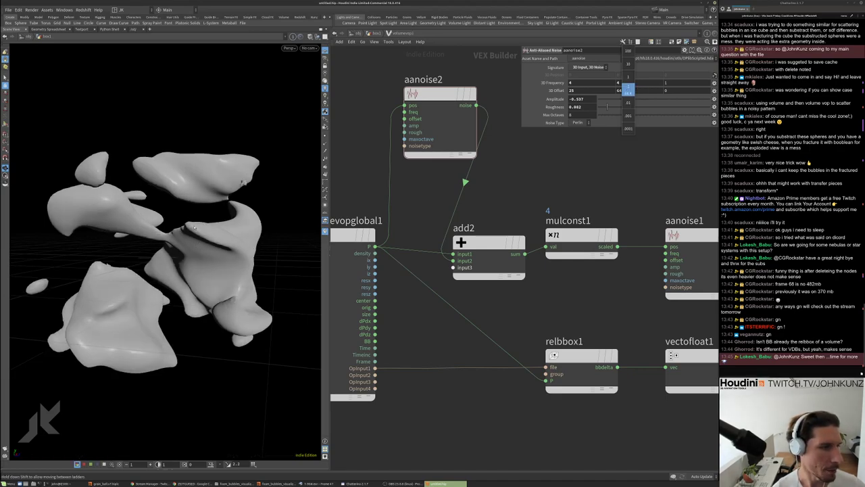
pyautogui.moveTo(628, 90); pyautogui.dragTo(623, 167, button='middle')
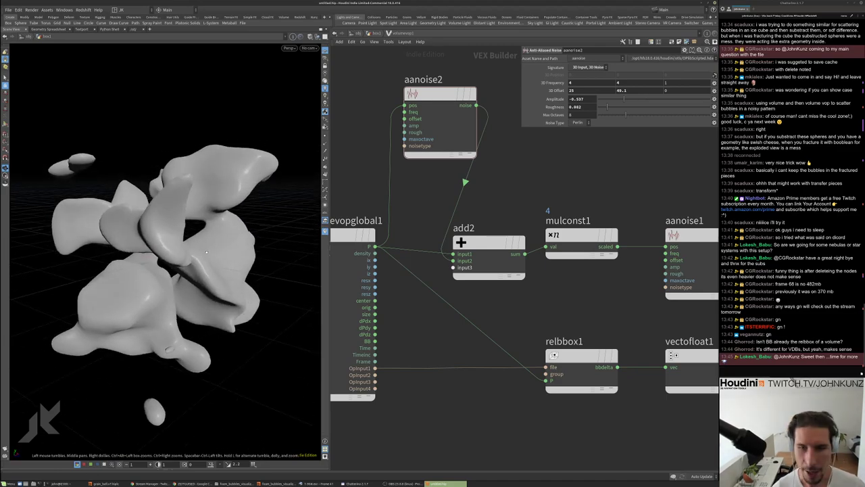
# Switch aanoise2's noise type to Simplex and inspect the resulting blobs
pyautogui.click(585, 124)
pyautogui.click(578, 131)
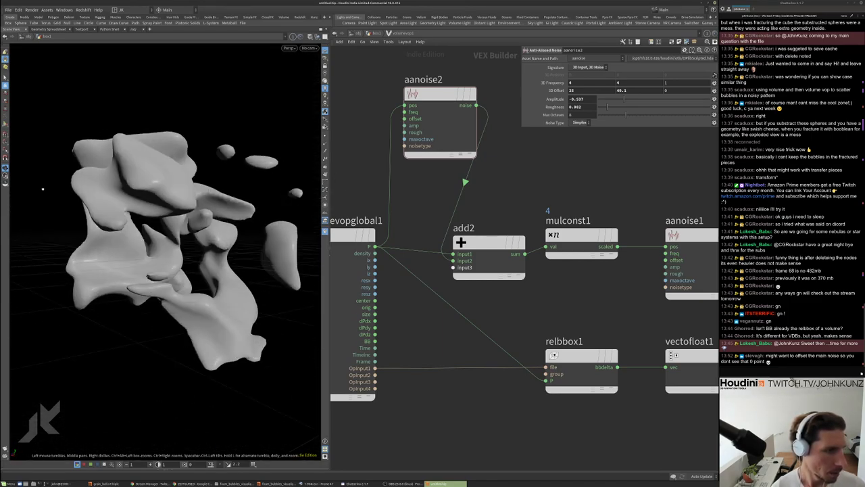
pyautogui.moveTo(44, 189); pyautogui.dragTo(80, 205)
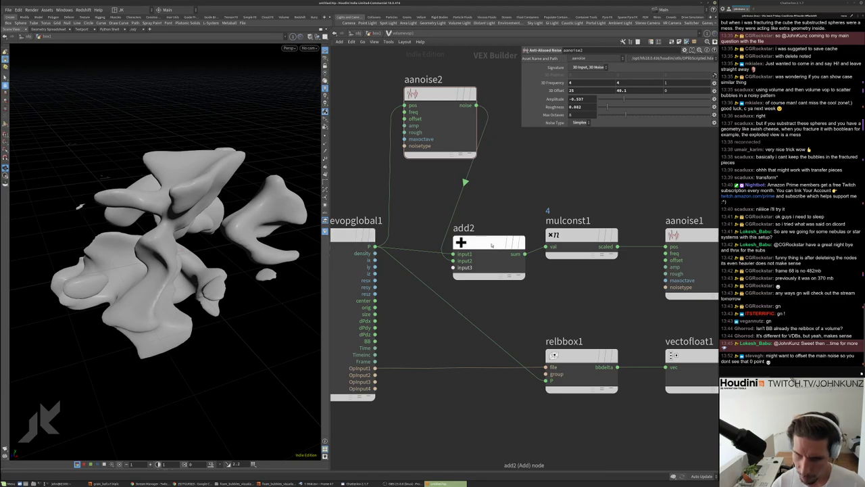
pyautogui.scroll(-3, 488, 246)
pyautogui.scroll(3, 577, 218)
pyautogui.click(662, 278)
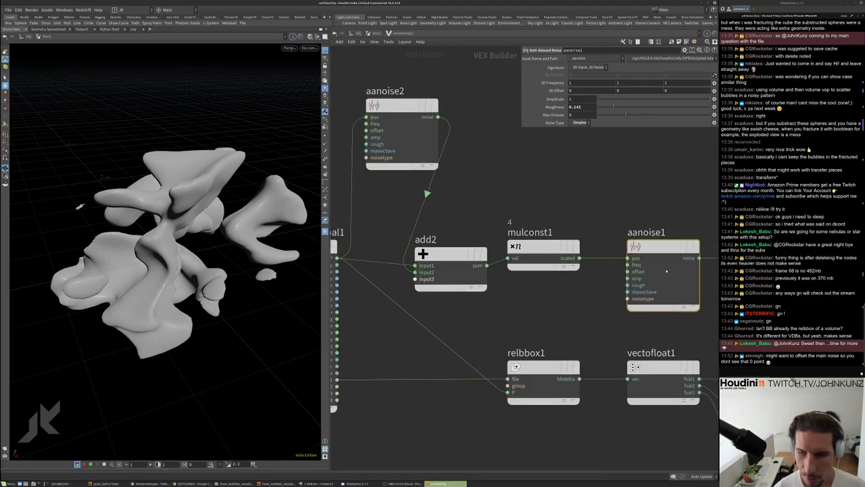
pyautogui.moveTo(675, 203); pyautogui.dragTo(596, 203, button='middle')
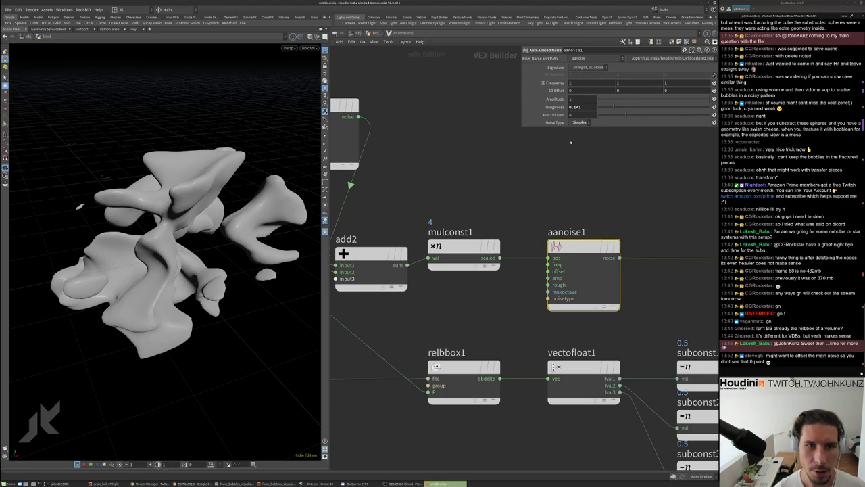
pyautogui.moveTo(169, 237); pyautogui.dragTo(291, 186)
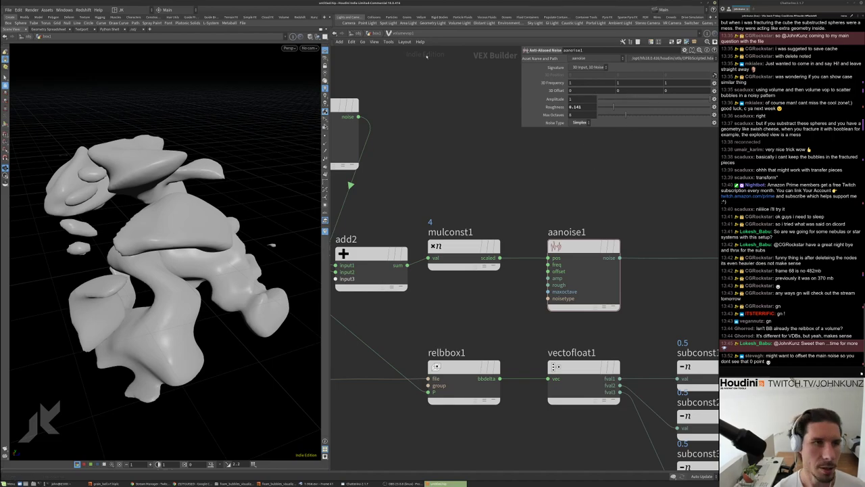
# At geometry level, add a 1×1 grid with 55 rows
pyautogui.press('u')
pyautogui.press('Tab')
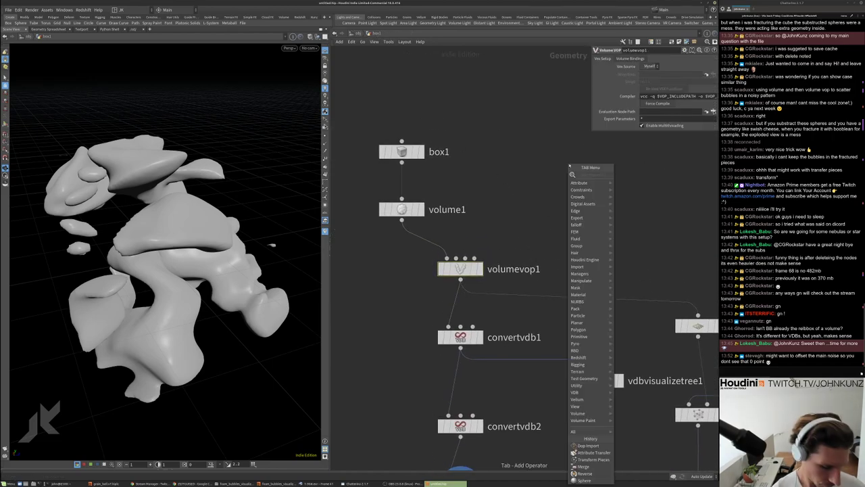
pyautogui.write('gr')
pyautogui.click(642, 175)
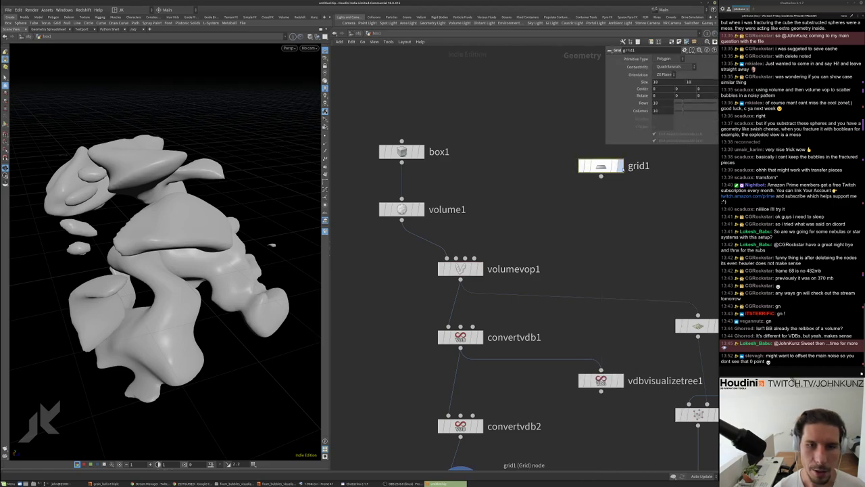
pyautogui.write('1')
pyautogui.press('Tab')
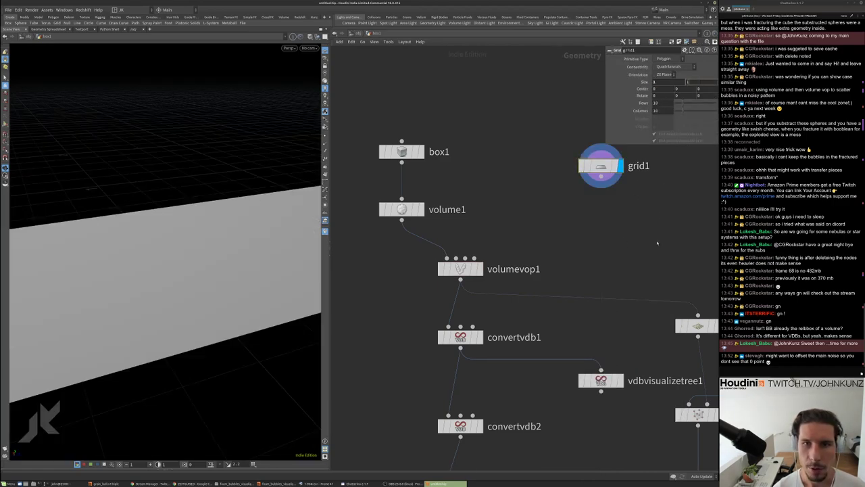
pyautogui.write('1')
pyautogui.press('Return')
pyautogui.click(655, 103)
pyautogui.write('55')
pyautogui.press('Tab')
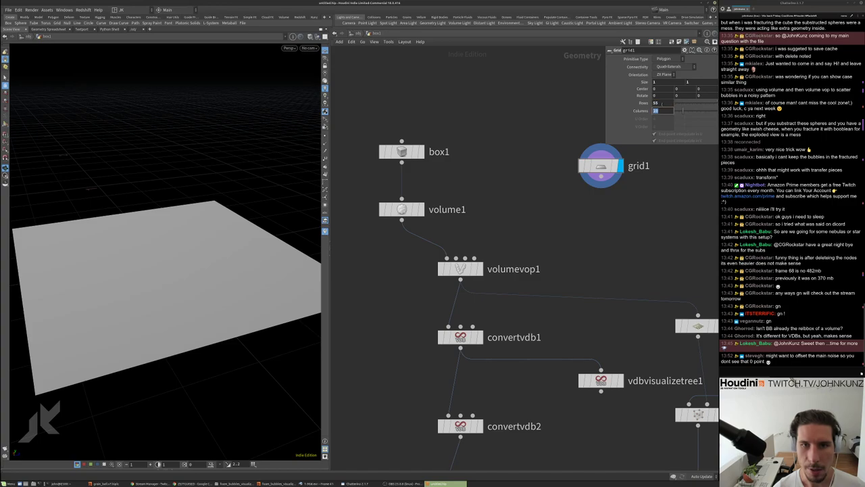
# Add an Attribute VOP below grid1 and dive inside it
pyautogui.press('Tab')
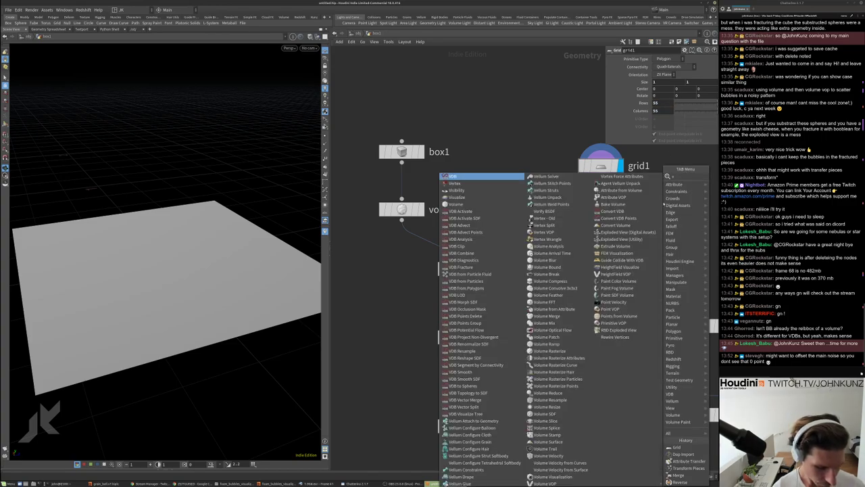
pyautogui.click(737, 187)
pyautogui.click(624, 198)
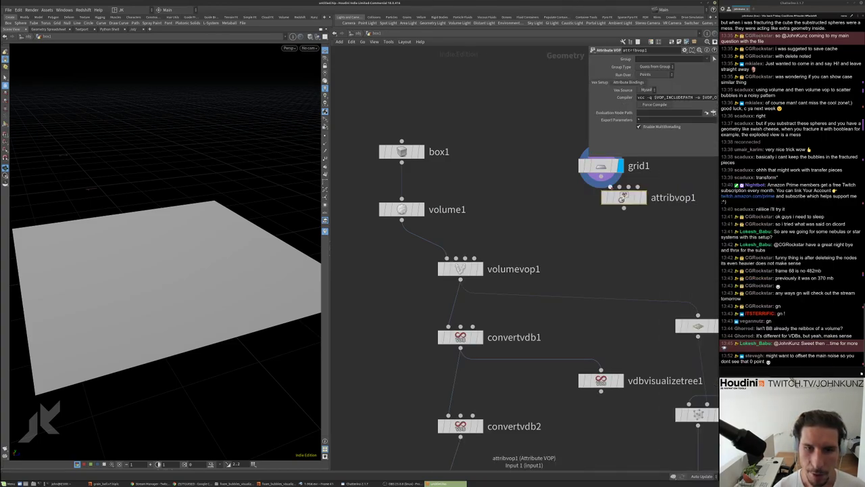
pyautogui.doubleClick(624, 198)
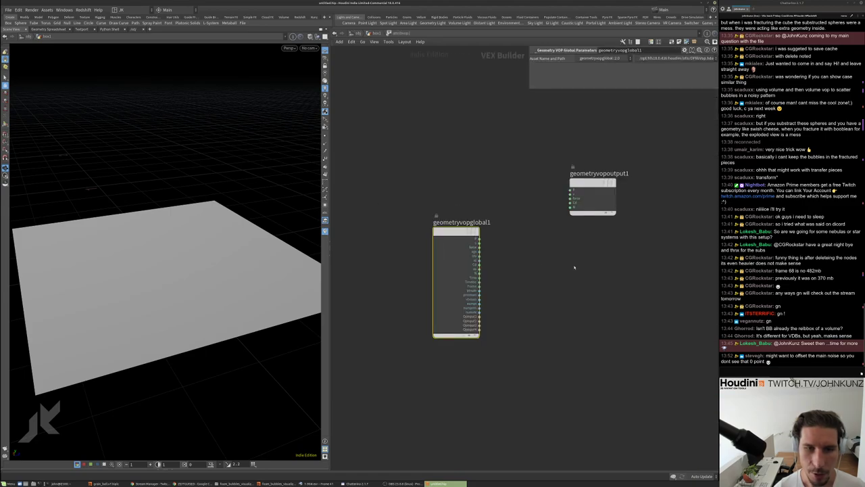
# Create an Anti-Aliased Noise and wire it into the output to displace the grid
pyautogui.press('Tab')
pyautogui.write('an')
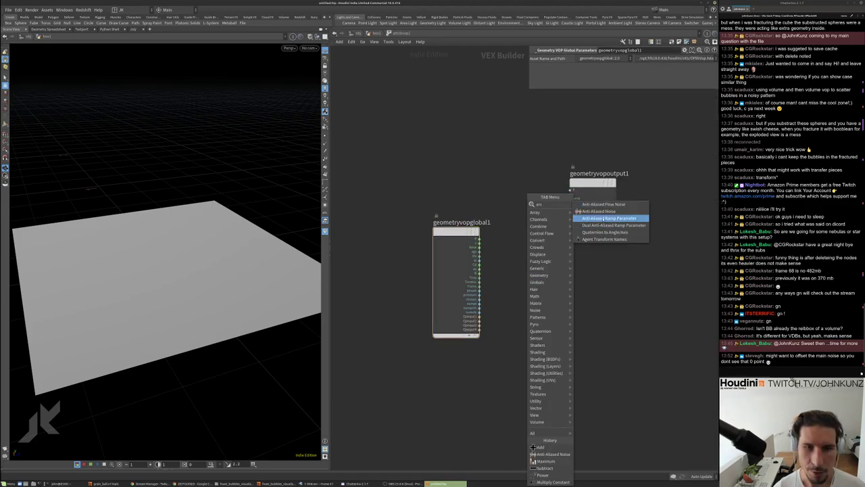
pyautogui.press('Return')
pyautogui.click(534, 260)
pyautogui.moveTo(534, 261); pyautogui.dragTo(571, 203)
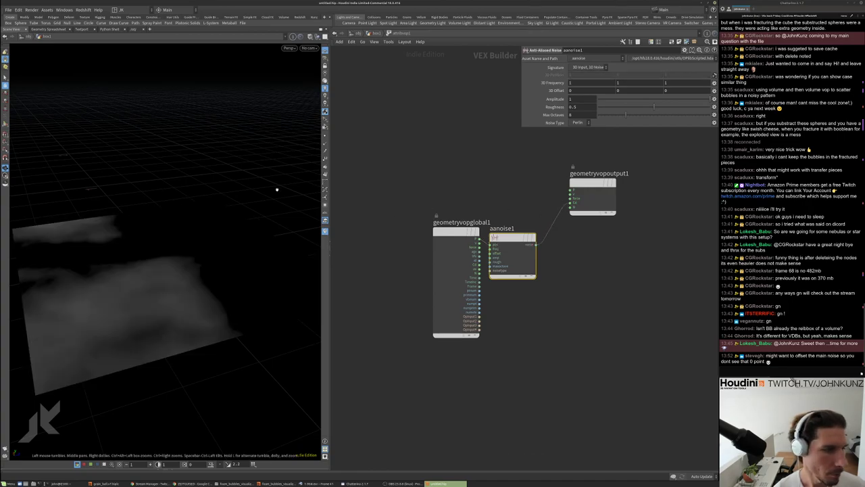
pyautogui.moveTo(275, 188); pyautogui.dragTo(240, 262)
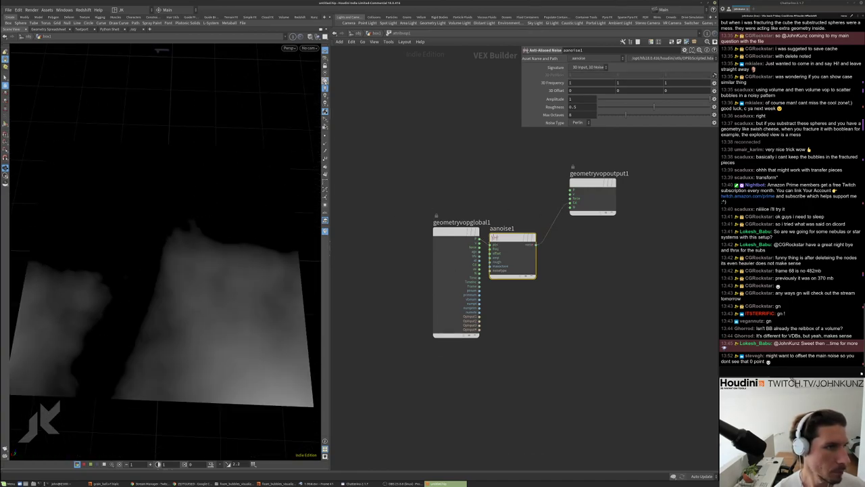
# Insert an Absolute node on the noise-to-output wire to create veined noise
pyautogui.press('Tab')
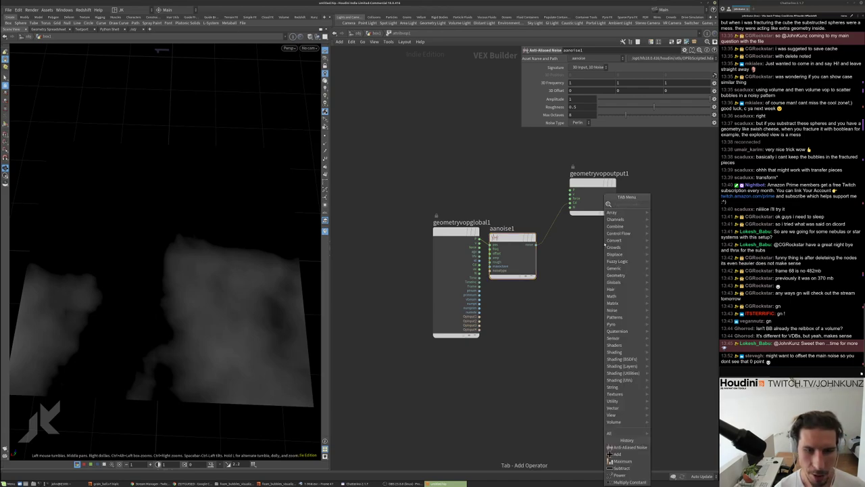
pyautogui.write('abs')
pyautogui.press('Return')
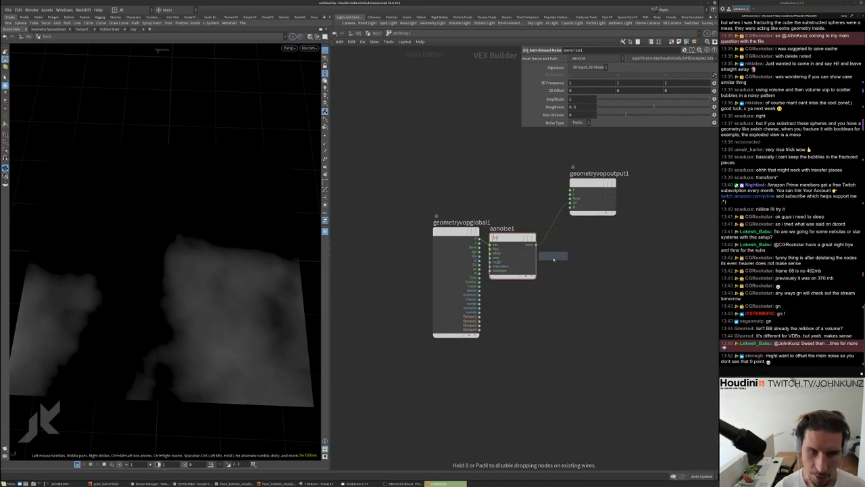
pyautogui.click(571, 257)
pyautogui.moveTo(244, 252); pyautogui.dragTo(164, 257)
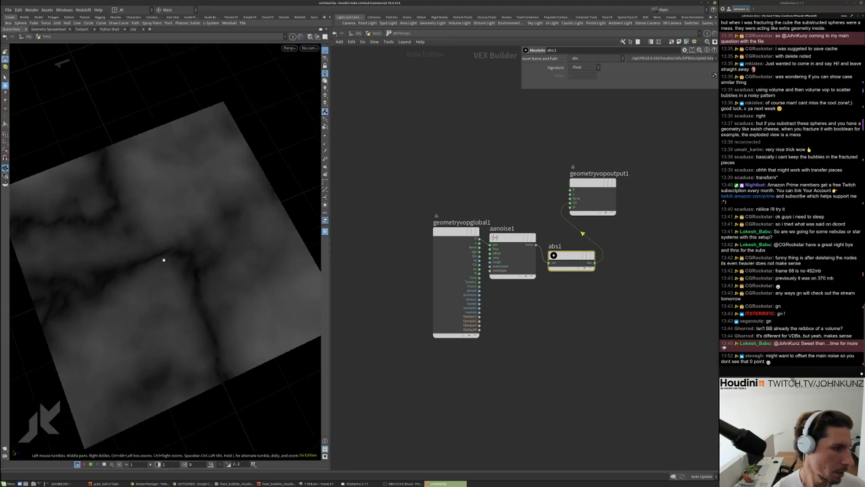
pyautogui.click(370, 35)
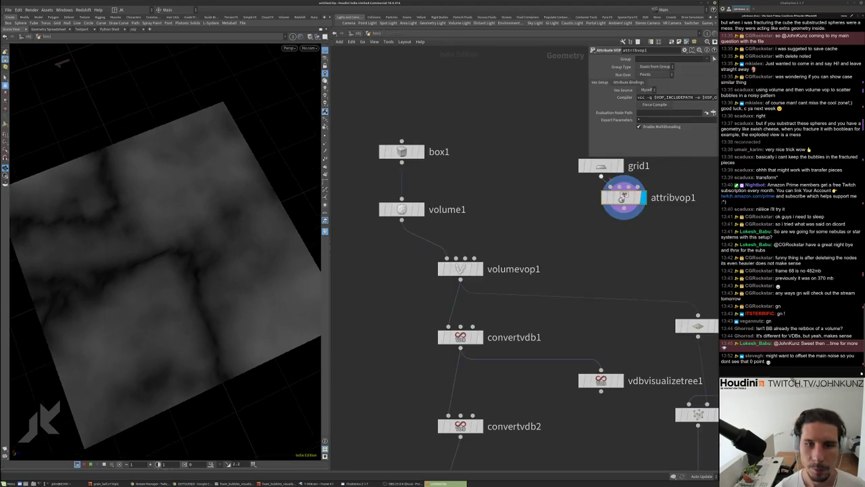
# Raise grid1's rows and columns to 155 and inspect the finer veined noise
pyautogui.click(601, 167)
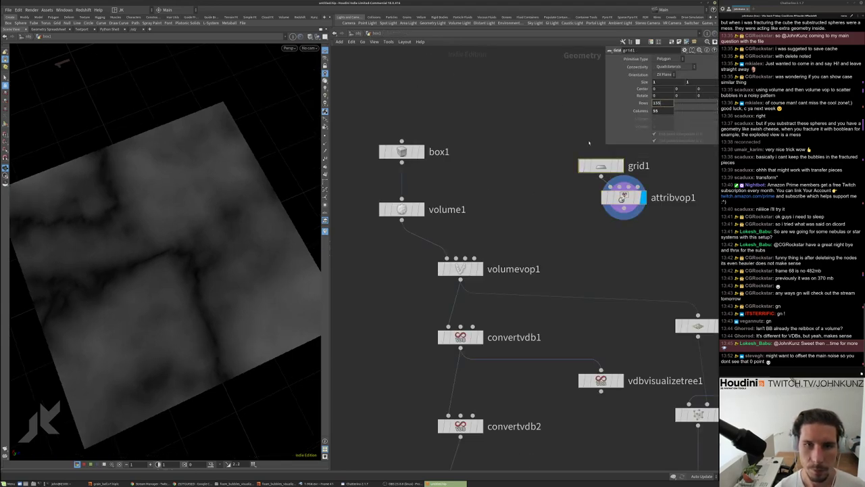
pyautogui.press('Tab')
pyautogui.write('1')
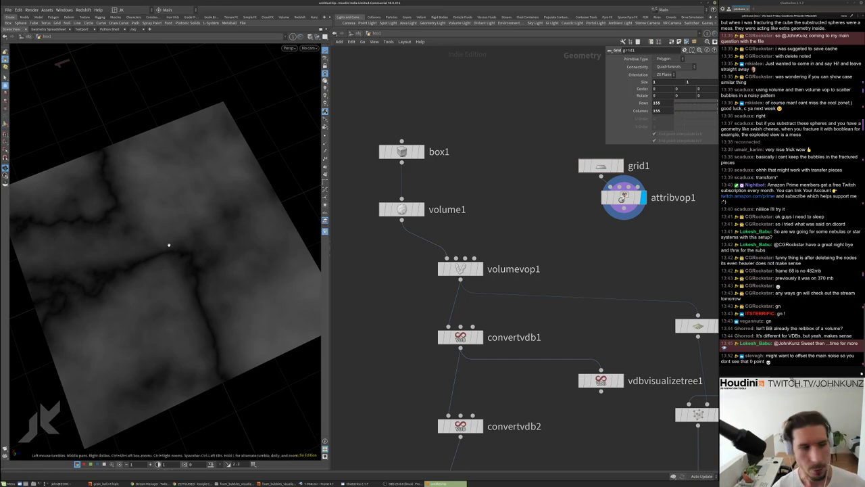
pyautogui.moveTo(169, 245); pyautogui.dragTo(108, 240)
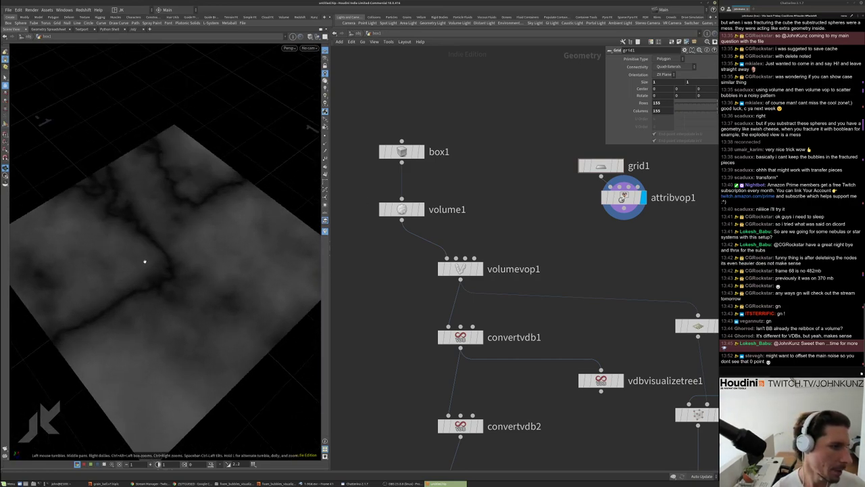
pyautogui.moveTo(145, 262); pyautogui.dragTo(165, 290)
pyautogui.moveTo(164, 290); pyautogui.dragTo(247, 213, button='right')
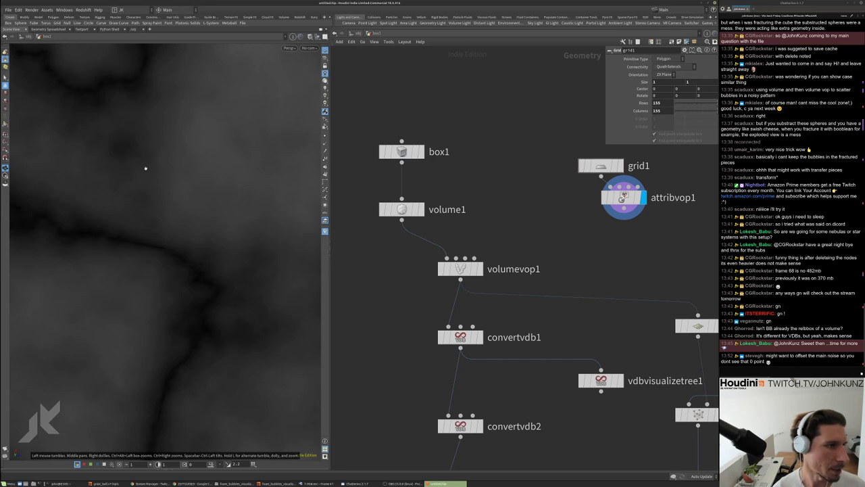
pyautogui.moveTo(145, 167); pyautogui.dragTo(203, 269, button='right')
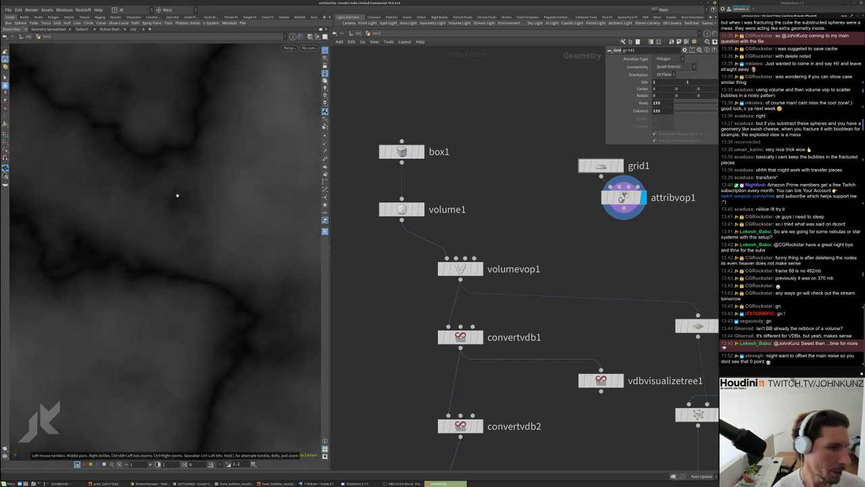
pyautogui.moveTo(210, 248); pyautogui.dragTo(238, 278, button='right')
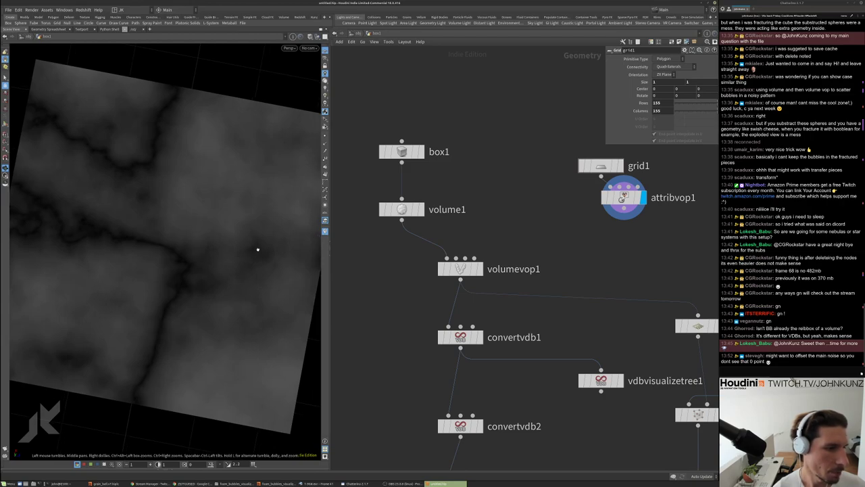
pyautogui.moveTo(623, 197); pyautogui.dragTo(601, 209, button='middle')
# Inside attribvop1, raise aanoise1's Roughness for rougher, more detailed noise
pyautogui.doubleClick(601, 210)
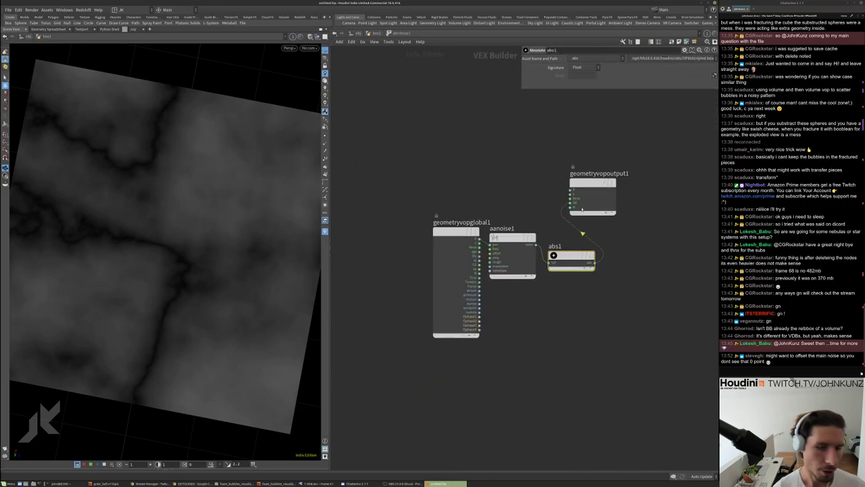
pyautogui.moveTo(489, 280); pyautogui.dragTo(544, 196)
pyautogui.moveTo(653, 106); pyautogui.dragTo(682, 108)
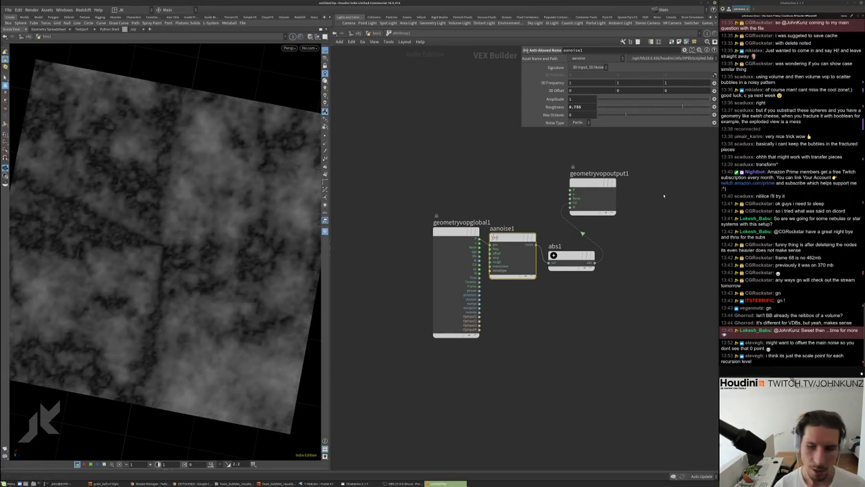
pyautogui.moveTo(664, 271); pyautogui.dragTo(647, 301, button='middle')
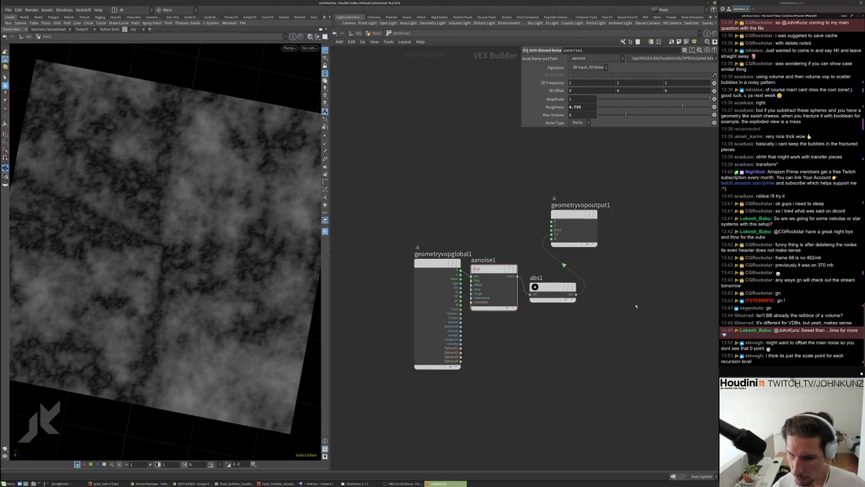
pyautogui.press('h')
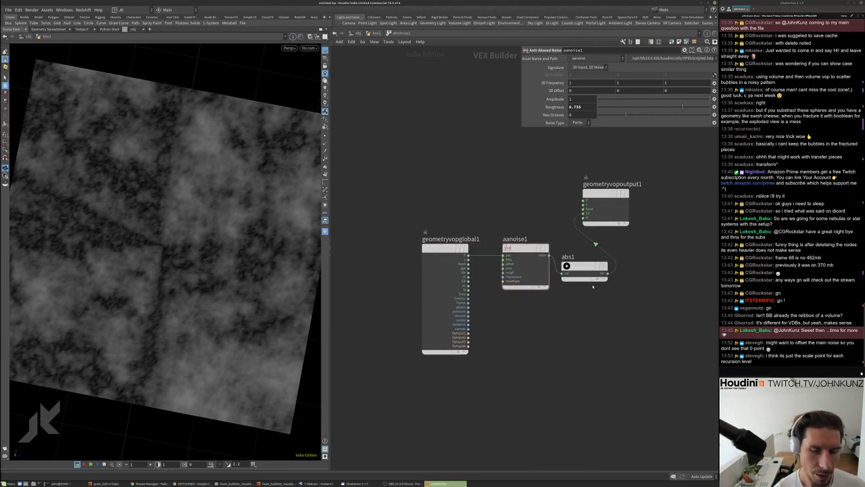
# Place geometryvopoutput1 right of abs1 and line both up with aanoise1
pyautogui.moveTo(590, 274); pyautogui.dragTo(603, 275)
pyautogui.moveTo(613, 195); pyautogui.dragTo(669, 270)
pyautogui.moveTo(683, 317); pyautogui.dragTo(598, 254)
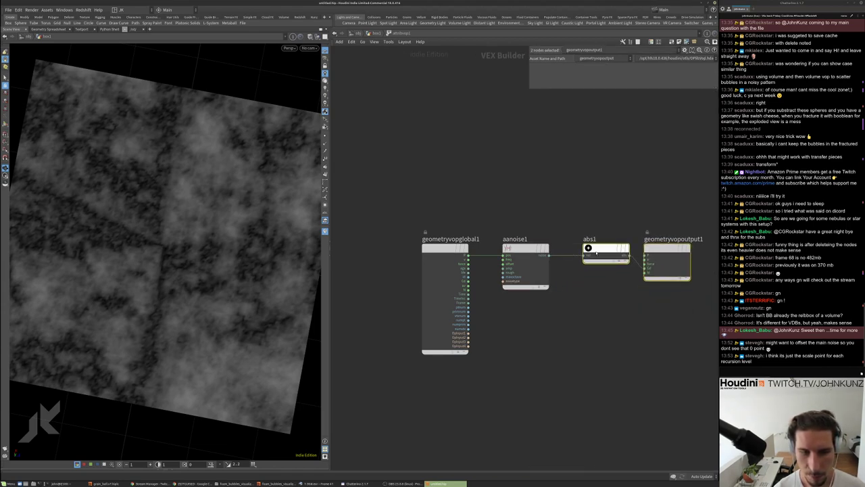
pyautogui.moveTo(168, 239); pyautogui.dragTo(122, 227)
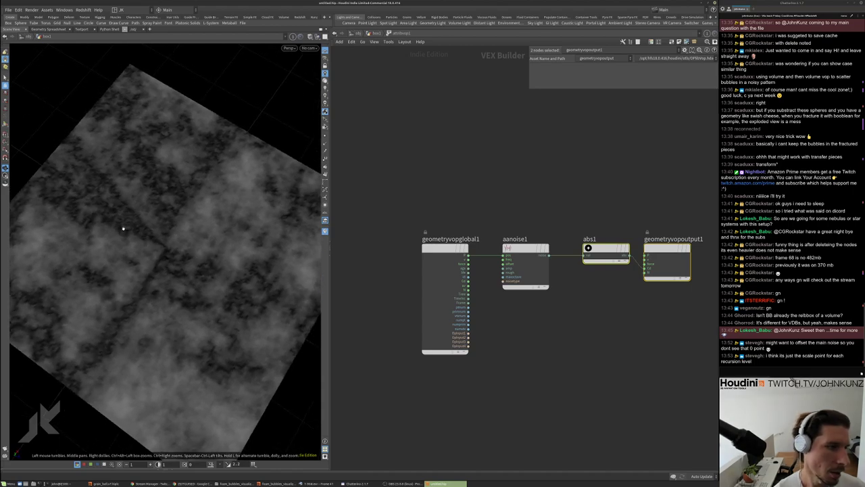
# Switch aanoise1 to Simplex noise, shift its offset, and set Max Octaves to 7
pyautogui.click(527, 277)
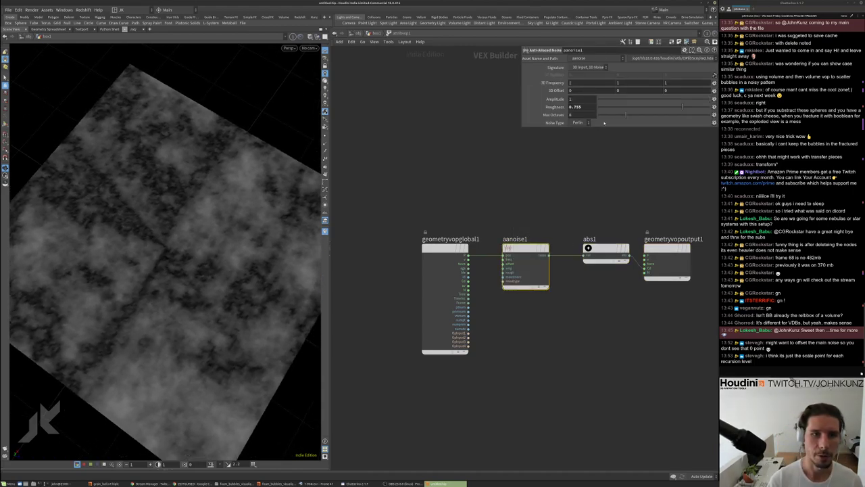
pyautogui.moveTo(601, 116); pyautogui.dragTo(635, 122)
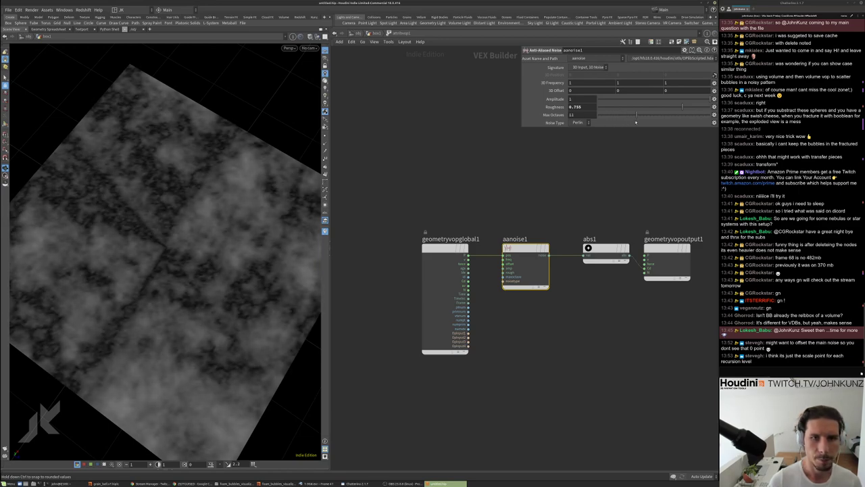
pyautogui.click(579, 122)
pyautogui.click(580, 129)
pyautogui.moveTo(128, 260); pyautogui.dragTo(233, 238)
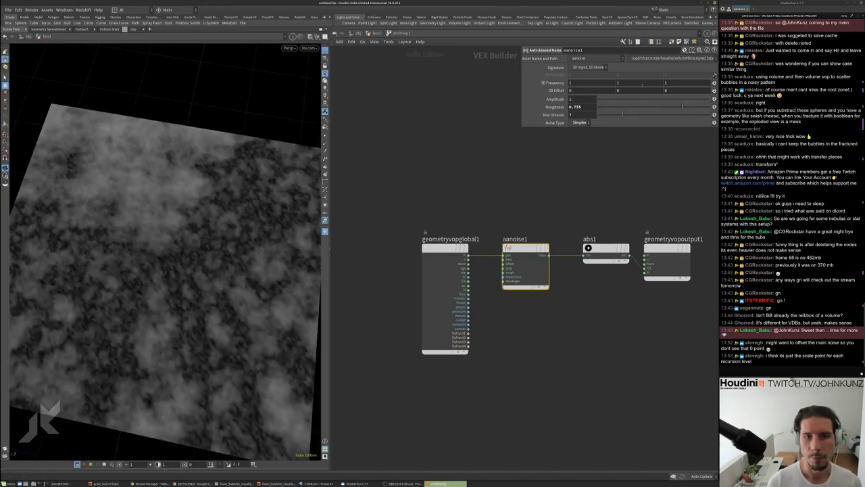
pyautogui.moveTo(644, 100)
pyautogui.mouseDown(button='middle')
pyautogui.moveTo(639, 73)
pyautogui.moveTo(642, 90)
pyautogui.mouseUp(button='middle')
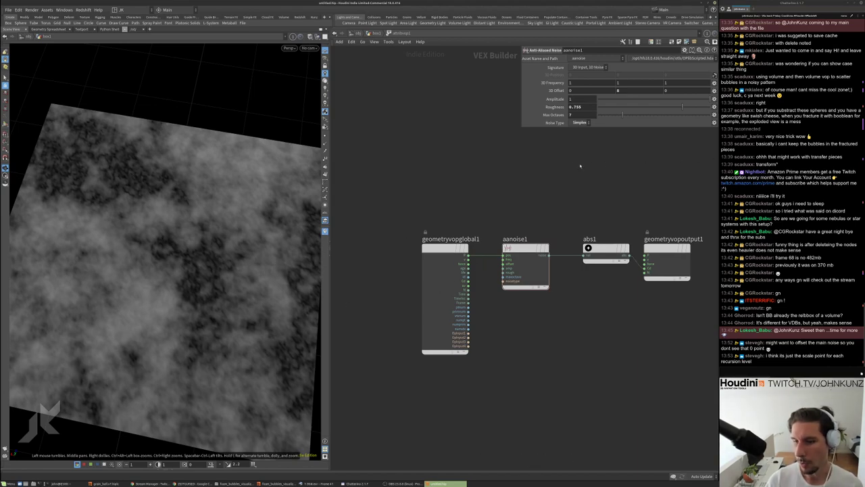
pyautogui.moveTo(613, 116)
pyautogui.mouseDown()
pyautogui.moveTo(596, 116)
pyautogui.moveTo(624, 118)
pyautogui.mouseUp()
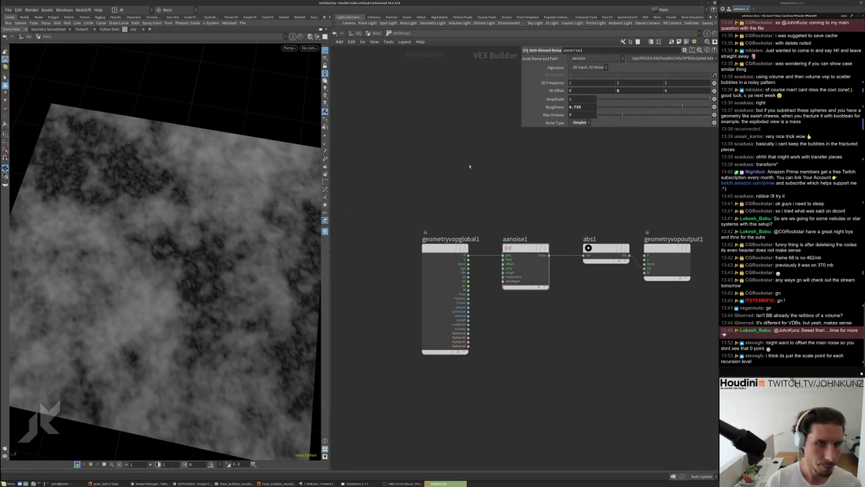
# Back in box1, set the display flag on convertvdb3 to show its VDB surface
pyautogui.click(374, 33)
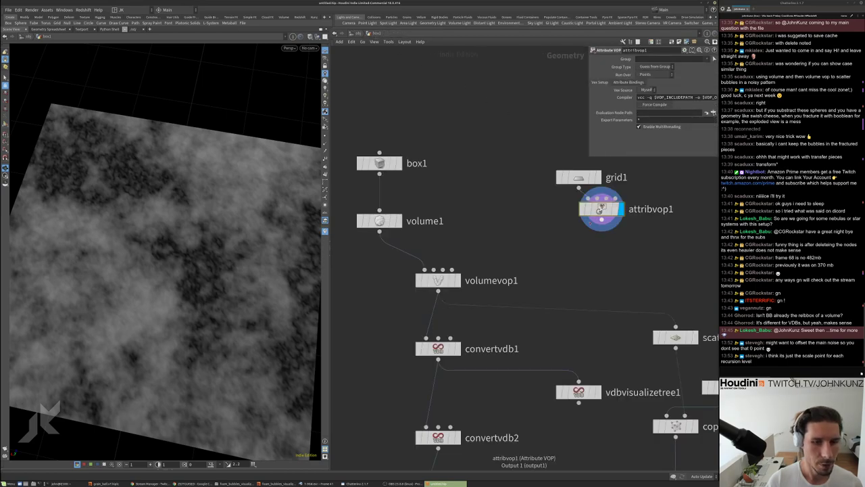
pyautogui.scroll(-2, 561, 250)
pyautogui.moveTo(558, 254); pyautogui.dragTo(543, 220, button='middle')
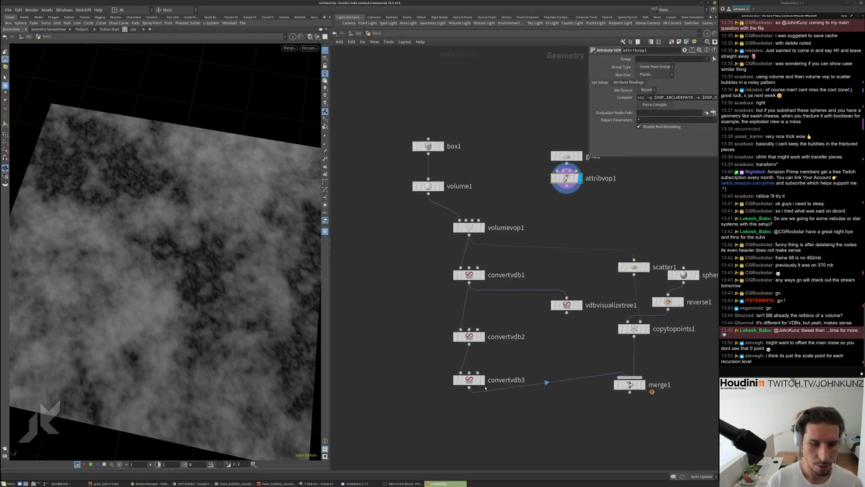
pyautogui.click(482, 380)
# Inspect the blob surface from several angles, then dive into volumevop1
pyautogui.moveTo(272, 183)
pyautogui.mouseDown()
pyautogui.moveTo(246, 158)
pyautogui.moveTo(264, 163)
pyautogui.mouseUp()
pyautogui.scroll(-5, 232, 151)
pyautogui.scroll(10, 264, 163)
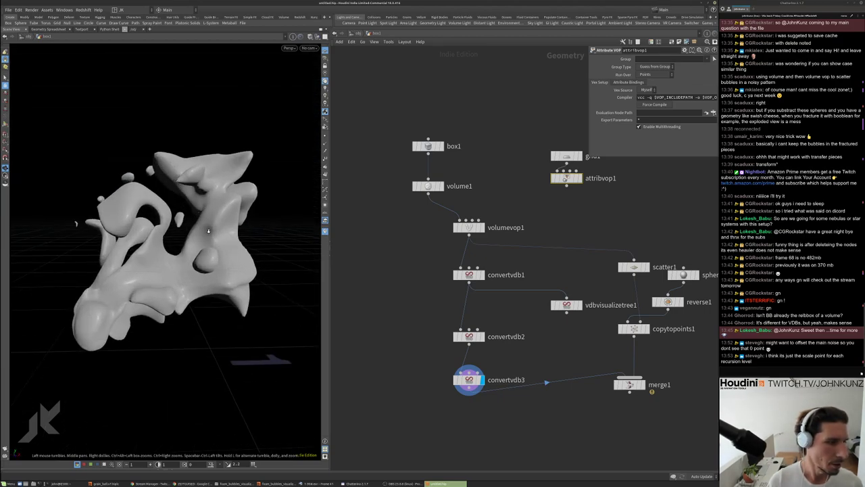
pyautogui.moveTo(289, 259); pyautogui.dragTo(226, 284)
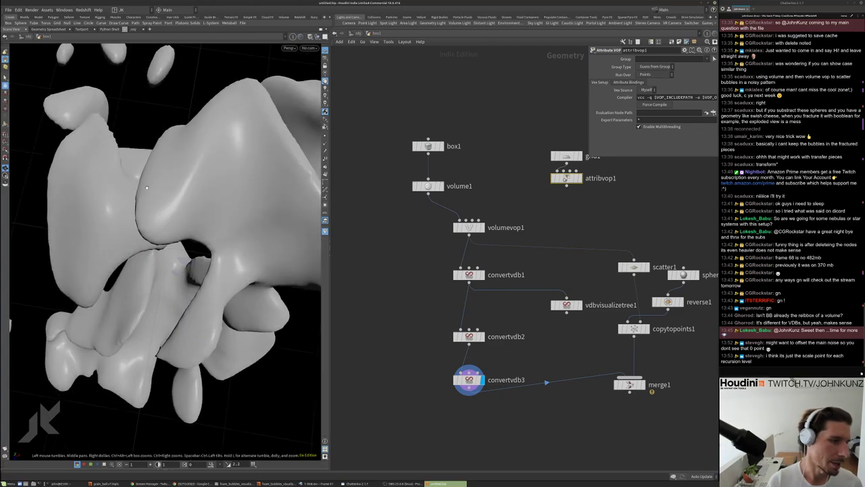
pyautogui.scroll(-10, 257, 165)
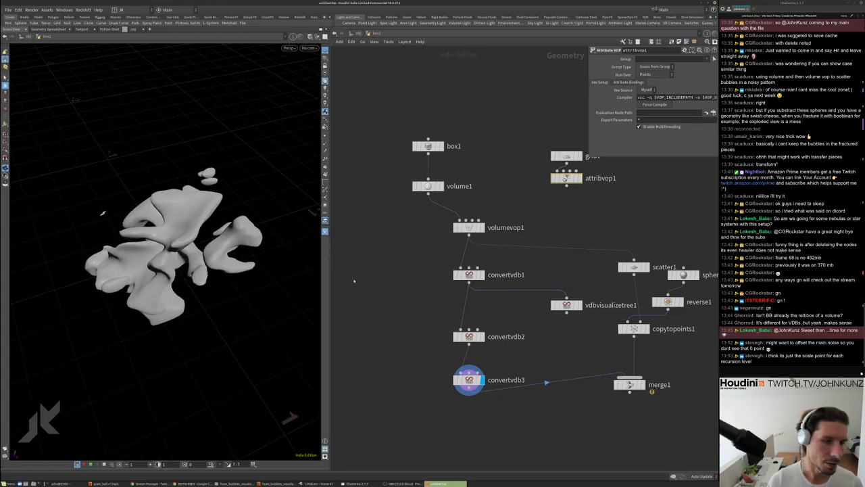
pyautogui.moveTo(164, 254); pyautogui.dragTo(139, 259)
pyautogui.doubleClick(469, 227)
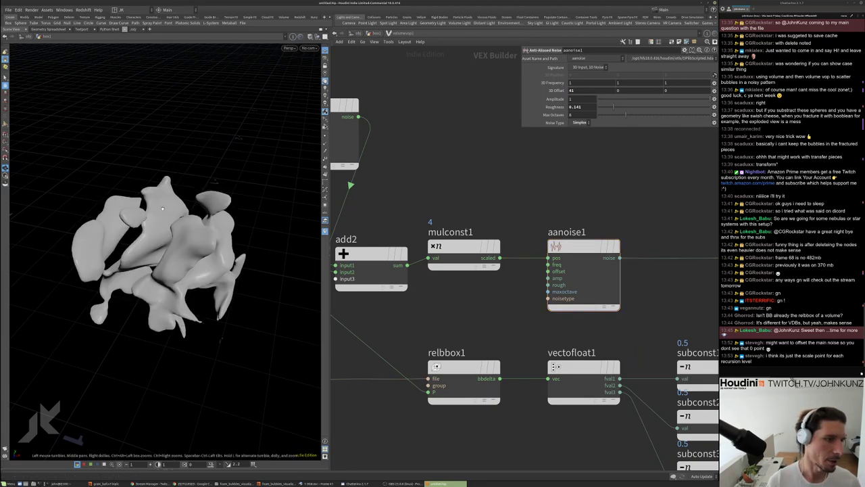
# Orbit the viewport to view the blob surface from different angles
pyautogui.moveTo(214, 204); pyautogui.dragTo(60, 250)
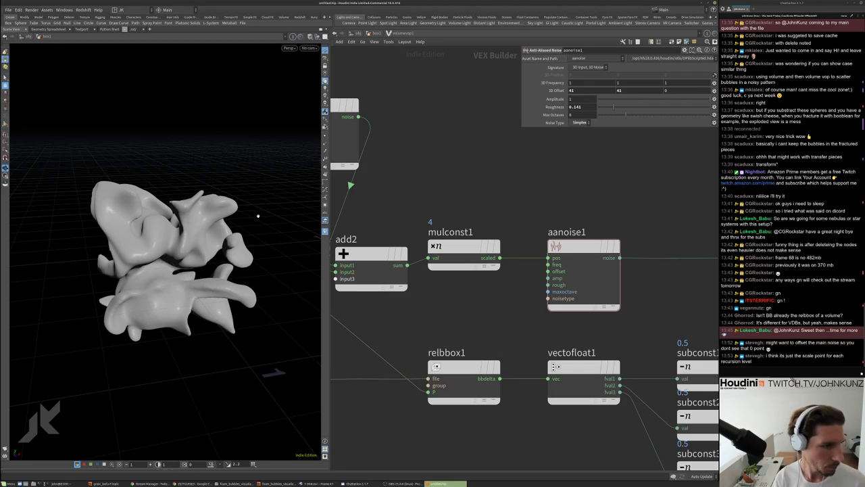
pyautogui.moveTo(258, 215); pyautogui.dragTo(415, 29)
# Raise convertvdb2's Fog Isovalue to 0.144 so the blob thins into pieces
pyautogui.click(376, 33)
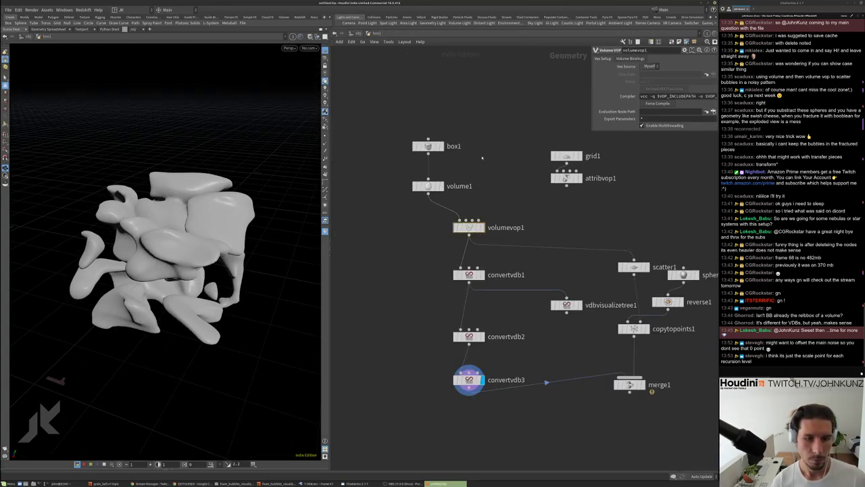
pyautogui.scroll(3, 476, 296)
pyautogui.click(464, 353)
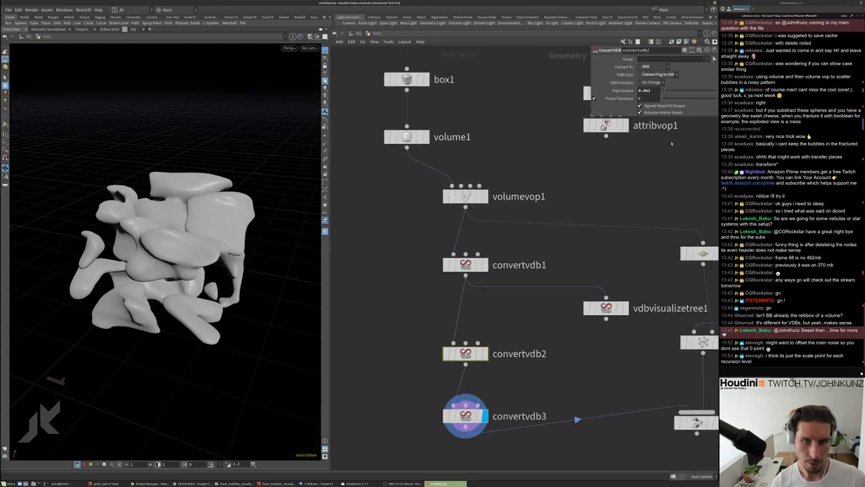
pyautogui.moveTo(671, 90); pyautogui.dragTo(669, 91)
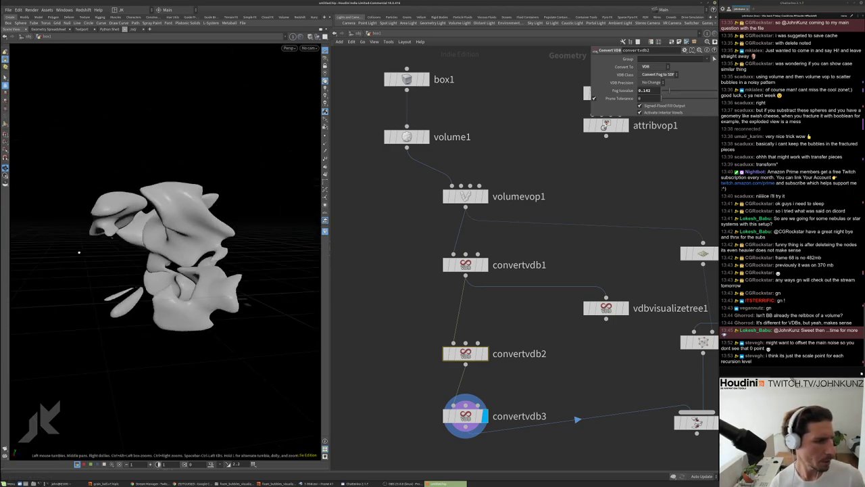
pyautogui.moveTo(79, 252); pyautogui.dragTo(290, 209)
pyautogui.moveTo(684, 94); pyautogui.dragTo(668, 92)
# Inspect the separated VDB pieces up close, then enter volumevop1's network
pyautogui.moveTo(166, 232); pyautogui.dragTo(173, 215)
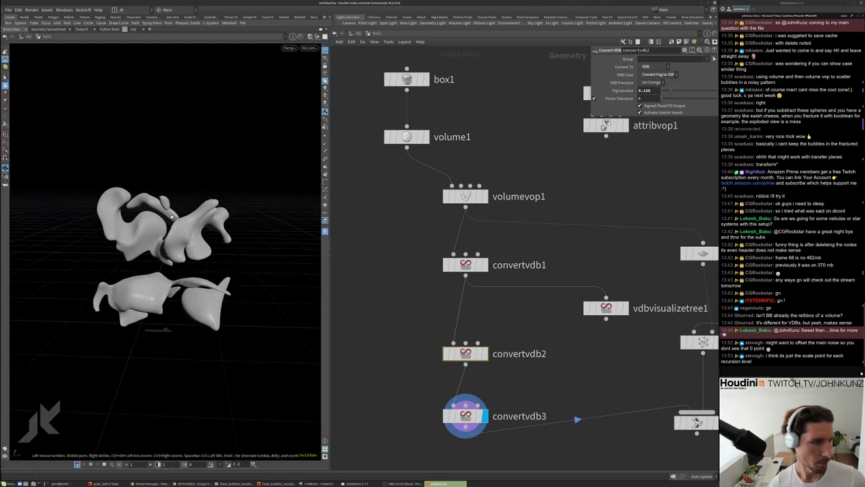
pyautogui.scroll(5, 159, 285)
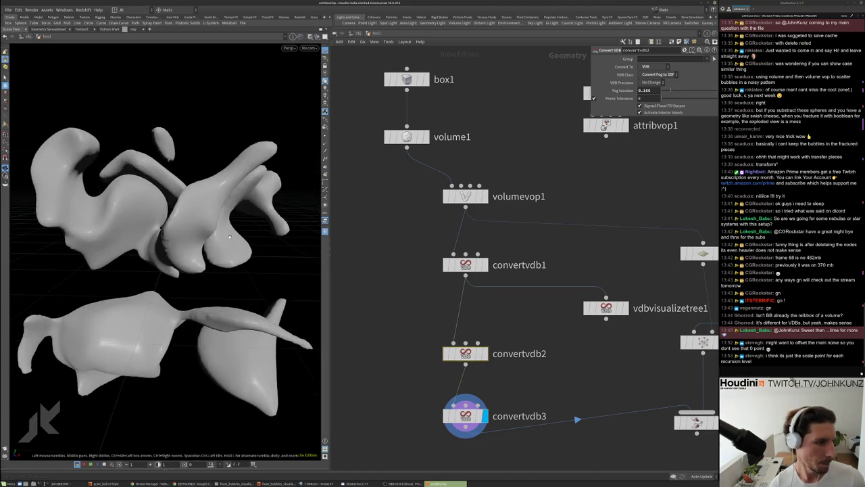
pyautogui.moveTo(158, 285); pyautogui.dragTo(169, 243)
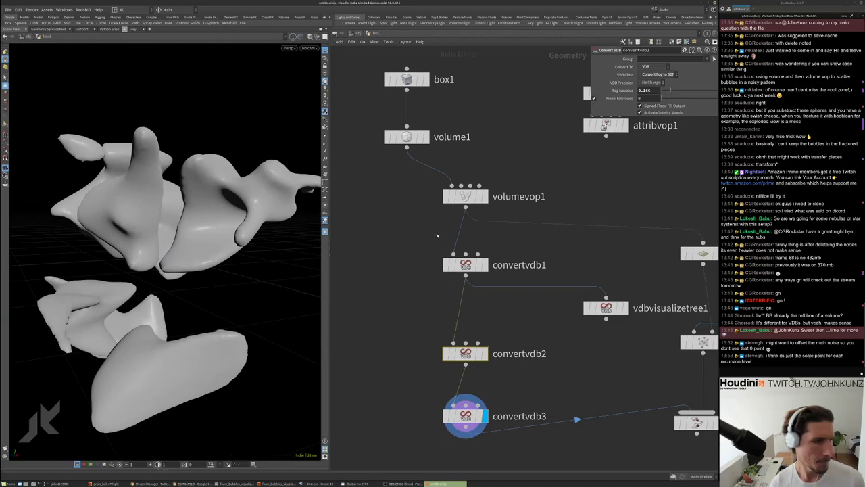
pyautogui.doubleClick(465, 196)
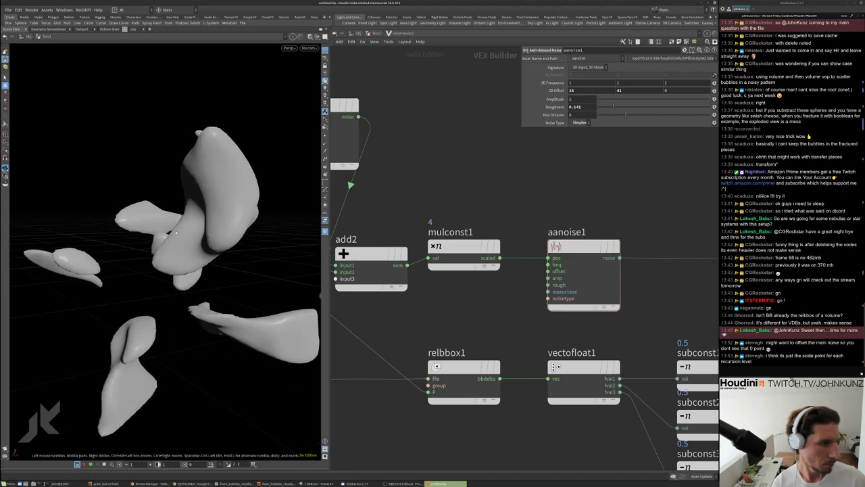
# Set aanoise1's offset values to 52 and 56, then inspect the torn blob fragments
pyautogui.click(684, 90)
pyautogui.write('52')
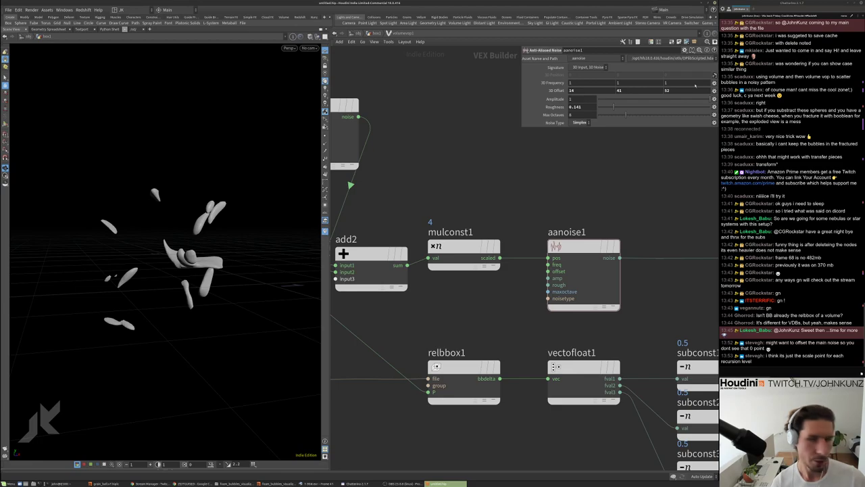
pyautogui.doubleClick(646, 90)
pyautogui.write('42')
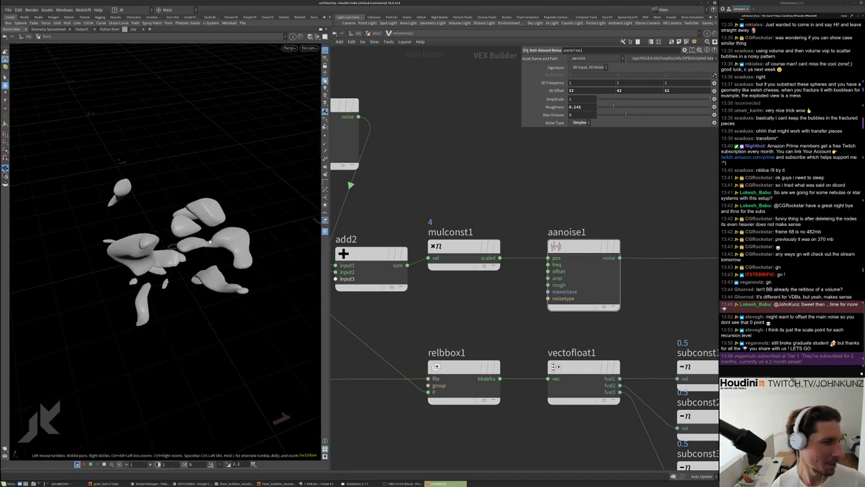
pyautogui.click(618, 90)
pyautogui.write('56')
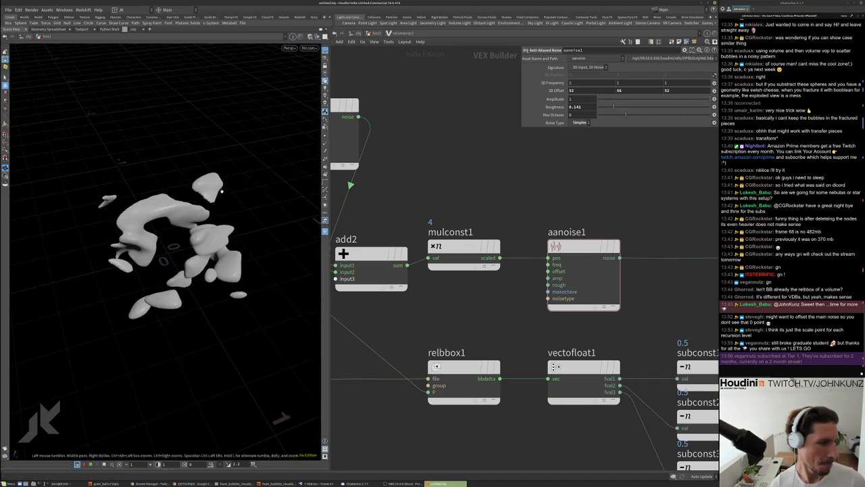
pyautogui.moveTo(221, 190); pyautogui.dragTo(214, 194)
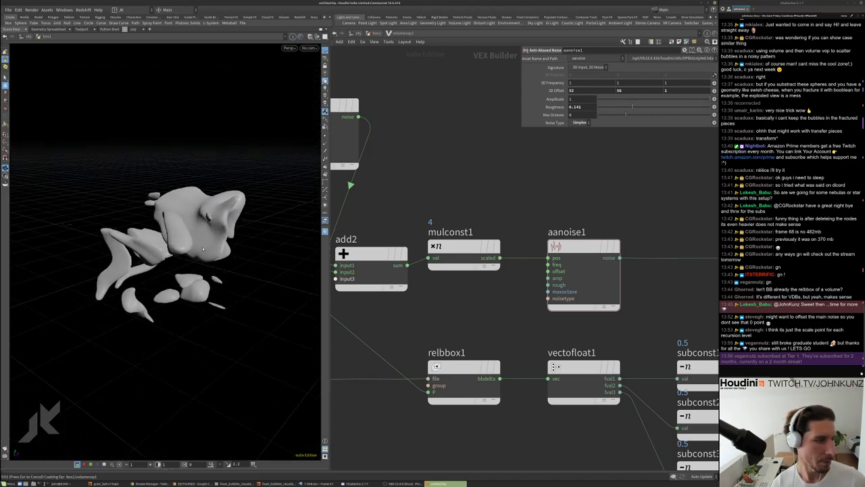
pyautogui.moveTo(203, 249); pyautogui.dragTo(241, 247)
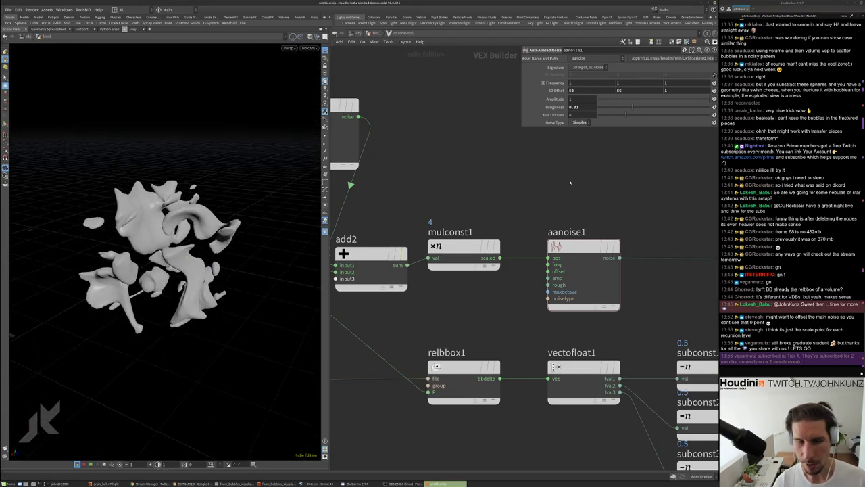
pyautogui.scroll(-3, 570, 183)
# Set mulconst1's Multiplier to 6 and view the finer, scattered fragments
pyautogui.click(496, 234)
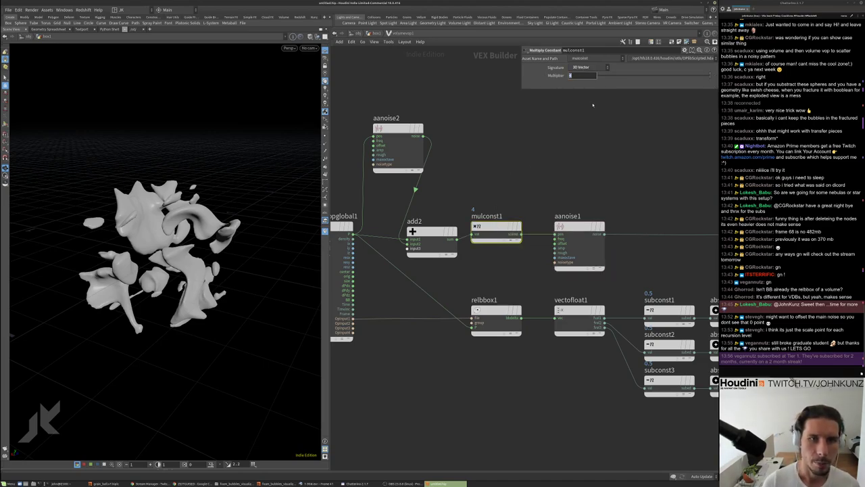
pyautogui.press('Return')
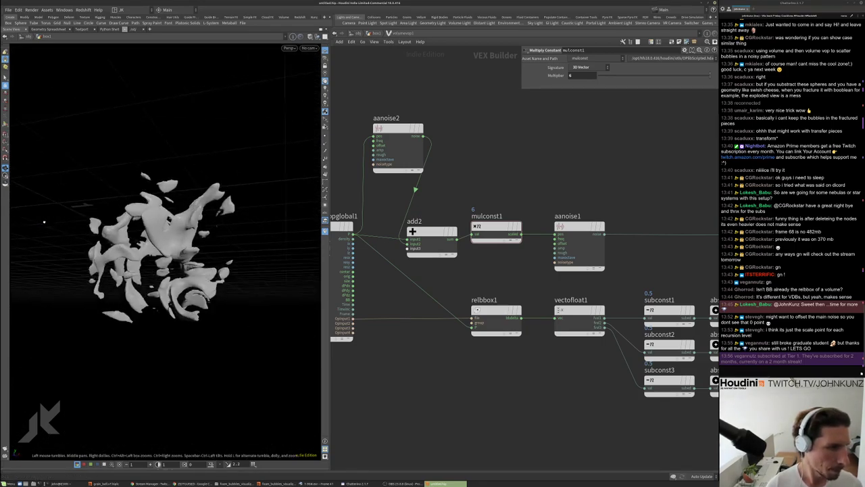
pyautogui.moveTo(141, 235); pyautogui.dragTo(74, 208)
pyautogui.scroll(5, 165, 196)
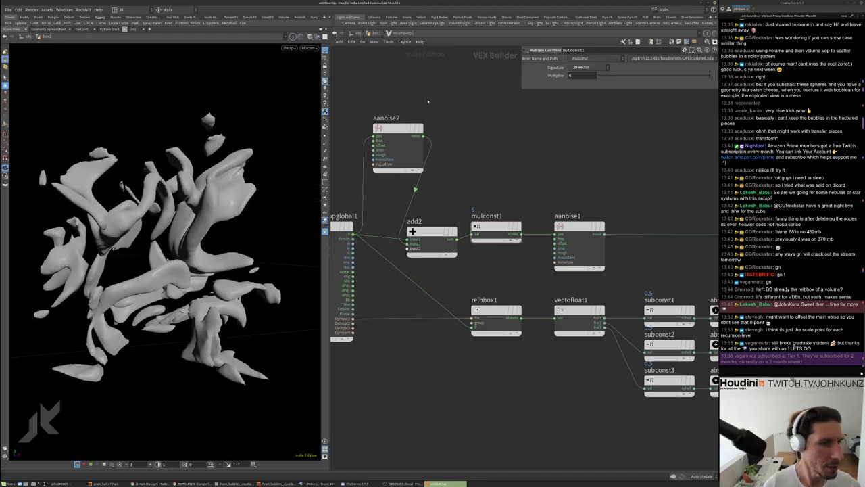
pyautogui.click(414, 134)
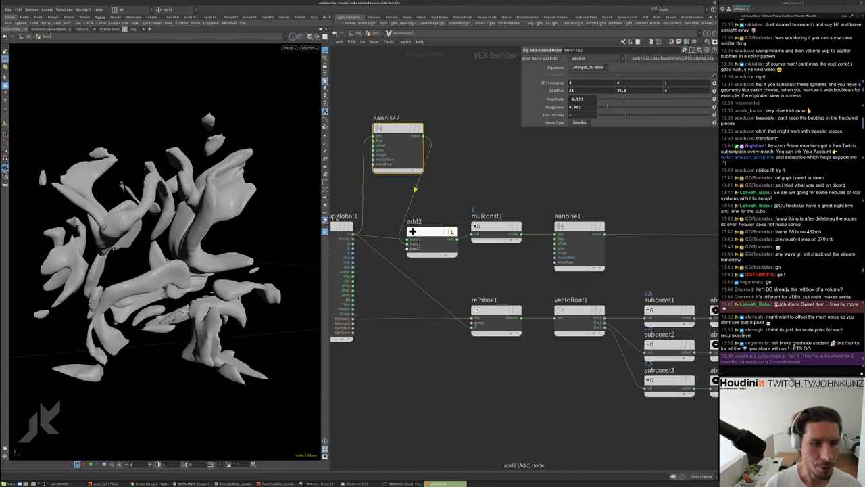
# Toggle add2's bypass on and off to compare the blob shape
pyautogui.click(411, 231)
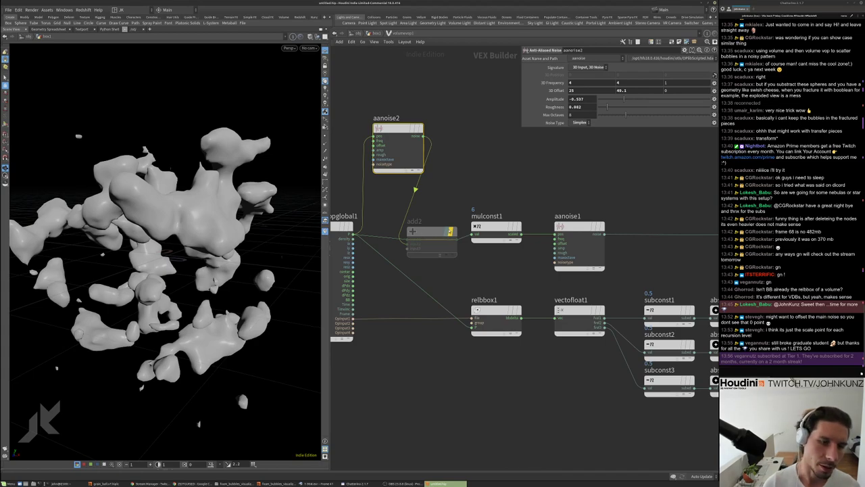
pyautogui.click(450, 232)
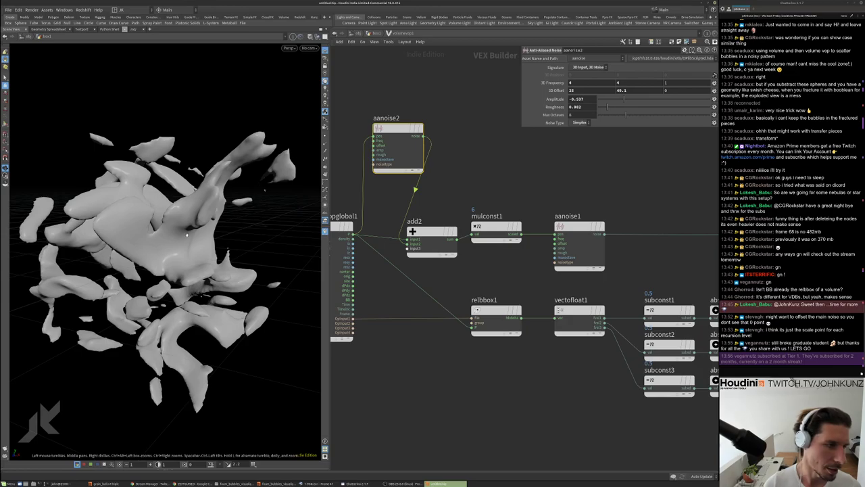
pyautogui.moveTo(186, 233); pyautogui.dragTo(212, 180)
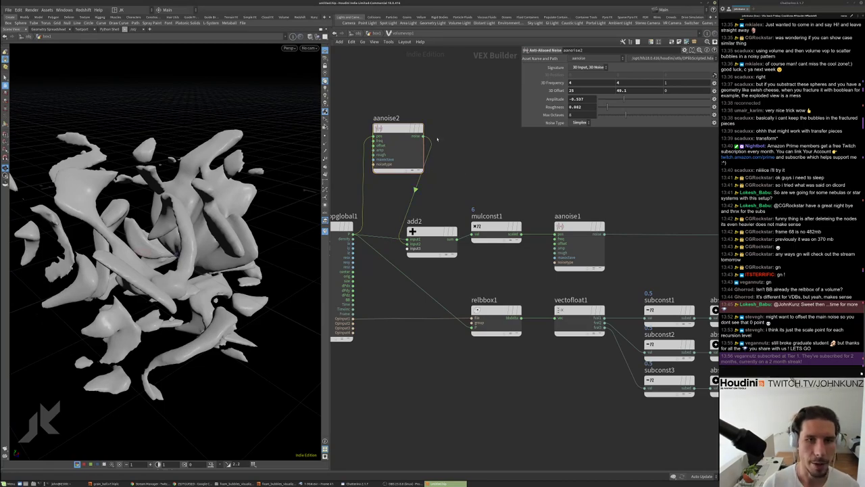
# Set aanoise2's 3D Frequency to 4, 2, 1
pyautogui.moveTo(373, 112); pyautogui.dragTo(492, 173)
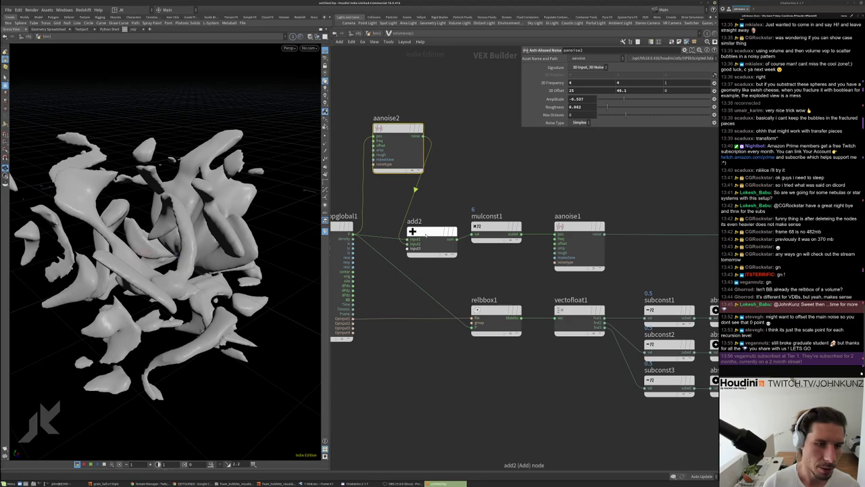
pyautogui.moveTo(433, 231); pyautogui.dragTo(433, 226)
pyautogui.click(581, 82)
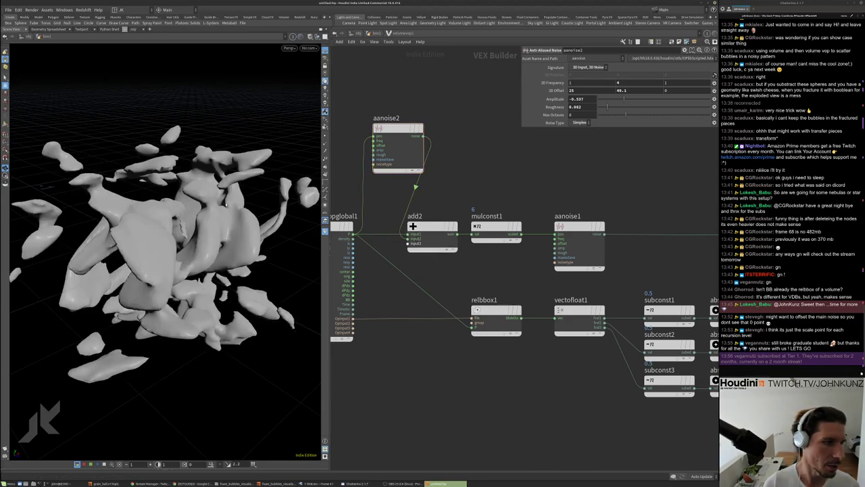
pyautogui.moveTo(227, 205); pyautogui.dragTo(50, 189)
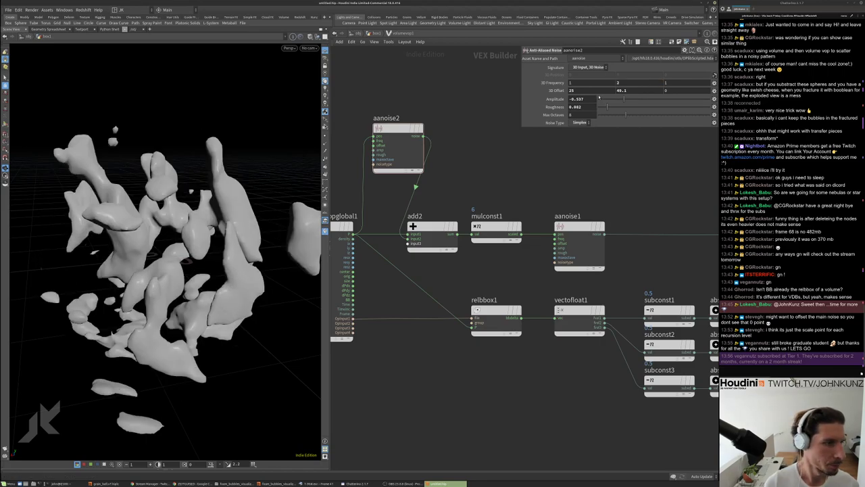
pyautogui.press('Return')
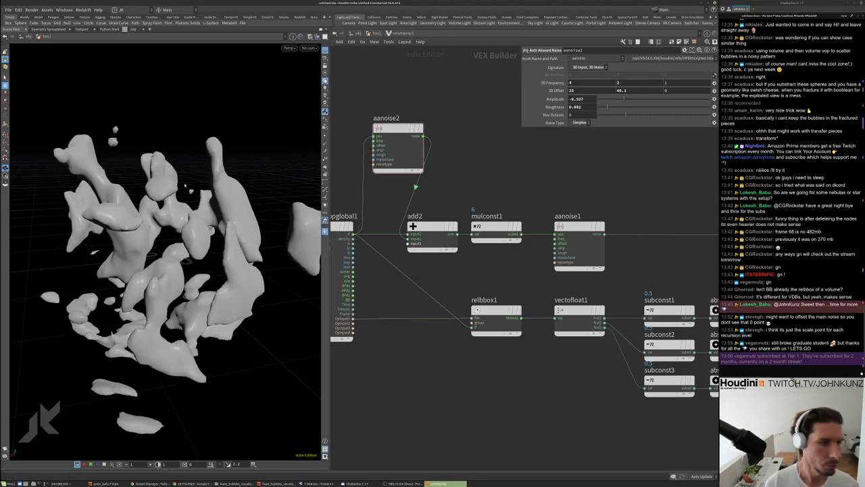
pyautogui.moveTo(197, 210); pyautogui.dragTo(288, 212)
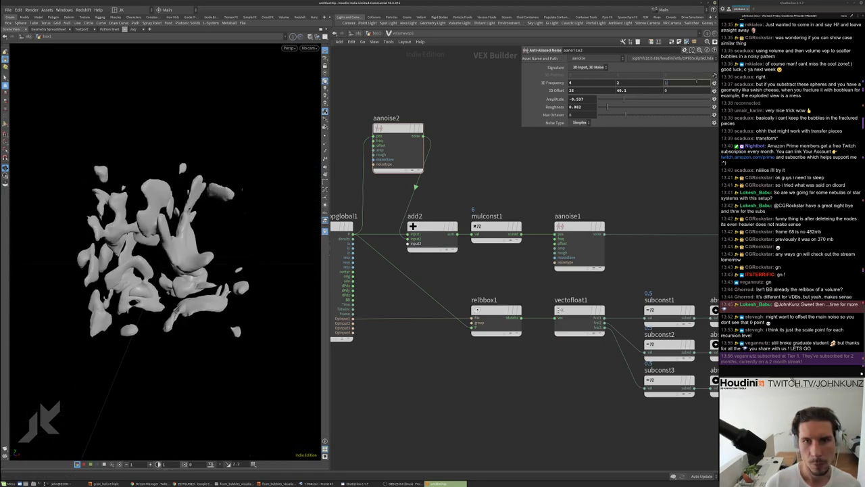
pyautogui.moveTo(566, 161); pyautogui.dragTo(620, 161, button='middle')
pyautogui.hotkey('ctrl', 'v')
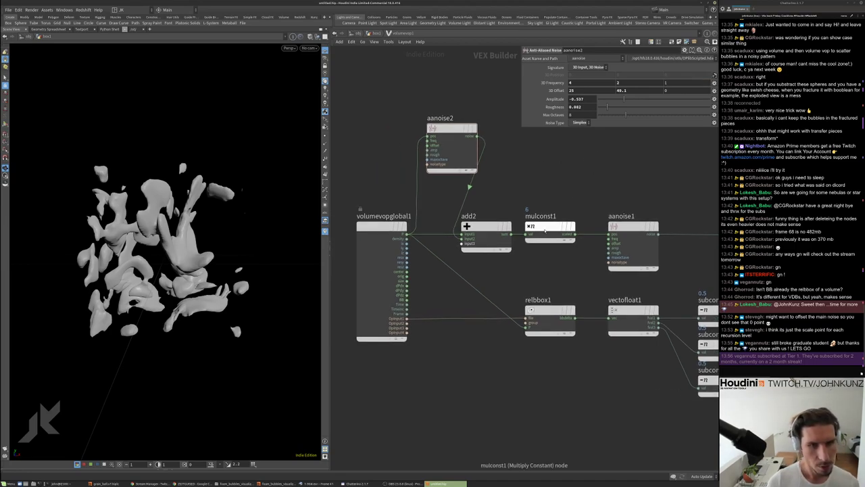
# Place the new mulconst5 left of aanoise2, trying multipliers 0.513 and 0.209
pyautogui.click(563, 201)
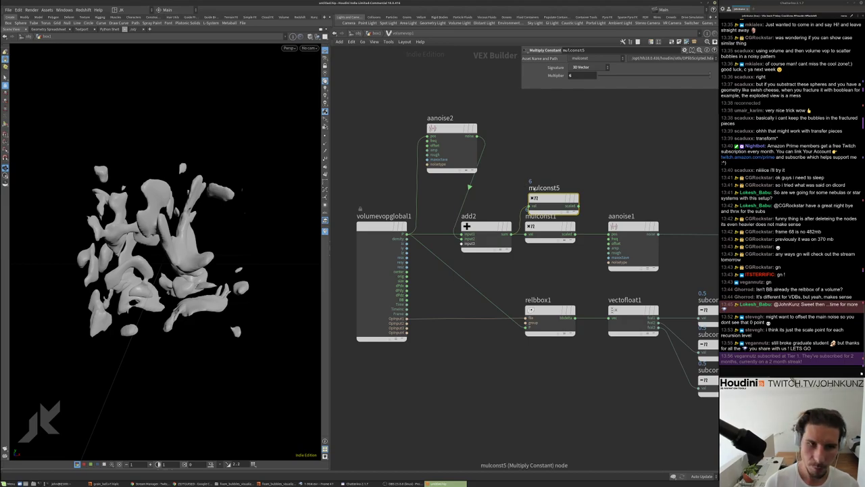
pyautogui.moveTo(554, 197); pyautogui.dragTo(387, 127)
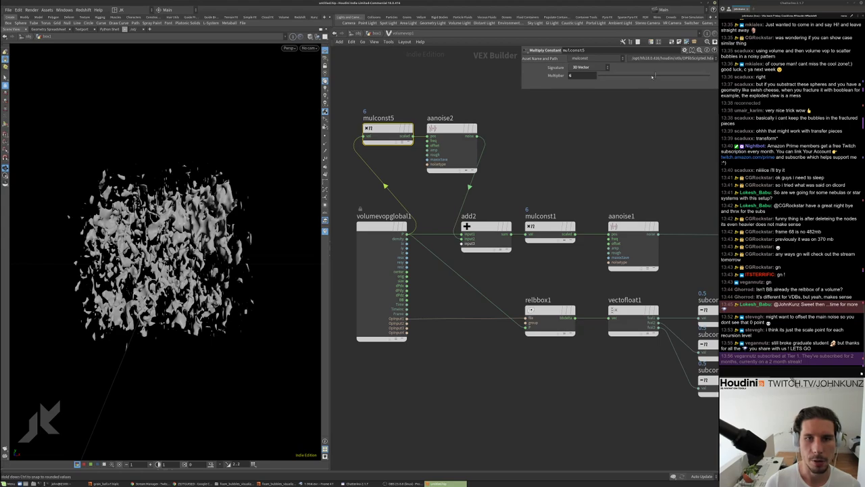
pyautogui.write('0.513')
pyautogui.press('Return')
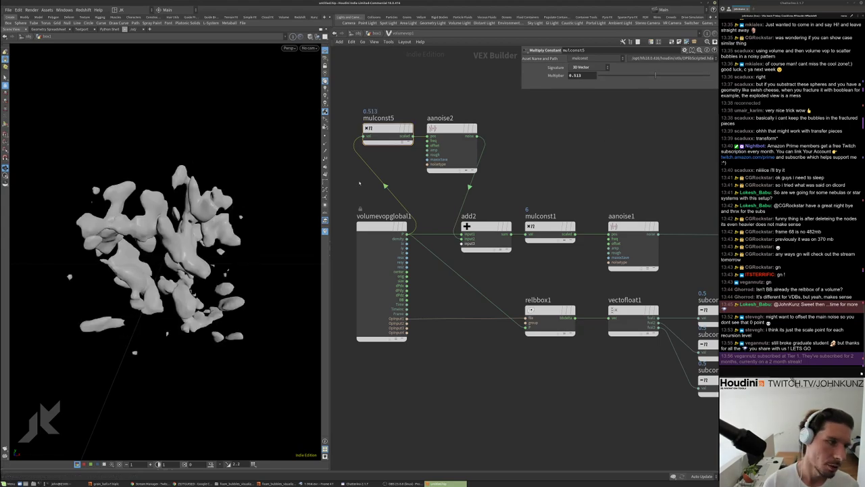
pyautogui.moveTo(620, 75); pyautogui.dragTo(618, 75)
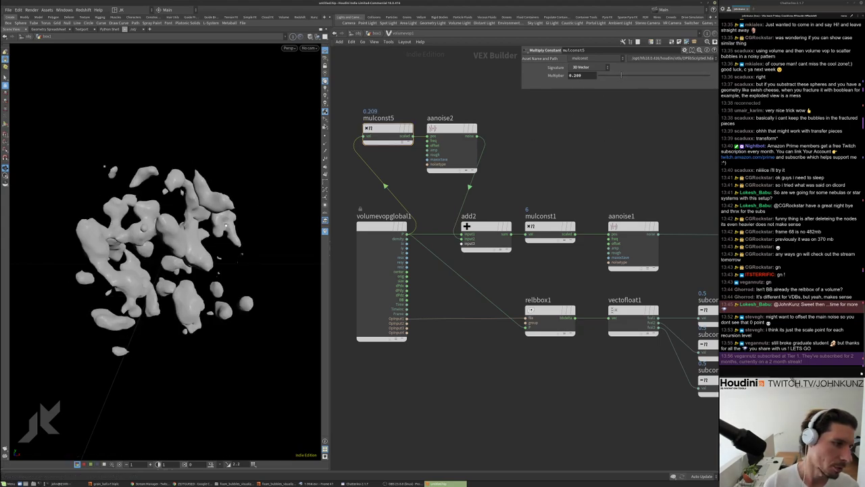
pyautogui.moveTo(173, 229); pyautogui.dragTo(206, 233)
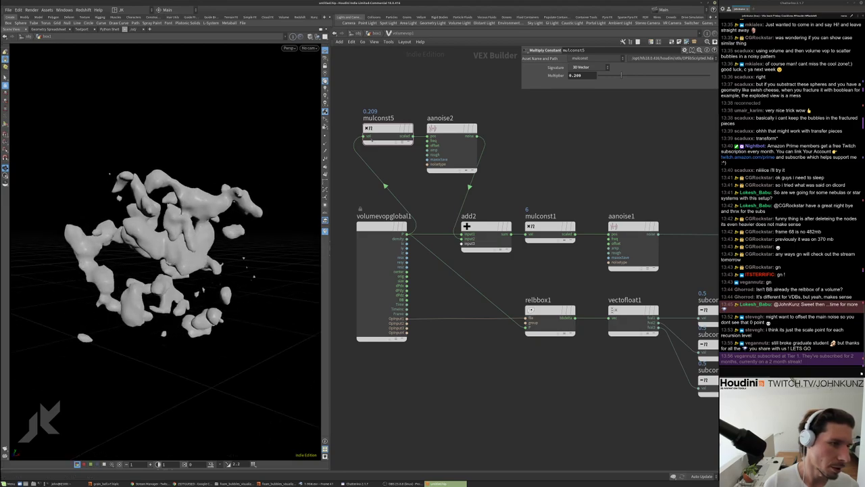
# Tune mulconst5's multiplier to 1.75 and aanoise2's frequency to 1, 2, 1
pyautogui.click(452, 129)
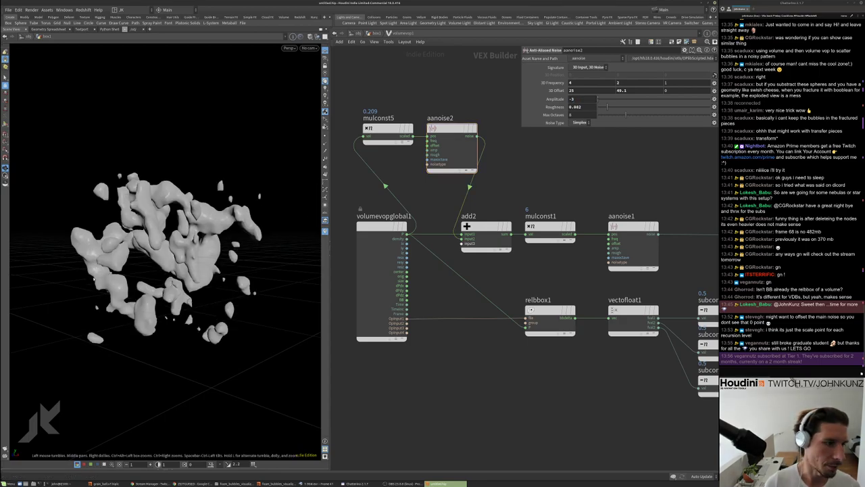
pyautogui.moveTo(234, 219); pyautogui.dragTo(115, 298)
pyautogui.moveTo(402, 93); pyautogui.dragTo(385, 149)
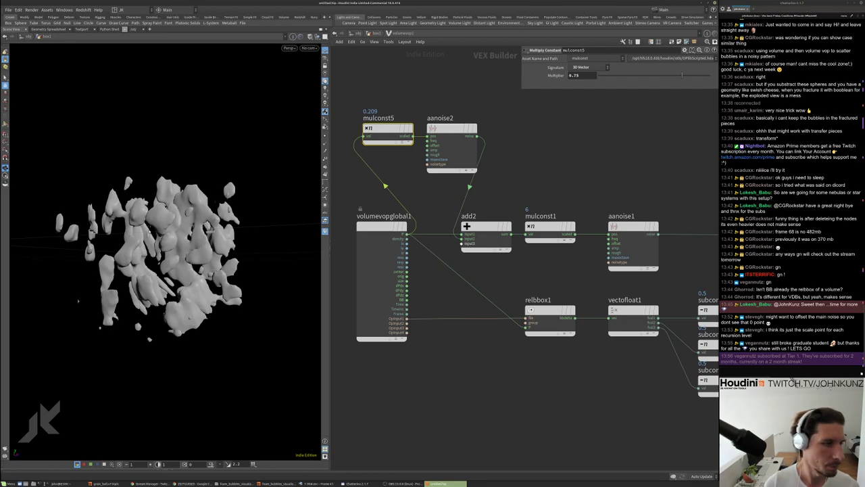
pyautogui.moveTo(194, 258); pyautogui.dragTo(31, 261)
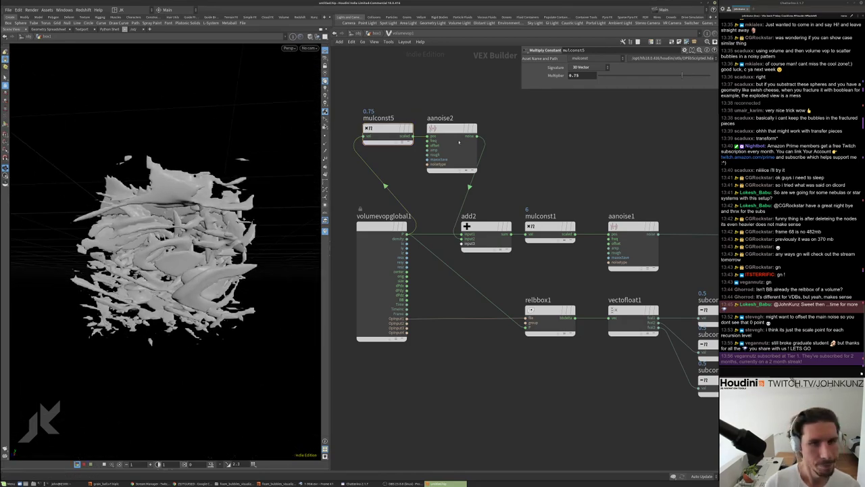
pyautogui.moveTo(424, 177); pyautogui.dragTo(513, 124)
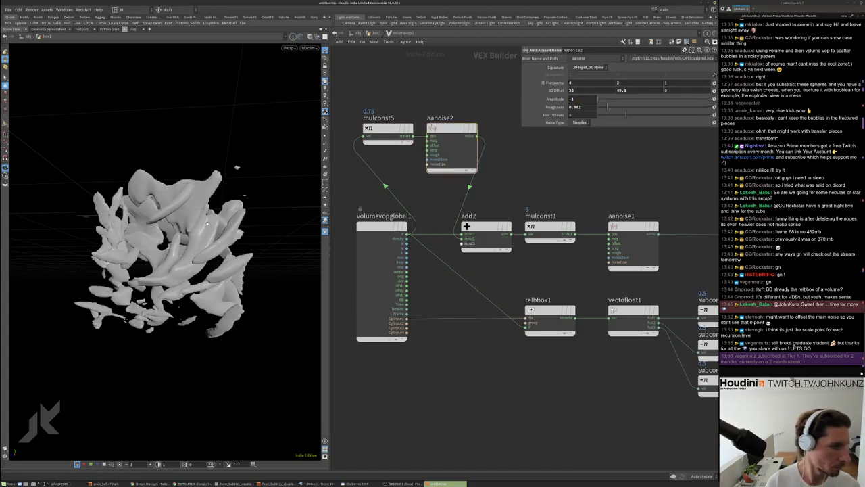
pyautogui.moveTo(275, 221); pyautogui.dragTo(121, 257)
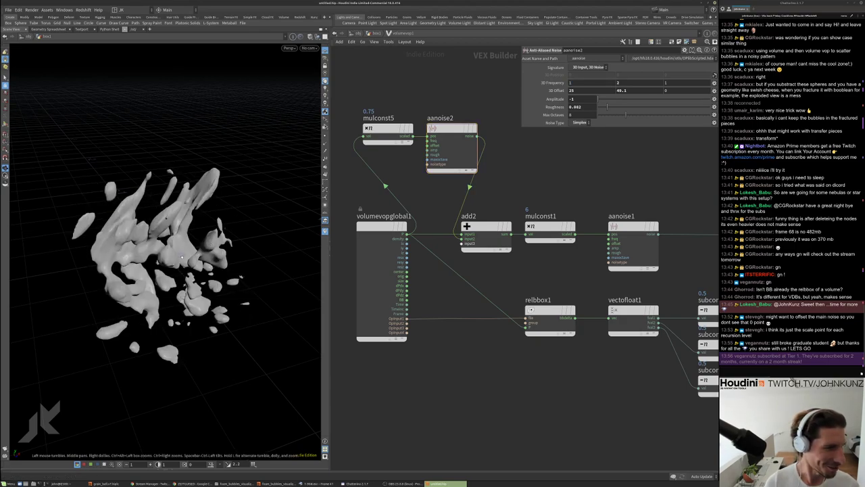
pyautogui.moveTo(260, 277); pyautogui.dragTo(288, 224)
pyautogui.click(385, 132)
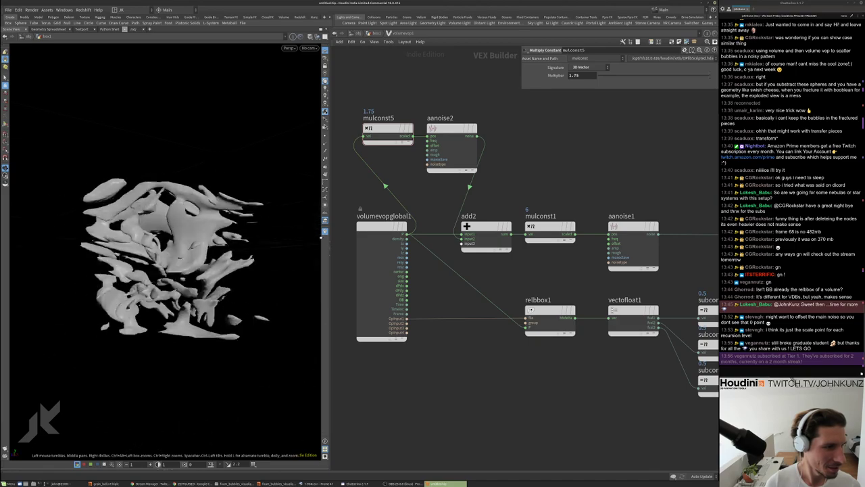
pyautogui.click(452, 145)
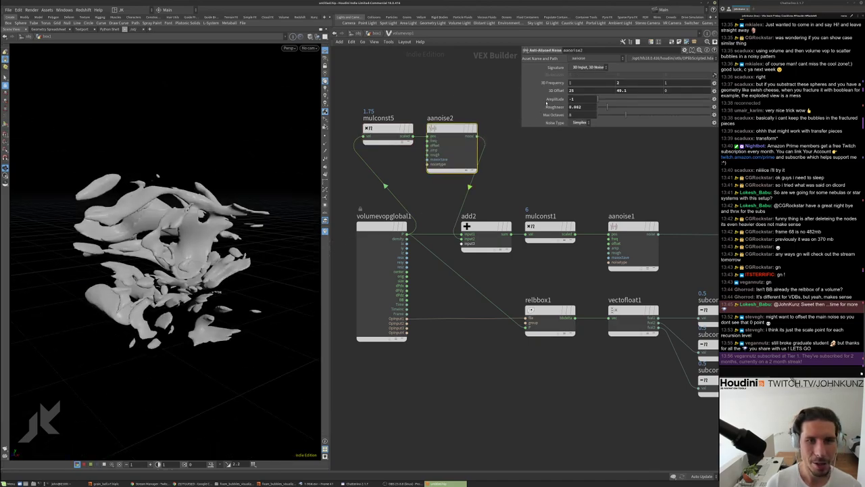
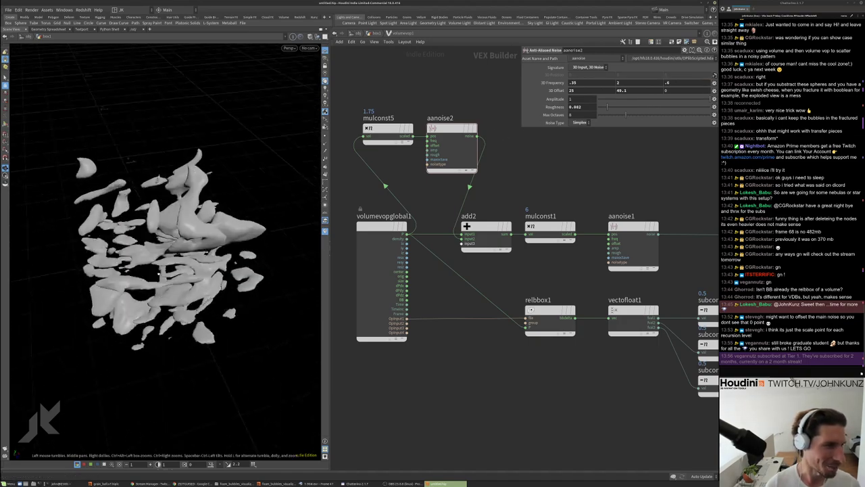
# Back in the box1 network, drag convertvdb2's Fog Isovalue from 0.166 down to 0.053
pyautogui.click(627, 82)
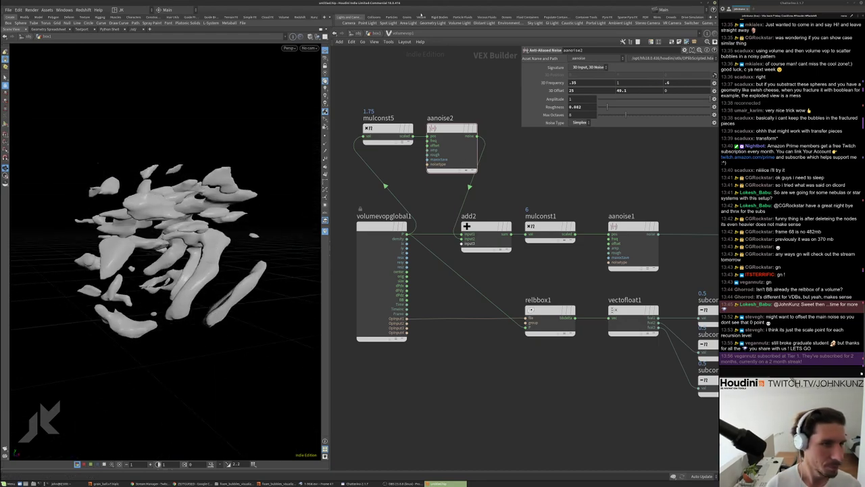
pyautogui.press('u')
pyautogui.click(465, 264)
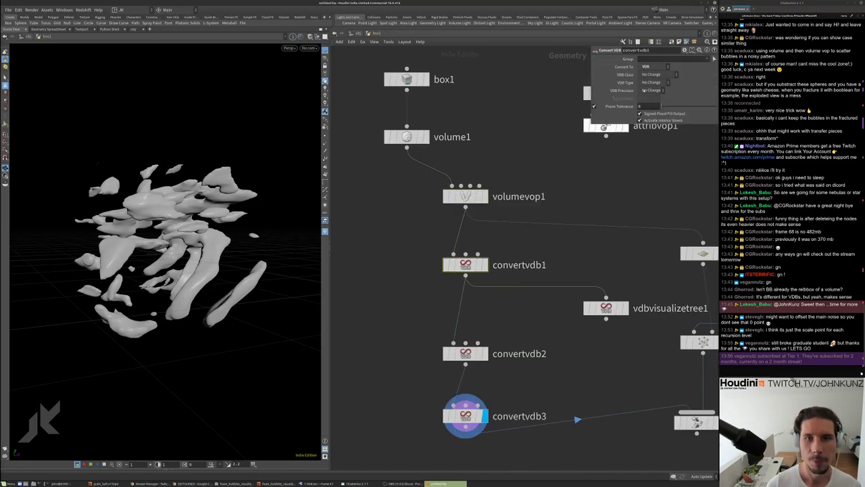
pyautogui.click(465, 353)
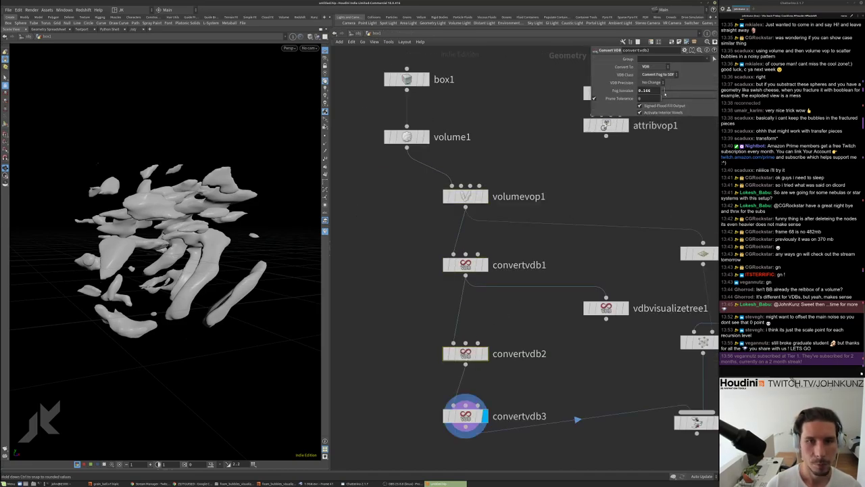
pyautogui.moveTo(665, 94); pyautogui.dragTo(664, 94)
pyautogui.moveTo(284, 239); pyautogui.dragTo(233, 229)
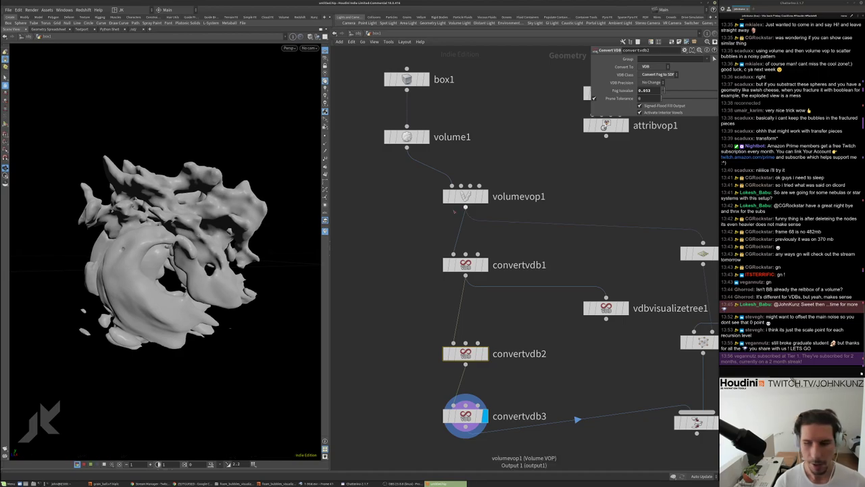
# Inside volumevop1, add a Multiply Constant node (mulconst6) wired between add1 and subtract1
pyautogui.doubleClick(465, 197)
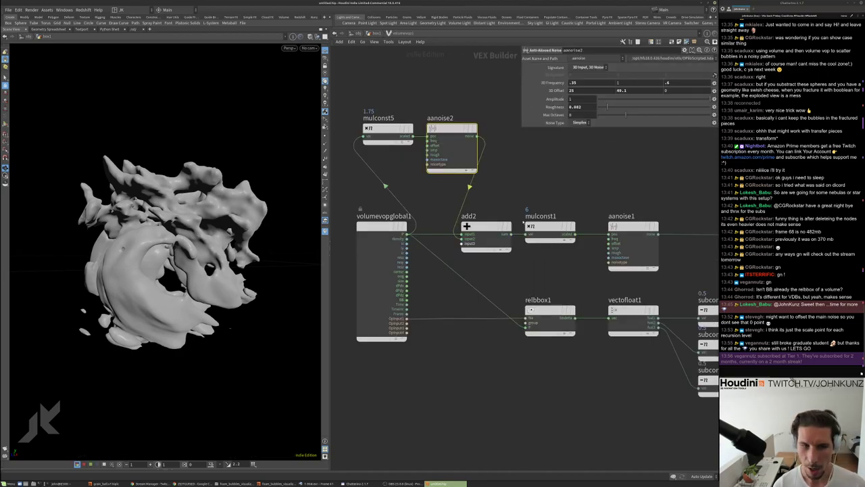
pyautogui.scroll(-5, 456, 202)
pyautogui.scroll(2, 637, 319)
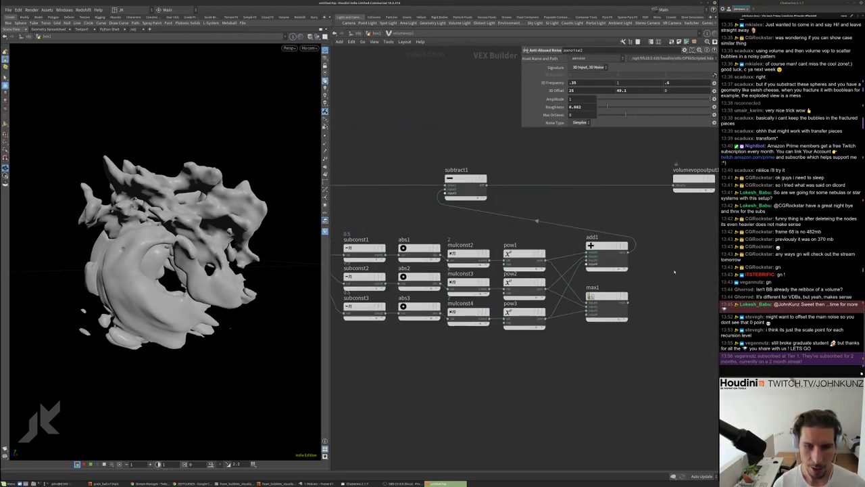
pyautogui.press('Tab')
pyautogui.write('mul')
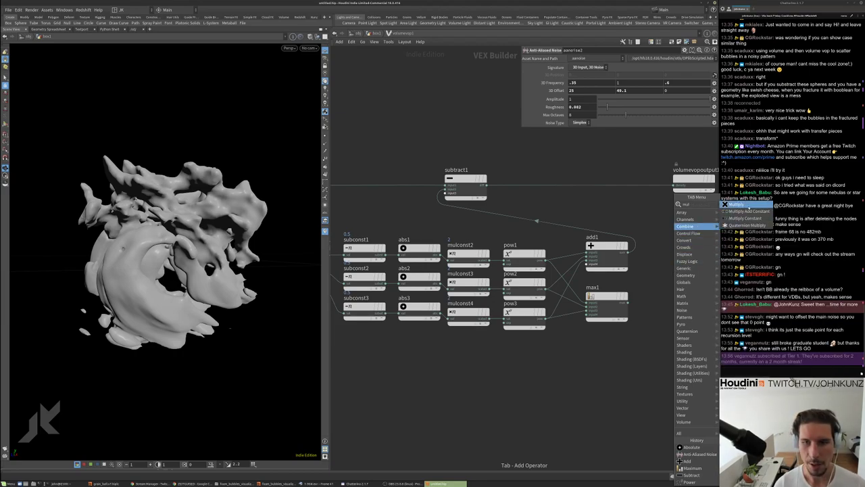
pyautogui.click(743, 204)
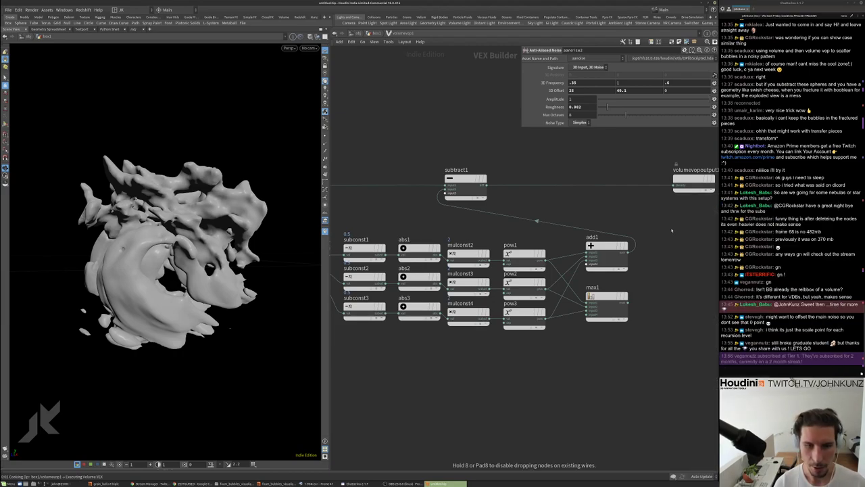
pyautogui.click(678, 228)
pyautogui.scroll(-3, 585, 276)
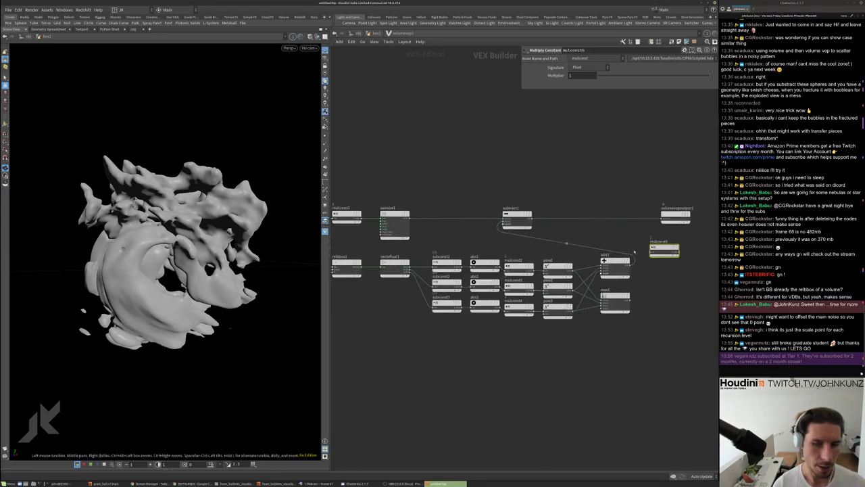
pyautogui.moveTo(664, 248); pyautogui.dragTo(623, 249)
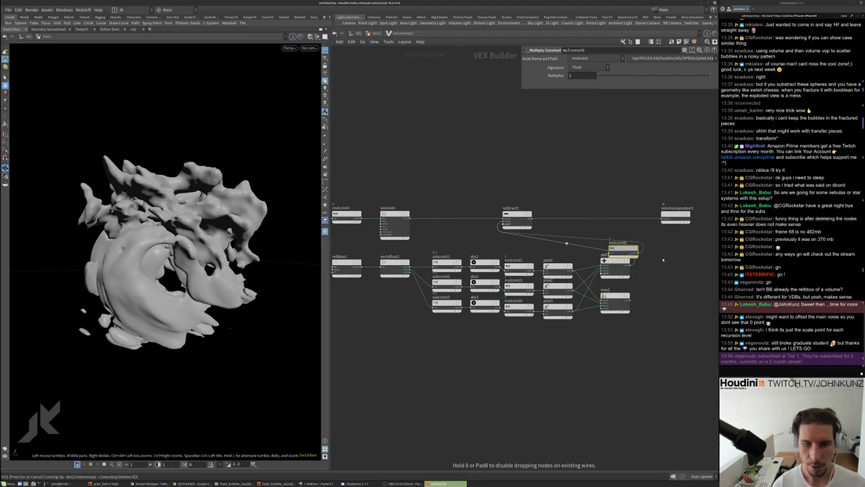
pyautogui.moveTo(622, 249); pyautogui.dragTo(661, 259)
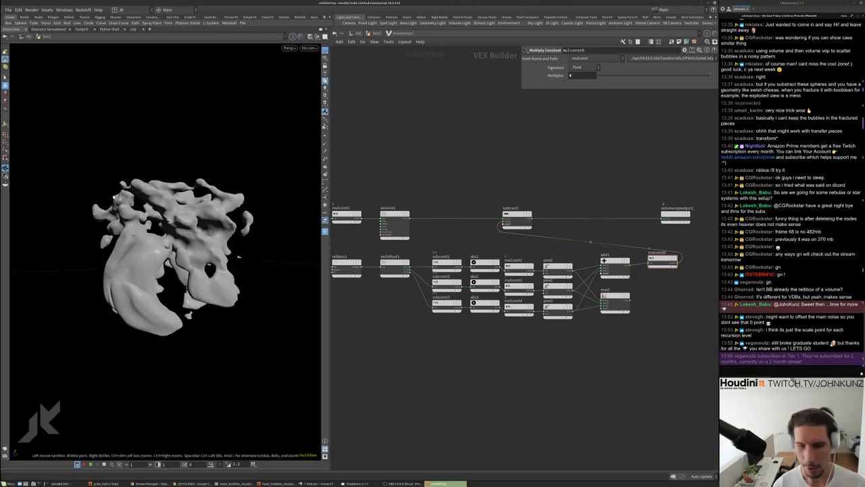
# Set mulconst6's Multiplier to 4 and inspect the fuller volume
pyautogui.moveTo(238, 256); pyautogui.dragTo(225, 225)
pyautogui.moveTo(256, 214); pyautogui.dragTo(300, 216)
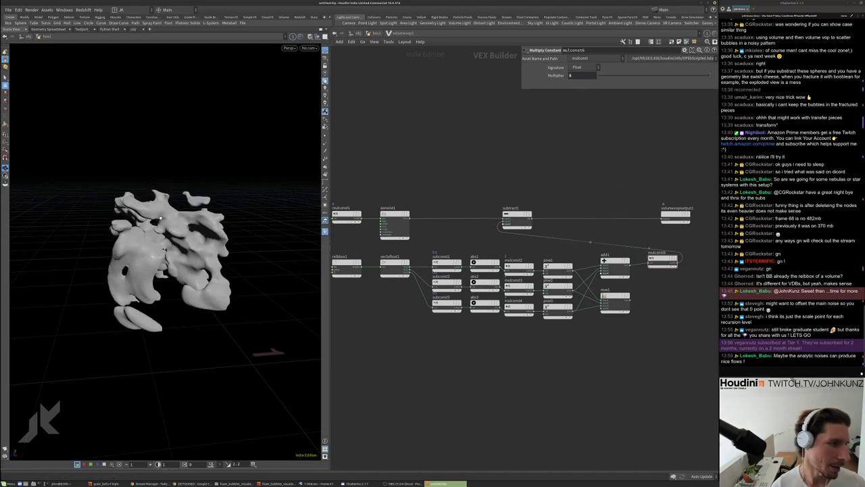
pyautogui.moveTo(162, 217); pyautogui.dragTo(287, 263)
pyautogui.click(572, 75)
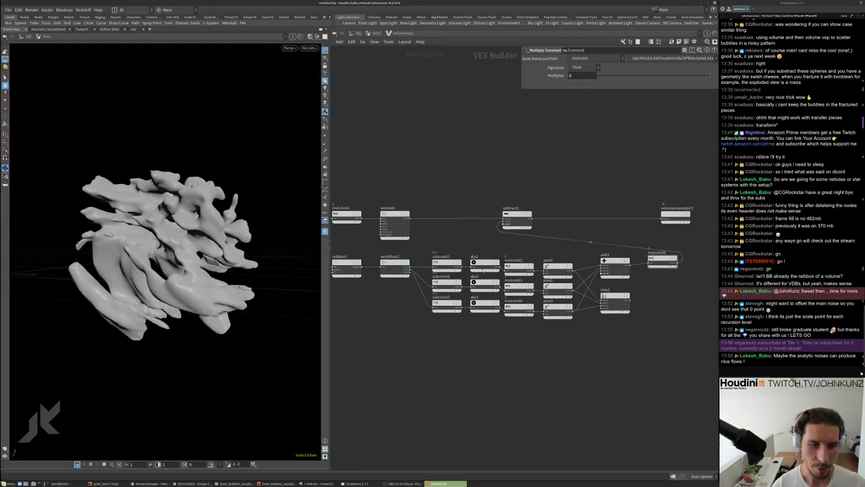
pyautogui.moveTo(230, 228); pyautogui.dragTo(253, 219)
pyautogui.click(569, 75)
pyautogui.write('4')
pyautogui.press('Return')
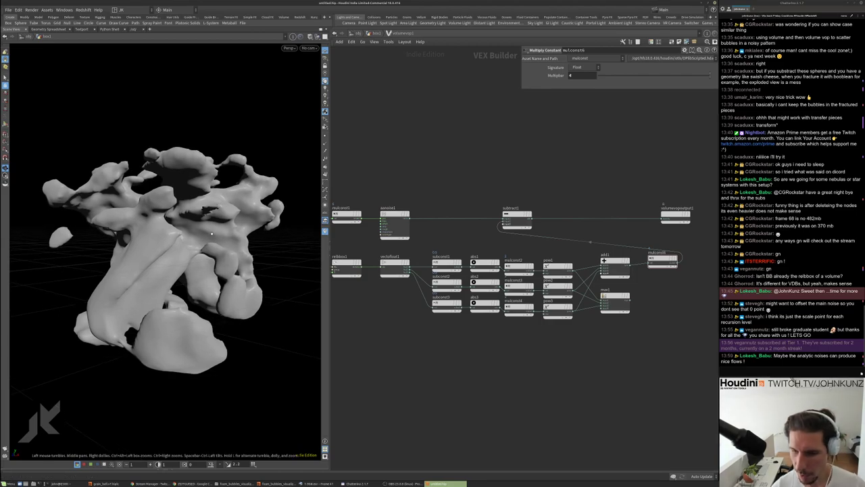
pyautogui.moveTo(211, 233); pyautogui.dragTo(273, 233)
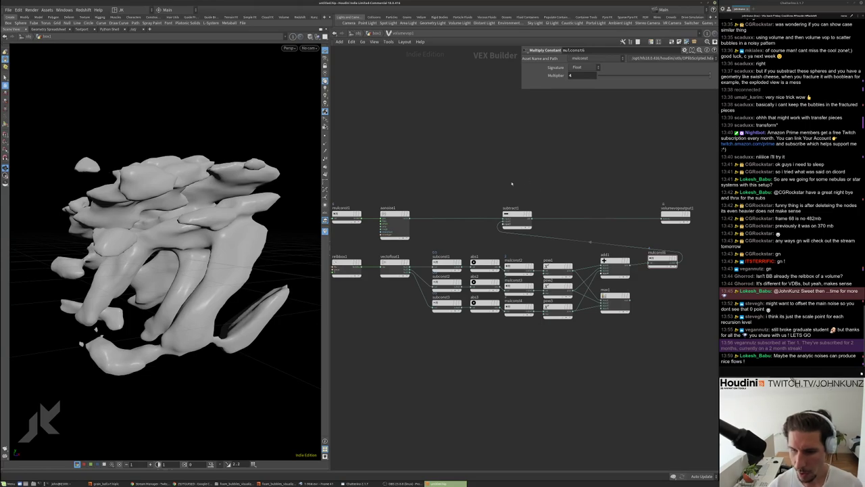
pyautogui.scroll(2, 512, 184)
pyautogui.moveTo(511, 183); pyautogui.dragTo(595, 213, button='middle')
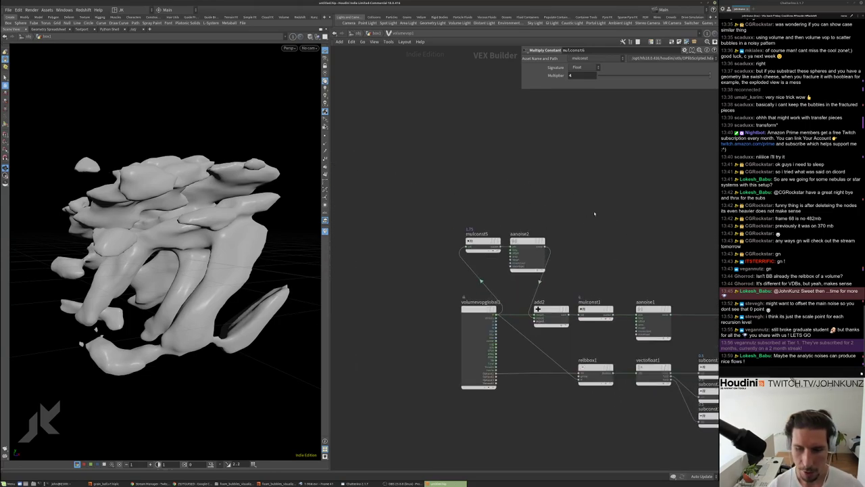
# Add a Curl Noise node (curlnoise1) to the VEX network, positioned clear of aanoise2
pyautogui.scroll(1, 594, 214)
pyautogui.press('Tab')
pyautogui.write('cu')
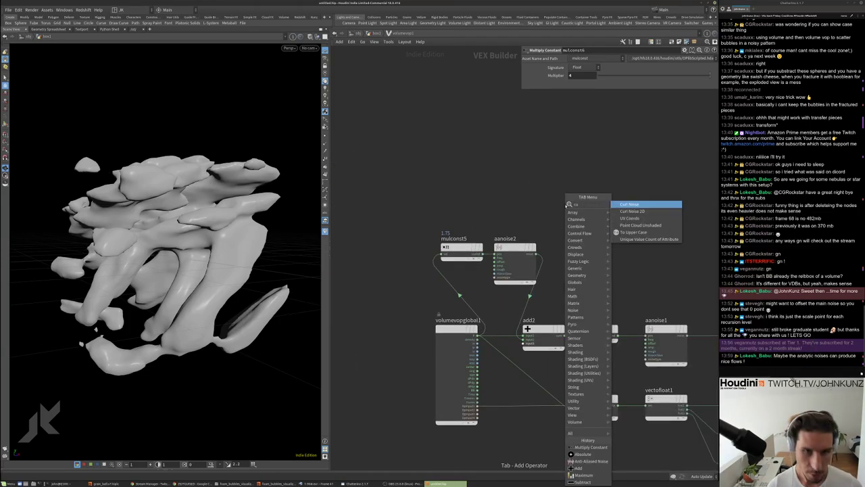
pyautogui.click(656, 207)
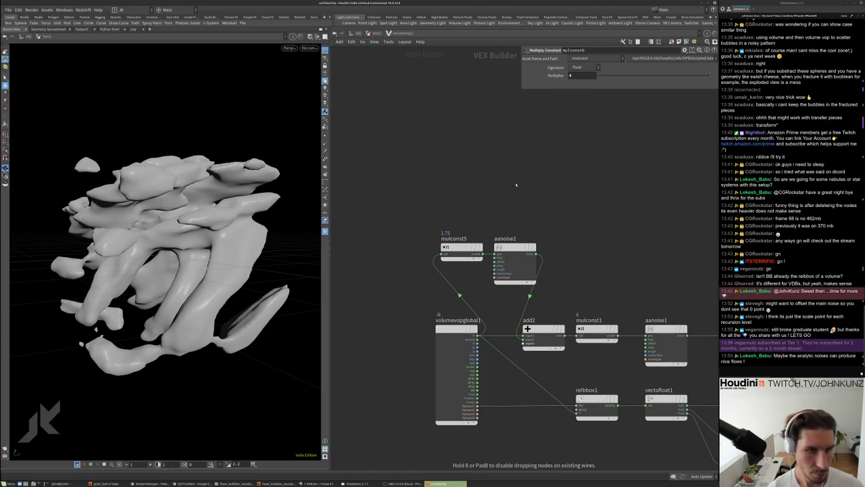
pyautogui.click(513, 182)
pyautogui.moveTo(514, 183); pyautogui.dragTo(513, 169)
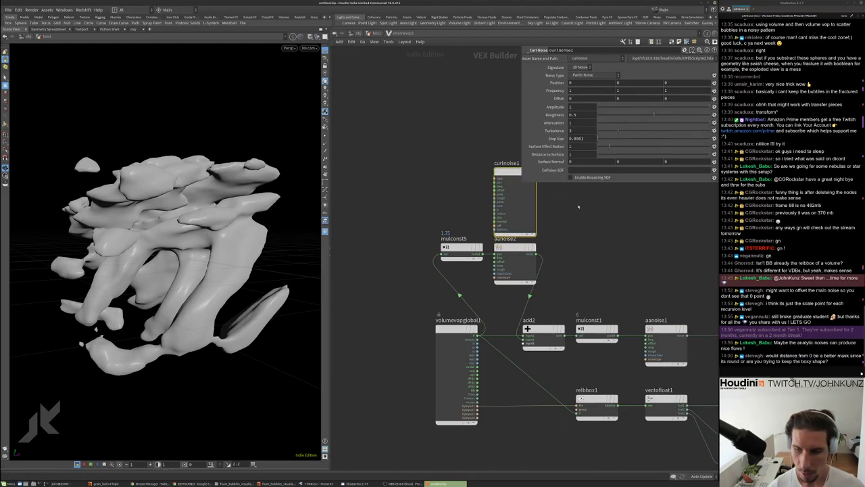
pyautogui.moveTo(579, 208); pyautogui.dragTo(582, 227, button='middle')
pyautogui.scroll(-3, 578, 224)
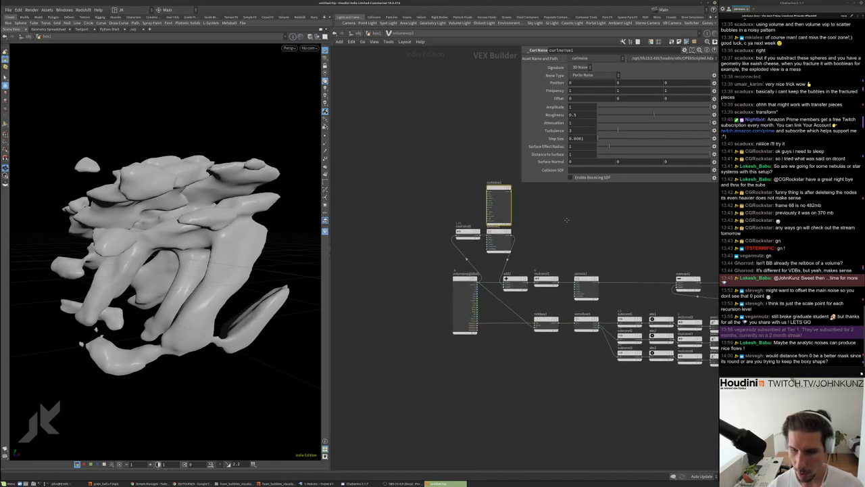
pyautogui.moveTo(573, 348); pyautogui.dragTo(480, 360, button='middle')
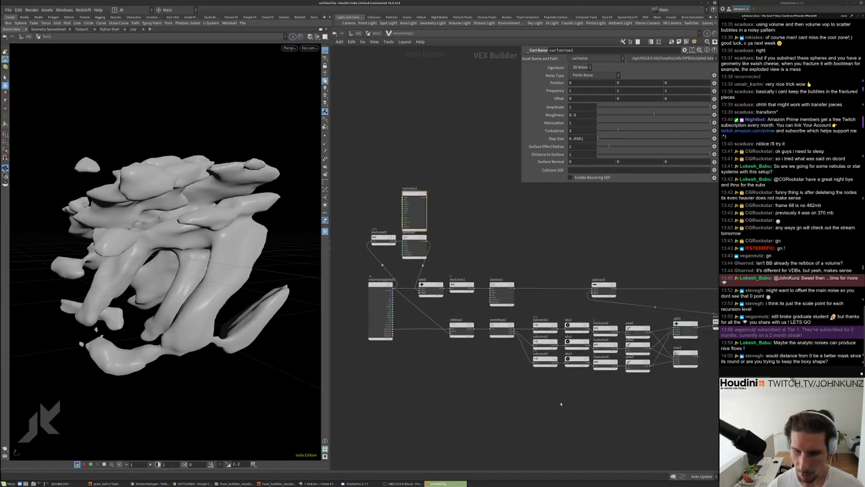
# Add a Length node (length1) below the network and wire its input
pyautogui.press('Tab')
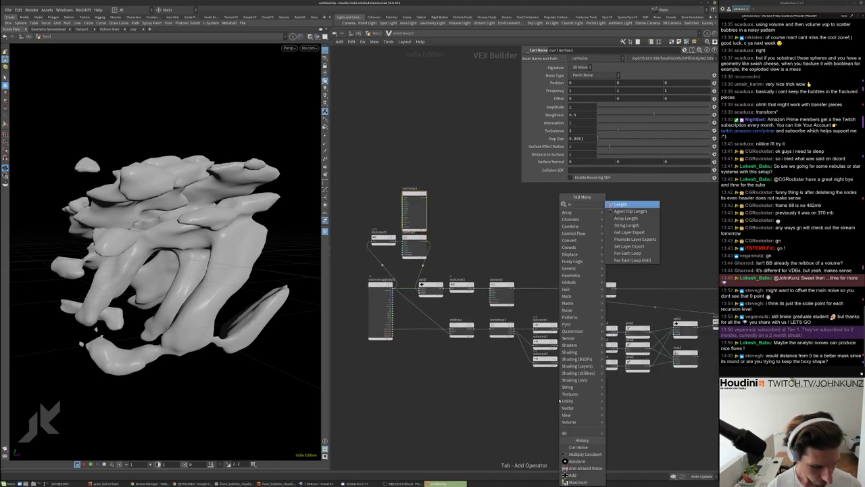
pyautogui.click(625, 210)
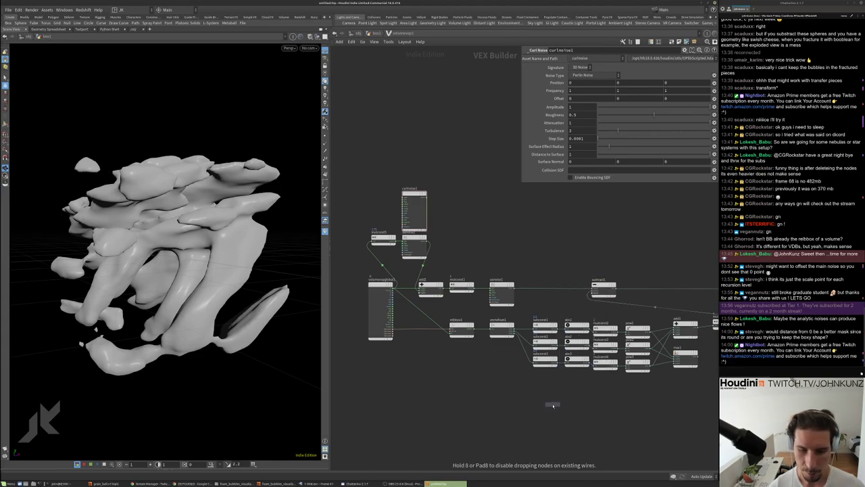
pyautogui.click(553, 405)
pyautogui.click(552, 406)
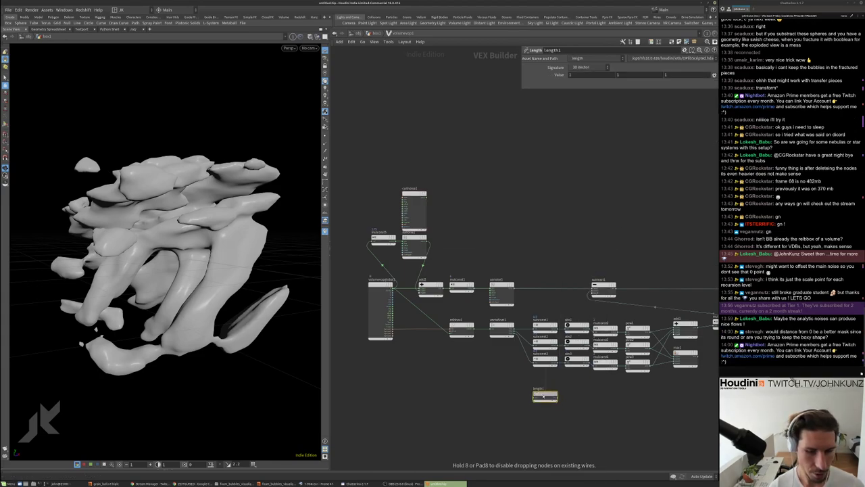
pyautogui.click(545, 390)
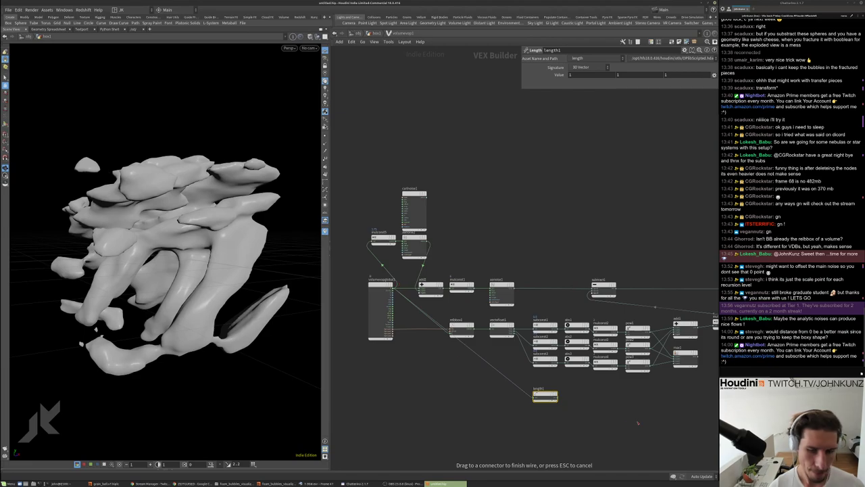
pyautogui.click(392, 288)
pyautogui.moveTo(534, 414); pyautogui.dragTo(473, 405, button='middle')
pyautogui.scroll(2, 465, 415)
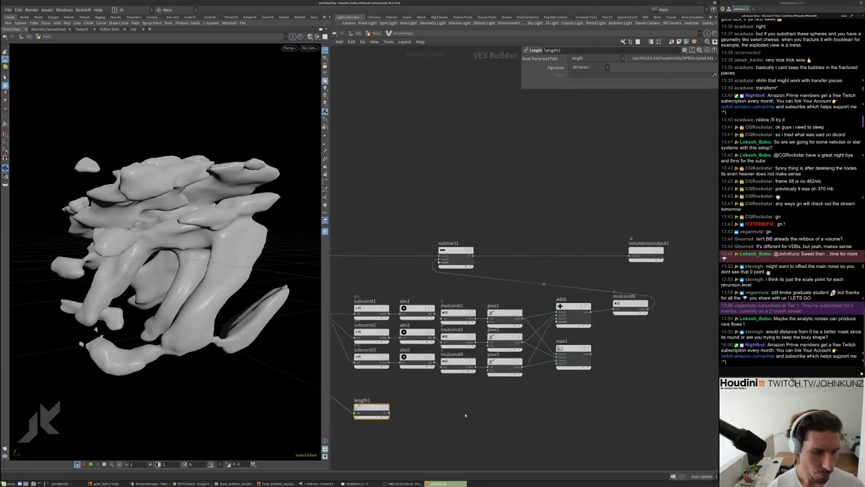
pyautogui.scroll(-1, 465, 415)
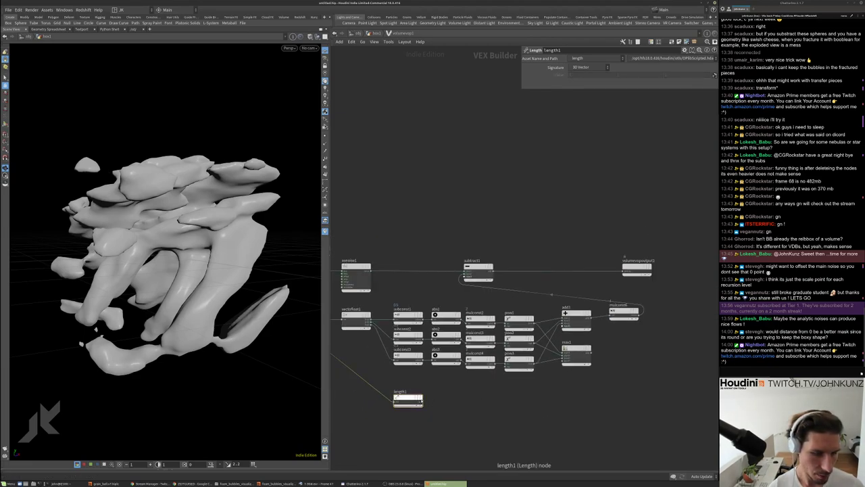
pyautogui.click(425, 400)
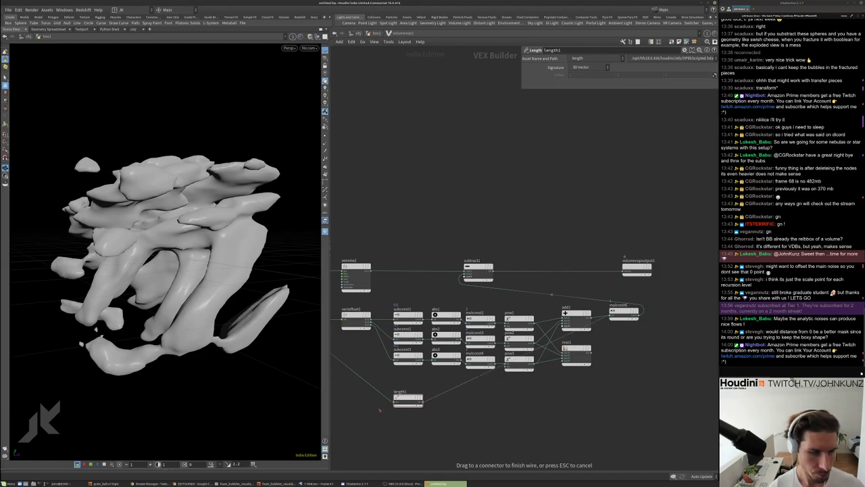
pyautogui.press('Escape')
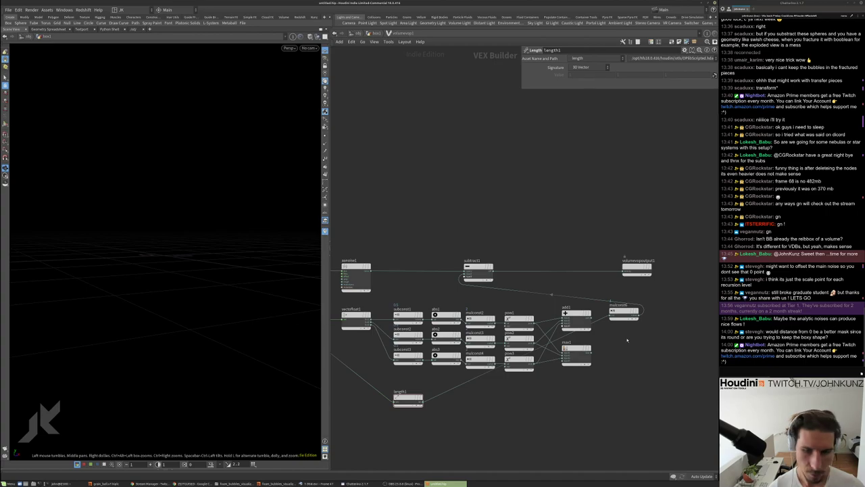
# Undo the earlier mulconst6 changes and set its Multiplier to 0.6
pyautogui.click(623, 311)
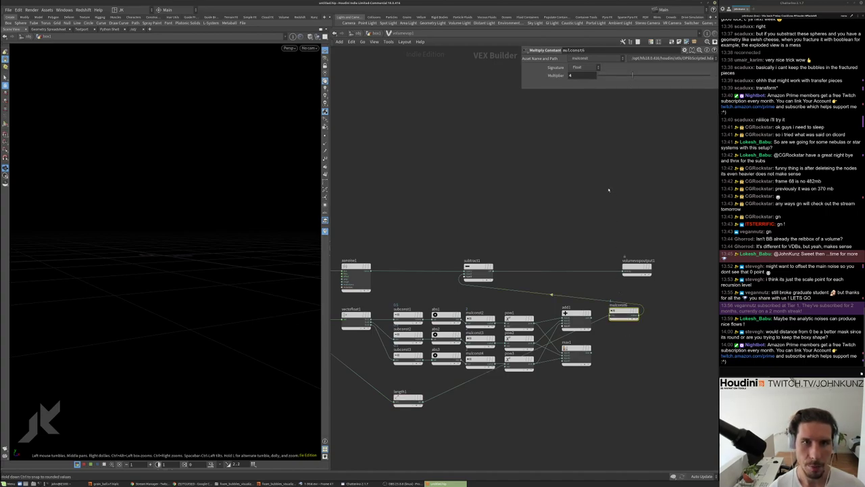
pyautogui.hotkey('ctrl', 'z')
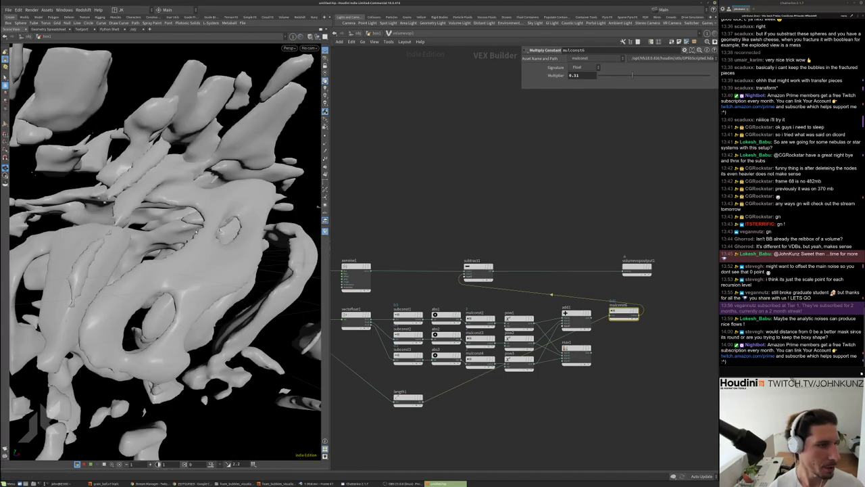
pyautogui.press('h')
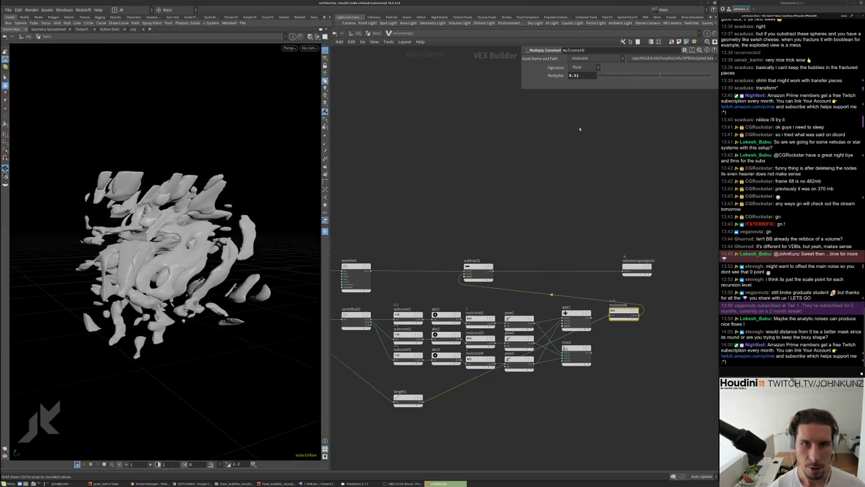
pyautogui.hotkey('ctrl', 'z')
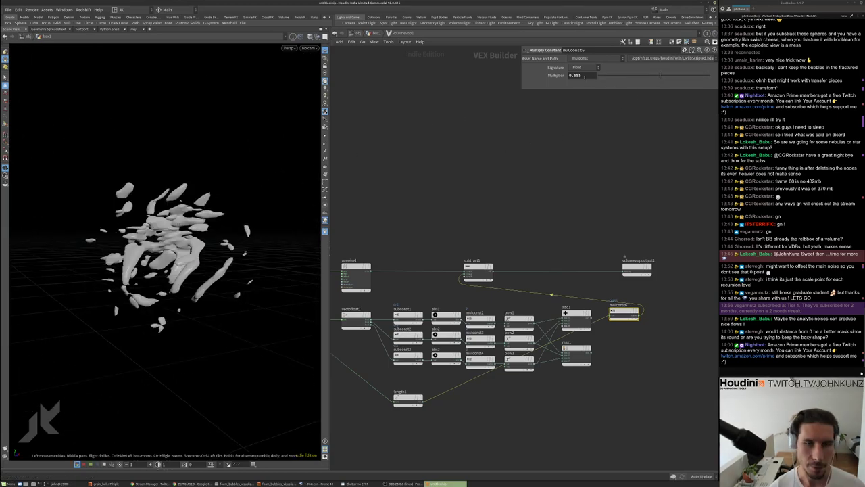
pyautogui.doubleClick(580, 76)
pyautogui.write('0.6')
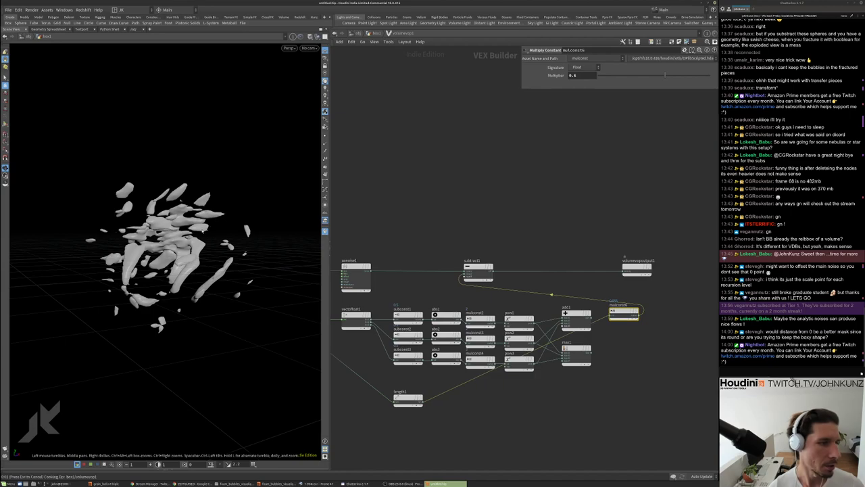
pyautogui.press('Return')
pyautogui.moveTo(216, 219); pyautogui.dragTo(299, 350)
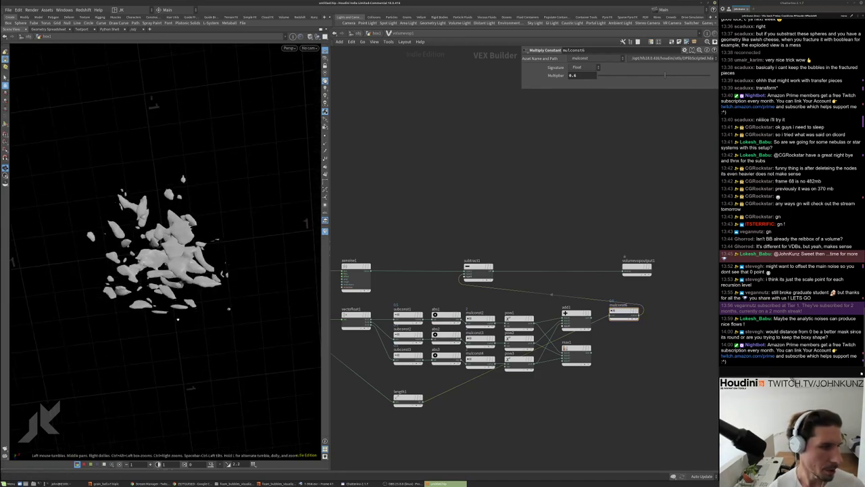
pyautogui.moveTo(507, 406); pyautogui.dragTo(520, 385, button='middle')
# Add a Power node (pow4) to the VOP network with exponent 2
pyautogui.press('Tab')
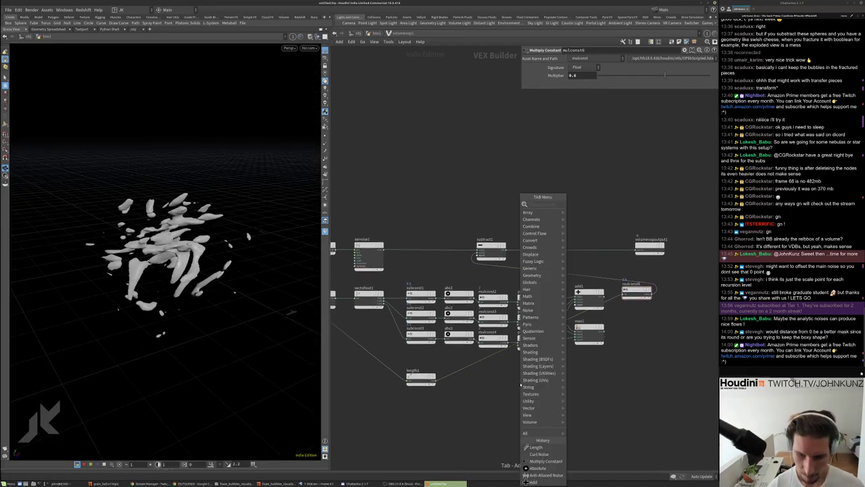
pyautogui.moveTo(541, 296)
pyautogui.click(595, 205)
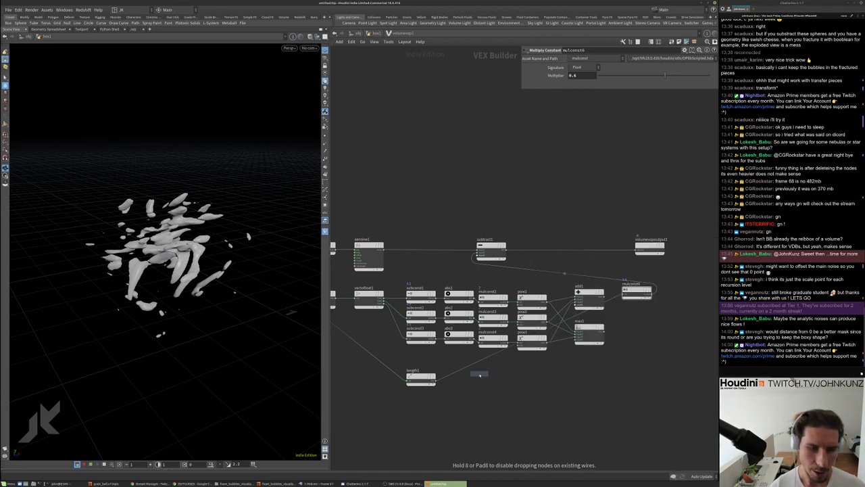
pyautogui.click(464, 371)
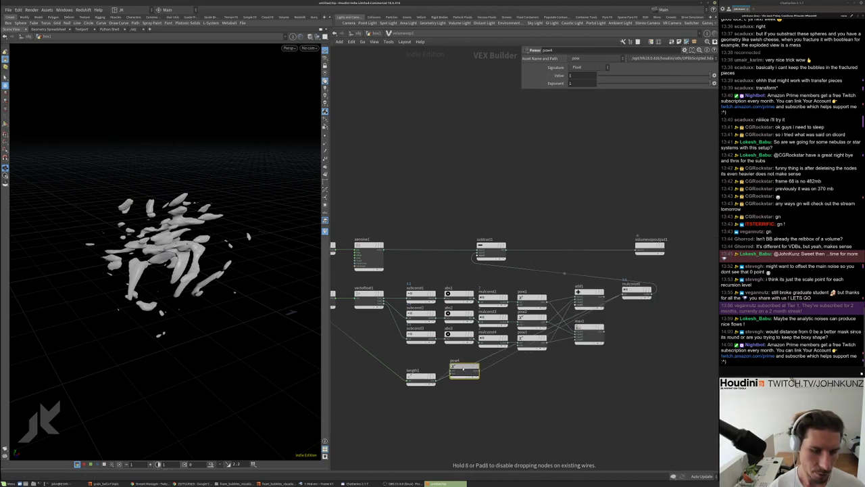
pyautogui.click(578, 83)
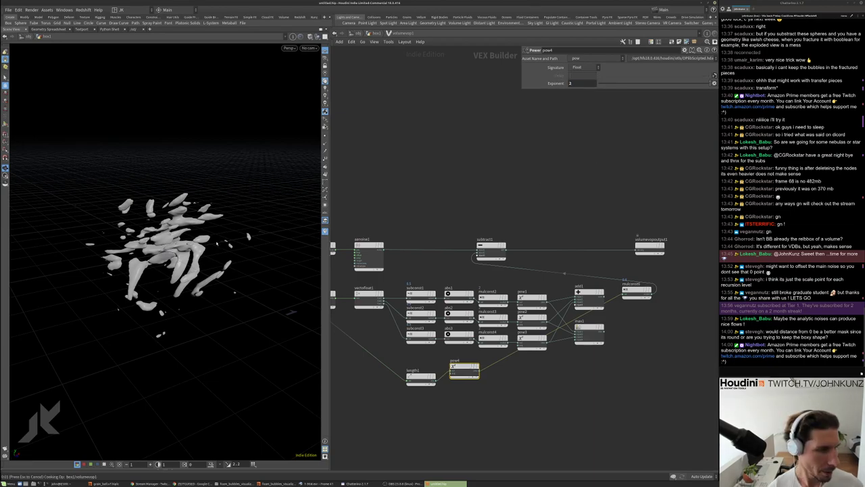
pyautogui.press('Return')
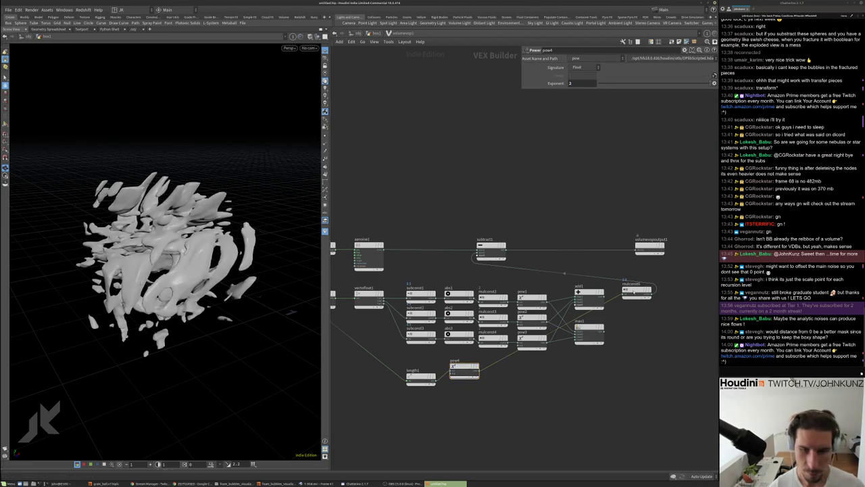
# Reselect mulconst6, frame and inspect the larger blobs, then select curlnoise1
pyautogui.click(634, 290)
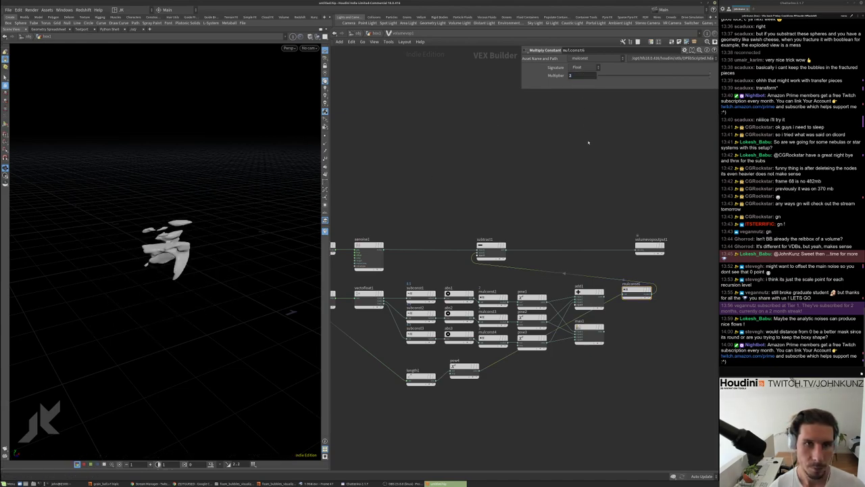
pyautogui.moveTo(260, 207)
pyautogui.keyDown('alt'); pyautogui.mouseDown()
pyautogui.moveTo(257, 230)
pyautogui.moveTo(286, 306)
pyautogui.moveTo(231, 229)
pyautogui.moveTo(273, 216)
pyautogui.mouseUp(); pyautogui.keyUp('alt')
pyautogui.press('g')
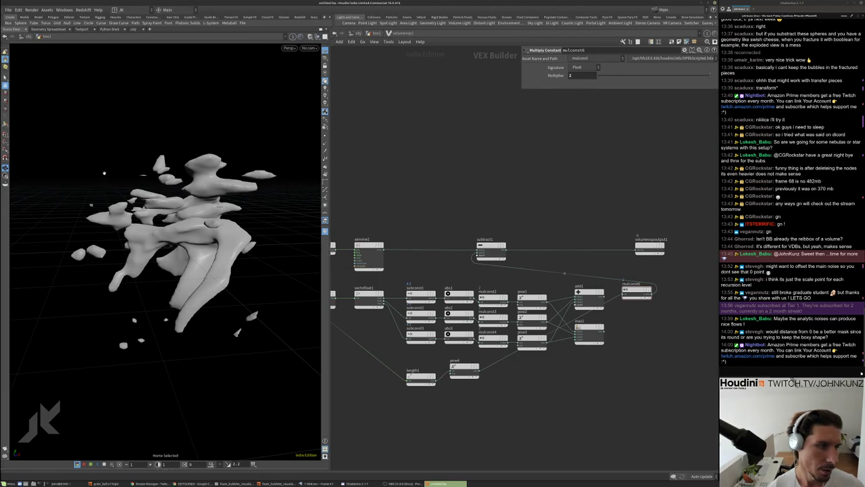
pyautogui.keyDown('alt'); pyautogui.moveTo(102, 166); pyautogui.dragTo(85, 233); pyautogui.keyUp('alt')
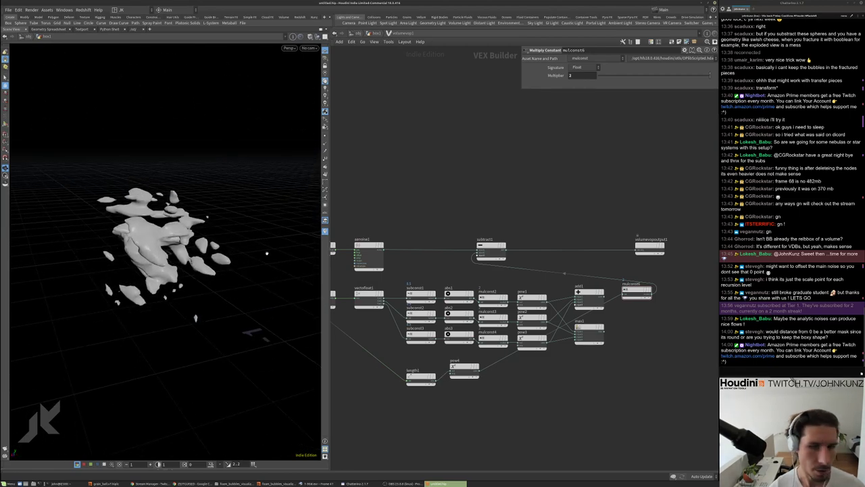
pyautogui.scroll(5, 487, 180)
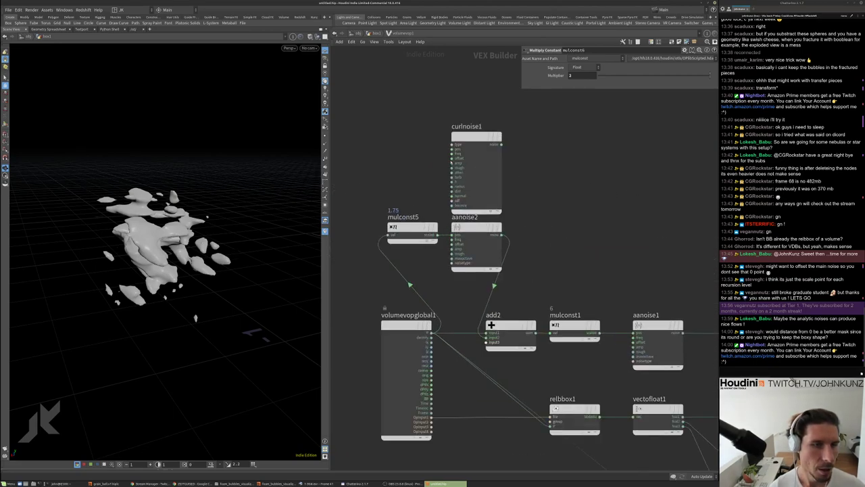
pyautogui.moveTo(452, 153); pyautogui.dragTo(446, 217)
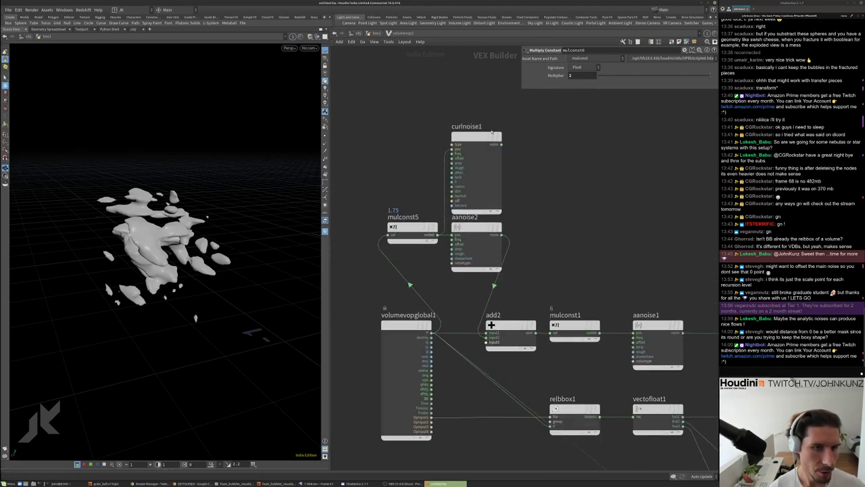
pyautogui.click(476, 169)
# Switch curlnoise1 to Analytic Simplex Noise, lower its Roughness, and set Amplitude to .1
pyautogui.click(578, 75)
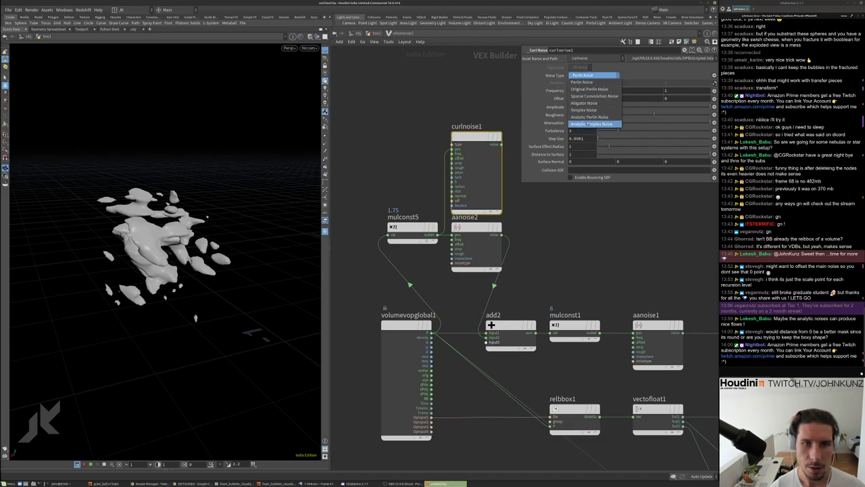
pyautogui.click(588, 124)
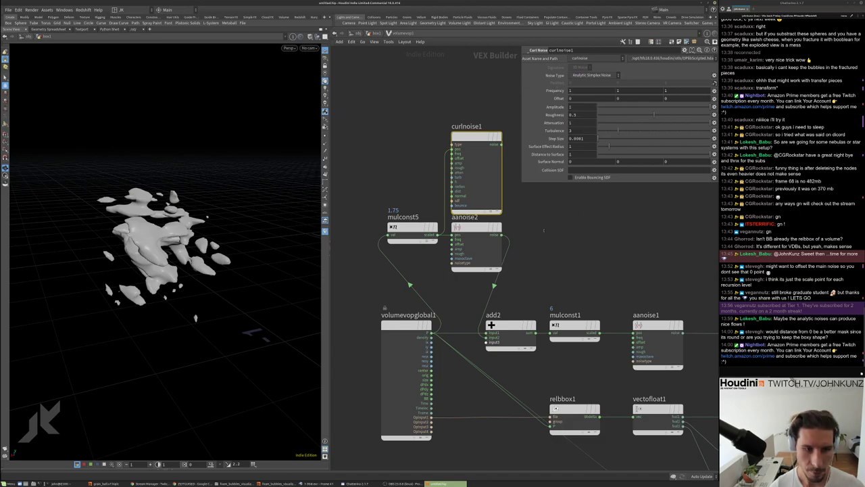
pyautogui.click(500, 144)
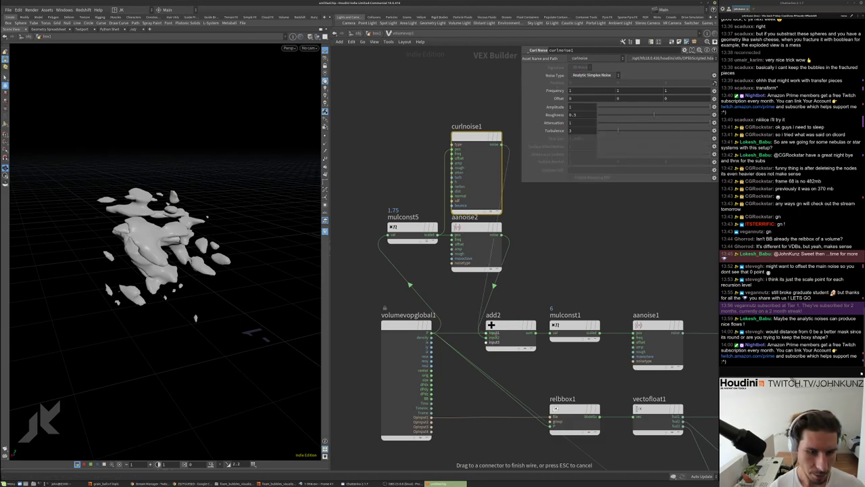
pyautogui.press('Escape')
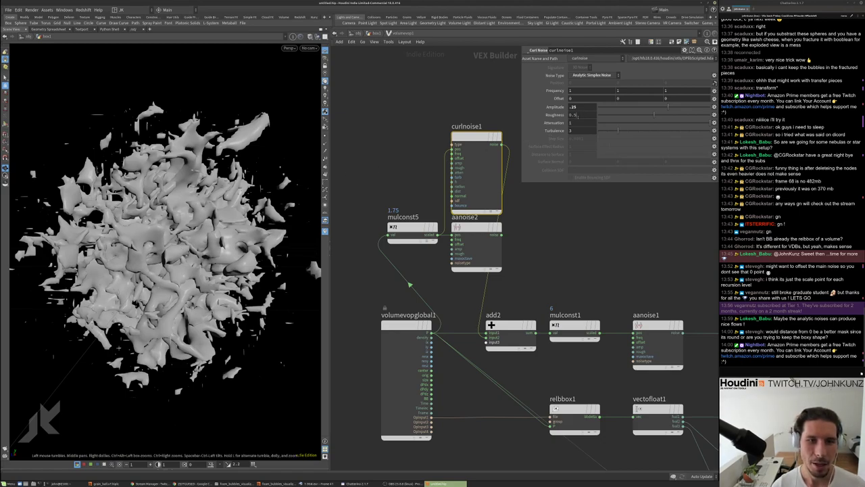
pyautogui.moveTo(620, 114); pyautogui.dragTo(601, 116)
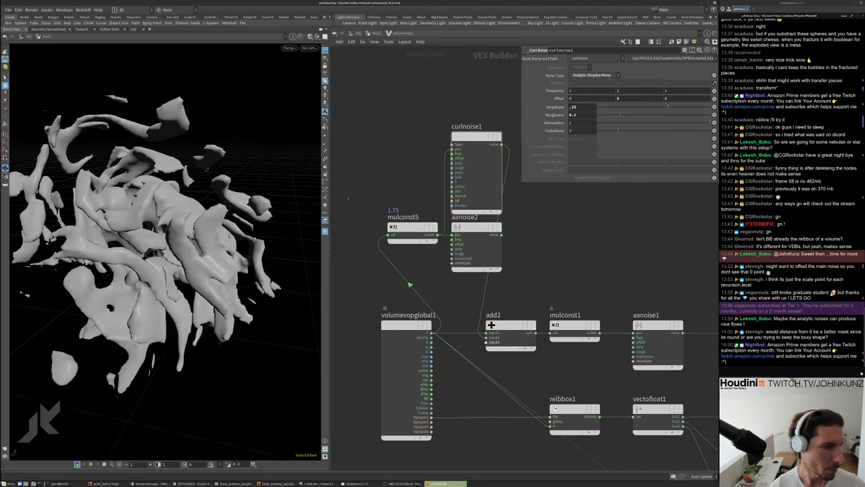
pyautogui.moveTo(162, 243); pyautogui.dragTo(218, 251)
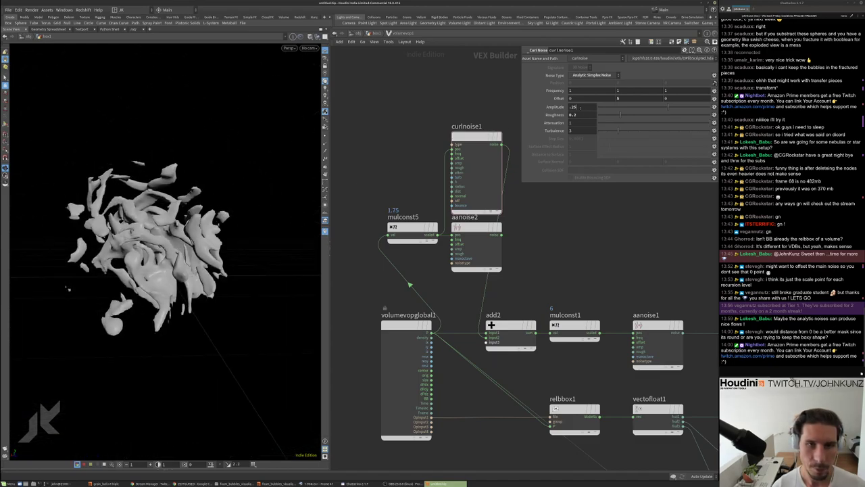
pyautogui.doubleClick(580, 106)
pyautogui.write('.1')
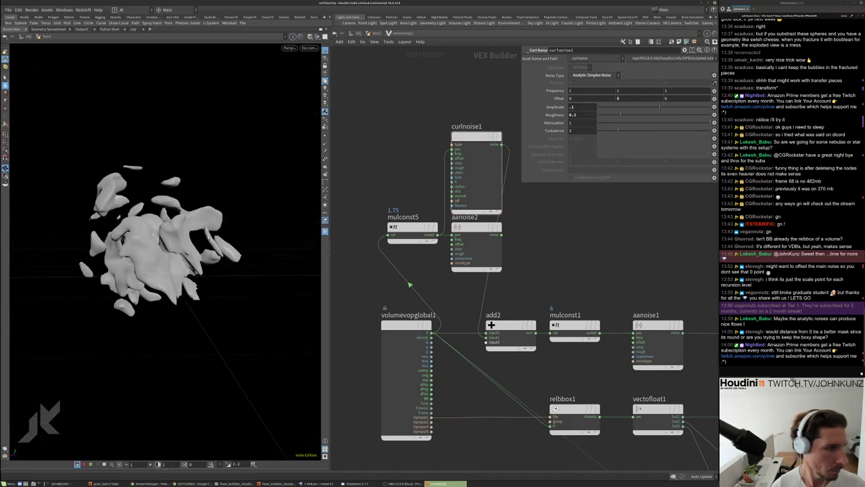
pyautogui.moveTo(169, 250); pyautogui.dragTo(181, 256)
pyautogui.scroll(5, 177, 255)
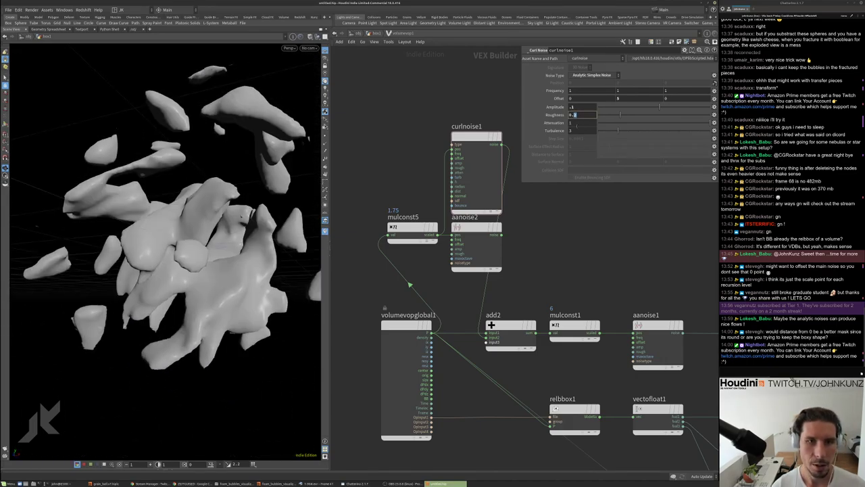
pyautogui.moveTo(183, 223); pyautogui.dragTo(212, 214)
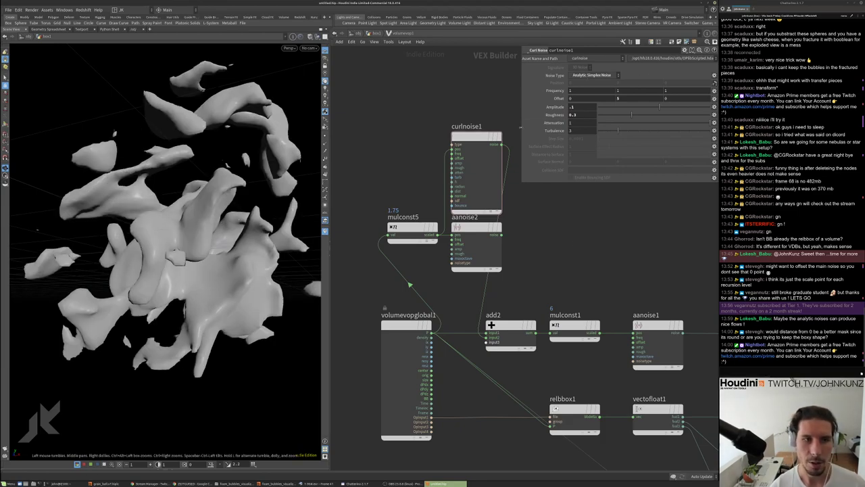
pyautogui.scroll(3, 521, 128)
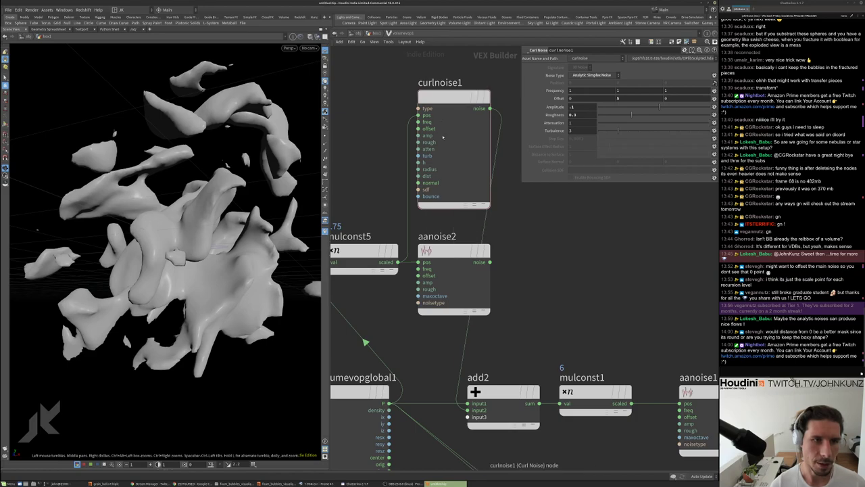
# Orbit around the noise volume and move aanoise2 above curlnoise1
pyautogui.scroll(-3, 471, 221)
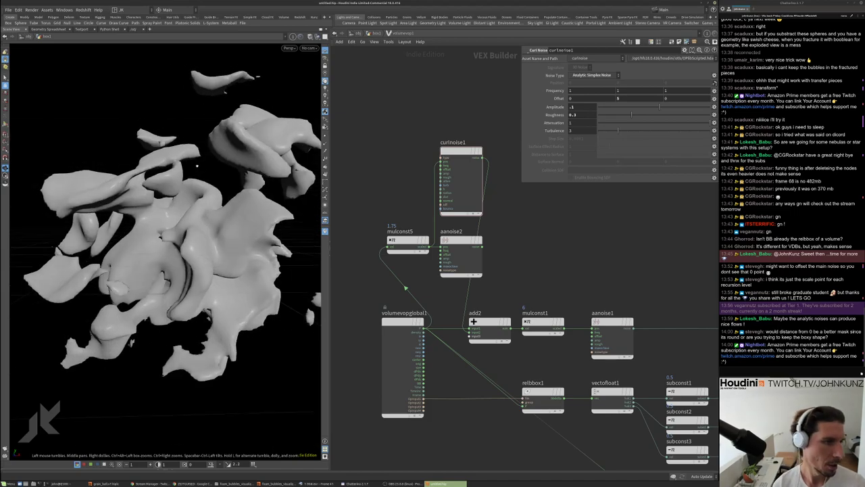
pyautogui.moveTo(175, 218); pyautogui.dragTo(186, 248)
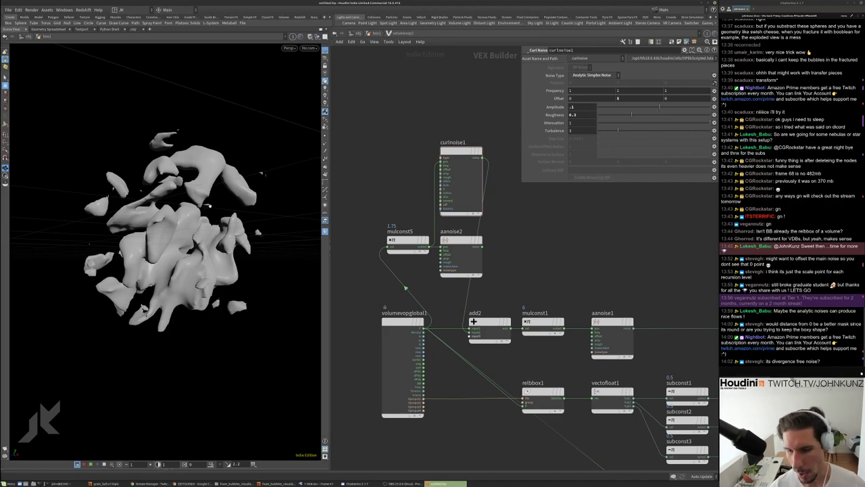
pyautogui.scroll(5, 208, 207)
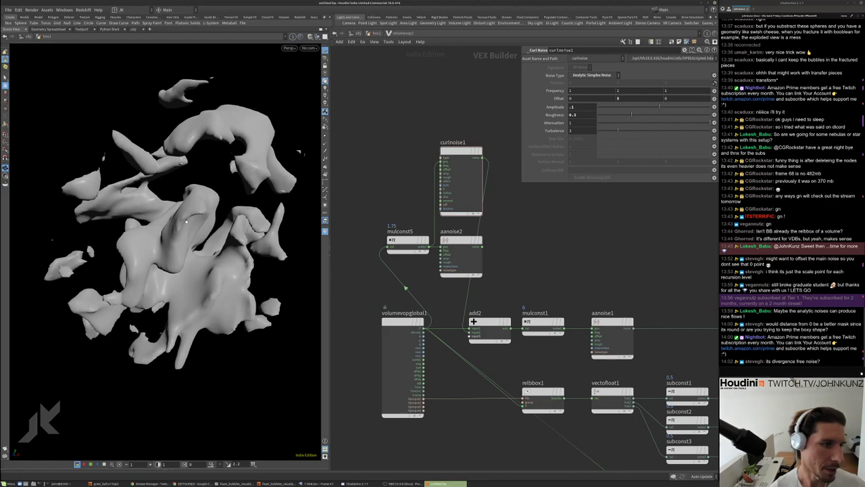
pyautogui.moveTo(187, 223)
pyautogui.keyDown('alt'); pyautogui.mouseDown()
pyautogui.moveTo(211, 233)
pyautogui.moveTo(189, 239)
pyautogui.mouseUp(); pyautogui.keyUp('alt')
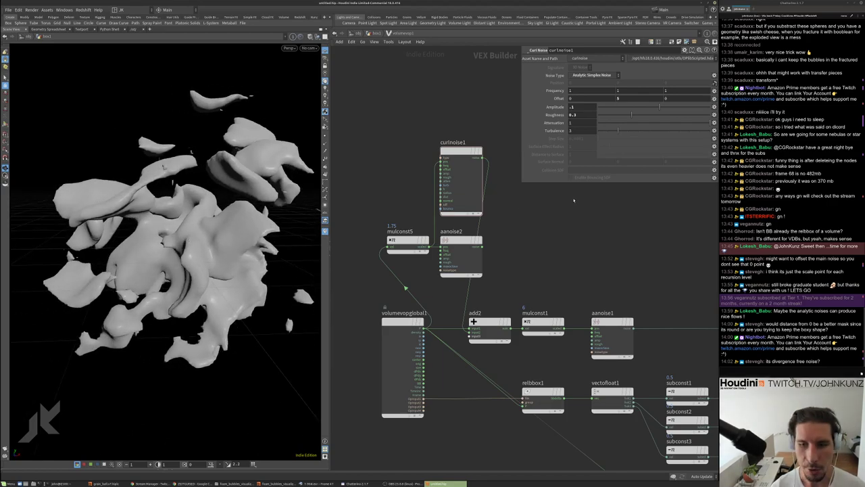
pyautogui.scroll(-2, 473, 230)
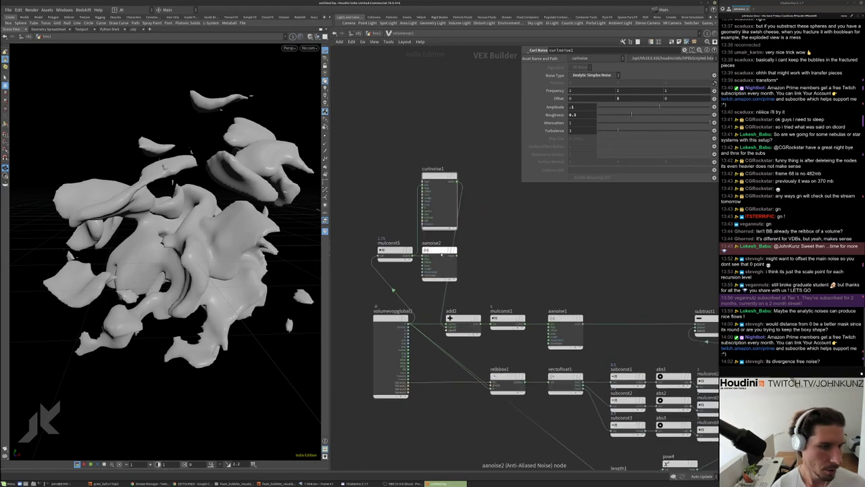
pyautogui.moveTo(442, 254); pyautogui.dragTo(435, 126)
pyautogui.scroll(3, 433, 124)
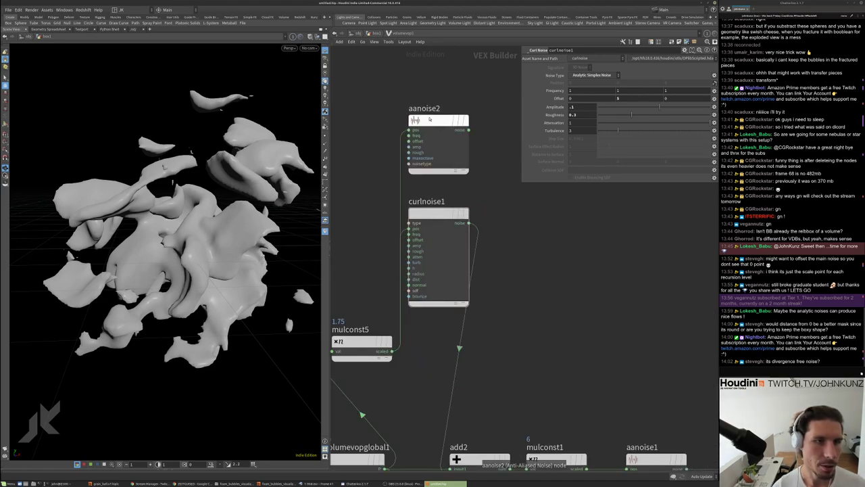
pyautogui.keyDown('alt'); pyautogui.moveTo(180, 216); pyautogui.dragTo(200, 199); pyautogui.keyUp('alt')
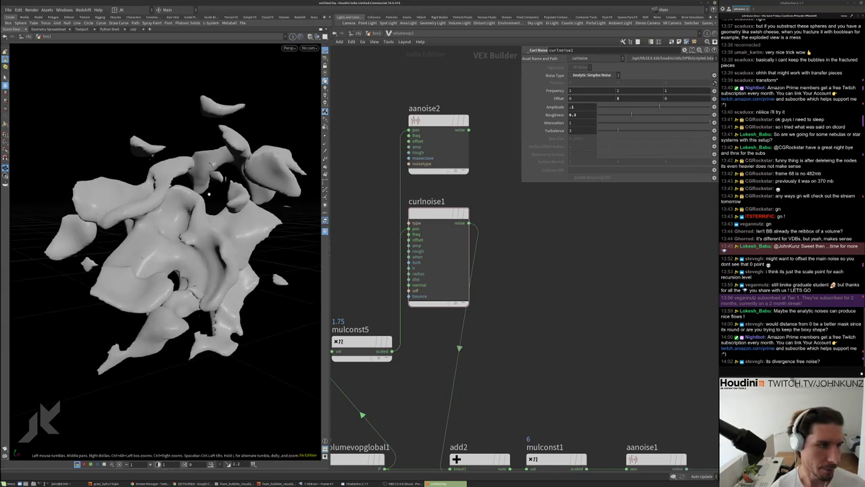
pyautogui.moveTo(209, 193); pyautogui.dragTo(203, 200)
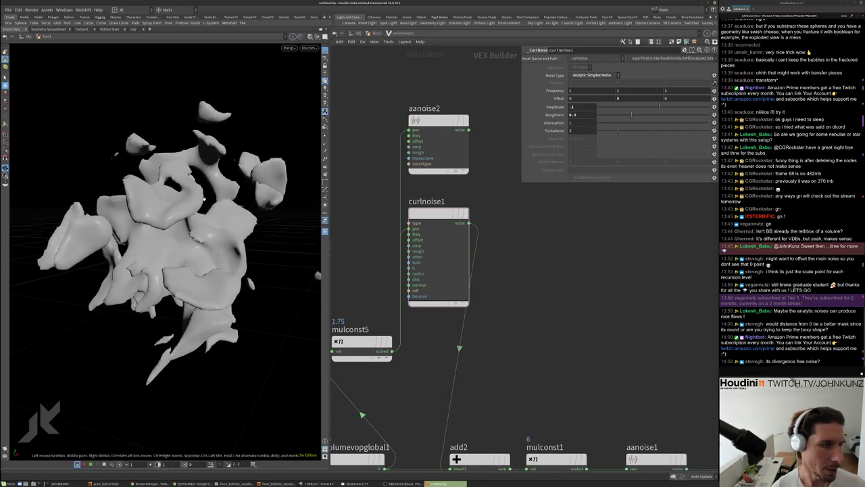
# Set curlnoise1's Turbulence to 2 and review the re-cooked, wispier volume
pyautogui.scroll(-3, 579, 237)
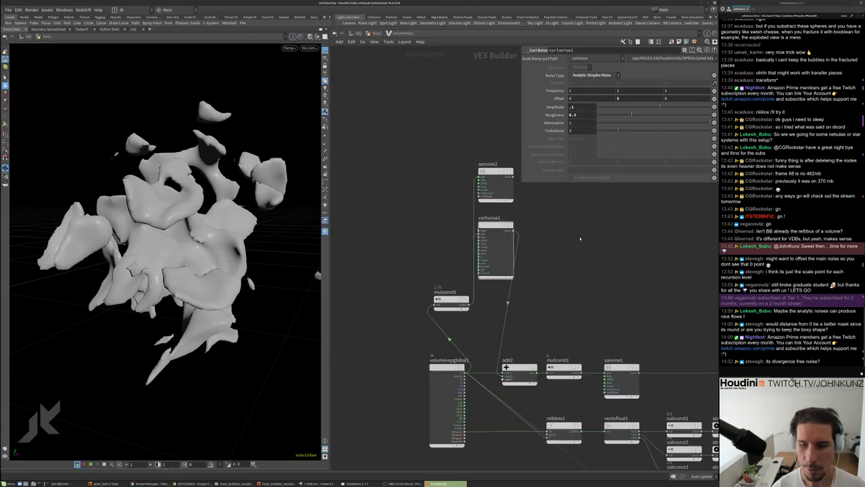
pyautogui.scroll(2, 577, 233)
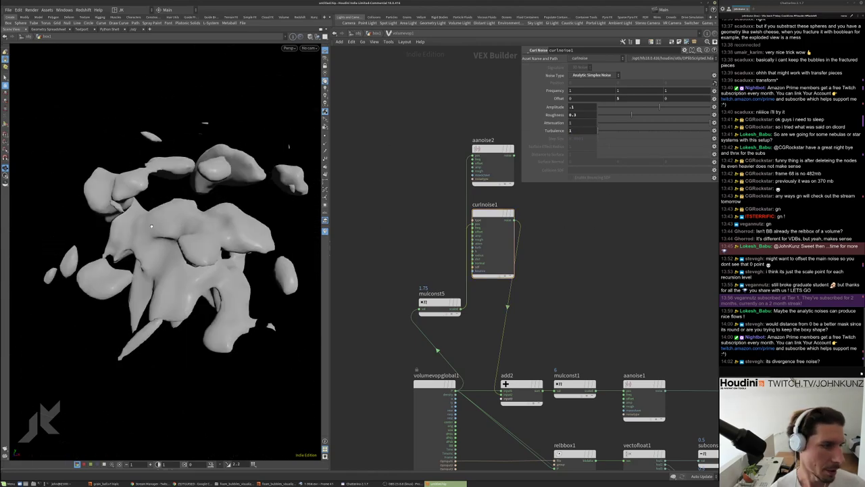
pyautogui.write('2')
pyautogui.press('Return')
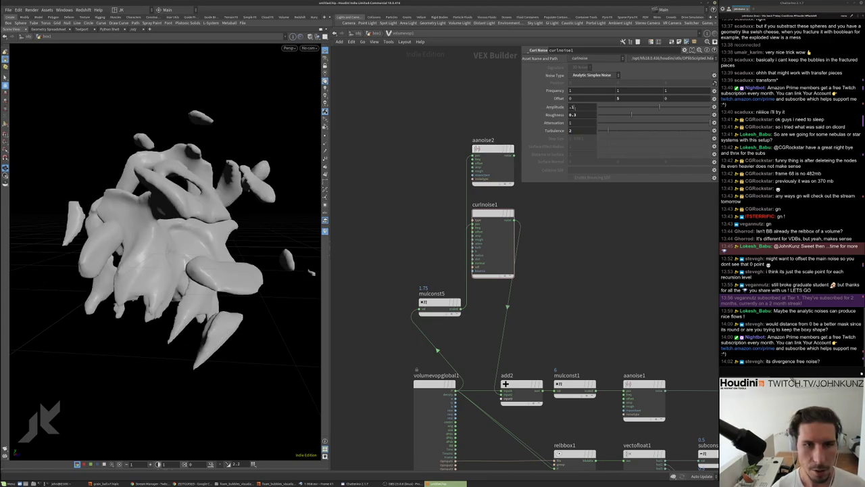
pyautogui.moveTo(267, 189); pyautogui.dragTo(265, 267)
# Back at geometry level, set convertvdb2's Fog Isovalue to 0.01 and orbit the new surface
pyautogui.press('u')
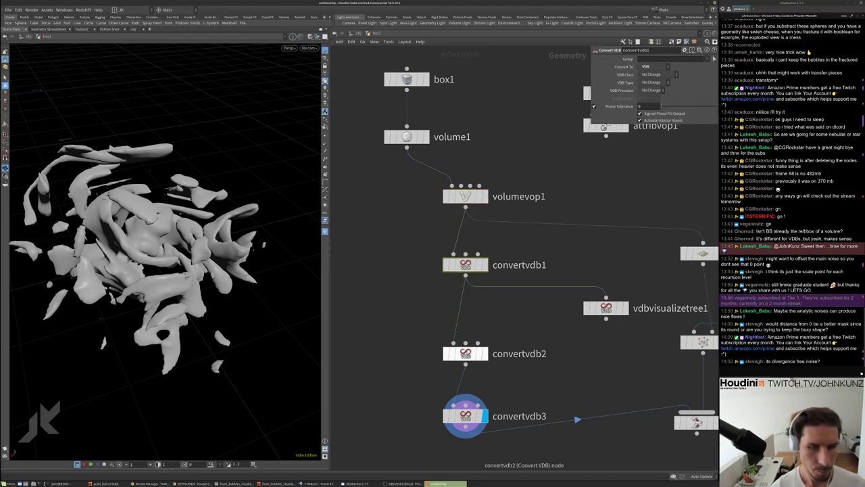
pyautogui.click(465, 353)
pyautogui.press('Return')
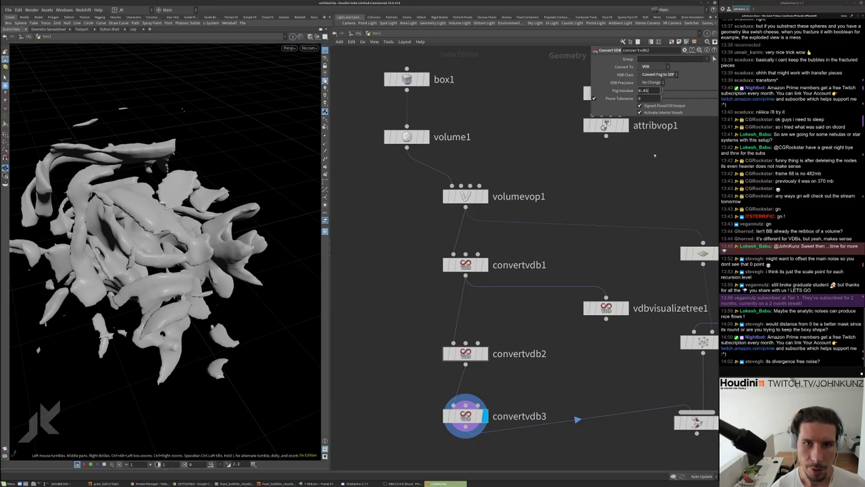
pyautogui.moveTo(115, 203); pyautogui.dragTo(163, 208)
pyautogui.scroll(-3, 129, 195)
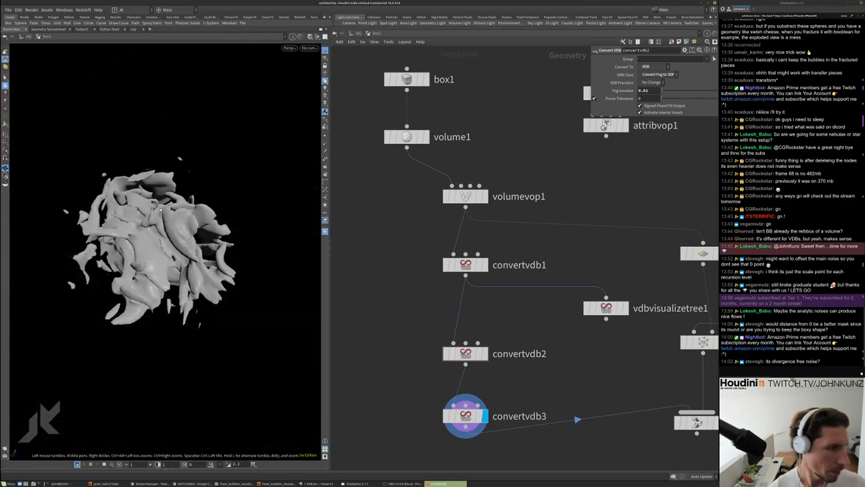
pyautogui.moveTo(180, 158); pyautogui.dragTo(163, 156)
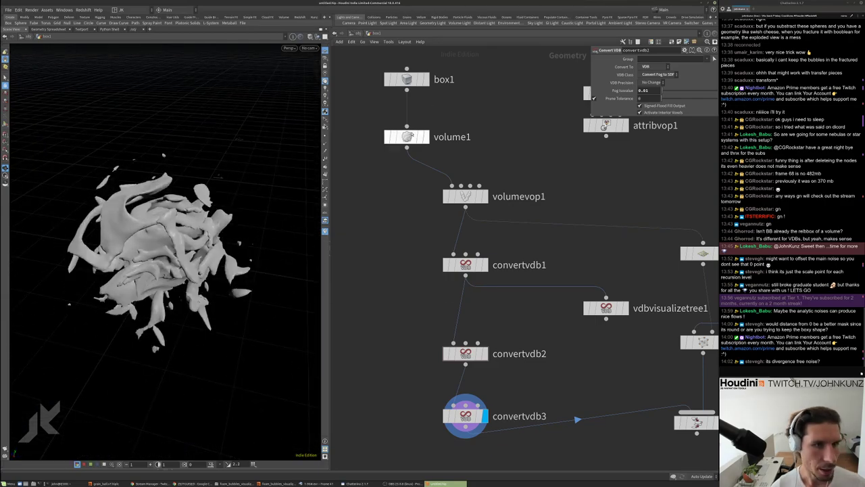
# Select volume1 and check its Uniform Sampling Divs value
pyautogui.click(406, 137)
pyautogui.click(647, 149)
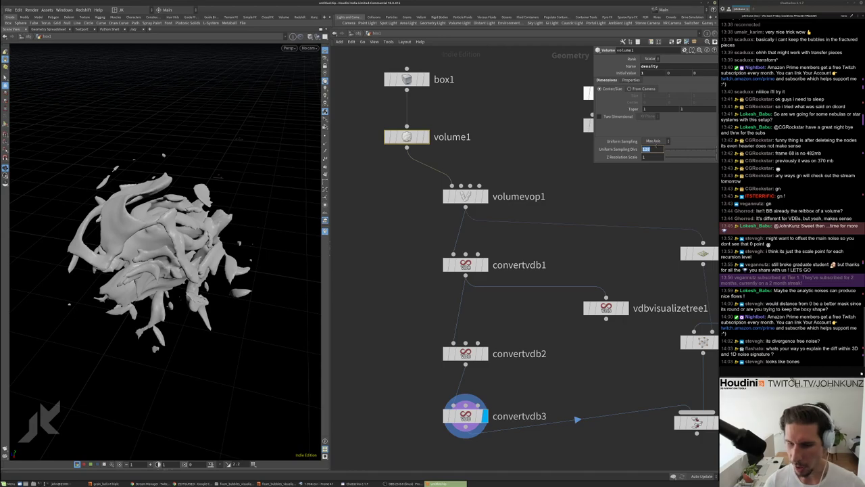
pyautogui.moveTo(162, 244); pyautogui.dragTo(204, 198)
pyautogui.scroll(3, 197, 212)
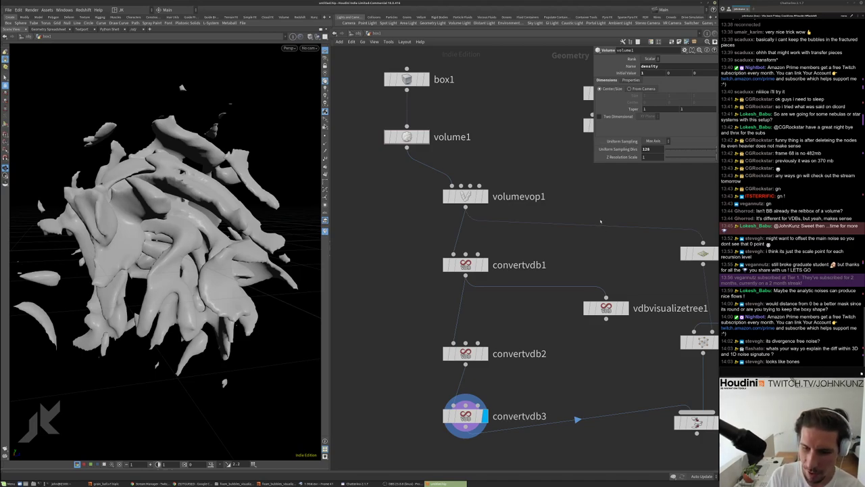
pyautogui.scroll(-5, 599, 220)
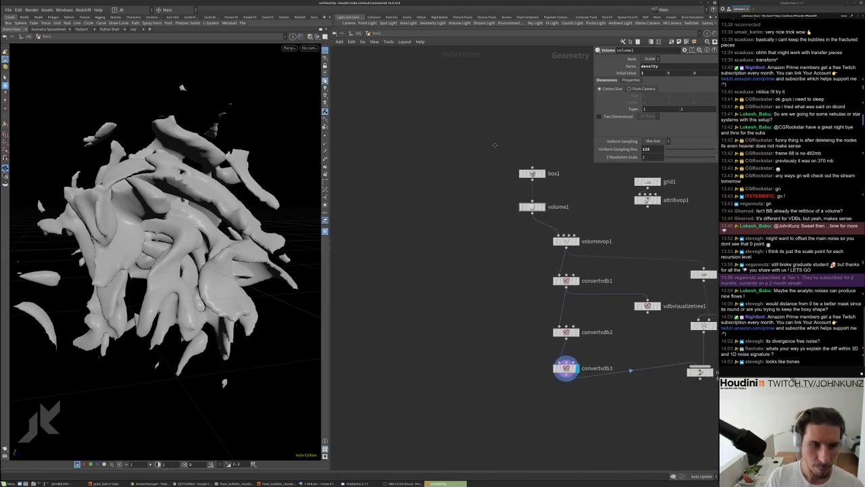
# Add a Sphere node (sphere2), display it, and set its Primitive Type to Polygon
pyautogui.press('Tab')
pyautogui.write('sp')
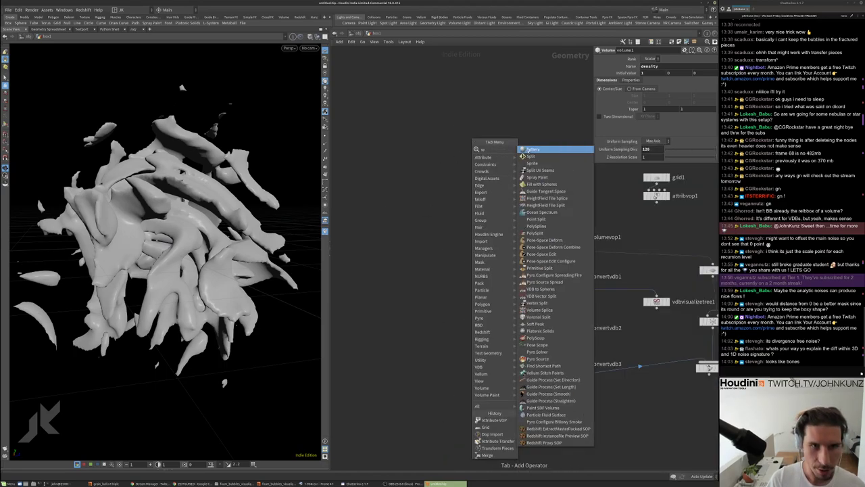
pyautogui.press('Return')
pyautogui.scroll(3, 473, 202)
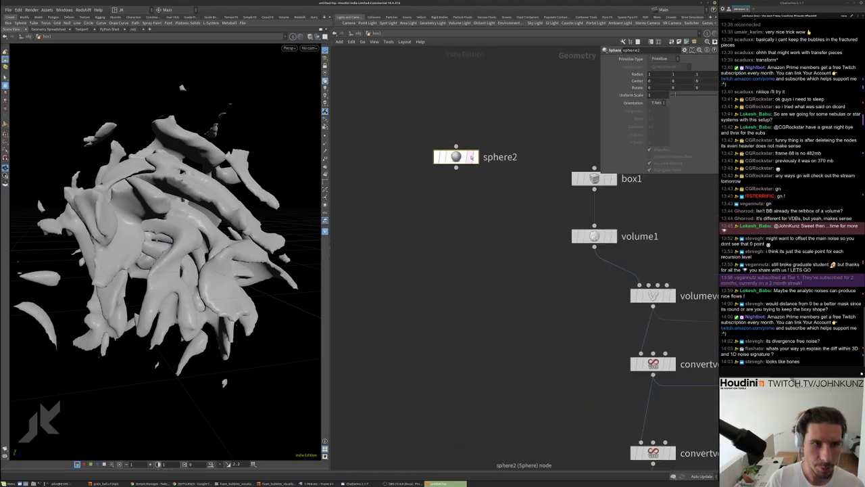
pyautogui.click(466, 157)
pyautogui.click(476, 157)
pyautogui.moveTo(473, 155); pyautogui.dragTo(421, 124)
pyautogui.press('g')
pyautogui.click(660, 59)
pyautogui.click(669, 72)
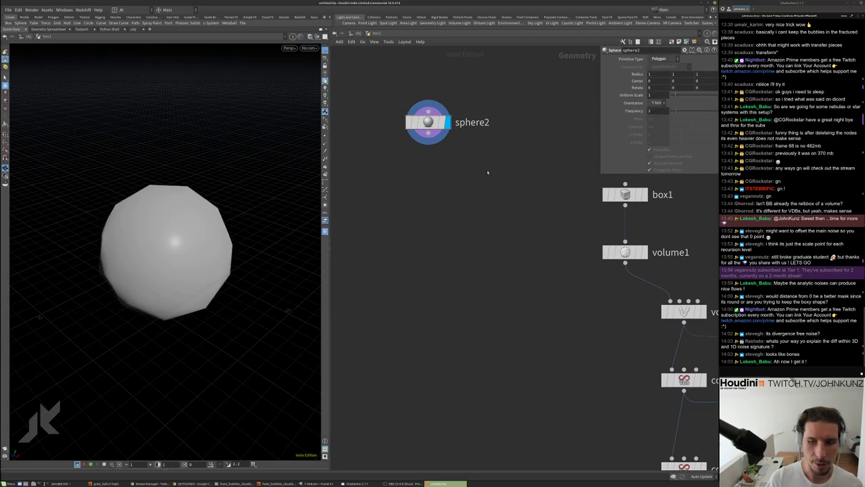
# Add a Mountain node (mountain1) fed by sphere2 and set it as the displayed node
pyautogui.press('Tab')
pyautogui.write('mount')
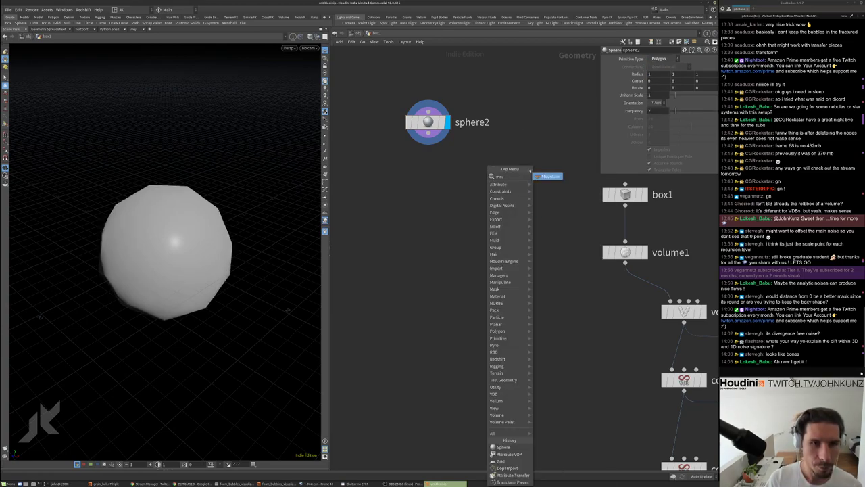
pyautogui.press('Return')
pyautogui.click(371, 160)
pyautogui.moveTo(371, 149); pyautogui.dragTo(428, 133)
pyautogui.click(389, 161)
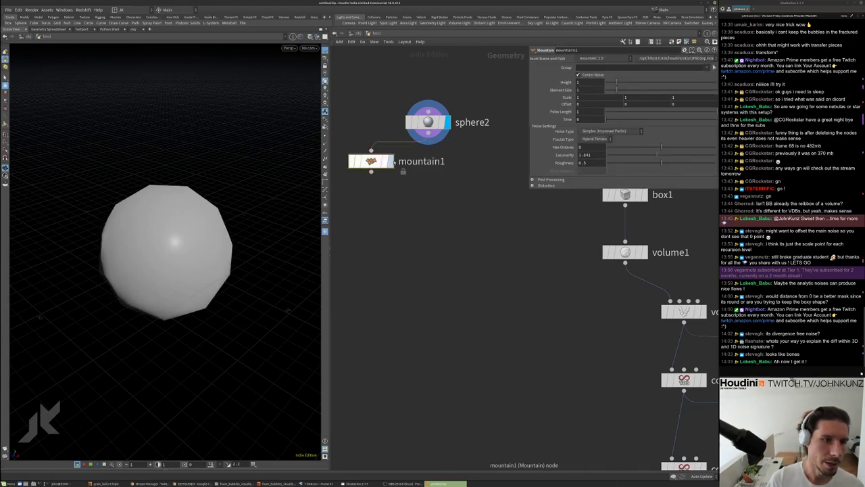
# Set sphere2's Frequency to 32 for a finely subdivided rocky sphere
pyautogui.click(428, 122)
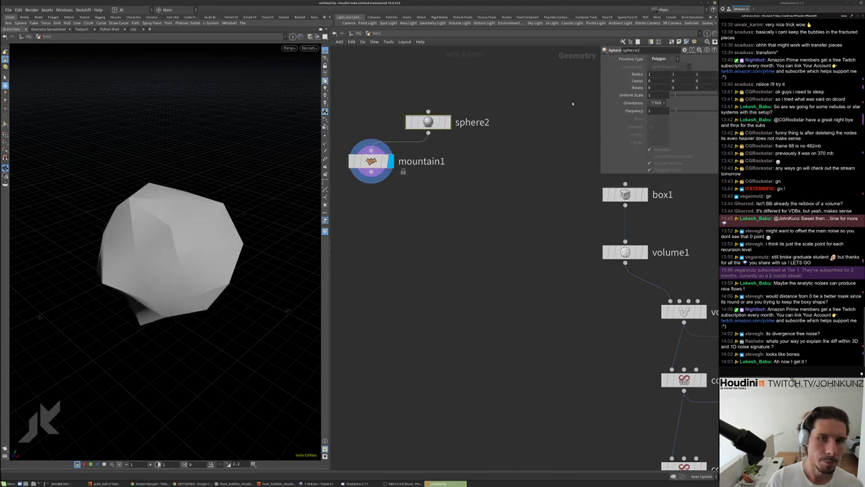
pyautogui.write('32')
pyautogui.press('Return')
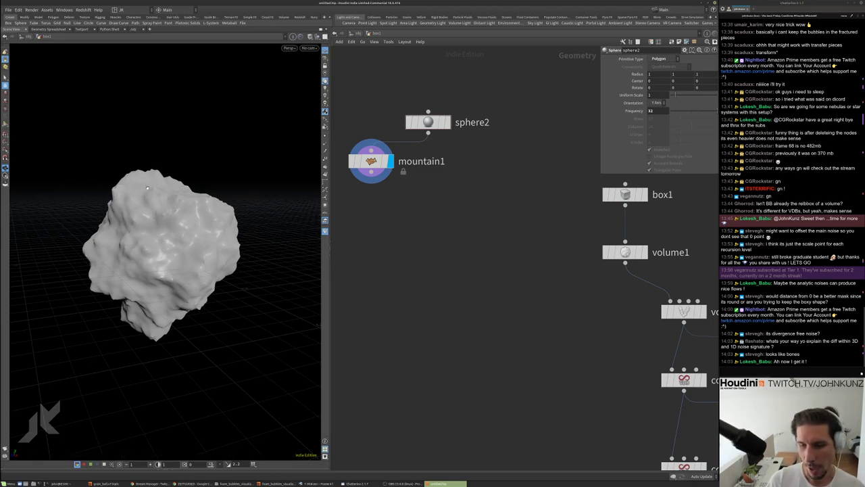
pyautogui.moveTo(146, 190); pyautogui.dragTo(203, 225)
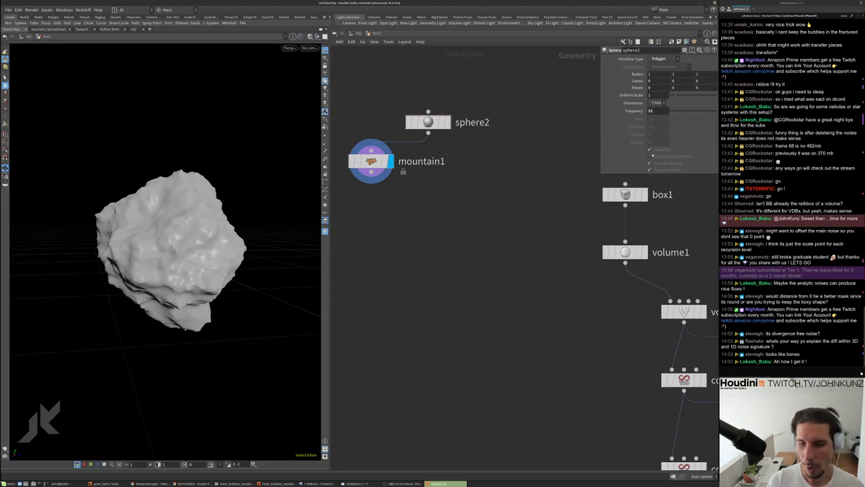
pyautogui.moveTo(404, 169); pyautogui.dragTo(434, 179, button='middle')
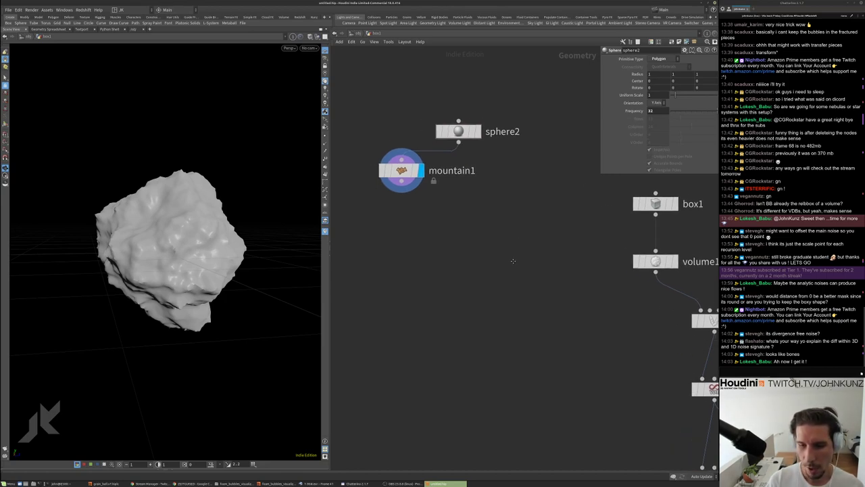
pyautogui.press('Tab')
# Add an Attribute Noise node wired from mountain1 that noises P instead of Cd
pyautogui.write('noi')
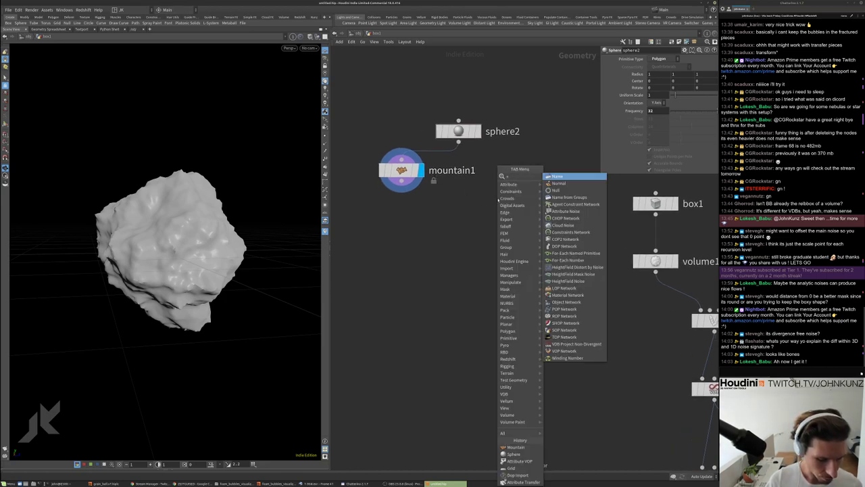
pyautogui.click(577, 177)
pyautogui.click(508, 191)
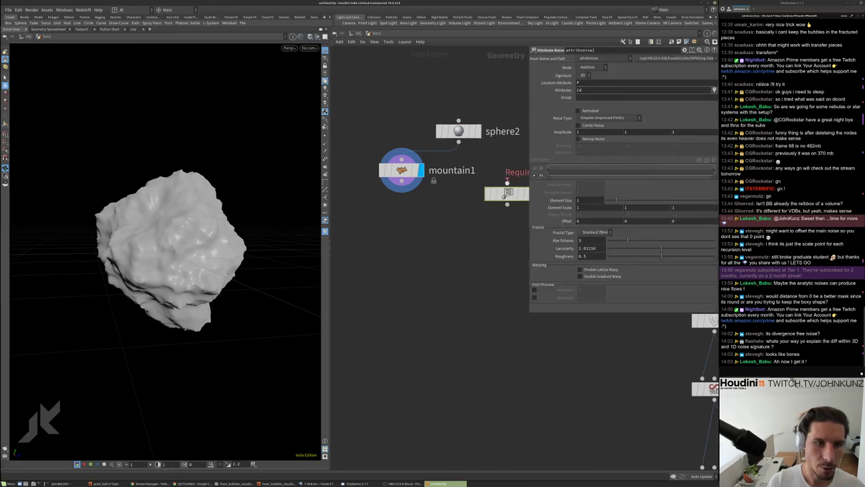
pyautogui.moveTo(481, 211); pyautogui.dragTo(441, 207, button='middle')
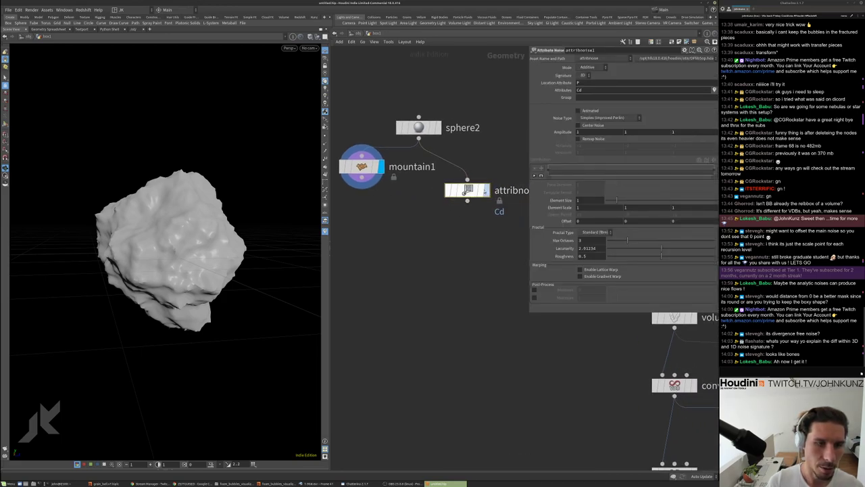
pyautogui.click(486, 190)
pyautogui.doubleClick(589, 89)
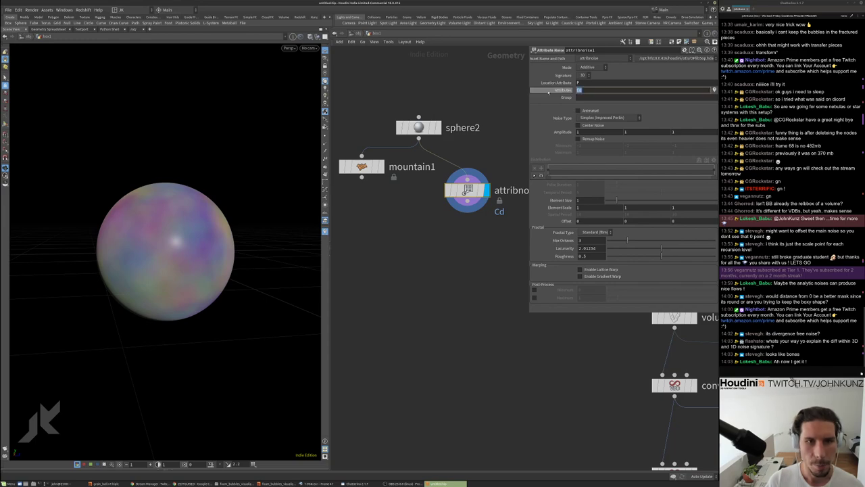
pyautogui.write('P')
pyautogui.press('Return')
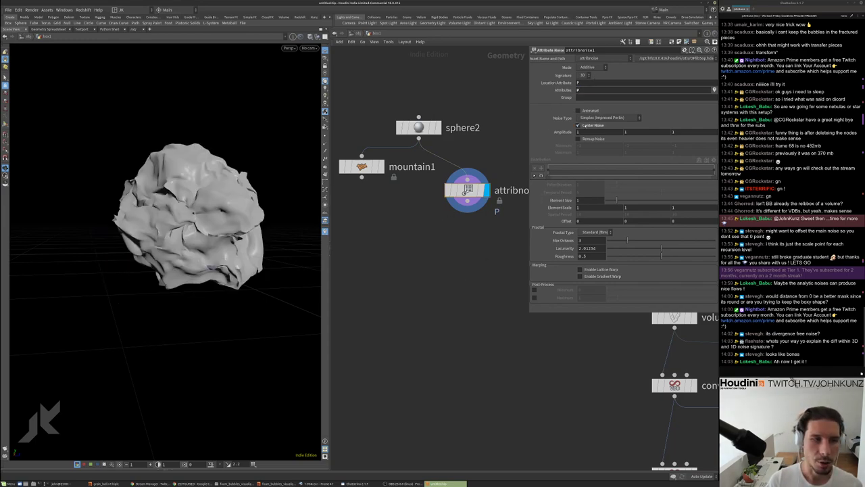
pyautogui.moveTo(261, 216); pyautogui.dragTo(229, 229)
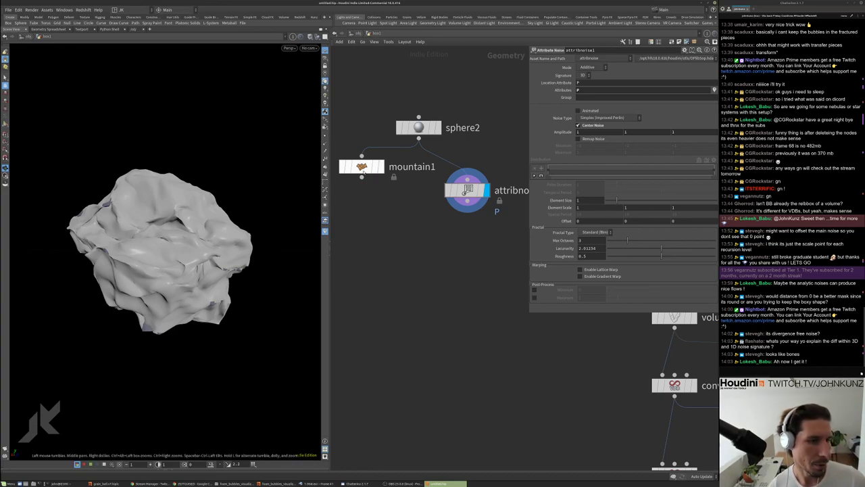
# Compare the mountain1 rock with the attribnoise1 result in the viewport
pyautogui.click(380, 166)
pyautogui.moveTo(374, 197); pyautogui.dragTo(375, 221, button='middle')
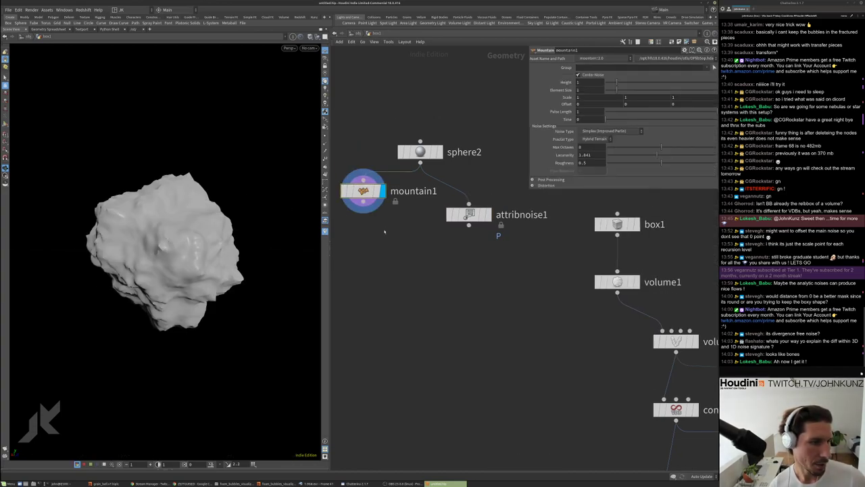
pyautogui.moveTo(316, 203); pyautogui.dragTo(297, 198)
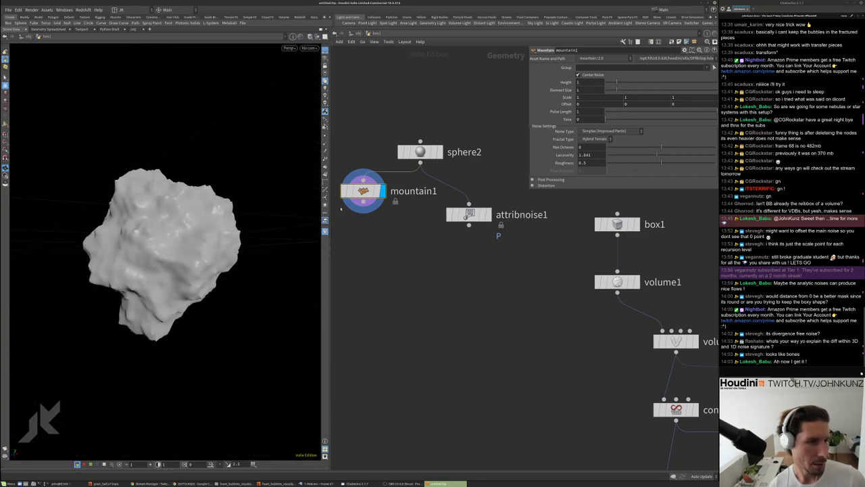
pyautogui.click(486, 214)
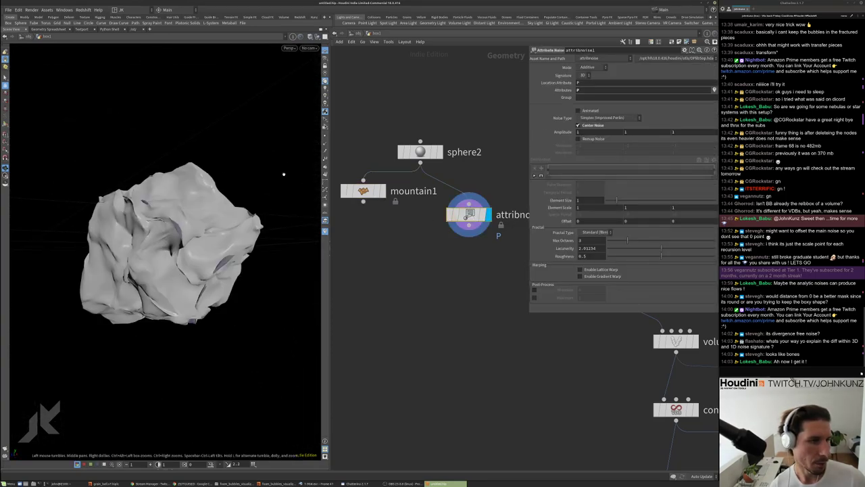
pyautogui.moveTo(160, 260); pyautogui.dragTo(162, 274)
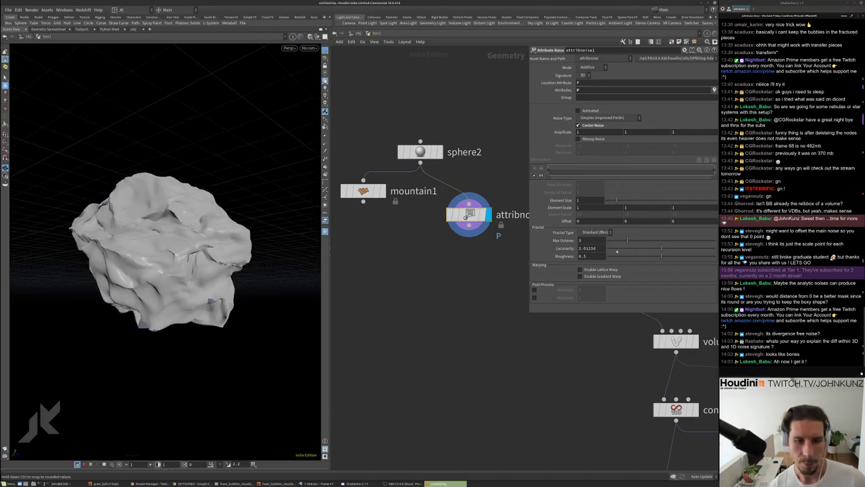
# Set attribnoise1 Element Size to 1.42 and Amplitude to 1.9
pyautogui.moveTo(630, 202); pyautogui.dragTo(636, 202)
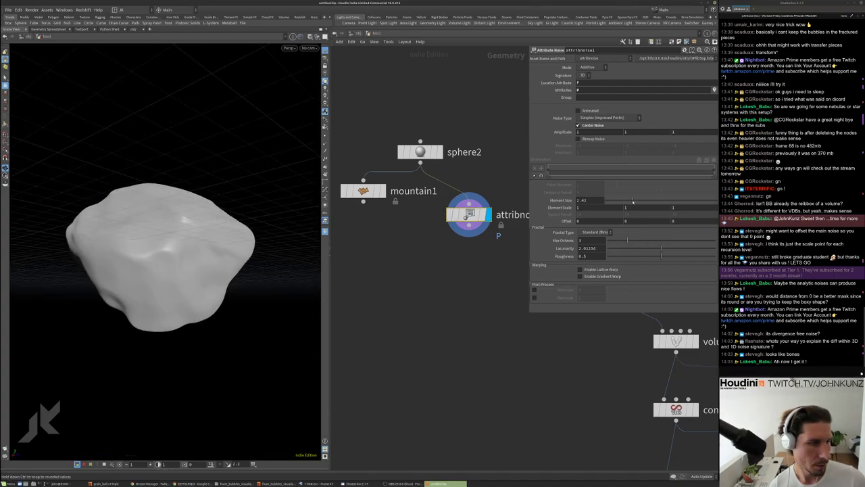
pyautogui.moveTo(562, 132); pyautogui.dragTo(594, 131, button='middle')
pyautogui.moveTo(235, 203); pyautogui.dragTo(284, 205)
pyautogui.press('h')
pyautogui.scroll(3, 467, 331)
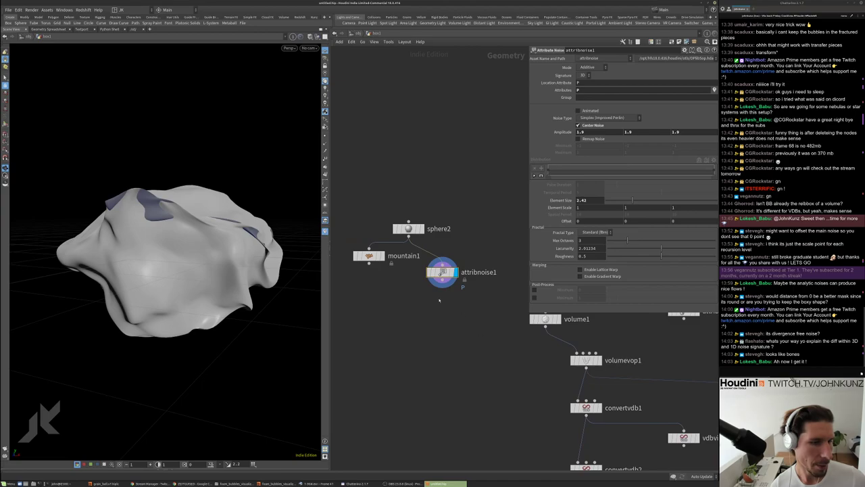
# Reposition mountain1 and compare its bumpy rock against the smoother attribnoise1 rock
pyautogui.click(348, 241)
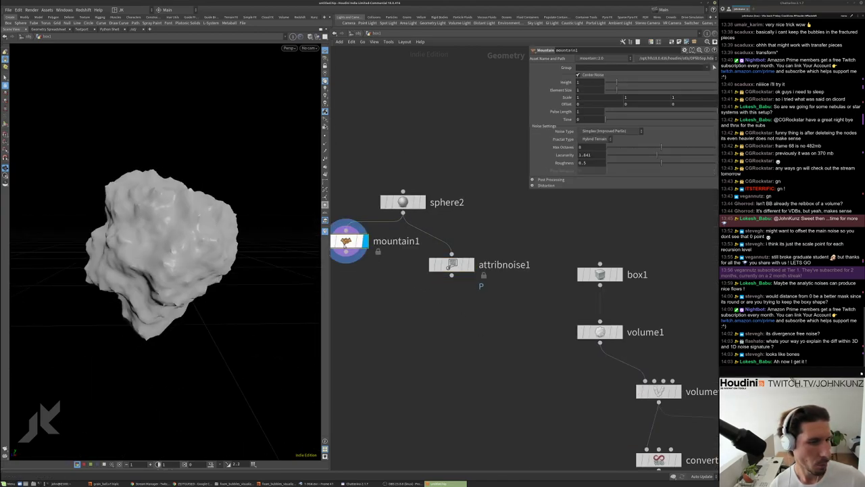
pyautogui.moveTo(351, 242); pyautogui.dragTo(398, 243)
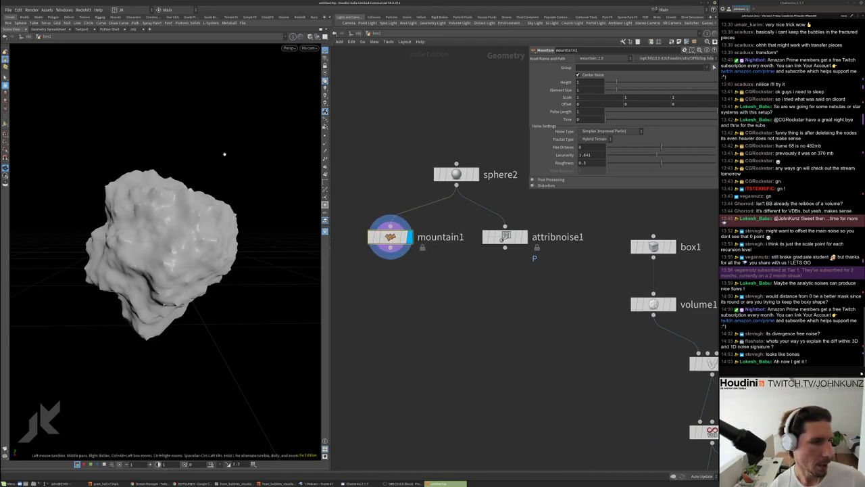
pyautogui.moveTo(254, 216); pyautogui.dragTo(184, 209)
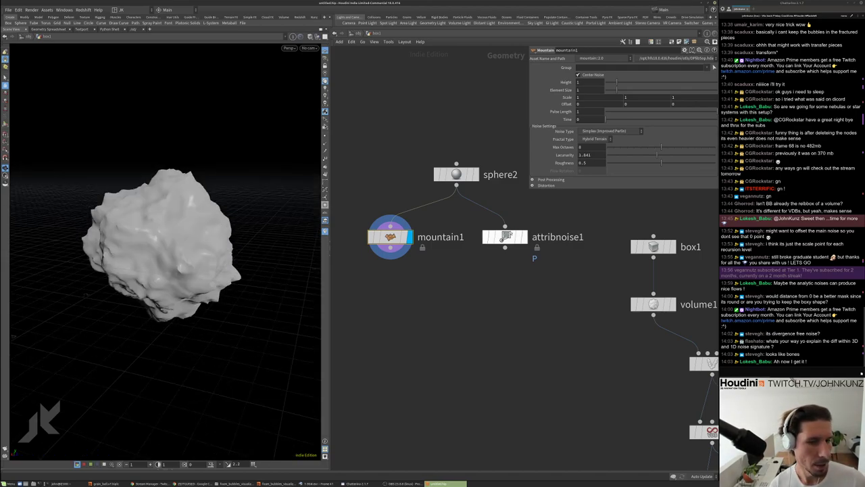
pyautogui.click(522, 236)
pyautogui.click(505, 237)
pyautogui.moveTo(203, 243)
pyautogui.mouseDown()
pyautogui.moveTo(228, 232)
pyautogui.moveTo(265, 303)
pyautogui.moveTo(154, 218)
pyautogui.moveTo(195, 232)
pyautogui.mouseUp()
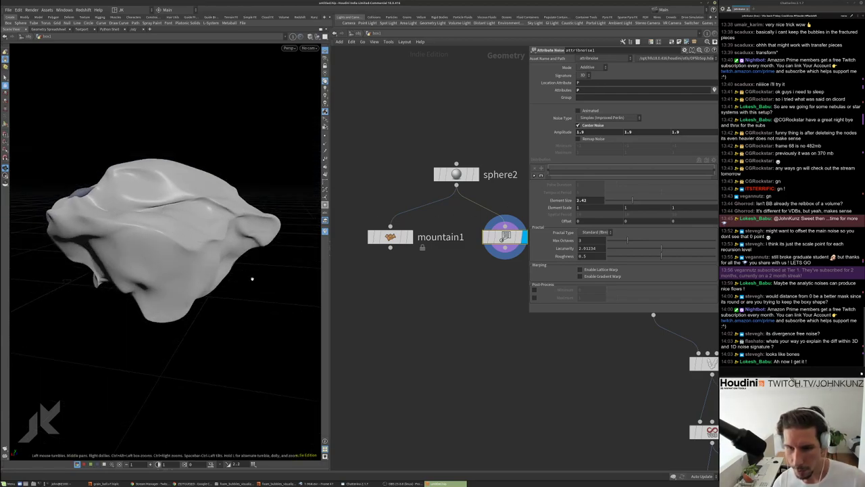
pyautogui.moveTo(168, 213); pyautogui.dragTo(158, 206)
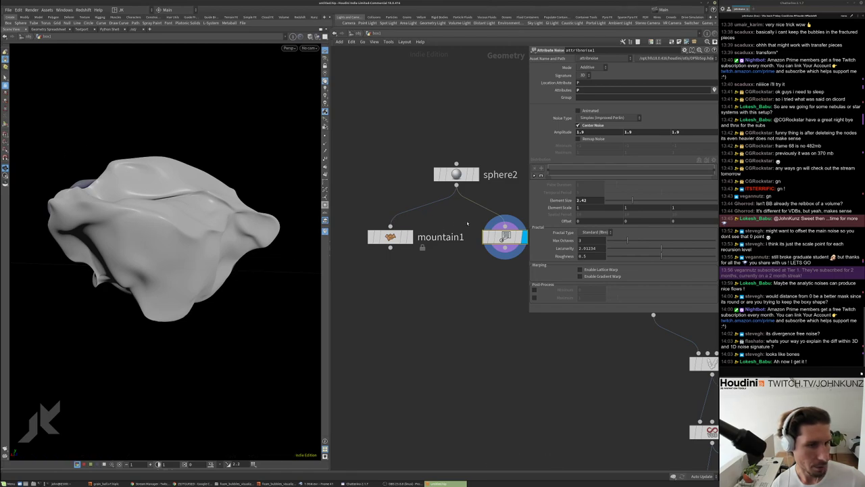
pyautogui.click(408, 236)
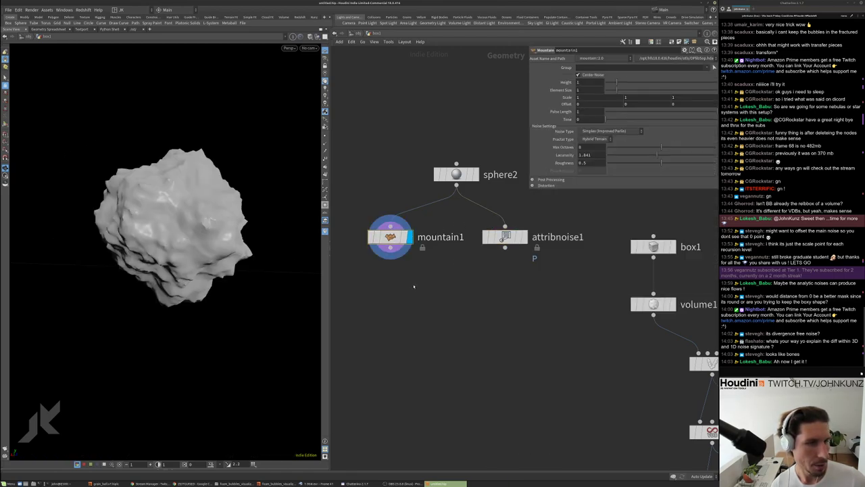
pyautogui.click(609, 131)
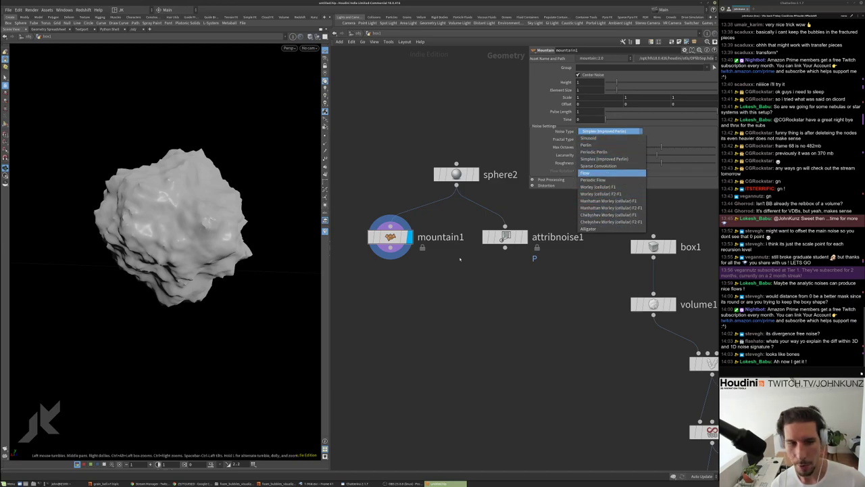
# Try attribnoise1 with a single-value signature, then the 3D signature with a changed element scale
pyautogui.click(507, 238)
pyautogui.click(507, 238)
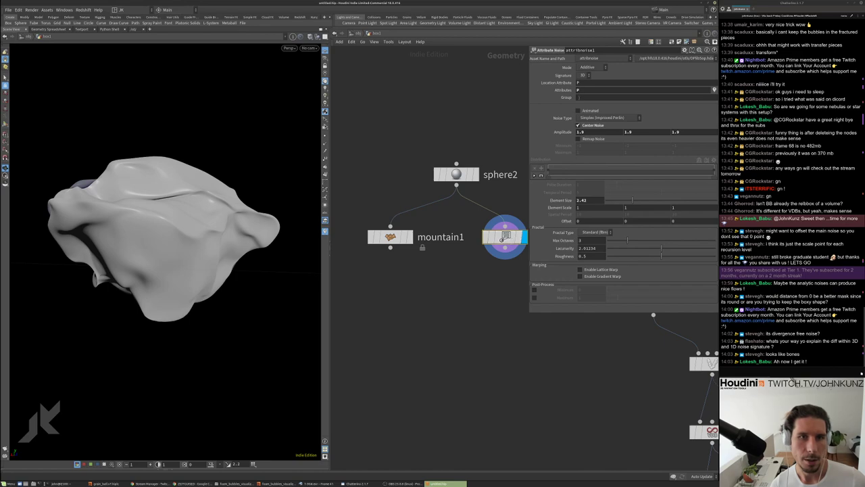
pyautogui.click(584, 75)
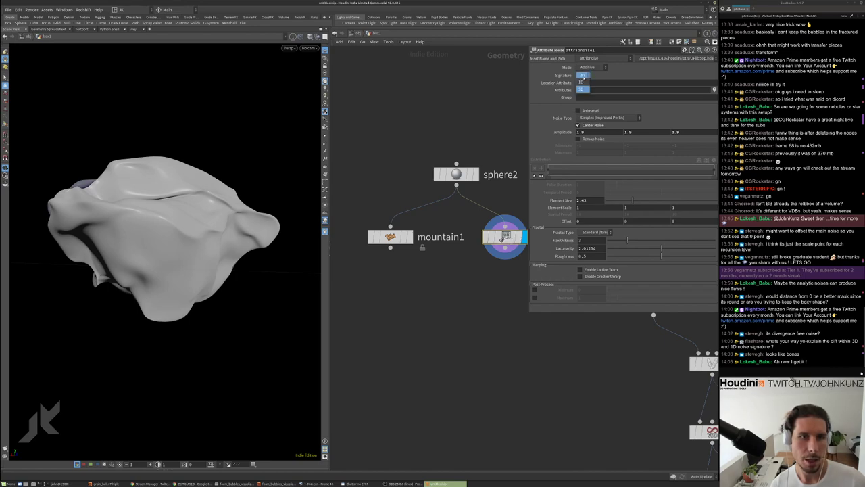
pyautogui.click(582, 77)
pyautogui.moveTo(213, 184); pyautogui.dragTo(190, 209)
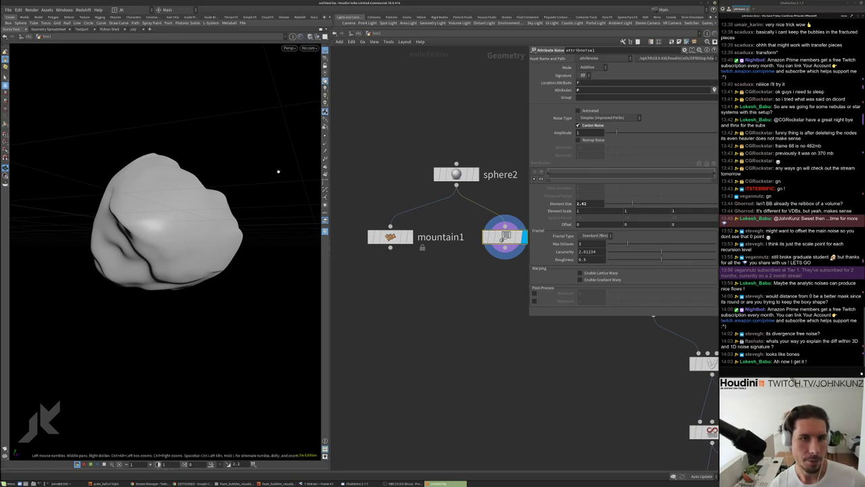
pyautogui.moveTo(279, 170); pyautogui.dragTo(143, 233)
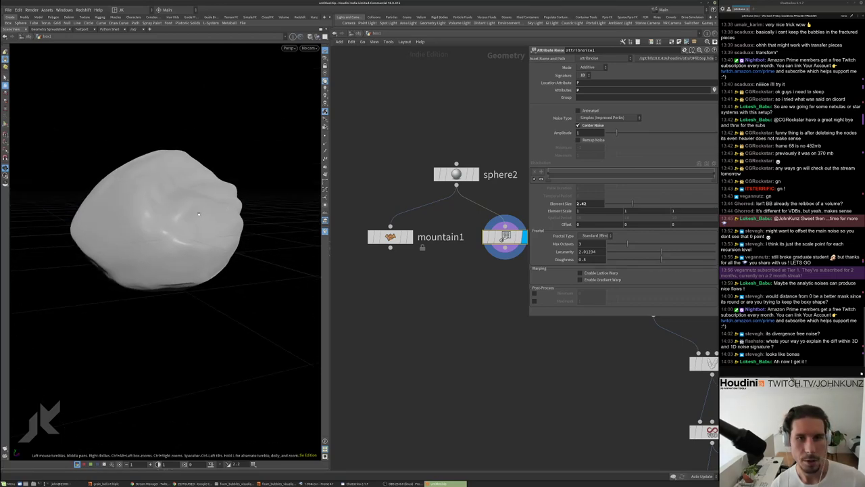
pyautogui.moveTo(199, 214); pyautogui.dragTo(177, 371)
pyautogui.click(583, 76)
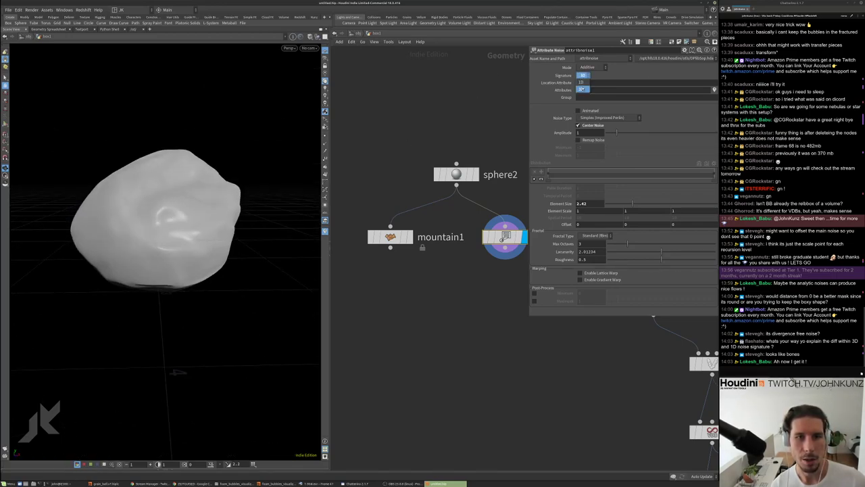
pyautogui.click(582, 90)
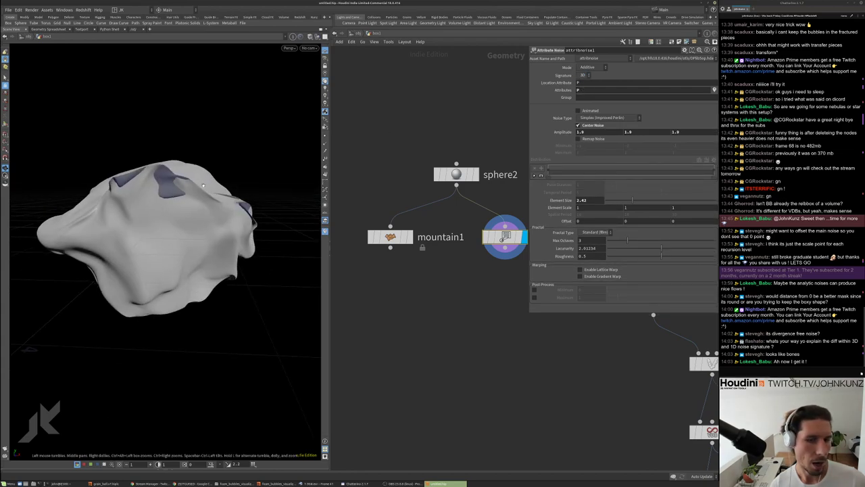
pyautogui.moveTo(638, 209)
pyautogui.mouseDown(button='middle')
pyautogui.moveTo(707, 208)
pyautogui.moveTo(638, 225)
pyautogui.mouseUp(button='middle')
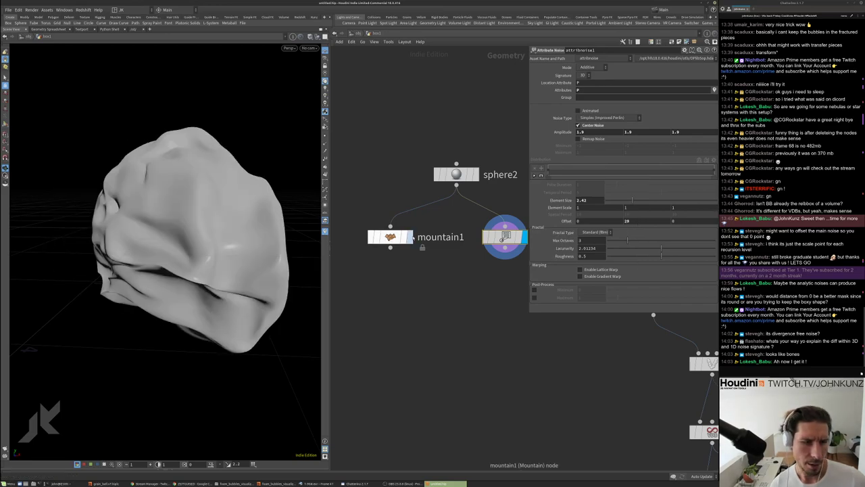
# Switch mountain1 to Worley (cellular) F1 noise with Element Size 1.61 and inspect the rock
pyautogui.click(409, 237)
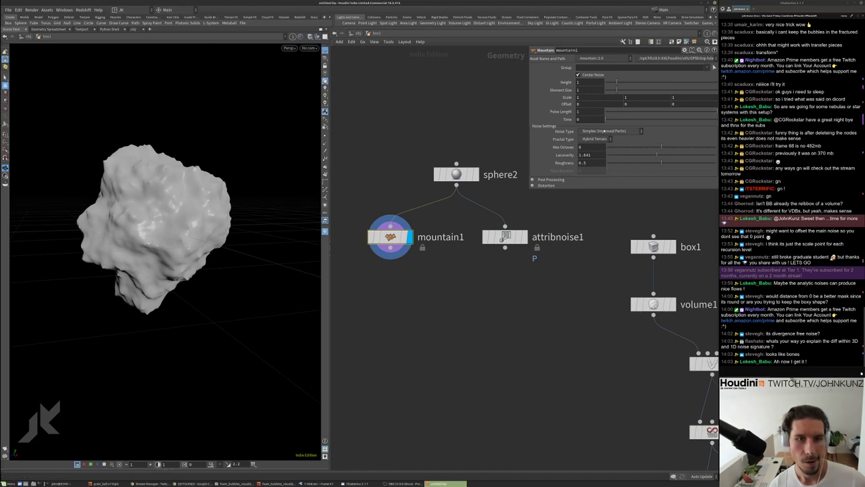
pyautogui.click(604, 131)
pyautogui.click(609, 187)
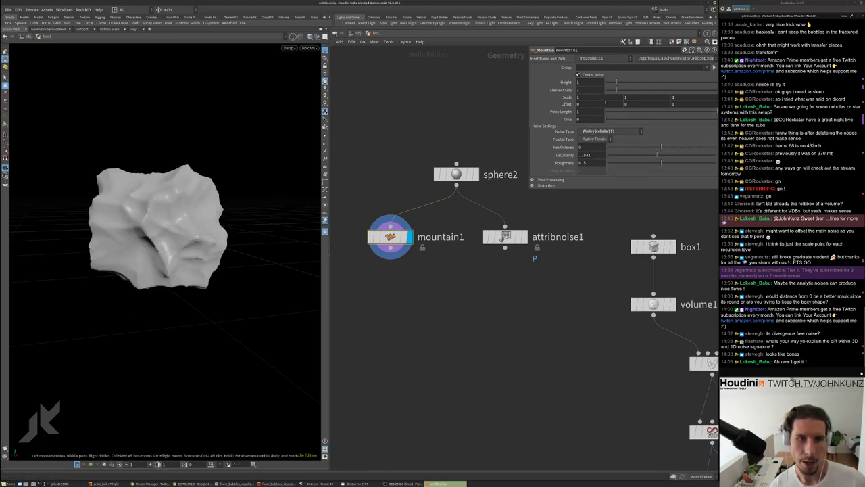
pyautogui.moveTo(621, 89); pyautogui.dragTo(625, 89)
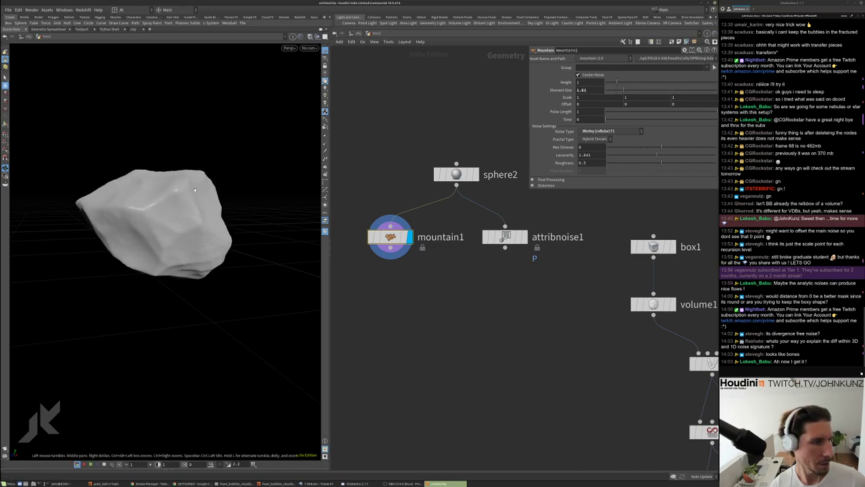
pyautogui.moveTo(244, 196); pyautogui.dragTo(148, 196)
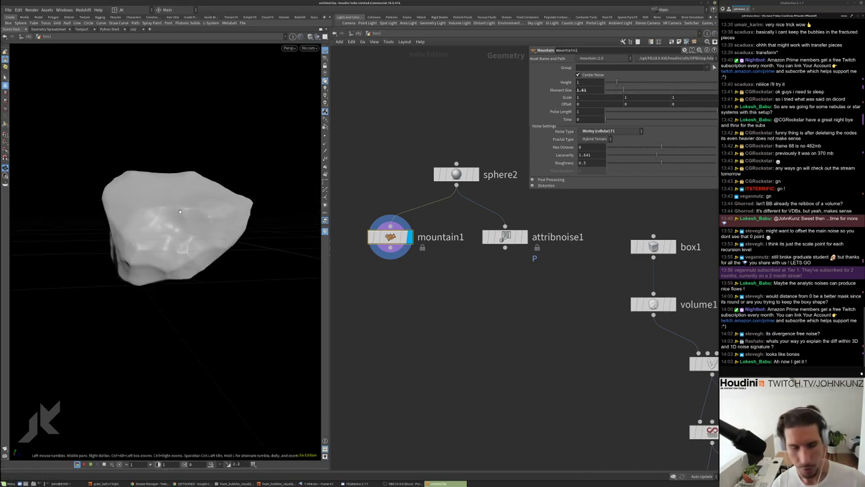
pyautogui.moveTo(226, 258); pyautogui.dragTo(264, 241)
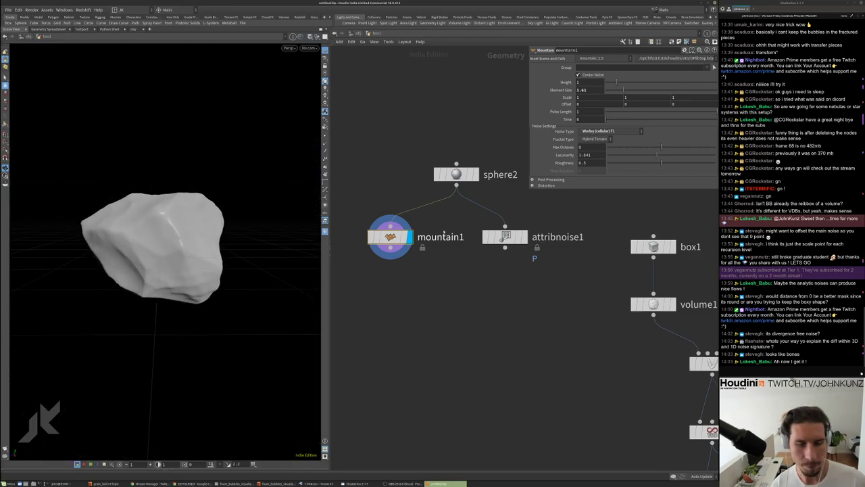
pyautogui.scroll(-5, 463, 270)
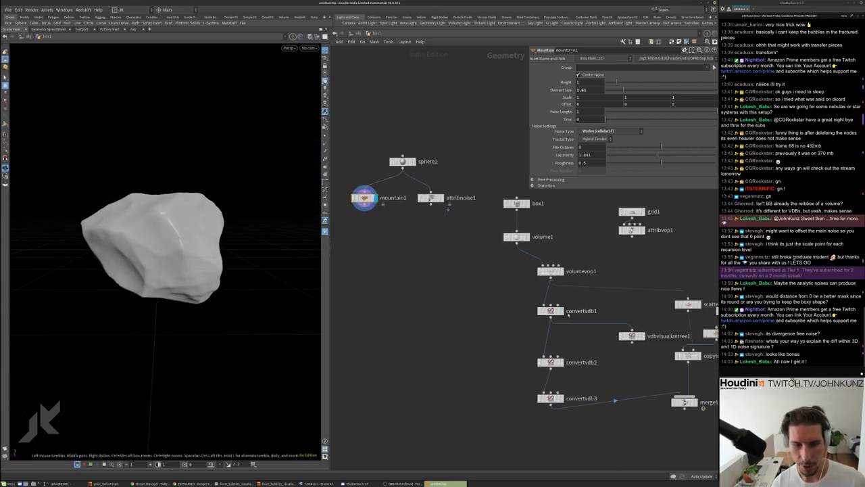
pyautogui.scroll(2, 567, 315)
# Set volume1 Uniform Sampling Divs to 200 and inspect the convertvdb3 result
pyautogui.click(537, 372)
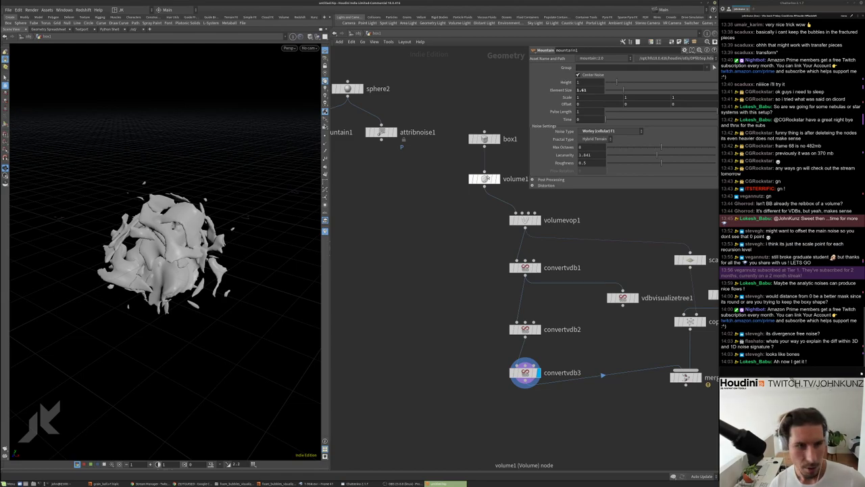
pyautogui.click(488, 177)
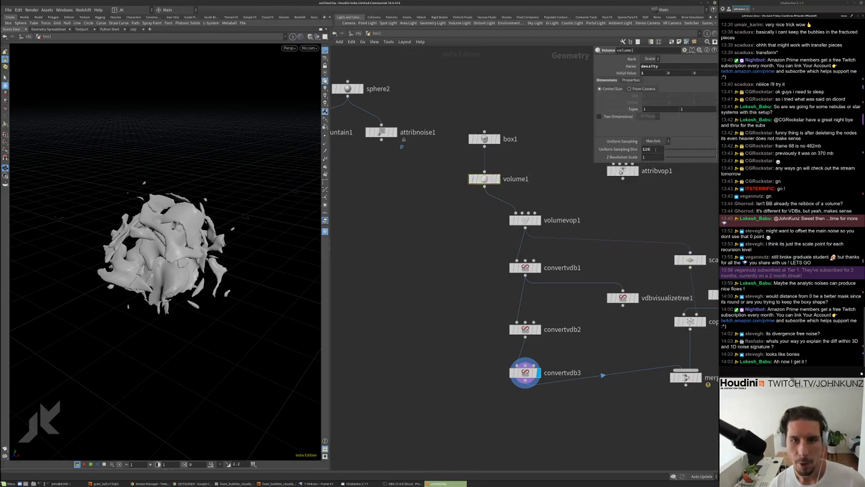
pyautogui.write('2')
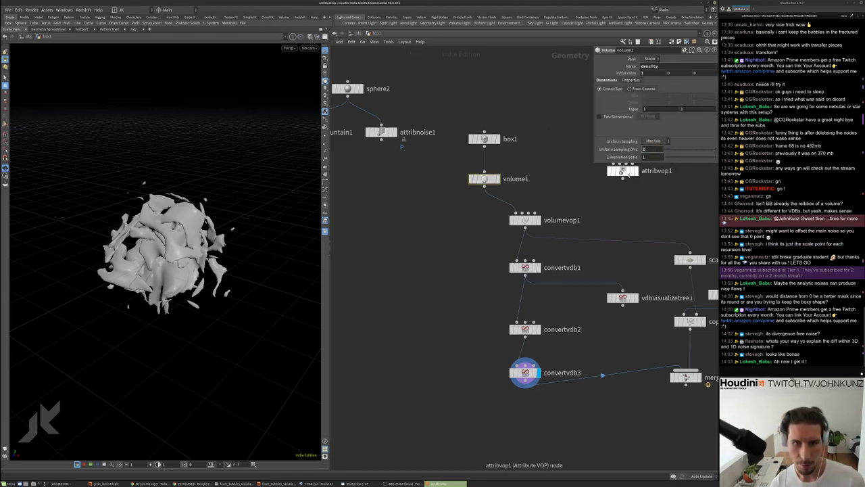
pyautogui.write('00')
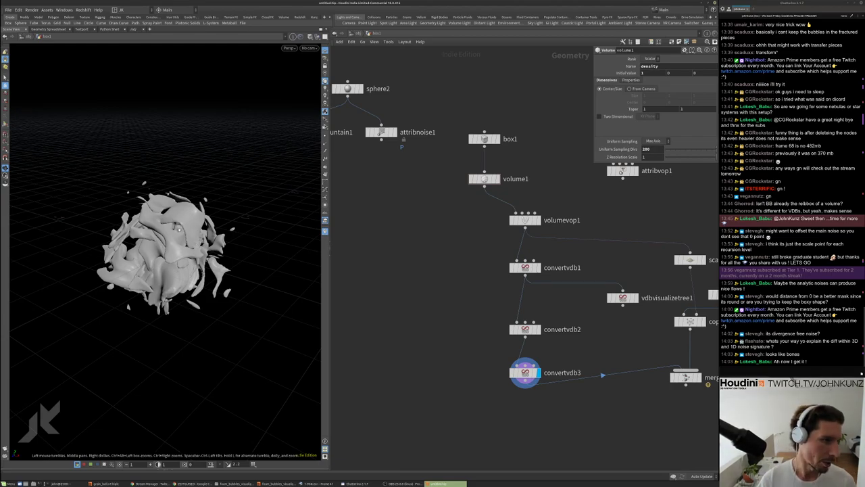
pyautogui.moveTo(181, 223); pyautogui.dragTo(216, 243)
pyautogui.scroll(5, 217, 244)
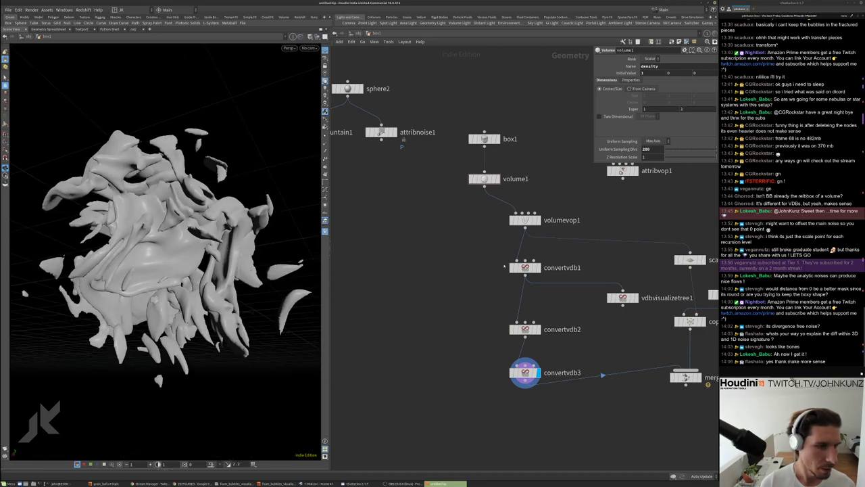
# Raise the sampling divisions to 400 and orbit around the denser volume
pyautogui.middleClick(526, 220)
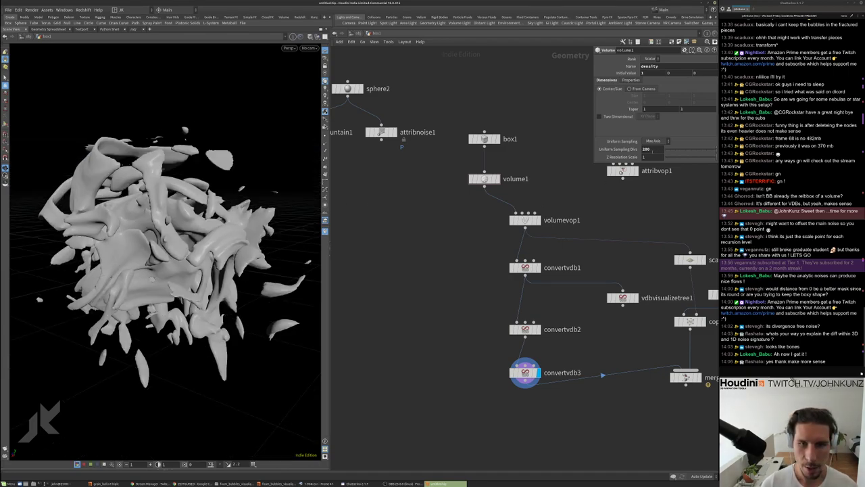
pyautogui.doubleClick(648, 149)
pyautogui.write('400')
pyautogui.press('Return')
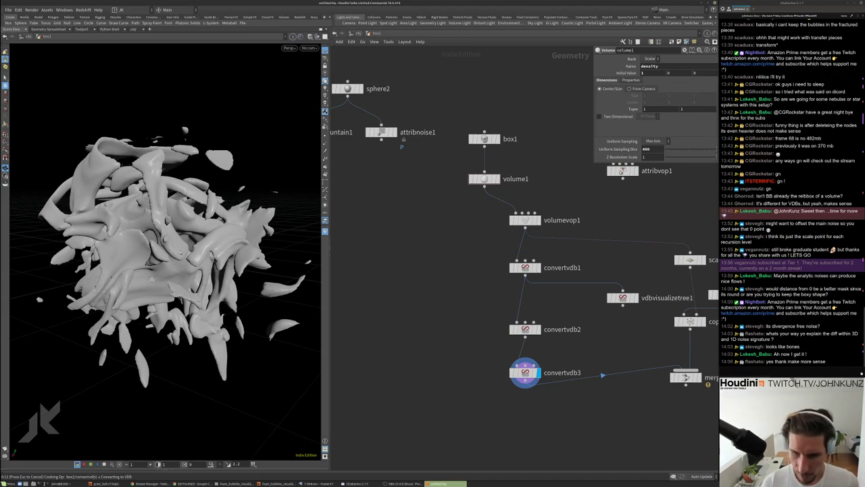
pyautogui.keyDown('alt'); pyautogui.moveTo(216, 232); pyautogui.dragTo(199, 233); pyautogui.keyUp('alt')
pyautogui.scroll(5, 195, 233)
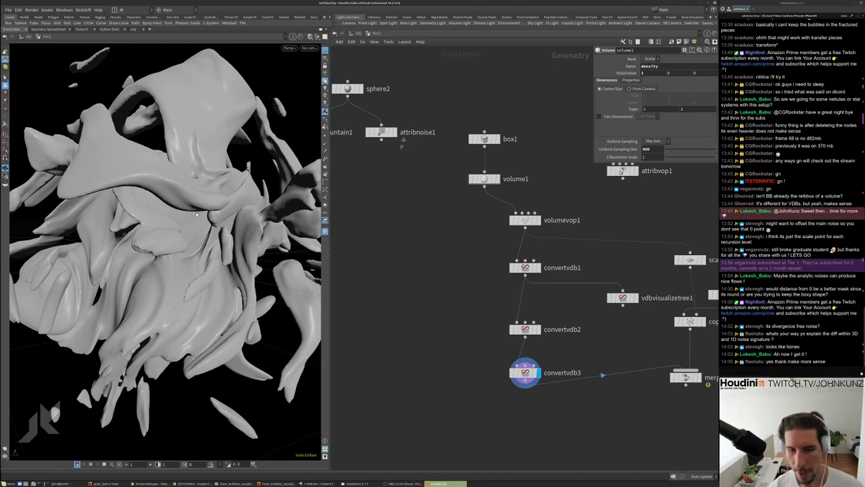
pyautogui.keyDown('alt'); pyautogui.moveTo(193, 218); pyautogui.dragTo(208, 202); pyautogui.keyUp('alt')
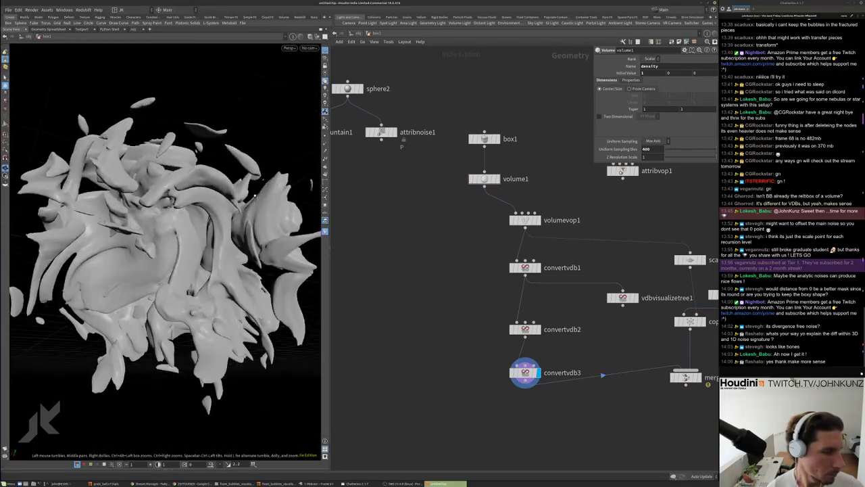
# Place a VDB to Spheres node and feed convertvdb1's output into it
pyautogui.moveTo(463, 331); pyautogui.dragTo(458, 296, button='middle')
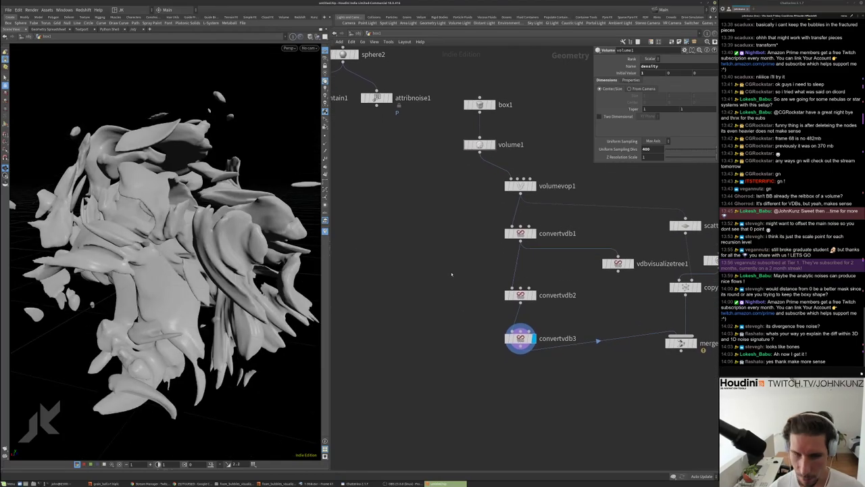
pyautogui.press('Tab')
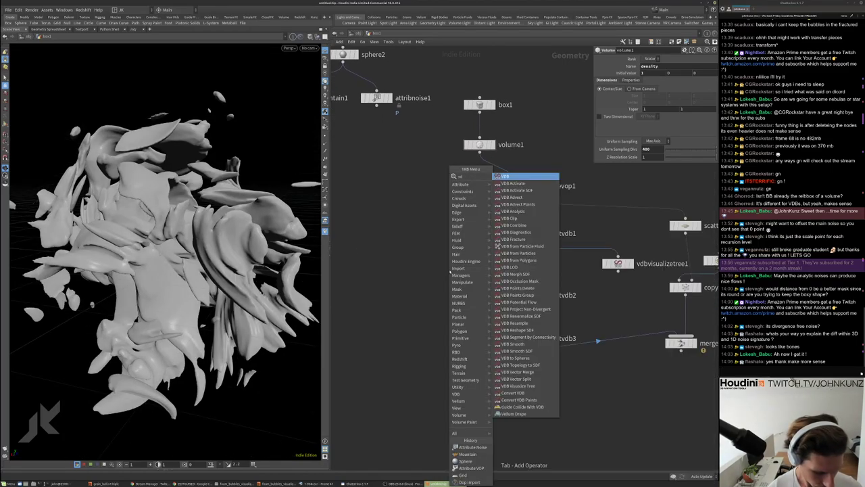
pyautogui.press('Escape')
pyautogui.press('Tab')
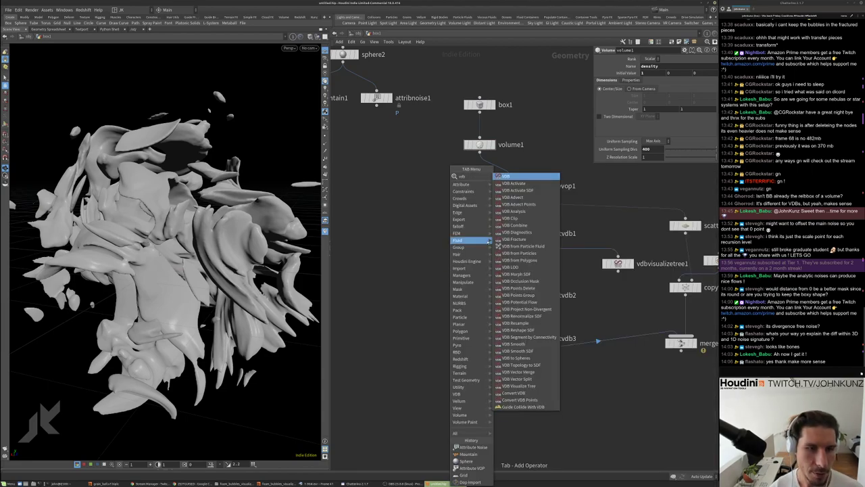
pyautogui.write('vdb')
pyautogui.click(517, 177)
pyautogui.click(458, 263)
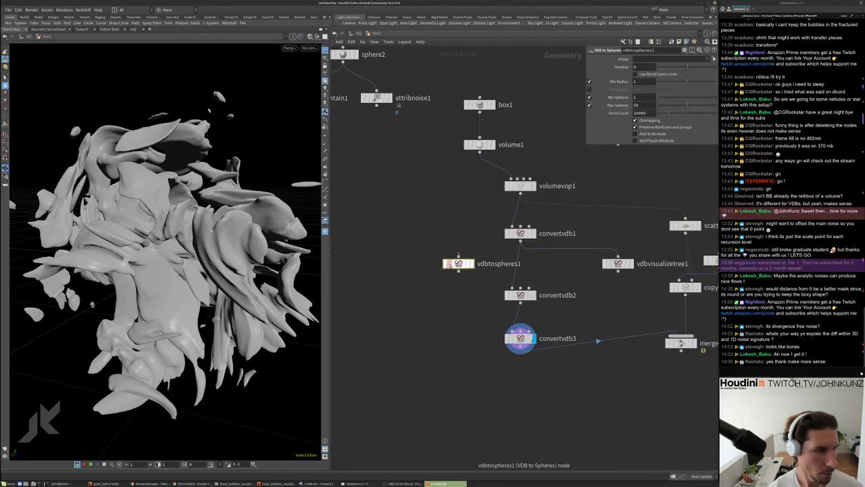
pyautogui.moveTo(458, 256); pyautogui.dragTo(529, 309)
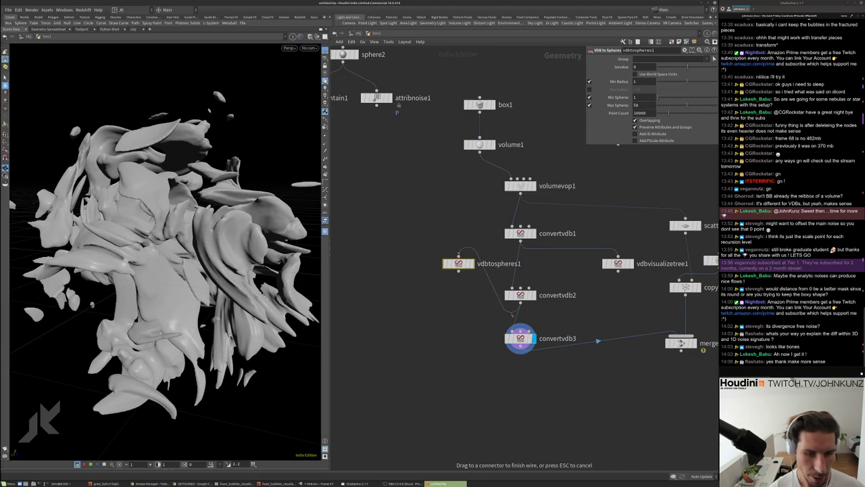
pyautogui.click(427, 284)
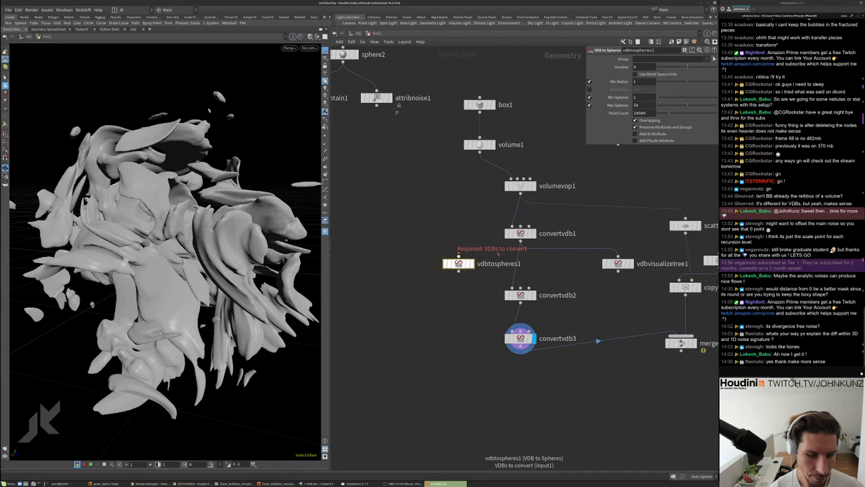
pyautogui.moveTo(459, 256); pyautogui.dragTo(533, 233)
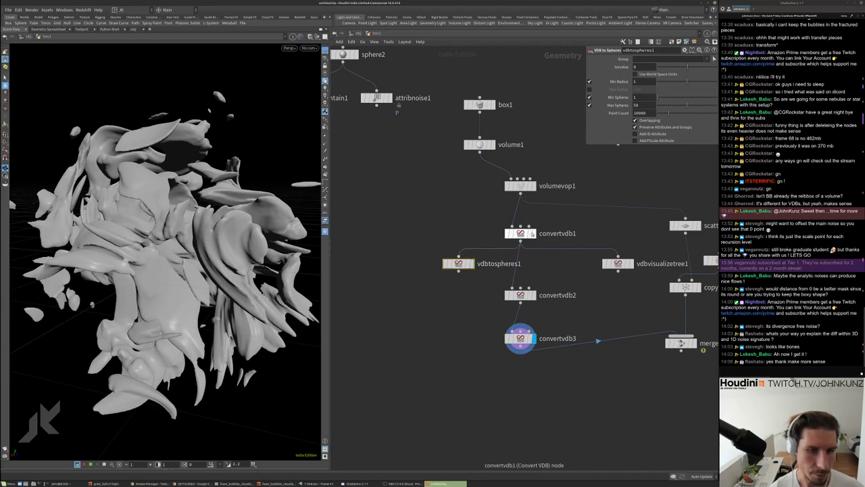
# Display the framed vdbtospheres1 sphere cluster, compare with convertvdb2, and move the node beside it
pyautogui.click(534, 234)
pyautogui.click(522, 233)
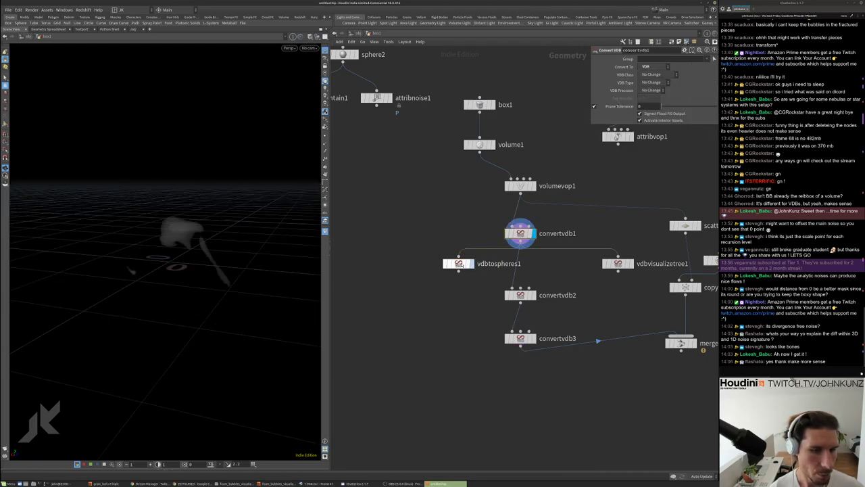
pyautogui.click(471, 263)
pyautogui.click(458, 263)
pyautogui.press('h')
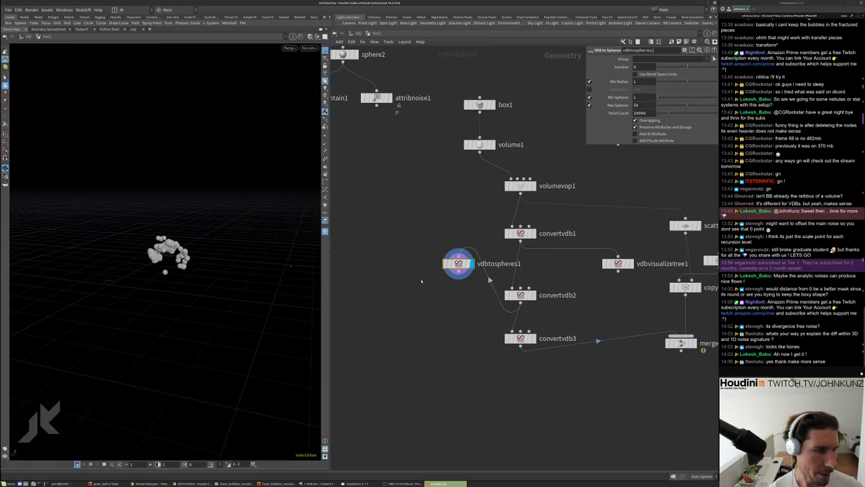
pyautogui.click(534, 295)
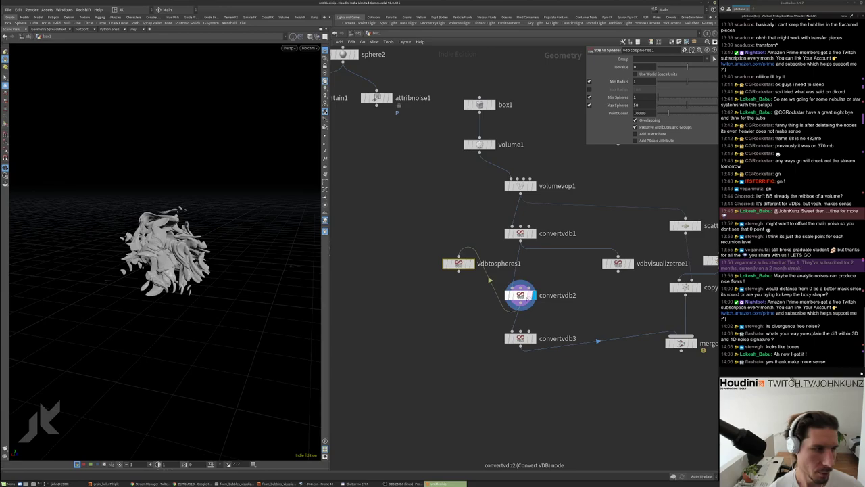
pyautogui.press('h')
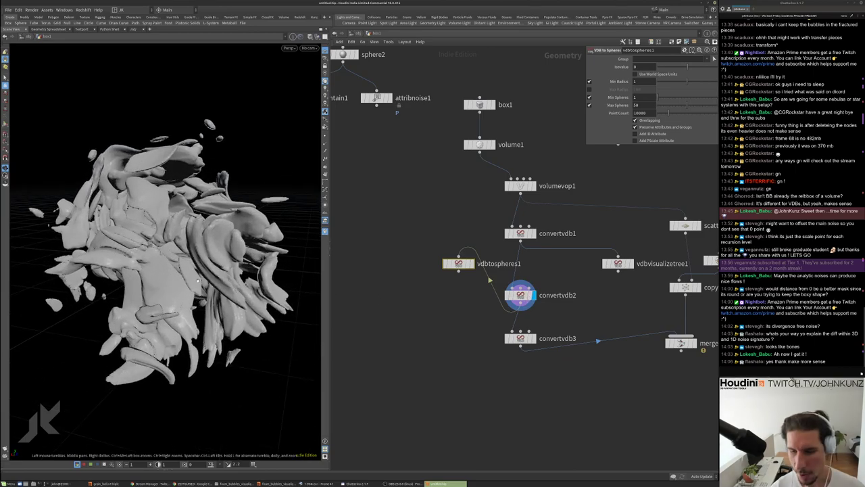
pyautogui.click(470, 263)
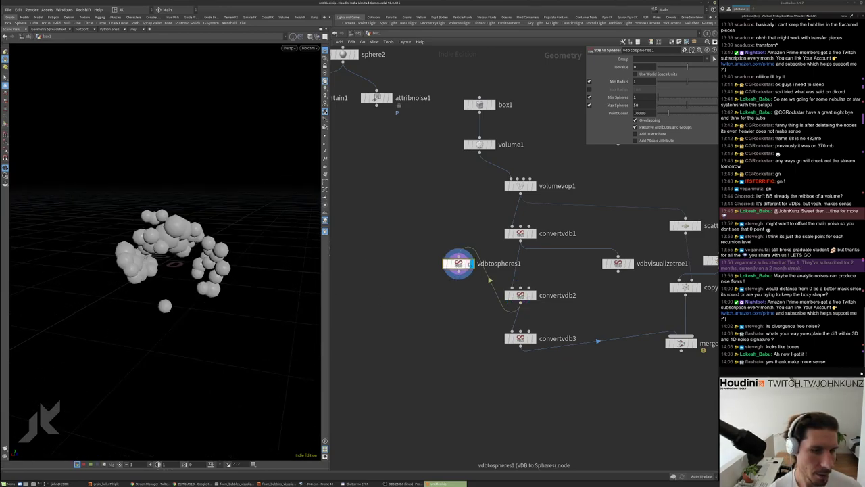
pyautogui.moveTo(385, 176); pyautogui.dragTo(405, 133, button='middle')
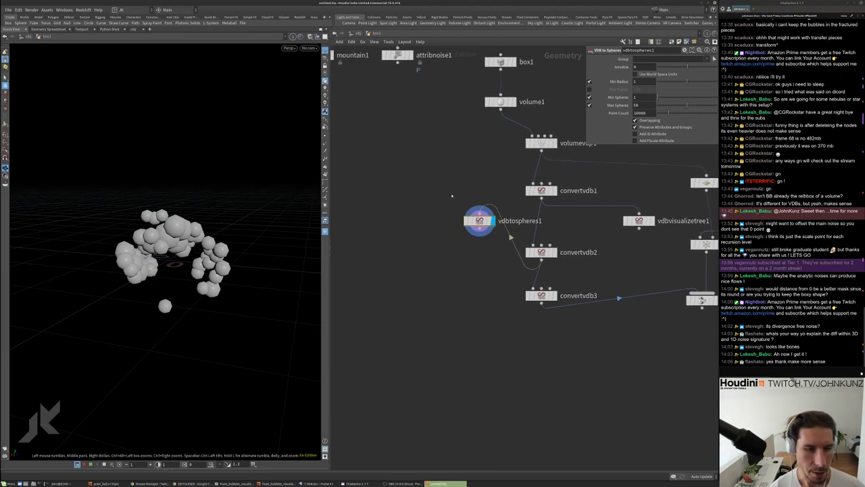
pyautogui.moveTo(473, 222); pyautogui.dragTo(451, 252)
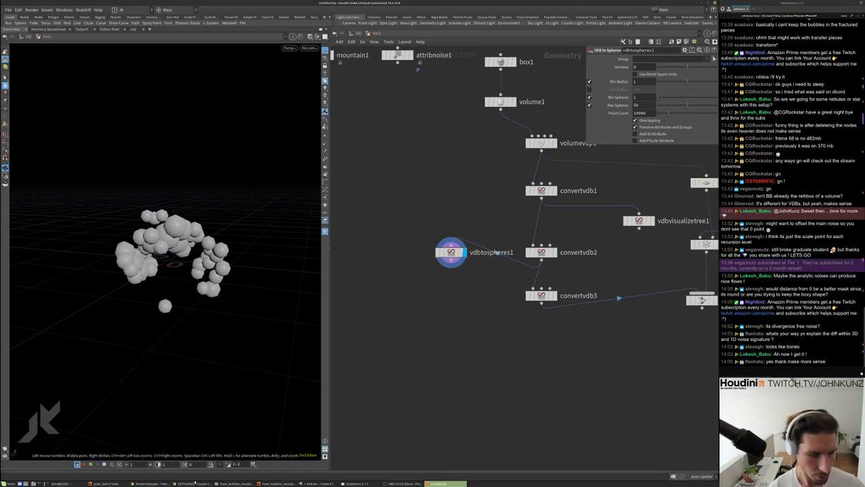
pyautogui.hotkey('alt', 'Tab')
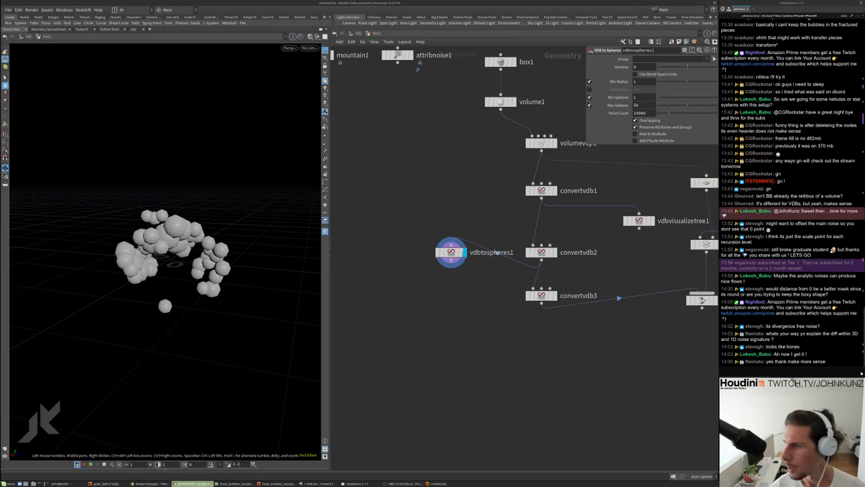
# Search the web for 'vdb sphere proxy' and open the SideFX RBD Sphere Proxy documentation
pyautogui.hotkey('ctrl', 't')
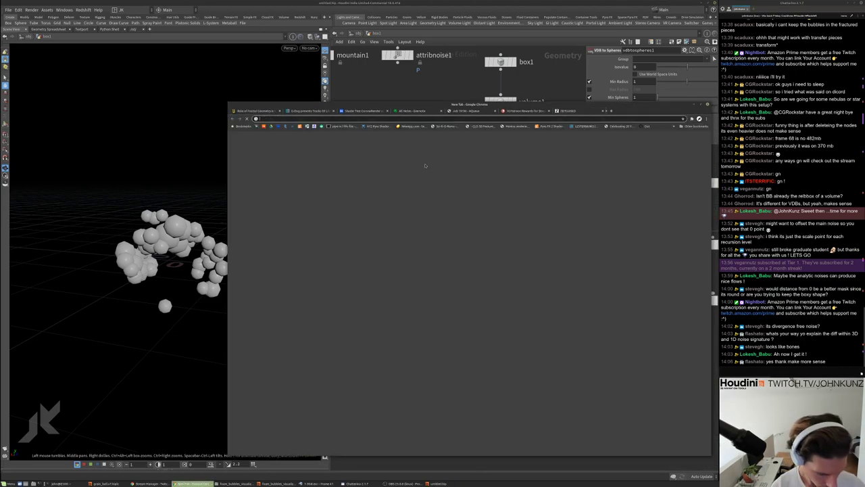
pyautogui.write('vdb sphere')
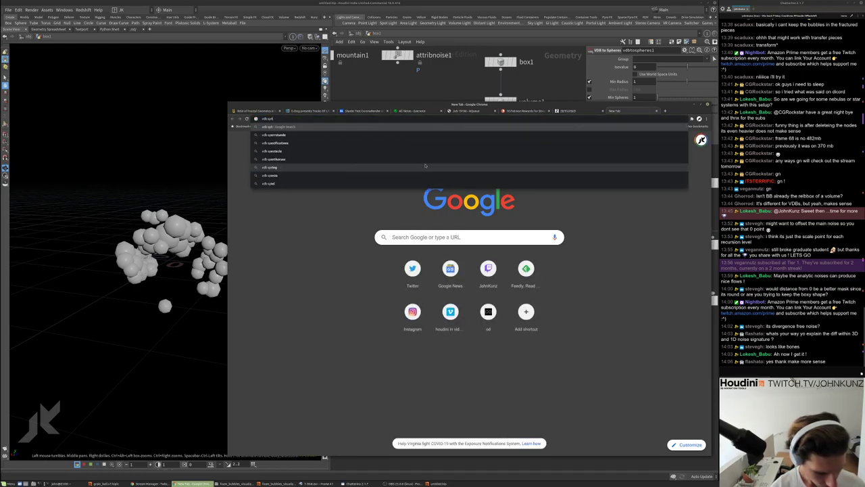
pyautogui.write(' p')
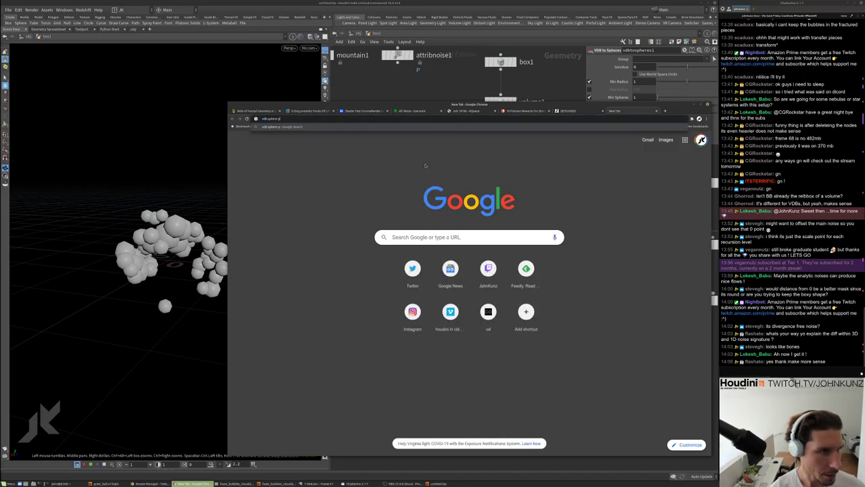
pyautogui.write('roxy')
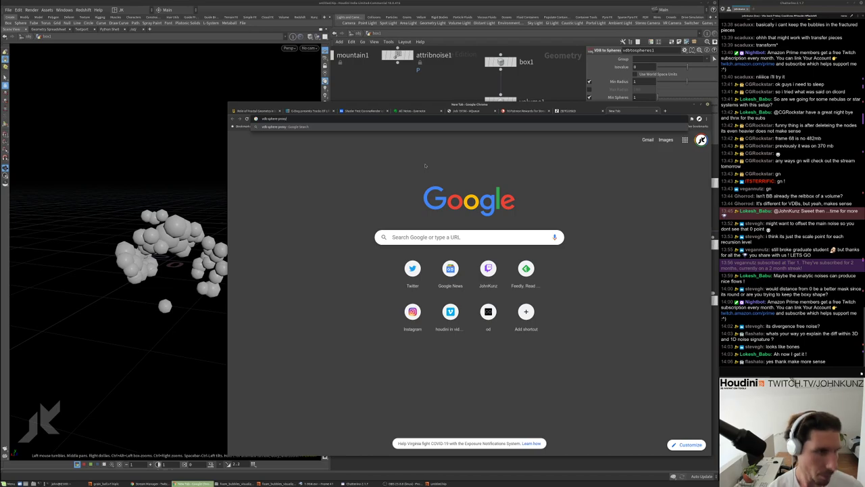
pyautogui.press('Return')
pyautogui.click(351, 196)
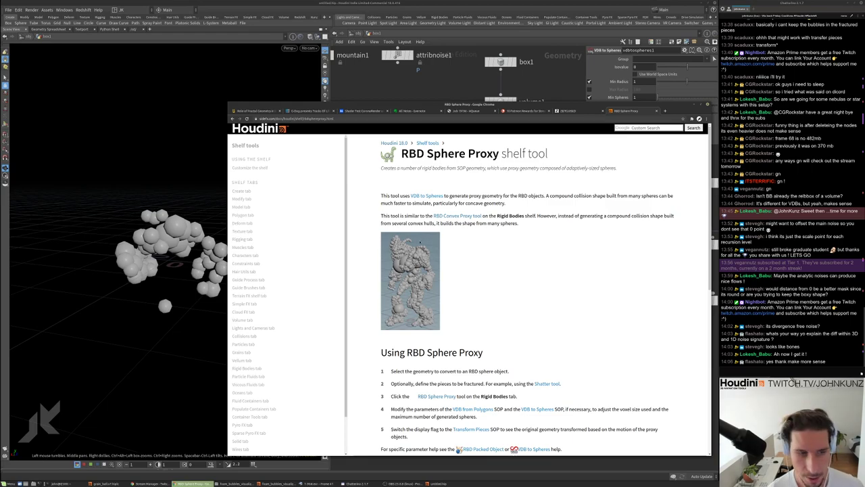
# Read the RBD Sphere Proxy page, then search Google for 'dreamworks vdb sphere rbd'
pyautogui.scroll(-1, 540, 294)
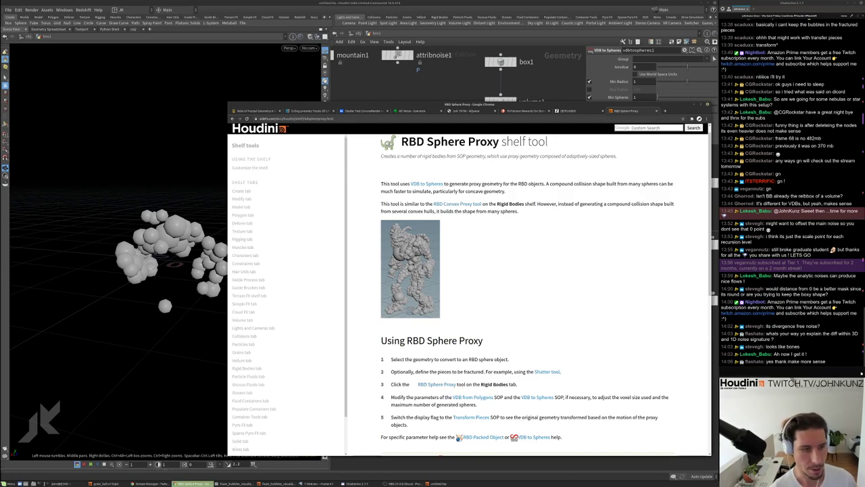
pyautogui.scroll(-3, 404, 271)
pyautogui.scroll(2, 404, 270)
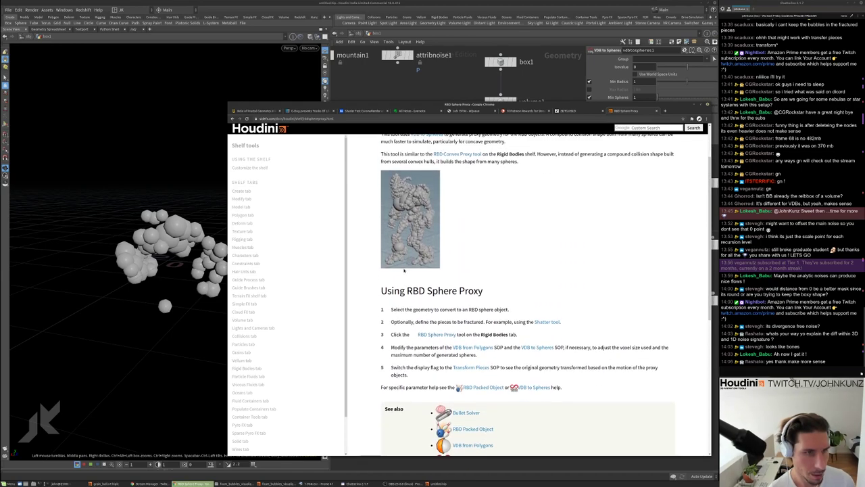
pyautogui.scroll(1, 404, 270)
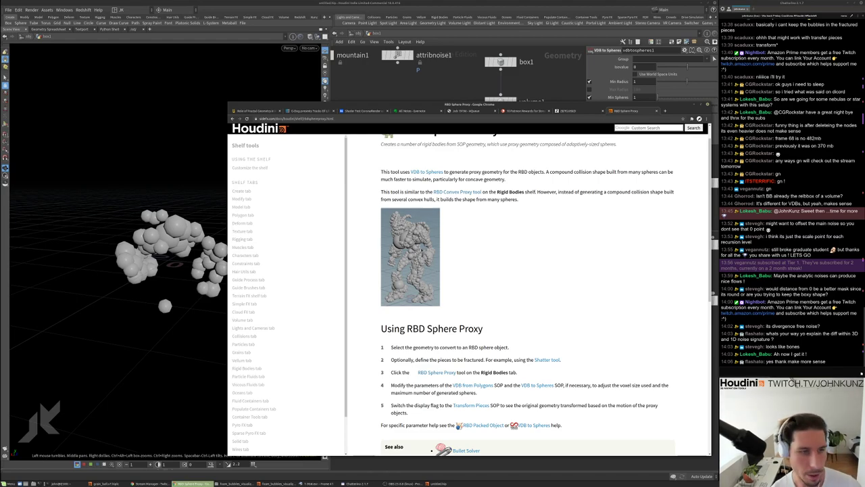
pyautogui.scroll(1, 534, 291)
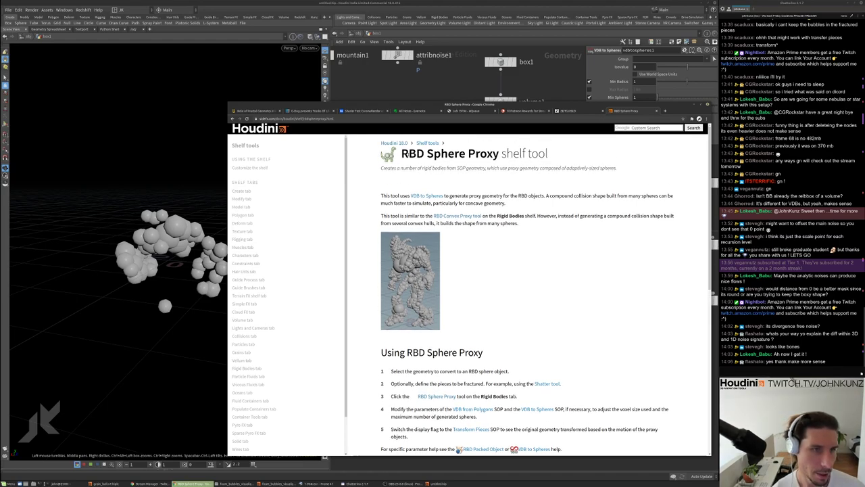
pyautogui.moveTo(401, 154); pyautogui.dragTo(550, 158)
pyautogui.click(550, 158)
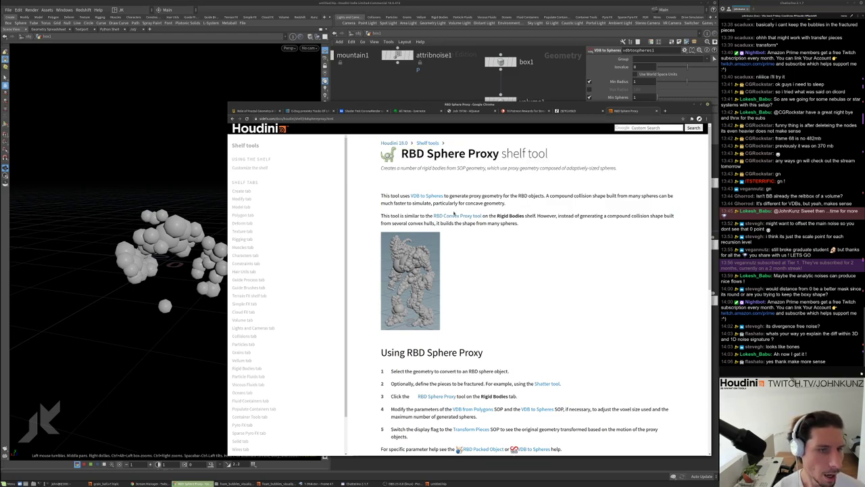
pyautogui.scroll(-4, 458, 272)
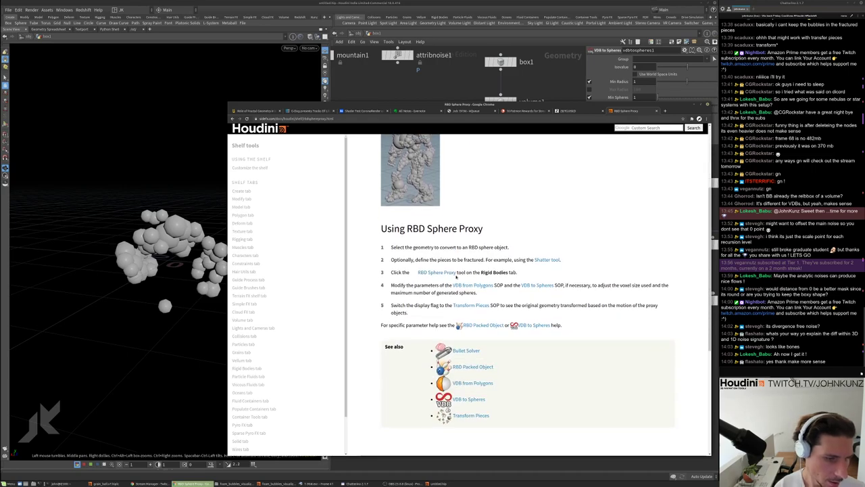
pyautogui.scroll(2, 473, 284)
pyautogui.scroll(1, 475, 286)
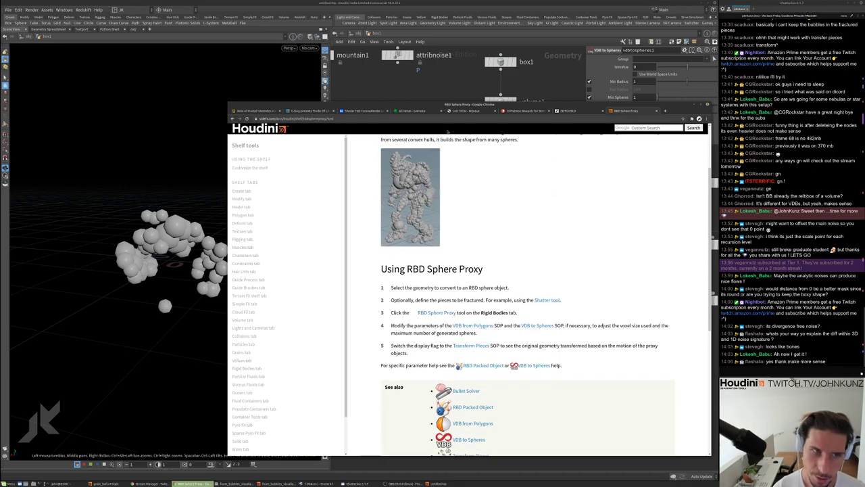
pyautogui.click(450, 120)
pyautogui.write('dream')
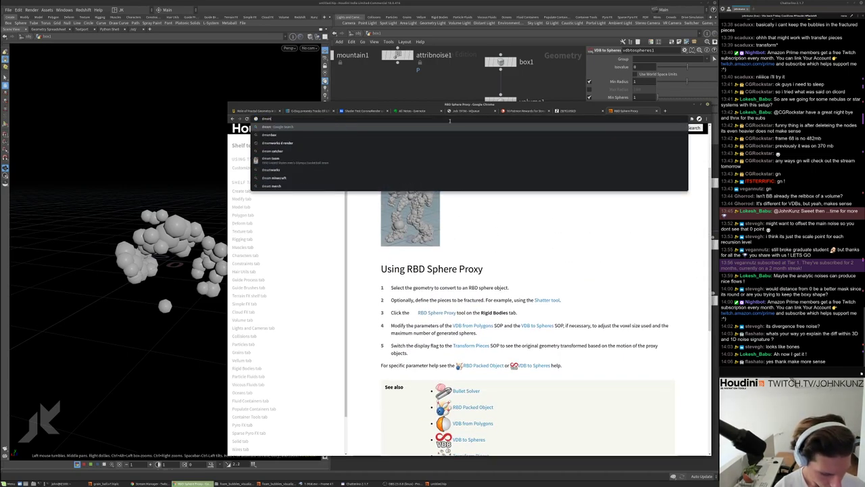
pyautogui.write('works vdb s')
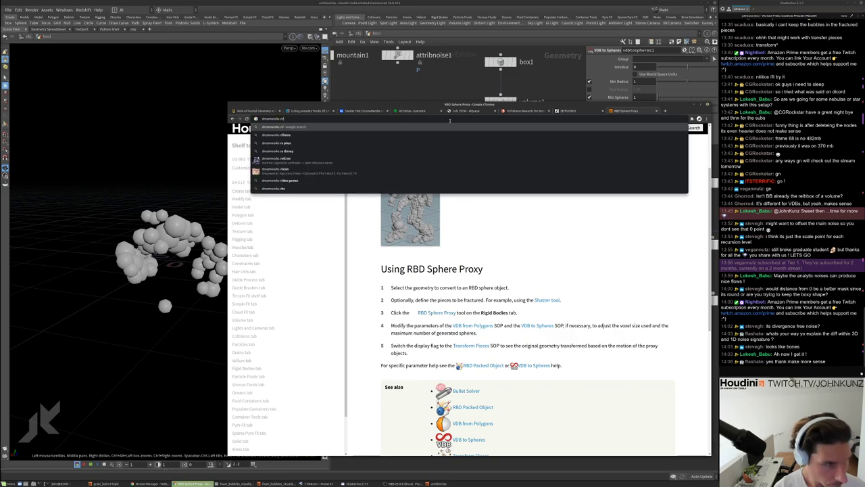
pyautogui.write('ph')
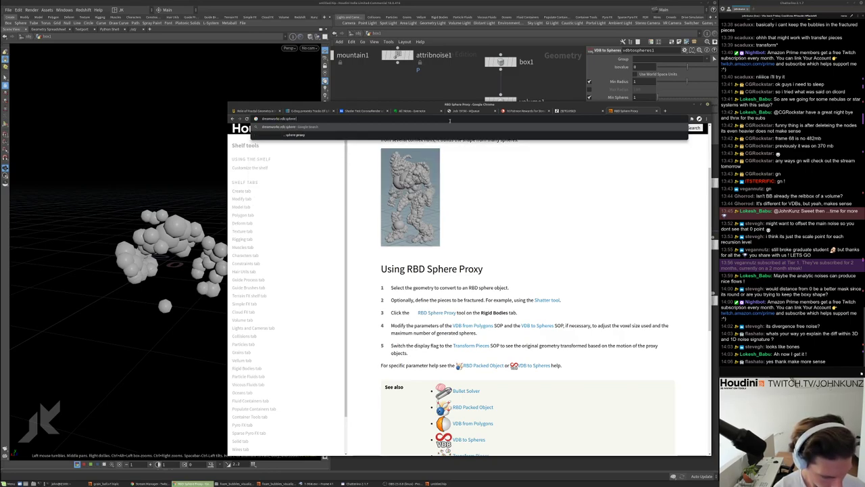
pyautogui.write('ere rbd')
pyautogui.press('Return')
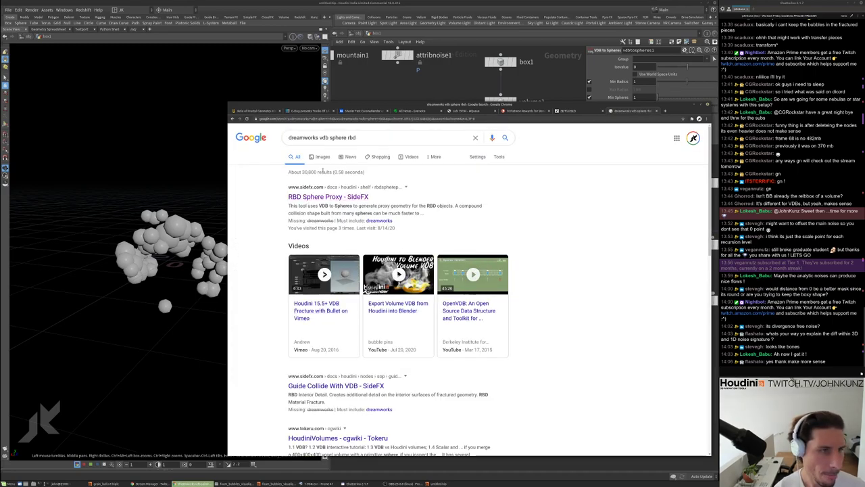
# Show image results and replace 'vdb' with 'siggraph' in the query, then browse them
pyautogui.click(323, 158)
pyautogui.scroll(-3, 397, 245)
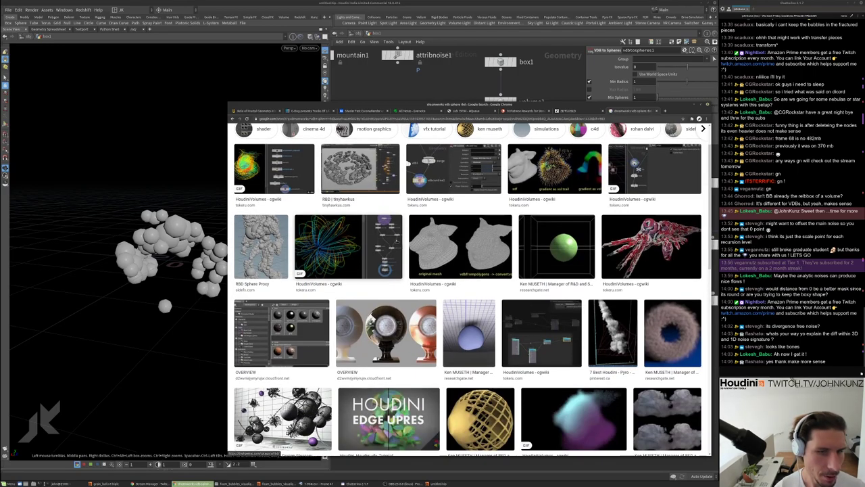
pyautogui.scroll(-1, 396, 244)
pyautogui.scroll(4, 470, 290)
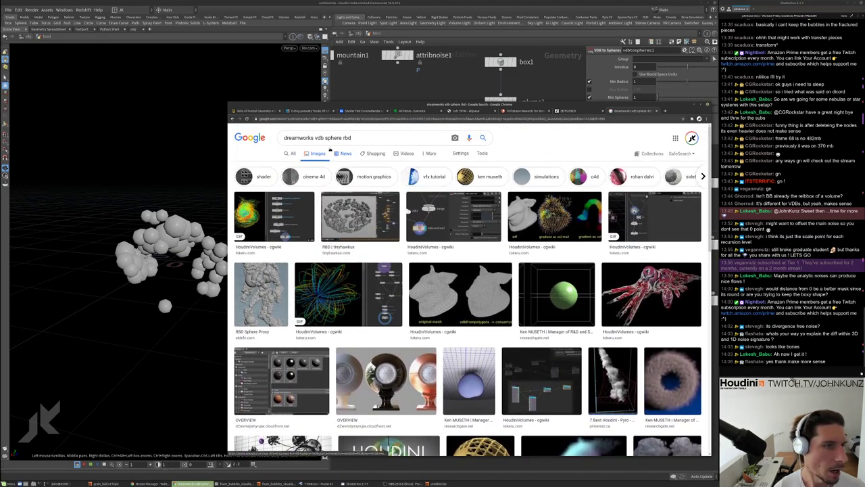
pyautogui.doubleClick(318, 138)
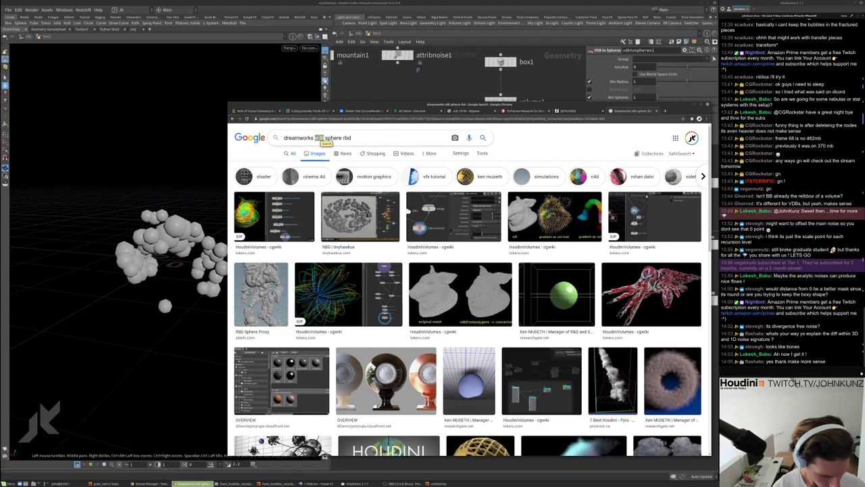
pyautogui.write('siggra')
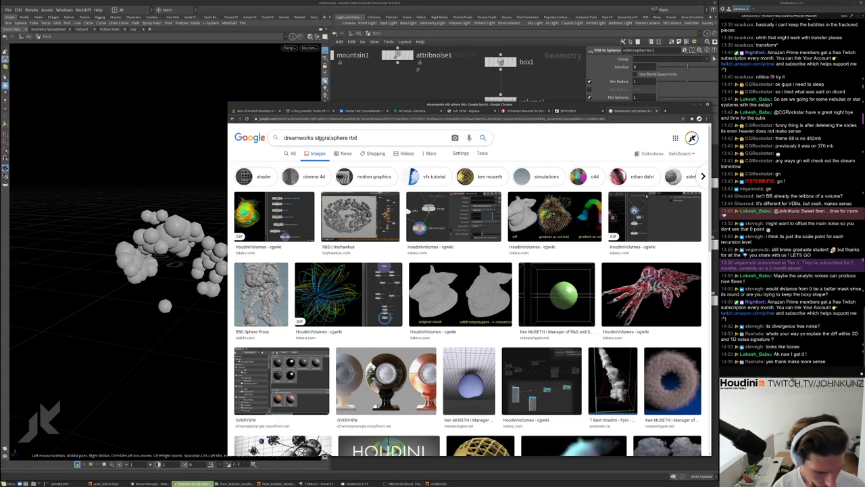
pyautogui.write('ph')
pyautogui.press('Return')
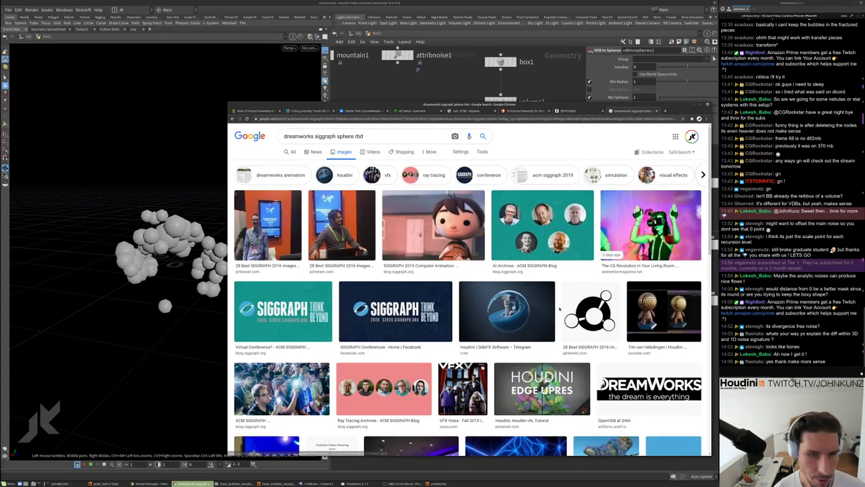
pyautogui.scroll(-5, 558, 307)
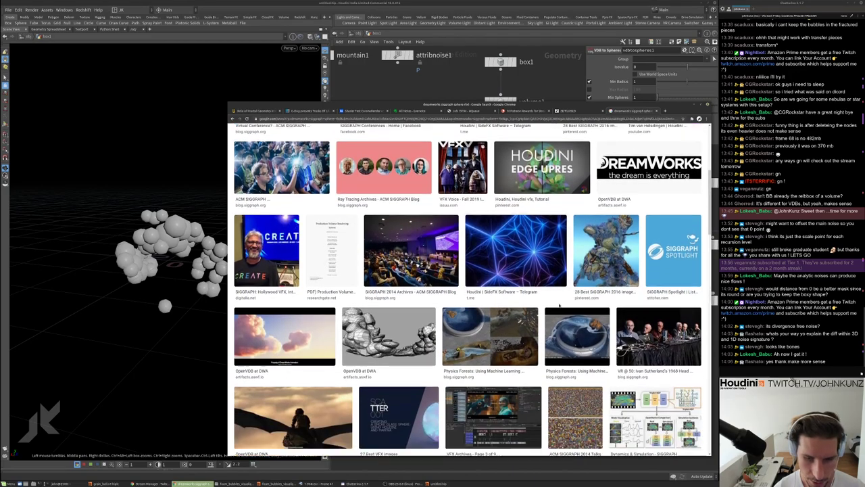
pyautogui.scroll(-3, 559, 307)
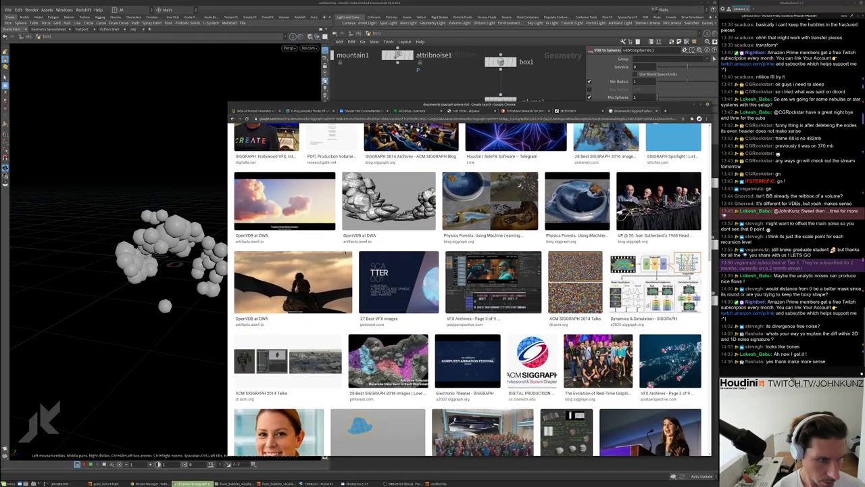
pyautogui.scroll(-1, 346, 261)
pyautogui.scroll(10, 384, 333)
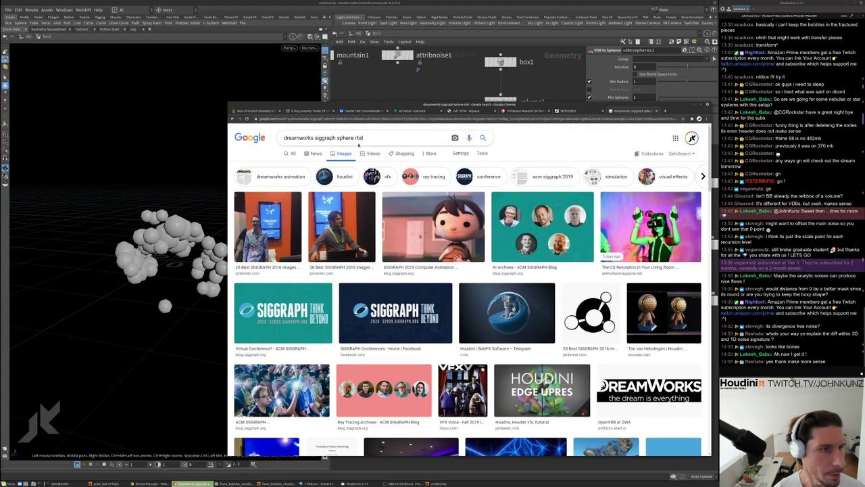
# Rerun the image search ending in 'rumble' and scroll through the results
pyautogui.write('ra')
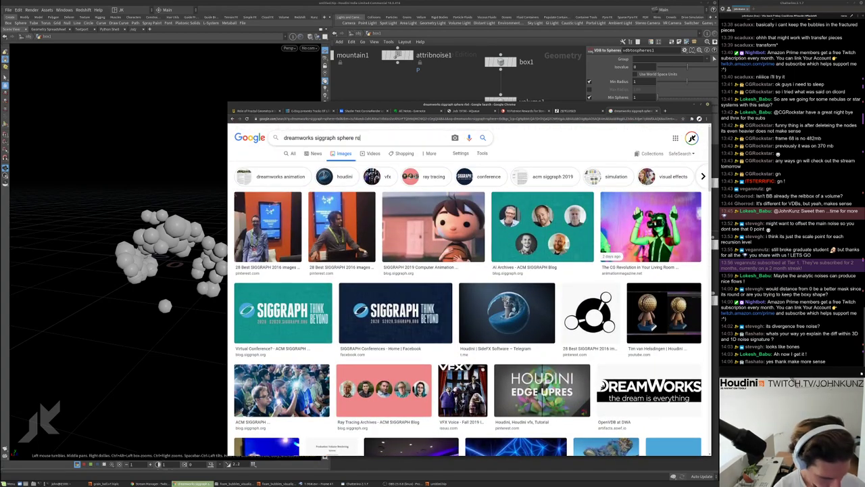
pyautogui.write('mble')
pyautogui.press('Return')
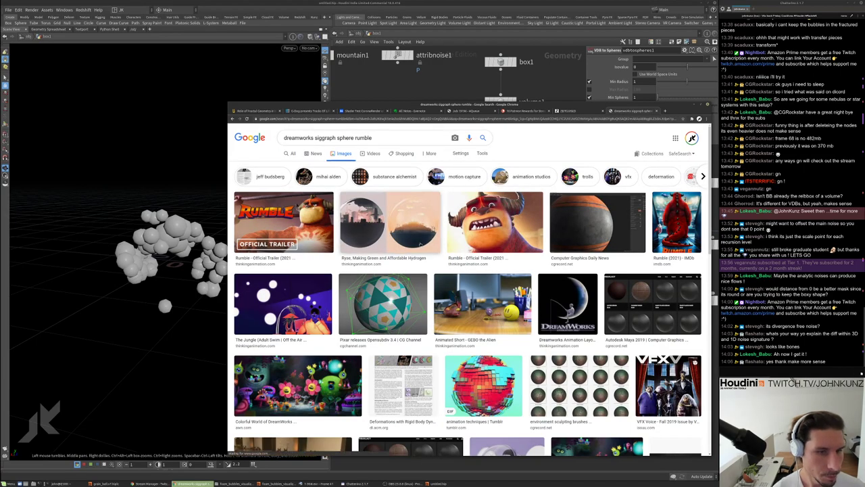
pyautogui.scroll(-1, 421, 246)
pyautogui.scroll(-3, 421, 247)
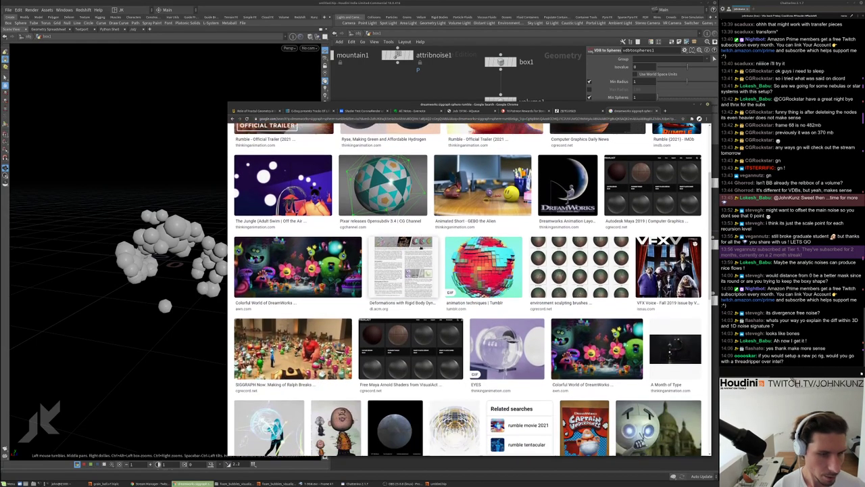
pyautogui.scroll(-2, 421, 248)
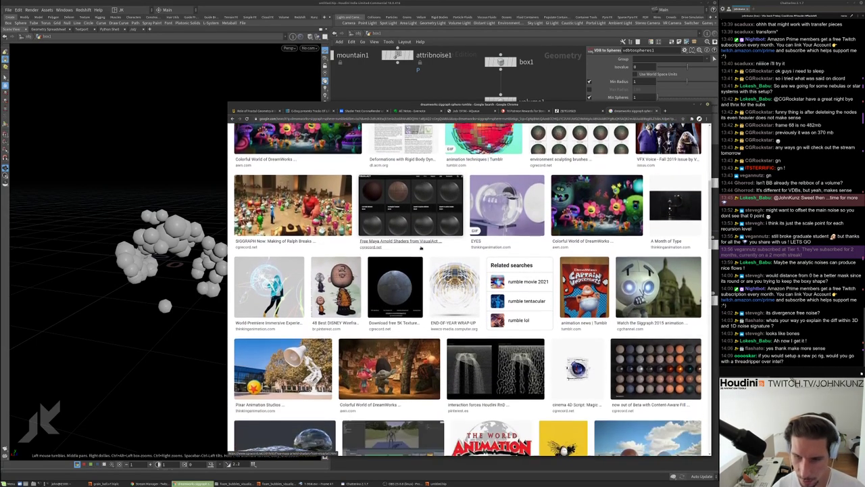
pyautogui.scroll(-4, 421, 248)
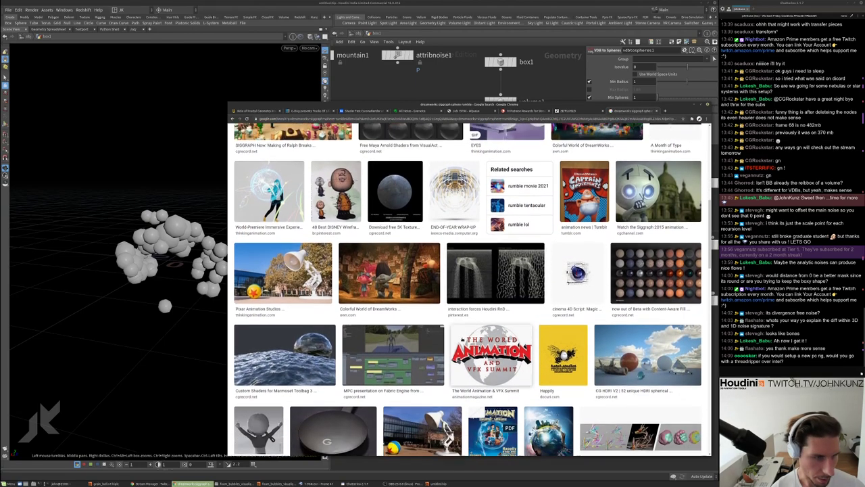
pyautogui.scroll(-5, 460, 335)
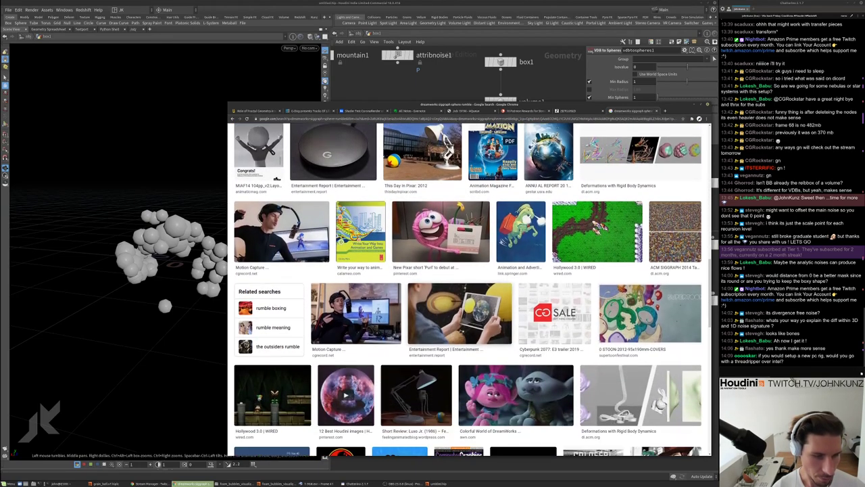
pyautogui.scroll(-3, 459, 329)
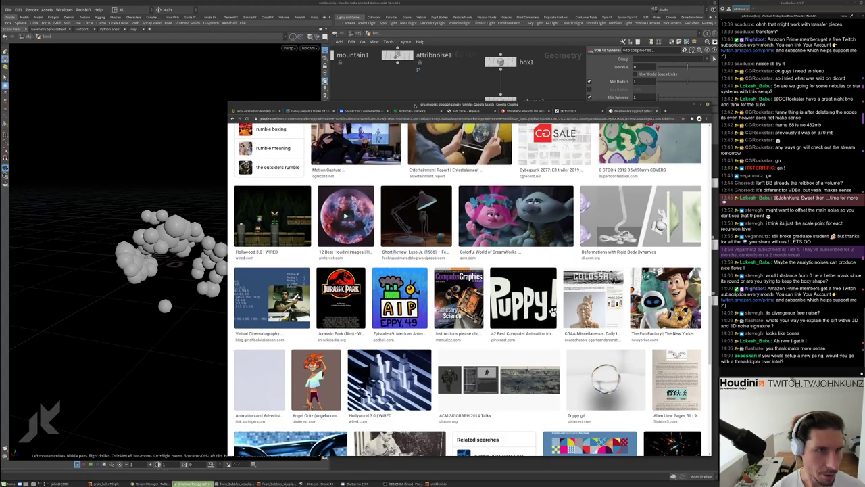
pyautogui.moveTo(473, 104); pyautogui.dragTo(672, 107)
pyautogui.hotkey('alt', 'Tab')
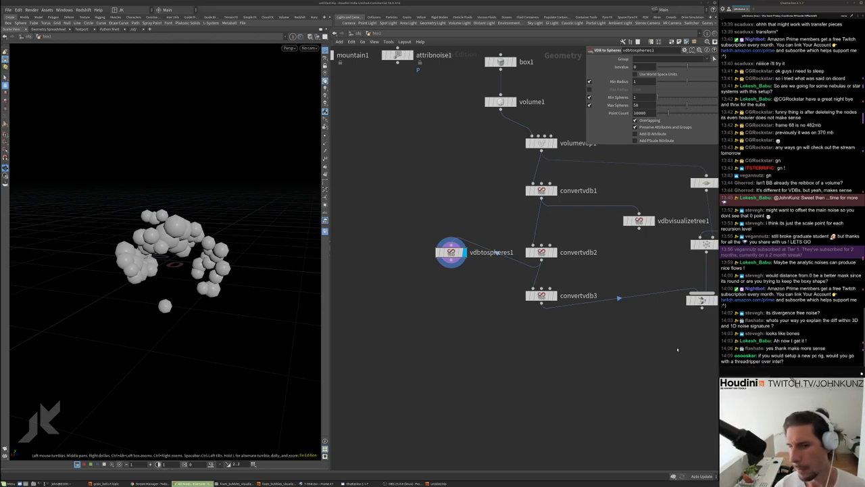
pyautogui.moveTo(540, 144); pyautogui.dragTo(517, 167, button='middle')
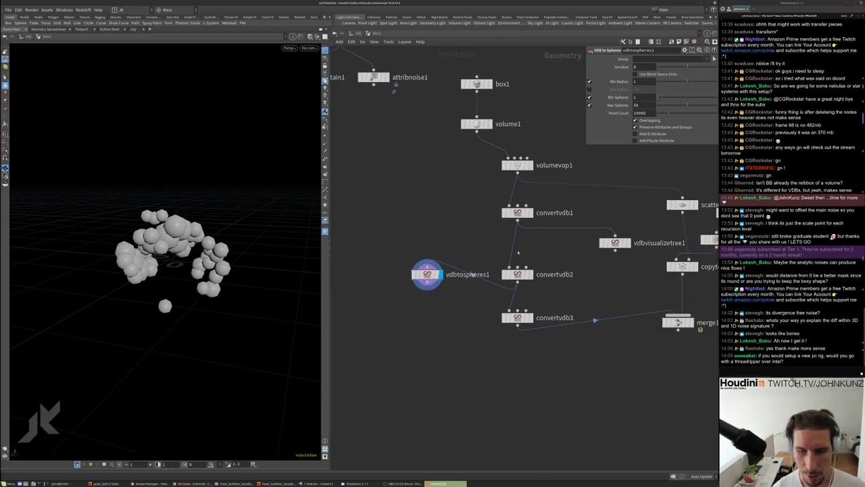
pyautogui.scroll(3, 524, 166)
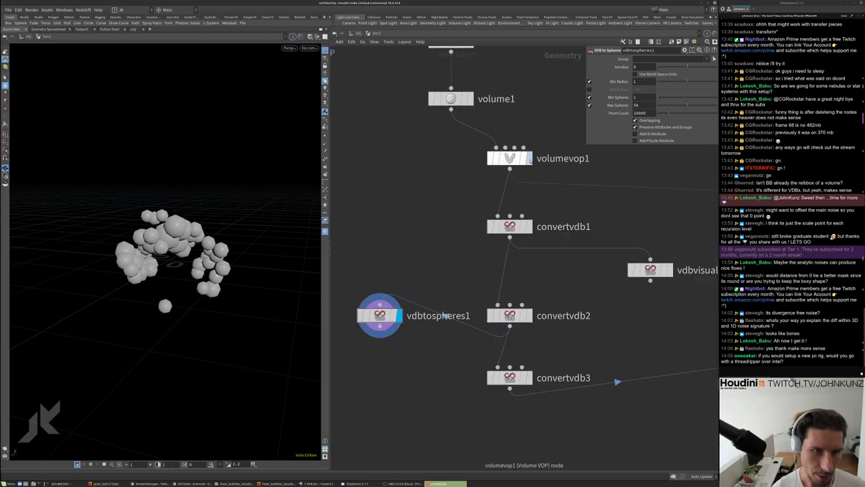
pyautogui.click(526, 158)
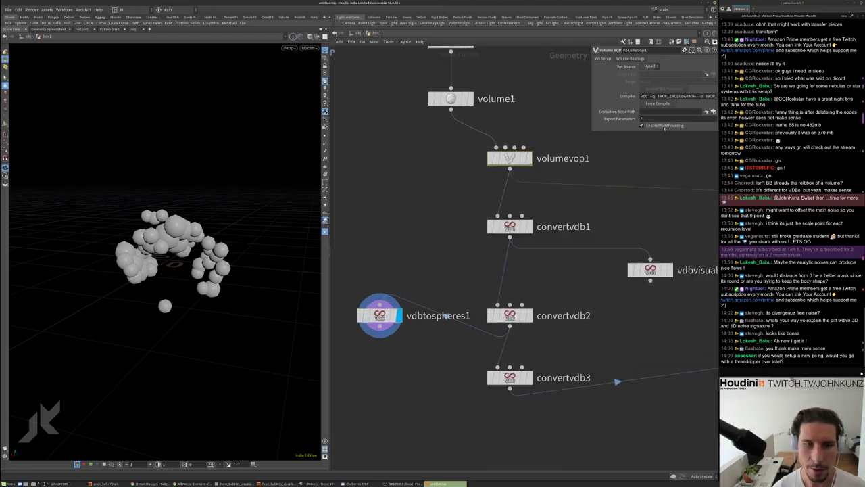
pyautogui.scroll(-3, 517, 146)
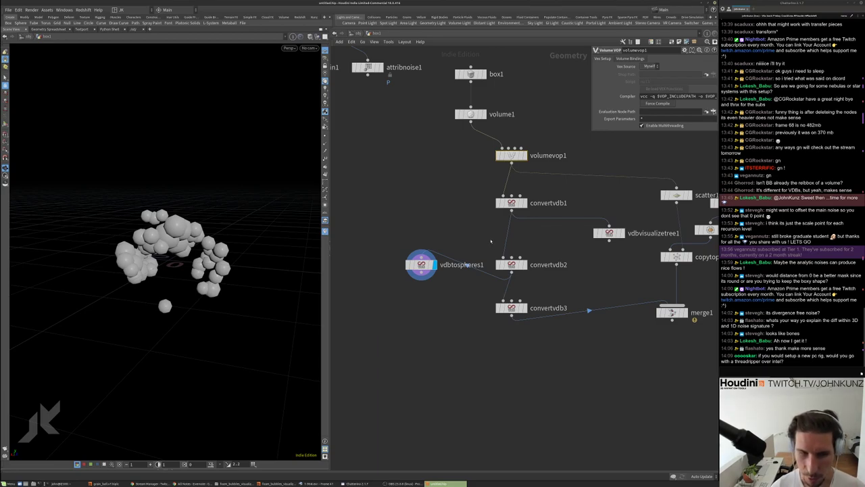
pyautogui.moveTo(491, 240); pyautogui.dragTo(492, 257, button='middle')
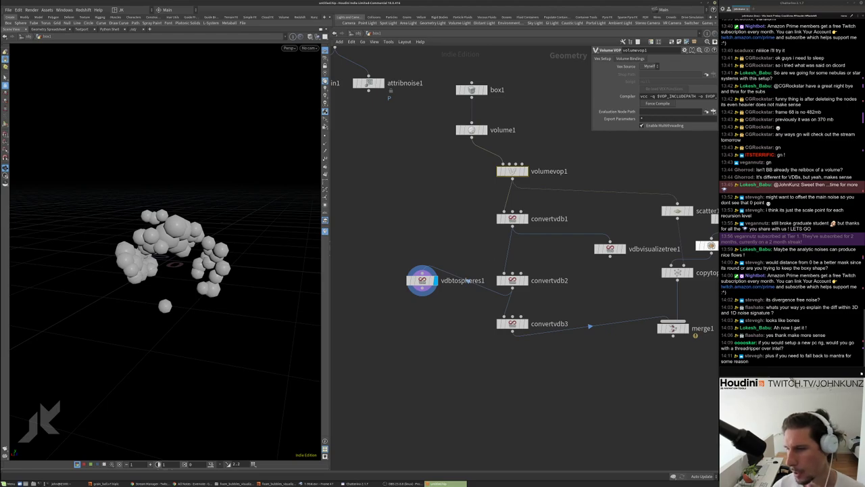
# Pan the Houdini node network up and to the left
pyautogui.moveTo(486, 263); pyautogui.dragTo(468, 248, button='middle')
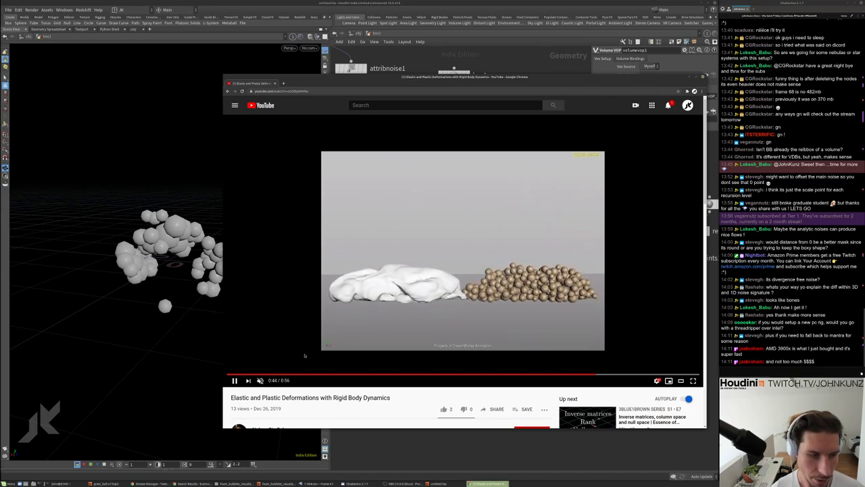
# Pause the video and send its link in the chat box
pyautogui.click(365, 146)
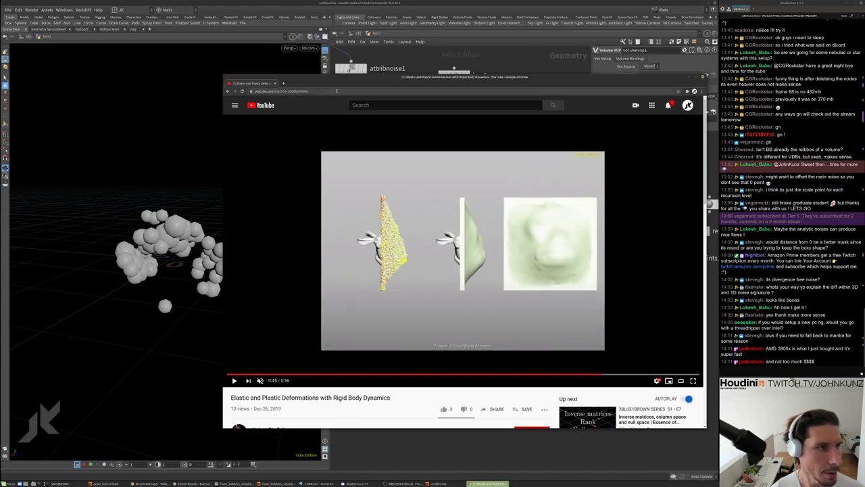
pyautogui.click(756, 373)
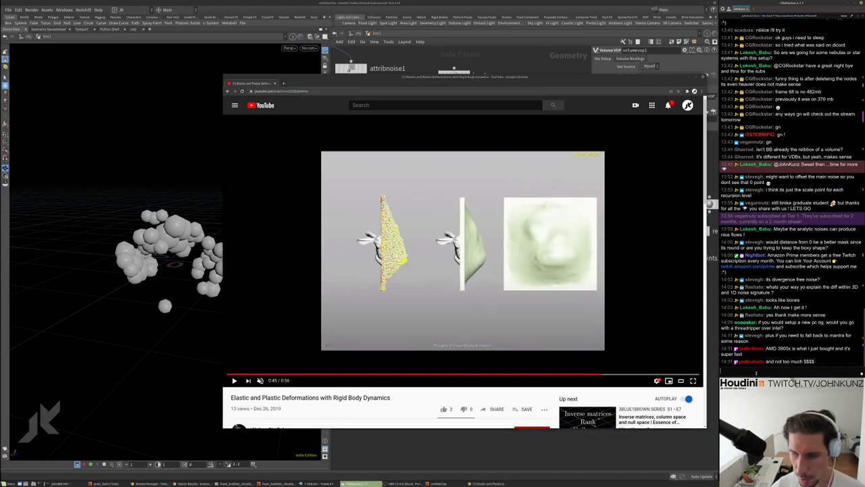
pyautogui.write('https://www.youtube.com/watch?v=zGG0bykMHbs')
pyautogui.press('Return')
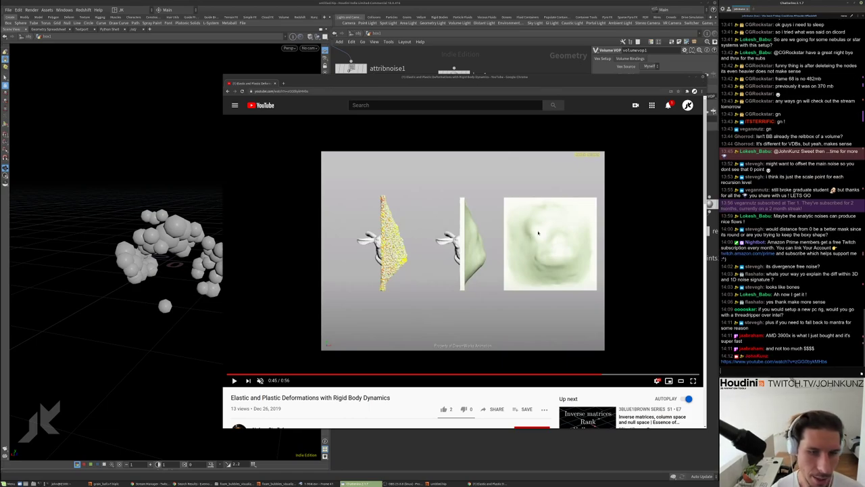
# Seek the video to 0:51 and 0:53, then back to the rods scene at 0:19
pyautogui.click(642, 373)
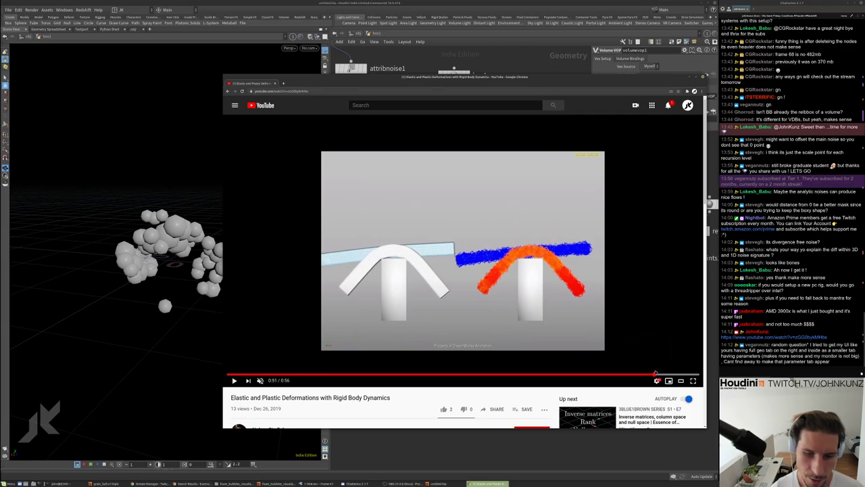
pyautogui.click(656, 373)
pyautogui.click(673, 373)
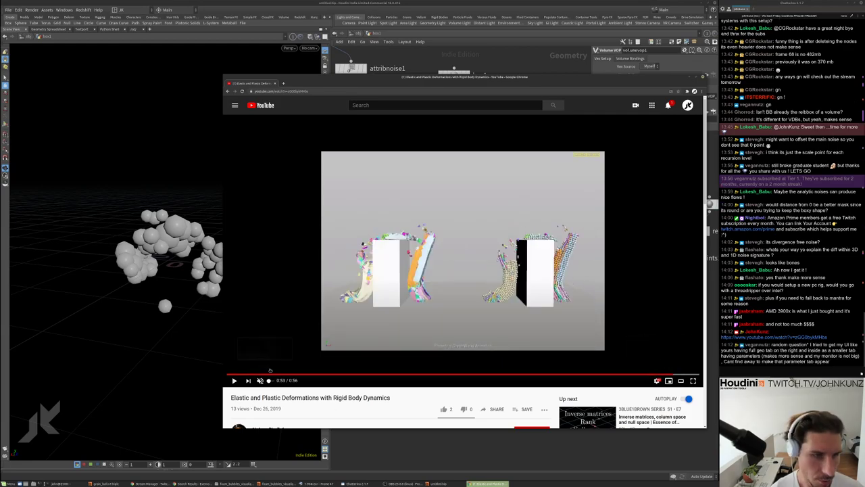
pyautogui.click(391, 373)
pyautogui.scroll(-3, 348, 395)
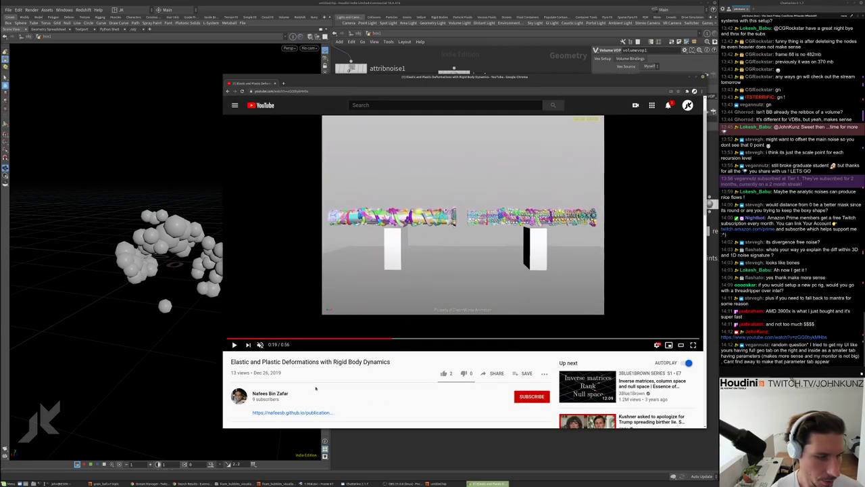
# Open the paper's PDF from the description link, read it, then minimize Chrome
pyautogui.click(310, 378)
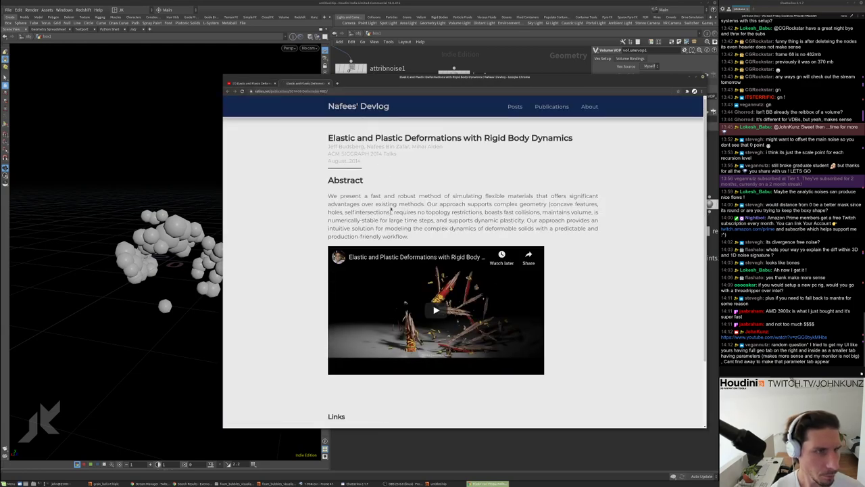
pyautogui.scroll(-2, 391, 209)
pyautogui.scroll(1, 354, 352)
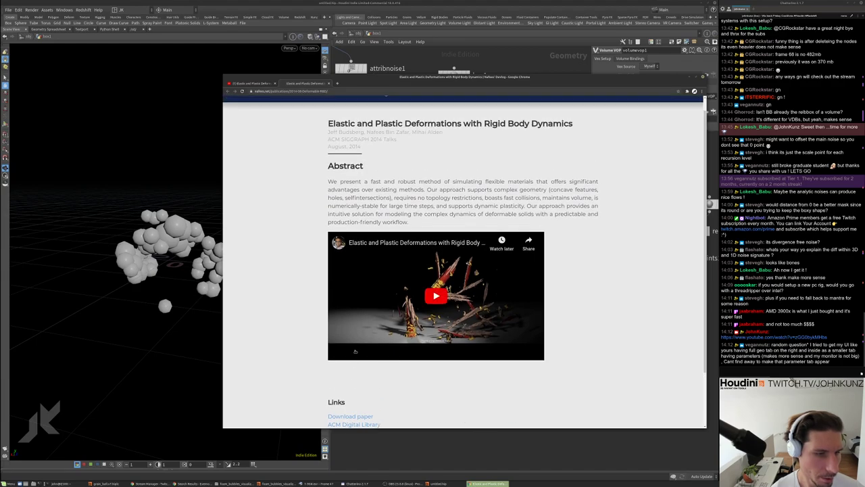
pyautogui.scroll(-2, 355, 351)
pyautogui.click(345, 350)
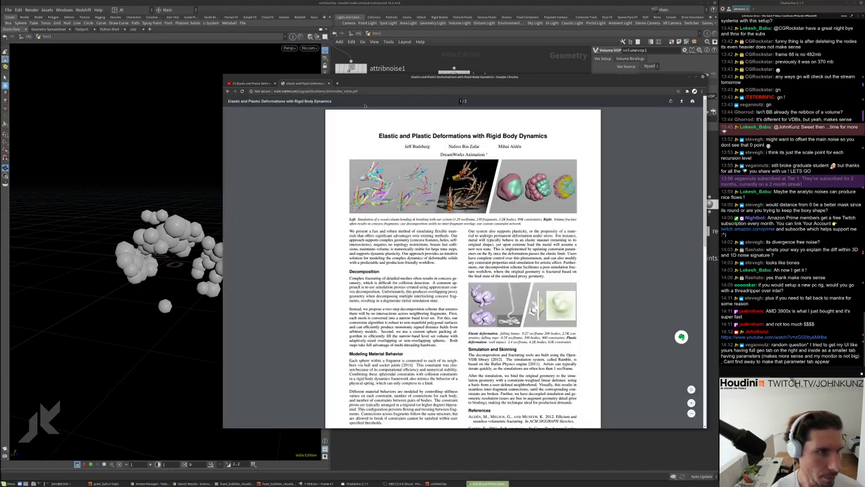
pyautogui.scroll(-2, 700, 142)
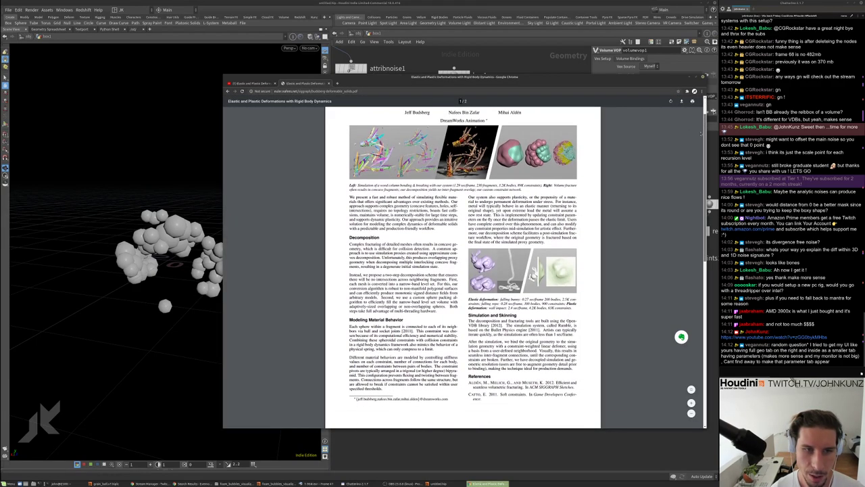
pyautogui.scroll(2, 701, 142)
pyautogui.scroll(-6, 697, 148)
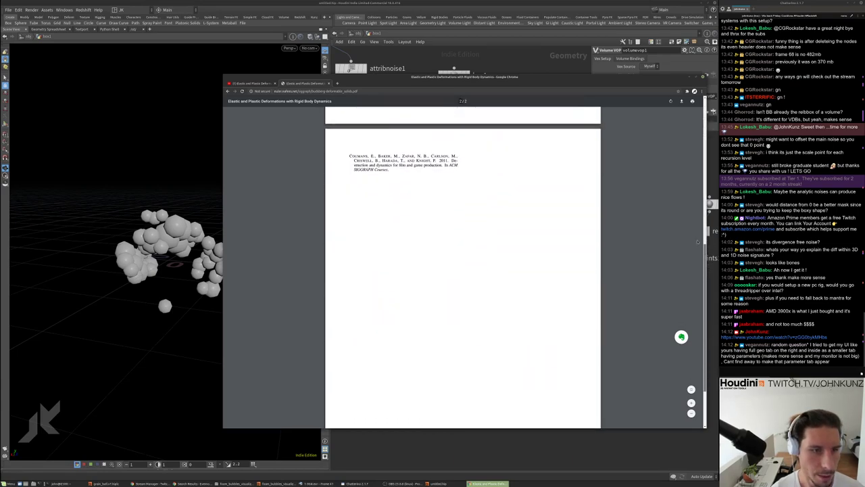
pyautogui.scroll(4, 693, 160)
pyautogui.scroll(1, 692, 160)
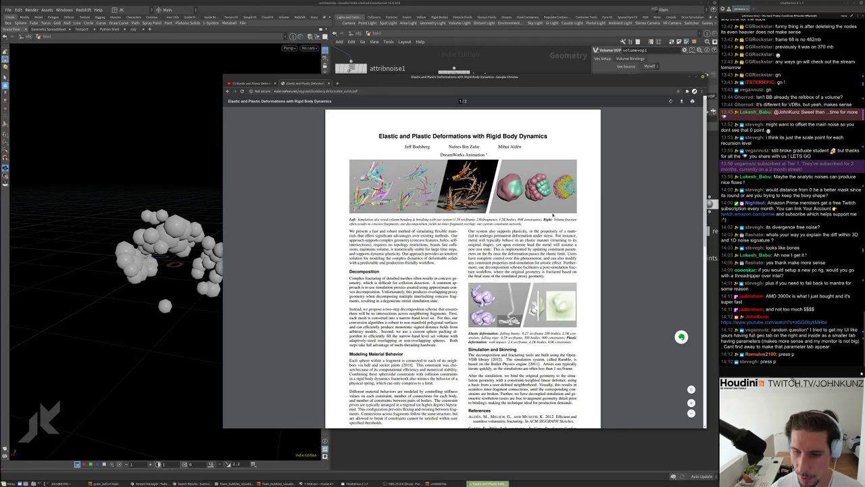
pyautogui.scroll(-2, 616, 167)
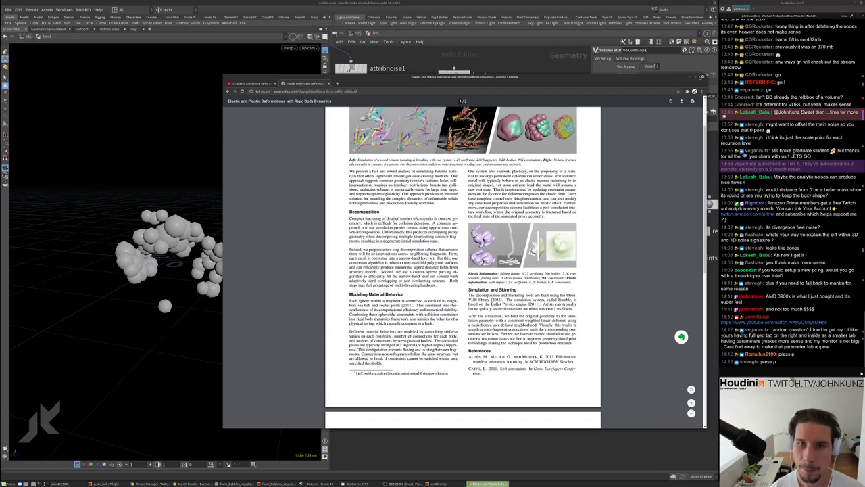
pyautogui.click(691, 78)
# Enable the floating parameter dialog over the network and browse the network view options
pyautogui.scroll(-2, 547, 242)
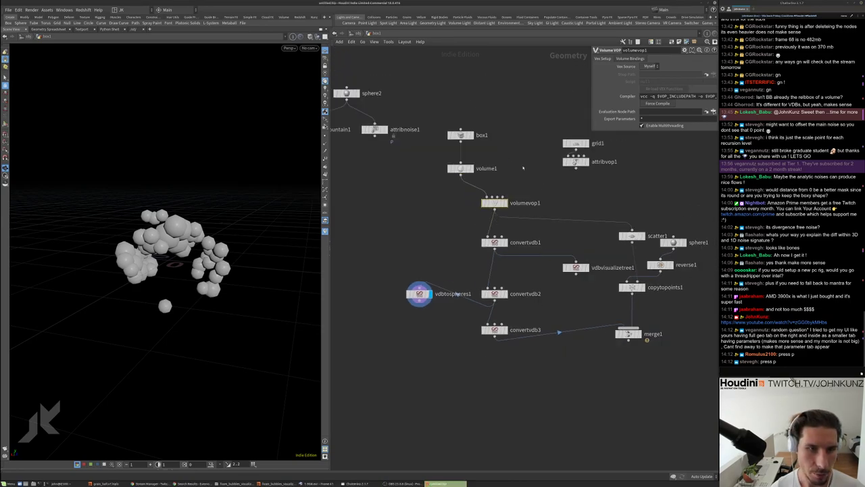
pyautogui.press('p')
pyautogui.press('p')
pyautogui.press('p')
pyautogui.press('p')
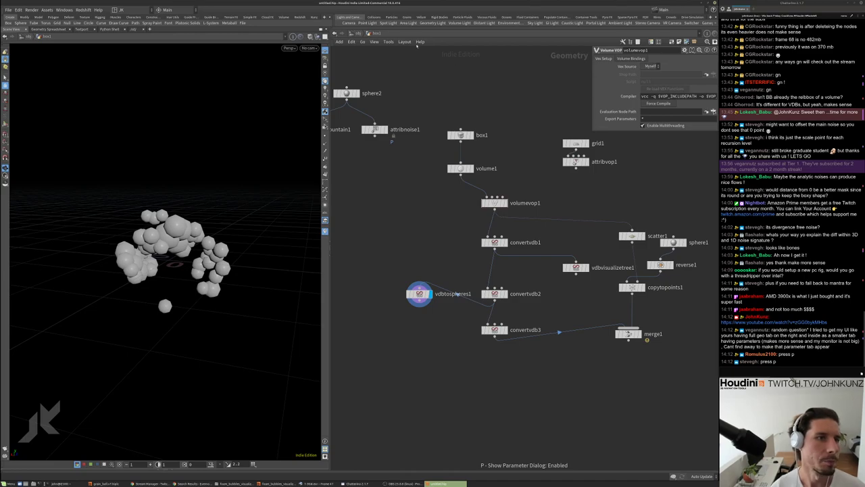
pyautogui.click(374, 42)
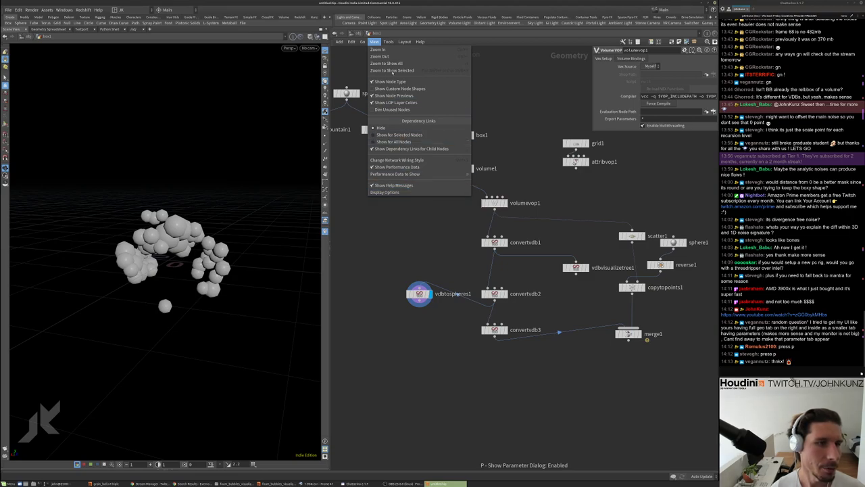
pyautogui.moveTo(389, 42)
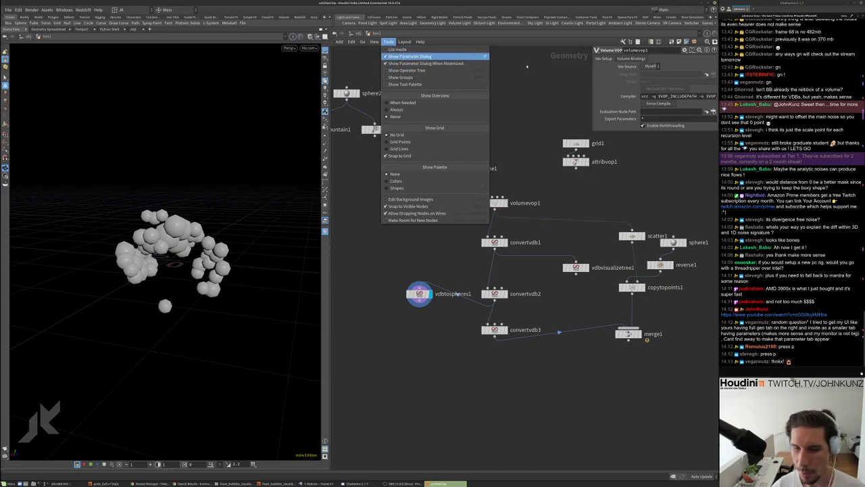
pyautogui.click(465, 113)
# Make the floating Volume VOP parameter panel taller
pyautogui.moveTo(575, 140); pyautogui.dragTo(533, 157, button='middle')
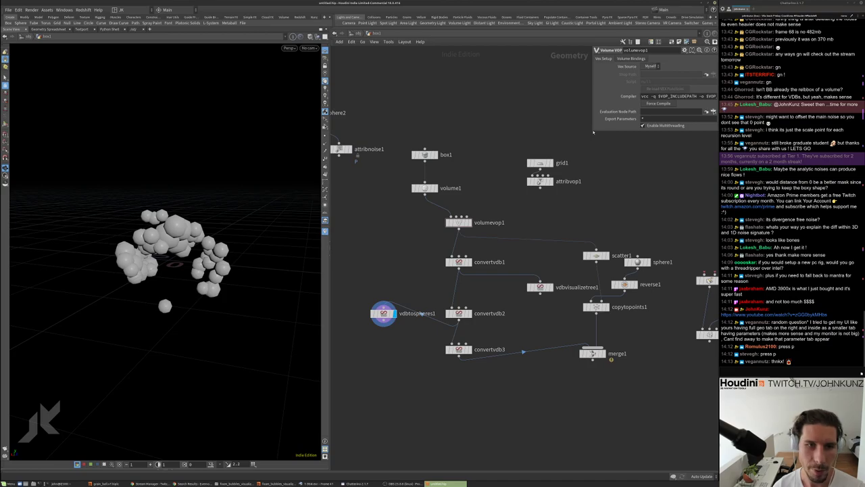
pyautogui.moveTo(593, 133); pyautogui.dragTo(586, 240)
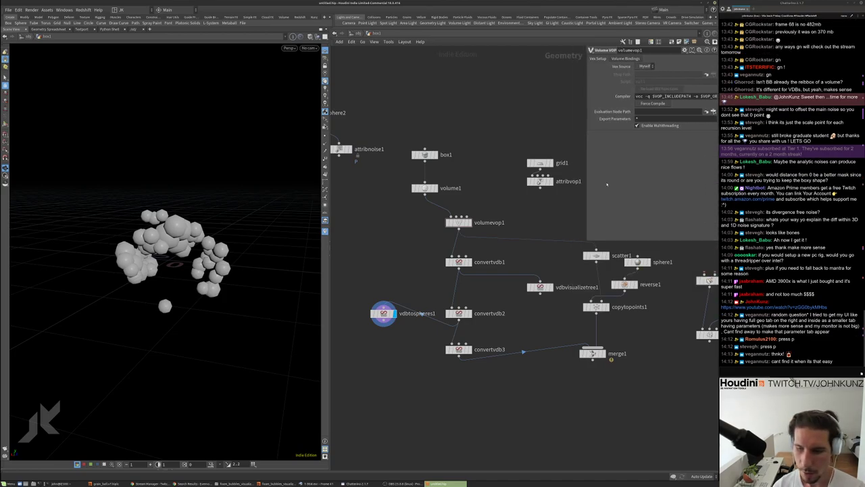
pyautogui.moveTo(607, 184); pyautogui.dragTo(580, 174)
# Nudge the vdbtospheres1 node slightly left in the network
pyautogui.scroll(-2, 592, 190)
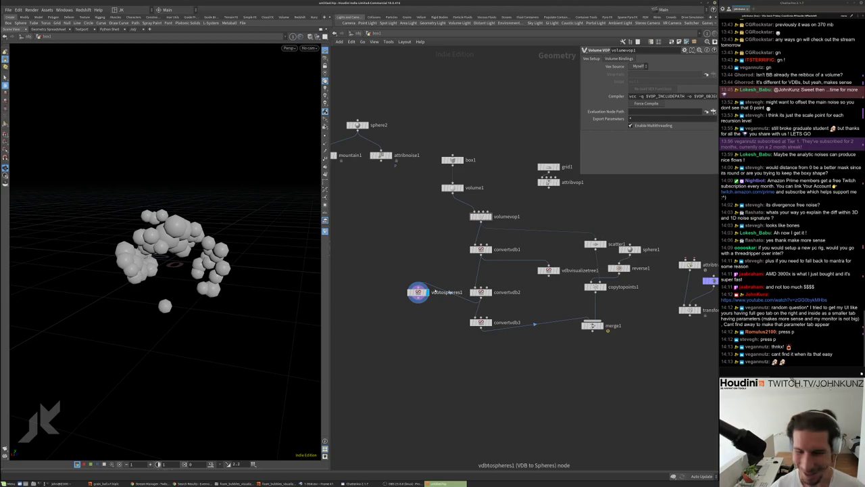
pyautogui.scroll(4, 411, 250)
pyautogui.scroll(-2, 411, 251)
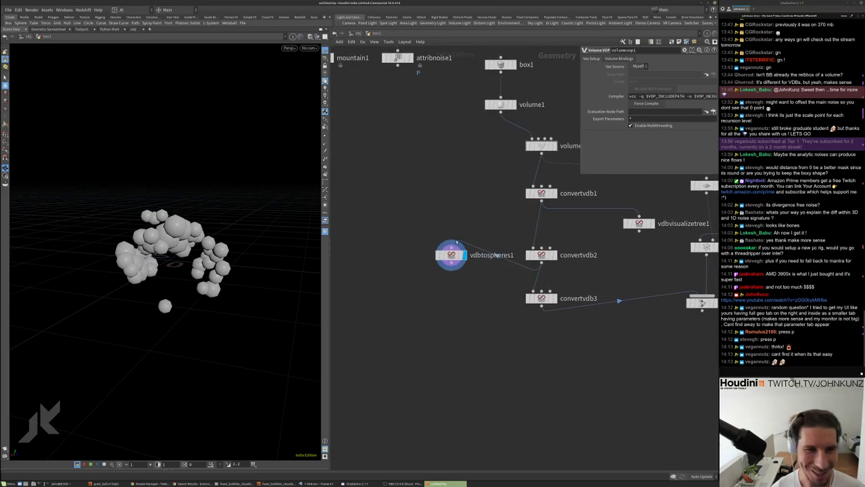
pyautogui.moveTo(451, 255); pyautogui.dragTo(439, 256)
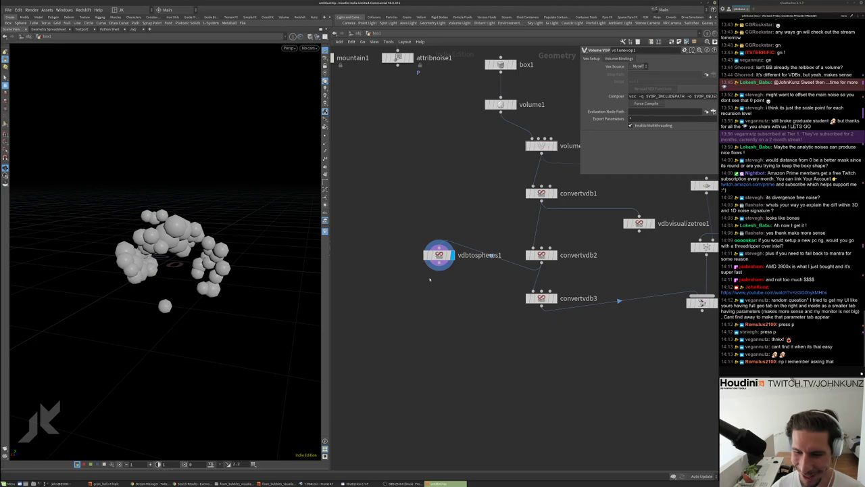
pyautogui.moveTo(432, 281); pyautogui.dragTo(462, 286, button='middle')
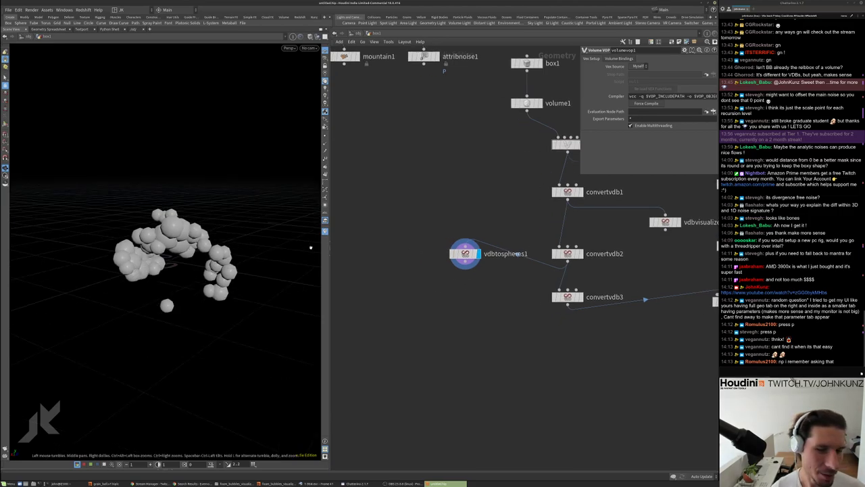
# Template convertvdb2, then convertvdb3, to ghost the volume around the spheres
pyautogui.click(577, 254)
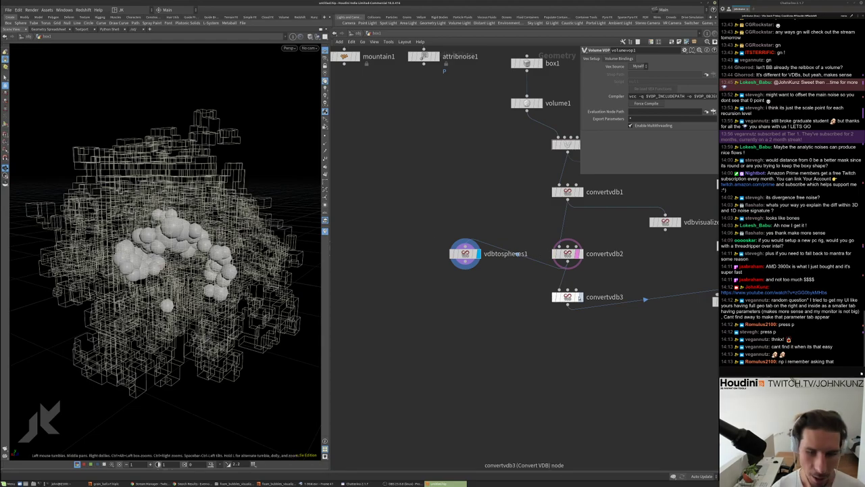
pyautogui.click(576, 296)
pyautogui.moveTo(205, 253); pyautogui.dragTo(157, 219)
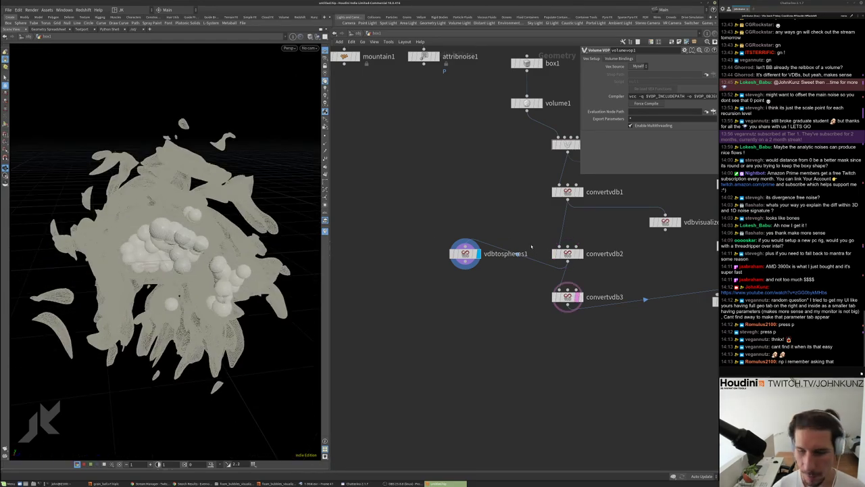
pyautogui.scroll(3, 482, 263)
# Limit vdbtospheres1 to 50 spheres, enable Max Radius, and turn Overlapping off
pyautogui.click(533, 249)
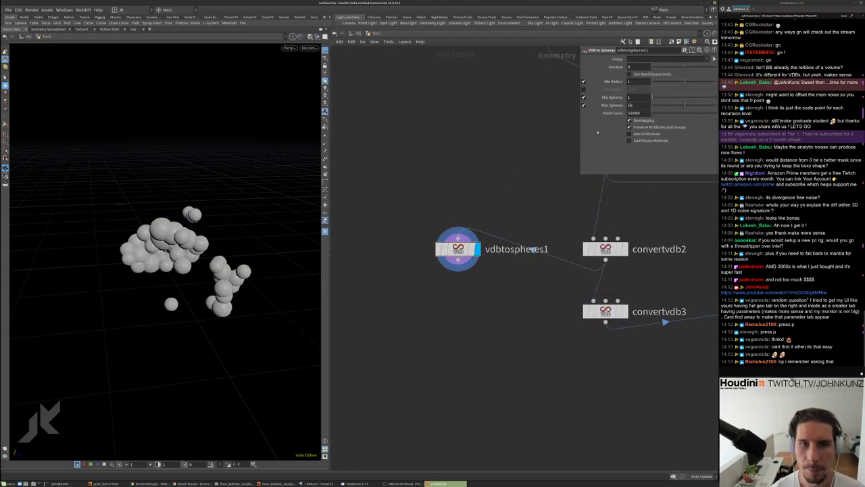
pyautogui.click(639, 104)
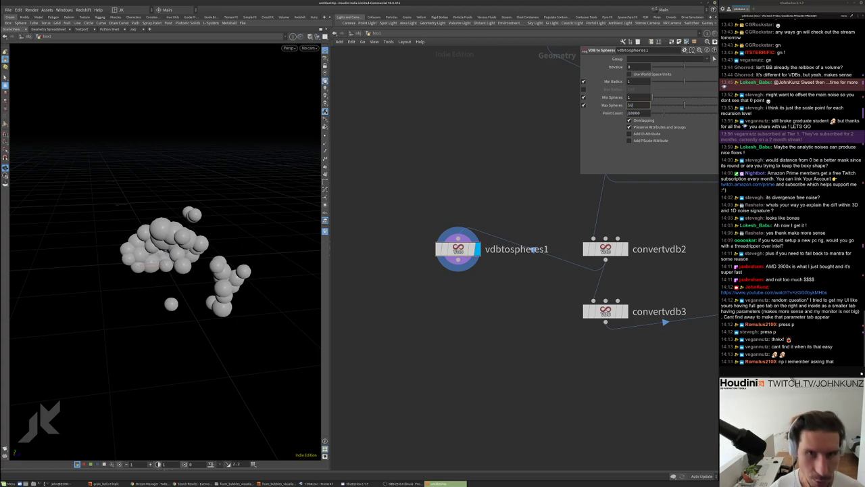
pyautogui.click(583, 89)
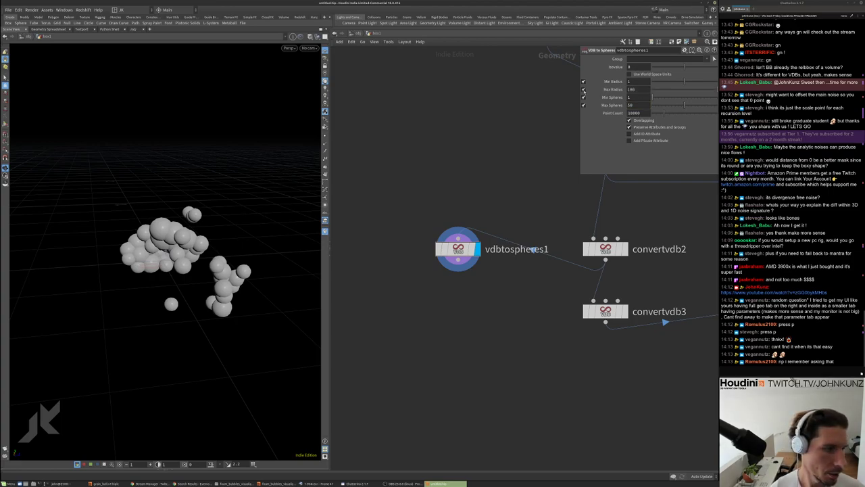
pyautogui.click(629, 120)
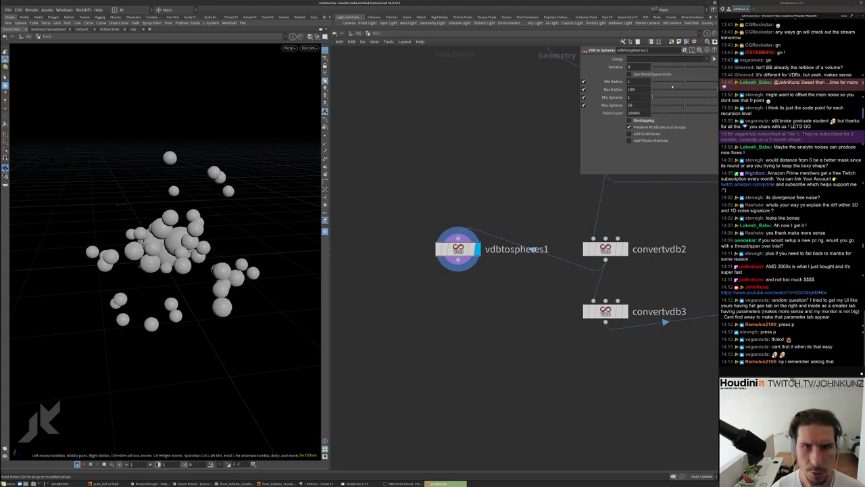
pyautogui.scroll(5, 232, 187)
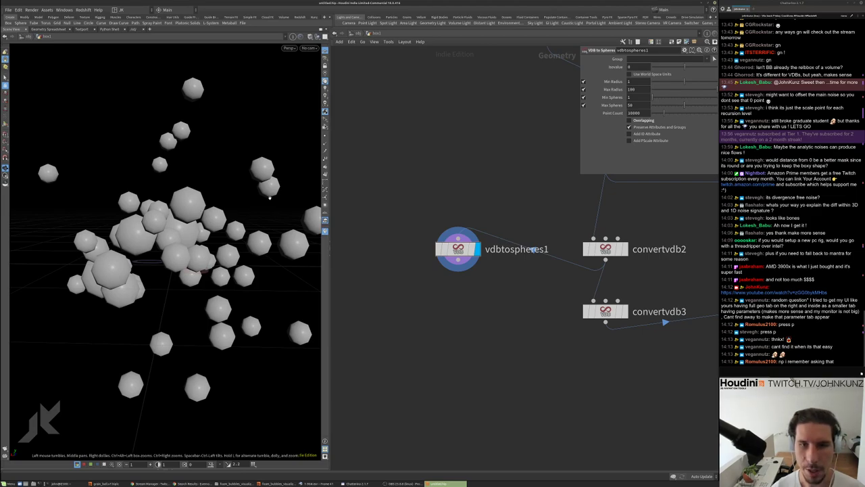
pyautogui.click(641, 121)
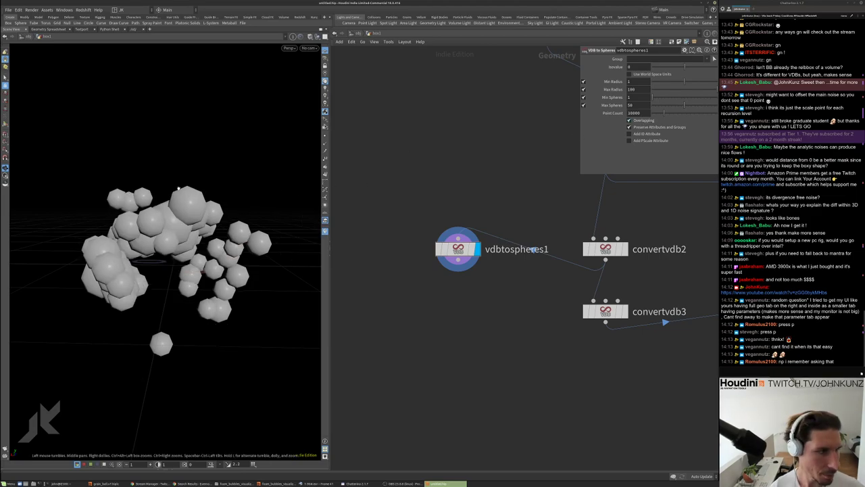
pyautogui.moveTo(202, 223); pyautogui.dragTo(167, 215)
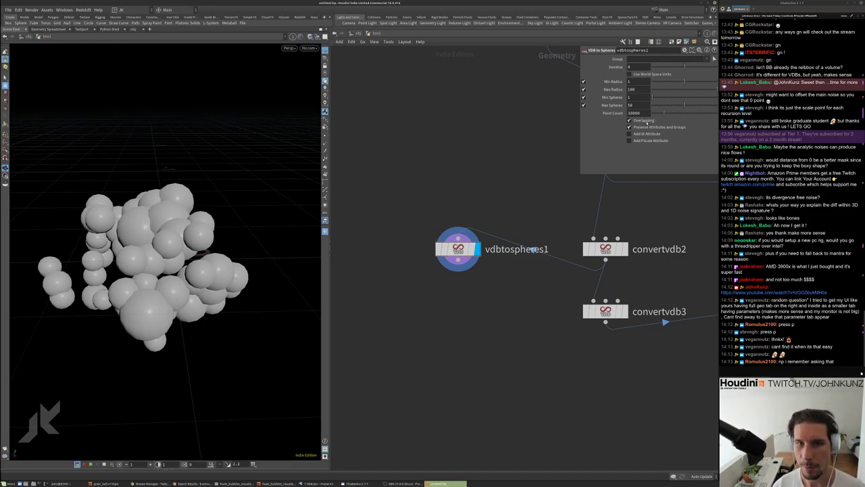
pyautogui.click(629, 120)
pyautogui.moveTo(233, 152); pyautogui.dragTo(216, 162)
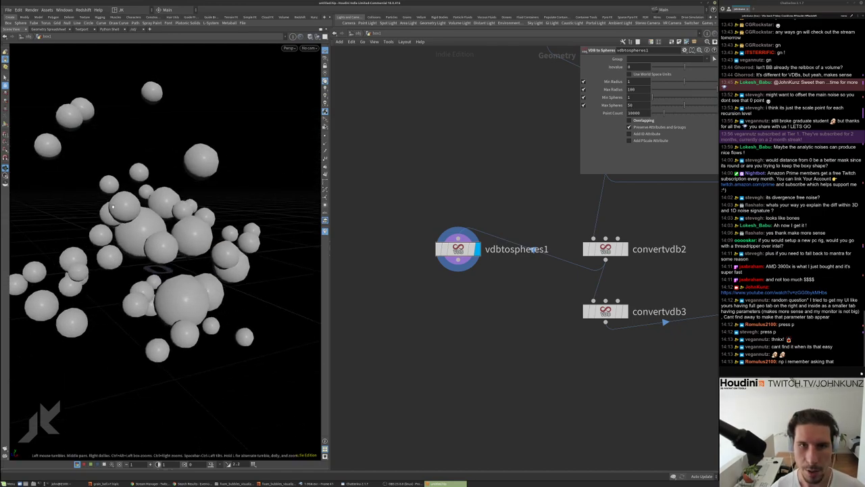
# Set Max Radius to 6 after trying 3, and inspect the larger spheres
pyautogui.doubleClick(628, 89)
pyautogui.write('3')
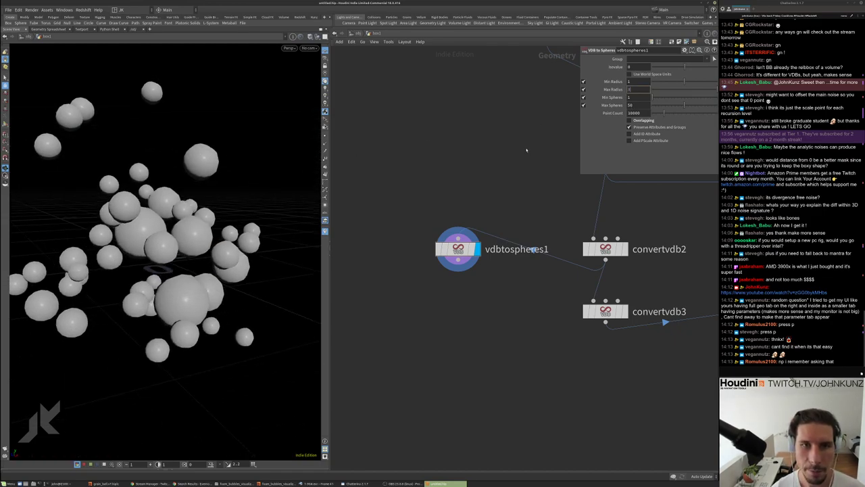
pyautogui.press('Return')
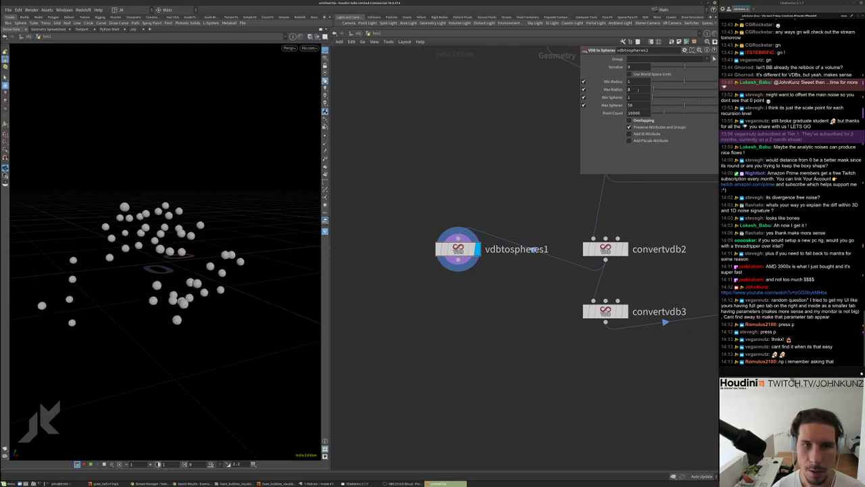
pyautogui.doubleClick(637, 89)
pyautogui.write('6')
pyautogui.press('Return')
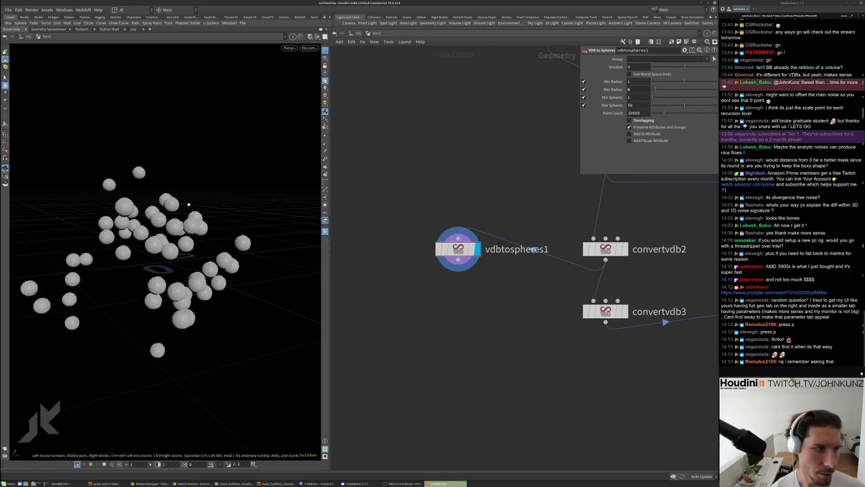
pyautogui.moveTo(190, 208); pyautogui.dragTo(251, 151)
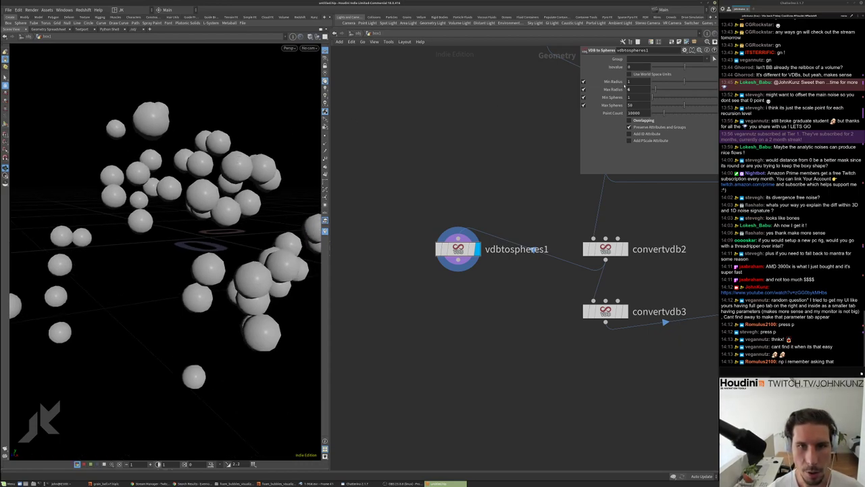
pyautogui.moveTo(216, 189); pyautogui.dragTo(233, 162)
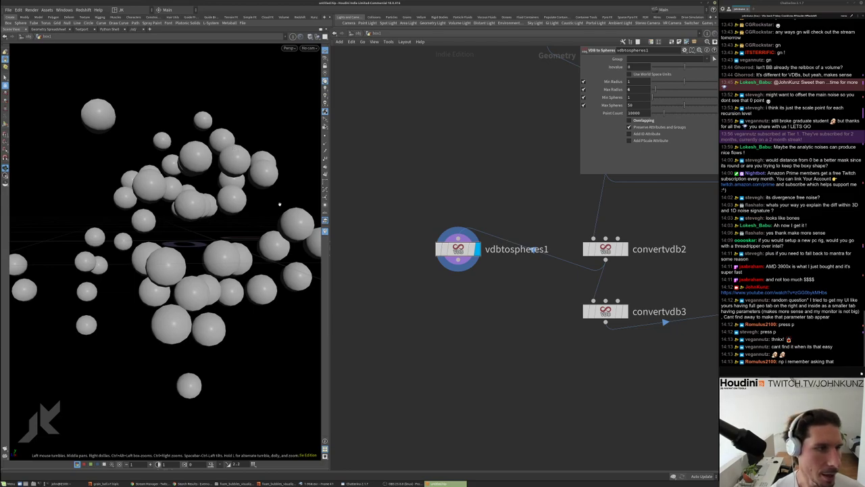
pyautogui.moveTo(463, 187); pyautogui.dragTo(451, 176, button='middle')
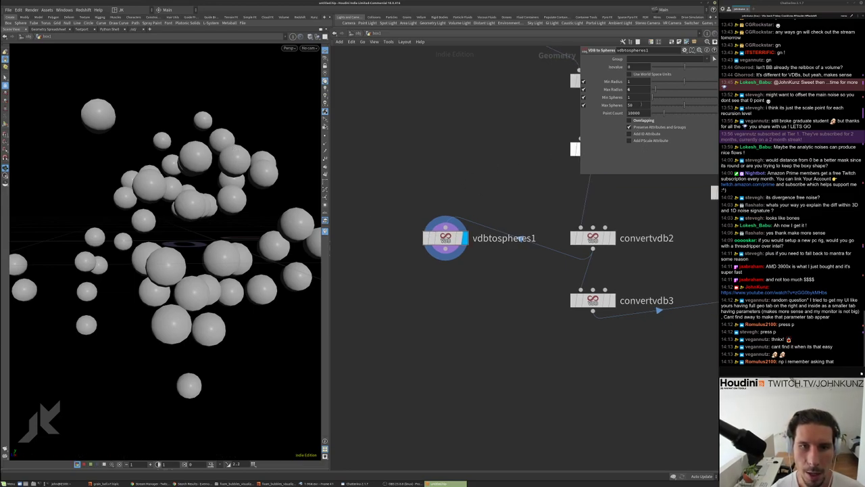
# Set Max Spheres to 50000 and Point Count to 100000
pyautogui.click(640, 105)
pyautogui.write('00')
pyautogui.press('Return')
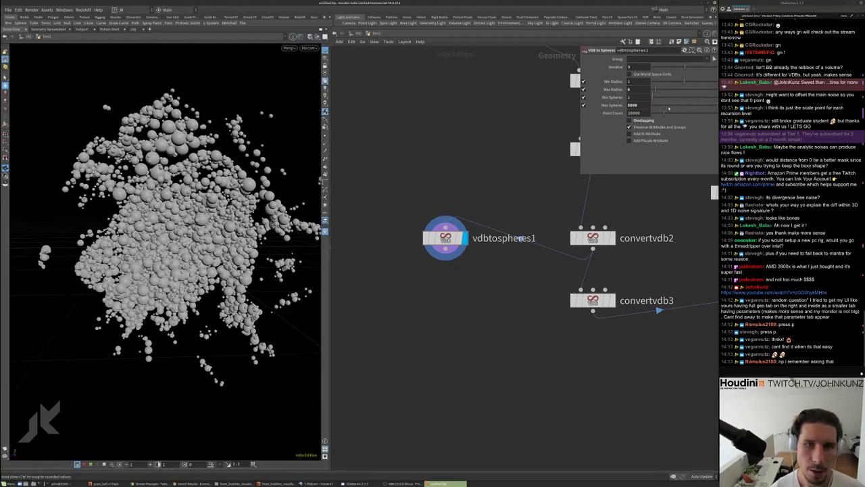
pyautogui.write('0')
pyautogui.press('Return')
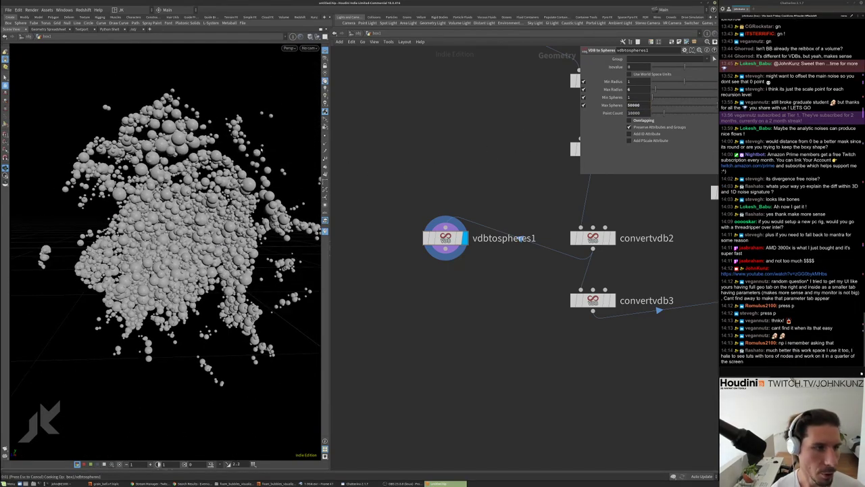
pyautogui.write('0')
pyautogui.press('Return')
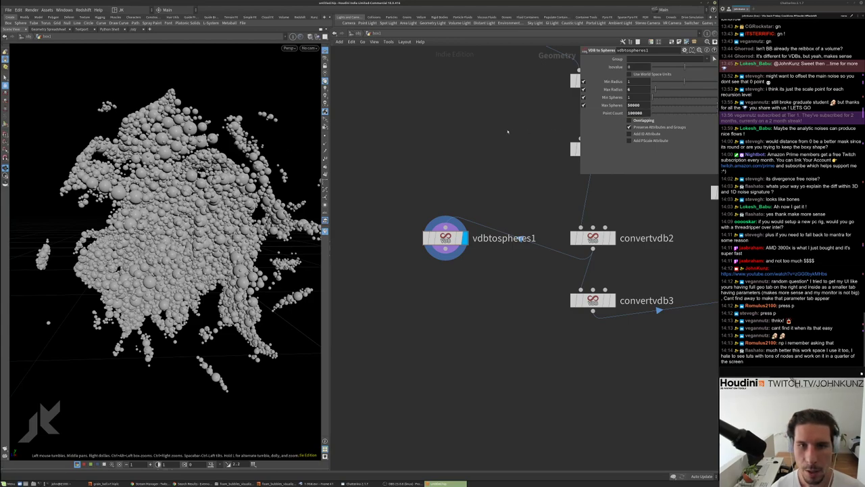
# Glance at the browser and stream manager windows, then return to Houdini
pyautogui.hotkey('alt', 'Tab')
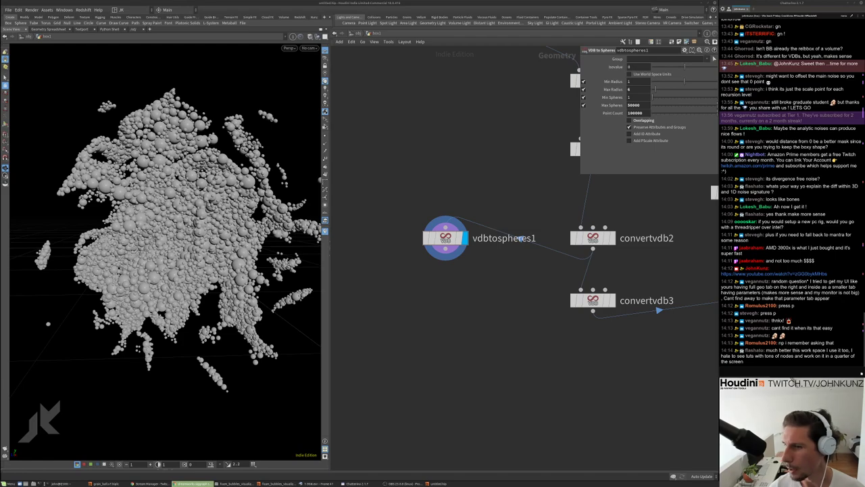
pyautogui.hotkey('alt', 'Tab')
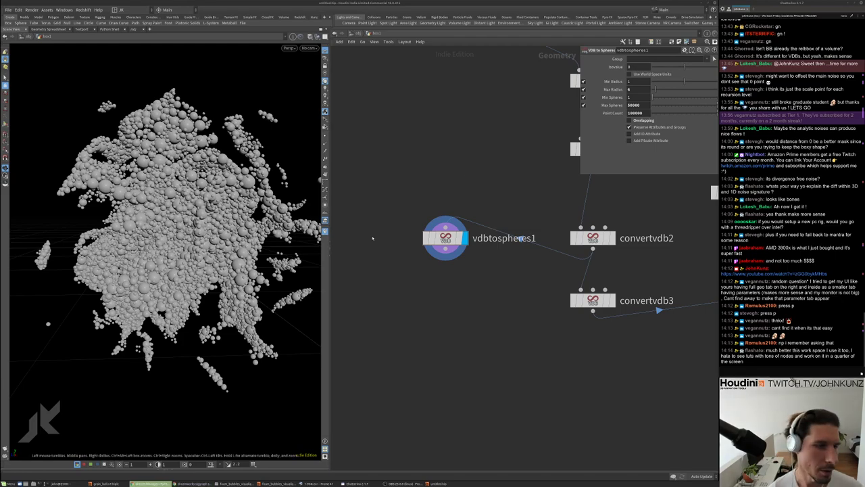
pyautogui.hotkey('alt', 'Tab')
# Raise Max Radius to 15 on the slider while inspecting the dense sphere cloud
pyautogui.moveTo(163, 243); pyautogui.dragTo(180, 250)
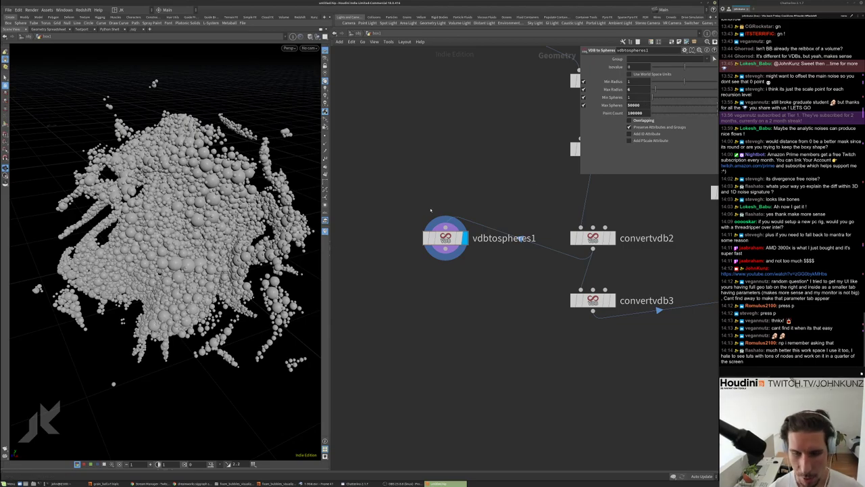
pyautogui.moveTo(169, 236); pyautogui.dragTo(284, 189)
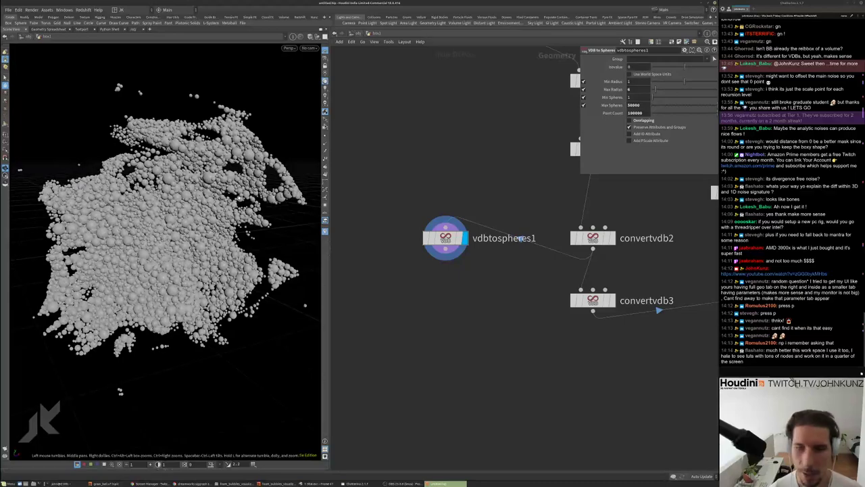
pyautogui.moveTo(203, 202); pyautogui.dragTo(398, 201)
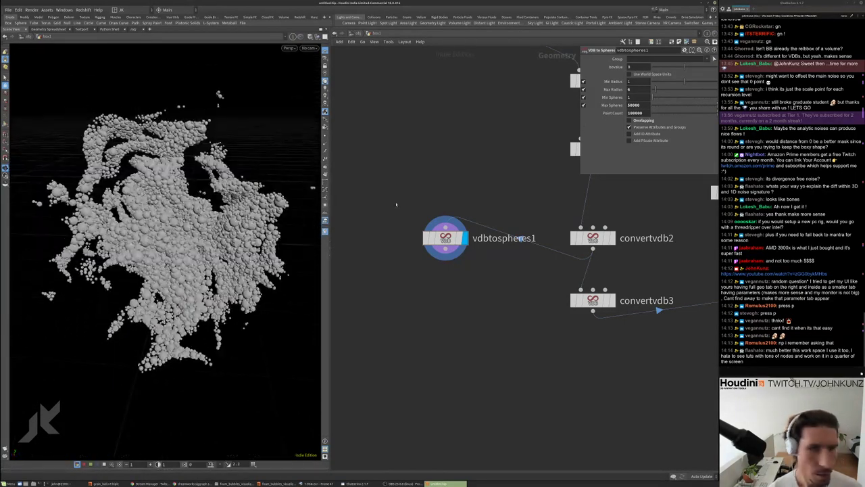
pyautogui.moveTo(641, 95); pyautogui.dragTo(648, 94)
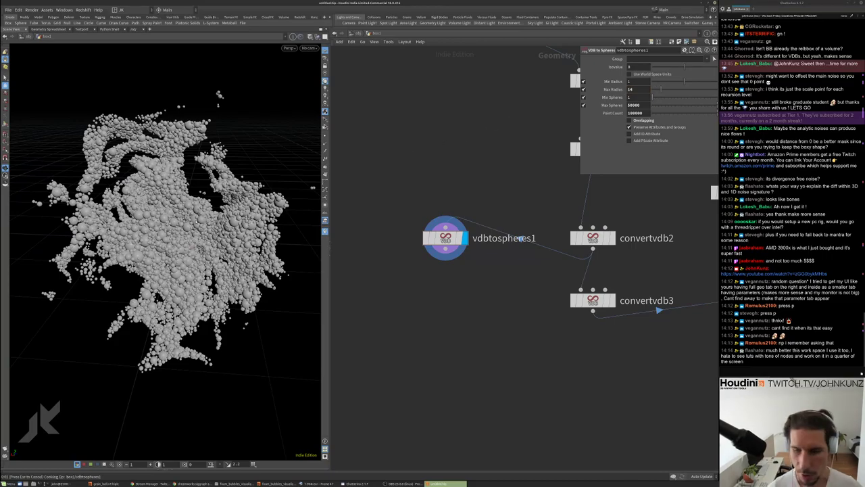
pyautogui.moveTo(312, 188); pyautogui.dragTo(148, 255)
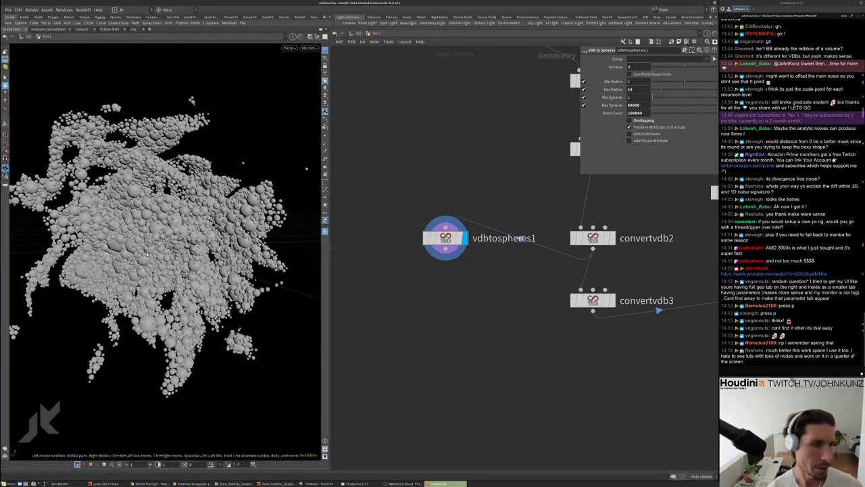
pyautogui.moveTo(661, 89); pyautogui.dragTo(668, 88)
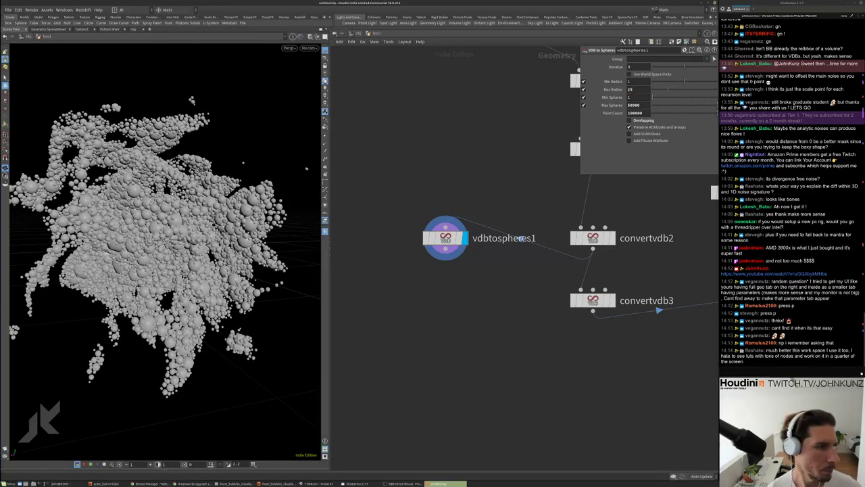
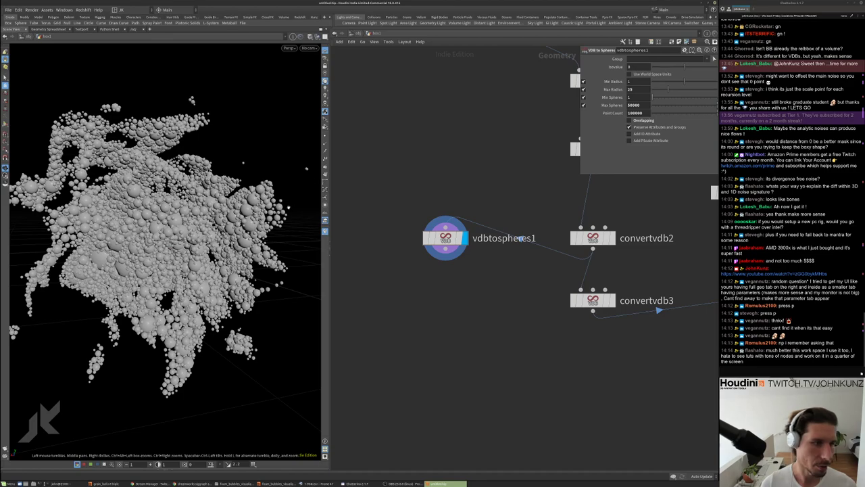
# Briefly show the point positions in a Geometry Spreadsheet pane, then close it
pyautogui.moveTo(473, 304); pyautogui.dragTo(512, 280, button='middle')
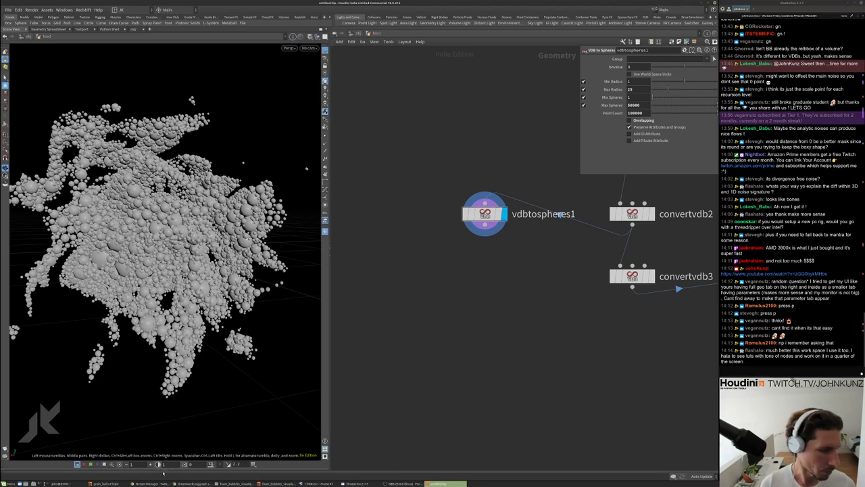
pyautogui.hotkey('ctrl', 'b')
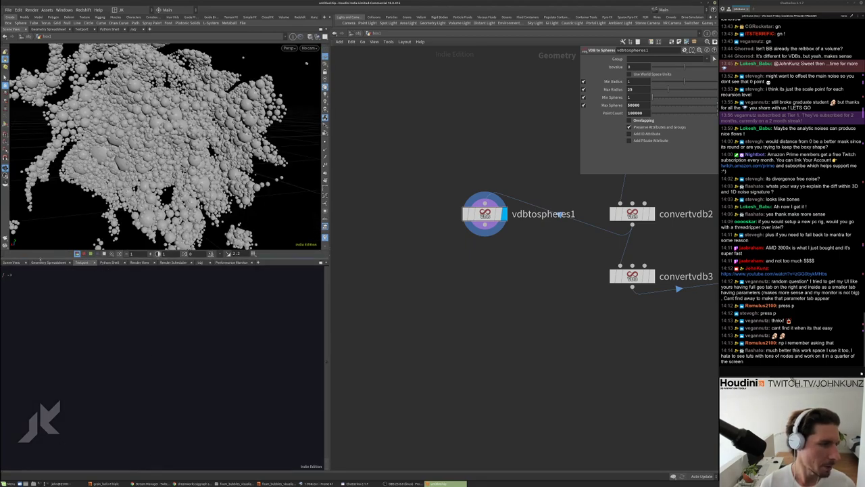
pyautogui.click(48, 261)
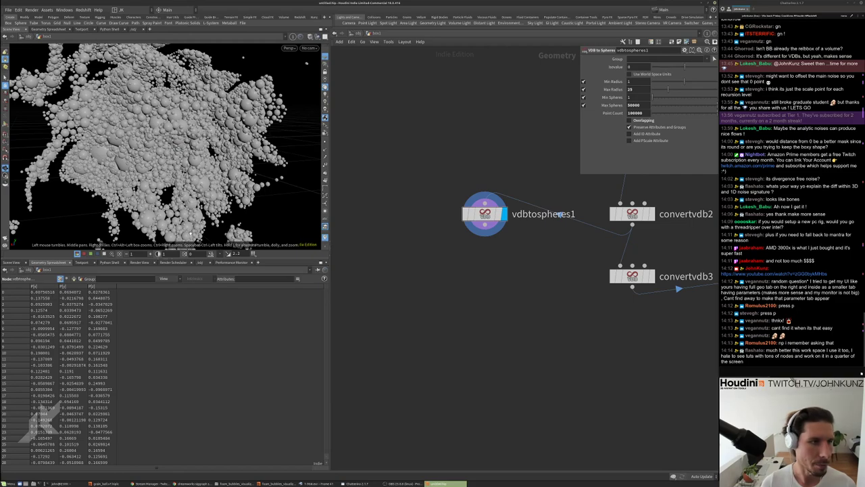
pyautogui.hotkey('ctrl', 'b')
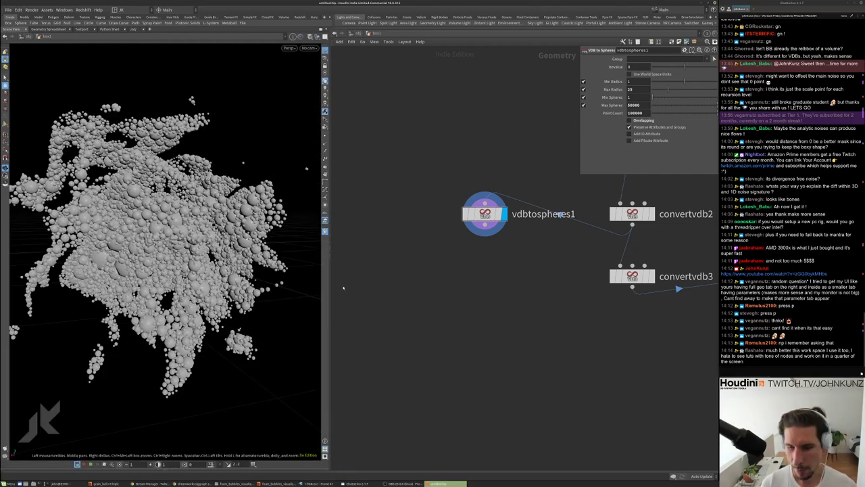
# Widen the 3D viewport and move vdbtospheres1 down beside convertvdb3
pyautogui.moveTo(330, 292); pyautogui.dragTo(347, 291)
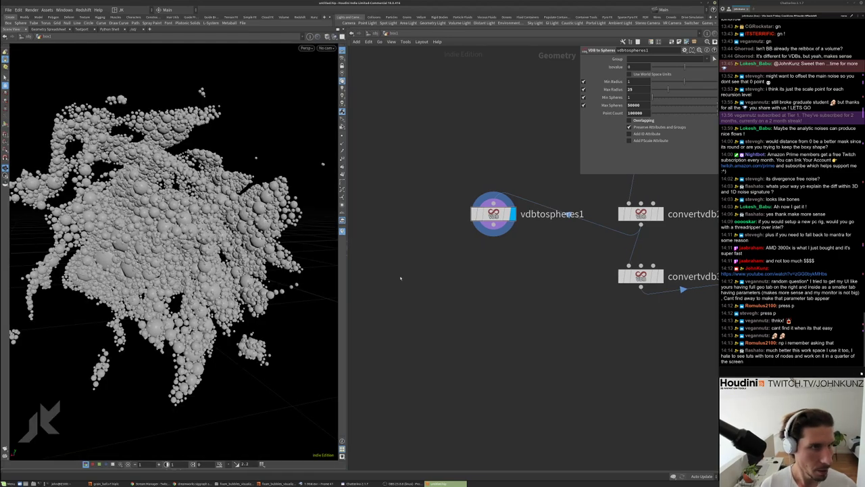
pyautogui.scroll(-4, 419, 279)
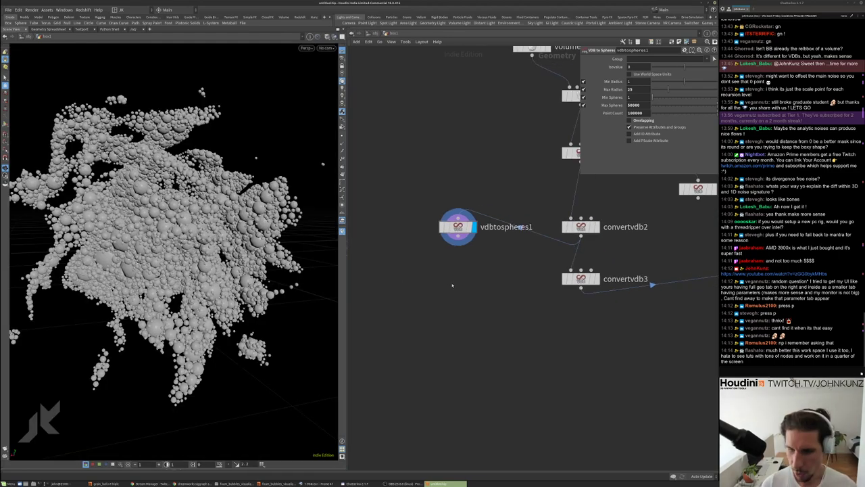
pyautogui.scroll(-1, 458, 227)
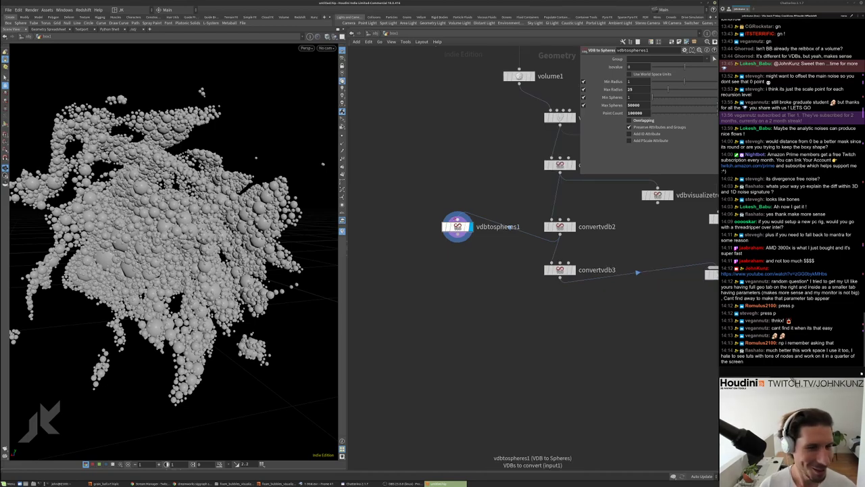
pyautogui.moveTo(457, 226); pyautogui.dragTo(440, 270)
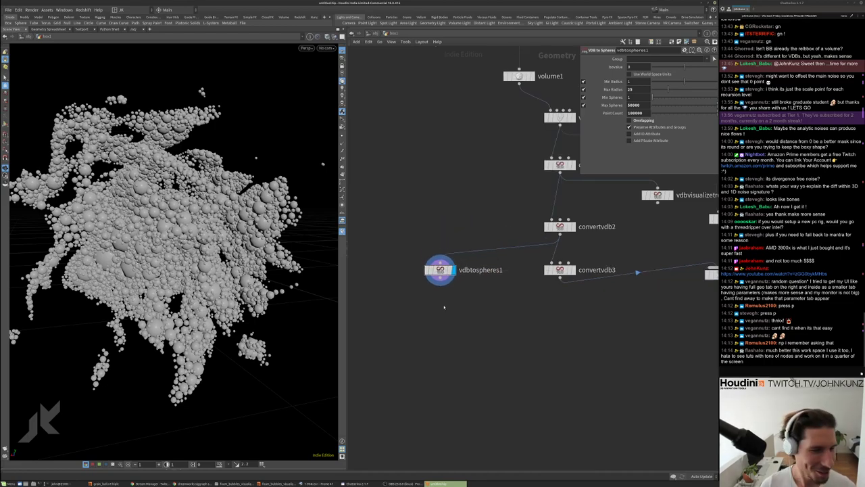
pyautogui.moveTo(444, 307); pyautogui.dragTo(460, 298, button='middle')
pyautogui.scroll(3, 171, 242)
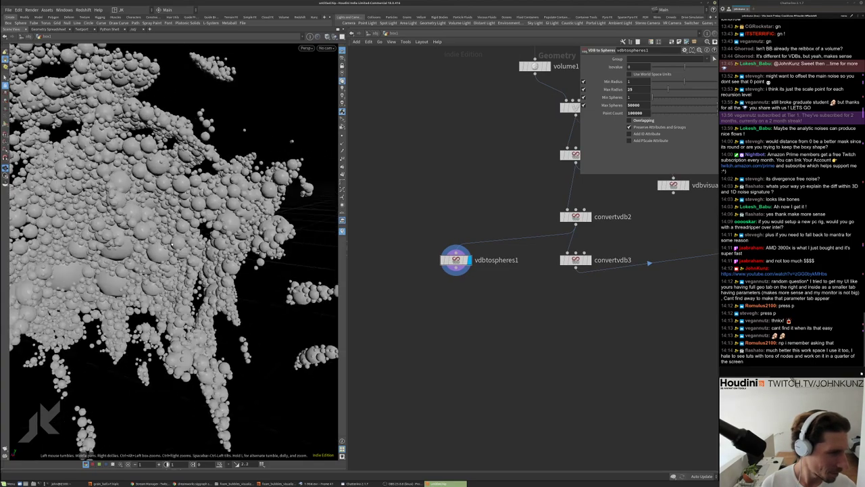
pyautogui.moveTo(173, 243); pyautogui.dragTo(230, 210)
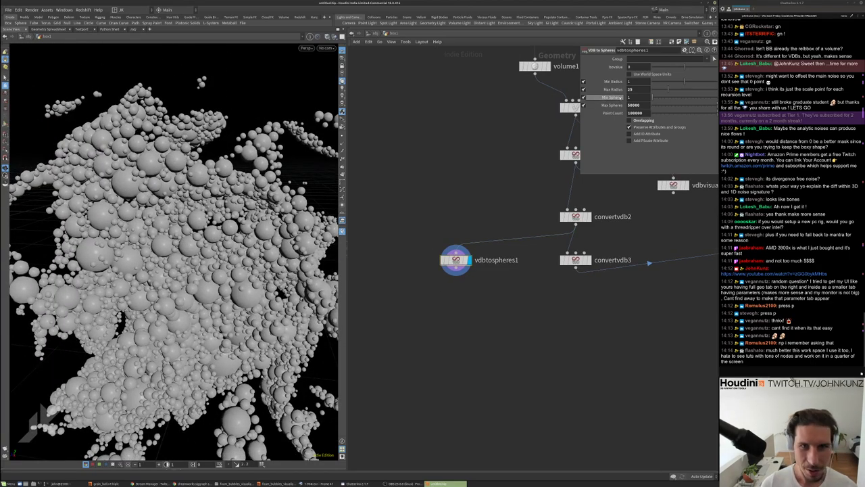
# Set vdbtospheres1 Min Radius to 4 and Max Radius to 65
pyautogui.doubleClick(638, 81)
pyautogui.write('4')
pyautogui.press('Return')
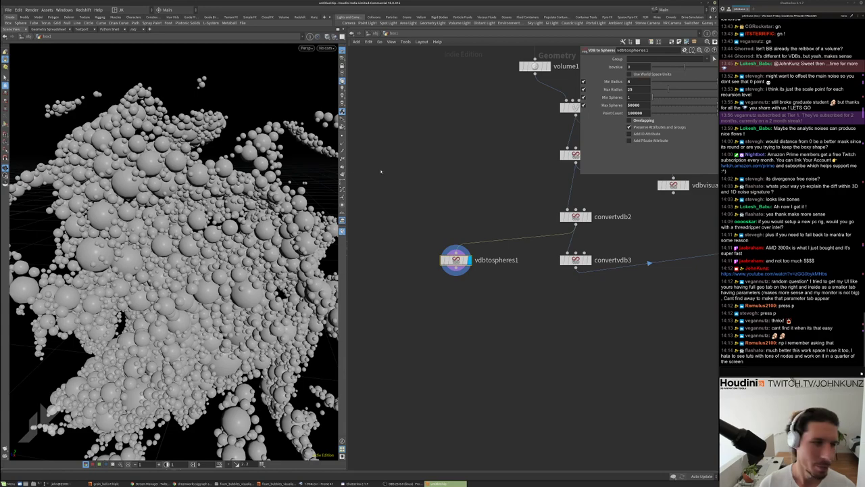
pyautogui.doubleClick(639, 89)
pyautogui.write('65')
pyautogui.press('Return')
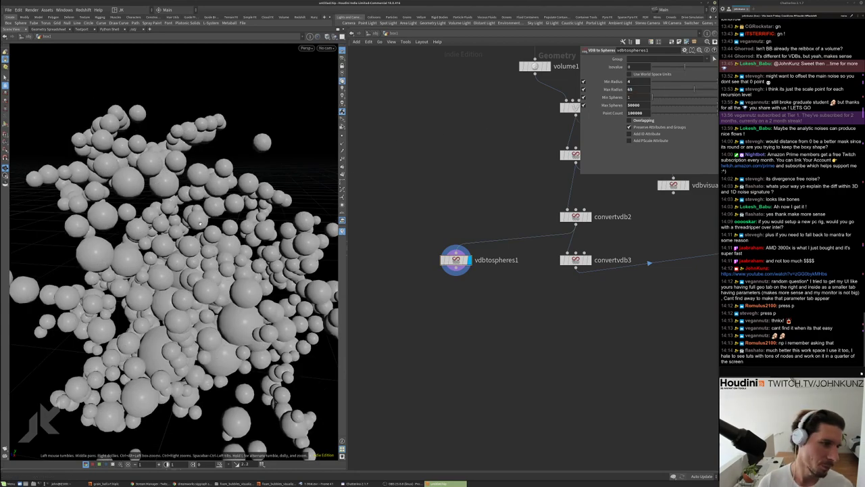
# Compare the sphere cloud with the convertvdb2 surface by toggling the display flag and orbiting
pyautogui.scroll(-3, 235, 193)
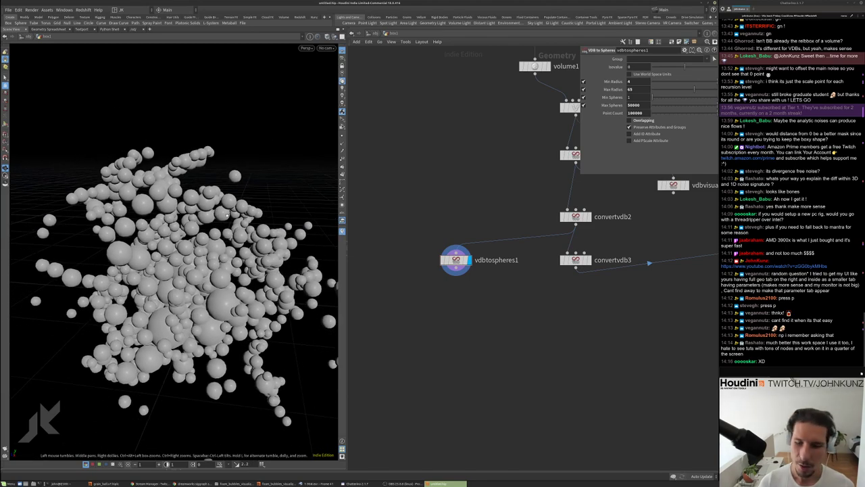
pyautogui.moveTo(232, 213); pyautogui.dragTo(147, 239)
pyautogui.moveTo(204, 164); pyautogui.dragTo(223, 169)
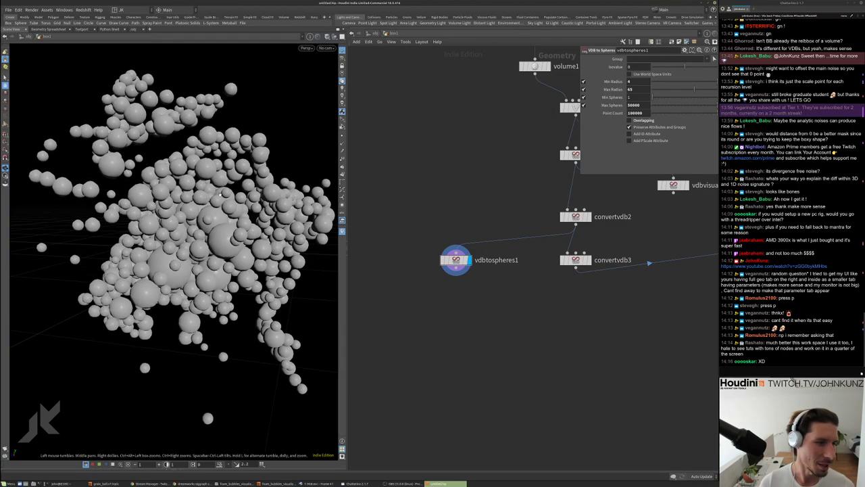
pyautogui.moveTo(592, 218); pyautogui.dragTo(525, 260, button='middle')
pyautogui.click(519, 258)
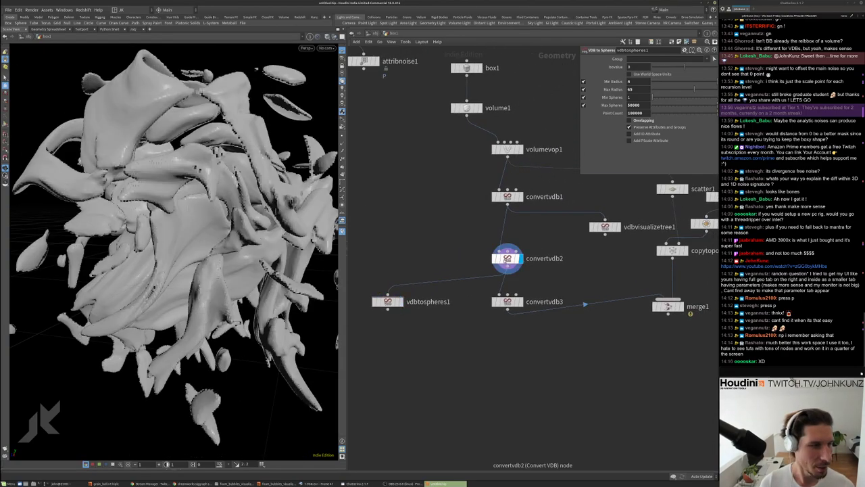
pyautogui.moveTo(257, 223); pyautogui.dragTo(223, 234)
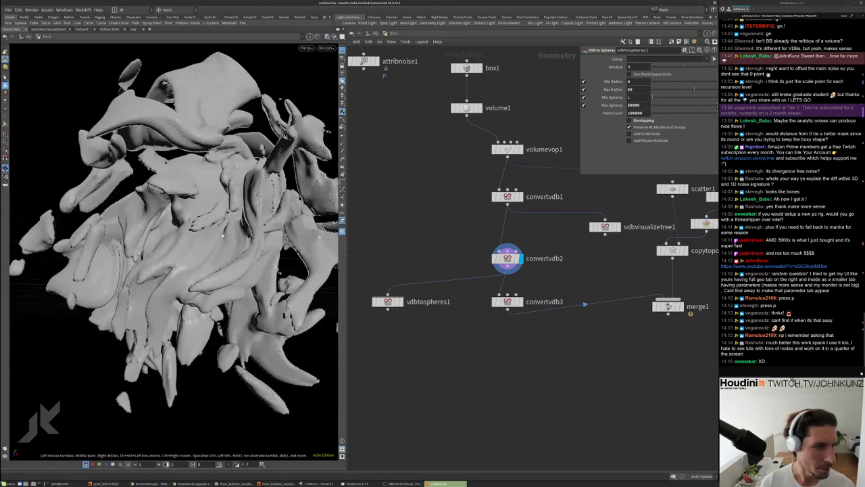
pyautogui.click(398, 301)
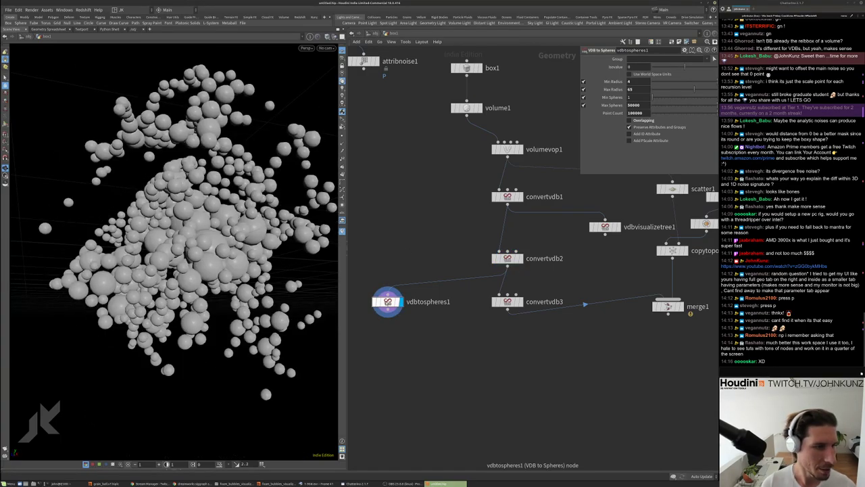
pyautogui.moveTo(257, 264); pyautogui.dragTo(168, 270)
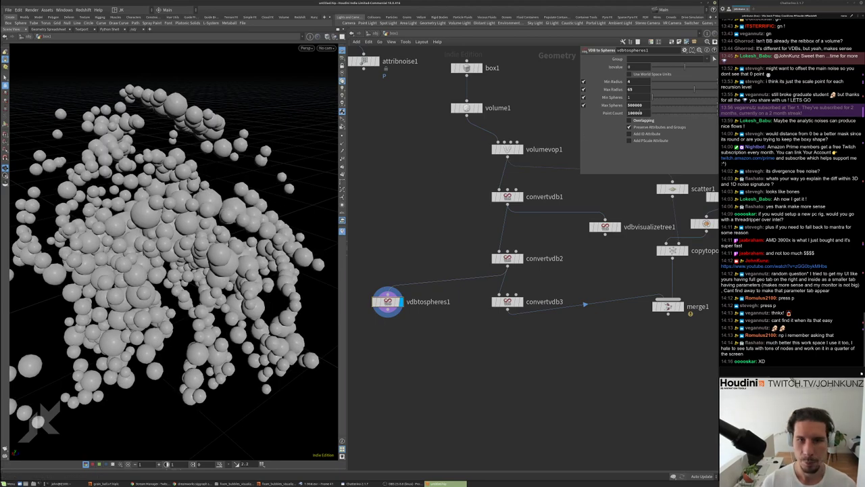
pyautogui.doubleClick(635, 113)
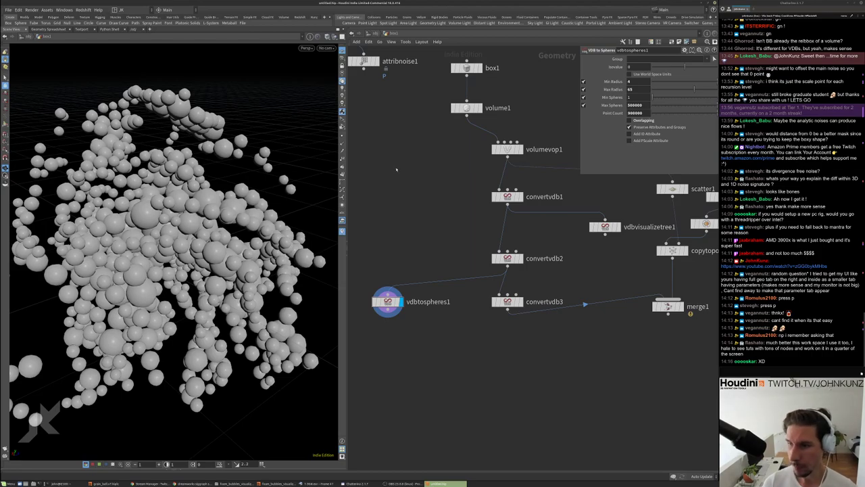
pyautogui.moveTo(203, 271); pyautogui.dragTo(166, 223)
pyautogui.scroll(-3, 189, 307)
# Add a Convert node, convert1, wired below the displayed convertvdb3
pyautogui.click(515, 276)
pyautogui.moveTo(524, 367); pyautogui.dragTo(512, 318, button='middle')
pyautogui.click(530, 276)
pyautogui.press('Tab')
pyautogui.write('co')
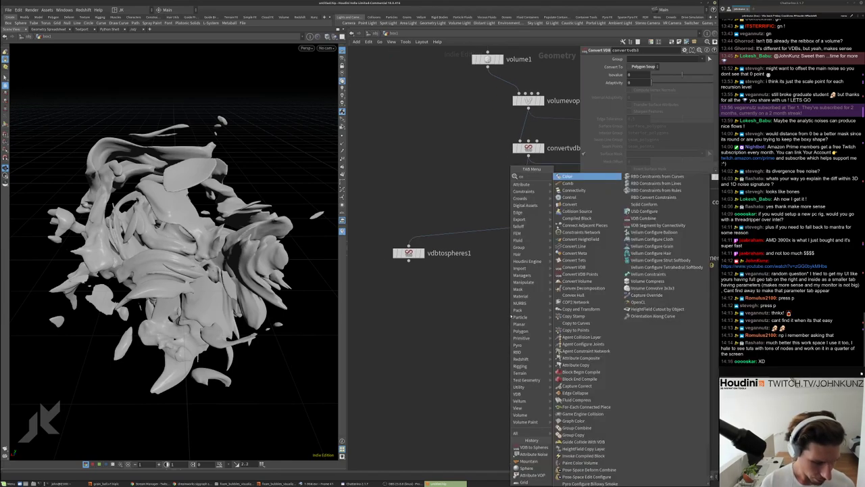
pyautogui.write('n')
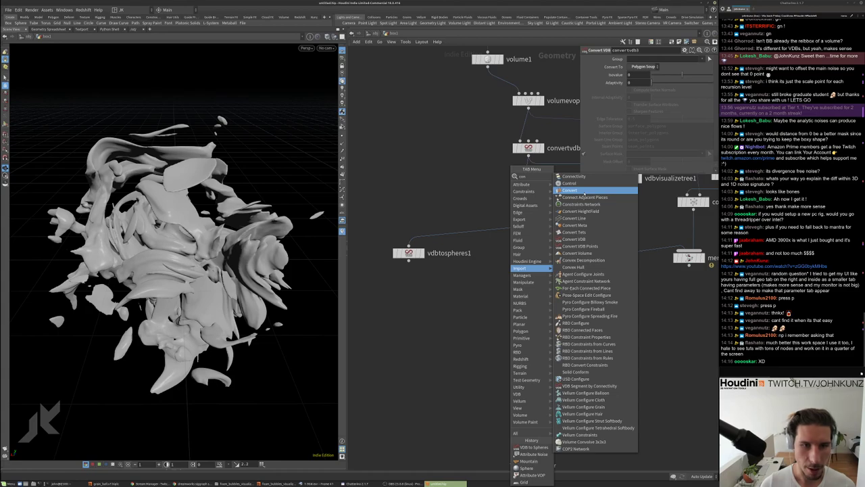
pyautogui.click(585, 192)
pyautogui.click(521, 299)
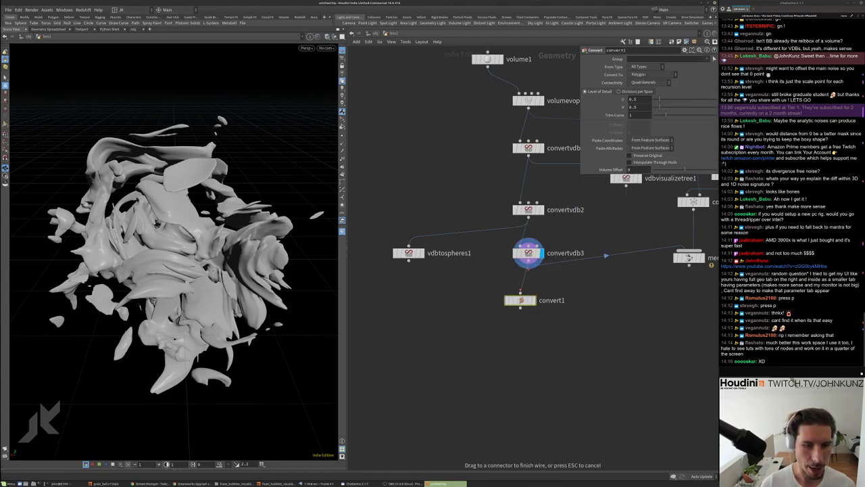
pyautogui.moveTo(521, 301); pyautogui.dragTo(521, 308)
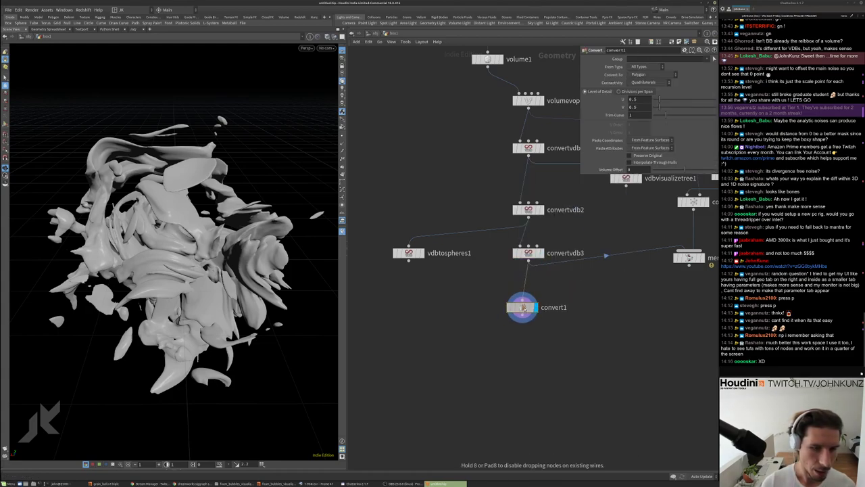
pyautogui.scroll(3, 522, 307)
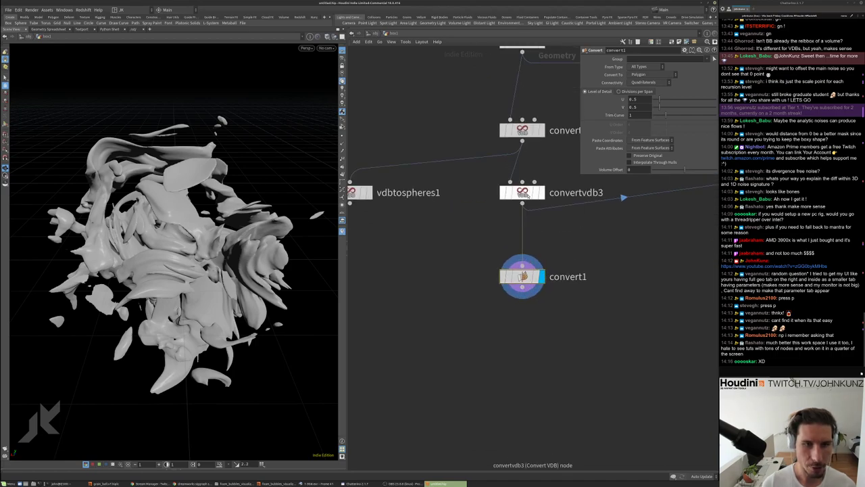
# Compare the point and primitive counts of convertvdb3 and convert1
pyautogui.click(521, 193)
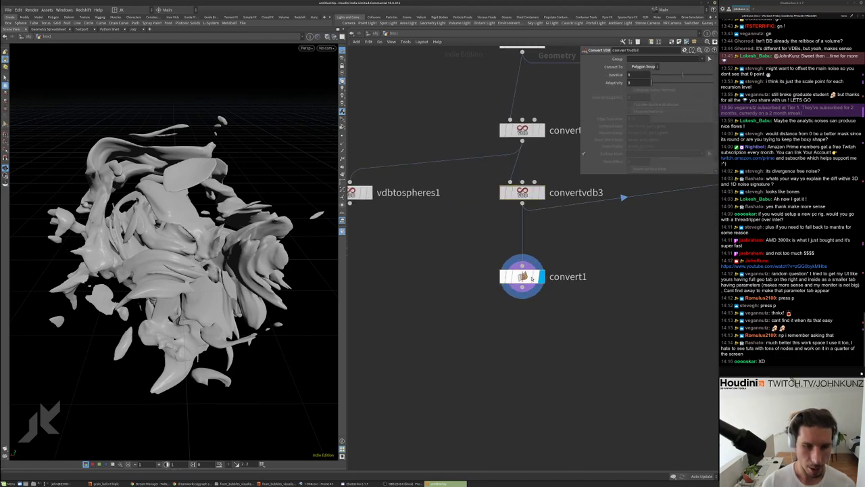
pyautogui.click(525, 273)
pyautogui.middleClick(523, 192)
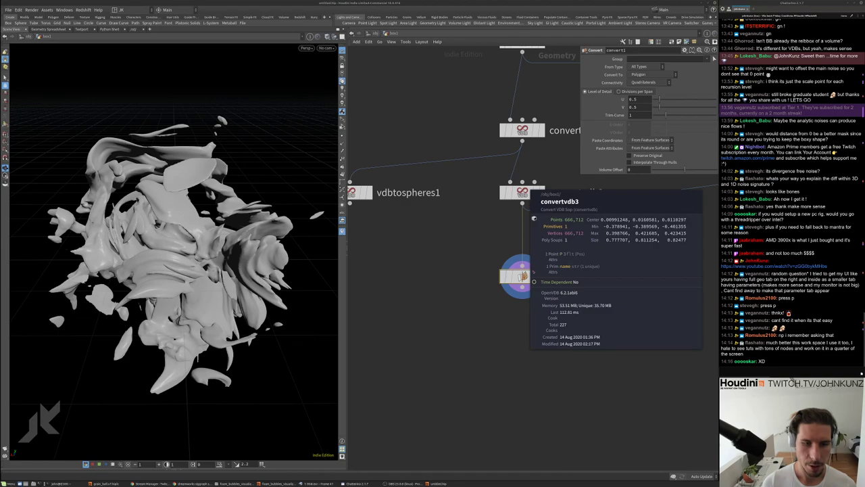
pyautogui.middleClick(519, 276)
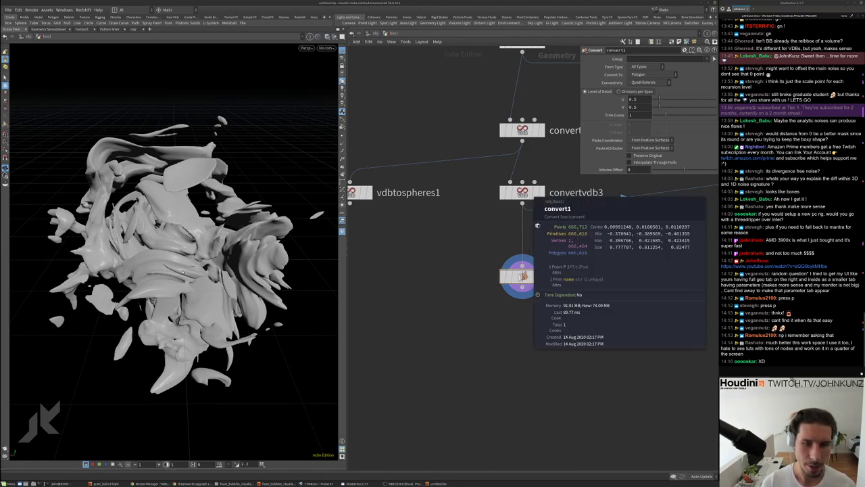
pyautogui.click(523, 192)
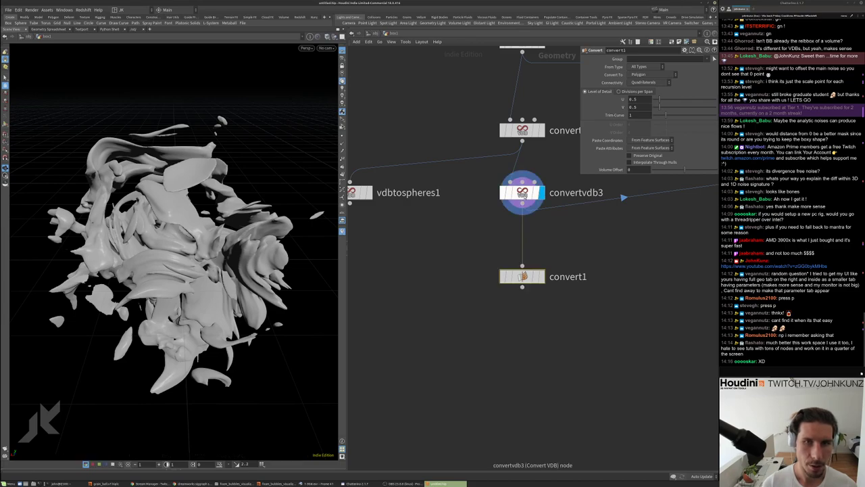
pyautogui.scroll(5, 203, 260)
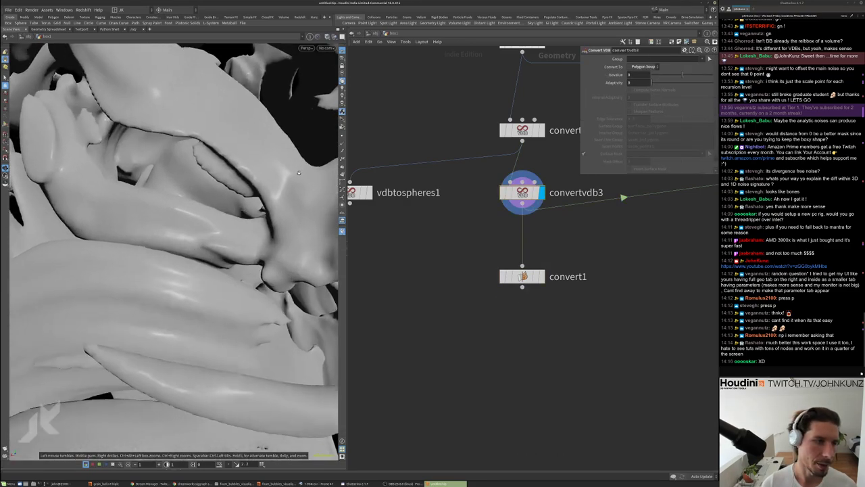
pyautogui.scroll(-3, 235, 214)
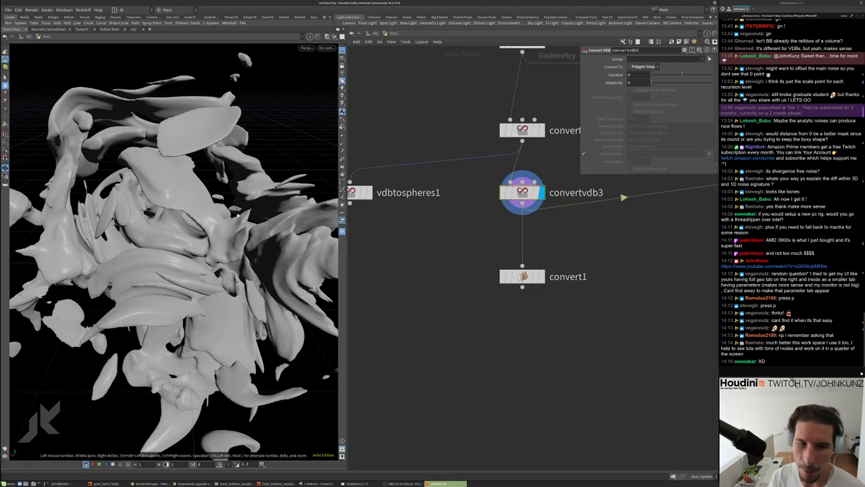
pyautogui.moveTo(219, 197); pyautogui.dragTo(221, 203)
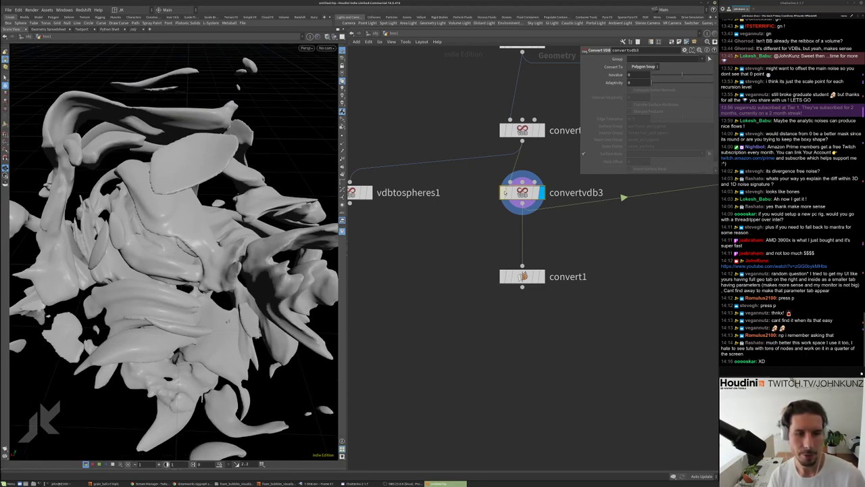
pyautogui.middleClick(521, 193)
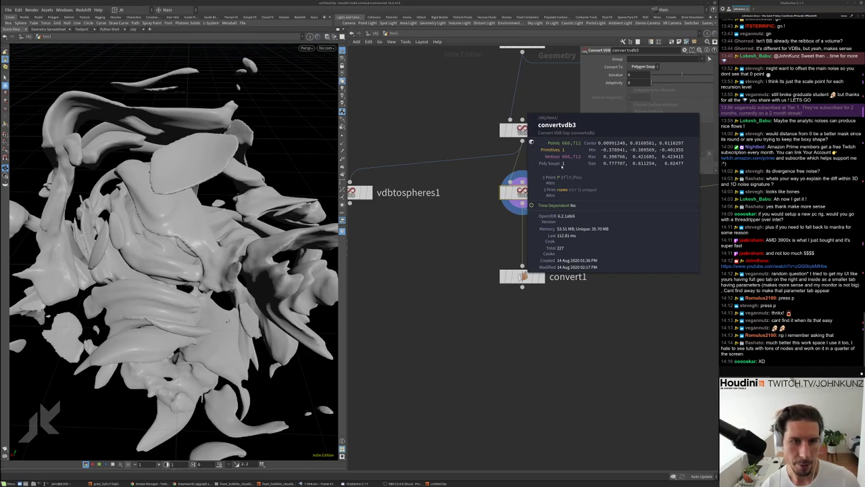
# Tumble around the VDB mesh and display convert1's result in the viewer
pyautogui.scroll(5, 216, 227)
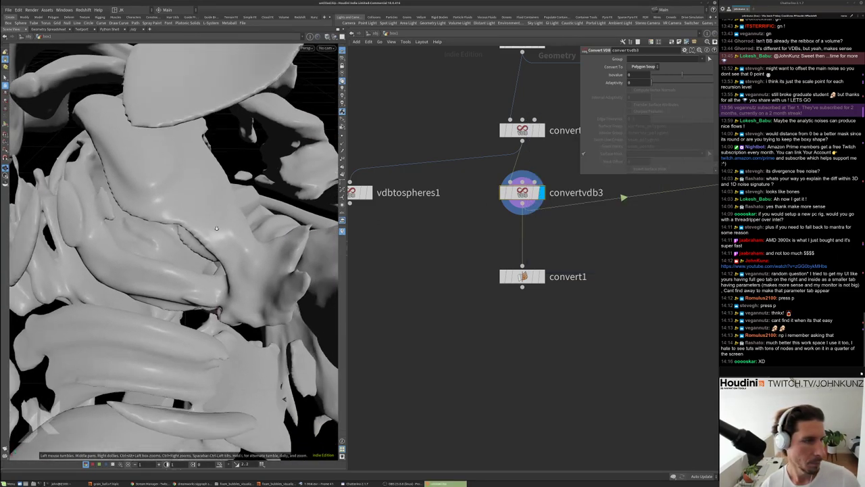
pyautogui.moveTo(216, 228); pyautogui.dragTo(200, 168)
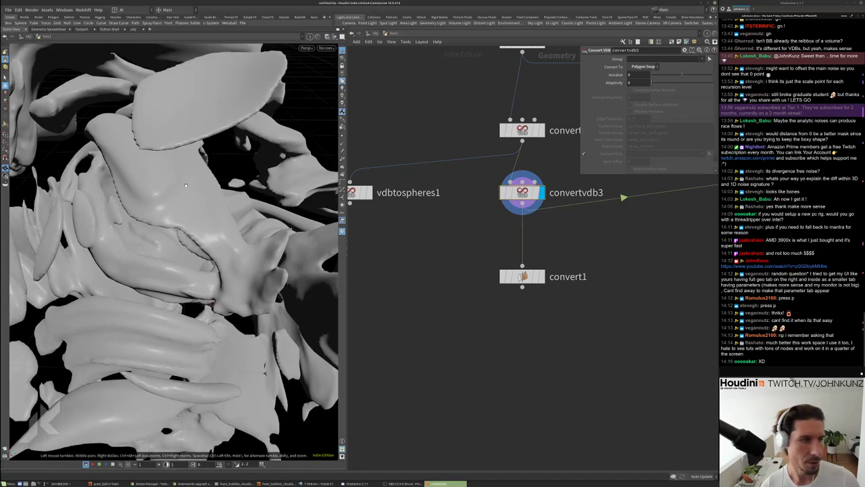
pyautogui.moveTo(205, 236); pyautogui.dragTo(243, 225)
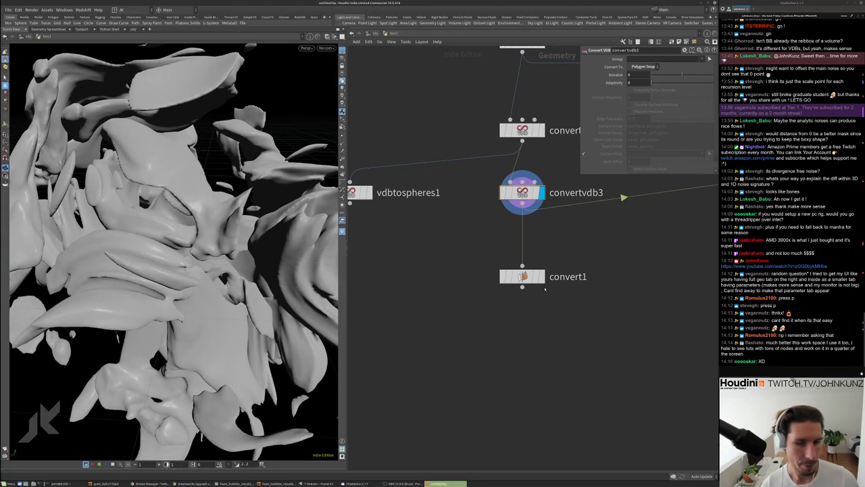
pyautogui.click(541, 276)
pyautogui.press('Tab')
# Add a Clip node, clip1, below convert1 and display its clipped geometry
pyautogui.write('clip')
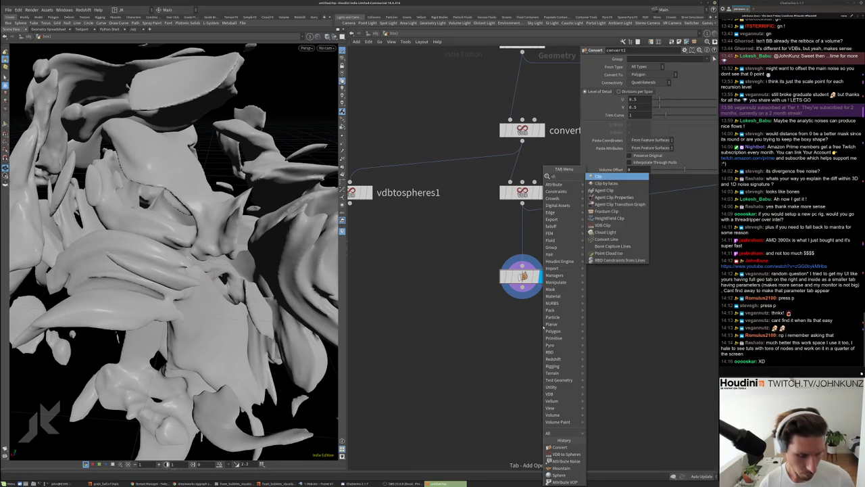
pyautogui.click(605, 177)
pyautogui.click(531, 331)
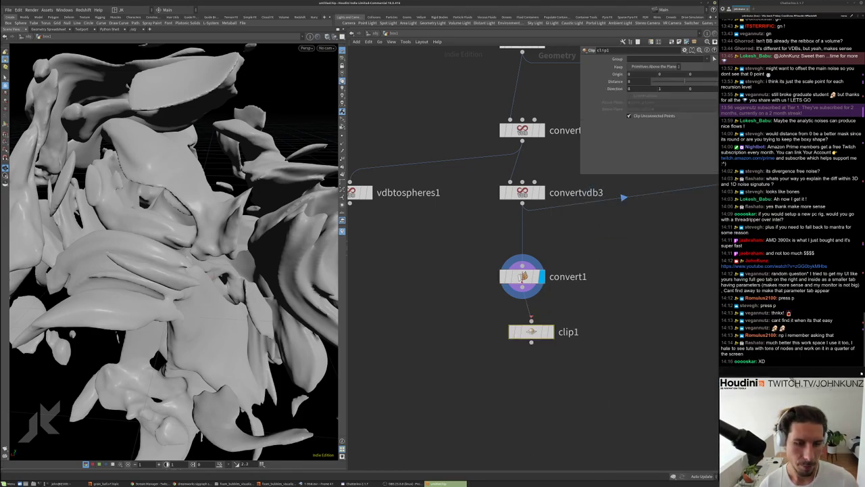
pyautogui.click(550, 331)
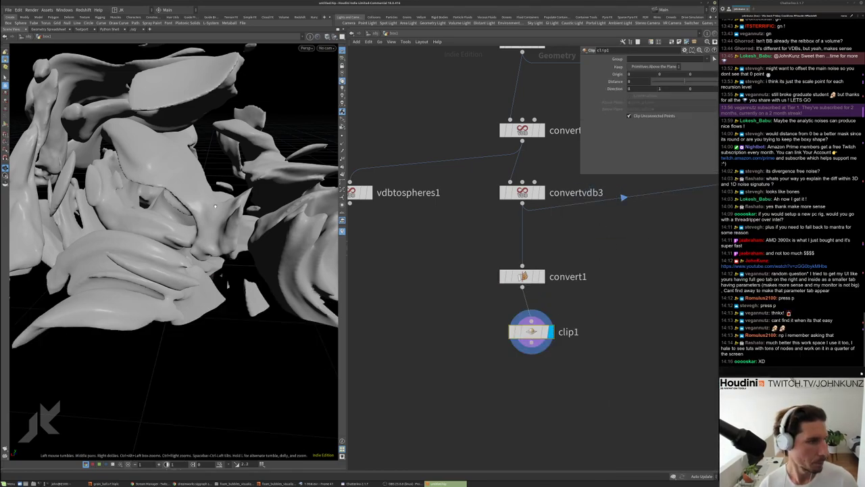
pyautogui.moveTo(462, 329); pyautogui.dragTo(482, 287, button='middle')
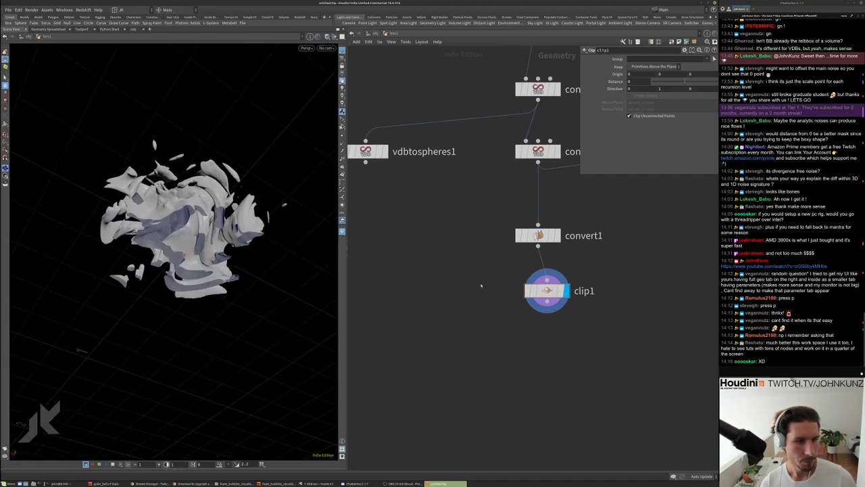
# Add merge2 combining vdbtospheres1 and clip1, and display the merged result
pyautogui.press('Tab')
pyautogui.moveTo(493, 308)
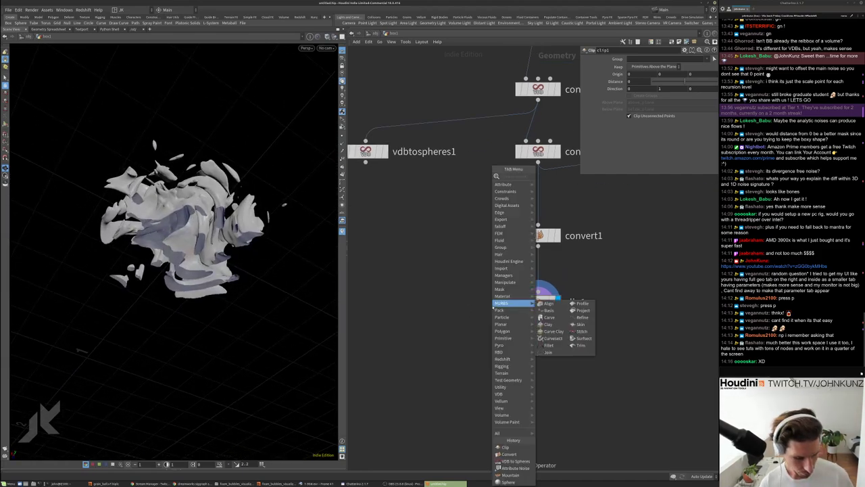
pyautogui.write('merge')
pyautogui.press('Return')
pyautogui.click(450, 337)
pyautogui.moveTo(365, 163); pyautogui.dragTo(450, 327)
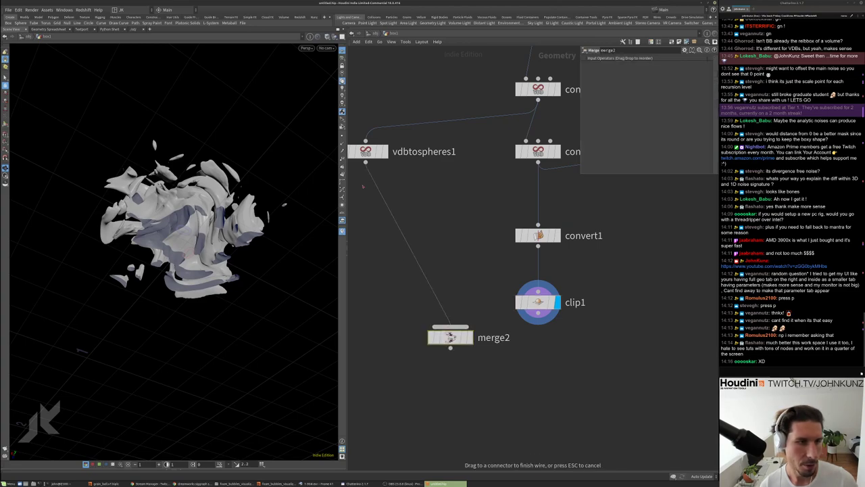
pyautogui.moveTo(538, 324); pyautogui.dragTo(451, 327)
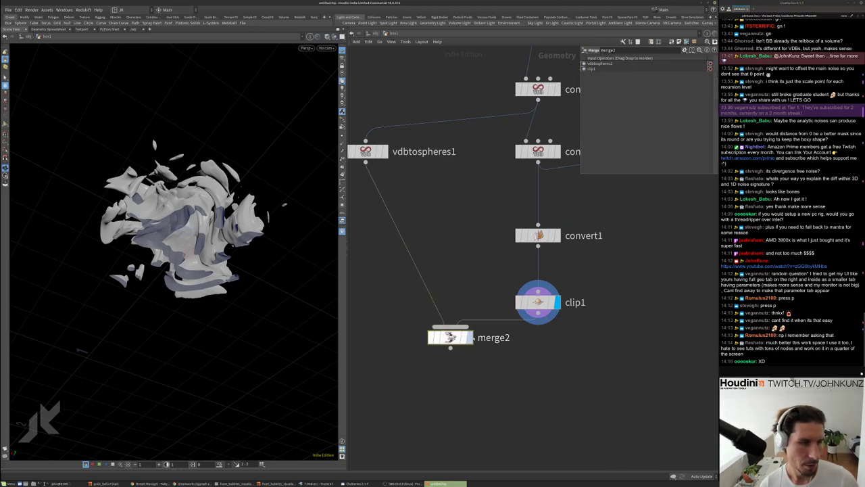
pyautogui.click(470, 336)
pyautogui.moveTo(203, 284); pyautogui.dragTo(331, 207)
# Move merge2 below clip1 and duplicate clip1 as clip2 on the clip1-to-merge2 wire
pyautogui.moveTo(538, 292); pyautogui.dragTo(571, 252, button='middle')
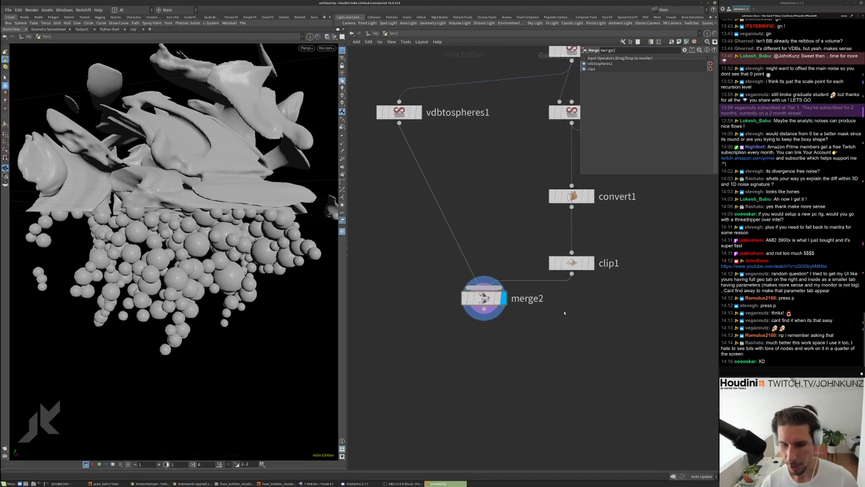
pyautogui.moveTo(480, 297); pyautogui.dragTo(458, 361)
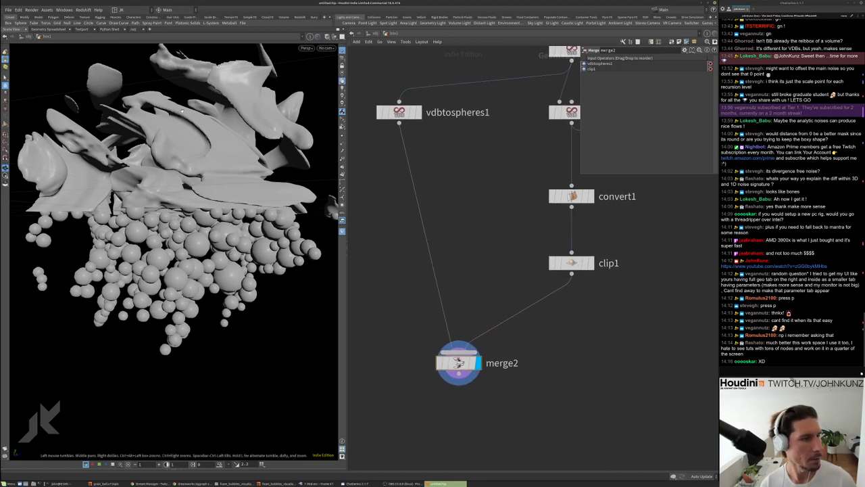
pyautogui.moveTo(538, 335); pyautogui.dragTo(531, 307, button='middle')
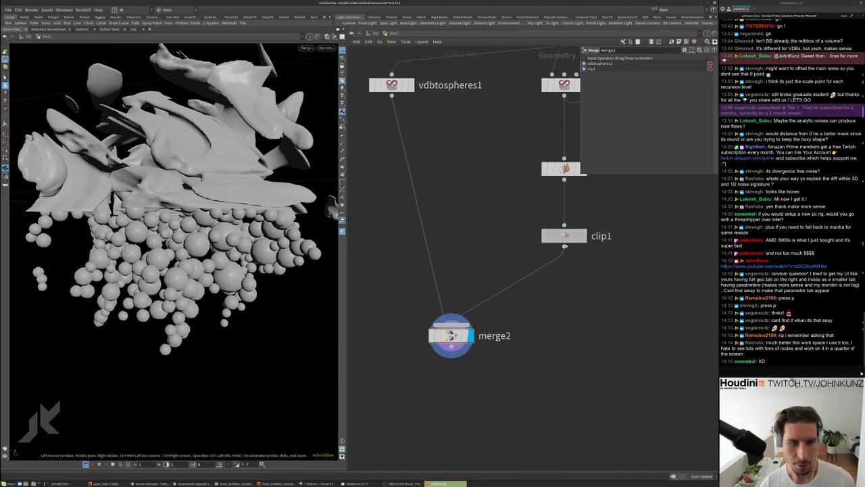
pyautogui.keyDown('alt'); pyautogui.moveTo(564, 235); pyautogui.dragTo(565, 267); pyautogui.keyUp('alt')
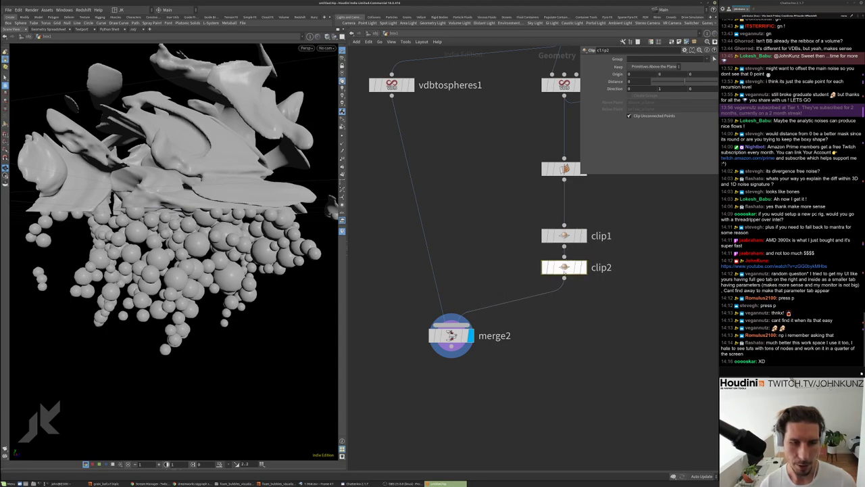
# Set clip2's Keep option to Primitives Below the Plane
pyautogui.click(667, 66)
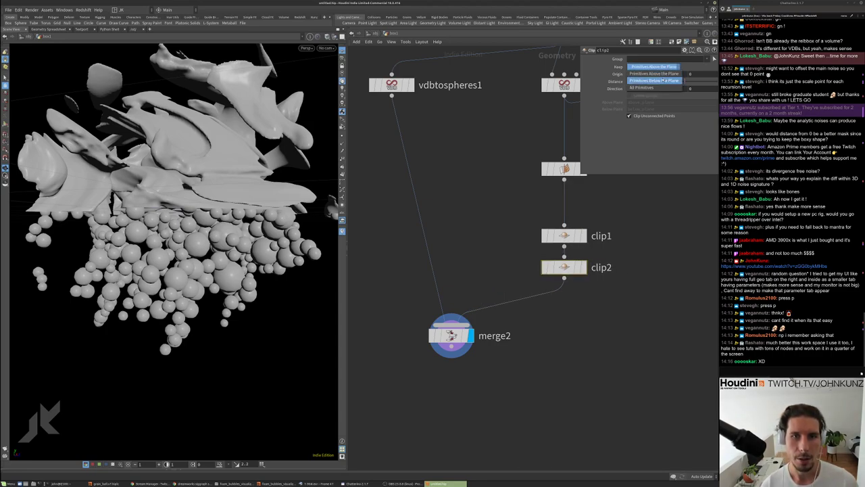
pyautogui.click(655, 73)
pyautogui.click(654, 65)
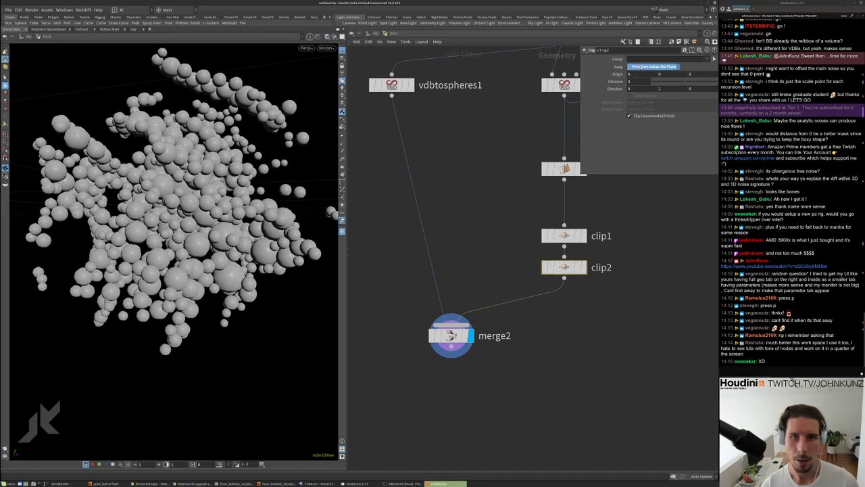
pyautogui.click(653, 74)
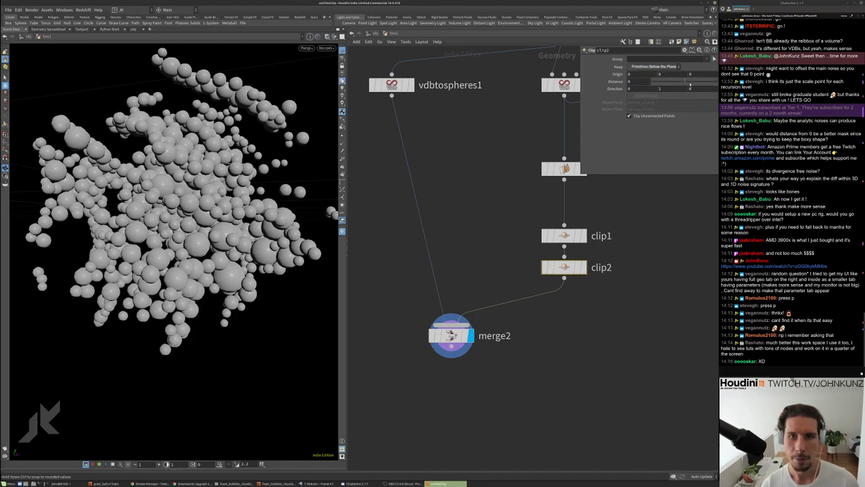
# Rewire clip2 after clip1, set its Distance to 0.1, then display clip1
pyautogui.moveTo(564, 267); pyautogui.dragTo(625, 262)
pyautogui.click(626, 251)
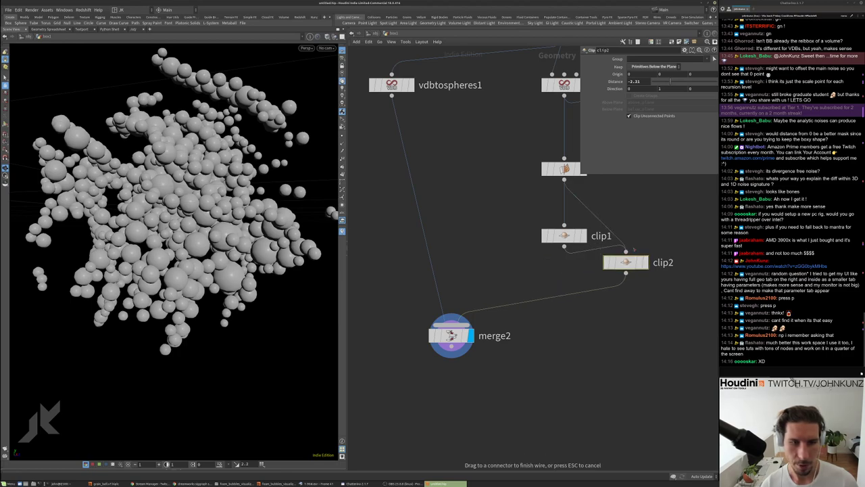
pyautogui.click(644, 262)
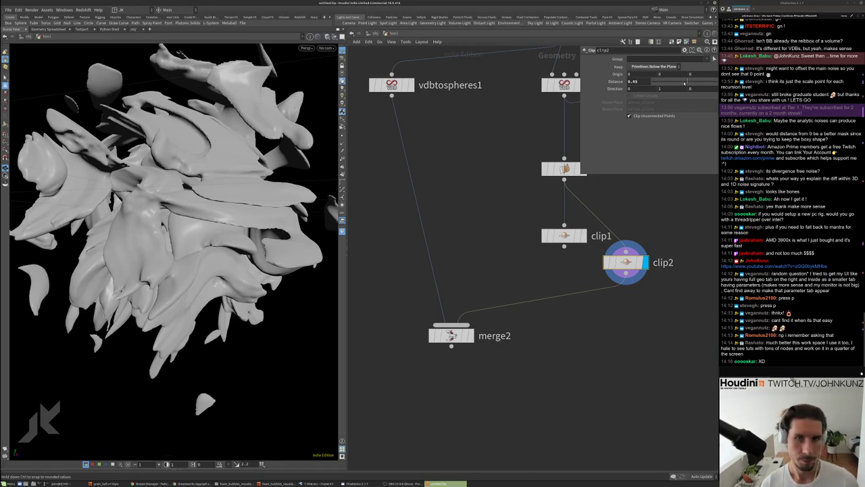
pyautogui.moveTo(684, 82); pyautogui.dragTo(686, 83)
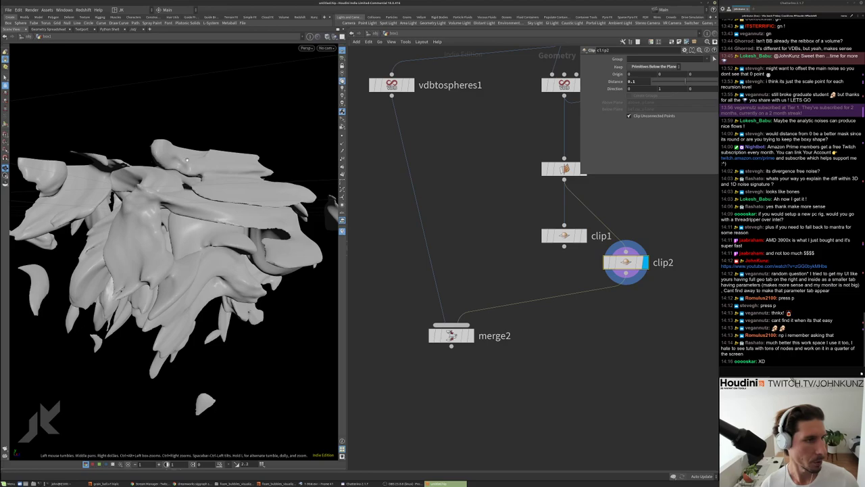
pyautogui.moveTo(186, 160); pyautogui.dragTo(189, 137)
pyautogui.click(579, 236)
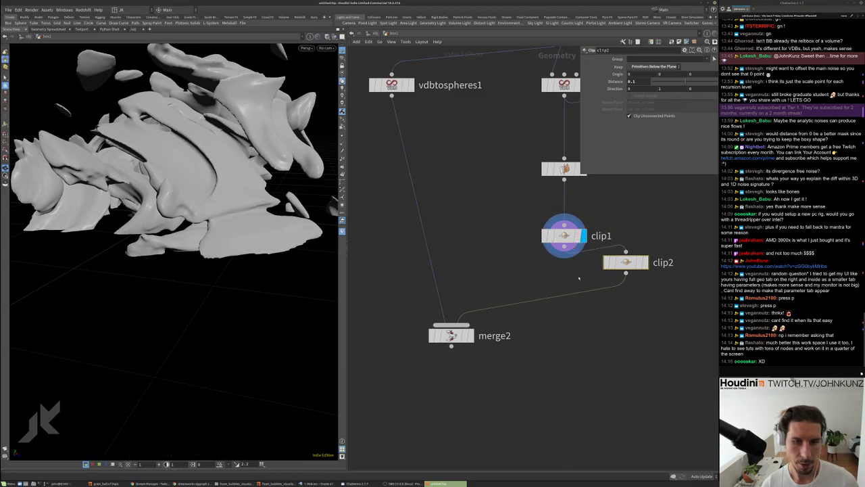
# Swap the Keep settings: clip1 keeps below the plane, clip2 keeps above
pyautogui.click(467, 335)
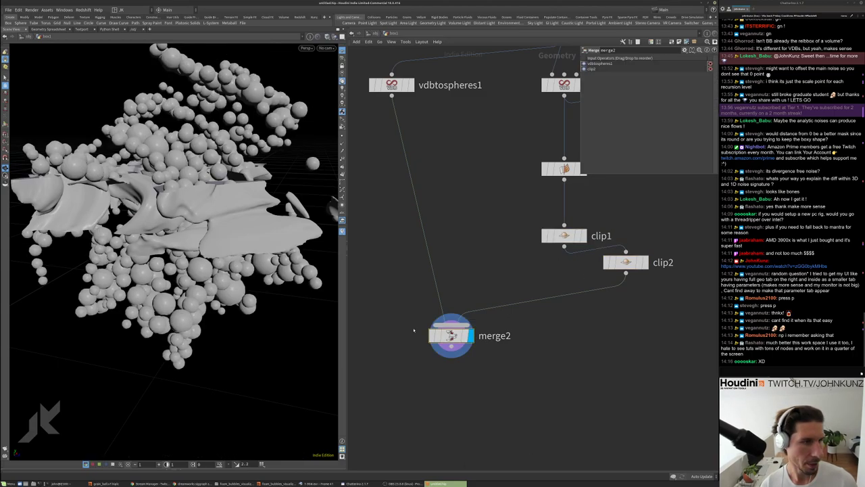
pyautogui.moveTo(189, 203); pyautogui.dragTo(223, 204)
pyautogui.click(564, 236)
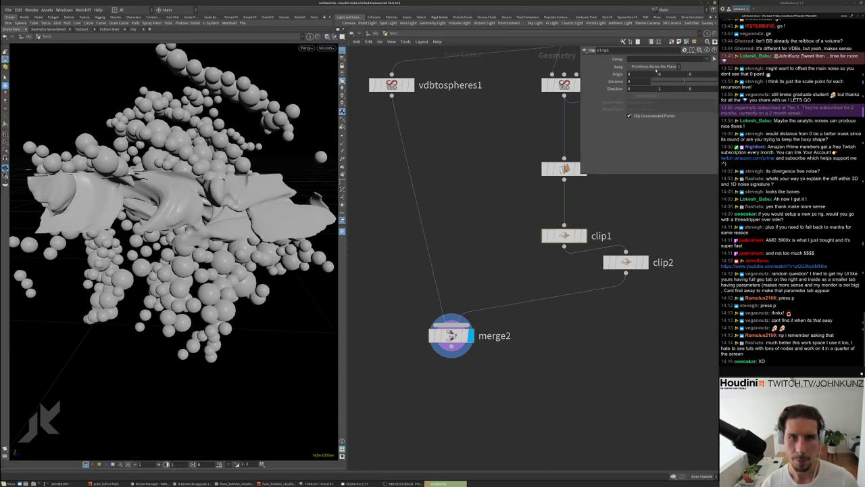
pyautogui.click(657, 69)
pyautogui.click(655, 74)
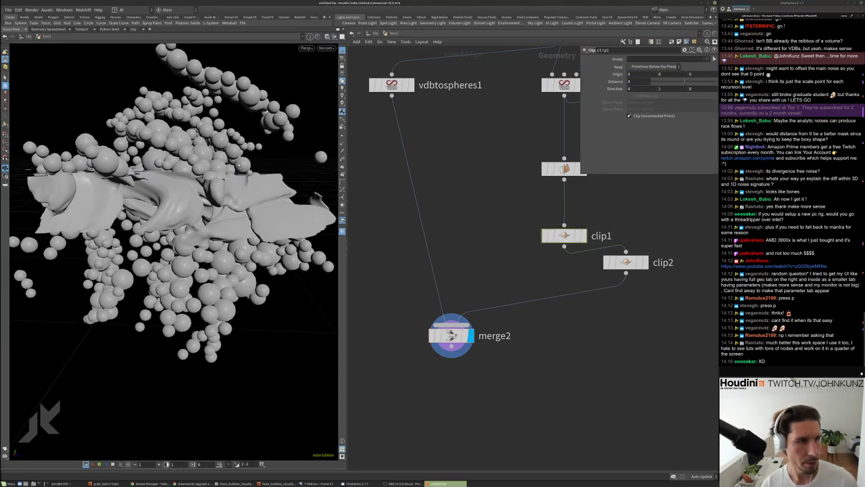
pyautogui.click(625, 261)
pyautogui.click(653, 66)
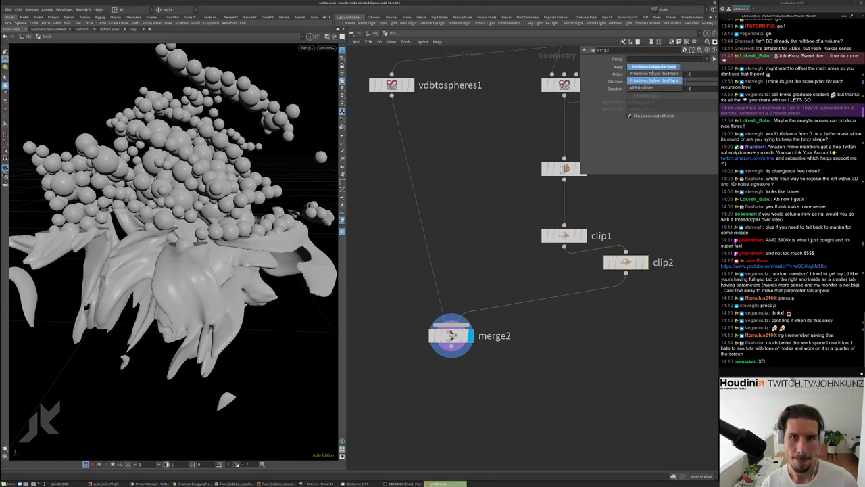
pyautogui.click(652, 73)
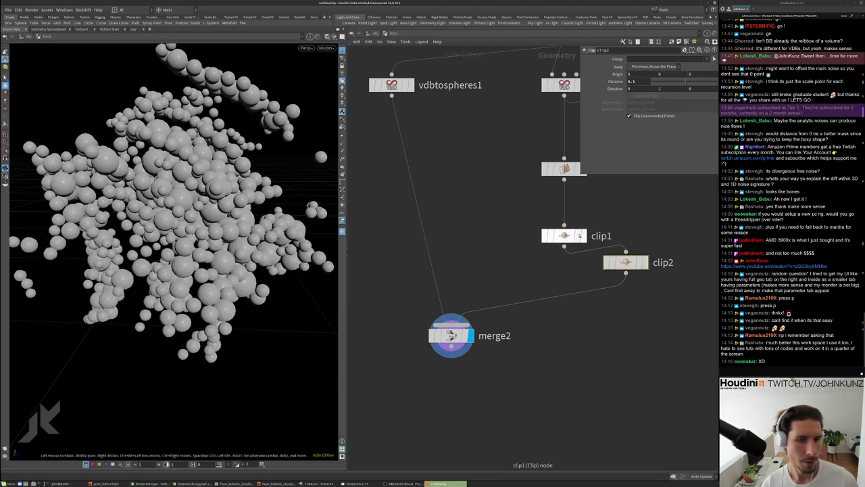
# Display clip1, set it to keep All Primitives and enable Create Groups
pyautogui.click(584, 236)
pyautogui.click(566, 236)
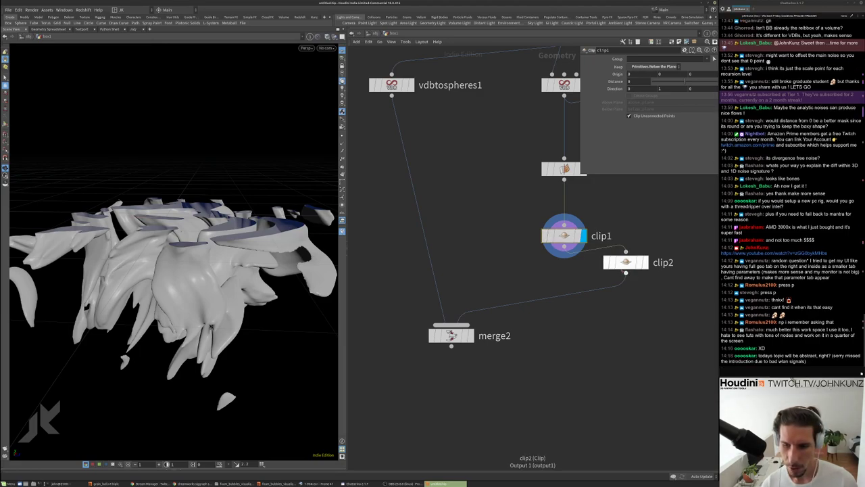
pyautogui.click(653, 66)
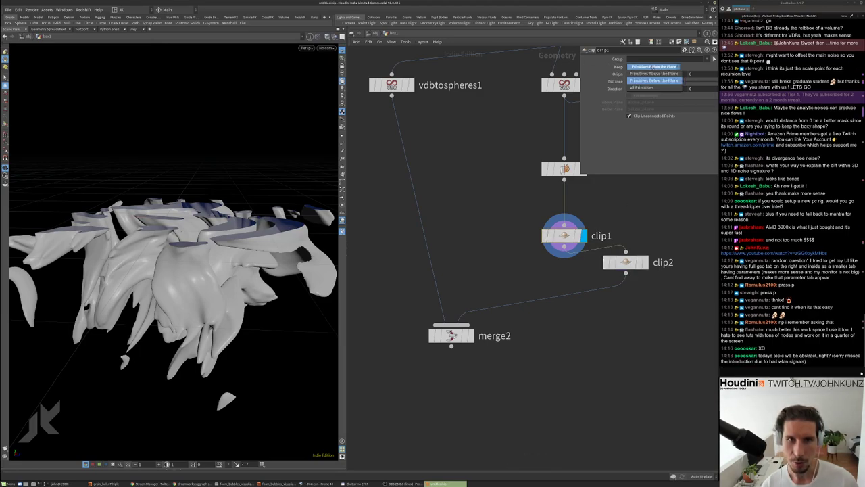
pyautogui.click(646, 87)
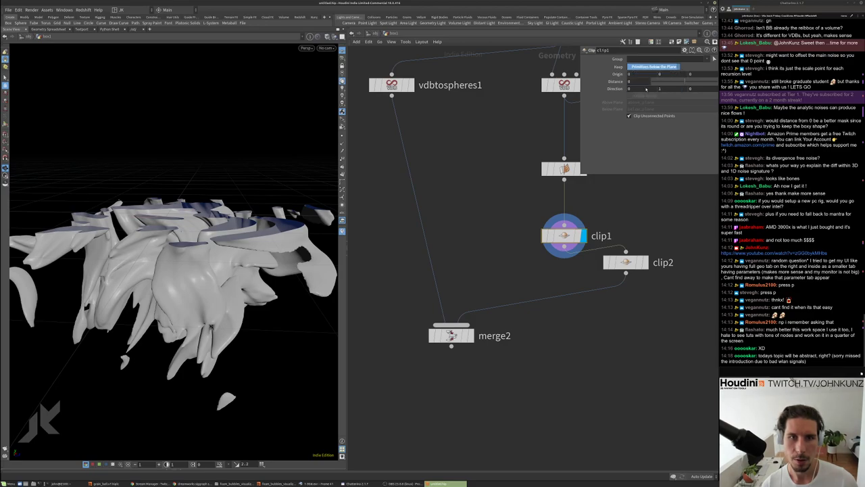
pyautogui.click(630, 96)
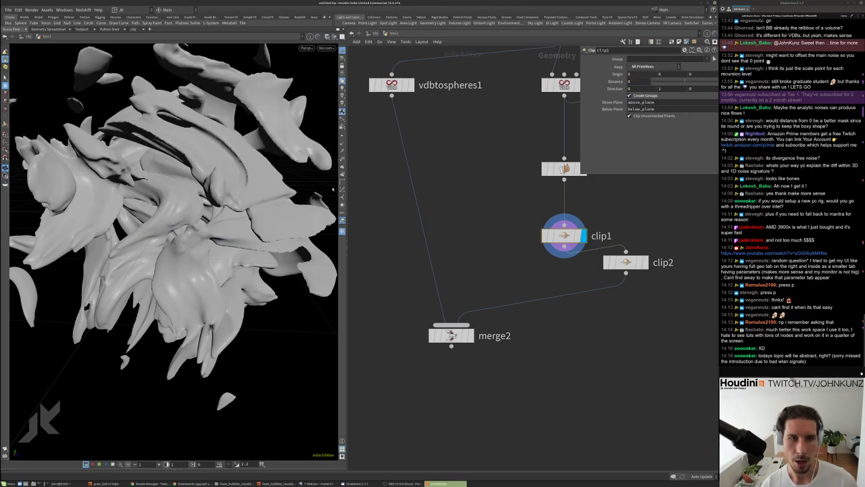
pyautogui.scroll(-2, 494, 254)
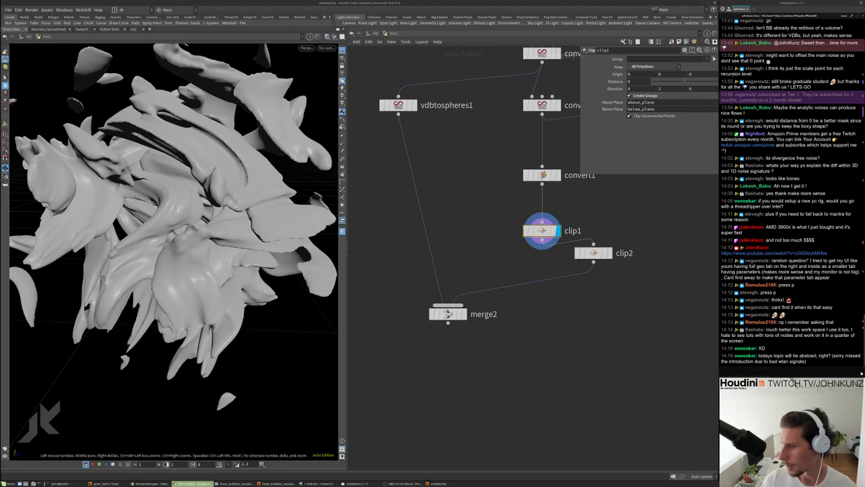
# Switch to Chrome and scroll through the ZEITGUISED work page project tiles
pyautogui.hotkey('alt', 'Tab')
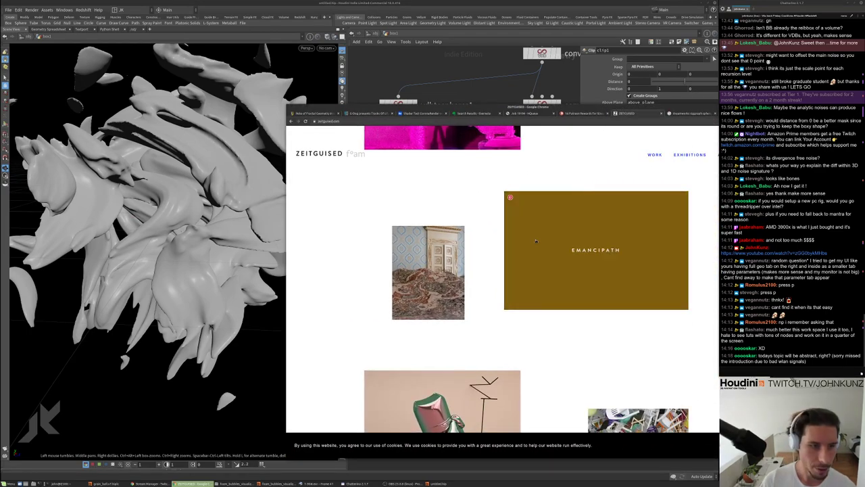
pyautogui.scroll(-1, 534, 267)
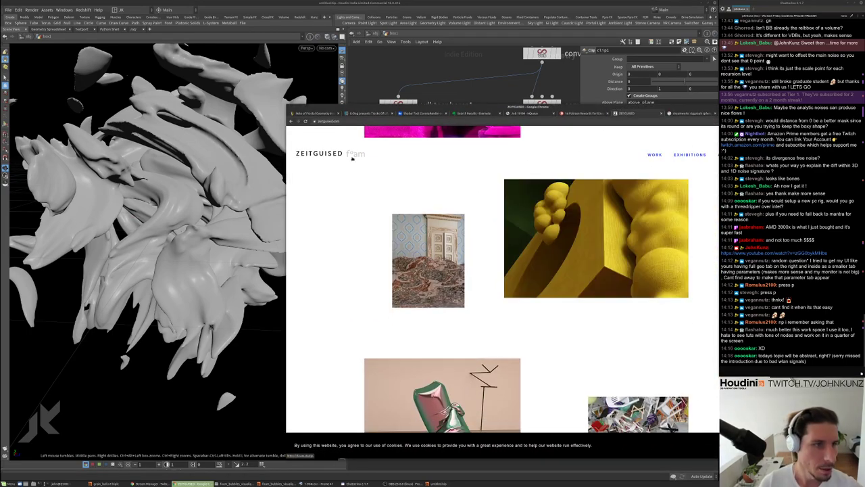
pyautogui.scroll(-5, 488, 371)
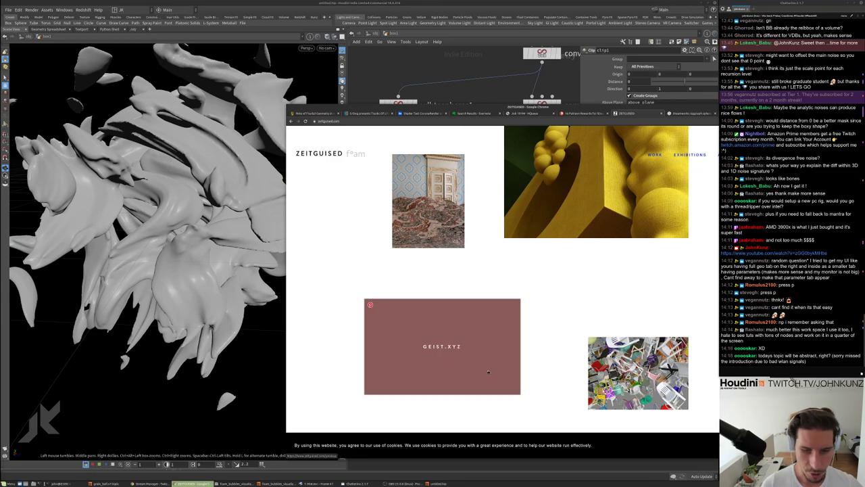
pyautogui.scroll(10, 478, 351)
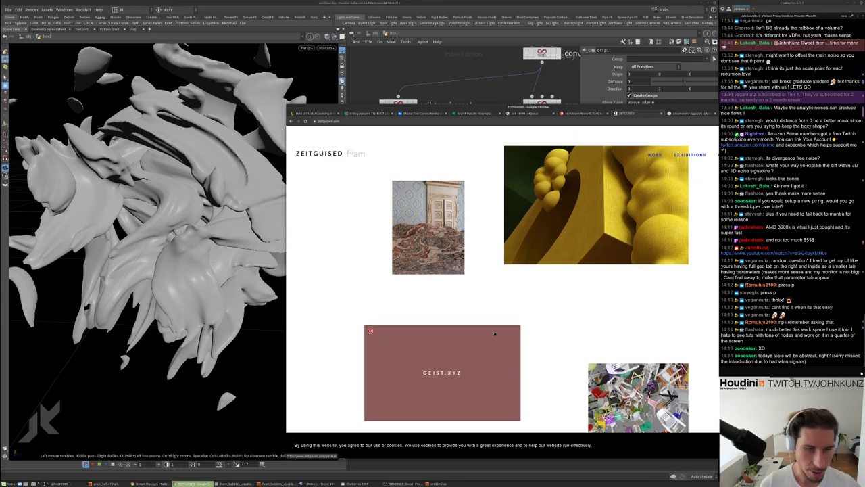
pyautogui.scroll(-12, 511, 213)
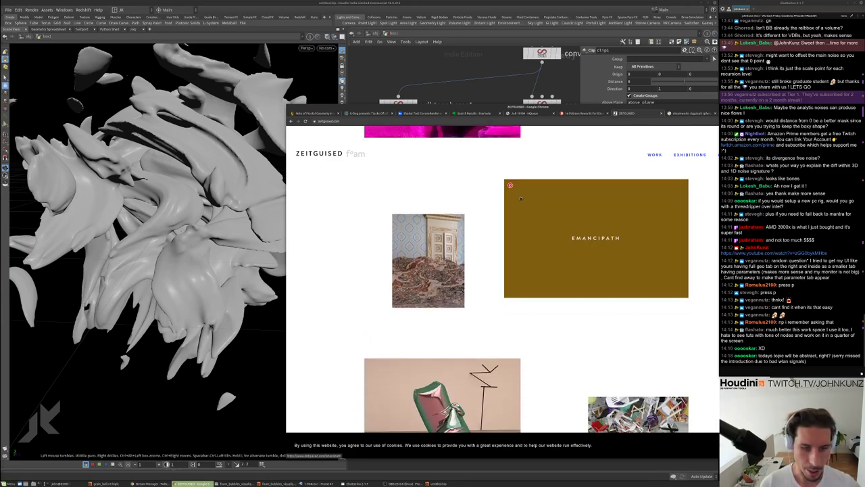
pyautogui.scroll(3, 524, 233)
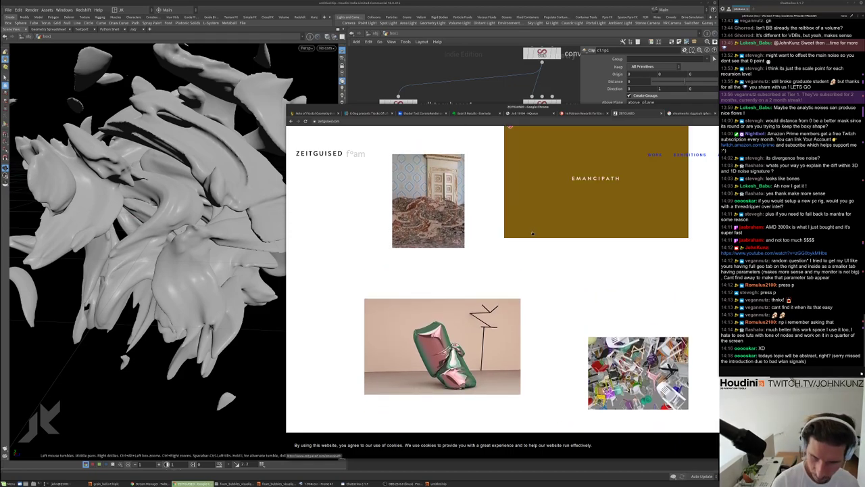
# Search Google for '2001 intro scene' and show the image results
pyautogui.hotkey('ctrl', 't')
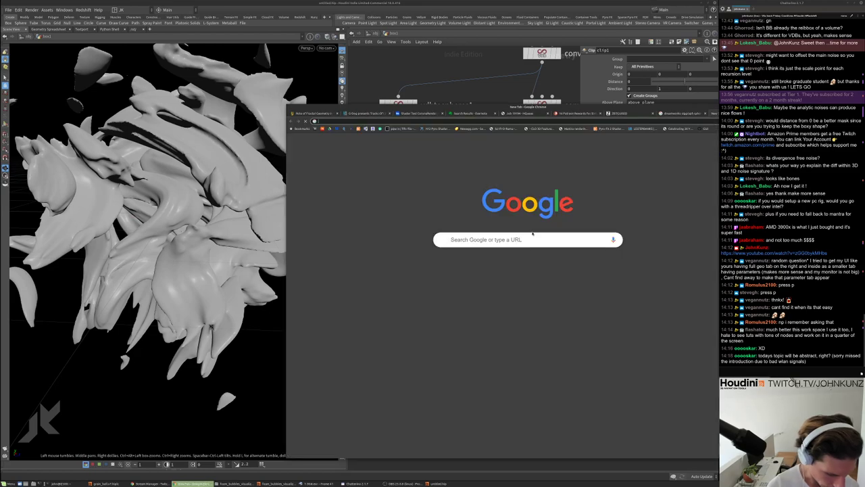
pyautogui.write('2001 intro scene')
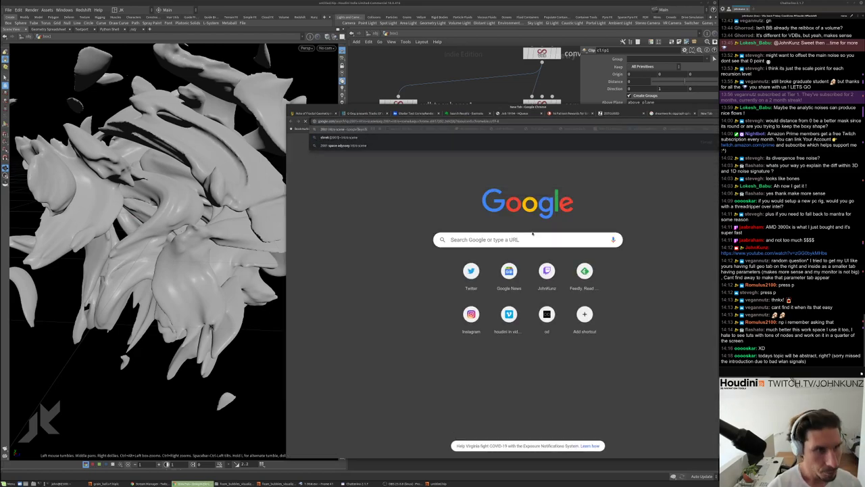
pyautogui.press('Return')
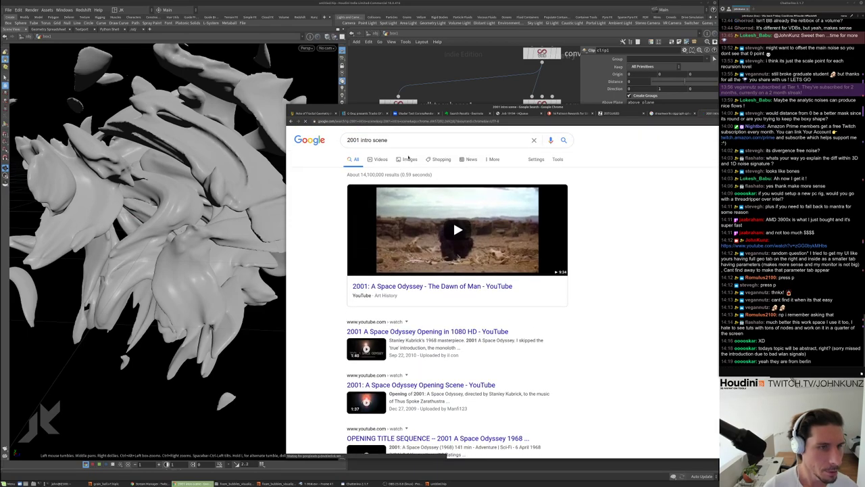
pyautogui.click(409, 158)
# Browse the 2001 intro scene images, previewing the Kubrick film-crew photo
pyautogui.scroll(-1, 521, 248)
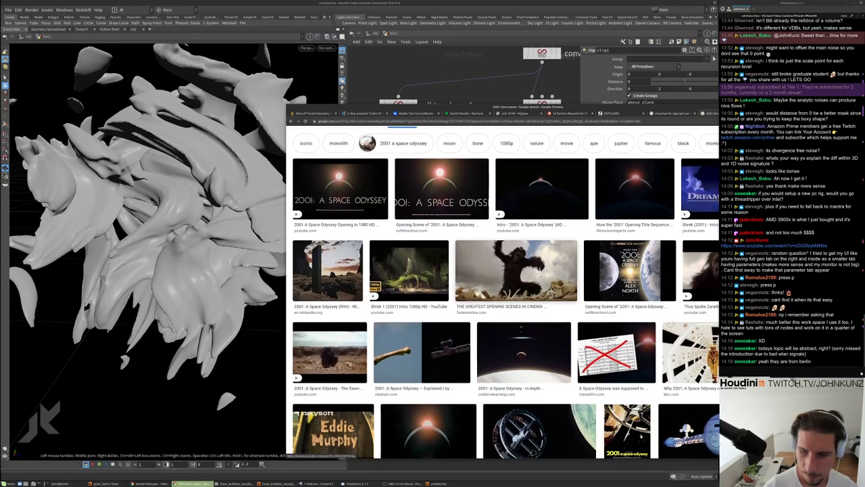
pyautogui.moveTo(633, 108); pyautogui.dragTo(592, 89)
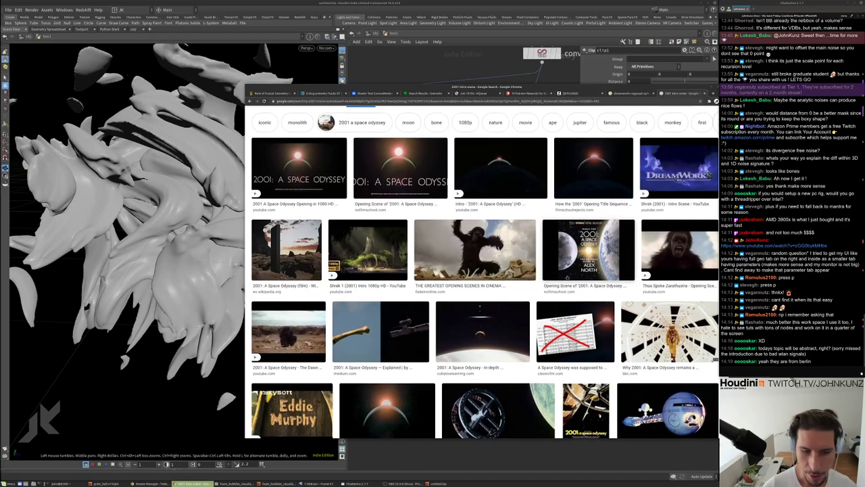
pyautogui.scroll(-3, 560, 283)
pyautogui.scroll(-3, 560, 283)
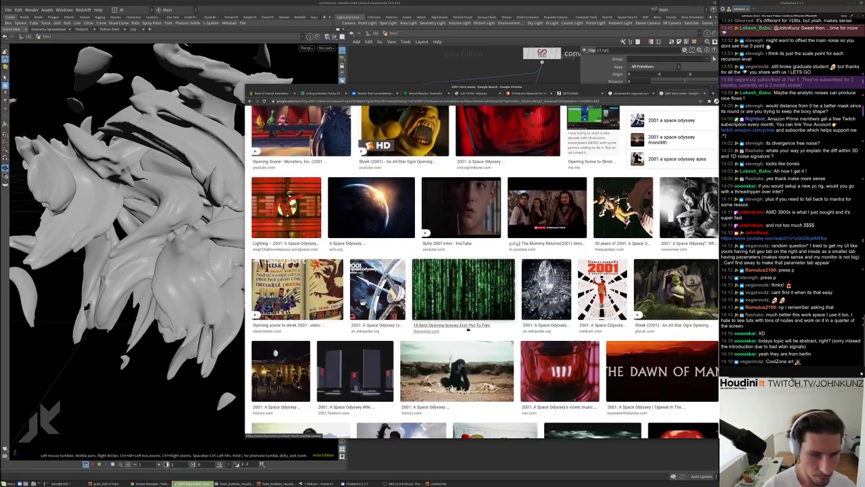
pyautogui.scroll(-1, 560, 284)
pyautogui.scroll(-2, 560, 284)
pyautogui.click(473, 304)
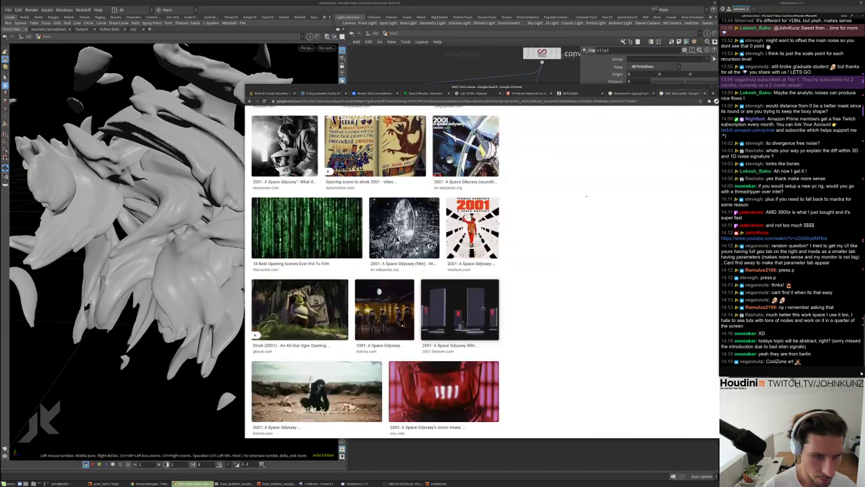
pyautogui.scroll(-1, 407, 319)
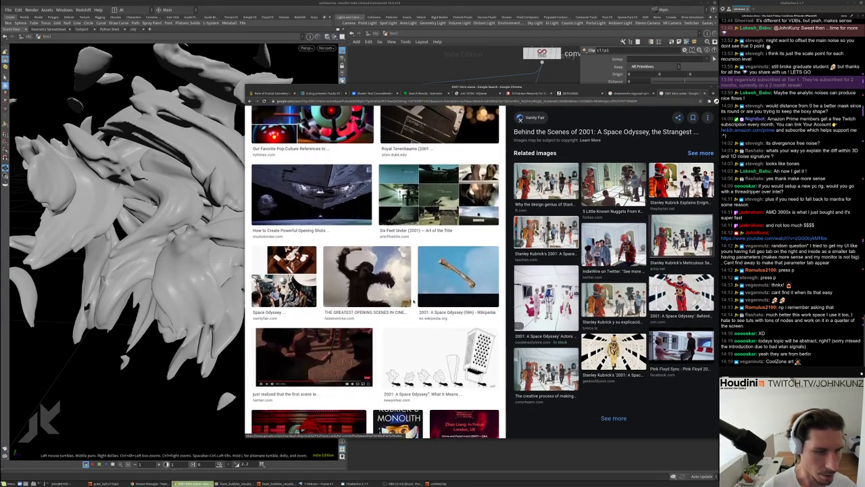
pyautogui.scroll(-6, 414, 300)
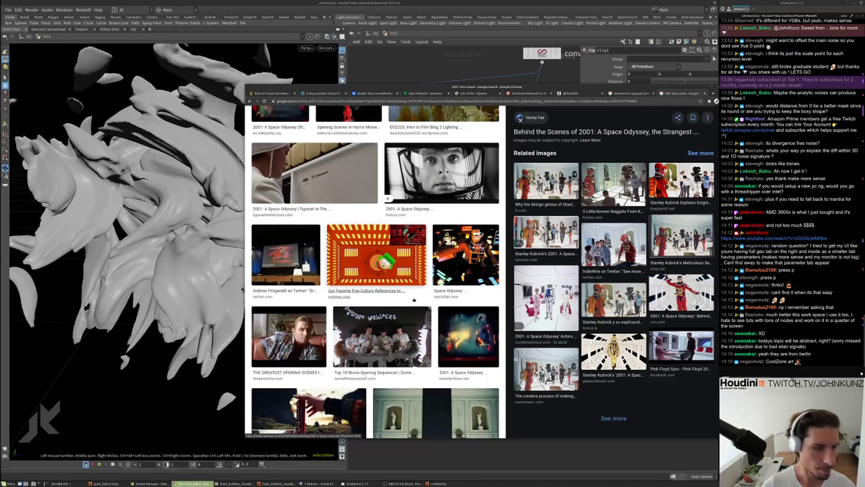
pyautogui.scroll(10, 414, 300)
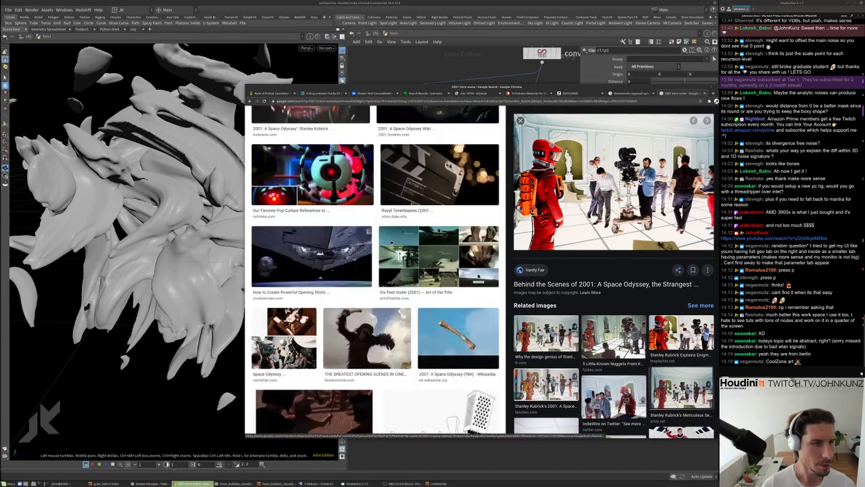
pyautogui.scroll(10, 374, 227)
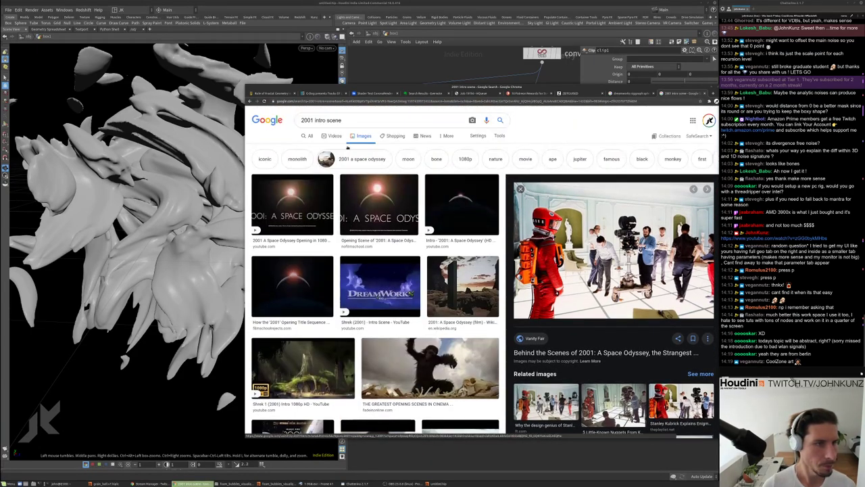
# Change the query to '2001 intro sacillity' (facility) and browse the results
pyautogui.doubleClick(335, 120)
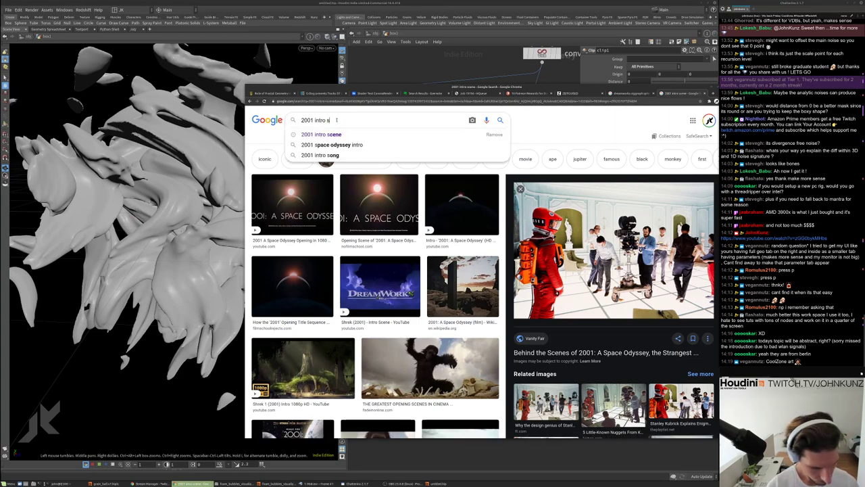
pyautogui.write('sacillity')
pyautogui.press('Return')
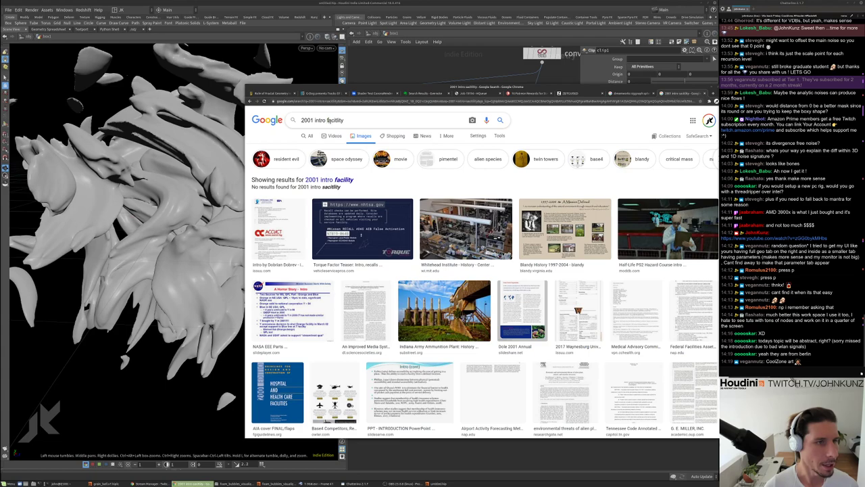
pyautogui.scroll(-1, 336, 168)
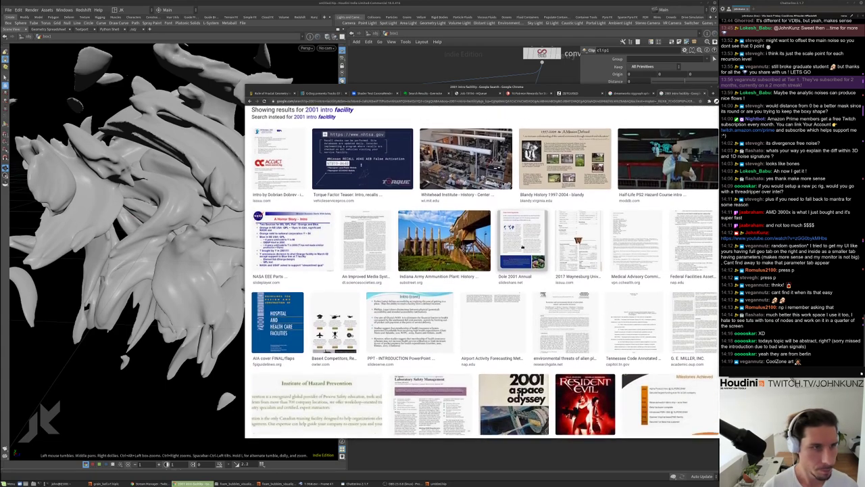
pyautogui.scroll(1, 336, 167)
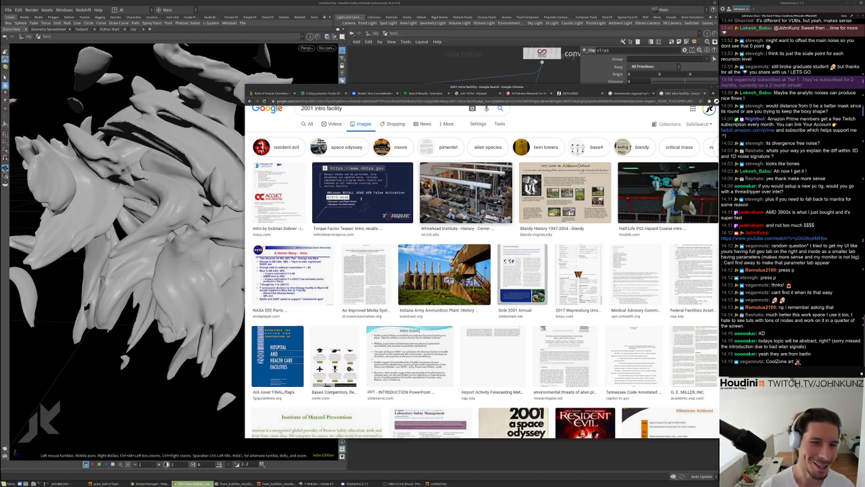
pyautogui.scroll(-5, 477, 245)
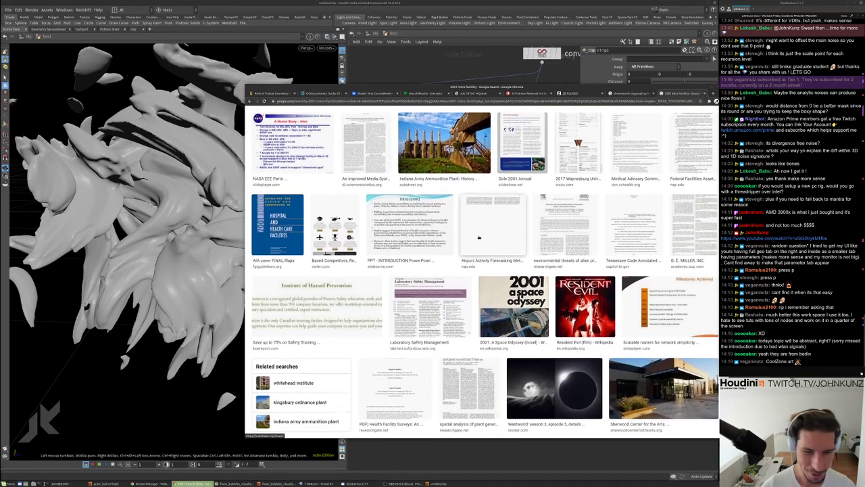
pyautogui.scroll(-4, 477, 246)
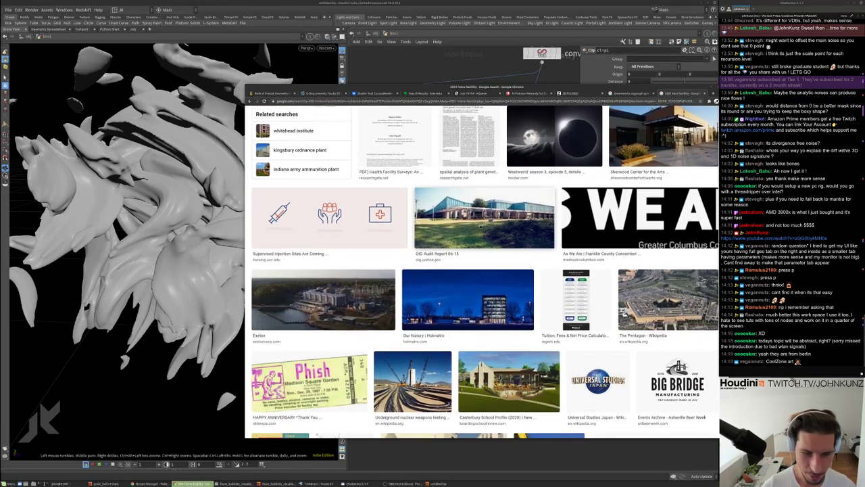
pyautogui.scroll(-3, 485, 271)
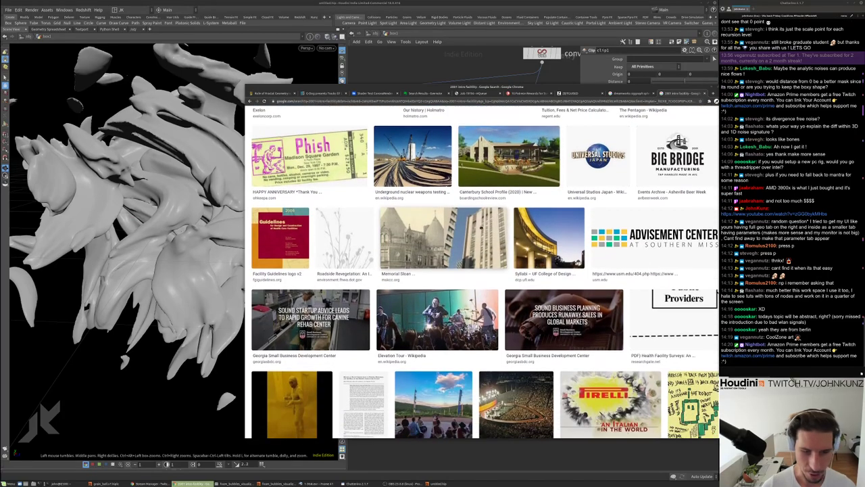
pyautogui.scroll(-2, 486, 271)
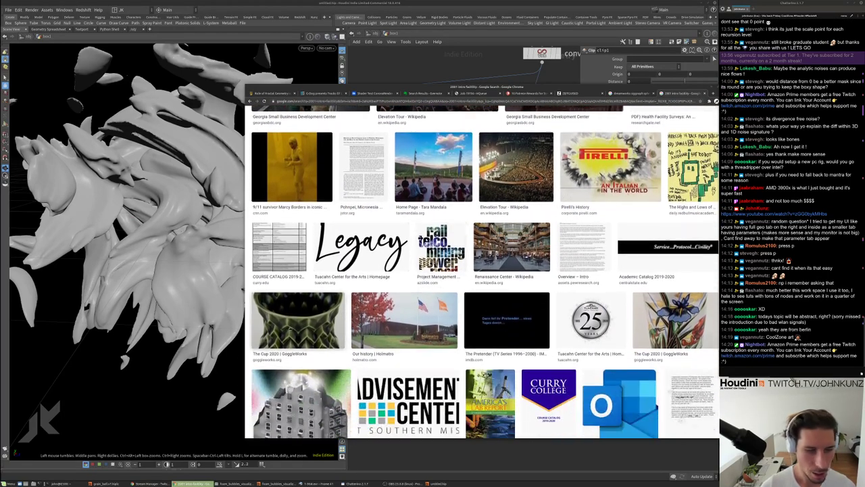
# Preview The Cup 2020 GoggleWorks image, return to the ZEITGUISED tab and minimize Chrome
pyautogui.click(289, 323)
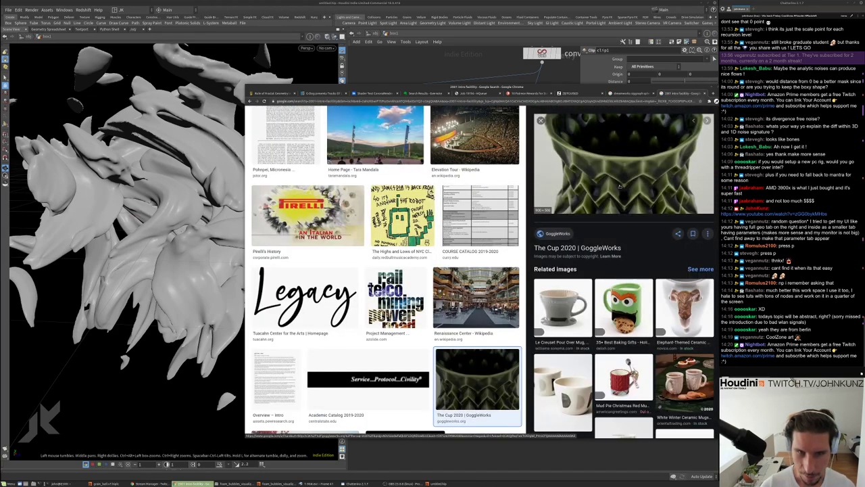
pyautogui.scroll(3, 619, 187)
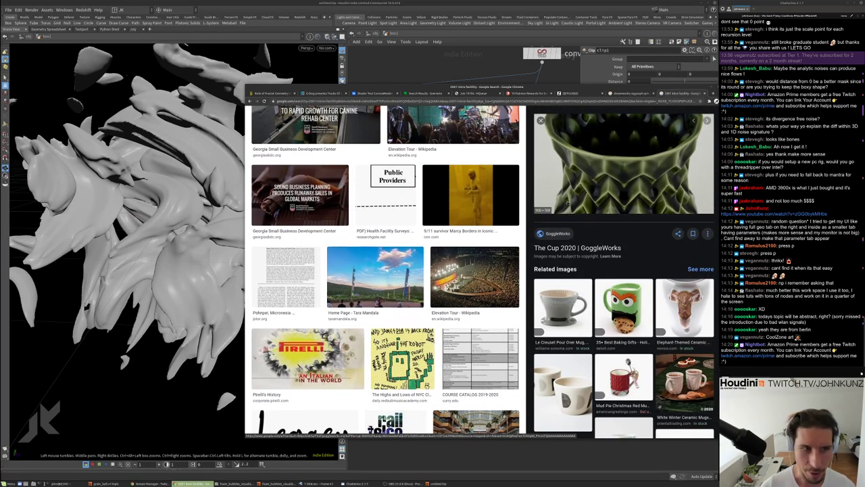
pyautogui.scroll(5, 562, 114)
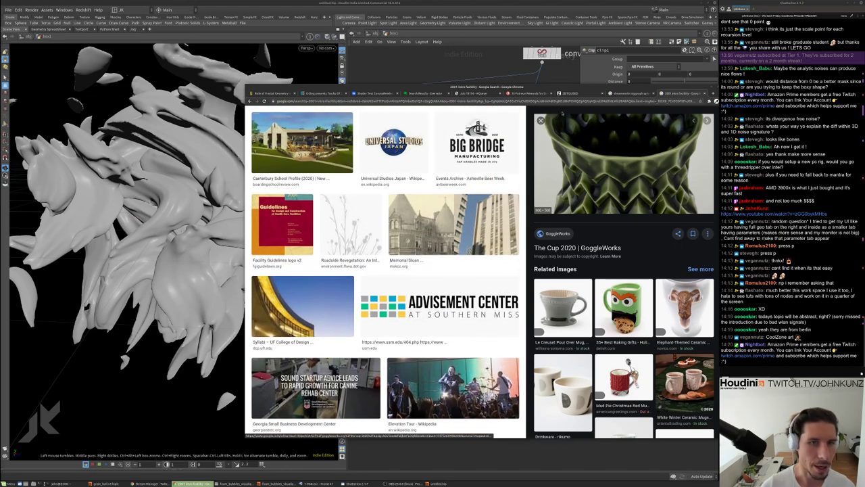
pyautogui.click(571, 93)
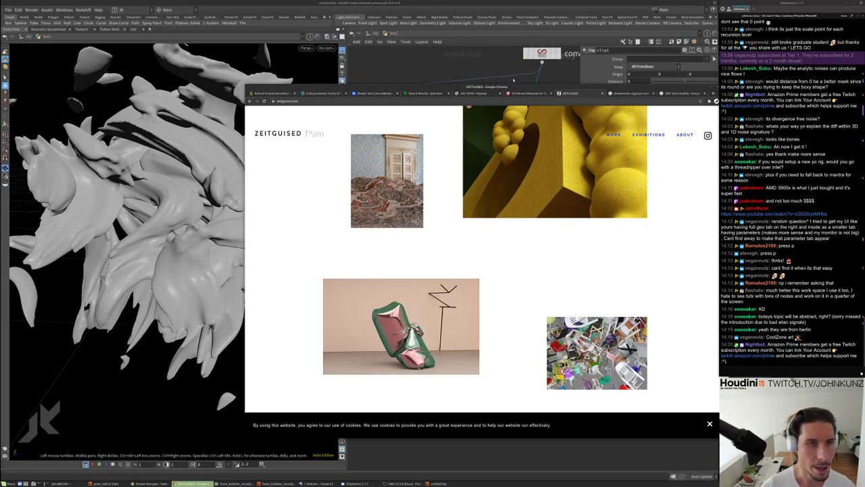
pyautogui.click(513, 80)
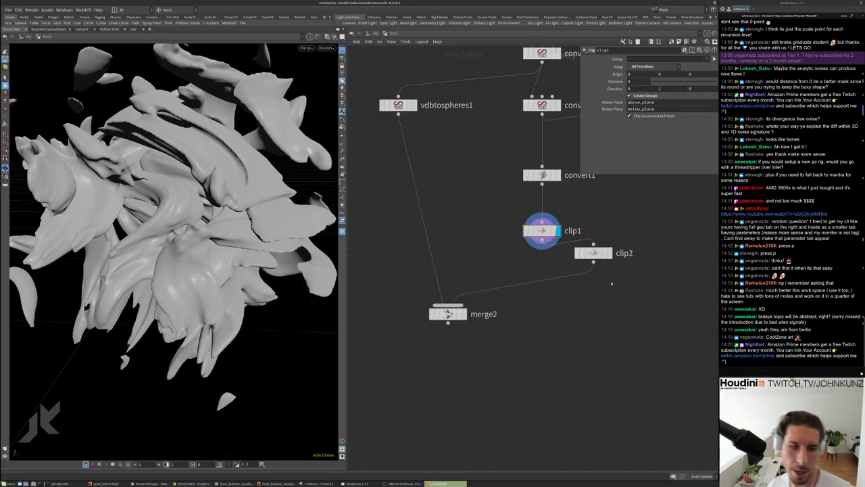
pyautogui.scroll(1, 612, 282)
pyautogui.middleClick(531, 220)
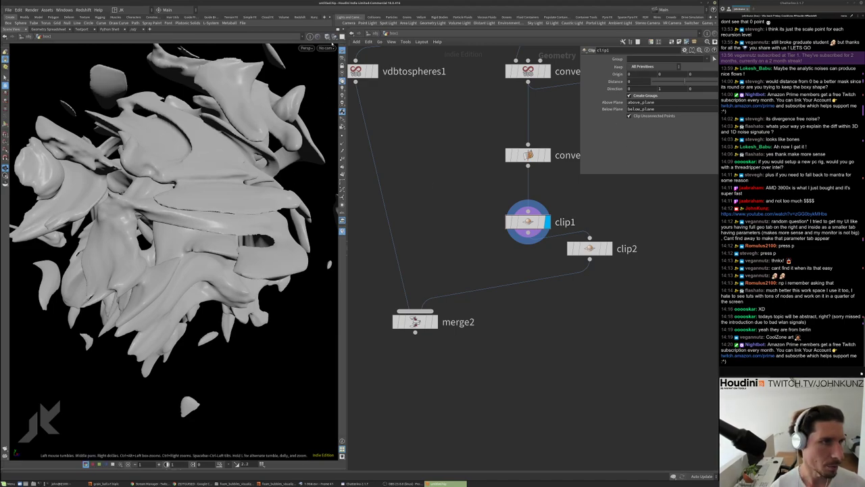
pyautogui.click(329, 37)
pyautogui.click(352, 103)
pyautogui.scroll(5, 233, 214)
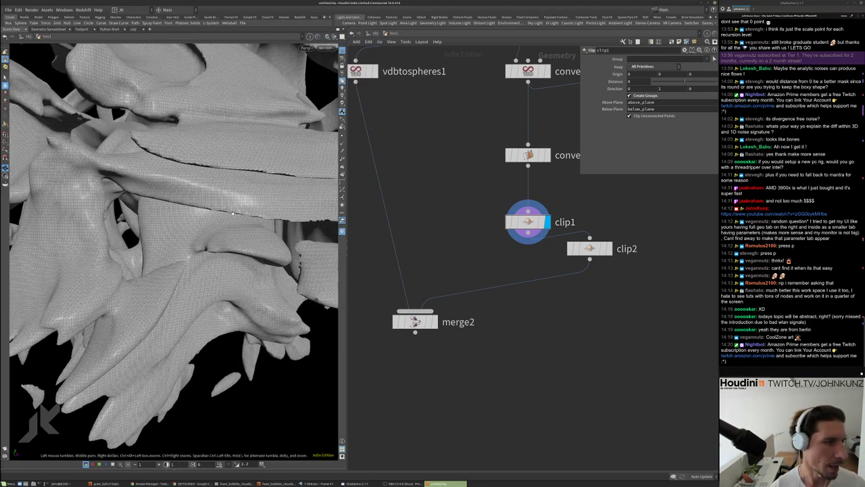
pyautogui.scroll(8, 259, 180)
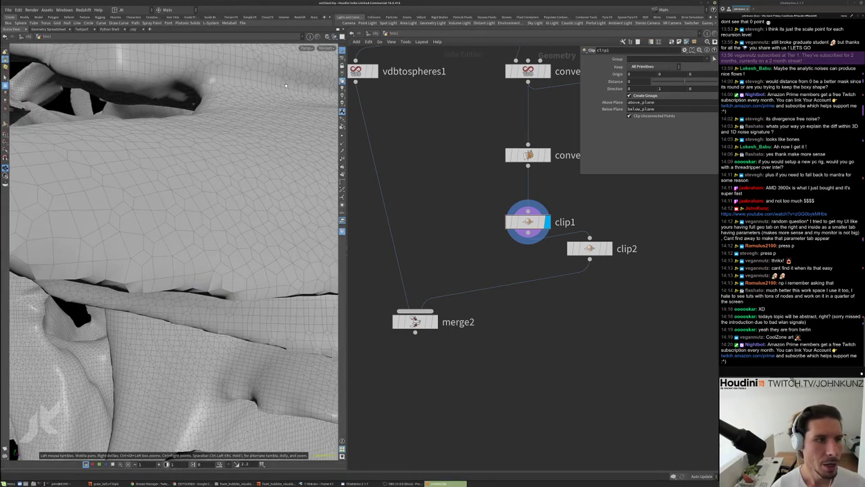
pyautogui.moveTo(286, 85); pyautogui.dragTo(231, 132)
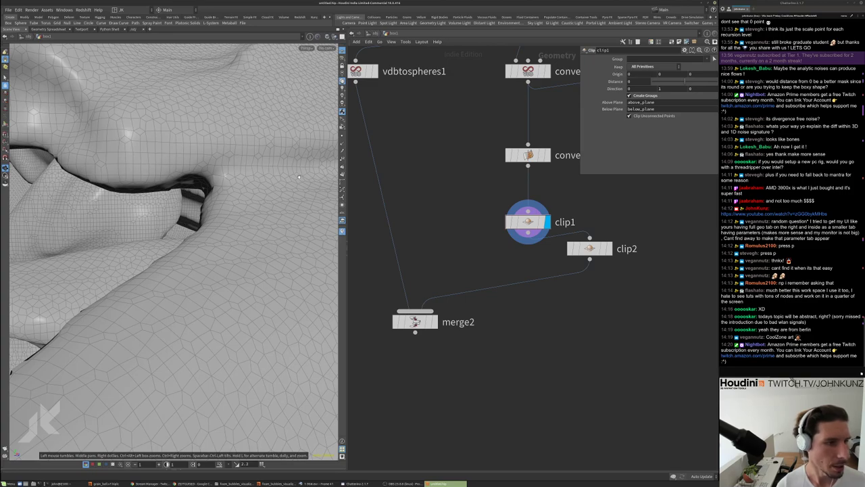
pyautogui.click(646, 66)
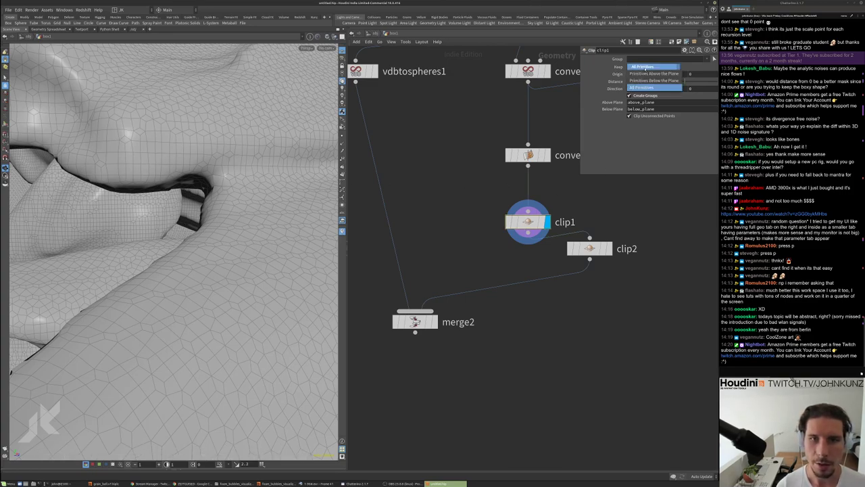
pyautogui.click(654, 73)
pyautogui.moveTo(269, 185); pyautogui.dragTo(166, 228)
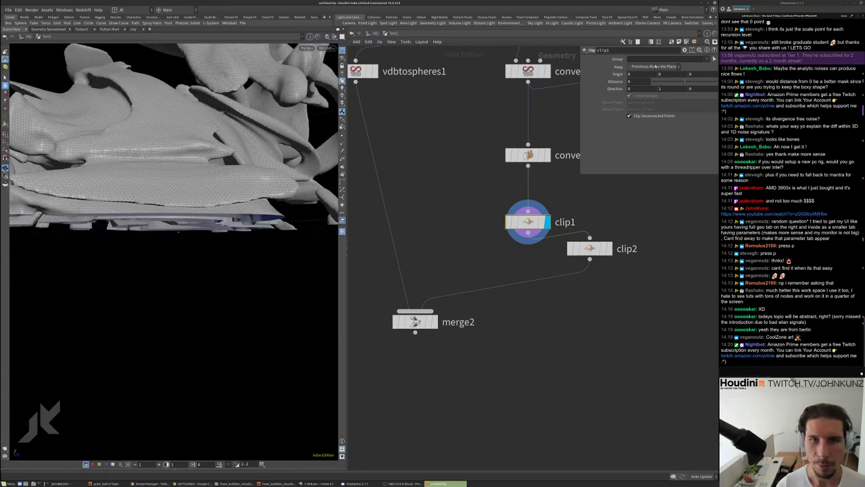
pyautogui.click(655, 66)
pyautogui.click(656, 66)
pyautogui.click(655, 66)
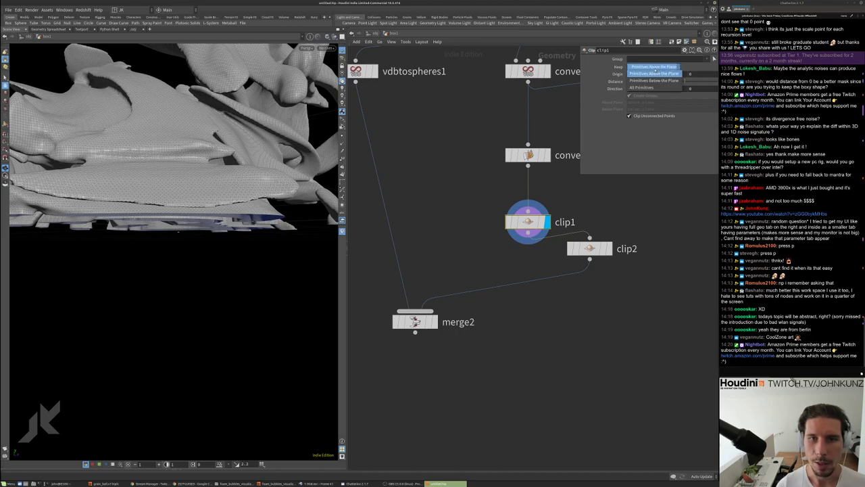
pyautogui.click(649, 88)
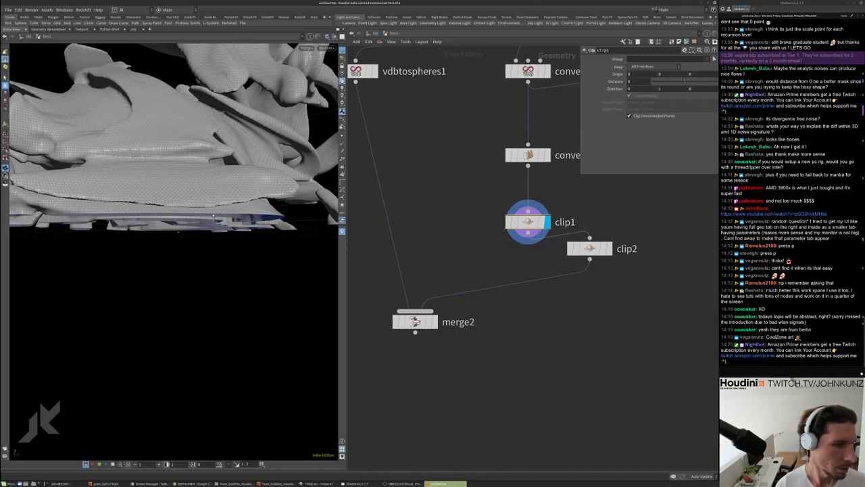
pyautogui.moveTo(213, 215); pyautogui.dragTo(249, 206)
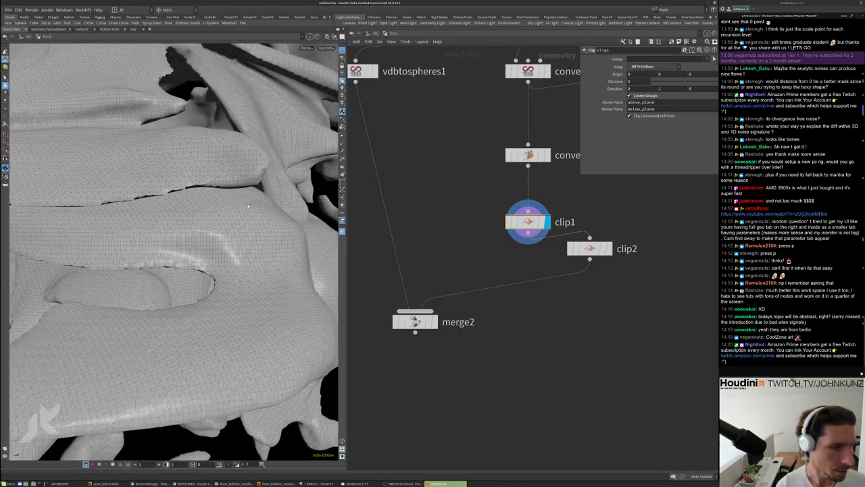
pyautogui.moveTo(566, 246); pyautogui.dragTo(574, 262)
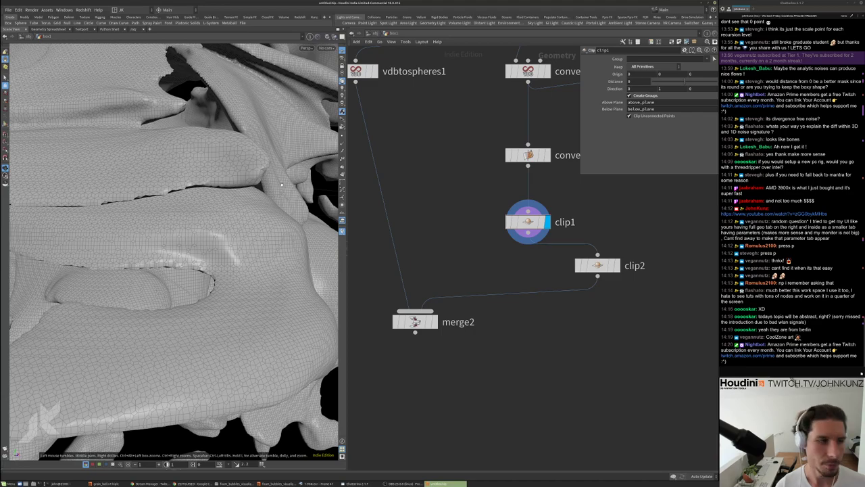
# Place groupcombine1 beside clip1 with its operations left at None, then reselect clip1
pyautogui.press('Tab')
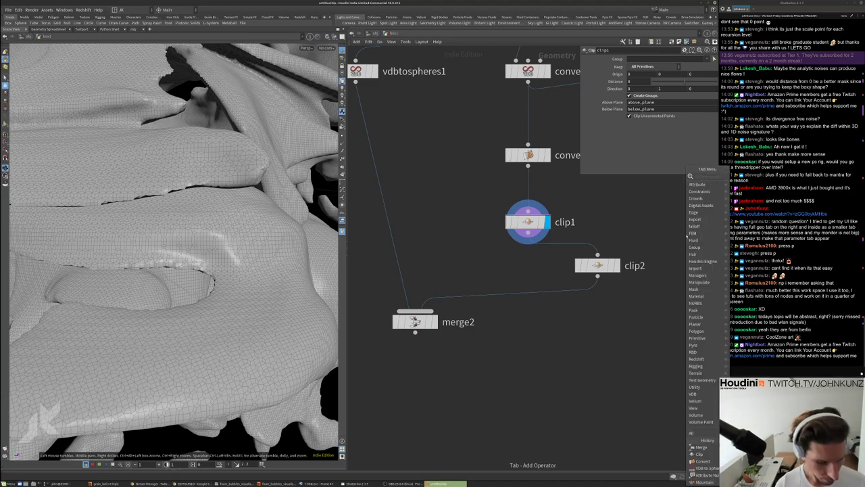
pyautogui.write('group')
pyautogui.press('Down')
pyautogui.press('Down')
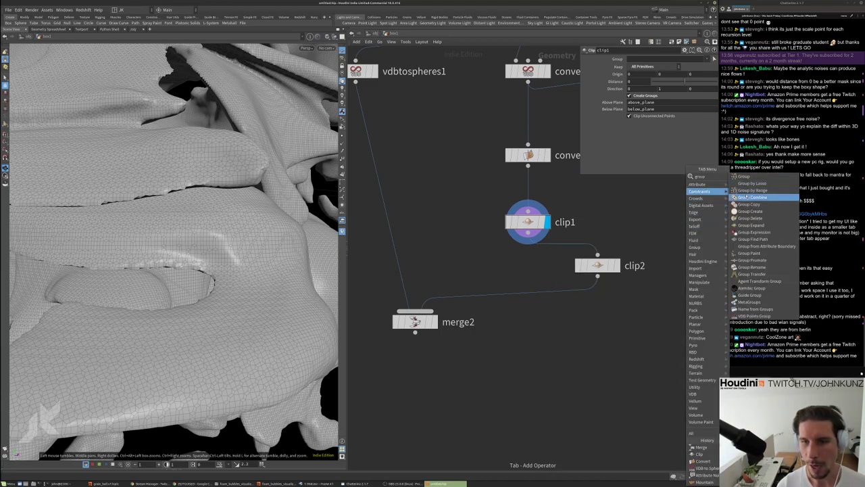
pyautogui.press('Return')
pyautogui.click(641, 222)
pyautogui.click(627, 100)
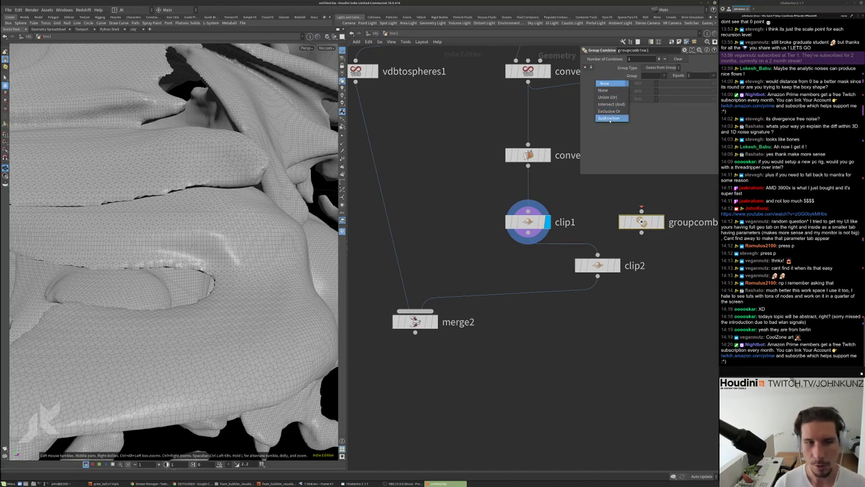
pyautogui.click(650, 218)
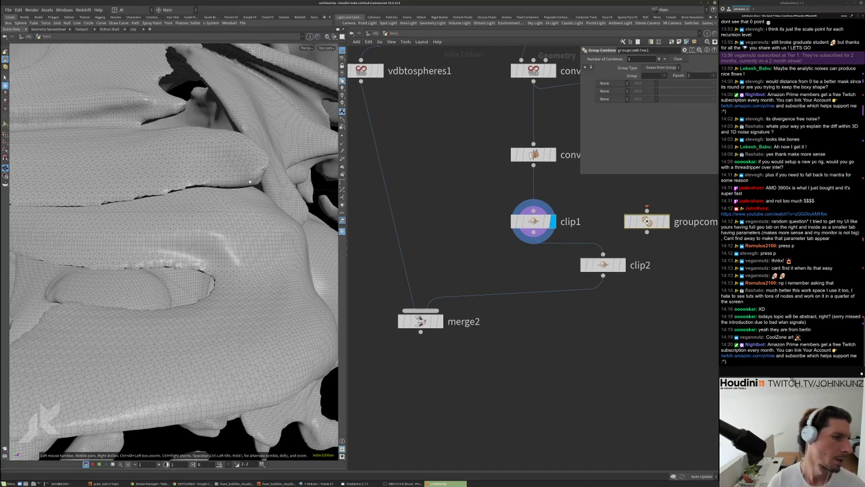
pyautogui.press('h')
pyautogui.click(533, 221)
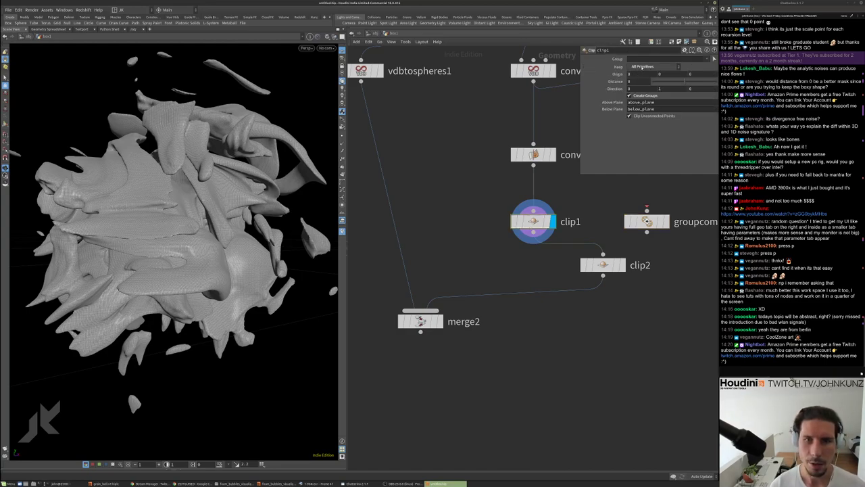
# Set clip1's Keep to Primitives Below the Plane after briefly trying Above
pyautogui.click(649, 66)
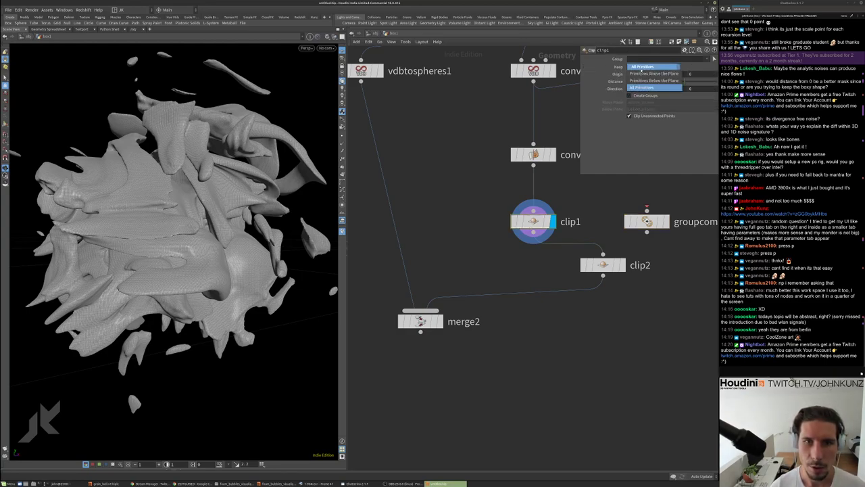
pyautogui.click(640, 82)
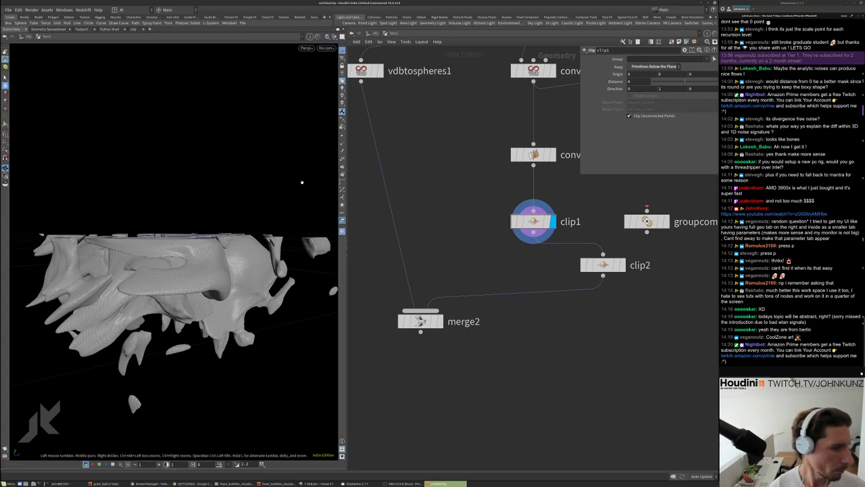
pyautogui.click(649, 66)
pyautogui.click(642, 74)
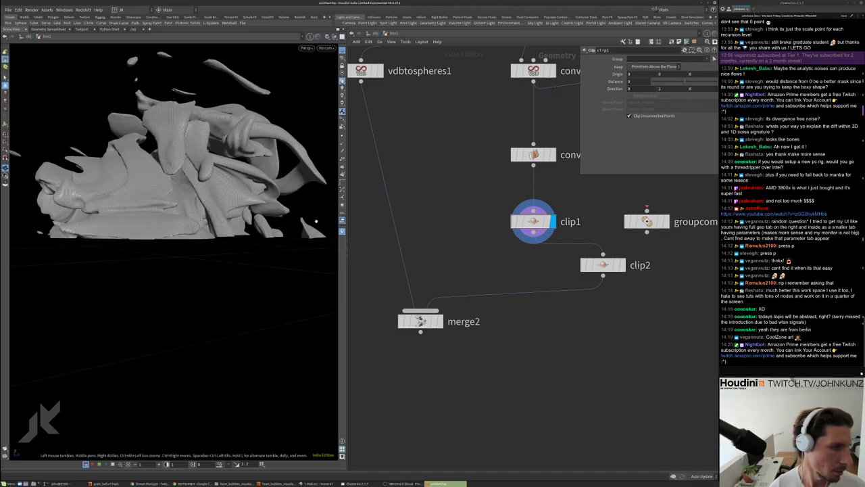
pyautogui.click(652, 66)
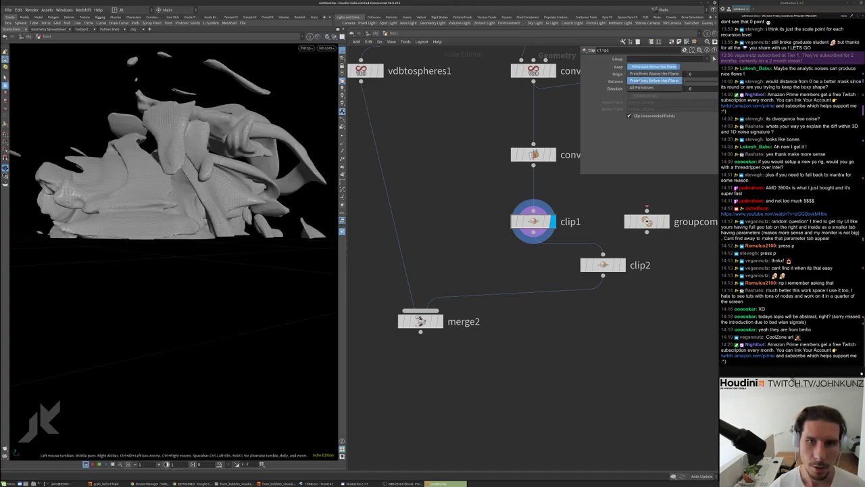
pyautogui.click(653, 73)
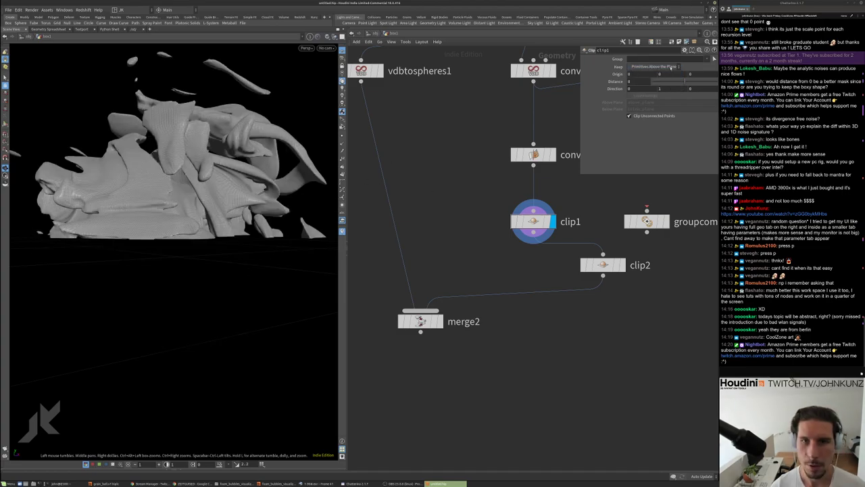
pyautogui.click(671, 67)
pyautogui.click(659, 79)
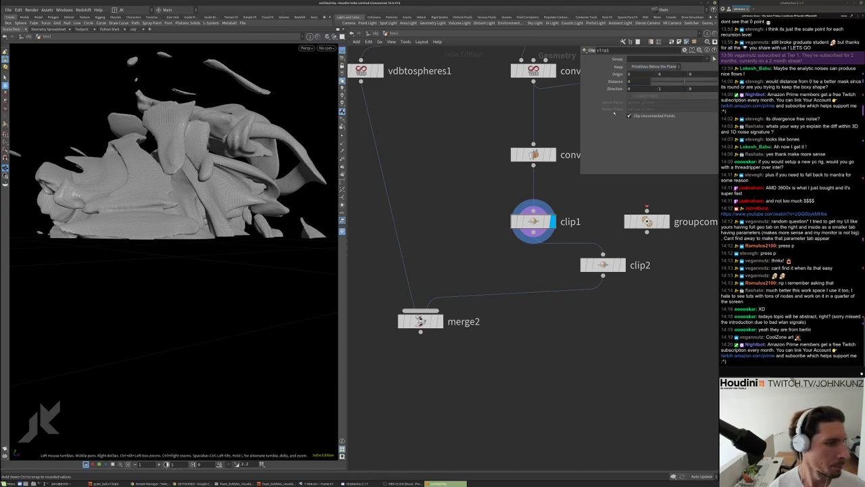
# Move clip2 beside groupcombine1, wire convert1 into it, and display clip2's result
pyautogui.moveTo(458, 225); pyautogui.dragTo(431, 233, button='middle')
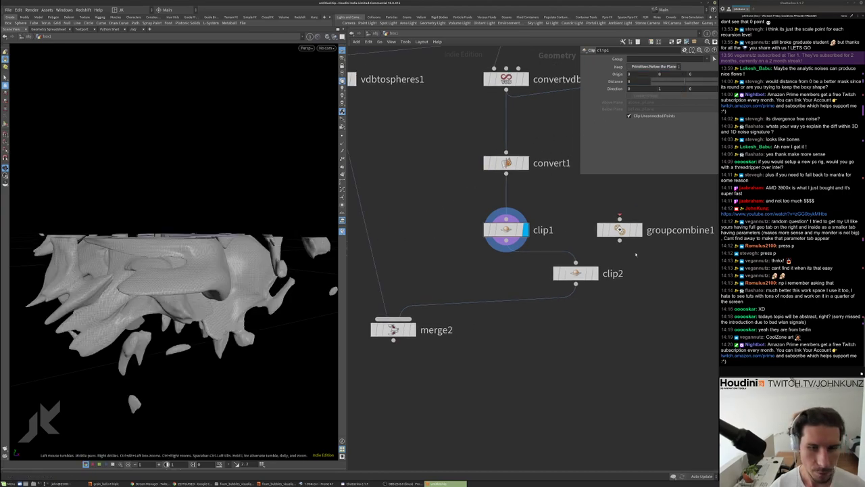
pyautogui.moveTo(579, 277); pyautogui.dragTo(505, 174)
pyautogui.moveTo(619, 229); pyautogui.dragTo(646, 201)
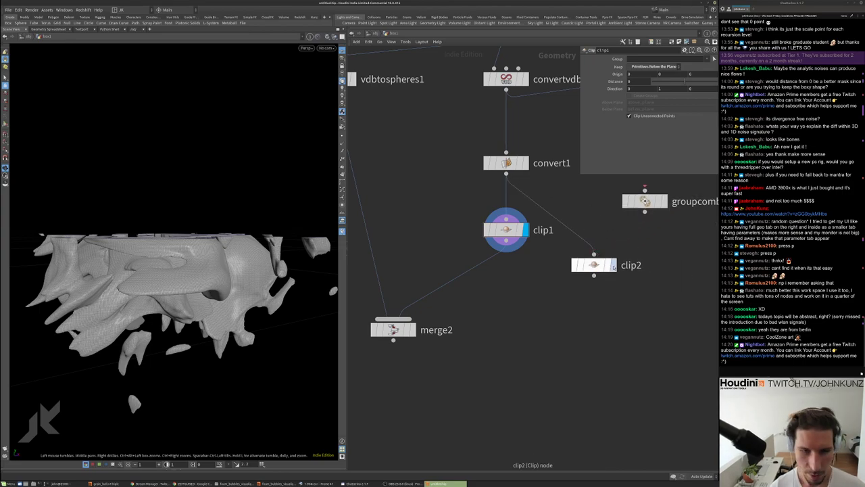
pyautogui.click(612, 265)
pyautogui.moveTo(594, 265); pyautogui.dragTo(589, 254)
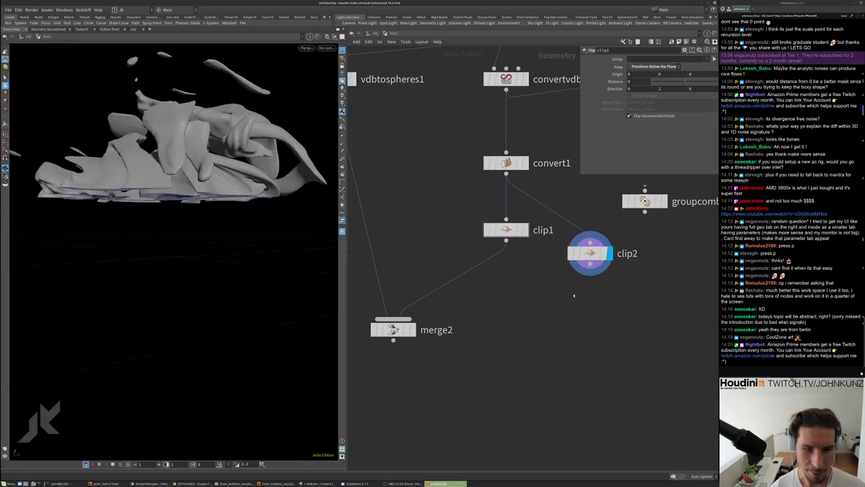
# Add merge3 on clip1's output wire, connect clip2 into it, and display it
pyautogui.press('Tab')
pyautogui.write('merge')
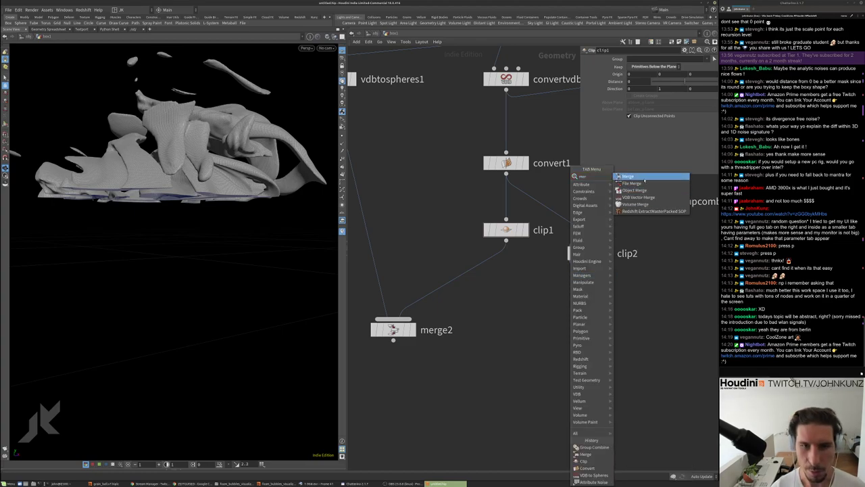
pyautogui.press('Return')
pyautogui.click(506, 291)
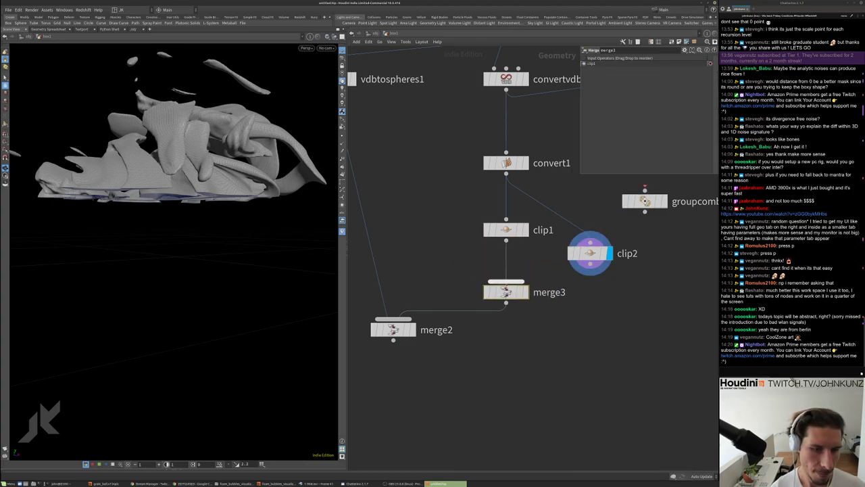
pyautogui.moveTo(506, 282); pyautogui.dragTo(549, 276)
pyautogui.click(590, 265)
pyautogui.click(526, 292)
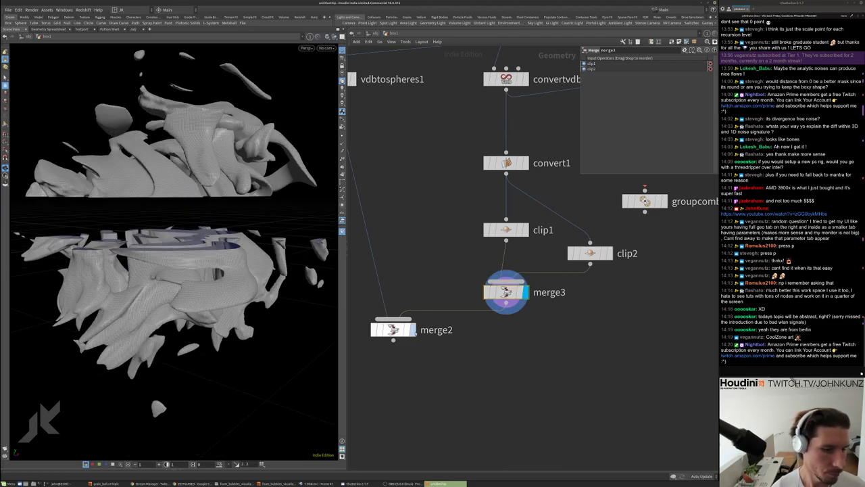
# Display merge2 with the spheres, frame the geometry, and place merge2 under vdbtospheres1
pyautogui.click(413, 330)
pyautogui.hotkey('space', 'g')
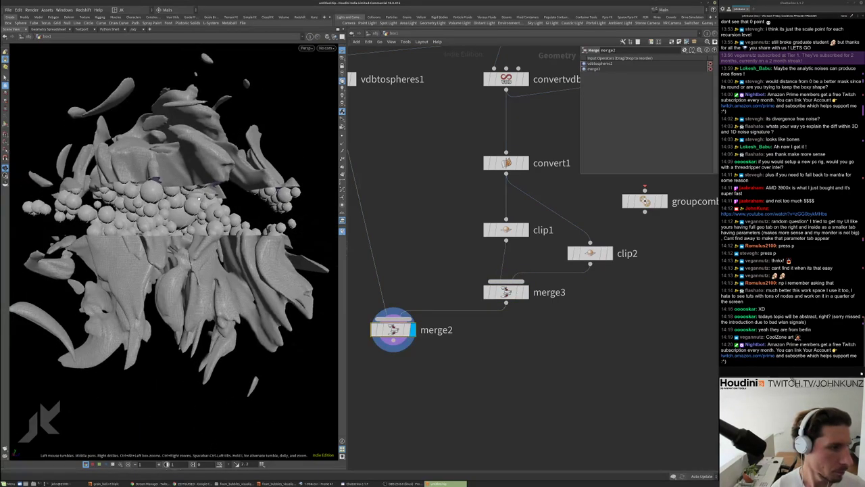
pyautogui.moveTo(241, 202); pyautogui.dragTo(184, 189)
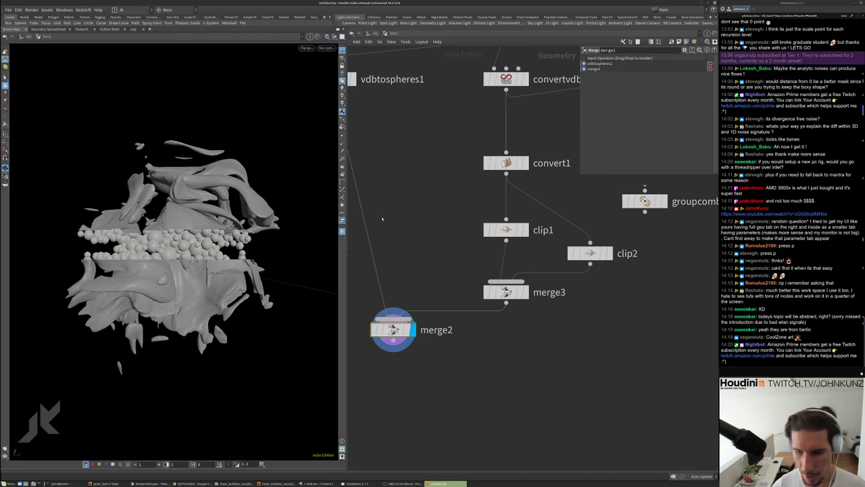
pyautogui.scroll(-3, 422, 197)
pyautogui.scroll(3, 422, 198)
pyautogui.moveTo(448, 263); pyautogui.dragTo(398, 332)
pyautogui.moveTo(234, 219); pyautogui.dragTo(165, 244)
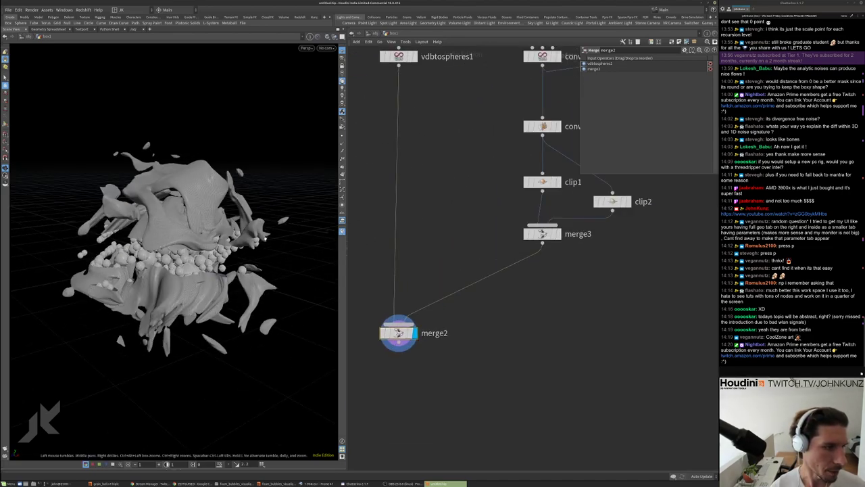
pyautogui.scroll(-5, 265, 238)
pyautogui.moveTo(467, 223); pyautogui.dragTo(404, 263, button='middle')
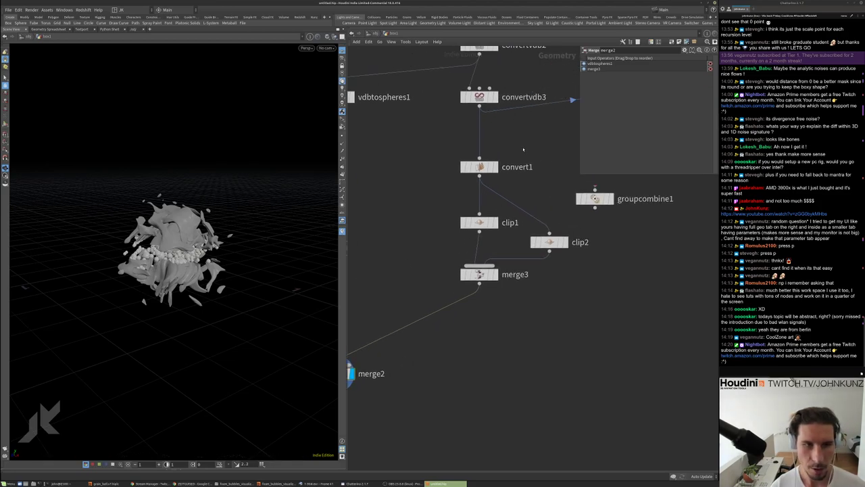
pyautogui.press('Tab')
# Place a Transform node near convert1, then display clip1's clipped geometry with its plane
pyautogui.click(580, 158)
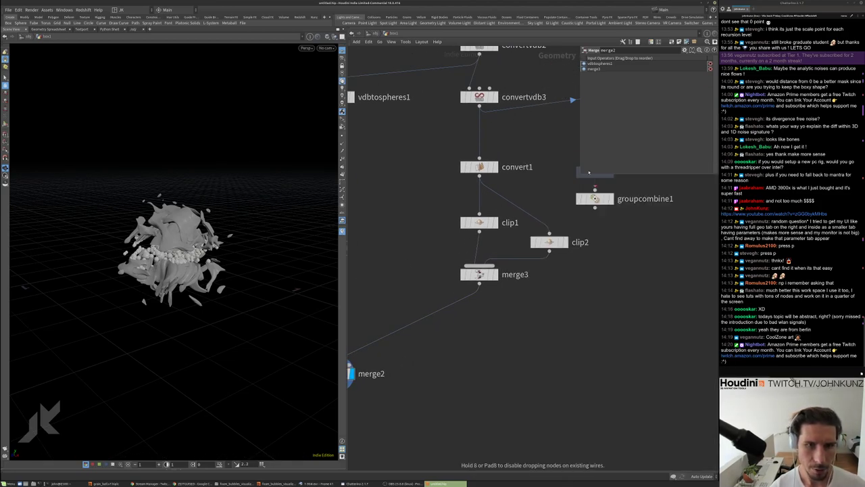
pyautogui.click(535, 150)
pyautogui.click(479, 222)
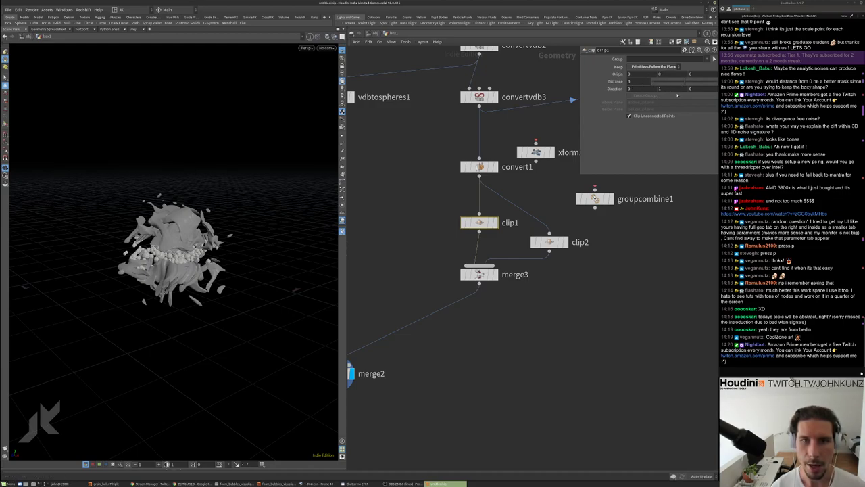
pyautogui.click(495, 222)
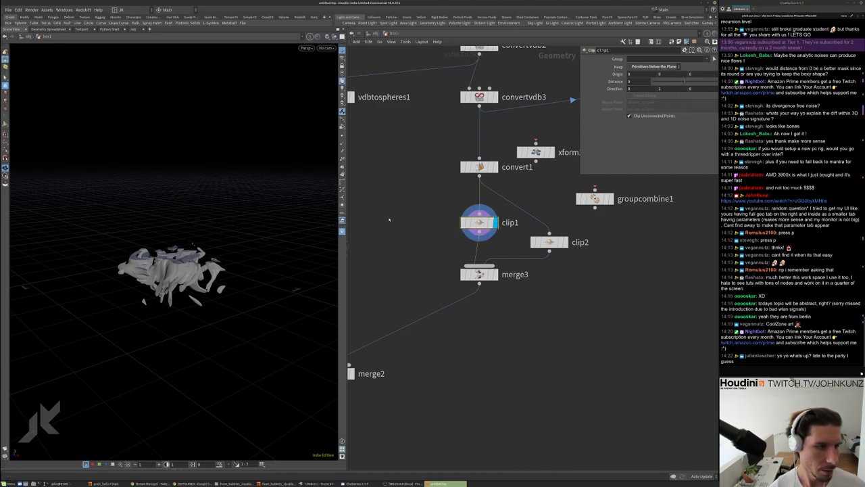
pyautogui.click(5, 125)
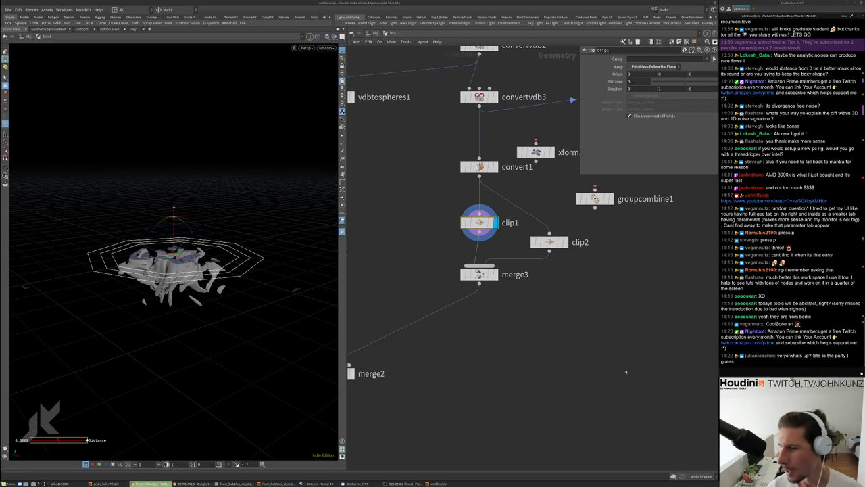
# Display the unclipped convert1 geometry and inspect volumevop1's VEX noise network
pyautogui.scroll(-2, 387, 247)
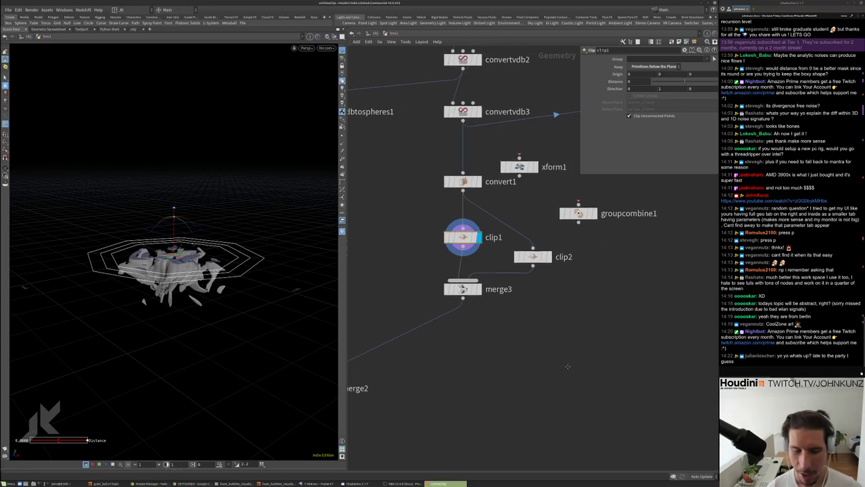
pyautogui.moveTo(202, 304); pyautogui.dragTo(203, 271)
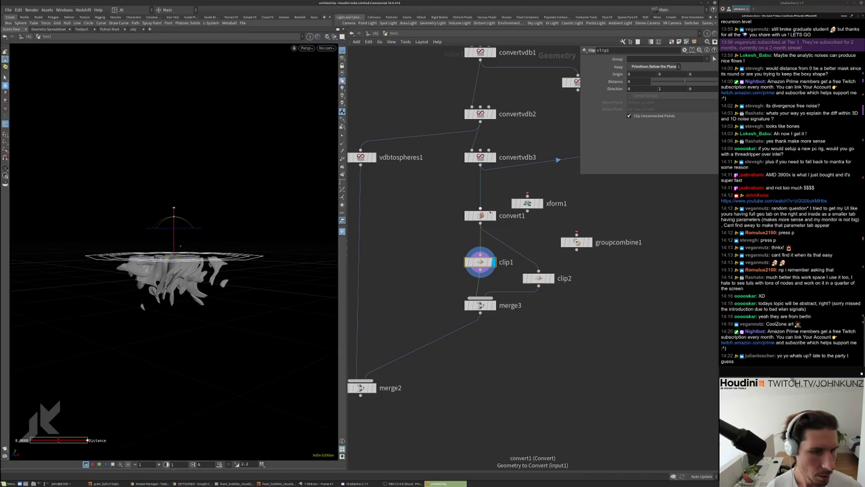
pyautogui.click(491, 215)
pyautogui.scroll(3, 166, 249)
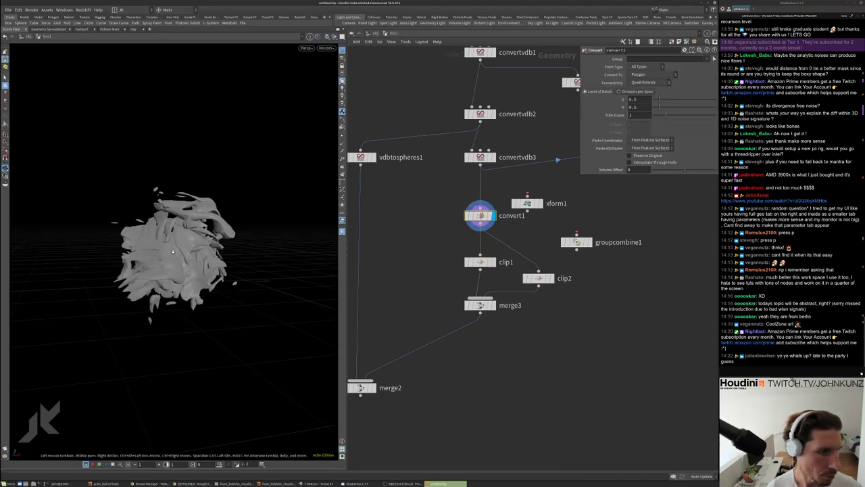
pyautogui.moveTo(166, 250); pyautogui.dragTo(255, 185)
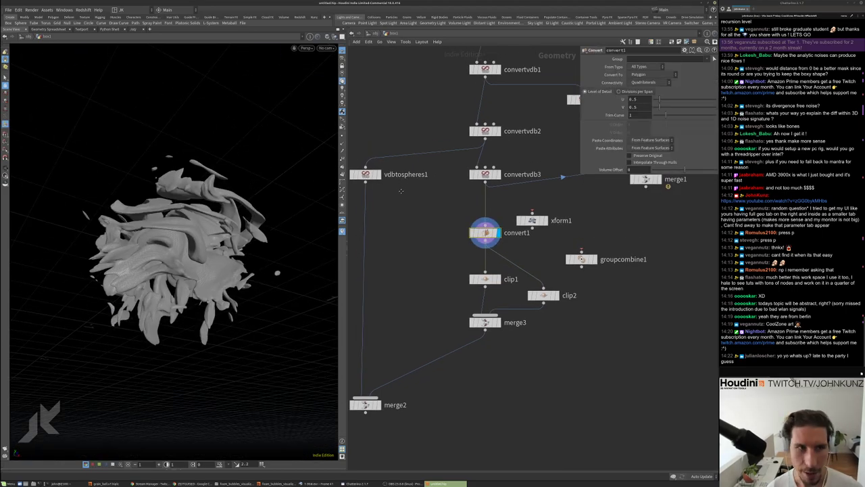
pyautogui.moveTo(466, 27); pyautogui.dragTo(472, 120, button='middle')
pyautogui.doubleClick(472, 113)
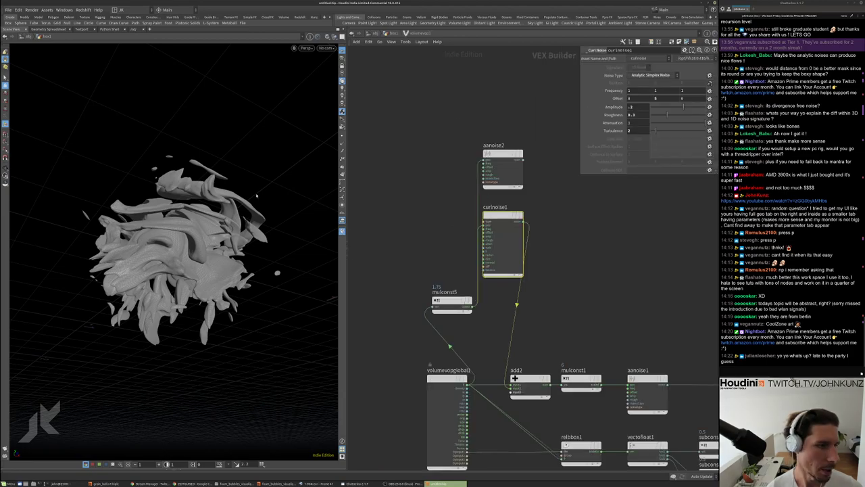
pyautogui.moveTo(256, 195); pyautogui.dragTo(318, 223)
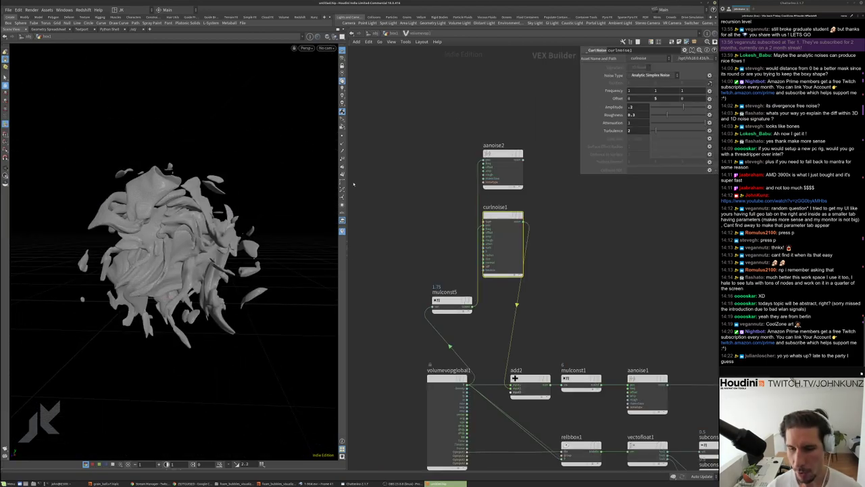
pyautogui.press('u')
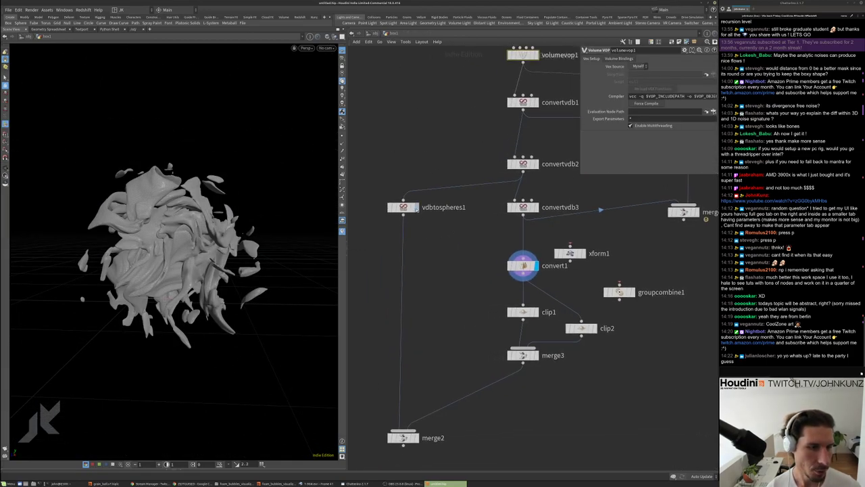
# View vdbtospheres1's sphere output and settings, then display merge3
pyautogui.click(413, 206)
pyautogui.click(404, 207)
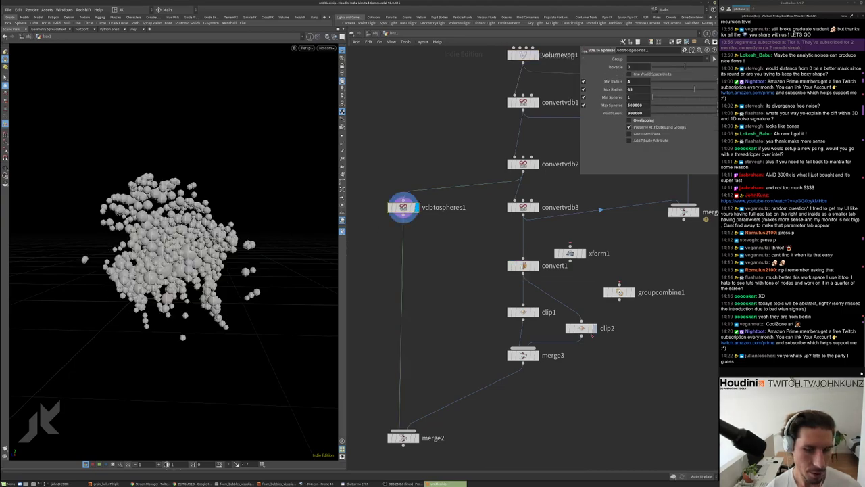
pyautogui.click(524, 356)
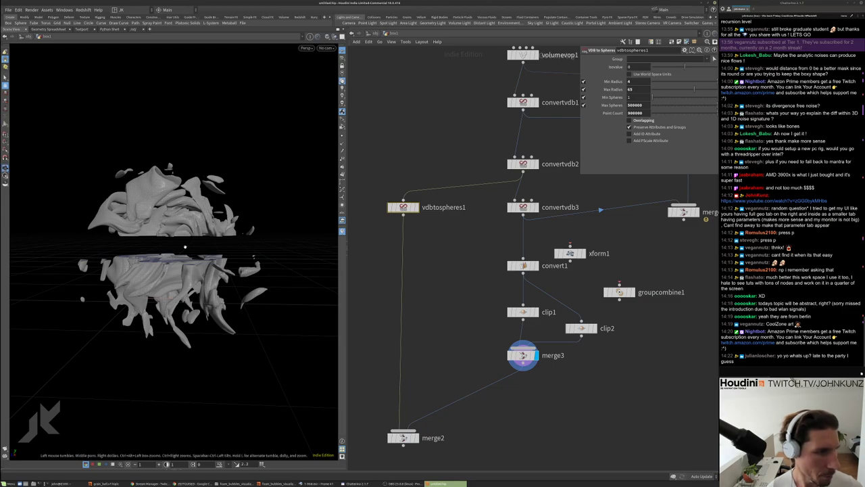
# Display clip1, tilt its clip plane handle, then undo to keep direction 0, 1, 0
pyautogui.scroll(10, 192, 255)
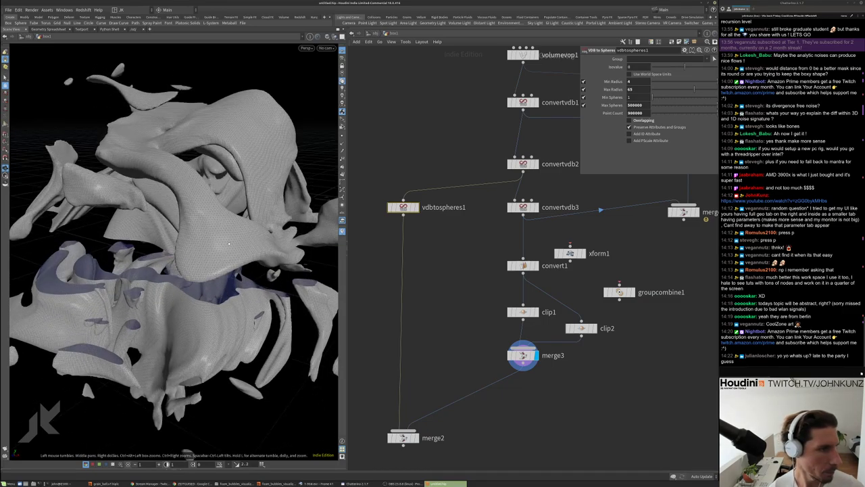
pyautogui.moveTo(229, 243); pyautogui.dragTo(233, 203)
pyautogui.scroll(2, 534, 312)
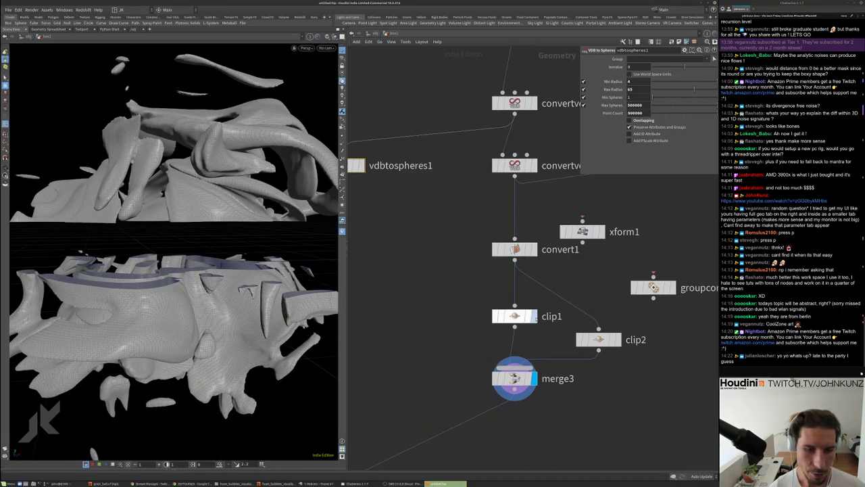
pyautogui.click(534, 314)
pyautogui.click(512, 315)
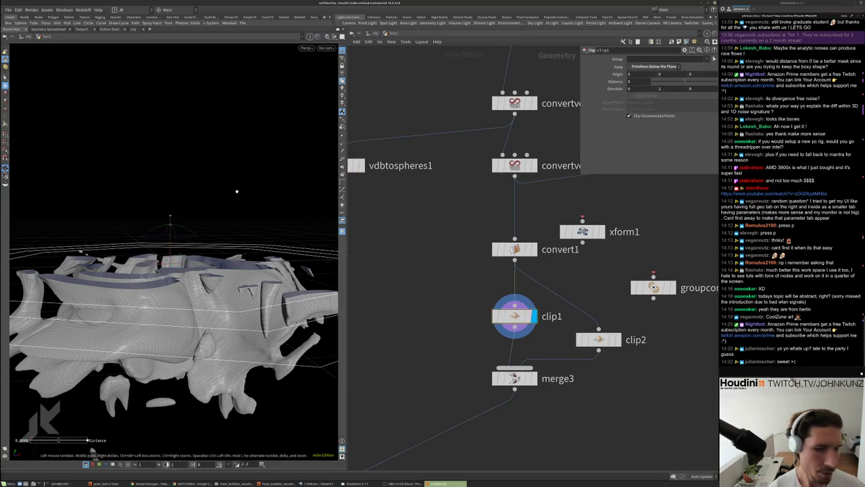
pyautogui.scroll(-4, 159, 253)
pyautogui.moveTo(160, 254); pyautogui.dragTo(162, 230)
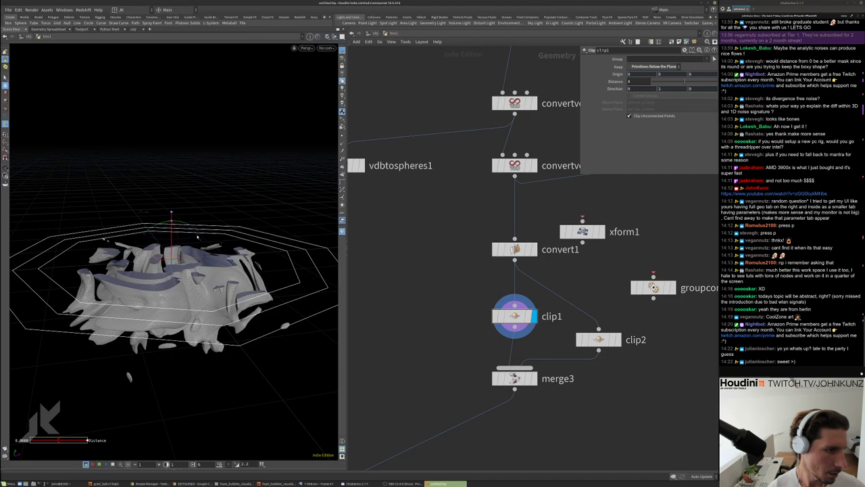
pyautogui.moveTo(201, 255); pyautogui.dragTo(193, 217)
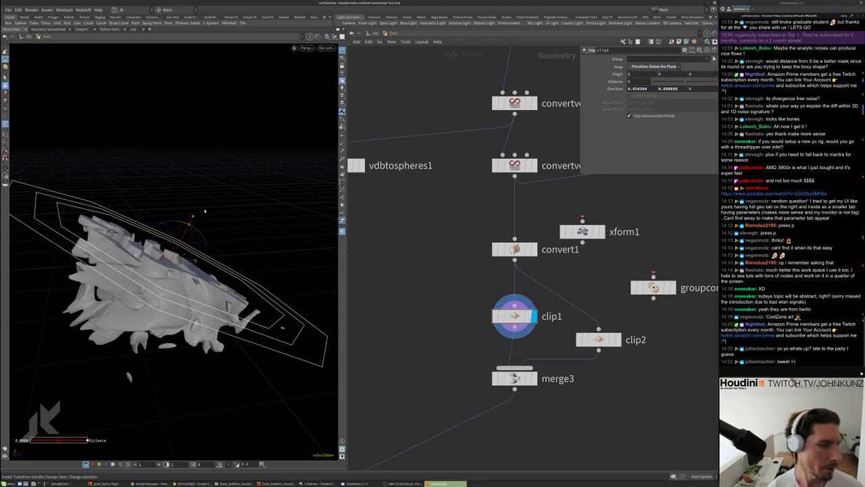
pyautogui.hotkey('ctrl', 'z')
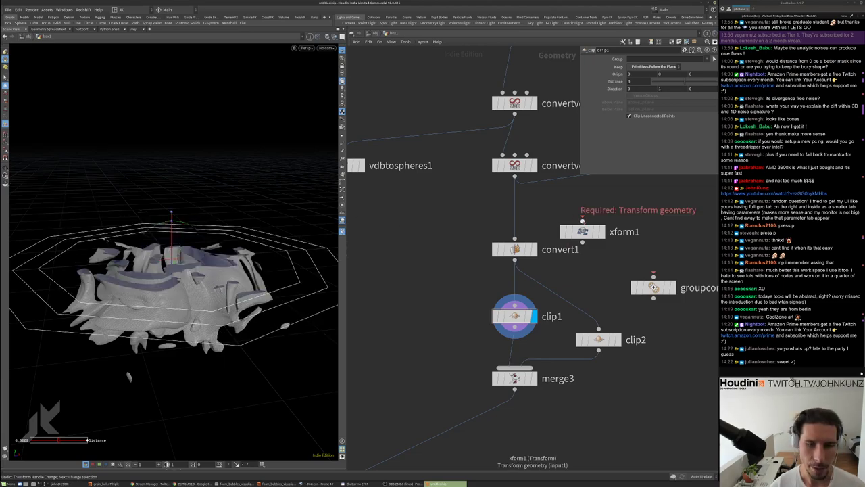
# Rotate xform1 to 27.2027, 15.0251, -26.8402 with an xform output attribute, then display merge3
pyautogui.click(602, 231)
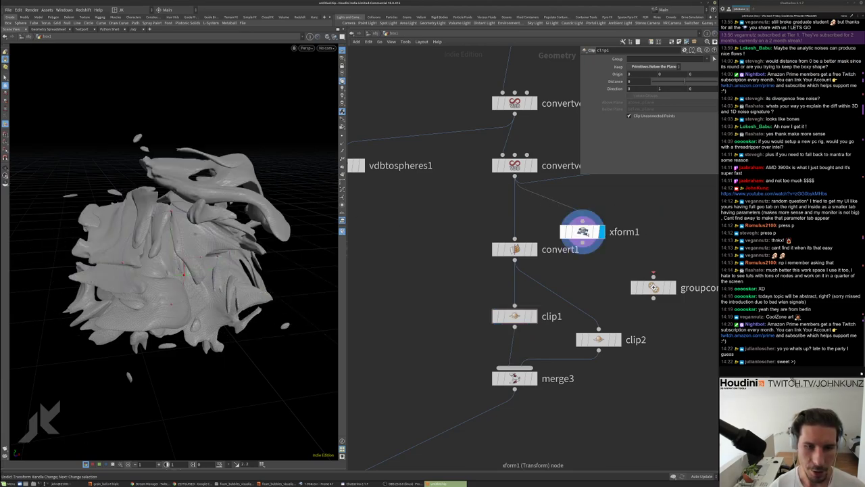
pyautogui.moveTo(582, 231); pyautogui.dragTo(581, 222)
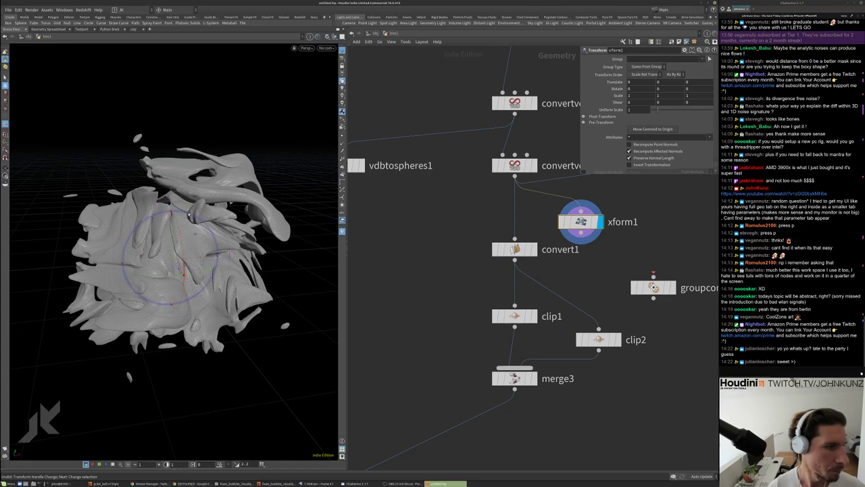
pyautogui.moveTo(168, 298); pyautogui.dragTo(202, 276)
pyautogui.moveTo(425, 278); pyautogui.dragTo(416, 254, button='middle')
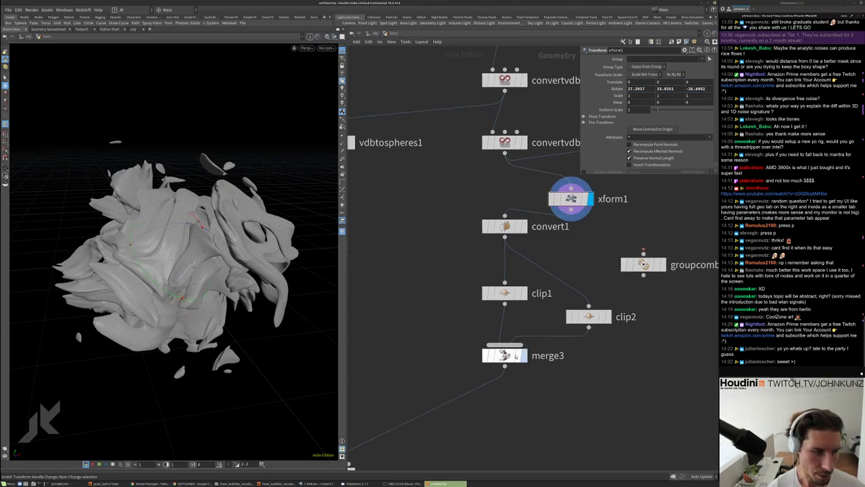
pyautogui.click(523, 355)
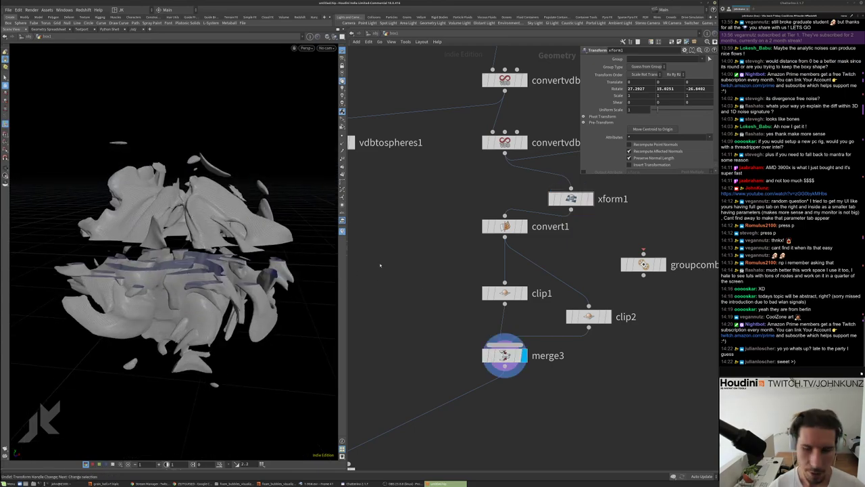
pyautogui.scroll(-2, 671, 357)
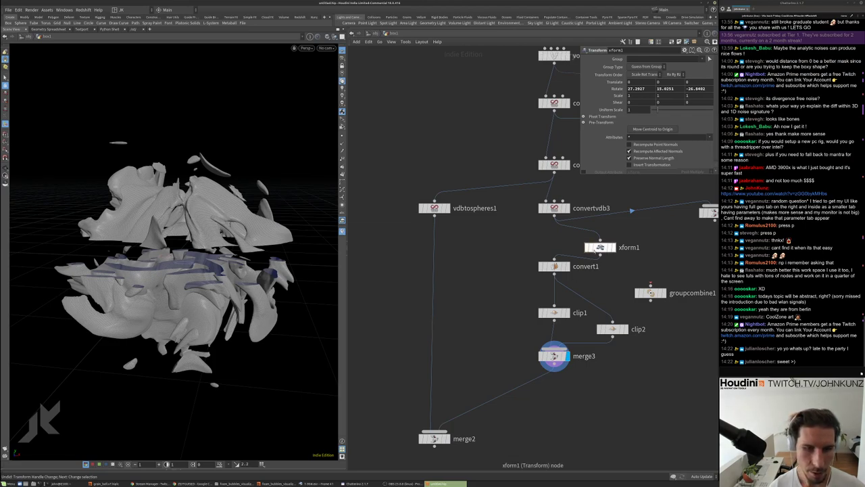
pyautogui.scroll(-1, 584, 169)
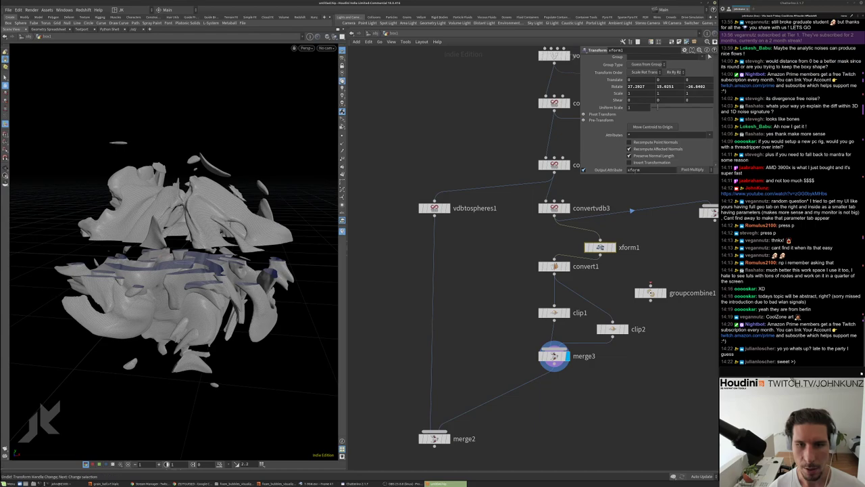
# Add a Transform by Attribute node below merge3
pyautogui.press('Tab')
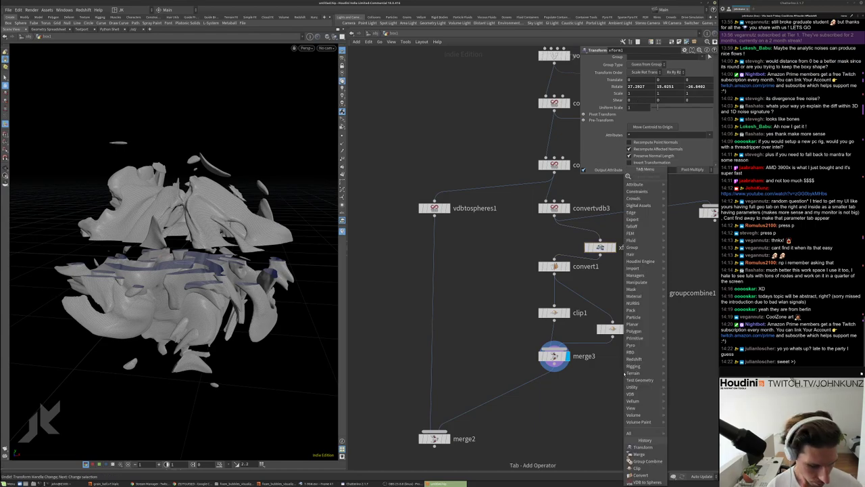
pyautogui.write('transg')
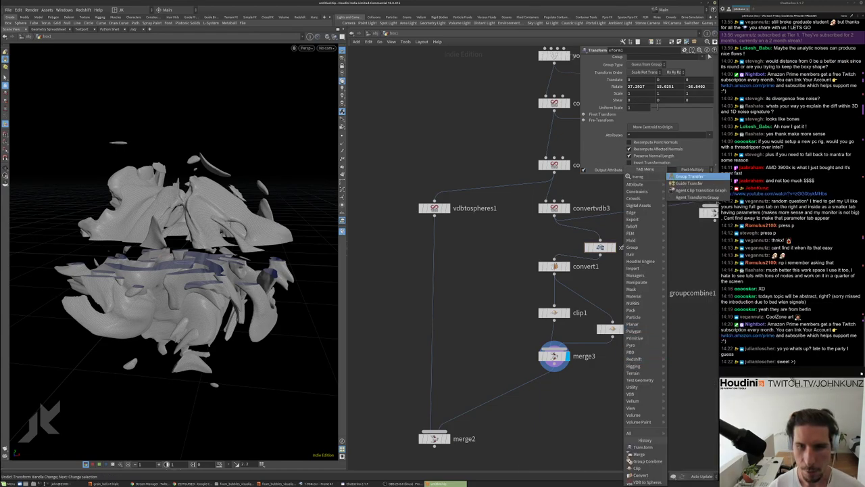
pyautogui.write('st')
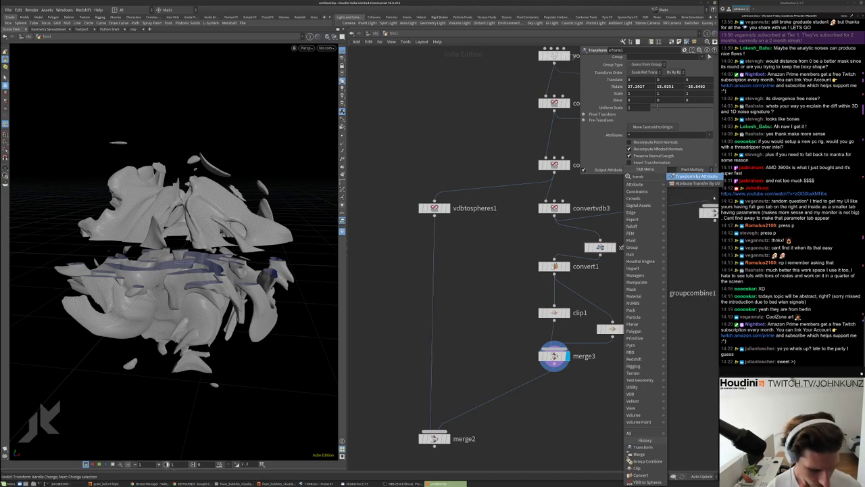
pyautogui.press('Return')
pyautogui.click(600, 406)
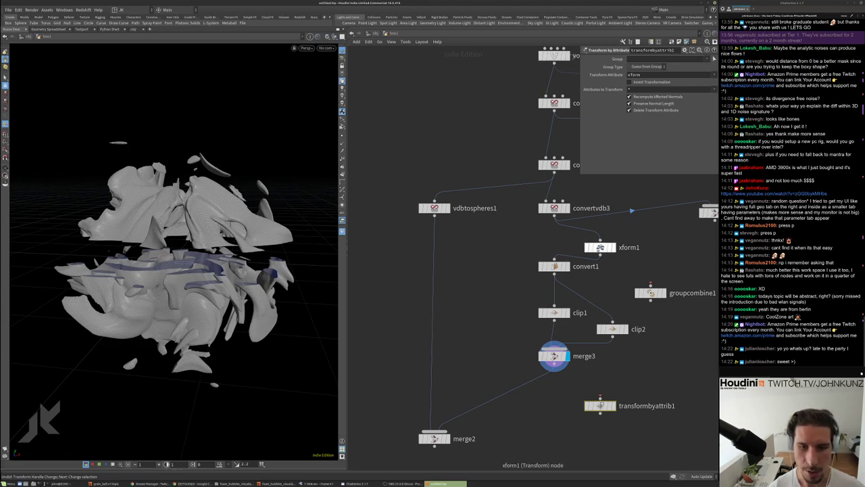
# Check xform1's detail-level xform matrix values in a geometry spreadsheet
pyautogui.rightClick(599, 247)
pyautogui.click(610, 283)
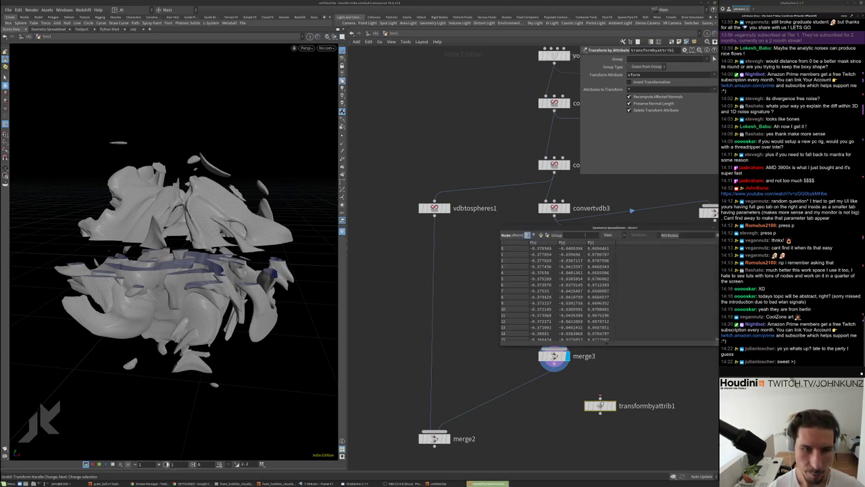
pyautogui.moveTo(585, 230); pyautogui.dragTo(401, 161)
pyautogui.click(365, 168)
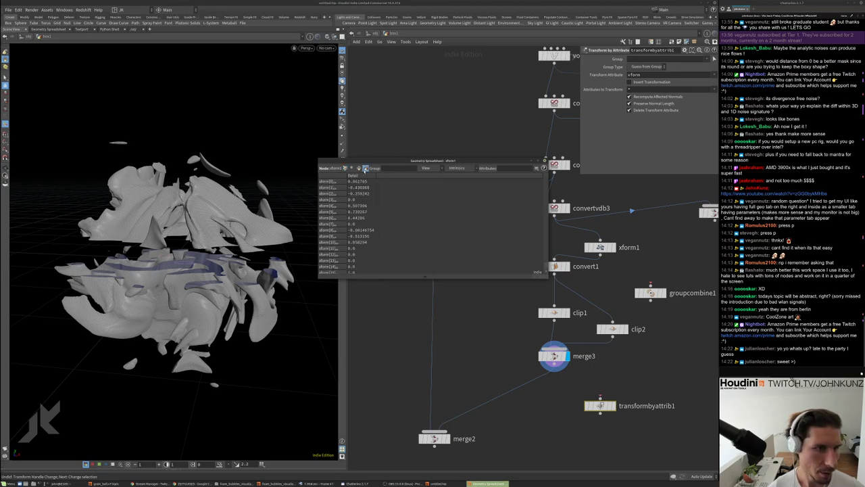
pyautogui.scroll(-1, 352, 215)
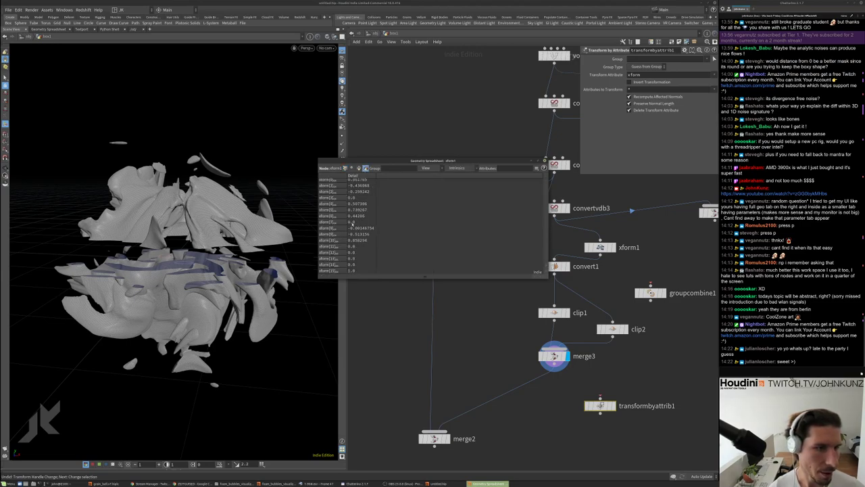
pyautogui.scroll(1, 355, 223)
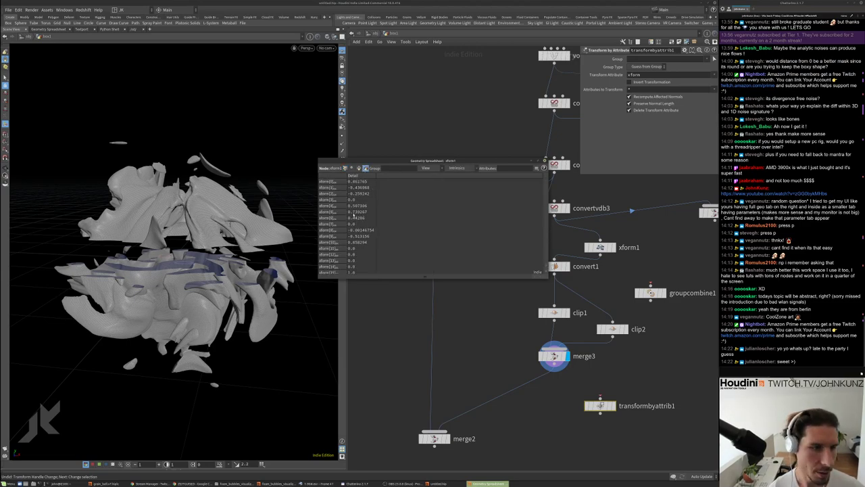
pyautogui.scroll(-1, 358, 204)
pyautogui.scroll(1, 358, 230)
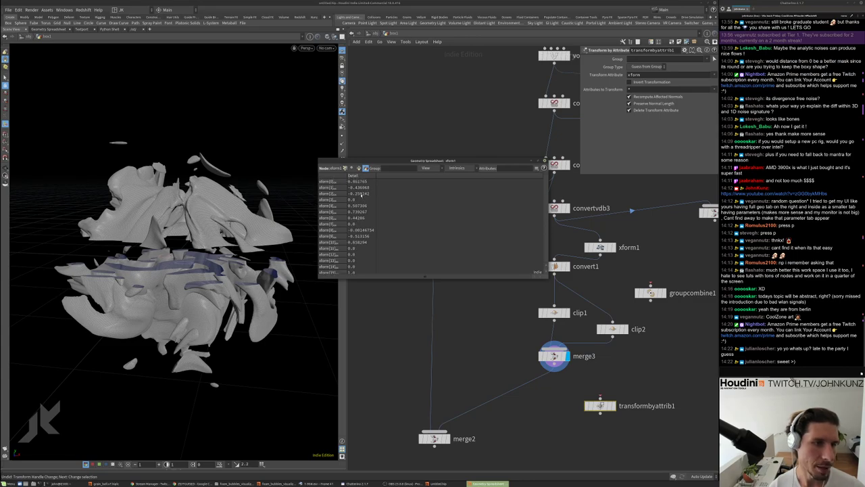
# Wire transformbyattrib1 between merge3 and merge2 and enable Invert Transformation
pyautogui.click(546, 161)
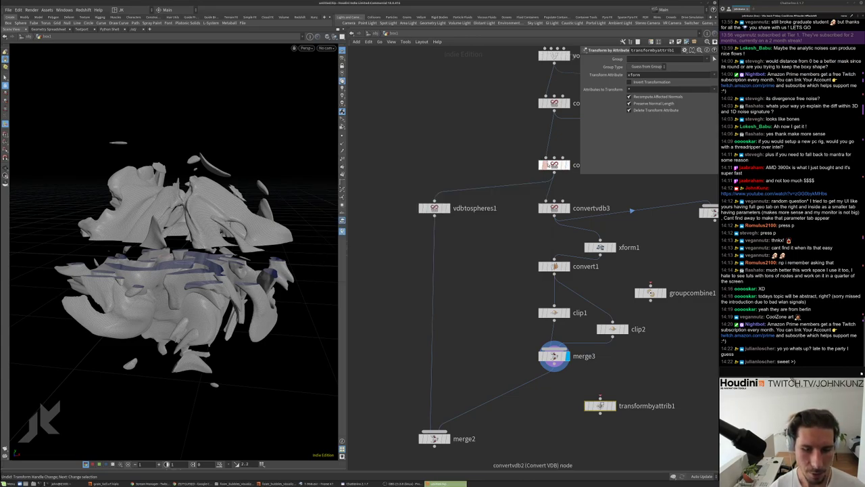
pyautogui.moveTo(601, 405); pyautogui.dragTo(554, 383)
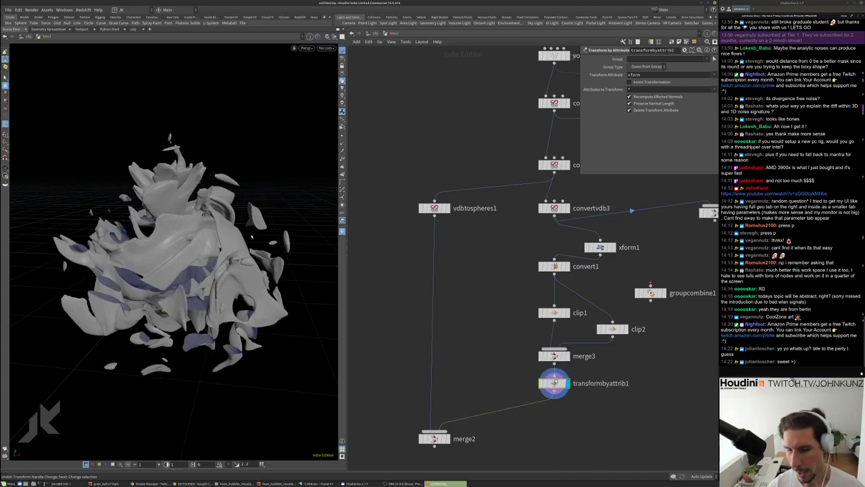
pyautogui.click(634, 82)
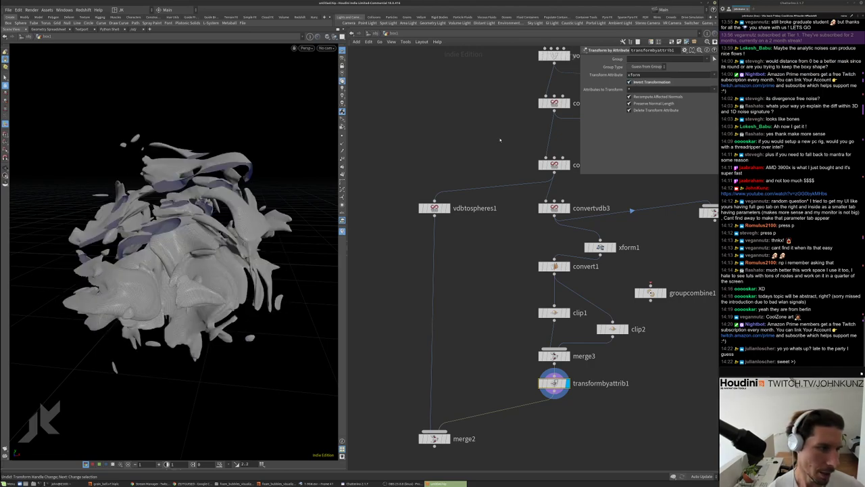
pyautogui.moveTo(183, 223); pyautogui.dragTo(230, 212)
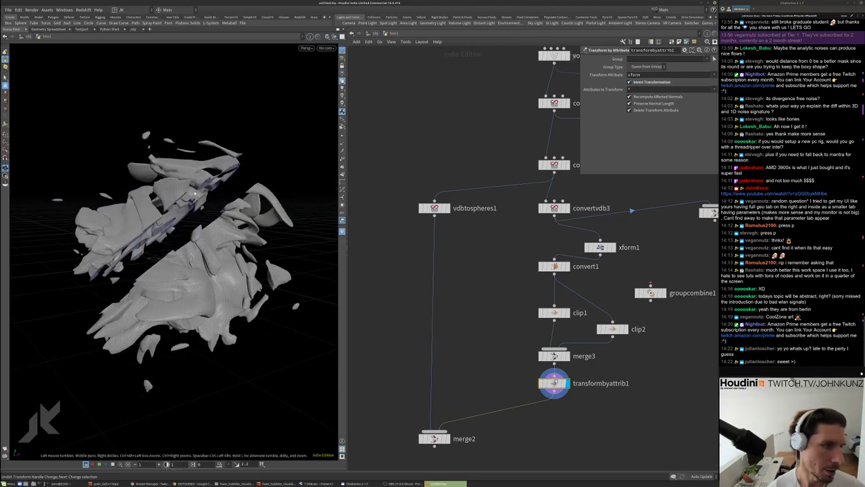
# Move xform1 beside convert1, then bypass and re-enable both transform nodes to compare
pyautogui.moveTo(600, 248); pyautogui.dragTo(534, 249)
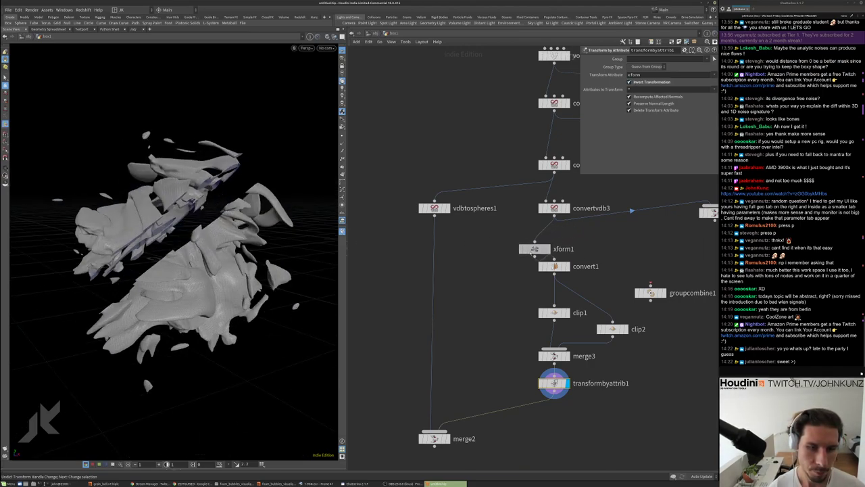
pyautogui.moveTo(555, 383); pyautogui.dragTo(519, 385)
pyautogui.moveTo(518, 427); pyautogui.dragTo(508, 247)
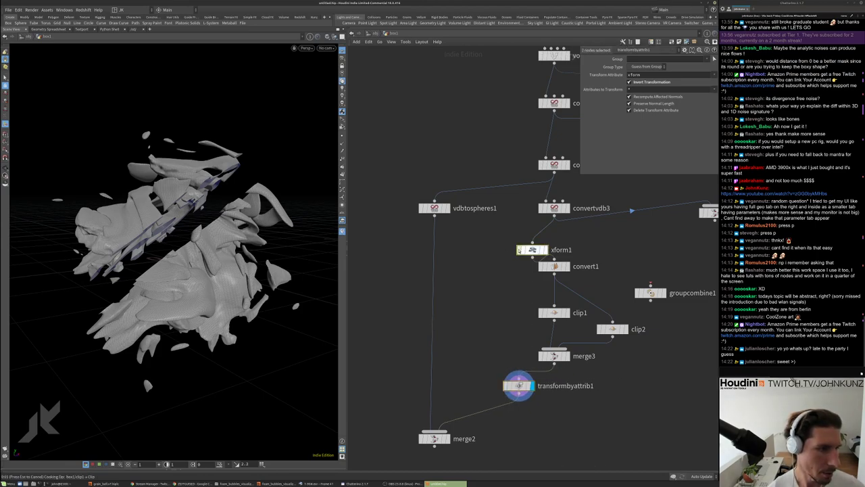
pyautogui.click(518, 250)
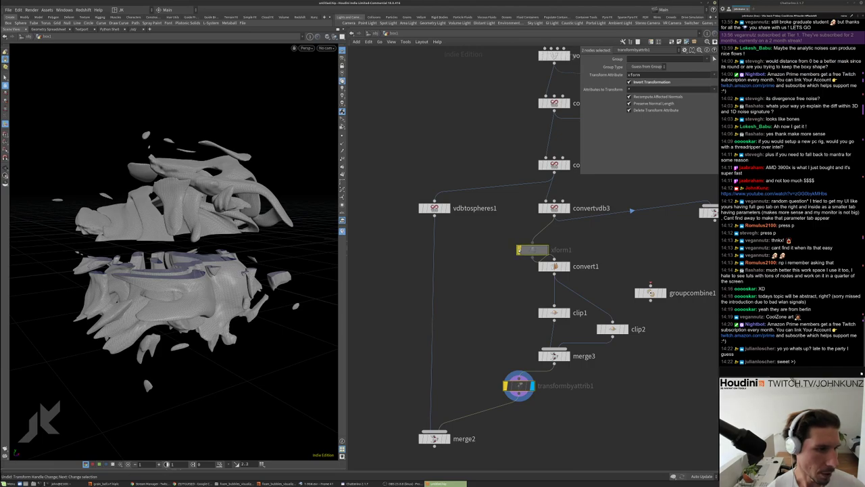
pyautogui.click(519, 250)
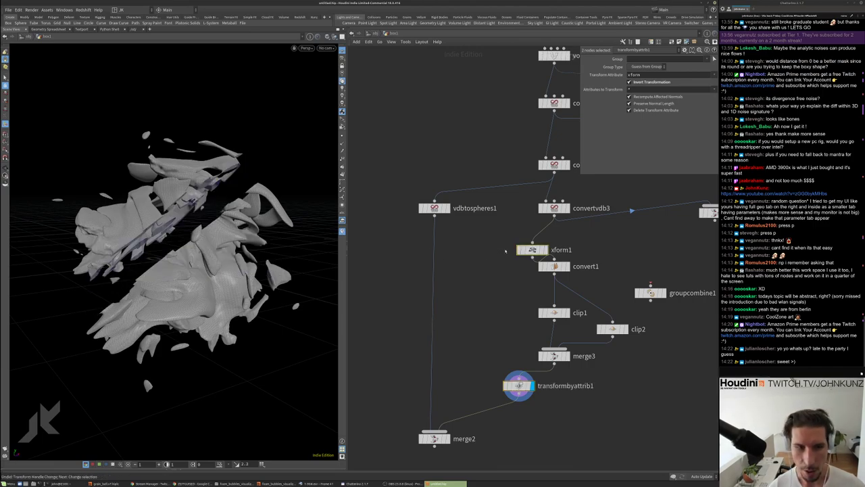
pyautogui.click(534, 250)
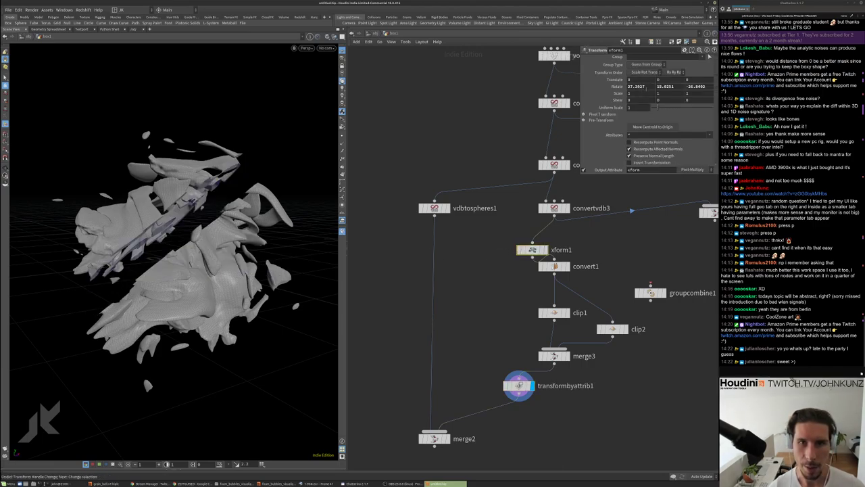
# Display merge2 so the spheres show with the tilted split noise mesh, framed in view
pyautogui.moveTo(531, 250); pyautogui.dragTo(518, 249)
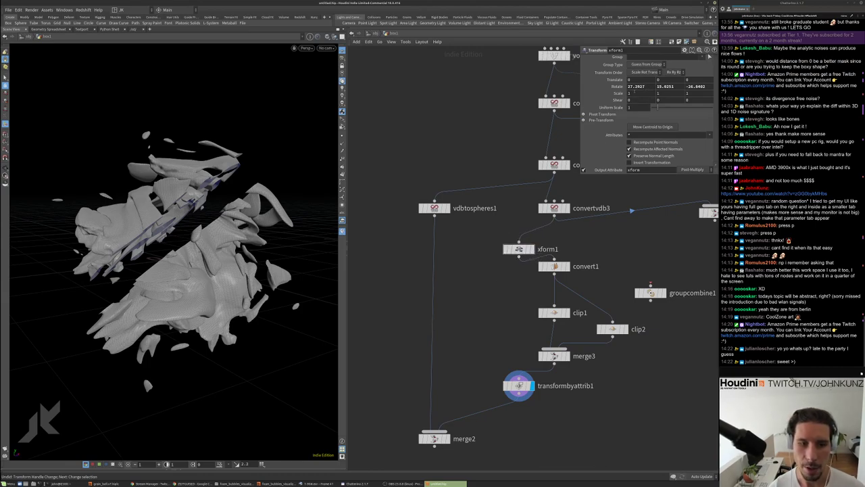
pyautogui.moveTo(582, 276); pyautogui.dragTo(575, 250, button='middle')
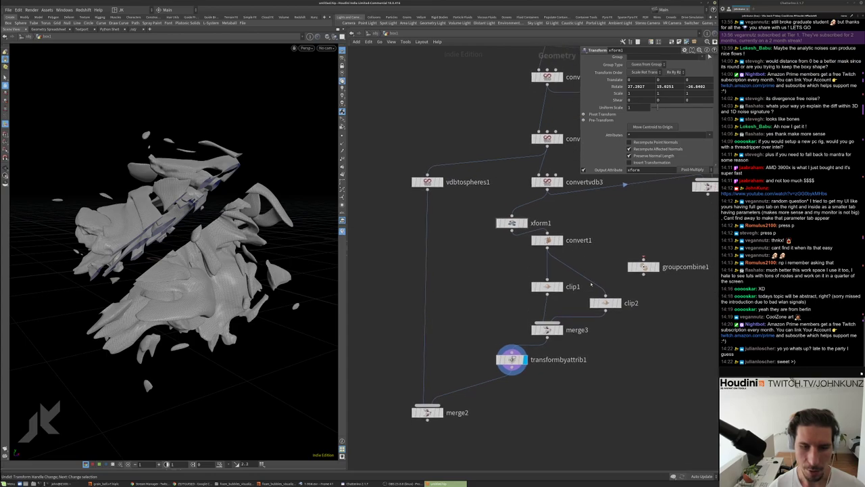
pyautogui.click(605, 302)
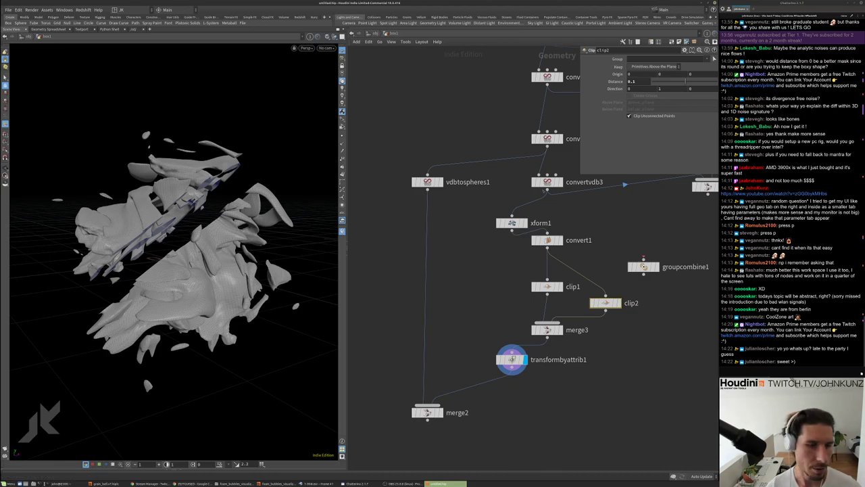
pyautogui.scroll(-2, 580, 249)
pyautogui.moveTo(580, 250); pyautogui.dragTo(554, 271, button='middle')
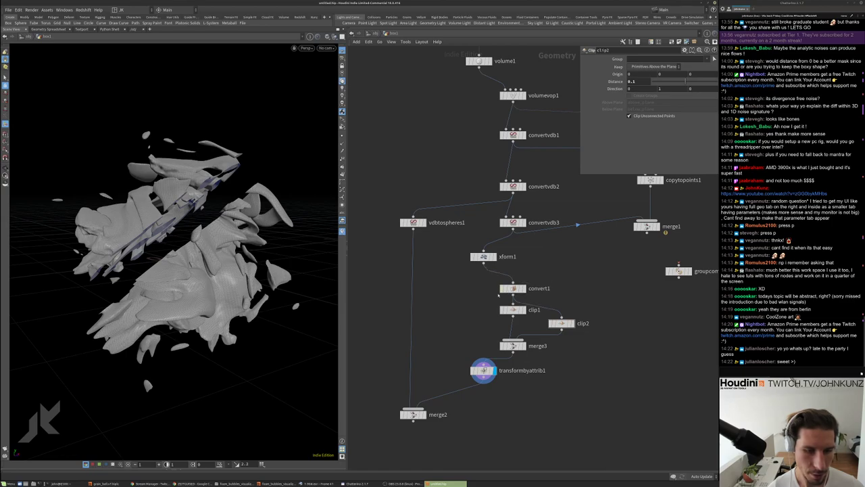
pyautogui.moveTo(426, 395); pyautogui.dragTo(469, 352, button='middle')
pyautogui.click(466, 372)
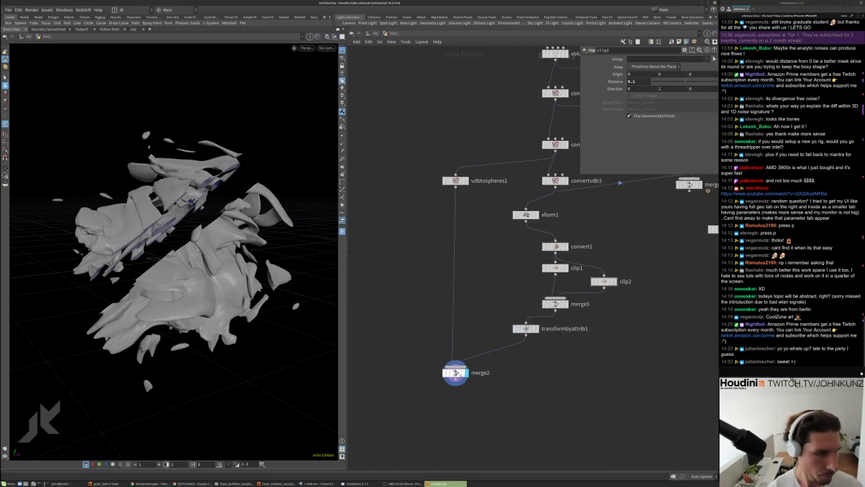
pyautogui.moveTo(169, 257); pyautogui.dragTo(218, 231)
pyautogui.press('g')
# Move clip2 beside clip1, try a Distance of 0.2, then revert it to 0.1
pyautogui.scroll(-5, 218, 231)
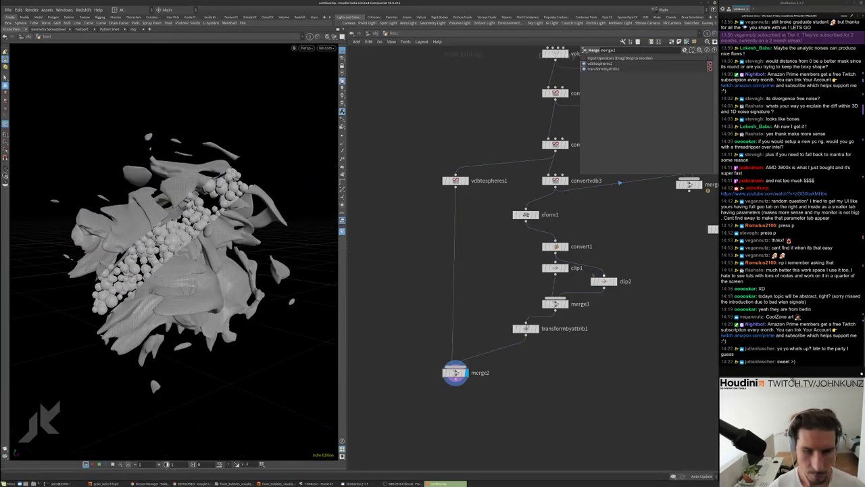
pyautogui.scroll(3, 608, 267)
pyautogui.moveTo(602, 287); pyautogui.dragTo(610, 267)
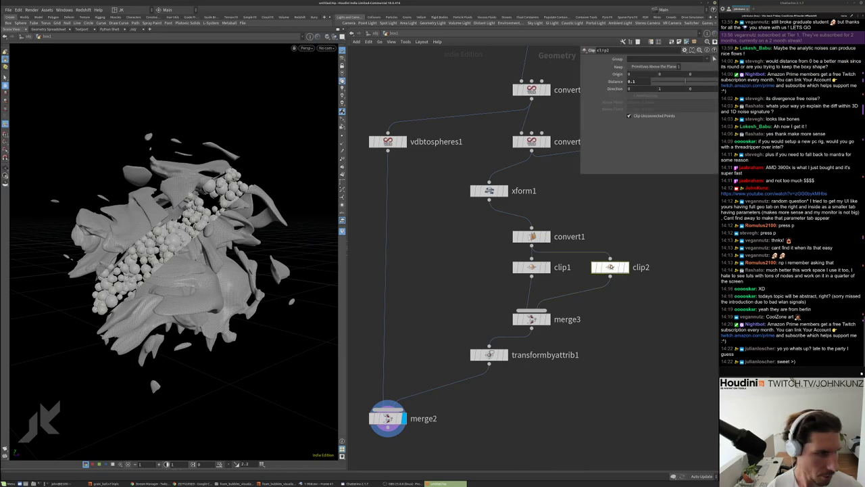
pyautogui.click(634, 82)
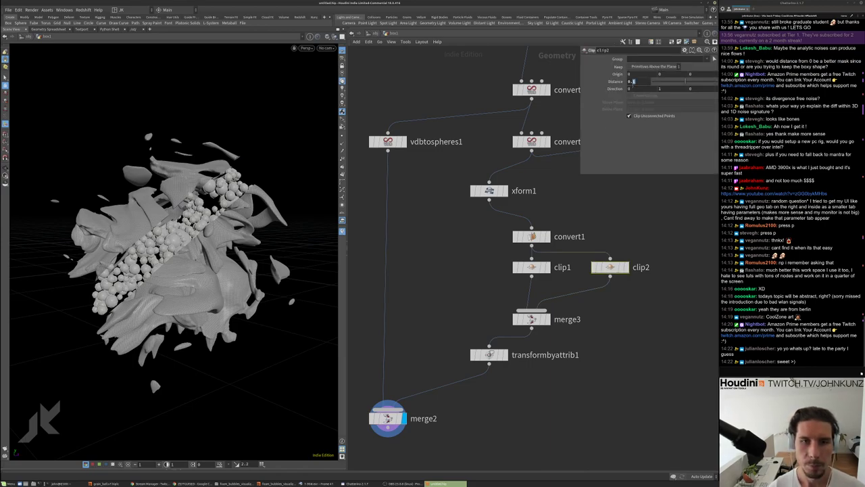
pyautogui.write('2')
pyautogui.press('Return')
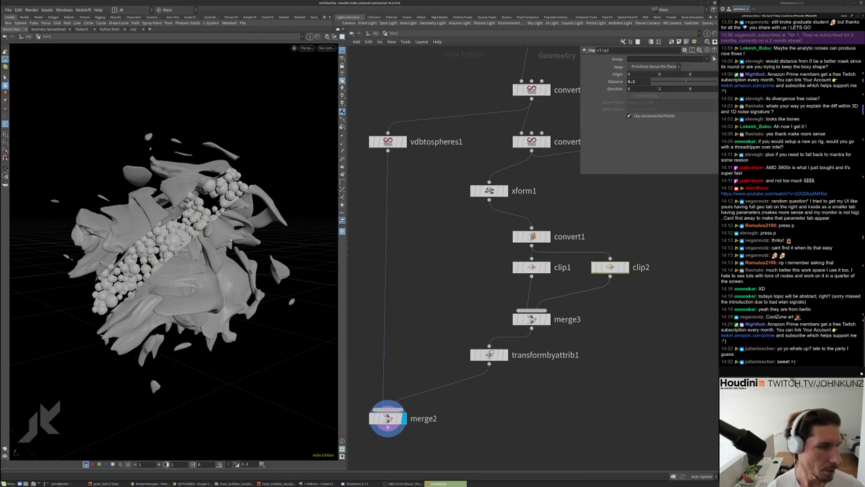
pyautogui.moveTo(54, 201)
pyautogui.mouseDown()
pyautogui.moveTo(28, 207)
pyautogui.moveTo(63, 200)
pyautogui.mouseUp()
pyautogui.hotkey('ctrl', 'z')
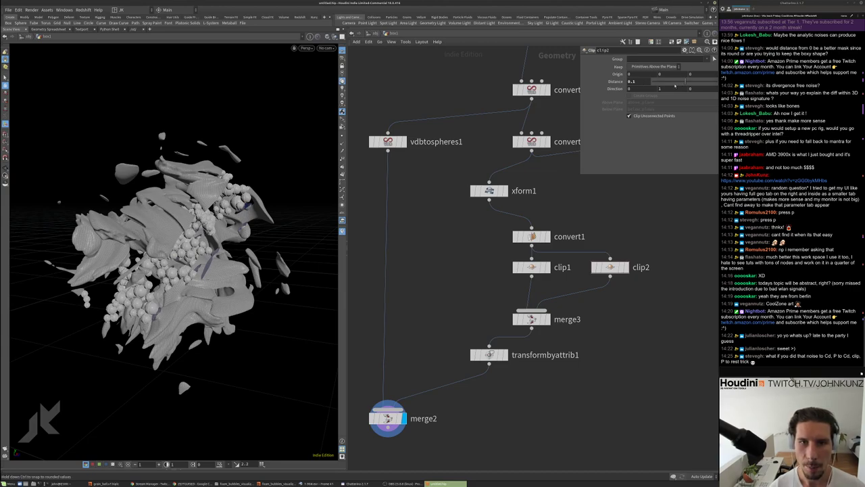
# Drag clip2's Distance through -0.06 and 0.03 to 0.28, then select clip1
pyautogui.moveTo(675, 86); pyautogui.dragTo(666, 86)
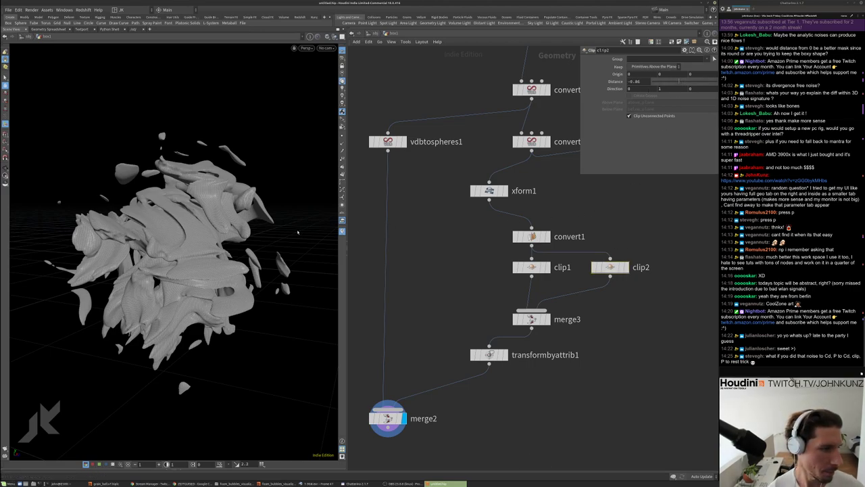
pyautogui.moveTo(679, 87); pyautogui.dragTo(252, 244)
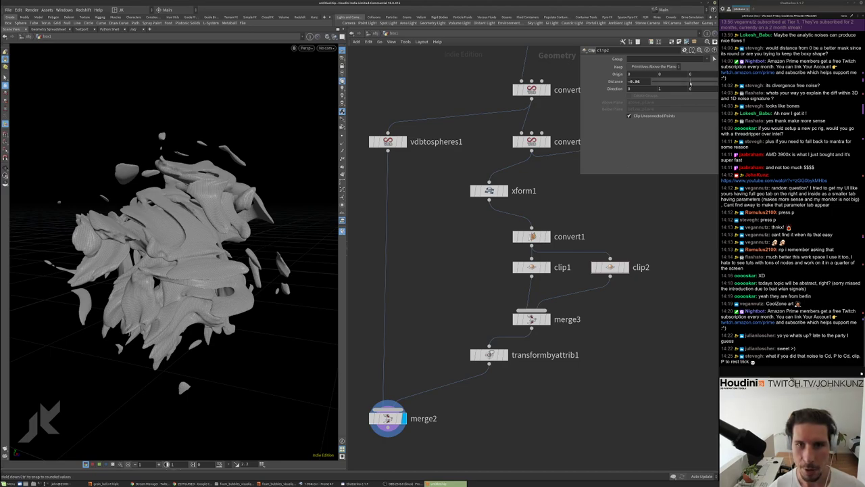
pyautogui.moveTo(690, 82); pyautogui.dragTo(692, 82)
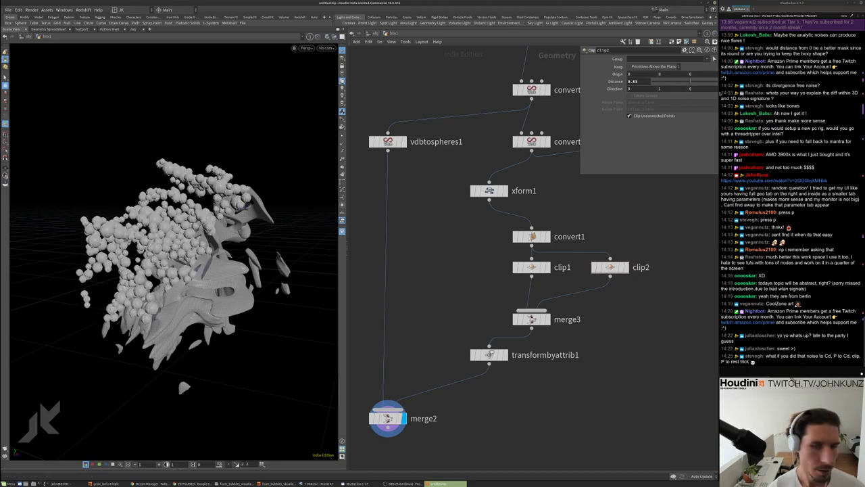
pyautogui.moveTo(686, 82); pyautogui.dragTo(690, 81)
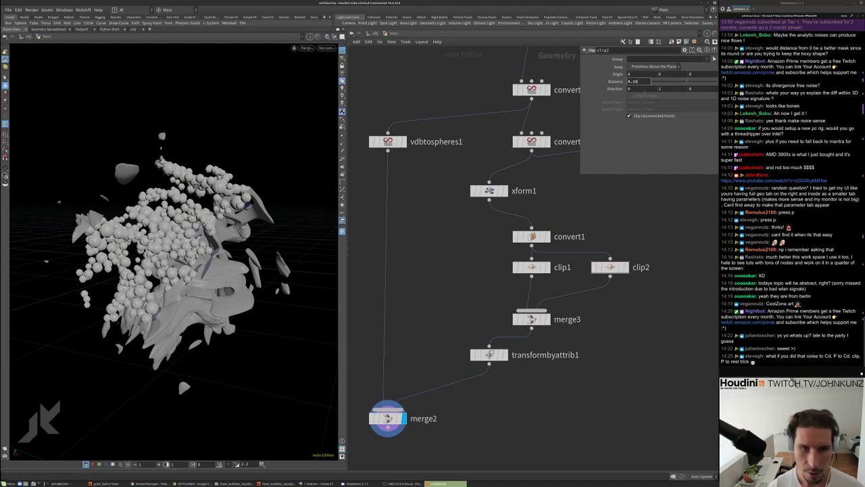
pyautogui.write('0.')
pyautogui.click(532, 267)
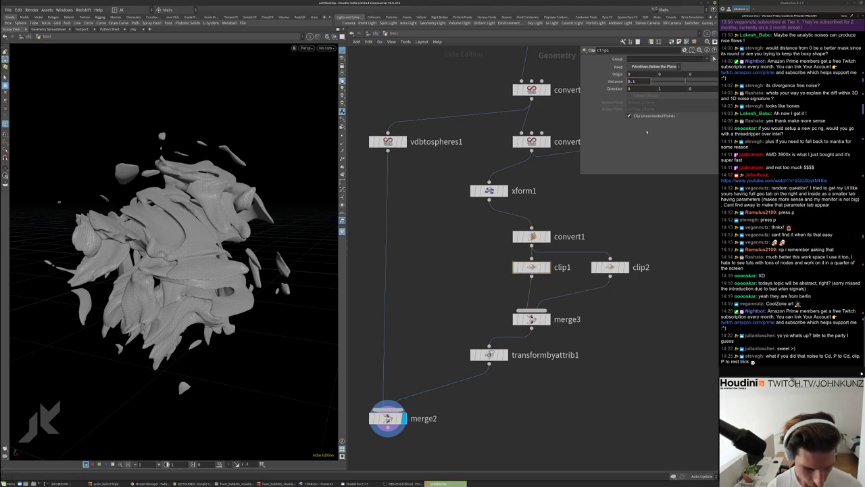
# Set clip1's Distance to -0.1 and orbit to inspect the clipped geometry
pyautogui.write('-0.1')
pyautogui.press('Return')
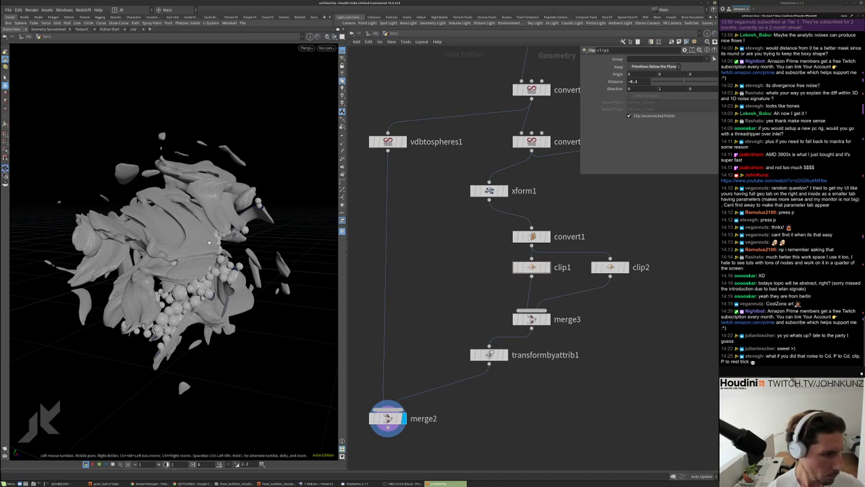
pyautogui.moveTo(226, 237); pyautogui.dragTo(250, 188)
pyautogui.scroll(3, 187, 248)
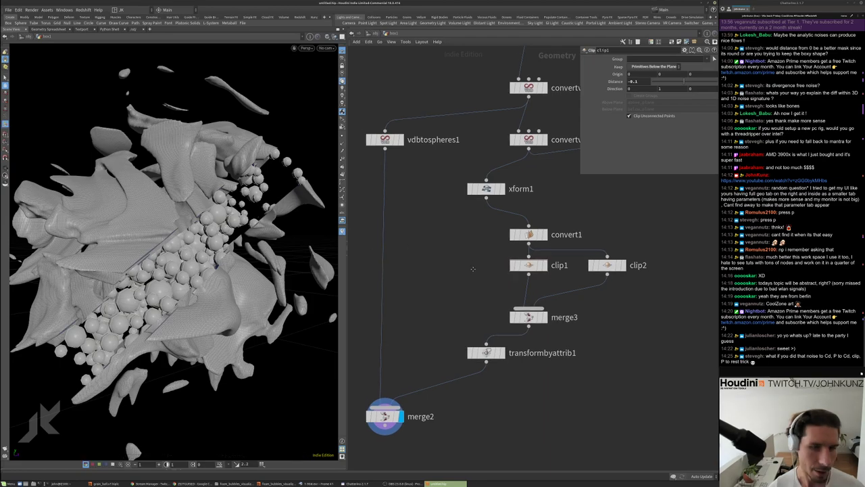
pyautogui.moveTo(531, 229); pyautogui.dragTo(517, 213, button='middle')
# Add a Rest Position node, rest1, between xform1 and convert1 and display it
pyautogui.click(490, 176)
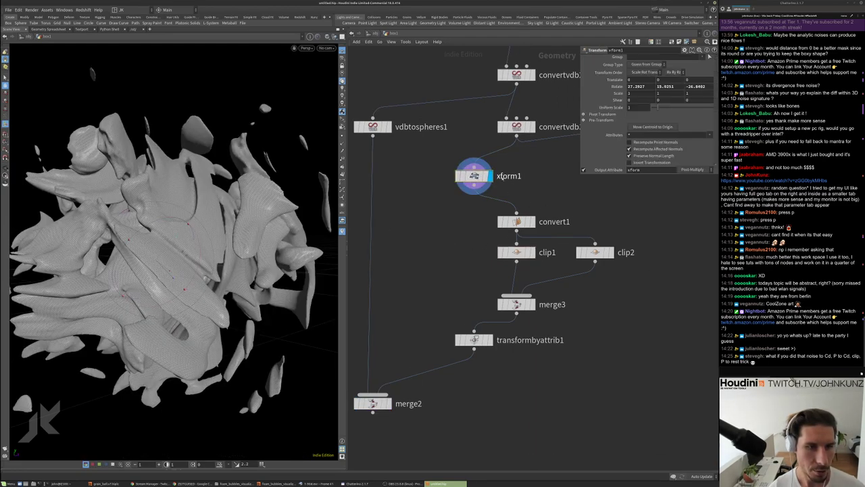
pyautogui.moveTo(475, 175); pyautogui.dragTo(475, 160)
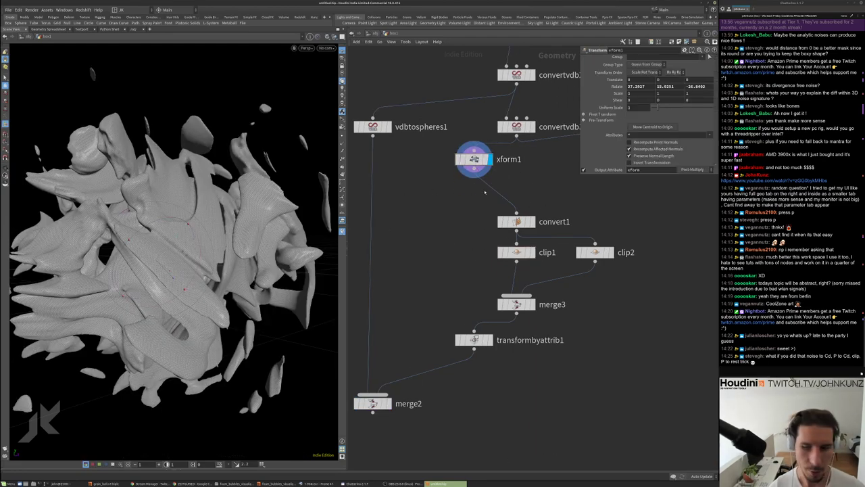
pyautogui.press('Tab')
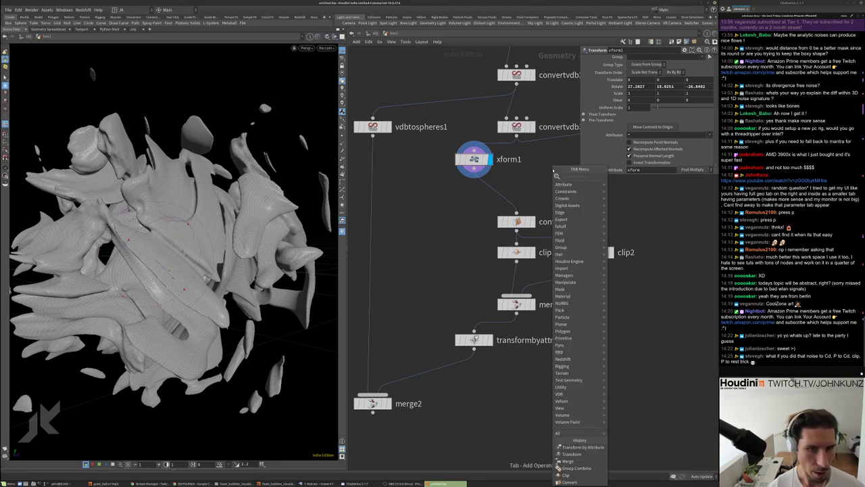
pyautogui.write('rest')
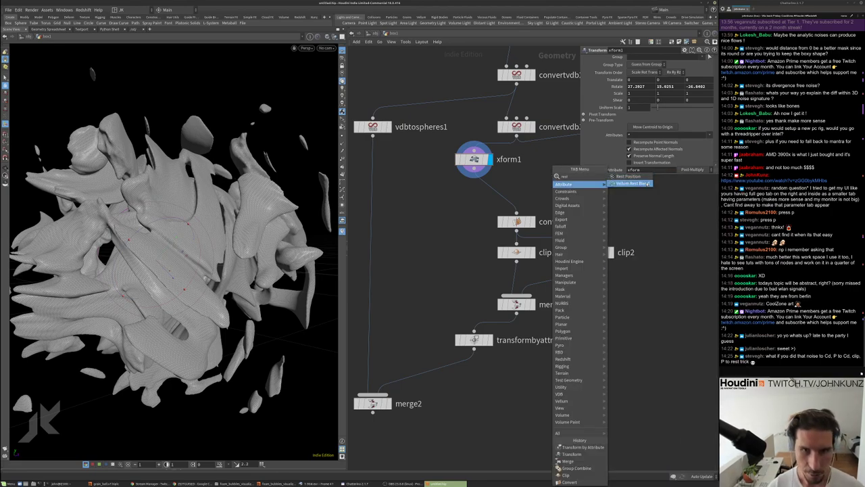
pyautogui.press('Return')
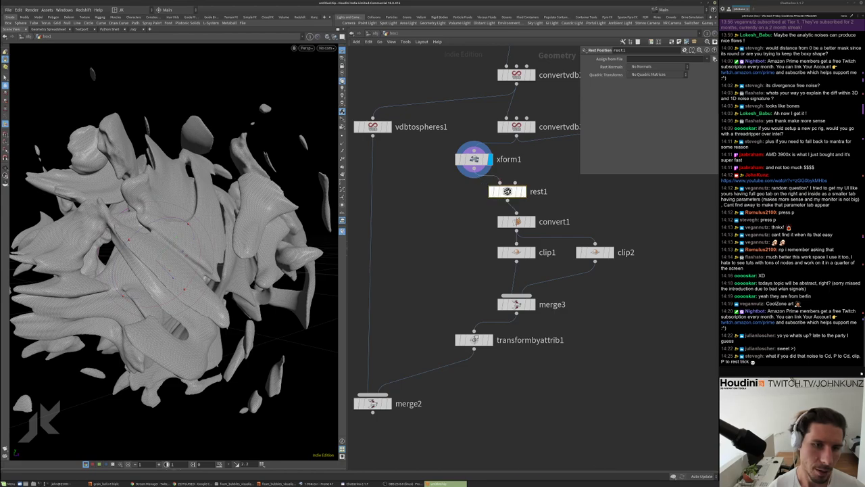
pyautogui.click(526, 191)
pyautogui.click(531, 189)
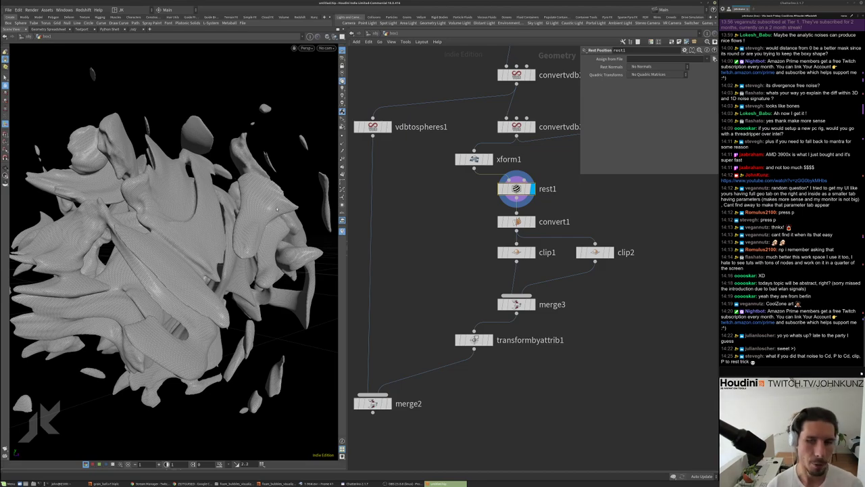
# Inspect rest1's point attributes in the geometry spreadsheet
pyautogui.rightClick(518, 188)
pyautogui.moveTo(531, 198)
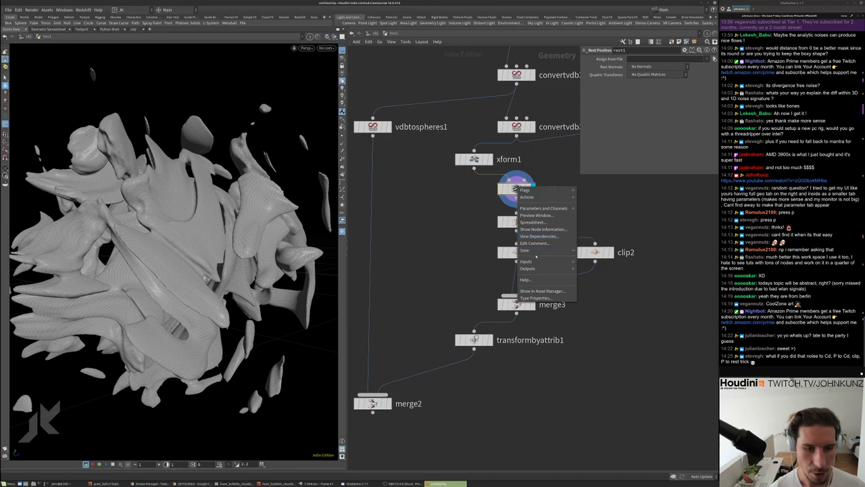
pyautogui.click(535, 223)
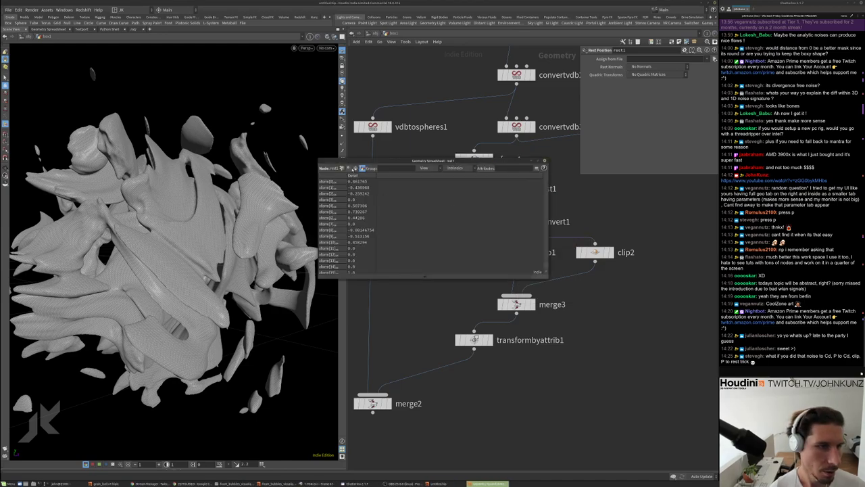
pyautogui.click(342, 168)
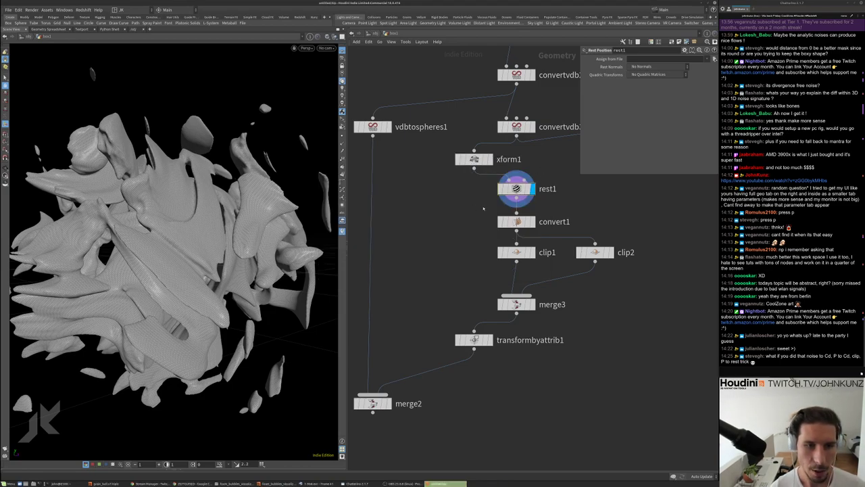
# Add an Attribute Noise node, attribnoise2, fed by rest1, and display its result
pyautogui.press('Tab')
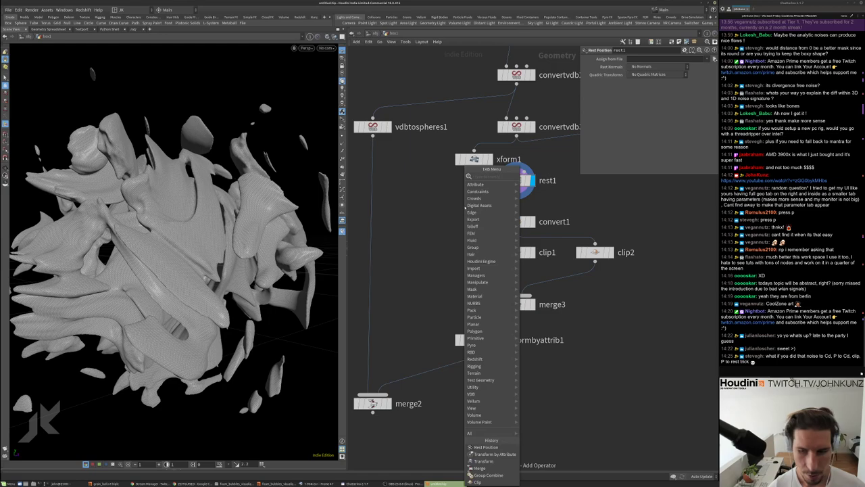
pyautogui.moveTo(465, 206)
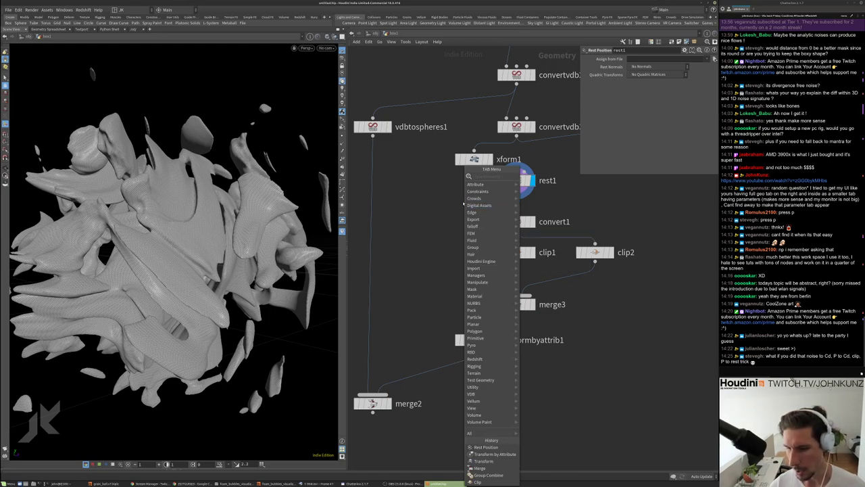
pyautogui.press('Escape')
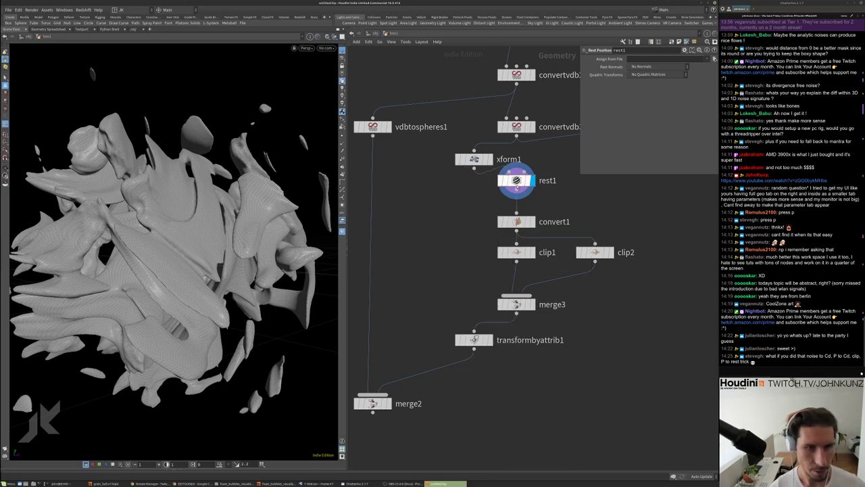
pyautogui.press('Tab')
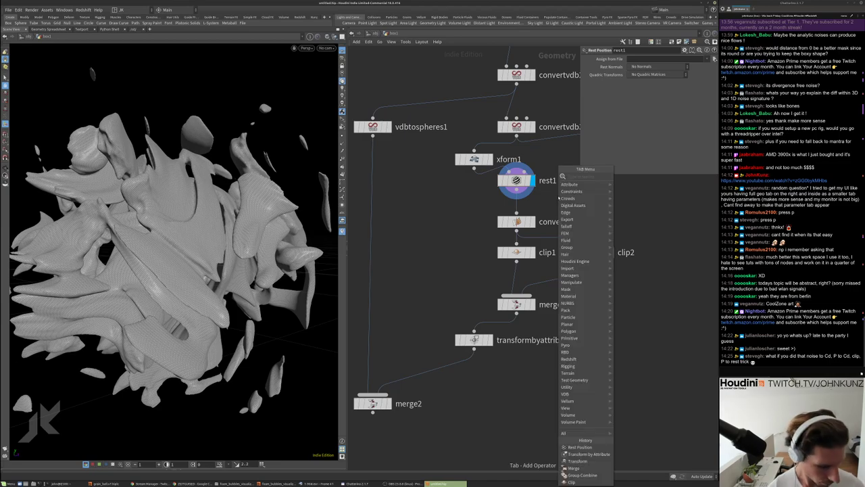
pyautogui.write('an')
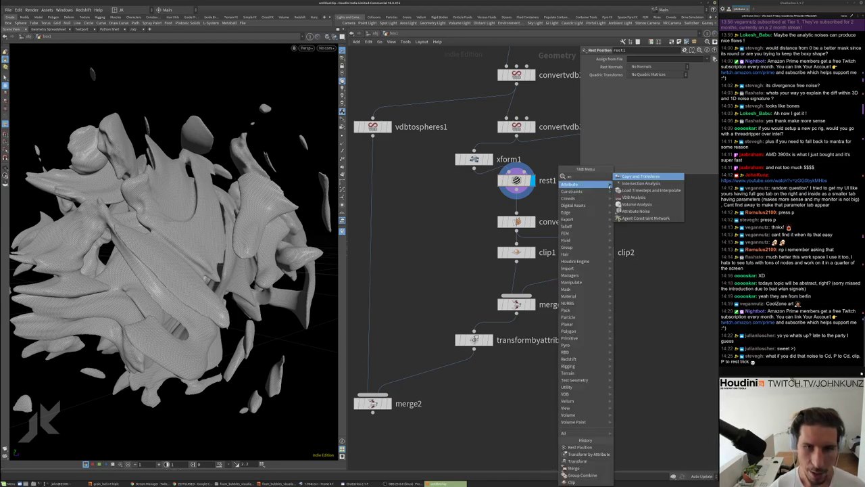
pyautogui.click(645, 211)
pyautogui.click(595, 206)
pyautogui.moveTo(516, 193); pyautogui.dragTo(595, 200)
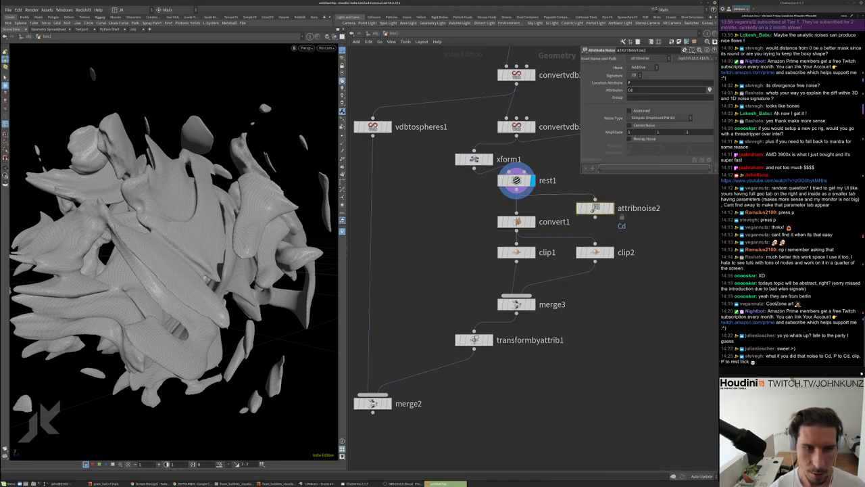
pyautogui.click(611, 208)
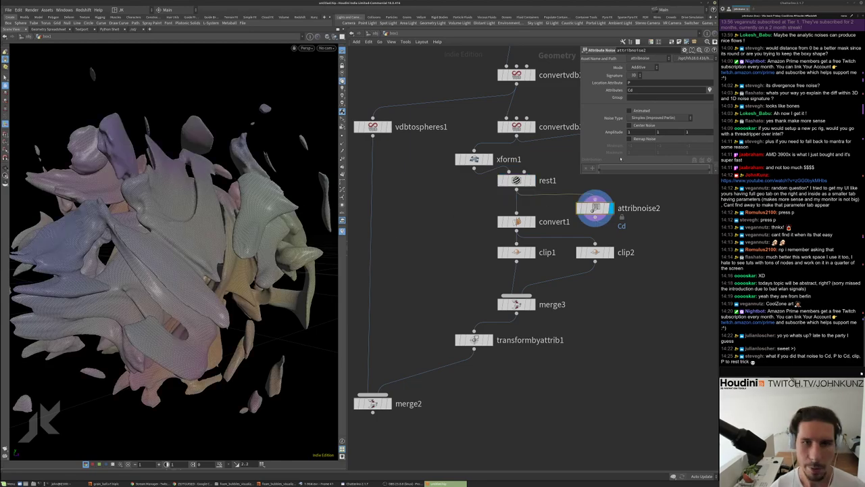
# Set attribnoise2 to noise P, centered, with element size 2 and offset 15
pyautogui.doubleClick(638, 90)
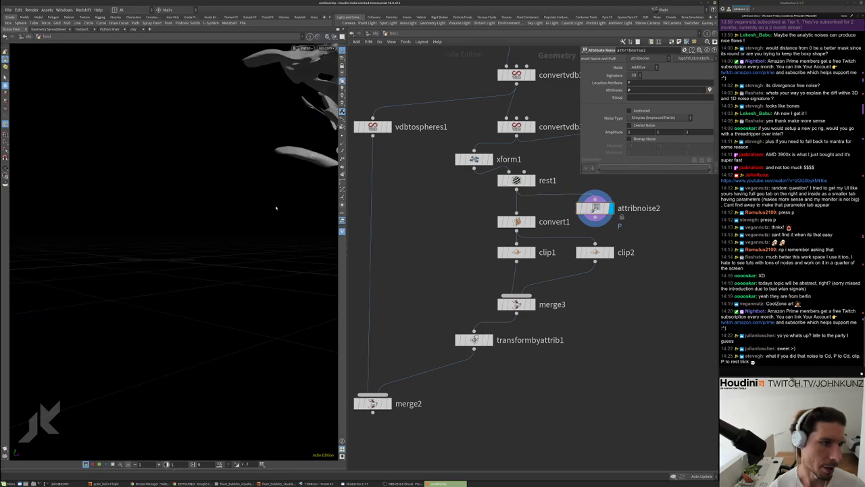
pyautogui.click(635, 126)
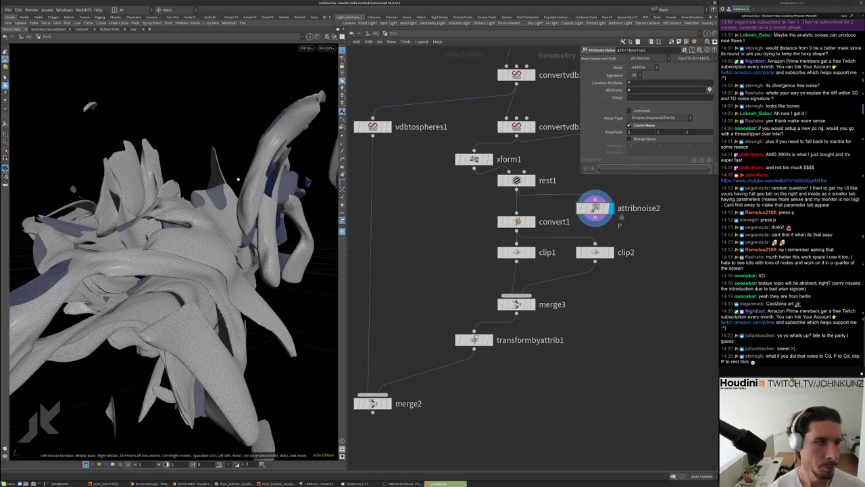
pyautogui.scroll(-5, 608, 153)
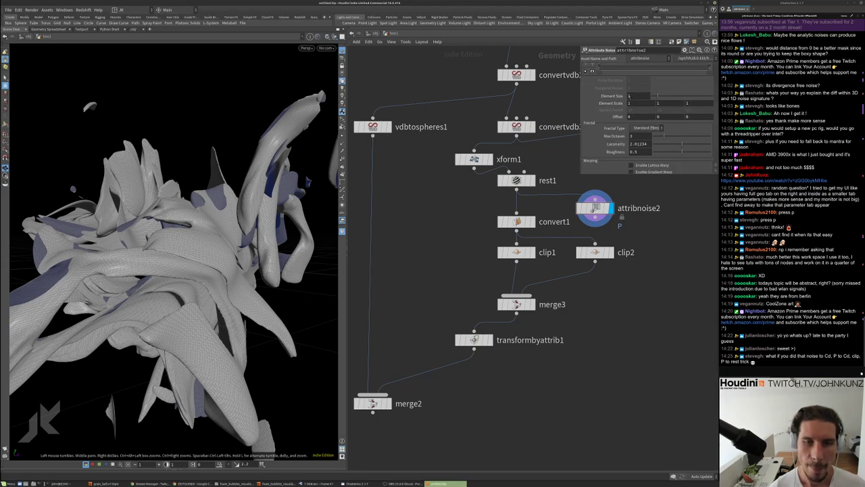
pyautogui.press('Return')
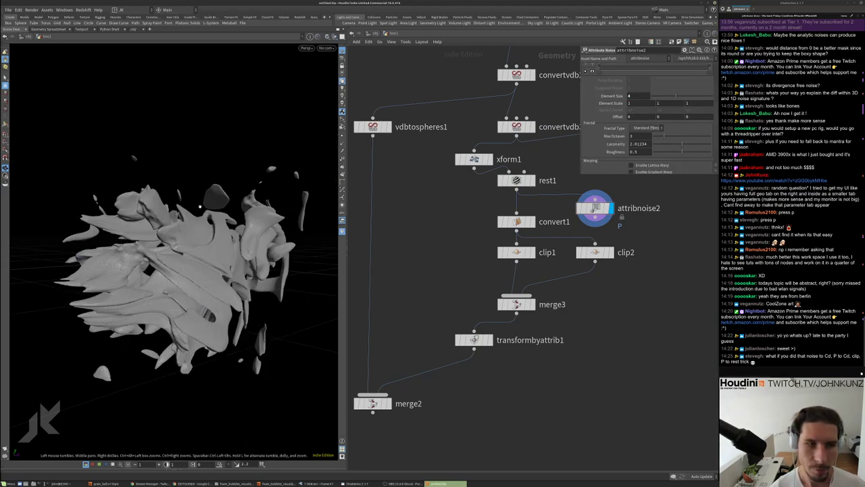
# Compare the mesh with and without noise, then insert attribnoise2 between rest1 and convert1
pyautogui.click(579, 208)
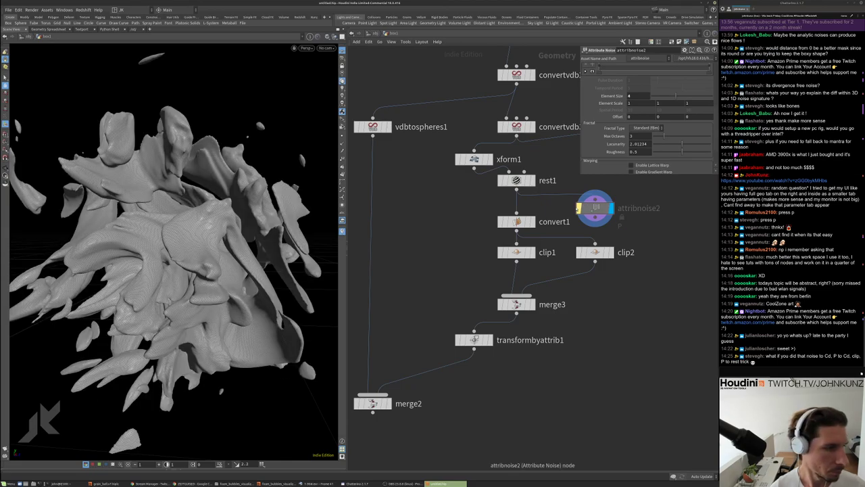
pyautogui.click(578, 208)
pyautogui.click(579, 208)
pyautogui.click(579, 208)
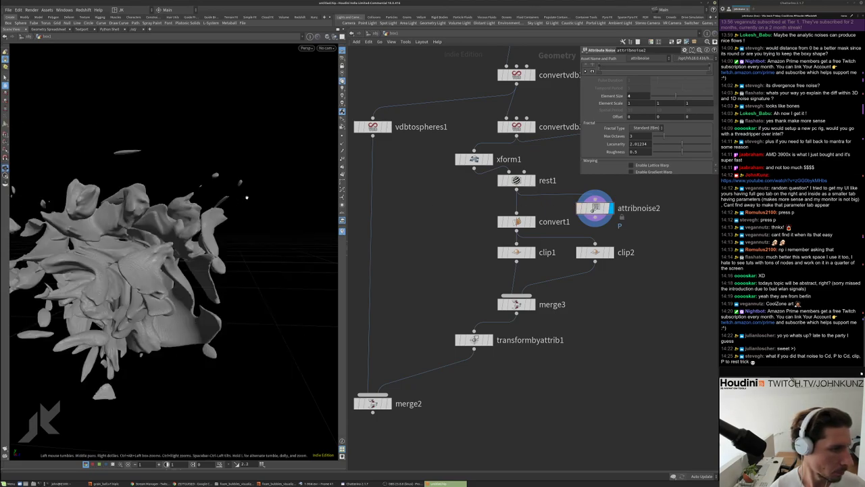
pyautogui.moveTo(247, 198); pyautogui.dragTo(290, 192)
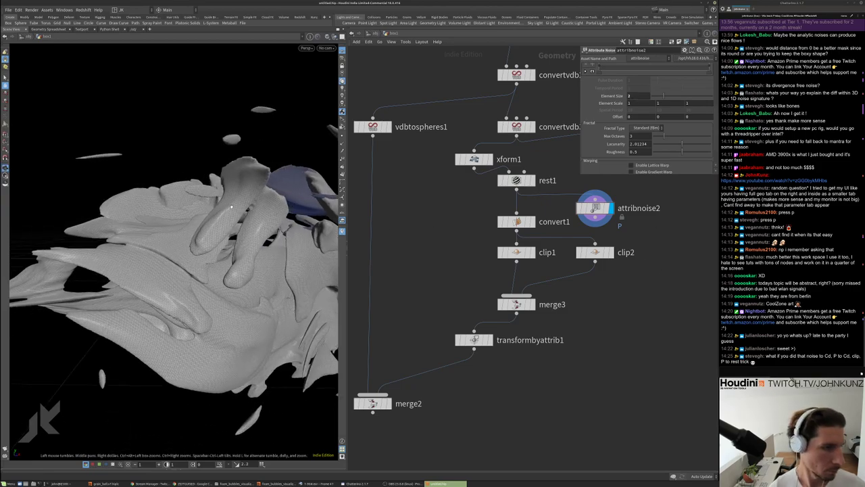
pyautogui.click(578, 208)
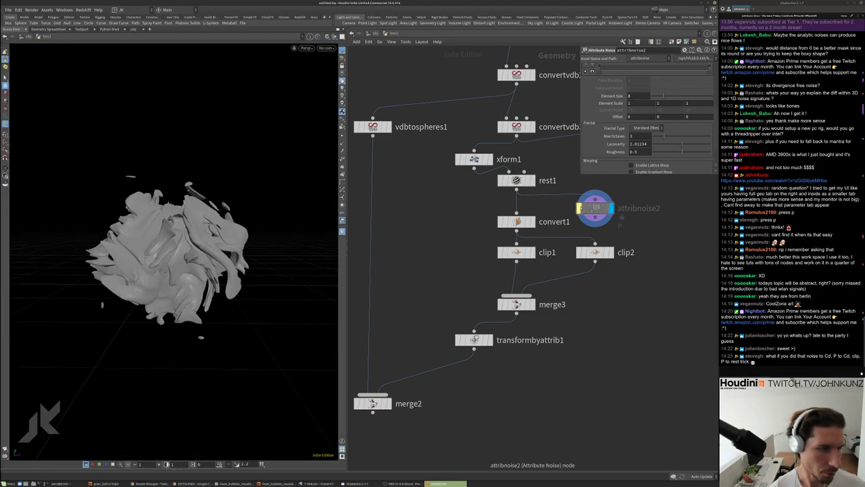
pyautogui.click(578, 208)
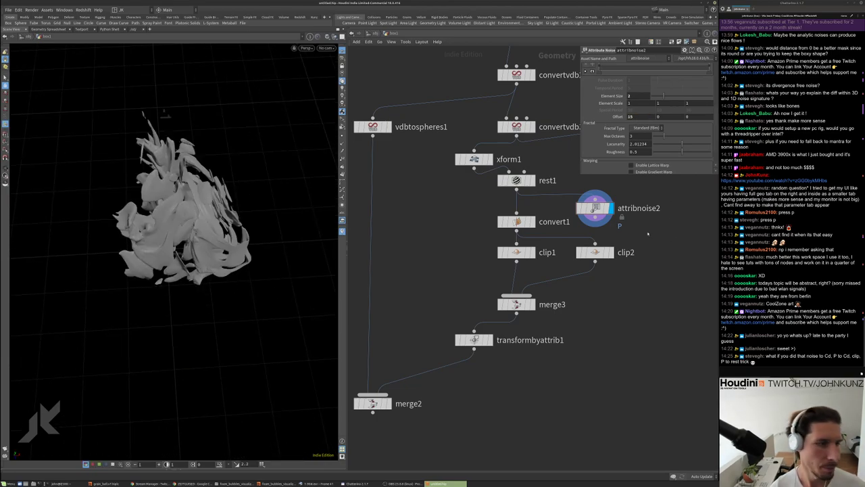
pyautogui.keyDown('alt'); pyautogui.moveTo(225, 241); pyautogui.dragTo(268, 187); pyautogui.keyUp('alt')
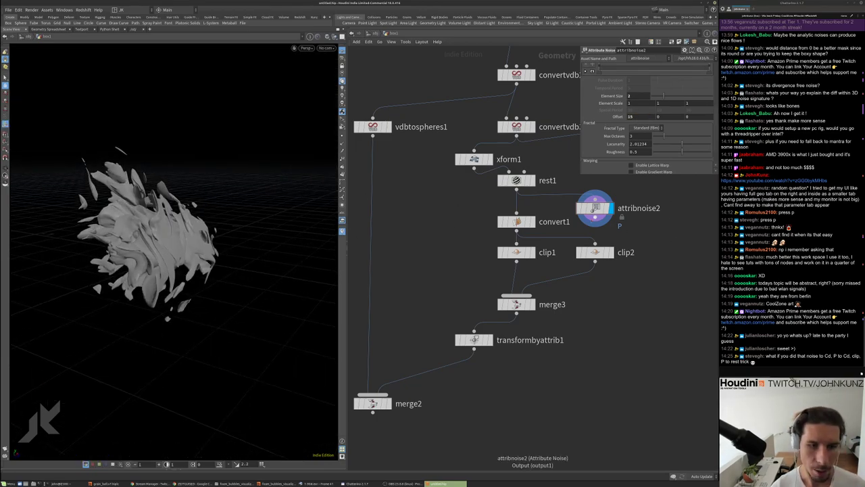
pyautogui.moveTo(594, 209); pyautogui.dragTo(517, 206)
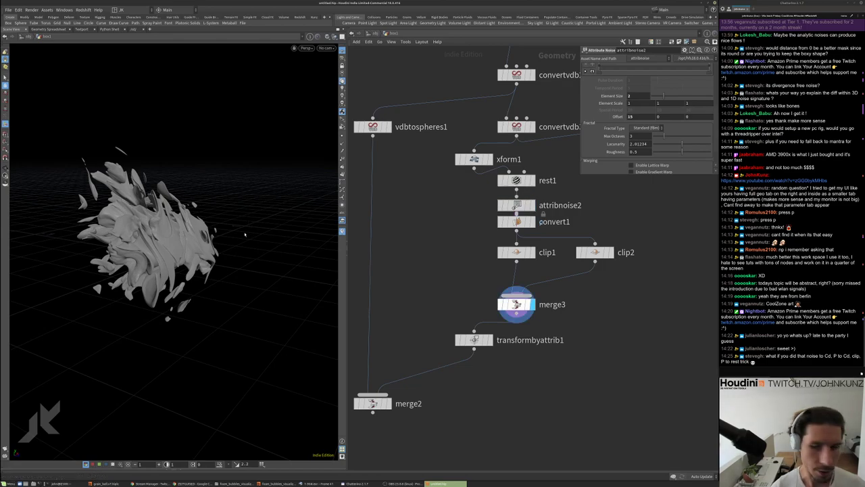
# Add an Attribute Swap node, attribswap1, wired between merge3 and transformbyattrib1
pyautogui.click(531, 304)
pyautogui.press('Tab')
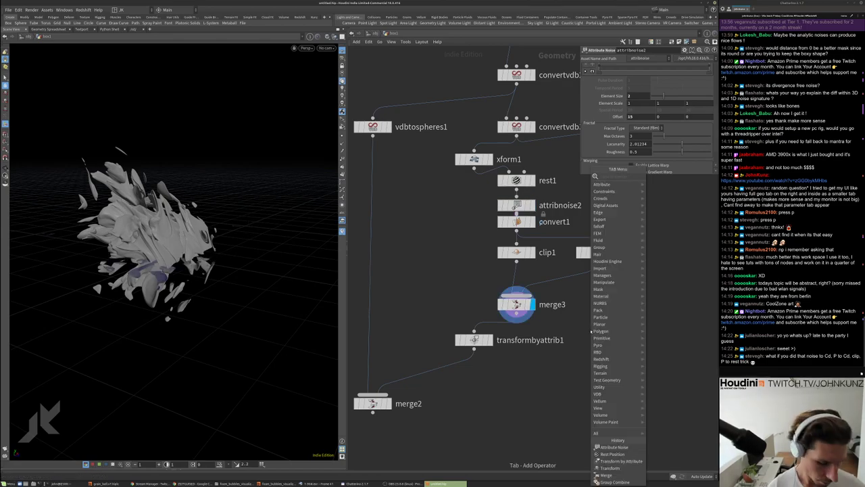
pyautogui.click(667, 176)
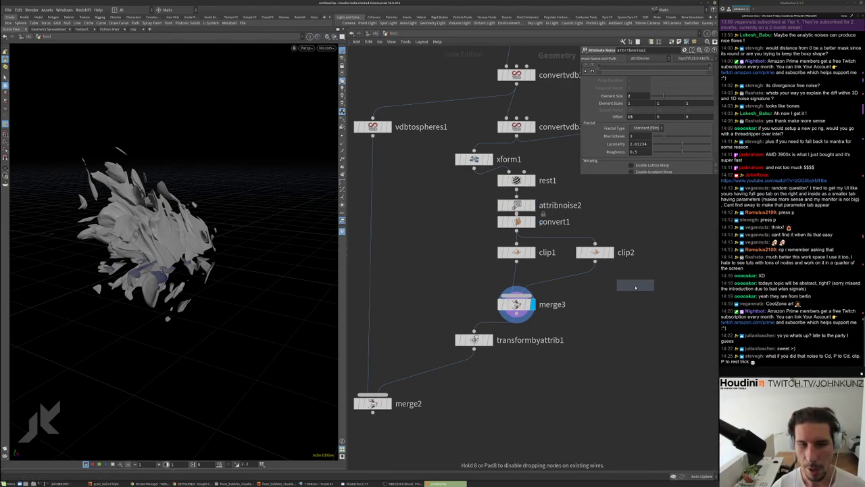
pyautogui.click(635, 284)
pyautogui.moveTo(475, 339); pyautogui.dragTo(475, 373)
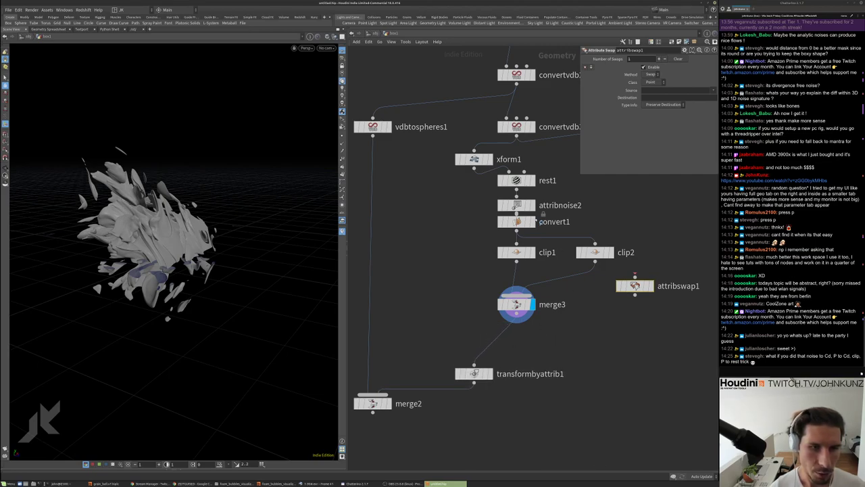
pyautogui.click(519, 180)
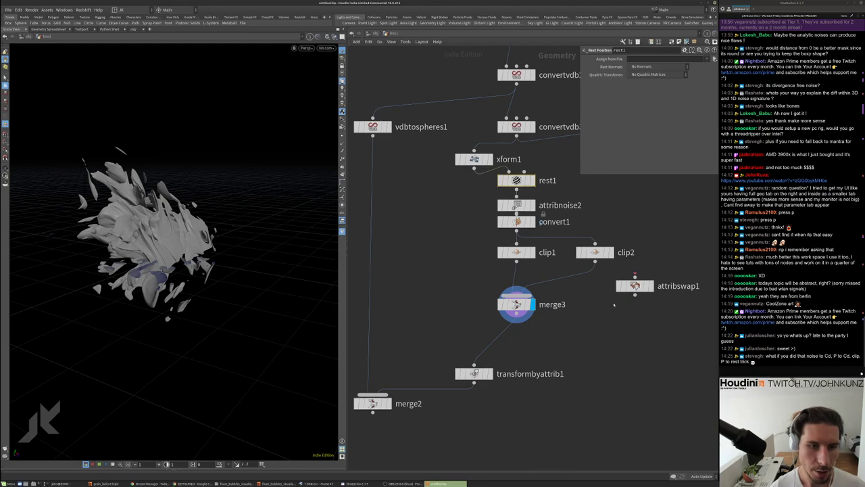
pyautogui.moveTo(608, 321); pyautogui.dragTo(517, 229)
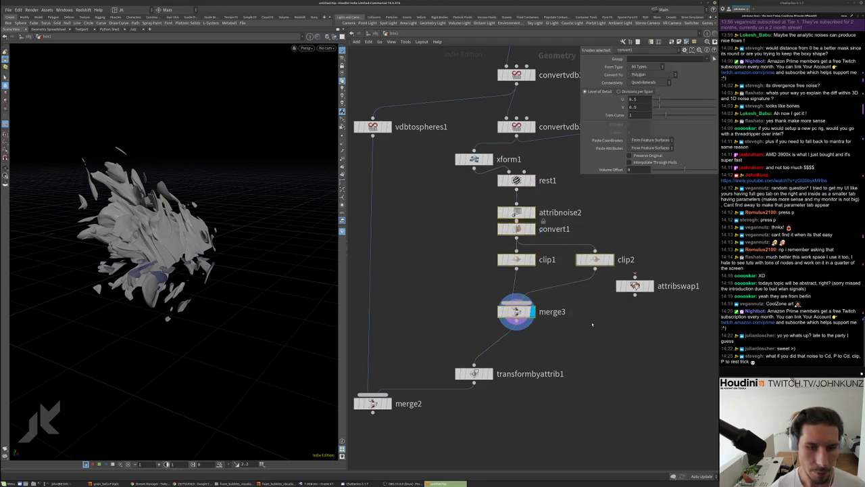
pyautogui.moveTo(635, 278); pyautogui.dragTo(508, 339)
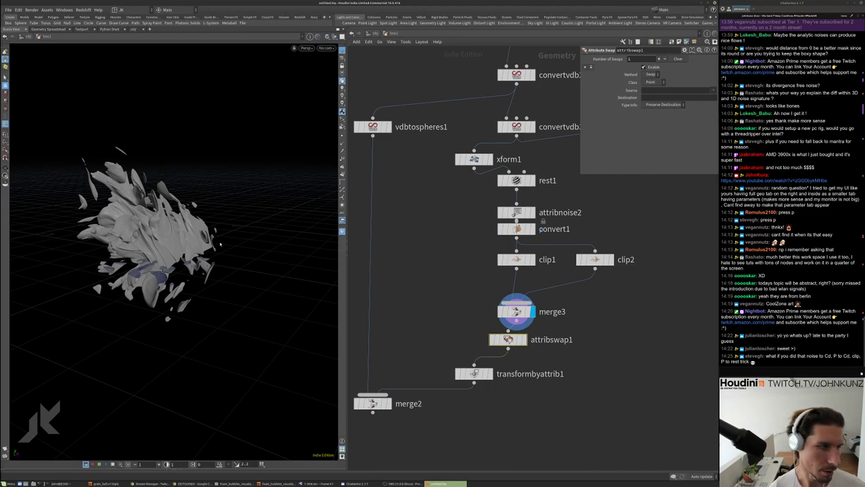
# Display attribswap1's result and orbit slightly to reveal the slice
pyautogui.keyDown('alt'); pyautogui.moveTo(232, 251); pyautogui.dragTo(232, 211); pyautogui.keyUp('alt')
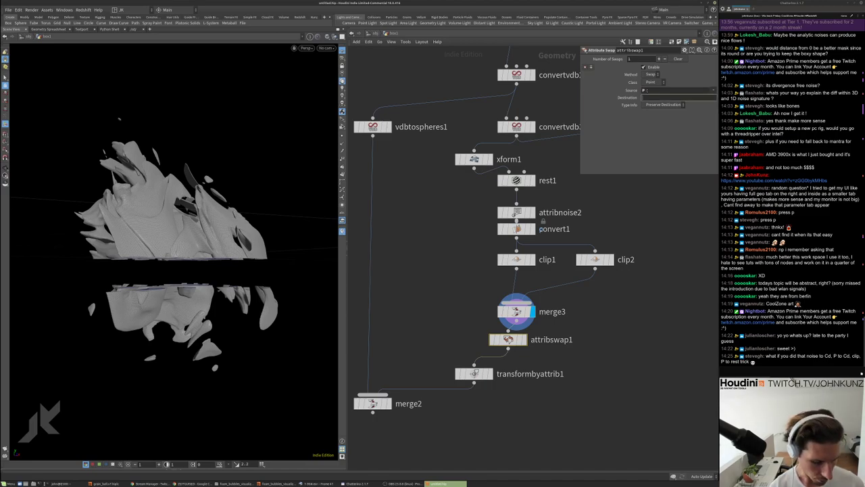
pyautogui.write('t')
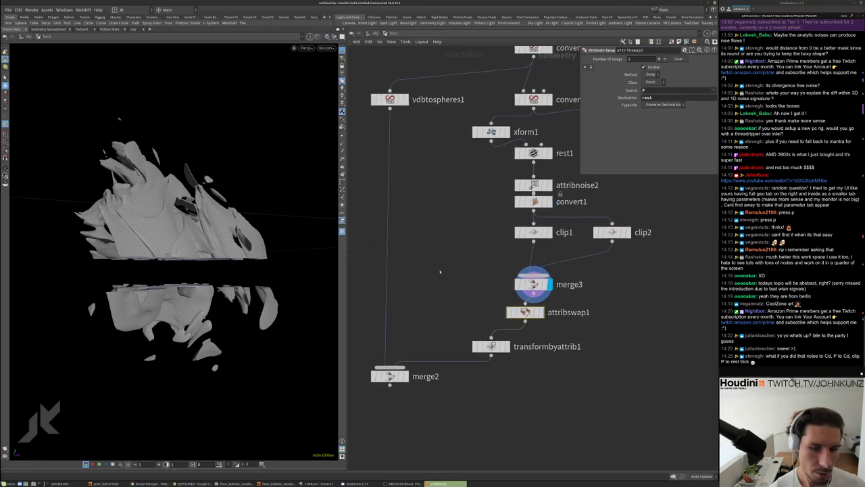
pyautogui.moveTo(527, 342); pyautogui.dragTo(544, 315, button='middle')
pyautogui.click(534, 313)
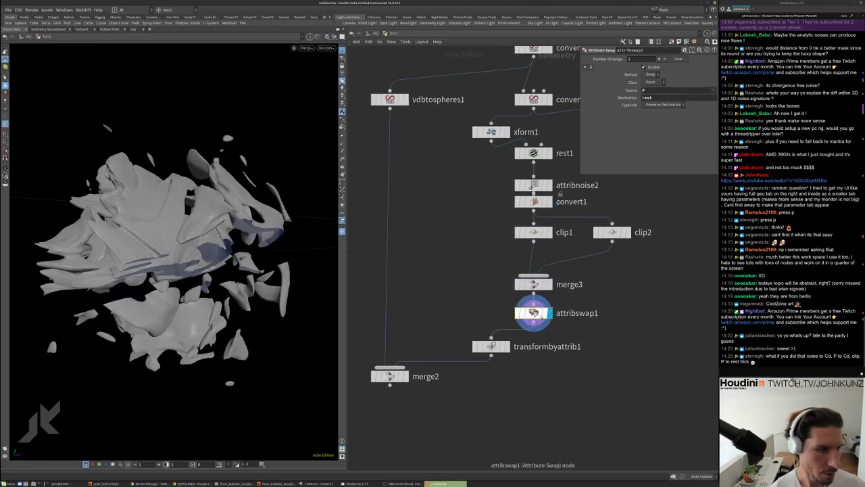
pyautogui.moveTo(169, 272); pyautogui.dragTo(171, 266)
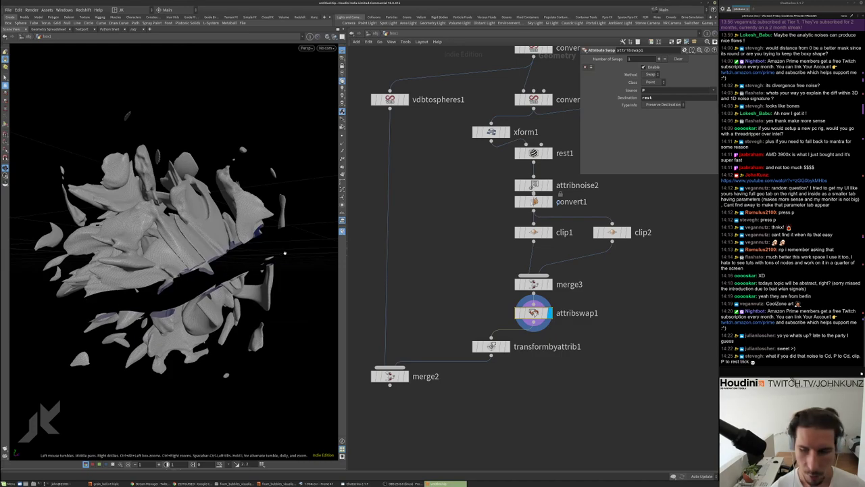
# Display transformbyattrib1's output and review its parameters
pyautogui.click(507, 346)
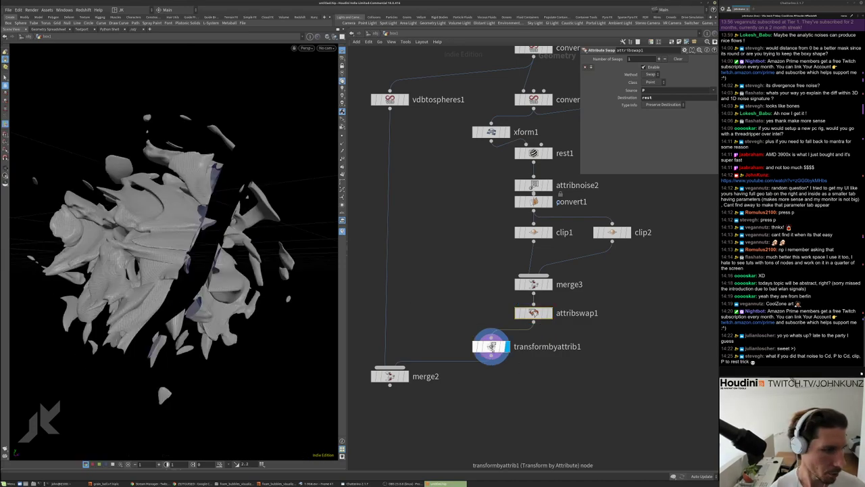
pyautogui.click(491, 346)
pyautogui.scroll(-2, 492, 346)
pyautogui.scroll(1, 491, 346)
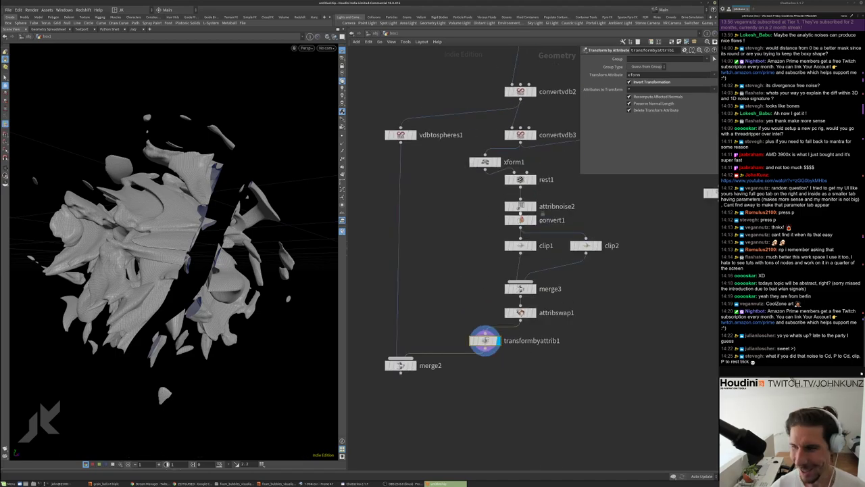
pyautogui.scroll(1, 519, 196)
pyautogui.scroll(-1, 513, 192)
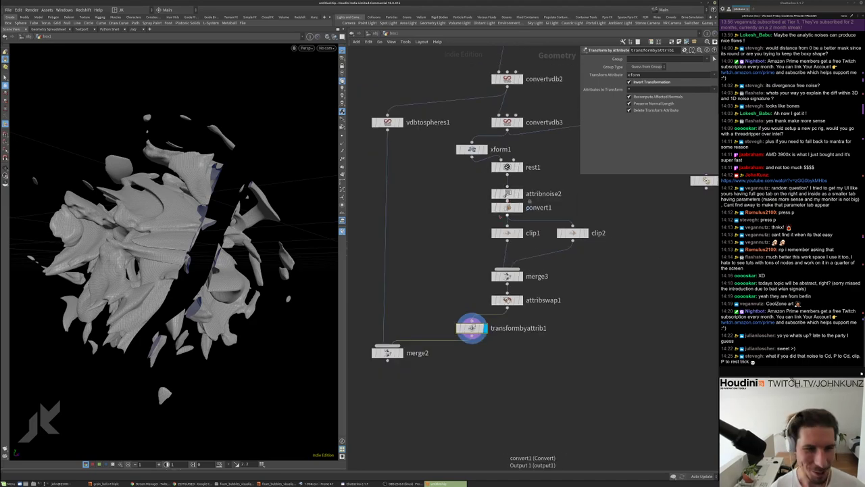
# Tidy the node network and inspect xform1's and rest1's settings
pyautogui.moveTo(528, 201); pyautogui.dragTo(527, 186, button='middle')
pyautogui.moveTo(507, 190); pyautogui.dragTo(507, 194)
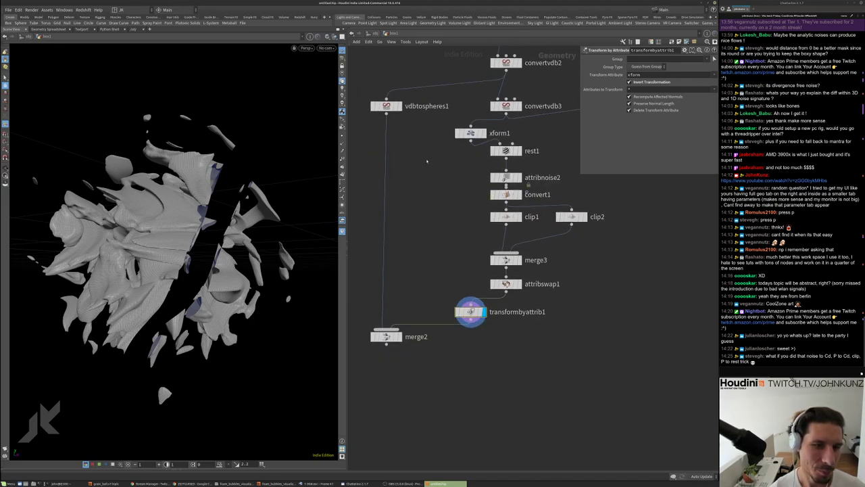
pyautogui.click(471, 132)
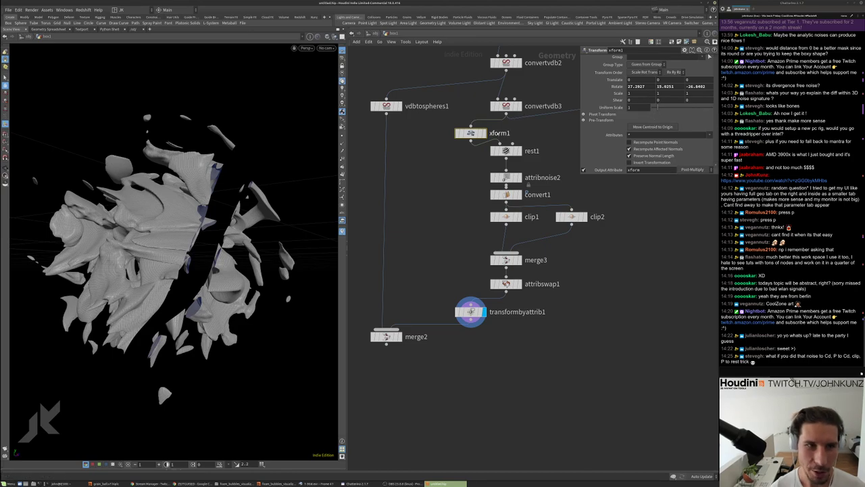
pyautogui.click(506, 151)
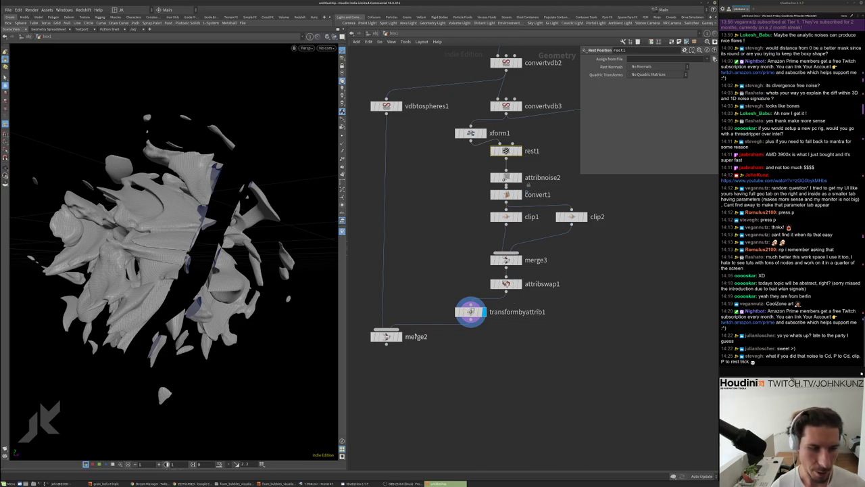
pyautogui.click(386, 337)
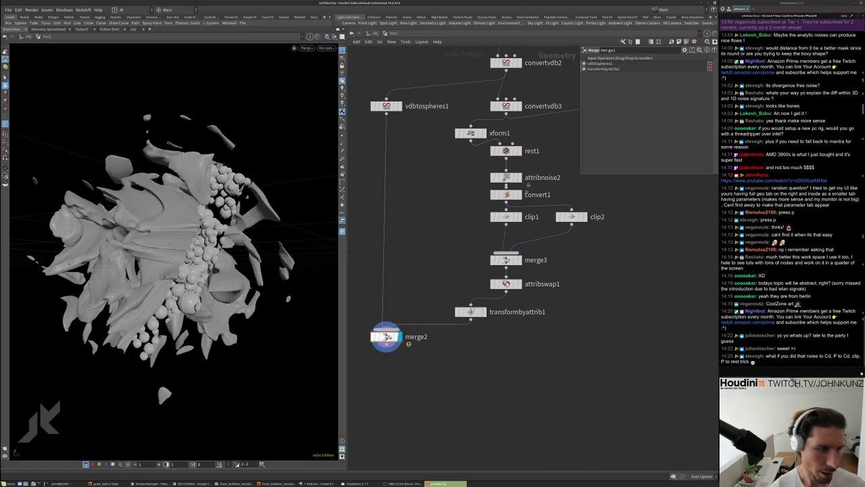
pyautogui.moveTo(240, 223); pyautogui.dragTo(253, 235)
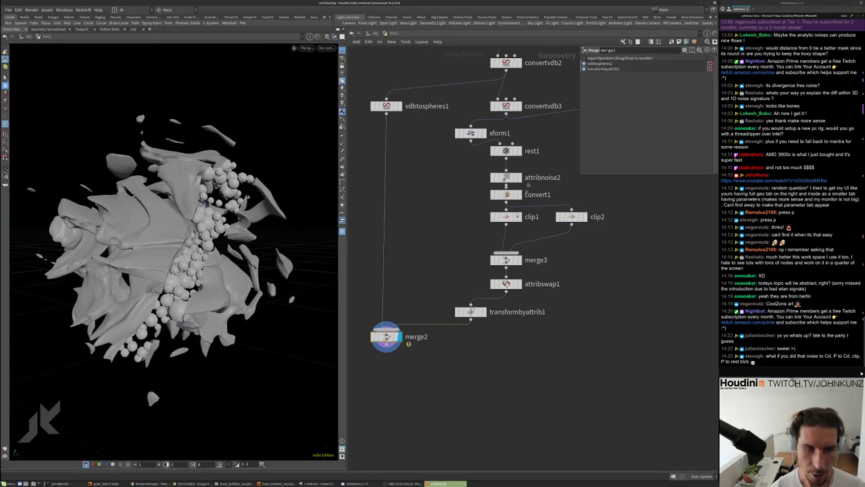
pyautogui.click(517, 216)
pyautogui.moveTo(279, 262); pyautogui.dragTo(291, 261)
pyautogui.scroll(2, 504, 284)
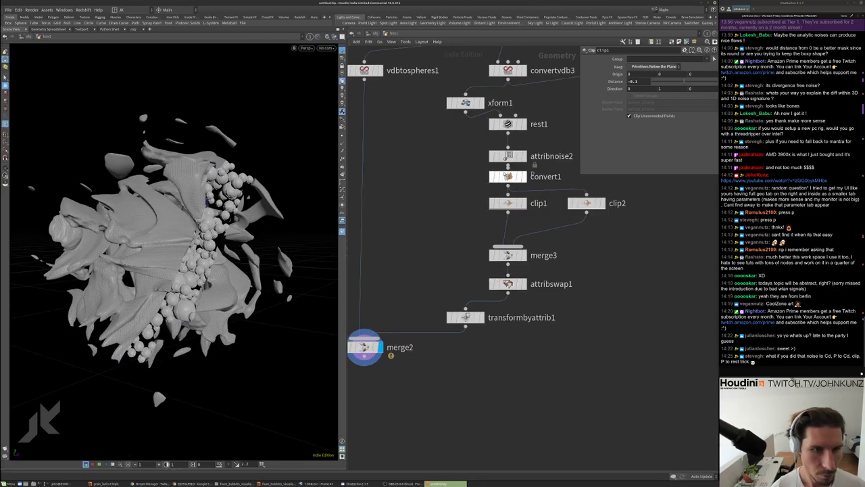
pyautogui.press('Up')
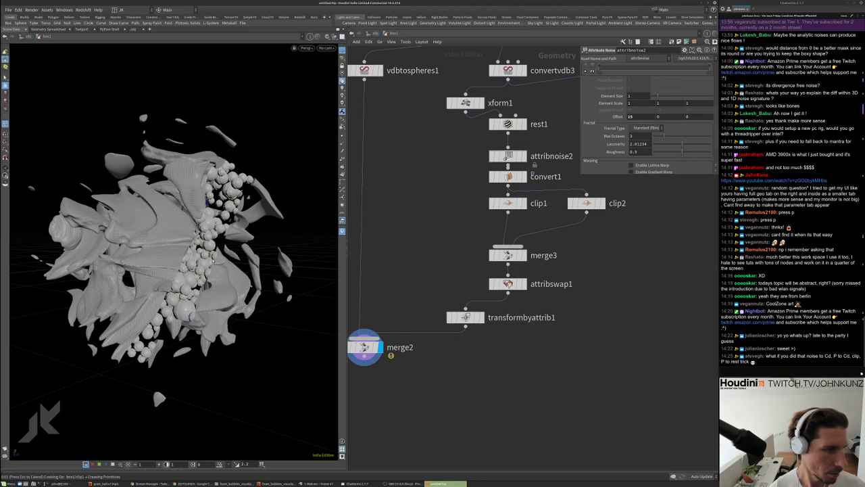
pyautogui.moveTo(193, 257); pyautogui.dragTo(182, 290)
pyautogui.scroll(5, 236, 204)
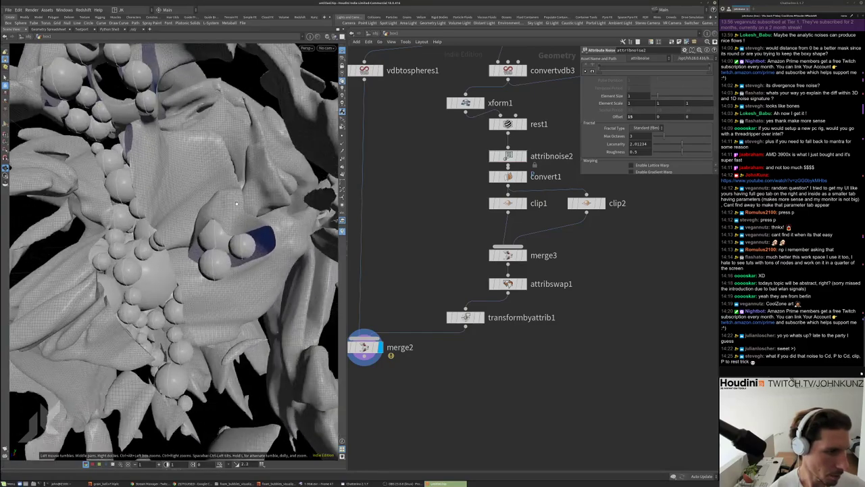
pyautogui.moveTo(182, 338); pyautogui.dragTo(181, 273)
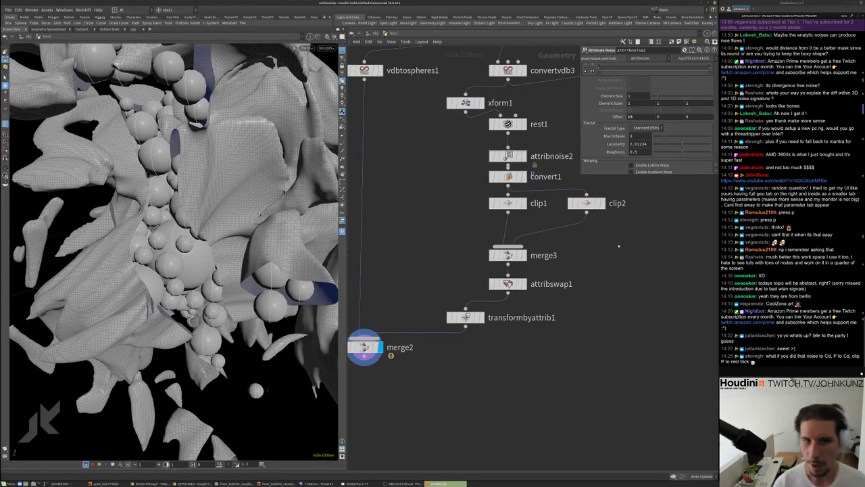
pyautogui.click(578, 206)
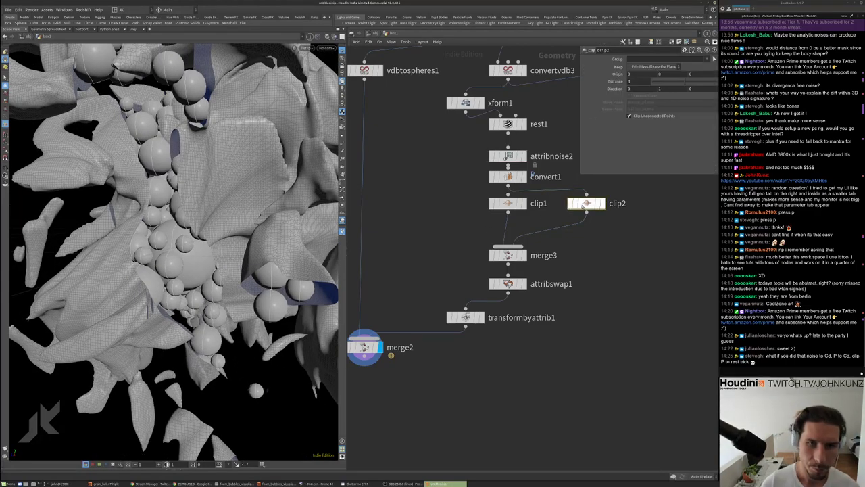
pyautogui.click(507, 204)
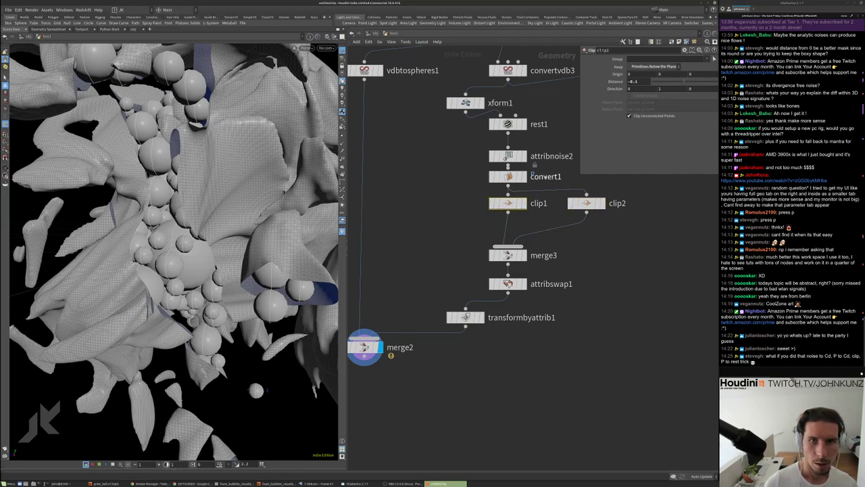
pyautogui.click(604, 207)
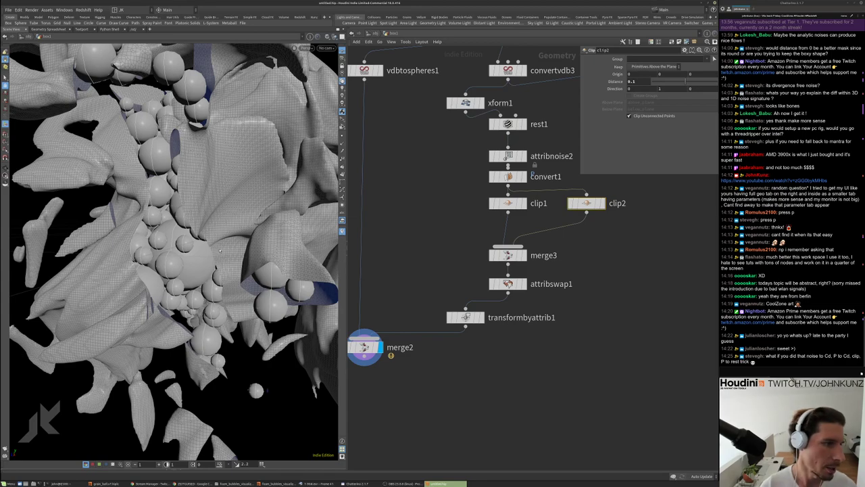
pyautogui.moveTo(218, 250); pyautogui.dragTo(314, 207)
pyautogui.scroll(-5, 201, 220)
# Add a Color node, color1, between transformbyattrib1 and merge2
pyautogui.press('Tab')
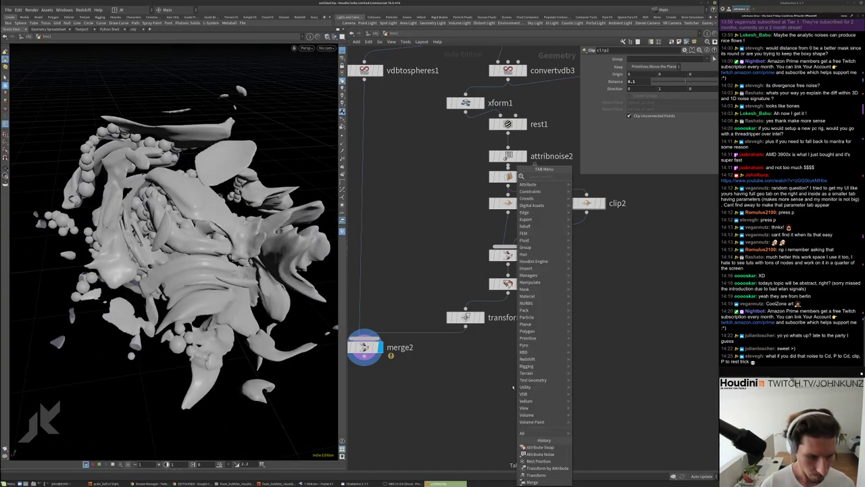
pyautogui.write('c')
pyautogui.press('BackSpace')
pyautogui.press('Escape')
pyautogui.press('Tab')
pyautogui.write('c')
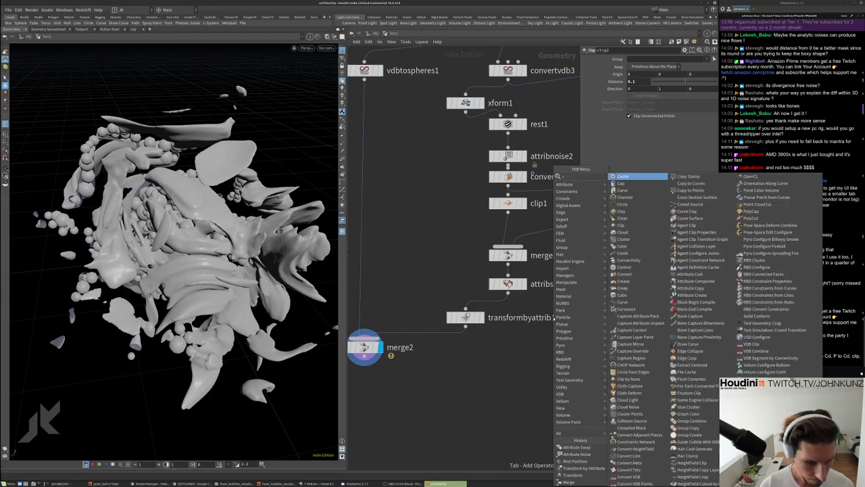
pyautogui.write('olor')
pyautogui.press('Return')
pyautogui.click(586, 331)
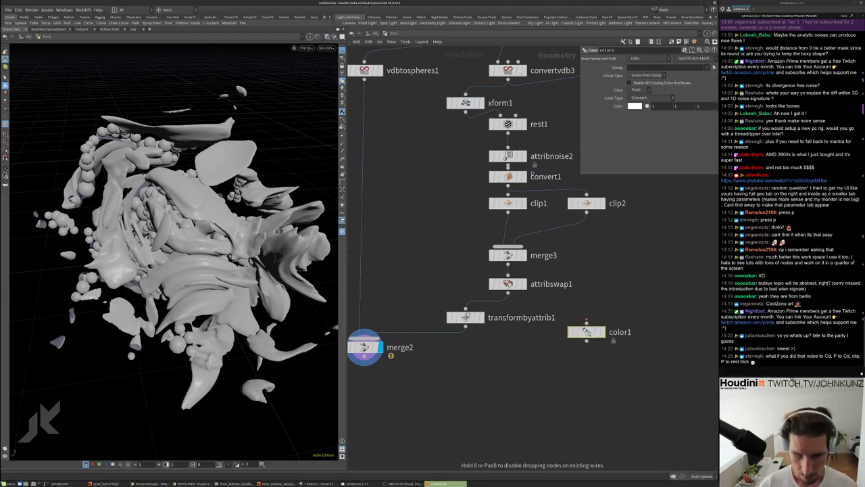
pyautogui.moveTo(586, 331); pyautogui.dragTo(465, 346)
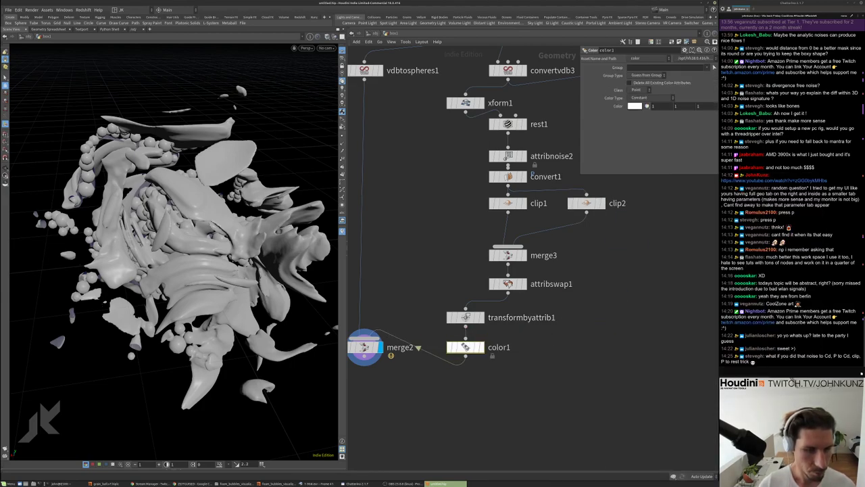
# Set color1's Color Type to Bounding Box, keeping guessed group type and point class
pyautogui.click(649, 75)
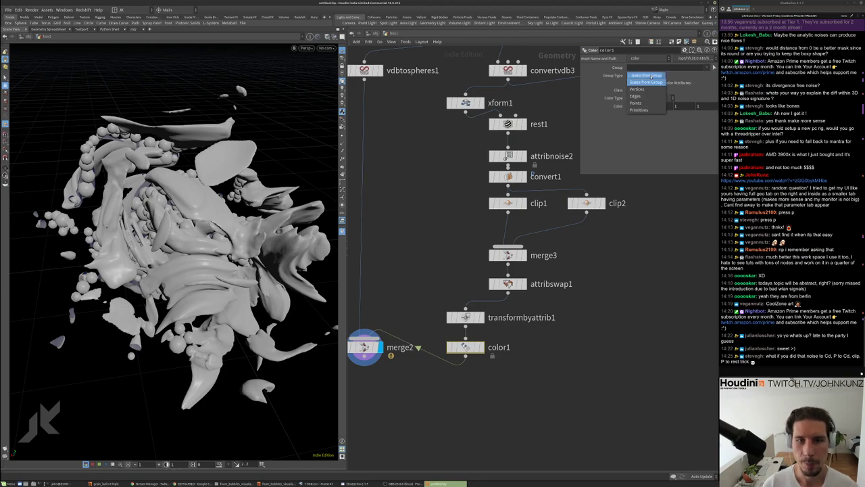
pyautogui.click(651, 77)
pyautogui.click(637, 89)
pyautogui.click(638, 90)
pyautogui.click(640, 98)
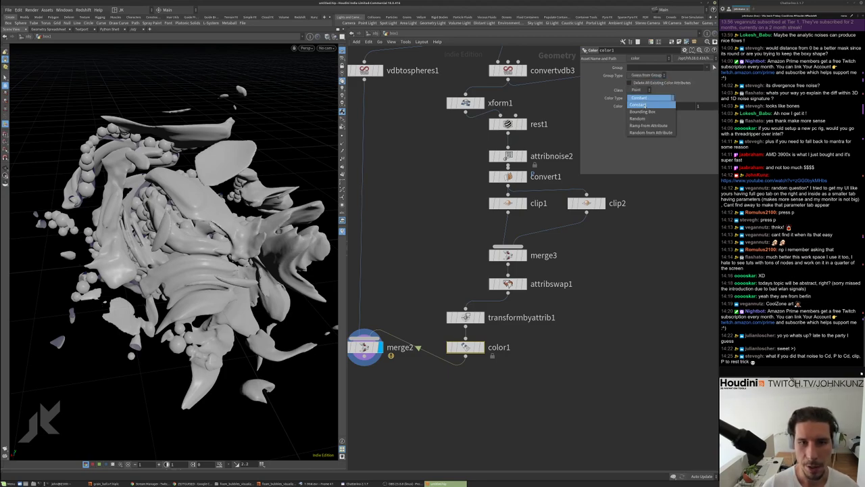
pyautogui.click(642, 111)
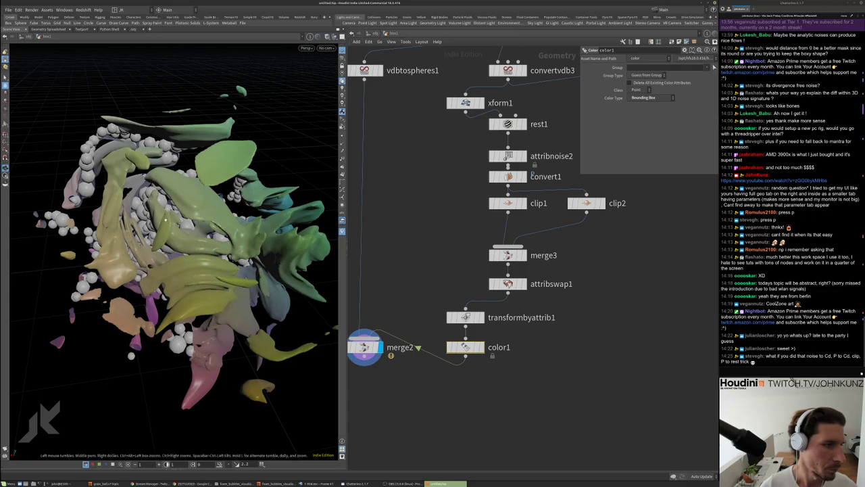
pyautogui.moveTo(164, 219); pyautogui.dragTo(177, 233)
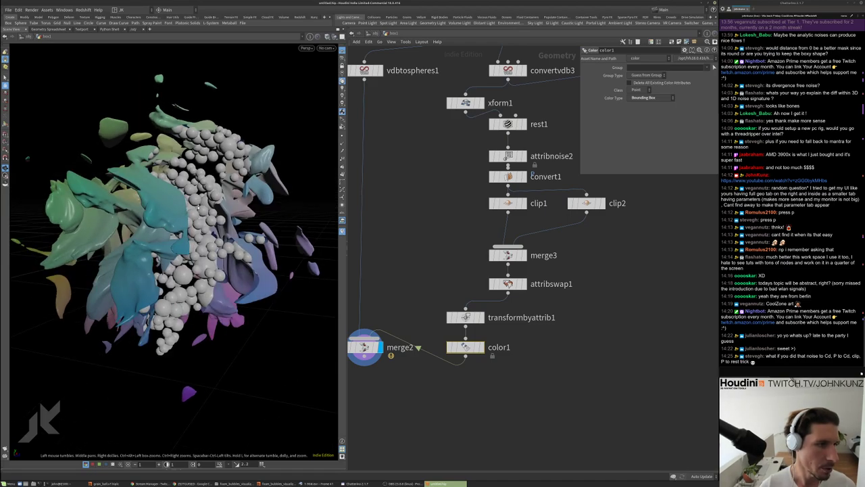
# Orbit around the coloured spheres and noise sheets, then choose File > Save As
pyautogui.moveTo(157, 163); pyautogui.dragTo(155, 191)
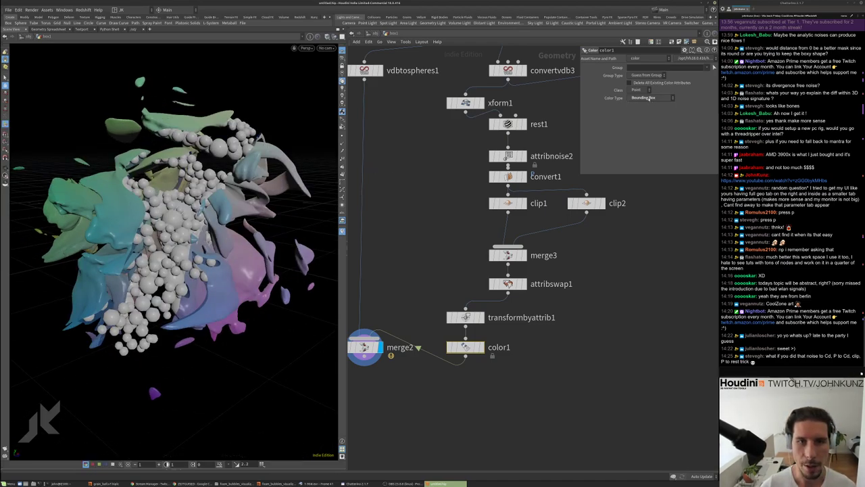
pyautogui.moveTo(231, 241); pyautogui.dragTo(215, 243)
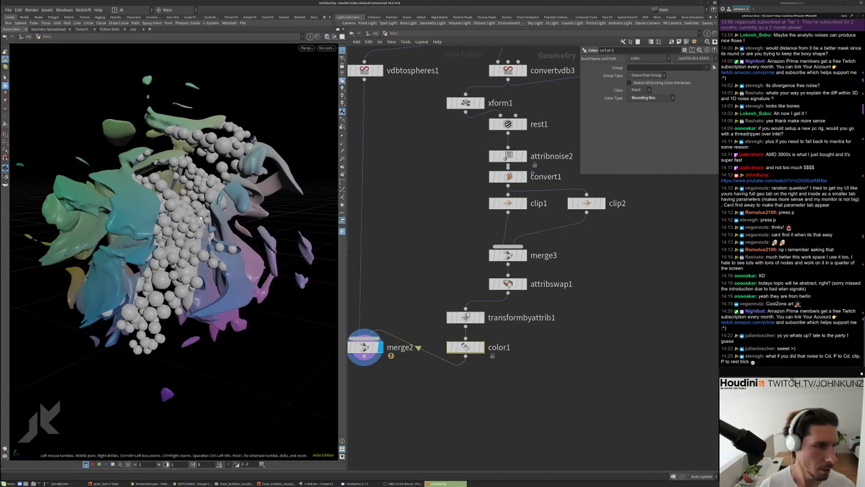
pyautogui.moveTo(283, 208)
pyautogui.mouseDown()
pyautogui.moveTo(293, 220)
pyautogui.moveTo(293, 200)
pyautogui.mouseUp()
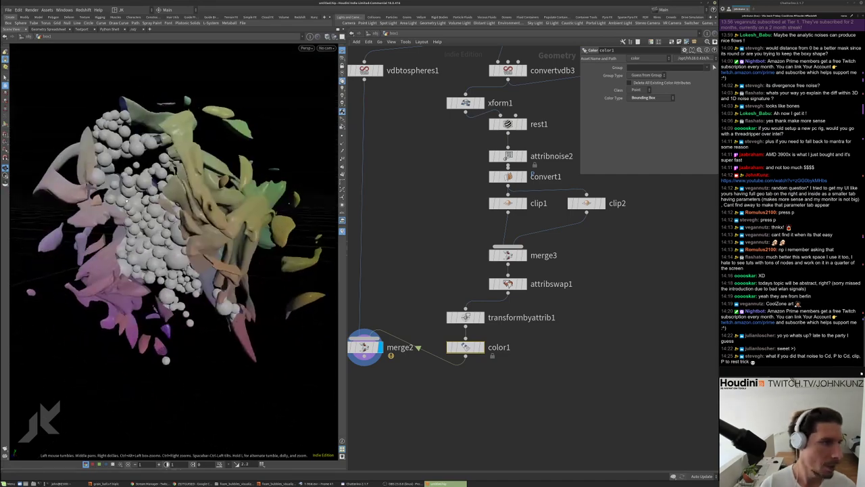
pyautogui.moveTo(236, 205); pyautogui.dragTo(163, 235)
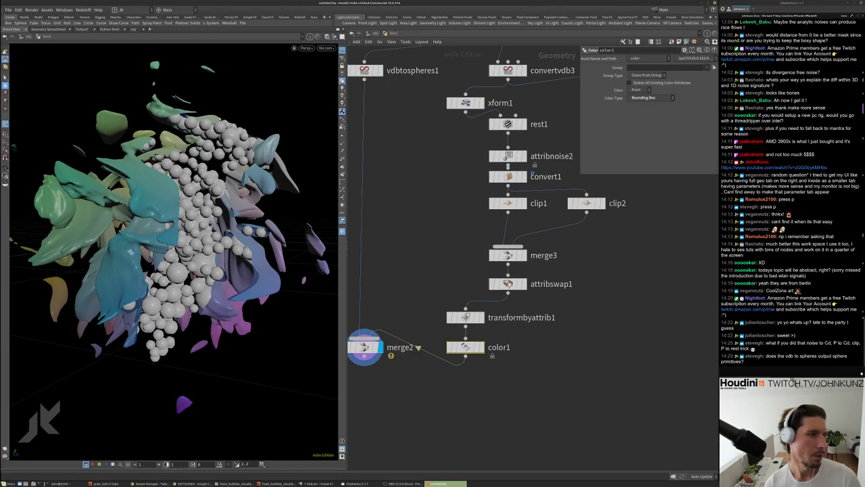
pyautogui.scroll(3, 238, 102)
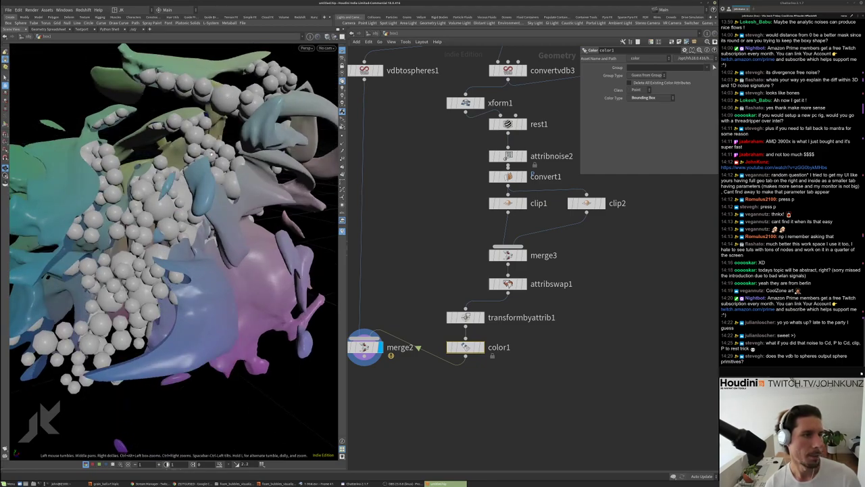
pyautogui.moveTo(211, 154); pyautogui.dragTo(231, 154)
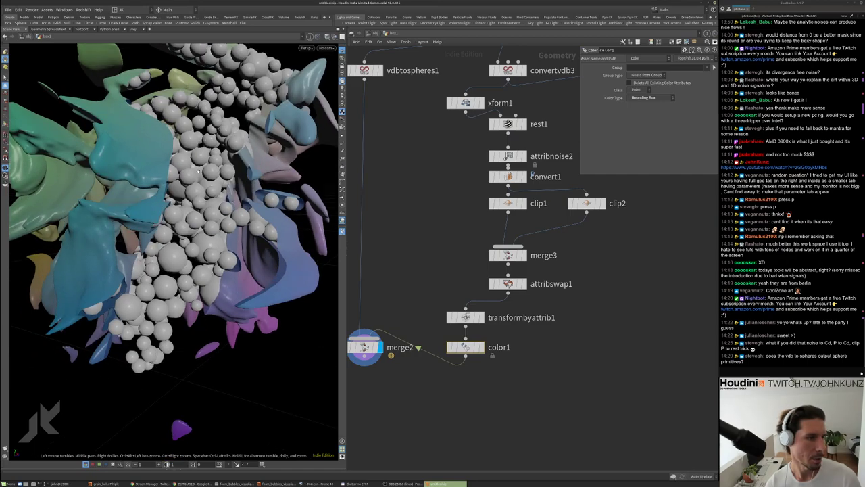
pyautogui.scroll(-5, 215, 90)
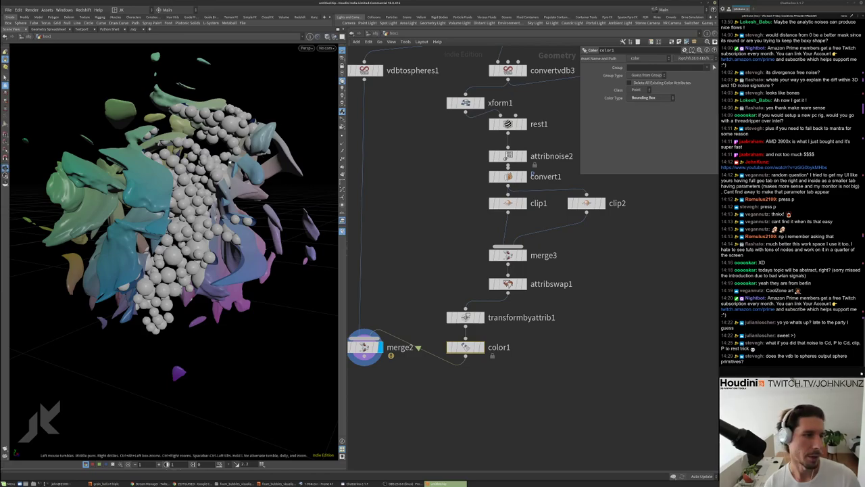
pyautogui.moveTo(221, 165); pyautogui.dragTo(182, 167)
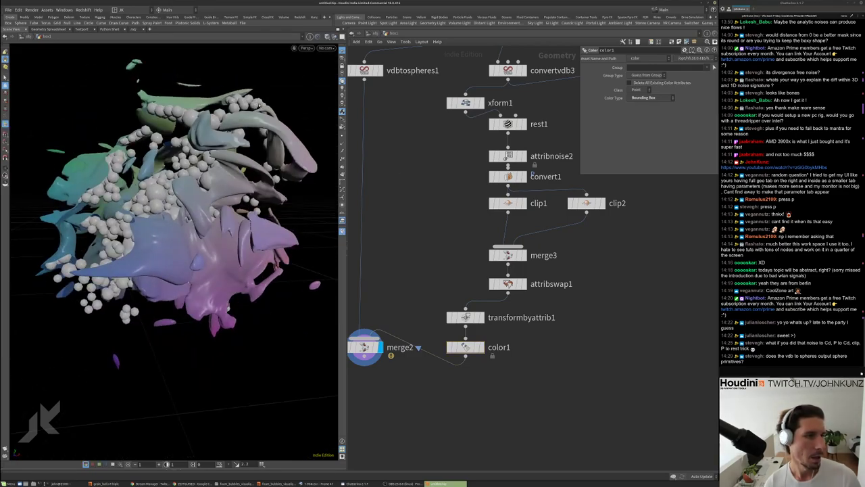
pyautogui.click(9, 9)
pyautogui.click(27, 48)
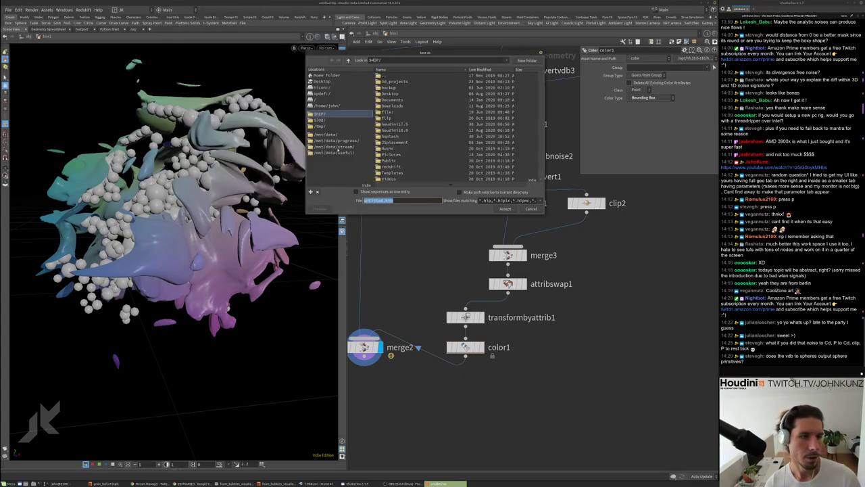
# Go to /mnt/data/stream/ in the Save As dialog and start a new folder
pyautogui.click(353, 147)
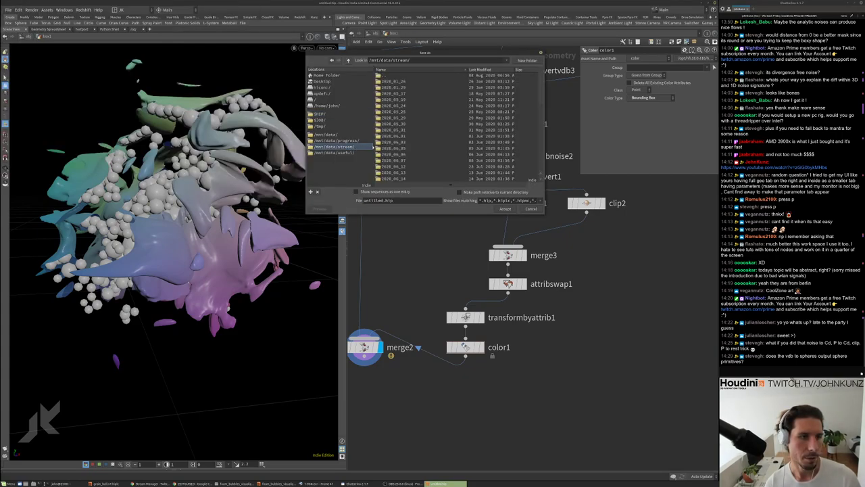
pyautogui.click(528, 60)
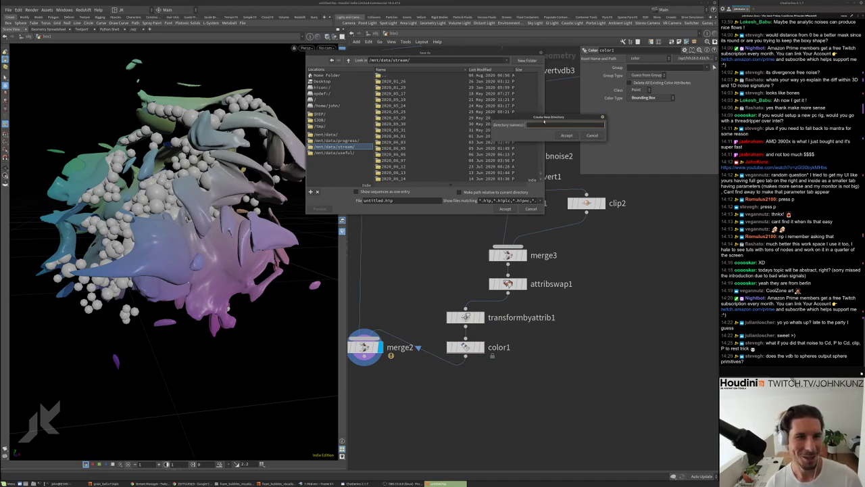
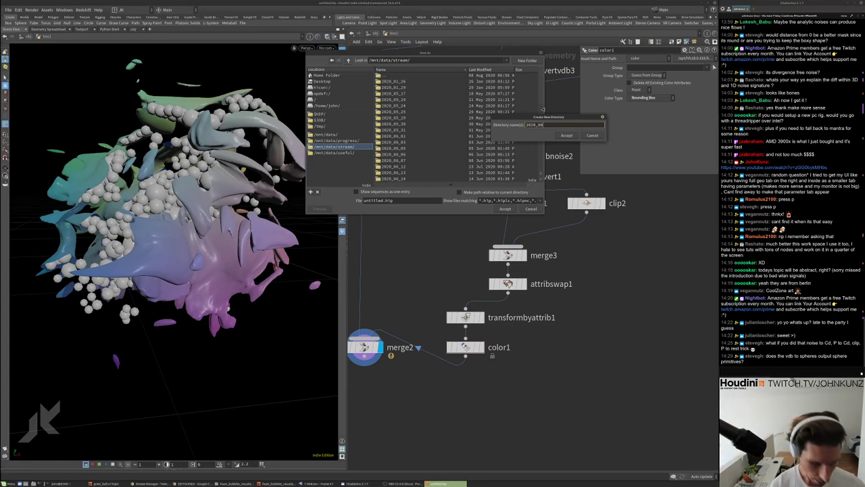
# Create the 2020_08_14 folder and a scenes folder inside it
pyautogui.press('Return')
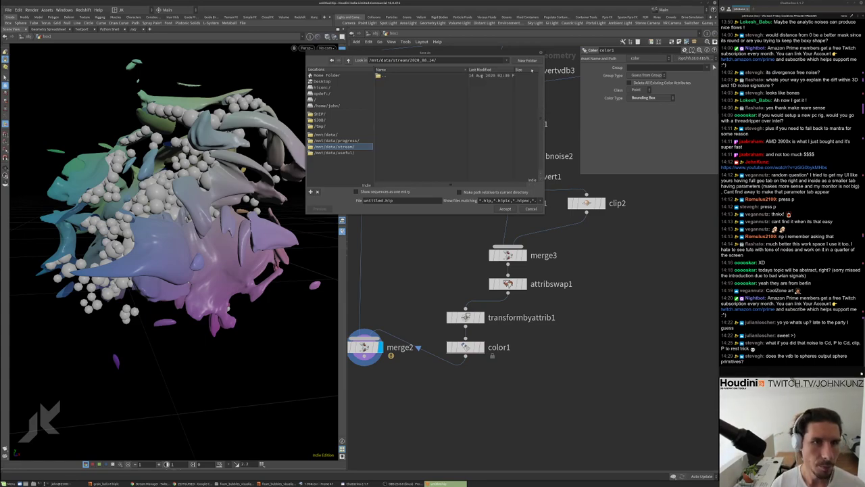
pyautogui.click(528, 61)
pyautogui.write('scenes')
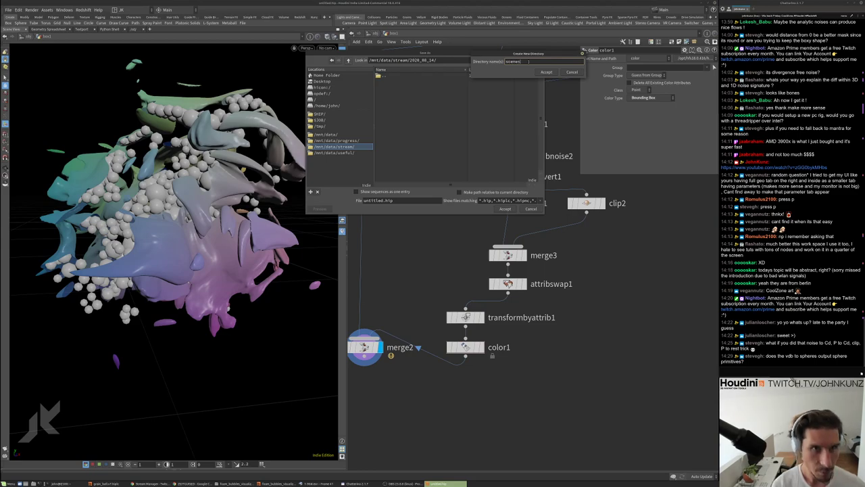
pyautogui.press('Return')
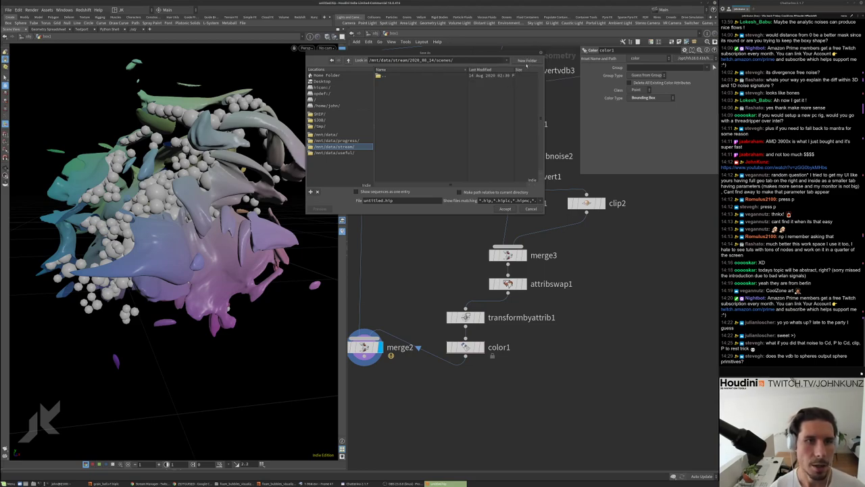
# Save the scene as abstract_wavy_shape_v1.hip in the scenes folder
pyautogui.doubleClick(378, 201)
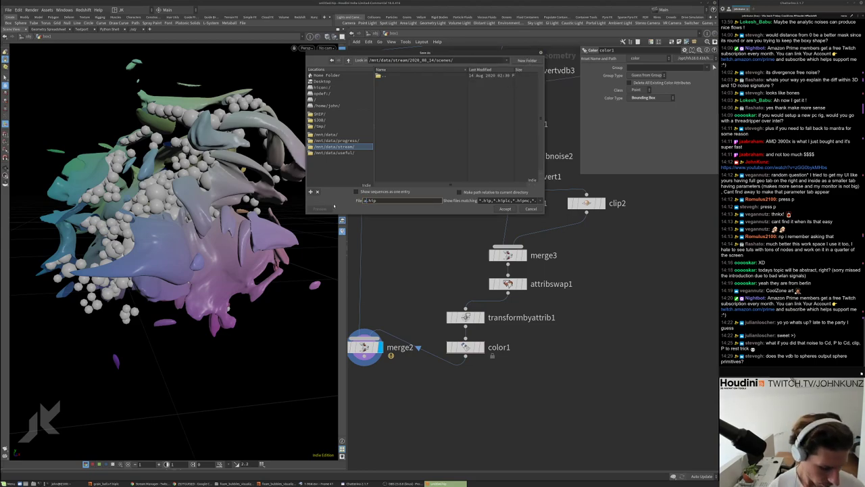
pyautogui.write('abstract_')
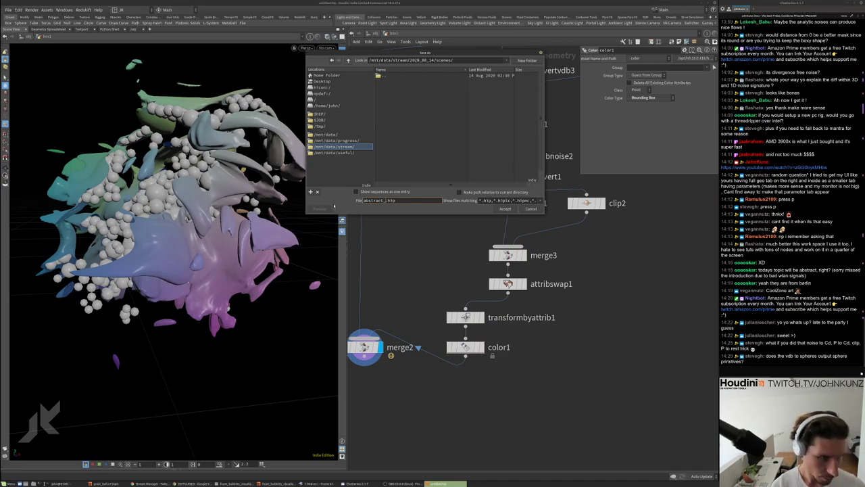
pyautogui.write('wav')
pyautogui.write('y_sh')
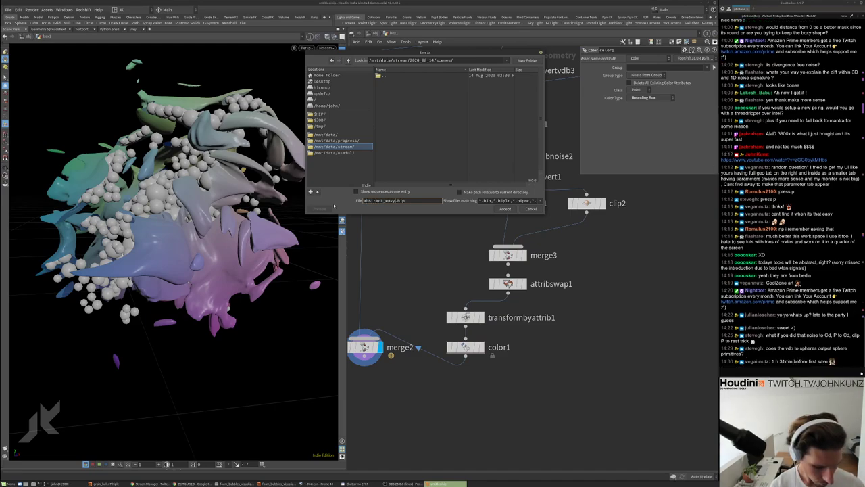
pyautogui.write('ape')
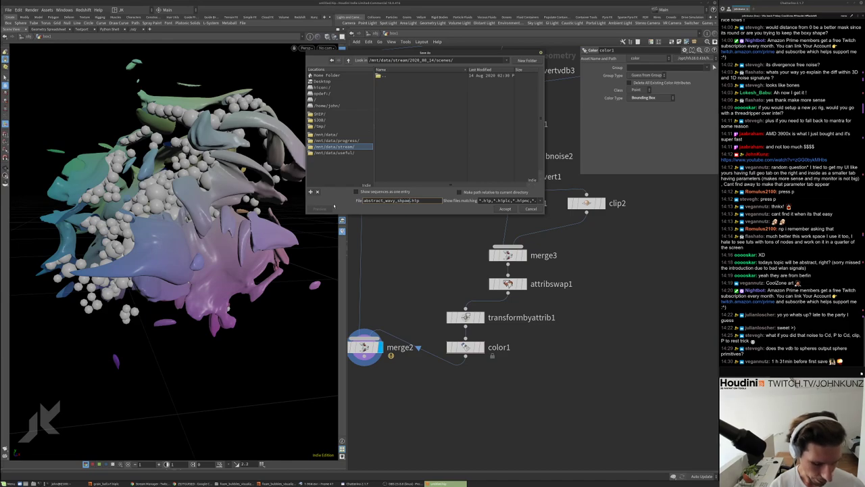
pyautogui.press('BackSpace')
pyautogui.press('BackSpace')
pyautogui.press('BackSpace')
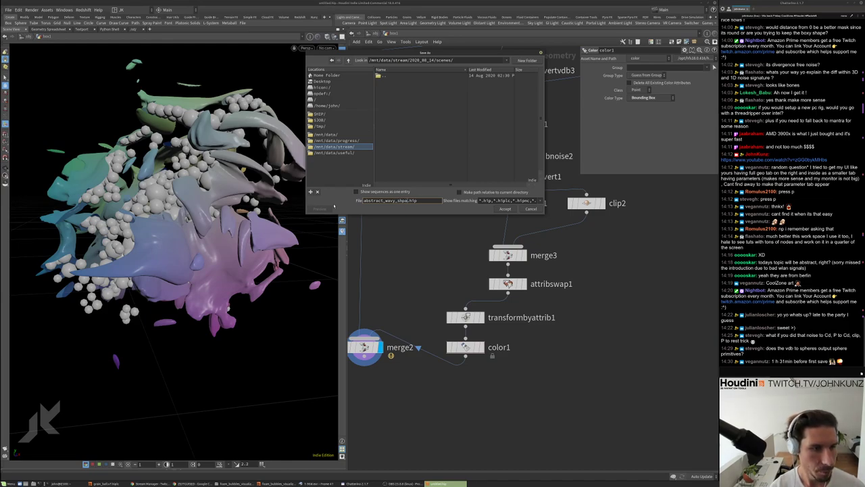
pyautogui.write('ape_v1')
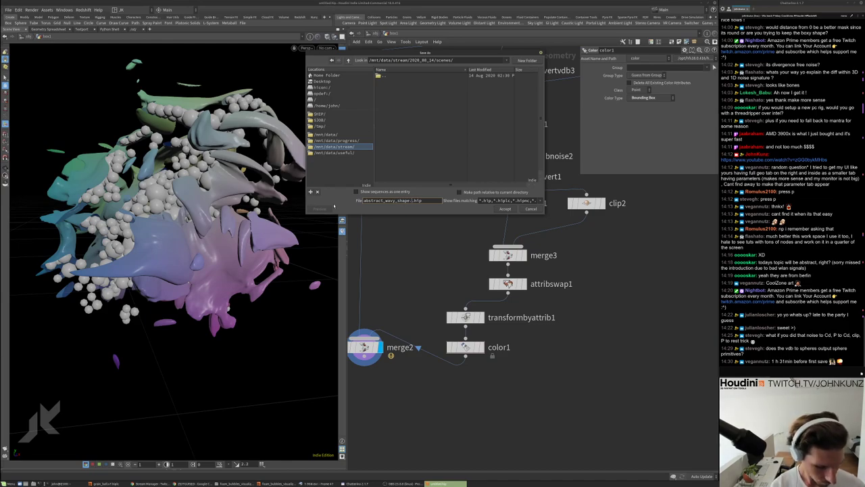
pyautogui.press('Return')
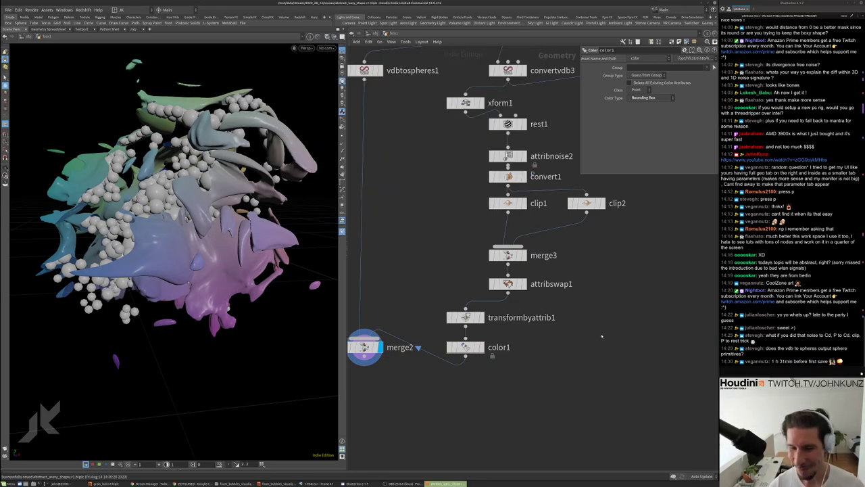
# Move merge2 lower in the network and select vdbtospheres1
pyautogui.scroll(-3, 594, 314)
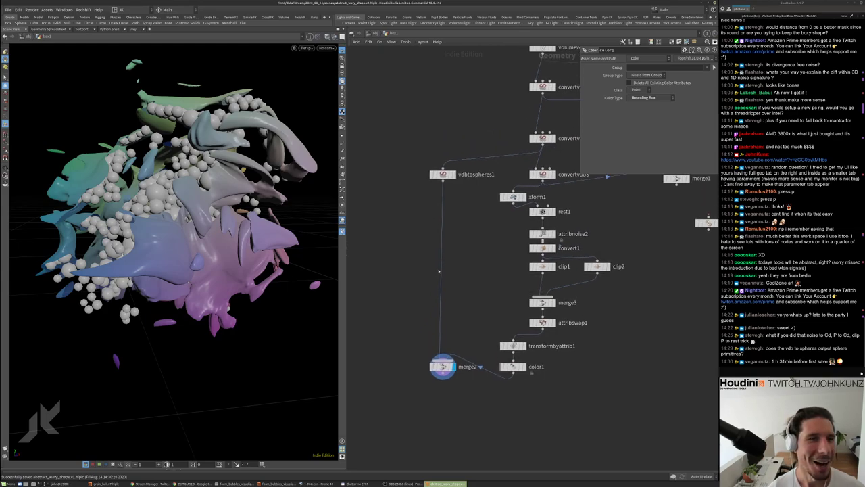
pyautogui.moveTo(438, 322); pyautogui.dragTo(438, 359)
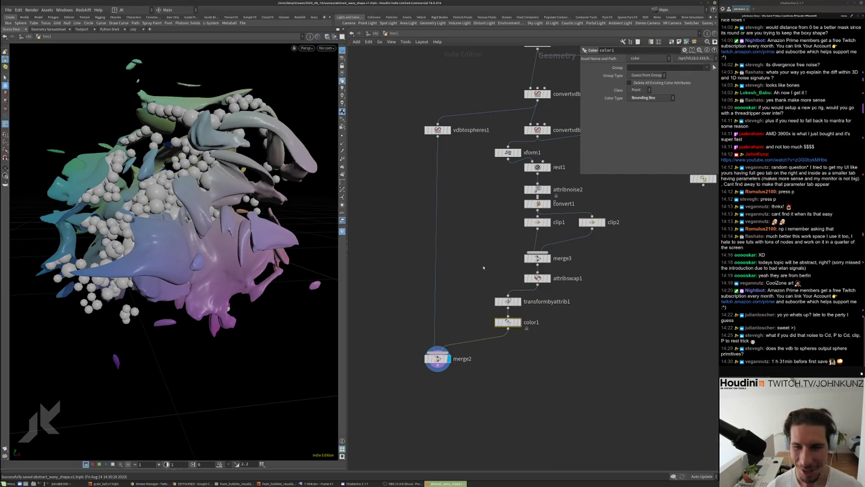
pyautogui.click(438, 129)
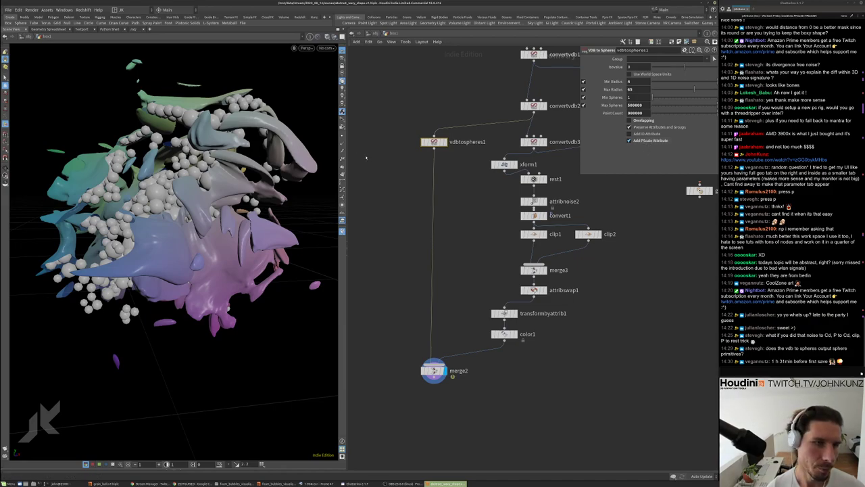
# Add an Add SOP, add1, branching off vdbtospheres1
pyautogui.scroll(3, 379, 165)
pyautogui.press('Tab')
pyautogui.write('at')
pyautogui.press('Return')
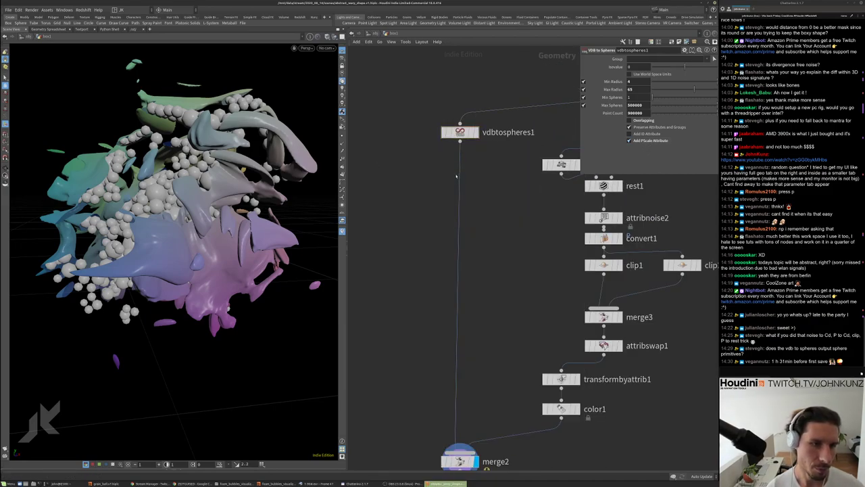
pyautogui.click(419, 177)
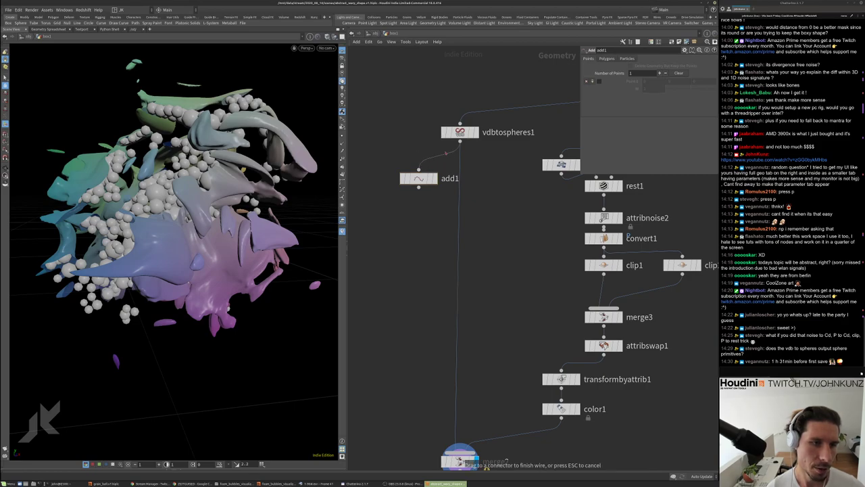
# Display add1 with Delete Geometry But Keep the Points enabled and check its info
pyautogui.click(433, 178)
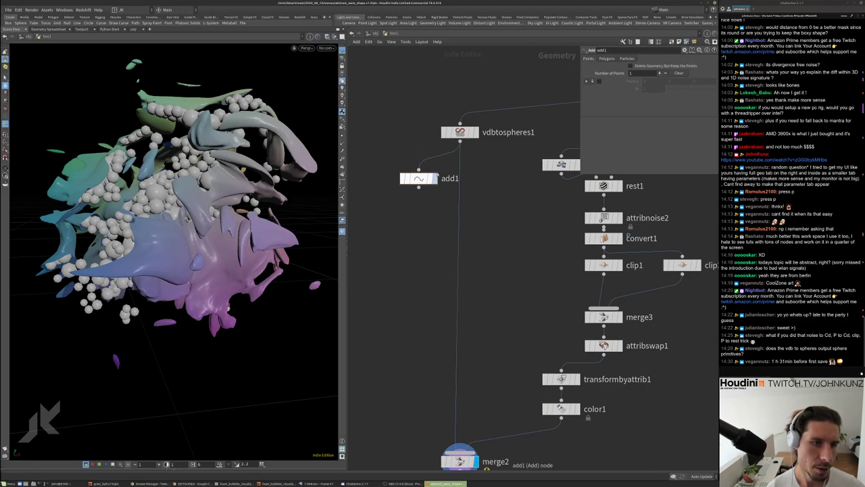
pyautogui.click(630, 65)
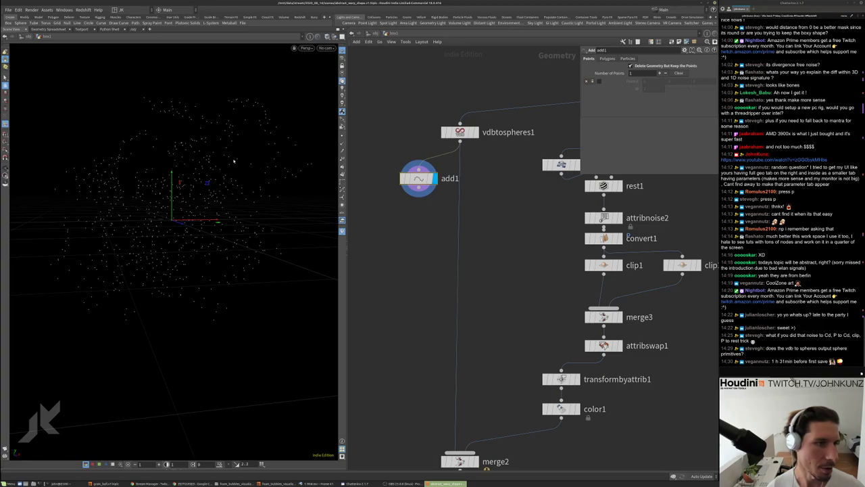
pyautogui.moveTo(380, 227); pyautogui.dragTo(419, 210, button='middle')
pyautogui.middleClick(454, 161)
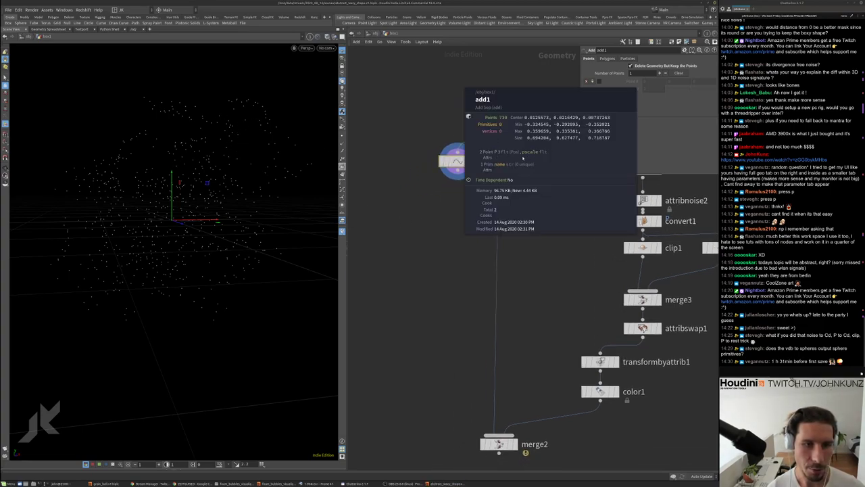
pyautogui.scroll(1, 501, 166)
# Add a Copy to Points node, copytopoints2, with add1 wired in as target points
pyautogui.press('Tab')
pyautogui.write('c')
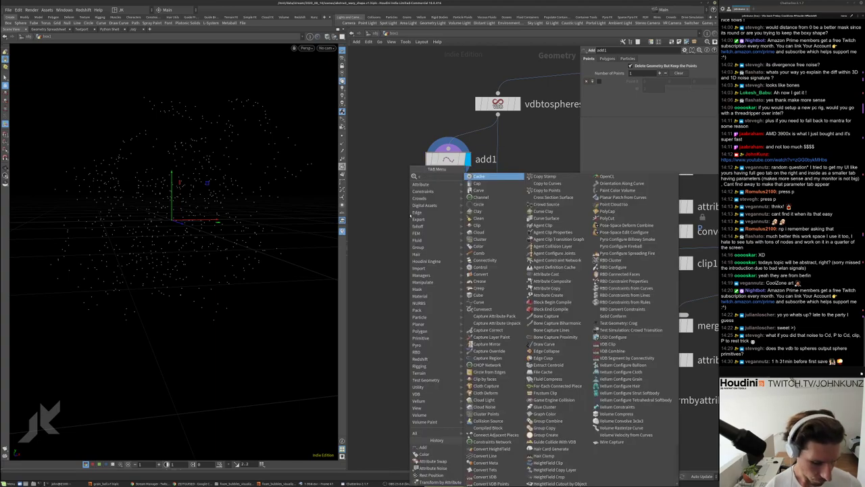
pyautogui.write('opy')
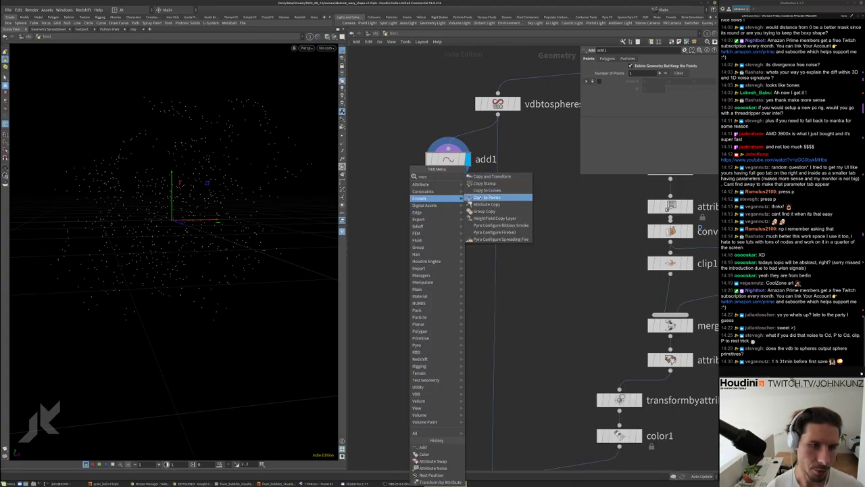
pyautogui.click(478, 196)
pyautogui.click(383, 245)
pyautogui.moveTo(392, 233); pyautogui.dragTo(448, 177)
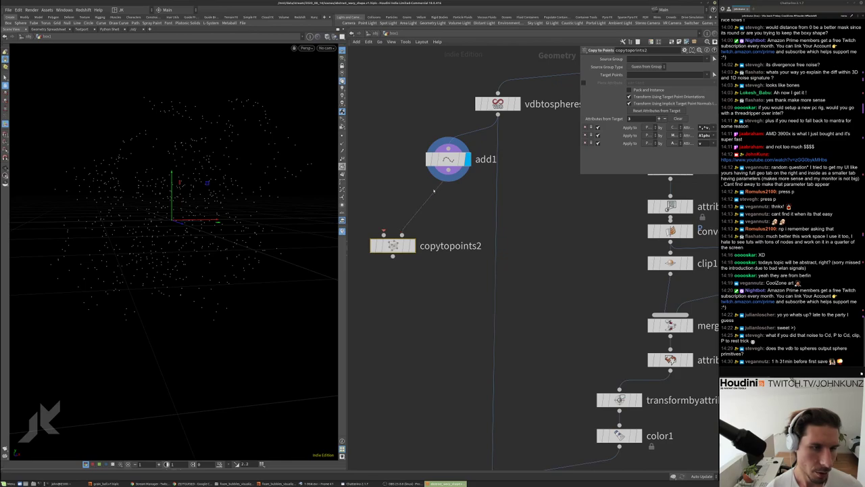
# Feed a new sphere3 node into copytopoints2 as the source and display the result
pyautogui.press('Tab')
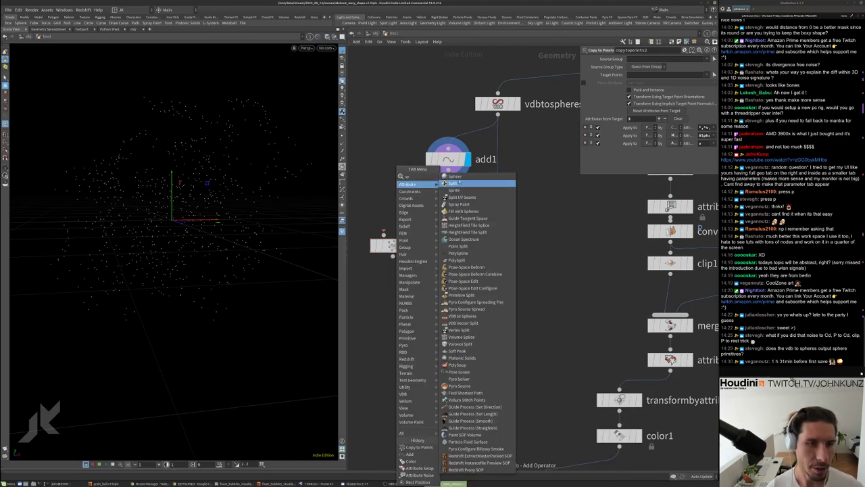
pyautogui.click(473, 179)
pyautogui.click(392, 199)
pyautogui.moveTo(392, 206); pyautogui.dragTo(383, 235)
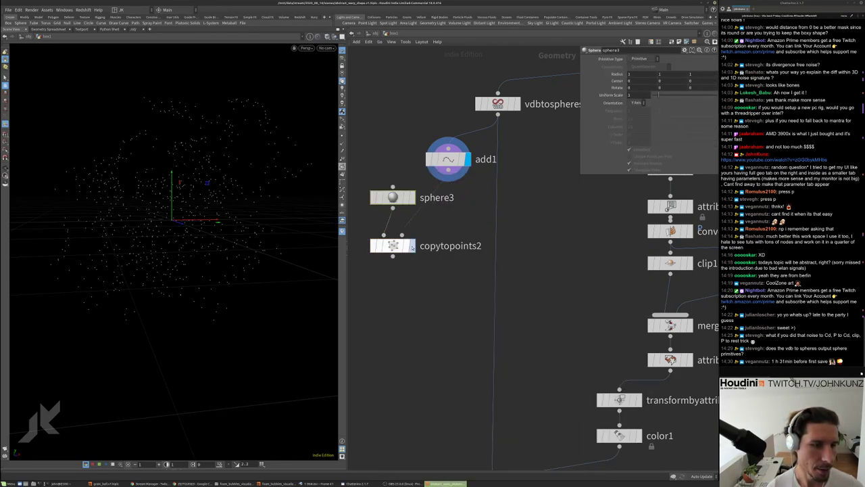
pyautogui.click(411, 246)
pyautogui.click(497, 104)
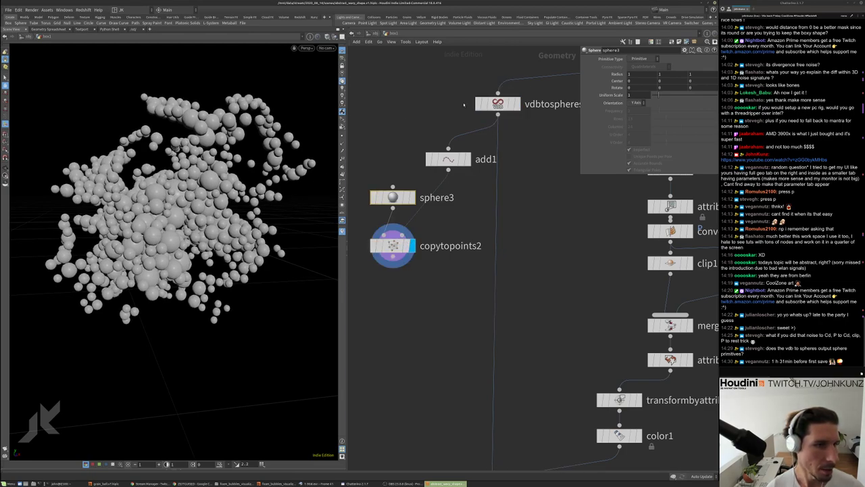
pyautogui.click(505, 104)
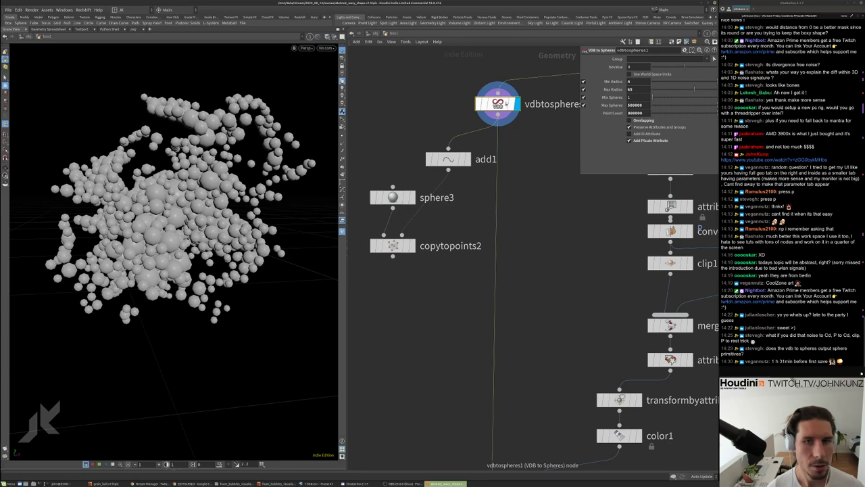
# Compare point counts, then display copytopoints2 with wireframe over shaded spheres
pyautogui.middleClick(505, 103)
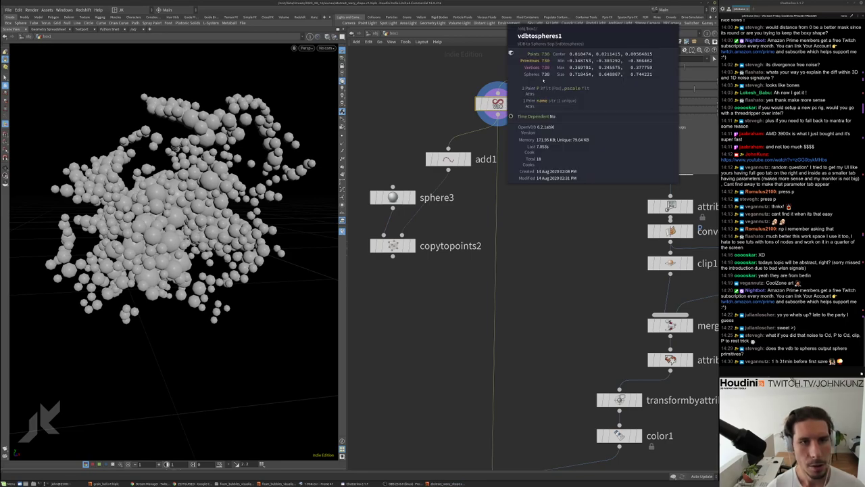
pyautogui.middleClick(390, 247)
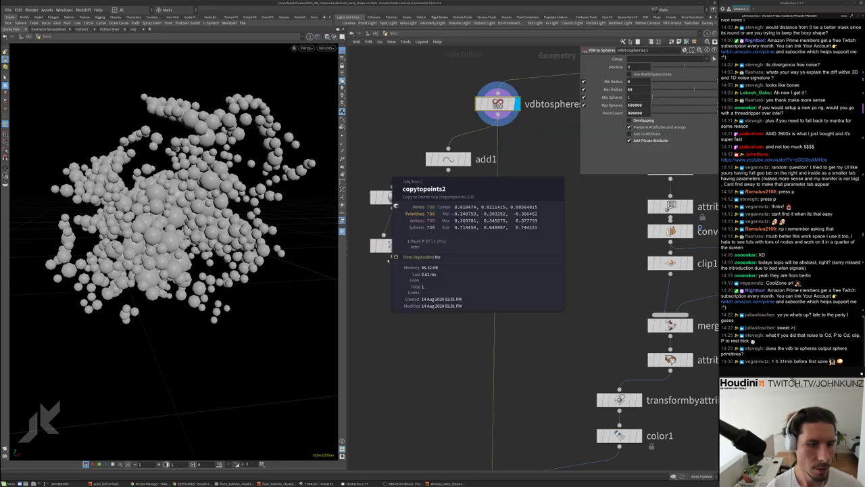
pyautogui.click(412, 245)
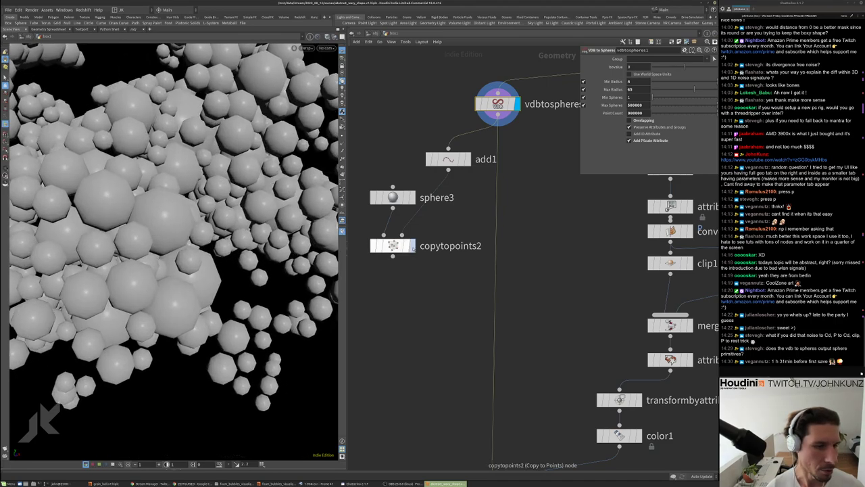
pyautogui.click(412, 245)
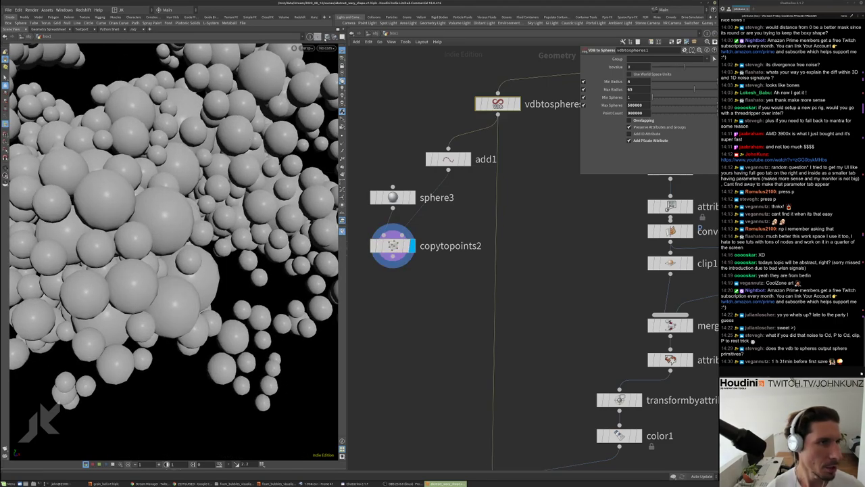
pyautogui.click(327, 36)
pyautogui.click(353, 107)
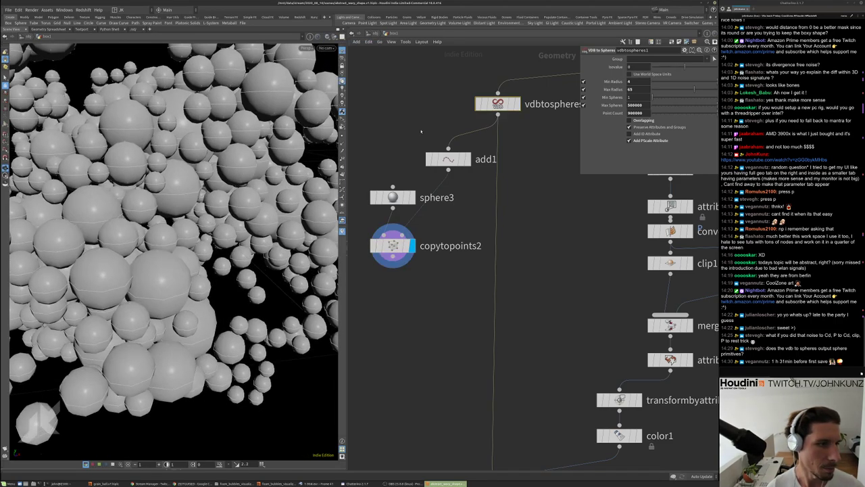
# Redisplay vdbtospheres1 and zoom out to see the whole sphere cluster
pyautogui.press('r')
pyautogui.keyDown('alt'); pyautogui.moveTo(262, 135); pyautogui.dragTo(258, 245); pyautogui.keyUp('alt')
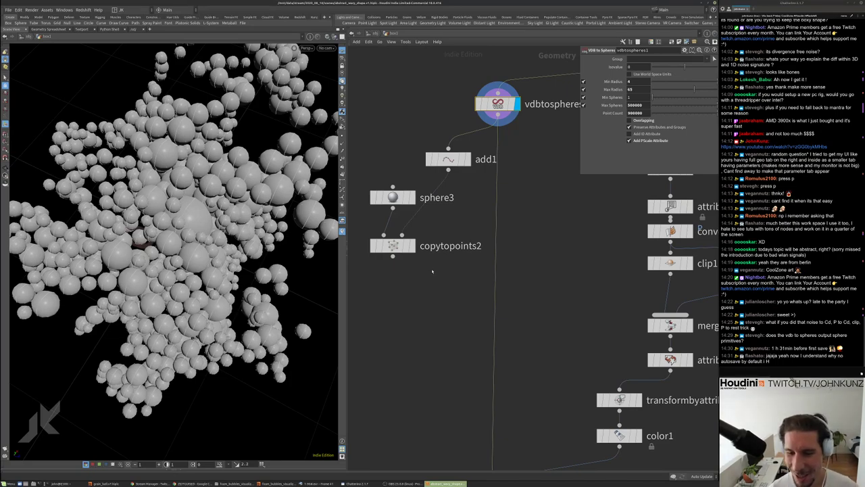
pyautogui.scroll(-5, 503, 277)
pyautogui.scroll(3, 473, 274)
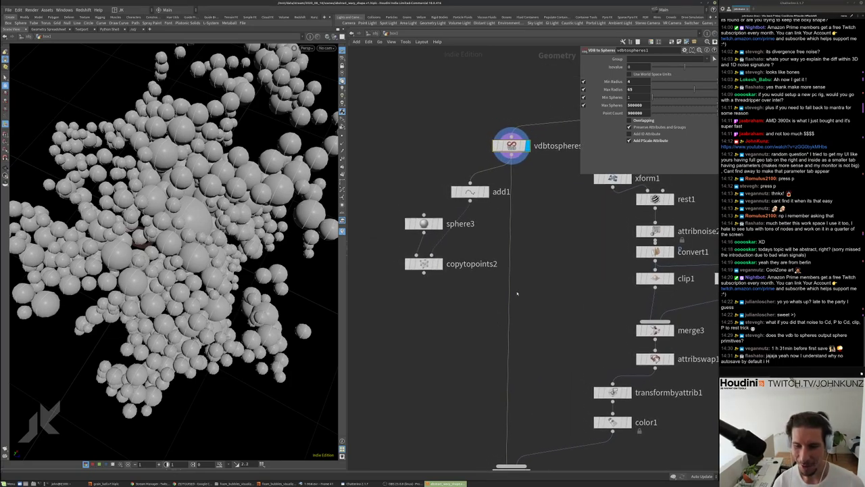
pyautogui.scroll(3, 442, 272)
# Move sphere3 aside and display copytopoints2's output again
pyautogui.moveTo(457, 226); pyautogui.dragTo(428, 215)
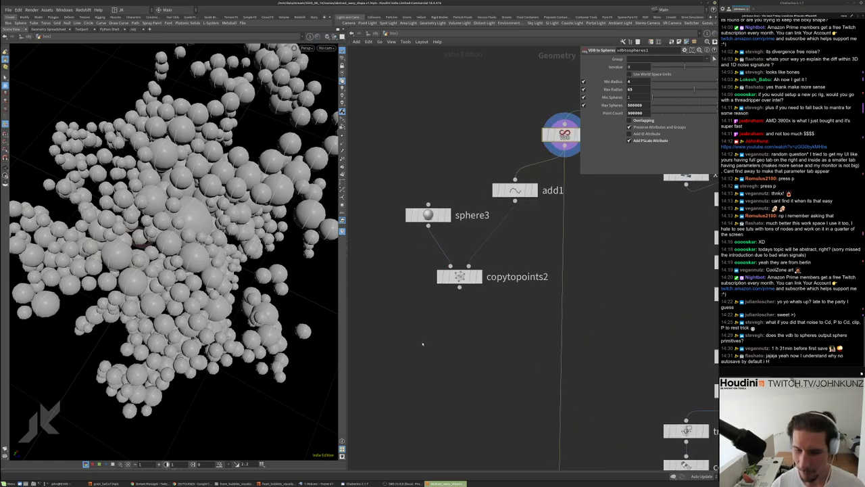
pyautogui.click(479, 276)
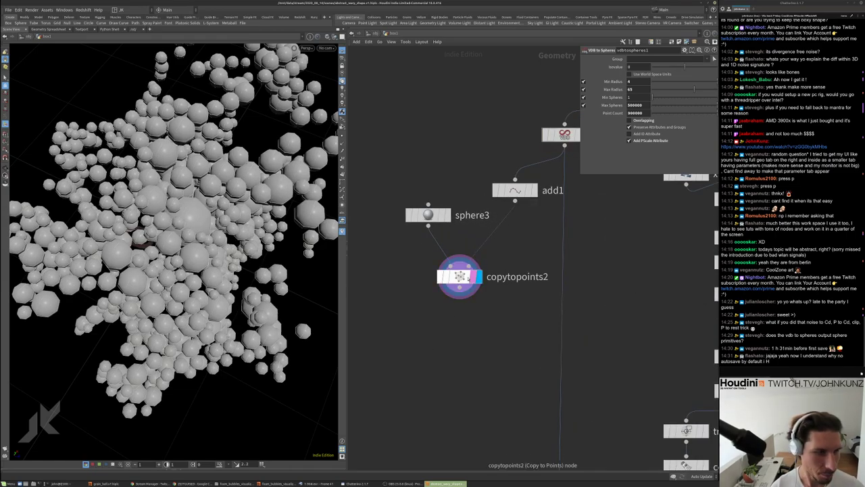
pyautogui.moveTo(460, 296); pyautogui.dragTo(494, 370)
pyautogui.click(19, 9)
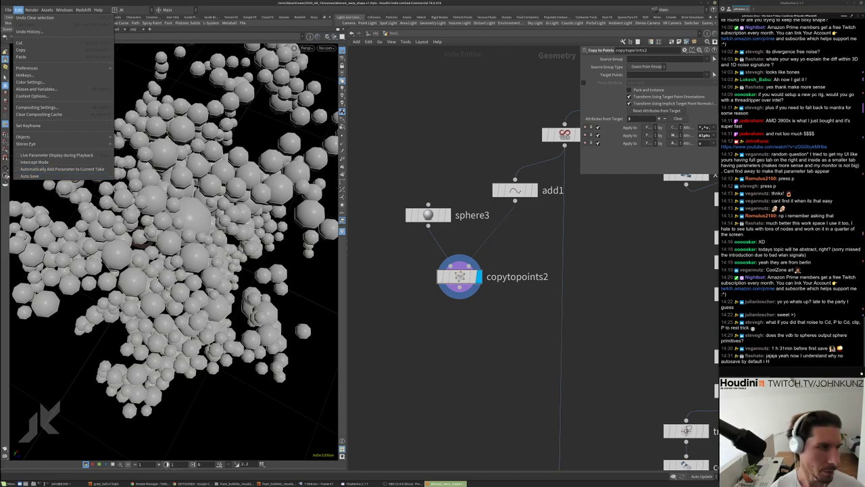
# Frame the network and move sphere3 and copytopoints2 up together
pyautogui.click(529, 321)
pyautogui.press('h')
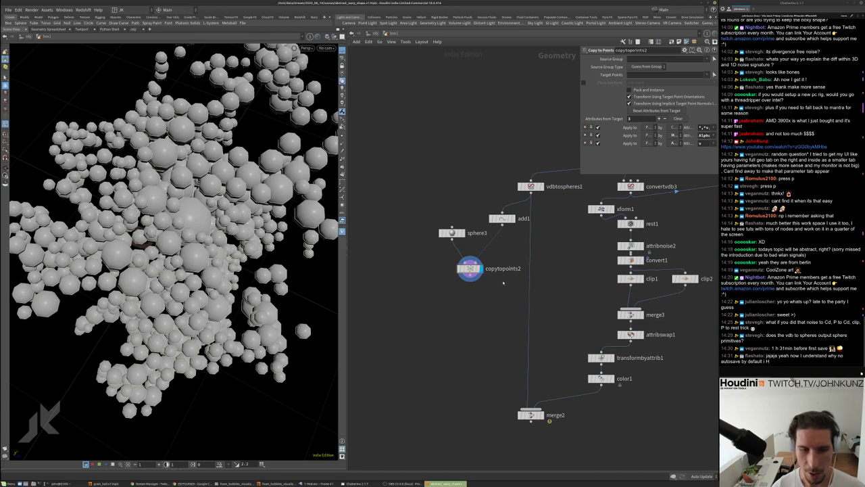
pyautogui.moveTo(451, 236); pyautogui.dragTo(443, 225, button='middle')
pyautogui.moveTo(443, 221); pyautogui.dragTo(420, 202)
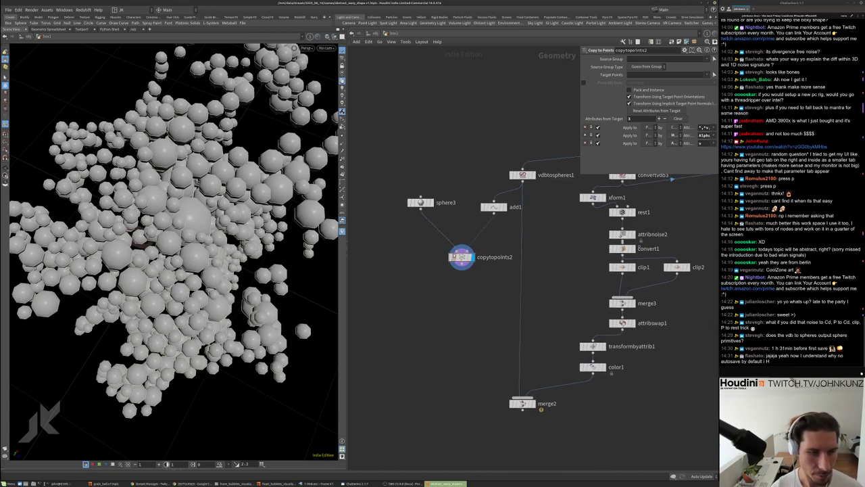
pyautogui.moveTo(457, 257); pyautogui.dragTo(445, 249)
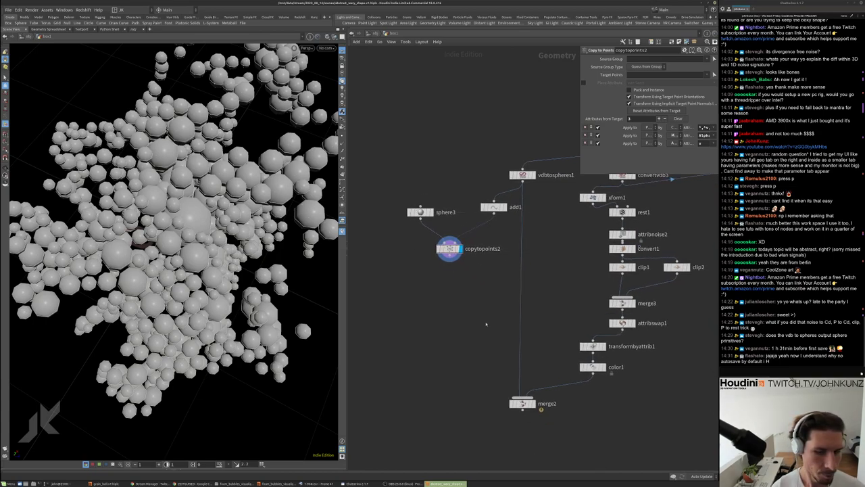
pyautogui.moveTo(534, 405); pyautogui.dragTo(497, 343, button='middle')
pyautogui.scroll(1, 498, 343)
# Display merge2 in the viewport with Smooth Shaded mode
pyautogui.click(499, 341)
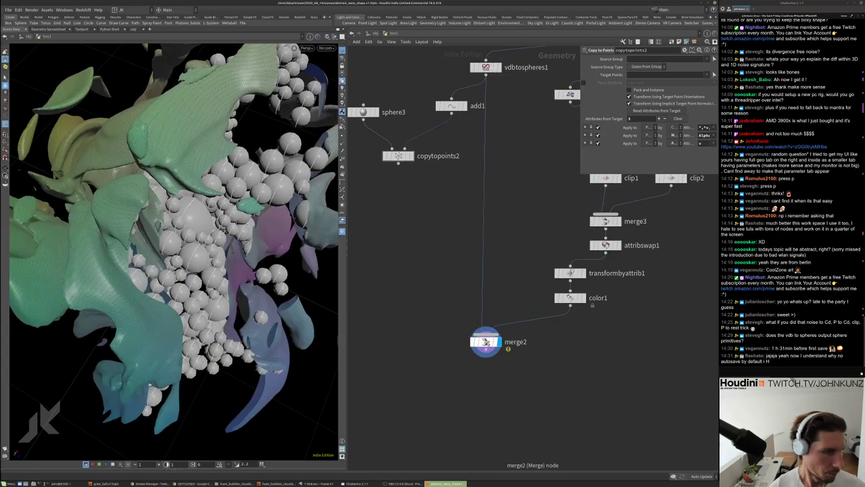
pyautogui.click(327, 36)
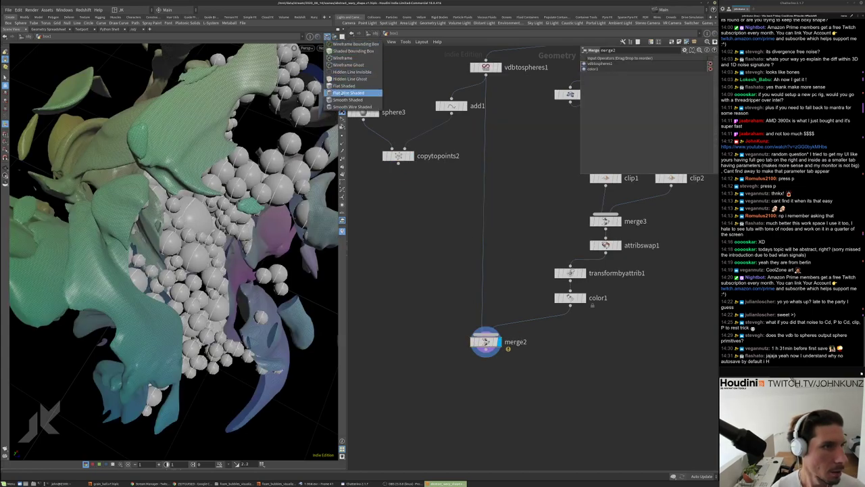
pyautogui.click(351, 95)
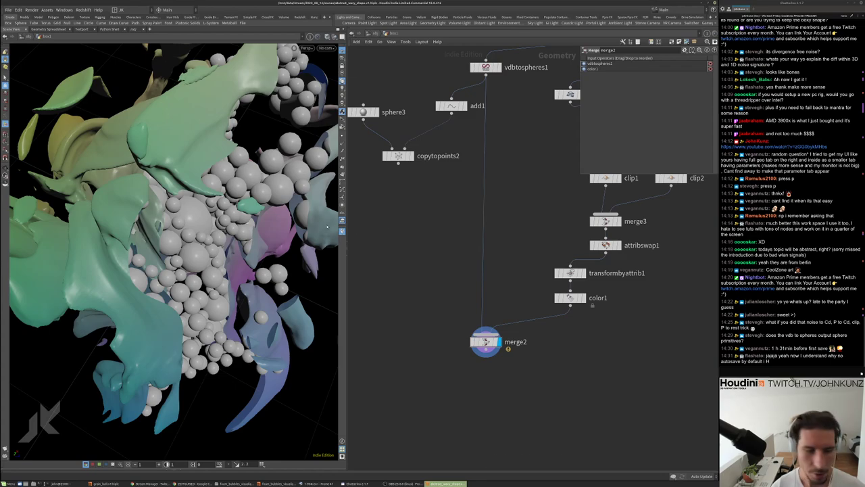
# Tumble the viewport, zoom the network to the top nodes, and display volumevop1's noise volume
pyautogui.press('h')
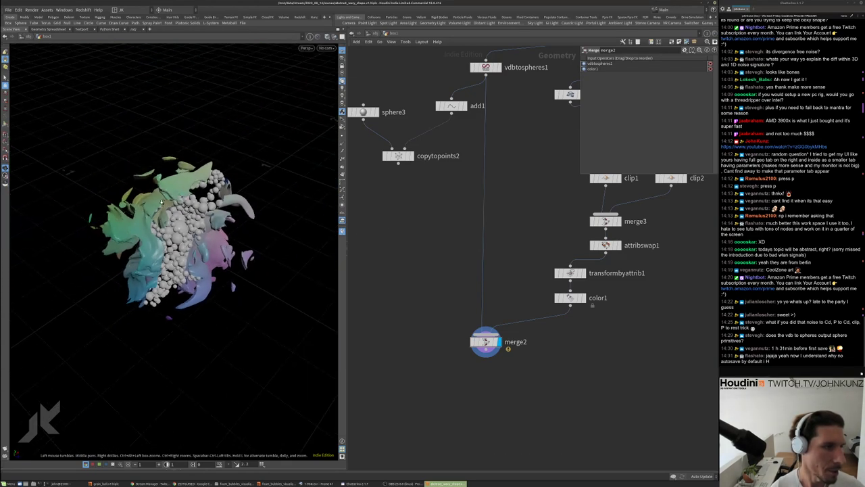
pyautogui.press('h')
pyautogui.moveTo(271, 203); pyautogui.dragTo(303, 216)
pyautogui.scroll(2, 420, 273)
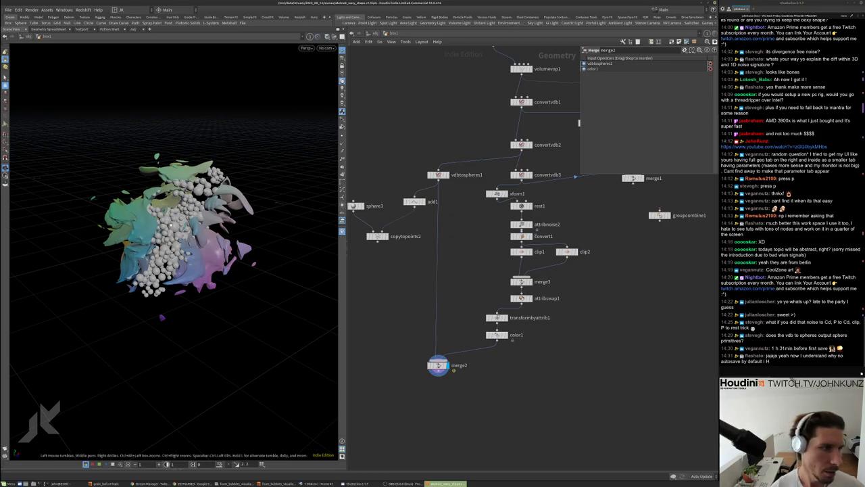
pyautogui.moveTo(223, 270); pyautogui.dragTo(236, 258)
pyautogui.scroll(3, 294, 263)
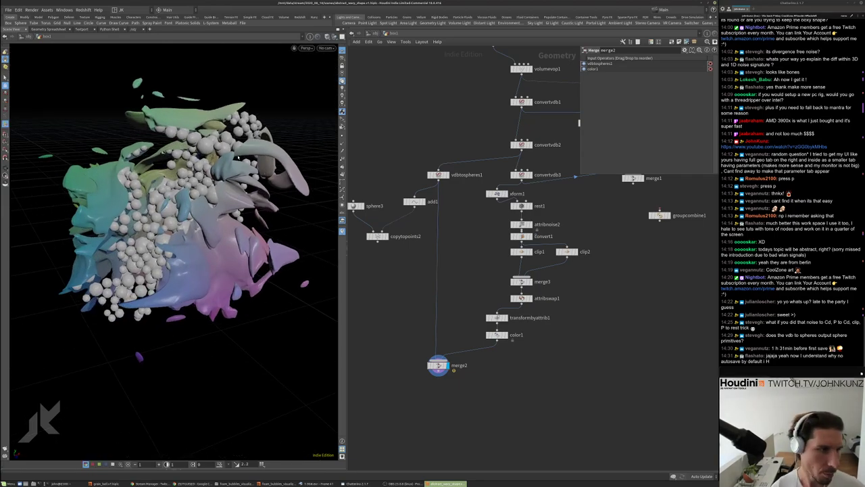
pyautogui.scroll(3, 578, 122)
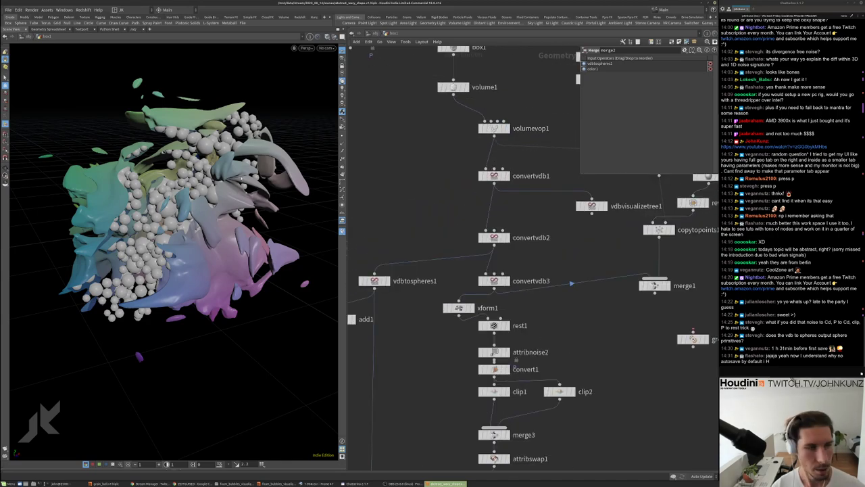
pyautogui.click(494, 129)
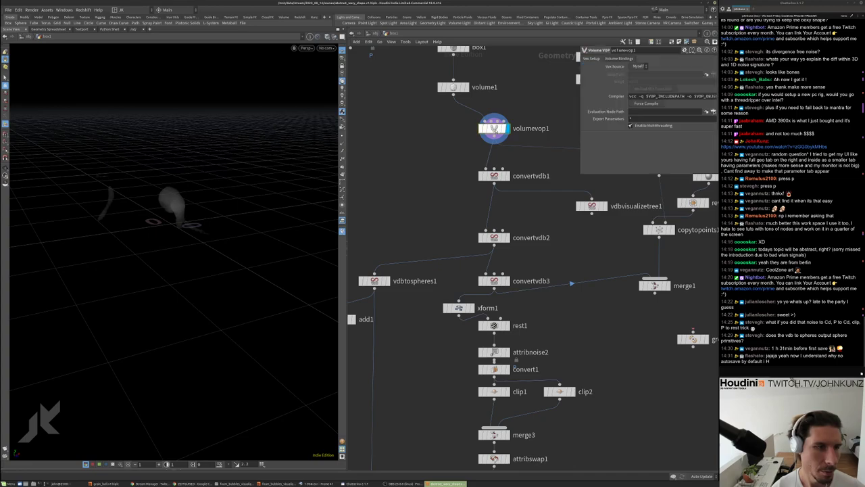
# Display convertvdb2 and set volume1's Uniform Sampling Divs to 100
pyautogui.click(507, 237)
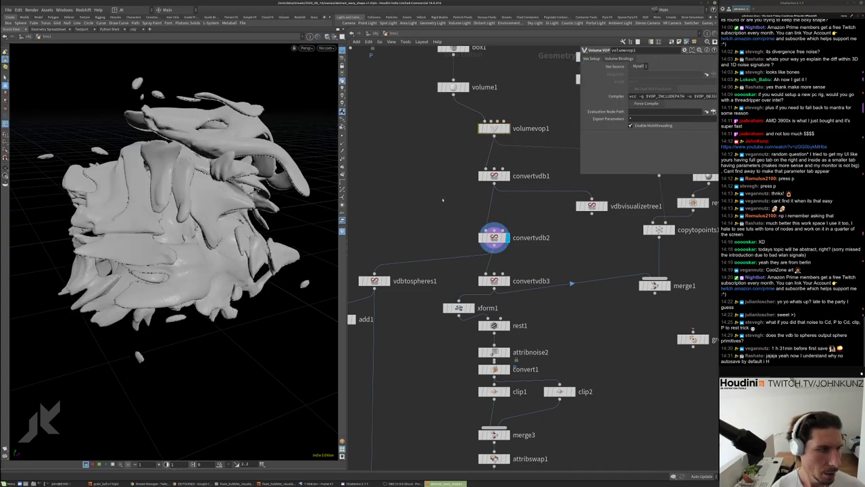
pyautogui.click(452, 87)
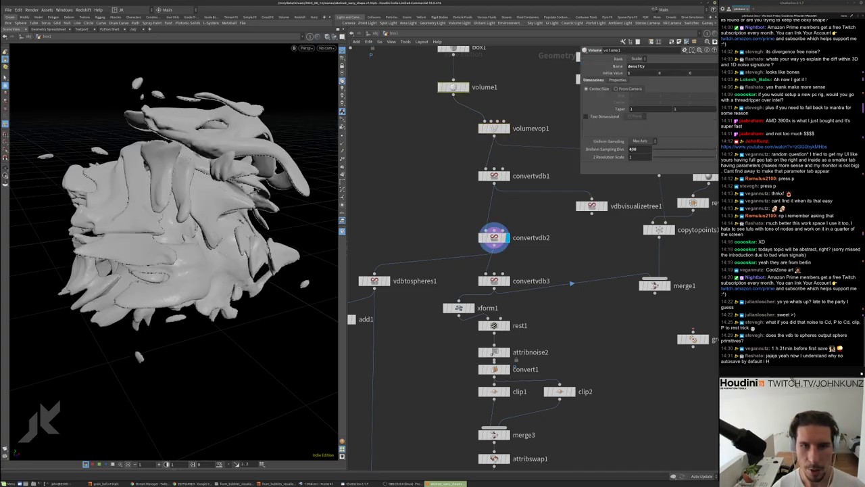
pyautogui.press('Return')
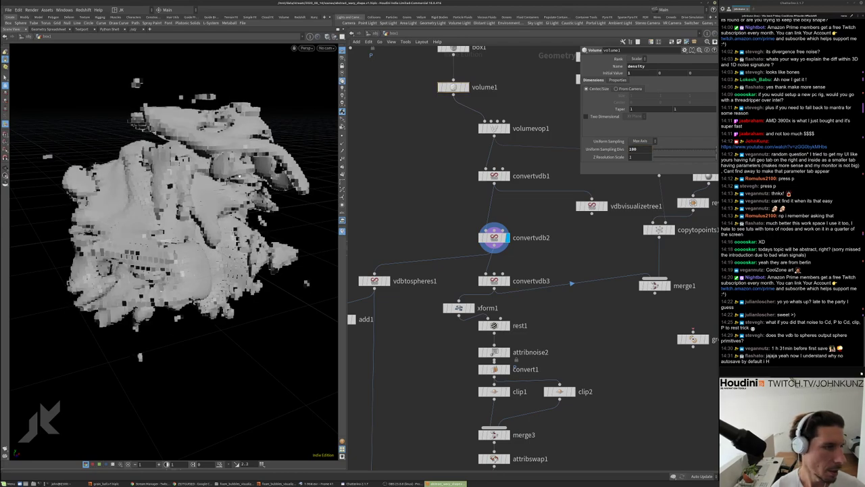
# Inside volumevop1, set mulconst1's Multiplier to 3 and return to the geometry level
pyautogui.doubleClick(493, 127)
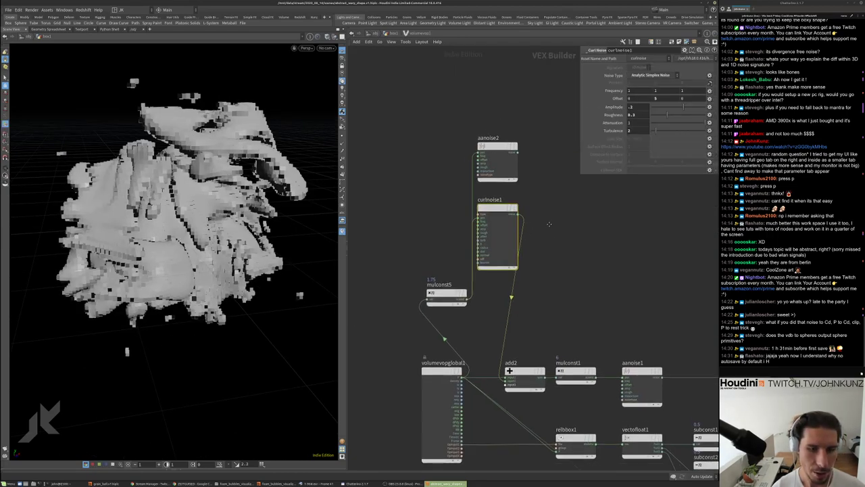
pyautogui.click(515, 291)
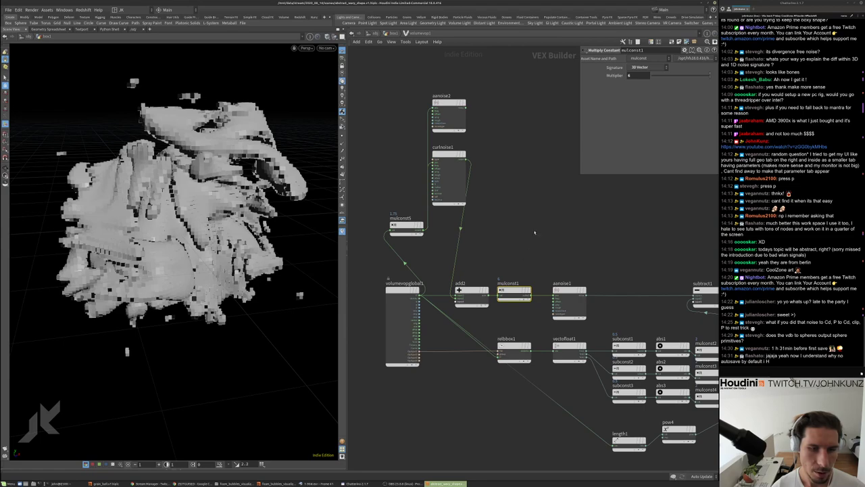
pyautogui.click(645, 75)
pyautogui.write('3')
pyautogui.press('Return')
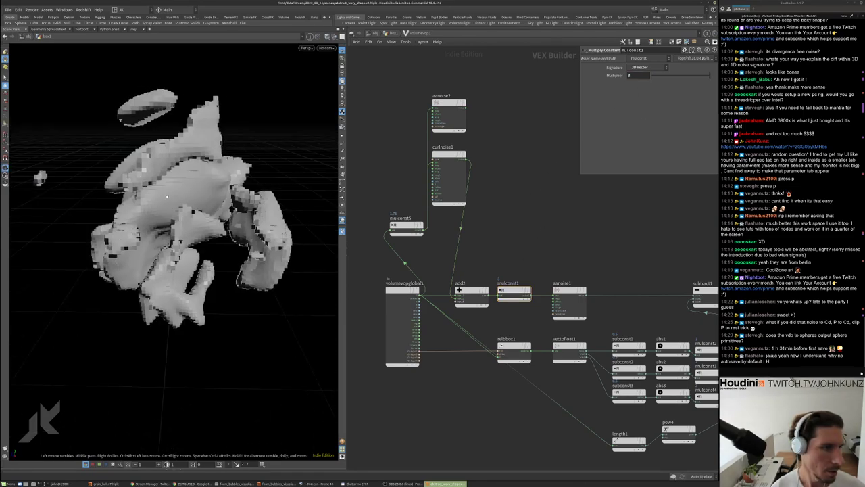
pyautogui.press('u')
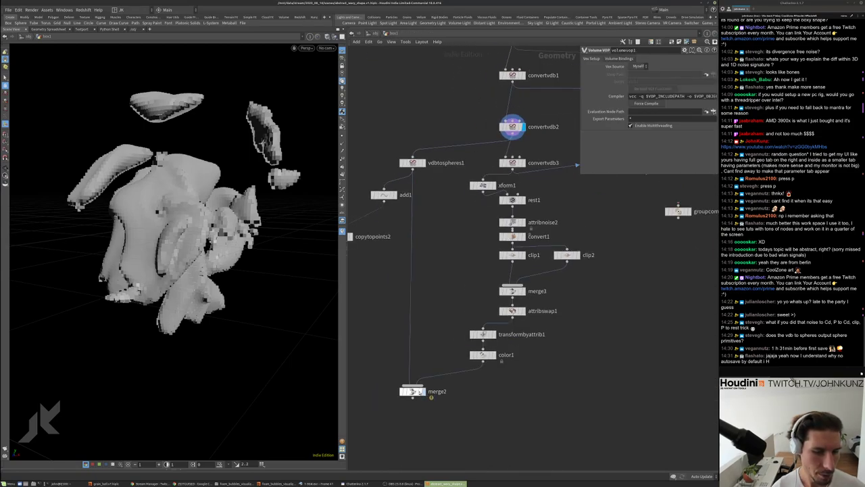
# Display merge2 and orbit closer to view the coarser coloured shells around the spheres
pyautogui.click(412, 391)
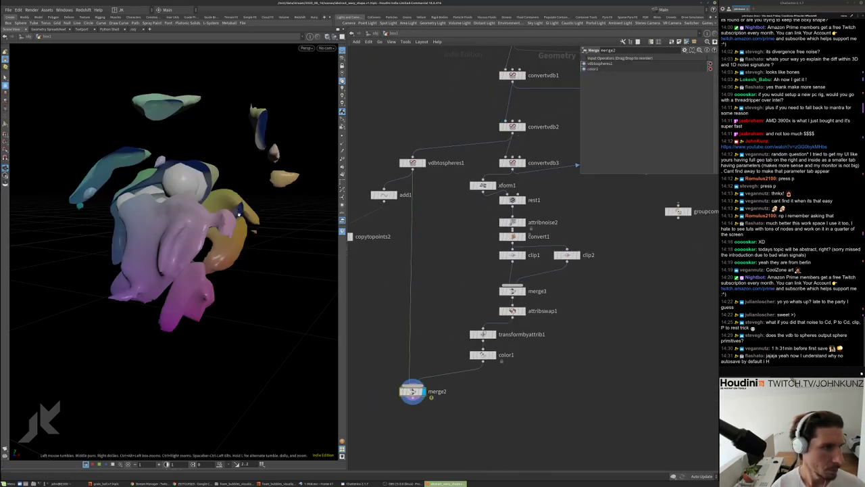
pyautogui.moveTo(202, 284); pyautogui.dragTo(166, 174)
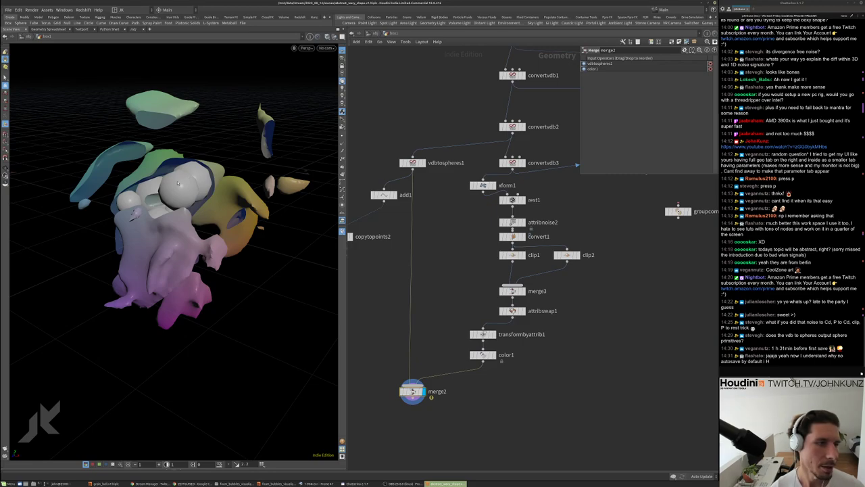
pyautogui.moveTo(178, 183); pyautogui.dragTo(215, 144, button='right')
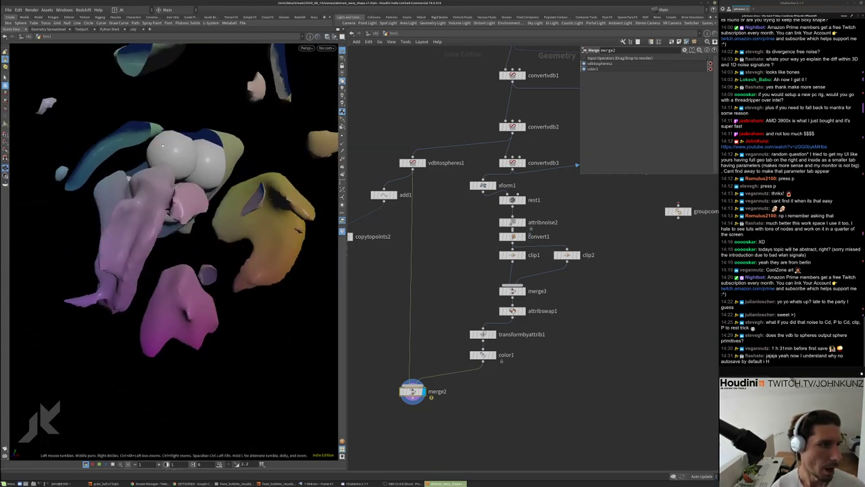
pyautogui.moveTo(82, 188); pyautogui.dragTo(79, 225)
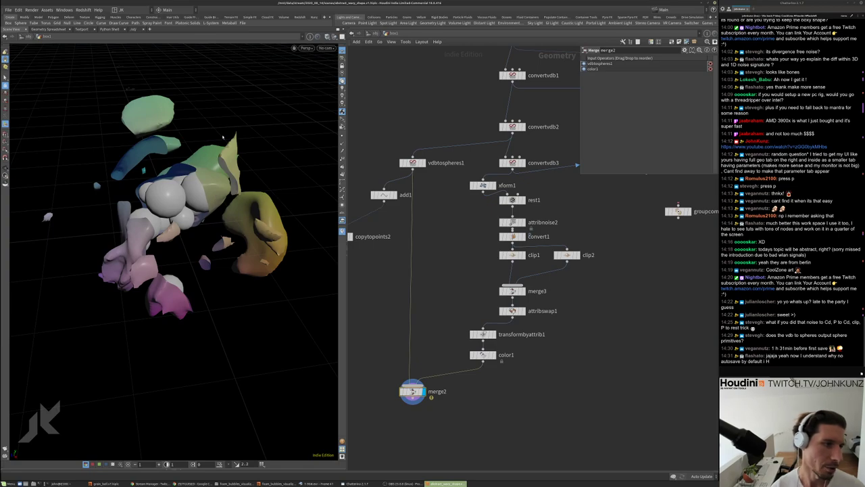
pyautogui.scroll(-2, 397, 111)
pyautogui.click(504, 100)
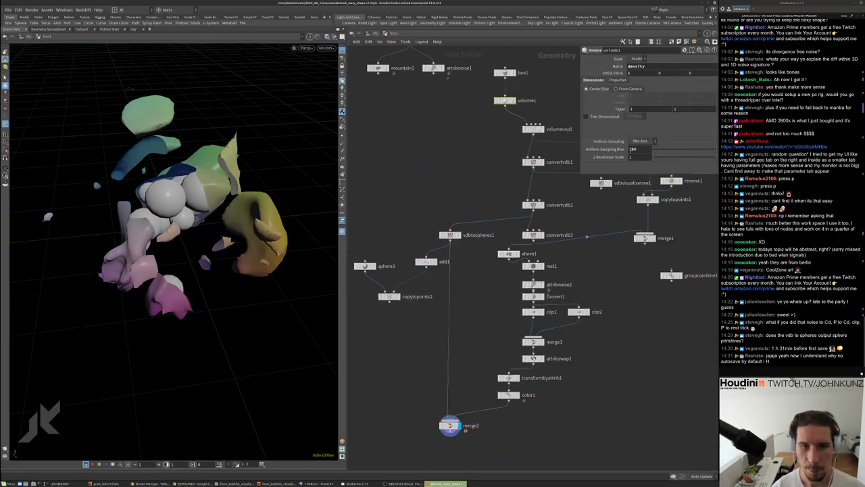
pyautogui.doubleClick(635, 149)
pyautogui.write('400')
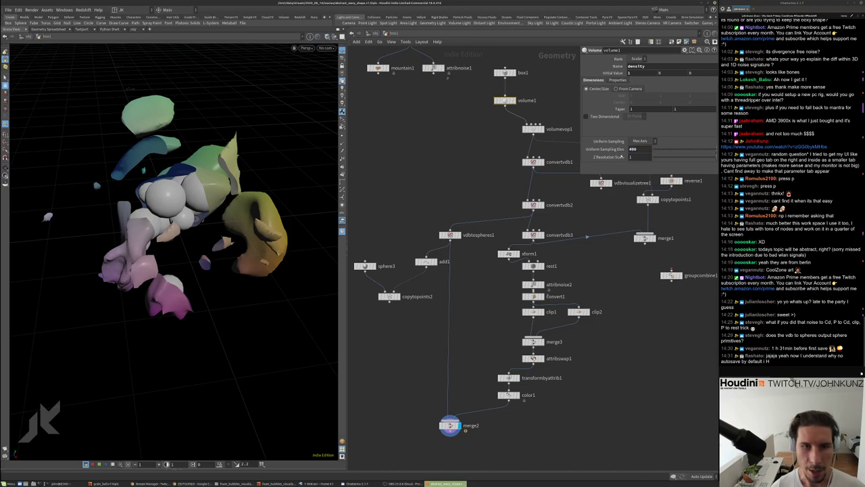
pyautogui.press('Return')
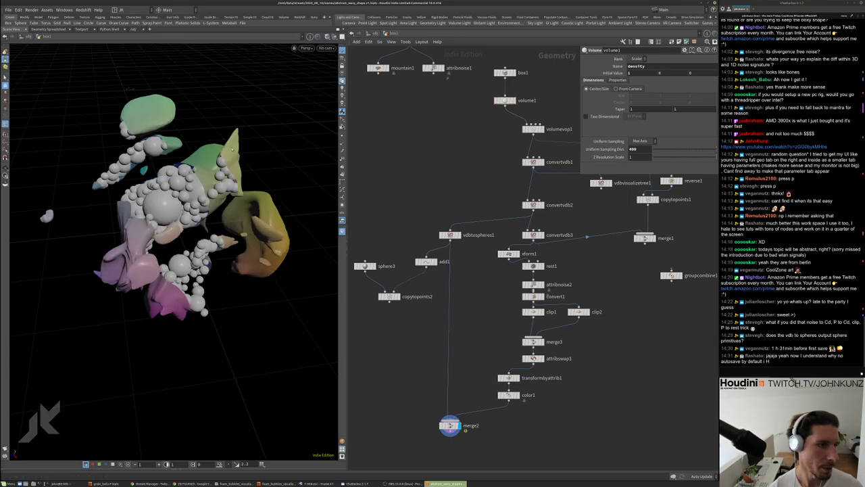
pyautogui.moveTo(291, 162); pyautogui.dragTo(256, 144)
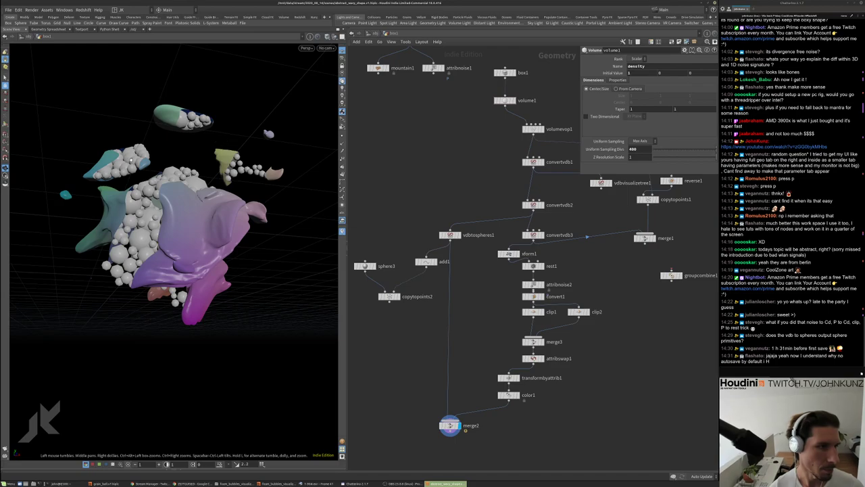
pyautogui.moveTo(245, 175); pyautogui.dragTo(190, 153)
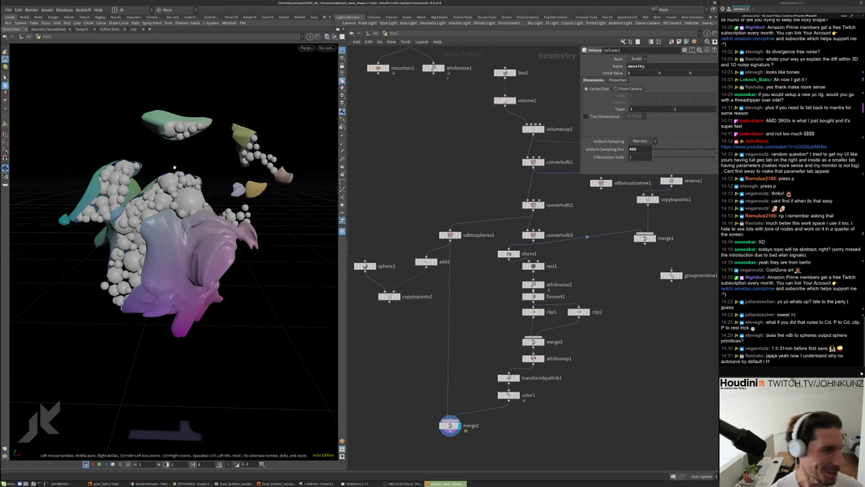
pyautogui.moveTo(174, 168); pyautogui.dragTo(198, 154, button='right')
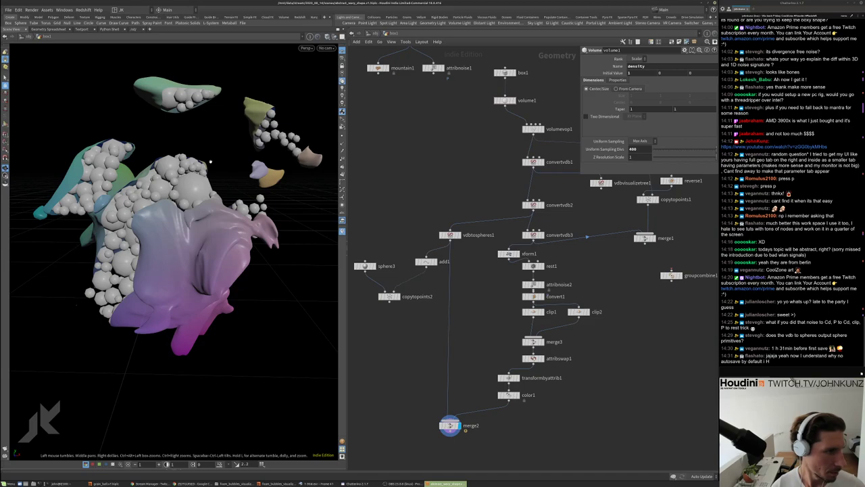
pyautogui.moveTo(210, 162); pyautogui.dragTo(199, 171)
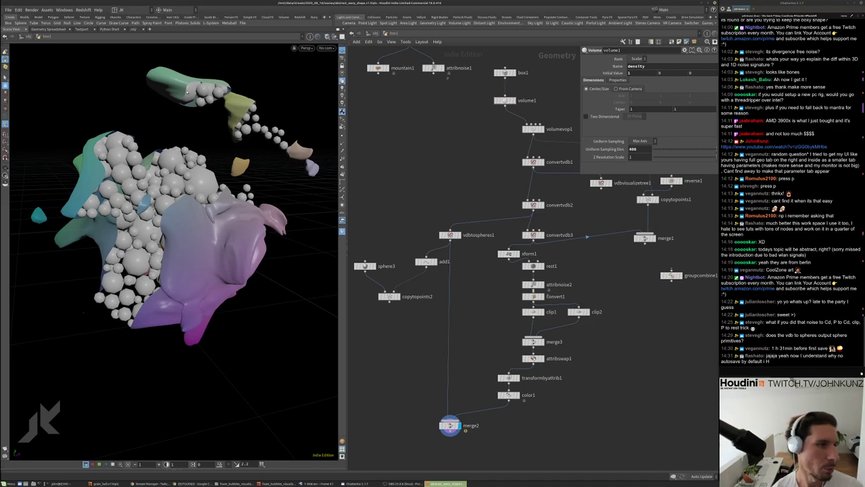
pyautogui.moveTo(210, 156); pyautogui.dragTo(307, 284)
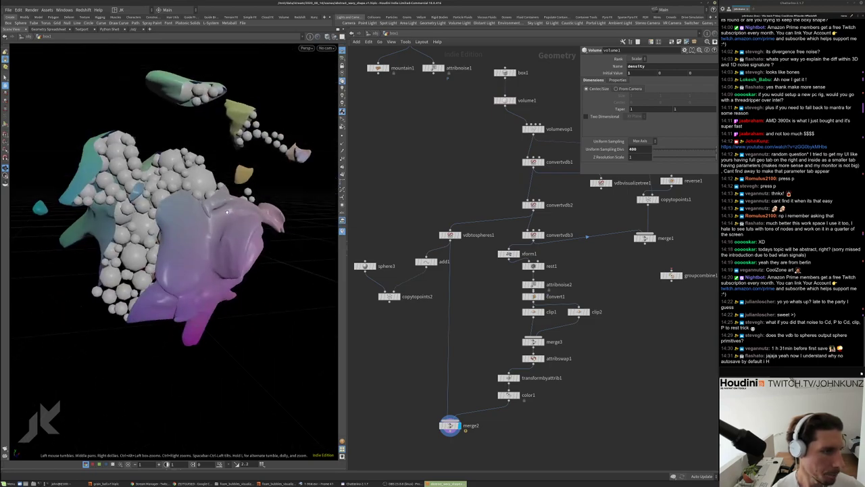
pyautogui.scroll(2, 439, 332)
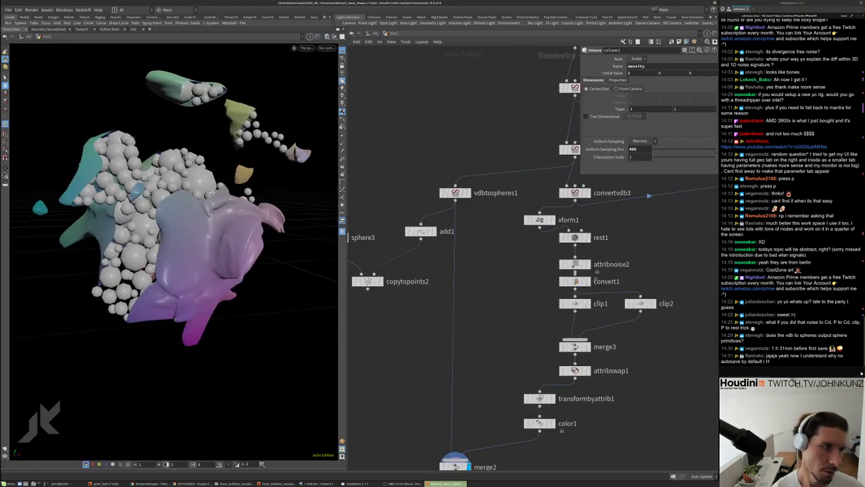
pyautogui.moveTo(211, 193)
pyautogui.mouseDown()
pyautogui.moveTo(99, 204)
pyautogui.moveTo(213, 201)
pyautogui.mouseUp()
pyautogui.moveTo(460, 451); pyautogui.dragTo(521, 392, button='middle')
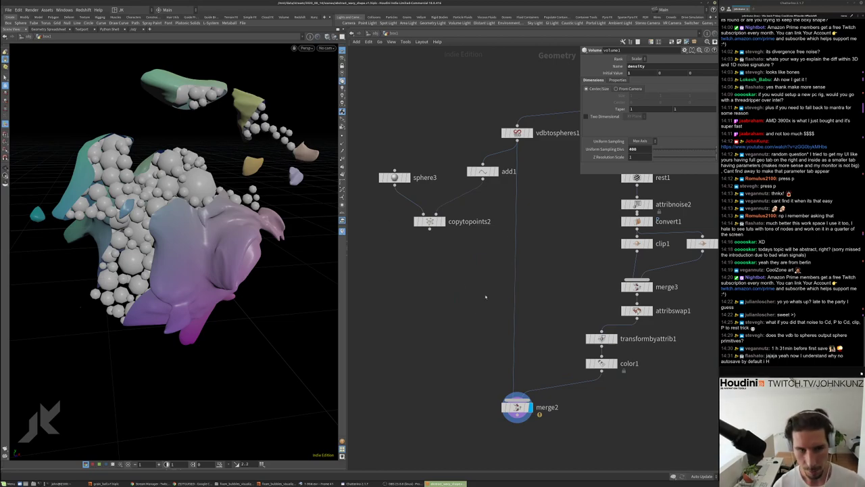
# Create a POP Network node, popnet, in the geometry network
pyautogui.press('Tab')
pyautogui.write('po')
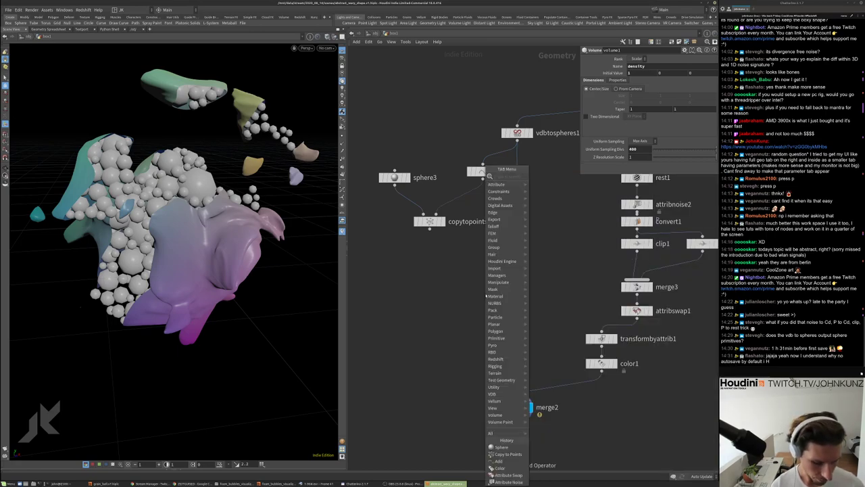
pyautogui.write('p')
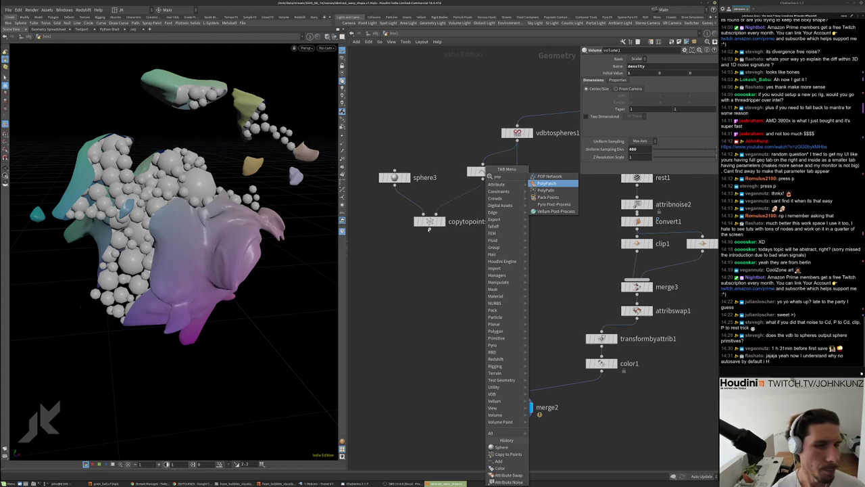
pyautogui.click(546, 183)
pyautogui.click(449, 291)
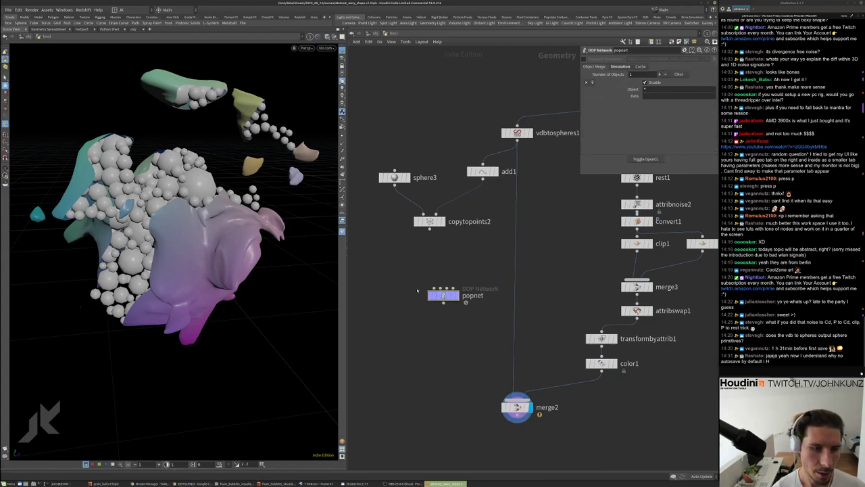
pyautogui.scroll(3, 258, 200)
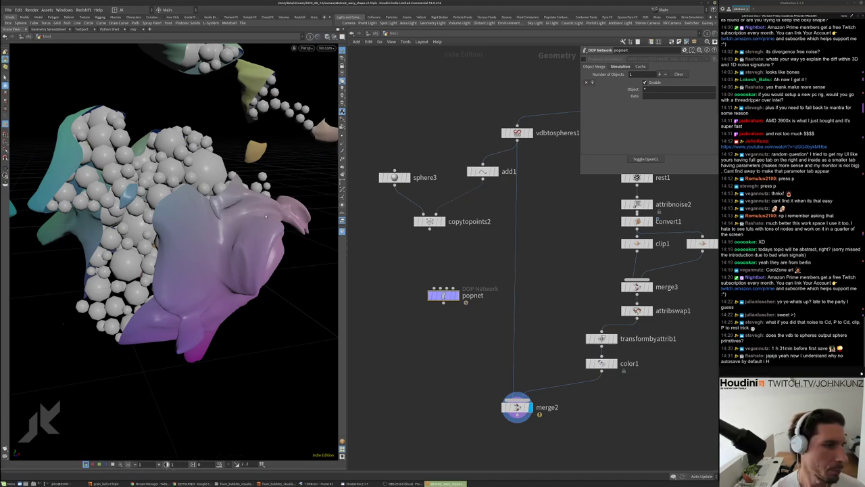
pyautogui.scroll(-3, 266, 217)
pyautogui.moveTo(266, 216); pyautogui.dragTo(229, 182)
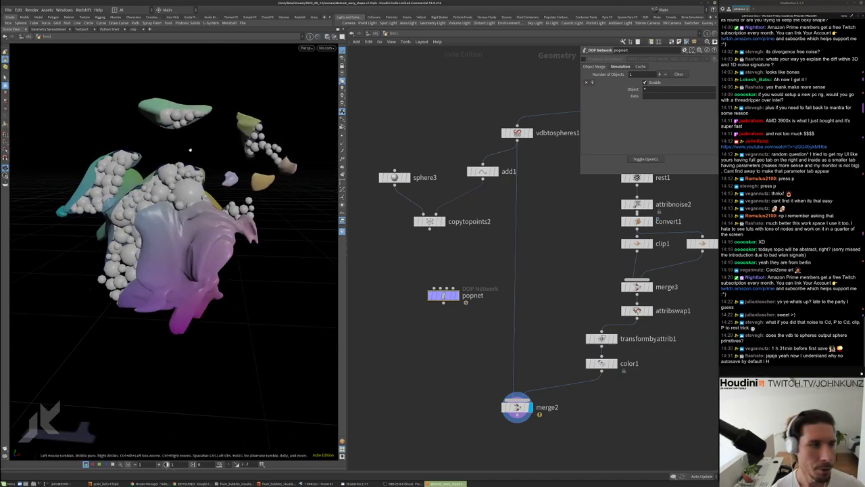
pyautogui.moveTo(190, 150); pyautogui.dragTo(203, 162)
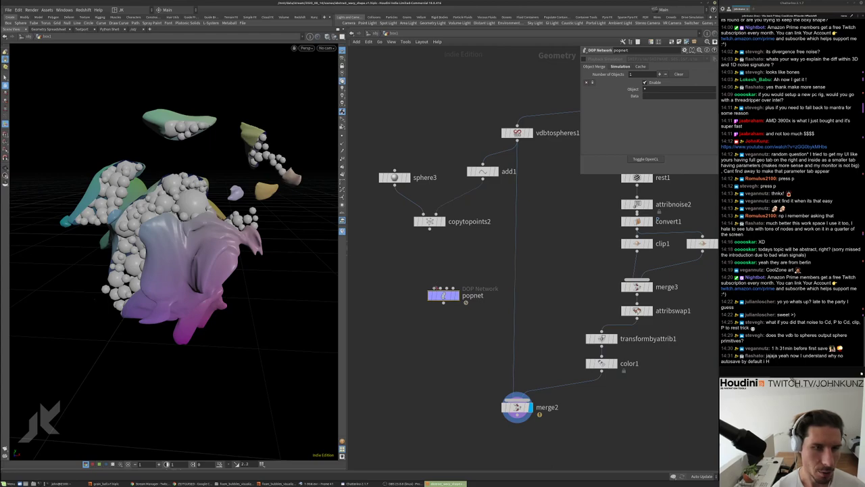
# Wire add1 into popnet, display popnet's particle output, and check add1's info
pyautogui.moveTo(482, 177); pyautogui.dragTo(437, 288)
pyautogui.scroll(2, 451, 295)
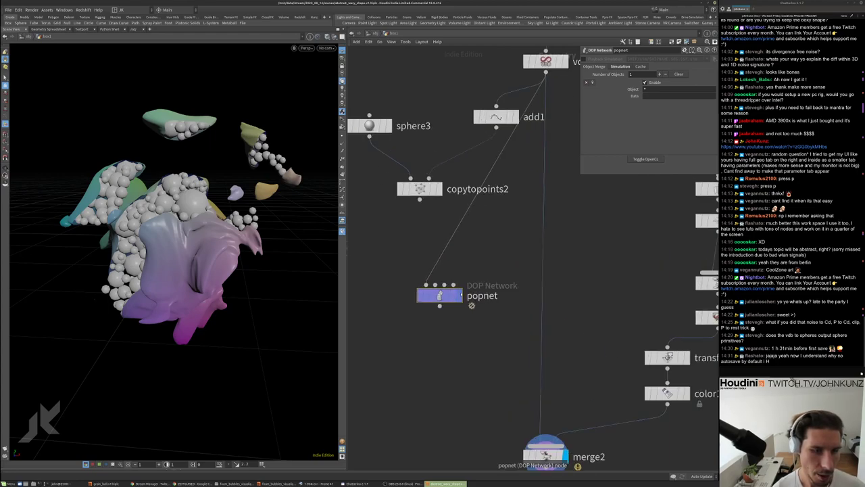
pyautogui.click(459, 296)
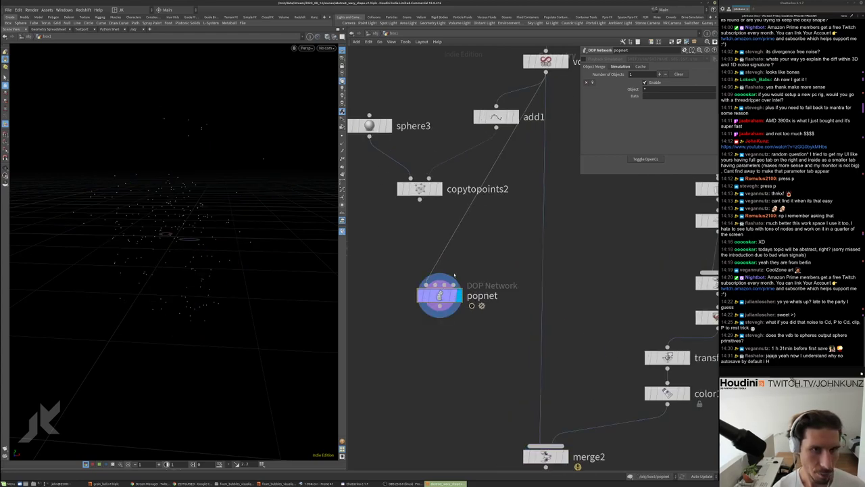
pyautogui.scroll(-2, 454, 274)
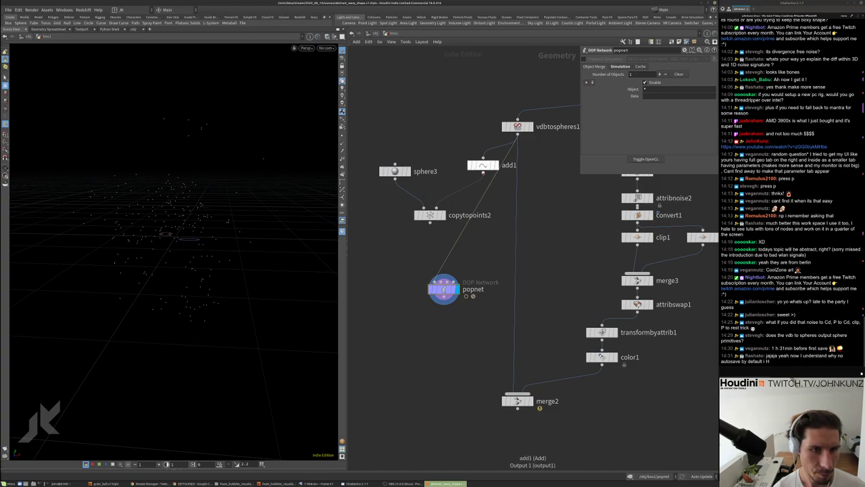
pyautogui.click(482, 173)
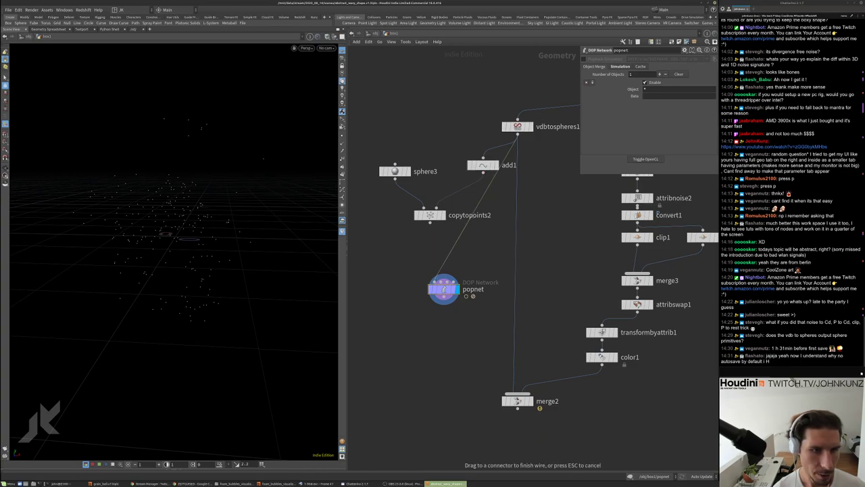
pyautogui.click(443, 276)
pyautogui.click(479, 165)
pyautogui.middleClick(480, 166)
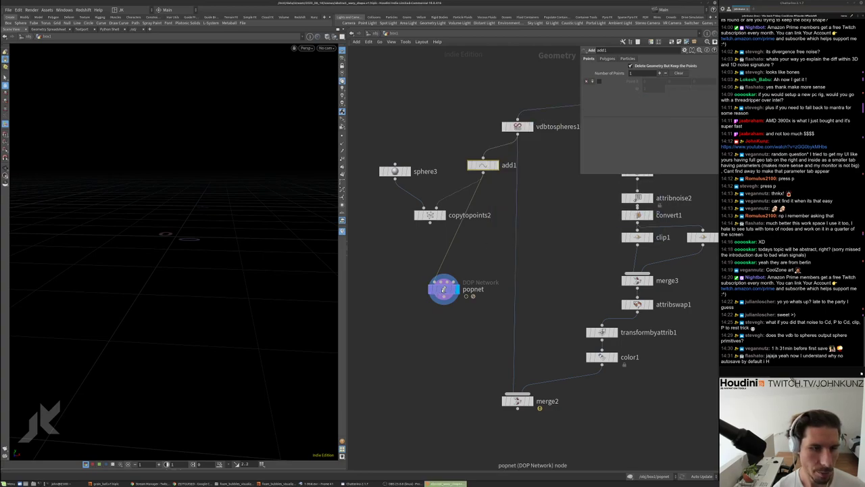
# Inside popnet, set source_first_input's Emission Type to All Points
pyautogui.moveTo(443, 289); pyautogui.dragTo(549, 249)
pyautogui.doubleClick(549, 249)
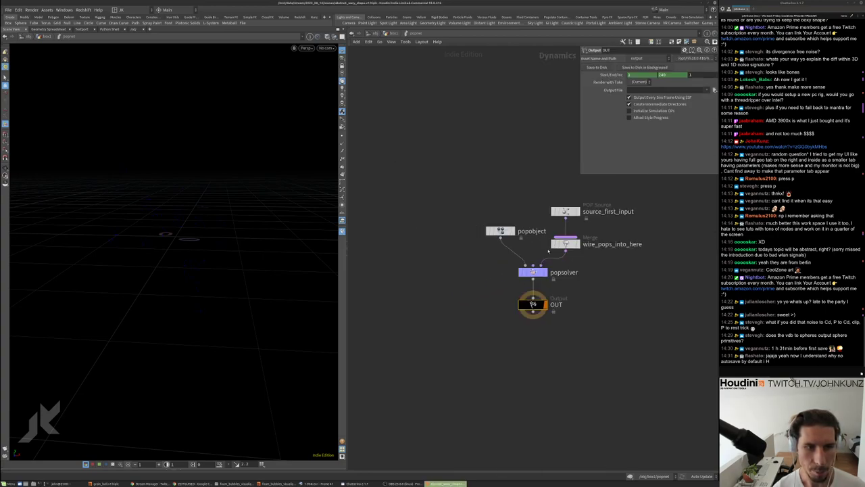
pyautogui.click(523, 219)
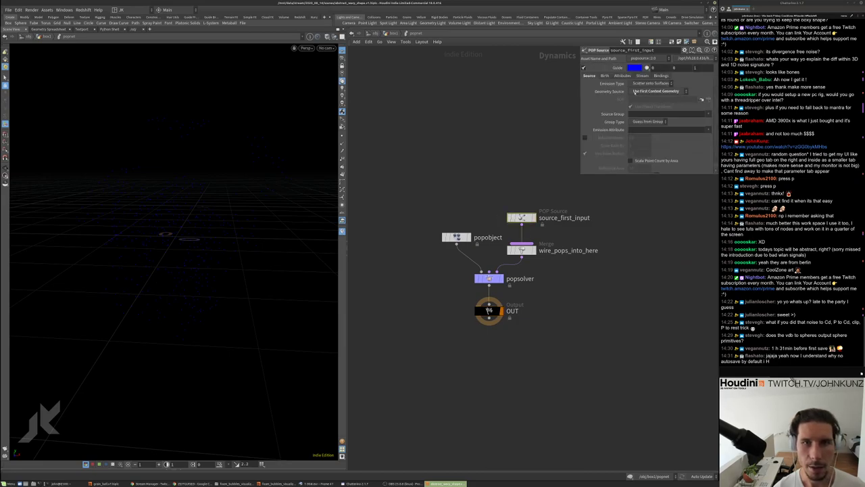
pyautogui.click(639, 83)
pyautogui.click(639, 90)
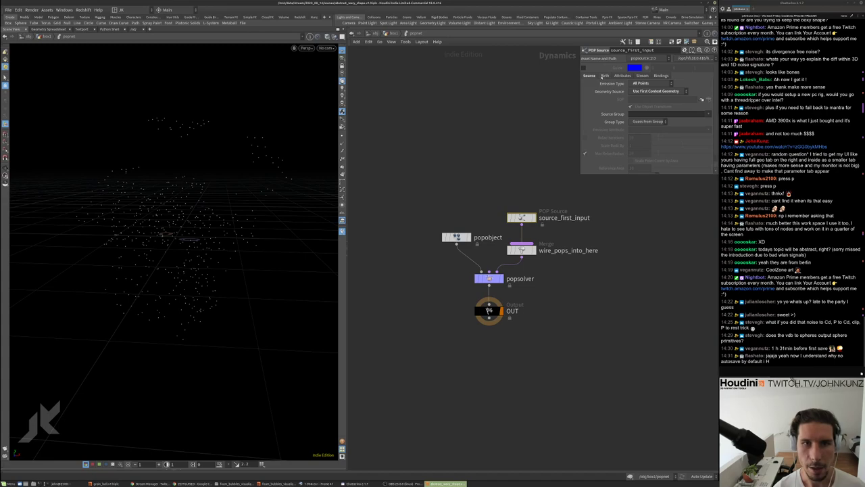
# Set the source's Impulse Activation to $SF==1 so it emits only on the first frame
pyautogui.click(604, 76)
pyautogui.click(659, 83)
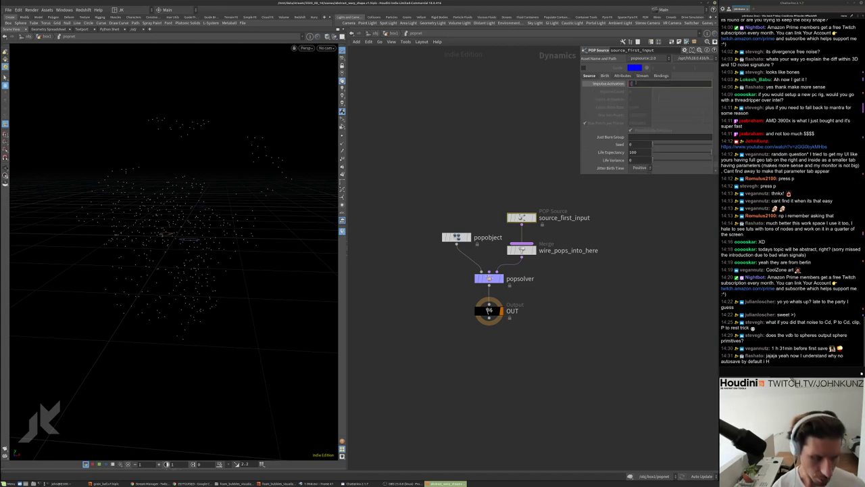
pyautogui.write('$SF==1')
pyautogui.press('Return')
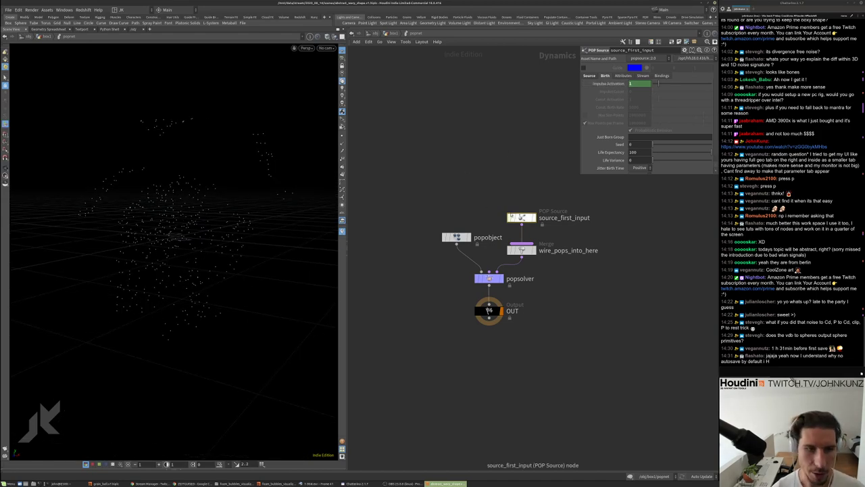
pyautogui.moveTo(522, 217); pyautogui.dragTo(524, 171)
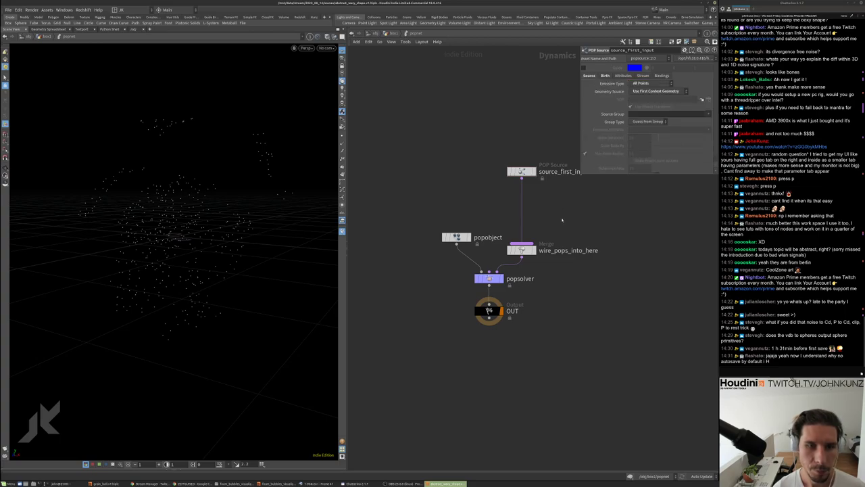
# Add a POP Grains node on the wire right after source_first_input
pyautogui.press('Tab')
pyautogui.write('pophi')
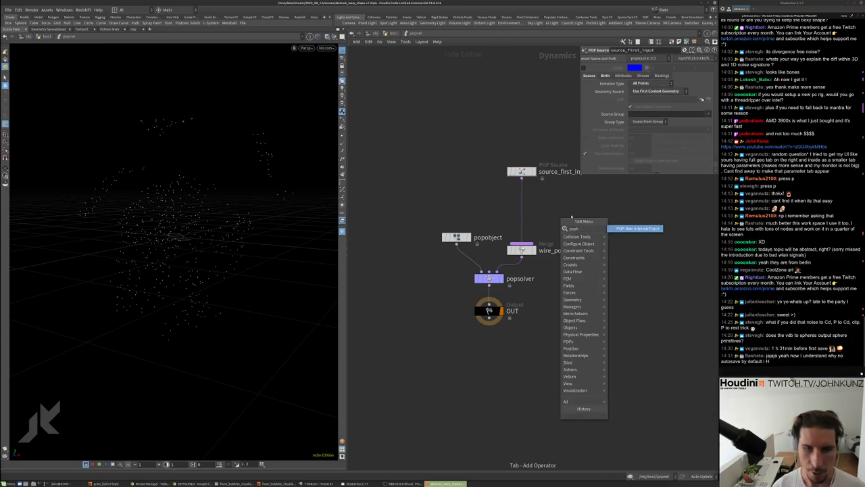
pyautogui.press('Escape')
pyautogui.press('Tab')
pyautogui.write('grav')
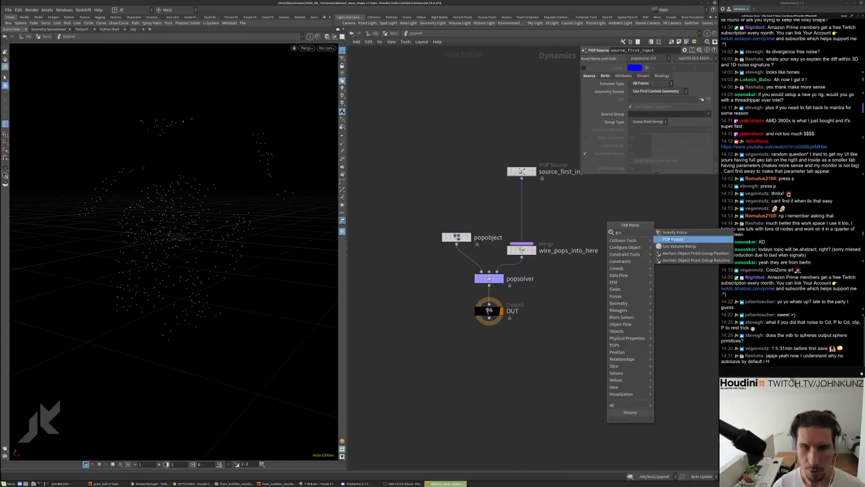
pyautogui.click(671, 240)
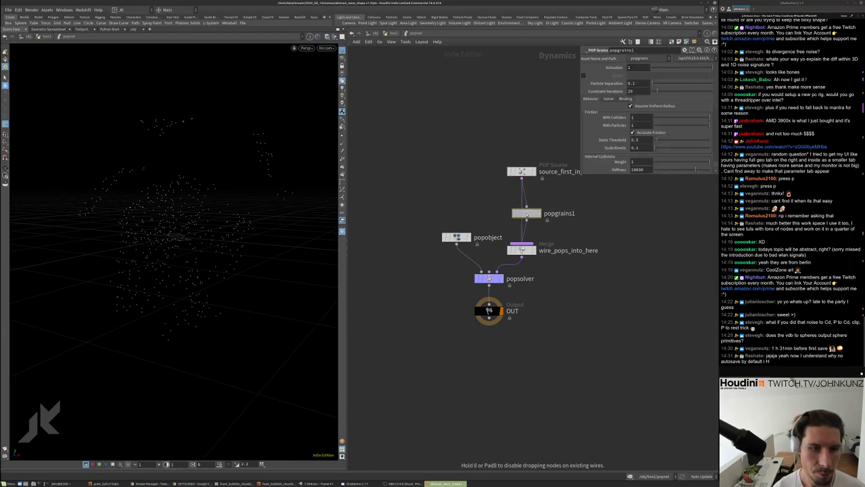
pyautogui.click(522, 209)
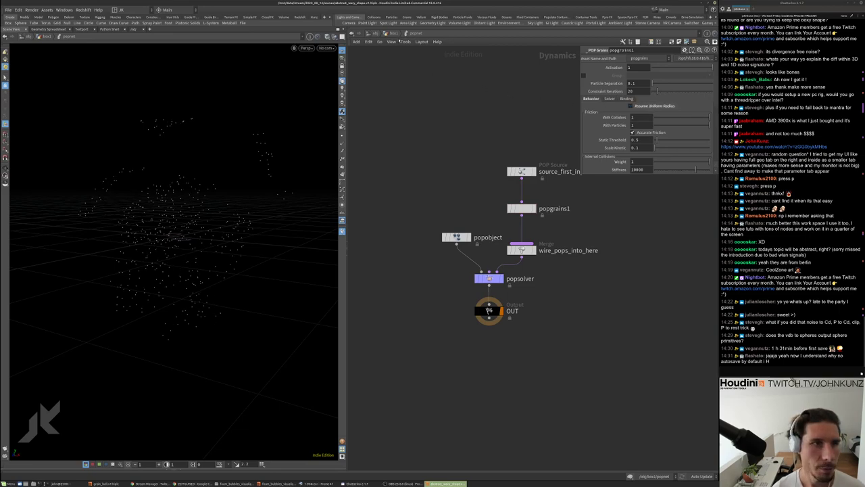
# Display copytopoints2's sphere cluster at box1 level, then return inside popnet
pyautogui.press('u')
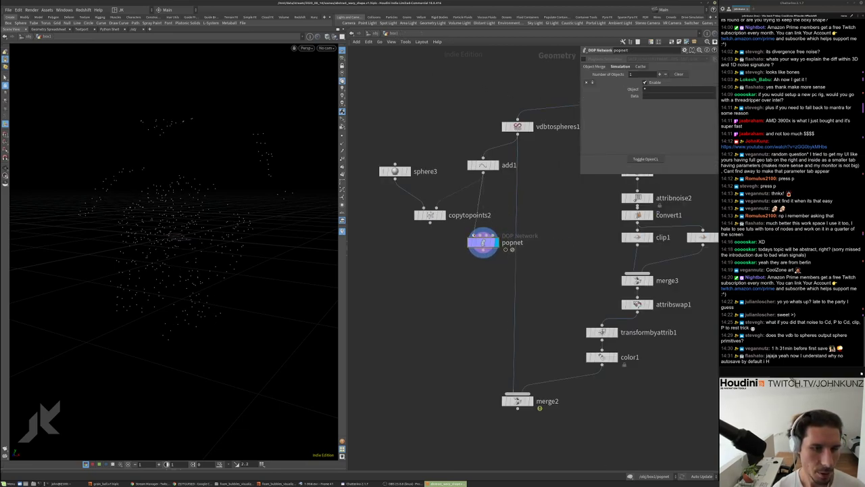
pyautogui.click(429, 215)
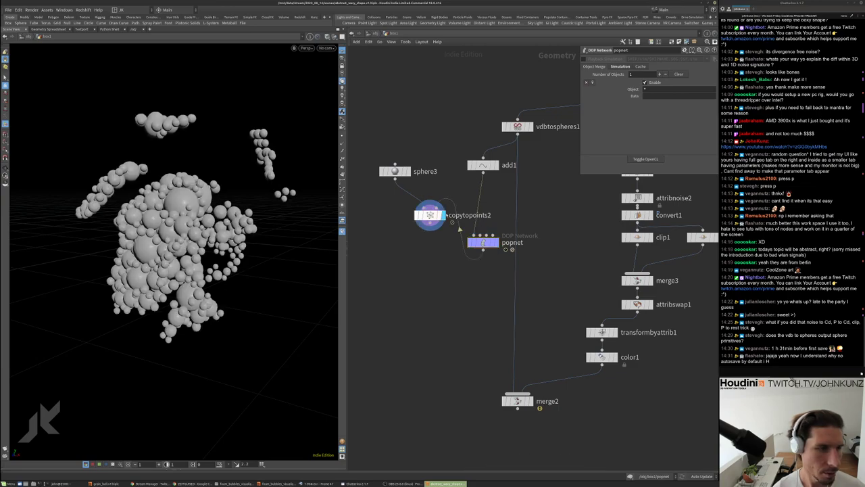
pyautogui.click(430, 215)
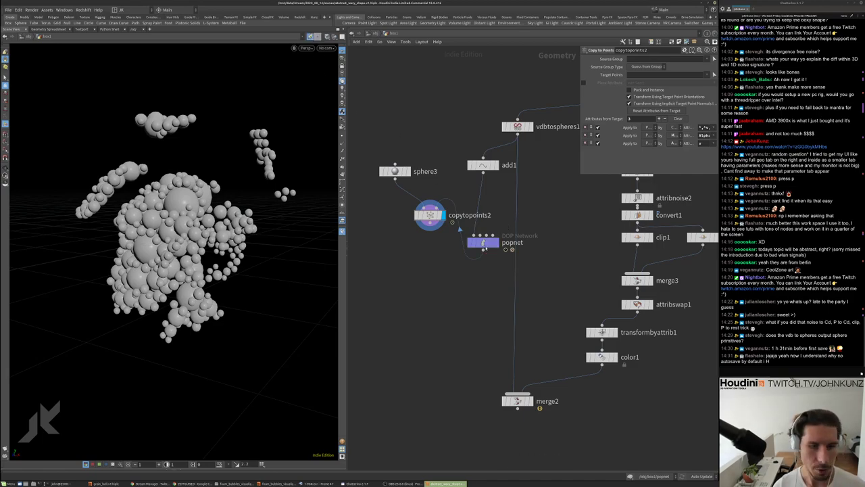
pyautogui.click(483, 244)
pyautogui.press('Return')
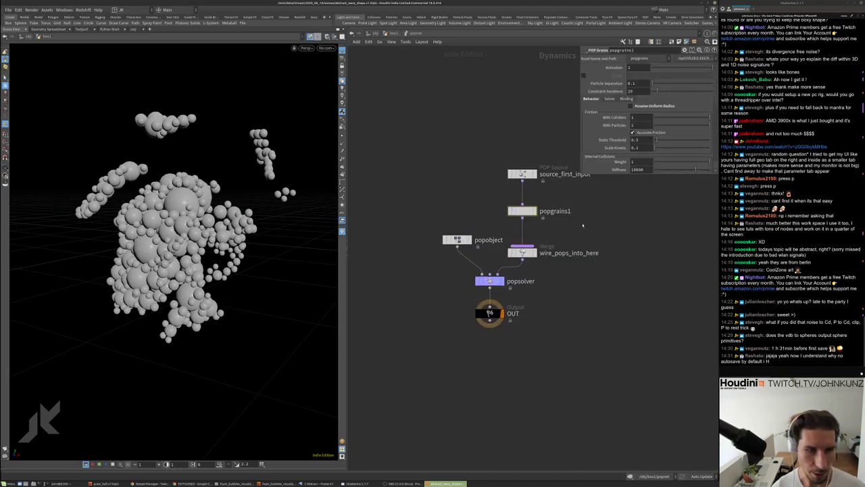
# Insert a POP Attract node after popgrains1 and raise popsolver's Min Substeps to 5
pyautogui.press('Tab')
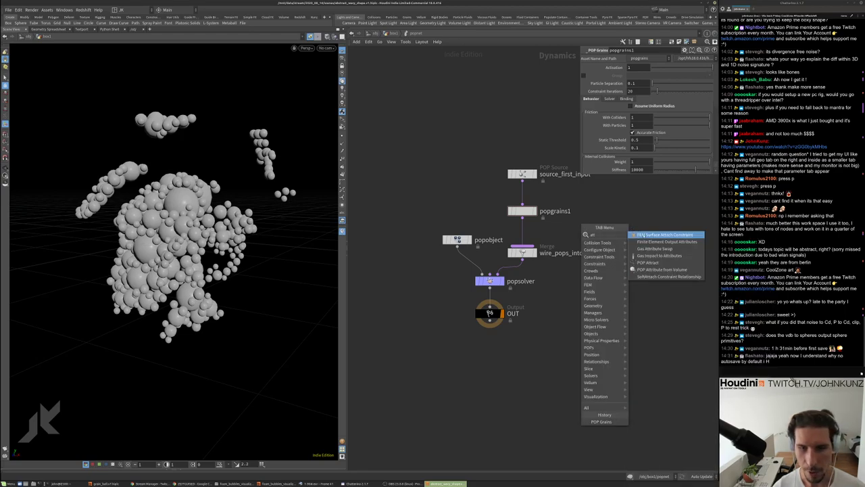
pyautogui.write('att')
pyautogui.press('Return')
pyautogui.click(524, 232)
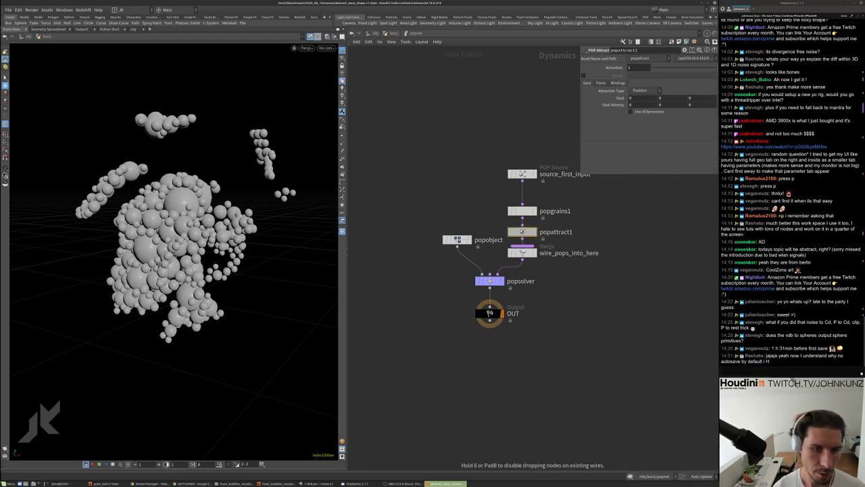
pyautogui.click(601, 82)
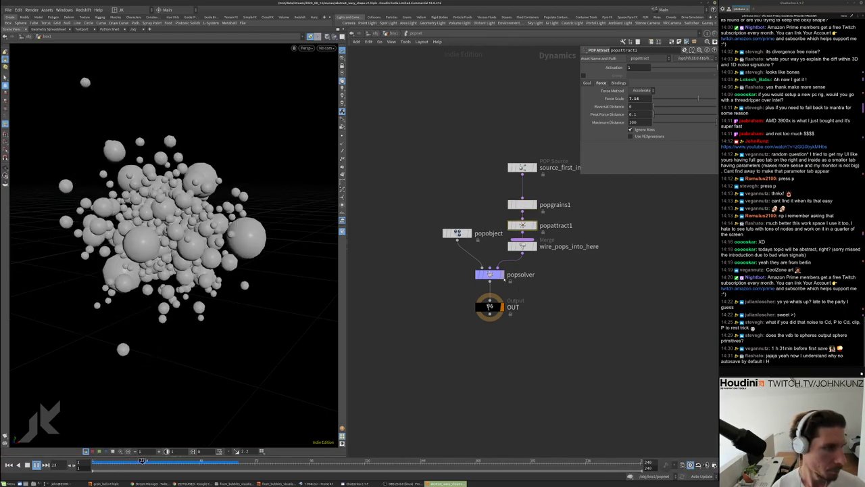
pyautogui.click(576, 178)
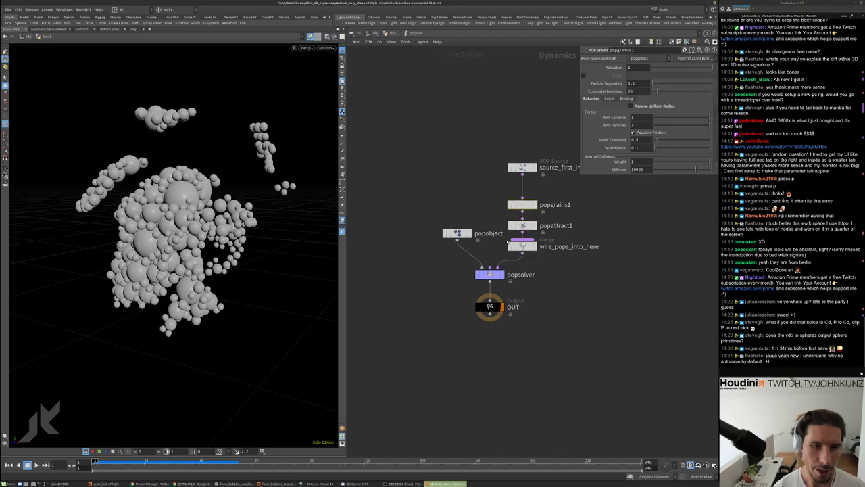
pyautogui.moveTo(659, 82); pyautogui.dragTo(685, 84)
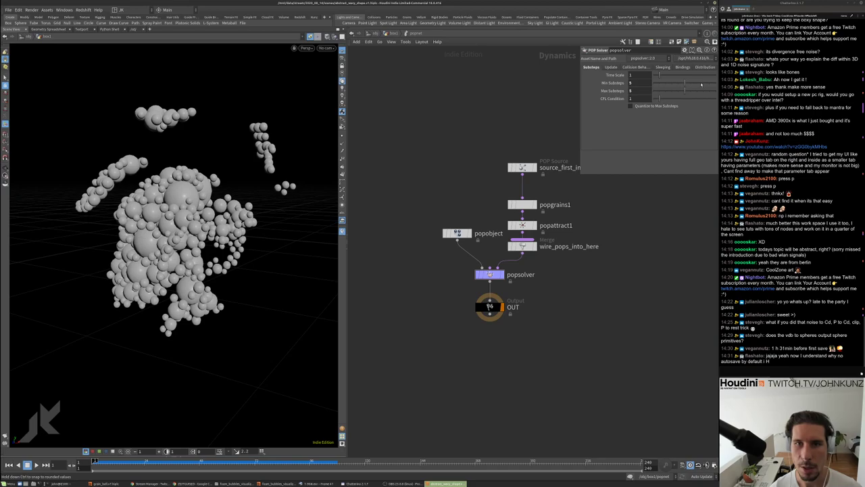
# Try 8 Min Substeps, then settle on 4, replaying the simulation each time
pyautogui.click(701, 84)
pyautogui.press('Up')
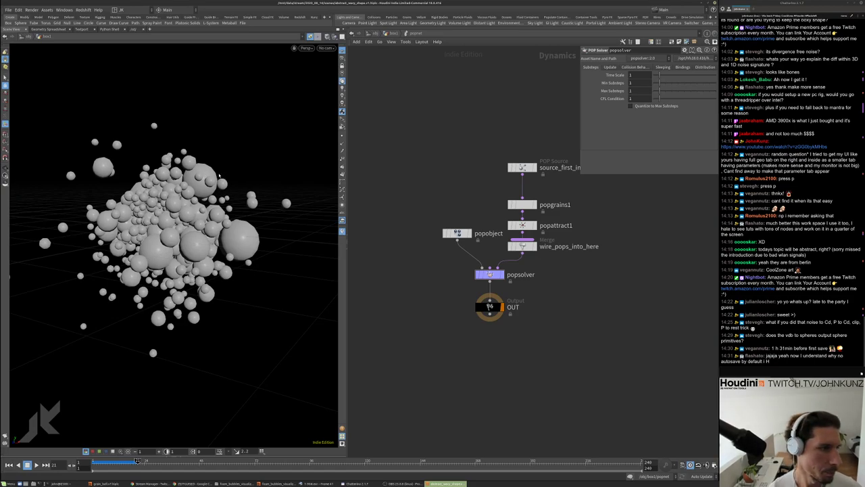
pyautogui.moveTo(202, 172); pyautogui.dragTo(186, 196)
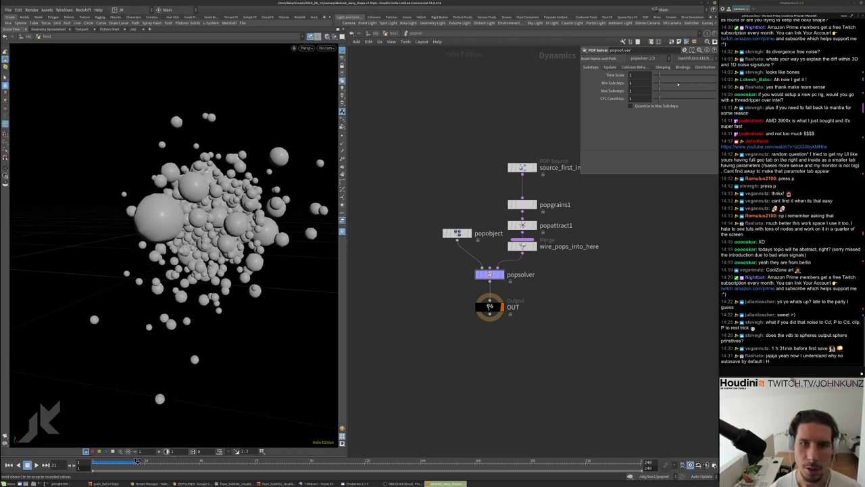
pyautogui.click(678, 83)
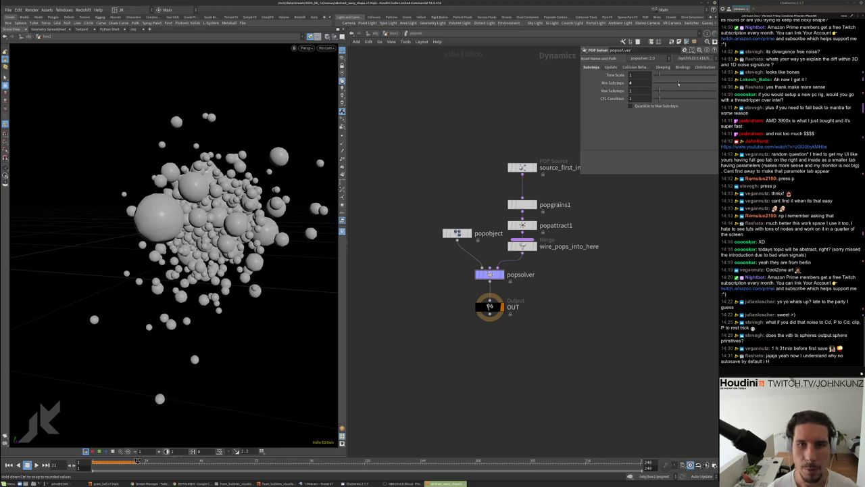
pyautogui.press('Up')
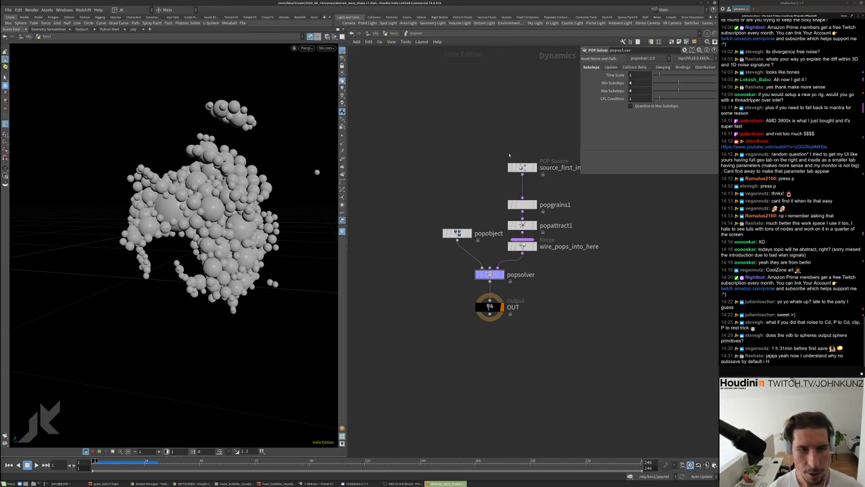
# Pull popattract1 out so popgrains1 feeds the merge directly, then go up to box1
pyautogui.moveTo(459, 232); pyautogui.dragTo(434, 244)
pyautogui.moveTo(491, 283); pyautogui.dragTo(467, 286, button='middle')
pyautogui.keyDown('shift'); pyautogui.click(500, 246); pyautogui.keyUp('shift')
pyautogui.moveTo(500, 193); pyautogui.dragTo(593, 190)
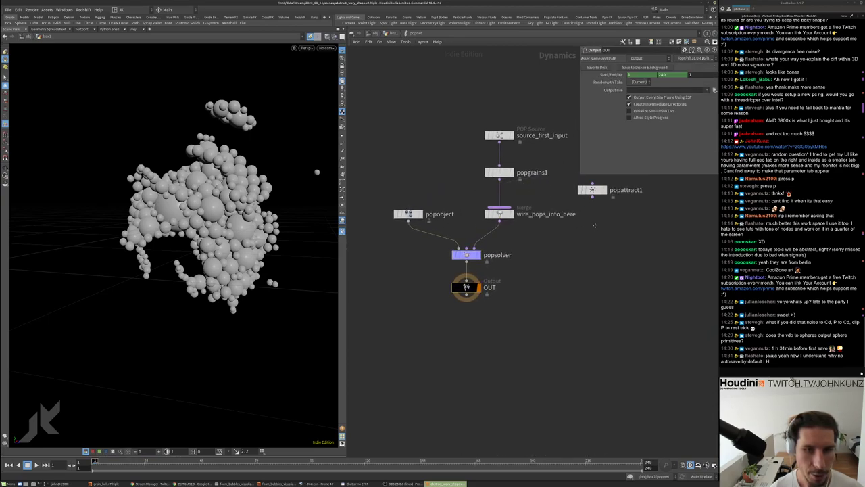
pyautogui.moveTo(592, 190); pyautogui.dragTo(569, 208, button='middle')
pyautogui.moveTo(569, 209); pyautogui.dragTo(617, 203)
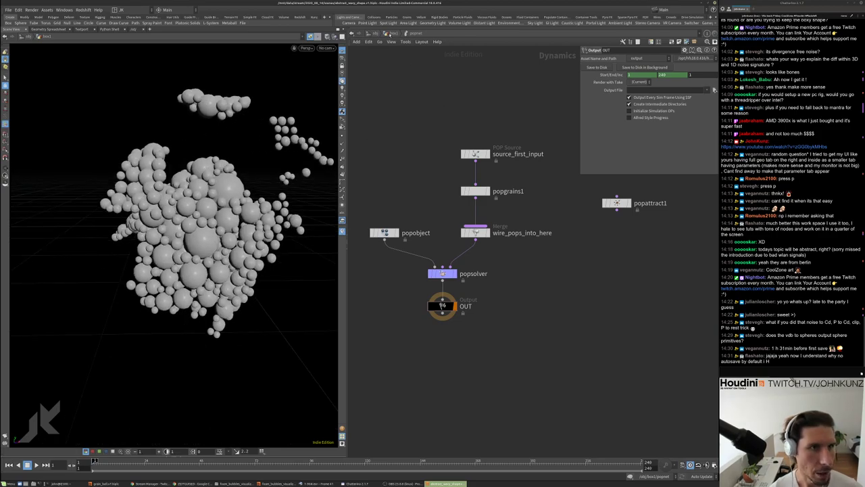
pyautogui.click(390, 33)
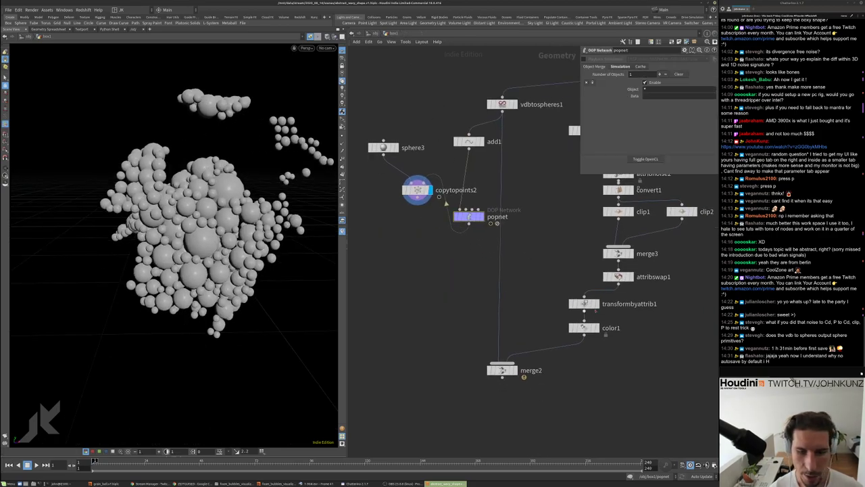
# Display color1 and add a VDB from Particles node wired to color1
pyautogui.click(596, 328)
pyautogui.click(584, 328)
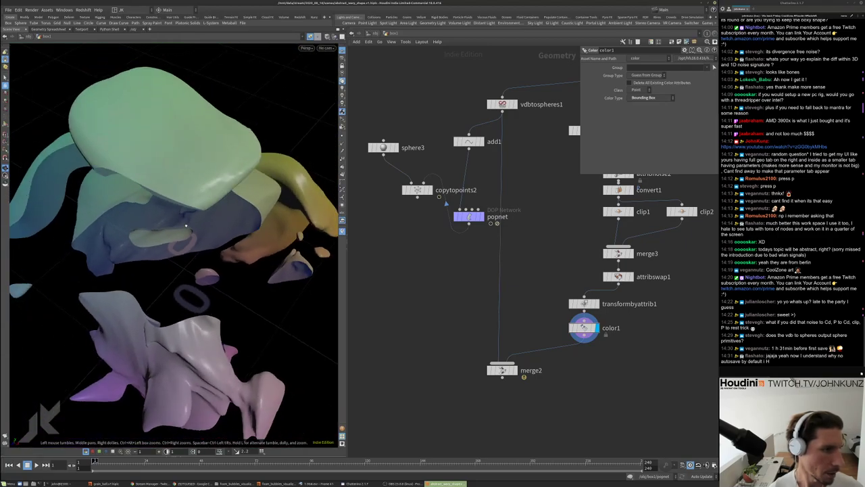
pyautogui.moveTo(528, 283); pyautogui.dragTo(520, 239, button='middle')
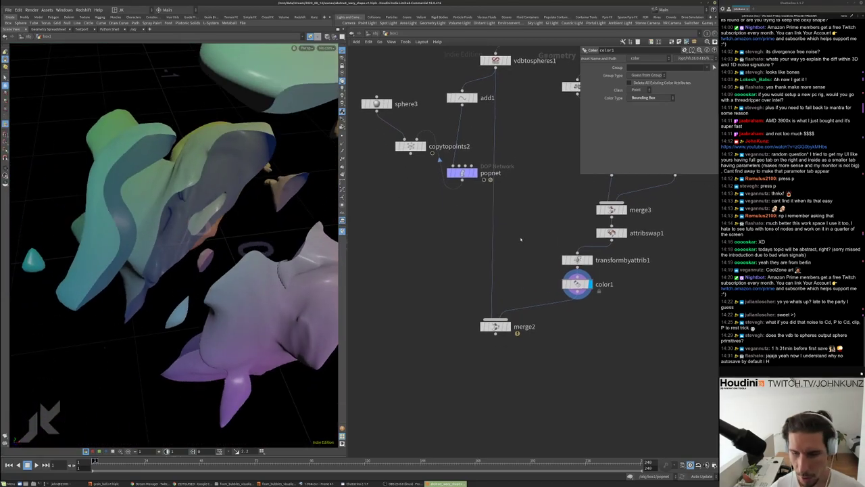
pyautogui.press('Tab')
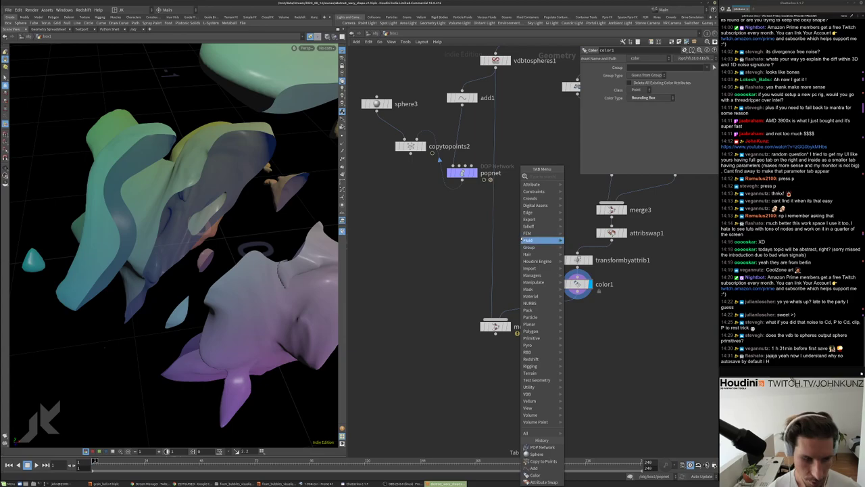
pyautogui.write('vdb fr')
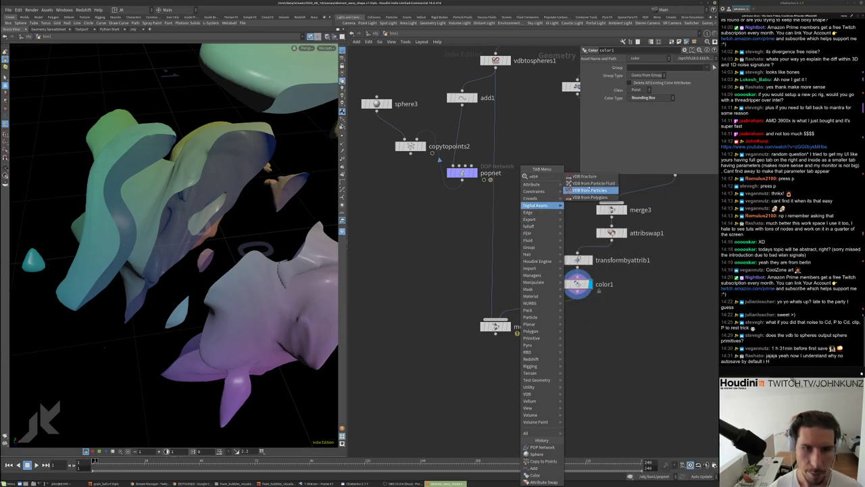
pyautogui.click(590, 190)
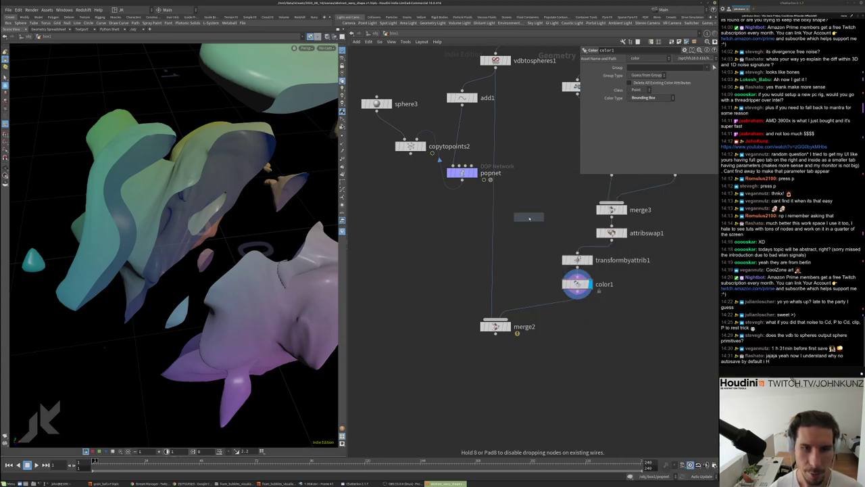
pyautogui.click(517, 219)
pyautogui.moveTo(515, 208); pyautogui.dragTo(579, 287)
# Switch the viewport to Smooth Wire Shaded, briefly toggling point display on and off
pyautogui.click(580, 287)
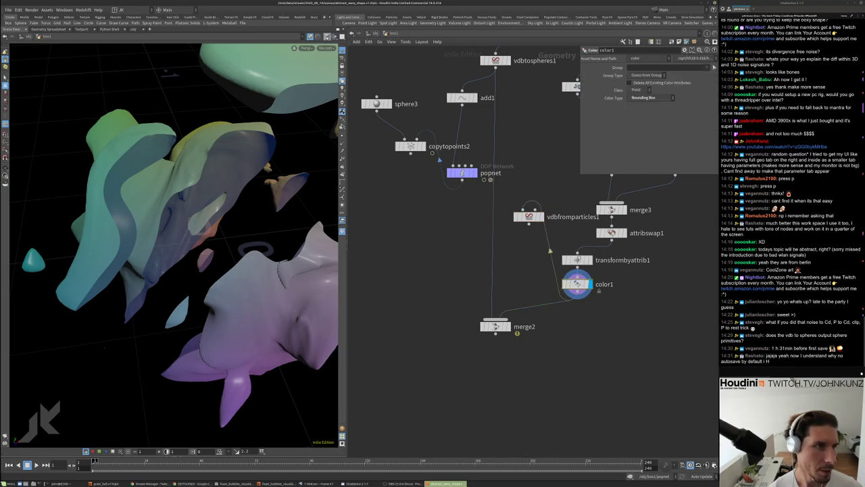
pyautogui.click(327, 36)
pyautogui.click(345, 106)
pyautogui.scroll(6, 207, 257)
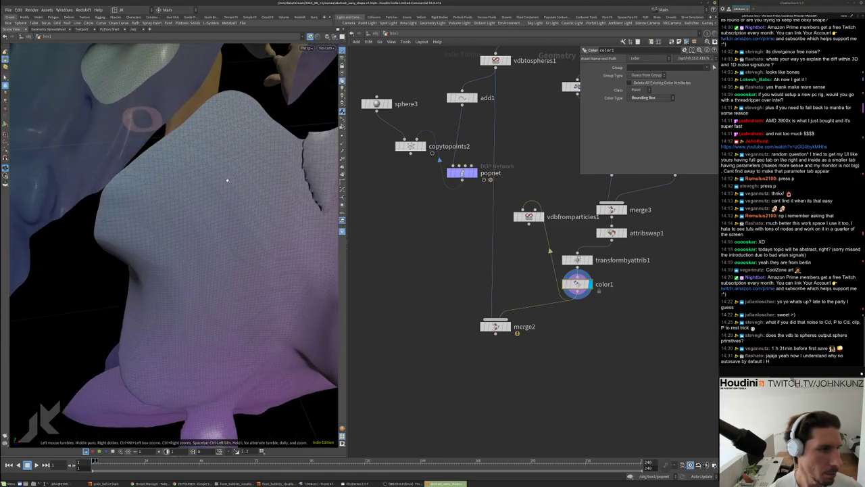
pyautogui.click(342, 136)
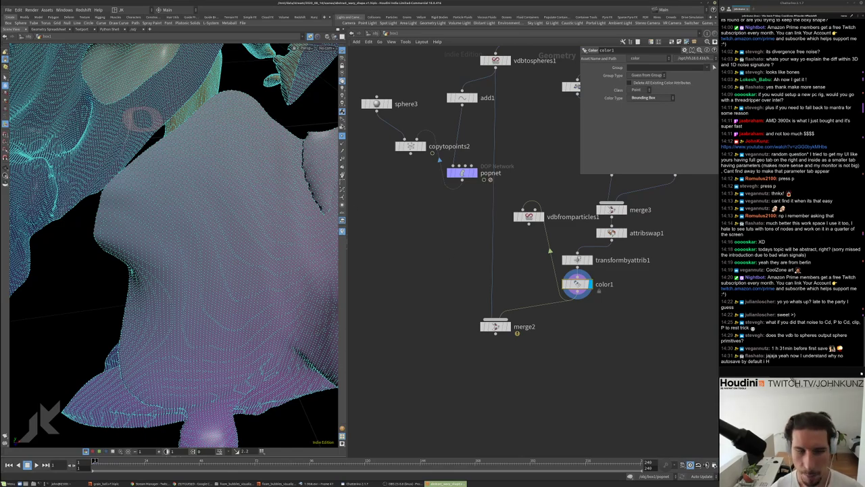
pyautogui.click(342, 136)
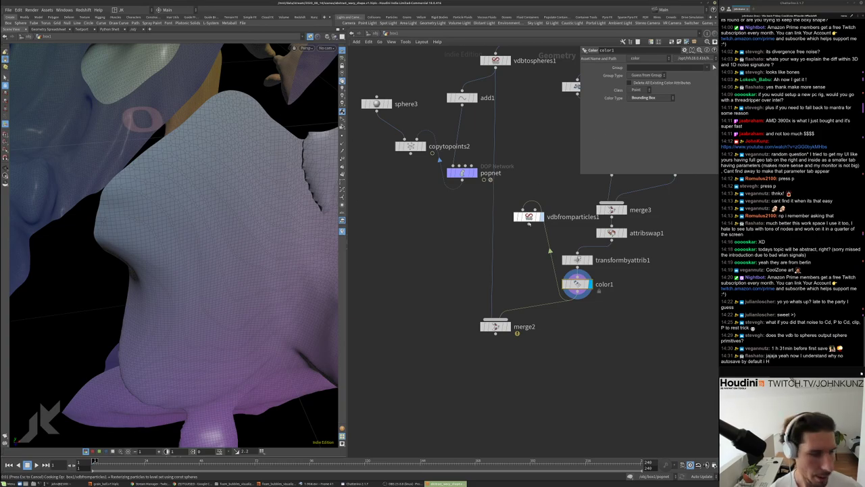
# Interrupt the slow VDB cook and select the Point Radius Scale value
pyautogui.press('Escape')
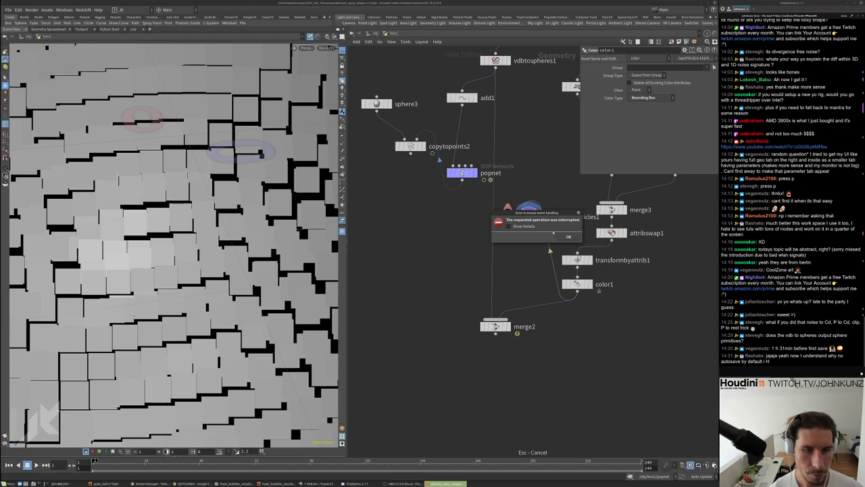
pyautogui.click(567, 237)
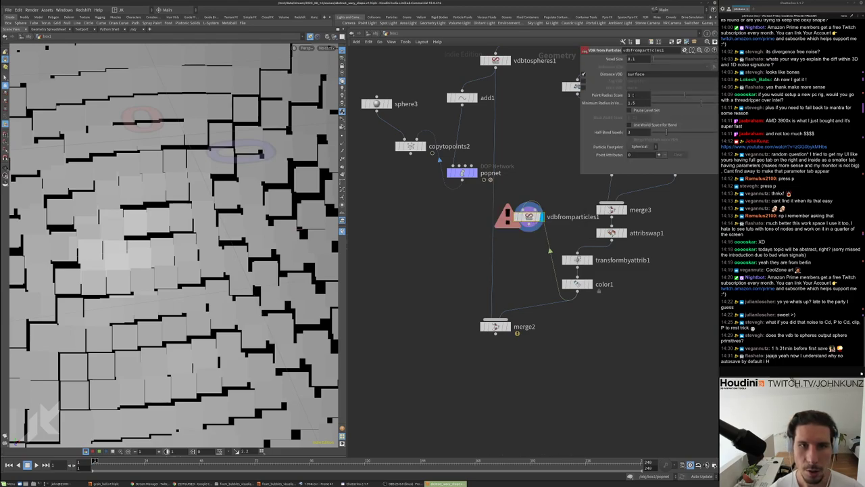
pyautogui.doubleClick(635, 94)
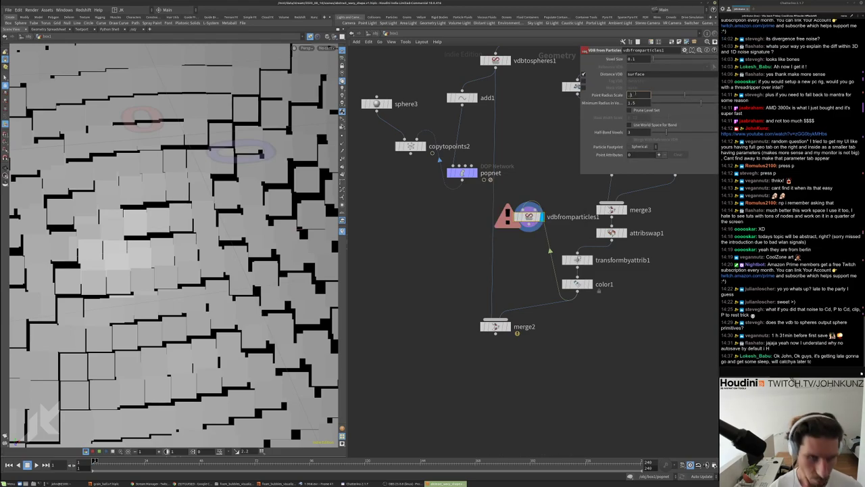
# Set Point Radius Scale to .01 and Minimum Radius to 0, then frame the result
pyautogui.write('.01')
pyautogui.press('Return')
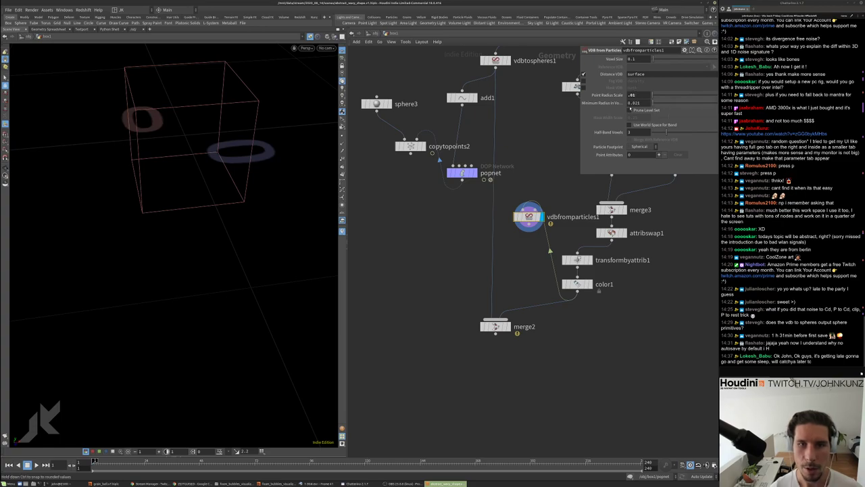
pyautogui.moveTo(630, 107); pyautogui.dragTo(449, 206)
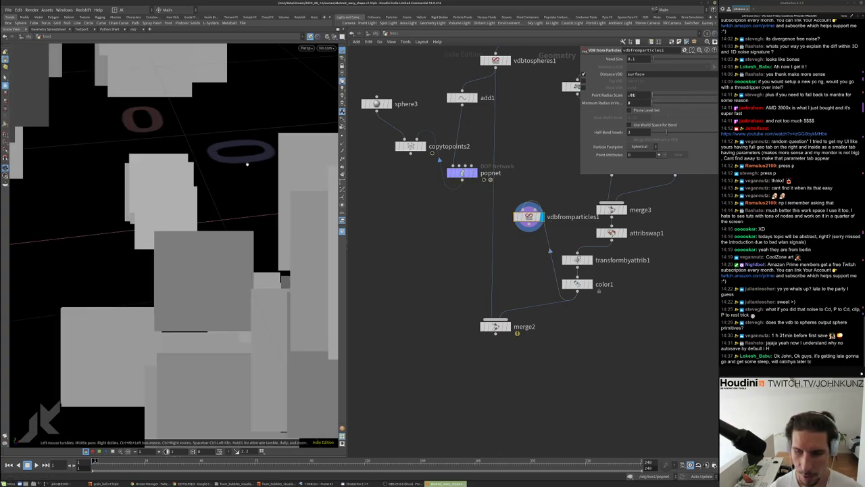
pyautogui.press('h')
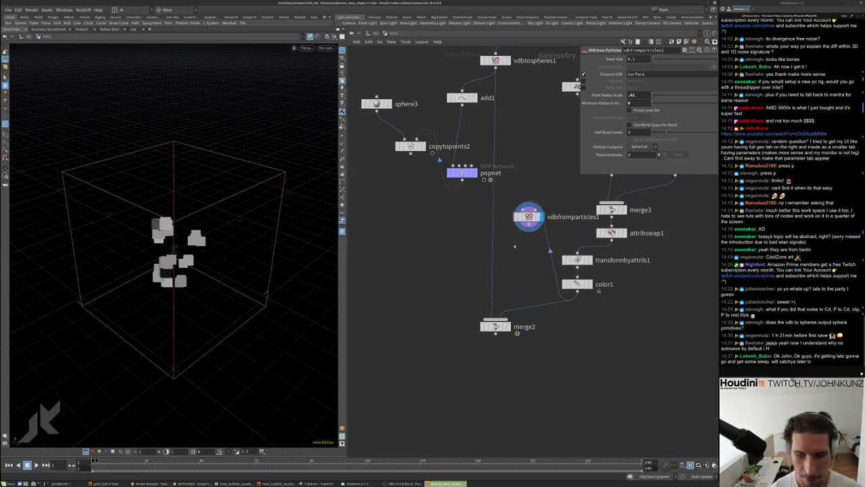
pyautogui.moveTo(518, 217); pyautogui.dragTo(578, 336)
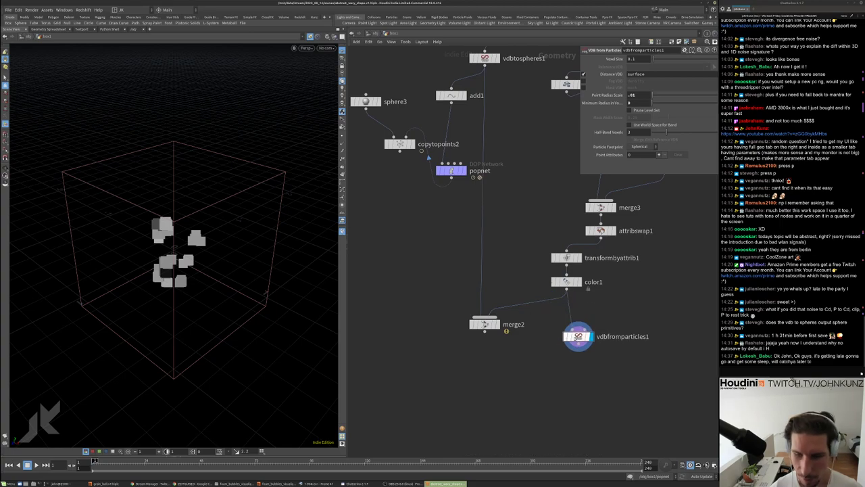
# Try voxel sizes of 0.025 and then 0.01 on vdbfromparticles1
pyautogui.scroll(-2, 614, 315)
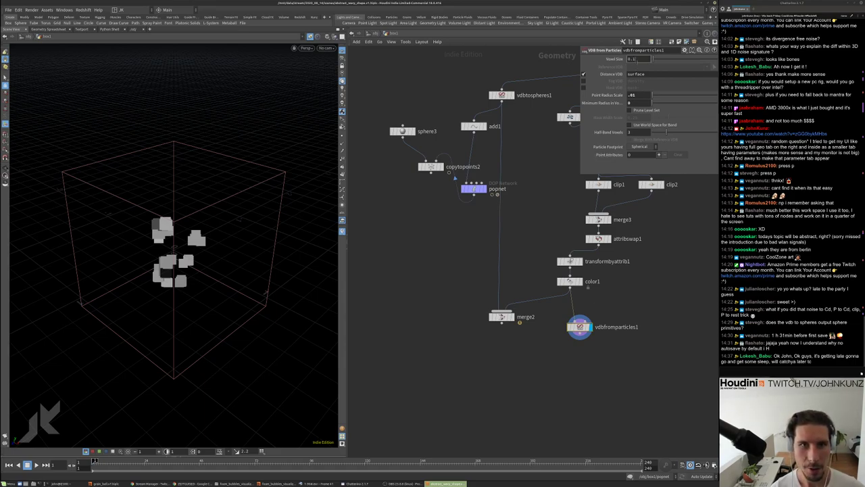
pyautogui.write('25')
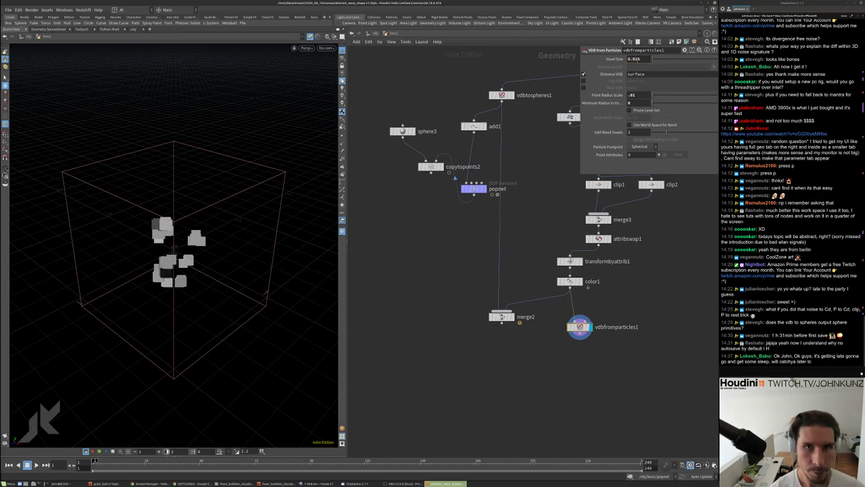
pyautogui.press('Return')
pyautogui.press('h')
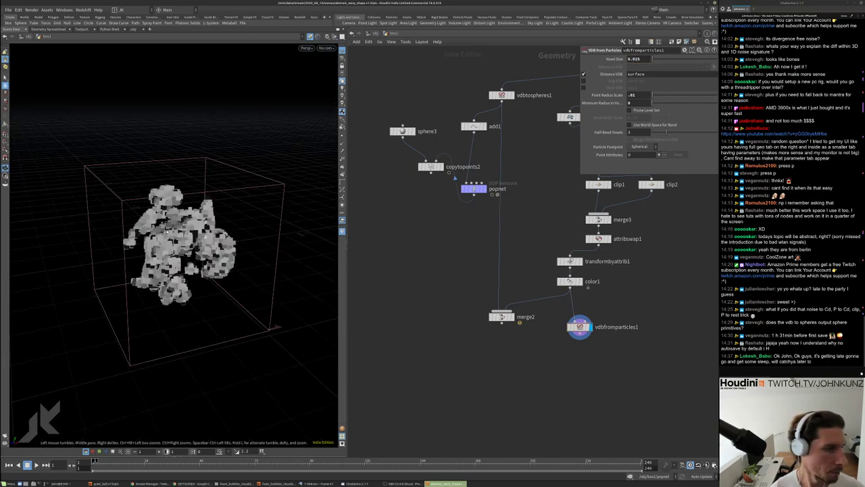
pyautogui.press('BackSpace')
pyautogui.press('BackSpace')
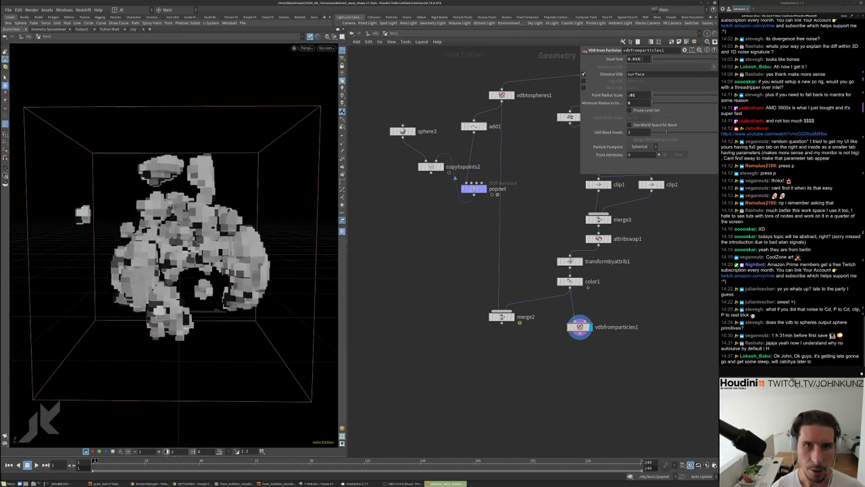
pyautogui.write('1')
pyautogui.press('Return')
# Inspect the VDB surface up close and compare it with the coloured color1 output
pyautogui.moveTo(201, 208); pyautogui.dragTo(250, 182)
pyautogui.scroll(5, 260, 177)
pyautogui.scroll(10, 260, 177)
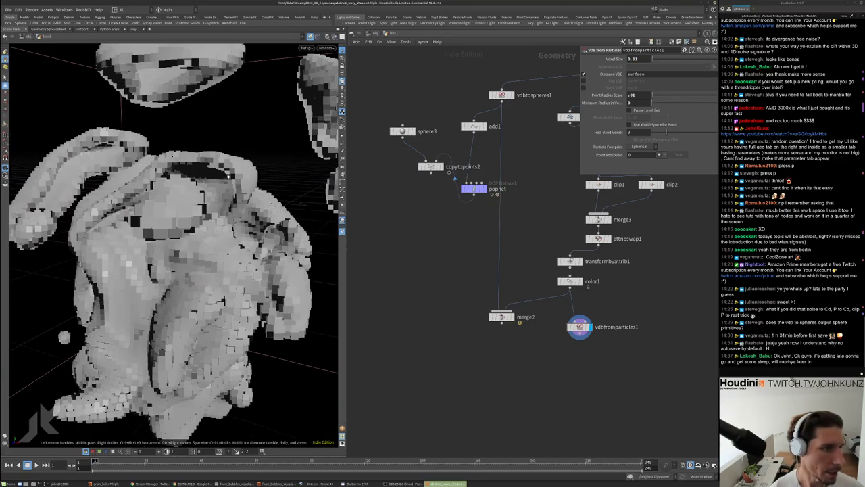
pyautogui.moveTo(272, 136); pyautogui.dragTo(255, 192)
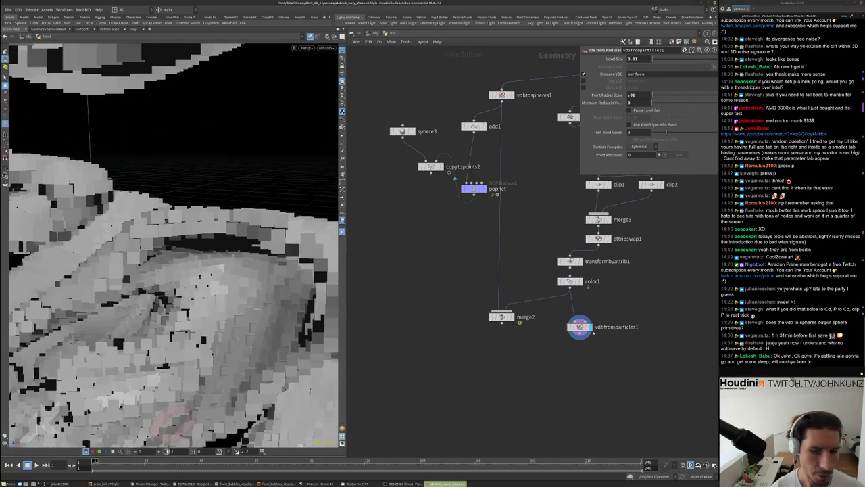
pyautogui.scroll(3, 534, 268)
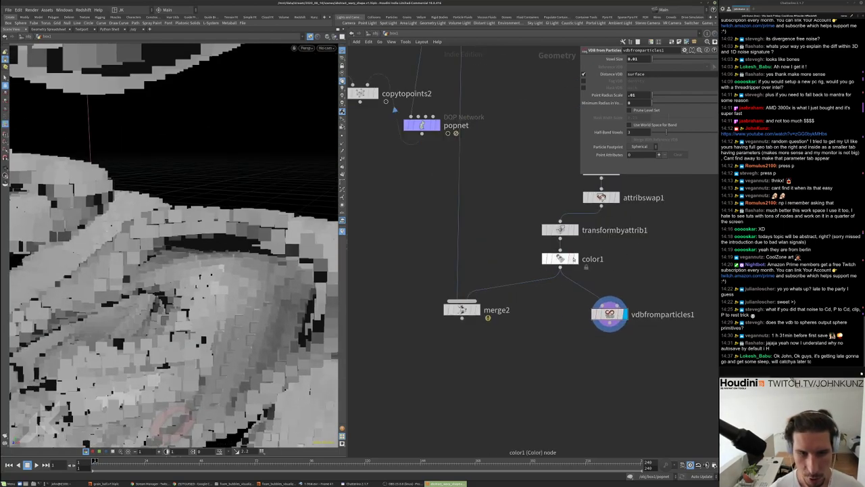
pyautogui.click(573, 259)
pyautogui.moveTo(180, 234); pyautogui.dragTo(157, 204)
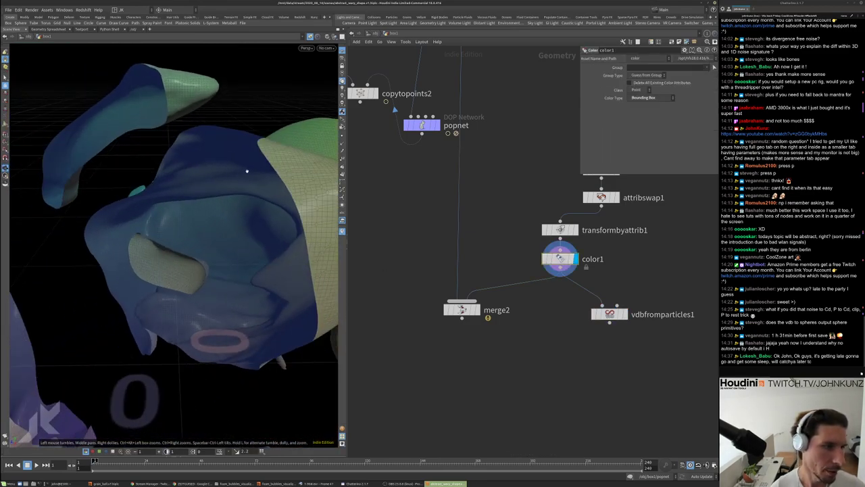
pyautogui.click(620, 314)
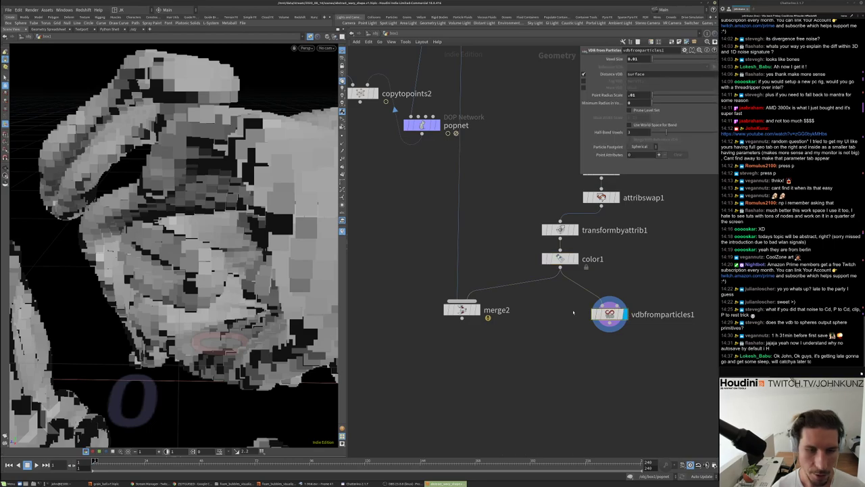
pyautogui.scroll(-10, 189, 142)
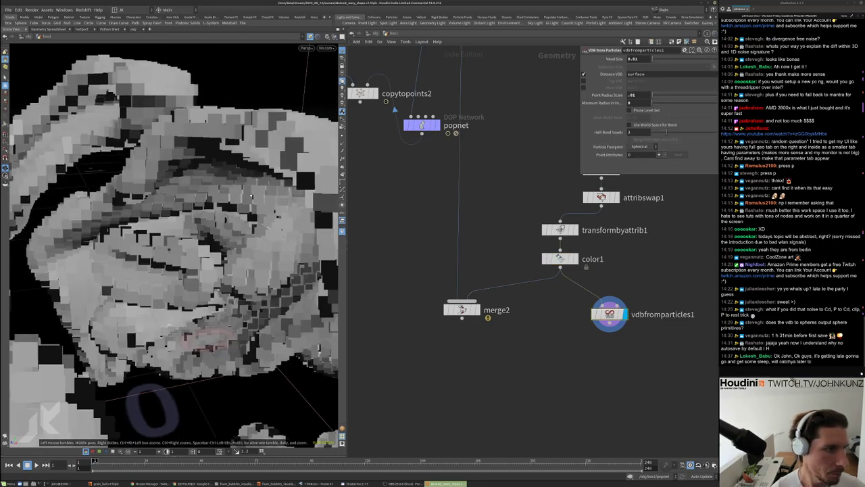
pyautogui.scroll(-4, 401, 246)
pyautogui.scroll(2, 402, 246)
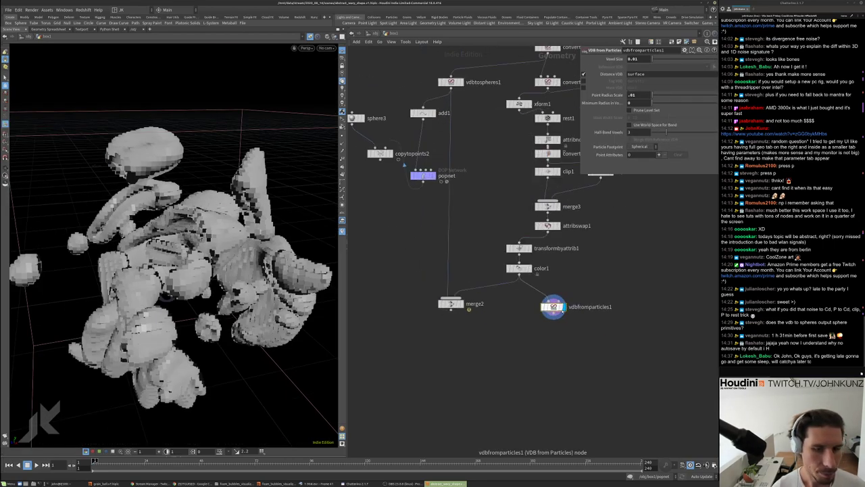
# Move vdbfromparticles1 beside popnet and set its Voxel Size to 0.0065
pyautogui.moveTo(551, 306); pyautogui.dragTo(485, 152)
pyautogui.scroll(2, 484, 151)
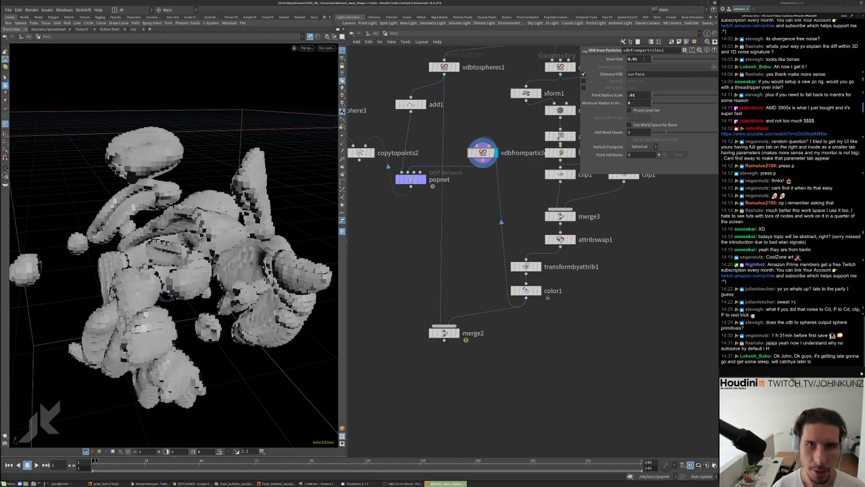
pyautogui.click(633, 58)
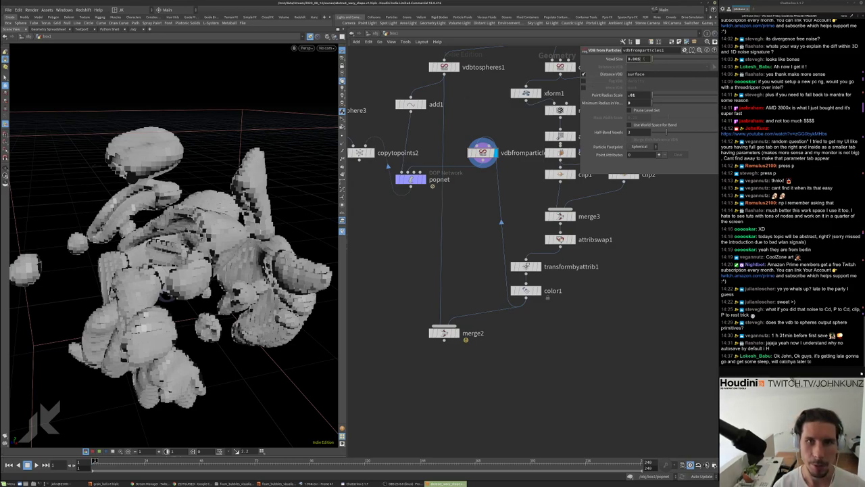
pyautogui.write('0.0065')
pyautogui.press('Return')
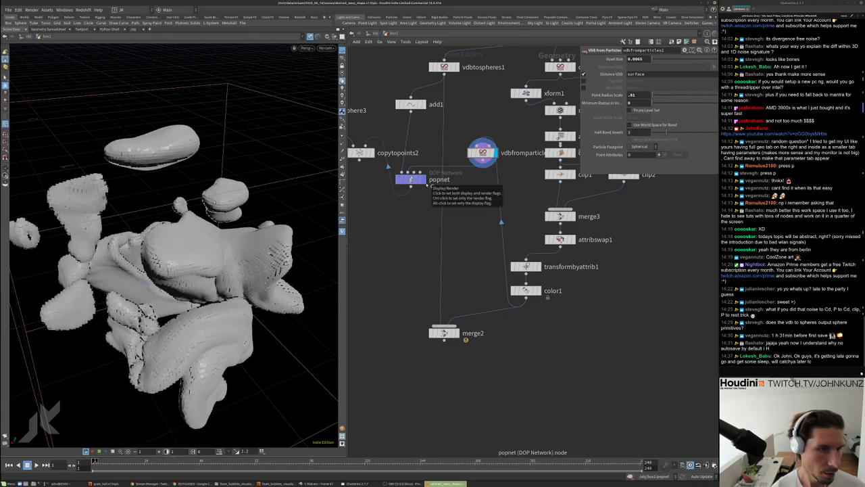
# Inside popnet, add a Static Object and merge it with popsolver before OUT
pyautogui.doubleClick(414, 180)
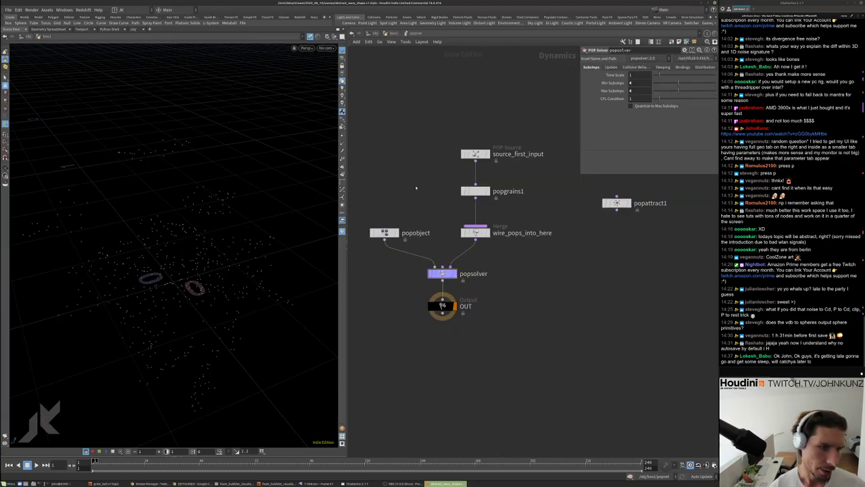
pyautogui.press('Tab')
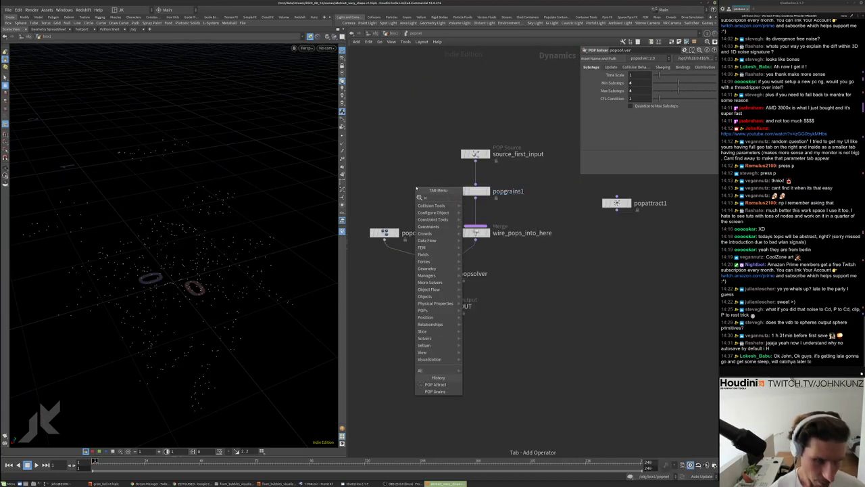
pyautogui.write('stat')
pyautogui.press('Return')
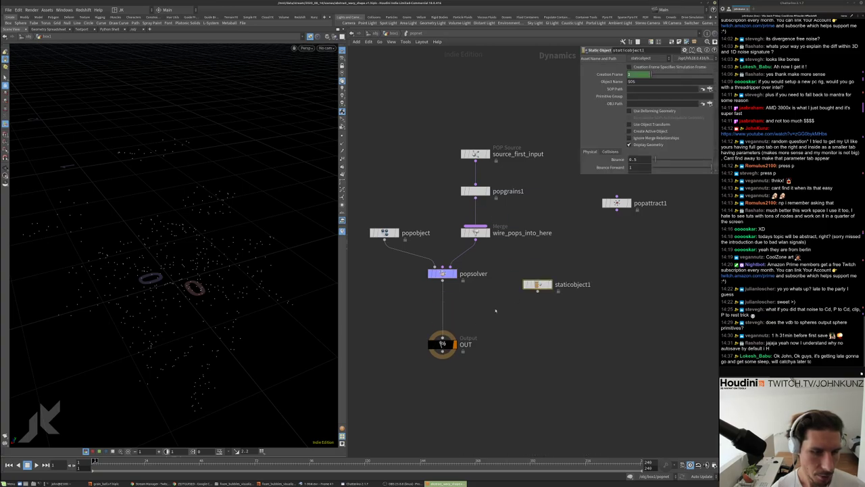
pyautogui.click(357, 297)
pyautogui.press('Tab')
pyautogui.write('mer')
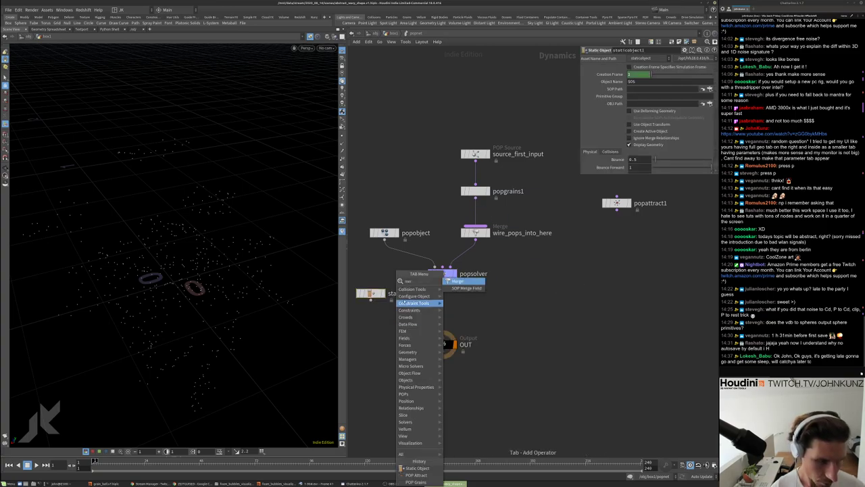
pyautogui.click(460, 283)
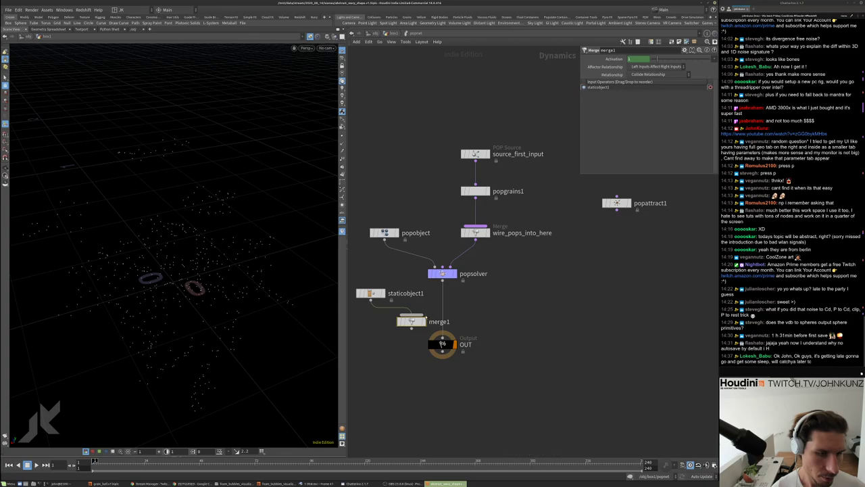
# Set staticobject1's collision mode to Volume Sample
pyautogui.click(370, 293)
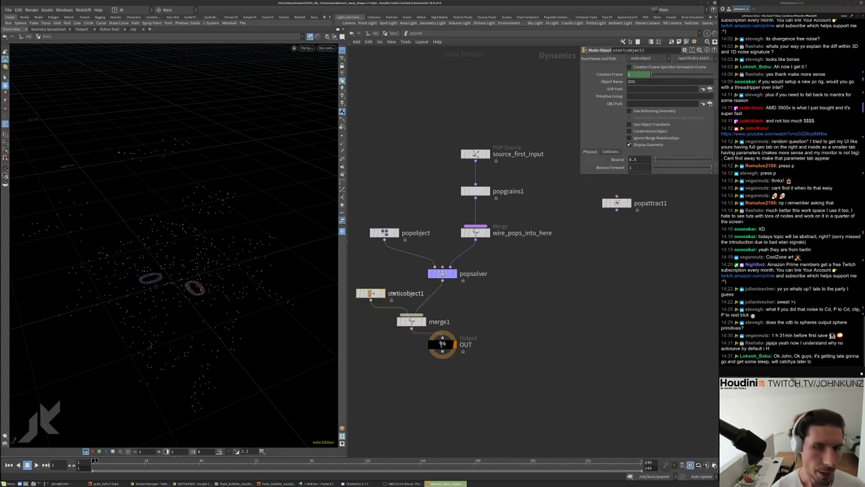
pyautogui.scroll(-3, 654, 136)
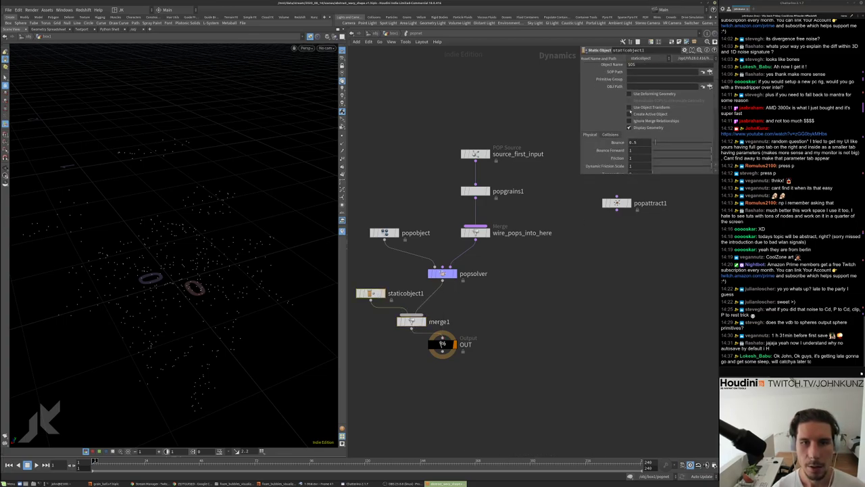
pyautogui.click(609, 109)
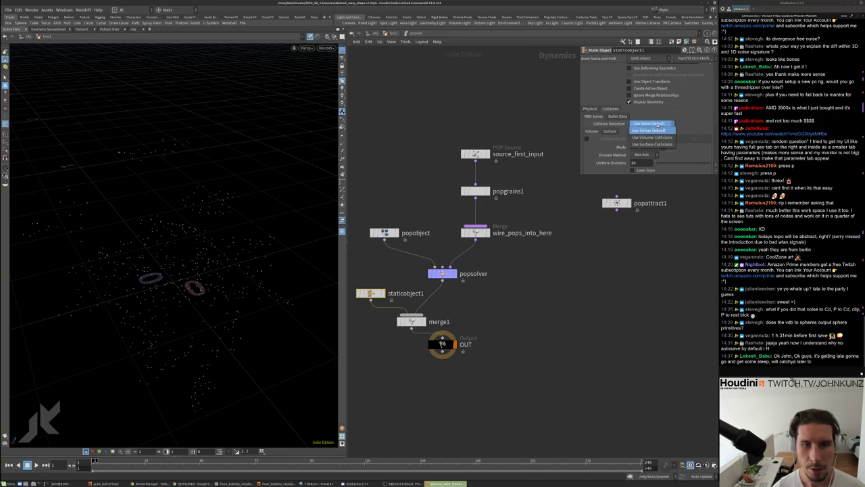
pyautogui.scroll(-3, 646, 133)
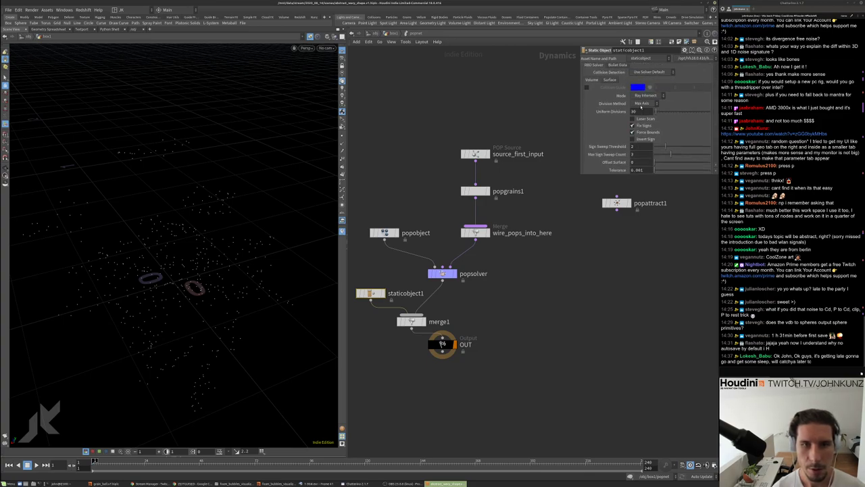
pyautogui.click(640, 106)
pyautogui.click(640, 102)
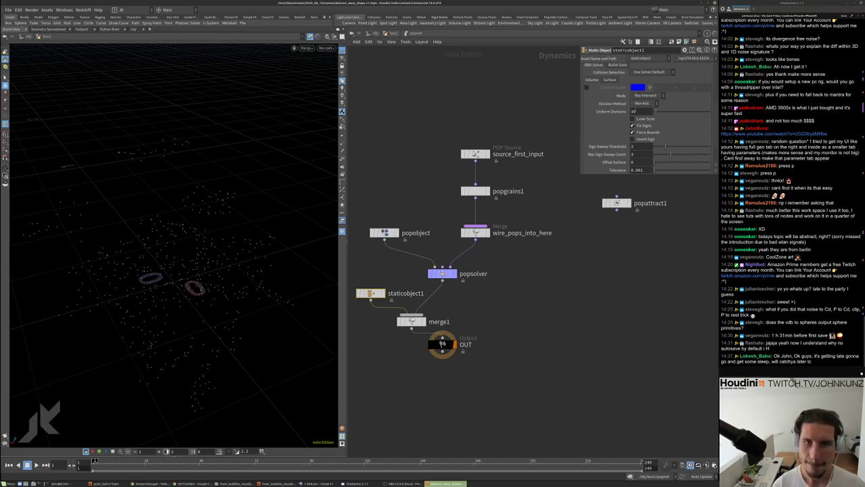
pyautogui.click(647, 96)
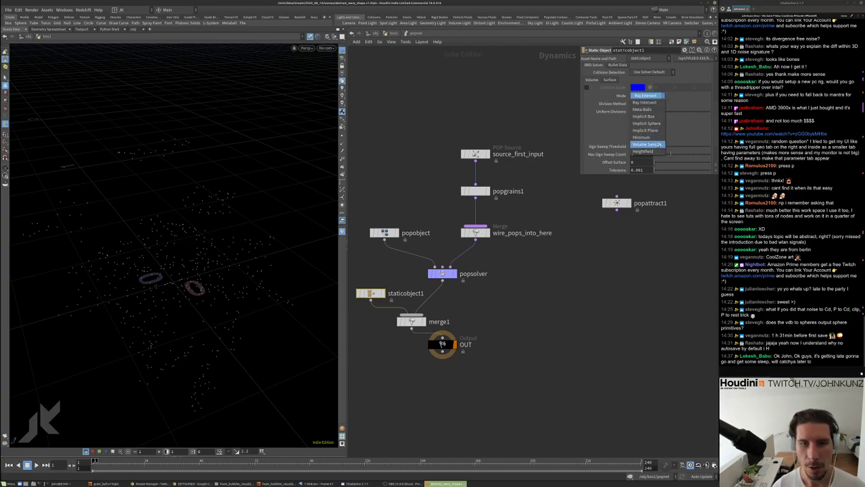
pyautogui.click(648, 141)
# Set Proxy Volume to opinputpath('..',1), then return to the box1 network
pyautogui.scroll(-3, 642, 135)
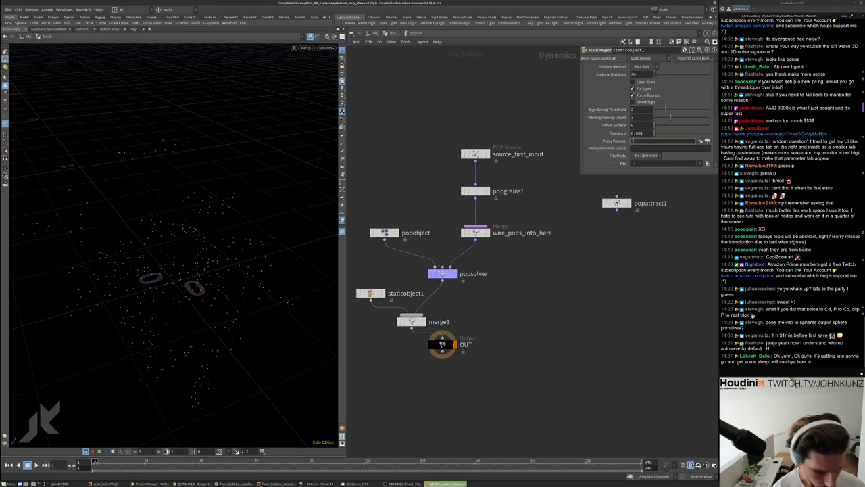
pyautogui.write('opinput')
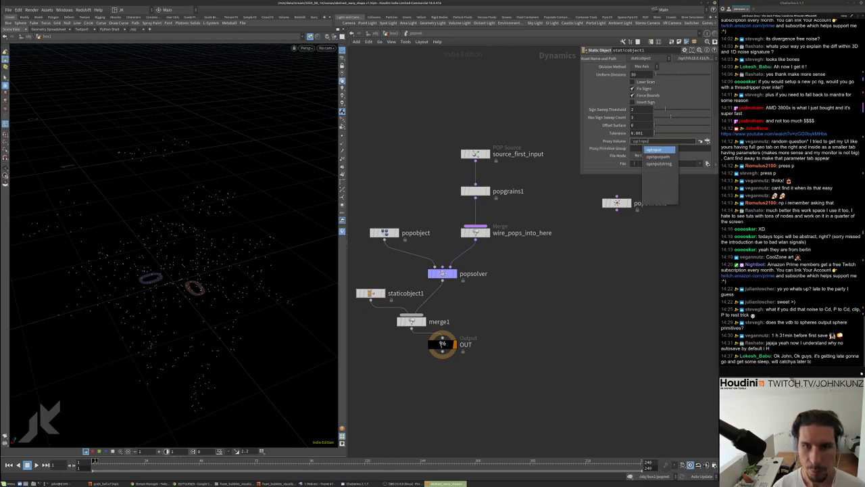
pyautogui.press('Down')
pyautogui.press('Return')
pyautogui.write("'..',")
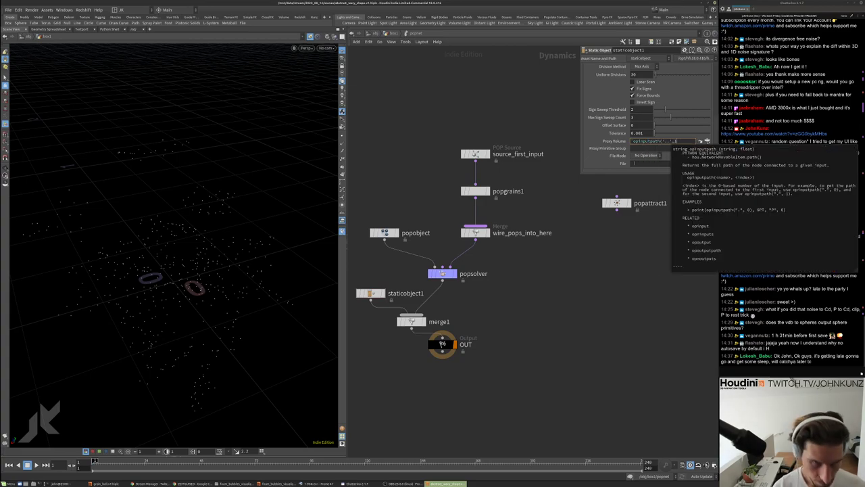
pyautogui.write('1)')
pyautogui.press('Return')
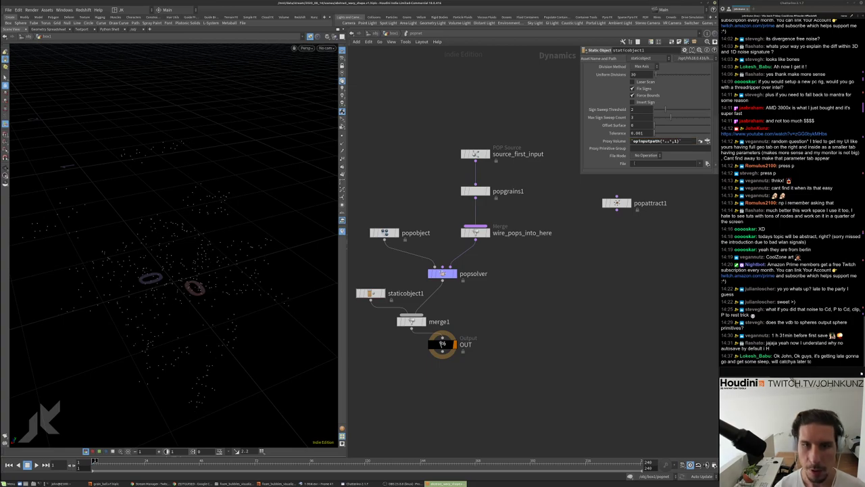
pyautogui.click(604, 141)
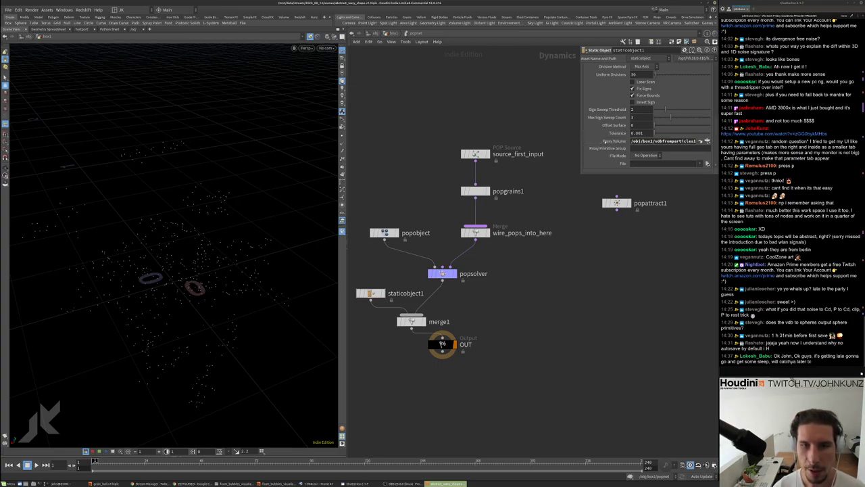
pyautogui.click(604, 141)
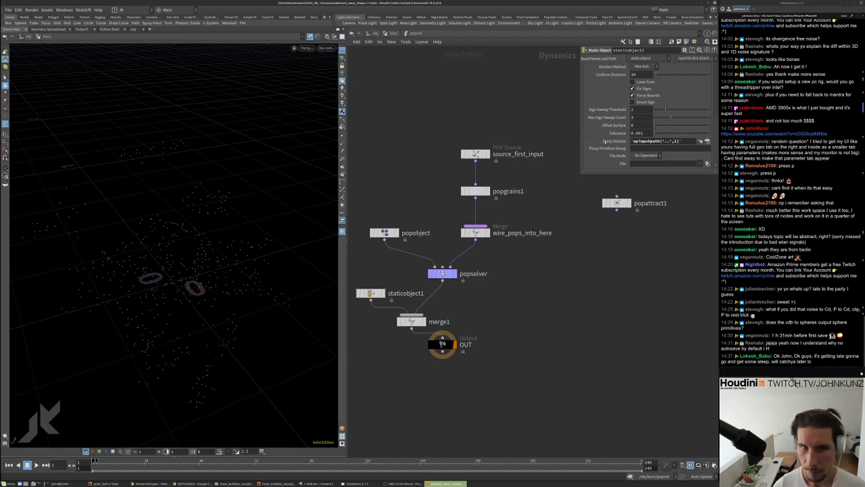
pyautogui.press('u')
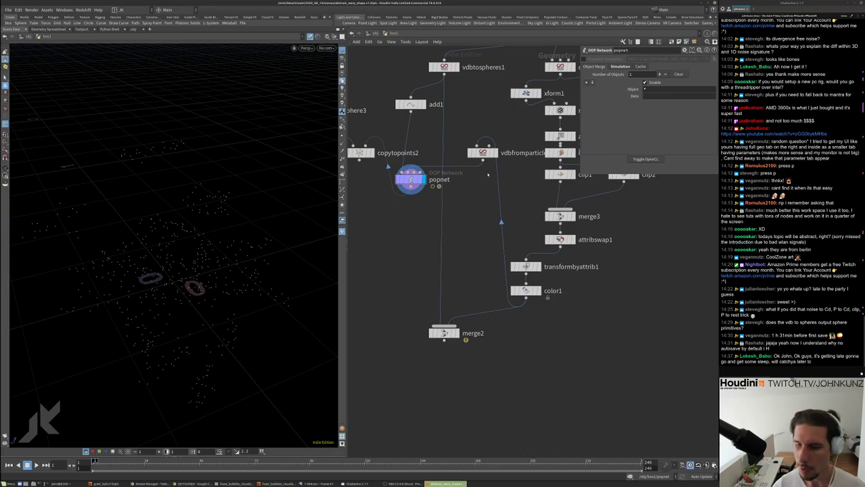
# Nudge vdbfromparticles1 left and check staticobject1's Proxy Volume expression
pyautogui.moveTo(482, 152); pyautogui.dragTo(467, 152)
pyautogui.doubleClick(411, 179)
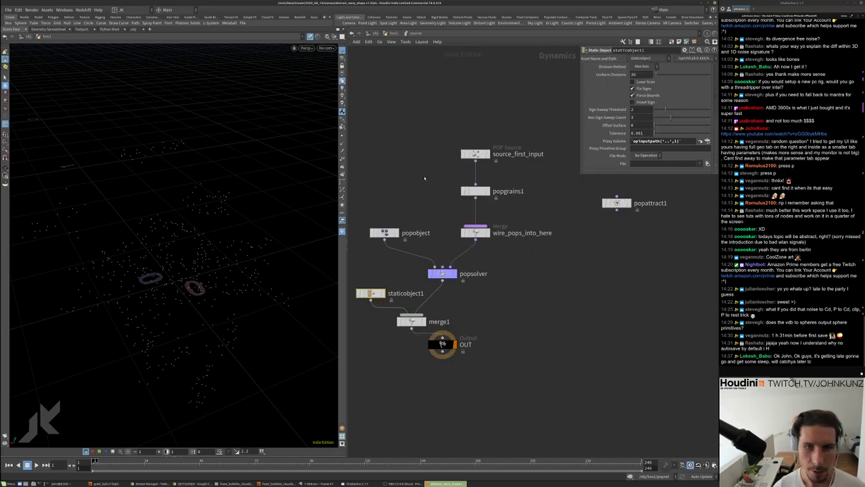
pyautogui.moveTo(631, 140); pyautogui.dragTo(689, 141)
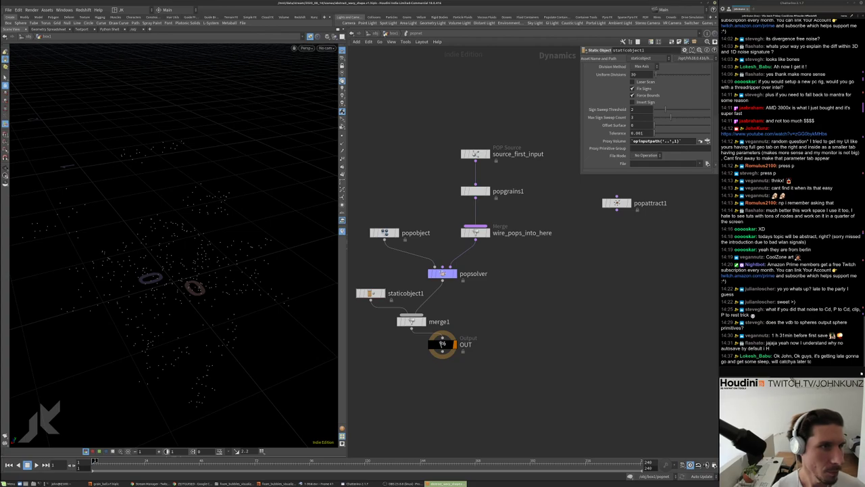
pyautogui.press('u')
# Auto-lay out the box1 nodes and display convertvdb2's surface
pyautogui.click(373, 153)
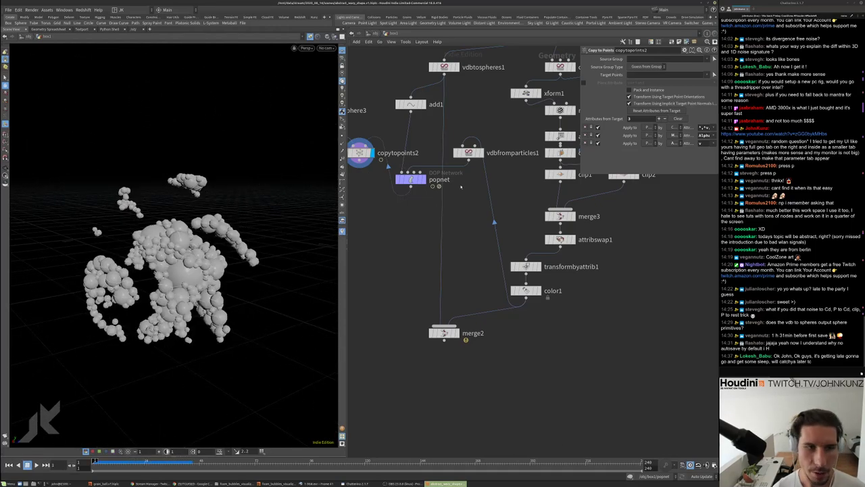
pyautogui.moveTo(464, 182); pyautogui.dragTo(525, 204, button='middle')
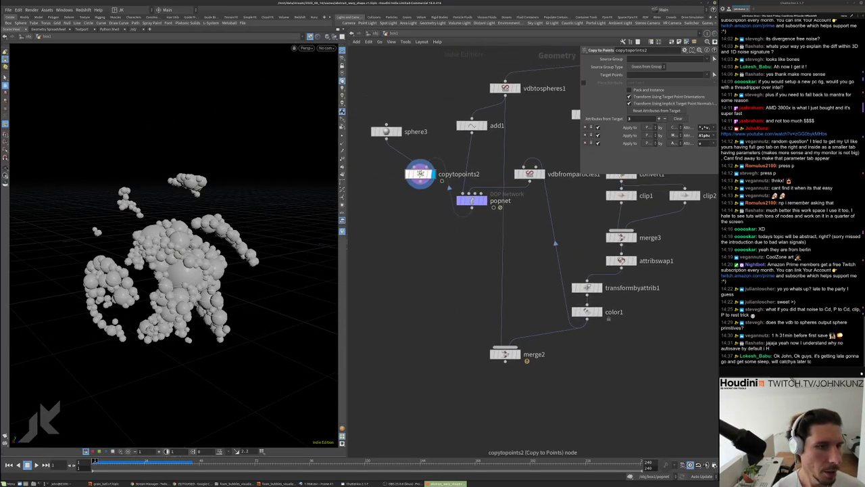
pyautogui.press('l')
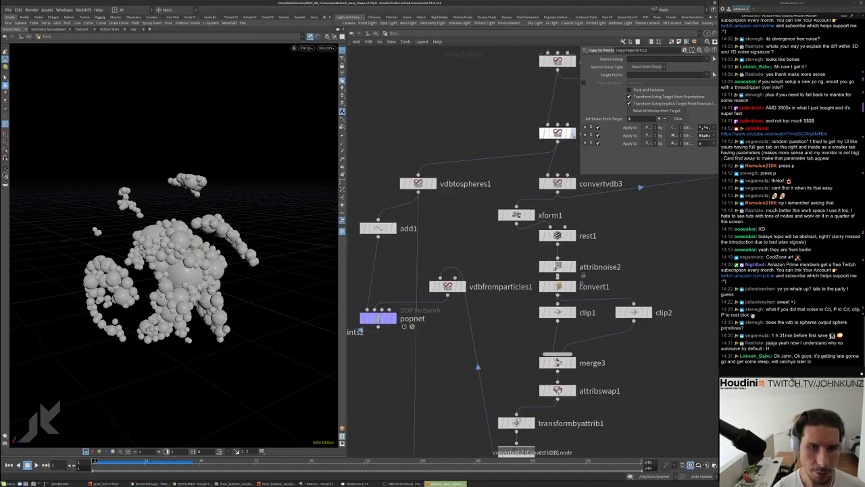
pyautogui.click(557, 133)
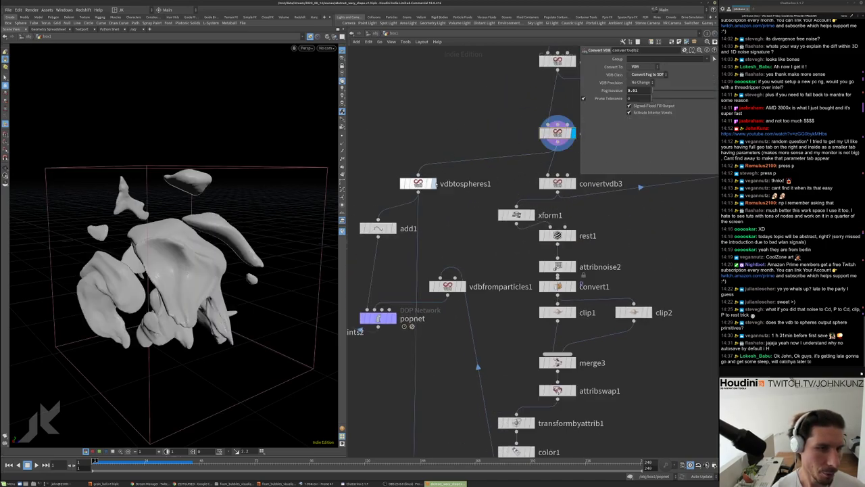
# Insert a VDB Reshape SDF set to Erode above vdbtospheres1 and display its result
pyautogui.click(418, 183)
pyautogui.press('Tab')
pyautogui.write('re')
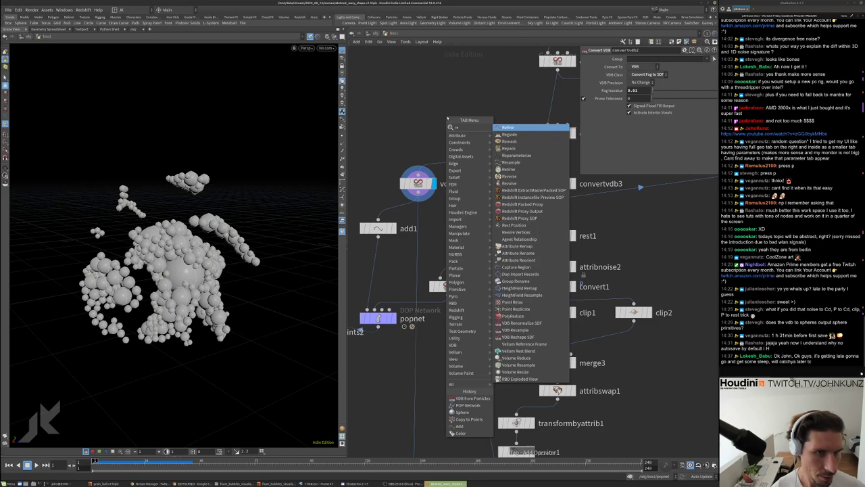
pyautogui.write('s')
pyautogui.press('Down')
pyautogui.press('Down')
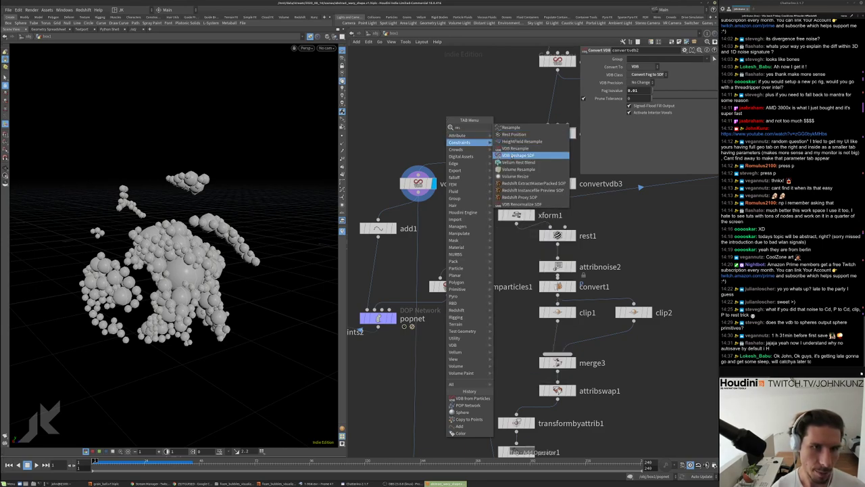
pyautogui.press('Return')
pyautogui.click(475, 137)
pyautogui.click(636, 74)
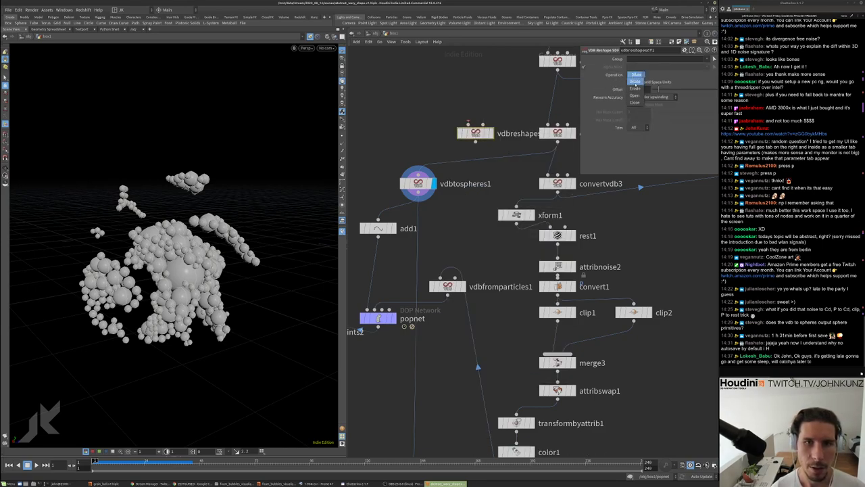
pyautogui.click(635, 88)
pyautogui.moveTo(475, 133); pyautogui.dragTo(465, 155)
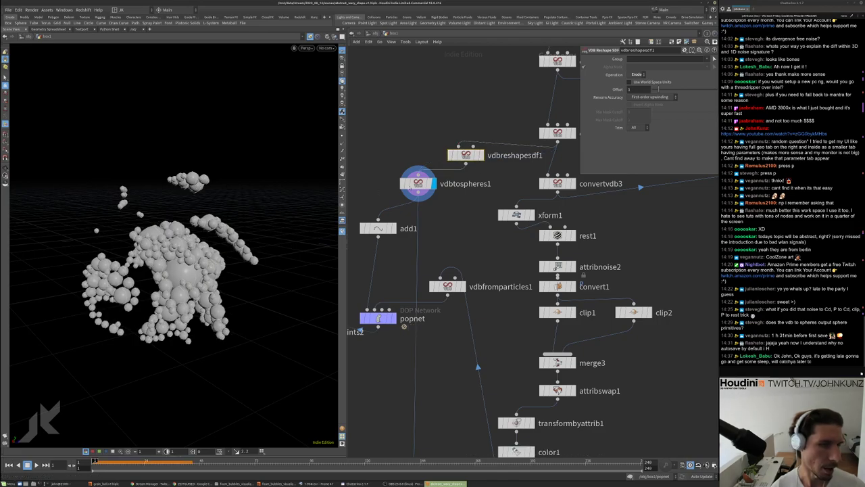
pyautogui.moveTo(465, 155); pyautogui.dragTo(417, 151)
pyautogui.click(433, 151)
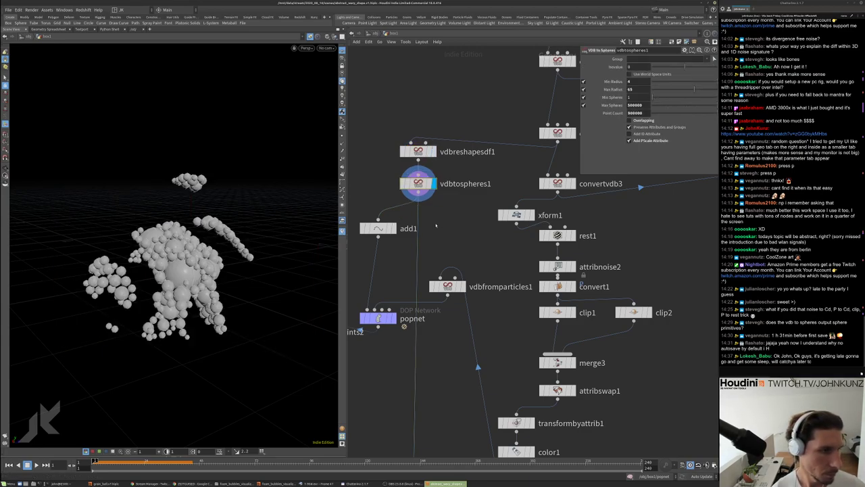
# Reset the simulation, examine vdbfromparticles1's blobs up close, then display copytopoints2 again
pyautogui.moveTo(347, 371); pyautogui.dragTo(415, 244, button='middle')
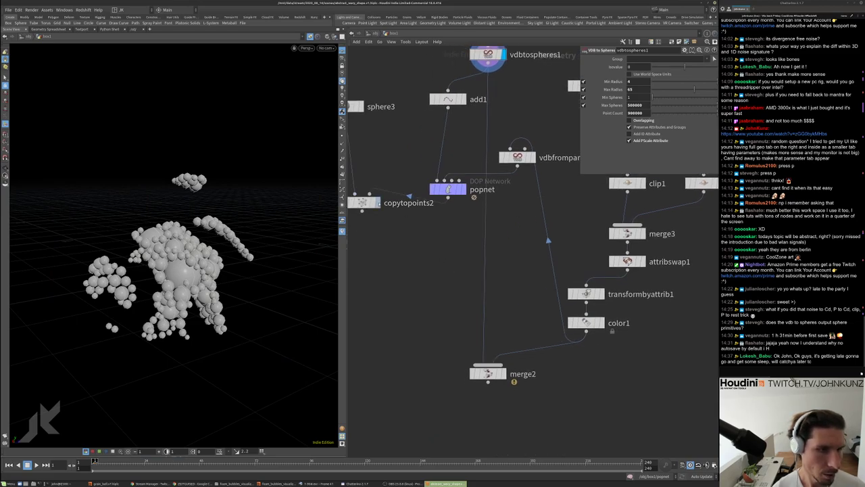
pyautogui.click(376, 203)
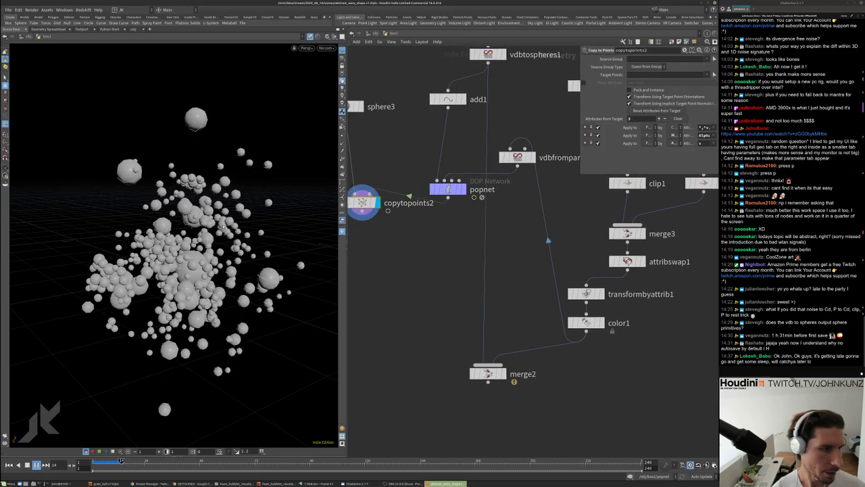
pyautogui.hotkey('ctrl', 'Up')
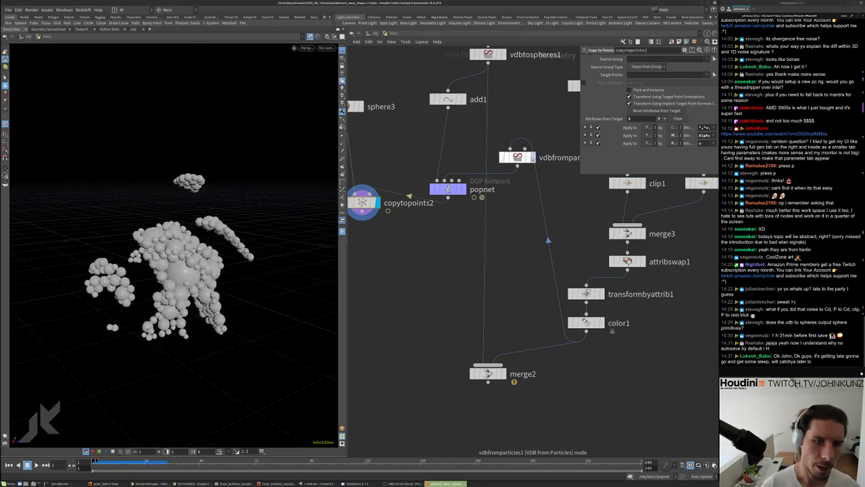
pyautogui.click(532, 156)
pyautogui.moveTo(532, 157); pyautogui.dragTo(537, 137)
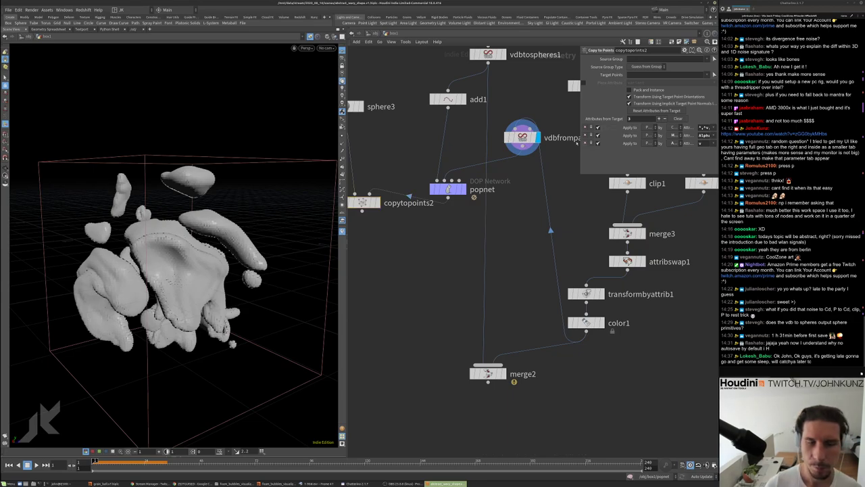
pyautogui.click(527, 138)
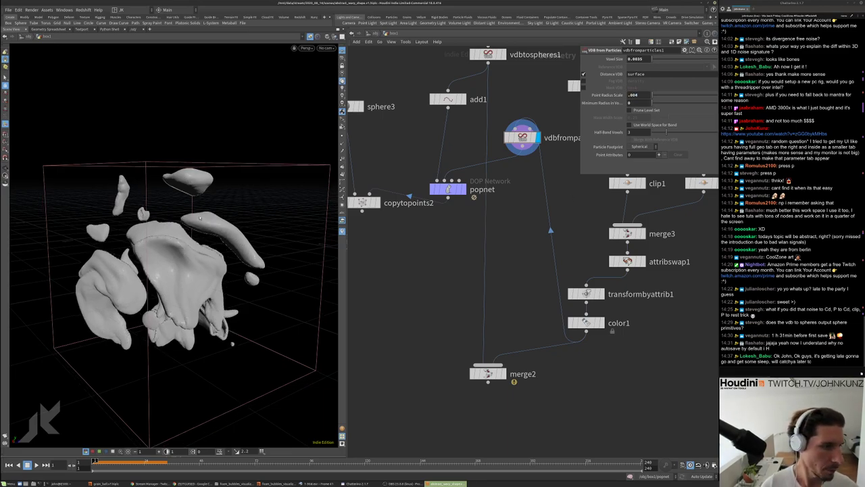
pyautogui.moveTo(205, 230); pyautogui.dragTo(223, 215)
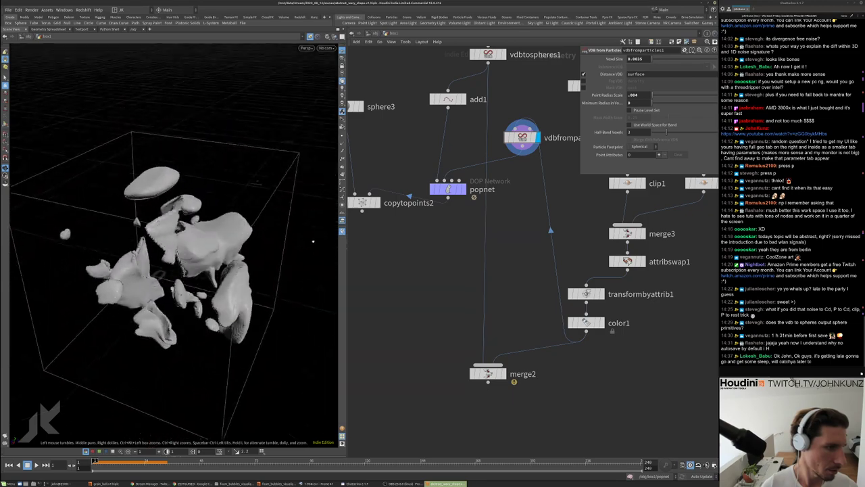
pyautogui.scroll(5, 226, 211)
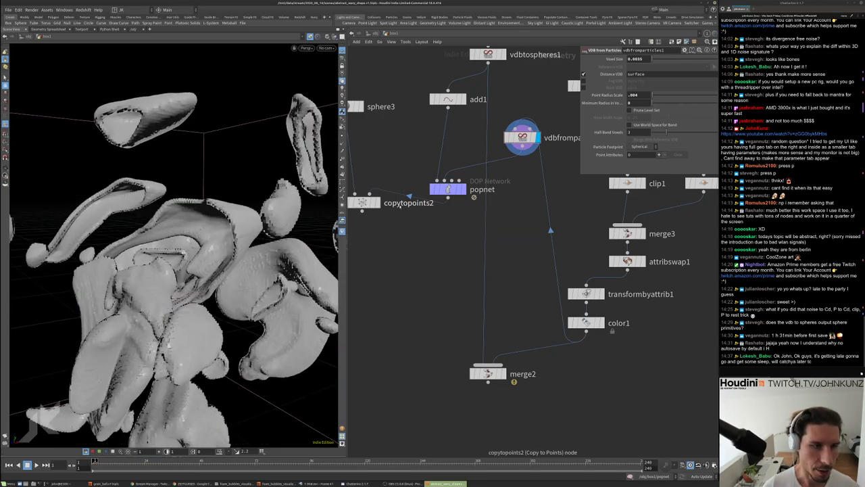
pyautogui.click(373, 202)
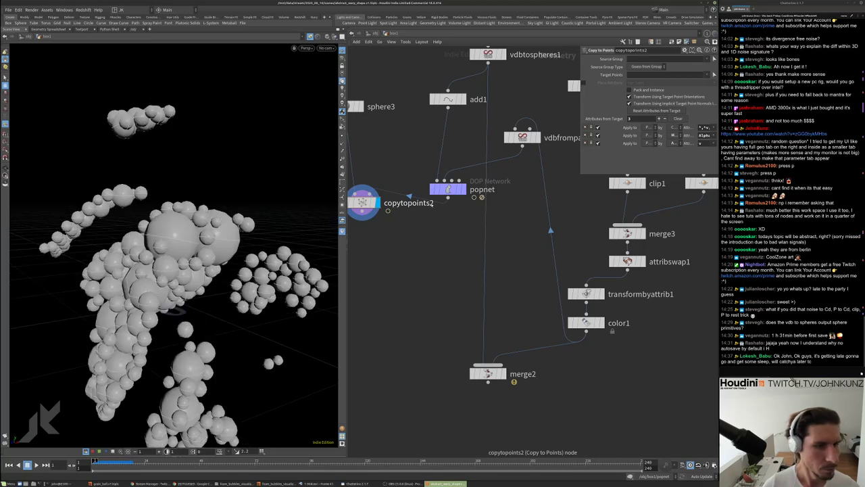
# Inside popnet, insert a POP Drag between source_first_input and popgrains1, then test-play the simulation
pyautogui.doubleClick(448, 188)
pyautogui.moveTo(550, 215); pyautogui.dragTo(556, 233, button='middle')
pyautogui.press('Tab')
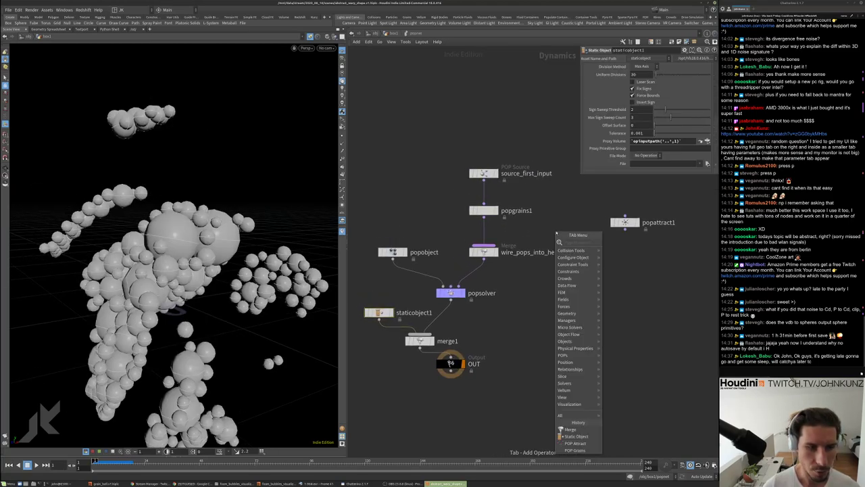
pyautogui.write('drag')
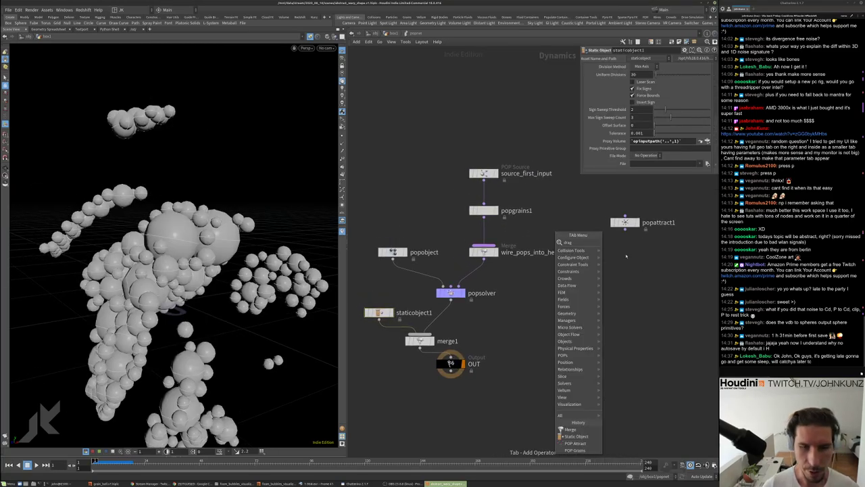
pyautogui.click(619, 256)
pyautogui.click(484, 194)
pyautogui.moveTo(483, 194); pyautogui.dragTo(527, 194)
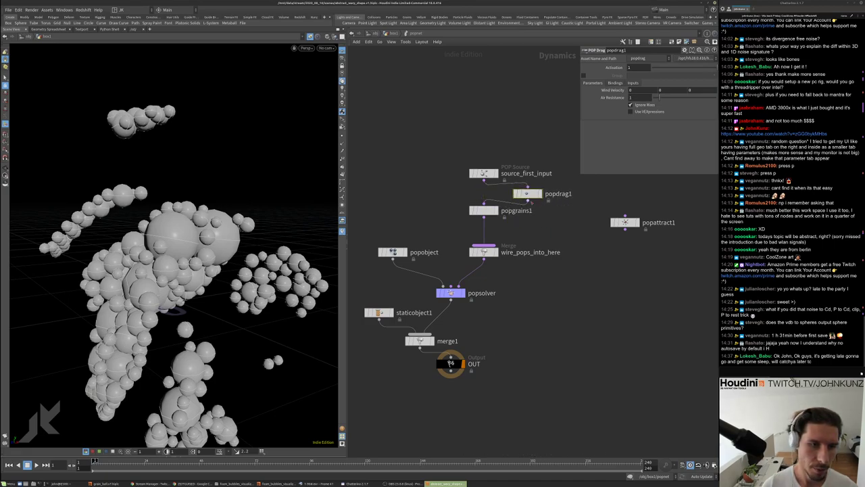
pyautogui.press('Up')
pyautogui.hotkey('ctrl', 'Up')
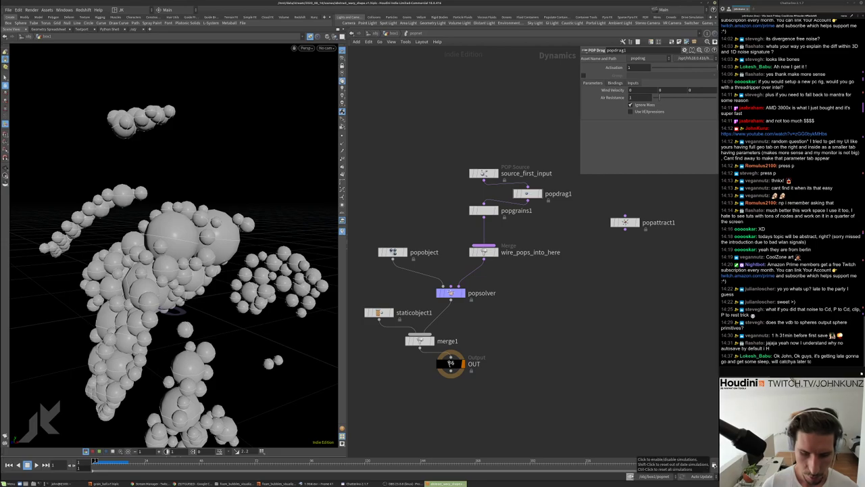
pyautogui.press('Up')
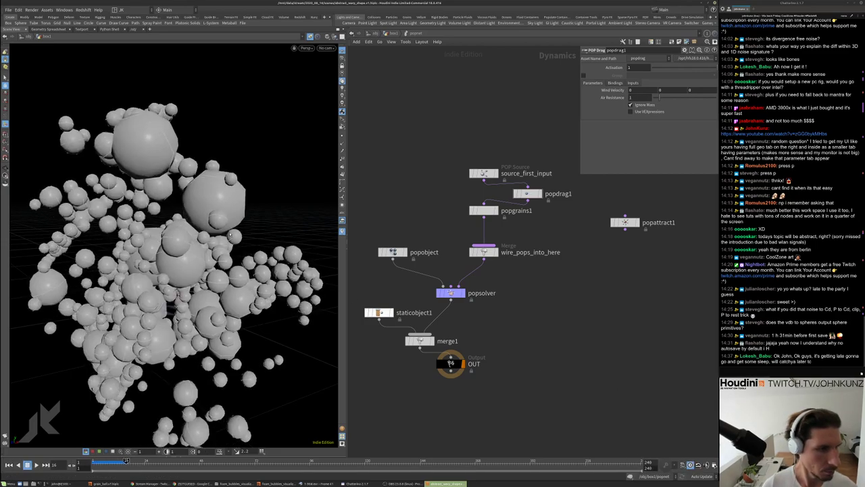
pyautogui.hotkey('ctrl', 'Up')
# Set popgrains1 Internal Collisions Stiffness to 1, briefly trying weight 0 before restoring 1
pyautogui.scroll(1, 483, 213)
pyautogui.click(483, 212)
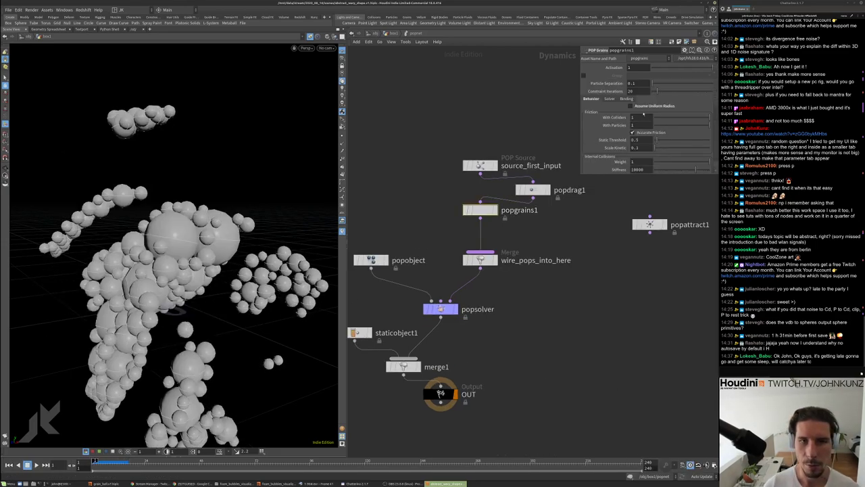
pyautogui.scroll(-5, 615, 76)
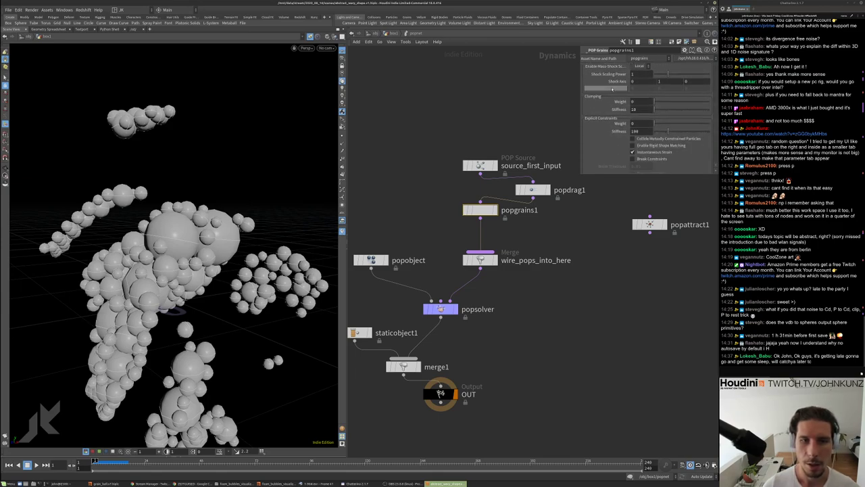
pyautogui.scroll(1, 603, 130)
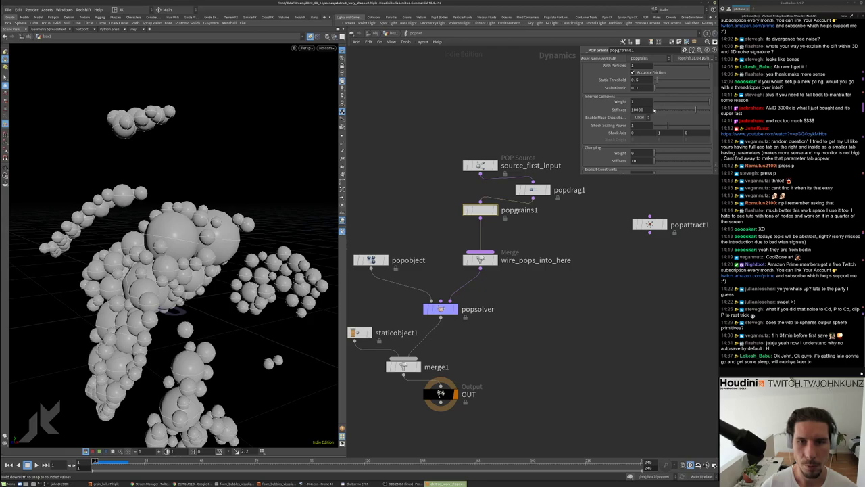
pyautogui.press('Return')
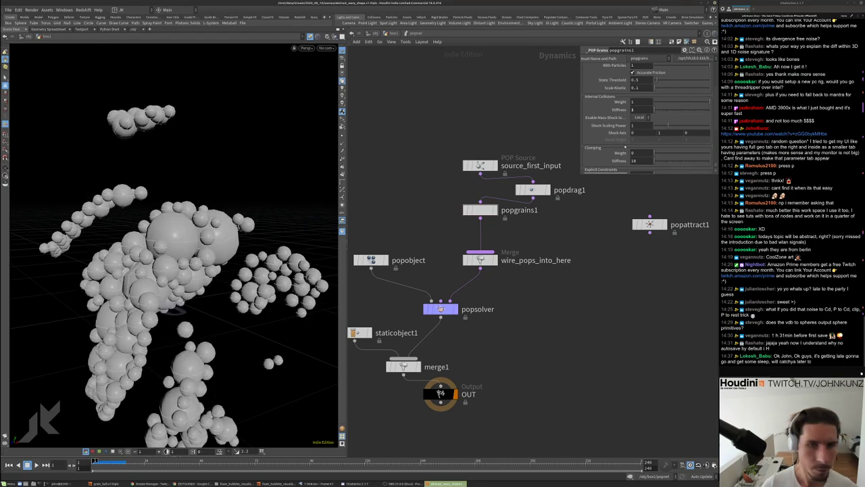
pyautogui.moveTo(658, 106); pyautogui.dragTo(641, 107)
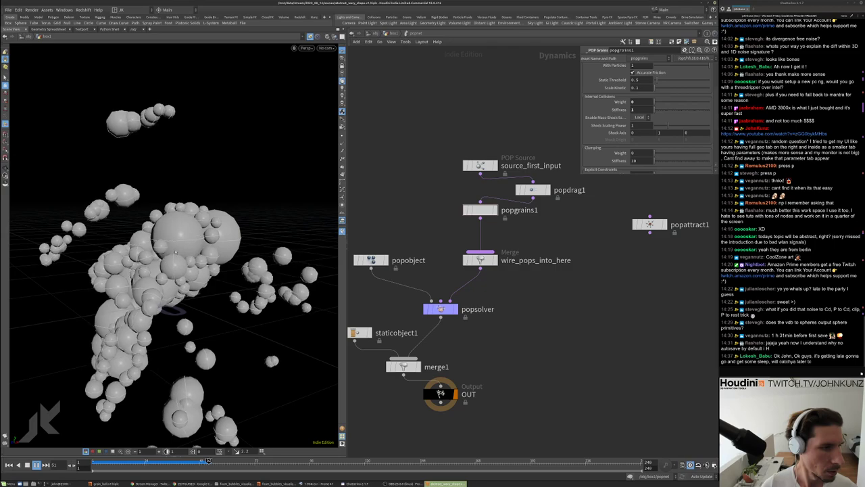
pyautogui.hotkey('ctrl', 'Up')
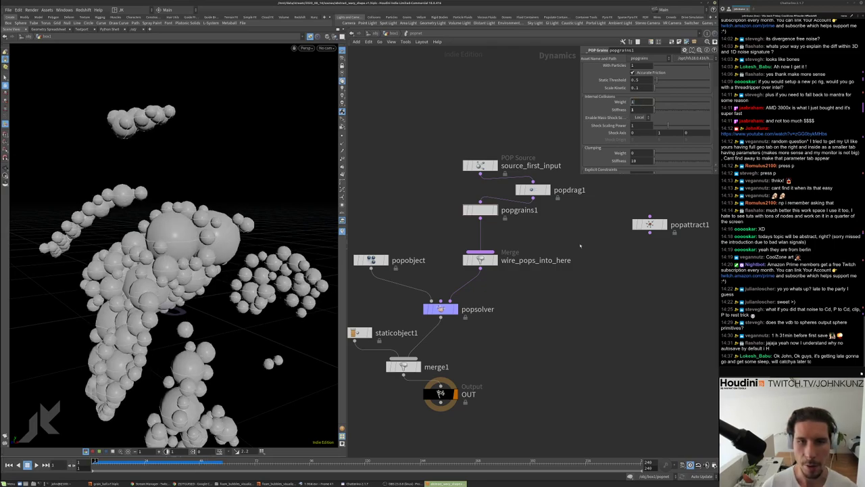
pyautogui.press('Return')
# Replay the grain simulation from frame 1 several times to check the loose scattering
pyautogui.press('Up')
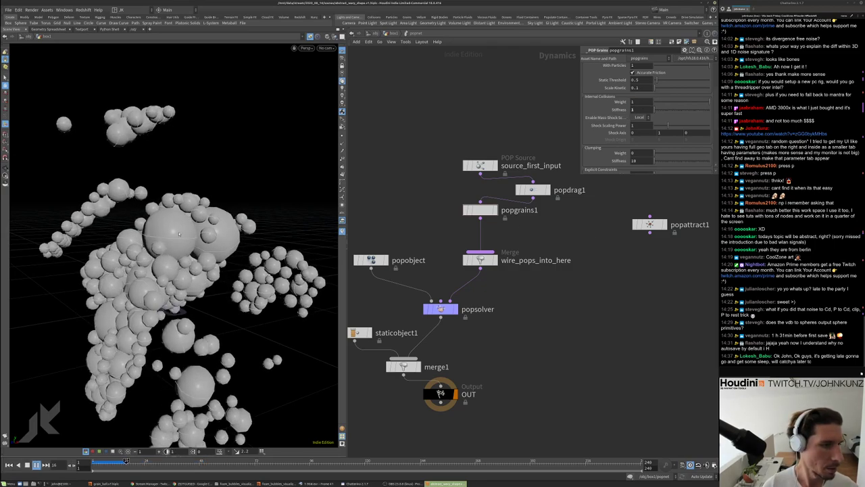
pyautogui.hotkey('ctrl', 'Up')
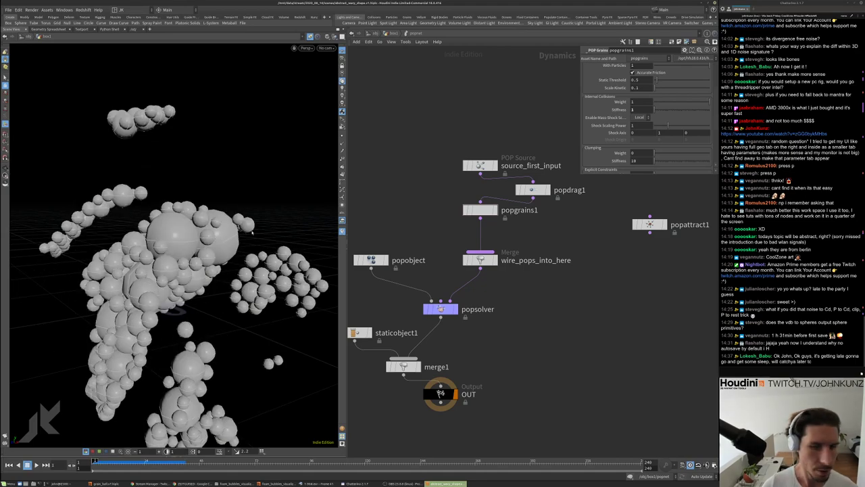
pyautogui.press('Up')
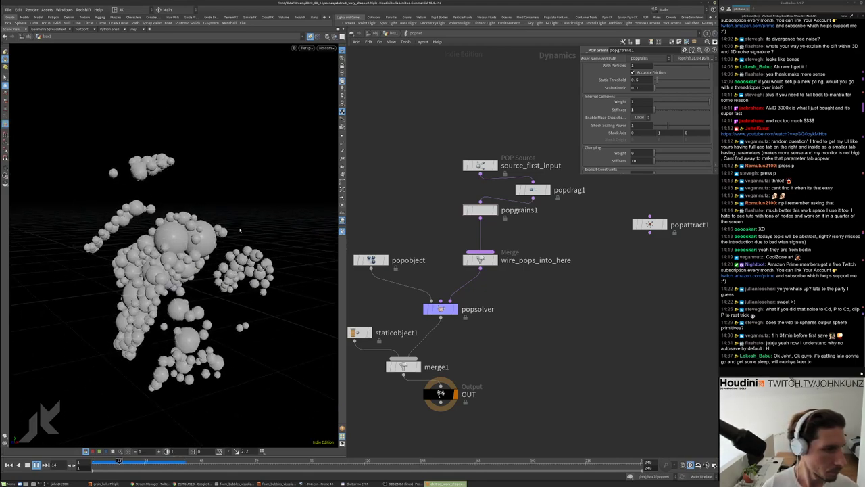
pyautogui.hotkey('ctrl', 'Up')
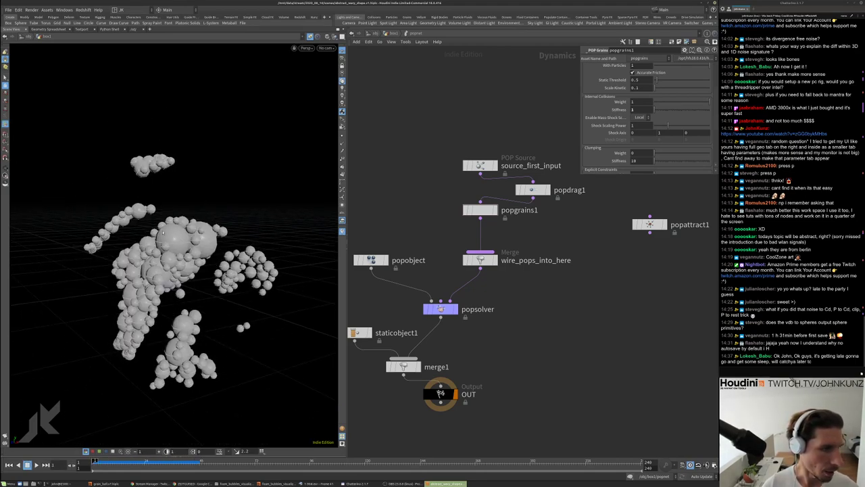
pyautogui.press('Up')
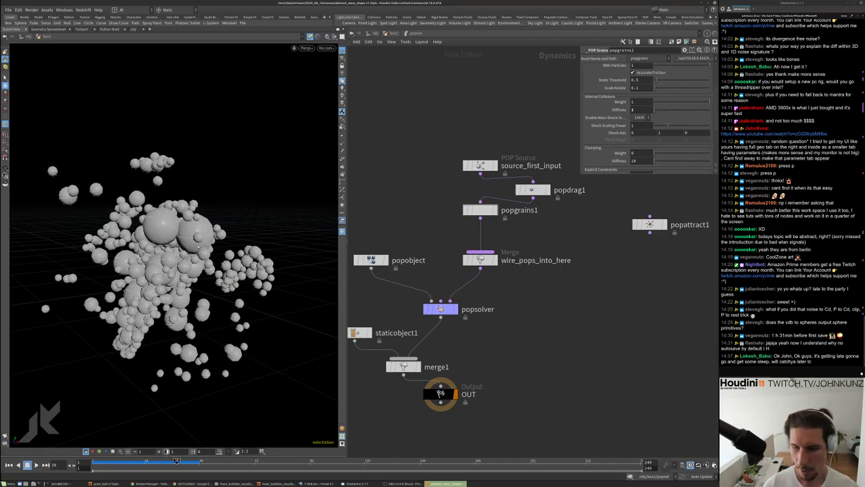
pyautogui.hotkey('ctrl', 'Up')
# Return to the box1 geometry network and create a Copy to Points node
pyautogui.press('u')
pyautogui.press('Tab')
pyautogui.write('copy to points')
pyautogui.press('Return')
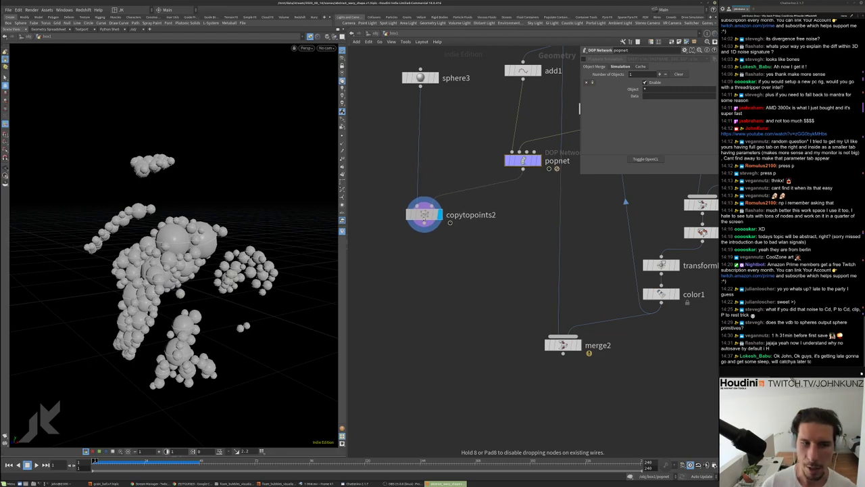
# Place the Copy to Points node and add an Attribute Rename node below popnet
pyautogui.click(424, 215)
pyautogui.press('Tab')
pyautogui.write('ren')
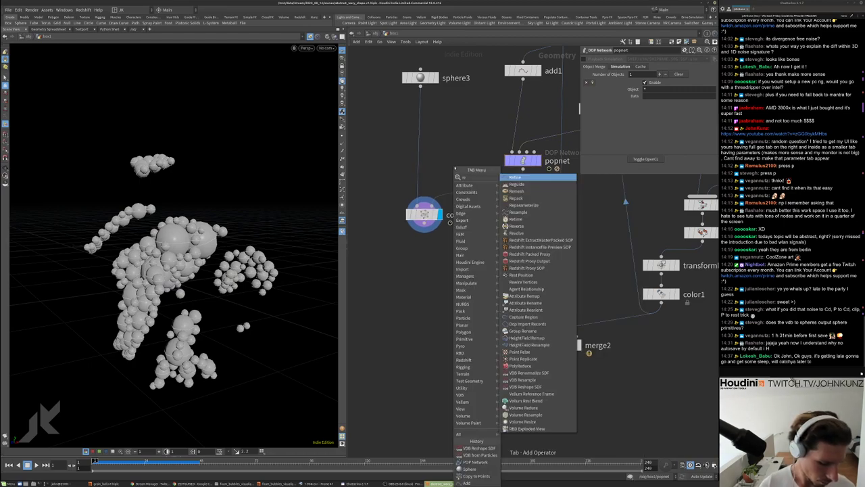
pyautogui.click(524, 177)
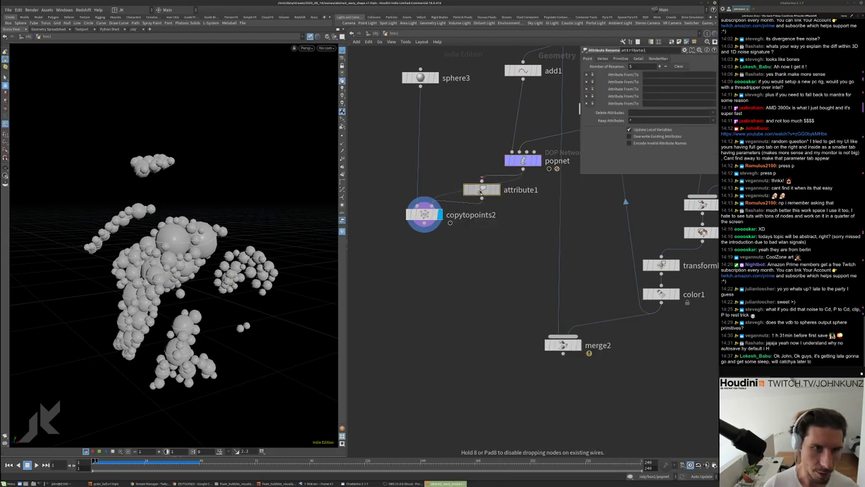
pyautogui.click(508, 177)
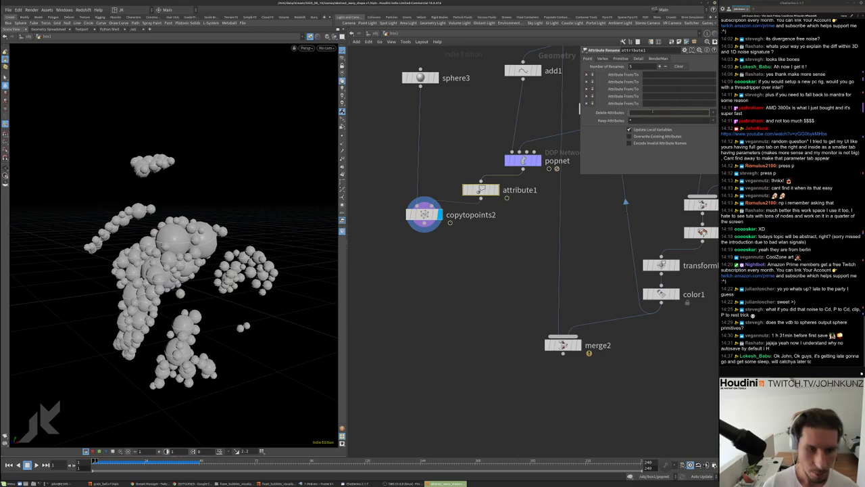
# Inside popnet, line up source_first_input and popdrag1 in one column, then return to box1
pyautogui.press('Up')
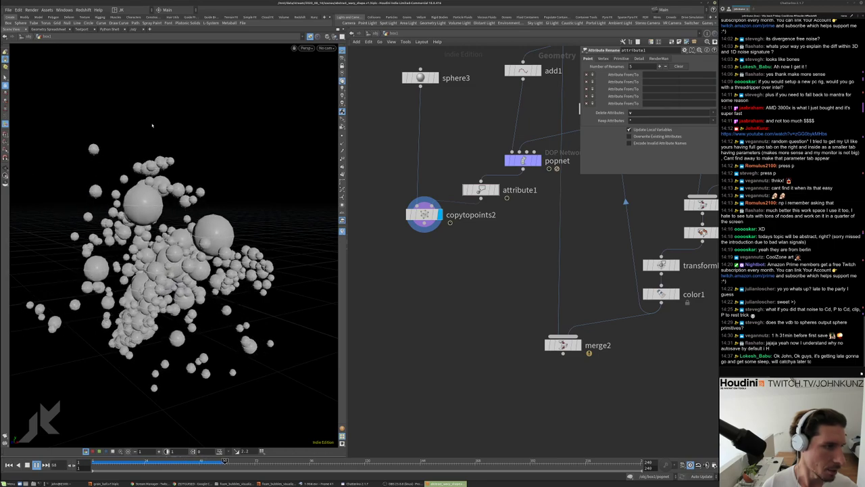
pyautogui.press('Up')
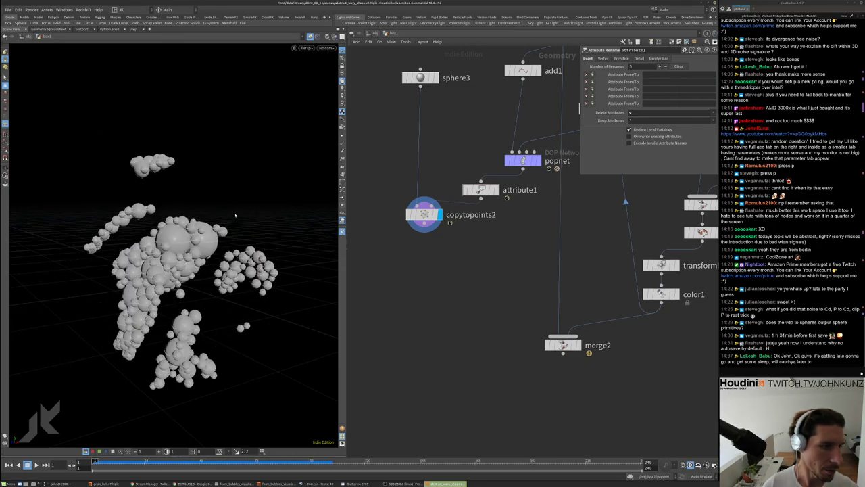
pyautogui.doubleClick(523, 161)
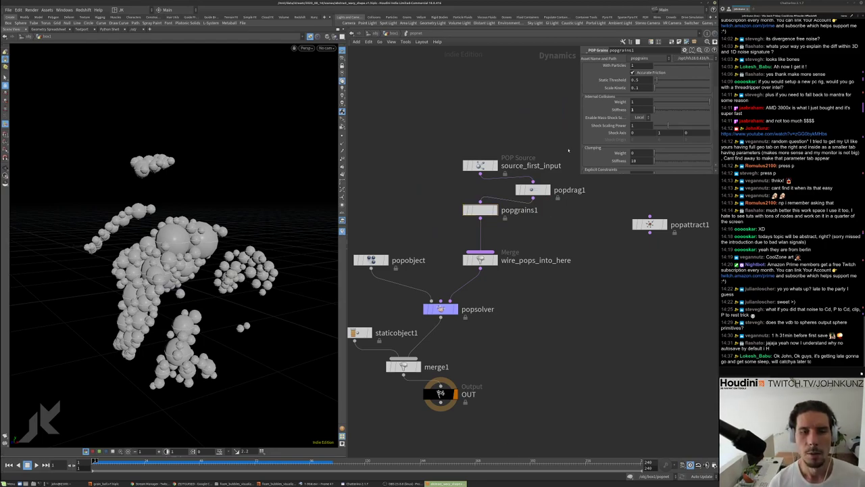
pyautogui.scroll(2, 617, 130)
pyautogui.scroll(1, 617, 131)
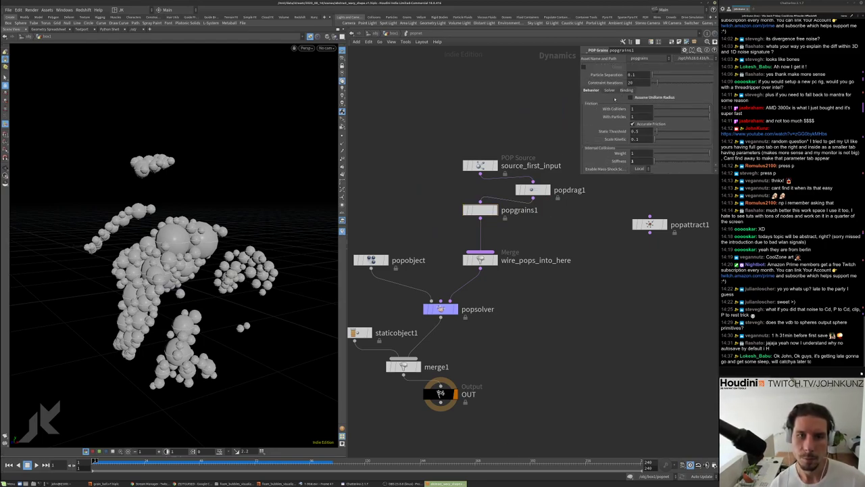
pyautogui.moveTo(559, 111); pyautogui.dragTo(563, 140, button='middle')
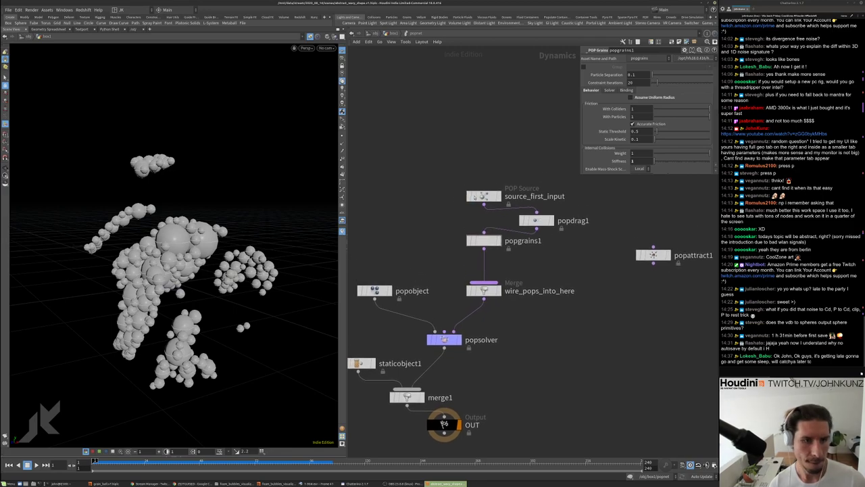
pyautogui.moveTo(486, 195); pyautogui.dragTo(488, 166)
pyautogui.moveTo(536, 220); pyautogui.dragTo(484, 204)
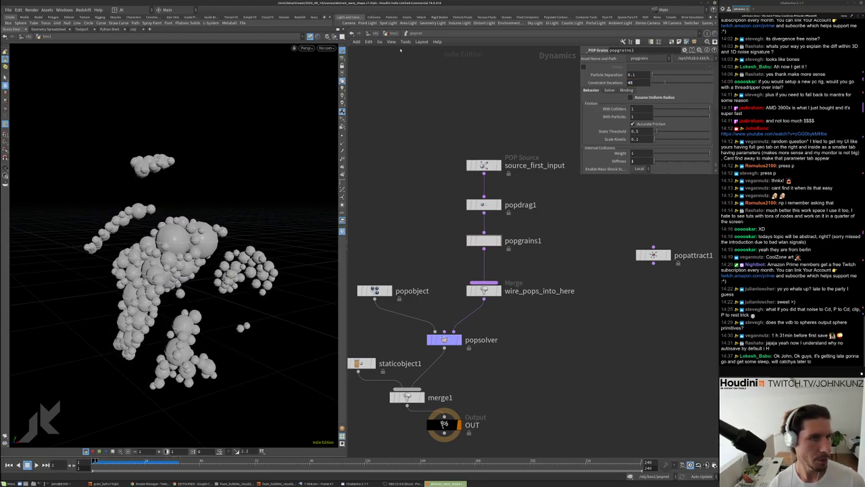
pyautogui.click(393, 34)
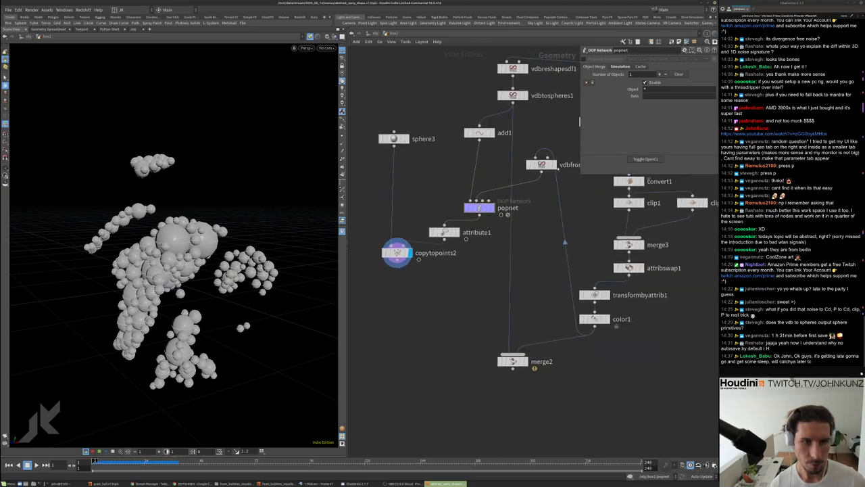
# Add a Convert VDB node below vdbfromparticles1 and set Convert To to Polygon
pyautogui.click(553, 165)
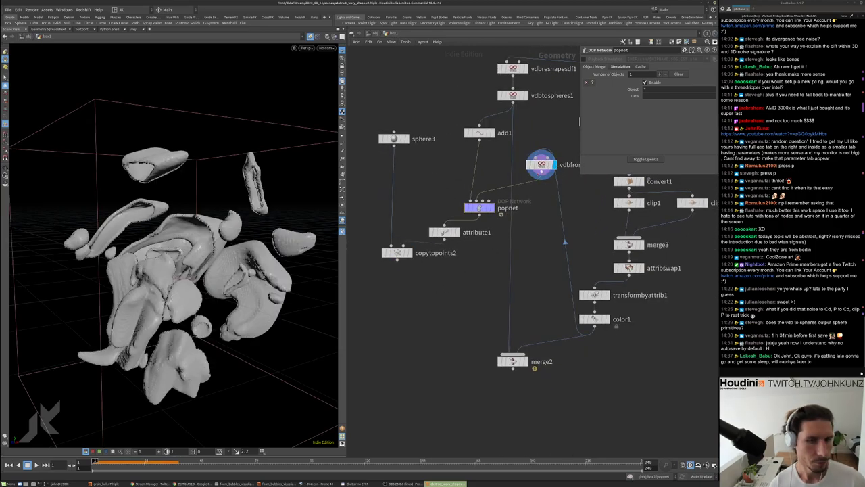
pyautogui.press('Tab')
pyautogui.write('c')
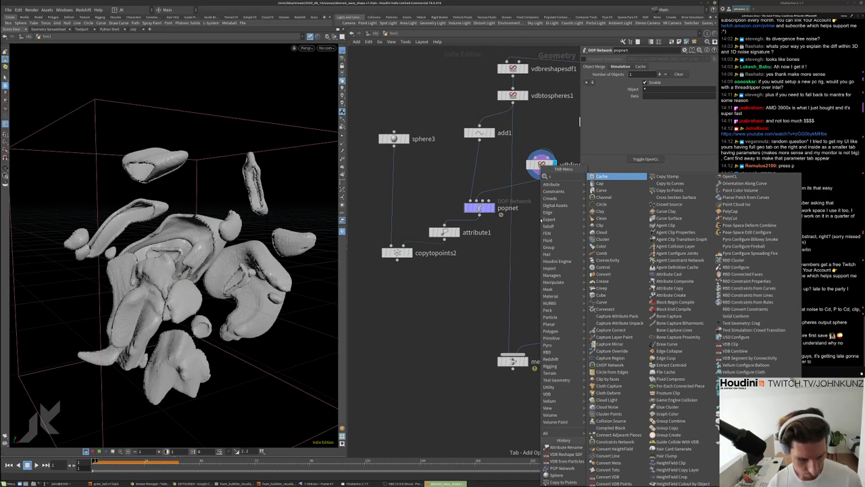
pyautogui.write('onver')
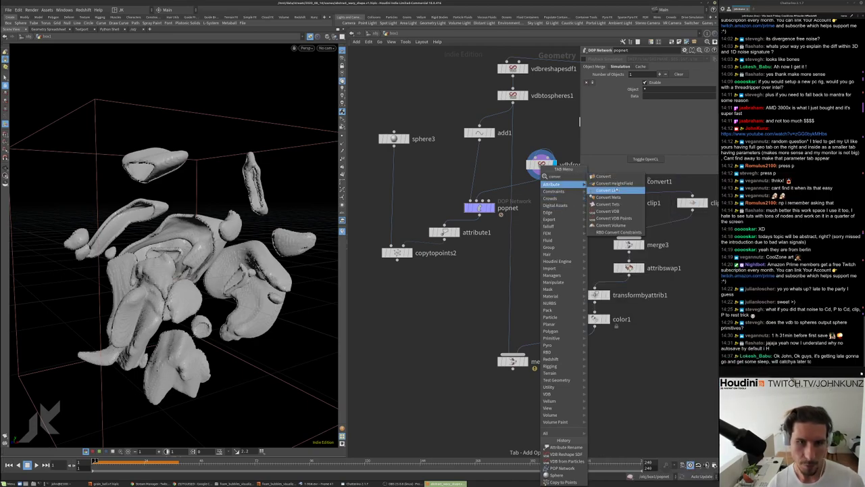
pyautogui.click(608, 211)
pyautogui.click(540, 202)
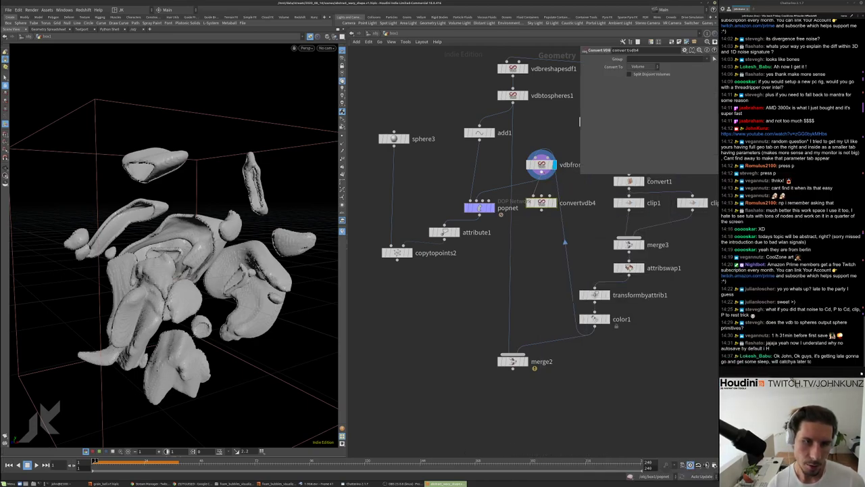
pyautogui.moveTo(549, 198); pyautogui.dragTo(551, 200)
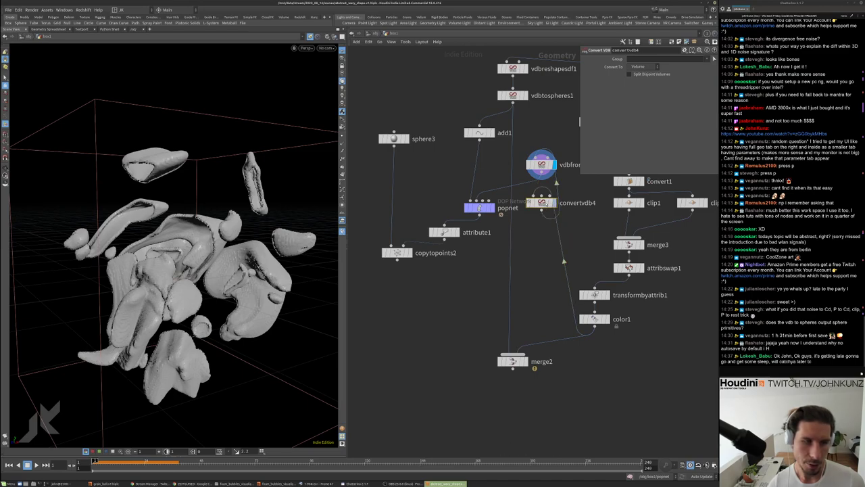
pyautogui.click(642, 66)
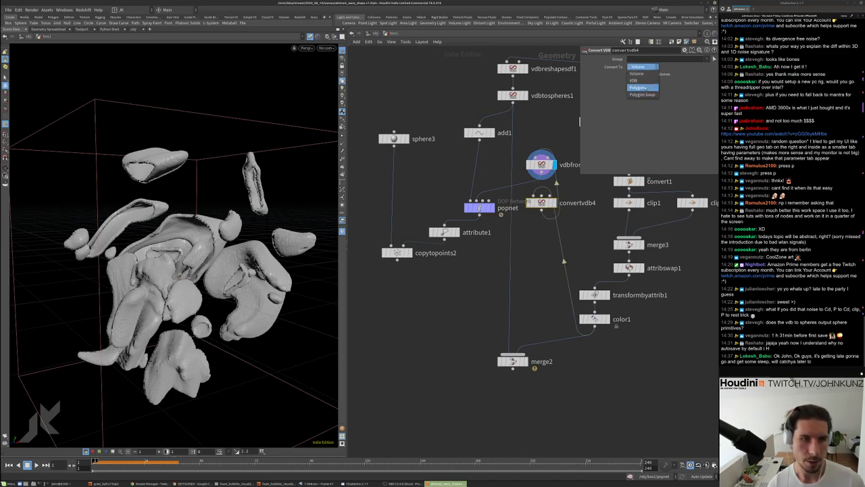
pyautogui.click(641, 74)
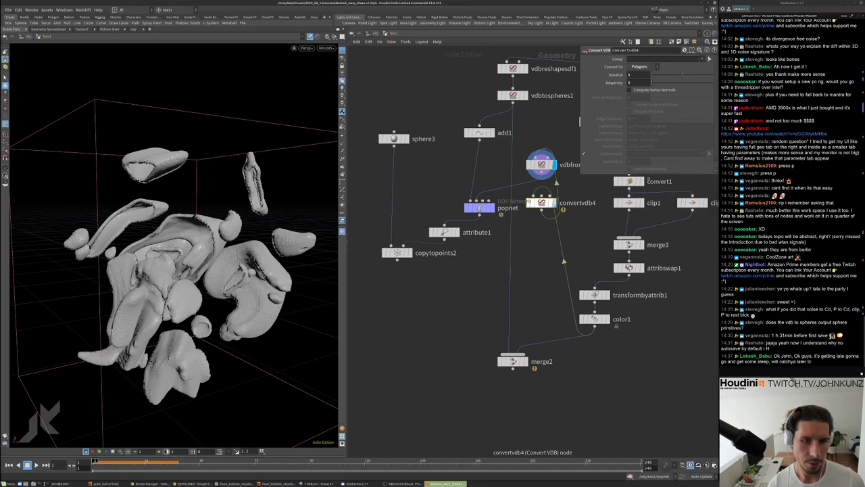
# Connect convertvdb4 to vdbfromparticles1, arrange both beside popnet, and display popnet again
pyautogui.moveTo(590, 220); pyautogui.dragTo(582, 237, button='middle')
pyautogui.moveTo(534, 219); pyautogui.dragTo(539, 249)
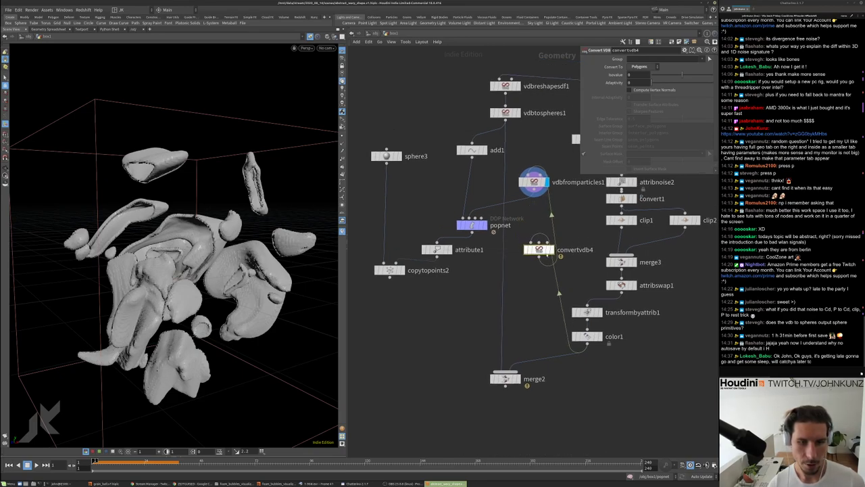
pyautogui.click(539, 256)
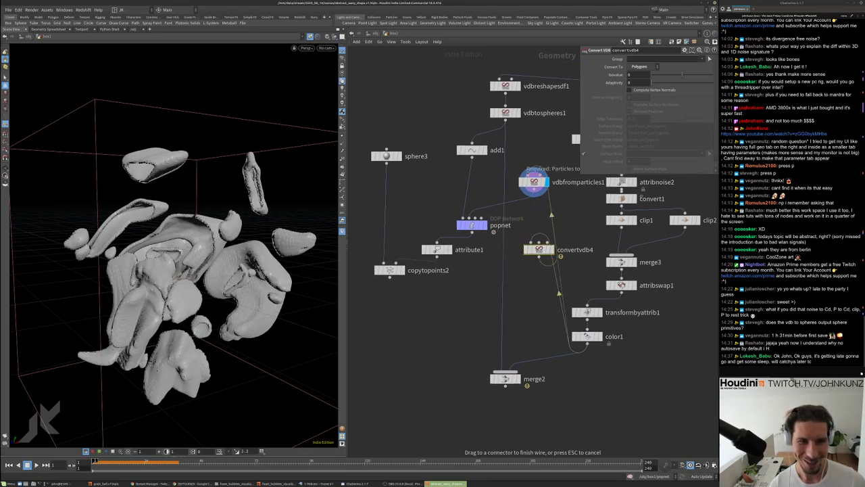
pyautogui.click(534, 180)
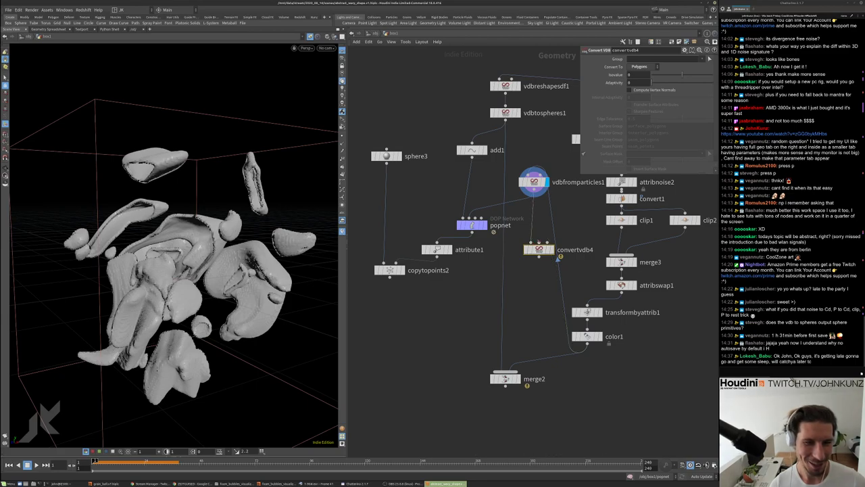
pyautogui.moveTo(551, 255); pyautogui.dragTo(547, 235)
pyautogui.click(546, 229)
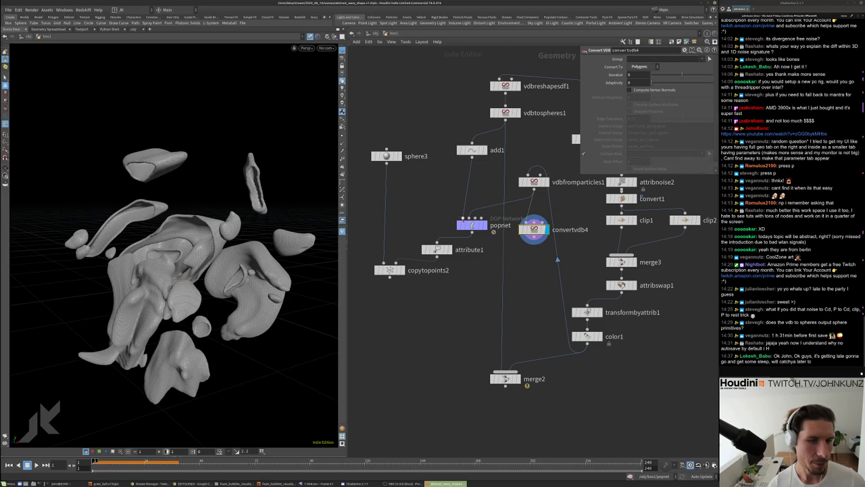
pyautogui.click(472, 231)
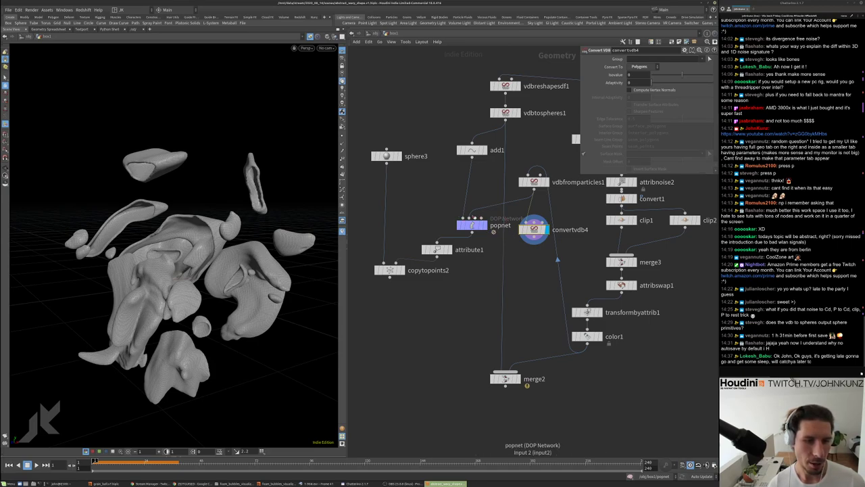
pyautogui.moveTo(534, 181); pyautogui.dragTo(493, 170)
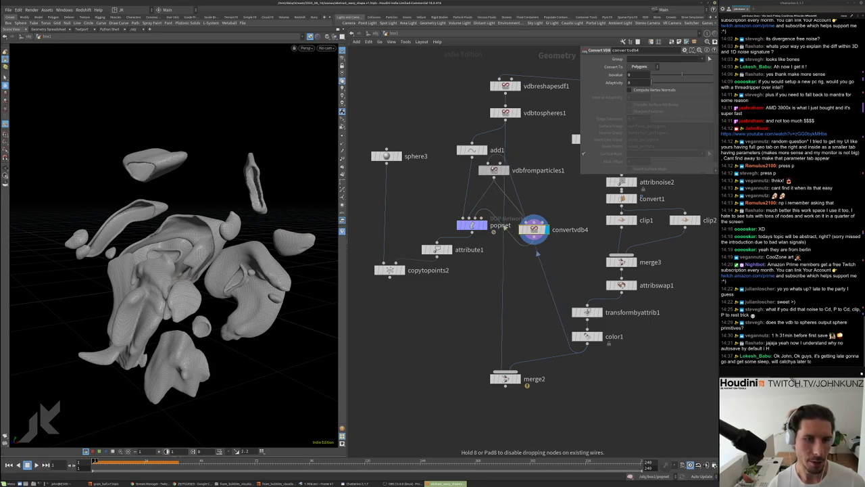
pyautogui.moveTo(534, 229); pyautogui.dragTo(540, 198)
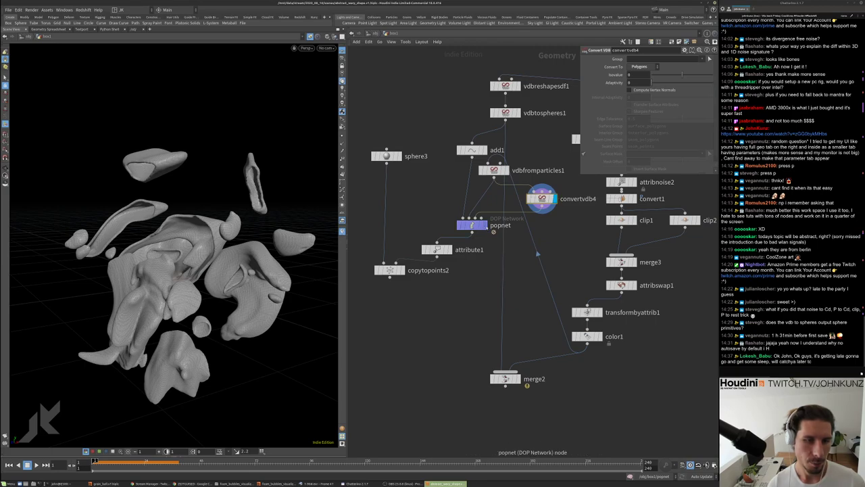
pyautogui.click(481, 225)
# Set staticobject1's SOP Path to opinputpath("..",2) inside popnet
pyautogui.doubleClick(472, 226)
pyautogui.moveTo(448, 270); pyautogui.dragTo(474, 205, button='middle')
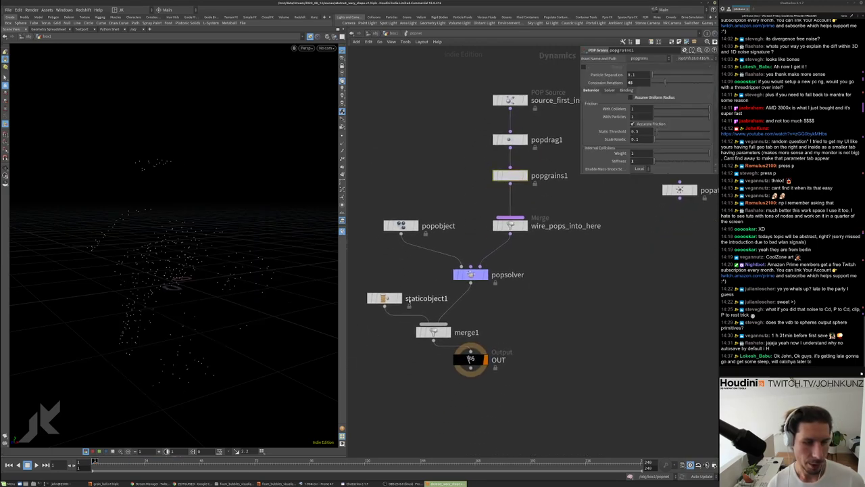
pyautogui.click(395, 294)
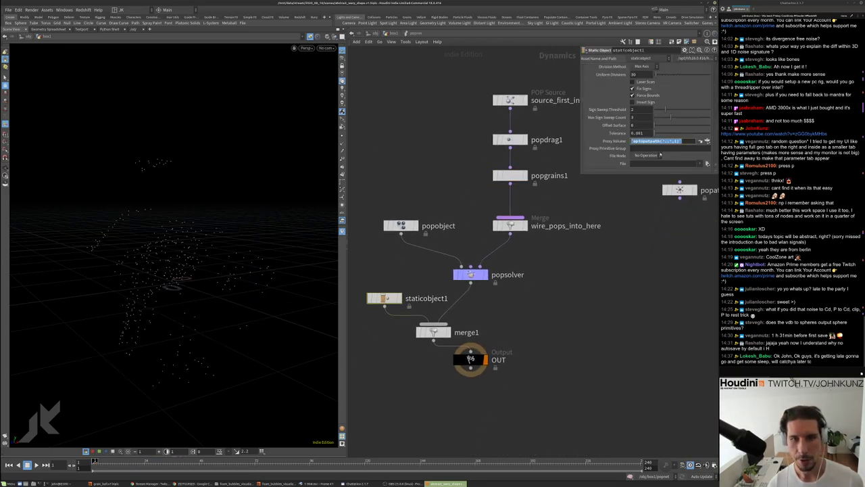
pyautogui.scroll(5, 617, 115)
pyautogui.scroll(2, 617, 116)
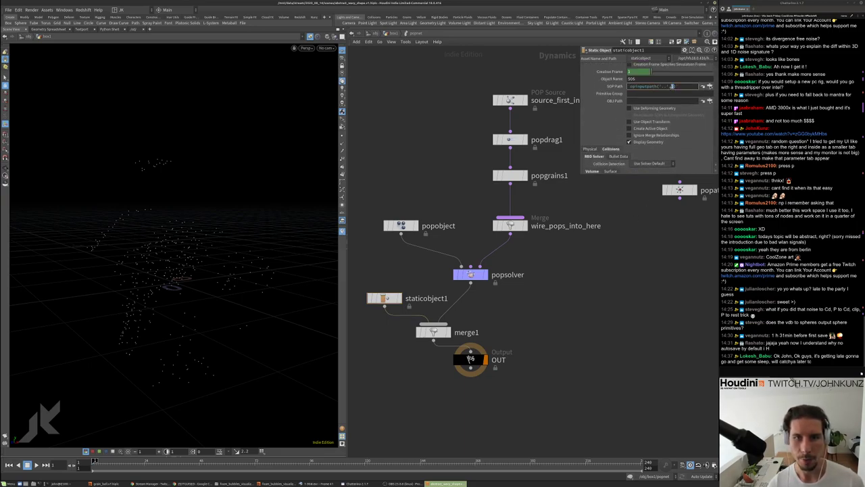
pyautogui.press('Return')
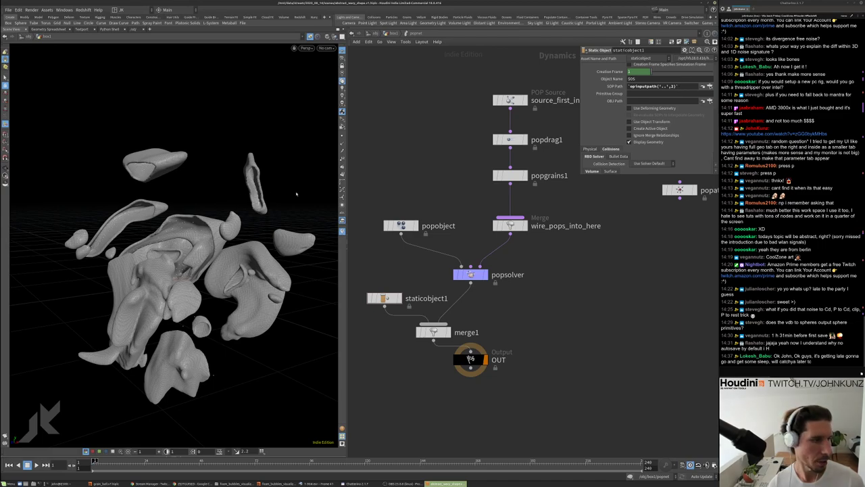
# Switch staticobject1's Collision Detection to Use Volume Collisions
pyautogui.scroll(-5, 606, 144)
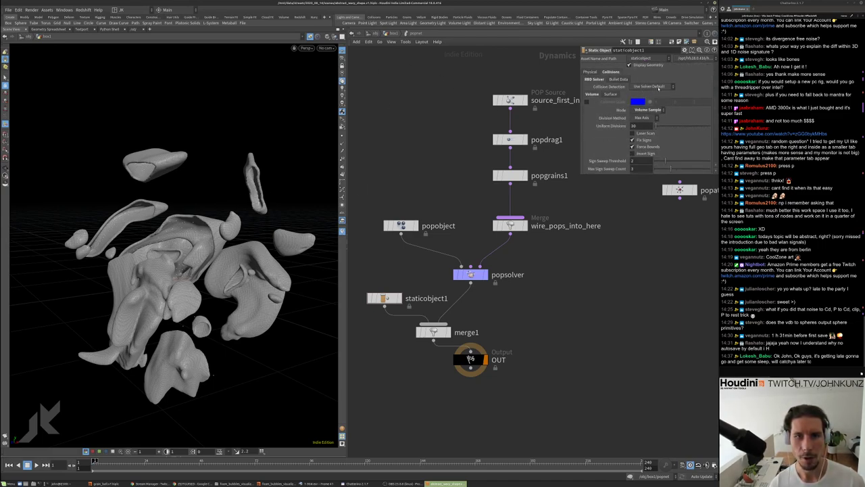
pyautogui.click(659, 88)
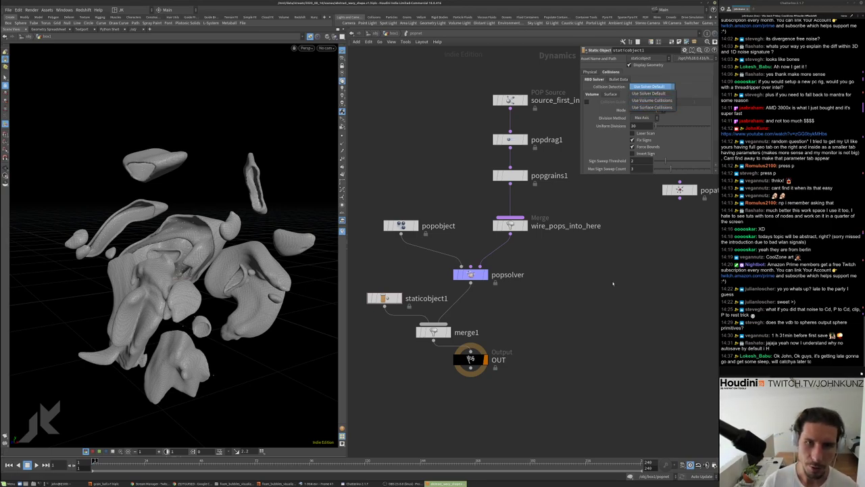
pyautogui.click(652, 100)
# Back in box1, display copytopoints2's spheres and play the simulation
pyautogui.press('u')
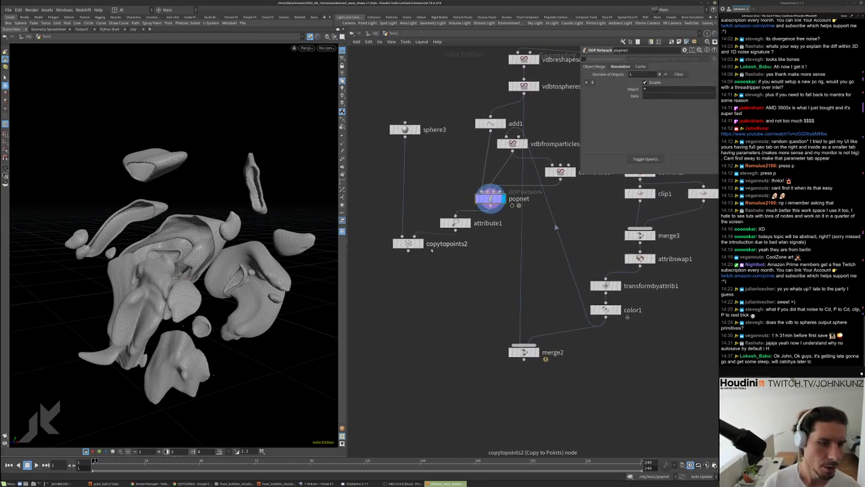
pyautogui.click(409, 243)
pyautogui.press('Up')
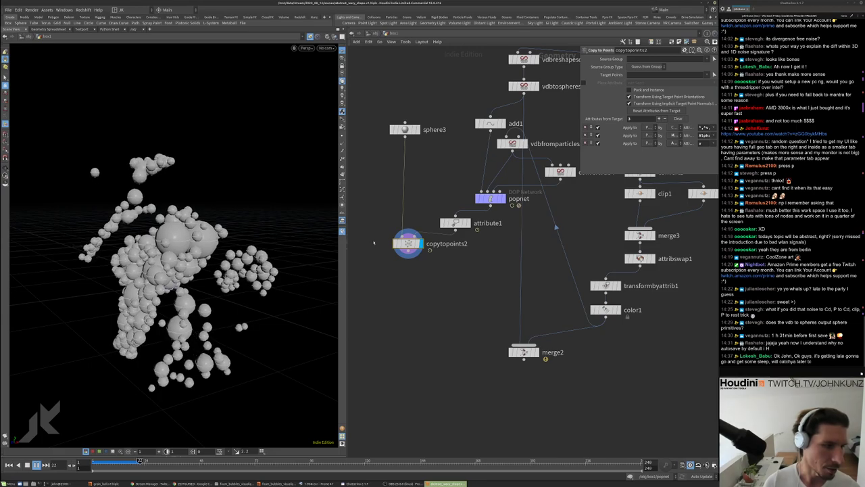
# Switch staticobject1's Collision Detection to Use Surface Collisions and play to test it
pyautogui.doubleClick(500, 199)
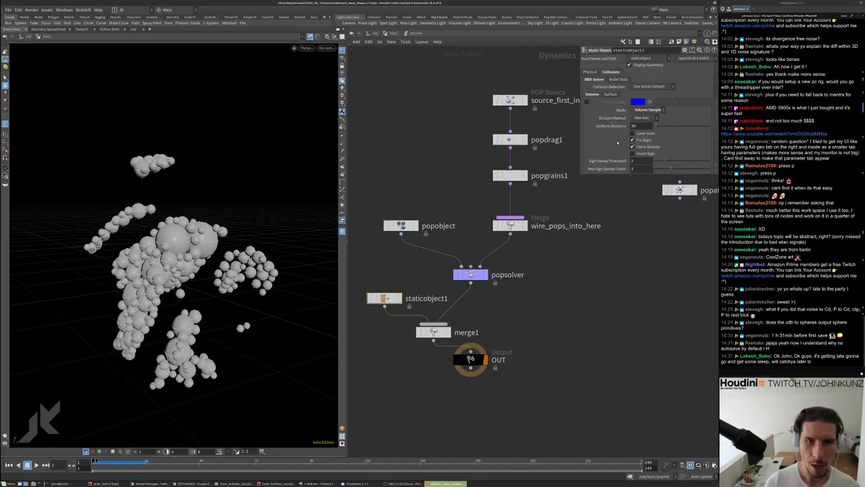
pyautogui.scroll(5, 617, 143)
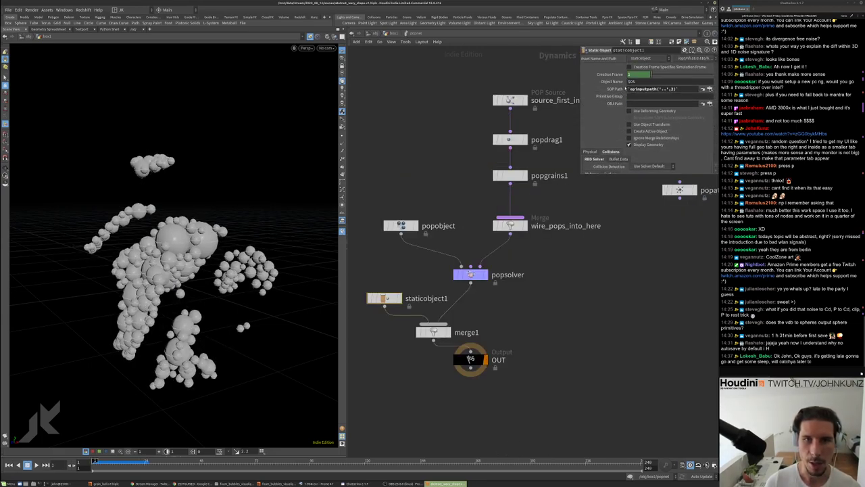
pyautogui.scroll(-4, 585, 157)
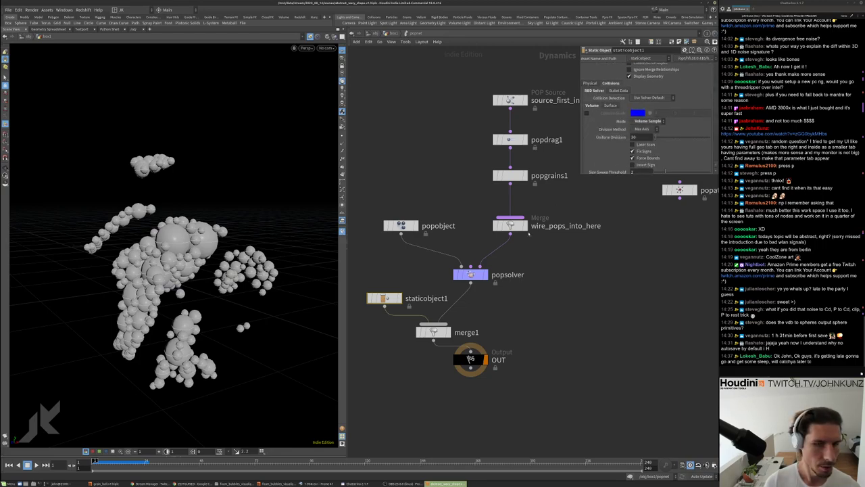
pyautogui.click(652, 98)
pyautogui.click(651, 119)
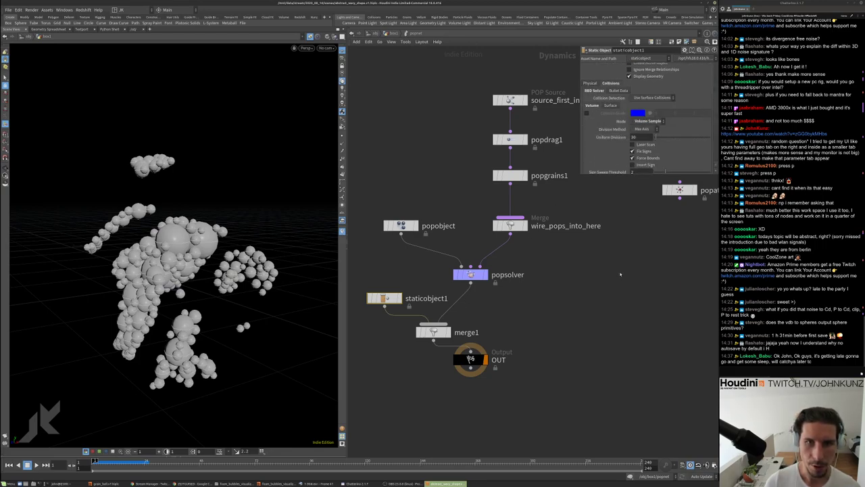
pyautogui.press('Up')
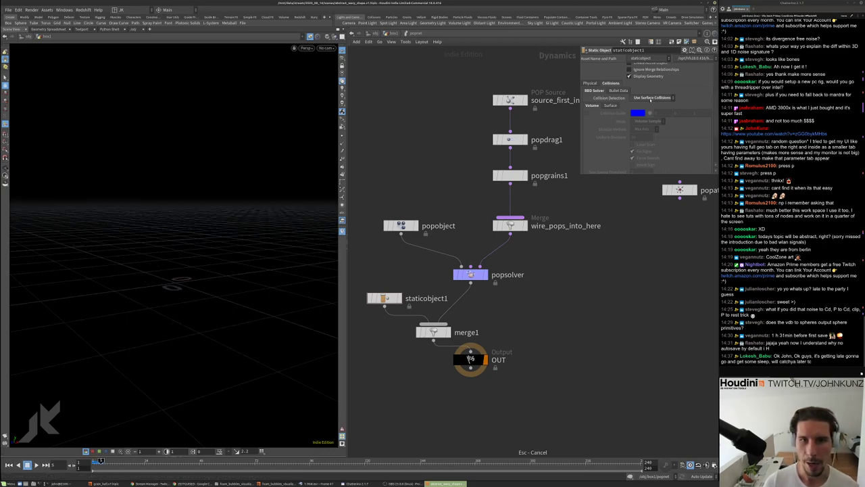
# Revert Collision Detection to Use Solver Default and select popgrains1
pyautogui.click(650, 100)
pyautogui.click(645, 100)
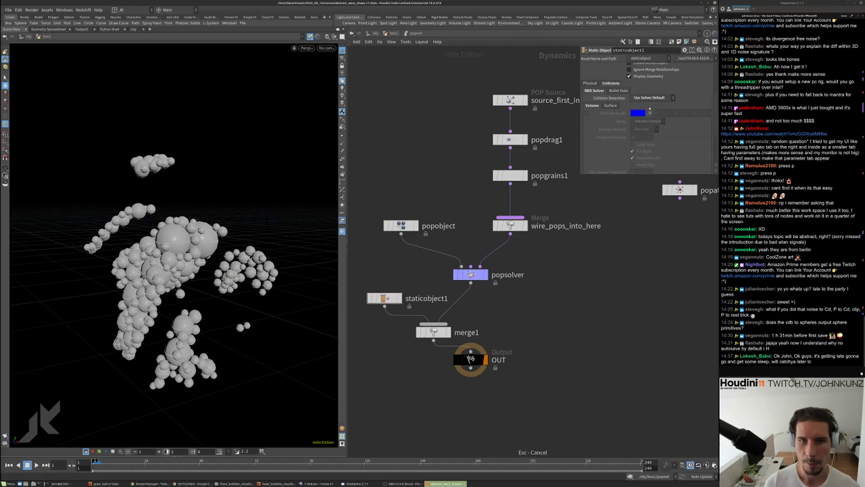
pyautogui.moveTo(620, 228); pyautogui.dragTo(617, 240, button='middle')
pyautogui.click(513, 192)
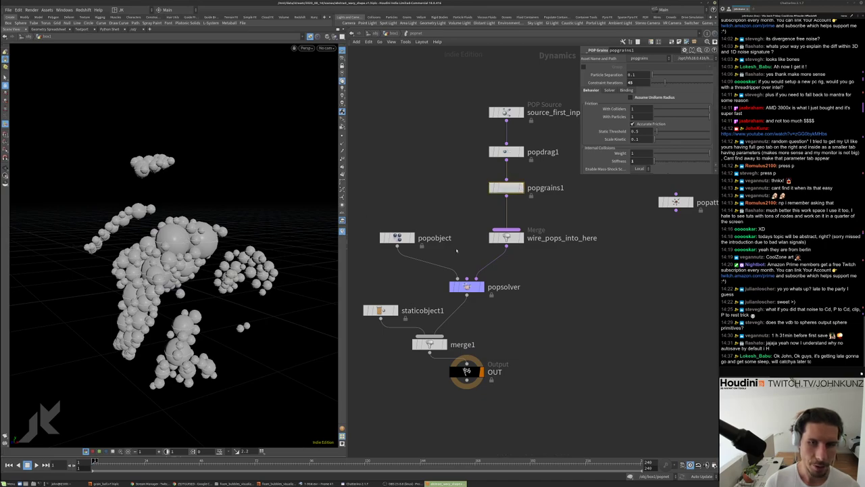
# Select popsolver, rewind to frame 1, frame all nodes, and go up to box1
pyautogui.click(466, 287)
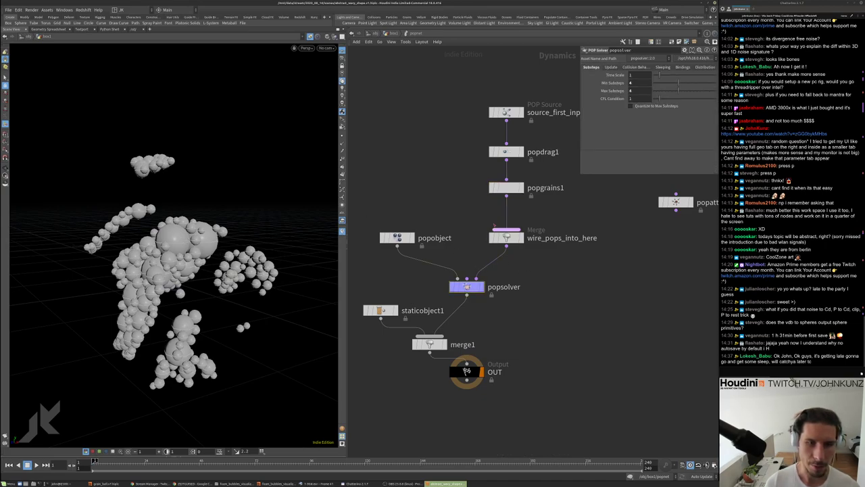
pyautogui.moveTo(570, 301); pyautogui.dragTo(567, 277, button='middle')
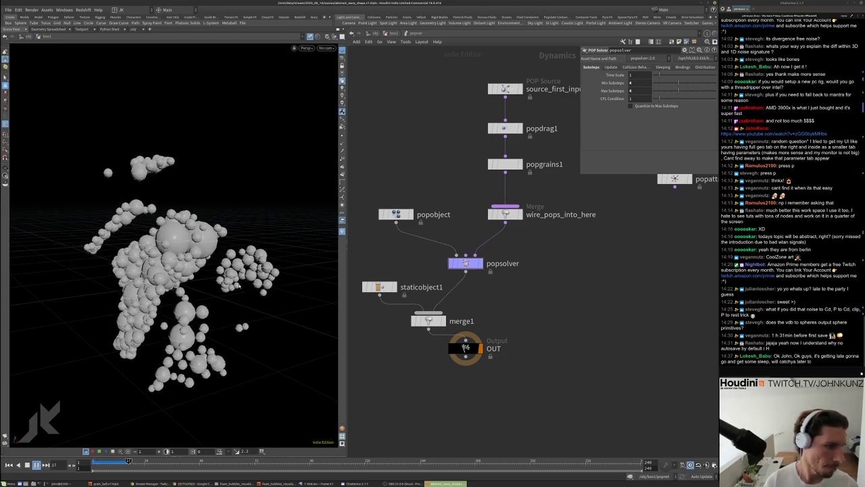
pyautogui.hotkey('ctrl', 'Up')
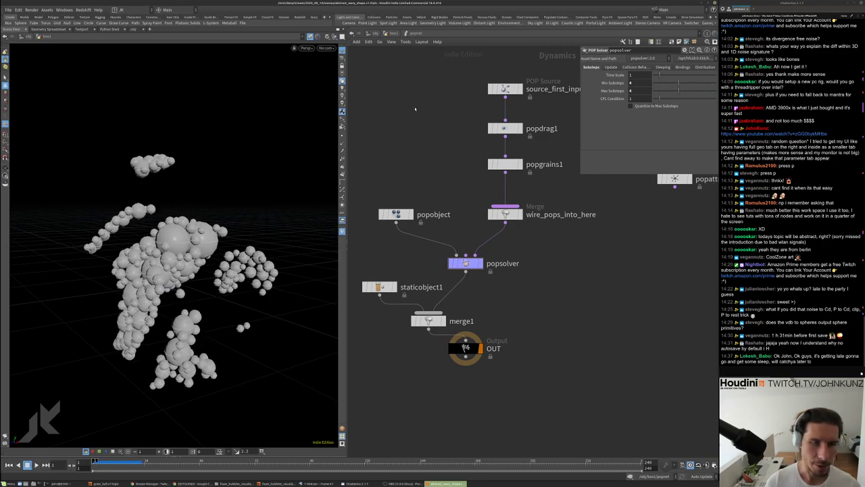
pyautogui.press('h')
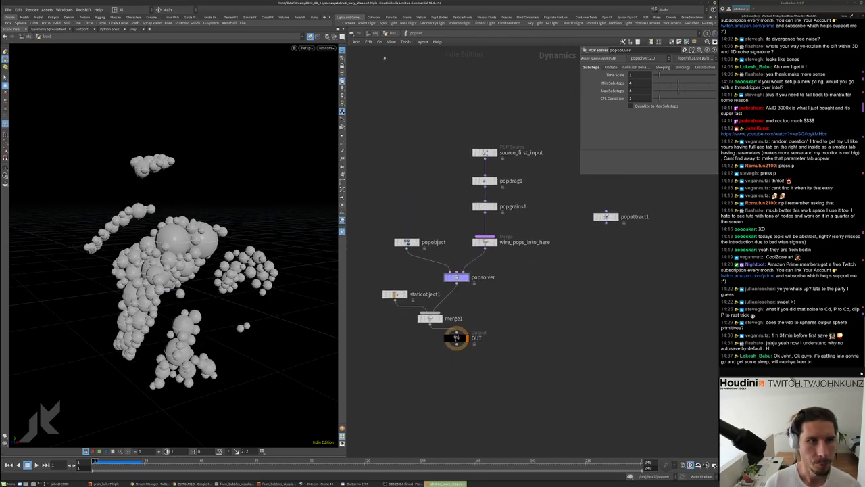
pyautogui.click(390, 34)
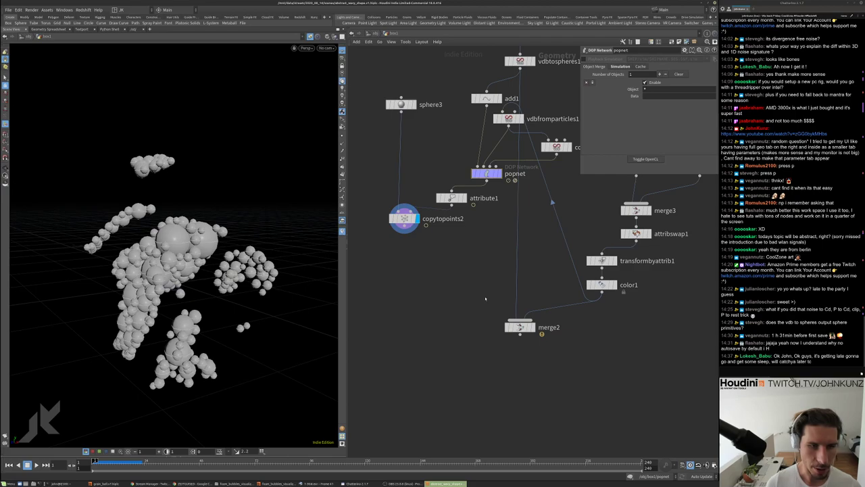
# Replace merge2's vdbtospheres1 input with copytopoints2 and orbit to inspect the spheres in their shells
pyautogui.rightClick(518, 241)
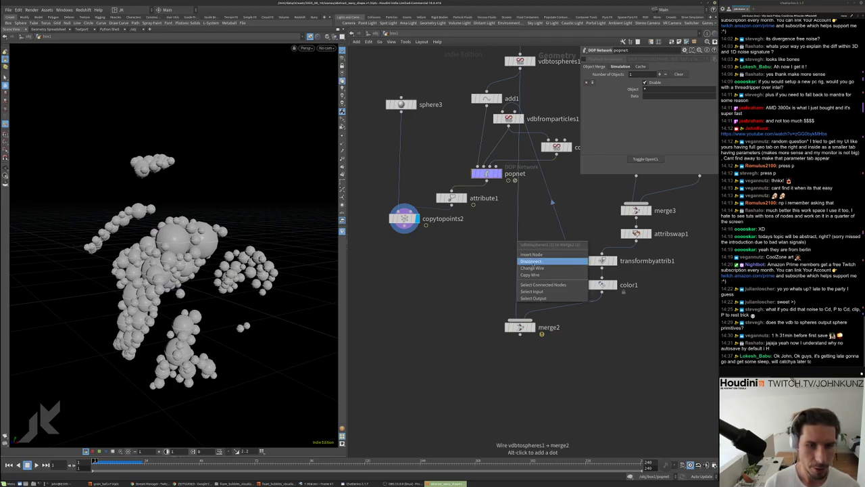
pyautogui.click(532, 268)
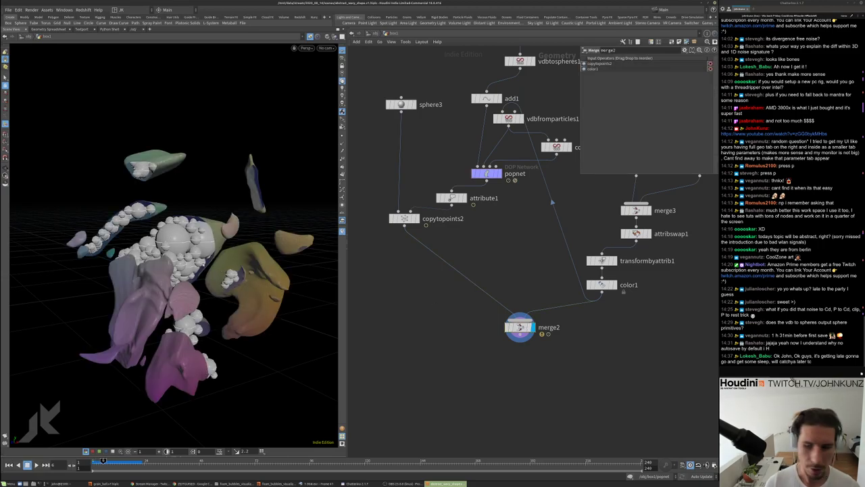
pyautogui.press('Escape')
pyautogui.moveTo(168, 378); pyautogui.dragTo(257, 391)
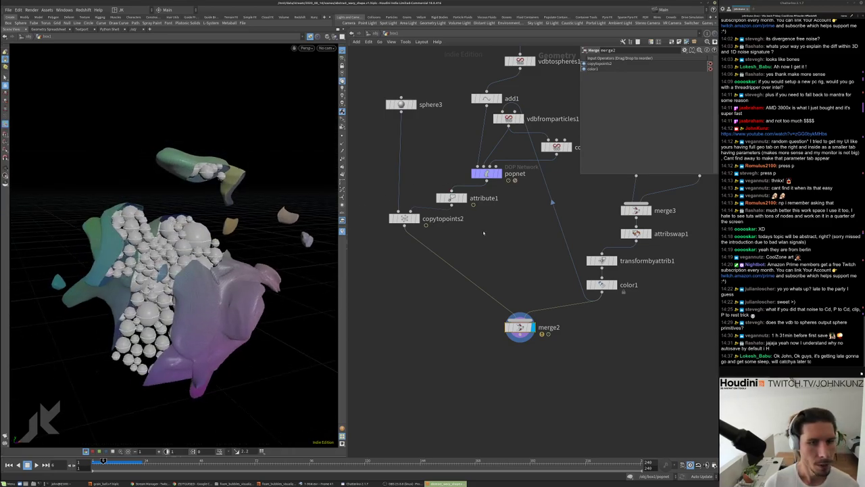
pyautogui.scroll(2, 488, 189)
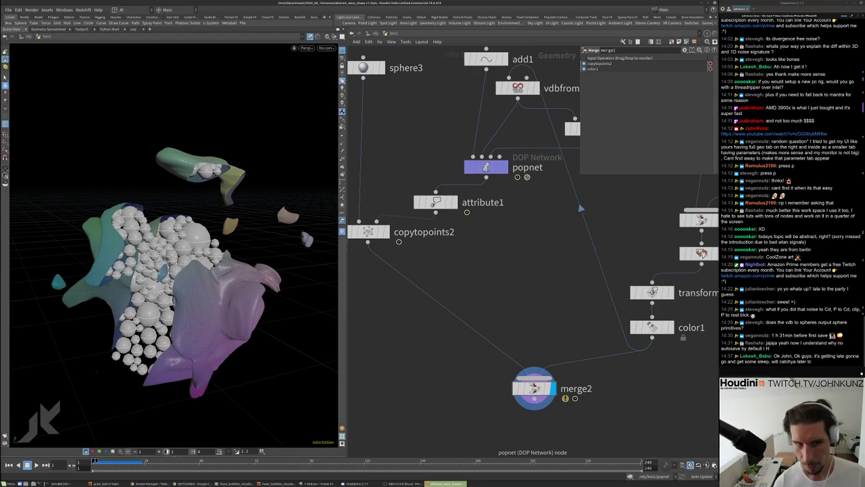
pyautogui.doubleClick(486, 167)
# Drop a POP Force node (popforce1) onto the wire between source_first_input and popdrag1
pyautogui.scroll(2, 519, 215)
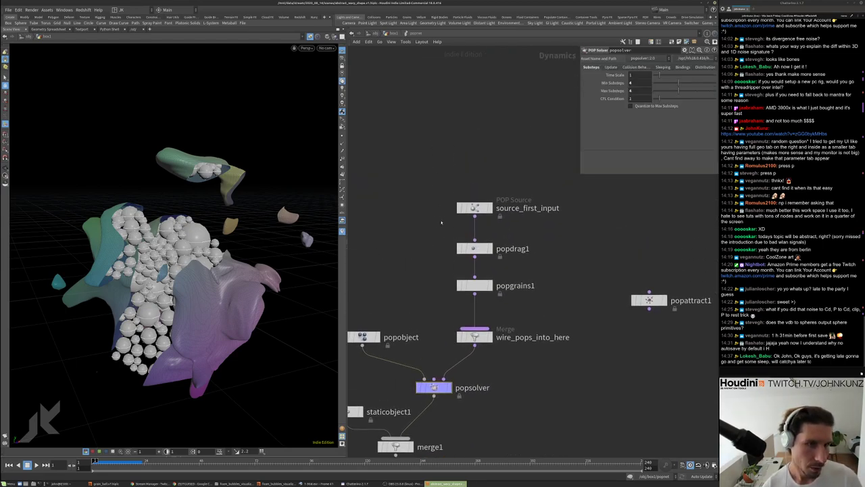
pyautogui.press('Tab')
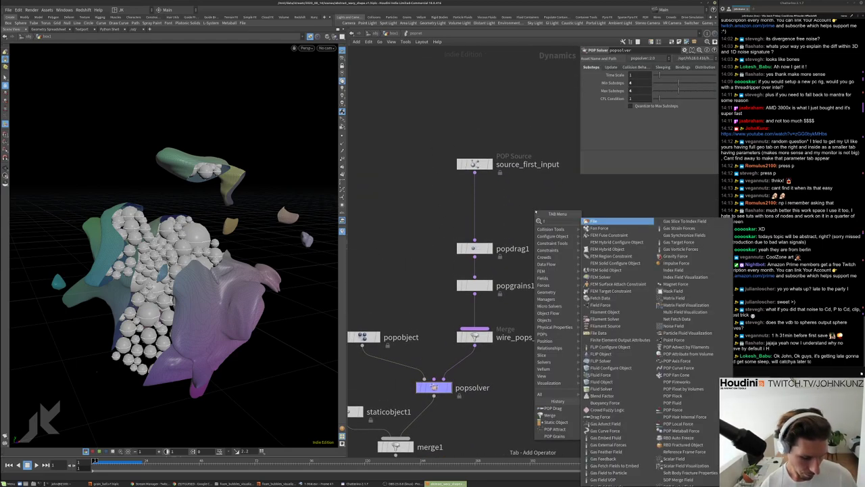
pyautogui.moveTo(564, 285)
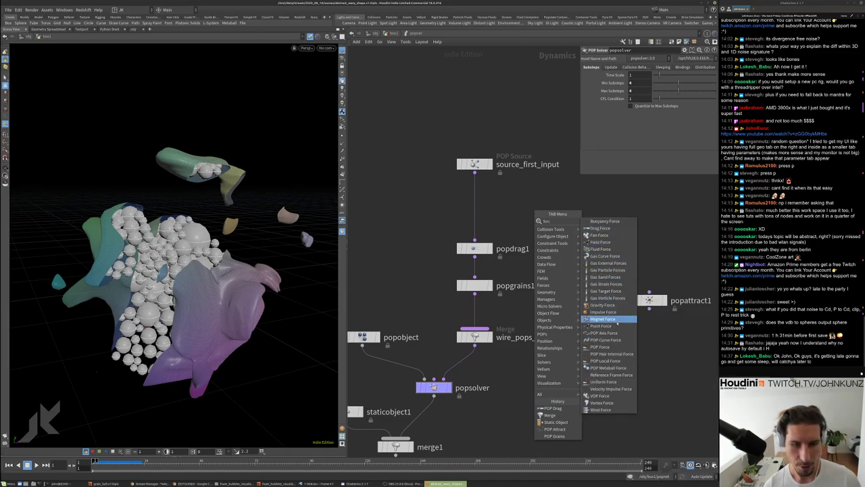
pyautogui.click(602, 347)
pyautogui.click(574, 221)
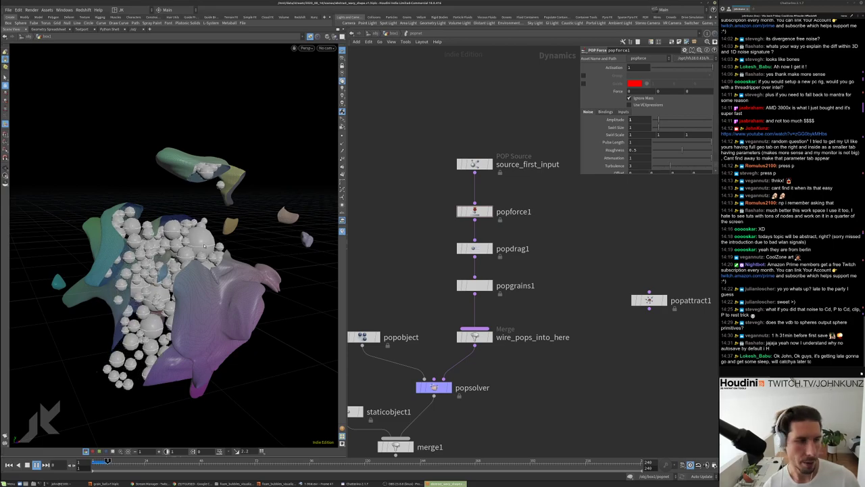
# Pause and orbit around the simulated grains, then rewind to frame 1
pyautogui.press('Escape')
pyautogui.moveTo(204, 247); pyautogui.dragTo(229, 250)
pyautogui.scroll(-5, 230, 250)
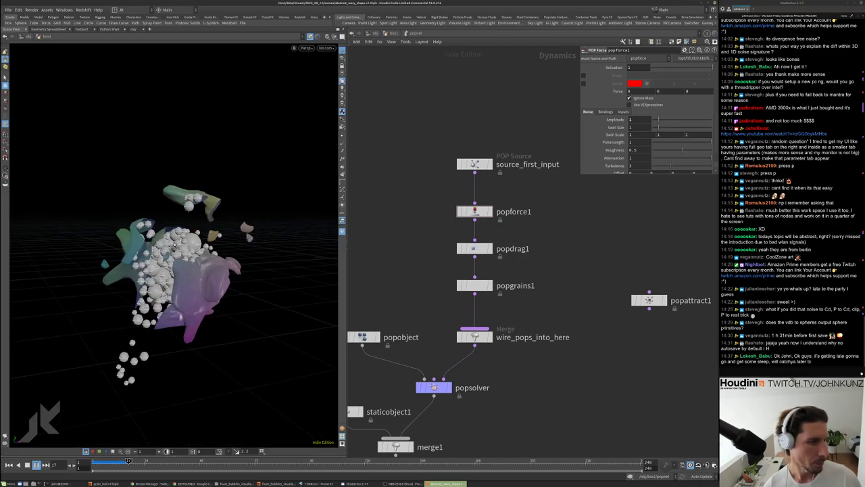
pyautogui.hotkey('ctrl', 'Up')
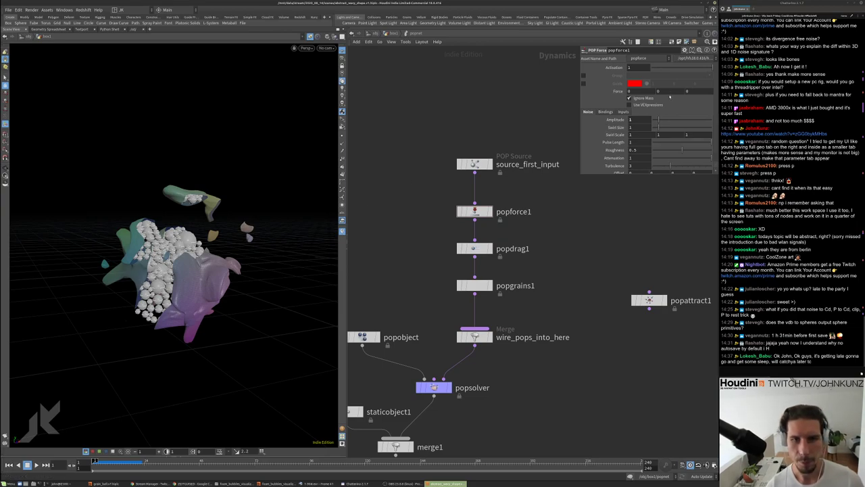
pyautogui.scroll(-1, 670, 97)
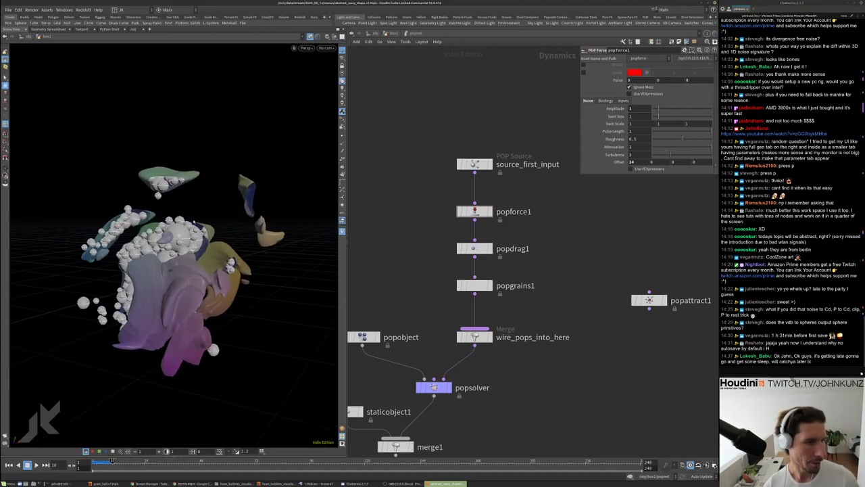
# Replay with the noise force, orbit closer to inspect, rewind, and select popsolver
pyautogui.press('Up')
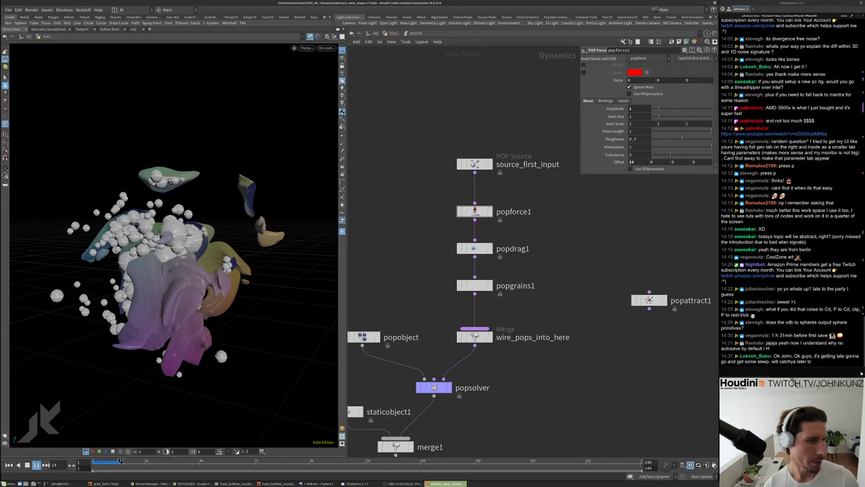
pyautogui.moveTo(156, 264); pyautogui.dragTo(165, 229)
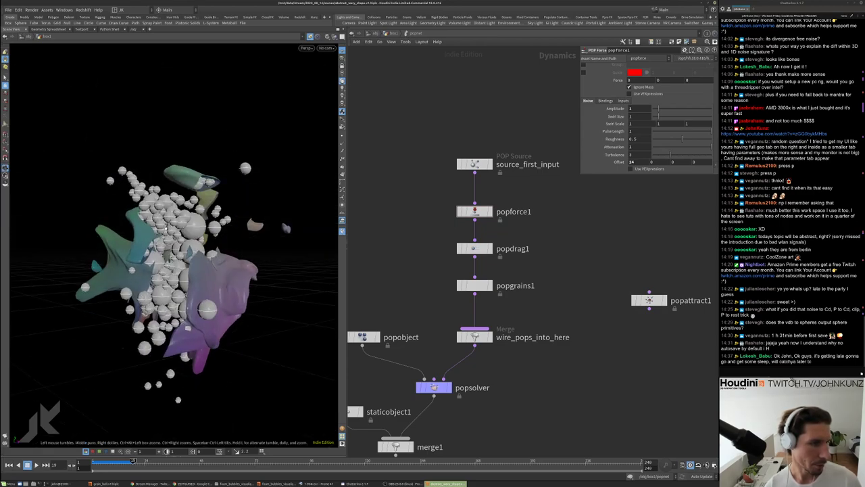
pyautogui.moveTo(189, 284); pyautogui.dragTo(155, 312)
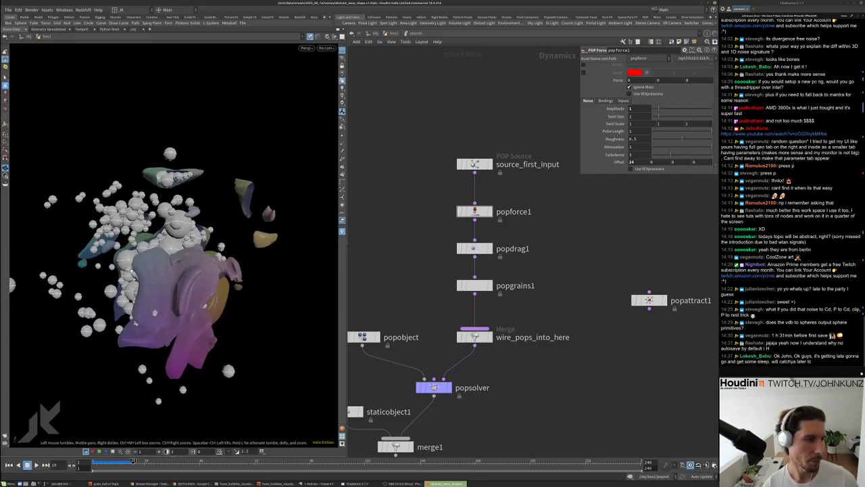
pyautogui.hotkey('ctrl', 'Up')
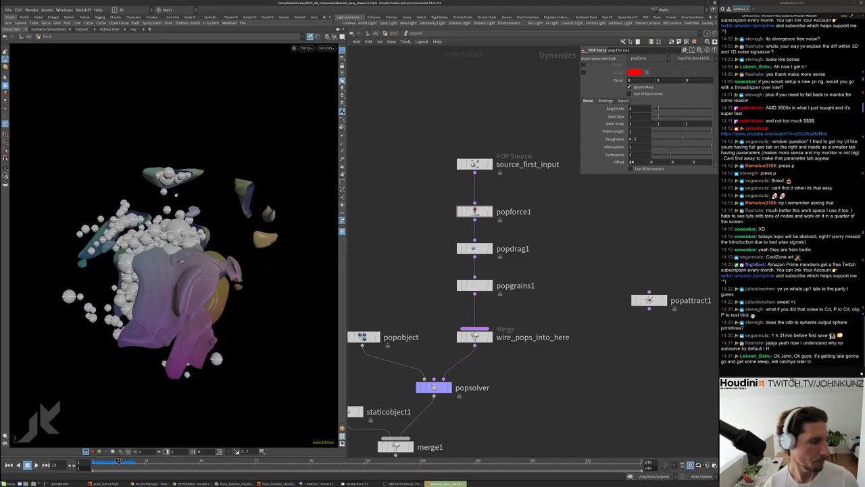
pyautogui.hotkey('ctrl', 'Up')
pyautogui.moveTo(175, 194); pyautogui.dragTo(164, 297)
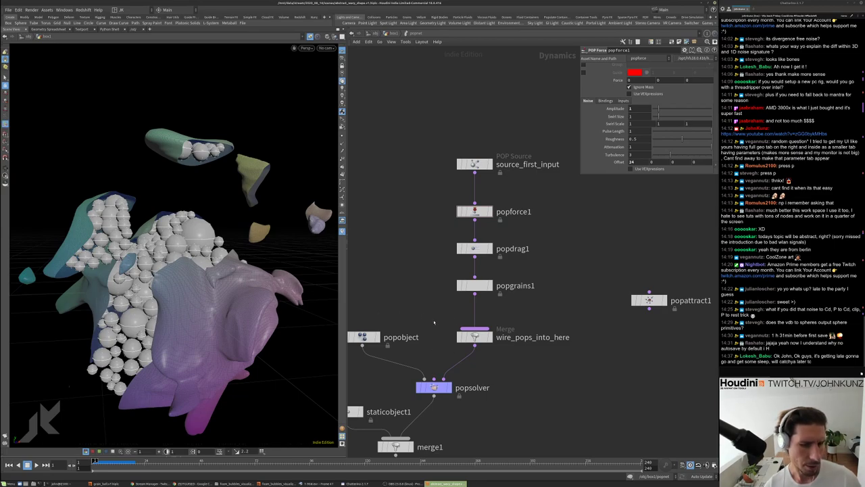
pyautogui.moveTo(433, 322); pyautogui.dragTo(435, 291, button='middle')
pyautogui.click(435, 354)
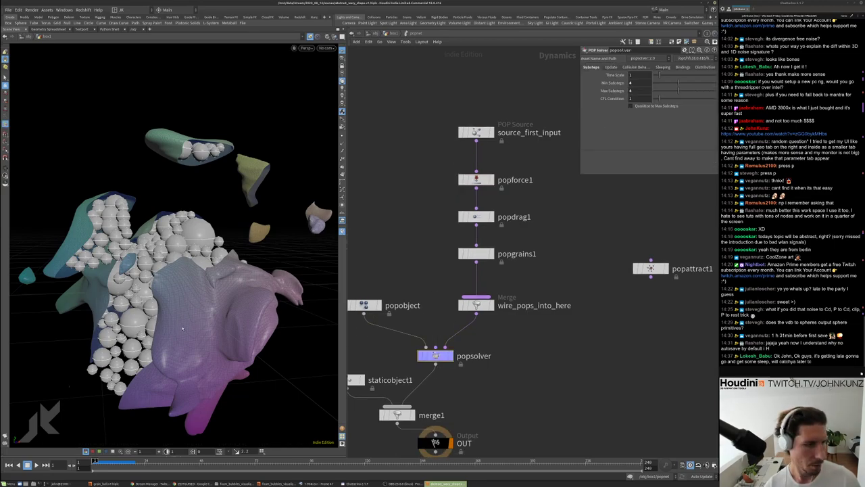
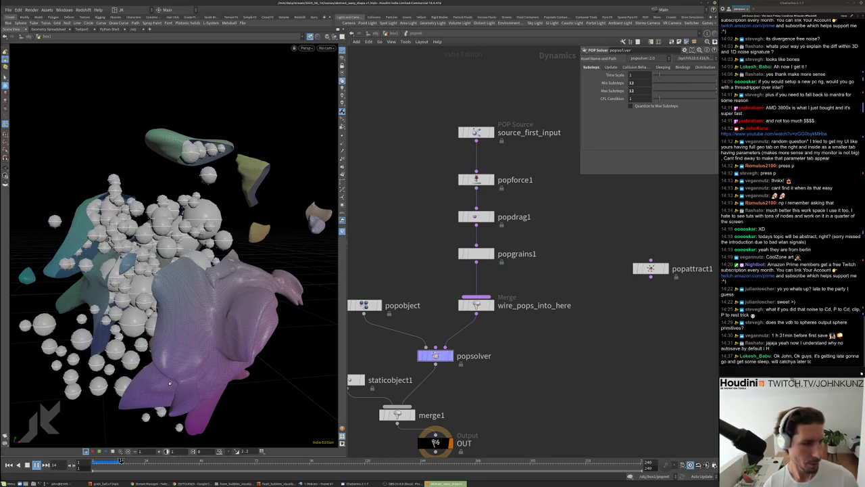
# Stop and rewind the simulation, then return to the parent geometry network
pyautogui.press('Up')
pyautogui.hotkey('ctrl', 'Up')
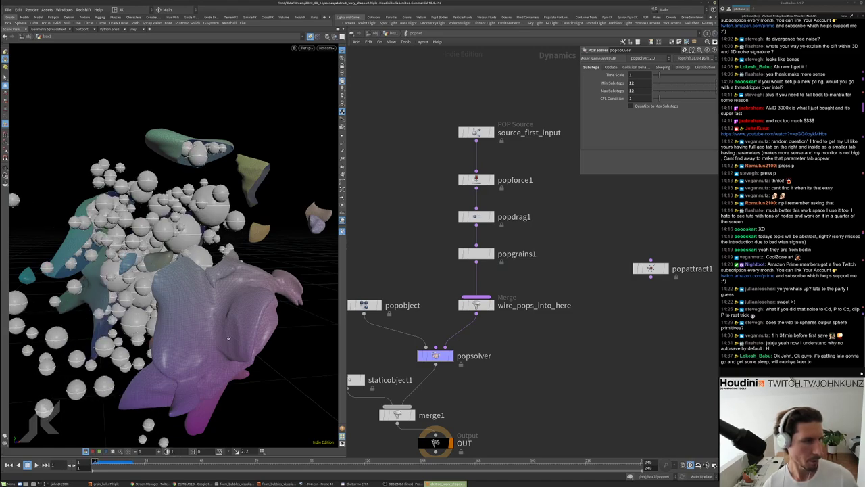
pyautogui.press('u')
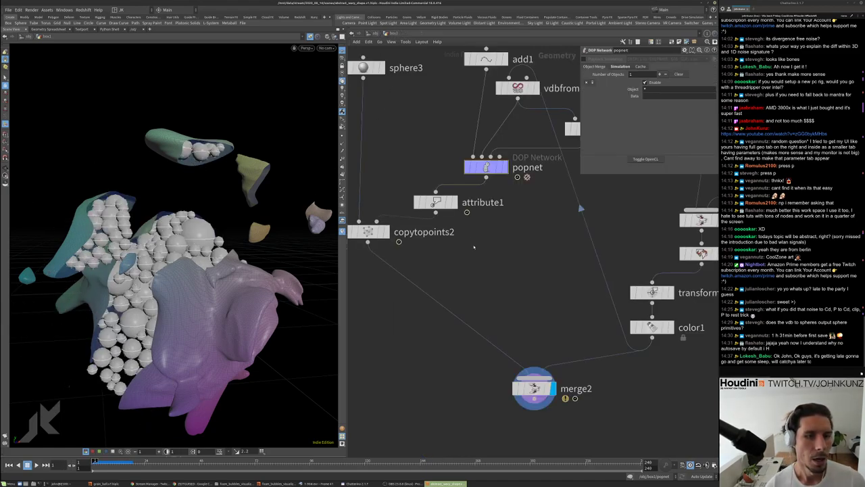
pyautogui.scroll(-3, 554, 203)
pyautogui.scroll(4, 578, 172)
# Move attribute1 under popnet and shift copytopoints2 lower in the network
pyautogui.moveTo(479, 168); pyautogui.dragTo(513, 168)
pyautogui.moveTo(431, 188); pyautogui.dragTo(431, 208)
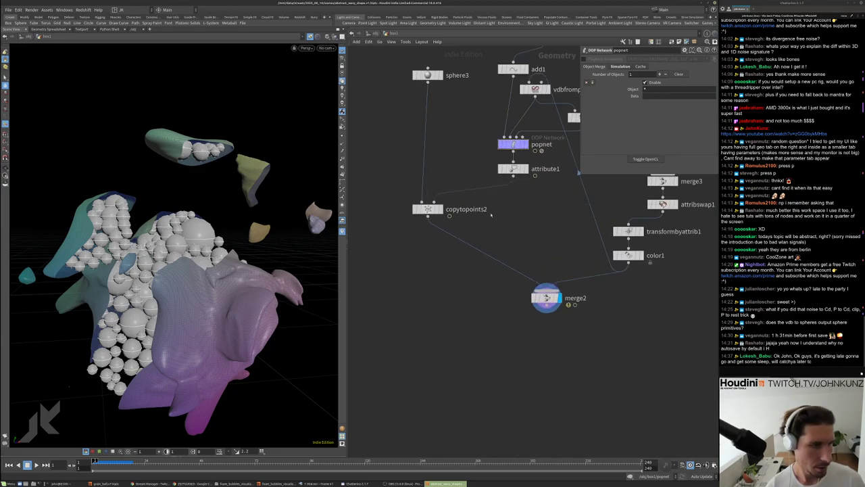
pyautogui.scroll(-2, 496, 212)
pyautogui.scroll(1, 523, 177)
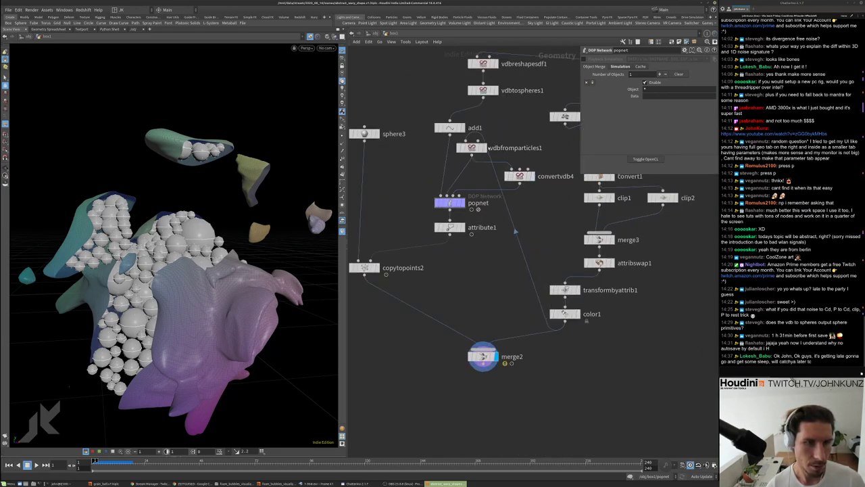
# Display vdbfromparticles1, then merge2 to review the combined spheres and shapes, and select add1
pyautogui.click(482, 147)
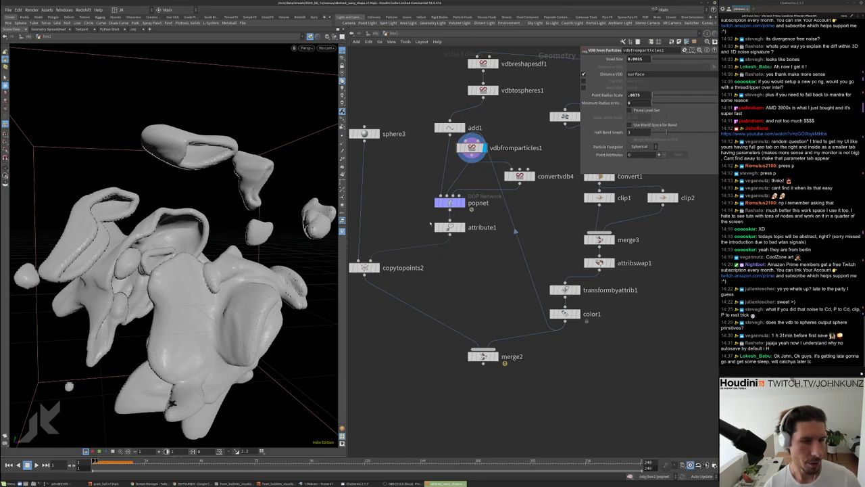
pyautogui.click(496, 356)
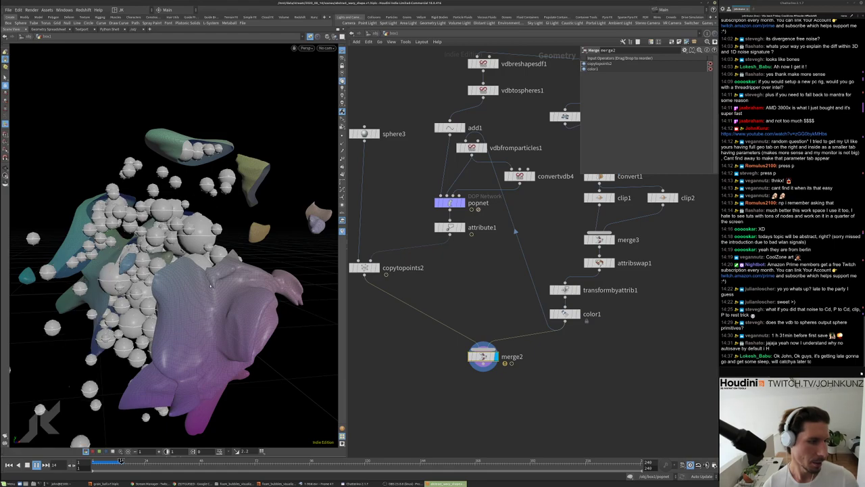
pyautogui.moveTo(210, 285); pyautogui.dragTo(169, 221)
pyautogui.scroll(-5, 223, 233)
pyautogui.scroll(5, 162, 216)
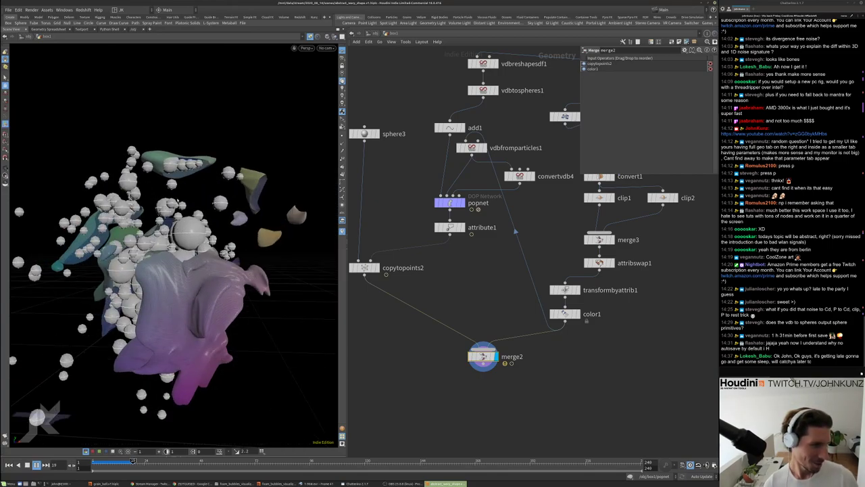
pyautogui.scroll(-5, 177, 201)
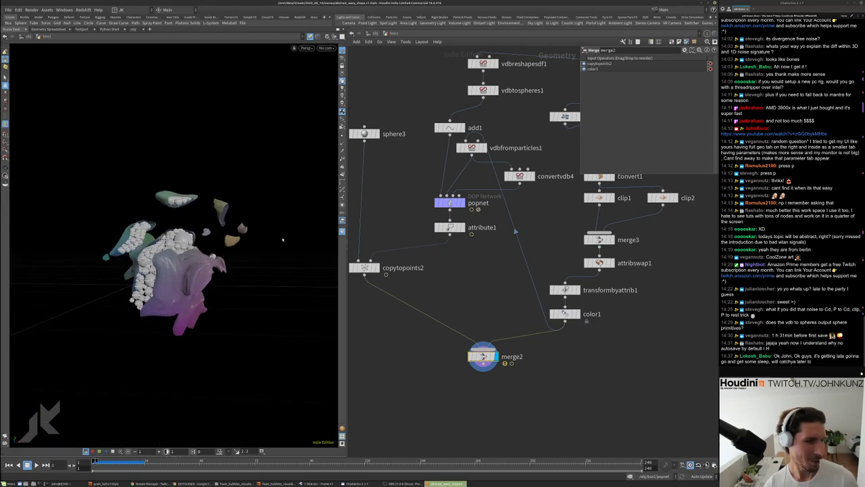
pyautogui.scroll(3, 499, 273)
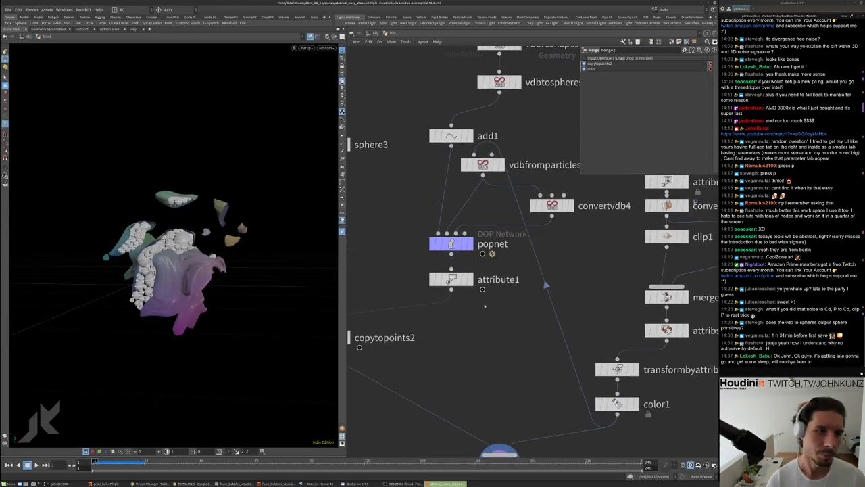
pyautogui.click(451, 136)
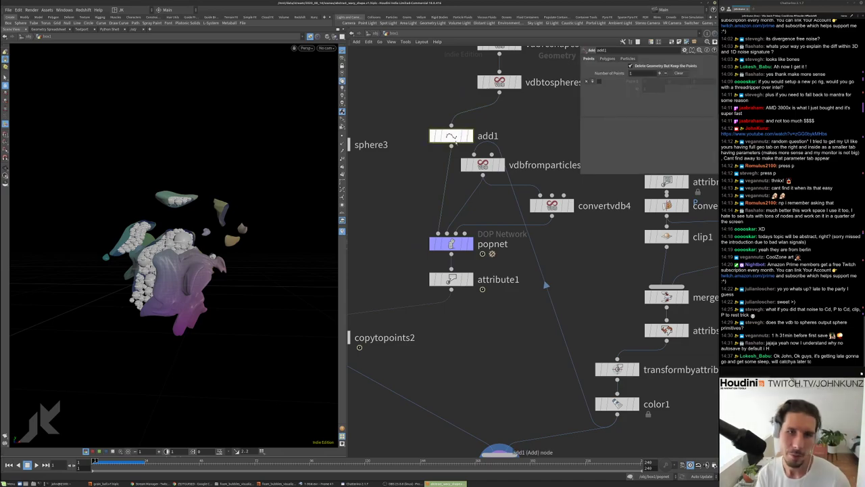
# Add an Attribute Wrangle under add1 with a mass = 0.2 expression
pyautogui.press('Tab')
pyautogui.write('r')
pyautogui.press('Return')
pyautogui.click(436, 190)
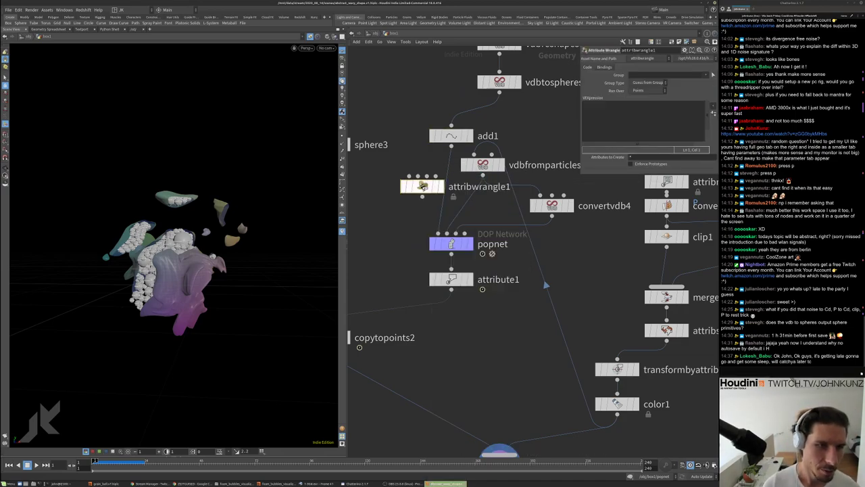
pyautogui.click(603, 129)
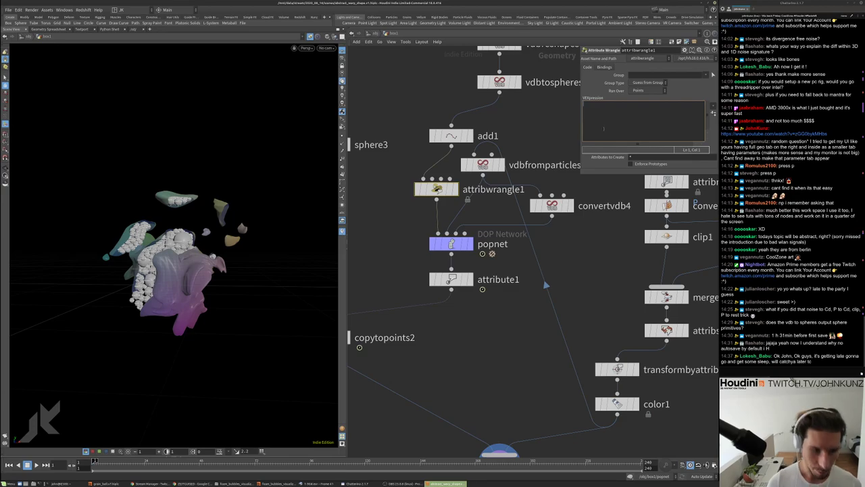
pyautogui.write('ass =')
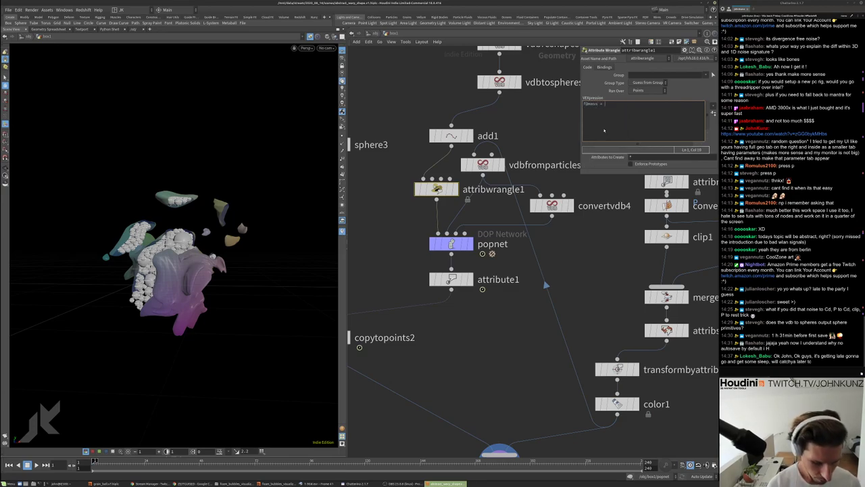
pyautogui.write(' 0.2;')
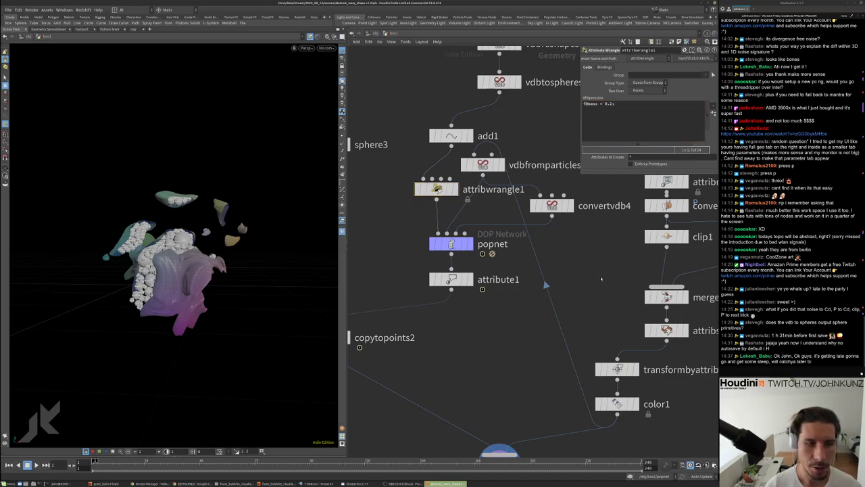
# Play and rewind the simulation to test the mass setting
pyautogui.press('Up')
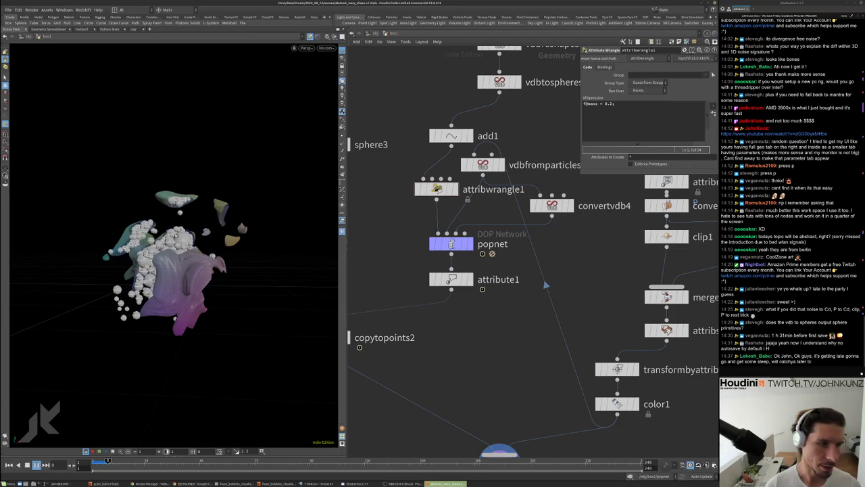
pyautogui.hotkey('ctrl', 'Up')
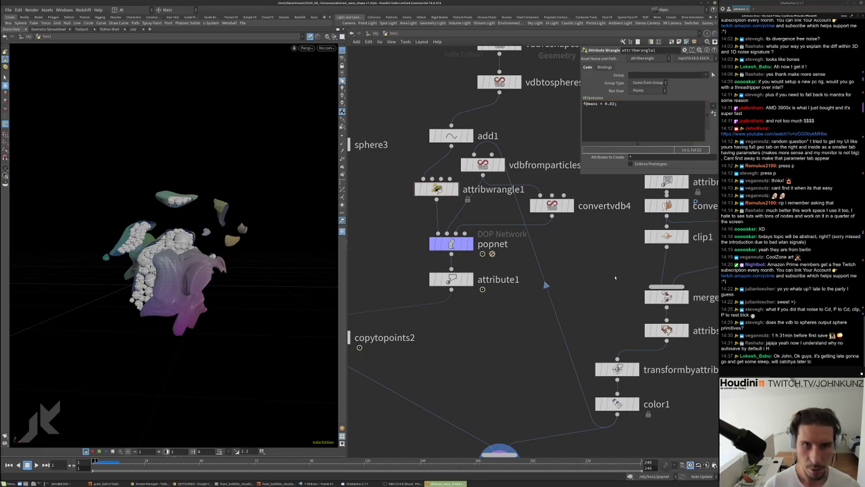
pyautogui.press('Up')
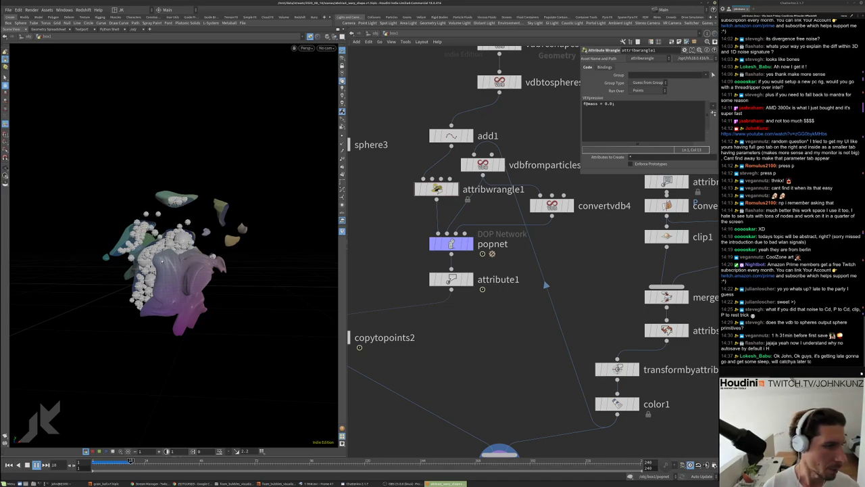
pyautogui.scroll(5, 155, 208)
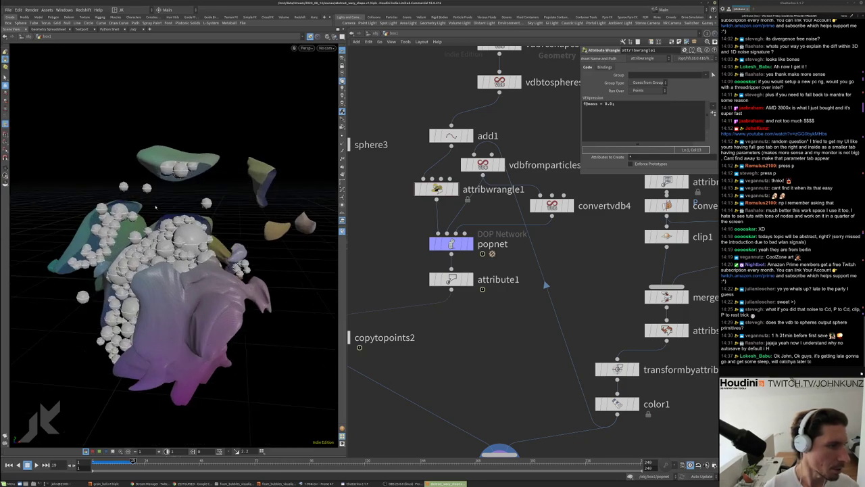
pyautogui.hotkey('ctrl', 'Up')
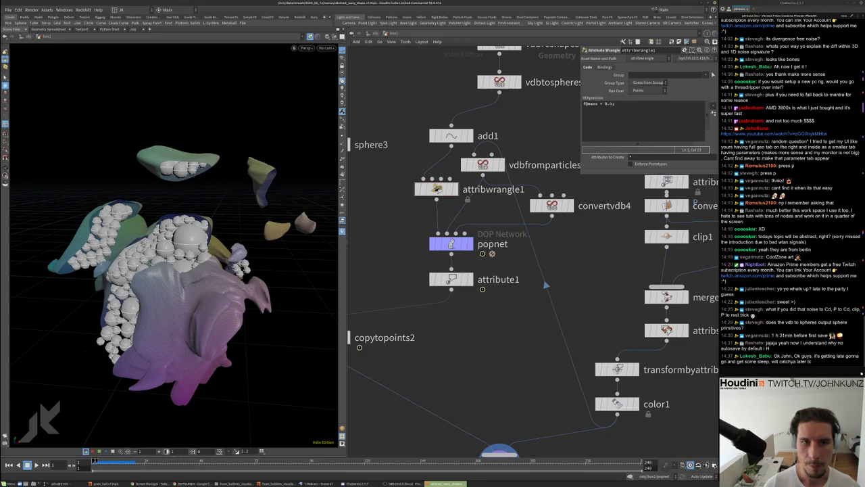
# Change the expression to f@mass = f@pscale and go inside popnet
pyautogui.hotkey('shift', 'Left')
pyautogui.hotkey('shift', 'Left')
pyautogui.hotkey('shift', 'Left')
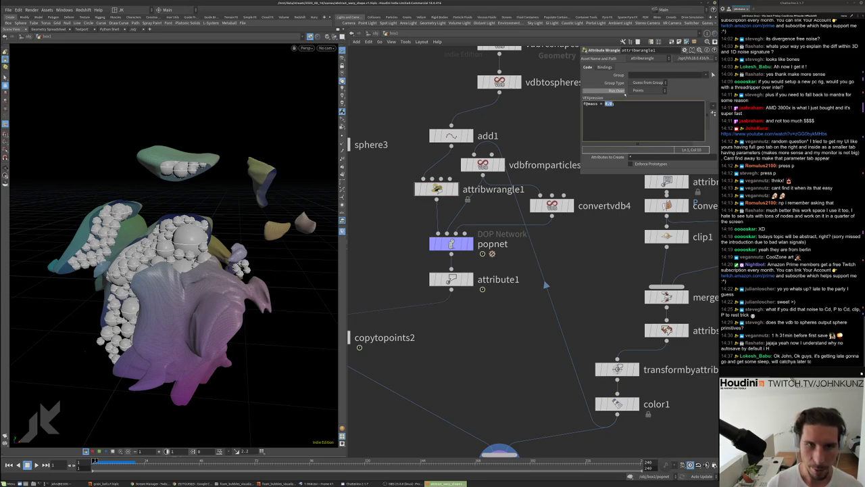
pyautogui.write('f@pscale;')
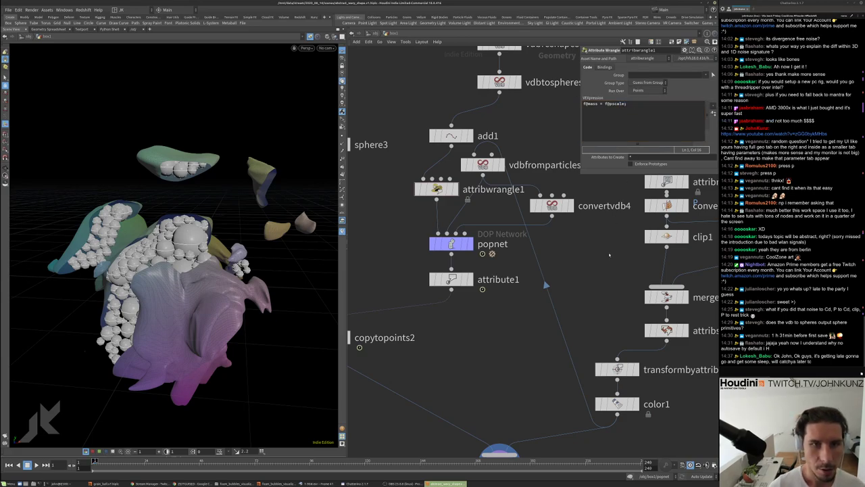
pyautogui.doubleClick(457, 244)
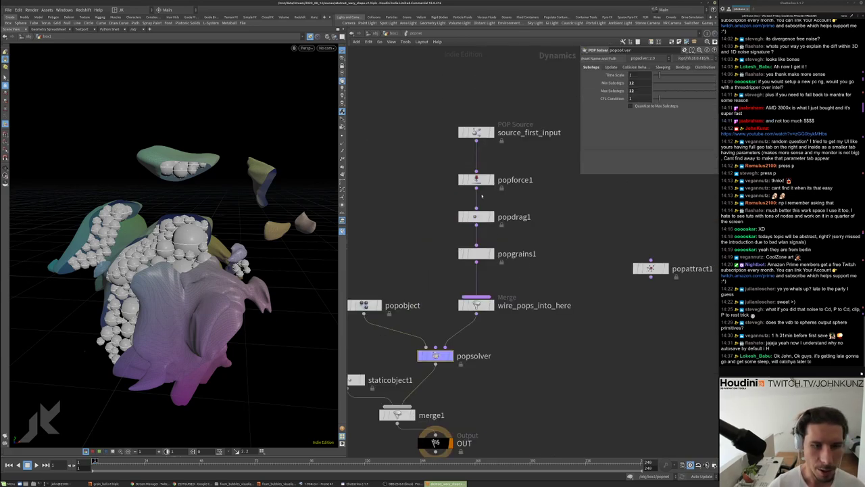
# Inspect popforce1 and play the particle simulation from the start
pyautogui.click(476, 180)
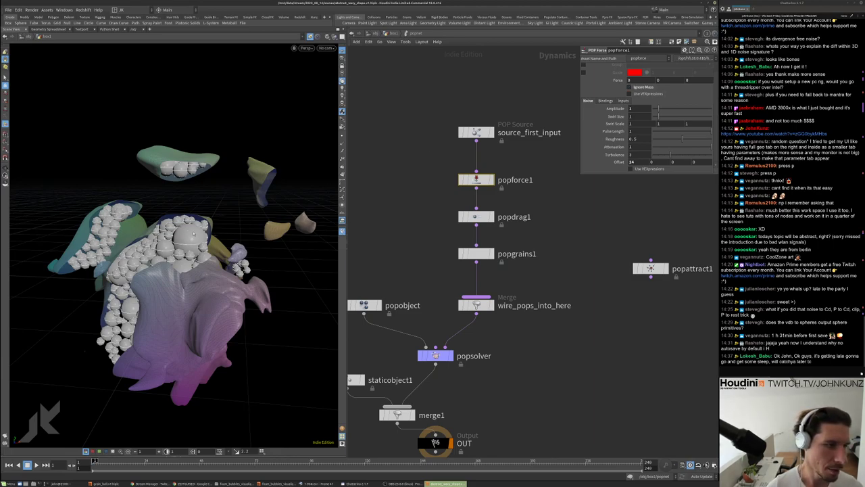
pyautogui.moveTo(592, 232); pyautogui.dragTo(594, 220, button='middle')
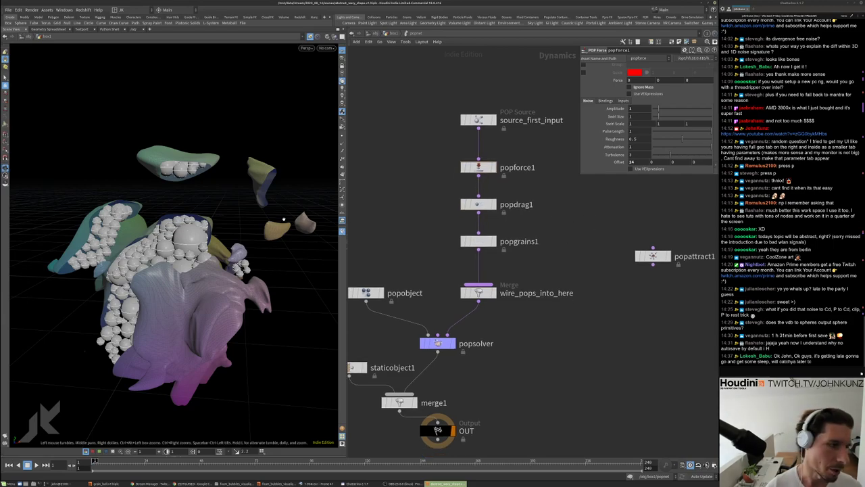
pyautogui.moveTo(169, 270); pyautogui.dragTo(211, 240)
pyautogui.press('Up')
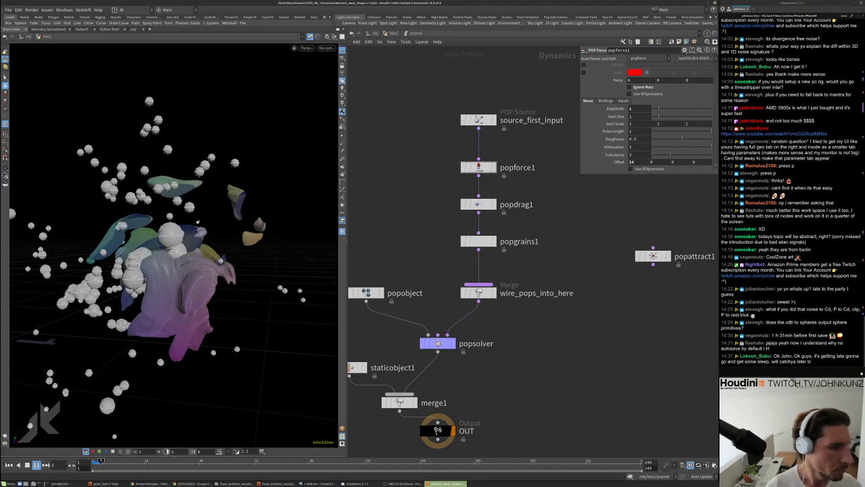
pyautogui.hotkey('ctrl', 'Up')
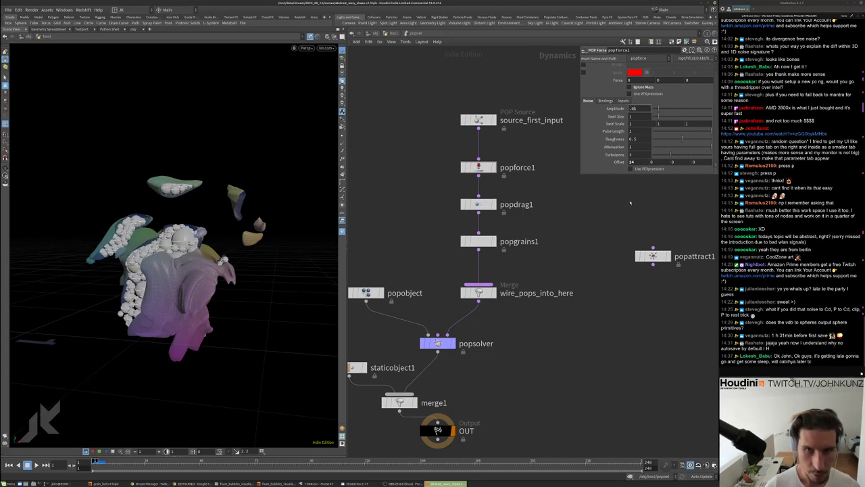
pyautogui.press('Up')
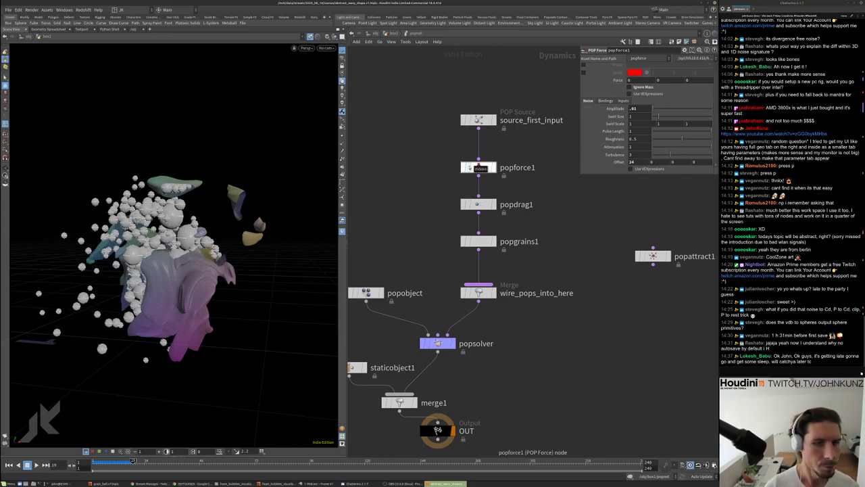
# Toggle popdrag1's Ignore Mass, replay to frame 13, and rewind to frame 1
pyautogui.click(478, 205)
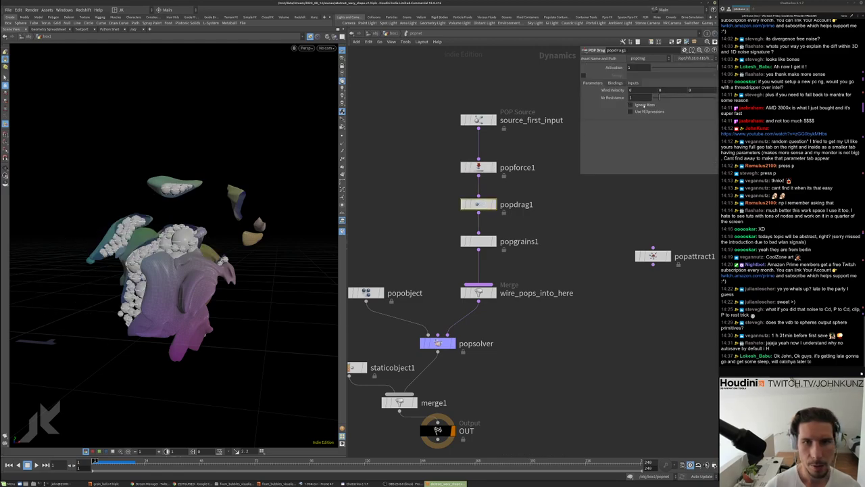
pyautogui.click(631, 105)
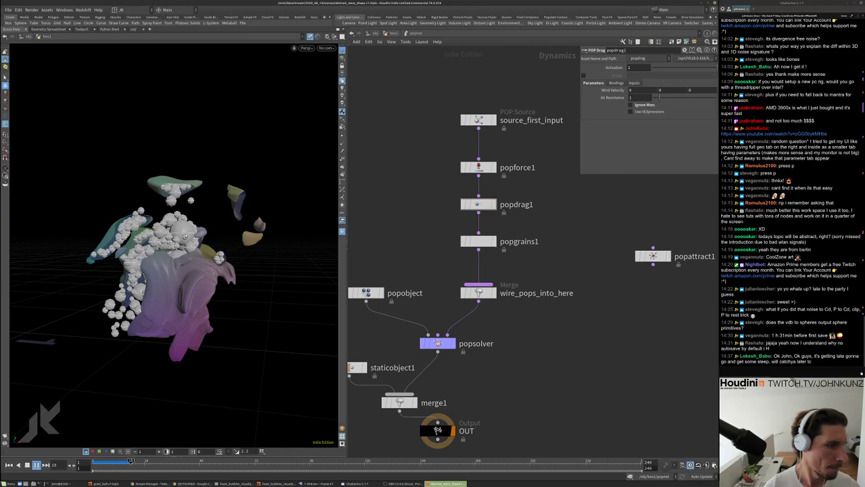
pyautogui.scroll(5, 184, 228)
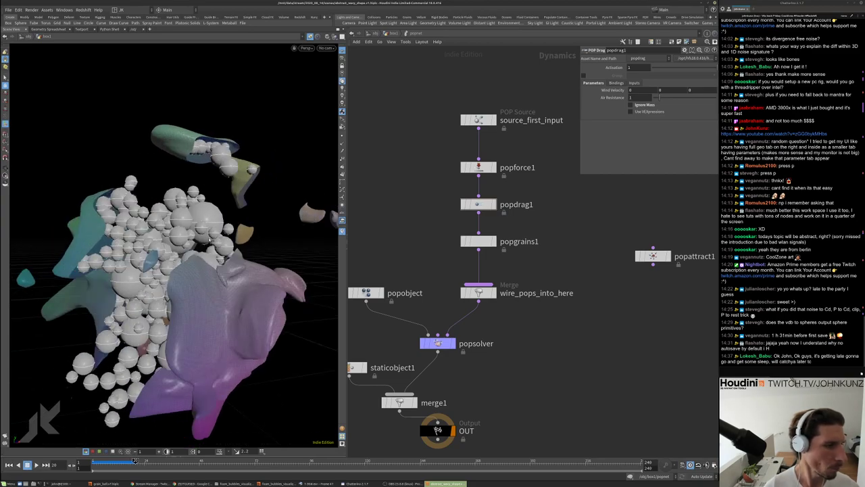
pyautogui.hotkey('ctrl', 'Up')
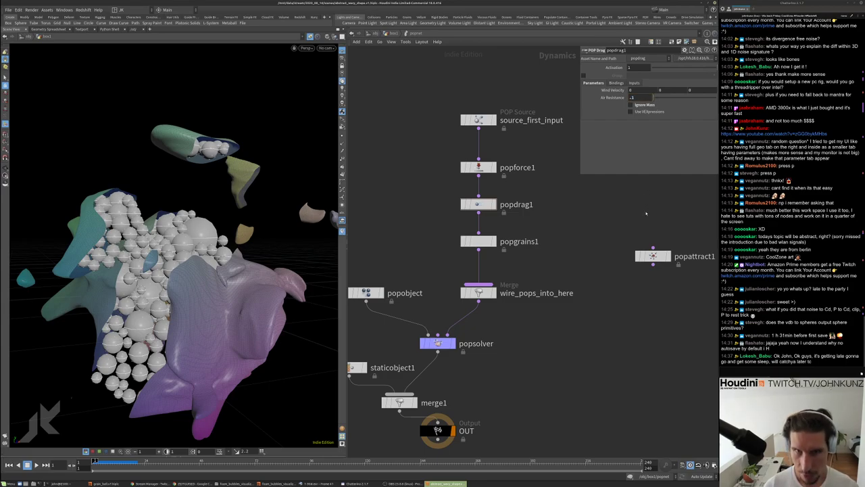
pyautogui.press('Up')
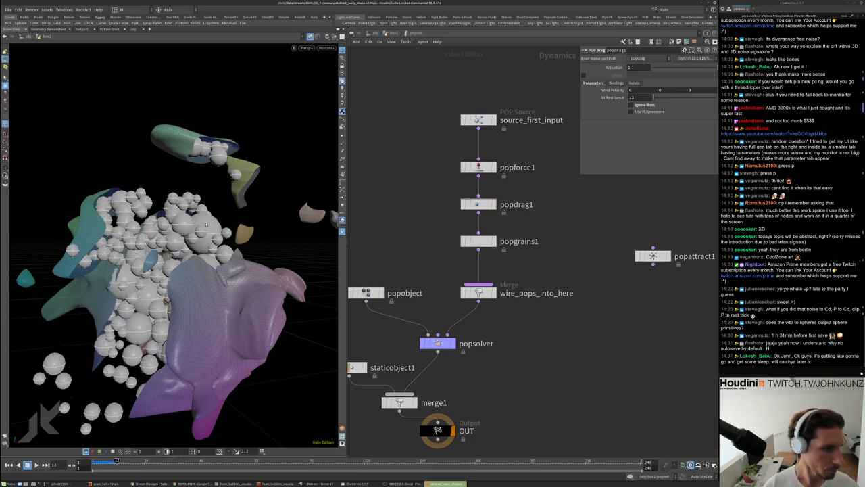
pyautogui.press('Escape')
pyautogui.moveTo(187, 216); pyautogui.dragTo(236, 215)
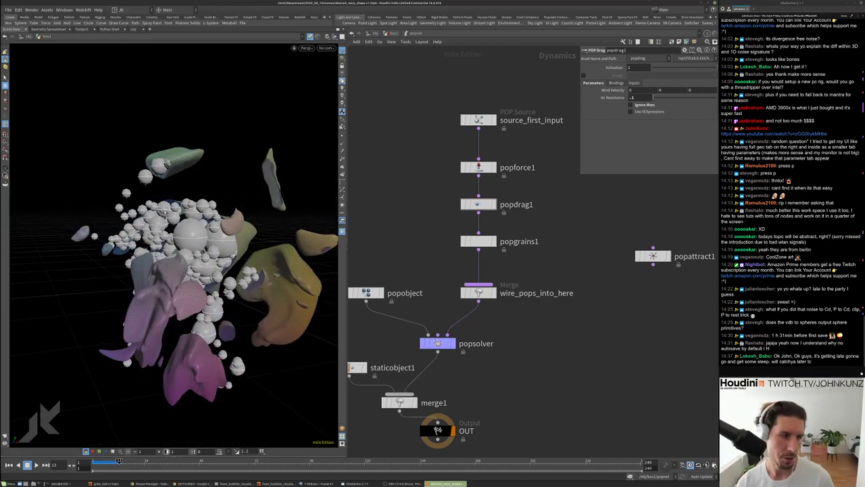
pyautogui.hotkey('ctrl', 'Up')
# In attribwrangle1, change the mass expression to 1.0 / f@pscale and test playback
pyautogui.press('u')
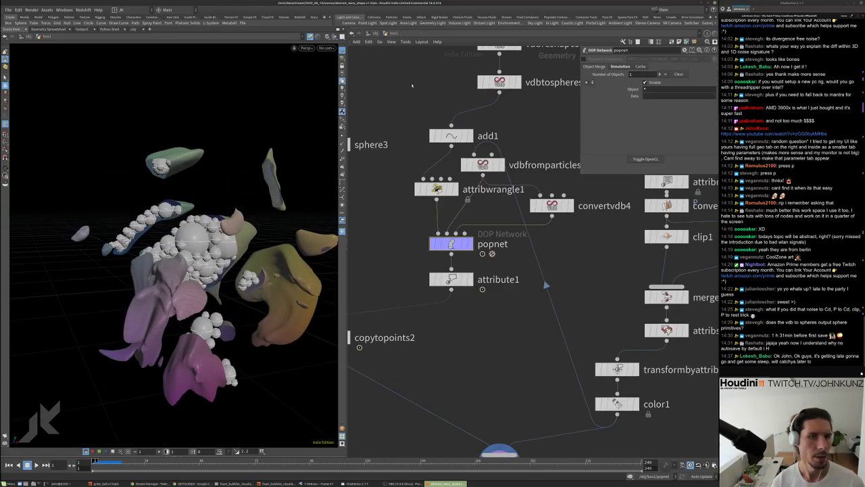
pyautogui.click(437, 189)
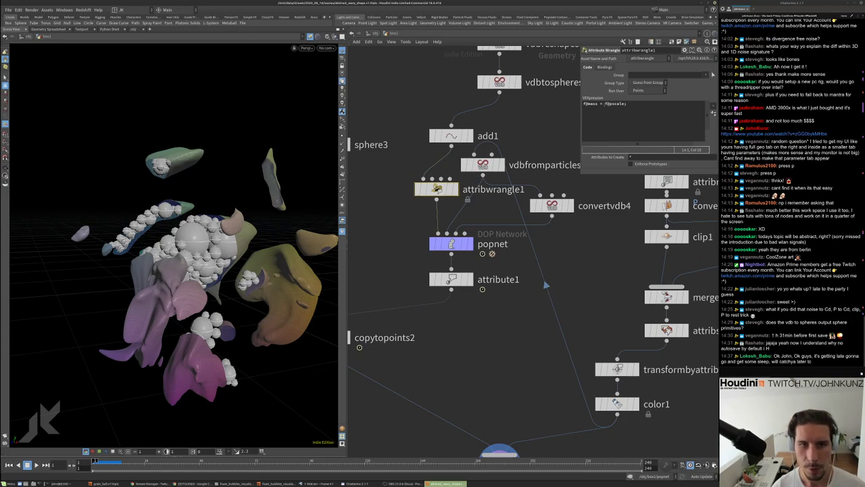
pyautogui.click(615, 113)
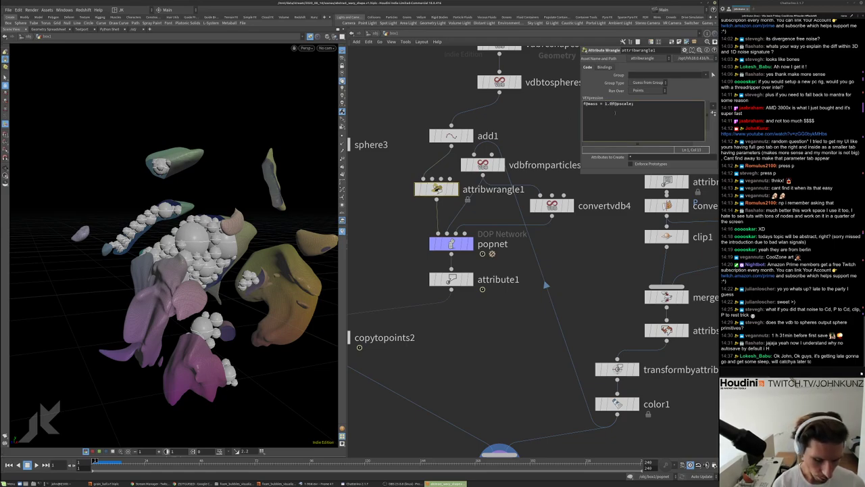
pyautogui.write('/')
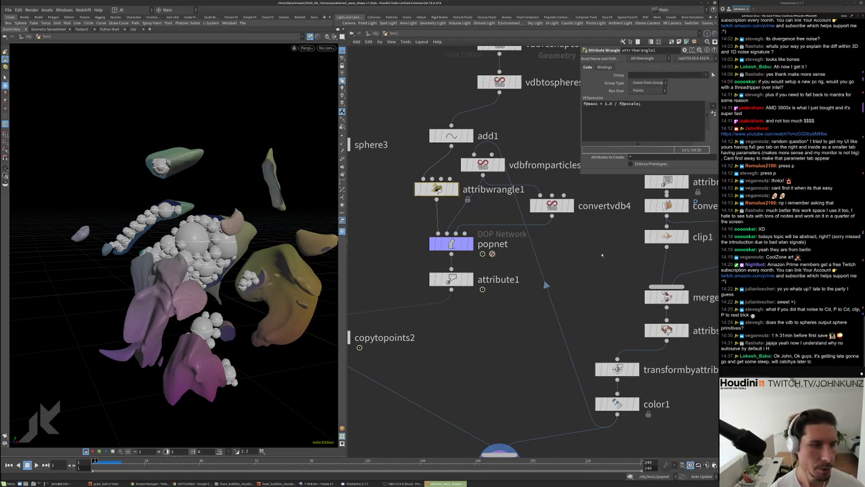
pyautogui.moveTo(546, 285); pyautogui.dragTo(565, 245, button='middle')
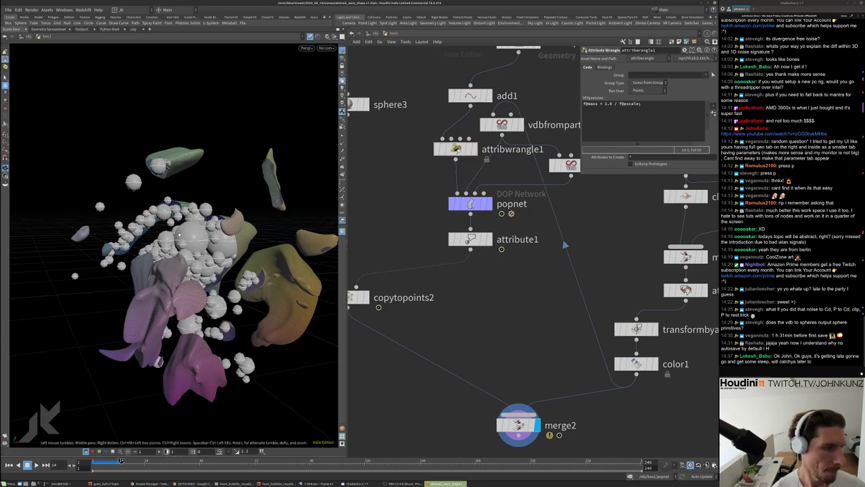
pyautogui.moveTo(205, 233); pyautogui.dragTo(274, 231)
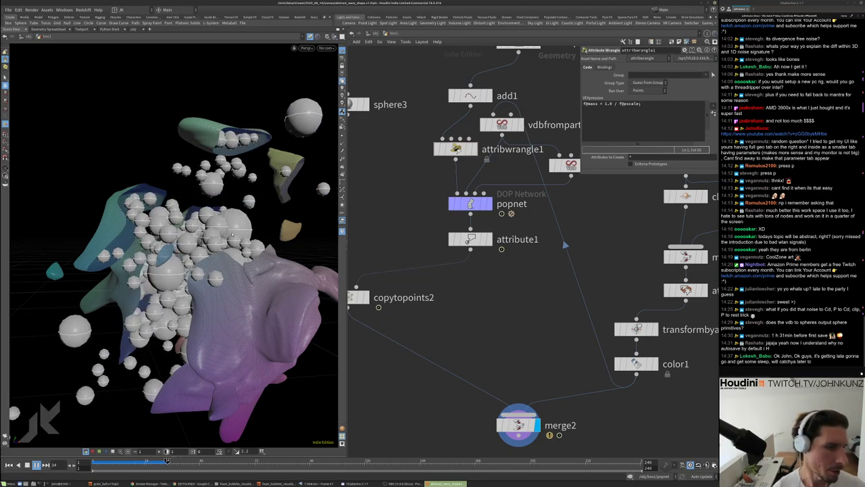
pyautogui.moveTo(244, 237); pyautogui.dragTo(165, 230)
pyautogui.press('Up')
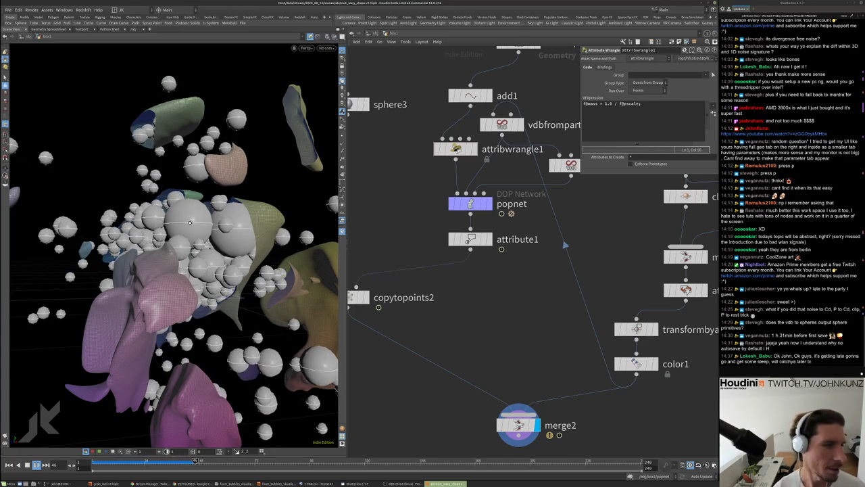
pyautogui.hotkey('ctrl', 'Up')
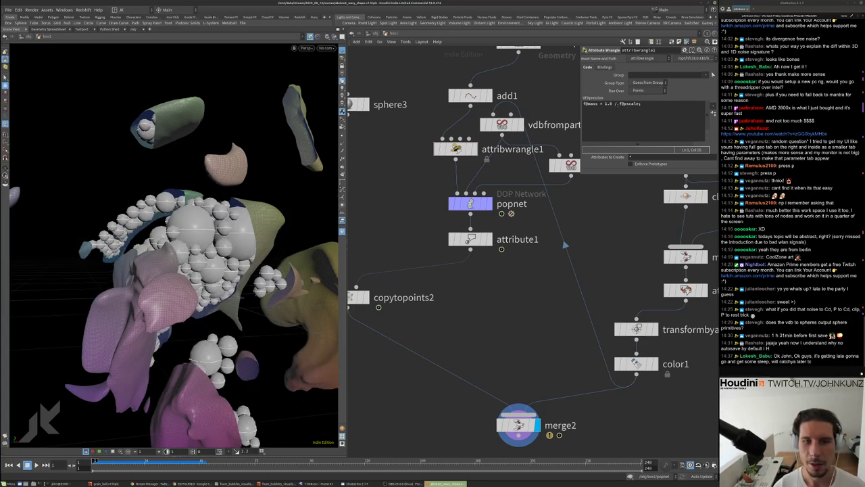
# Replace the 1.0 / division with a pow() of f@pscale and replay the simulation
pyautogui.moveTo(619, 103); pyautogui.dragTo(606, 104)
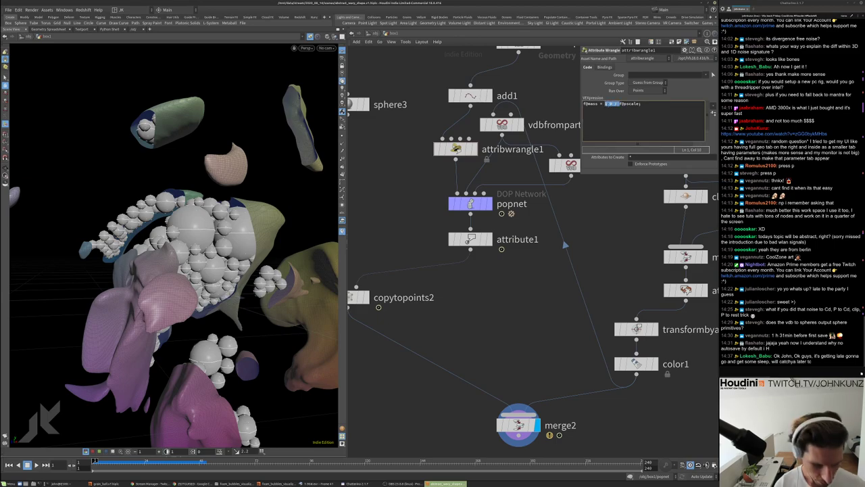
pyautogui.press('BackSpace')
pyautogui.write('pow(')
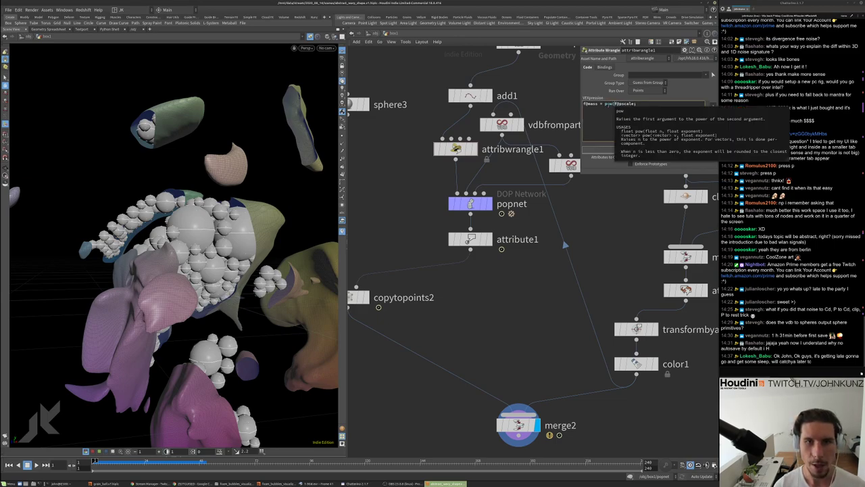
pyautogui.click(633, 103)
pyautogui.write(')')
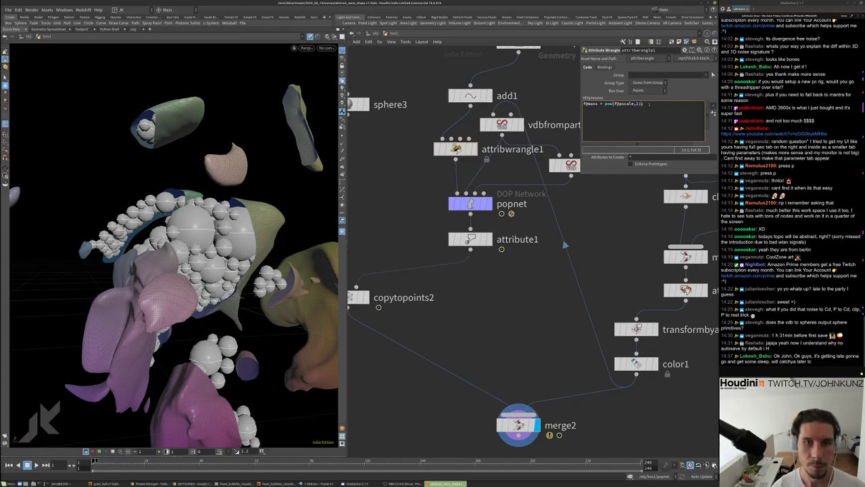
pyautogui.press('Up')
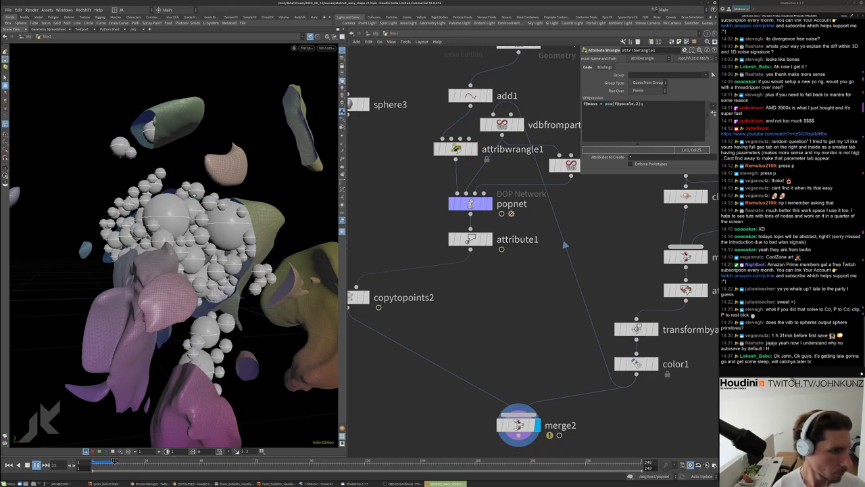
pyautogui.press('Up')
pyautogui.moveTo(194, 196); pyautogui.dragTo(233, 220)
pyautogui.press('Up')
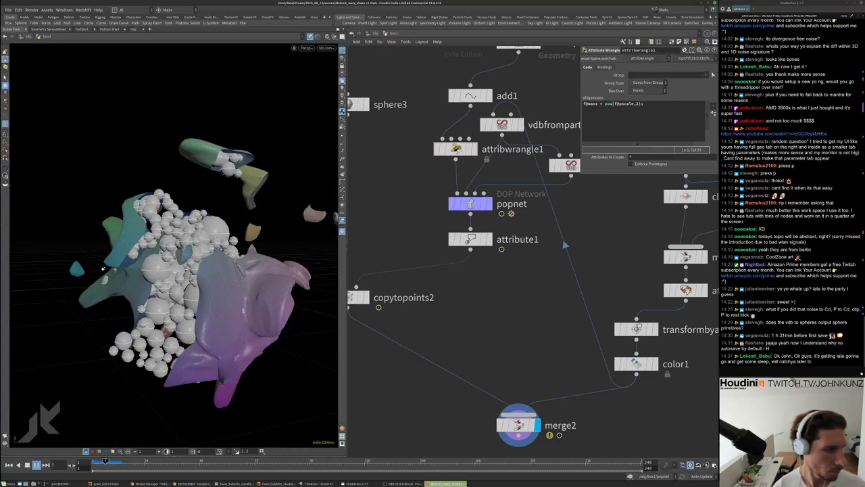
# Set the pow exponent to 1.2 and watch the simulation replay
pyautogui.click(638, 103)
pyautogui.write('3')
pyautogui.press('BackSpace')
pyautogui.write('1.2')
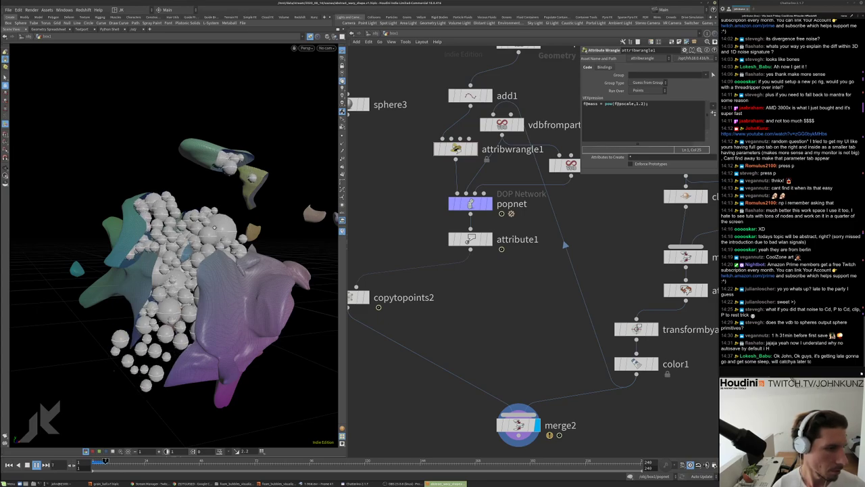
pyautogui.moveTo(214, 227); pyautogui.dragTo(182, 229)
pyautogui.moveTo(284, 266); pyautogui.dragTo(226, 231)
pyautogui.press('Up')
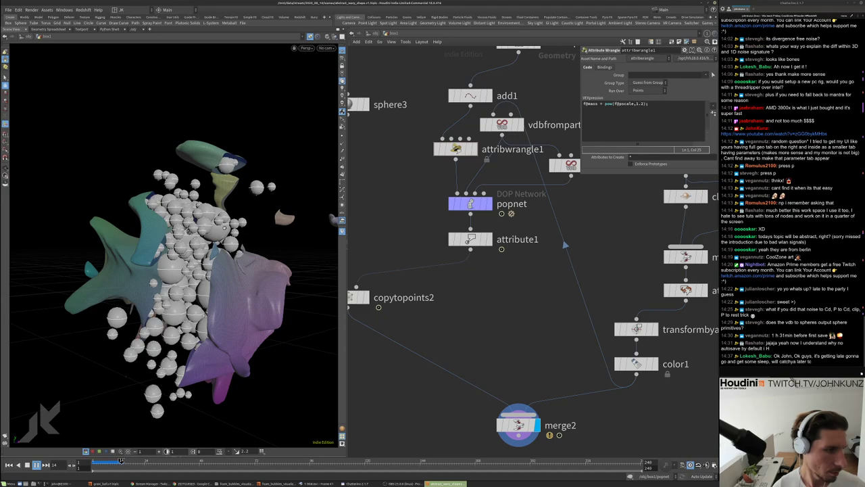
pyautogui.moveTo(225, 228); pyautogui.dragTo(110, 221)
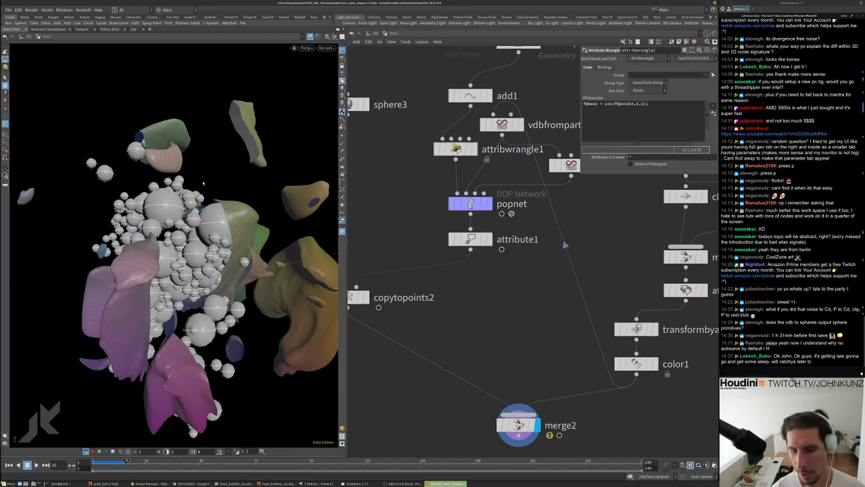
pyautogui.press('Escape')
pyautogui.scroll(-6, 202, 182)
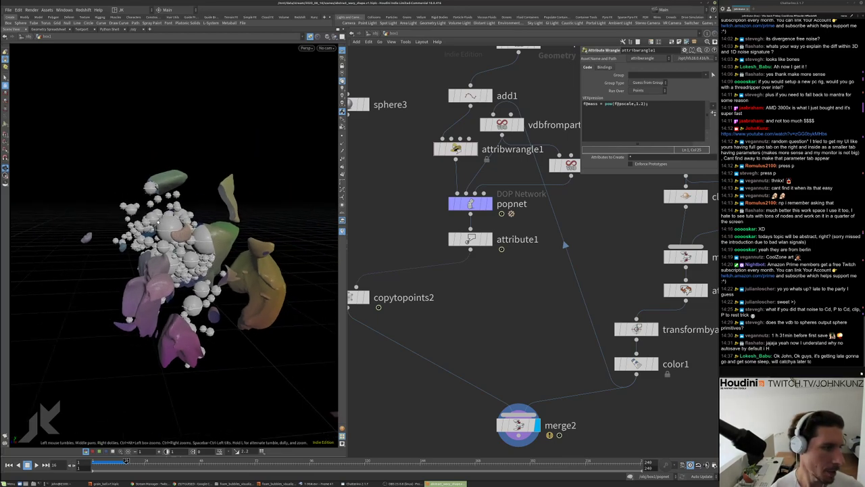
pyautogui.moveTo(203, 202); pyautogui.dragTo(270, 203)
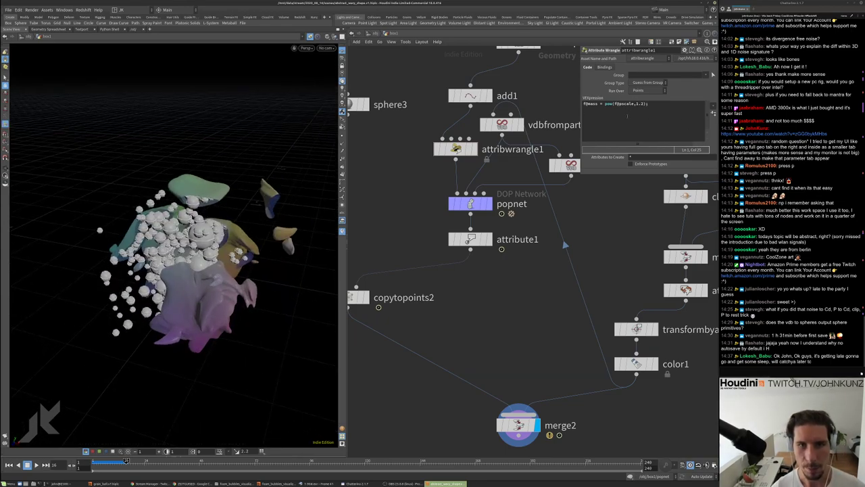
pyautogui.moveTo(605, 104); pyautogui.dragTo(649, 104)
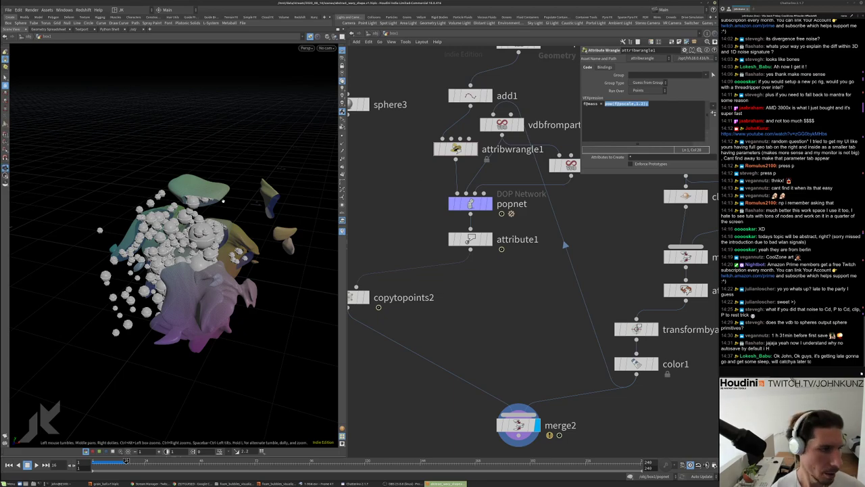
pyautogui.moveTo(176, 203); pyautogui.dragTo(125, 200)
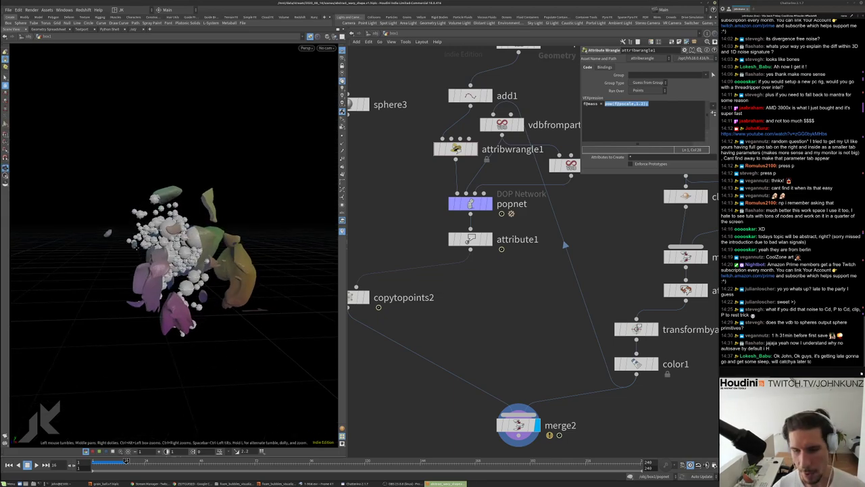
pyautogui.scroll(3, 134, 243)
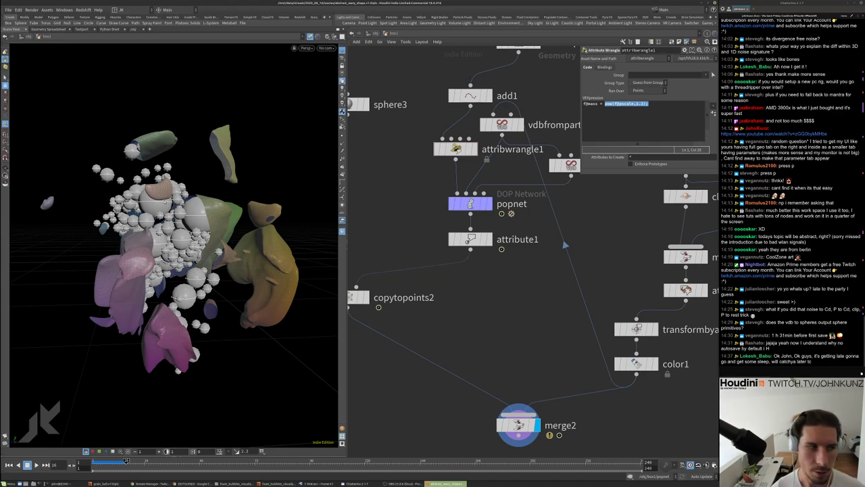
pyautogui.moveTo(174, 157); pyautogui.dragTo(164, 151)
pyautogui.scroll(-2, 164, 152)
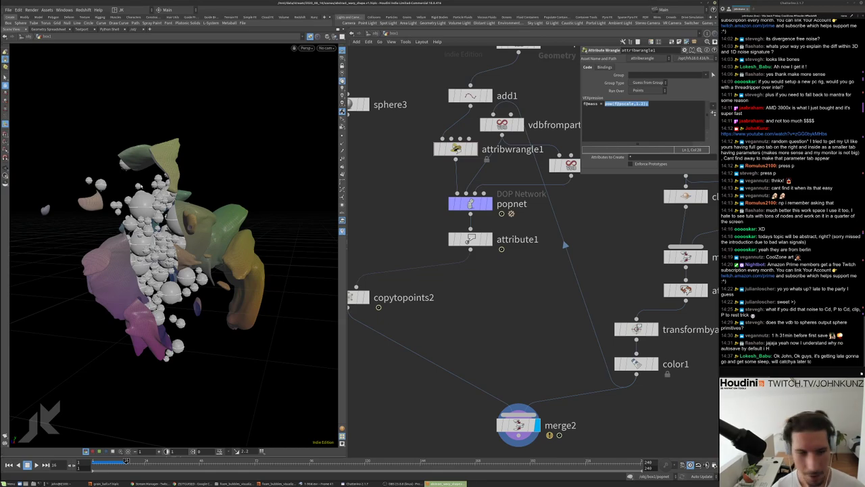
pyautogui.moveTo(209, 173); pyautogui.dragTo(255, 198)
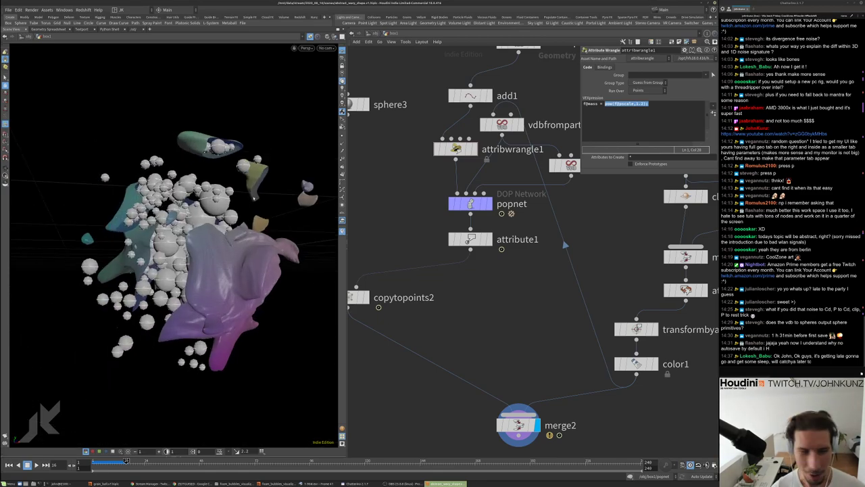
pyautogui.moveTo(252, 195); pyautogui.dragTo(181, 236)
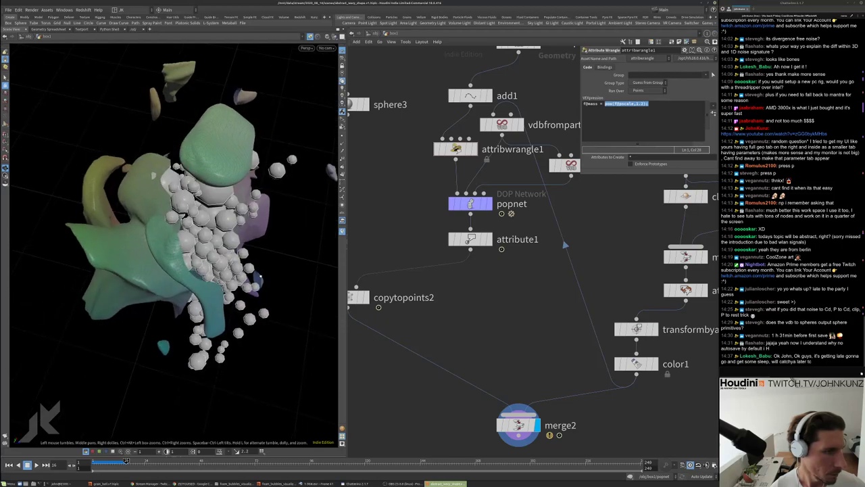
pyautogui.moveTo(477, 285); pyautogui.dragTo(500, 271, button='middle')
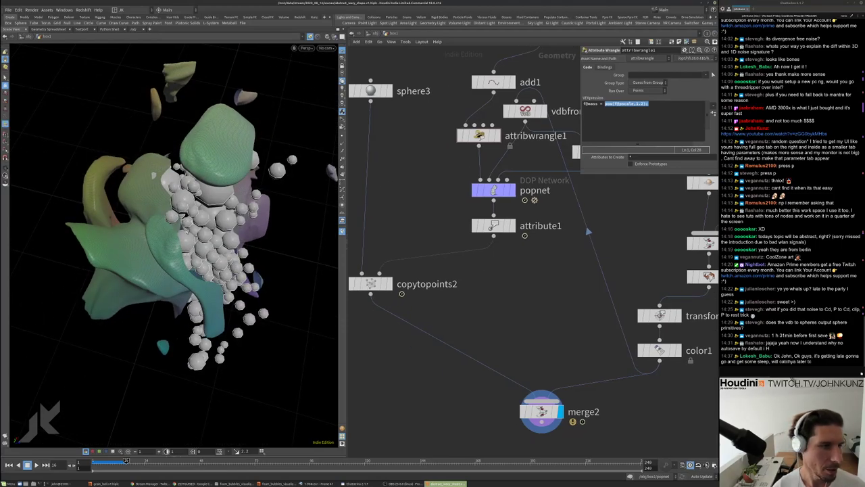
# Try shrinking sphere3's Uniform Scale to about 0.79, then reset it to 1
pyautogui.click(370, 91)
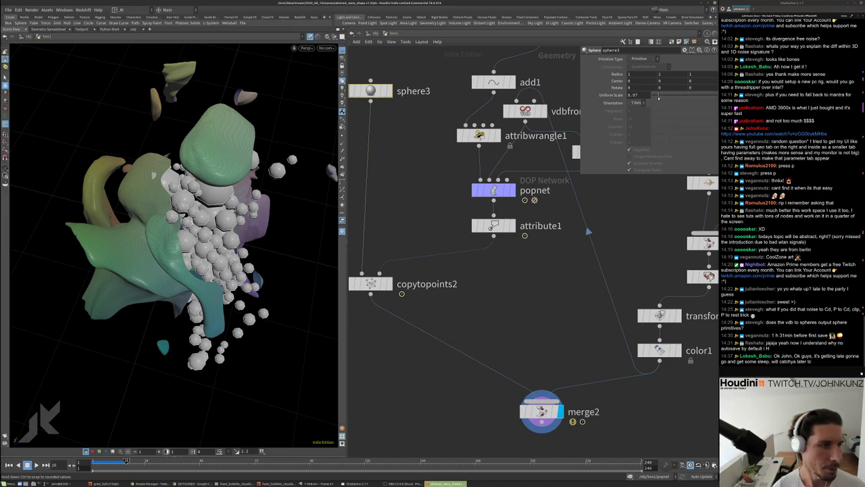
pyautogui.moveTo(659, 98); pyautogui.dragTo(656, 98)
pyautogui.moveTo(203, 203); pyautogui.dragTo(206, 365)
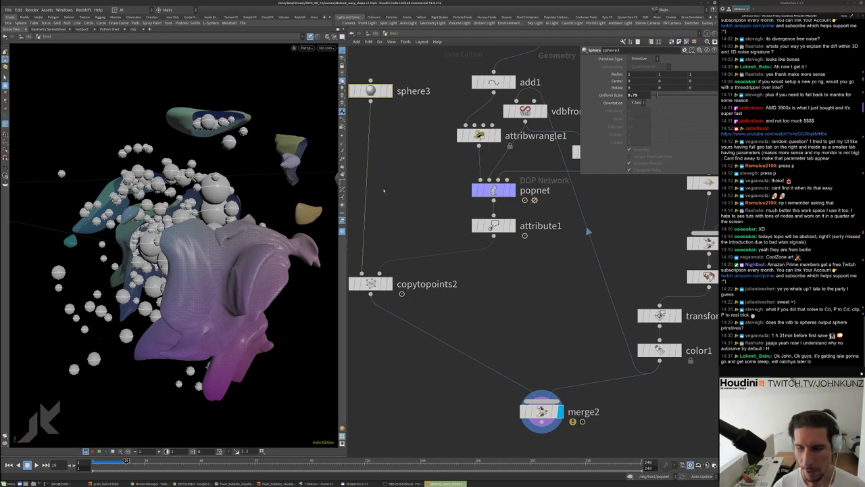
pyautogui.doubleClick(632, 95)
pyautogui.write('1')
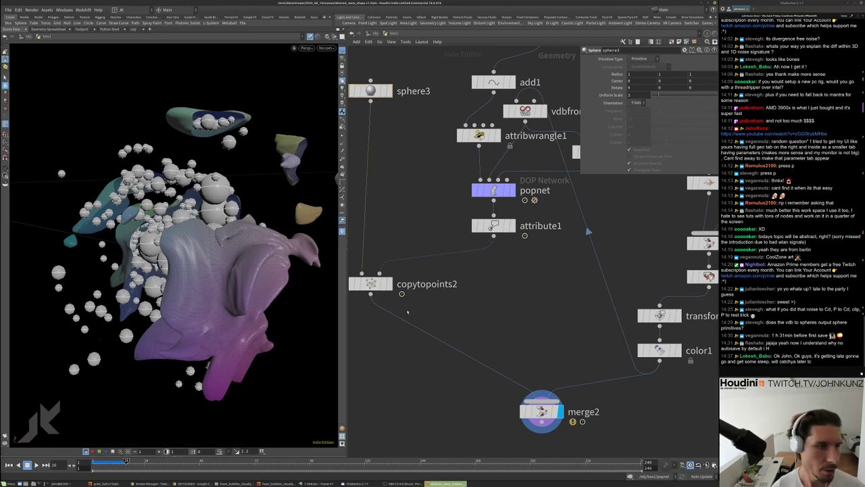
pyautogui.scroll(-5, 363, 336)
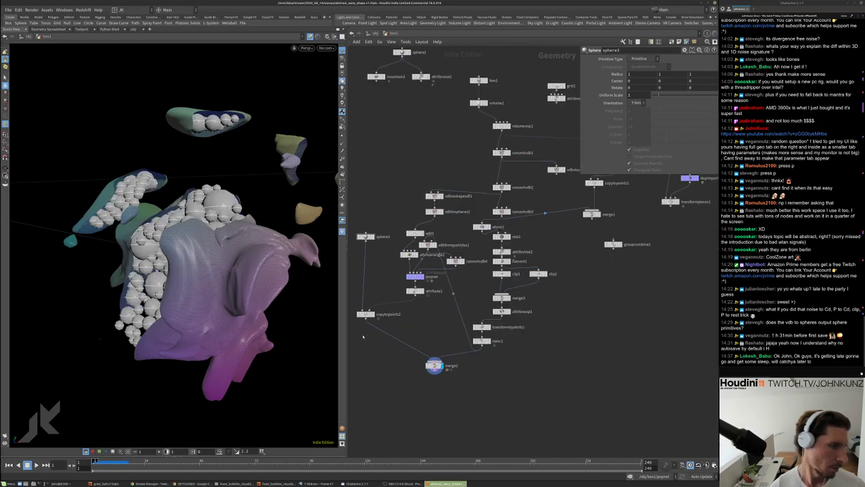
pyautogui.scroll(3, 381, 302)
pyautogui.moveTo(418, 306); pyautogui.dragTo(432, 277, button='middle')
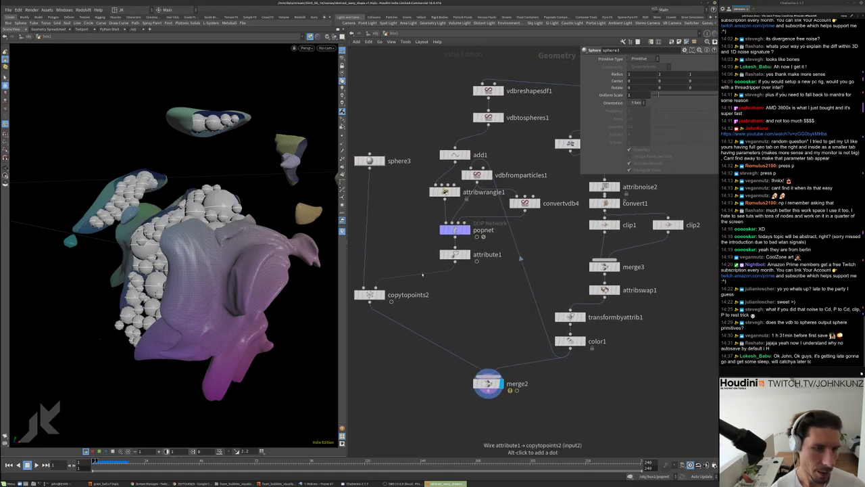
# Save the scene as abstract_wavy_shape.v2.hiplc
pyautogui.click(9, 9)
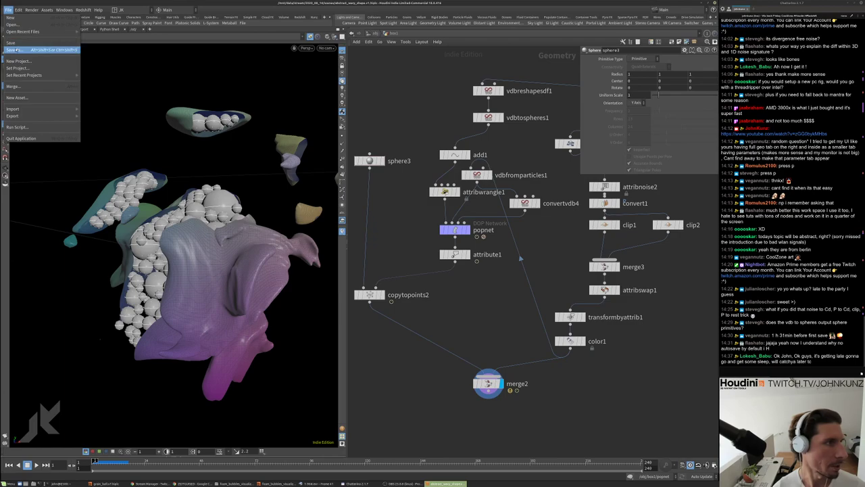
pyautogui.click(18, 55)
pyautogui.click(416, 200)
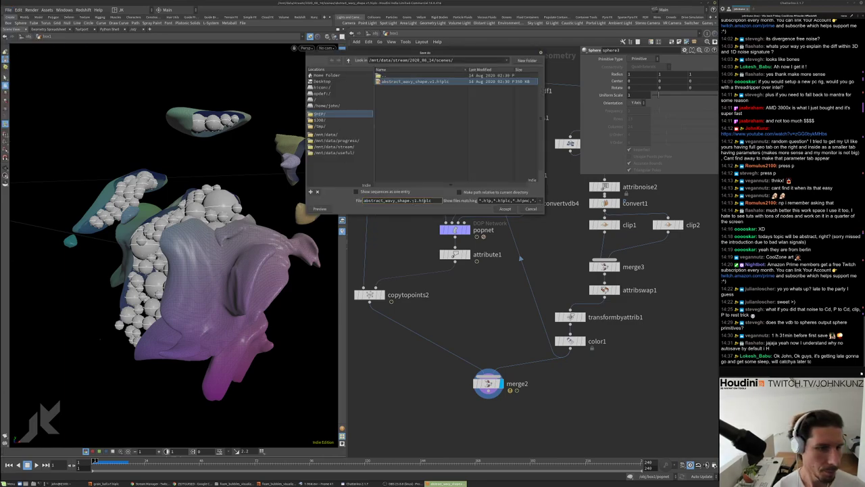
pyautogui.write('2')
pyautogui.press('Return')
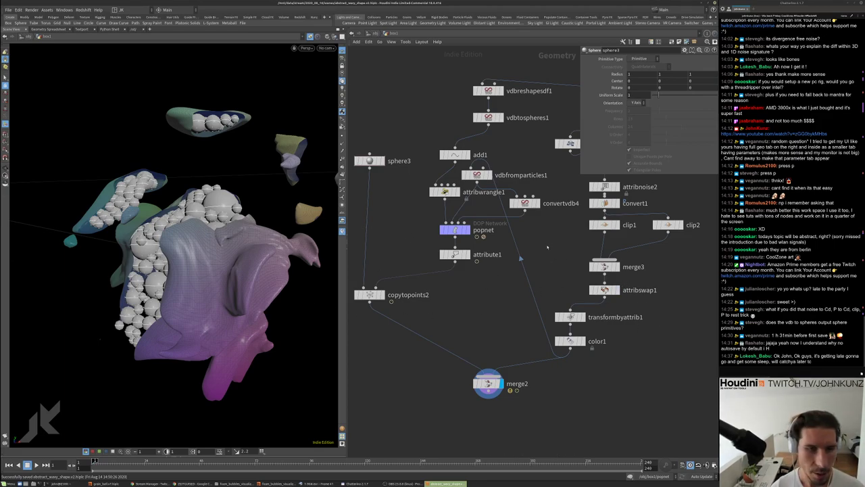
pyautogui.scroll(1, 481, 156)
pyautogui.scroll(1, 481, 156)
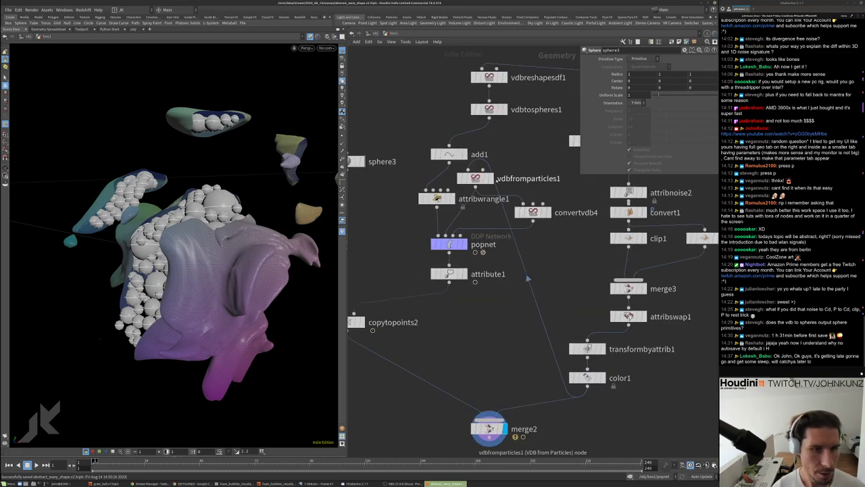
pyautogui.press('r')
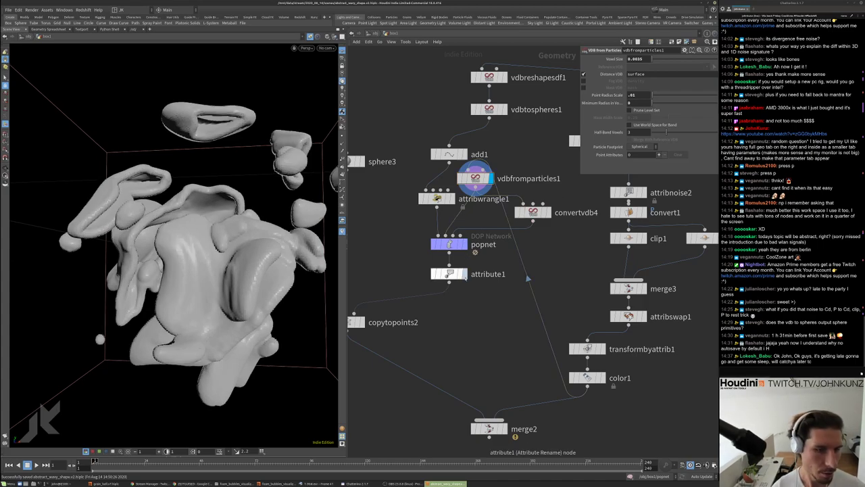
pyautogui.click(463, 274)
pyautogui.doubleClick(449, 244)
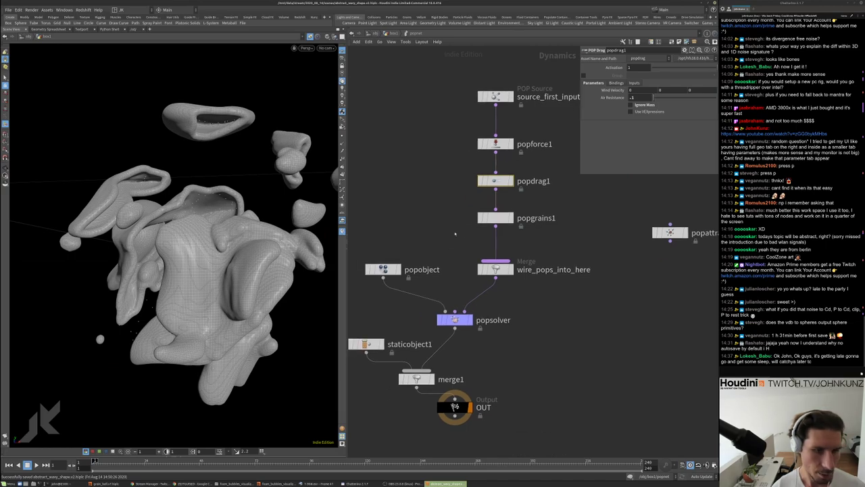
pyautogui.click(392, 34)
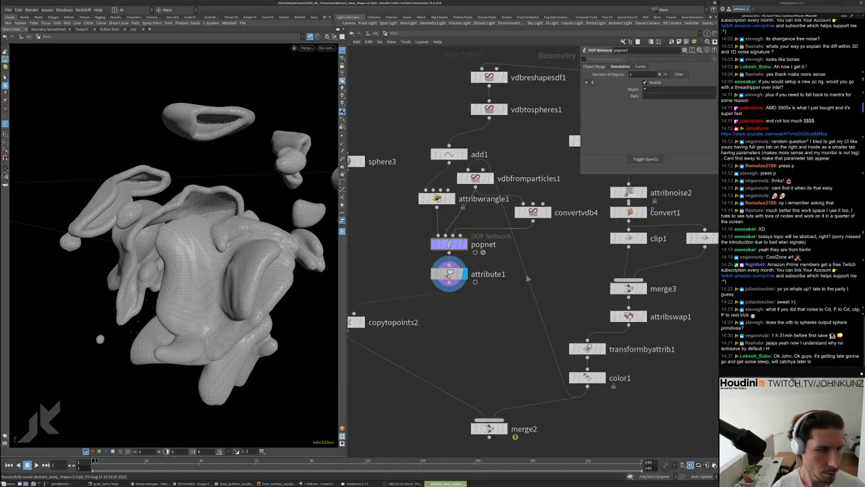
pyautogui.middleClick(520, 268)
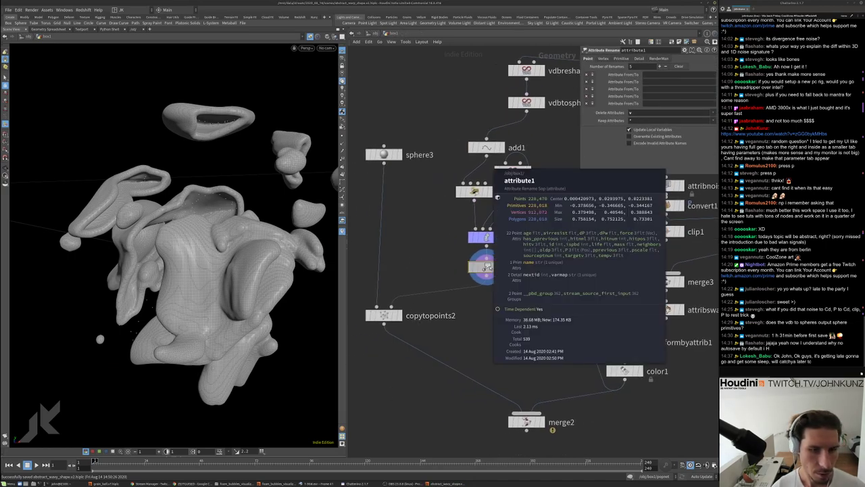
pyautogui.click(487, 237)
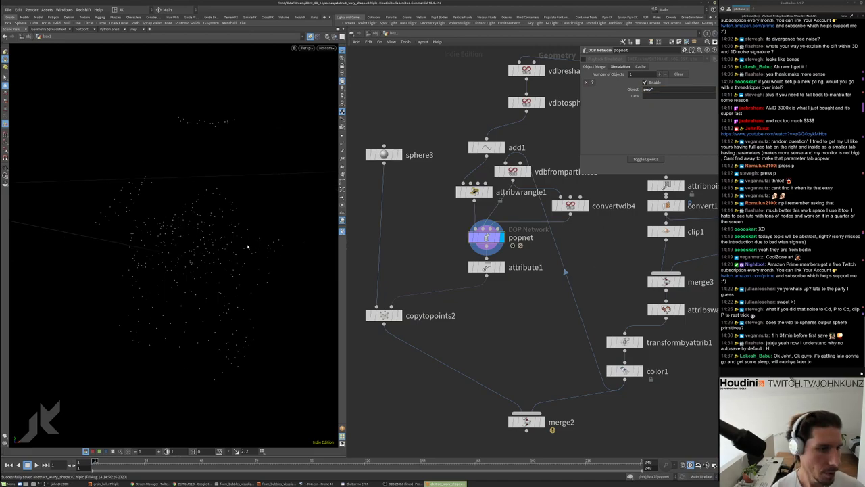
pyautogui.rightClick(486, 237)
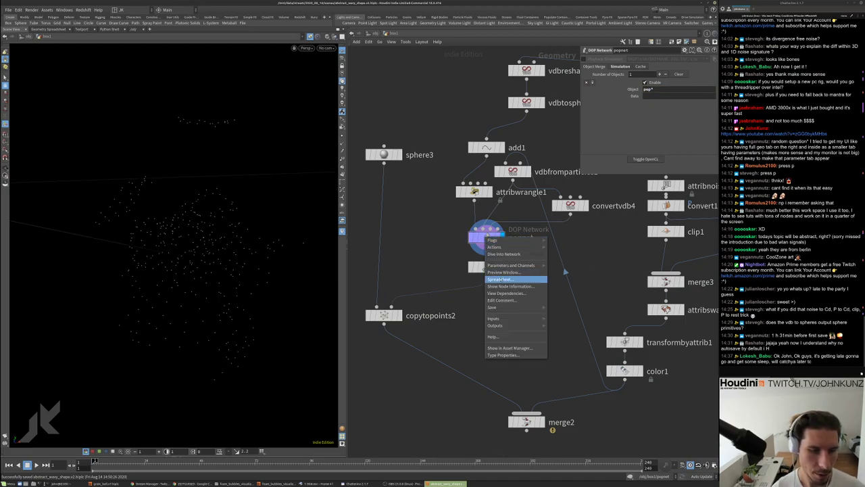
pyautogui.click(499, 279)
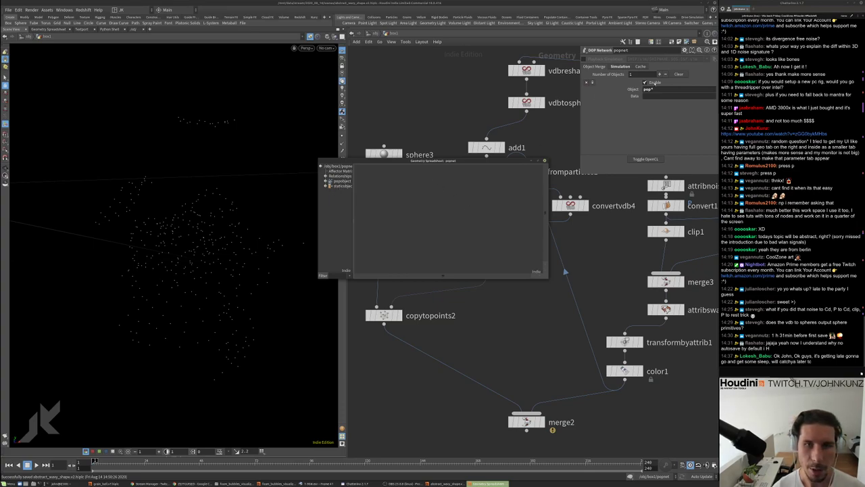
pyautogui.click(545, 160)
pyautogui.moveTo(536, 405); pyautogui.dragTo(539, 344, button='middle')
pyautogui.click(544, 363)
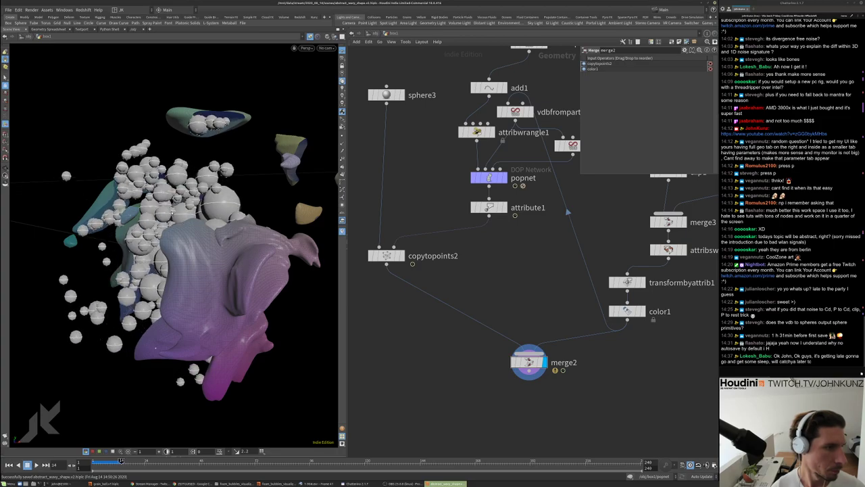
pyautogui.moveTo(223, 200); pyautogui.dragTo(280, 198)
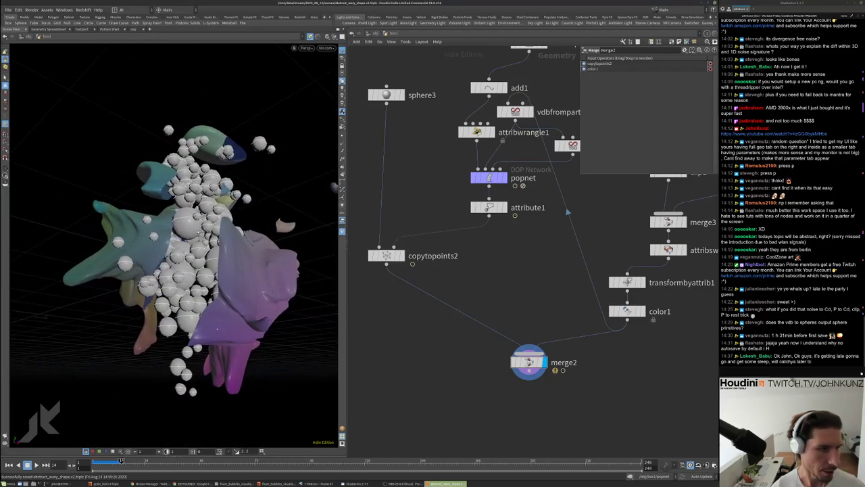
pyautogui.scroll(10, 216, 346)
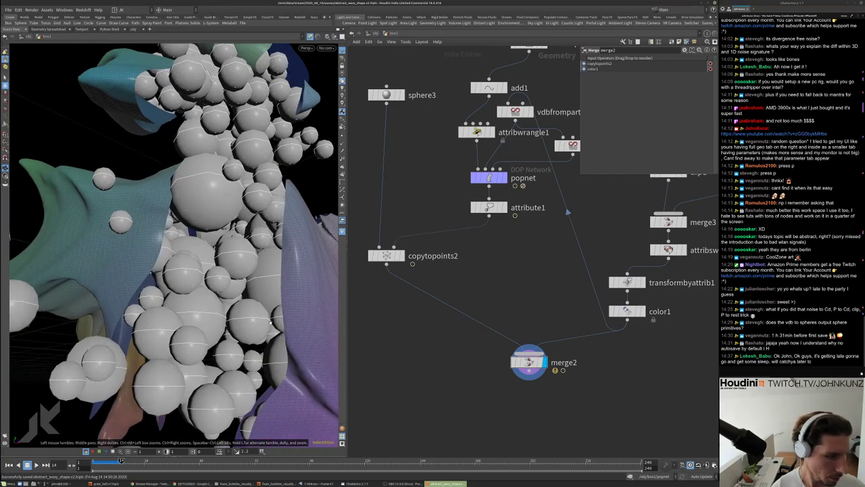
pyautogui.moveTo(234, 245)
pyautogui.mouseDown()
pyautogui.moveTo(279, 258)
pyautogui.moveTo(243, 248)
pyautogui.mouseUp()
pyautogui.scroll(-4, 432, 325)
pyautogui.scroll(4, 510, 115)
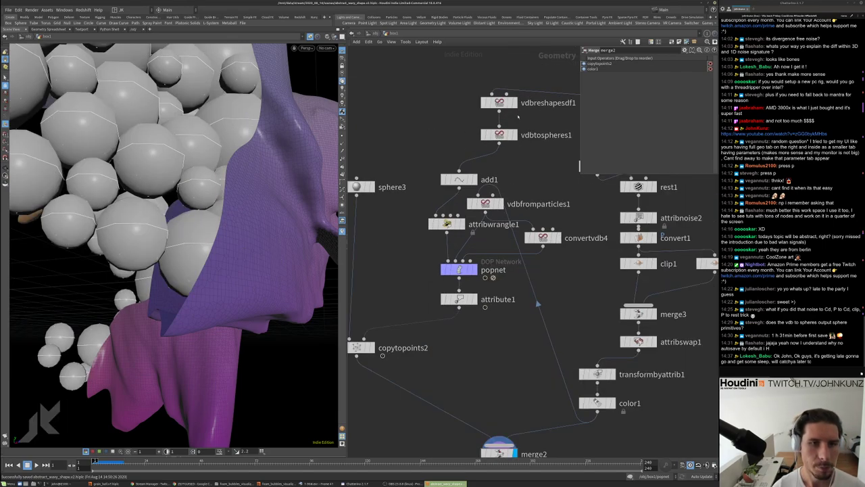
# Set vdbreshapesdf1 Offset 4, vdbtospheres1 Max Spheres 50000 and Min Radius 2, then display merge2
pyautogui.click(515, 103)
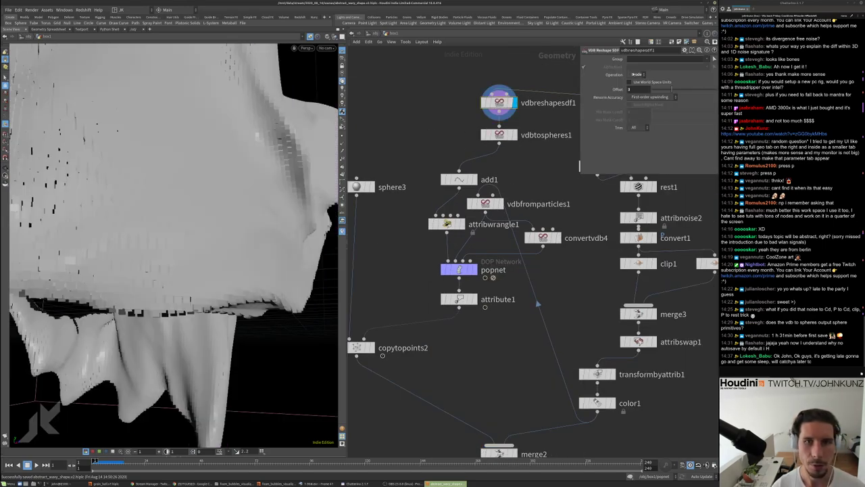
pyautogui.write('4')
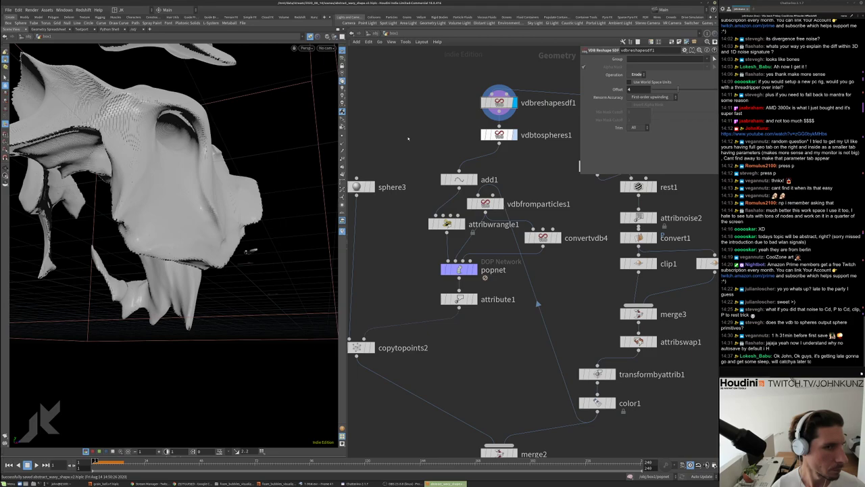
pyautogui.click(515, 135)
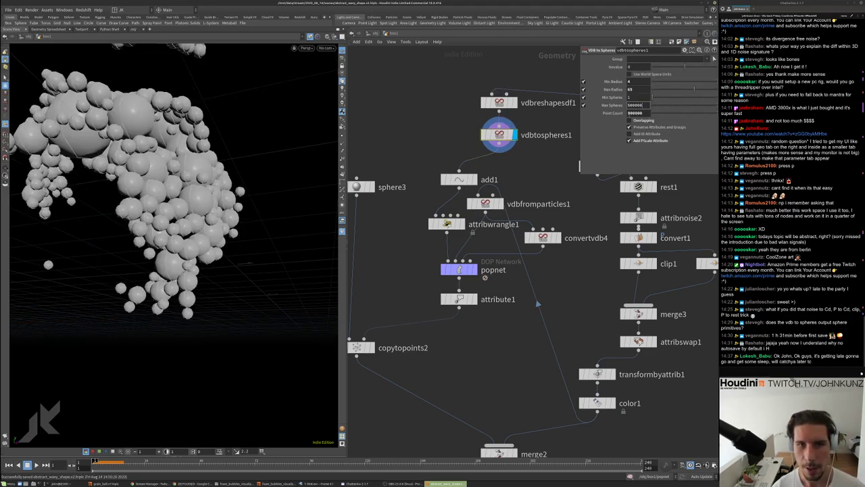
pyautogui.press('Return')
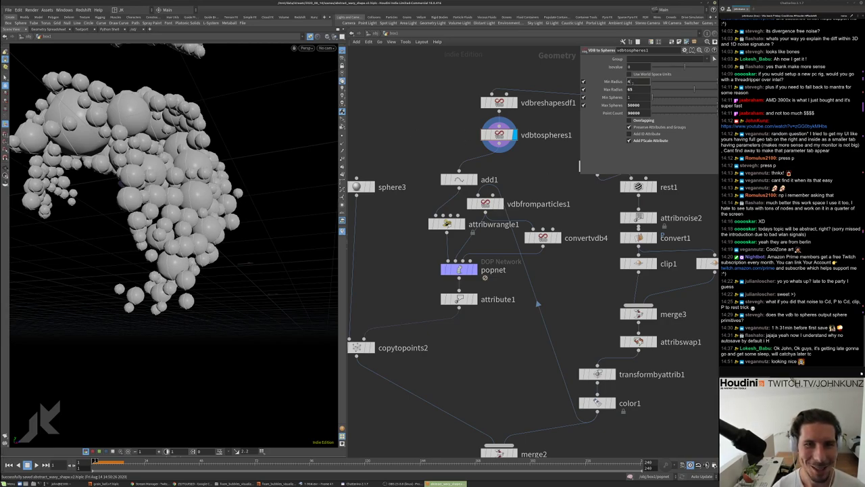
pyautogui.write('4')
pyautogui.press('Return')
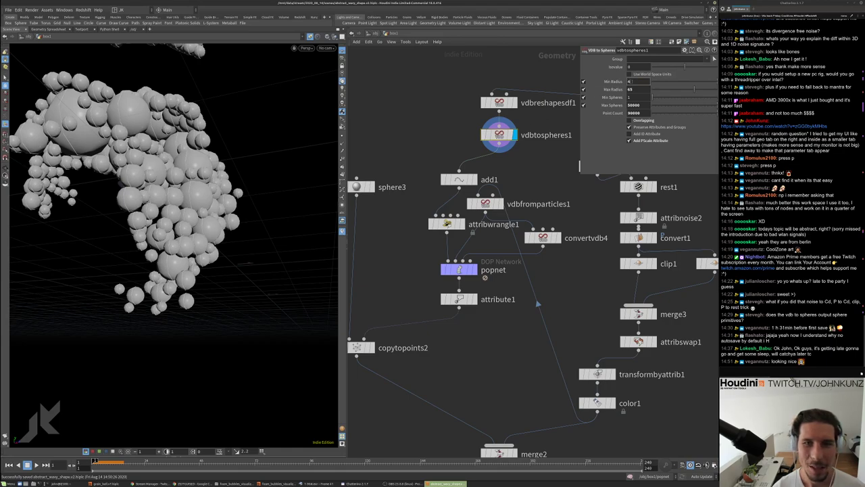
pyautogui.write('2')
pyautogui.moveTo(216, 145); pyautogui.dragTo(162, 155)
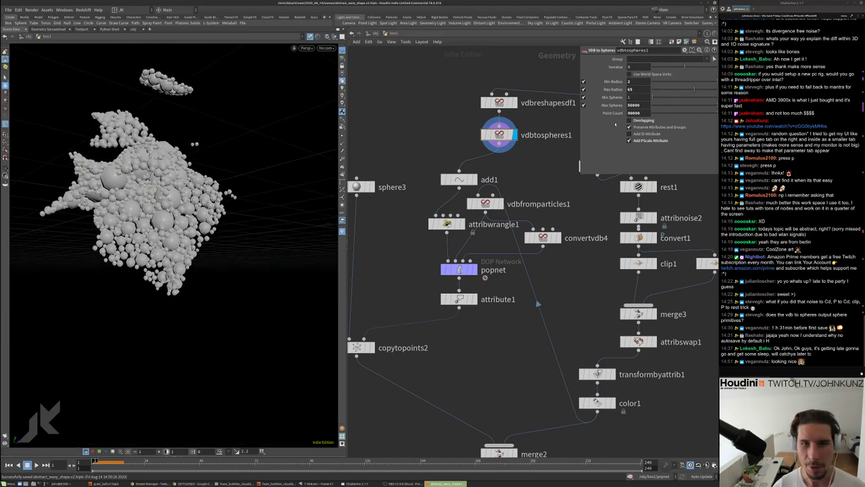
pyautogui.scroll(-5, 573, 188)
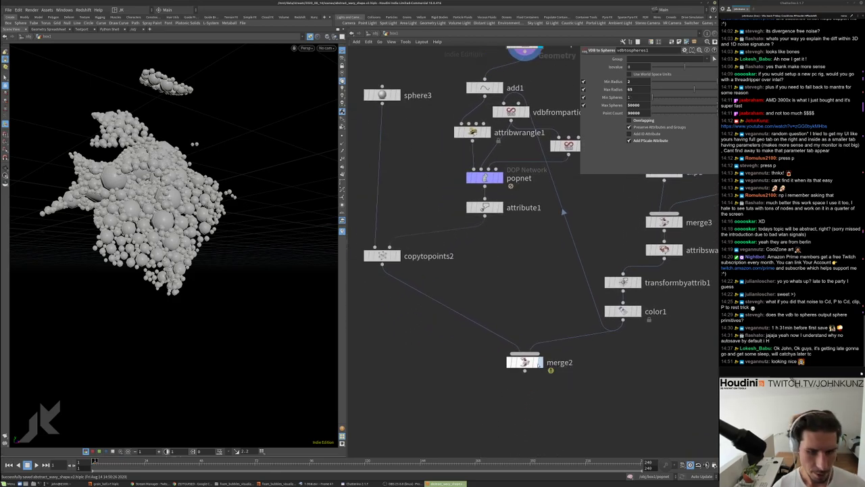
pyautogui.click(535, 361)
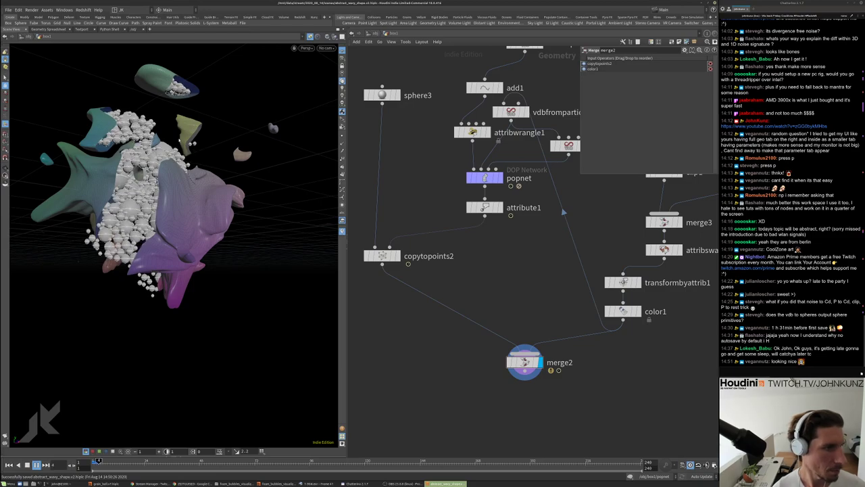
# Play the simulation, pausing at frame 24, and orbit around the bubble geometry
pyautogui.moveTo(136, 338); pyautogui.dragTo(41, 356)
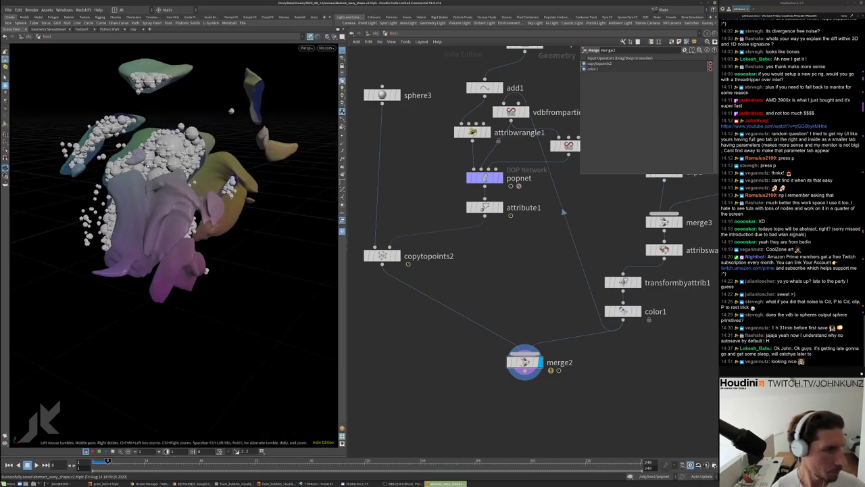
pyautogui.click(37, 464)
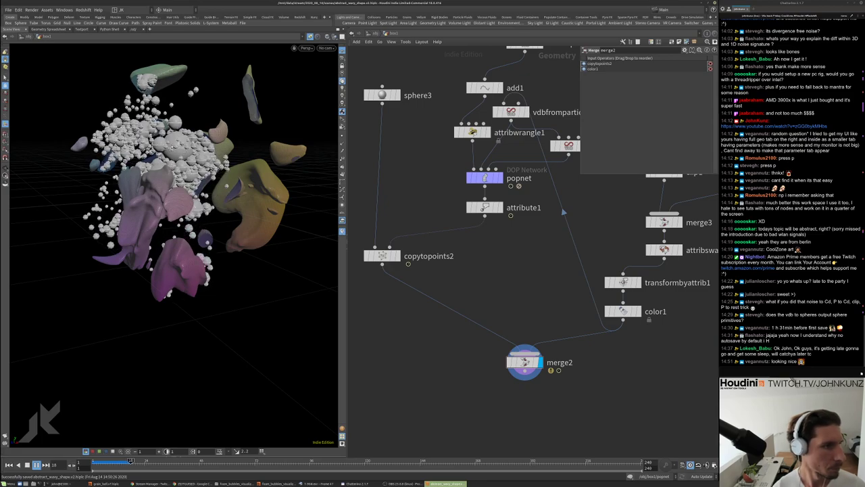
pyautogui.click(27, 464)
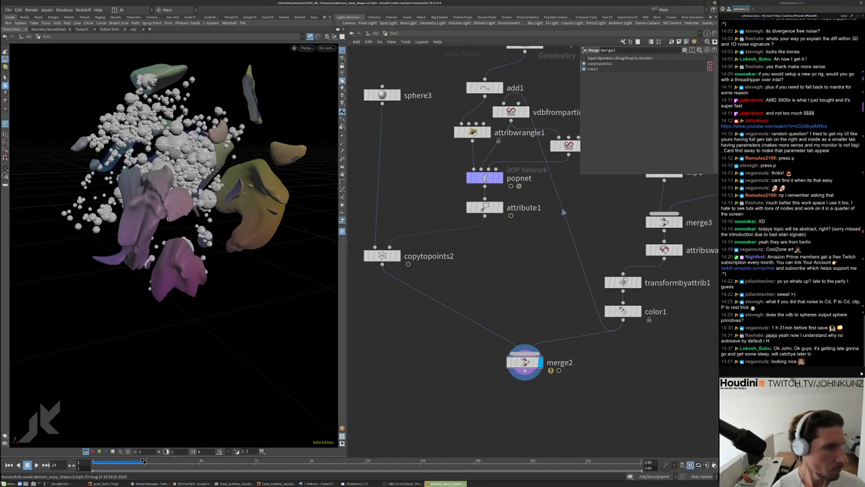
pyautogui.moveTo(169, 202); pyautogui.dragTo(223, 200)
pyautogui.moveTo(200, 135); pyautogui.dragTo(215, 210)
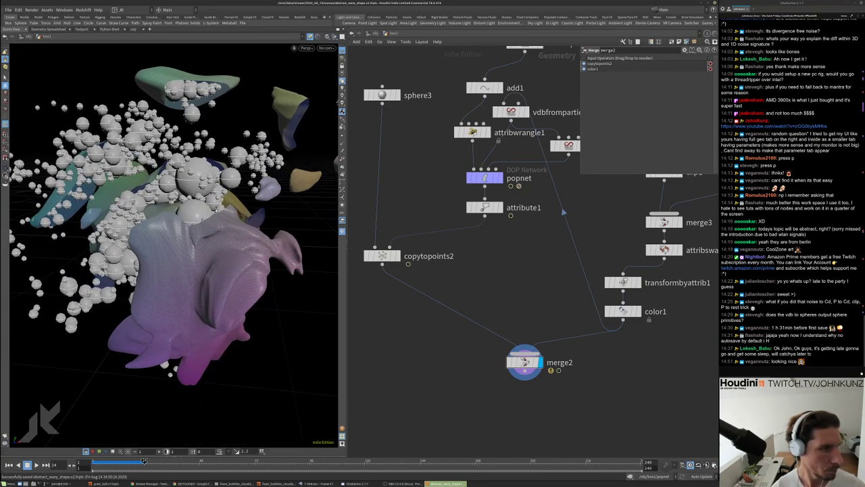
pyautogui.click(36, 465)
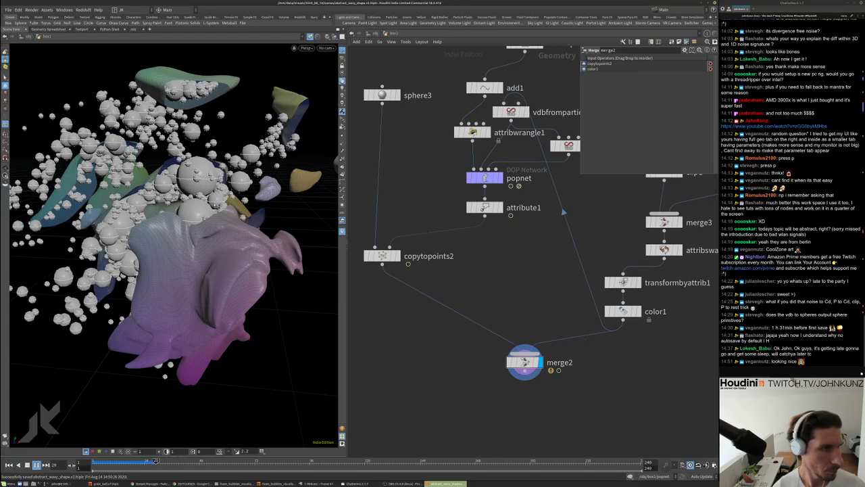
pyautogui.moveTo(169, 230); pyautogui.dragTo(210, 224)
# Switch the viewport to smooth shading and view the bubbles from several angles
pyautogui.click(328, 36)
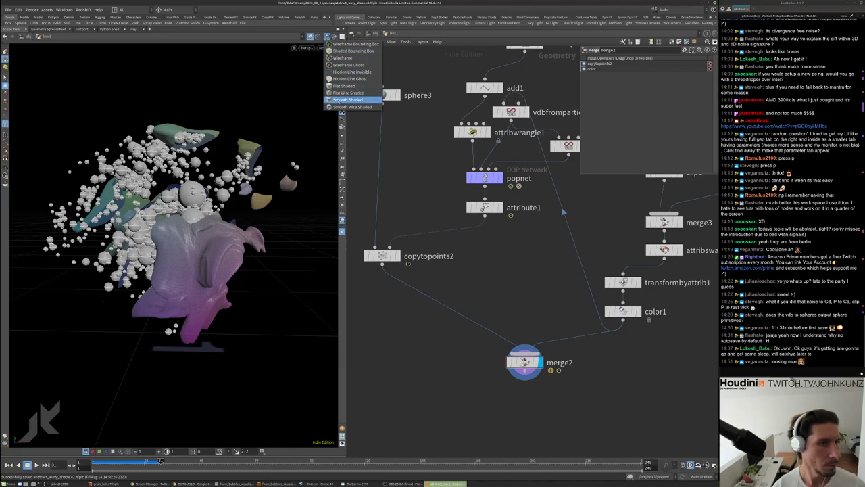
pyautogui.click(348, 99)
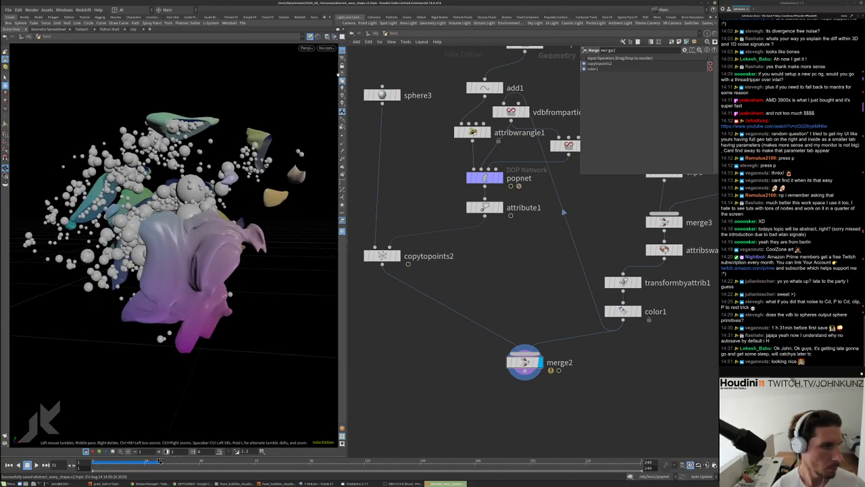
pyautogui.moveTo(169, 237); pyautogui.dragTo(109, 202)
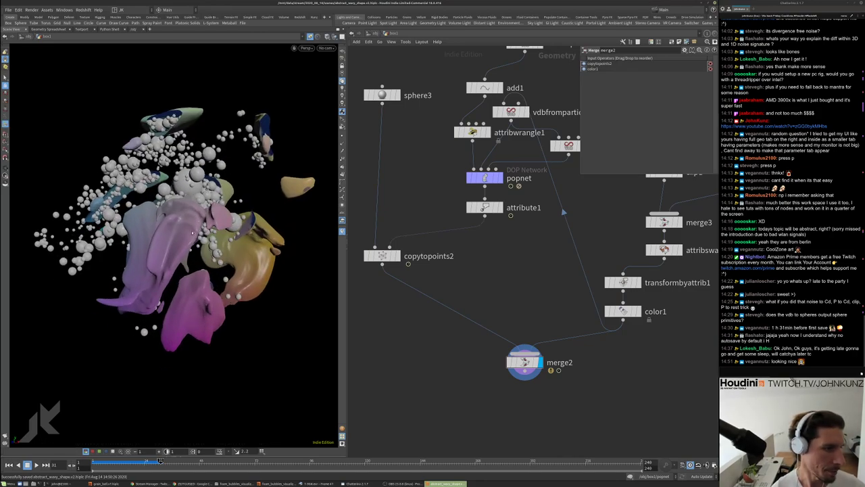
pyautogui.moveTo(183, 212); pyautogui.dragTo(180, 113)
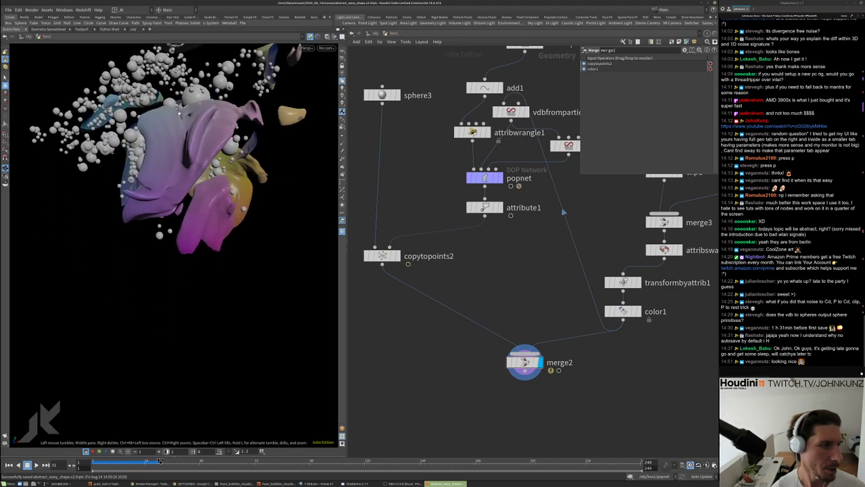
pyautogui.moveTo(157, 249); pyautogui.dragTo(158, 88)
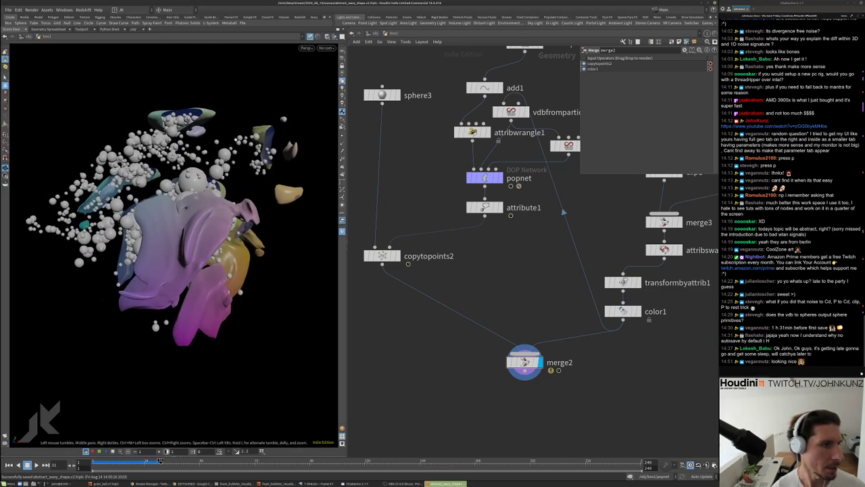
pyautogui.moveTo(169, 202); pyautogui.dragTo(408, 223)
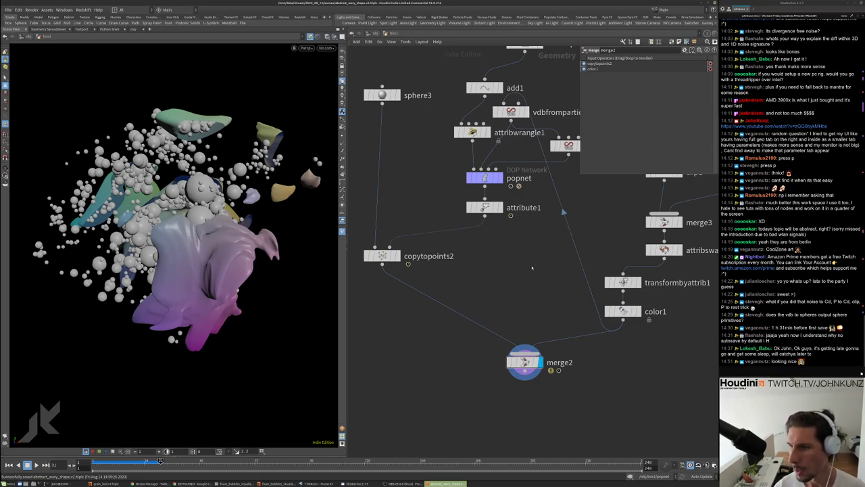
pyautogui.moveTo(252, 196); pyautogui.dragTo(230, 197)
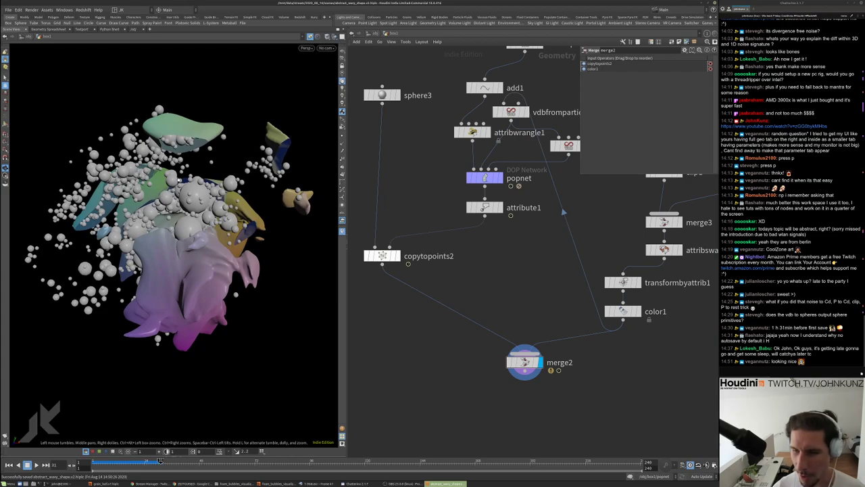
pyautogui.moveTo(169, 203); pyautogui.dragTo(202, 206)
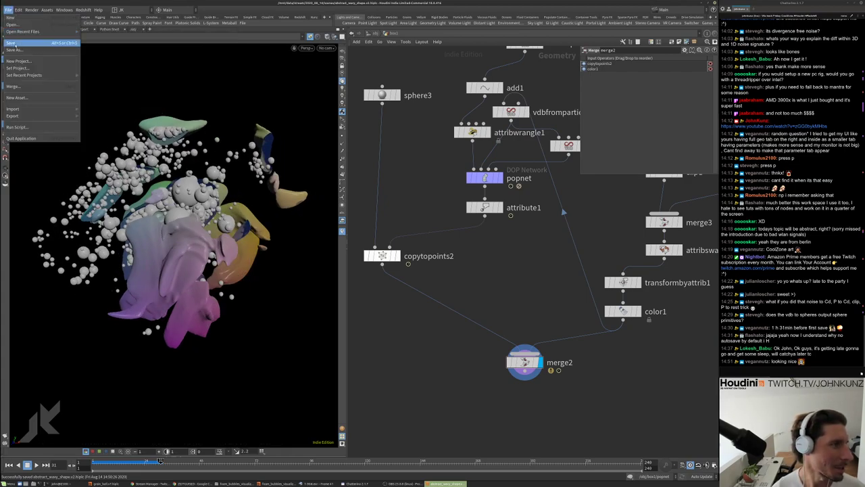
pyautogui.scroll(-3, 503, 349)
pyautogui.moveTo(486, 365); pyautogui.dragTo(465, 322, button='middle')
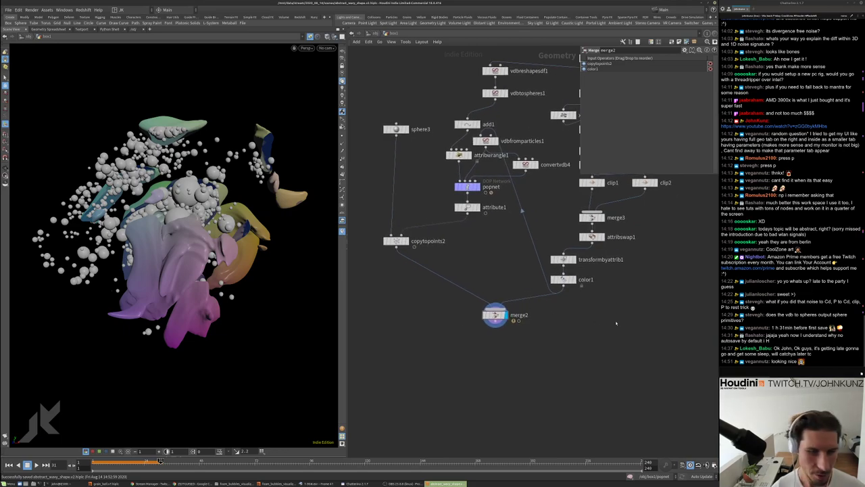
# Display color1 on its own and nudge it down
pyautogui.click(573, 280)
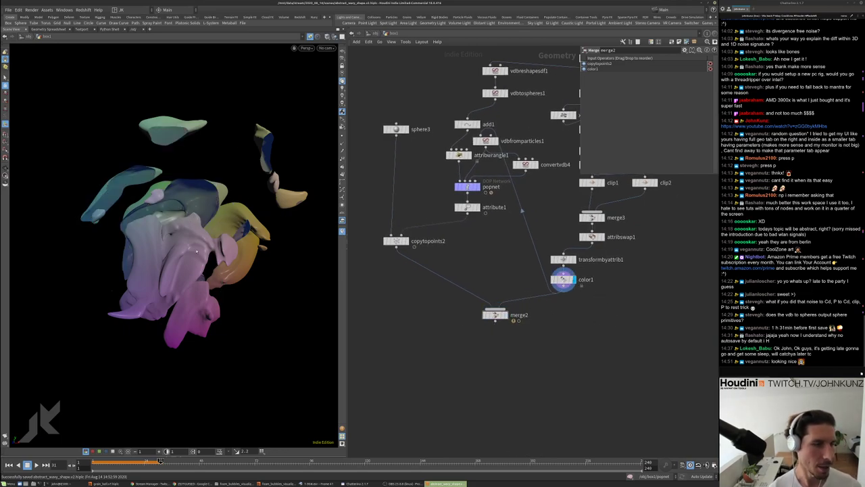
pyautogui.moveTo(573, 280); pyautogui.dragTo(573, 287)
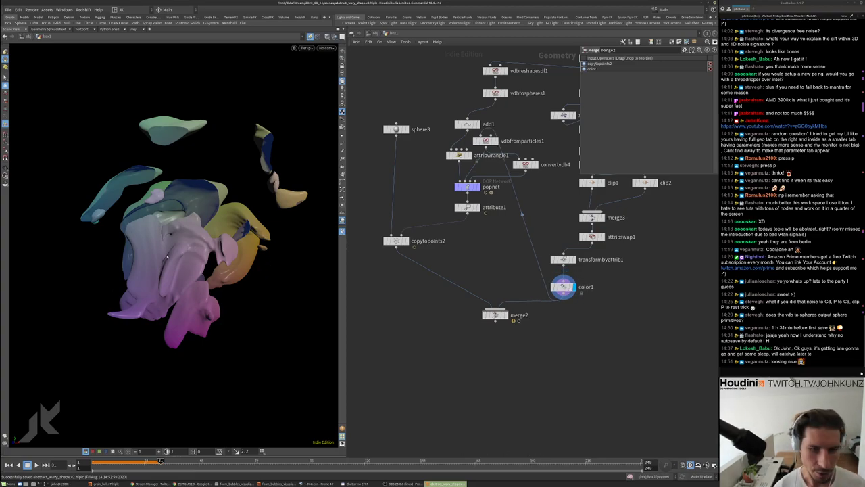
pyautogui.scroll(4, 612, 259)
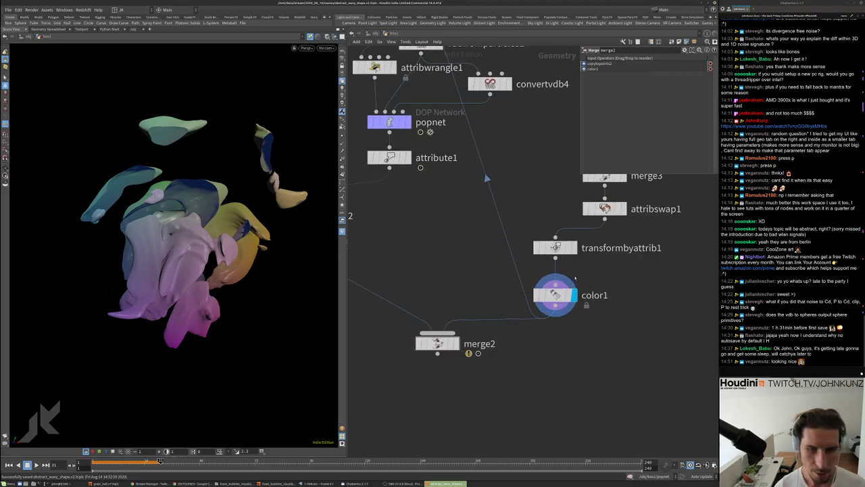
pyautogui.moveTo(612, 259); pyautogui.dragTo(585, 221, button='middle')
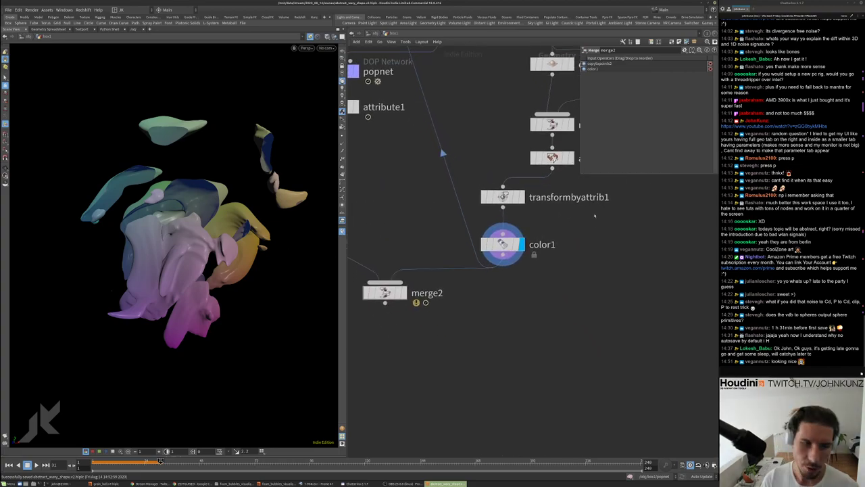
# Add a Bound node after transformbyattrib1 with lower padding 2.4 and upper padding 10
pyautogui.press('Tab')
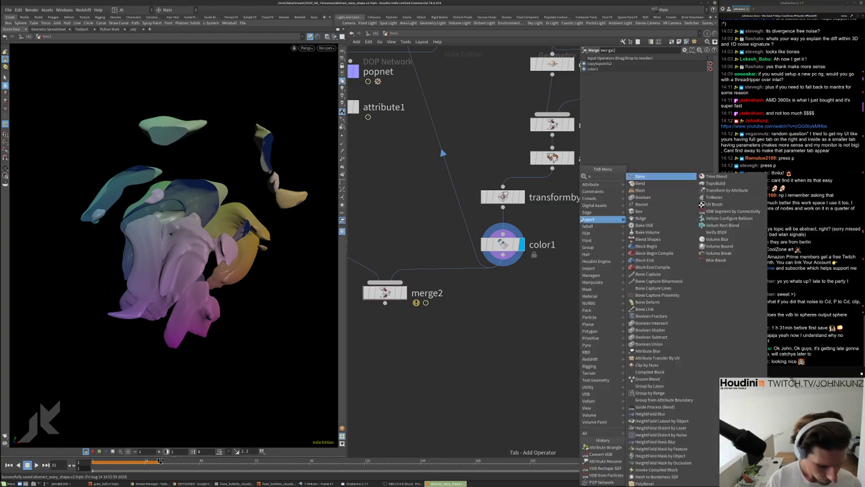
pyautogui.write('bou')
pyautogui.click(641, 176)
pyautogui.click(547, 221)
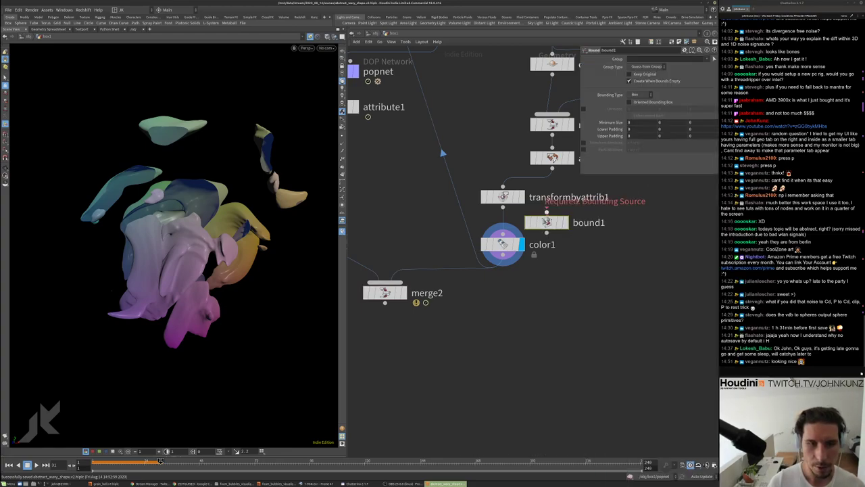
pyautogui.click(565, 222)
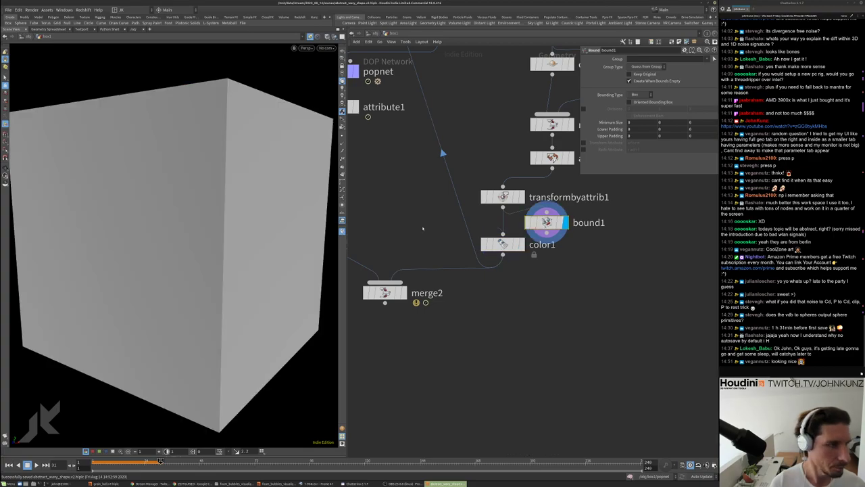
pyautogui.moveTo(630, 128); pyautogui.dragTo(696, 111, button='middle')
pyautogui.press('h')
pyautogui.press('h')
# Insert a merge4 node between transformbyattrib1 and color1
pyautogui.scroll(-3, 524, 254)
pyautogui.moveTo(517, 245); pyautogui.dragTo(517, 259)
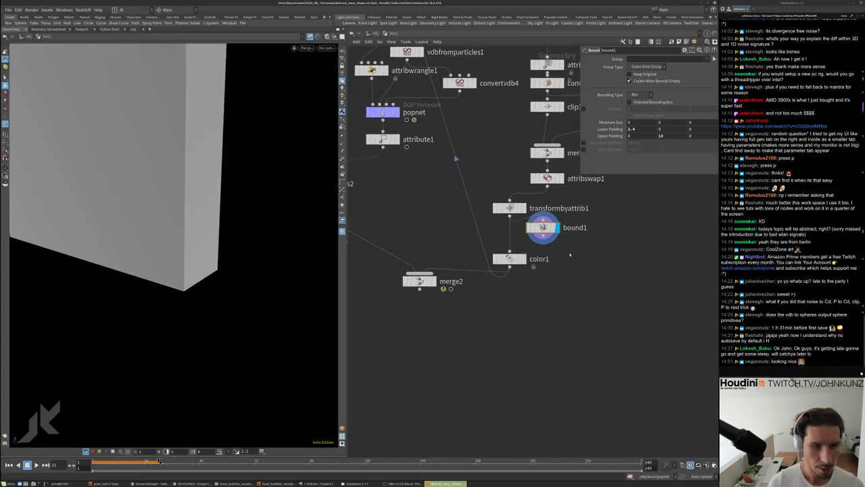
pyautogui.press('Tab')
pyautogui.write('merge')
pyautogui.press('Return')
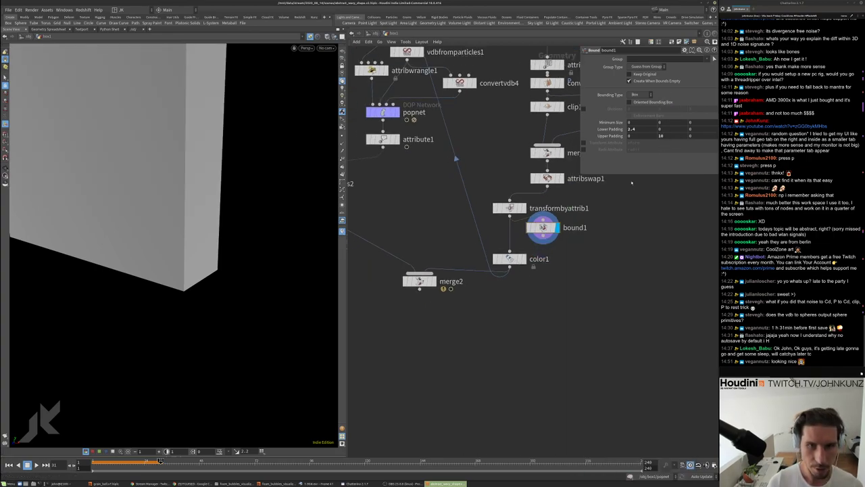
pyautogui.click(543, 293)
pyautogui.moveTo(543, 293); pyautogui.dragTo(511, 244)
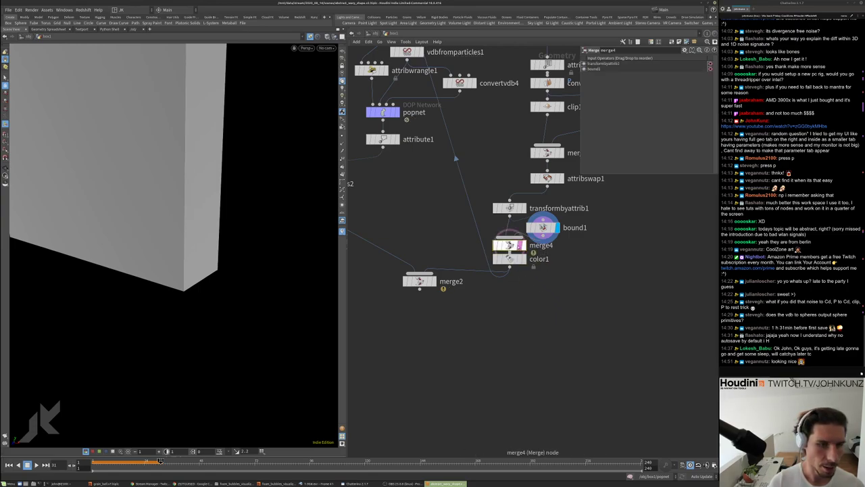
# Display color1 and fly through the geometry to inspect the magenta box and blobs
pyautogui.click(523, 258)
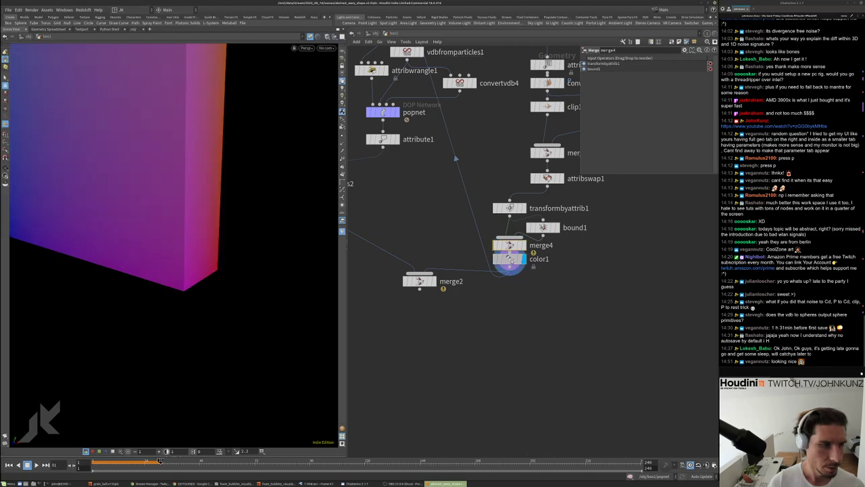
pyautogui.moveTo(107, 278); pyautogui.dragTo(294, 197, button='right')
pyautogui.moveTo(294, 197); pyautogui.dragTo(217, 193)
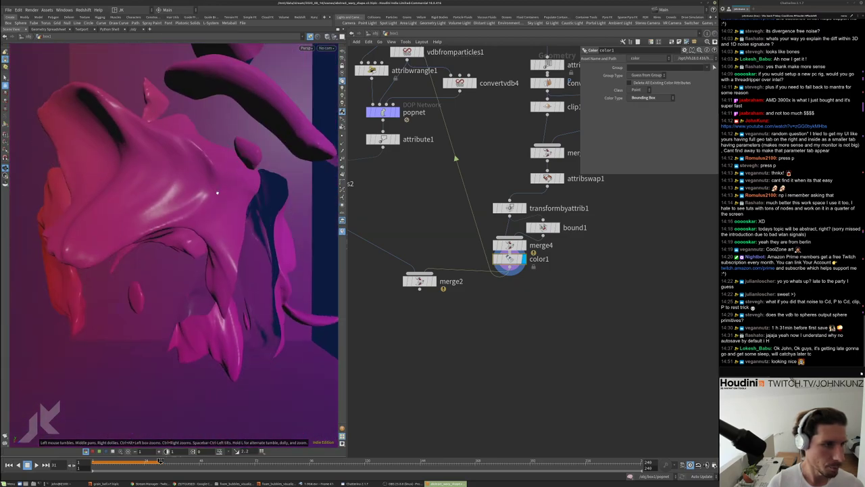
pyautogui.moveTo(259, 245); pyautogui.dragTo(282, 229)
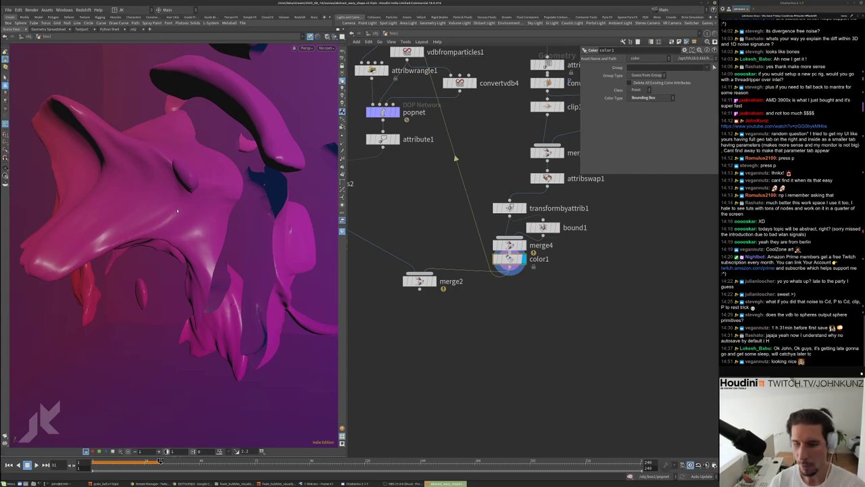
# Rearrange the nodes, make bound1 merge4's first input, and inspect bound1's info
pyautogui.moveTo(509, 258); pyautogui.dragTo(509, 308)
pyautogui.moveTo(510, 207); pyautogui.dragTo(509, 206)
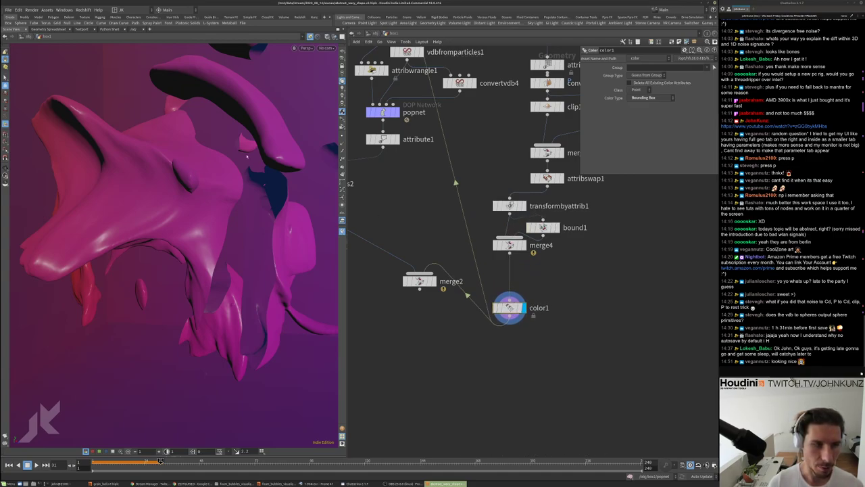
pyautogui.moveTo(509, 244); pyautogui.dragTo(508, 266)
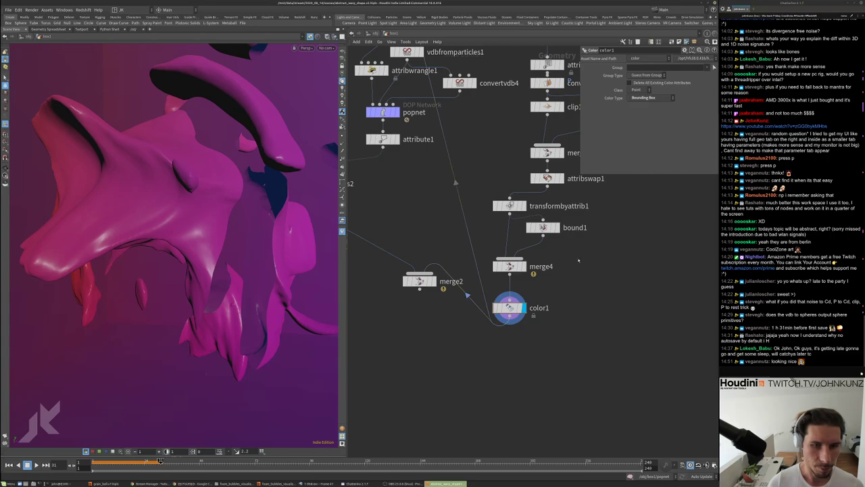
pyautogui.moveTo(516, 208); pyautogui.dragTo(516, 202)
pyautogui.click(509, 266)
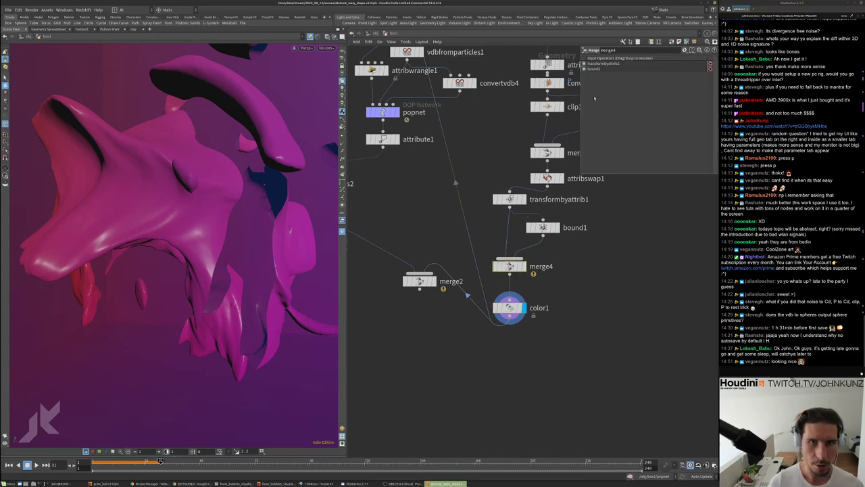
pyautogui.moveTo(584, 70); pyautogui.dragTo(584, 63)
pyautogui.moveTo(544, 228); pyautogui.dragTo(490, 227)
pyautogui.middleClick(493, 227)
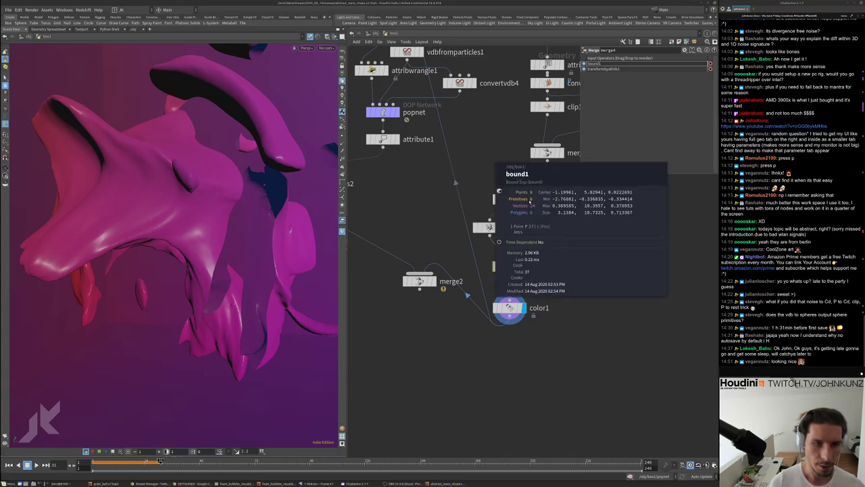
# Add a Blast node and wire it into the chain after color1, rerouting the color1-to-merge2 wire
pyautogui.press('Tab')
pyautogui.write('bl')
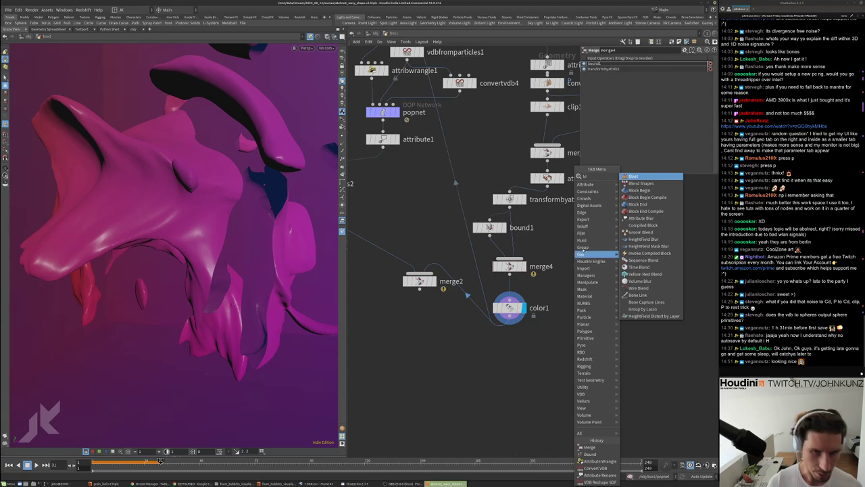
pyautogui.press('Return')
pyautogui.click(582, 265)
pyautogui.click(583, 274)
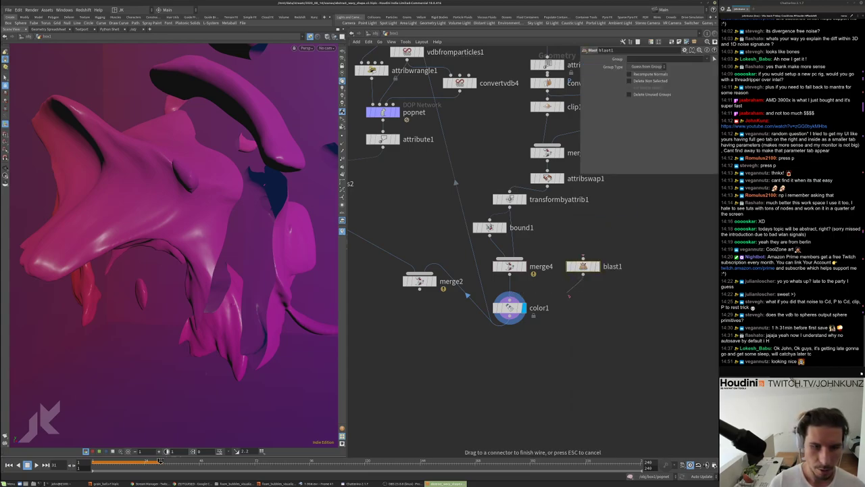
pyautogui.click(545, 288)
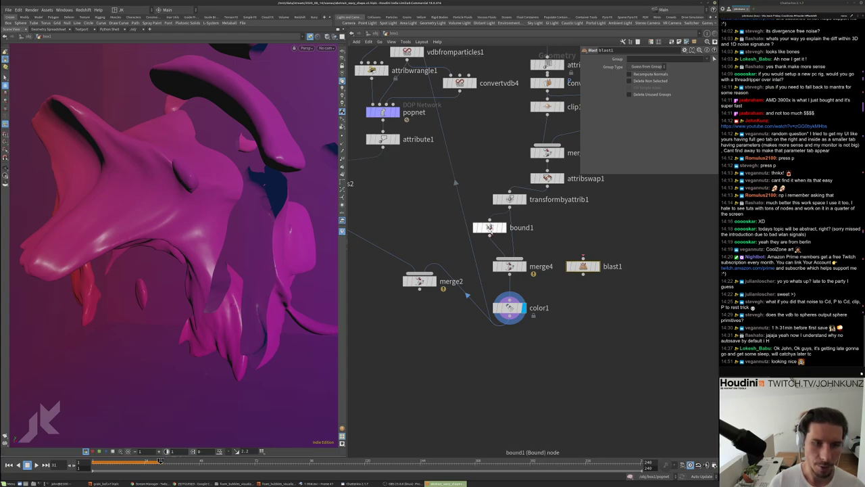
pyautogui.moveTo(583, 266); pyautogui.dragTo(512, 341)
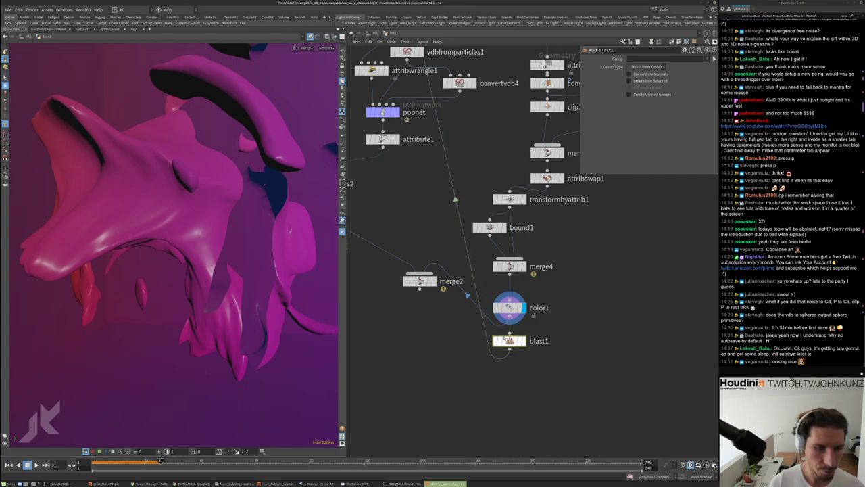
pyautogui.rightClick(492, 302)
pyautogui.click(504, 325)
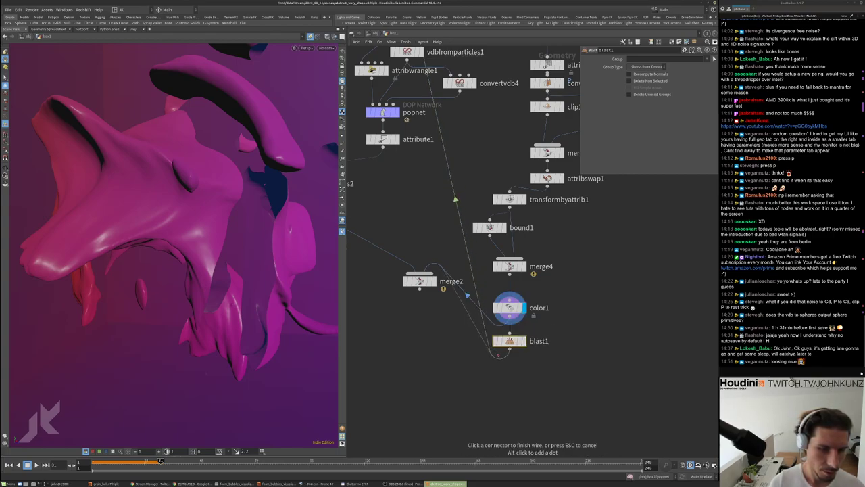
# Set blast1 to delete primitives 0-5 and display its result
pyautogui.click(509, 308)
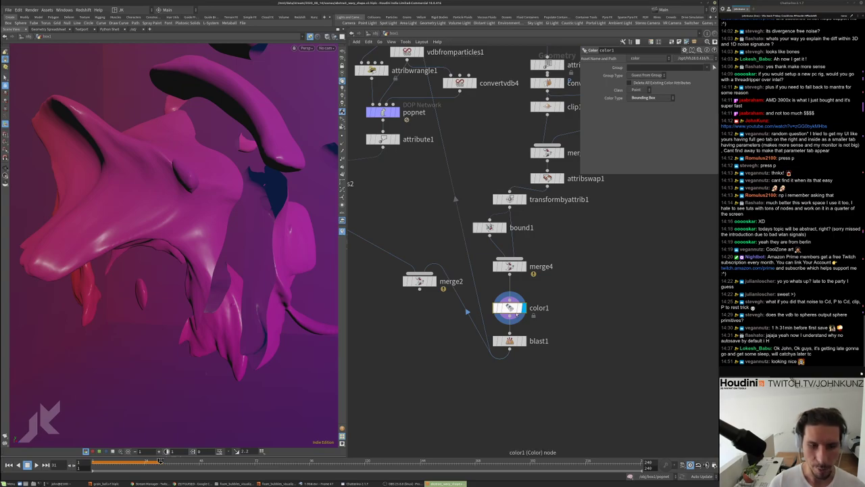
pyautogui.click(509, 341)
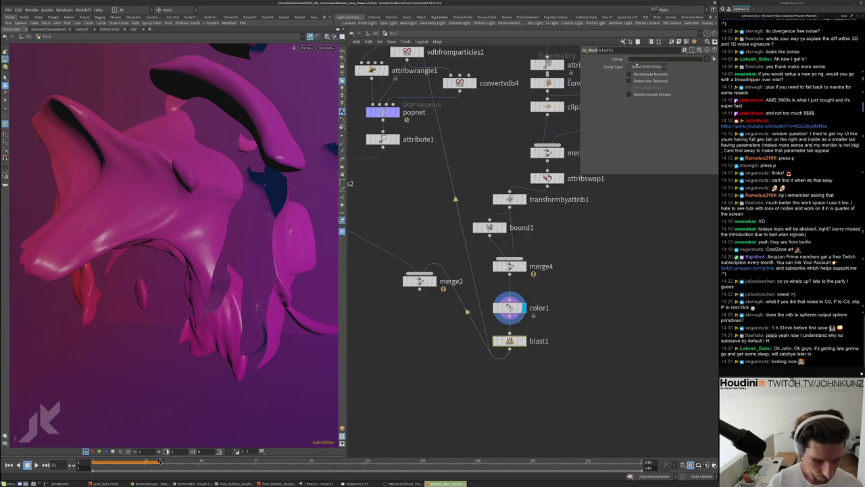
pyautogui.press('Return')
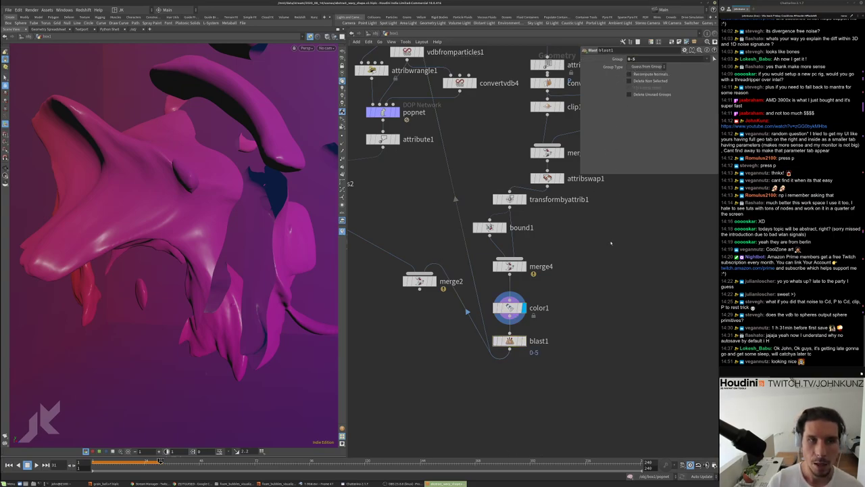
pyautogui.click(524, 341)
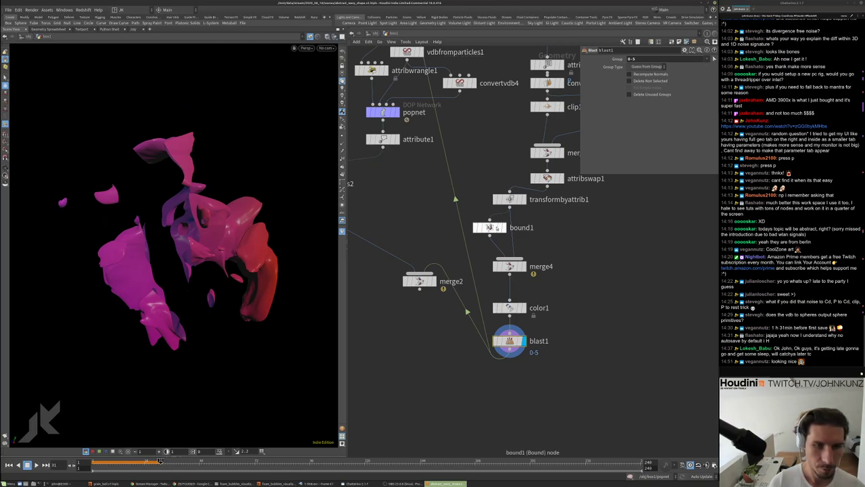
# Template bound1 and set its upper padding to 41 and its second lower padding to 1
pyautogui.click(497, 228)
pyautogui.click(650, 129)
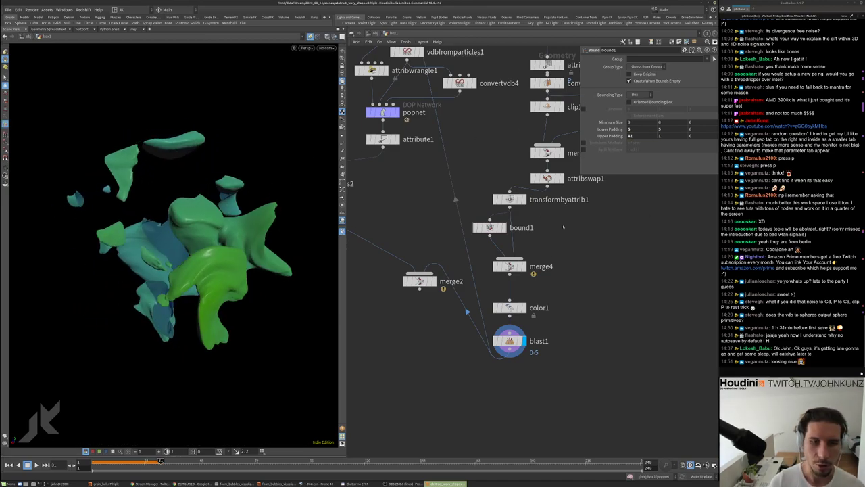
pyautogui.click(502, 228)
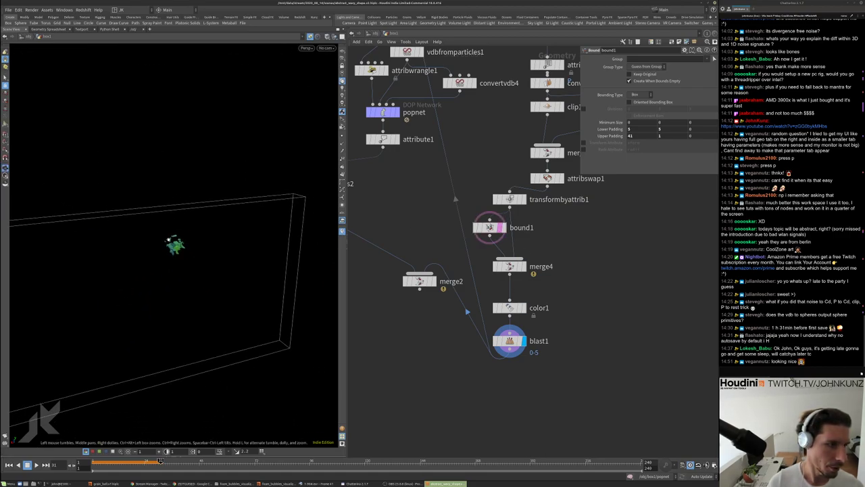
pyautogui.moveTo(330, 134); pyautogui.dragTo(257, 203)
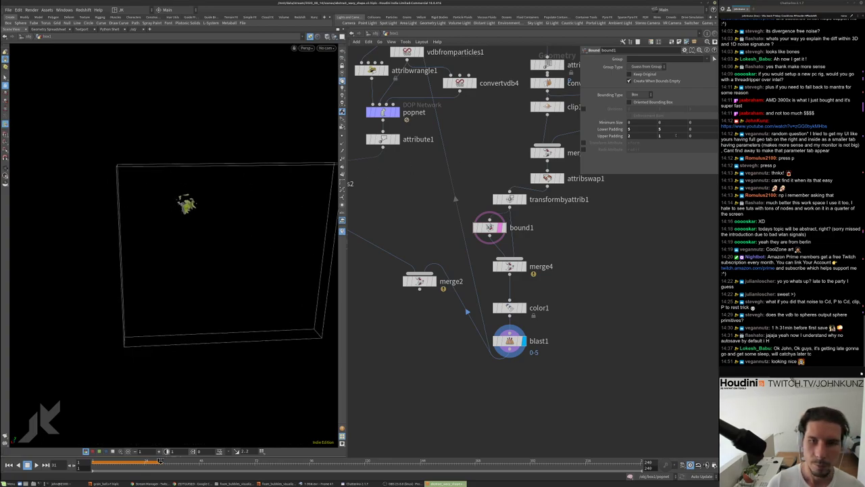
pyautogui.press('Return')
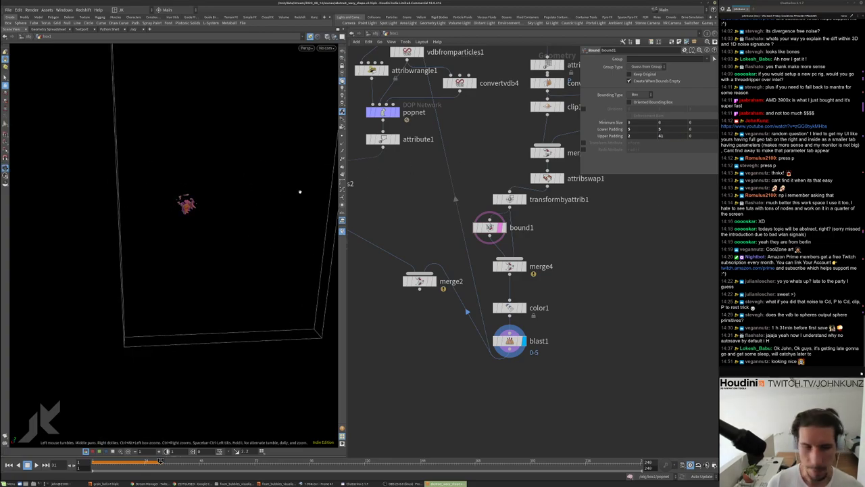
pyautogui.click(674, 130)
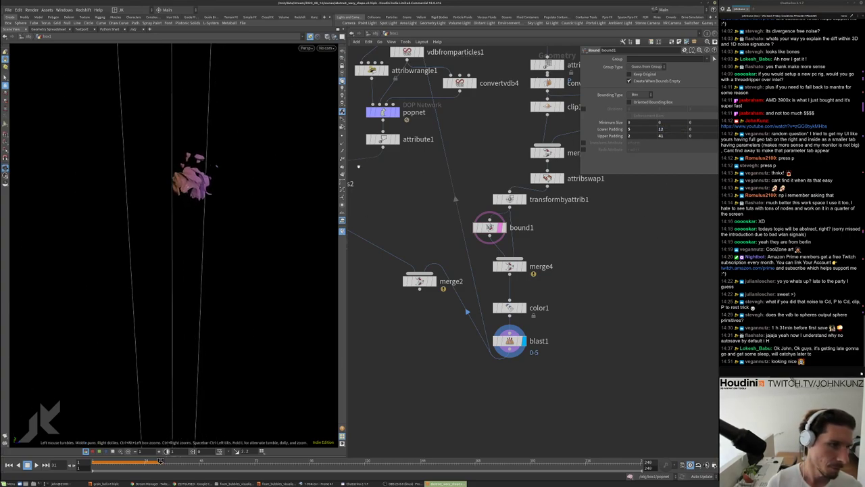
pyautogui.press('Return')
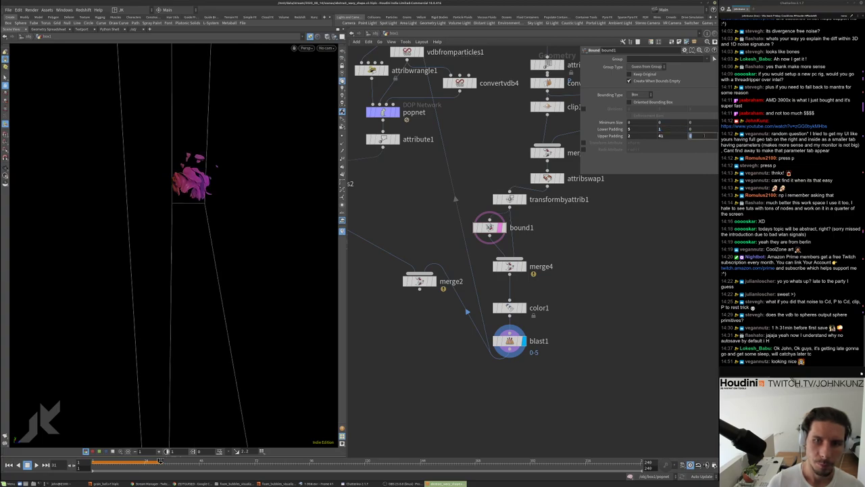
pyautogui.moveTo(304, 198); pyautogui.dragTo(115, 203)
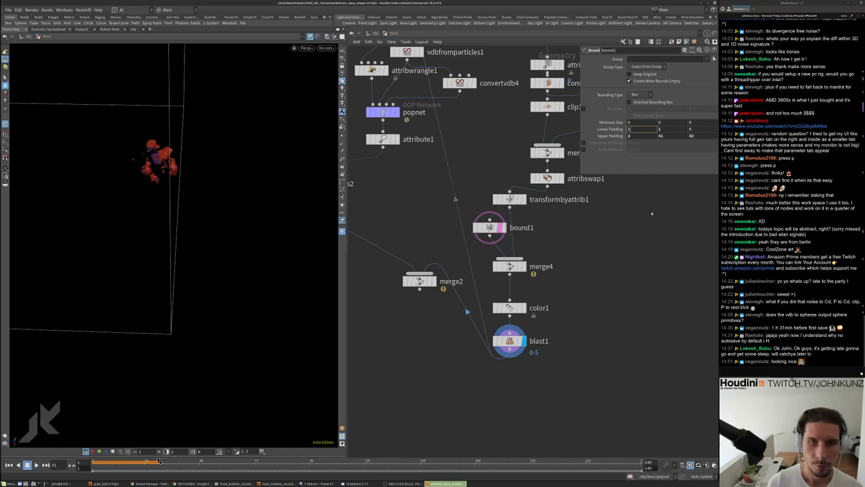
# Set the first lower padding to 6 and raise the upper padding to 42, checking the taller box
pyautogui.click(650, 129)
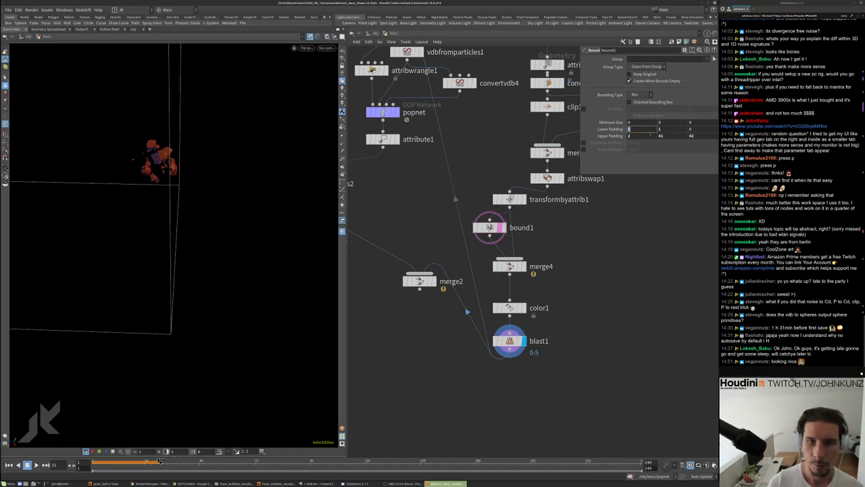
pyautogui.write('6')
pyautogui.press('Return')
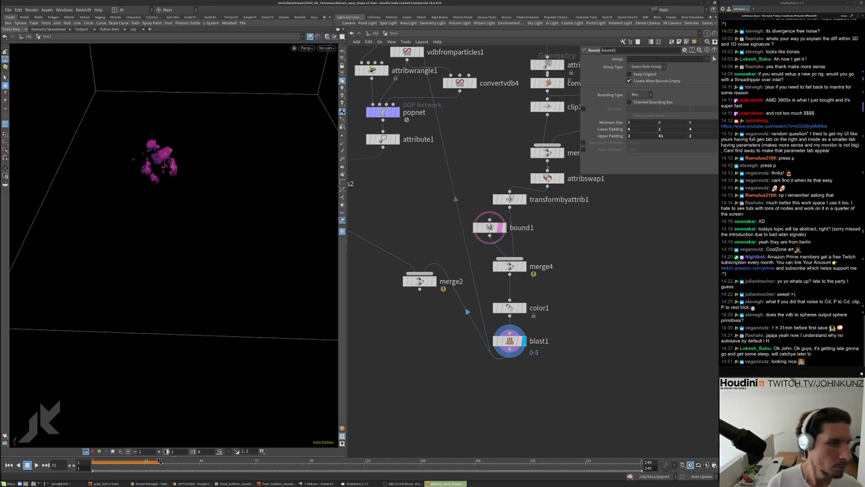
pyautogui.press('Return')
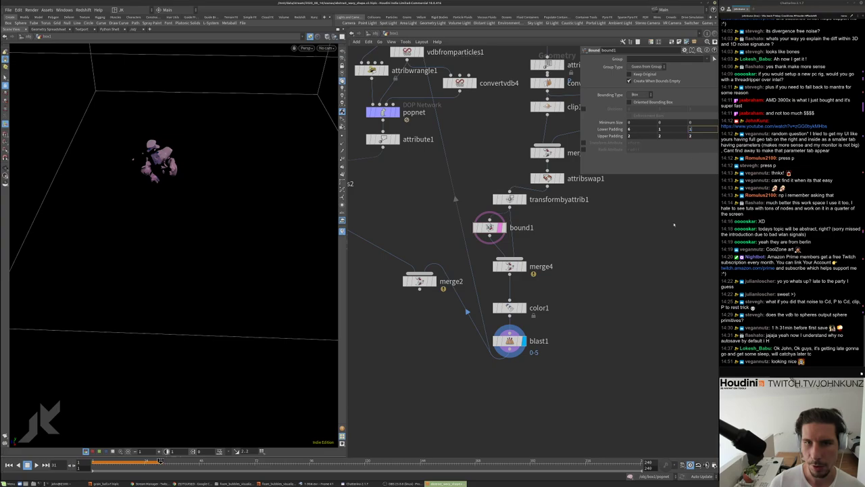
pyautogui.moveTo(284, 196)
pyautogui.mouseDown()
pyautogui.moveTo(261, 187)
pyautogui.moveTo(186, 118)
pyautogui.moveTo(179, 139)
pyautogui.mouseUp()
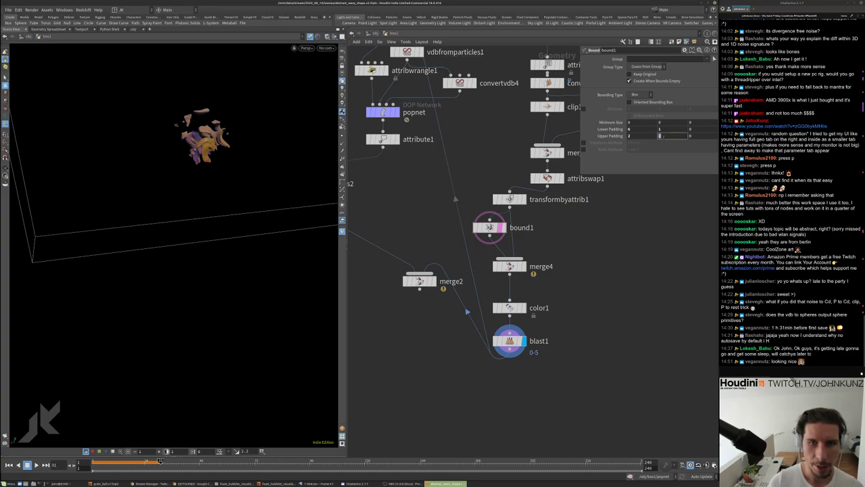
pyautogui.write('2')
pyautogui.press('Return')
pyautogui.moveTo(280, 164); pyautogui.dragTo(233, 233)
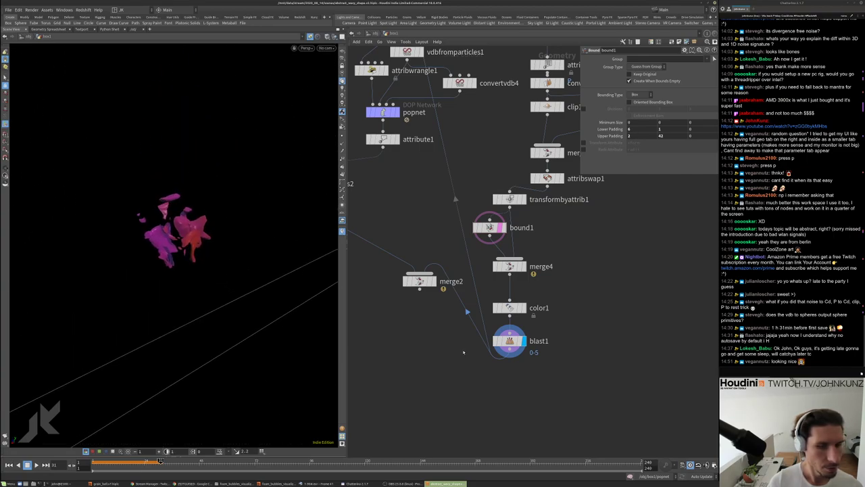
# Display merge2 to show the shapes with the grain spheres, moving the node lower
pyautogui.moveTo(464, 352); pyautogui.dragTo(526, 338, button='middle')
pyautogui.click(495, 266)
pyautogui.moveTo(481, 267); pyautogui.dragTo(473, 313)
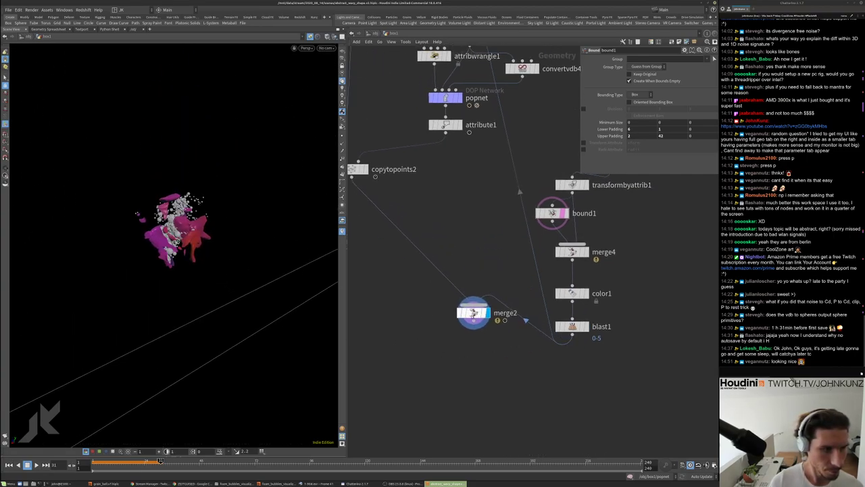
pyautogui.moveTo(378, 313); pyautogui.dragTo(422, 293, button='middle')
# Orbit to a new angle on the scene and create cam1 from that view
pyautogui.moveTo(136, 215); pyautogui.dragTo(126, 189)
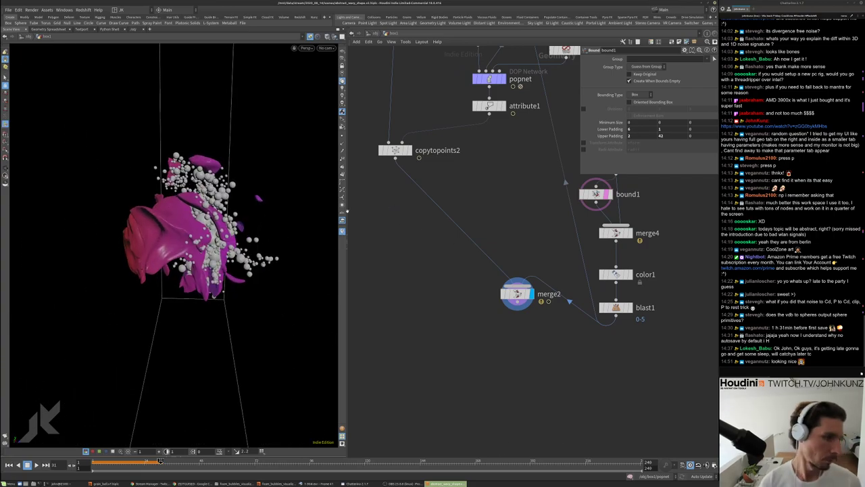
pyautogui.moveTo(169, 237); pyautogui.dragTo(237, 222)
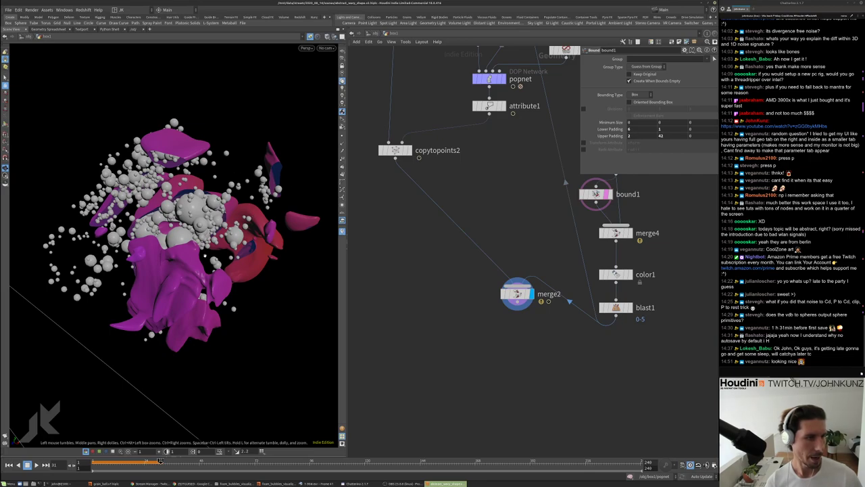
pyautogui.click(348, 22)
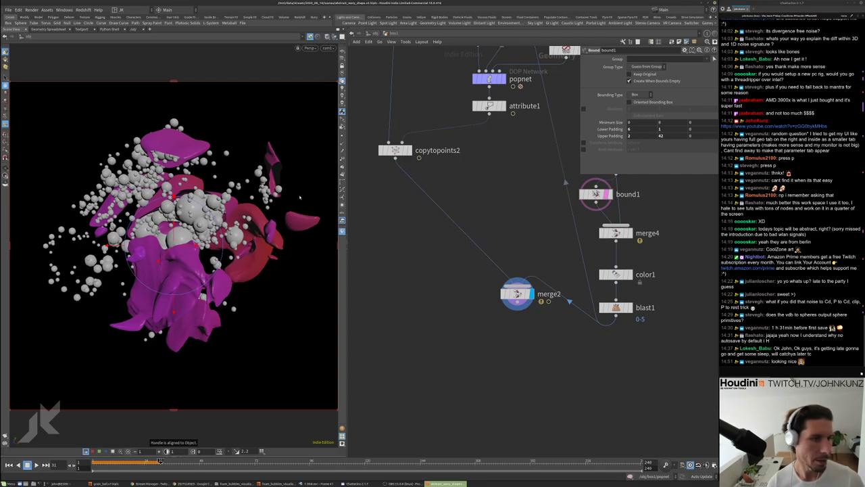
# Set cam1's aperture to 36 at /obj, then dive back into the box1 network
pyautogui.press('s')
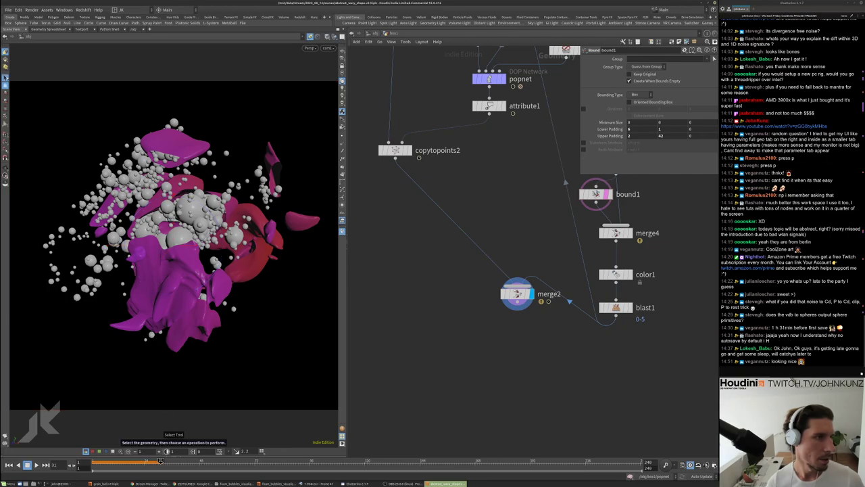
pyautogui.click(373, 33)
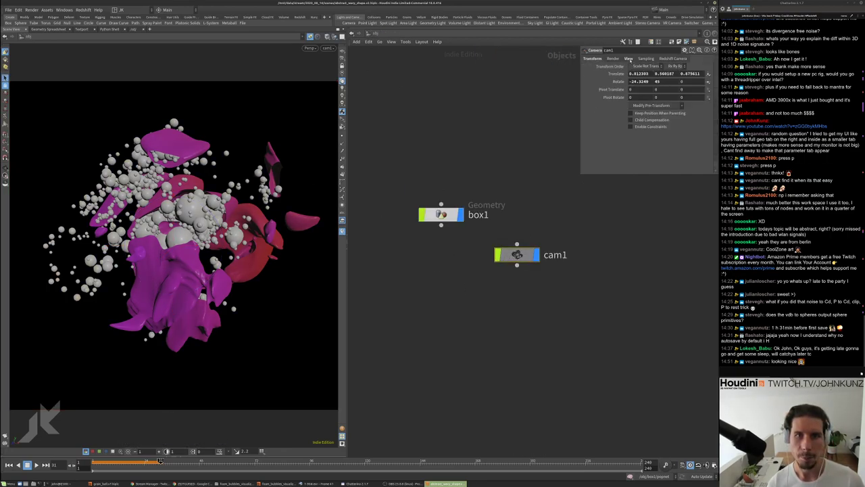
pyautogui.click(628, 58)
pyautogui.write('36')
pyautogui.press('Return')
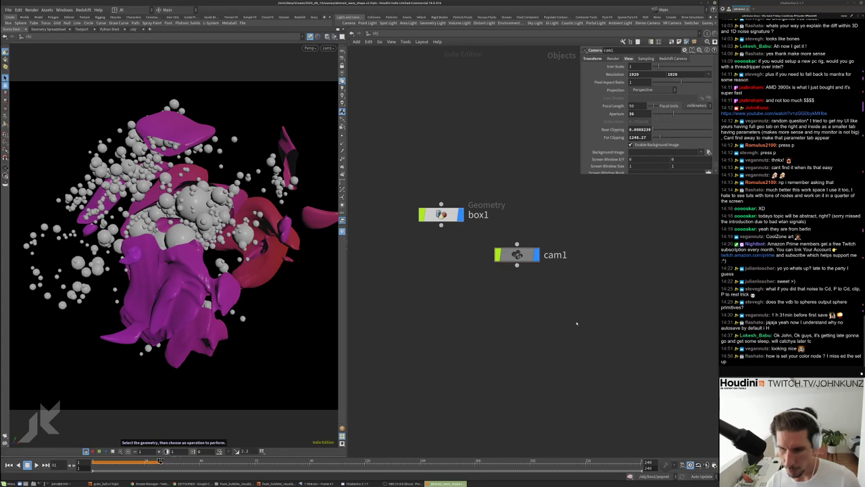
pyautogui.moveTo(563, 344); pyautogui.dragTo(552, 371, button='middle')
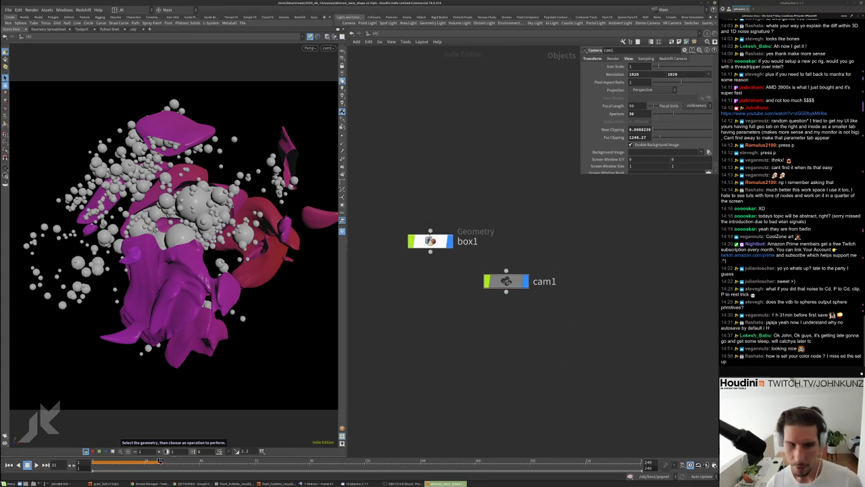
pyautogui.doubleClick(430, 241)
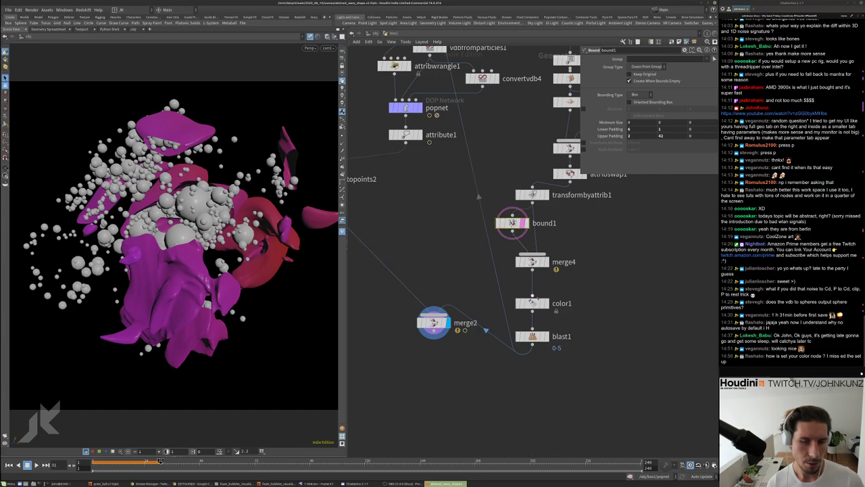
# Pull color1 out of the chain to rewire it, then check bound1 and merge4
pyautogui.moveTo(534, 303); pyautogui.dragTo(566, 298)
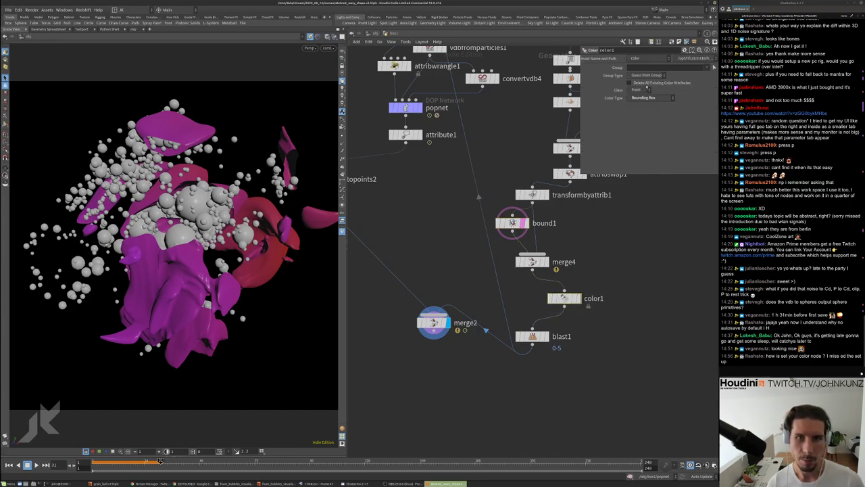
pyautogui.click(532, 202)
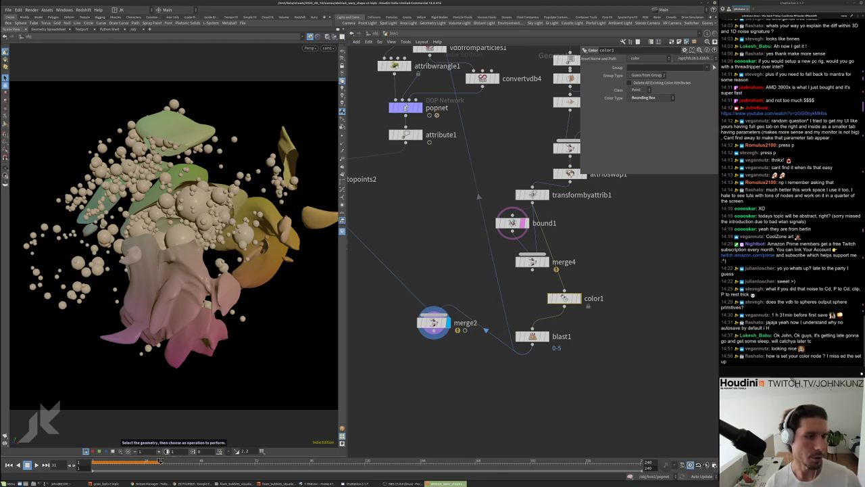
pyautogui.click(511, 223)
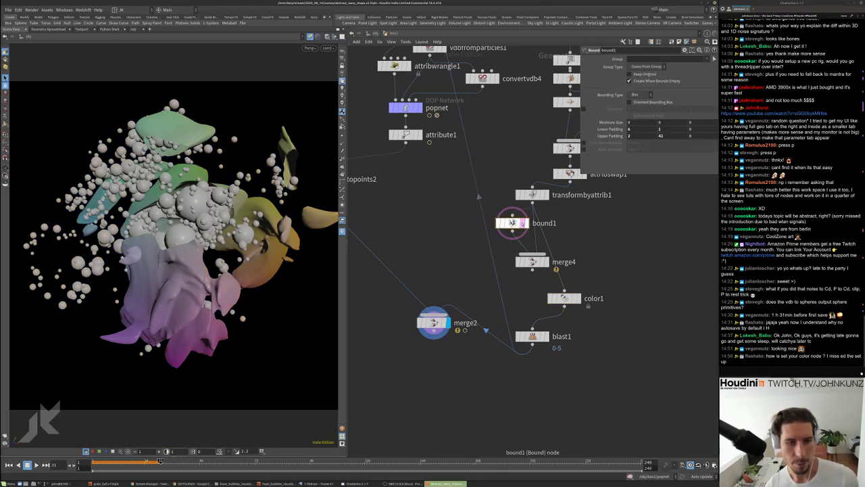
pyautogui.click(532, 261)
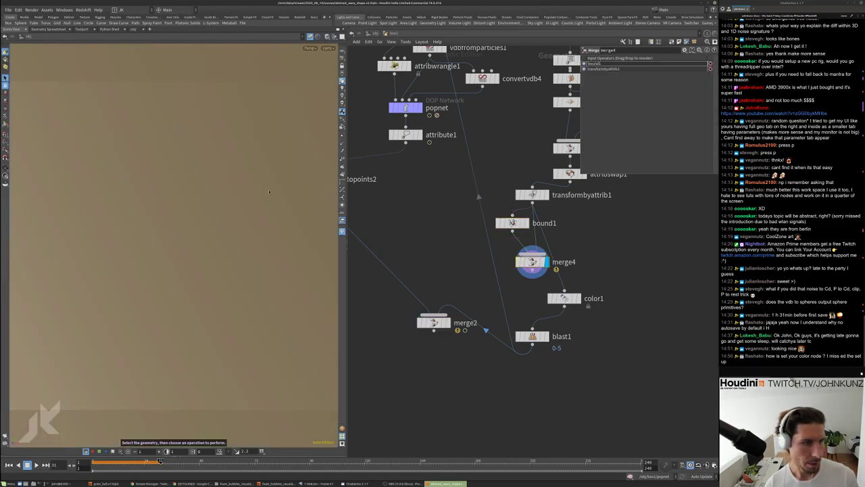
# Place color1 in the chain directly below merge4, feeding blast1
pyautogui.moveTo(268, 189); pyautogui.dragTo(212, 90)
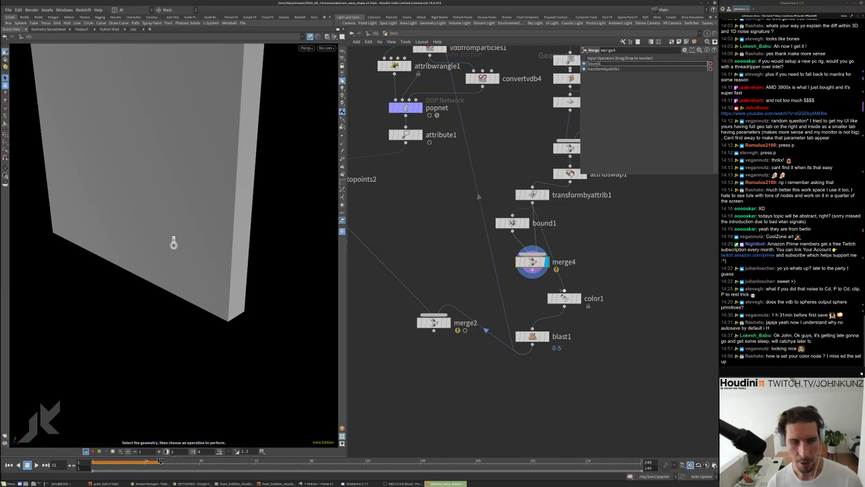
pyautogui.moveTo(560, 298); pyautogui.dragTo(529, 300)
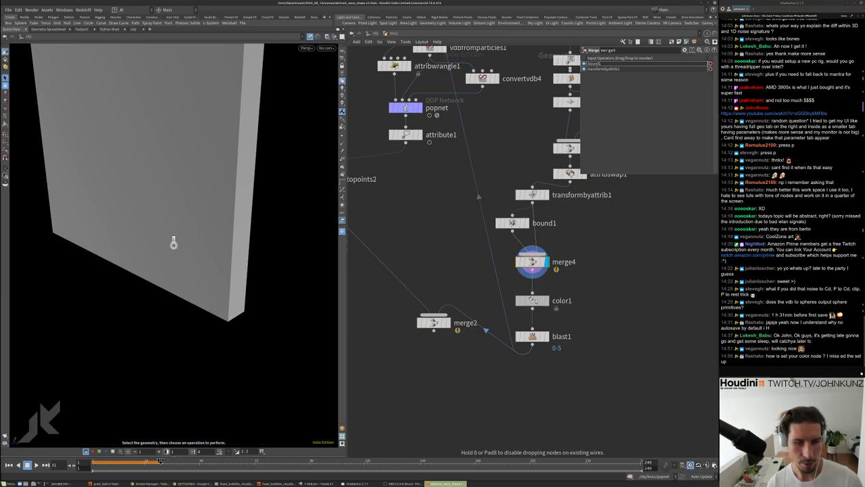
pyautogui.click(538, 338)
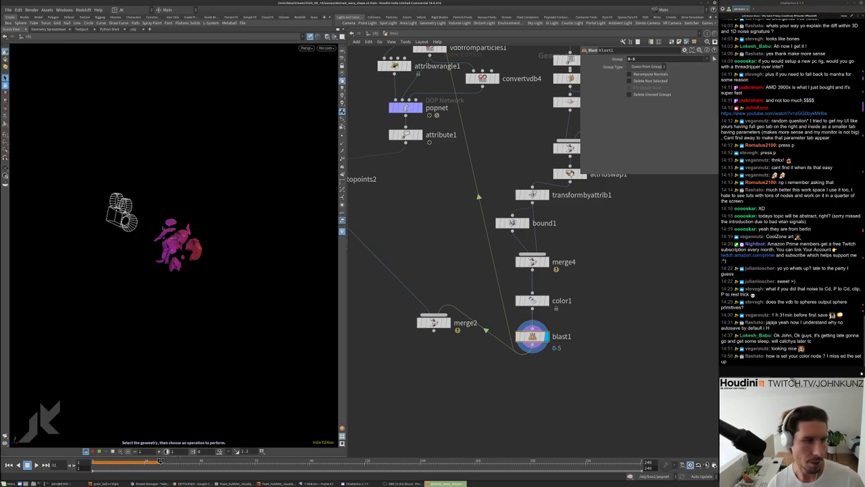
pyautogui.moveTo(533, 300); pyautogui.dragTo(571, 295)
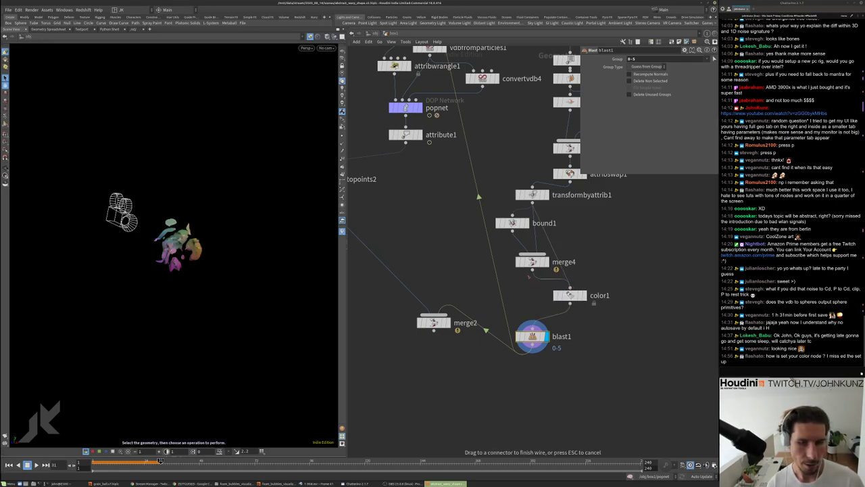
pyautogui.moveTo(583, 297); pyautogui.dragTo(547, 311)
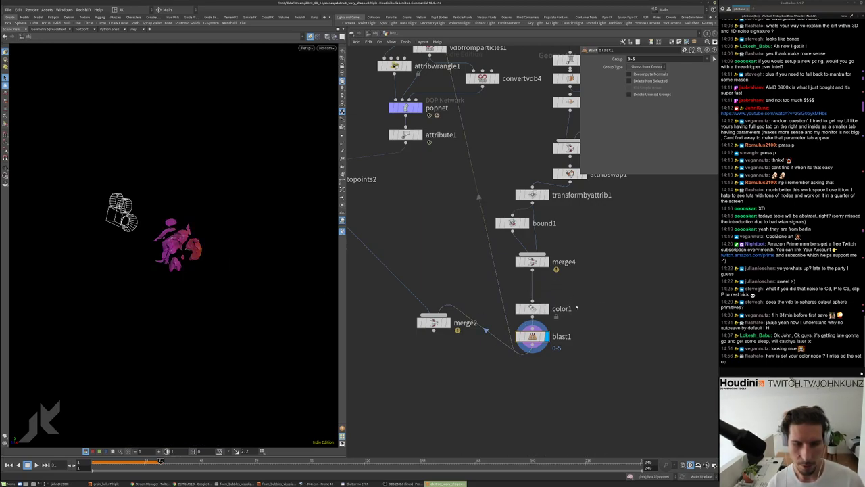
# Bypass blast1 and view the whole magenta geometry from another angle
pyautogui.click(519, 336)
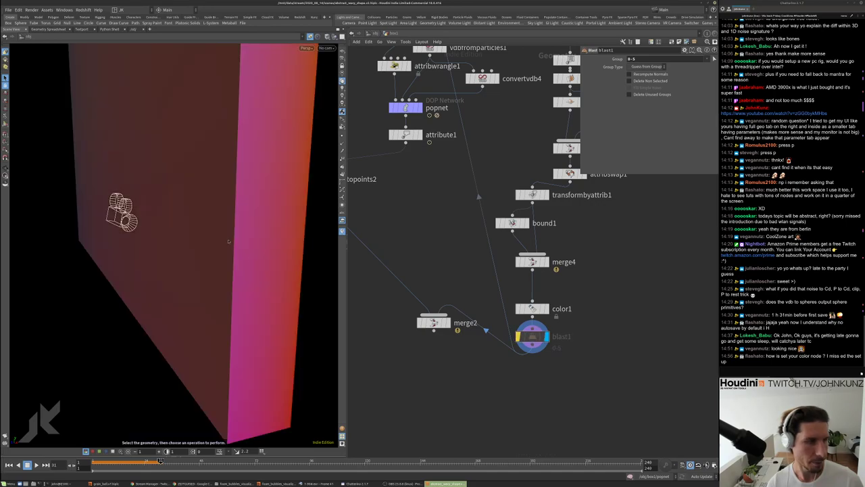
pyautogui.click(327, 37)
pyautogui.click(352, 60)
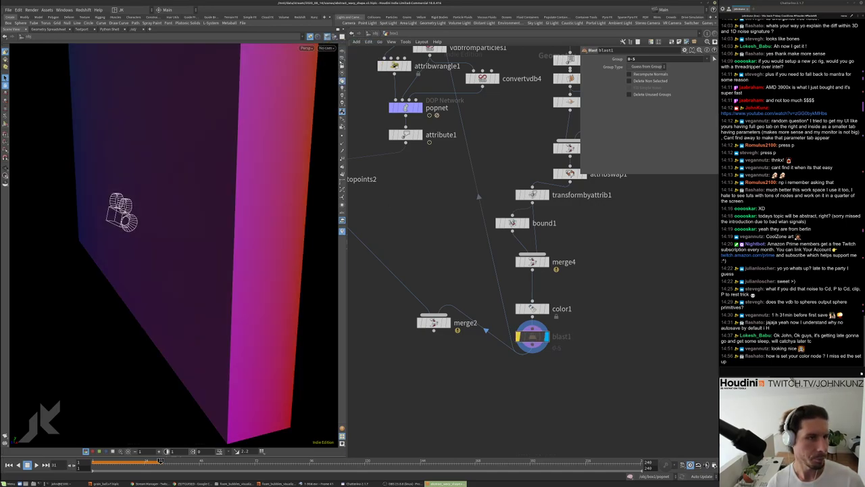
pyautogui.moveTo(206, 264); pyautogui.dragTo(270, 284)
pyautogui.moveTo(565, 289); pyautogui.dragTo(544, 273, button='middle')
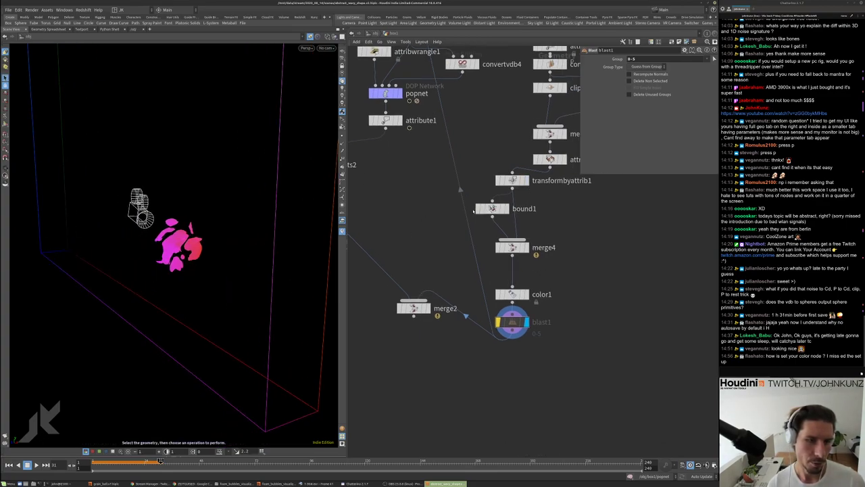
# Toggle bound1's bypass to compare colours and orbit around the bounding box
pyautogui.click(478, 208)
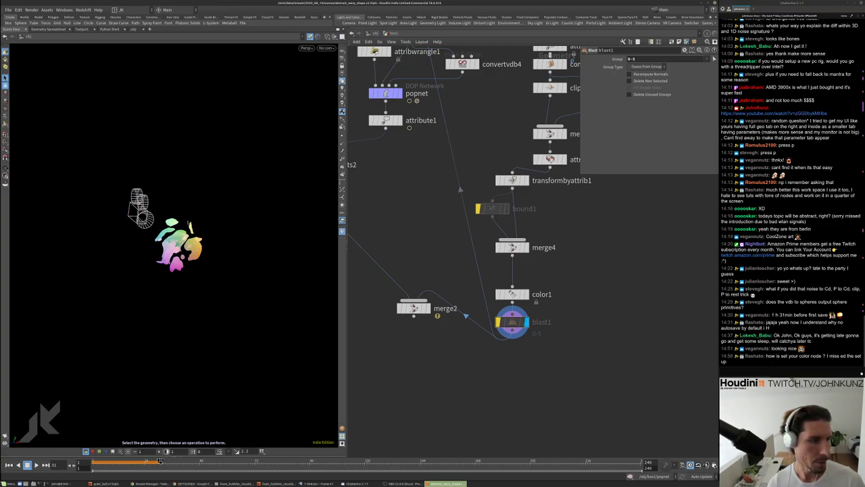
pyautogui.click(478, 208)
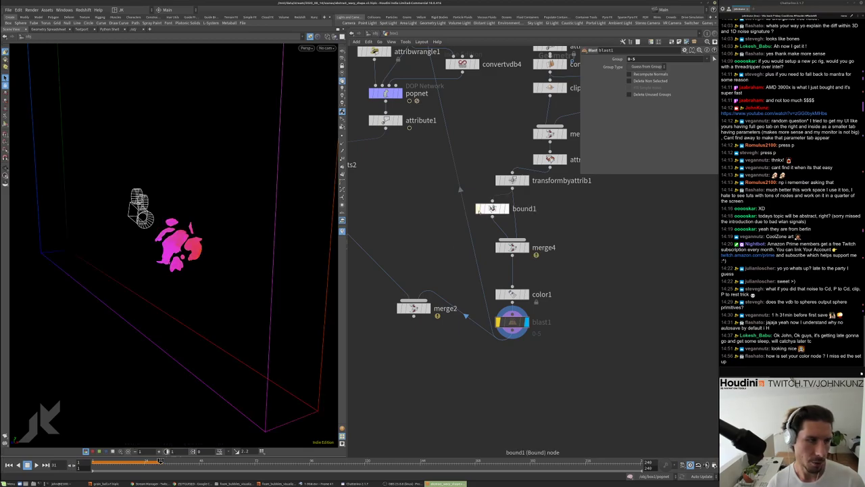
pyautogui.moveTo(279, 277); pyautogui.dragTo(195, 226)
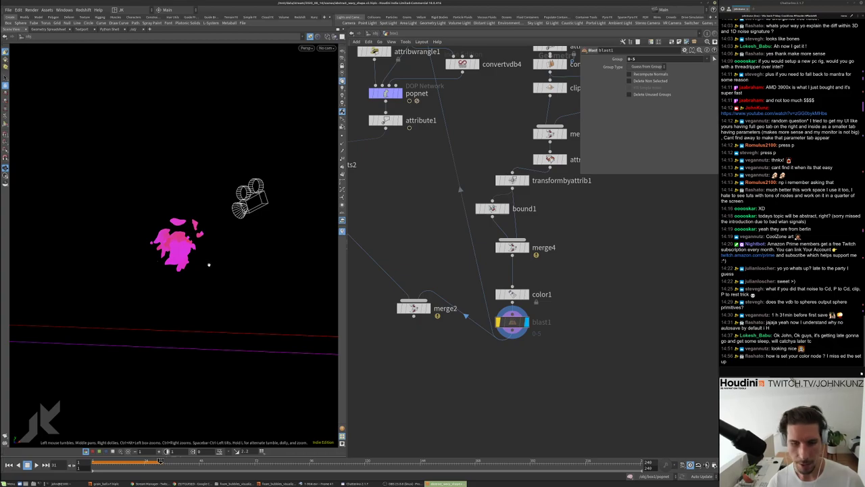
pyautogui.moveTo(135, 291); pyautogui.dragTo(190, 305)
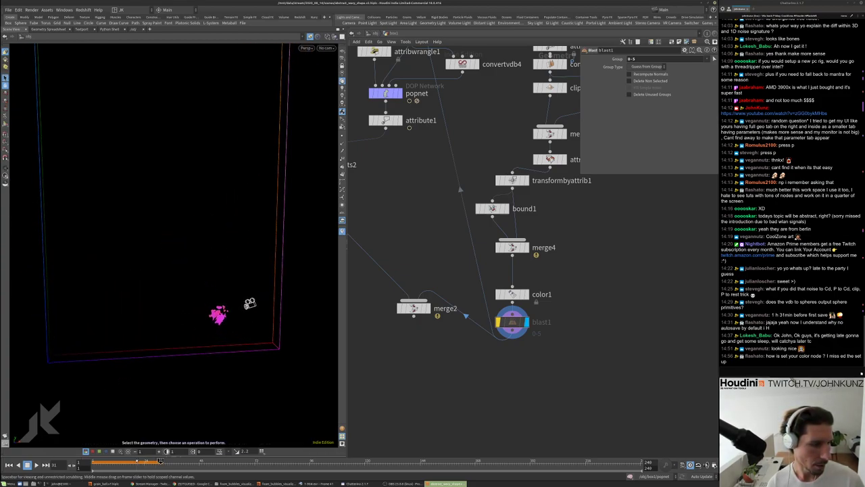
pyautogui.click(115, 333)
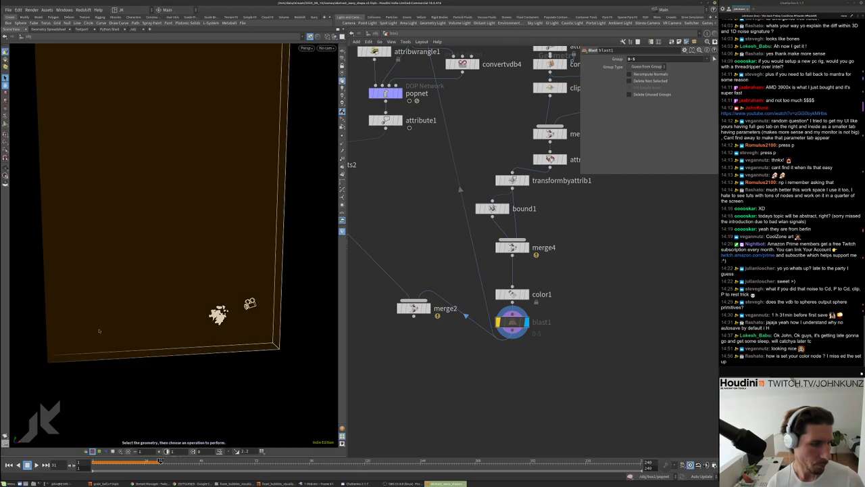
pyautogui.moveTo(249, 313); pyautogui.dragTo(206, 312)
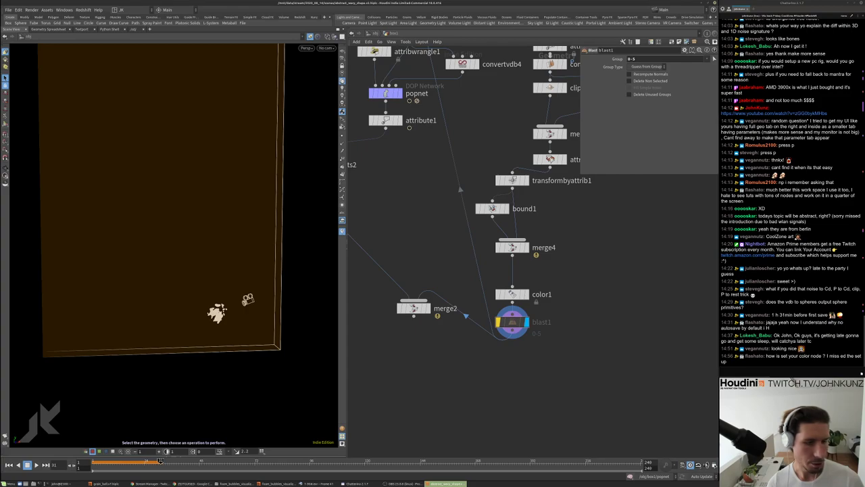
pyautogui.moveTo(206, 312); pyautogui.dragTo(202, 313)
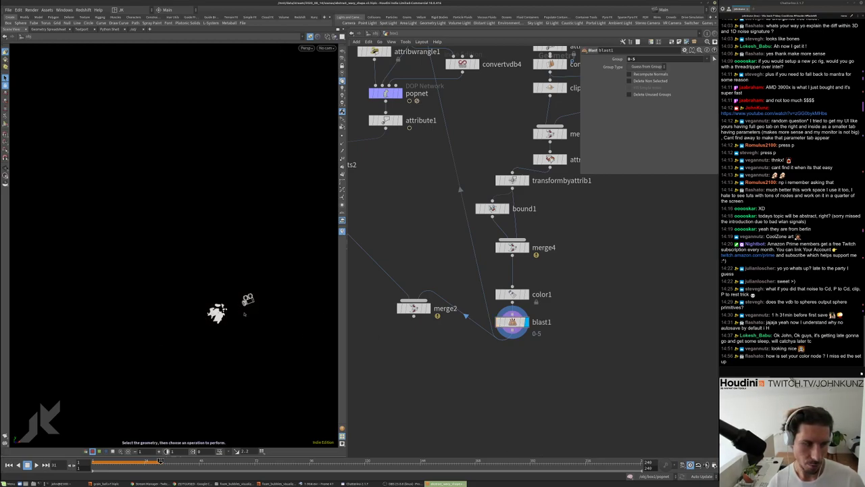
pyautogui.click(85, 451)
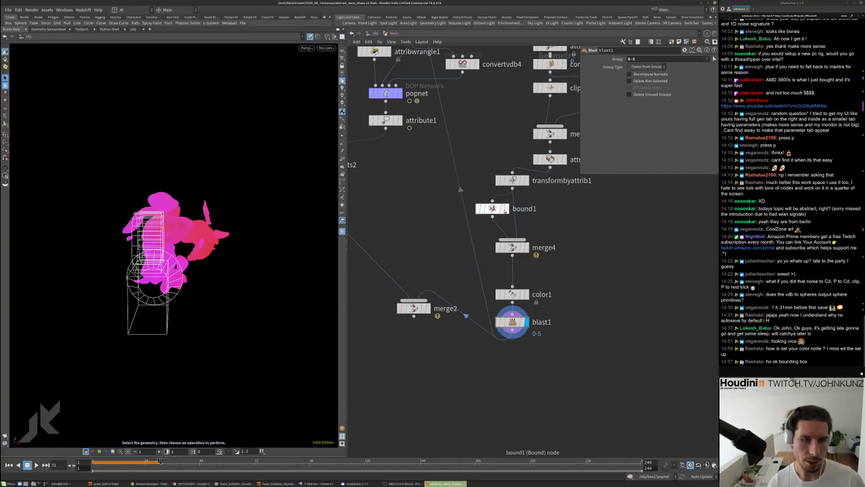
# Inspect bound1's points and bounds info, then check blast1's Group range 0-5
pyautogui.moveTo(504, 209); pyautogui.dragTo(499, 208)
pyautogui.scroll(2, 503, 241)
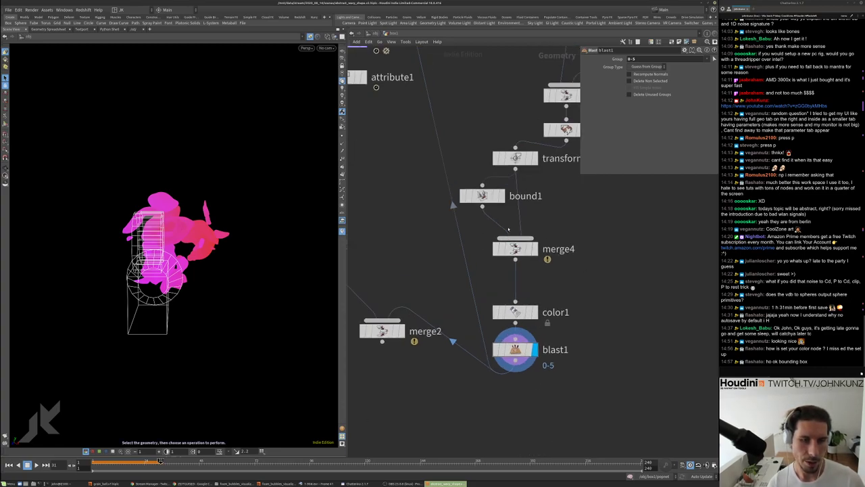
pyautogui.click(501, 210)
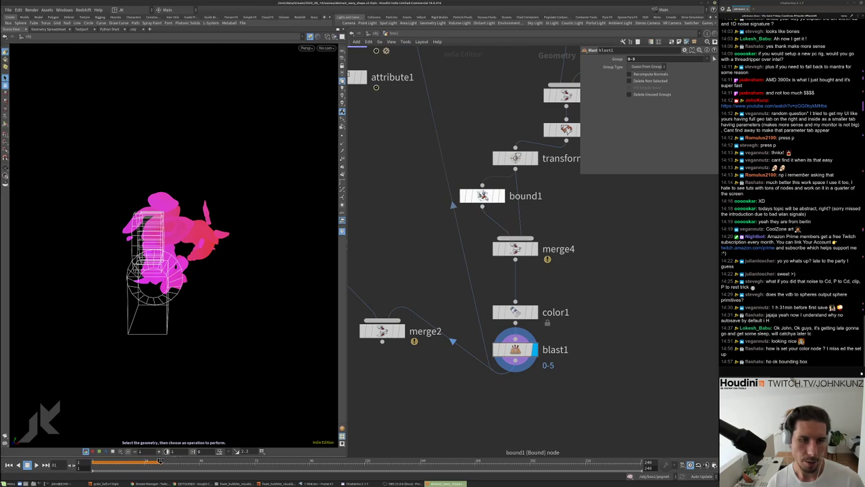
pyautogui.click(487, 212)
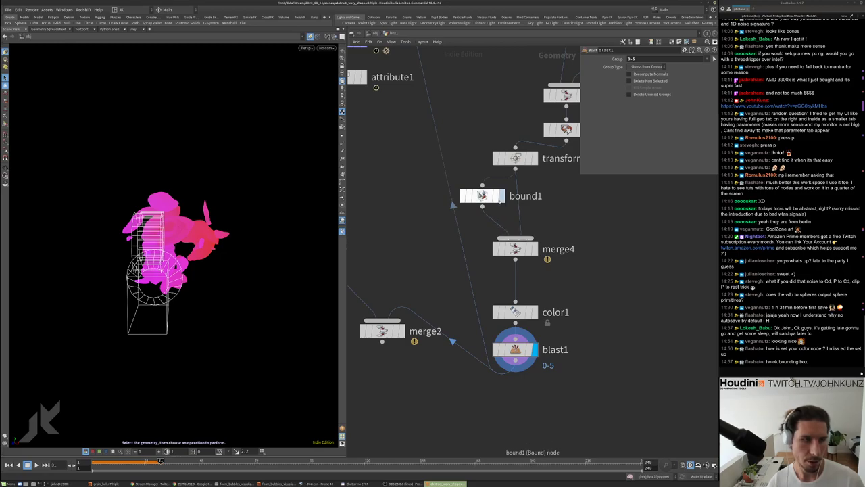
pyautogui.click(501, 198)
pyautogui.middleClick(501, 198)
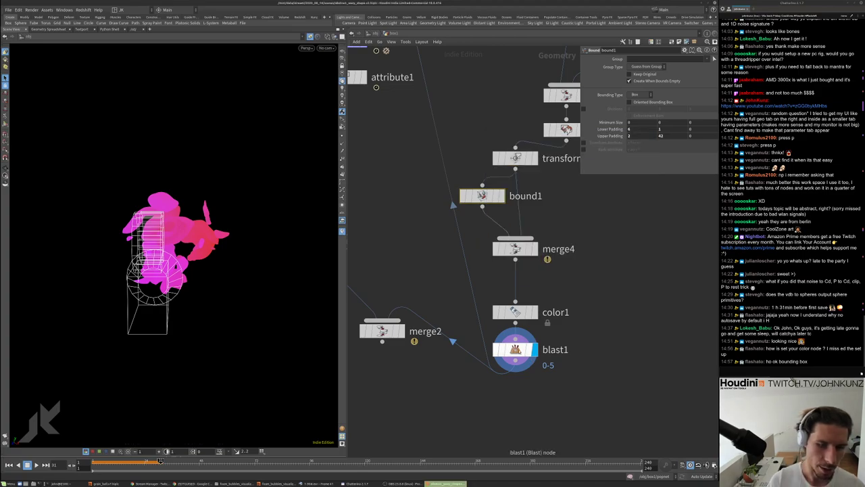
pyautogui.click(517, 348)
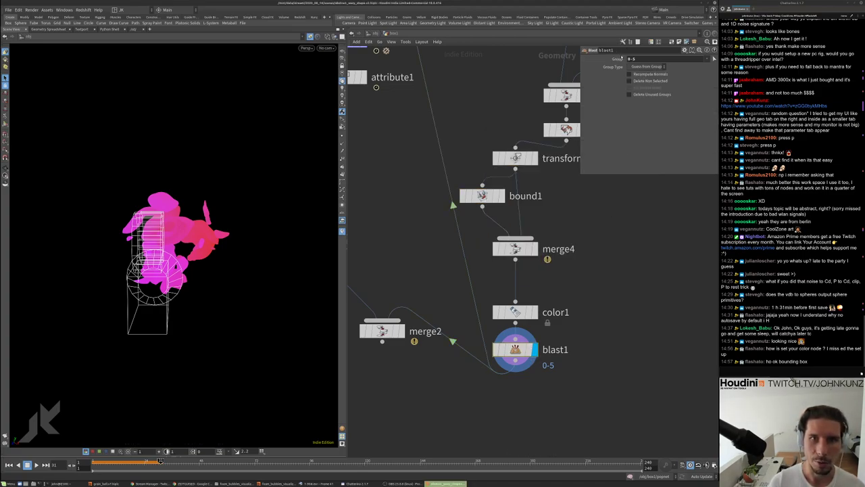
pyautogui.doubleClick(632, 59)
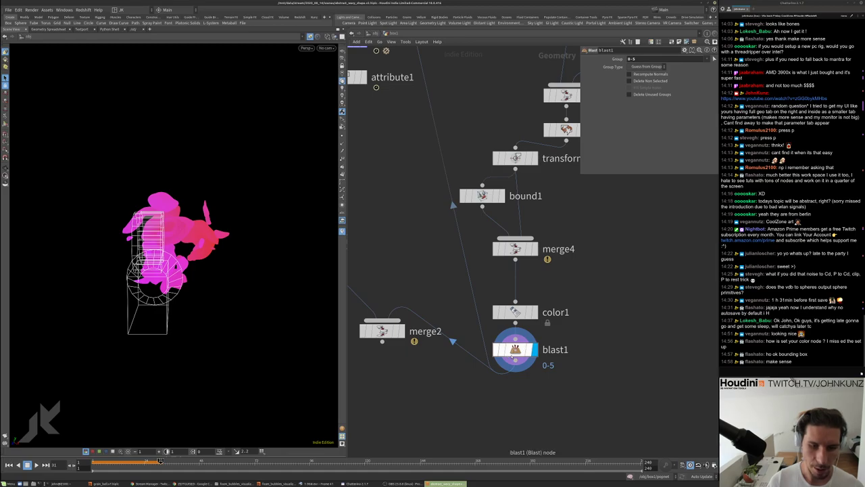
# Orbit around the shapes and bring up color1's Bounding Box colour settings
pyautogui.moveTo(482, 196); pyautogui.dragTo(478, 202)
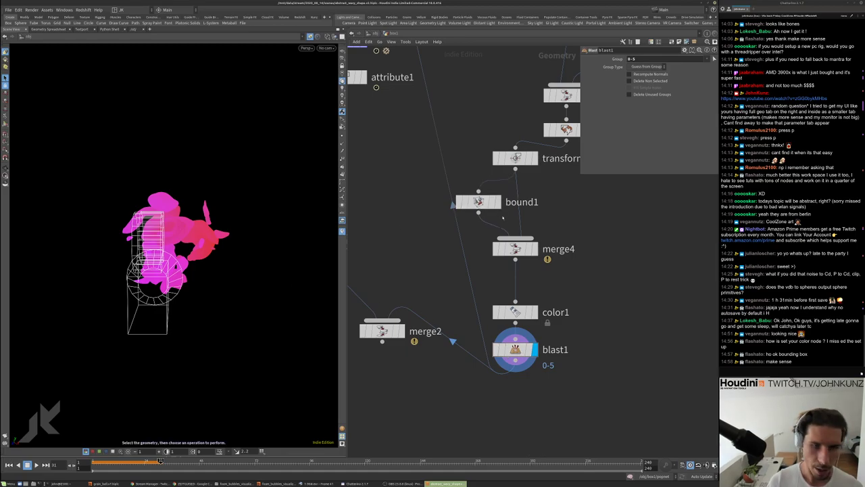
pyautogui.scroll(-5, 540, 242)
pyautogui.scroll(4, 527, 238)
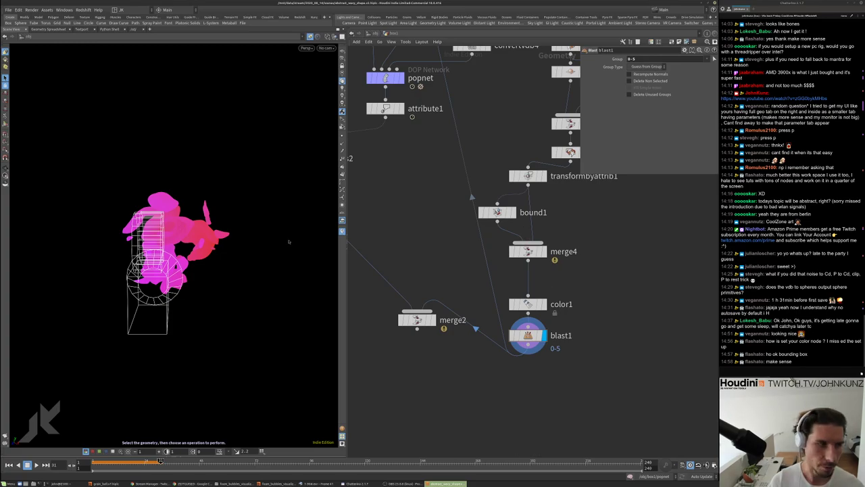
pyautogui.moveTo(249, 233); pyautogui.dragTo(185, 246)
pyautogui.scroll(1, 553, 284)
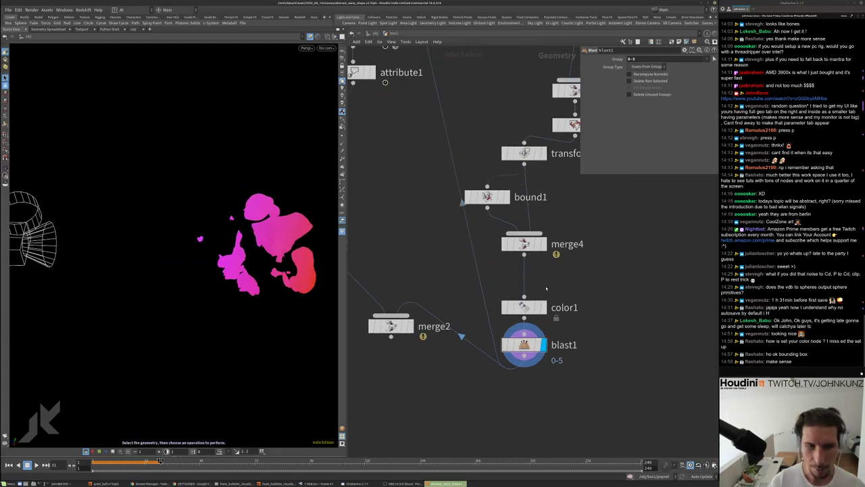
pyautogui.press('Up')
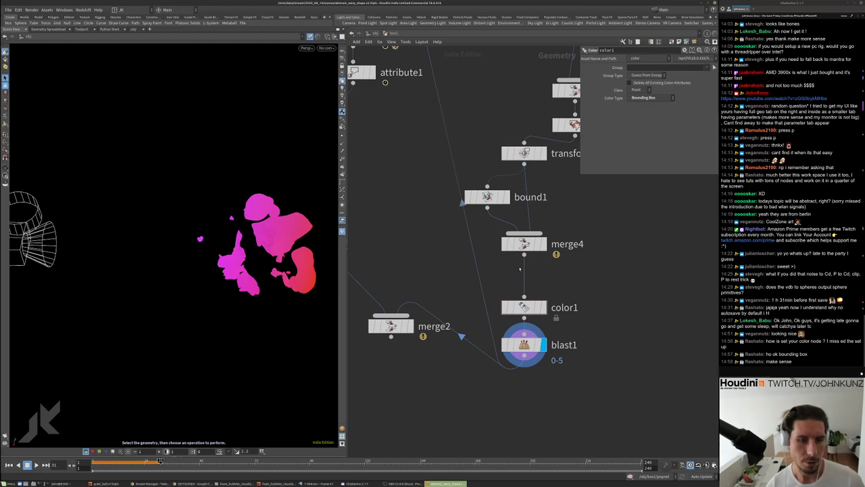
# Set bound1's upper padding Y to 5, lower padding Y to 6 and lower X to 24
pyautogui.scroll(-2, 520, 269)
pyautogui.click(527, 206)
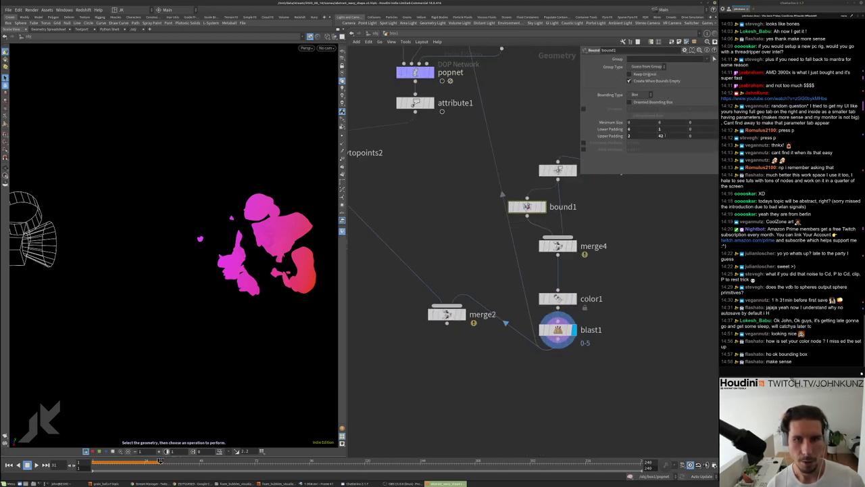
pyautogui.doubleClick(660, 135)
pyautogui.write('5')
pyautogui.press('Return')
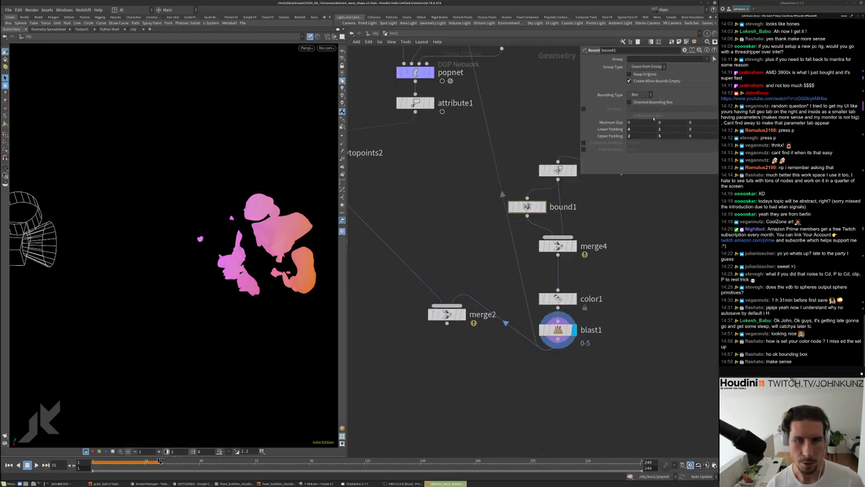
pyautogui.doubleClick(659, 129)
pyautogui.write('6')
pyautogui.press('Return')
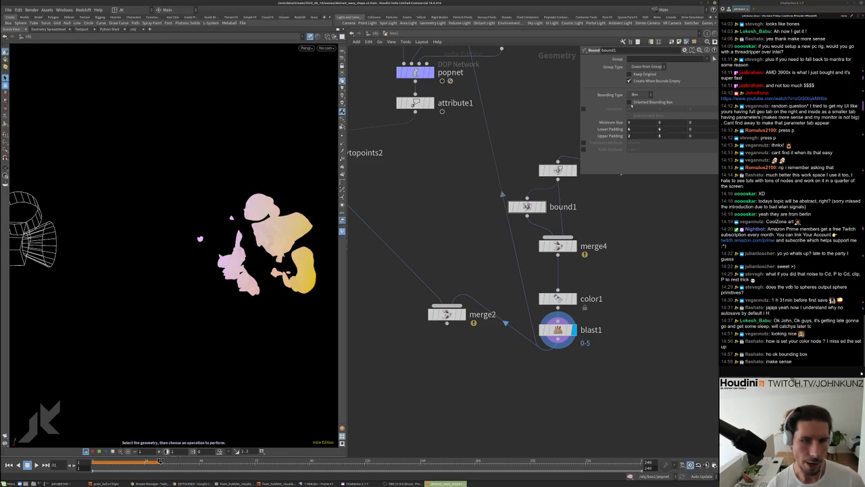
pyautogui.doubleClick(629, 129)
pyautogui.write('24')
pyautogui.press('Return')
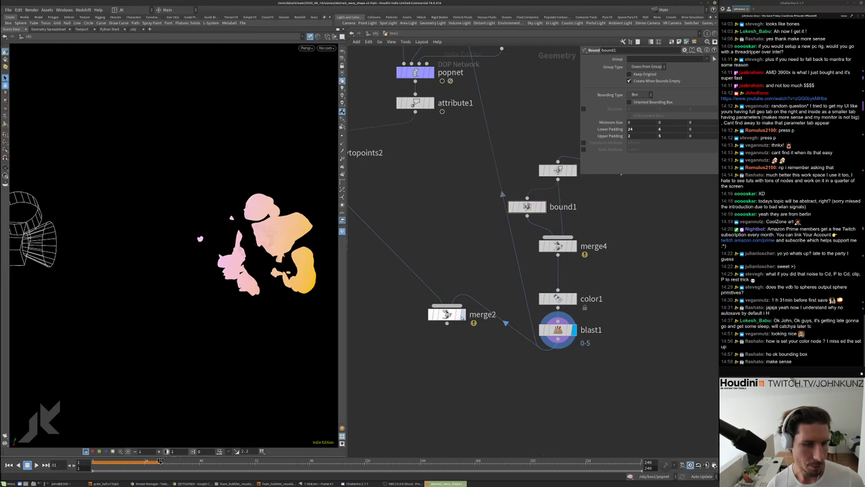
# Display merge2 and frame the merged shapes and grain spheres in view
pyautogui.click(463, 313)
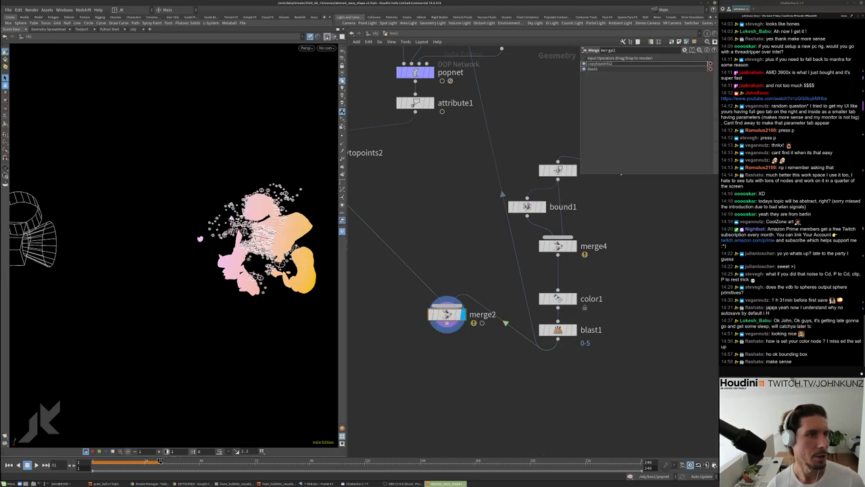
pyautogui.click(327, 36)
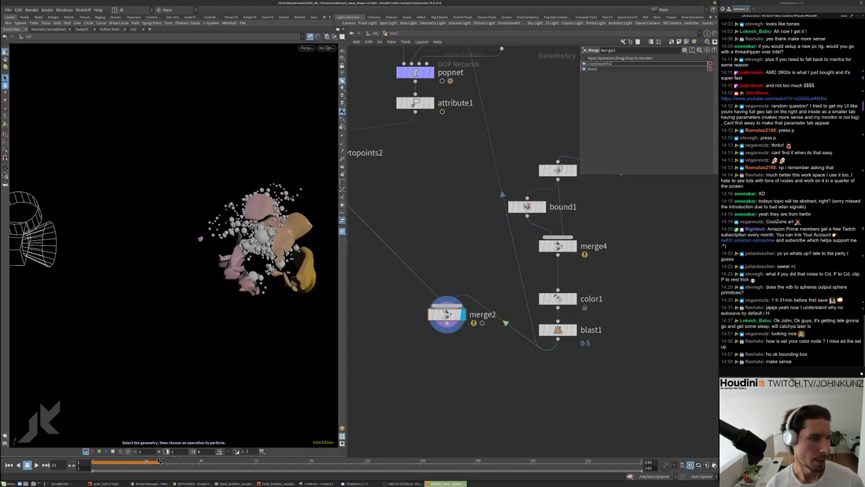
pyautogui.press('g')
pyautogui.moveTo(286, 180); pyautogui.dragTo(182, 184)
# Look through cam1 and toggle bound1's bypass off to restore the pink and orange colours
pyautogui.click(325, 48)
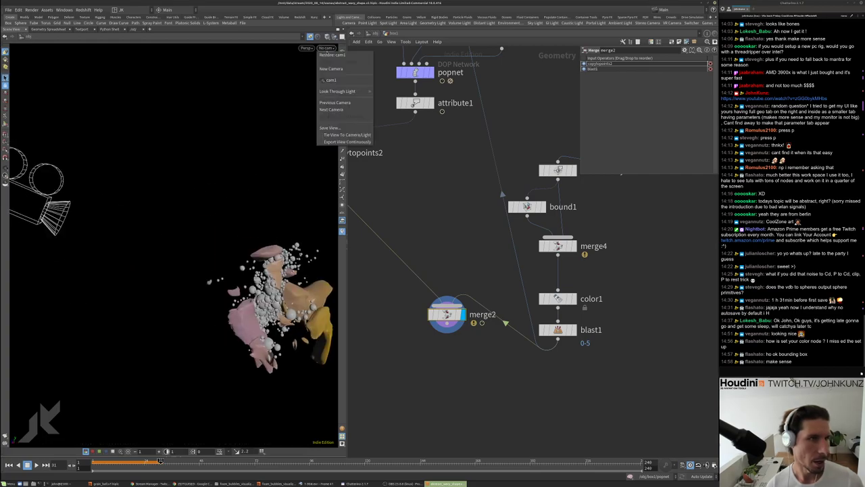
pyautogui.click(341, 81)
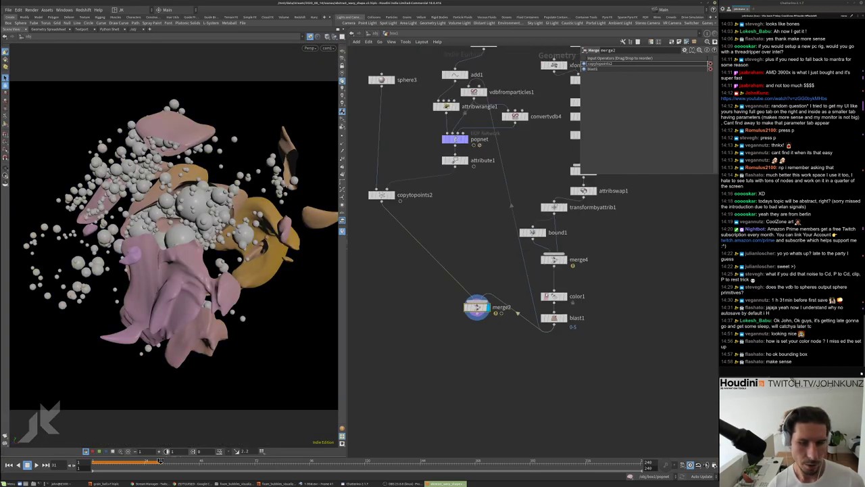
pyautogui.scroll(-3, 547, 292)
pyautogui.click(522, 232)
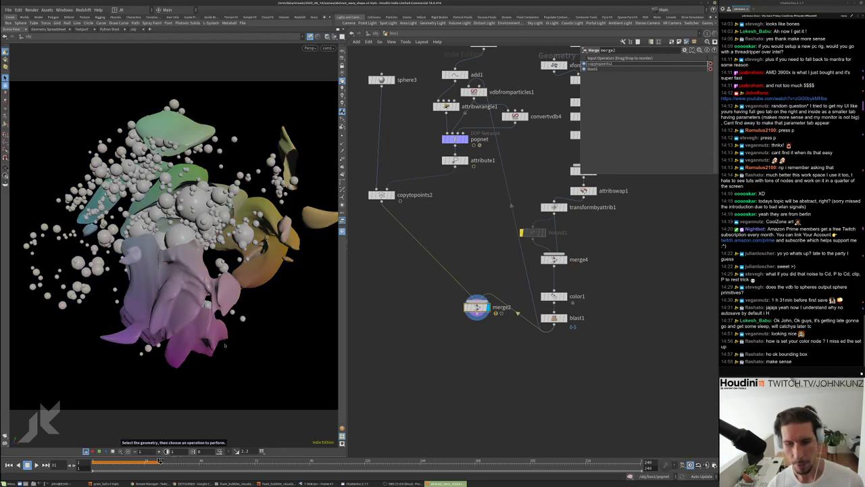
pyautogui.click(522, 232)
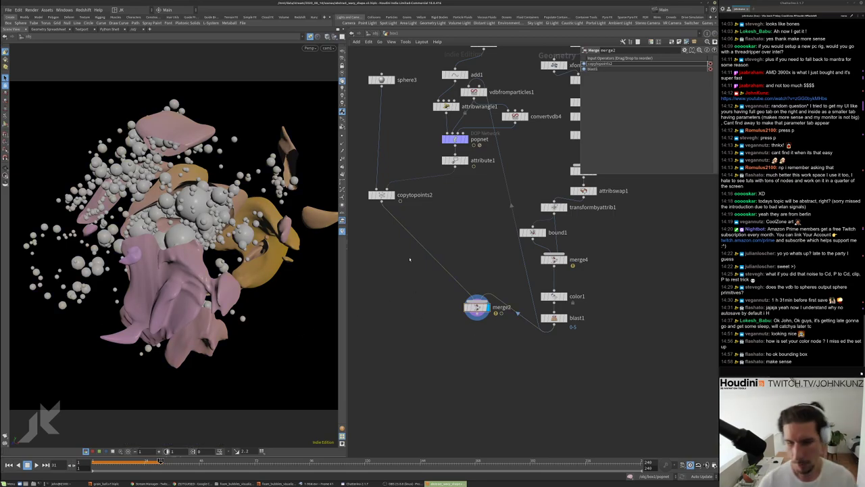
# Move merge2 lower in the network and go up to the object level
pyautogui.scroll(-2, 485, 325)
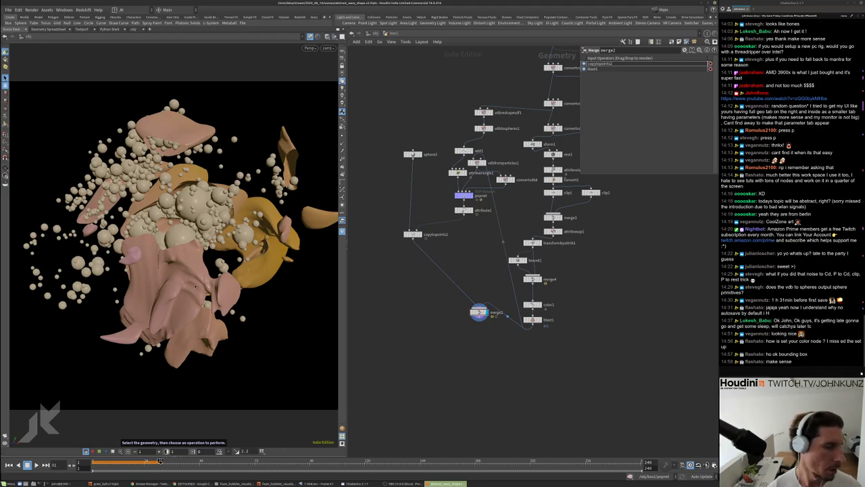
pyautogui.scroll(-2, 446, 308)
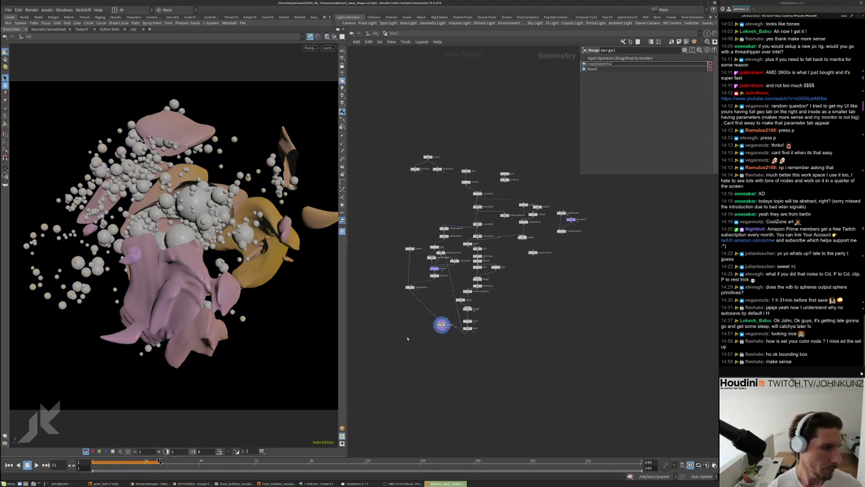
pyautogui.scroll(2, 453, 296)
pyautogui.moveTo(510, 264); pyautogui.dragTo(498, 320)
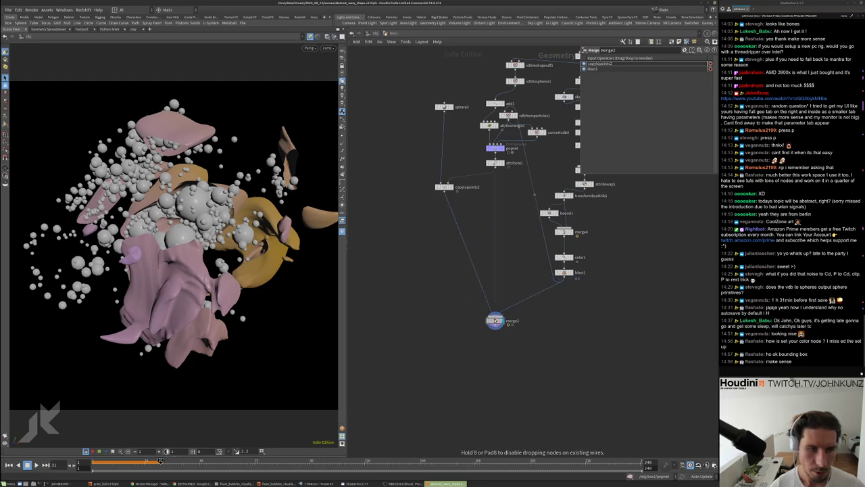
pyautogui.click(371, 34)
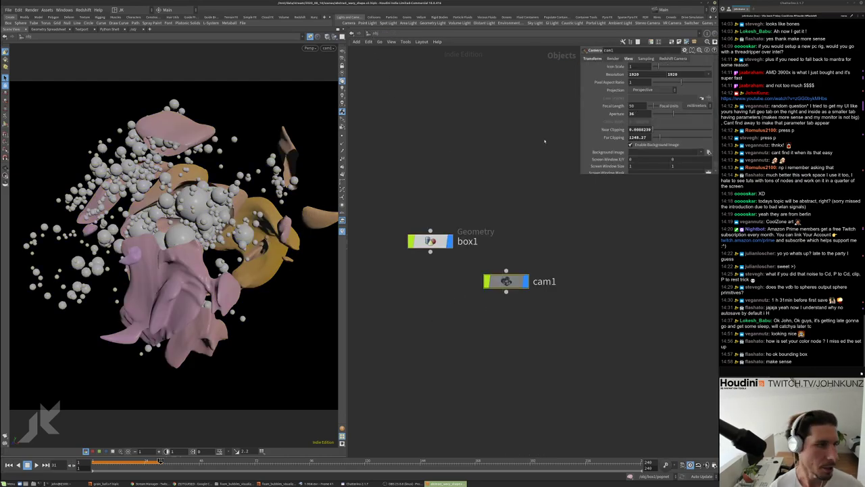
# Try different focal lengths on cam1 and settle on 35
pyautogui.click(632, 114)
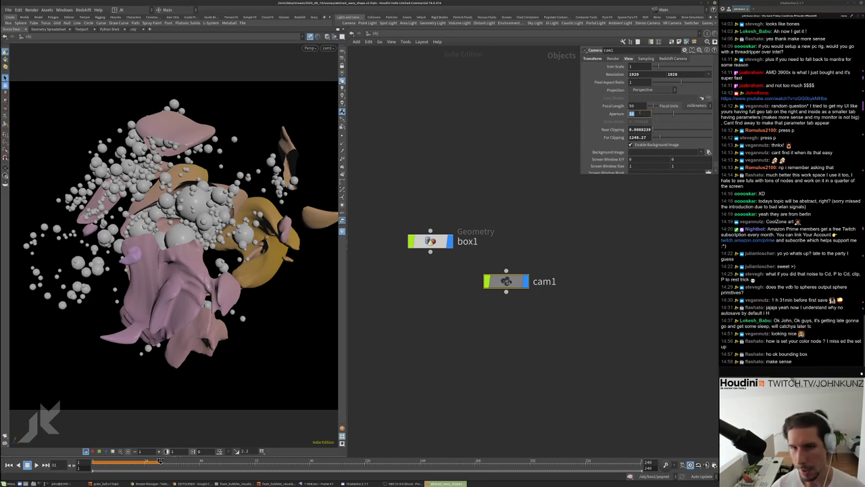
pyautogui.click(640, 106)
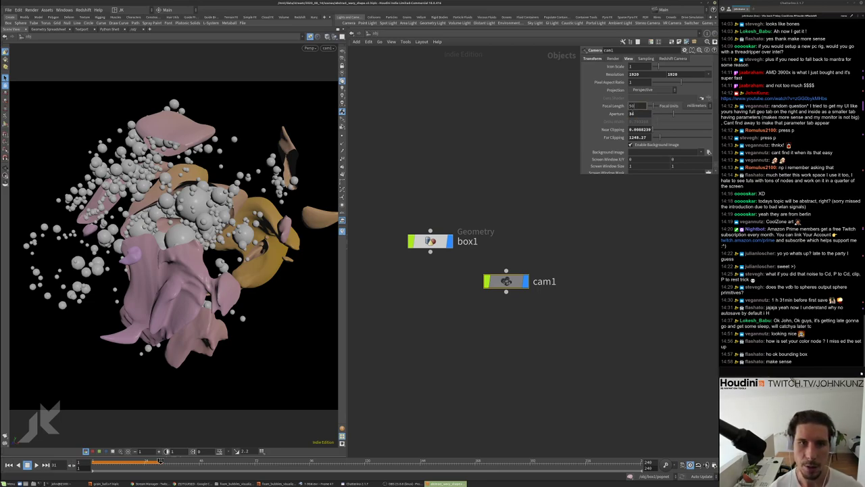
pyautogui.press('Tab')
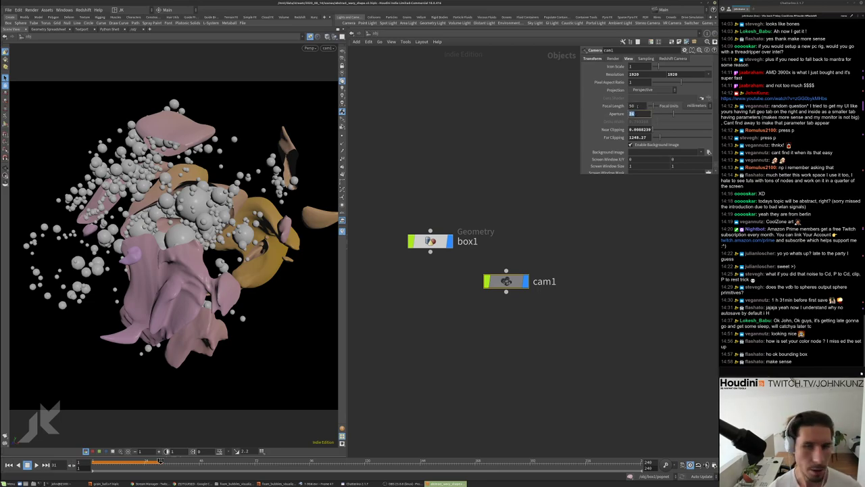
pyautogui.click(639, 107)
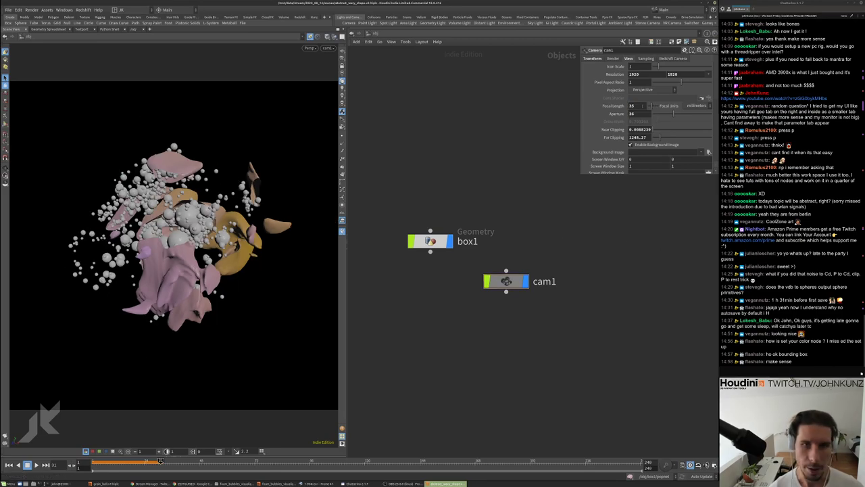
pyautogui.moveTo(645, 104); pyautogui.dragTo(659, 107)
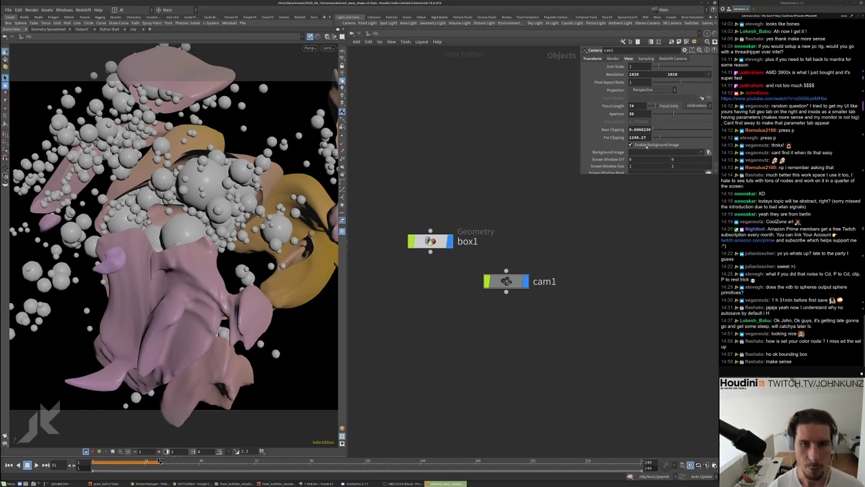
pyautogui.write('35')
pyautogui.press('Return')
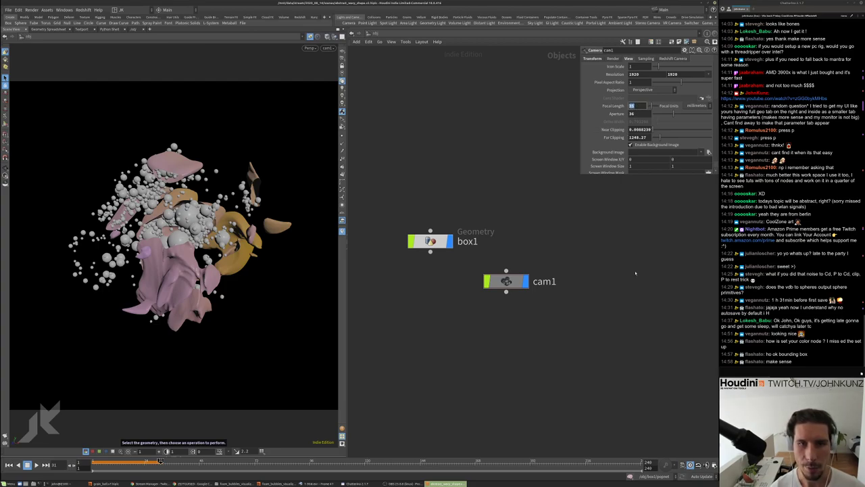
# Reframe the object-level network and select box1
pyautogui.press('h')
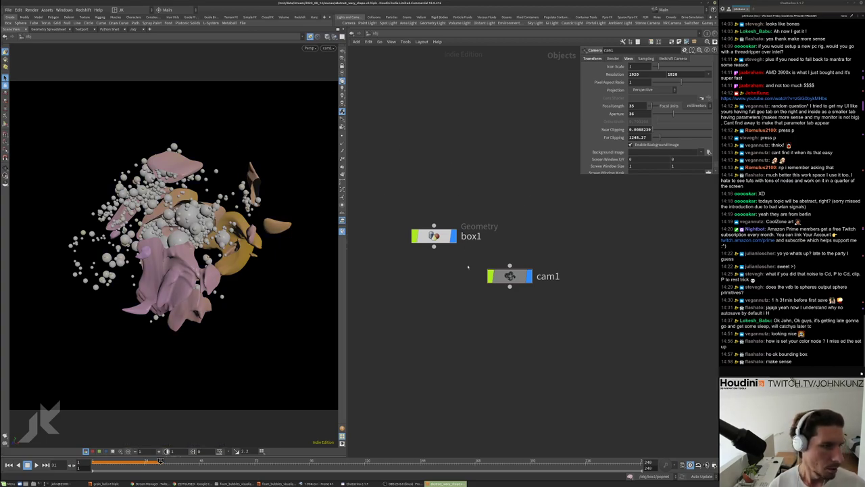
pyautogui.moveTo(467, 266); pyautogui.dragTo(467, 225, button='middle')
pyautogui.click(430, 193)
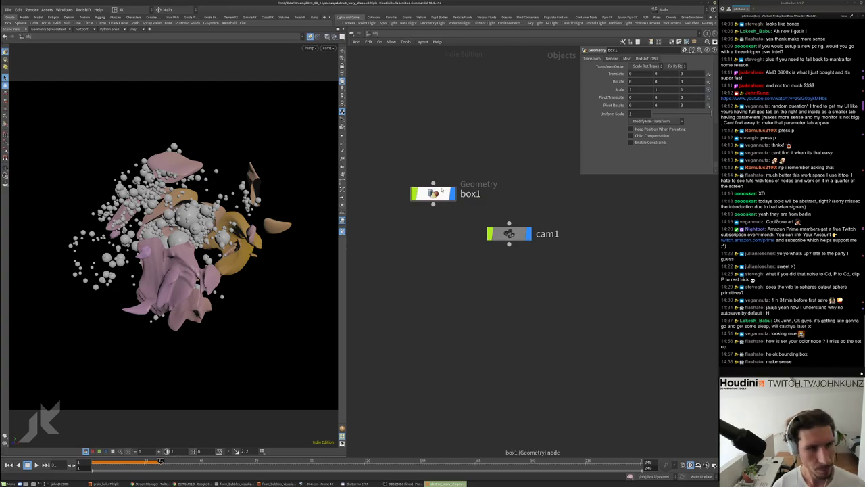
# Inside box1, inspect copytopoints2's info and display only the copied spheres
pyautogui.doubleClick(433, 193)
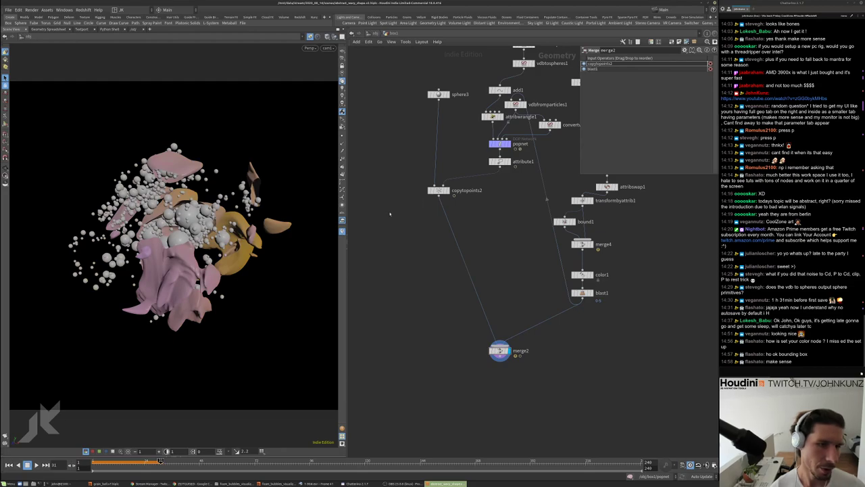
pyautogui.middleClick(436, 190)
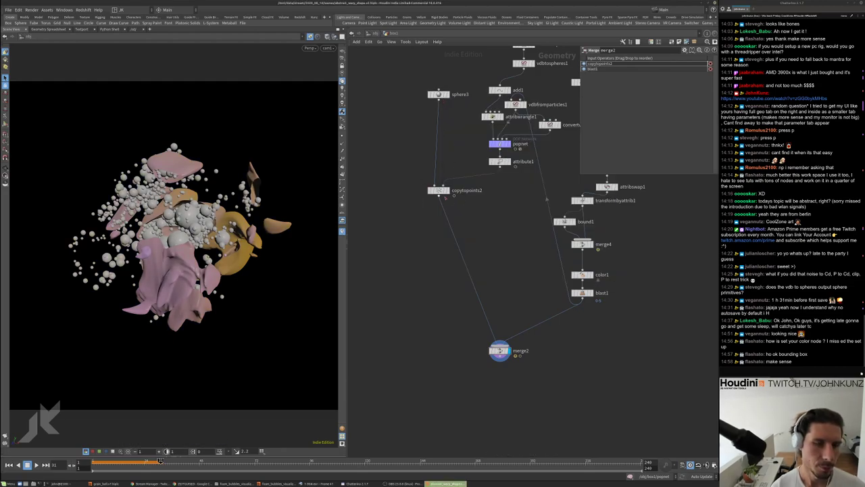
pyautogui.middleClick(438, 190)
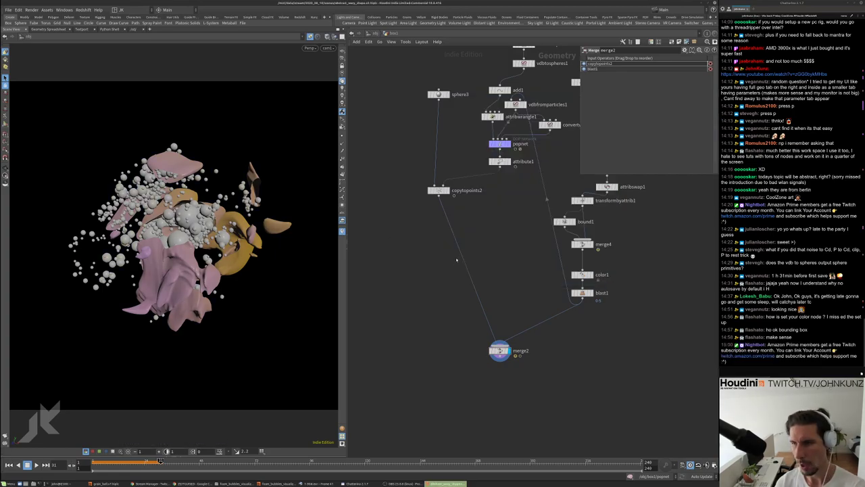
pyautogui.scroll(3, 457, 259)
pyautogui.click(443, 162)
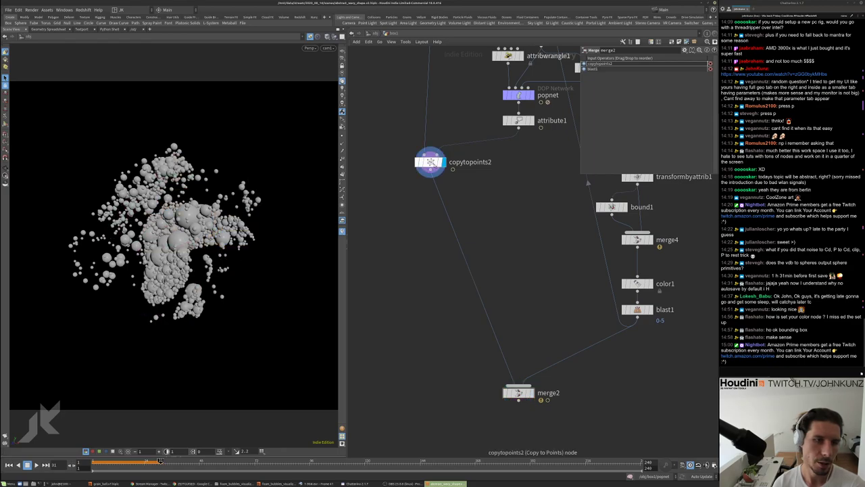
# Set sphere3's Primitive Type to Polygon with a Frequency of 6
pyautogui.press('Up')
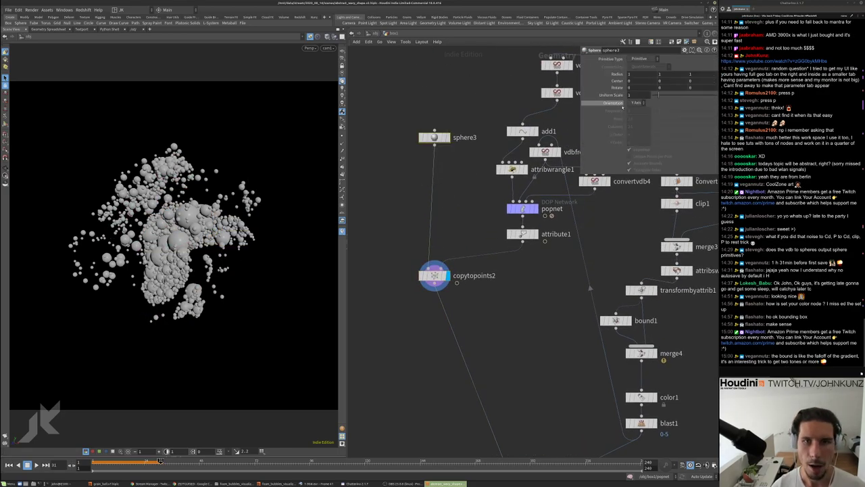
pyautogui.click(638, 59)
pyautogui.click(638, 73)
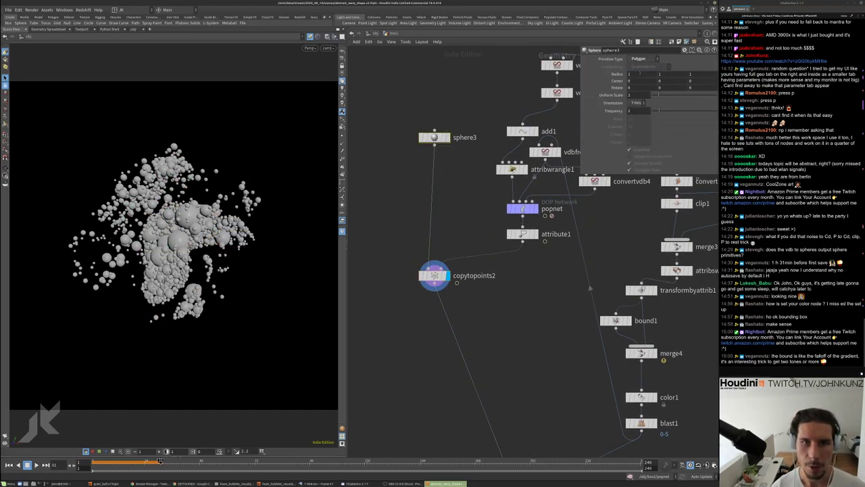
pyautogui.doubleClick(635, 110)
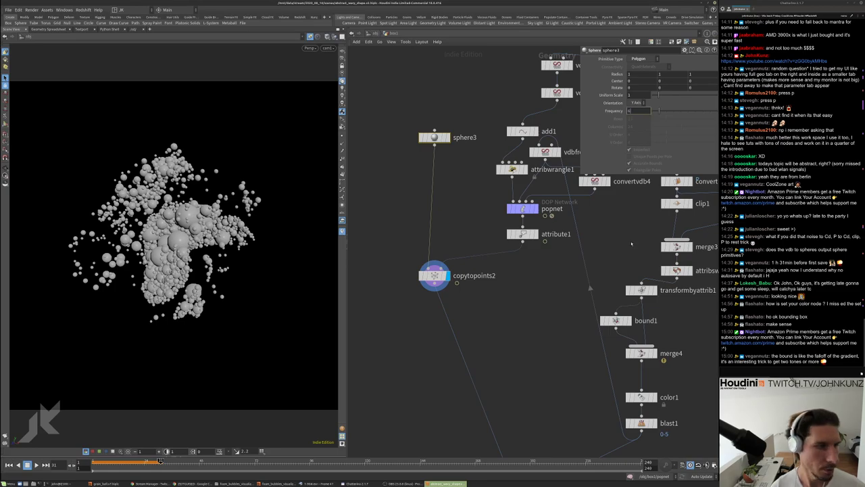
pyautogui.write('6')
pyautogui.press('Return')
# Switch the viewport to Smooth Wire Shaded and display merge2's merged result again
pyautogui.click(327, 35)
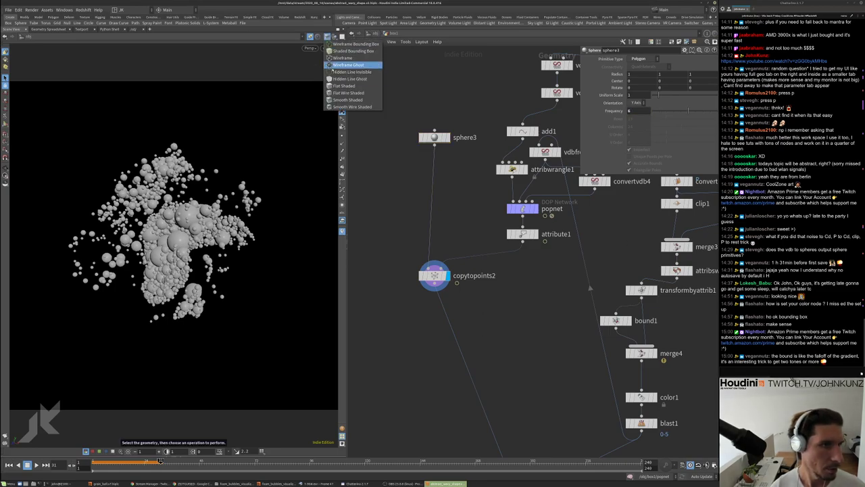
pyautogui.click(350, 107)
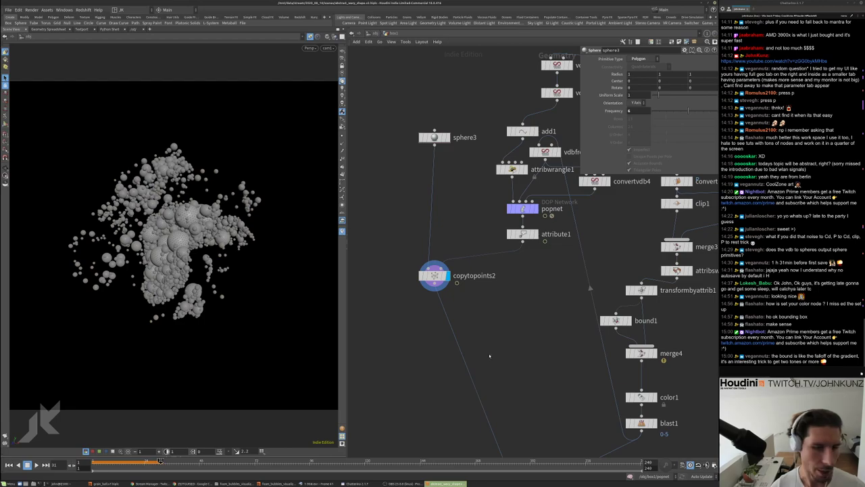
pyautogui.moveTo(490, 355); pyautogui.dragTo(448, 227, button='middle')
pyautogui.press('r')
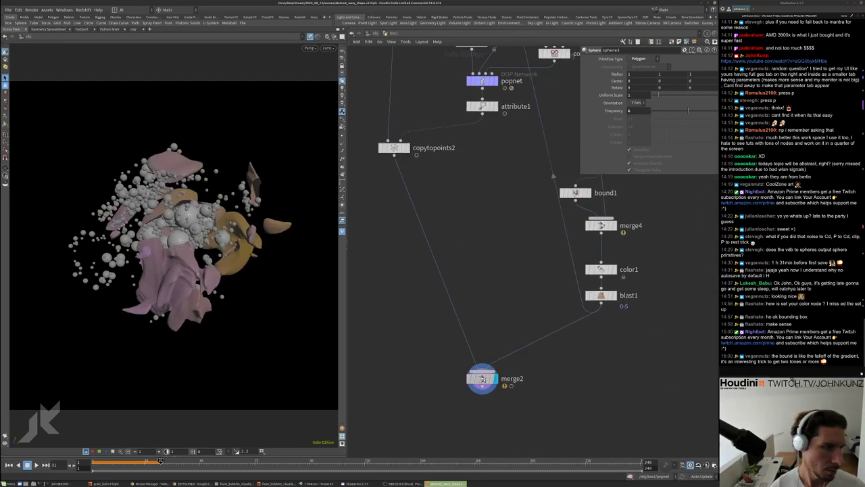
pyautogui.click(483, 380)
pyautogui.moveTo(483, 380); pyautogui.dragTo(542, 311, button='middle')
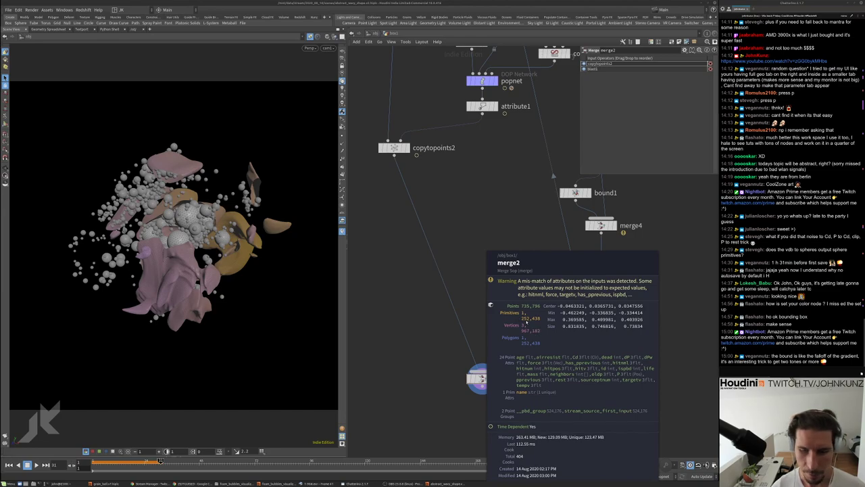
pyautogui.moveTo(525, 320); pyautogui.dragTo(528, 318, button='middle')
pyautogui.scroll(-4, 530, 314)
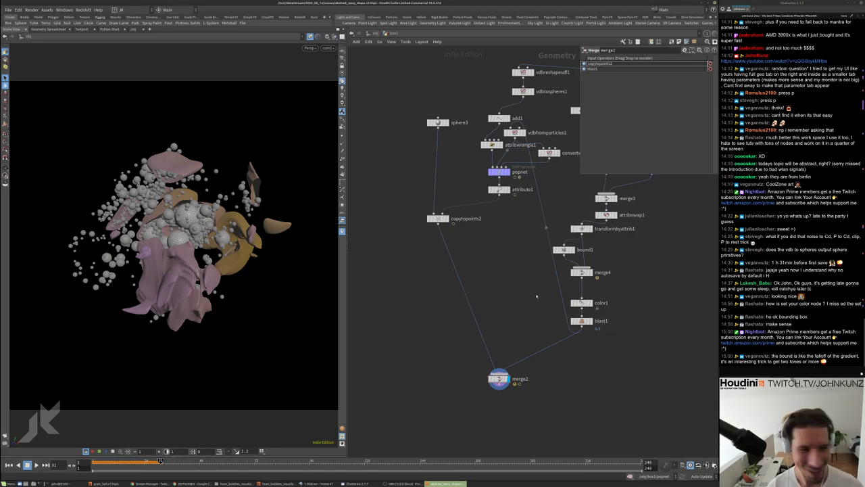
pyautogui.scroll(2, 615, 283)
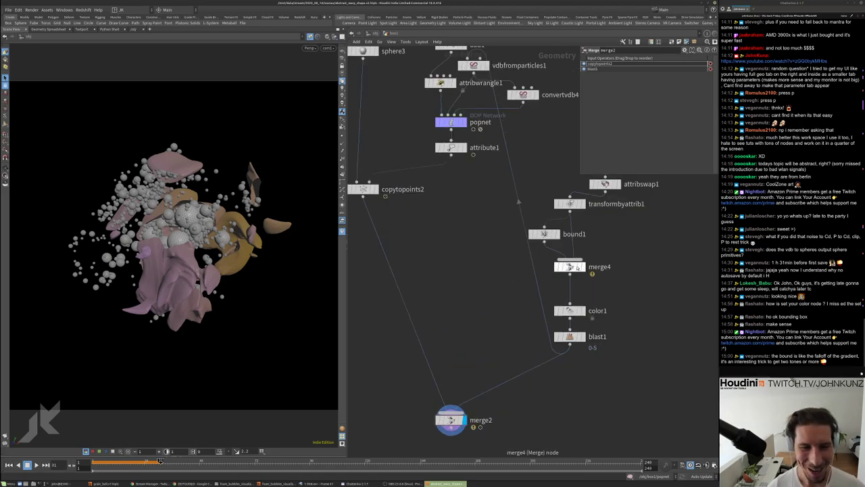
pyautogui.moveTo(549, 234); pyautogui.dragTo(552, 249)
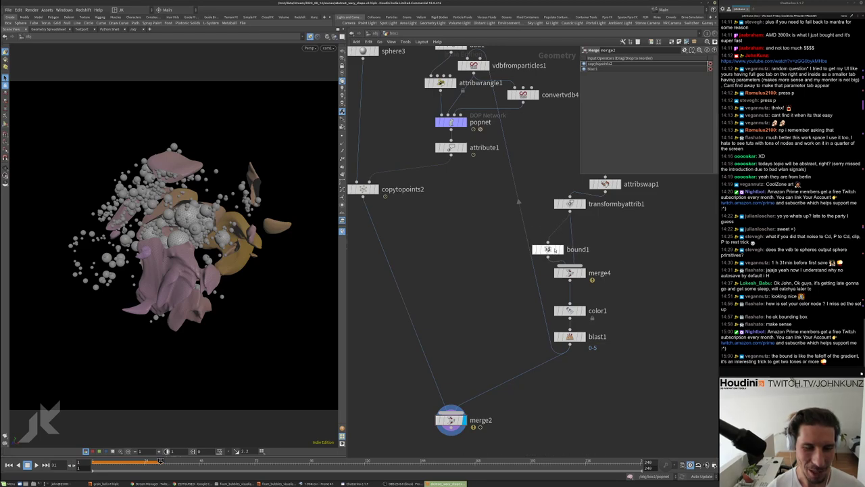
pyautogui.moveTo(569, 203); pyautogui.dragTo(570, 221)
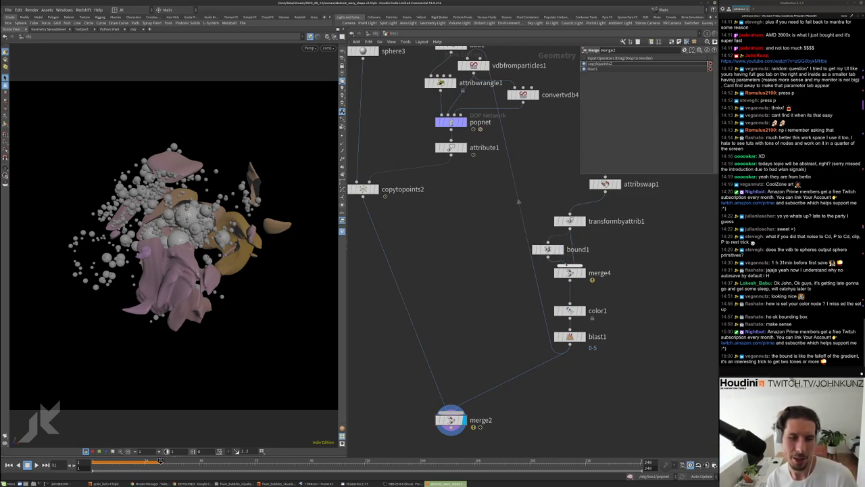
pyautogui.moveTo(570, 310); pyautogui.dragTo(570, 300)
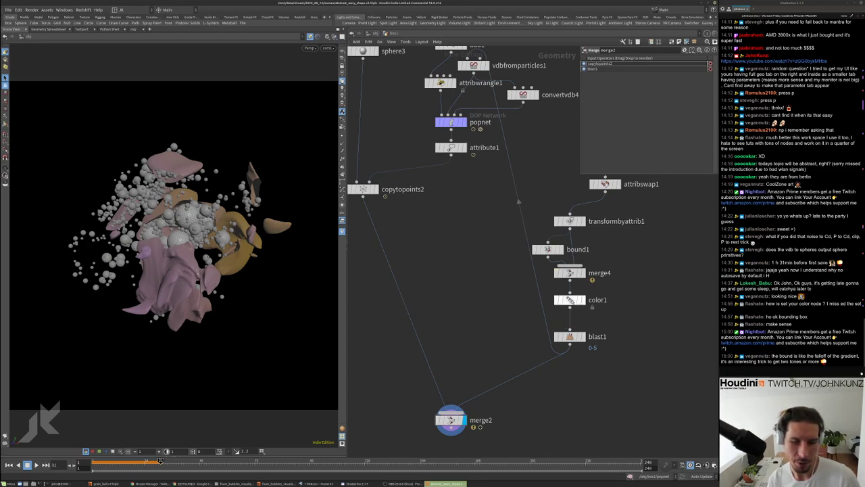
pyautogui.moveTo(569, 336); pyautogui.dragTo(570, 324)
pyautogui.moveTo(620, 352); pyautogui.dragTo(521, 240)
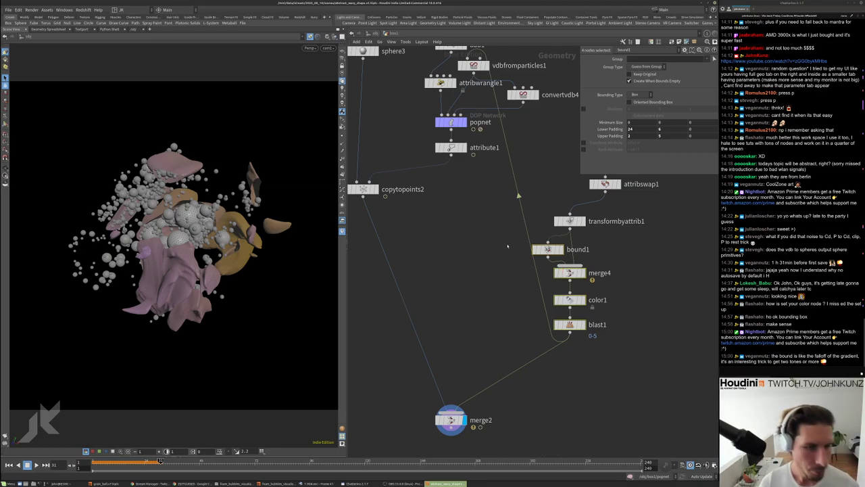
pyautogui.click(548, 248)
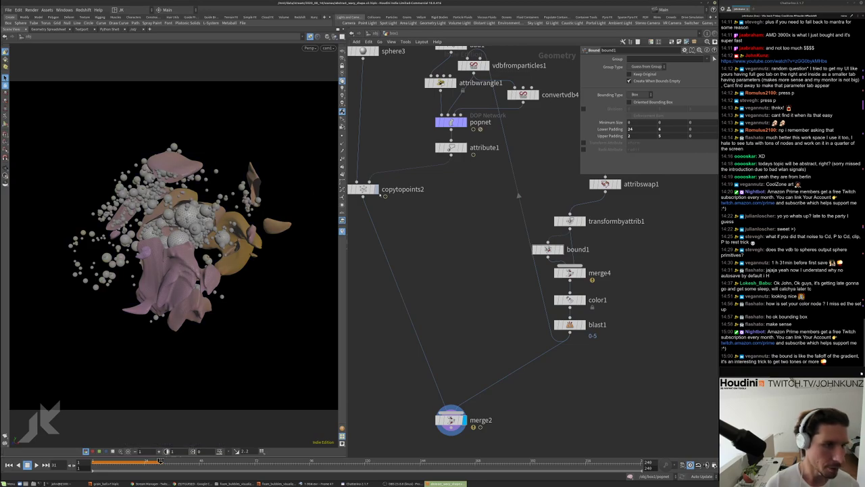
pyautogui.middleClick(363, 189)
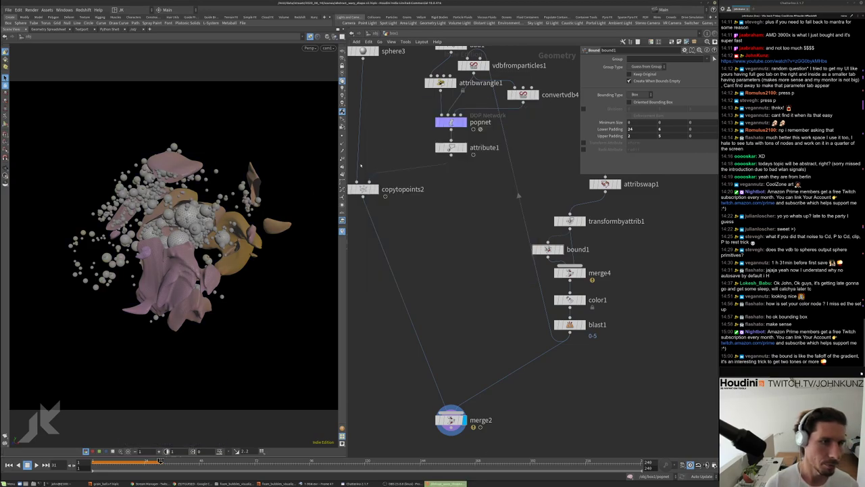
pyautogui.press('u')
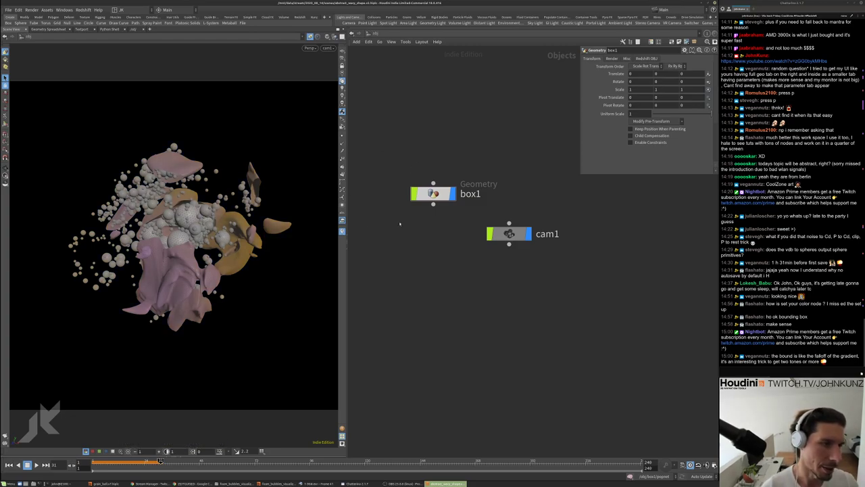
pyautogui.moveTo(474, 255)
pyautogui.mouseDown(button='middle')
pyautogui.moveTo(500, 243)
pyautogui.moveTo(504, 230)
pyautogui.mouseUp(button='middle')
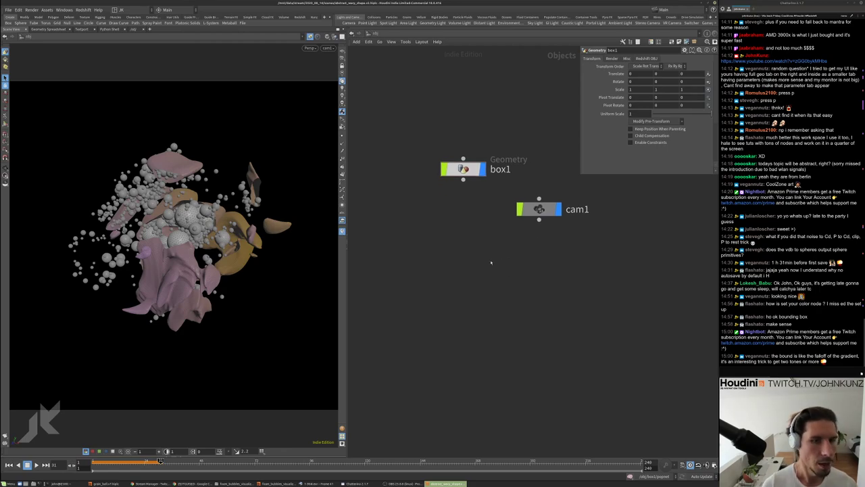
# Go back into box1 and inspect attribute1's point count and attributes
pyautogui.doubleClick(463, 169)
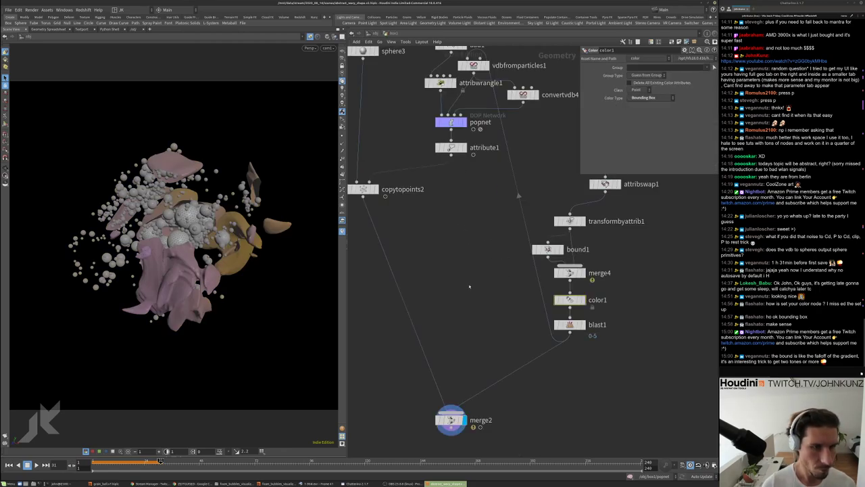
pyautogui.scroll(2, 459, 194)
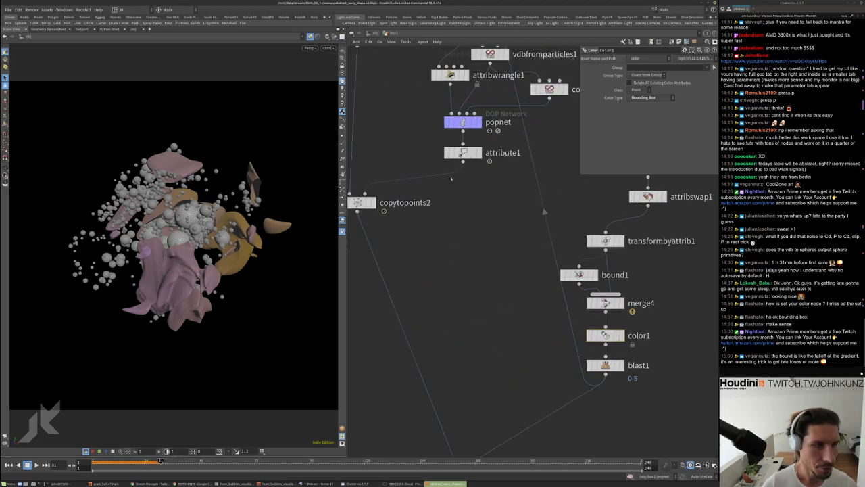
pyautogui.middleClick(457, 153)
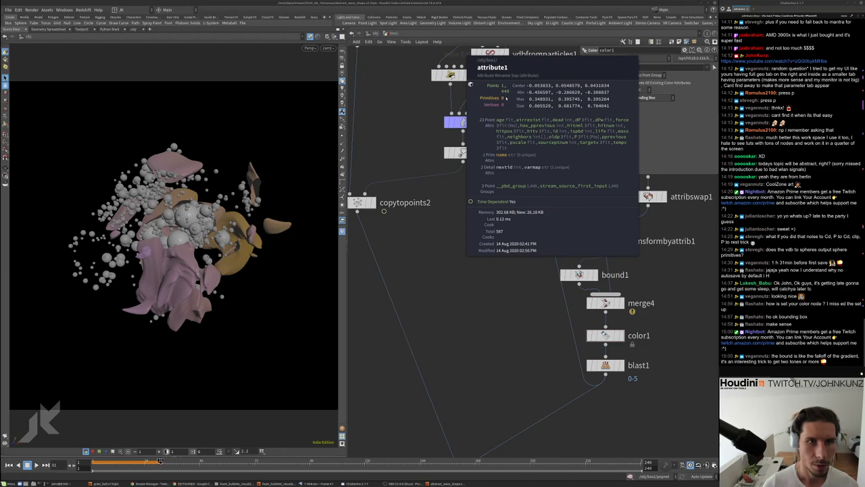
pyautogui.moveTo(470, 152); pyautogui.dragTo(481, 177, button='middle')
# Add stash1 below attribute1 and stash the incoming simulation geometry
pyautogui.press('Tab')
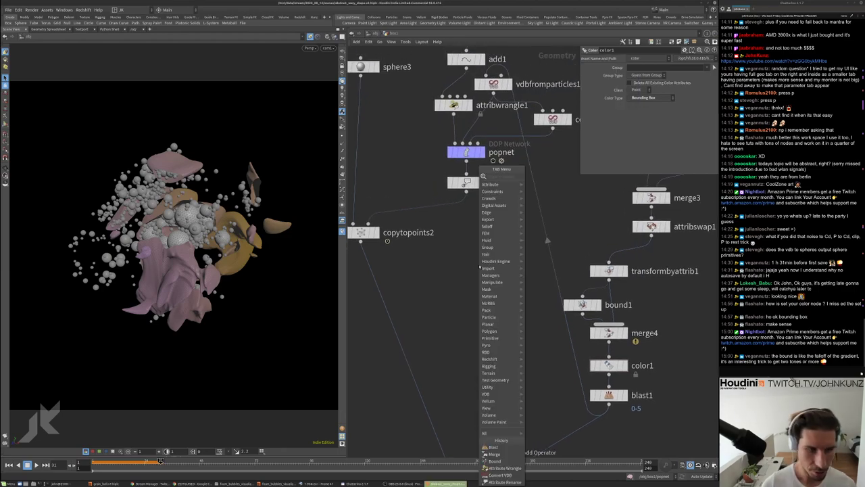
pyautogui.moveTo(488, 268)
pyautogui.click(550, 185)
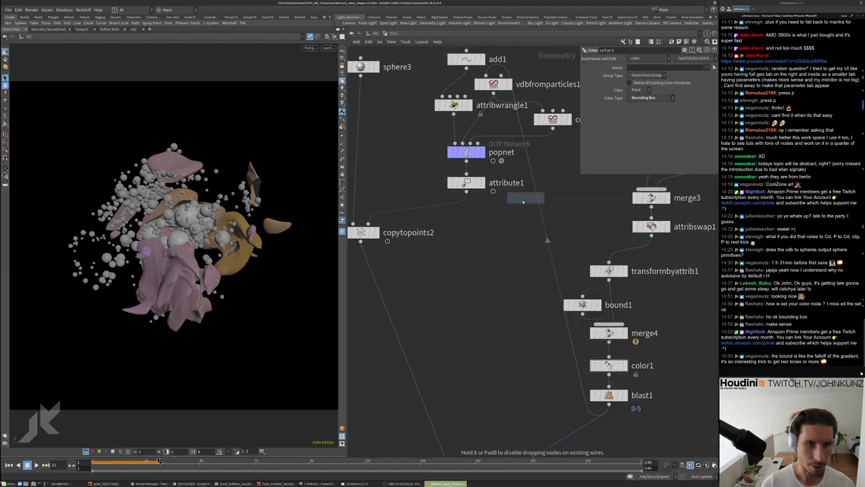
pyautogui.click(466, 214)
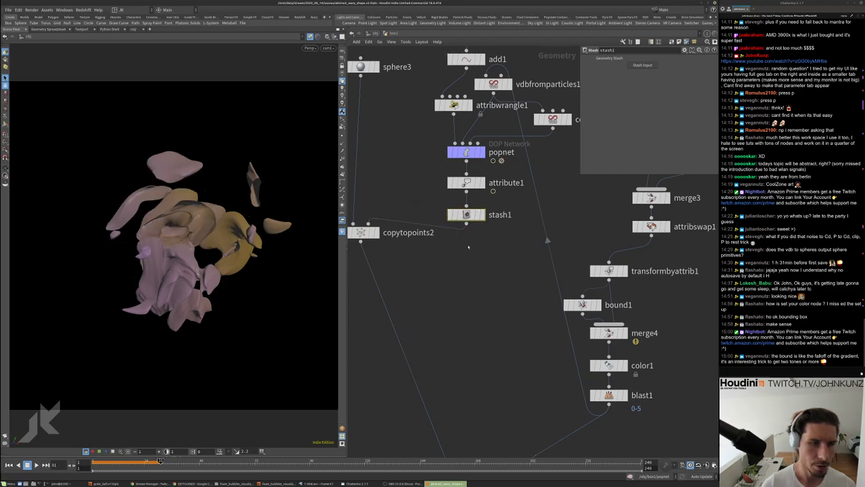
pyautogui.click(643, 66)
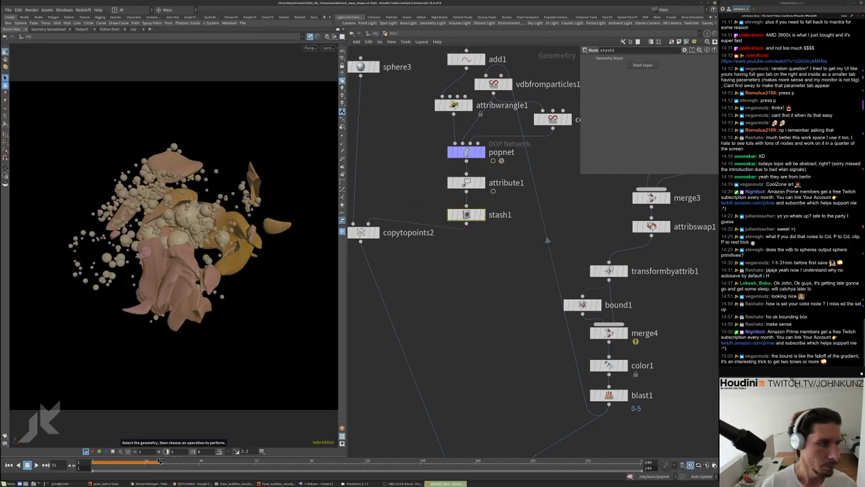
pyautogui.middleClick(466, 215)
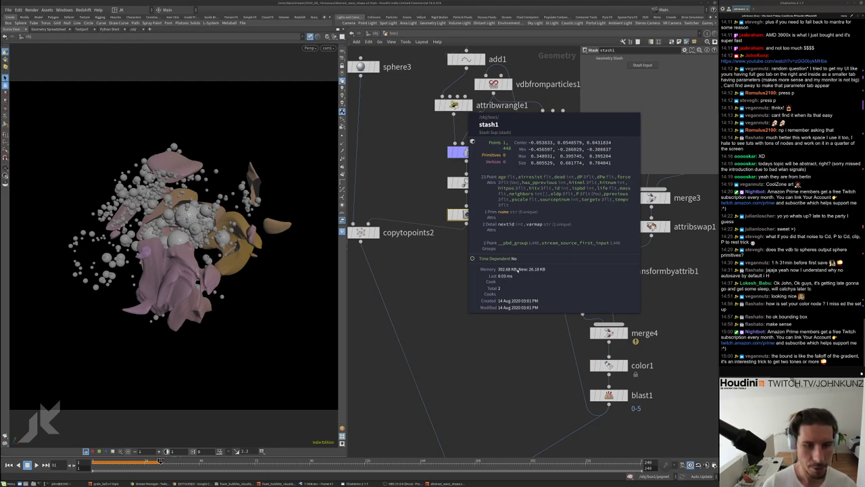
# Scrub the timeline to around frame 32 and frame the whole node graph
pyautogui.scroll(2, 440, 213)
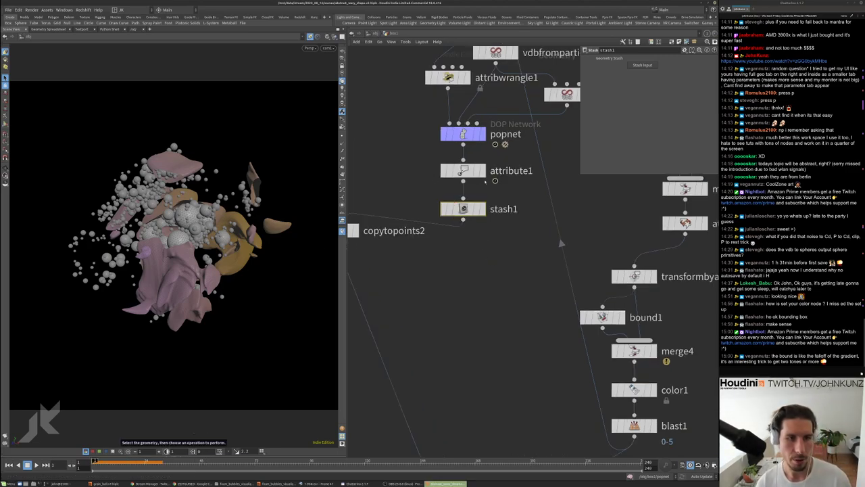
pyautogui.moveTo(156, 460); pyautogui.dragTo(162, 460)
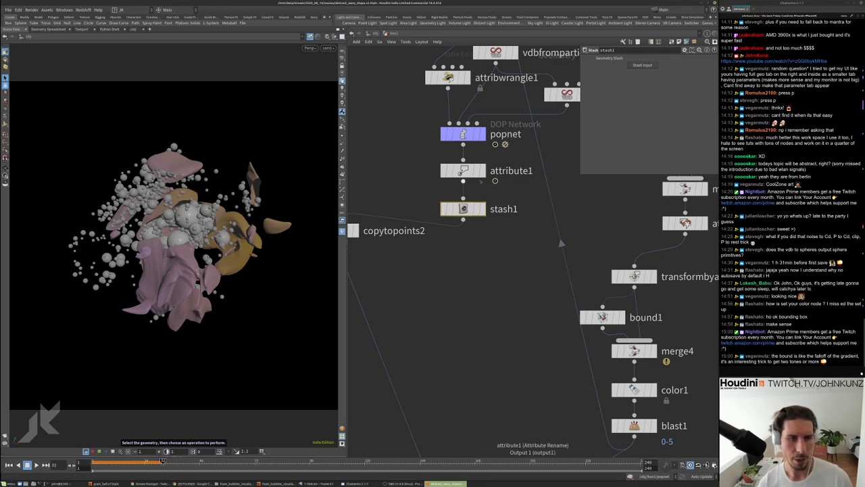
pyautogui.press('h')
pyautogui.scroll(2, 466, 268)
pyautogui.scroll(3, 435, 221)
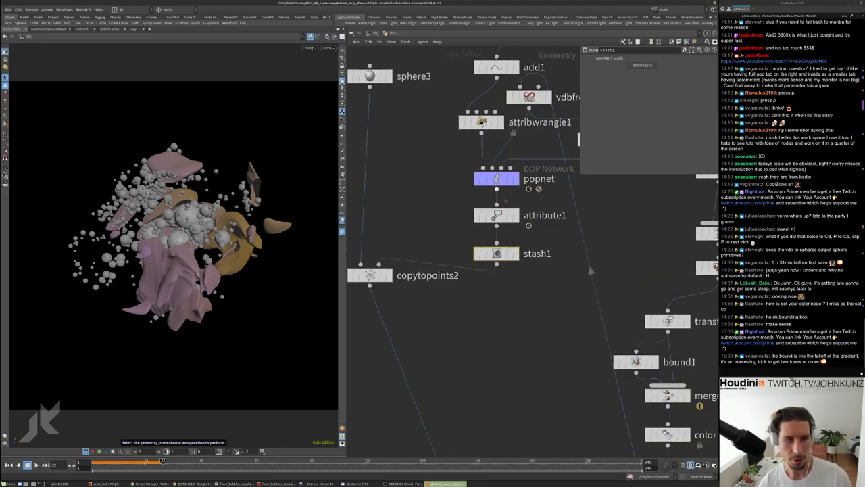
pyautogui.scroll(-5, 442, 215)
pyautogui.scroll(4, 478, 302)
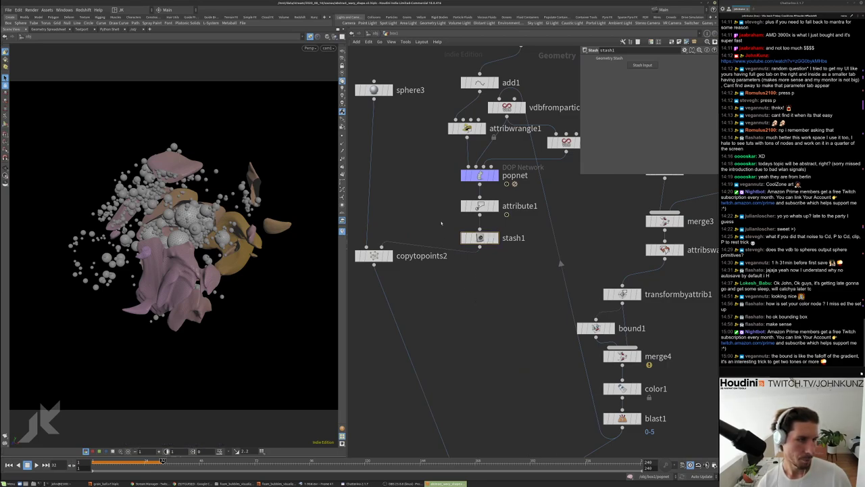
pyautogui.rightClick(480, 237)
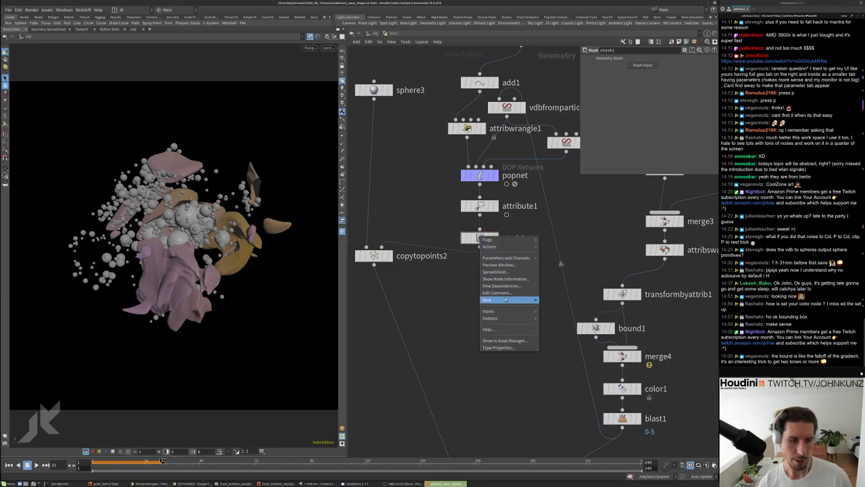
pyautogui.moveTo(505, 300)
pyautogui.click(550, 300)
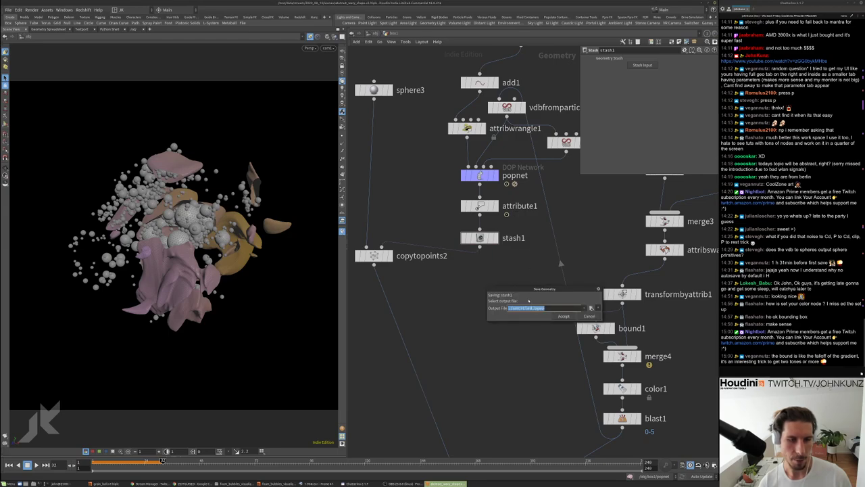
pyautogui.press('End')
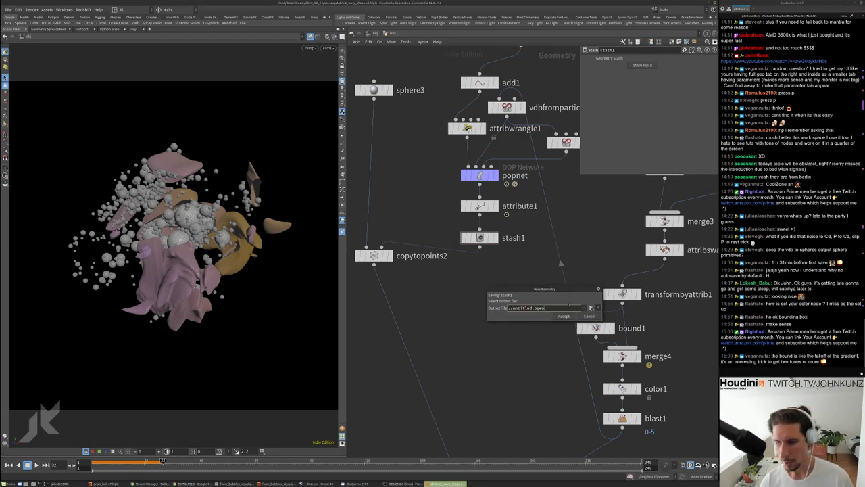
pyautogui.press('Escape')
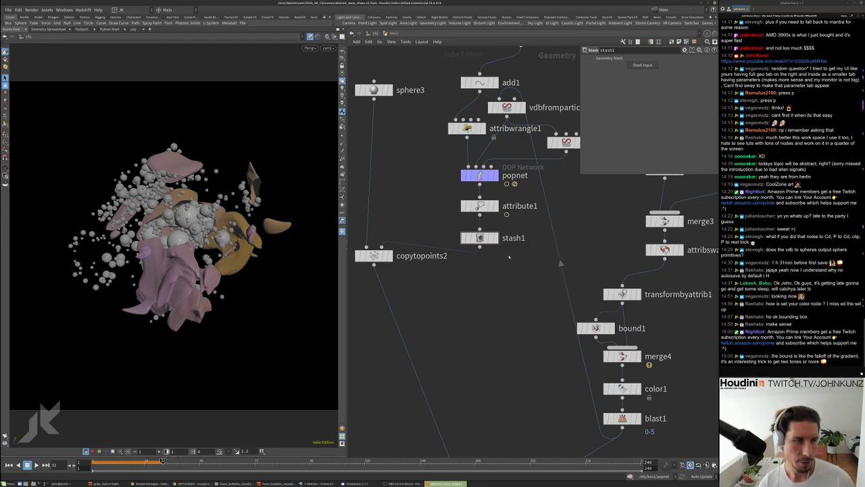
pyautogui.scroll(-3, 487, 279)
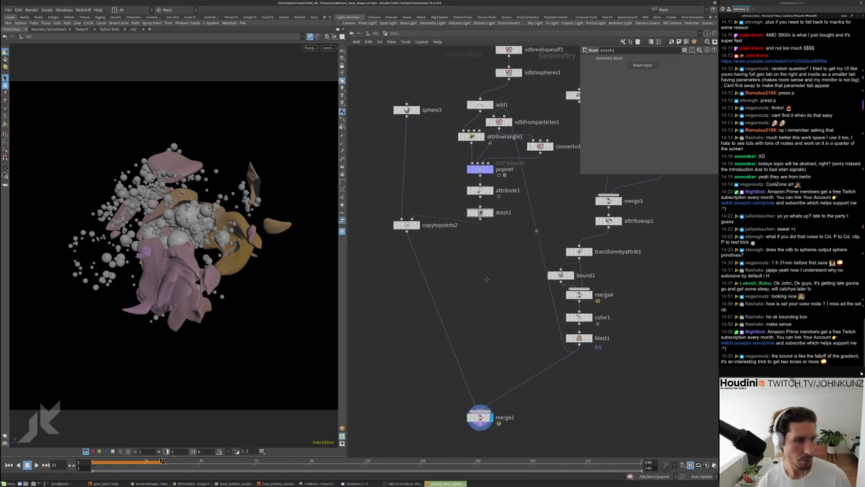
pyautogui.scroll(2, 486, 279)
pyautogui.moveTo(466, 309); pyautogui.dragTo(448, 266, button='middle')
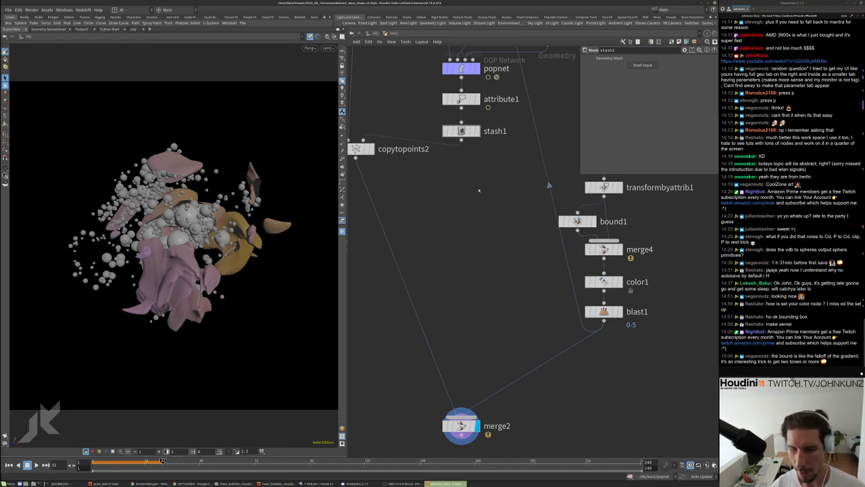
pyautogui.scroll(-5, 479, 190)
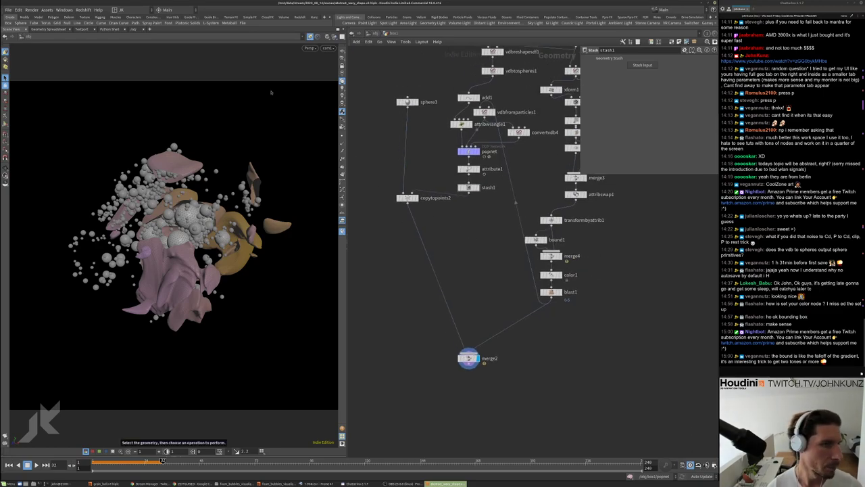
# At object level, orbit the viewport and frame it on the geometry
pyautogui.press('u')
pyautogui.press('Tab')
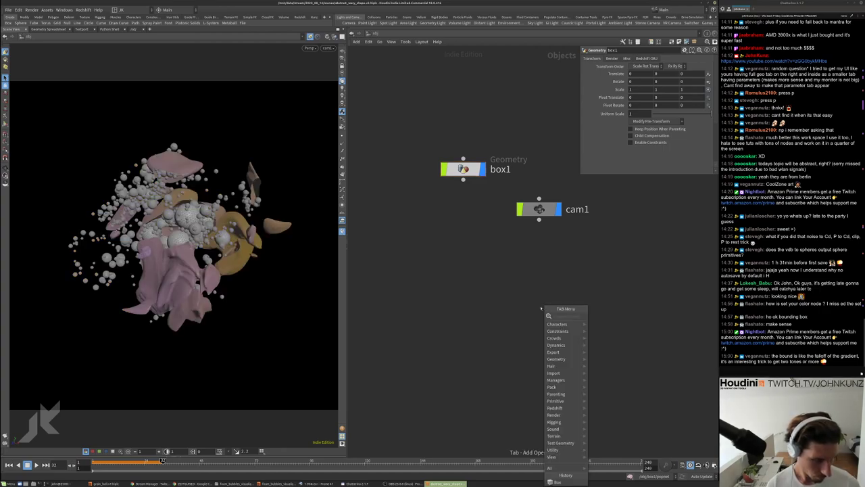
pyautogui.write('l')
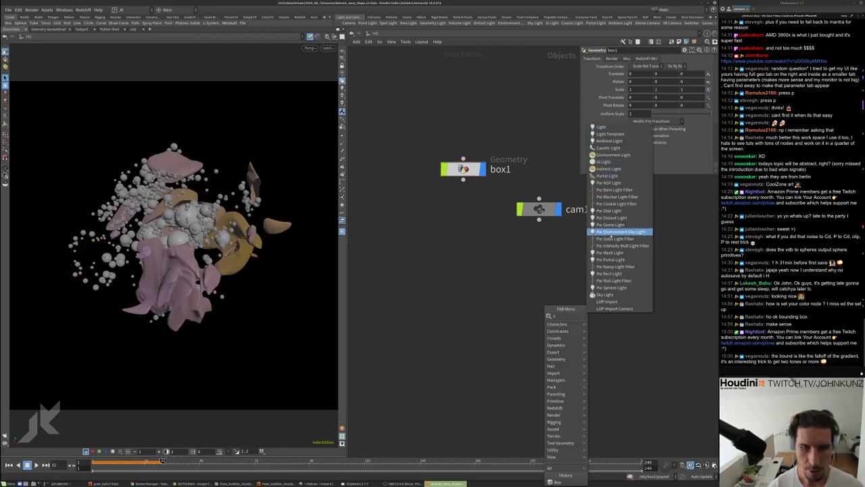
pyautogui.press('Escape')
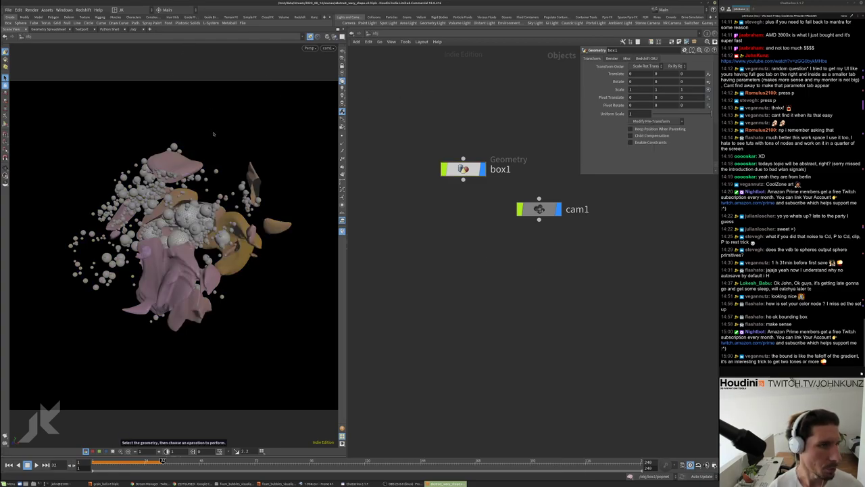
pyautogui.moveTo(186, 147); pyautogui.dragTo(226, 145)
pyautogui.moveTo(188, 165); pyautogui.dragTo(207, 192)
pyautogui.press('g')
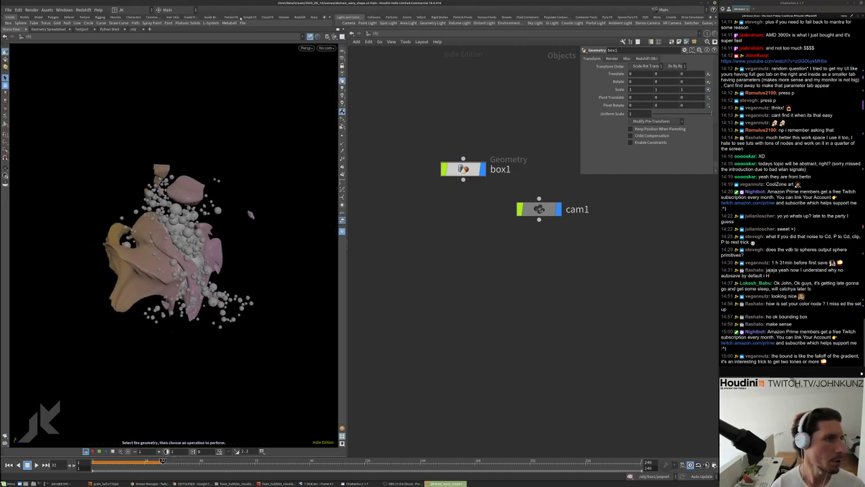
# Add a Redshift light to the scene from the Redshift shelf
pyautogui.click(300, 17)
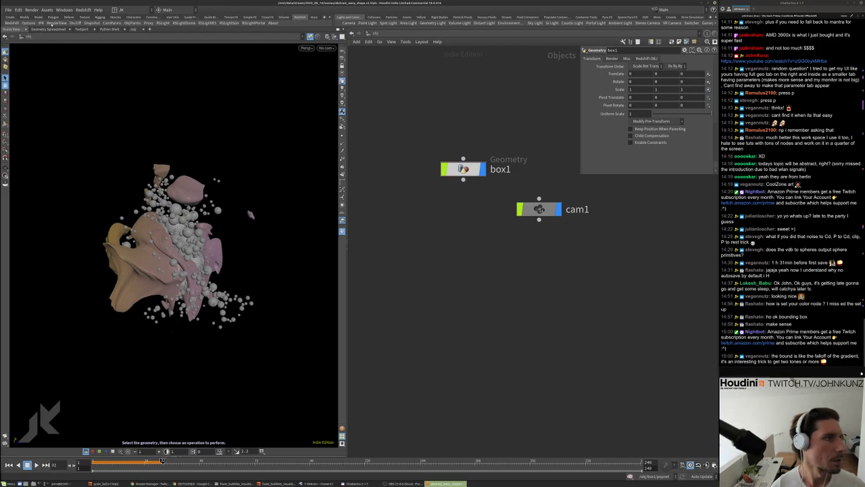
pyautogui.click(163, 23)
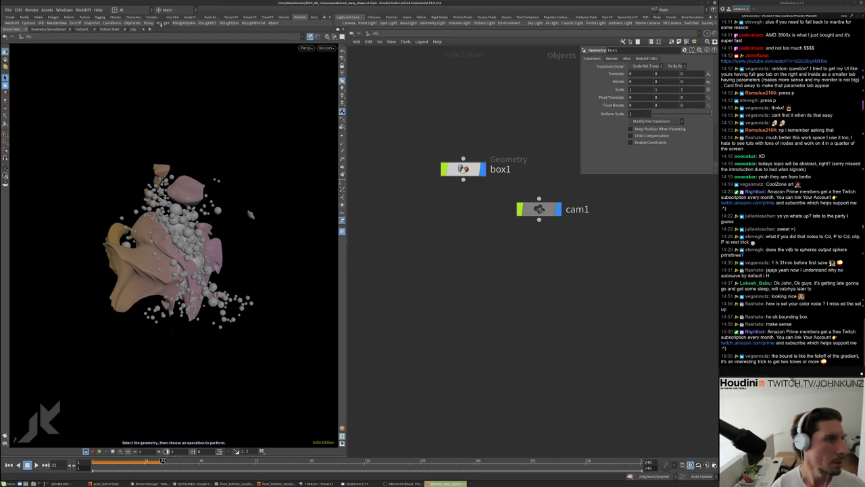
pyautogui.press('Escape')
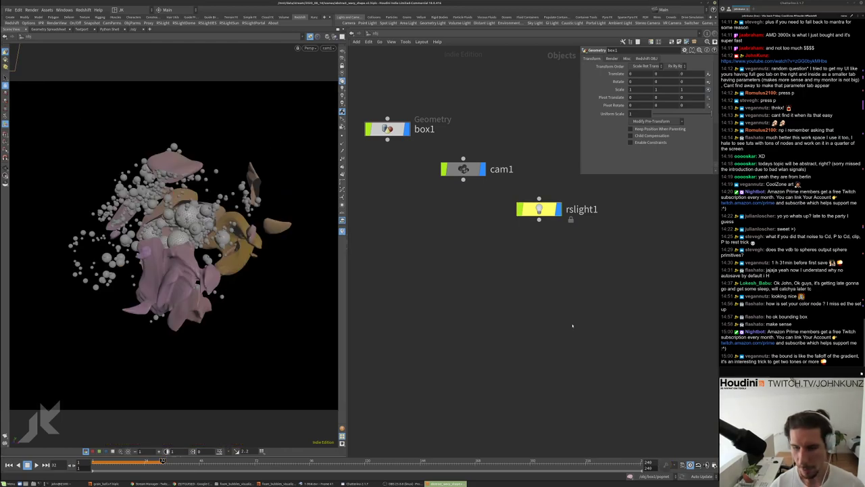
pyautogui.moveTo(572, 325); pyautogui.dragTo(588, 347, button='middle')
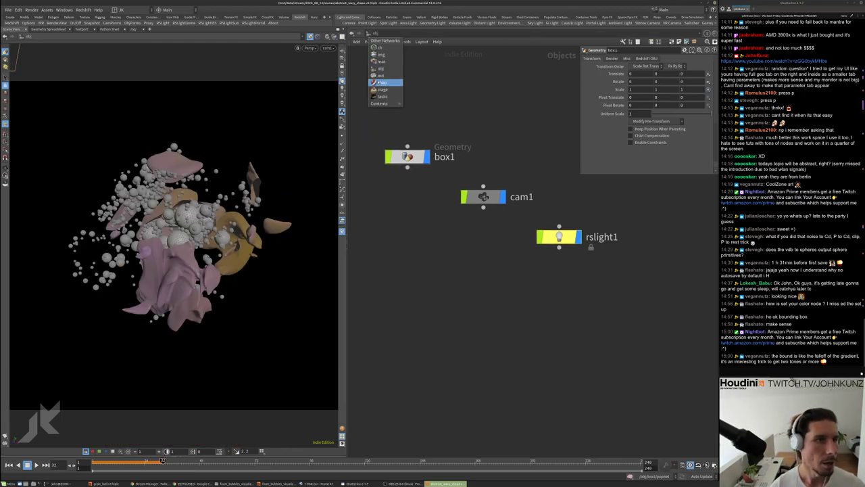
# In the /out network, add the Redshift ROP, creating redshift1 and redshift_ipr1
pyautogui.click(381, 75)
pyautogui.press('Tab')
pyautogui.write('r')
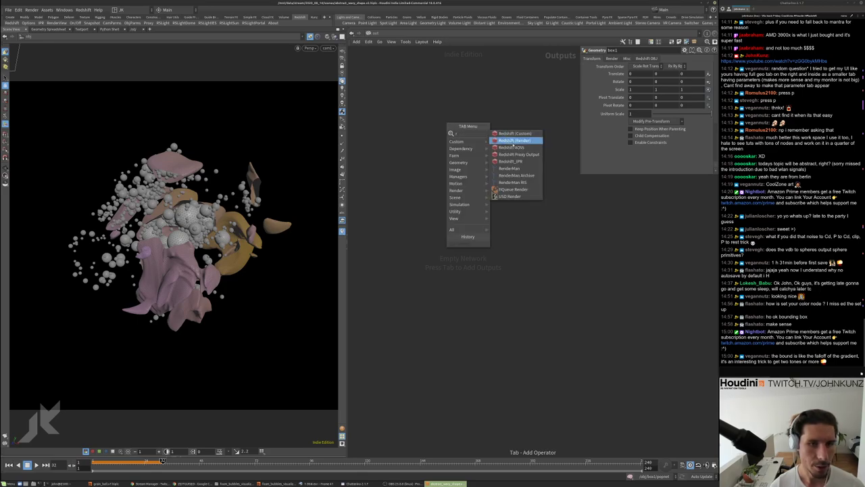
pyautogui.press('Return')
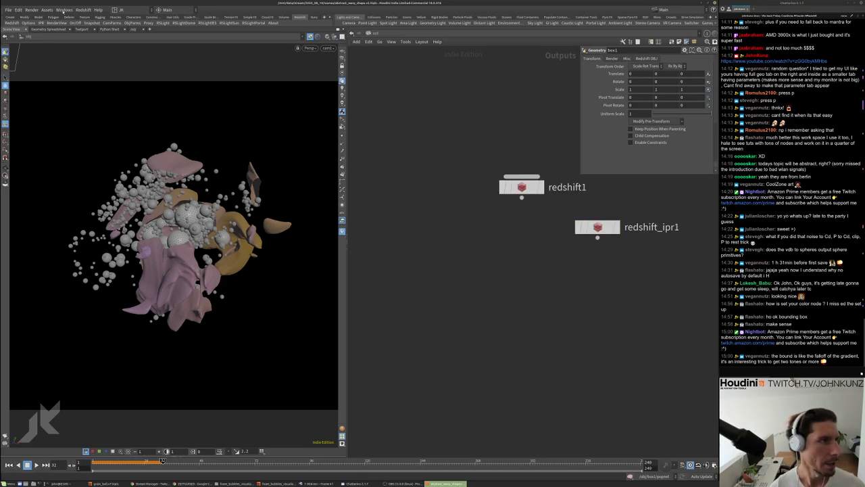
# Open the Redshift RenderView window
pyautogui.click(64, 10)
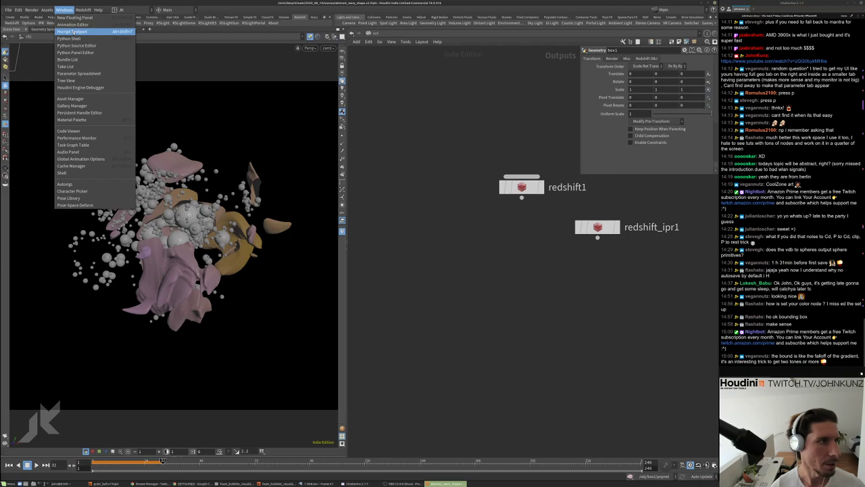
pyautogui.press('Escape')
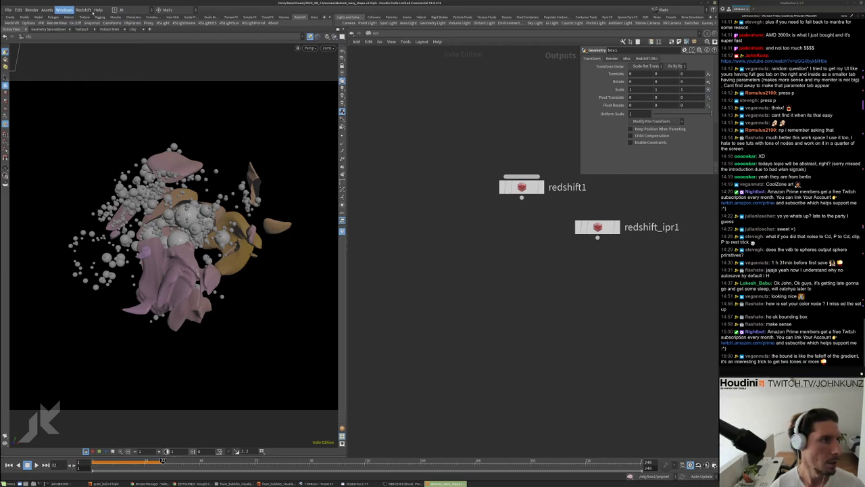
pyautogui.click(87, 11)
pyautogui.press('Escape')
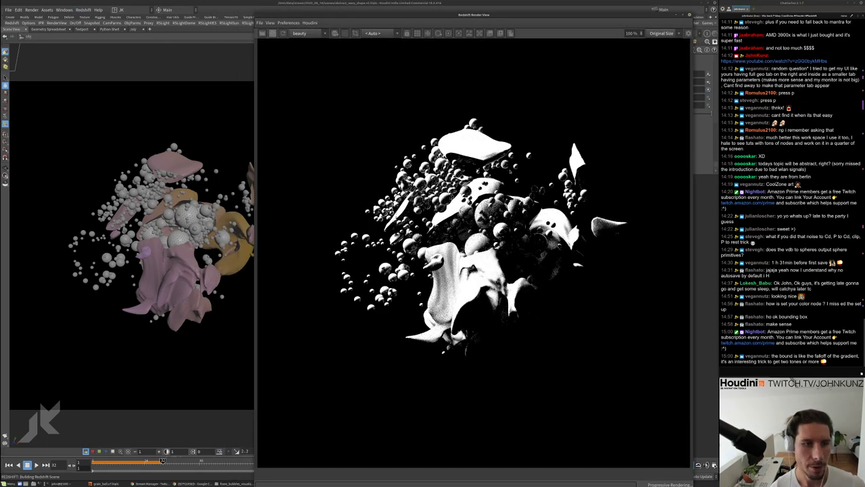
# Set redshift1's Primary and Secondary GI Engines to Brute Force
pyautogui.moveTo(485, 16); pyautogui.dragTo(273, 19)
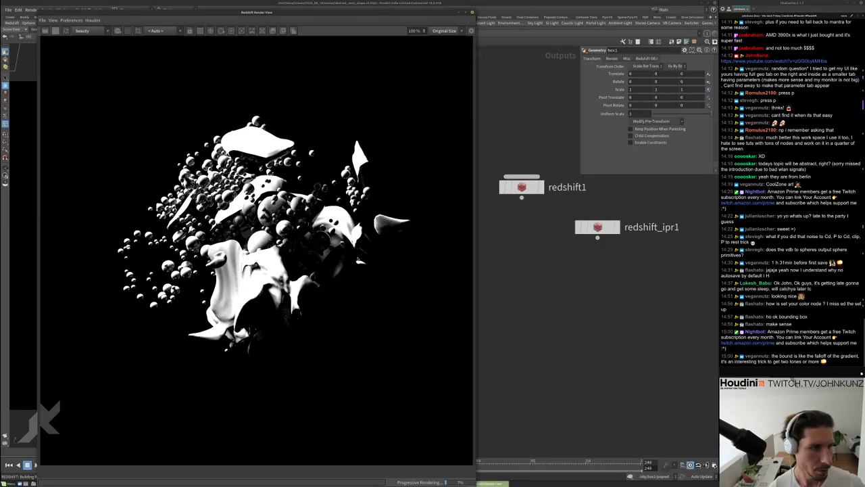
pyautogui.click(522, 187)
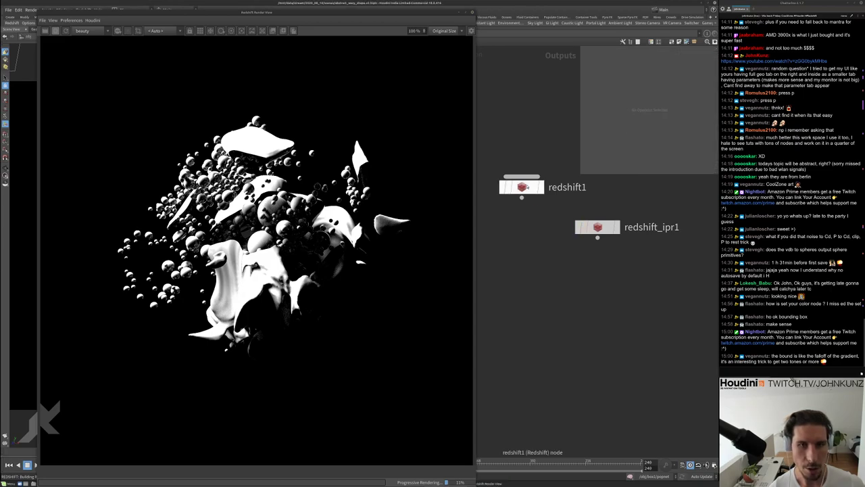
pyautogui.click(623, 101)
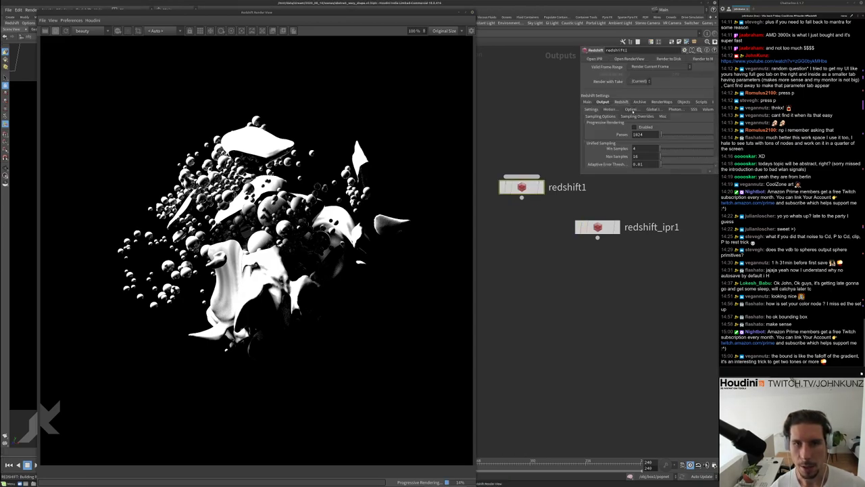
pyautogui.click(664, 109)
pyautogui.click(646, 124)
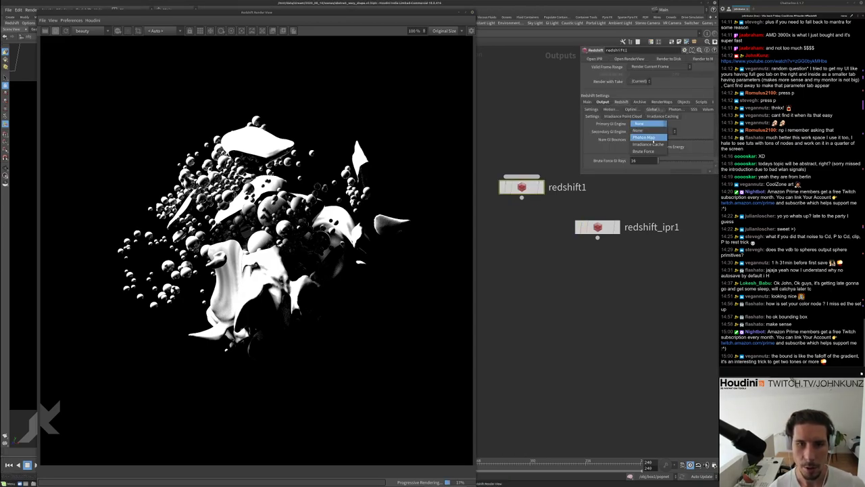
pyautogui.click(643, 151)
pyautogui.click(646, 131)
pyautogui.click(643, 158)
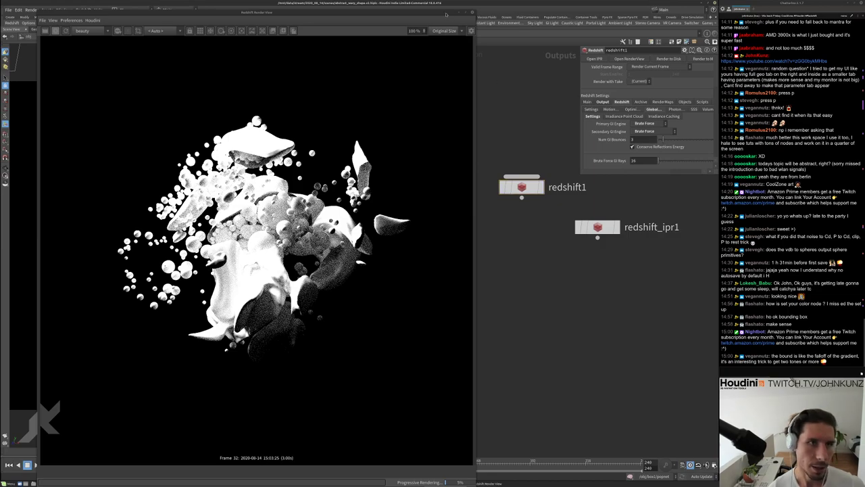
# Move and shrink the render view, then return to the object-level network
pyautogui.moveTo(418, 10); pyautogui.dragTo(378, 9)
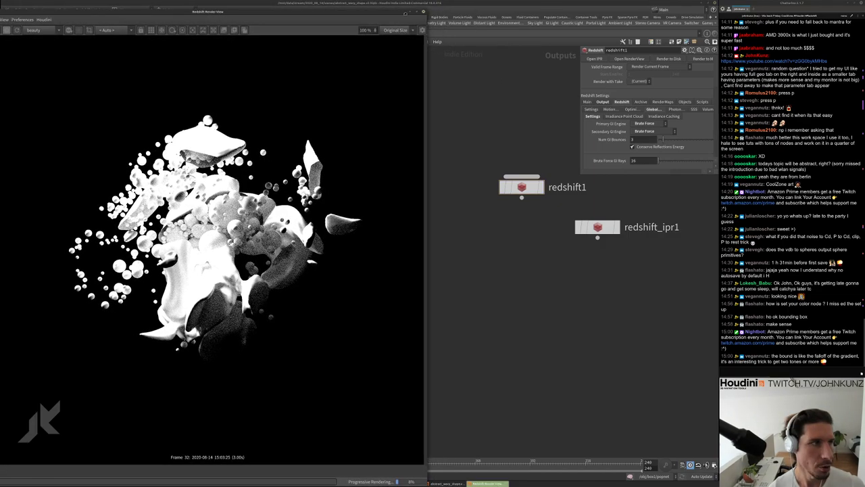
pyautogui.moveTo(434, 10); pyautogui.dragTo(336, 40)
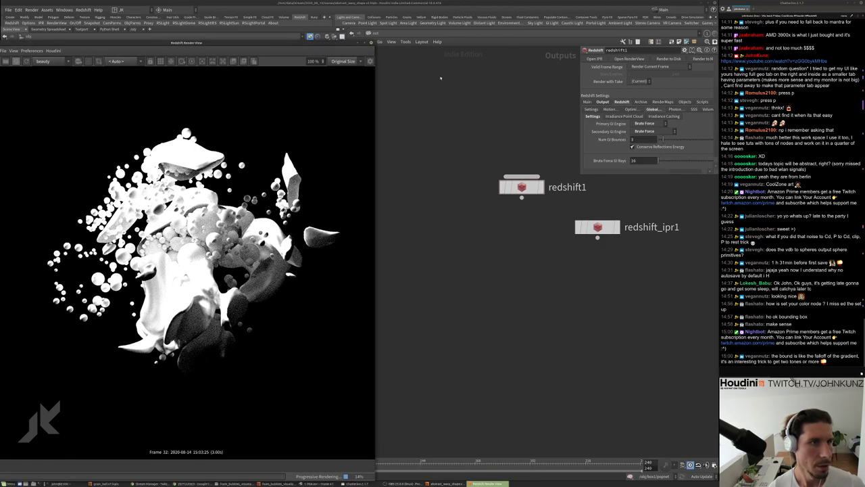
pyautogui.click(380, 41)
pyautogui.click(389, 62)
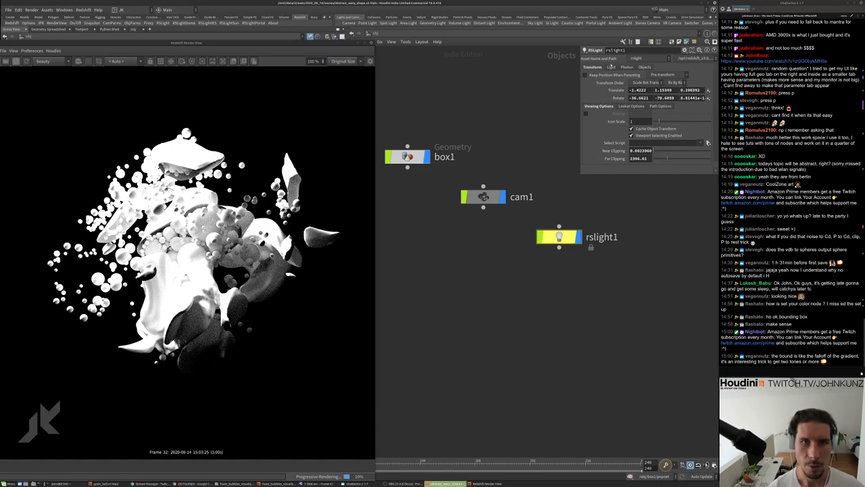
# Set rslight1's Intensity Multiplier to 25
pyautogui.click(611, 67)
pyautogui.write('25')
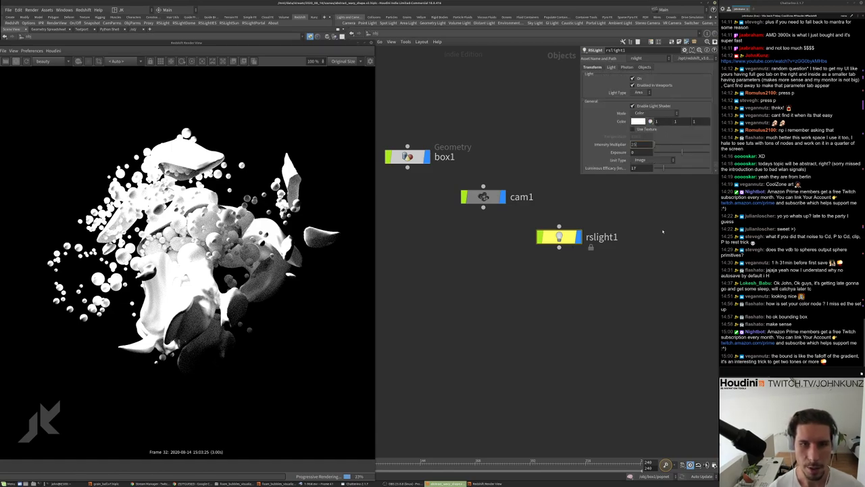
pyautogui.press('Return')
pyautogui.scroll(5, 194, 156)
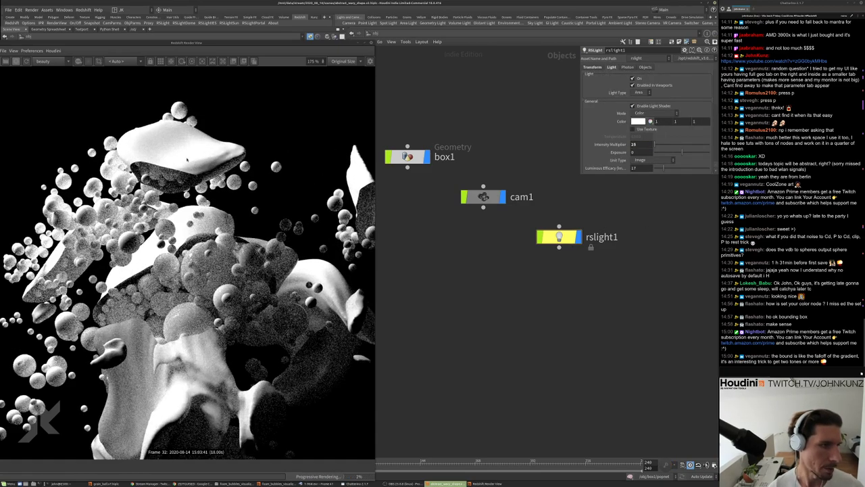
pyautogui.scroll(-6, 200, 237)
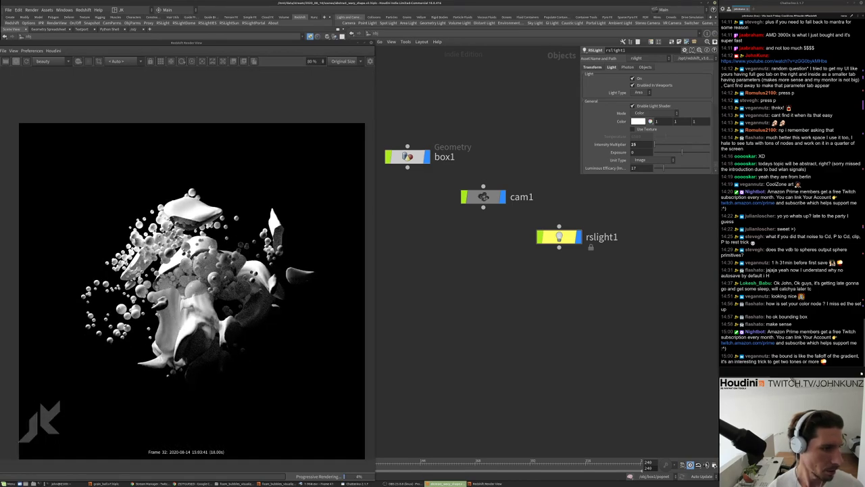
pyautogui.moveTo(387, 288); pyautogui.dragTo(508, 268, button='middle')
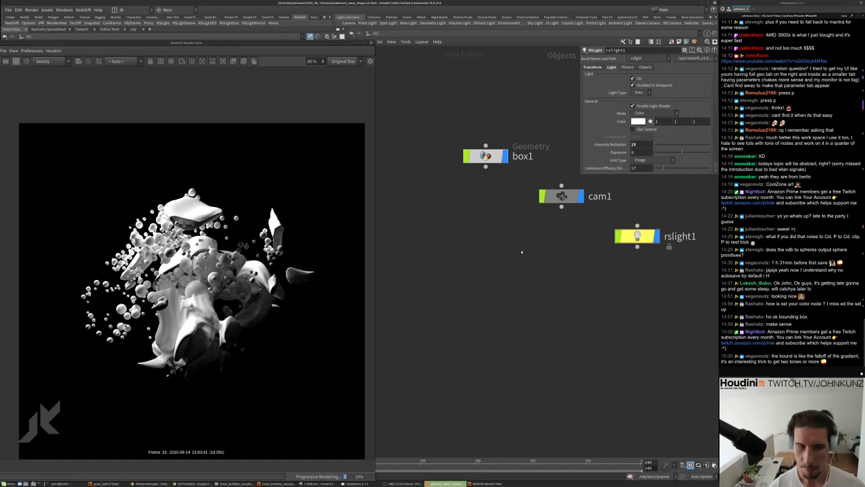
# Add a matnet1 Material Network at object level
pyautogui.press('Tab')
pyautogui.write('mo')
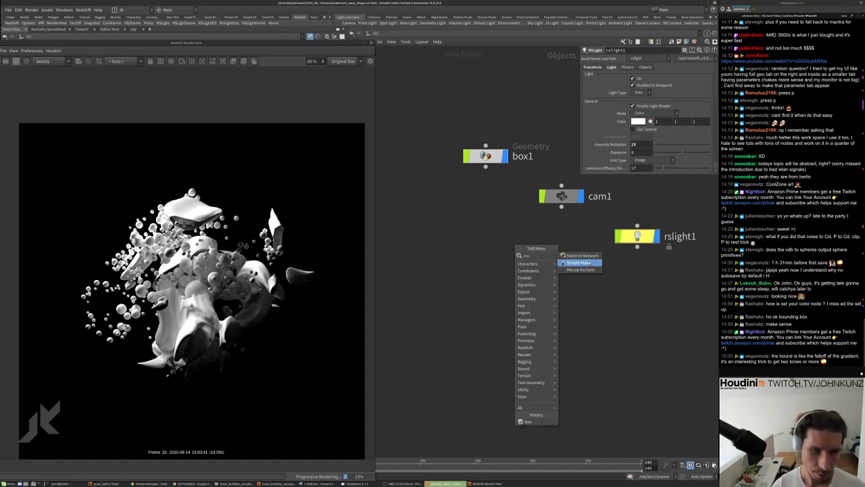
pyautogui.click(582, 256)
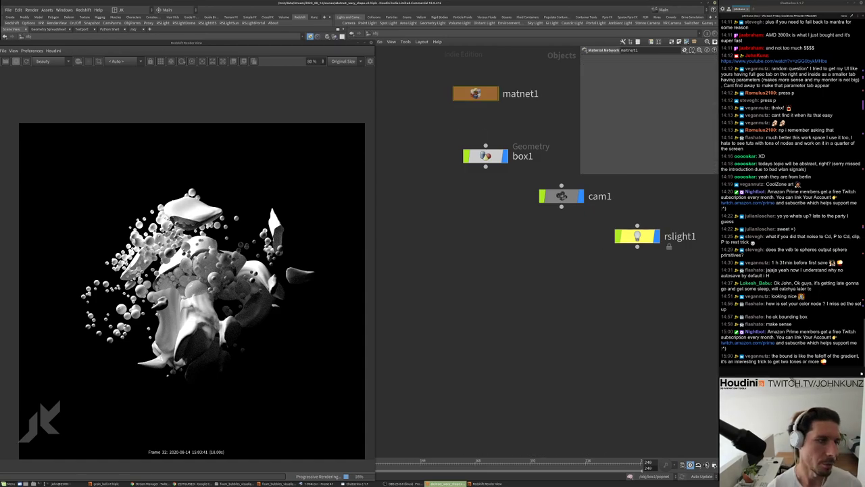
pyautogui.scroll(10, 195, 292)
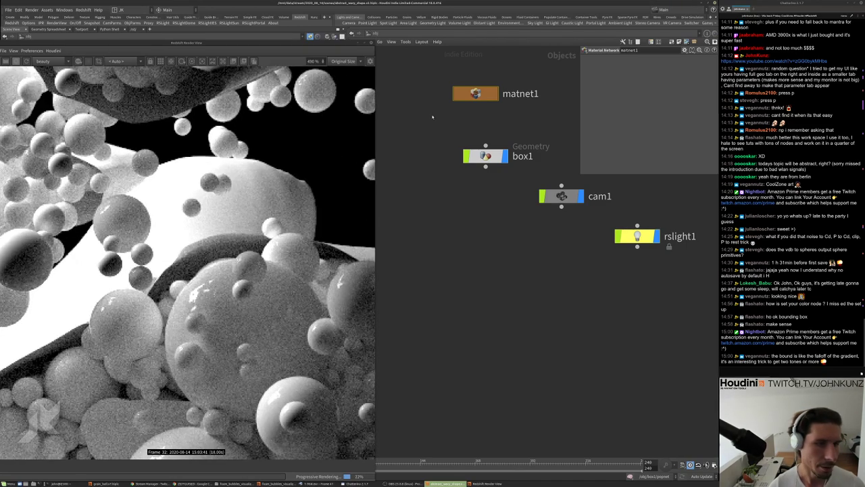
# Inside matnet1, place an RS Material Builder node, redshift_vopnet1
pyautogui.doubleClick(466, 96)
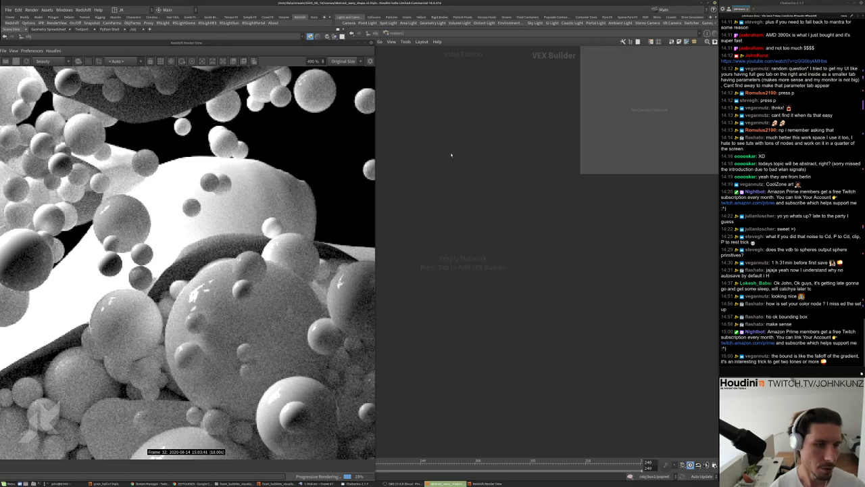
pyautogui.scroll(-10, 348, 174)
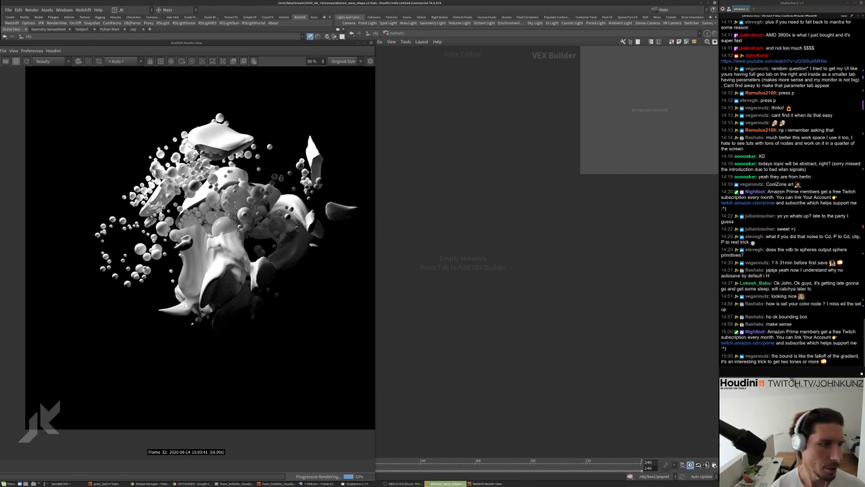
pyautogui.press('Tab')
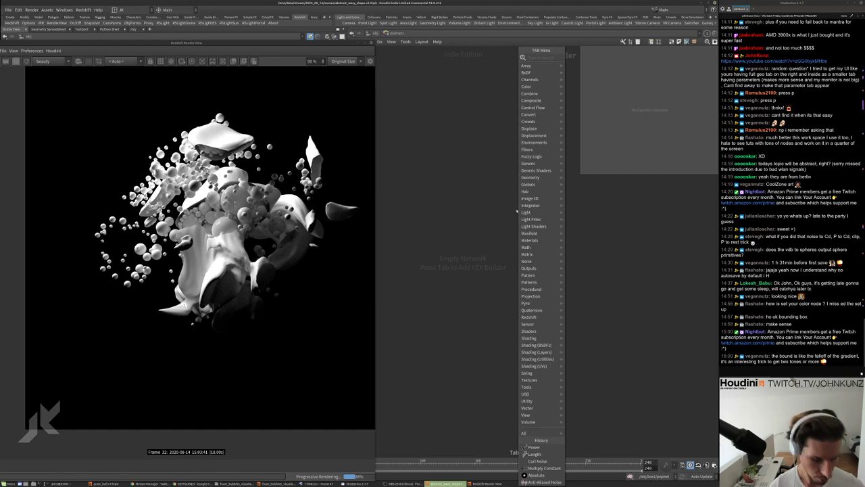
pyautogui.write('m')
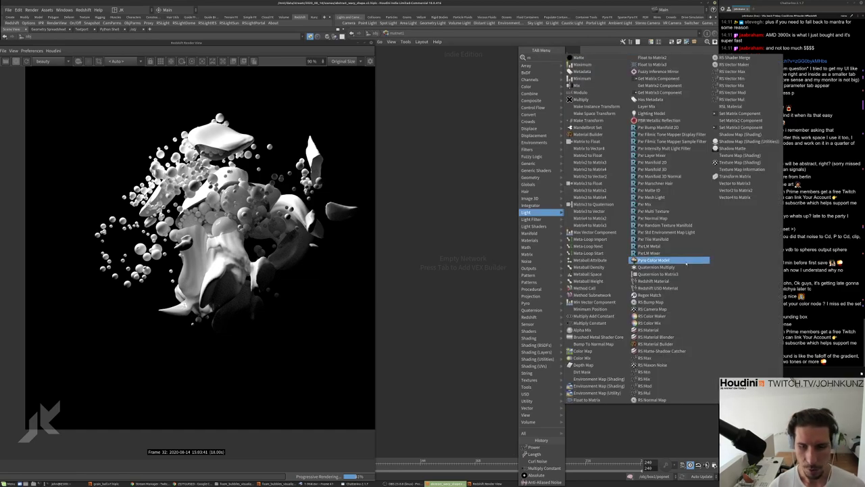
pyautogui.click(655, 343)
pyautogui.click(535, 233)
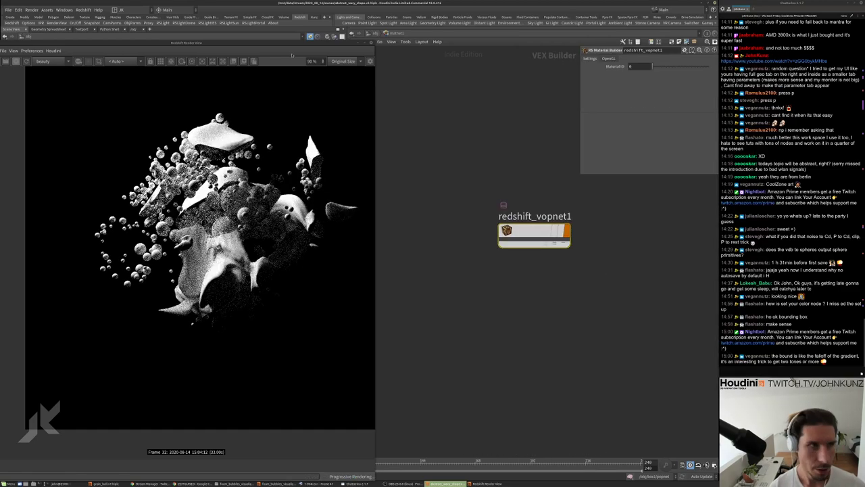
pyautogui.moveTo(289, 43); pyautogui.dragTo(299, 277)
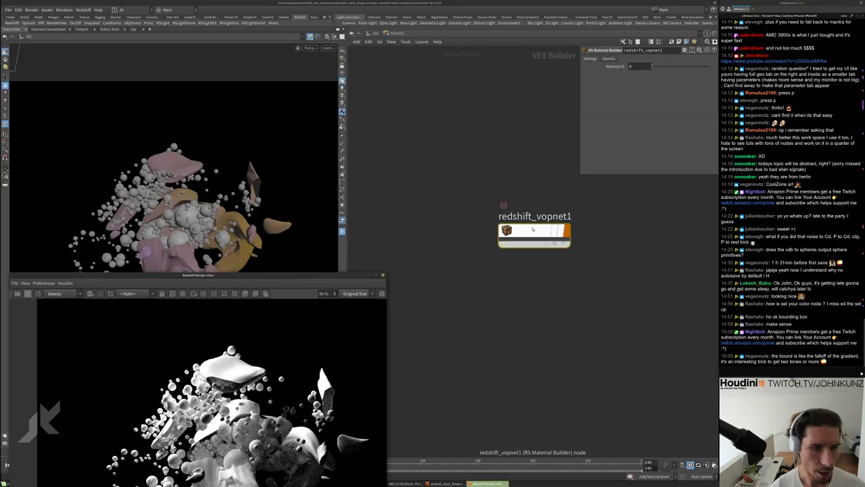
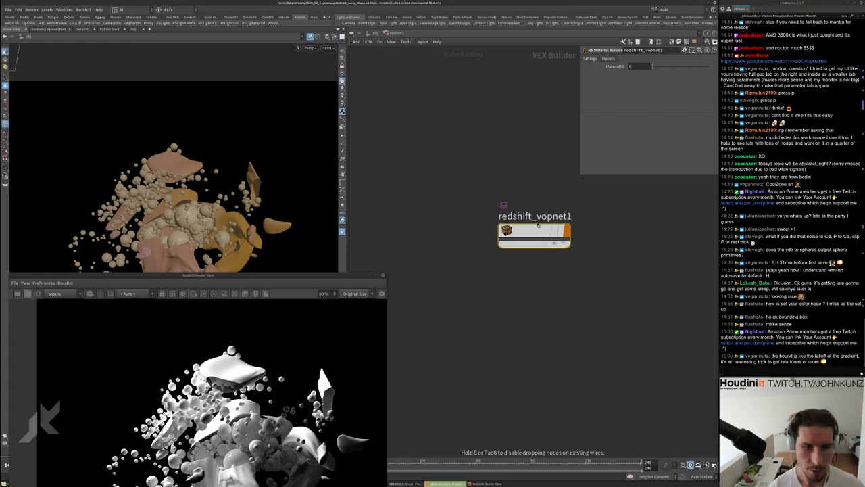
# Navigate into matnet1 > redshift_vopnet1 and select Material1 to show its parameters
pyautogui.press('u')
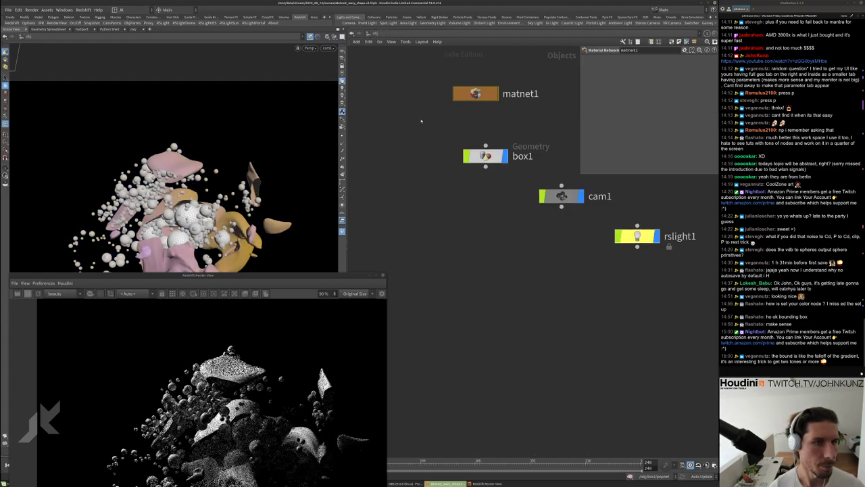
pyautogui.click(485, 155)
pyautogui.click(612, 59)
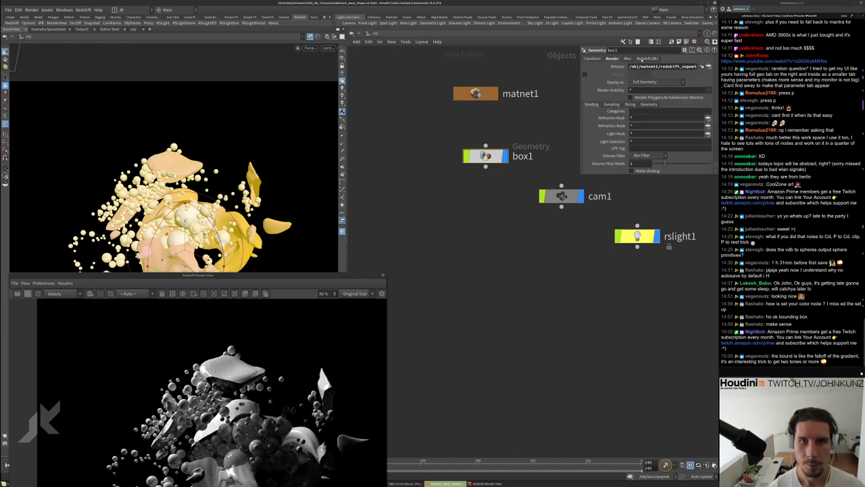
pyautogui.click(425, 157)
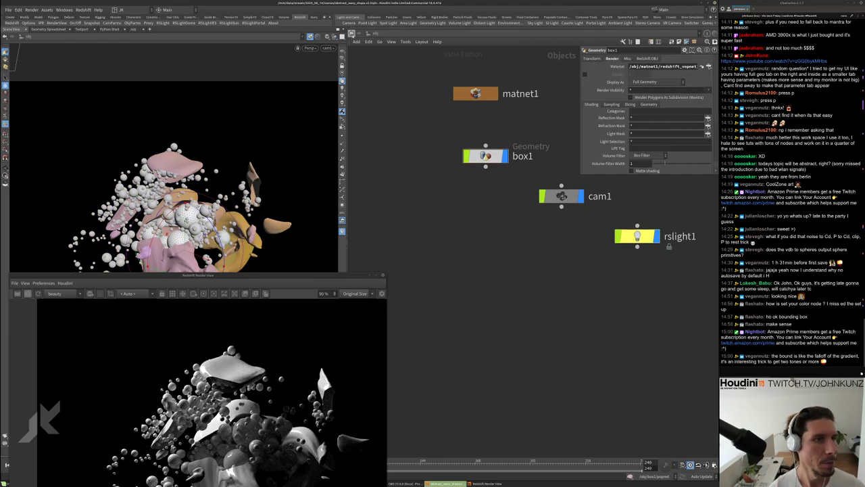
pyautogui.doubleClick(475, 93)
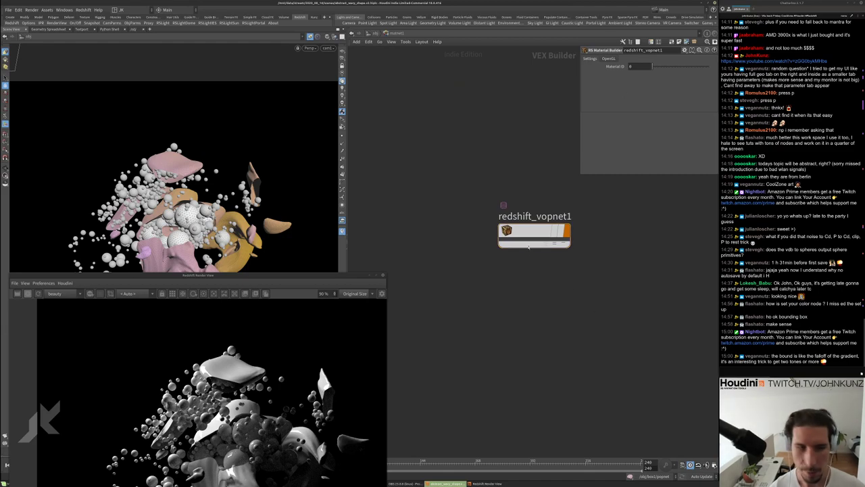
pyautogui.doubleClick(525, 233)
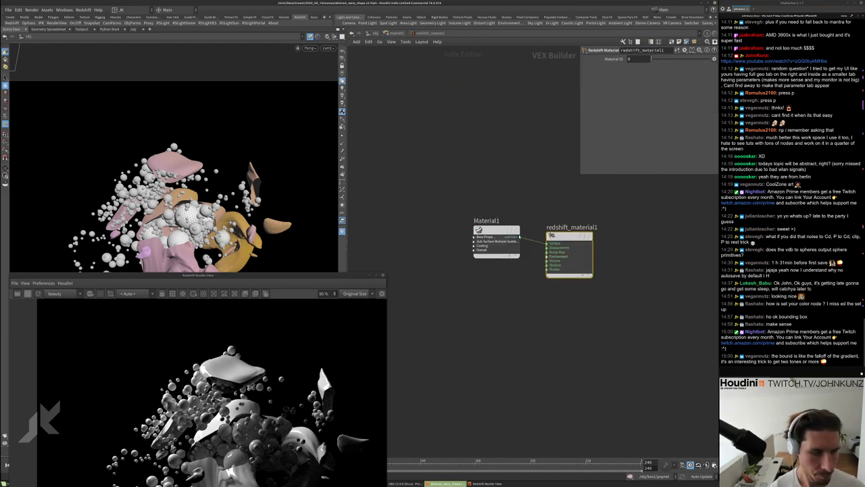
pyautogui.click(498, 246)
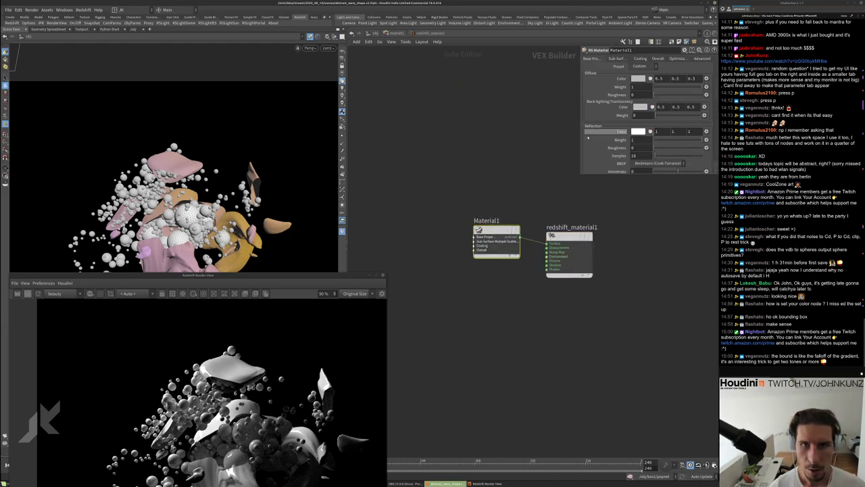
# Set Material1's diffuse colour red value to 0.6
pyautogui.write('1')
pyautogui.press('Return')
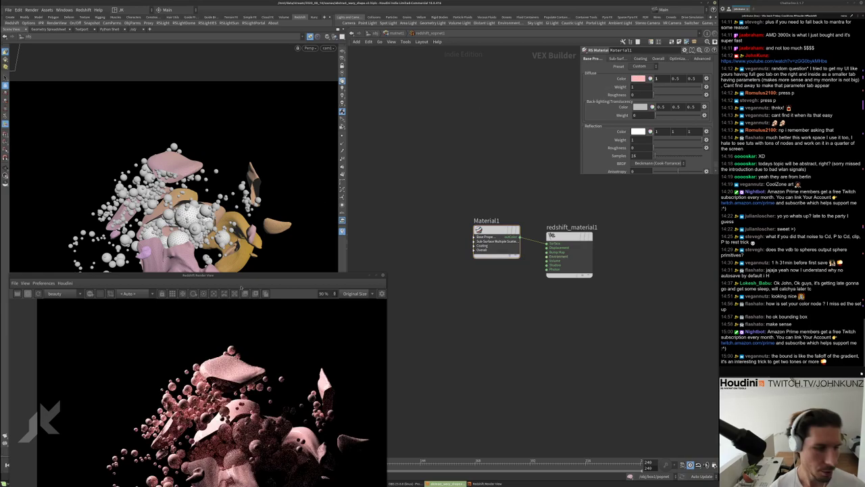
pyautogui.moveTo(250, 277); pyautogui.dragTo(261, 106)
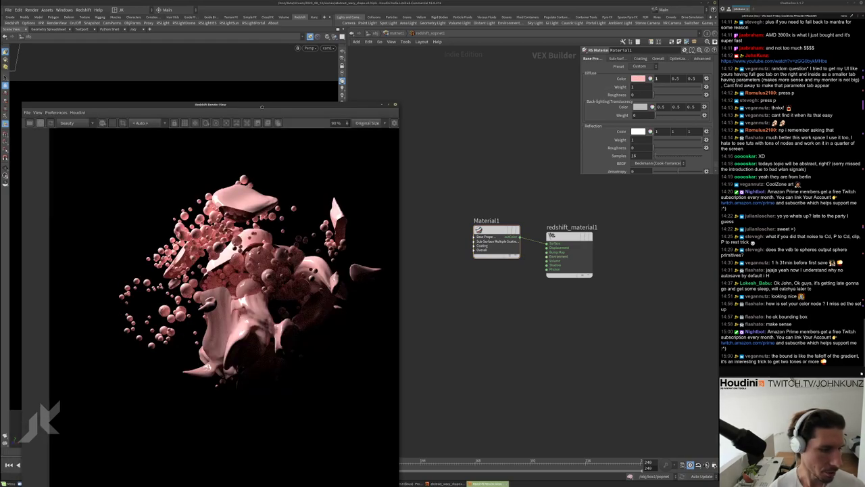
pyautogui.click(655, 78)
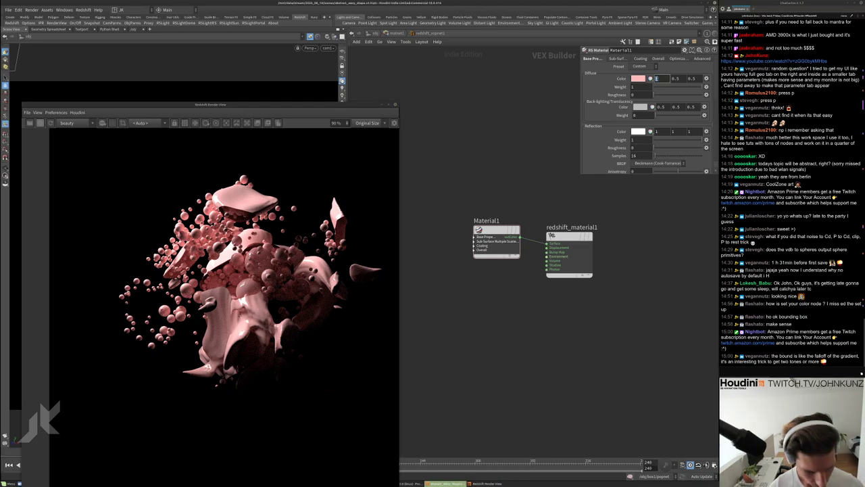
pyautogui.write('.6')
pyautogui.press('Return')
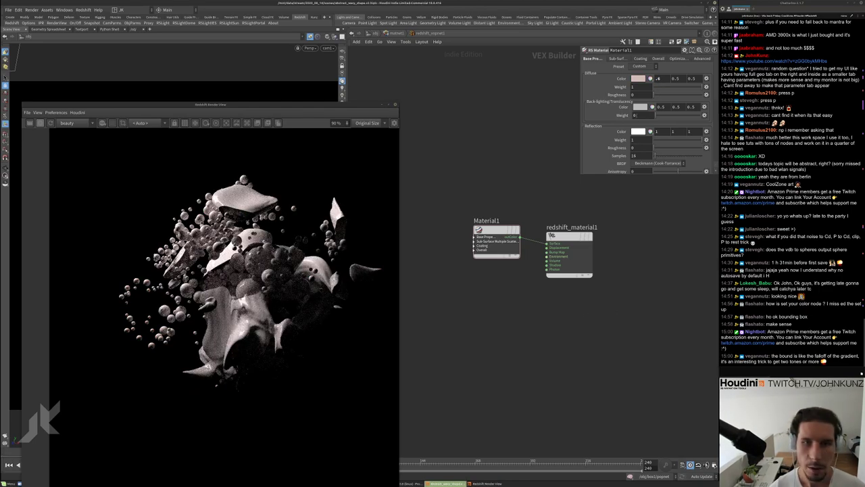
# Lower Material1's reflection roughness to 0.35
pyautogui.moveTo(639, 147); pyautogui.dragTo(673, 147)
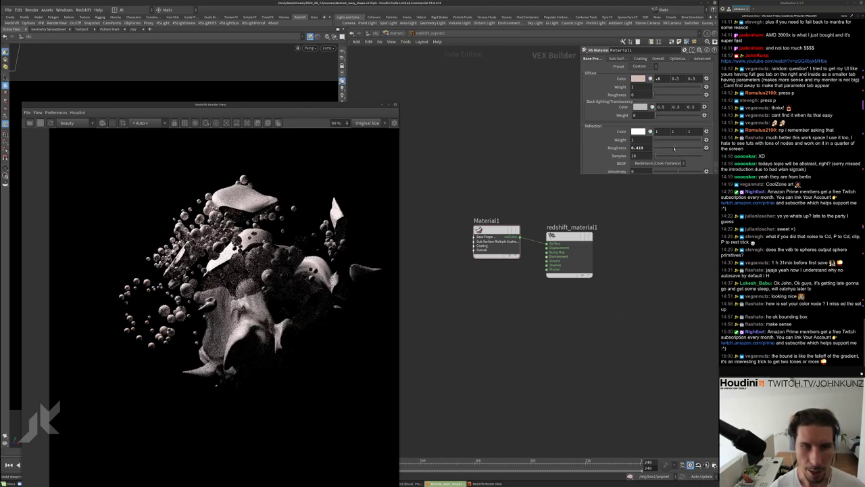
pyautogui.scroll(6, 236, 250)
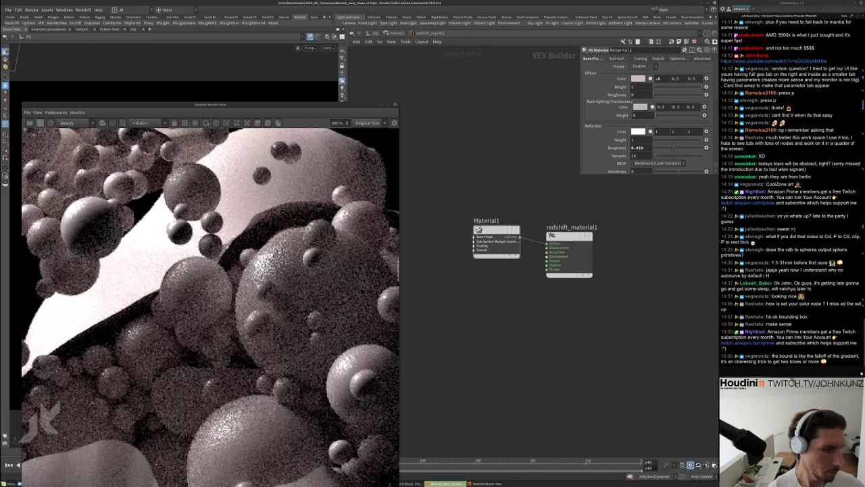
pyautogui.doubleClick(639, 147)
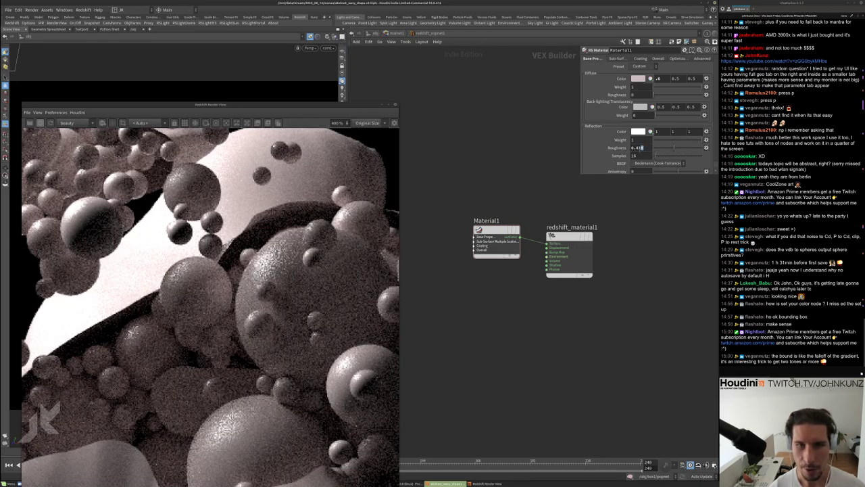
pyautogui.write('0.35')
pyautogui.press('Return')
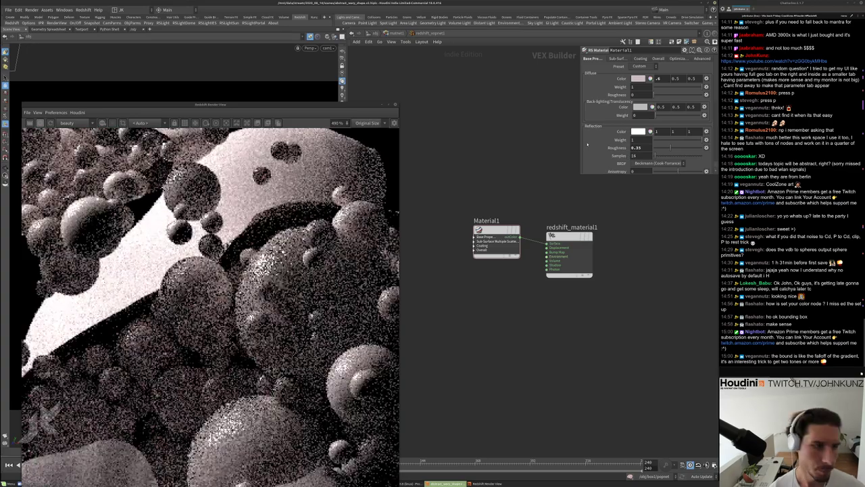
pyautogui.scroll(-6, 210, 298)
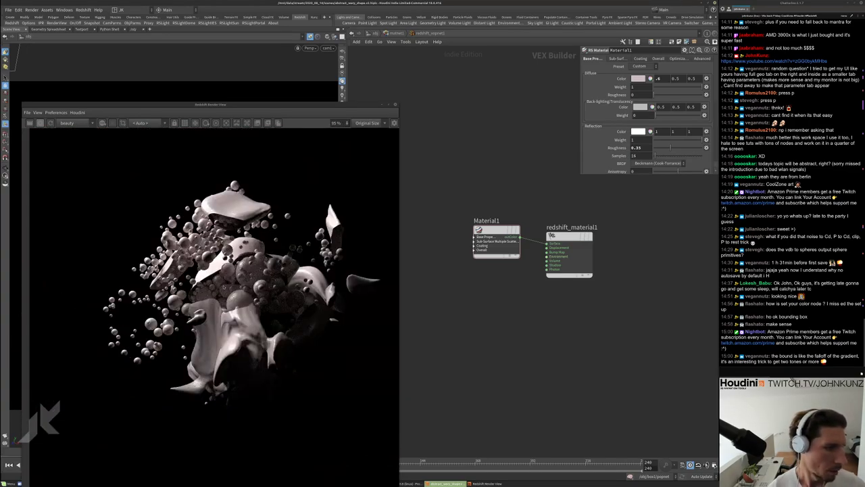
pyautogui.moveTo(476, 333); pyautogui.dragTo(520, 316, button='middle')
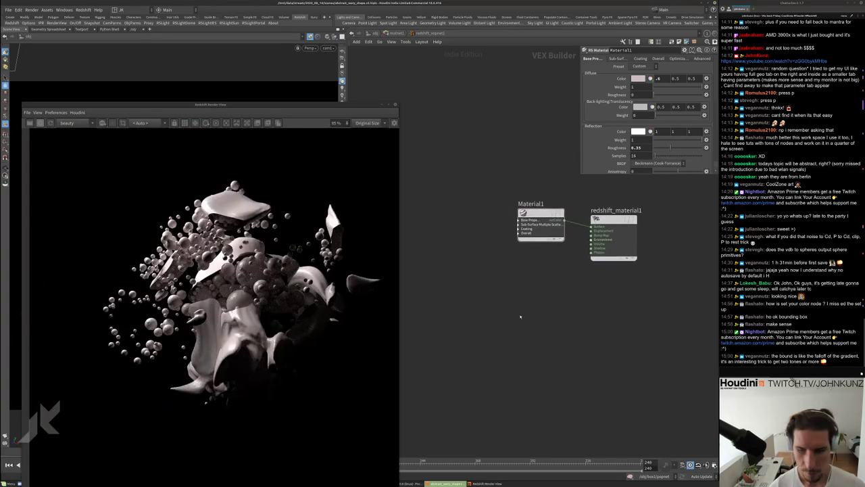
# Add an RS Point Attribute node reading Cd and wire it into Material1's diffuse colour
pyautogui.press('Tab')
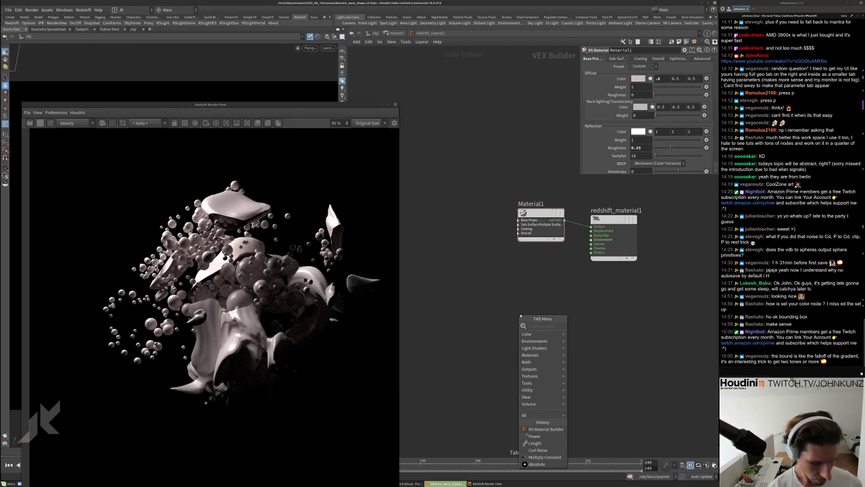
pyautogui.write('pa')
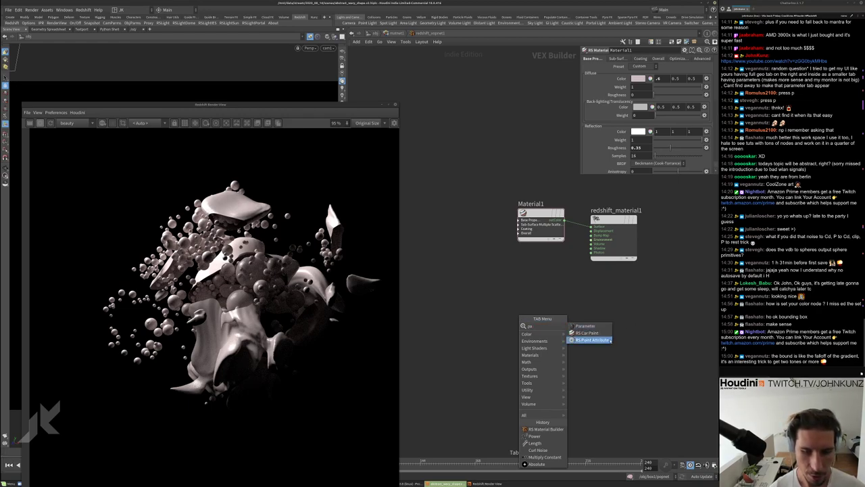
pyautogui.click(595, 339)
pyautogui.click(506, 288)
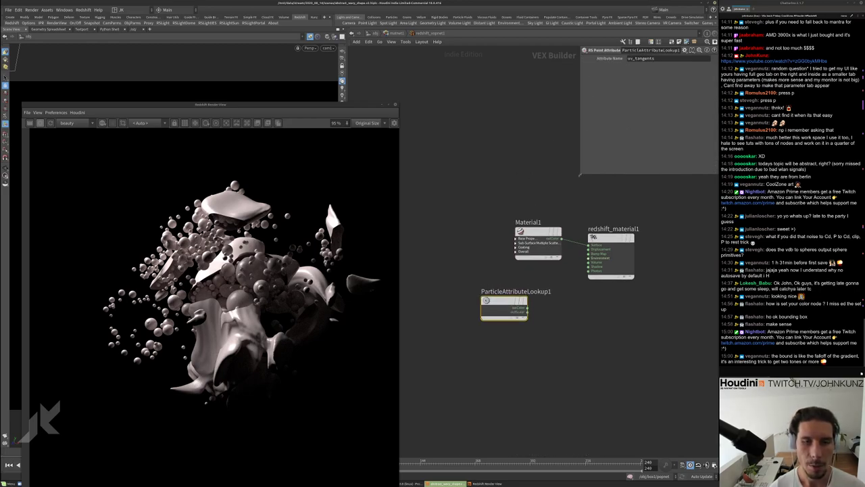
pyautogui.click(669, 58)
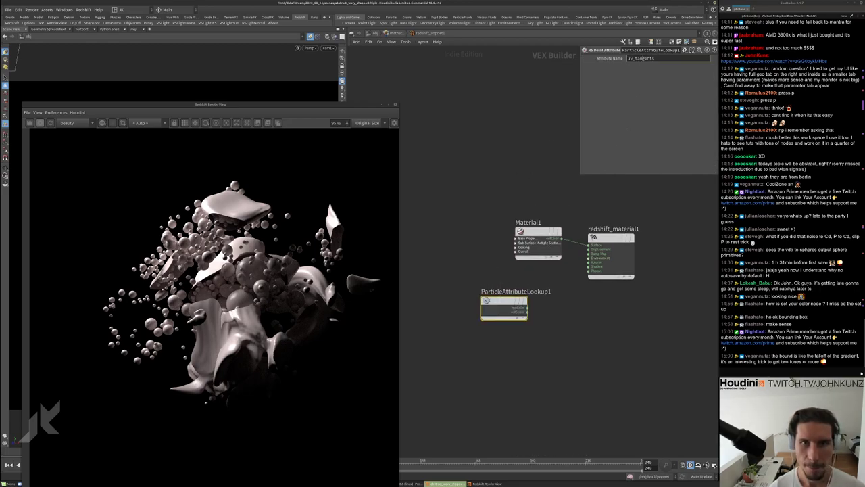
pyautogui.press('BackSpace')
pyautogui.write('Cd')
pyautogui.moveTo(525, 307); pyautogui.dragTo(517, 240)
pyautogui.click(531, 254)
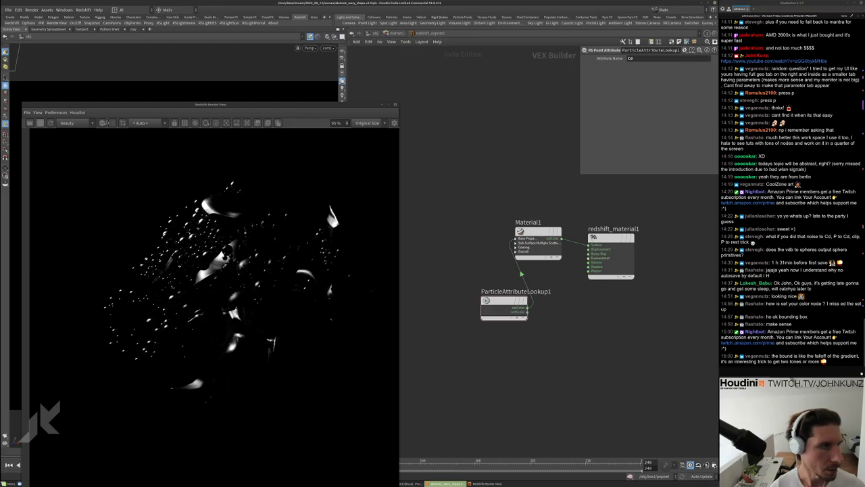
# Re-render to show pink and yellow shapes with white spheres, then return to object level
pyautogui.click(104, 122)
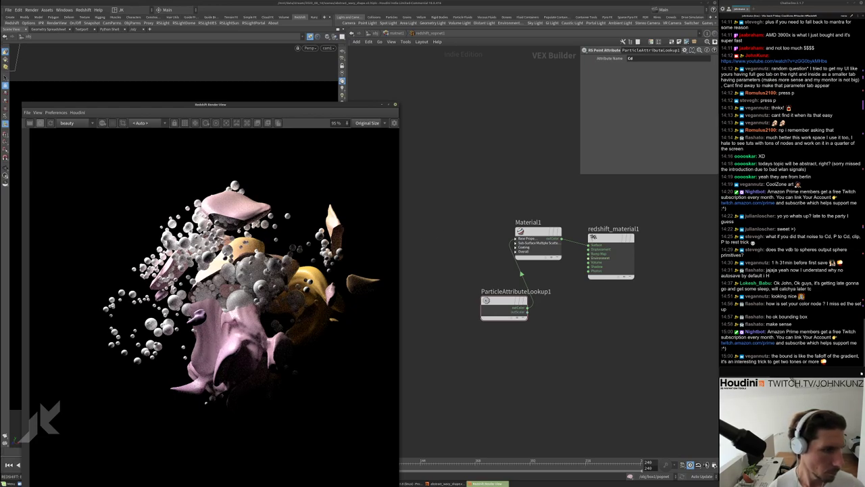
pyautogui.scroll(2, 265, 283)
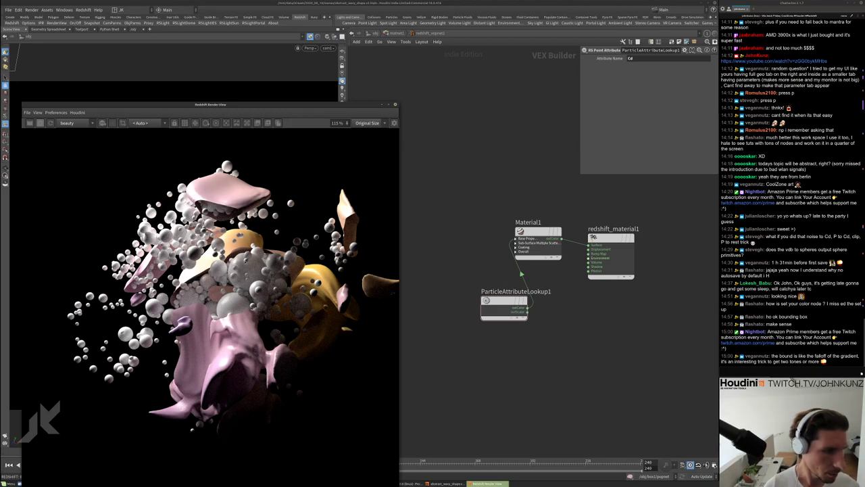
pyautogui.scroll(-2, 262, 289)
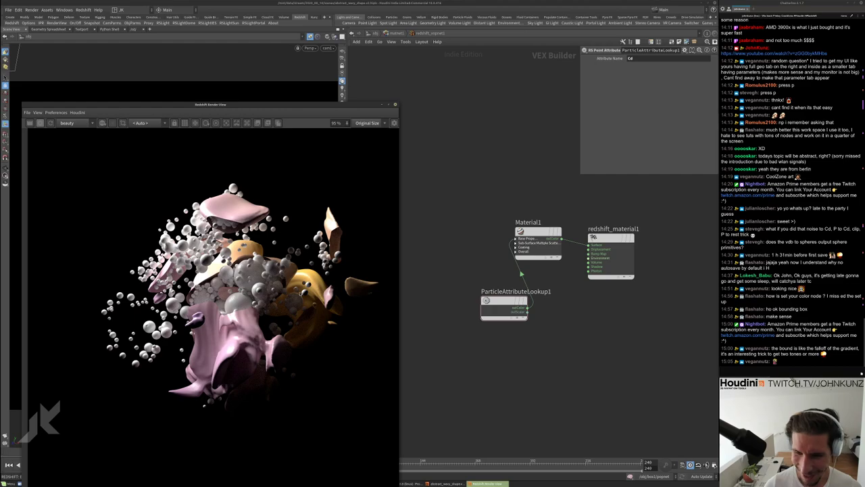
pyautogui.scroll(-2, 252, 284)
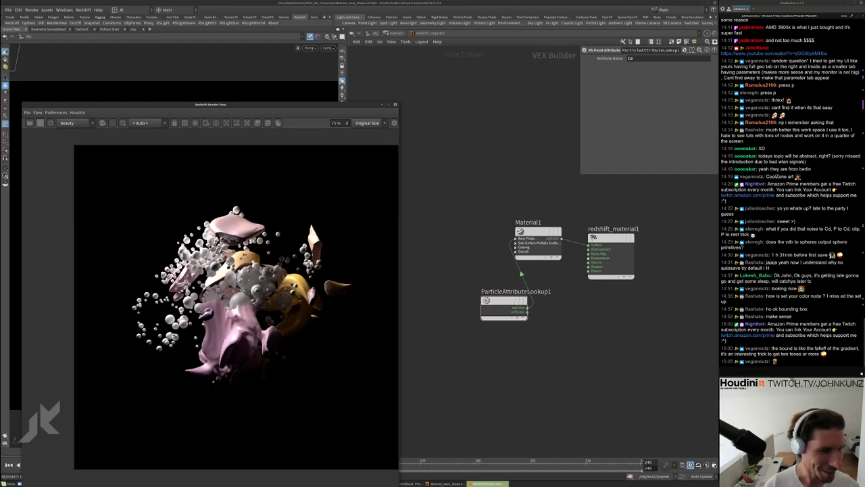
pyautogui.scroll(5, 237, 297)
pyautogui.scroll(-4, 237, 297)
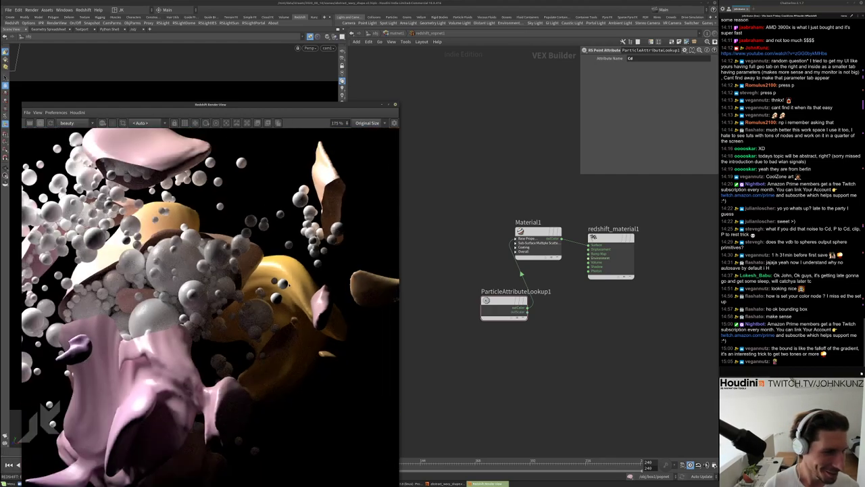
pyautogui.scroll(1, 217, 291)
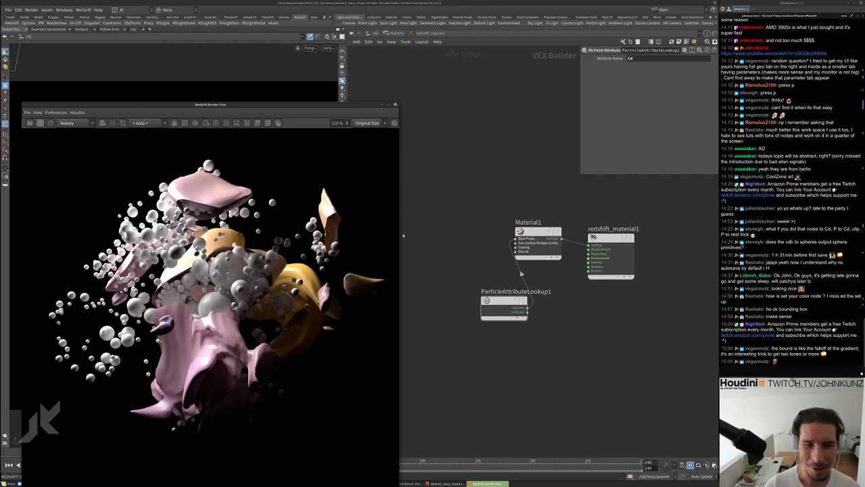
pyautogui.click(469, 172)
pyautogui.press('u')
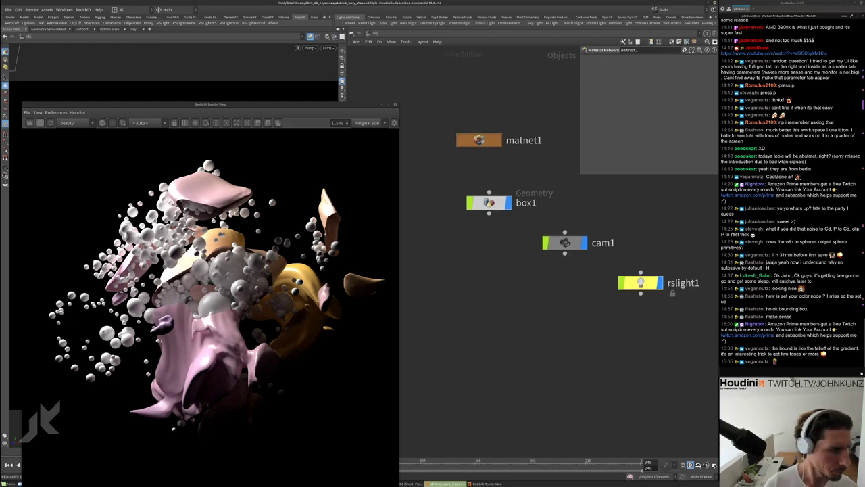
# Set the viewport to look through the rslight1 light
pyautogui.scroll(-3, 203, 283)
pyautogui.moveTo(254, 107); pyautogui.dragTo(374, 185)
pyautogui.click(329, 48)
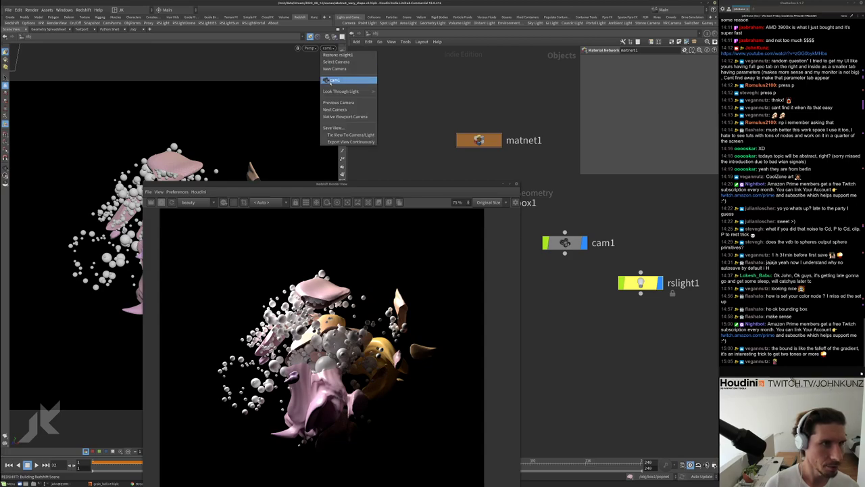
pyautogui.click(394, 99)
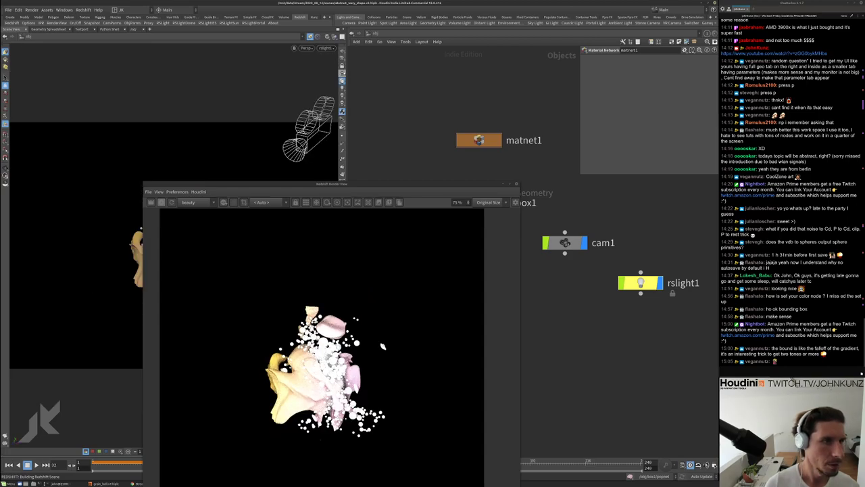
# Render the preview through cam1 and select rslight1 to show its light settings
pyautogui.click(261, 202)
pyautogui.click(263, 216)
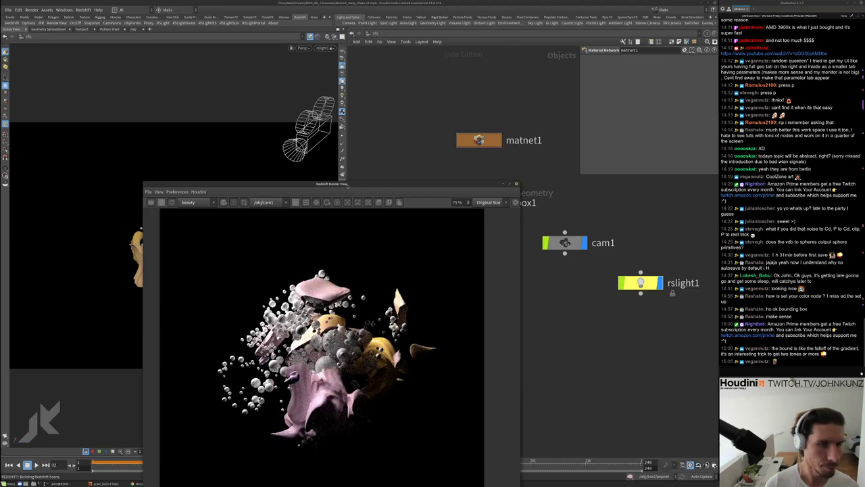
pyautogui.moveTo(346, 187); pyautogui.dragTo(461, 185)
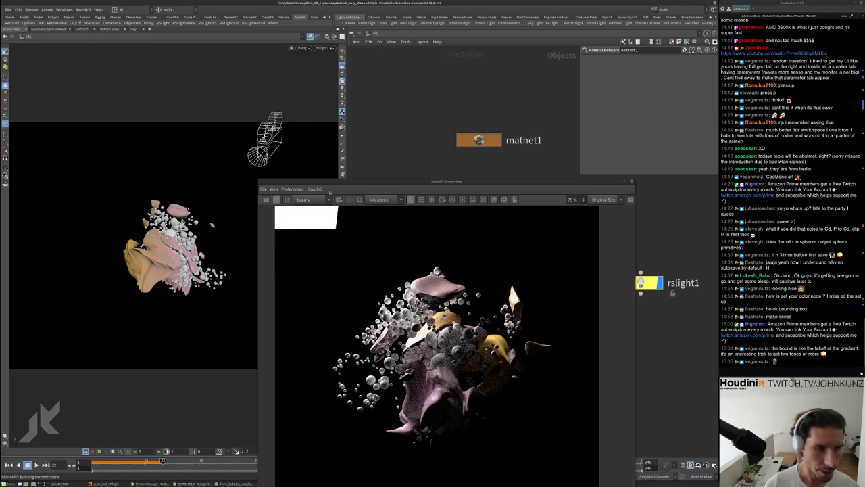
pyautogui.click(649, 283)
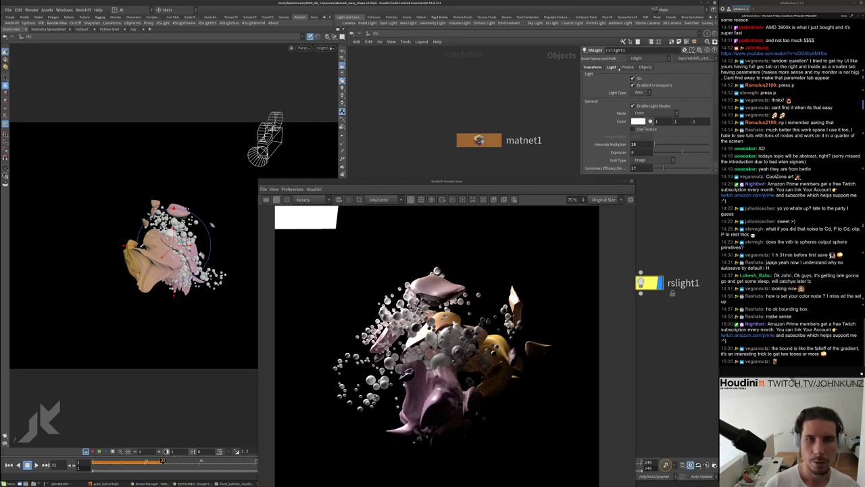
# Untick Visible so rslight1's light card is hidden from the render
pyautogui.scroll(-8, 609, 117)
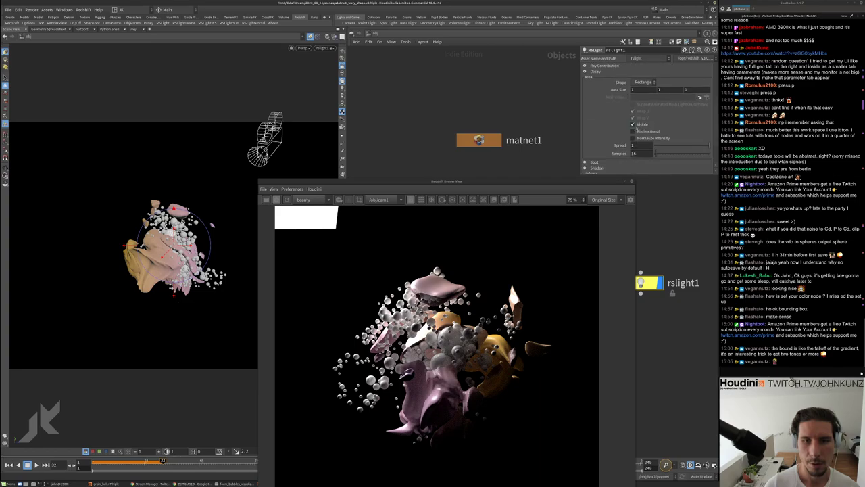
pyautogui.click(633, 125)
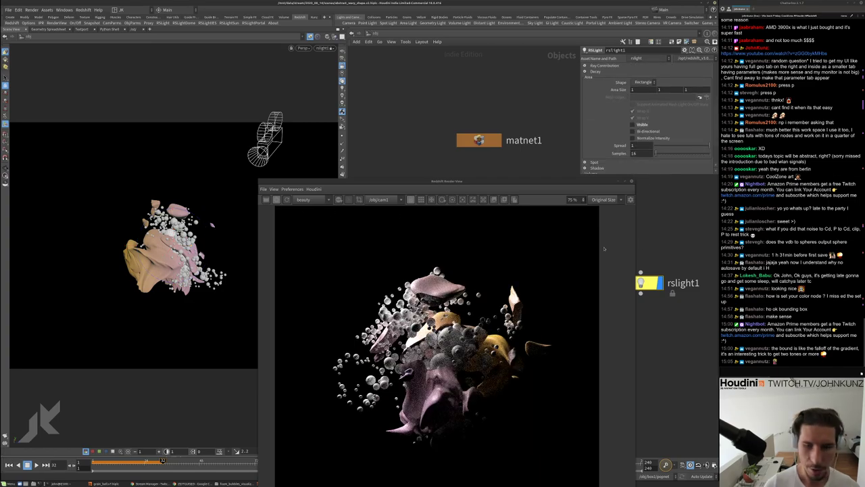
pyautogui.moveTo(223, 240); pyautogui.dragTo(230, 235)
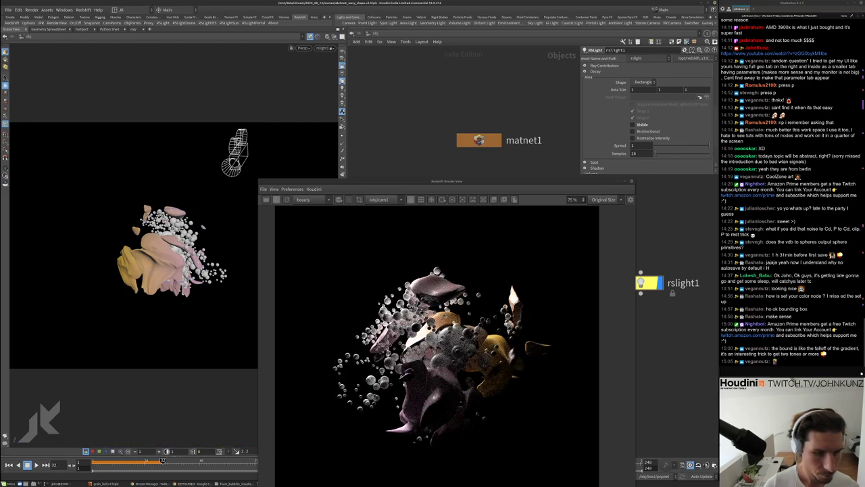
pyautogui.scroll(5, 440, 345)
pyautogui.scroll(-3, 440, 345)
pyautogui.scroll(-4, 407, 363)
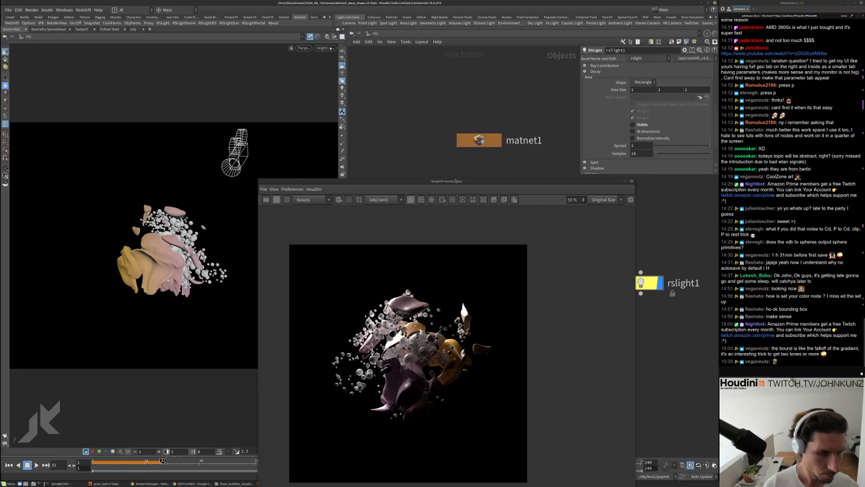
pyautogui.moveTo(446, 181); pyautogui.dragTo(385, 105)
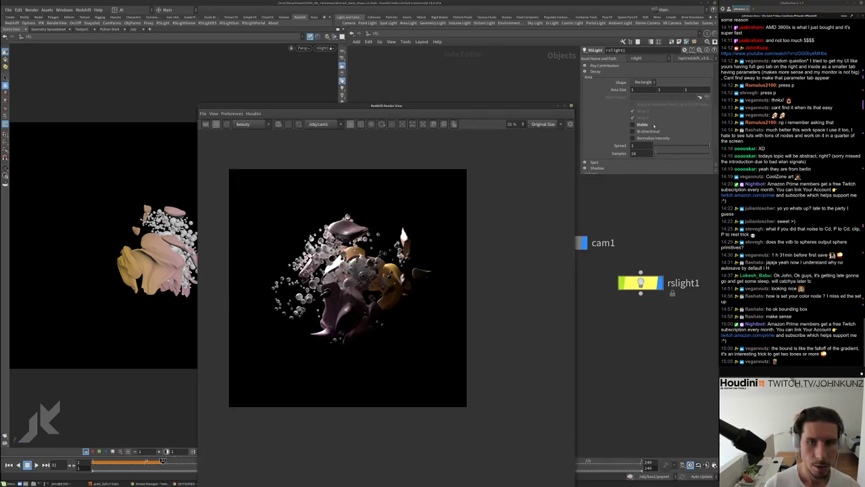
pyautogui.scroll(2, 624, 115)
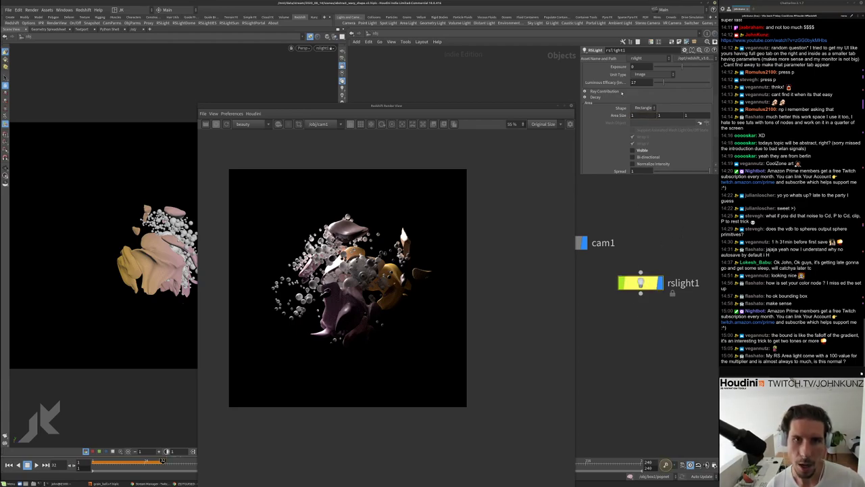
pyautogui.scroll(5, 622, 93)
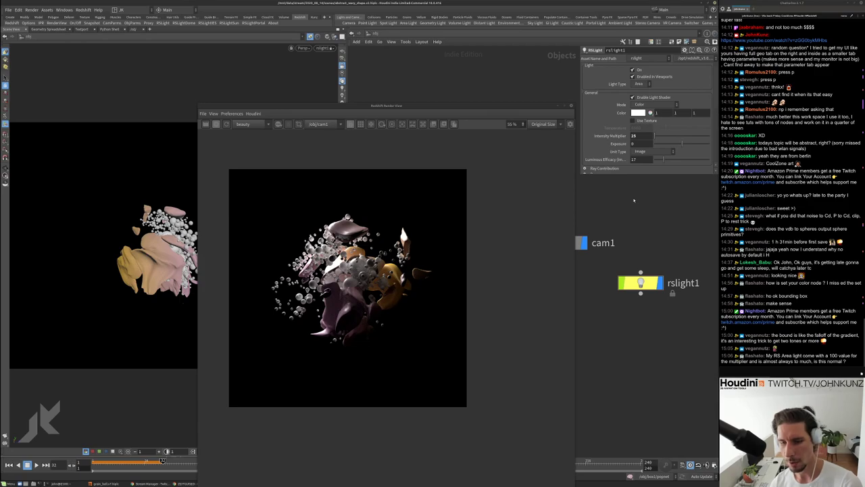
pyautogui.scroll(-5, 624, 144)
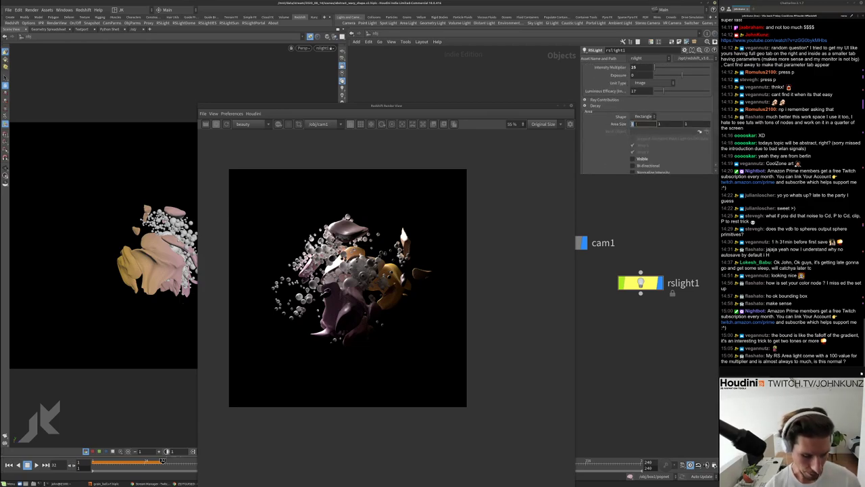
# Set the light's first area size value to .3
pyautogui.press('Return')
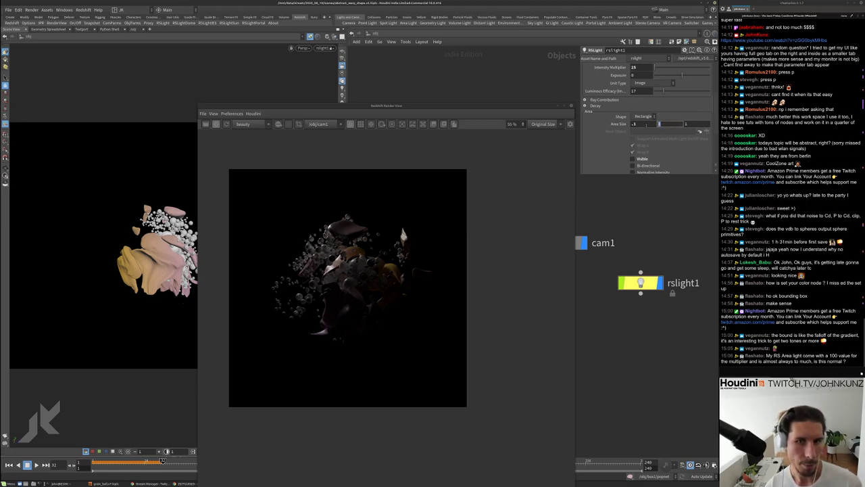
pyautogui.doubleClick(635, 123)
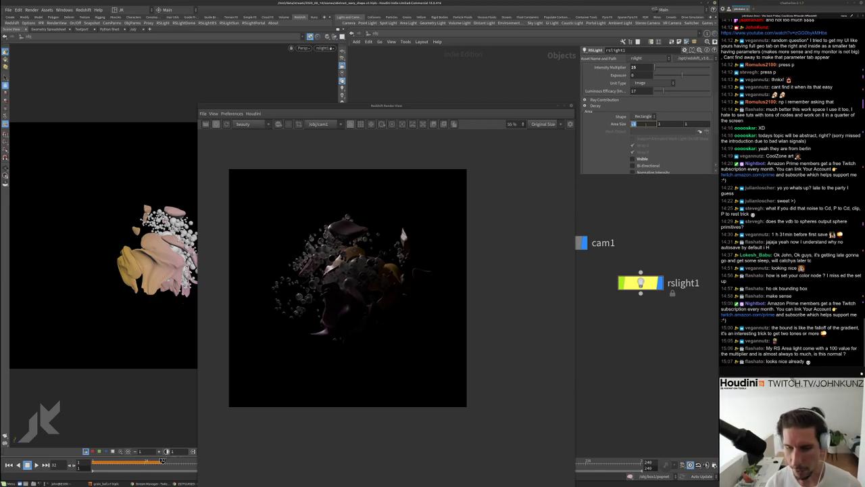
pyautogui.write('.5')
pyautogui.press('Return')
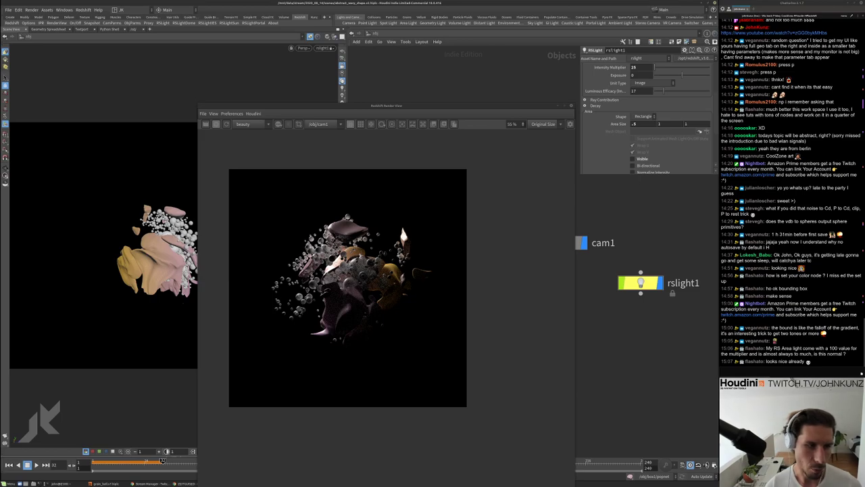
pyautogui.scroll(2, 351, 268)
pyautogui.scroll(3, 352, 268)
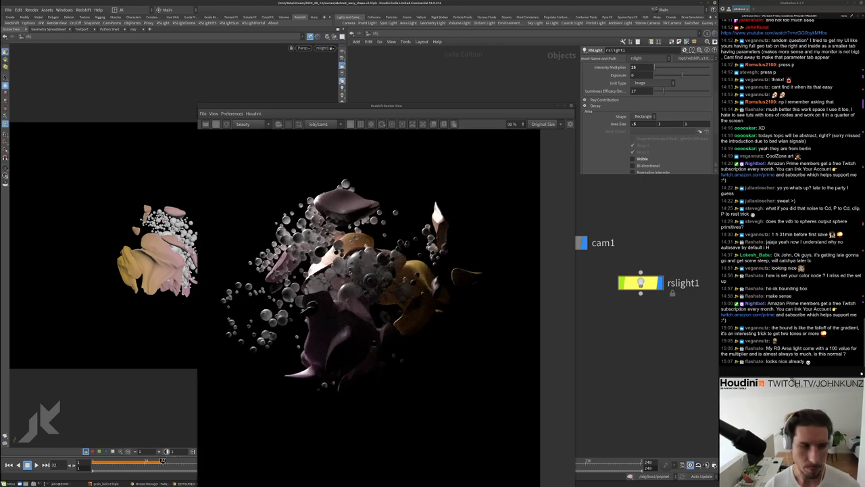
pyautogui.scroll(-2, 435, 196)
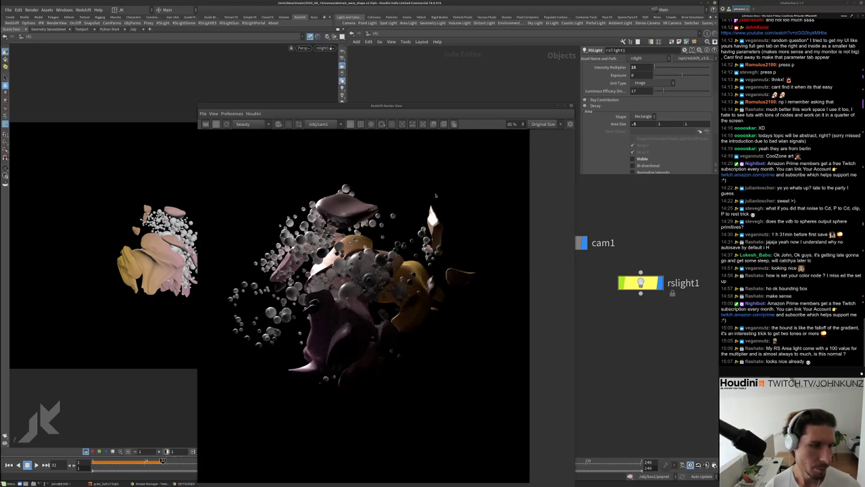
pyautogui.scroll(4, 331, 237)
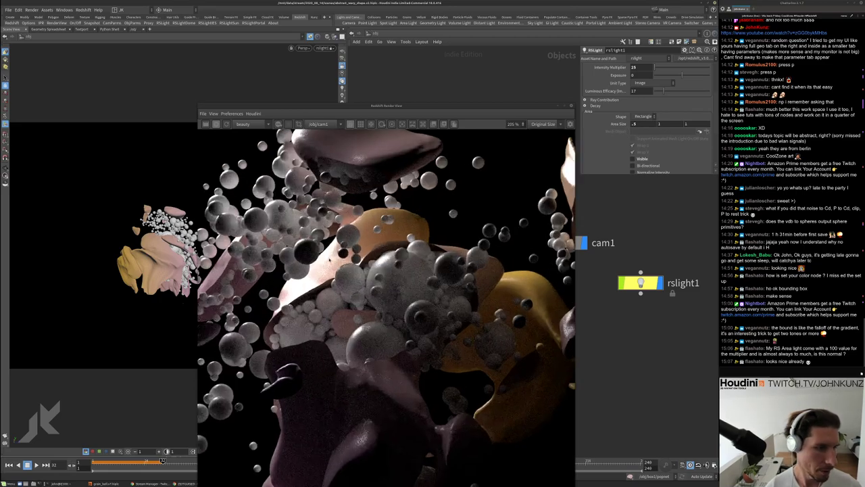
pyautogui.click(642, 124)
pyautogui.write('.3')
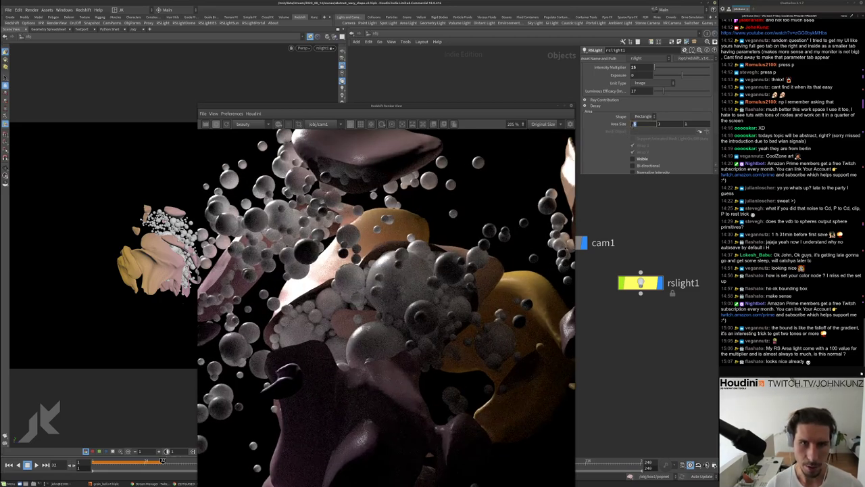
pyautogui.press('Return')
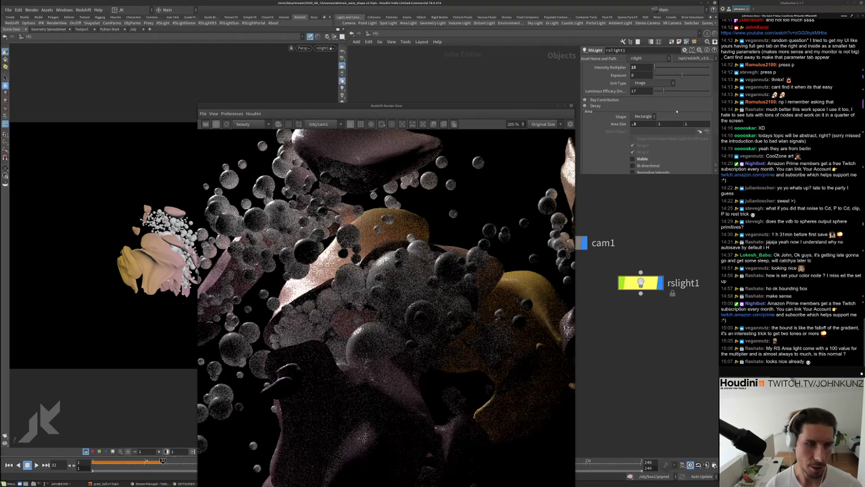
# Set the second area size to .3 and the intensity multiplier to 100
pyautogui.click(673, 123)
pyautogui.write('.3')
pyautogui.press('Return')
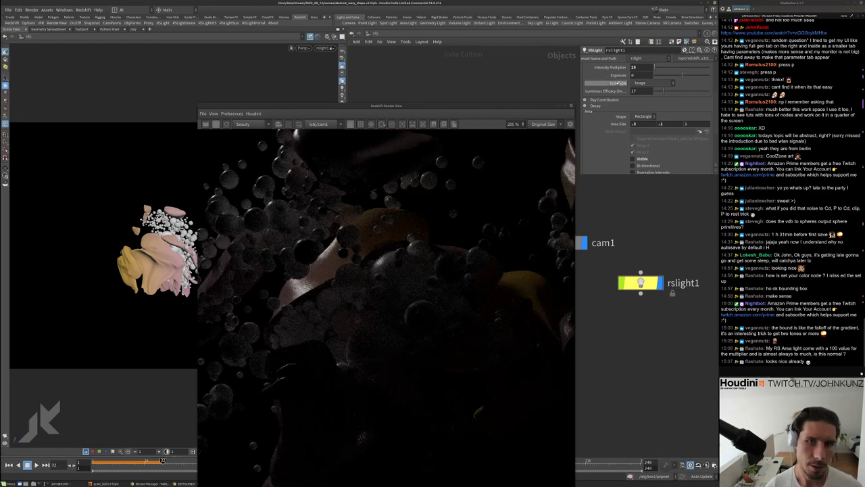
pyautogui.click(638, 67)
pyautogui.write('1')
pyautogui.press('Return')
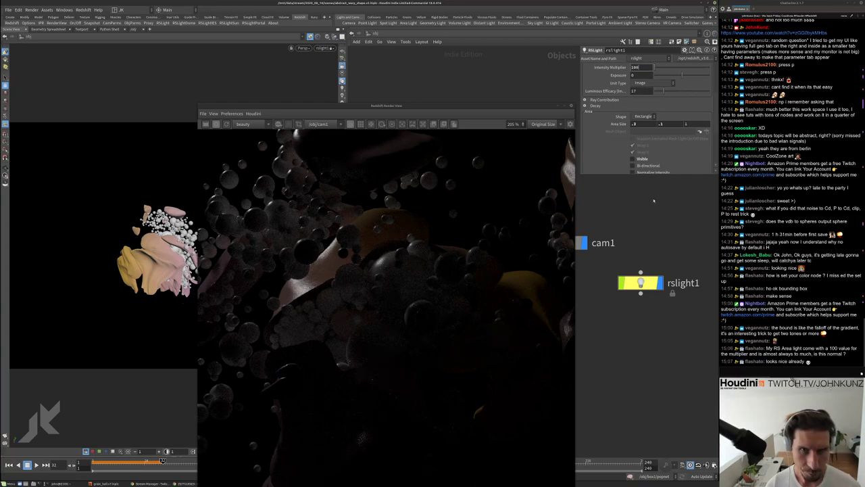
# Change the second area size to 0.5, making the light .3 by .5
pyautogui.scroll(-3, 345, 274)
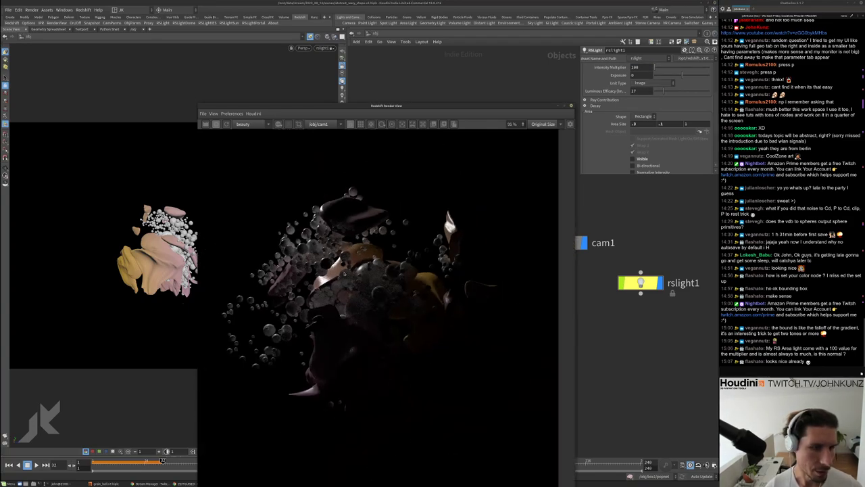
pyautogui.scroll(-1, 345, 274)
pyautogui.scroll(1, 369, 273)
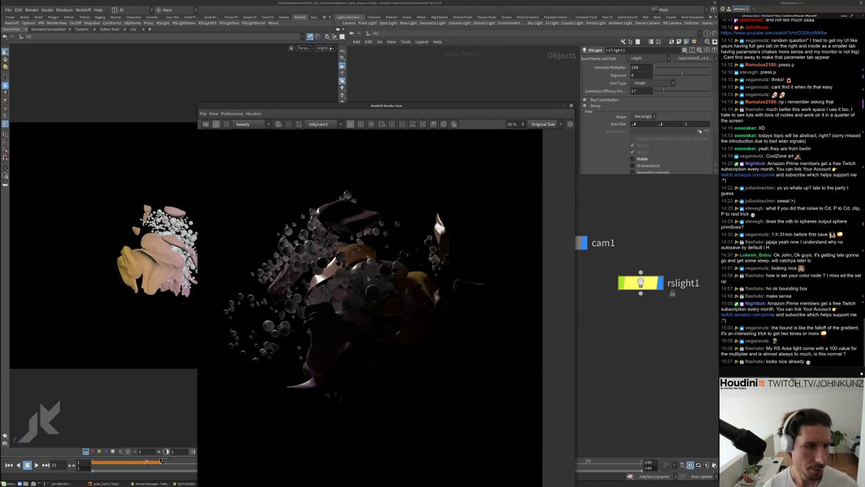
pyautogui.doubleClick(661, 123)
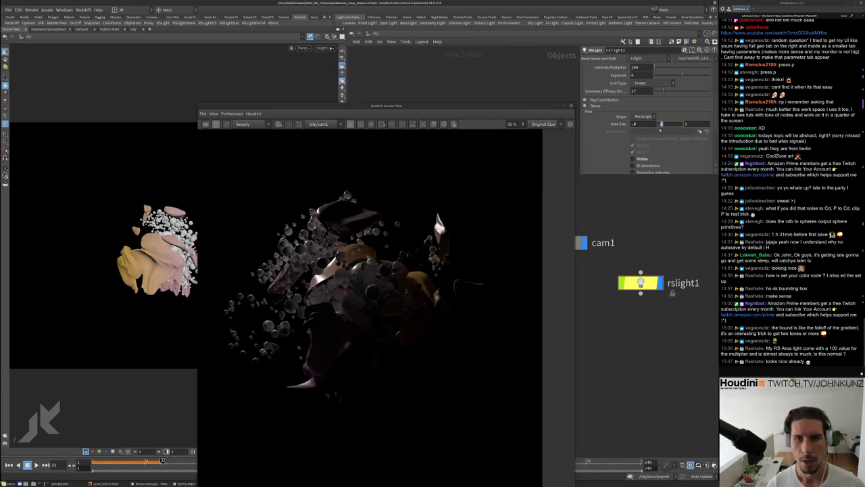
pyautogui.write('0.5')
pyautogui.press('Return')
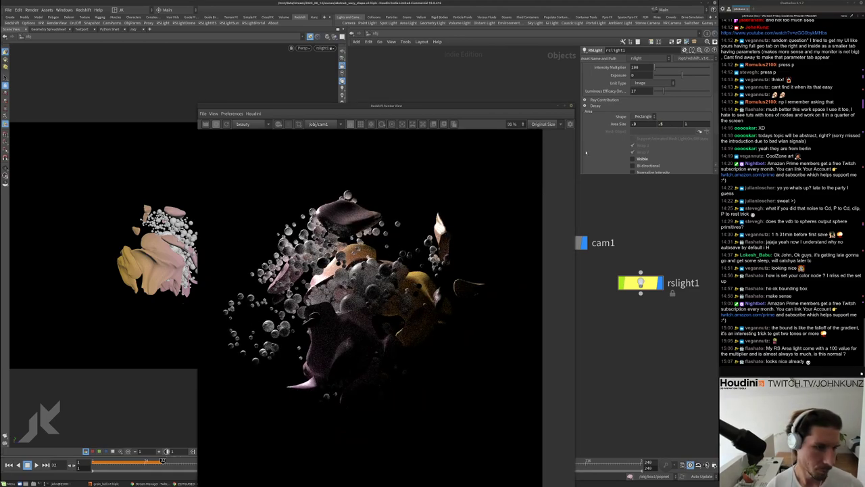
pyautogui.scroll(-3, 646, 119)
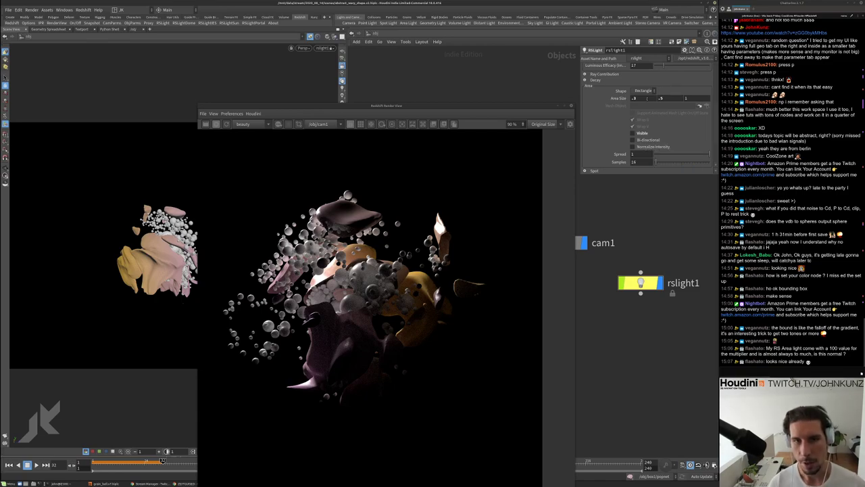
pyautogui.scroll(2, 379, 291)
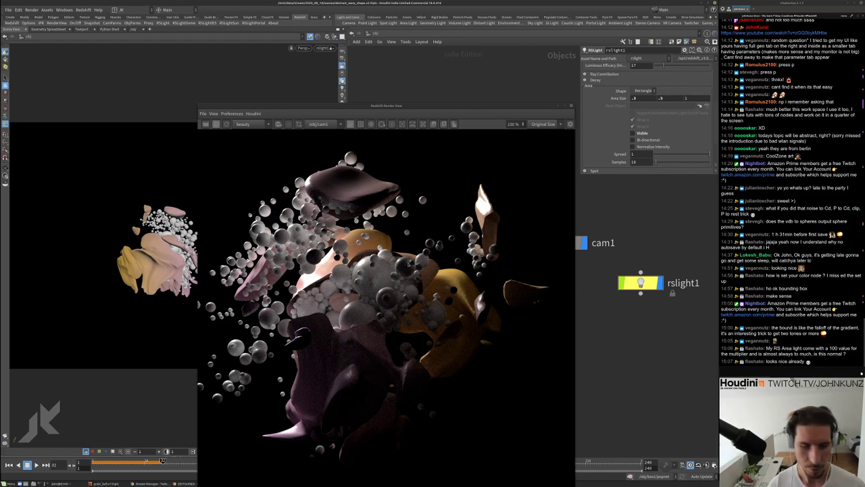
# Drag the Render View window up and left to uncover the matnet1, box1 and cam1 nodes
pyautogui.moveTo(386, 107); pyautogui.dragTo(261, 69)
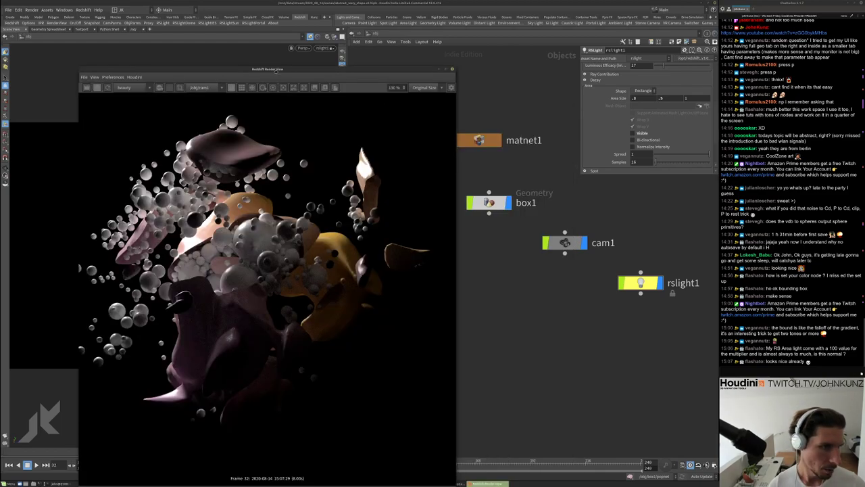
pyautogui.scroll(10, 207, 159)
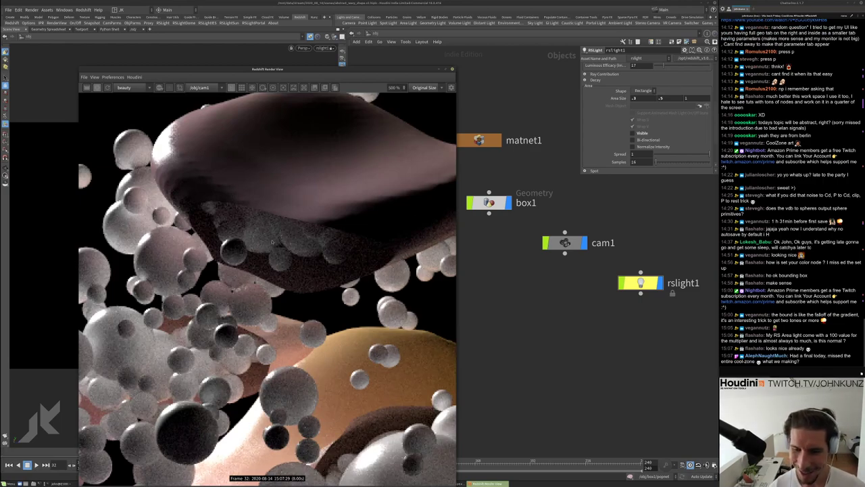
pyautogui.scroll(-9, 274, 241)
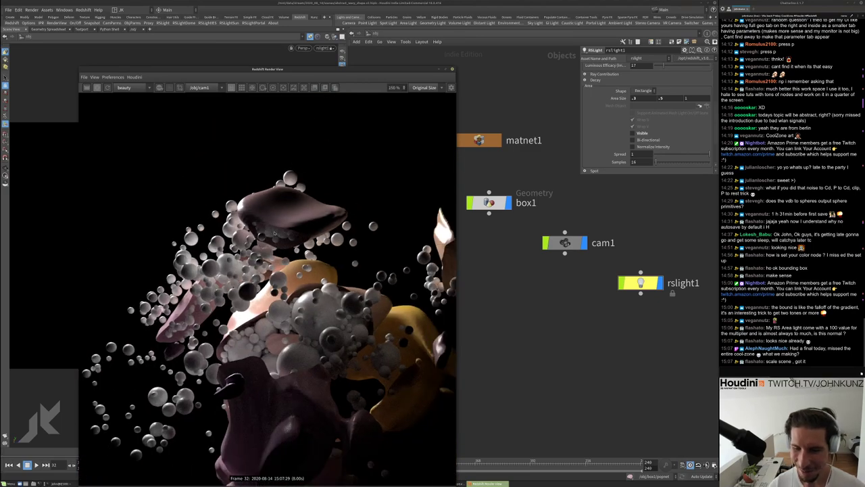
pyautogui.scroll(-3, 274, 233)
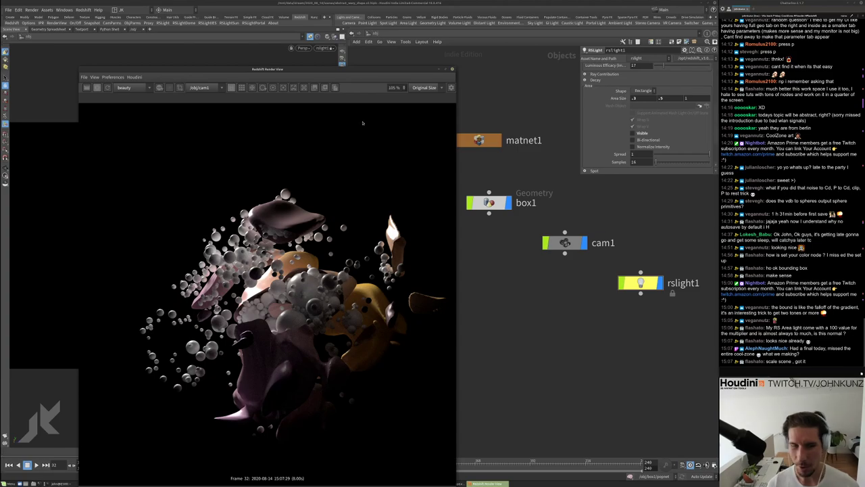
pyautogui.moveTo(378, 66); pyautogui.dragTo(374, 53)
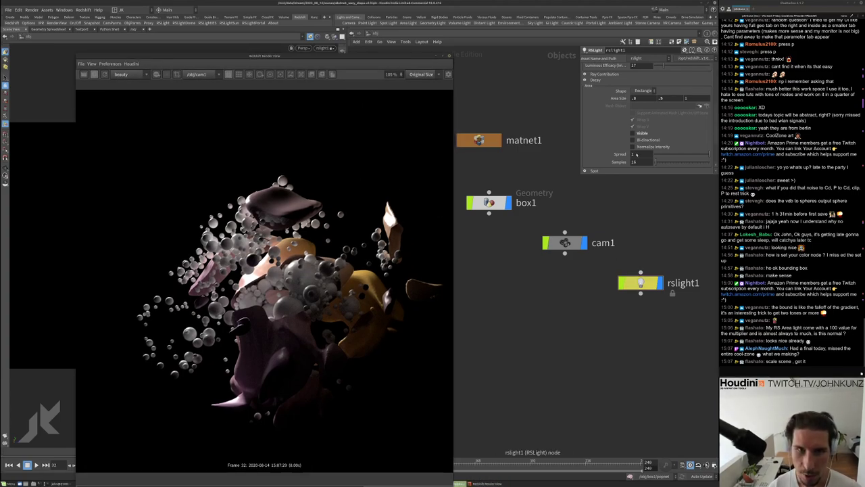
pyautogui.scroll(3, 610, 101)
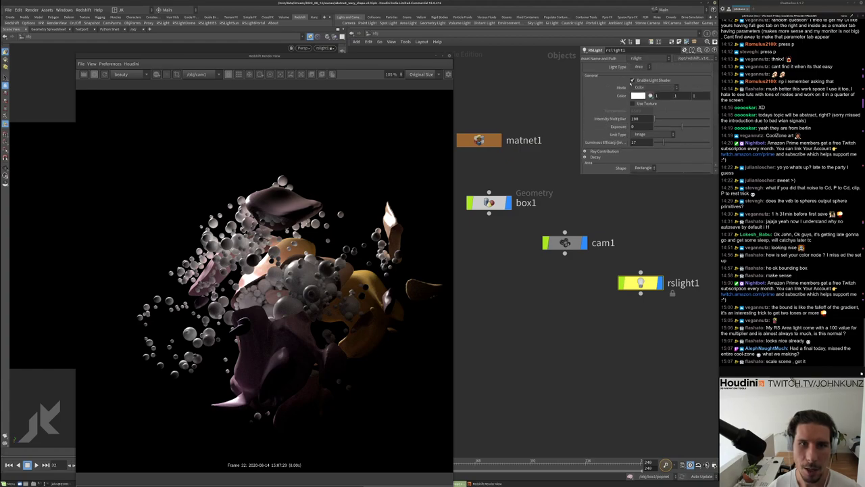
pyautogui.scroll(-4, 613, 125)
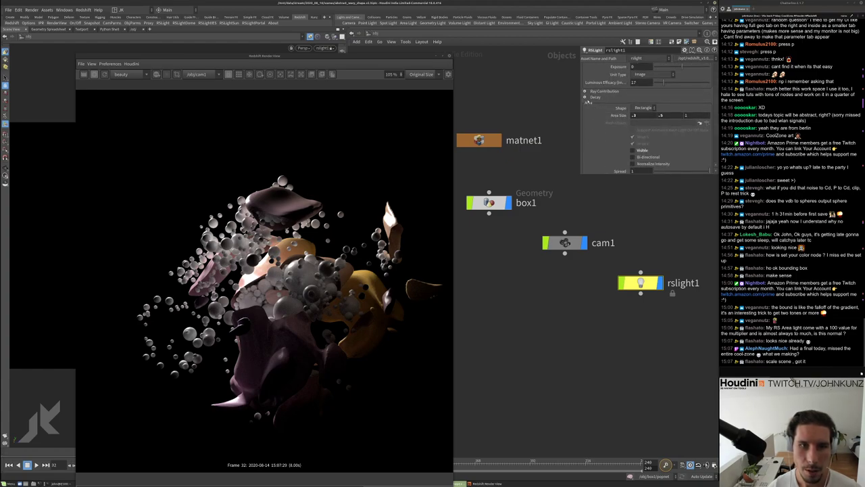
# Expand rslight1's Decay section and check the Type choices, keeping inverse-square
pyautogui.click(586, 97)
pyautogui.click(648, 89)
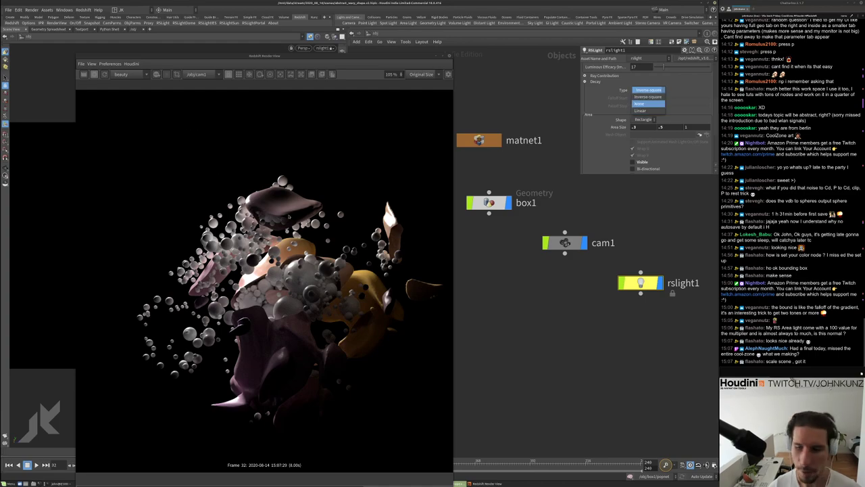
pyautogui.press('Escape')
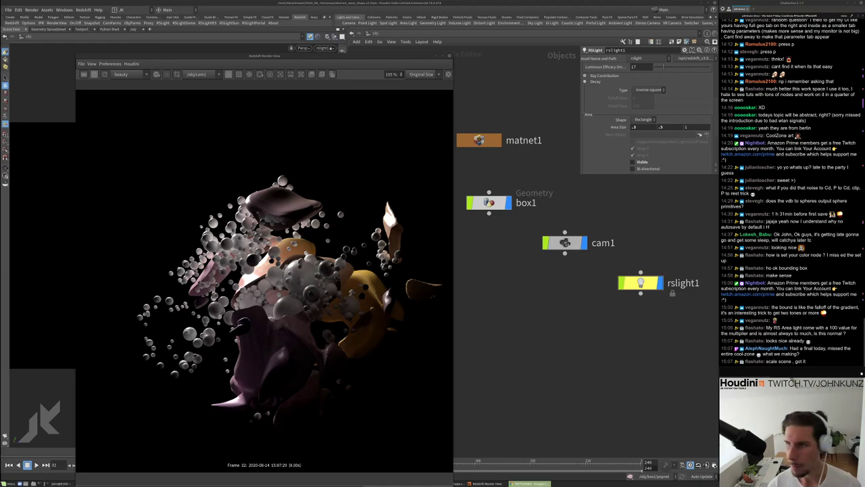
pyautogui.hotkey('alt', 'Tab')
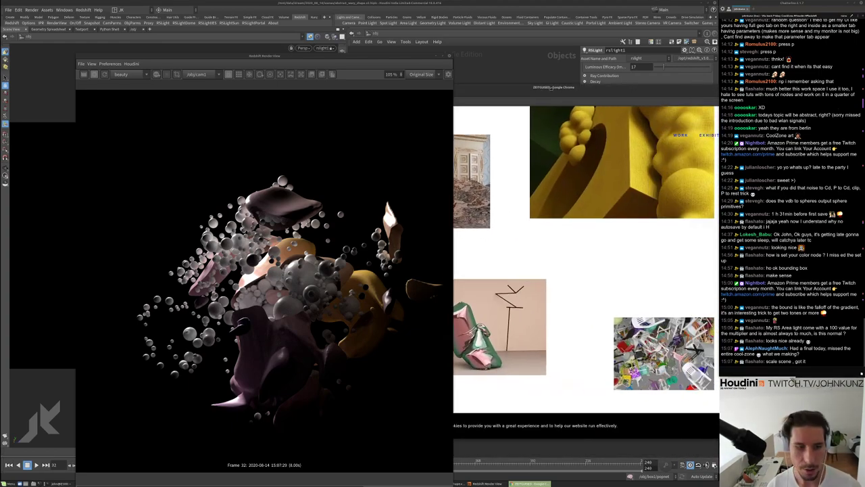
pyautogui.moveTo(597, 94)
pyautogui.mouseDown()
pyautogui.moveTo(565, 94)
pyautogui.moveTo(583, 85)
pyautogui.mouseUp()
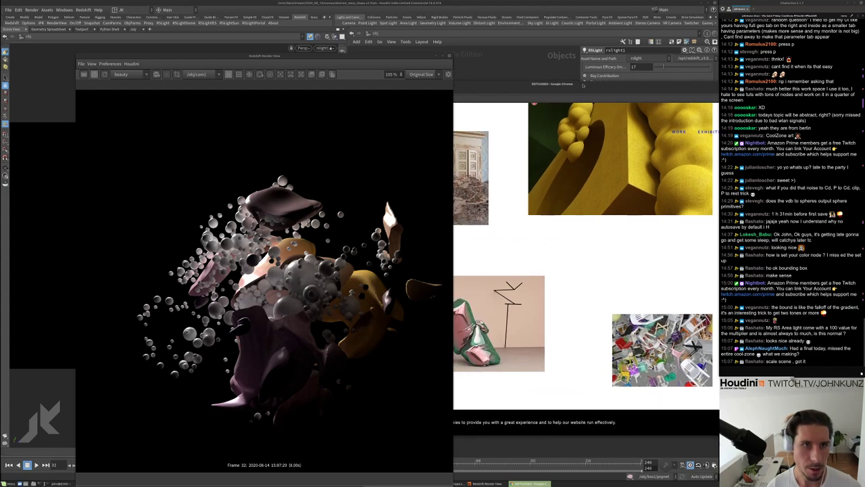
pyautogui.scroll(-1, 569, 219)
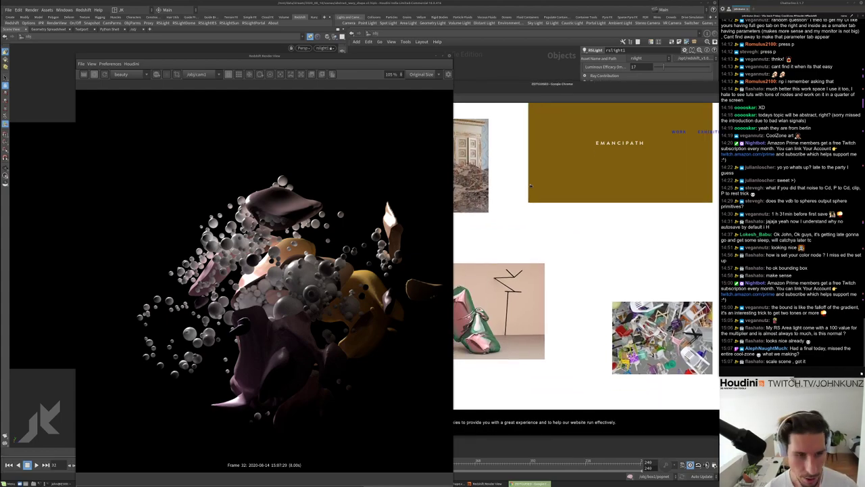
pyautogui.scroll(3, 546, 246)
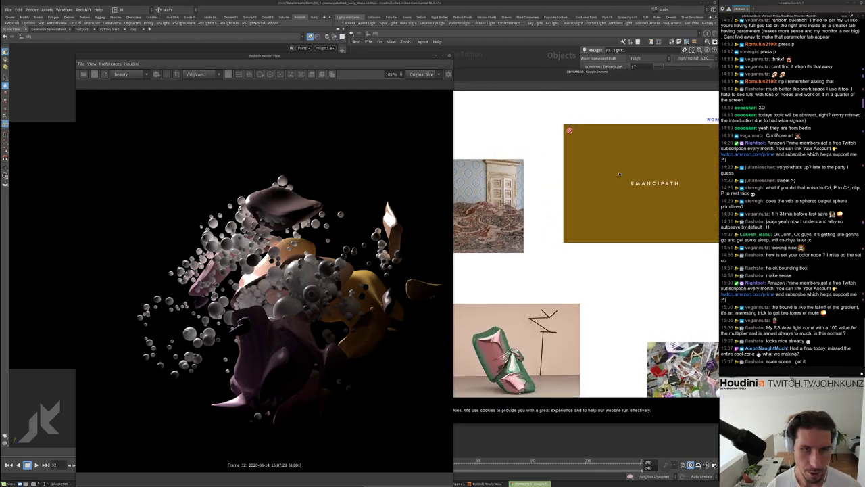
pyautogui.scroll(3, 587, 152)
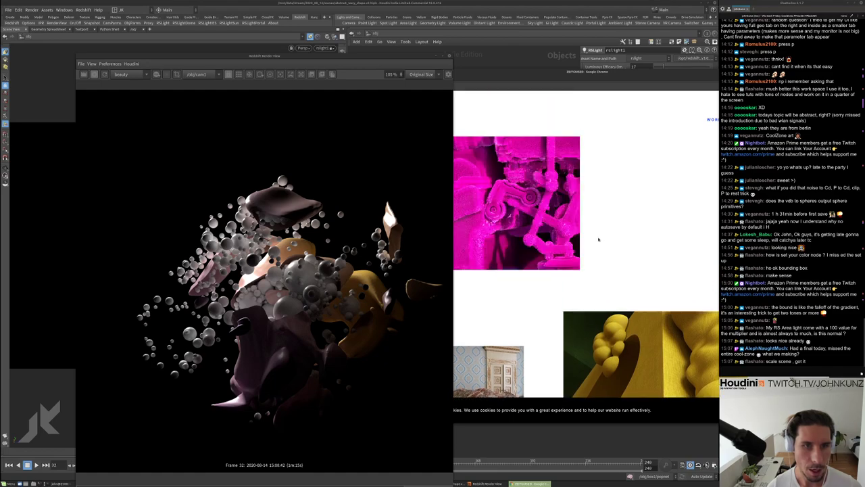
pyautogui.scroll(-1, 558, 158)
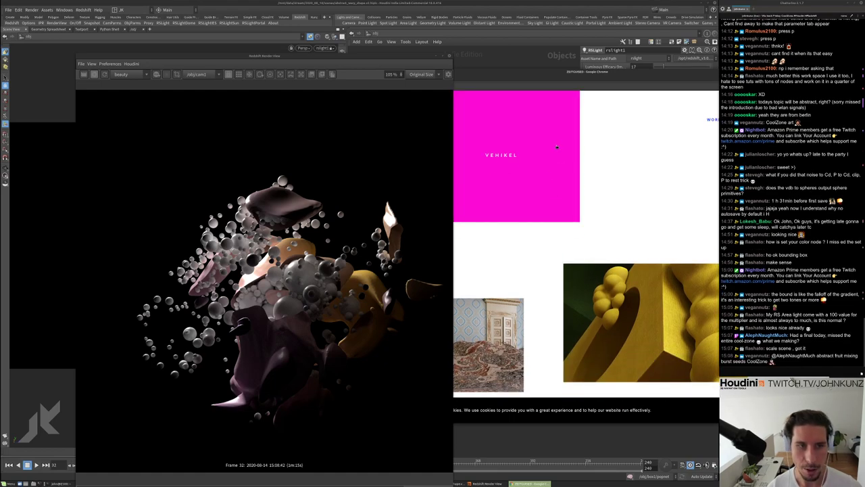
pyautogui.scroll(-2, 598, 176)
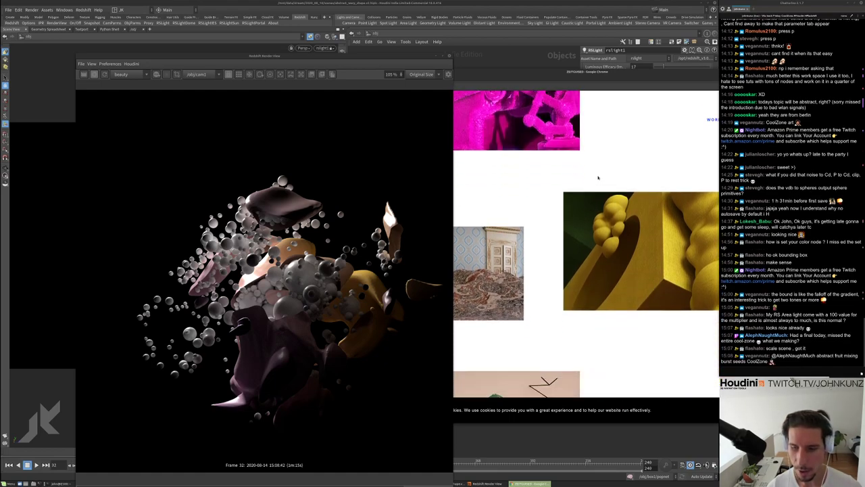
pyautogui.hotkey('alt', 'Tab')
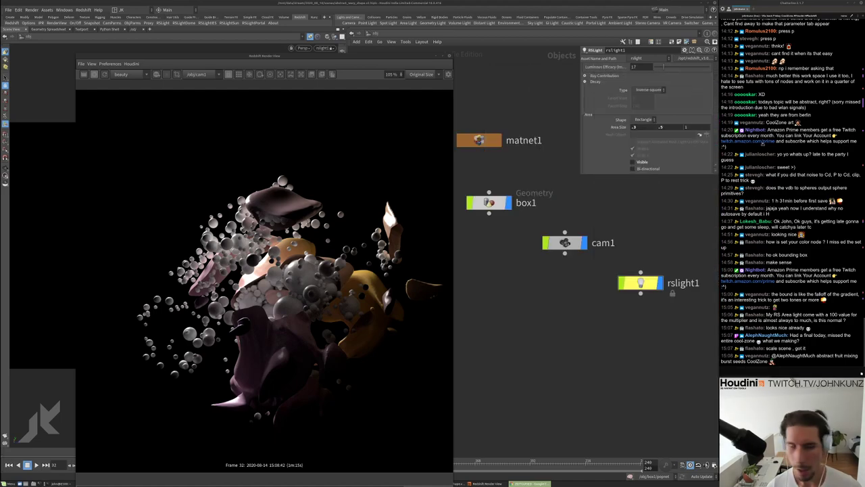
# Zoom around the render image, then move the Render View window down to reveal the viewport and network
pyautogui.scroll(6, 273, 273)
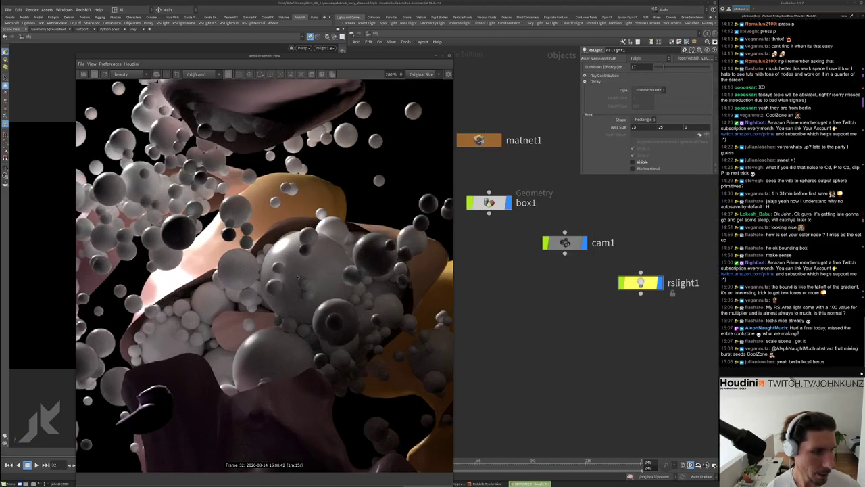
pyautogui.scroll(-3, 236, 188)
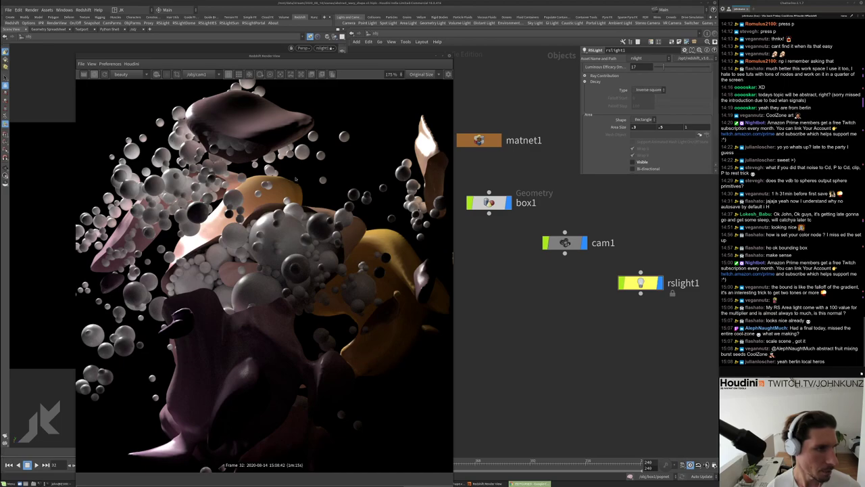
pyautogui.scroll(-2, 295, 179)
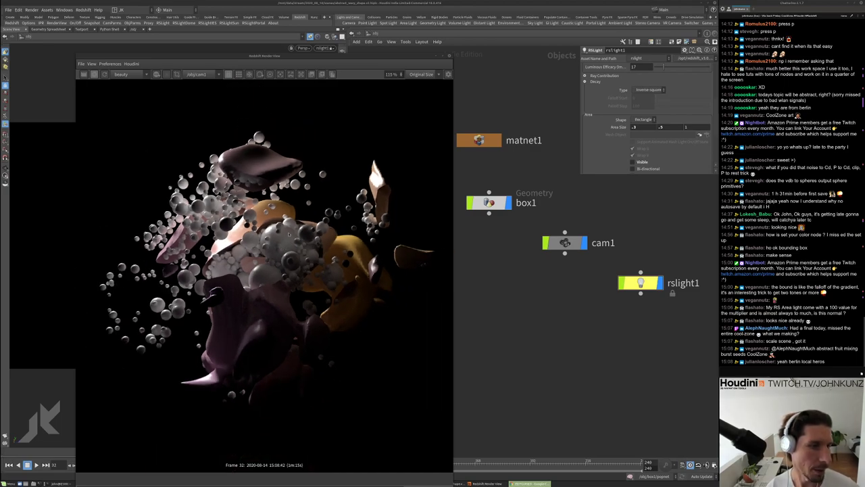
pyautogui.scroll(2, 288, 233)
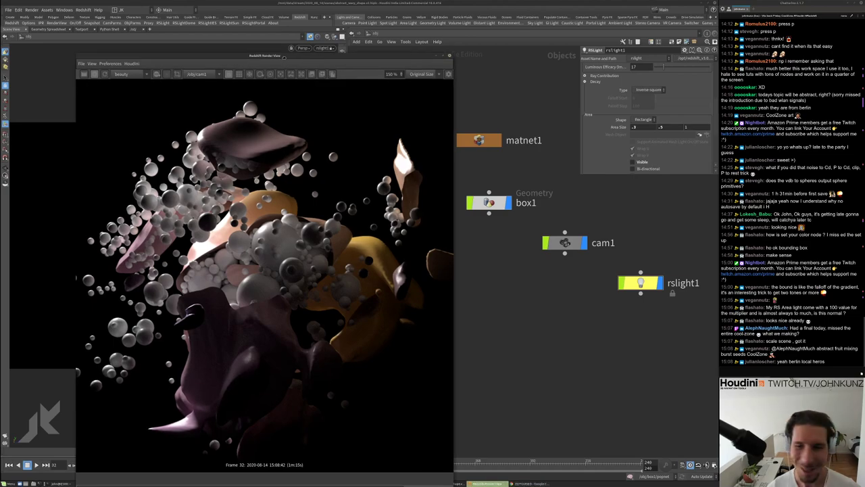
pyautogui.moveTo(285, 58); pyautogui.dragTo(354, 30)
pyautogui.scroll(-2, 334, 186)
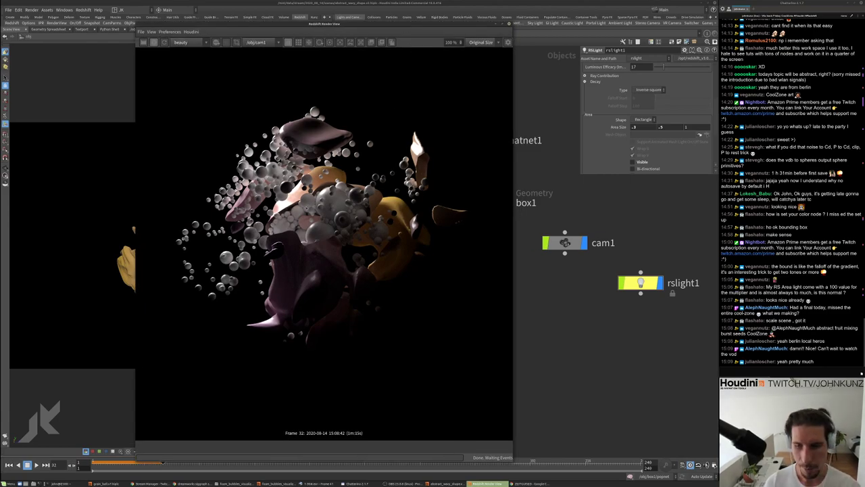
pyautogui.scroll(3, 317, 237)
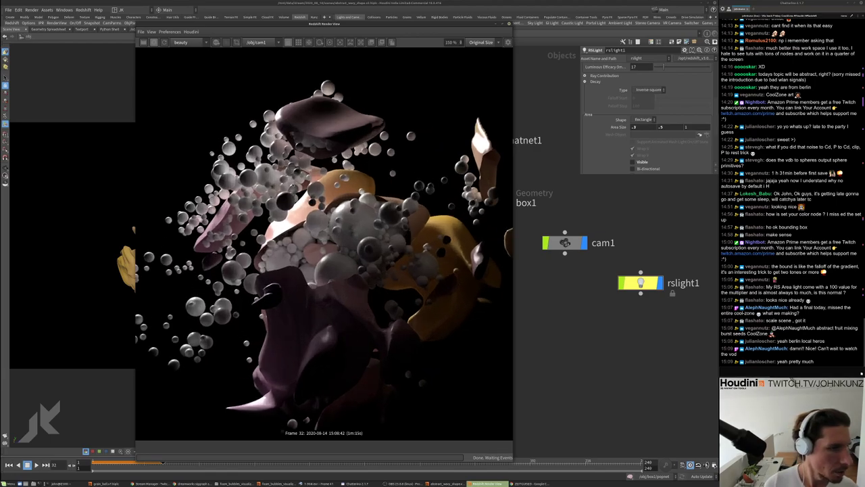
pyautogui.scroll(-4, 316, 236)
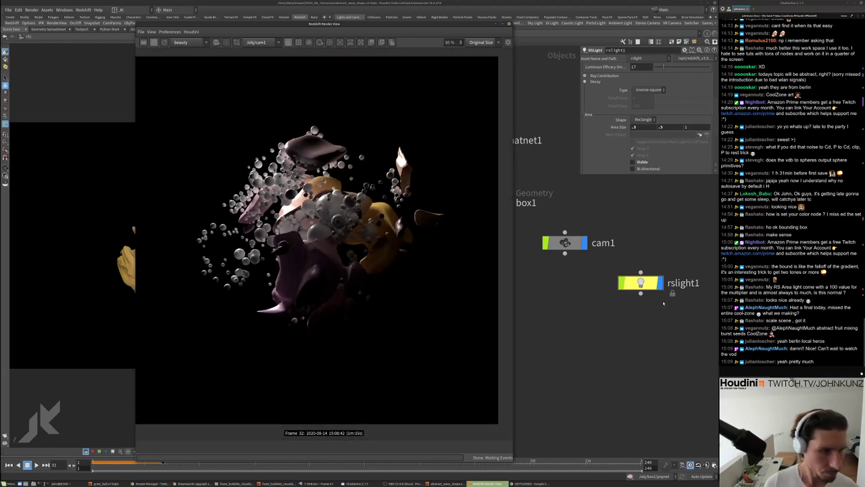
pyautogui.click(662, 303)
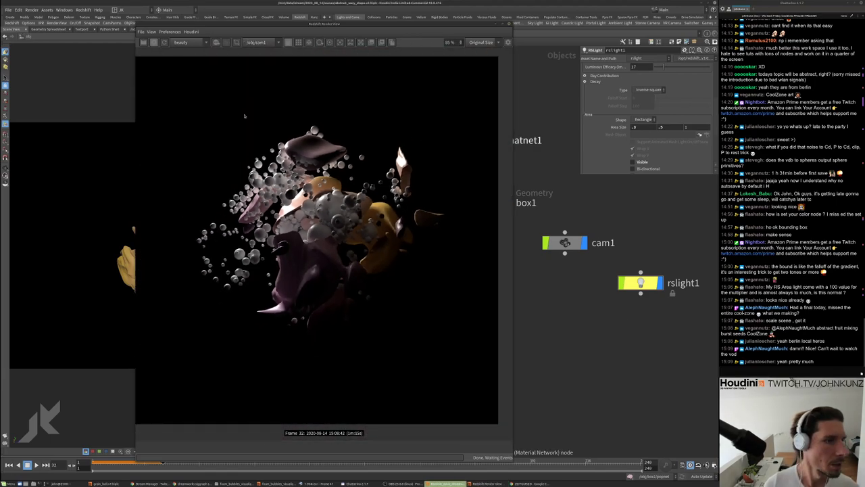
pyautogui.scroll(7, 290, 145)
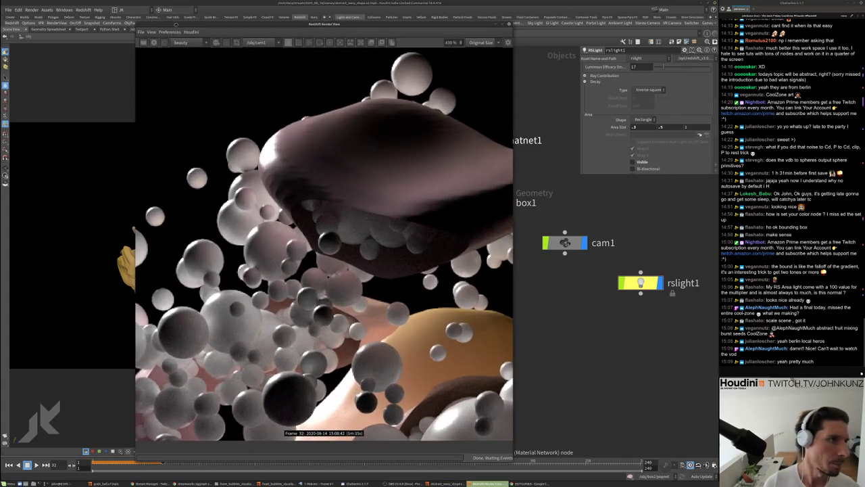
pyautogui.moveTo(325, 23); pyautogui.dragTo(331, 251)
# Enter box1 and display the blast1 result in the viewport
pyautogui.doubleClick(488, 202)
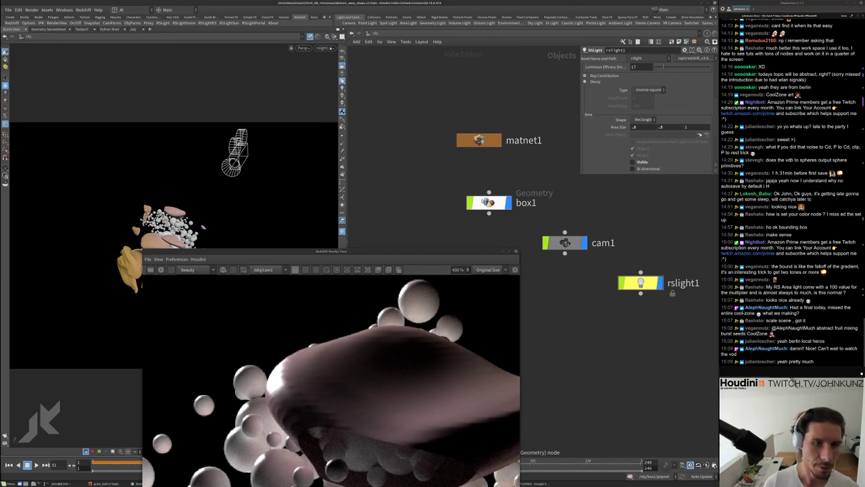
pyautogui.moveTo(579, 281); pyautogui.dragTo(599, 301, button='middle')
pyautogui.scroll(2, 599, 301)
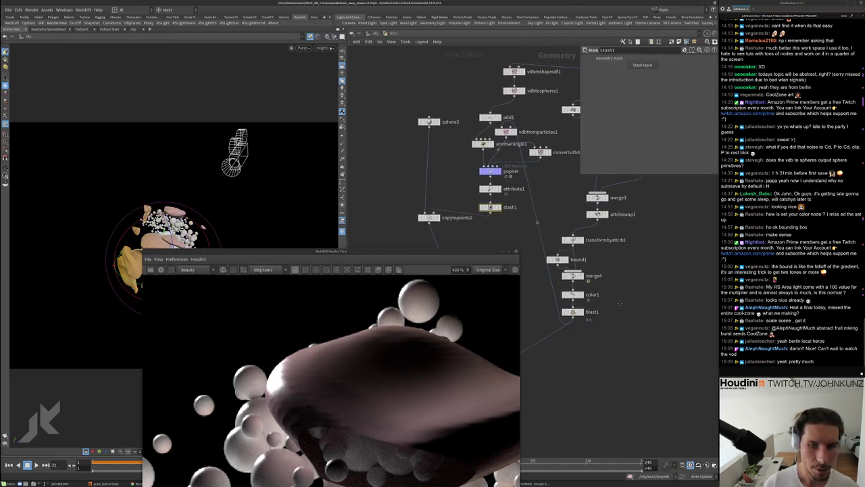
pyautogui.scroll(2, 582, 308)
pyautogui.click(578, 311)
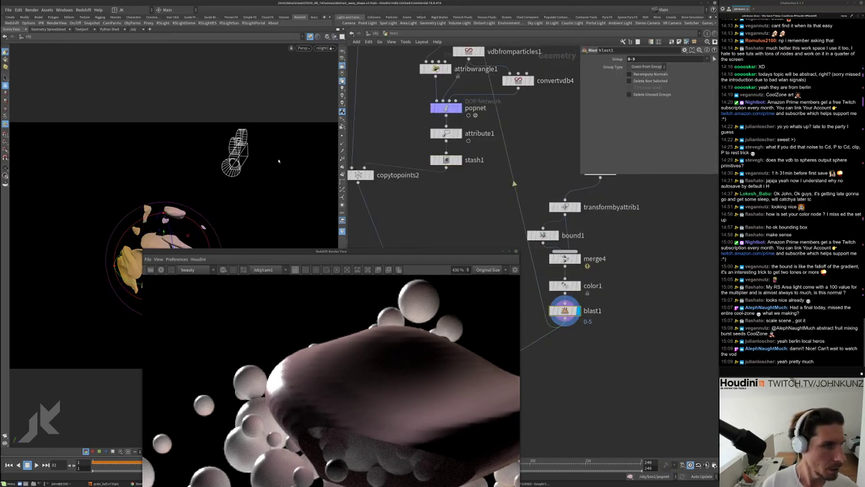
# Hide the camera, frame the wavy blast1 shapes and orbit in close to them
pyautogui.press('Escape')
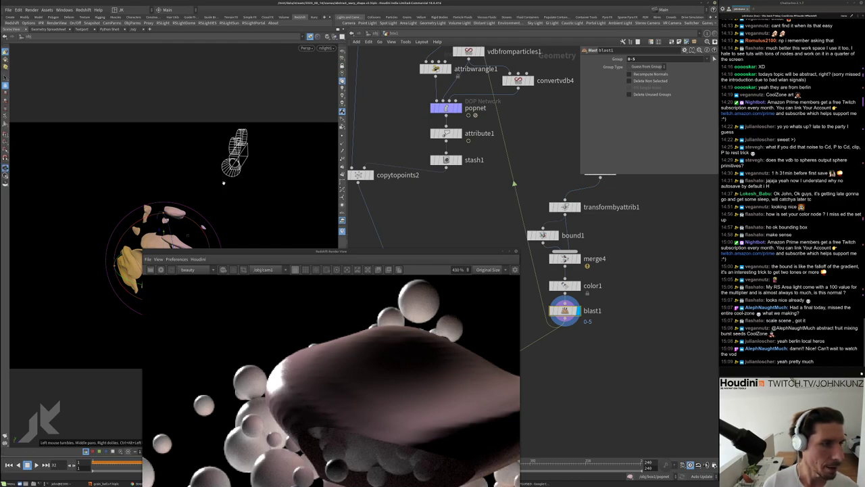
pyautogui.moveTo(163, 169); pyautogui.dragTo(147, 160)
pyautogui.press('s')
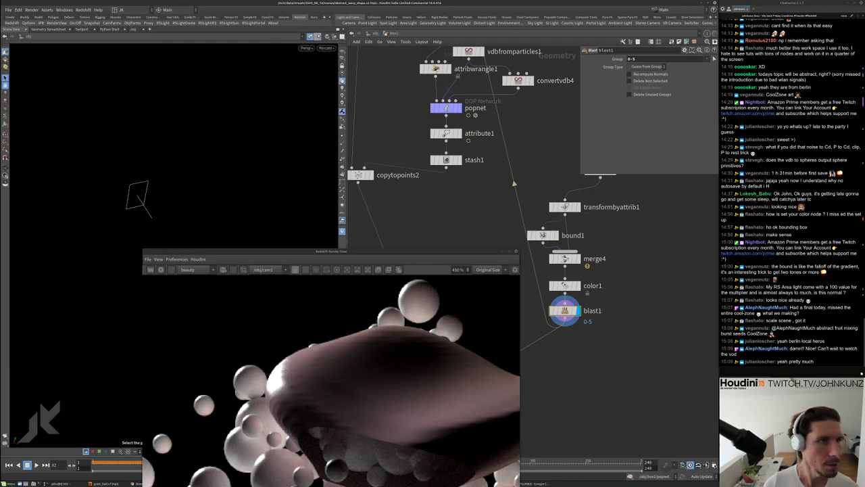
pyautogui.click(311, 37)
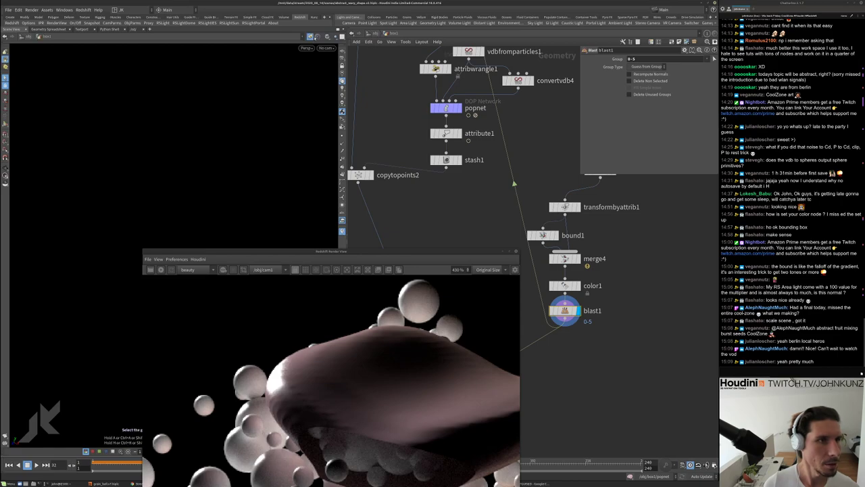
pyautogui.press('h')
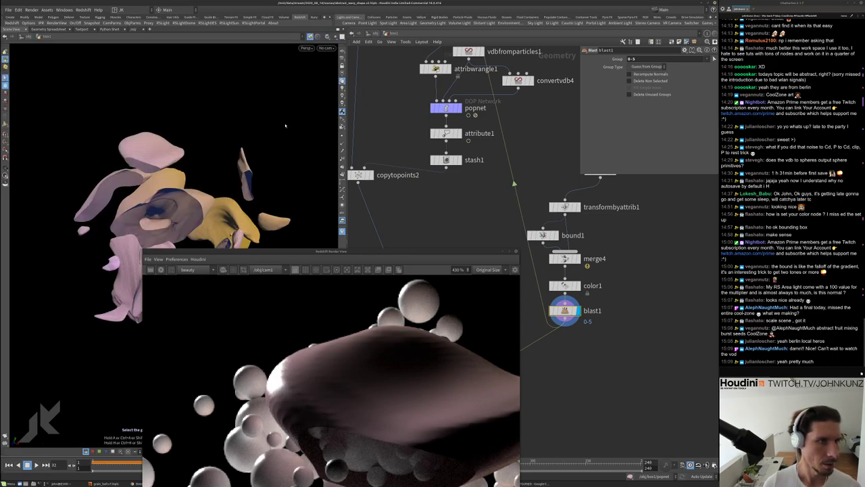
pyautogui.moveTo(175, 176); pyautogui.dragTo(324, 75)
pyautogui.moveTo(629, 335); pyautogui.dragTo(652, 317, button='middle')
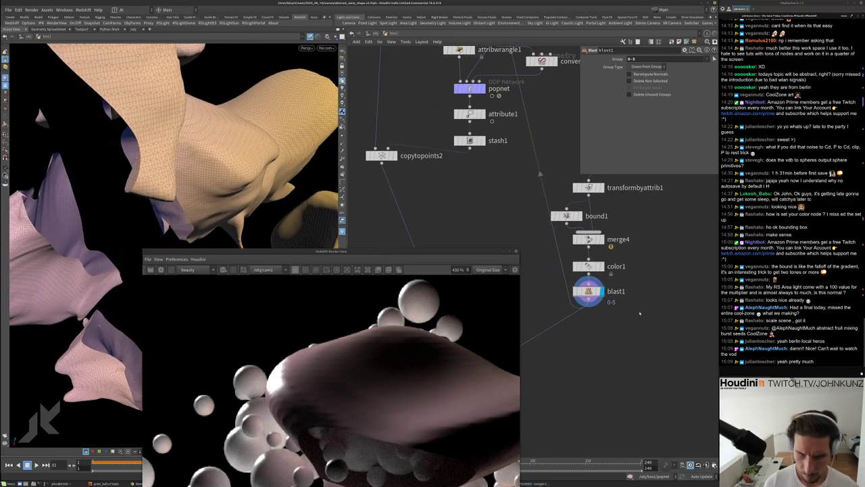
pyautogui.press('Tab')
# Add an Attribute Blur below blast1 with 5 blurring iterations and Pin Border Points on
pyautogui.write('blu')
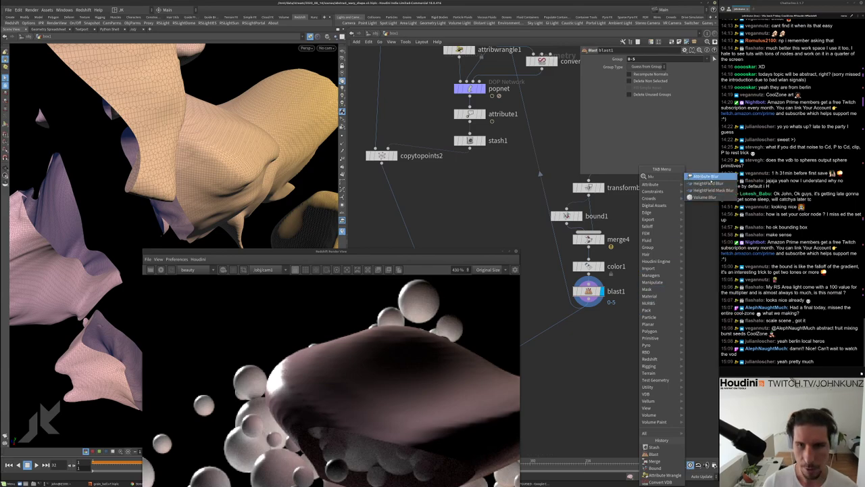
pyautogui.press('Return')
pyautogui.click(588, 326)
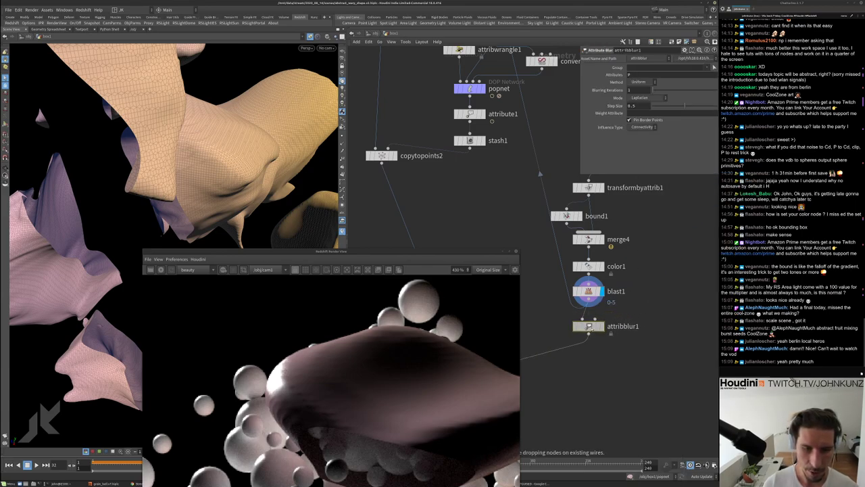
pyautogui.press('r')
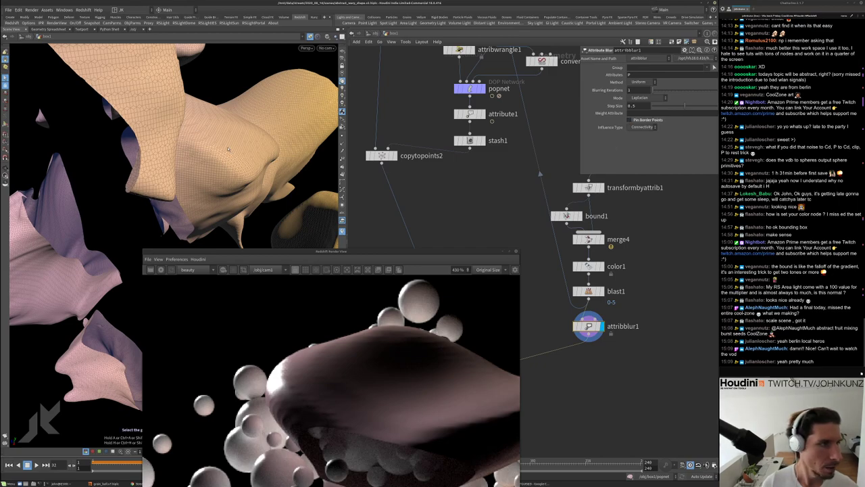
pyautogui.click(649, 89)
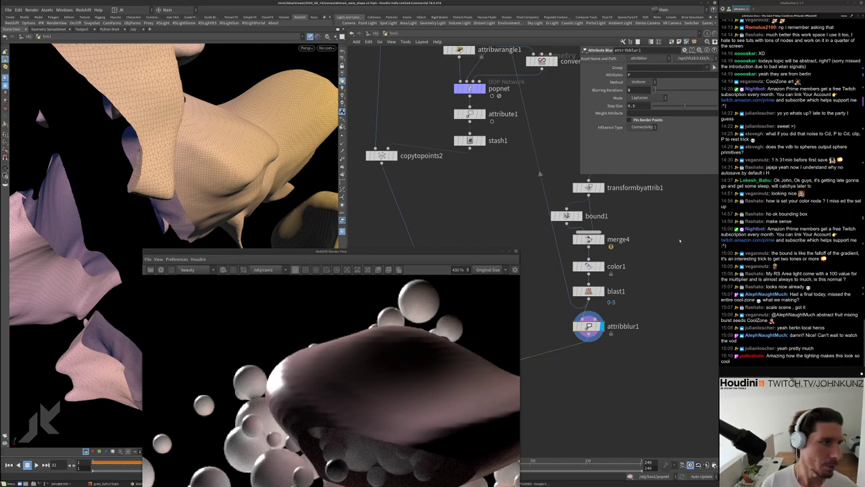
pyautogui.click(650, 120)
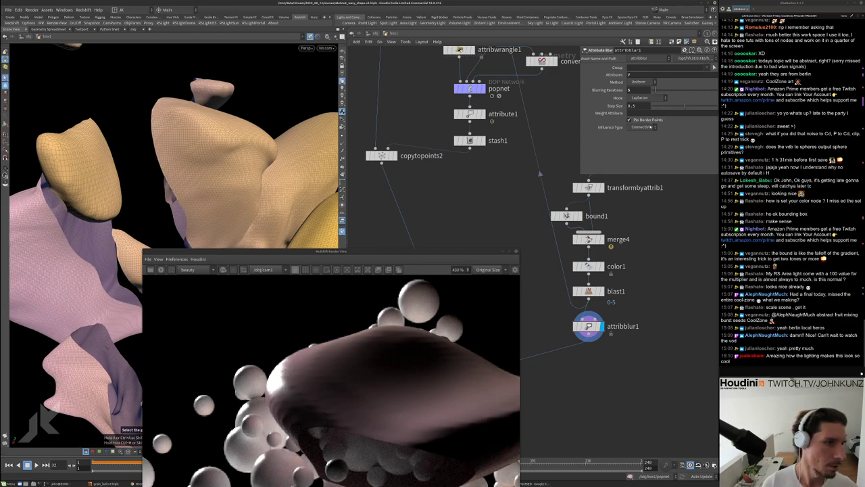
# Add a merge node below attribblur1 and move the Render View window up
pyautogui.press('Tab')
pyautogui.write('merge')
pyautogui.press('Return')
pyautogui.click(562, 269)
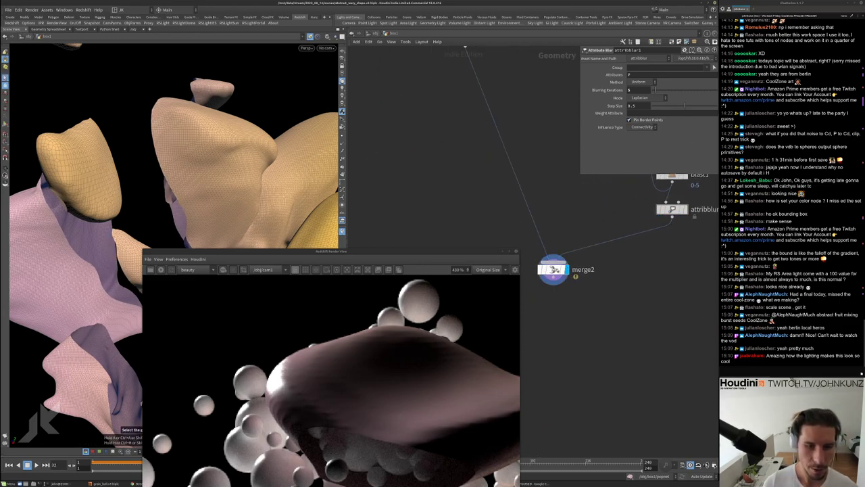
pyautogui.moveTo(460, 251); pyautogui.dragTo(470, 100)
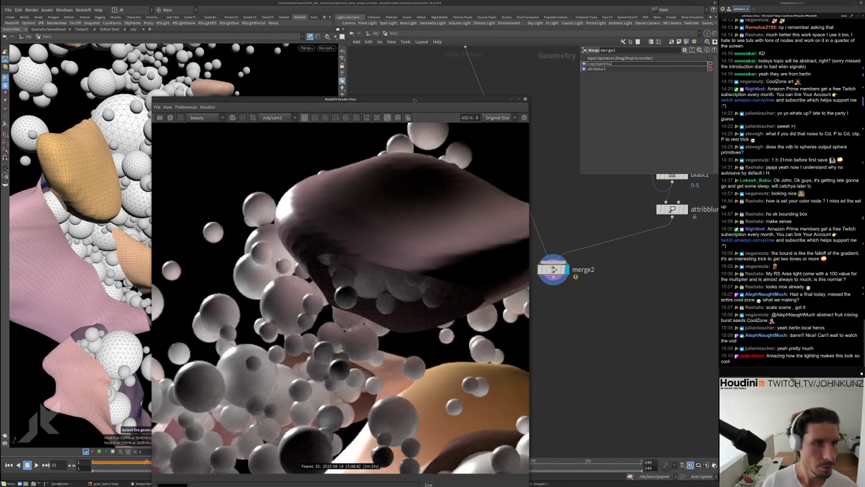
pyautogui.moveTo(414, 100); pyautogui.dragTo(410, 37)
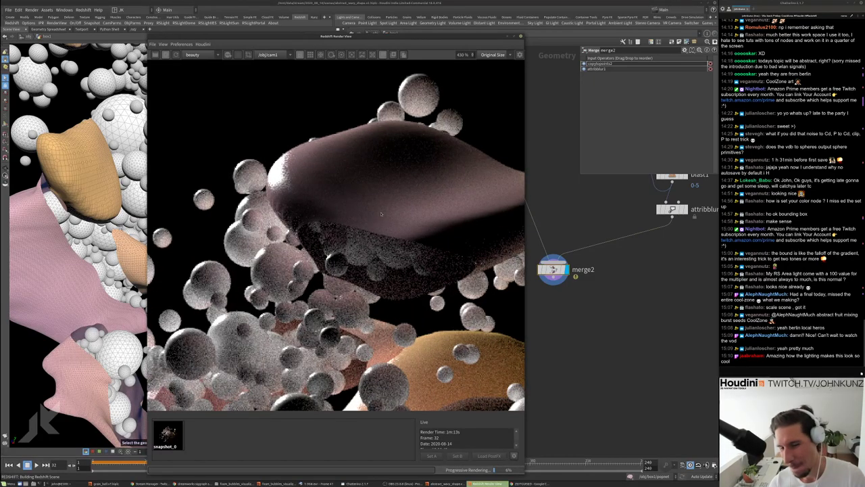
pyautogui.scroll(-5, 380, 214)
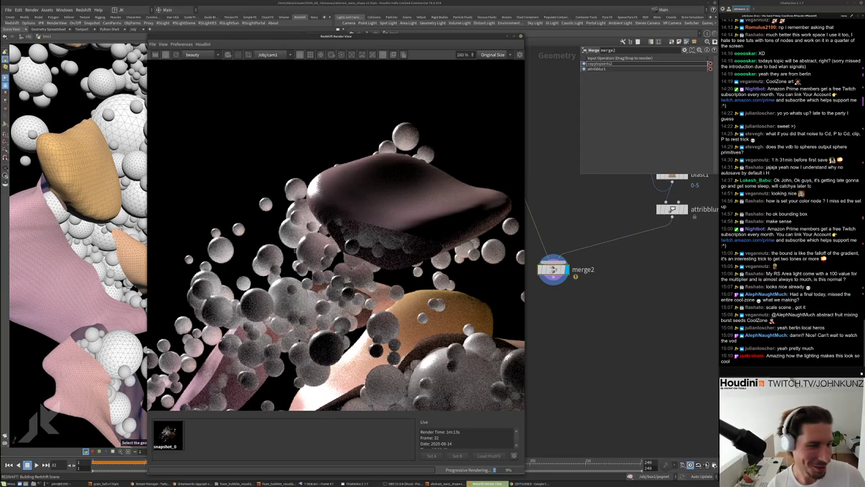
pyautogui.scroll(2, 349, 276)
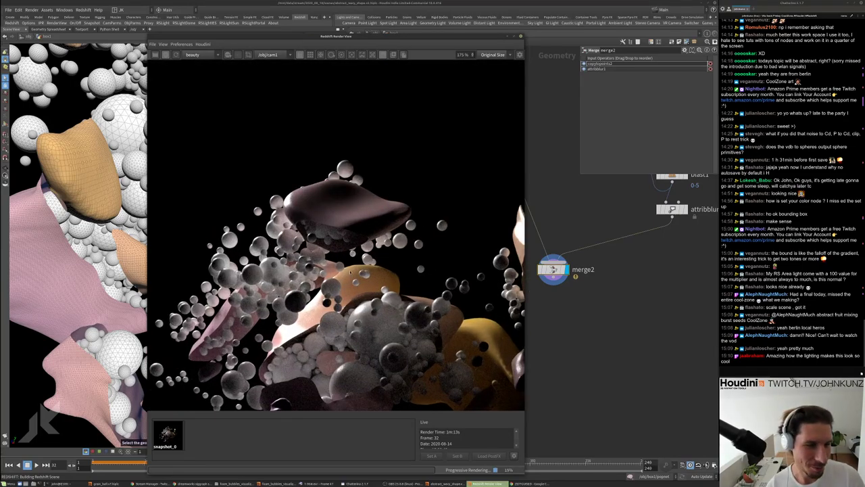
pyautogui.scroll(-2, 350, 271)
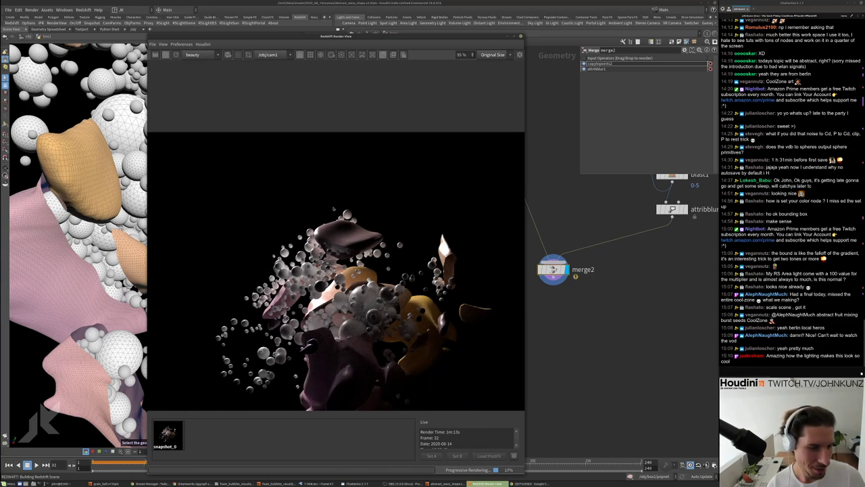
pyautogui.scroll(4, 352, 284)
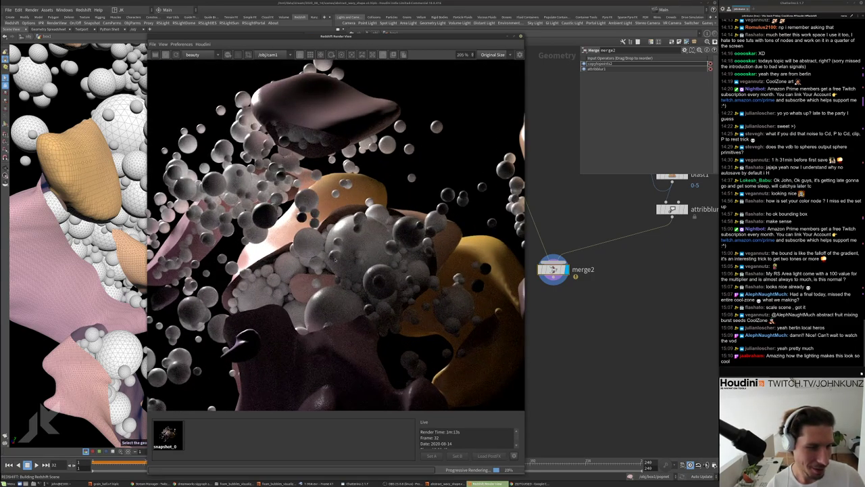
pyautogui.scroll(-1, 335, 259)
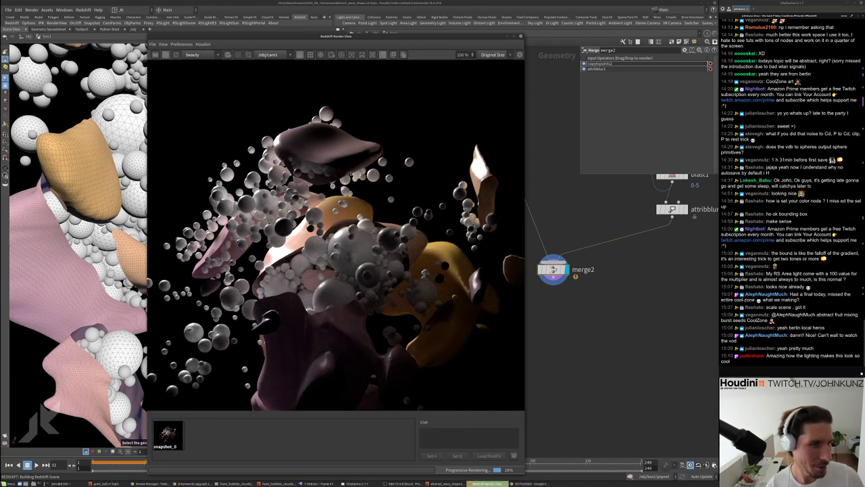
pyautogui.scroll(4, 344, 133)
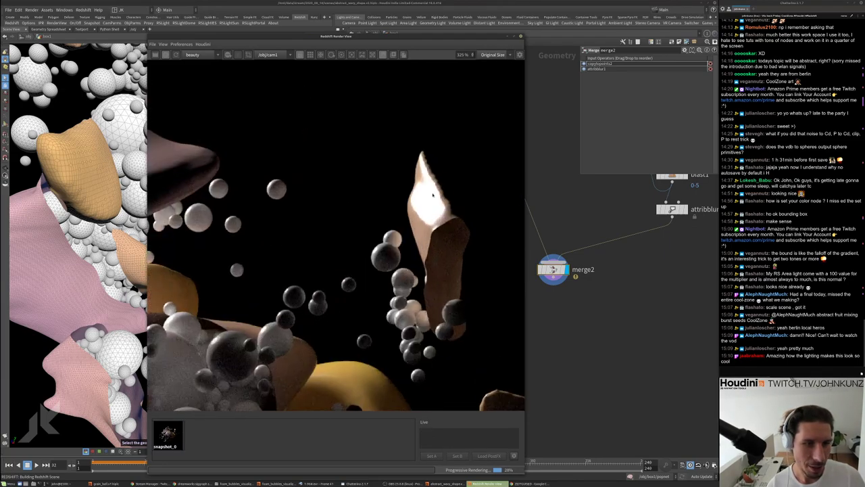
pyautogui.scroll(1, 336, 237)
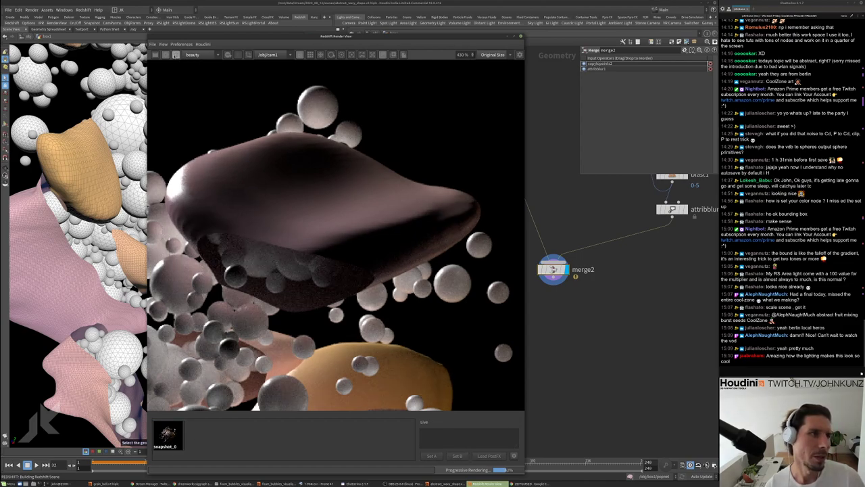
pyautogui.keyDown('alt'); pyautogui.moveTo(184, 74); pyautogui.dragTo(192, 338); pyautogui.keyUp('alt')
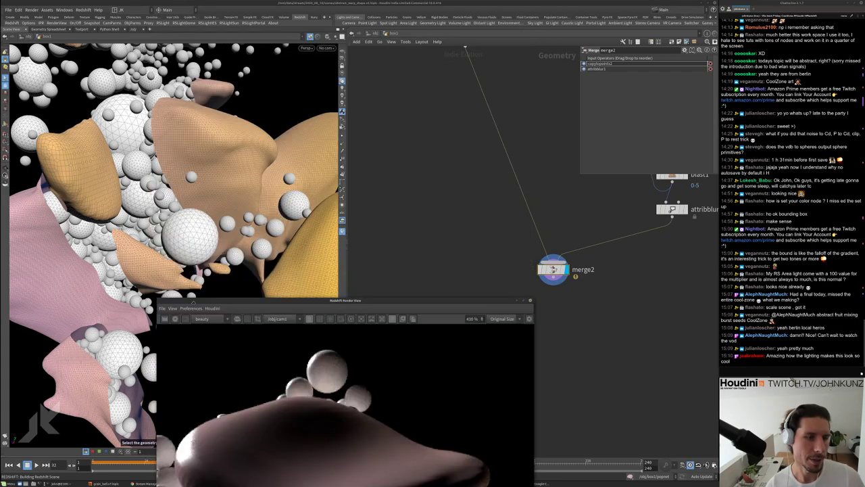
# Inspect convertvdb3's settings and set the display flag on transformbyattrib1
pyautogui.scroll(-3, 507, 266)
pyautogui.scroll(1, 507, 265)
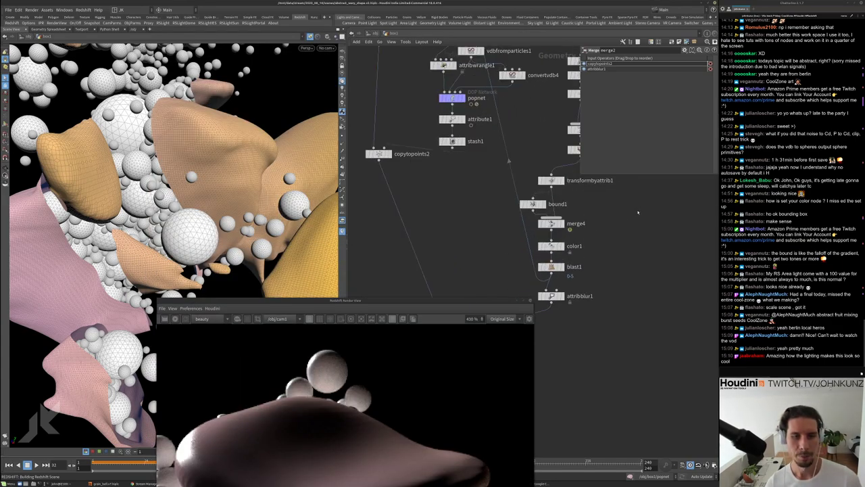
pyautogui.moveTo(554, 88); pyautogui.dragTo(484, 177, button='middle')
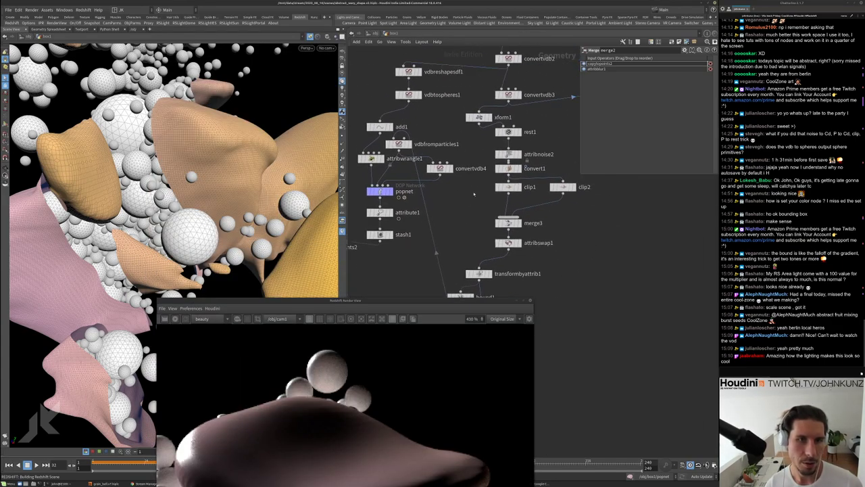
pyautogui.click(512, 95)
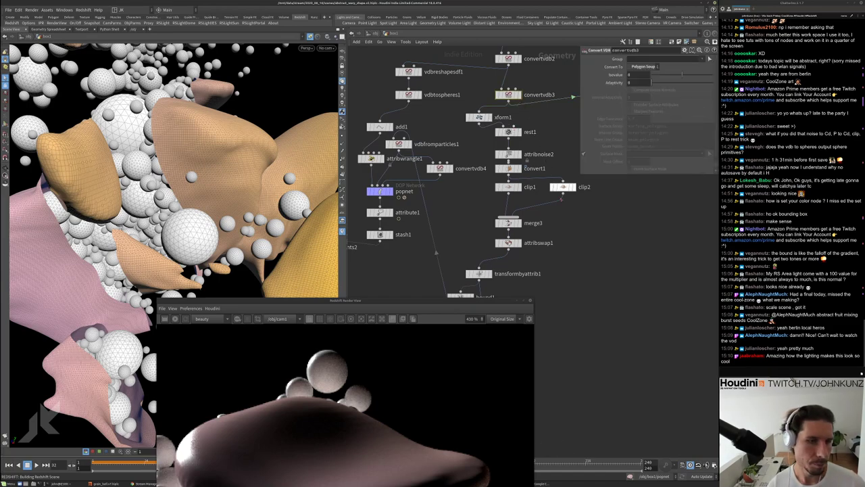
pyautogui.scroll(-2, 561, 187)
pyautogui.scroll(-2, 513, 169)
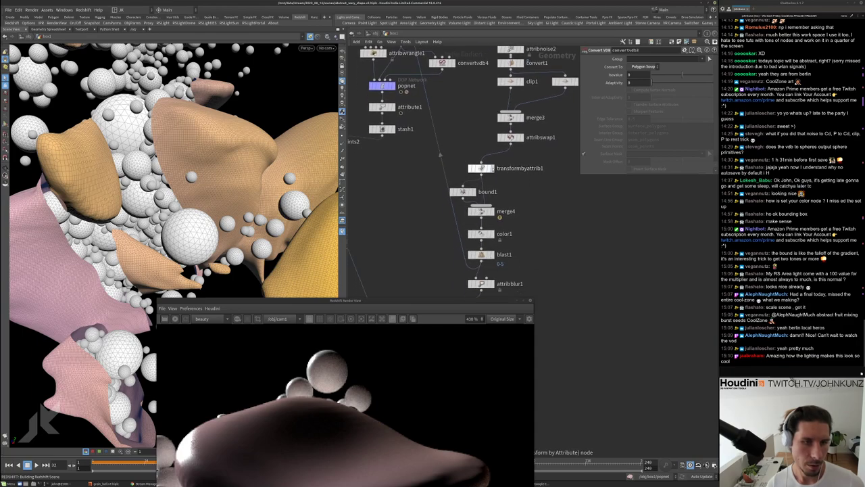
pyautogui.click(491, 168)
pyautogui.moveTo(481, 168); pyautogui.dragTo(481, 157)
# Add a Subdivide node beside transformbyattrib1
pyautogui.press('Tab')
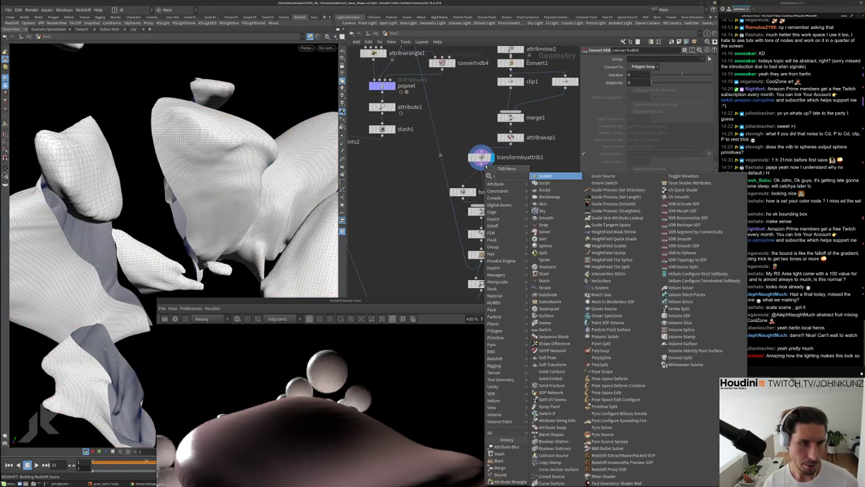
pyautogui.write('subdiv')
pyautogui.press('Return')
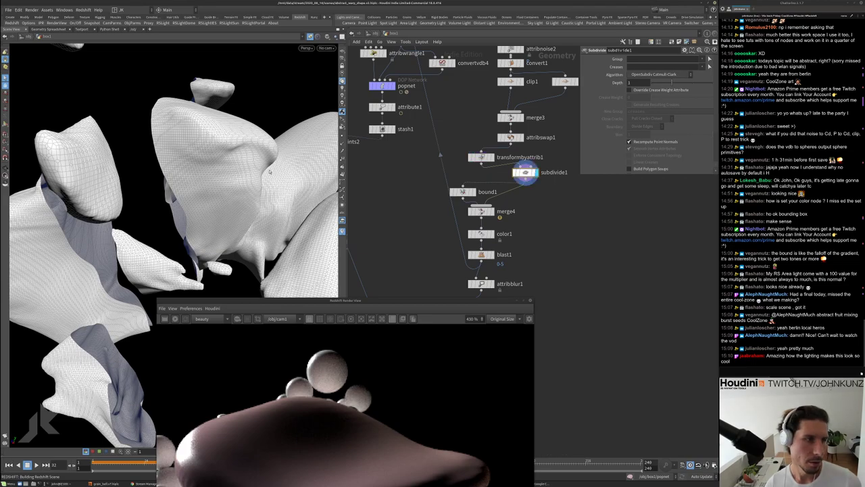
pyautogui.moveTo(500, 297); pyautogui.dragTo(502, 259, button='middle')
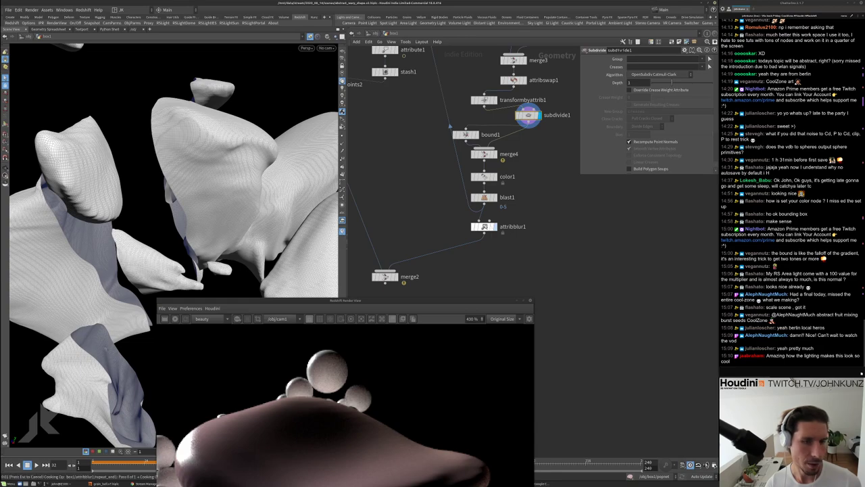
# Display attribblur1's blurred coloured geometry and orbit the view around the shapes
pyautogui.click(483, 226)
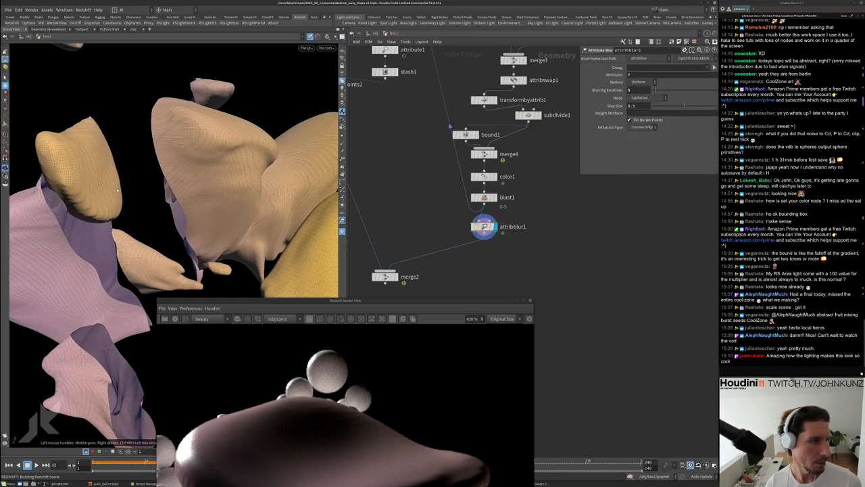
pyautogui.moveTo(146, 187); pyautogui.dragTo(85, 197)
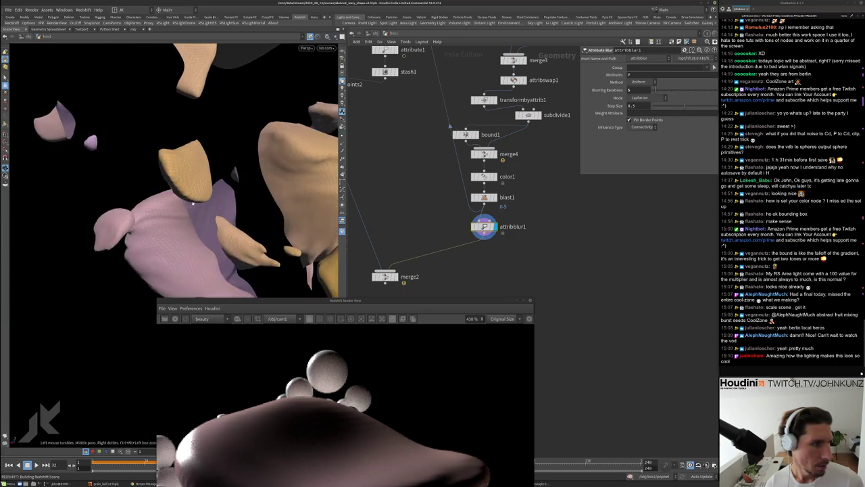
pyautogui.moveTo(194, 203); pyautogui.dragTo(223, 203)
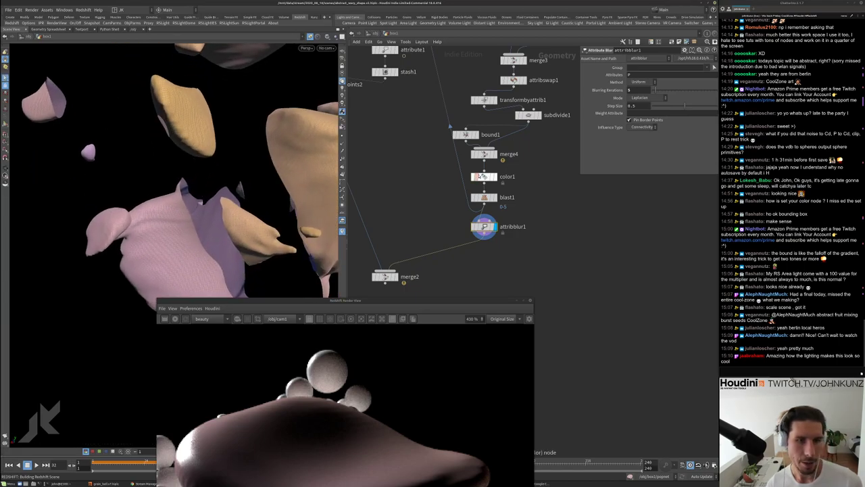
pyautogui.moveTo(486, 177); pyautogui.dragTo(477, 218, button='middle')
# Check subdivide1's settings, then display the convertvdb2 VDB result in the viewport
pyautogui.click(519, 156)
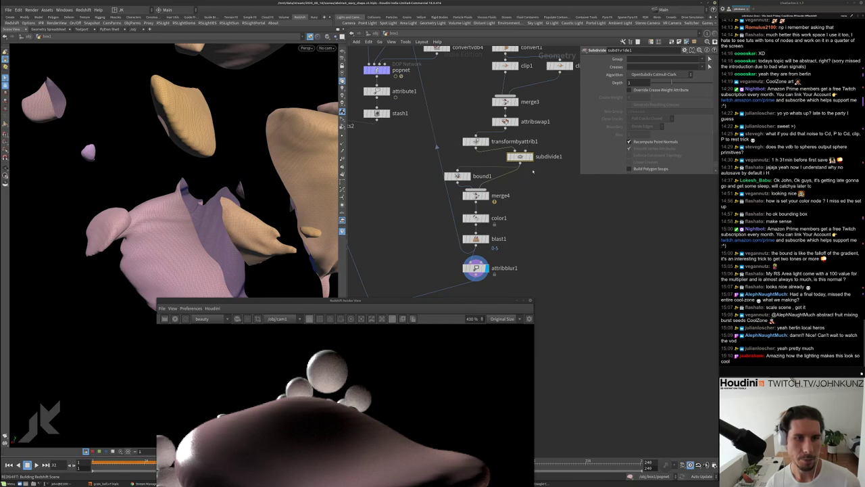
pyautogui.scroll(-3, 532, 172)
pyautogui.moveTo(532, 171); pyautogui.dragTo(437, 129, button='middle')
pyautogui.scroll(3, 515, 80)
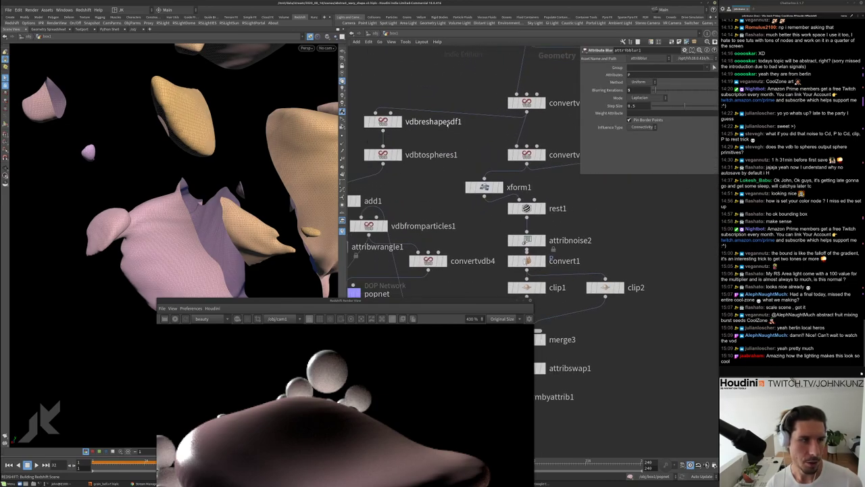
pyautogui.moveTo(535, 103); pyautogui.dragTo(537, 75)
pyautogui.click(542, 73)
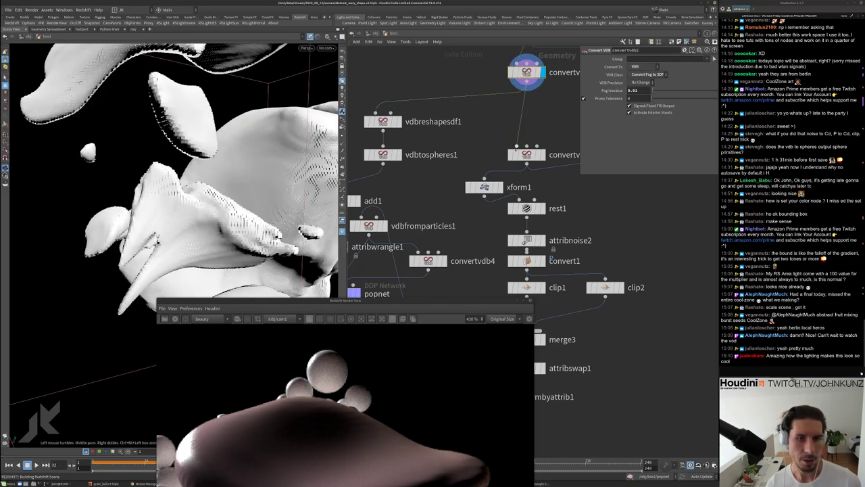
# Add a VDB Resample node near convertvdb2 and convertvdb3
pyautogui.moveTo(553, 119); pyautogui.dragTo(465, 134, button='middle')
pyautogui.moveTo(466, 164); pyautogui.dragTo(489, 101, button='middle')
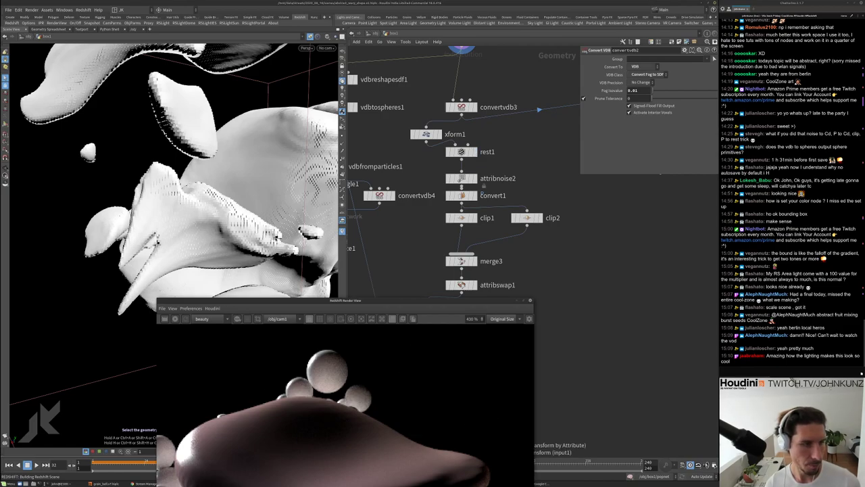
pyautogui.moveTo(351, 304); pyautogui.dragTo(270, 220)
pyautogui.scroll(-5, 274, 277)
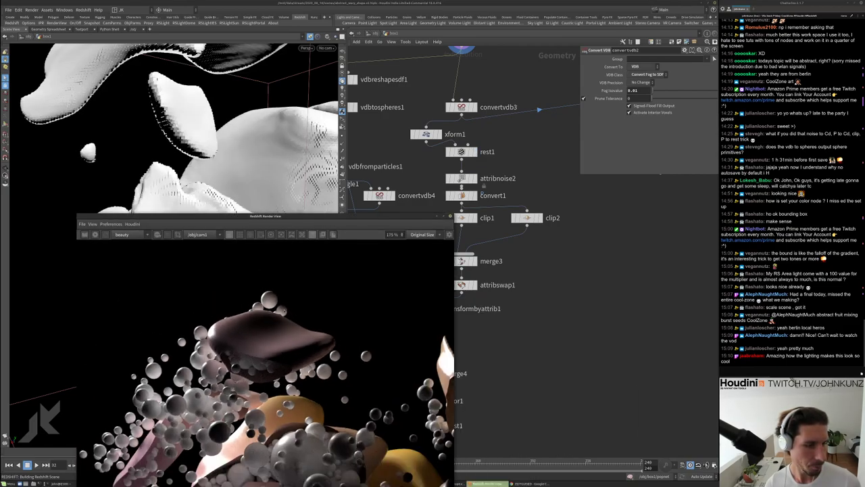
pyautogui.moveTo(526, 123); pyautogui.dragTo(538, 165, button='middle')
pyautogui.scroll(3, 482, 99)
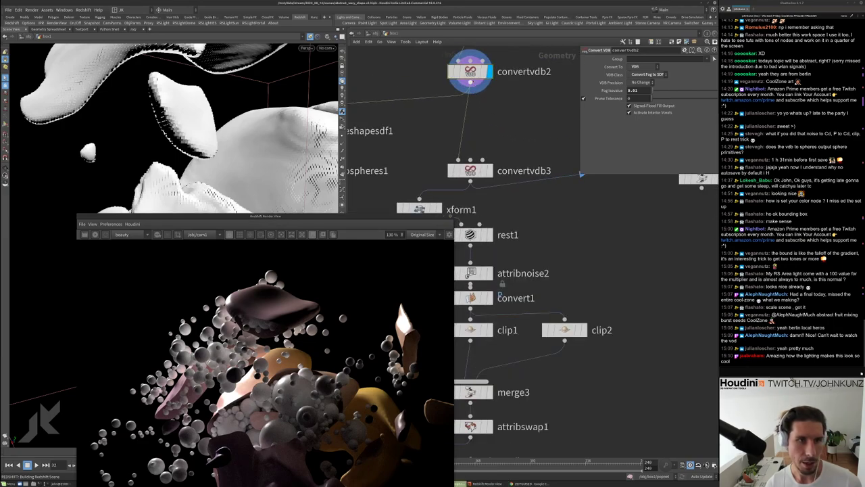
pyautogui.press('Tab')
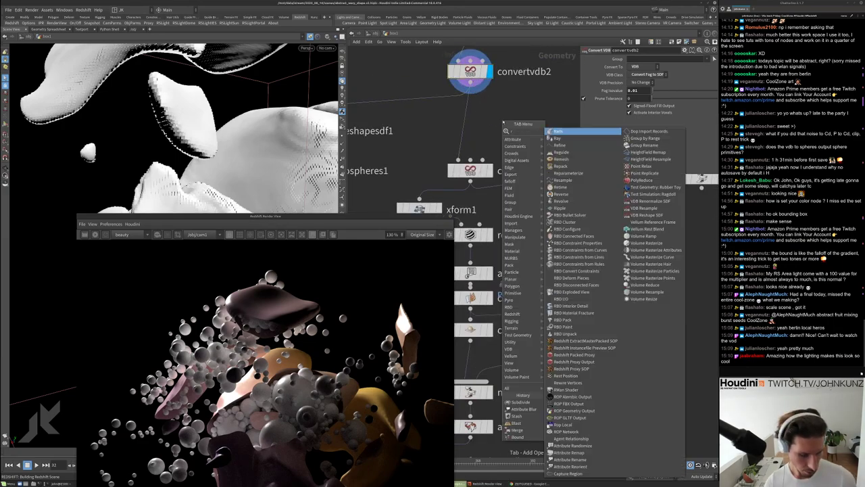
pyautogui.write('res')
pyautogui.click(579, 152)
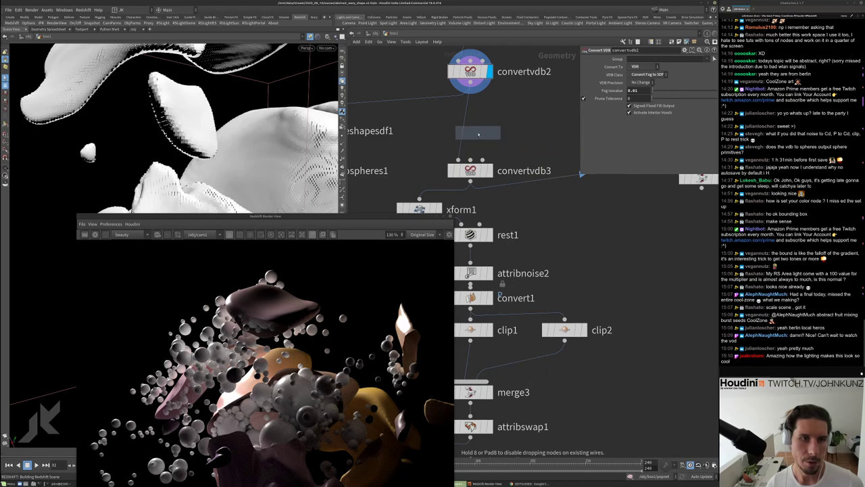
pyautogui.click(478, 132)
# Set vdbresample1 to voxel scale only at .75 and insert it between convertvdb2 and convertvdb3
pyautogui.click(638, 83)
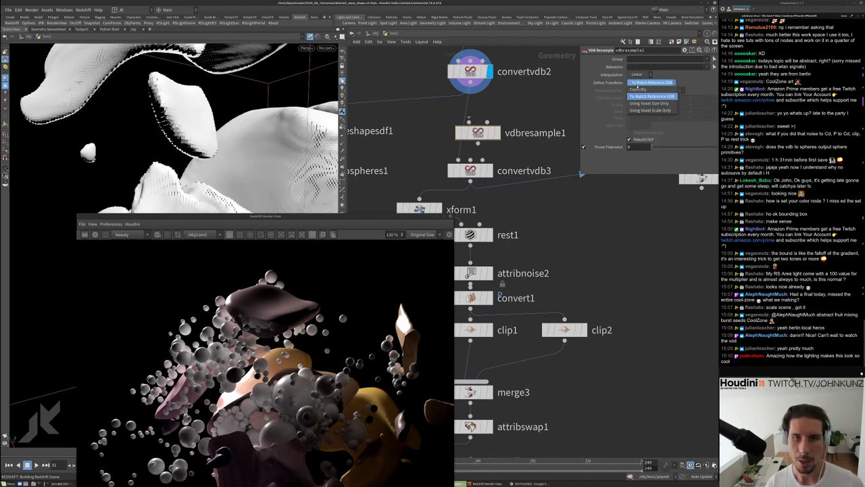
pyautogui.click(639, 110)
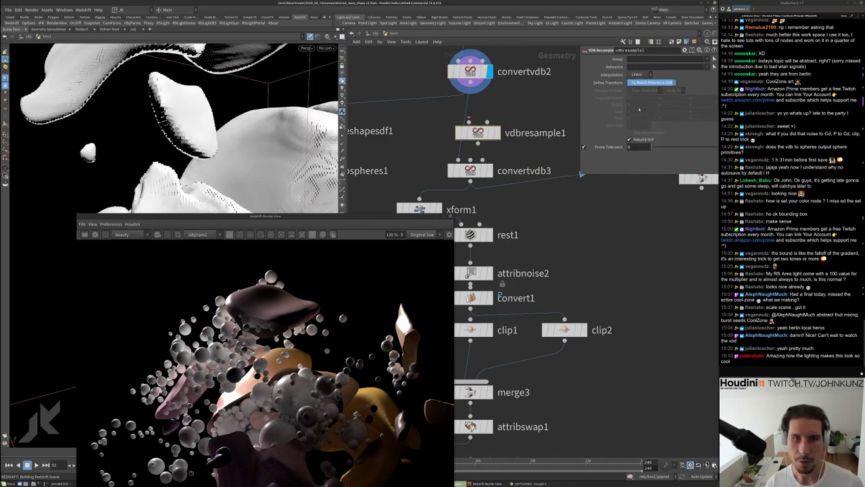
pyautogui.doubleClick(637, 125)
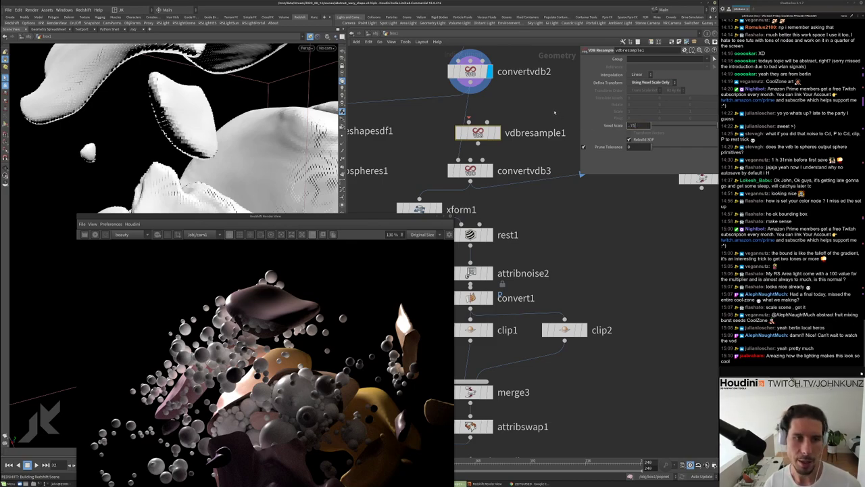
pyautogui.moveTo(479, 130); pyautogui.dragTo(471, 124)
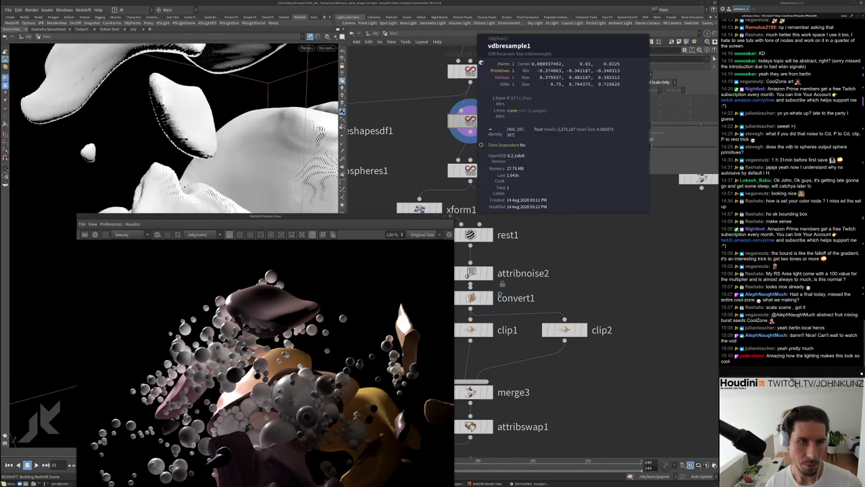
# Compare vdbresample1's ~2.28 million voxels against convertvdb2's ~1.29 million in node info
pyautogui.middleClick(477, 122)
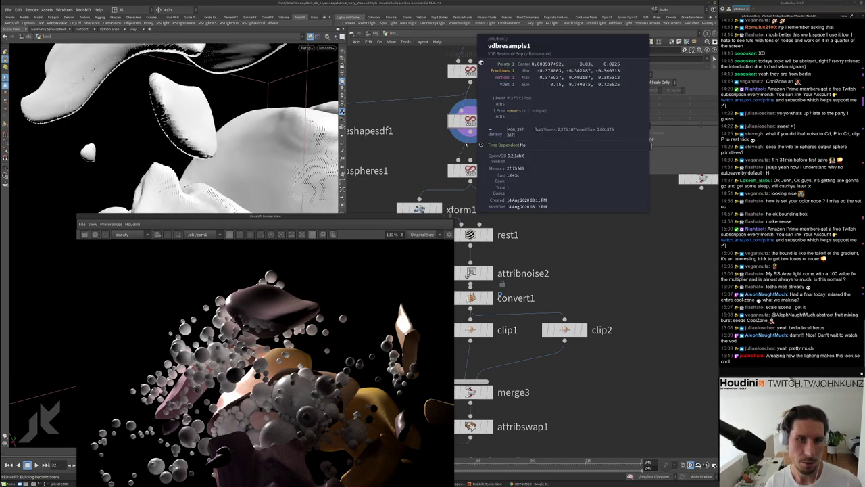
pyautogui.middleClick(471, 71)
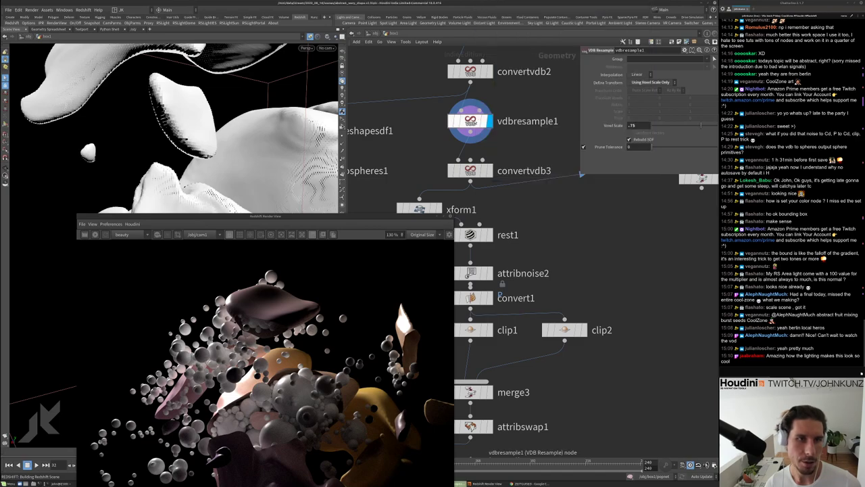
pyautogui.middleClick(470, 122)
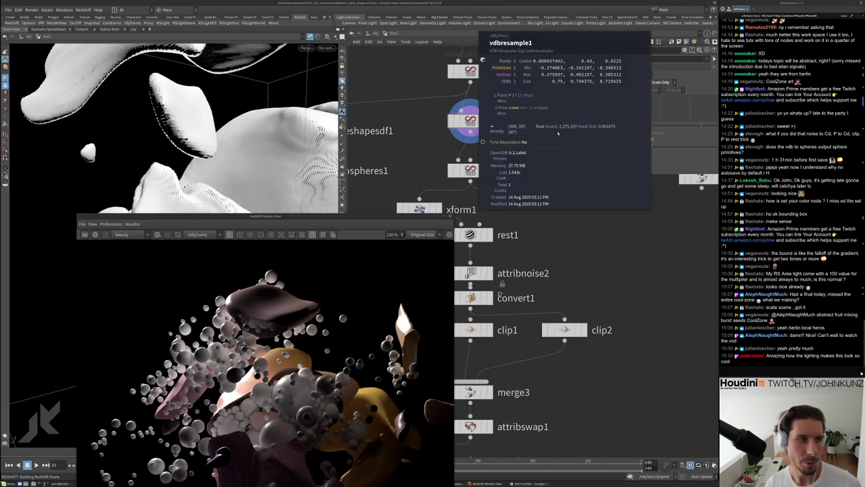
# Insert vdbsmoothsdf1 after vdbresample1 and set its display flag to show the smoothed shapes
pyautogui.press('Tab')
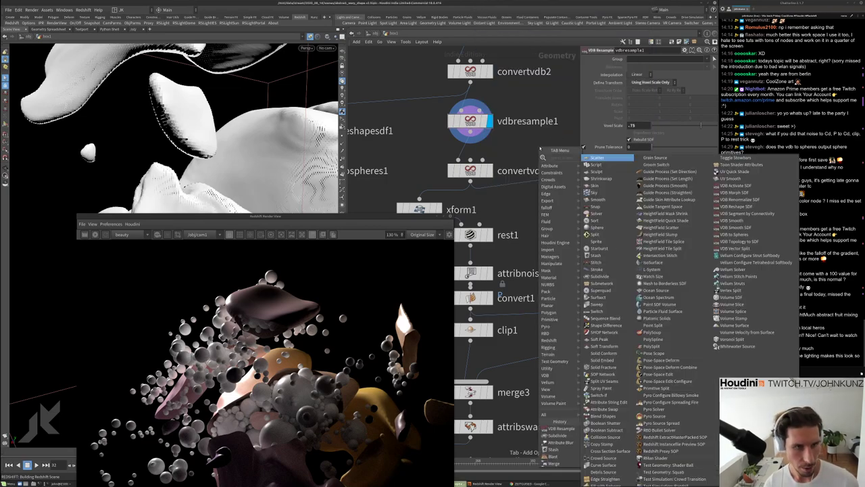
pyautogui.write('smo')
pyautogui.press('Down')
pyautogui.press('Down')
pyautogui.press('Down')
pyautogui.press('Down')
pyautogui.press('Down')
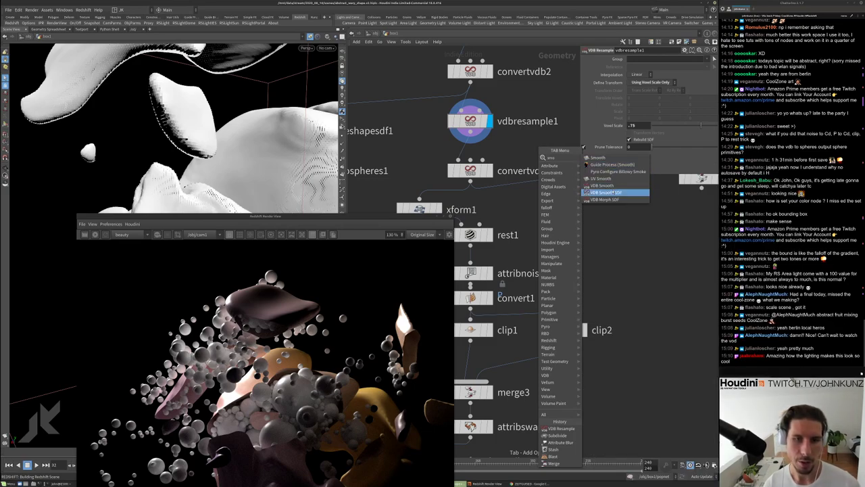
pyautogui.press('Return')
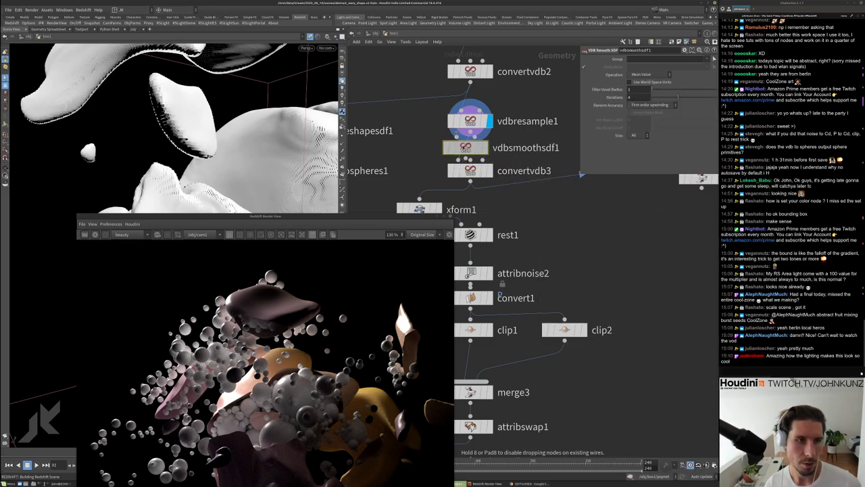
pyautogui.press('r')
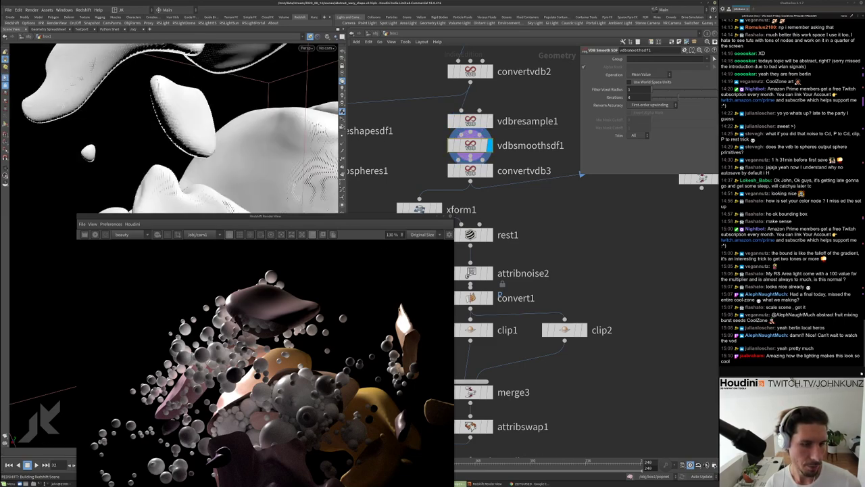
# Look through cam1 in the viewport and select merge2 in the network
pyautogui.click(326, 48)
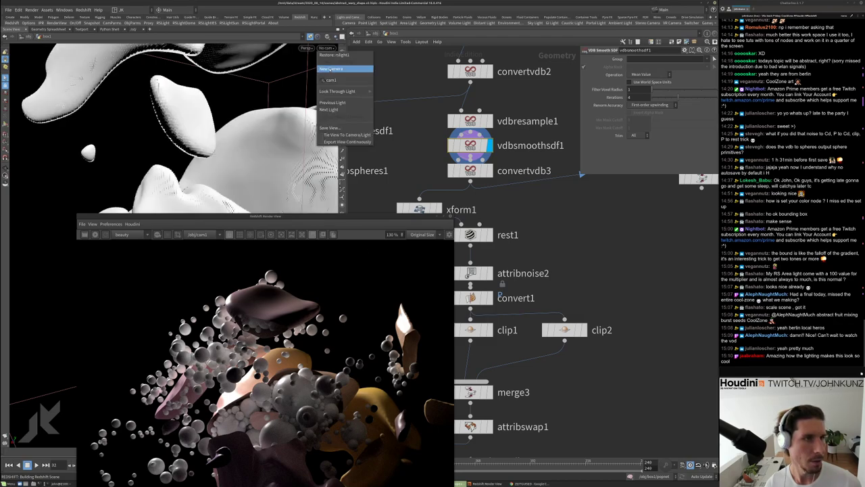
pyautogui.click(338, 80)
pyautogui.moveTo(419, 198); pyautogui.dragTo(425, 161, button='middle')
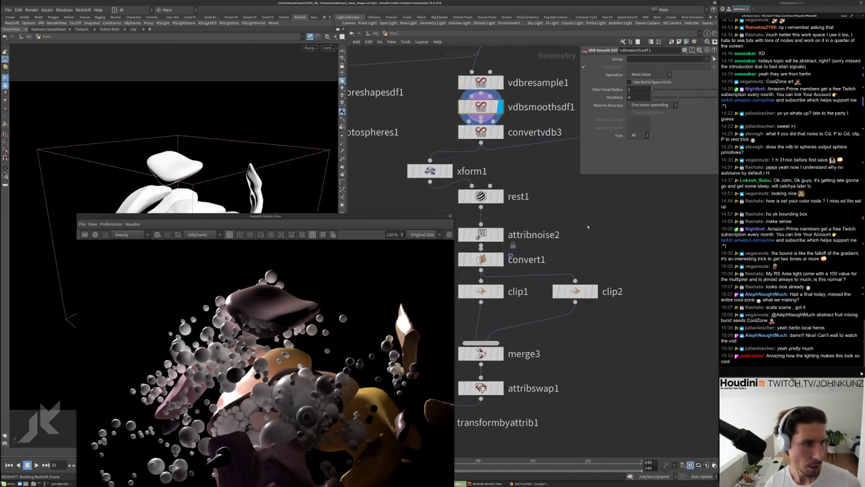
pyautogui.scroll(-1, 425, 161)
pyautogui.moveTo(487, 405); pyautogui.dragTo(636, 277, button='middle')
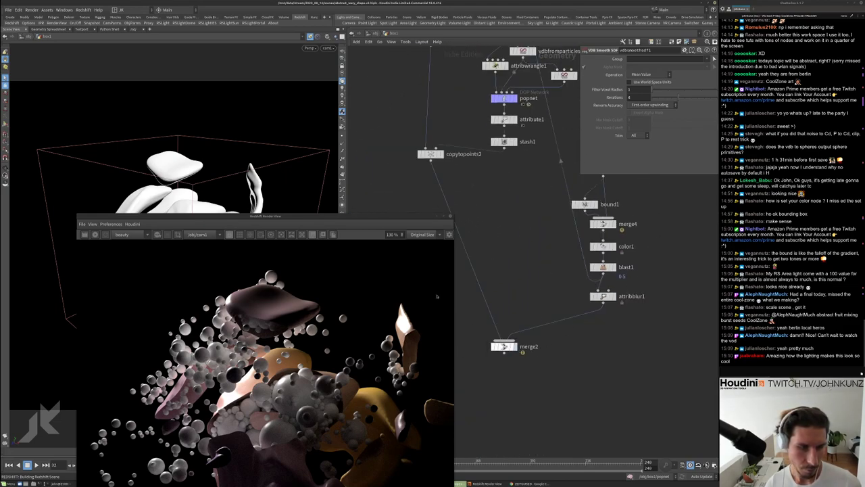
pyautogui.moveTo(375, 217); pyautogui.dragTo(392, 75)
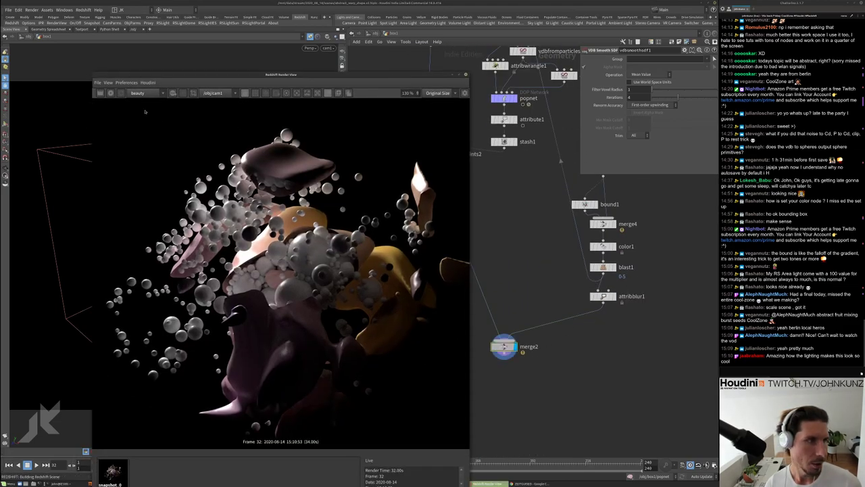
pyautogui.click(503, 347)
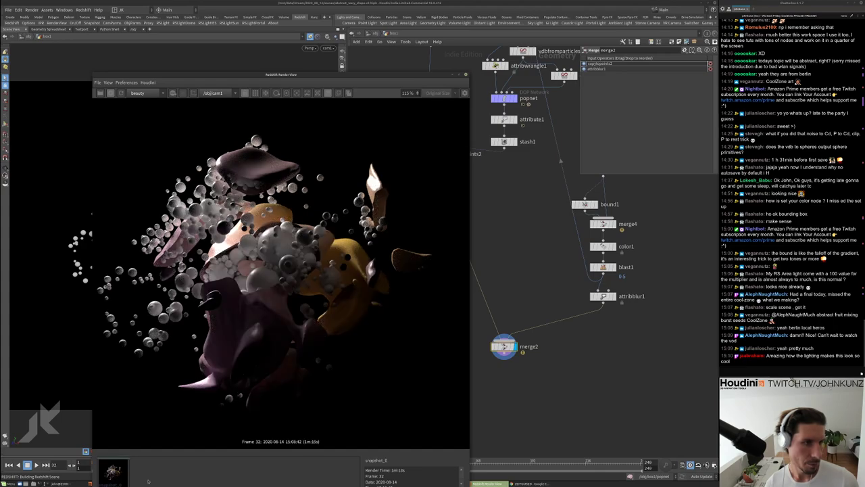
# Toggle the Redshift Render View between the live render and snapshot_0 to compare
pyautogui.click(148, 481)
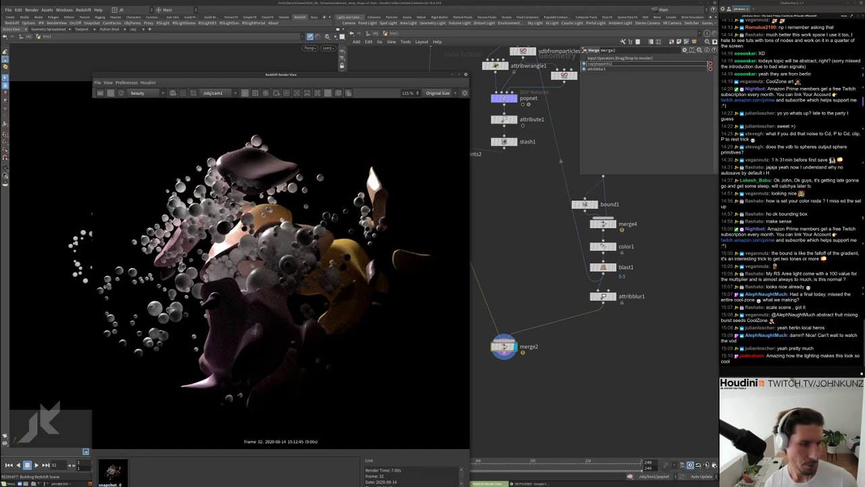
pyautogui.scroll(4, 415, 260)
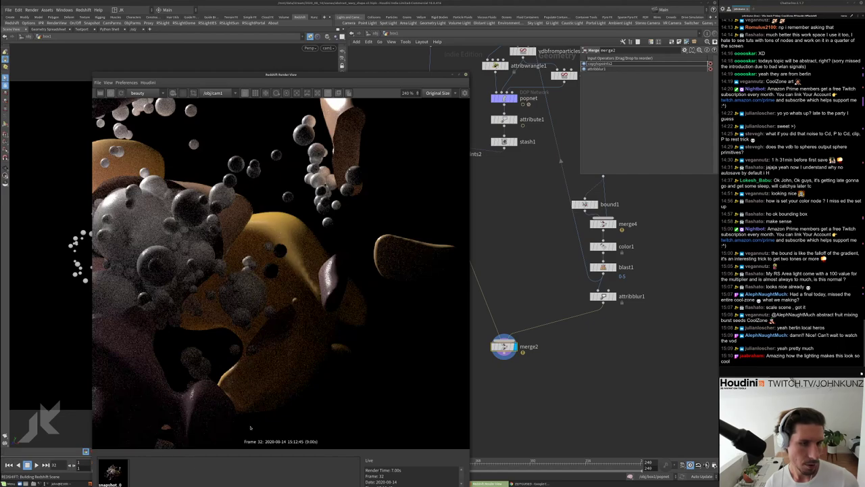
pyautogui.click(113, 471)
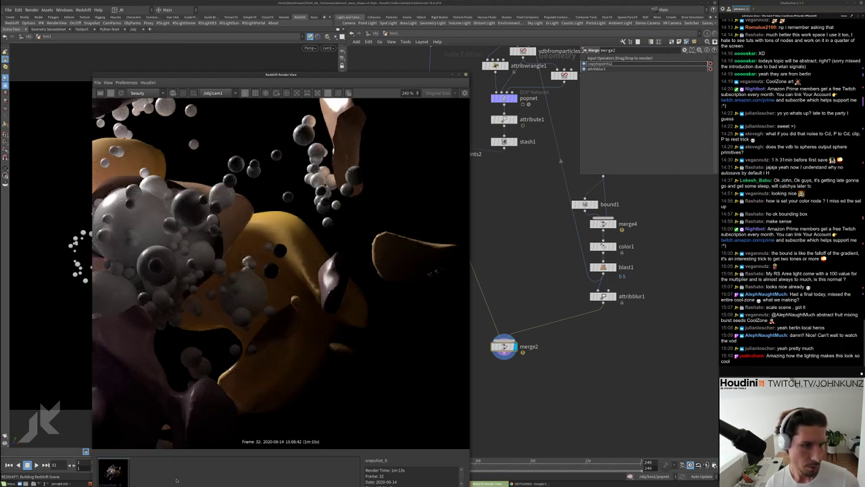
pyautogui.click(176, 481)
pyautogui.scroll(-5, 366, 274)
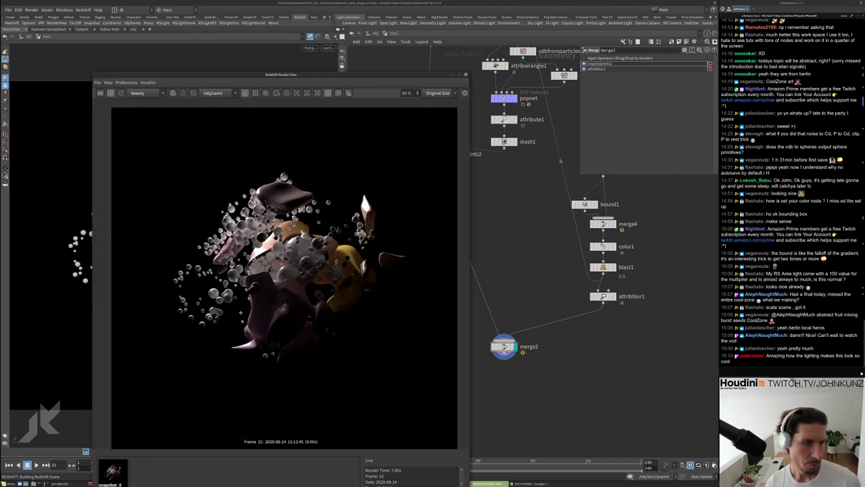
pyautogui.scroll(1, 379, 224)
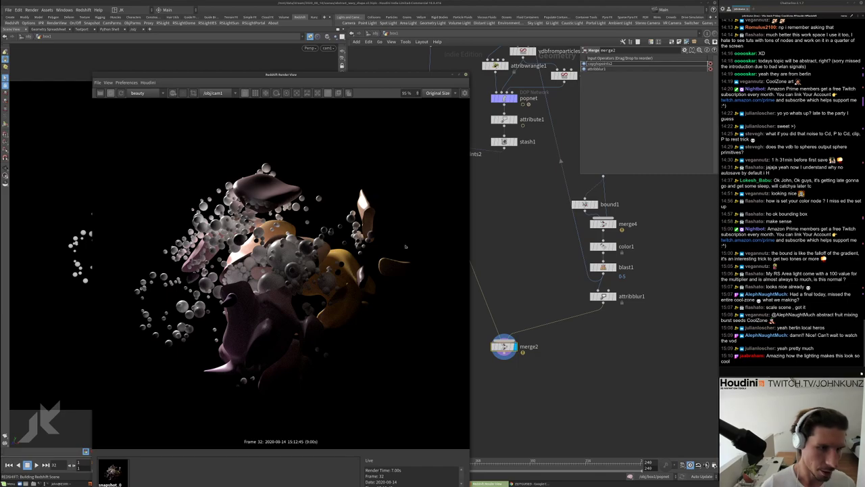
pyautogui.scroll(2, 289, 225)
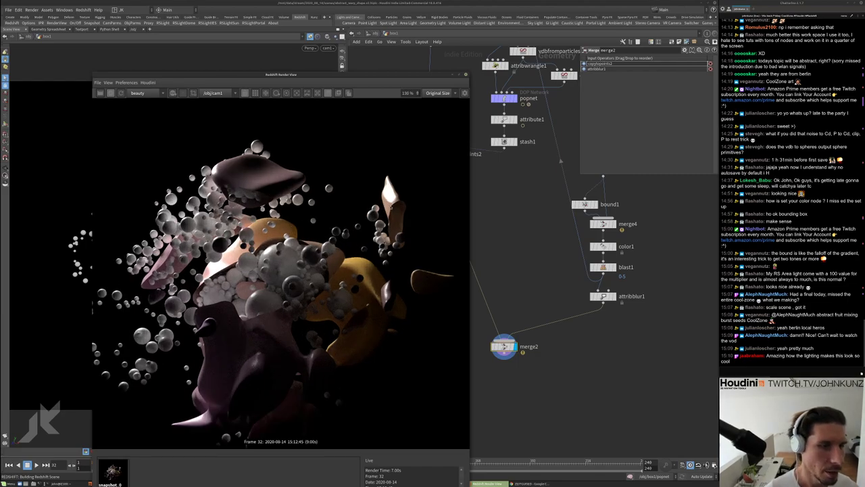
pyautogui.scroll(4, 391, 219)
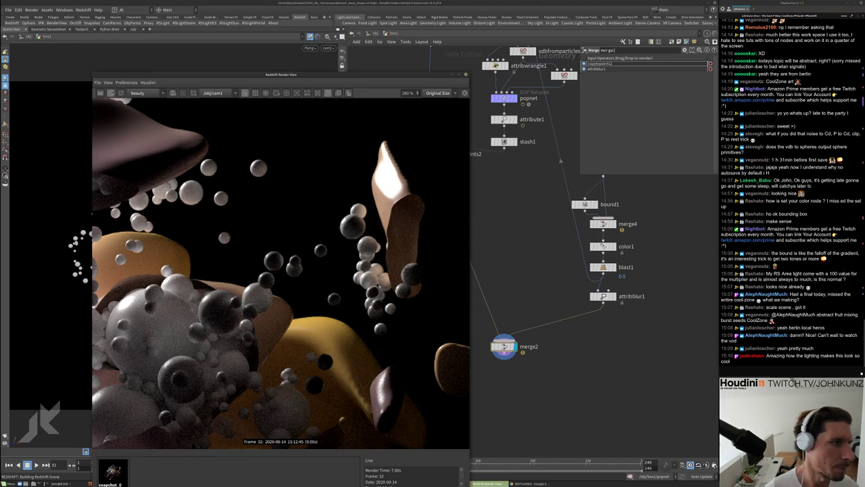
pyautogui.moveTo(440, 76); pyautogui.dragTo(430, 270)
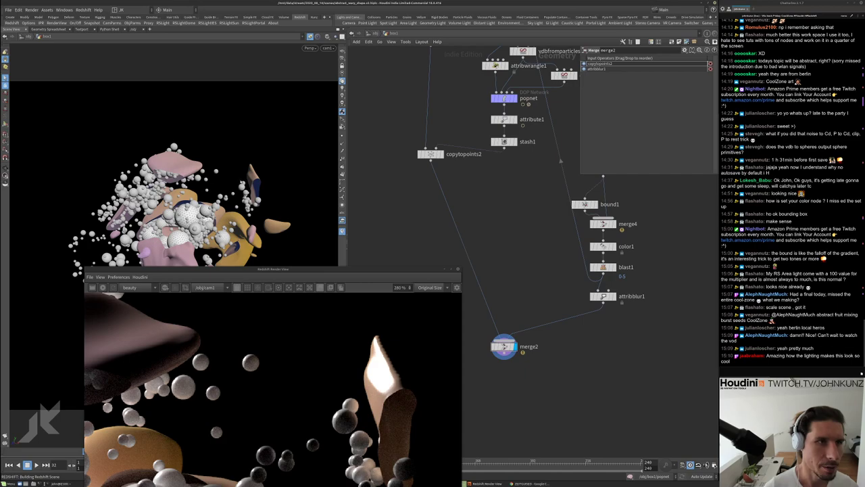
pyautogui.moveTo(502, 214); pyautogui.dragTo(432, 142, button='middle')
# Add a Normal node (normal1) wired below merge2
pyautogui.press('Tab')
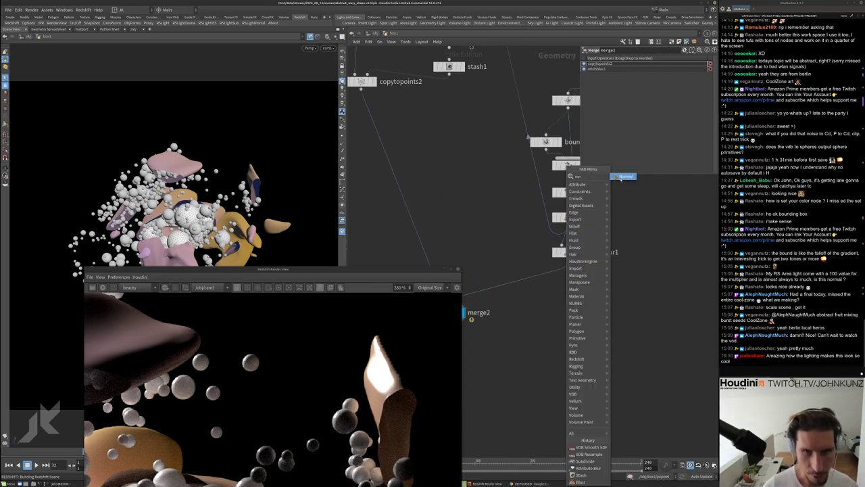
pyautogui.click(638, 178)
pyautogui.moveTo(584, 275); pyautogui.dragTo(560, 274)
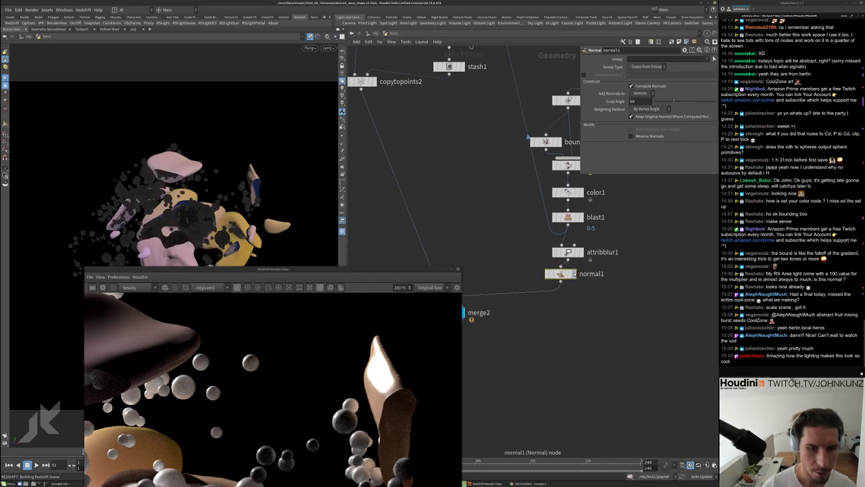
pyautogui.moveTo(560, 273); pyautogui.dragTo(610, 232, button='middle')
pyautogui.scroll(1, 610, 232)
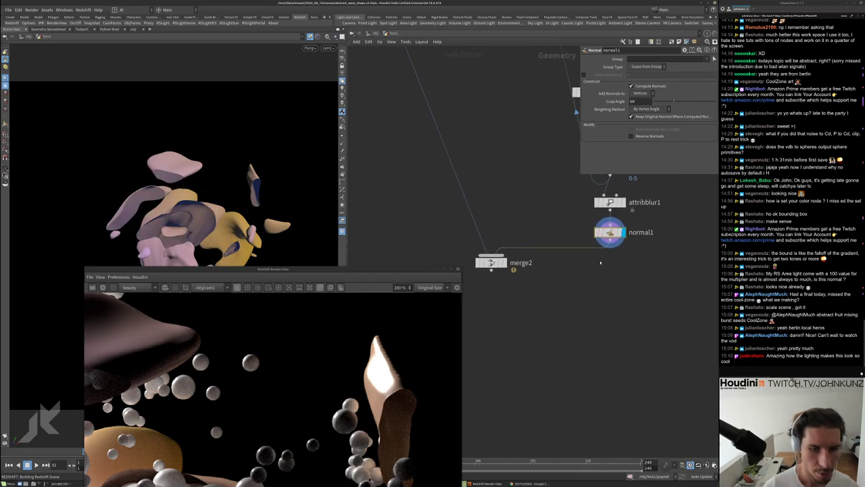
pyautogui.moveTo(610, 233); pyautogui.dragTo(512, 301)
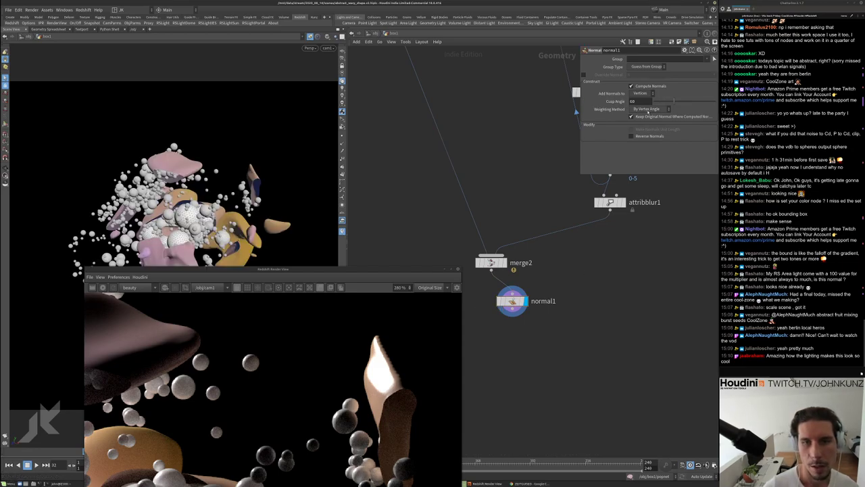
# Set normal1's Weighting Method to By Face Area and restart the Redshift render
pyautogui.click(647, 110)
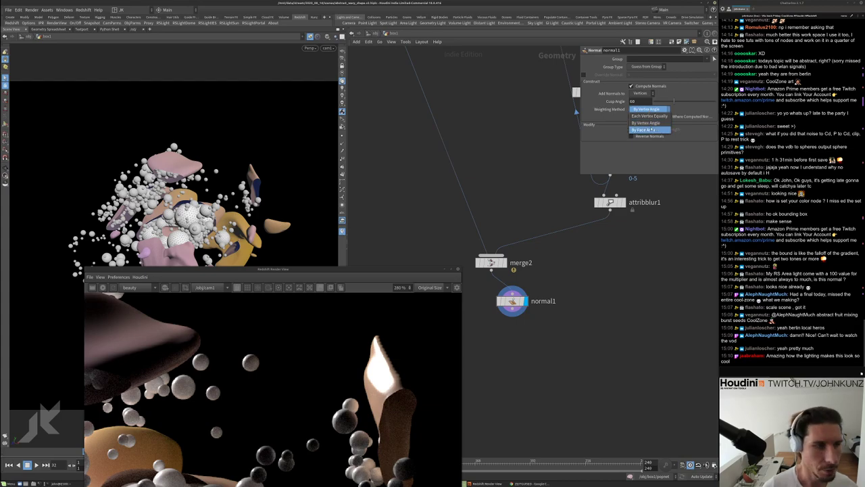
pyautogui.click(644, 129)
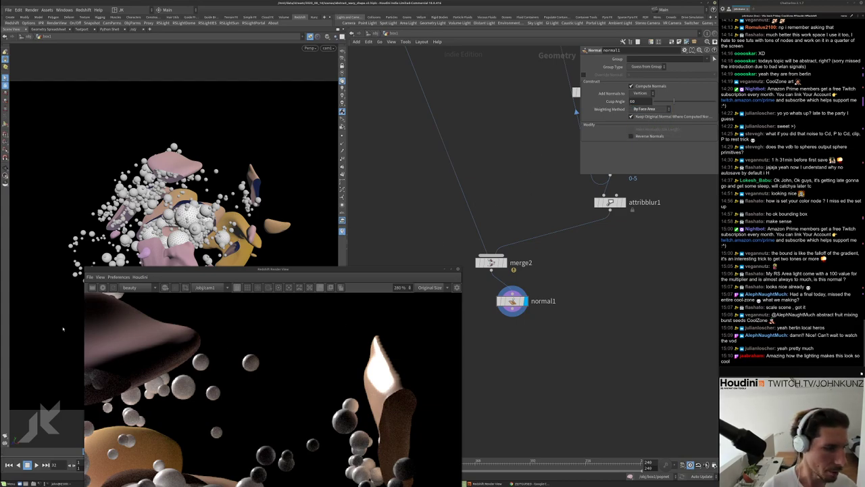
pyautogui.click(102, 287)
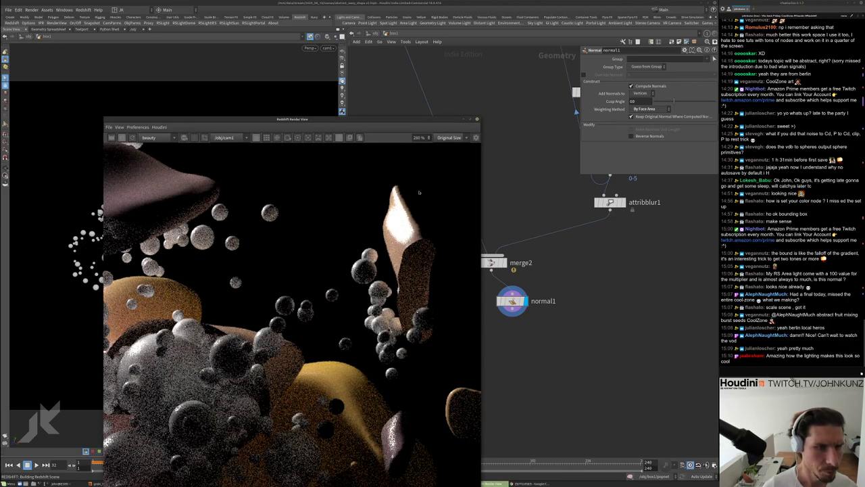
# Switch the Redshift Render View to the live render
pyautogui.scroll(-3, 395, 304)
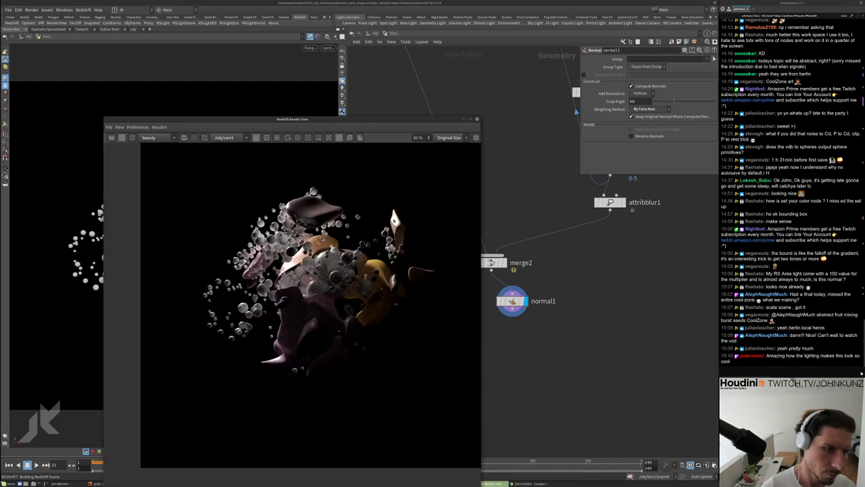
pyautogui.scroll(5, 398, 214)
pyautogui.scroll(-7, 398, 215)
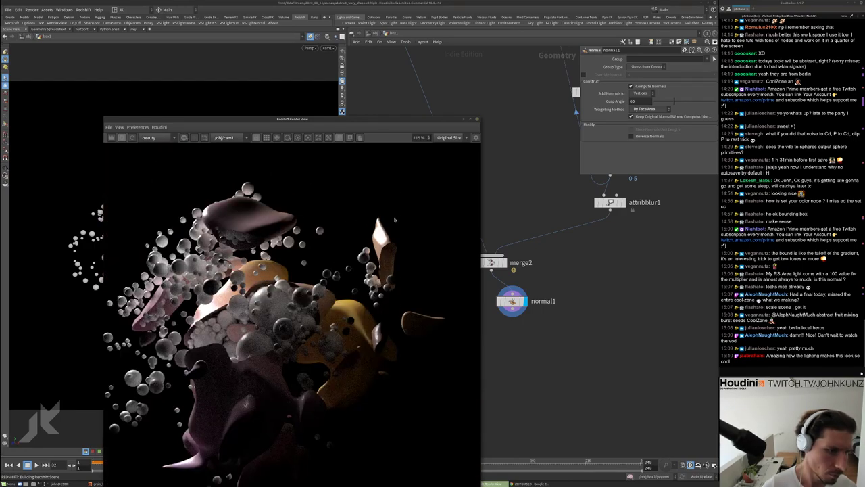
pyautogui.moveTo(300, 122); pyautogui.dragTo(309, 79)
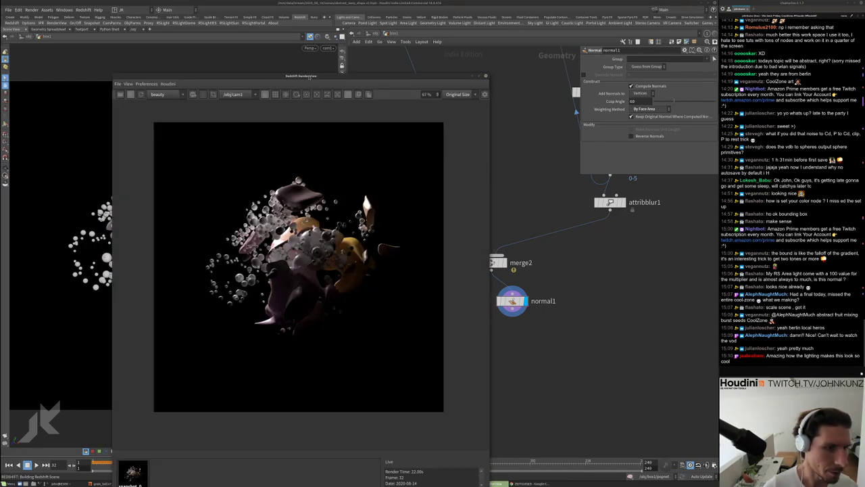
pyautogui.scroll(5, 365, 200)
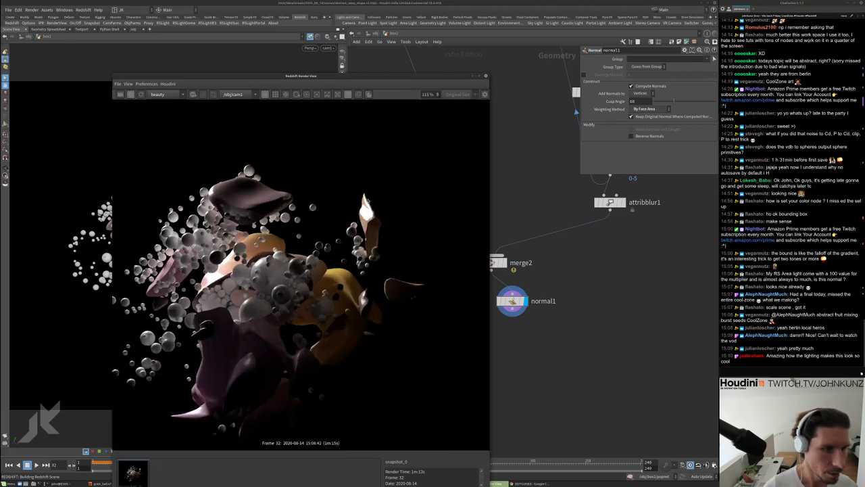
pyautogui.click(179, 467)
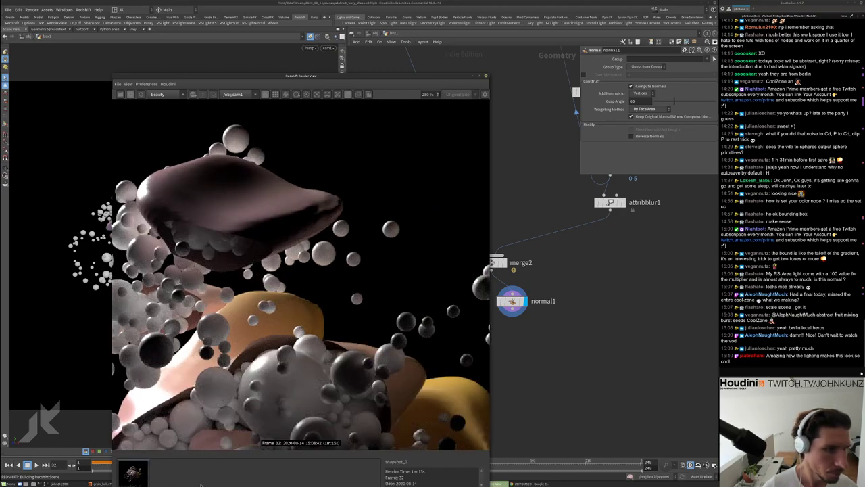
pyautogui.scroll(-6, 300, 284)
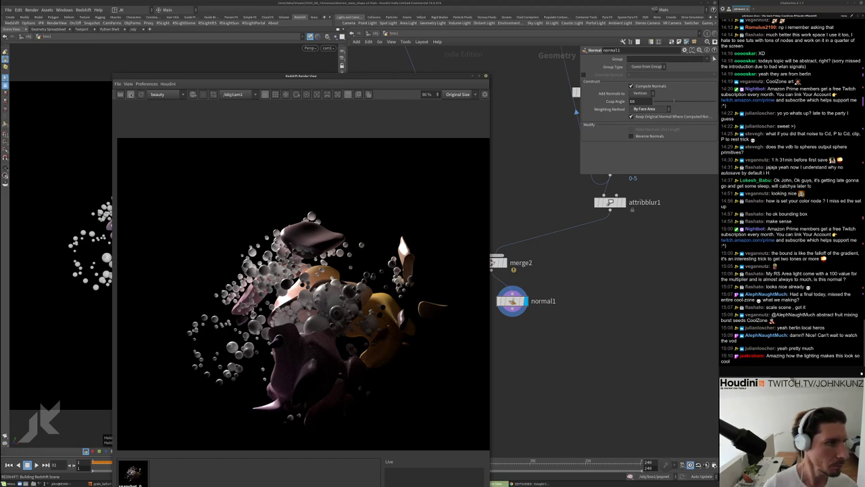
# Hide the snapshot strip, park the render window below the viewport, and frame the network
pyautogui.moveTo(419, 76); pyautogui.dragTo(310, 249)
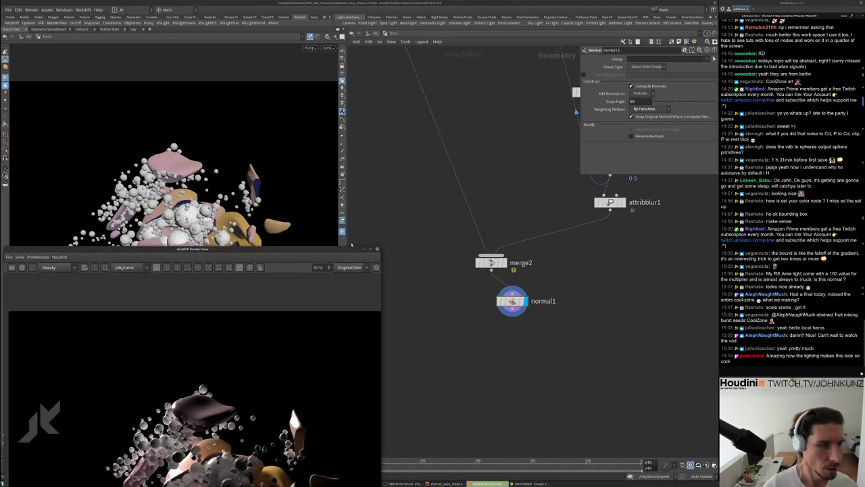
pyautogui.click(334, 250)
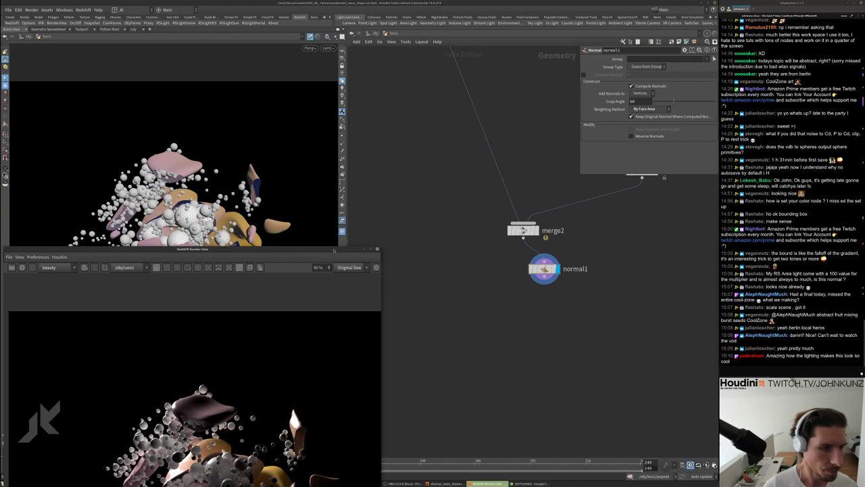
pyautogui.moveTo(334, 249); pyautogui.dragTo(291, 182)
pyautogui.scroll(-2, 284, 304)
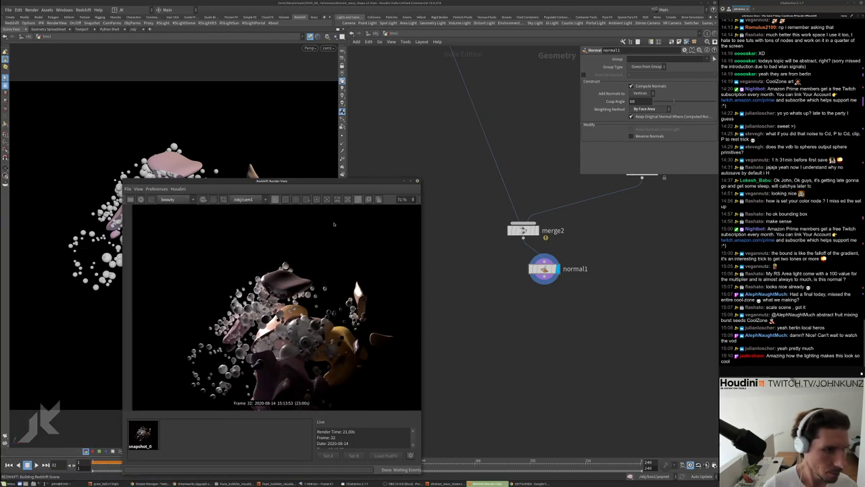
pyautogui.click(368, 199)
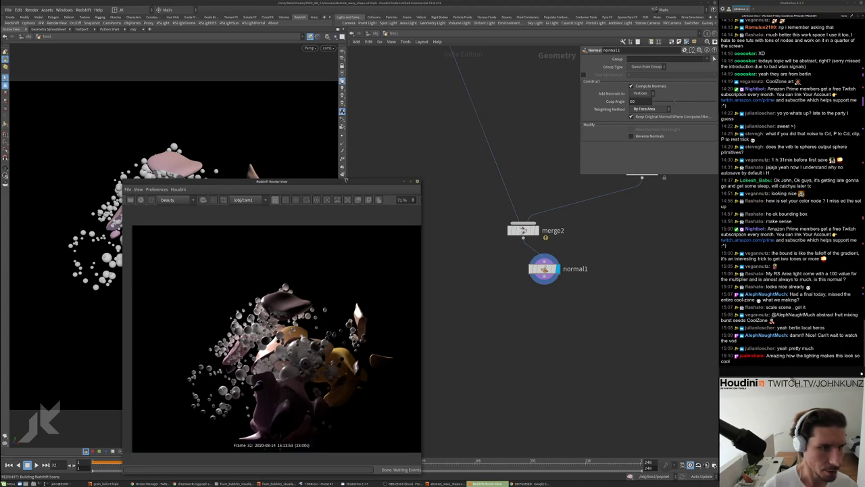
pyautogui.moveTo(119, 179); pyautogui.dragTo(299, 158)
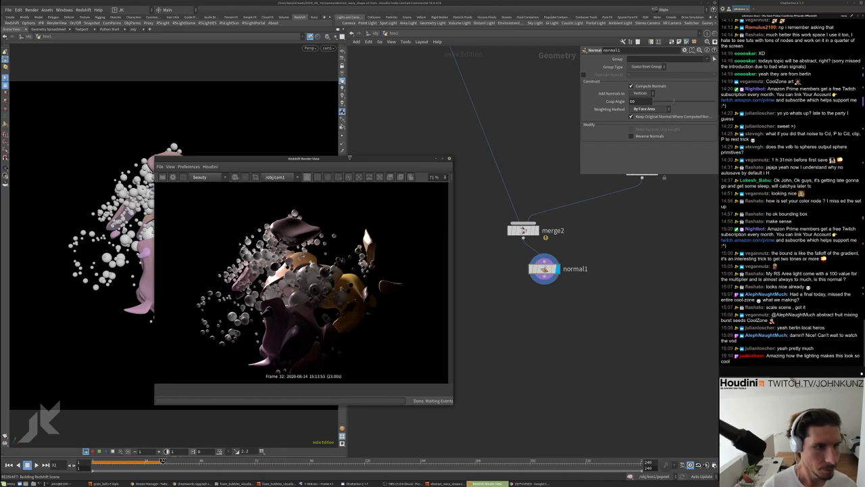
pyautogui.moveTo(350, 164); pyautogui.dragTo(349, 292)
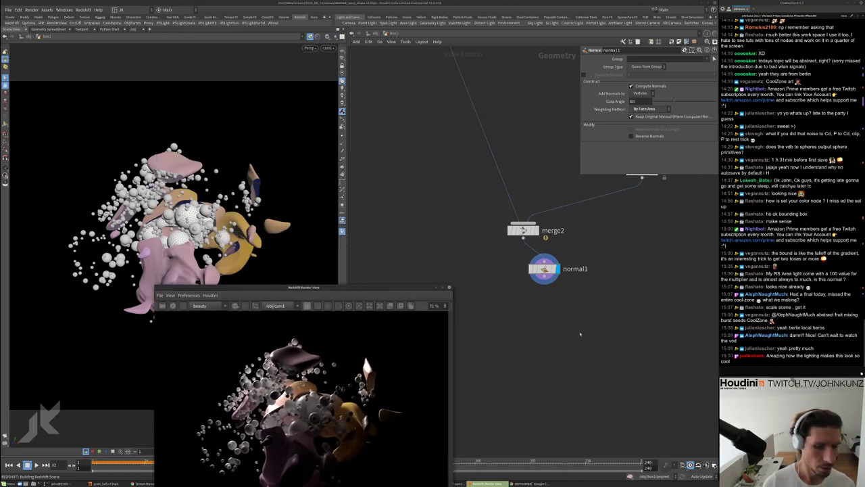
pyautogui.press('h')
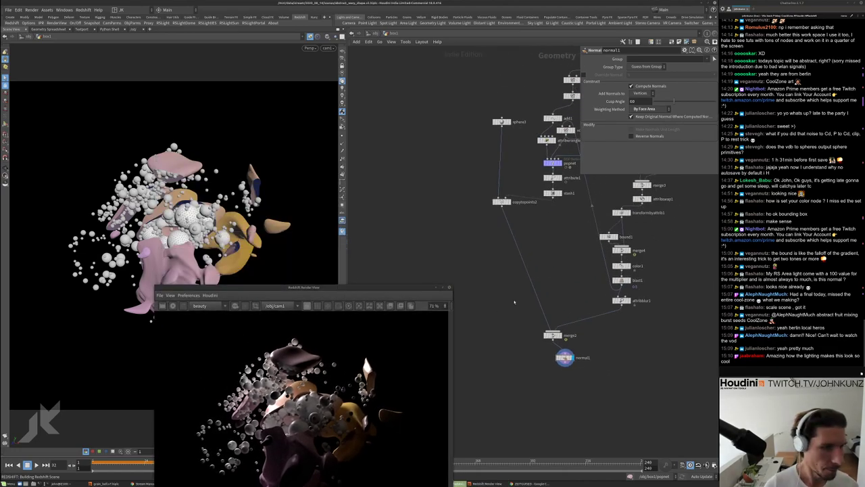
pyautogui.scroll(3, 524, 261)
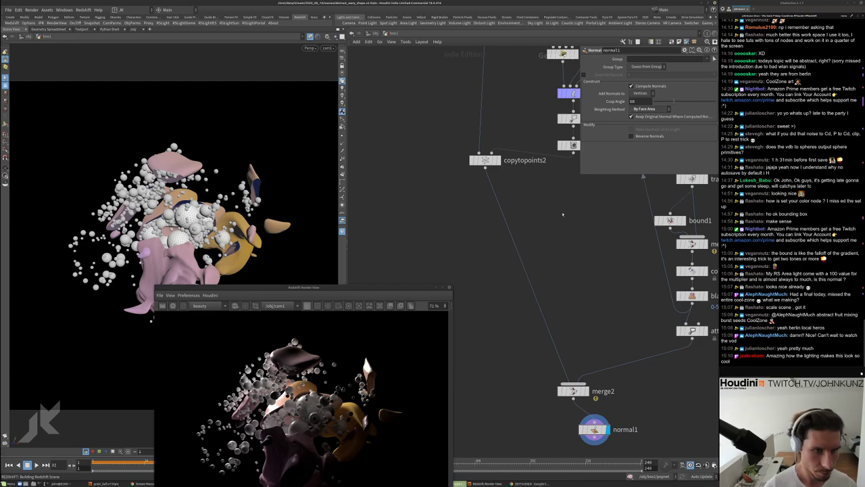
# Add attribvop2 below copytopoints2, discarding a mistaken Attribute Wrangle, and set its display flag
pyautogui.press('Tab')
pyautogui.moveTo(571, 219)
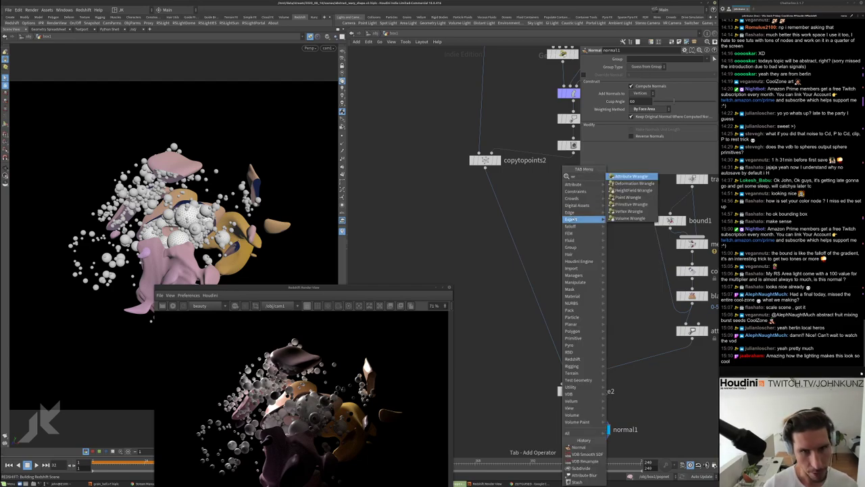
pyautogui.click(631, 176)
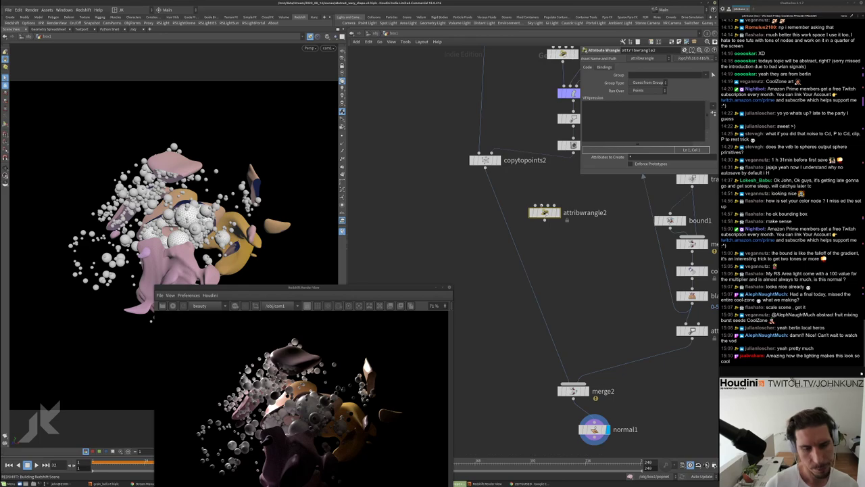
pyautogui.press('Escape')
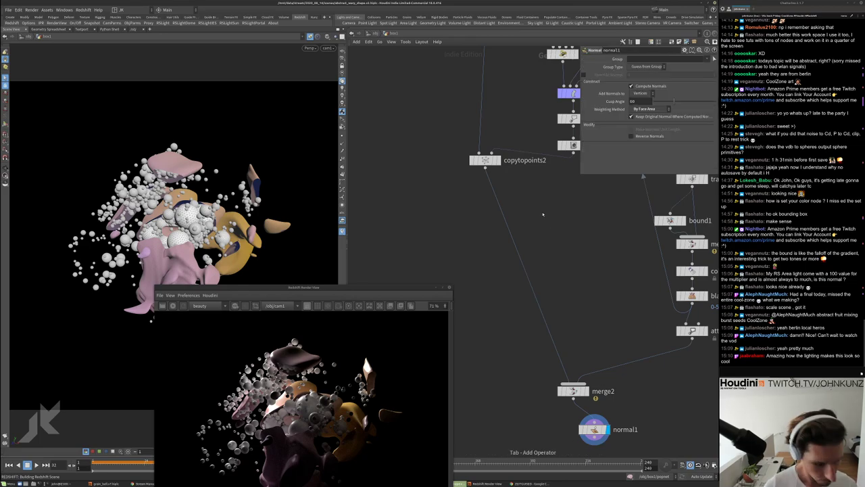
pyautogui.press('Tab')
pyautogui.click(622, 188)
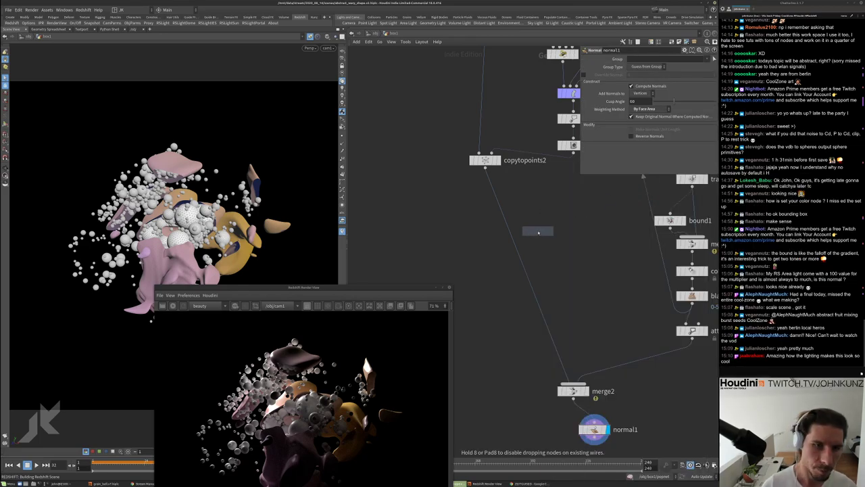
pyautogui.click(508, 221)
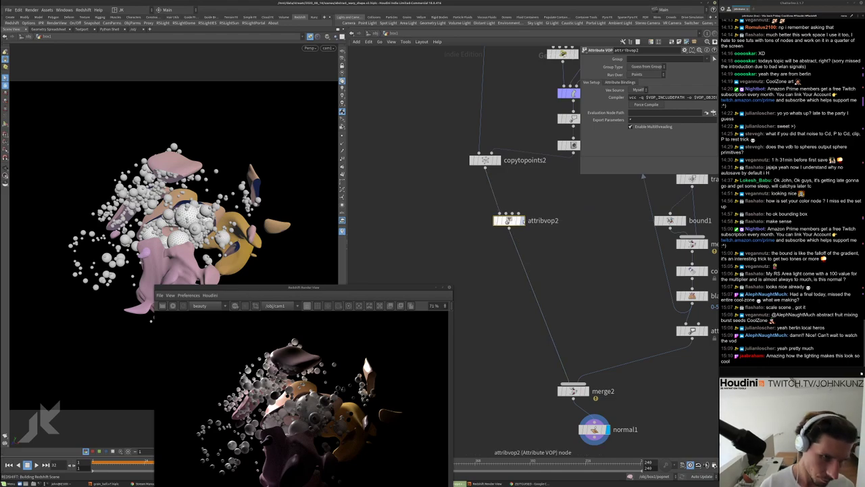
pyautogui.click(522, 221)
# Inside attribvop2, wire global P through a new vectofloat1 node into geometryvopoutput1
pyautogui.doubleClick(509, 221)
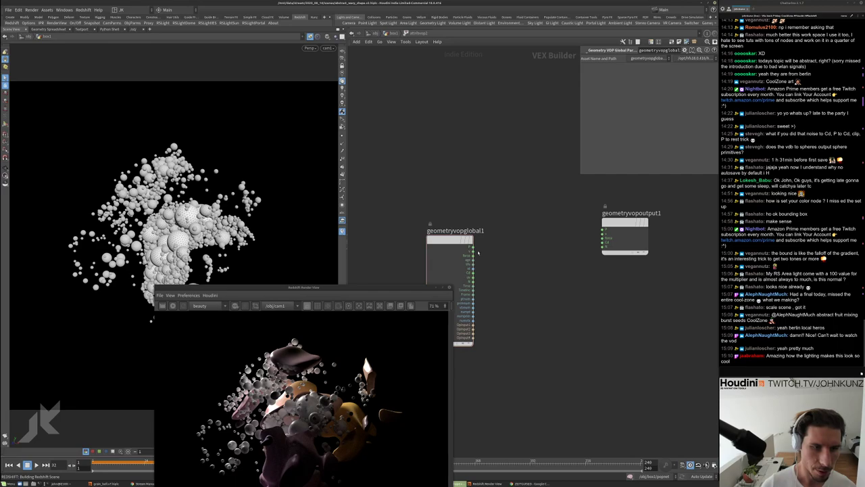
pyautogui.click(603, 230)
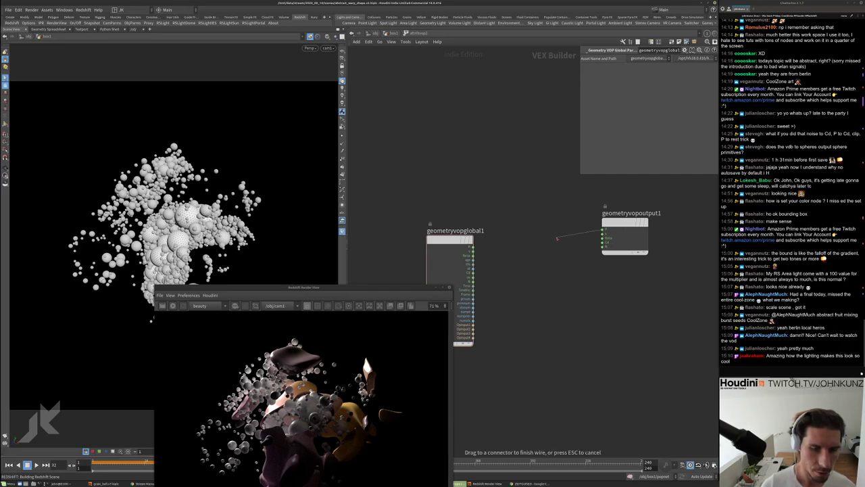
pyautogui.press('Tab')
pyautogui.write('ve')
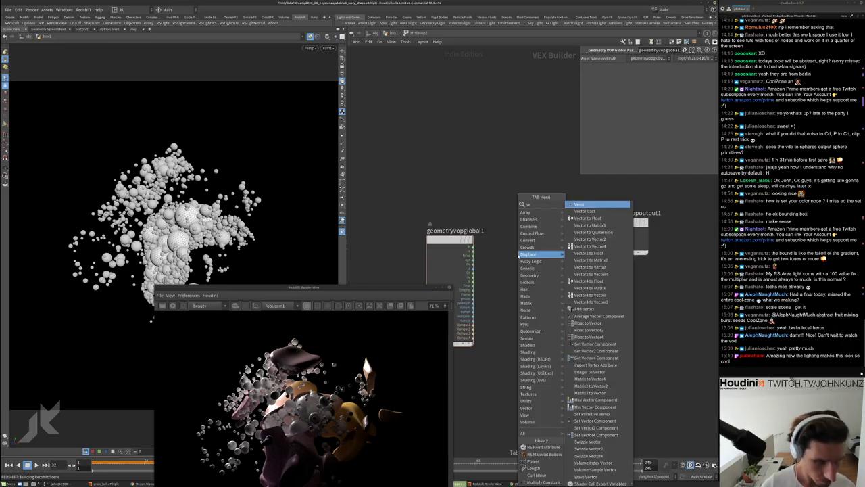
pyautogui.click(587, 218)
pyautogui.click(523, 269)
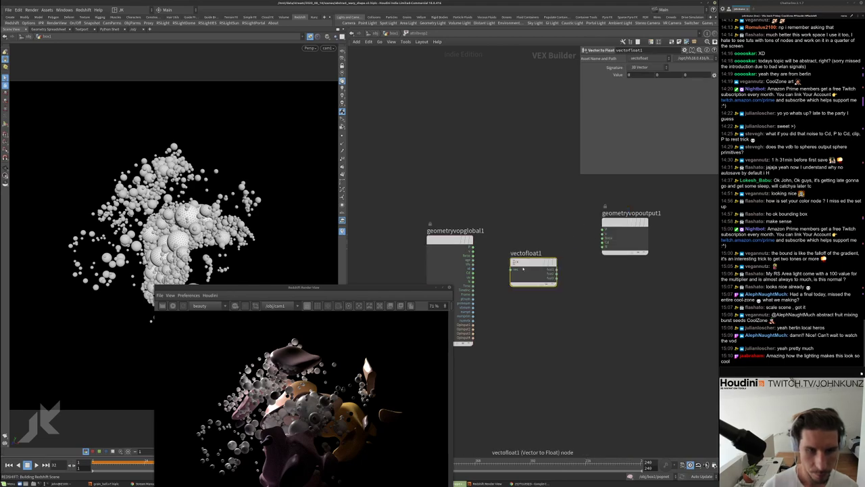
pyautogui.click(512, 269)
pyautogui.click(473, 248)
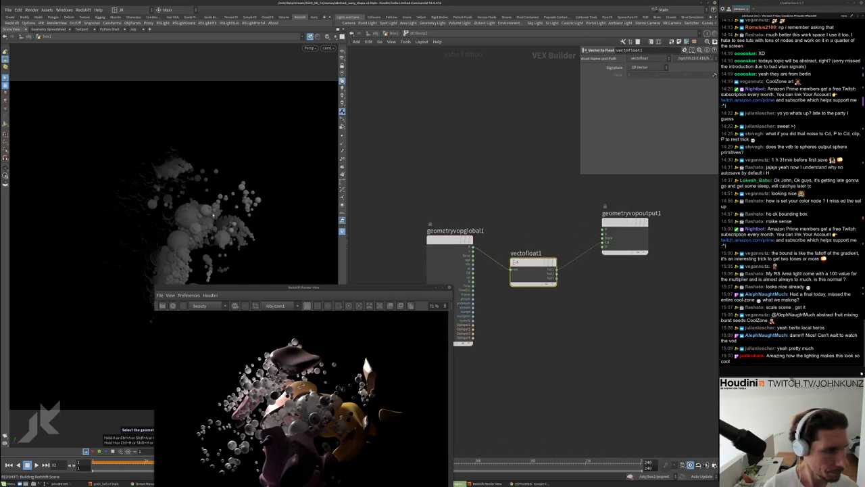
# Make room in the VOP network and search for an anti-aliased noise node
pyautogui.keyDown('alt'); pyautogui.moveTo(167, 254); pyautogui.dragTo(335, 255); pyautogui.keyUp('alt')
pyautogui.moveTo(609, 320); pyautogui.dragTo(598, 299, button='middle')
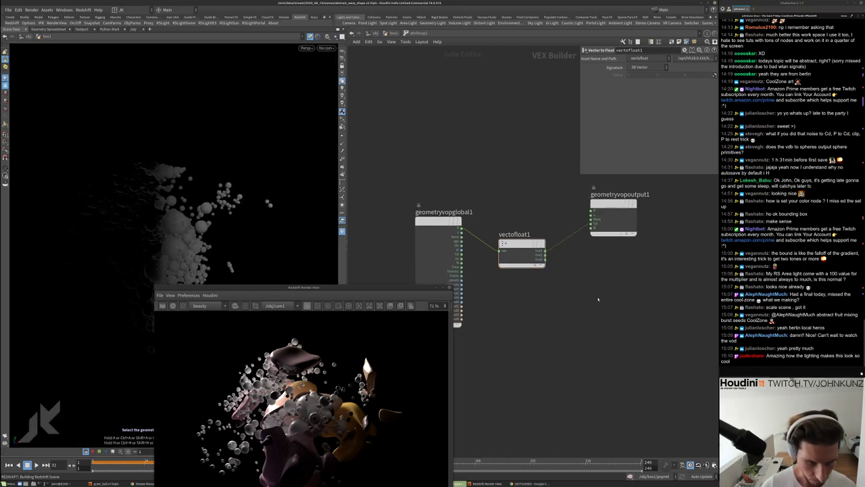
pyautogui.press('Tab')
pyautogui.write('ant')
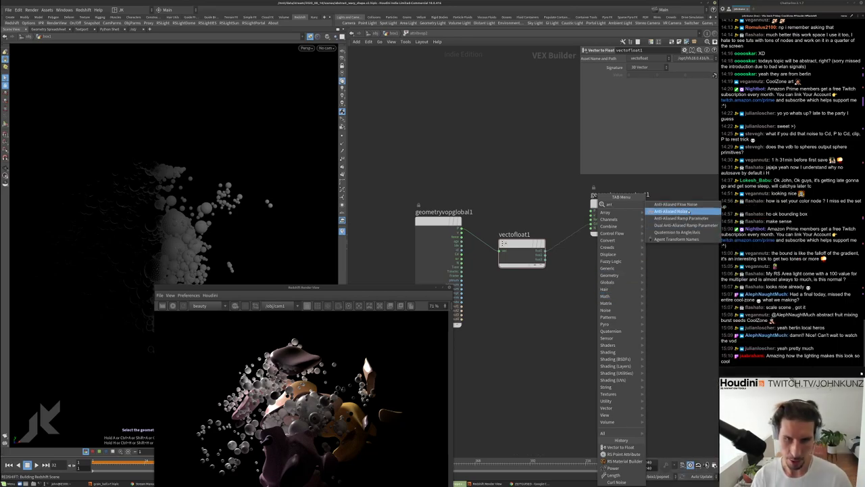
# Add aanoise1 before the geometry output and set its 1D Frequency to 15
pyautogui.click(688, 212)
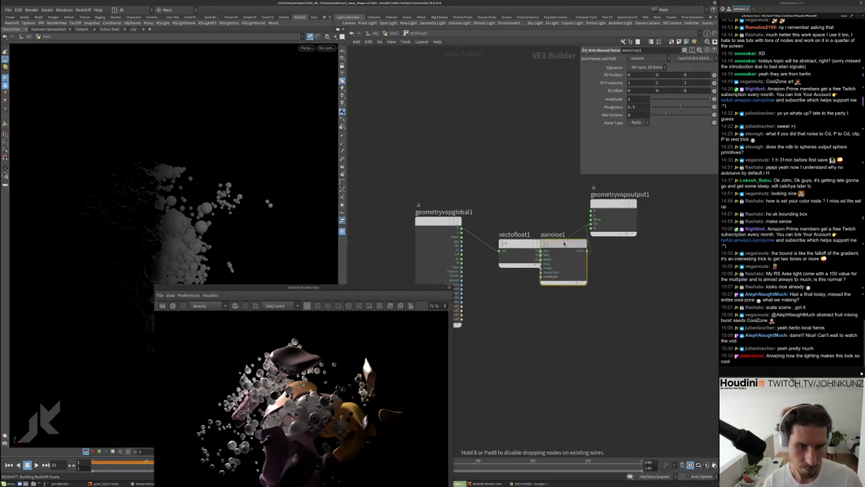
pyautogui.click(572, 286)
pyautogui.doubleClick(635, 83)
pyautogui.write('15')
pyautogui.press('Return')
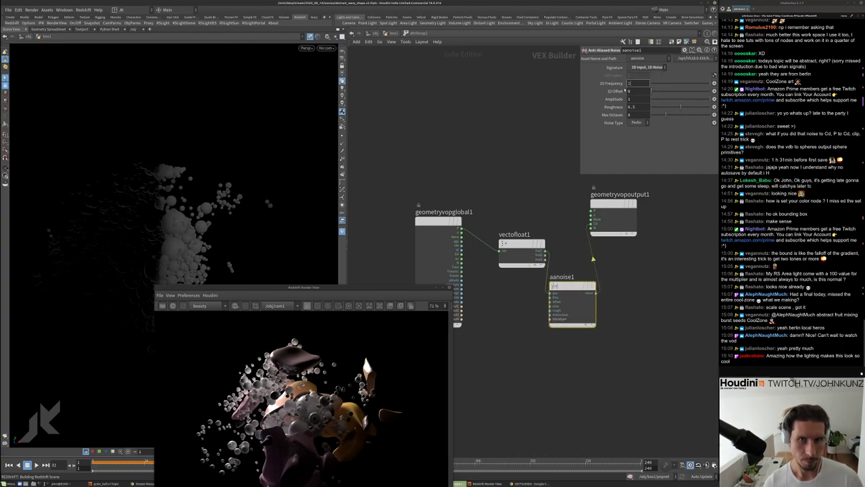
pyautogui.moveTo(239, 182); pyautogui.dragTo(148, 153)
pyautogui.moveTo(191, 133); pyautogui.dragTo(217, 121)
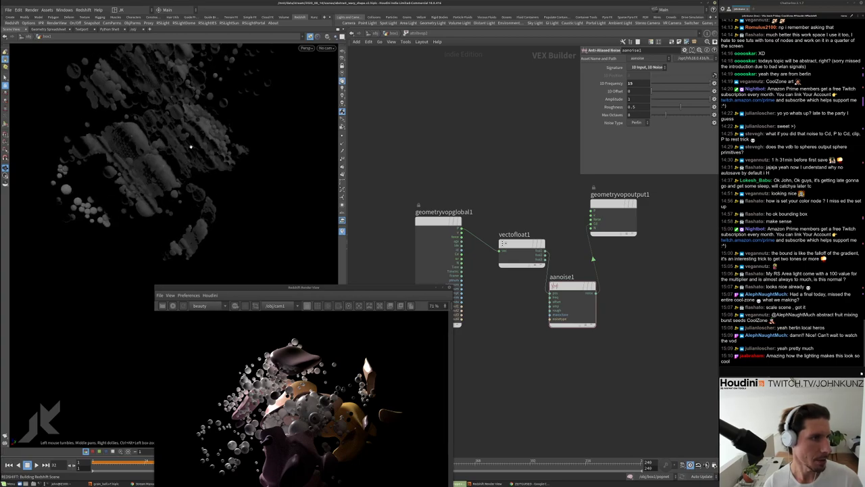
# Set aanoise1's Amplitude to 2, then change it to 5
pyautogui.doubleClick(635, 99)
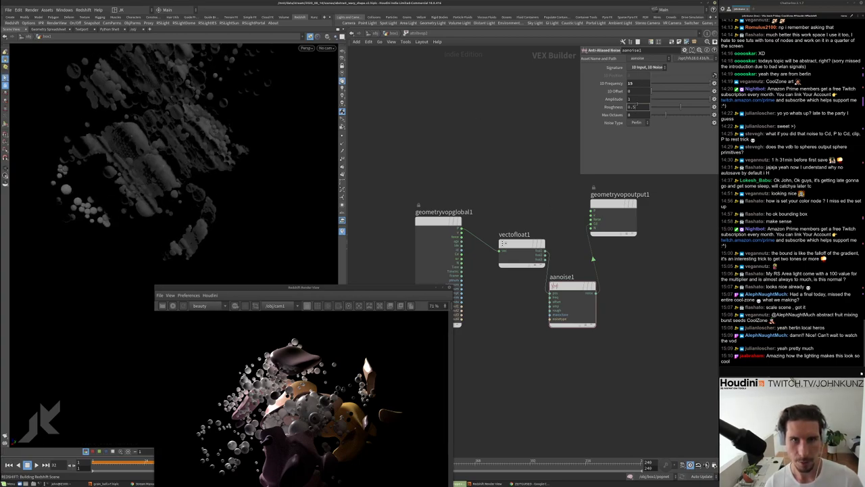
pyautogui.write('2')
pyautogui.press('Return')
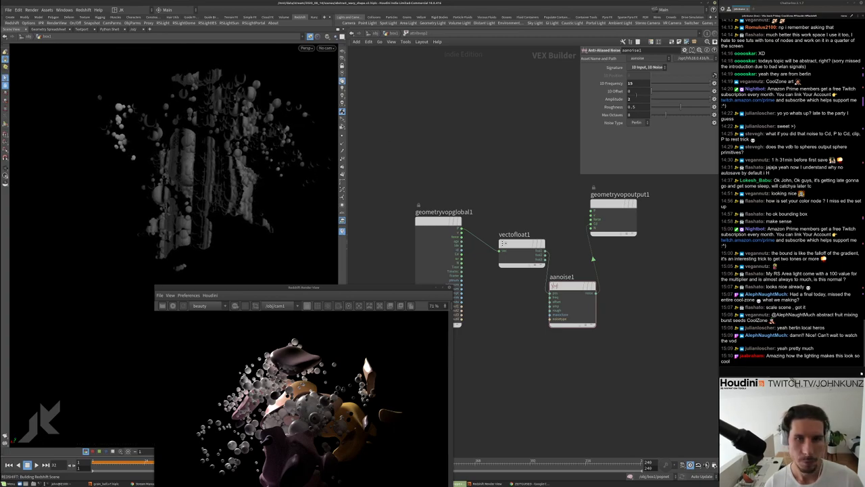
pyautogui.doubleClick(631, 99)
pyautogui.write('5')
pyautogui.press('Return')
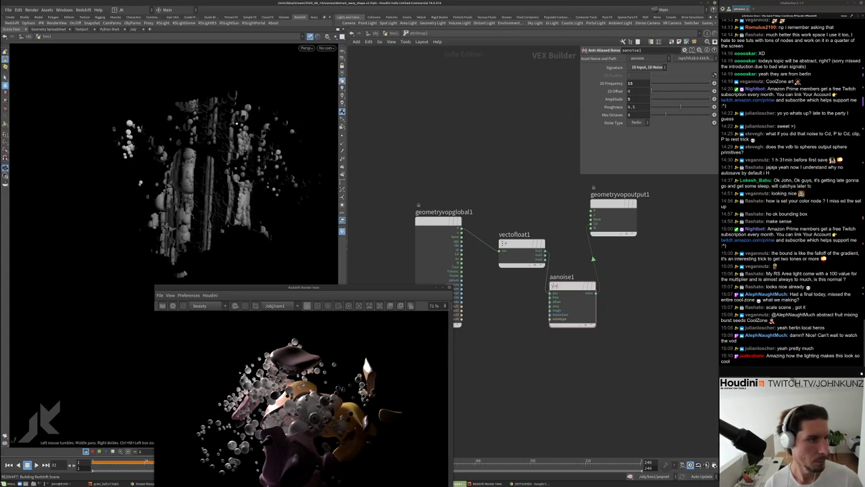
# View through cam1 again and move vectofloat1 higher in the VOP network
pyautogui.click(325, 48)
pyautogui.click(338, 82)
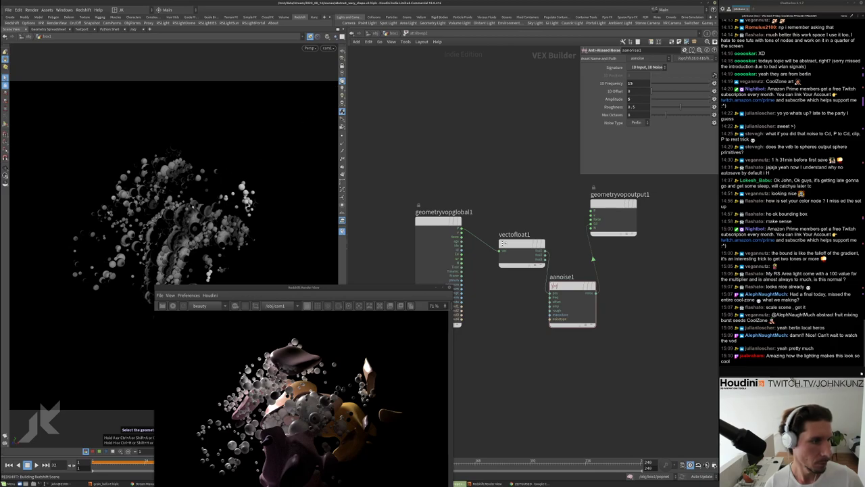
pyautogui.scroll(-2, 530, 221)
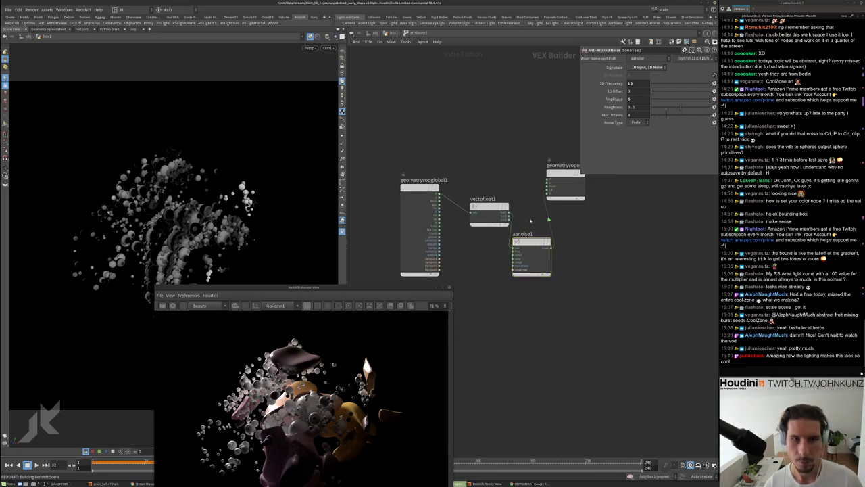
pyautogui.moveTo(489, 206); pyautogui.dragTo(483, 164)
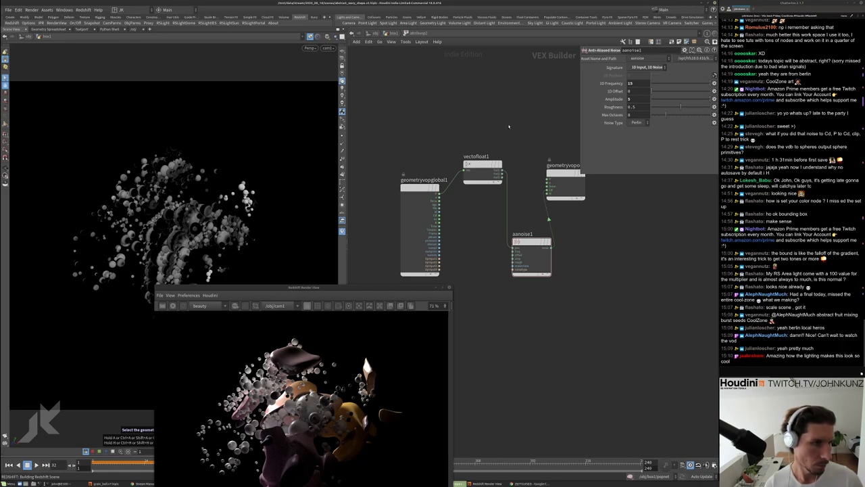
pyautogui.press('Tab')
pyautogui.press('Escape')
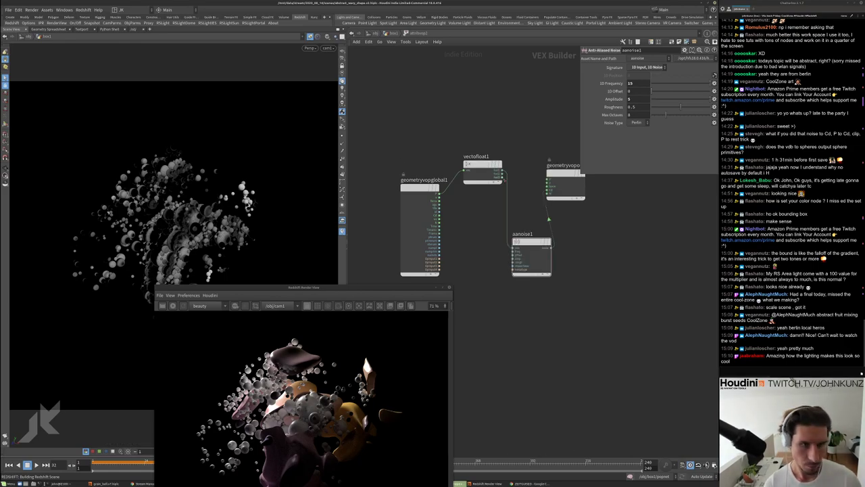
pyautogui.scroll(2, 520, 263)
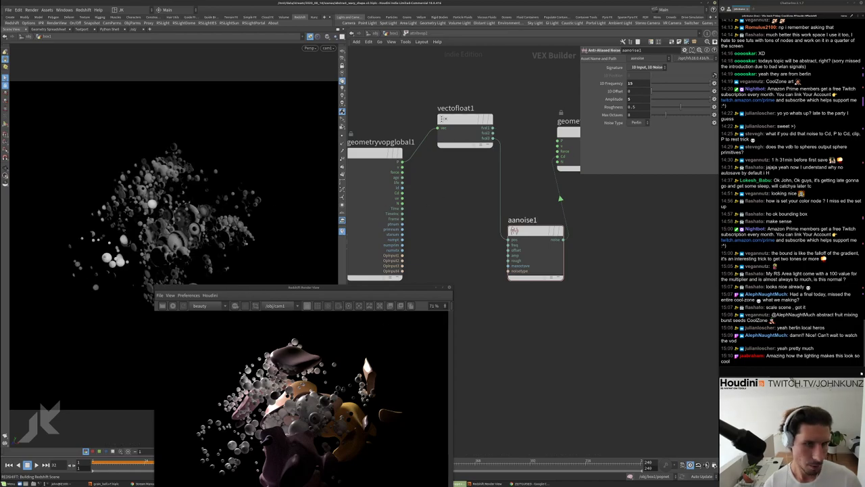
# Wire vectofloat1 into aanoise1's pos input and set its Roughness to 0.25
pyautogui.click(508, 239)
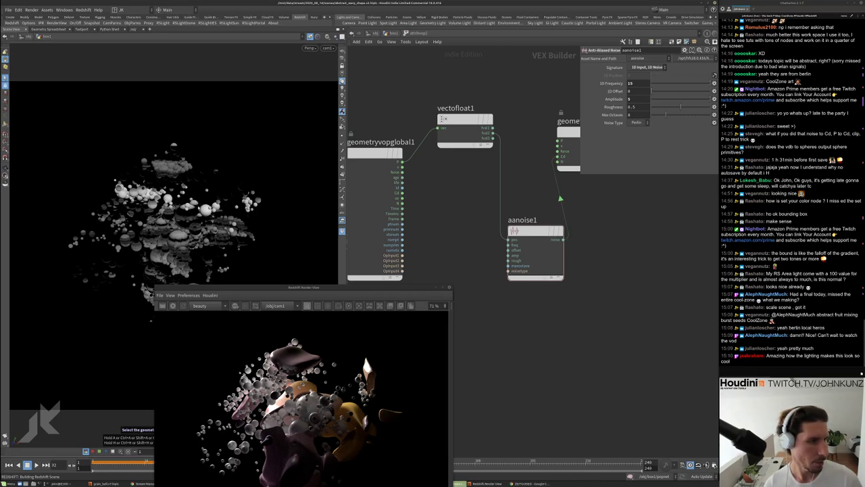
pyautogui.click(535, 250)
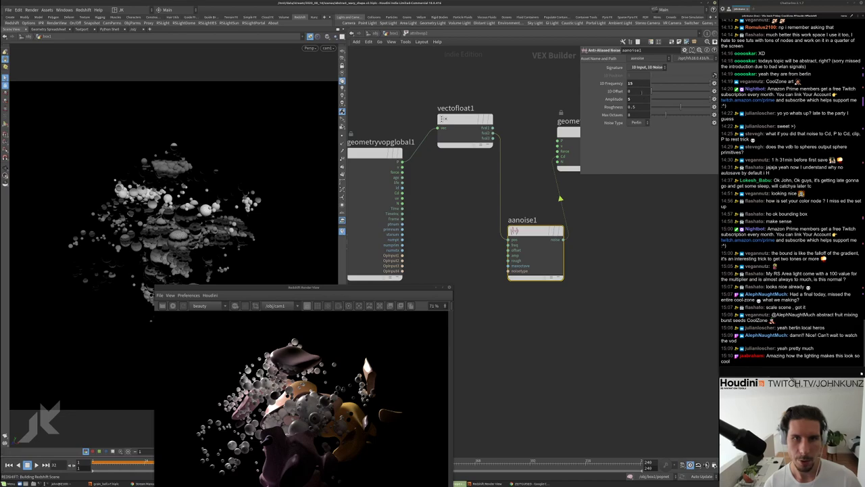
pyautogui.click(632, 107)
pyautogui.write('0.25')
pyautogui.press('Return')
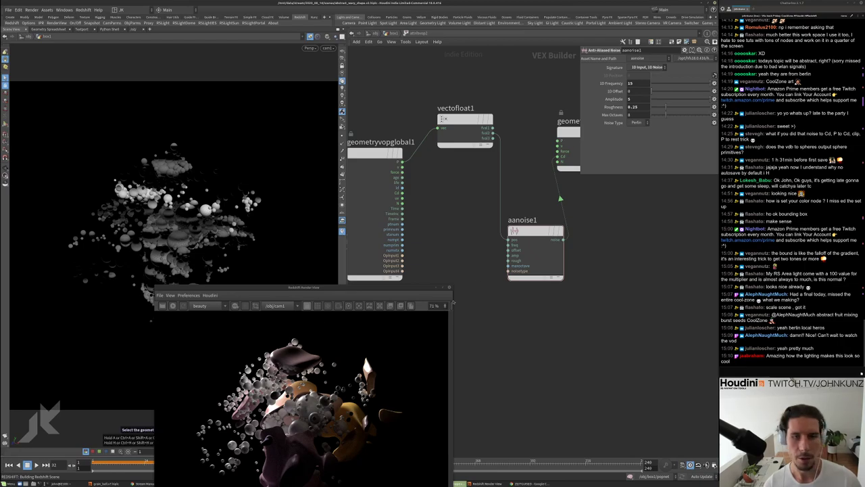
pyautogui.moveTo(356, 289); pyautogui.dragTo(364, 204)
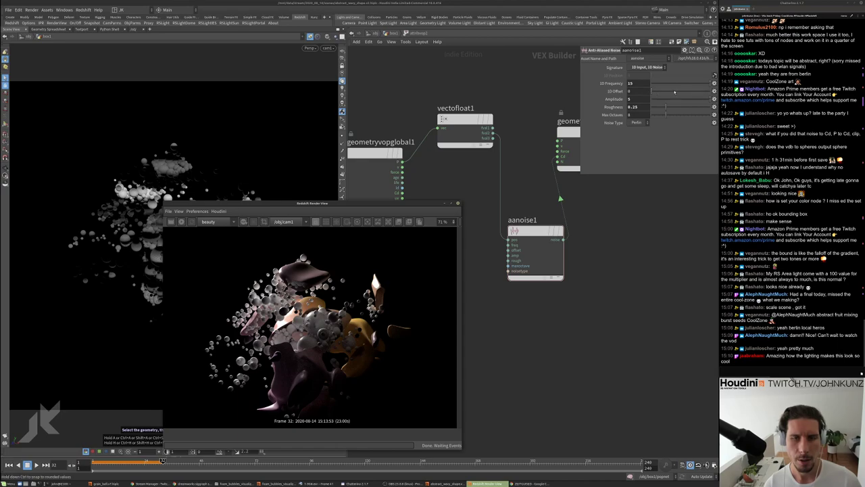
# Test aanoise1's 1D offset, reset it to 0, and set 1D frequency to 6
pyautogui.click(676, 91)
pyautogui.moveTo(672, 92); pyautogui.dragTo(664, 91)
pyautogui.keyDown('ctrl'); pyautogui.middleClick(634, 91); pyautogui.keyUp('ctrl')
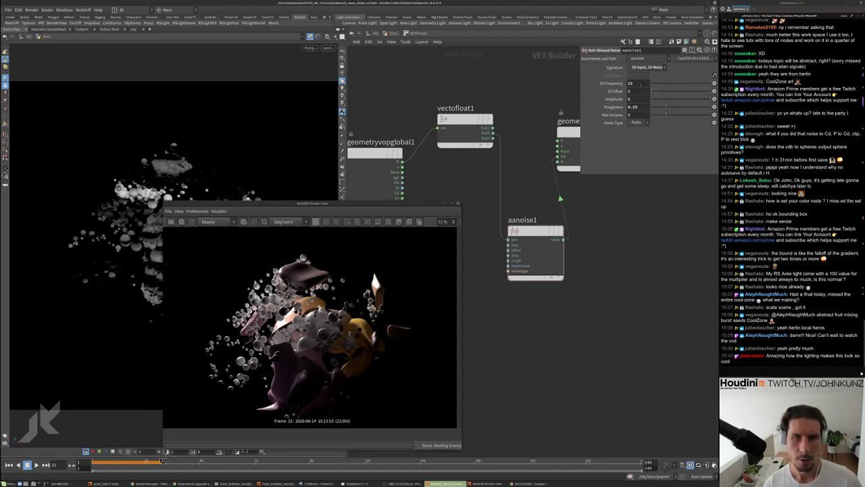
pyautogui.write('6')
pyautogui.press('Return')
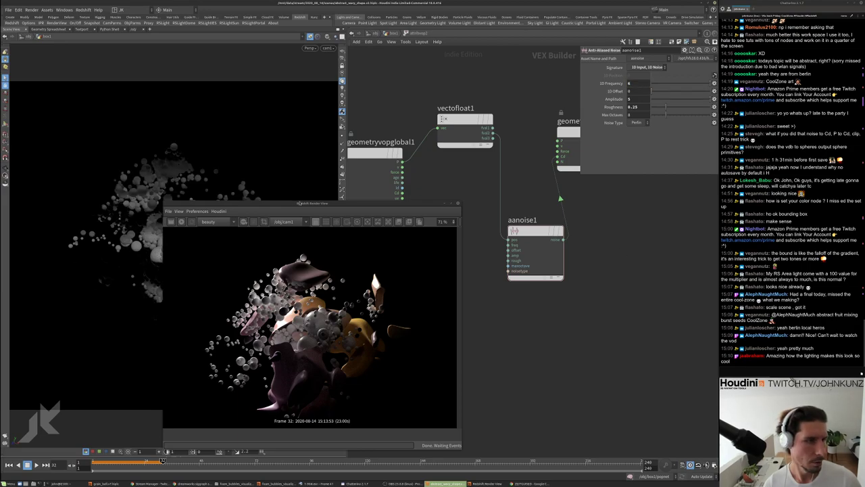
# Set the anti-aliased noise amplitude to 15
pyautogui.moveTo(299, 203); pyautogui.dragTo(380, 262)
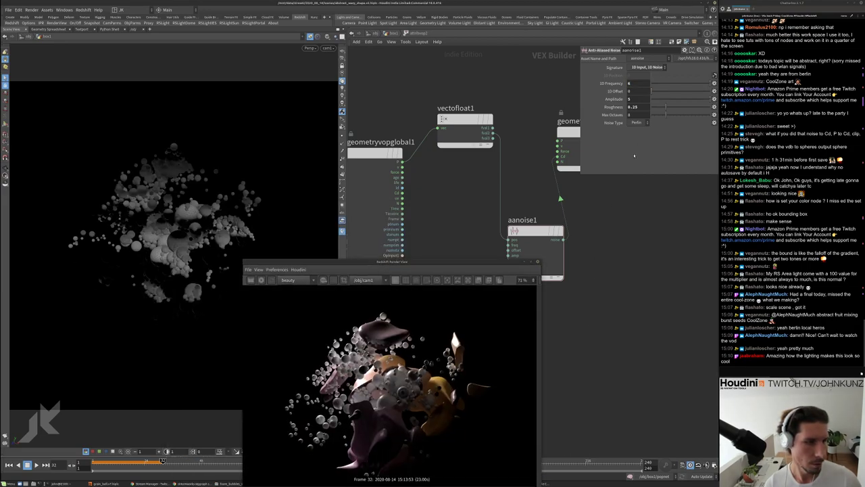
pyautogui.click(640, 99)
pyautogui.write('15')
pyautogui.press('Return')
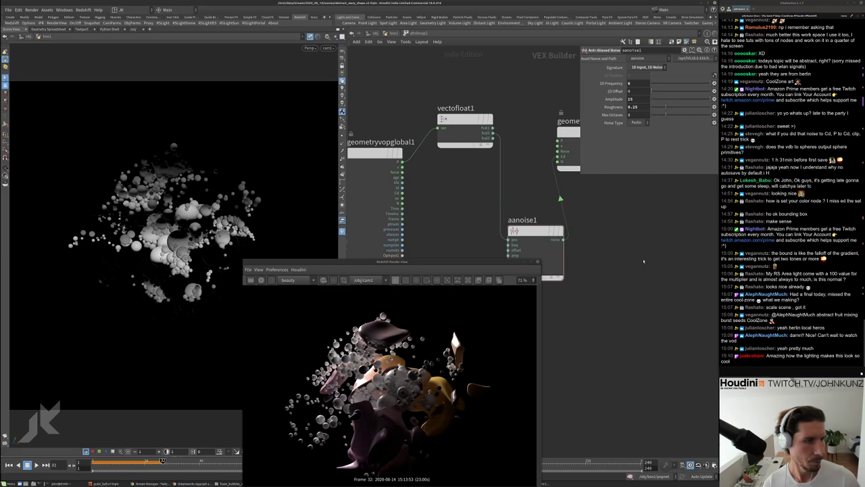
# Leave the Attribute VOP and make normal1 the displayed node
pyautogui.press('u')
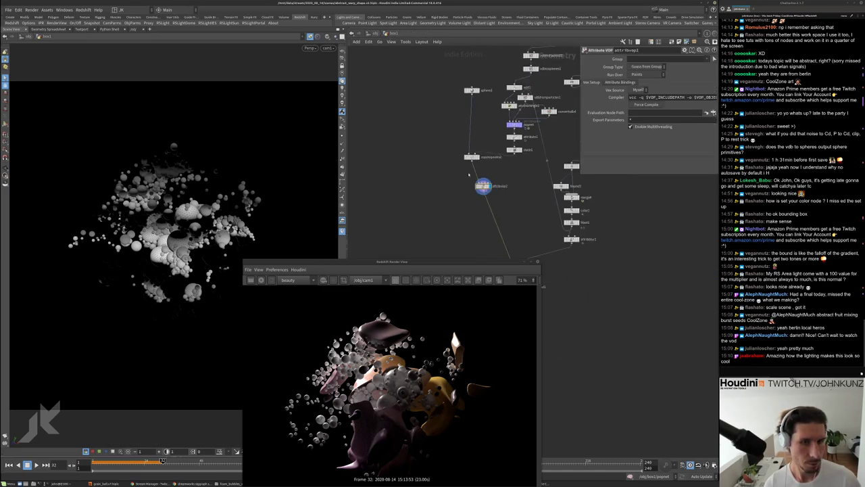
pyautogui.scroll(3, 500, 169)
pyautogui.click(515, 218)
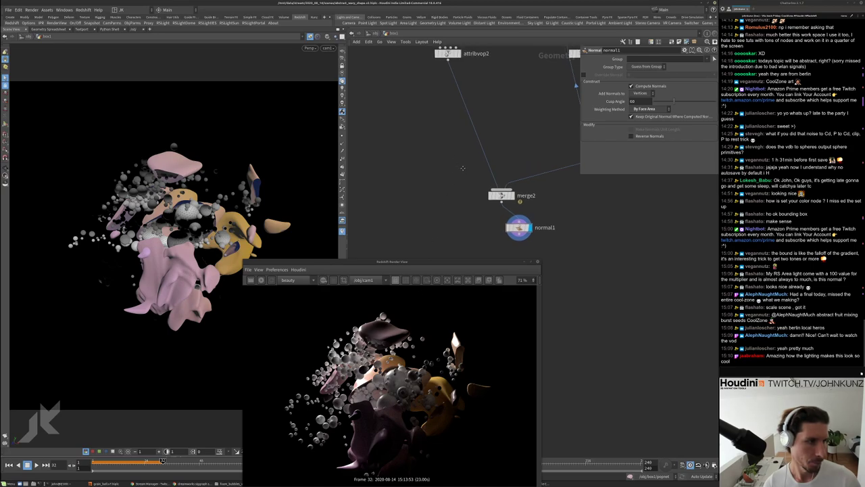
# Restart the Redshift render of the updated scene, then return to /obj
pyautogui.click(263, 280)
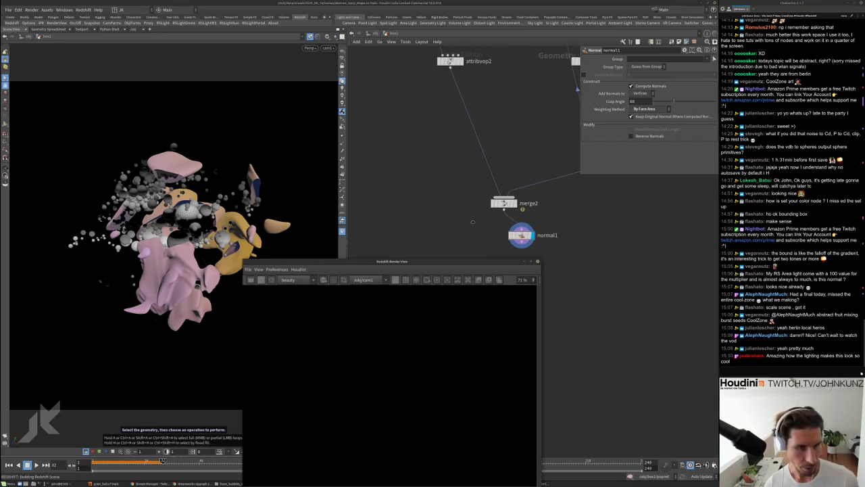
pyautogui.moveTo(475, 264); pyautogui.dragTo(474, 204)
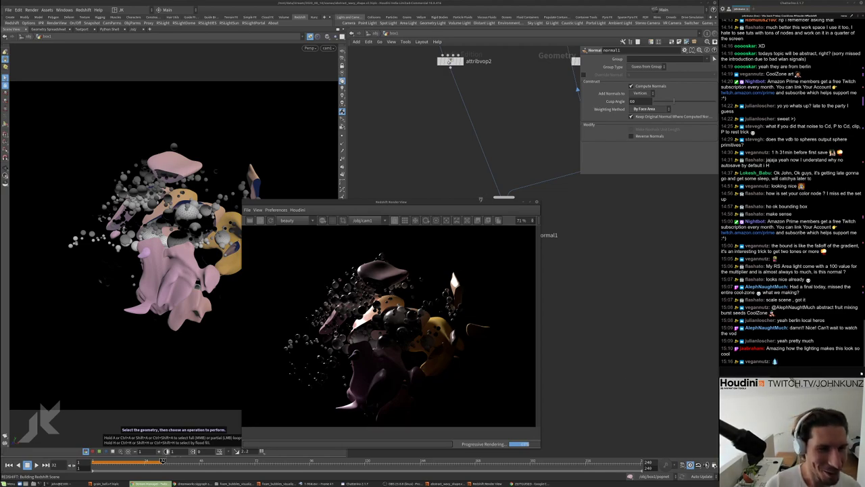
pyautogui.moveTo(479, 201); pyautogui.dragTo(550, 124)
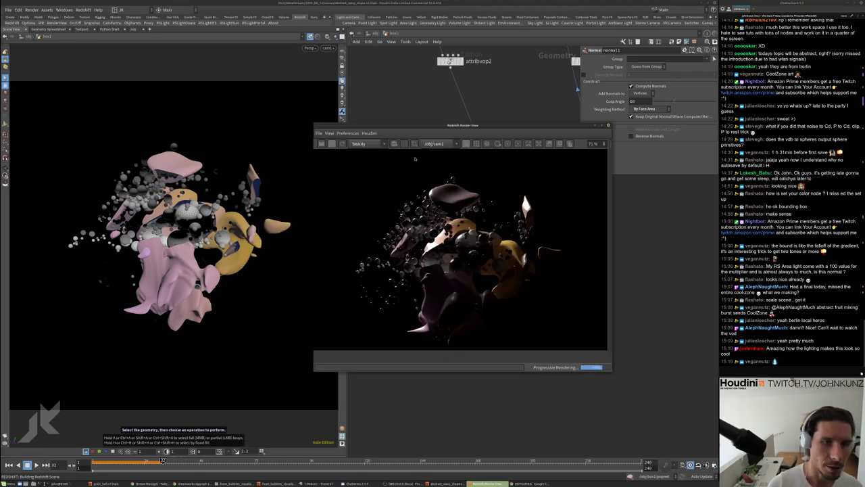
pyautogui.moveTo(550, 124); pyautogui.dragTo(539, 216)
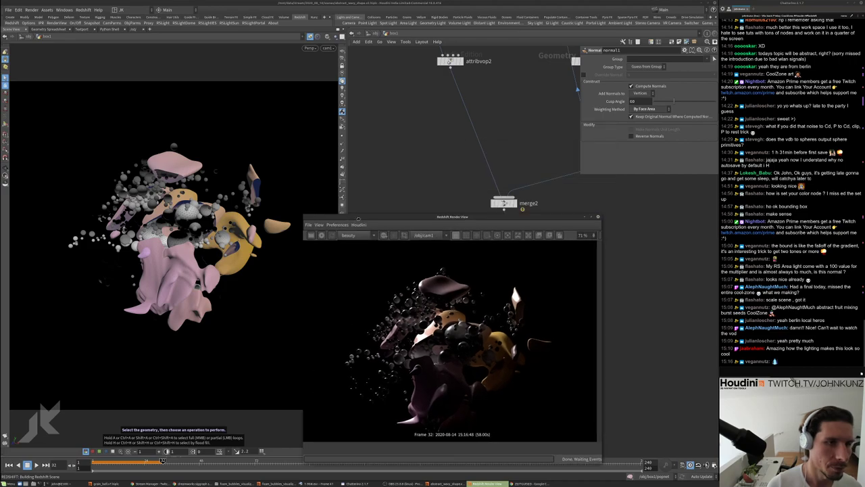
pyautogui.click(375, 33)
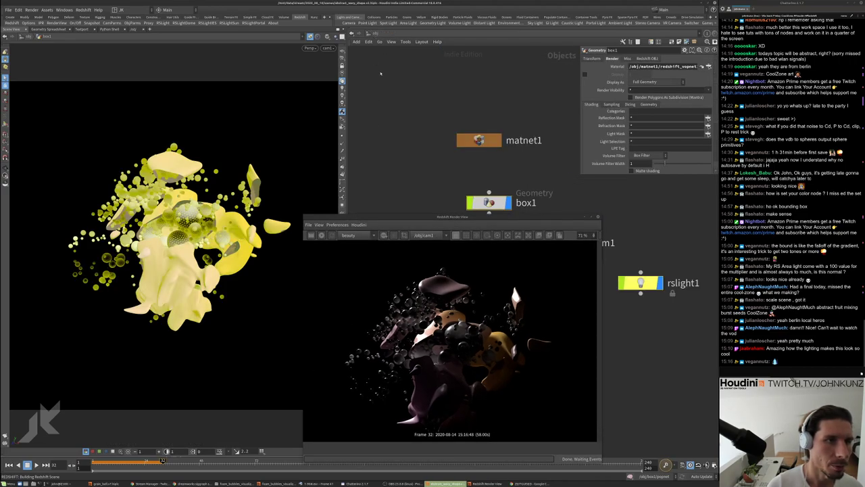
# Switch the network to /out and browse redshift1's Volume and System settings
pyautogui.click(375, 33)
pyautogui.click(392, 80)
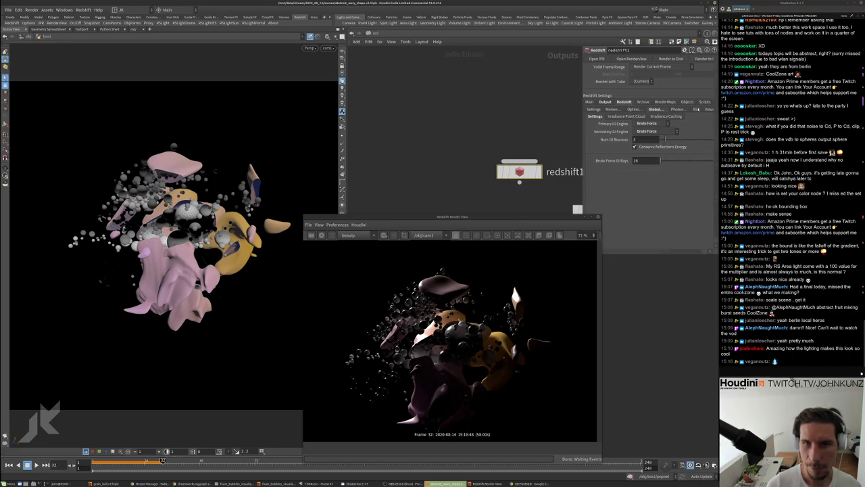
pyautogui.click(708, 109)
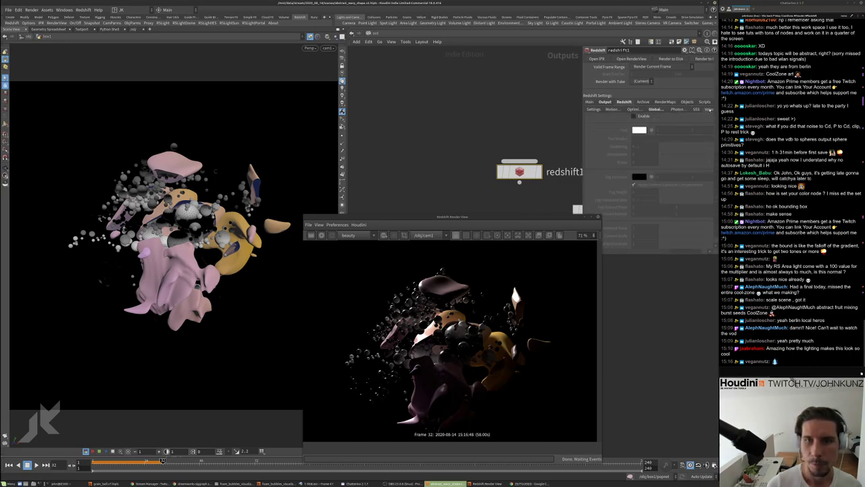
pyautogui.moveTo(582, 154); pyautogui.dragTo(555, 154)
pyautogui.click(705, 109)
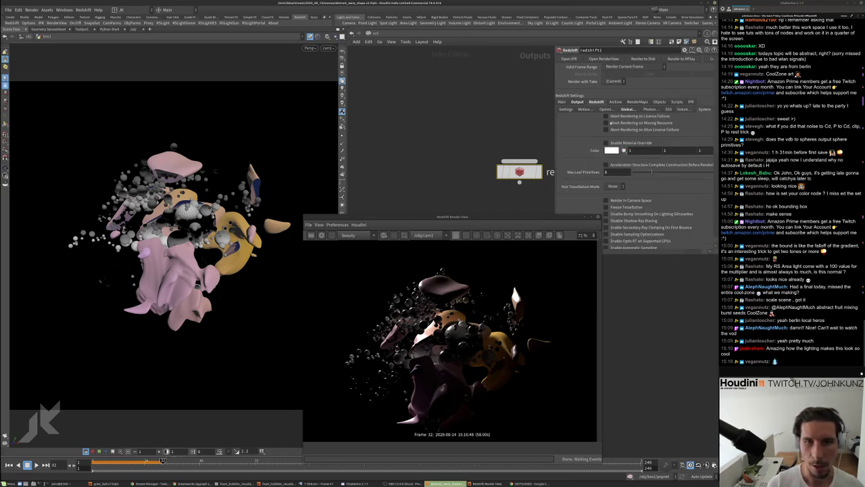
# Enable IPR Live SOP Level Updates on redshift1's IPR tab
pyautogui.scroll(-1, 639, 204)
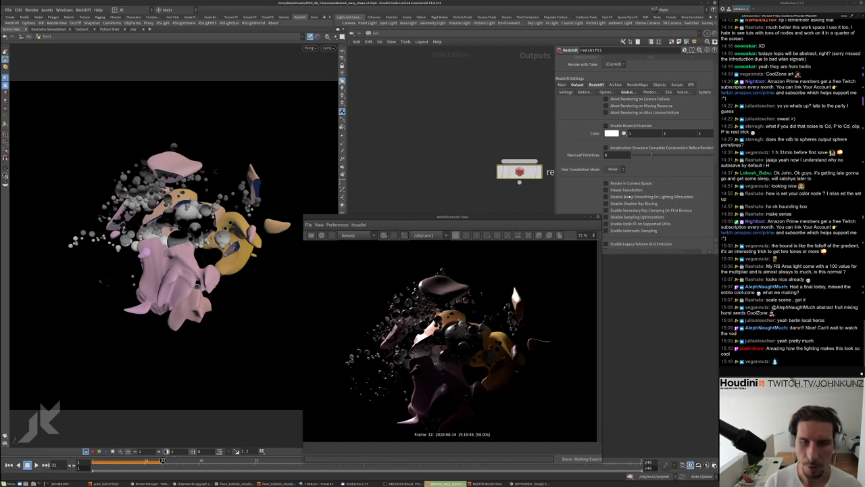
pyautogui.scroll(1, 642, 179)
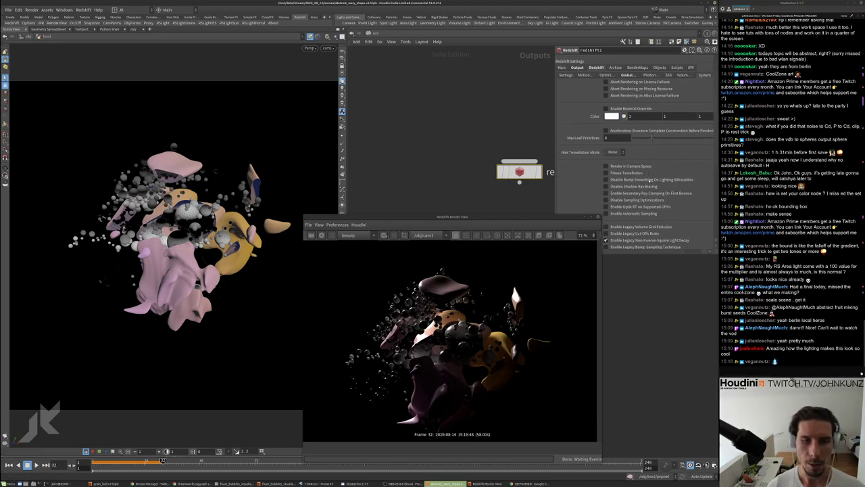
pyautogui.click(690, 102)
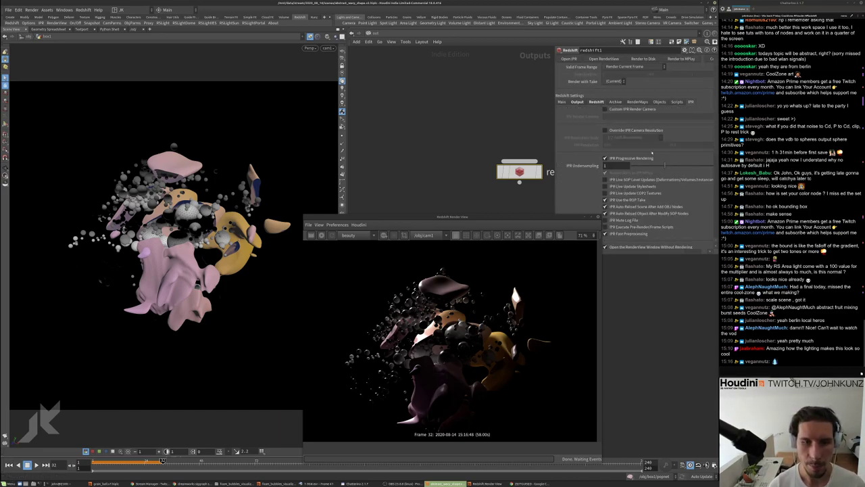
pyautogui.click(640, 180)
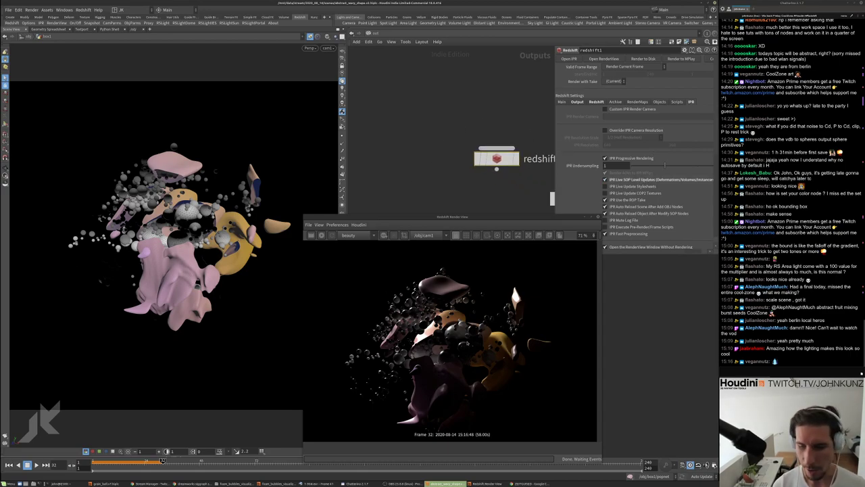
# Switch to /obj and dive through box1 into the attribvop2 network
pyautogui.click(374, 33)
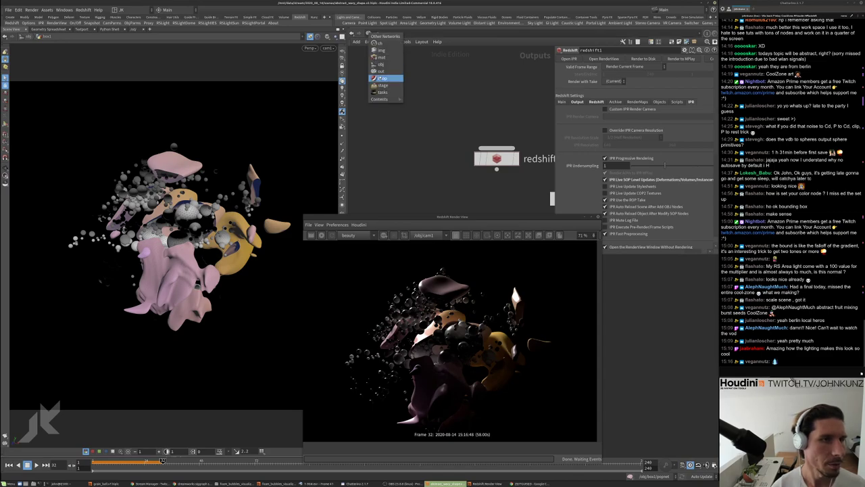
pyautogui.click(382, 66)
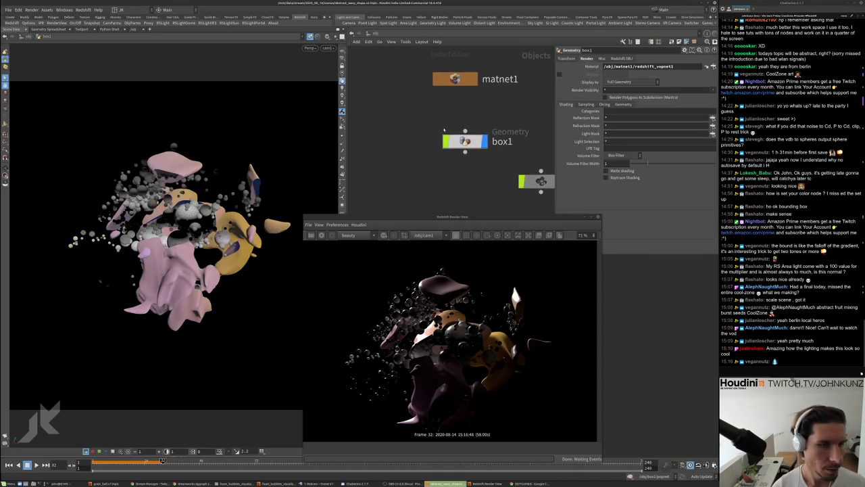
pyautogui.doubleClick(468, 139)
pyautogui.doubleClick(463, 77)
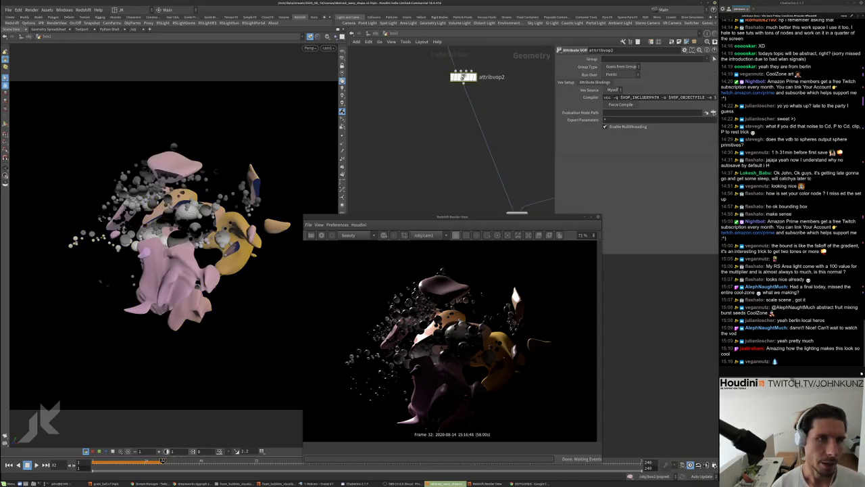
# Insert an Absolute node, abs1, between aanoise1 and the geometry output
pyautogui.scroll(-1, 403, 78)
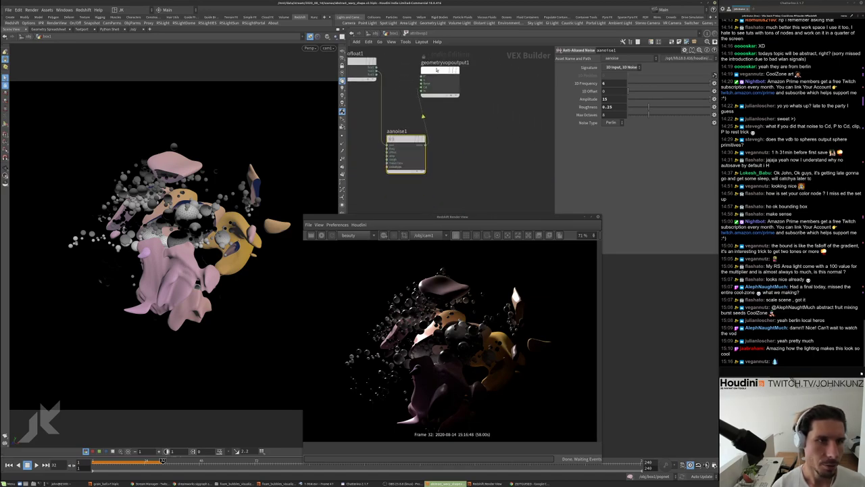
pyautogui.moveTo(440, 70); pyautogui.dragTo(511, 98)
pyautogui.press('Tab')
pyautogui.write('ab')
pyautogui.click(534, 108)
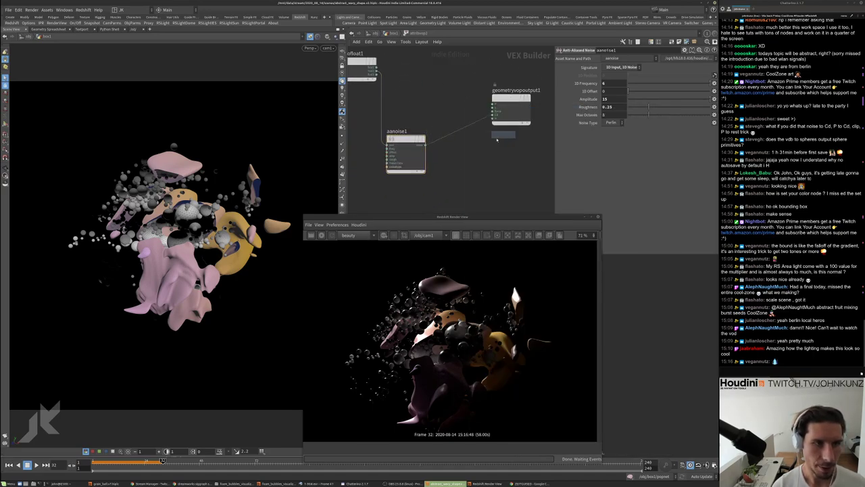
pyautogui.click(447, 128)
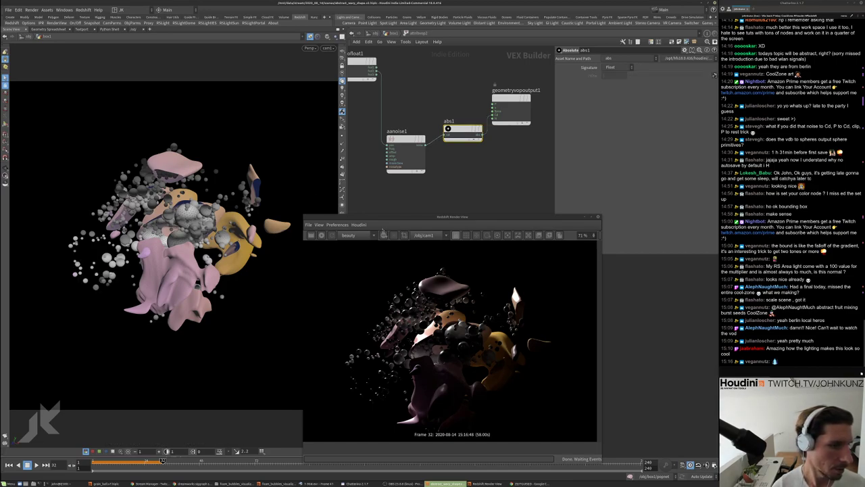
# Re-render in Redshift and select aanoise1's Amplitude field
pyautogui.click(321, 234)
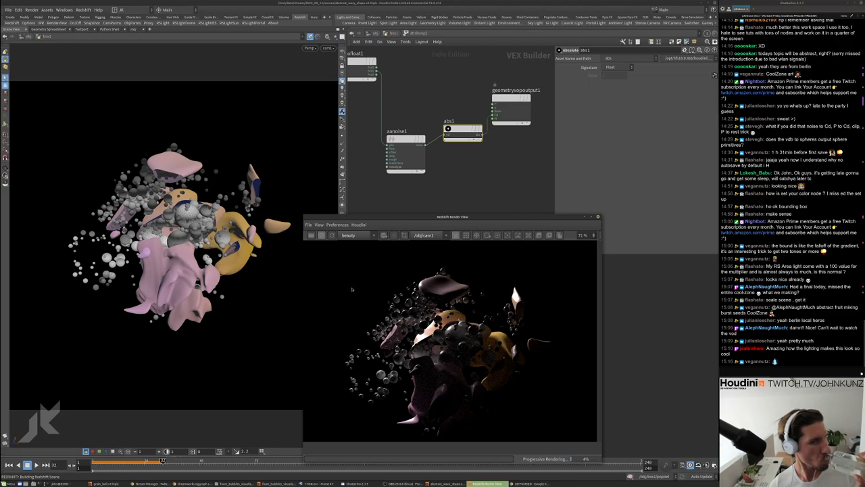
pyautogui.click(322, 235)
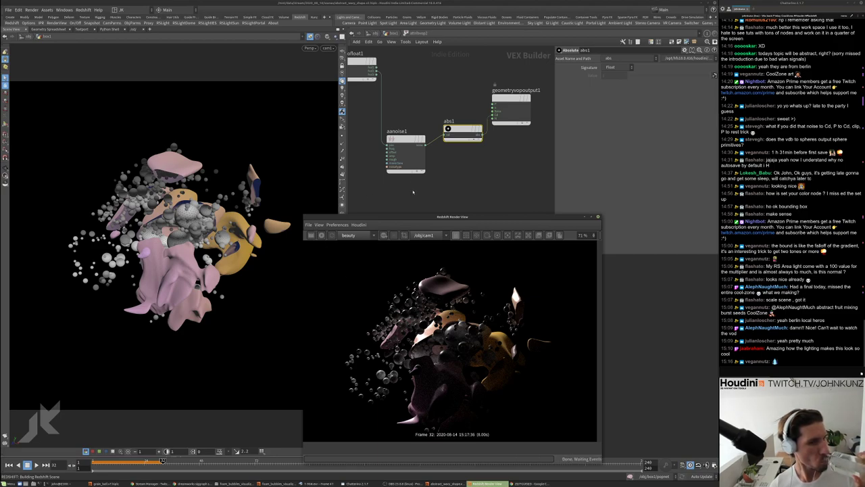
pyautogui.click(405, 154)
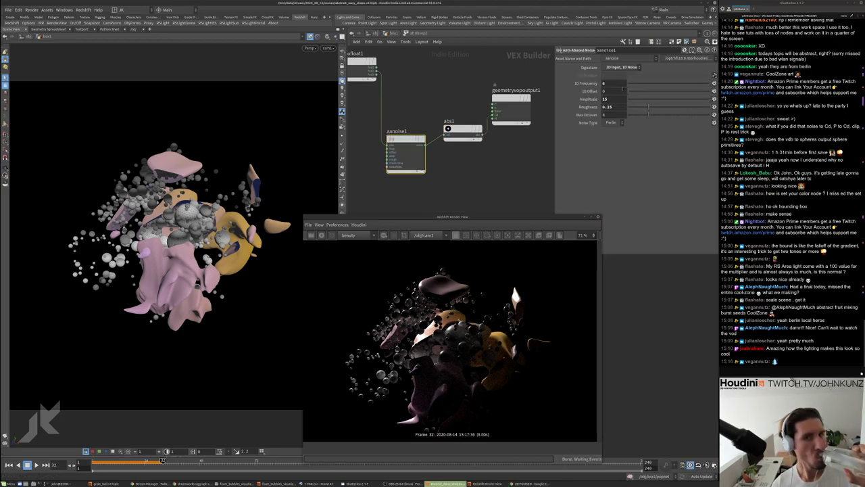
pyautogui.click(606, 99)
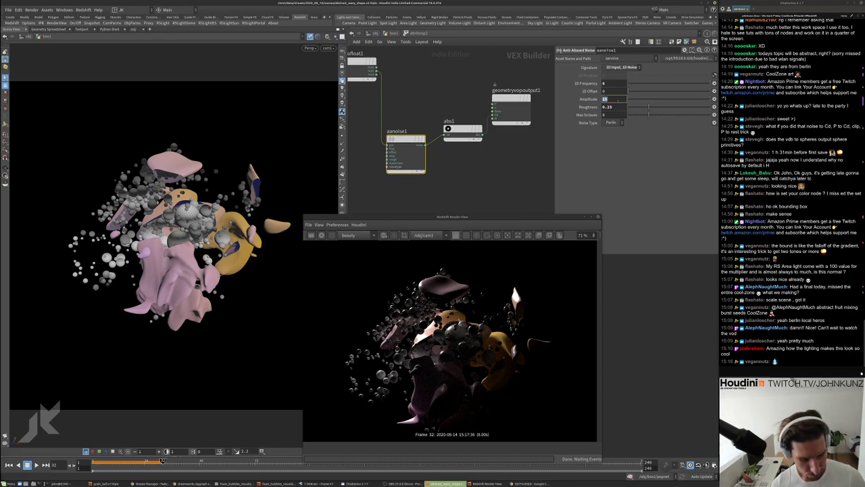
# Keep amplitude 15, raise aanoise1's 1D offset to 0.673, and restart the Redshift render
pyautogui.press('Return')
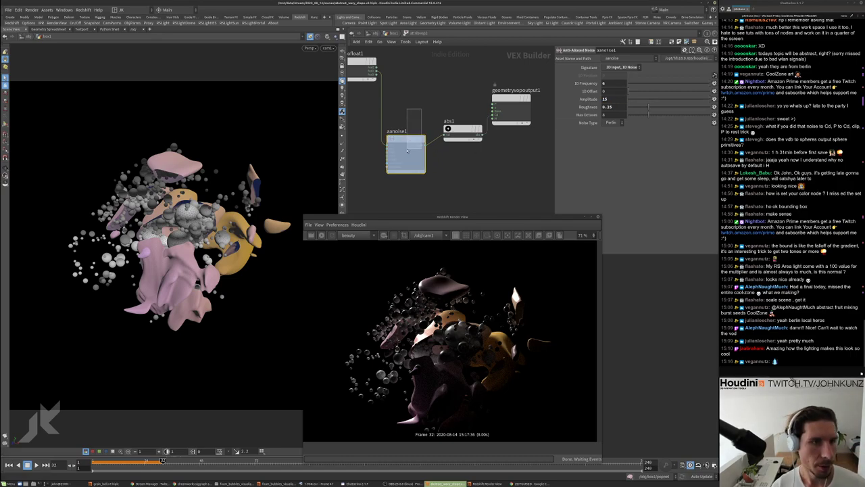
pyautogui.click(642, 92)
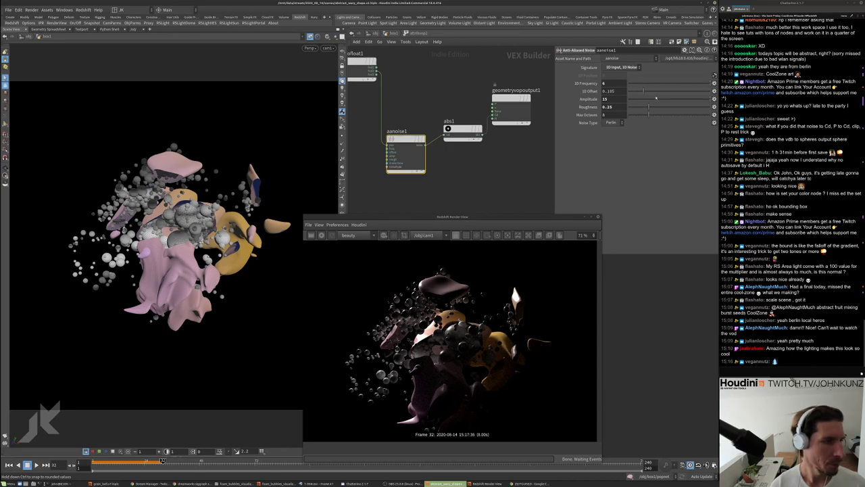
pyautogui.moveTo(642, 90); pyautogui.dragTo(661, 90)
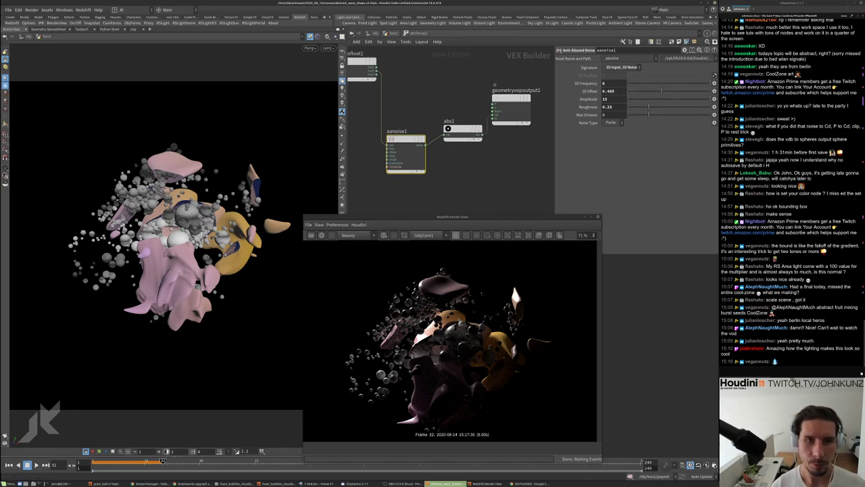
pyautogui.click(699, 90)
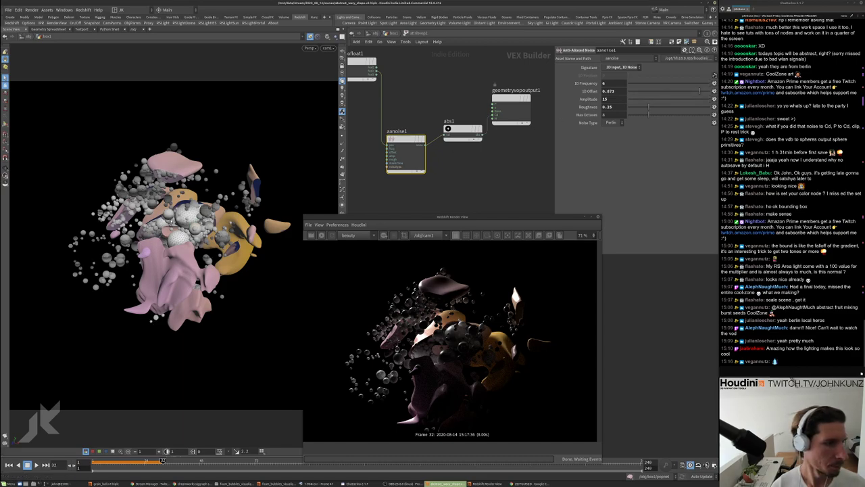
pyautogui.click(321, 235)
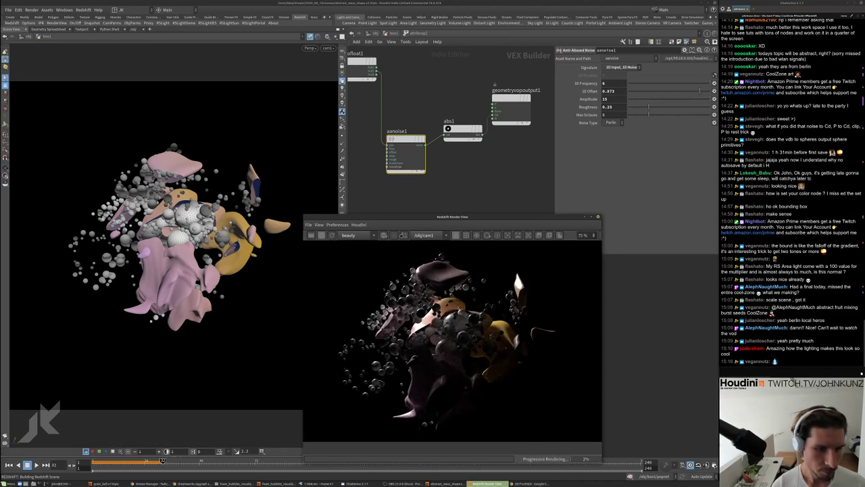
# At /obj, pull the viewport back and set the Render View camera to /obj/cam1
pyautogui.press('u')
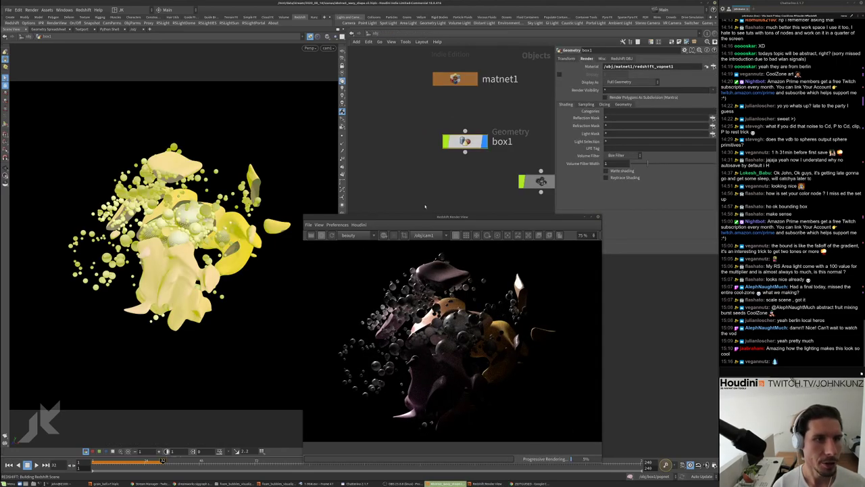
pyautogui.scroll(-5, 407, 159)
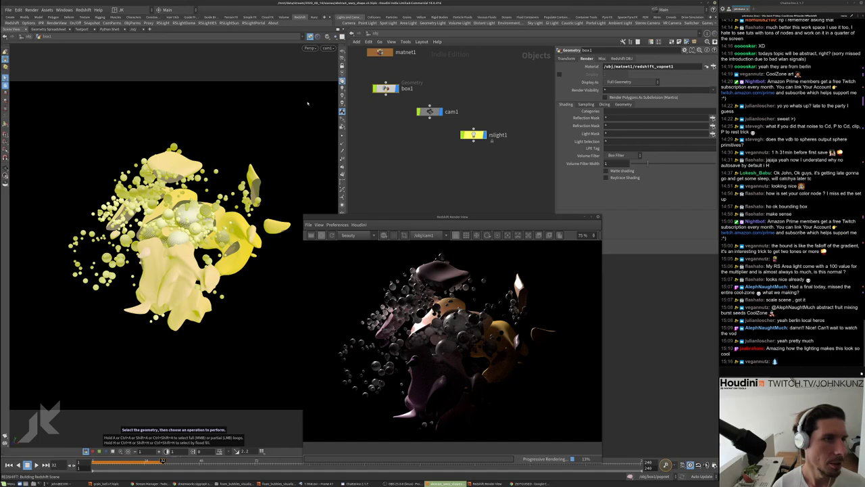
pyautogui.moveTo(300, 100); pyautogui.dragTo(188, 175)
pyautogui.scroll(-2, 248, 132)
pyautogui.scroll(-2, 191, 174)
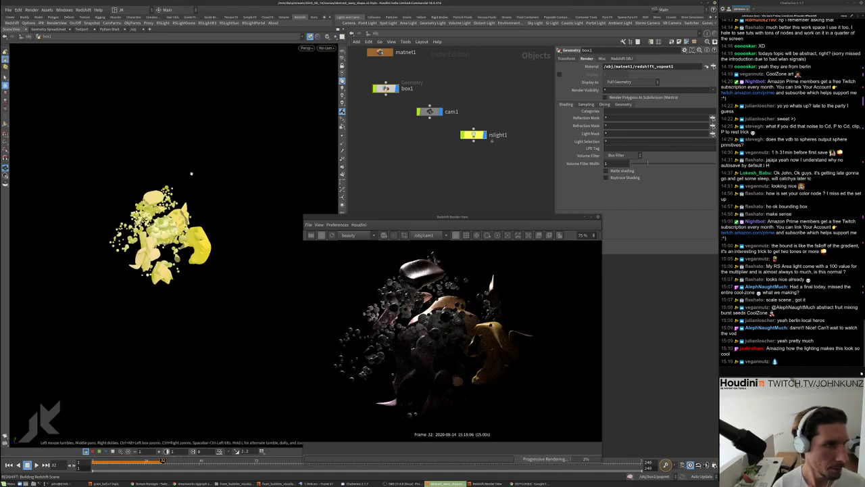
pyautogui.click(425, 234)
pyautogui.click(420, 242)
pyautogui.click(426, 234)
pyautogui.click(422, 249)
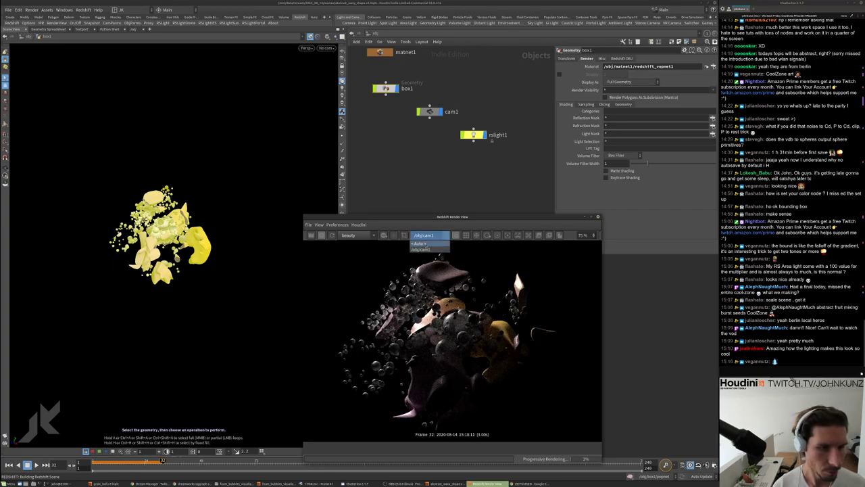
pyautogui.click(390, 112)
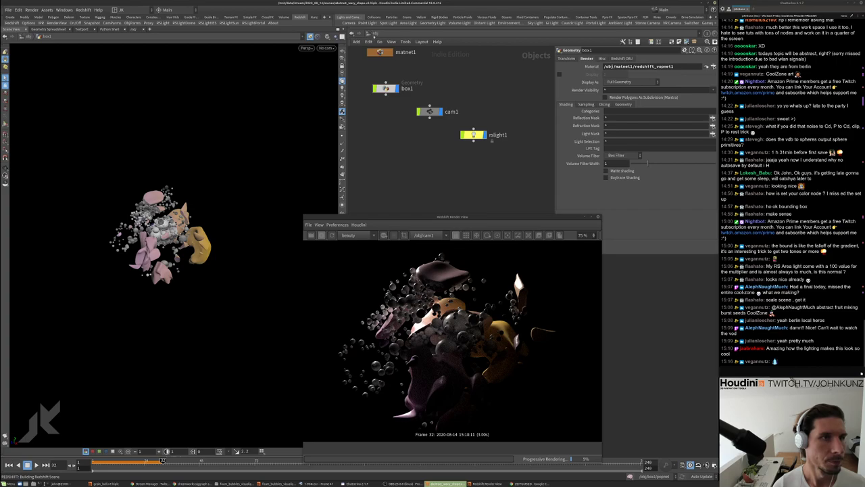
# Create a second Redshift light, rslight2, from the RSLight shelf tool
pyautogui.keyDown('alt'); pyautogui.moveTo(132, 225); pyautogui.dragTo(102, 228); pyautogui.keyUp('alt')
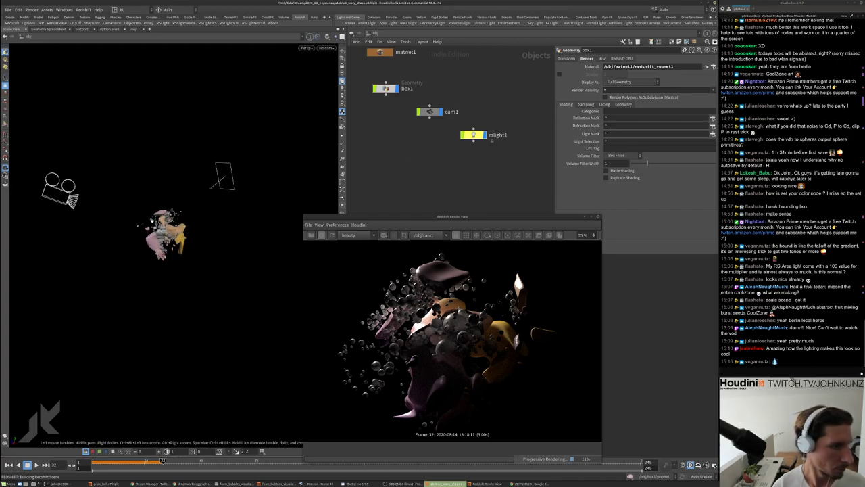
pyautogui.press('s')
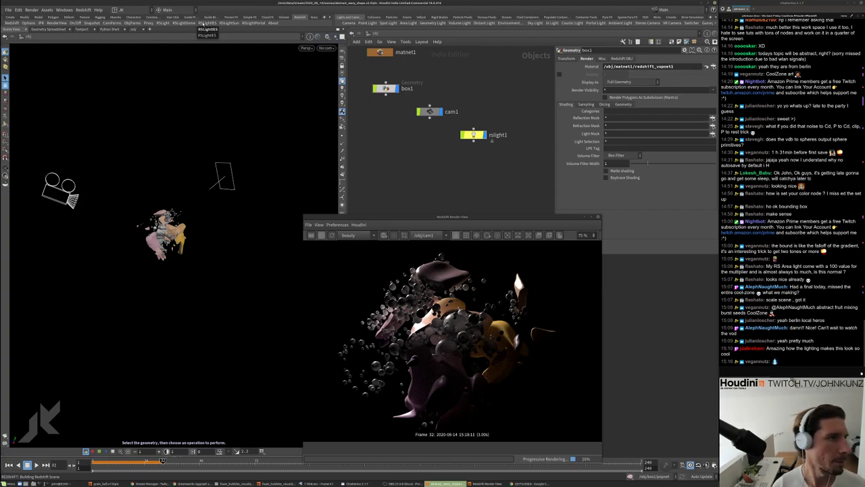
pyautogui.click(163, 23)
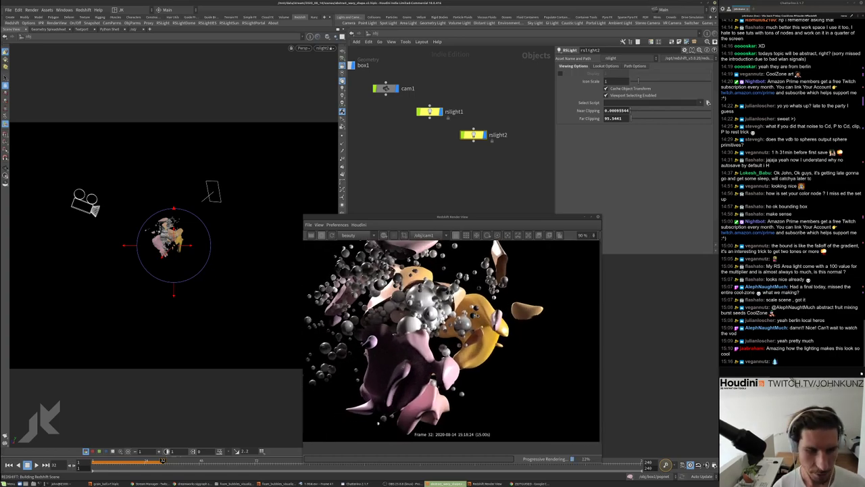
# Enter box1's attribvop2 and set aanoise1's 1D Frequency to 26
pyautogui.scroll(3, 452, 338)
pyautogui.scroll(-3, 452, 338)
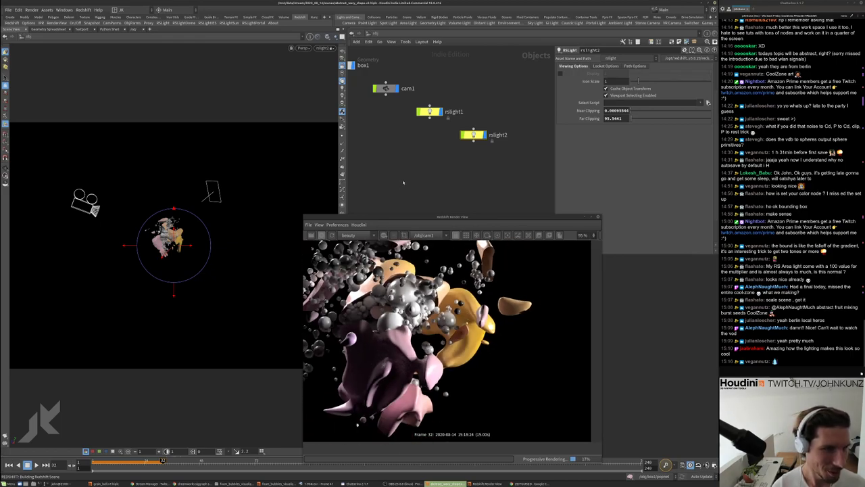
pyautogui.doubleClick(372, 75)
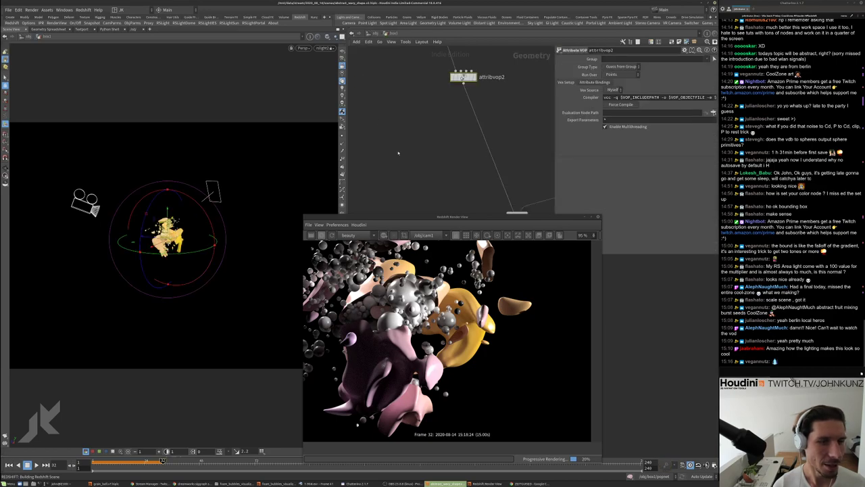
pyautogui.doubleClick(463, 58)
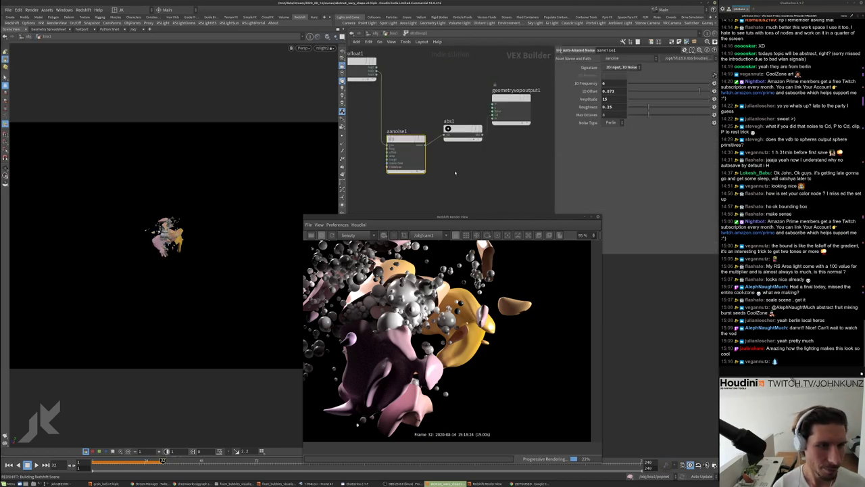
pyautogui.doubleClick(608, 82)
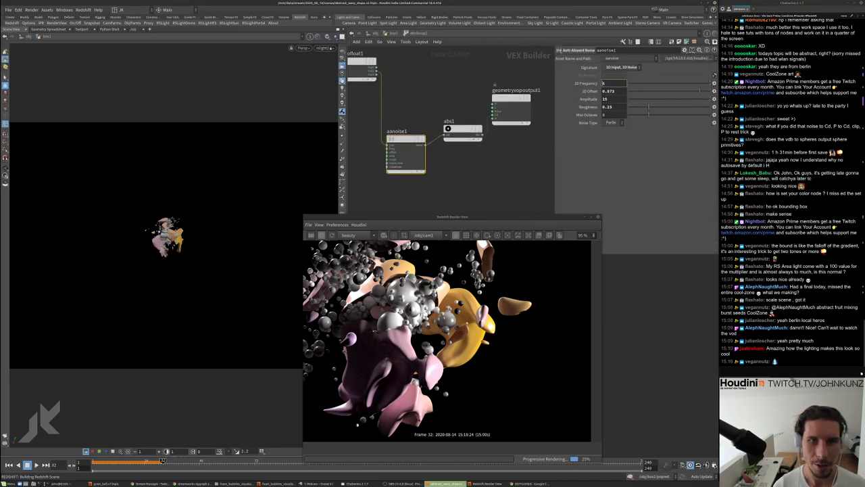
pyautogui.write('26')
pyautogui.press('Return')
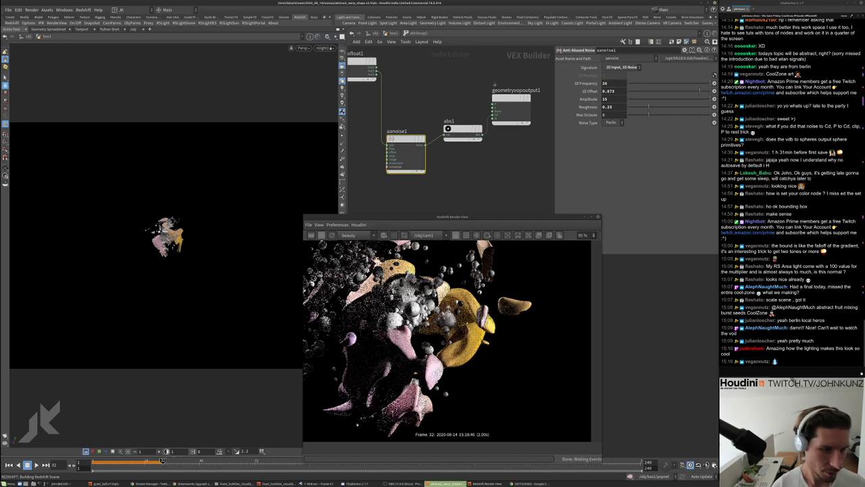
# View through cam1 and set attribvop2's display flag at box1's level
pyautogui.click(326, 48)
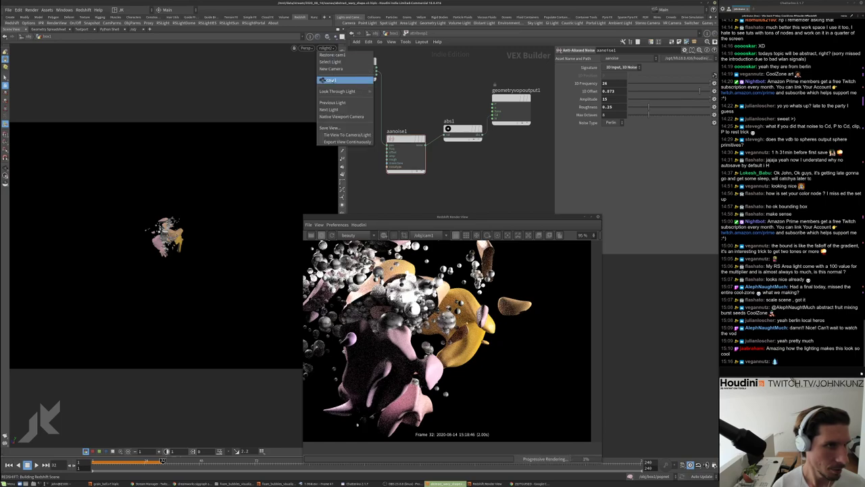
pyautogui.click(342, 78)
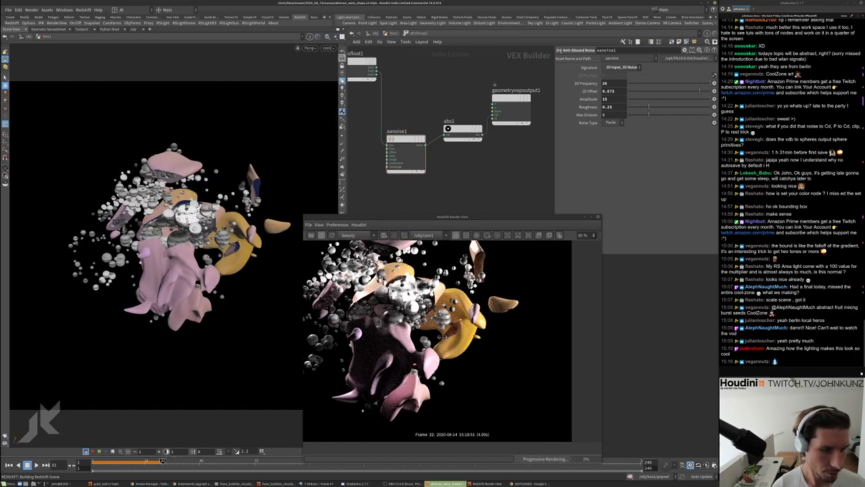
pyautogui.moveTo(518, 166); pyautogui.dragTo(492, 152, button='middle')
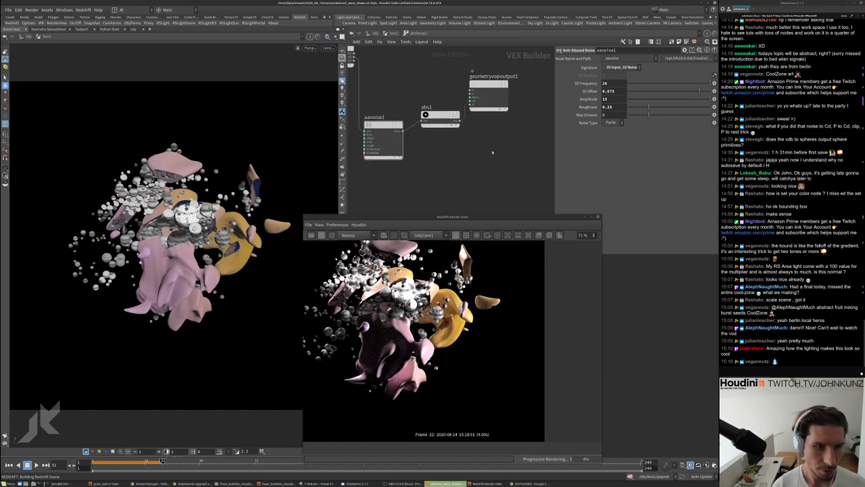
pyautogui.moveTo(489, 89); pyautogui.dragTo(513, 120)
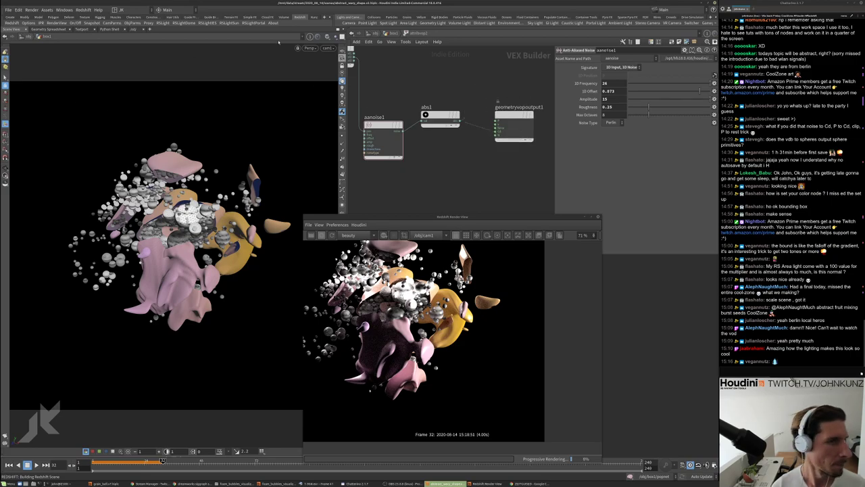
pyautogui.press('u')
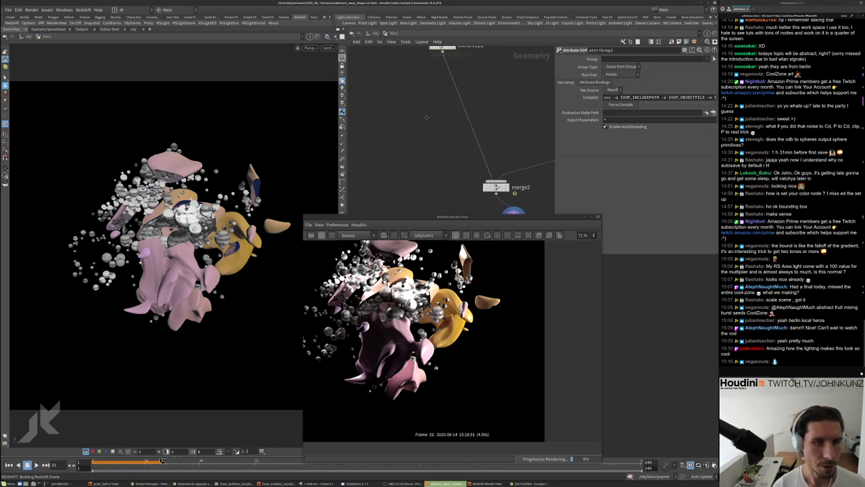
pyautogui.click(437, 84)
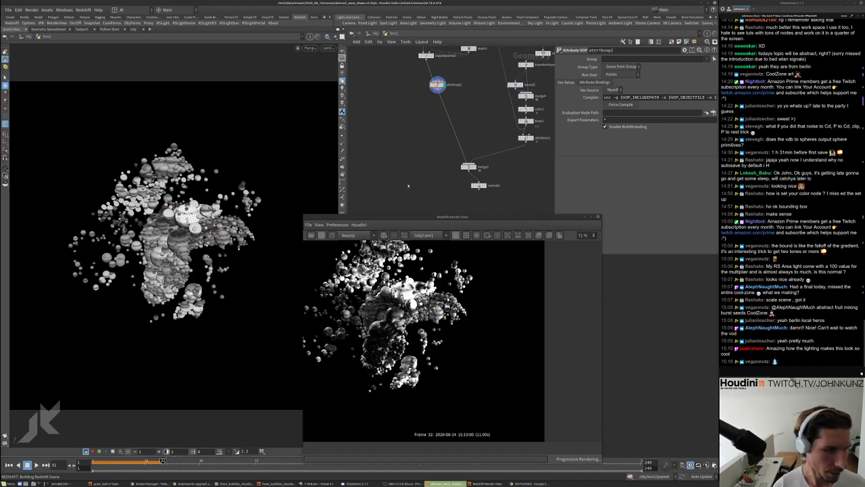
# Inside attribvop2, drop a Clamp node on the wire from abs1 to geometryvopoutput1
pyautogui.doubleClick(438, 85)
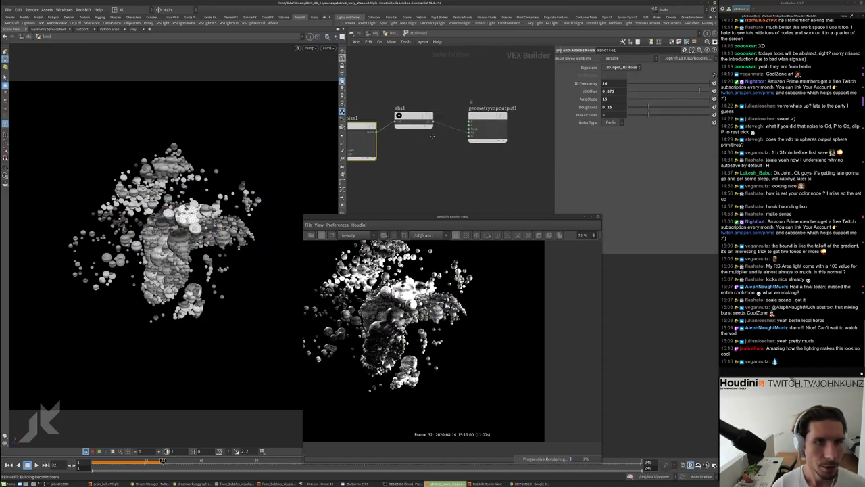
pyautogui.press('Tab')
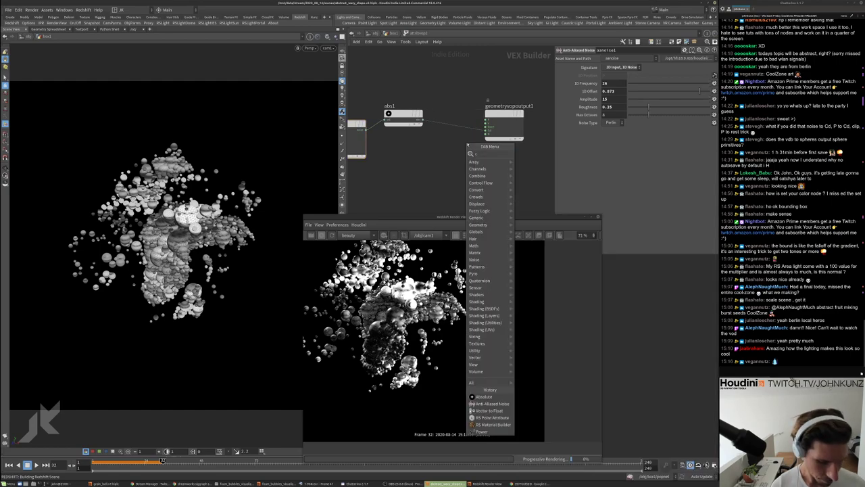
pyautogui.press('Escape')
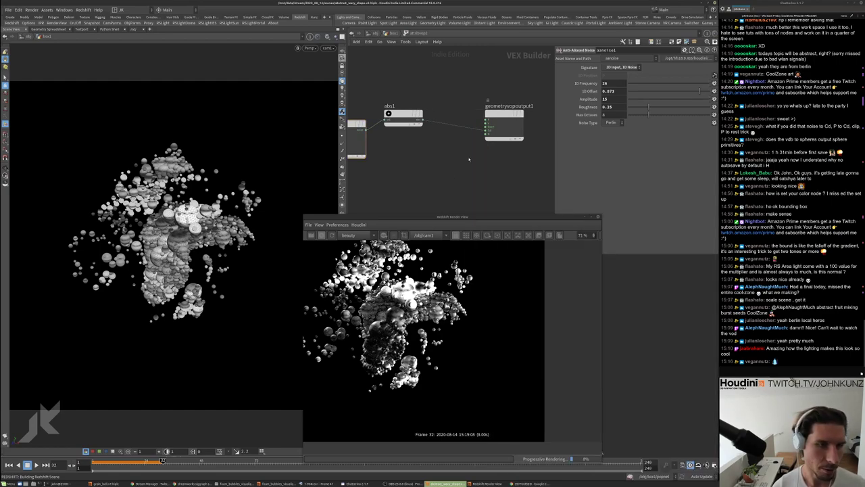
pyautogui.press('Tab')
pyautogui.write('clamp')
pyautogui.press('Return')
pyautogui.click(450, 127)
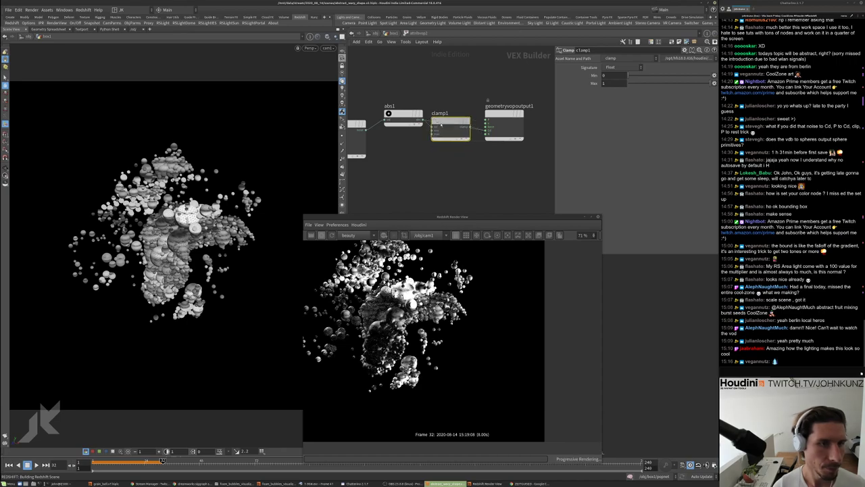
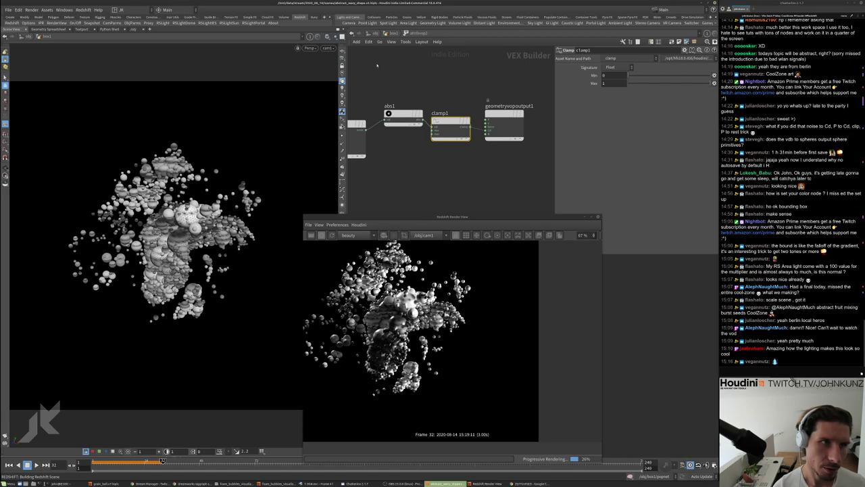
# Back in box1, frame the network and set the display flag on normal1 to show the blobs
pyautogui.click(388, 32)
pyautogui.press('f')
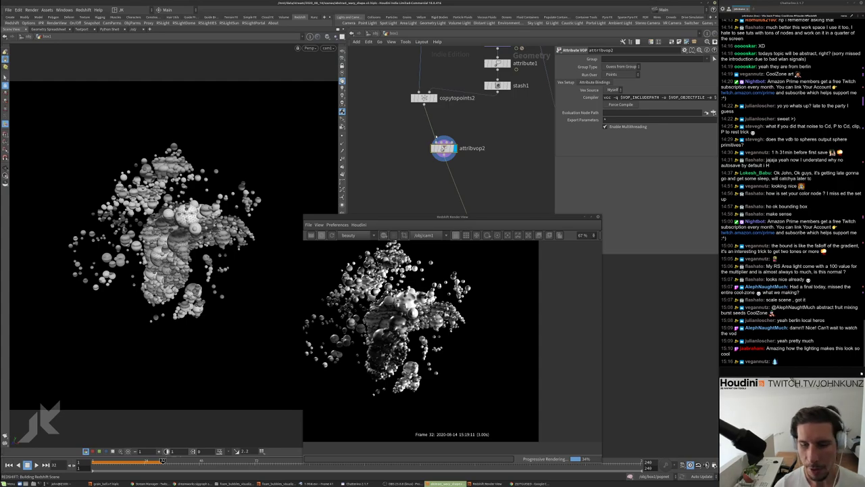
pyautogui.scroll(-2, 425, 156)
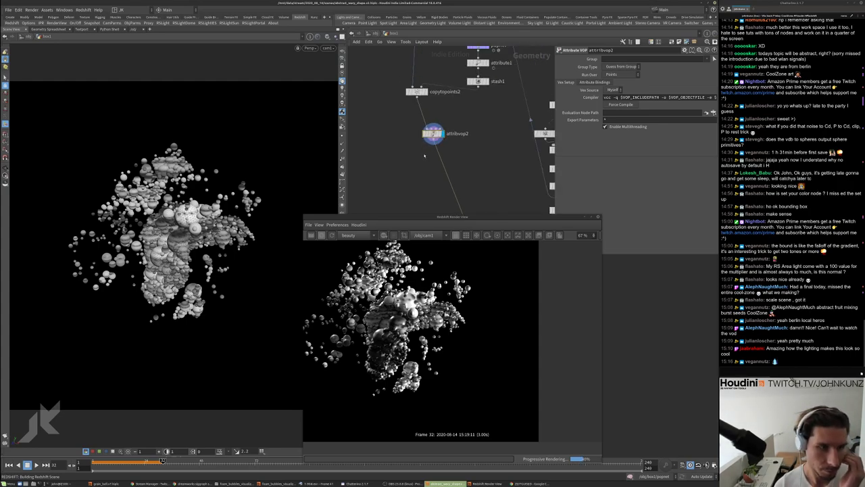
pyautogui.scroll(-2, 425, 156)
pyautogui.moveTo(443, 120); pyautogui.dragTo(441, 132, button='middle')
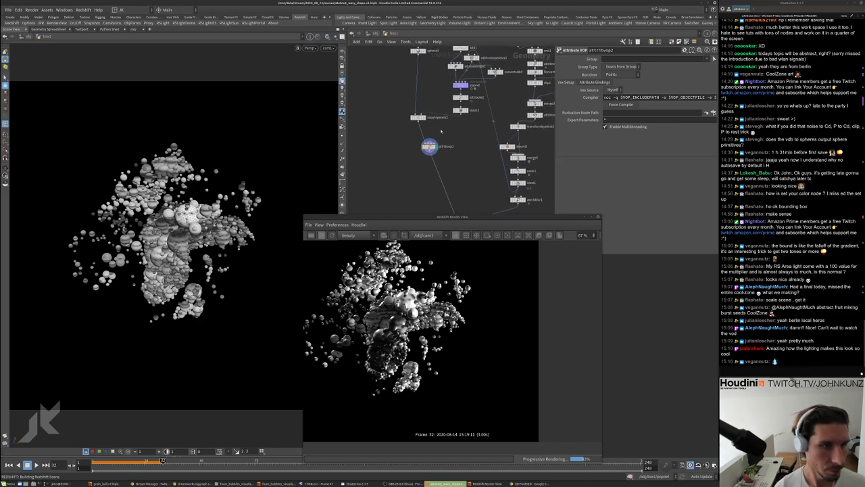
pyautogui.moveTo(392, 172); pyautogui.dragTo(382, 141, button='middle')
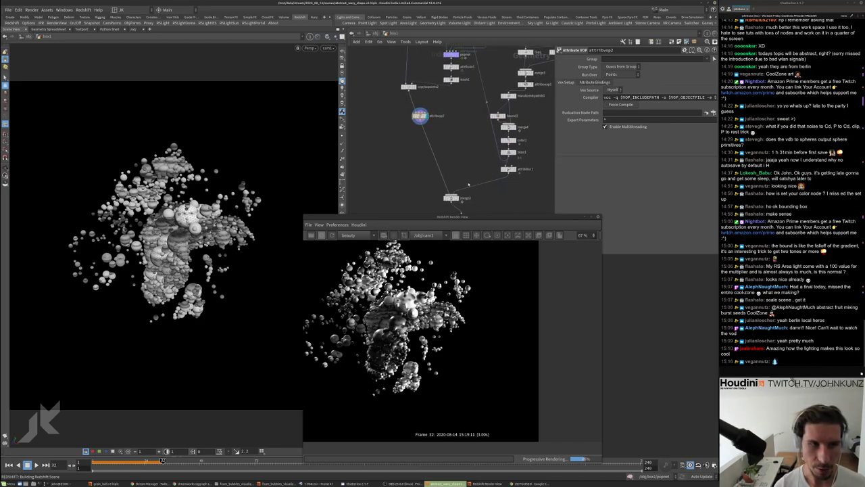
pyautogui.scroll(5, 450, 177)
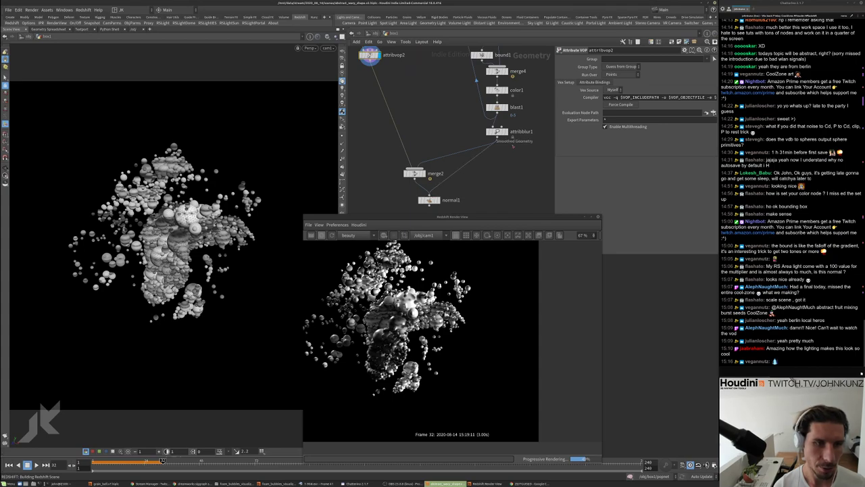
pyautogui.click(437, 200)
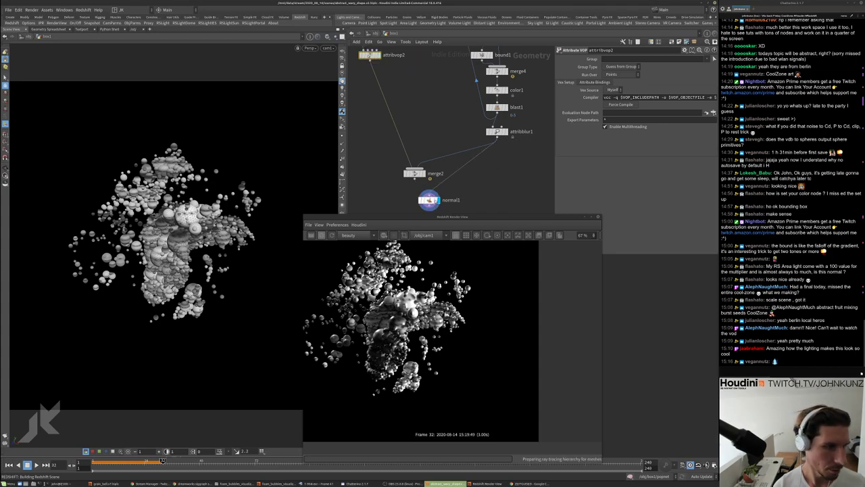
pyautogui.moveTo(430, 200); pyautogui.dragTo(496, 174)
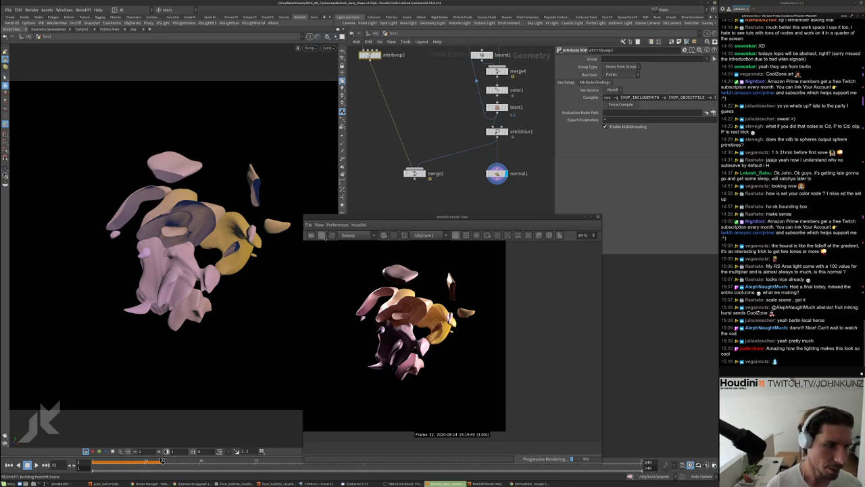
# Bring copytopoints2 into view and inspect its points and attributes
pyautogui.click(323, 275)
pyautogui.scroll(3, 419, 334)
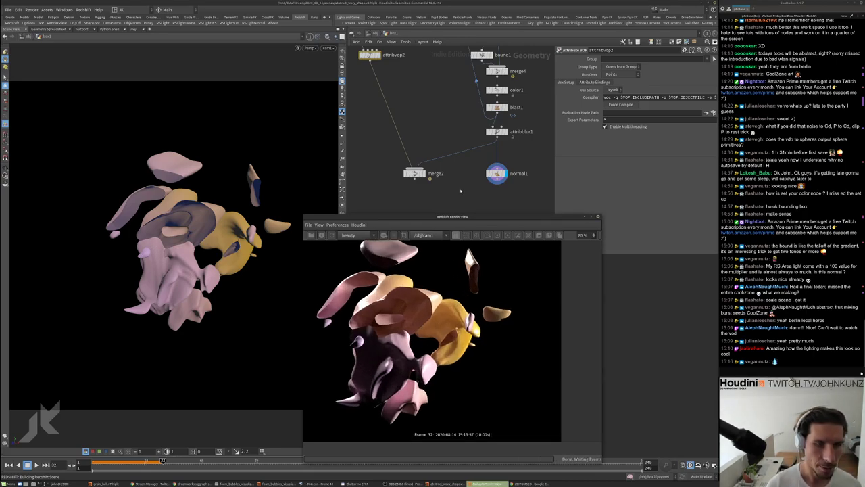
pyautogui.moveTo(475, 80); pyautogui.dragTo(409, 139, button='middle')
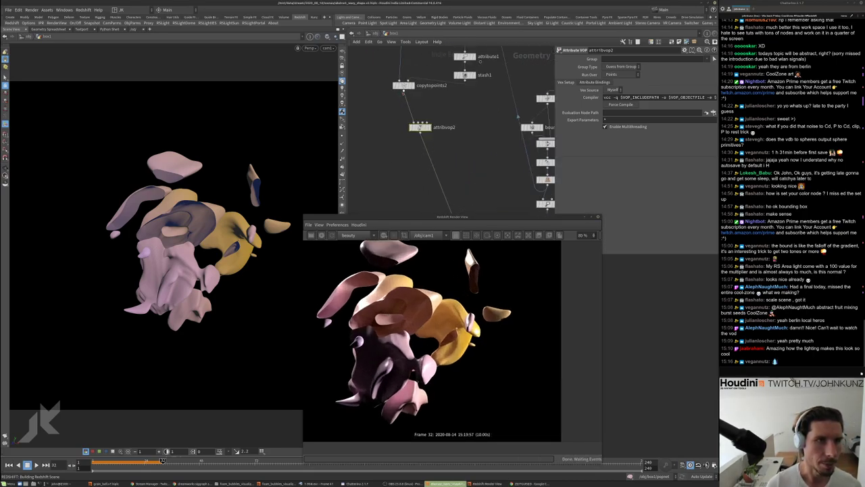
pyautogui.middleClick(409, 139)
pyautogui.moveTo(404, 63); pyautogui.dragTo(406, 113, button='middle')
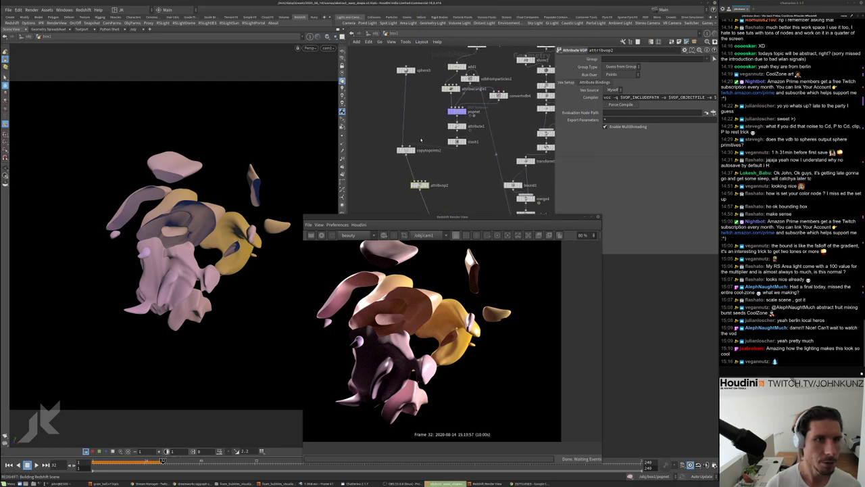
# Add a Null below copytopoints2, rename it OUT_particles and check its info
pyautogui.press('Tab')
pyautogui.write('nul')
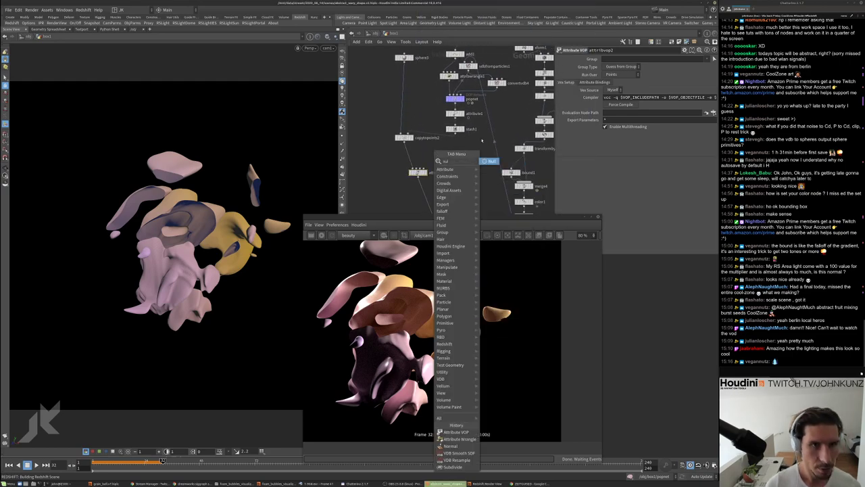
pyautogui.press('Return')
pyautogui.click(446, 147)
pyautogui.moveTo(439, 137); pyautogui.dragTo(452, 152)
pyautogui.doubleClick(469, 153)
pyautogui.write('OUT_pa')
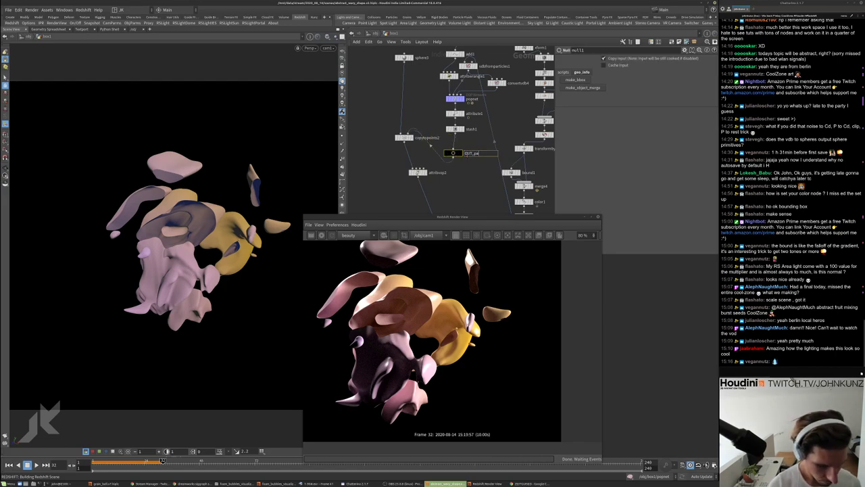
pyautogui.write('rticles')
pyautogui.press('Return')
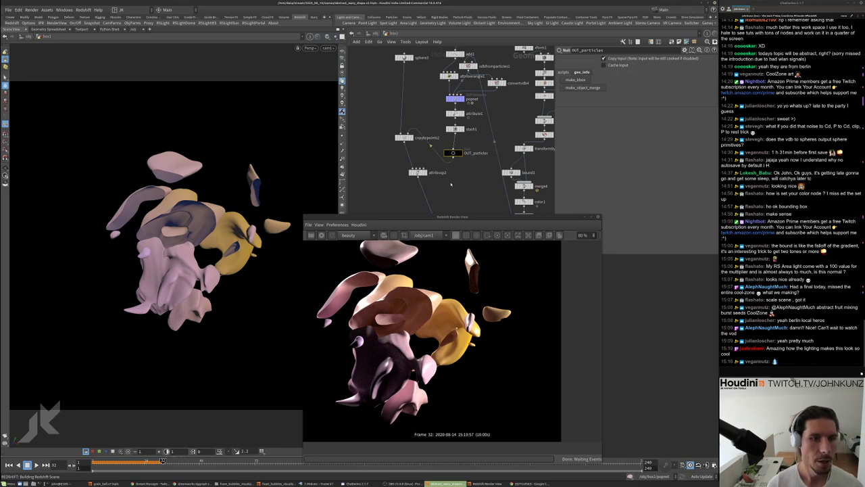
pyautogui.scroll(3, 451, 183)
pyautogui.middleClick(420, 121)
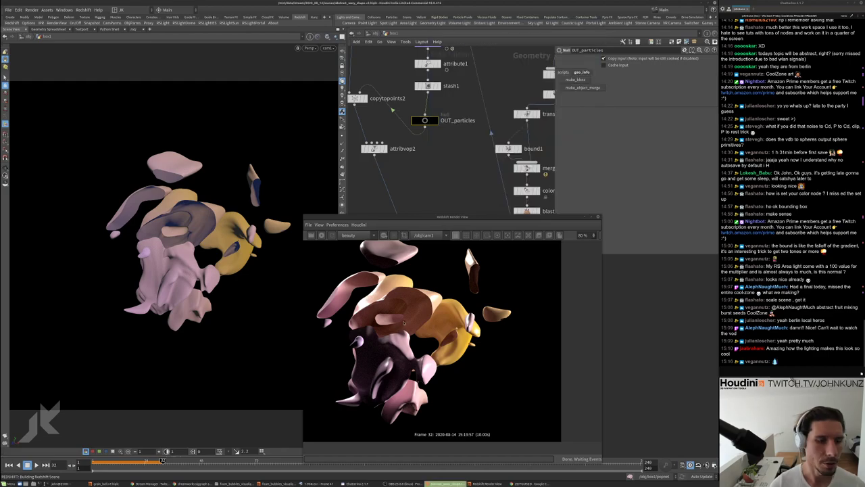
# Move the Redshift Render View aside and zoom in and out to inspect the blob render
pyautogui.click(463, 217)
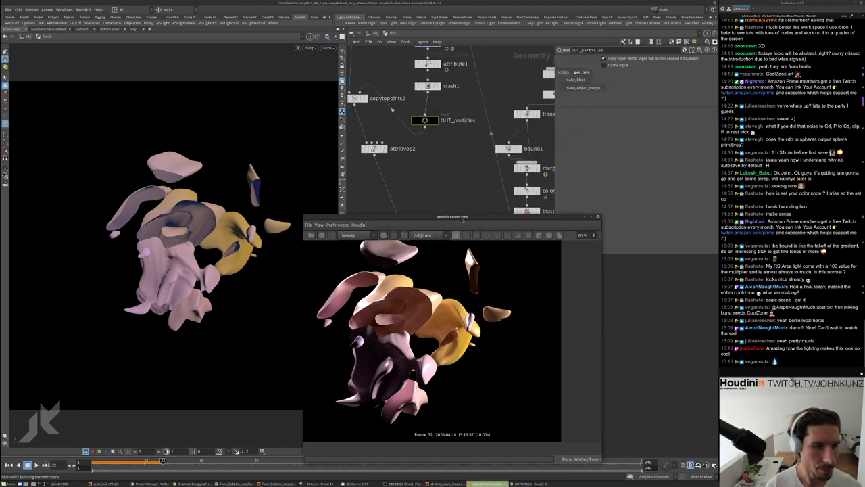
pyautogui.moveTo(462, 217); pyautogui.dragTo(287, 212)
pyautogui.moveTo(569, 326); pyautogui.dragTo(558, 341, button='middle')
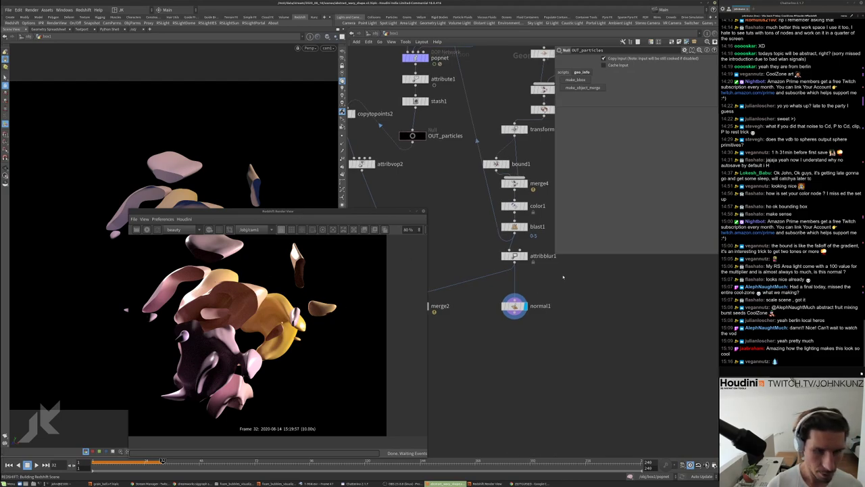
pyautogui.scroll(3, 530, 306)
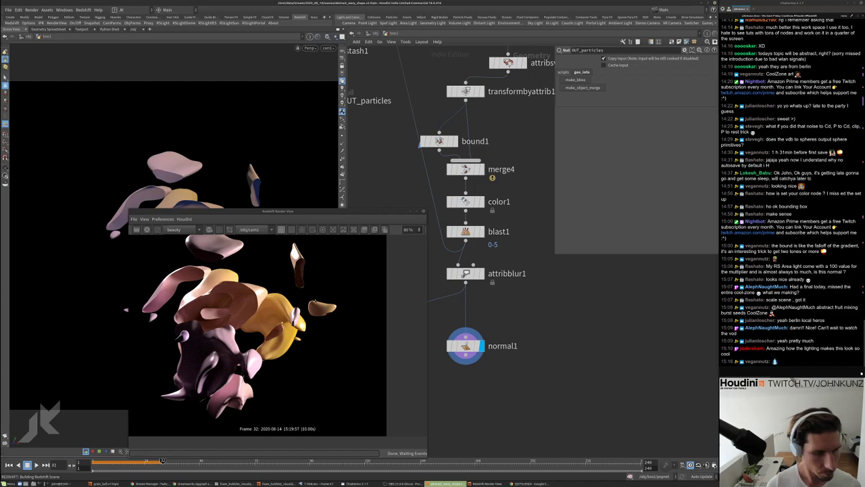
pyautogui.scroll(-2, 525, 294)
pyautogui.scroll(-2, 524, 294)
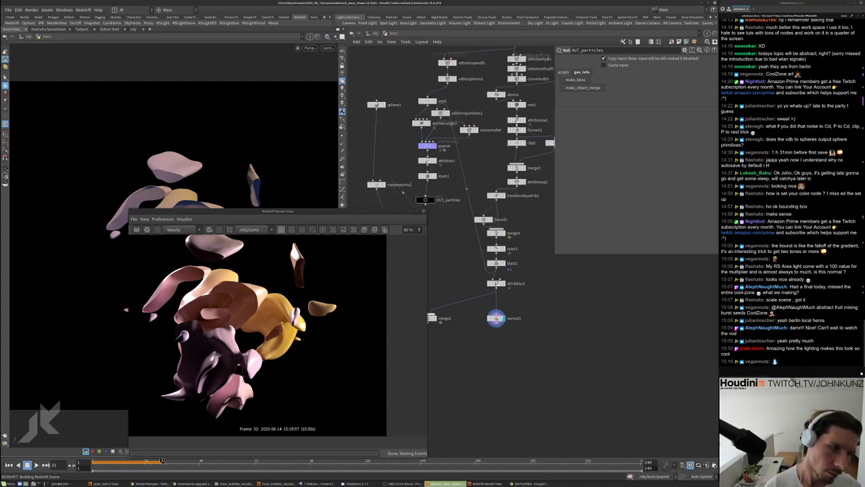
pyautogui.scroll(4, 245, 297)
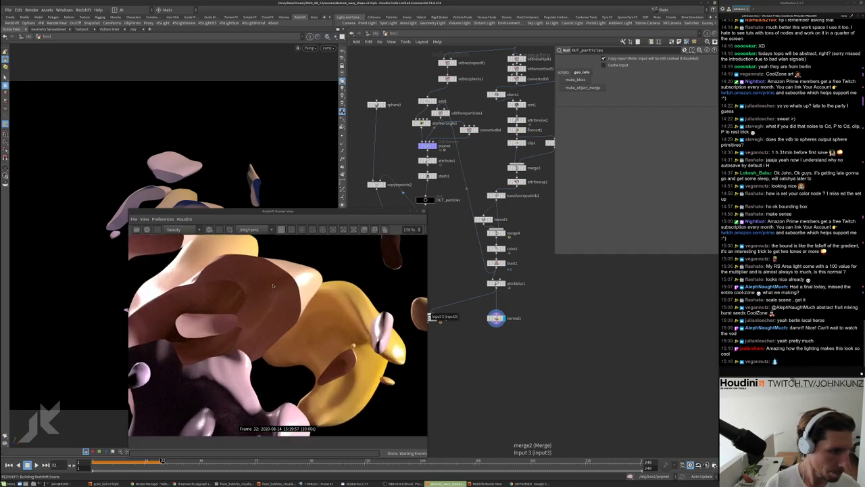
pyautogui.scroll(1, 285, 290)
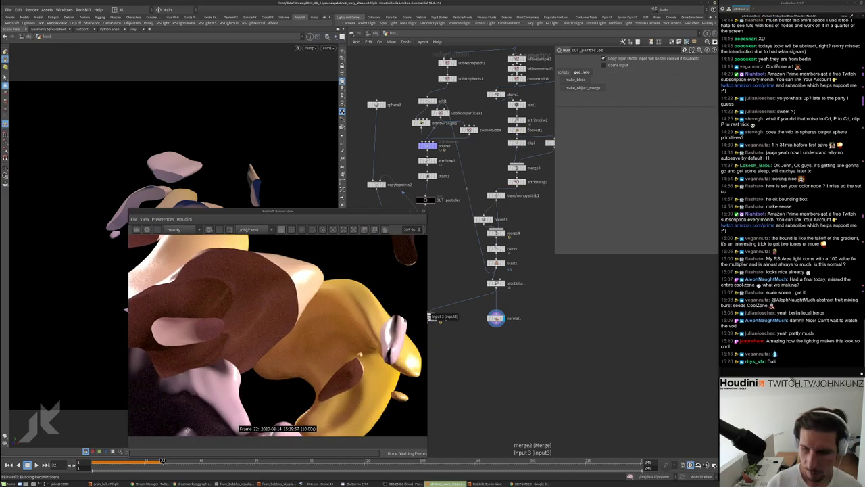
pyautogui.scroll(-1, 534, 300)
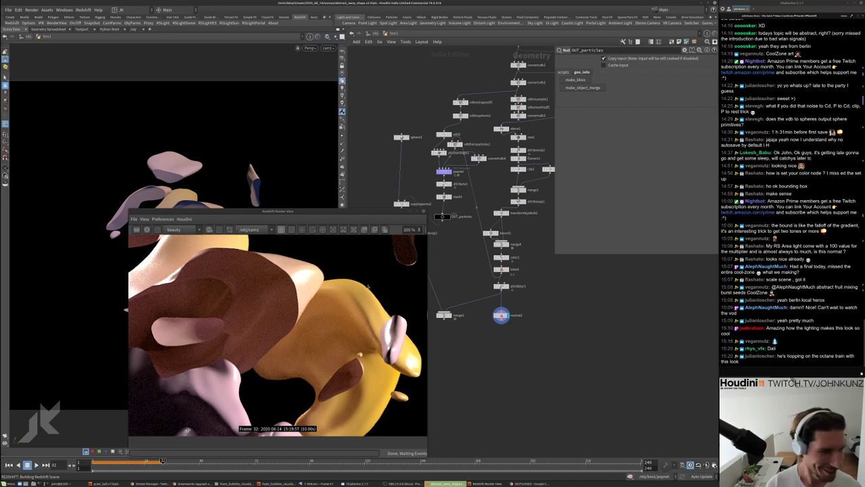
pyautogui.scroll(-5, 365, 295)
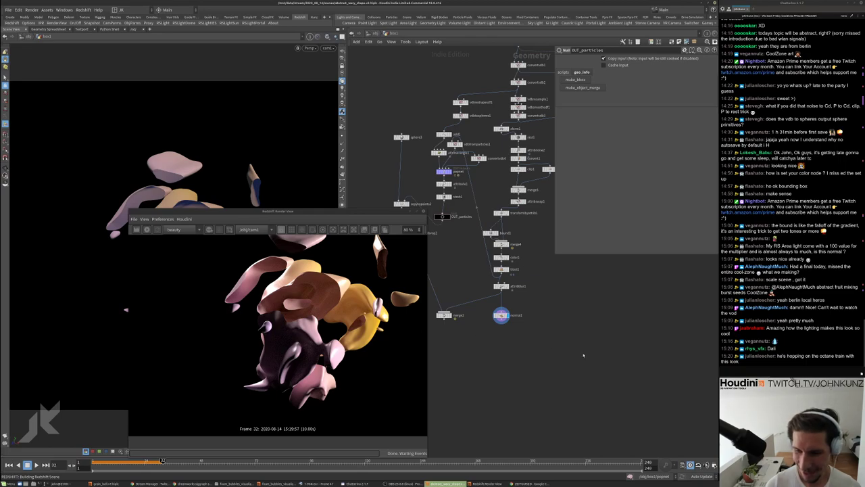
pyautogui.scroll(1, 332, 315)
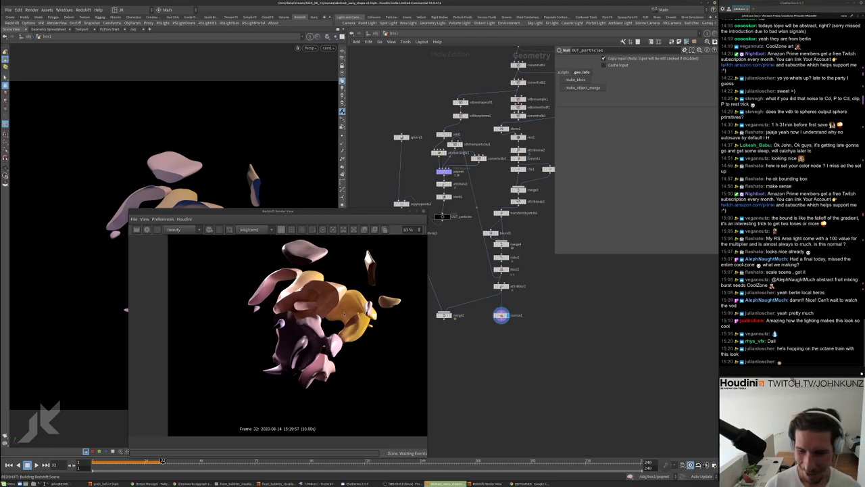
pyautogui.scroll(-1, 343, 313)
# At object level, add a new Geometry object, geo1, below box1
pyautogui.click(373, 37)
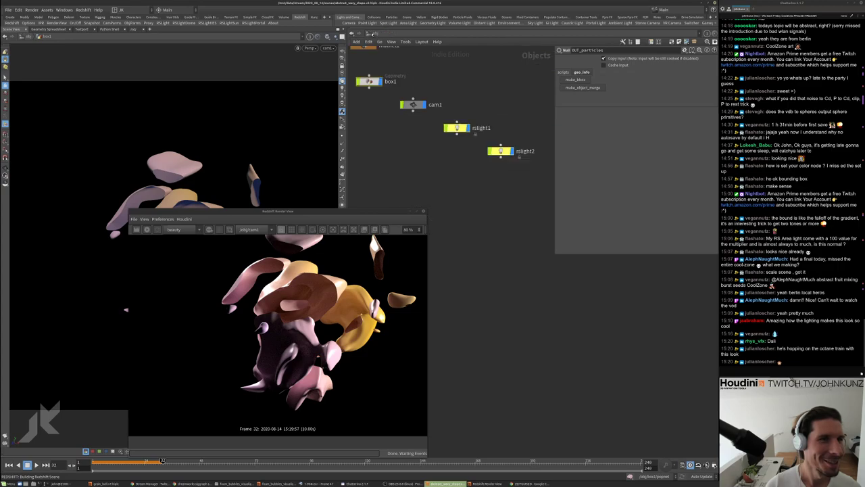
pyautogui.press('Tab')
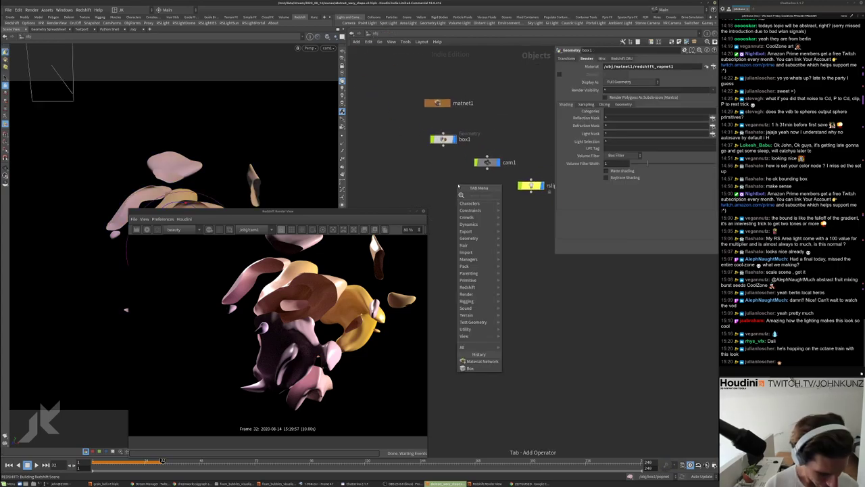
pyautogui.write('geo')
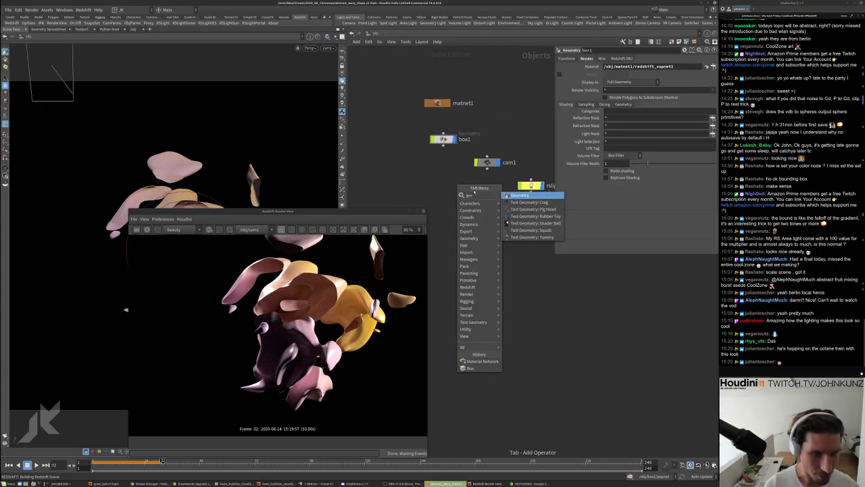
pyautogui.press('Return')
pyautogui.click(446, 173)
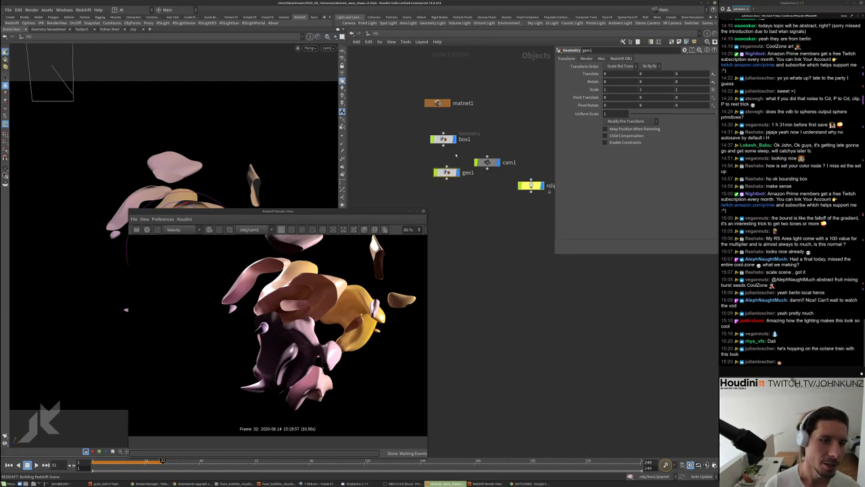
# Rename box1 to abstract_wavy and geo1 to particle
pyautogui.doubleClick(465, 139)
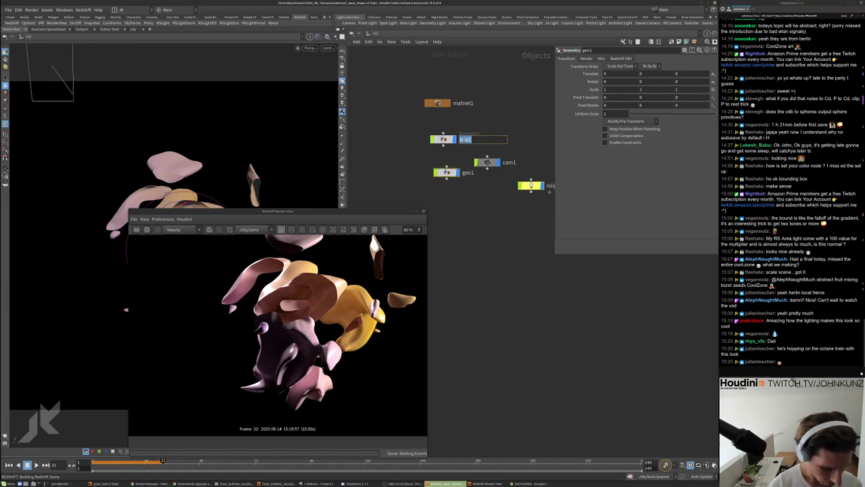
pyautogui.write('abstrac')
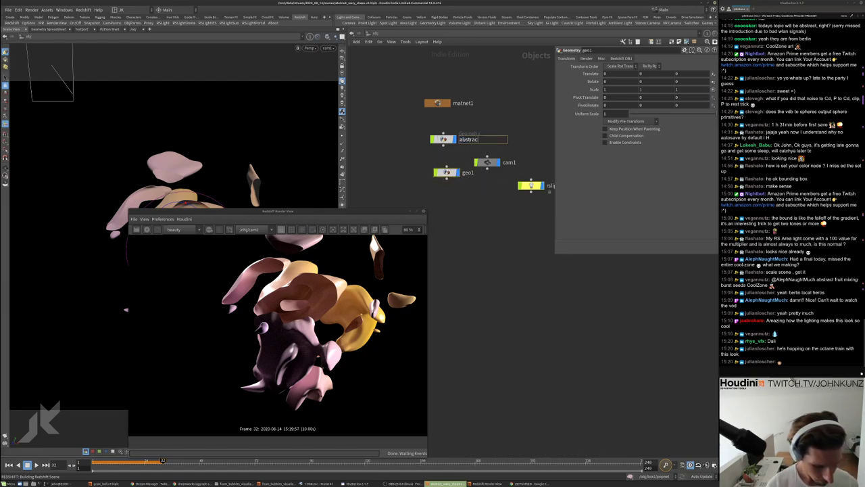
pyautogui.write('t_wavy')
pyautogui.press('Return')
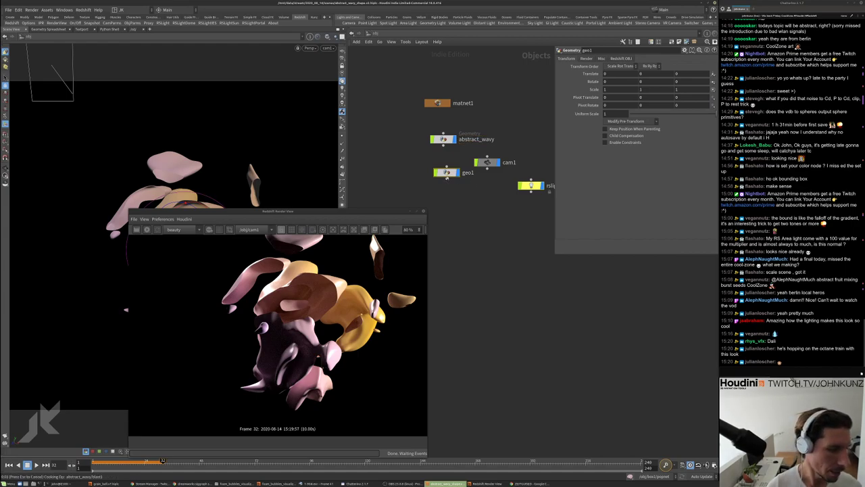
pyautogui.doubleClick(468, 172)
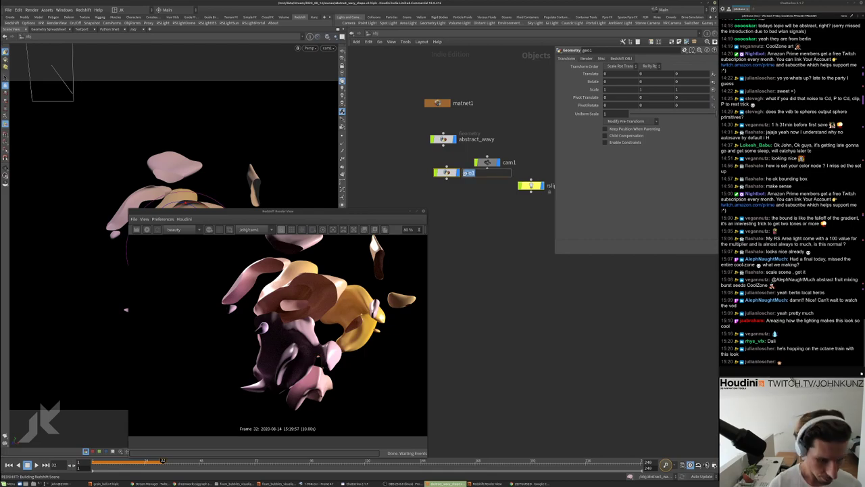
pyautogui.write('particle')
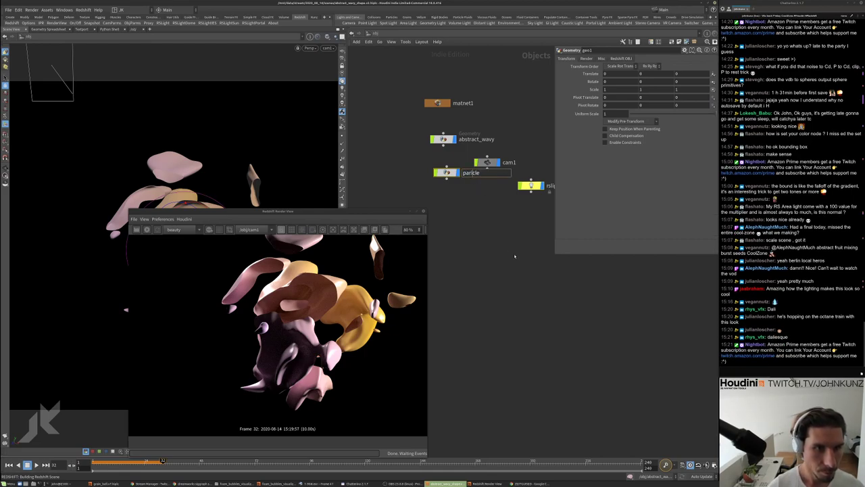
pyautogui.press('Return')
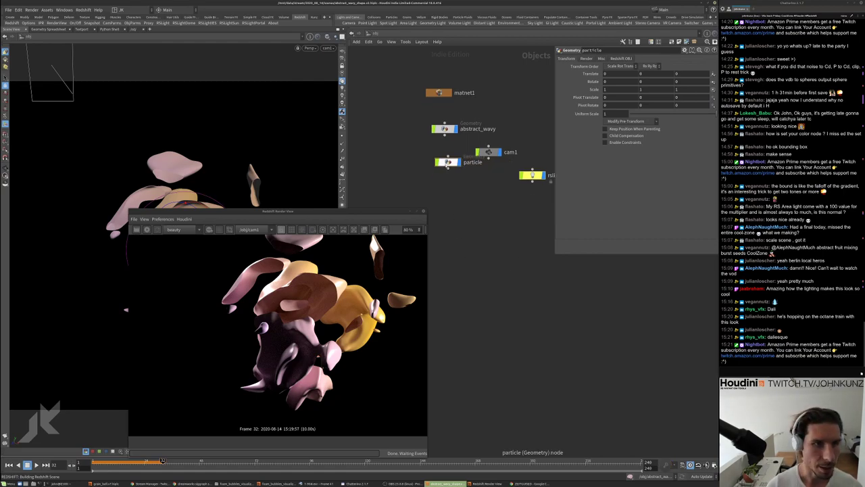
pyautogui.moveTo(446, 162); pyautogui.dragTo(446, 176)
# Enable Render Object as Particles in particle's Redshift OBJ settings and go inside it
pyautogui.click(628, 58)
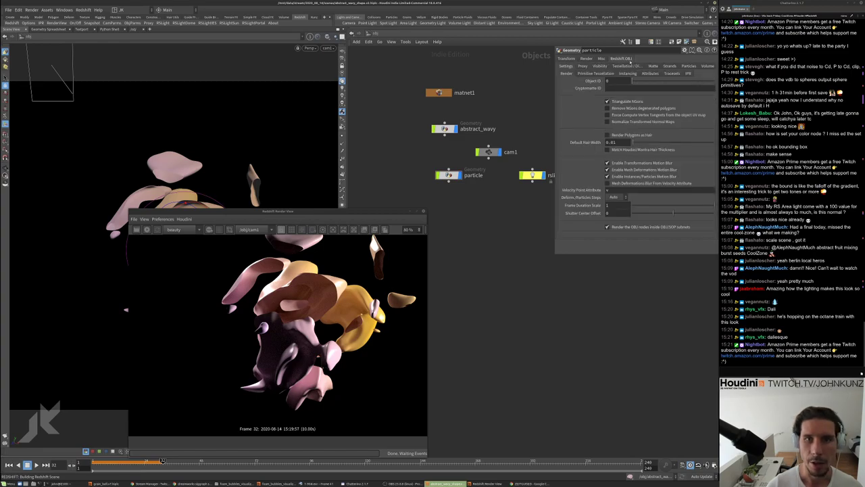
pyautogui.click(686, 65)
pyautogui.click(606, 79)
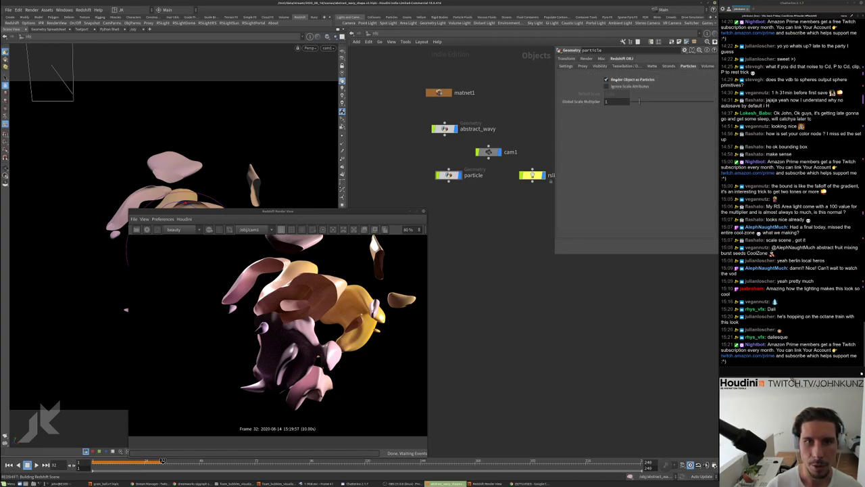
pyautogui.doubleClick(449, 175)
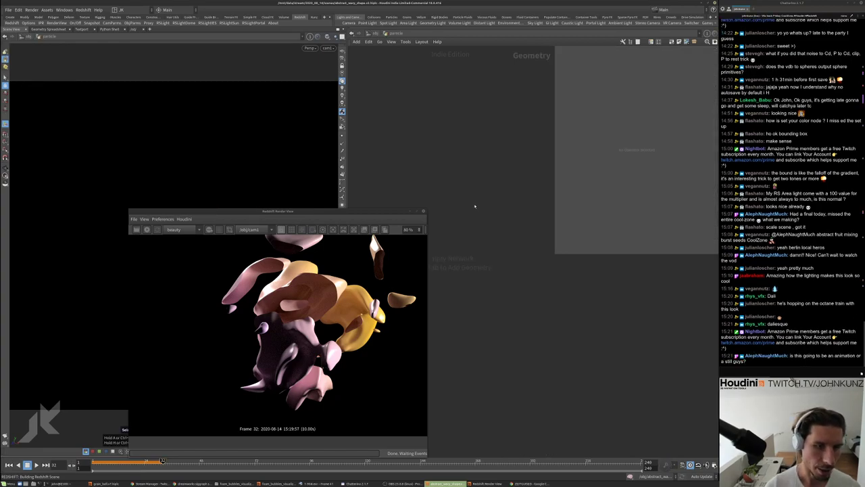
# Add an Object Merge node, object_merge1, inside the particle object
pyautogui.press('Tab')
pyautogui.write('obj')
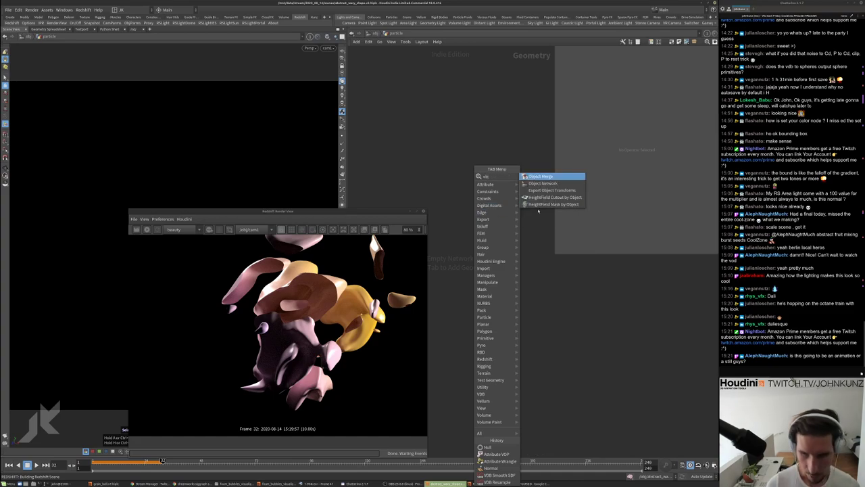
pyautogui.click(541, 176)
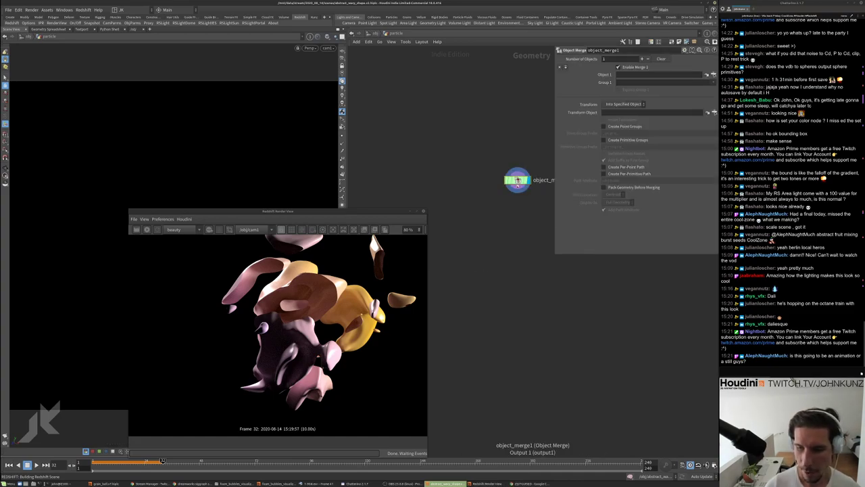
pyautogui.click(500, 162)
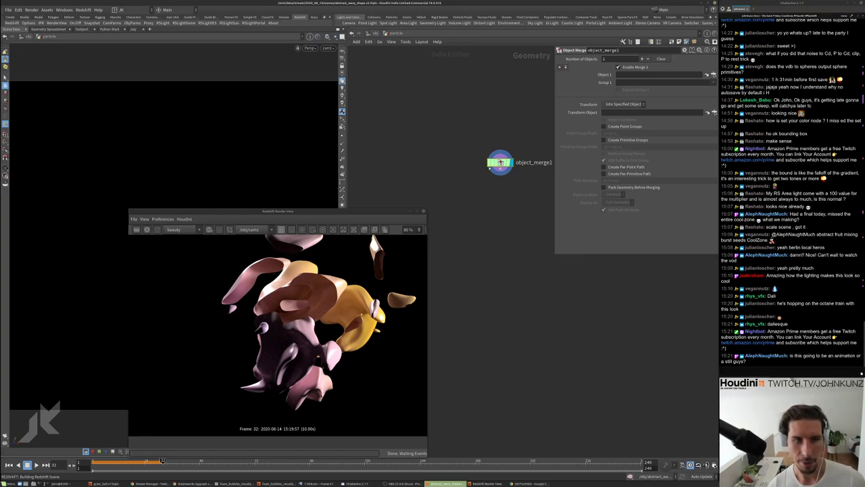
pyautogui.moveTo(490, 168); pyautogui.dragTo(474, 161)
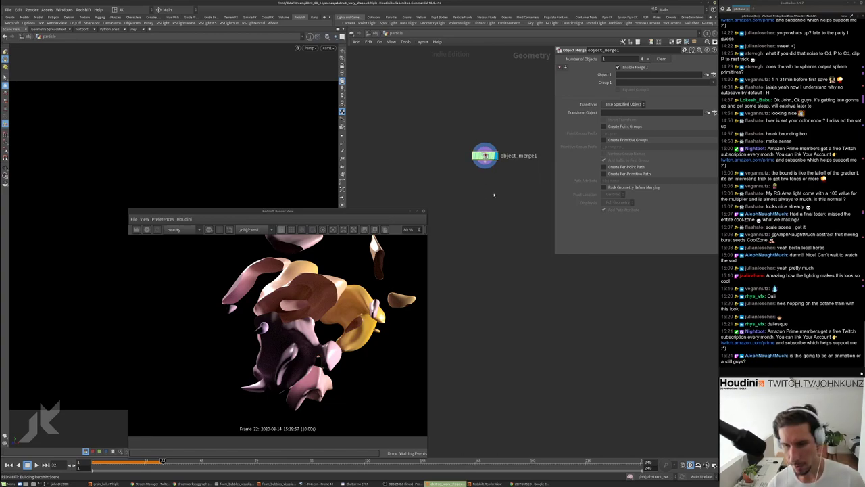
# Set Object 1 to abstract_wavy's OUT_particles with Transform Into This Object
pyautogui.click(707, 75)
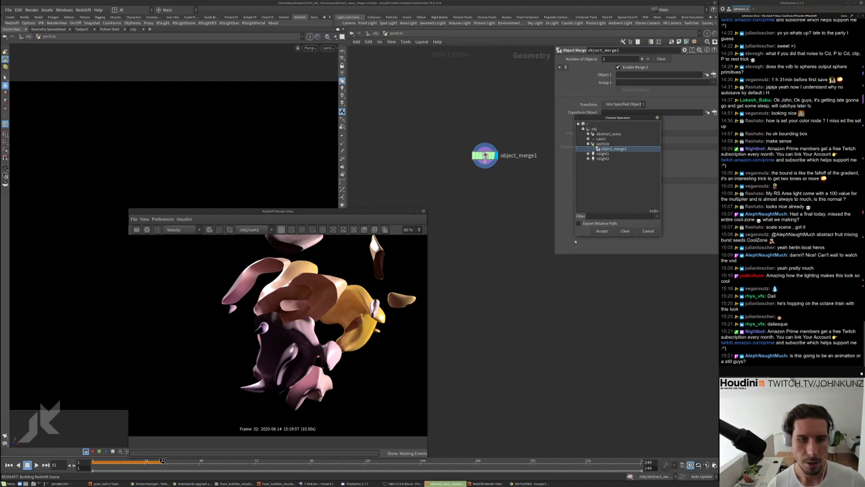
pyautogui.moveTo(575, 240); pyautogui.dragTo(560, 276)
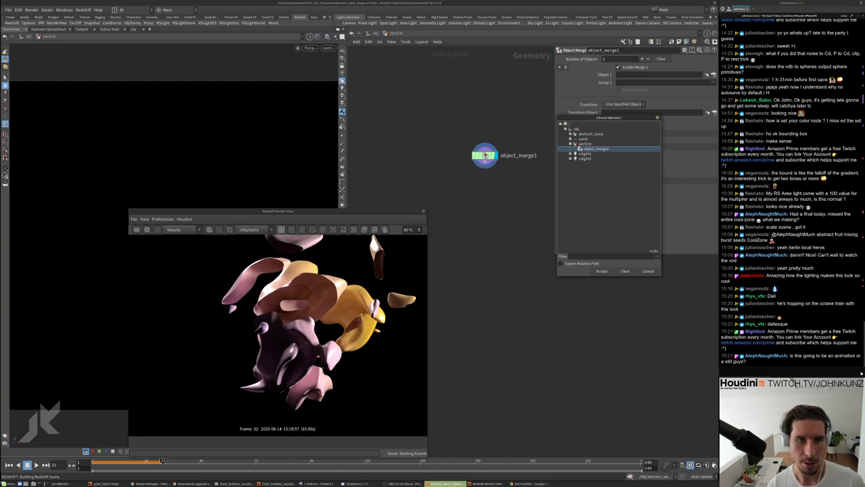
pyautogui.click(571, 134)
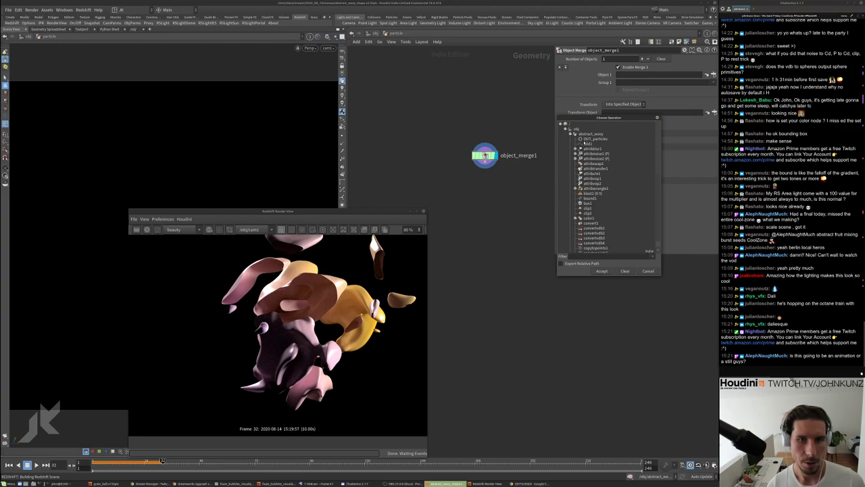
pyautogui.click(585, 139)
pyautogui.click(602, 271)
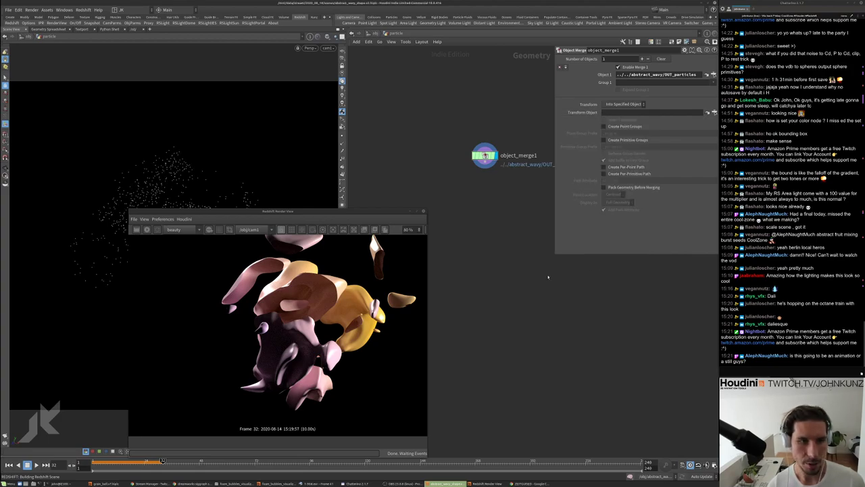
pyautogui.click(624, 103)
pyautogui.click(621, 112)
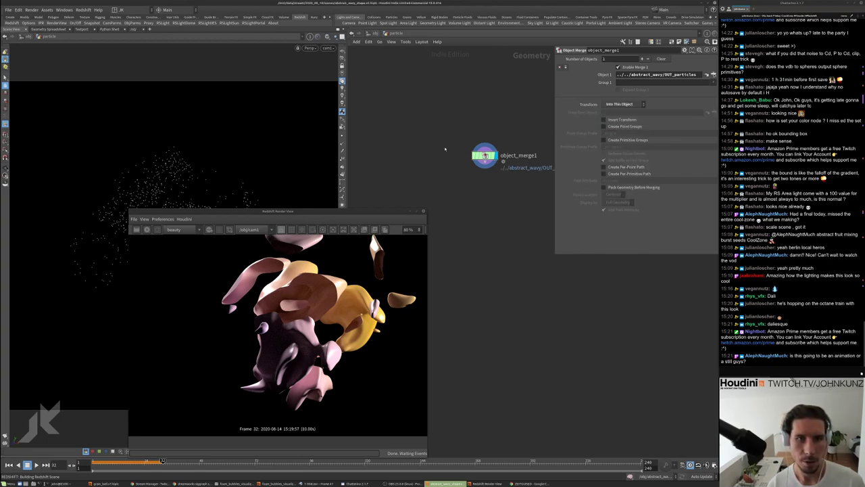
# Back at /obj, restart the Redshift render so the white particle spheres appear
pyautogui.click(370, 33)
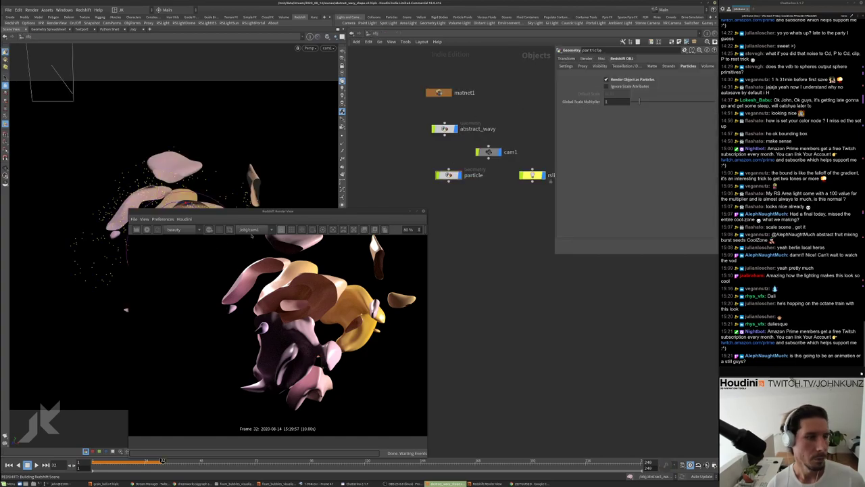
pyautogui.click(146, 229)
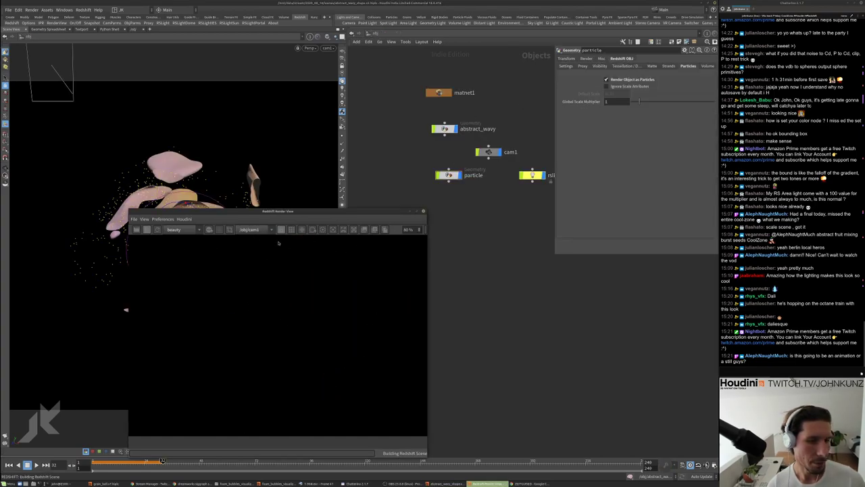
pyautogui.moveTo(344, 211); pyautogui.dragTo(321, 171)
pyautogui.scroll(-3, 267, 295)
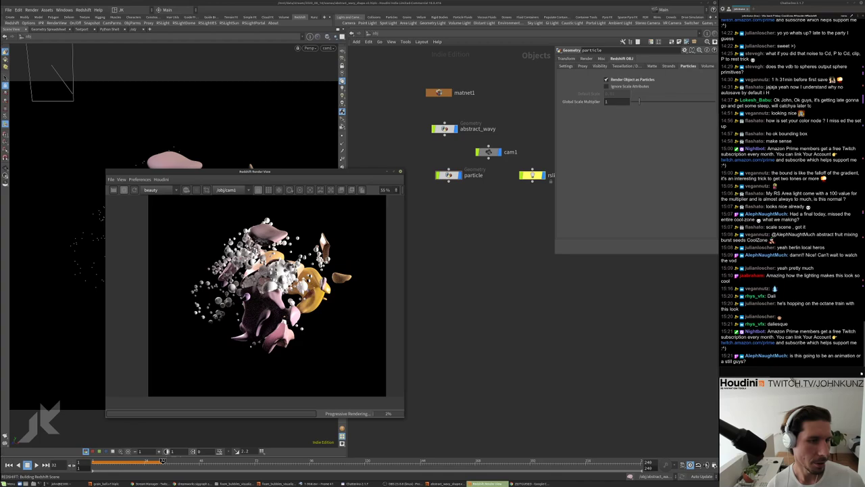
pyautogui.scroll(2, 267, 295)
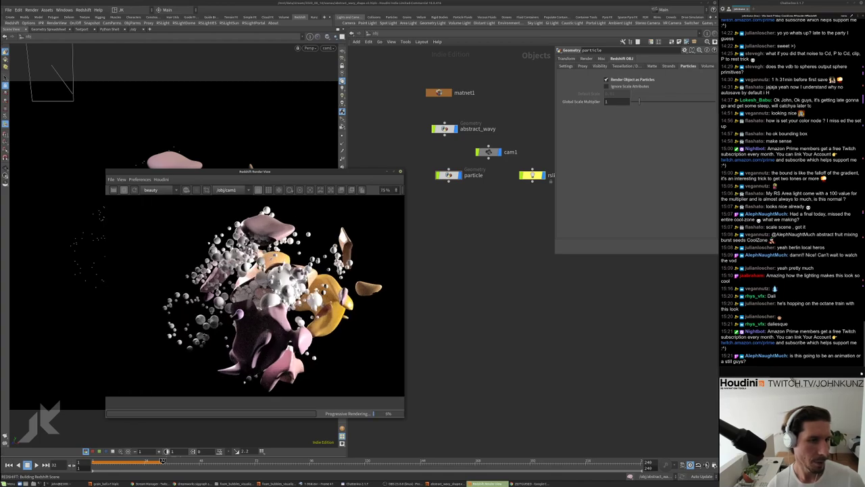
# Inside matnet1, copy and paste redshift_vopnet1 to create redshift_vopnet2
pyautogui.doubleClick(438, 92)
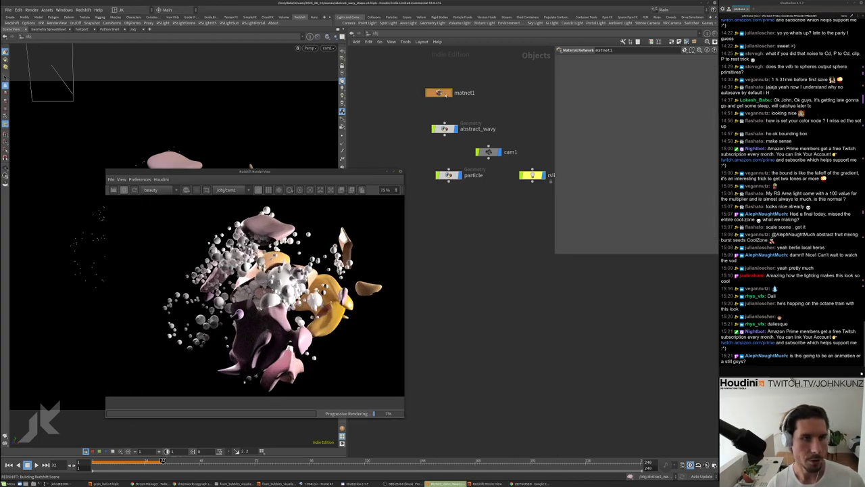
pyautogui.hotkey('ctrl', 'c')
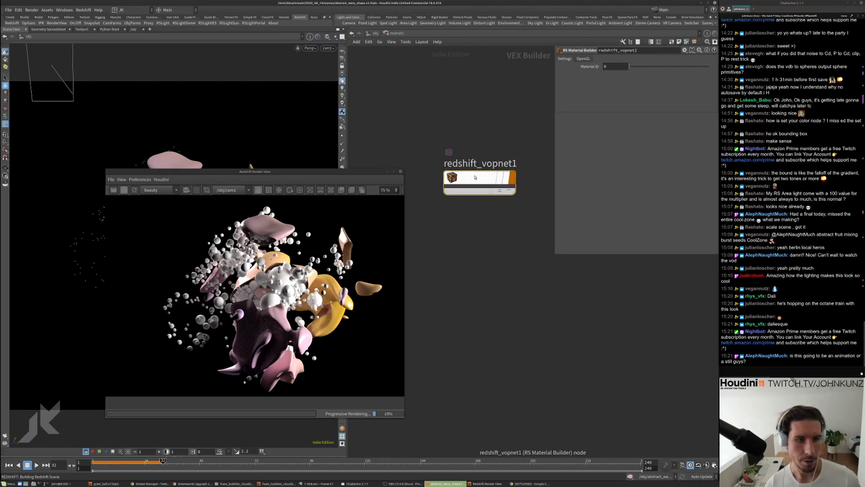
pyautogui.hotkey('ctrl', 'v')
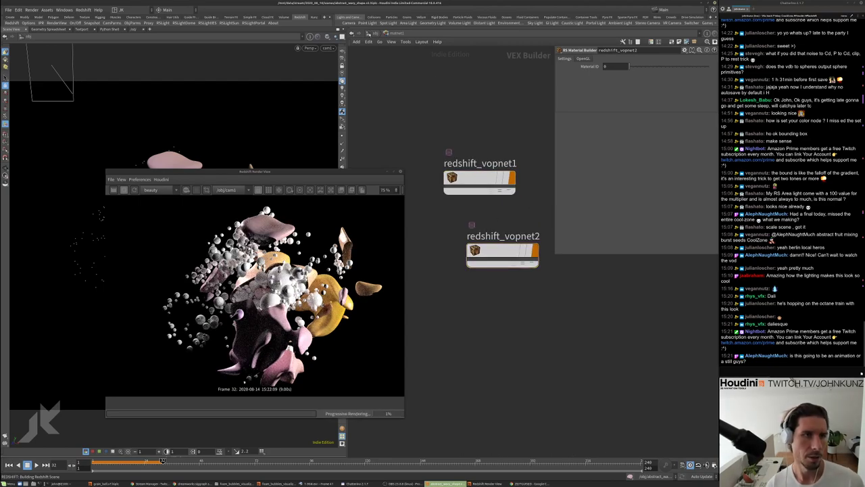
pyautogui.press('u')
# Set the particle object's Material to ../matnet1/redshift_vopnet2
pyautogui.click(444, 129)
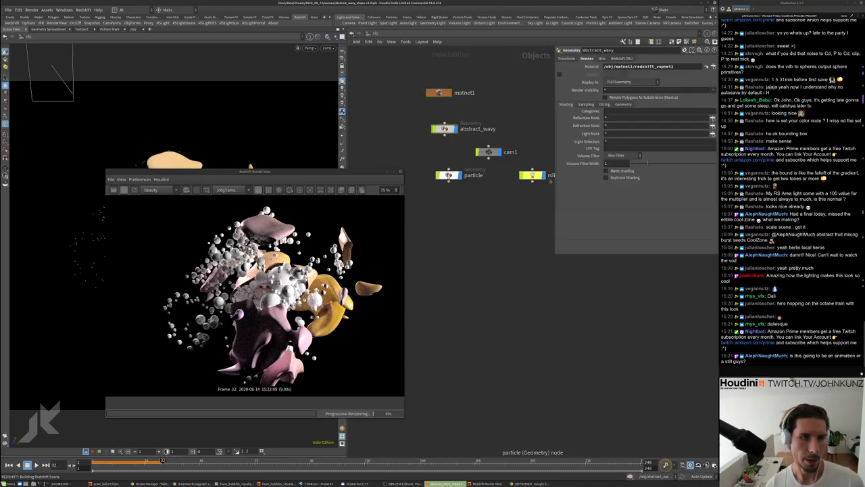
pyautogui.click(447, 175)
pyautogui.click(714, 66)
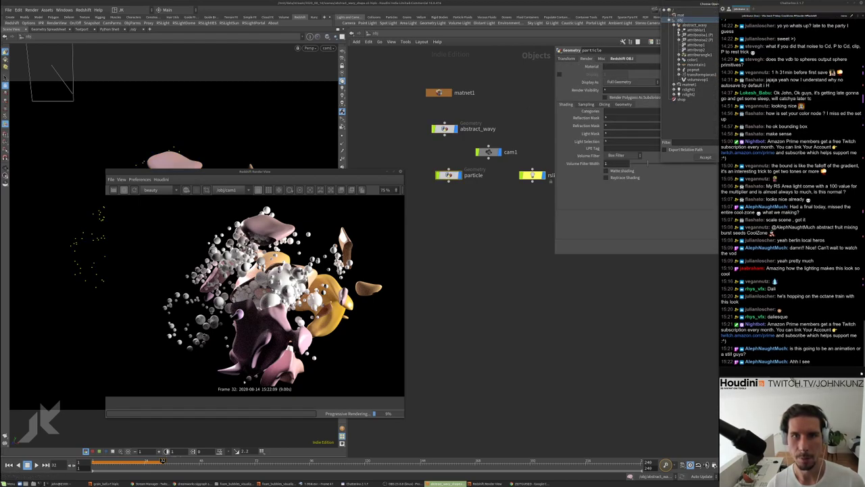
pyautogui.click(675, 25)
pyautogui.click(677, 30)
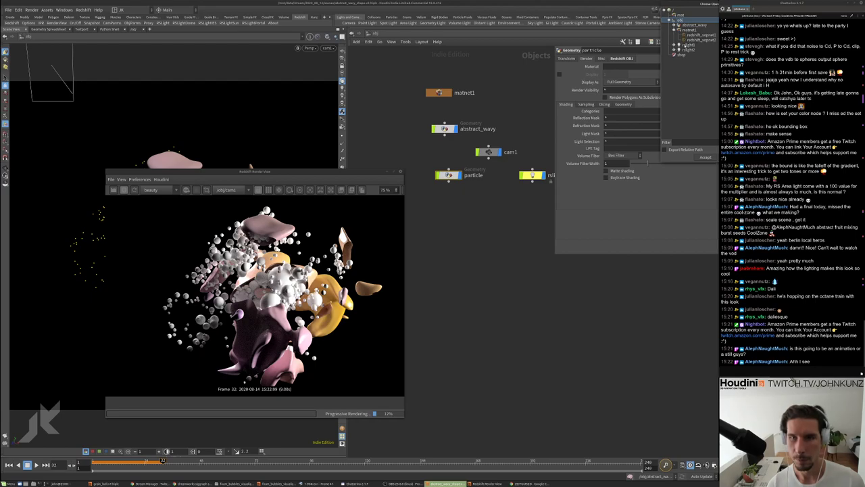
pyautogui.click(696, 40)
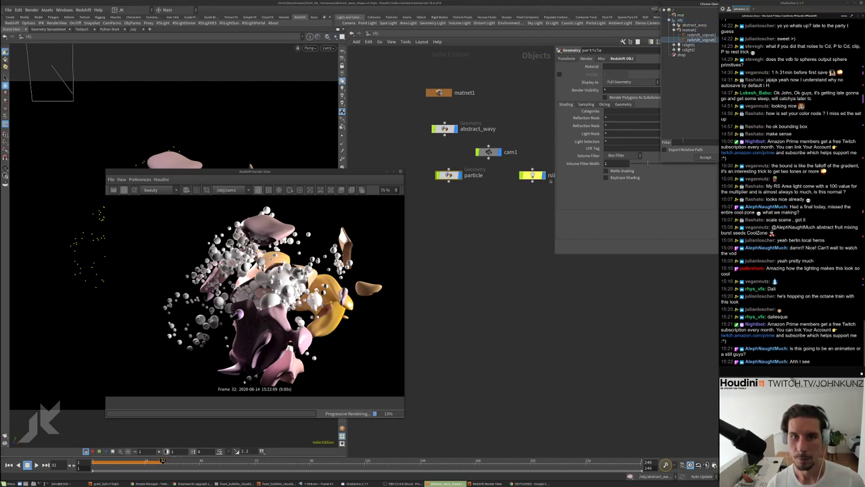
pyautogui.click(704, 157)
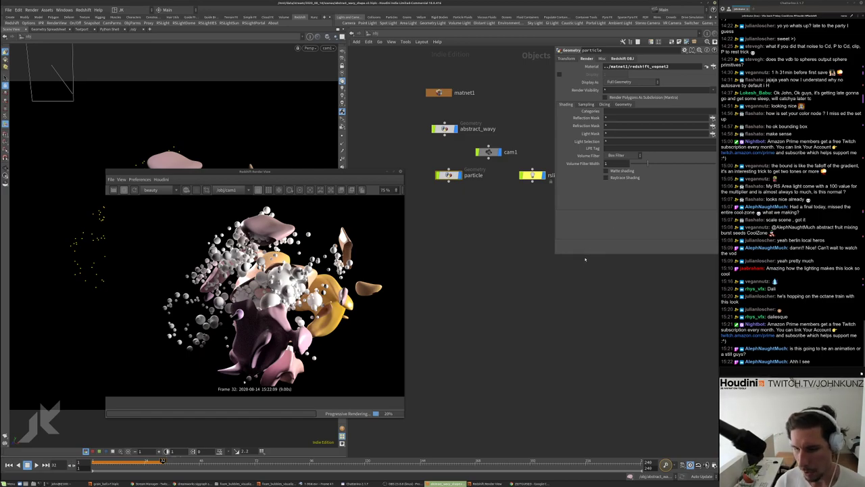
pyautogui.moveTo(457, 334); pyautogui.dragTo(354, 398, button='middle')
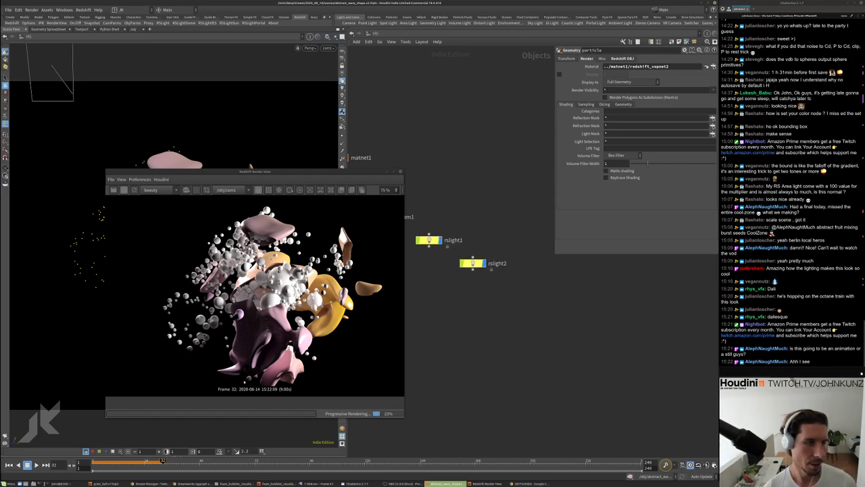
pyautogui.moveTo(432, 325); pyautogui.dragTo(495, 347, button='middle')
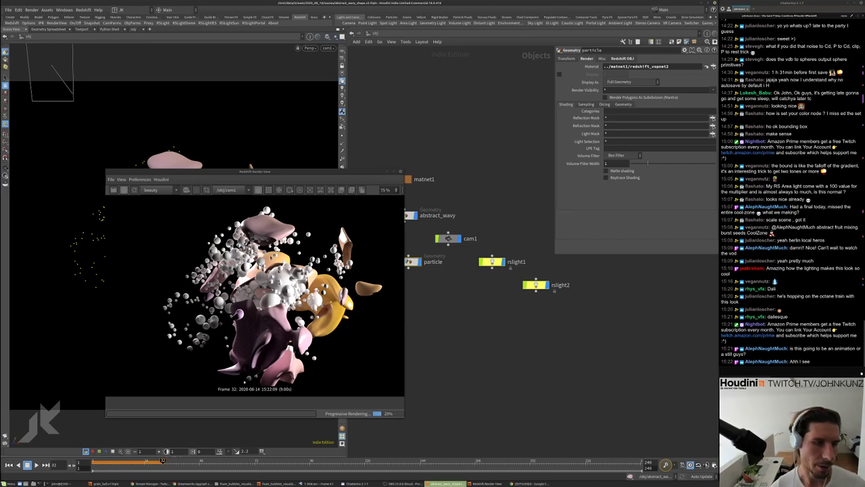
pyautogui.scroll(-3, 268, 290)
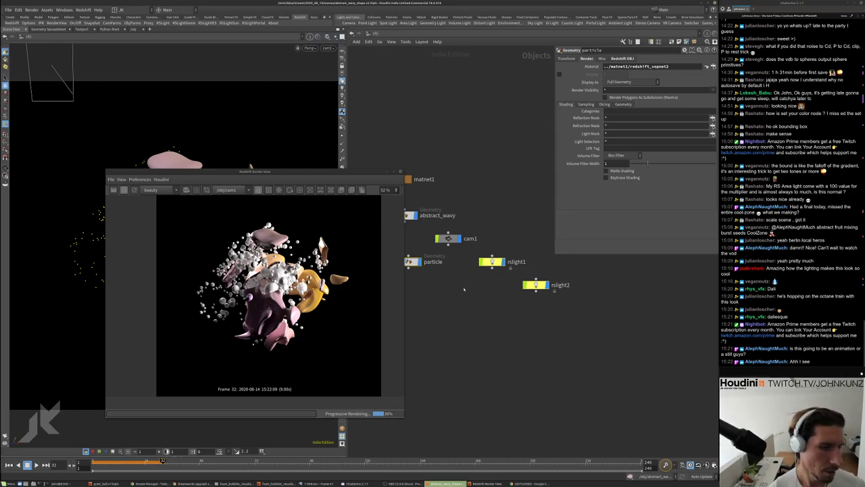
pyautogui.moveTo(464, 290); pyautogui.dragTo(493, 287, button='middle')
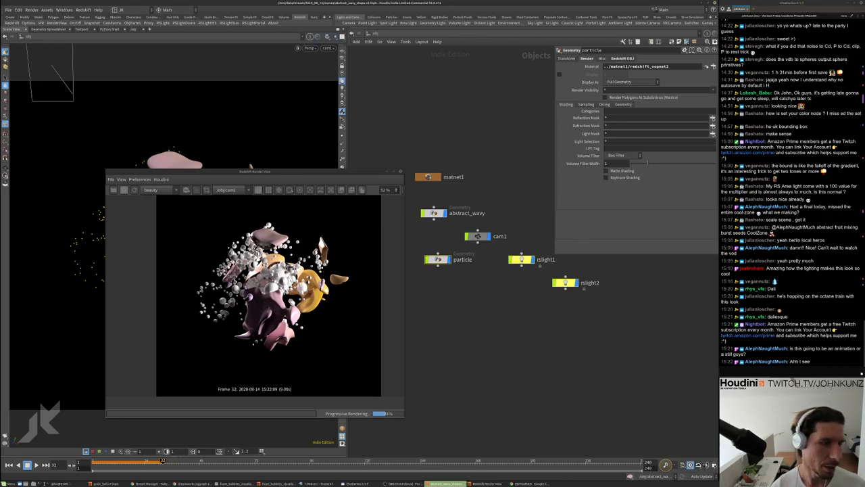
pyautogui.scroll(2, 257, 291)
pyautogui.scroll(-2, 263, 290)
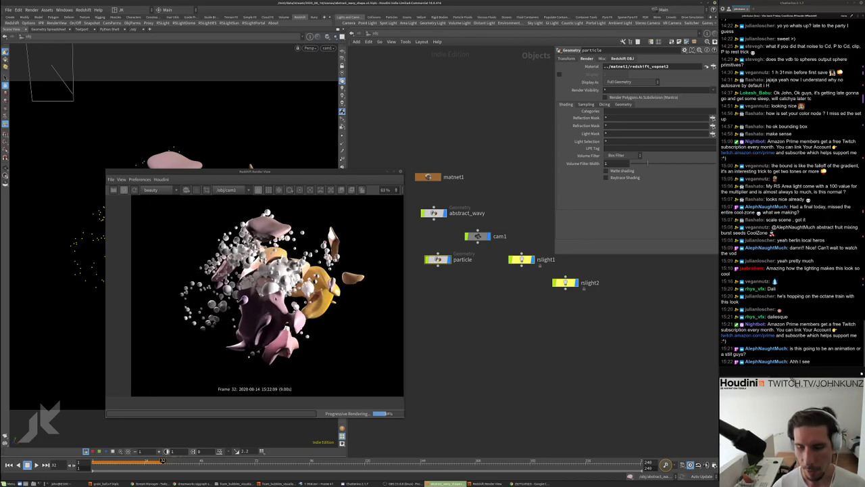
pyautogui.scroll(2, 283, 274)
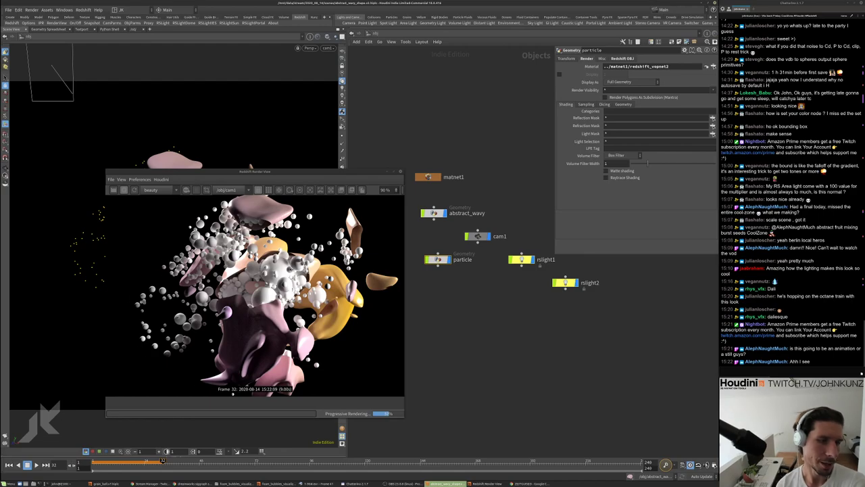
pyautogui.scroll(1, 264, 290)
pyautogui.scroll(-3, 264, 291)
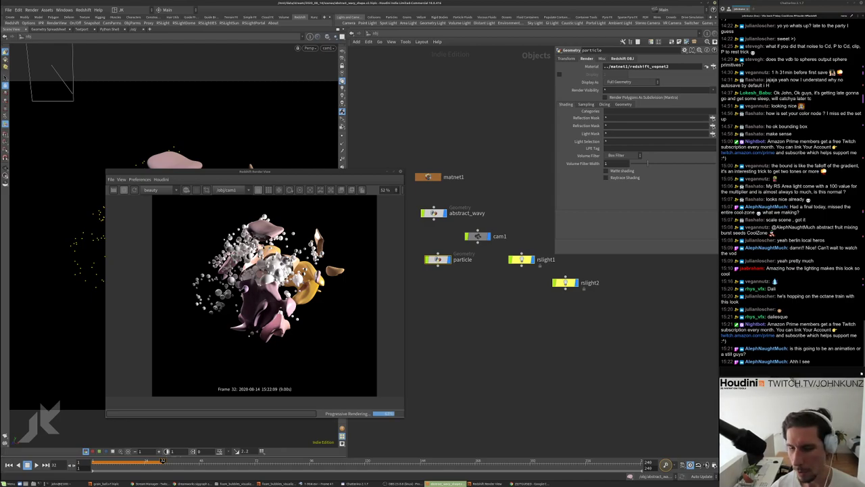
pyautogui.moveTo(292, 173); pyautogui.dragTo(276, 167)
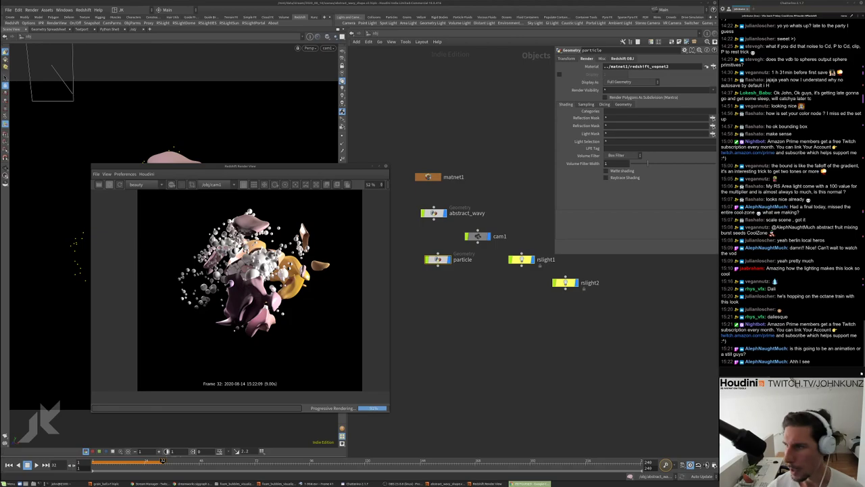
pyautogui.hotkey('alt', 'Tab')
pyautogui.click(408, 109)
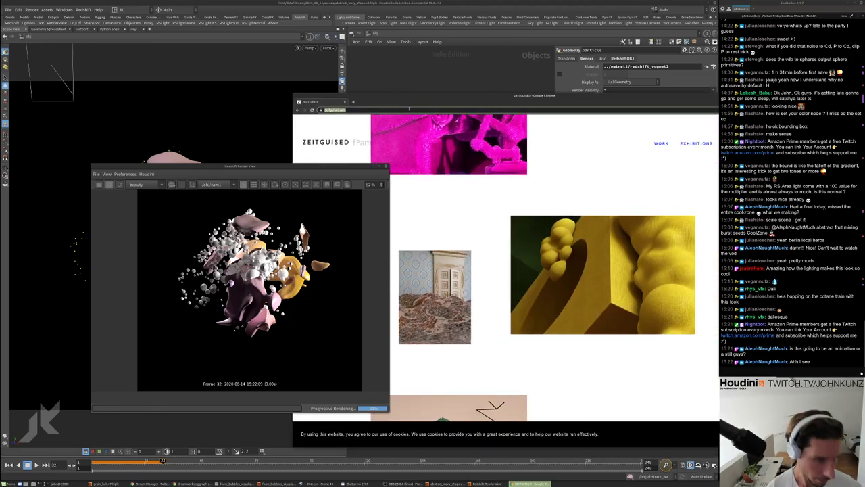
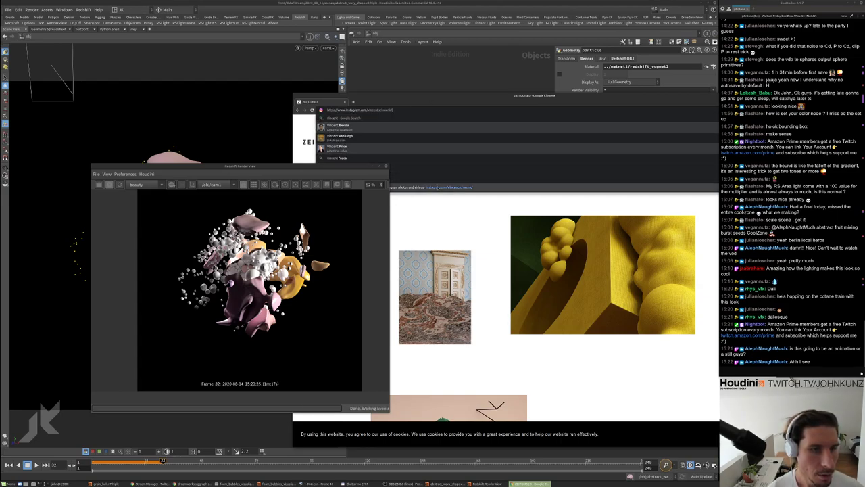
pyautogui.click(450, 189)
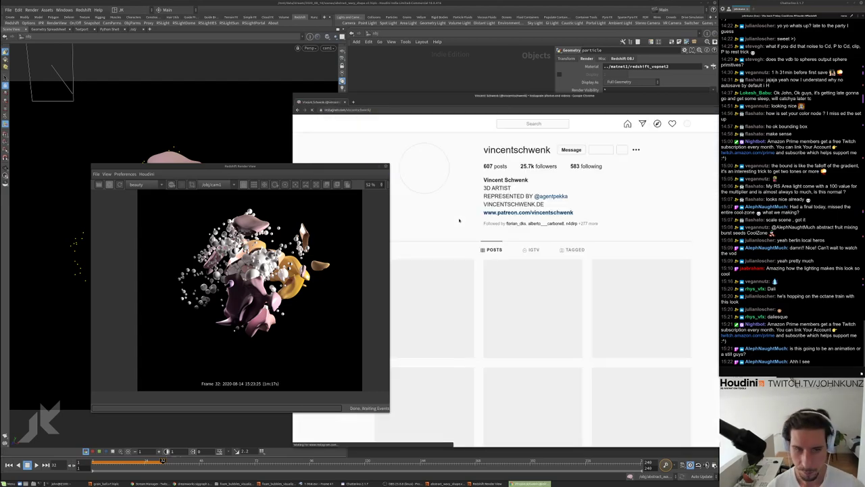
pyautogui.scroll(-1, 488, 277)
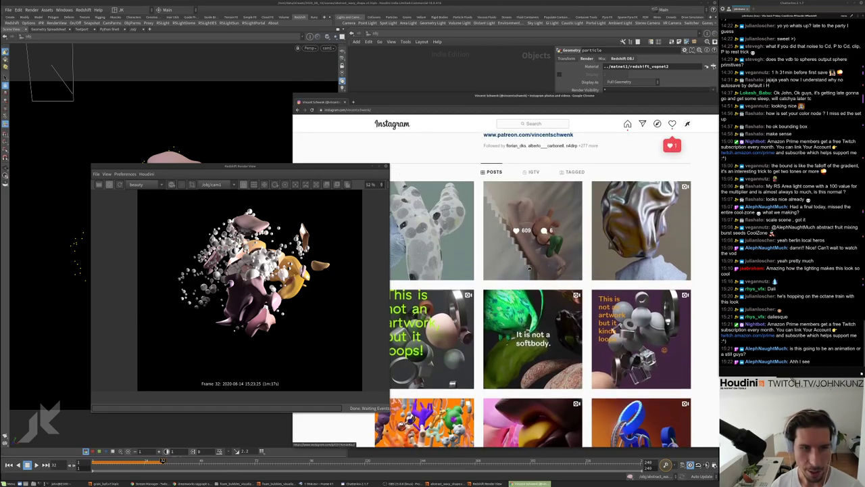
pyautogui.scroll(-1, 488, 277)
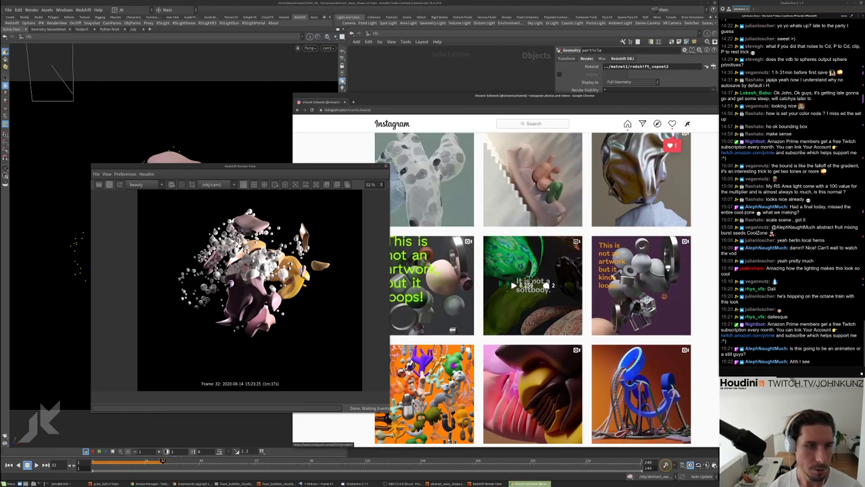
pyautogui.scroll(-2, 527, 271)
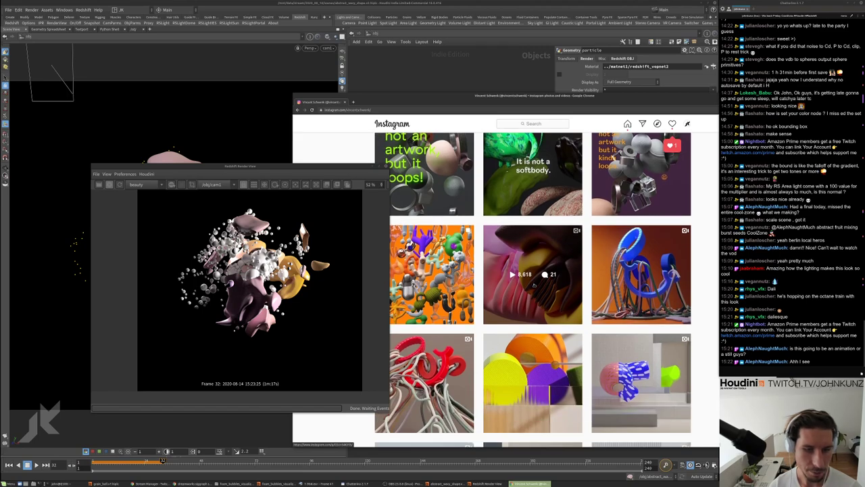
pyautogui.scroll(-1, 527, 284)
pyautogui.click(491, 287)
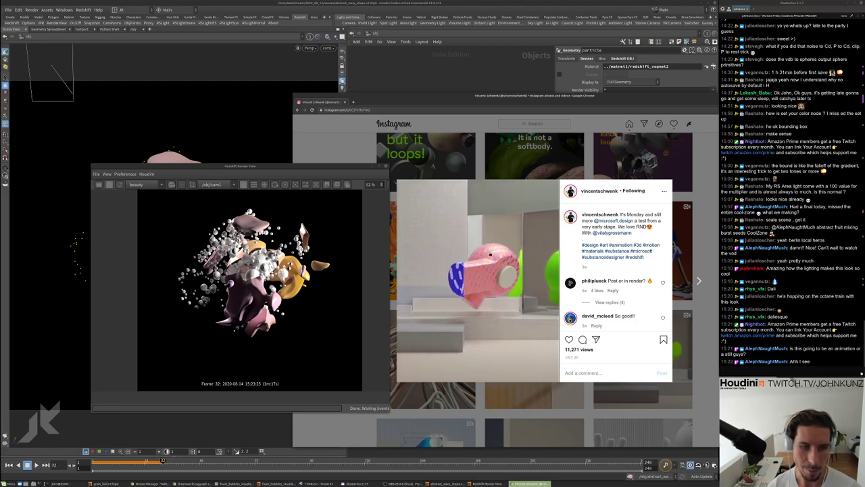
pyautogui.click(363, 434)
pyautogui.scroll(-3, 480, 286)
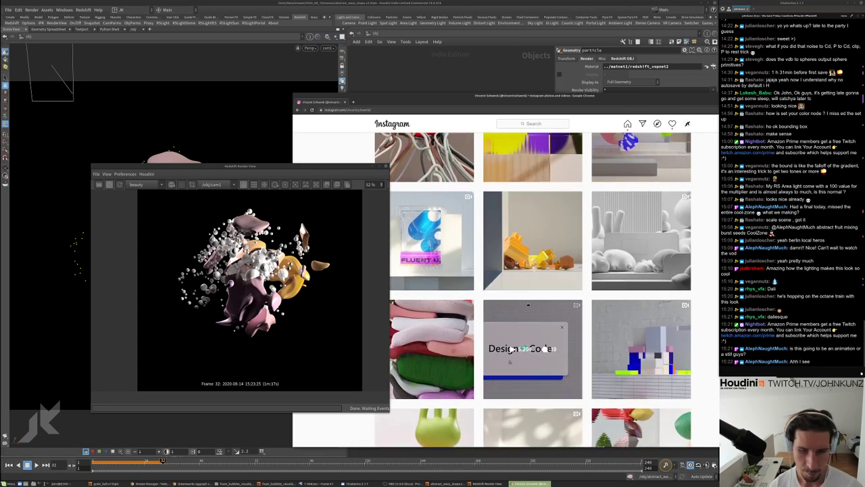
pyautogui.scroll(-3, 660, 336)
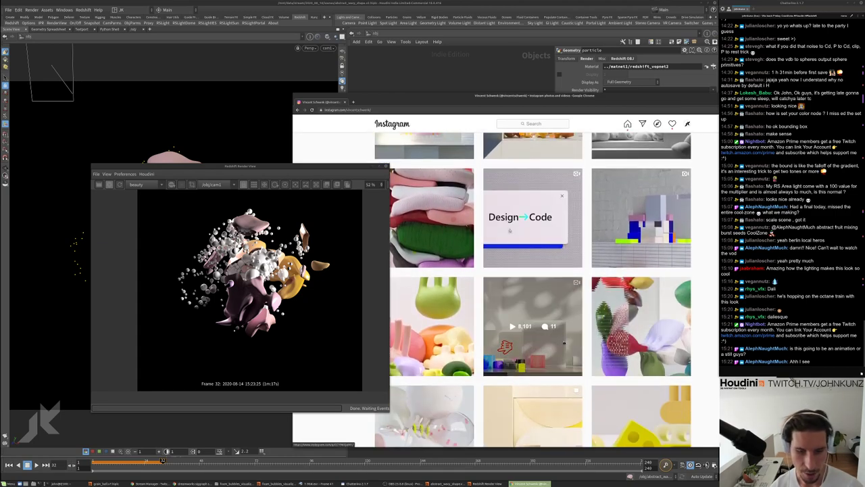
pyautogui.scroll(-2, 481, 301)
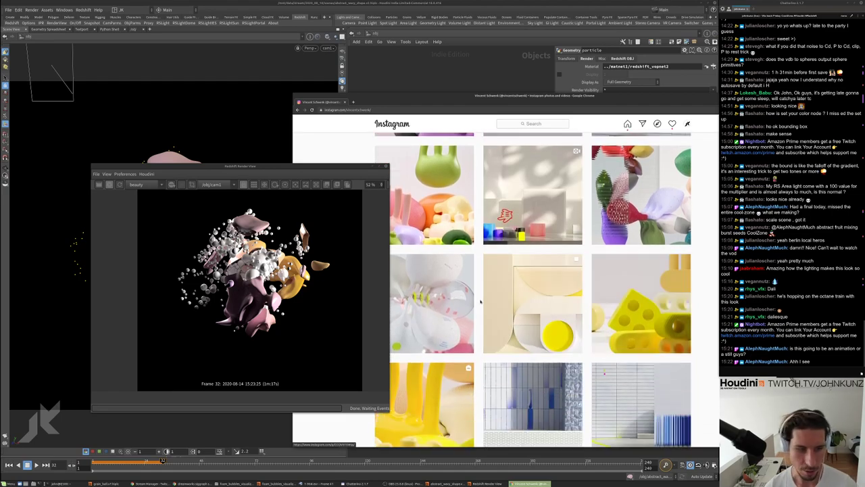
pyautogui.scroll(-1, 480, 301)
pyautogui.click(456, 349)
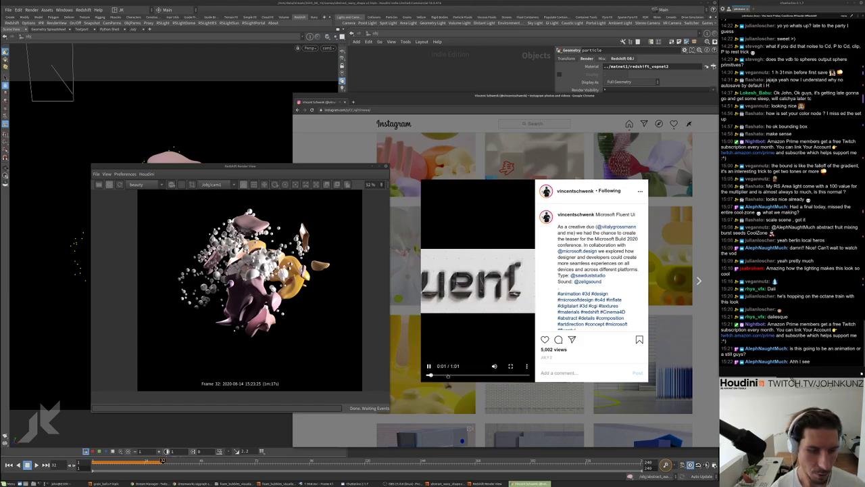
pyautogui.moveTo(473, 377); pyautogui.dragTo(496, 379)
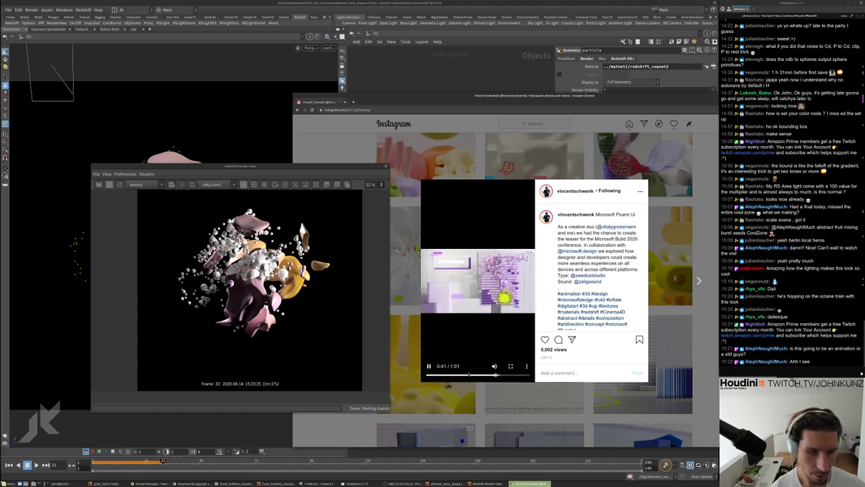
pyautogui.click(459, 375)
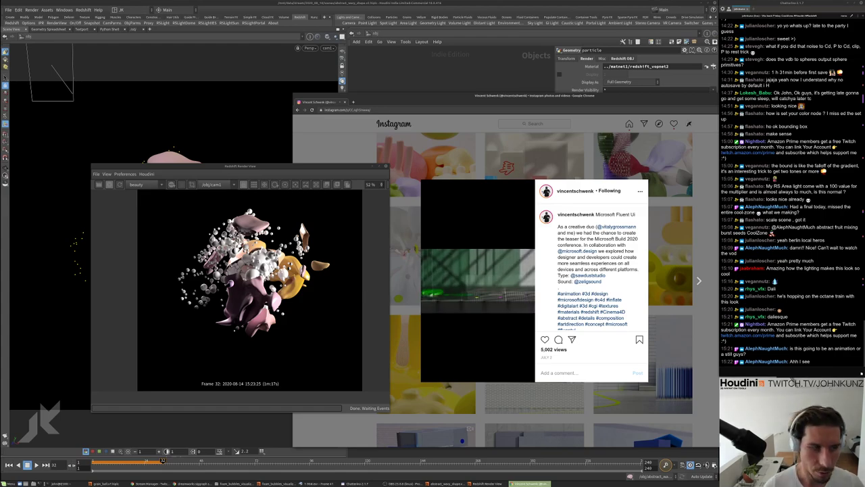
pyautogui.moveTo(473, 274)
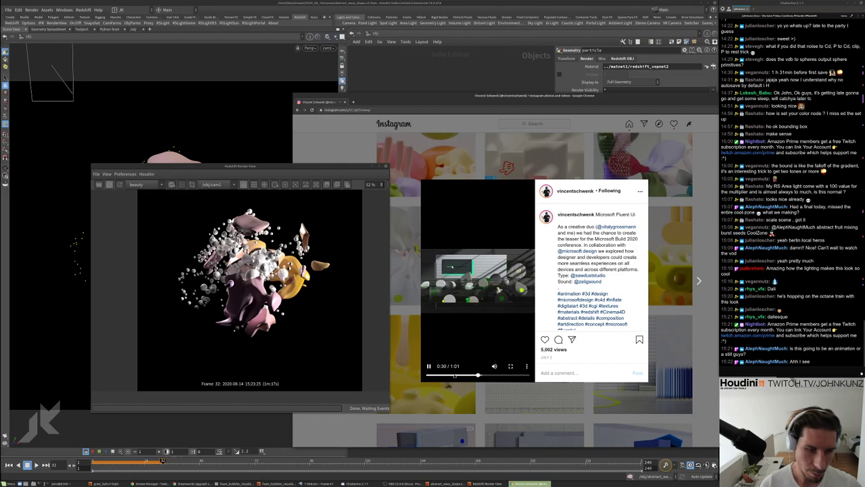
pyautogui.click(454, 375)
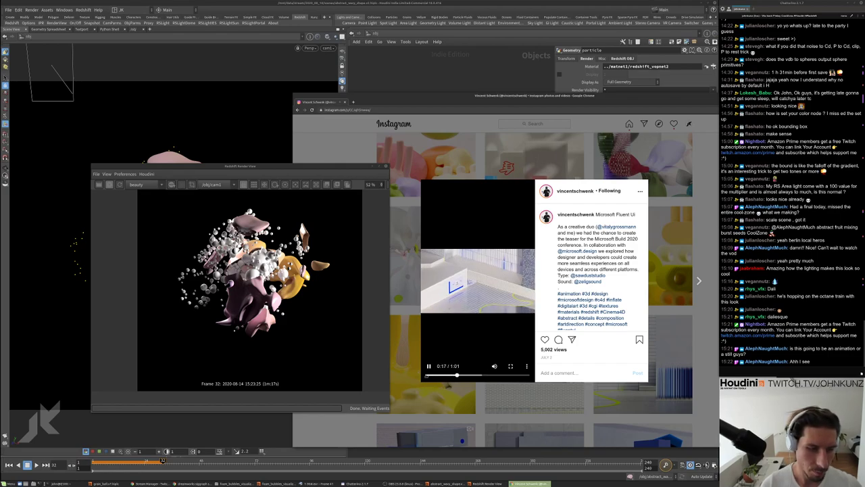
pyautogui.moveTo(605, 98); pyautogui.dragTo(484, 99)
# Open the particle object's redshift_vopnet2 material network and frame all its nodes
pyautogui.hotkey('alt', 'Tab')
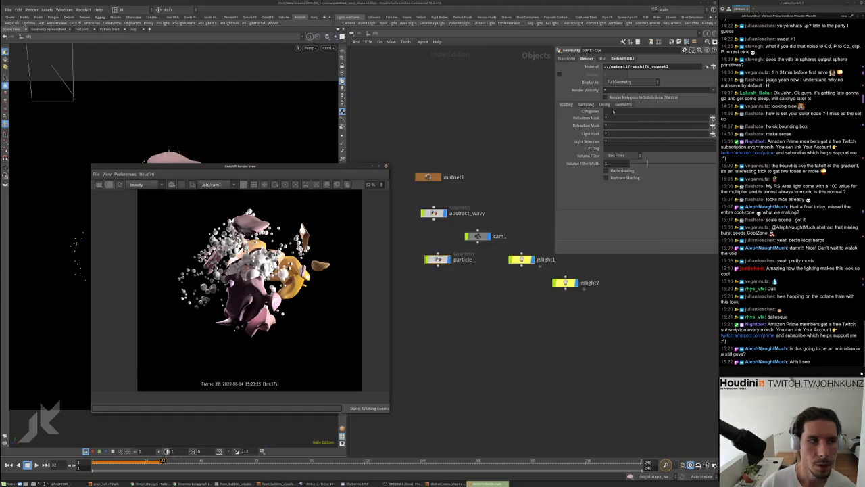
pyautogui.click(428, 177)
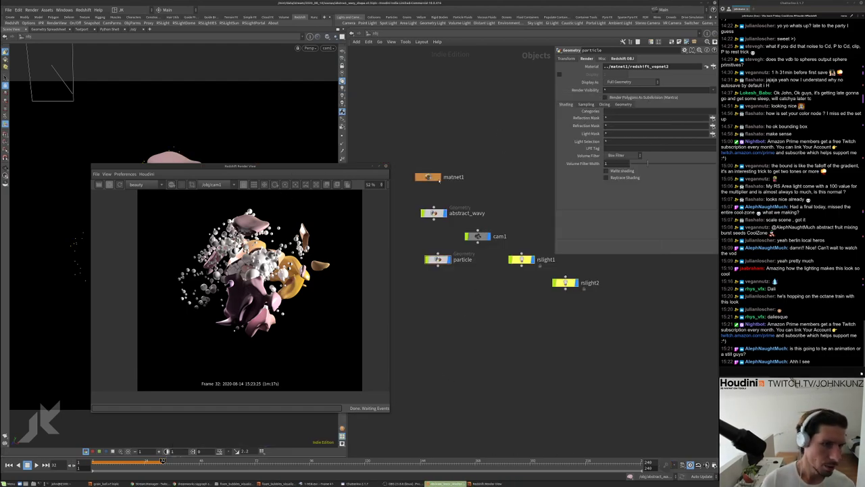
pyautogui.click(437, 260)
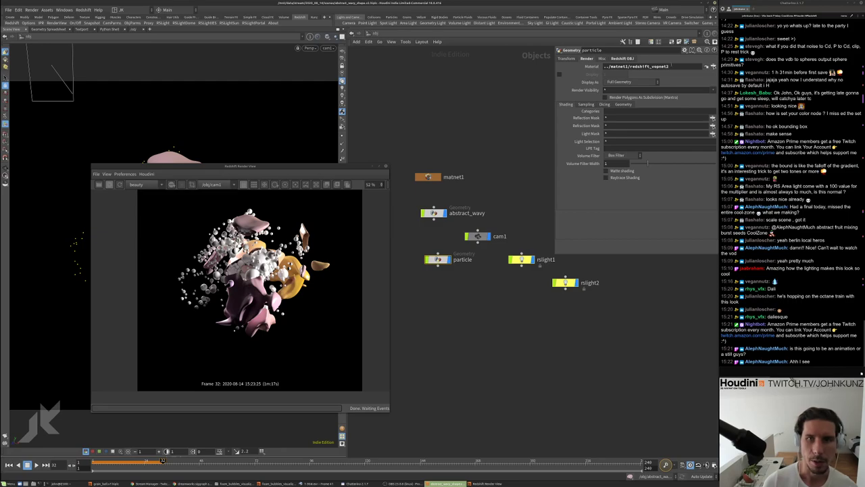
pyautogui.click(707, 66)
pyautogui.doubleClick(510, 247)
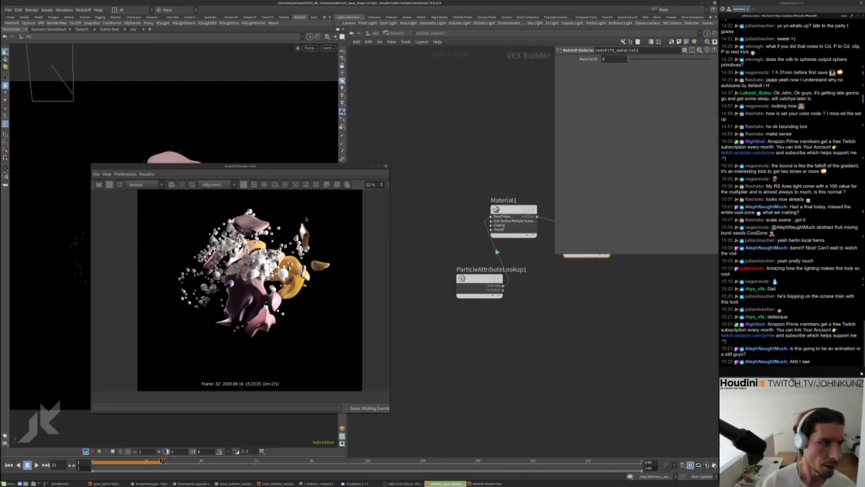
pyautogui.press('h')
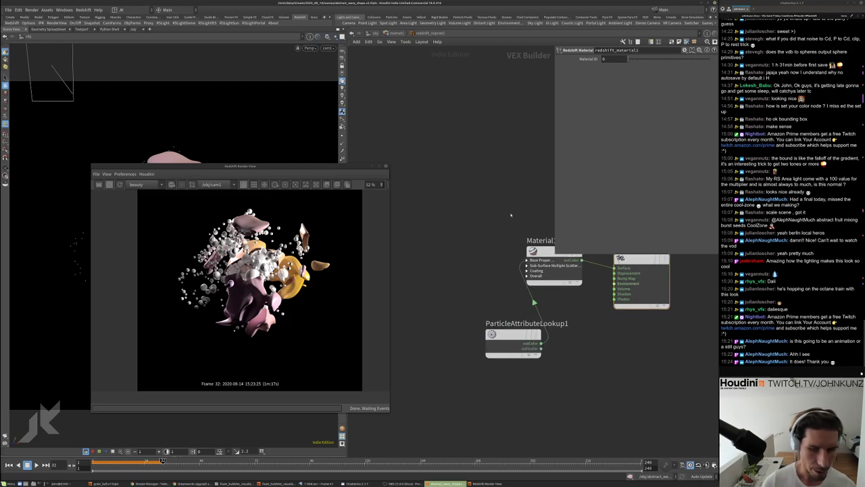
# Search the TAB node menu for the RS Maxon Noise node
pyautogui.press('Tab')
pyautogui.write('rsm')
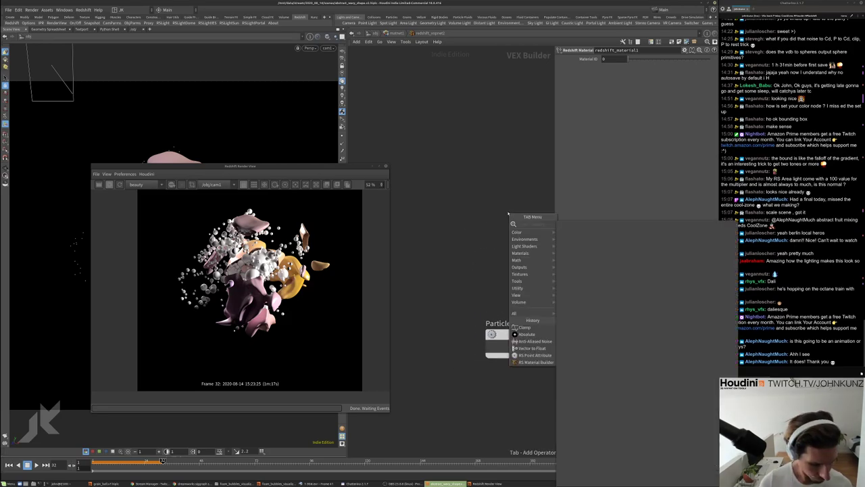
pyautogui.press('Return')
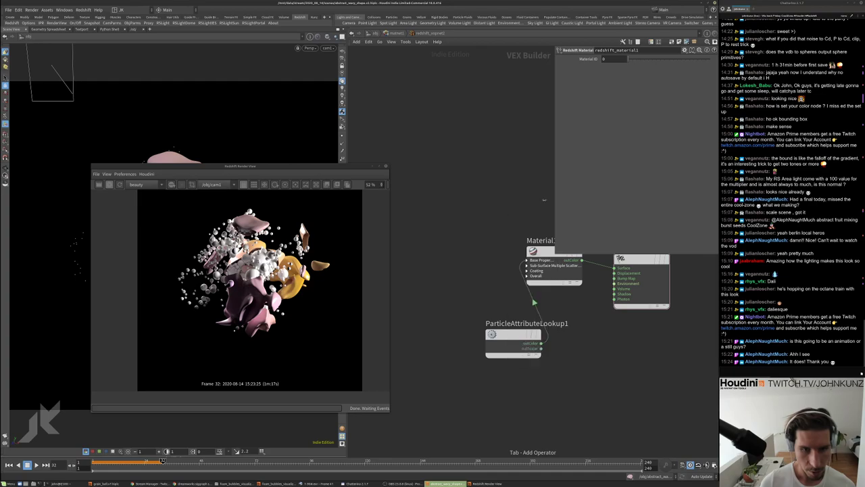
pyautogui.press('Tab')
pyautogui.write('rsu')
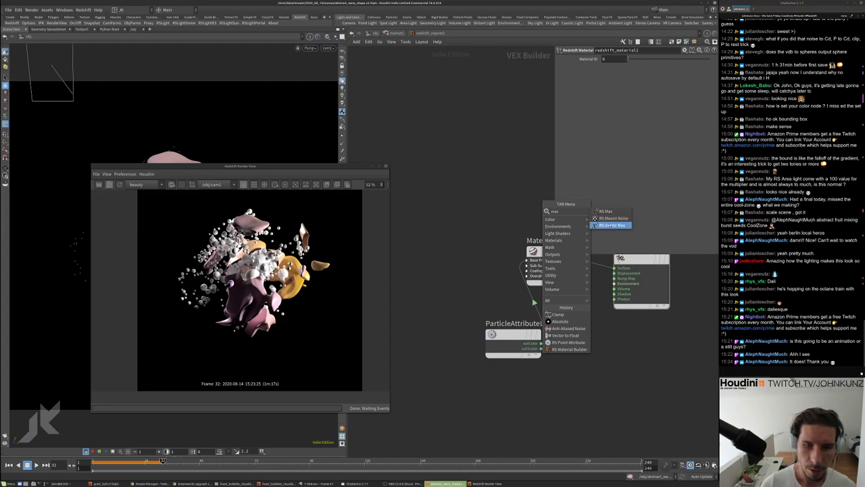
# Add a MaxonNoise1 node above Material1 and wire its output into Material1
pyautogui.click(612, 219)
pyautogui.click(473, 197)
pyautogui.moveTo(510, 203); pyautogui.dragTo(500, 254, button='middle')
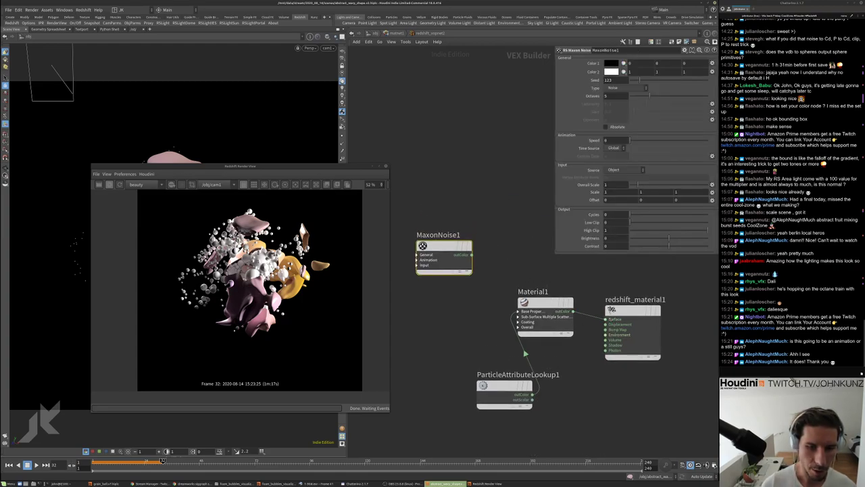
pyautogui.moveTo(471, 254); pyautogui.dragTo(544, 308)
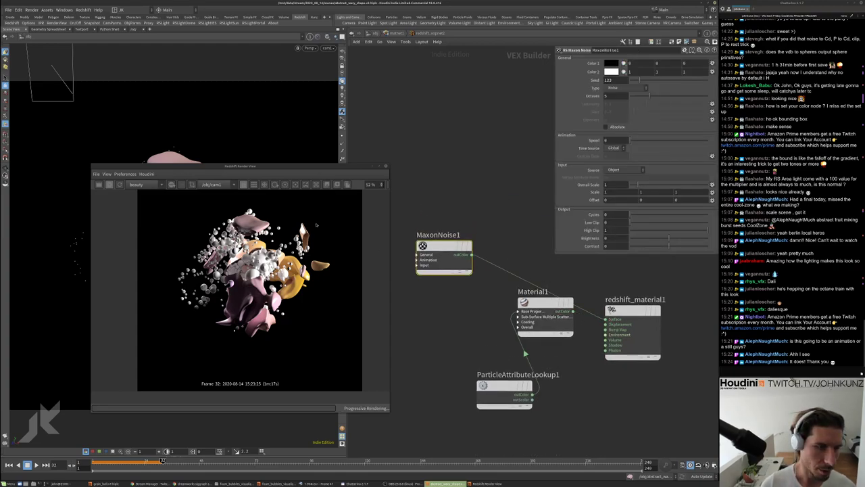
# Move the render preview aside and restart the render to see the noise
pyautogui.moveTo(236, 165); pyautogui.dragTo(324, 98)
pyautogui.scroll(3, 362, 189)
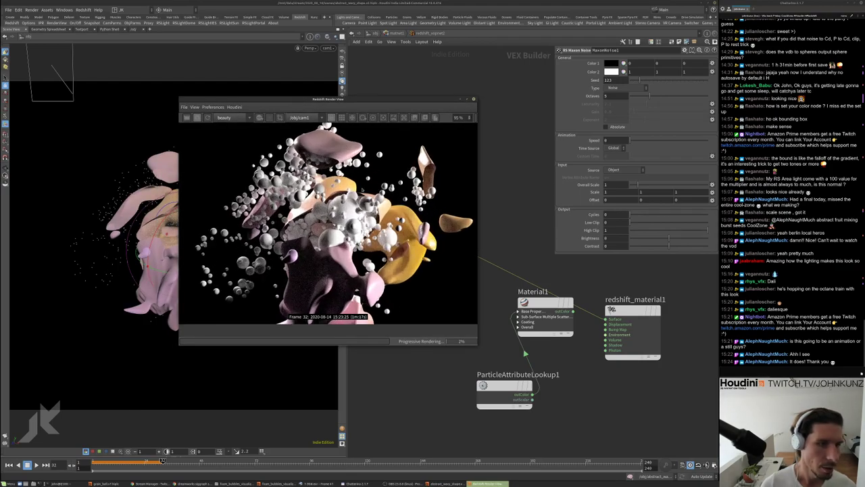
pyautogui.moveTo(395, 99); pyautogui.dragTo(347, 98)
pyautogui.click(160, 116)
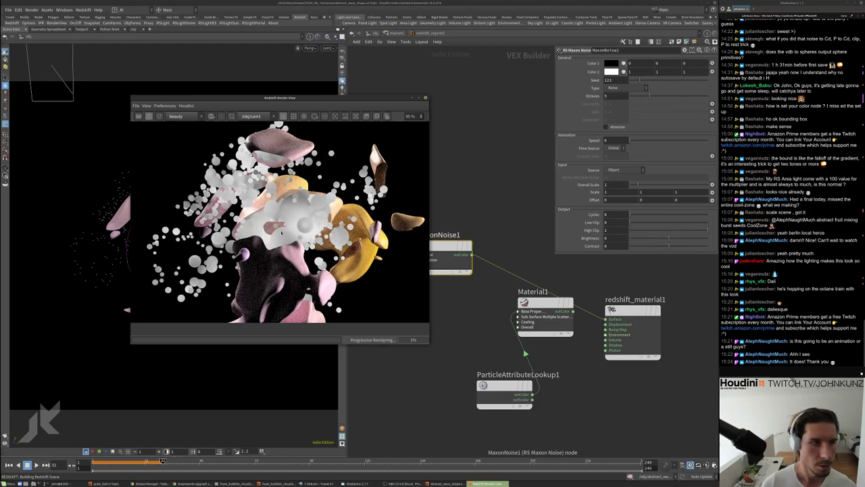
pyautogui.scroll(-4, 279, 220)
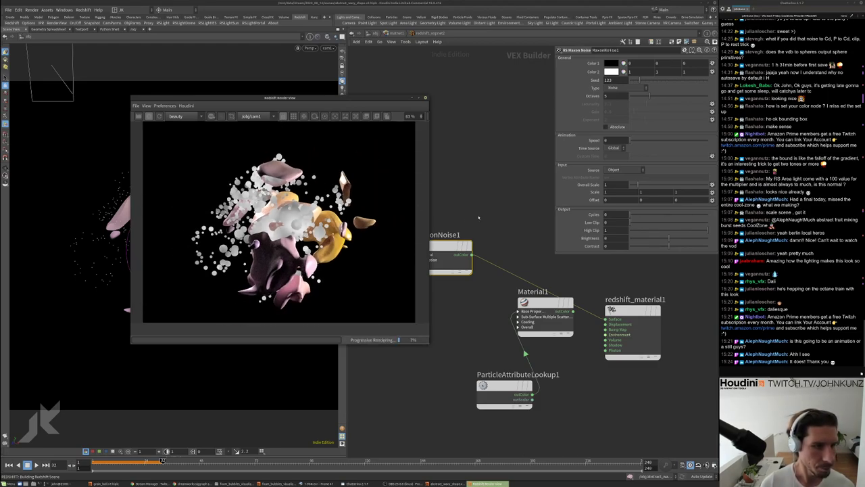
# Try different MaxonNoise1 Scale values such as 25, 1 and 55
pyautogui.moveTo(556, 255); pyautogui.dragTo(588, 215)
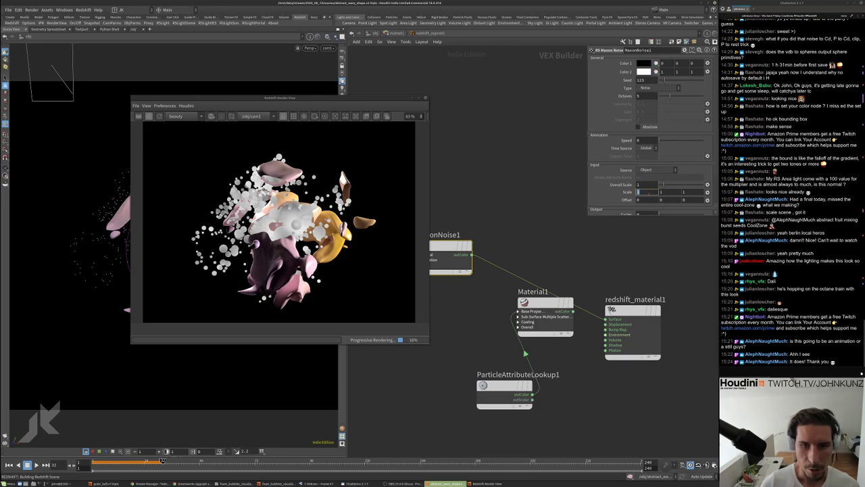
pyautogui.write('5')
pyautogui.press('Return')
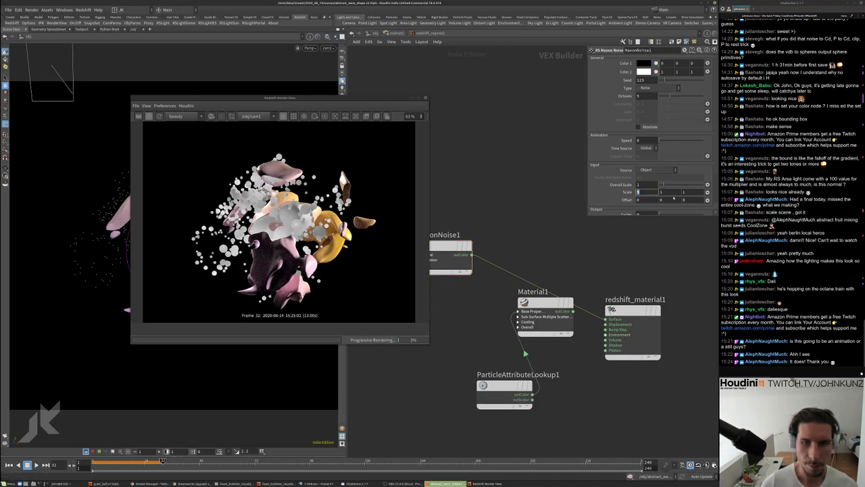
pyautogui.press('Return')
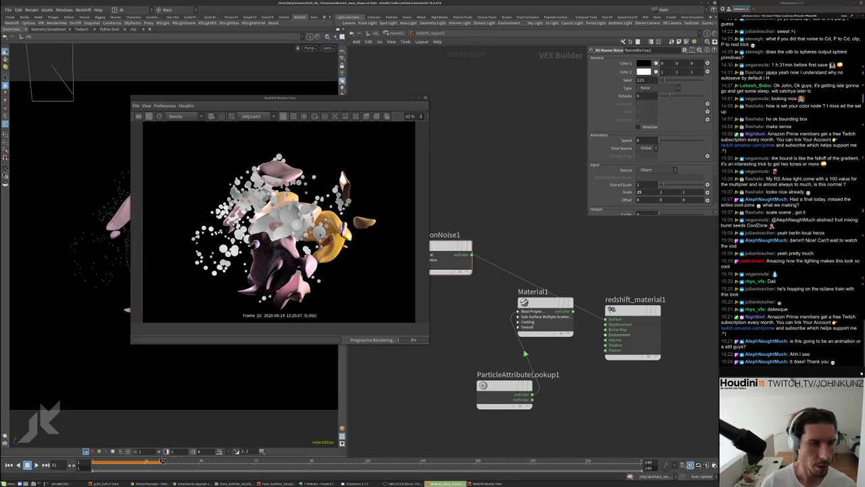
pyautogui.scroll(5, 283, 215)
pyautogui.scroll(-4, 284, 214)
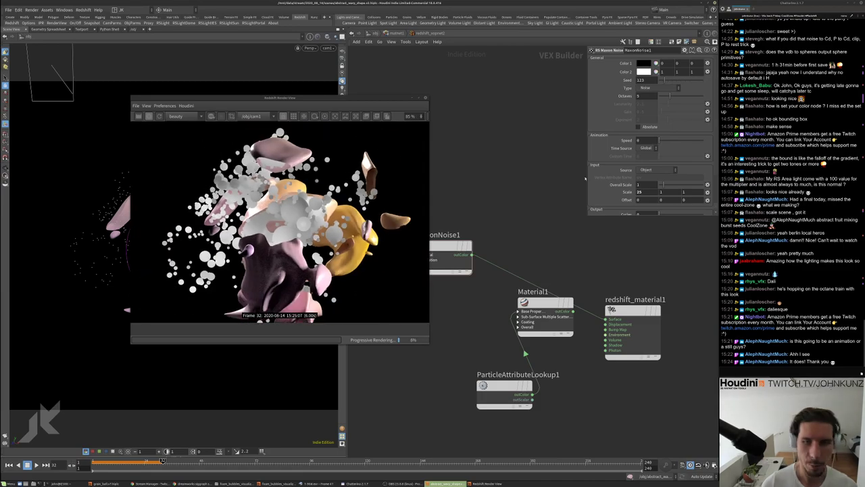
pyautogui.moveTo(661, 183); pyautogui.dragTo(651, 184)
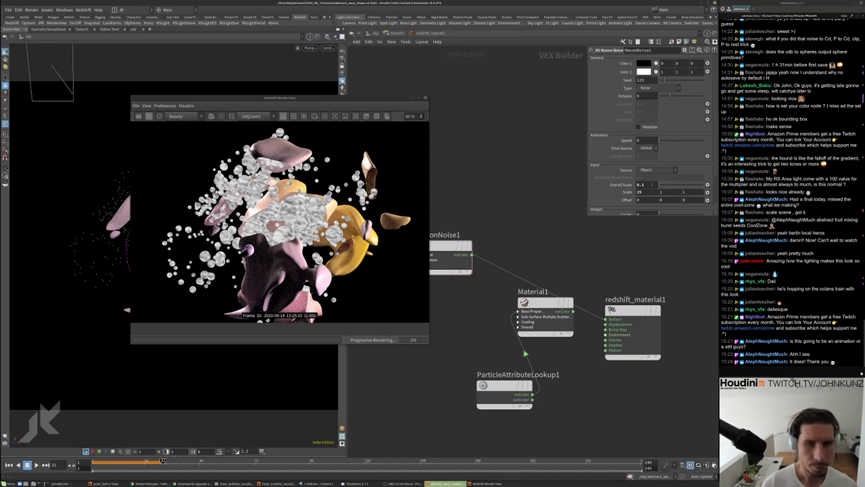
pyautogui.write('1')
pyautogui.press('Return')
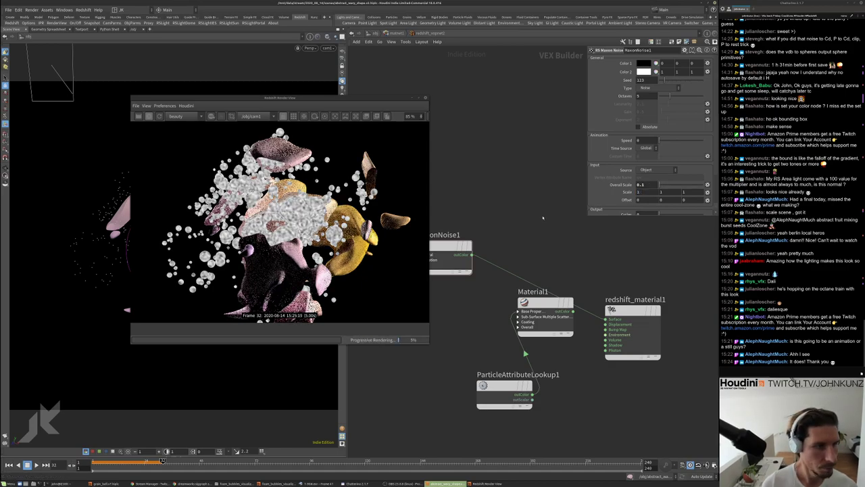
pyautogui.write('55')
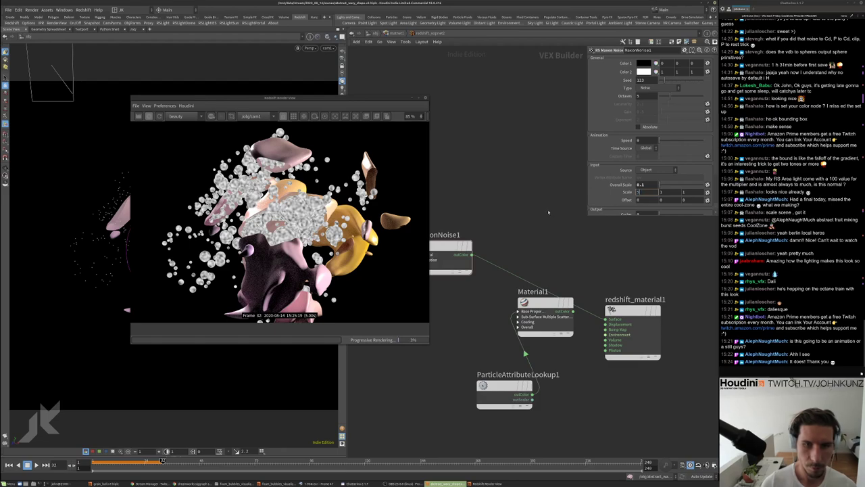
pyautogui.press('Return')
pyautogui.scroll(2, 328, 230)
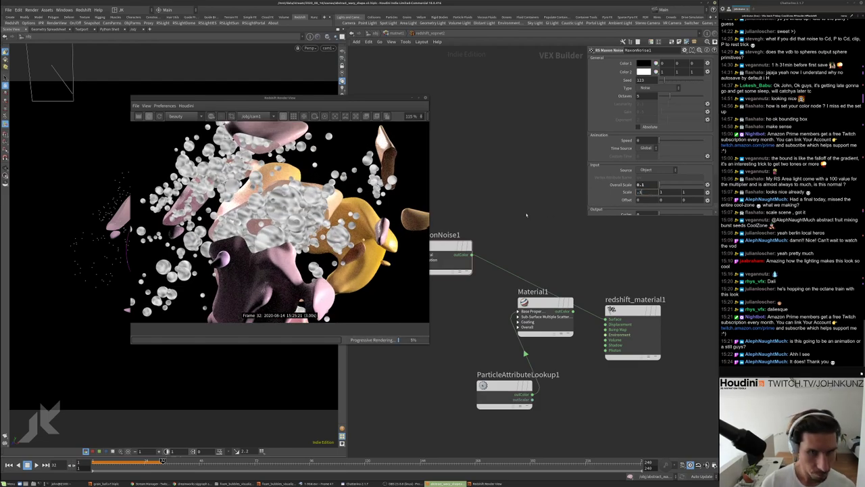
pyautogui.press('Return')
# Settle the noise Scale at 5, 1, 5
pyautogui.scroll(5, 290, 213)
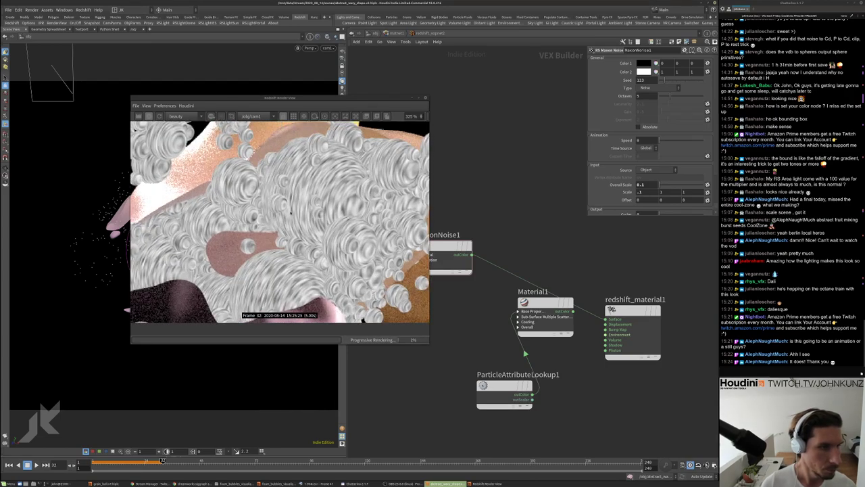
pyautogui.scroll(-2, 291, 213)
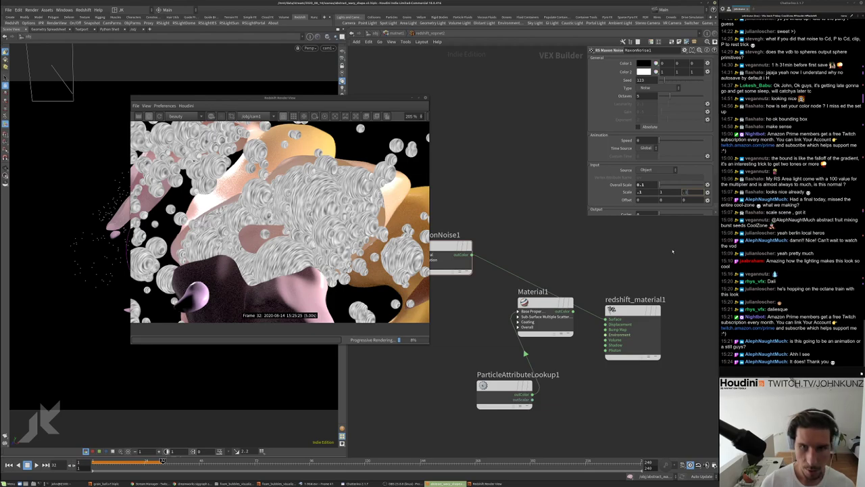
pyautogui.write('-1')
pyautogui.press('Return')
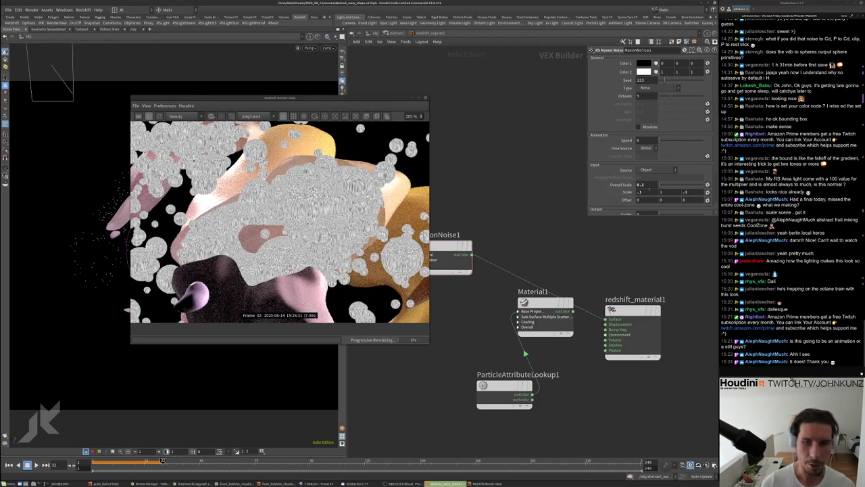
pyautogui.click(639, 192)
pyautogui.click(689, 194)
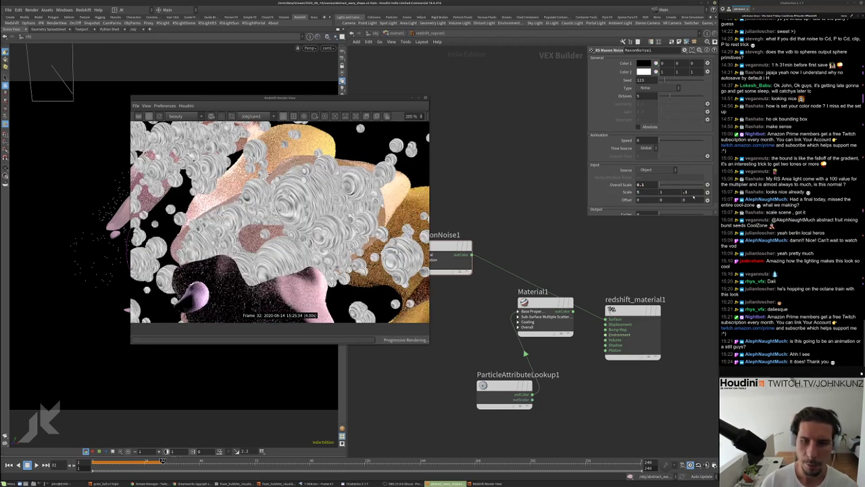
pyautogui.write('5')
pyautogui.press('Return')
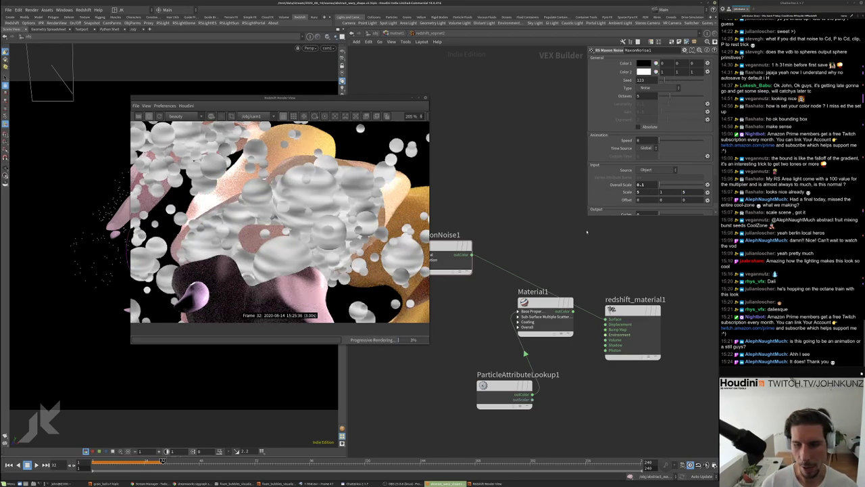
# Set the noise Overall Scale to 0.3 after trying 0.05 and 0.5
pyautogui.scroll(-5, 296, 213)
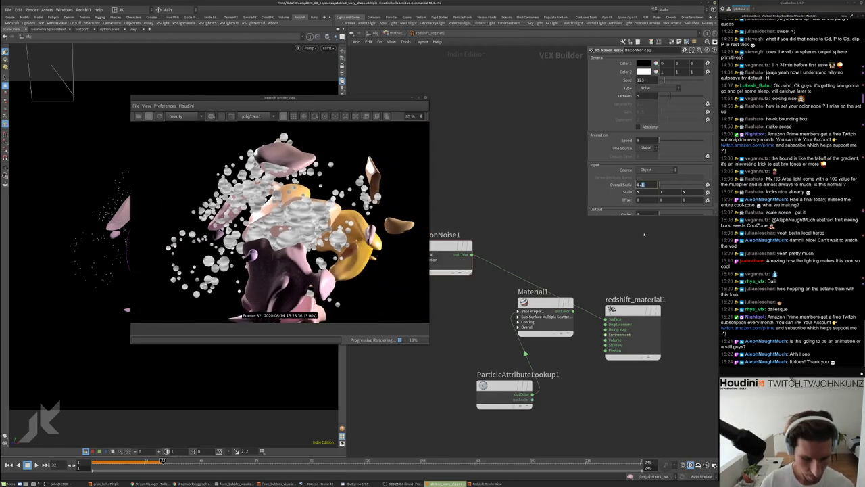
pyautogui.write('5')
pyautogui.press('Return')
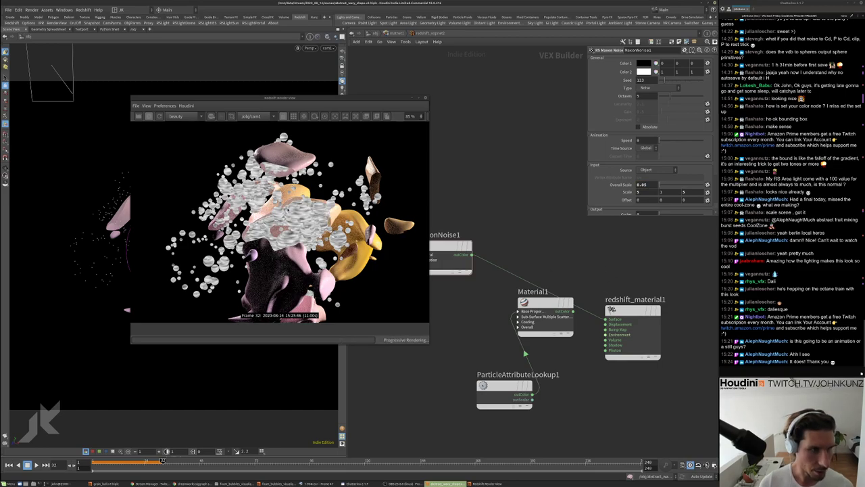
pyautogui.doubleClick(645, 184)
pyautogui.write('0.5')
pyautogui.press('Return')
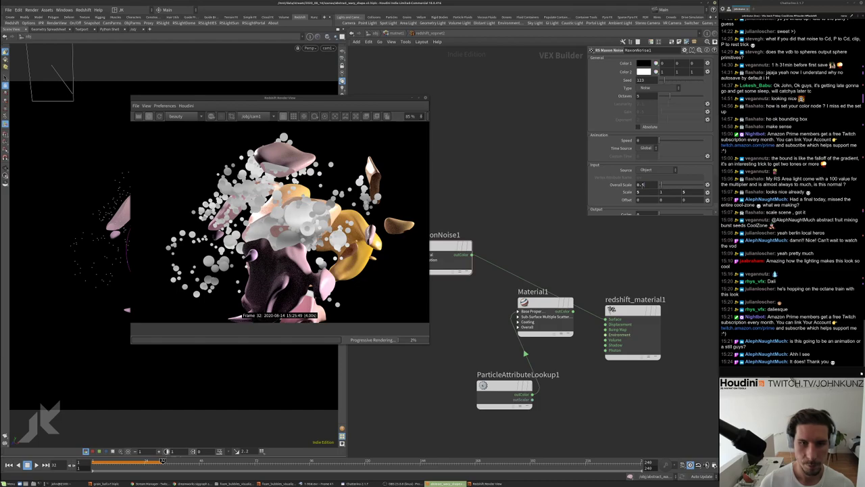
pyautogui.doubleClick(645, 183)
pyautogui.write('0.3')
pyautogui.press('Return')
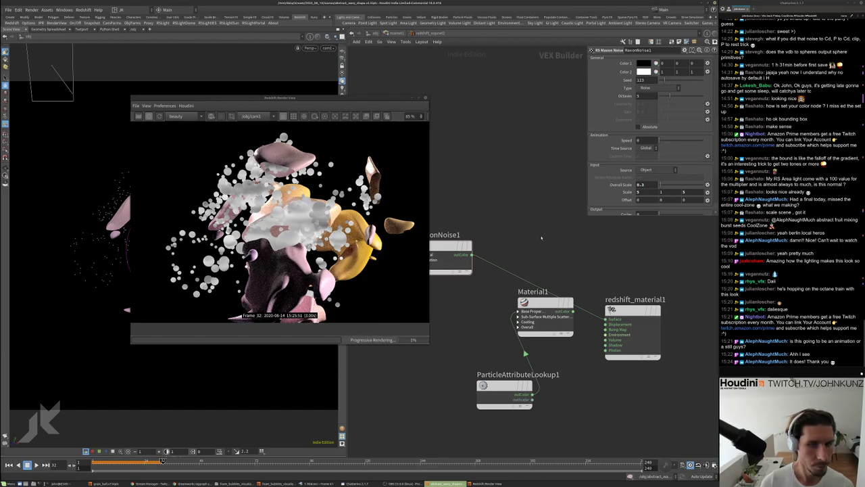
# Try the Displaced turbulence and Nutous noise types on the particle spheres' Maxon noise
pyautogui.moveTo(540, 238); pyautogui.dragTo(561, 244, button='middle')
pyautogui.click(652, 88)
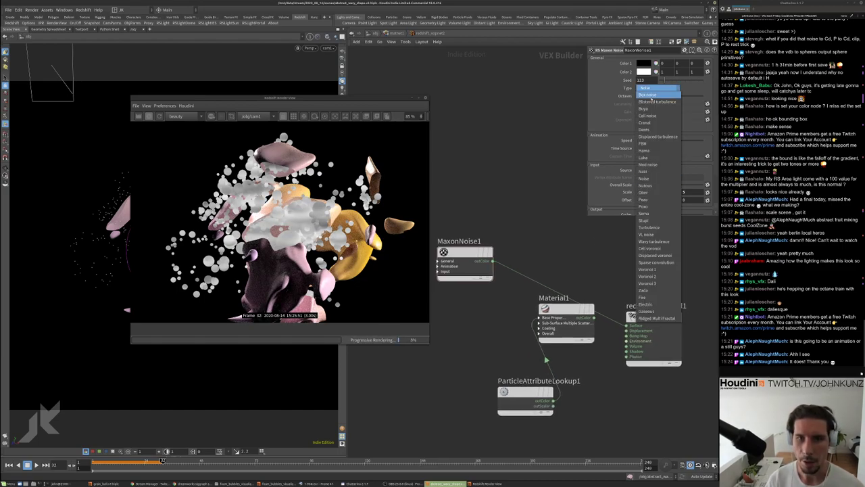
pyautogui.click(658, 136)
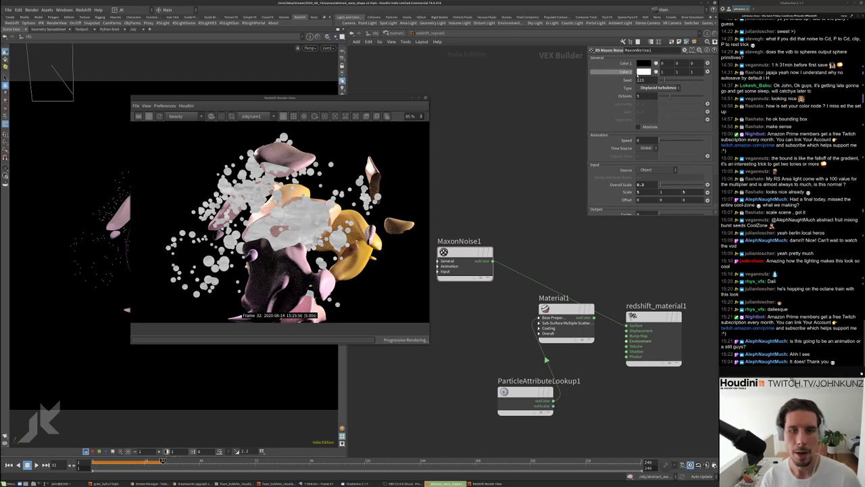
pyautogui.click(657, 87)
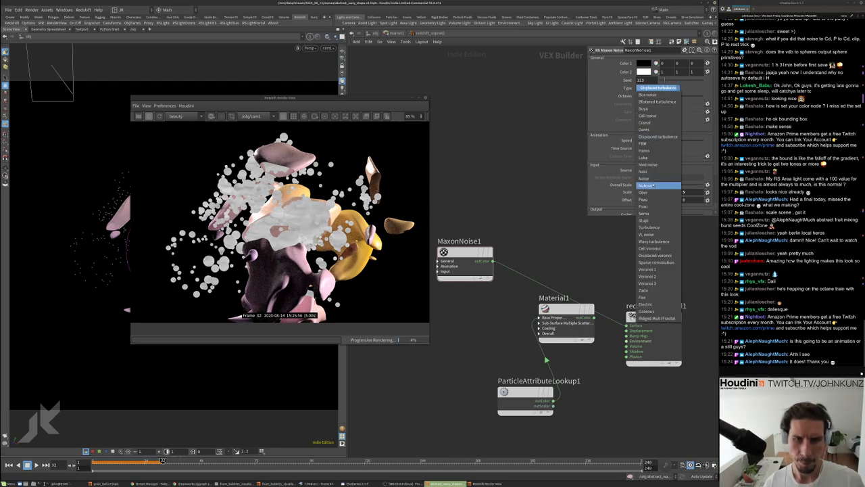
pyautogui.click(649, 185)
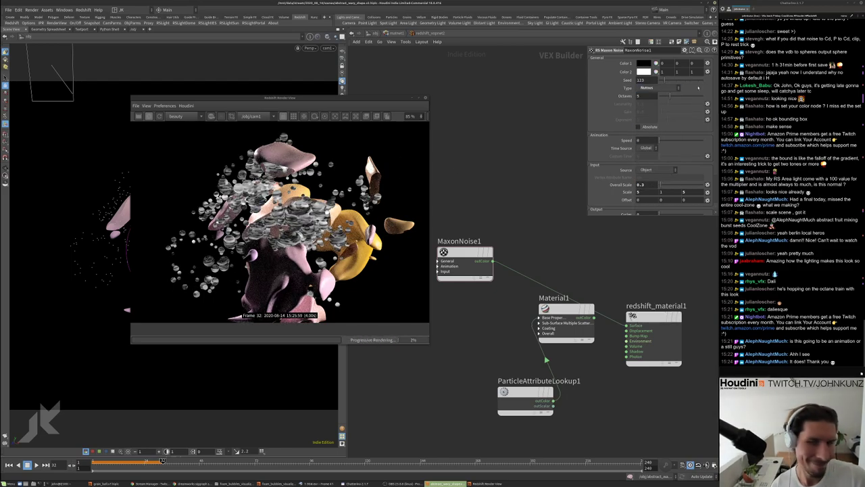
pyautogui.click(647, 88)
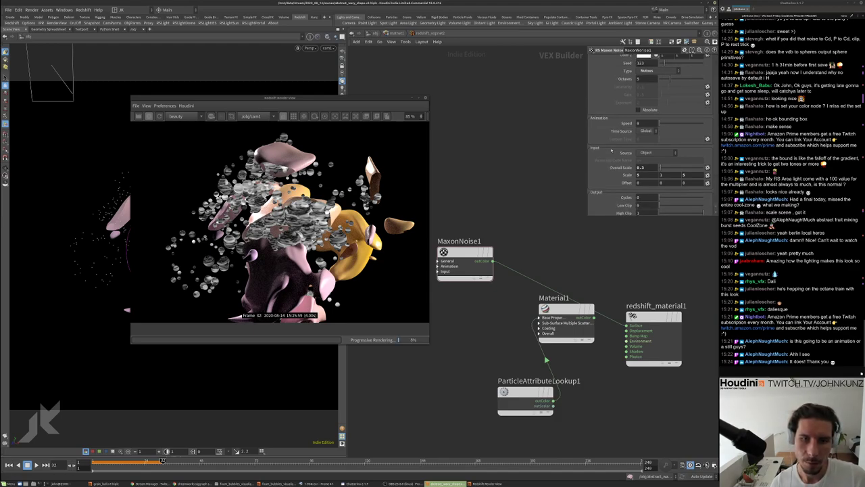
pyautogui.click(647, 88)
pyautogui.click(647, 88)
pyautogui.click(649, 151)
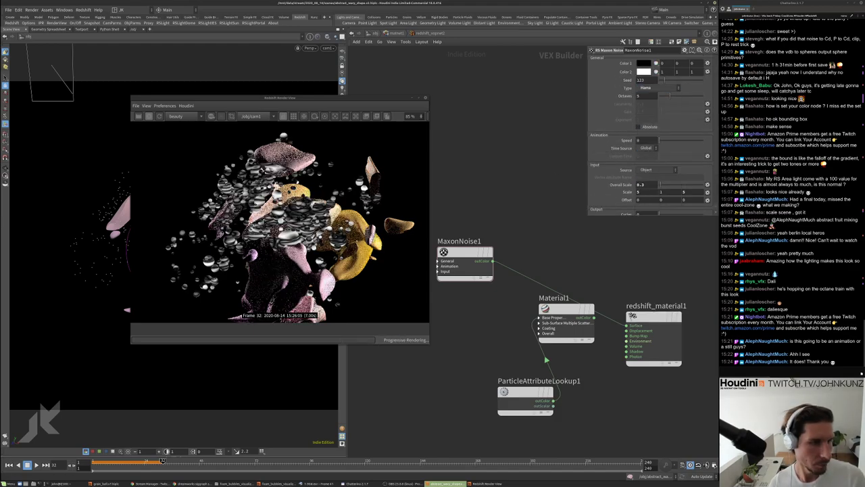
# Cycle through Pezo and Turbulence, settling on the Wavy turbulence noise type
pyautogui.click(647, 88)
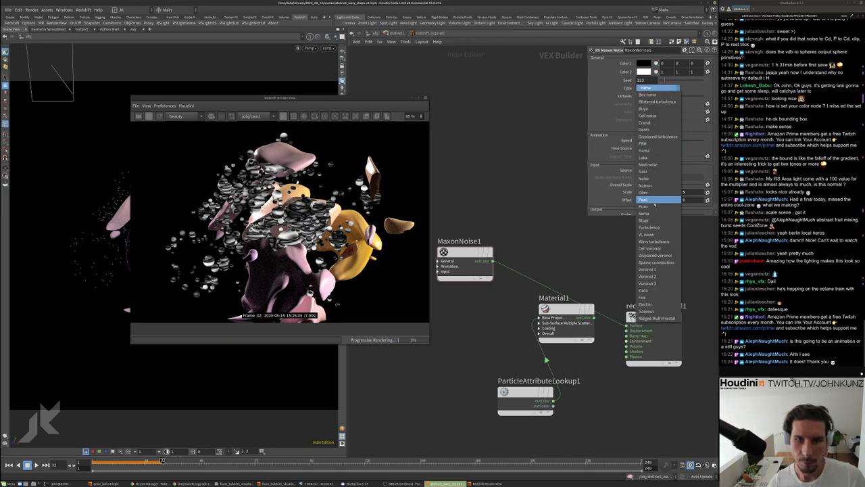
pyautogui.click(653, 200)
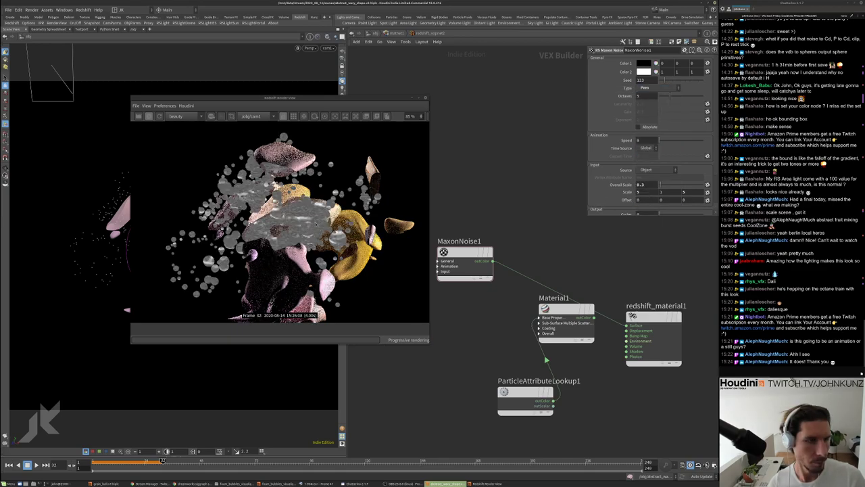
pyautogui.click(647, 88)
pyautogui.click(669, 227)
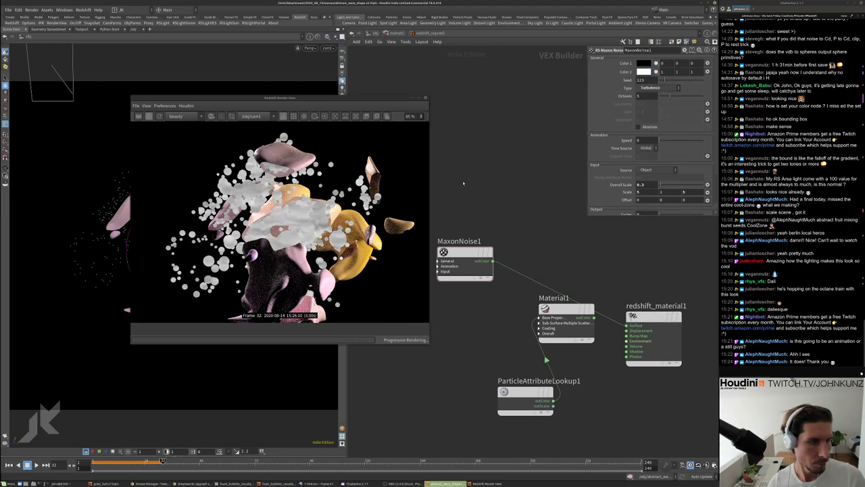
pyautogui.click(653, 88)
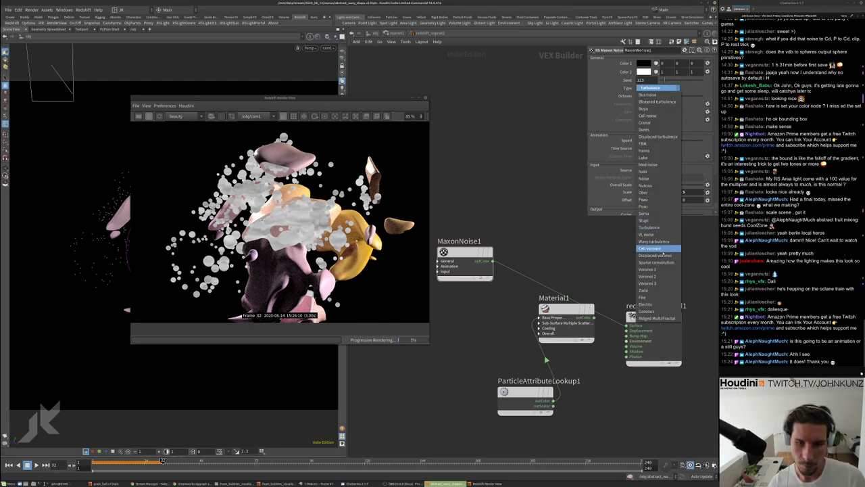
pyautogui.click(652, 241)
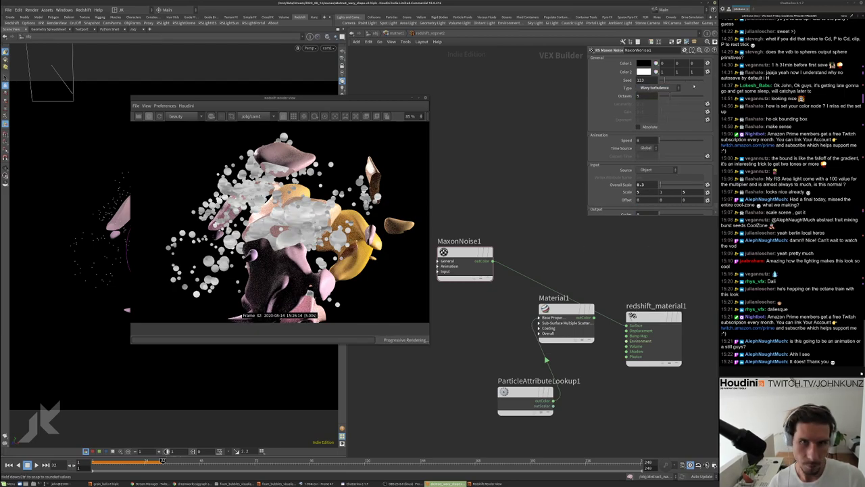
pyautogui.scroll(4, 291, 219)
pyautogui.scroll(-3, 282, 206)
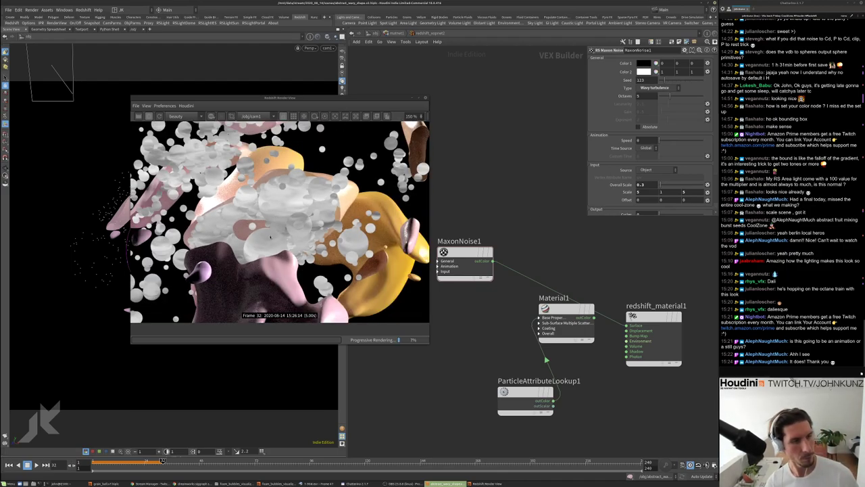
pyautogui.scroll(-2, 269, 236)
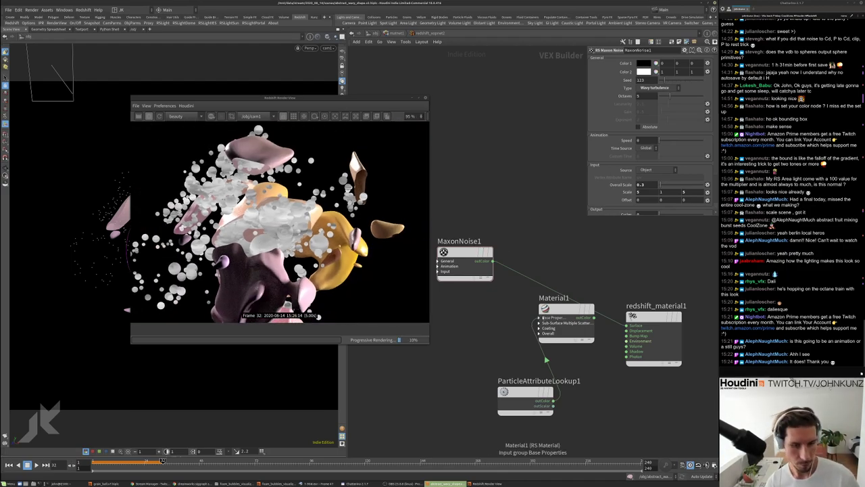
pyautogui.click(543, 318)
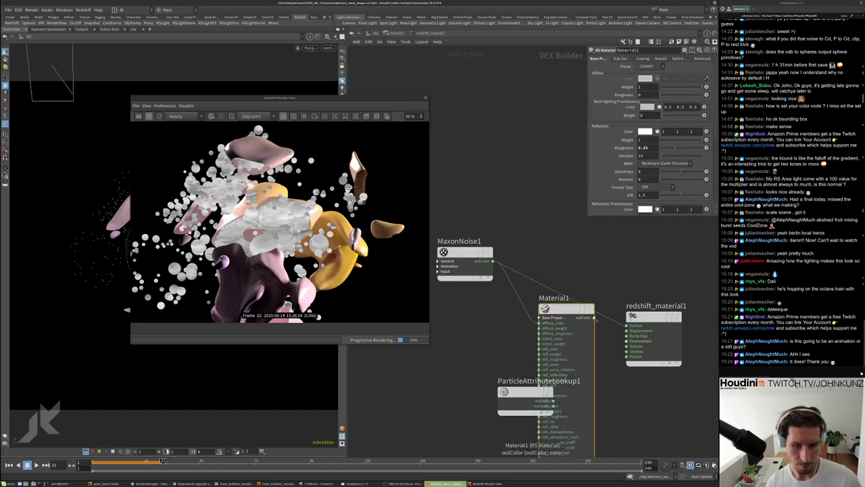
# Insert a Change Range node (RSMathRange1) between MaxonNoise1 and Material1
pyautogui.click(594, 316)
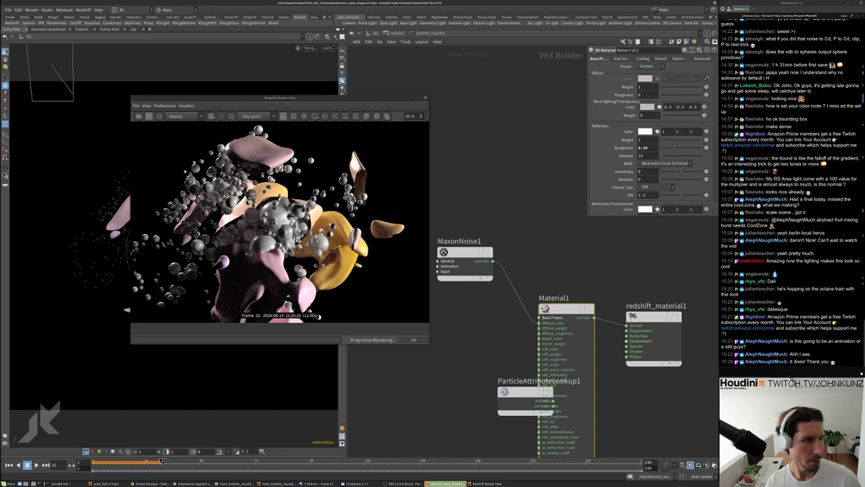
pyautogui.scroll(5, 277, 217)
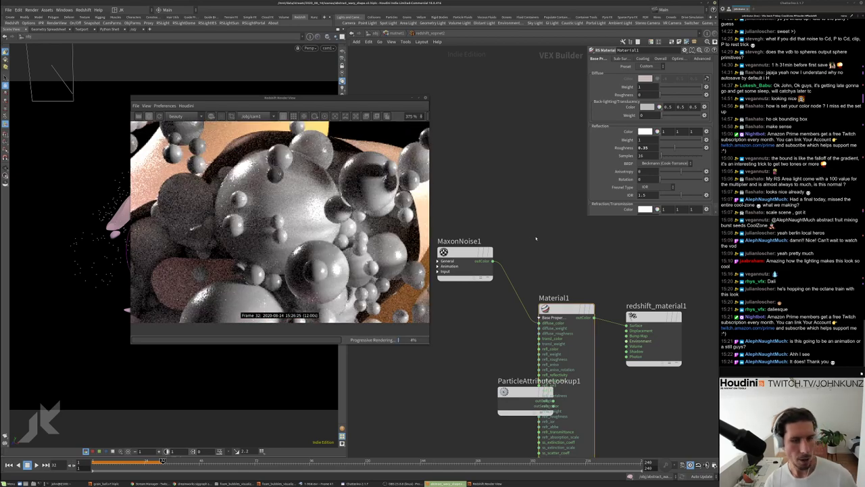
pyautogui.press('Tab')
pyautogui.write('chr')
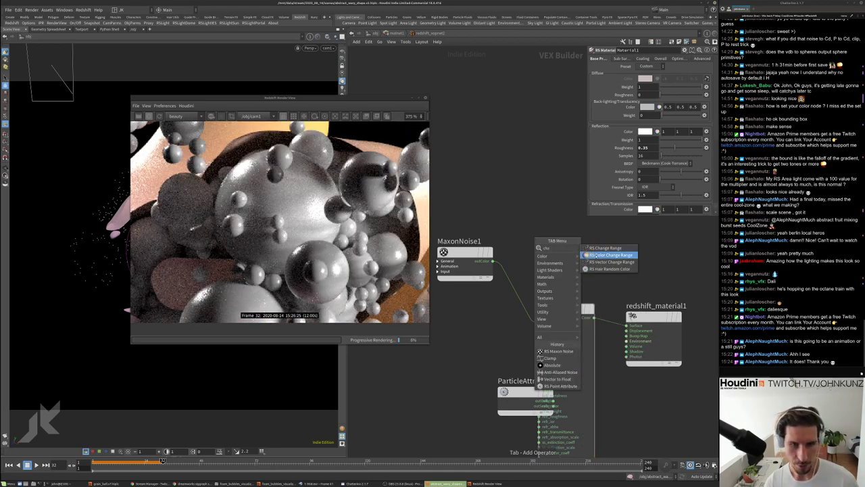
pyautogui.click(603, 248)
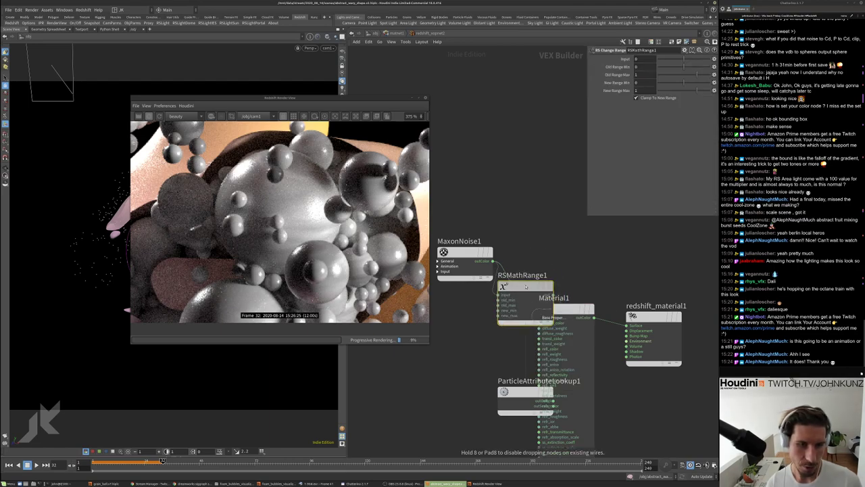
pyautogui.click(526, 286)
pyautogui.moveTo(526, 287); pyautogui.dragTo(539, 264)
# Set RSMathRange1's Old Range Min to 0.47 and Old Range Max to 0.6
pyautogui.moveTo(665, 67); pyautogui.dragTo(689, 69)
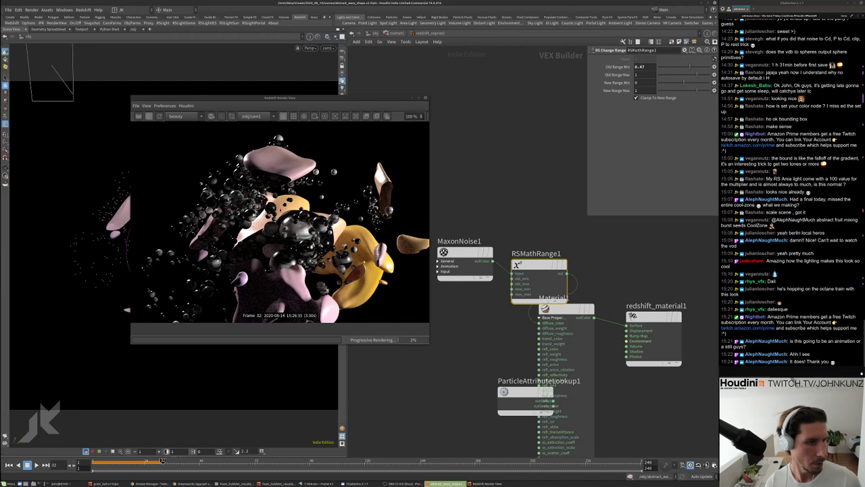
pyautogui.scroll(1, 277, 217)
pyautogui.click(465, 251)
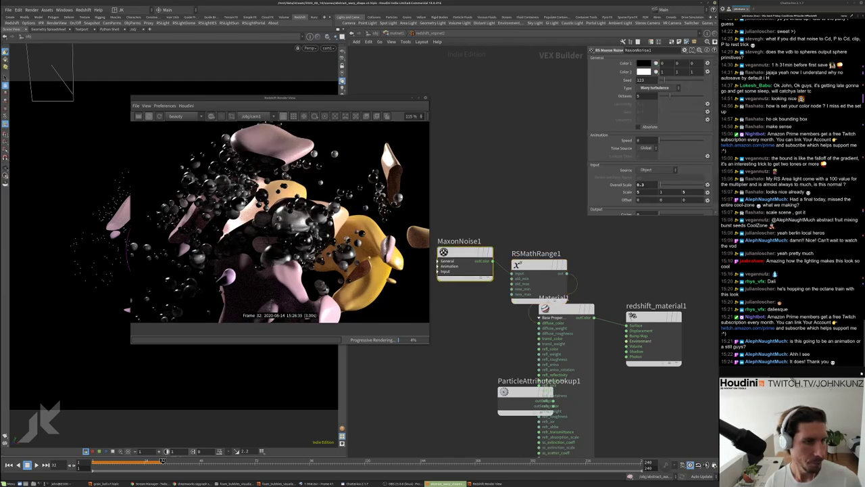
pyautogui.scroll(5, 277, 216)
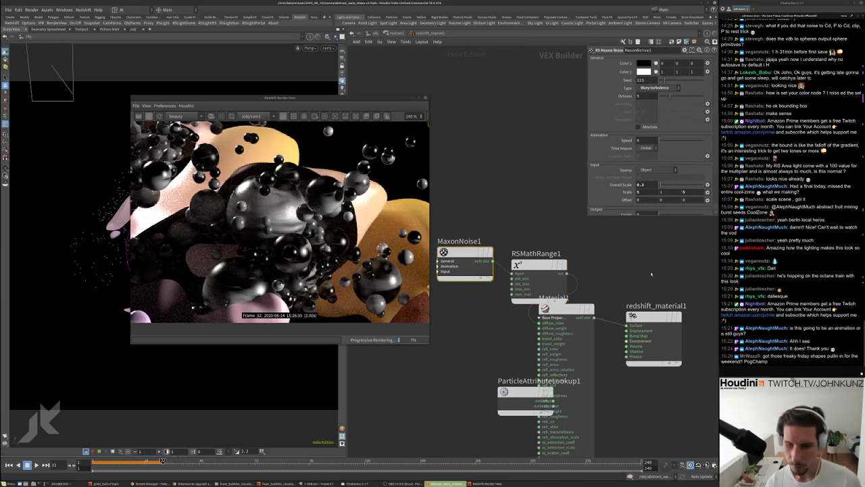
pyautogui.moveTo(652, 273); pyautogui.dragTo(633, 307, button='middle')
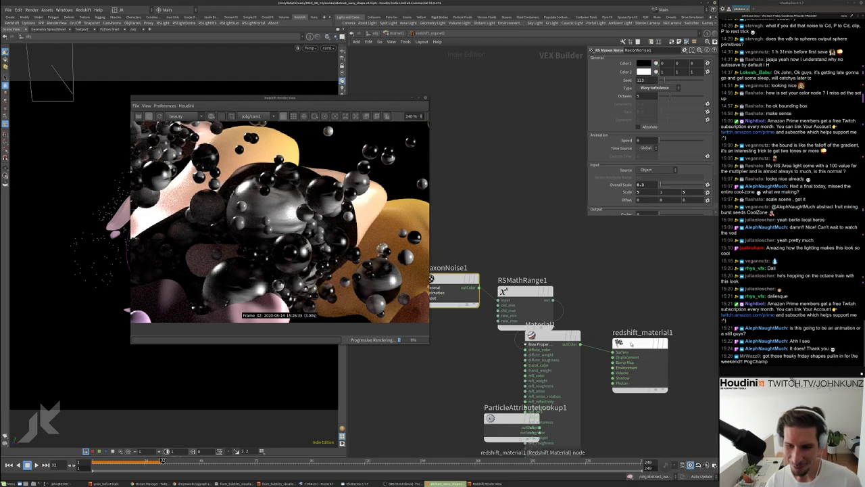
pyautogui.scroll(-7, 279, 220)
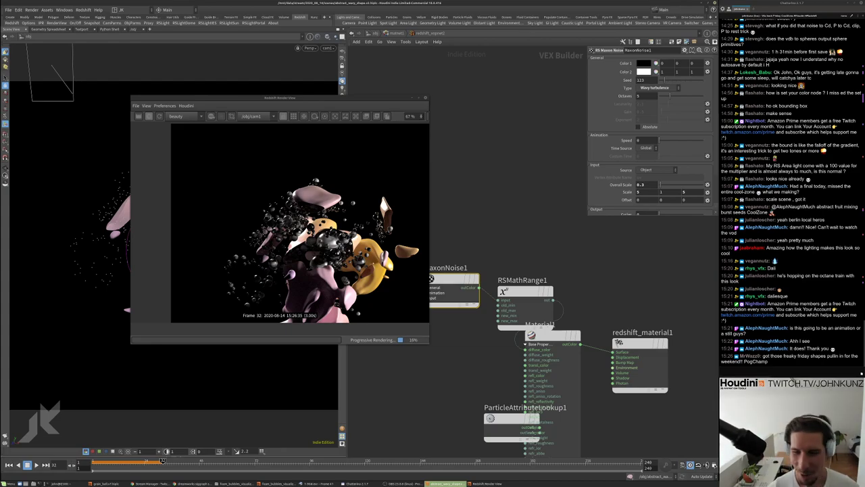
pyautogui.scroll(1, 388, 294)
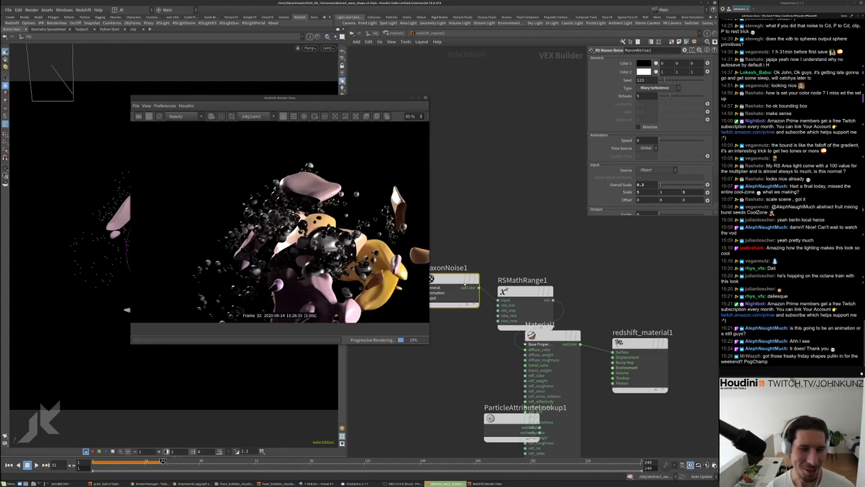
pyautogui.scroll(2, 291, 219)
pyautogui.scroll(-2, 290, 219)
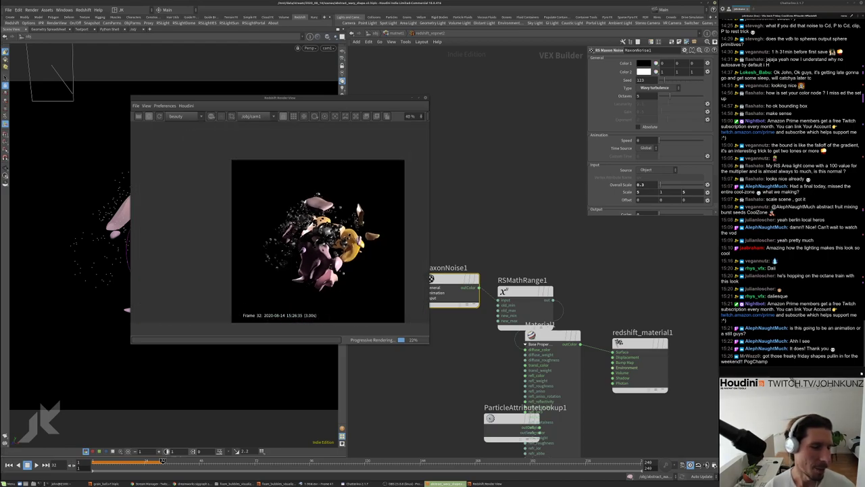
pyautogui.scroll(3, 290, 220)
pyautogui.scroll(1, 290, 220)
pyautogui.scroll(-2, 290, 220)
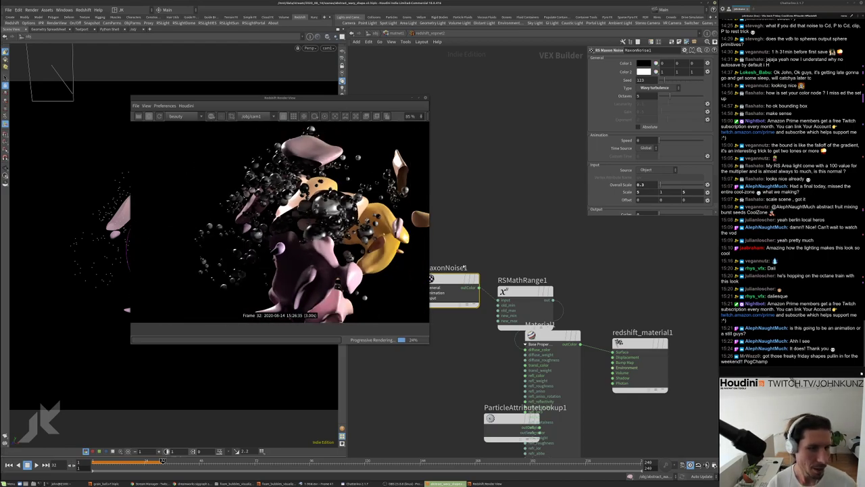
pyautogui.moveTo(530, 294); pyautogui.dragTo(515, 268, button='middle')
pyautogui.moveTo(515, 267); pyautogui.dragTo(515, 250)
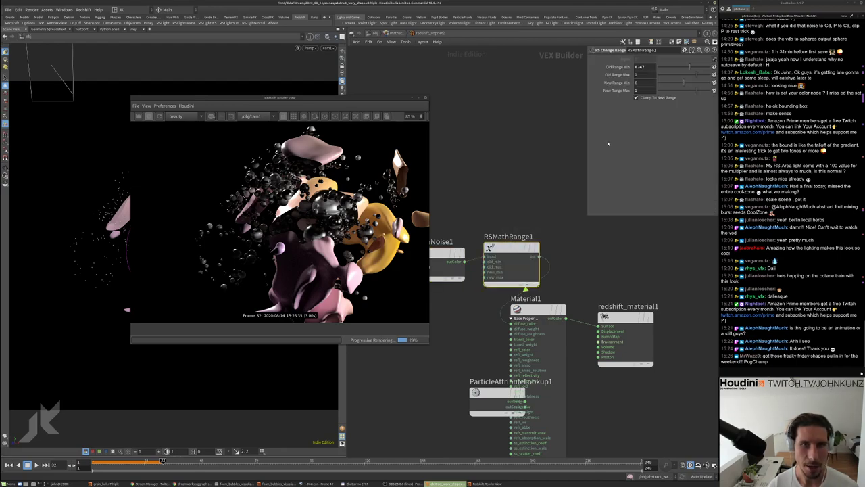
pyautogui.moveTo(691, 73); pyautogui.dragTo(678, 74)
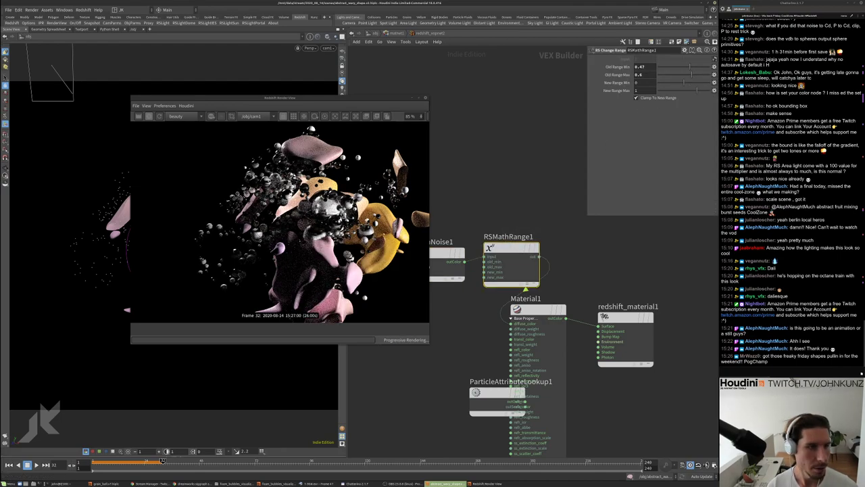
# Try New Range Min values of 0.5 and 0.1 and commit a New Range Max
pyautogui.scroll(5, 322, 240)
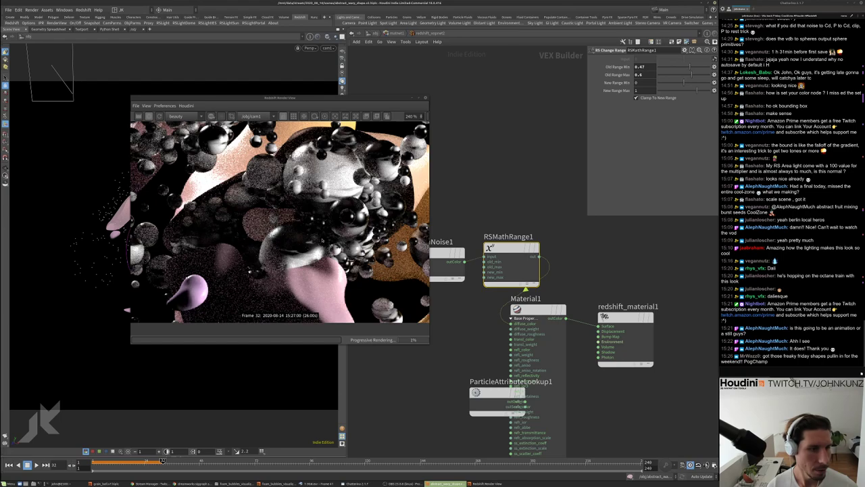
pyautogui.click(646, 83)
pyautogui.press('Return')
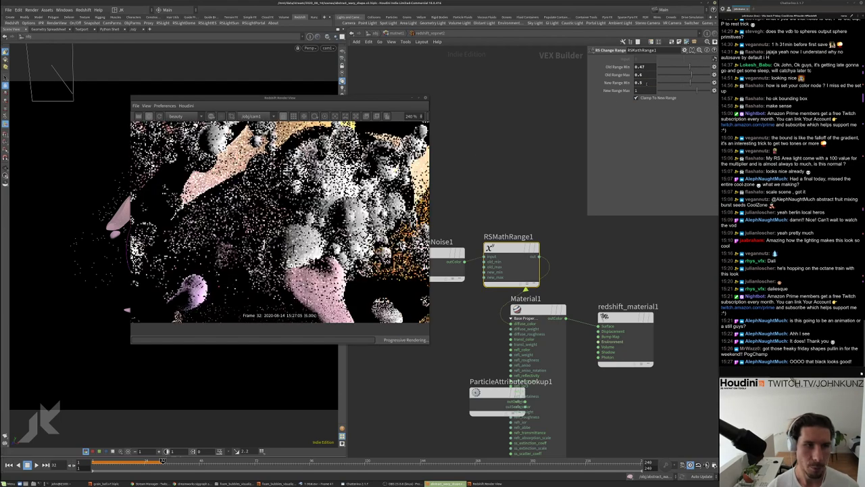
pyautogui.scroll(-2, 291, 320)
pyautogui.scroll(-2, 291, 320)
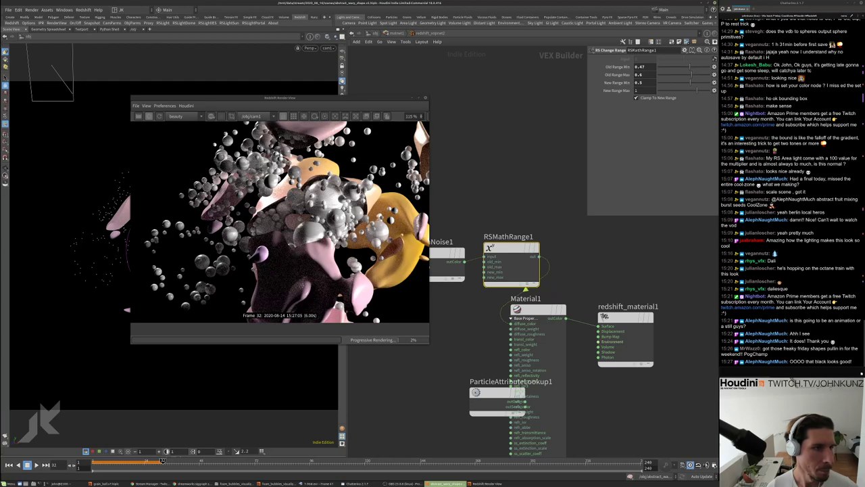
pyautogui.scroll(3, 295, 320)
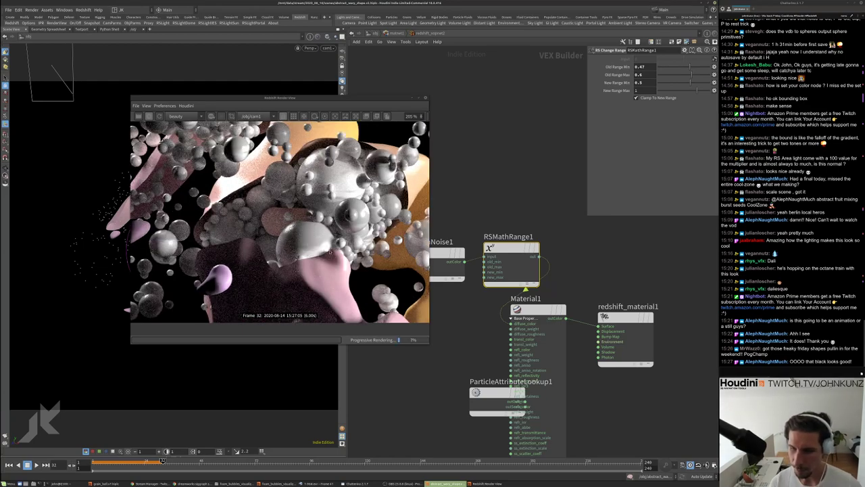
pyautogui.scroll(-3, 295, 321)
pyautogui.write('1')
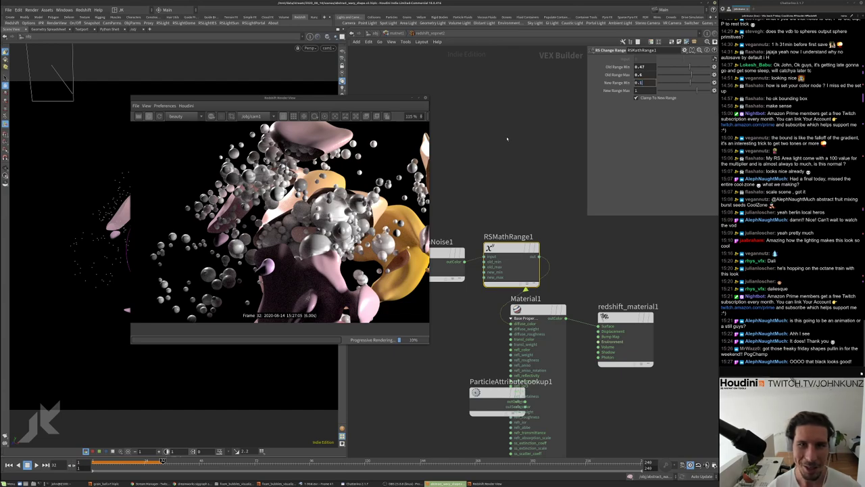
pyautogui.press('Return')
pyautogui.scroll(4, 328, 236)
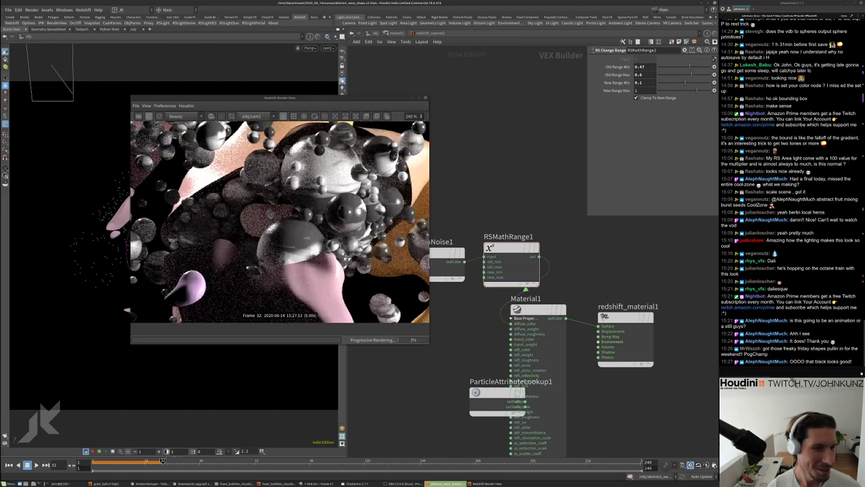
pyautogui.click(639, 90)
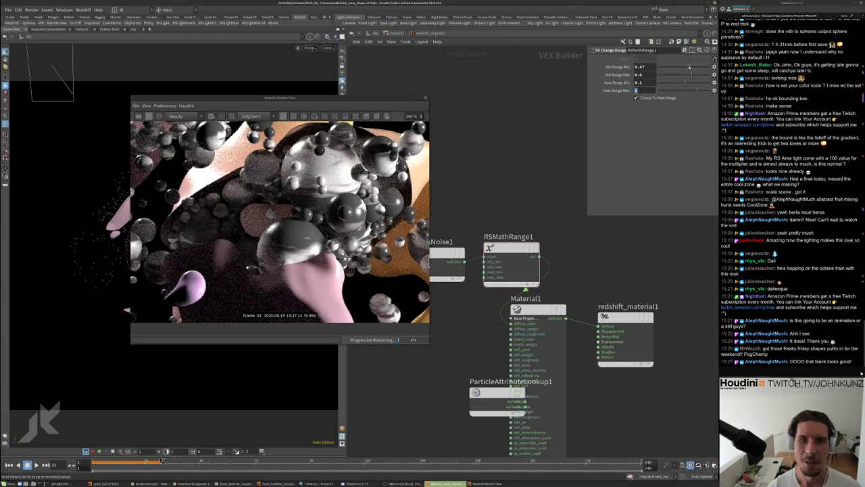
pyautogui.press('Return')
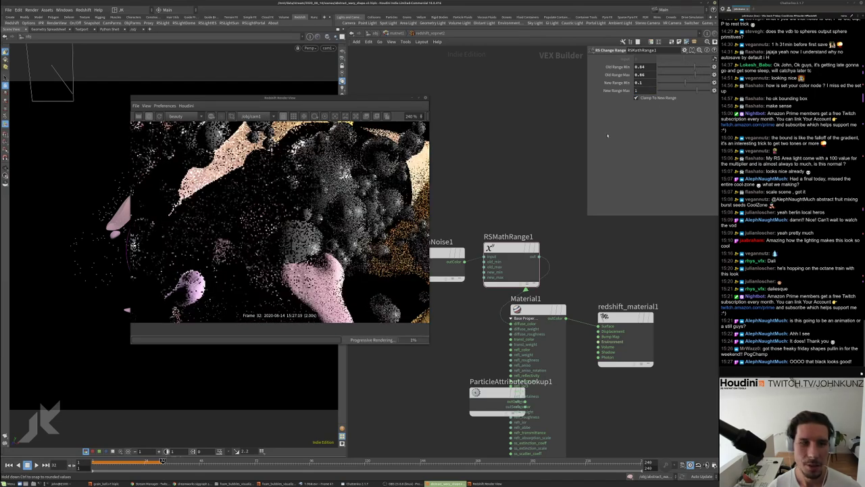
# Narrow the old input range to 0.52–0.64 and remap it to 0.925–1
pyautogui.press('f')
pyautogui.moveTo(691, 68); pyautogui.dragTo(689, 67)
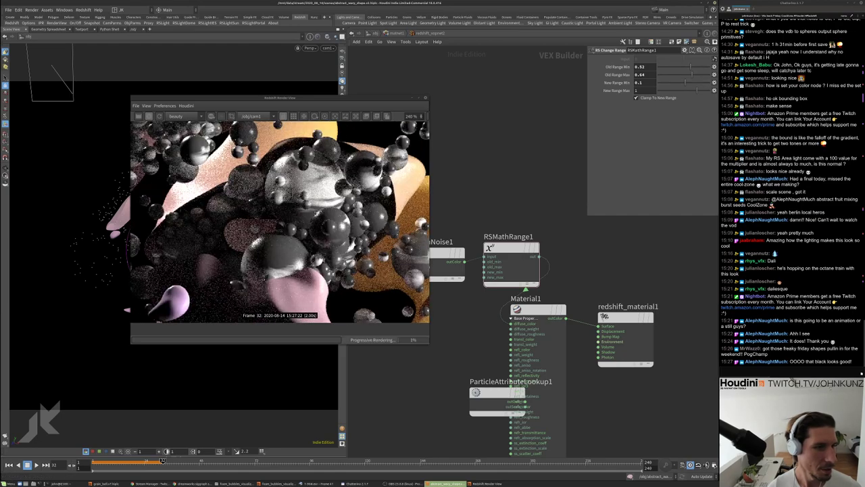
pyautogui.scroll(-4, 291, 211)
pyautogui.scroll(2, 292, 211)
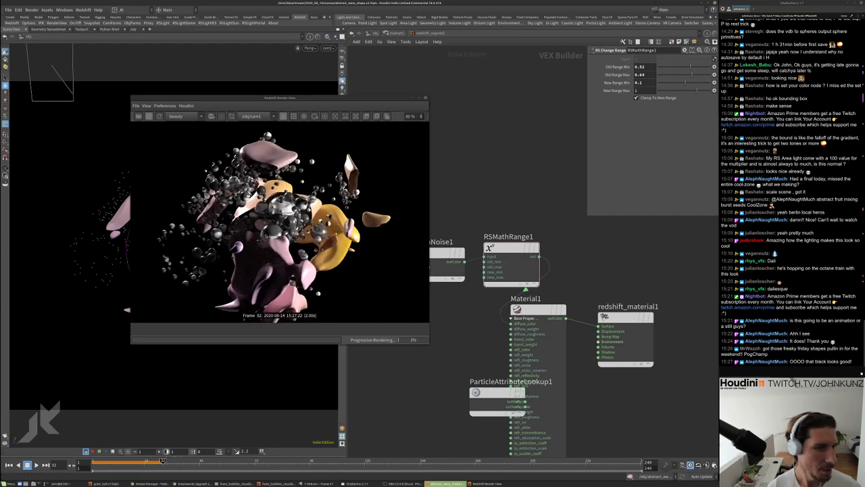
pyautogui.scroll(-1, 291, 211)
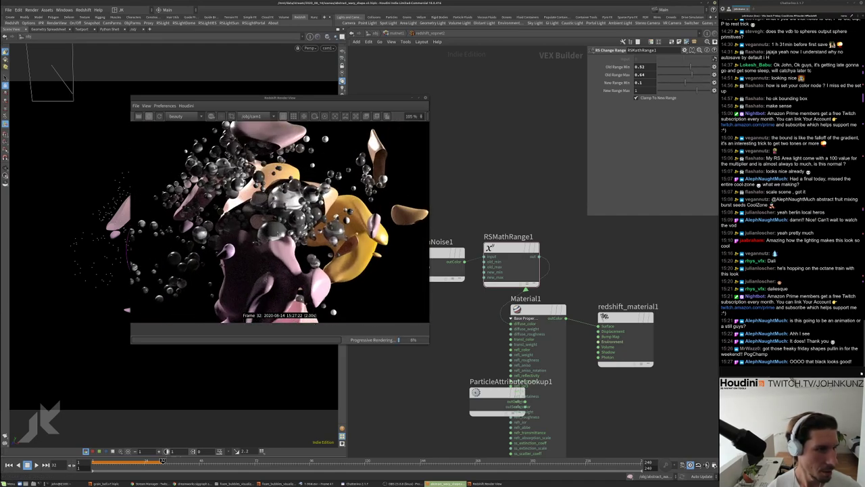
pyautogui.moveTo(515, 196); pyautogui.dragTo(563, 129, button='middle')
pyautogui.click(481, 193)
pyautogui.click(538, 200)
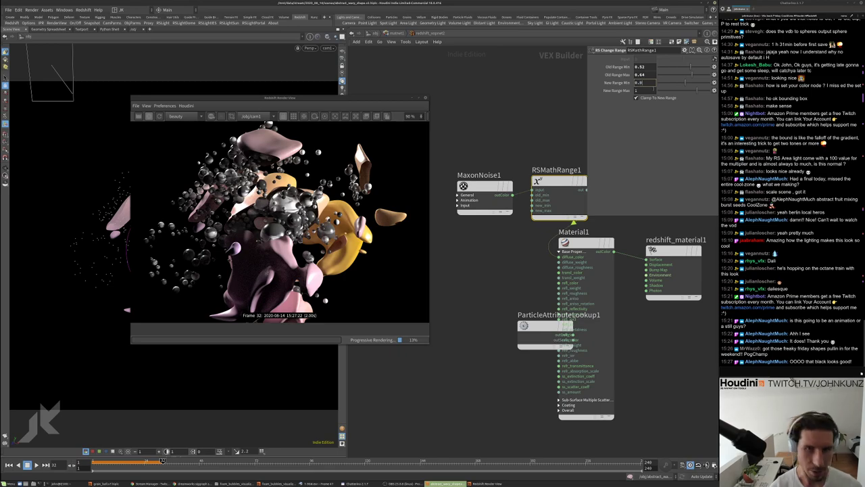
pyautogui.press('Return')
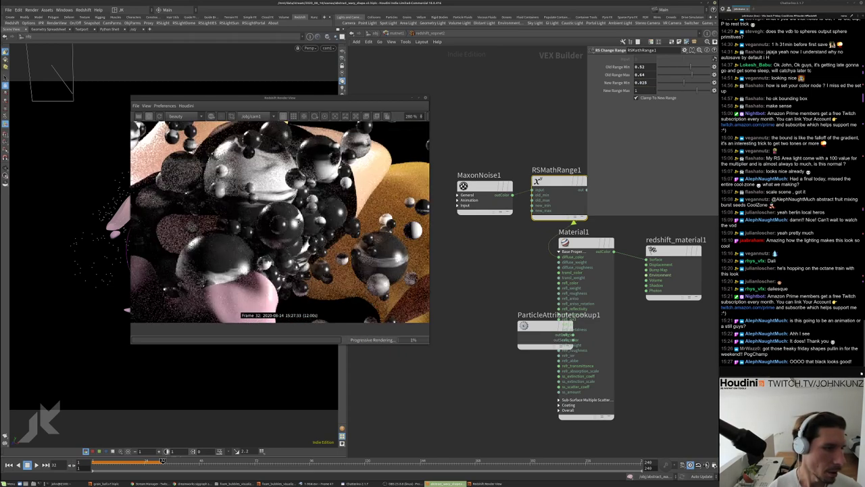
pyautogui.scroll(3, 286, 215)
pyautogui.scroll(-2, 300, 233)
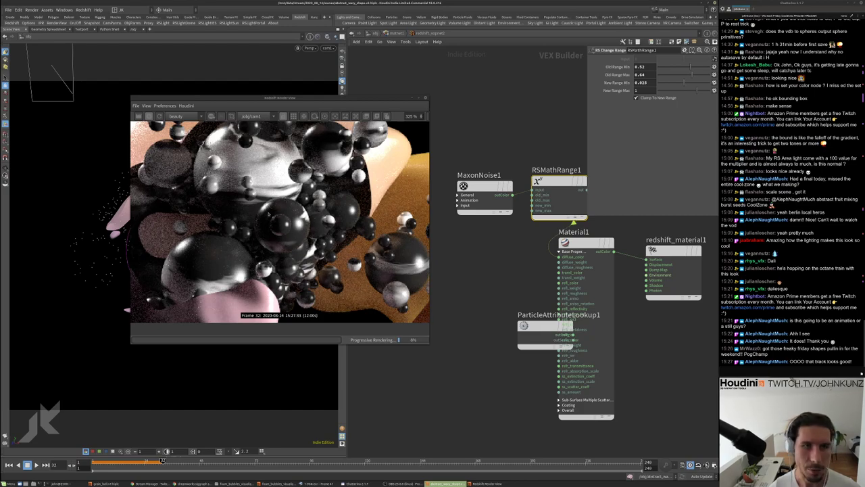
pyautogui.scroll(-3, 269, 215)
pyautogui.scroll(-2, 228, 309)
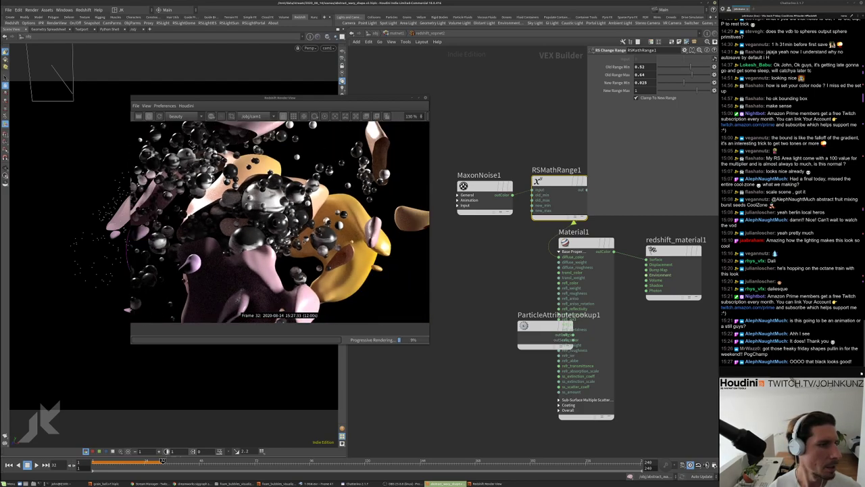
pyautogui.moveTo(527, 248); pyautogui.dragTo(518, 244, button='middle')
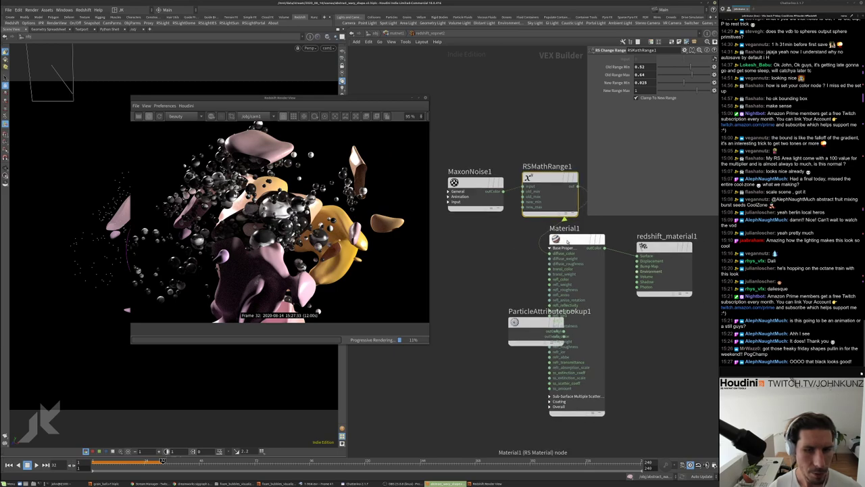
# Set Material1's reflection roughness to 0.6
pyautogui.click(572, 238)
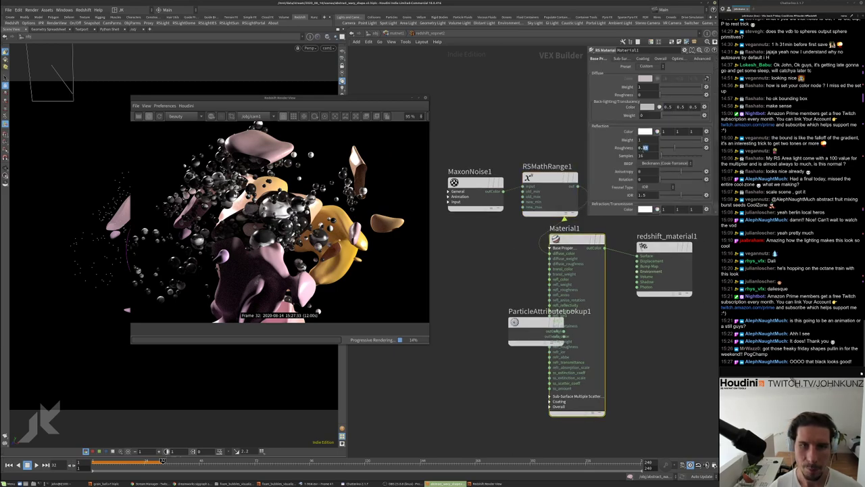
pyautogui.write('0.6')
pyautogui.press('Return')
pyautogui.scroll(5, 274, 240)
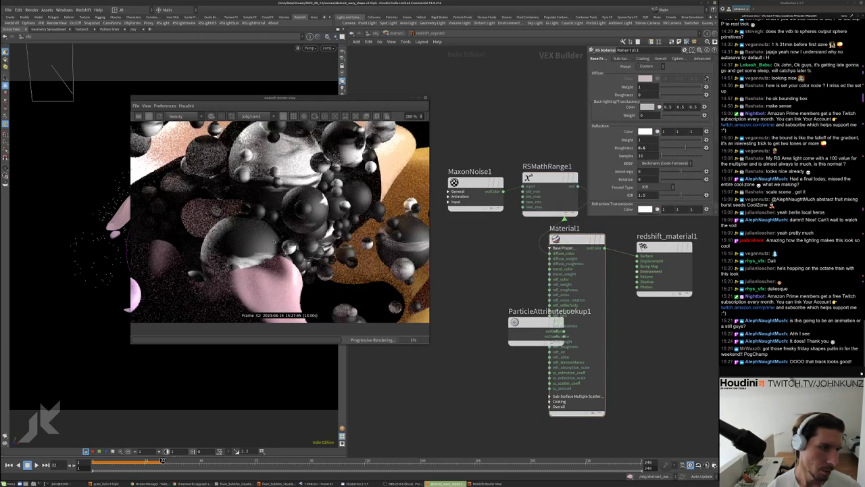
pyautogui.scroll(-4, 274, 241)
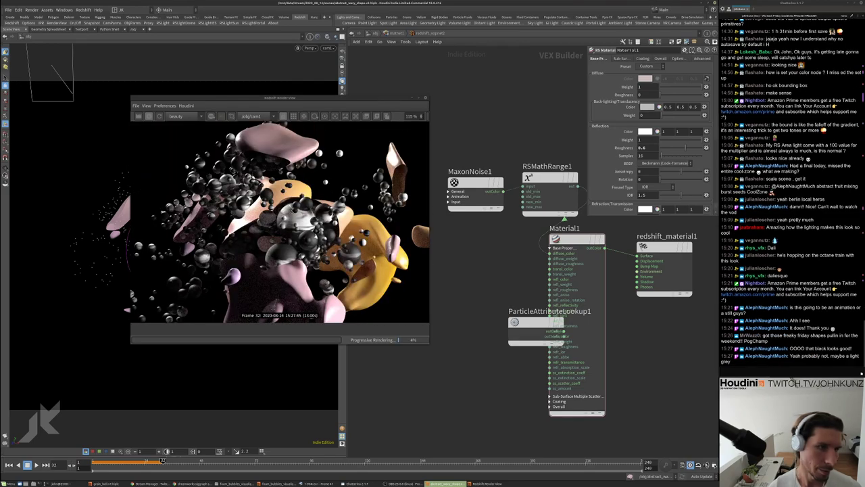
pyautogui.scroll(2, 279, 219)
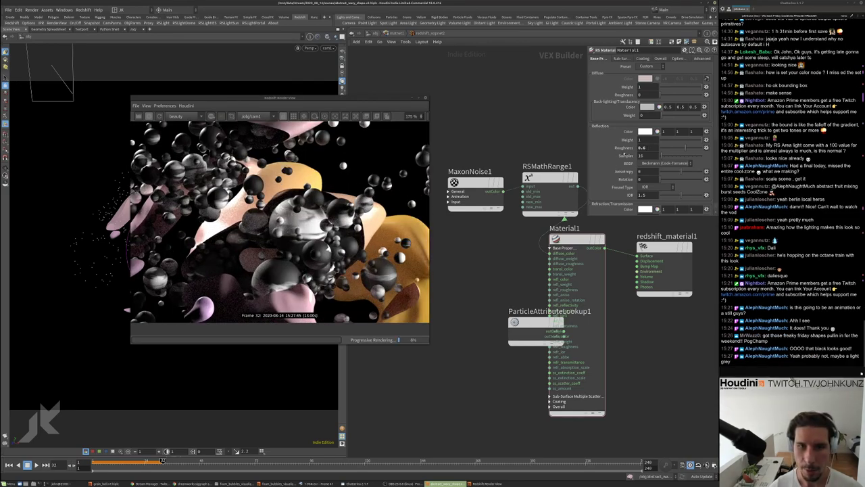
pyautogui.moveTo(507, 139); pyautogui.dragTo(512, 157, button='middle')
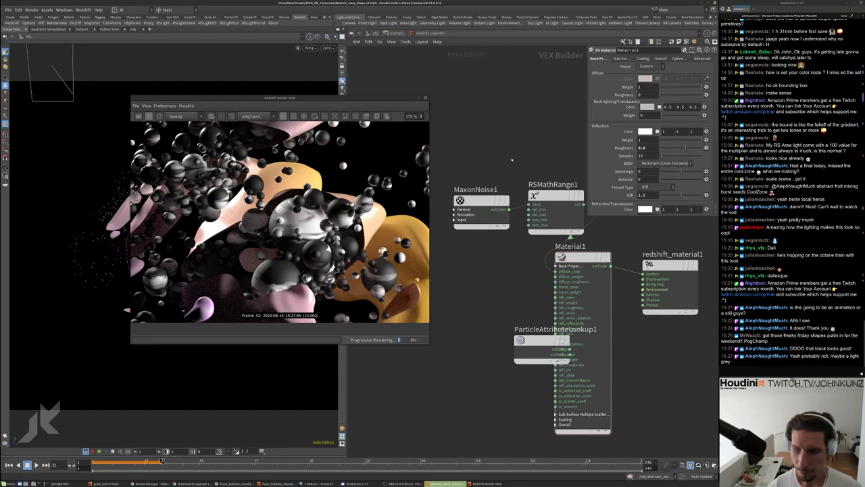
# Set RSMathRange1's New Range Min to 0.6, then lower it to 0.45
pyautogui.click(550, 200)
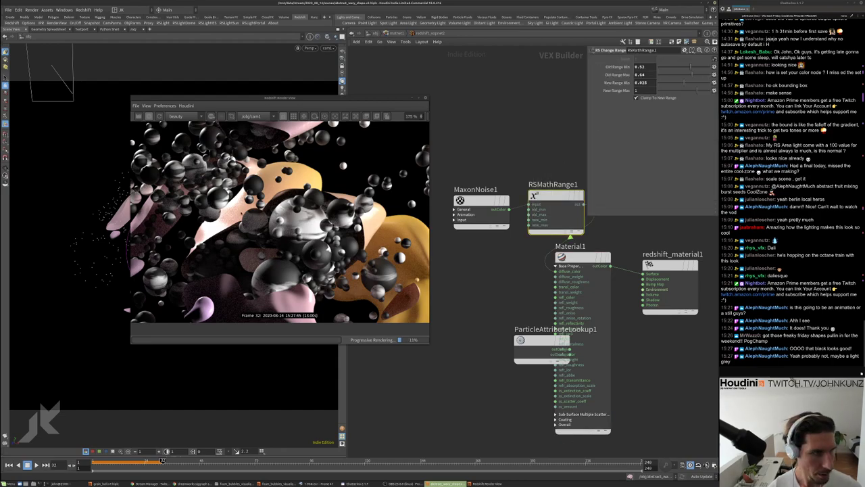
pyautogui.scroll(-3, 228, 245)
pyautogui.scroll(5, 297, 230)
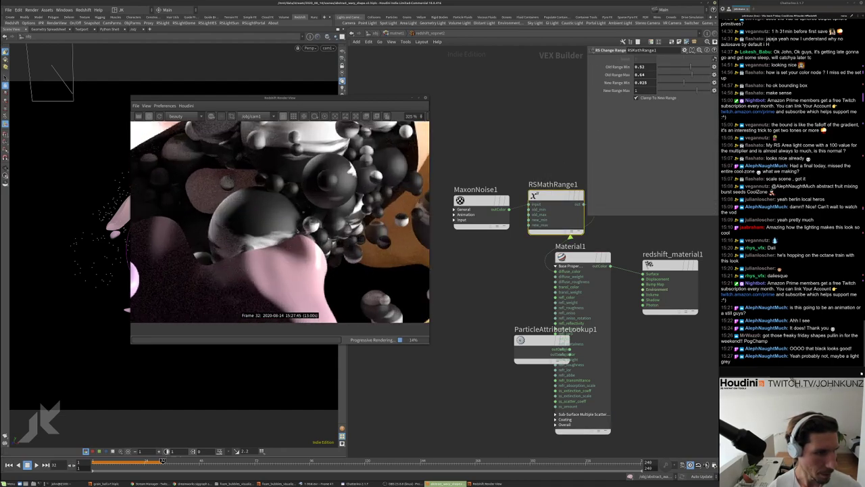
pyautogui.scroll(1, 310, 176)
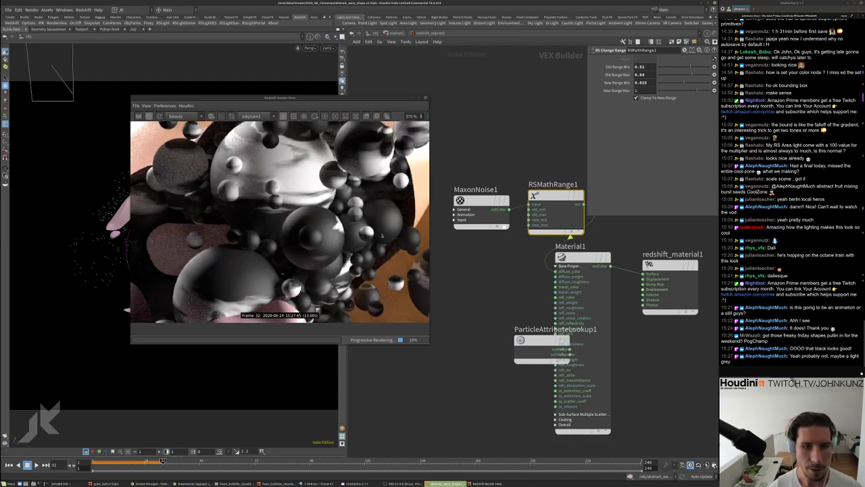
pyautogui.scroll(-6, 382, 235)
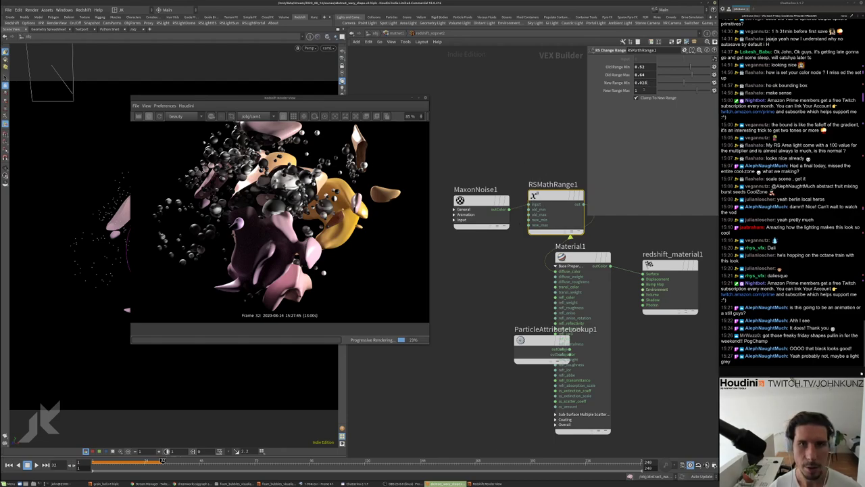
pyautogui.doubleClick(641, 82)
pyautogui.write('0.6')
pyautogui.press('Return')
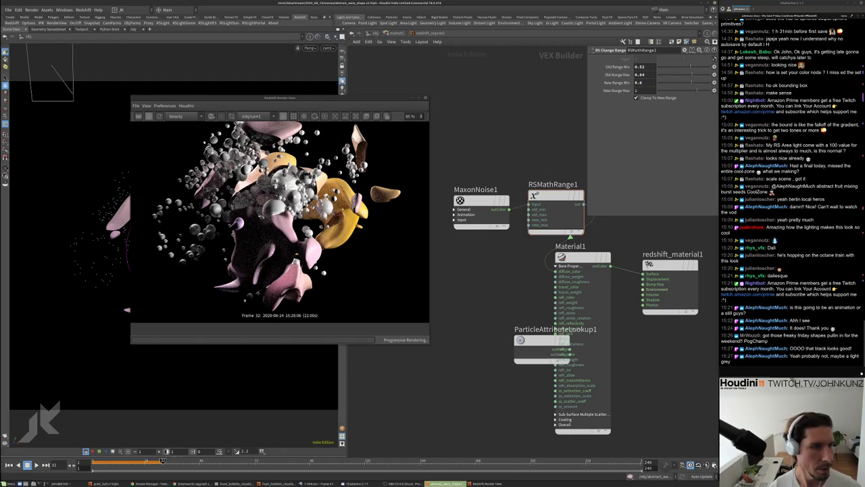
pyautogui.scroll(2, 280, 216)
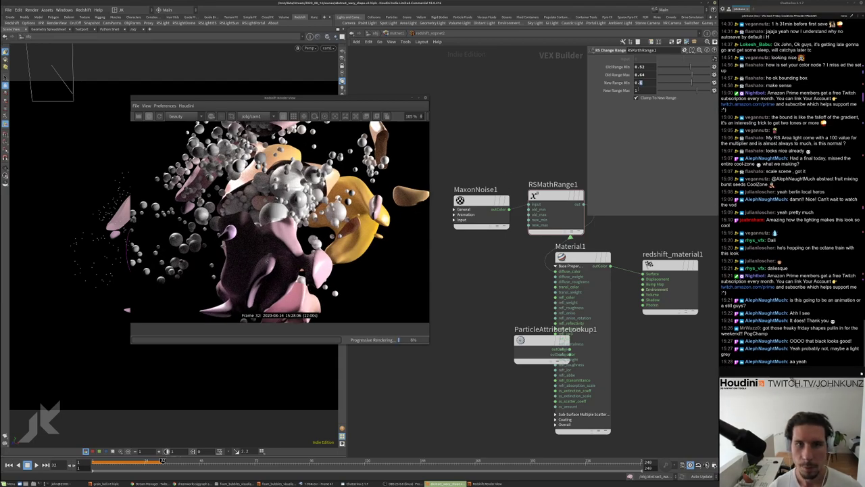
pyautogui.press('Return')
pyautogui.scroll(10, 285, 202)
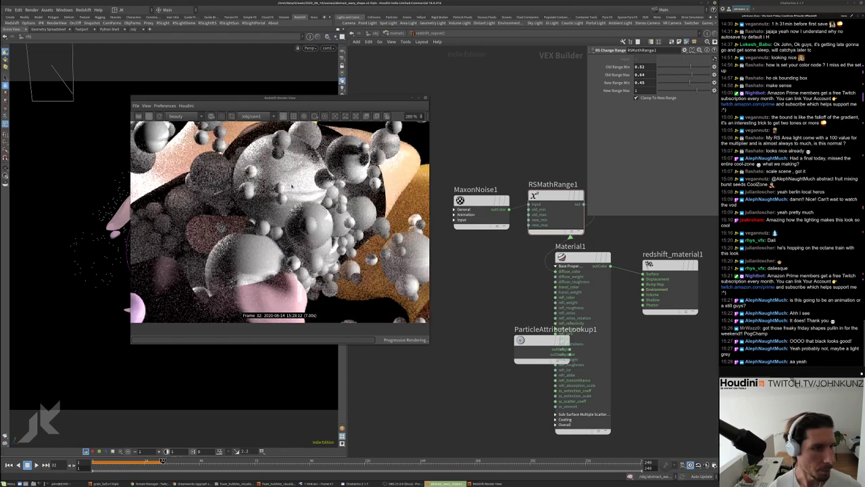
pyautogui.scroll(-4, 284, 203)
# Set MaxonNoise1's Overall Scale to 0.025 and its first and third scale components to 15
pyautogui.click(481, 220)
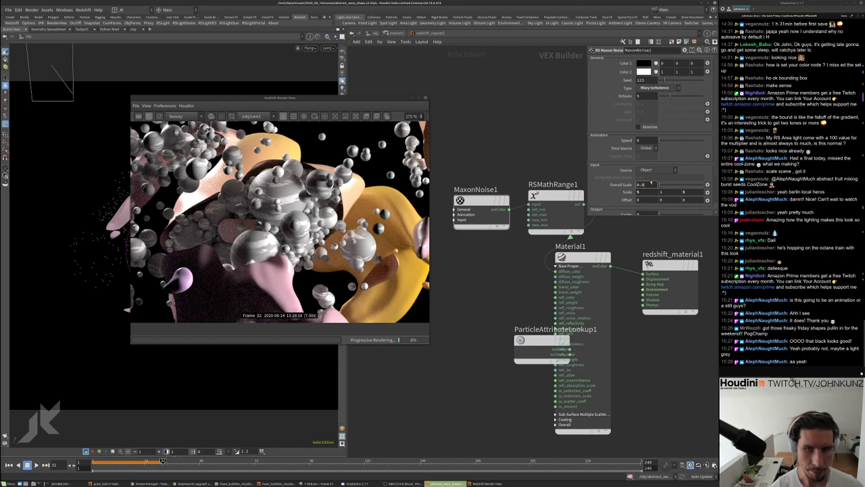
pyautogui.write('25')
pyautogui.press('Return')
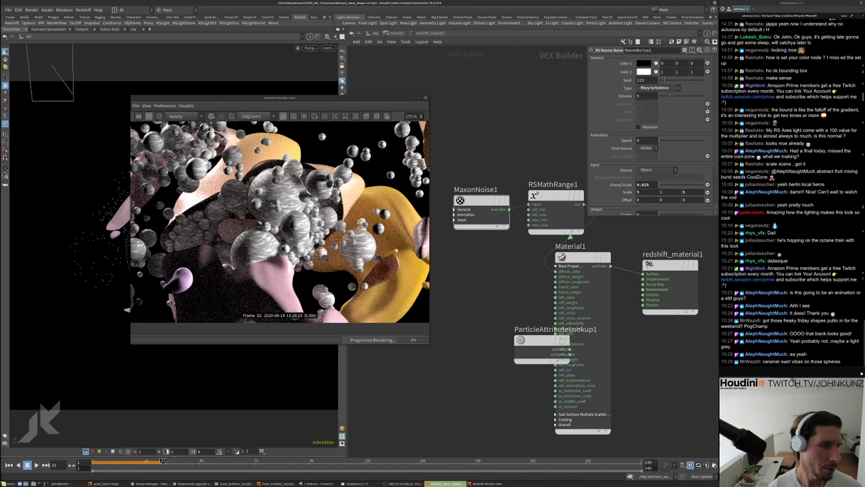
pyautogui.scroll(-2, 279, 221)
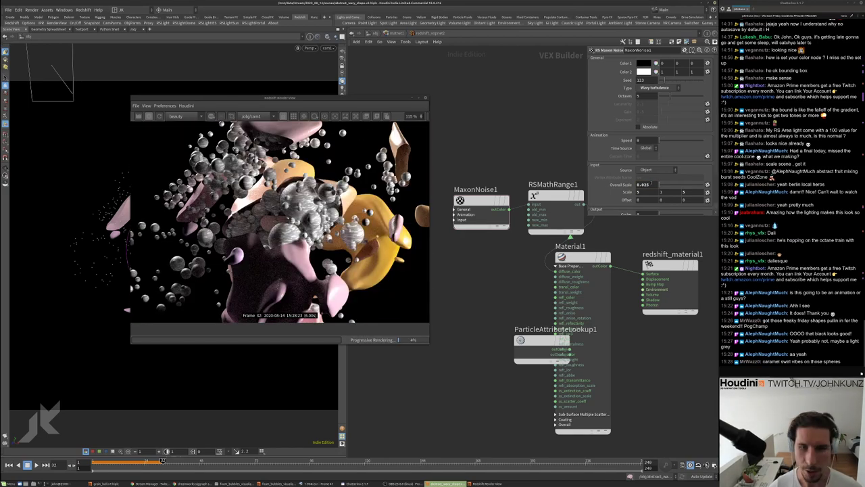
pyautogui.click(638, 192)
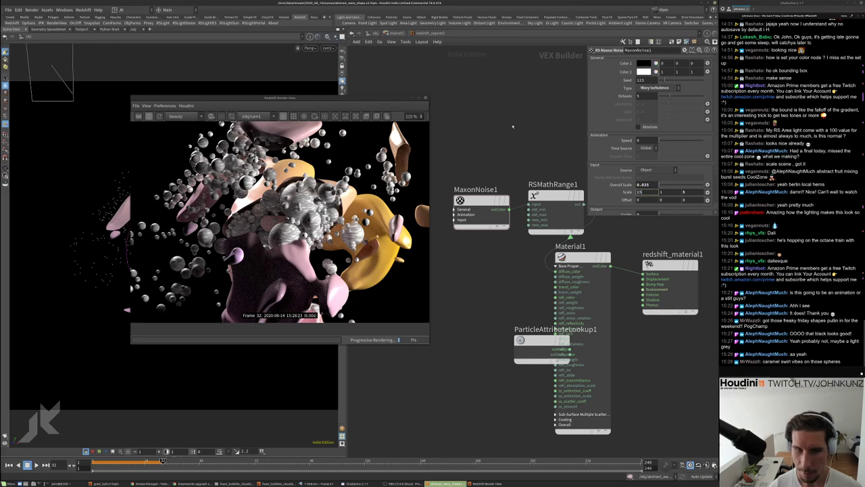
pyautogui.press('Return')
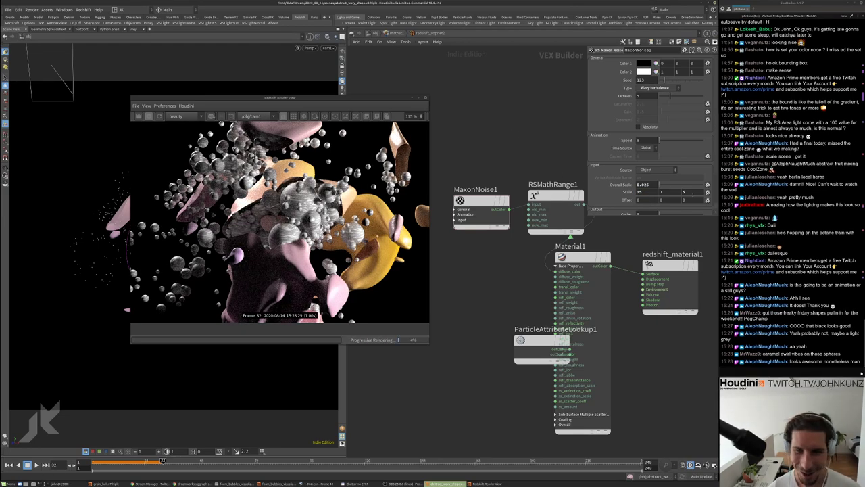
pyautogui.click(683, 192)
pyautogui.write('15')
pyautogui.press('Return')
pyautogui.scroll(4, 279, 220)
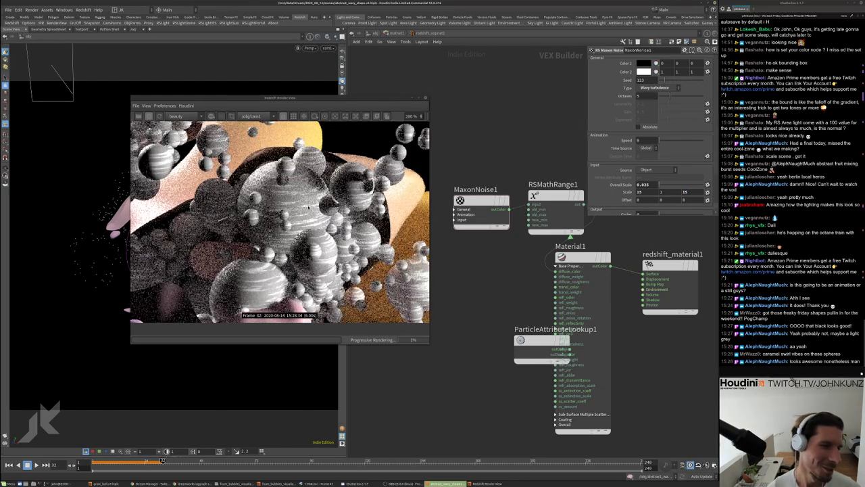
pyautogui.scroll(-5, 279, 219)
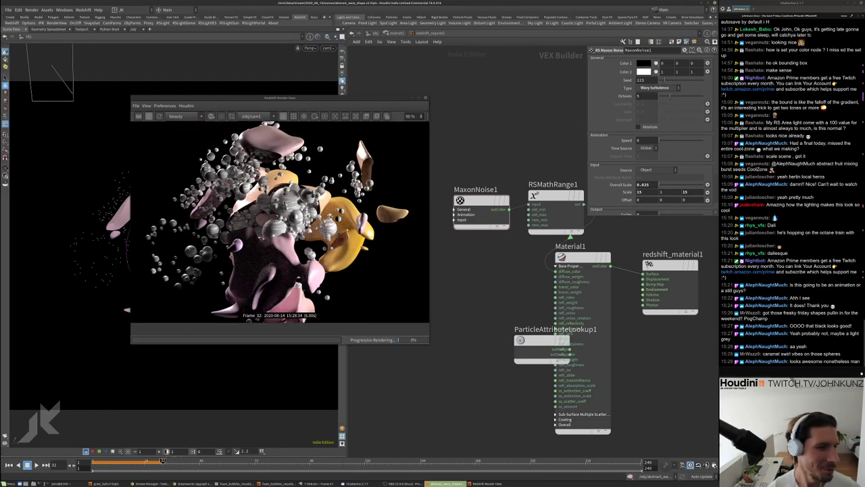
pyautogui.scroll(1, 280, 220)
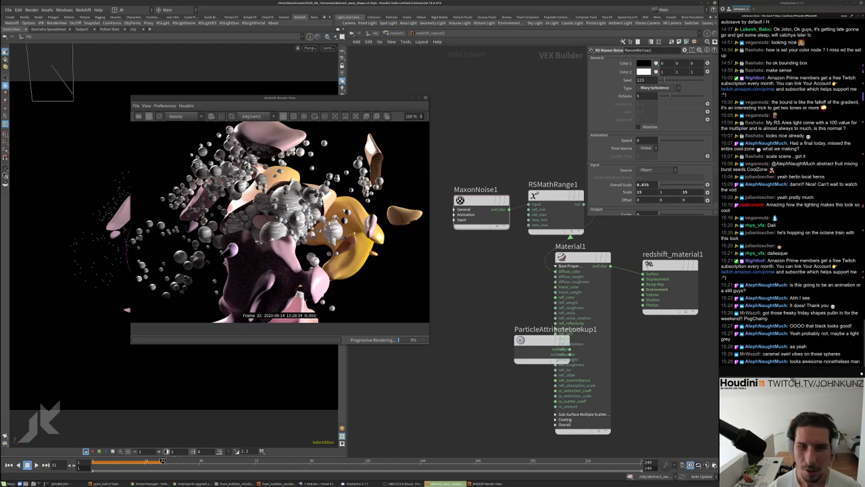
# Set RSMathRange1's New Range Min to 0.2
pyautogui.click(556, 206)
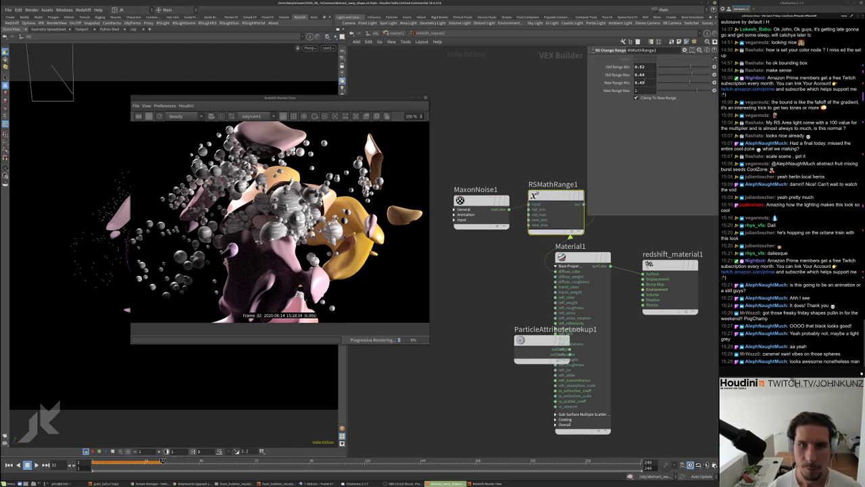
pyautogui.press('Return')
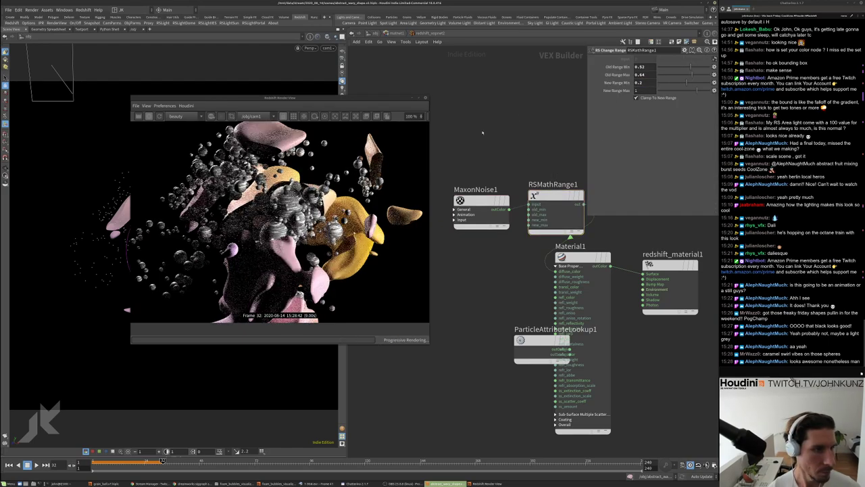
pyautogui.scroll(-2, 279, 217)
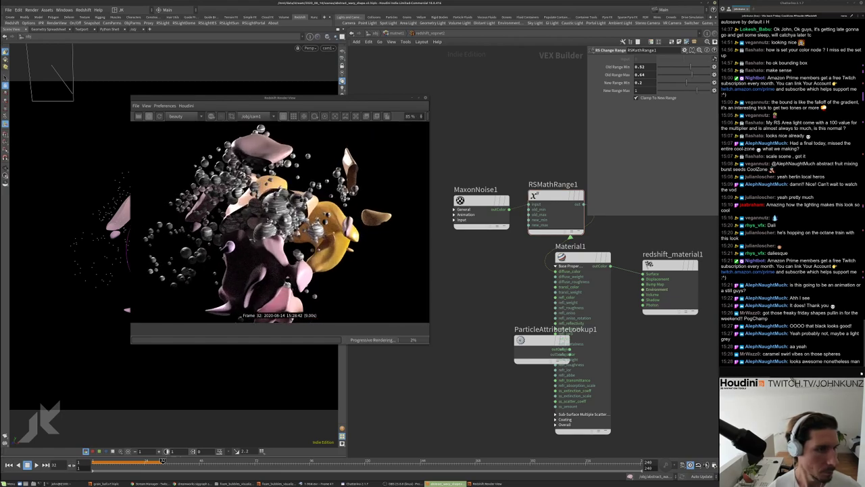
pyautogui.scroll(2, 270, 215)
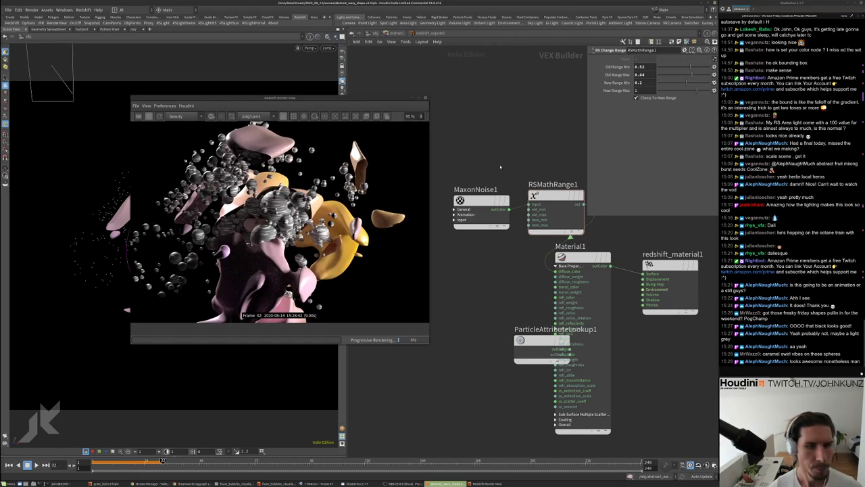
# Change MaxonNoise1's Overall Scale to 0.075, then to 0.25
pyautogui.click(481, 203)
pyautogui.click(672, 194)
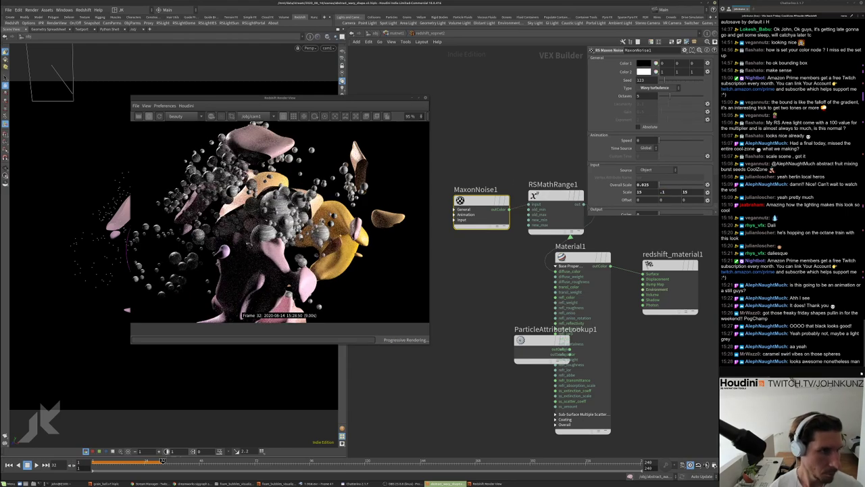
pyautogui.scroll(3, 278, 205)
pyautogui.scroll(-5, 278, 205)
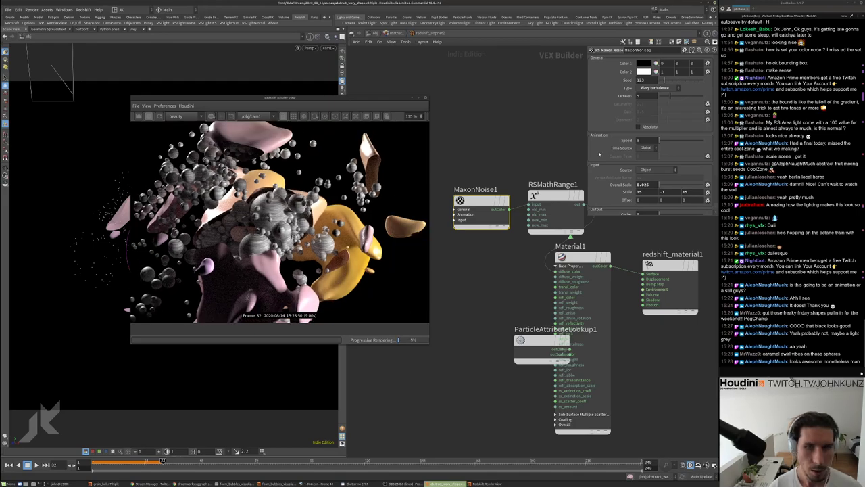
pyautogui.click(643, 184)
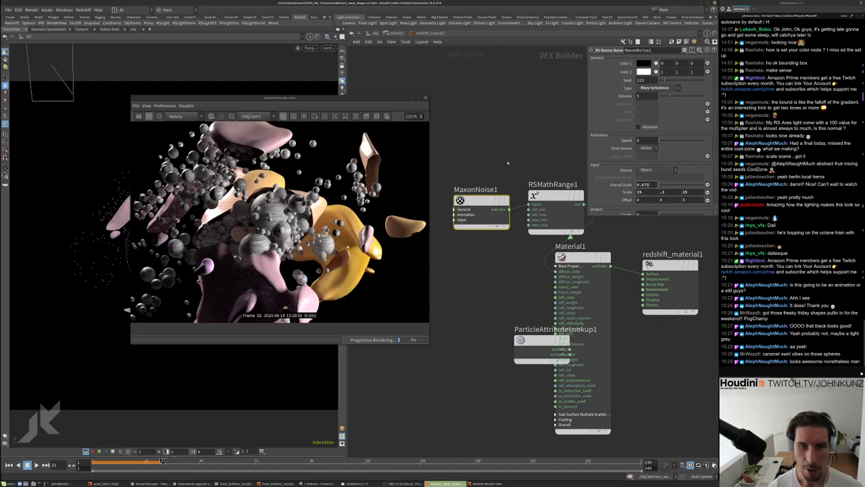
pyautogui.write('0.075')
pyautogui.press('Return')
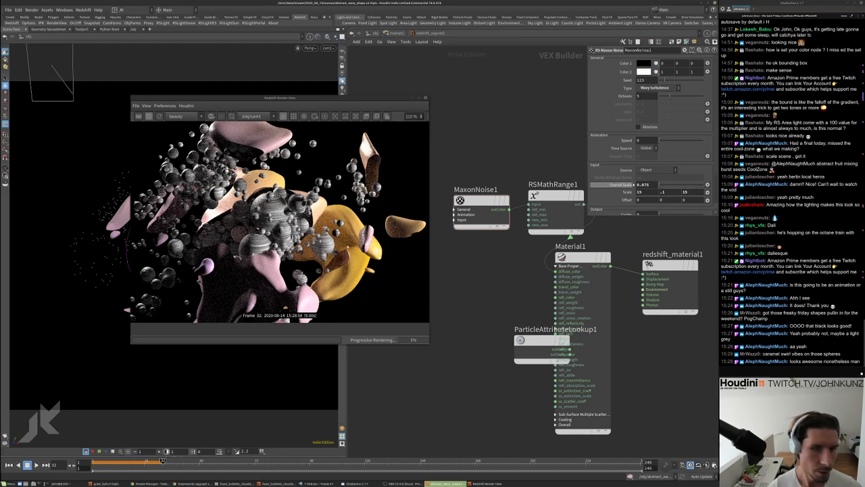
pyautogui.moveTo(644, 185); pyautogui.dragTo(650, 185)
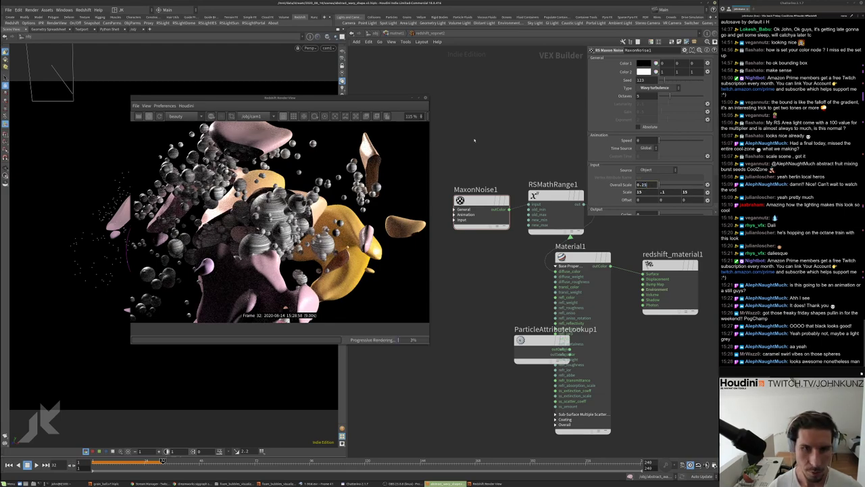
pyautogui.press('Return')
pyautogui.scroll(4, 279, 217)
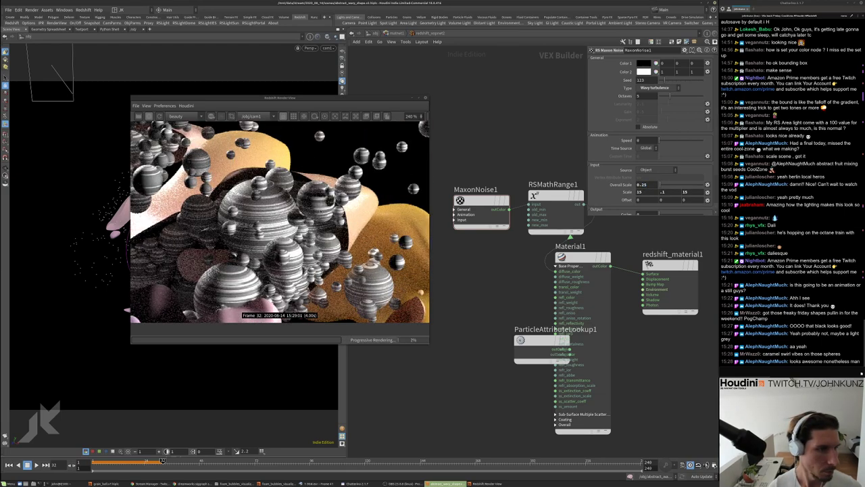
pyautogui.scroll(-4, 279, 216)
pyautogui.scroll(2, 311, 231)
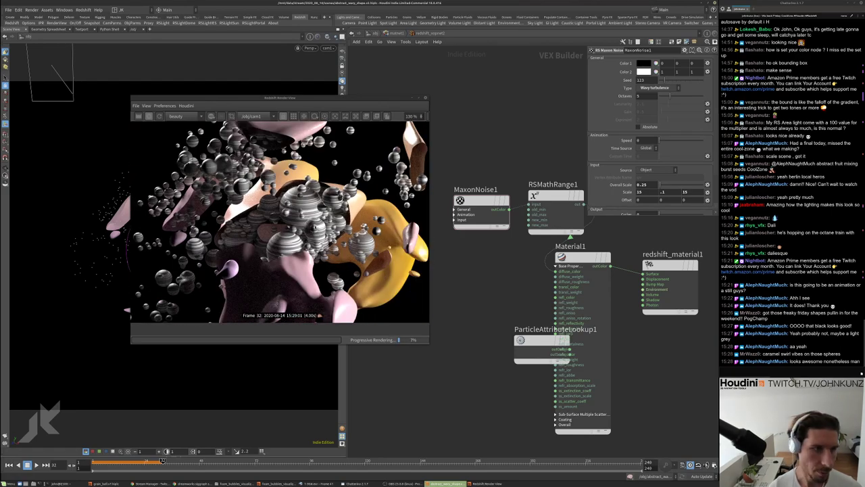
pyautogui.scroll(3, 283, 218)
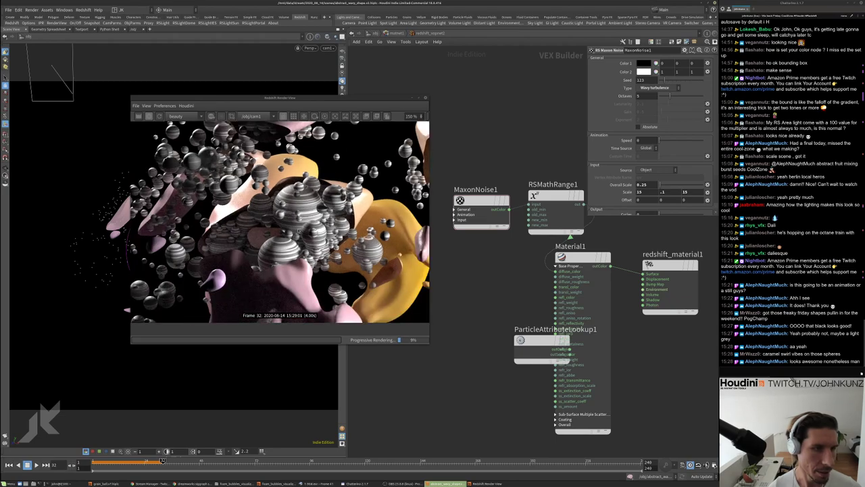
pyautogui.scroll(1, 282, 218)
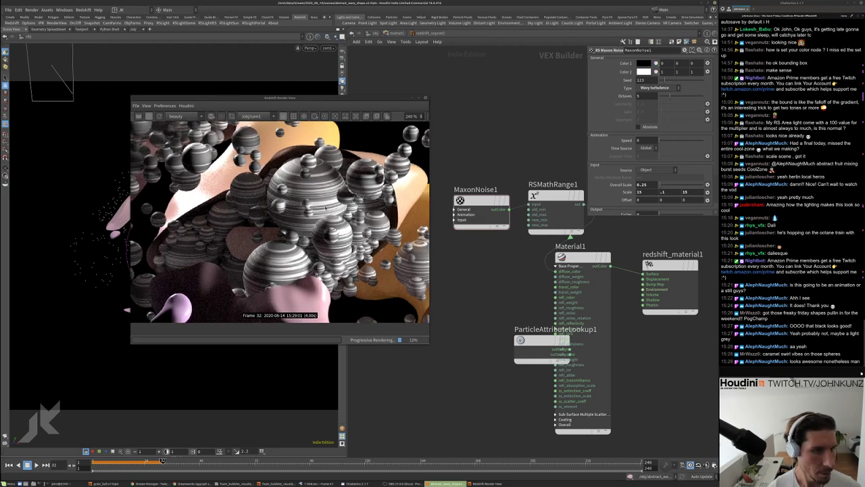
# Set Material1's reflection roughness to 0.2, then 0.35, and return to object level
pyautogui.click(582, 258)
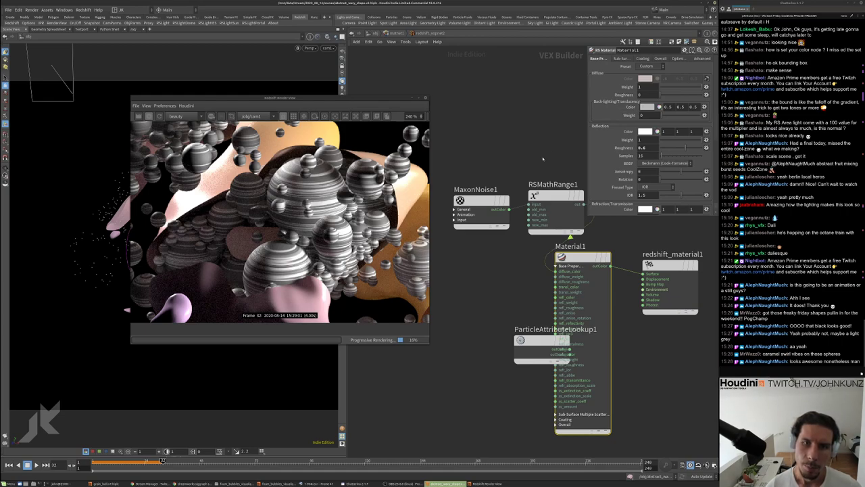
pyautogui.write('0.2')
pyautogui.press('Return')
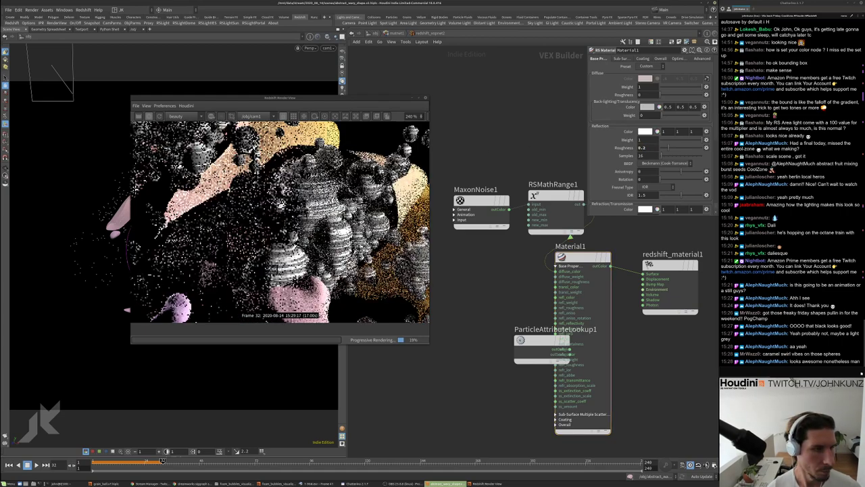
pyautogui.scroll(-2, 282, 260)
pyautogui.scroll(-2, 282, 261)
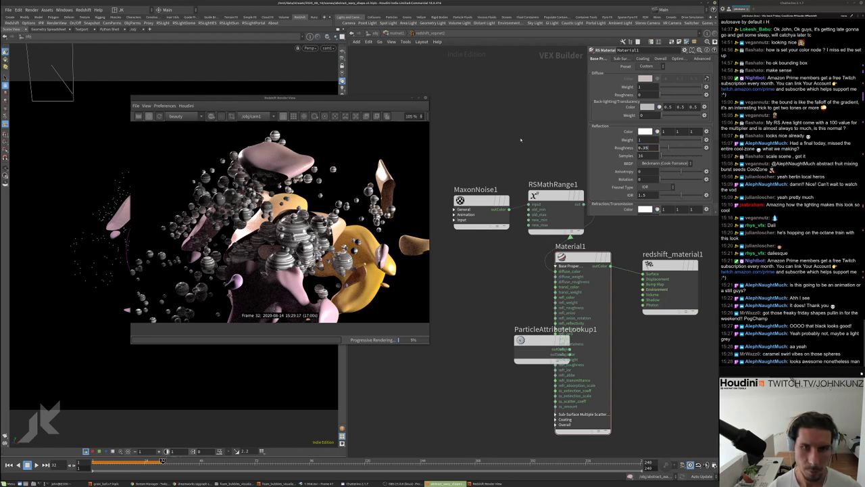
pyautogui.scroll(-3, 282, 261)
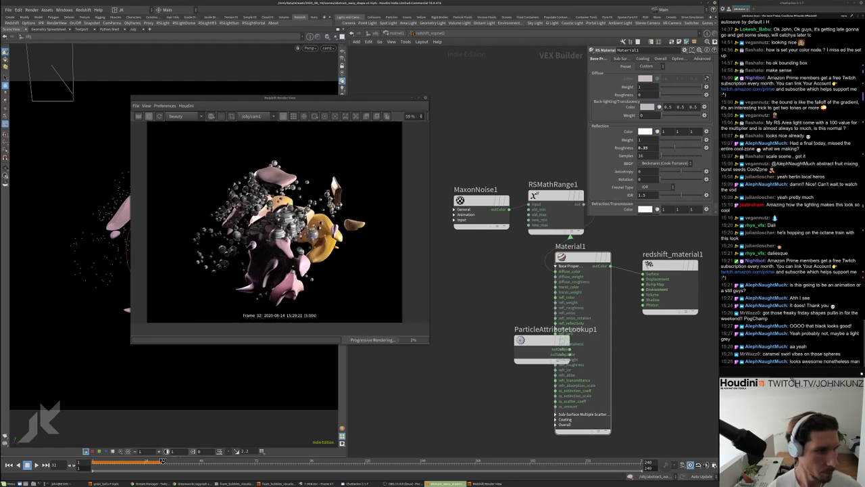
pyautogui.scroll(-1, 274, 219)
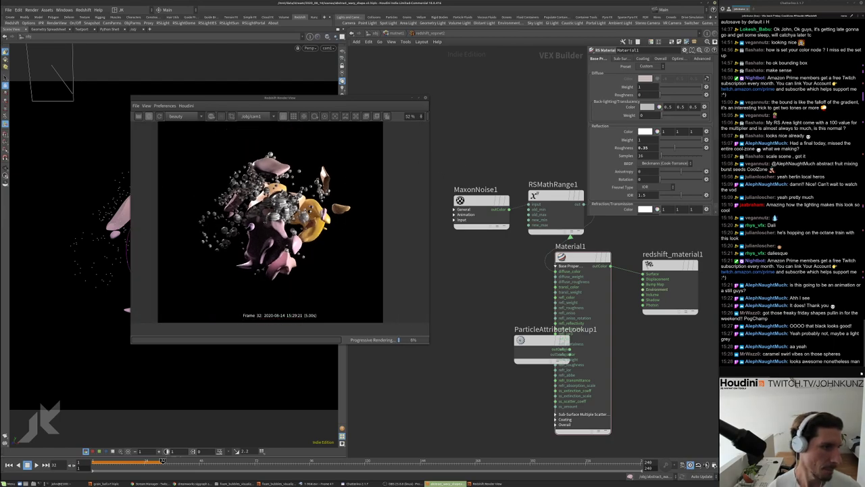
pyautogui.click(375, 33)
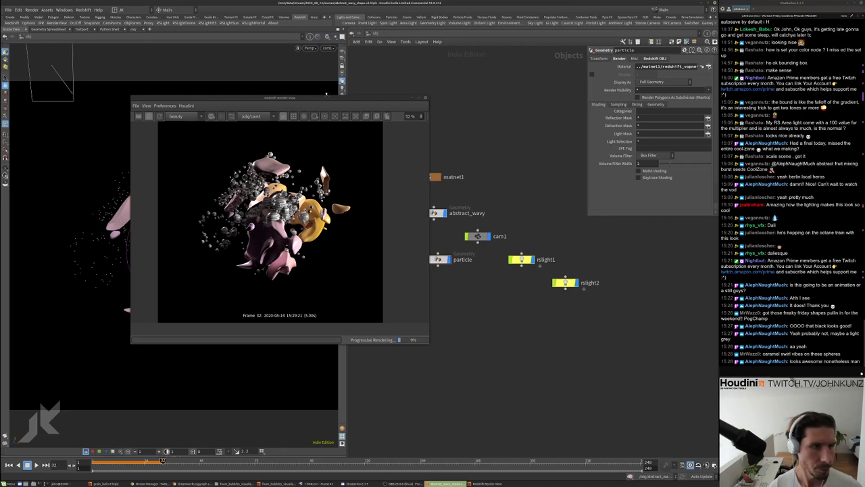
# Size rslight1's area to 0.6 by 1, then dive into the matnet1 material network
pyautogui.moveTo(325, 101); pyautogui.dragTo(279, 89)
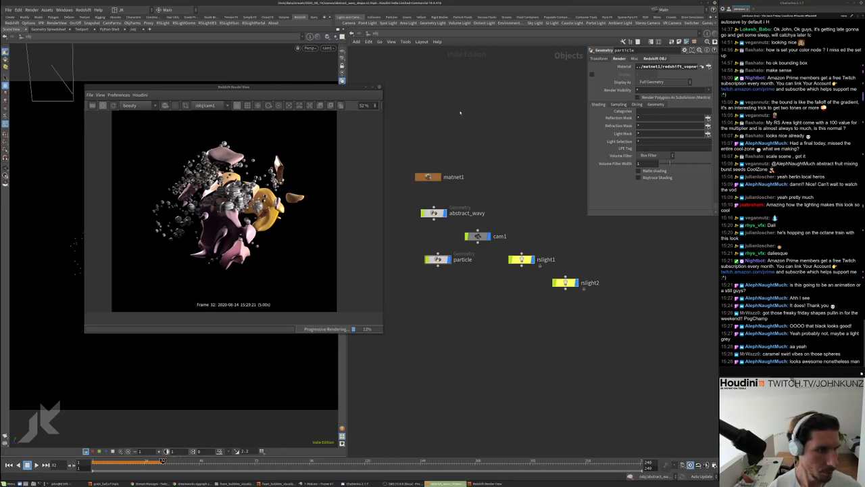
pyautogui.click(520, 259)
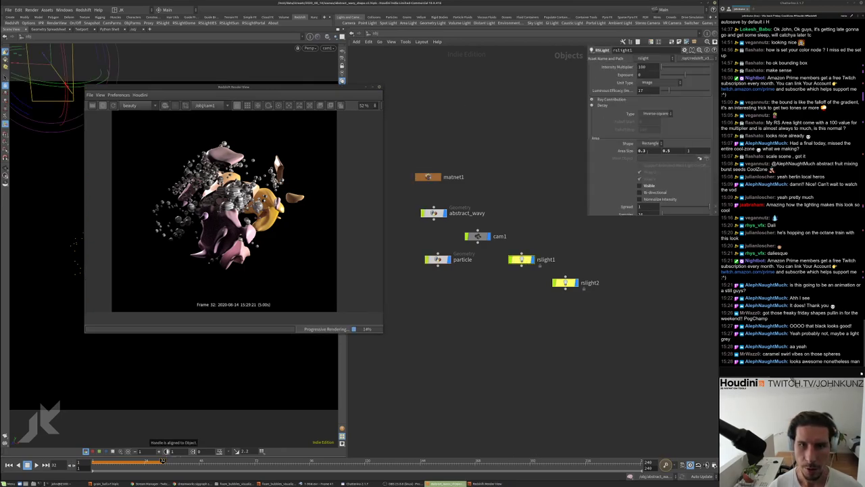
pyautogui.press('Return')
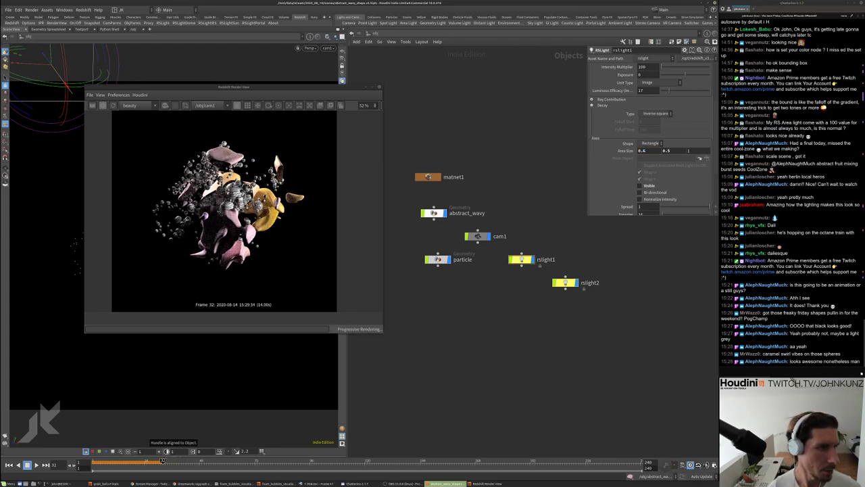
pyautogui.press('Return')
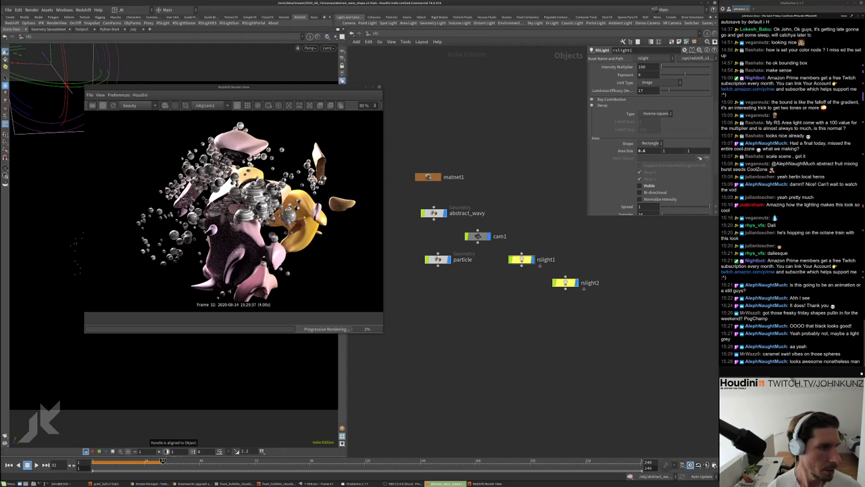
pyautogui.scroll(-2, 233, 210)
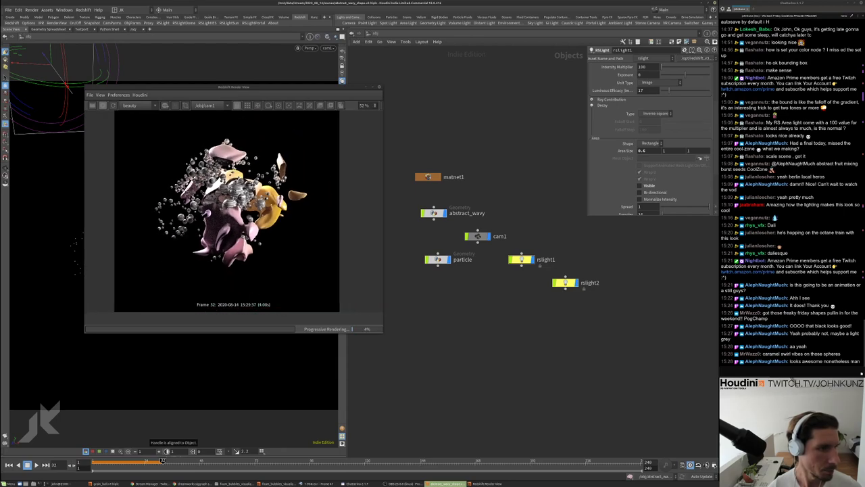
pyautogui.scroll(1, 227, 209)
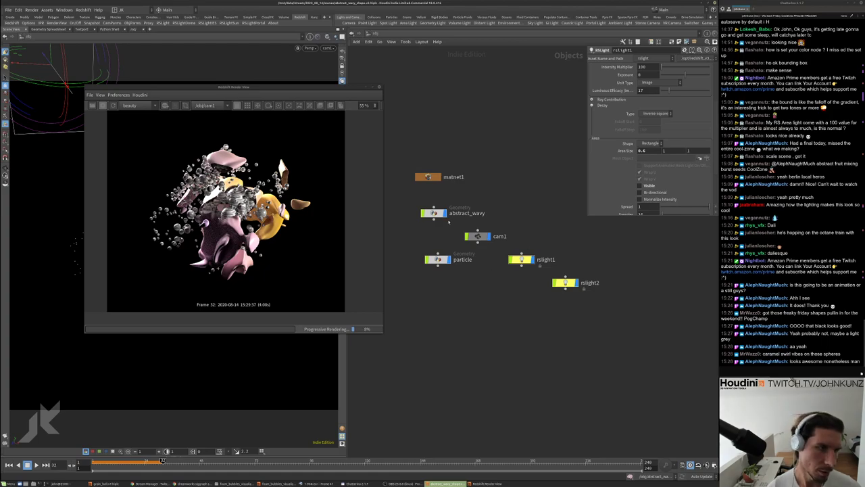
pyautogui.doubleClick(427, 178)
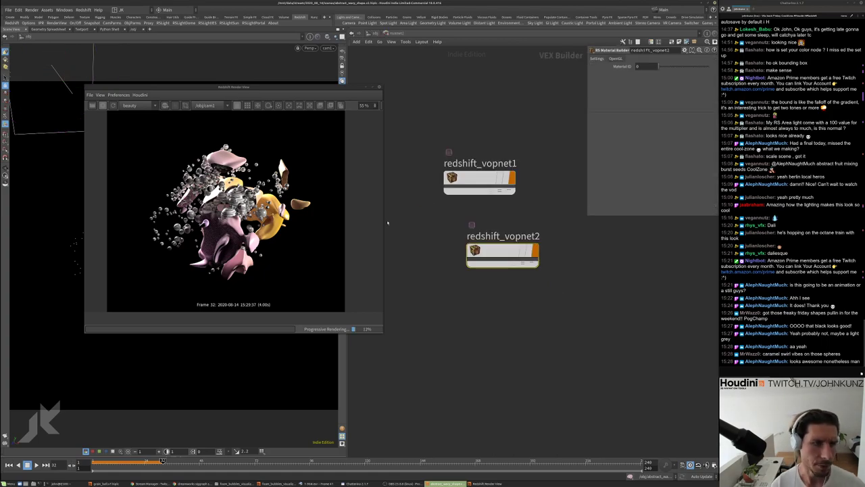
# Inside redshift_vopnet2, set MaxonNoise1's first Scale value to .1
pyautogui.doubleClick(502, 254)
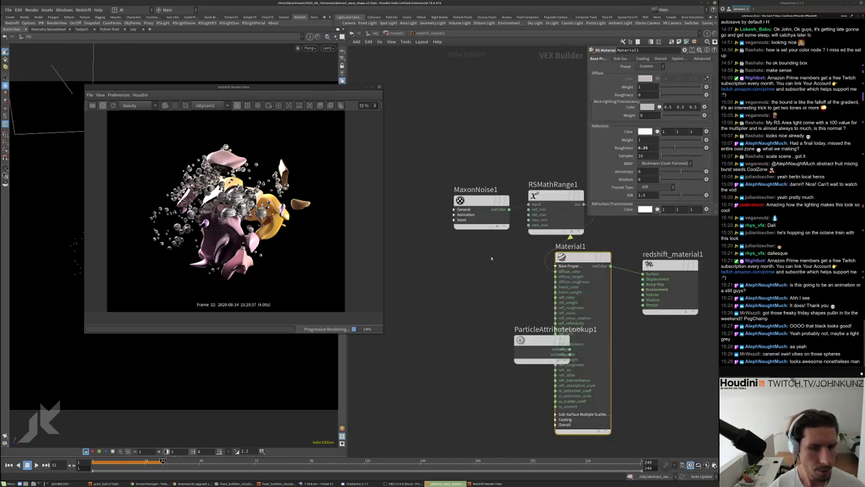
pyautogui.click(483, 218)
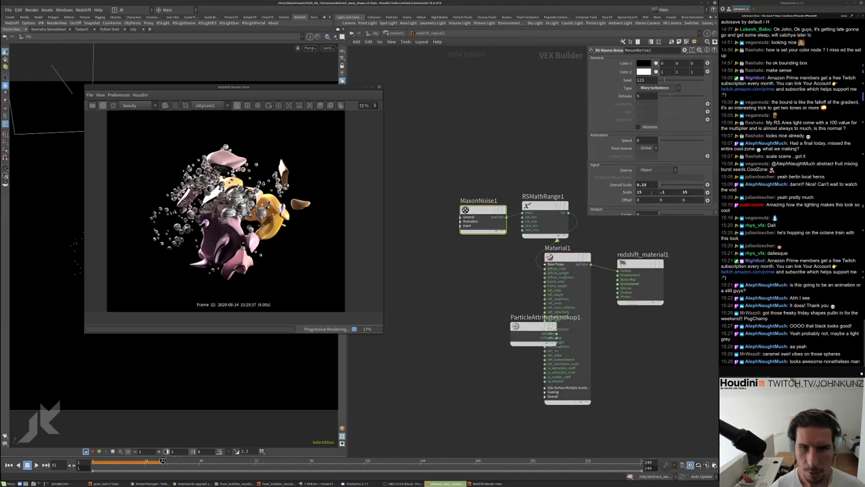
pyautogui.write('.')
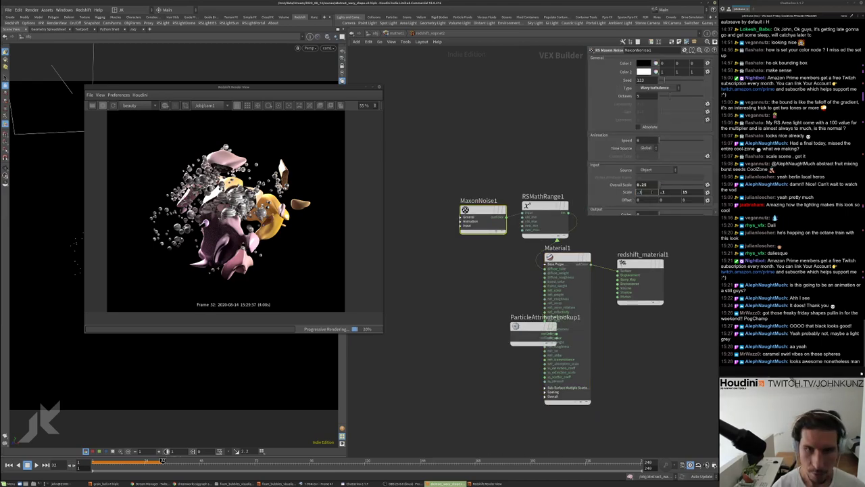
pyautogui.write('1')
pyautogui.press('Return')
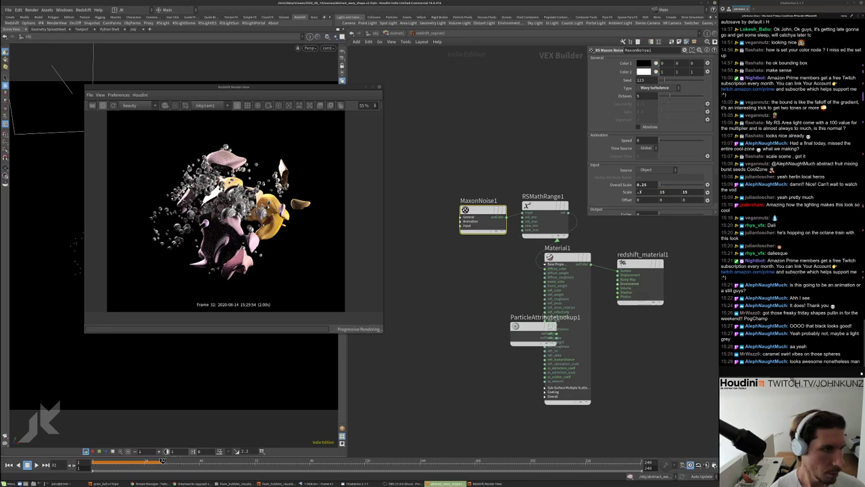
pyautogui.scroll(3, 229, 209)
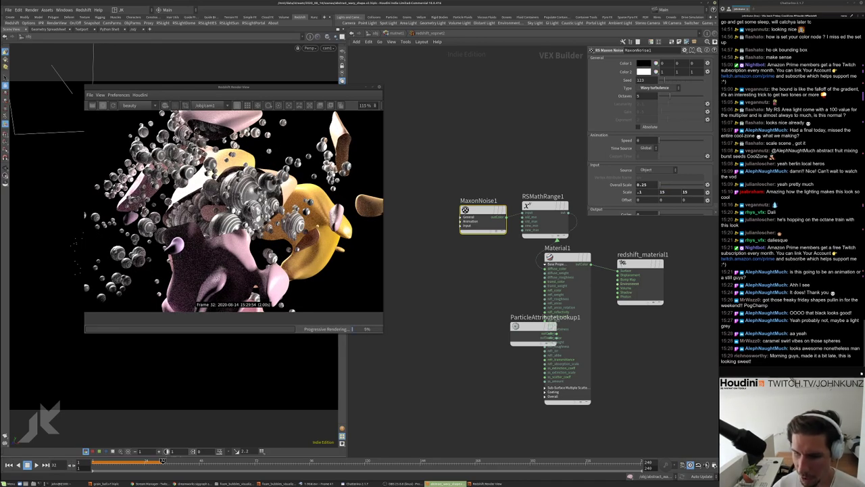
pyautogui.scroll(-2, 233, 209)
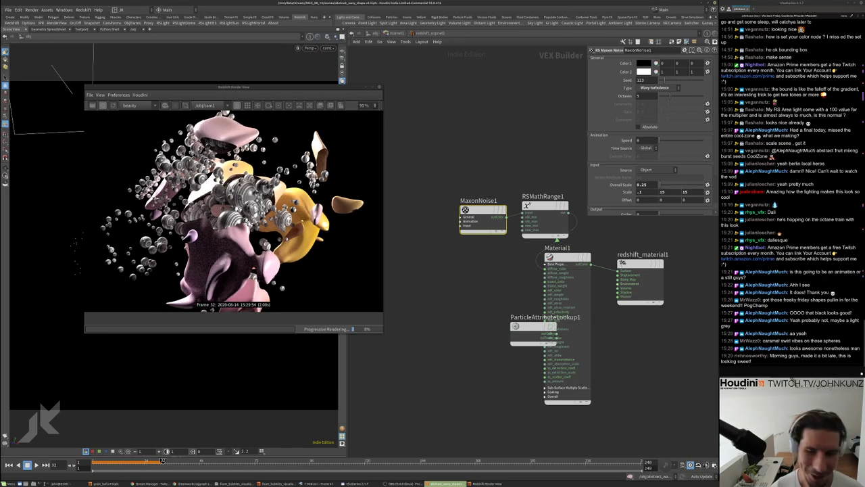
pyautogui.scroll(1, 233, 209)
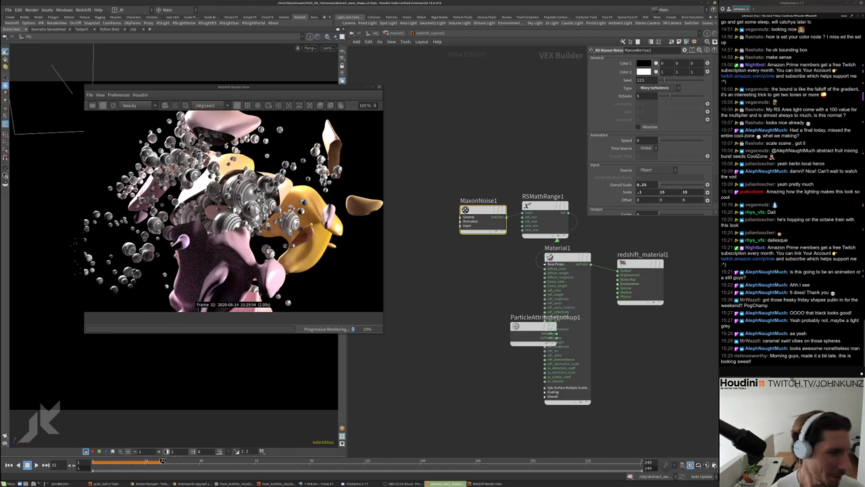
pyautogui.scroll(-2, 233, 209)
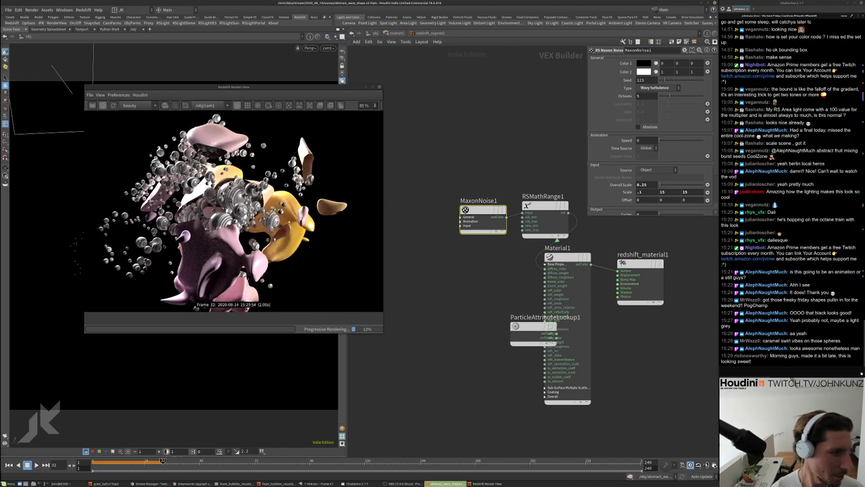
pyautogui.scroll(5, 233, 210)
pyautogui.scroll(-3, 233, 210)
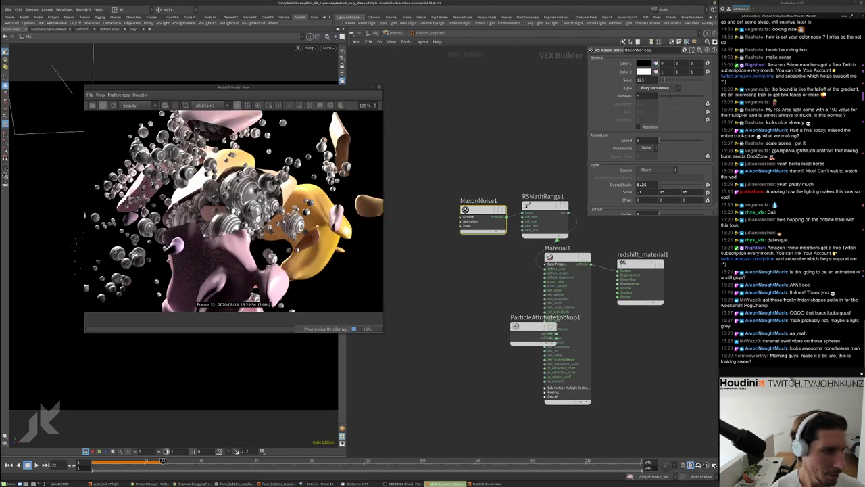
pyautogui.scroll(-2, 233, 210)
pyautogui.scroll(-1, 234, 209)
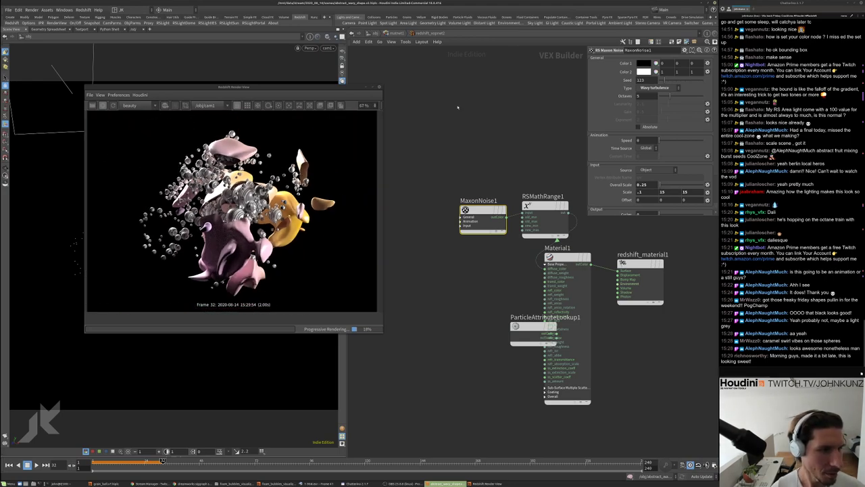
# Copy MaxonNoise1 and RSMathRange1 from redshift_vopnet2 and paste them into redshift_vopnet1
pyautogui.press('u')
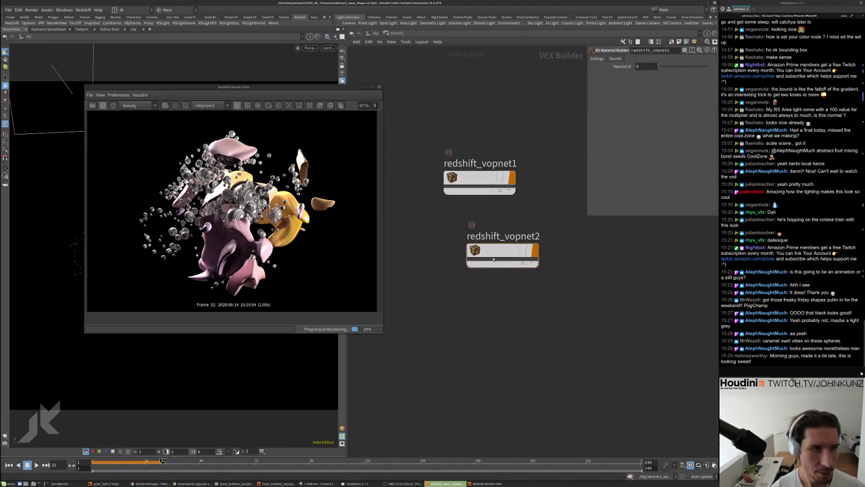
pyautogui.doubleClick(493, 259)
pyautogui.moveTo(485, 163); pyautogui.dragTo(571, 241)
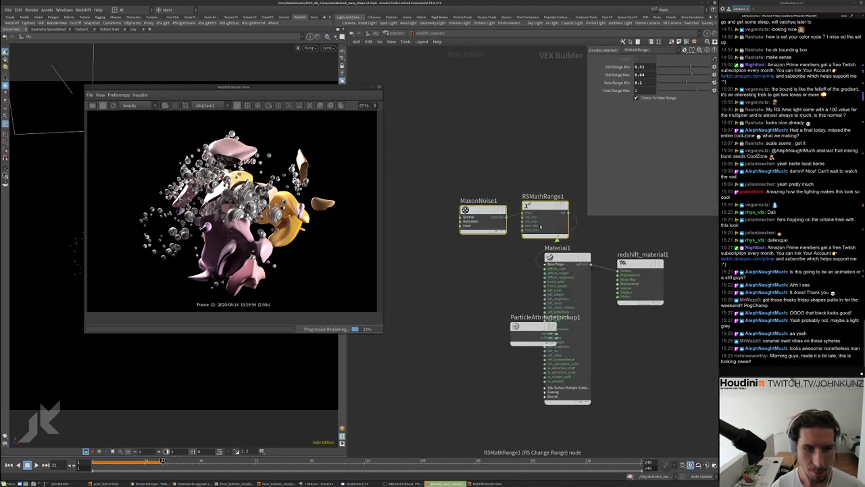
pyautogui.press('Delete')
pyautogui.press('u')
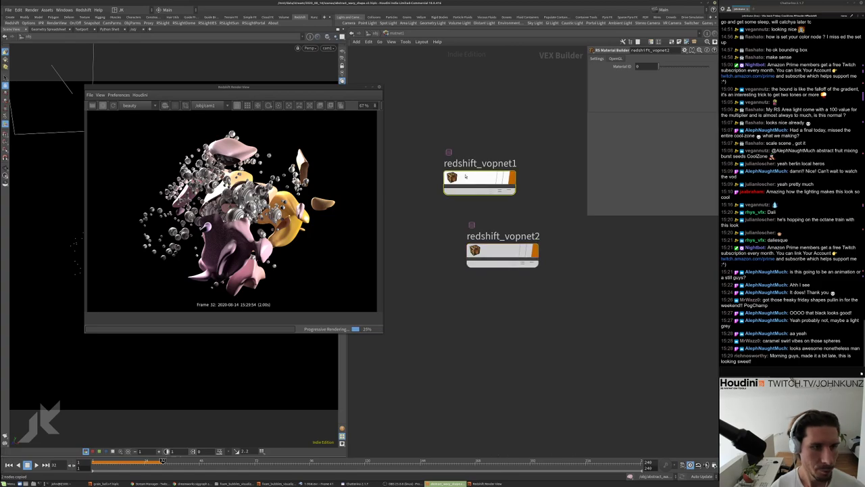
pyautogui.press('i')
pyautogui.hotkey('ctrl', 'v')
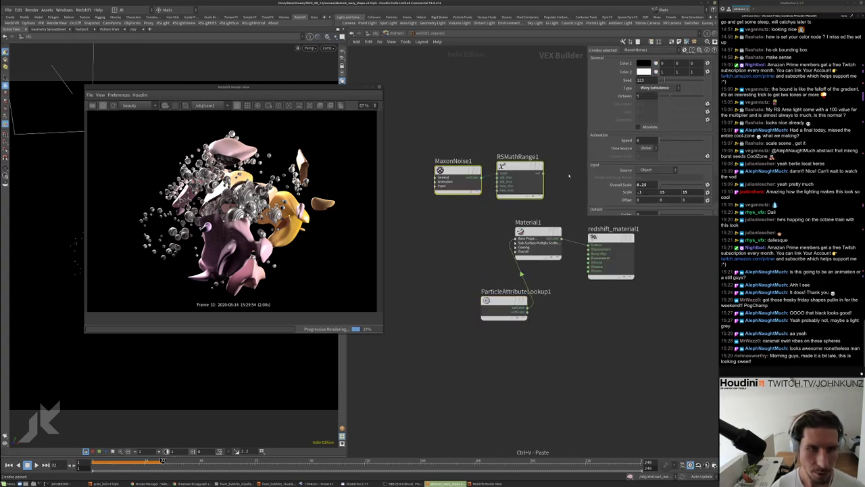
# Wire RSMathRange1 into Material1's diffuse colour and start reconnecting ParticleAttributeLookup1
pyautogui.moveTo(544, 173); pyautogui.dragTo(508, 223)
pyautogui.click(521, 270)
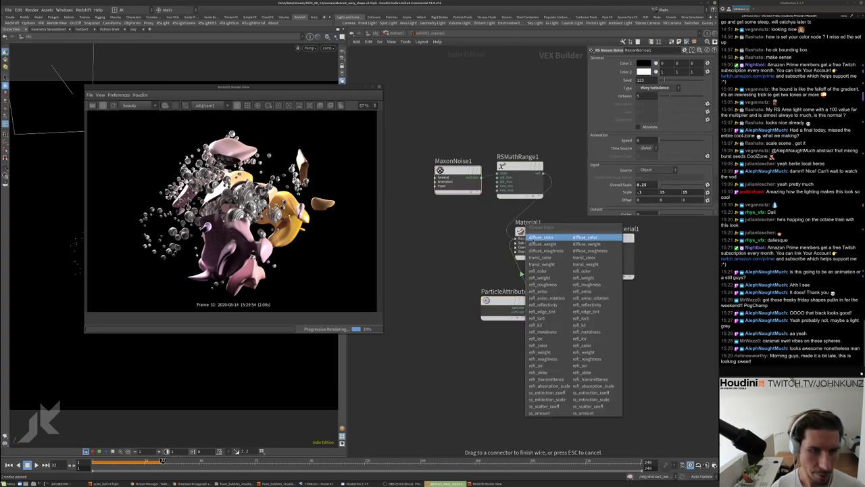
pyautogui.click(541, 238)
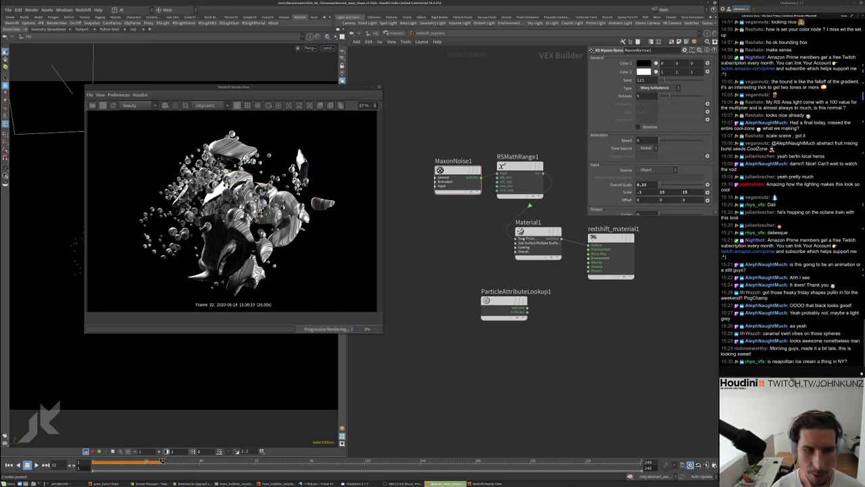
pyautogui.click(516, 238)
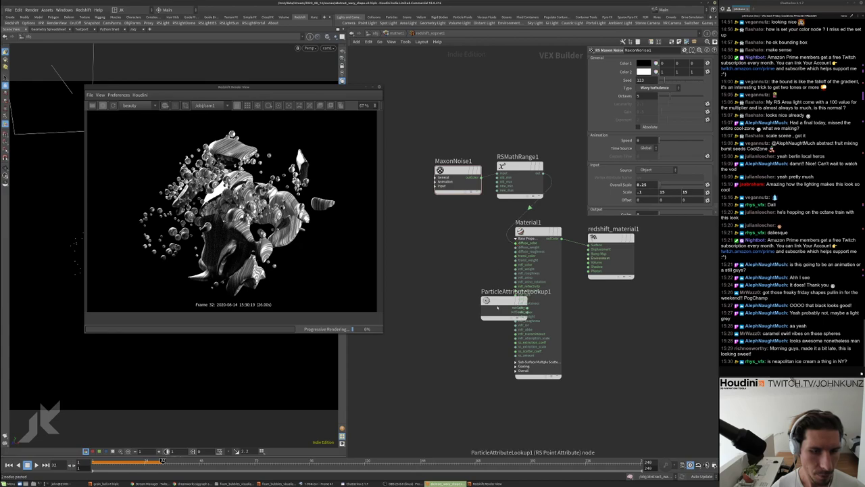
pyautogui.moveTo(499, 304); pyautogui.dragTo(453, 278)
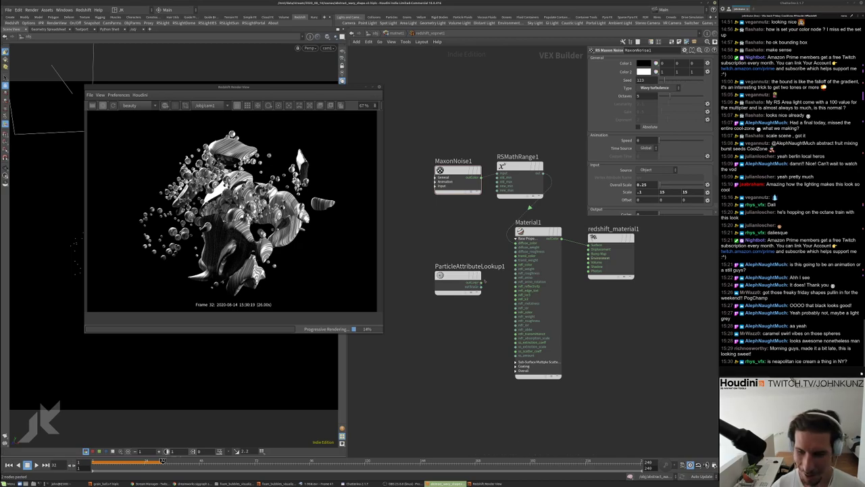
pyautogui.click(481, 277)
pyautogui.click(516, 248)
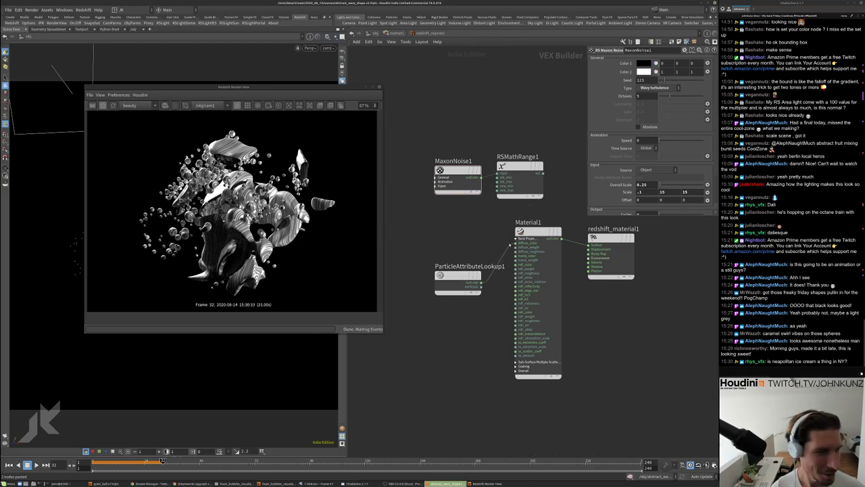
pyautogui.scroll(6, 227, 210)
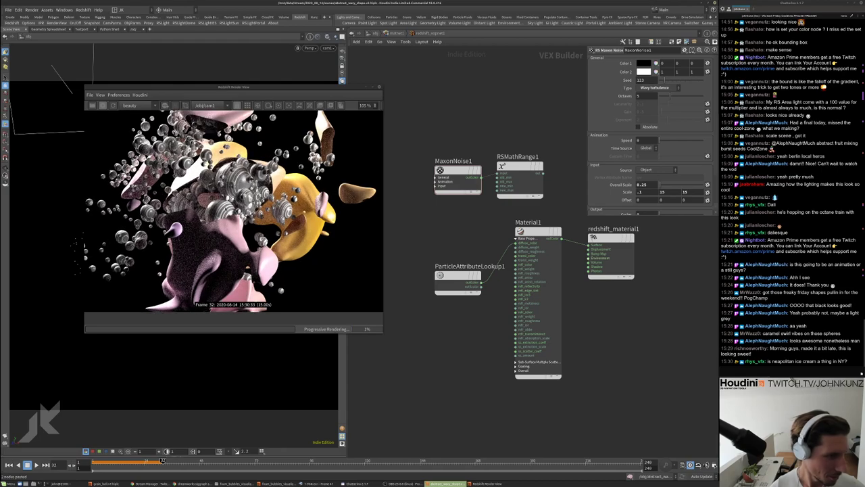
pyautogui.scroll(1, 226, 211)
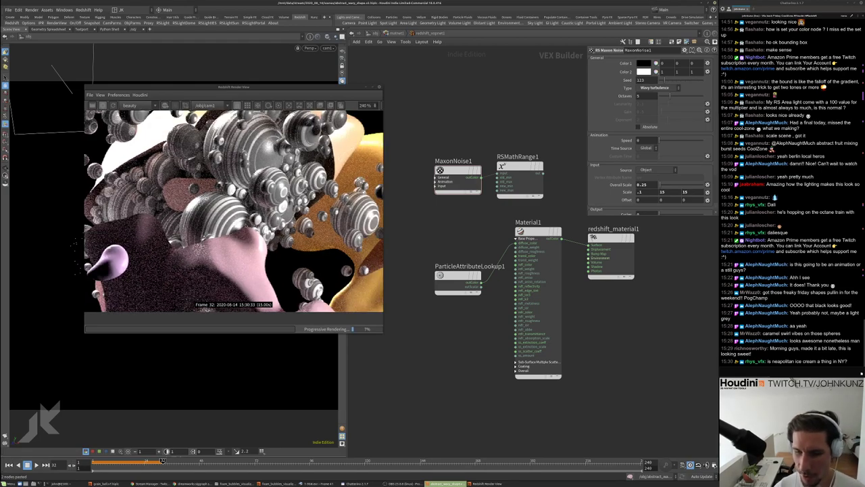
pyautogui.scroll(-4, 245, 225)
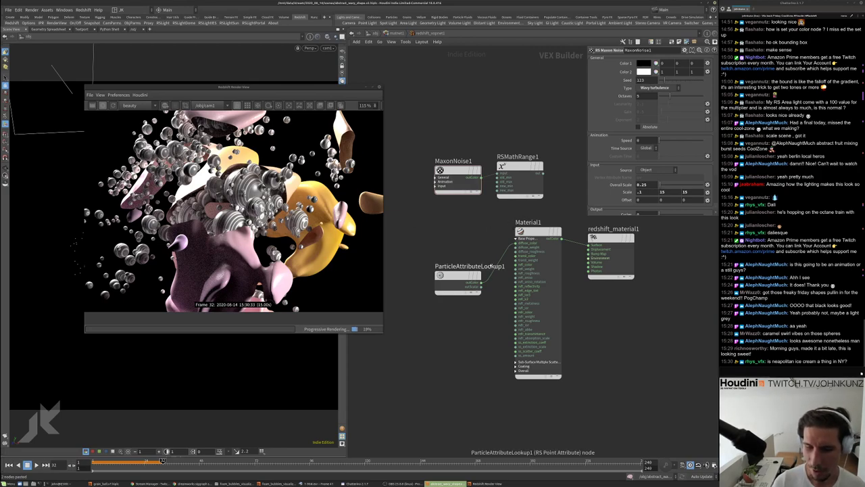
pyautogui.scroll(4, 234, 211)
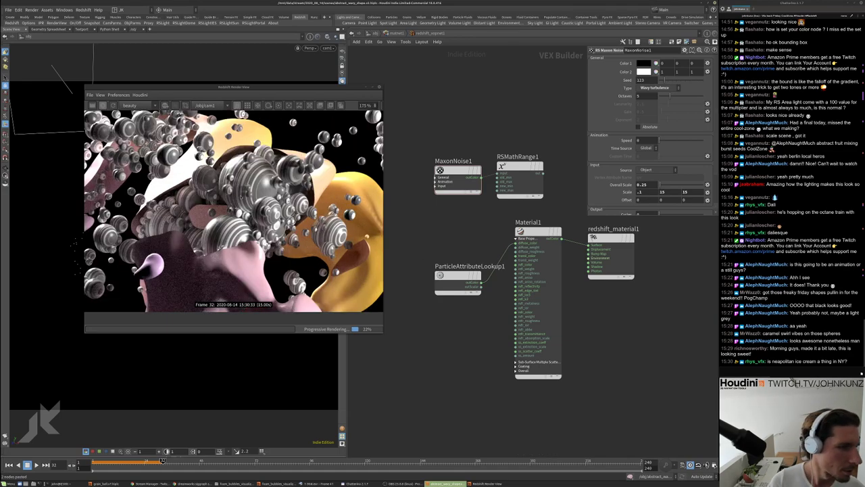
pyautogui.scroll(-5, 234, 211)
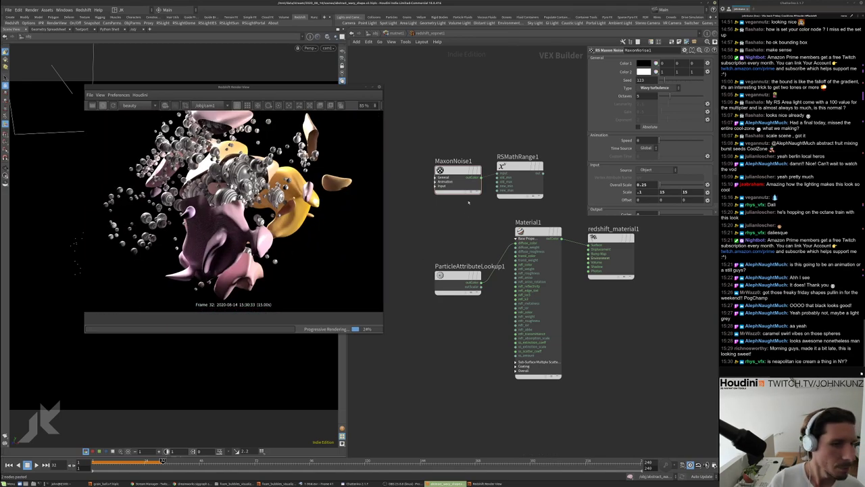
pyautogui.moveTo(465, 275); pyautogui.dragTo(460, 299, button='middle')
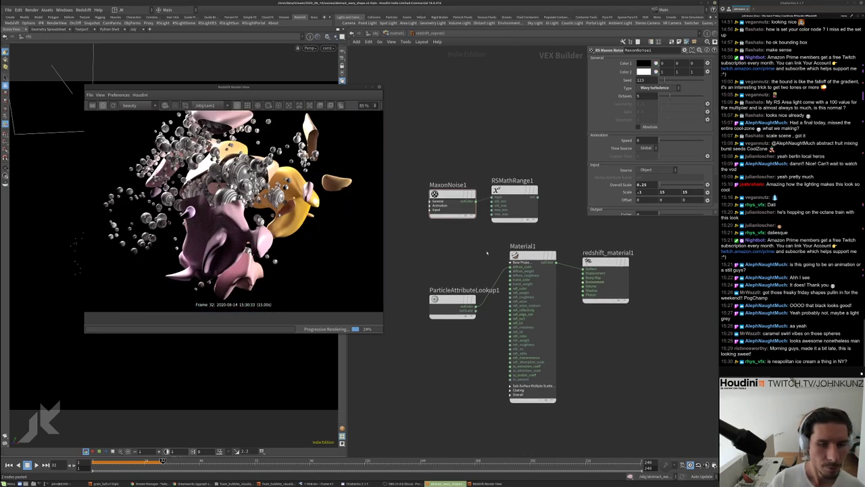
# Shift redshift_material1 right and add a BumpMap1 node fed by RSMathRange1's output
pyautogui.click(516, 181)
pyautogui.moveTo(516, 181); pyautogui.dragTo(506, 203, button='middle')
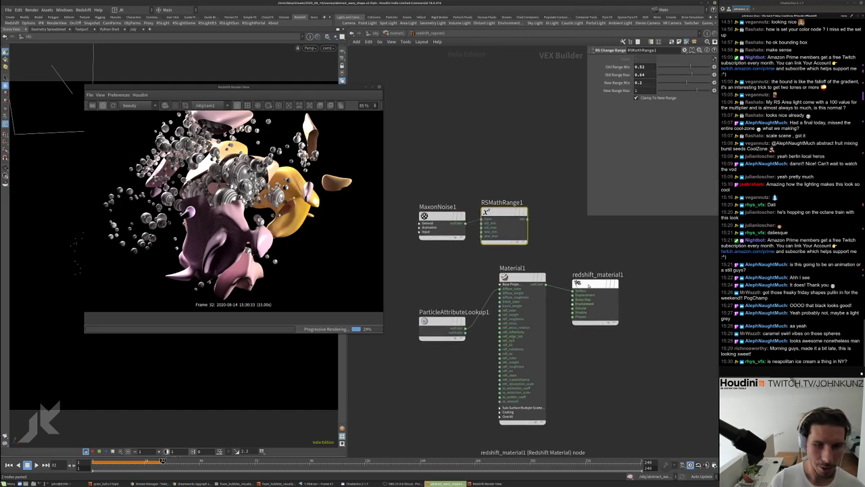
pyautogui.moveTo(594, 287); pyautogui.dragTo(669, 287)
pyautogui.press('Tab')
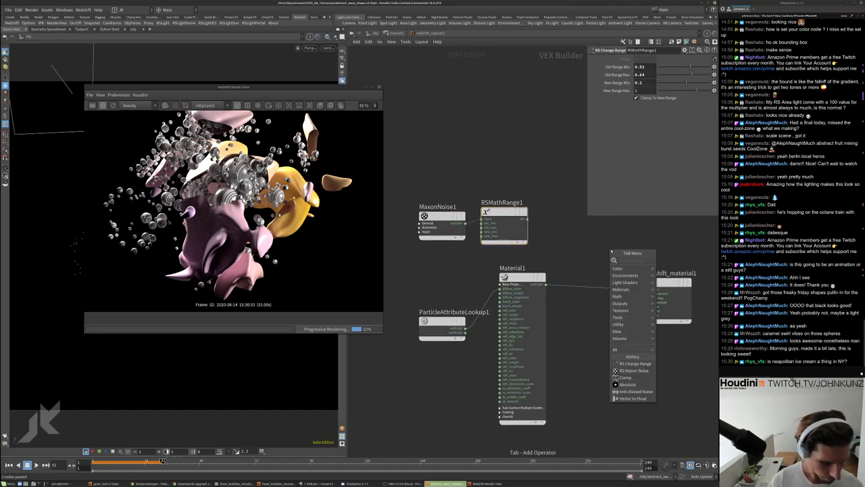
pyautogui.write('ramp')
pyautogui.press('Return')
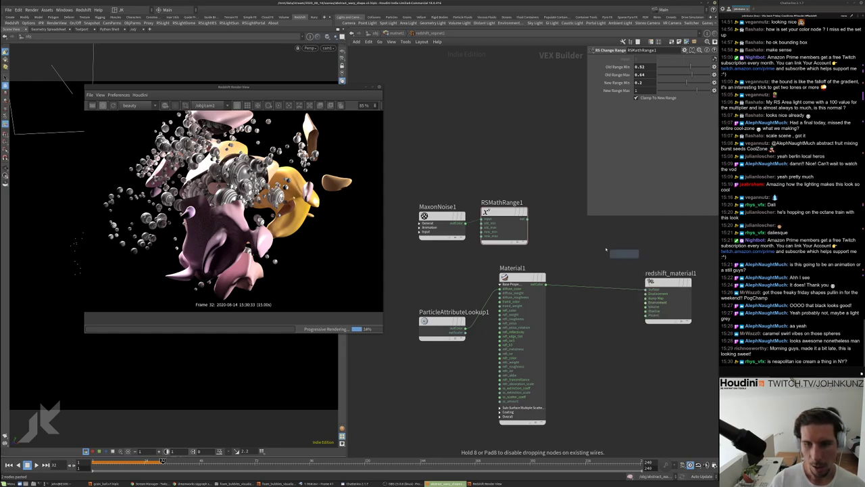
pyautogui.click(593, 247)
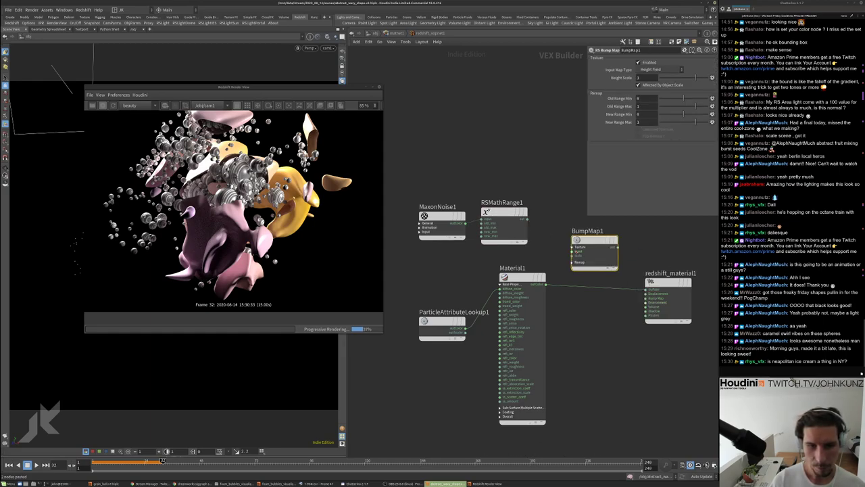
pyautogui.moveTo(525, 220); pyautogui.dragTo(643, 301)
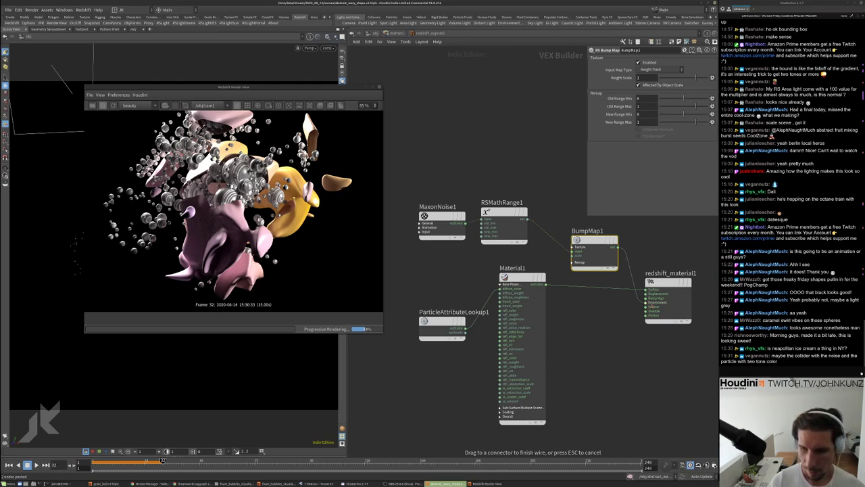
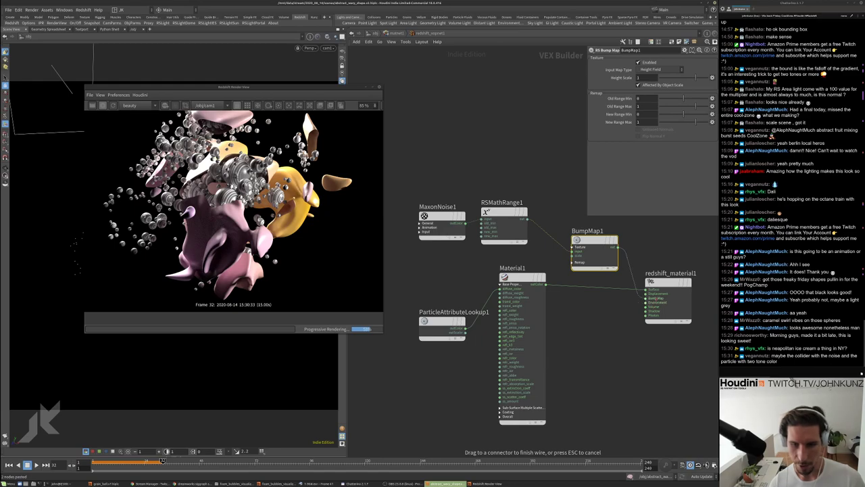
# Reposition the BumpMap1 node back in place in the shader network
pyautogui.scroll(5, 167, 179)
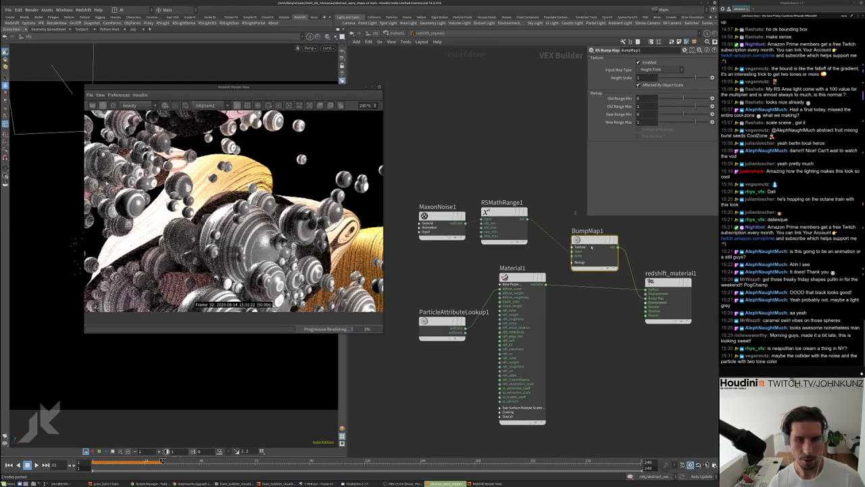
pyautogui.scroll(-1, 233, 210)
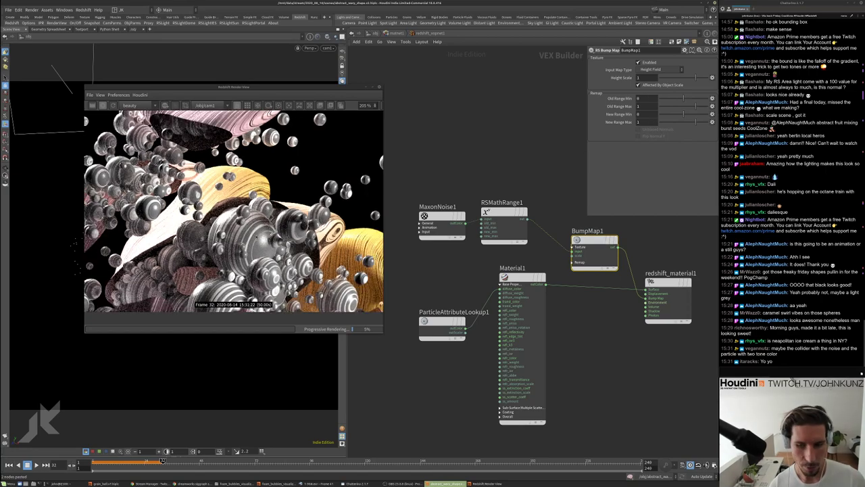
pyautogui.scroll(-6, 275, 181)
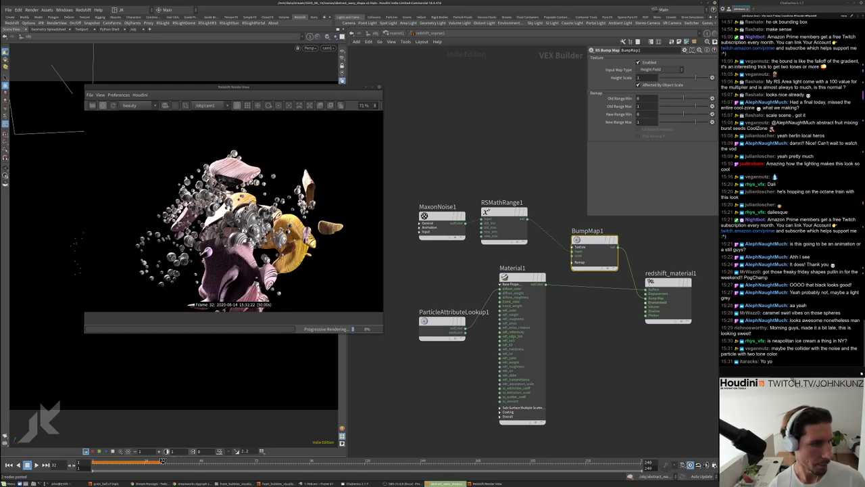
pyautogui.scroll(-1, 191, 304)
pyautogui.scroll(3, 242, 215)
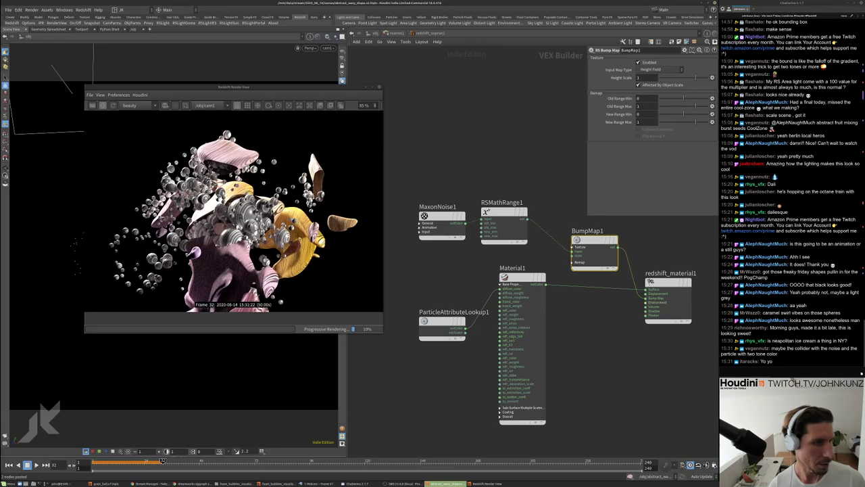
pyautogui.scroll(-1, 240, 195)
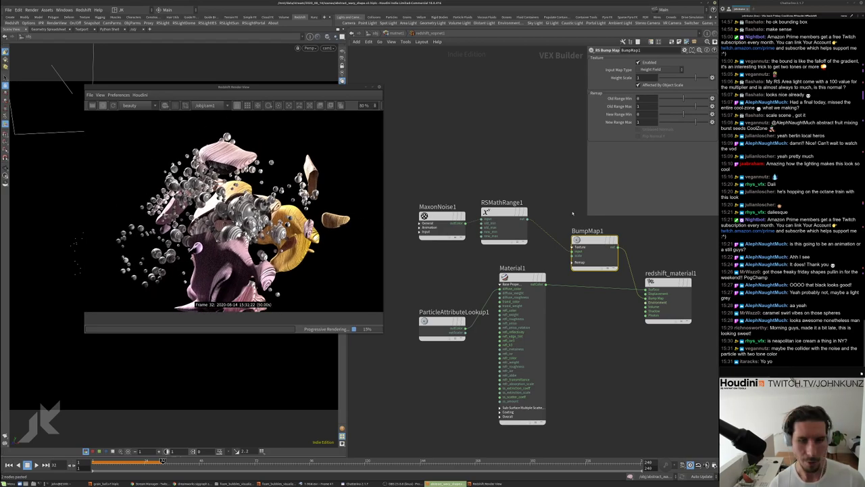
pyautogui.moveTo(572, 213); pyautogui.dragTo(568, 205, button='middle')
pyautogui.scroll(-2, 248, 200)
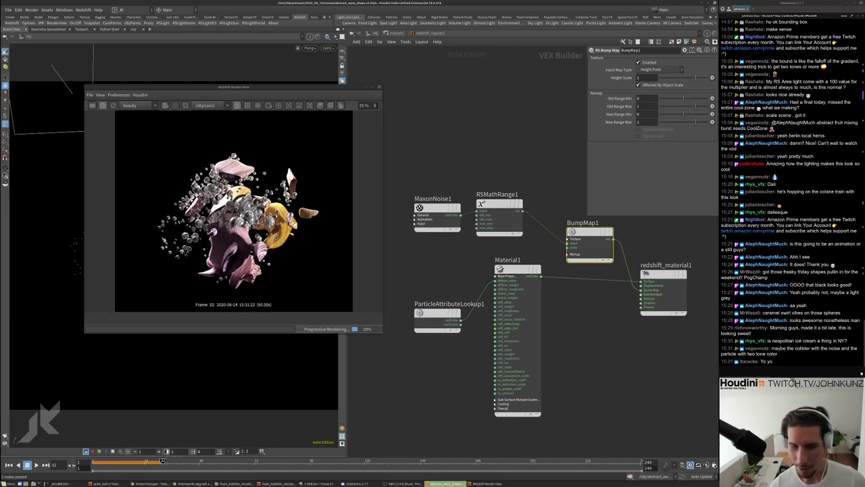
pyautogui.scroll(3, 233, 209)
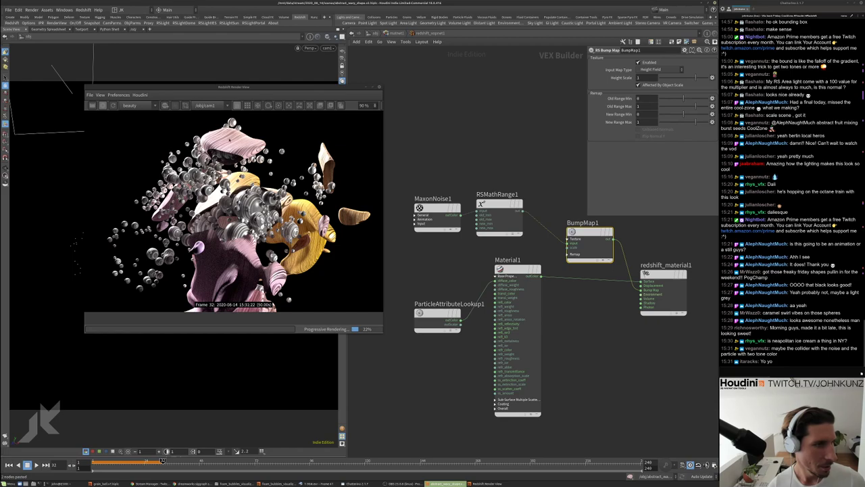
pyautogui.scroll(3, 233, 209)
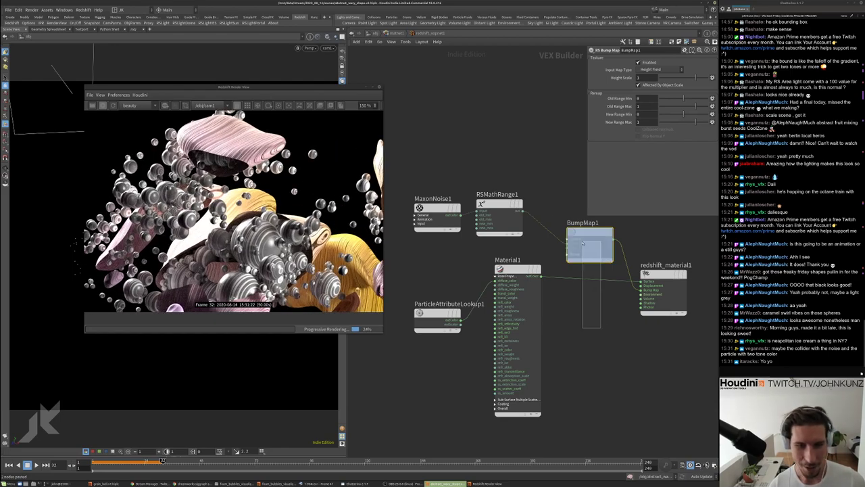
pyautogui.click(583, 243)
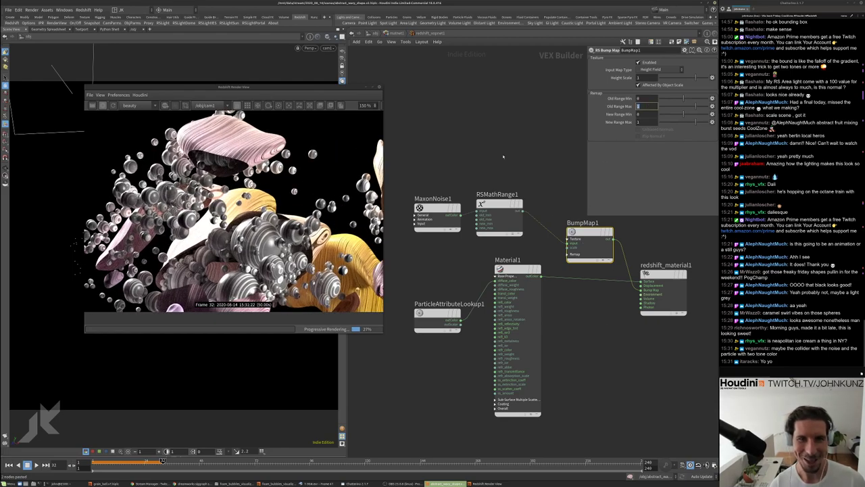
# Lower BumpMap1's Height Scale from .01 to .001 and finally .0001
pyautogui.click(647, 78)
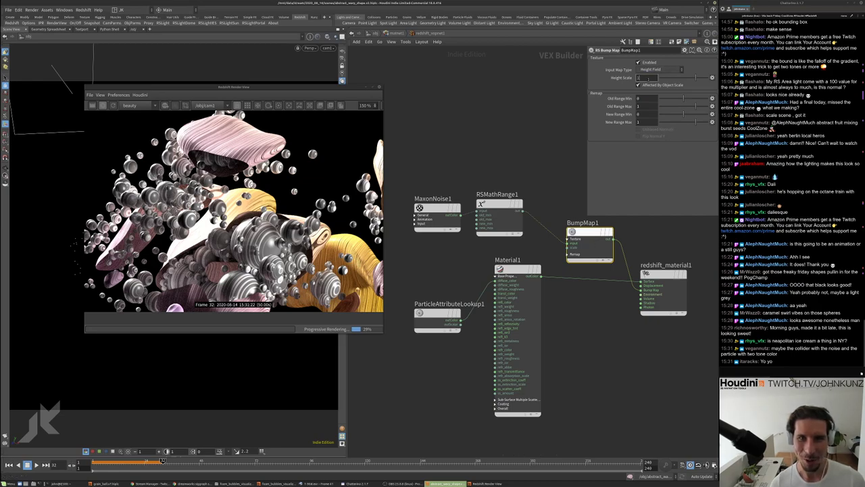
pyautogui.write('.01')
pyautogui.press('Return')
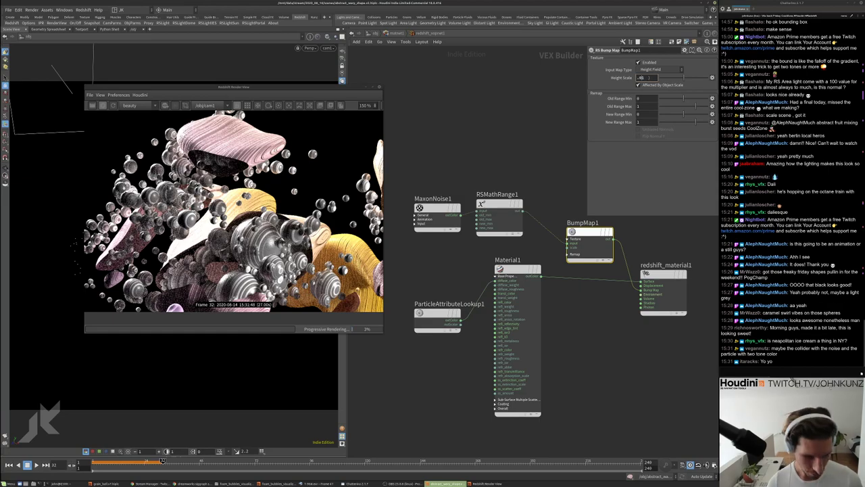
pyautogui.write('.001')
pyautogui.press('Return')
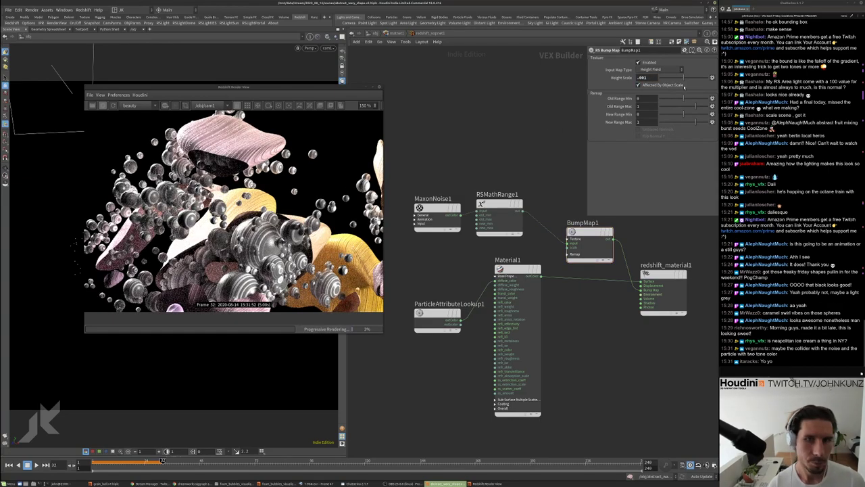
pyautogui.doubleClick(650, 78)
pyautogui.write('.0001')
pyautogui.press('Return')
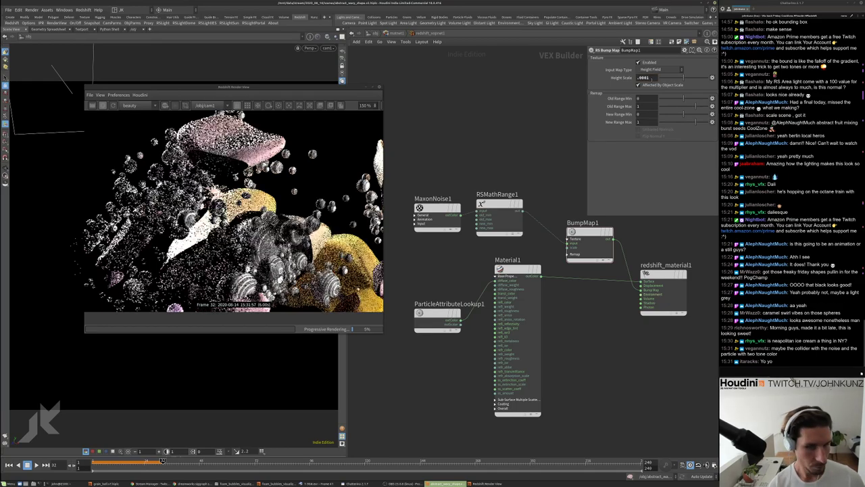
pyautogui.scroll(5, 368, 291)
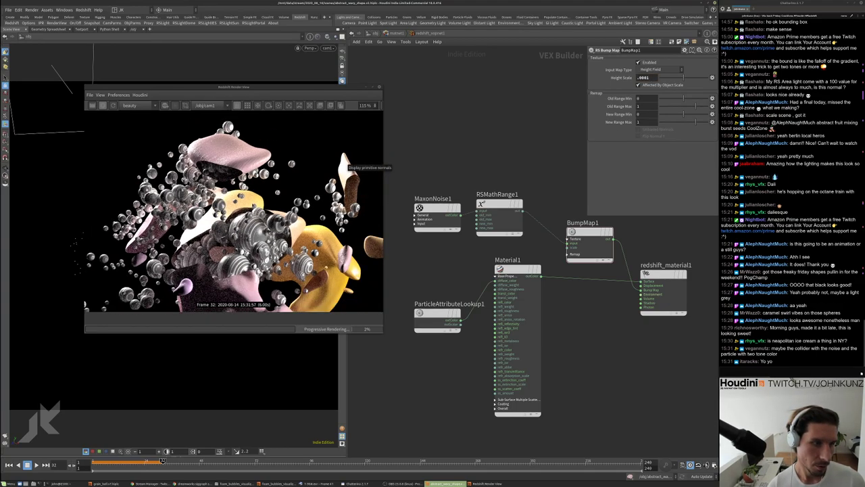
pyautogui.scroll(-5, 234, 209)
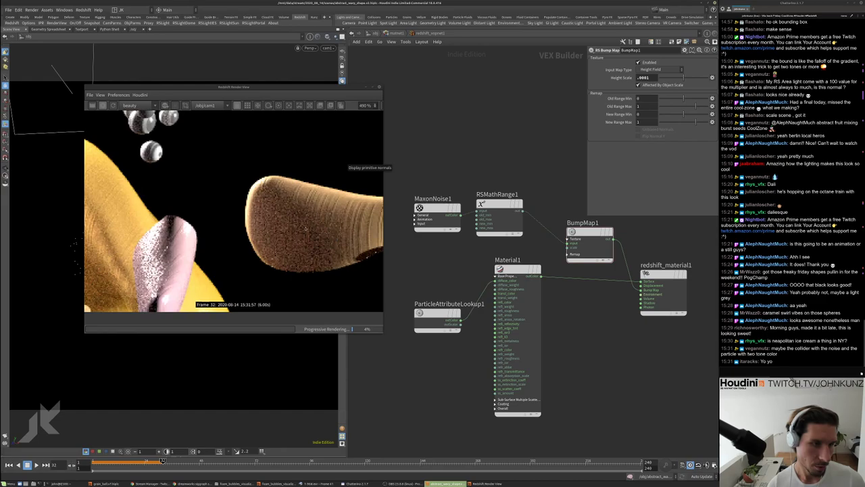
pyautogui.moveTo(442, 271); pyautogui.dragTo(446, 252, button='middle')
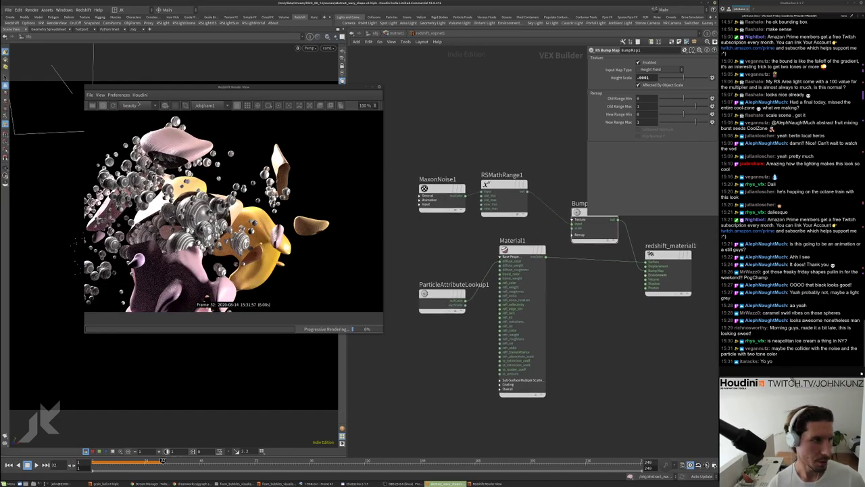
# Move the Redshift Render View window to the lower left of the screen
pyautogui.click(118, 95)
pyautogui.moveTo(140, 94)
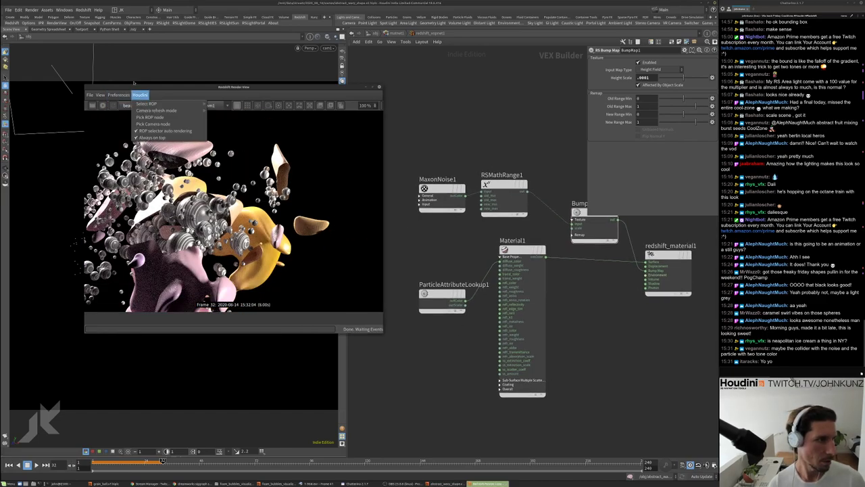
pyautogui.click(233, 87)
pyautogui.moveTo(233, 87); pyautogui.dragTo(204, 297)
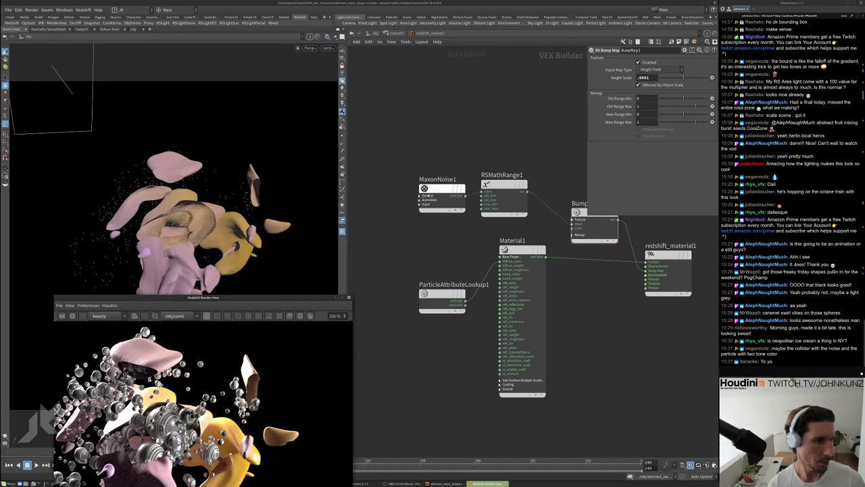
# Move ParticleAttributeLookup1 up and to the left in the shader network
pyautogui.moveTo(448, 256); pyautogui.dragTo(455, 227, button='middle')
pyautogui.click(450, 265)
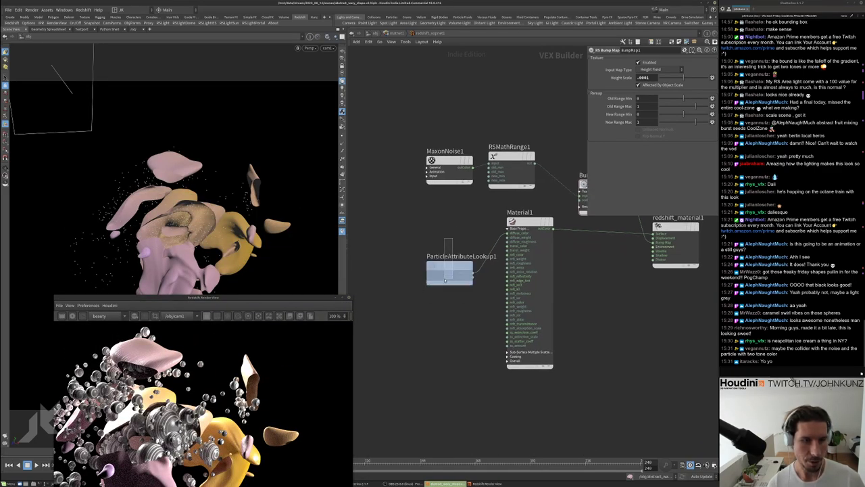
pyautogui.moveTo(450, 265); pyautogui.dragTo(441, 257)
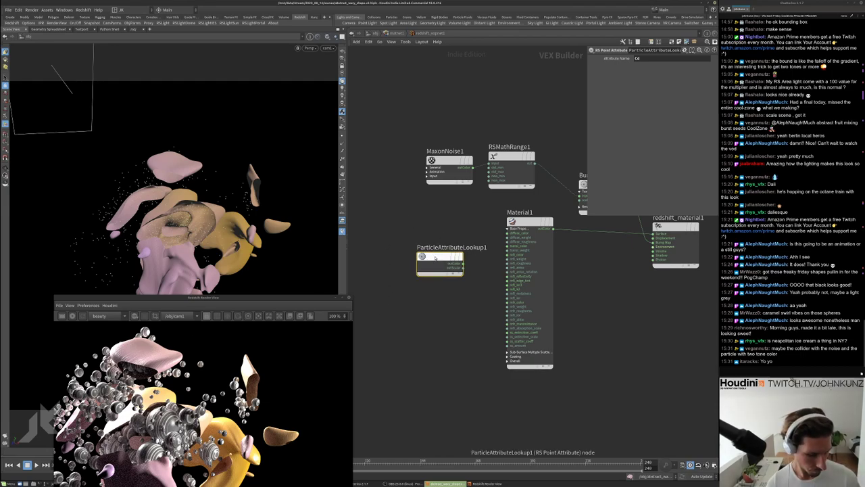
# Re-enter the Redshift shader network and select ParticleAttributeLookup1 to check its attribute
pyautogui.press('u')
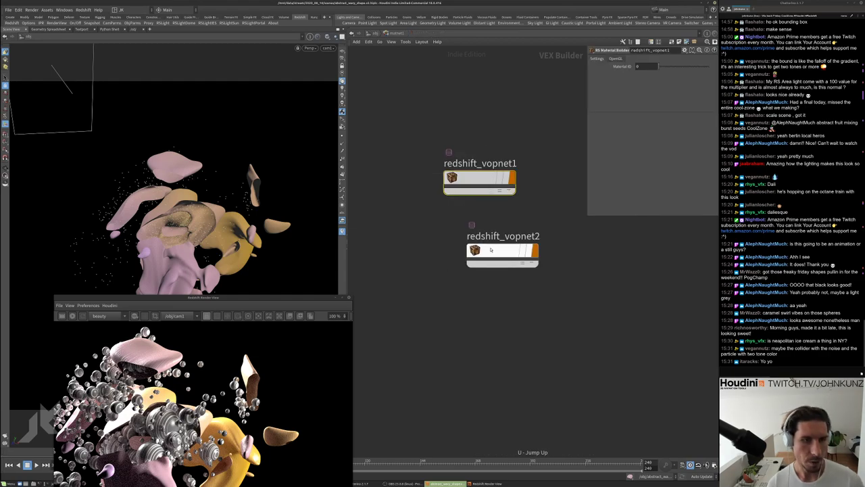
pyautogui.doubleClick(490, 252)
pyautogui.moveTo(549, 317); pyautogui.dragTo(498, 295)
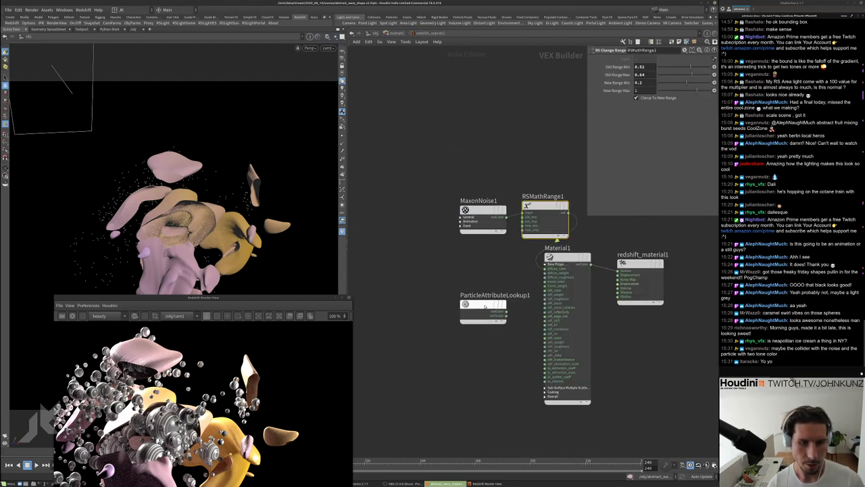
pyautogui.click(506, 311)
pyautogui.click(483, 305)
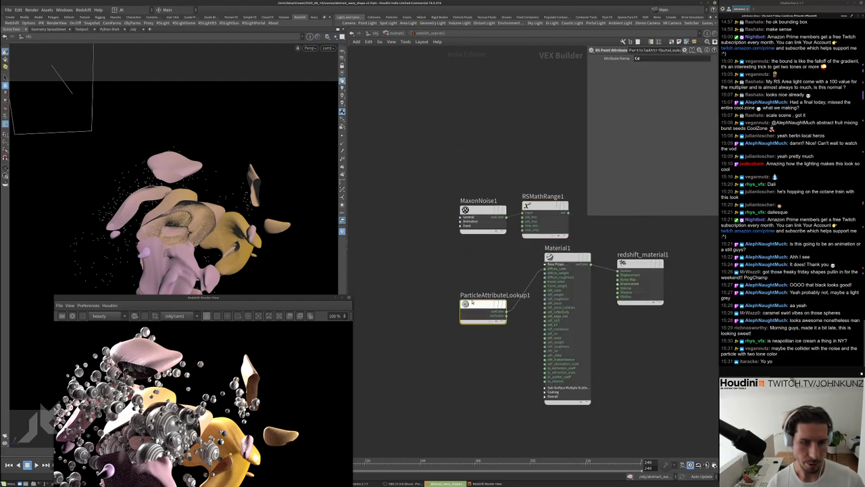
# Go up to /obj and enter the abstract_wavy geometry network
pyautogui.press('u')
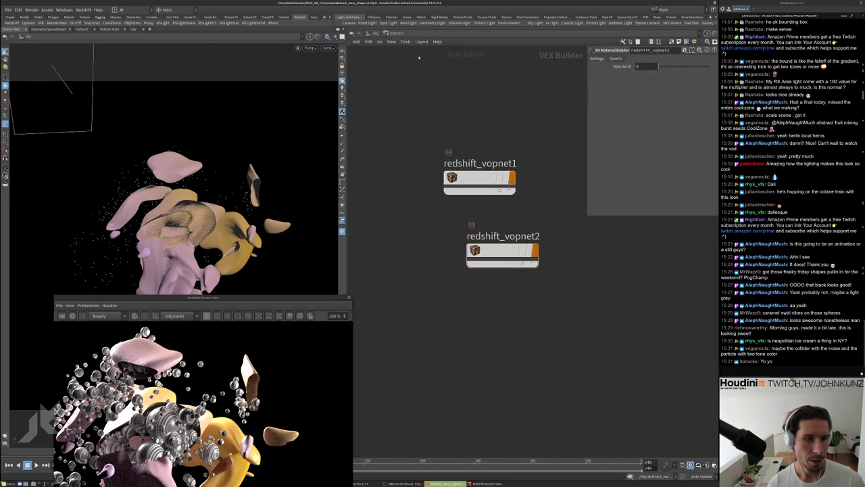
pyautogui.press('u')
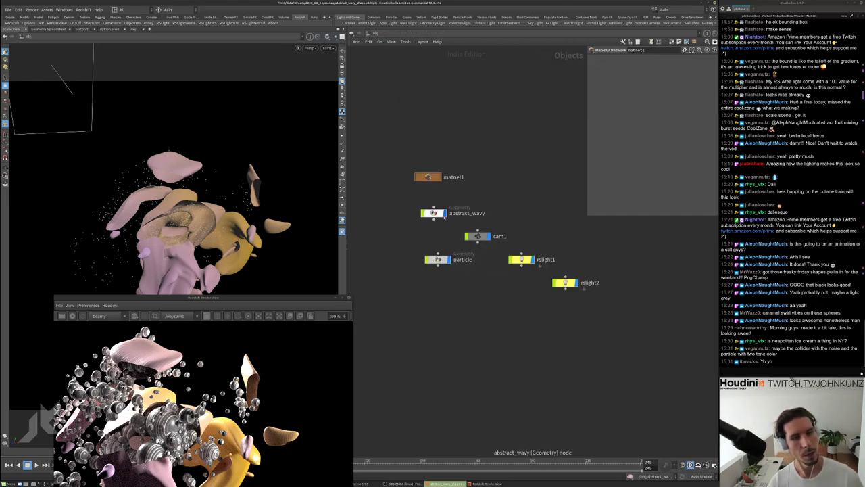
pyautogui.scroll(3, 440, 215)
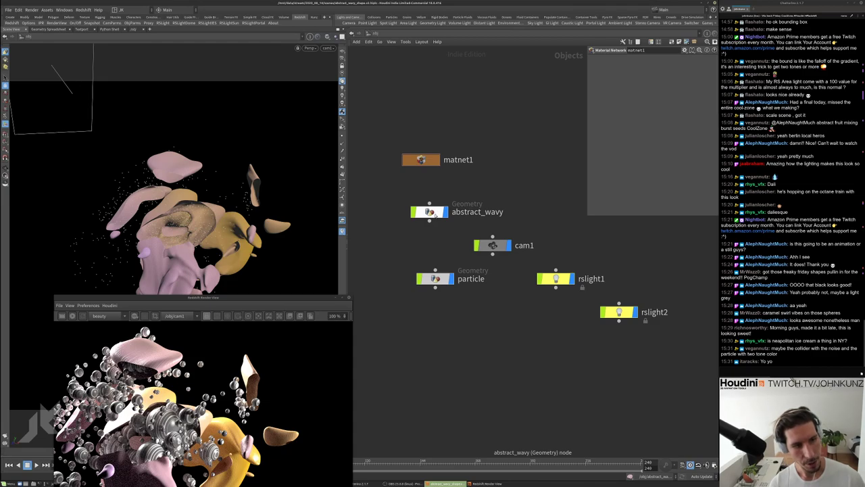
pyautogui.doubleClick(439, 215)
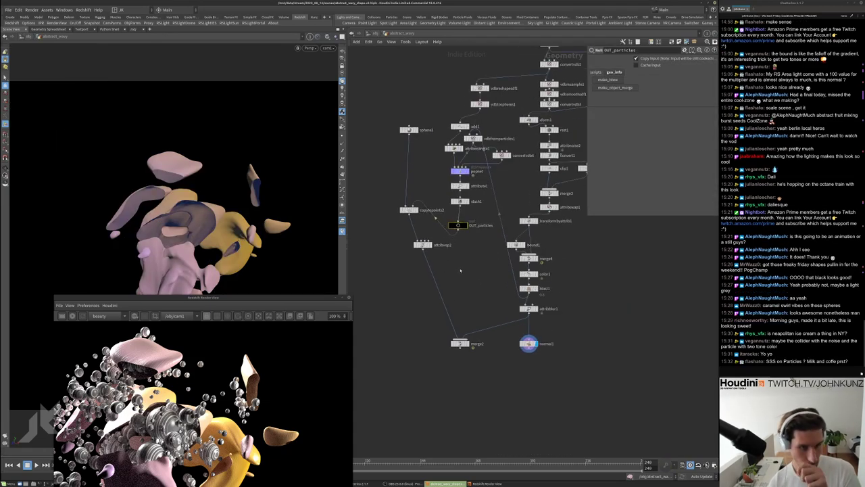
# Move OUT_particles down beside attribvop2 and survey the SOP chain
pyautogui.scroll(3, 457, 226)
pyautogui.moveTo(458, 225); pyautogui.dragTo(461, 253)
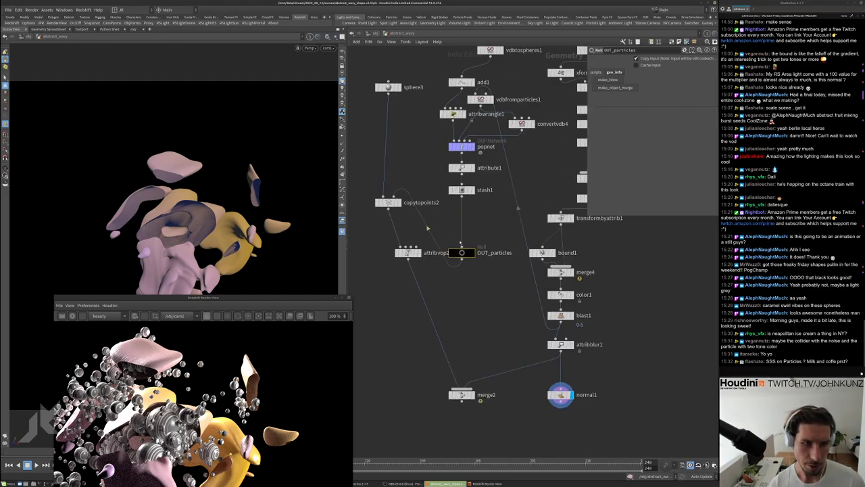
pyautogui.moveTo(481, 231); pyautogui.dragTo(462, 235, button='middle')
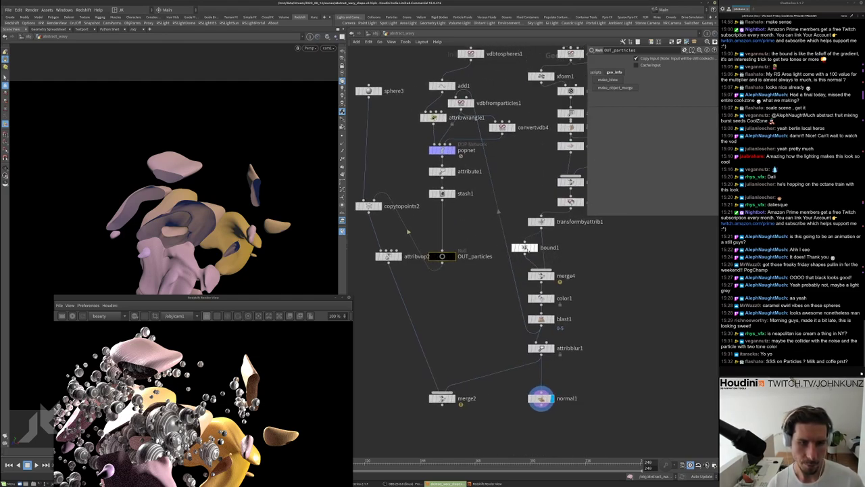
pyautogui.scroll(2, 539, 260)
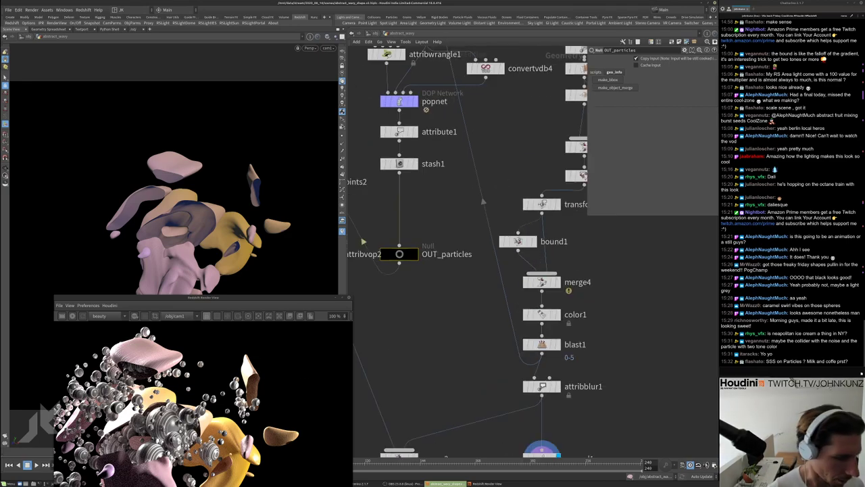
pyautogui.scroll(-1, 184, 402)
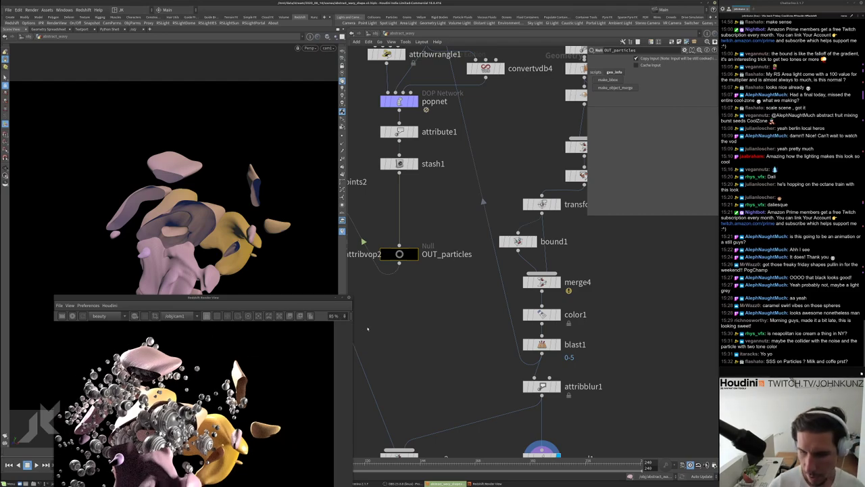
pyautogui.scroll(2, 207, 389)
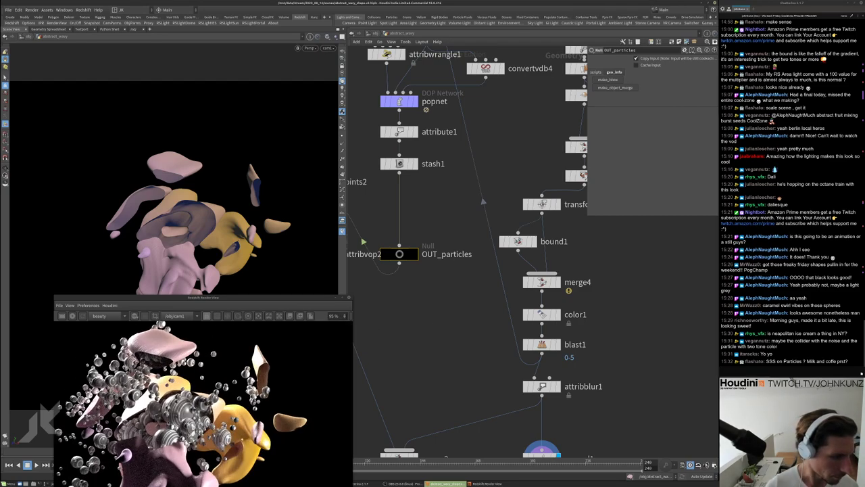
pyautogui.scroll(3, 617, 272)
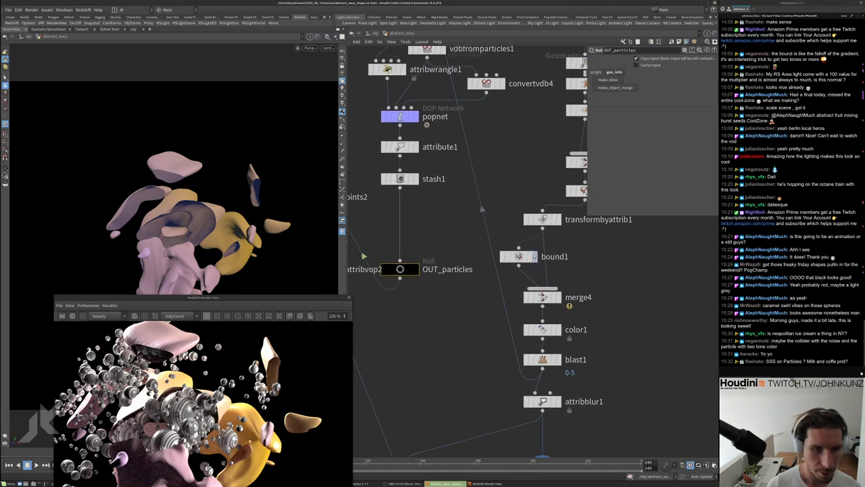
# Display bound1, then insert merge5 between stash1 and OUT_particles with bound1 wired in
pyautogui.click(534, 280)
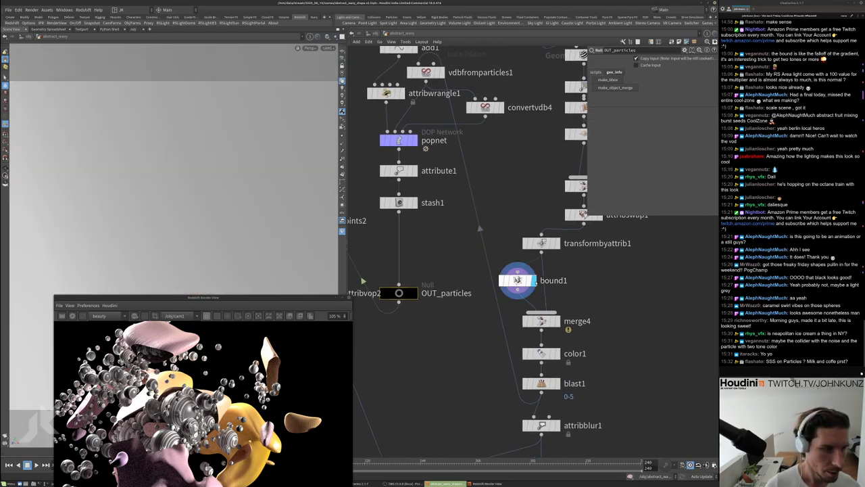
pyautogui.press('Tab')
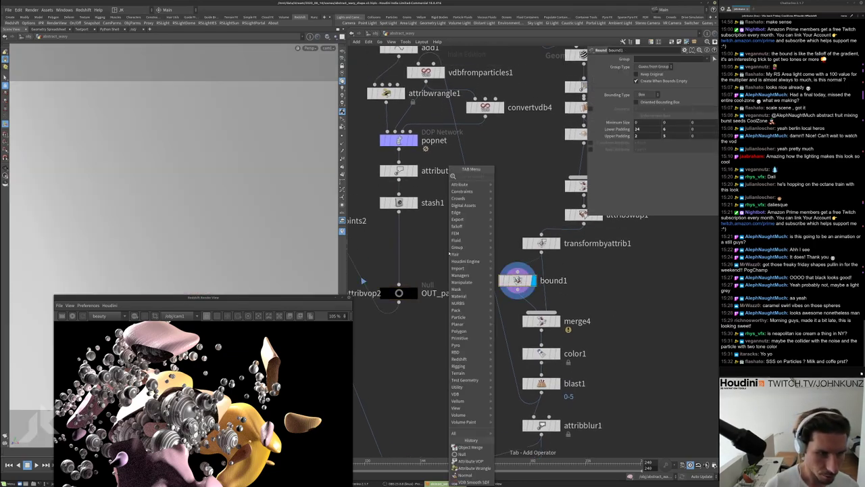
pyautogui.write('merge')
pyautogui.press('Return')
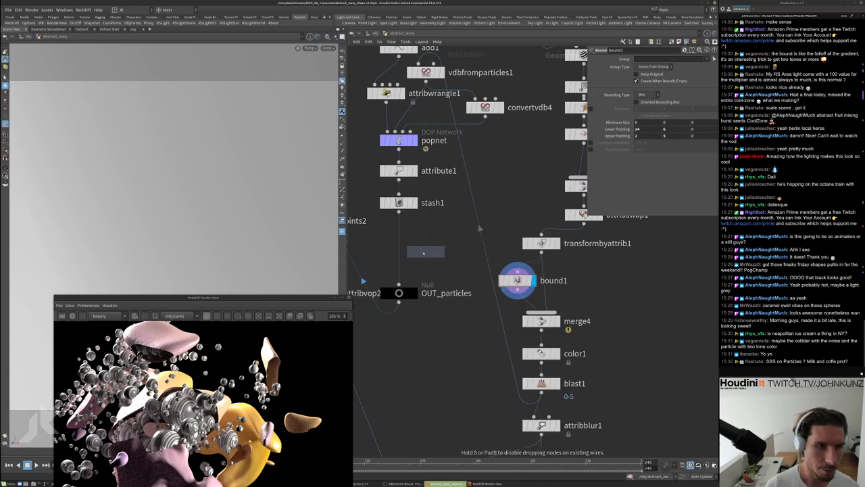
pyautogui.click(412, 253)
pyautogui.moveTo(409, 253); pyautogui.dragTo(396, 251)
pyautogui.moveTo(517, 293); pyautogui.dragTo(425, 254)
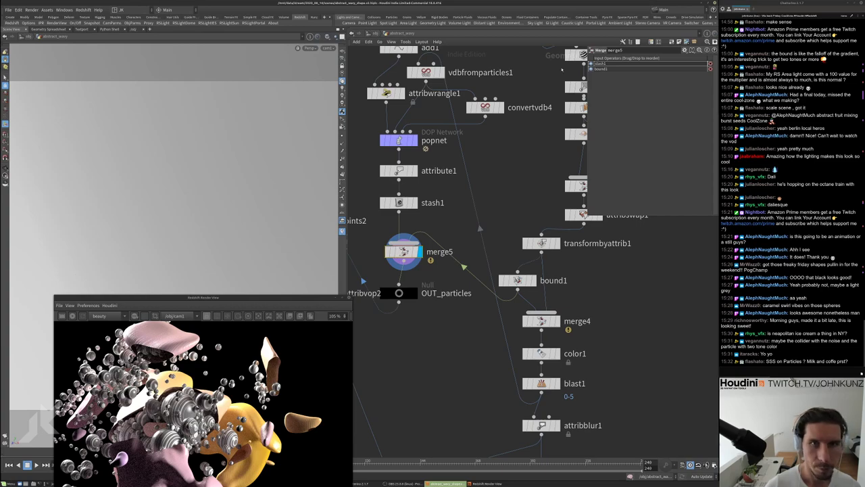
pyautogui.moveTo(405, 251); pyautogui.dragTo(401, 242)
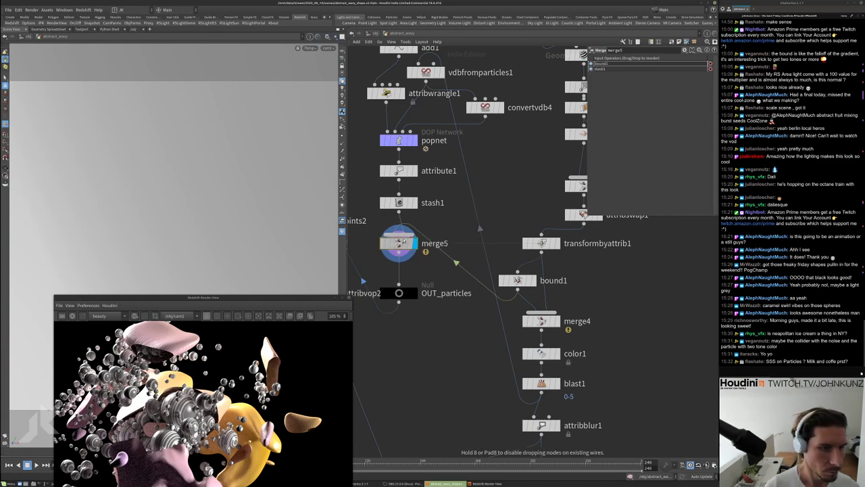
# Copy color1 and blast1 as color2 and blast2 below merge5, then display normal1
pyautogui.keyDown('alt'); pyautogui.moveTo(540, 352); pyautogui.dragTo(399, 268); pyautogui.keyUp('alt')
pyautogui.click(414, 269)
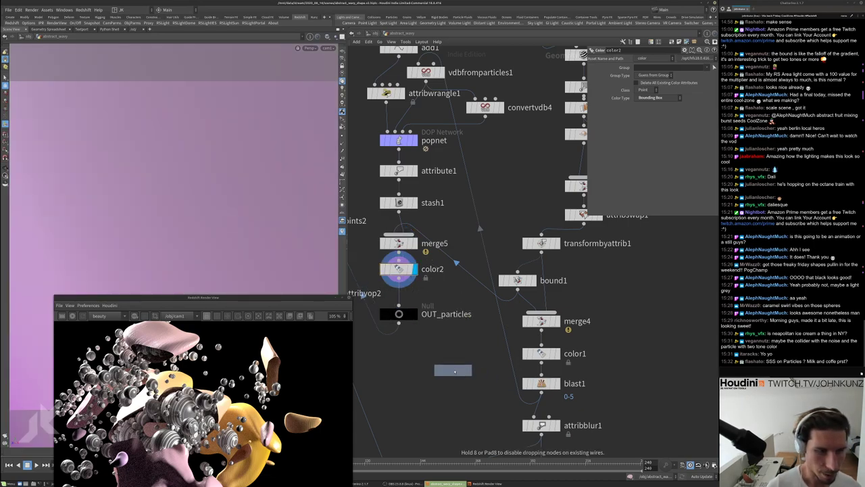
pyautogui.keyDown('alt'); pyautogui.moveTo(541, 384); pyautogui.dragTo(404, 292); pyautogui.keyUp('alt')
pyautogui.click(413, 291)
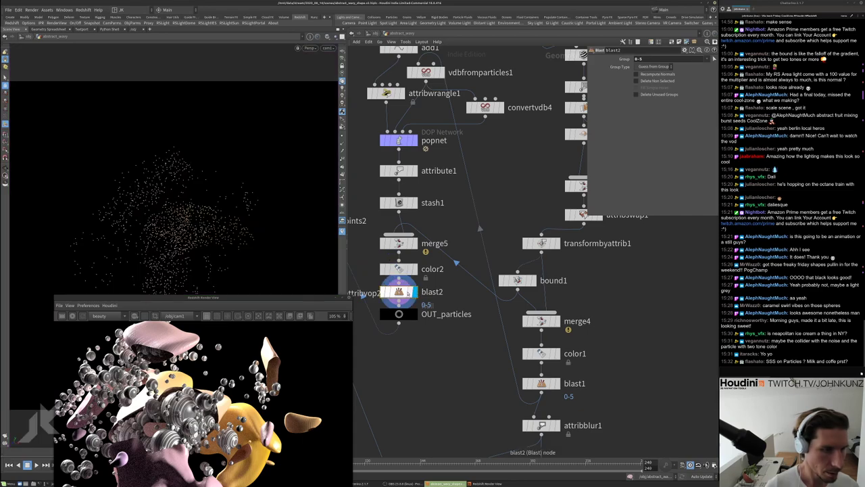
pyautogui.scroll(-5, 463, 363)
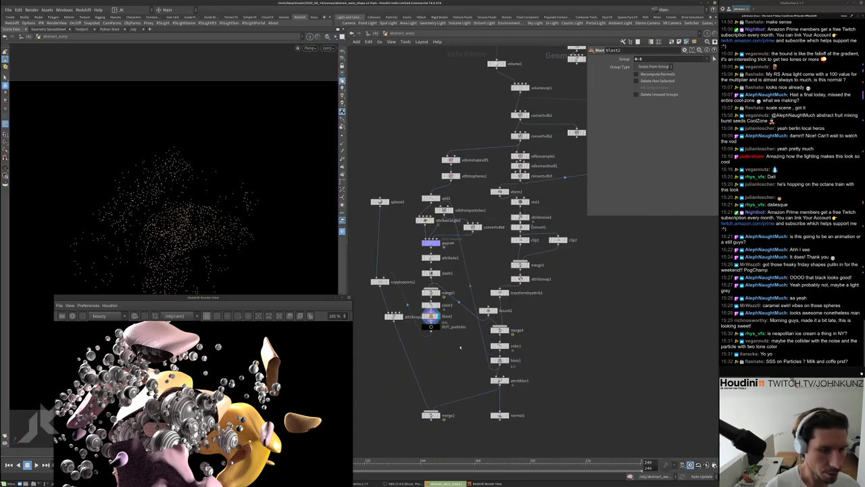
pyautogui.scroll(4, 538, 346)
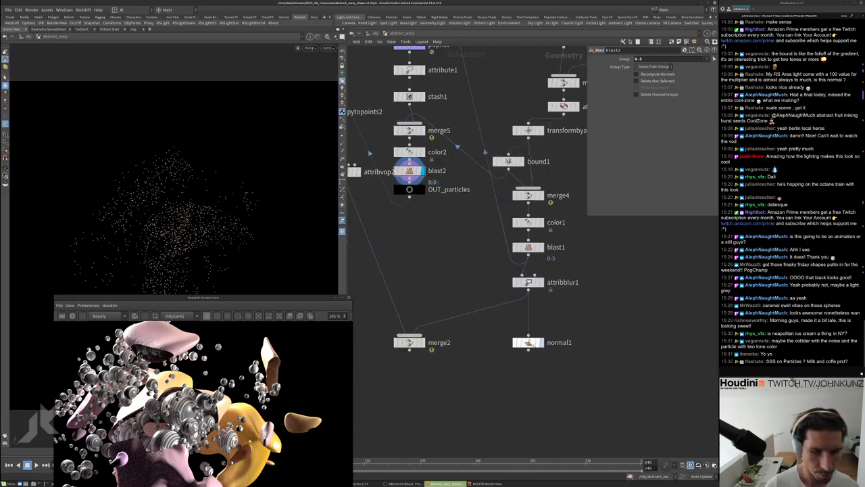
pyautogui.click(539, 343)
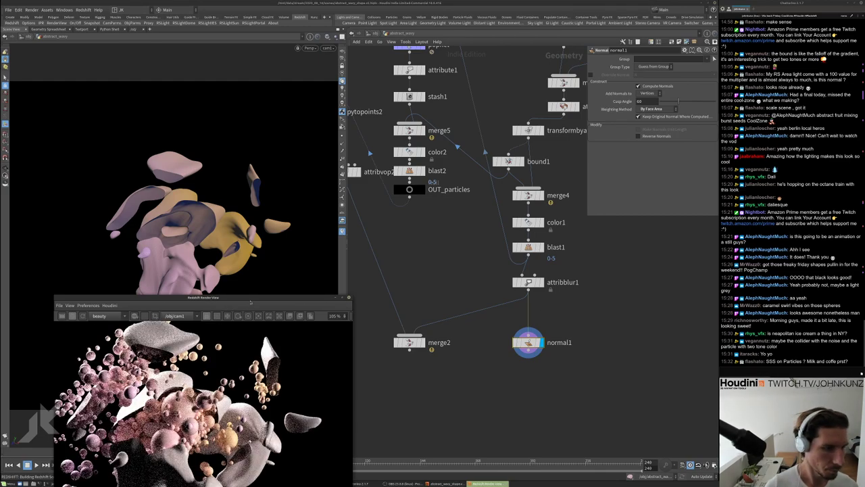
# Move the Render View aside, go up to /obj and enter matnet1
pyautogui.moveTo(266, 298); pyautogui.dragTo(338, 186)
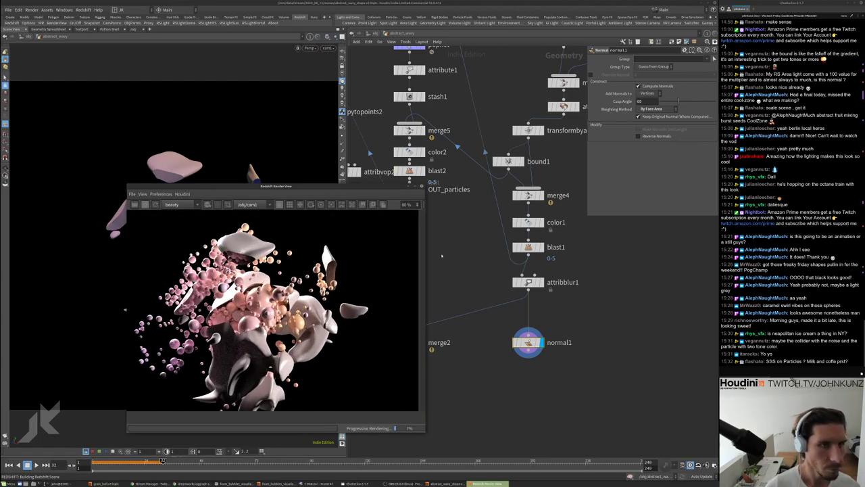
pyautogui.click(452, 234)
pyautogui.moveTo(358, 189); pyautogui.dragTo(295, 166)
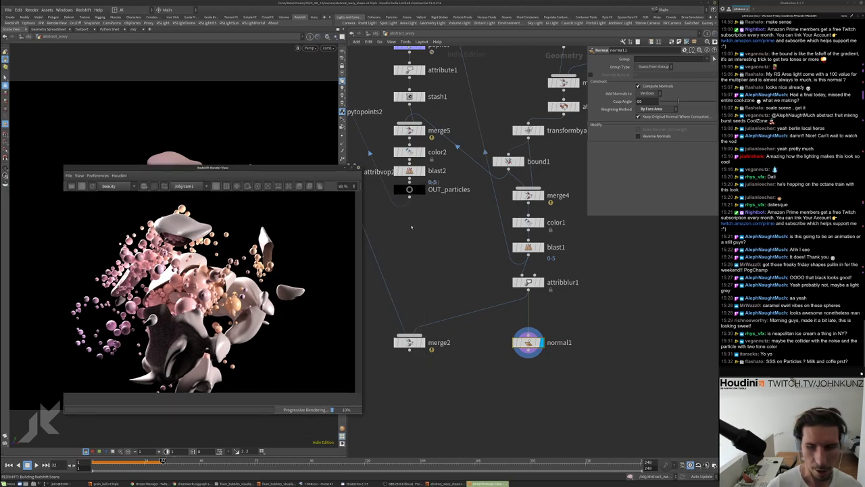
pyautogui.press('u')
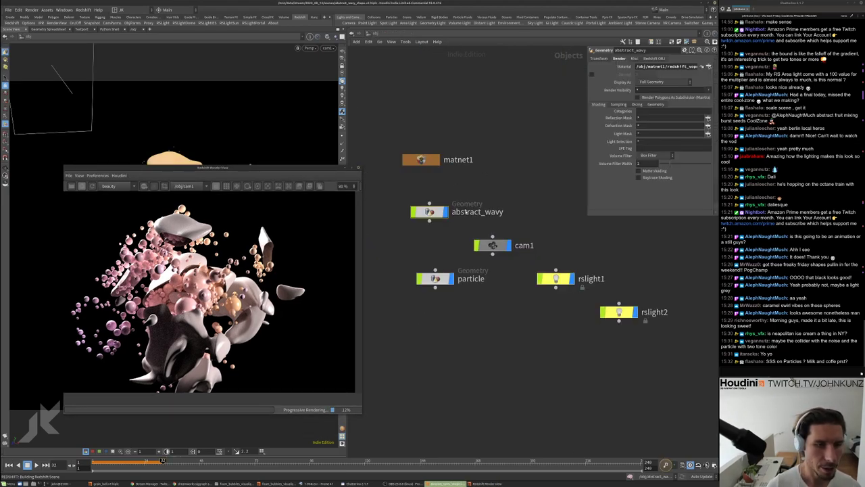
pyautogui.doubleClick(421, 160)
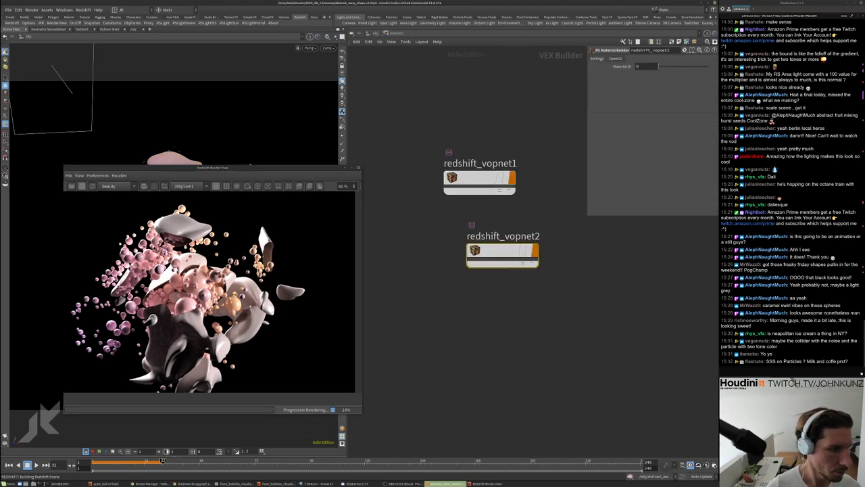
# In redshift_vopnet2, route ParticleAttributeLookup1 through RSColorCorrection1 with Saturation Scale 3
pyautogui.doubleClick(494, 252)
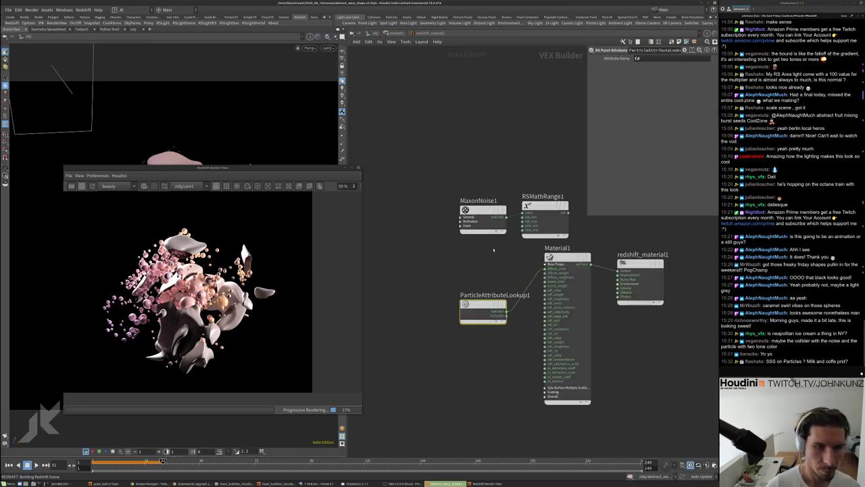
pyautogui.moveTo(482, 308); pyautogui.dragTo(440, 290)
pyautogui.press('Tab')
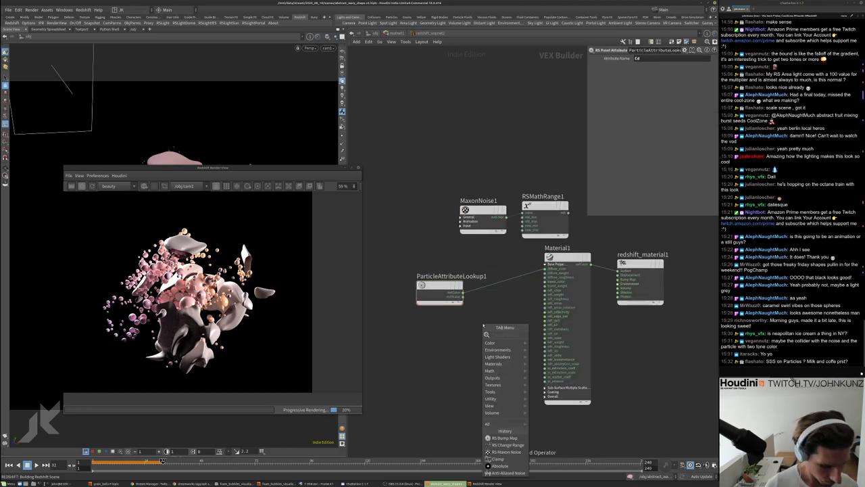
pyautogui.write('col')
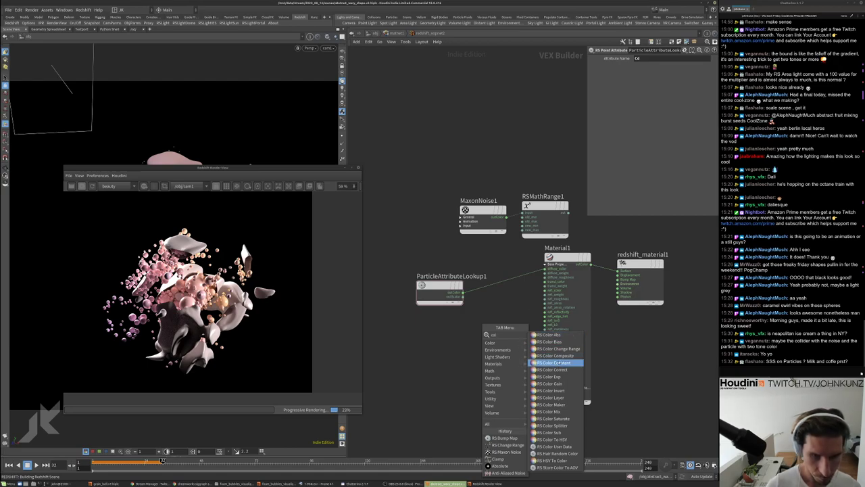
pyautogui.click(552, 369)
pyautogui.click(498, 312)
pyautogui.click(498, 323)
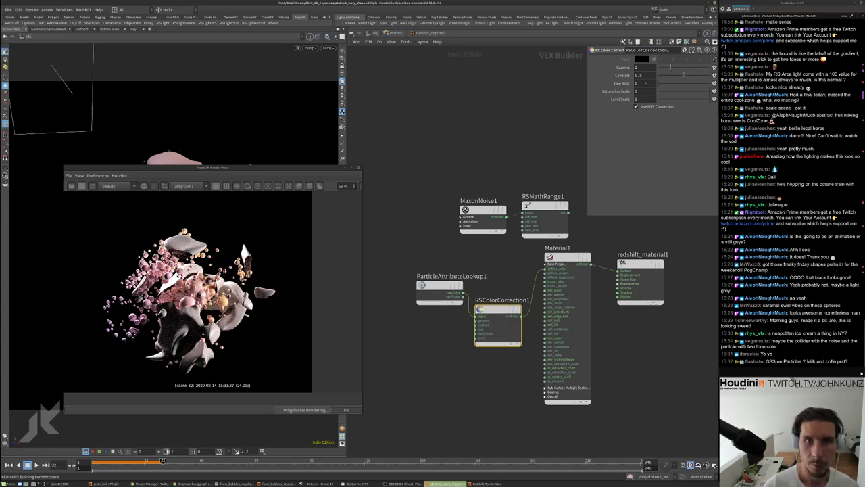
pyautogui.write('3')
pyautogui.press('Return')
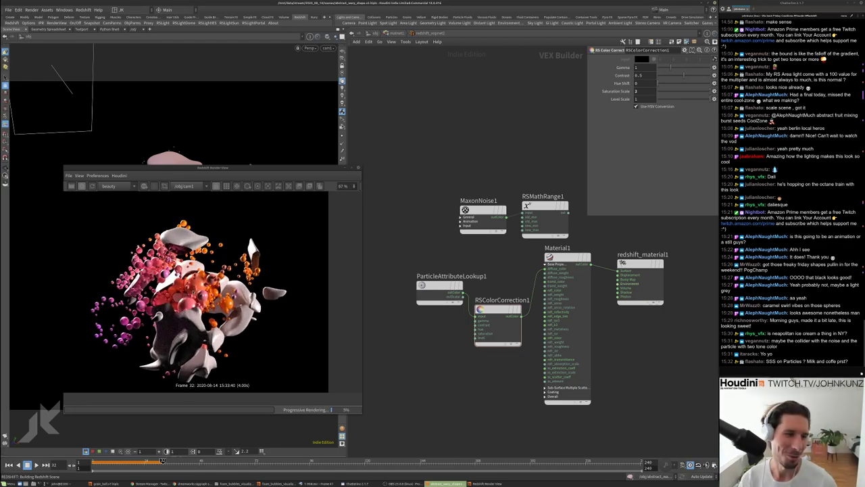
pyautogui.click(567, 257)
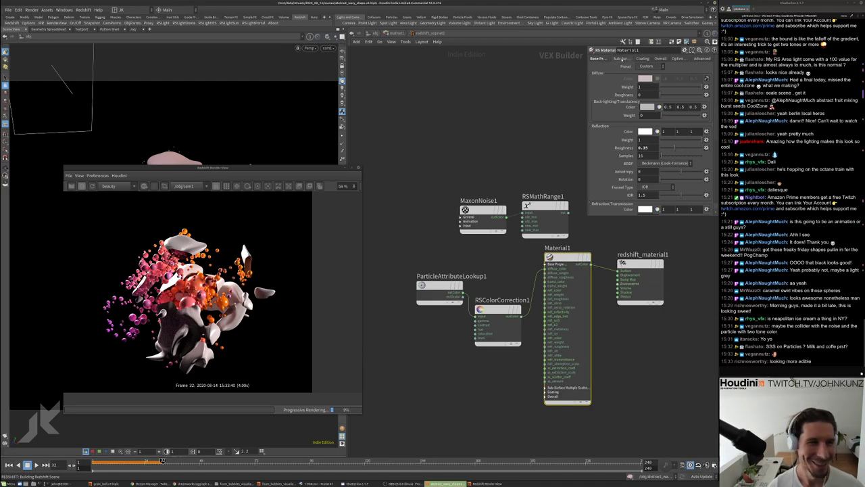
# On Material1's Sub-Surface tab, set Amount to 1 and Radius Scale to 0.3
pyautogui.click(619, 59)
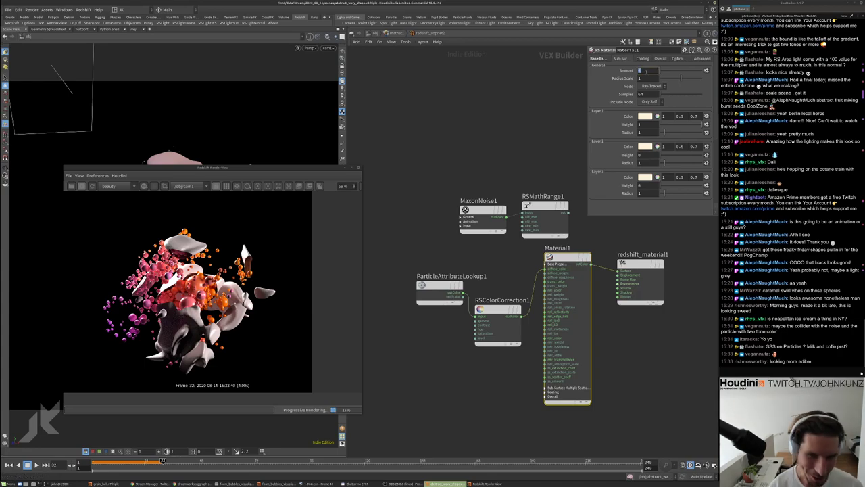
pyautogui.press('Return')
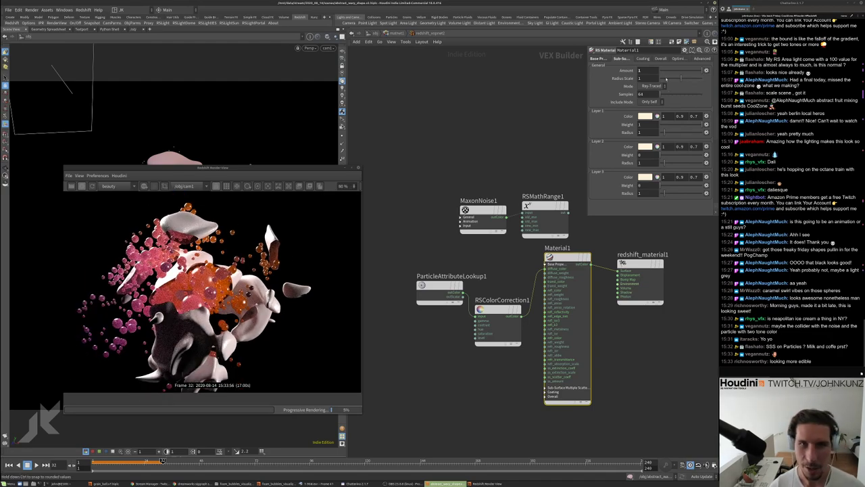
pyautogui.moveTo(666, 78); pyautogui.dragTo(667, 79)
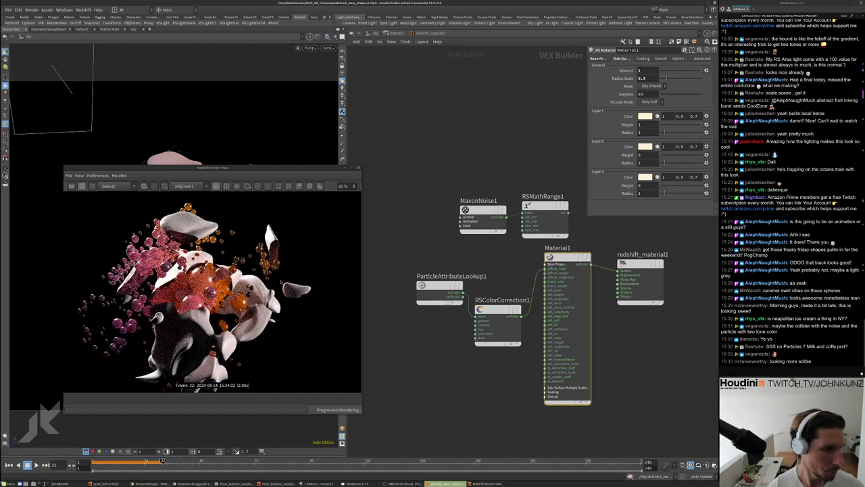
pyautogui.scroll(2, 212, 291)
pyautogui.scroll(-2, 212, 291)
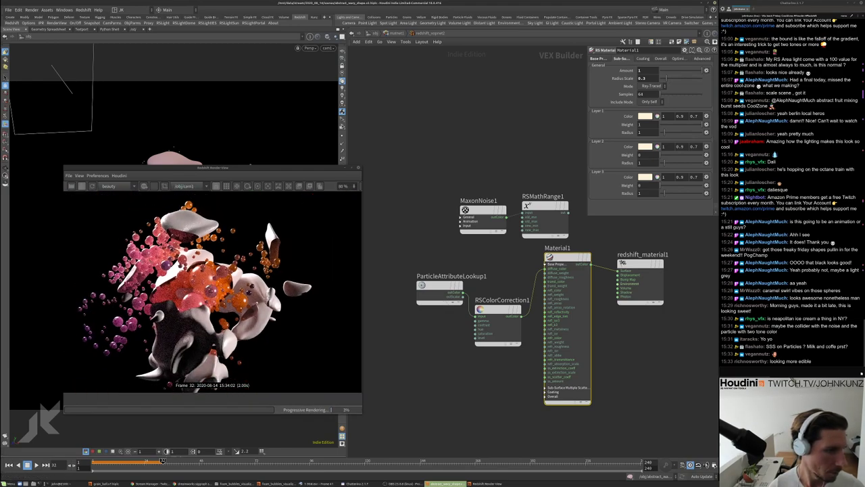
pyautogui.scroll(-2, 212, 290)
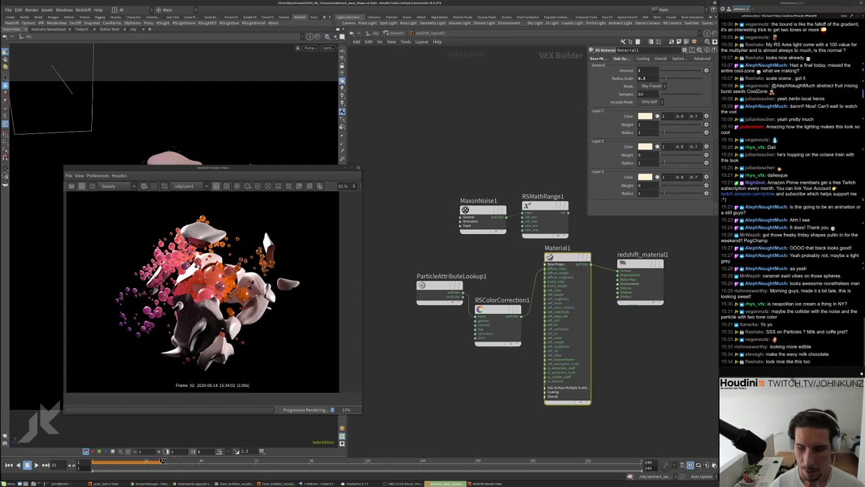
# Try Material1 reflection roughness 0.75 and 0.2, then return it to 0.35
pyautogui.click(597, 58)
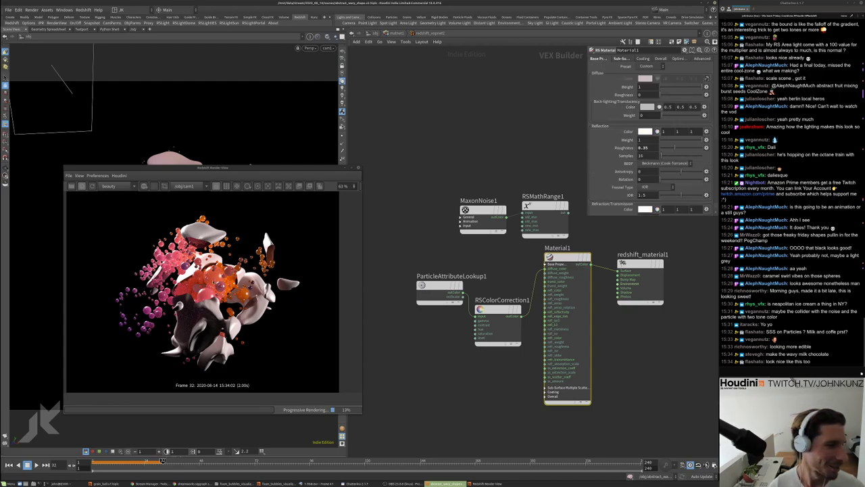
pyautogui.doubleClick(643, 148)
pyautogui.write('0.75')
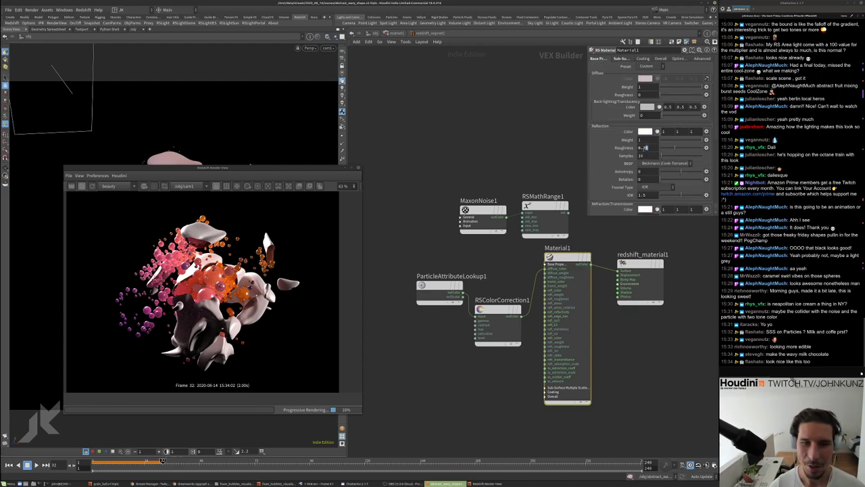
pyautogui.press('Return')
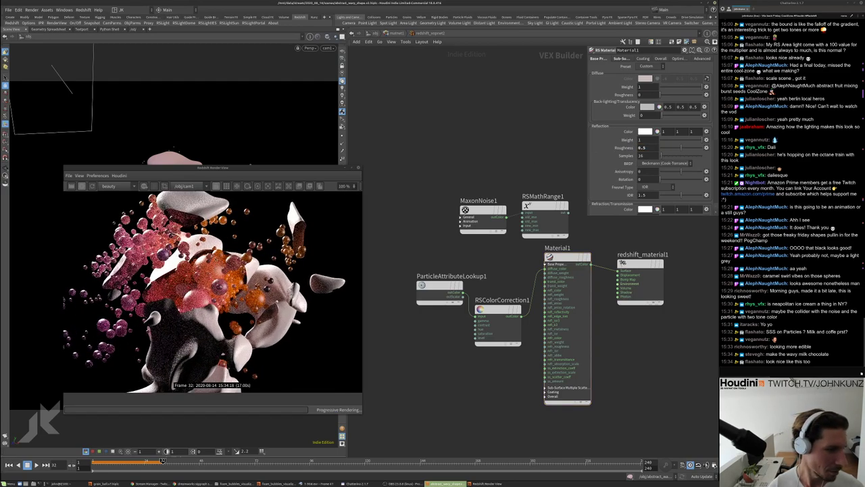
pyautogui.scroll(2, 213, 287)
pyautogui.scroll(-4, 213, 288)
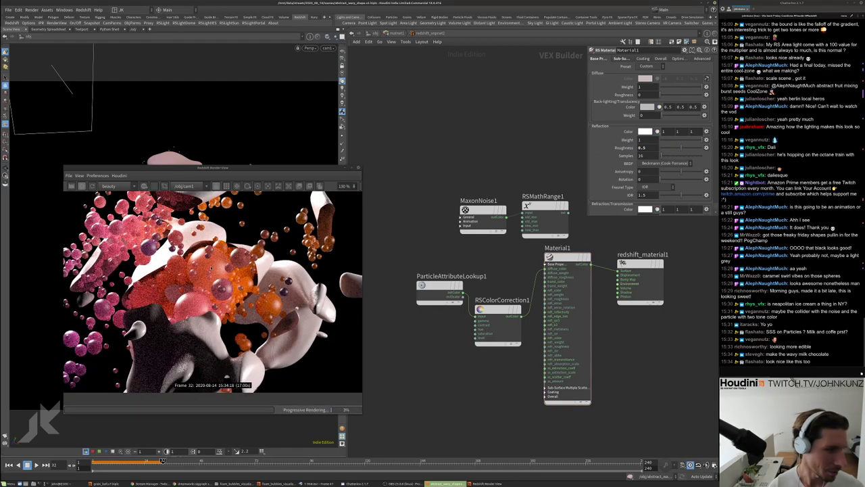
pyautogui.scroll(-1, 203, 287)
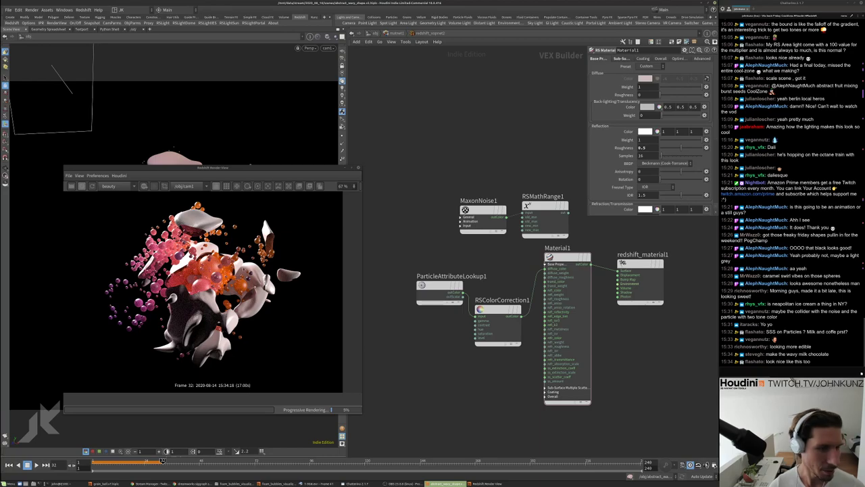
pyautogui.scroll(2, 211, 317)
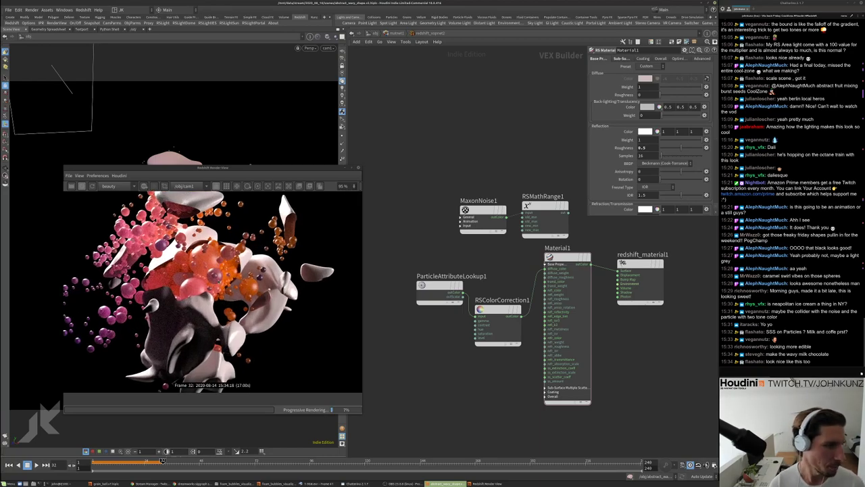
pyautogui.scroll(-2, 165, 385)
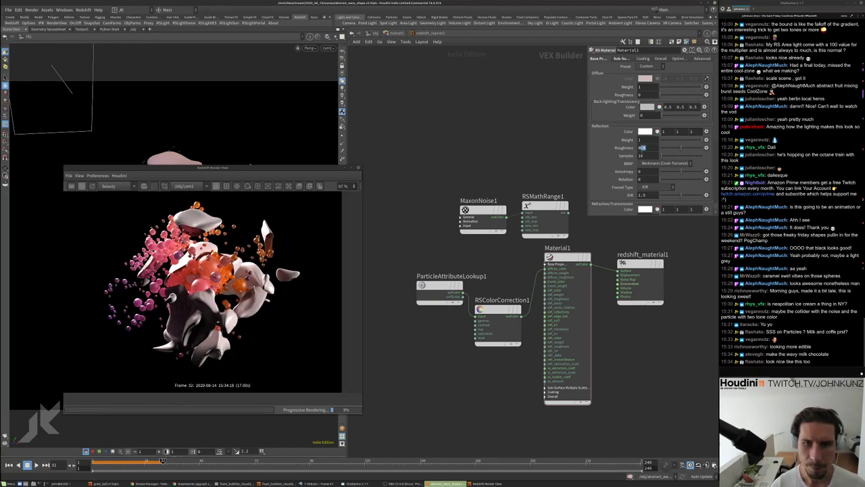
pyautogui.write('0.2')
pyautogui.press('Return')
pyautogui.scroll(1, 202, 287)
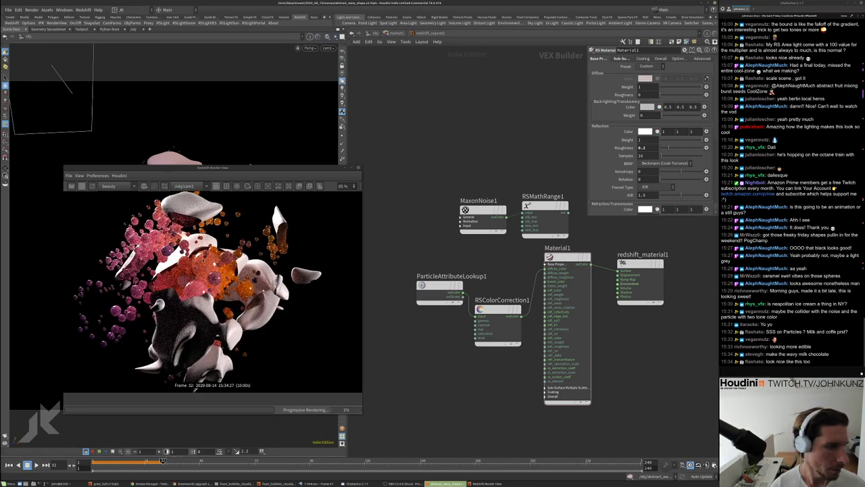
pyautogui.scroll(1, 203, 287)
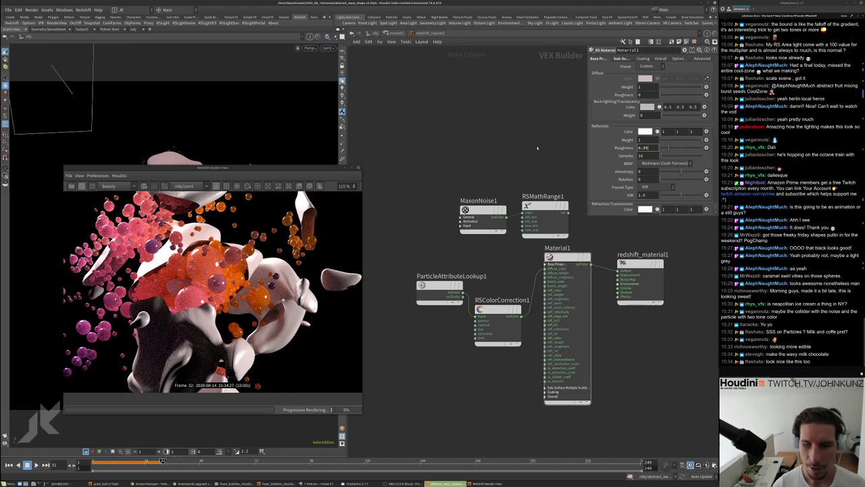
pyautogui.press('Return')
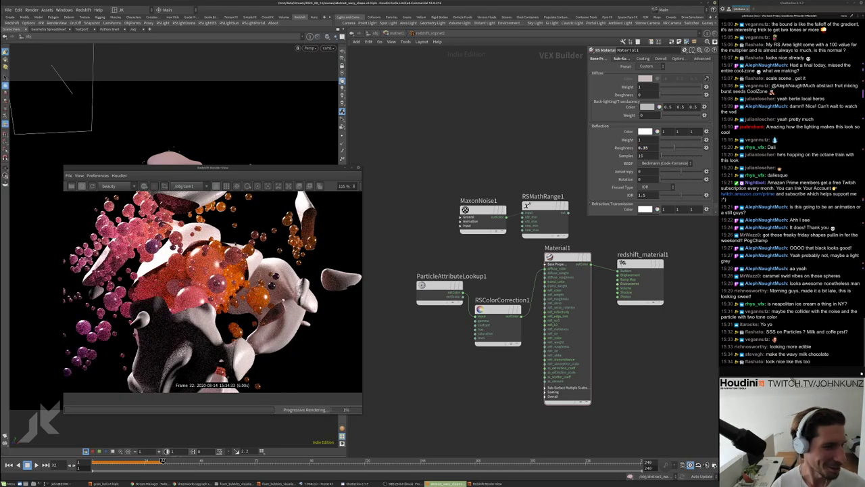
pyautogui.scroll(-1, 203, 287)
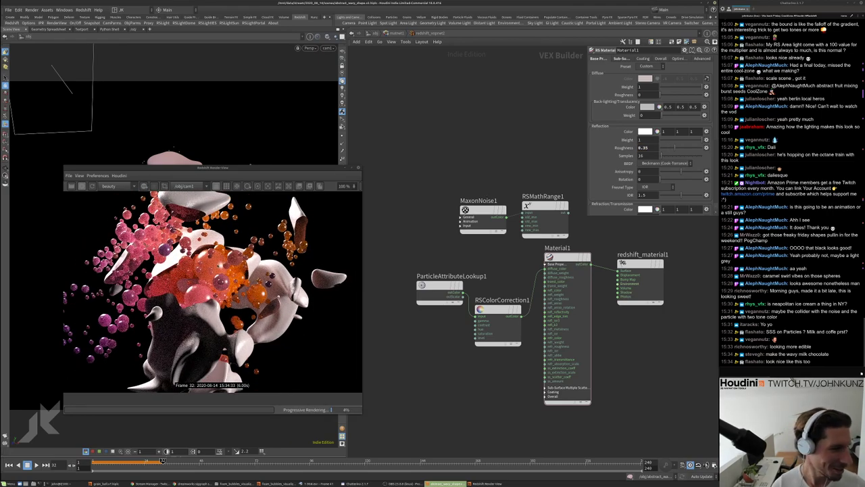
pyautogui.scroll(7, 214, 268)
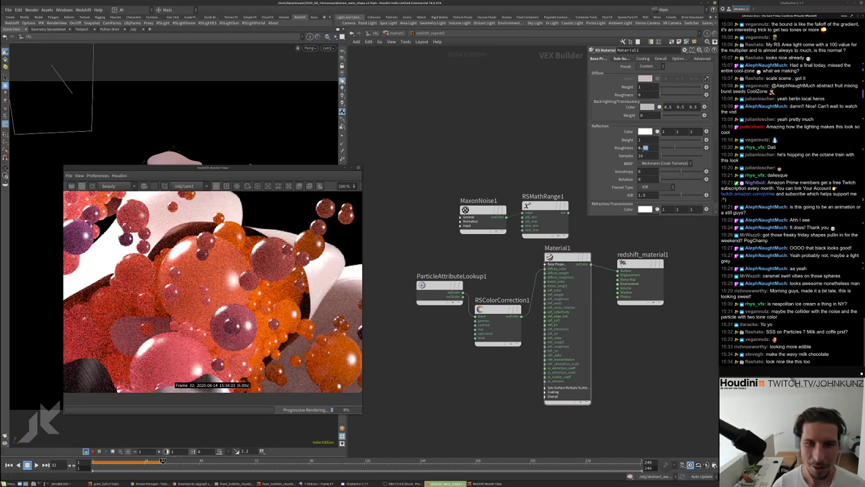
pyautogui.scroll(-8, 213, 291)
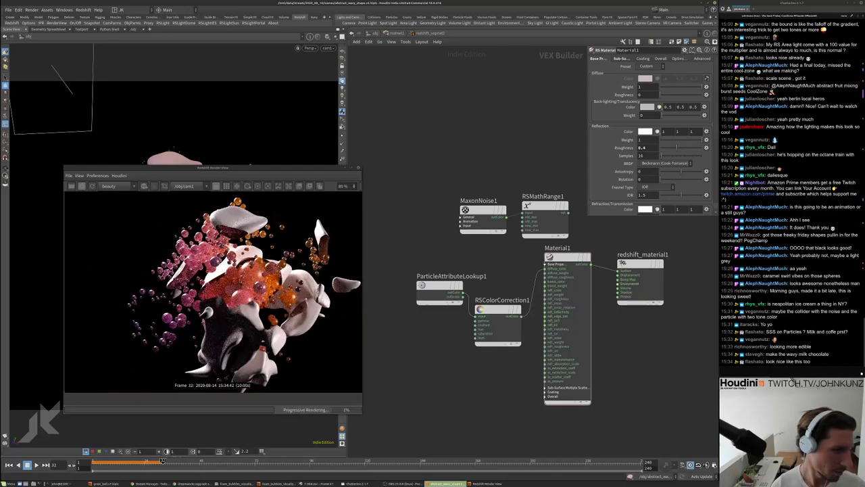
# Try subsurface Radius Scale 0.6 and 0.1, settling on 0.35
pyautogui.click(621, 58)
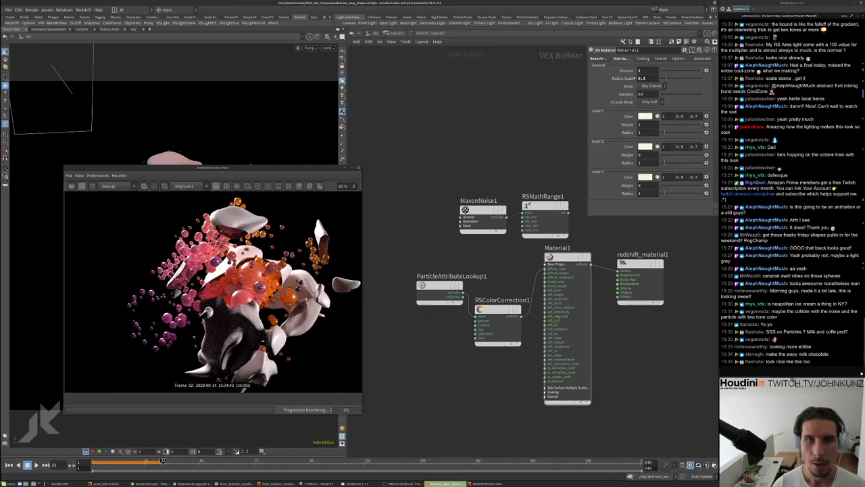
pyautogui.write('0.6')
pyautogui.press('Return')
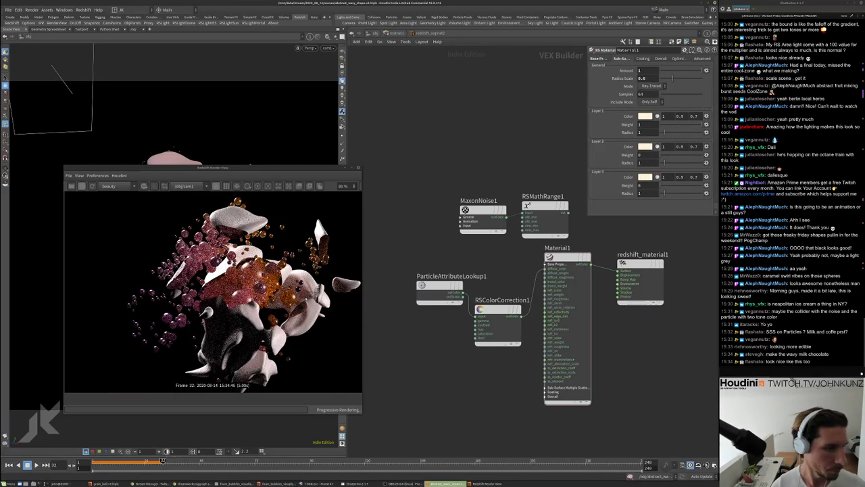
pyautogui.write('0.1')
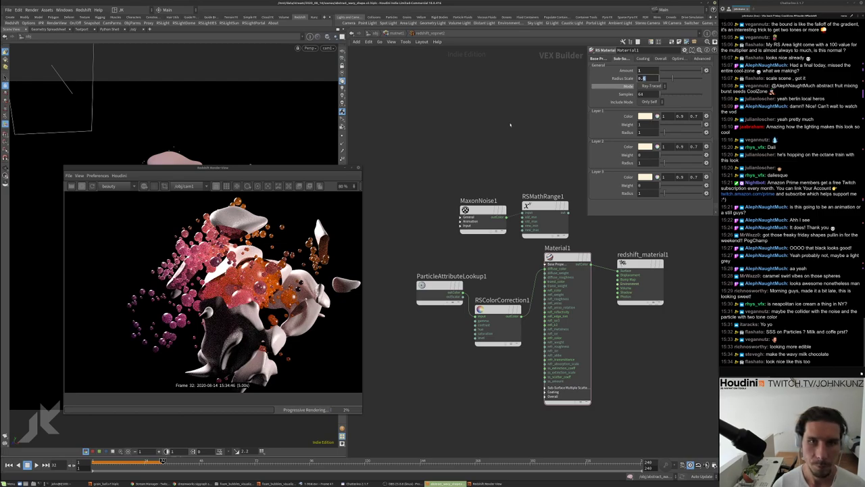
pyautogui.press('Return')
pyautogui.scroll(1, 212, 291)
pyautogui.scroll(1, 213, 290)
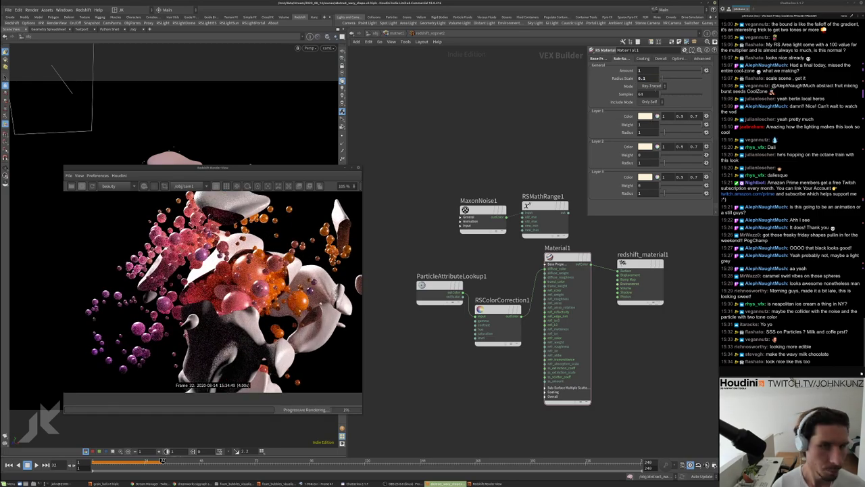
pyautogui.write('0.35')
pyautogui.press('Return')
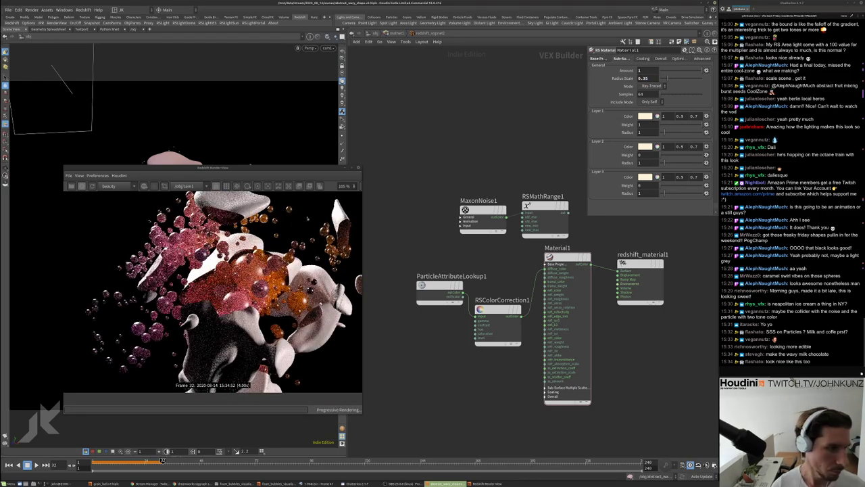
pyautogui.scroll(-1, 213, 291)
pyautogui.scroll(-1, 227, 291)
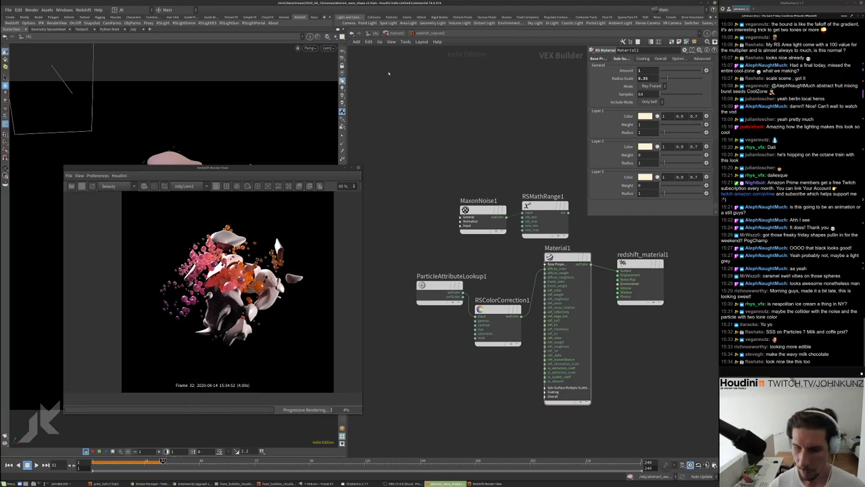
# In the other shader network, apply then undo Material1's Milky Coffee preset
pyautogui.press('u')
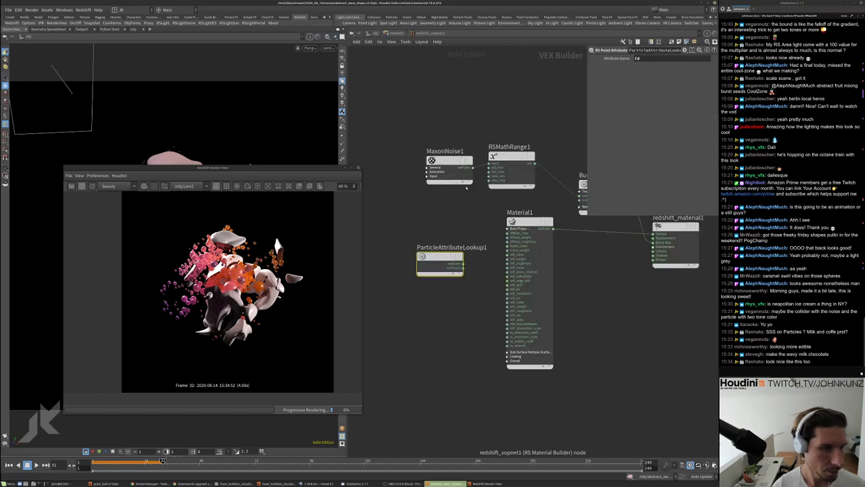
pyautogui.press('Return')
pyautogui.click(520, 221)
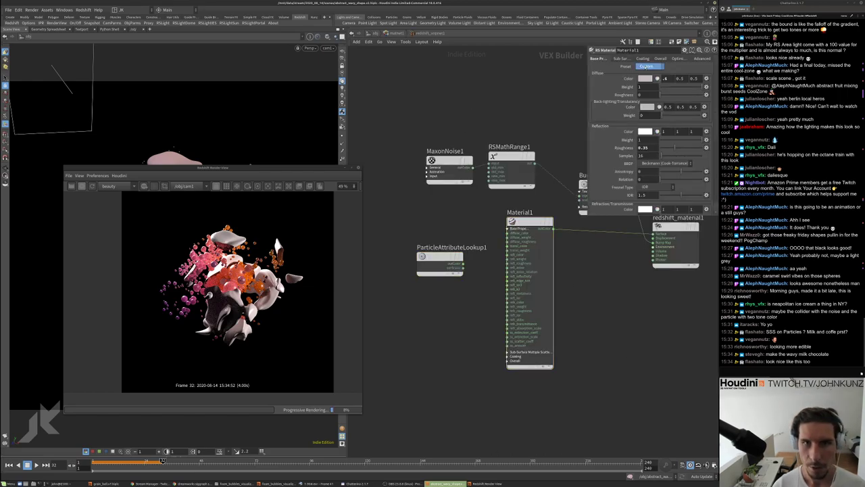
pyautogui.click(645, 66)
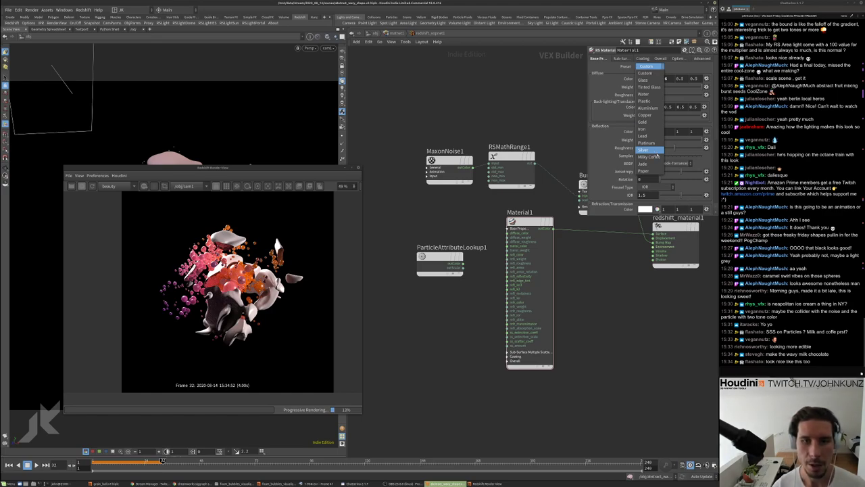
pyautogui.click(649, 157)
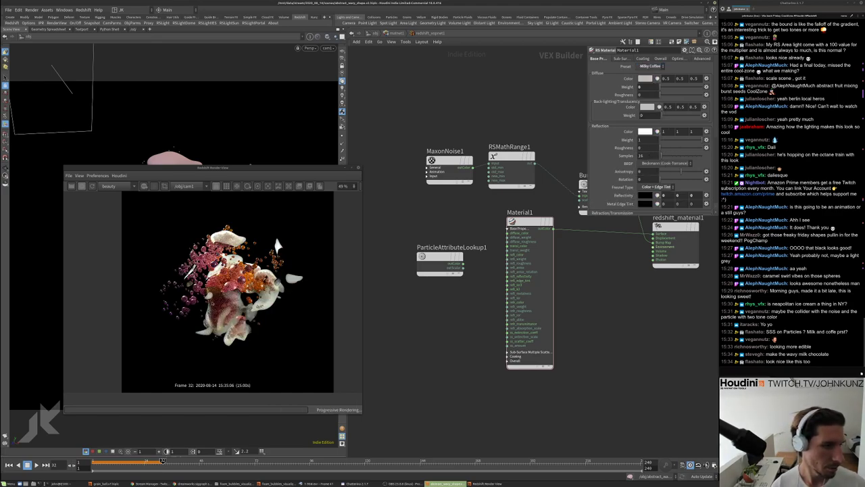
pyautogui.scroll(4, 259, 292)
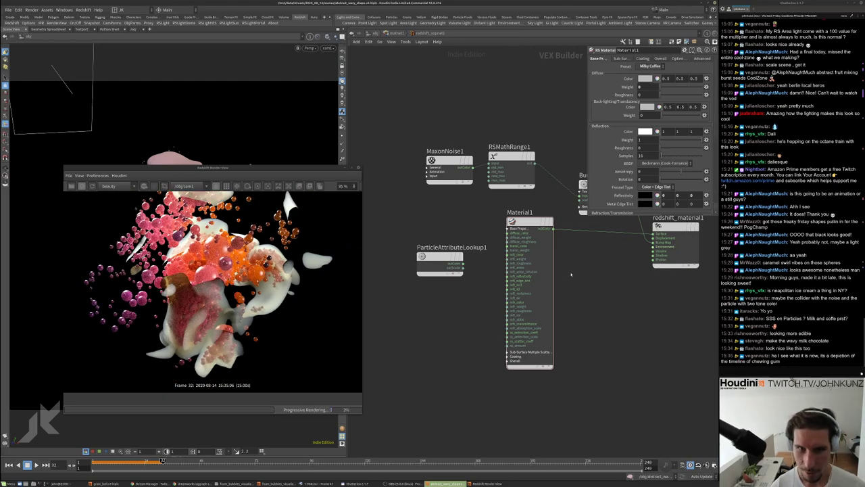
pyautogui.hotkey('ctrl', 'z')
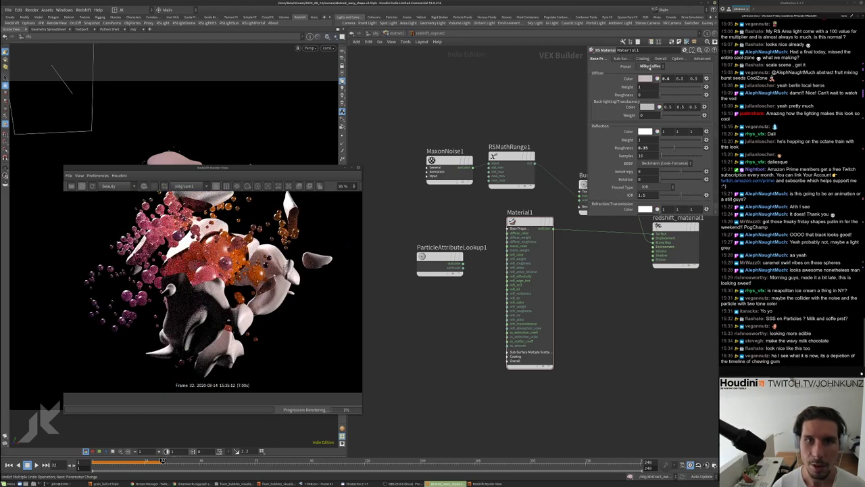
# Reopen the Preset list, then open the Diffuse Color editor
pyautogui.click(652, 66)
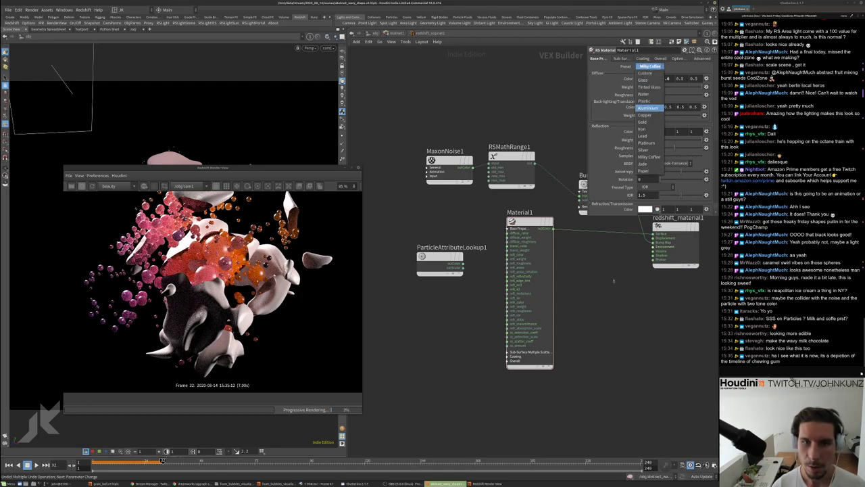
pyautogui.click(649, 105)
pyautogui.click(645, 78)
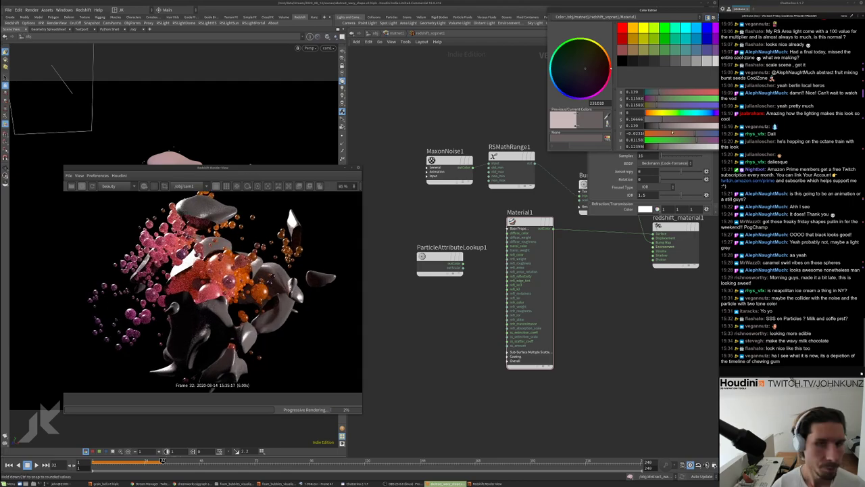
# Darken Material1's diffuse colour to near-black brown, lowering V from 0.139 to 0.055
pyautogui.click(679, 120)
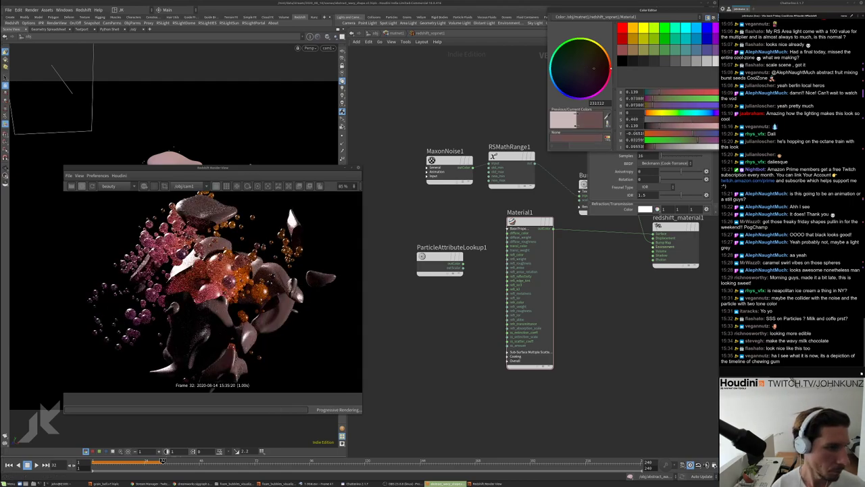
pyautogui.click(649, 125)
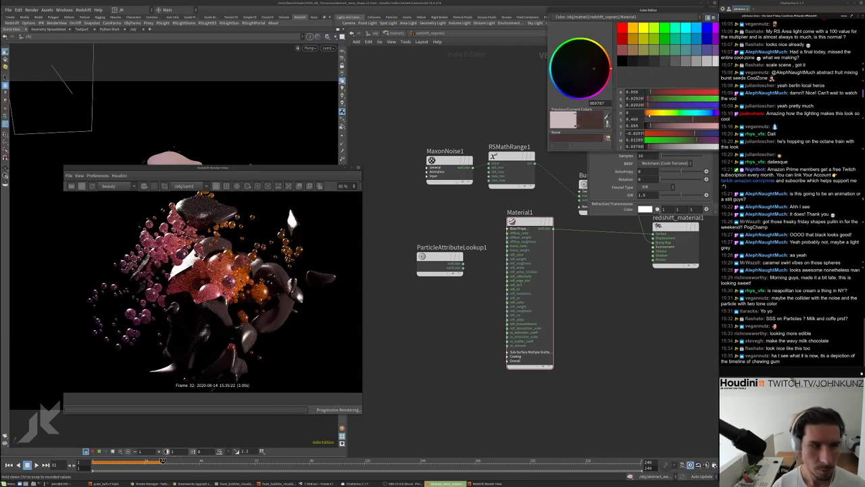
pyautogui.scroll(-2, 213, 300)
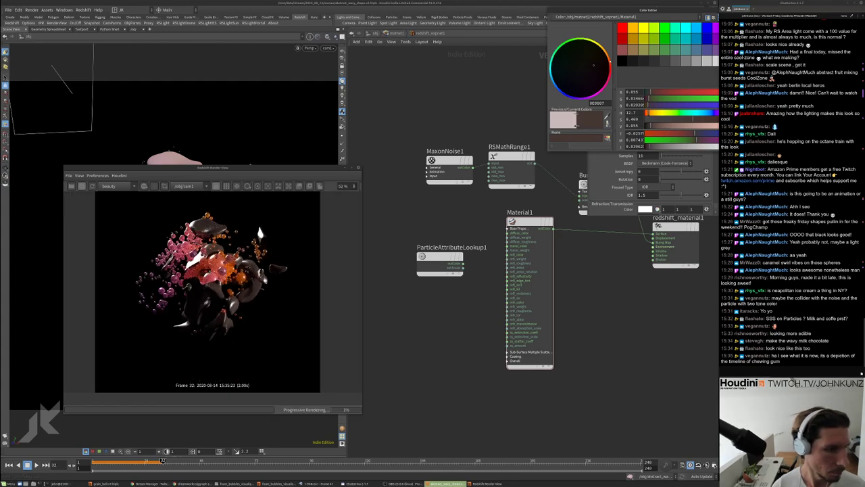
pyautogui.scroll(-1, 310, 219)
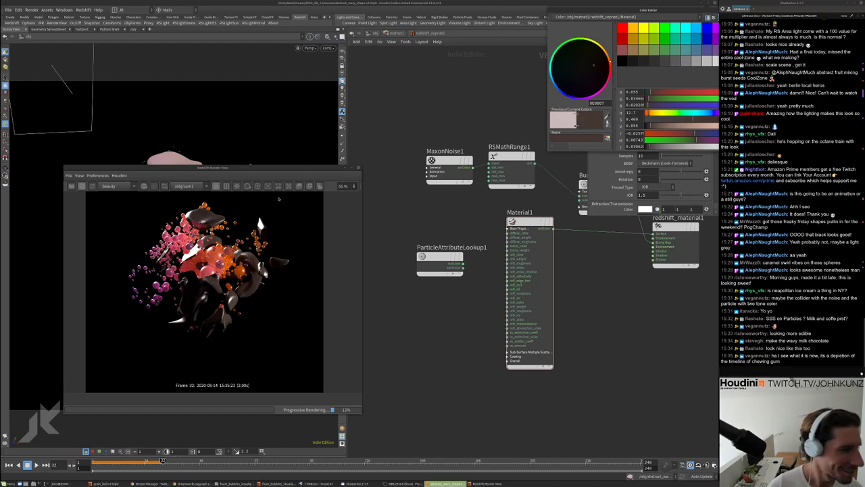
pyautogui.scroll(6, 278, 198)
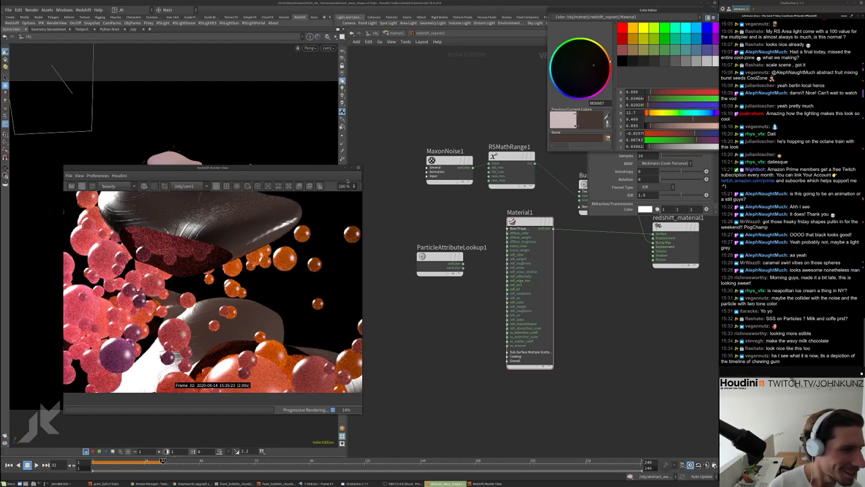
# Close the Render View and Color Editor, then restart Redshift Render View
pyautogui.click(359, 168)
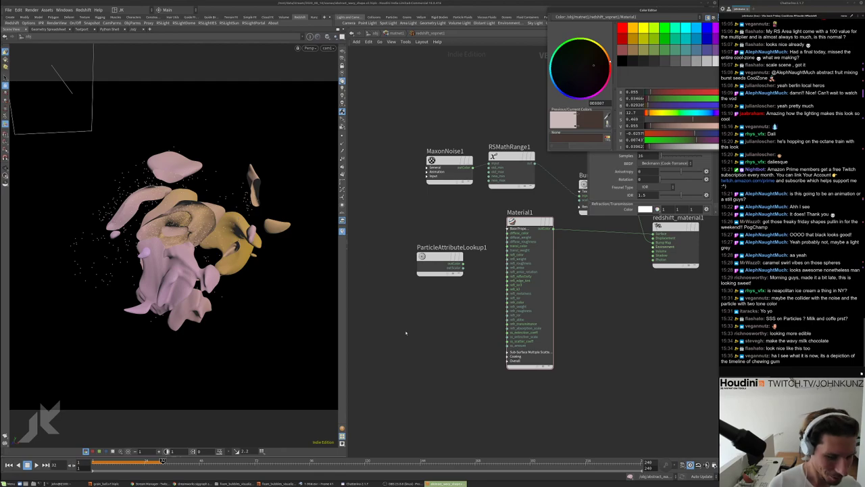
pyautogui.moveTo(676, 10); pyautogui.dragTo(537, 65)
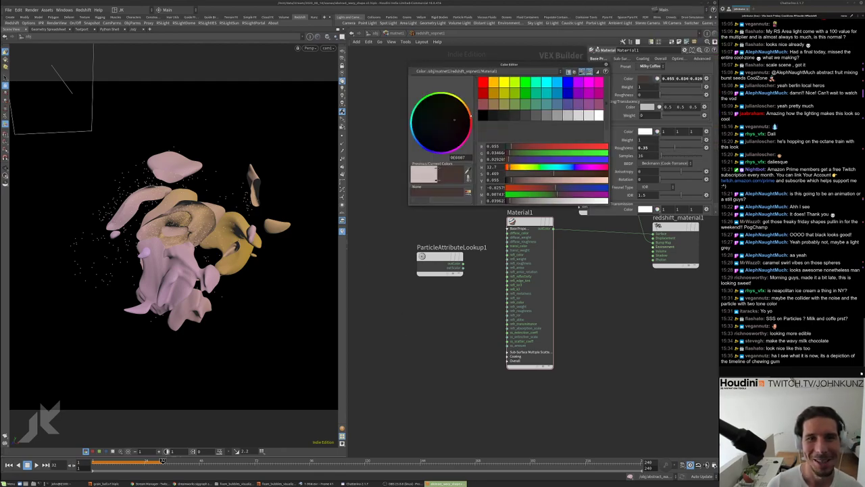
pyautogui.click(607, 66)
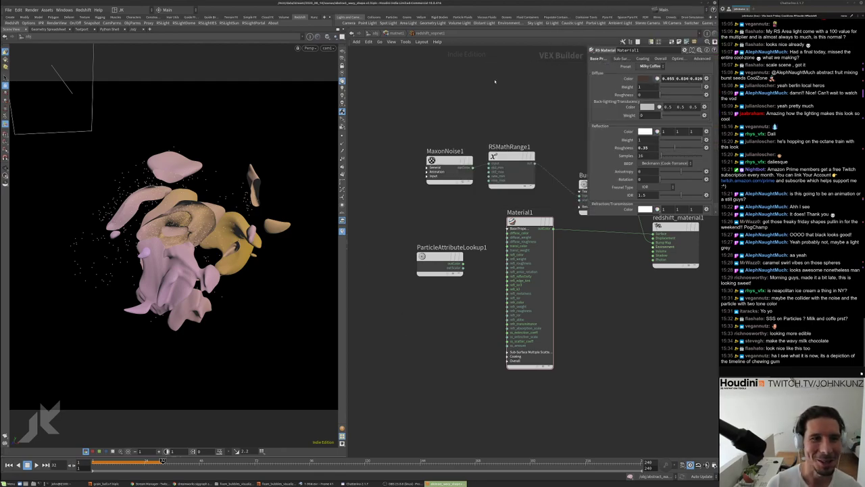
pyautogui.click(83, 9)
pyautogui.click(94, 39)
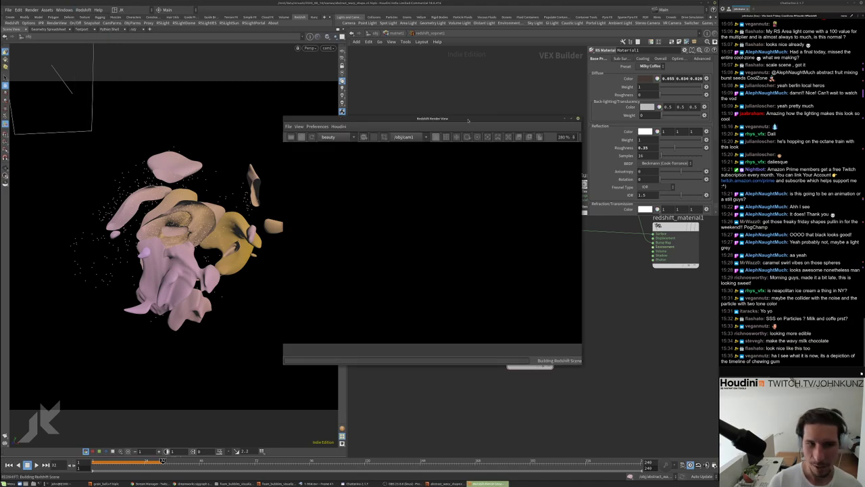
# Set BumpMap1's Height Scale to 0.00075
pyautogui.moveTo(461, 118); pyautogui.dragTo(340, 151)
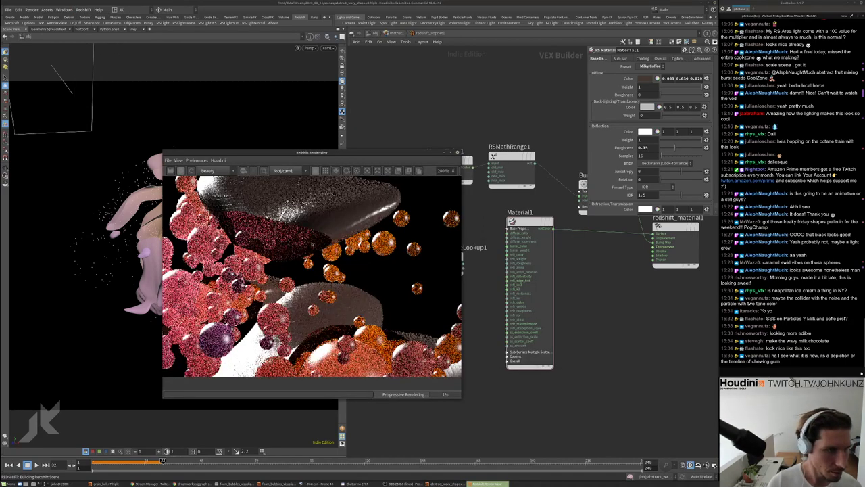
pyautogui.scroll(4, 294, 215)
pyautogui.scroll(-3, 599, 299)
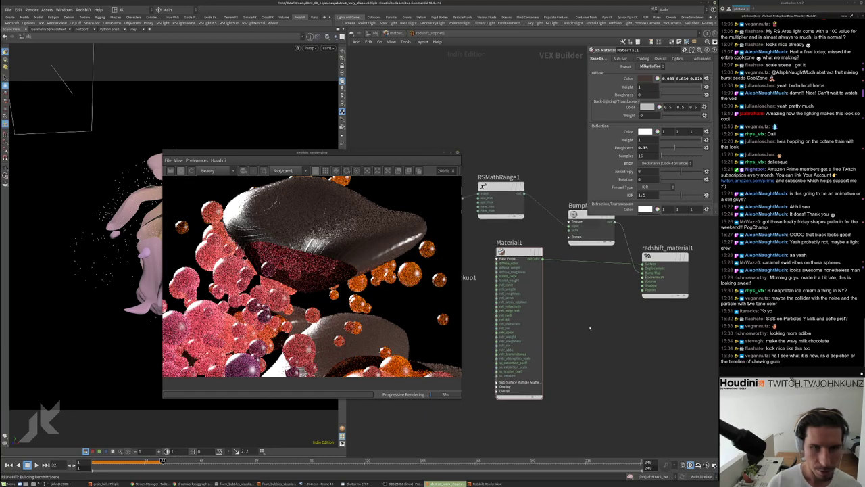
pyautogui.click(591, 255)
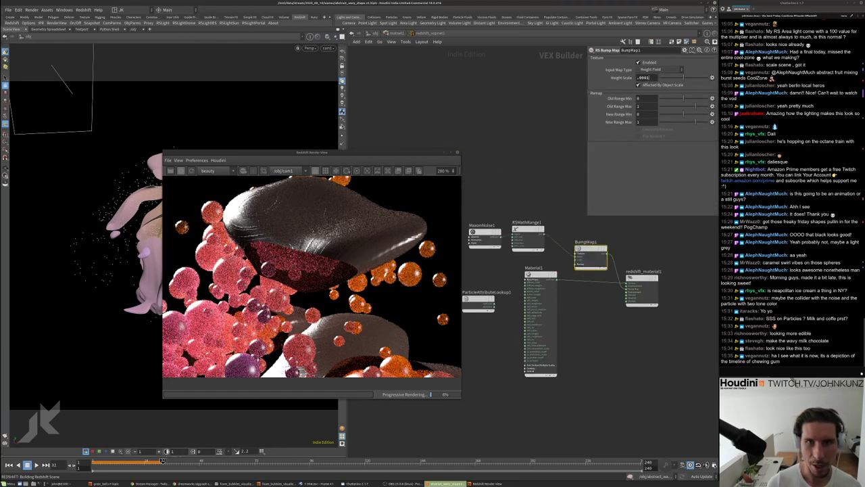
pyautogui.press('Return')
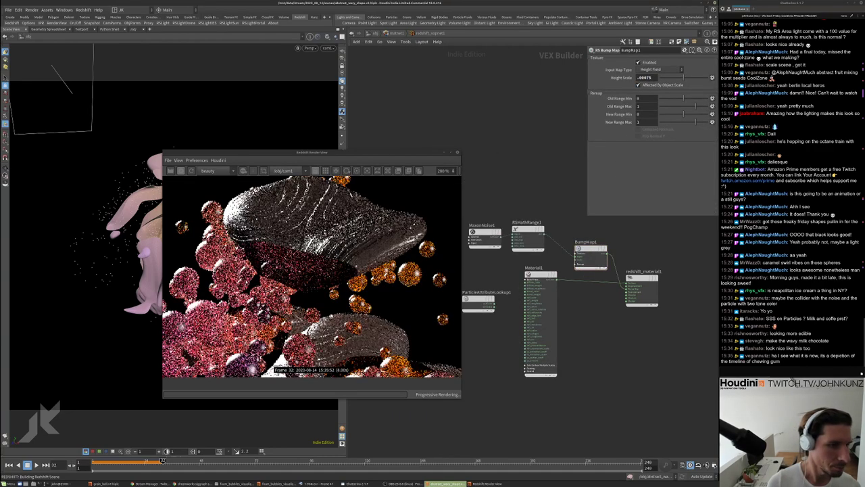
# Select the MaxonNoise1 node in the shader network
pyautogui.scroll(4, 387, 277)
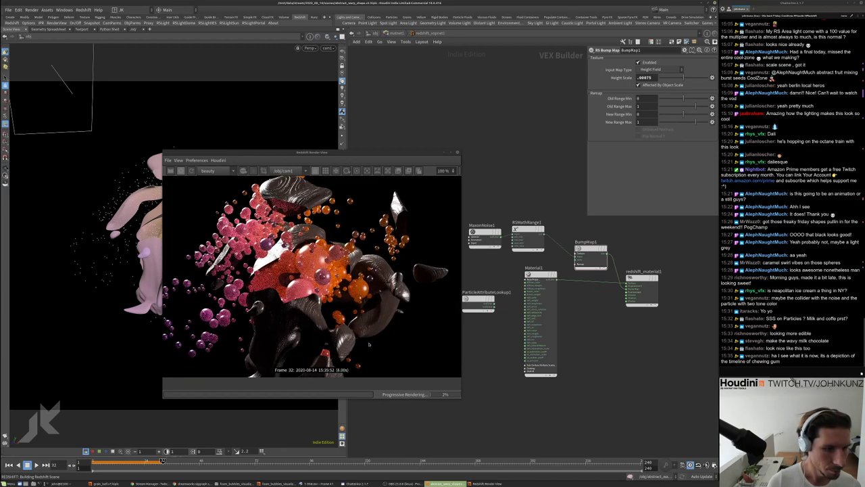
pyautogui.scroll(-1, 383, 277)
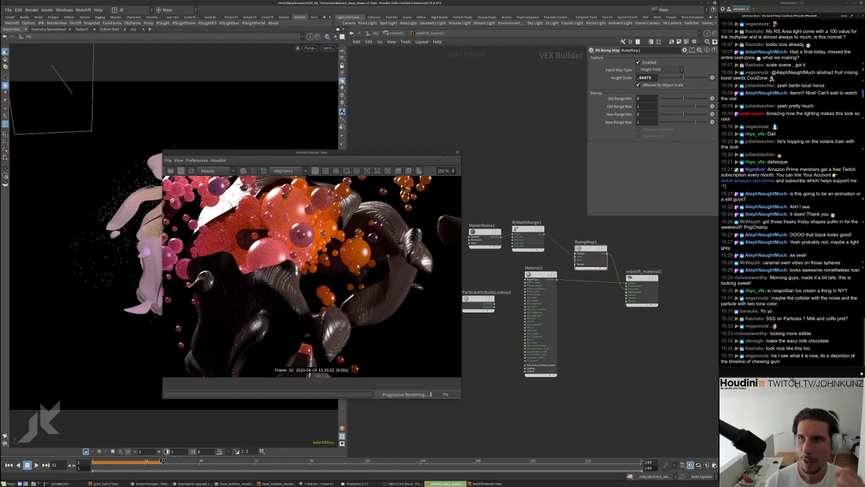
pyautogui.scroll(-2, 312, 274)
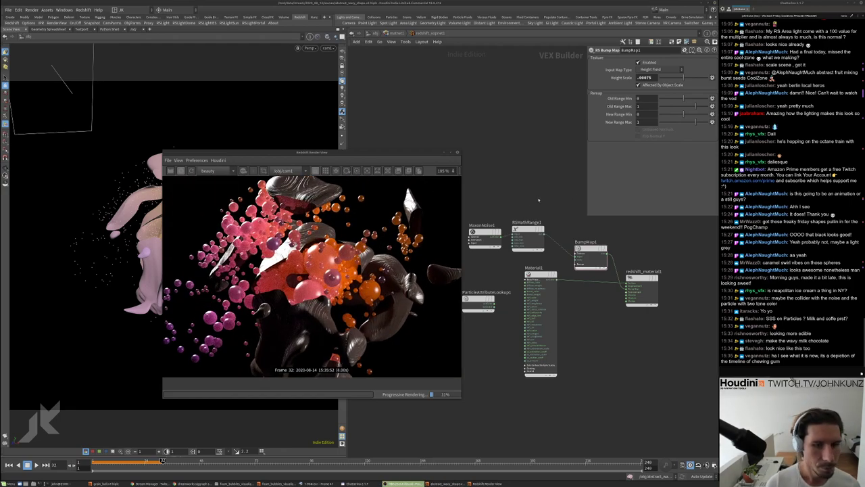
pyautogui.moveTo(500, 196); pyautogui.dragTo(514, 177, button='middle')
pyautogui.click(498, 216)
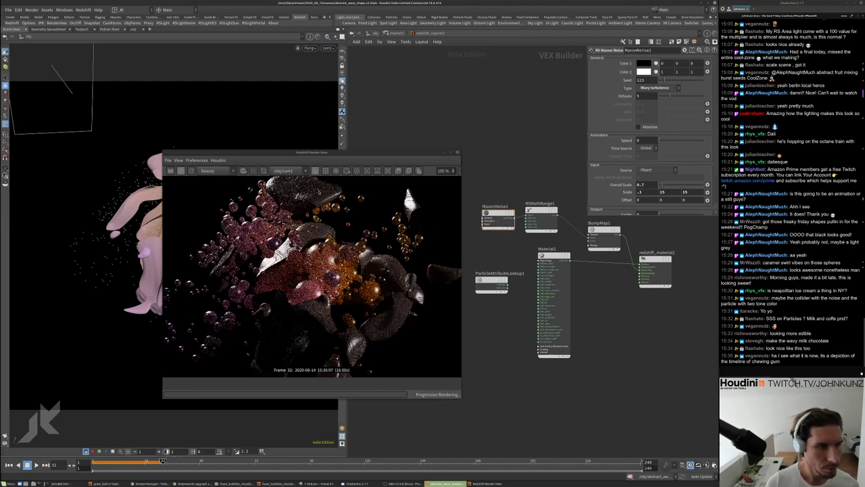
# Set MaxonNoise1's Overall Scale to 2
pyautogui.scroll(2, 309, 223)
pyautogui.scroll(2, 404, 244)
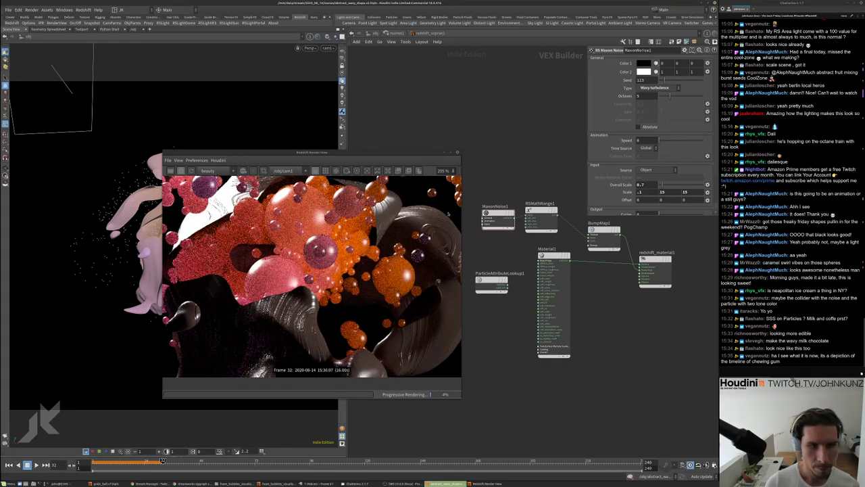
pyautogui.click(645, 184)
pyautogui.write('2')
pyautogui.press('Return')
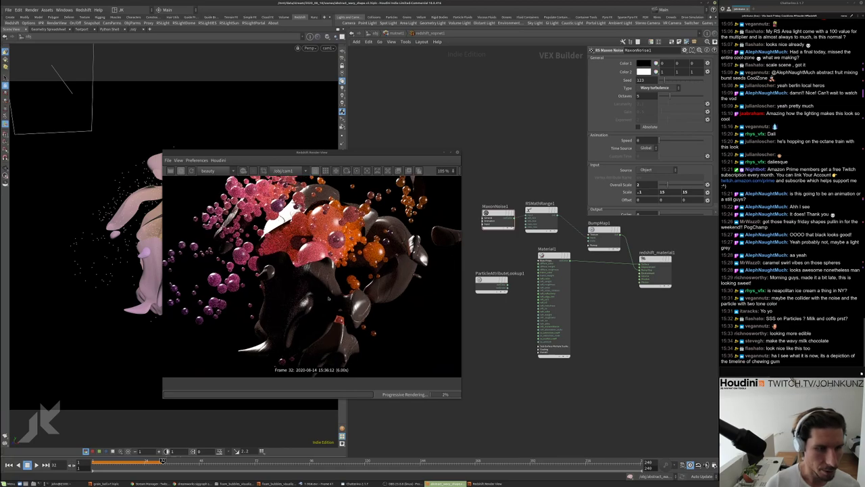
# Lower RSMathRange1's Old Range Min from 0.52 to 0.36
pyautogui.scroll(3, 329, 269)
pyautogui.scroll(-2, 329, 269)
pyautogui.scroll(5, 310, 270)
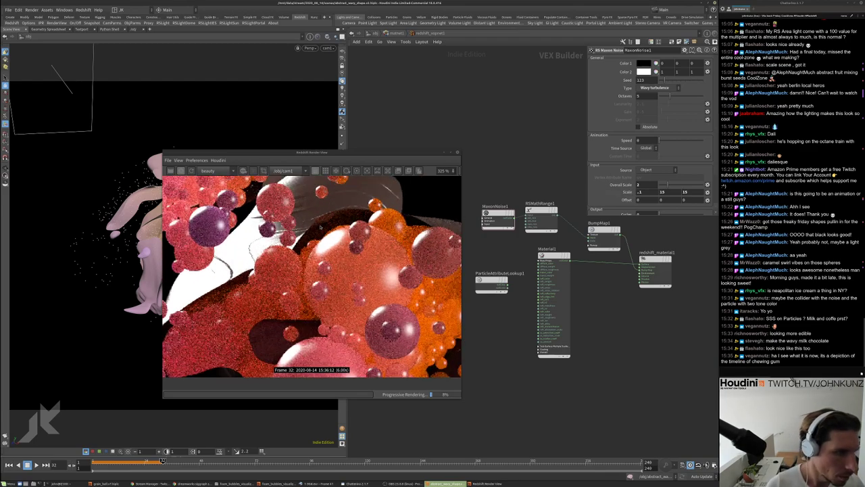
pyautogui.scroll(-5, 311, 270)
pyautogui.click(544, 216)
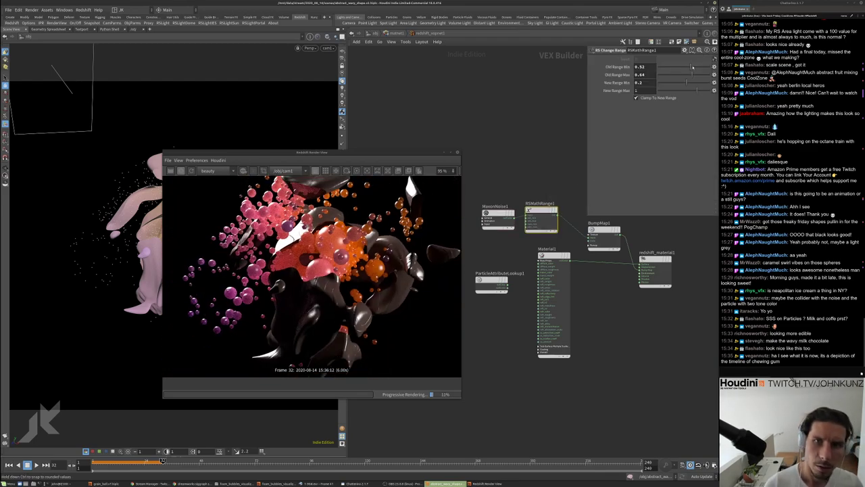
pyautogui.moveTo(690, 68); pyautogui.dragTo(695, 76)
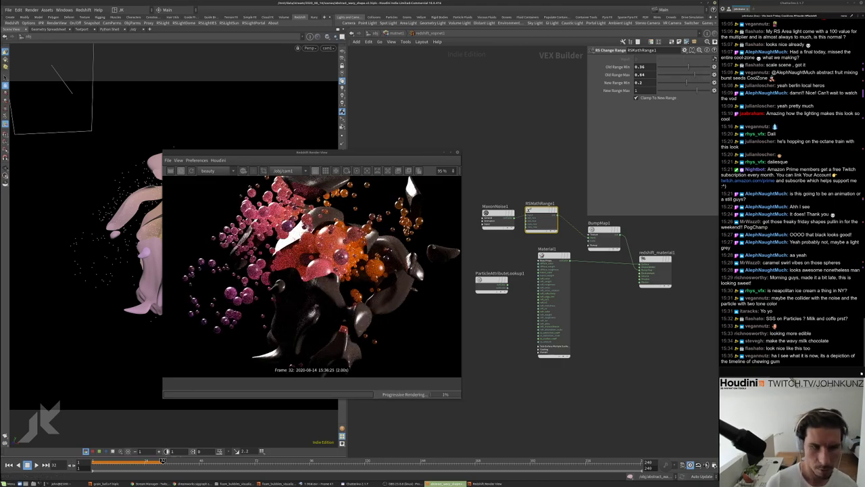
pyautogui.scroll(8, 412, 263)
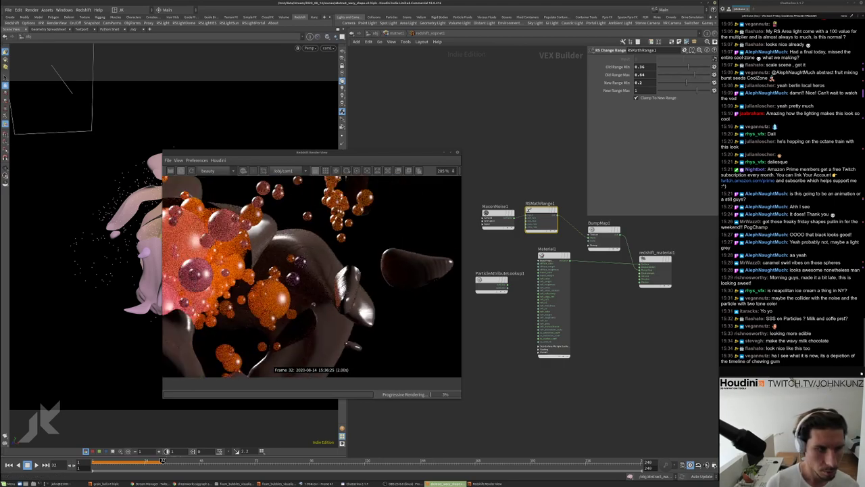
pyautogui.scroll(-9, 403, 243)
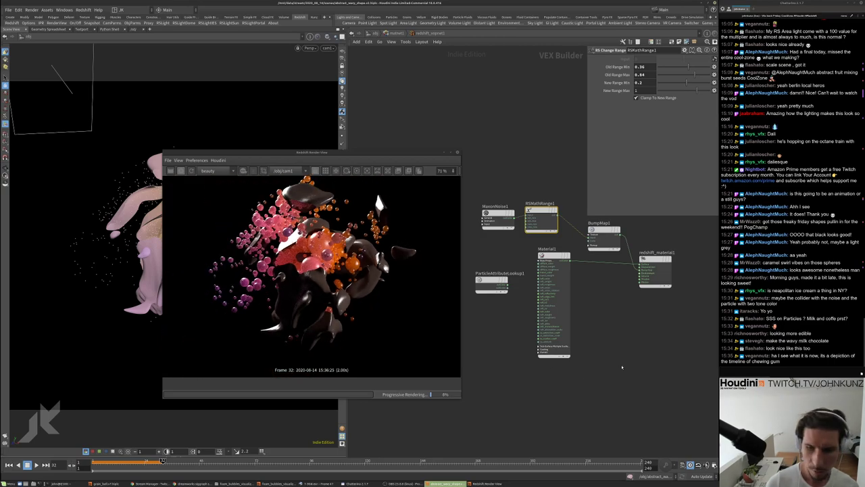
# Go up to object level, then dive back into matnet1's redshift_vopnet1 shader network
pyautogui.press('u')
pyautogui.press('u')
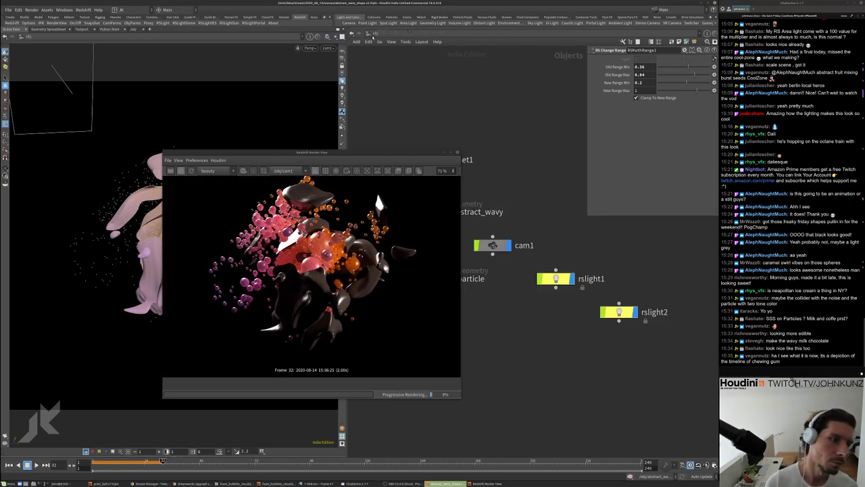
pyautogui.moveTo(340, 154); pyautogui.dragTo(336, 108)
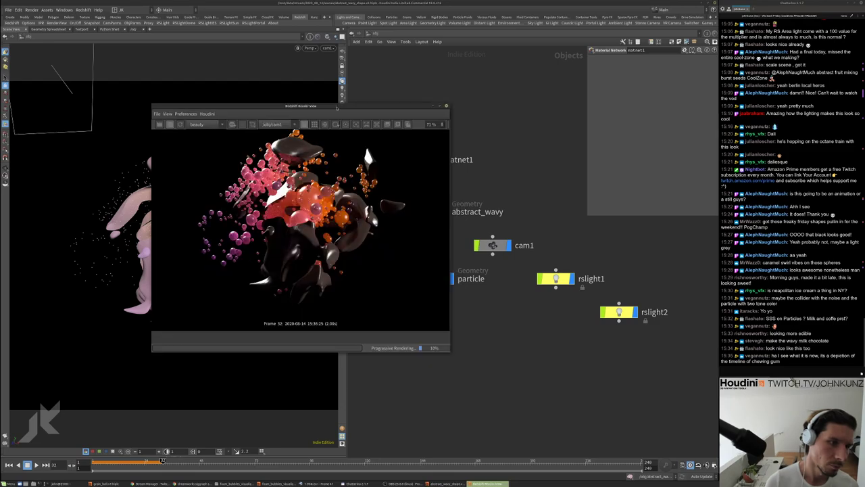
pyautogui.scroll(3, 300, 223)
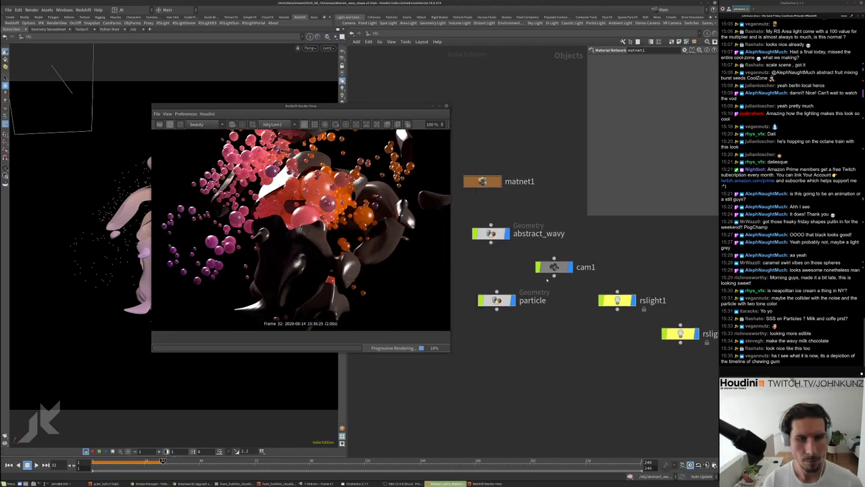
pyautogui.doubleClick(480, 180)
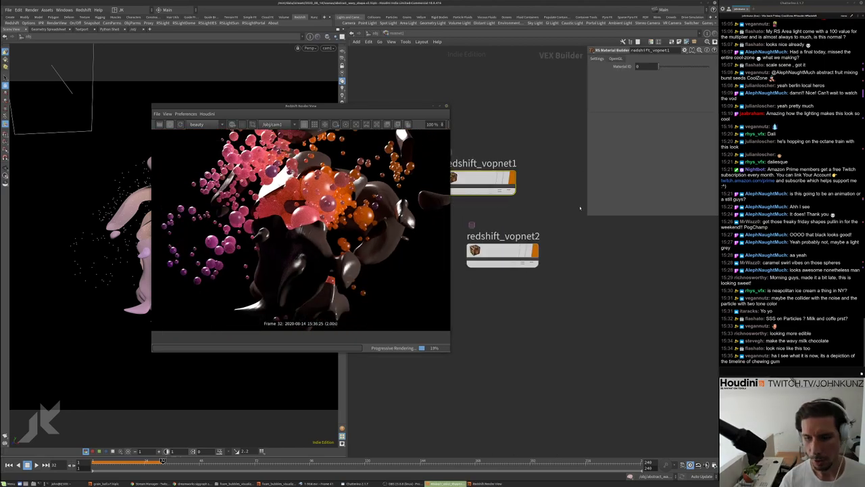
pyautogui.moveTo(583, 218); pyautogui.dragTo(588, 238, button='middle')
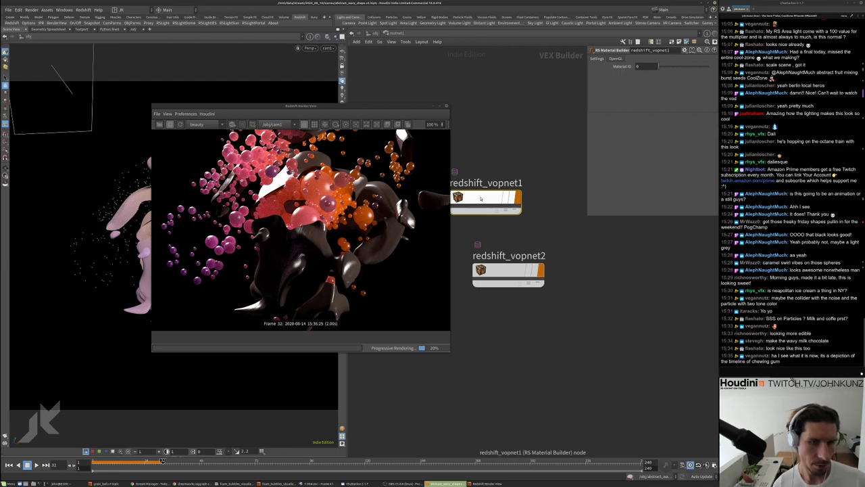
pyautogui.doubleClick(515, 198)
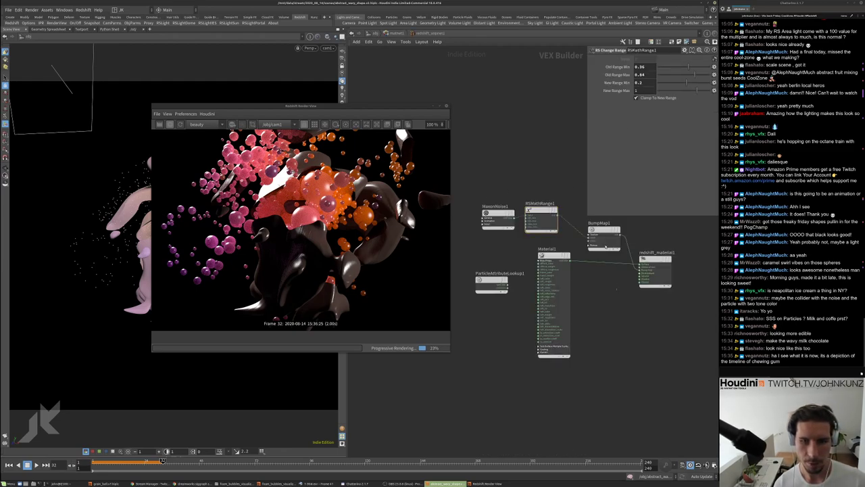
# Set BumpMap1's Height Scale to .0025 and return to the object-level network
pyautogui.click(603, 233)
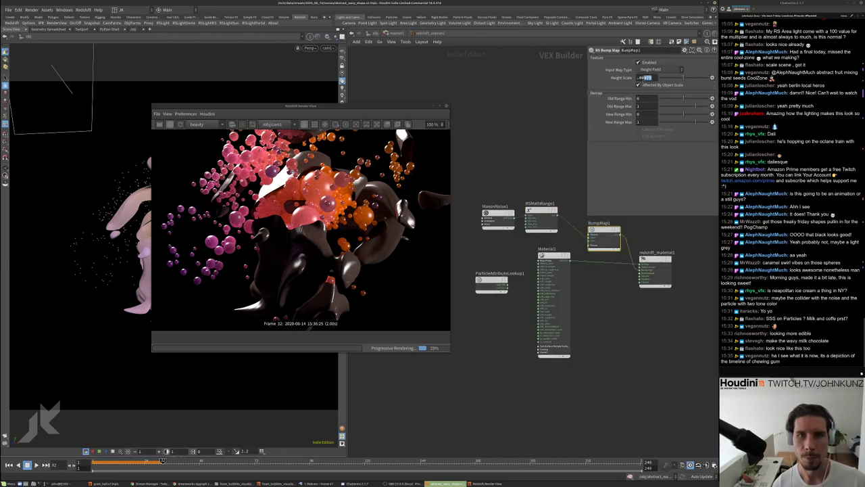
pyautogui.write('.0025')
pyautogui.press('Return')
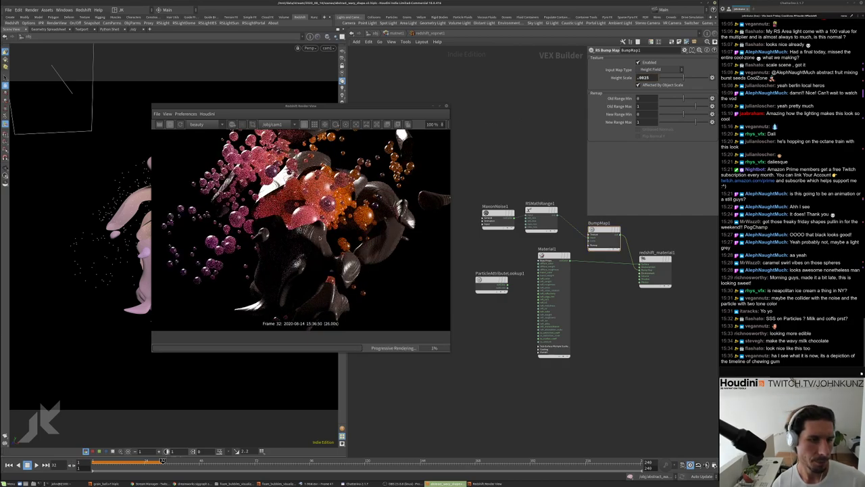
pyautogui.scroll(3, 321, 236)
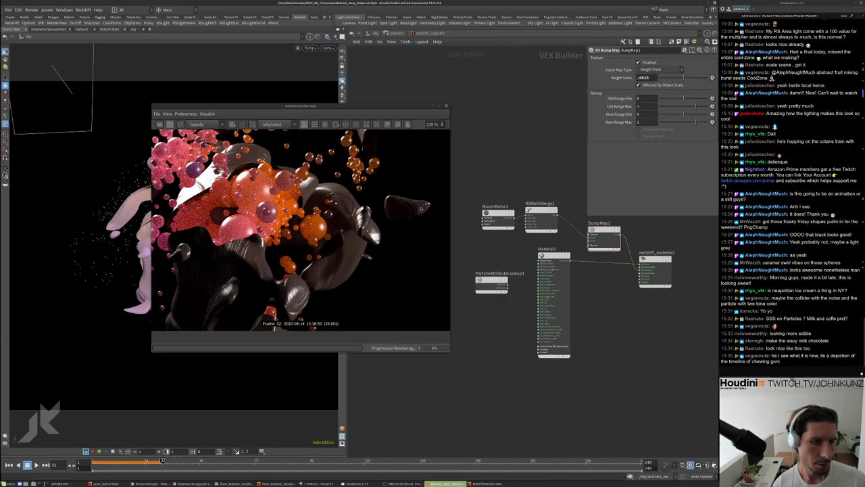
pyautogui.scroll(-5, 420, 208)
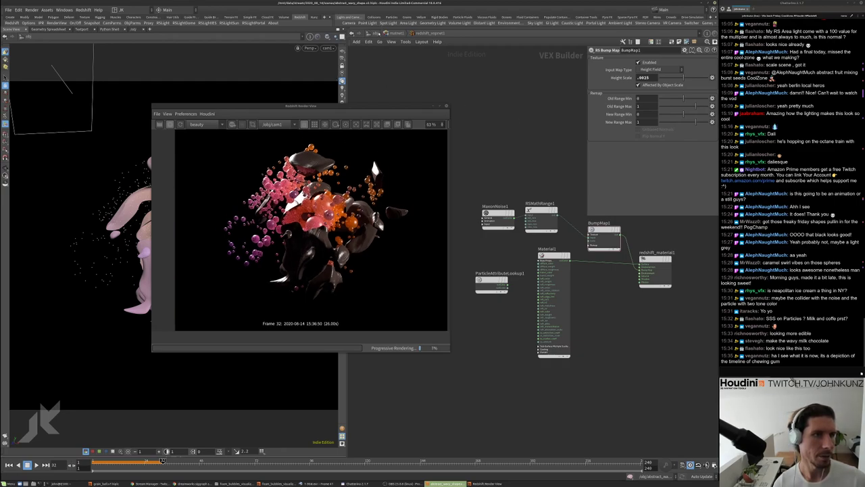
pyautogui.press('u')
pyautogui.press('u')
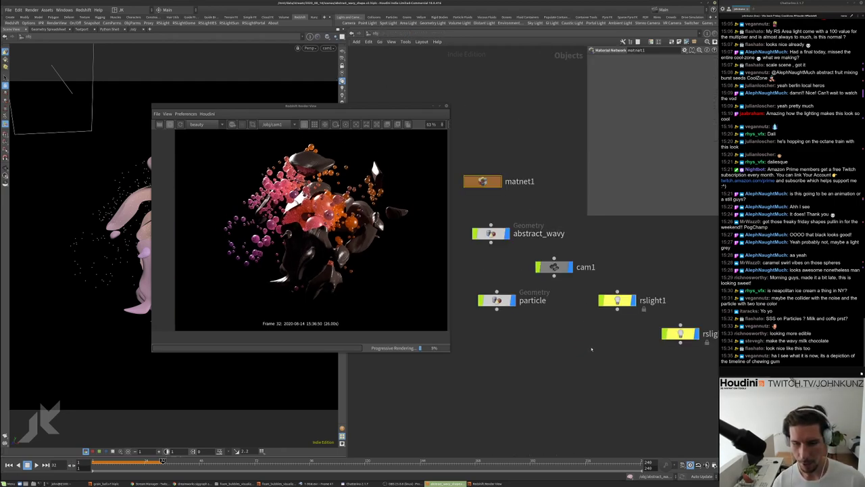
pyautogui.press('Tab')
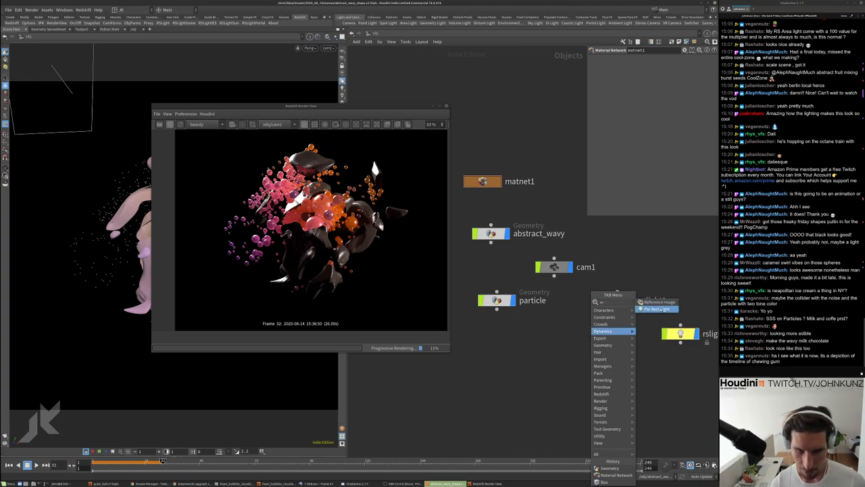
# Add an RSLightDome node via the 'dom' search and place it lower in the network
pyautogui.press('Escape')
pyautogui.press('Tab')
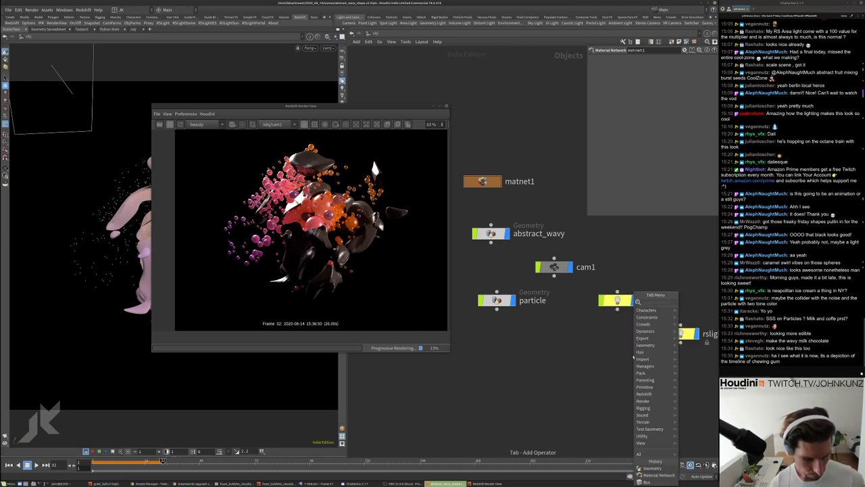
pyautogui.write('dom')
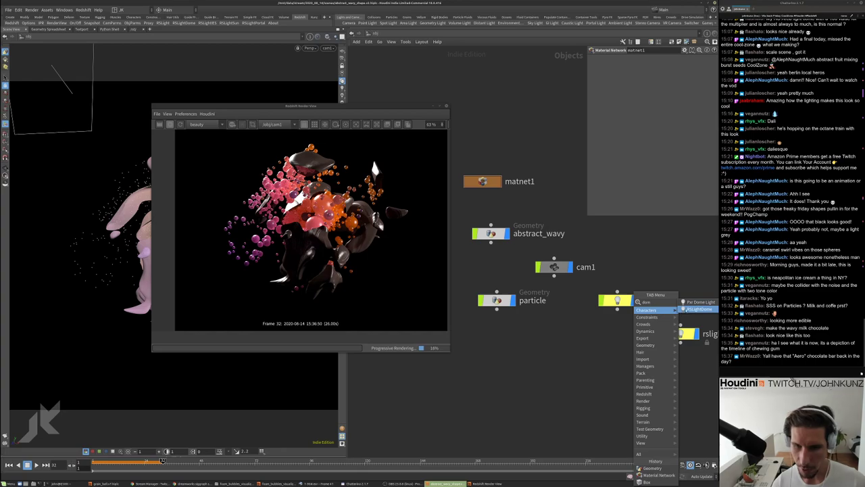
pyautogui.press('Return')
pyautogui.click(598, 345)
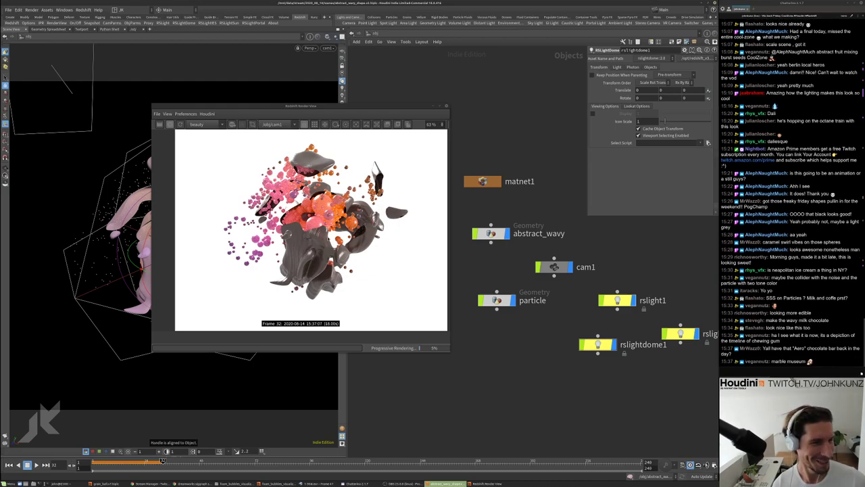
pyautogui.scroll(4, 300, 229)
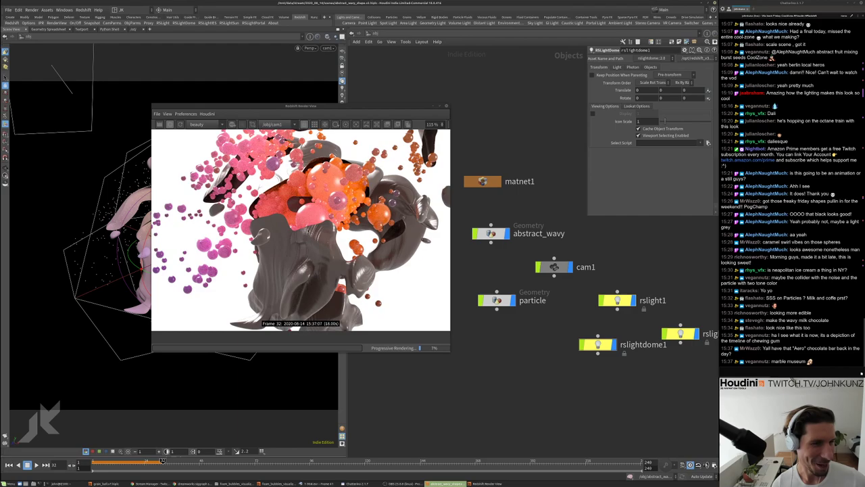
pyautogui.scroll(-2, 303, 239)
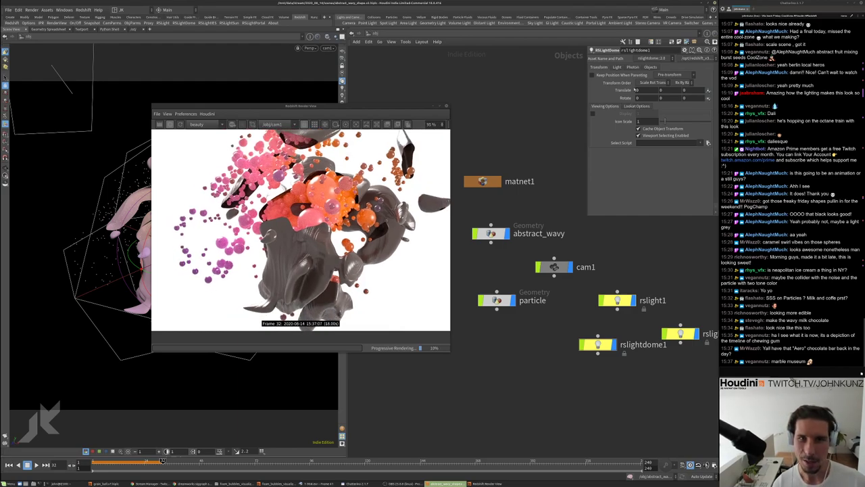
pyautogui.moveTo(598, 344); pyautogui.dragTo(600, 367)
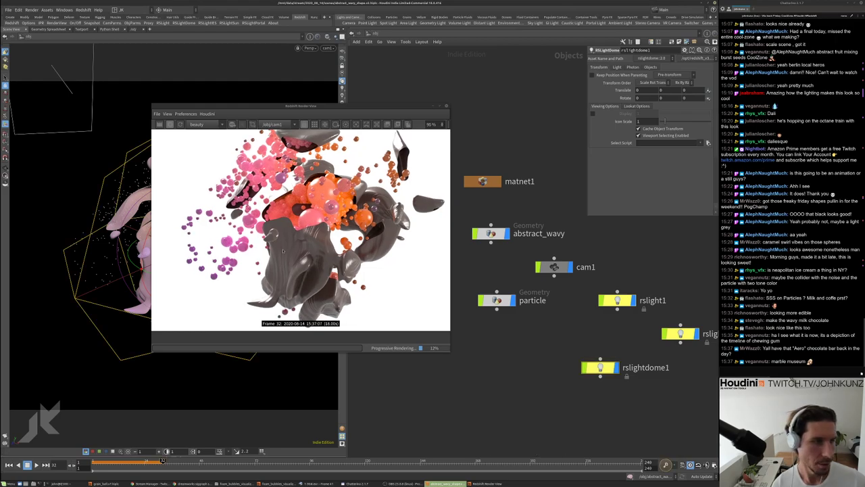
# Turn on Enable Light-Mesh Associations on rslightdome1's Objects tab
pyautogui.scroll(-2, 283, 250)
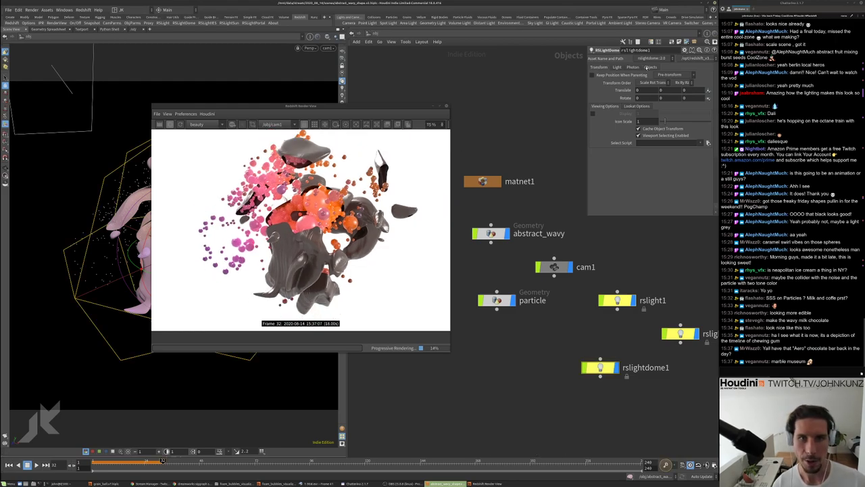
pyautogui.click(646, 68)
pyautogui.click(647, 75)
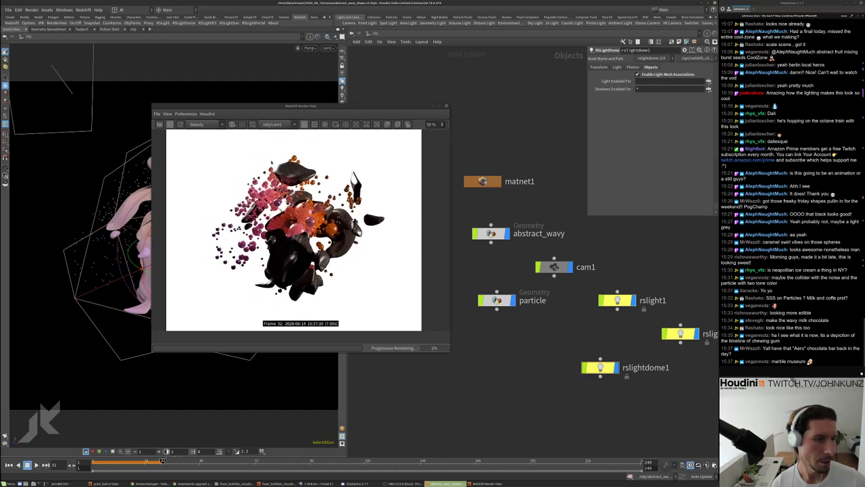
pyautogui.scroll(-1, 397, 180)
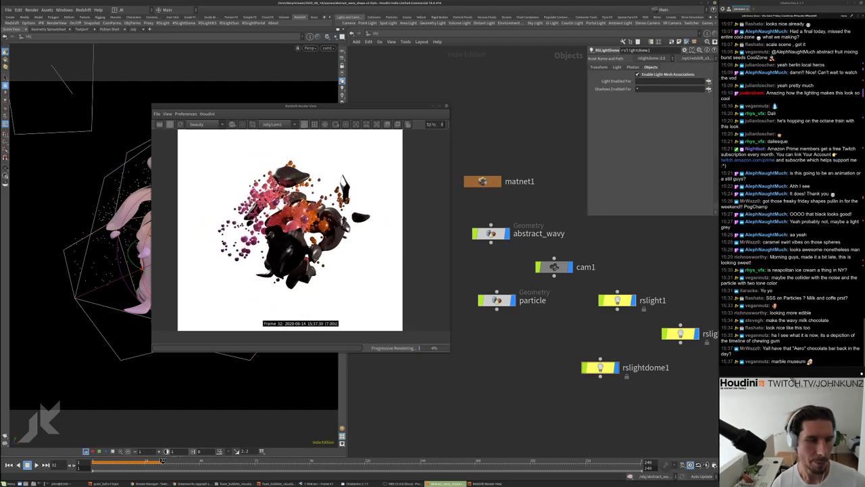
# Browse for the Dome Map image and navigate to /mnt/data/useful/tex
pyautogui.click(619, 68)
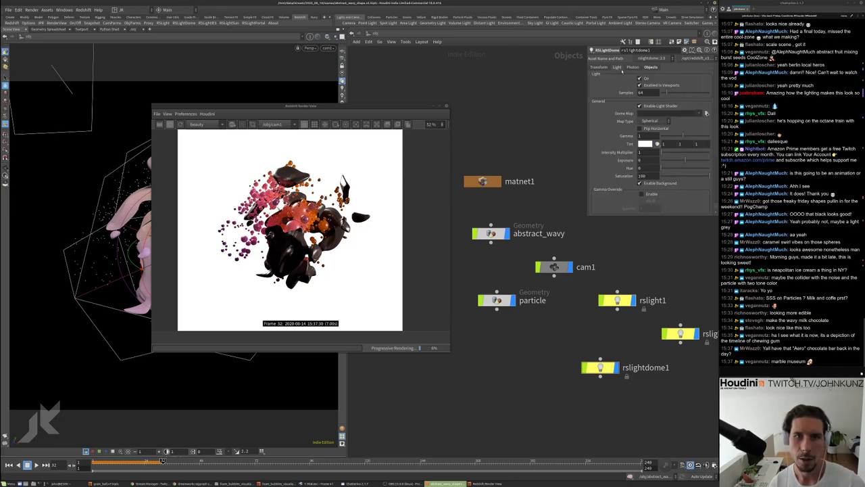
pyautogui.click(707, 113)
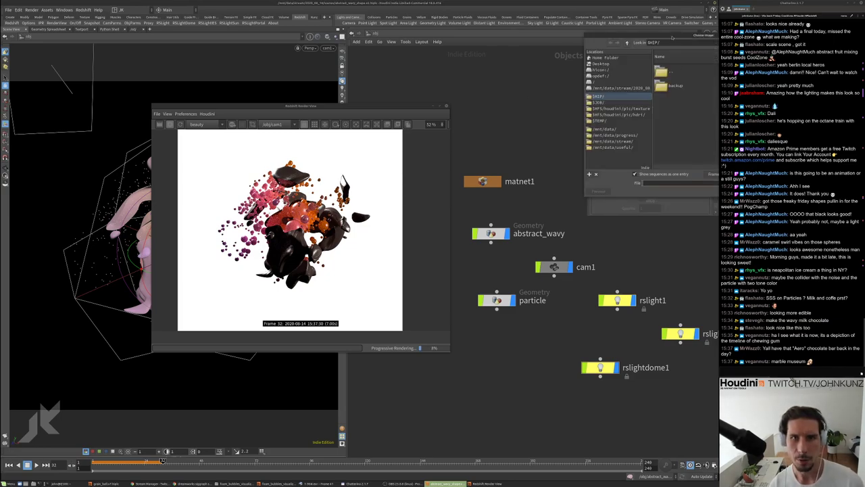
pyautogui.moveTo(673, 39); pyautogui.dragTo(569, 63)
pyautogui.click(521, 173)
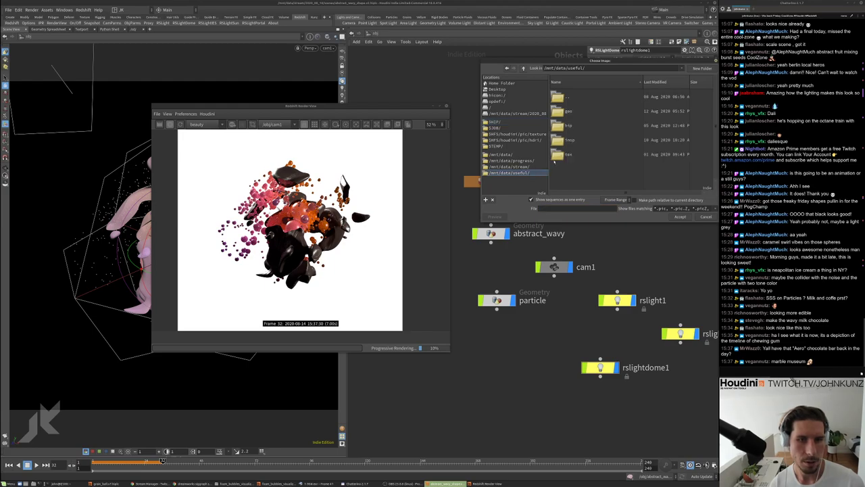
pyautogui.doubleClick(568, 155)
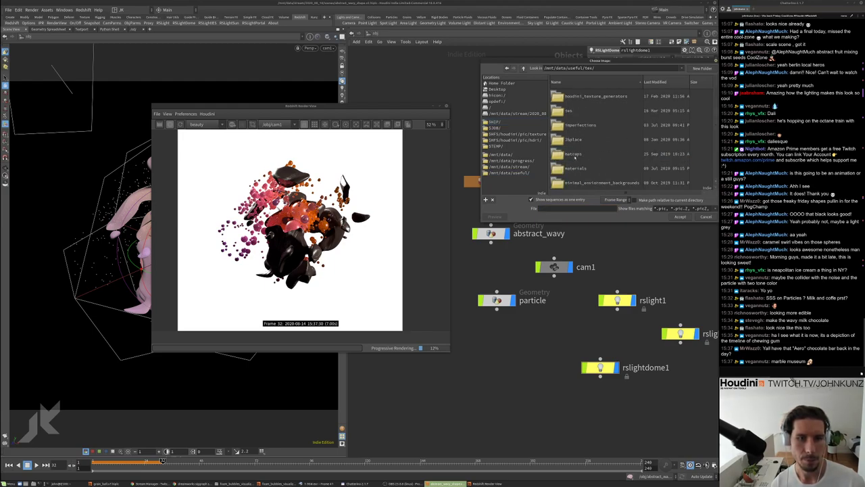
# Choose SoftboxTent1.hdr from the hdri folder as the Dome Map
pyautogui.scroll(-1, 575, 160)
pyautogui.doubleClick(572, 111)
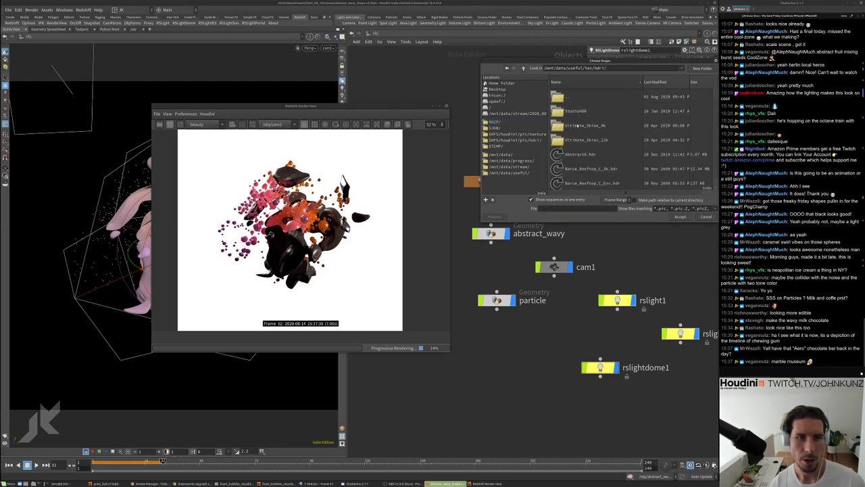
pyautogui.scroll(-10, 595, 141)
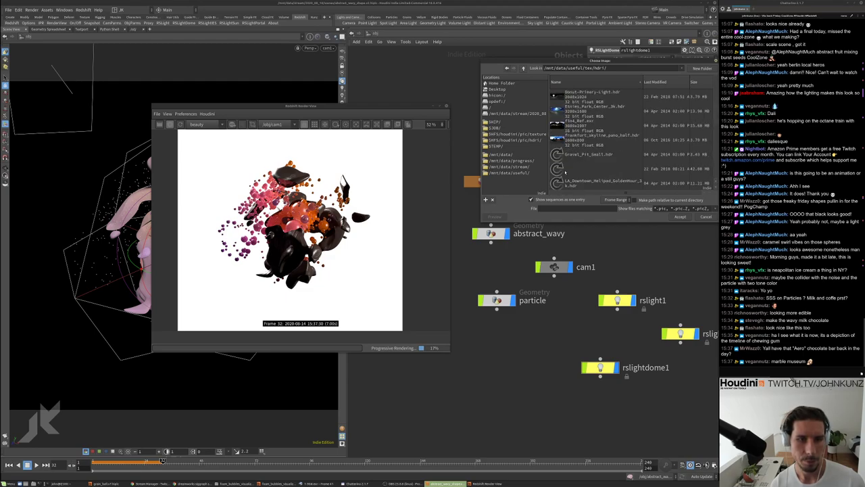
pyautogui.scroll(-6, 565, 169)
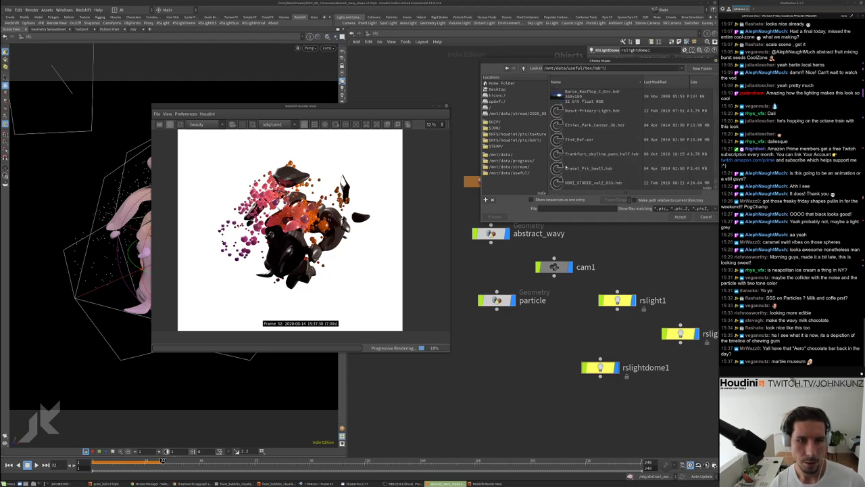
pyautogui.scroll(-3, 565, 168)
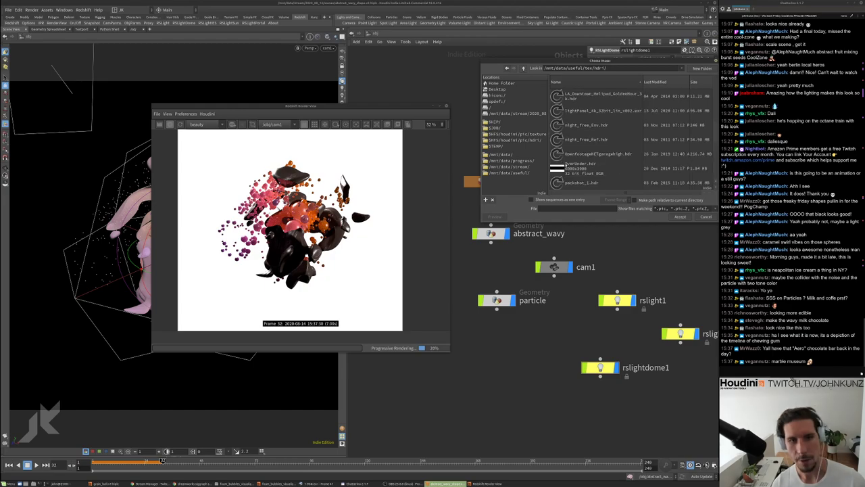
pyautogui.scroll(-3, 566, 162)
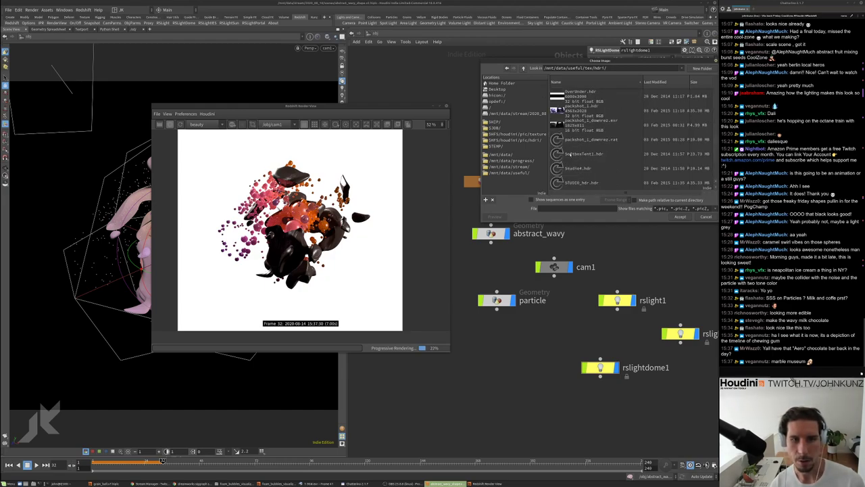
pyautogui.click(599, 156)
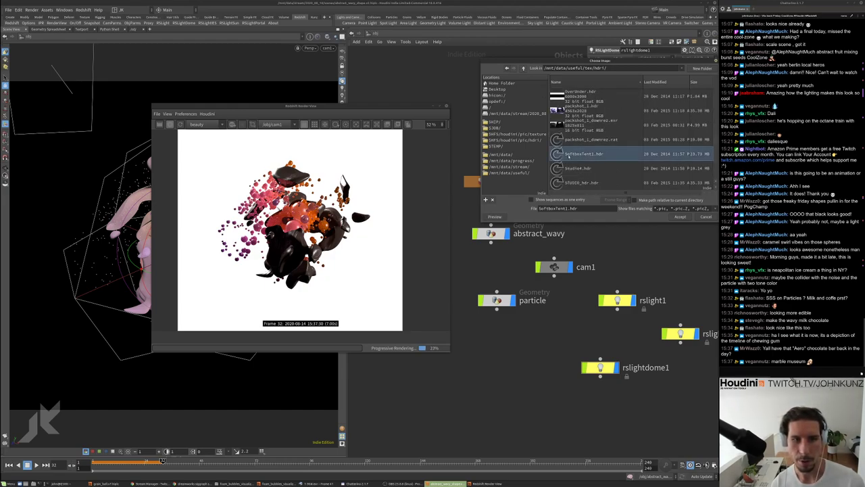
pyautogui.click(680, 217)
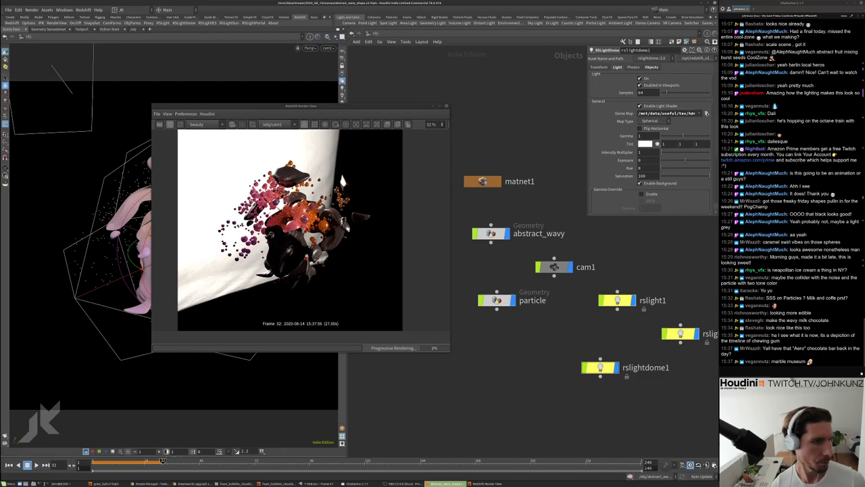
# Rotate rslightdome1 to 43, -35, 40 on its Transform tab
pyautogui.click(599, 67)
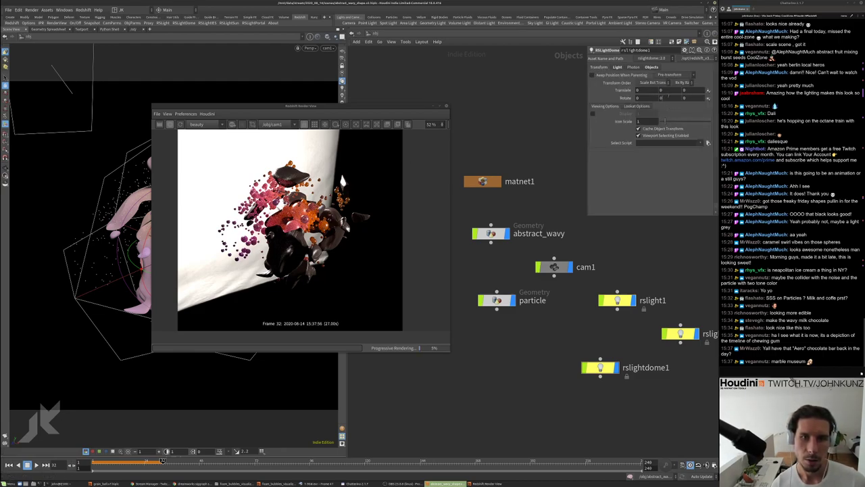
pyautogui.press('Return')
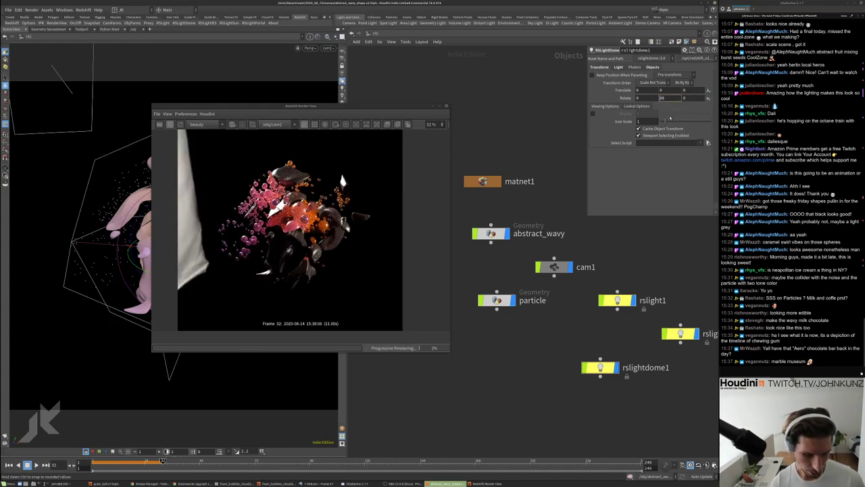
pyautogui.write('-35')
pyautogui.press('Return')
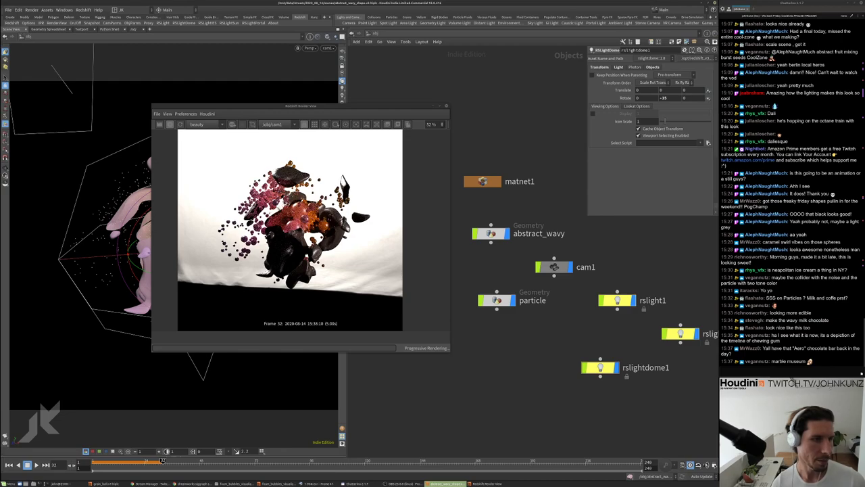
pyautogui.click(618, 67)
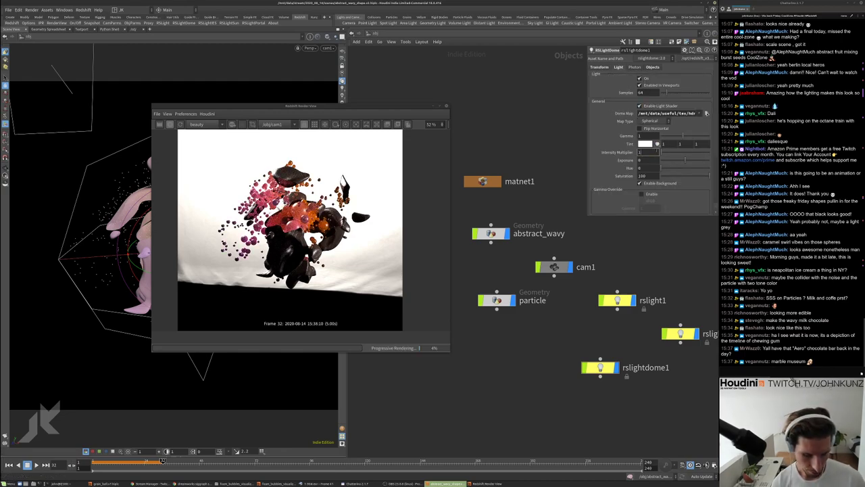
pyautogui.press('Return')
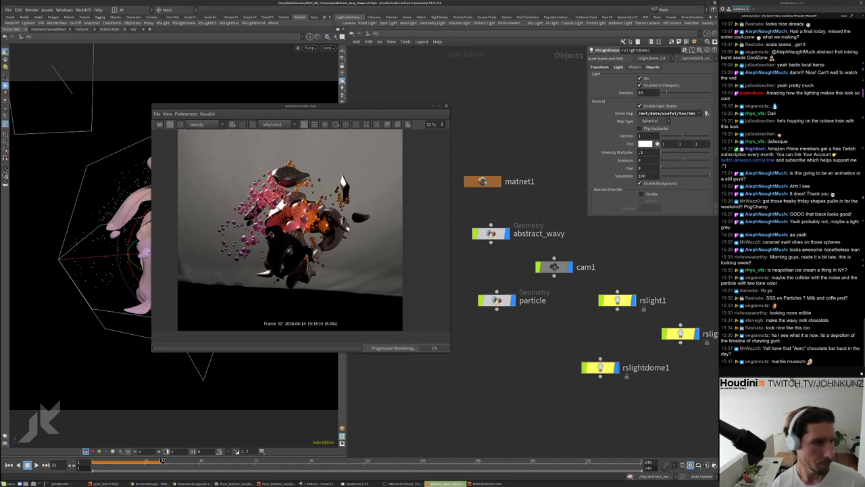
pyautogui.click(599, 67)
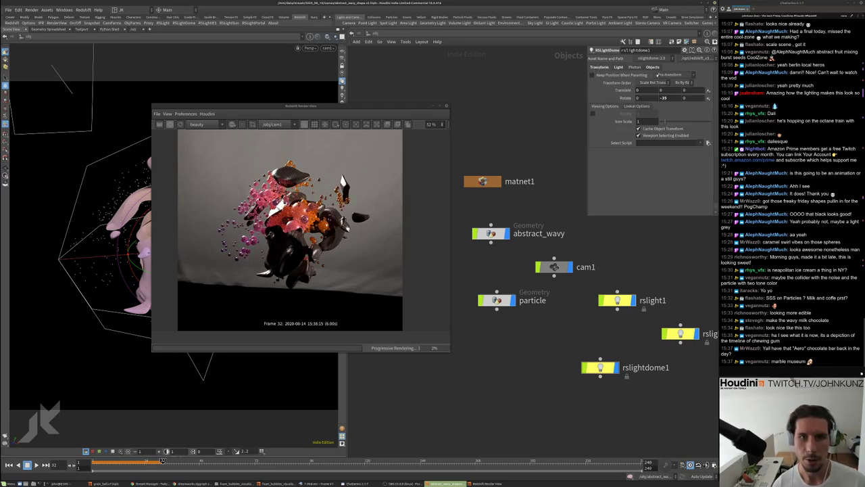
pyautogui.moveTo(684, 90); pyautogui.dragTo(685, 98, button='middle')
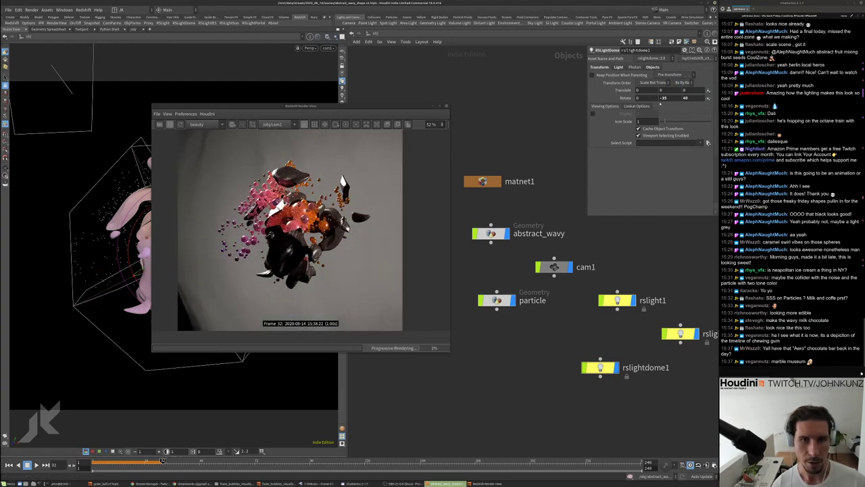
pyautogui.moveTo(638, 98); pyautogui.dragTo(647, 83, button='middle')
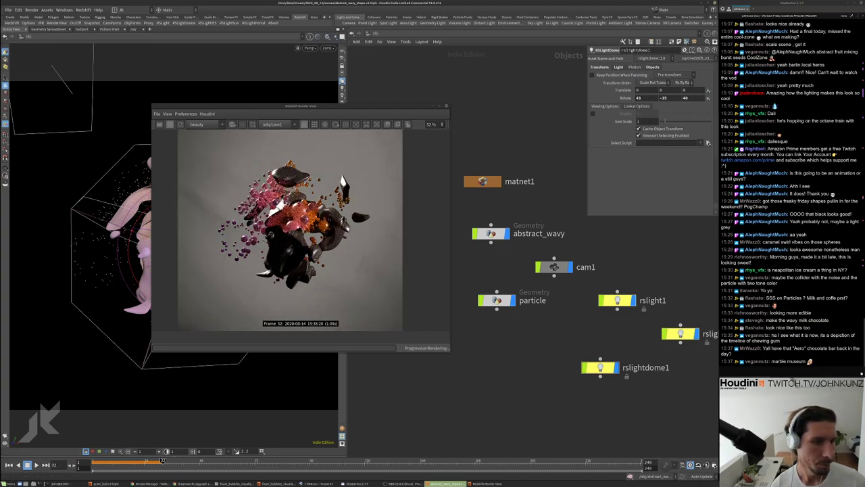
# Set the dome light's Intensity Multiplier to .25
pyautogui.click(618, 67)
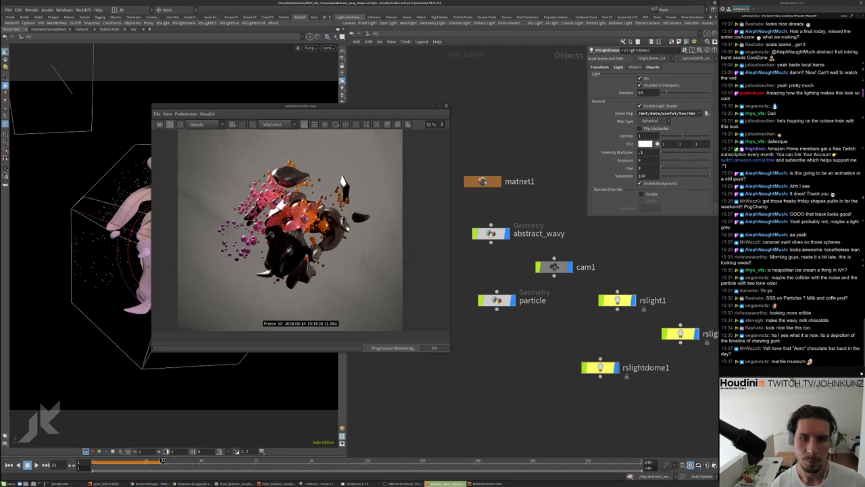
pyautogui.write('.25')
pyautogui.press('Return')
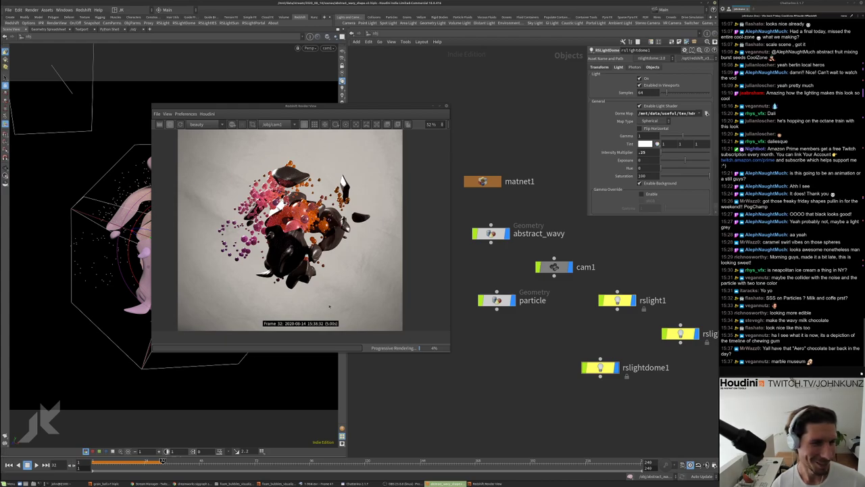
pyautogui.scroll(5, 380, 188)
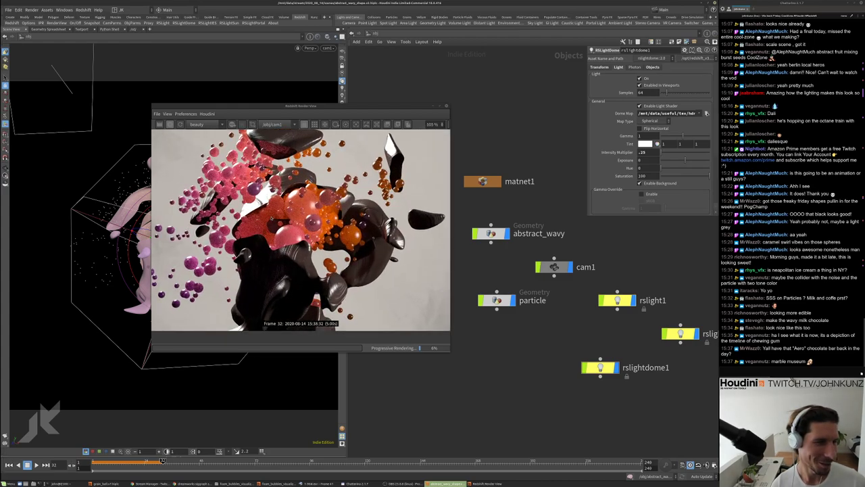
pyautogui.scroll(-4, 283, 216)
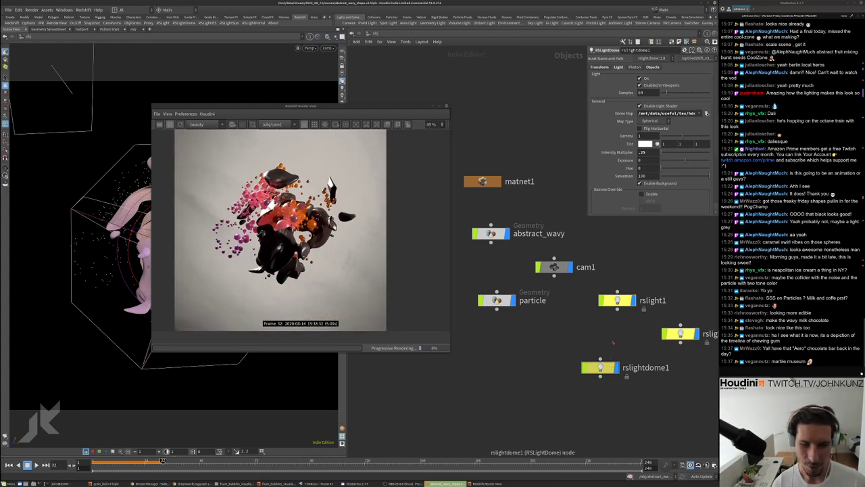
# Try rslight1 Intensity Multiplier values of 35, then 1
pyautogui.click(623, 303)
pyautogui.scroll(3, 648, 113)
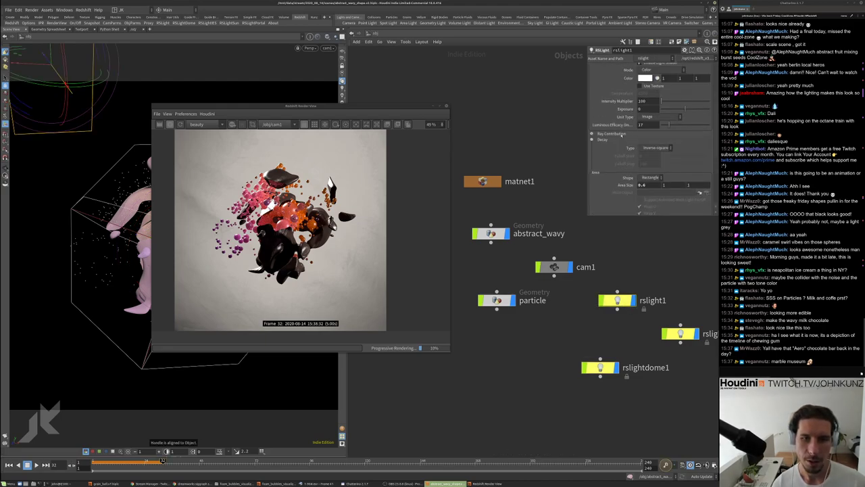
pyautogui.click(646, 119)
pyautogui.write('35')
pyautogui.press('Return')
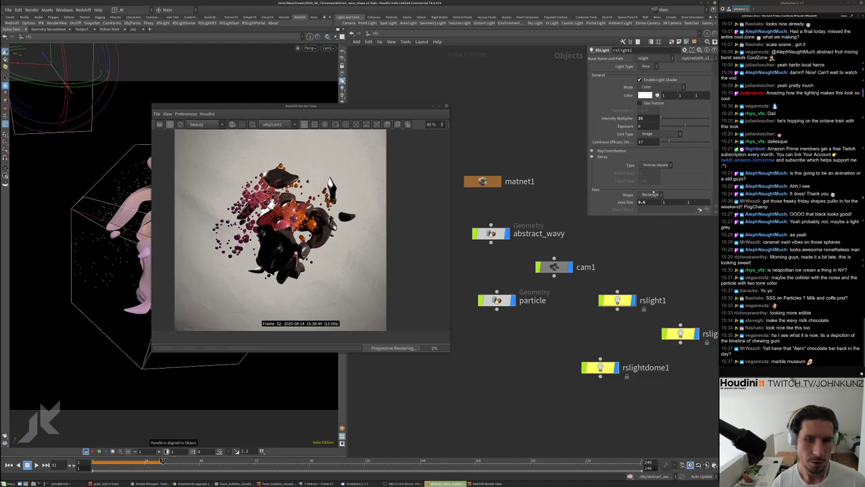
pyautogui.click(645, 118)
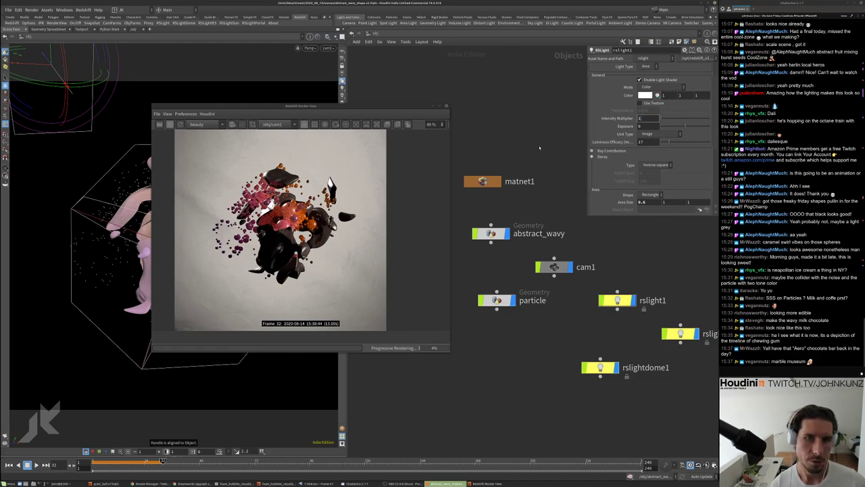
pyautogui.write('1')
pyautogui.press('Return')
pyautogui.scroll(3, 259, 215)
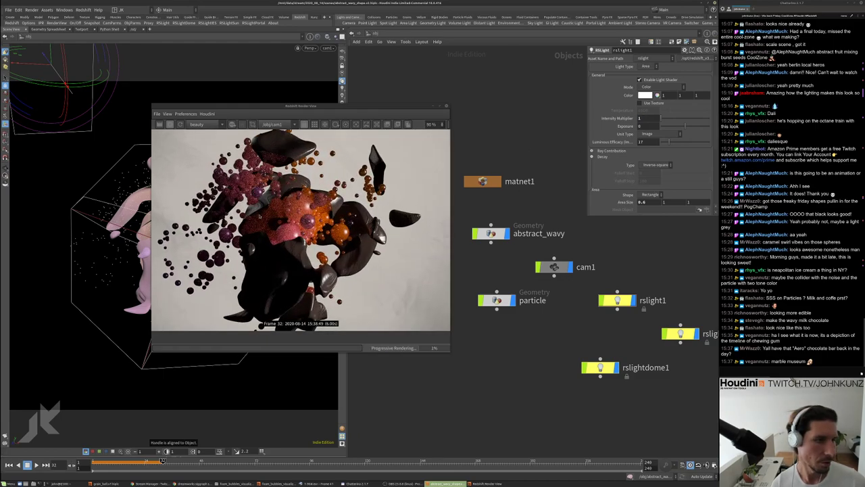
pyautogui.scroll(-3, 259, 215)
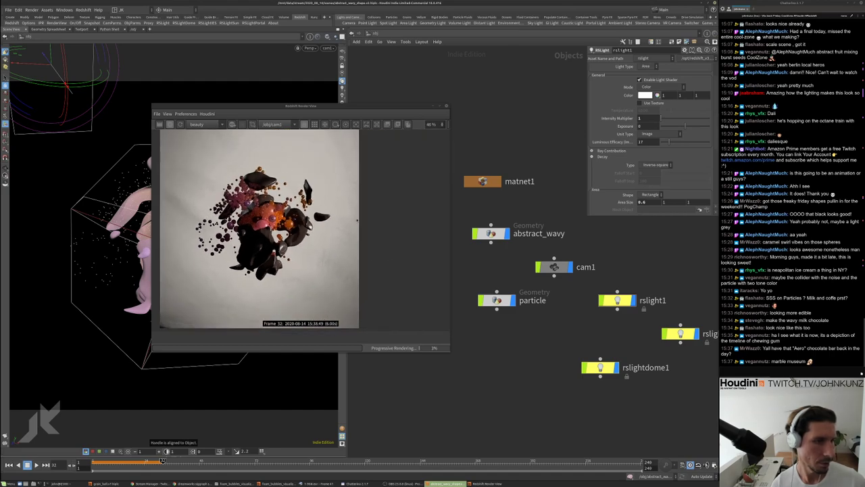
pyautogui.scroll(-1, 260, 249)
# Set rslight2's Intensity Multiplier to 355
pyautogui.click(677, 333)
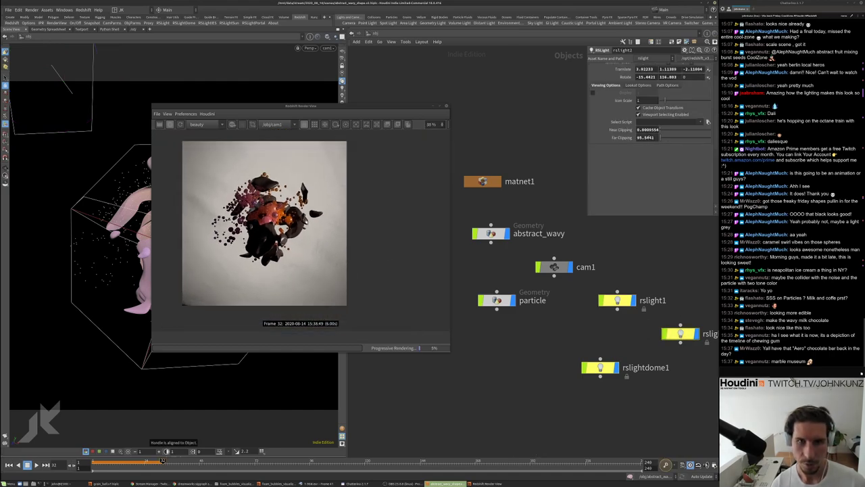
pyautogui.click(617, 68)
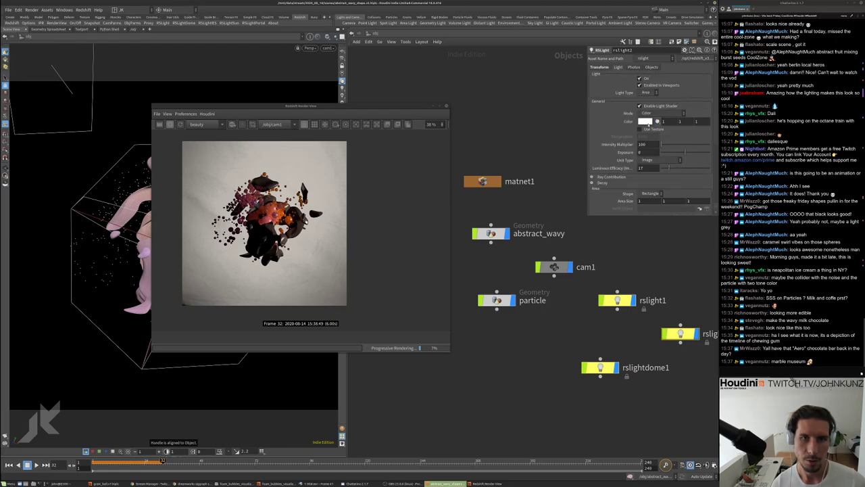
pyautogui.press('Return')
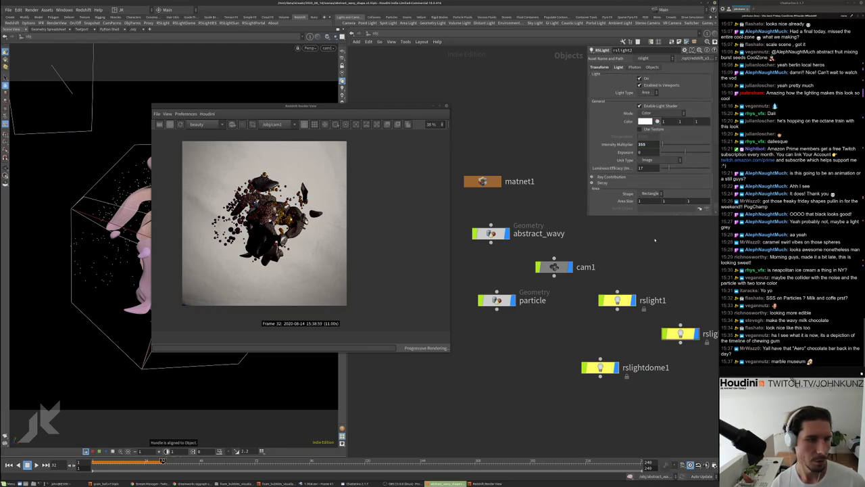
pyautogui.scroll(3, 292, 279)
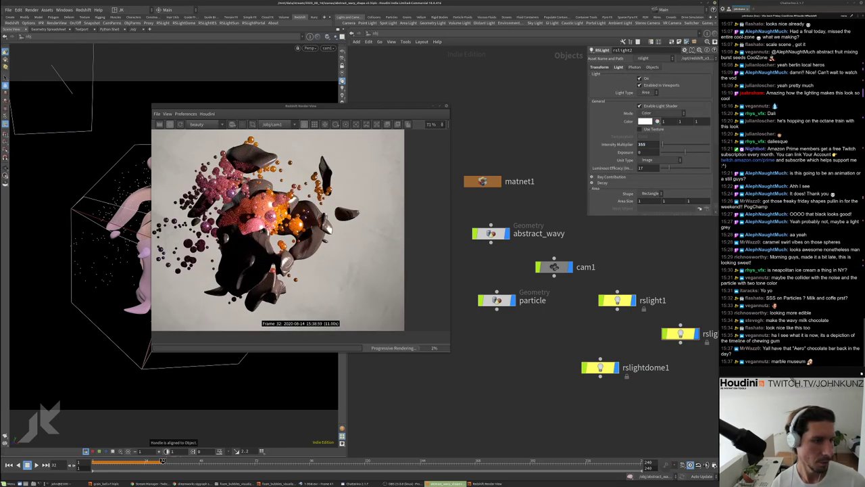
pyautogui.scroll(-3, 292, 279)
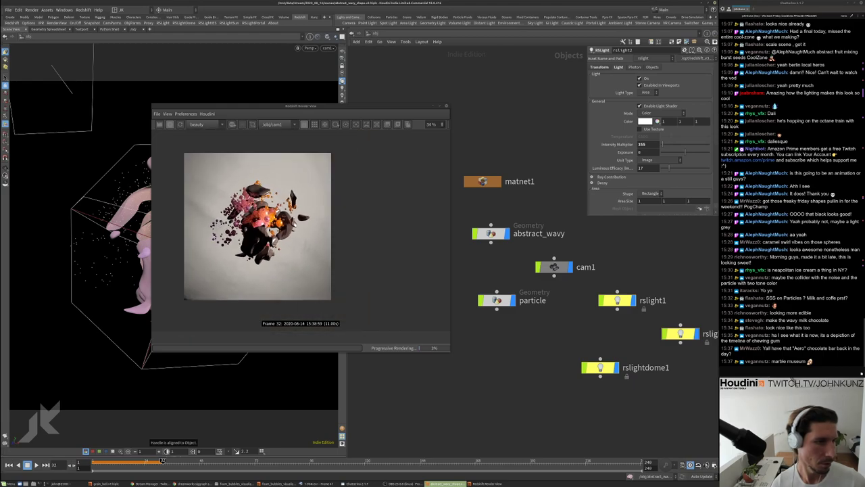
pyautogui.scroll(1, 257, 226)
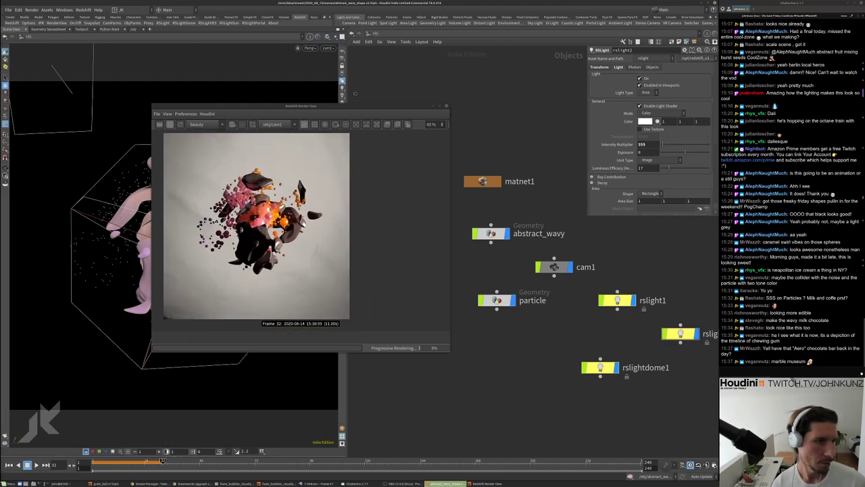
pyautogui.moveTo(338, 107); pyautogui.dragTo(421, 67)
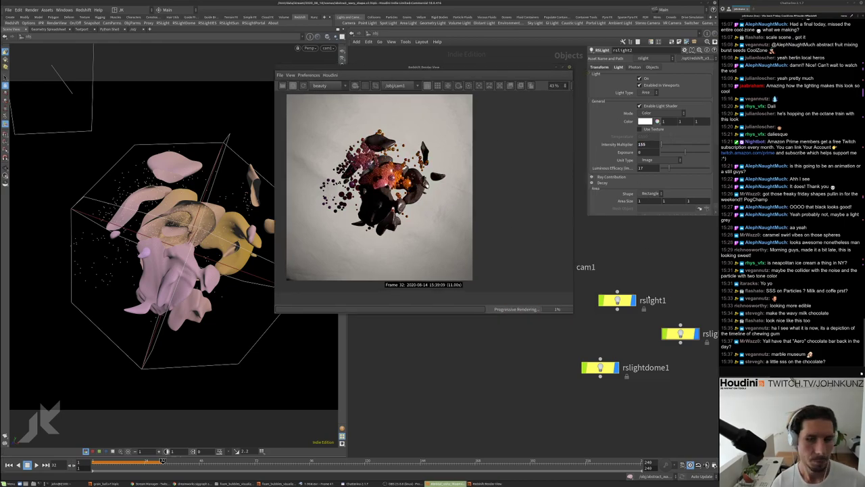
# Set rslight1's Intensity Multiplier to 15 and Area Size to 2
pyautogui.click(616, 300)
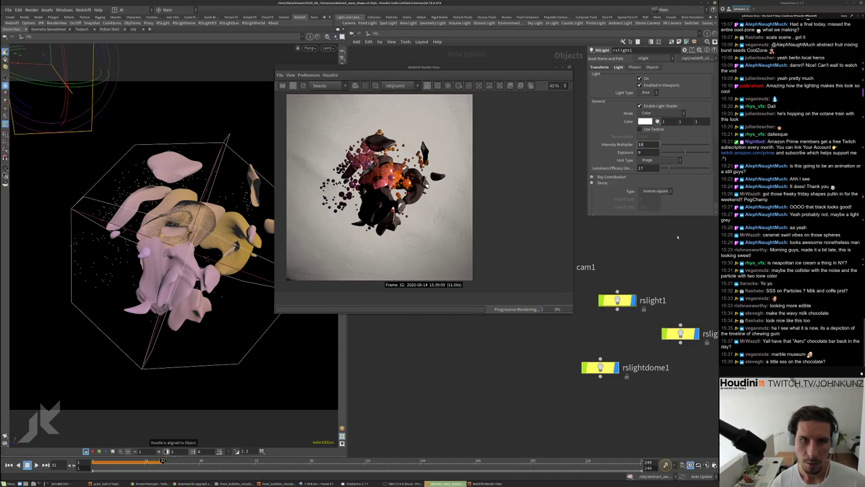
pyautogui.write('15')
pyautogui.press('Return')
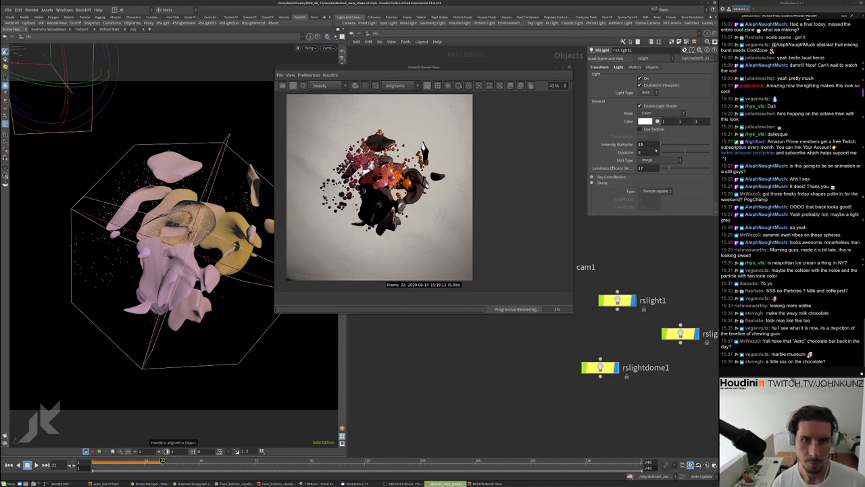
pyautogui.scroll(-3, 612, 167)
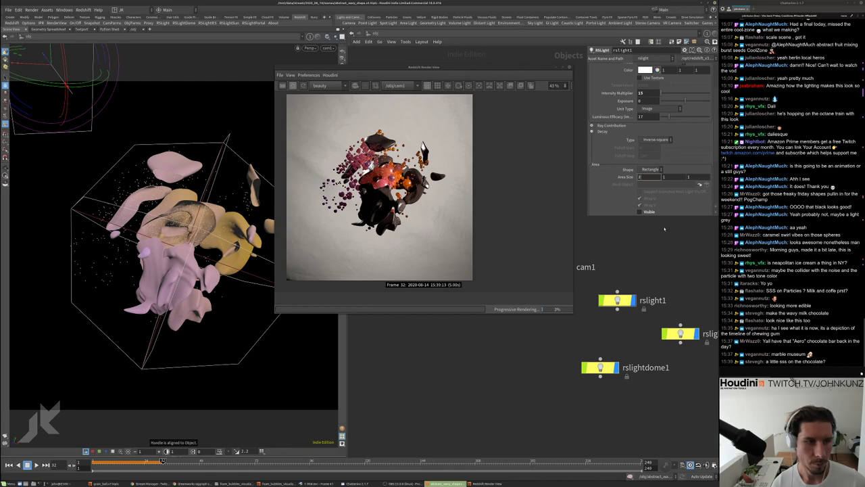
pyautogui.write('2')
pyautogui.press('Return')
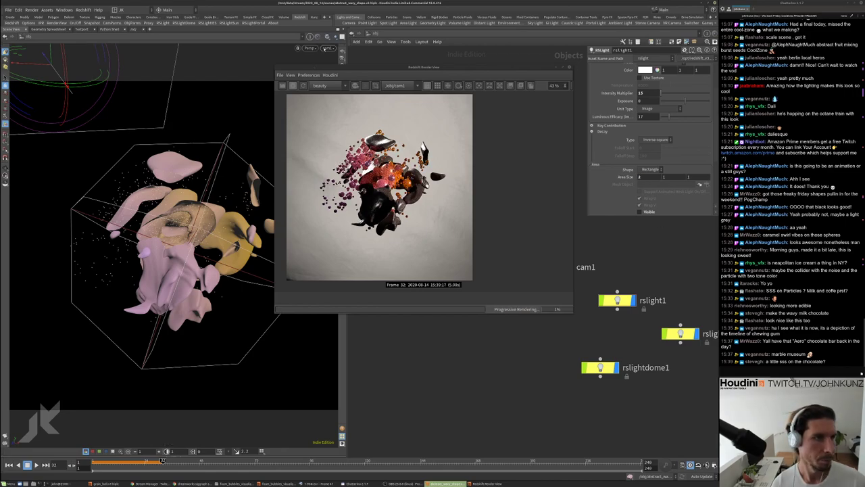
pyautogui.click(327, 48)
# Look through rslight2 in the viewport and orbit from the light's position
pyautogui.moveTo(344, 91)
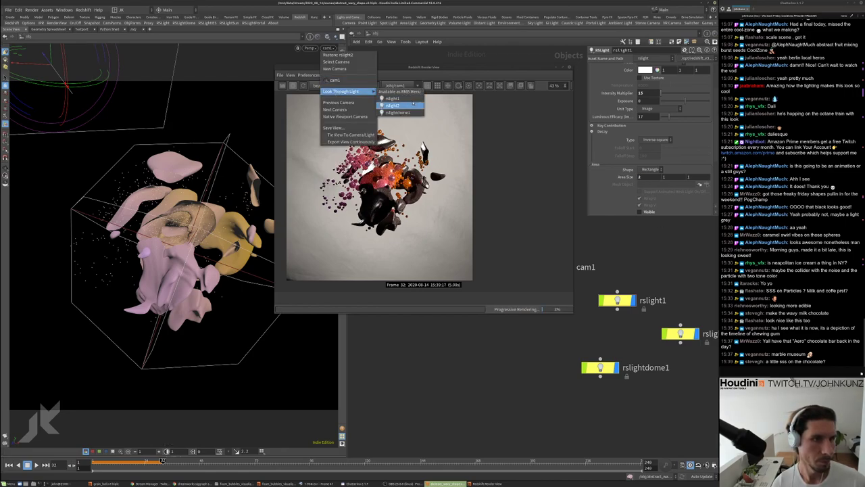
pyautogui.click(411, 105)
pyautogui.moveTo(424, 67); pyautogui.dragTo(454, 92)
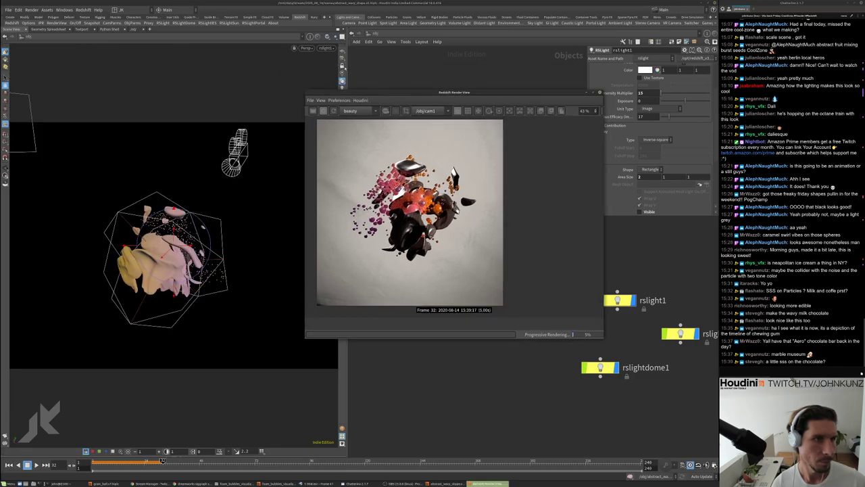
pyautogui.press('Escape')
pyautogui.moveTo(250, 212); pyautogui.dragTo(194, 207)
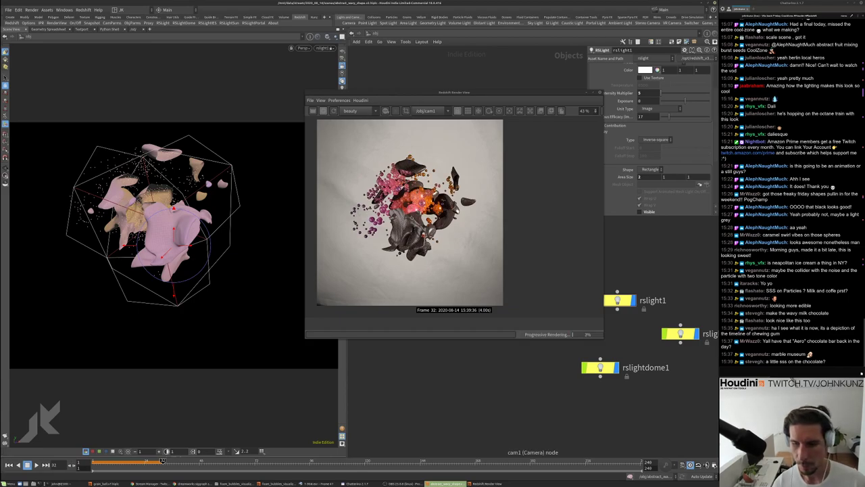
# Zoom around the glossy render and swing rslight2 to rework the lighting angle
pyautogui.scroll(5, 414, 215)
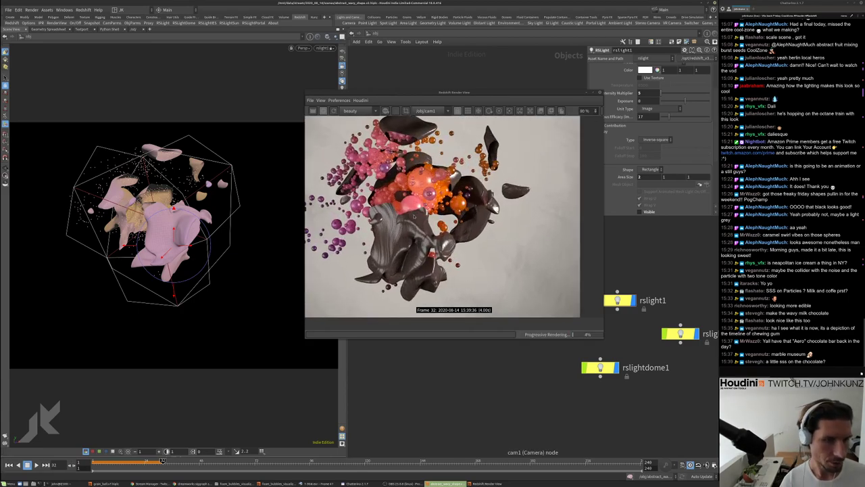
pyautogui.scroll(1, 419, 213)
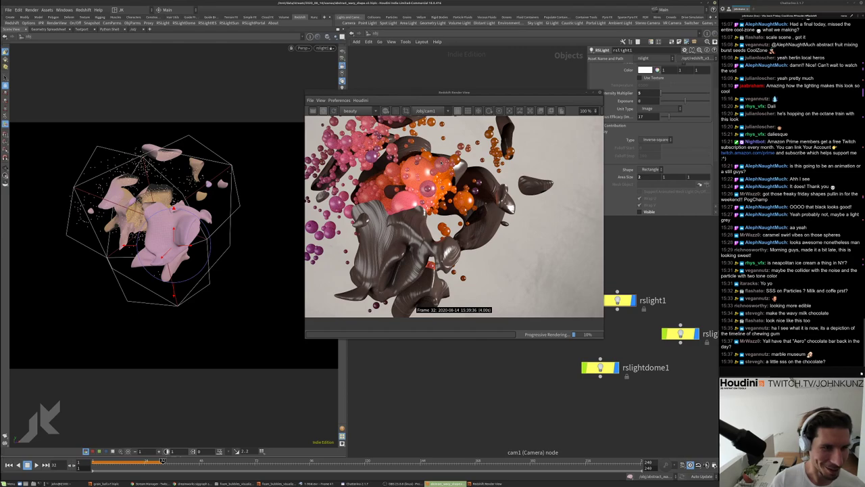
pyautogui.scroll(1, 419, 214)
pyautogui.scroll(4, 490, 170)
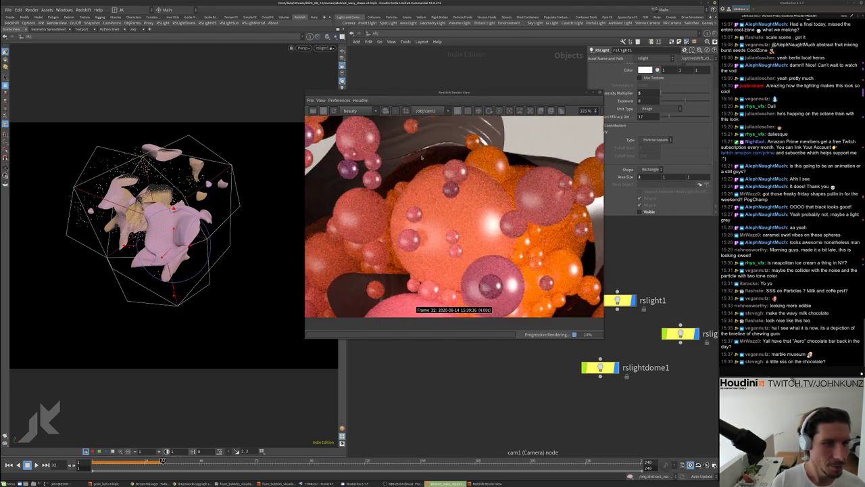
pyautogui.scroll(-1, 421, 156)
pyautogui.scroll(-3, 426, 162)
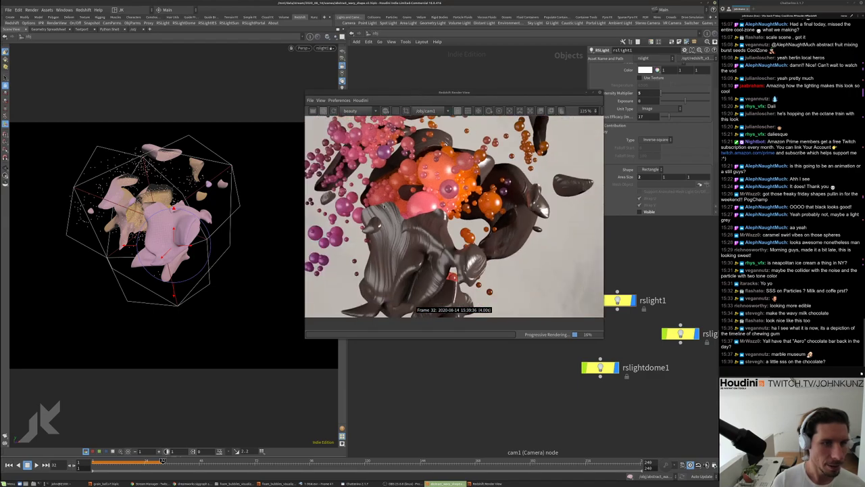
pyautogui.scroll(-3, 433, 196)
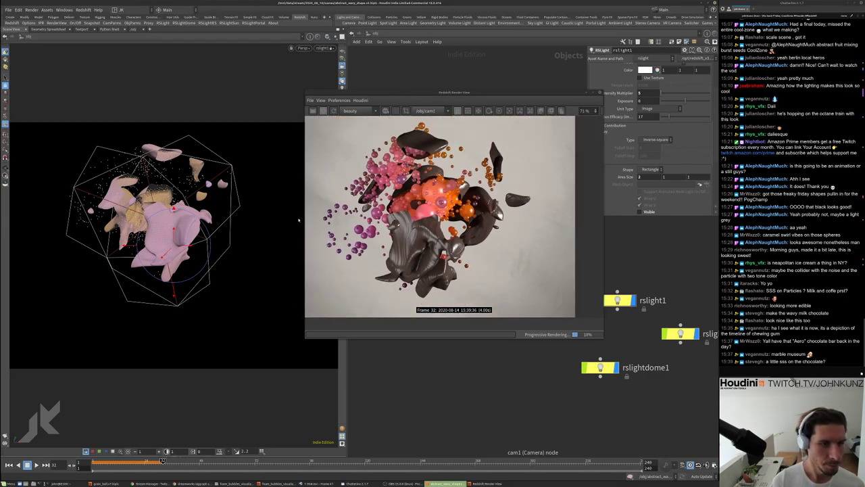
pyautogui.moveTo(223, 224); pyautogui.dragTo(237, 190)
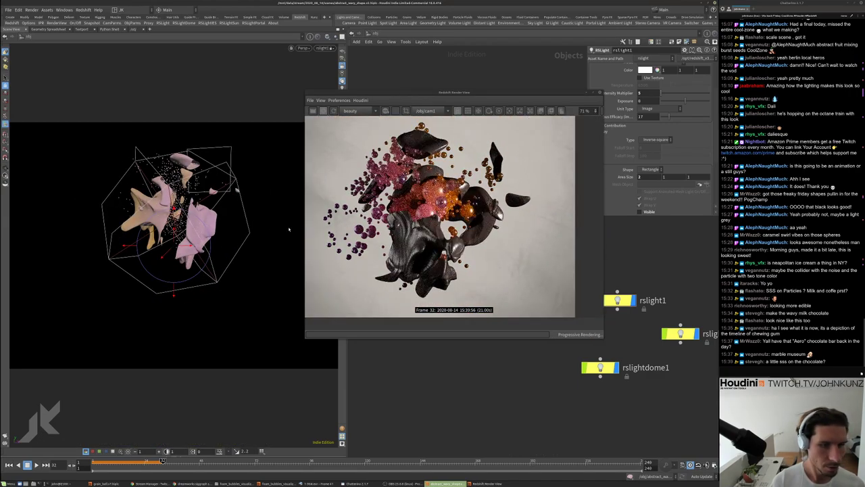
pyautogui.scroll(1, 417, 246)
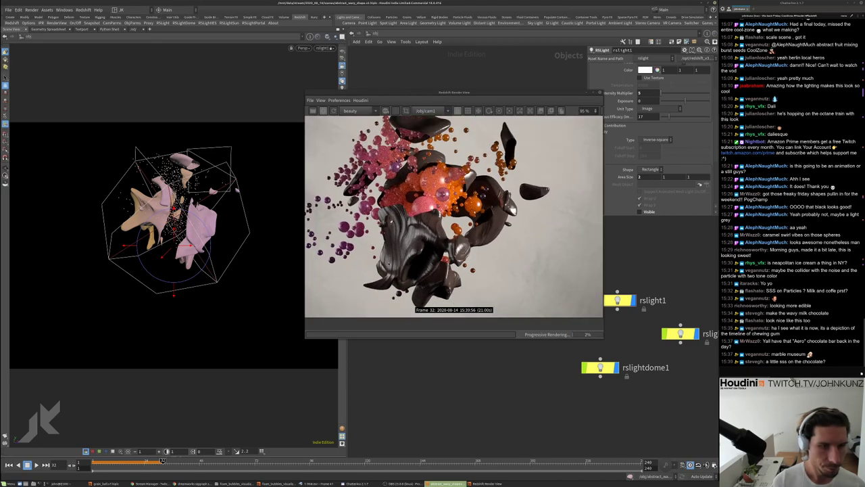
pyautogui.scroll(5, 417, 246)
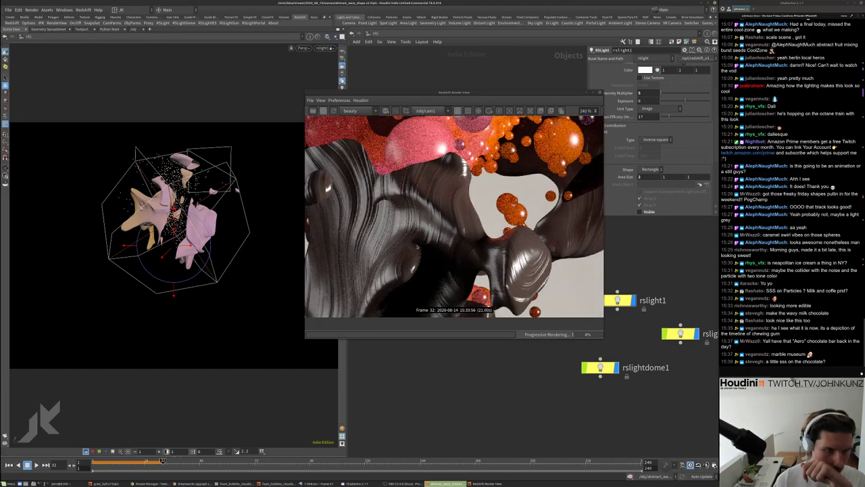
pyautogui.scroll(-2, 418, 243)
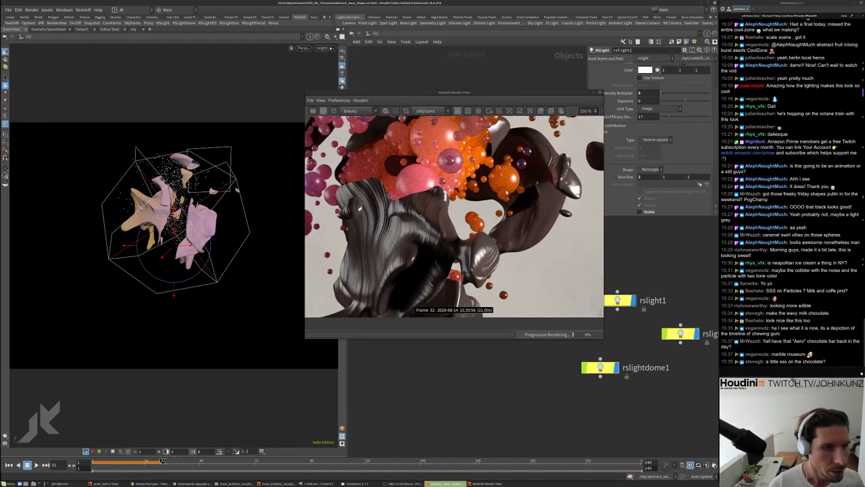
pyautogui.scroll(-2, 417, 221)
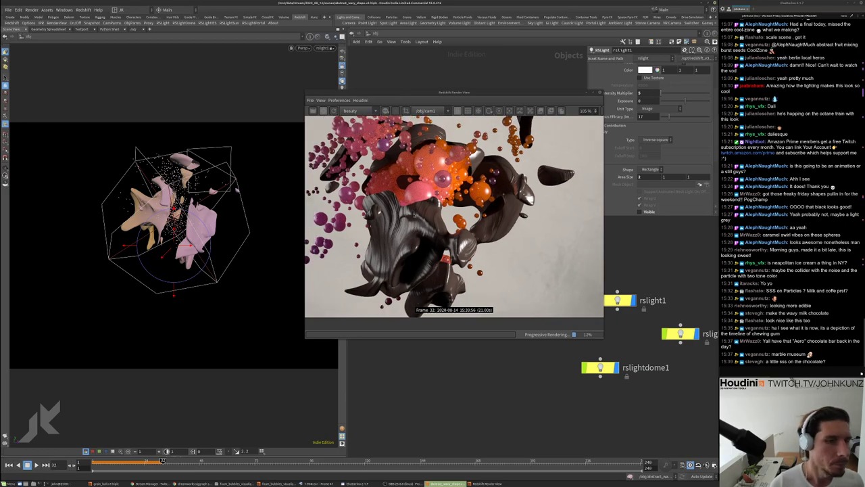
pyautogui.scroll(2, 387, 246)
pyautogui.scroll(-5, 411, 243)
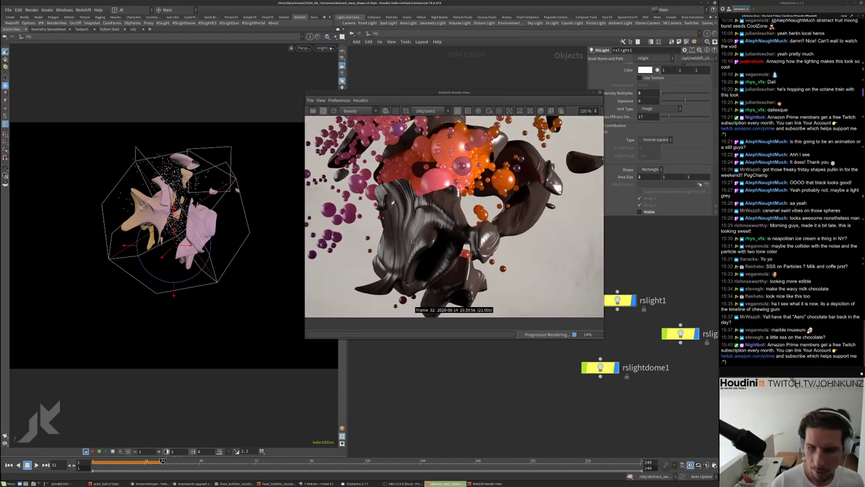
pyautogui.scroll(-2, 417, 212)
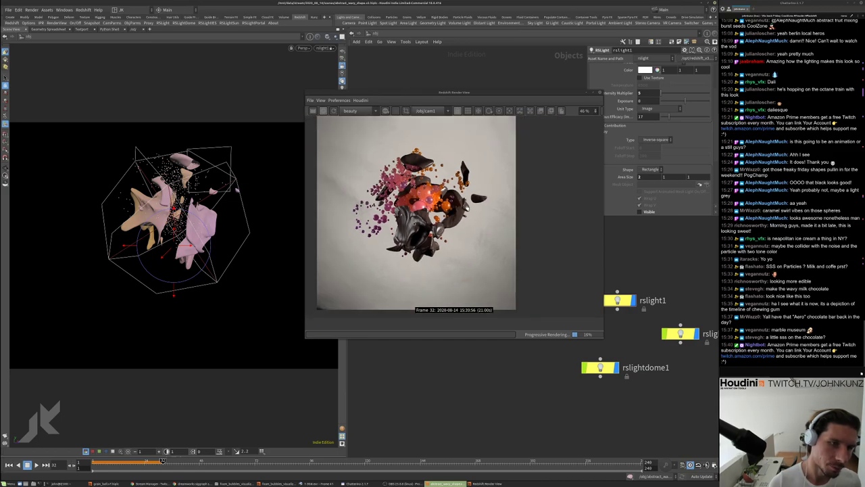
pyautogui.scroll(1, 417, 212)
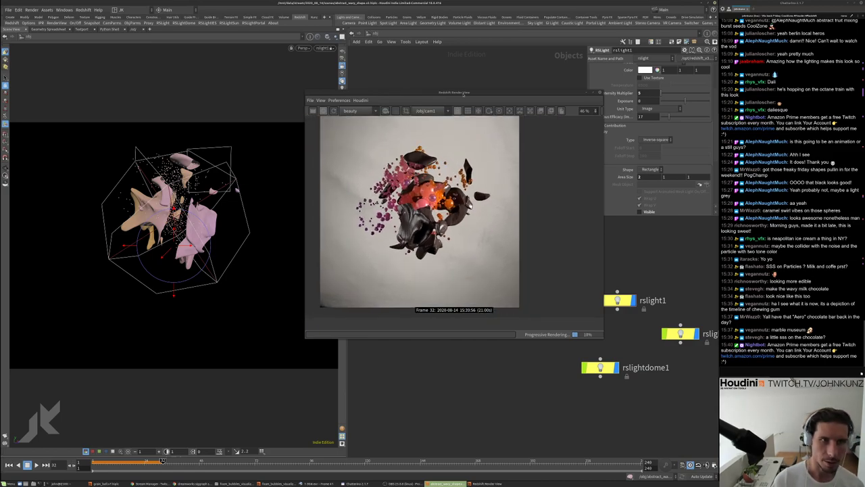
# Look through cam1 in the viewport and bring the cam1 and particle nodes into view
pyautogui.moveTo(463, 95); pyautogui.dragTo(457, 257)
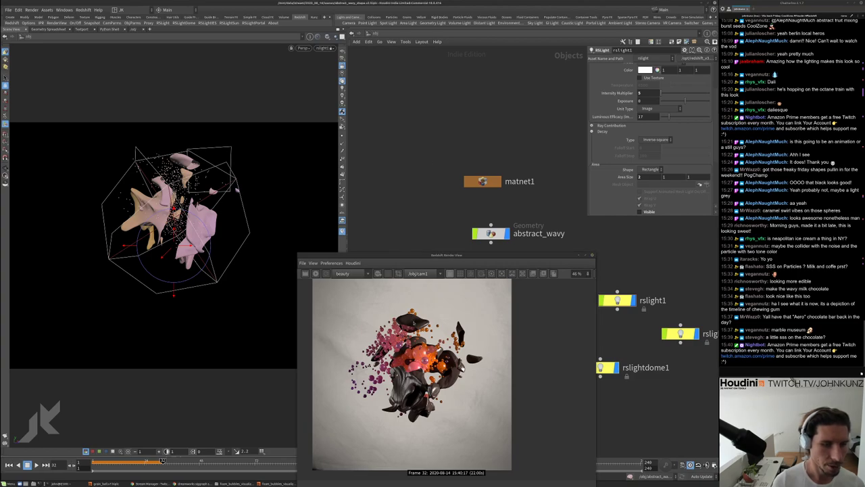
pyautogui.click(324, 48)
pyautogui.click(342, 80)
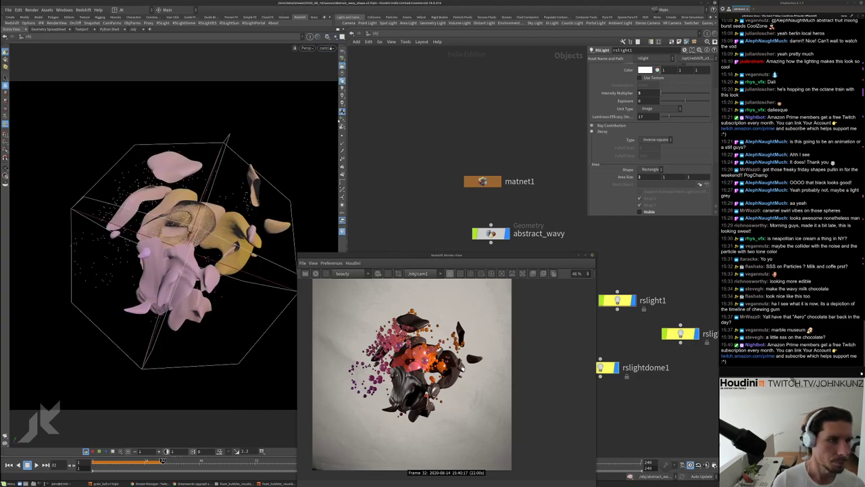
pyautogui.moveTo(473, 158); pyautogui.dragTo(402, 37, button='middle')
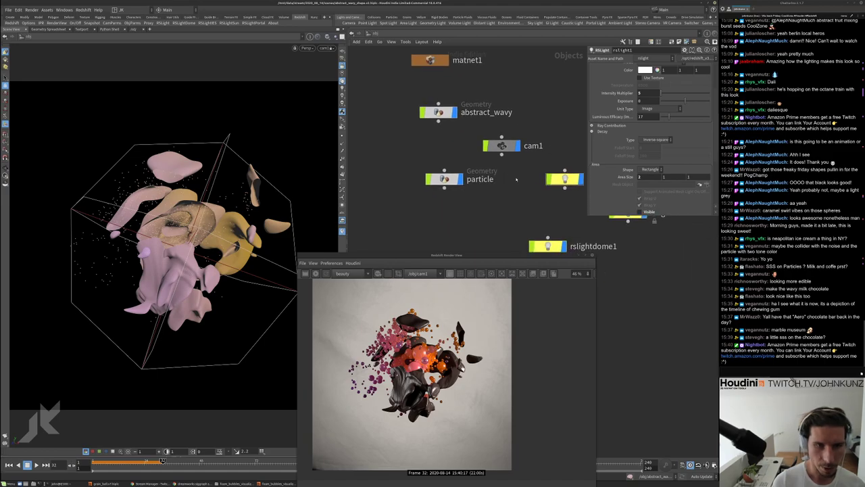
# Select cam1 and try Focal Lengths of 75, then 50
pyautogui.click(501, 145)
pyautogui.doubleClick(639, 105)
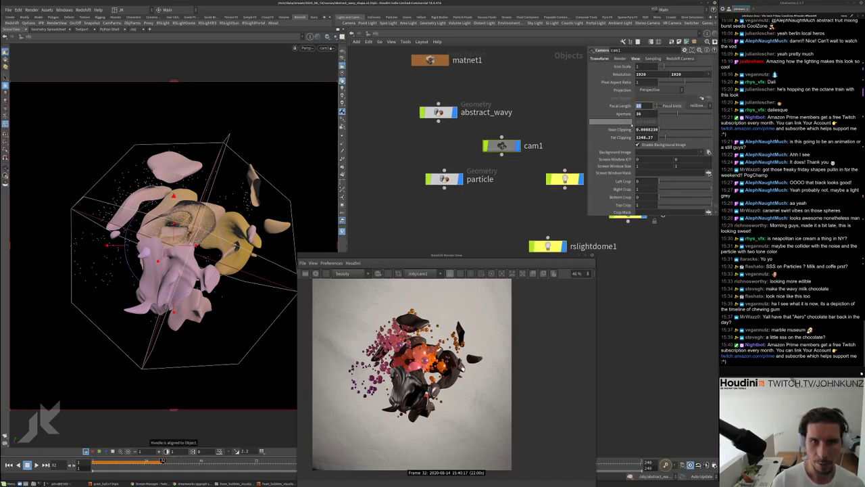
pyautogui.write('75')
pyautogui.press('Return')
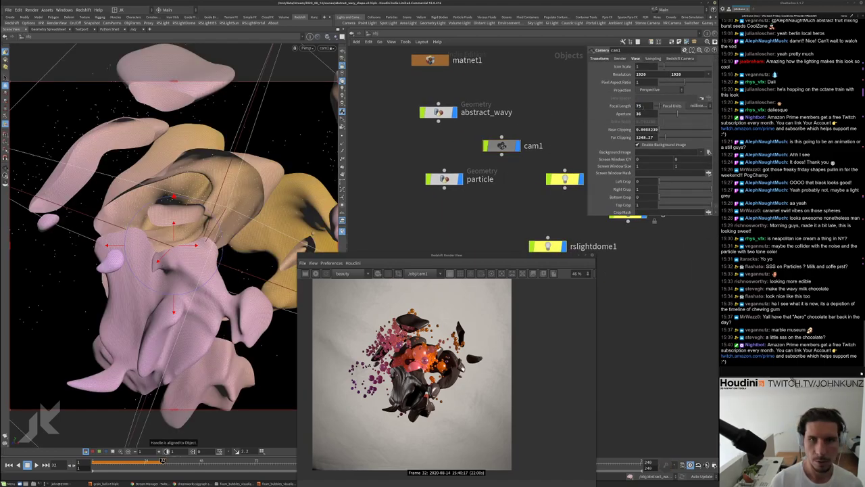
pyautogui.doubleClick(638, 105)
pyautogui.write('5')
pyautogui.press('Return')
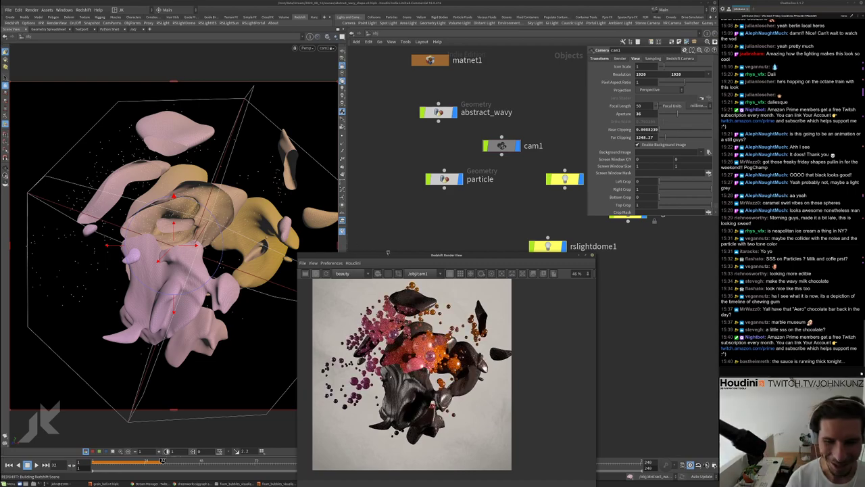
# Set cam1's Focal Length to 40 and restart the render
pyautogui.moveTo(388, 254); pyautogui.dragTo(371, 166)
pyautogui.scroll(-1, 403, 294)
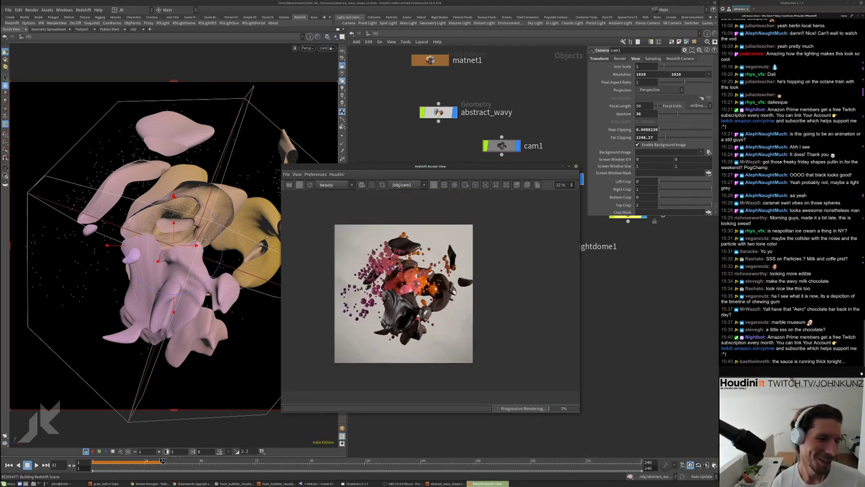
pyautogui.doubleClick(642, 106)
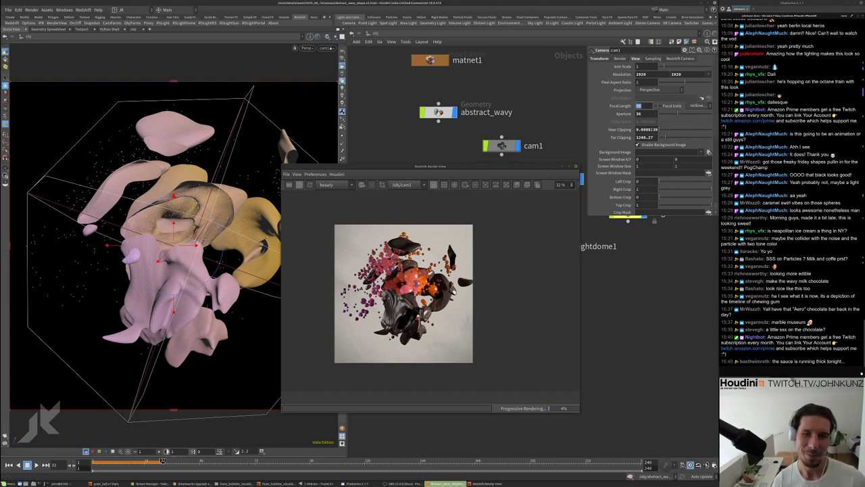
pyautogui.write('4')
pyautogui.press('Return')
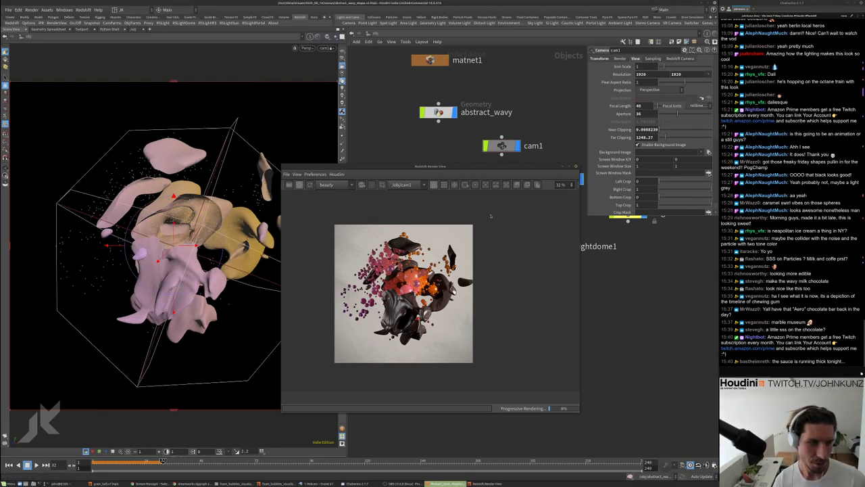
pyautogui.click(309, 185)
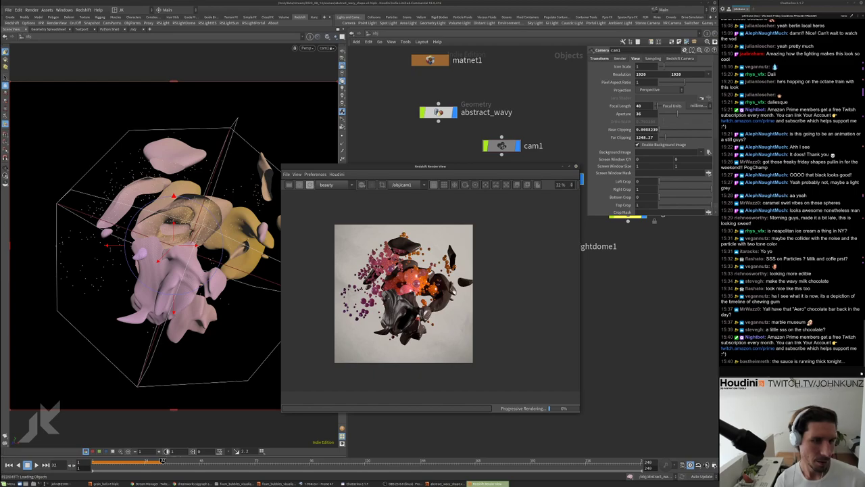
# Zoom the Redshift Render View out to 63% so the whole frame is visible
pyautogui.scroll(4, 429, 267)
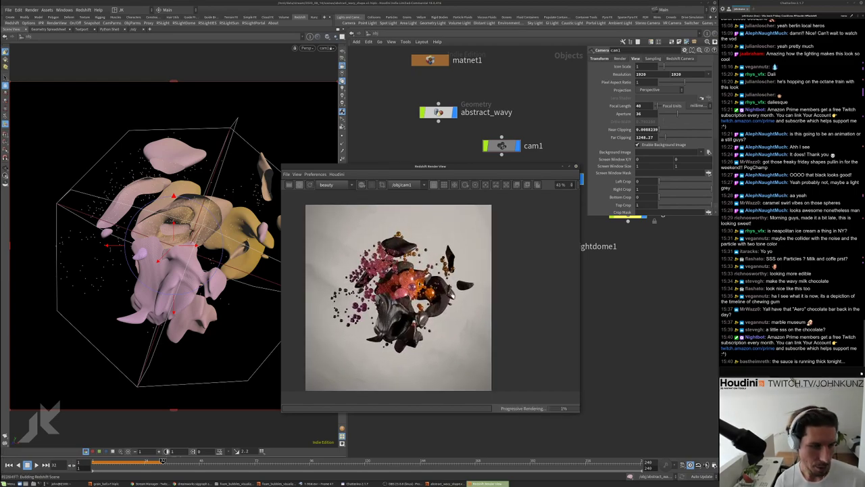
pyautogui.scroll(15, 440, 258)
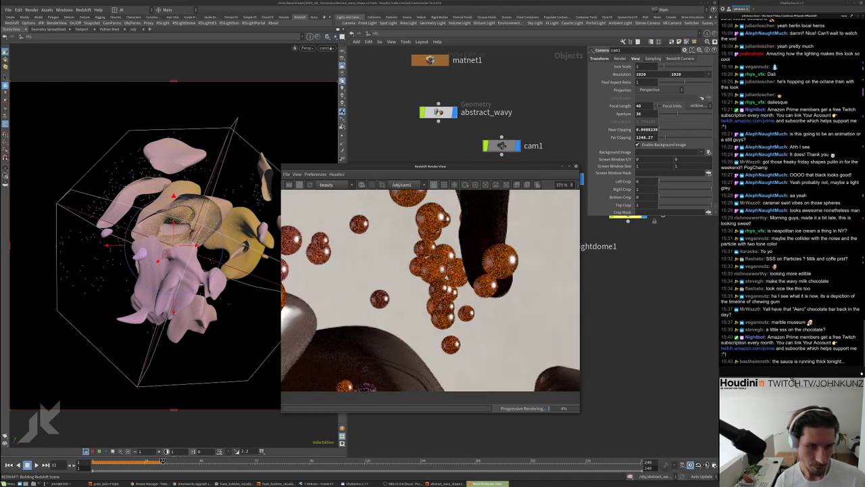
pyautogui.scroll(-8, 449, 270)
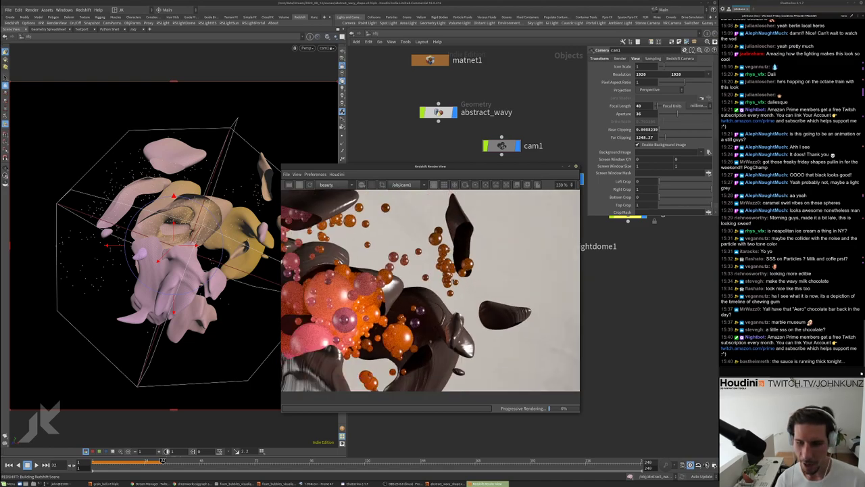
pyautogui.scroll(-2, 448, 270)
pyautogui.scroll(8, 443, 271)
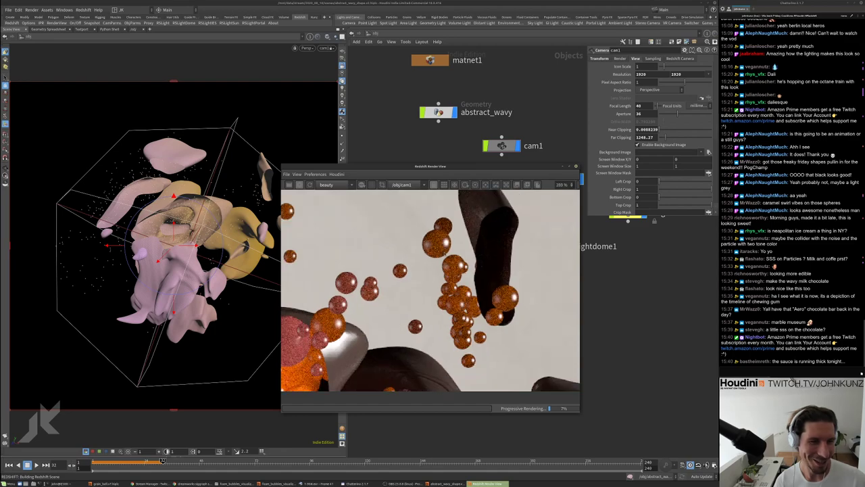
pyautogui.scroll(-10, 443, 270)
pyautogui.scroll(-2, 443, 270)
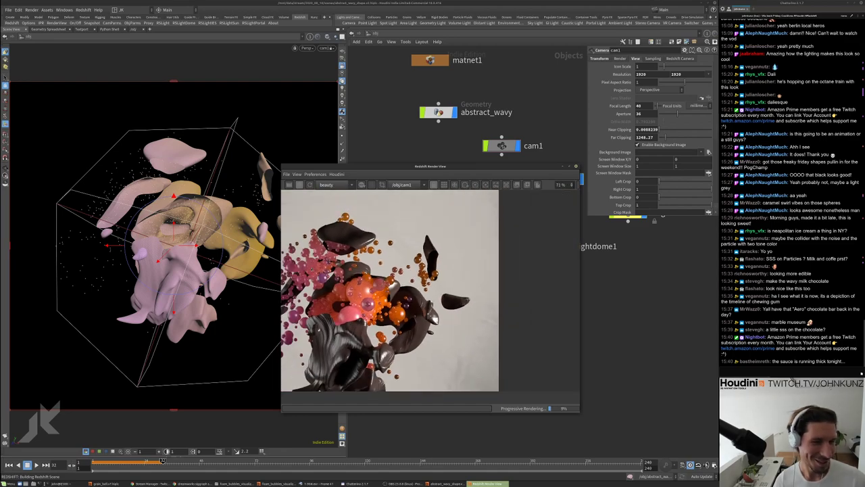
pyautogui.scroll(3, 443, 271)
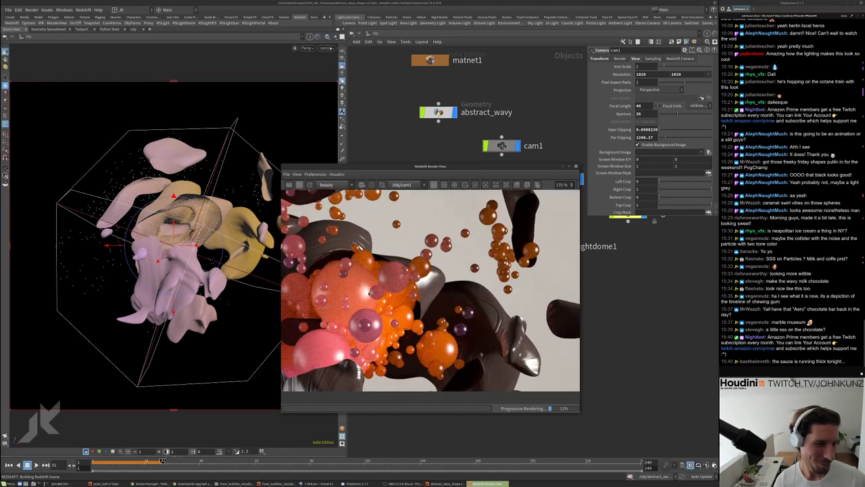
pyautogui.scroll(4, 374, 313)
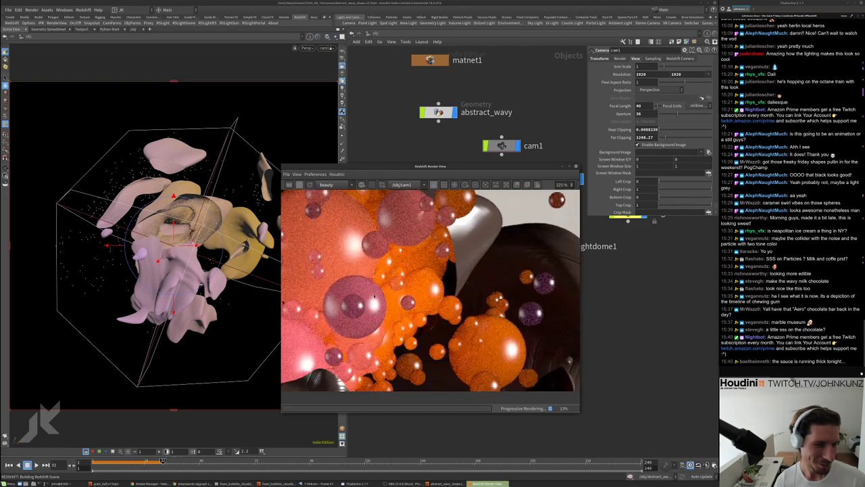
pyautogui.scroll(-4, 435, 303)
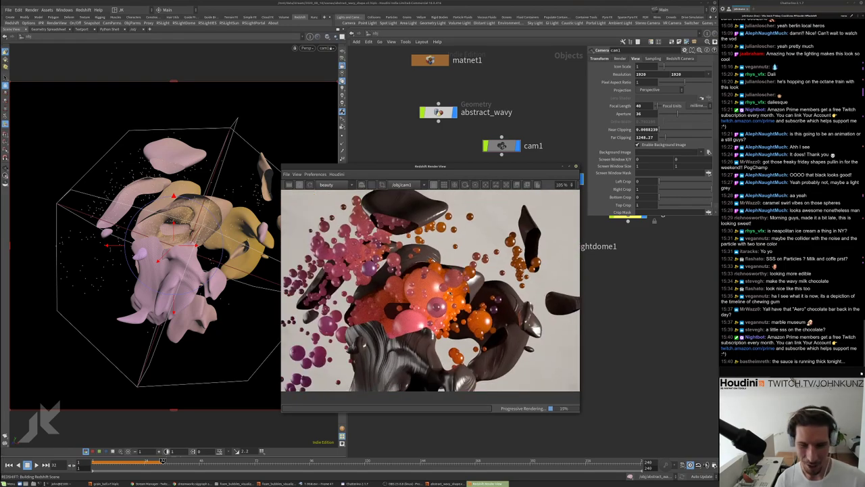
pyautogui.scroll(-1, 430, 289)
pyautogui.scroll(-1, 430, 290)
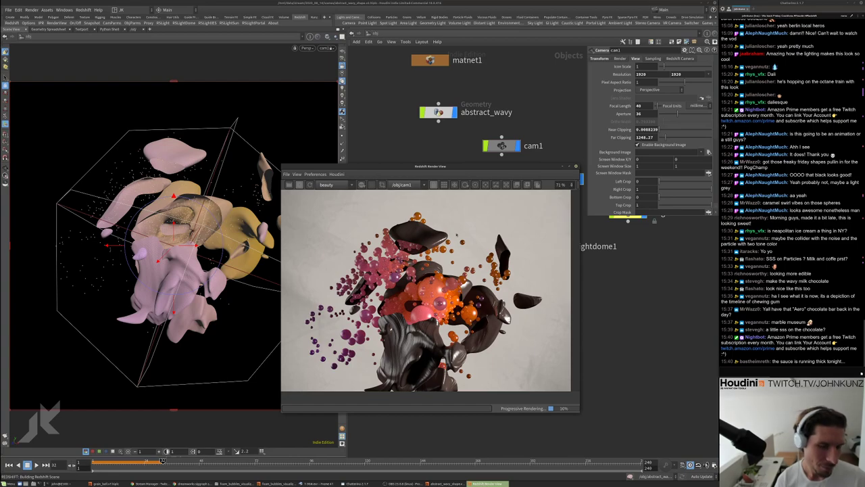
# Move the render preview window down to the lower part of the screen, below the network
pyautogui.moveTo(458, 166); pyautogui.dragTo(386, 174)
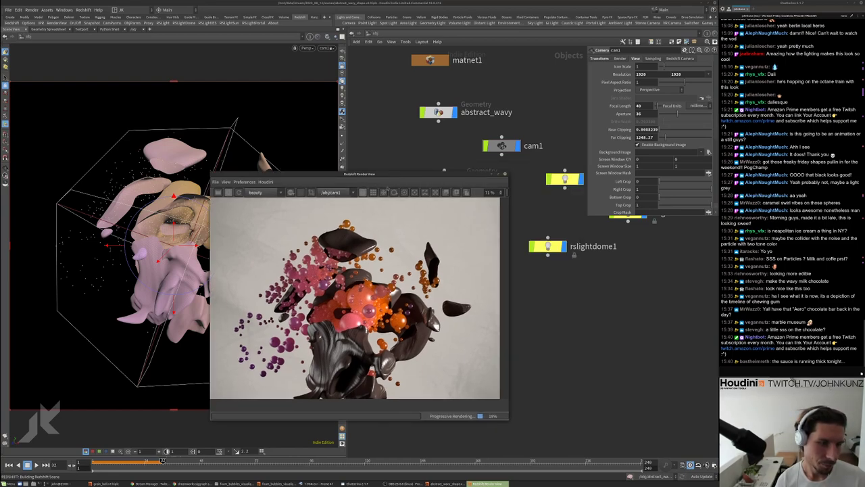
pyautogui.scroll(-2, 352, 307)
pyautogui.scroll(3, 351, 308)
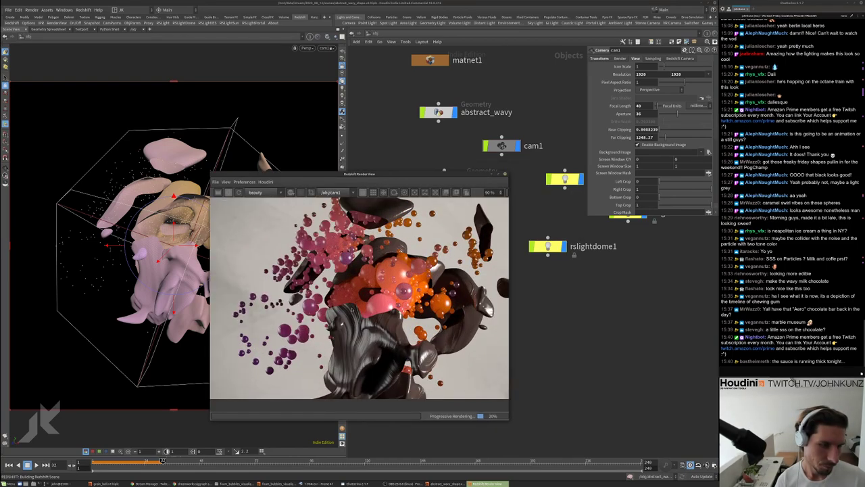
pyautogui.scroll(-2, 358, 297)
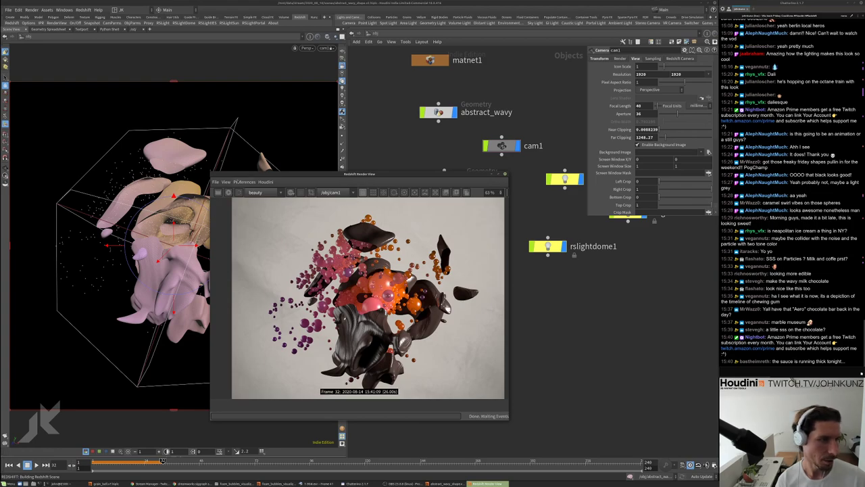
pyautogui.moveTo(338, 174); pyautogui.dragTo(323, 316)
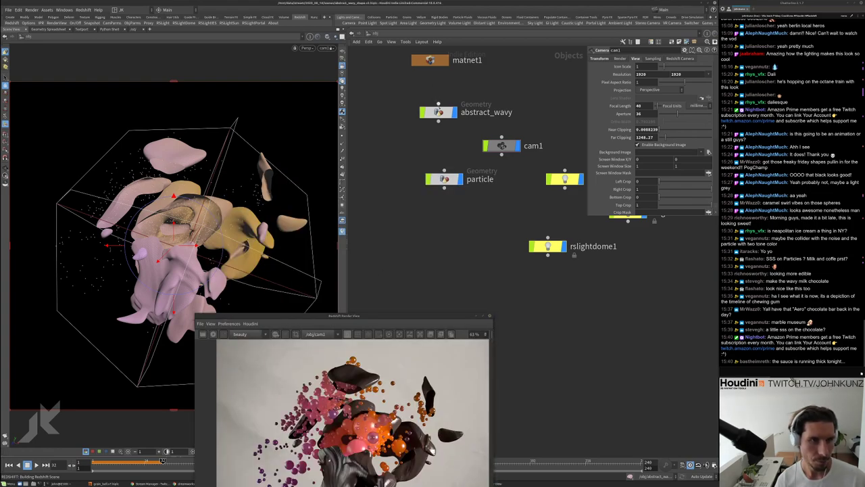
# Inside abstract_wavy, make room above normal1 and copy vdbfromparticles1 and convertvdb4
pyautogui.doubleClick(438, 112)
pyautogui.moveTo(527, 343); pyautogui.dragTo(489, 281)
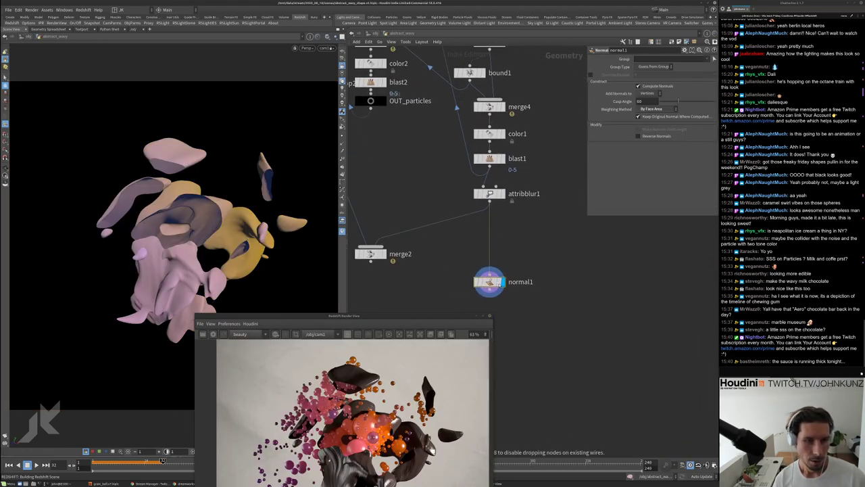
pyautogui.press('Tab')
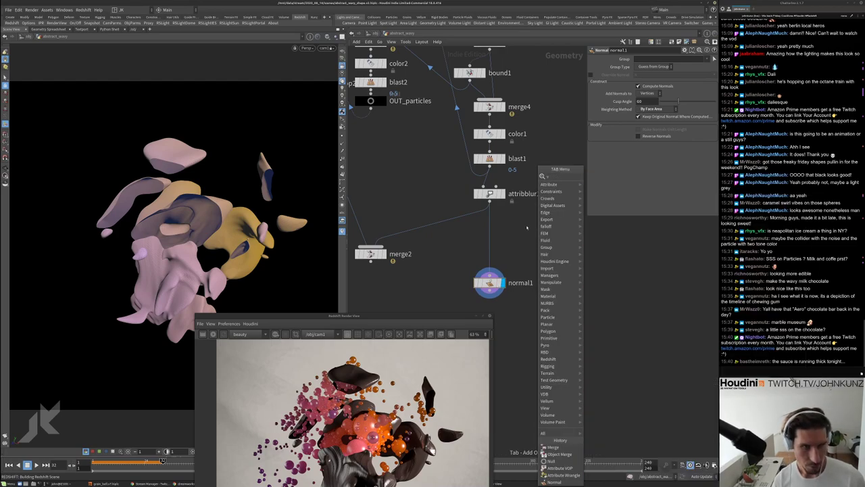
pyautogui.press('Escape')
pyautogui.scroll(-3, 473, 202)
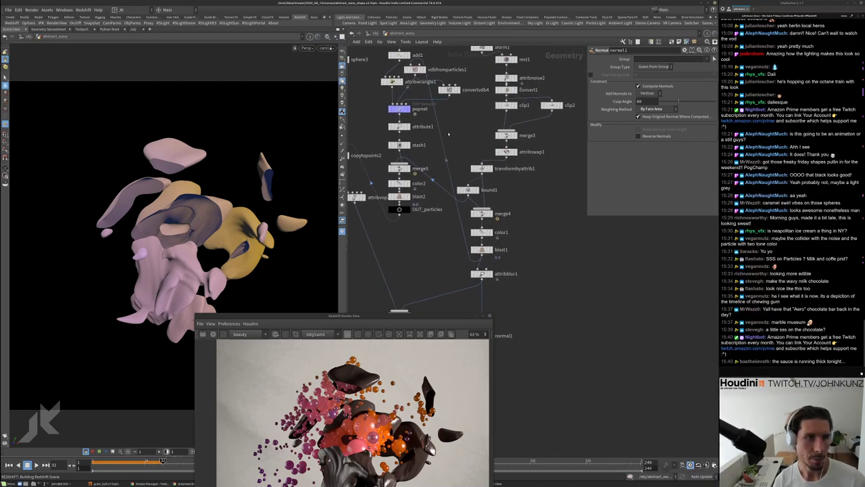
pyautogui.click(413, 69)
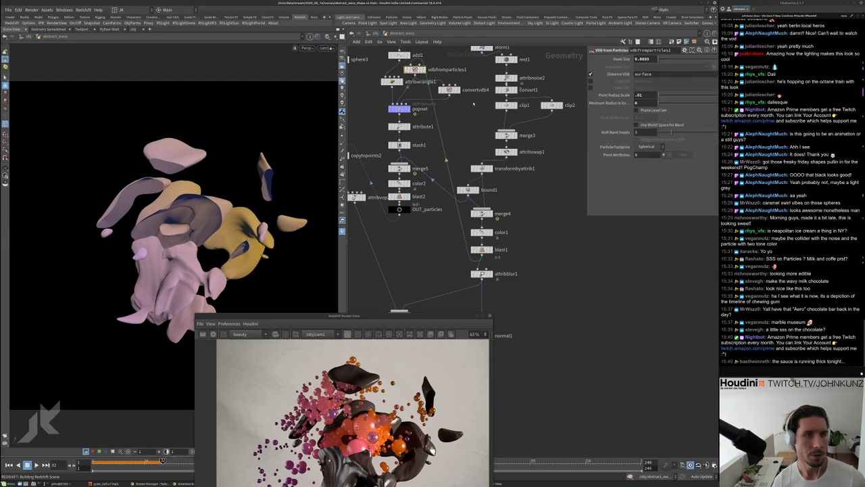
pyautogui.keyDown('shift'); pyautogui.click(449, 89); pyautogui.keyUp('shift')
pyautogui.scroll(-3, 423, 70)
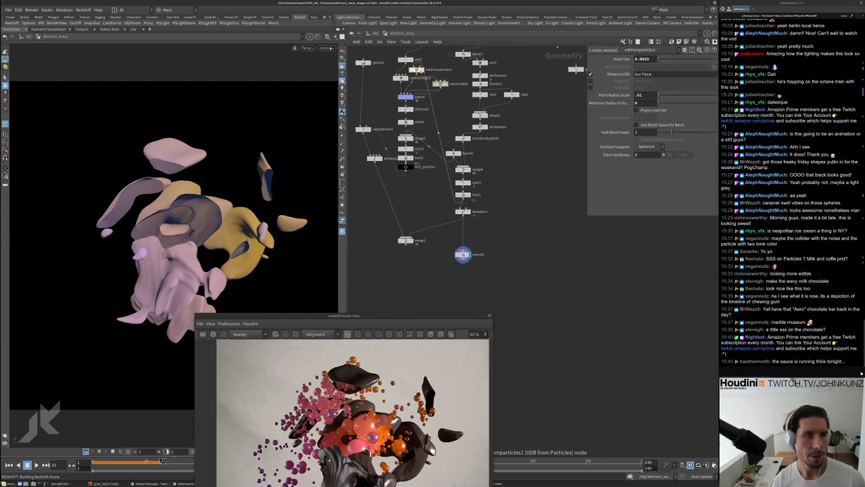
# Paste the VDB node pair beside attribblur1 and feed attribblur1 into vdbfromparticles2
pyautogui.click(500, 230)
pyautogui.scroll(3, 498, 231)
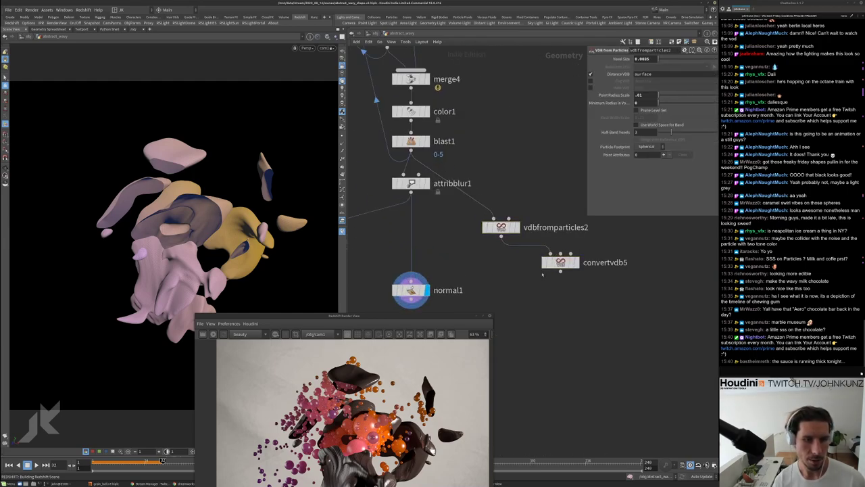
pyautogui.moveTo(533, 260); pyautogui.dragTo(500, 257)
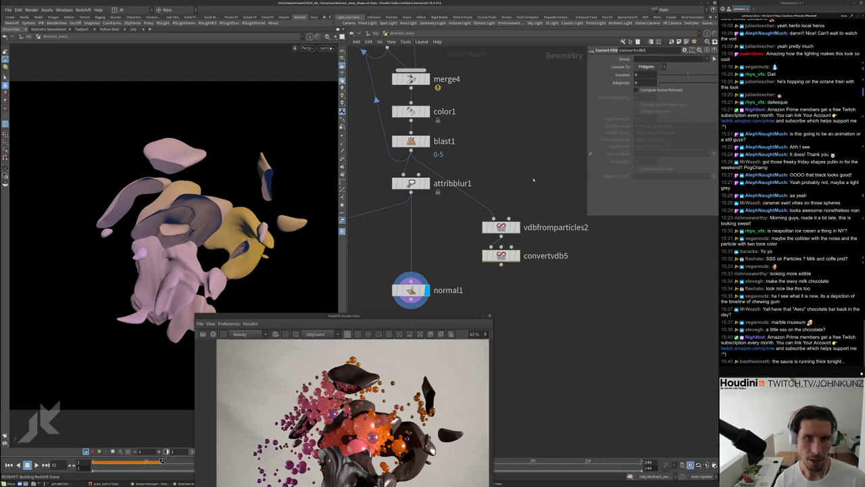
pyautogui.click(500, 221)
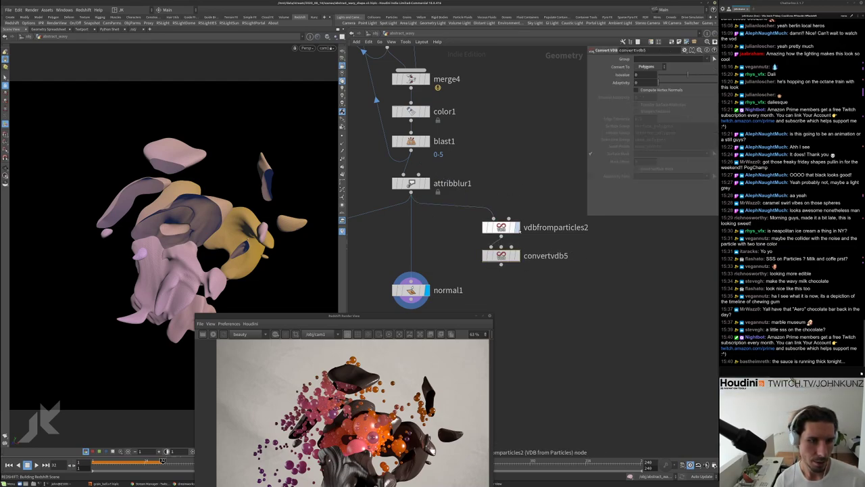
pyautogui.press('r')
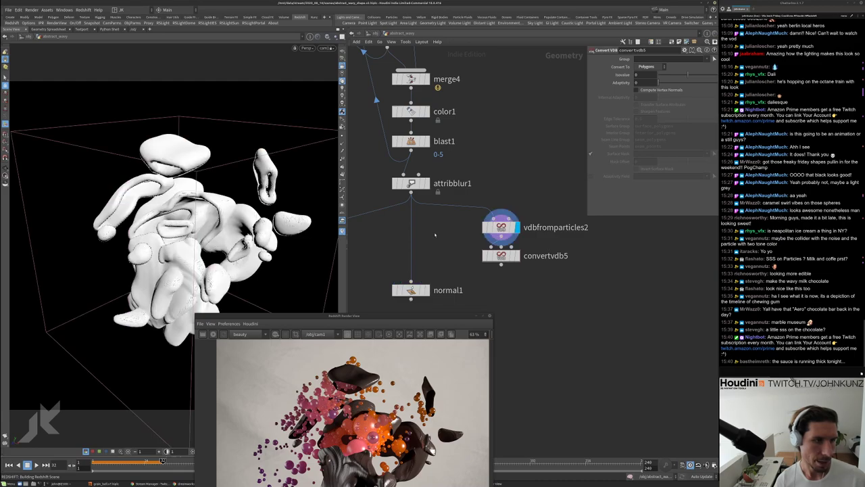
pyautogui.press('r')
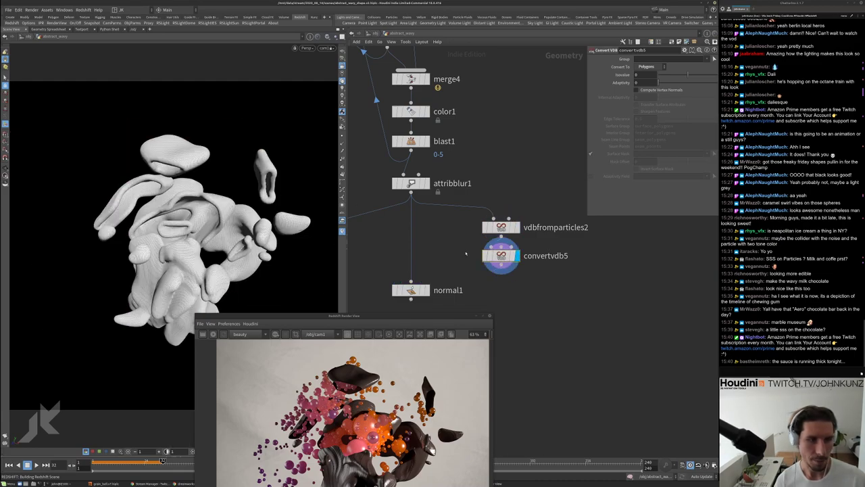
# Wire convertvdb5 into normal1 and set normal1 as the displayed output
pyautogui.moveTo(501, 272); pyautogui.dragTo(411, 282)
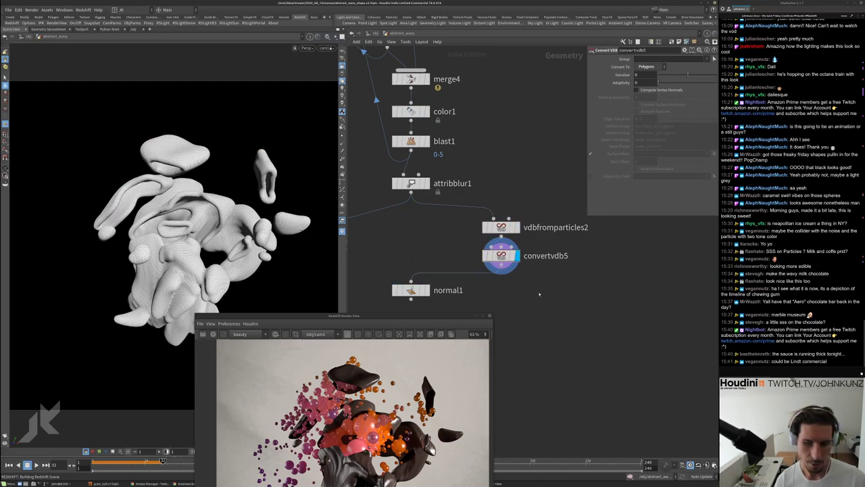
pyautogui.moveTo(551, 310); pyautogui.dragTo(549, 275, button='middle')
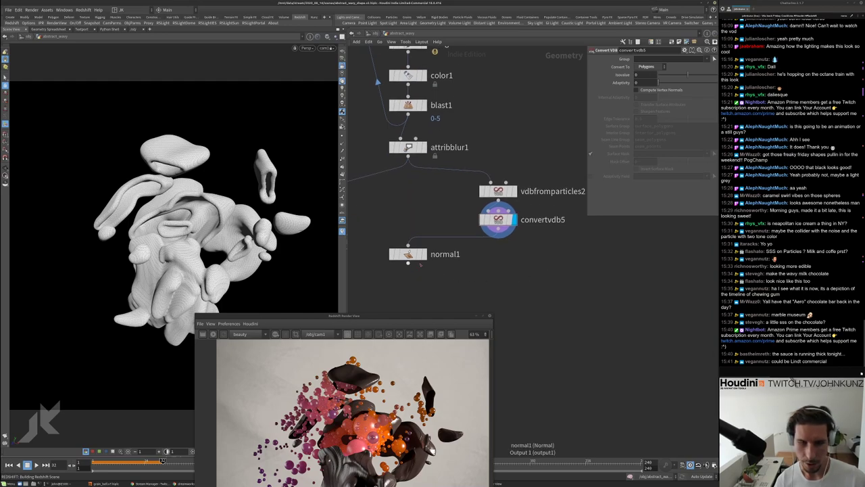
pyautogui.click(410, 256)
pyautogui.press('r')
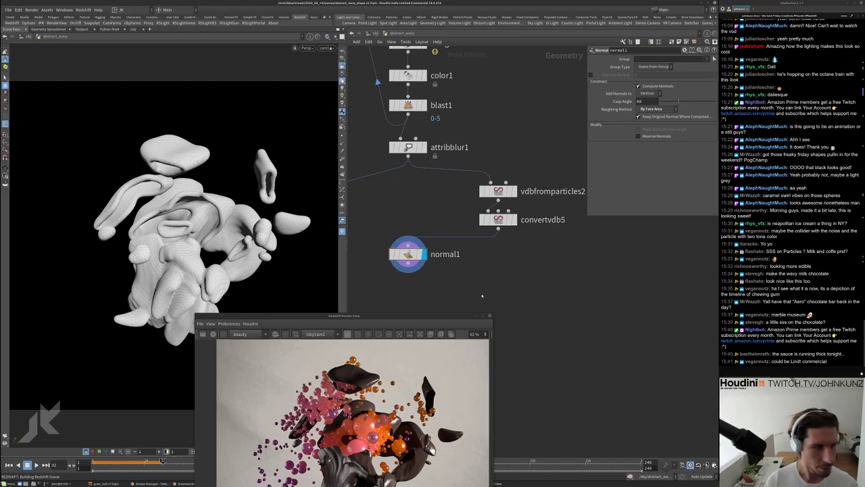
pyautogui.scroll(-1, 482, 295)
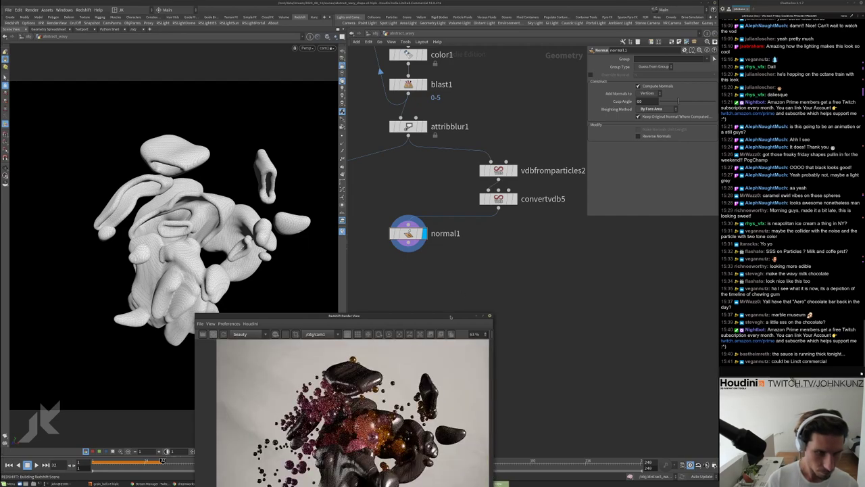
# Bring the render preview back up over the viewport and shift it left
pyautogui.moveTo(419, 316); pyautogui.dragTo(380, 135)
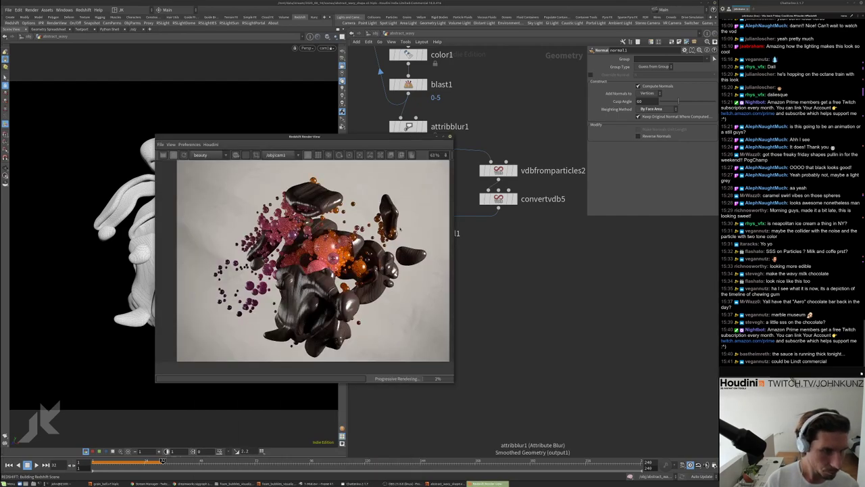
pyautogui.scroll(5, 396, 220)
pyautogui.scroll(1, 396, 203)
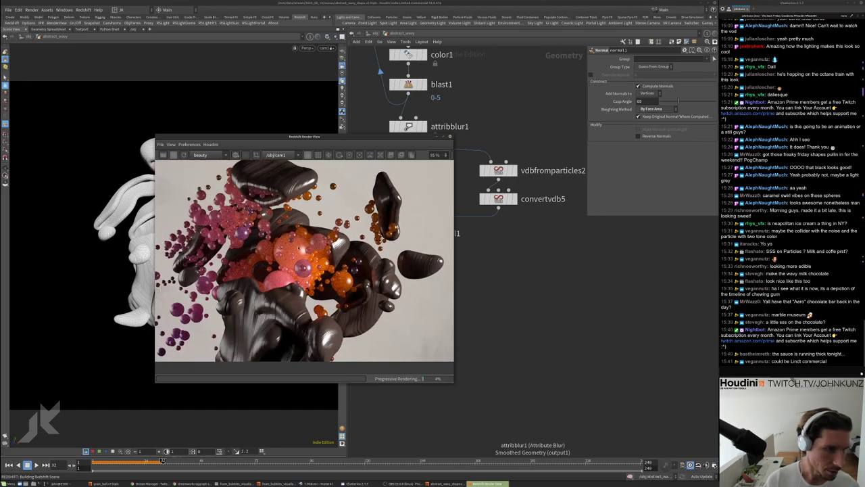
pyautogui.scroll(-3, 314, 236)
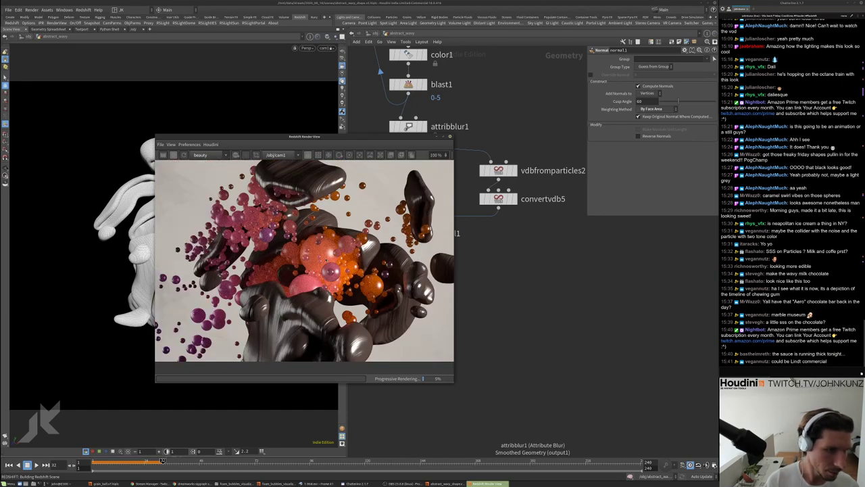
pyautogui.moveTo(383, 139); pyautogui.dragTo(309, 145)
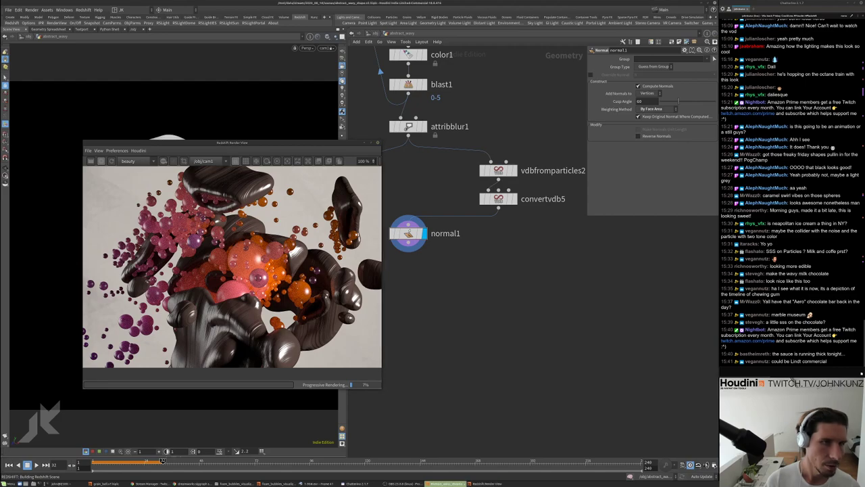
# In redshift_vopnet1, set Material1's Sub-Surface Amount to 1
pyautogui.press('u')
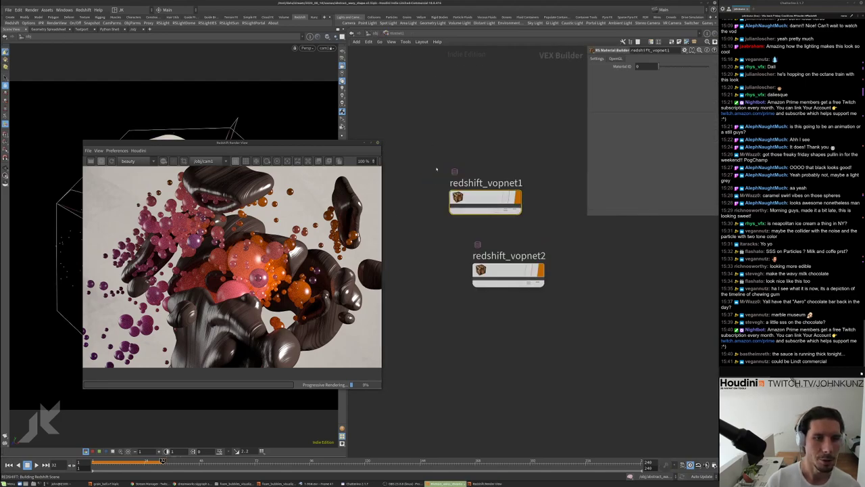
pyautogui.press('i')
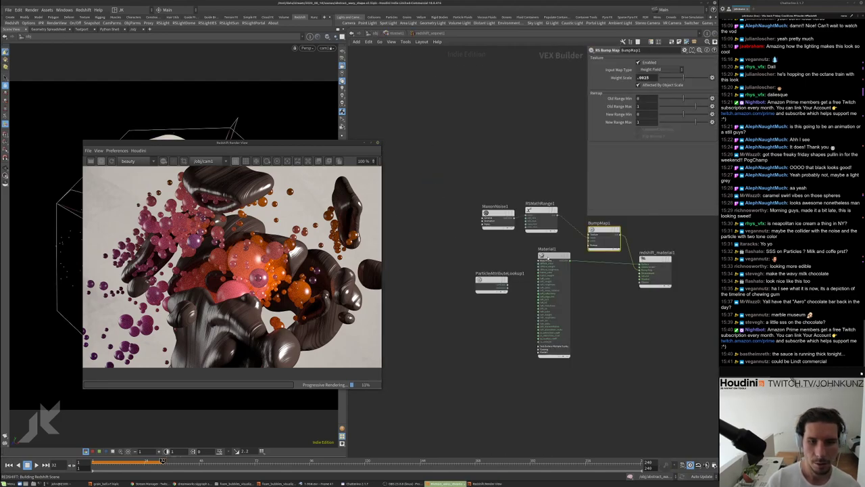
pyautogui.click(553, 264)
pyautogui.click(622, 59)
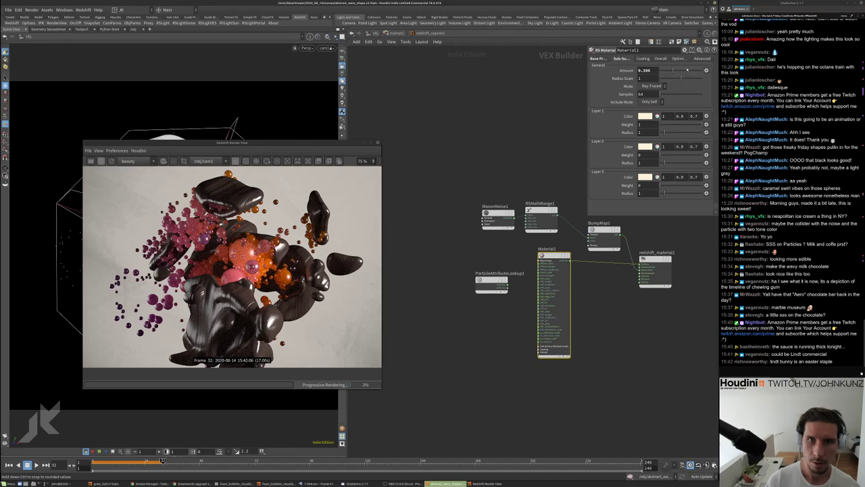
pyautogui.doubleClick(646, 71)
pyautogui.write('1')
pyautogui.press('Return')
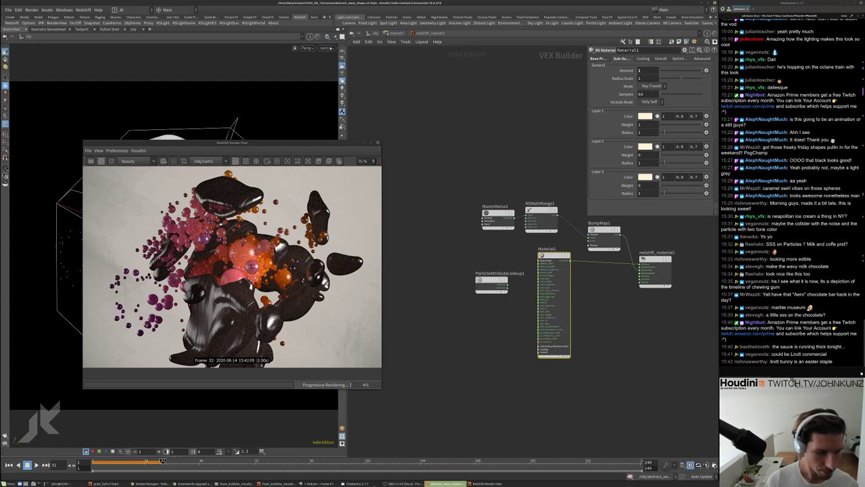
pyautogui.click(192, 484)
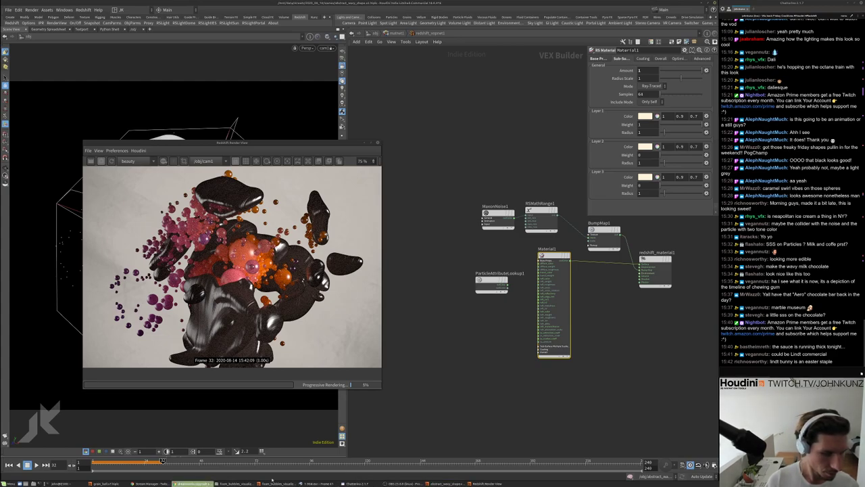
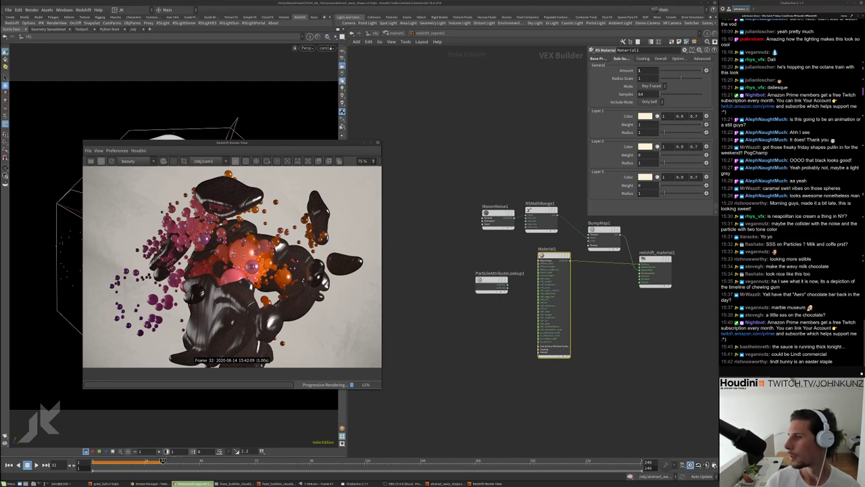
# Browse Google Images for 'lindt bunny chocolate' and enlarge the bitten dark chocolate bunny photo
pyautogui.hotkey('alt', 'Tab')
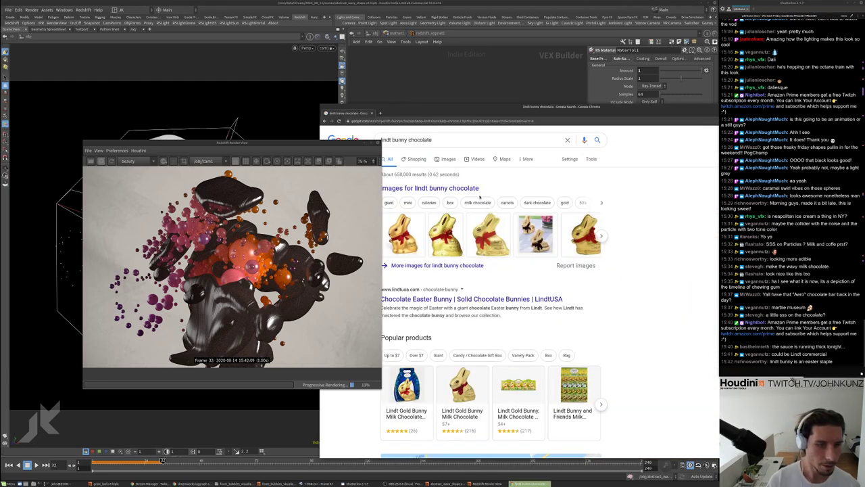
pyautogui.scroll(-1, 476, 199)
pyautogui.scroll(1, 419, 192)
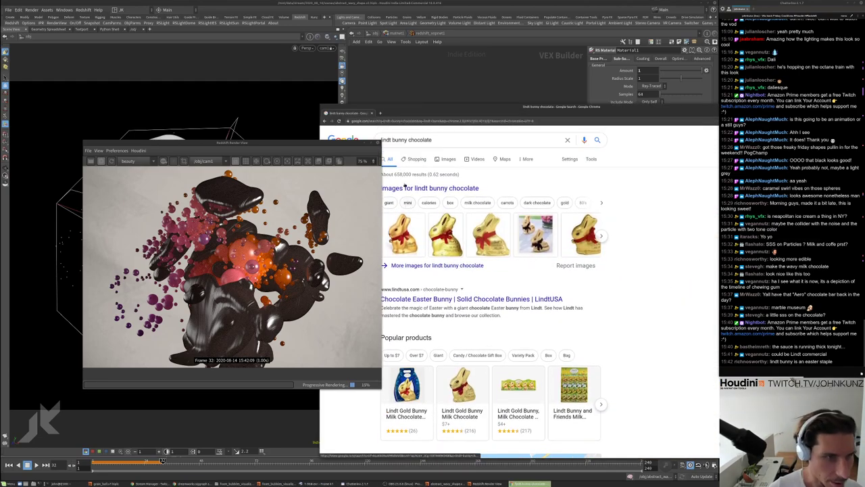
pyautogui.click(436, 162)
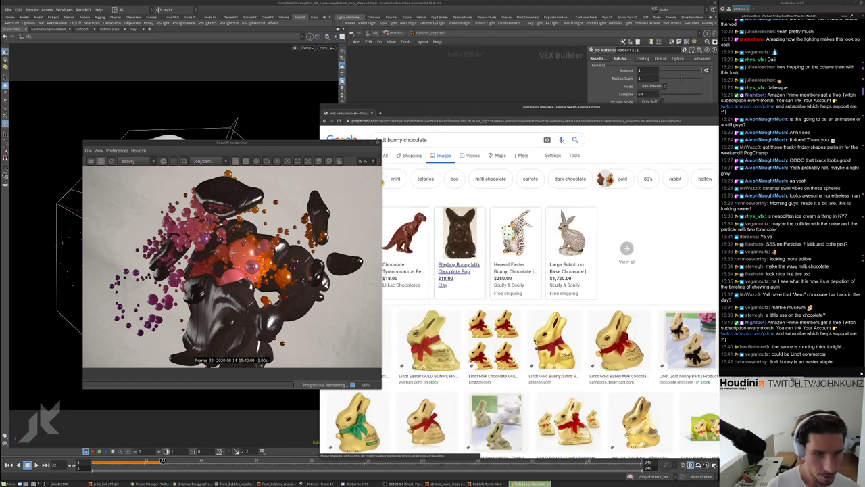
pyautogui.scroll(-10, 619, 292)
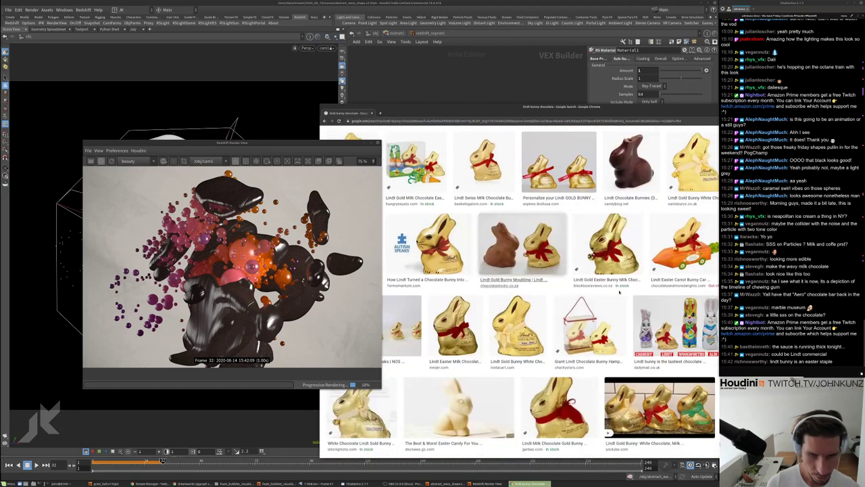
pyautogui.click(630, 162)
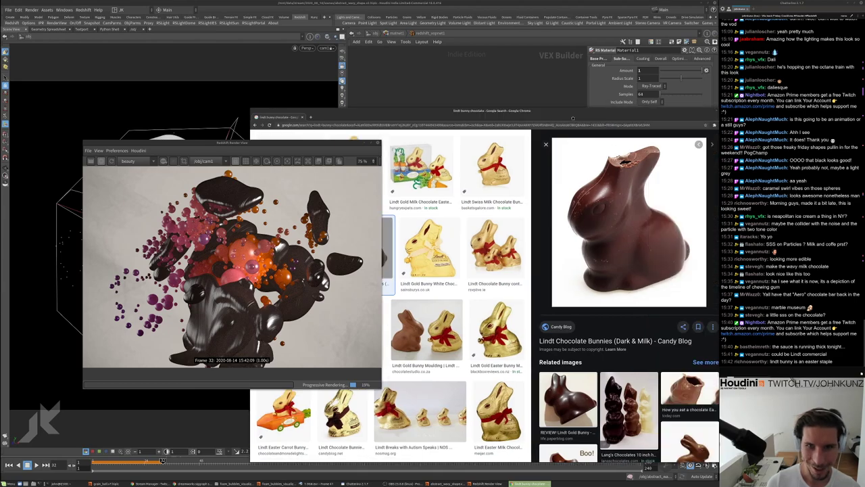
pyautogui.moveTo(573, 118); pyautogui.dragTo(444, 133)
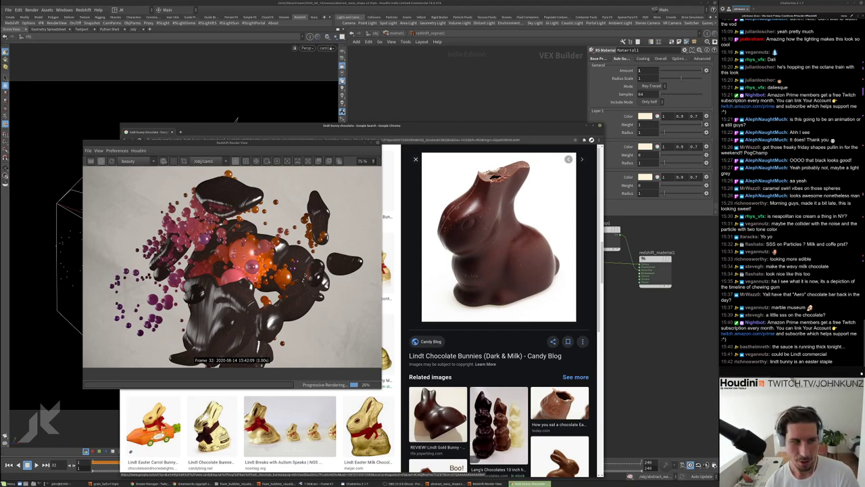
# Back in Houdini, tint subsurface Layer 1 colour orange (1, 0.498, 0.292)
pyautogui.click(646, 121)
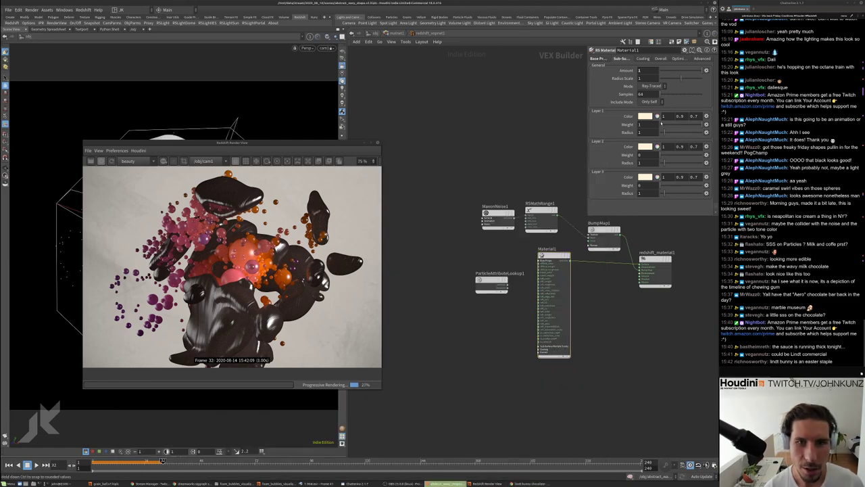
pyautogui.click(646, 120)
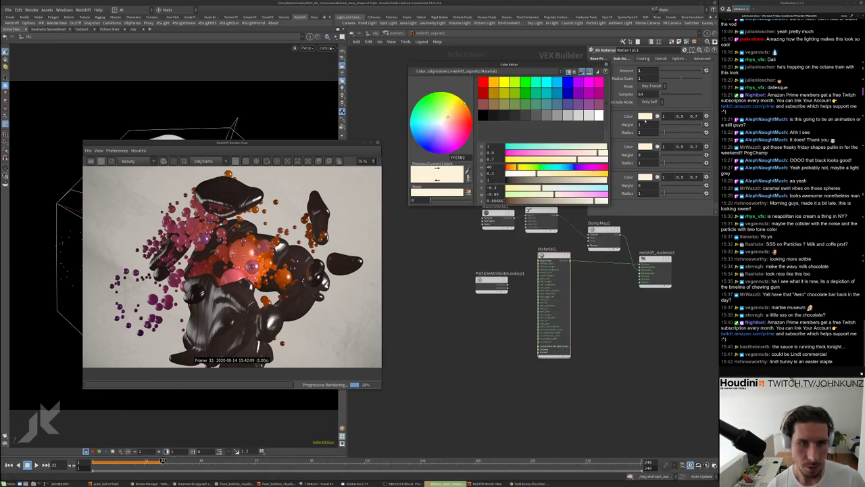
pyautogui.click(574, 173)
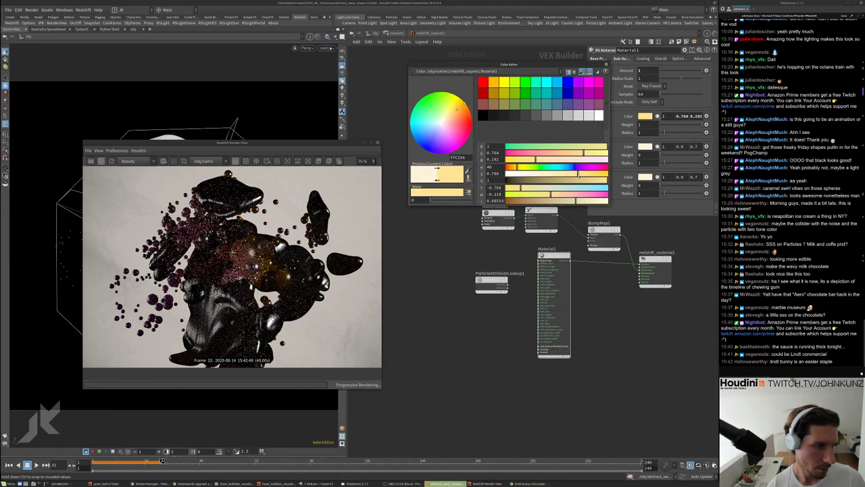
pyautogui.click(511, 169)
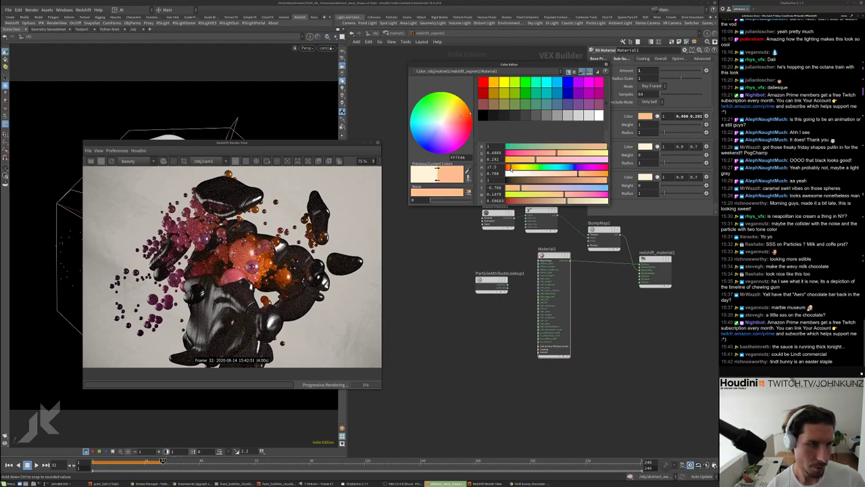
# Set the subsurface radius scale to 0.1
pyautogui.scroll(3, 209, 192)
pyautogui.scroll(1, 210, 192)
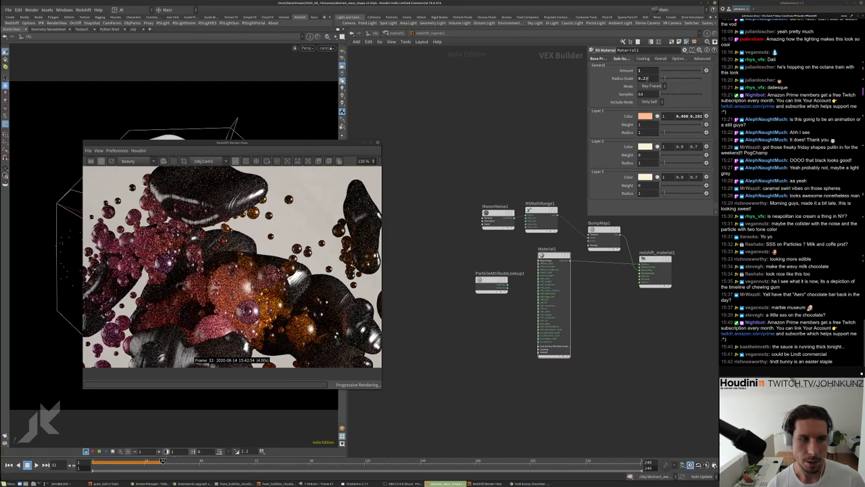
pyautogui.write('0.1')
pyautogui.press('Return')
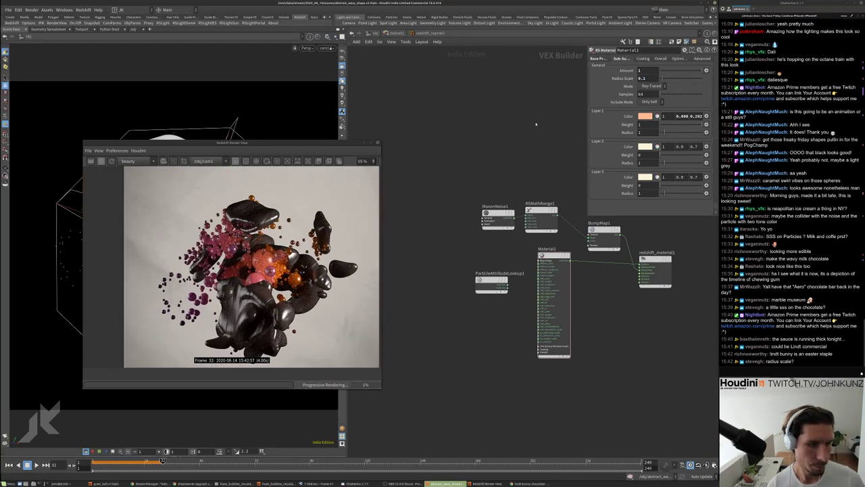
pyautogui.click(598, 58)
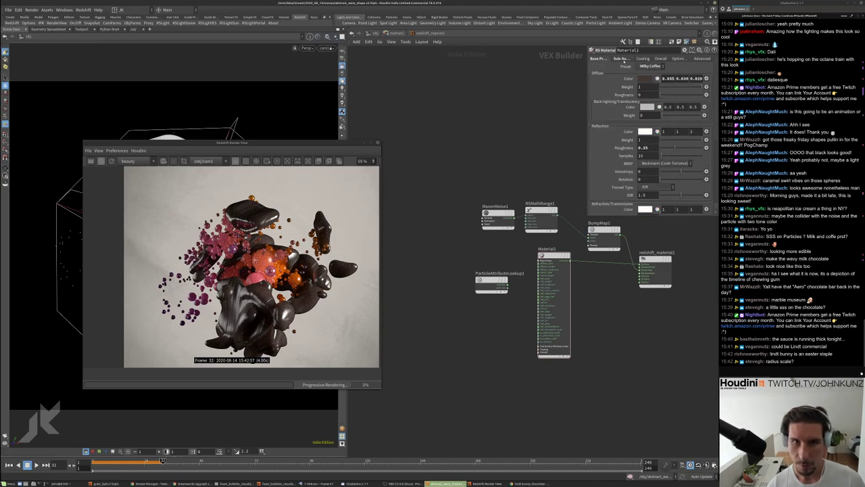
# Adjust the diffuse colour, then set the subsurface radius scale to 0.025
pyautogui.click(641, 79)
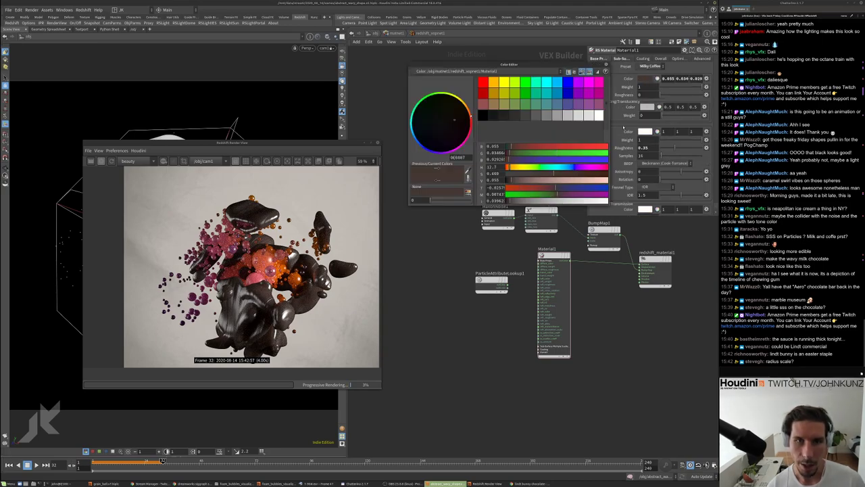
pyautogui.click(523, 181)
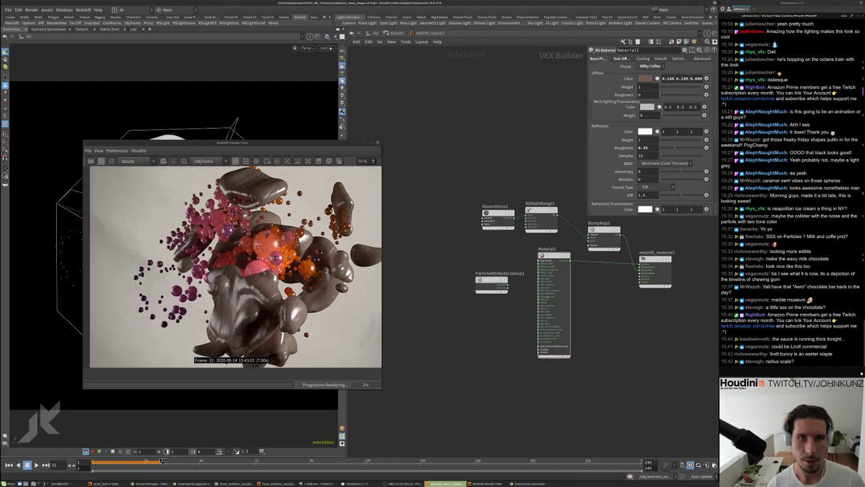
pyautogui.click(620, 58)
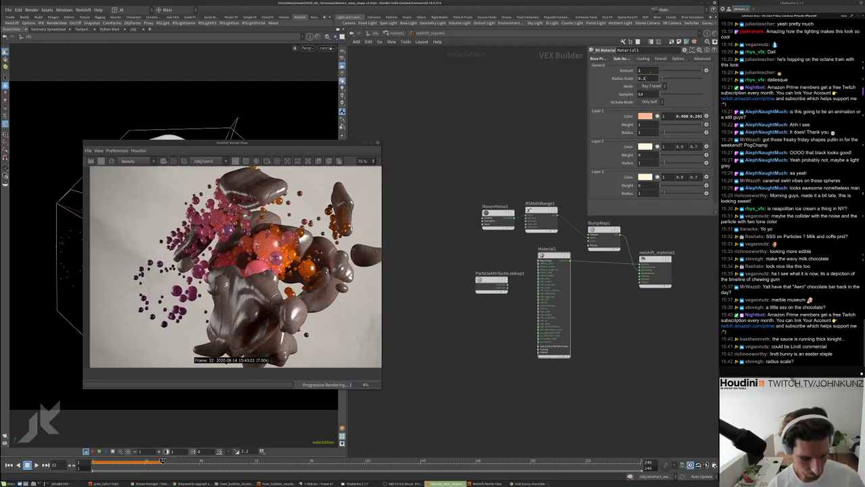
pyautogui.write('0.025')
pyautogui.press('Return')
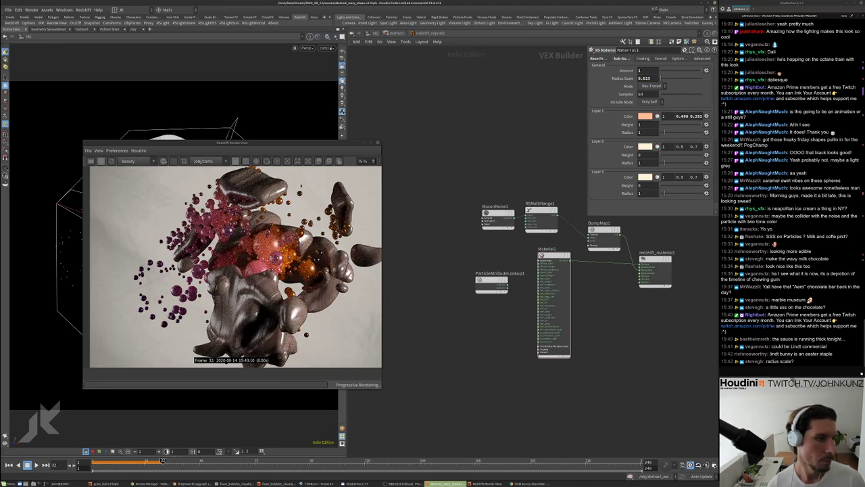
pyautogui.scroll(2, 242, 184)
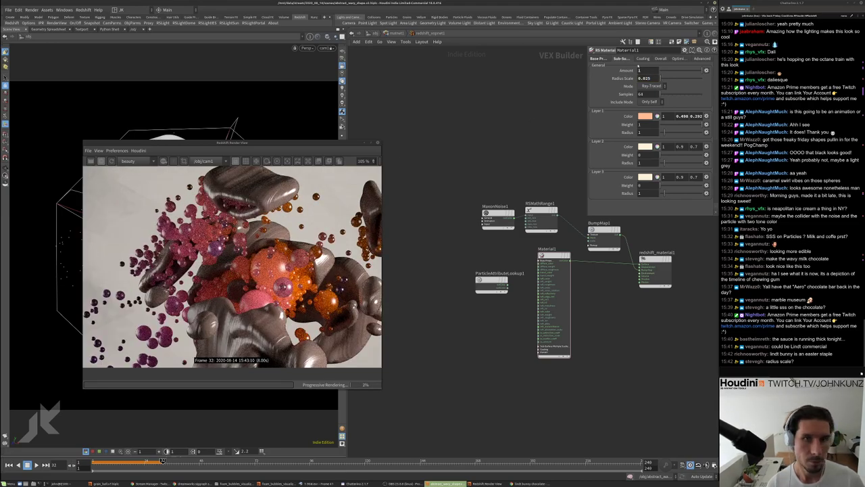
# Darken and saturate the diffuse colour to 0.069, 0.034, 0.025
pyautogui.click(598, 58)
pyautogui.click(645, 78)
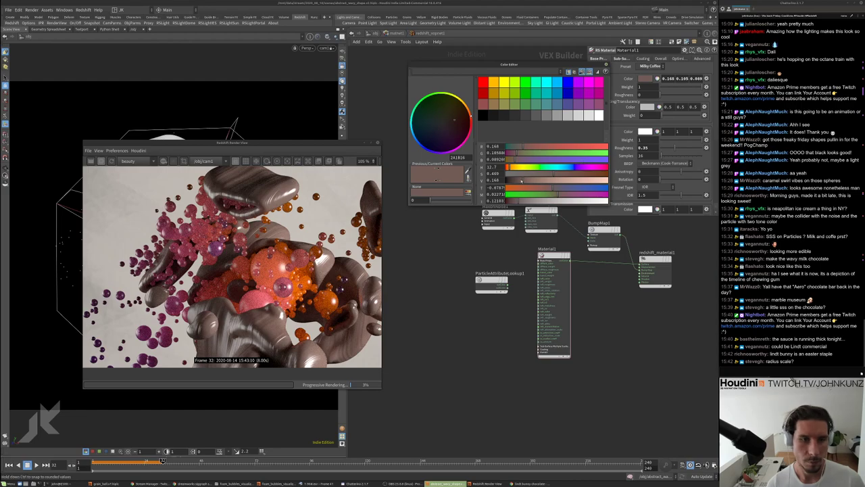
pyautogui.moveTo(521, 180); pyautogui.dragTo(572, 173)
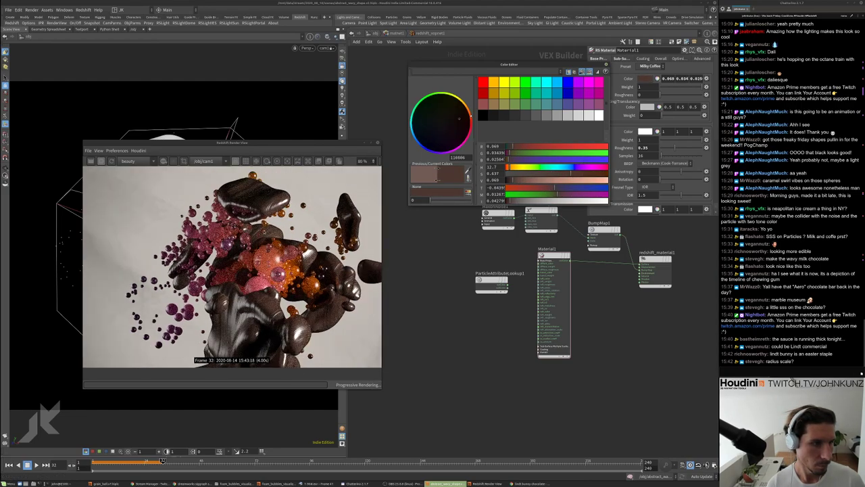
pyautogui.scroll(-3, 257, 256)
pyautogui.scroll(2, 290, 266)
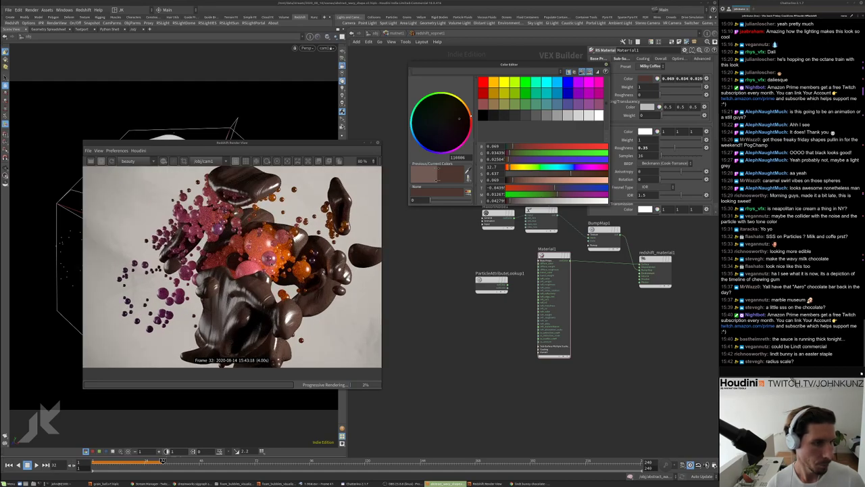
pyautogui.scroll(2, 265, 196)
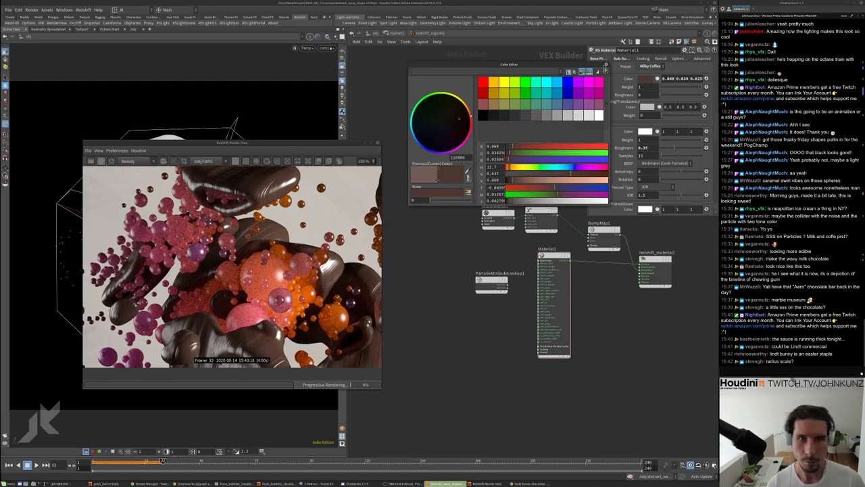
pyautogui.click(620, 58)
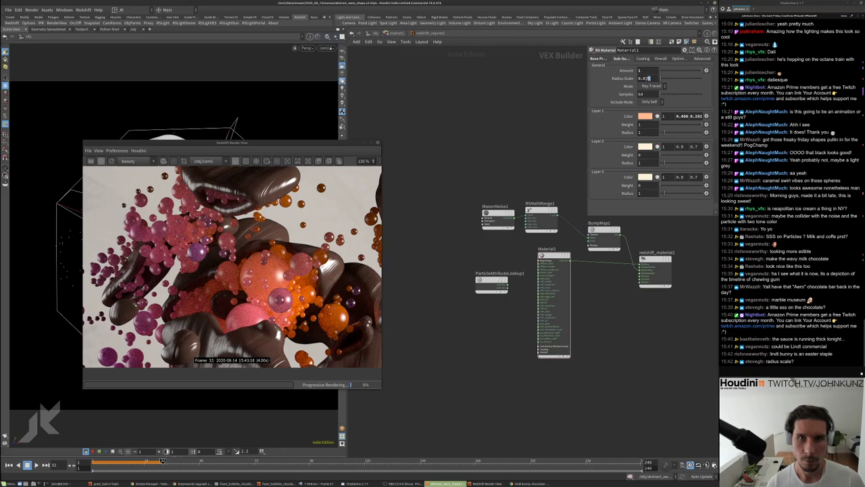
# Try a subsurface radius scale of 0.06 and check the preview
pyautogui.doubleClick(645, 78)
pyautogui.write('0.06')
pyautogui.press('Return')
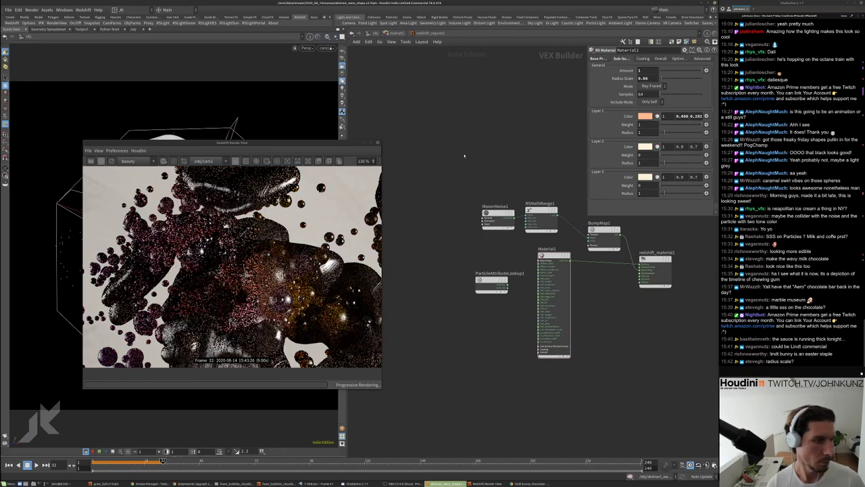
pyautogui.scroll(-2, 348, 205)
pyautogui.scroll(2, 348, 204)
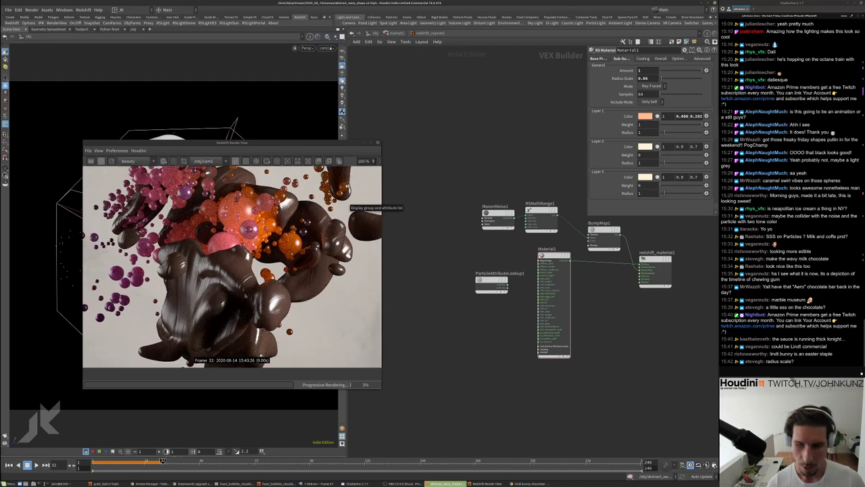
pyautogui.scroll(1, 238, 279)
pyautogui.scroll(-5, 197, 250)
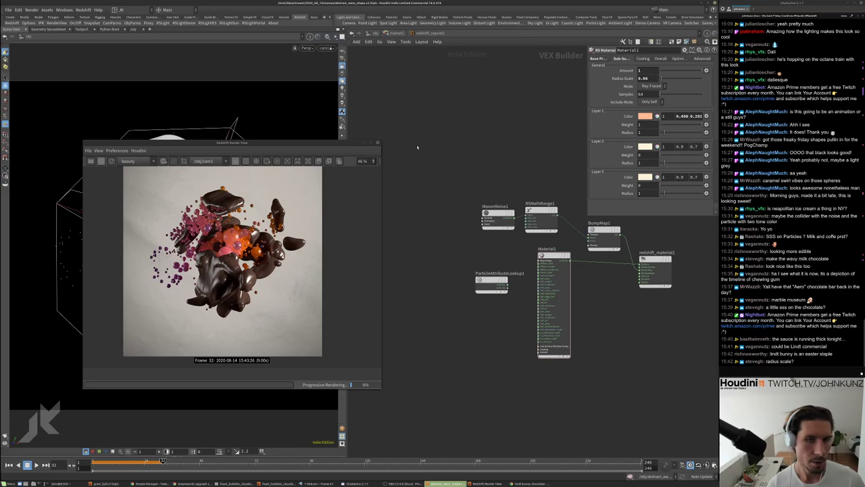
pyautogui.scroll(2, 223, 263)
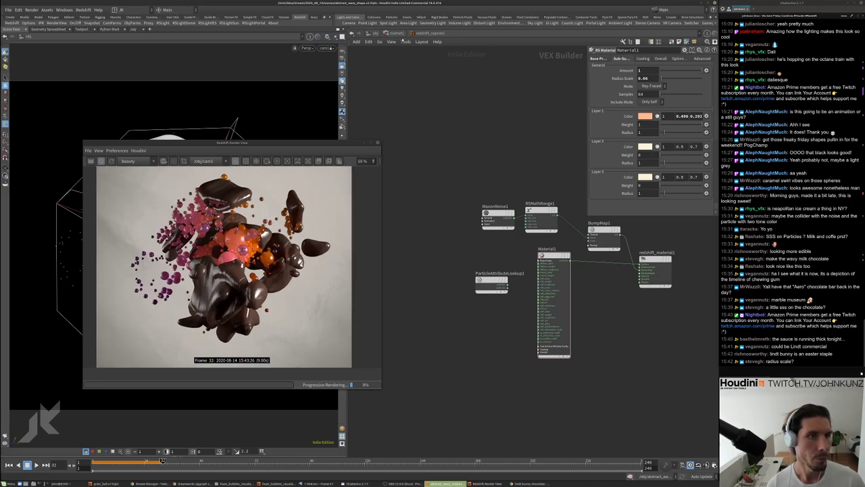
# In redshift_vopnet2's material, set the radius scale to 0.1
pyautogui.press('u')
pyautogui.doubleClick(500, 269)
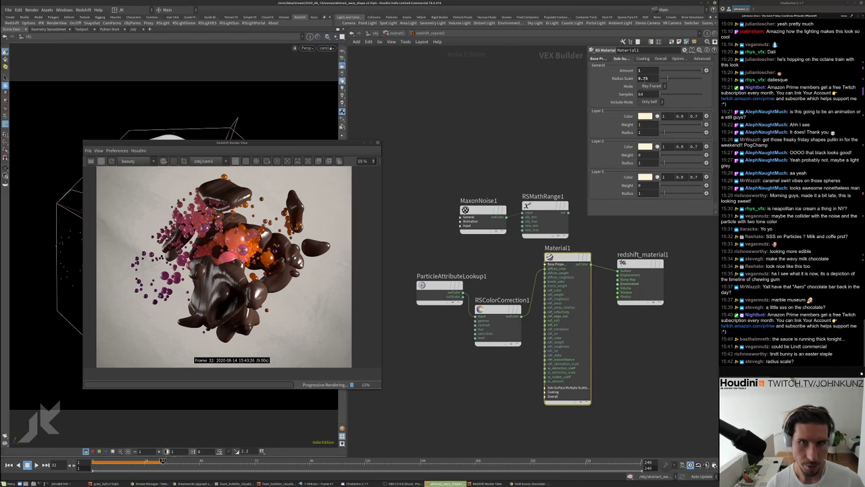
pyautogui.write('0.1')
pyautogui.press('Return')
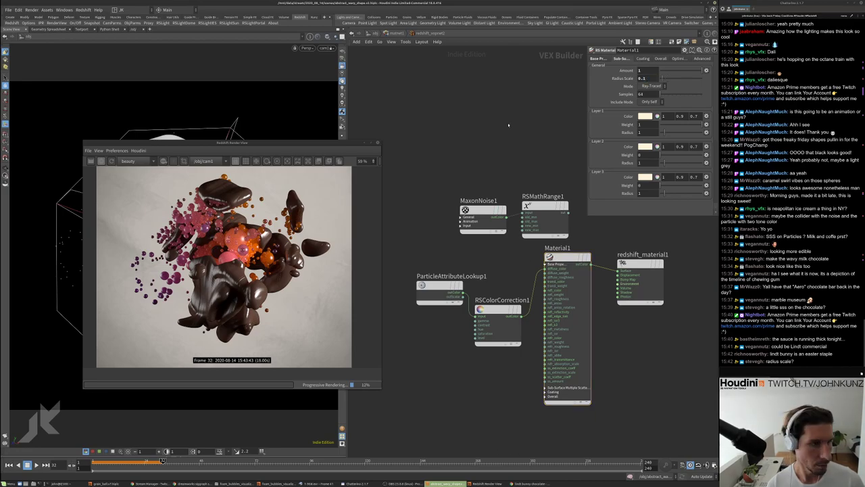
pyautogui.scroll(4, 230, 264)
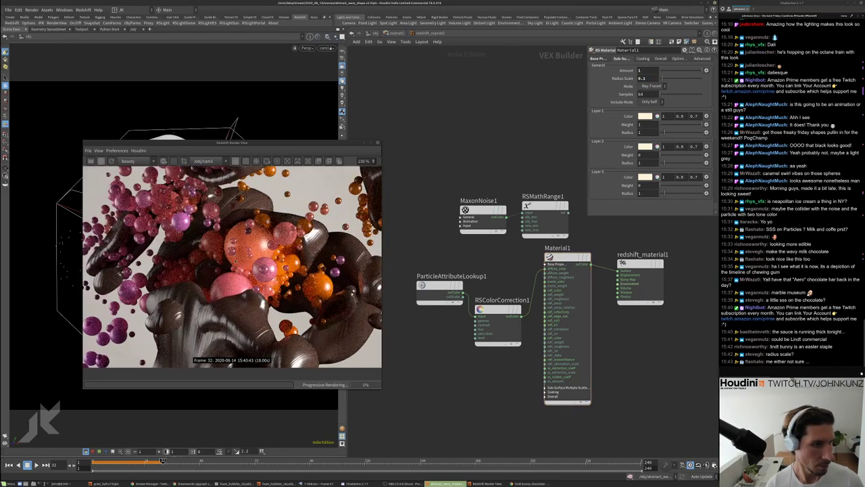
pyautogui.scroll(-2, 232, 266)
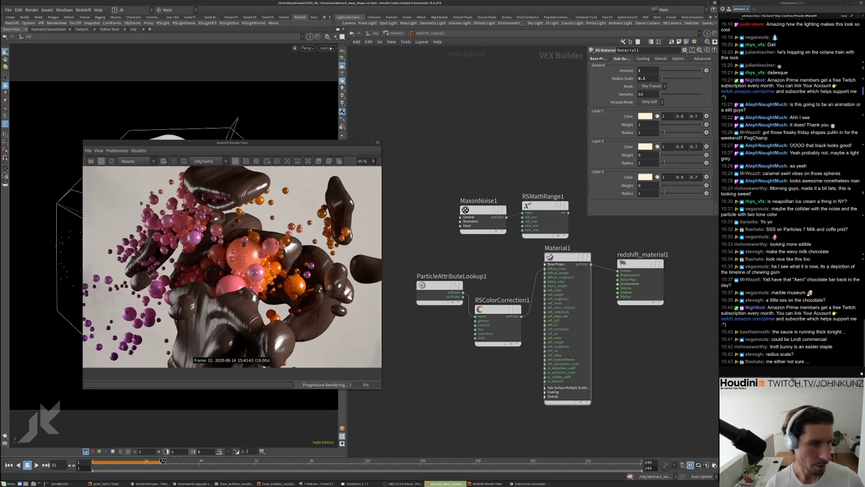
# Raise the radius scale to 0.175 and inspect the Redshift re-render
pyautogui.click(652, 78)
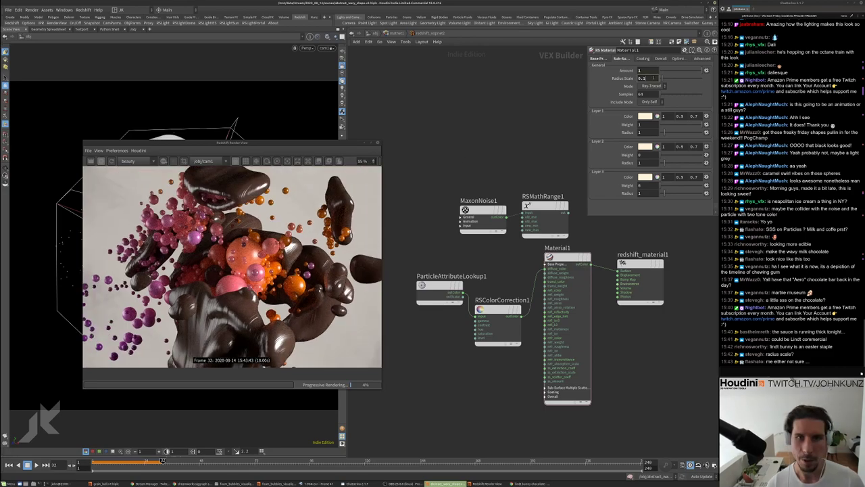
pyautogui.write('0.175')
pyautogui.press('Return')
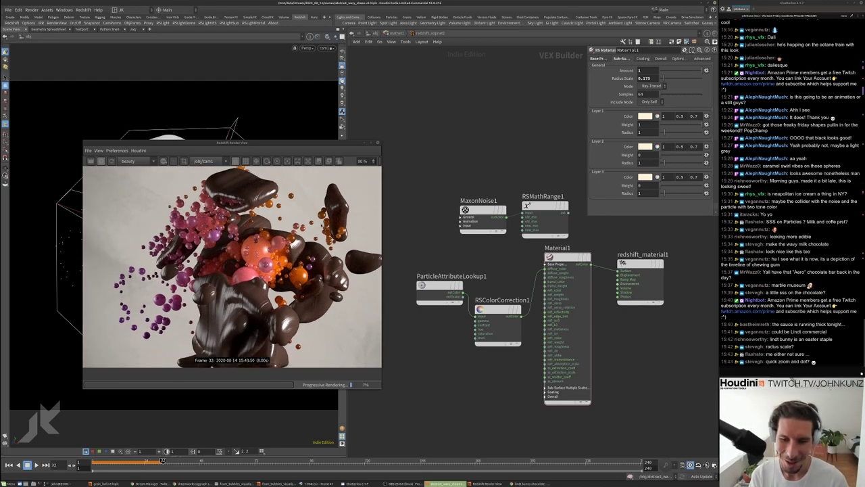
pyautogui.scroll(-4, 232, 264)
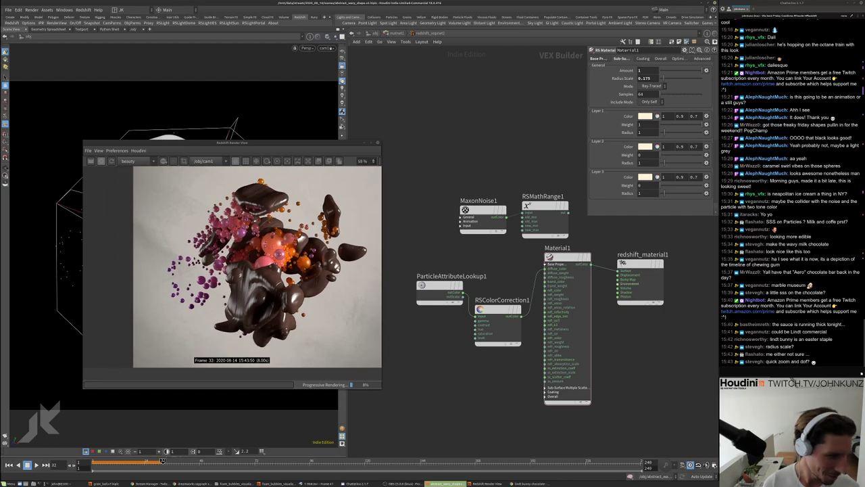
pyautogui.scroll(4, 232, 263)
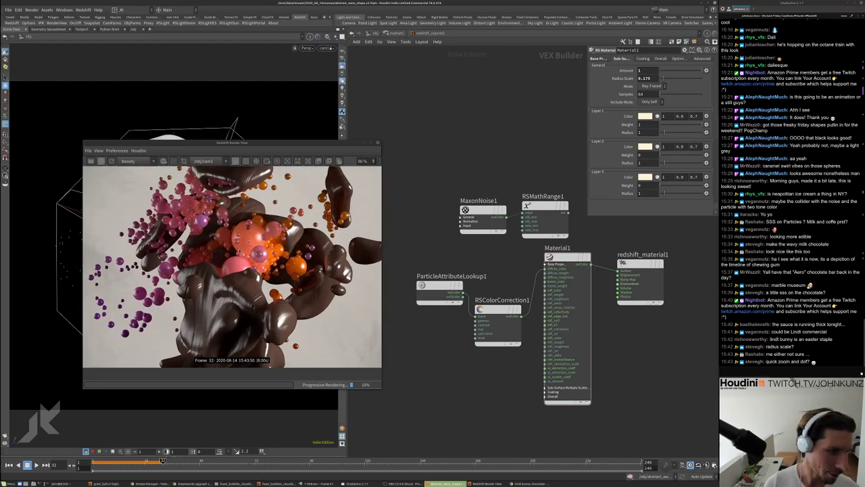
pyautogui.scroll(-3, 232, 263)
pyautogui.scroll(3, 232, 263)
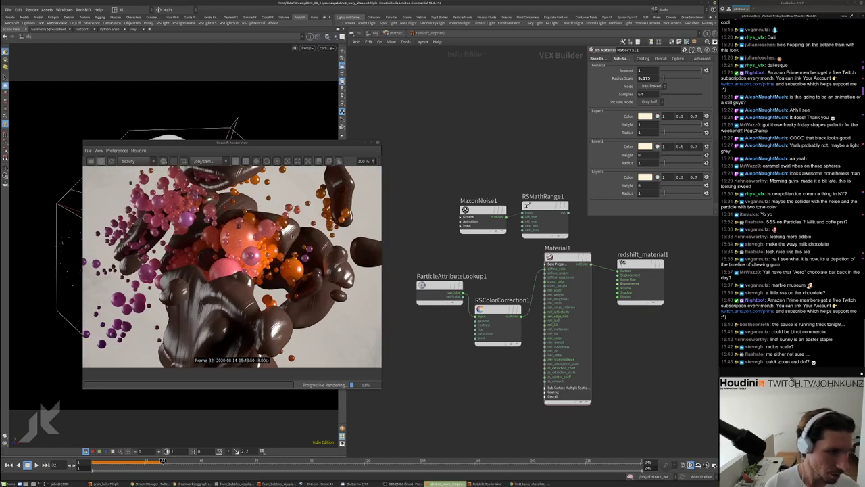
pyautogui.scroll(-3, 232, 264)
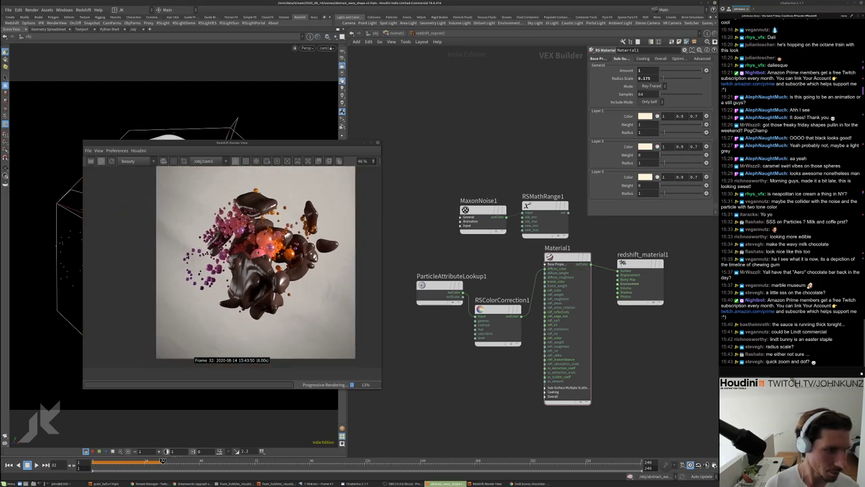
pyautogui.scroll(-1, 255, 262)
# At /obj, set the dome light intensity to -1 and review its light linking settings
pyautogui.click(369, 33)
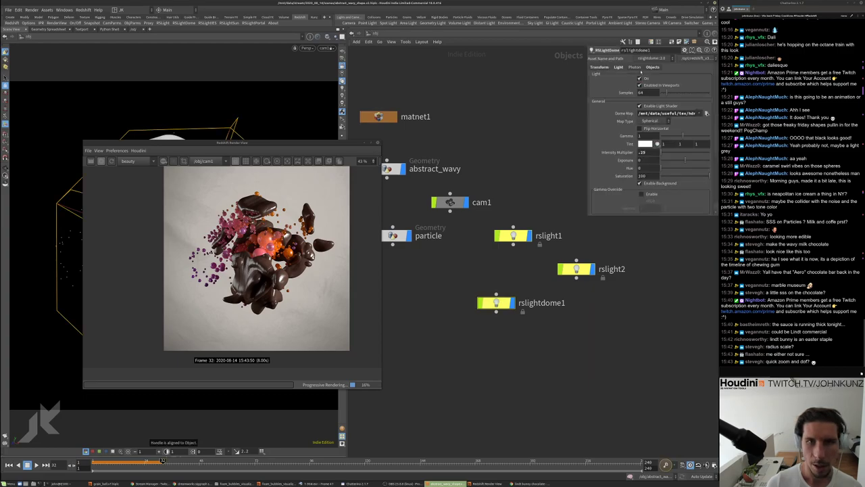
pyautogui.write('-1')
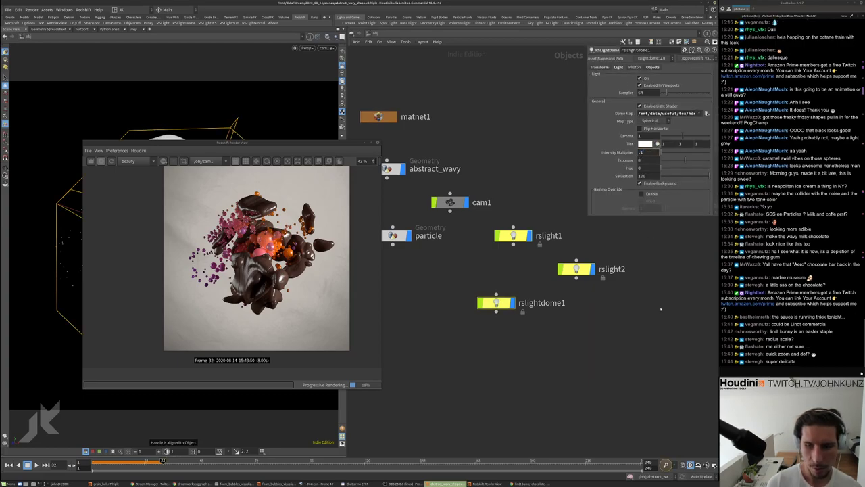
pyautogui.press('Return')
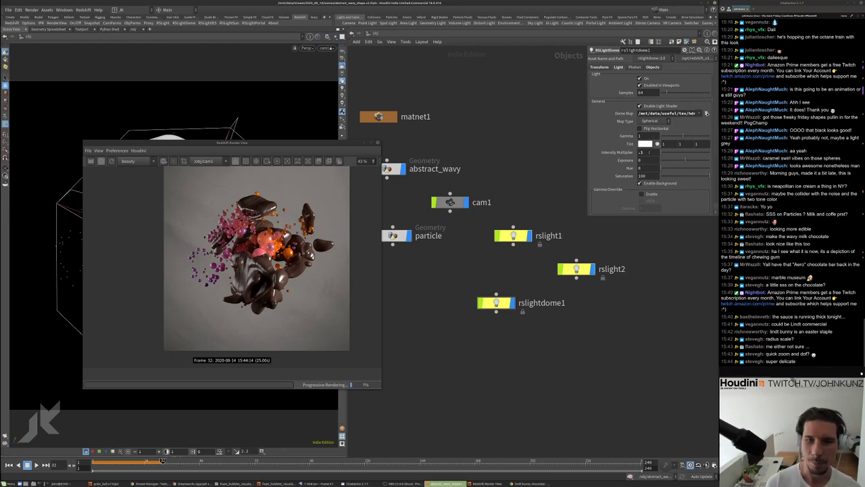
pyautogui.click(652, 67)
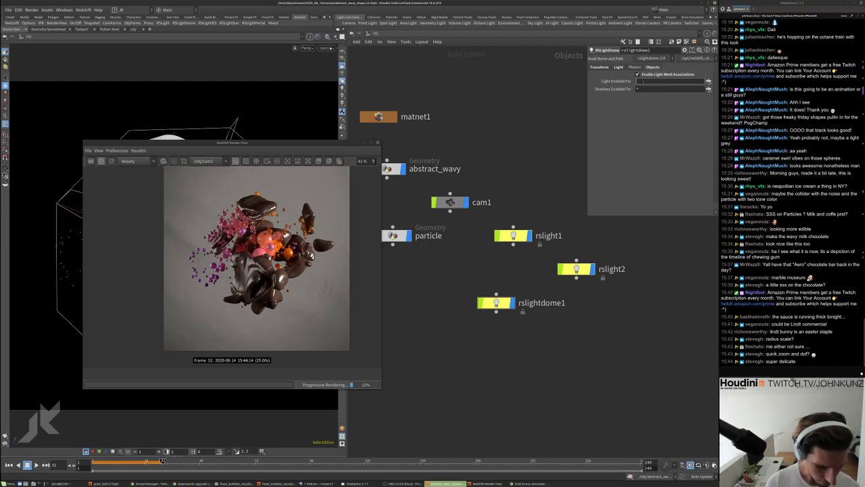
pyautogui.press('Return')
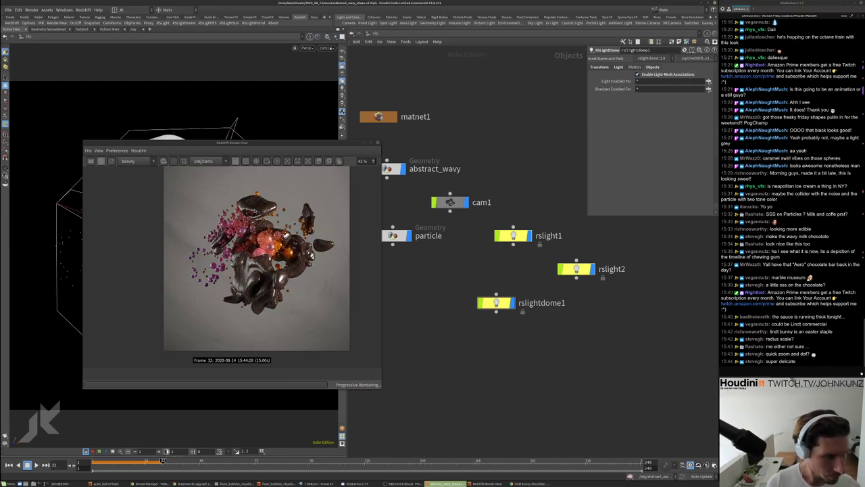
pyautogui.scroll(1, 252, 202)
pyautogui.scroll(1, 252, 203)
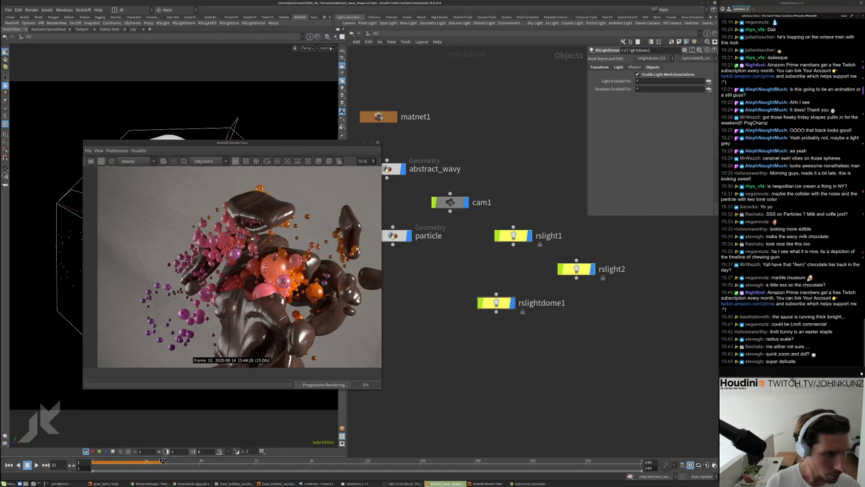
pyautogui.scroll(-1, 252, 202)
# Try a dome intensity of -.6 and toggle the dome light off and back on
pyautogui.click(621, 67)
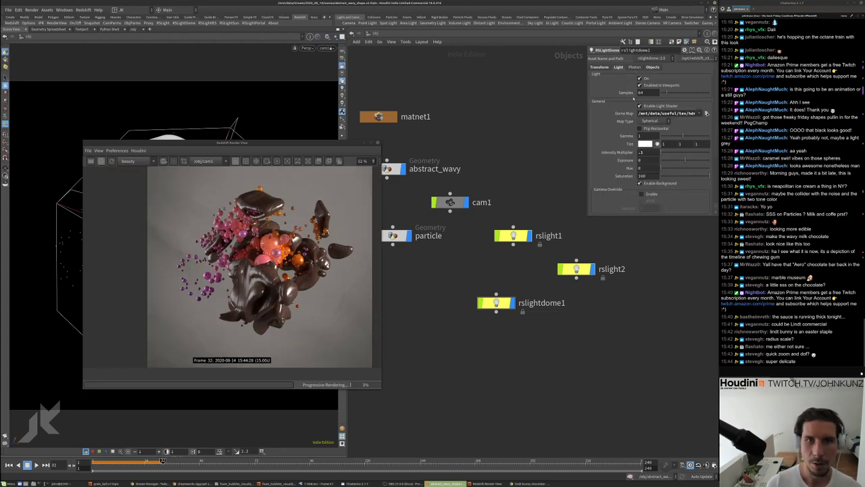
pyautogui.write('-.6')
pyautogui.press('Return')
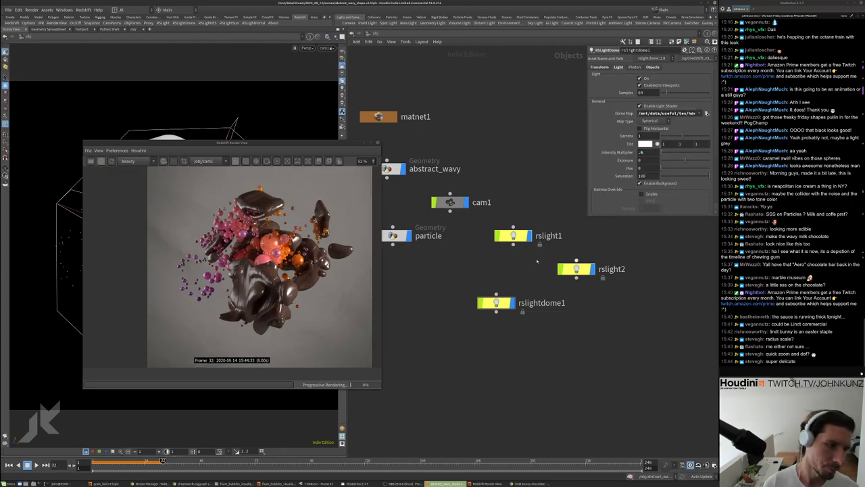
pyautogui.scroll(-1, 252, 267)
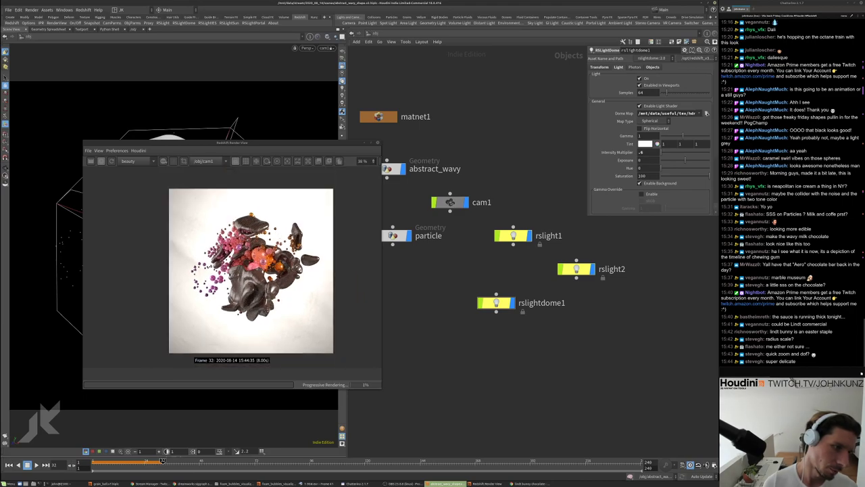
pyautogui.scroll(1, 252, 267)
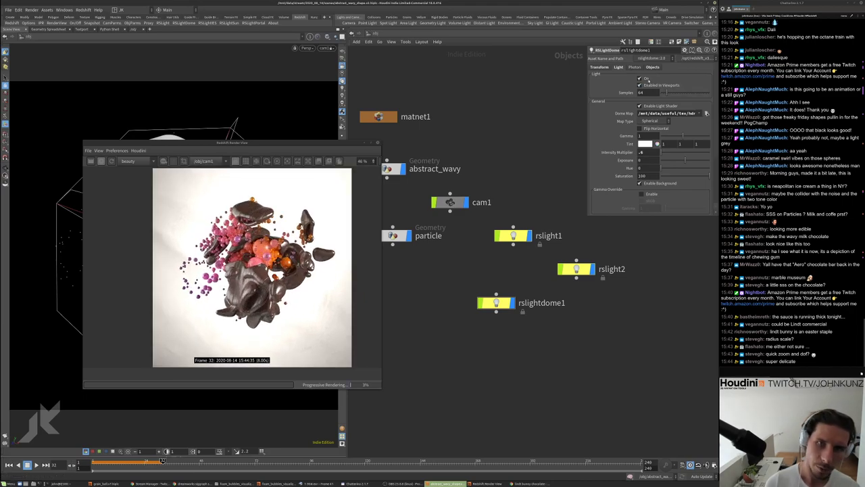
pyautogui.click(639, 79)
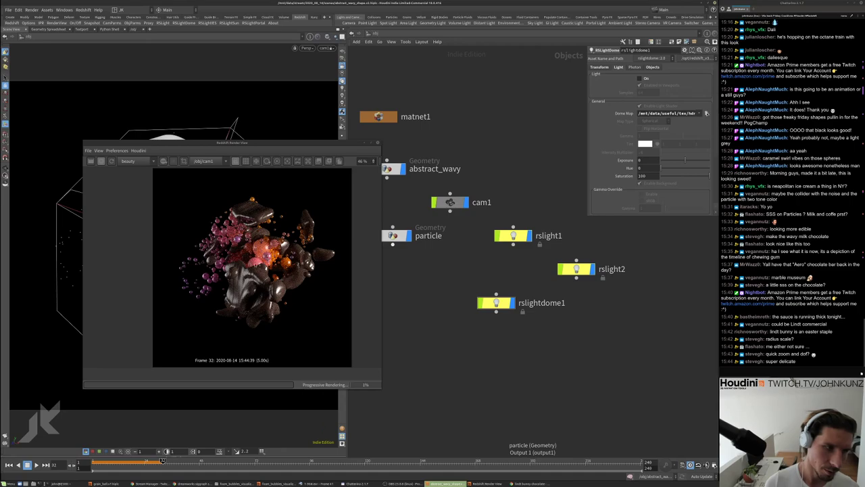
pyautogui.hotkey('ctrl', 'z')
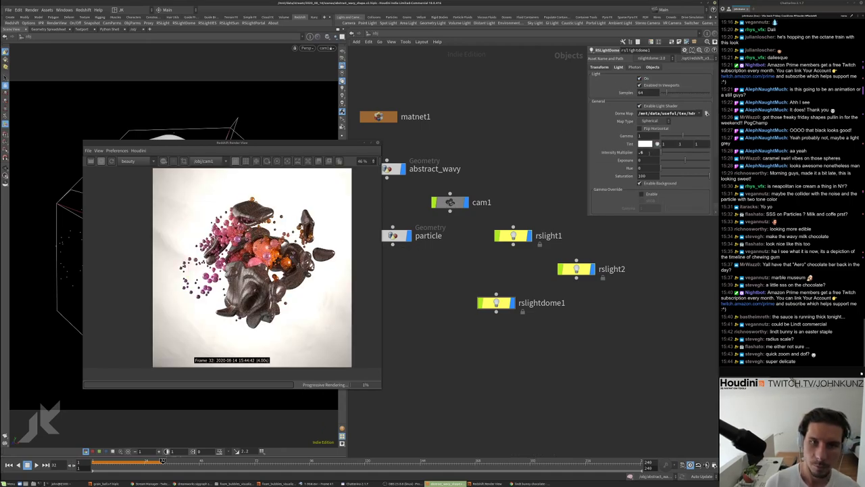
# Set the dome light intensity multiplier to .25
pyautogui.doubleClick(640, 152)
pyautogui.write('.25')
pyautogui.press('Return')
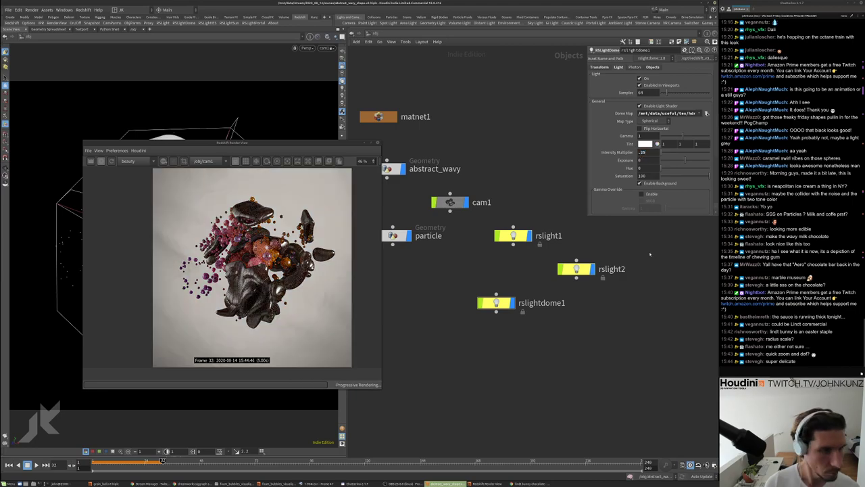
pyautogui.scroll(5, 232, 266)
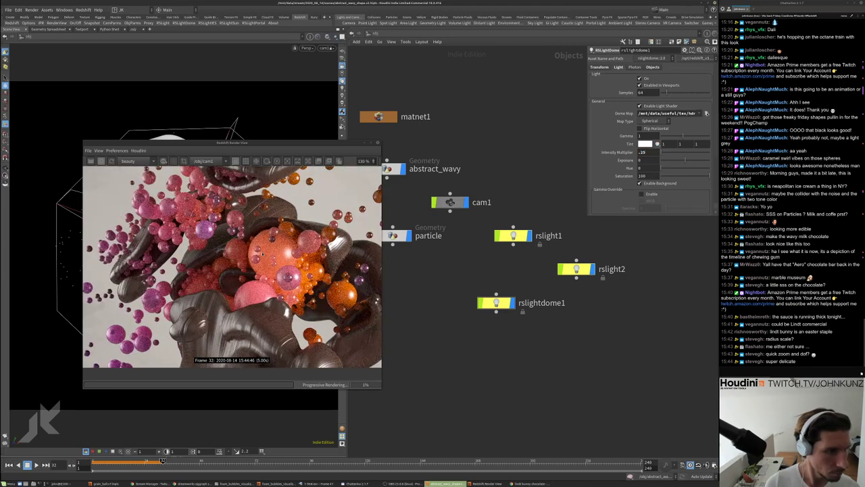
pyautogui.scroll(-2, 231, 265)
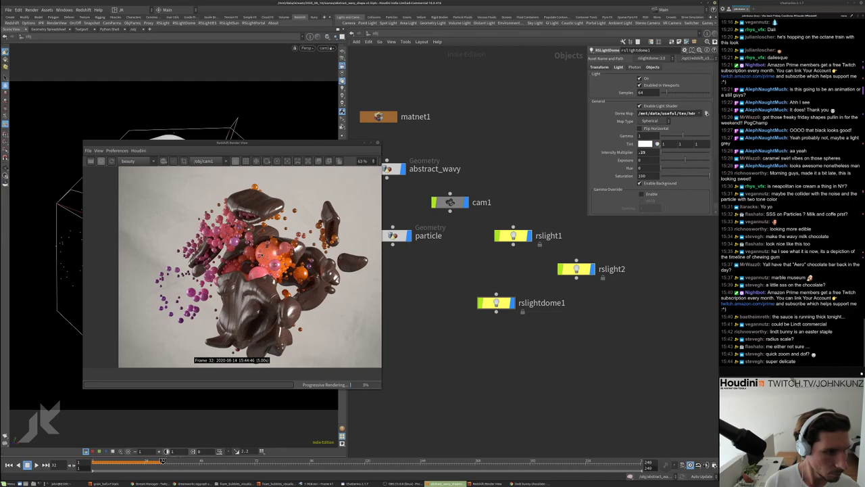
pyautogui.scroll(-2, 232, 265)
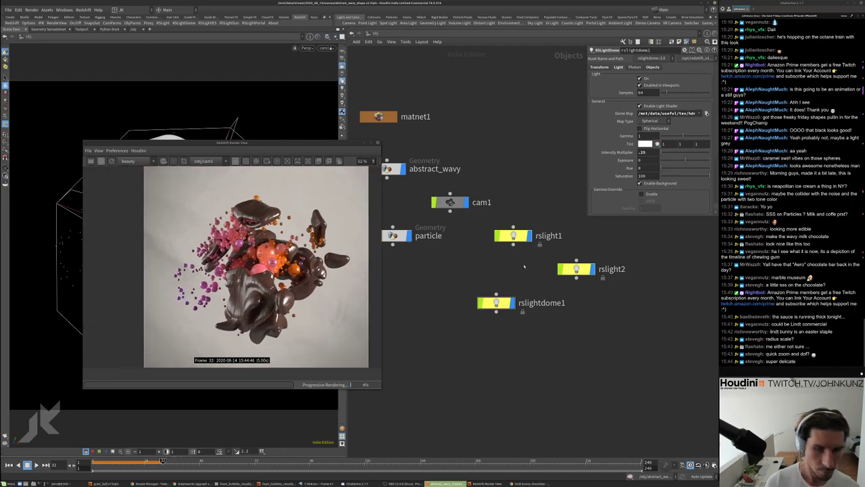
pyautogui.click(576, 268)
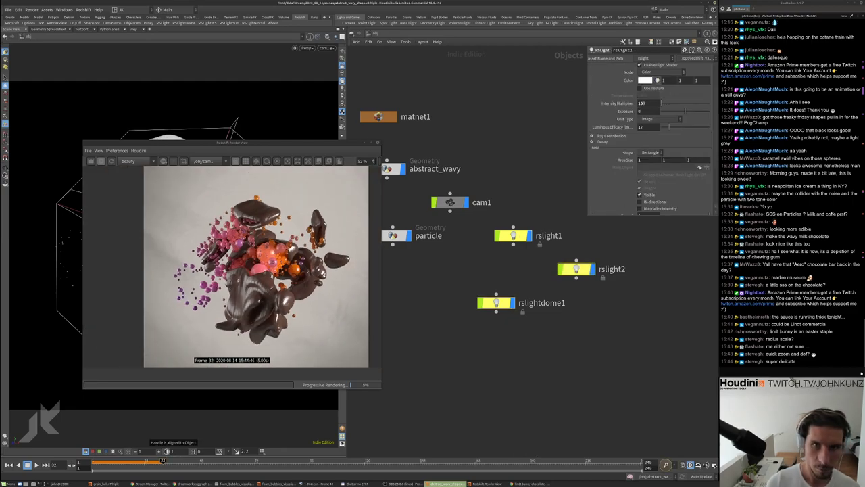
# Try rslight2 intensities of 255 and 1654, then settle on 125 and inspect the render
pyautogui.write('255')
pyautogui.press('Return')
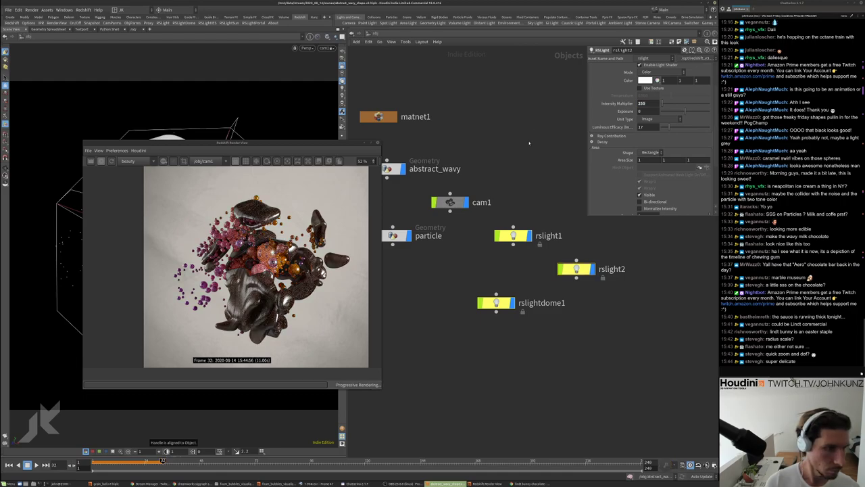
pyautogui.scroll(-1, 251, 276)
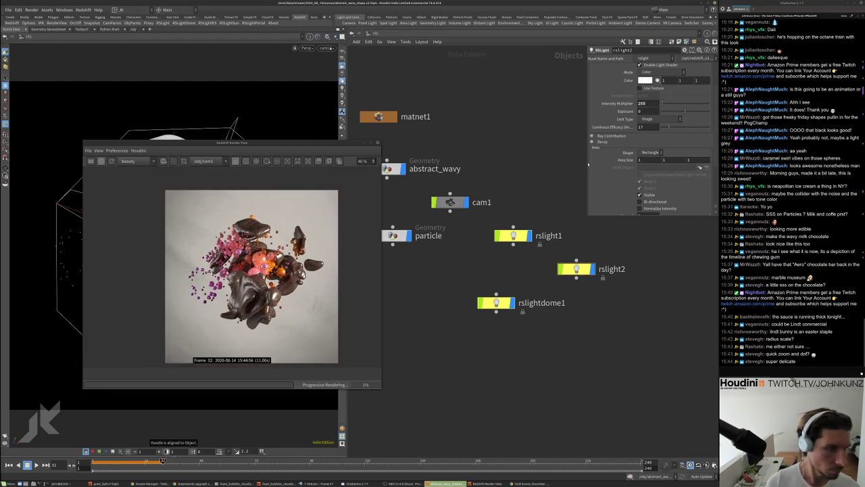
pyautogui.doubleClick(642, 103)
pyautogui.write('1654')
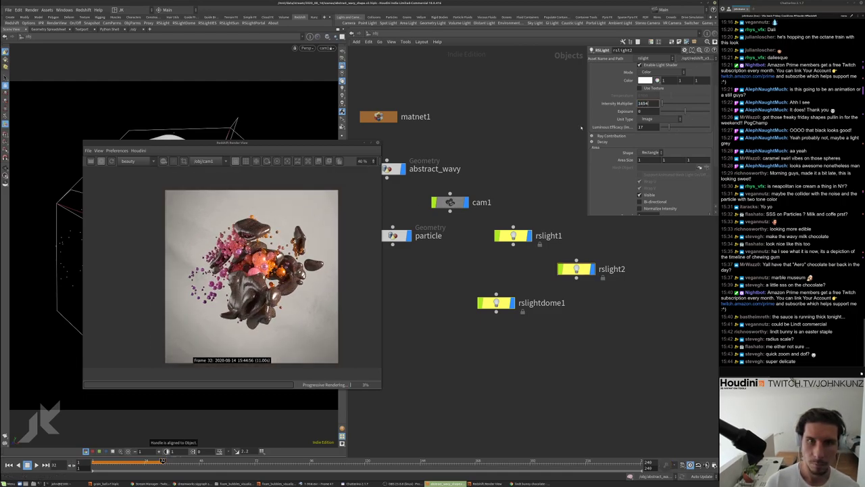
pyautogui.press('Return')
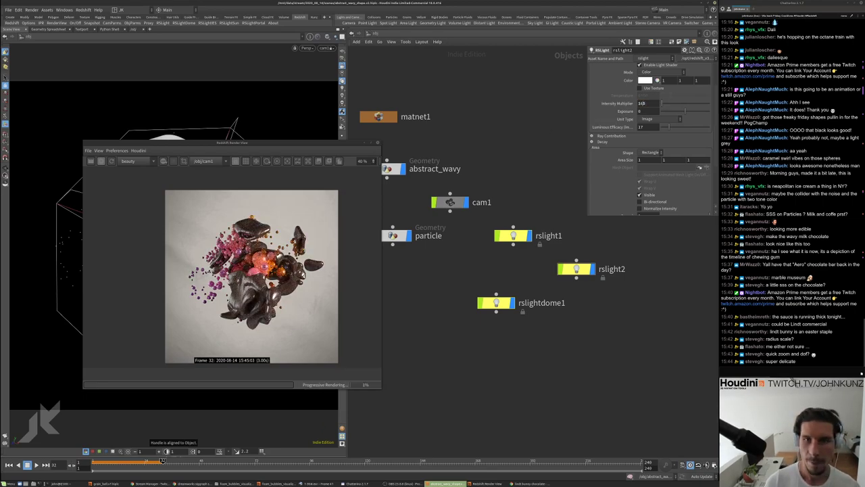
pyautogui.write('2')
pyautogui.press('Return')
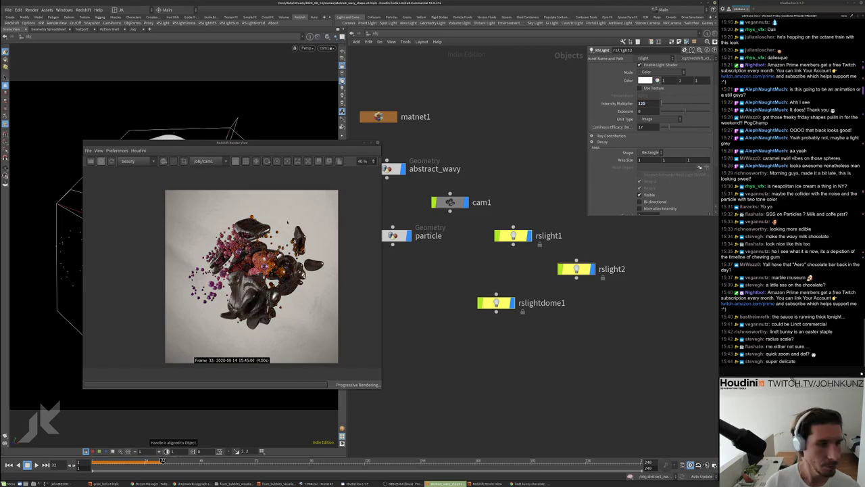
pyautogui.scroll(4, 256, 280)
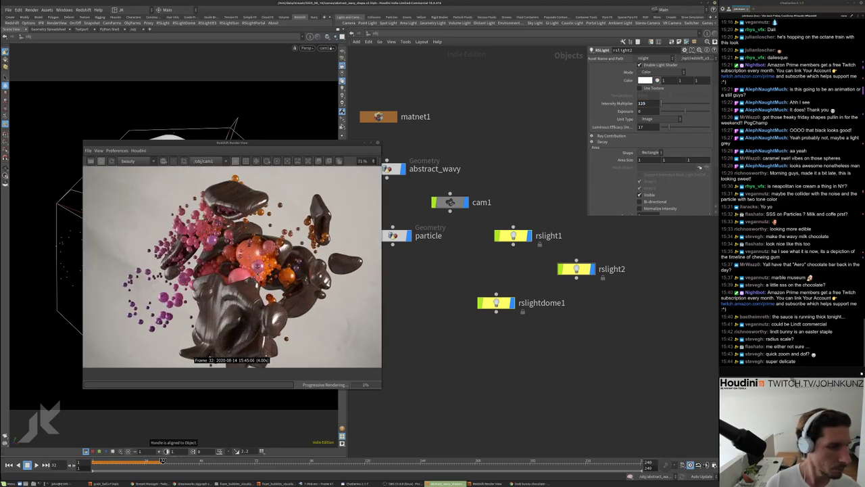
pyautogui.scroll(-2, 274, 170)
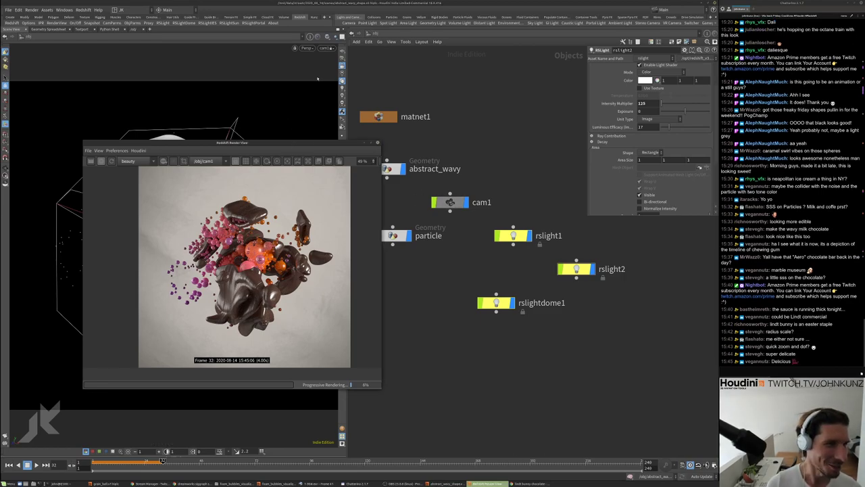
# Enable depth of field in cam1's Redshift camera DOF settings
pyautogui.click(451, 201)
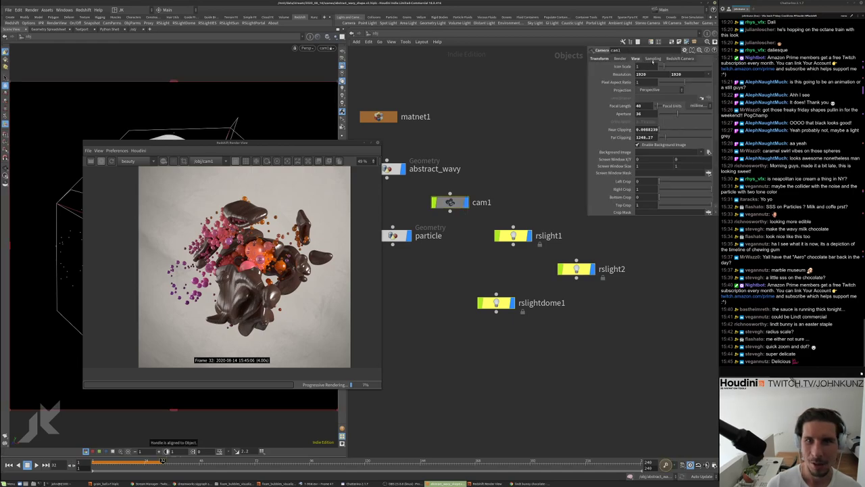
pyautogui.click(680, 59)
pyautogui.click(618, 68)
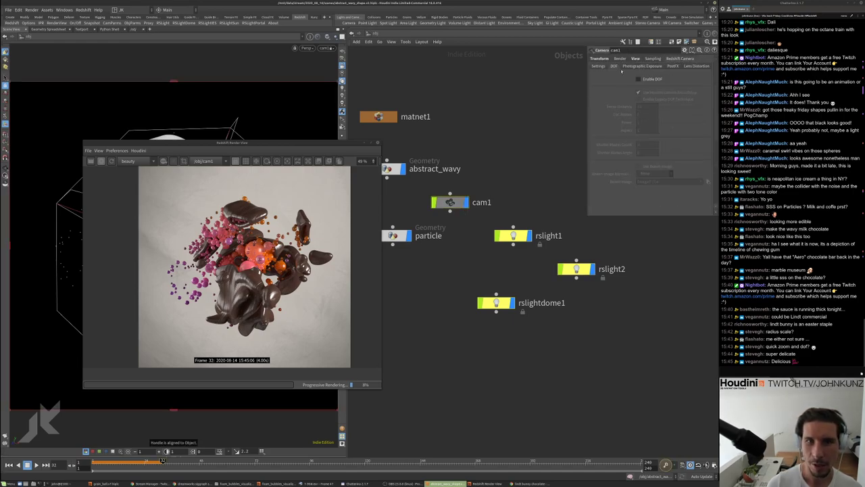
pyautogui.click(647, 81)
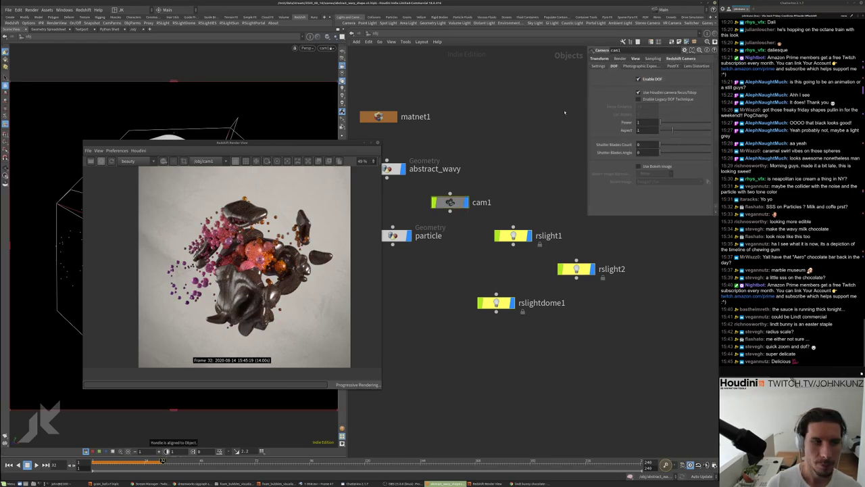
pyautogui.moveTo(307, 144); pyautogui.dragTo(492, 99)
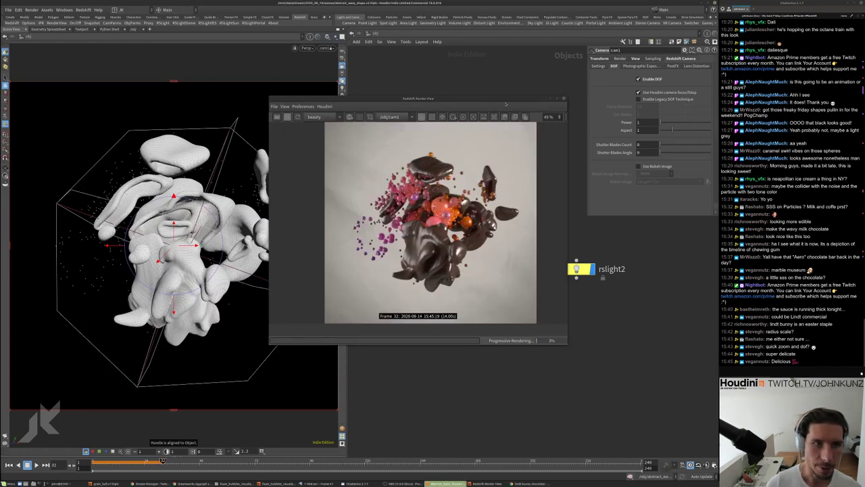
pyautogui.moveTo(482, 104); pyautogui.dragTo(492, 102)
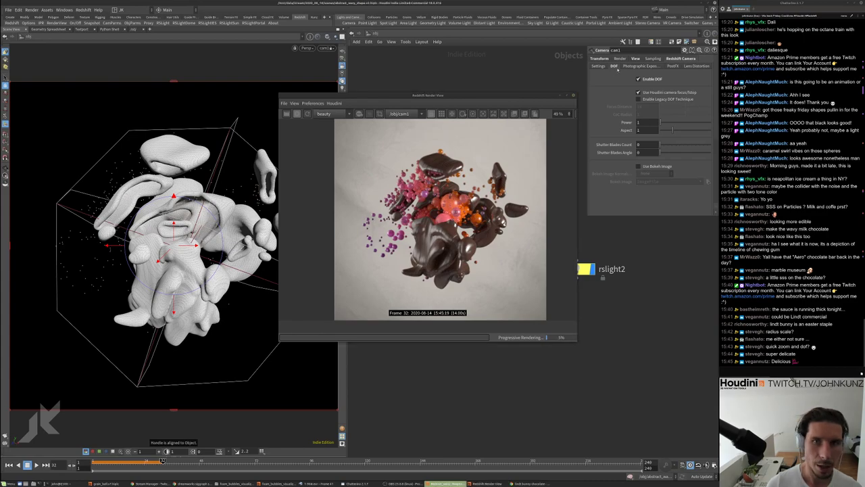
# Set cam1's focal length to 140
pyautogui.click(635, 58)
pyautogui.write('140')
pyautogui.press('Return')
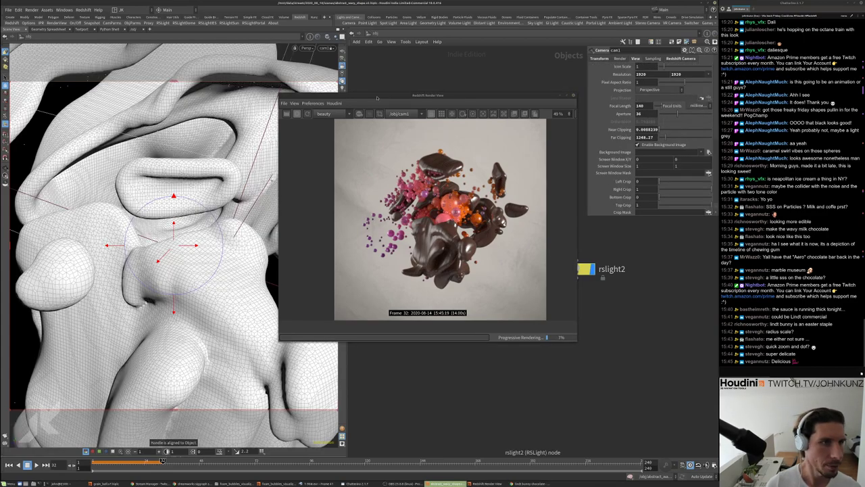
# Reframe cam1 on a close-up of the glossy spheres and wavy shapes
pyautogui.moveTo(377, 98); pyautogui.dragTo(421, 179)
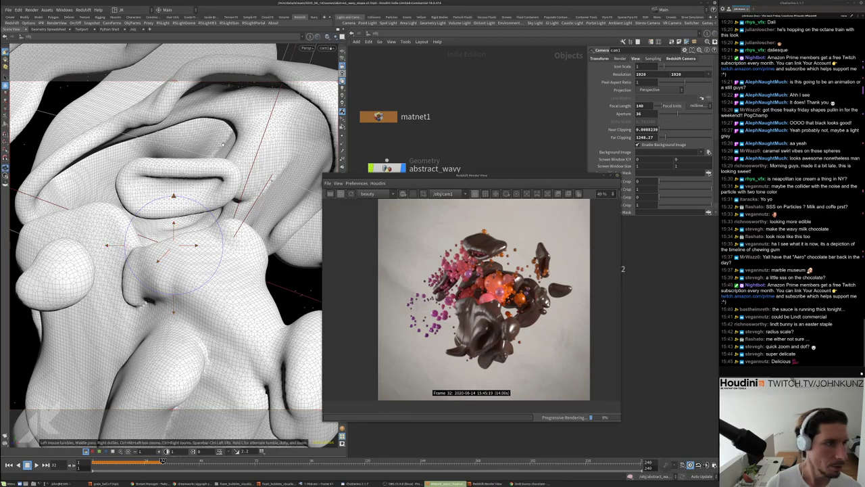
pyautogui.moveTo(194, 176); pyautogui.dragTo(284, 196)
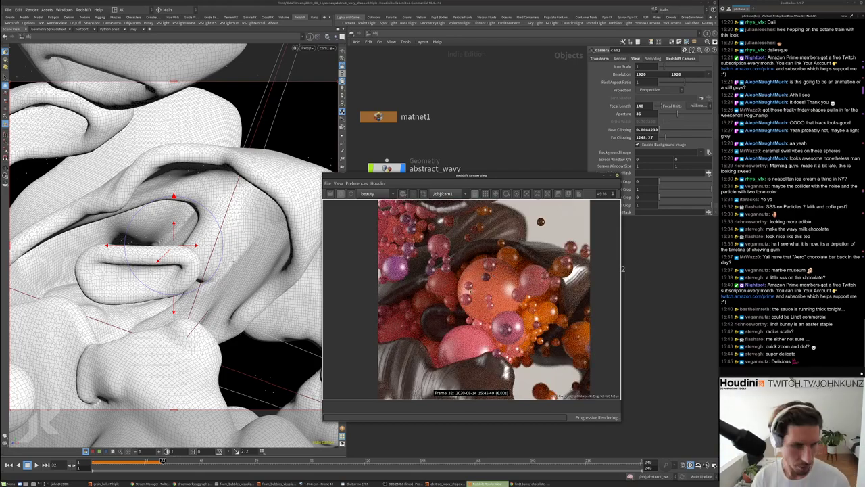
pyautogui.scroll(-1, 481, 300)
pyautogui.scroll(-1, 482, 300)
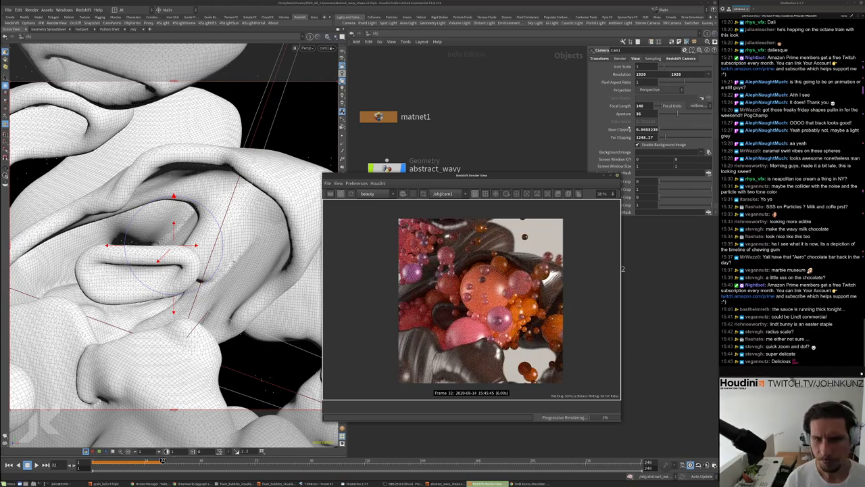
# Set cam1's f-stop to 1.6
pyautogui.click(653, 58)
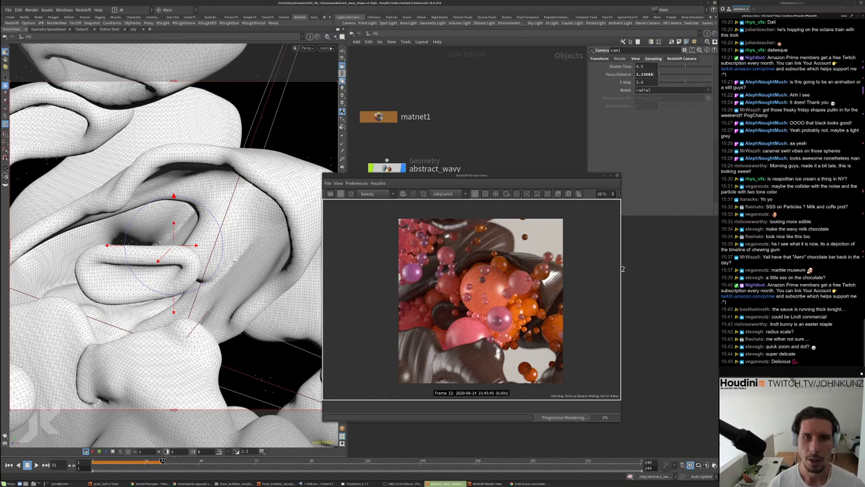
pyautogui.write('1')
pyautogui.press('Return')
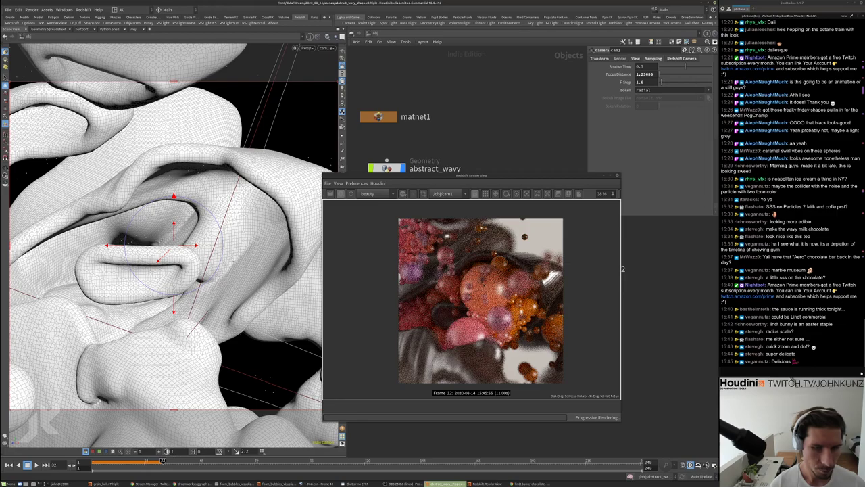
pyautogui.scroll(1, 465, 296)
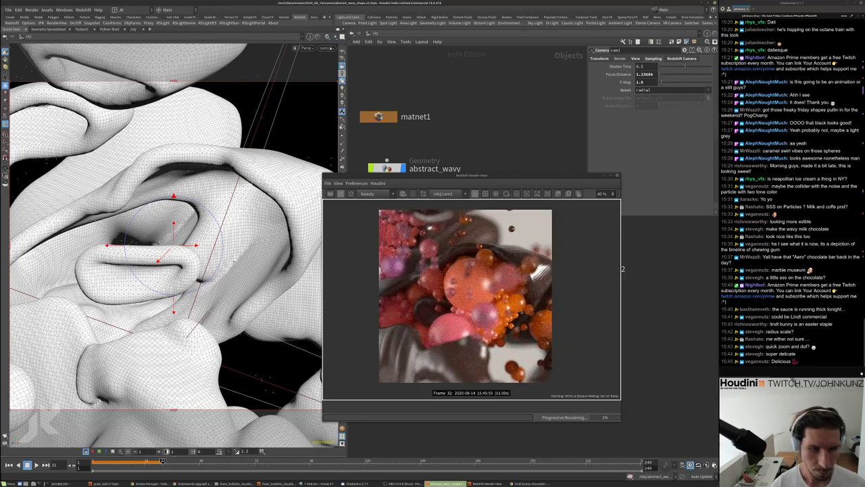
pyautogui.scroll(2, 538, 276)
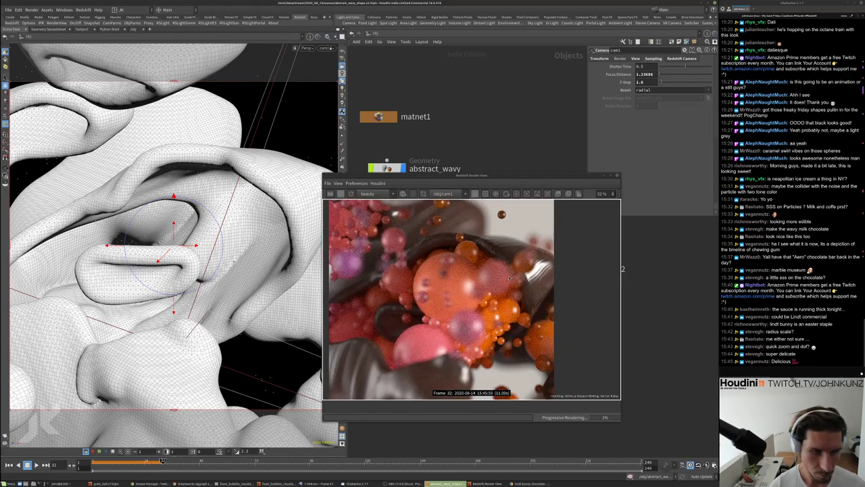
pyautogui.scroll(-3, 435, 271)
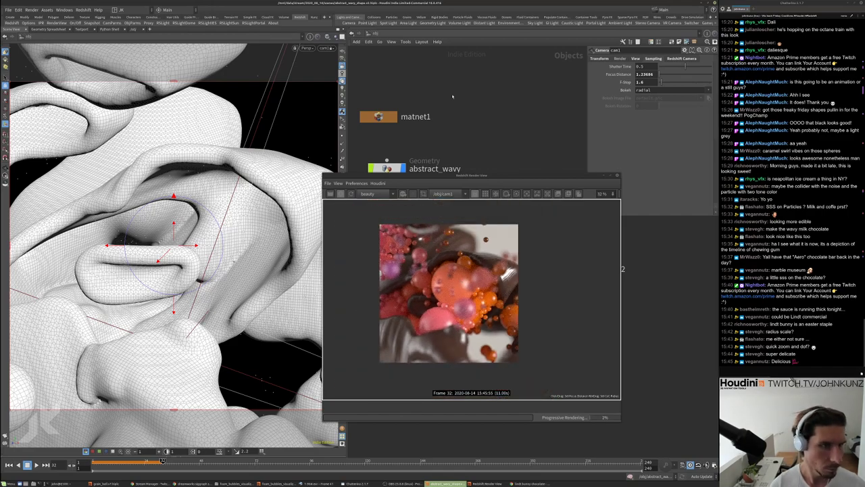
# Pick the focus point in the render view, giving focus distance 1.18142
pyautogui.keyDown('ctrl'); pyautogui.click(448, 290); pyautogui.keyUp('ctrl')
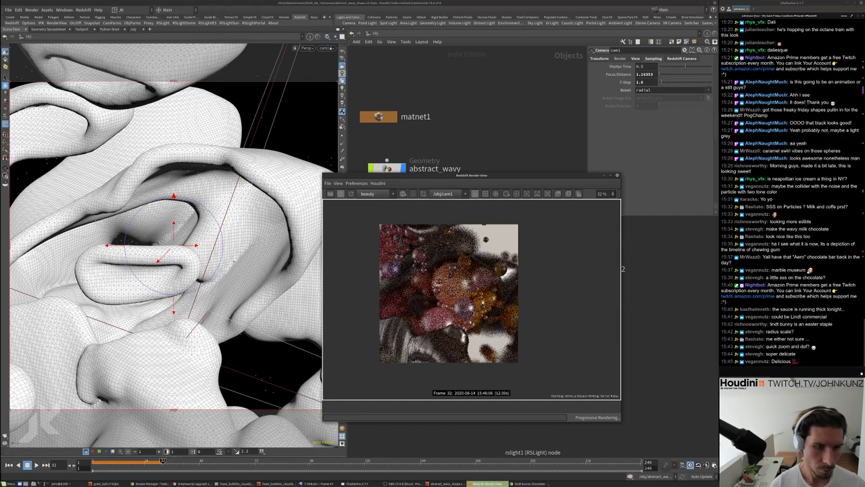
pyautogui.scroll(4, 443, 259)
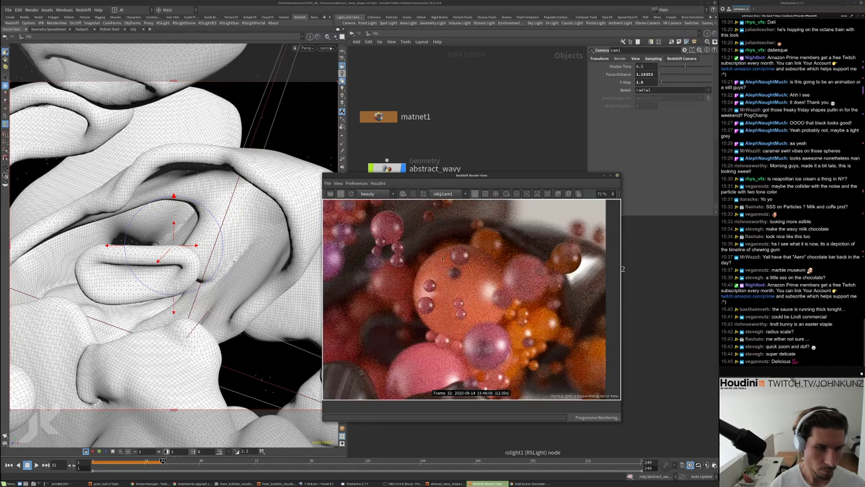
pyautogui.keyDown('ctrl'); pyautogui.click(443, 259); pyautogui.keyUp('ctrl')
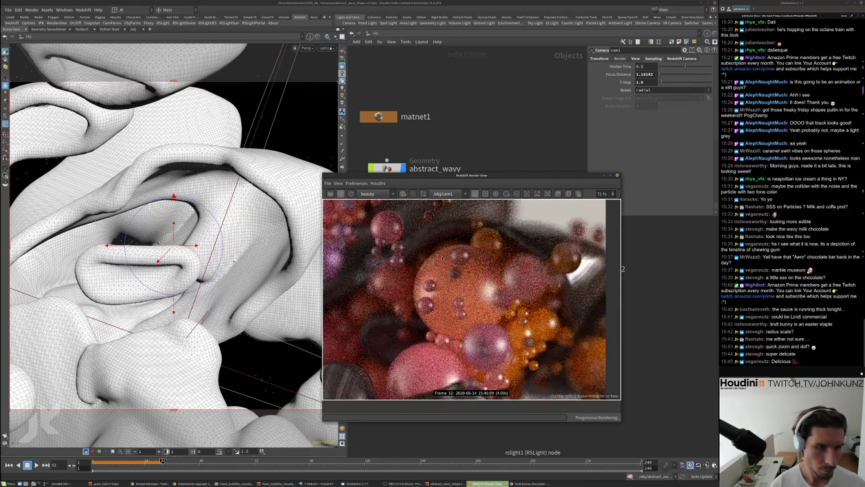
pyautogui.scroll(-4, 443, 259)
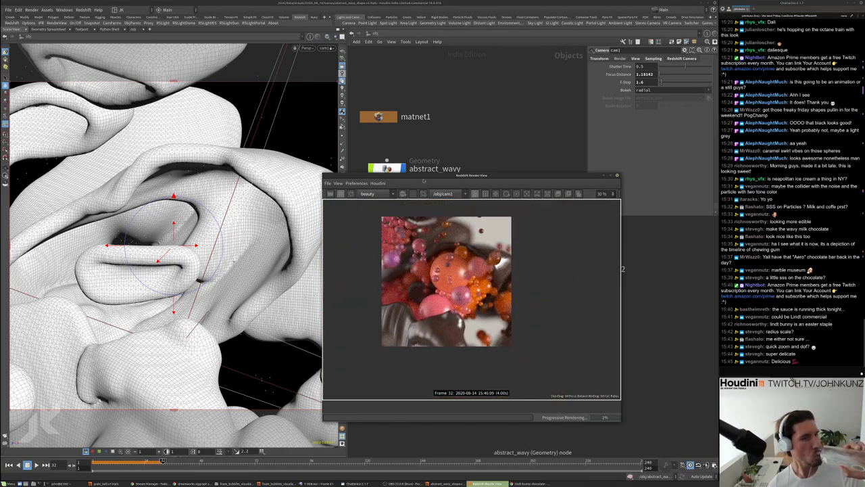
# Dim rslightdome1 to .025 then .01, and orbit cam1 to a new angle on the wavy shapes
pyautogui.moveTo(373, 176); pyautogui.dragTo(228, 179)
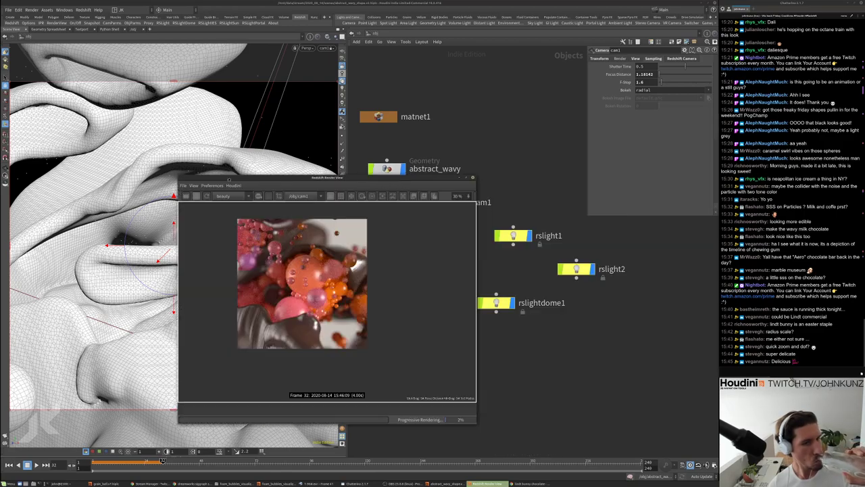
pyautogui.click(497, 304)
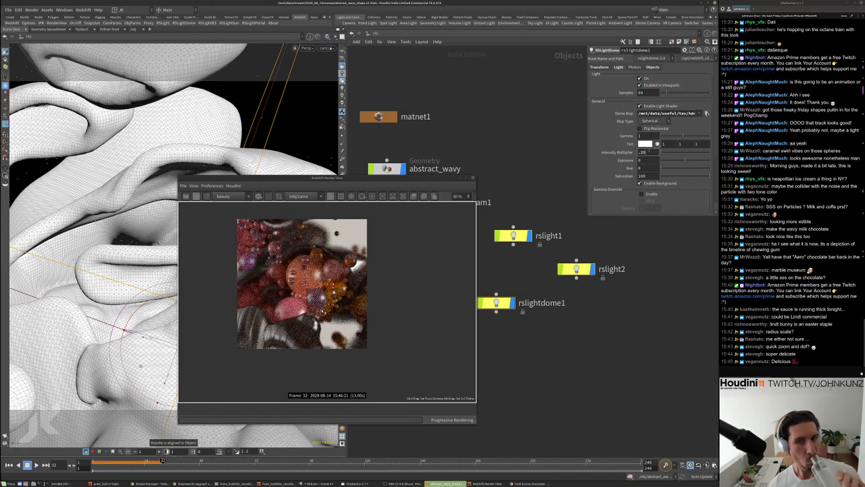
pyautogui.write('.025')
pyautogui.press('Return')
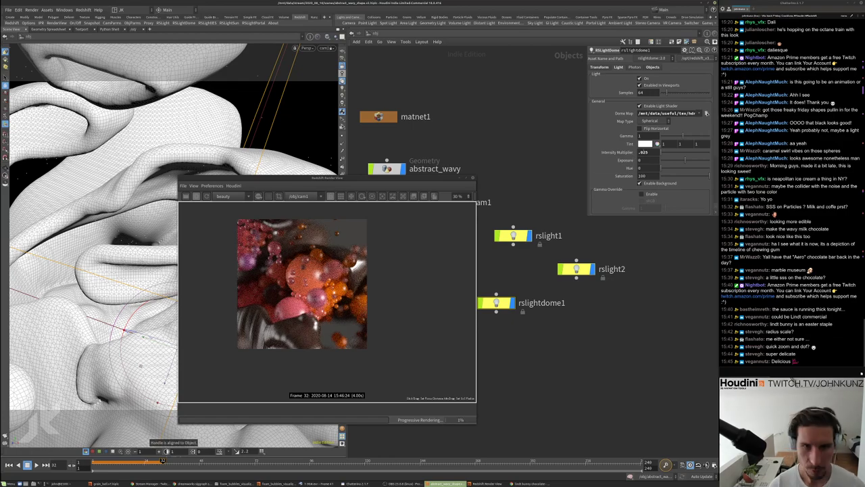
pyautogui.doubleClick(644, 152)
pyautogui.write('.01')
pyautogui.press('Return')
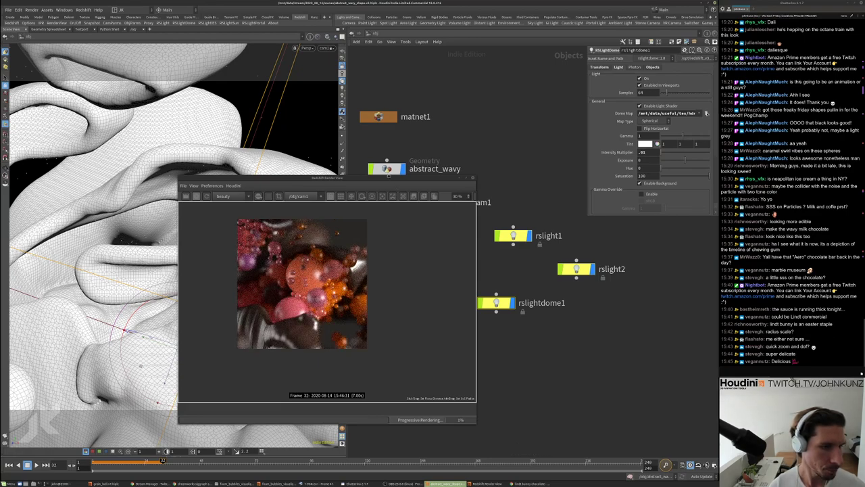
pyautogui.moveTo(303, 178); pyautogui.dragTo(407, 166)
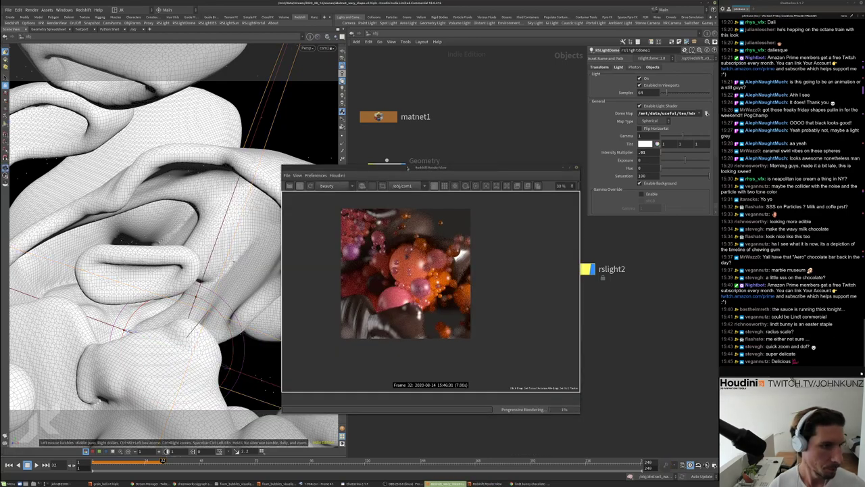
pyautogui.moveTo(202, 230)
pyautogui.mouseDown()
pyautogui.moveTo(188, 155)
pyautogui.moveTo(258, 120)
pyautogui.moveTo(250, 103)
pyautogui.mouseUp()
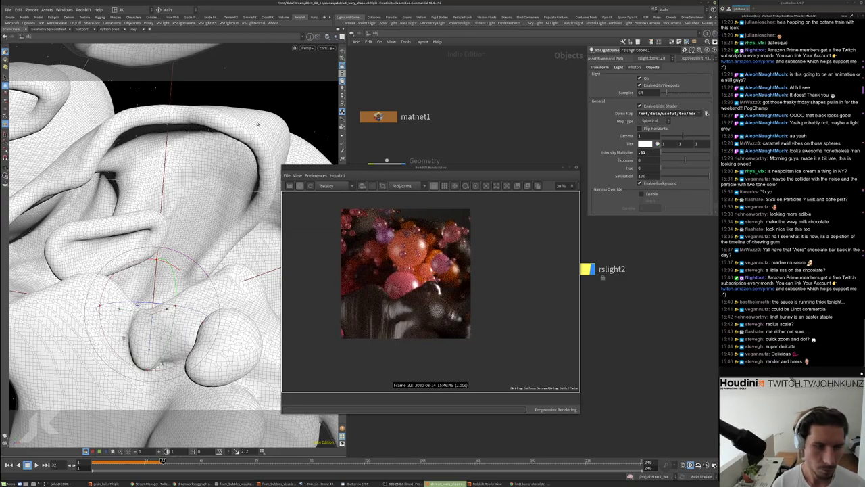
# Orbit cam1 around the wavy shapes, zoom the render view to inspect, and shift the render window left
pyautogui.press('Escape')
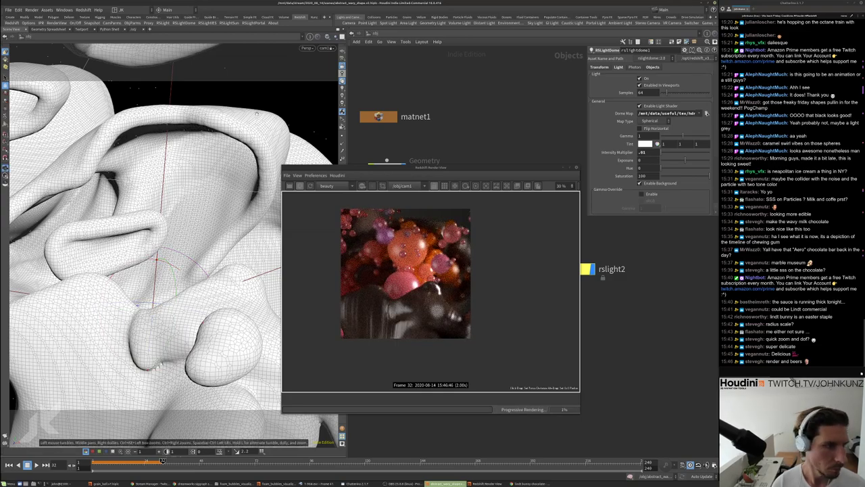
pyautogui.scroll(3, 255, 121)
pyautogui.moveTo(254, 121); pyautogui.dragTo(217, 267)
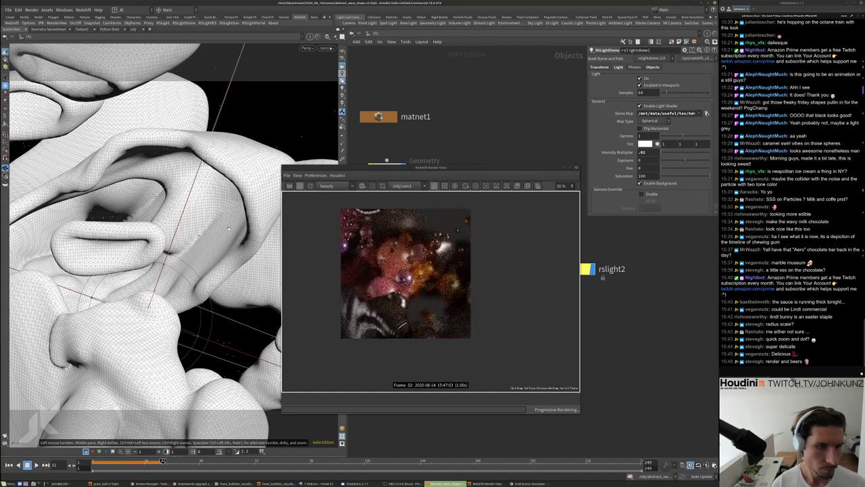
pyautogui.moveTo(217, 234); pyautogui.dragTo(194, 248)
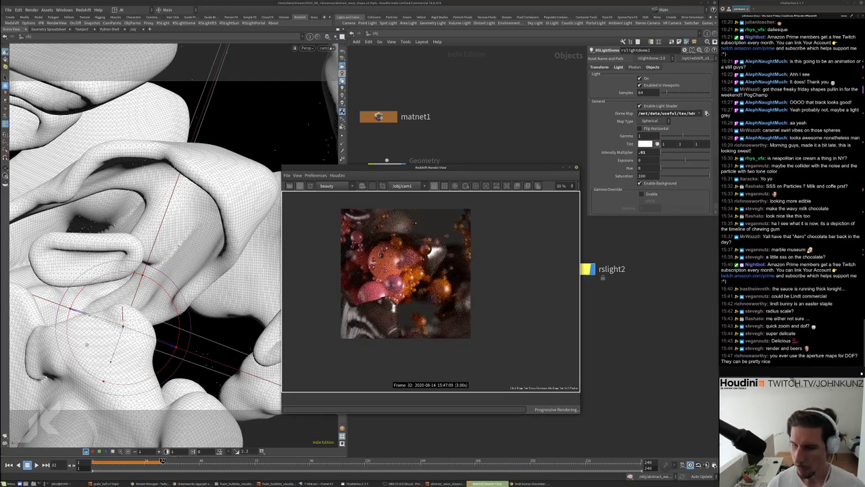
pyautogui.scroll(4, 383, 253)
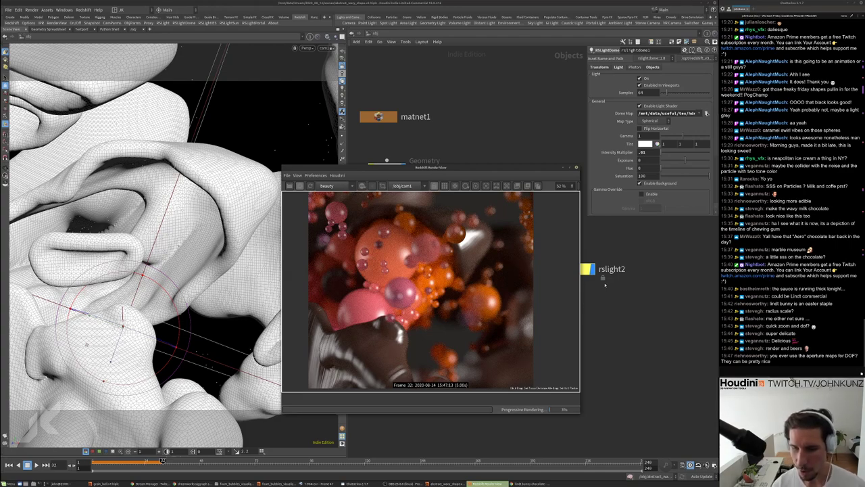
pyautogui.scroll(1, 397, 247)
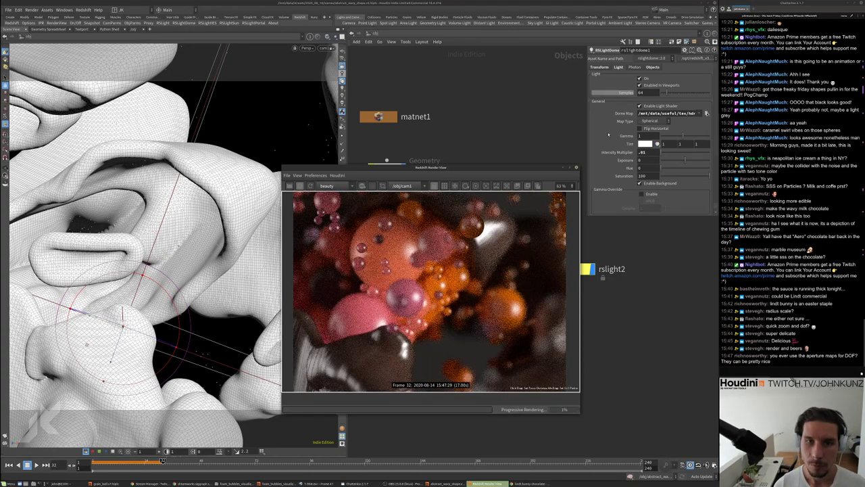
pyautogui.scroll(-2, 438, 256)
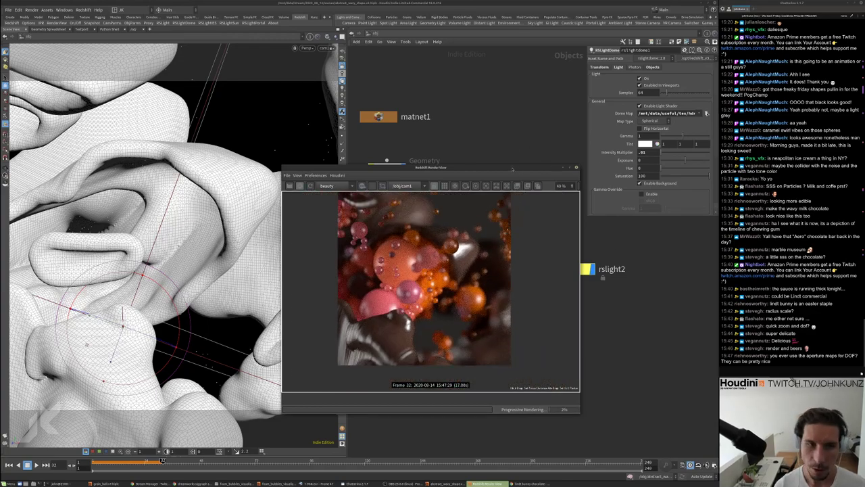
pyautogui.moveTo(577, 167); pyautogui.dragTo(514, 169)
# Lay out the nodes and set cam1's Redshift DOF bokeh aspect to .7
pyautogui.press('l')
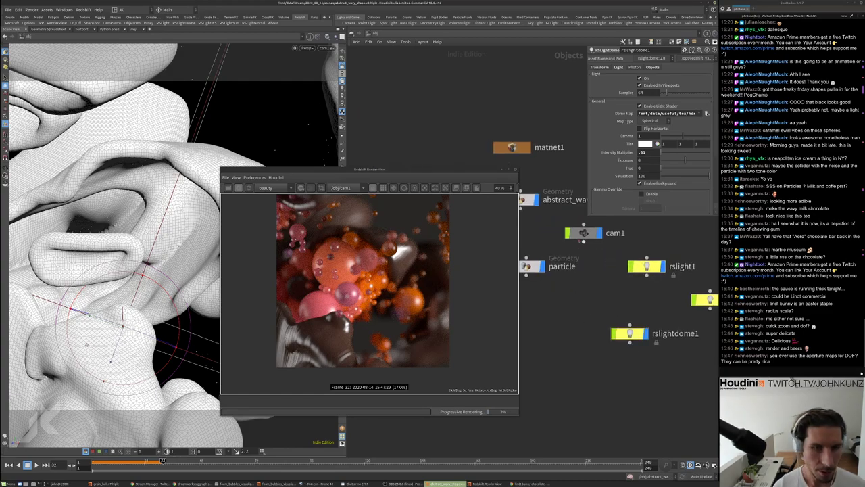
pyautogui.click(583, 233)
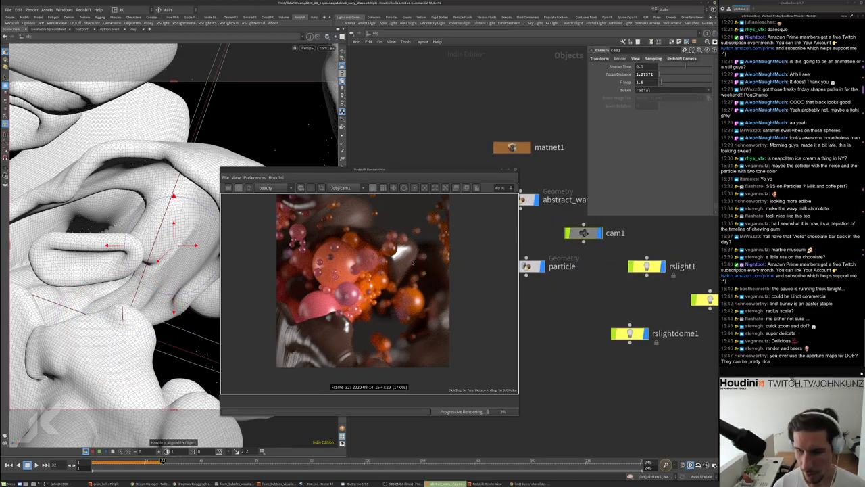
pyautogui.click(636, 58)
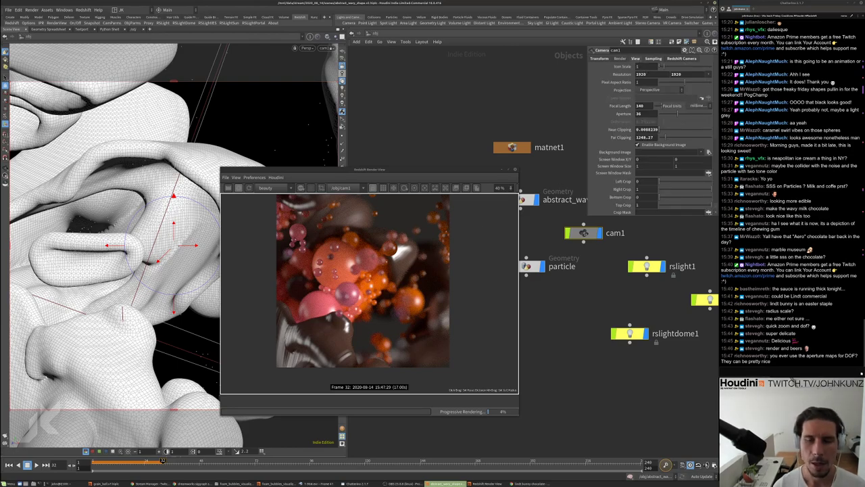
pyautogui.click(669, 58)
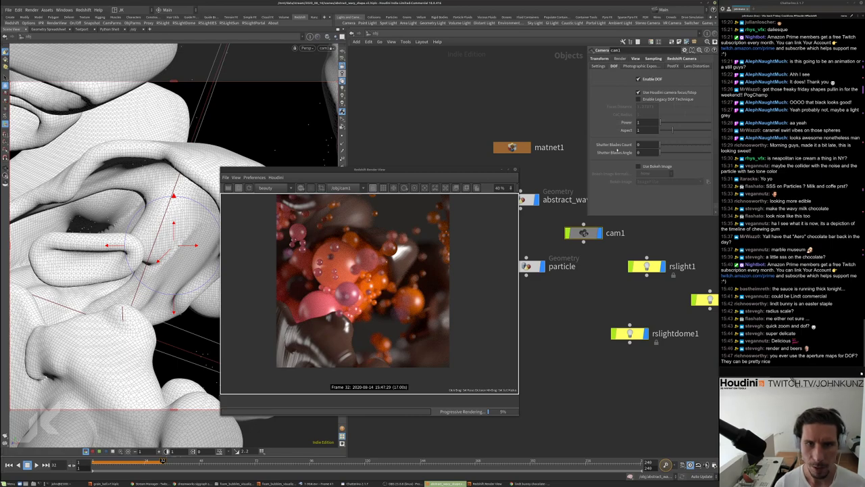
pyautogui.scroll(-2, 662, 135)
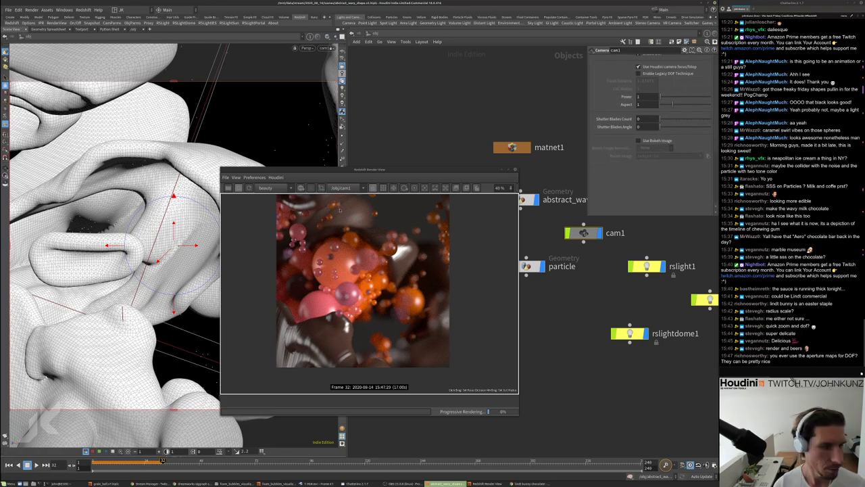
pyautogui.click(638, 104)
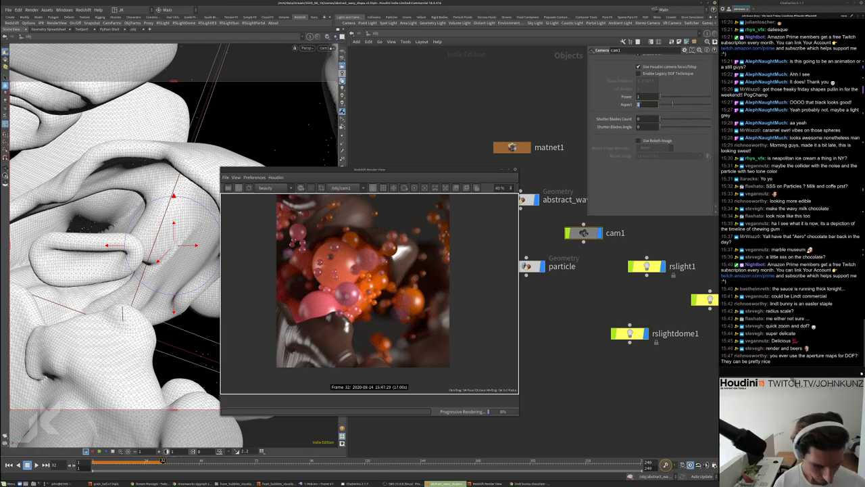
pyautogui.write('.7')
pyautogui.press('Return')
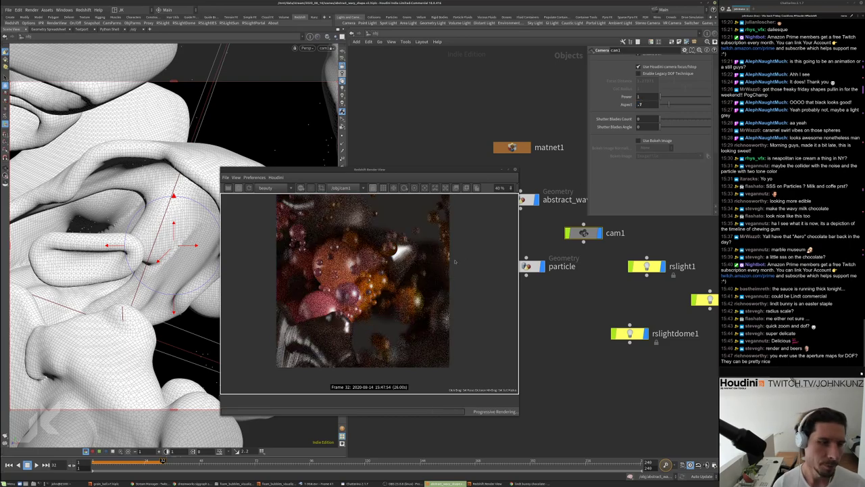
pyautogui.scroll(2, 410, 246)
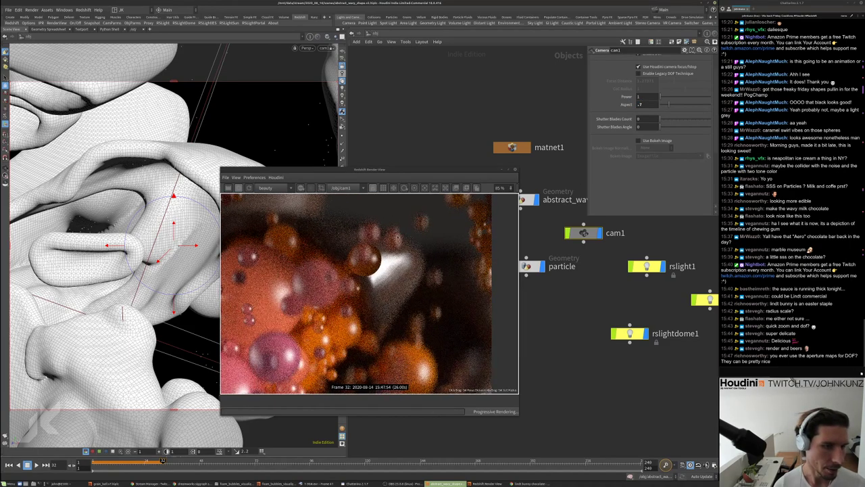
pyautogui.scroll(-4, 411, 269)
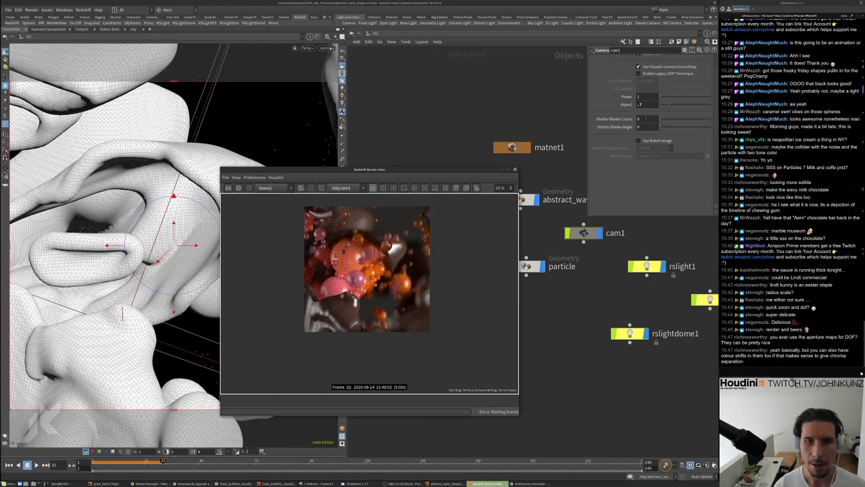
# Set cam1's bokeh image to bokeh_03.jpg from /mnt/data/useful/tex/bokeh/
pyautogui.click(707, 156)
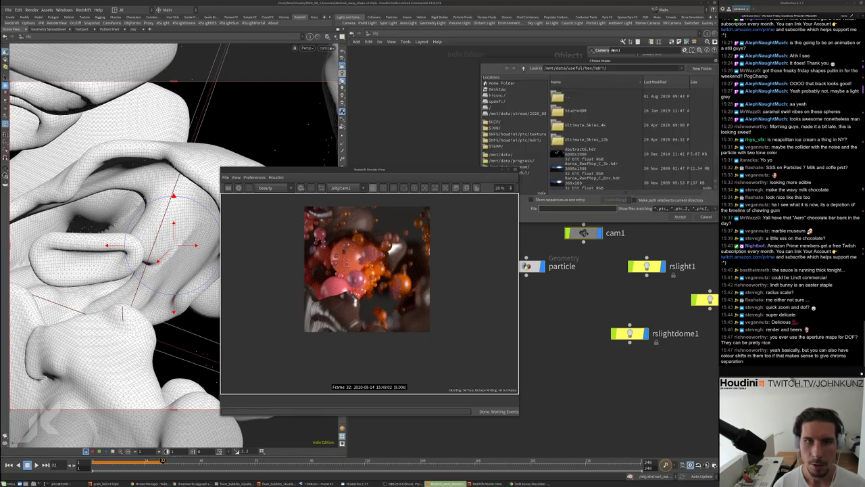
pyautogui.doubleClick(570, 98)
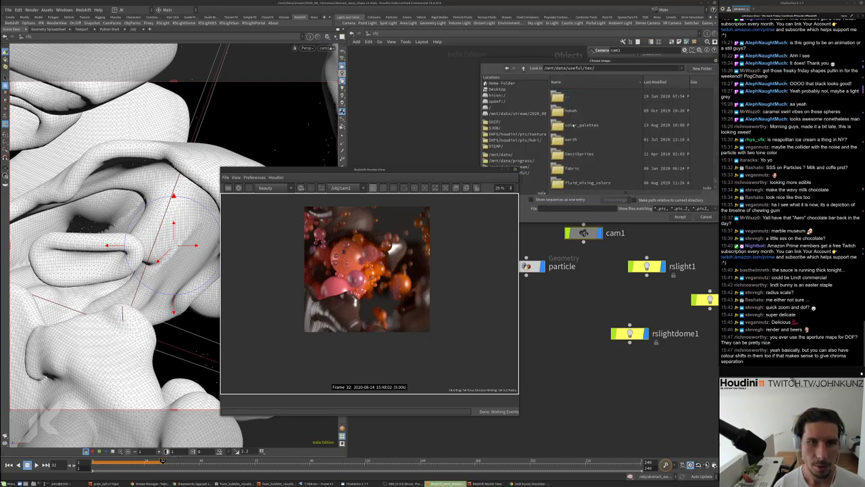
pyautogui.scroll(-3, 573, 126)
pyautogui.scroll(5, 578, 165)
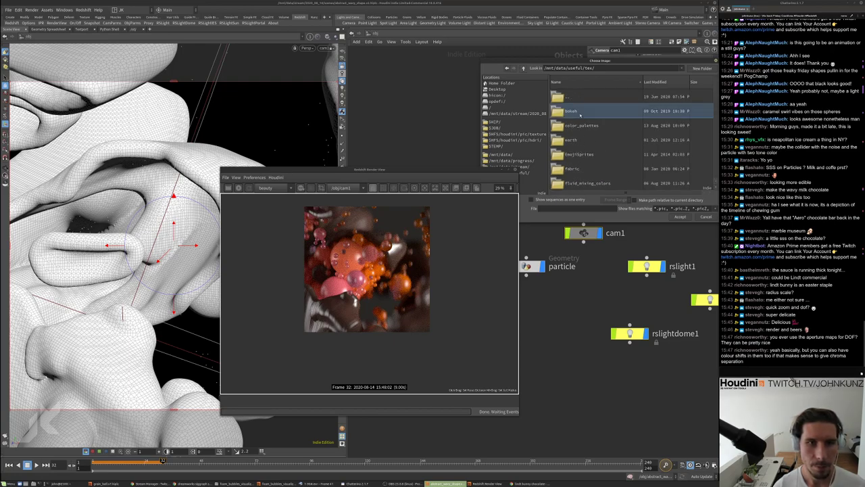
pyautogui.doubleClick(571, 111)
pyautogui.click(571, 140)
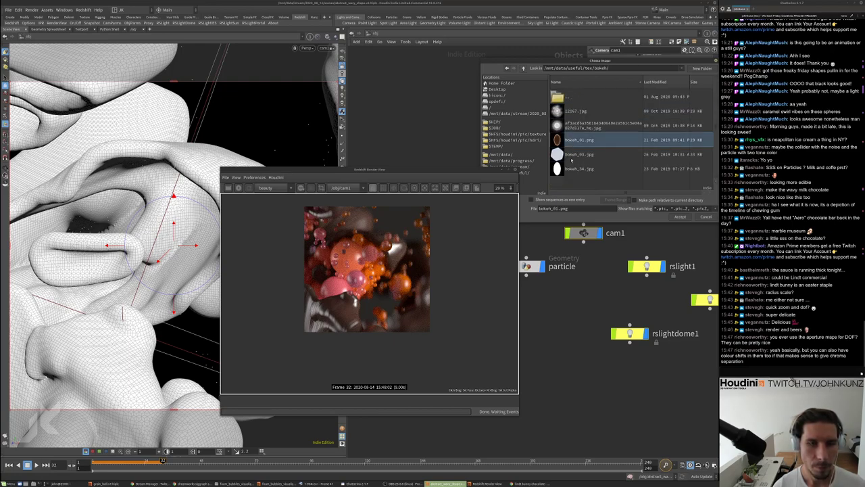
pyautogui.click(571, 157)
pyautogui.click(570, 145)
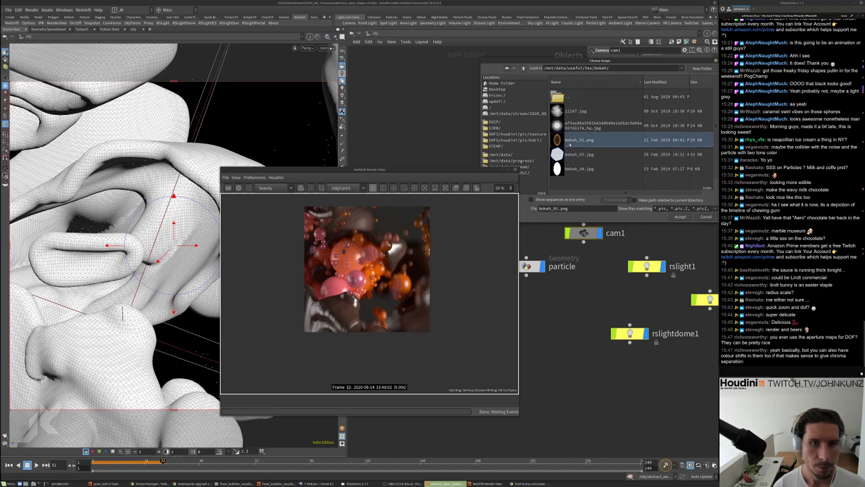
pyautogui.click(570, 155)
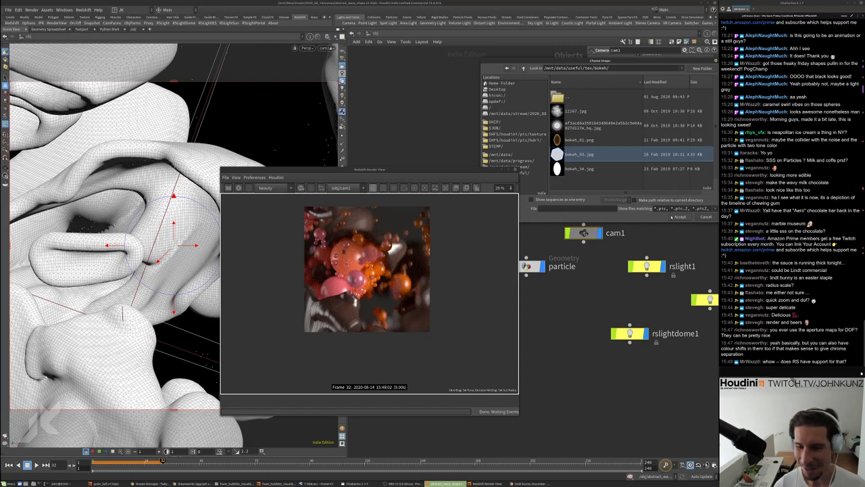
pyautogui.click(678, 217)
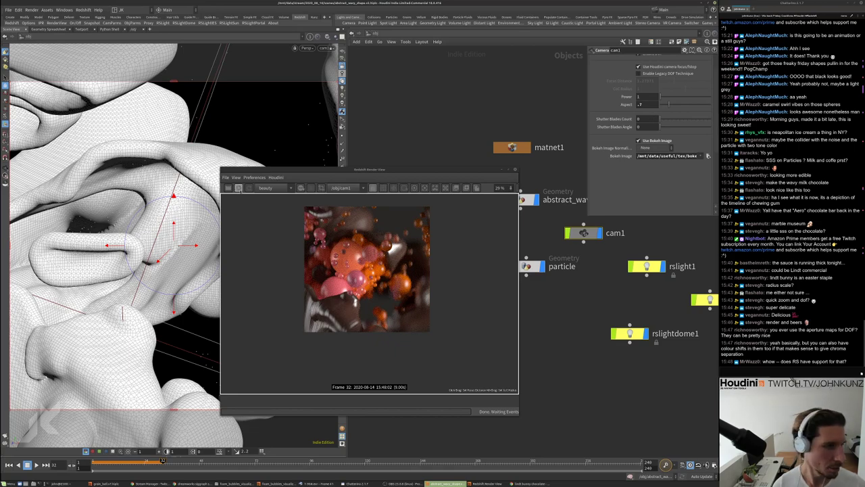
# Restart the Redshift render and zoom in to inspect the new bokeh
pyautogui.keyDown('ctrl'); pyautogui.click(371, 231); pyautogui.keyUp('ctrl')
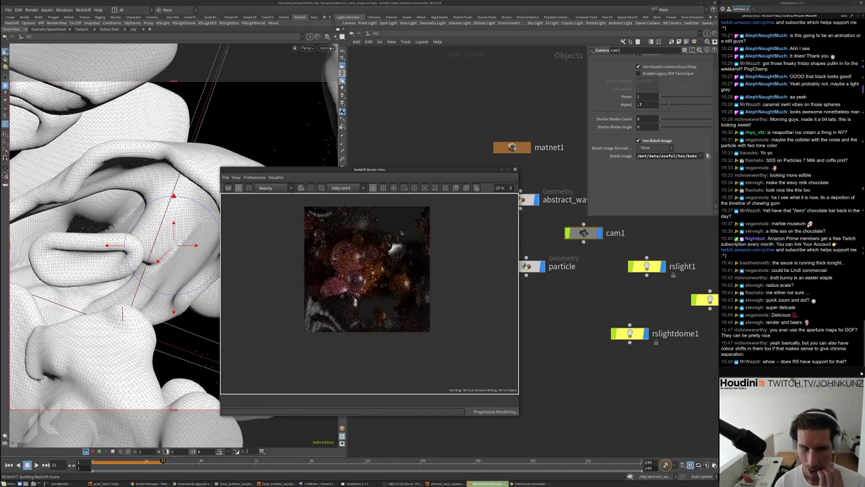
pyautogui.scroll(6, 364, 247)
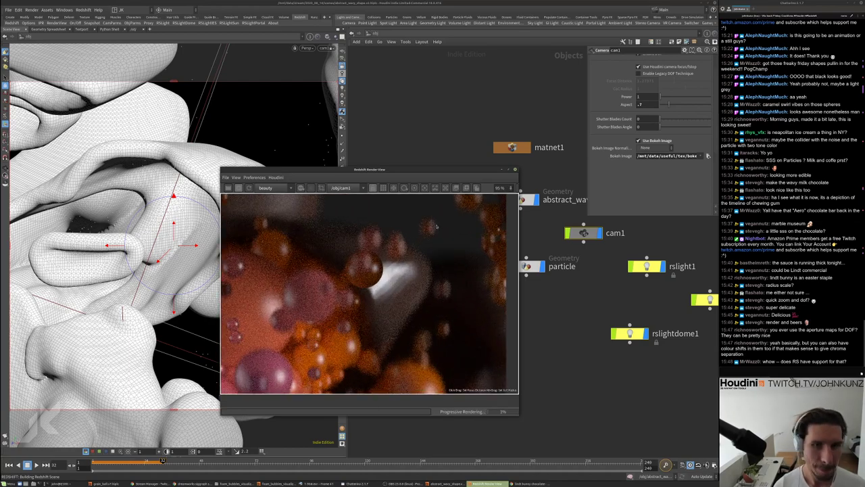
pyautogui.scroll(6, 439, 228)
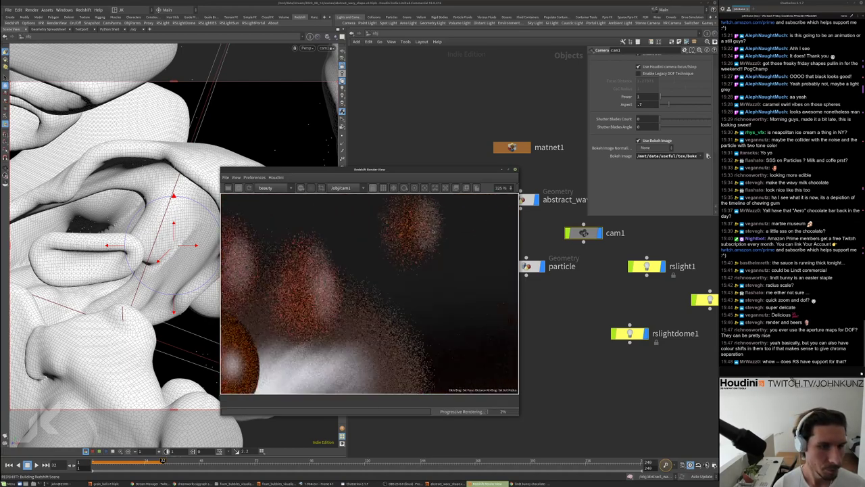
pyautogui.scroll(-2, 427, 242)
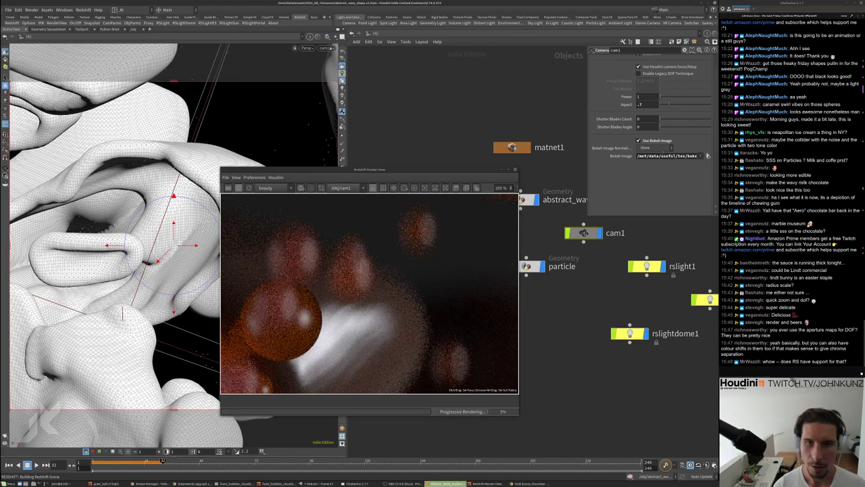
# Switch cam1's bokeh image to 12167.jpg from the bokeh folder
pyautogui.click(708, 156)
pyautogui.click(587, 113)
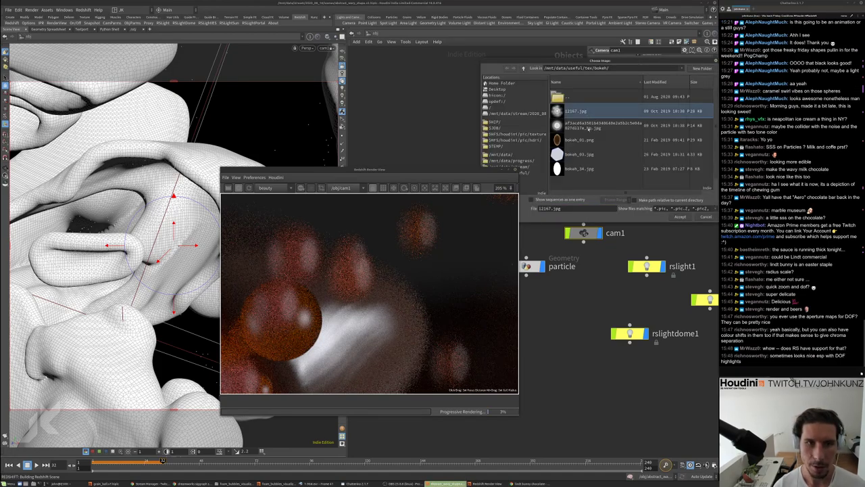
pyautogui.doubleClick(587, 112)
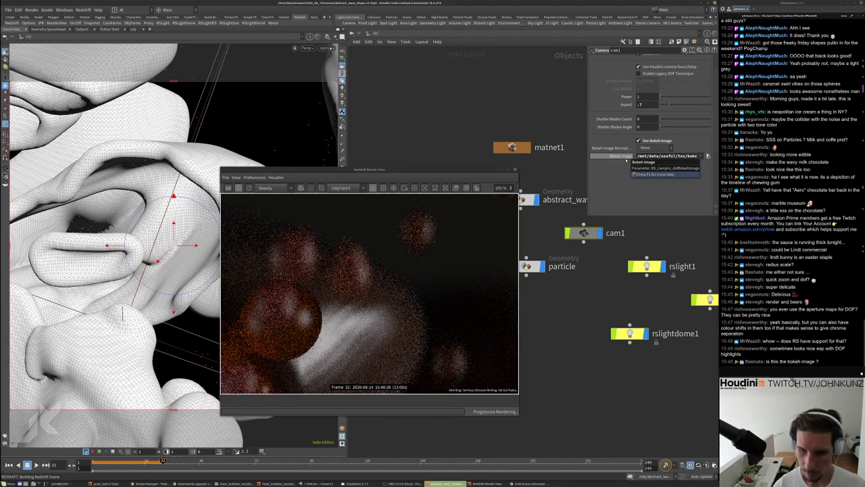
pyautogui.scroll(-5, 436, 252)
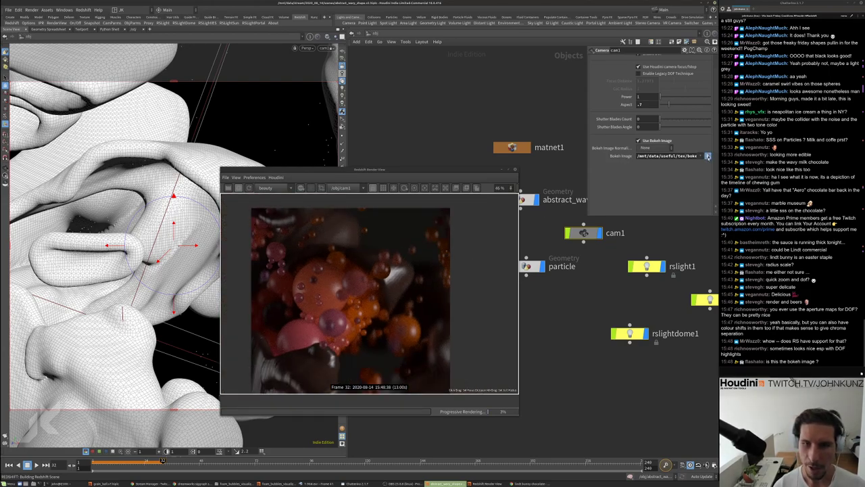
# Set bokeh_03.jpg as the camera's bokeh image again
pyautogui.click(708, 157)
pyautogui.click(612, 159)
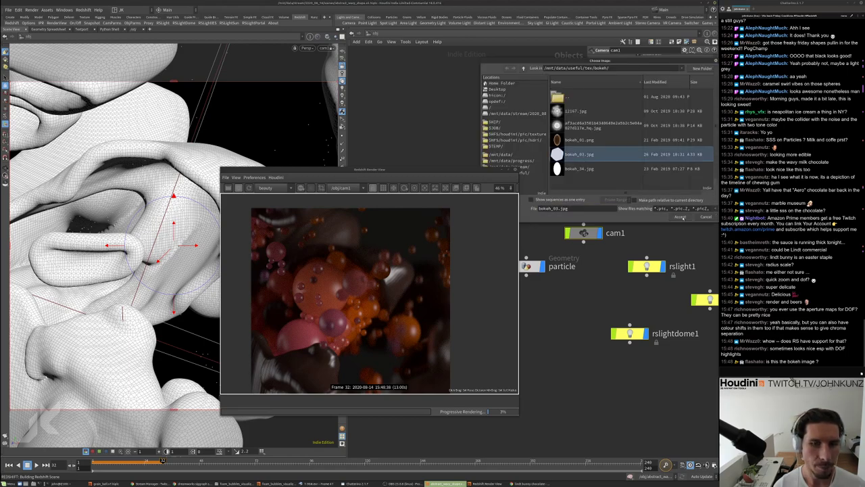
pyautogui.click(681, 217)
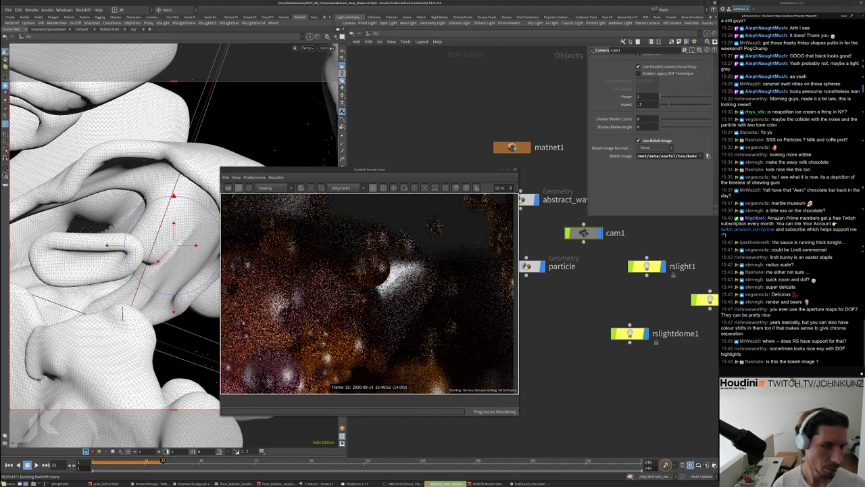
# Zoom and reposition the Render View to inspect the blurred close-up of the spheres
pyautogui.scroll(3, 377, 255)
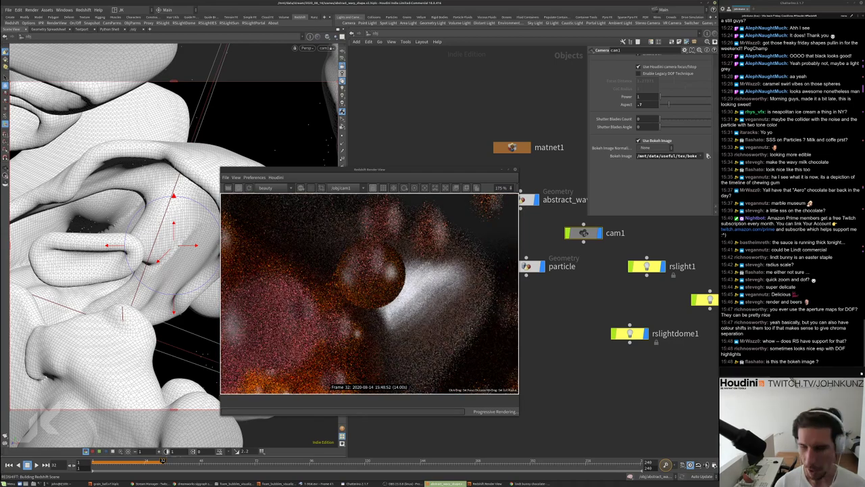
pyautogui.scroll(-2, 380, 255)
pyautogui.scroll(-3, 432, 223)
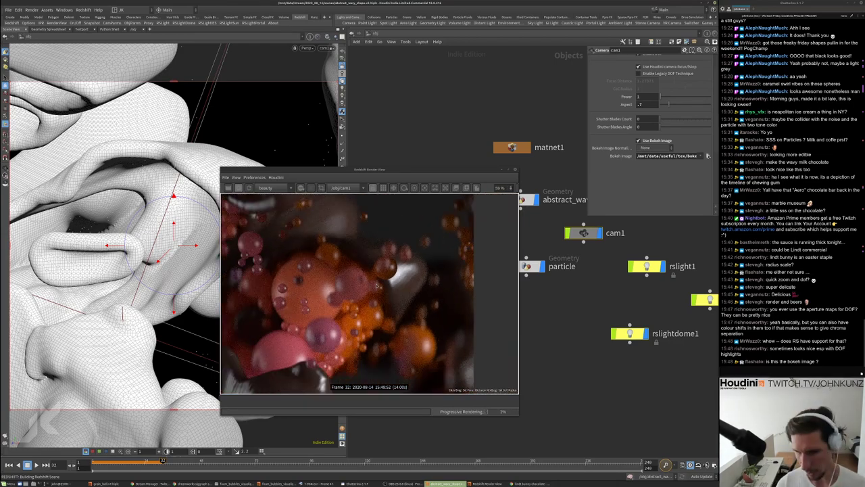
pyautogui.scroll(2, 341, 273)
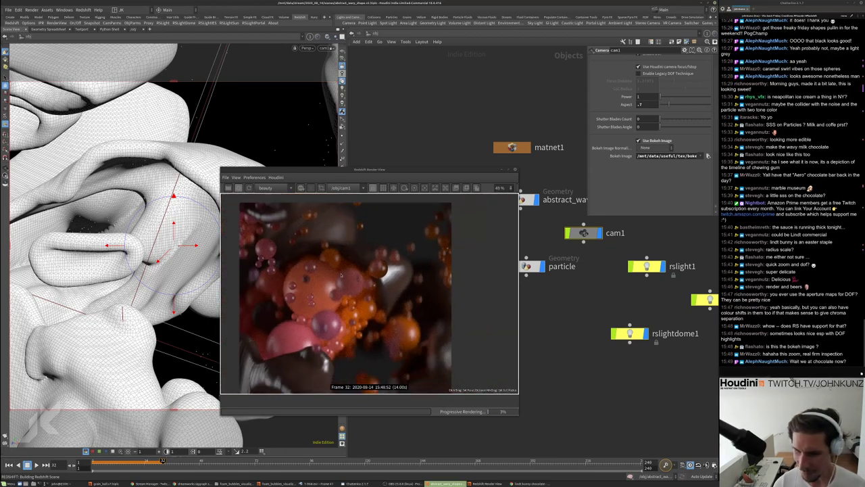
pyautogui.scroll(-3, 341, 272)
pyautogui.scroll(2, 368, 269)
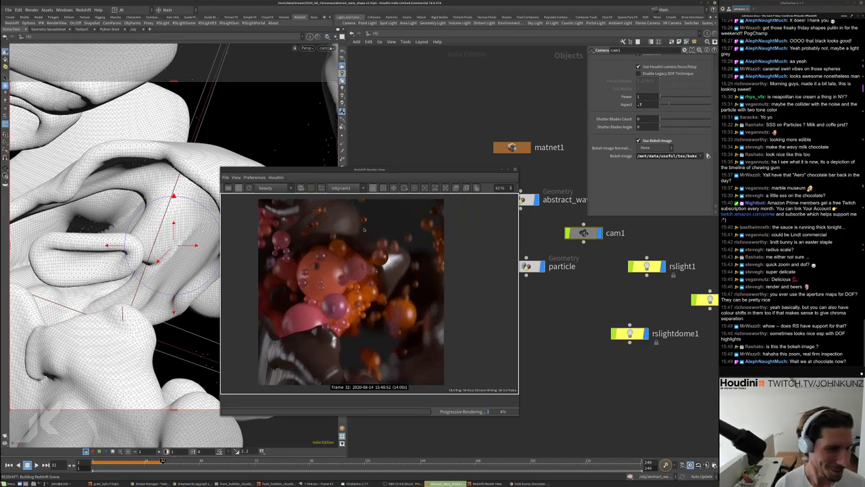
pyautogui.scroll(2, 405, 252)
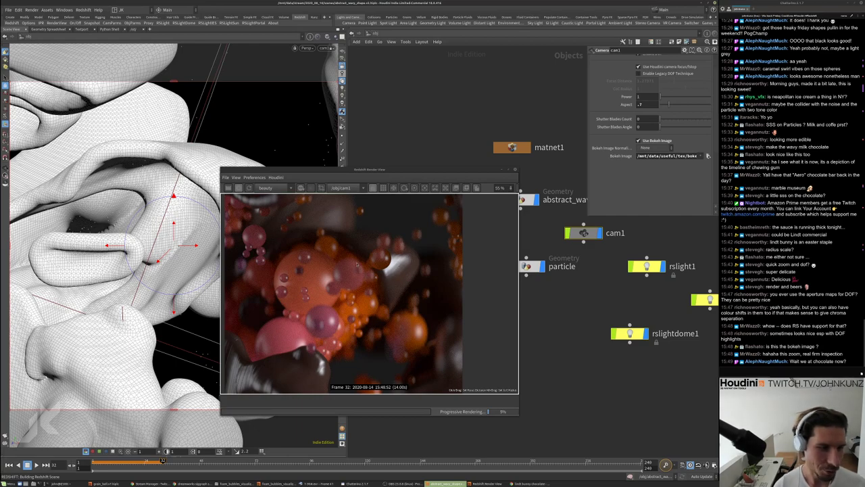
pyautogui.scroll(-1, 325, 271)
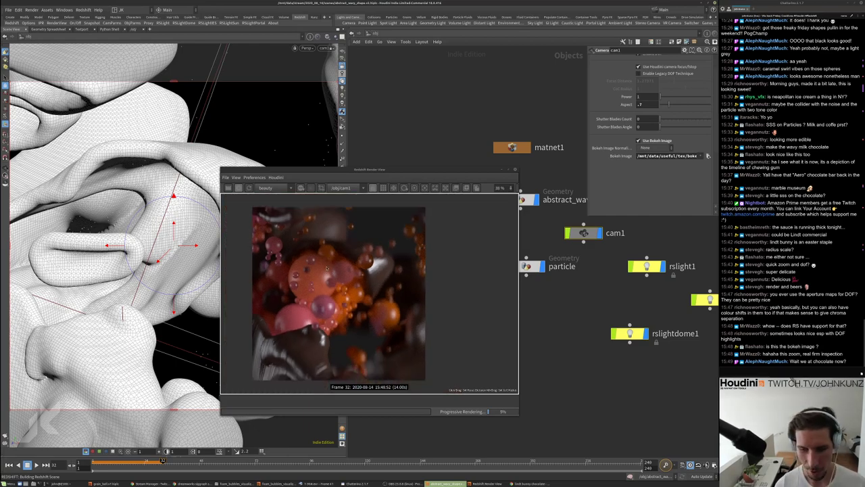
pyautogui.scroll(-1, 325, 265)
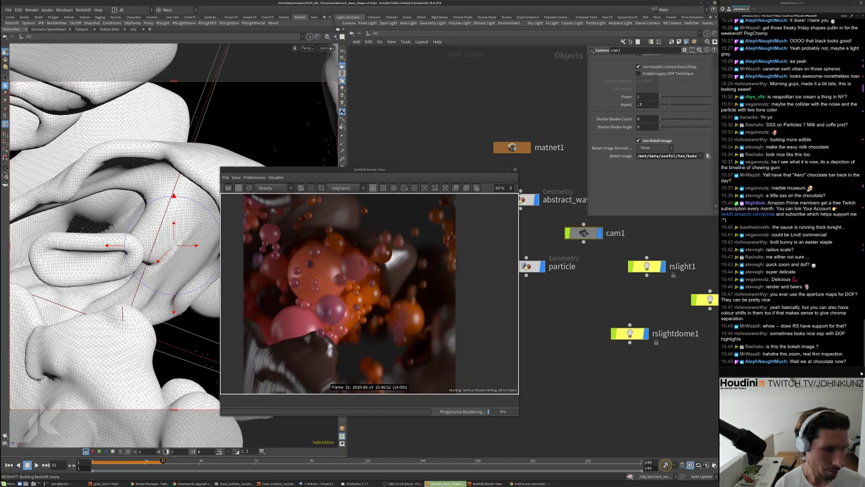
pyautogui.scroll(-3, 342, 257)
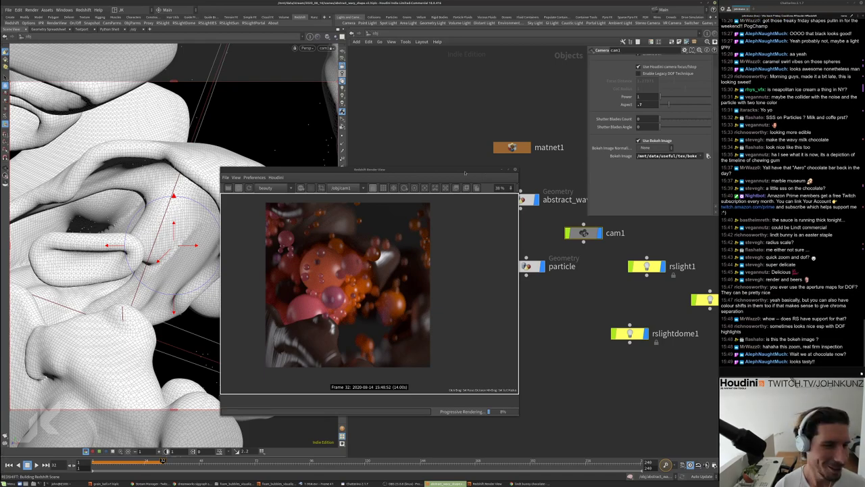
pyautogui.moveTo(464, 173); pyautogui.dragTo(459, 151)
pyautogui.scroll(5, 361, 236)
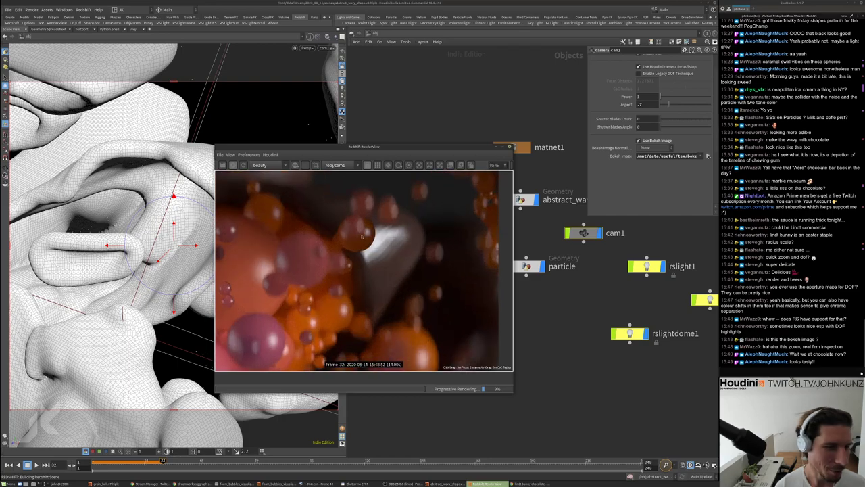
pyautogui.scroll(2, 436, 216)
pyautogui.scroll(-6, 434, 234)
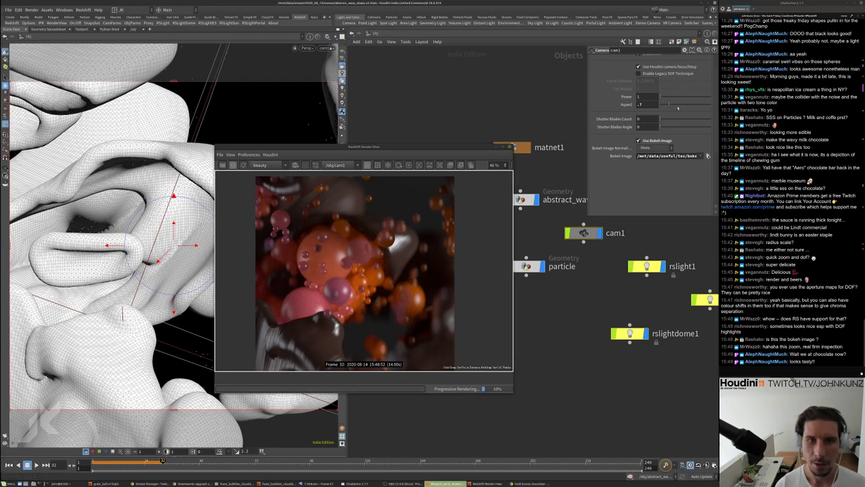
# Set the camera's bokeh aspect to 0.9 and bokeh power to 2
pyautogui.click(645, 104)
pyautogui.write('1.24')
pyautogui.press('Return')
pyautogui.click(671, 104)
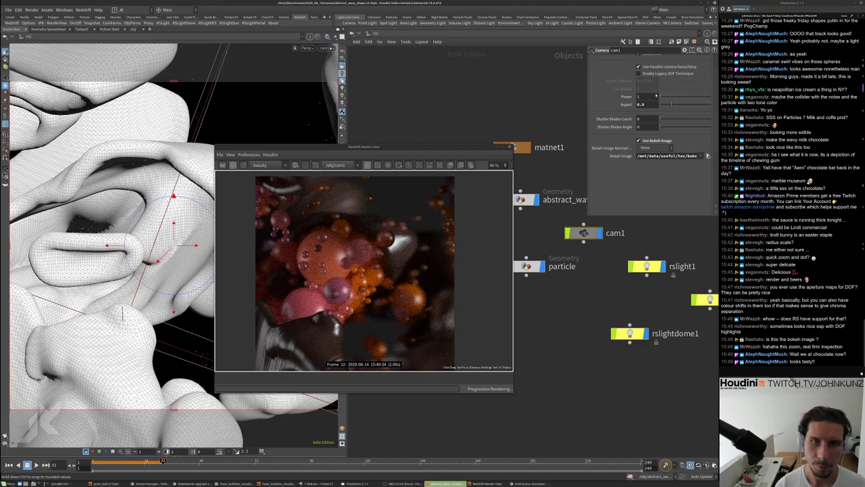
pyautogui.click(654, 96)
pyautogui.write('2')
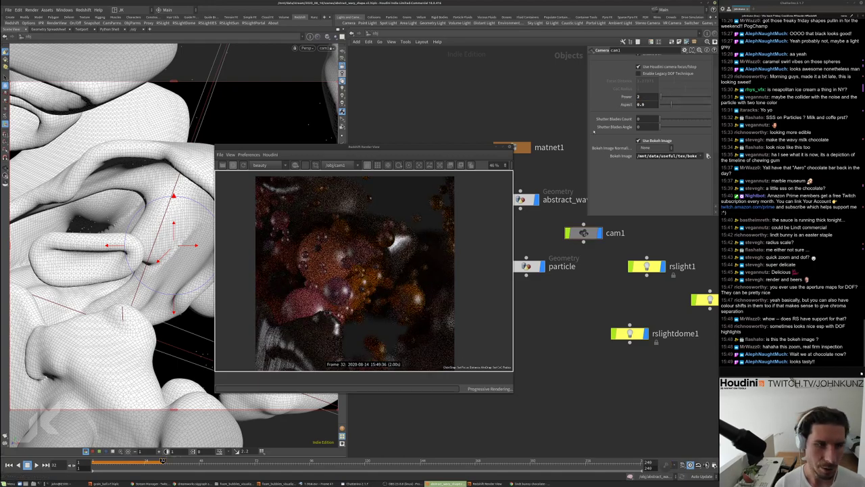
pyautogui.scroll(5, 435, 225)
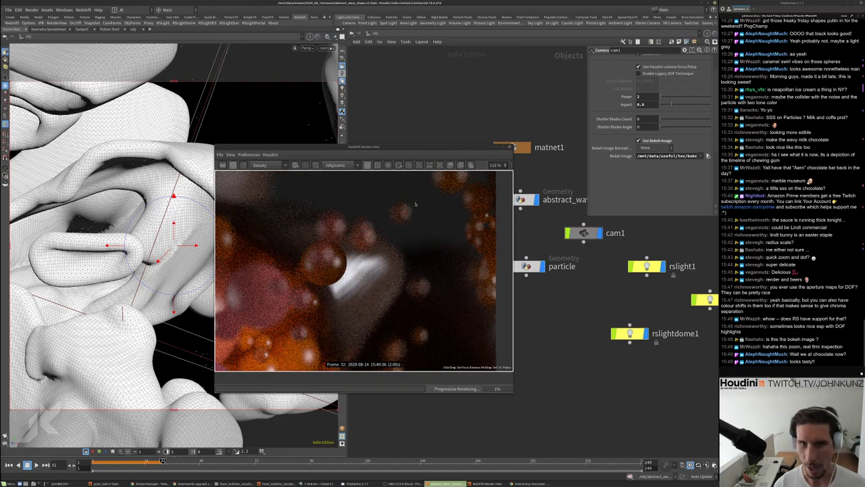
pyautogui.scroll(-1, 413, 206)
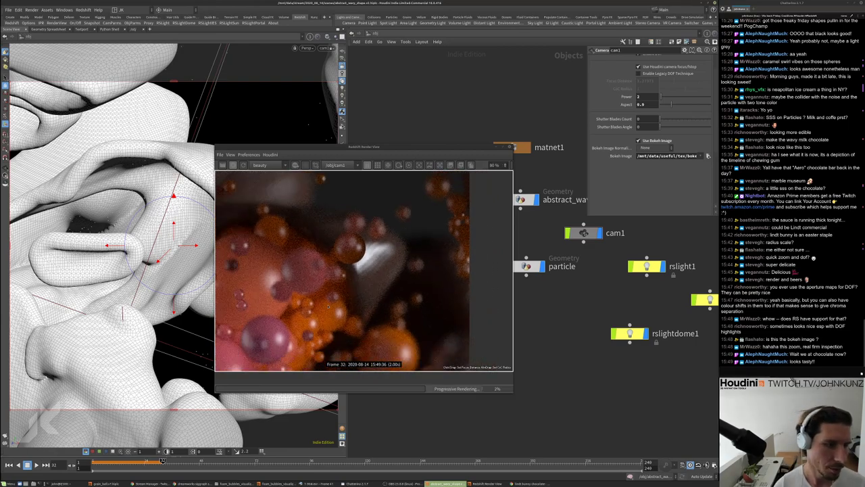
pyautogui.scroll(1, 360, 263)
# Swap in a different jpg from the bokeh folder as the camera's bokeh image
pyautogui.click(708, 156)
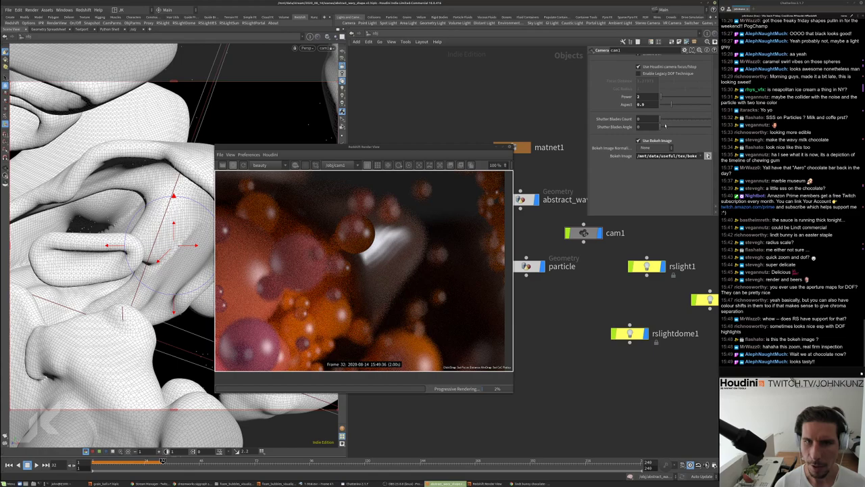
pyautogui.click(581, 125)
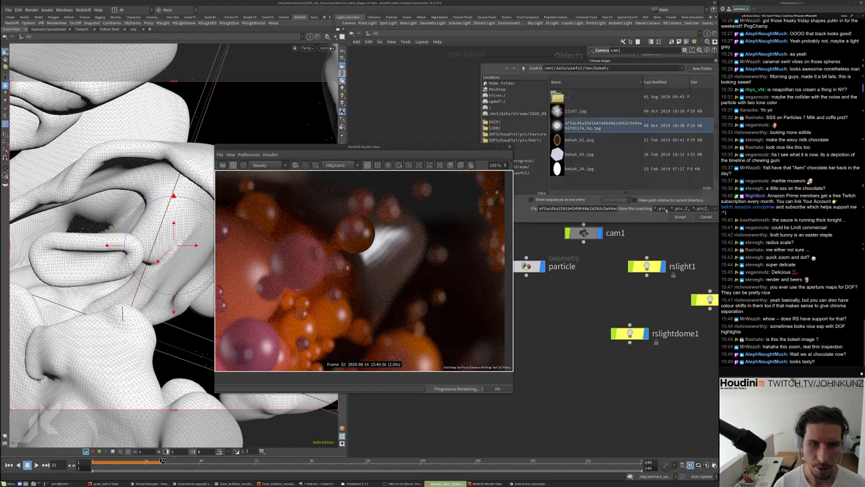
pyautogui.click(680, 217)
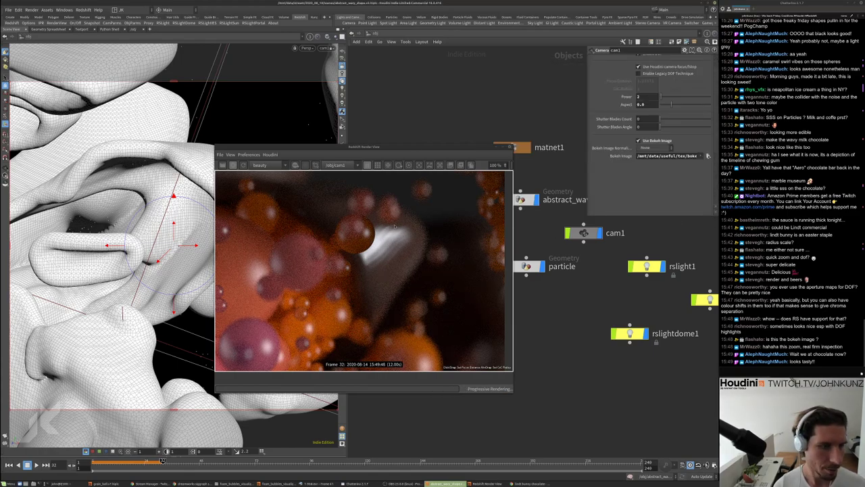
pyautogui.scroll(-2, 304, 293)
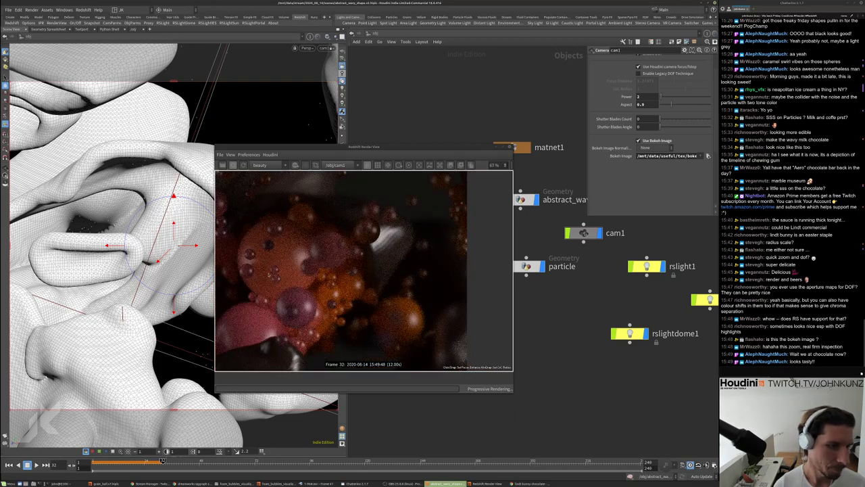
pyautogui.scroll(1, 421, 285)
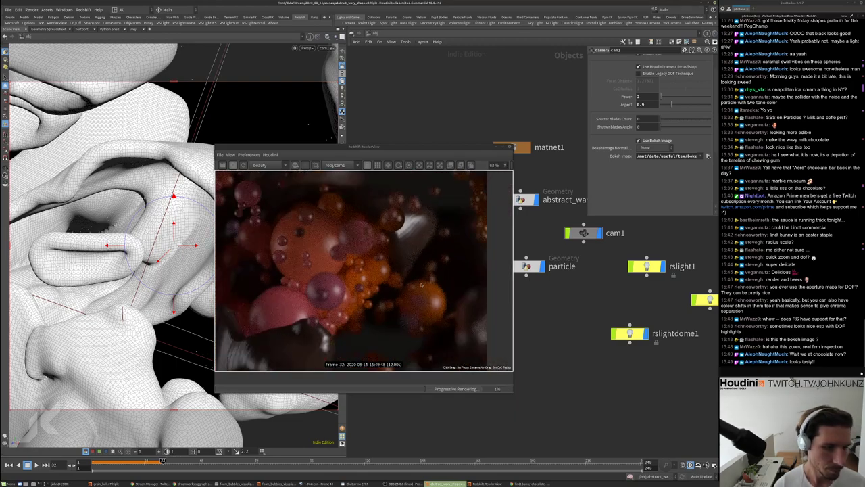
pyautogui.scroll(1, 421, 285)
pyautogui.scroll(2, 616, 79)
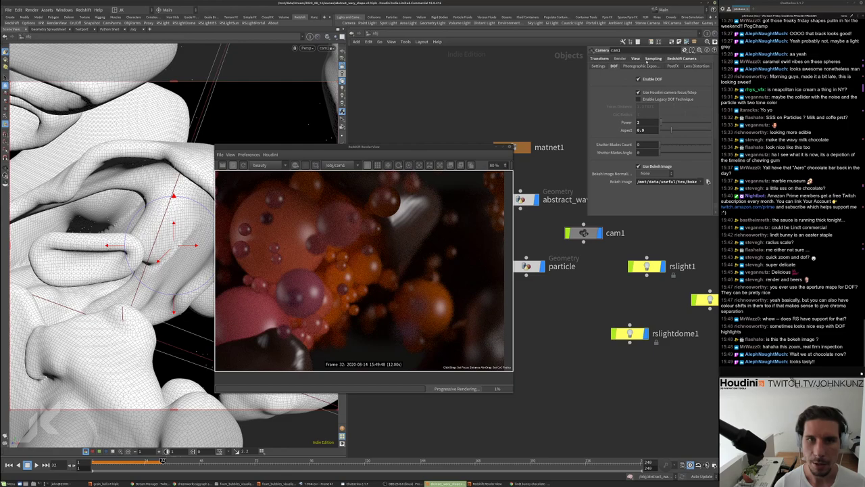
# Set the F-Stop to 2 and pick a focus point in the render, around 1.278
pyautogui.click(650, 60)
pyautogui.doubleClick(650, 82)
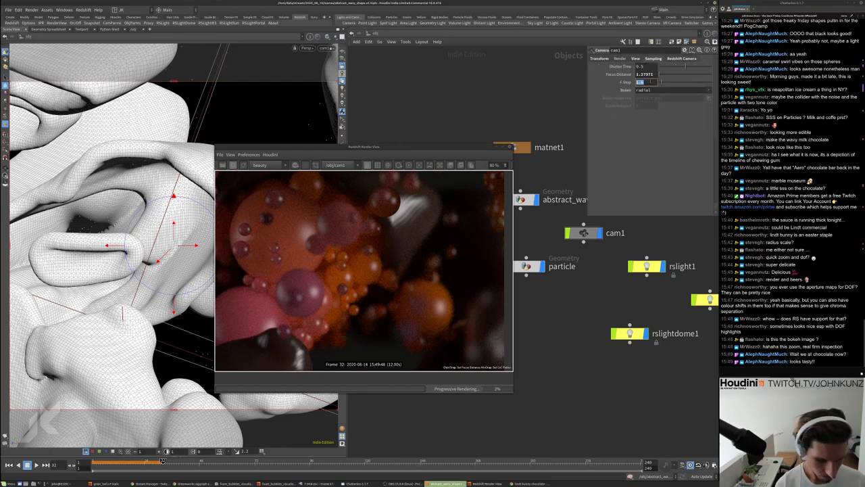
pyautogui.write('2')
pyautogui.press('Return')
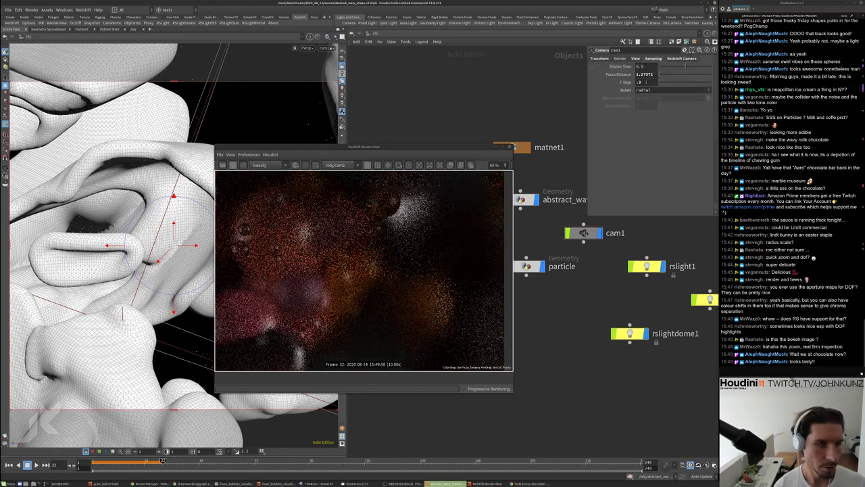
pyautogui.scroll(-2, 372, 281)
pyautogui.scroll(-2, 373, 282)
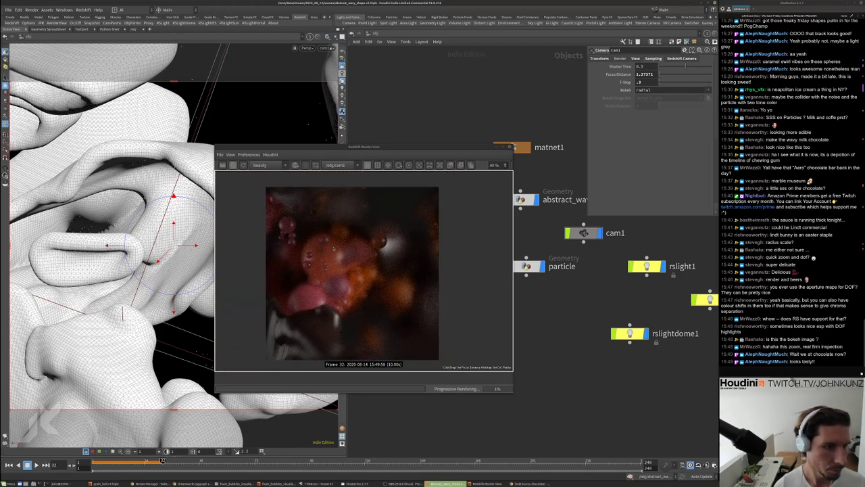
pyautogui.click(333, 248)
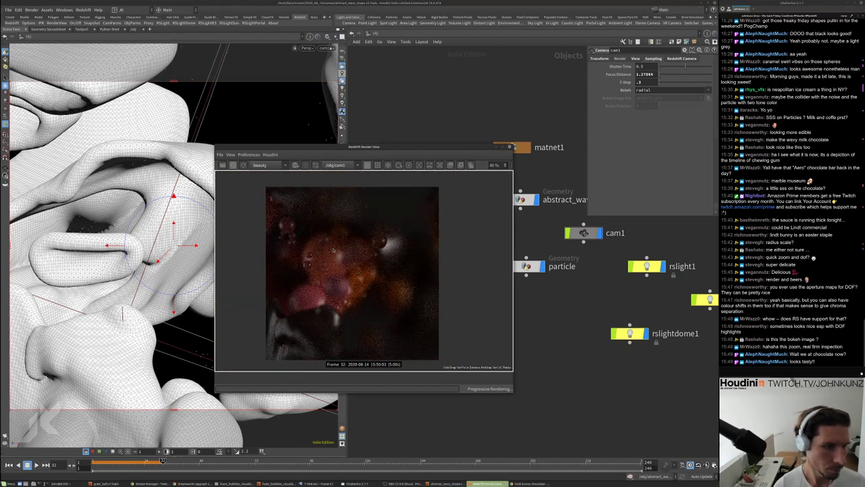
pyautogui.scroll(2, 333, 250)
pyautogui.scroll(3, 332, 253)
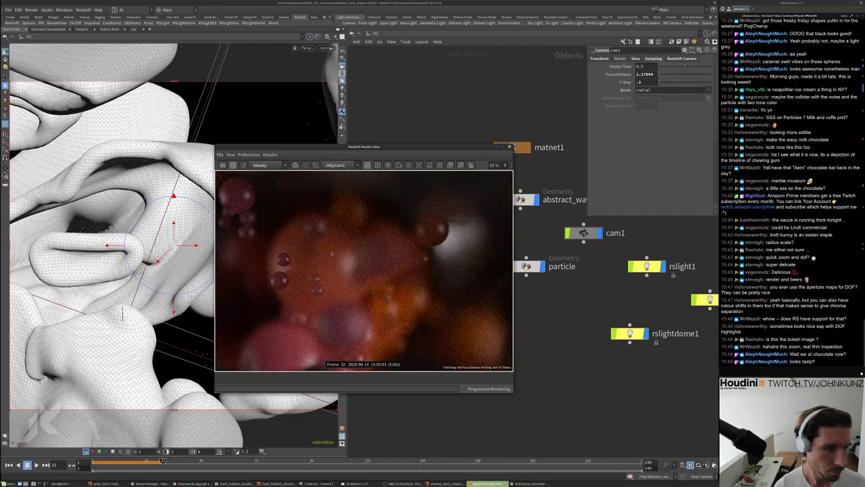
pyautogui.scroll(2, 343, 257)
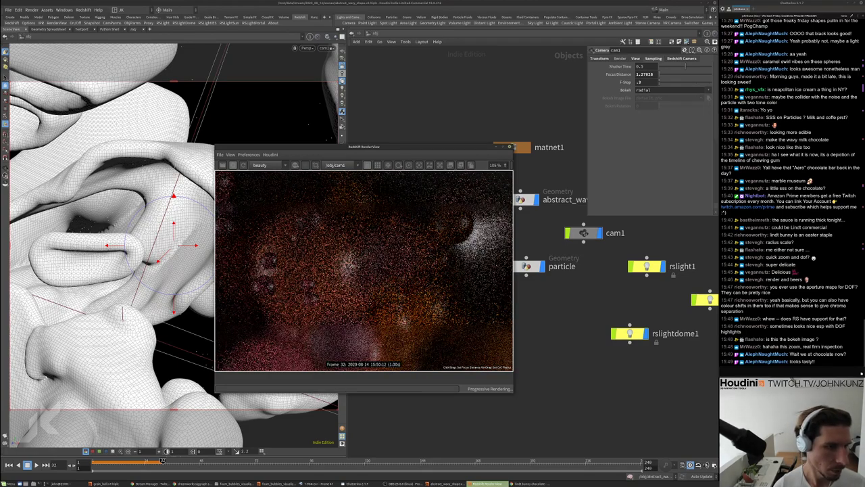
pyautogui.click(293, 238)
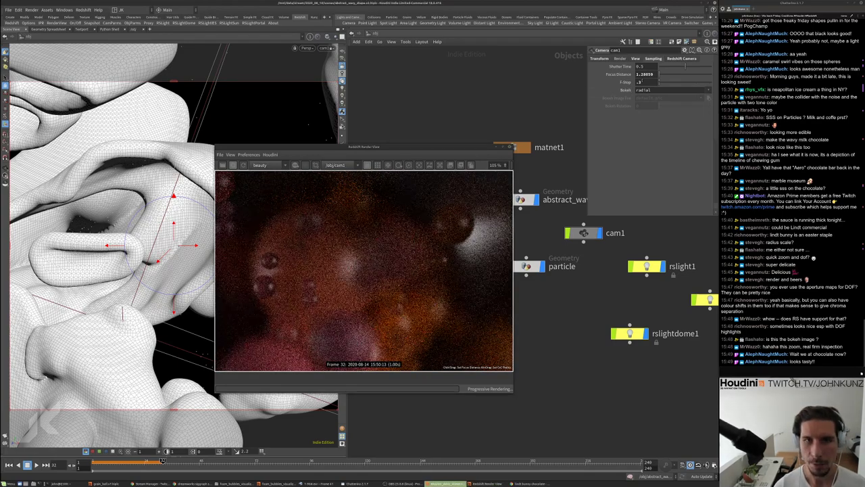
# Refocus on a nearer particle sphere, focus distance about 1.28, with F-Stop 2.8
pyautogui.click(640, 82)
pyautogui.write('.8')
pyautogui.press('Return')
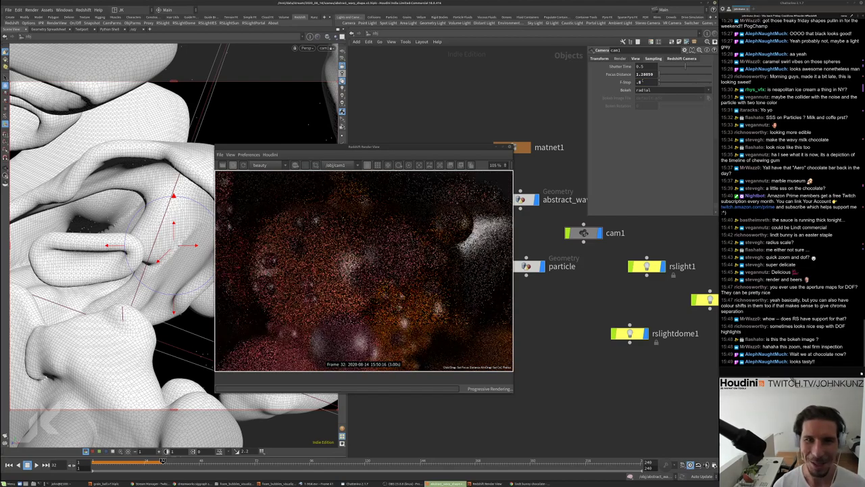
pyautogui.scroll(-6, 332, 264)
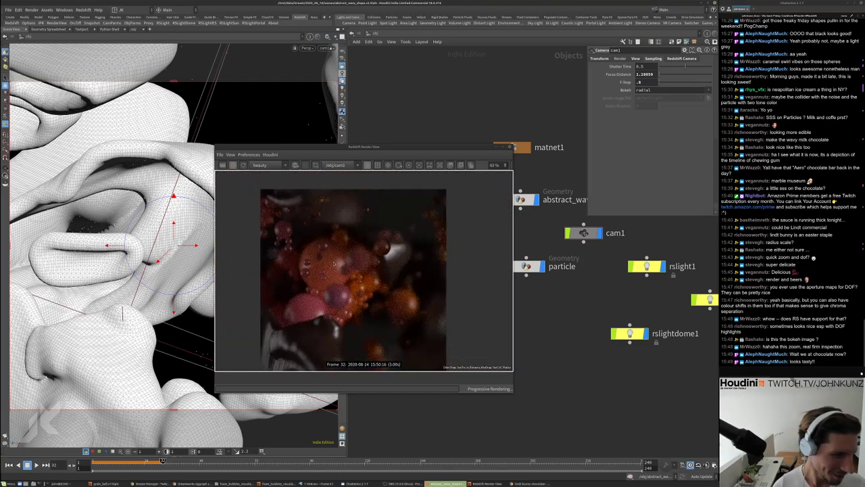
pyautogui.keyDown('ctrl'); pyautogui.click(313, 251); pyautogui.keyUp('ctrl')
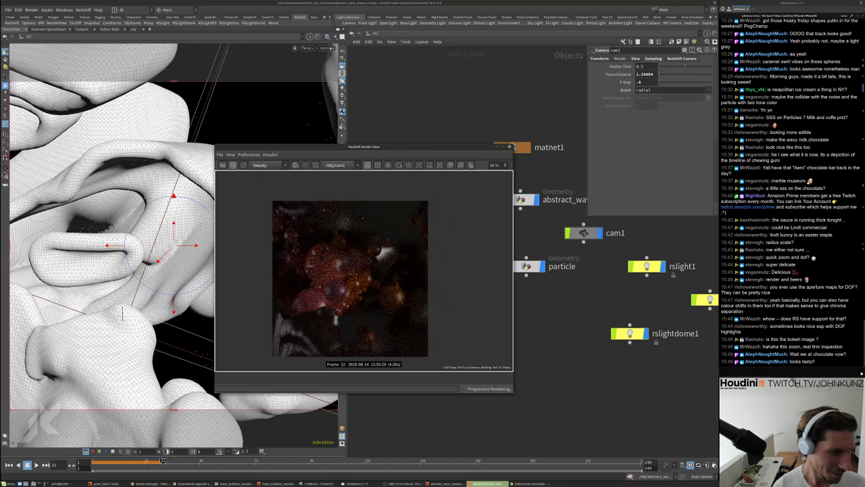
pyautogui.scroll(5, 321, 234)
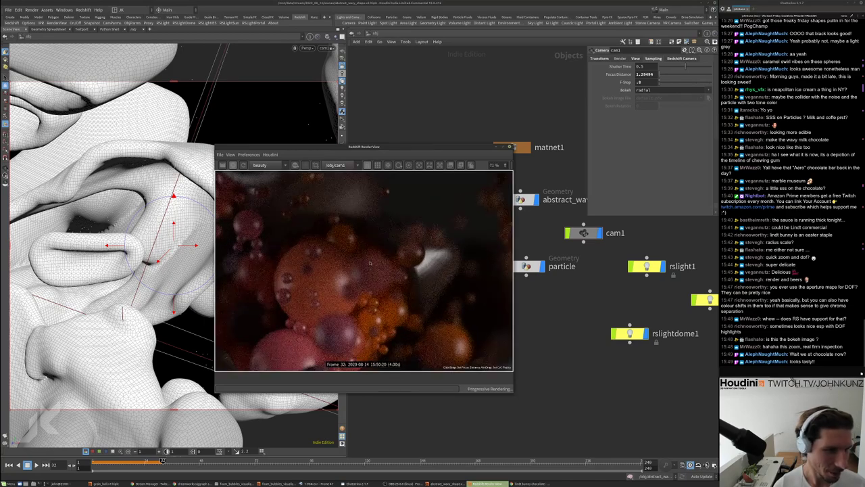
pyautogui.keyDown('ctrl'); pyautogui.click(411, 259); pyautogui.keyUp('ctrl')
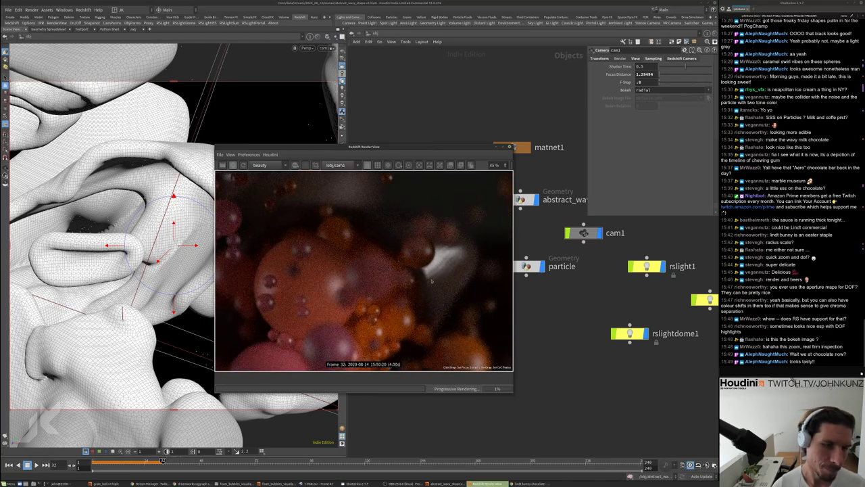
pyautogui.keyDown('ctrl'); pyautogui.click(415, 250); pyautogui.keyUp('ctrl')
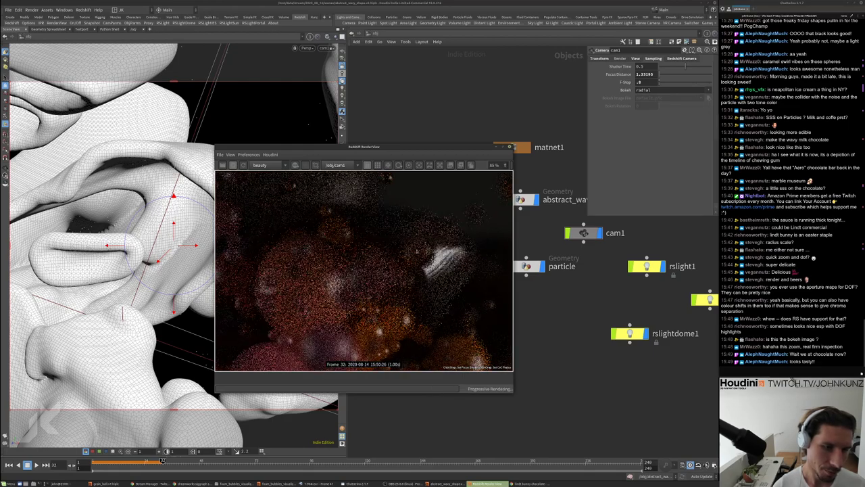
pyautogui.scroll(-3, 402, 276)
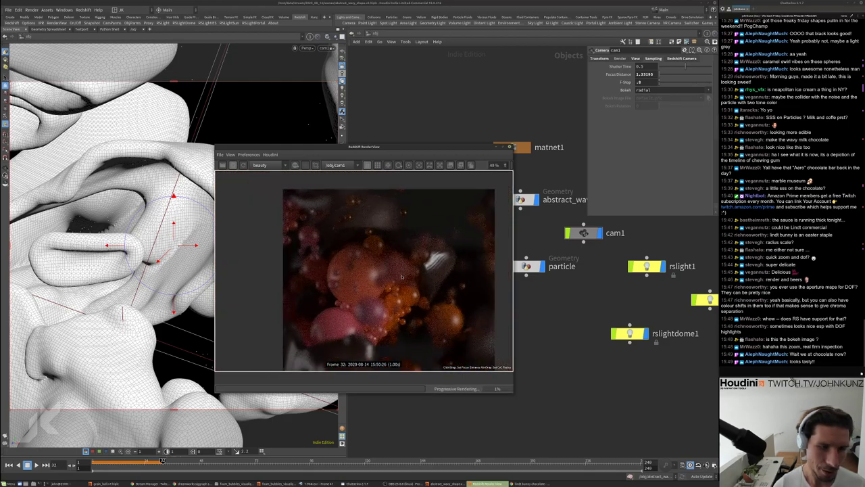
pyautogui.scroll(-1, 401, 276)
pyautogui.scroll(-1, 384, 273)
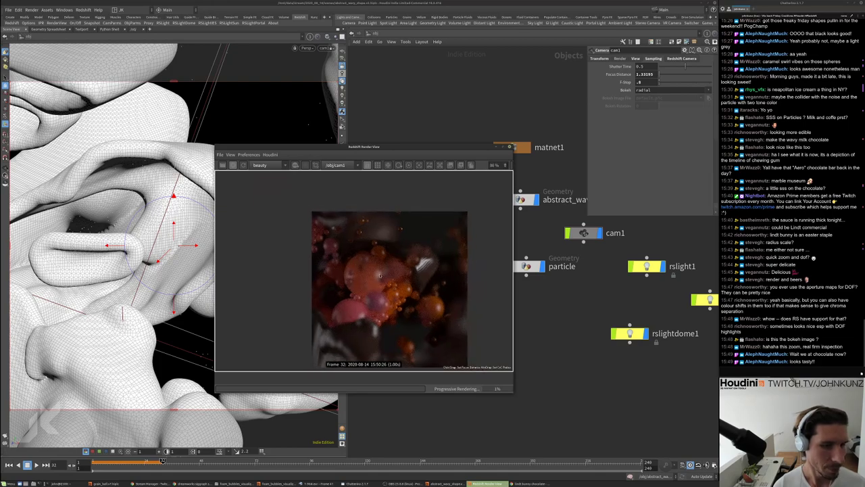
pyautogui.keyDown('ctrl'); pyautogui.click(385, 274); pyautogui.keyUp('ctrl')
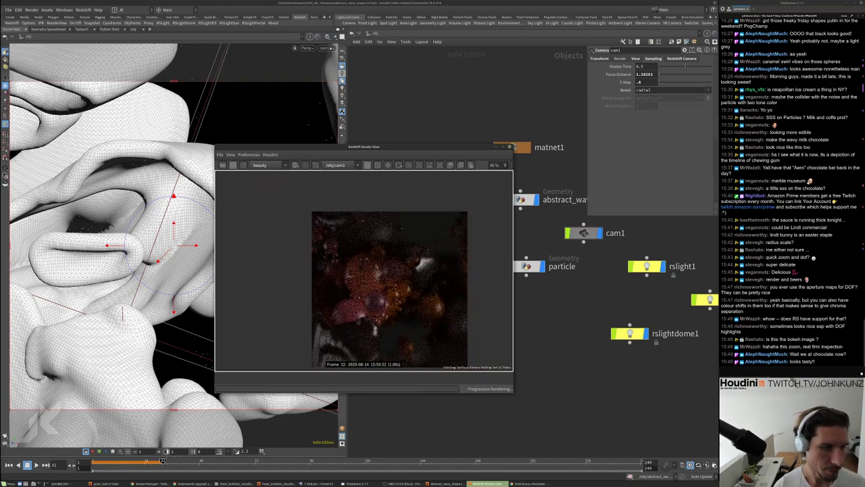
pyautogui.scroll(3, 375, 282)
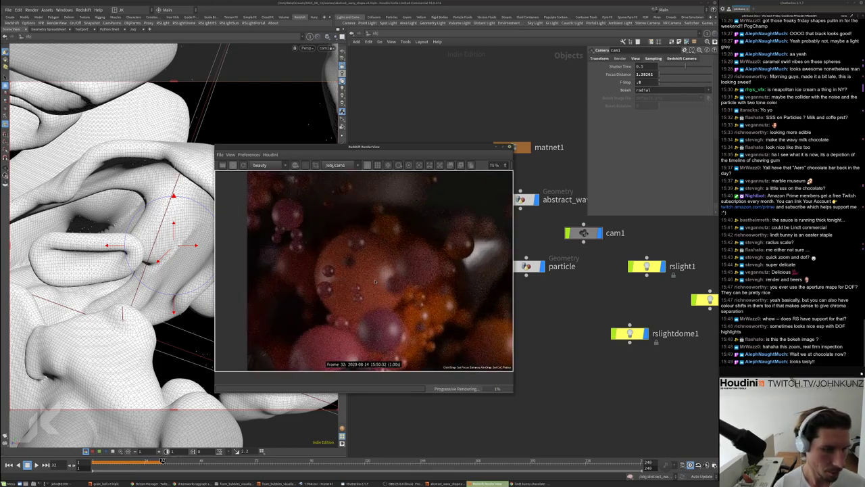
pyautogui.scroll(-3, 358, 281)
pyautogui.scroll(-1, 356, 281)
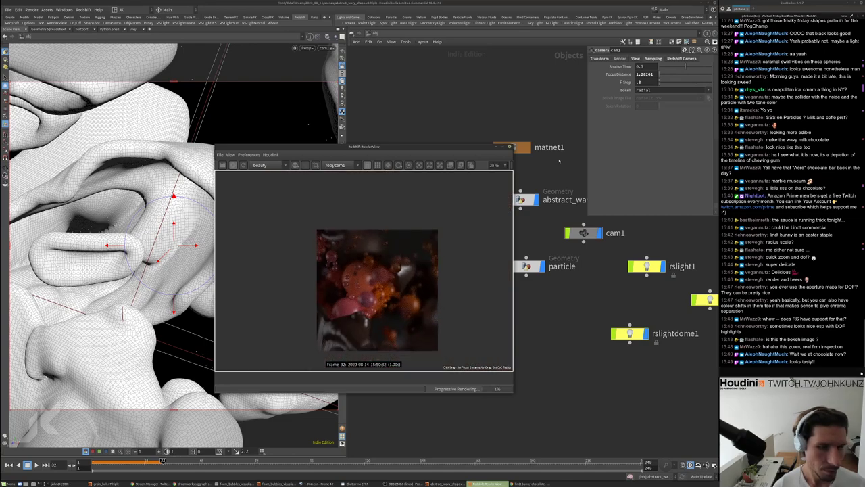
pyautogui.press('Return')
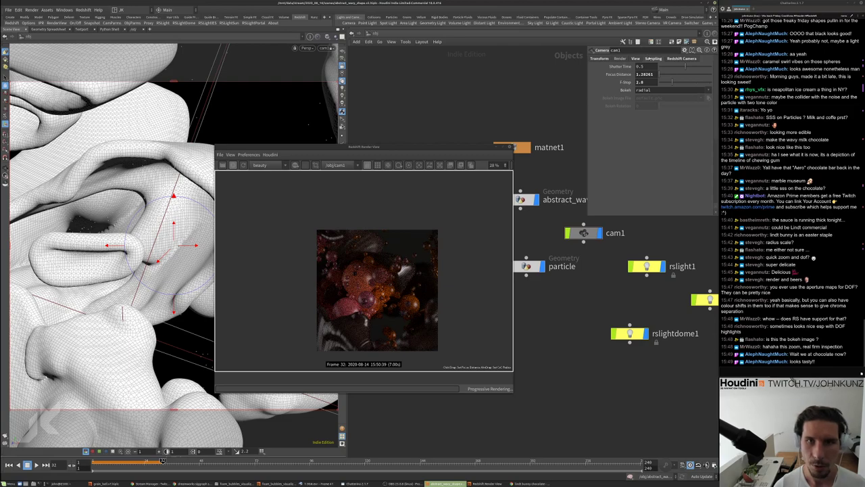
# Load bokeh_01 as the camera's custom bokeh image on the DOF tab
pyautogui.click(682, 59)
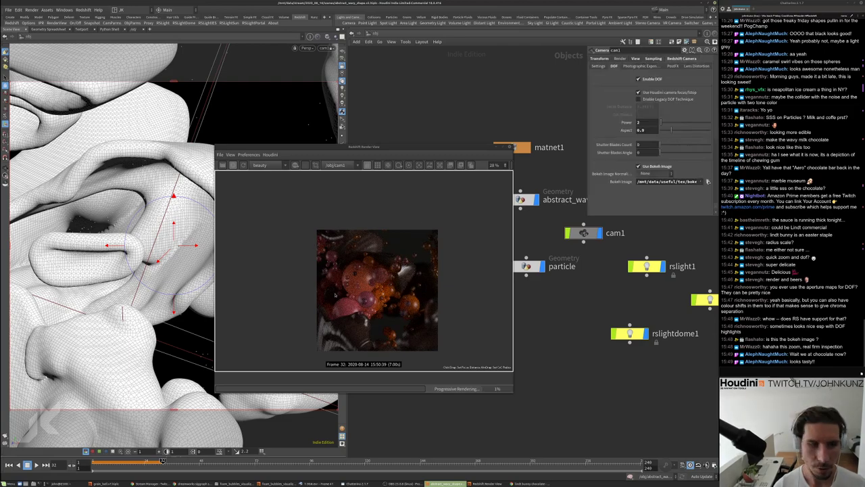
pyautogui.scroll(1, 335, 295)
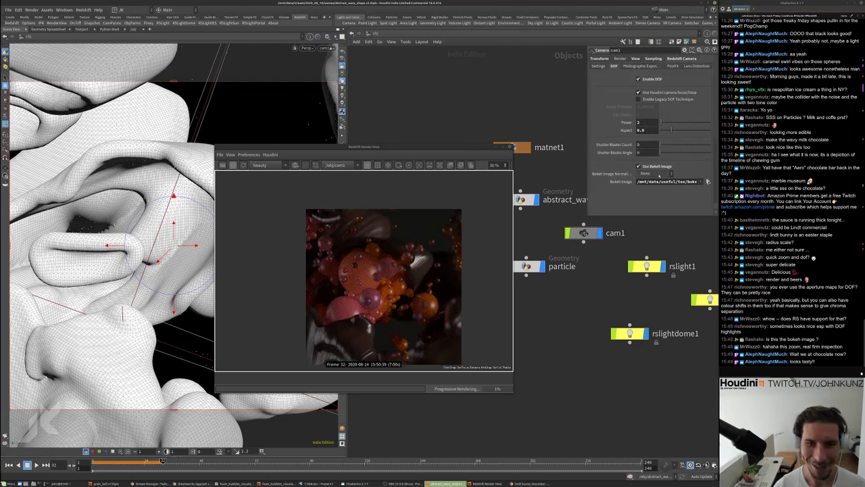
pyautogui.click(708, 181)
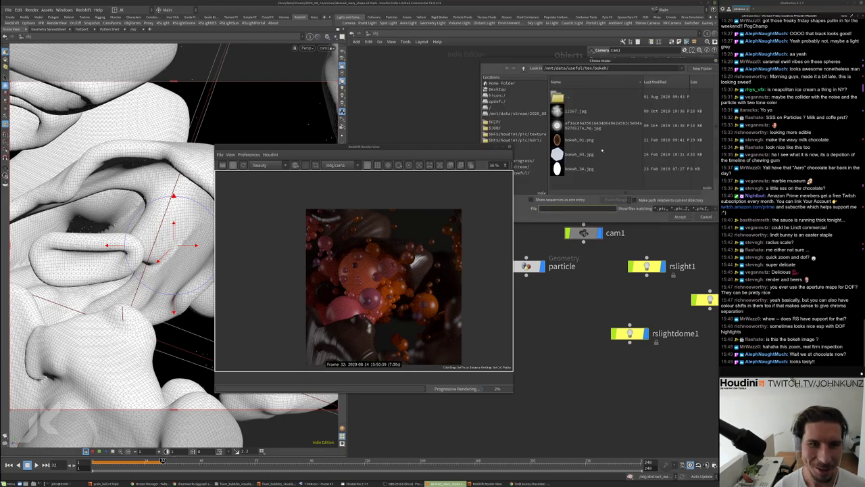
pyautogui.doubleClick(583, 140)
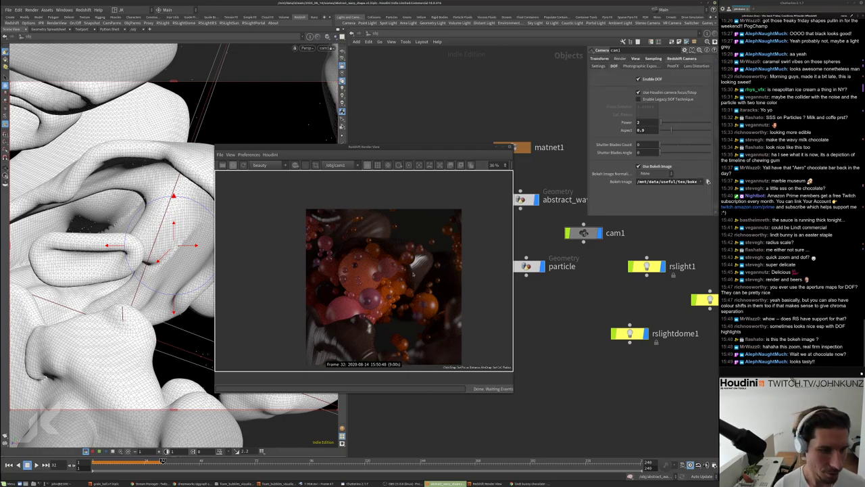
pyautogui.scroll(1, 421, 248)
pyautogui.scroll(-1, 418, 248)
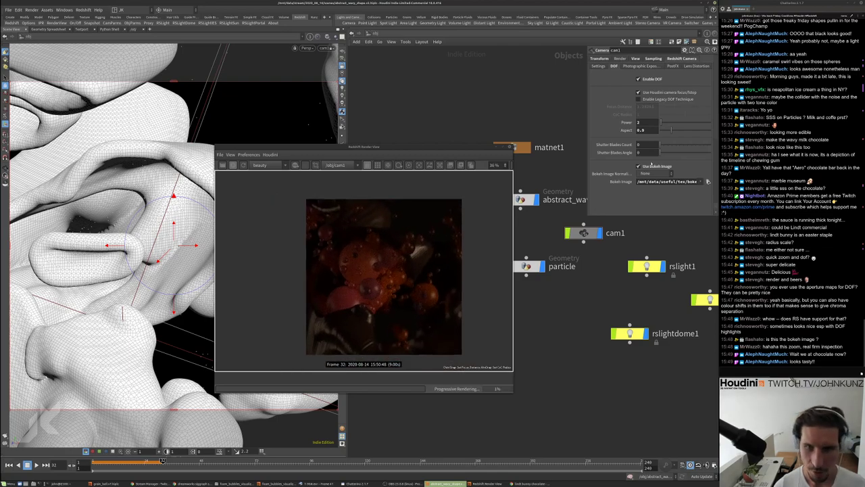
# Set bokeh power to 1 and bokeh aspect to 0.6
pyautogui.click(638, 123)
pyautogui.write('1')
pyautogui.press('Return')
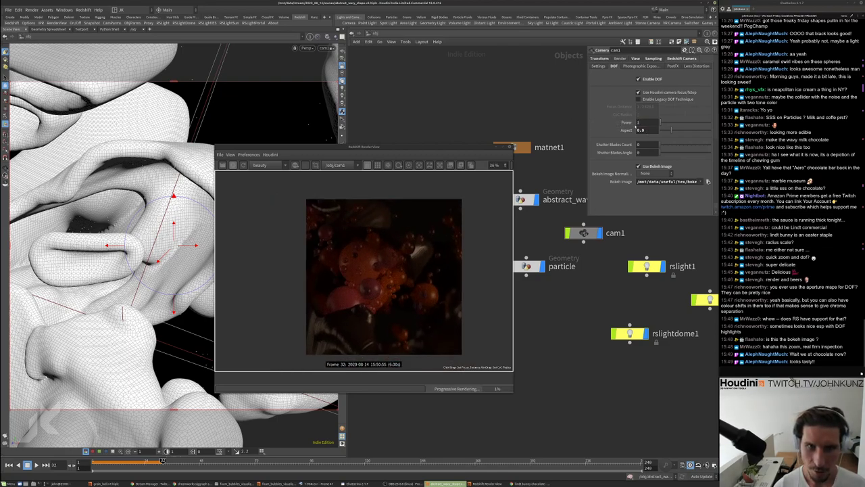
pyautogui.write('0.6')
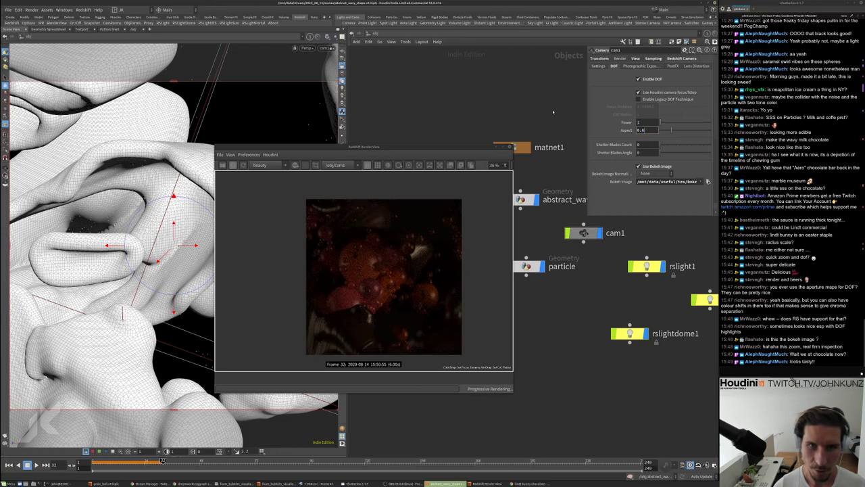
pyautogui.press('Return')
# Replace the bokeh image with bokeh_03.jpg
pyautogui.click(708, 181)
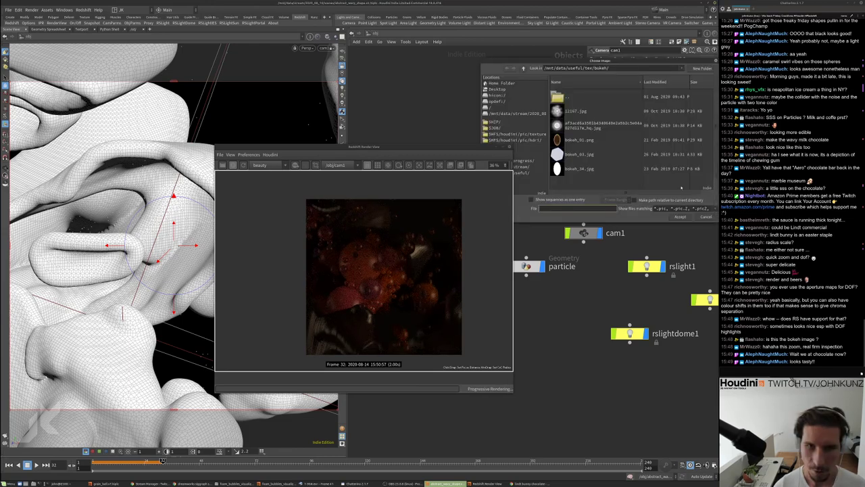
pyautogui.doubleClick(574, 154)
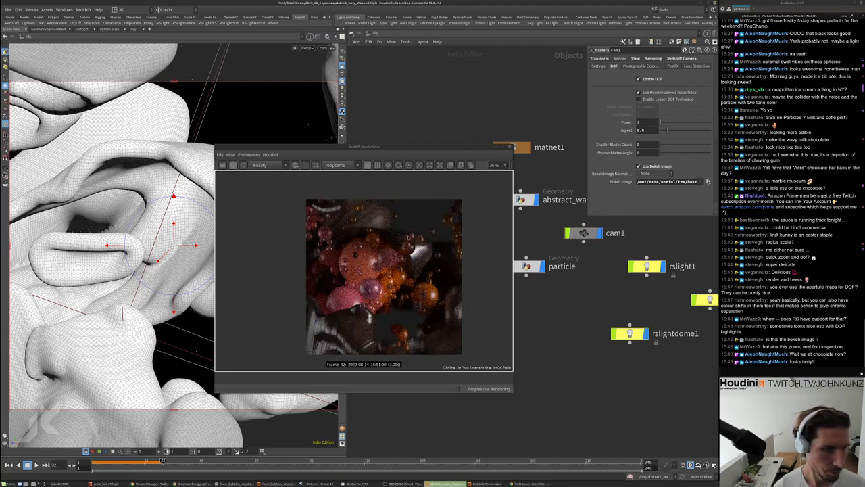
pyautogui.scroll(5, 454, 233)
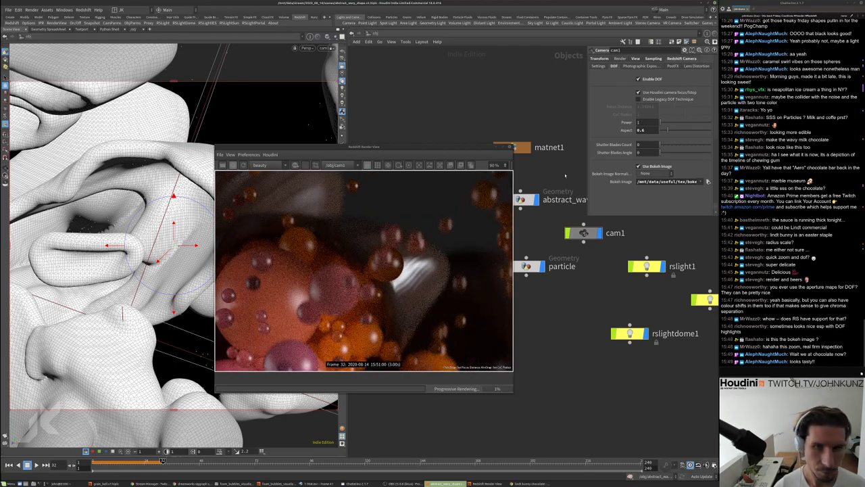
pyautogui.scroll(-2, 428, 223)
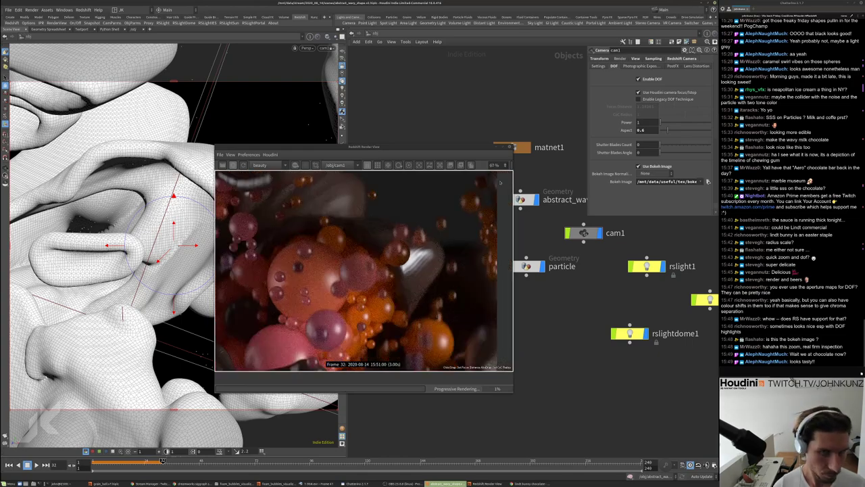
pyautogui.scroll(-3, 361, 242)
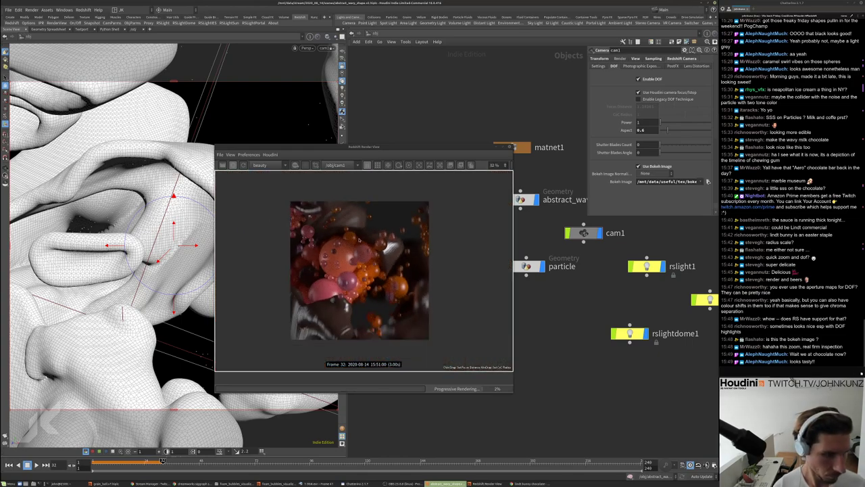
# Orbit cam1 in the viewport to reframe the close-up of the wavy chocolate shapes
pyautogui.moveTo(379, 146); pyautogui.dragTo(466, 152)
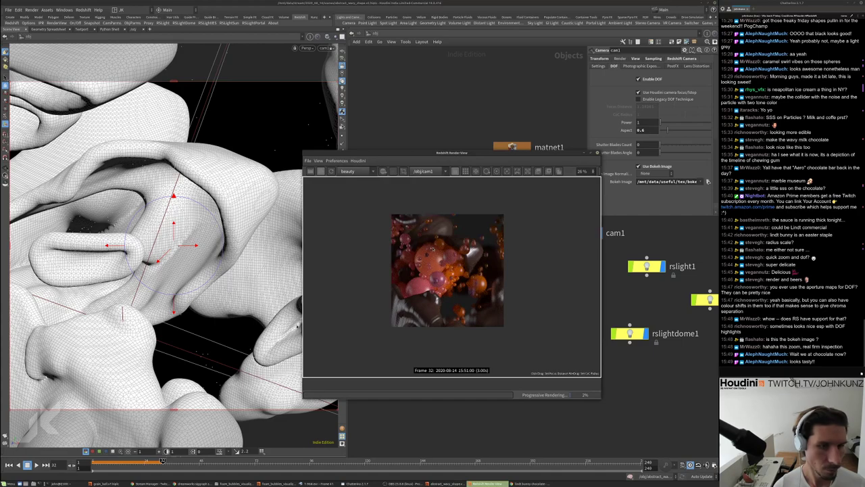
pyautogui.scroll(2, 485, 282)
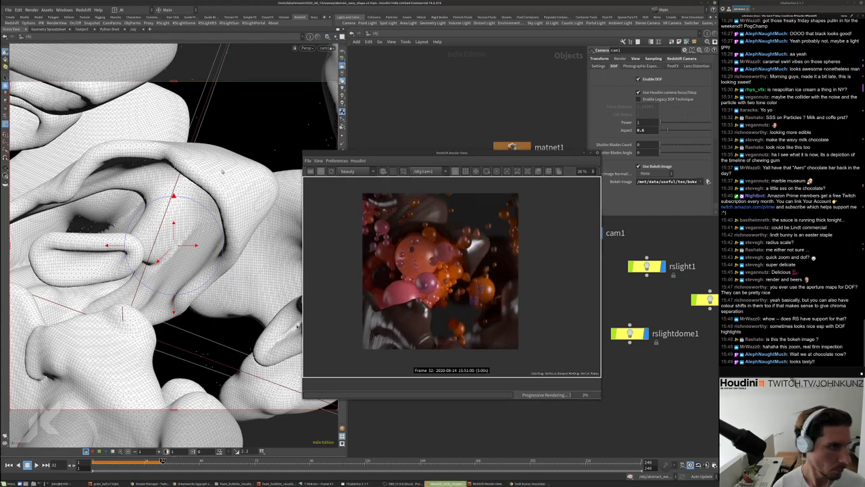
pyautogui.press('Escape')
pyautogui.moveTo(227, 218); pyautogui.dragTo(219, 187)
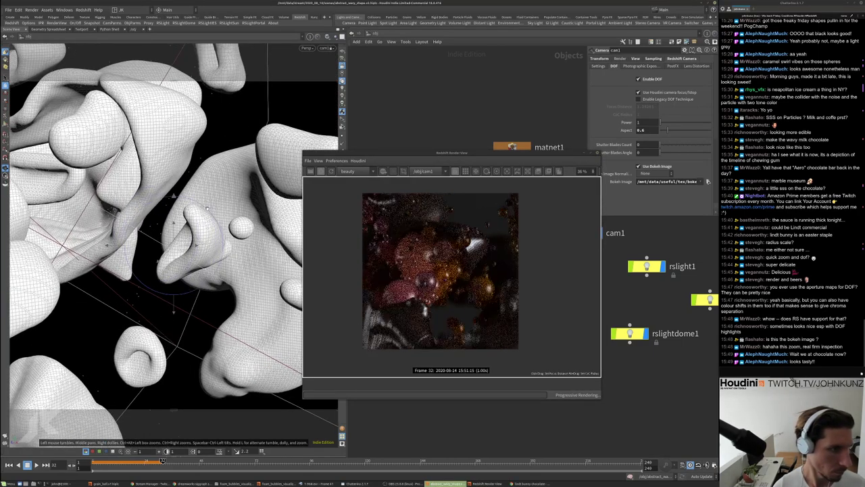
pyautogui.moveTo(222, 149); pyautogui.dragTo(268, 215)
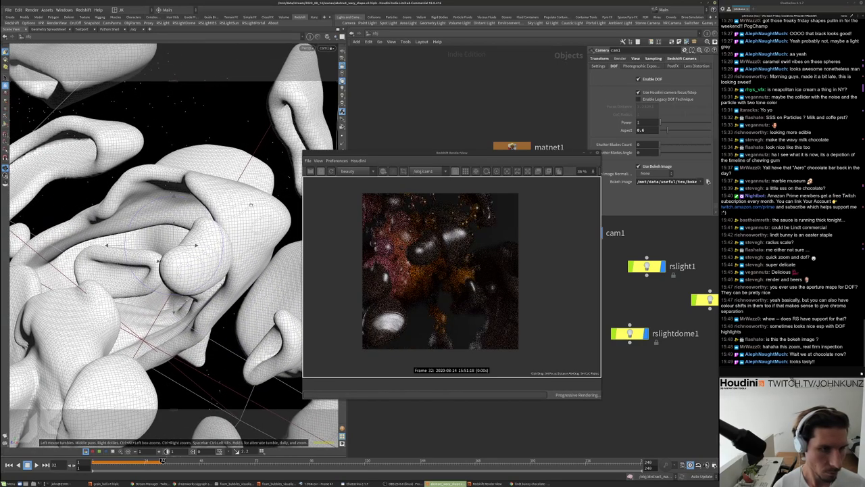
pyautogui.press('t')
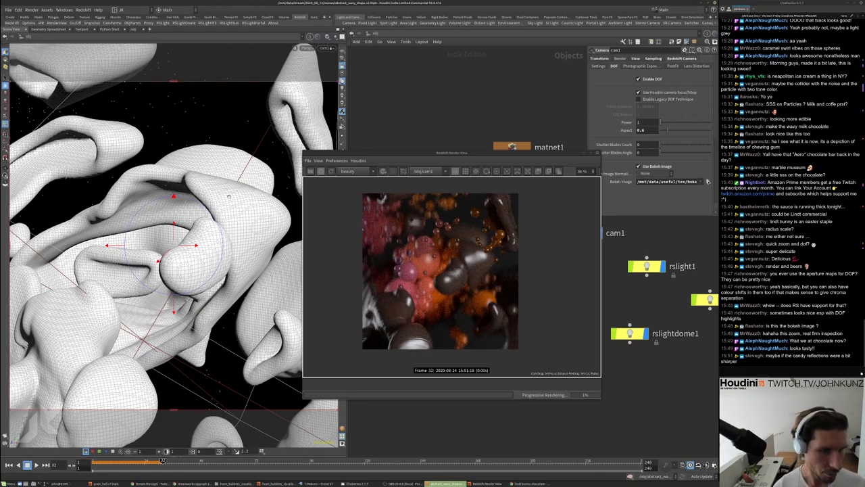
pyautogui.moveTo(228, 196); pyautogui.dragTo(246, 211)
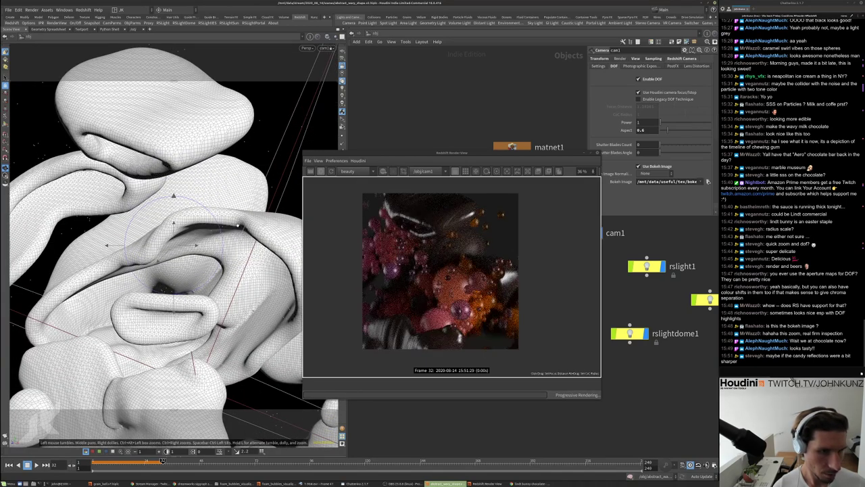
pyautogui.scroll(-1, 425, 287)
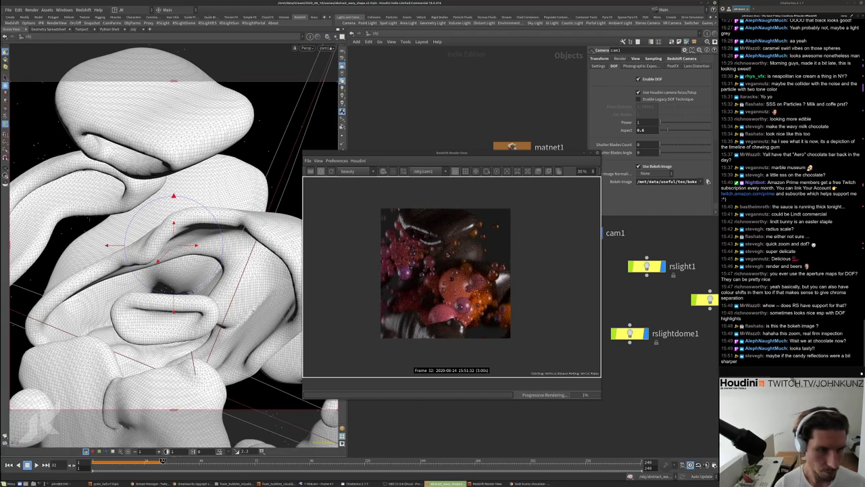
# Nudge the framing slightly, move the render window aside and select matnet1
pyautogui.moveTo(242, 229); pyautogui.dragTo(263, 225, button='middle')
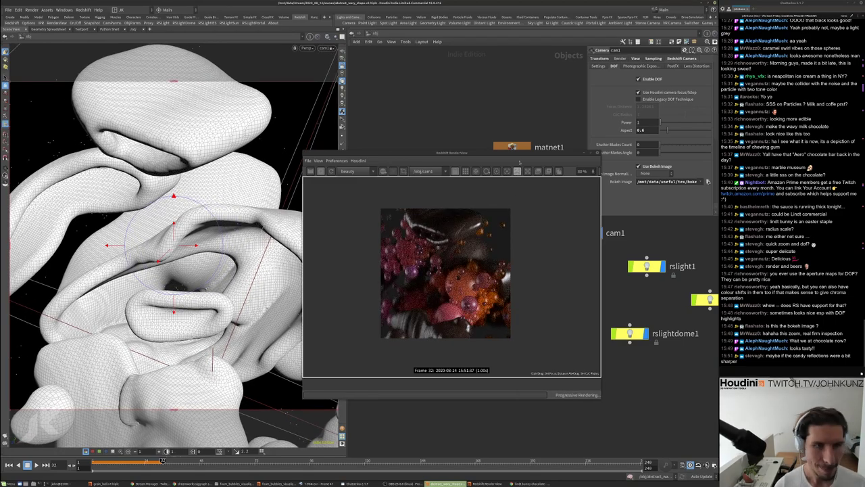
pyautogui.moveTo(527, 163); pyautogui.dragTo(427, 135)
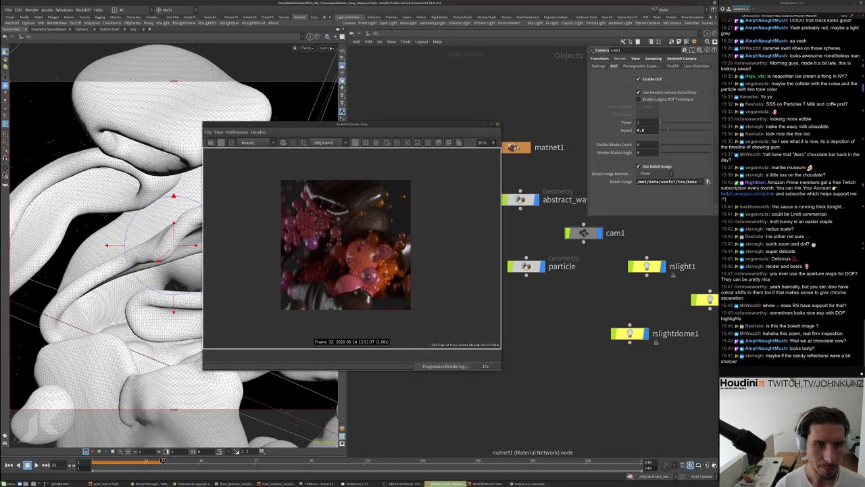
pyautogui.click(521, 148)
# Enter matnet1's redshift_vopnet2 and show Material1's base properties
pyautogui.doubleClick(524, 152)
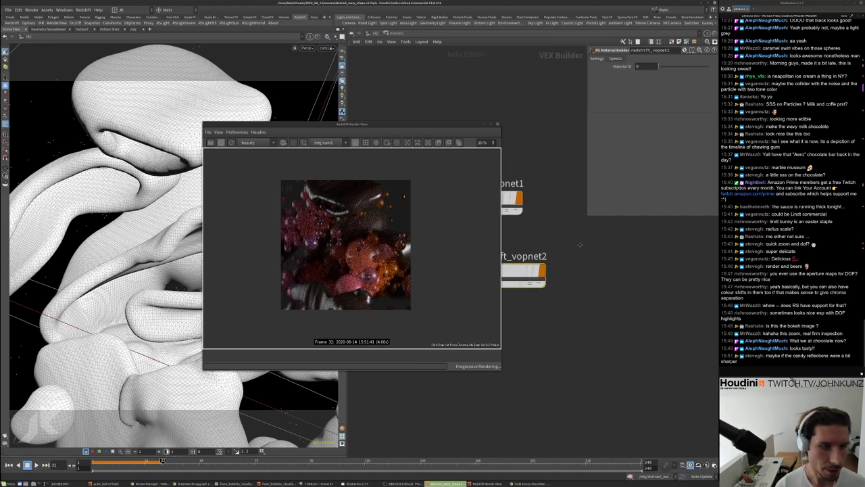
pyautogui.doubleClick(570, 285)
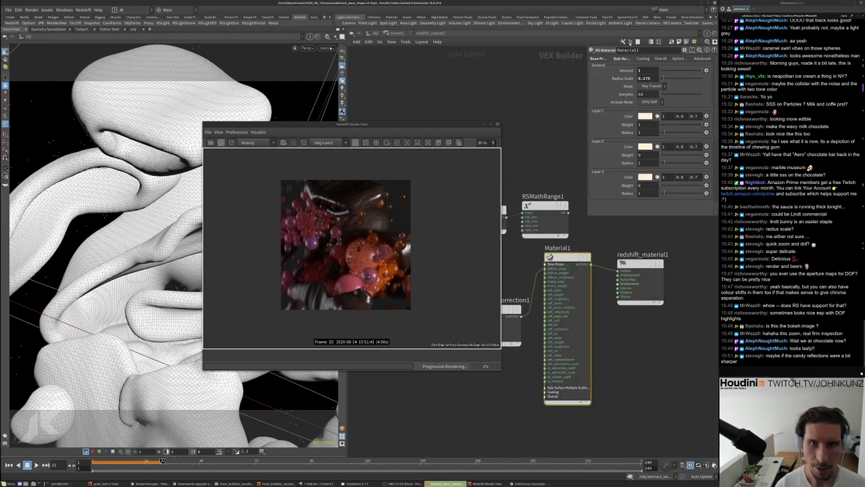
pyautogui.click(599, 60)
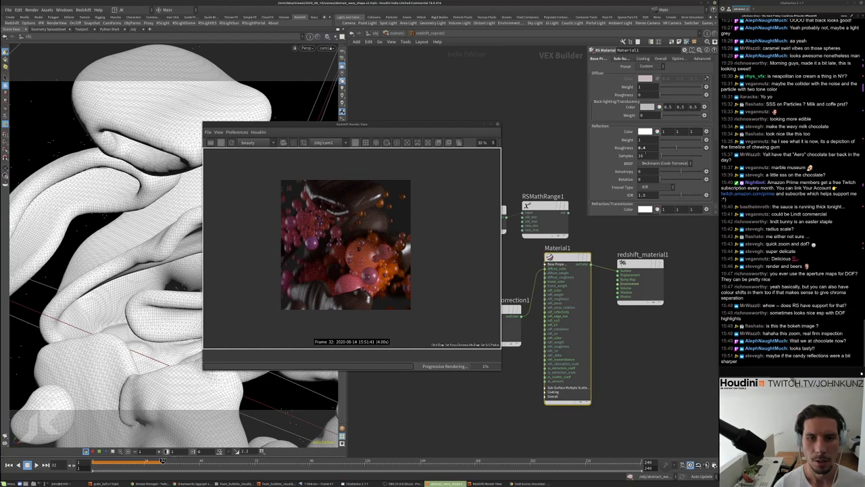
# Set Material1's reflection roughness to 0.175 and reflection IOR to 2.02
pyautogui.write('0.2')
pyautogui.press('Return')
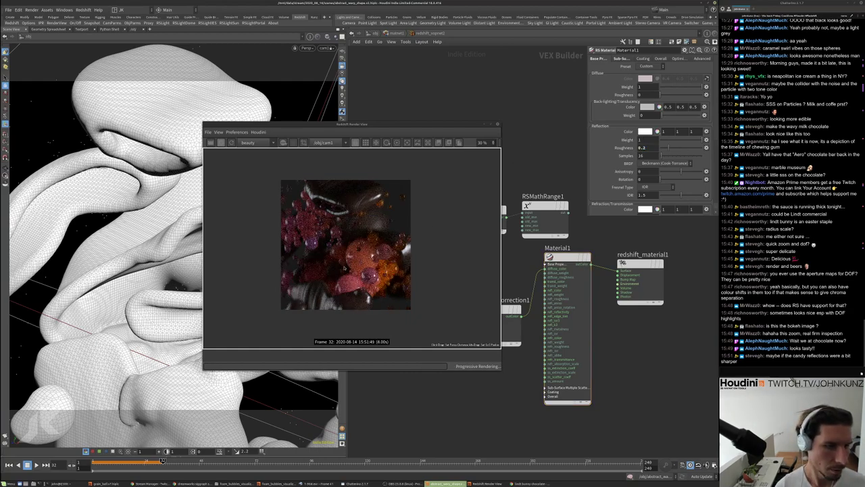
pyautogui.scroll(3, 316, 224)
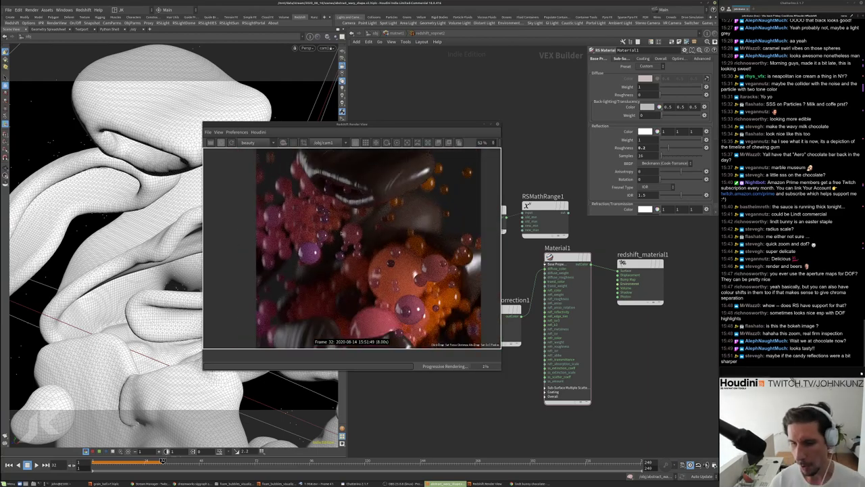
pyautogui.scroll(3, 340, 227)
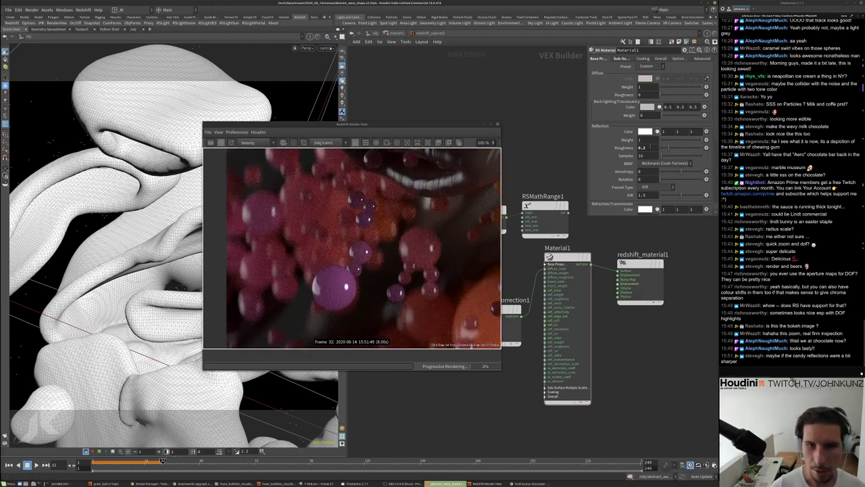
pyautogui.press('Return')
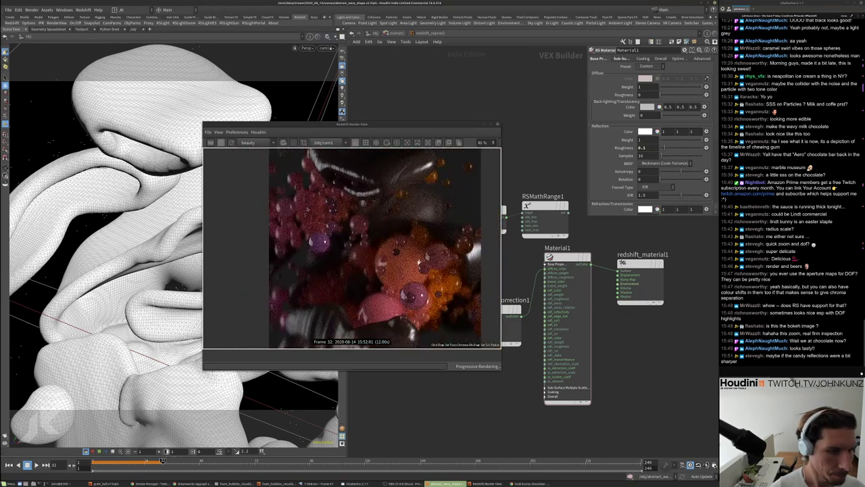
pyautogui.scroll(-2, 361, 236)
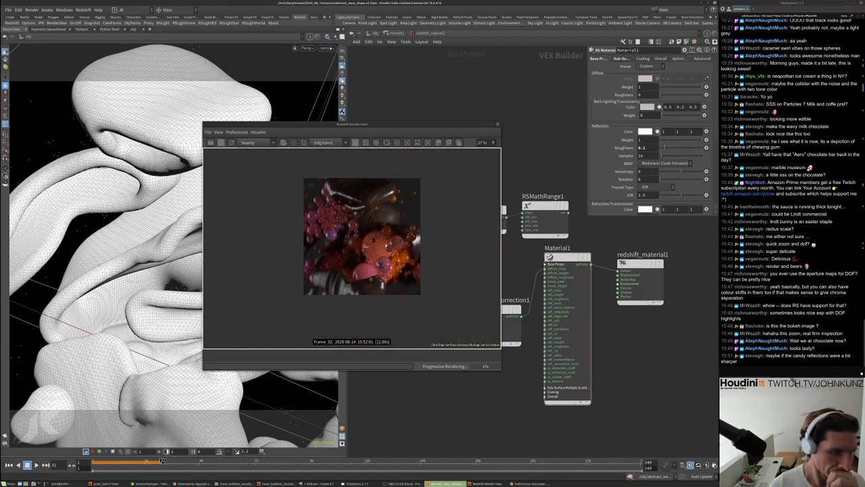
pyautogui.click(647, 148)
pyautogui.write('75')
pyautogui.press('Return')
pyautogui.moveTo(665, 195); pyautogui.dragTo(689, 195)
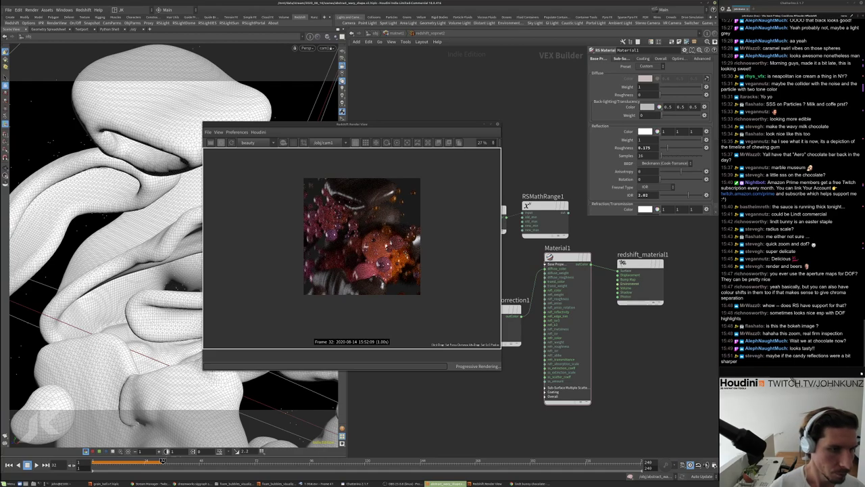
pyautogui.scroll(1, 402, 250)
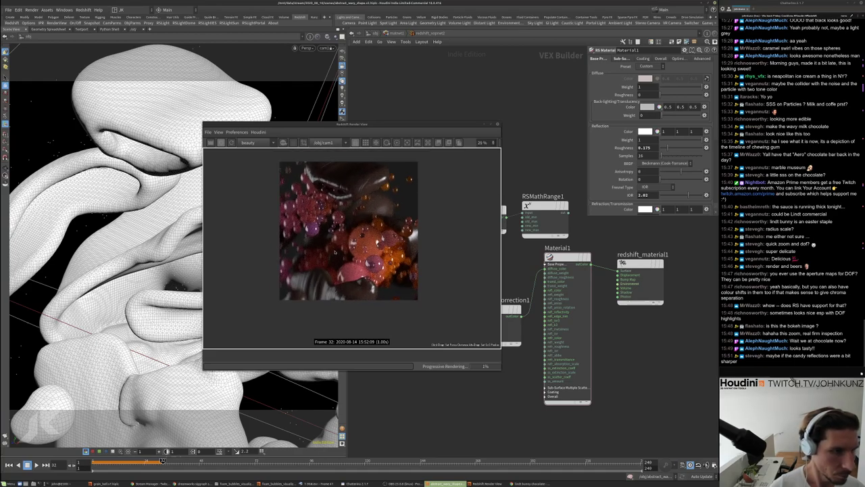
pyautogui.scroll(1, 353, 197)
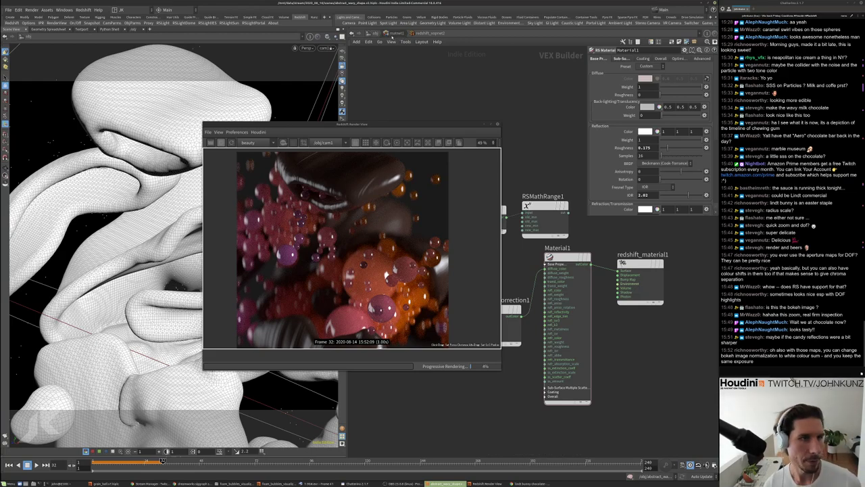
# Return to the scene's object level and inspect the dome light's settings
pyautogui.press('u')
pyautogui.press('u')
pyautogui.scroll(-2, 588, 277)
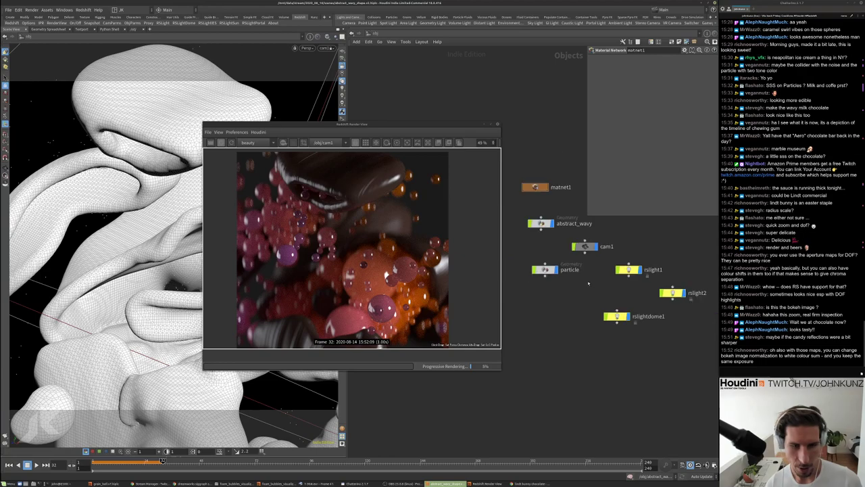
pyautogui.click(618, 315)
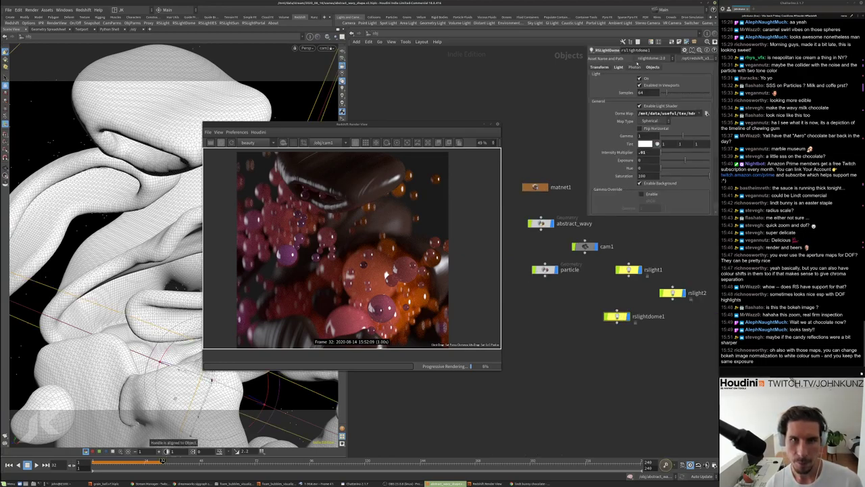
# Set cam1's Bokeh Image Normalization to White Color Sum
pyautogui.click(586, 249)
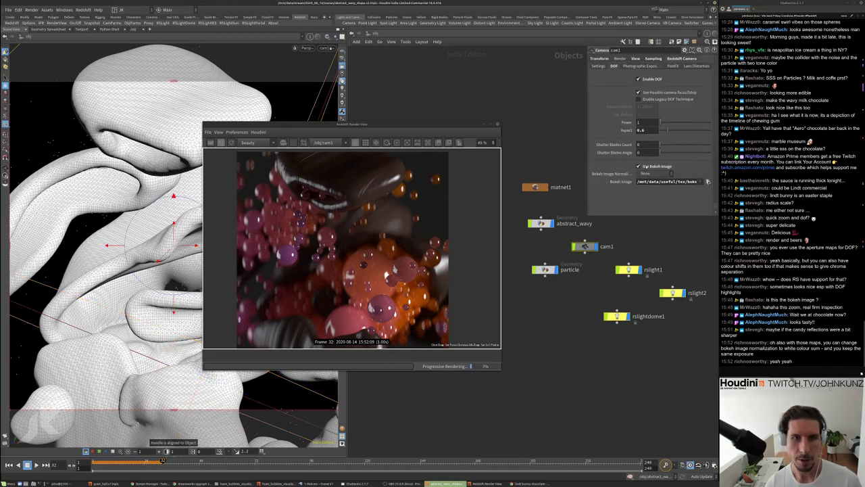
pyautogui.click(647, 174)
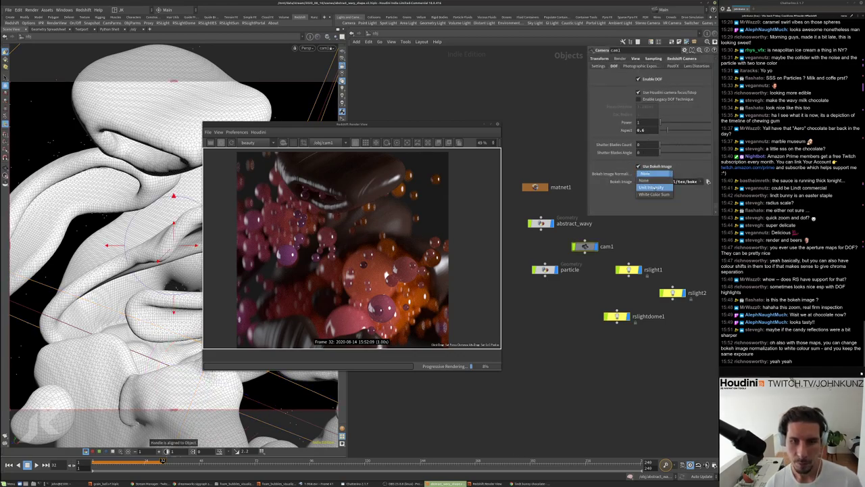
pyautogui.click(654, 194)
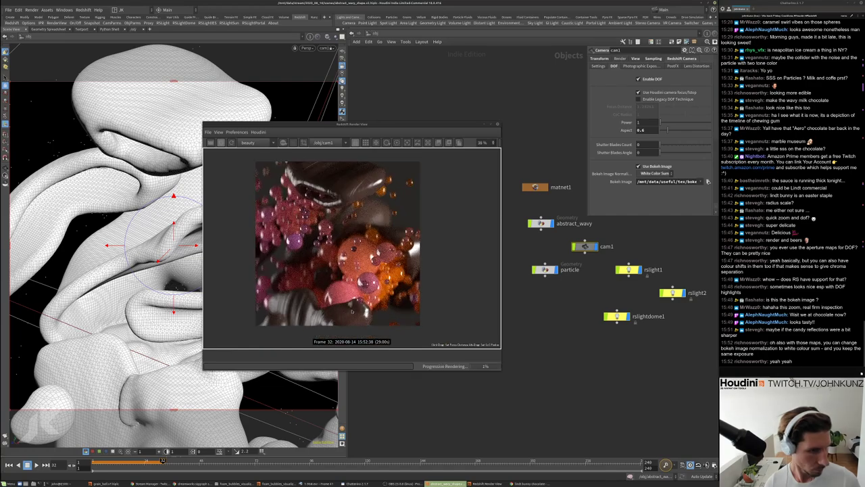
pyautogui.scroll(-3, 334, 240)
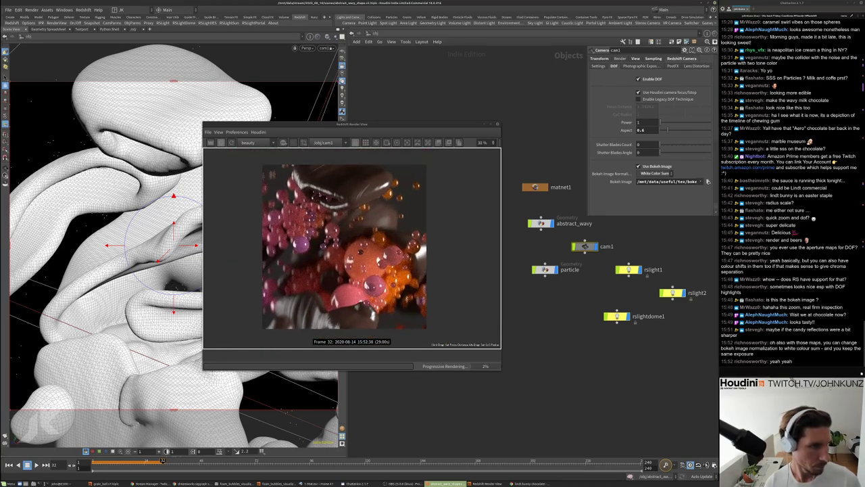
pyautogui.scroll(-1, 338, 236)
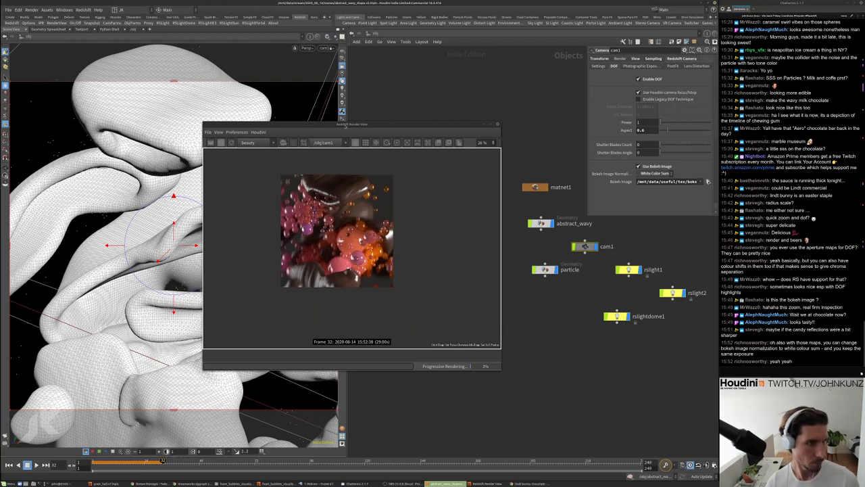
pyautogui.moveTo(382, 137); pyautogui.dragTo(460, 157)
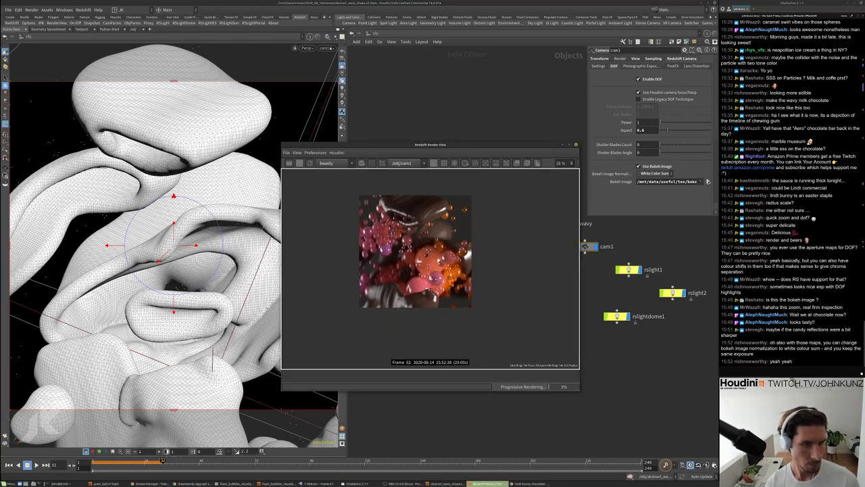
# Zoom into the render and pick the camera focus distance from a spot in it
pyautogui.scroll(4, 428, 250)
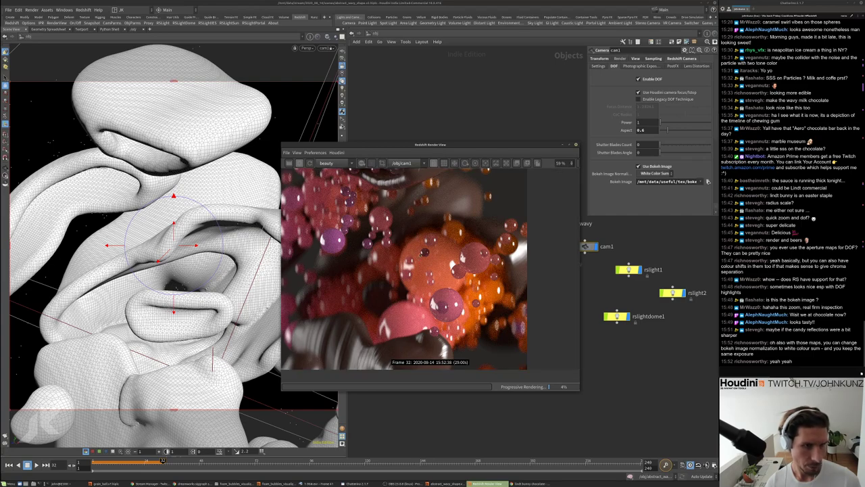
pyautogui.scroll(1, 420, 248)
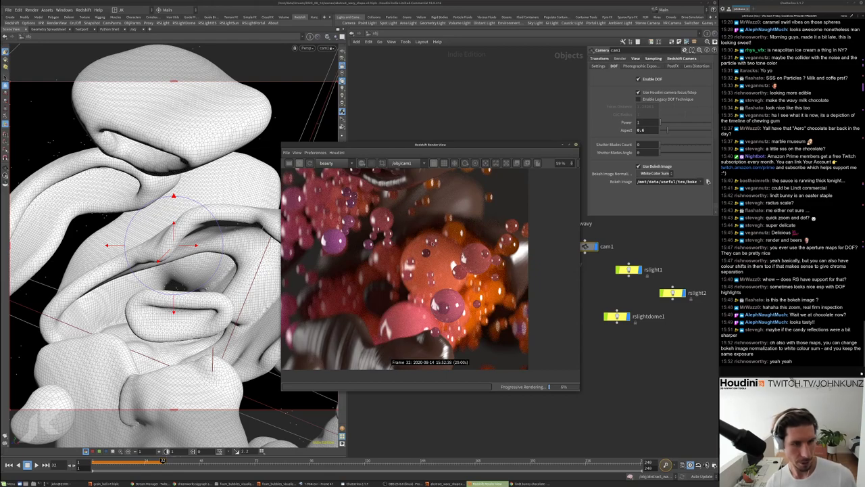
pyautogui.scroll(1, 419, 243)
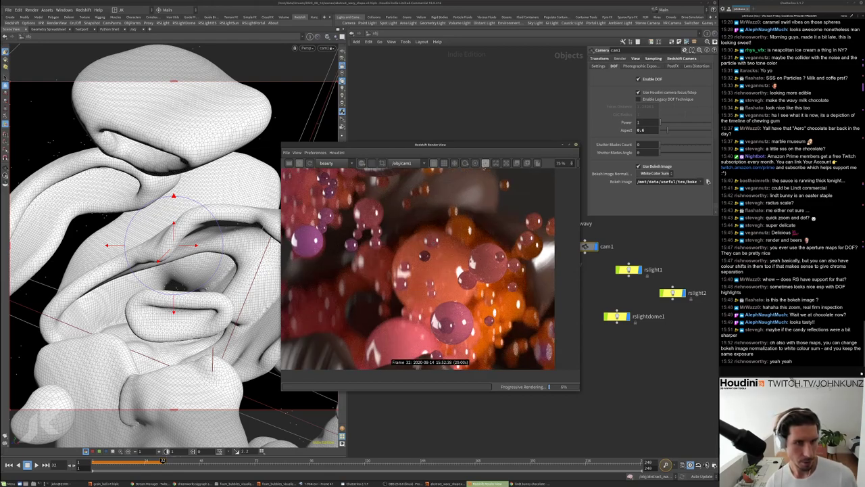
pyautogui.click(485, 163)
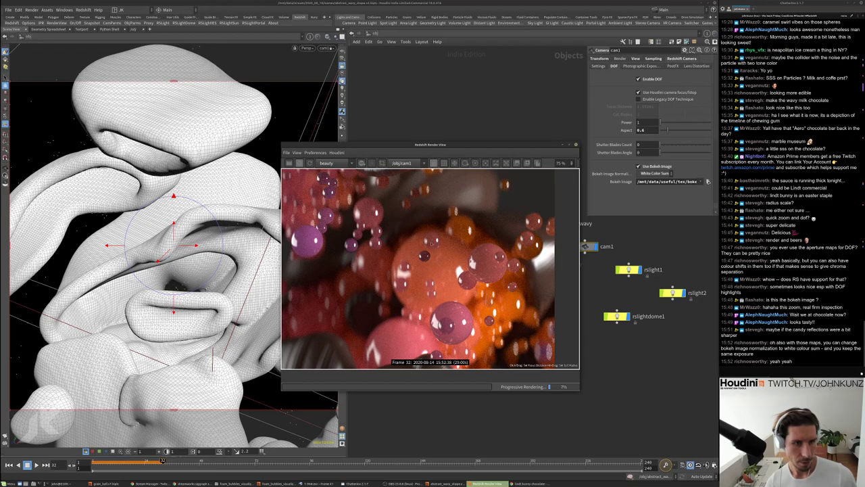
pyautogui.click(431, 242)
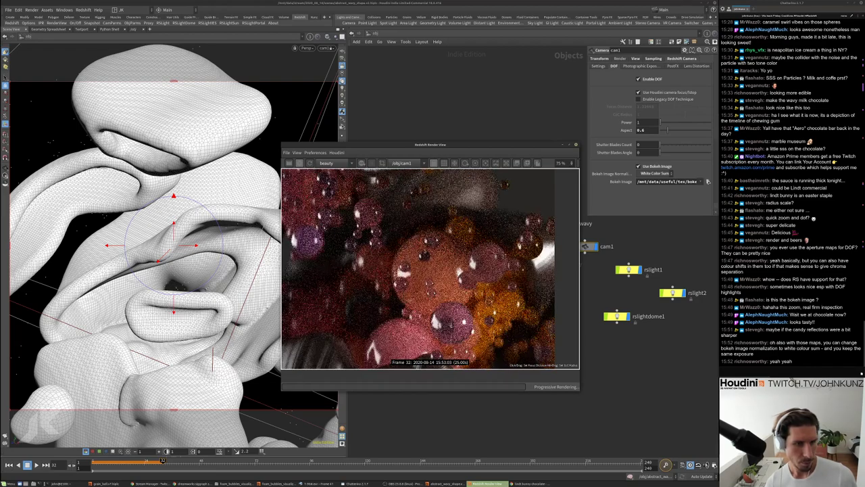
# Zoom the Redshift preview in and out to inspect the bokeh, then shift the window aside
pyautogui.scroll(-3, 377, 275)
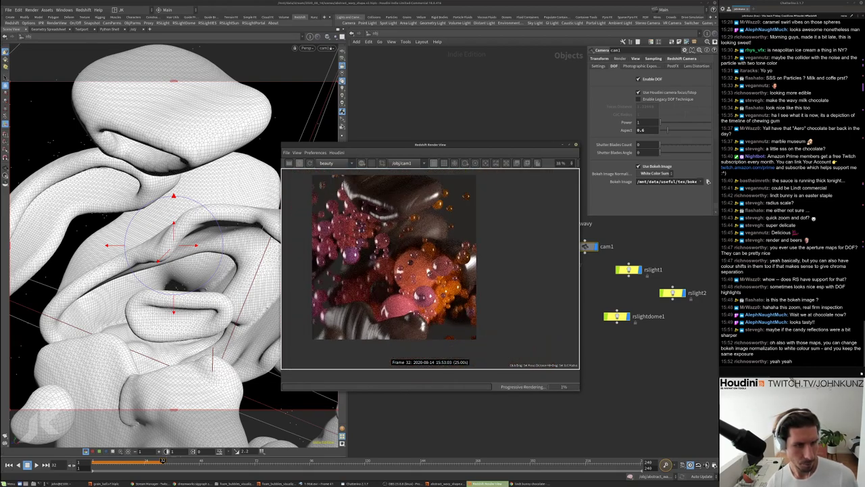
pyautogui.scroll(-1, 356, 263)
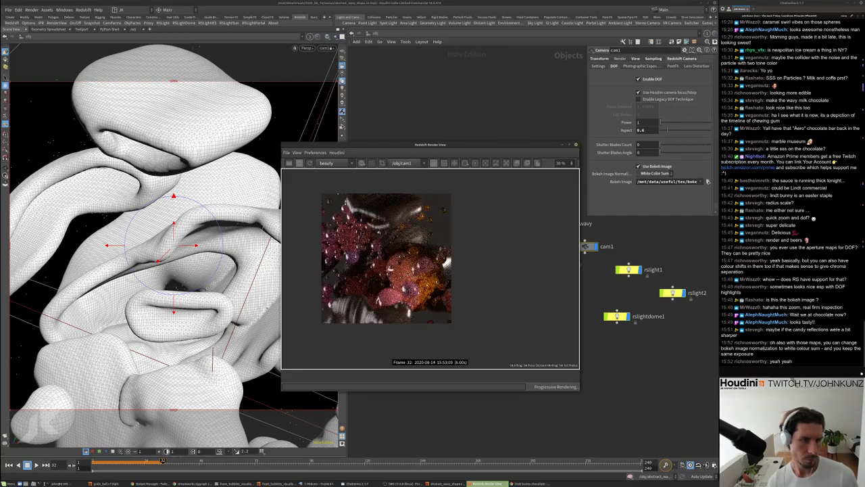
pyautogui.scroll(2, 379, 254)
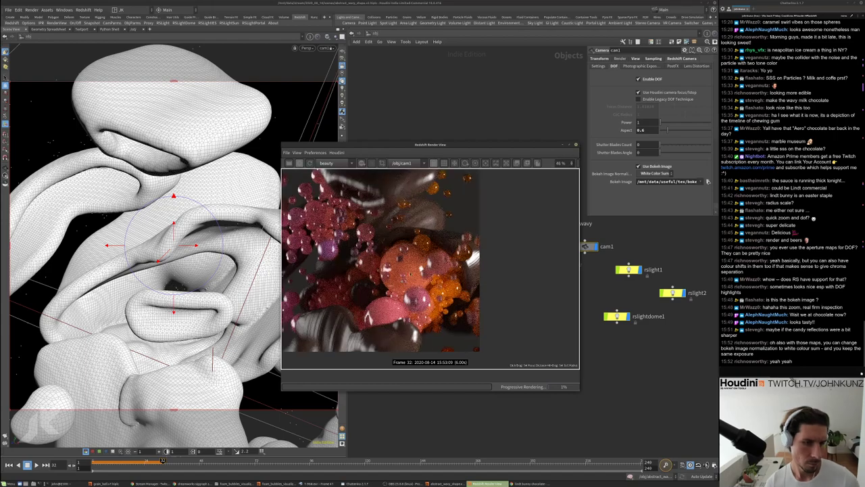
pyautogui.scroll(1, 372, 293)
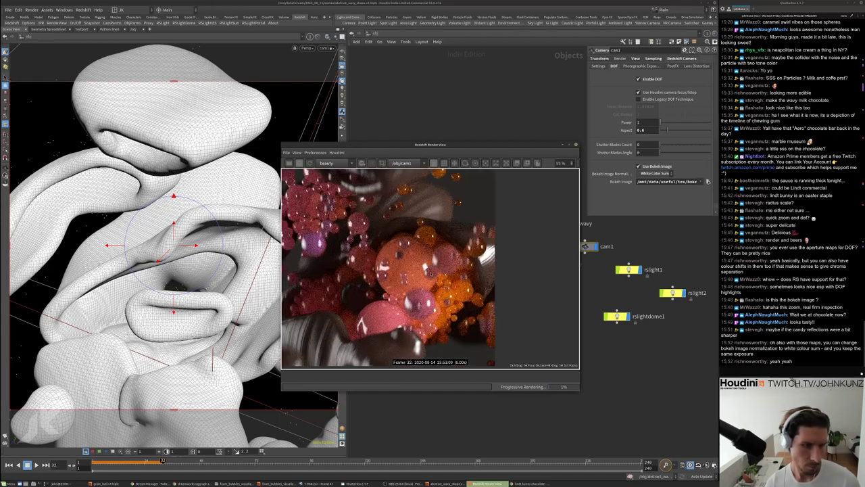
pyautogui.scroll(-2, 389, 259)
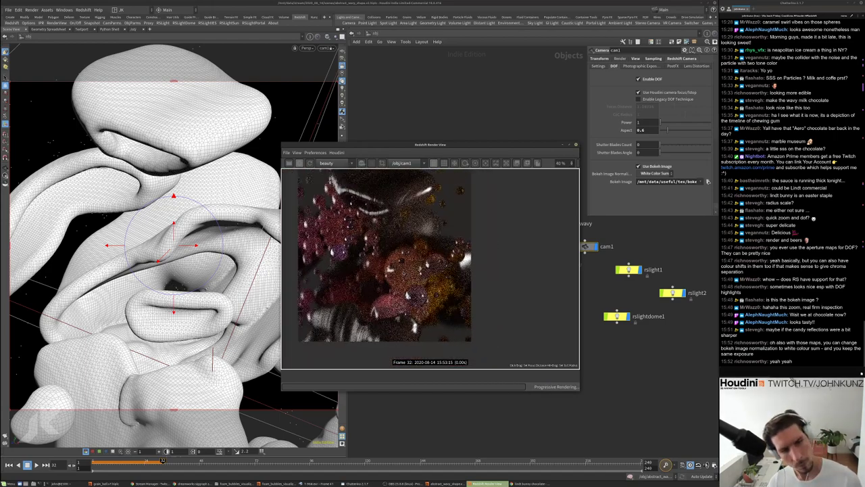
pyautogui.scroll(1, 389, 258)
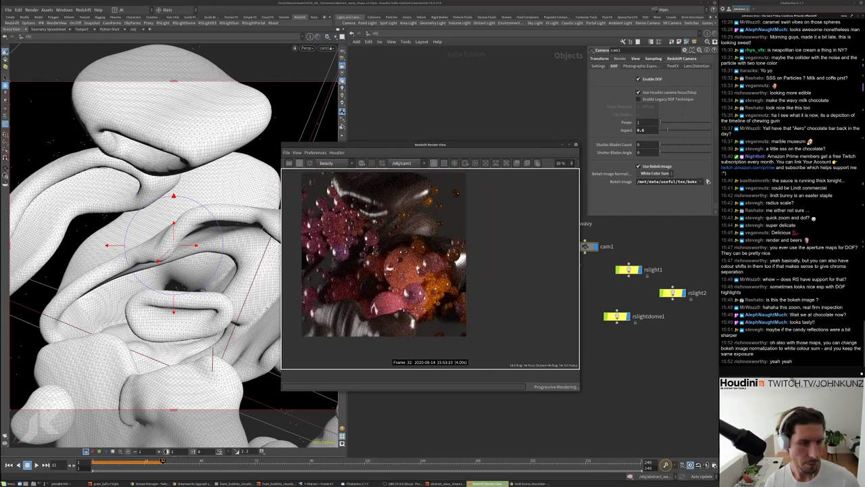
pyautogui.scroll(3, 392, 264)
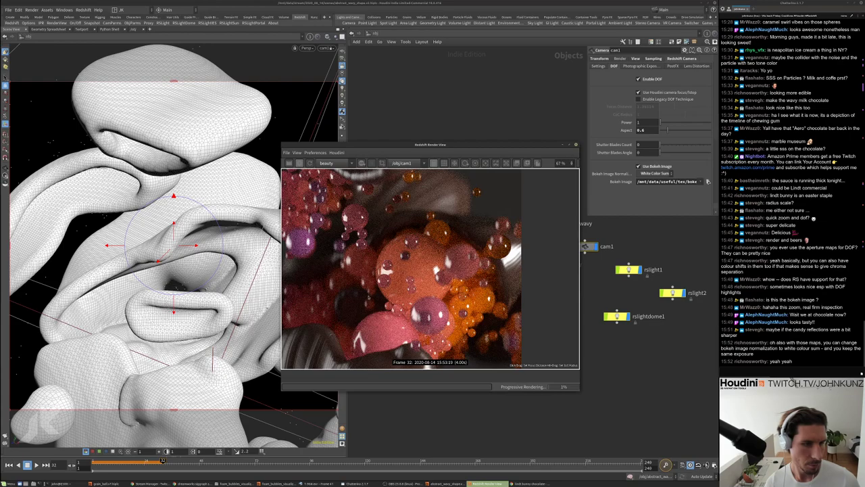
pyautogui.scroll(-2, 376, 298)
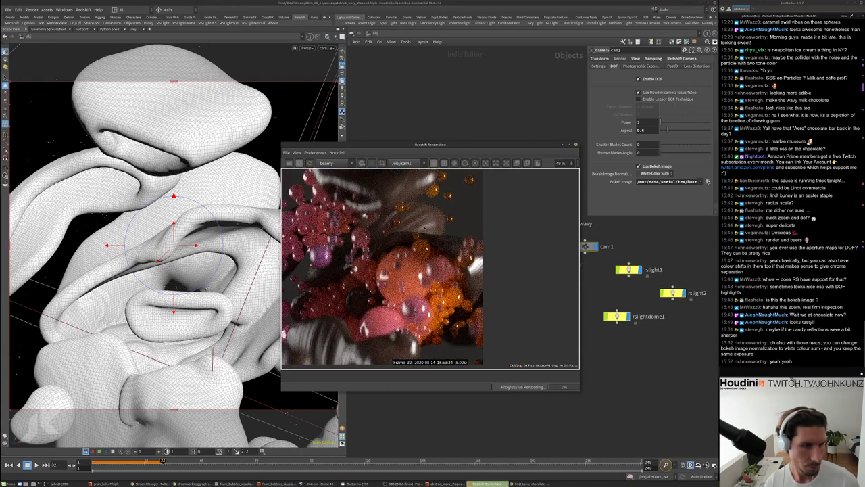
pyautogui.scroll(-1, 407, 249)
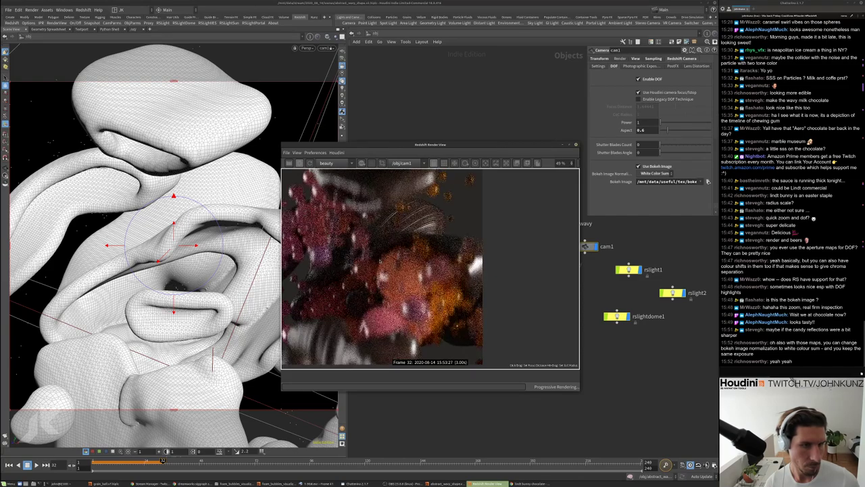
pyautogui.scroll(1, 389, 263)
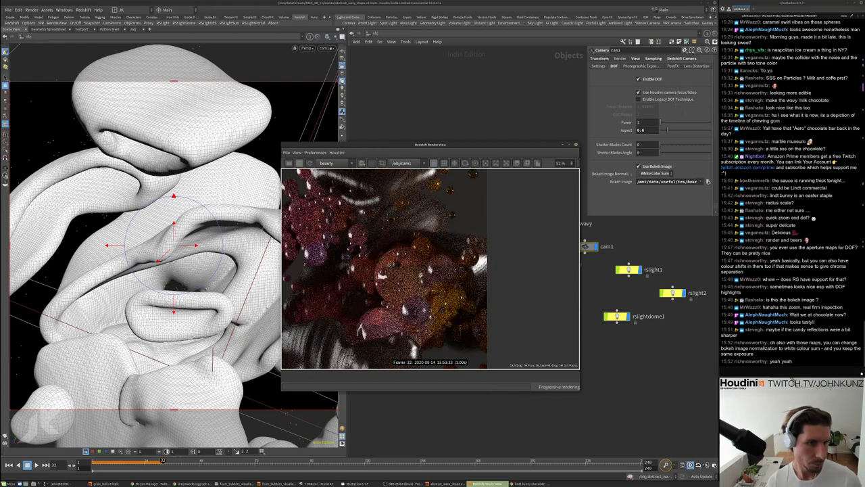
pyautogui.scroll(-1, 385, 269)
pyautogui.scroll(1, 385, 269)
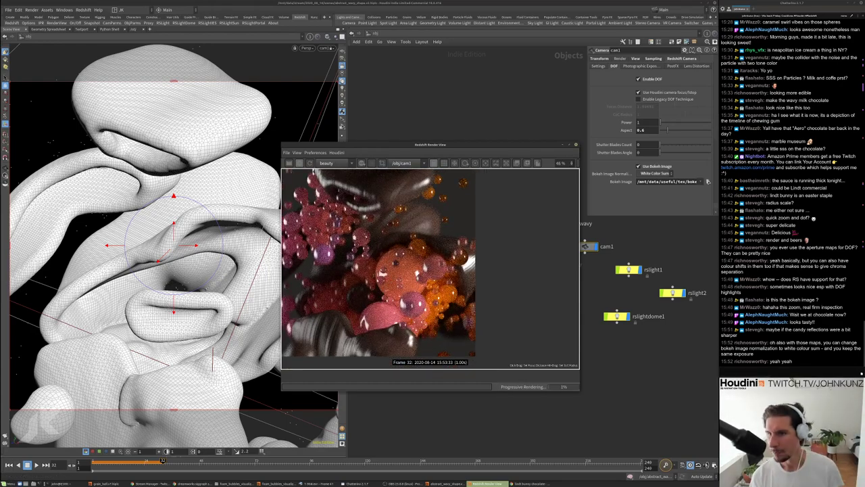
pyautogui.click(781, 237)
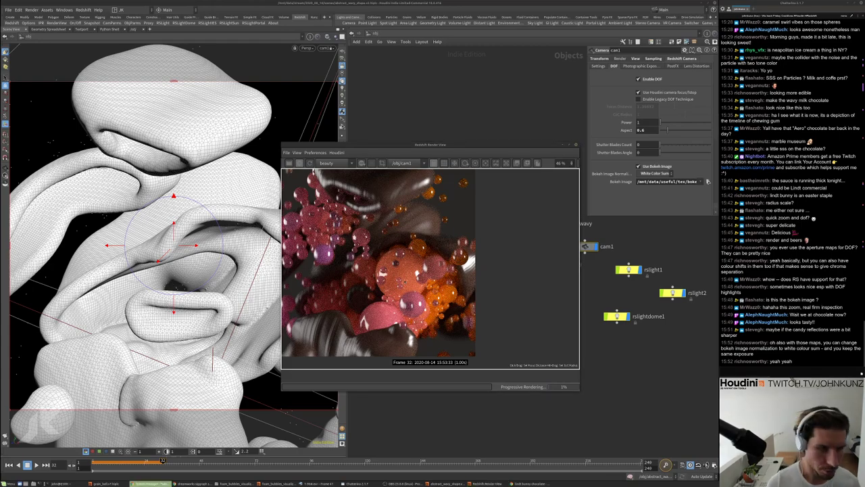
pyautogui.scroll(2, 392, 269)
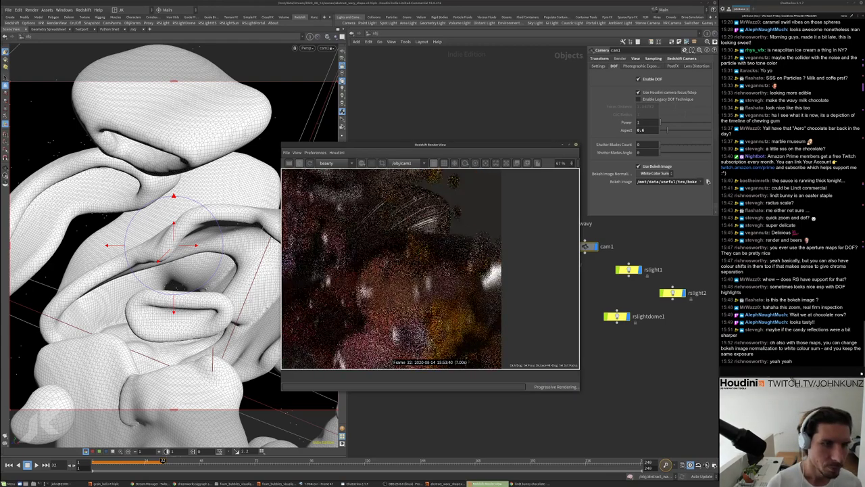
pyautogui.scroll(3, 430, 269)
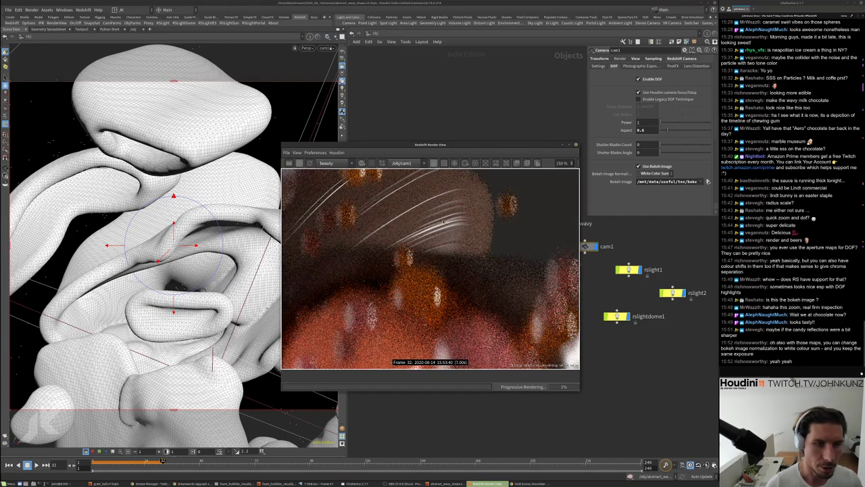
pyautogui.scroll(-4, 442, 202)
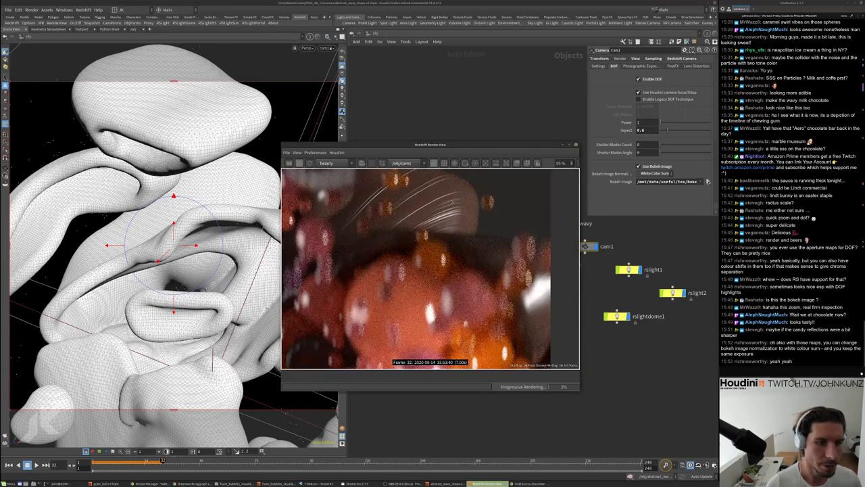
pyautogui.scroll(1, 410, 246)
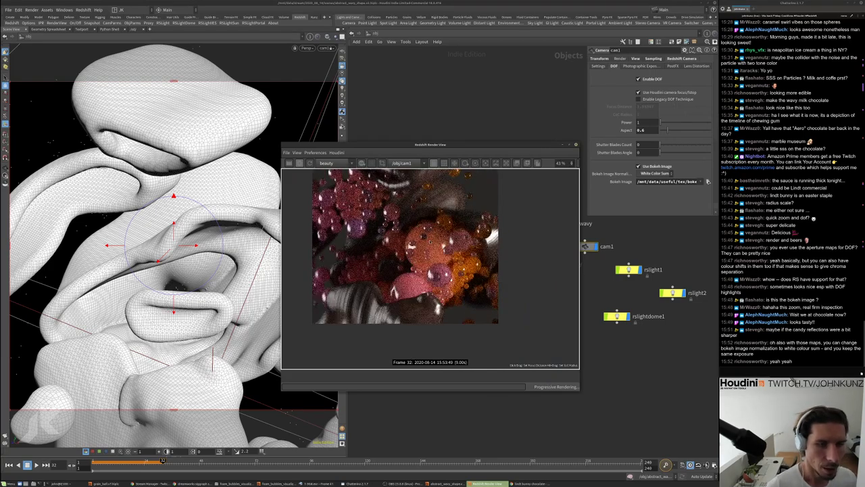
pyautogui.moveTo(421, 145); pyautogui.dragTo(463, 172)
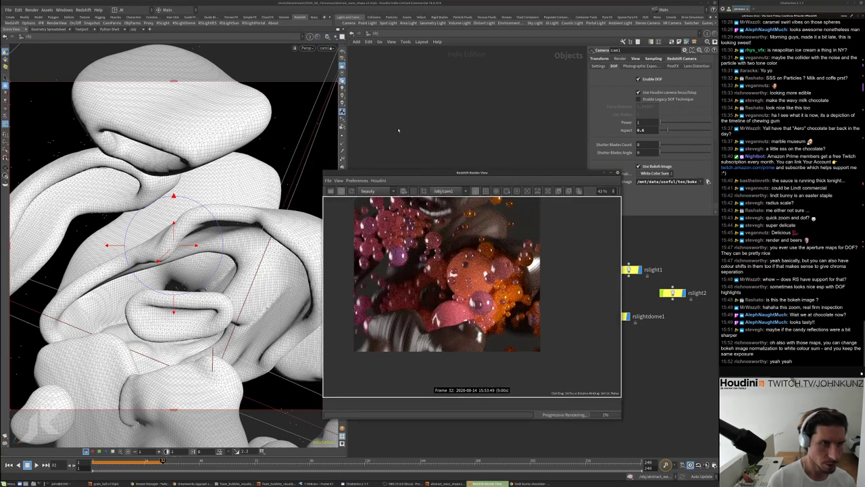
# Look through rslight2 and orbit around the light rig, bubbles and camera
pyautogui.click(326, 48)
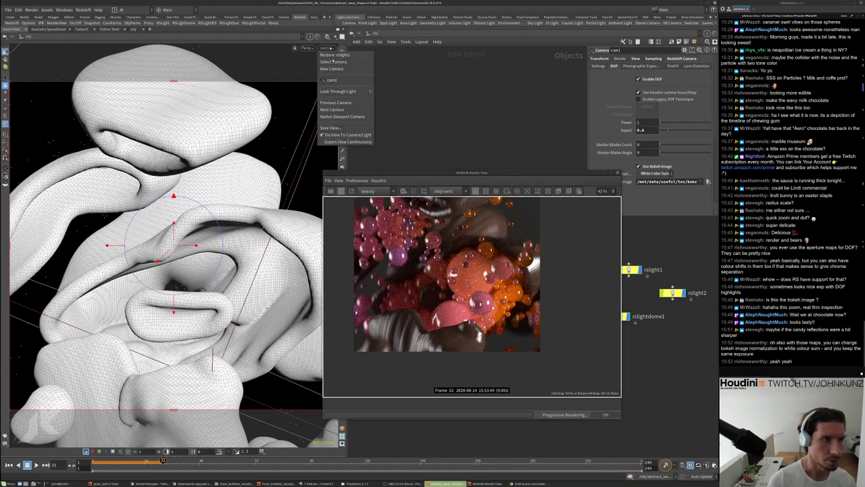
pyautogui.moveTo(331, 90)
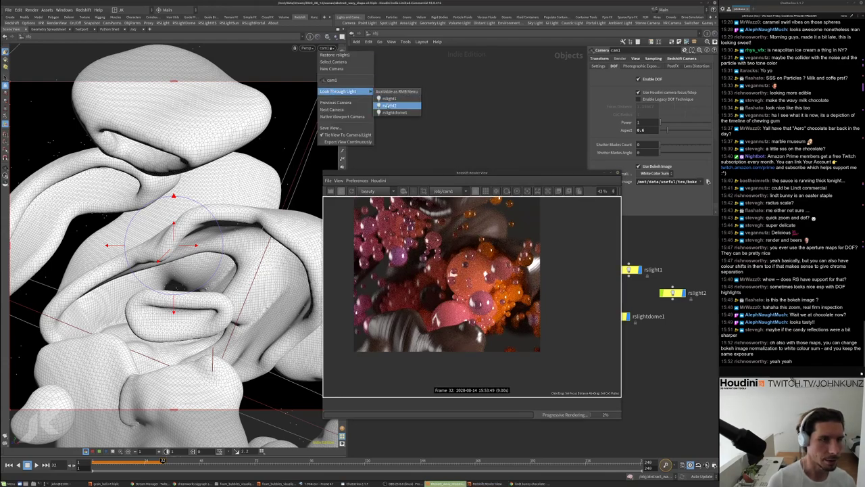
pyautogui.click(389, 106)
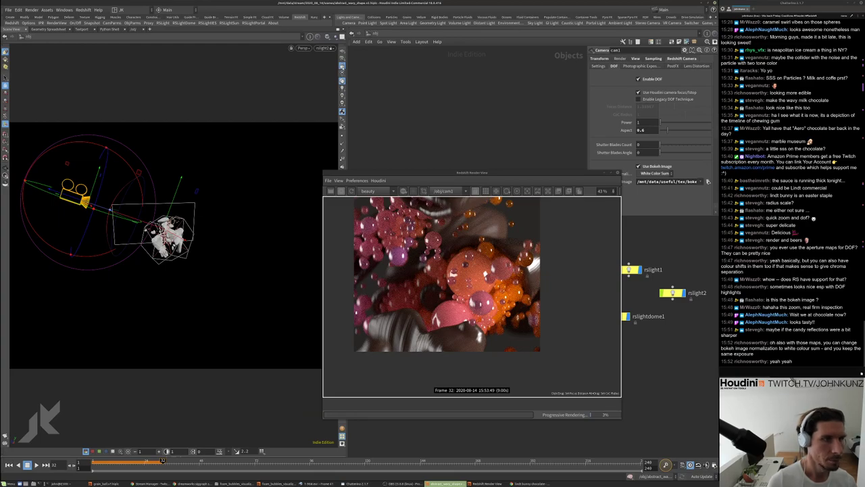
pyautogui.moveTo(143, 209); pyautogui.dragTo(179, 201)
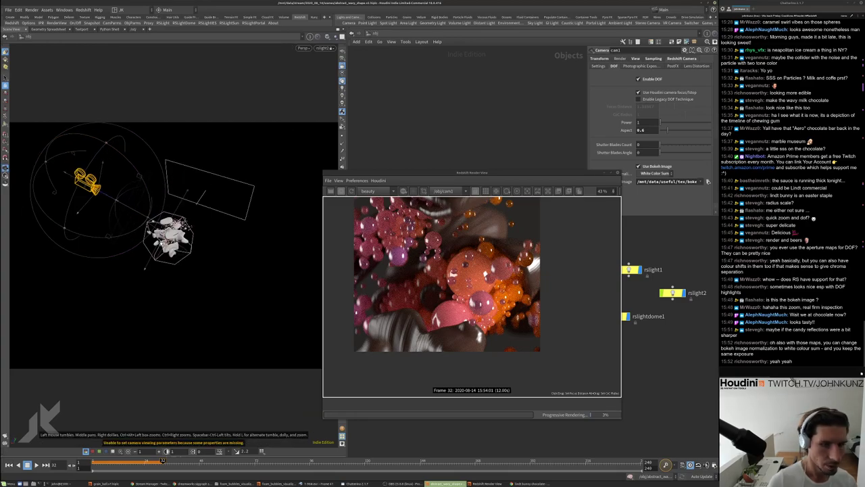
pyautogui.scroll(-2, 484, 322)
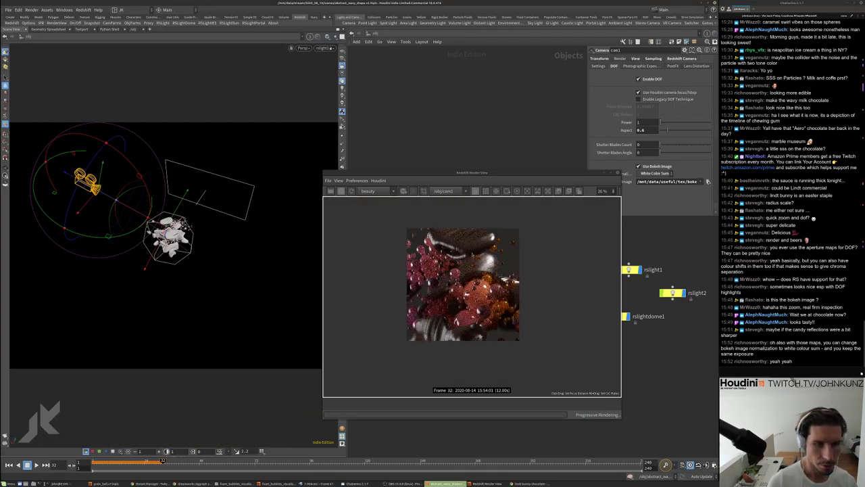
pyautogui.moveTo(230, 267); pyautogui.dragTo(276, 247)
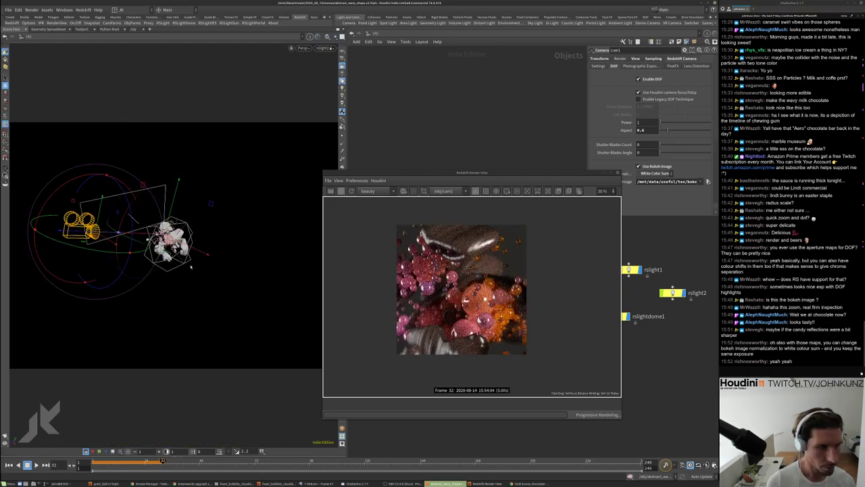
pyautogui.moveTo(216, 297); pyautogui.dragTo(265, 307)
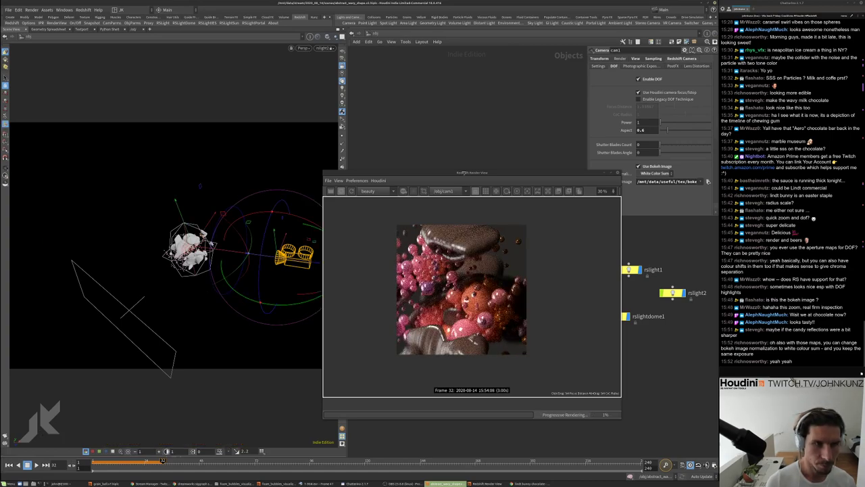
# Rotate rslight2 to re-aim its illumination on the chocolate and spheres
pyautogui.moveTo(451, 173); pyautogui.dragTo(486, 168)
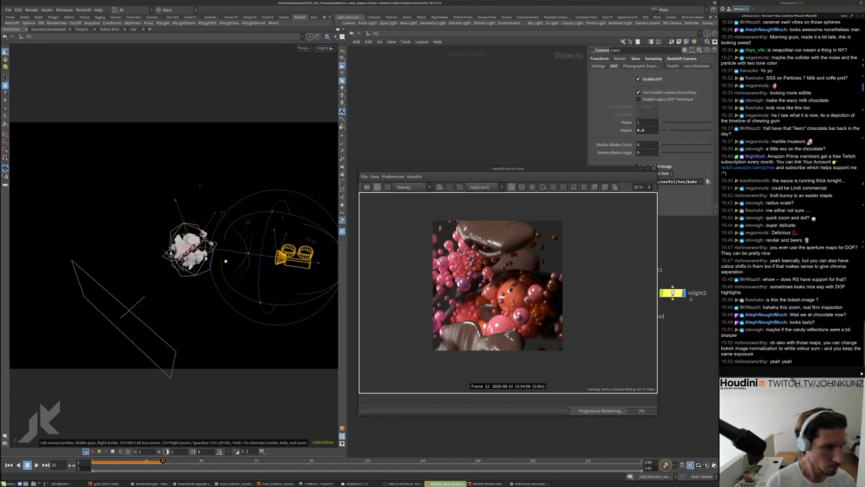
pyautogui.moveTo(223, 267); pyautogui.dragTo(225, 289)
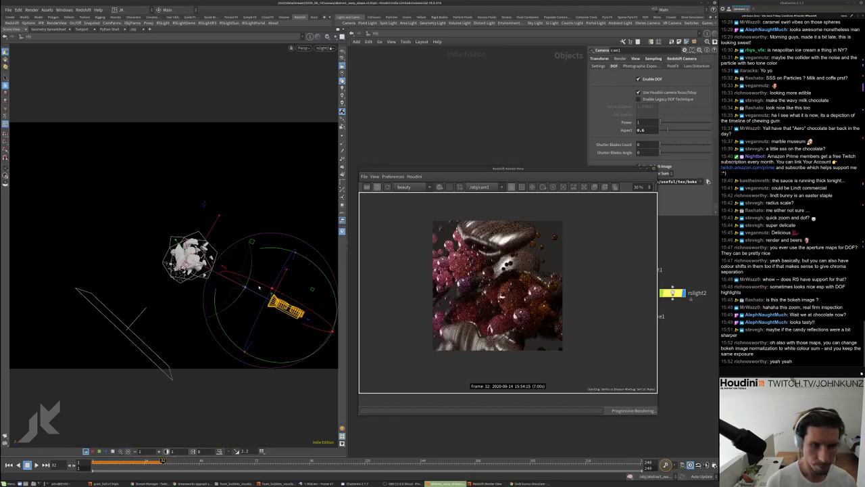
pyautogui.moveTo(331, 211); pyautogui.dragTo(230, 234)
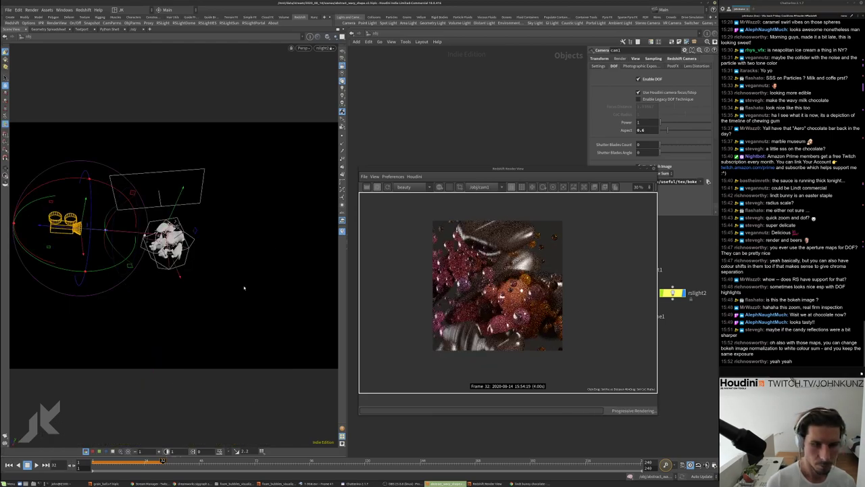
pyautogui.moveTo(242, 286)
pyautogui.mouseDown()
pyautogui.moveTo(209, 256)
pyautogui.moveTo(236, 302)
pyautogui.mouseUp()
pyautogui.press('Escape')
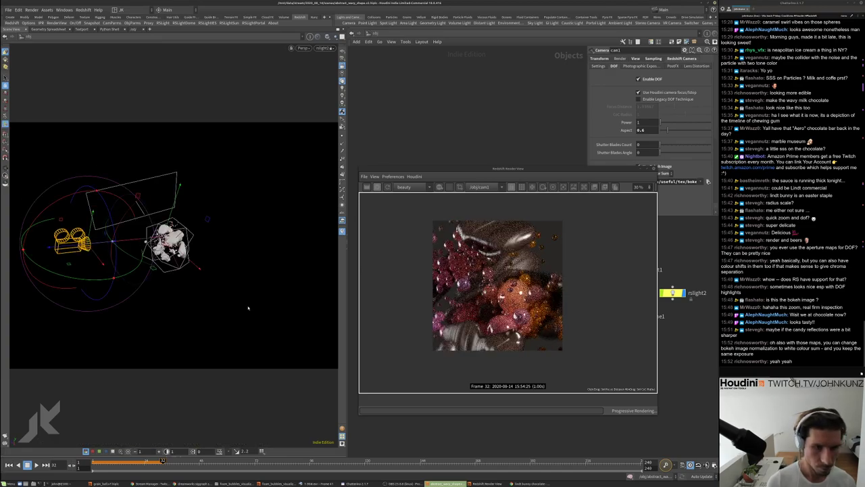
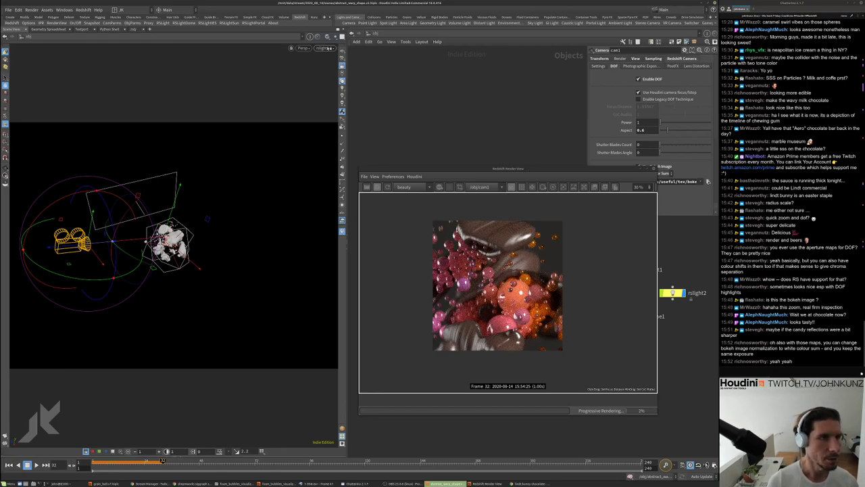
# Look through rslight1 and tumble it to light the chocolate from a new angle
pyautogui.click(324, 48)
pyautogui.moveTo(341, 91)
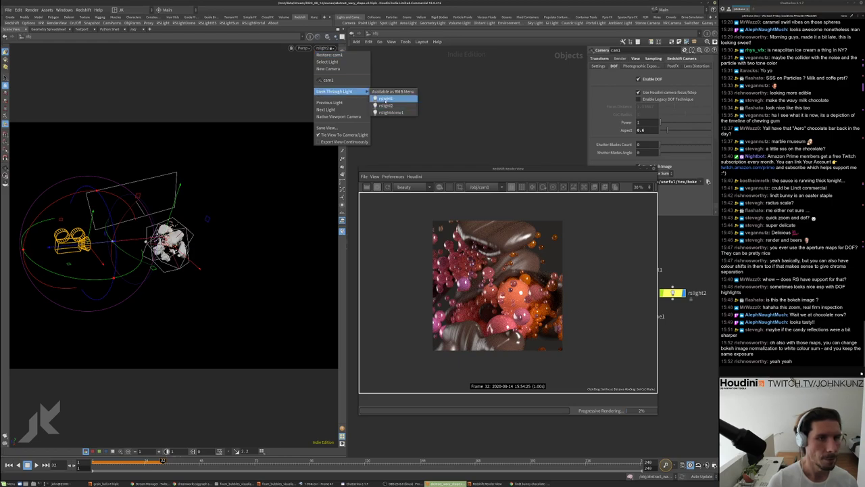
pyautogui.click(384, 105)
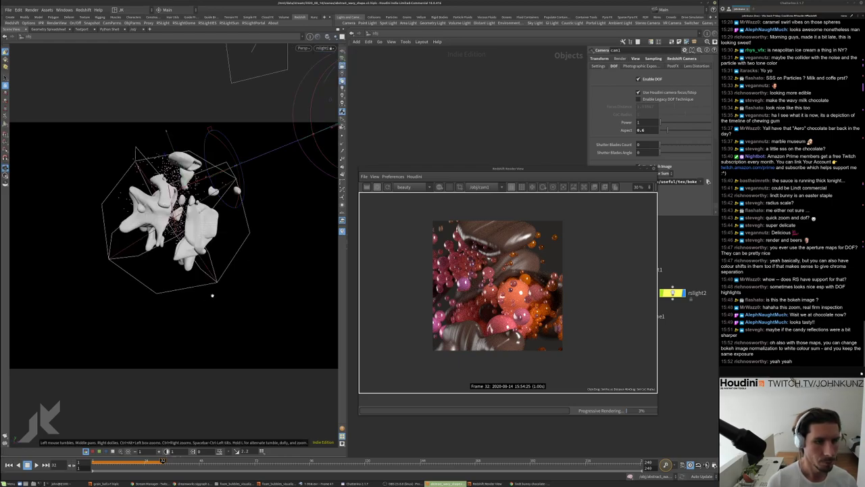
pyautogui.keyDown('alt'); pyautogui.moveTo(212, 293); pyautogui.dragTo(250, 287); pyautogui.keyUp('alt')
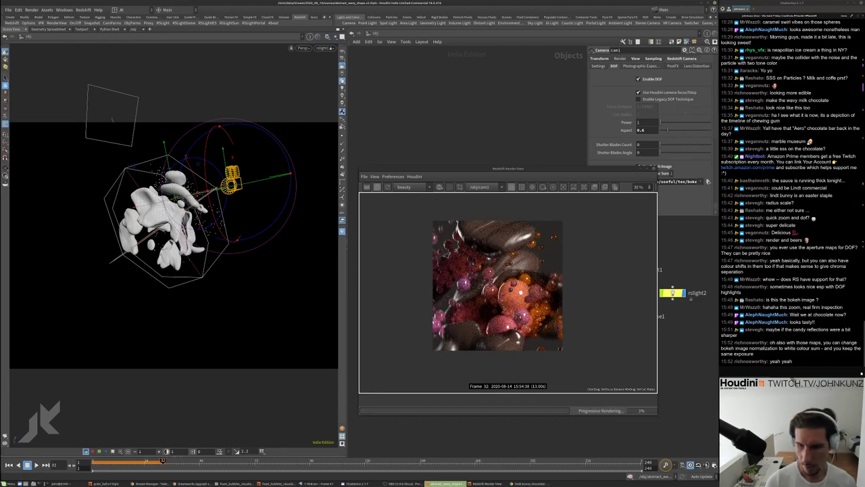
pyautogui.scroll(2, 484, 312)
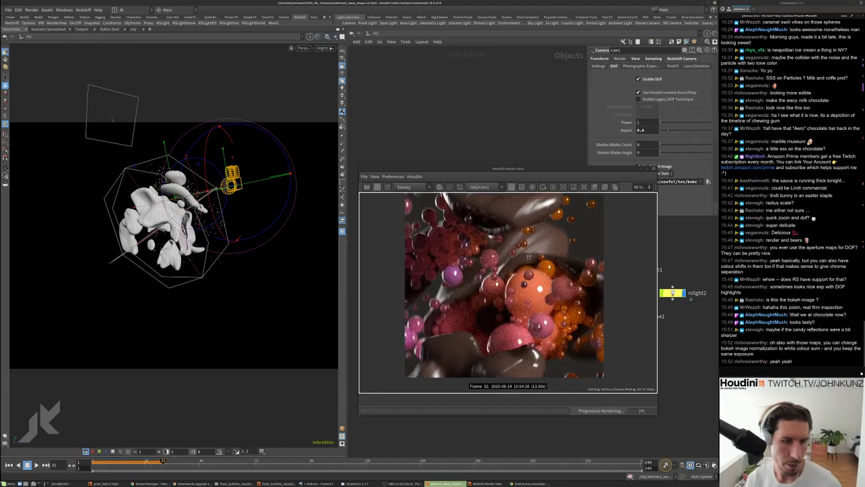
pyautogui.scroll(-1, 497, 341)
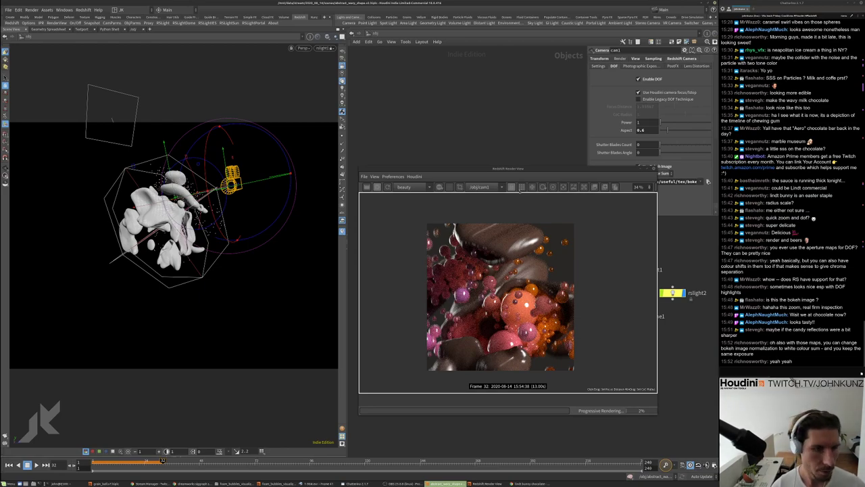
pyautogui.moveTo(511, 170); pyautogui.dragTo(396, 148)
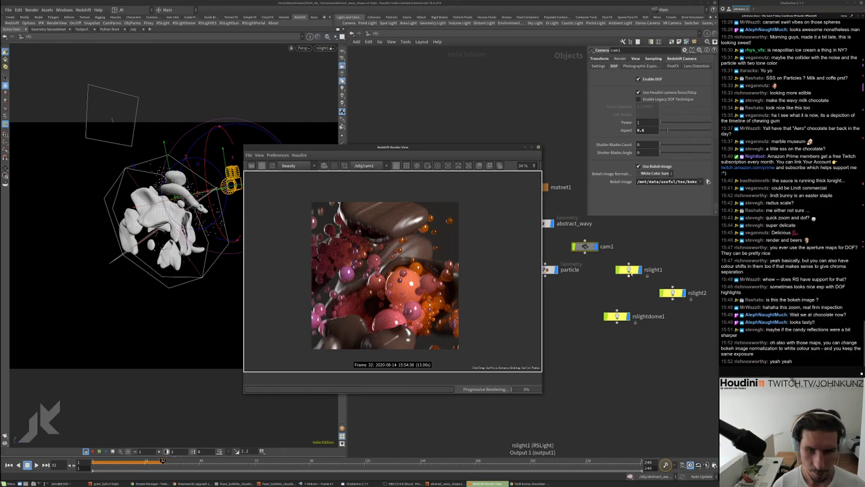
# Select rslight2 and set its intensity multiplier to 25
pyautogui.click(628, 270)
pyautogui.click(672, 292)
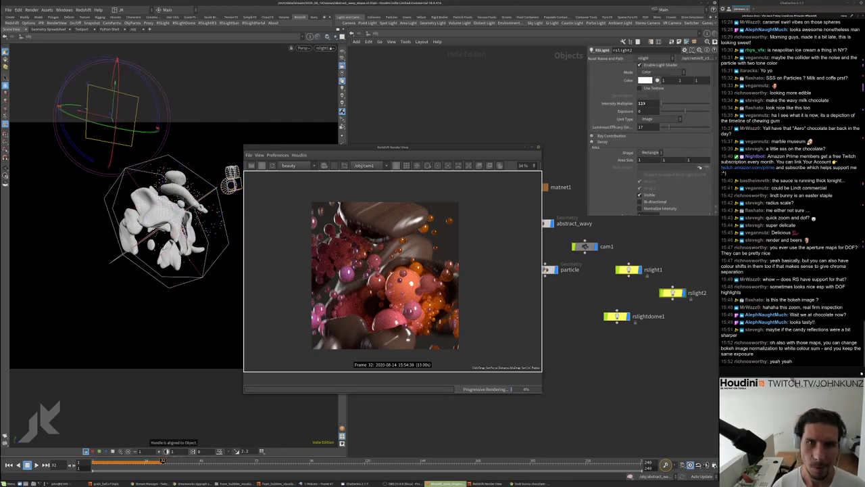
pyautogui.press('Return')
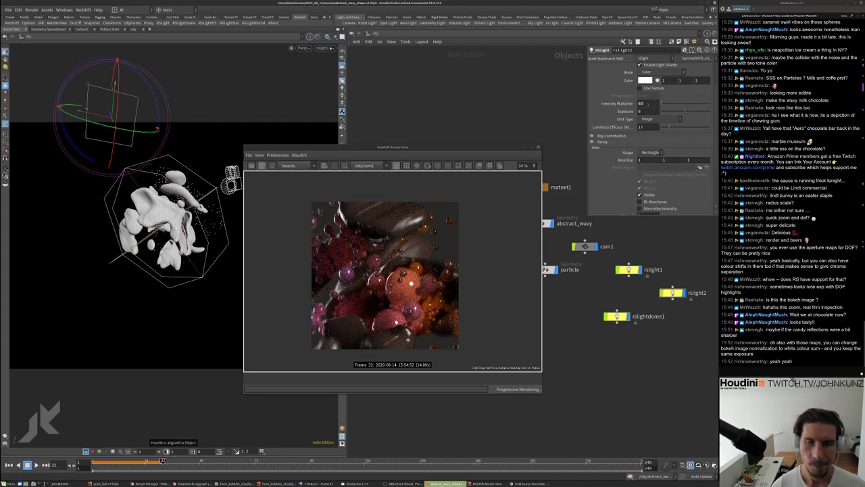
pyautogui.hotkey('ctrl', 'z')
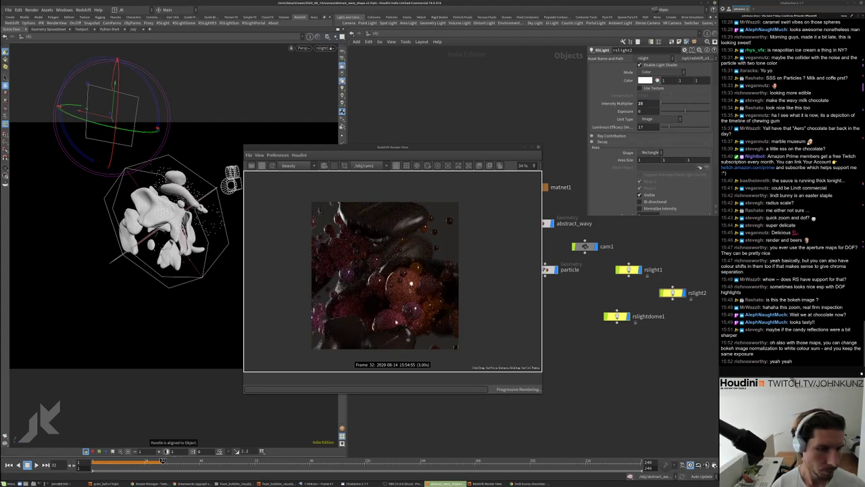
pyautogui.scroll(2, 370, 287)
pyautogui.scroll(-2, 370, 287)
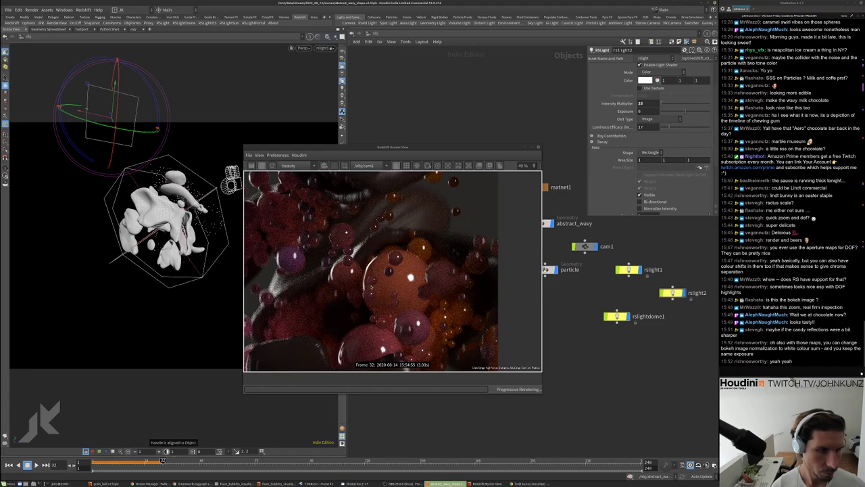
pyautogui.scroll(1, 386, 291)
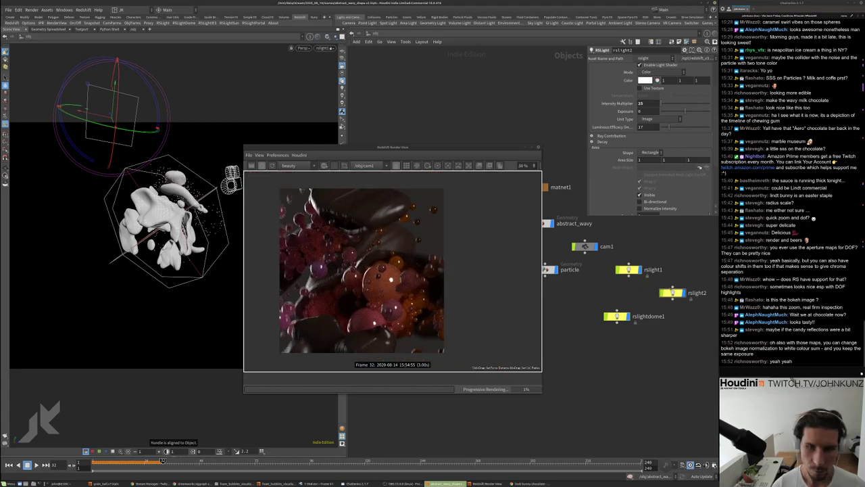
# Change rslight2's shape to Disc and adjust its area size
pyautogui.click(639, 160)
pyautogui.write('5')
pyautogui.press('Return')
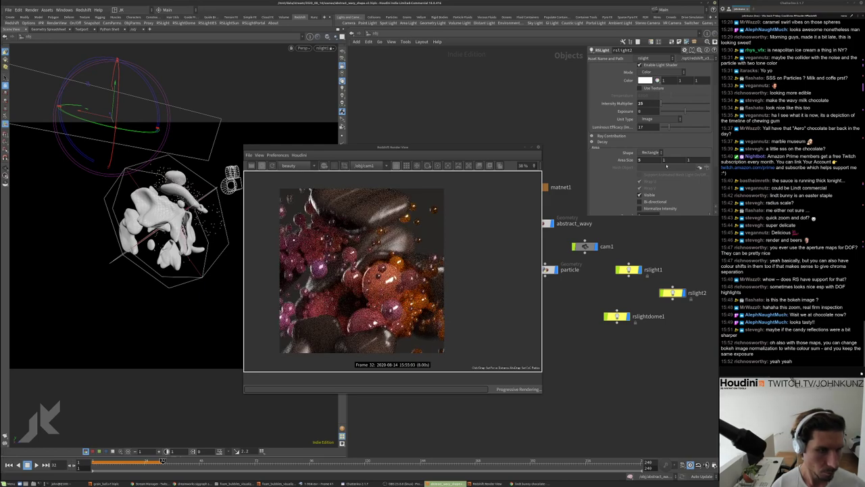
pyautogui.click(653, 152)
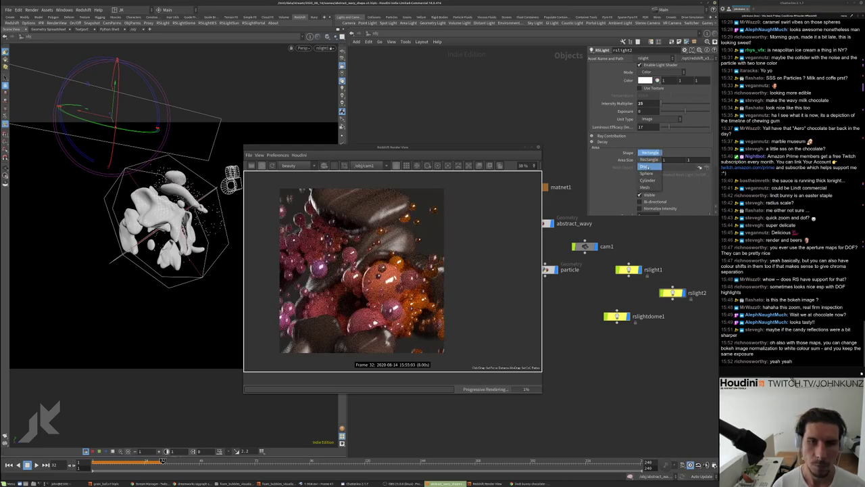
pyautogui.click(648, 167)
pyautogui.click(640, 160)
pyautogui.write('2')
pyautogui.press('Return')
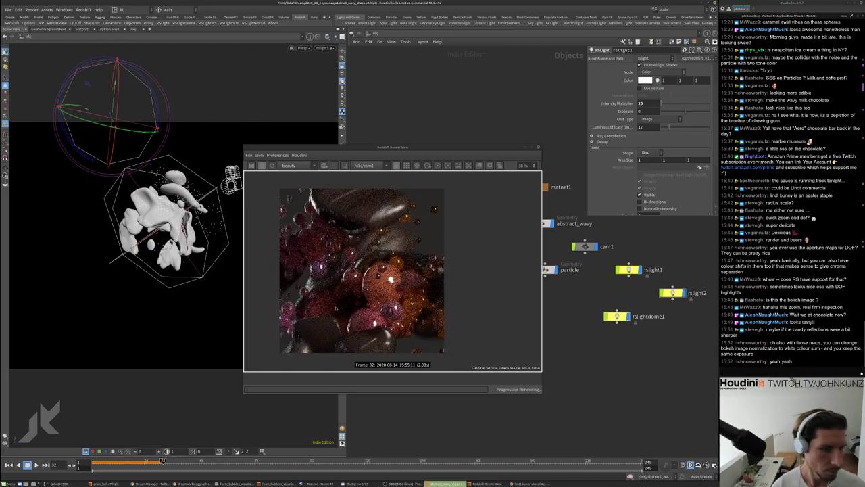
pyautogui.scroll(-3, 355, 301)
pyautogui.scroll(-1, 356, 300)
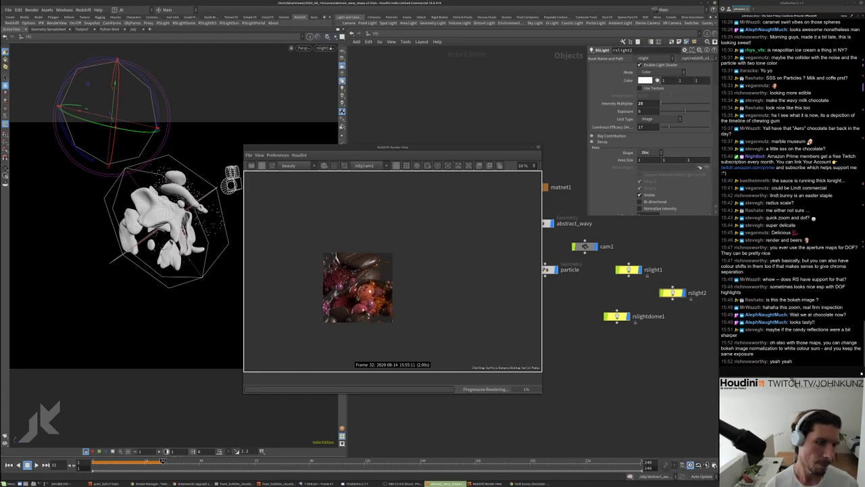
pyautogui.scroll(2, 365, 304)
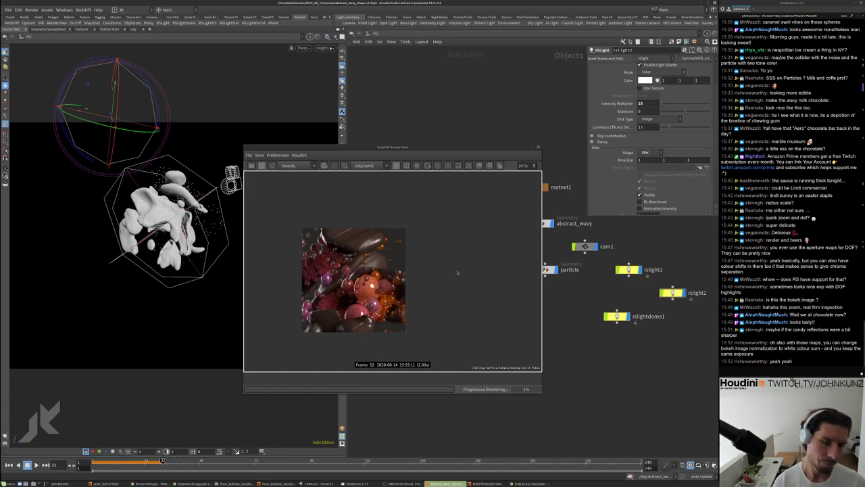
# Enter the redshift_vopnet2 material and set its subsurface radius scale to 0.35
pyautogui.doubleClick(556, 217)
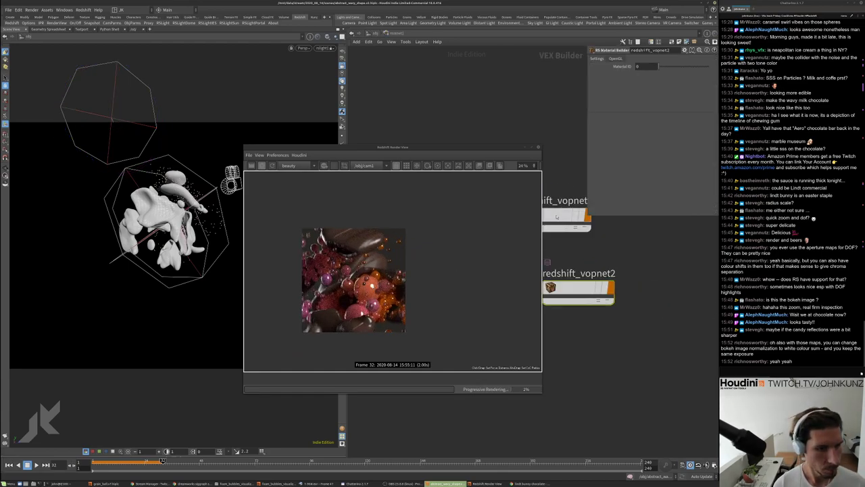
pyautogui.scroll(-3, 587, 277)
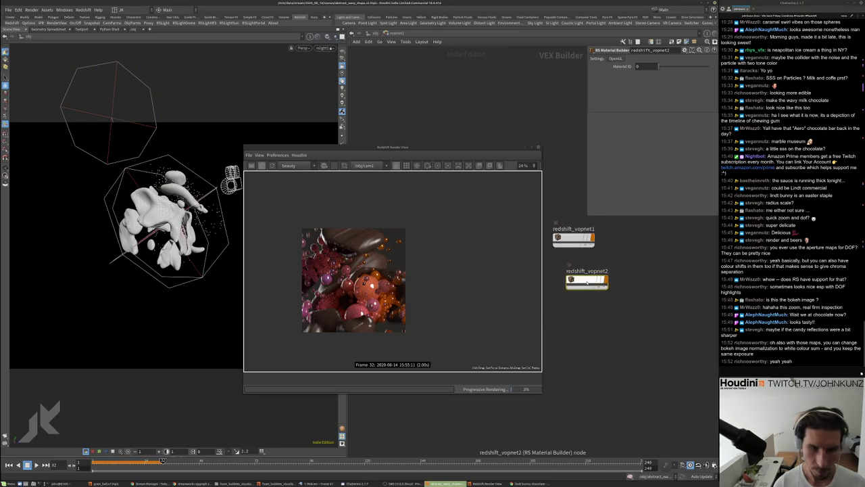
pyautogui.doubleClick(586, 278)
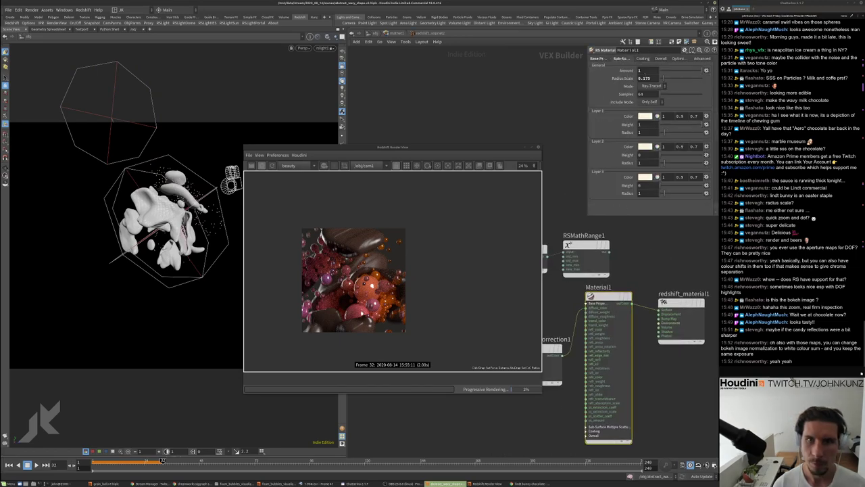
pyautogui.write('0.35')
pyautogui.press('Return')
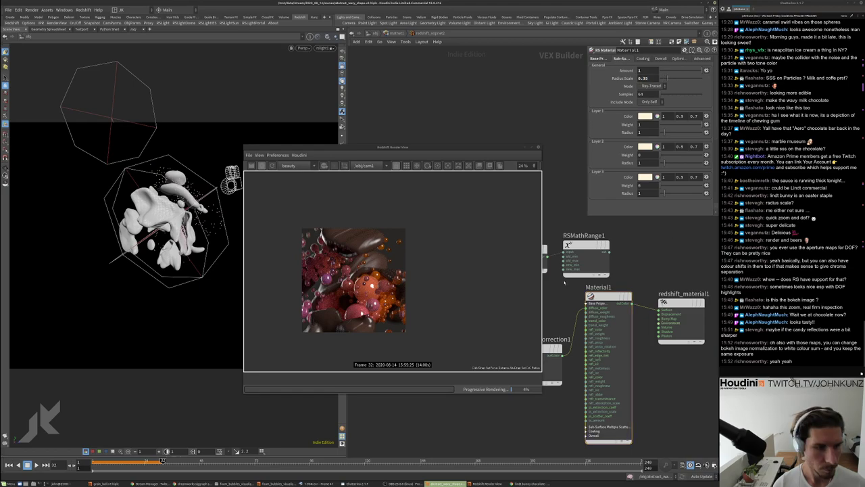
pyautogui.scroll(3, 345, 271)
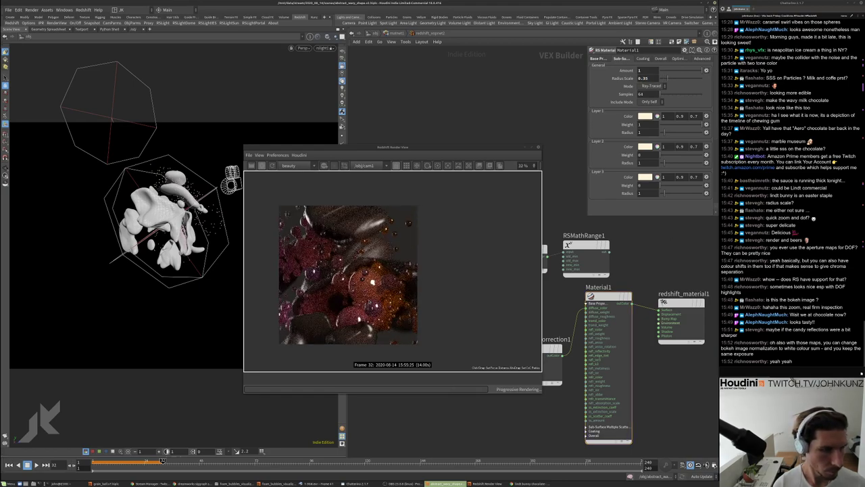
pyautogui.scroll(-1, 561, 304)
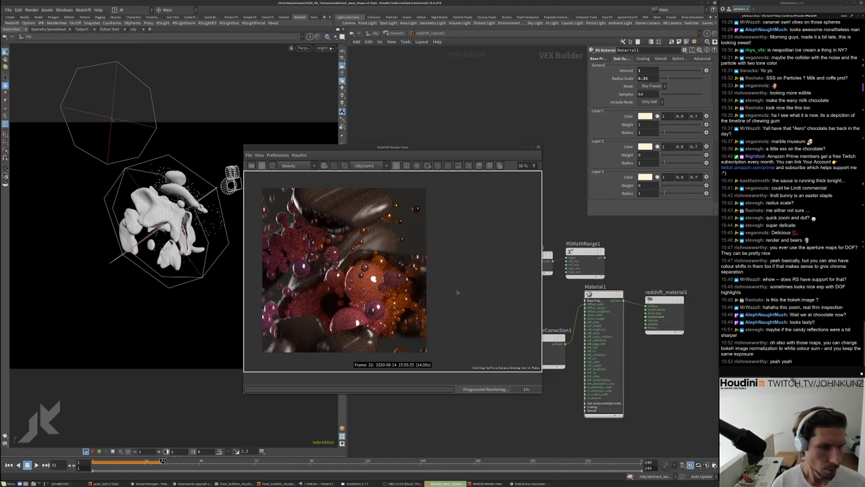
# Set the material's reflection IOR to 1.45
pyautogui.click(599, 58)
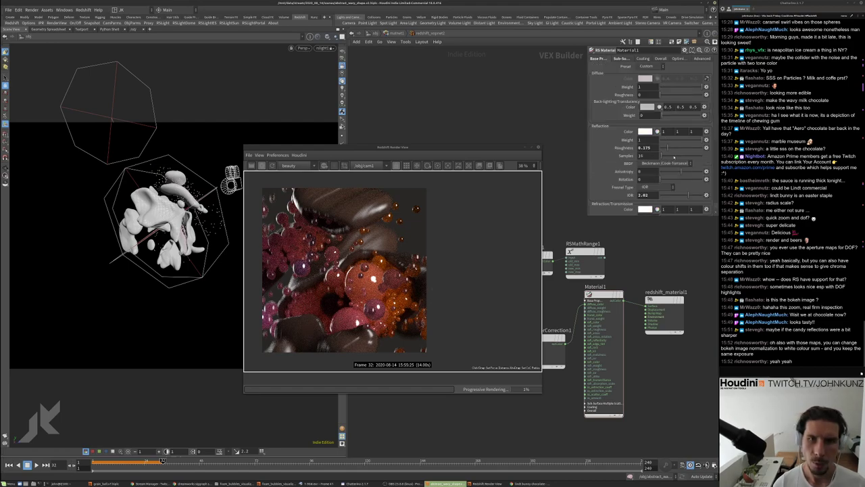
pyautogui.moveTo(669, 195); pyautogui.dragTo(651, 195)
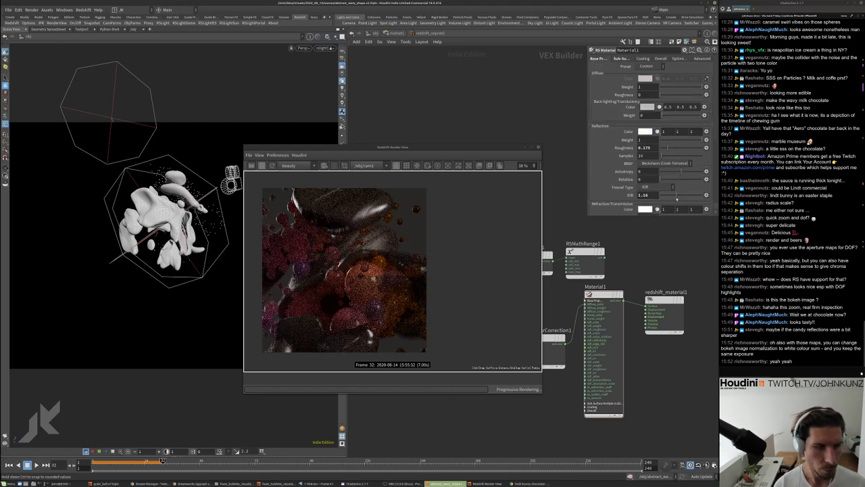
pyautogui.scroll(-1, 344, 274)
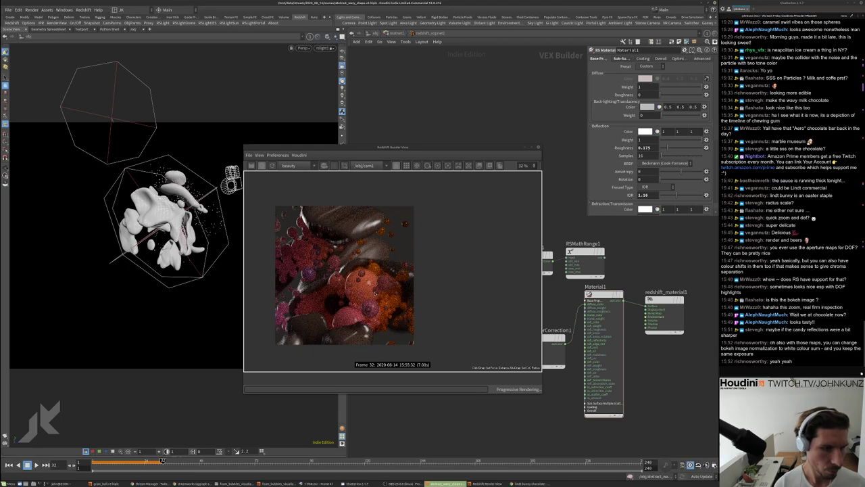
pyautogui.moveTo(651, 195); pyautogui.dragTo(654, 196)
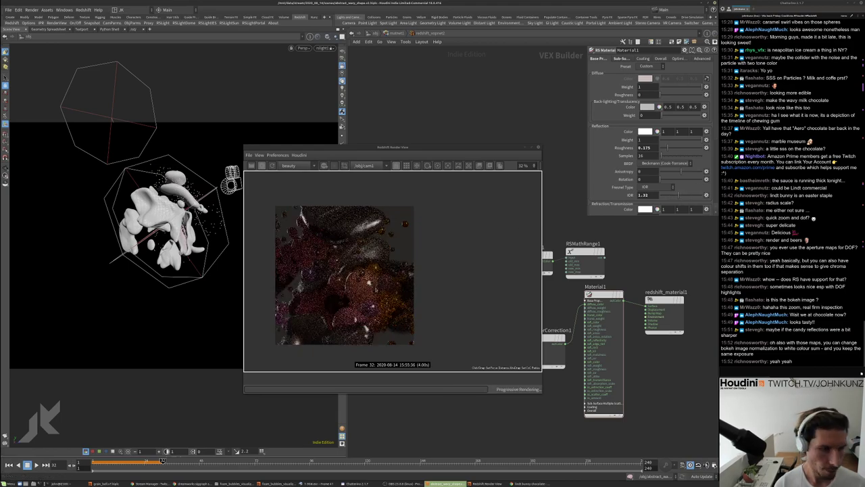
pyautogui.scroll(1, 368, 283)
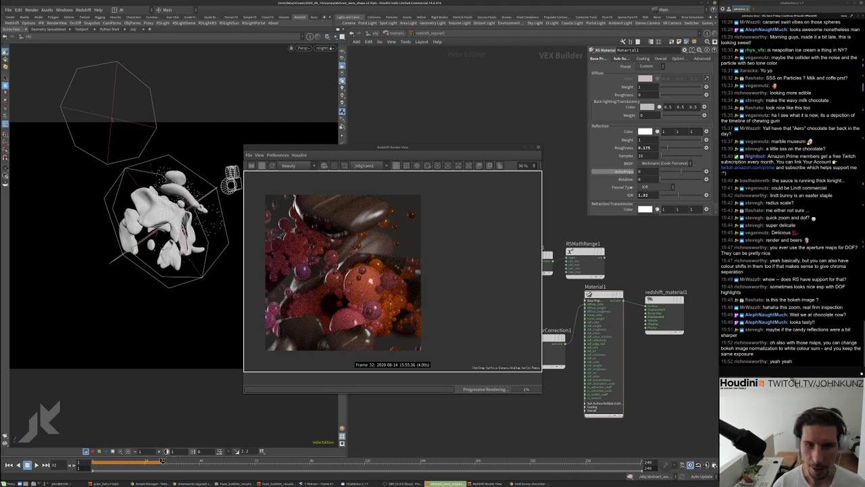
pyautogui.scroll(1, 368, 261)
pyautogui.scroll(1, 332, 302)
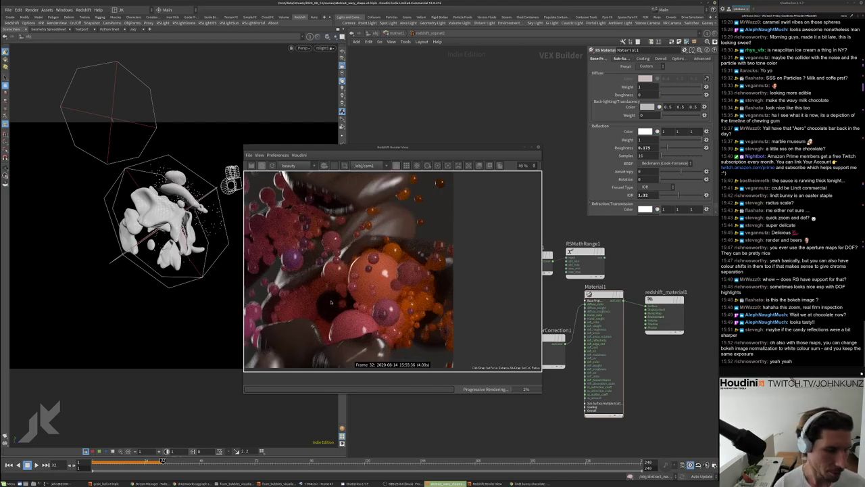
pyautogui.scroll(1, 373, 283)
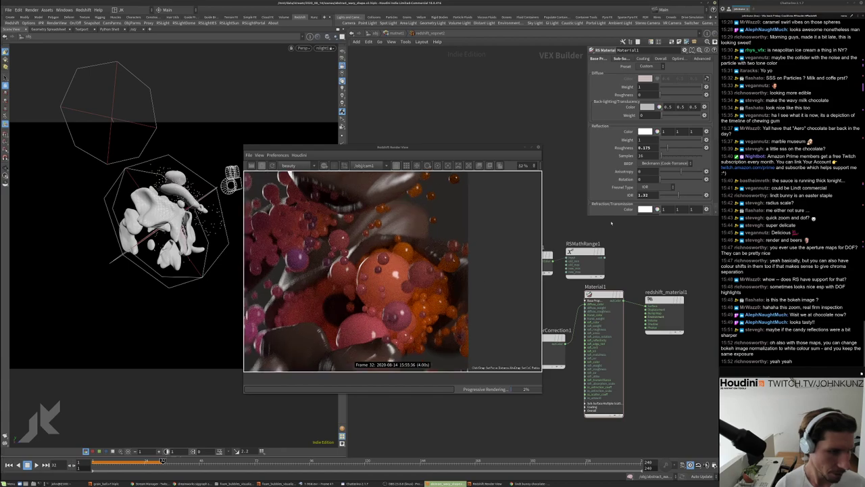
pyautogui.doubleClick(646, 194)
pyautogui.write('1.45')
pyautogui.press('Return')
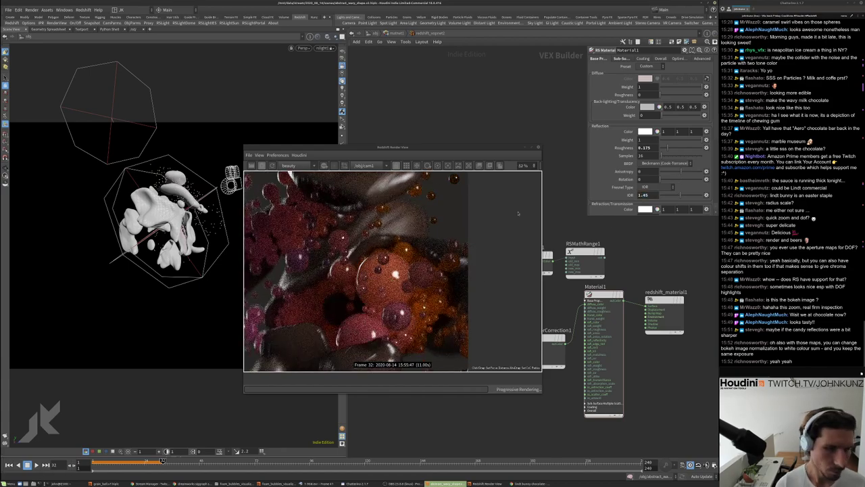
# Set reflection roughness to 0.25, then 0.1, and go up to /obj
pyautogui.doubleClick(647, 147)
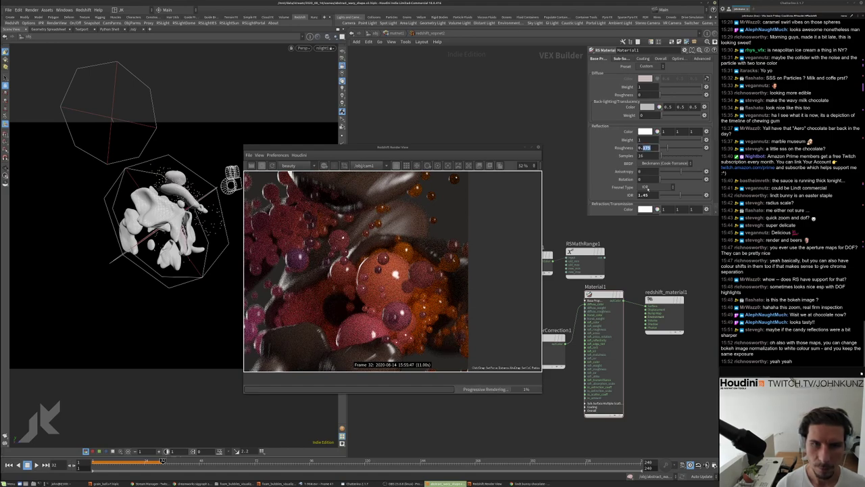
pyautogui.write('0.25')
pyautogui.press('Return')
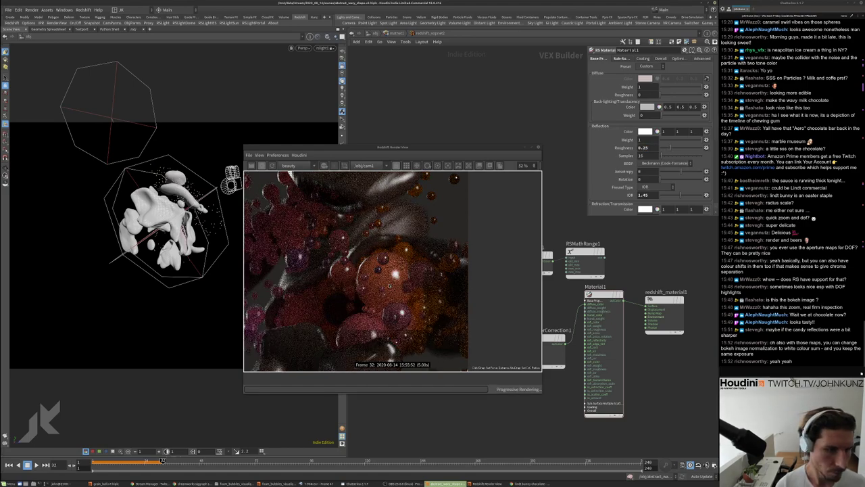
pyautogui.scroll(-3, 356, 270)
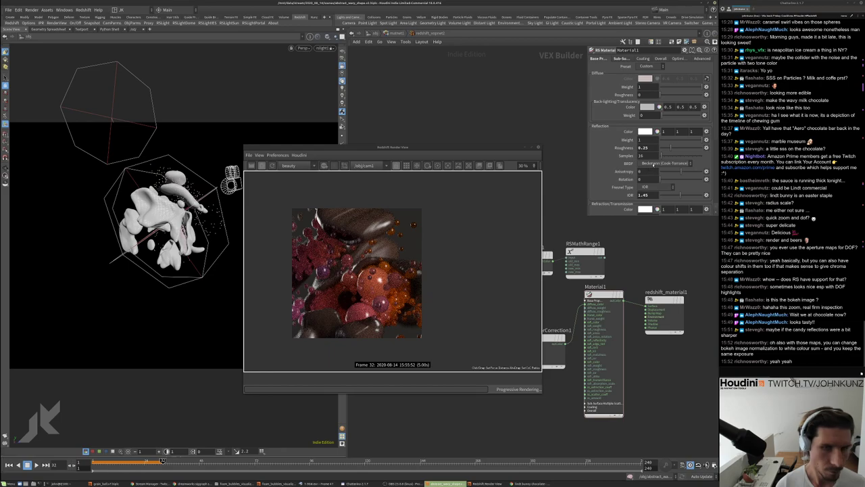
pyautogui.doubleClick(647, 147)
pyautogui.write('0.1')
pyautogui.press('Return')
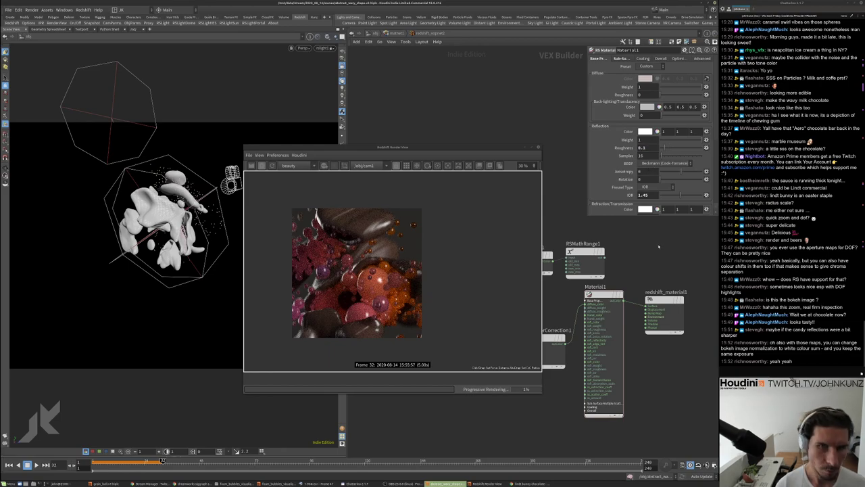
pyautogui.scroll(-1, 356, 328)
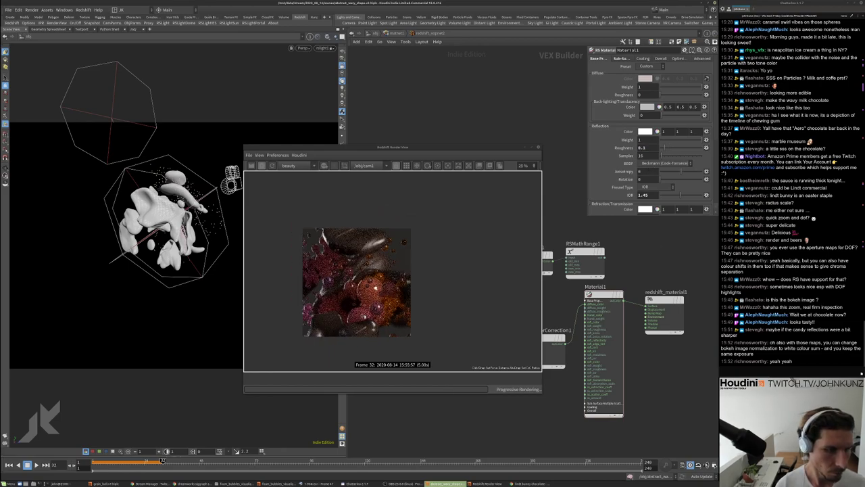
pyautogui.scroll(-1, 355, 300)
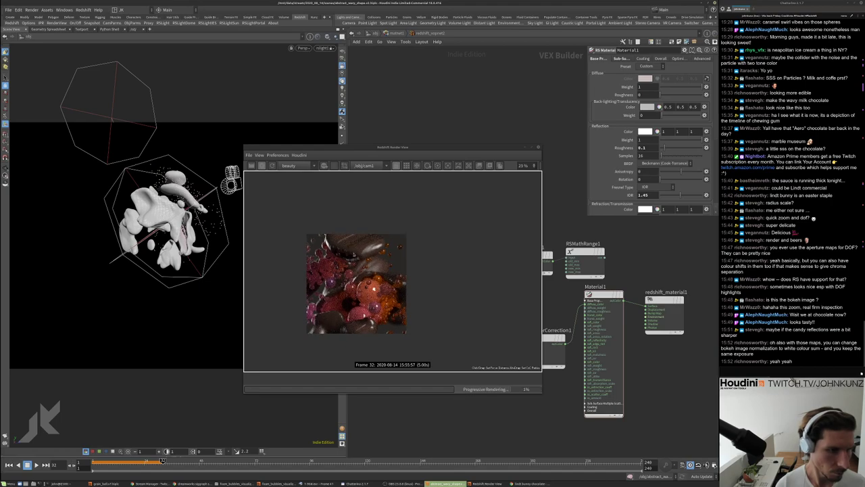
pyautogui.press('u')
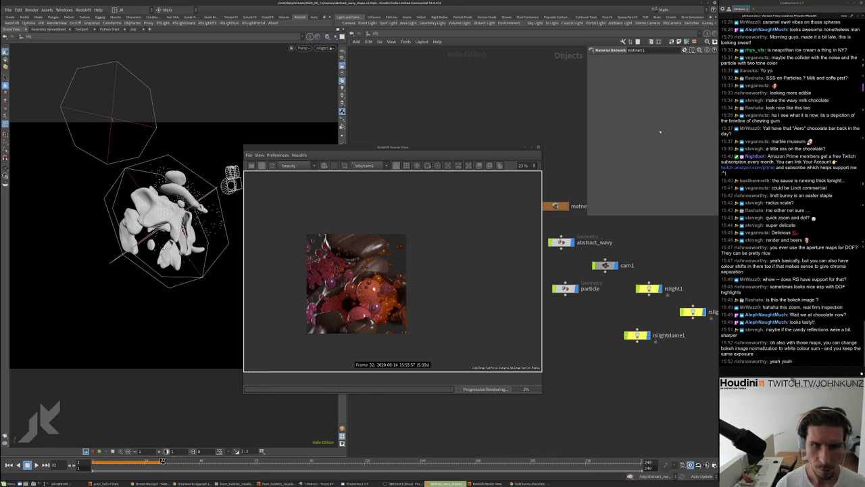
# Set cam1's focal length to 100
pyautogui.click(604, 265)
pyautogui.click(635, 58)
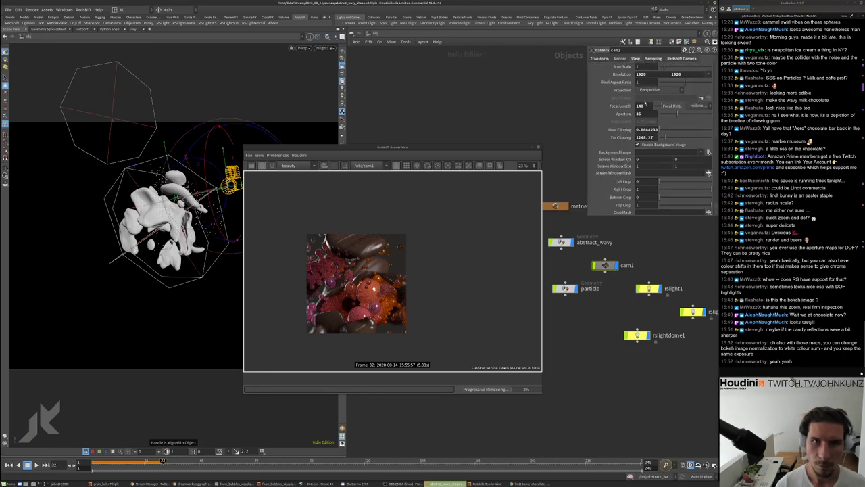
pyautogui.write('100')
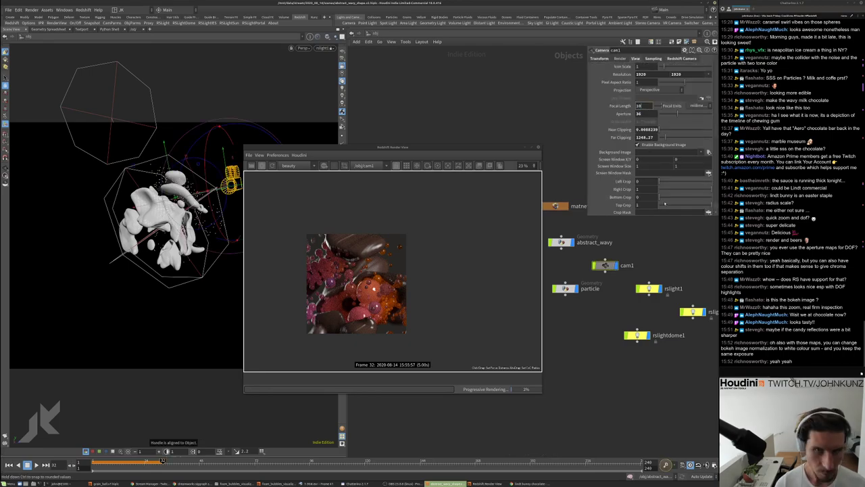
pyautogui.press('Return')
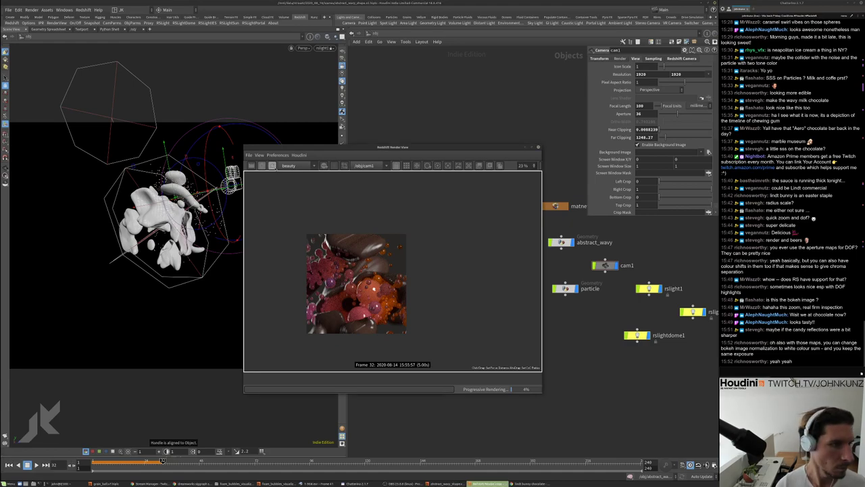
pyautogui.scroll(1, 324, 286)
pyautogui.moveTo(324, 285); pyautogui.dragTo(345, 268, button='middle')
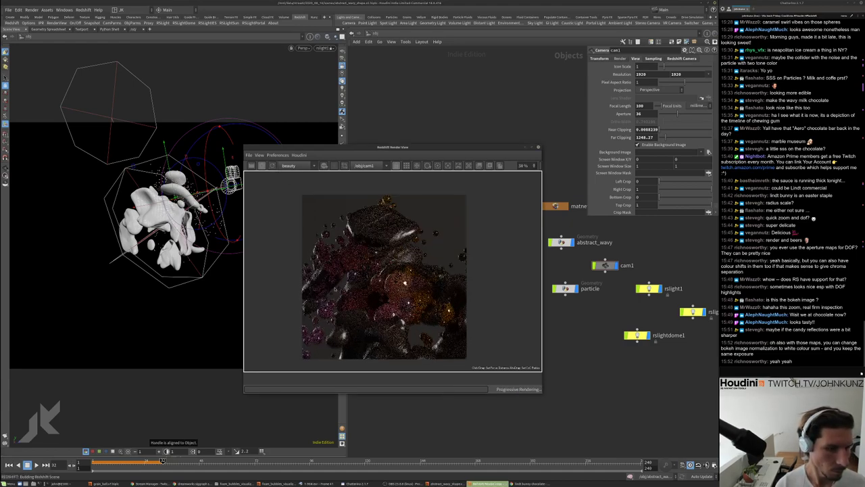
pyautogui.scroll(1, 334, 297)
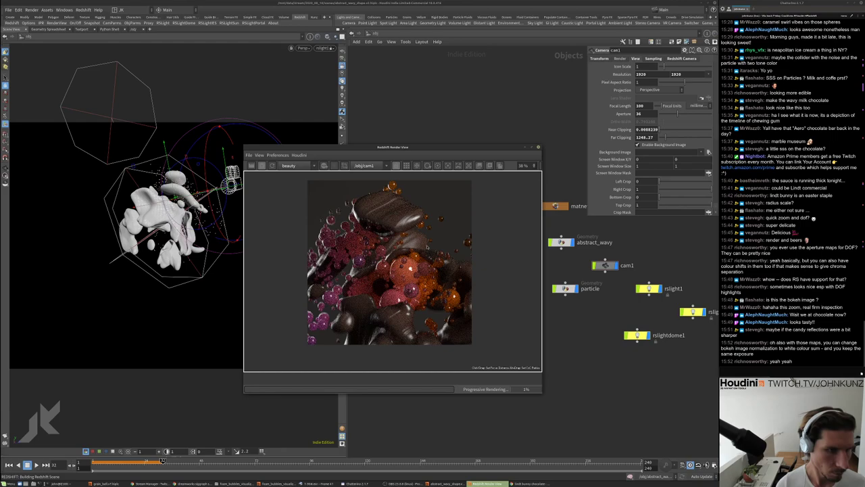
pyautogui.scroll(-1, 410, 216)
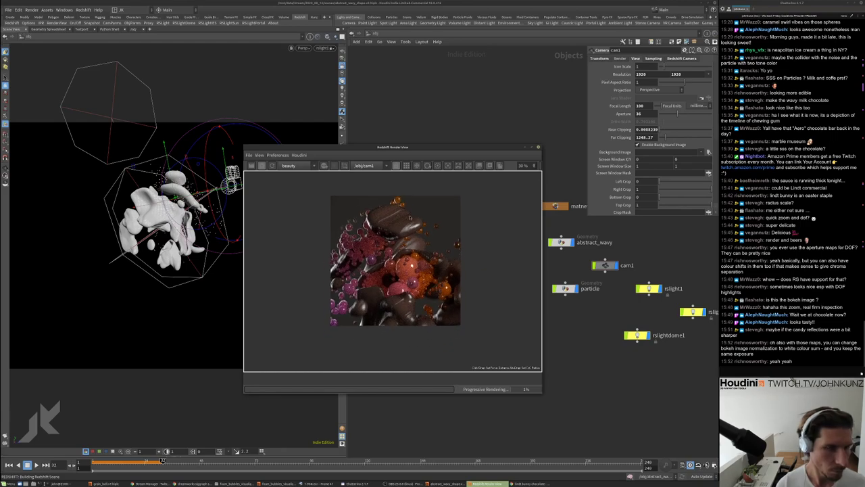
# Look through cam1, select rslight1, and bring up the chocolate bunny image search
pyautogui.click(324, 48)
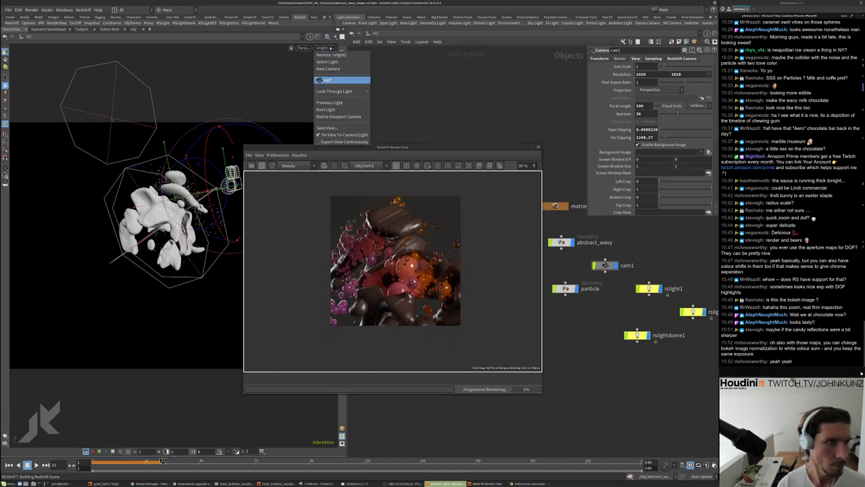
pyautogui.click(330, 80)
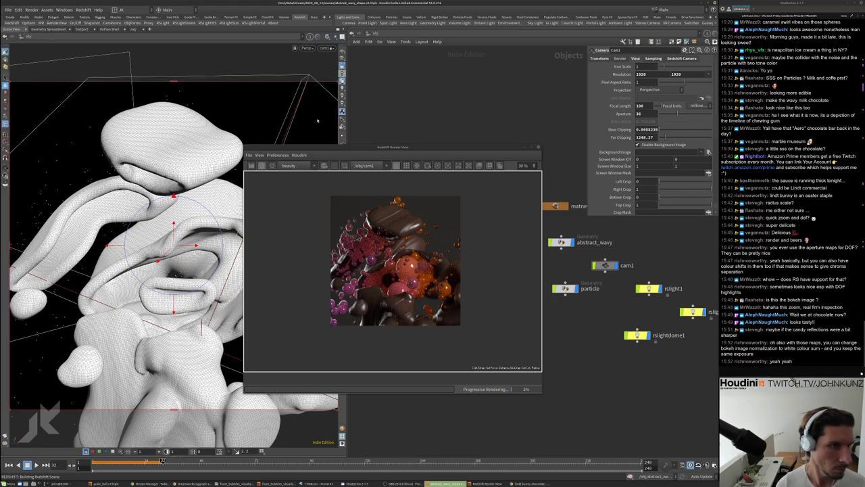
pyautogui.moveTo(401, 153); pyautogui.dragTo(448, 161)
pyautogui.scroll(3, 448, 270)
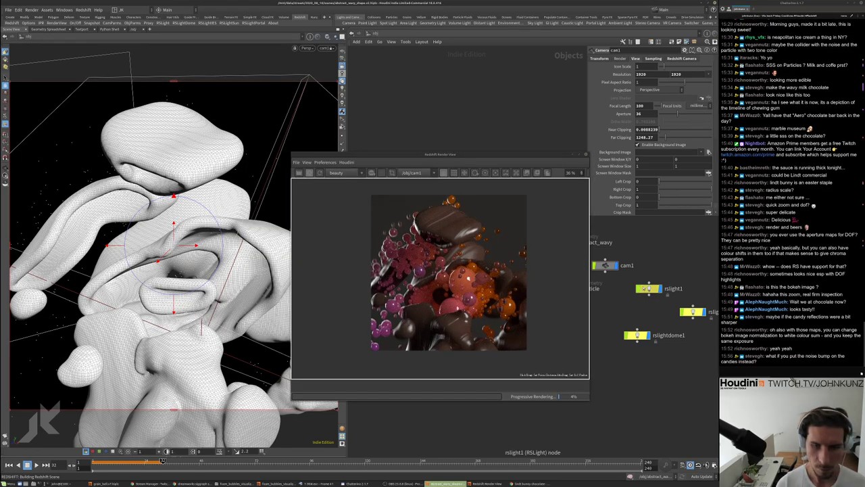
pyautogui.click(649, 289)
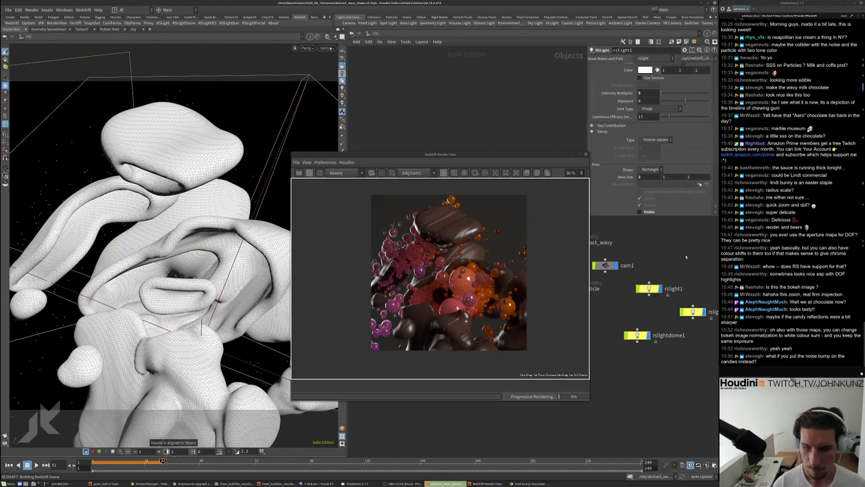
pyautogui.scroll(-2, 684, 259)
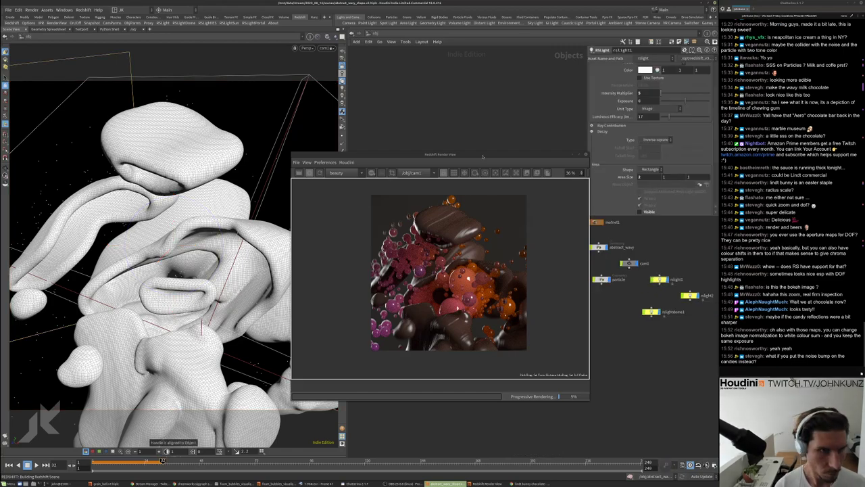
pyautogui.moveTo(482, 157); pyautogui.dragTo(466, 103)
pyautogui.scroll(3, 423, 168)
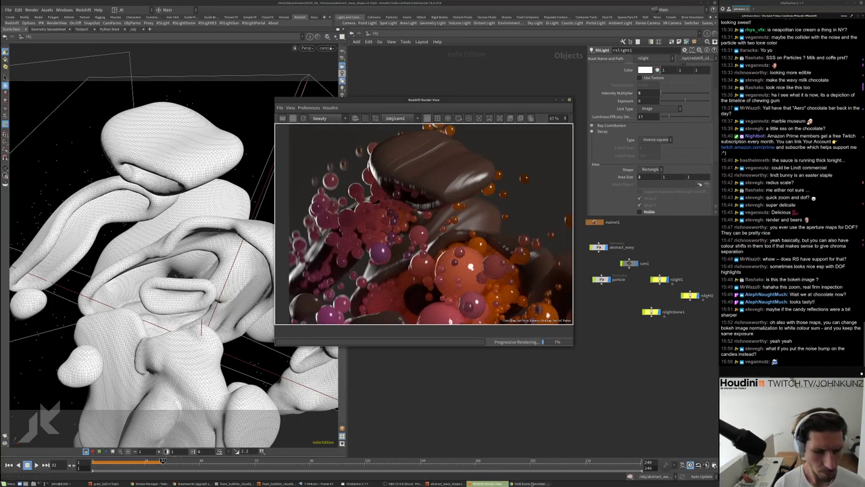
pyautogui.click(532, 484)
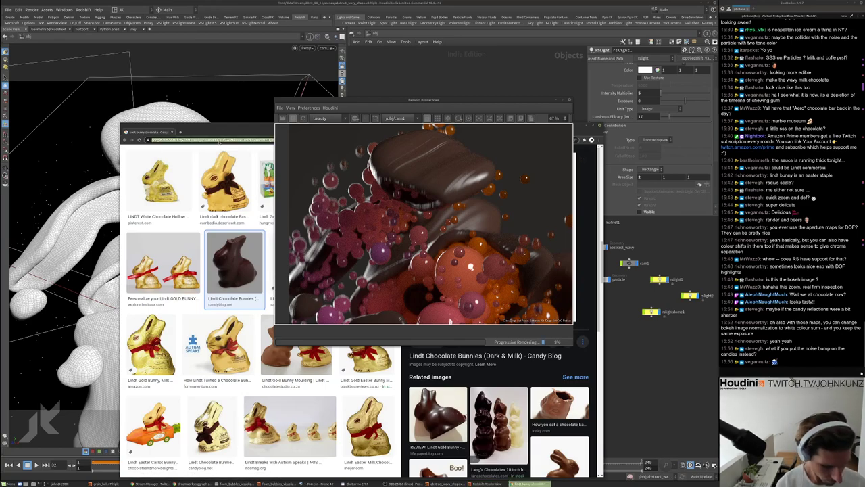
# Search images for 'dove chocolate drizzle' and browse the results
pyautogui.write('dove chocolate dr')
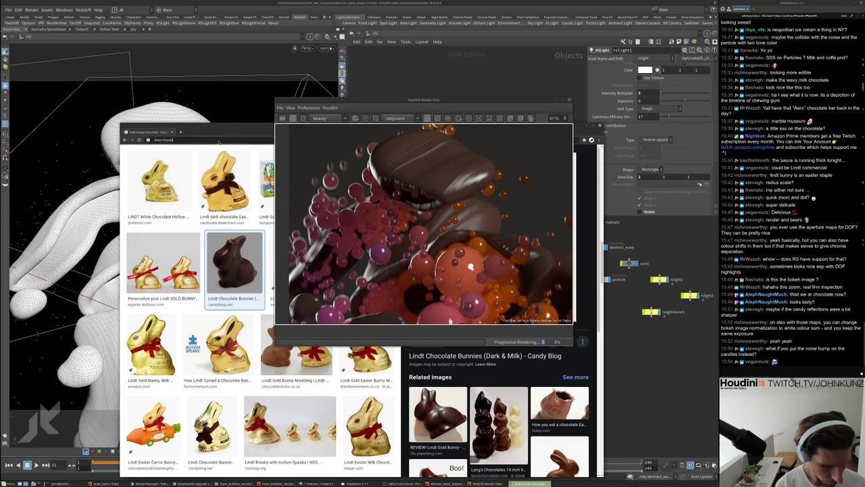
pyautogui.write('izzle')
pyautogui.press('Return')
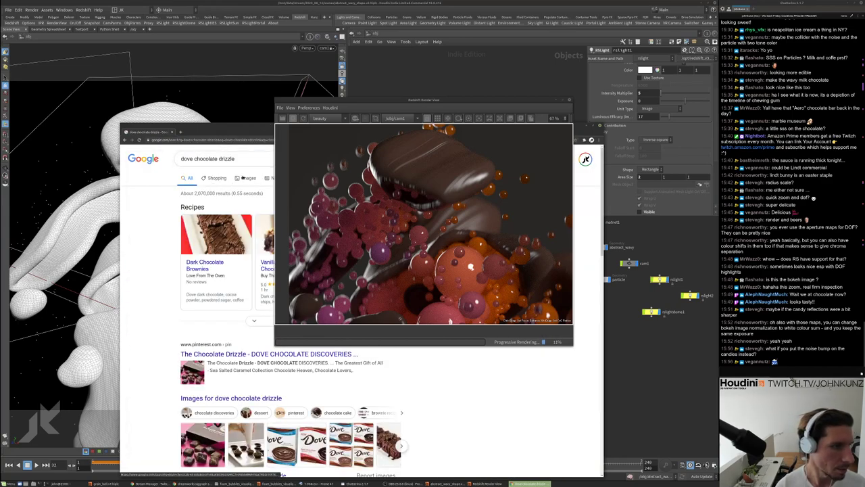
pyautogui.click(249, 178)
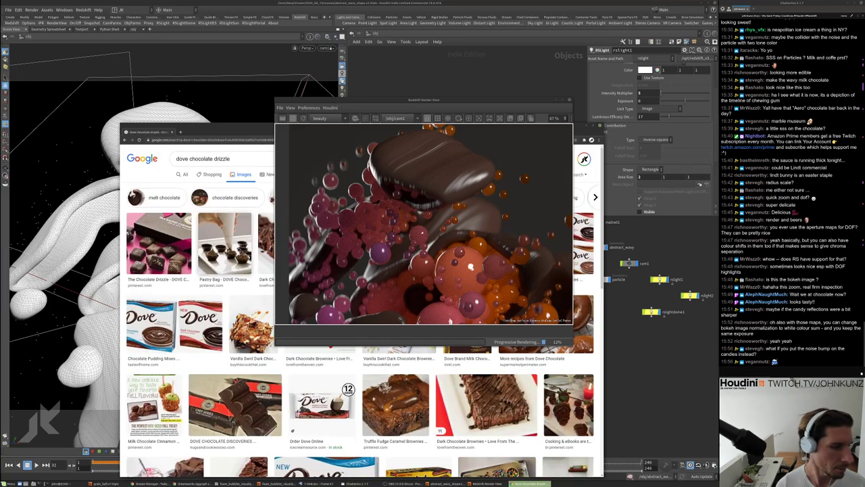
pyautogui.scroll(-5, 262, 353)
pyautogui.scroll(-3, 262, 353)
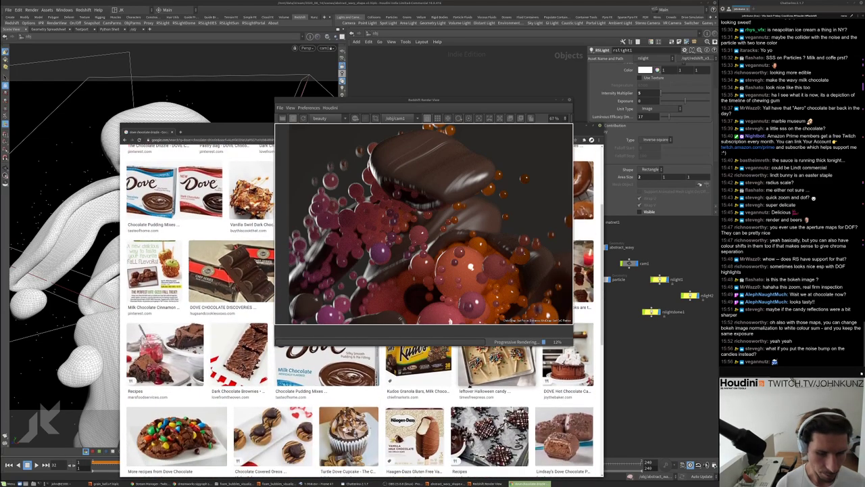
pyautogui.scroll(-4, 262, 353)
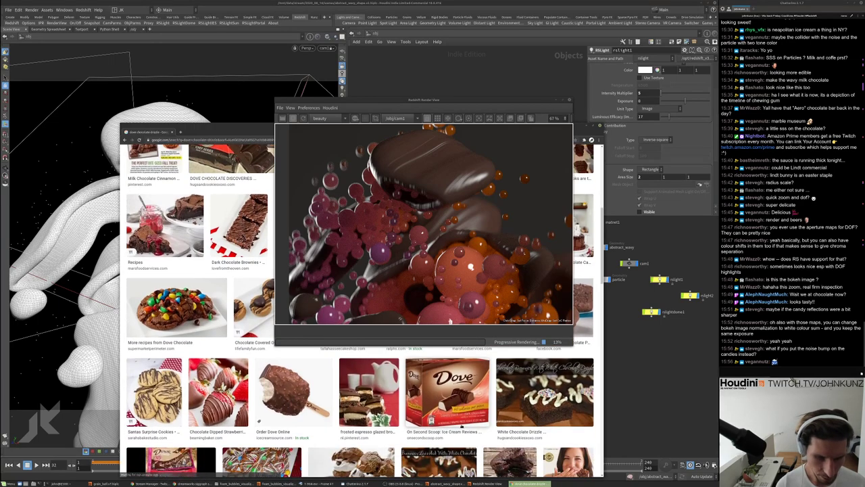
pyautogui.scroll(-1, 261, 353)
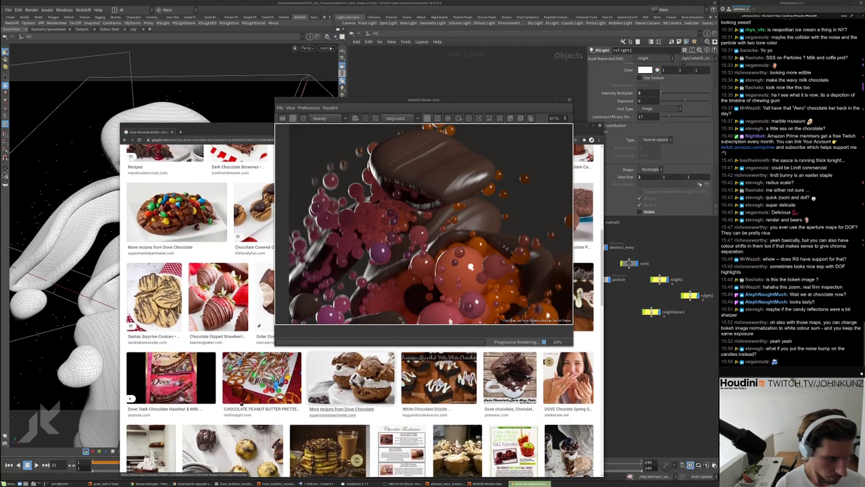
pyautogui.scroll(-5, 260, 348)
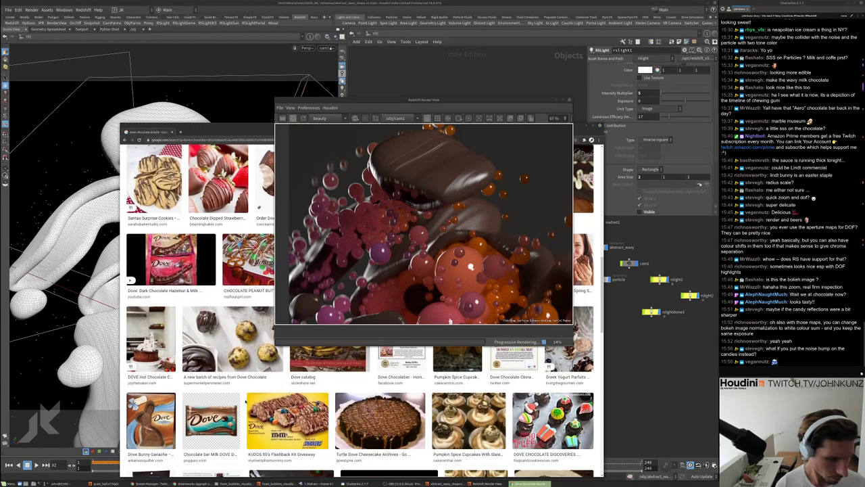
pyautogui.scroll(-4, 261, 351)
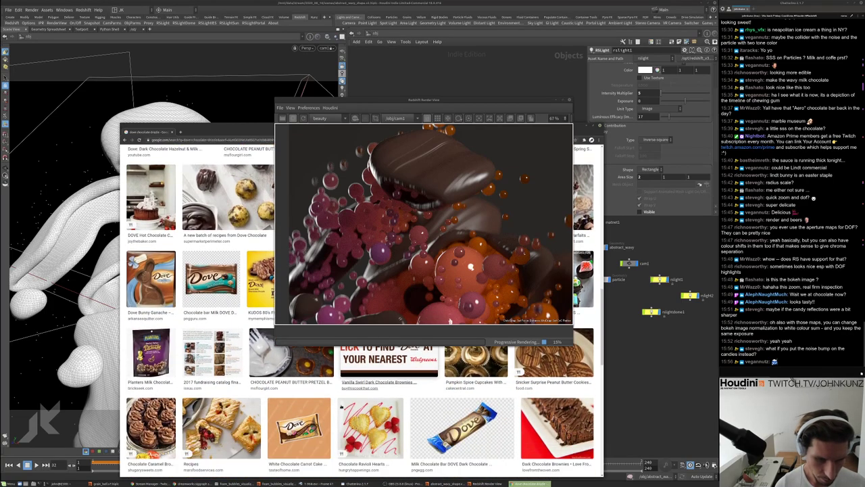
pyautogui.scroll(-2, 262, 351)
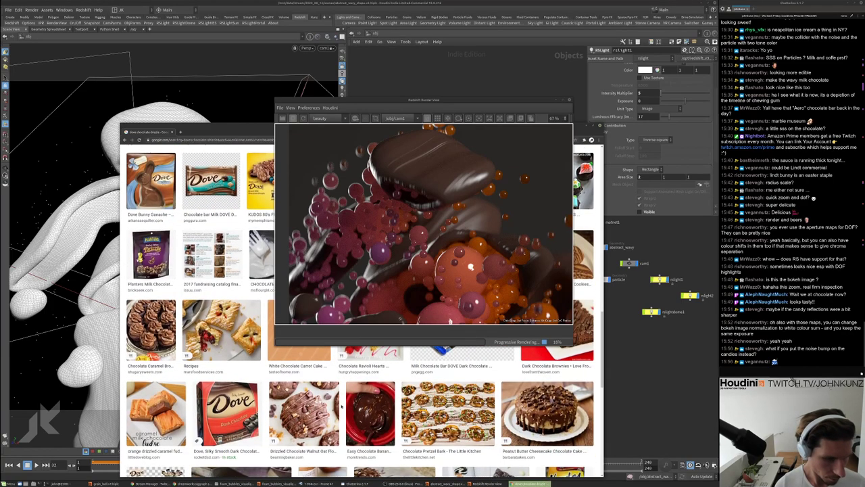
# Preview the Dove dark chocolate box image, then return to Houdini
pyautogui.click(226, 446)
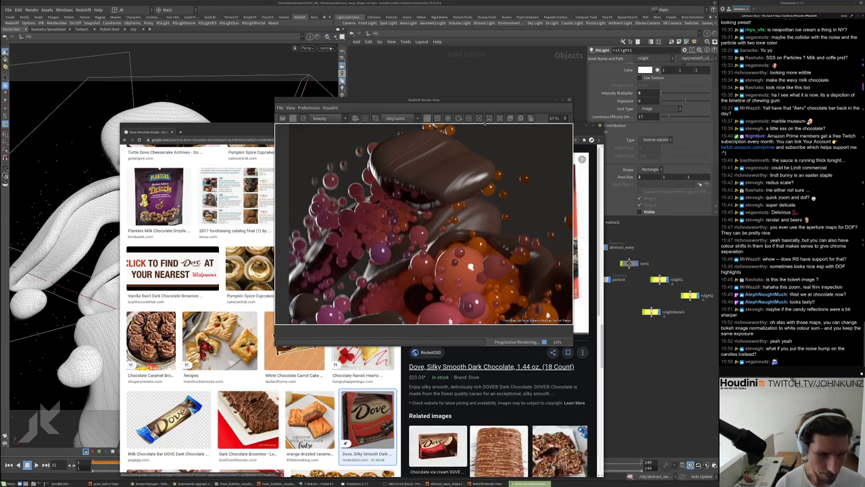
pyautogui.moveTo(488, 102); pyautogui.dragTo(364, 98)
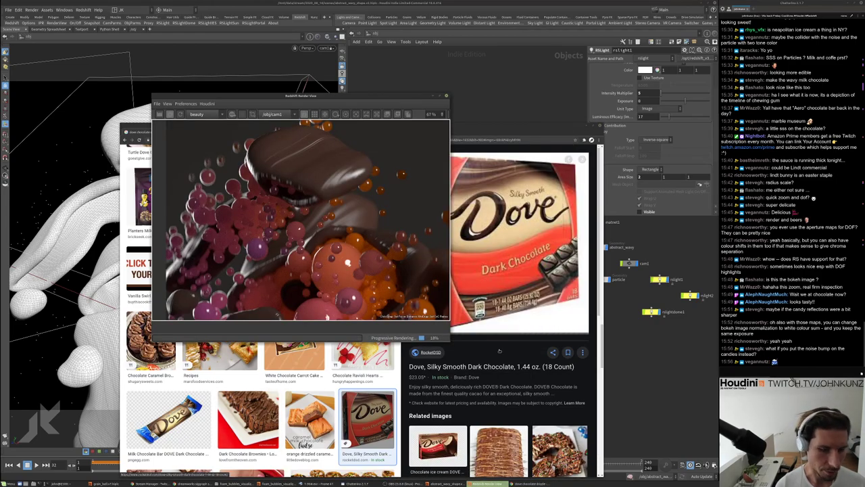
pyautogui.scroll(-5, 500, 270)
pyautogui.scroll(-3, 500, 304)
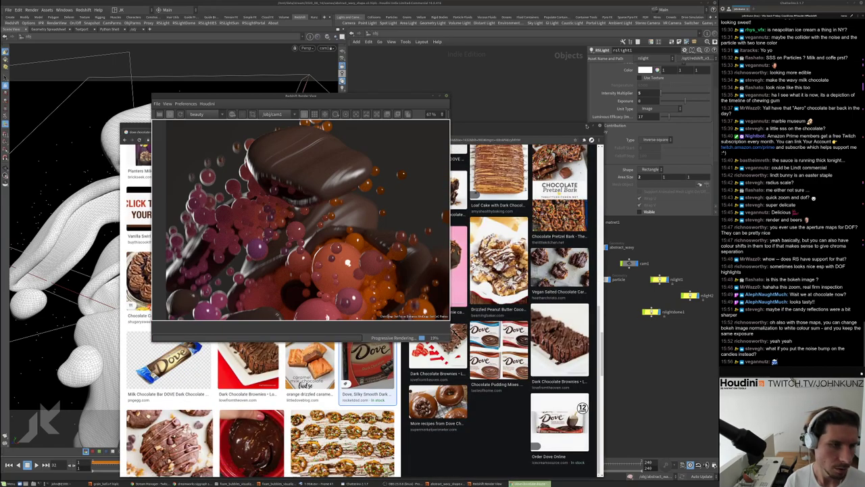
pyautogui.click(316, 210)
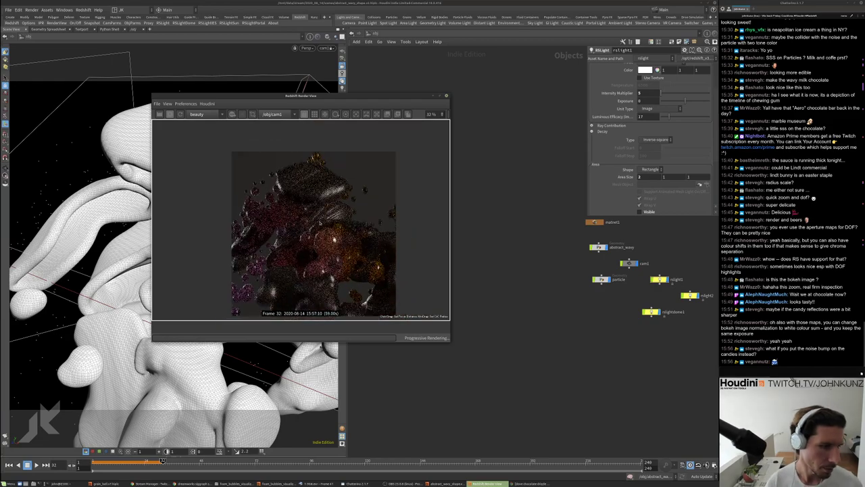
# Navigate into matnet1's redshift_vopnet1 node graph
pyautogui.scroll(2, 316, 210)
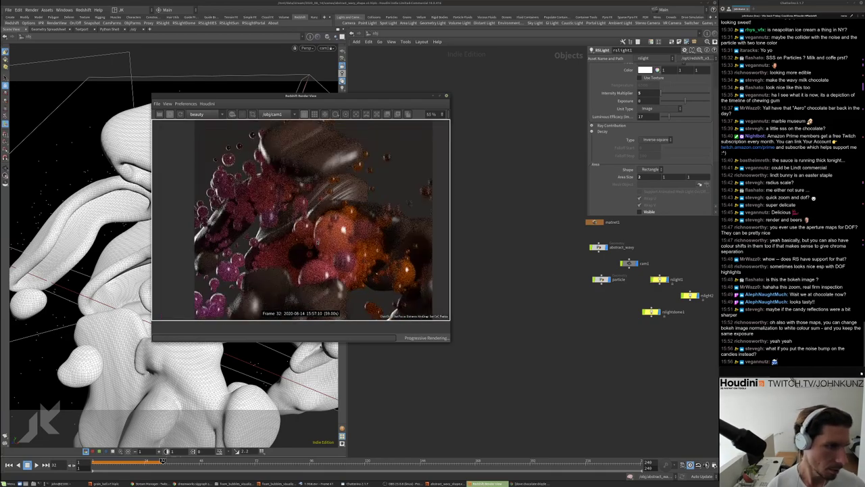
pyautogui.scroll(-6, 316, 209)
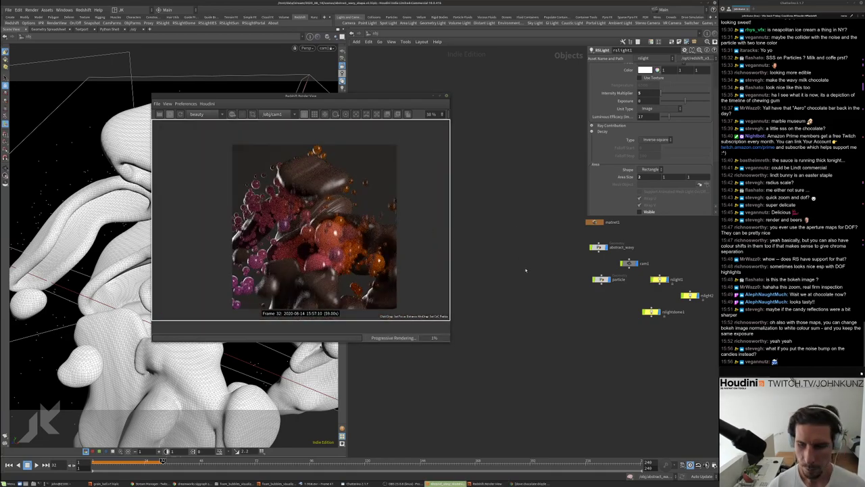
pyautogui.moveTo(511, 228); pyautogui.dragTo(466, 252, button='middle')
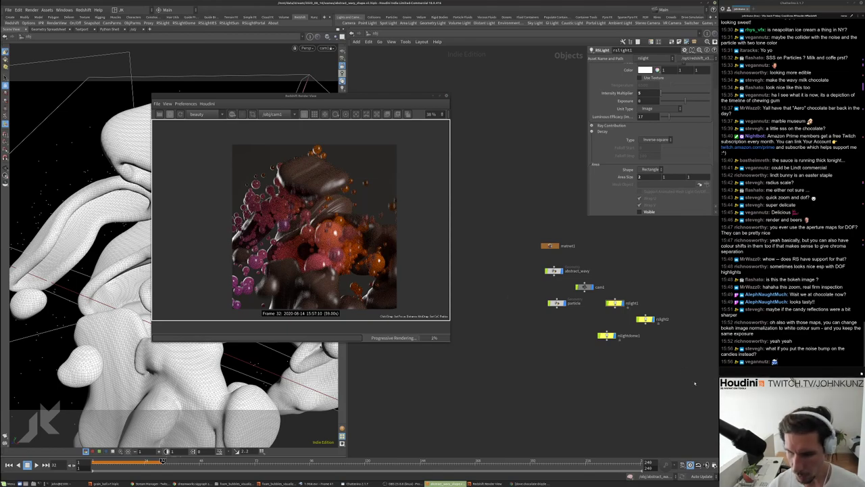
pyautogui.doubleClick(550, 245)
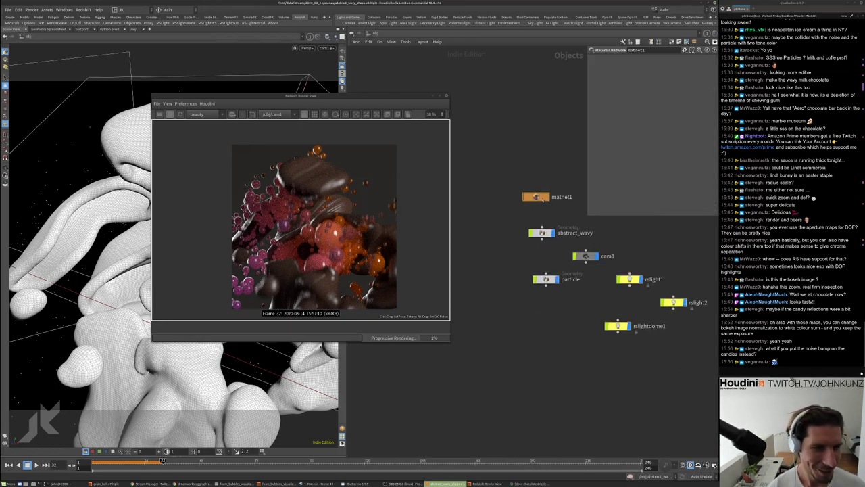
pyautogui.click(572, 238)
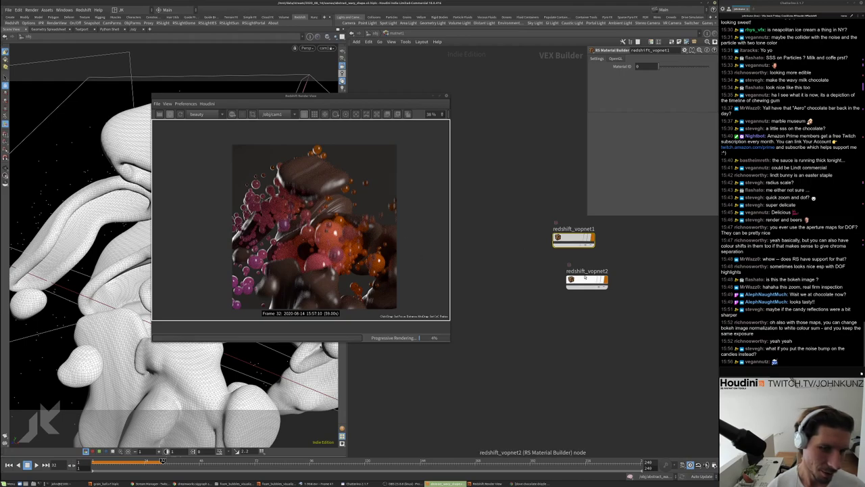
pyautogui.doubleClick(574, 238)
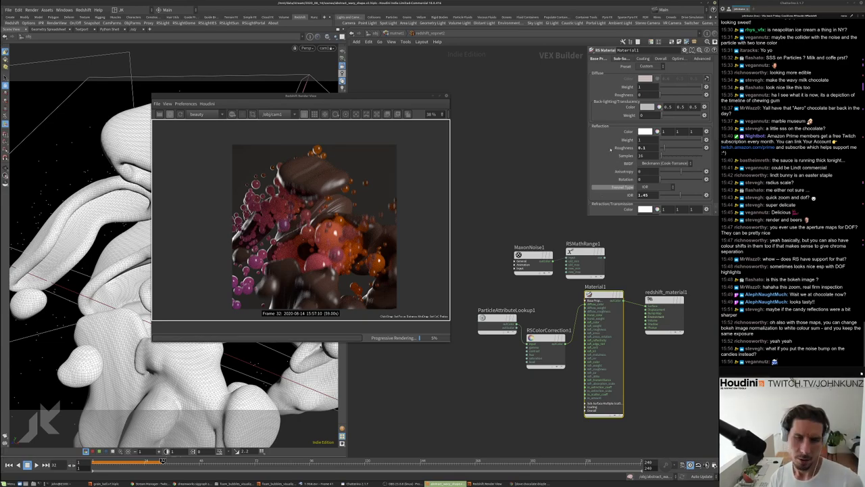
# Raise Material1's refraction weight to 0.683
pyautogui.scroll(-1, 599, 176)
pyautogui.scroll(-5, 599, 176)
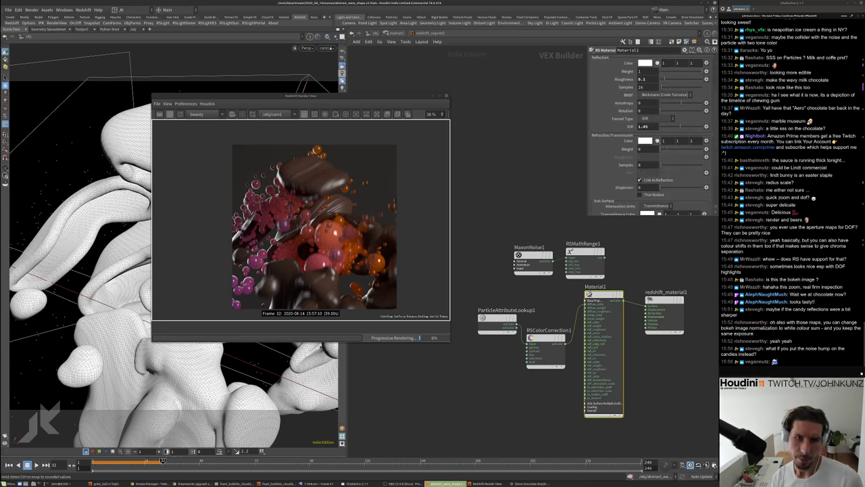
pyautogui.moveTo(680, 150); pyautogui.dragTo(686, 151)
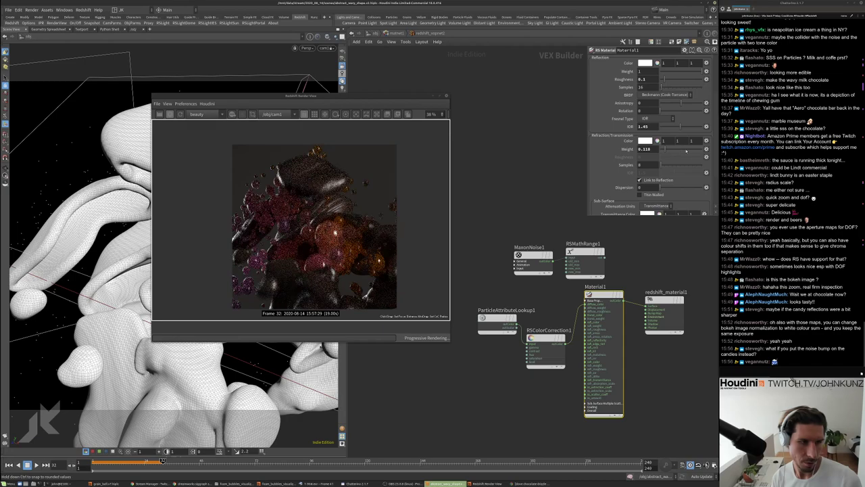
pyautogui.click(689, 152)
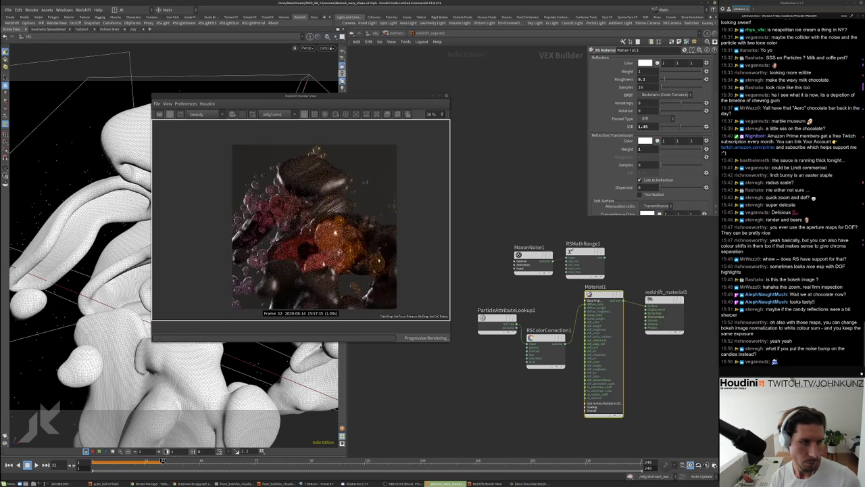
# Set Material1's reflection roughness to 0.2
pyautogui.scroll(5, 307, 237)
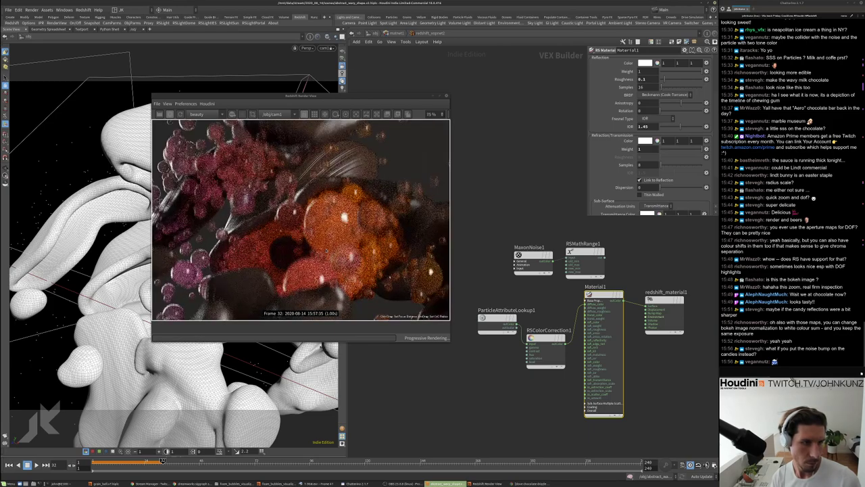
pyautogui.scroll(-6, 308, 237)
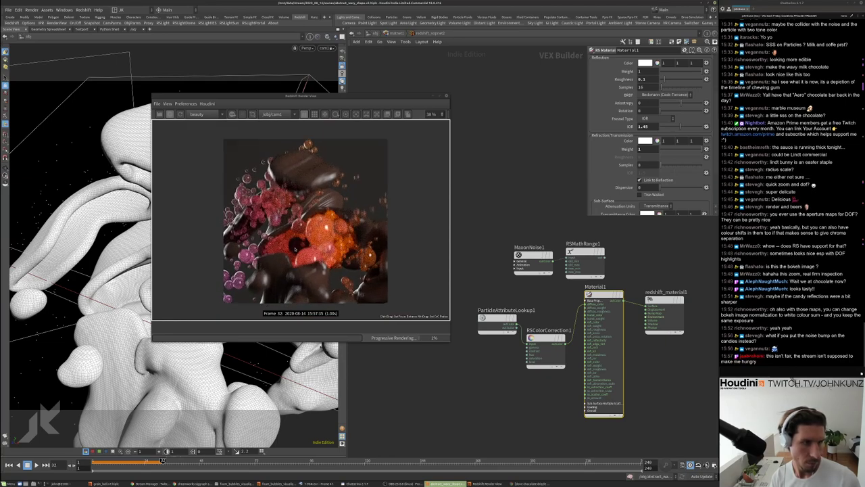
pyautogui.scroll(3, 301, 245)
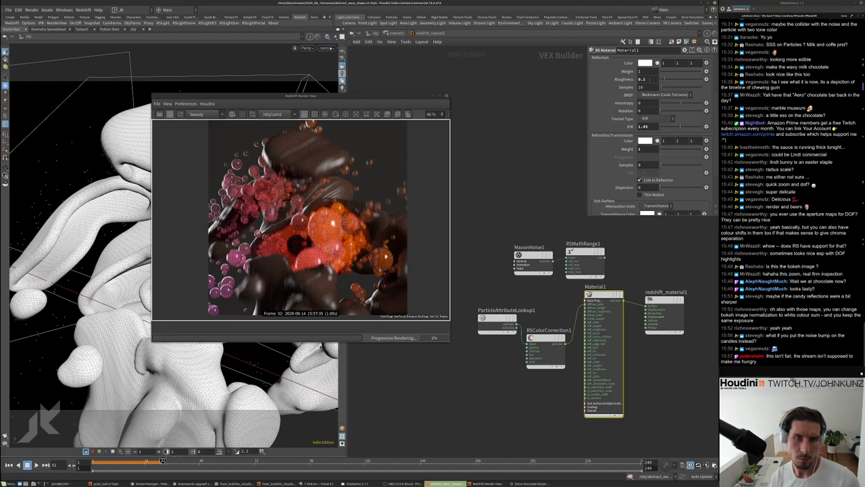
pyautogui.write('2')
pyautogui.press('Return')
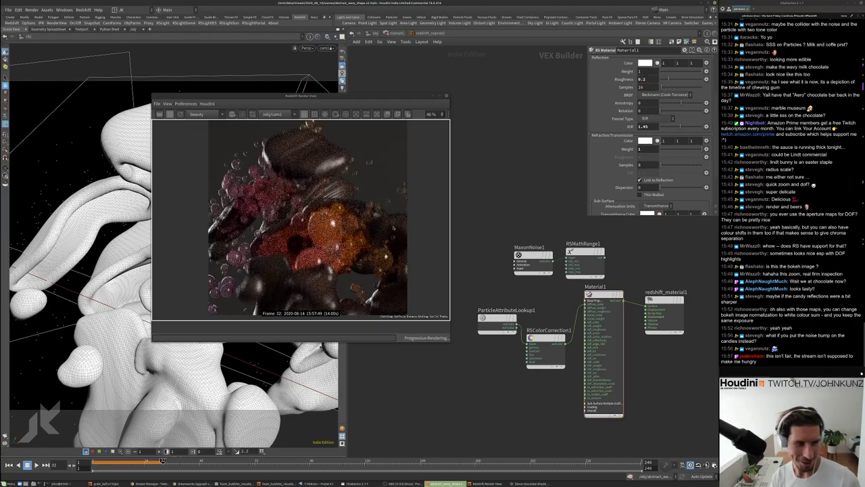
# Turn Material1's subsurface amount down to 0
pyautogui.scroll(5, 393, 227)
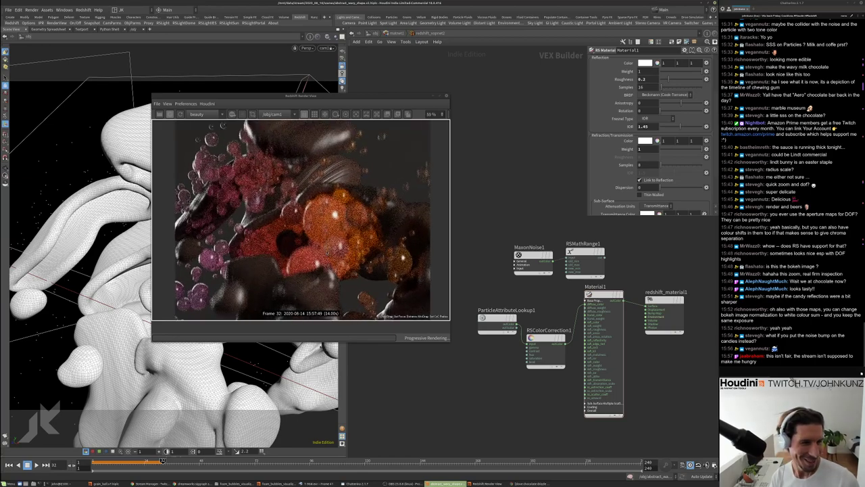
pyautogui.scroll(-10, 300, 221)
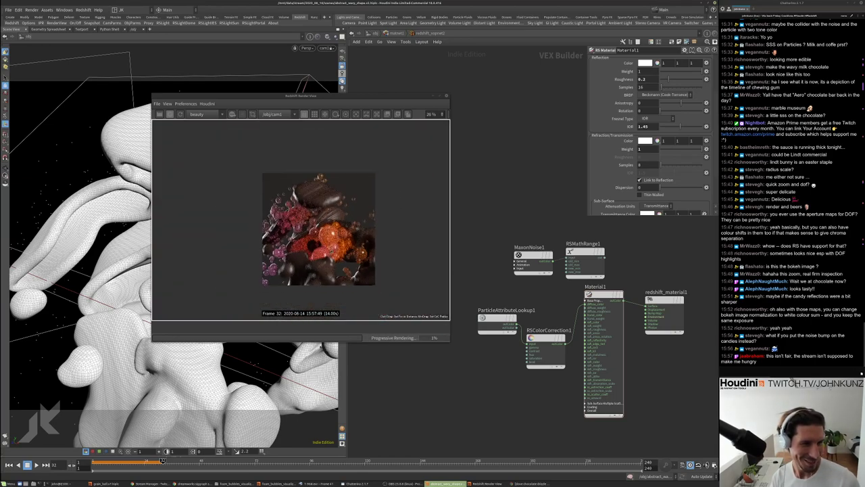
pyautogui.scroll(6, 334, 207)
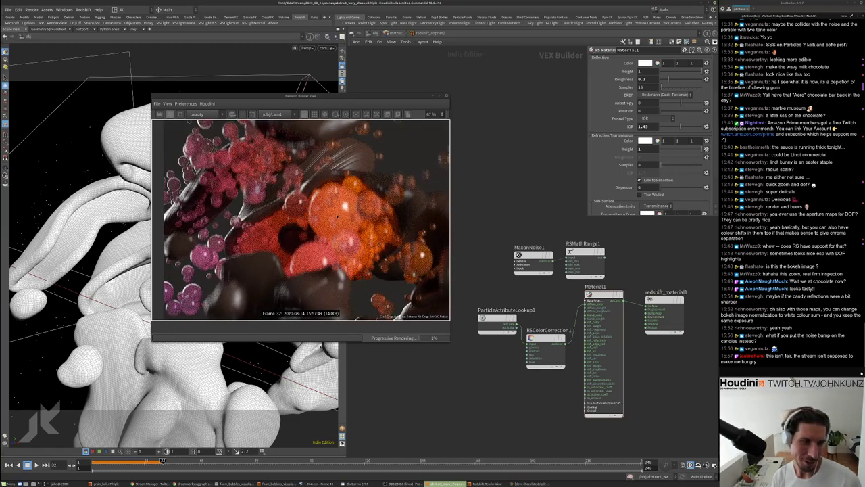
pyautogui.scroll(5, 649, 129)
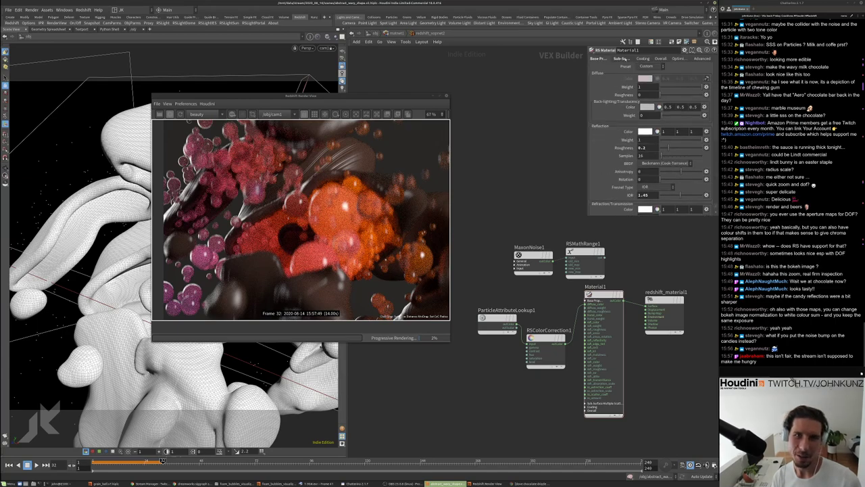
pyautogui.click(621, 59)
pyautogui.moveTo(666, 71); pyautogui.dragTo(642, 70)
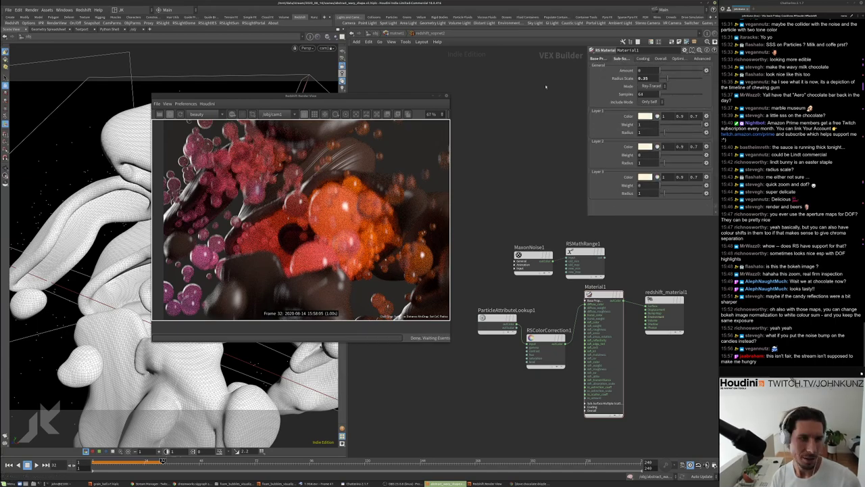
pyautogui.scroll(-4, 269, 235)
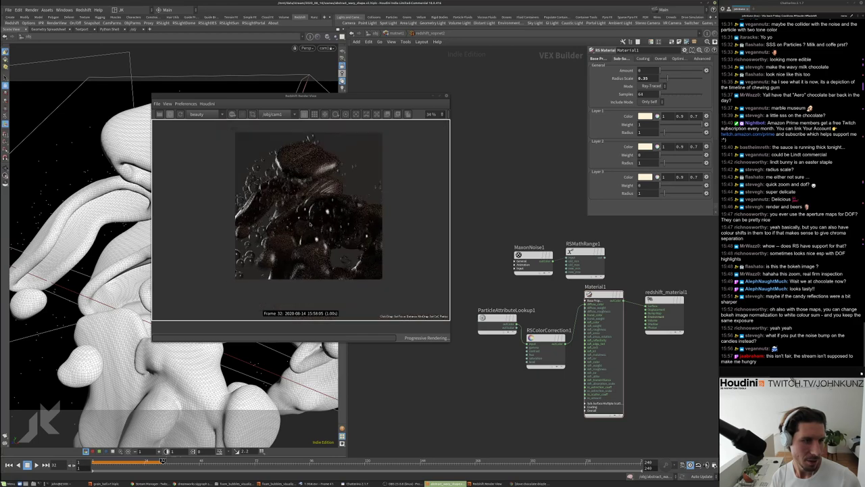
# Set the subsurface amount back to 1
pyautogui.click(598, 58)
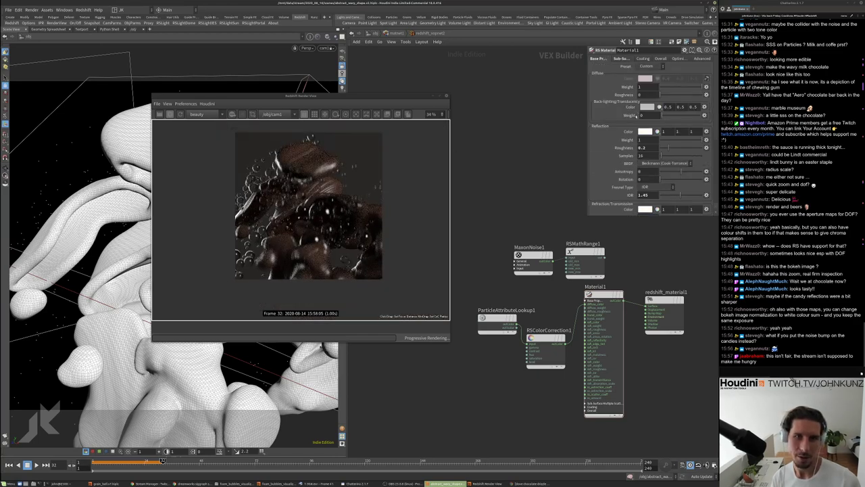
pyautogui.scroll(-2, 648, 136)
pyautogui.scroll(2, 649, 135)
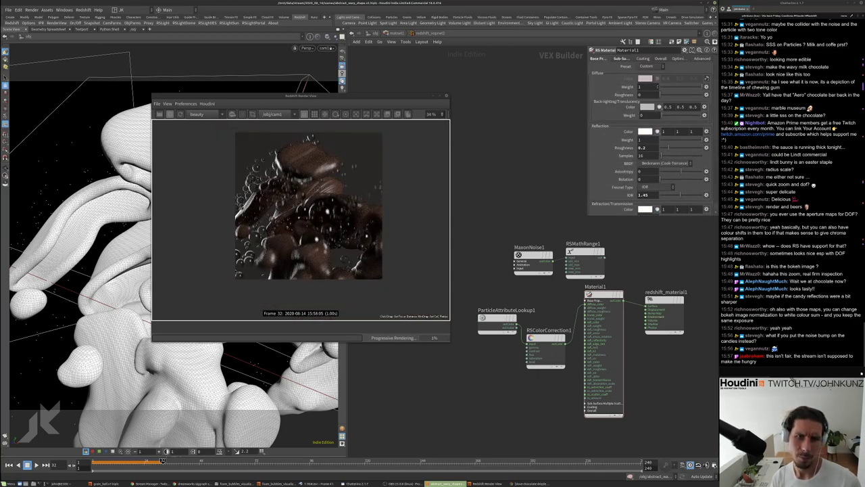
pyautogui.scroll(3, 327, 218)
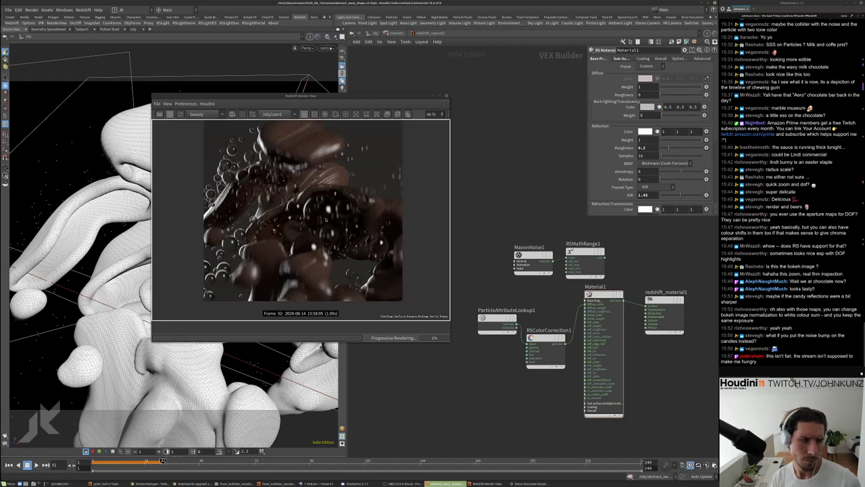
pyautogui.scroll(1, 562, 295)
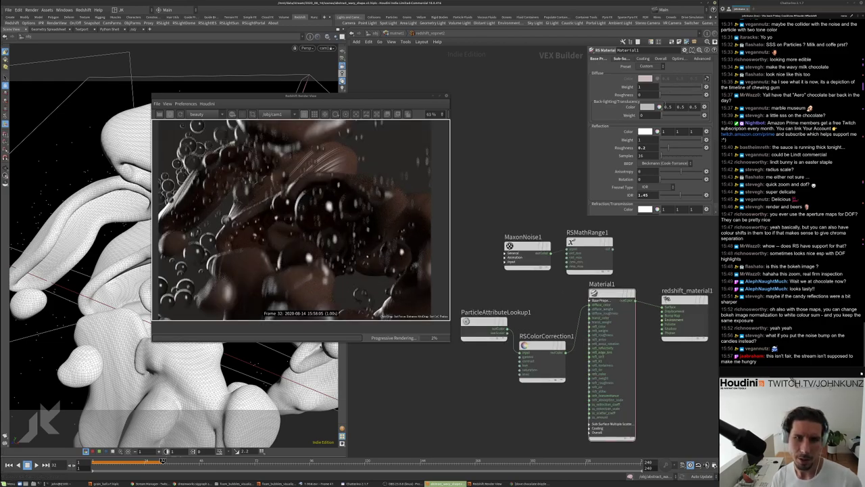
pyautogui.scroll(-3, 358, 231)
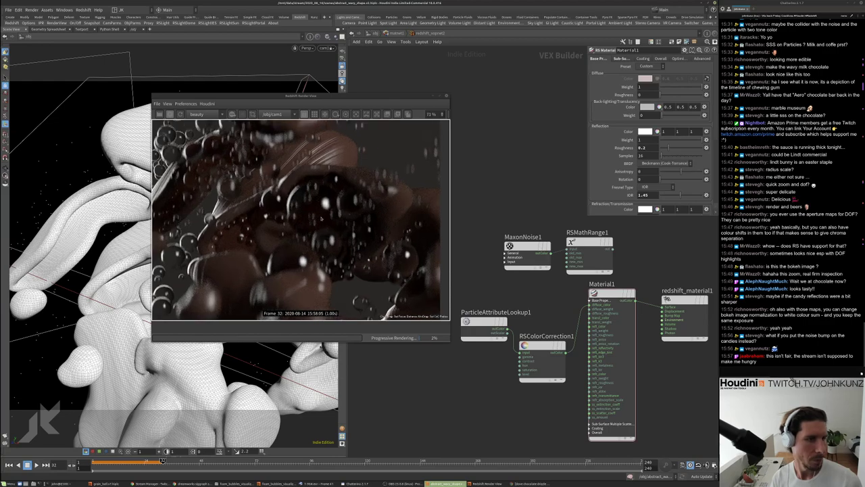
pyautogui.scroll(4, 305, 216)
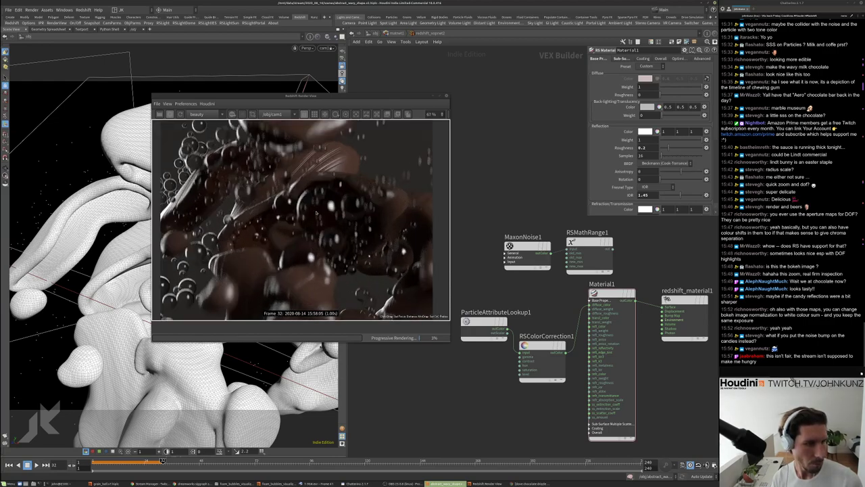
pyautogui.click(625, 59)
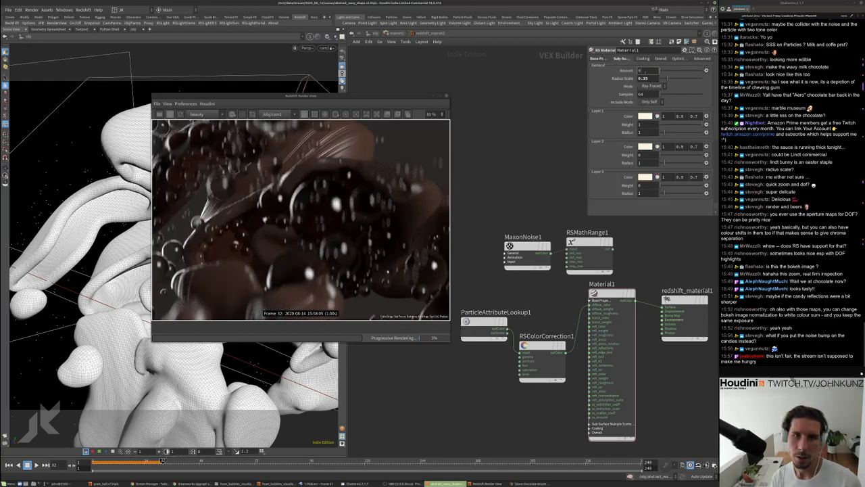
pyautogui.write('1')
pyautogui.press('Return')
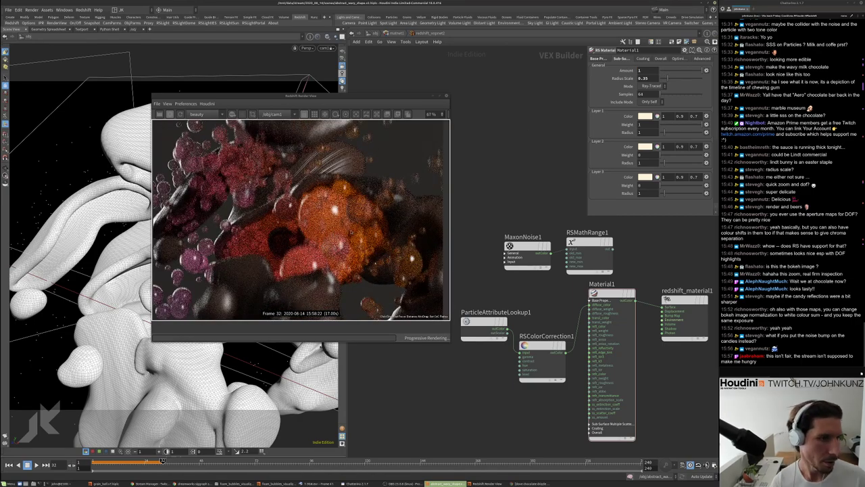
# Review Material1's base reflection and refraction settings and reframe the shader network
pyautogui.scroll(2, 356, 219)
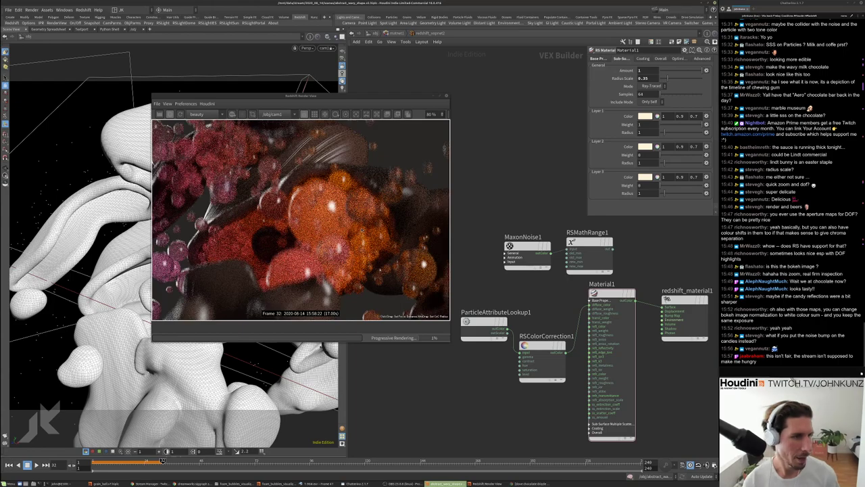
pyautogui.scroll(-3, 355, 219)
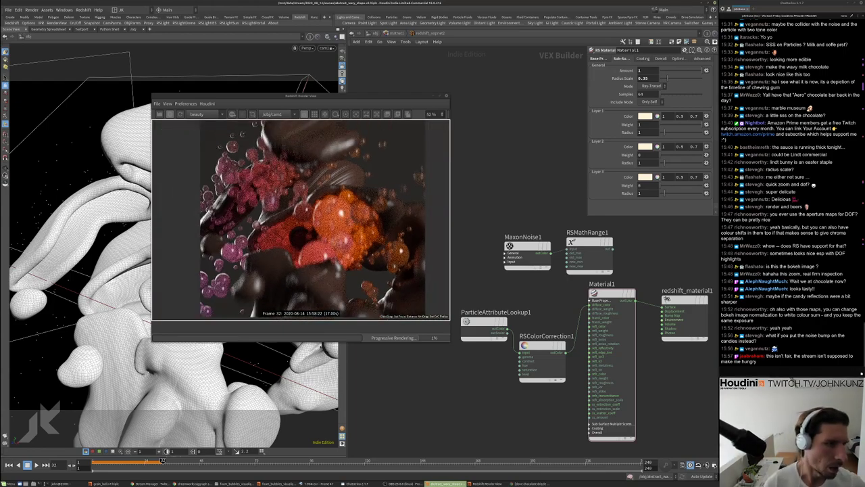
pyautogui.scroll(-3, 420, 179)
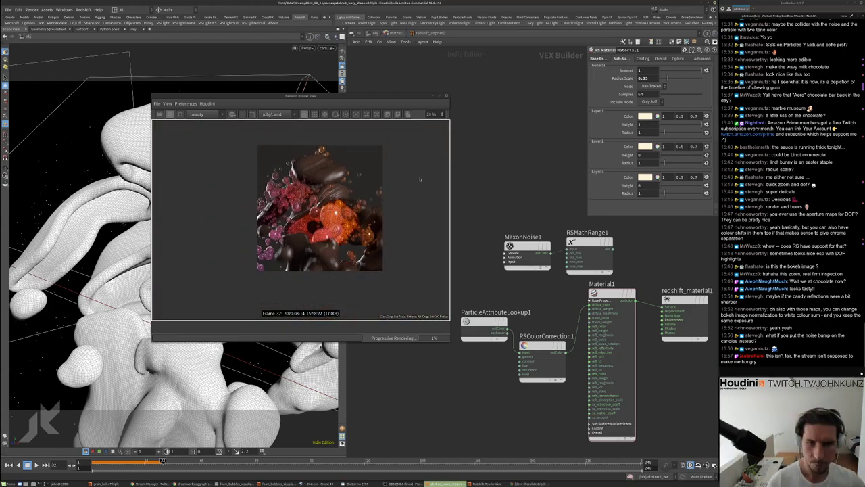
pyautogui.click(599, 59)
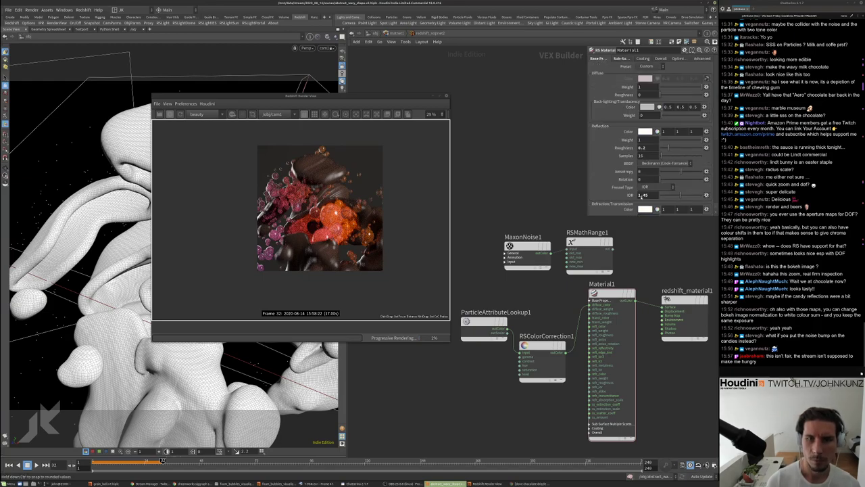
pyautogui.scroll(-4, 603, 180)
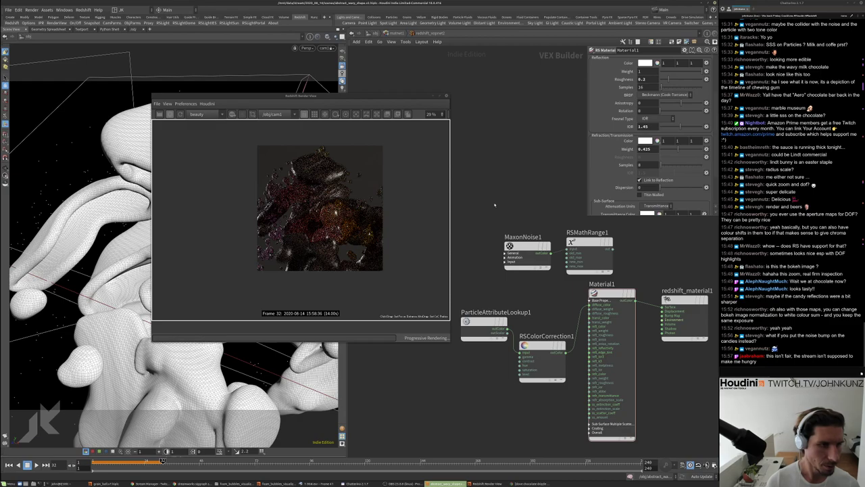
pyautogui.scroll(4, 342, 225)
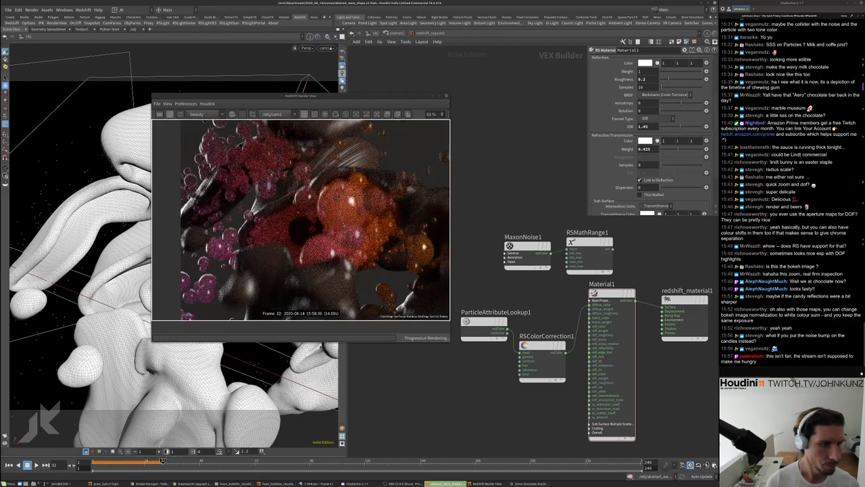
pyautogui.scroll(-2, 343, 225)
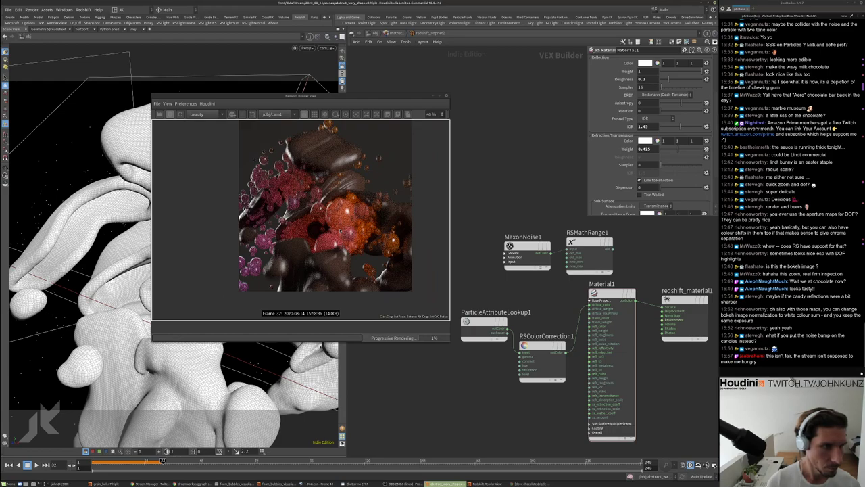
pyautogui.scroll(2, 342, 225)
pyautogui.scroll(-3, 342, 225)
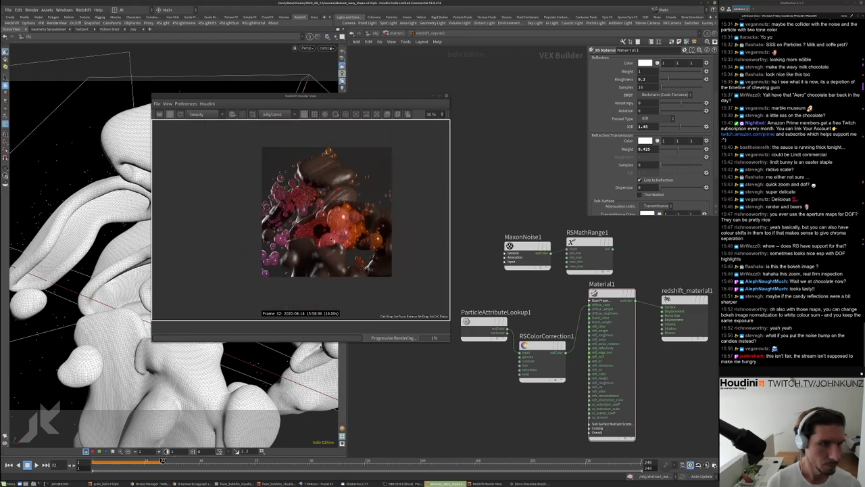
pyautogui.scroll(2, 332, 166)
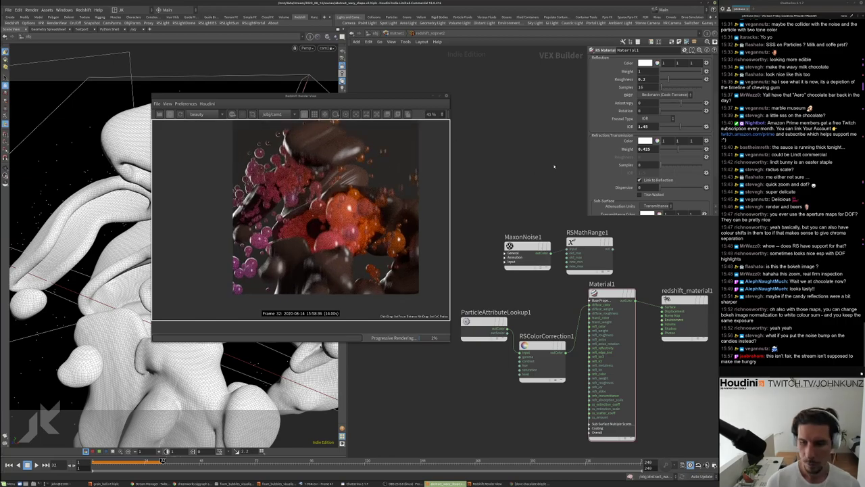
pyautogui.moveTo(541, 302); pyautogui.dragTo(558, 273, button='middle')
pyautogui.scroll(3, 335, 217)
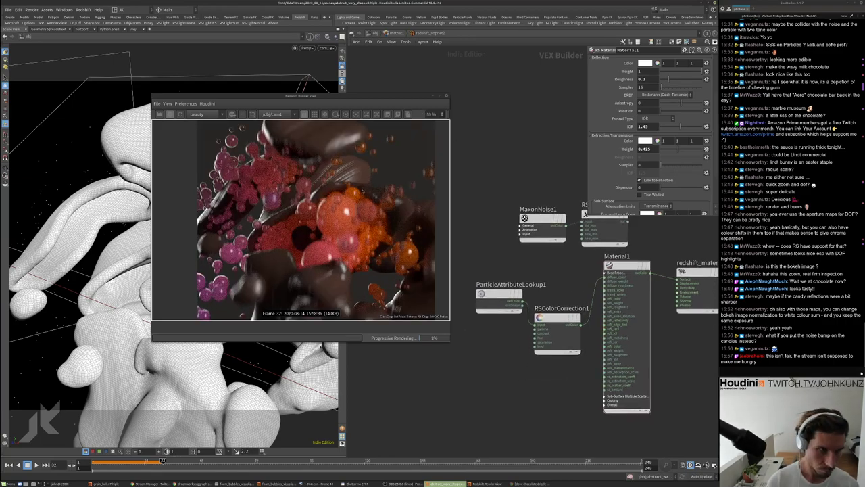
pyautogui.scroll(-3, 336, 217)
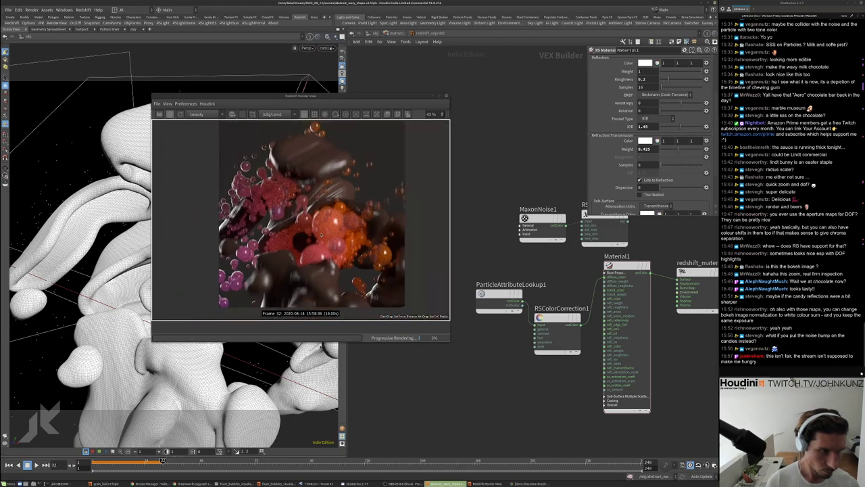
# Enter redshift_vopnet1, select MaxonNoise1 and try an Overall Scale of 1
pyautogui.click(396, 33)
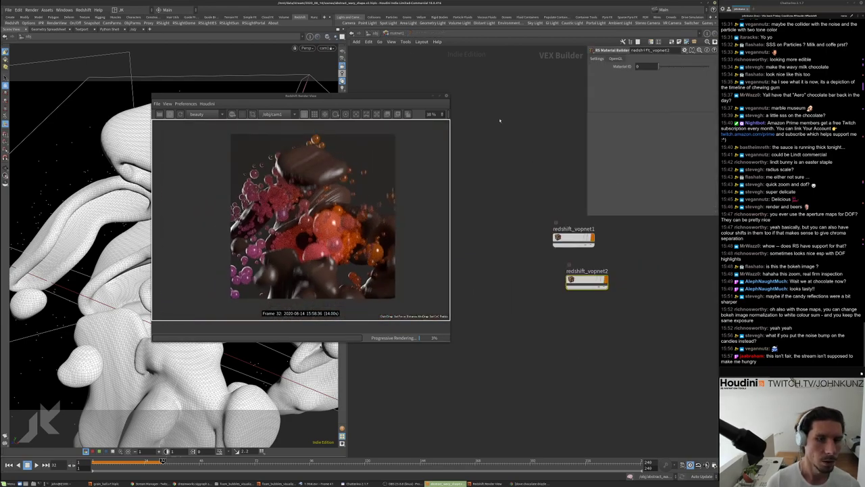
pyautogui.click(573, 237)
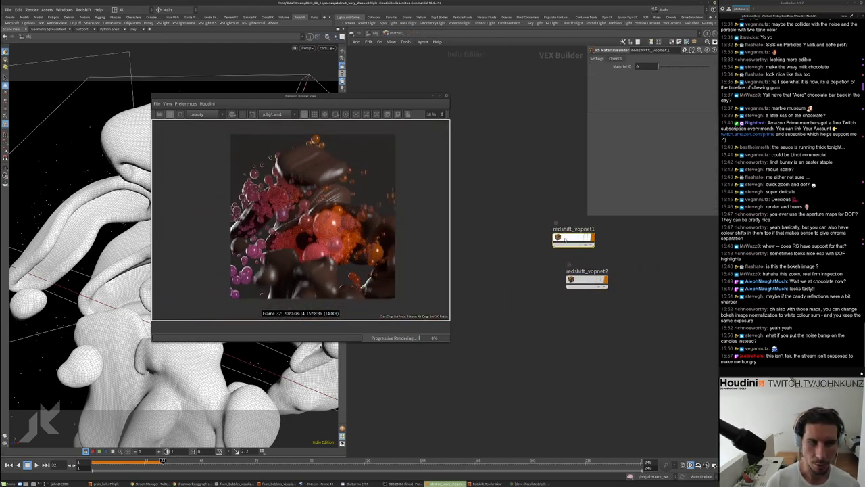
pyautogui.doubleClick(565, 239)
pyautogui.click(498, 216)
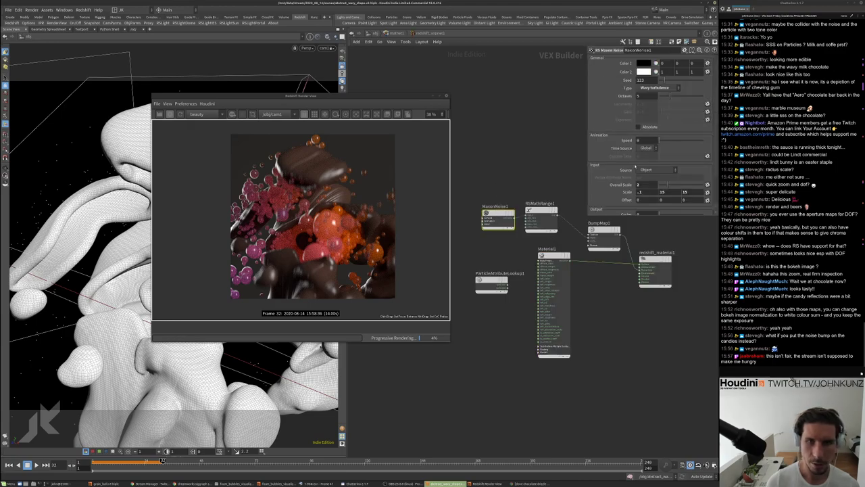
pyautogui.doubleClick(639, 184)
pyautogui.write('1')
pyautogui.press('Return')
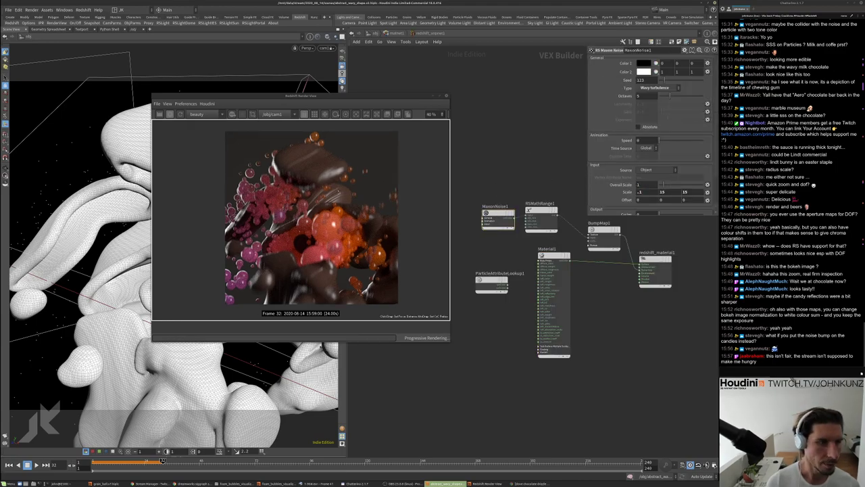
# Raise the MaxonNoise1 Overall Scale to 6, then settle on 3 while watching the render
pyautogui.scroll(2, 339, 199)
pyautogui.scroll(1, 340, 199)
pyautogui.doubleClick(639, 185)
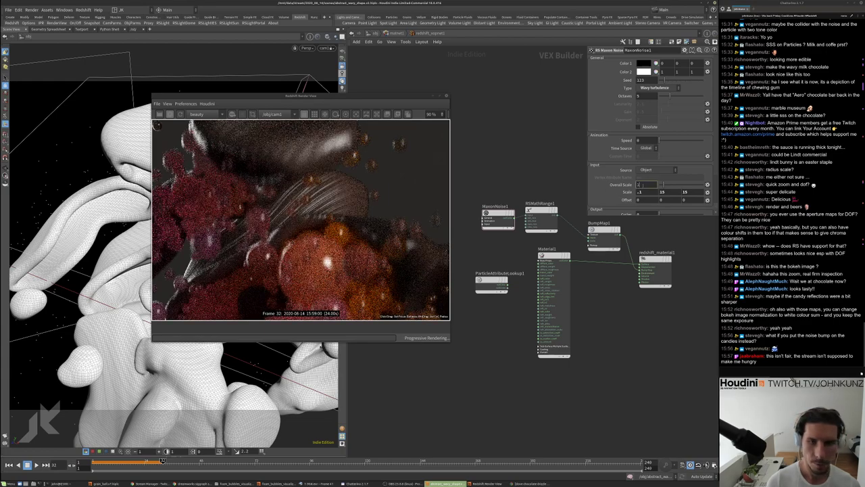
pyautogui.write('6')
pyautogui.press('Return')
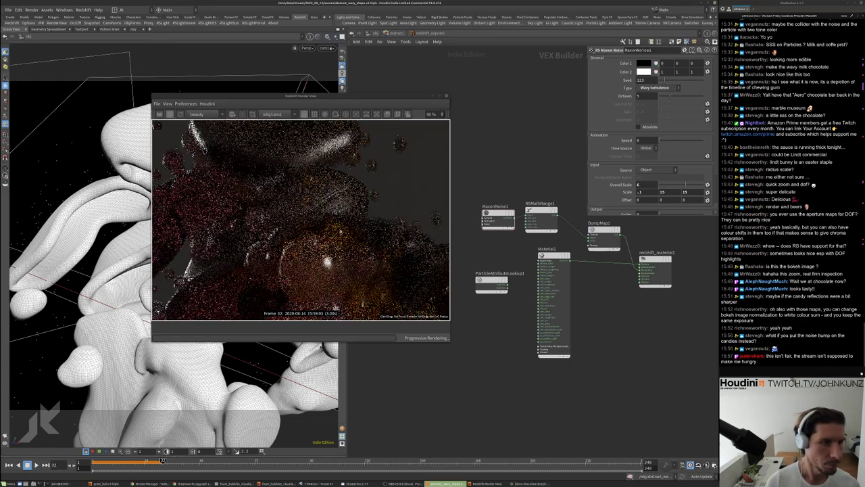
pyautogui.scroll(-4, 335, 211)
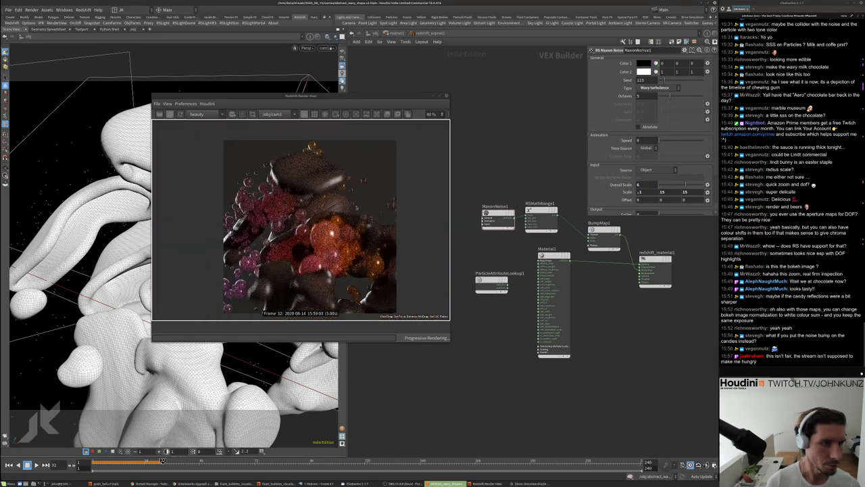
pyautogui.scroll(3, 328, 209)
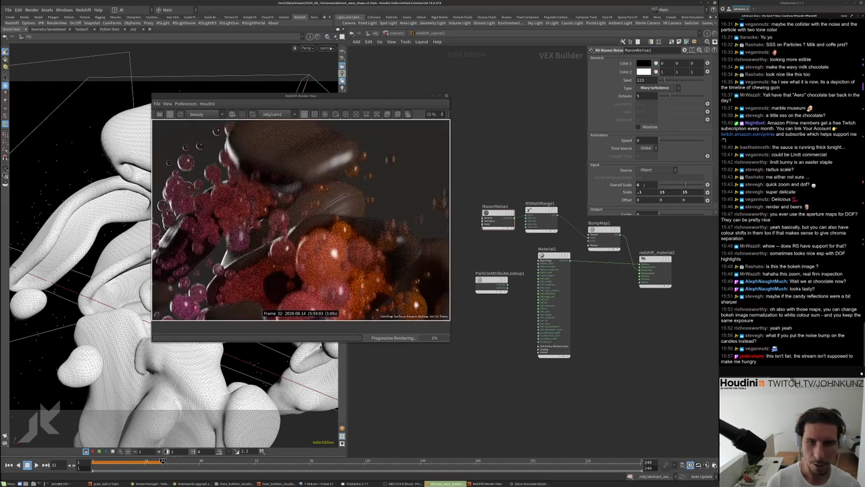
pyautogui.write('3')
pyautogui.press('Return')
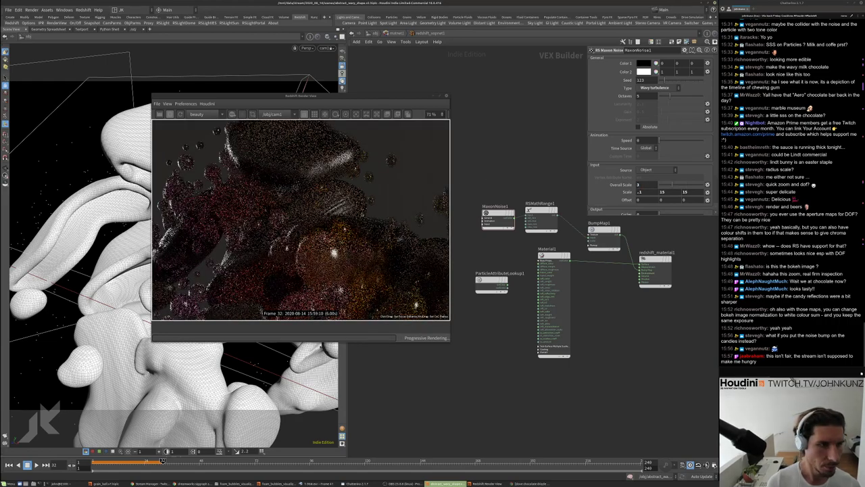
pyautogui.scroll(-4, 324, 223)
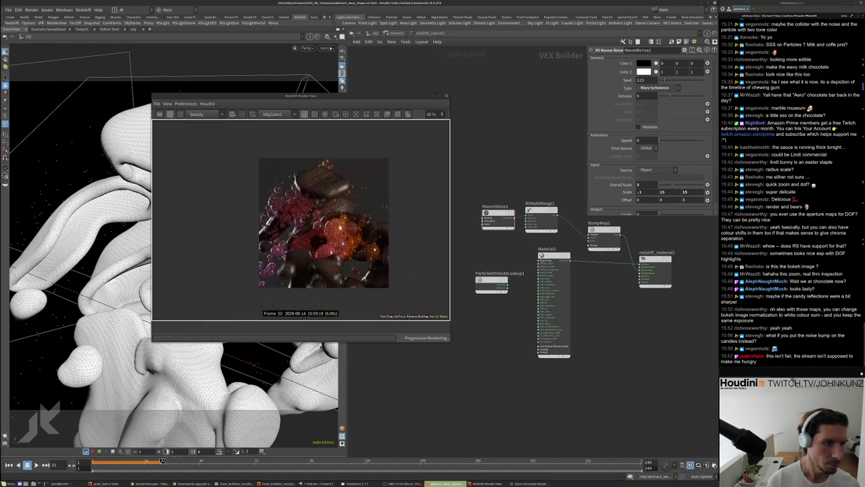
pyautogui.moveTo(301, 95); pyautogui.dragTo(459, 70)
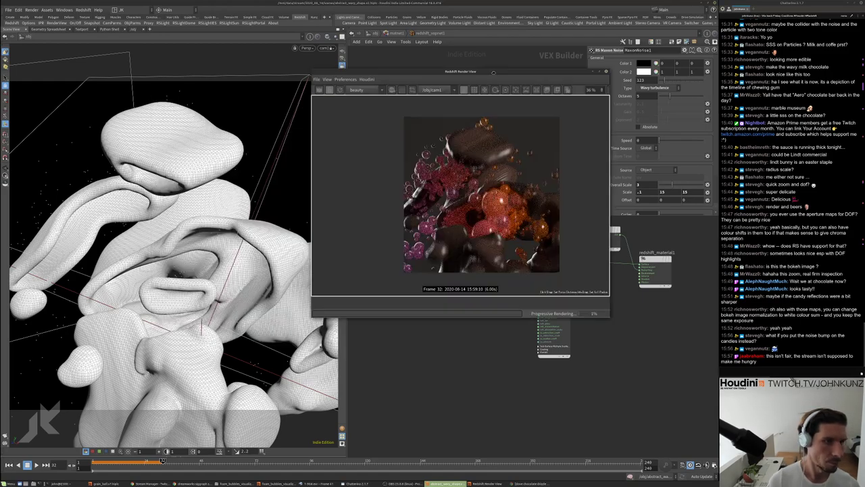
pyautogui.click(458, 366)
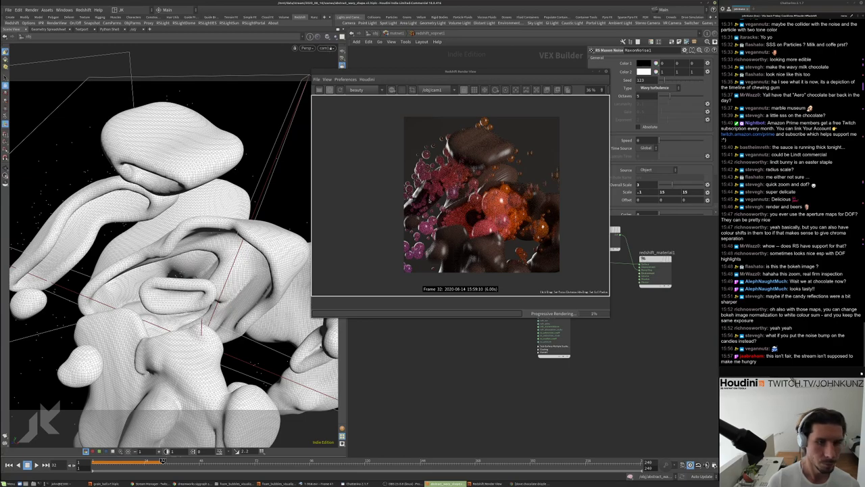
# Save the scene as abstract_wavy_shape.v3.hiplc through File > Save As
pyautogui.click(9, 9)
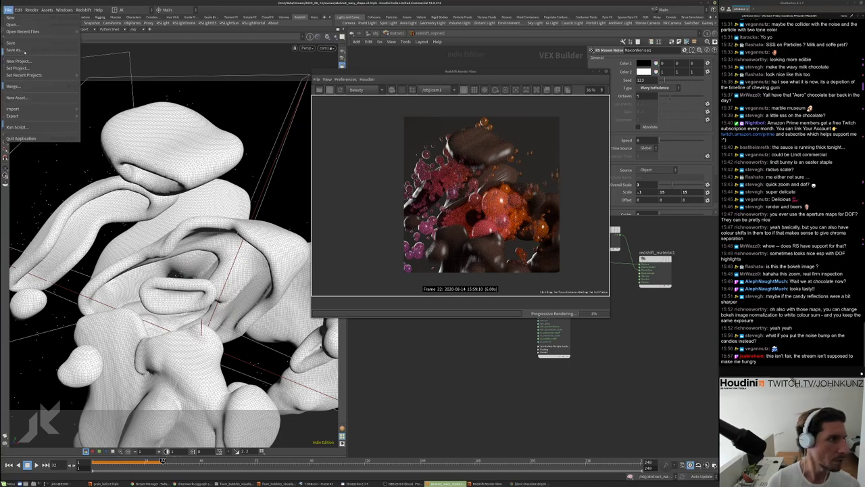
pyautogui.click(27, 68)
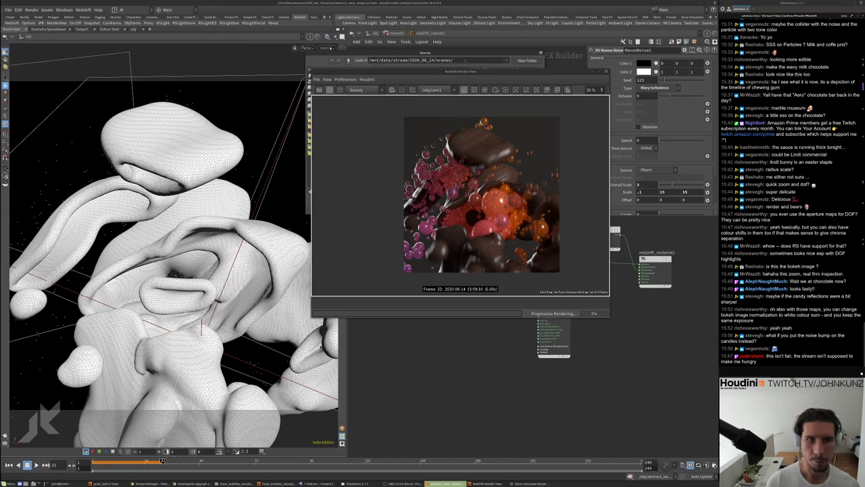
pyautogui.moveTo(467, 72); pyautogui.dragTo(511, 177)
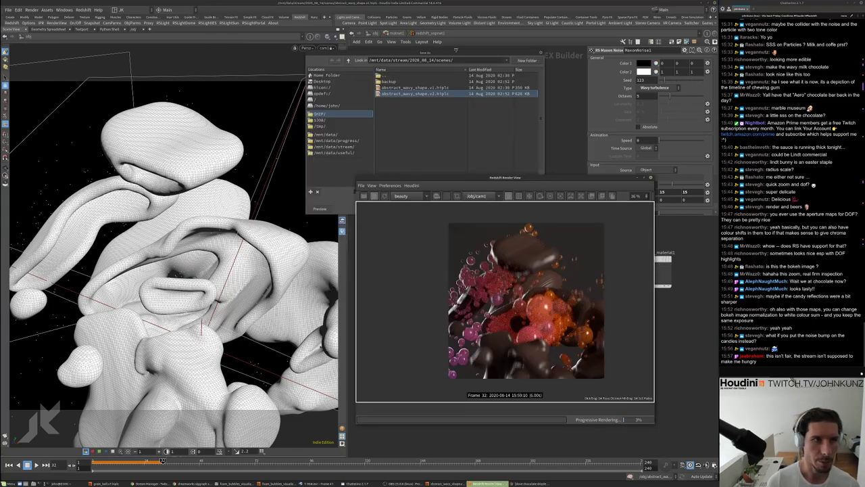
pyautogui.moveTo(454, 53); pyautogui.dragTo(388, 20)
pyautogui.click(353, 168)
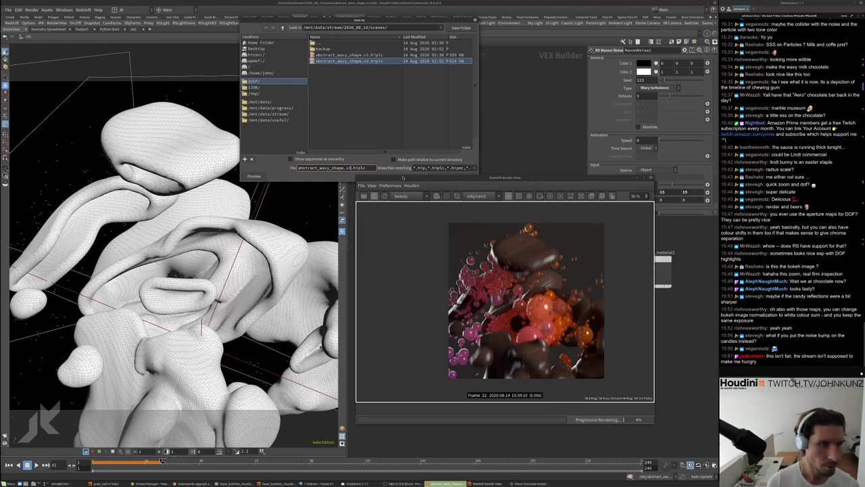
pyautogui.press('Return')
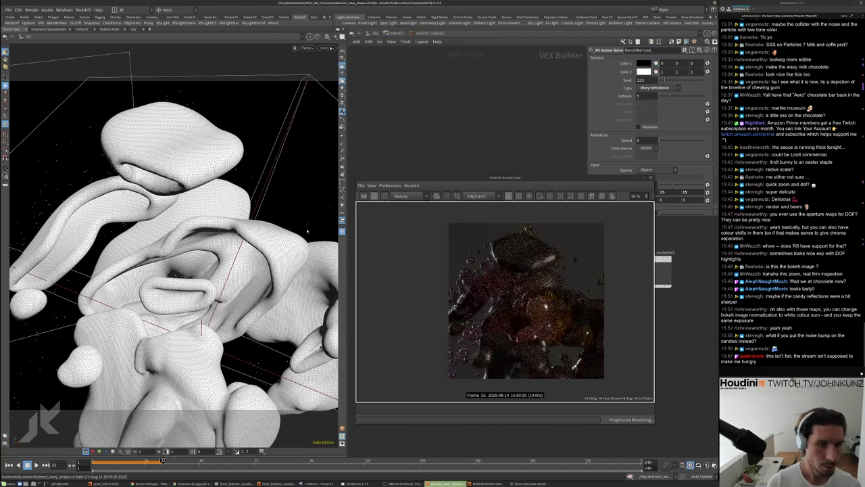
# Orbit the cam1 view to start reframing the chocolate shapes
pyautogui.keyDown('alt'); pyautogui.moveTo(307, 231); pyautogui.dragTo(230, 243); pyautogui.keyUp('alt')
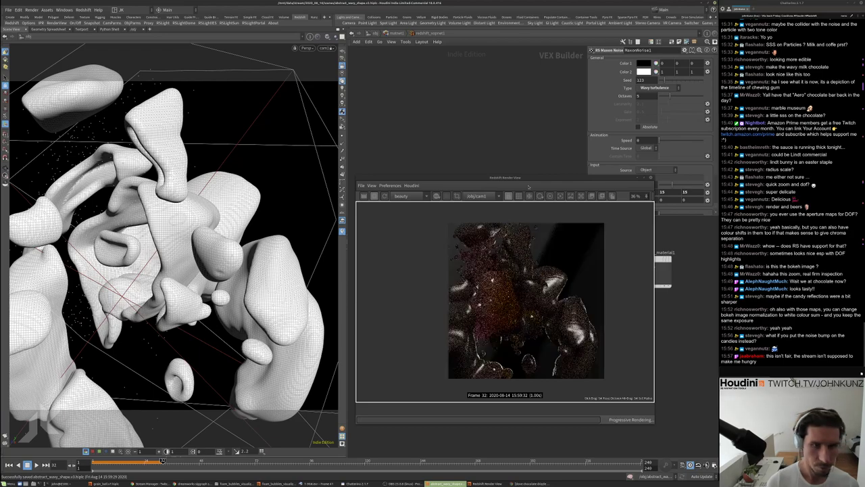
pyautogui.keyDown('alt'); pyautogui.moveTo(527, 193); pyautogui.dragTo(545, 130); pyautogui.keyUp('alt')
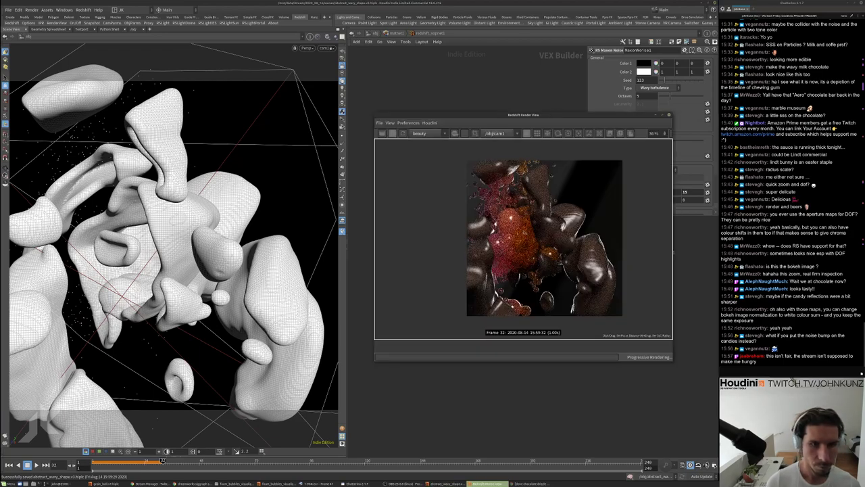
pyautogui.moveTo(176, 257); pyautogui.dragTo(227, 249)
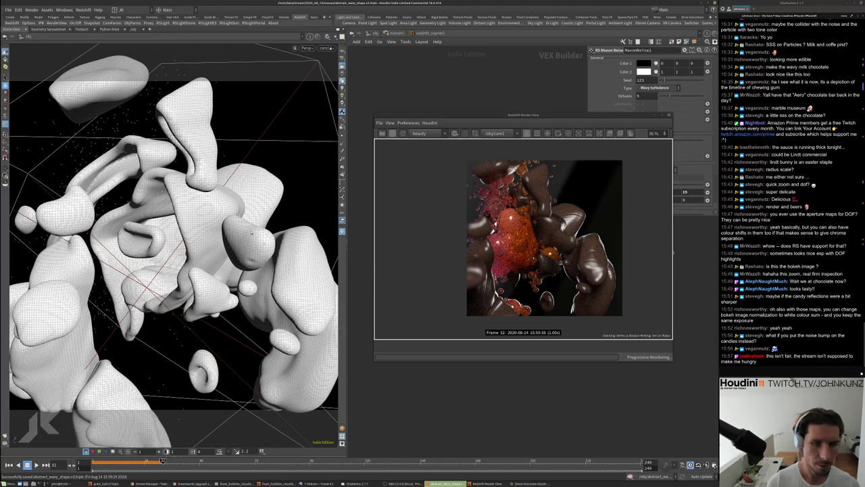
pyautogui.moveTo(217, 240)
pyautogui.mouseDown()
pyautogui.moveTo(241, 271)
pyautogui.moveTo(238, 233)
pyautogui.moveTo(212, 289)
pyautogui.moveTo(256, 232)
pyautogui.moveTo(208, 241)
pyautogui.moveTo(208, 234)
pyautogui.mouseUp()
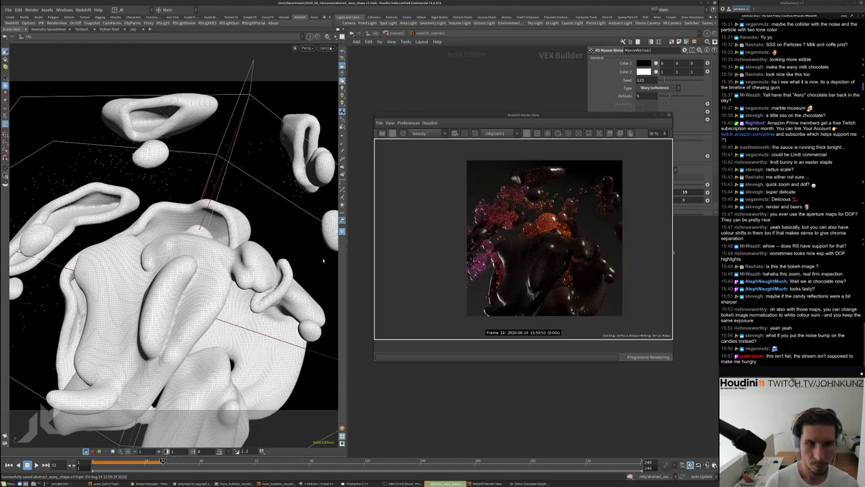
pyautogui.scroll(5, 323, 260)
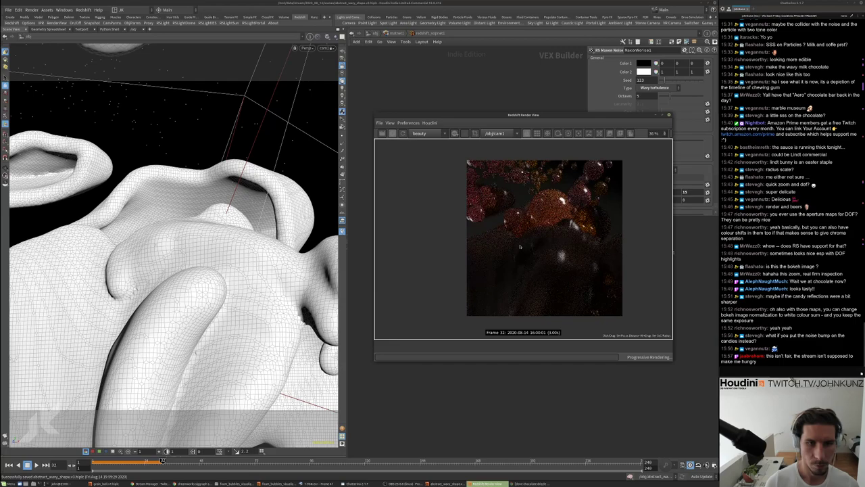
pyautogui.scroll(-2, 510, 261)
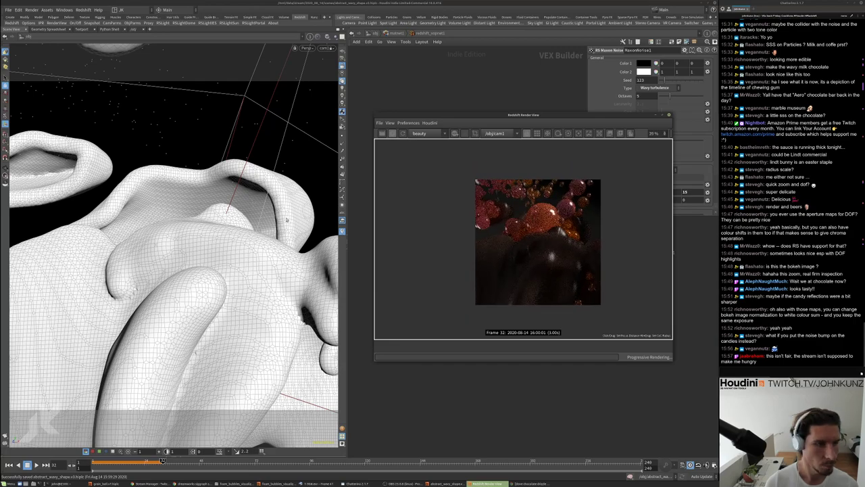
# Orbit the camera further to a new angle and move the Render View off the node network
pyautogui.click(274, 226)
pyautogui.moveTo(276, 217); pyautogui.dragTo(234, 228)
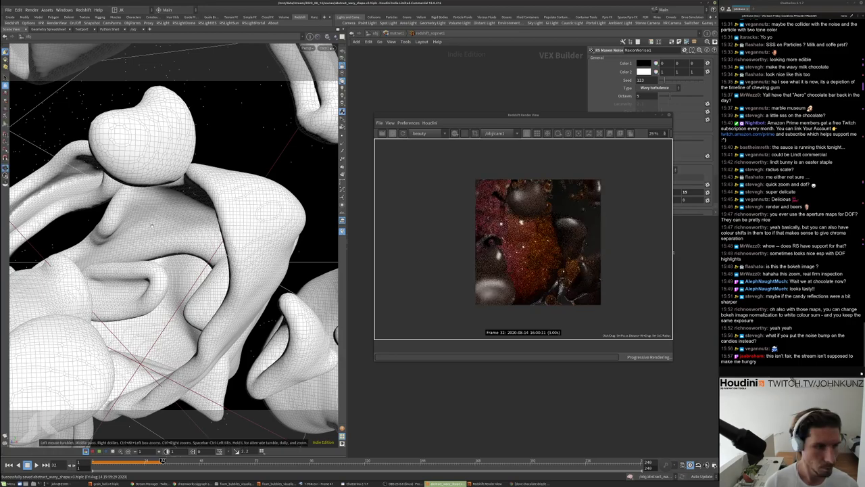
pyautogui.moveTo(179, 243); pyautogui.dragTo(230, 262)
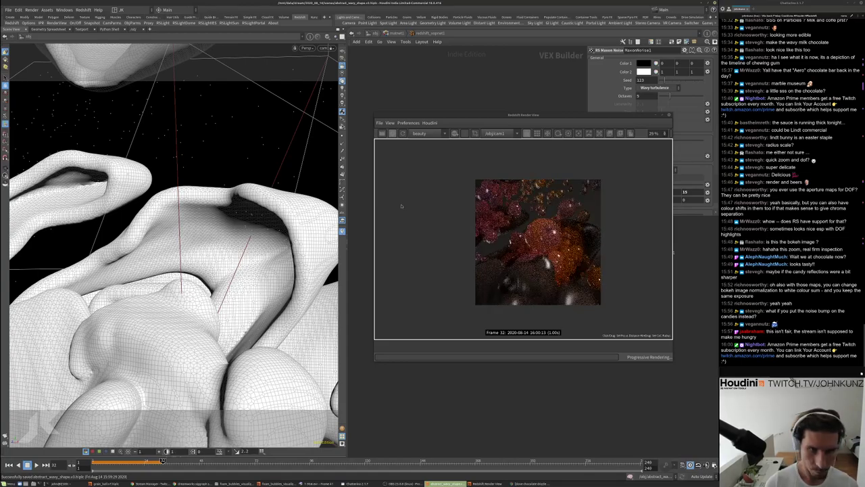
pyautogui.scroll(3, 569, 243)
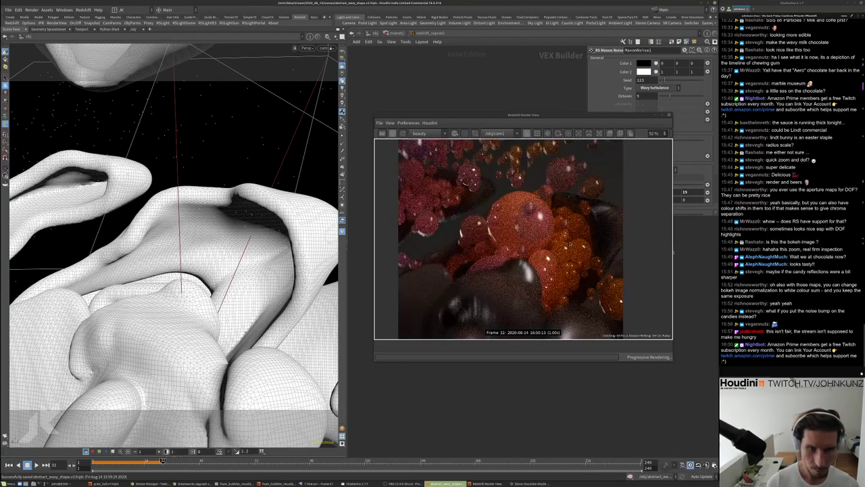
pyautogui.scroll(-2, 485, 230)
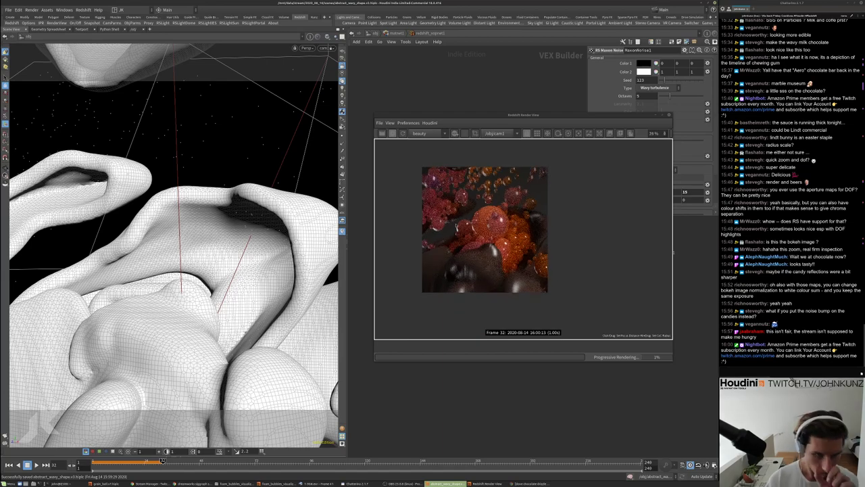
pyautogui.moveTo(590, 119); pyautogui.dragTo(388, 136)
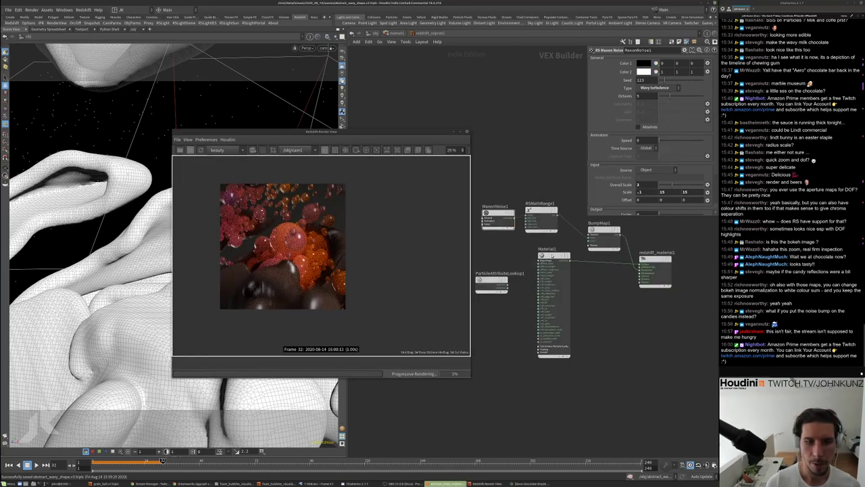
# Select Material1 and brighten its Base Properties diffuse colour in the Color Editor
pyautogui.click(549, 255)
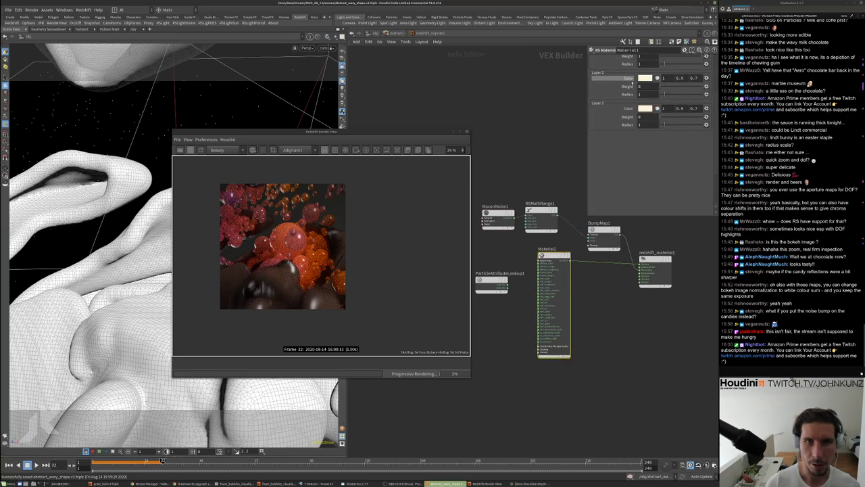
pyautogui.scroll(4, 623, 102)
pyautogui.click(598, 58)
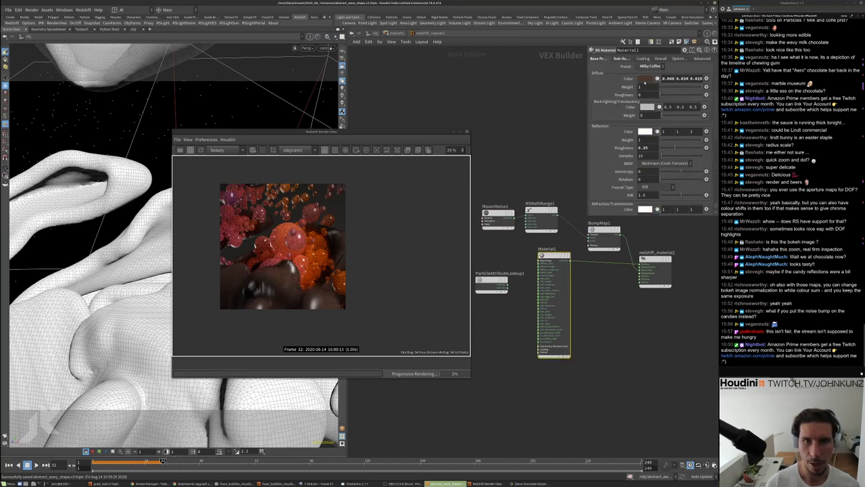
pyautogui.click(647, 78)
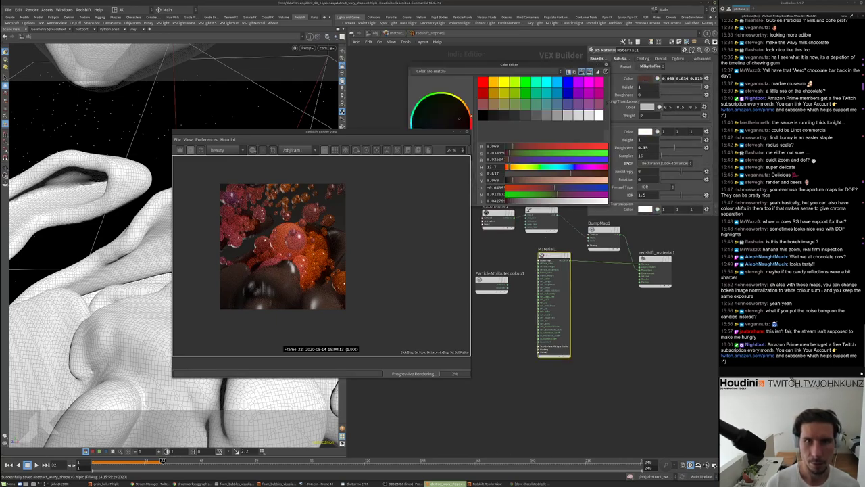
pyautogui.click(525, 181)
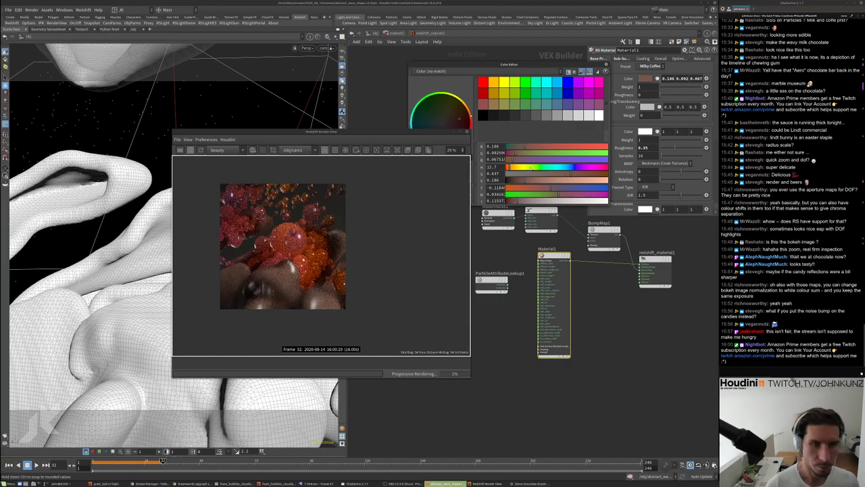
pyautogui.press('Escape')
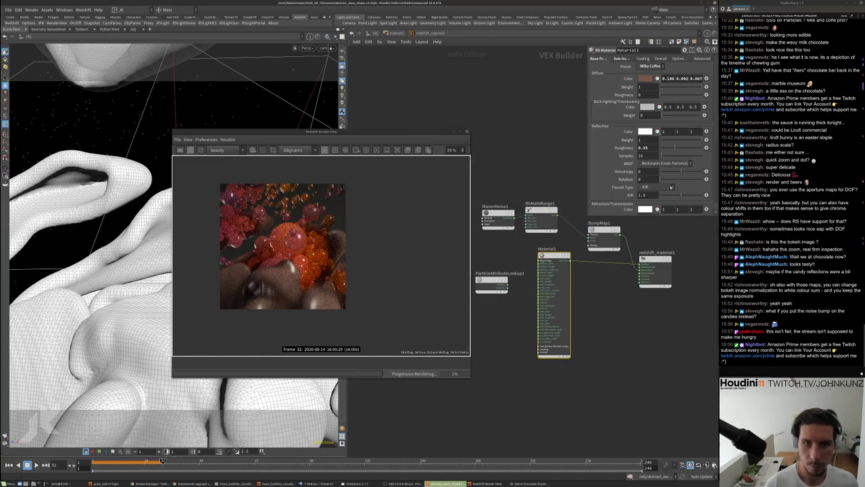
# Tune diffuse saturation and hue to a warm brown 0.285, 0.116, 0.068, then close the Render View
pyautogui.scroll(2, 341, 229)
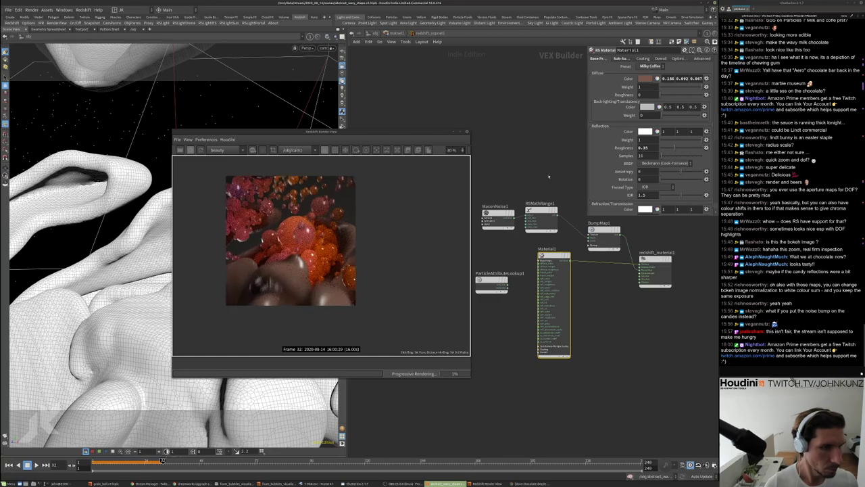
pyautogui.click(646, 78)
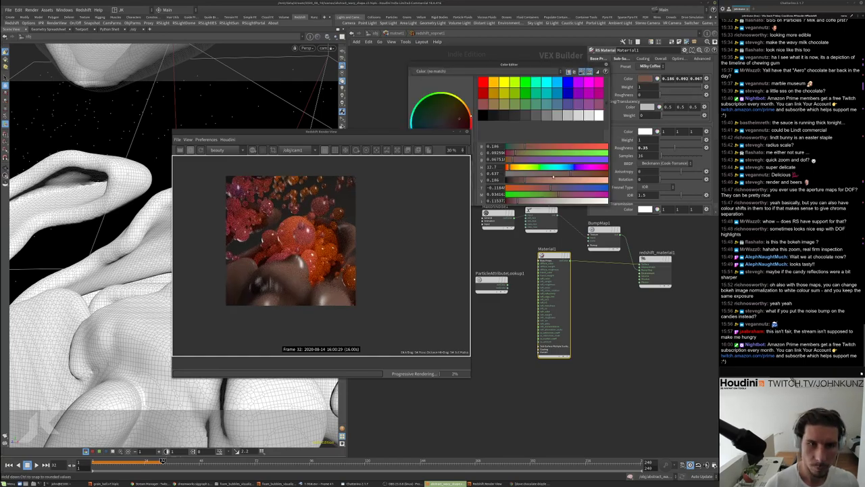
pyautogui.moveTo(571, 174); pyautogui.dragTo(544, 174)
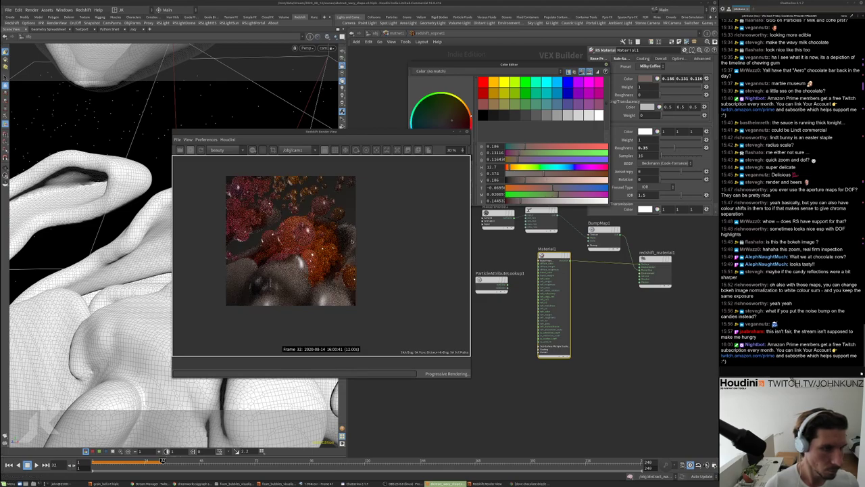
pyautogui.moveTo(584, 180); pyautogui.dragTo(535, 181)
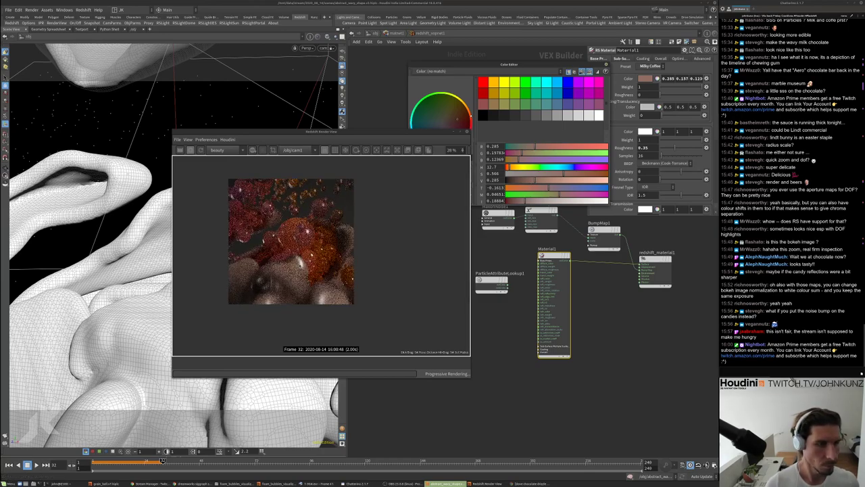
pyautogui.scroll(-1, 321, 174)
pyautogui.scroll(4, 311, 250)
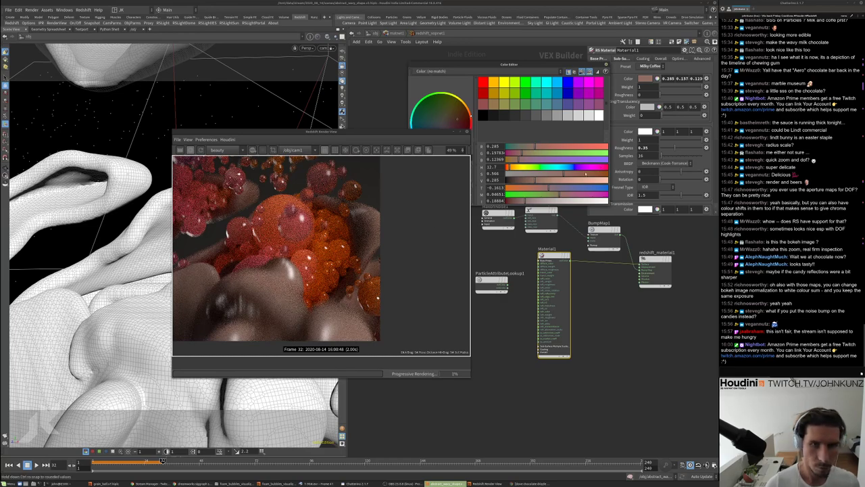
pyautogui.moveTo(540, 173); pyautogui.dragTo(585, 173)
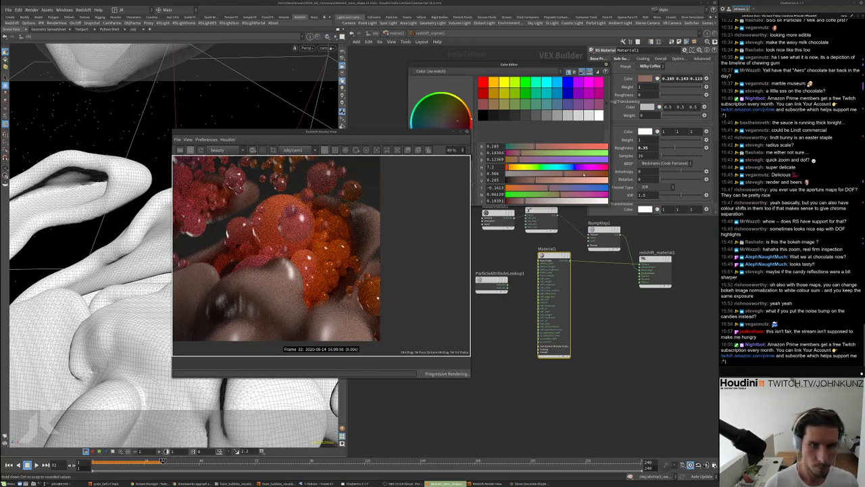
pyautogui.scroll(-2, 338, 241)
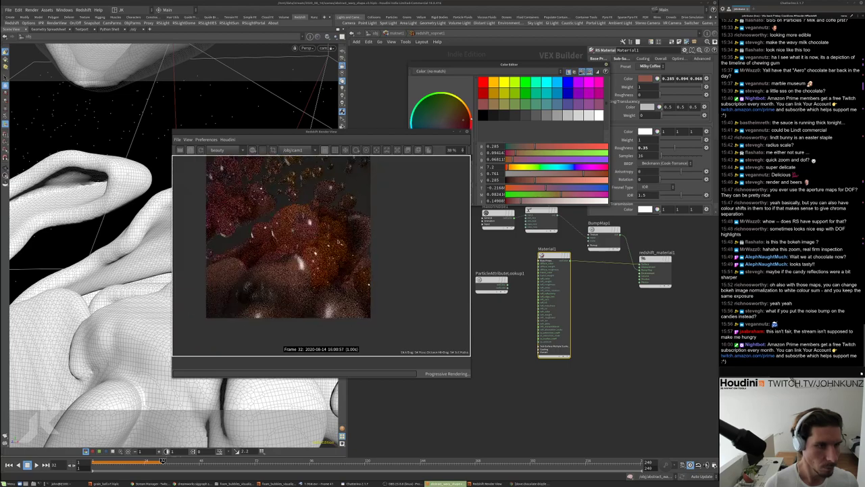
pyautogui.moveTo(546, 165); pyautogui.dragTo(548, 164)
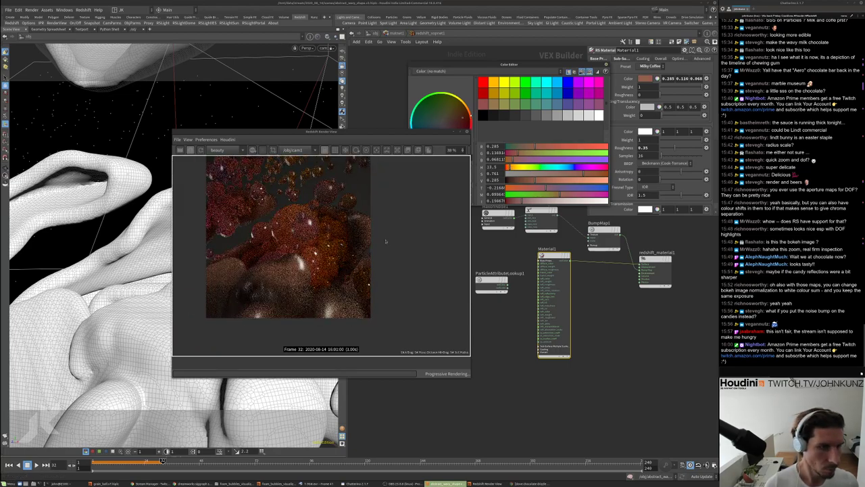
pyautogui.scroll(-1, 398, 185)
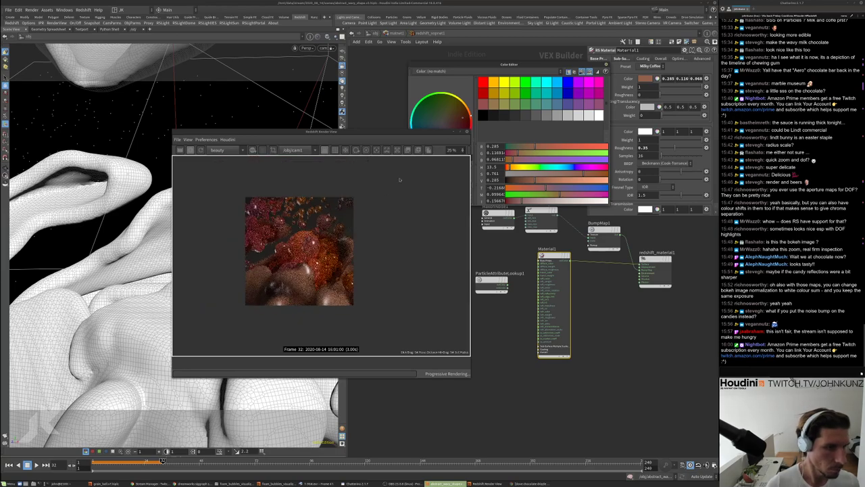
pyautogui.click(467, 131)
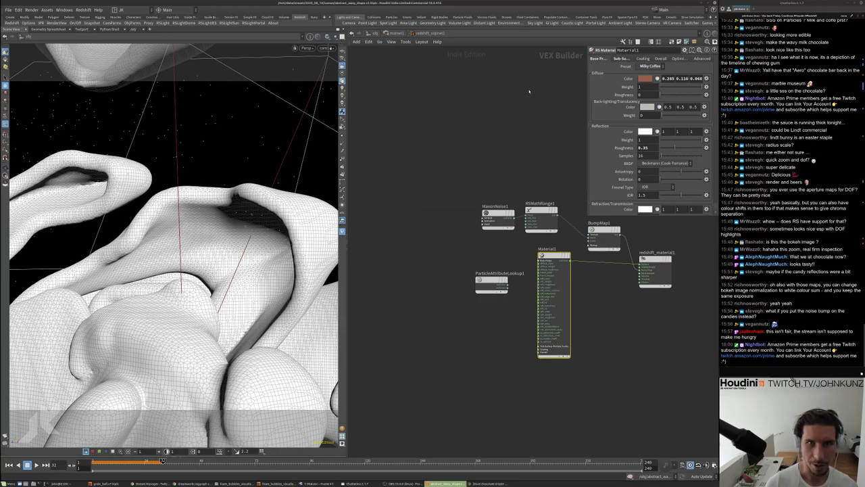
pyautogui.click(82, 10)
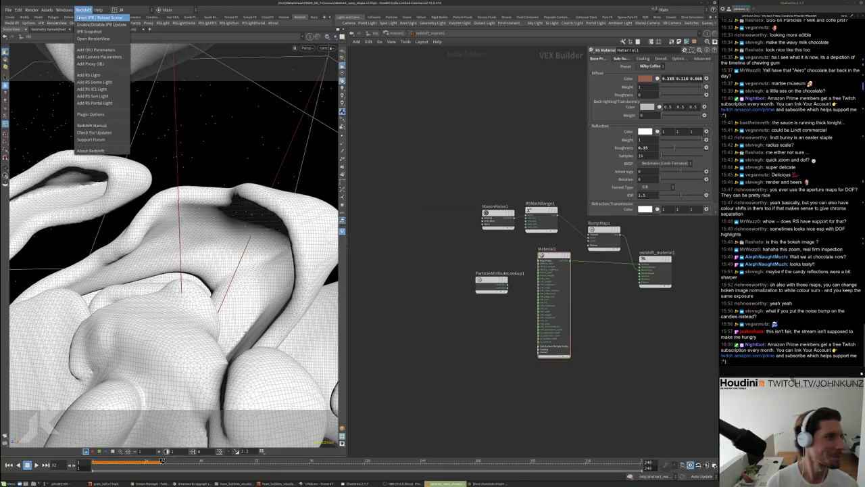
pyautogui.click(94, 39)
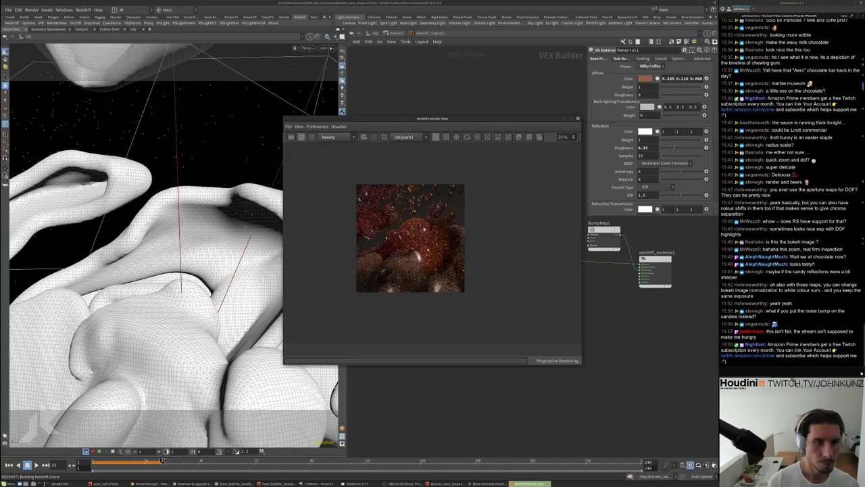
pyautogui.scroll(1, 412, 235)
pyautogui.scroll(1, 412, 235)
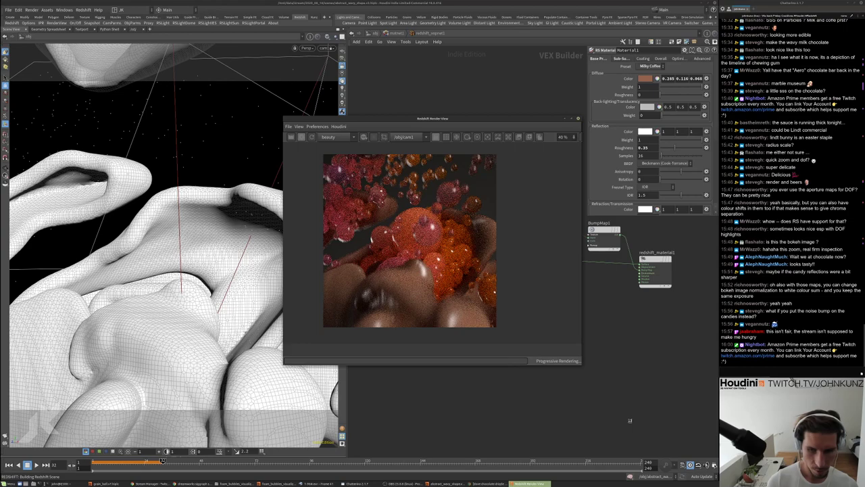
pyautogui.moveTo(582, 365); pyautogui.dragTo(650, 447)
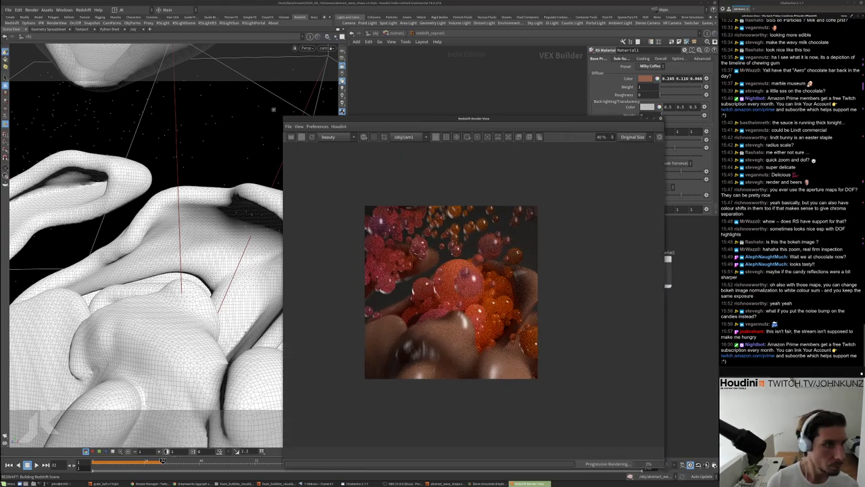
pyautogui.moveTo(459, 119); pyautogui.dragTo(314, 54)
pyautogui.moveTo(521, 457); pyautogui.dragTo(623, 468)
pyautogui.scroll(4, 379, 251)
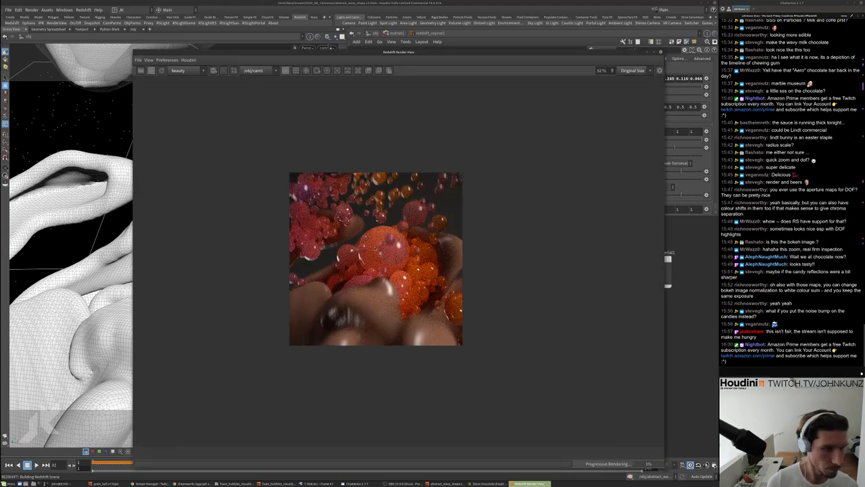
pyautogui.scroll(-1, 379, 250)
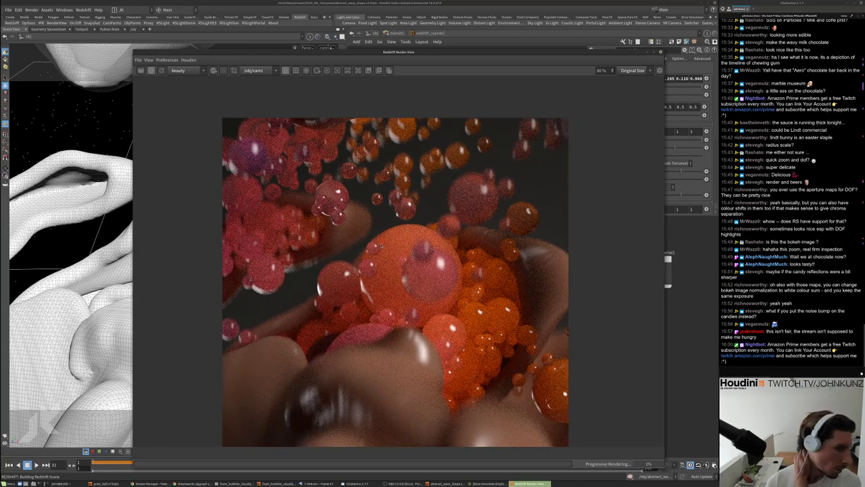
pyautogui.scroll(-1, 382, 245)
pyautogui.scroll(3, 382, 244)
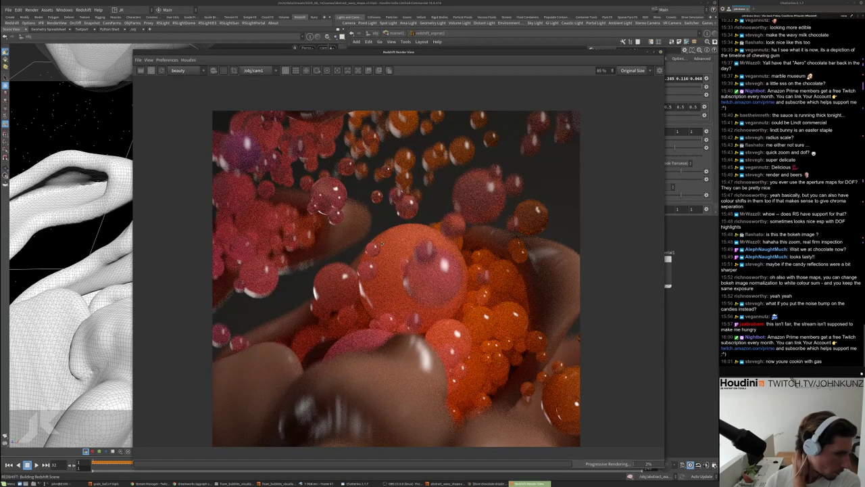
pyautogui.scroll(-1, 381, 244)
pyautogui.scroll(2, 382, 245)
pyautogui.scroll(-2, 383, 242)
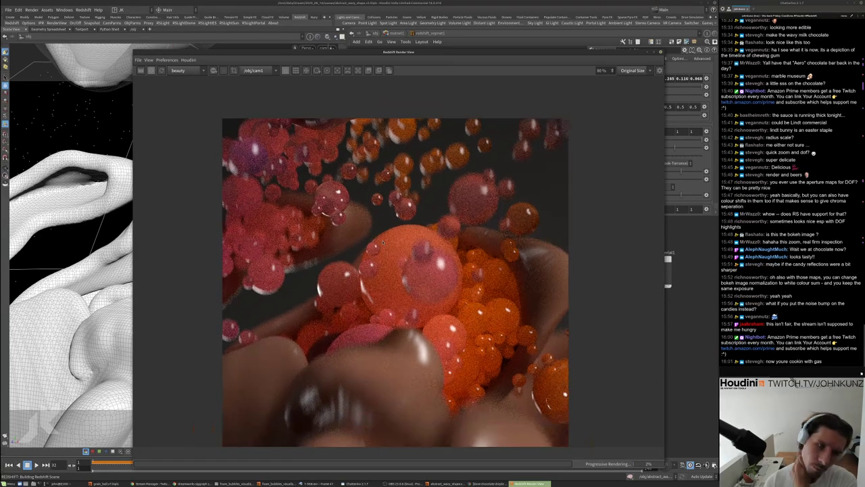
pyautogui.scroll(-1, 384, 241)
pyautogui.scroll(-1, 383, 239)
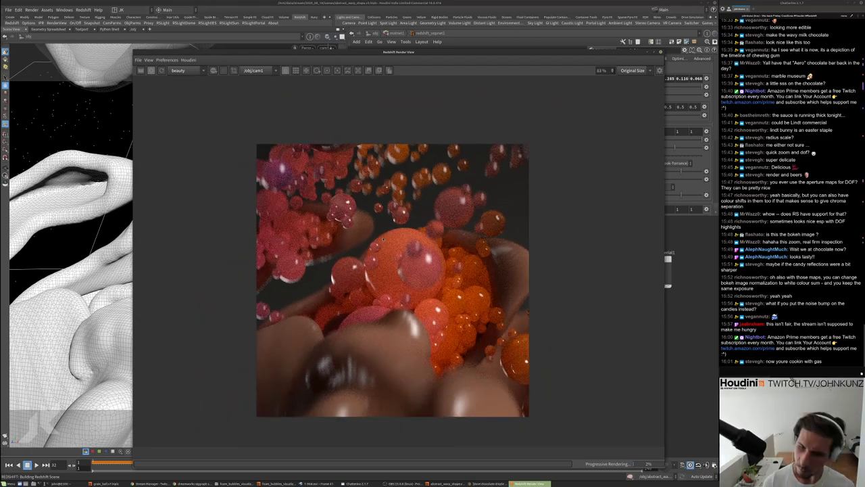
pyautogui.scroll(2, 477, 253)
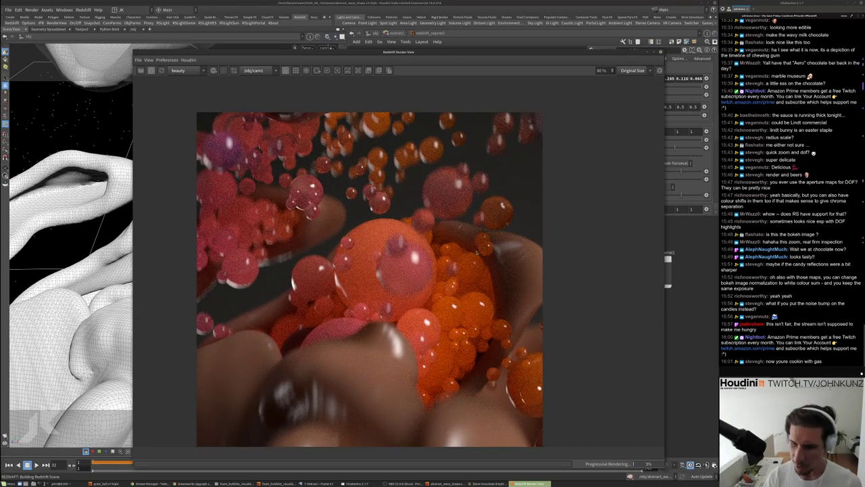
pyautogui.scroll(1, 360, 193)
pyautogui.scroll(-2, 361, 194)
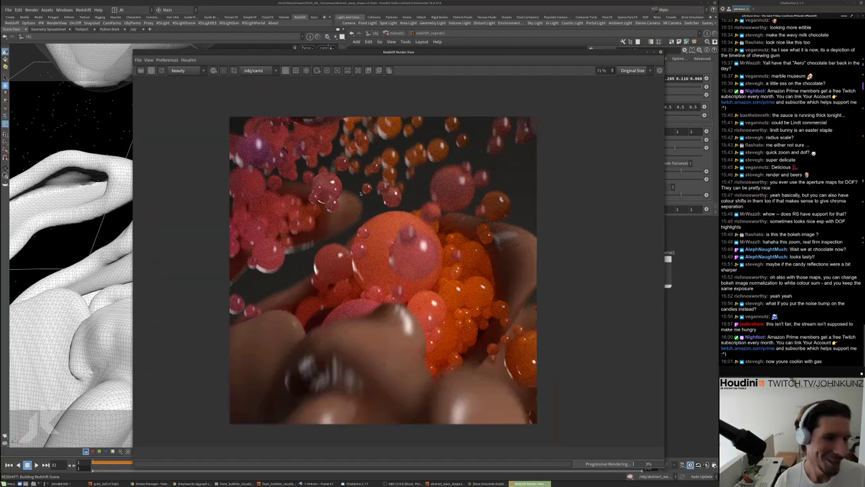
pyautogui.scroll(-2, 360, 194)
pyautogui.scroll(1, 439, 245)
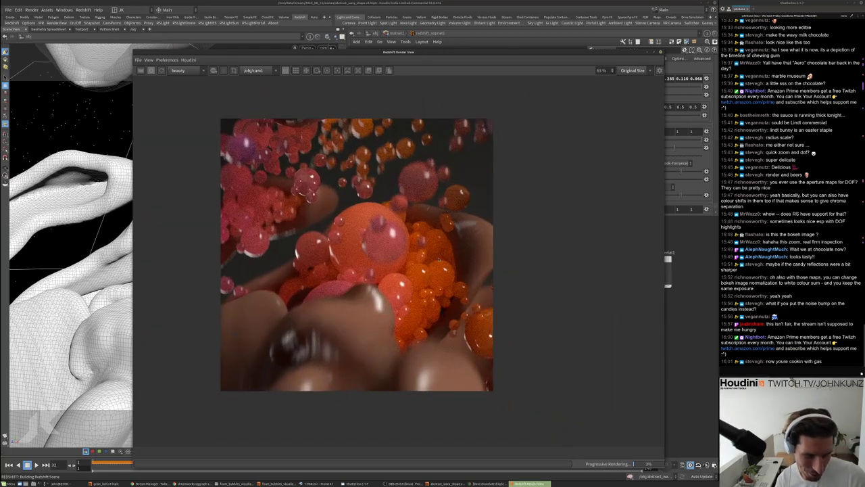
pyautogui.scroll(-1, 312, 280)
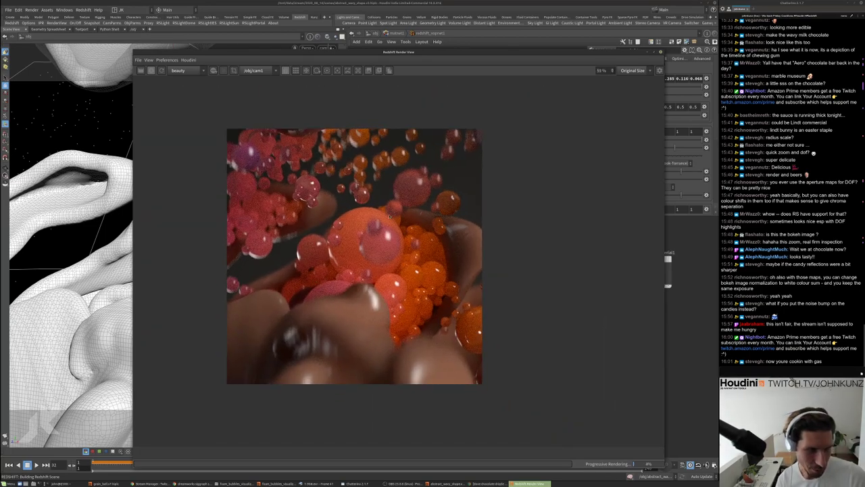
pyautogui.scroll(2, 389, 216)
pyautogui.scroll(2, 417, 244)
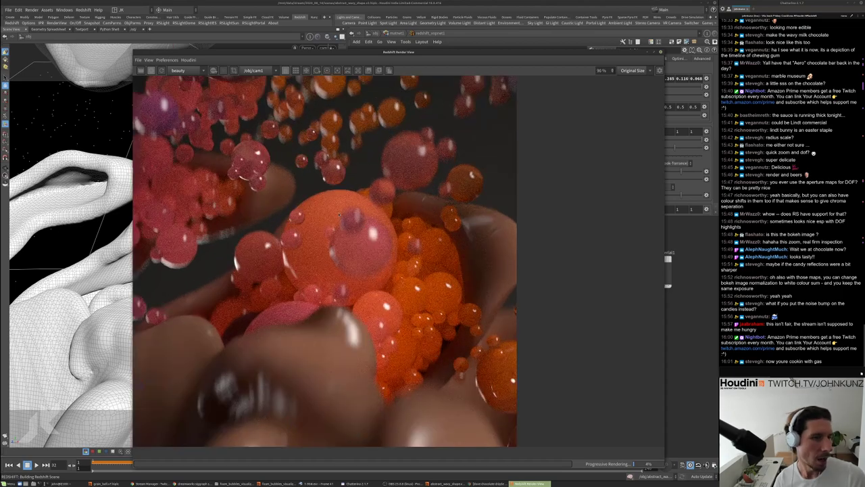
pyautogui.scroll(-2, 238, 222)
pyautogui.scroll(2, 199, 211)
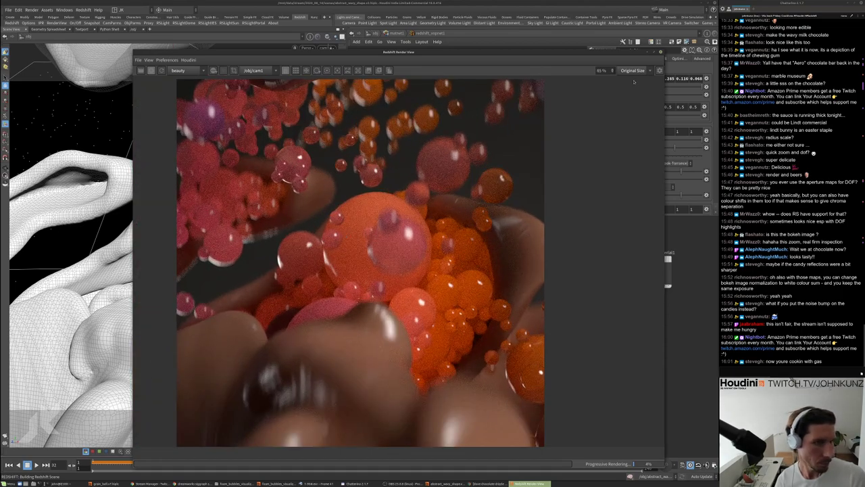
# Turn on Photographic Exposure in the Render View's Display post-effects panel
pyautogui.click(659, 70)
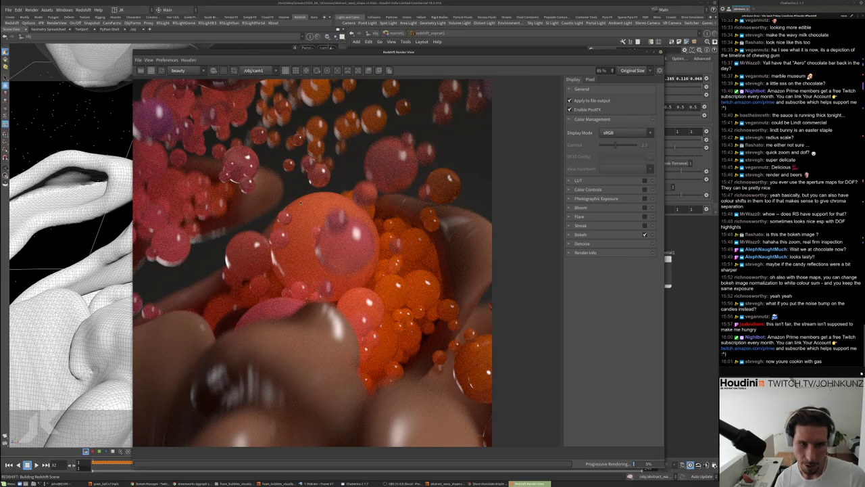
pyautogui.moveTo(500, 223); pyautogui.dragTo(527, 226, button='middle')
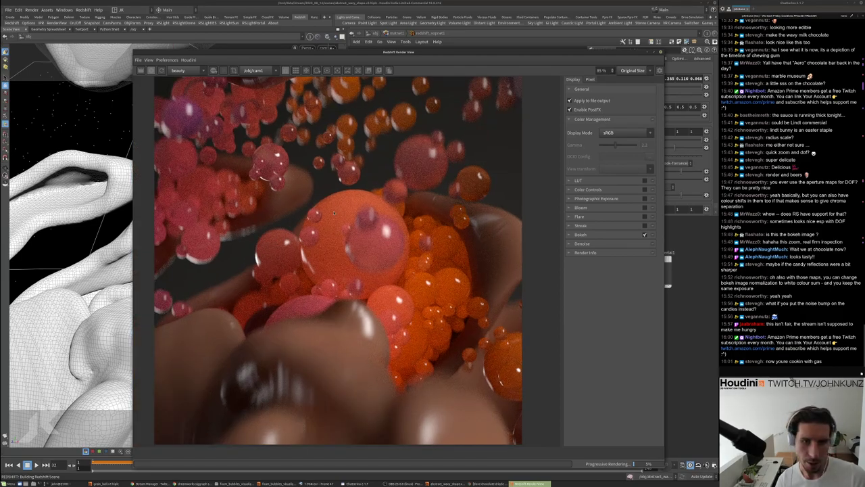
pyautogui.scroll(1, 392, 205)
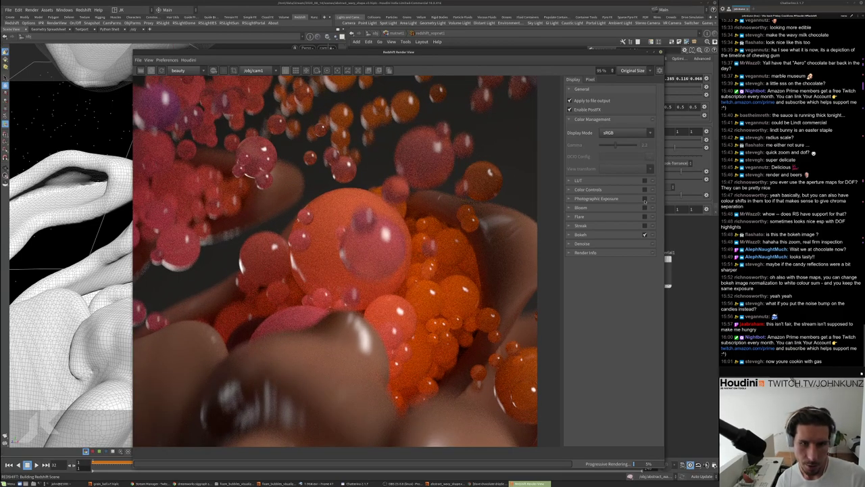
pyautogui.click(575, 198)
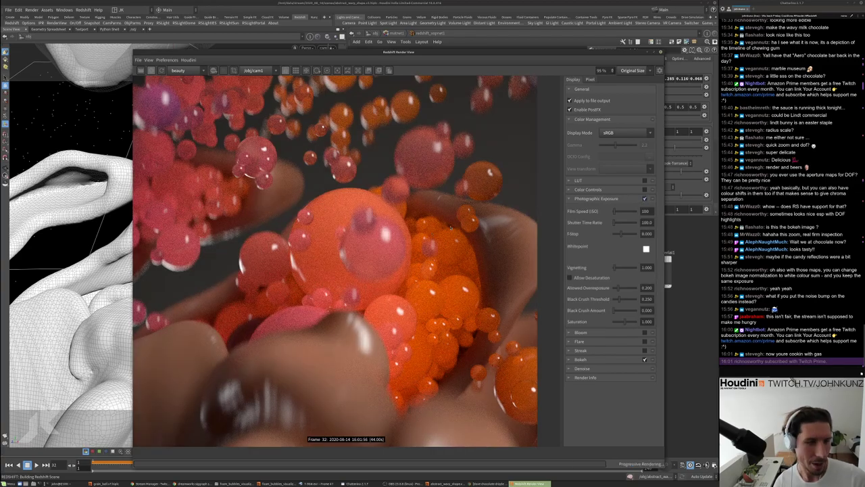
pyautogui.click(644, 198)
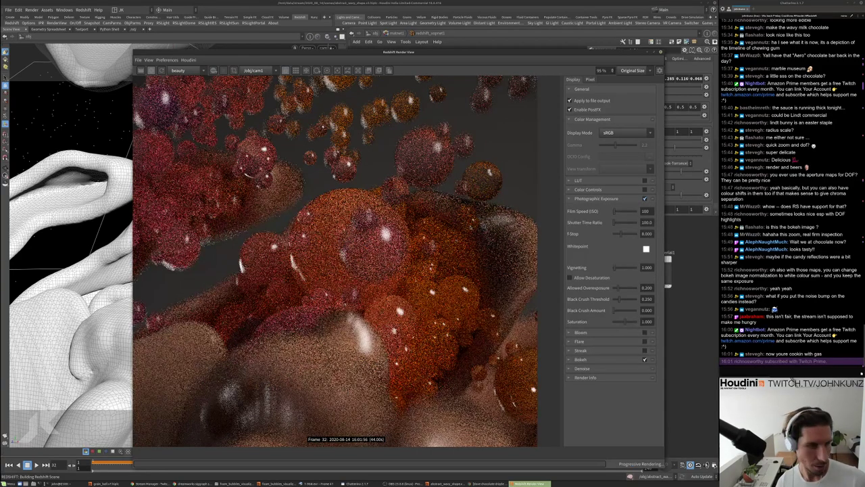
pyautogui.scroll(-3, 471, 228)
pyautogui.scroll(2, 455, 240)
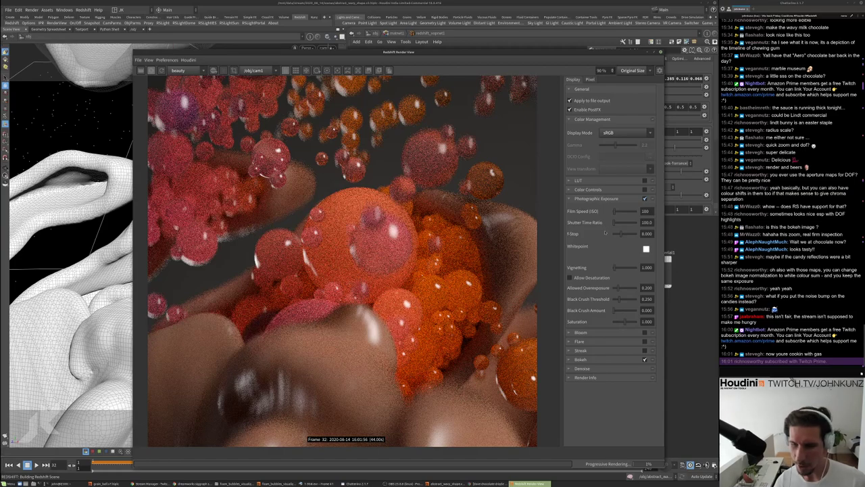
pyautogui.scroll(1, 433, 267)
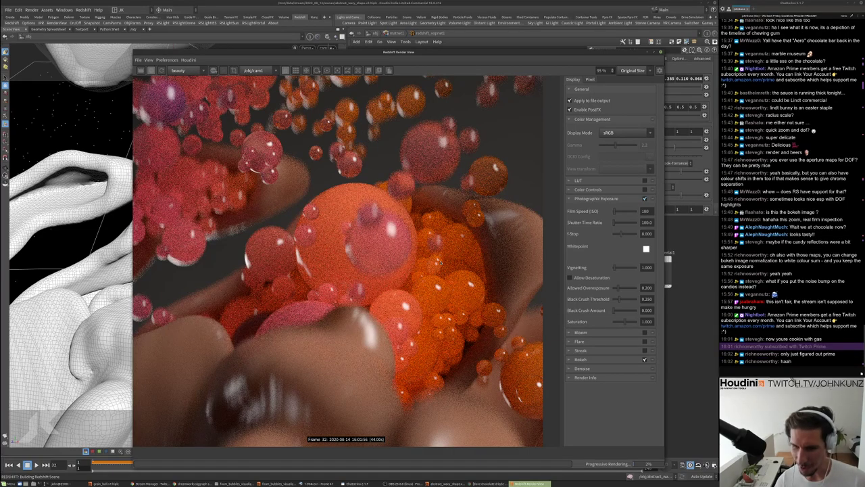
pyautogui.scroll(1, 436, 271)
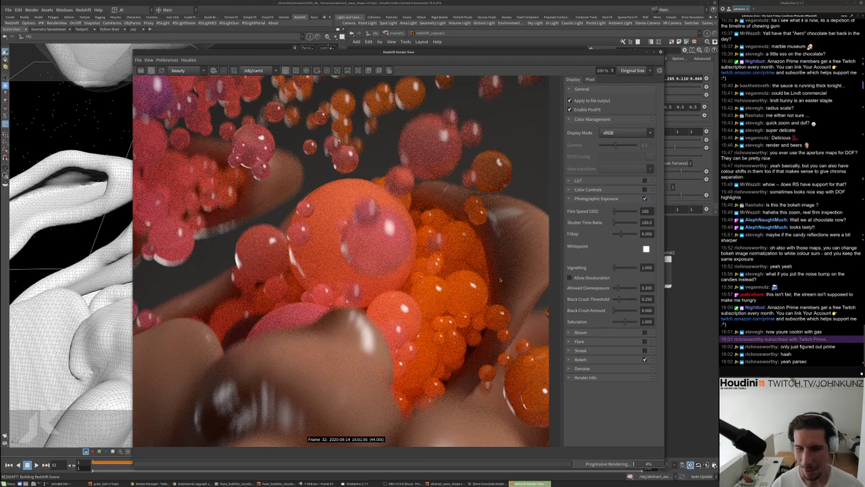
pyautogui.scroll(-1, 424, 294)
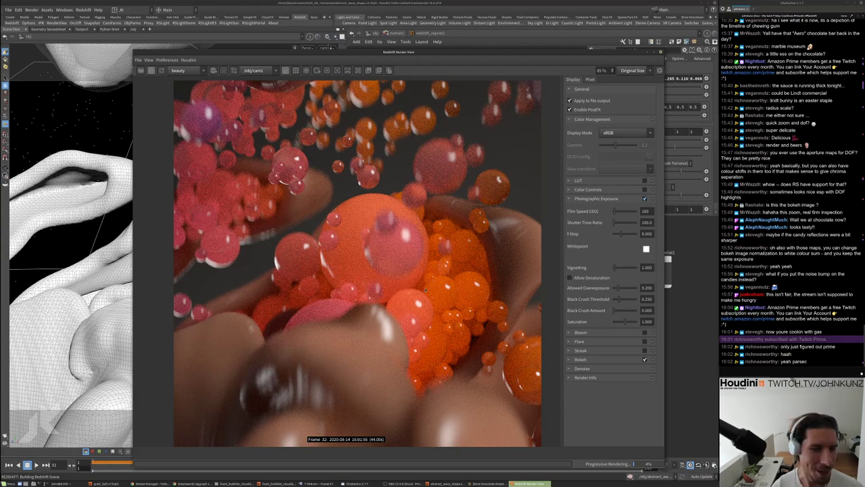
pyautogui.scroll(1, 425, 288)
pyautogui.scroll(2, 436, 294)
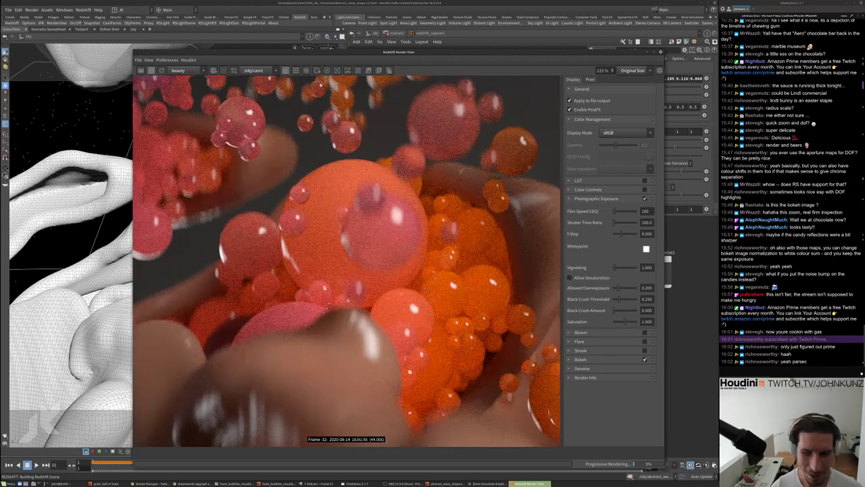
pyautogui.scroll(-1, 425, 289)
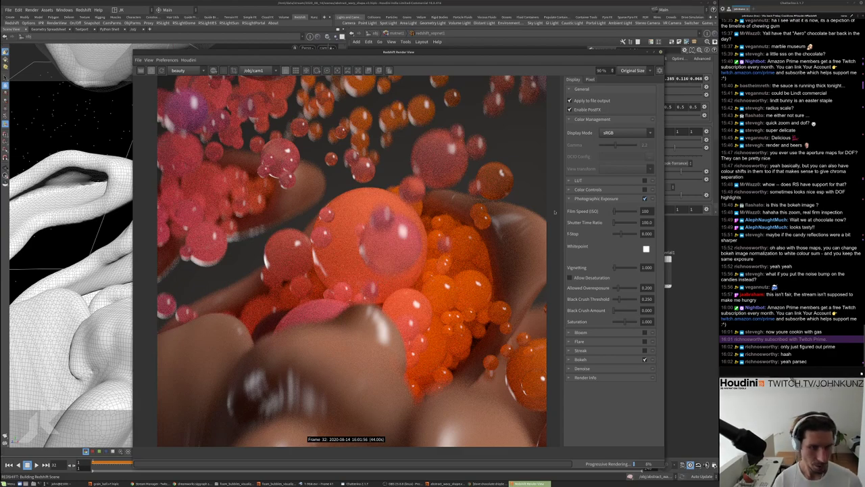
pyautogui.scroll(-2, 480, 276)
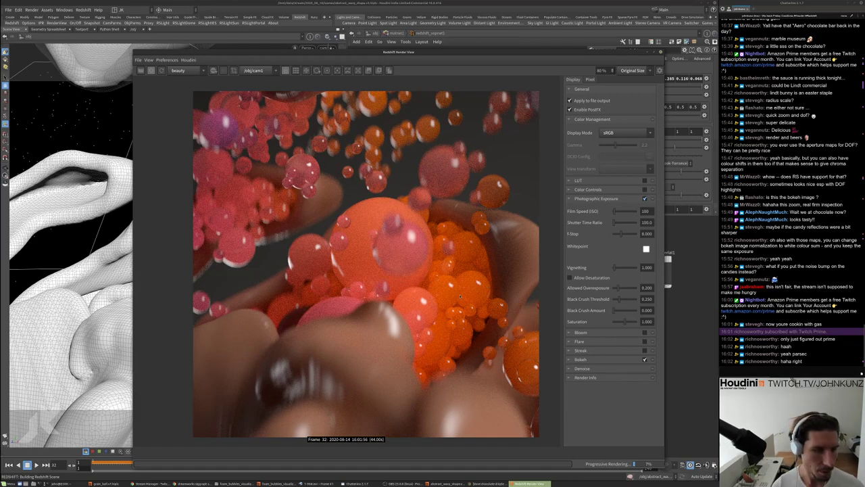
pyautogui.scroll(1, 449, 294)
pyautogui.scroll(1, 450, 294)
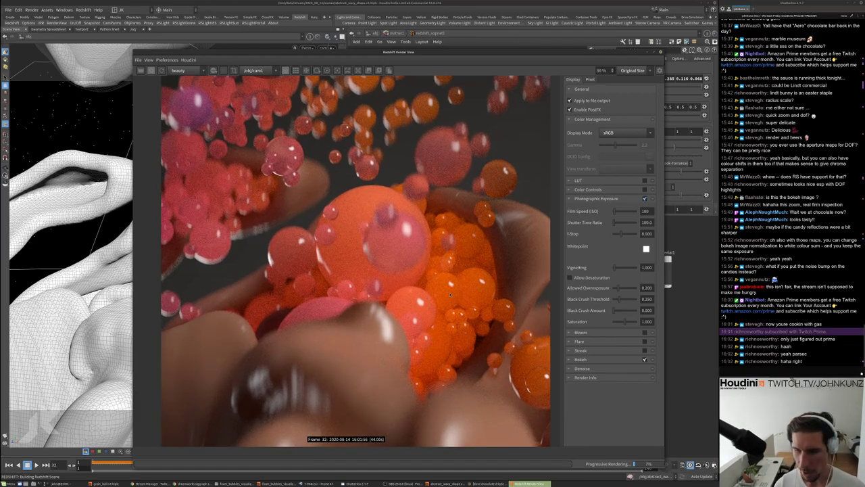
pyautogui.scroll(-2, 449, 295)
pyautogui.scroll(-1, 440, 293)
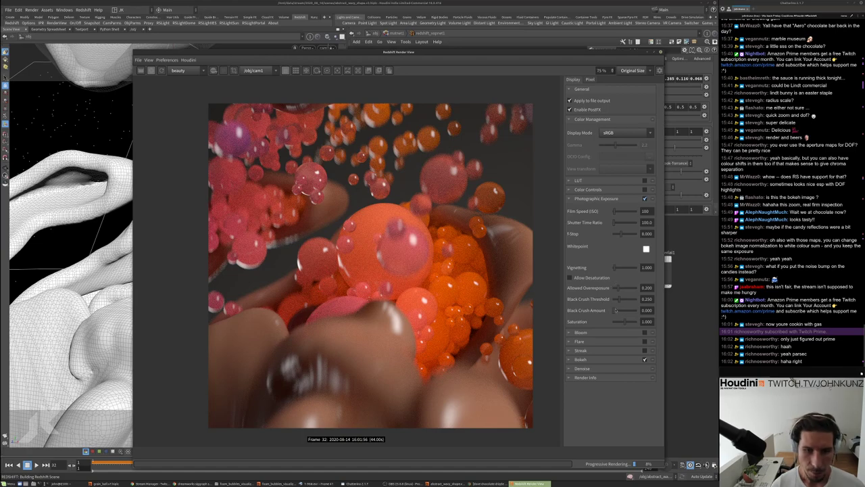
# Set Black Crush Amount to 0.239 and Saturation to 1.000
pyautogui.moveTo(618, 312); pyautogui.dragTo(623, 312)
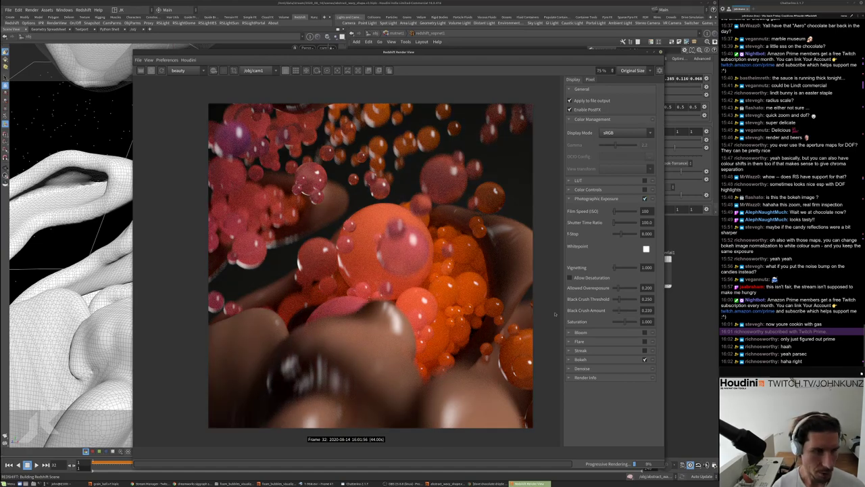
pyautogui.click(628, 322)
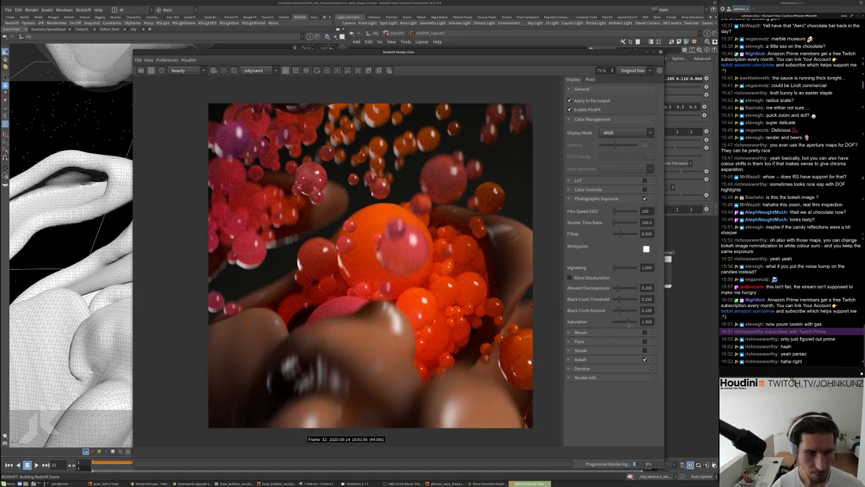
pyautogui.click(622, 322)
pyautogui.moveTo(623, 324); pyautogui.dragTo(625, 325)
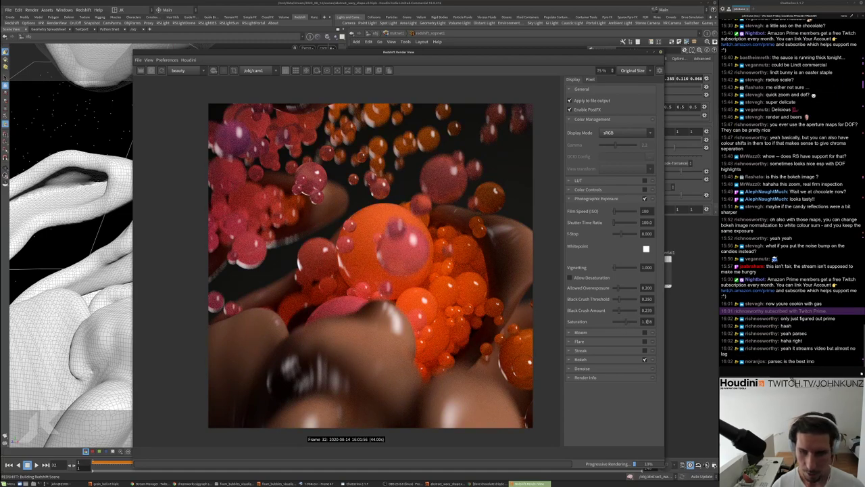
pyautogui.doubleClick(648, 322)
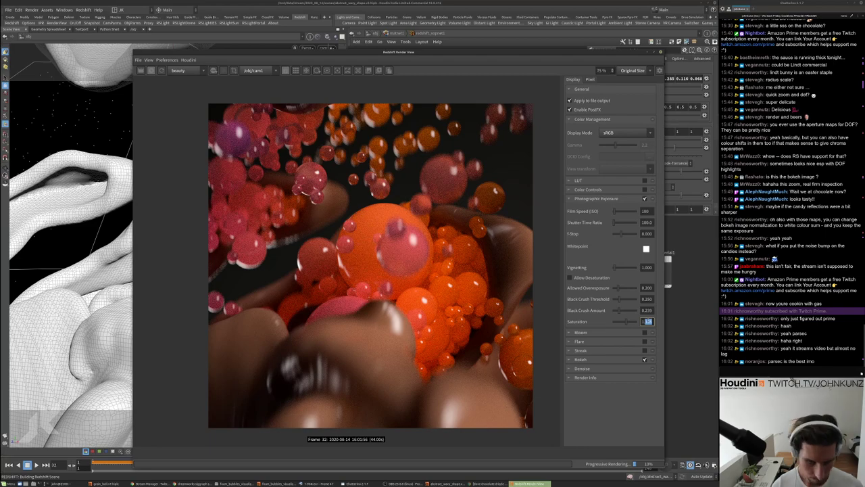
pyautogui.write('1.000')
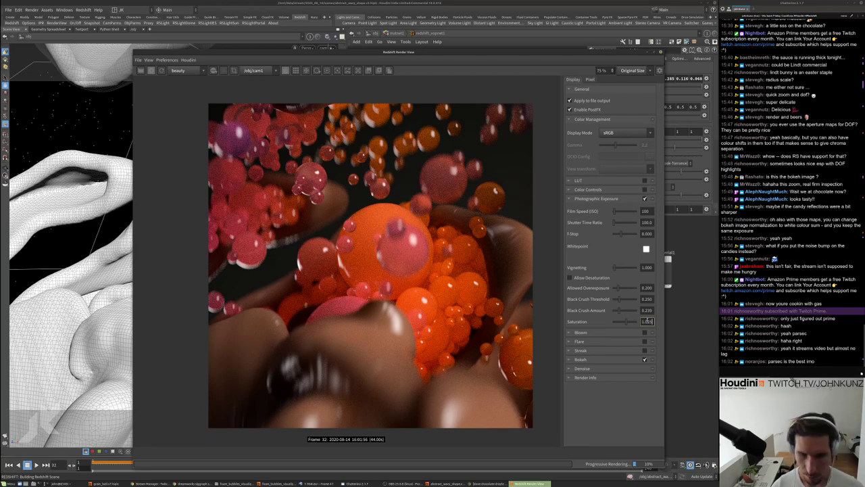
pyautogui.press('Return')
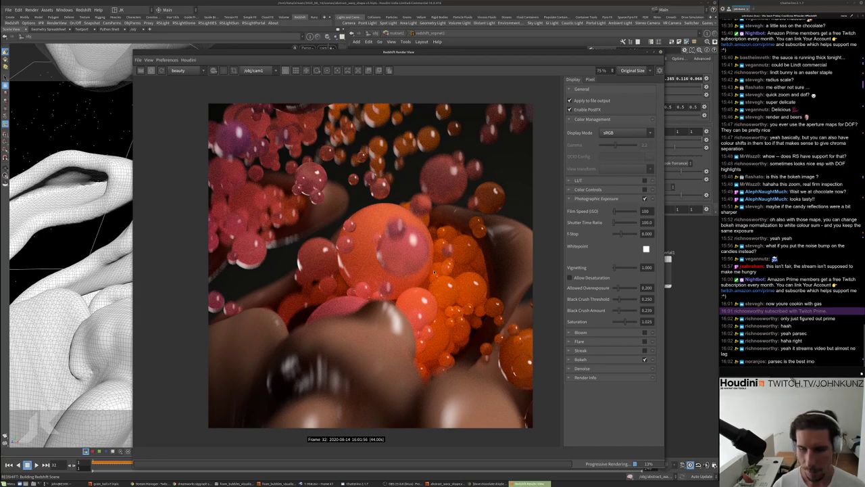
pyautogui.scroll(2, 435, 272)
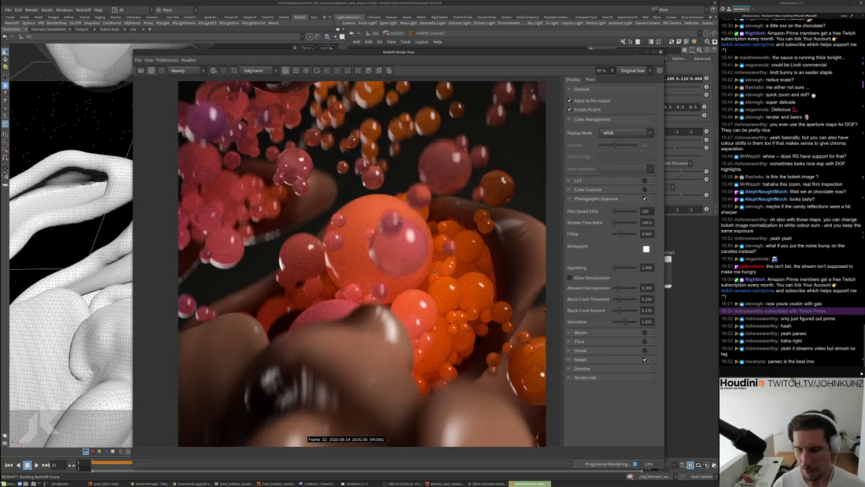
pyautogui.scroll(1, 436, 268)
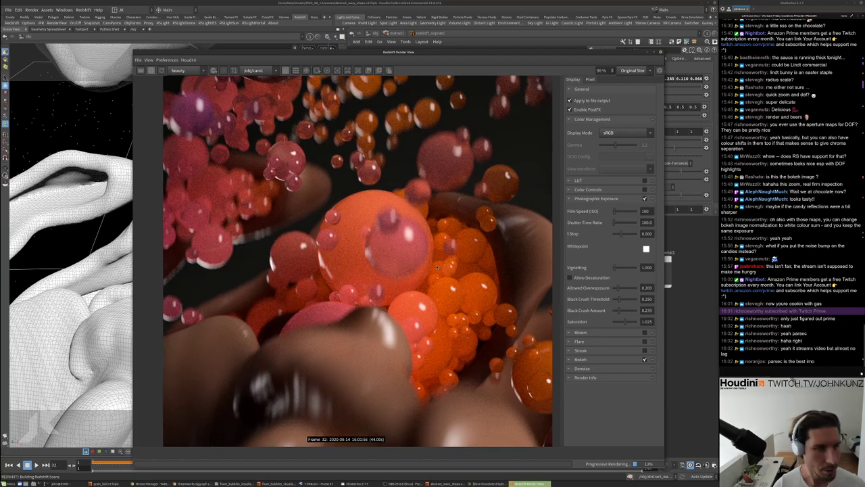
pyautogui.scroll(-2, 513, 253)
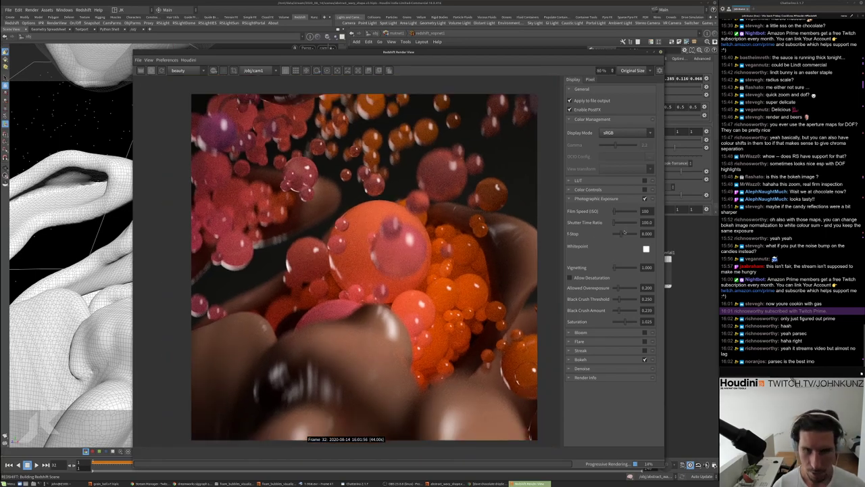
pyautogui.scroll(2, 513, 257)
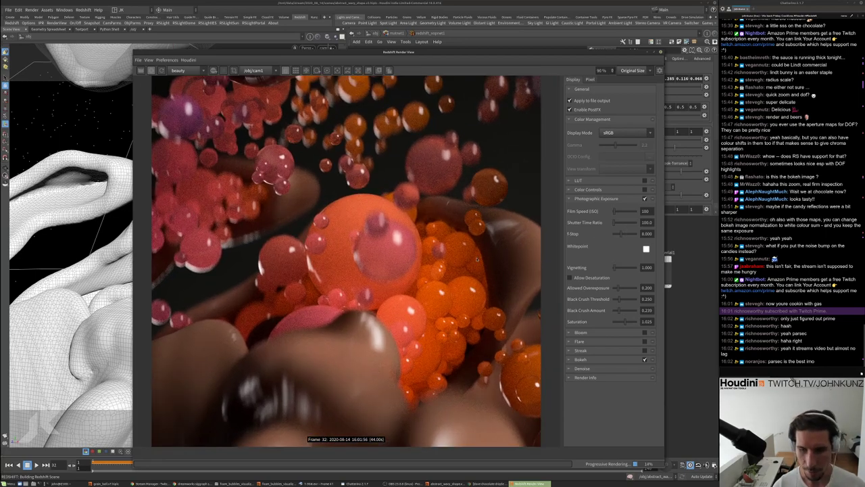
pyautogui.scroll(-2, 476, 259)
pyautogui.scroll(3, 476, 259)
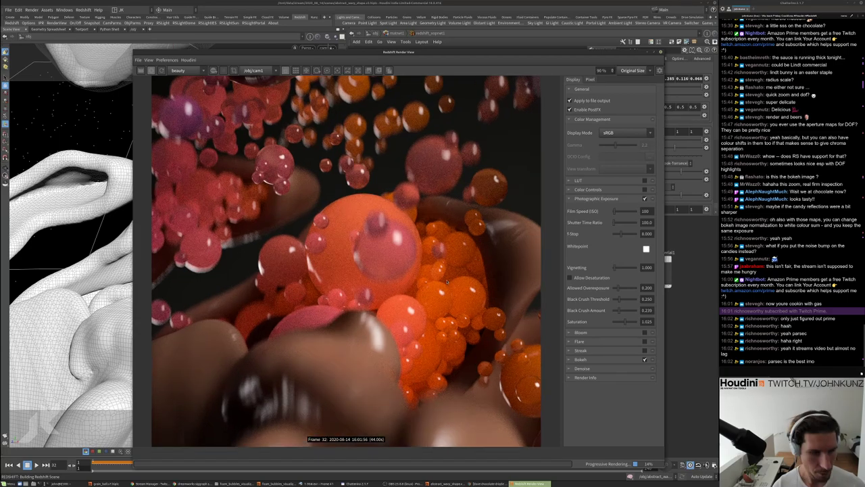
pyautogui.scroll(-1, 422, 300)
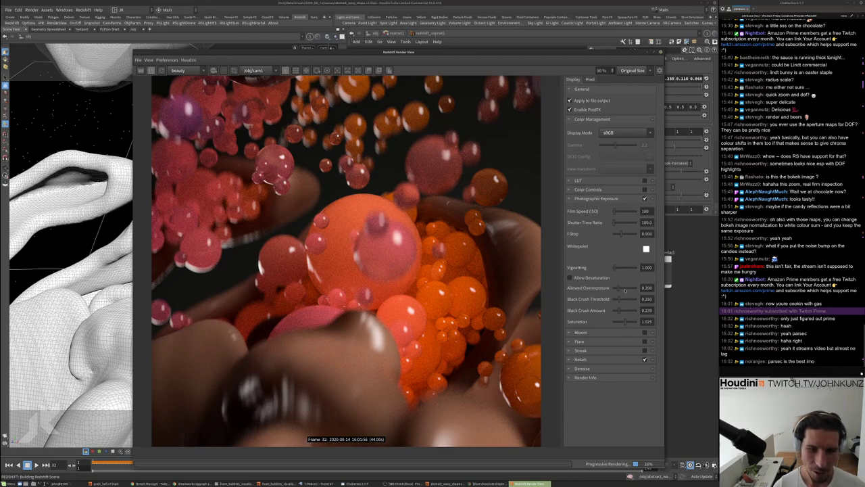
# Raise Allowed Overexposure to about 0.642, enable Allow Desaturation and set Black Crush Threshold 0.560
pyautogui.moveTo(626, 289); pyautogui.dragTo(628, 289)
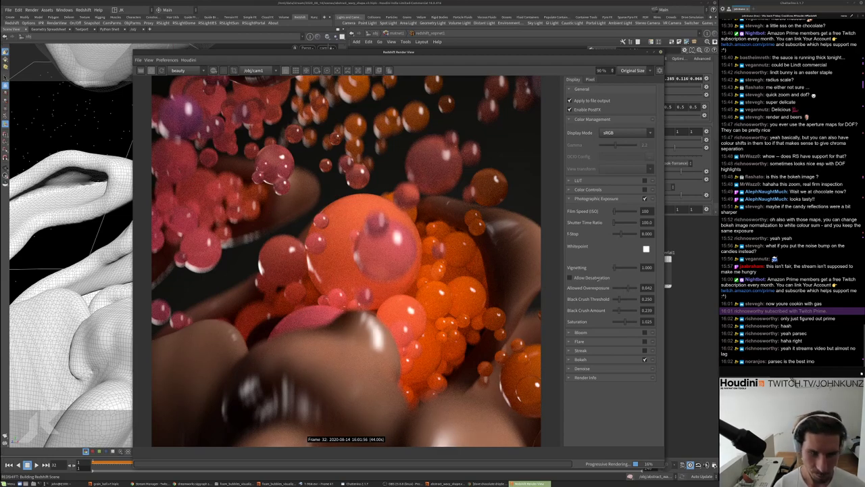
pyautogui.click(599, 278)
pyautogui.scroll(-4, 411, 265)
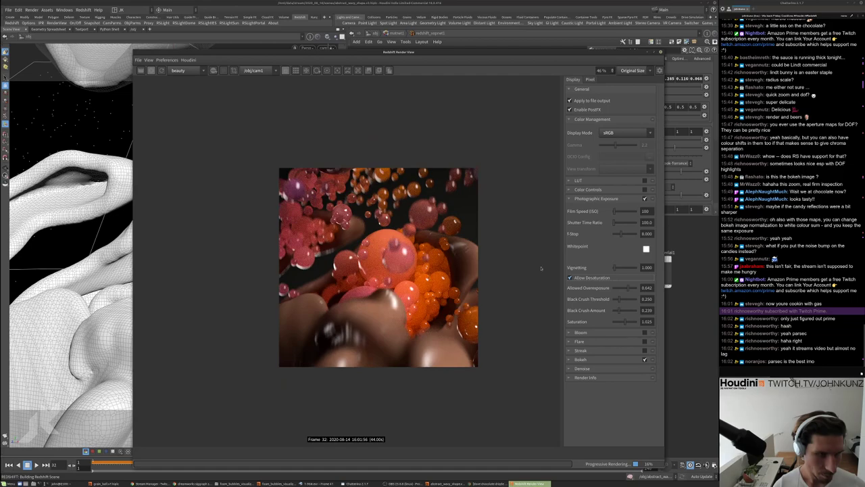
pyautogui.click(629, 299)
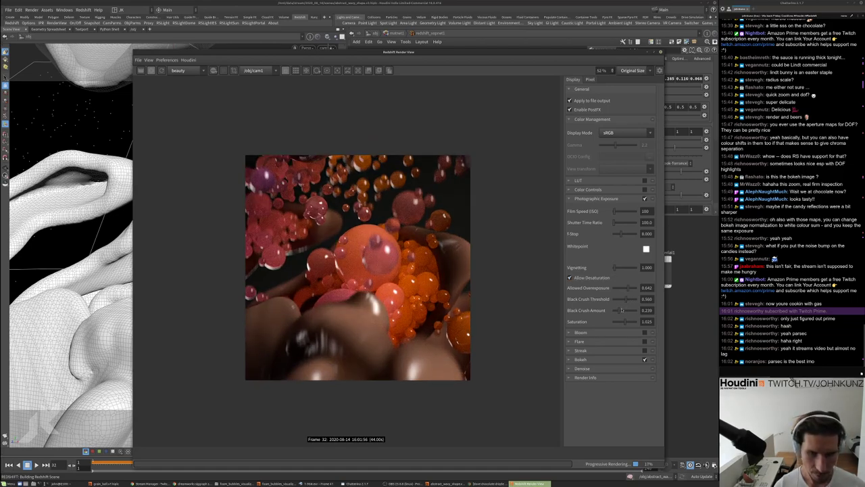
# Set F-Stop to 7.165, Saturation to 1.150 and Black Crush Amount to 0.615
pyautogui.moveTo(624, 235); pyautogui.dragTo(619, 235)
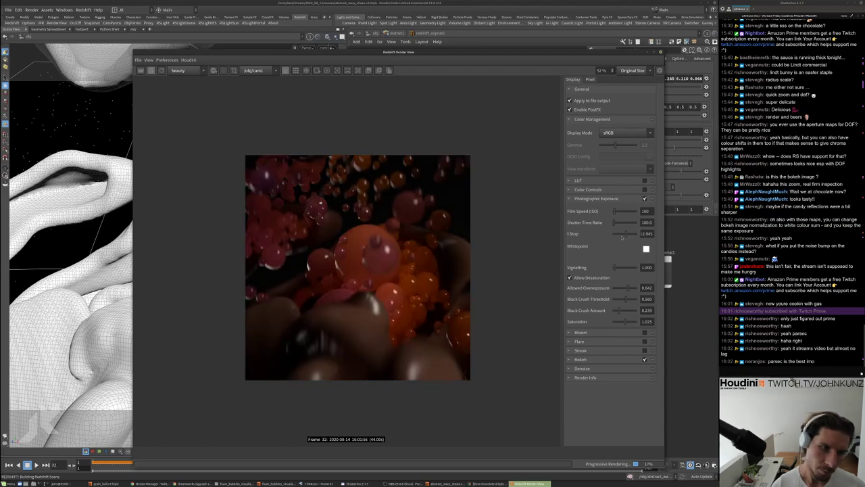
pyautogui.scroll(-3, 370, 287)
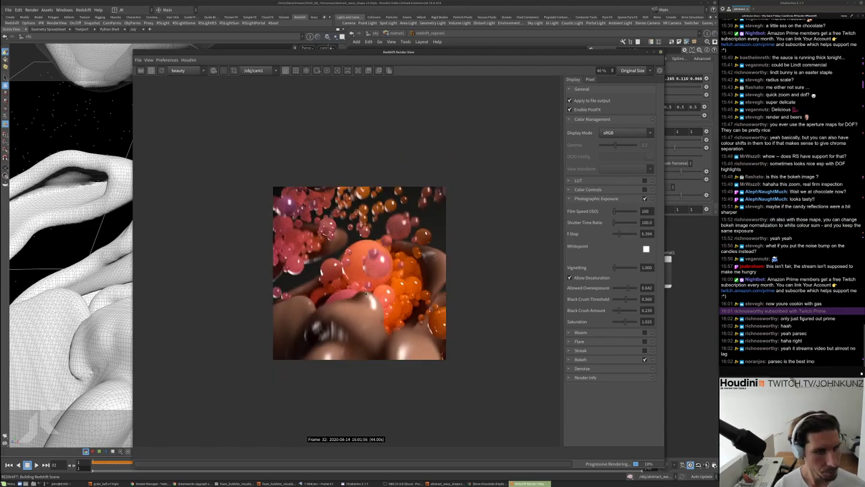
pyautogui.scroll(5, 371, 289)
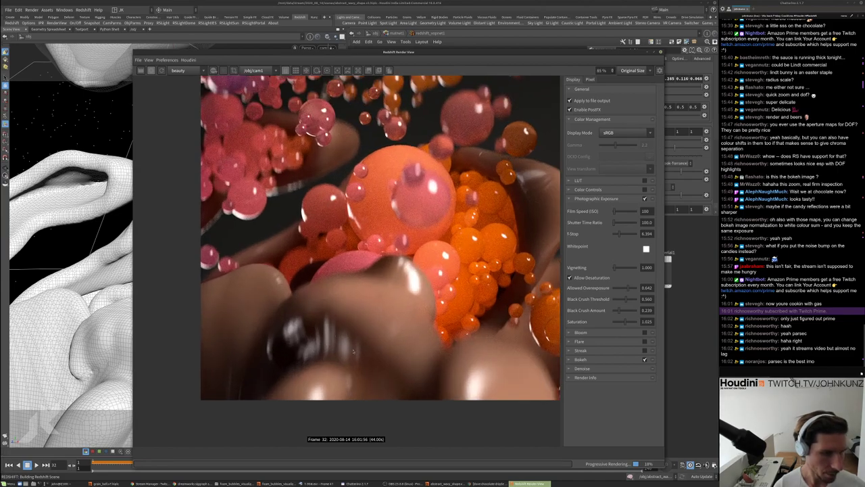
pyautogui.scroll(-2, 493, 214)
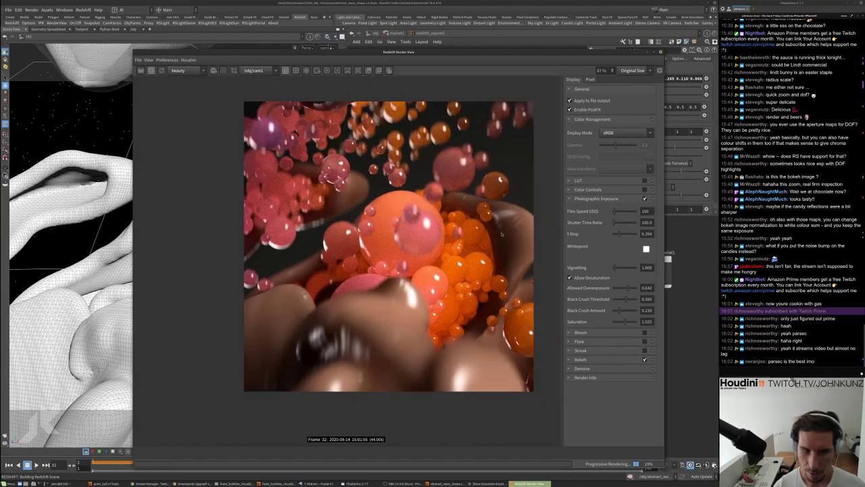
pyautogui.moveTo(631, 235); pyautogui.dragTo(621, 236)
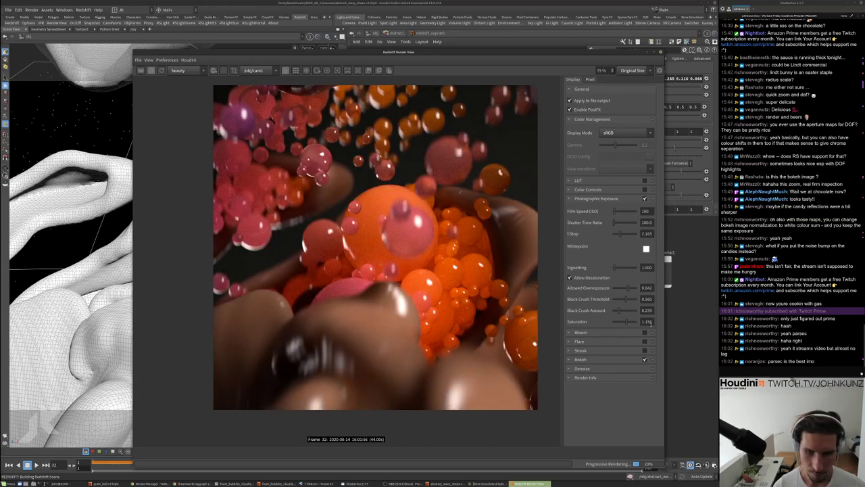
pyautogui.click(647, 322)
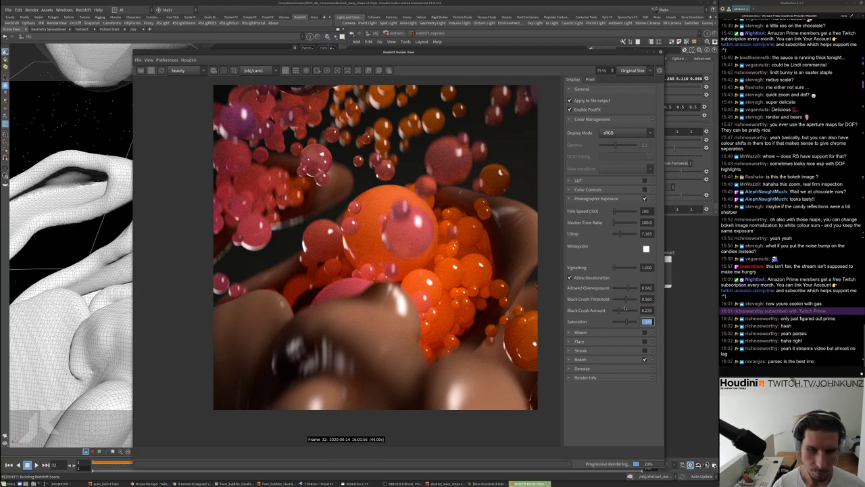
pyautogui.click(615, 311)
pyautogui.click(628, 312)
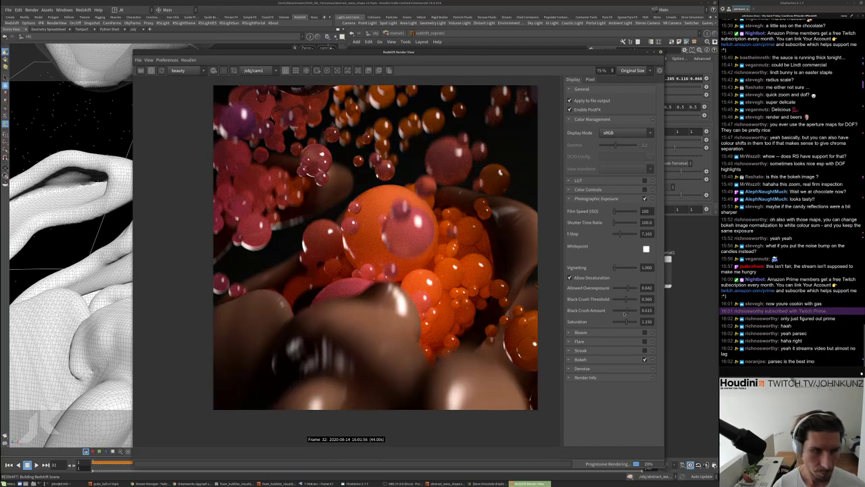
pyautogui.scroll(-1, 324, 341)
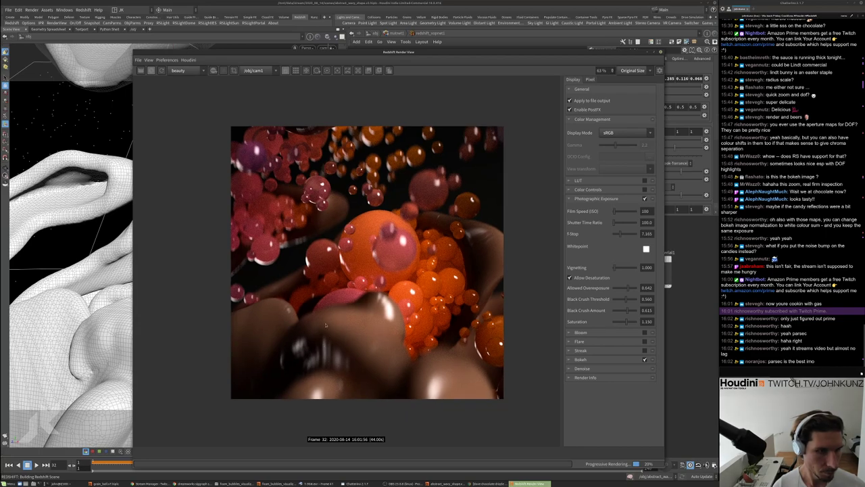
pyautogui.scroll(-1, 325, 325)
pyautogui.scroll(2, 338, 288)
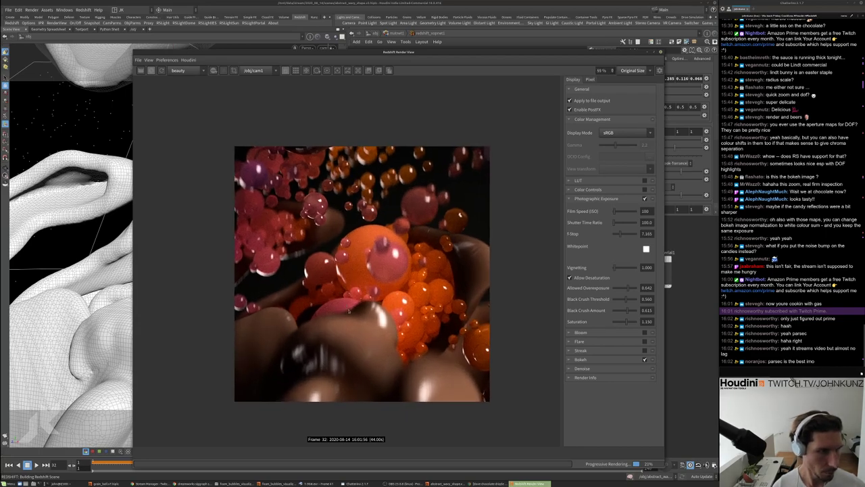
pyautogui.scroll(1, 365, 250)
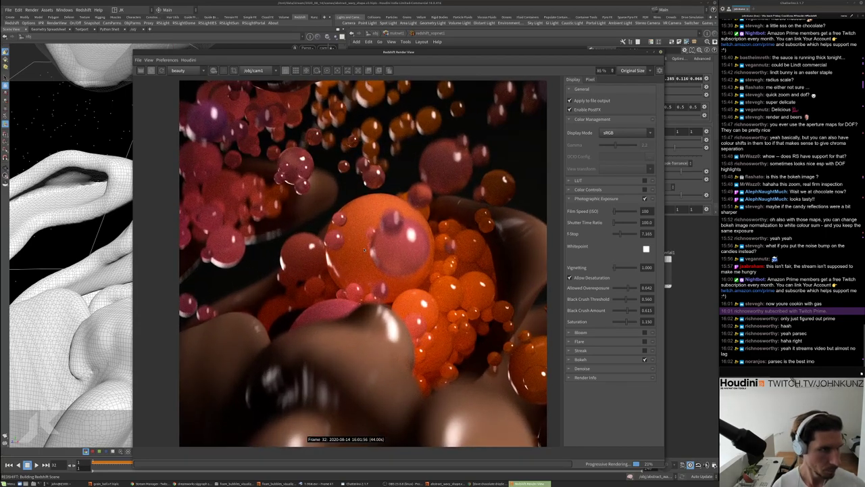
pyautogui.moveTo(354, 52); pyautogui.dragTo(388, 33)
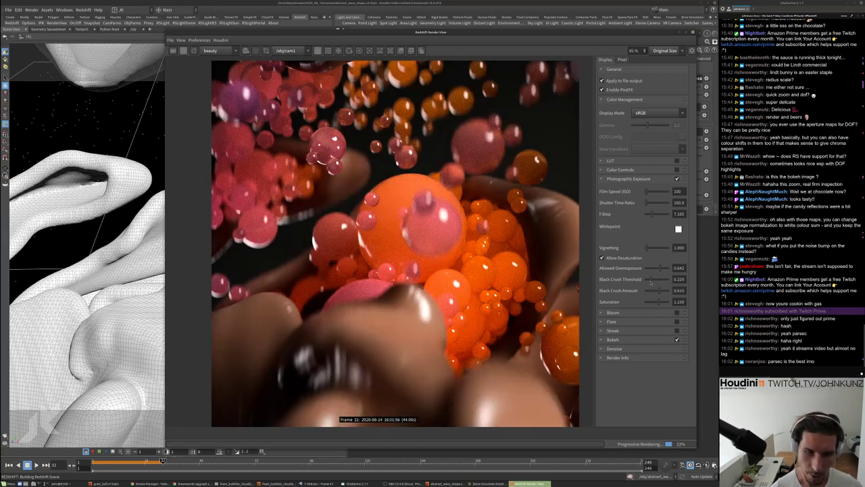
# Lower the Black Crush Threshold to 0.523 and Black Crush Amount to 0.440
pyautogui.moveTo(651, 283); pyautogui.dragTo(656, 279)
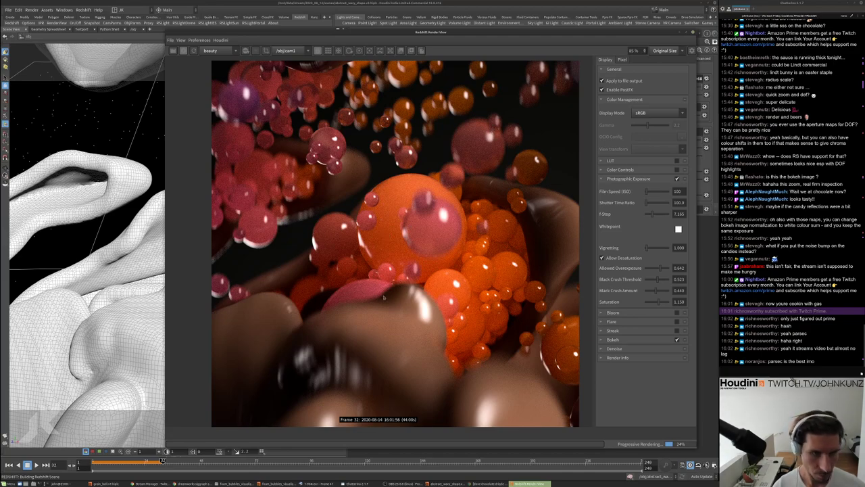
pyautogui.scroll(-1, 383, 297)
pyautogui.scroll(1, 383, 296)
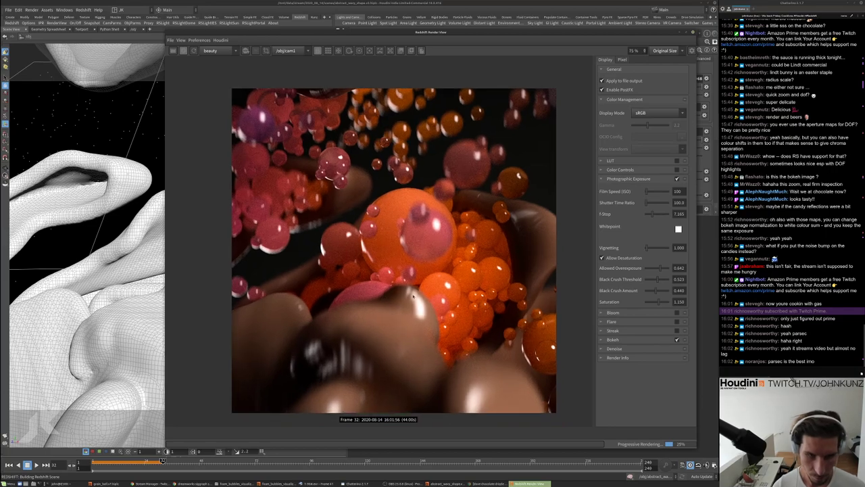
pyautogui.scroll(1, 416, 243)
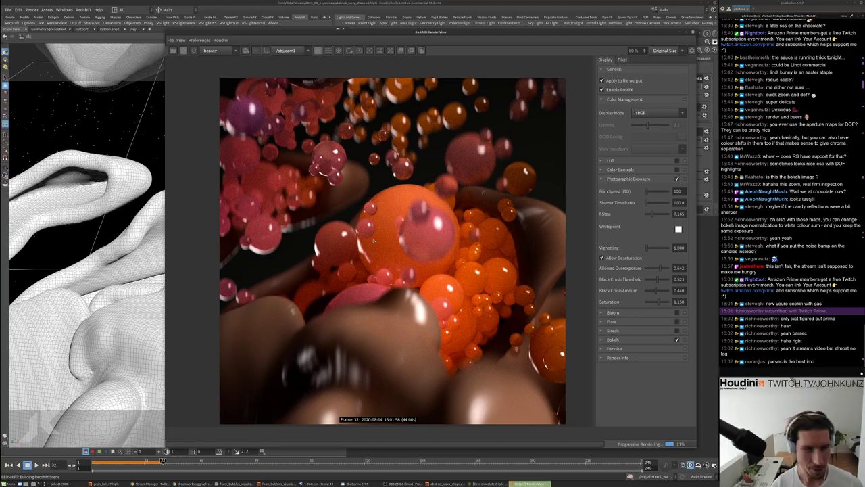
pyautogui.scroll(2, 374, 240)
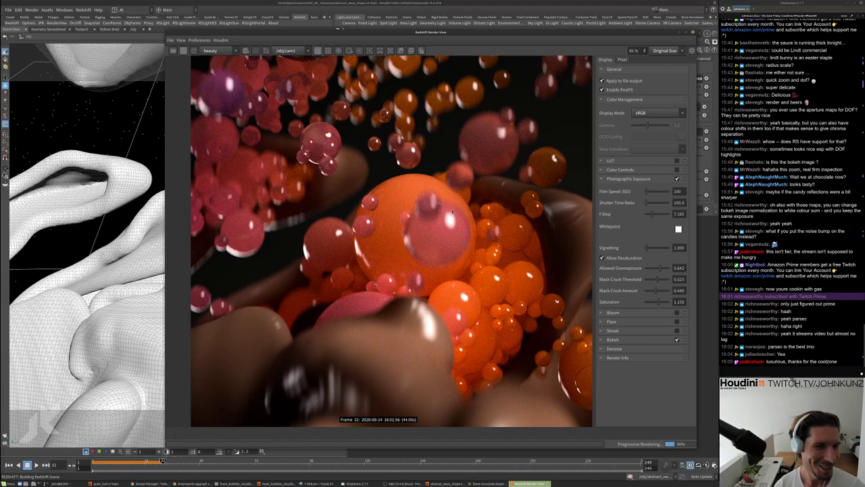
pyautogui.scroll(-2, 469, 233)
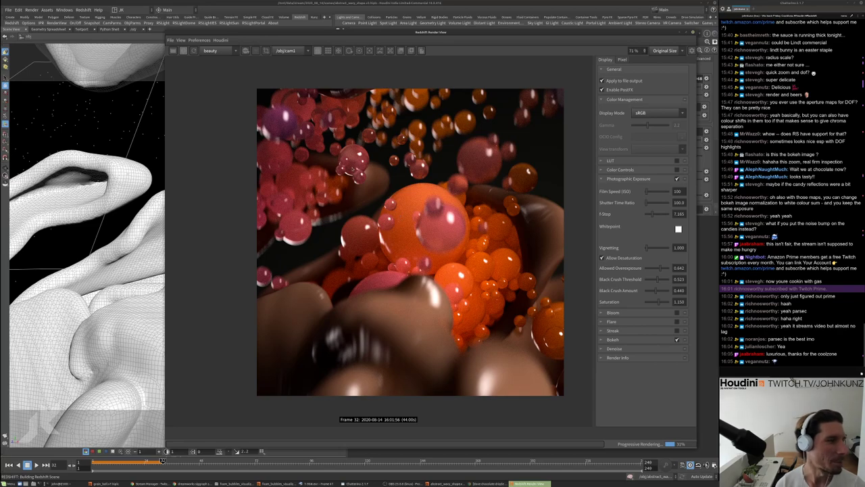
pyautogui.scroll(1, 351, 169)
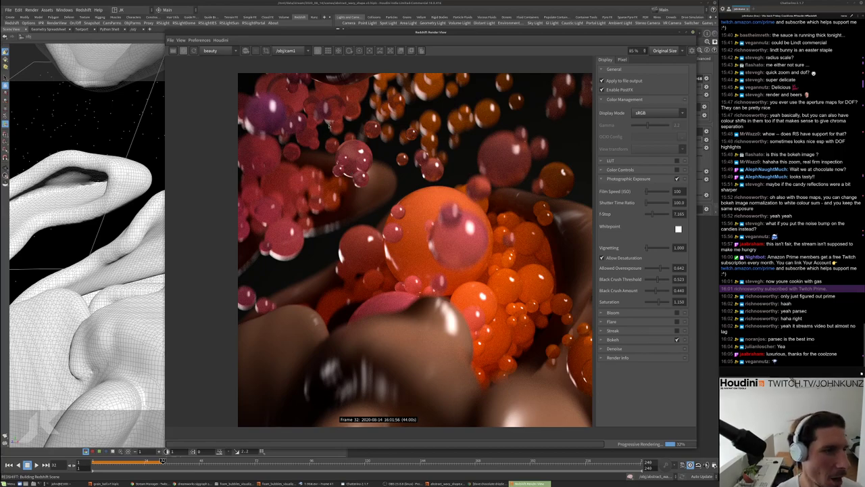
pyautogui.scroll(-4, 338, 192)
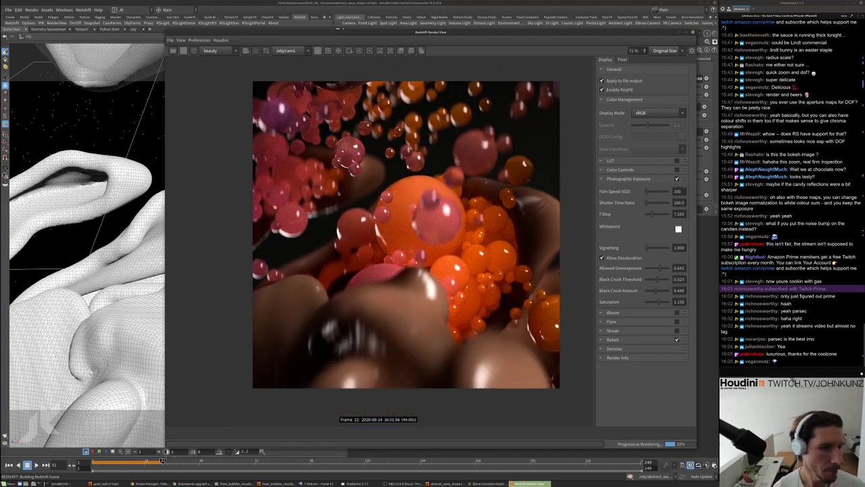
pyautogui.scroll(4, 338, 193)
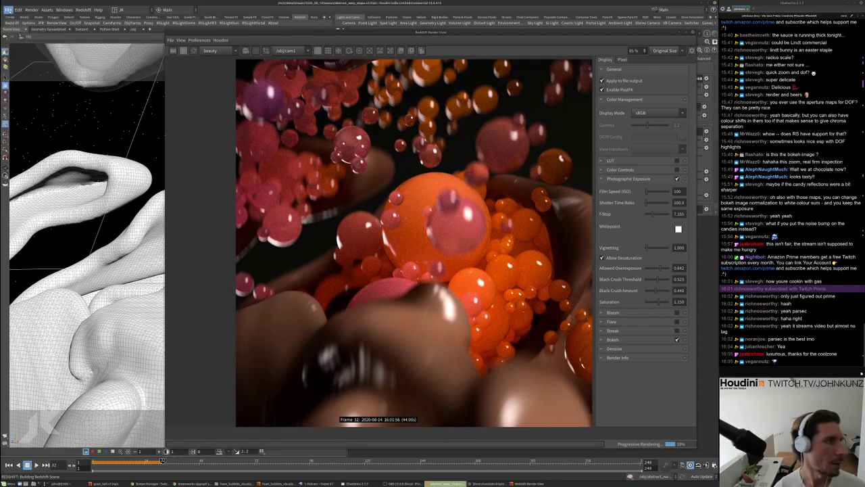
# Save the scene as the next version, abstract_wavy_shape.v4.hip
pyautogui.click(8, 10)
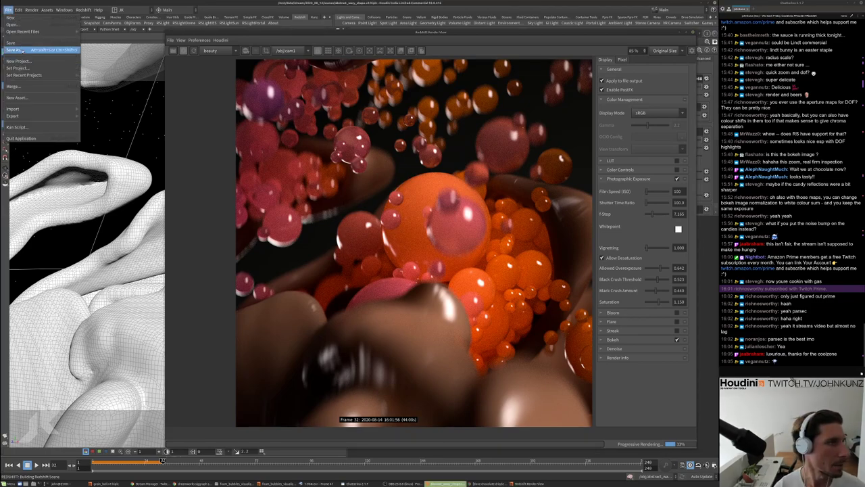
pyautogui.click(93, 66)
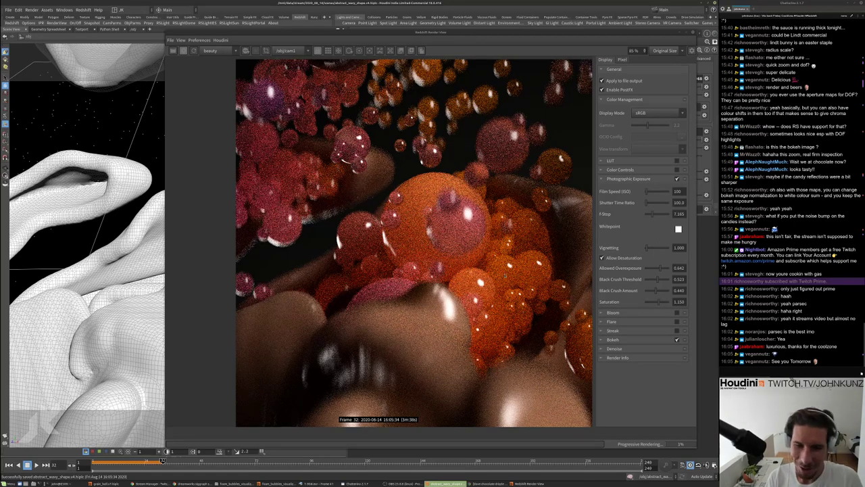
pyautogui.scroll(-3, 436, 279)
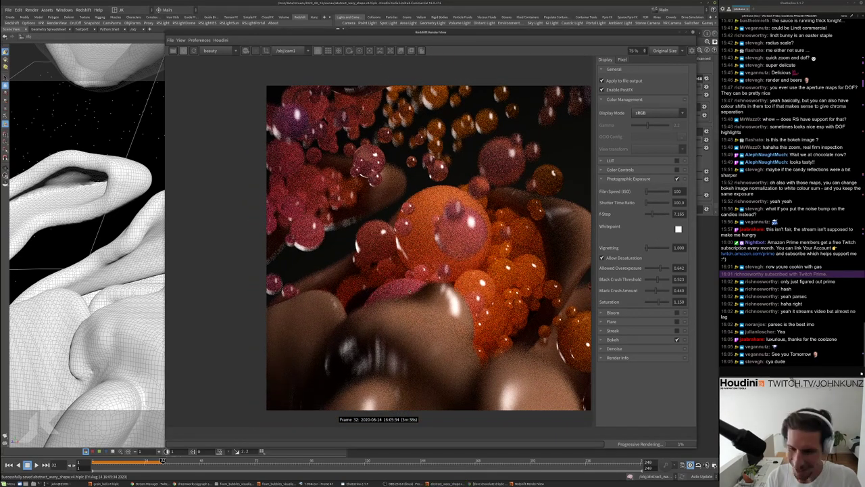
pyautogui.scroll(-1, 423, 259)
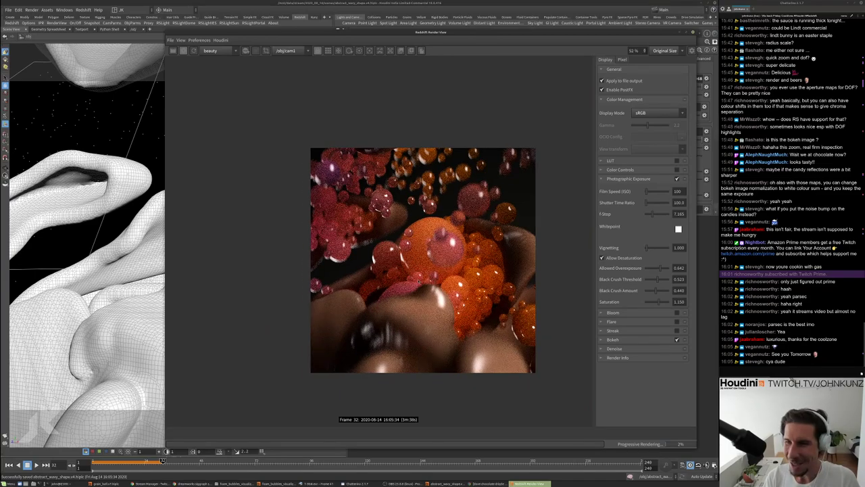
pyautogui.scroll(2, 419, 280)
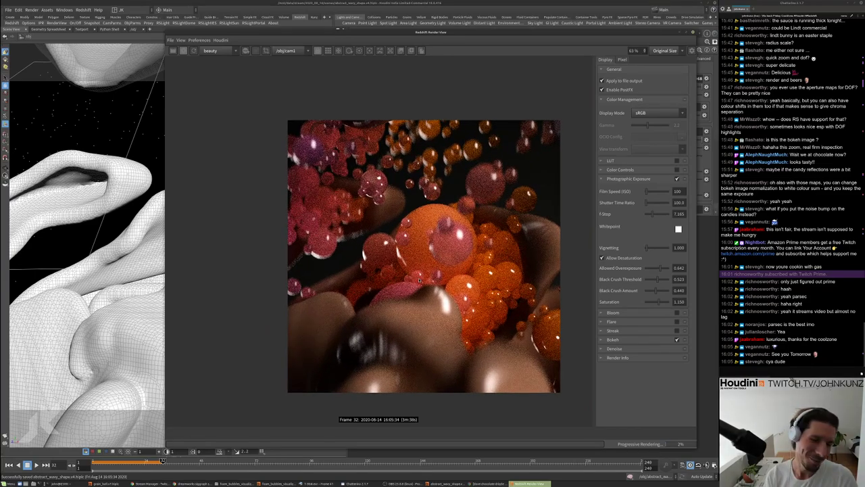
pyautogui.scroll(3, 419, 280)
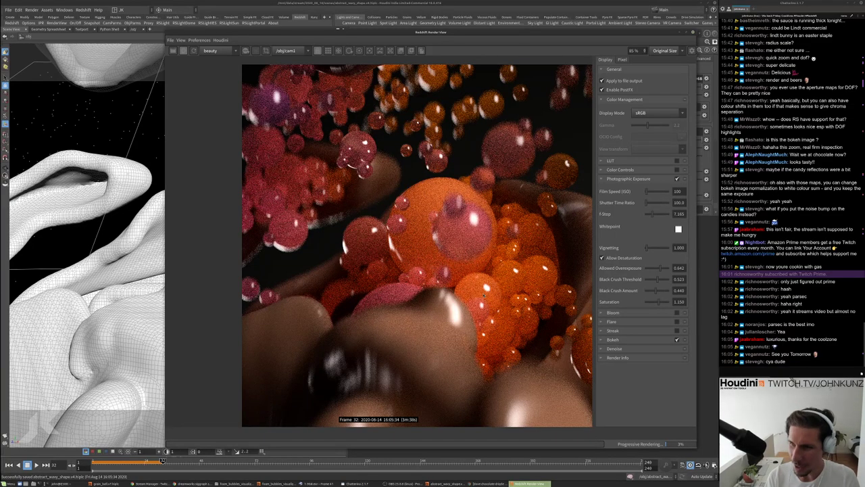
pyautogui.scroll(-2, 485, 295)
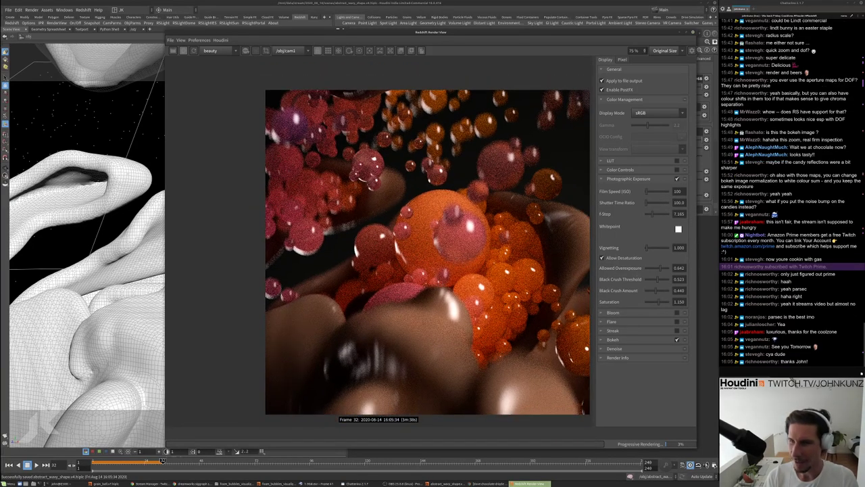